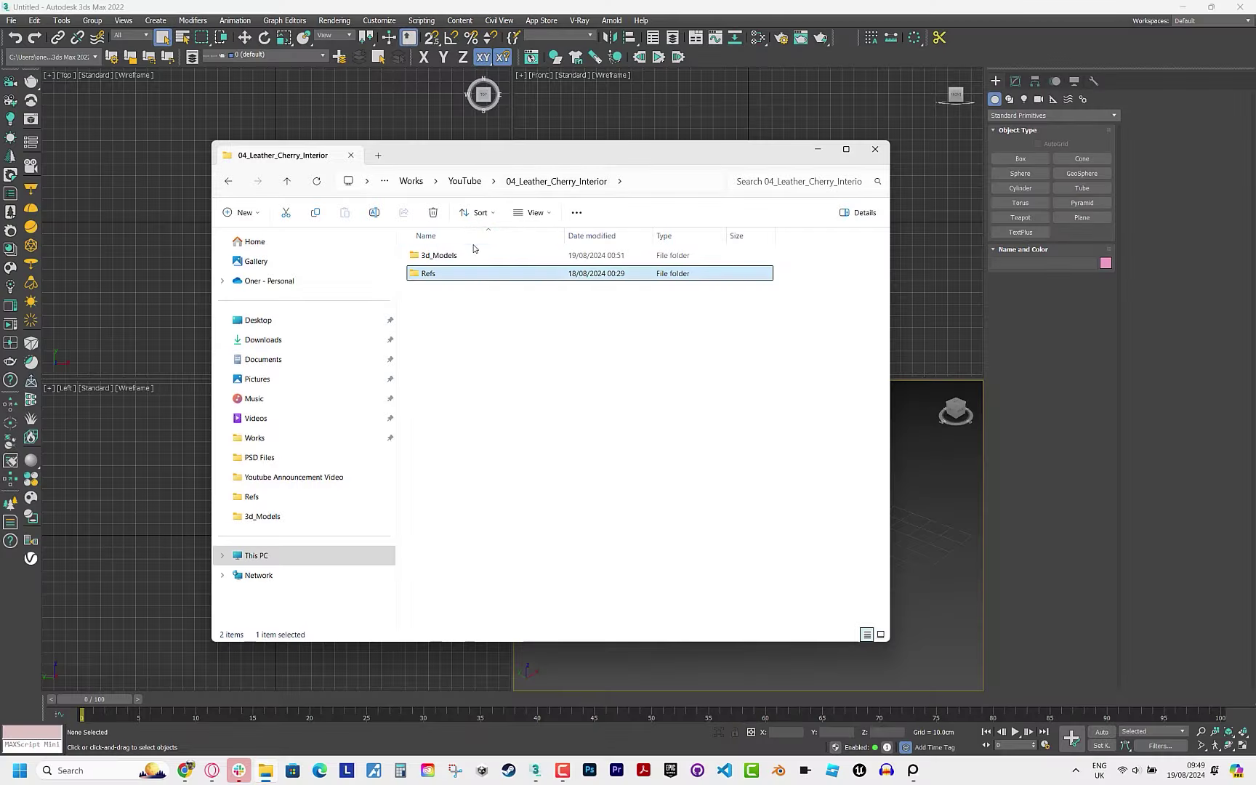
Open the 3d_Models folder and select its path in the address bar.
double_click(471, 250)
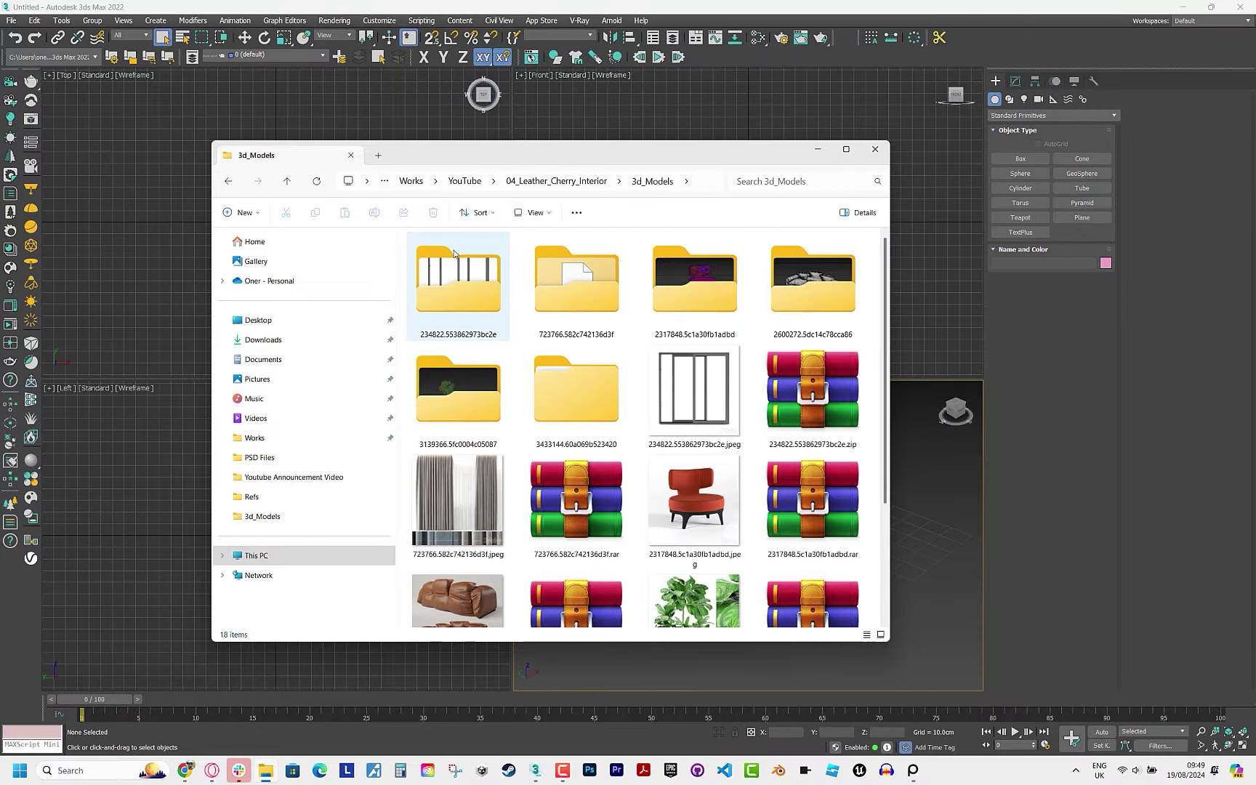
click(712, 181)
Close the folder window and list the objects of Wind_LS1.max for merging.
click(4, 22)
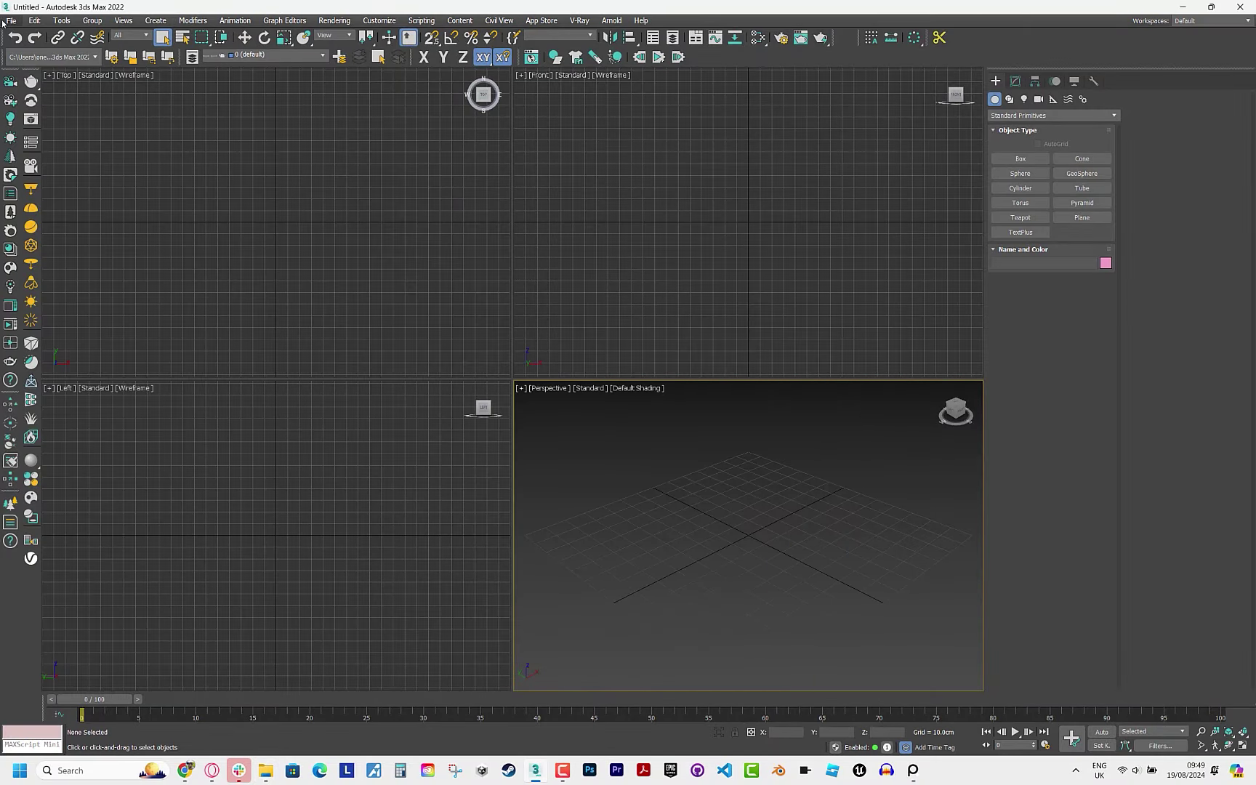
key(Return)
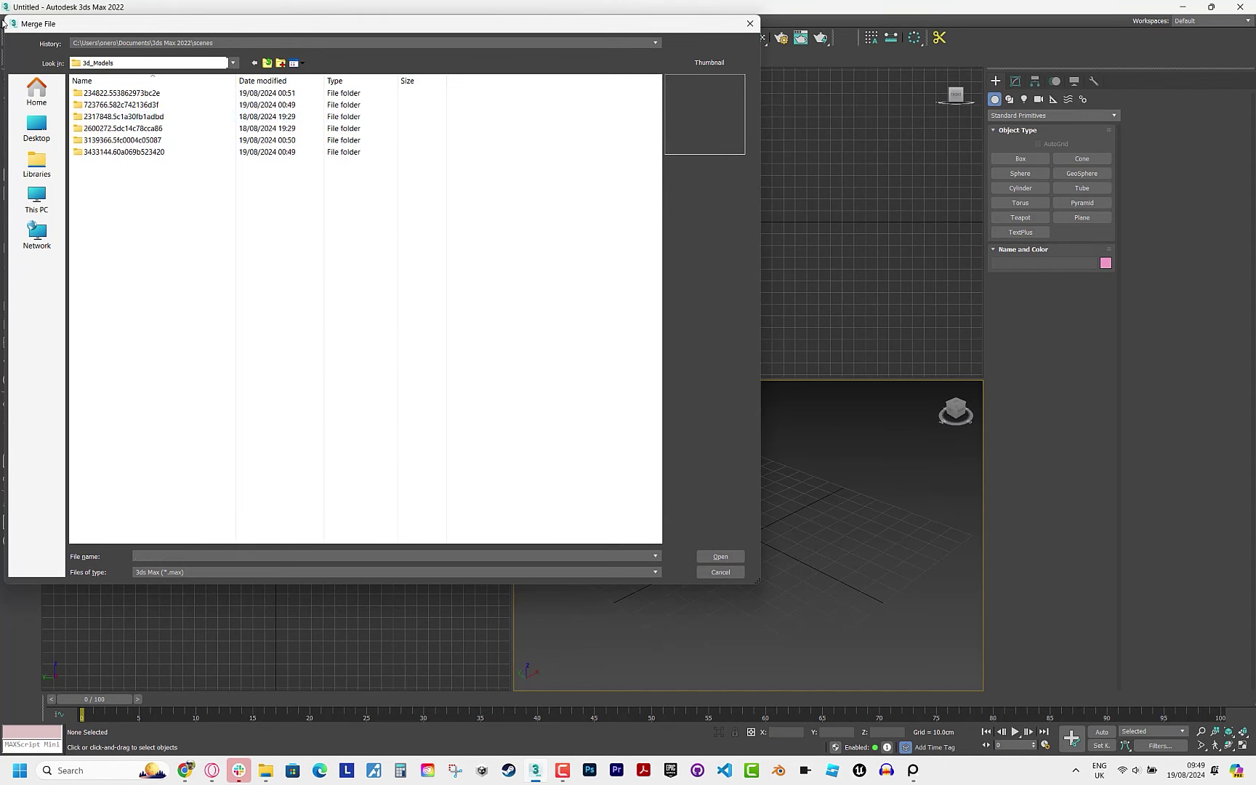
double_click(164, 92)
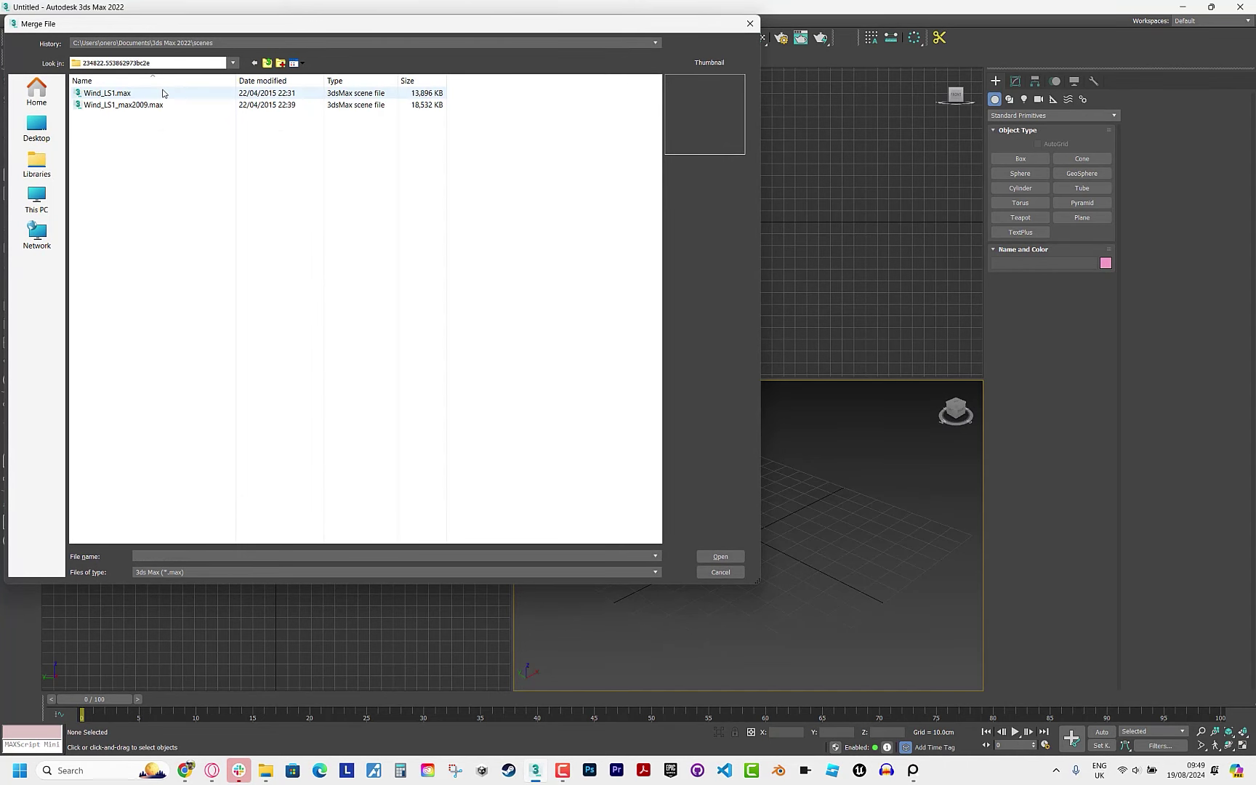
click(164, 92)
click(723, 557)
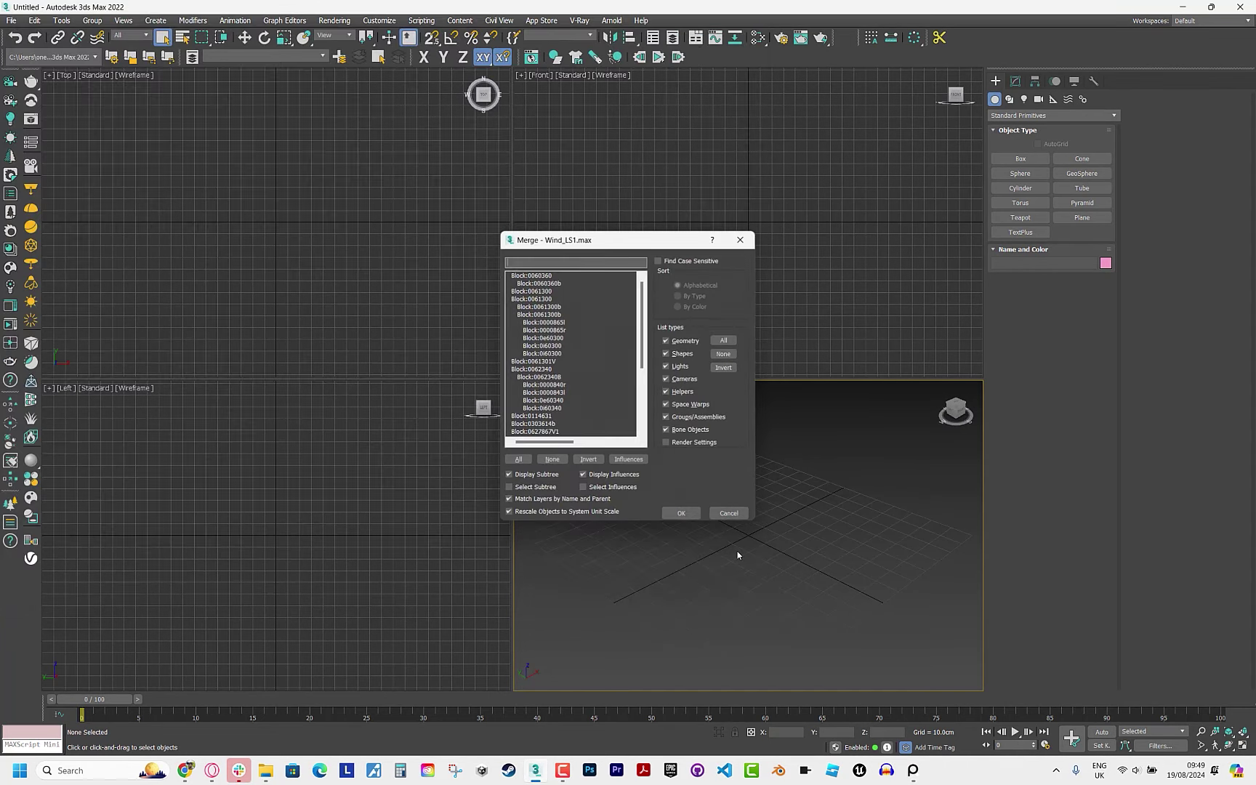
click(519, 463)
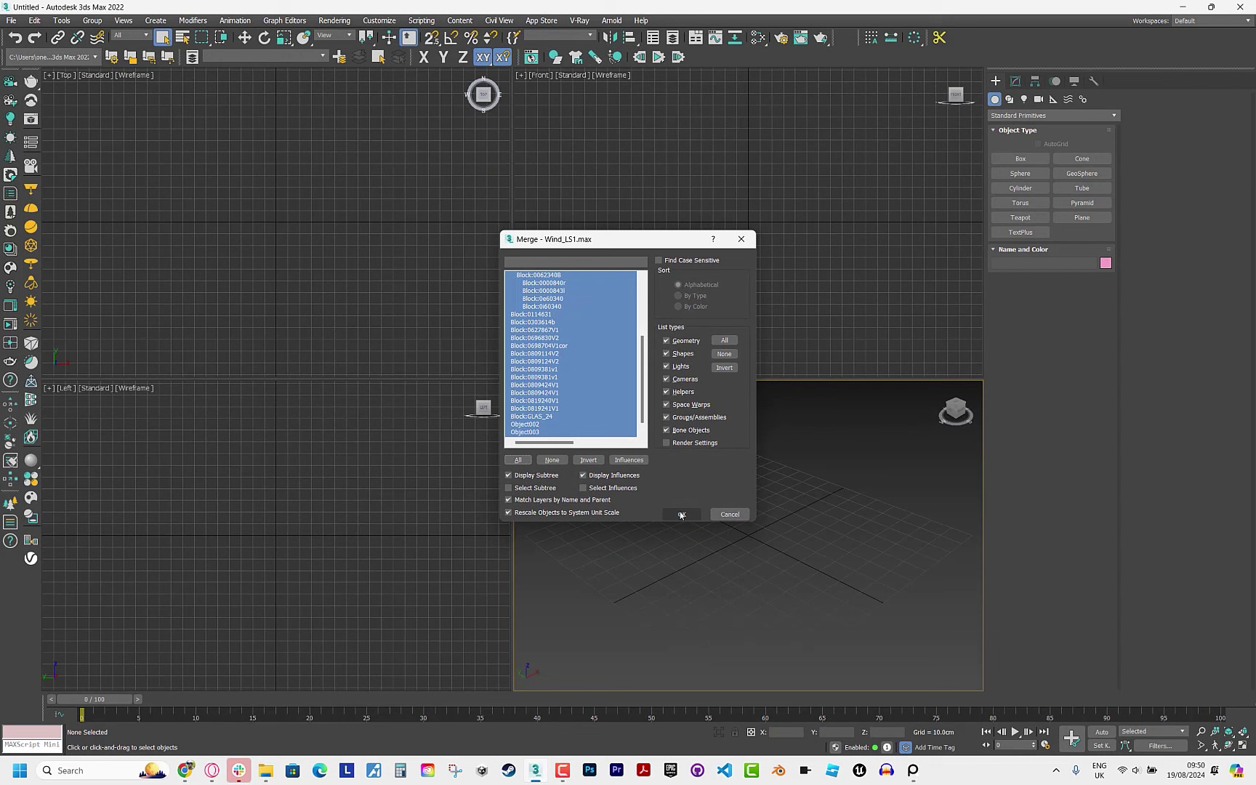
Merge only Object002, Object003 and Object017 from Wind_LS1.max, excluding shapes.
scroll(593, 409, down, 1)
drag(530, 432, 530, 416)
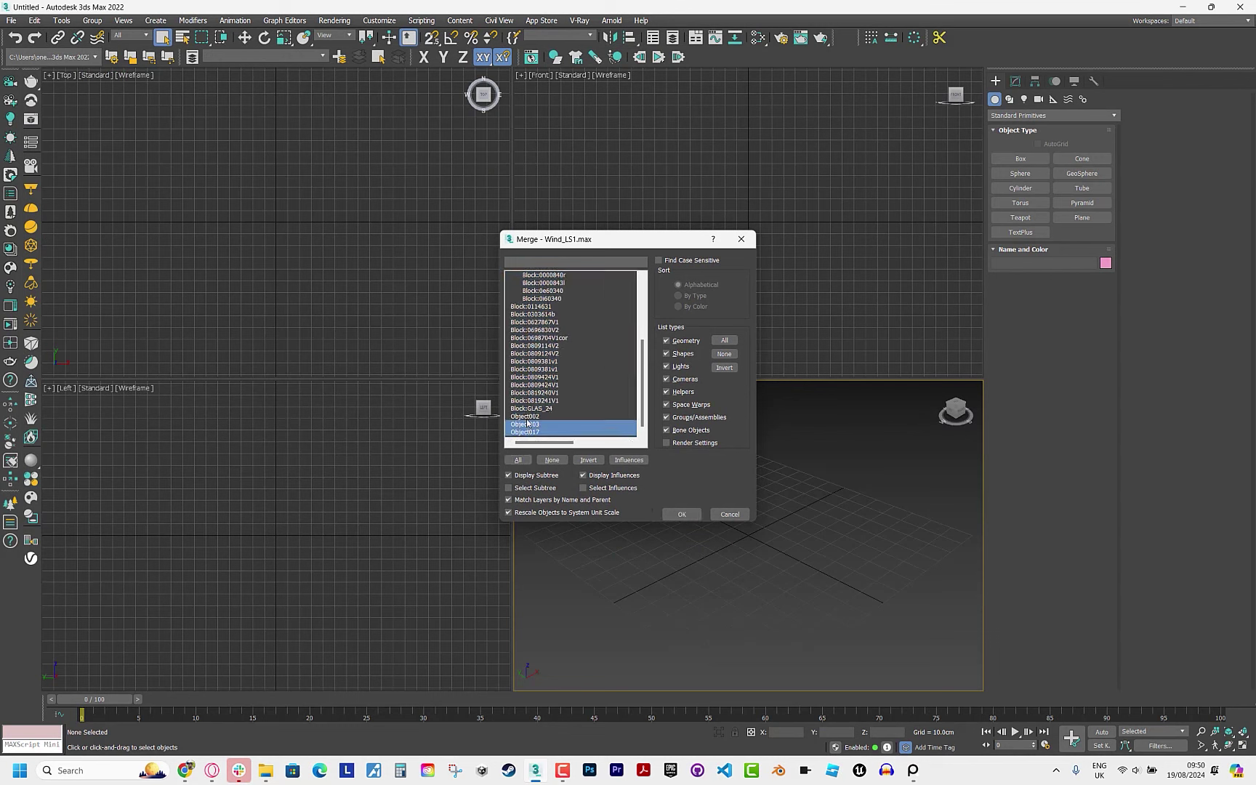
click(667, 354)
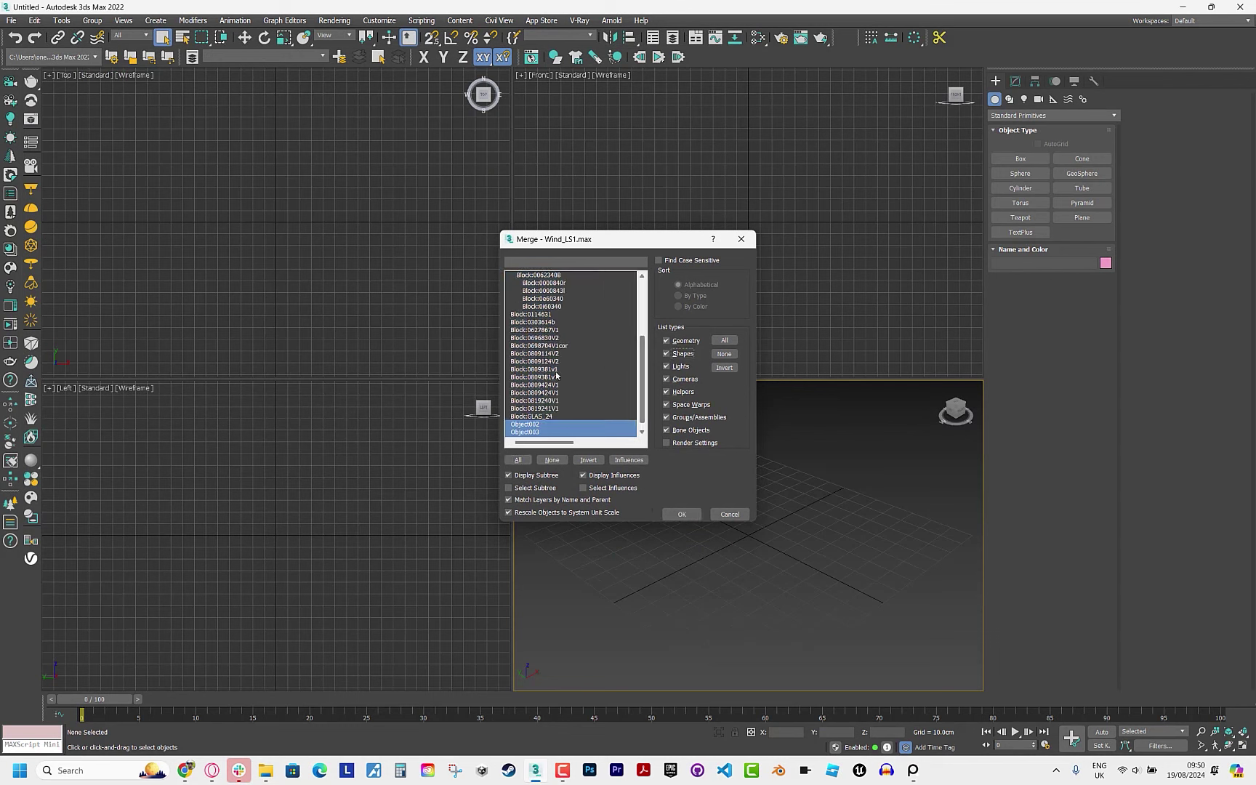
scroll(608, 408, down, 1)
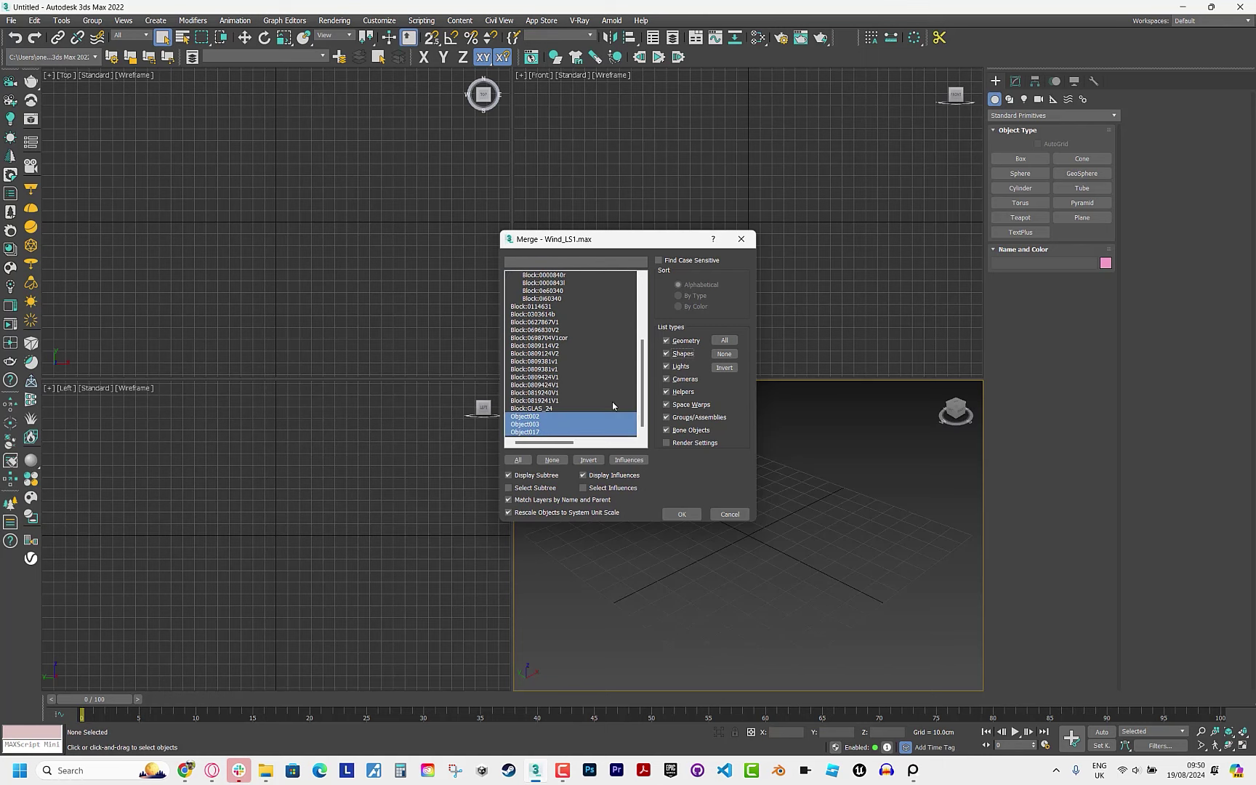
click(697, 512)
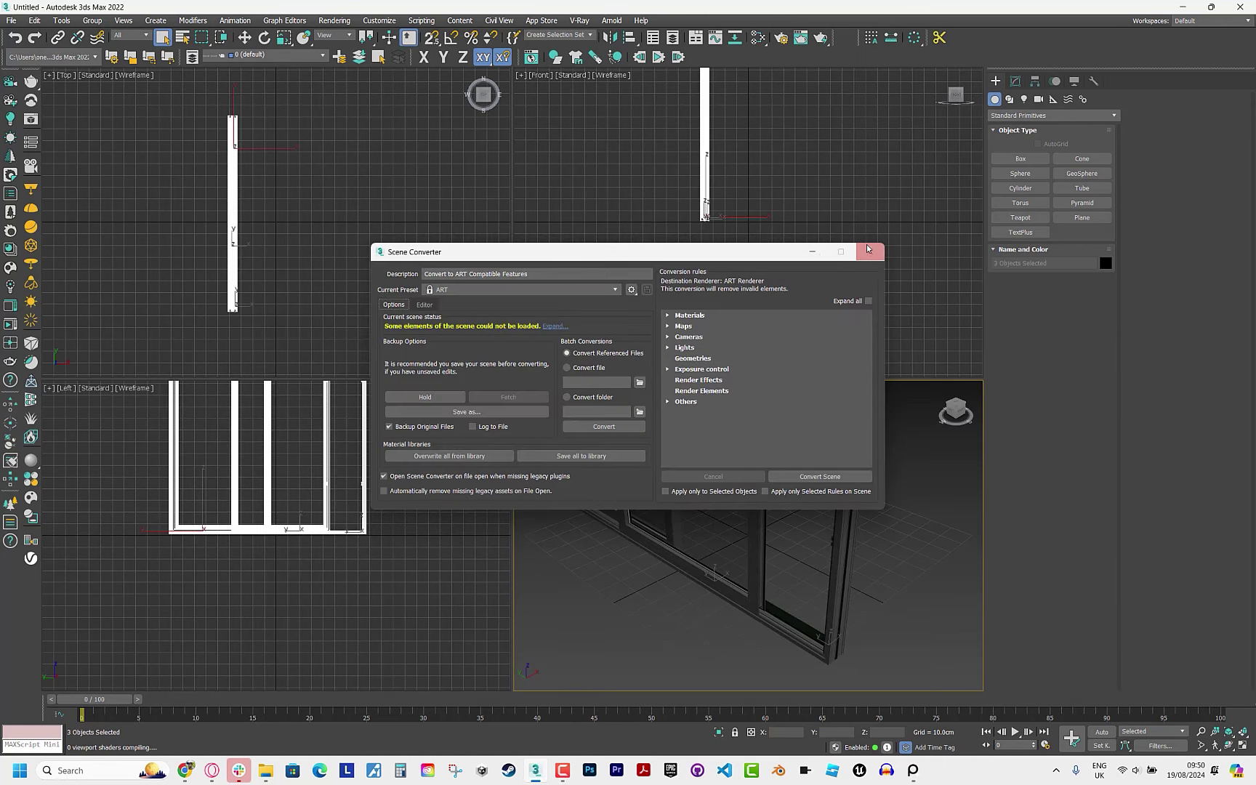
click(868, 249)
Maximize the Perspective viewport with edged faces and orbit around the window frame.
click(584, 595)
key(alt+w)
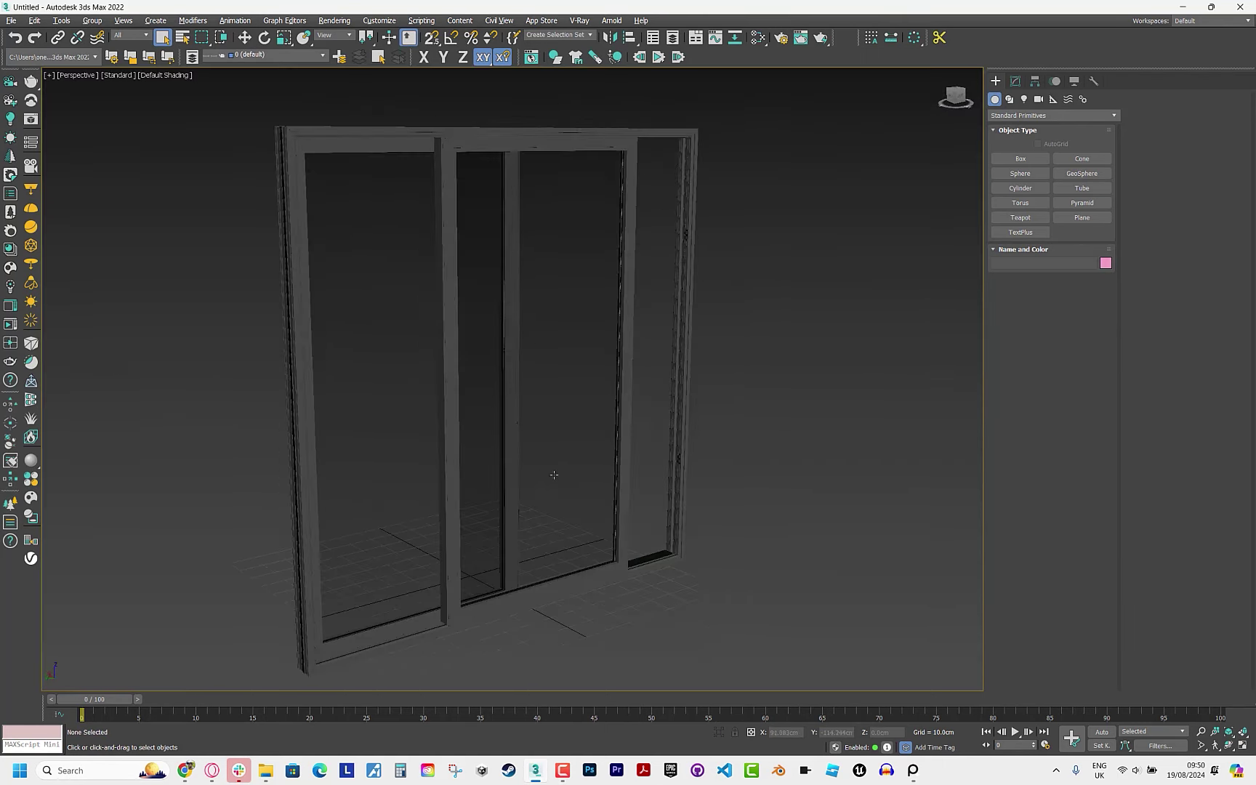
key(F4)
mouse_move(554, 475)
alt+middle_down()
mouse_move(558, 507)
mouse_move(643, 554)
mouse_move(698, 544)
alt+middle_up()
scroll(623, 533, down, 3)
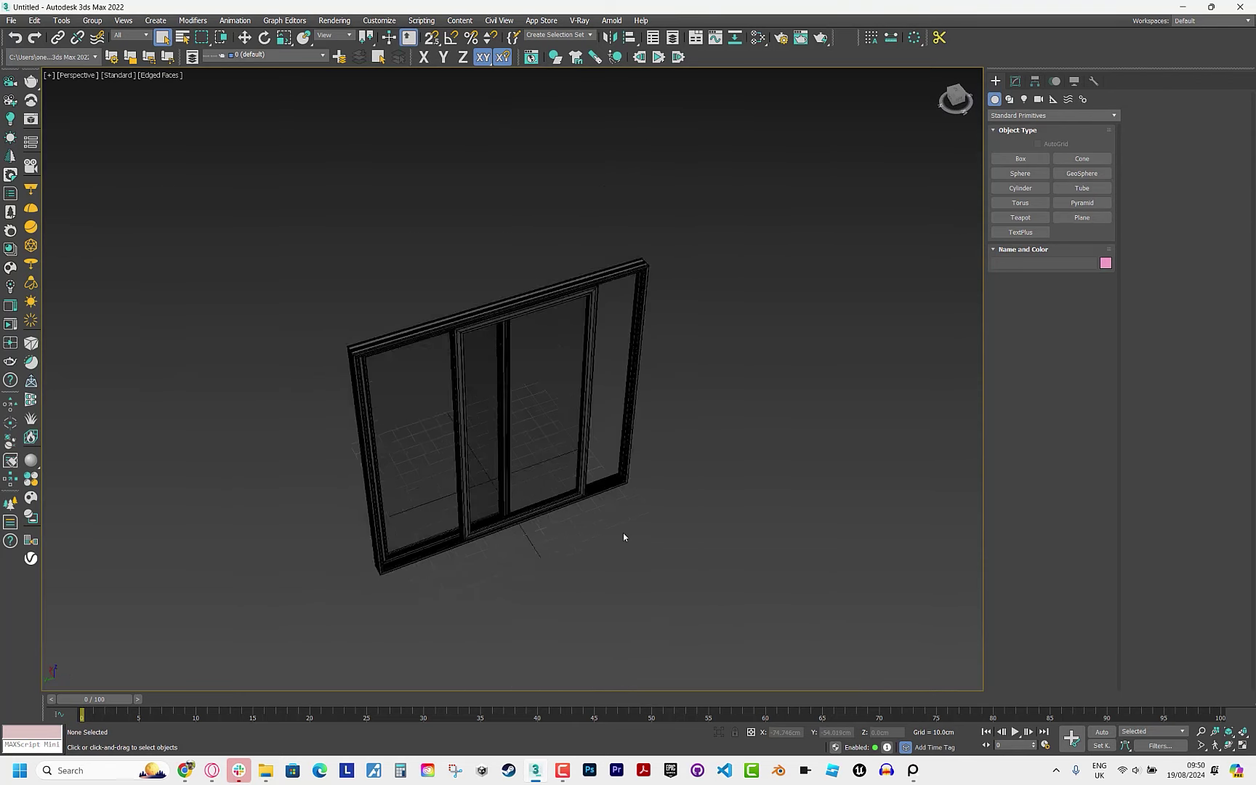
Merge all three curtain objects from CURTAINS_VELVET.max into the scene.
click(15, 22)
mouse_move(26, 176)
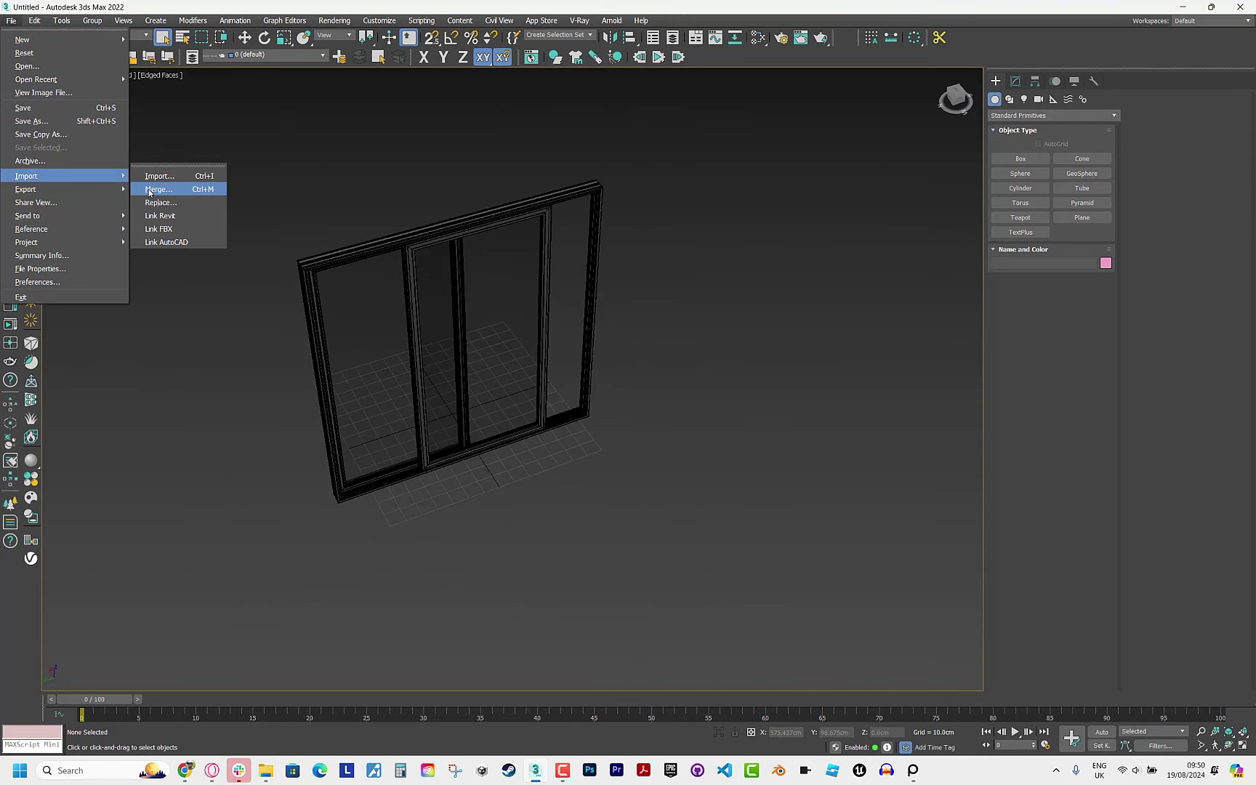
click(149, 190)
click(268, 64)
double_click(146, 109)
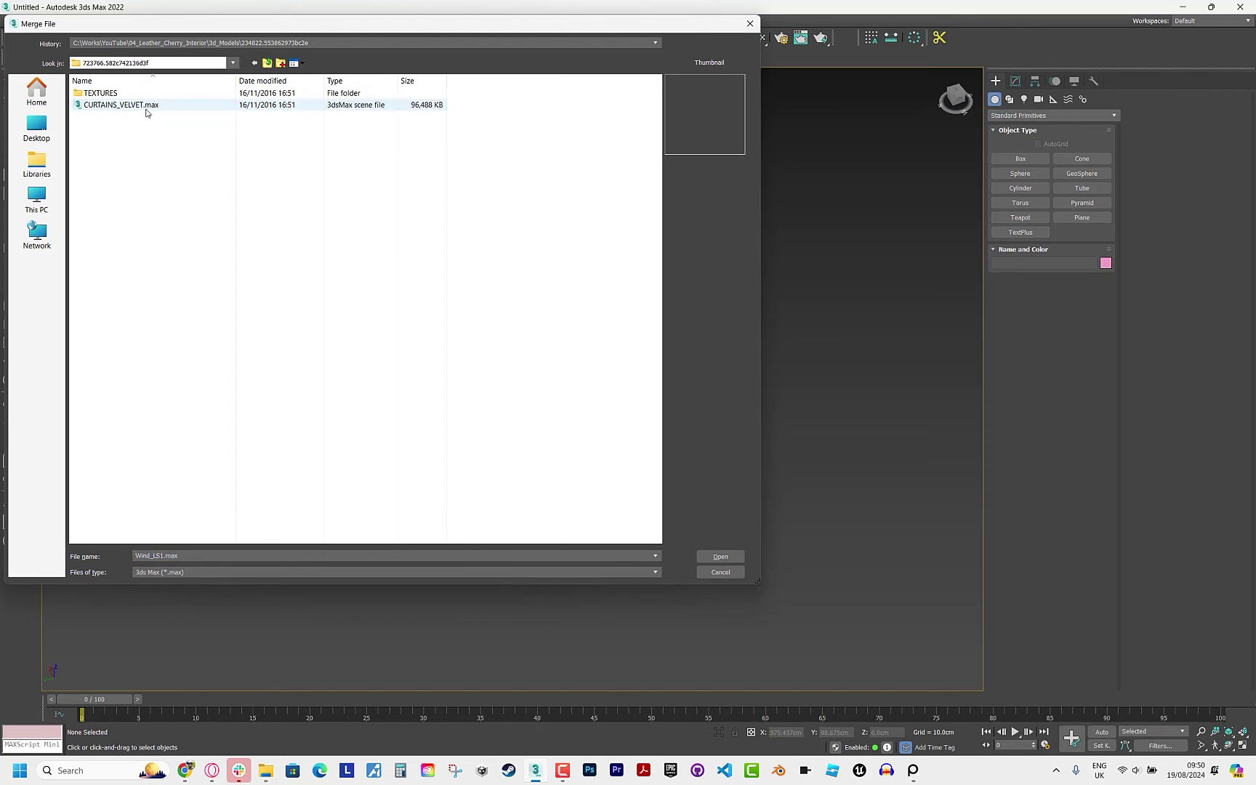
click(146, 106)
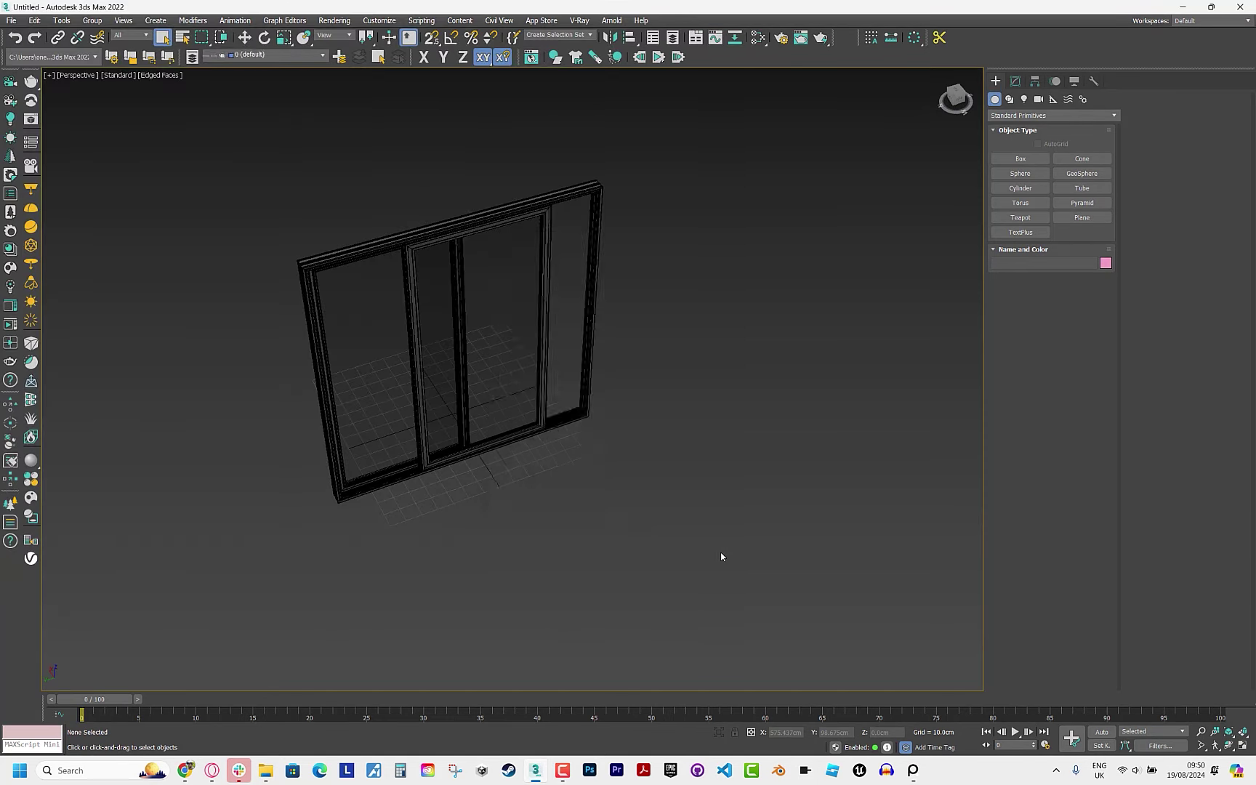
click(720, 557)
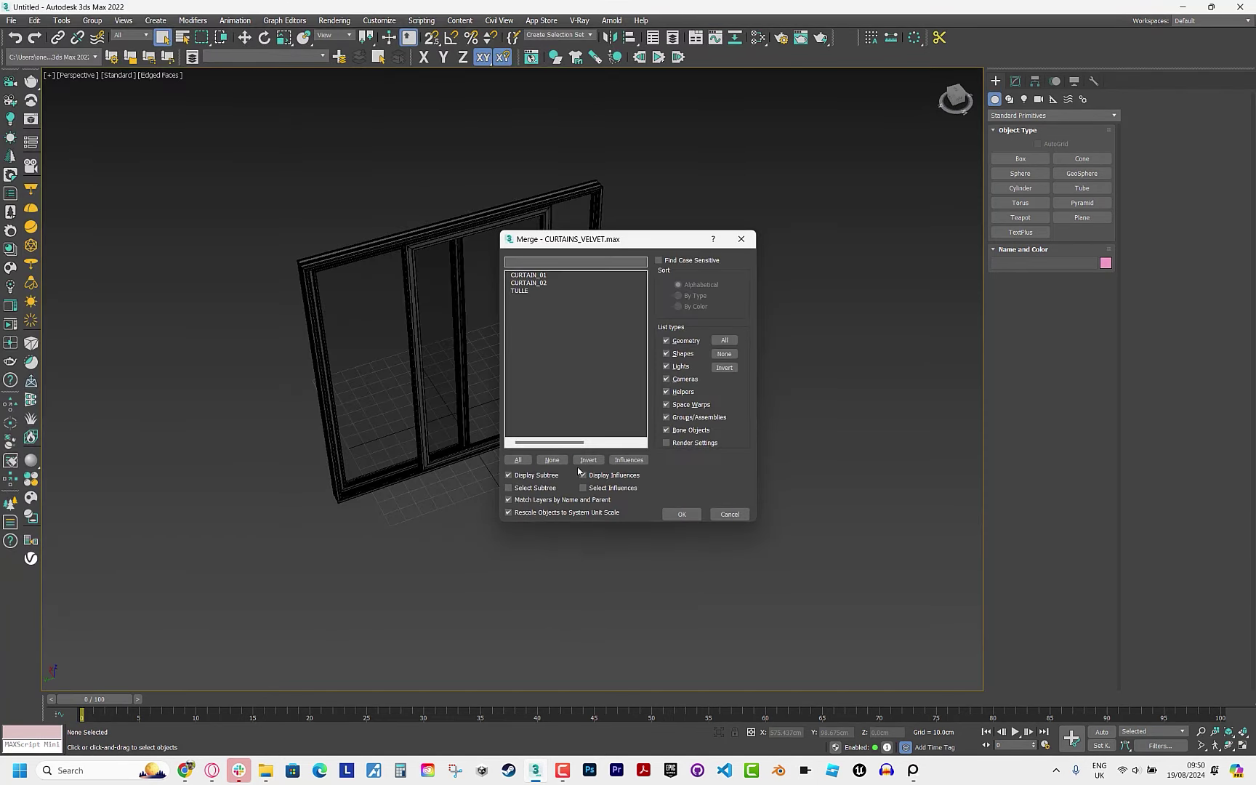
click(517, 459)
click(681, 514)
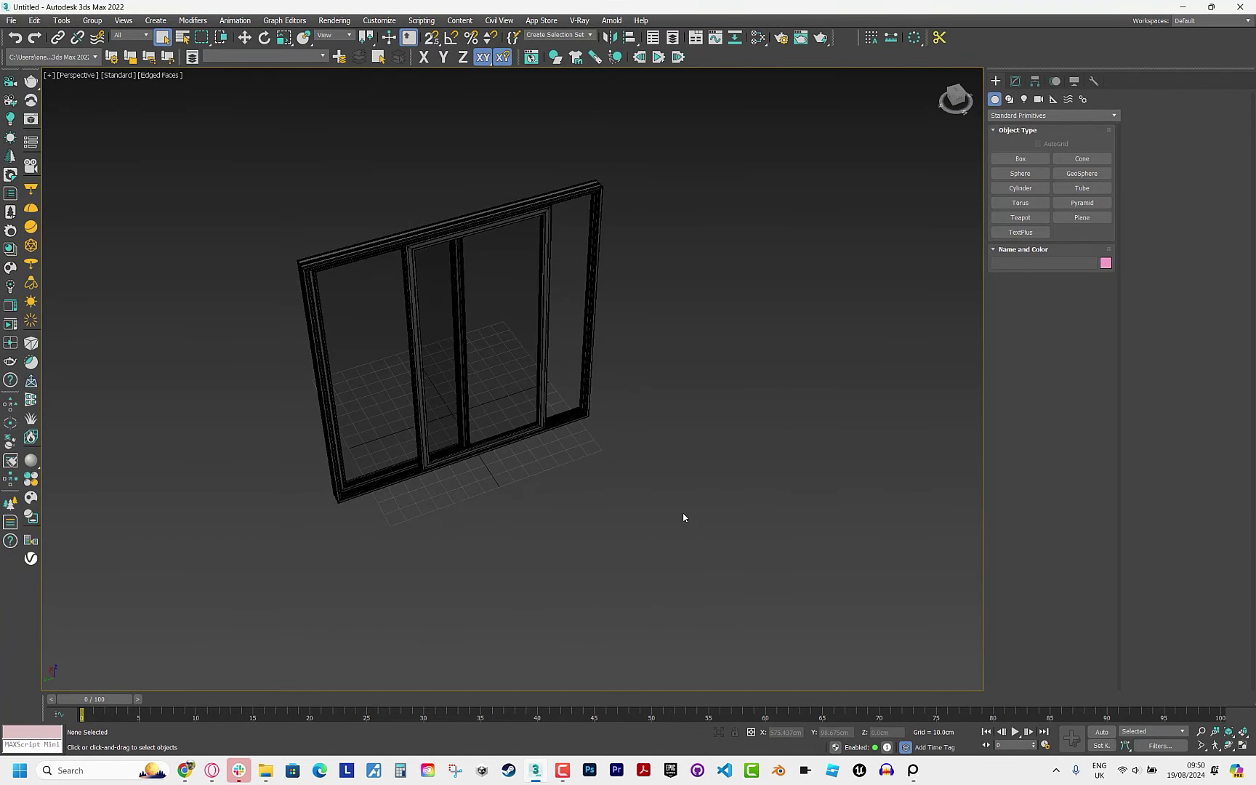
click(869, 251)
Move the velvet curtains to the left of the window.
scroll(726, 372, down, 5)
key(w)
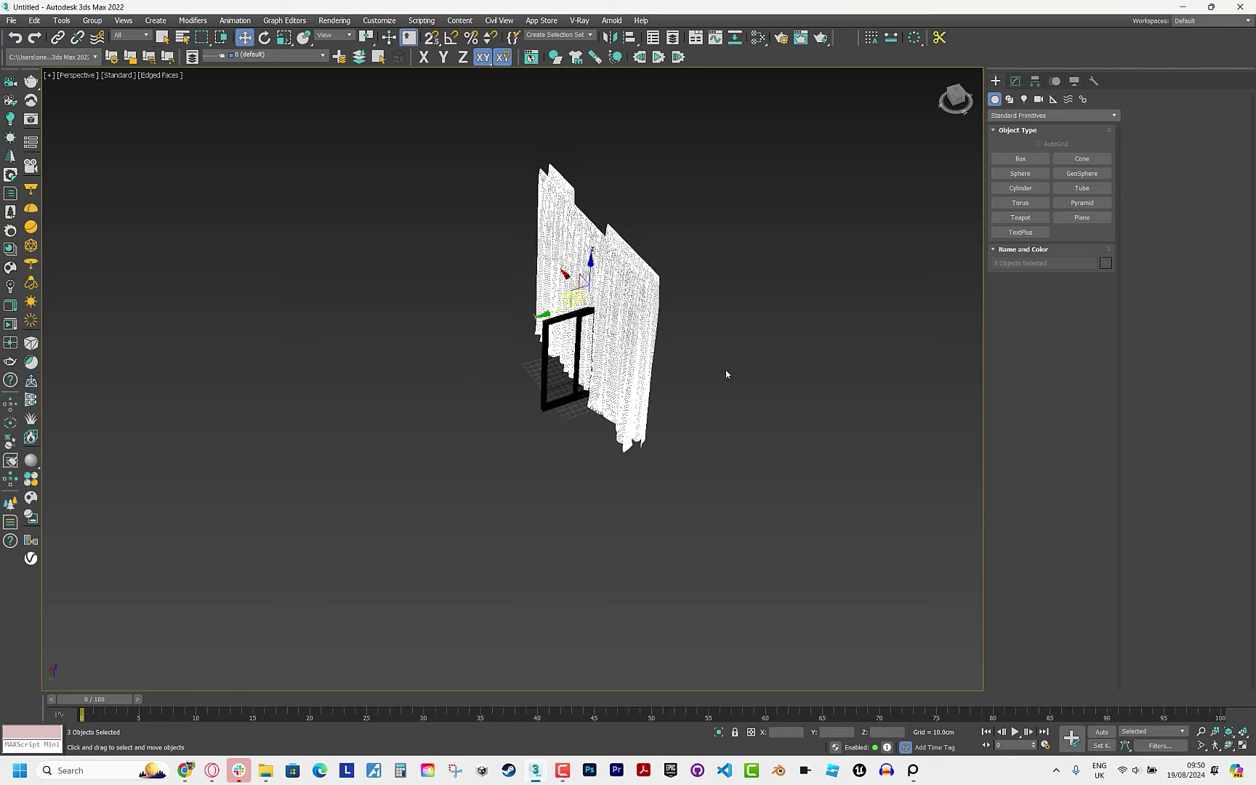
mouse_move(726, 373)
alt+middle_down()
mouse_move(656, 382)
mouse_move(572, 303)
alt+middle_up()
drag(572, 304, 382, 309)
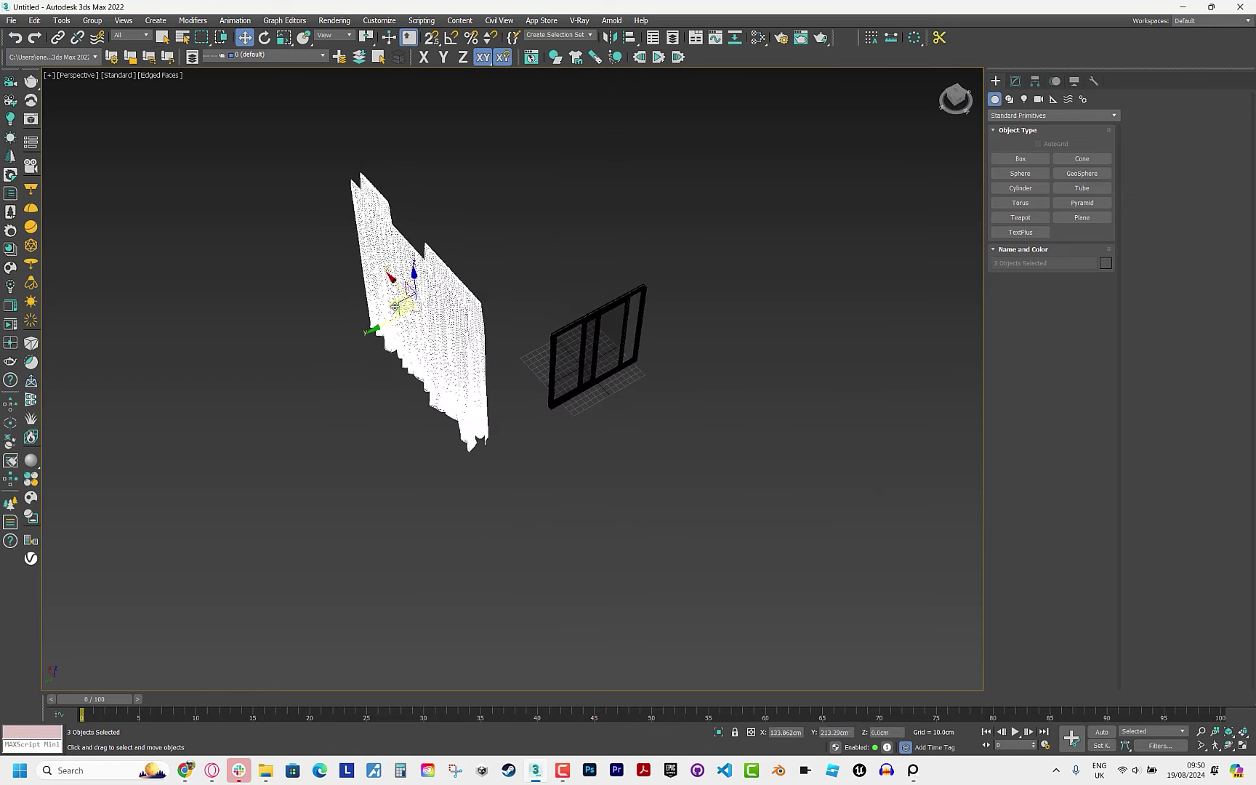
Merge the Drop Chair from Drop x15.max, dismissing the file and name warnings.
click(10, 20)
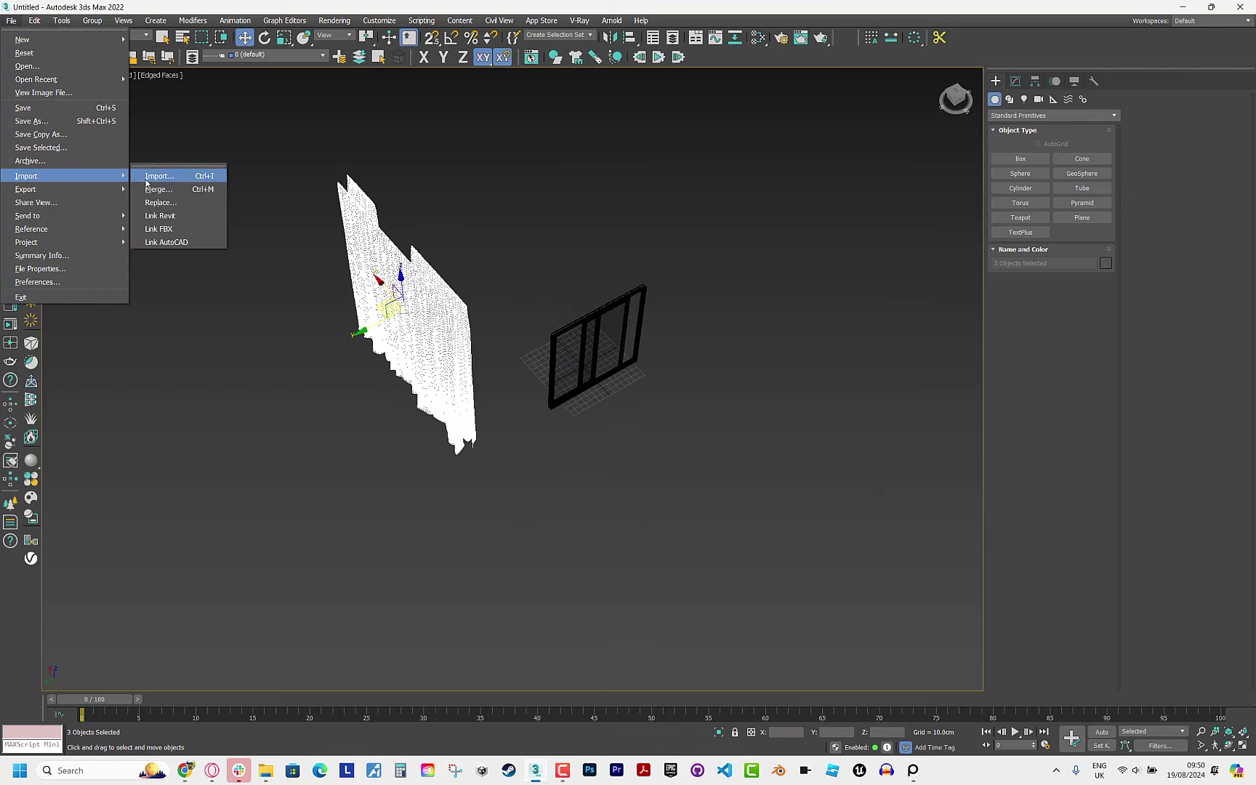
click(156, 188)
click(268, 62)
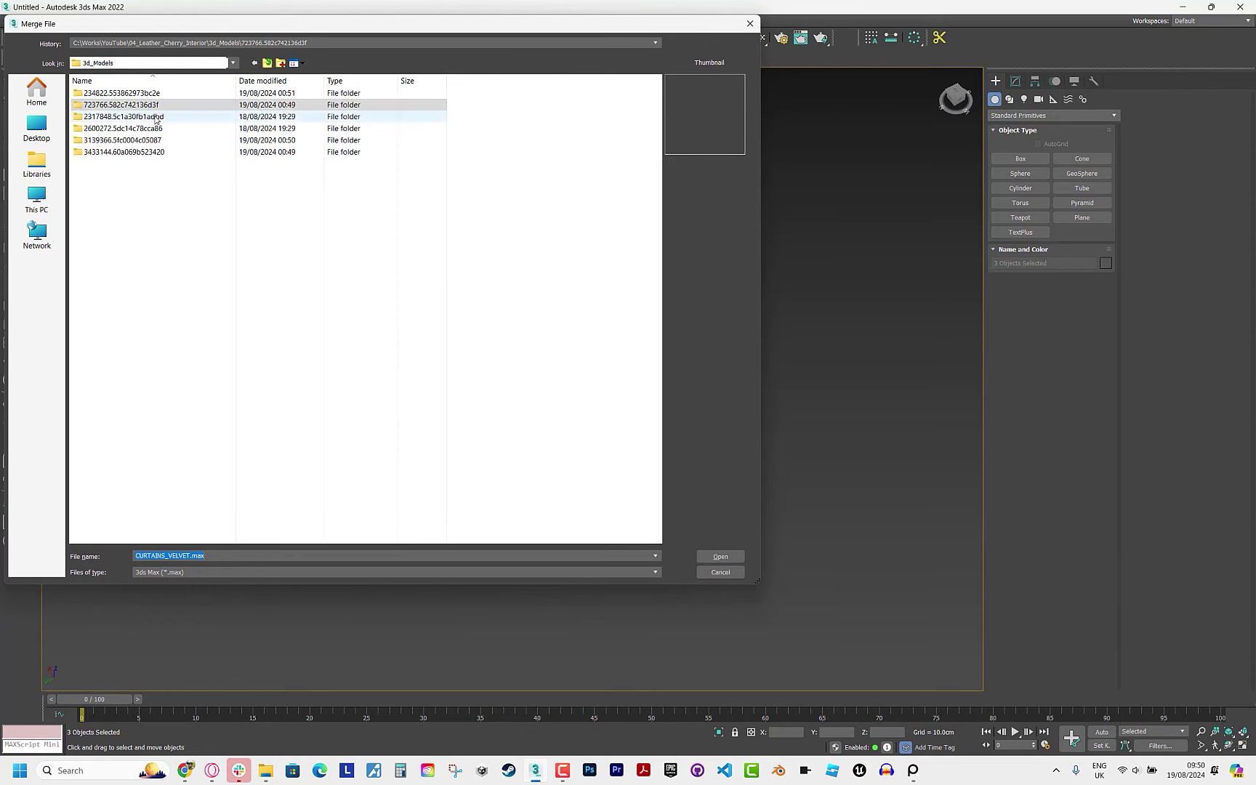
double_click(123, 116)
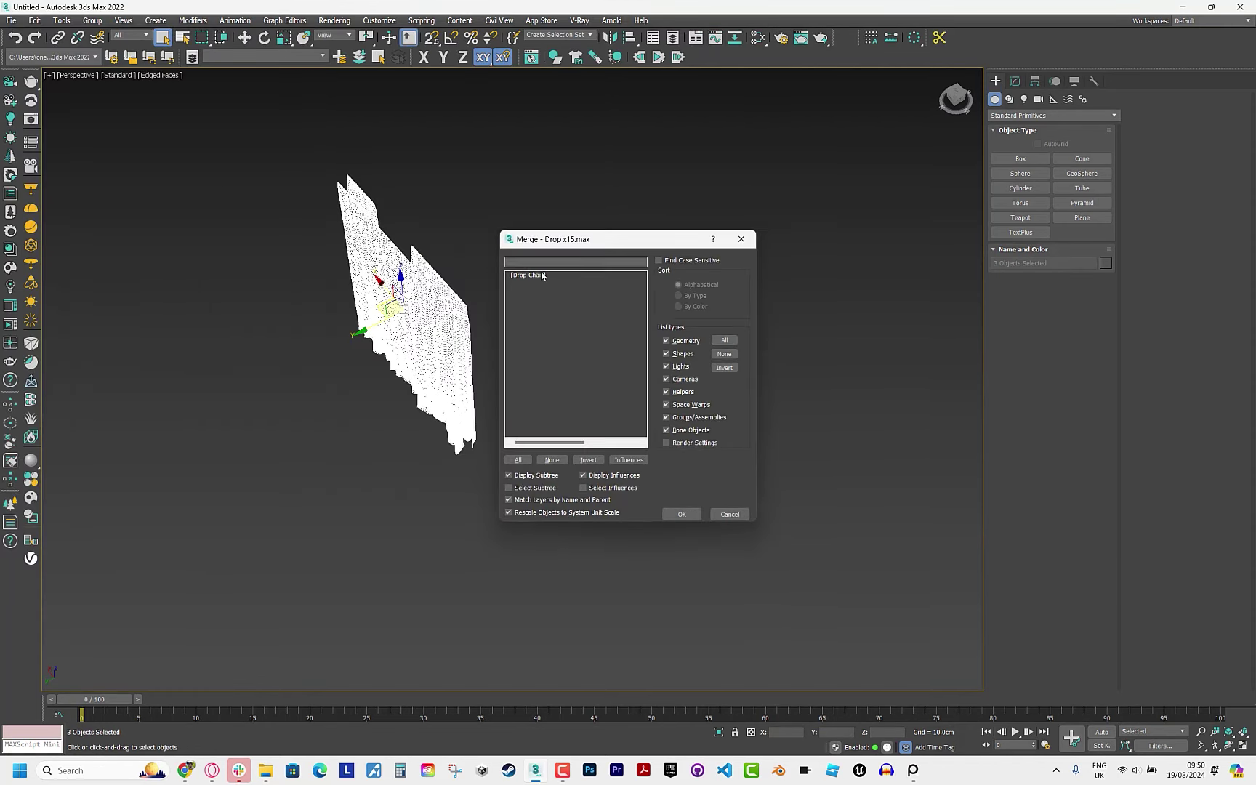
double_click(542, 276)
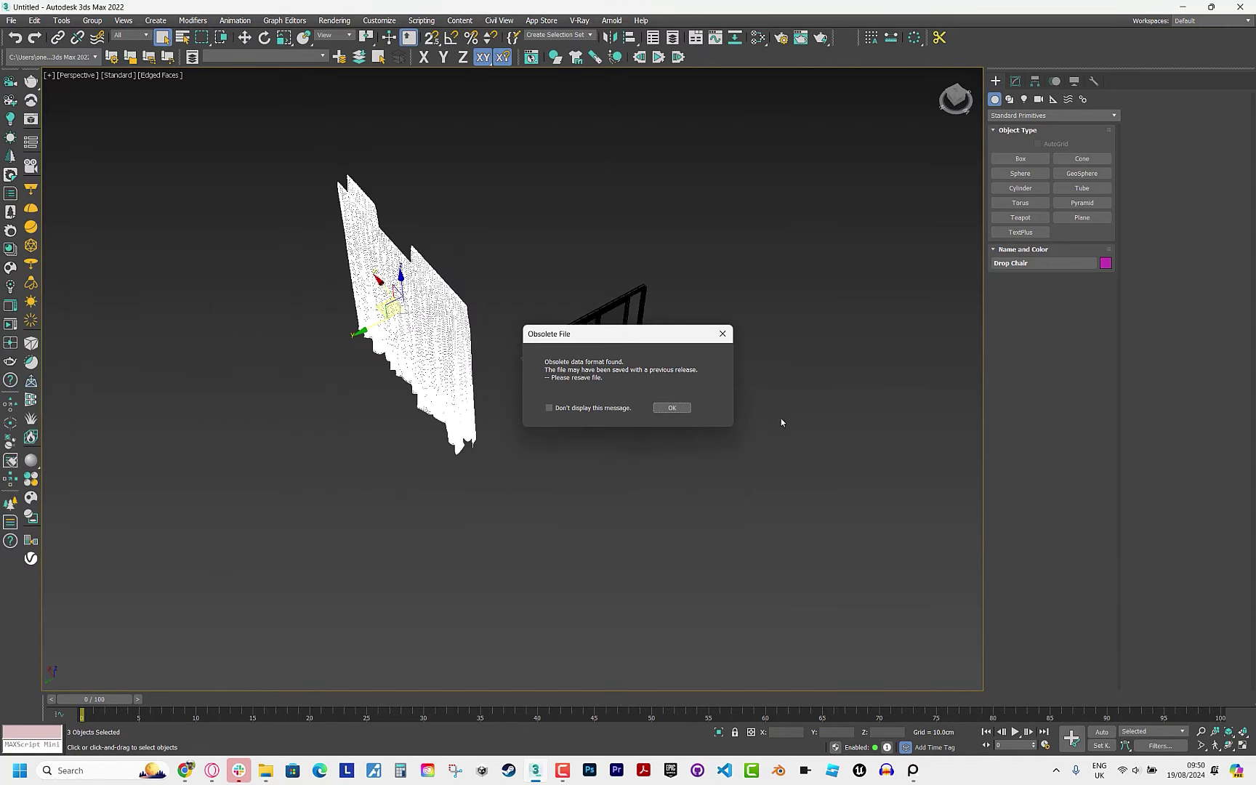
click(670, 407)
click(631, 404)
Merge the sofa model, auto-renaming its duplicate materials.
scroll(630, 404, up, 3)
key(w)
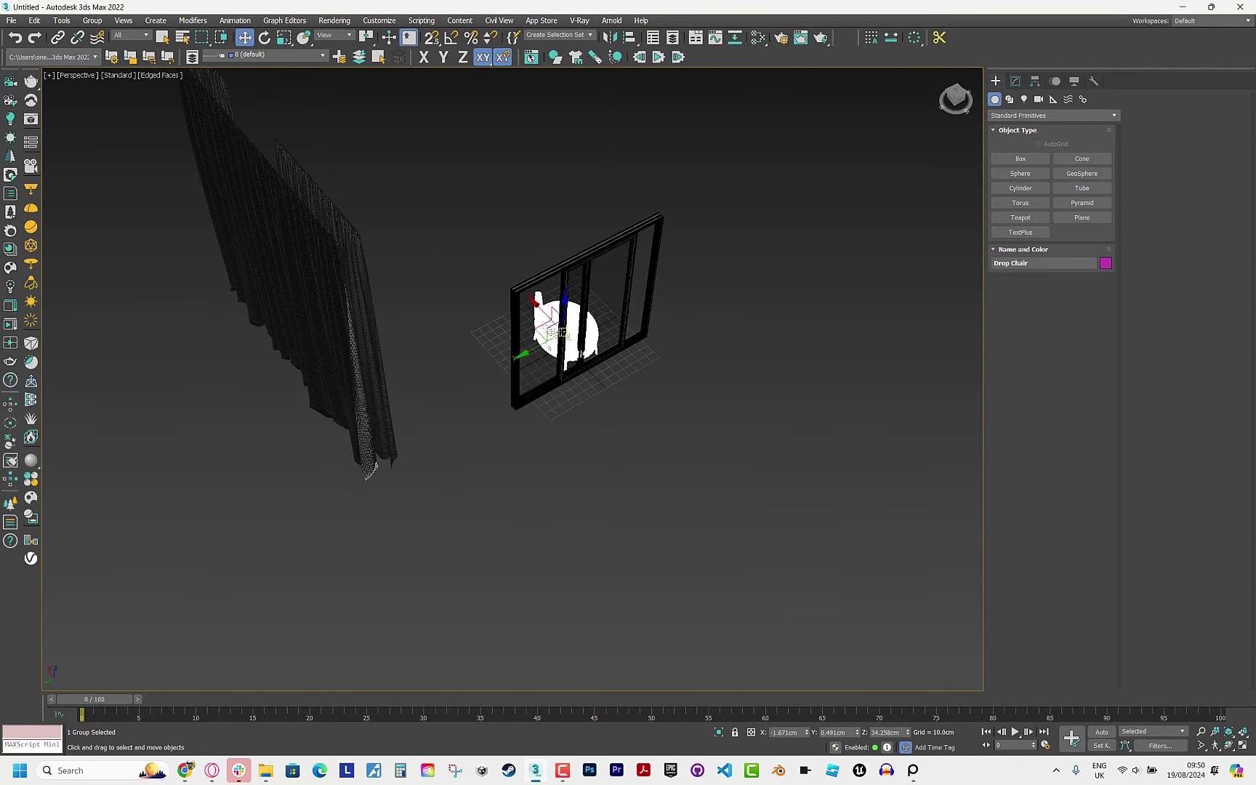
key(F4)
mouse_move(545, 332)
alt+middle_down()
mouse_move(704, 420)
mouse_move(584, 363)
mouse_move(727, 407)
alt+middle_up()
click(689, 513)
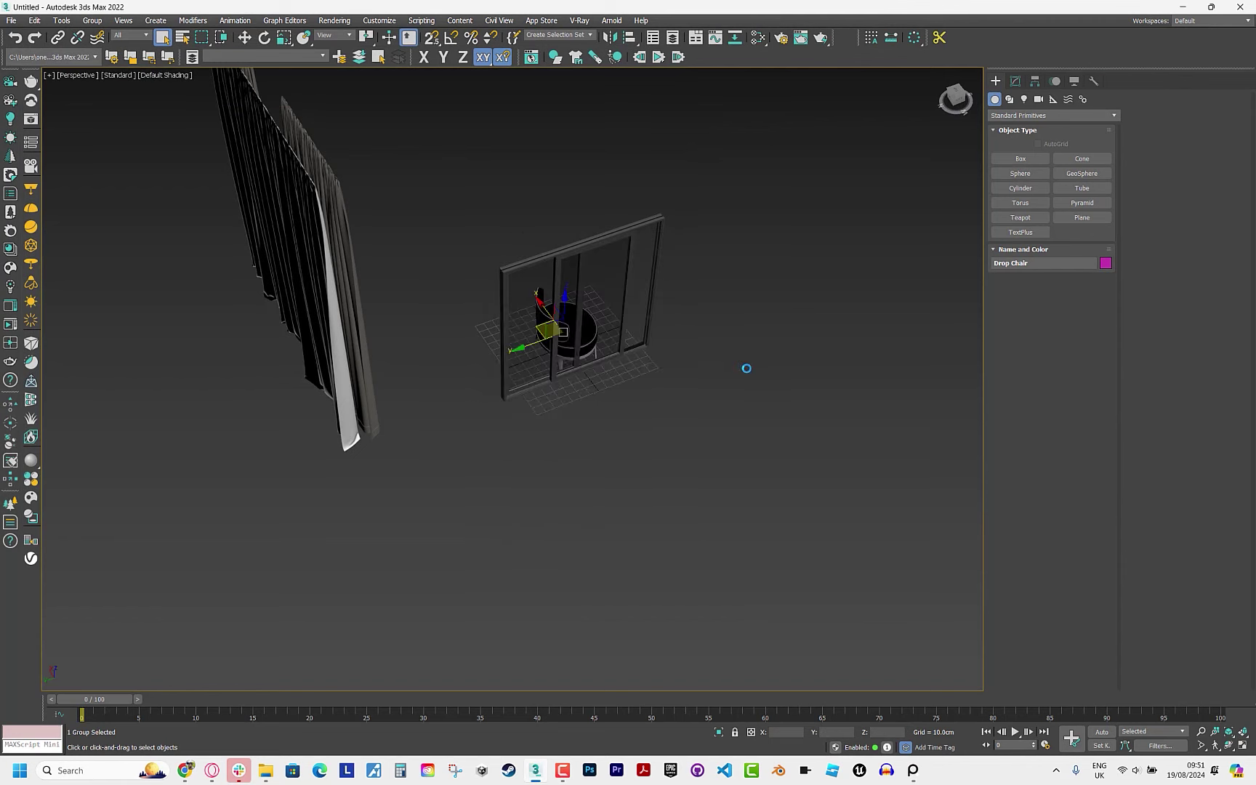
click(568, 429)
click(580, 457)
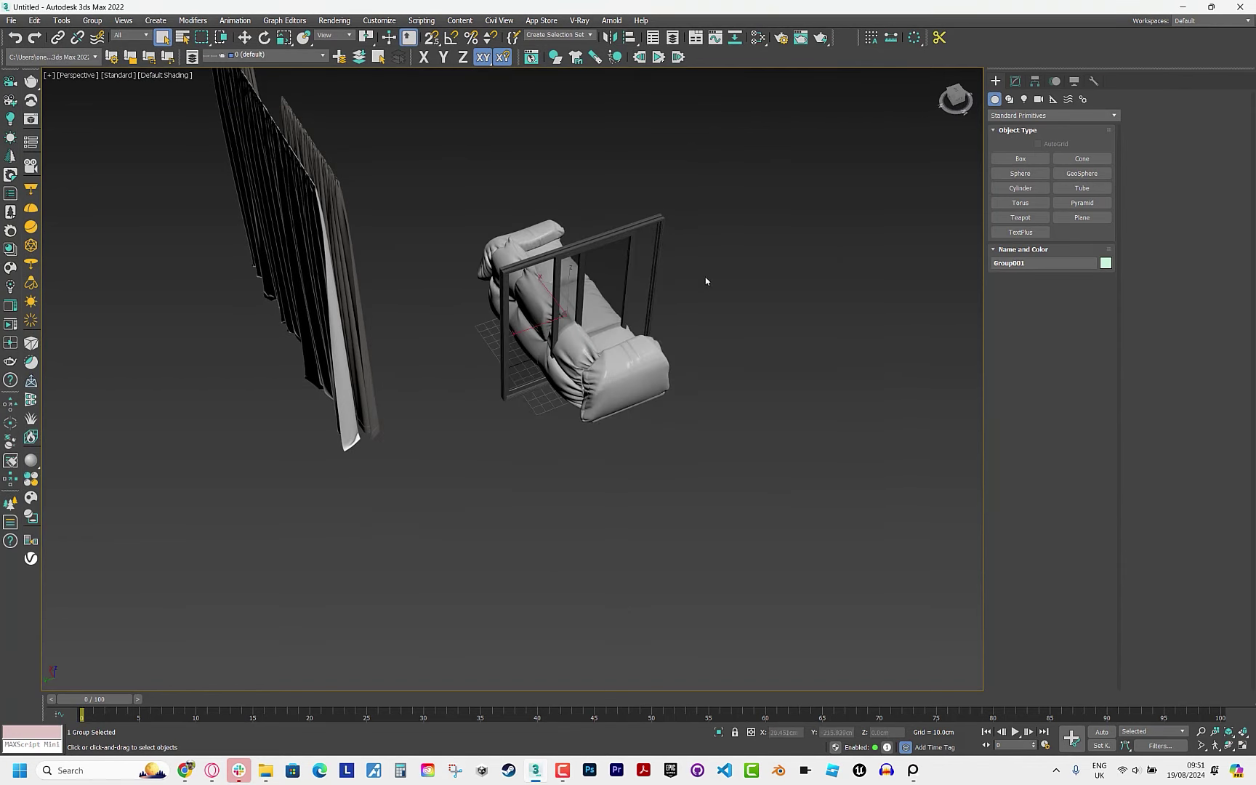
Slide the sofa along X toward the chair.
alt+middle_drag(707, 281, 574, 322)
key(w)
drag(574, 322, 331, 322)
alt+middle_drag(330, 322, 567, 334)
Merge 'Collection plant vol 18 vray 3.6.max' into the scene.
click(12, 20)
mouse_move(27, 176)
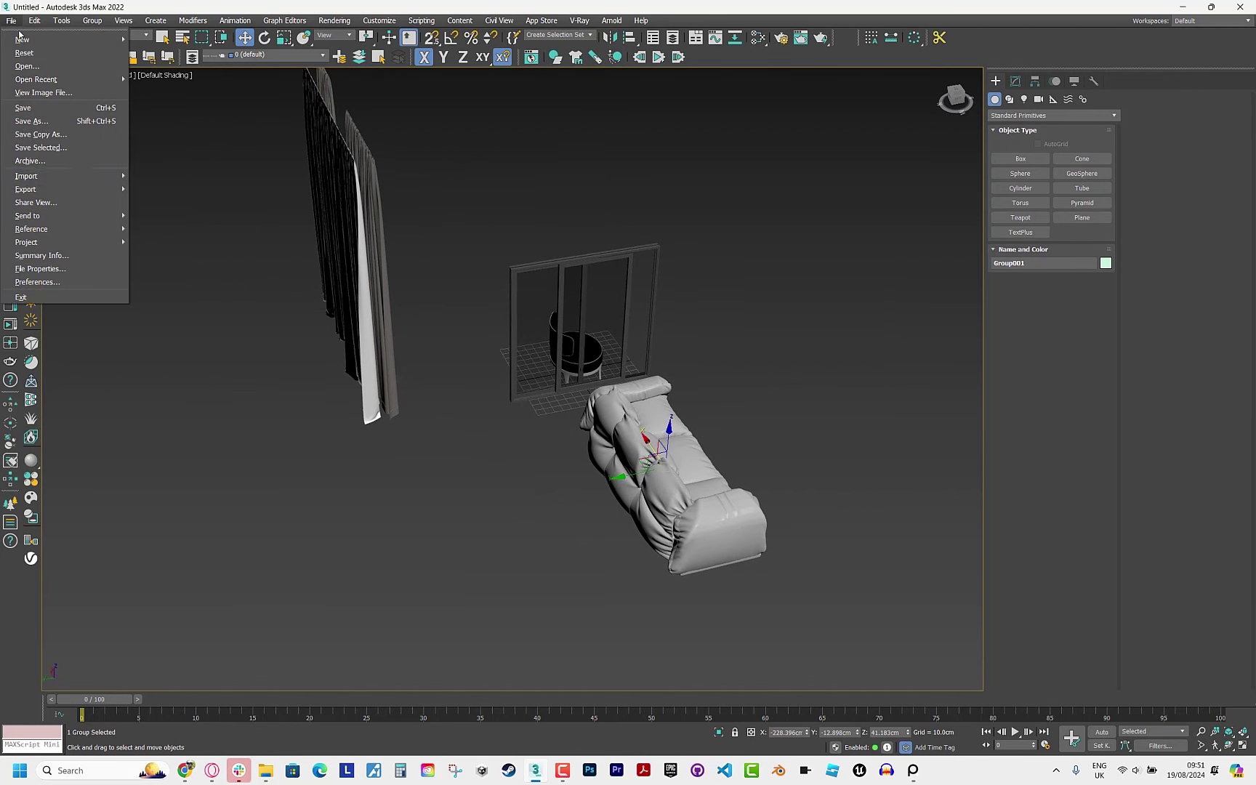
click(168, 183)
click(267, 63)
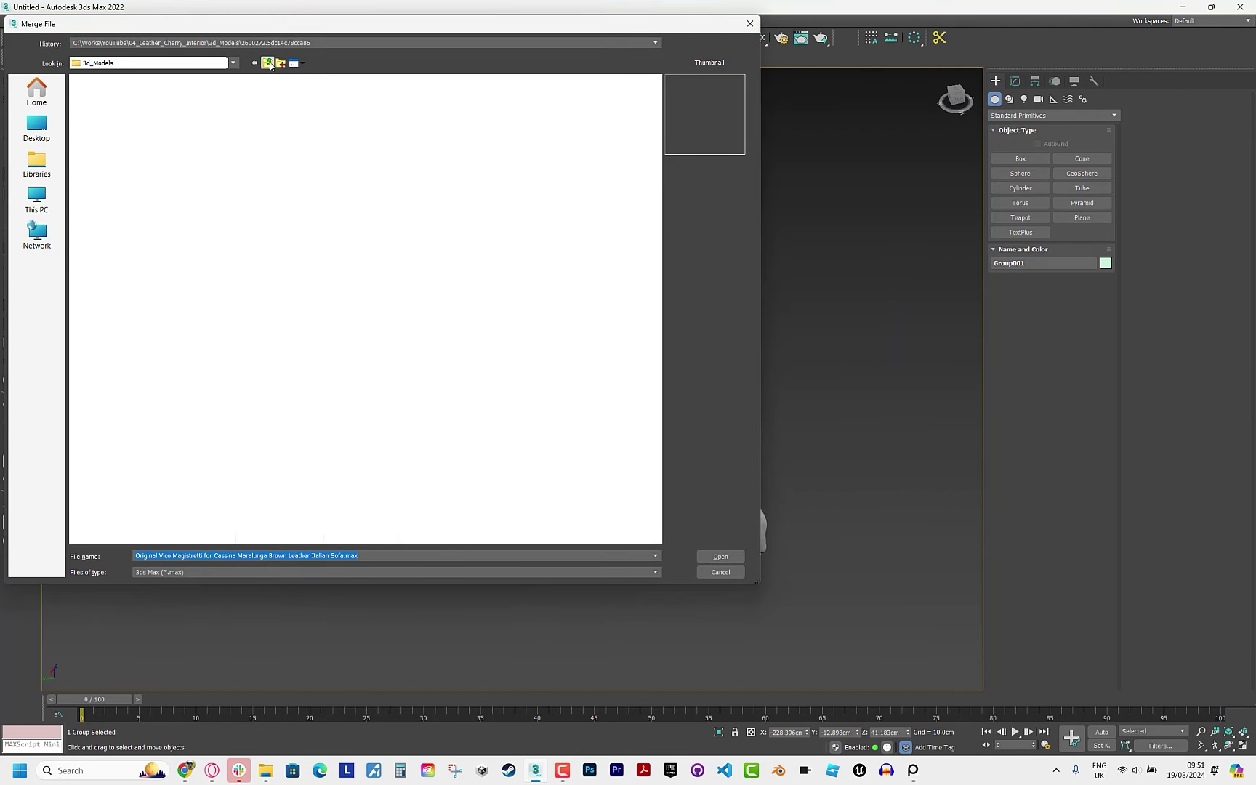
double_click(109, 127)
click(128, 116)
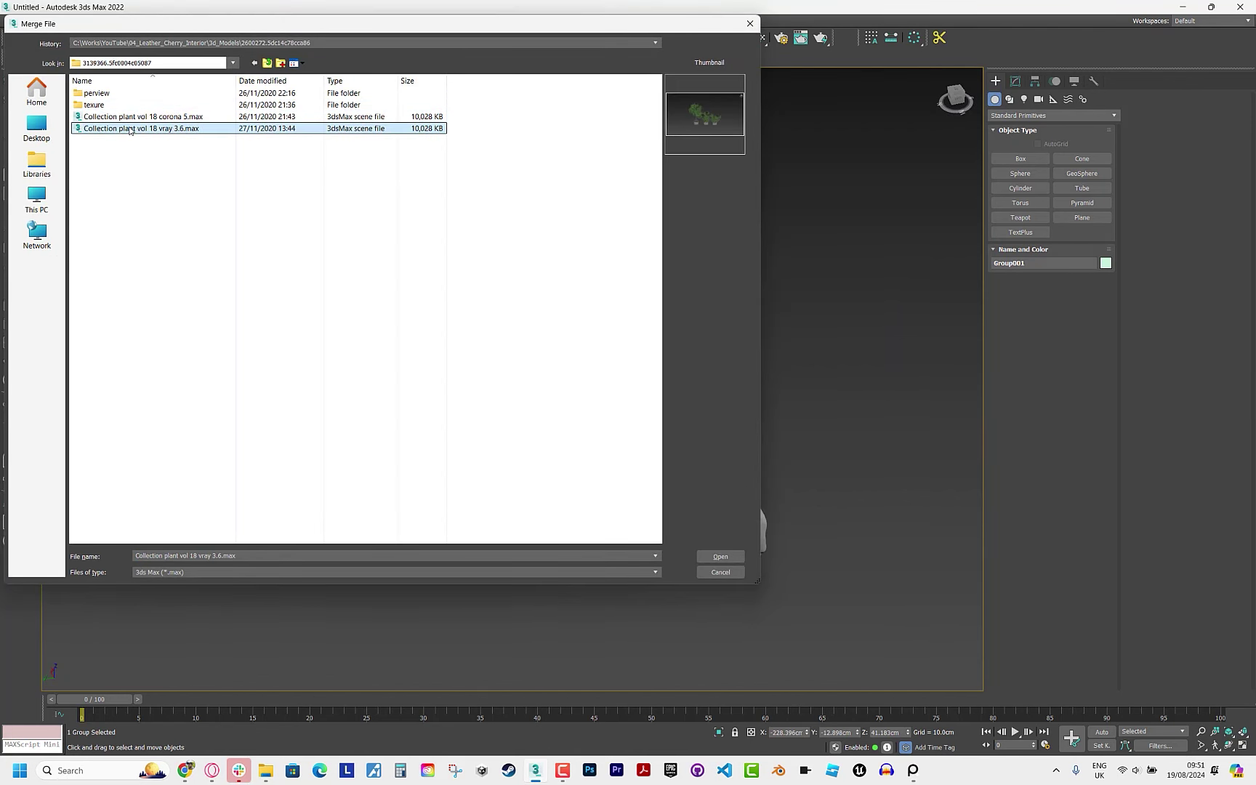
click(128, 116)
double_click(127, 116)
key(Return)
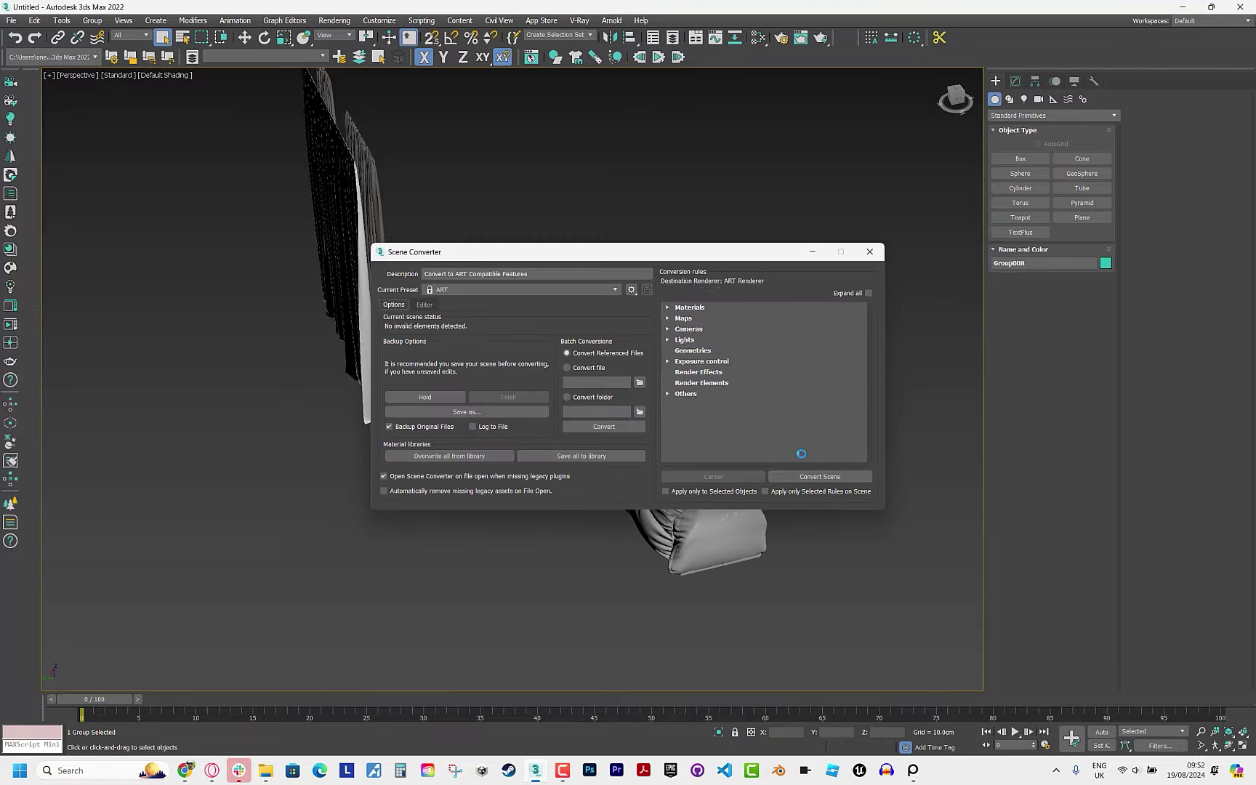
click(877, 251)
Move the potted plants beside the chair.
alt+middle_drag(689, 413, 580, 392)
scroll(580, 392, up, 5)
scroll(549, 394, down, 5)
key(w)
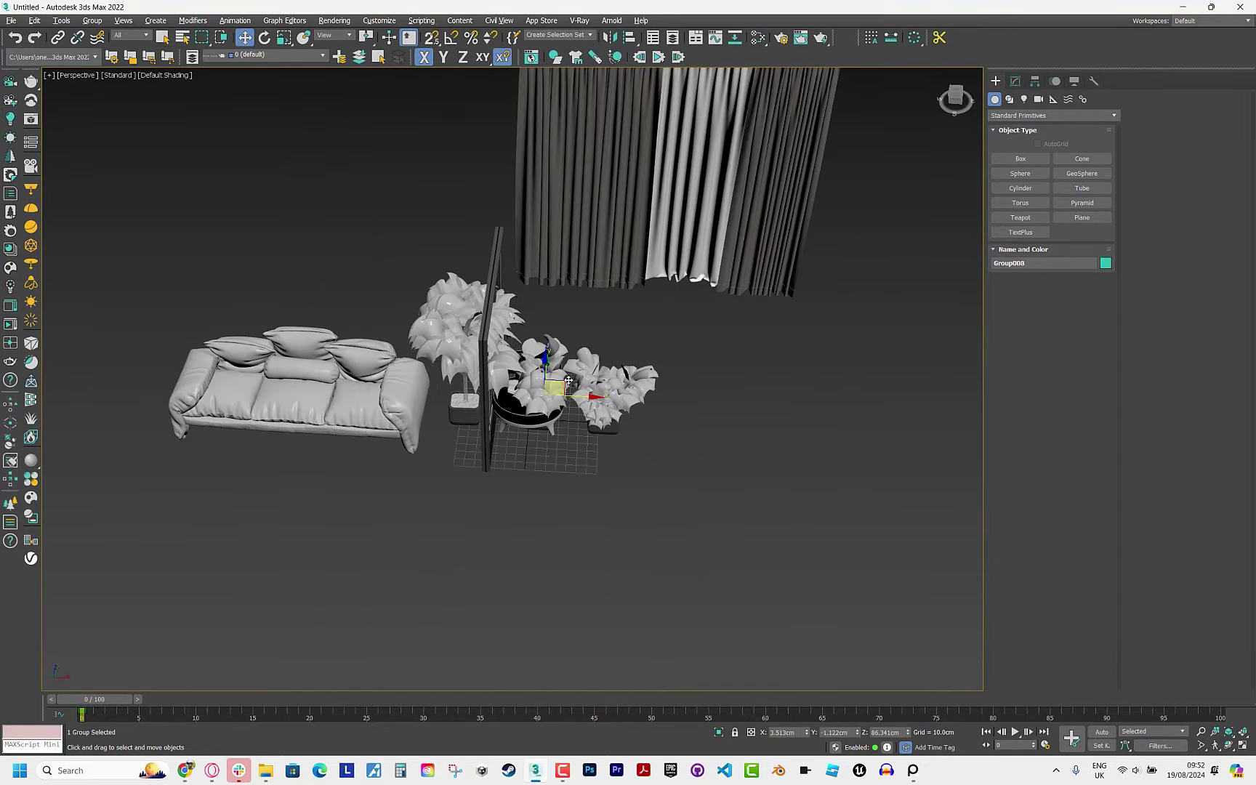
drag(568, 380, 720, 392)
Shift the plants right and pick FROST table.max from the FROST NATUZZI folder.
mouse_move(720, 393)
alt+middle_down()
mouse_move(738, 499)
mouse_move(838, 539)
mouse_move(45, 76)
alt+middle_up()
click(839, 539)
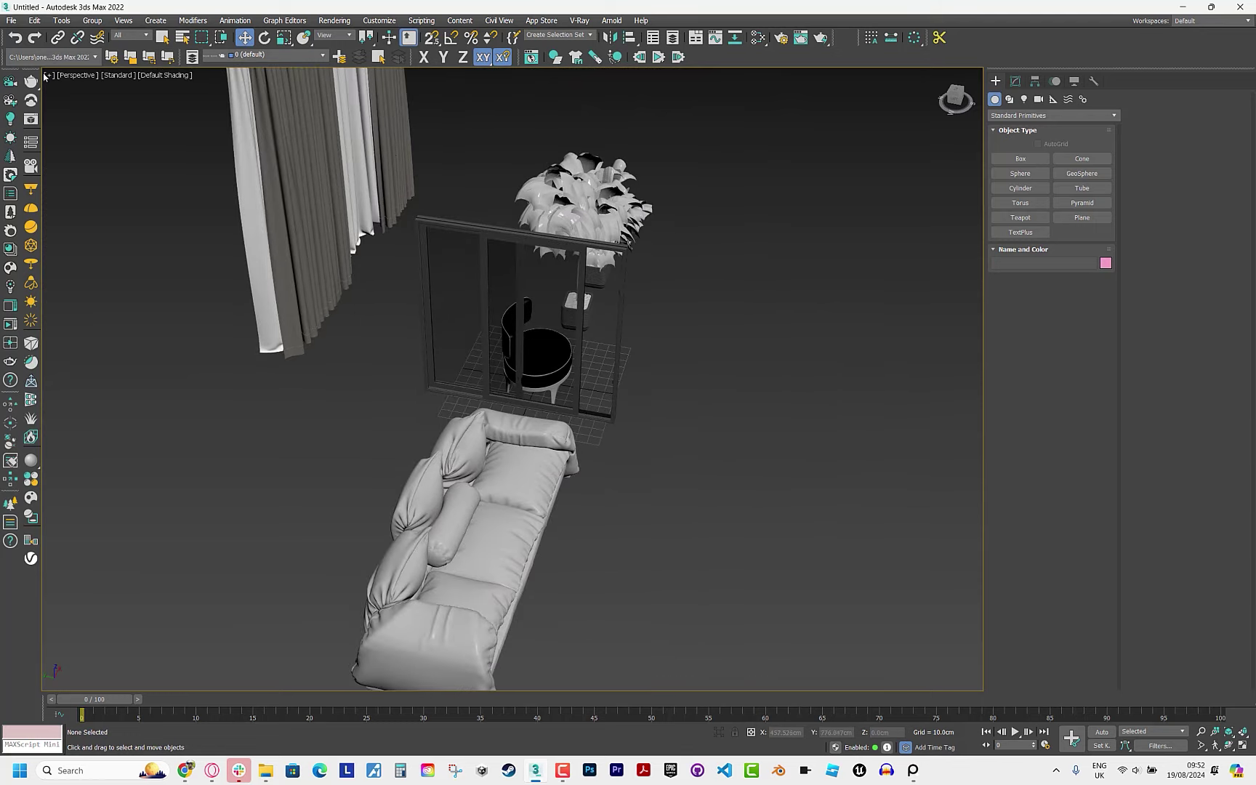
click(11, 21)
click(147, 185)
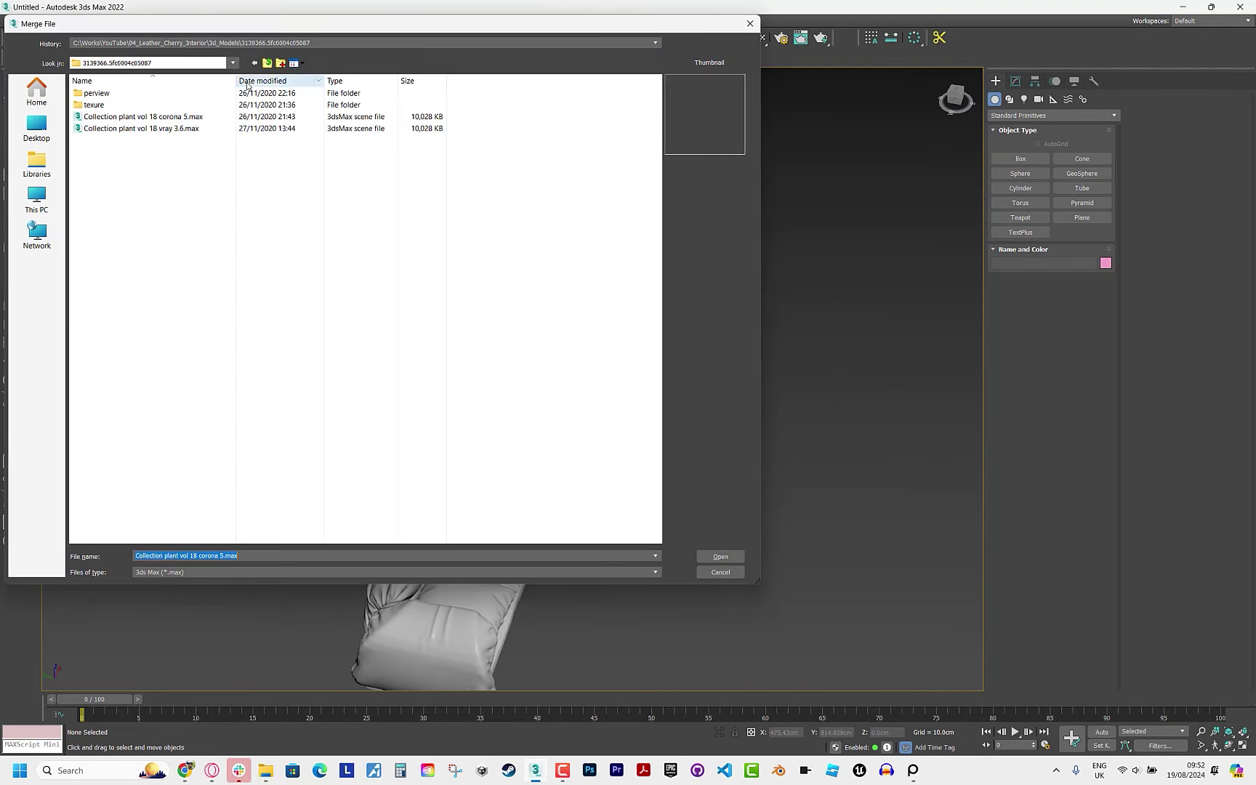
click(267, 62)
double_click(109, 140)
double_click(125, 93)
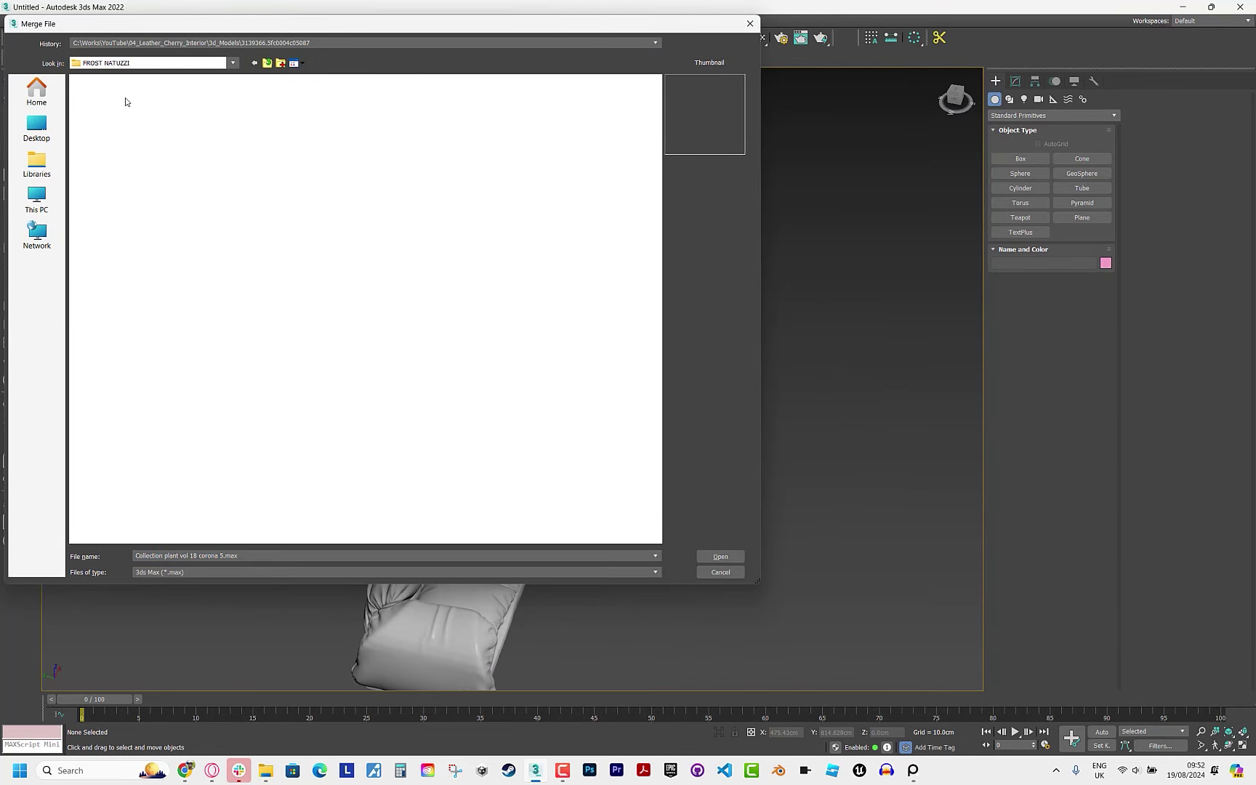
click(125, 104)
click(720, 556)
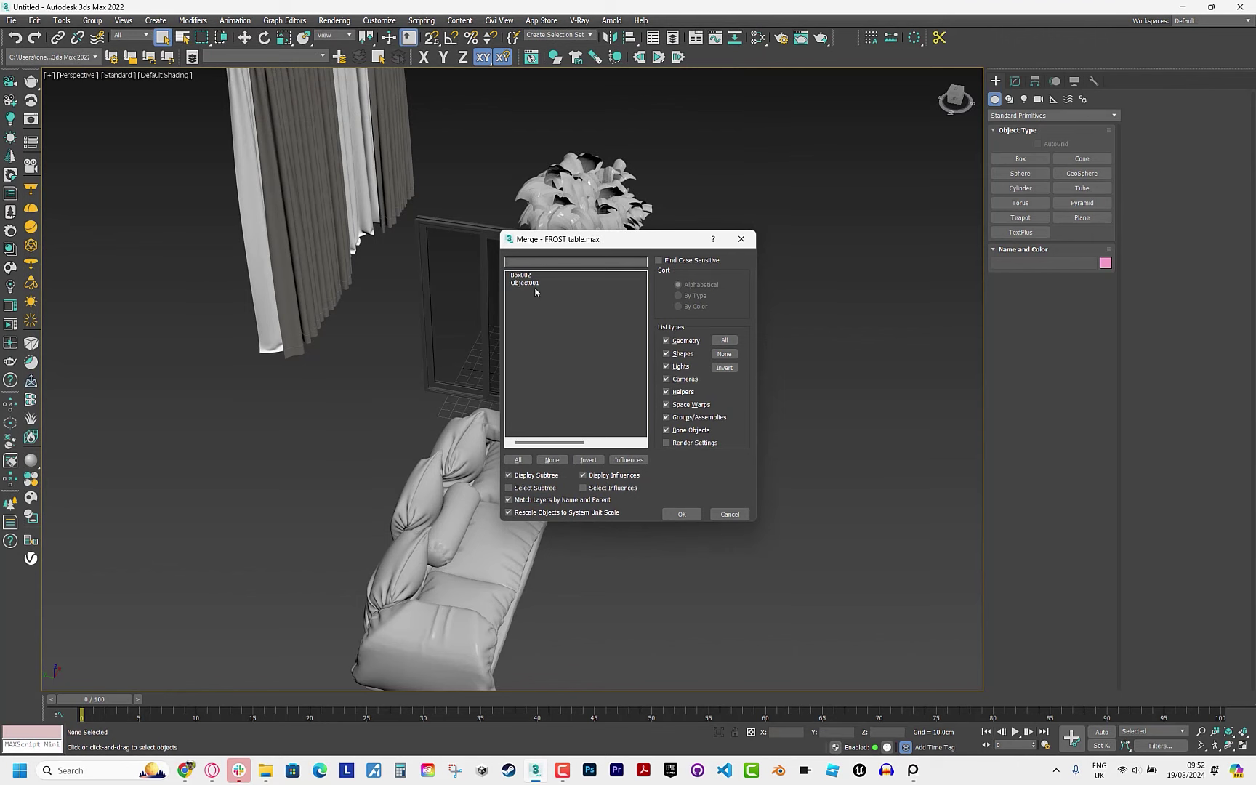
Merge both FROST table objects, keeping them despite duplicate names.
drag(536, 291, 534, 276)
click(682, 514)
click(541, 433)
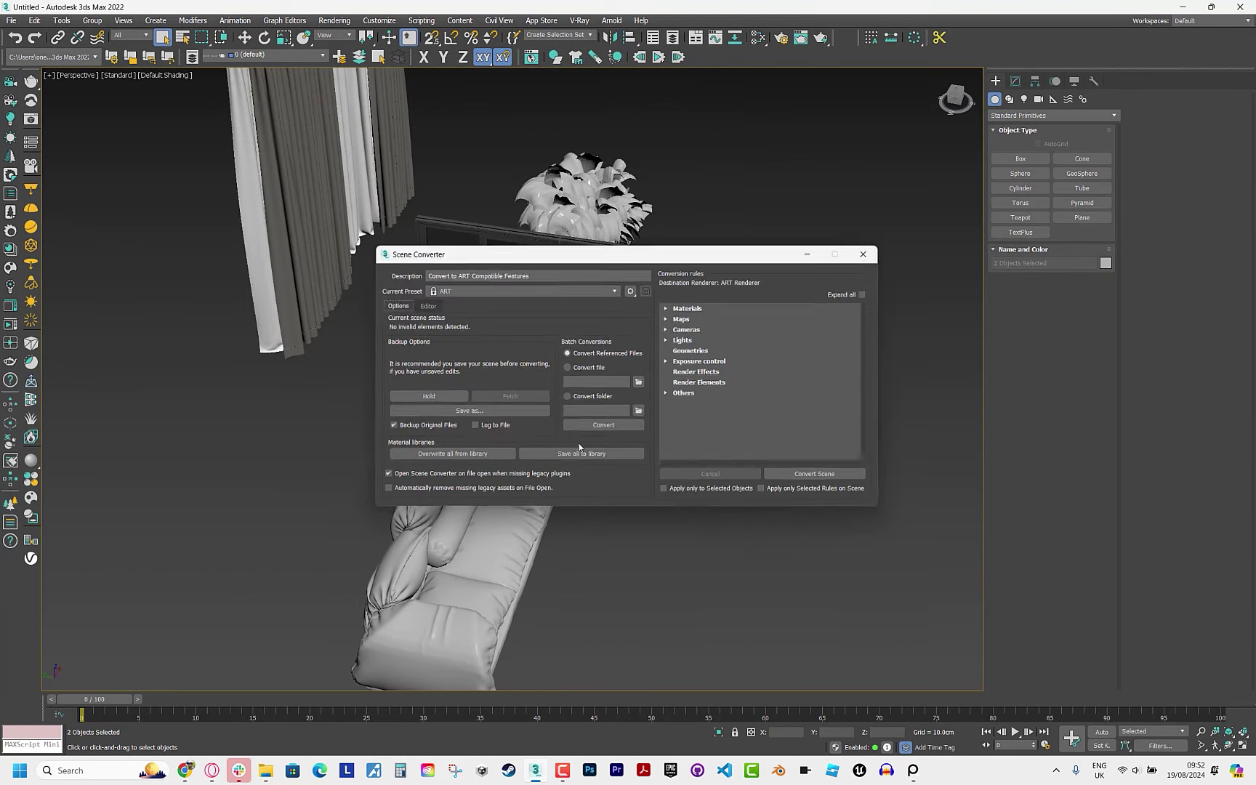
click(863, 253)
Move the table pieces right and the Drop Chair down beside them.
key(w)
drag(509, 345, 682, 346)
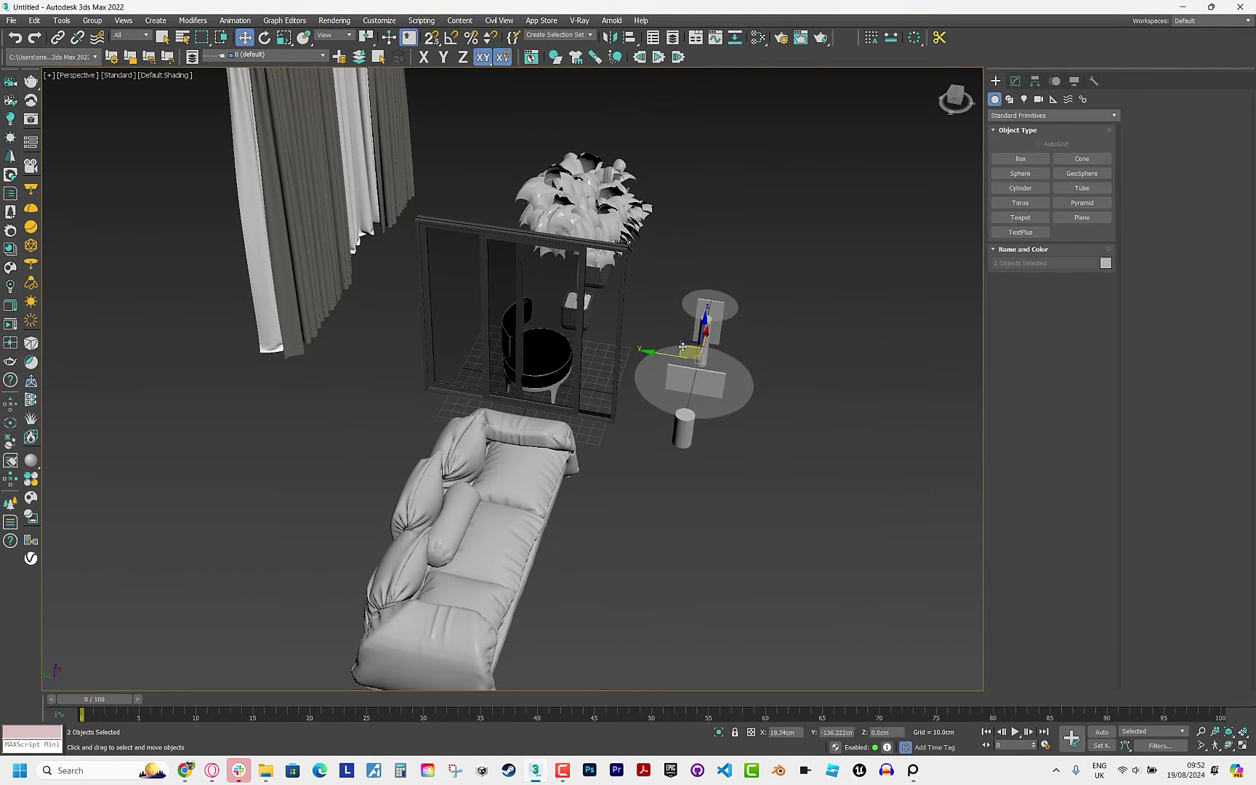
alt+middle_drag(683, 347, 617, 365)
click(686, 280)
drag(696, 260, 842, 391)
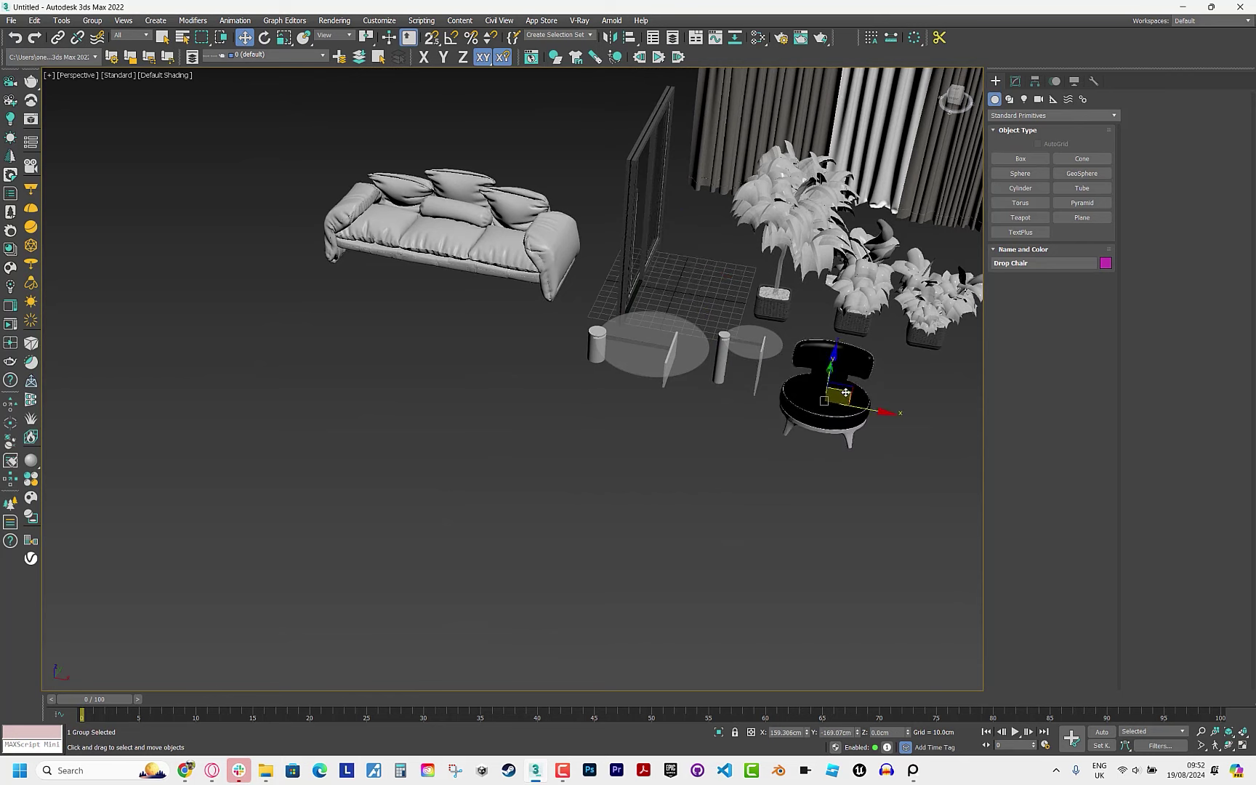
alt+middle_drag(842, 391, 508, 394)
Review the Units Setup and System Unit Setup settings.
click(379, 21)
click(393, 210)
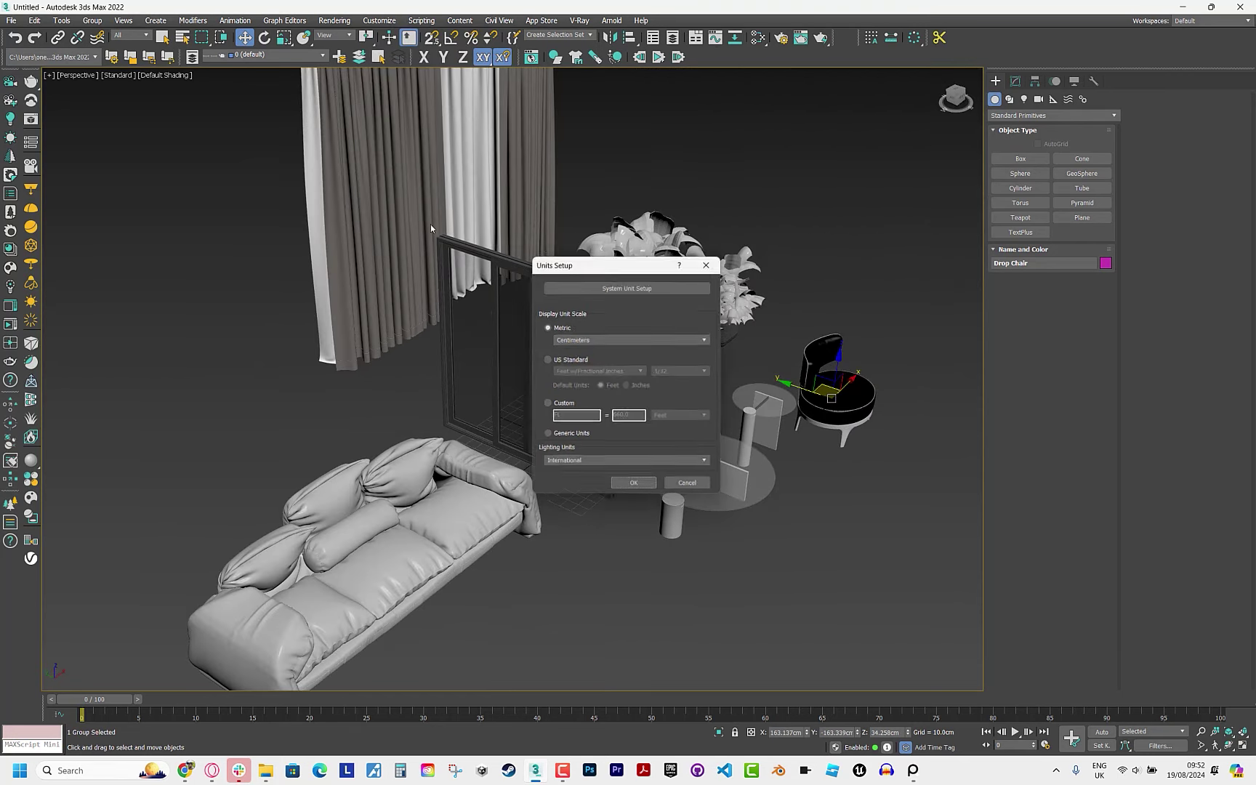
click(629, 285)
click(639, 481)
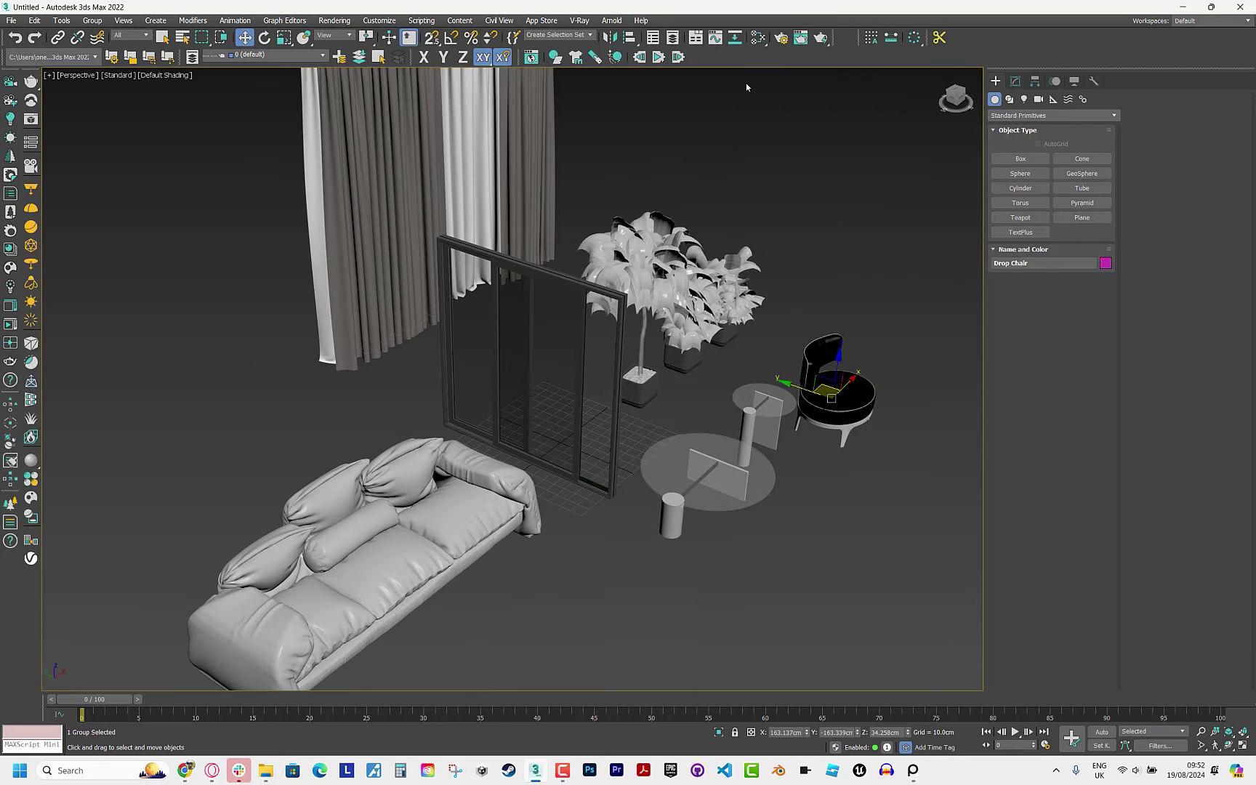
click(847, 37)
Relink missing bitmaps using the 04_Leather_Cherry_Interior folder as search path.
click(695, 400)
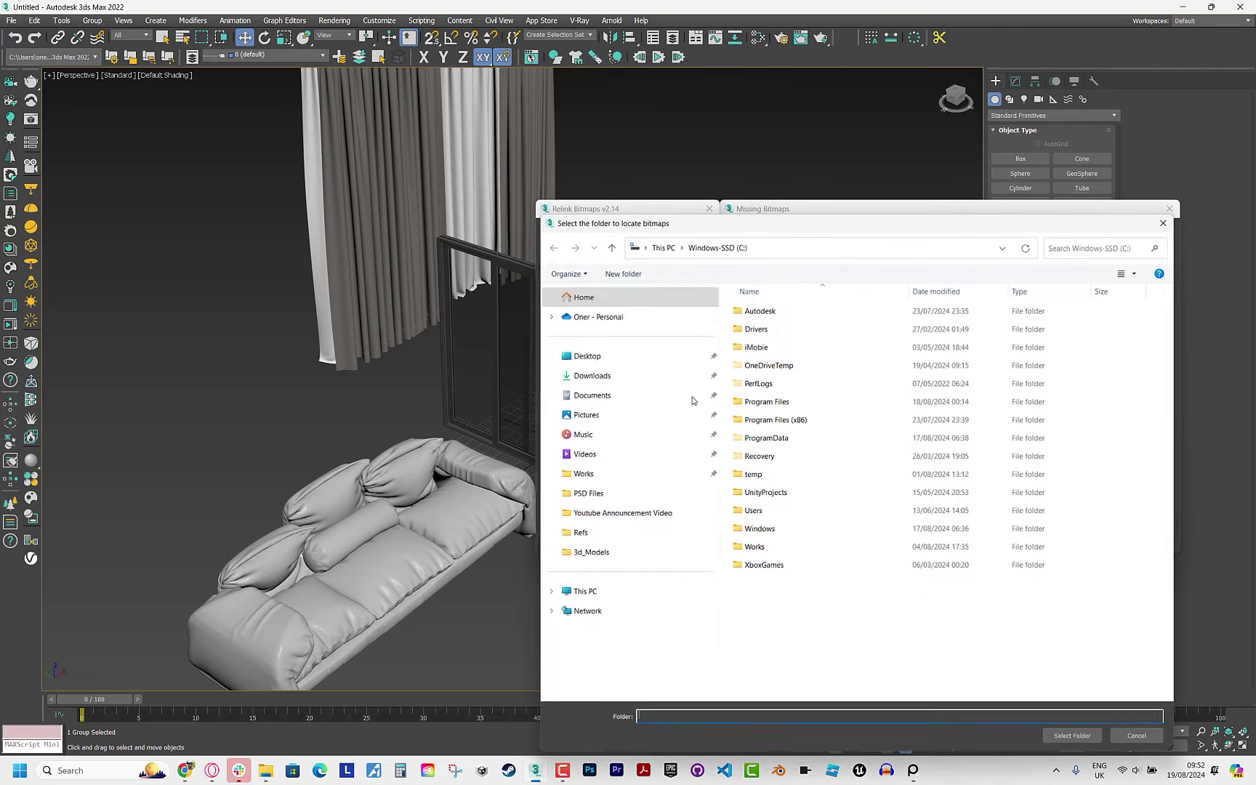
click(840, 247)
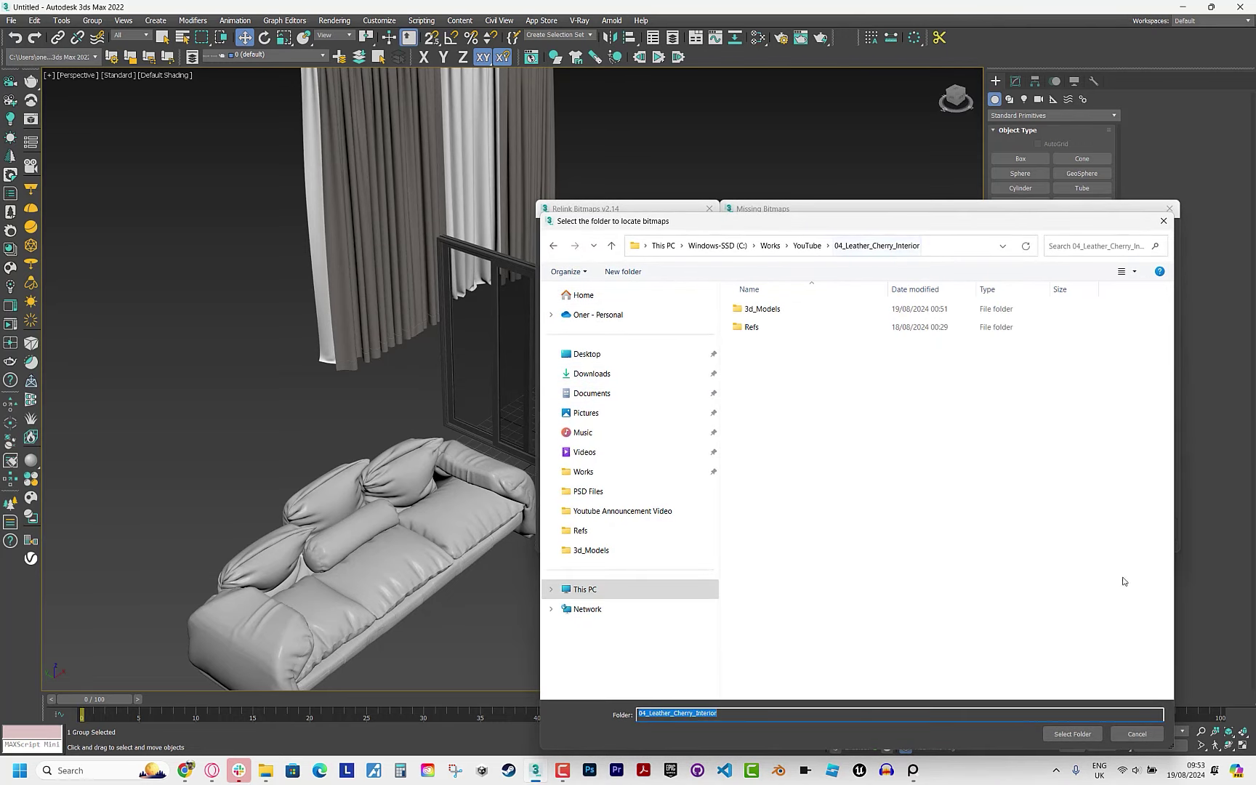
click(1072, 736)
click(651, 522)
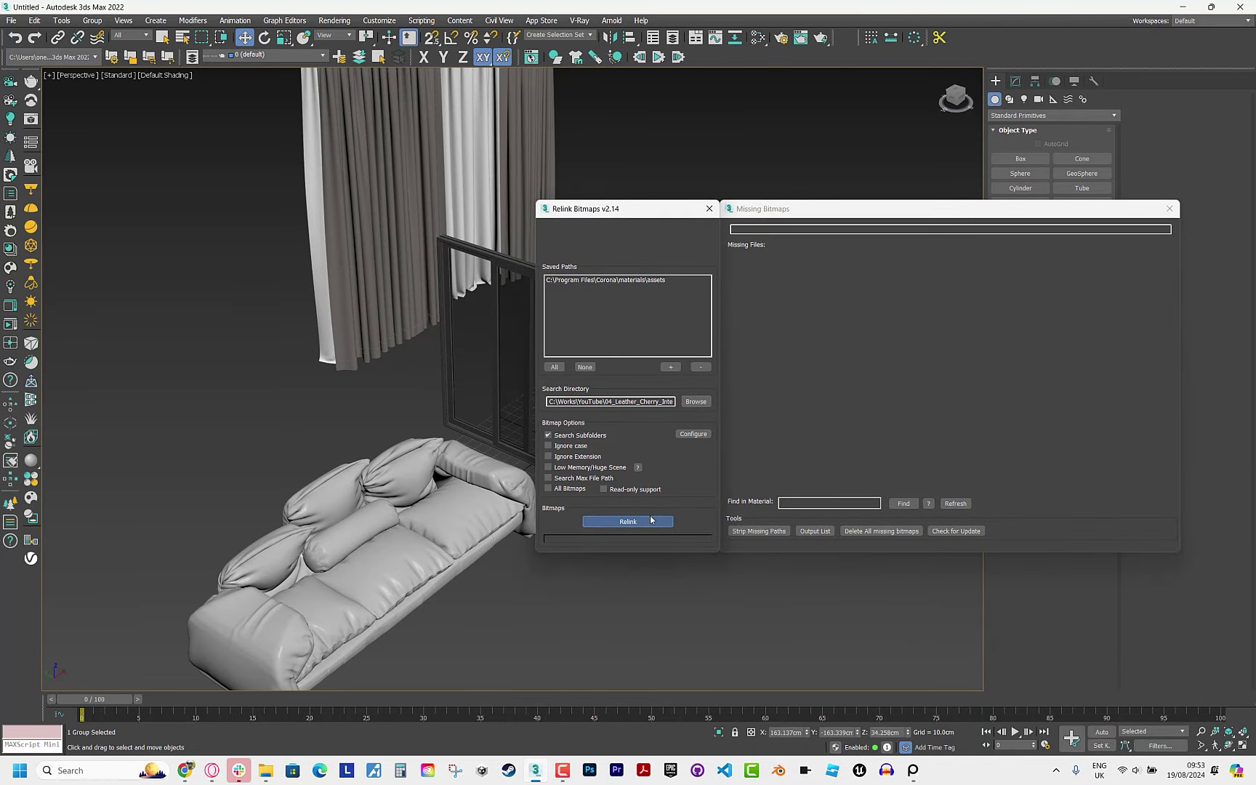
Load the Leather material in the Slate Material Editor and assign it to the sofa.
click(685, 183)
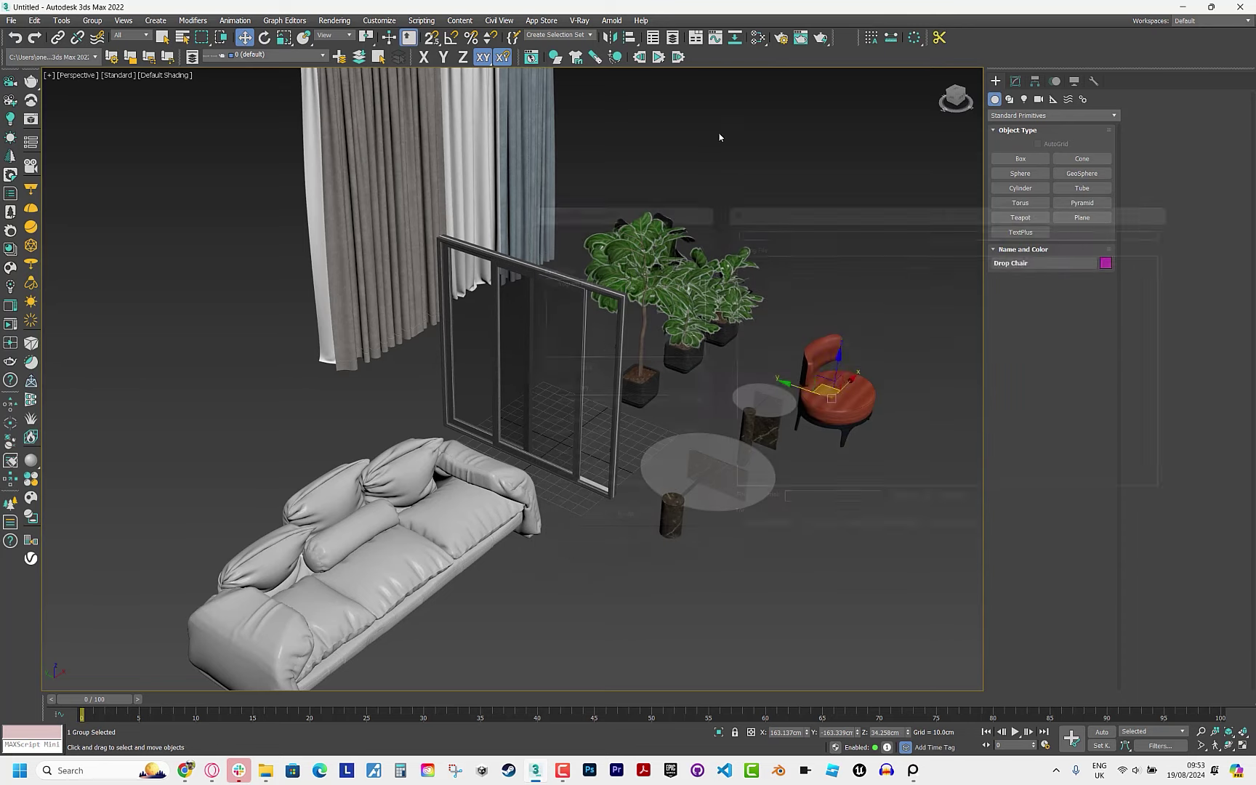
alt+middle_drag(653, 369, 710, 42)
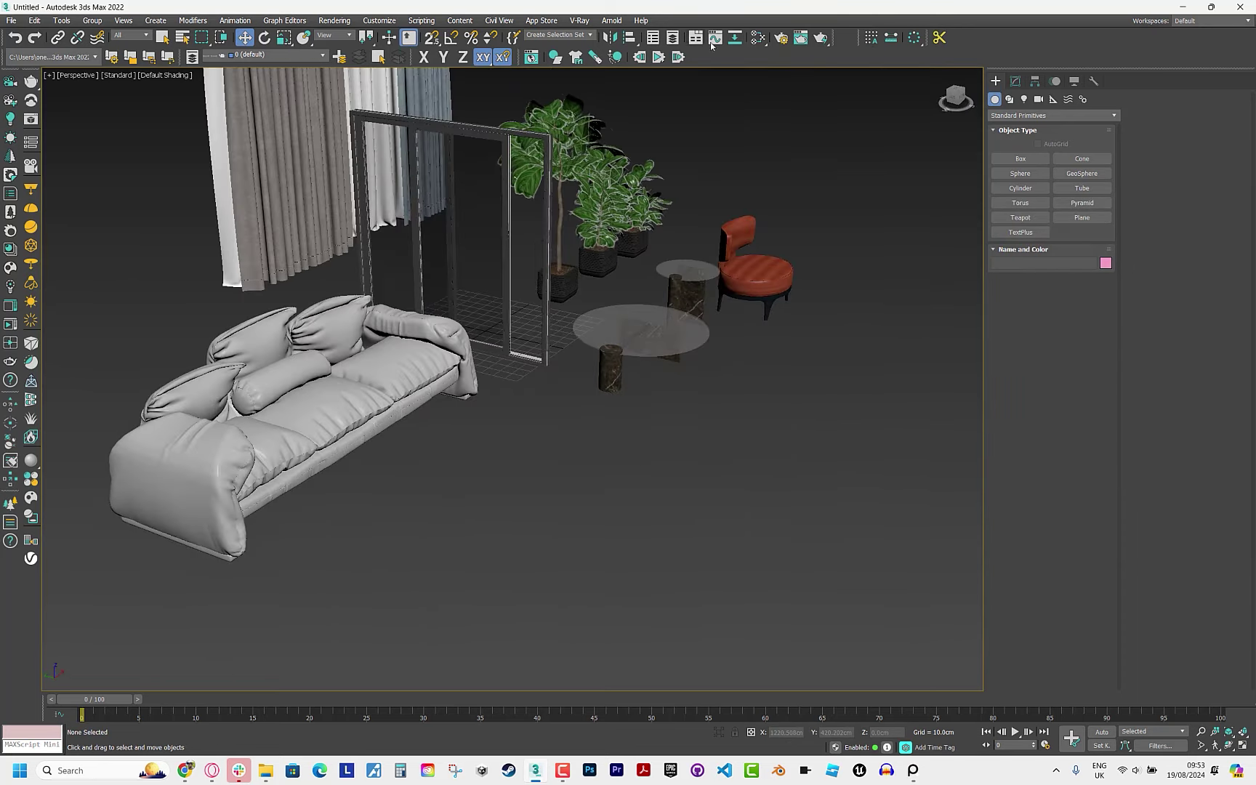
key(m)
click(615, 113)
click(305, 378)
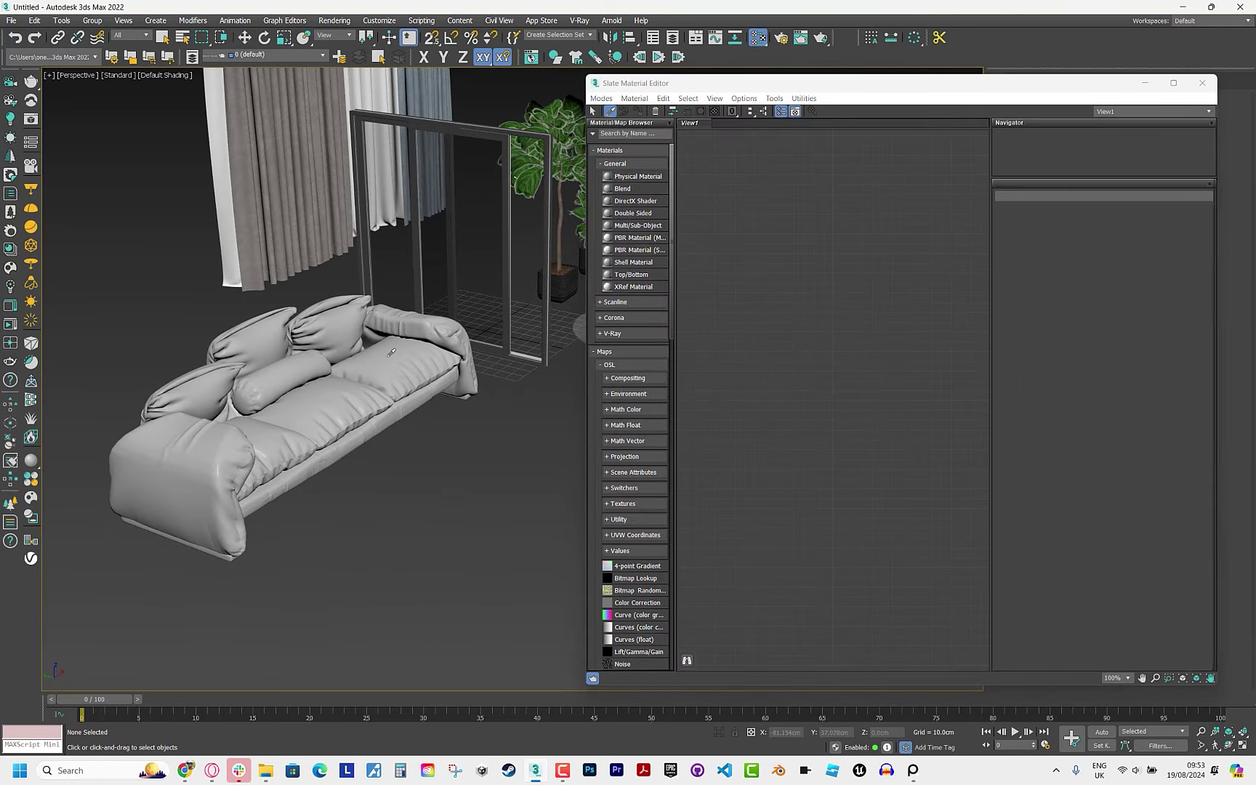
click(701, 110)
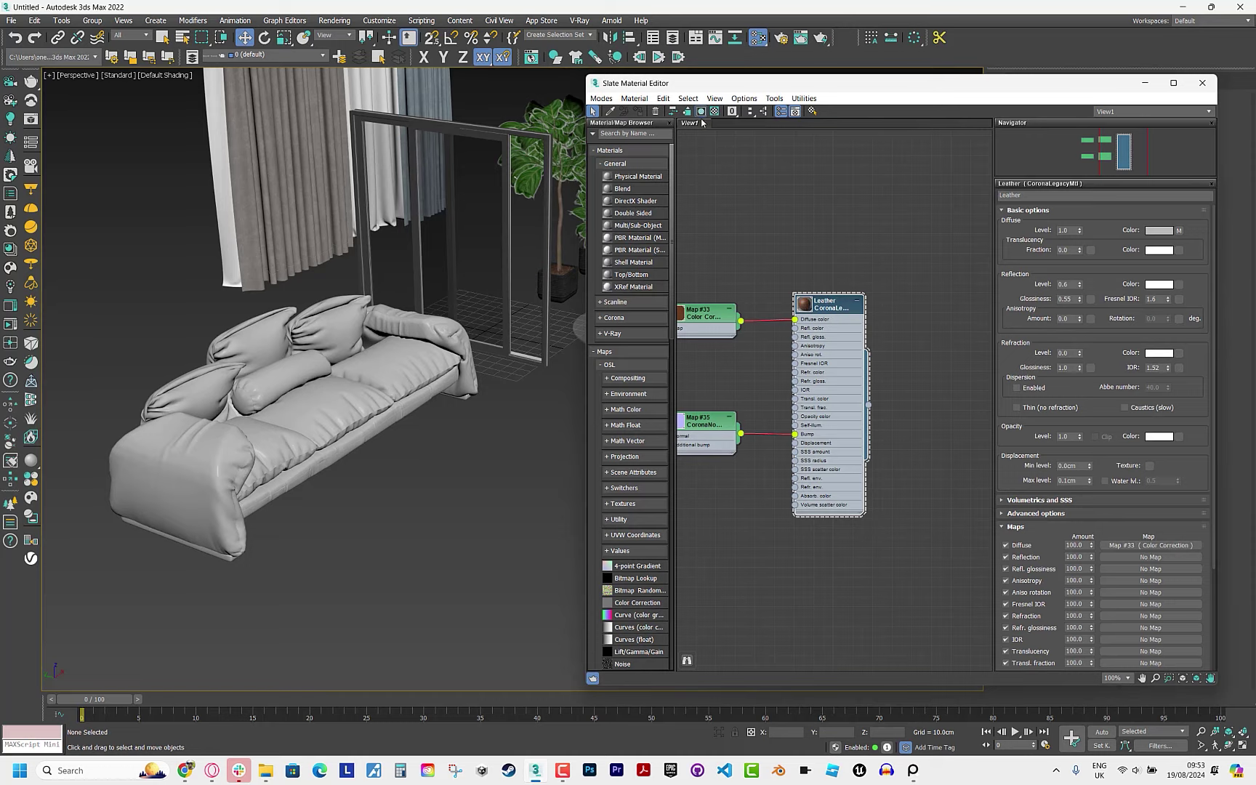
click(1145, 82)
mouse_move(582, 364)
alt+middle_down()
mouse_move(487, 422)
mouse_move(391, 386)
mouse_move(494, 396)
mouse_move(658, 449)
alt+middle_up()
scroll(658, 448, up, 5)
Move the whole scene group aside along X.
scroll(658, 449, down, 5)
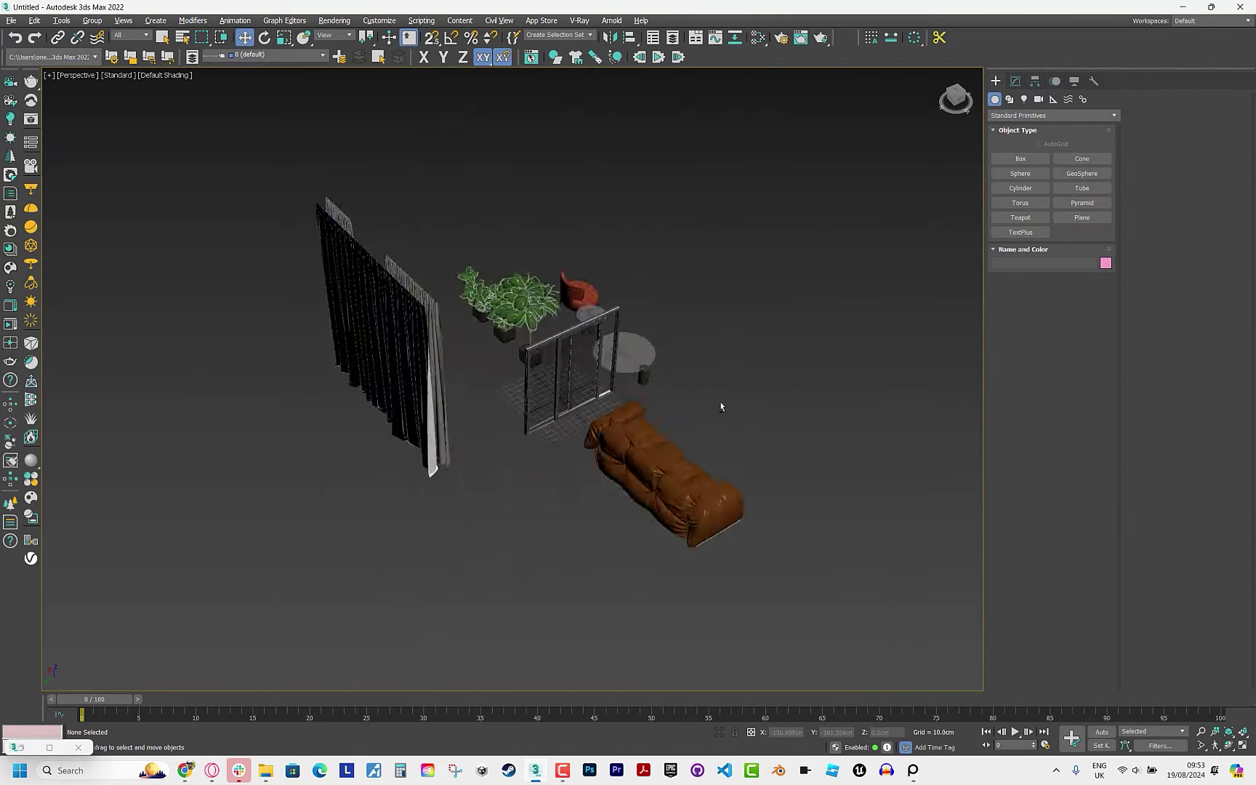
mouse_move(721, 407)
alt+middle_down()
mouse_move(464, 372)
mouse_move(702, 515)
alt+middle_up()
scroll(582, 392, up, 3)
scroll(702, 515, down, 4)
click(654, 436)
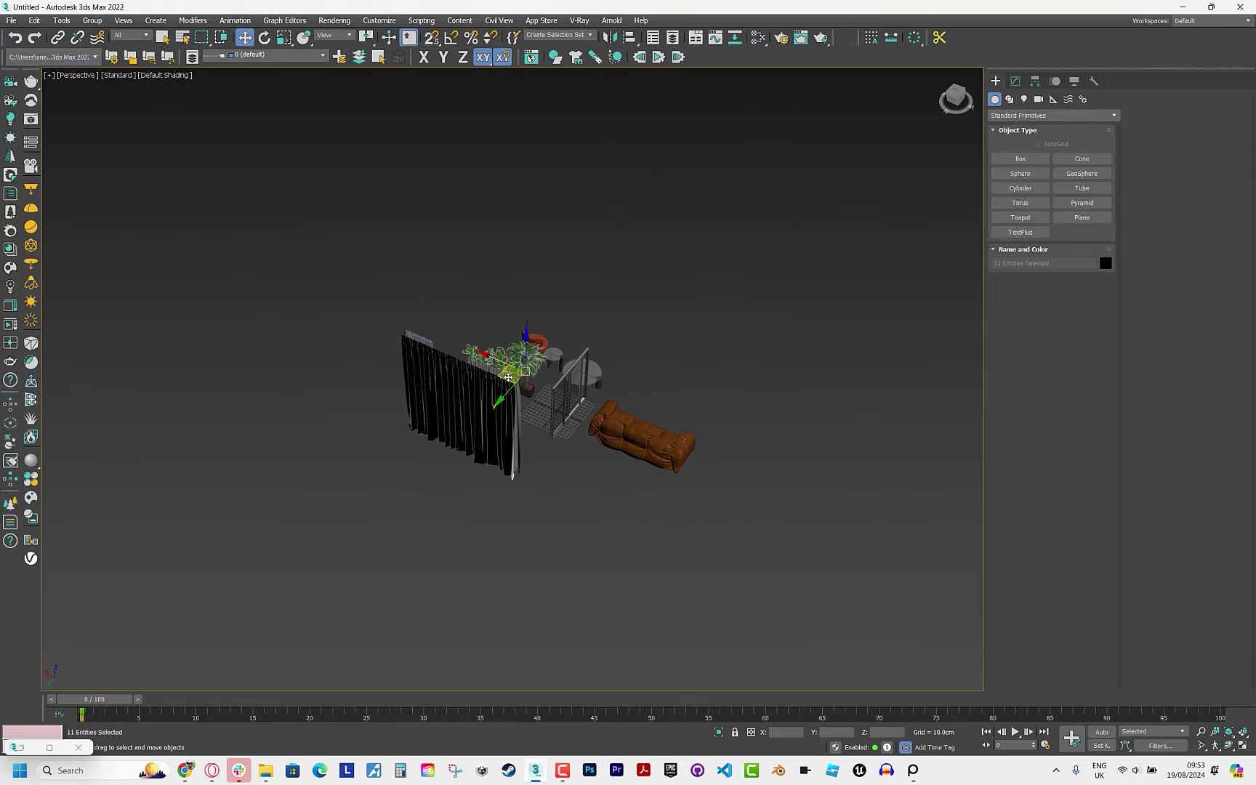
drag(654, 436, 412, 334)
In Top view, move the sofa left and rotate it 90° with angle snap.
key(t)
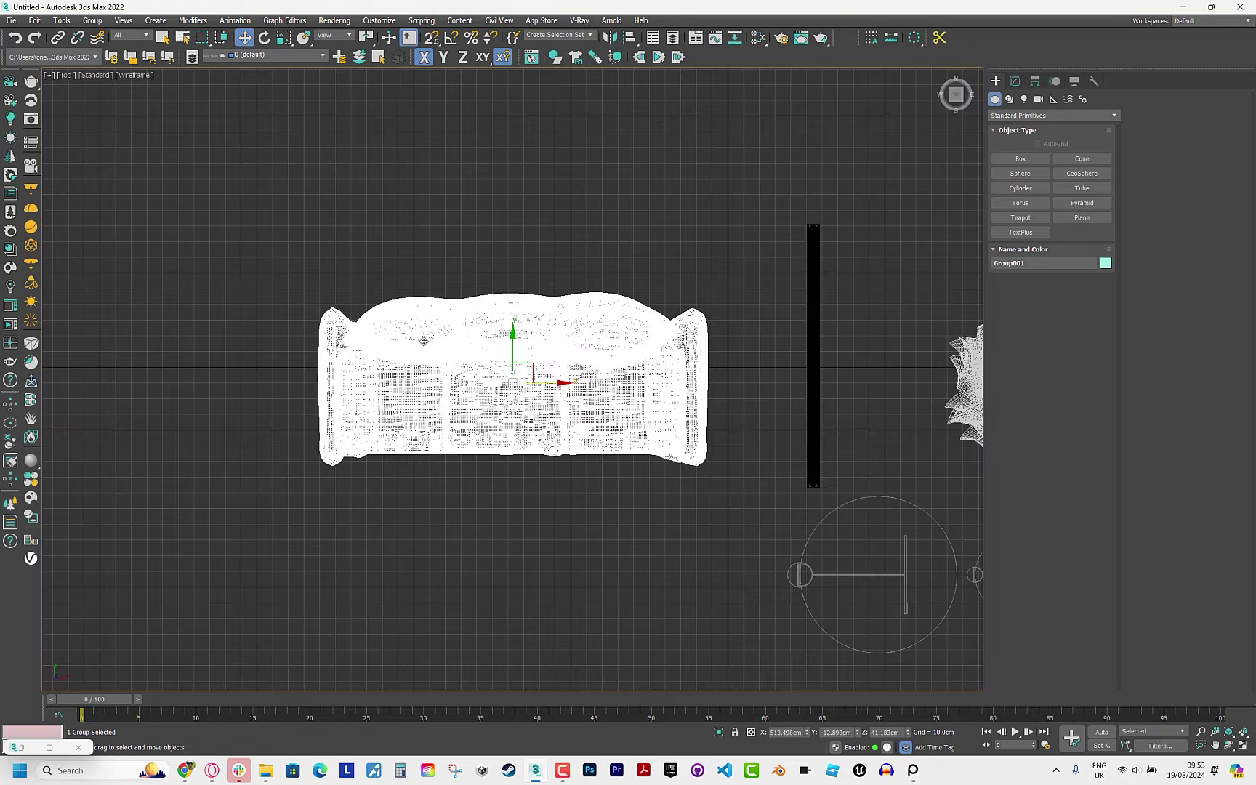
scroll(509, 407, down, 3)
middle_drag(360, 416, 621, 416)
drag(759, 398, 355, 386)
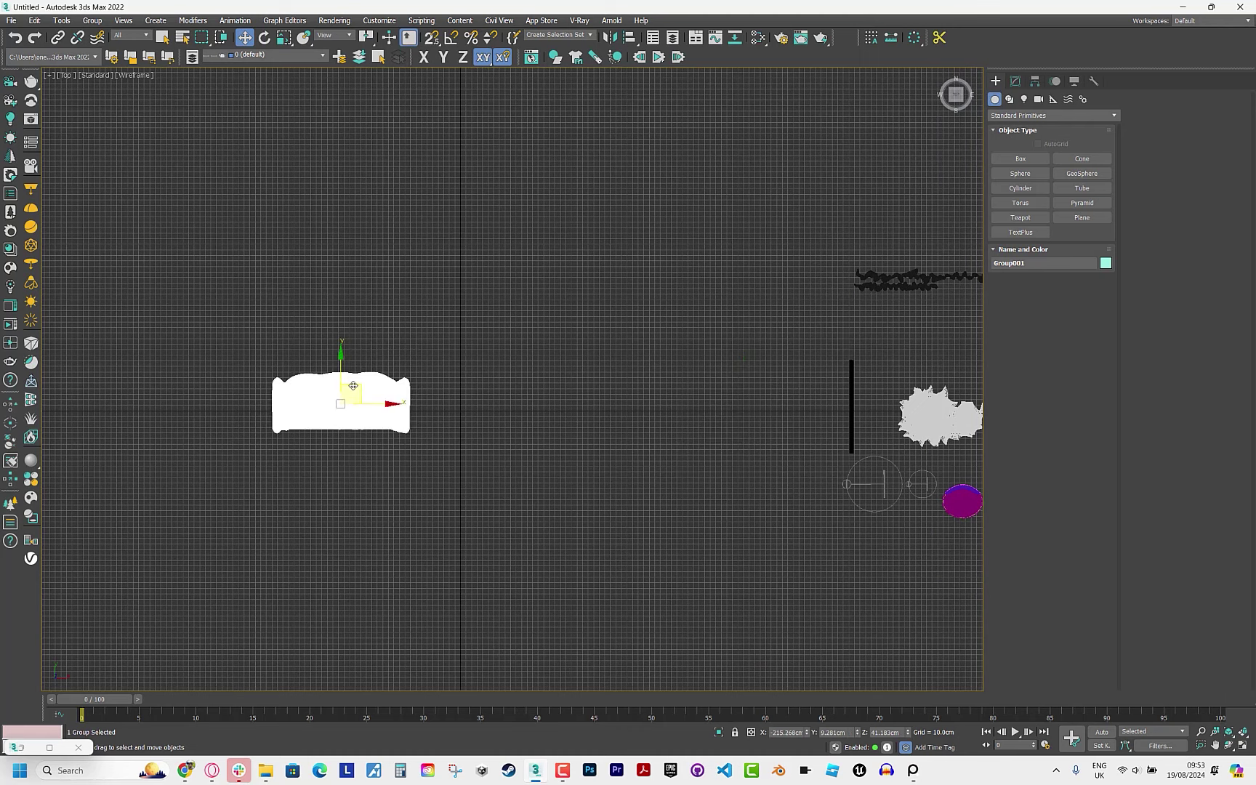
key(e)
drag(361, 441, 395, 412)
key(a)
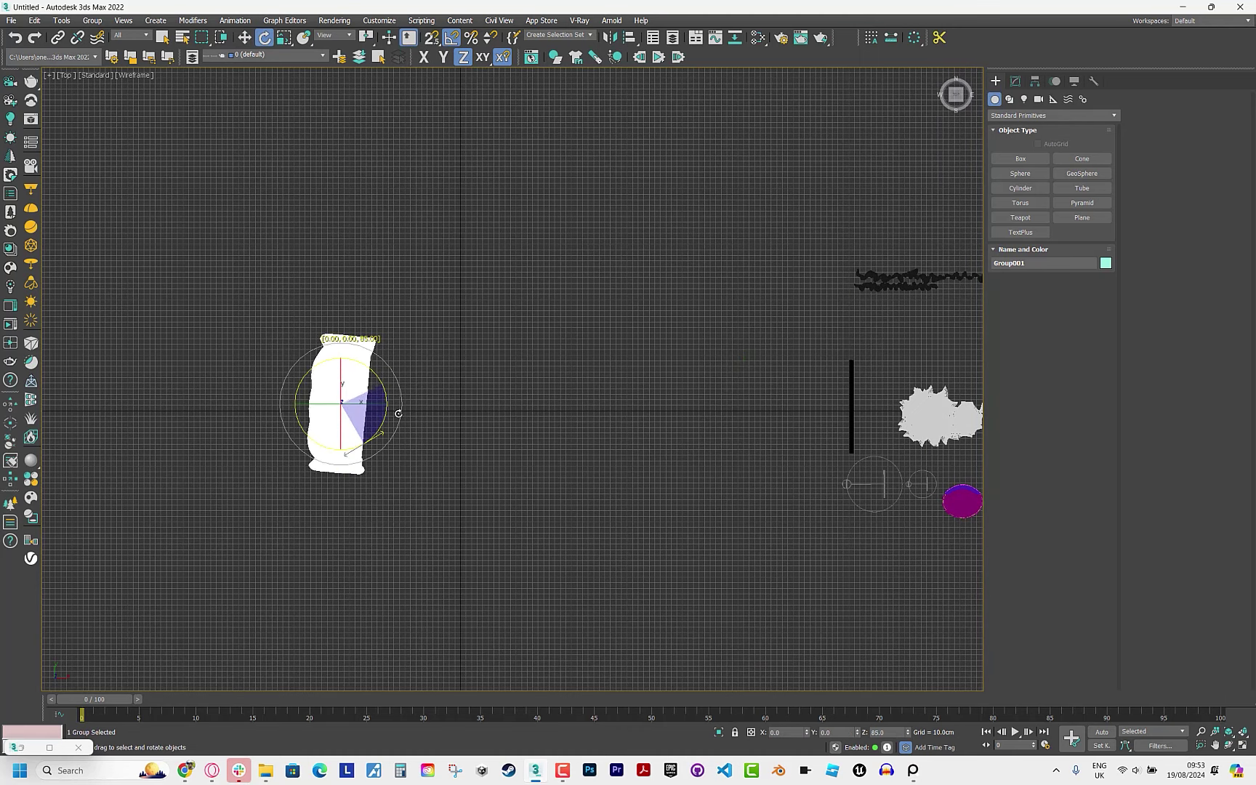
middle_drag(893, 446, 756, 482)
Move the Drop Chair near the sofa and clone it as Drop Chair001.
click(835, 528)
key(w)
mouse_move(835, 529)
mouse_down()
mouse_move(446, 323)
mouse_move(310, 311)
mouse_move(398, 340)
mouse_up()
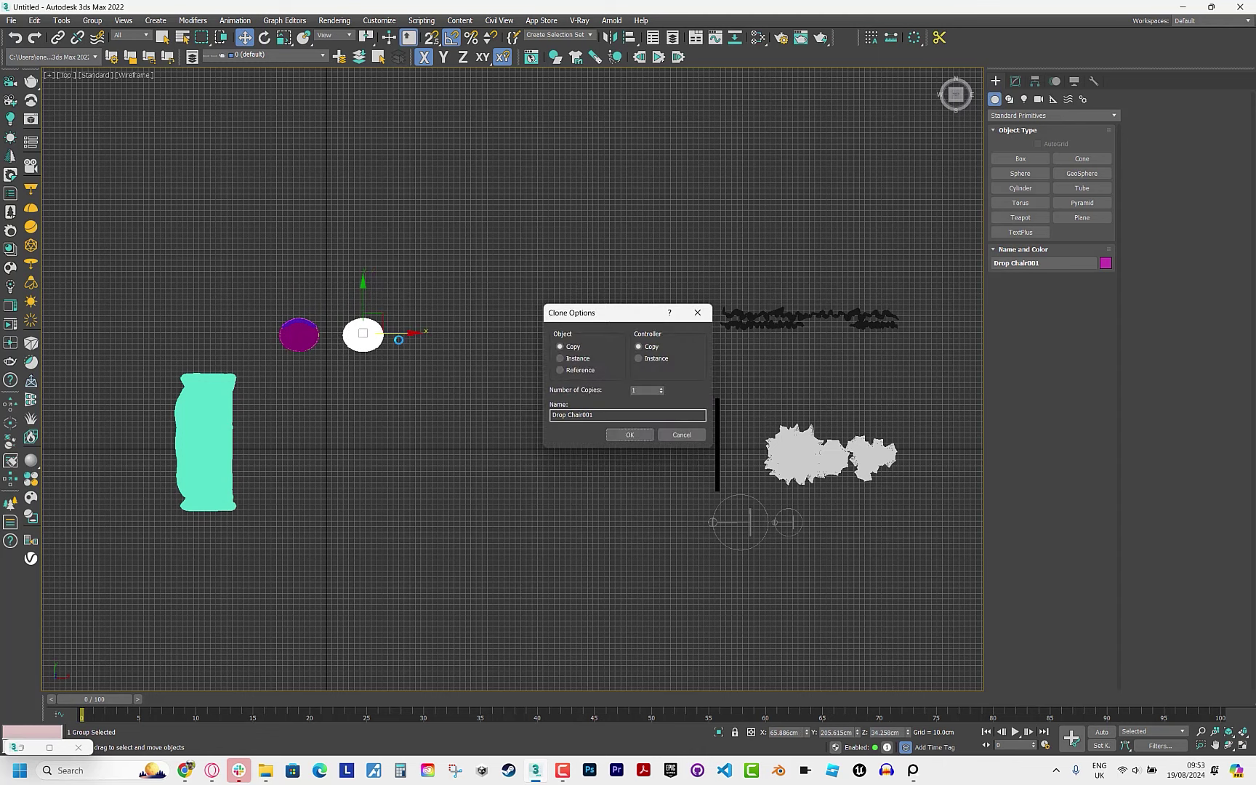
key(Return)
Orbit and zoom around the living-room scene, briefly selecting the right-hand chair.
key(f)
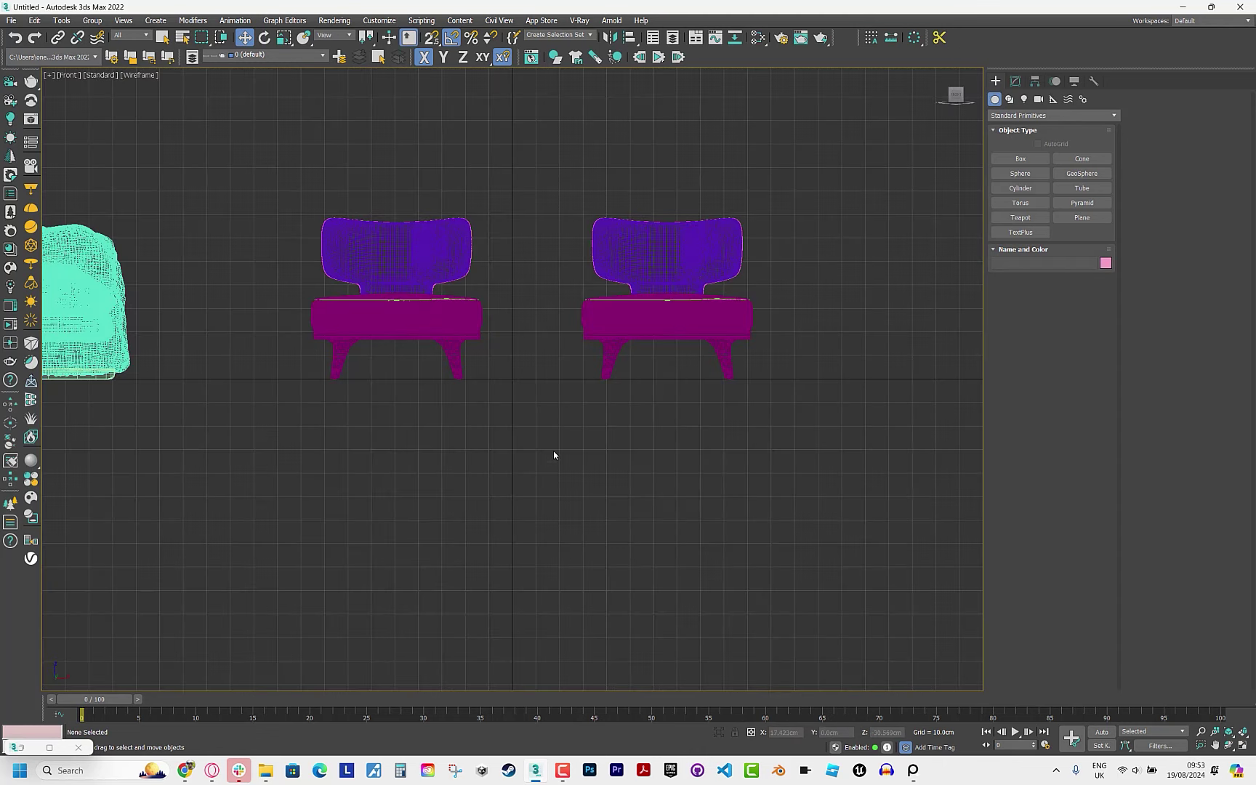
key(p)
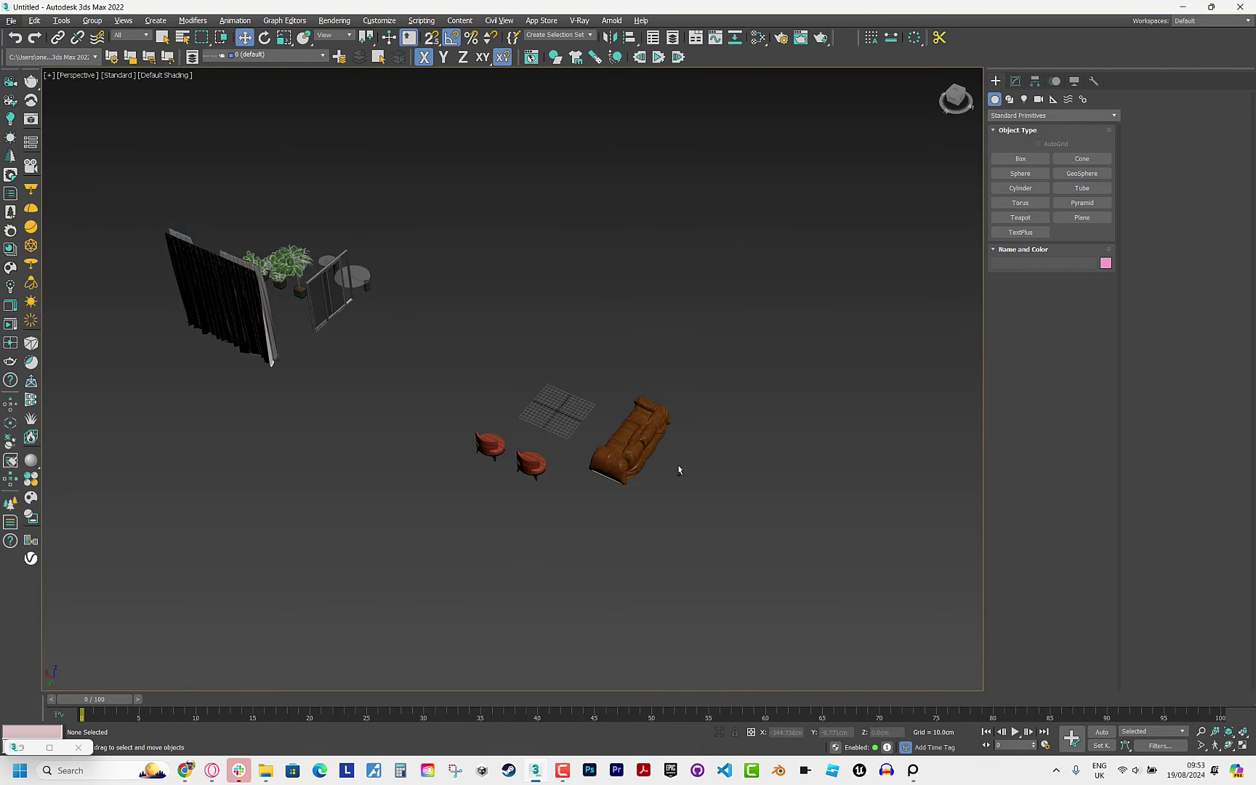
mouse_move(680, 469)
alt+middle_down()
mouse_move(490, 461)
mouse_move(454, 408)
alt+middle_up()
scroll(525, 468, up, 3)
key(t)
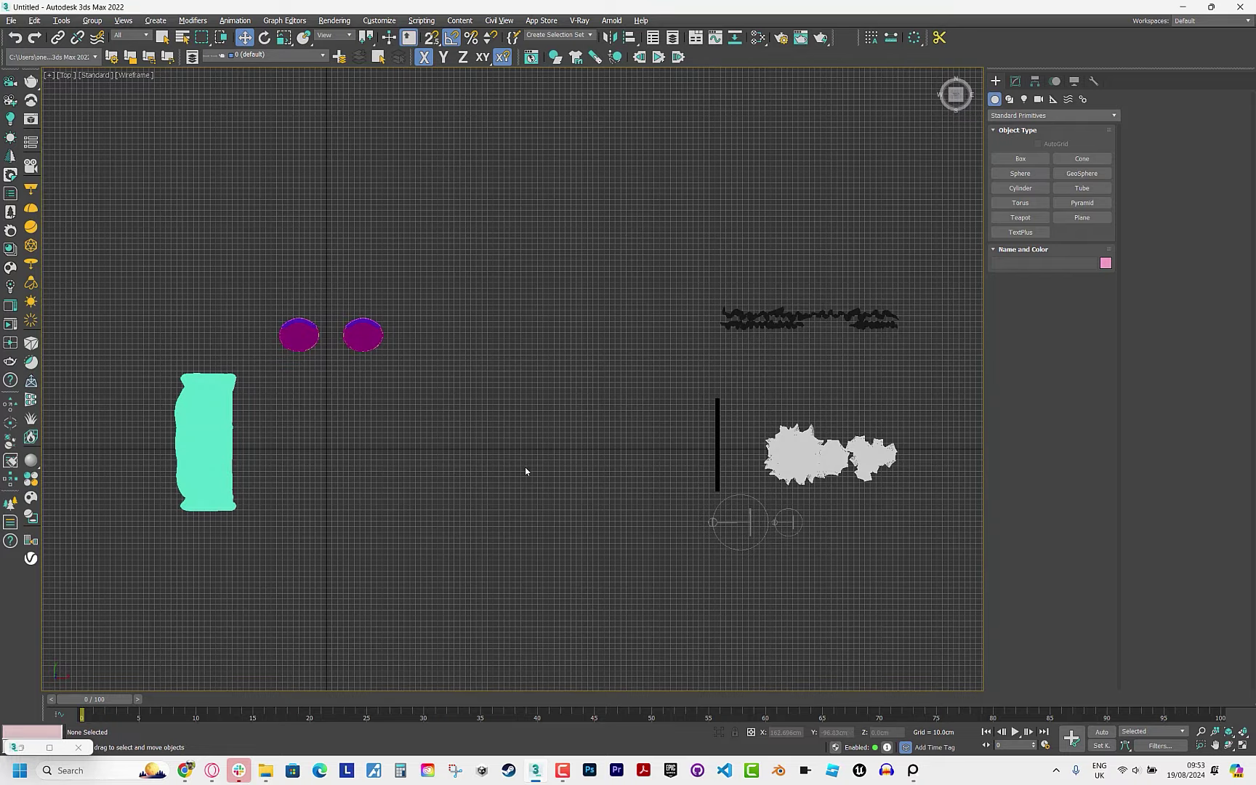
key(shift+z)
mouse_move(525, 467)
alt+middle_down()
mouse_move(457, 348)
mouse_move(508, 298)
mouse_move(509, 320)
alt+middle_up()
scroll(501, 415, up, 3)
scroll(471, 387, down, 2)
click(534, 294)
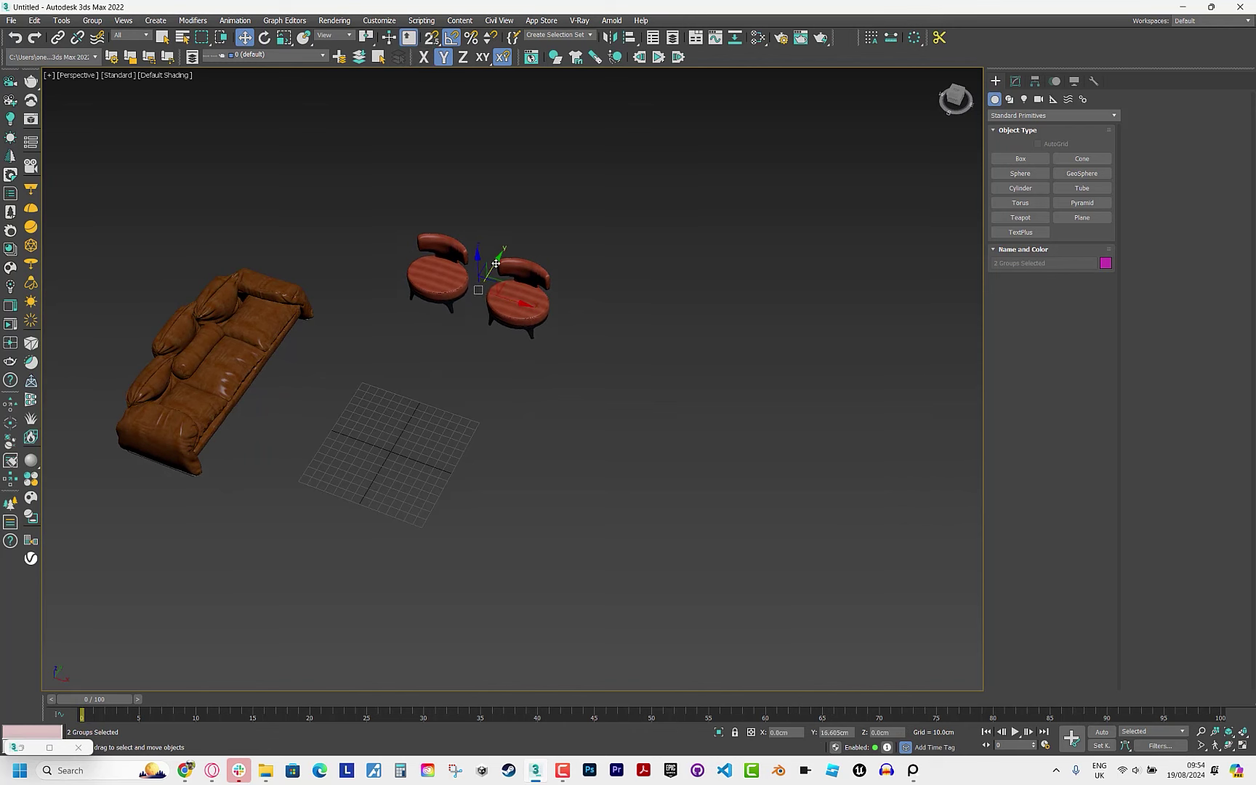
scroll(527, 336, down, 3)
click(590, 386)
alt+middle_drag(589, 386, 538, 378)
Move the round glass table onto the grid beside the chairs, then nudge it in Top view.
click(843, 450)
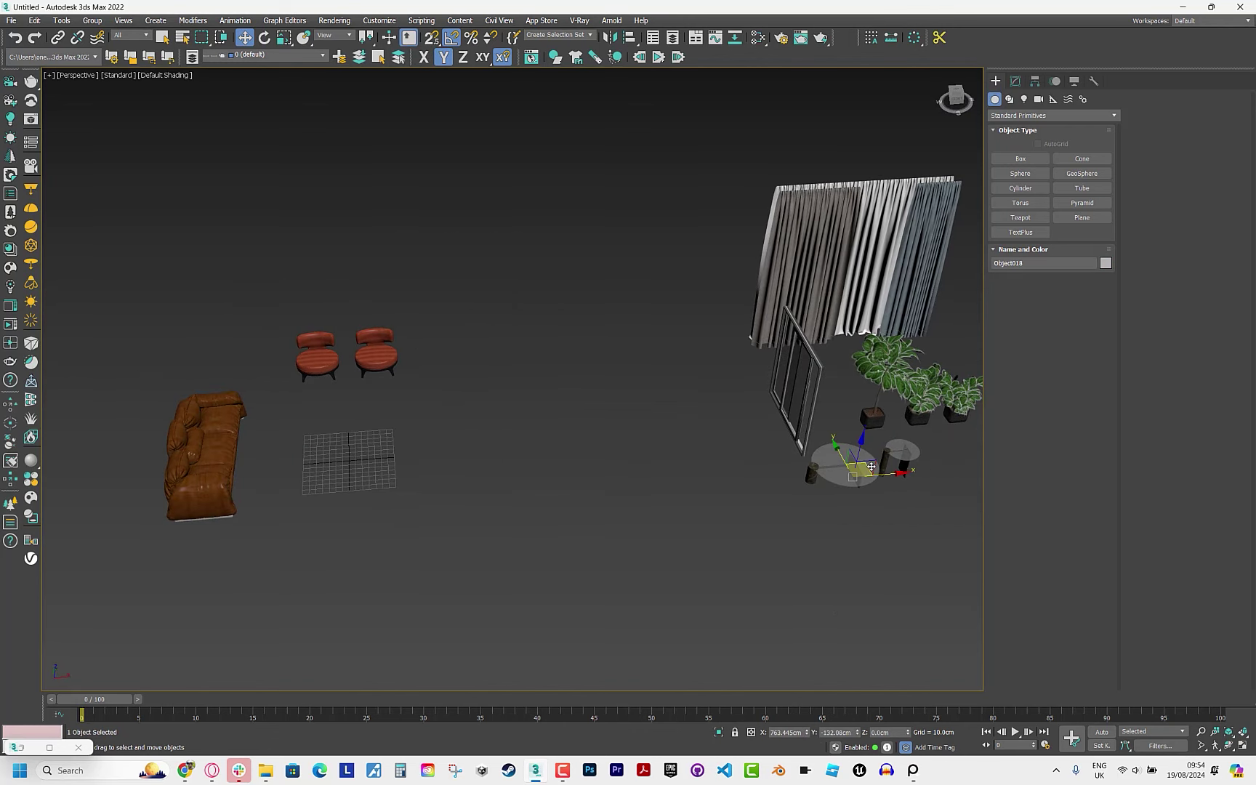
drag(843, 451, 389, 453)
alt+middle_drag(389, 453, 311, 434)
scroll(311, 435, up, 5)
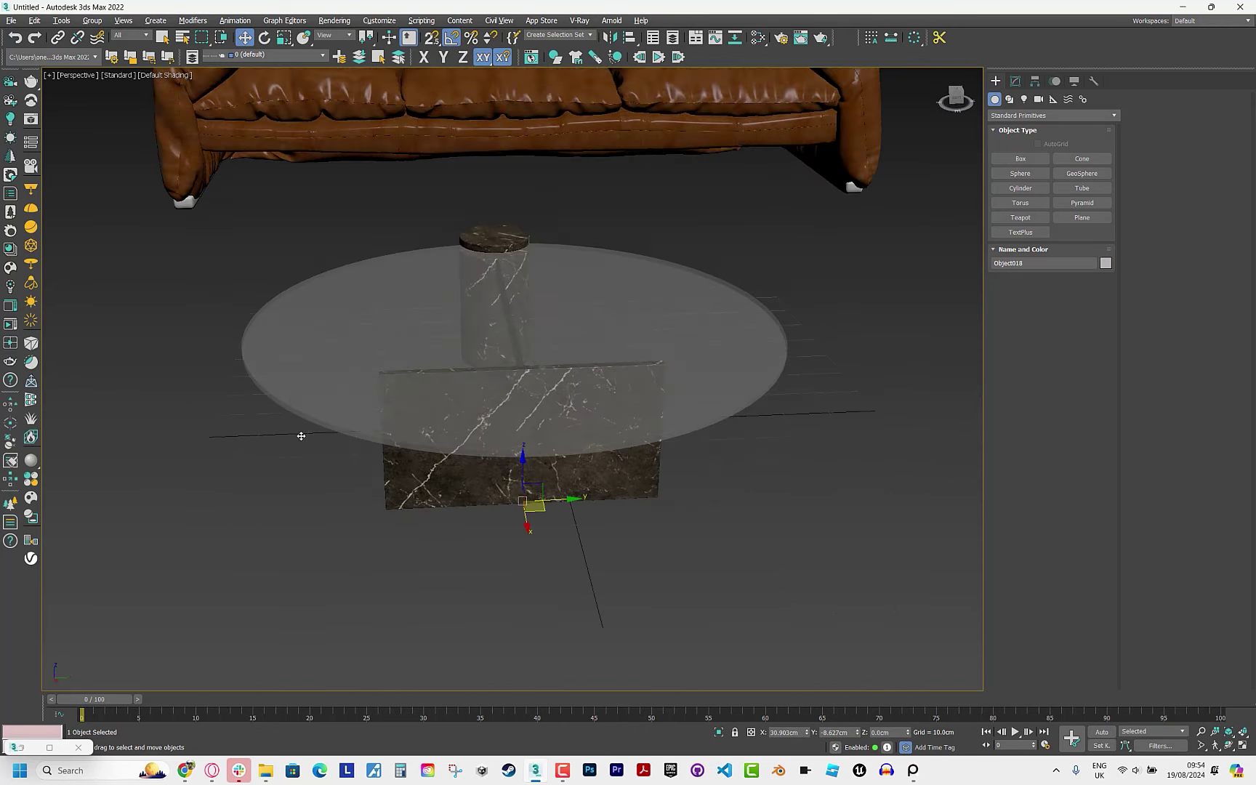
key(t)
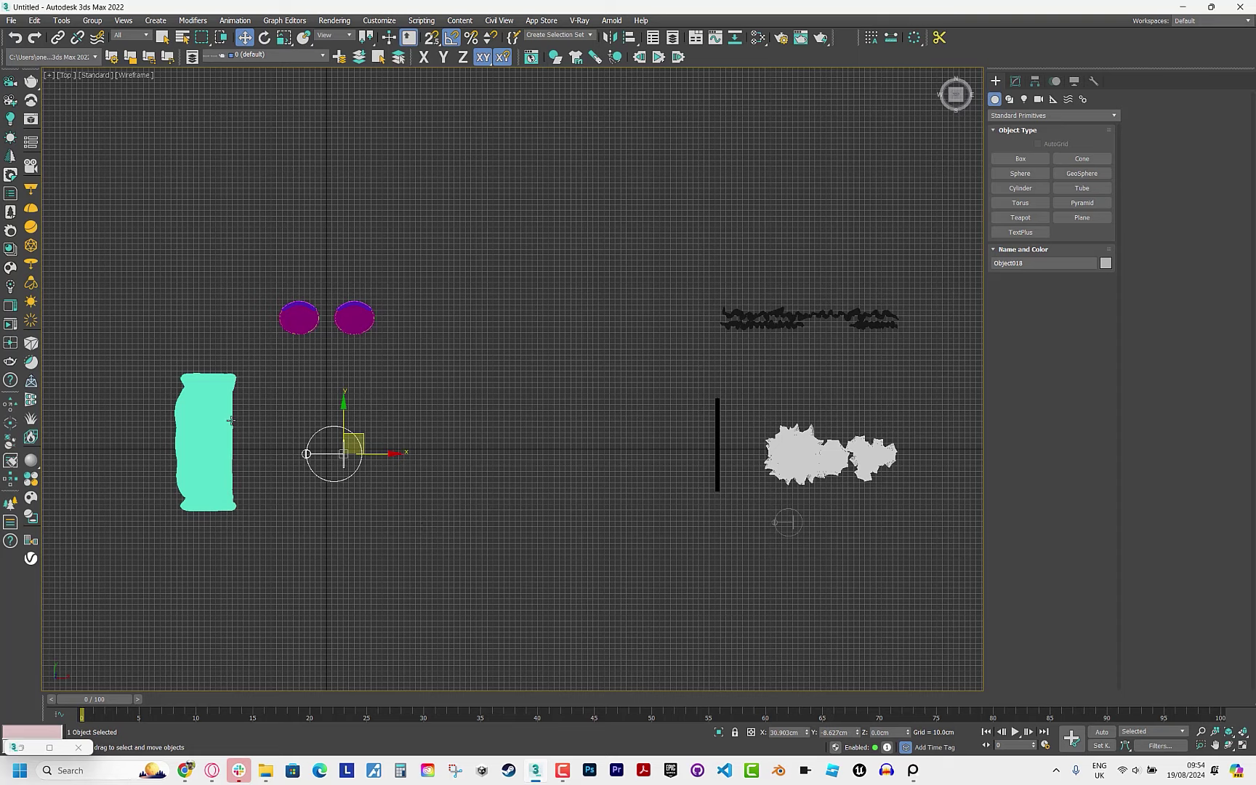
scroll(230, 420, up, 5)
drag(566, 495, 533, 482)
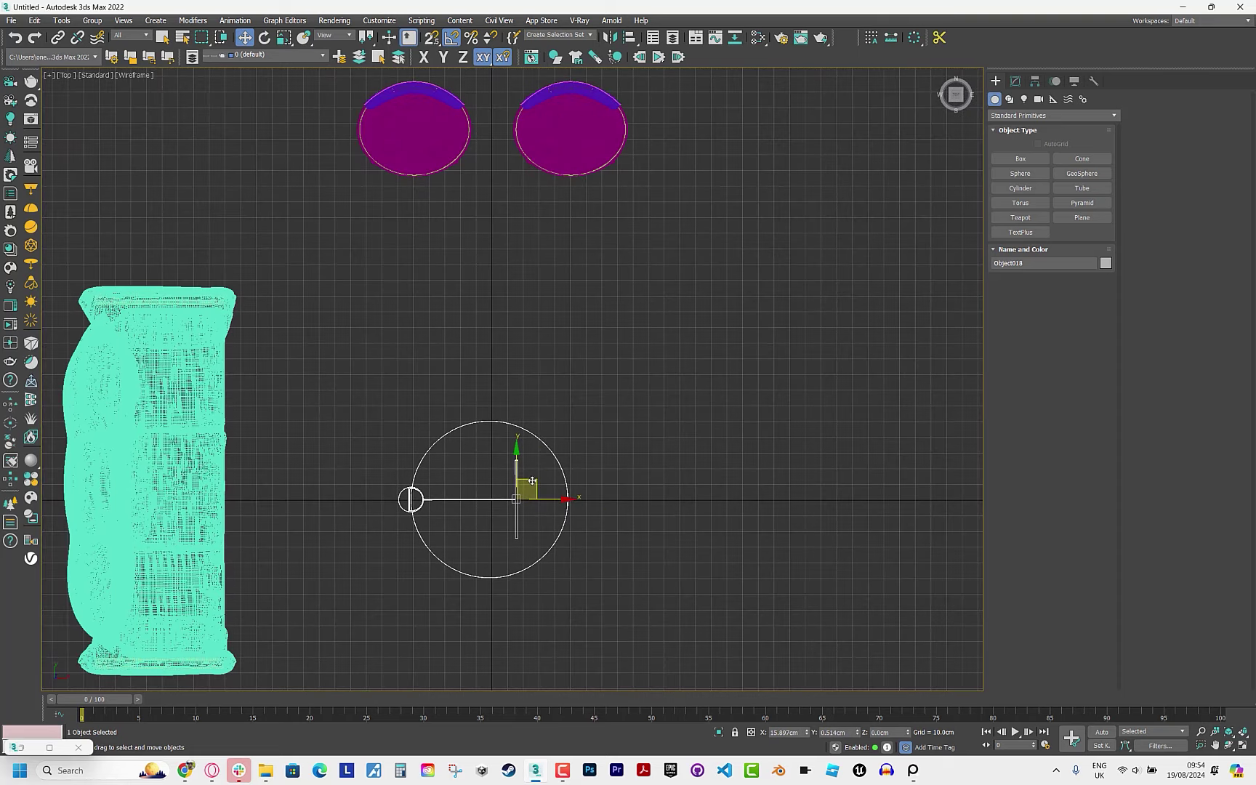
scroll(560, 471, down, 4)
scroll(443, 438, down, 3)
Select the white bush group and the black bar beside it, then clear the selection.
click(747, 463)
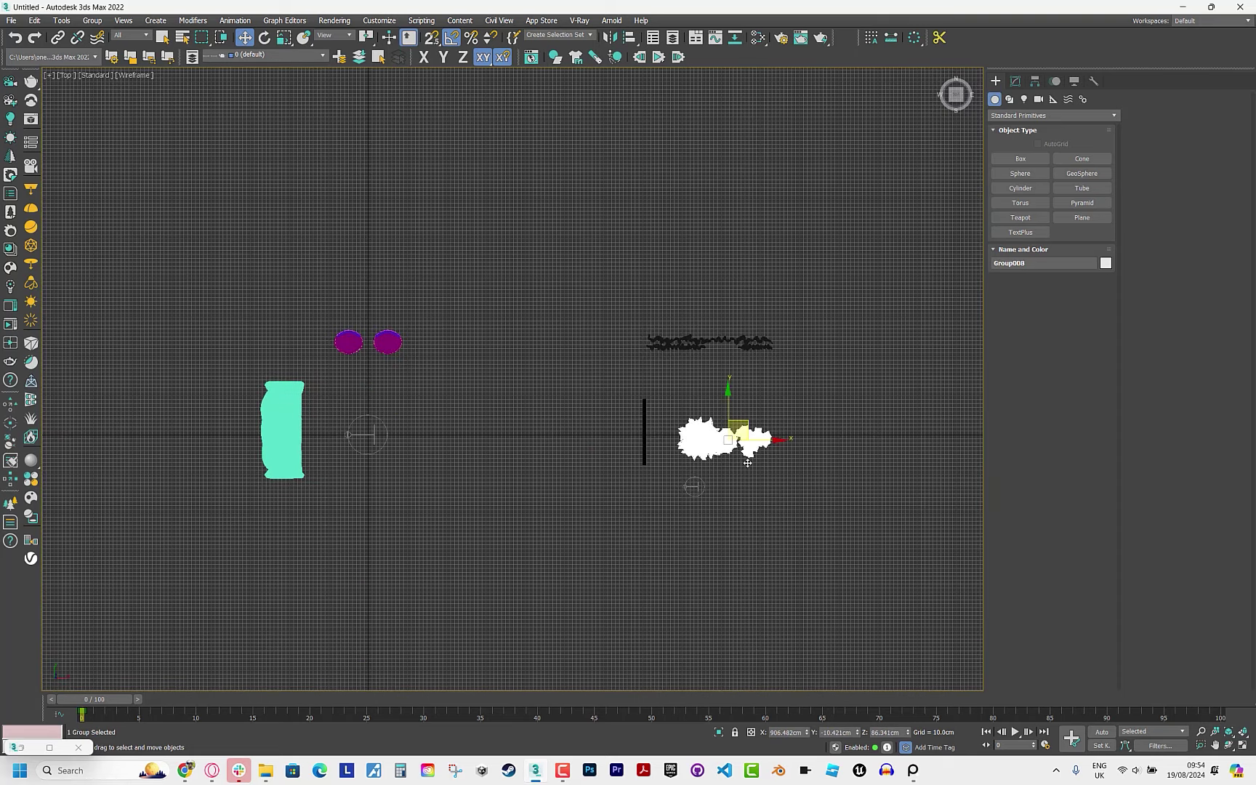
drag(649, 469, 607, 393)
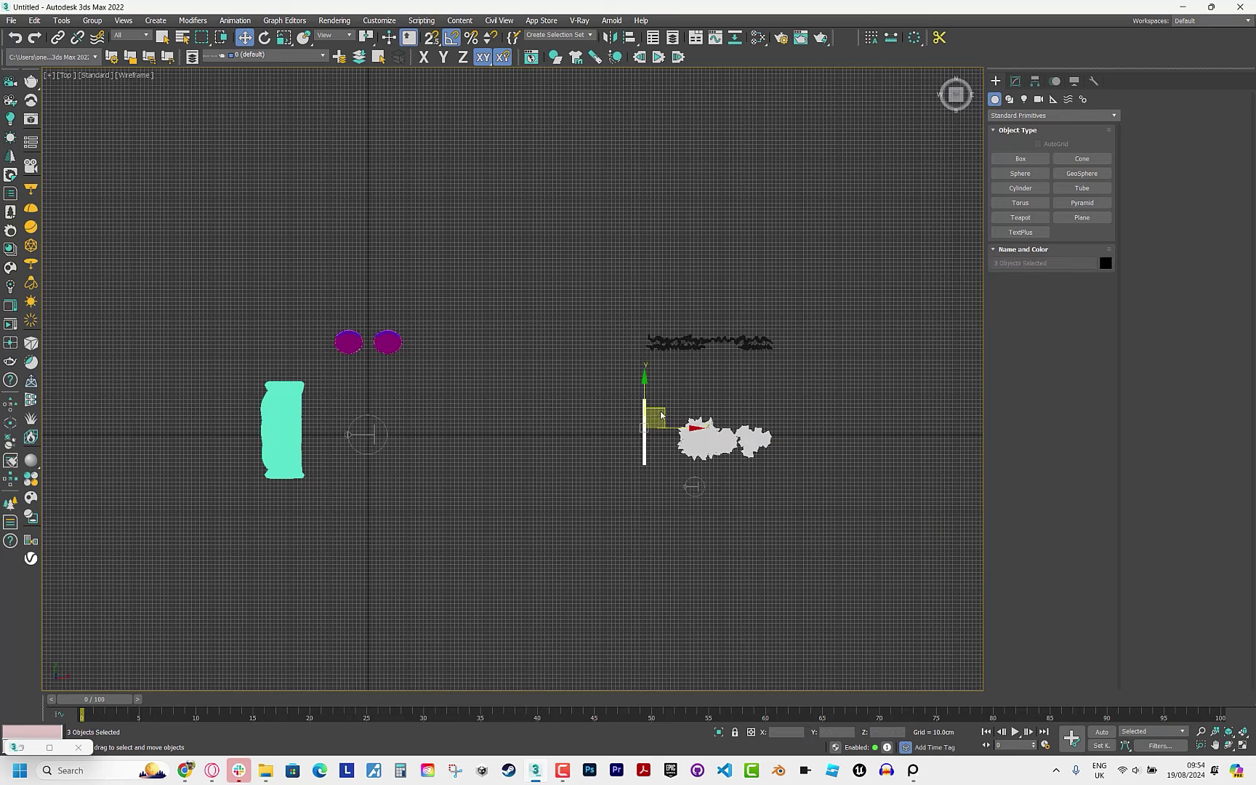
click(445, 398)
scroll(594, 469, up, 2)
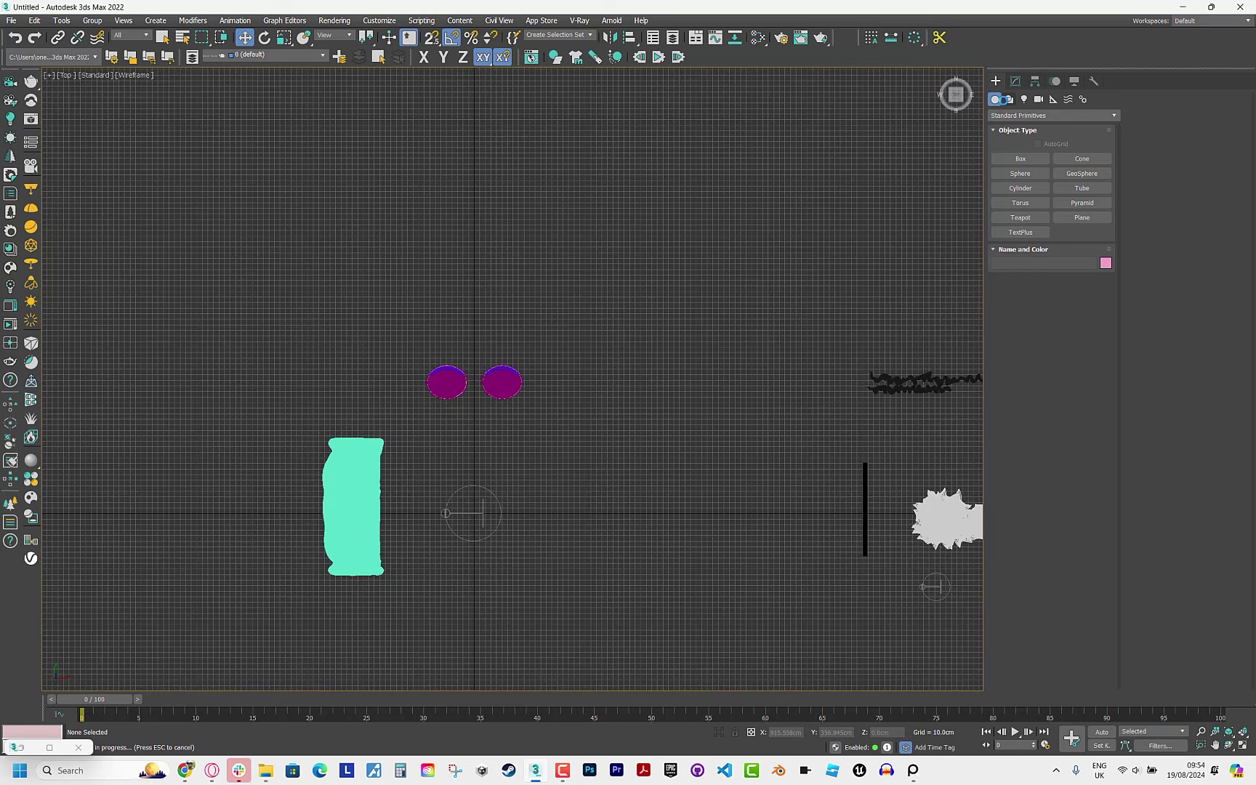
Draw a 650 × 500 cm floor rectangle around the furniture in Top view.
click(1011, 101)
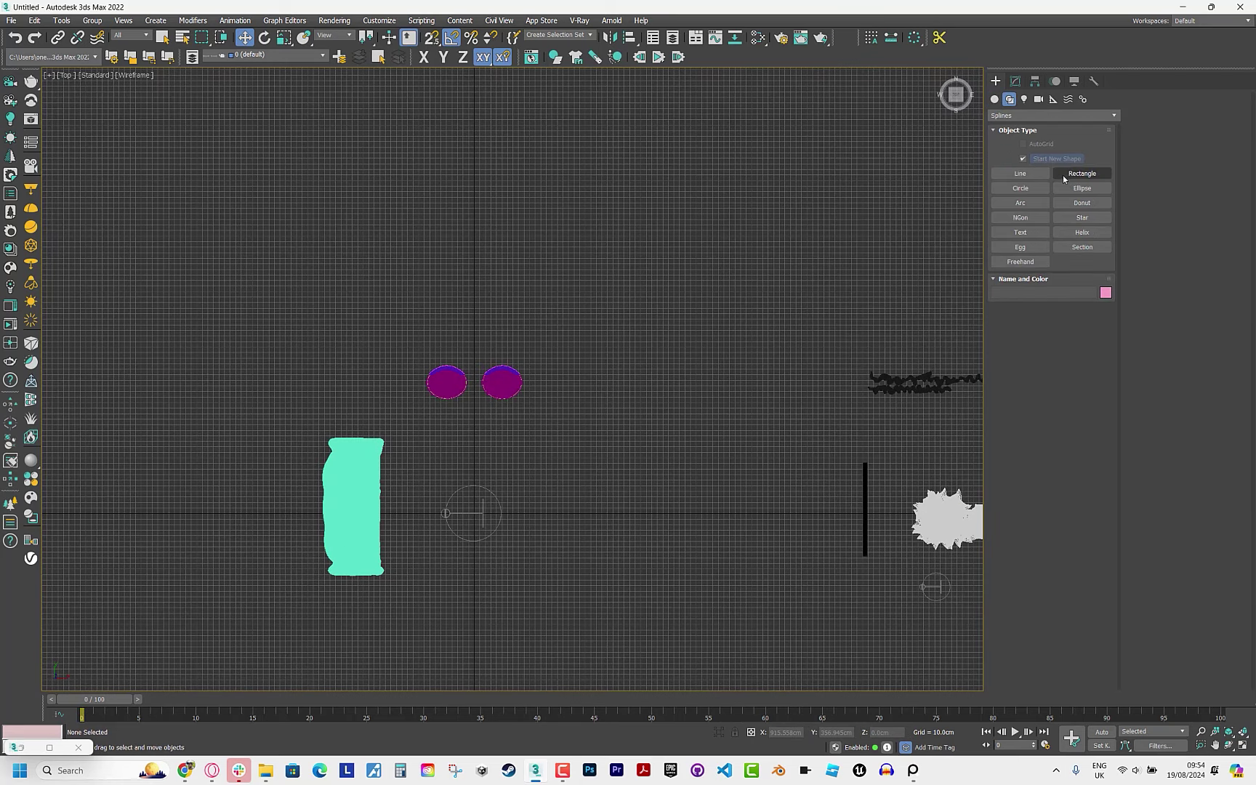
click(1082, 173)
middle_drag(426, 537, 412, 476)
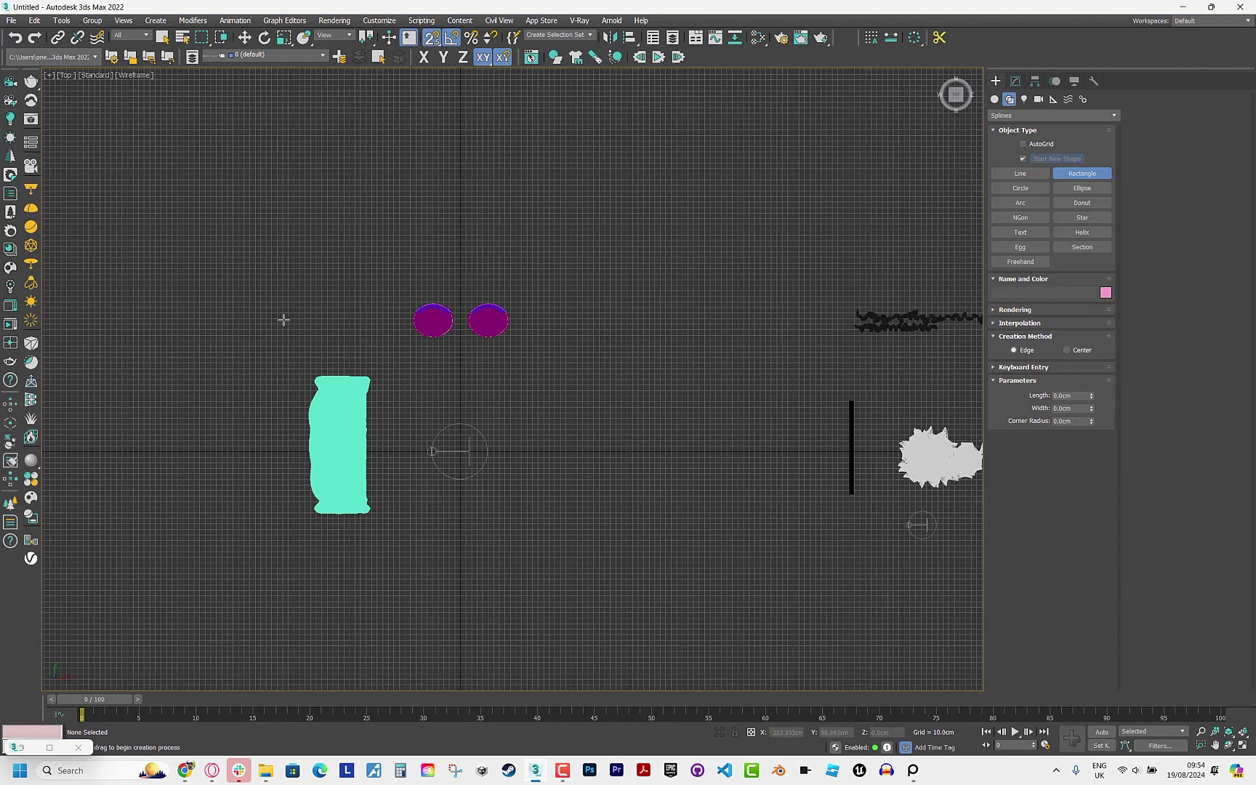
right_click(432, 37)
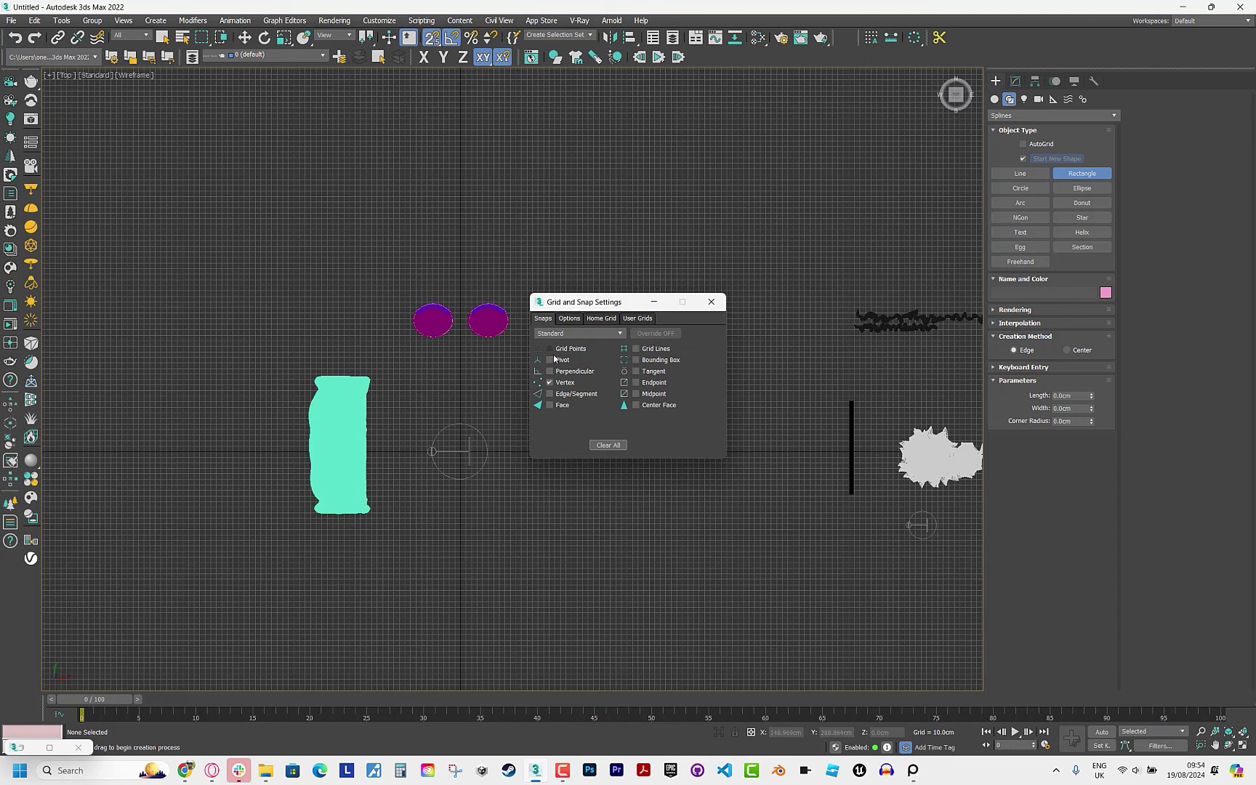
click(712, 301)
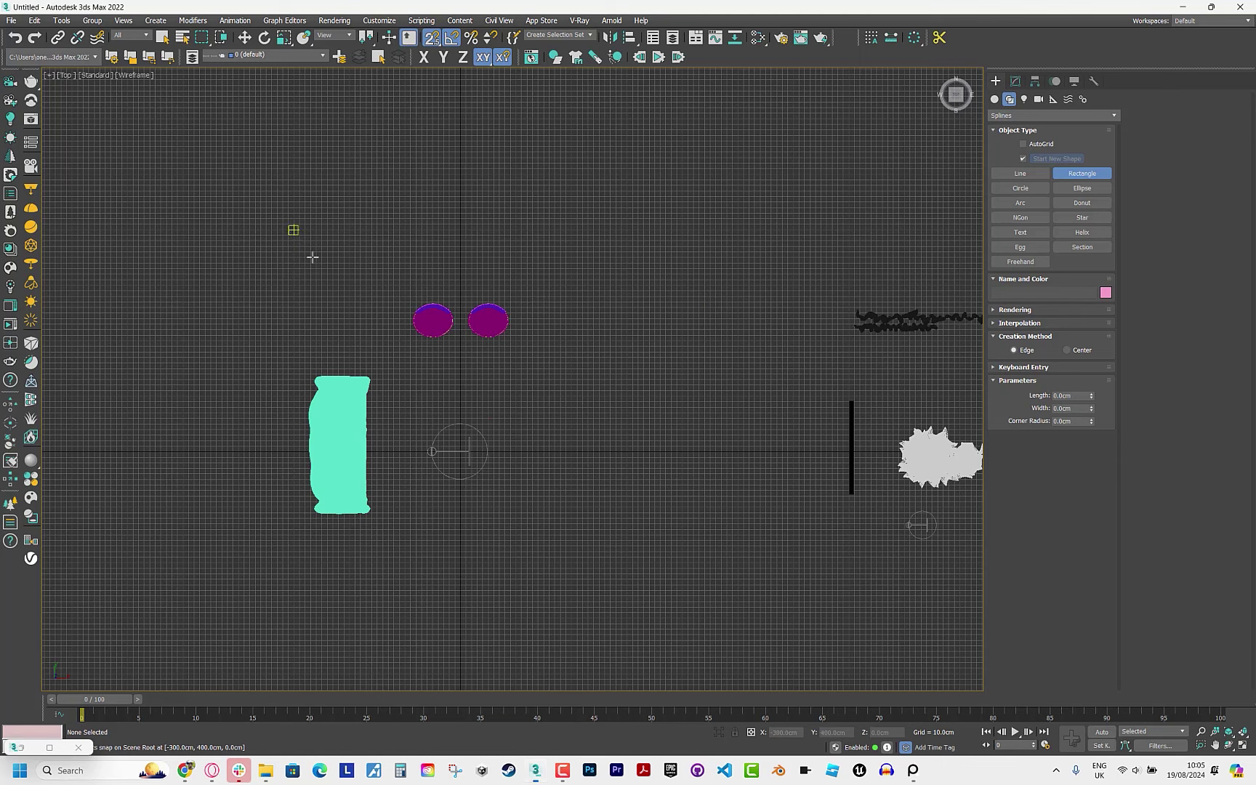
drag(294, 229, 572, 590)
right_click(552, 479)
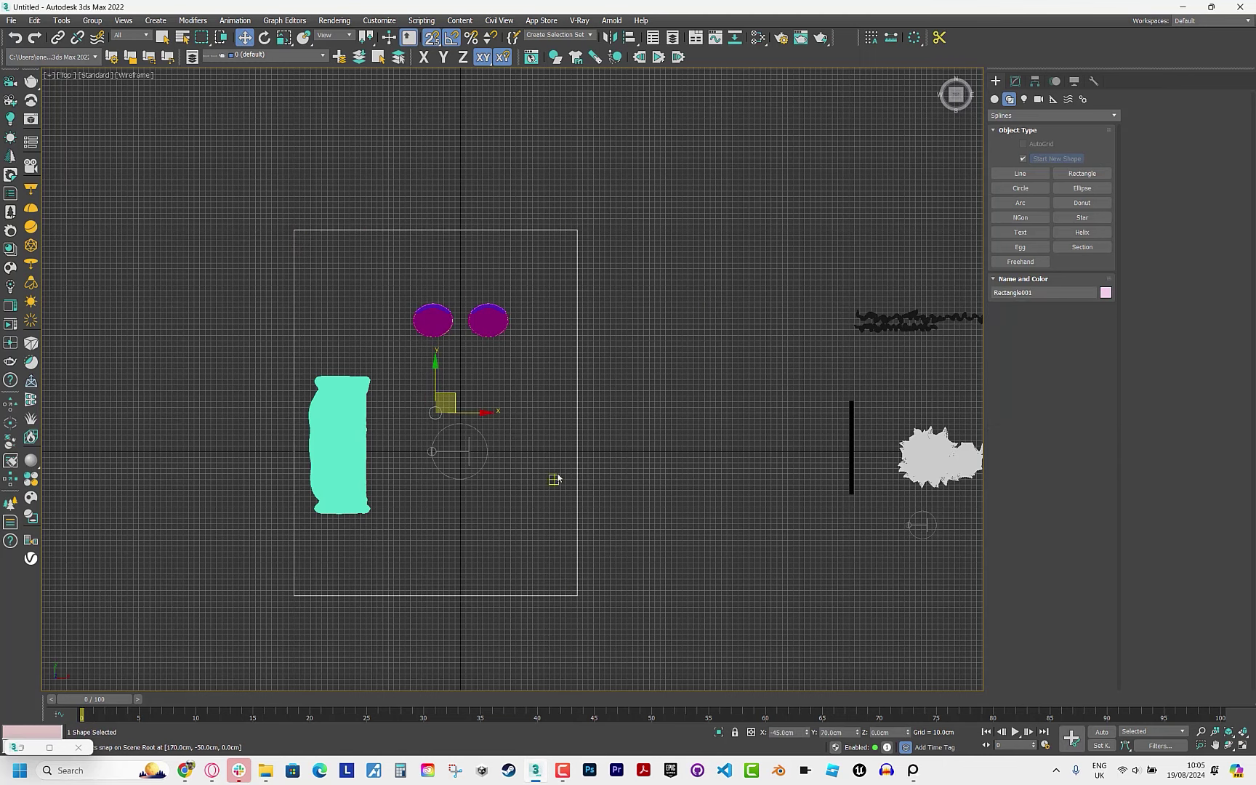
Give the floor rectangle an Edit Poly modifier and a light grey object colour.
key(p)
mouse_move(490, 509)
alt+middle_down()
mouse_move(494, 480)
mouse_move(465, 465)
alt+middle_up()
click(1016, 80)
click(1101, 133)
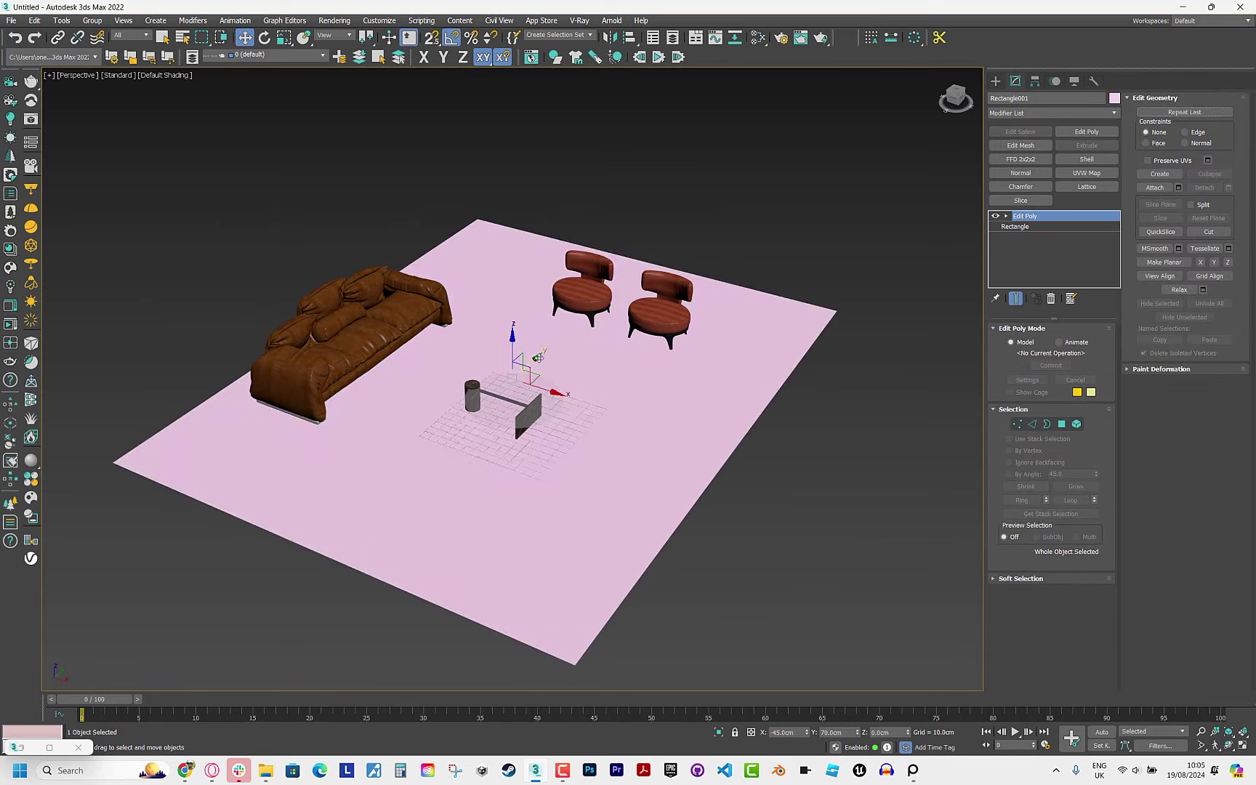
mouse_move(1018, 145)
alt+middle_down()
mouse_move(645, 351)
mouse_move(727, 275)
alt+middle_up()
click(1114, 97)
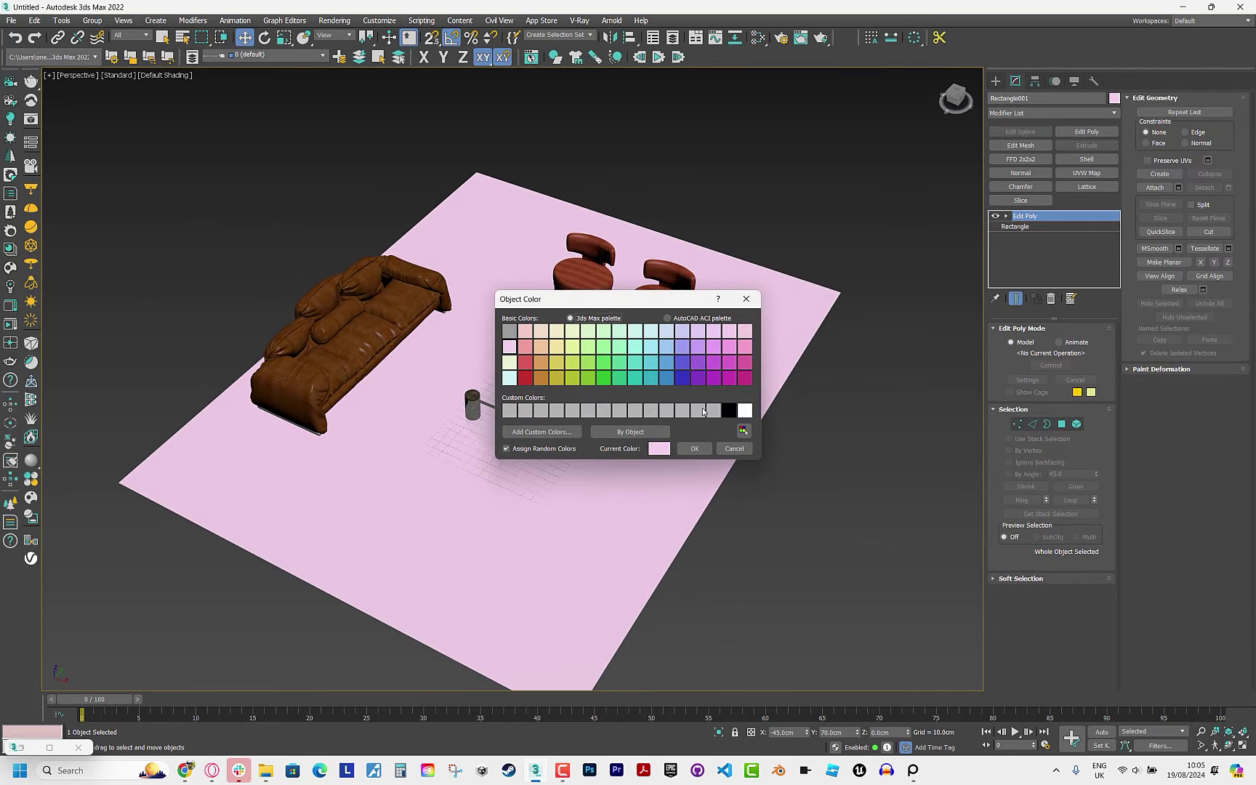
click(713, 412)
click(695, 449)
click(914, 770)
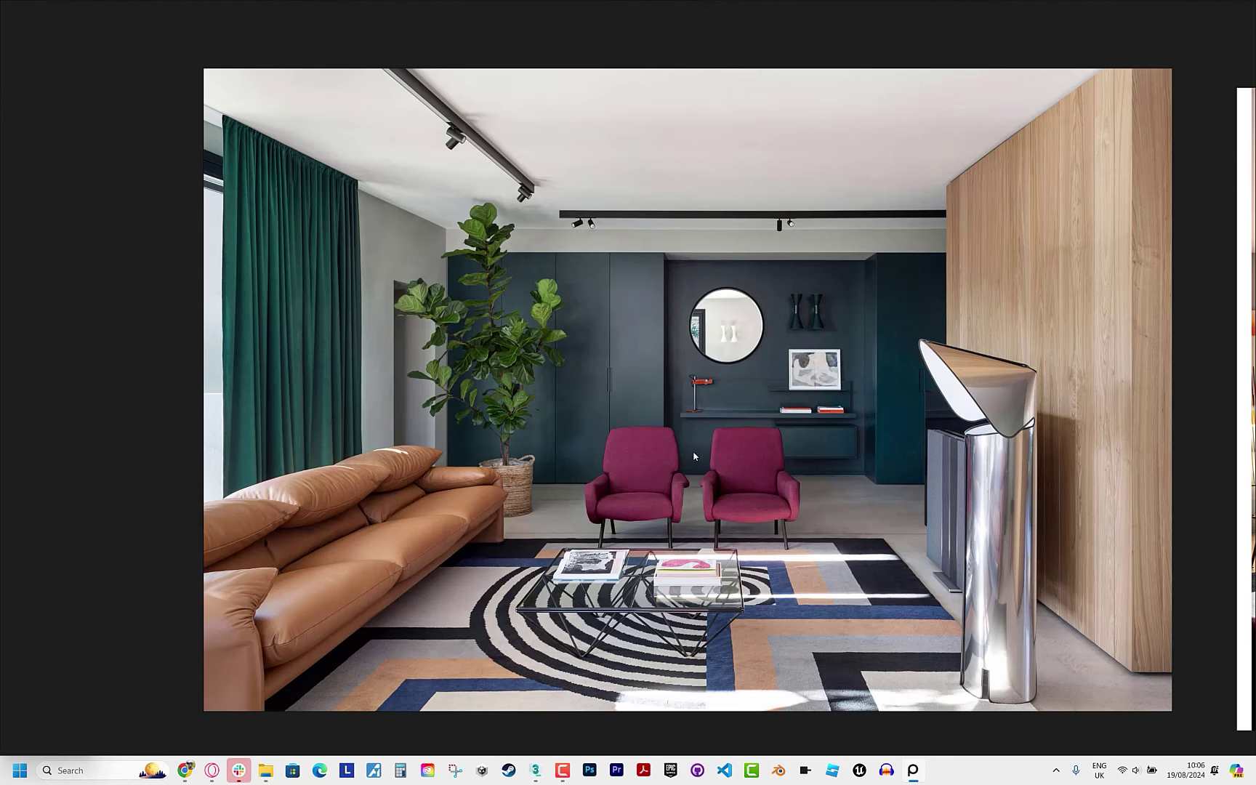
Zoom and pan the PureRef board to the blue-green cabinet photo, then return to 3ds Max.
scroll(693, 469, down, 8)
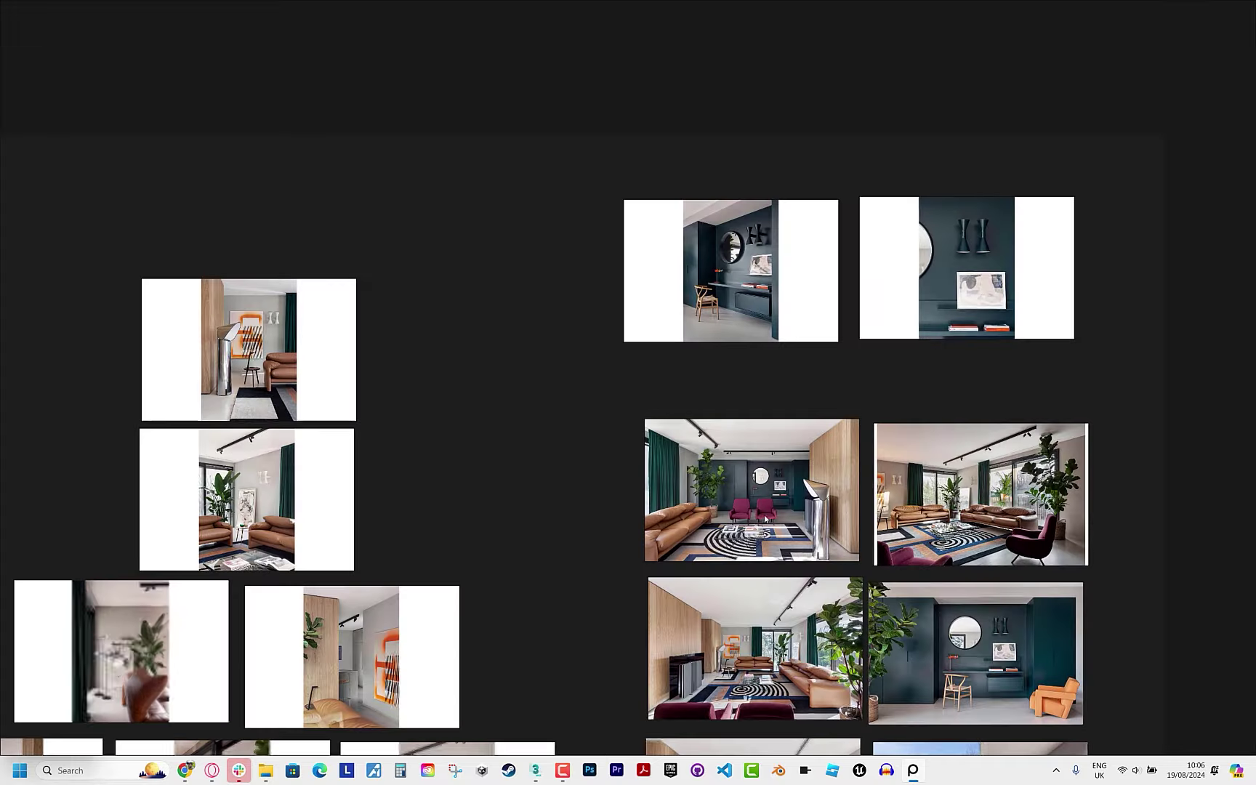
scroll(810, 277, up, 8)
scroll(792, 285, down, 6)
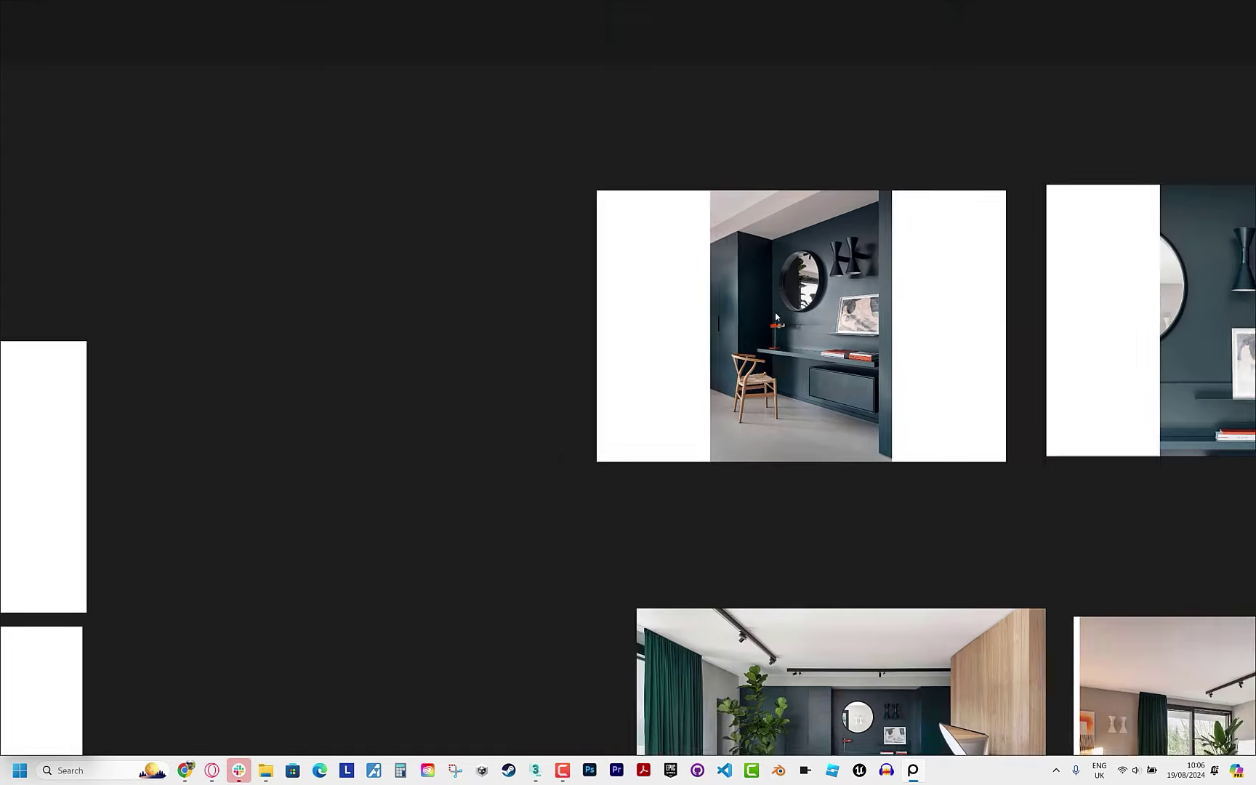
middle_drag(756, 727, 496, 539)
scroll(496, 539, up, 8)
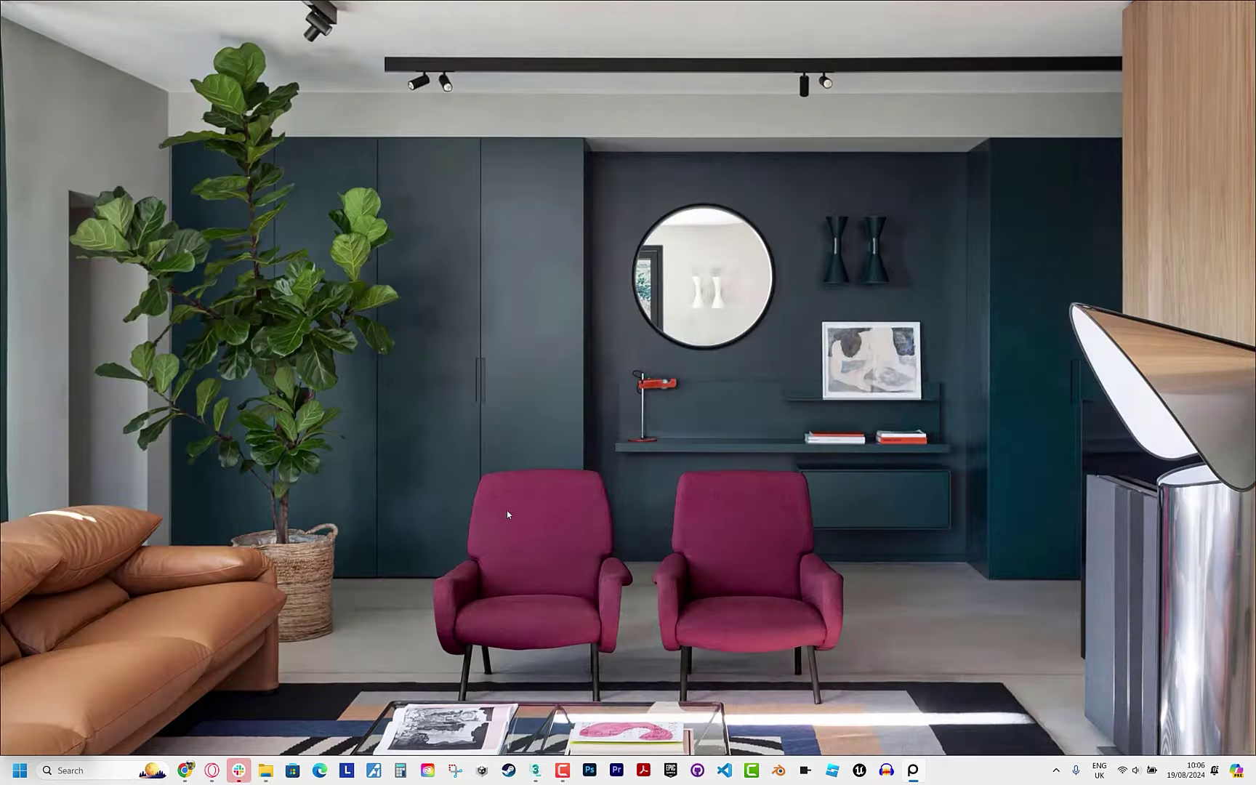
key(alt+Tab)
alt+middle_drag(484, 410, 581, 387)
Draw a 70 × 70 cm cabinet rectangle in Top view, discarding an extra smaller rectangle.
key(t)
scroll(289, 135, up, 5)
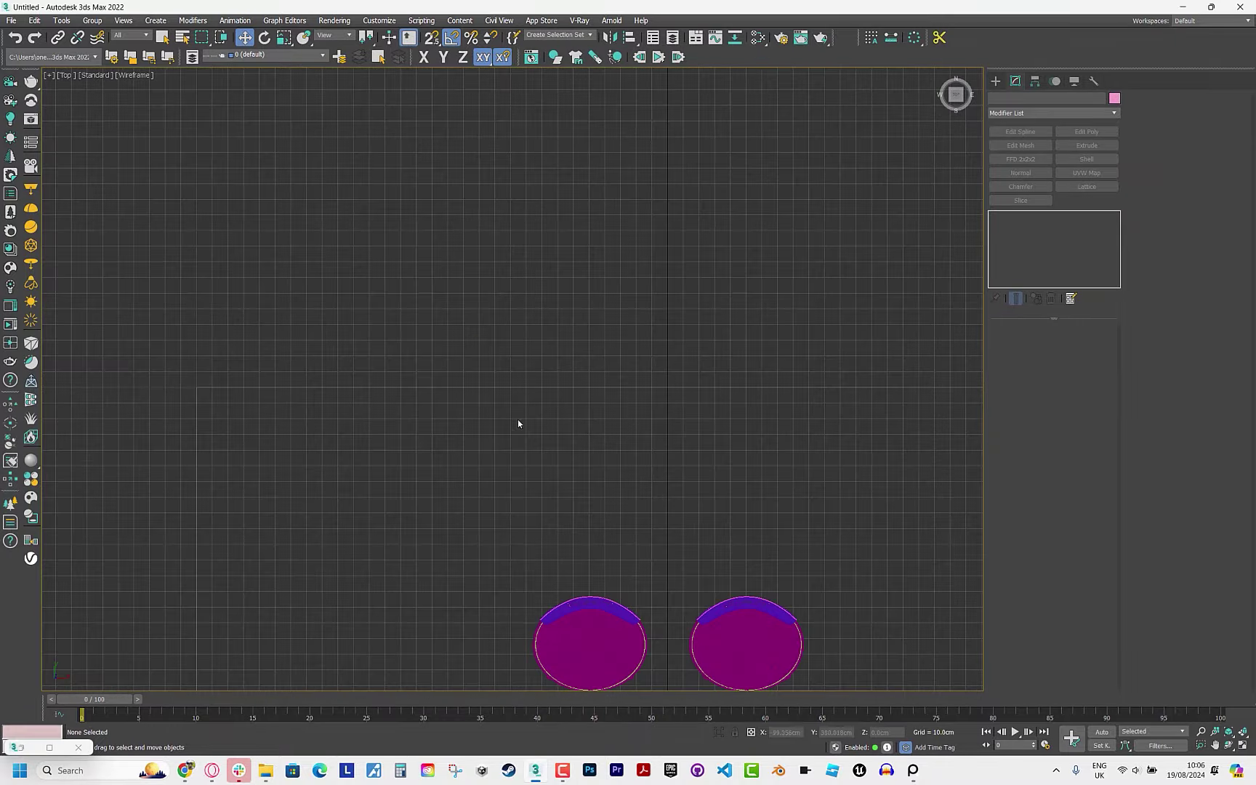
click(996, 80)
click(1078, 173)
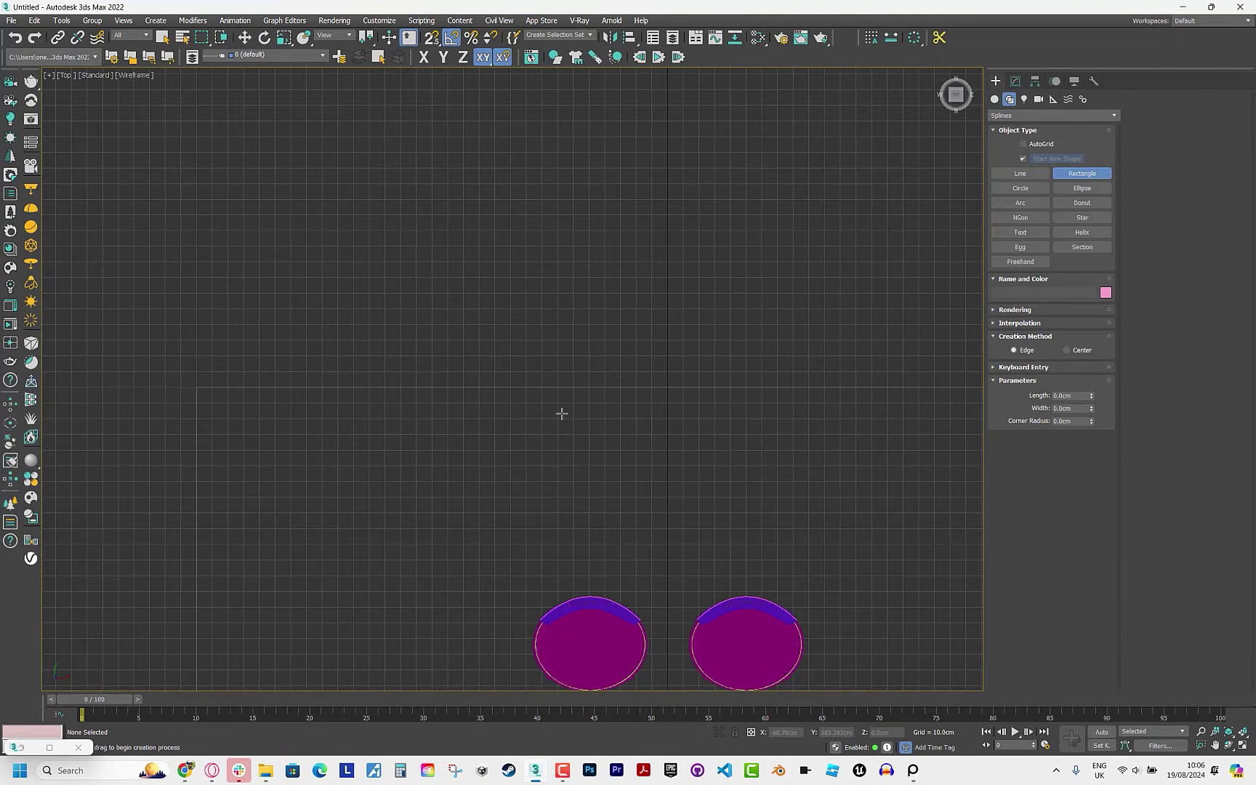
scroll(586, 363, up, 2)
drag(585, 362, 365, 581)
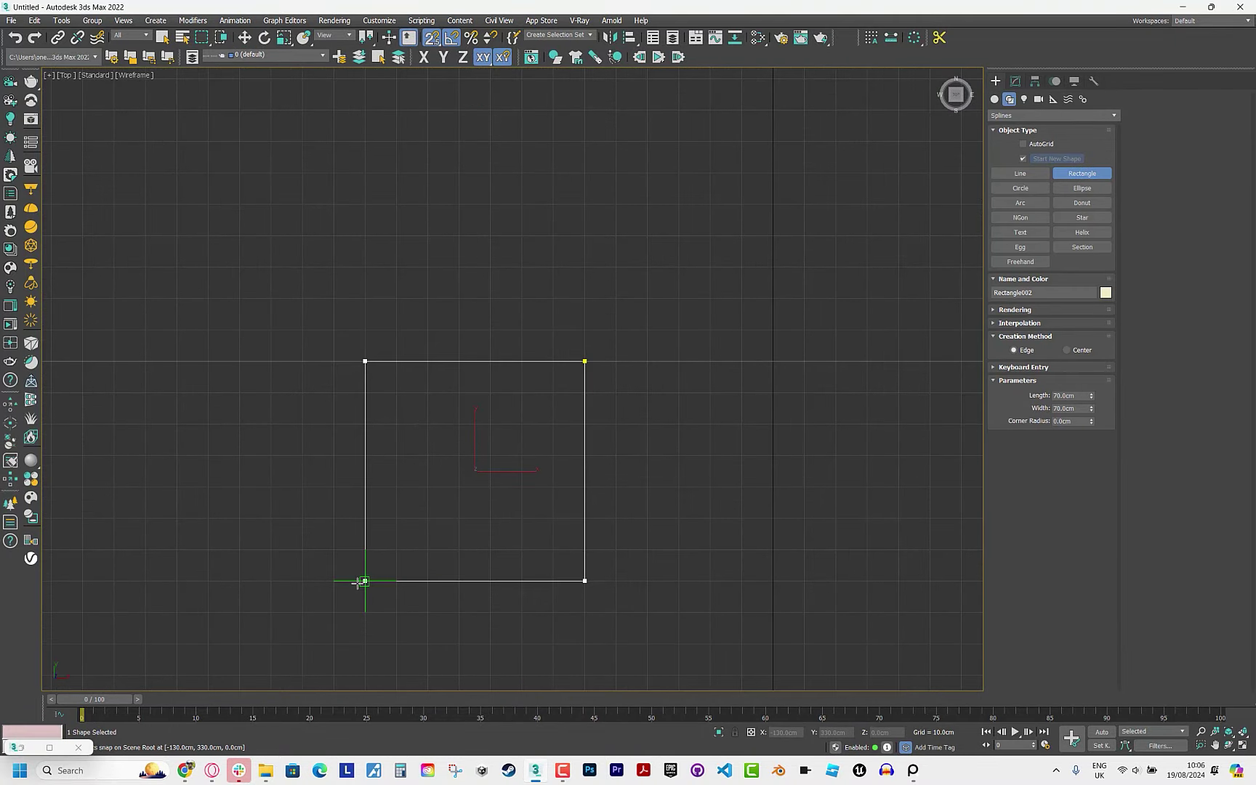
key(s)
right_click(362, 581)
scroll(438, 555, down, 4)
scroll(291, 654, up, 2)
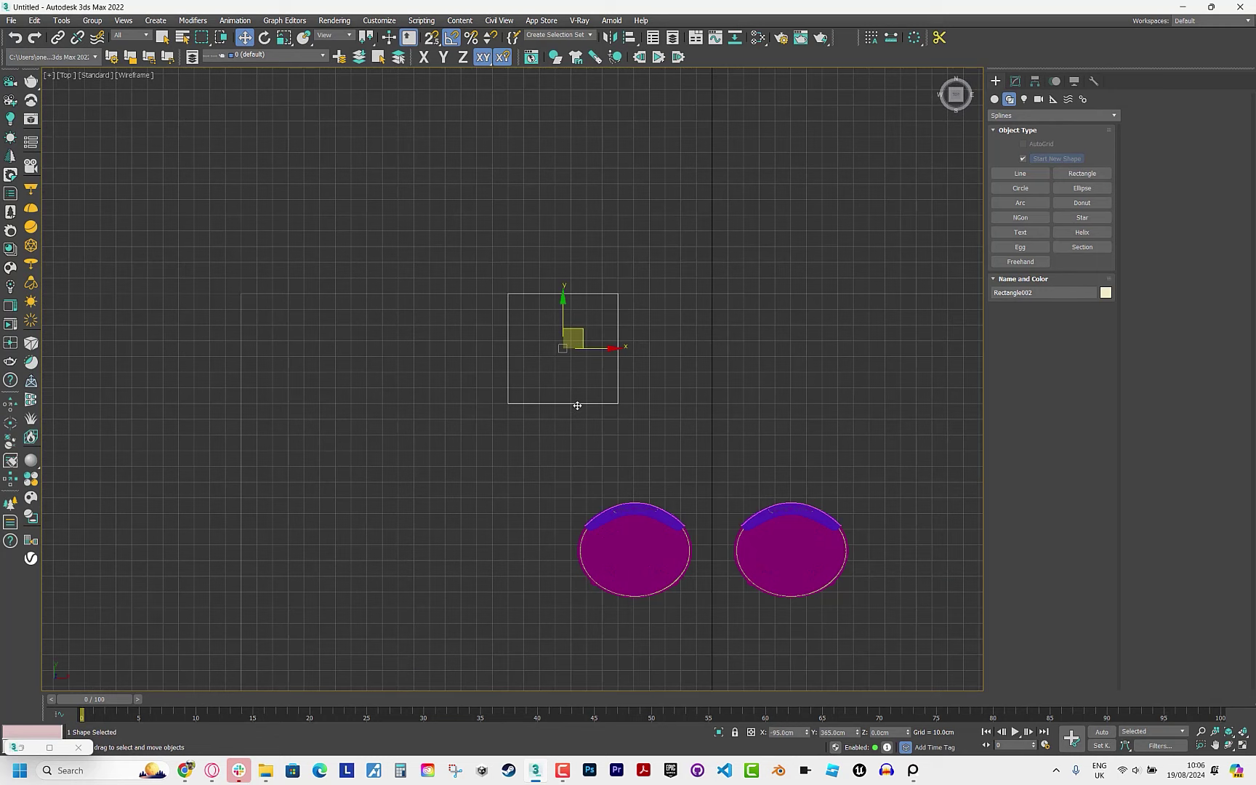
click(1083, 173)
mouse_move(618, 293)
mouse_down()
mouse_move(538, 390)
mouse_move(524, 388)
mouse_up()
right_click(539, 404)
key(Delete)
Instance the cabinet rectangle leftward into a row of four, snapped edge to edge.
key(alt+Tab)
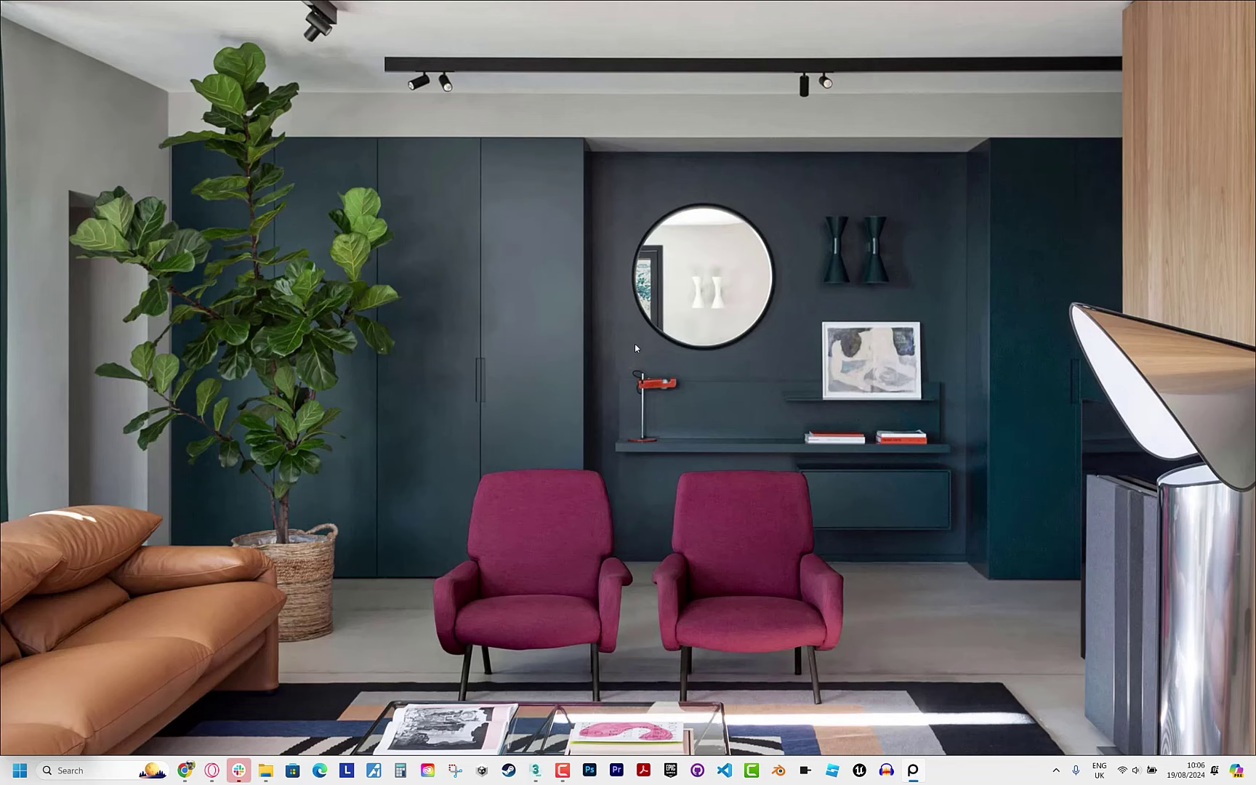
key(alt+Tab)
click(550, 371)
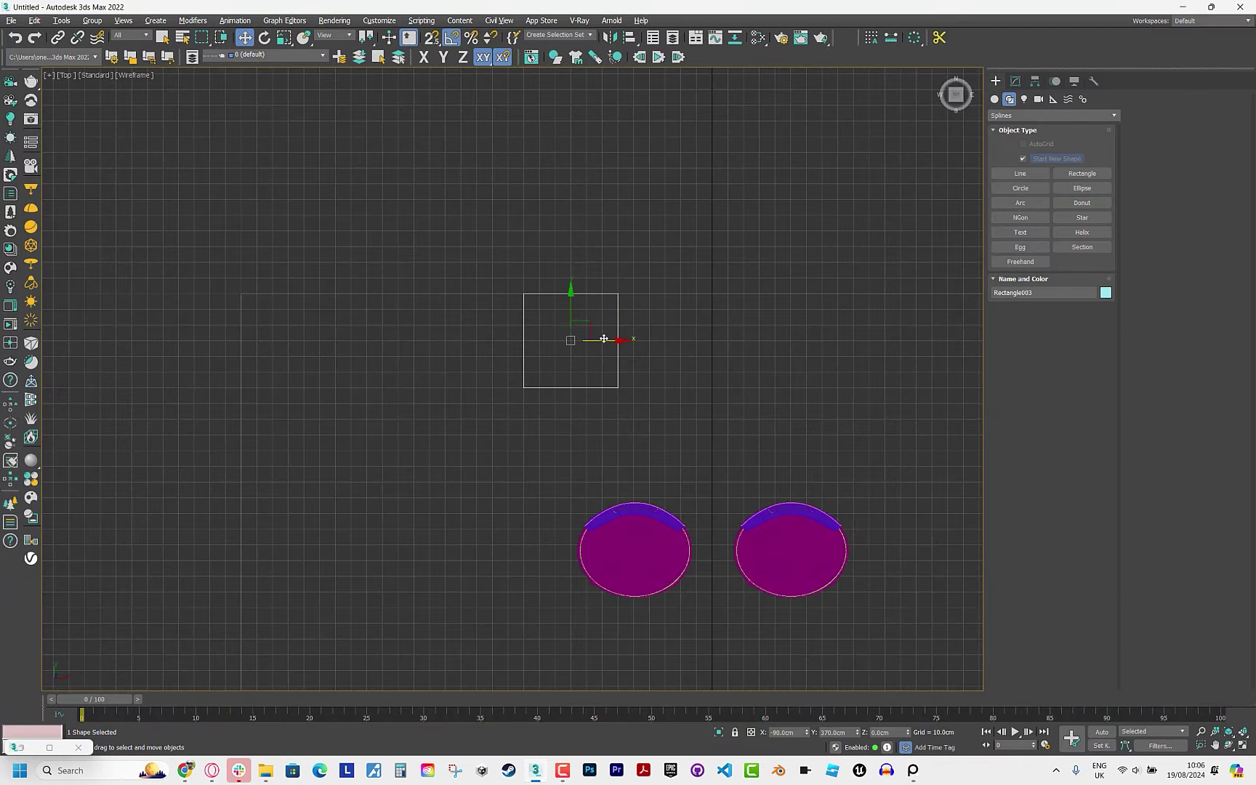
shift+drag(599, 340, 480, 341)
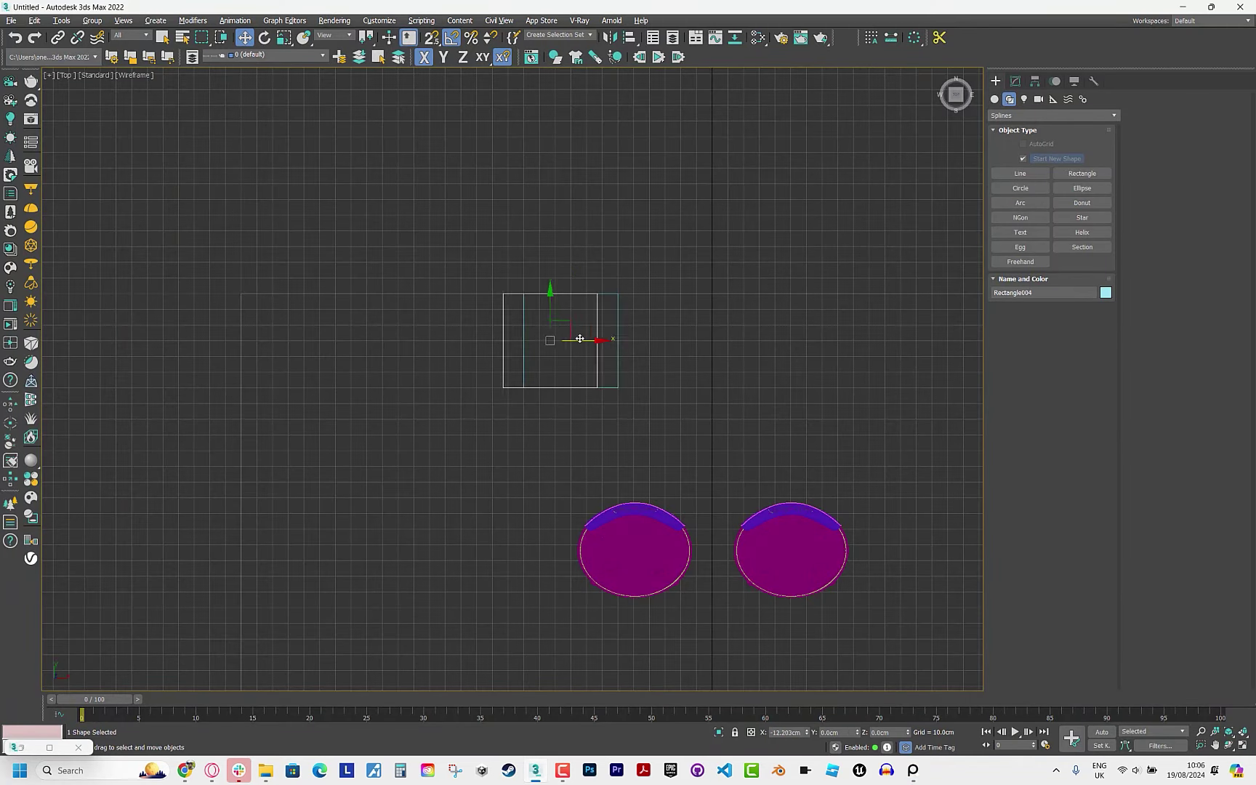
key(Return)
right_click(432, 37)
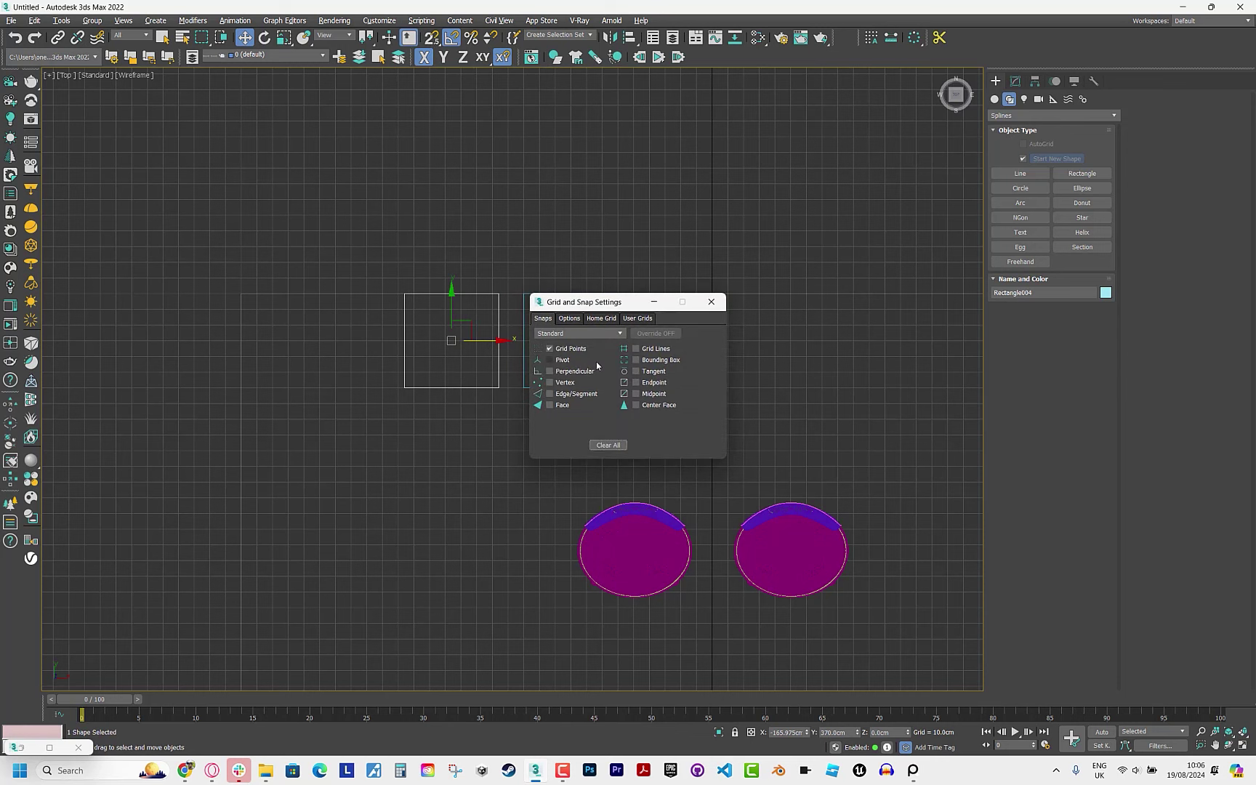
click(711, 302)
drag(499, 387, 521, 388)
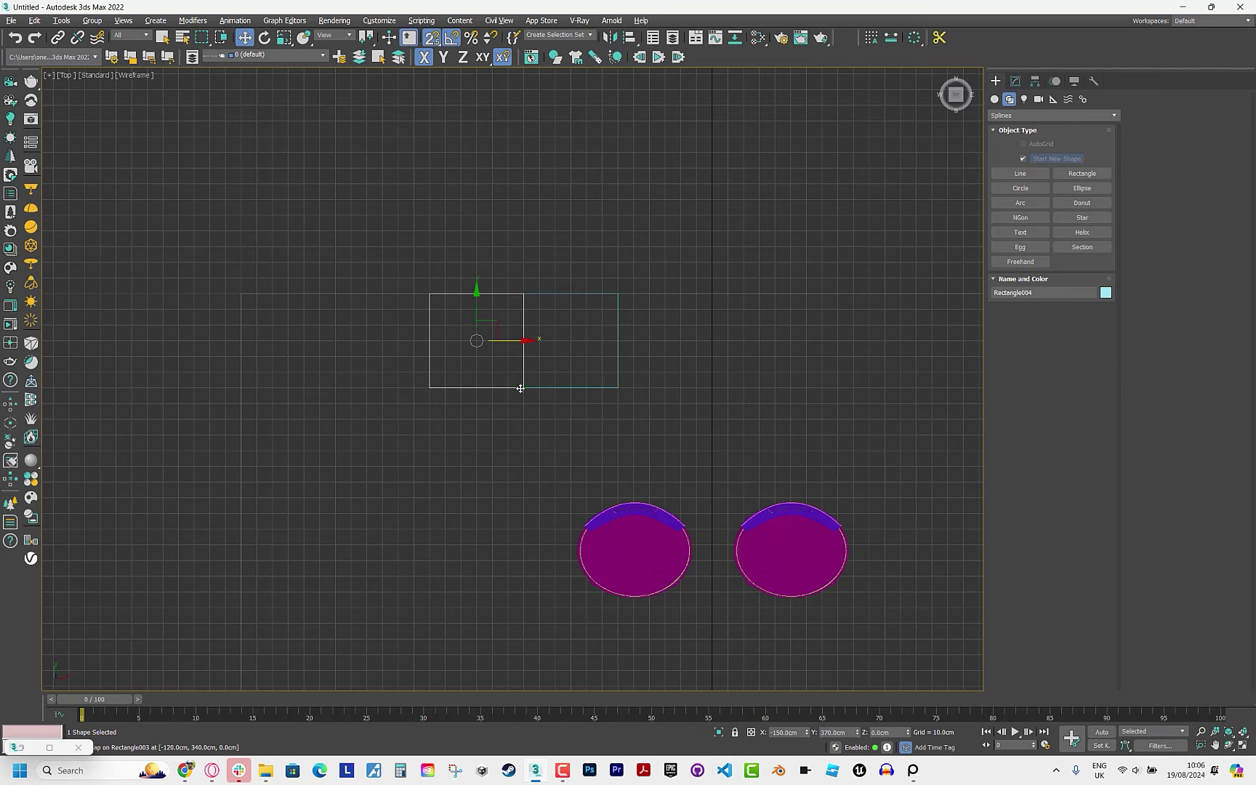
shift+drag(507, 341, 413, 341)
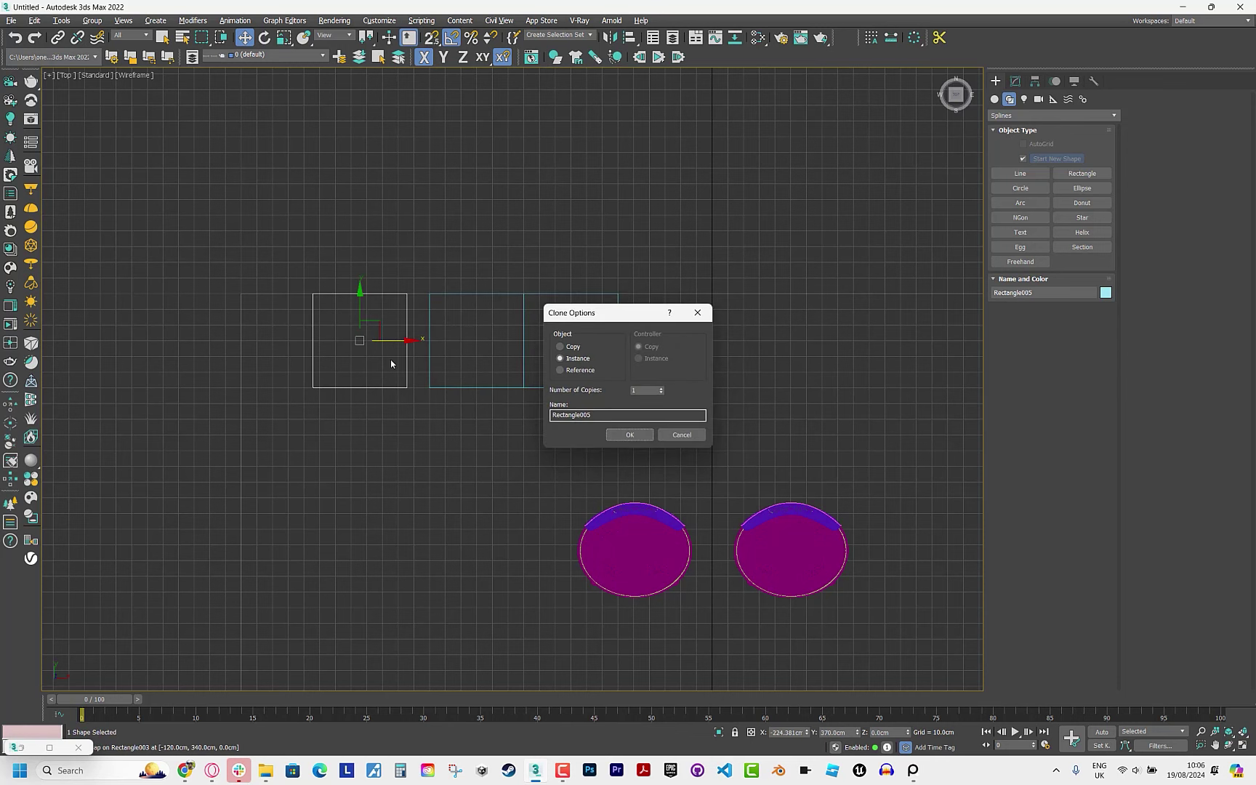
key(Return)
key(s)
mouse_move(398, 388)
mouse_down()
mouse_move(421, 388)
mouse_move(311, 347)
mouse_move(338, 391)
mouse_up()
key(Return)
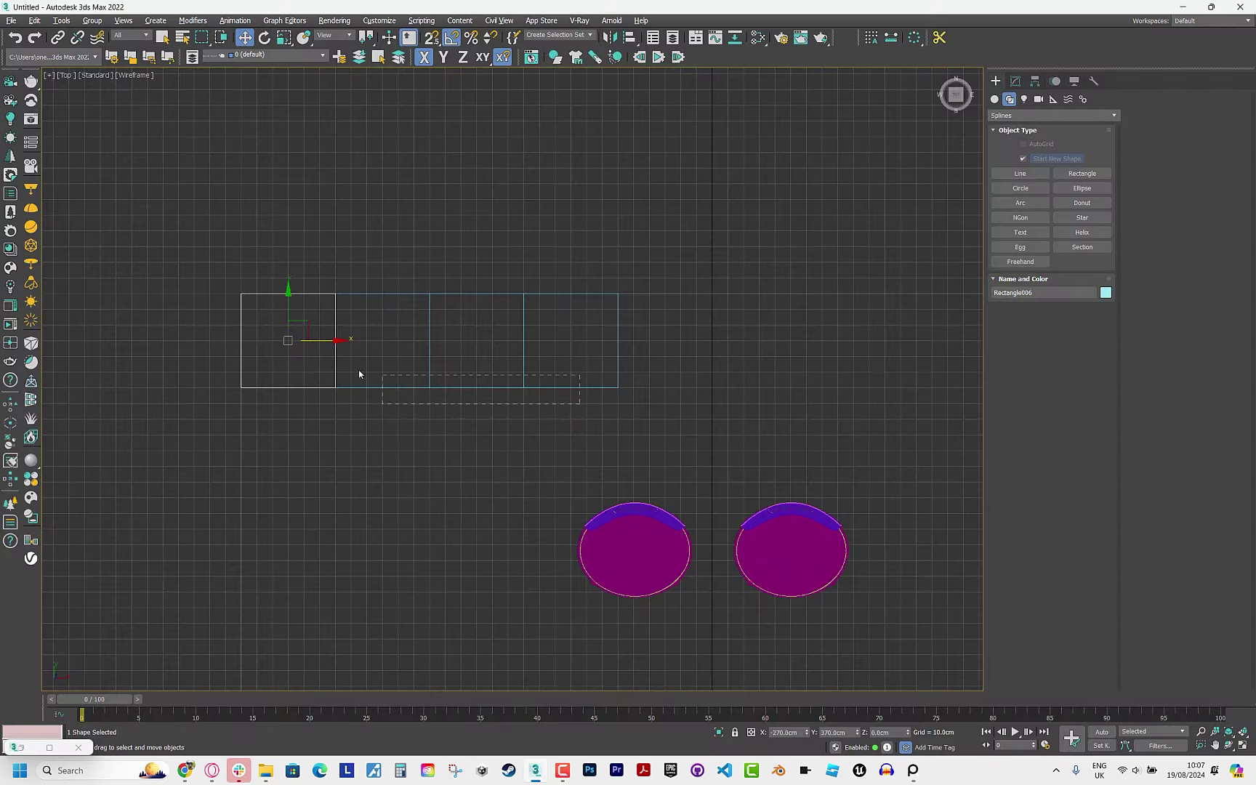
Copy the four-rectangle row to the right and draw a rectangle filling the gap between rows.
mouse_move(359, 374)
mouse_down()
mouse_move(345, 390)
mouse_move(759, 376)
mouse_up()
scroll(345, 389, down, 2)
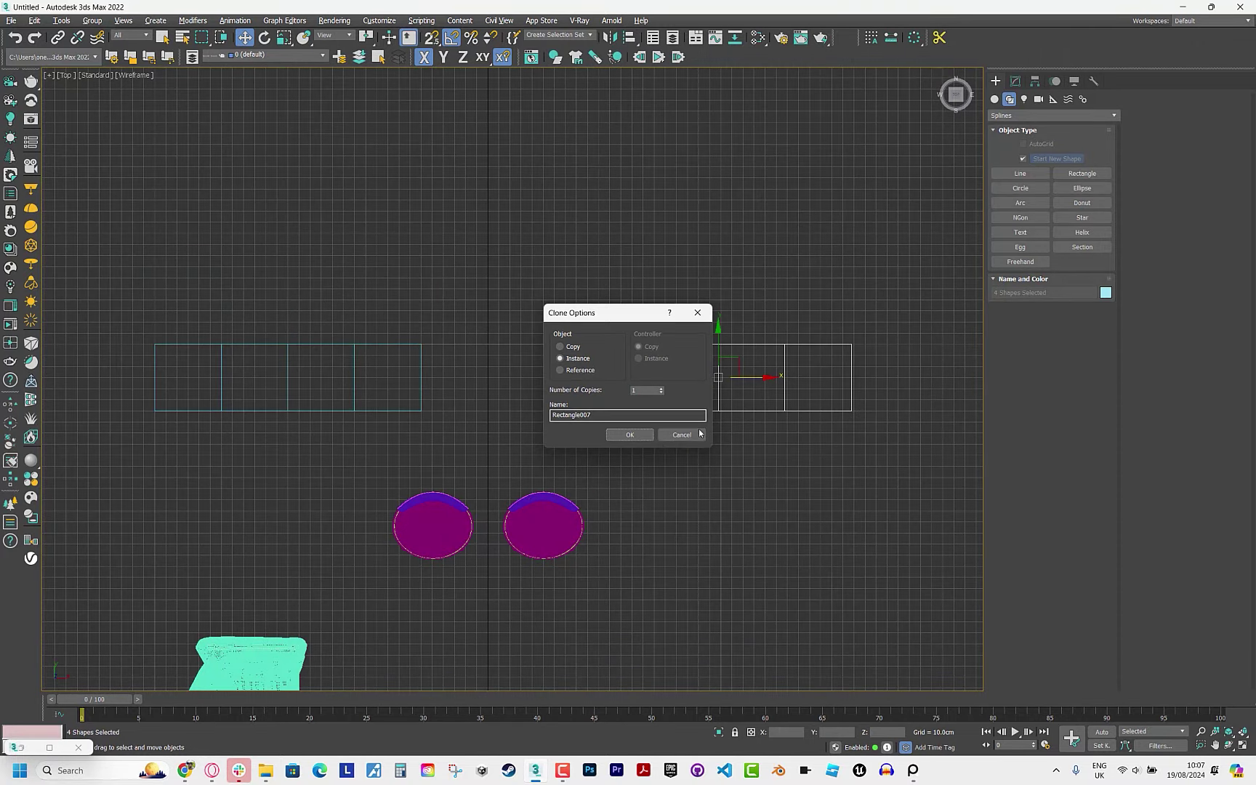
click(618, 428)
drag(586, 412, 653, 412)
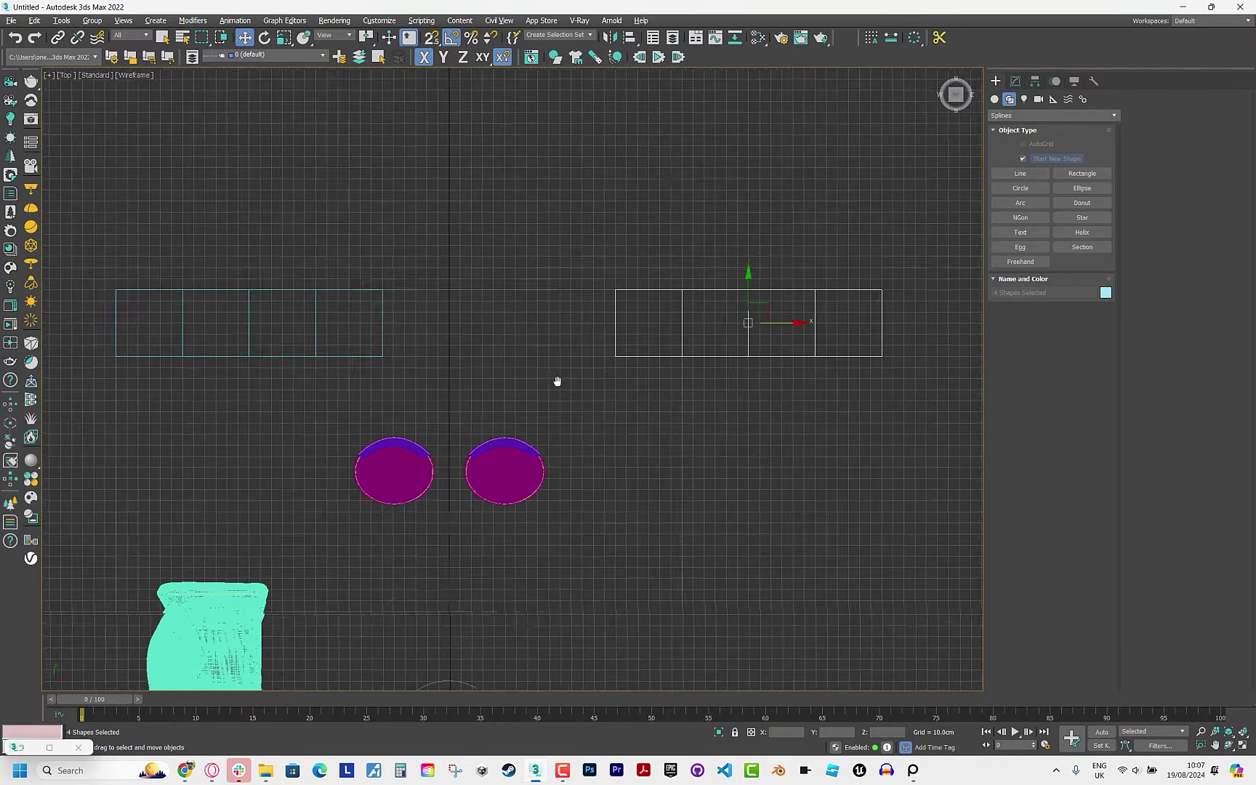
click(1082, 174)
drag(641, 411, 406, 343)
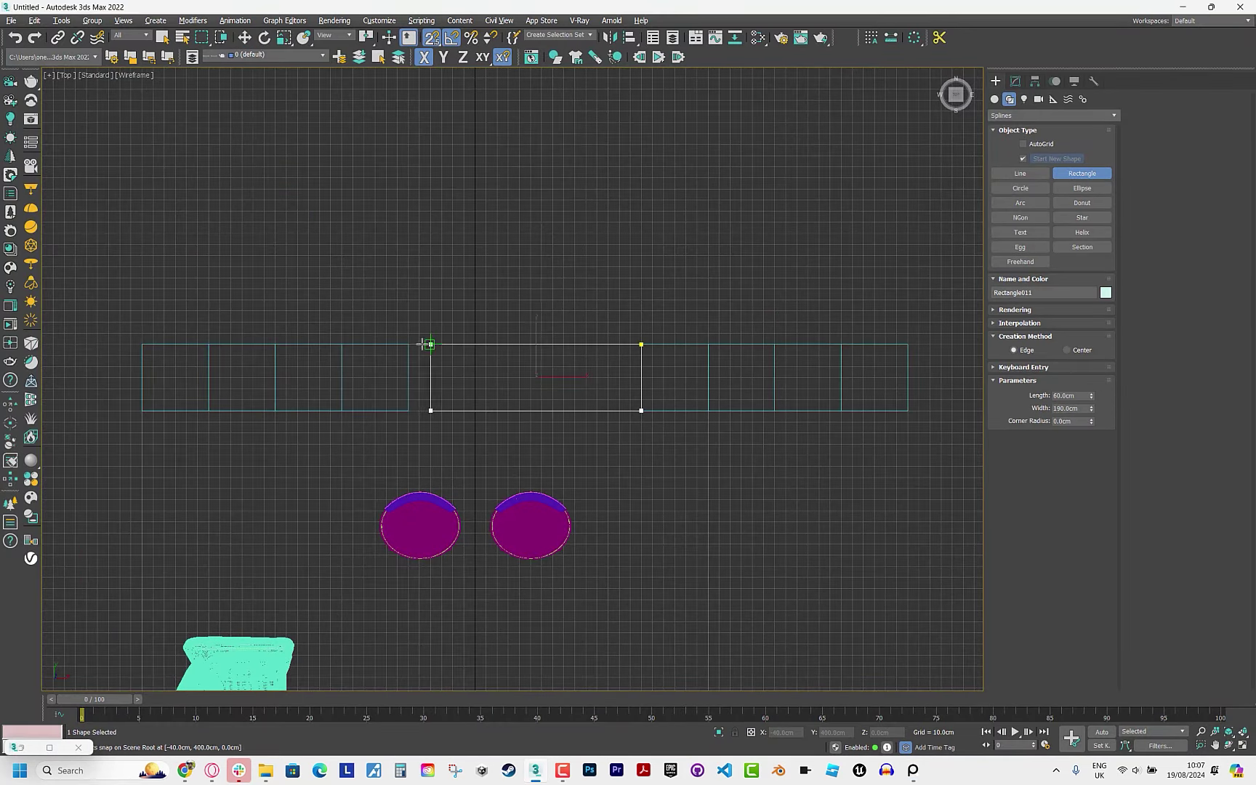
Offset the right-hand rectangles 20 cm along X using Transform Type-In.
key(alt+Tab)
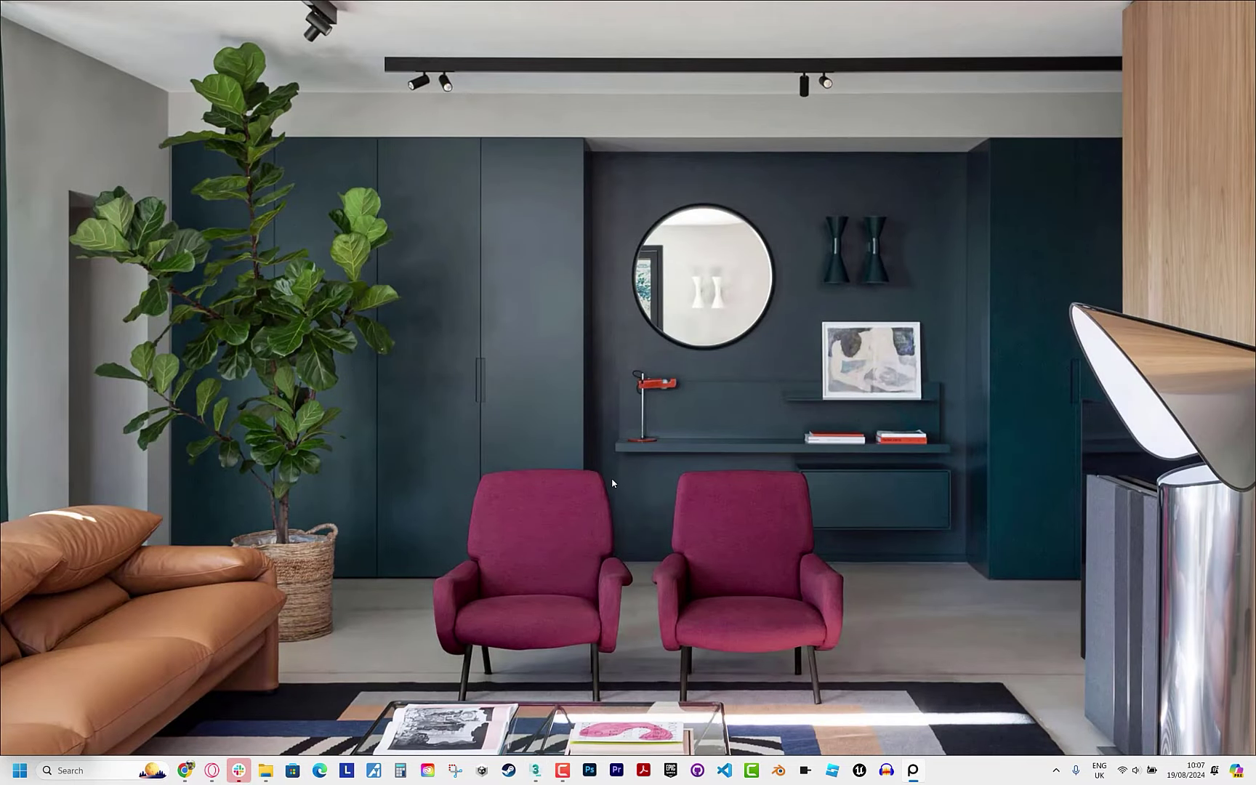
key(alt+Tab)
key(F12)
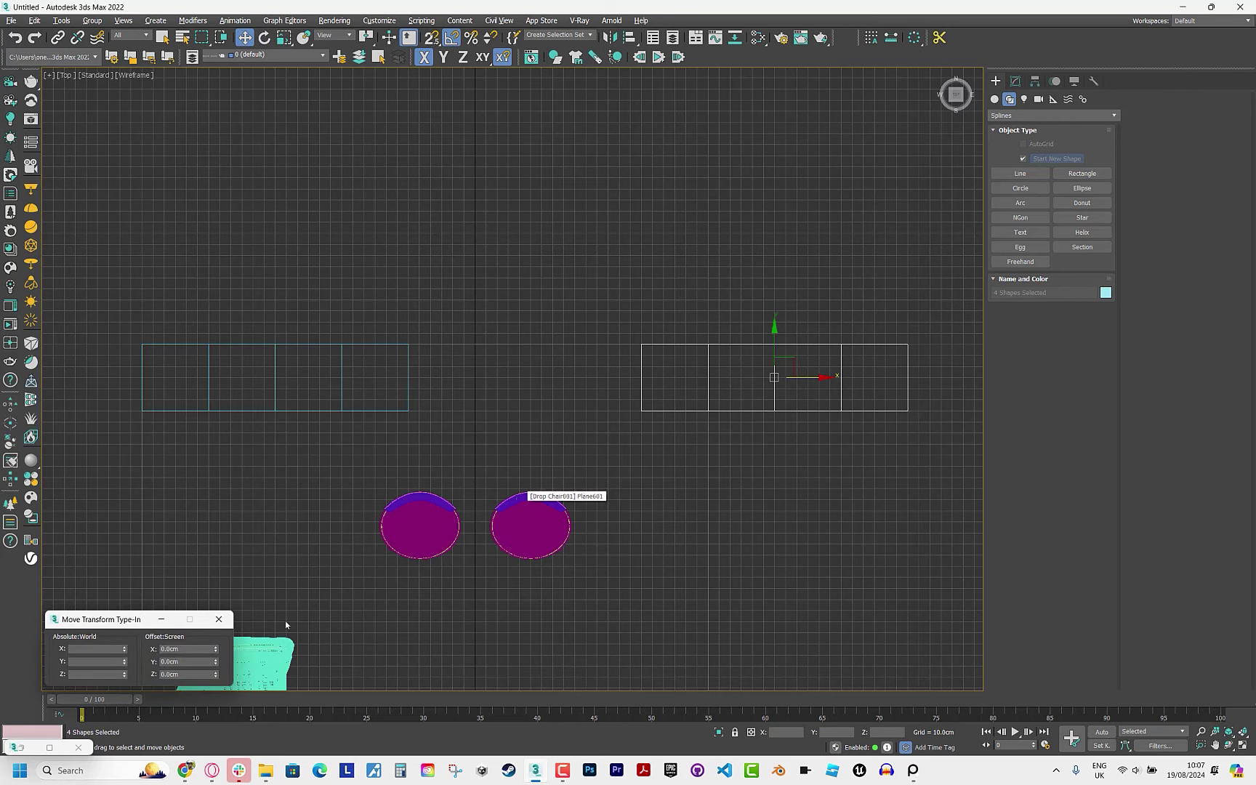
text(20)
key(Return)
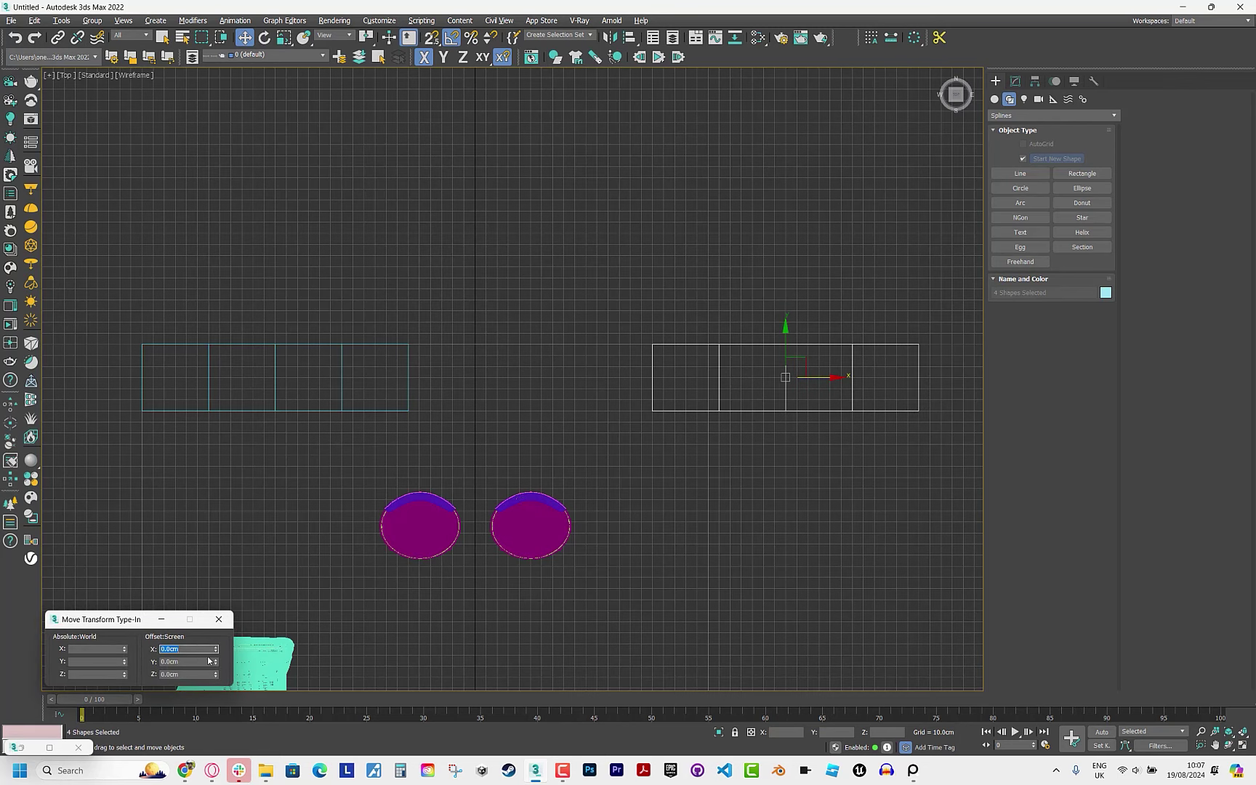
scroll(628, 485, down, 3)
middle_drag(628, 484, 653, 281)
Select the left wall rectangle on its own and frame it in the perspective view.
key(alt+Tab)
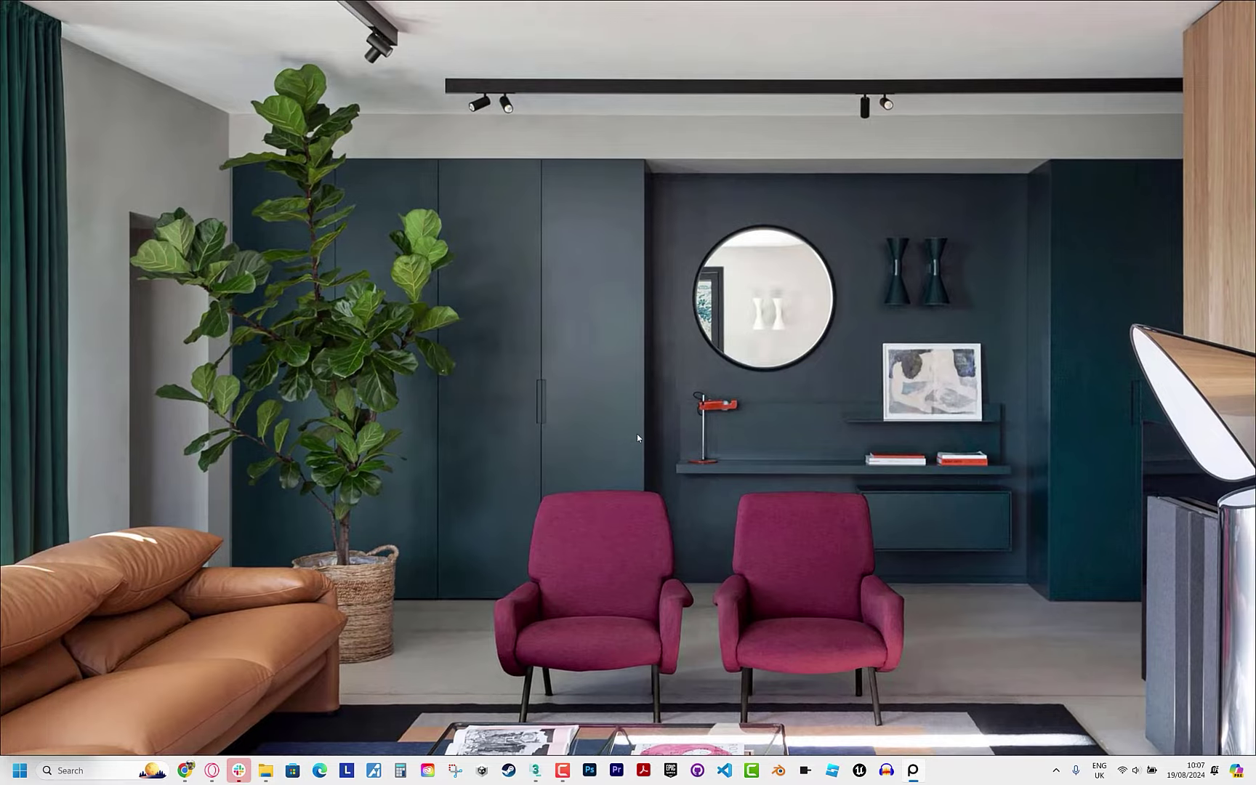
key(alt+Tab)
click(508, 193)
key(alt+Tab)
key(alt+Tab)
key(z)
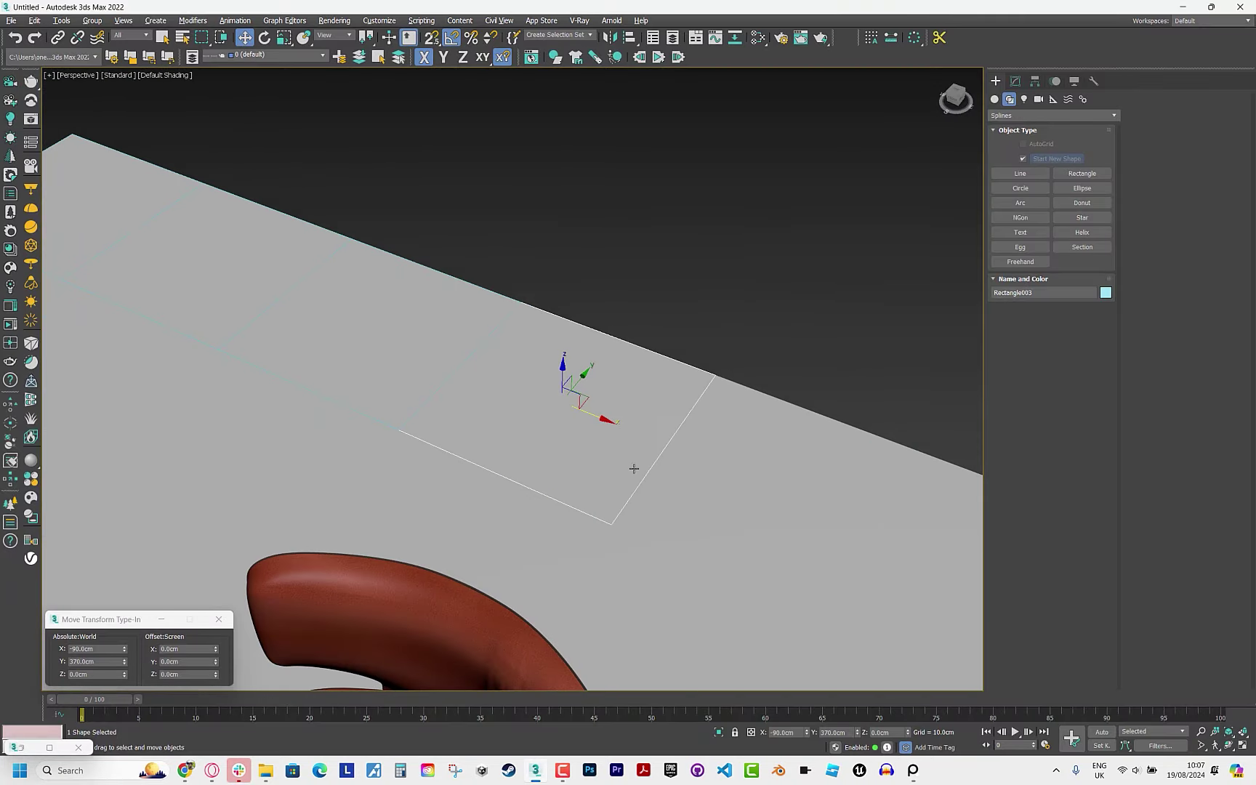
Extrude the wall rectangles to a height of 300 cm.
click(1016, 81)
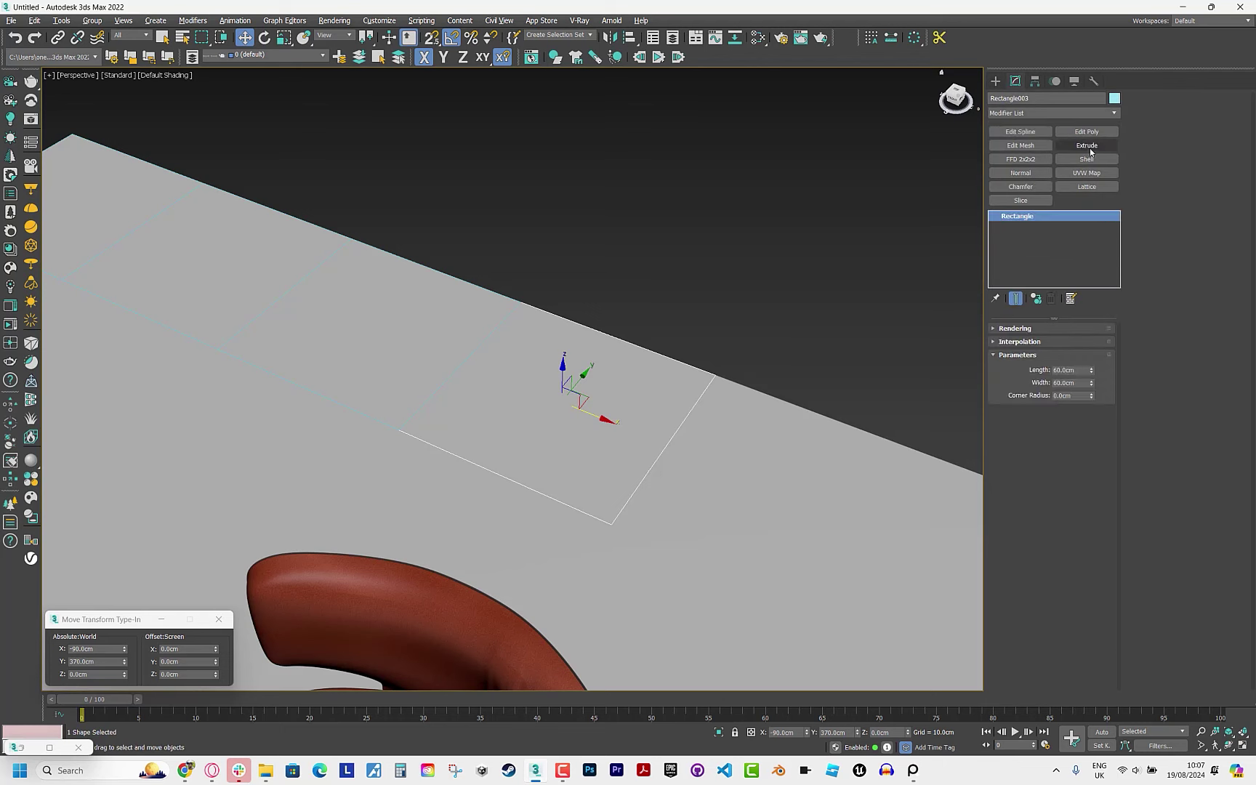
click(1087, 145)
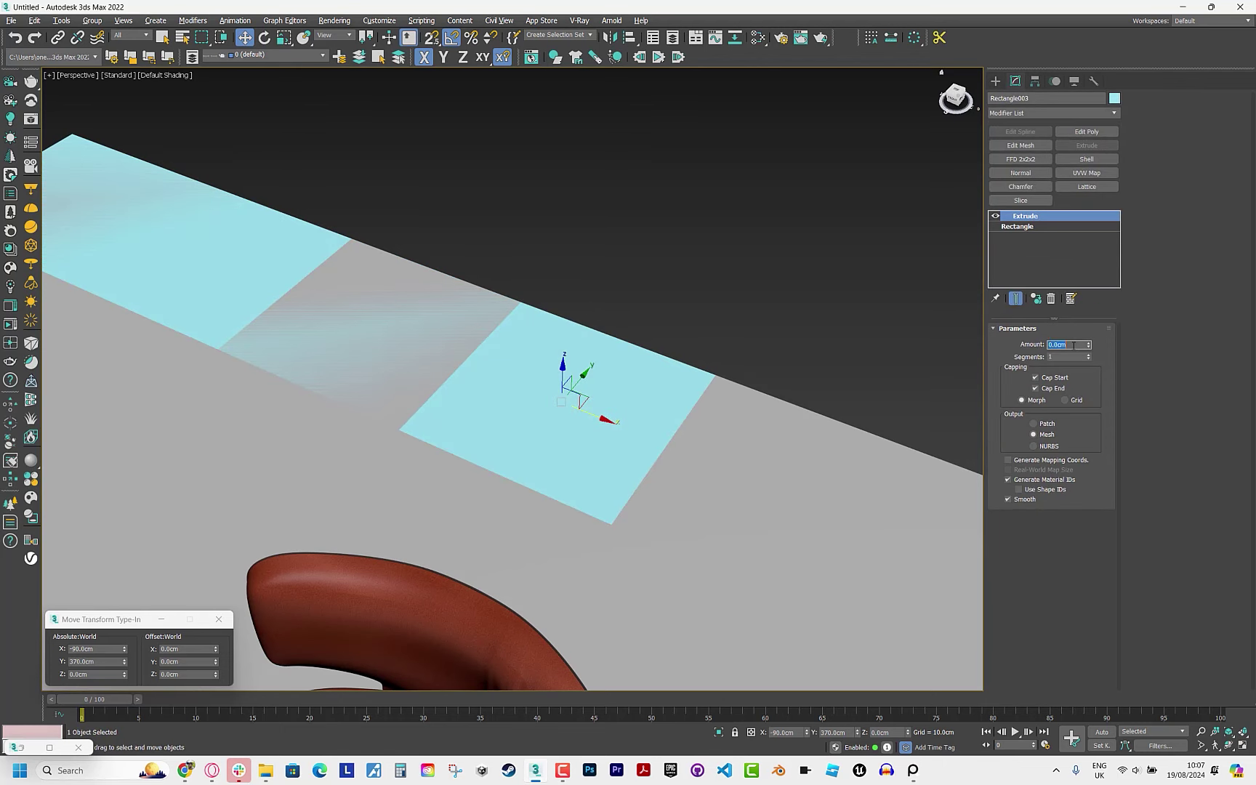
text(300)
key(Return)
click(897, 350)
key(z)
middle_drag(567, 397, 751, 417)
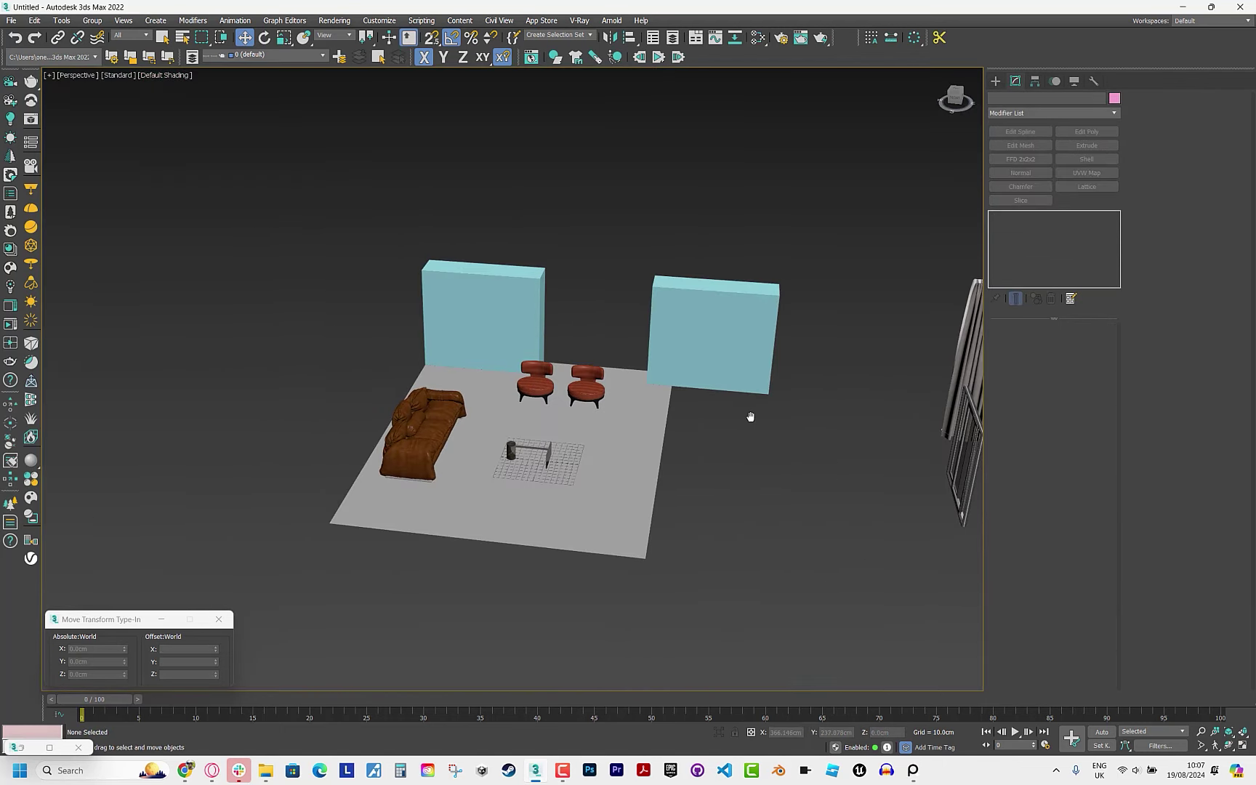
Select the floor's right-hand vertices and push its right edge out to 400 cm.
click(653, 468)
drag(593, 329, 663, 544)
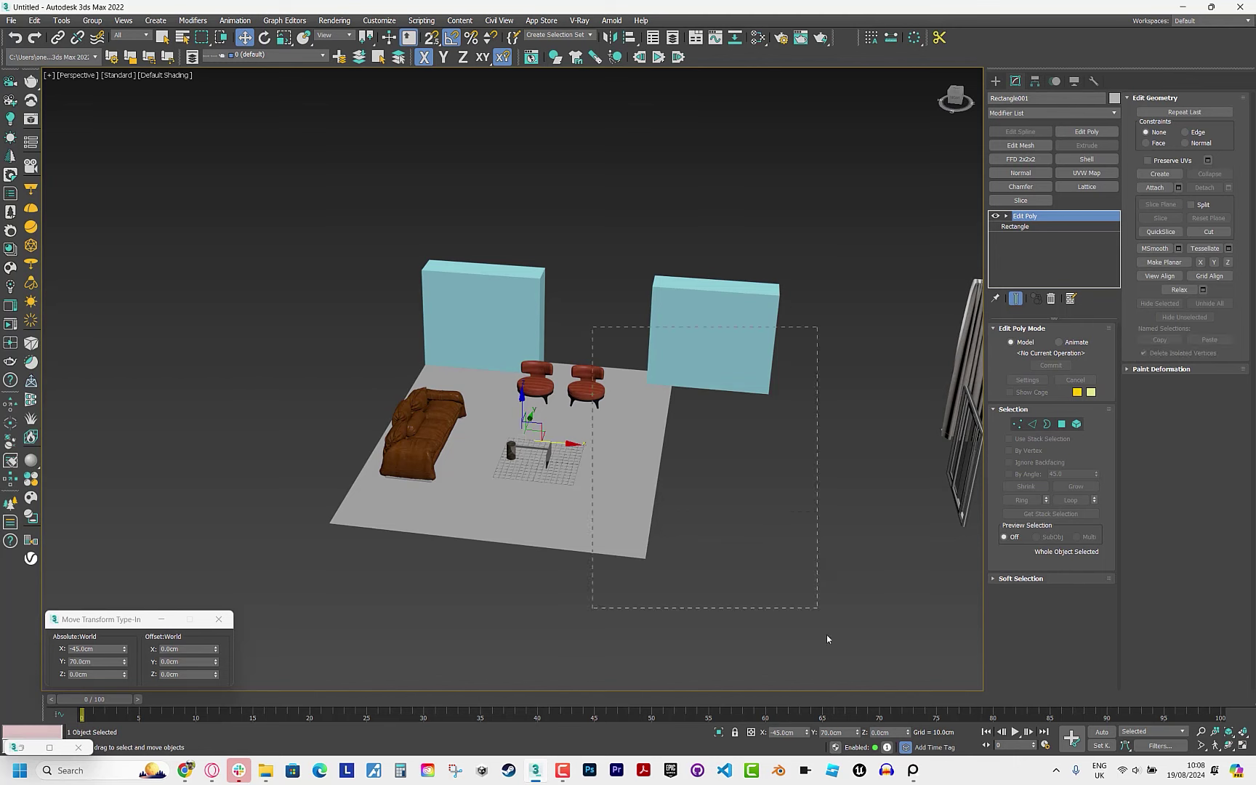
click(1086, 132)
key(1)
drag(582, 294, 775, 549)
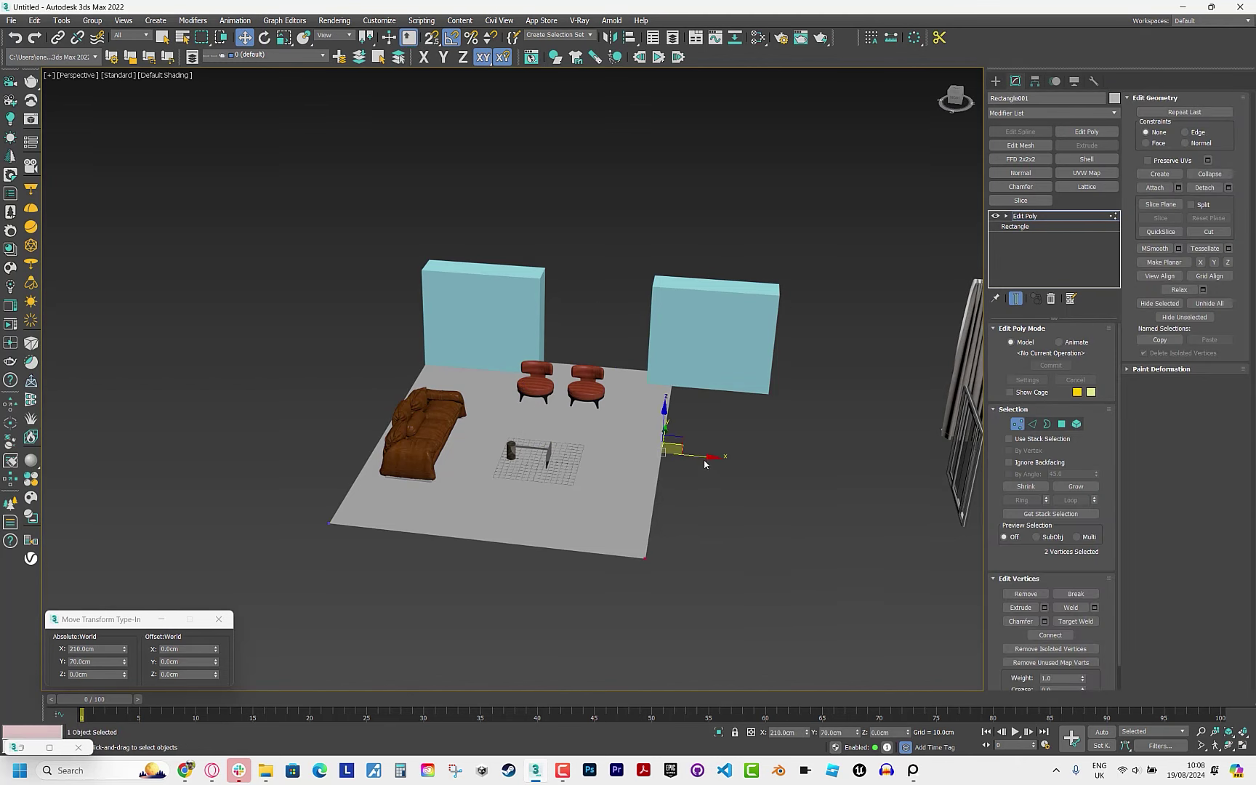
drag(713, 436, 784, 479)
key(t)
drag(741, 344, 778, 344)
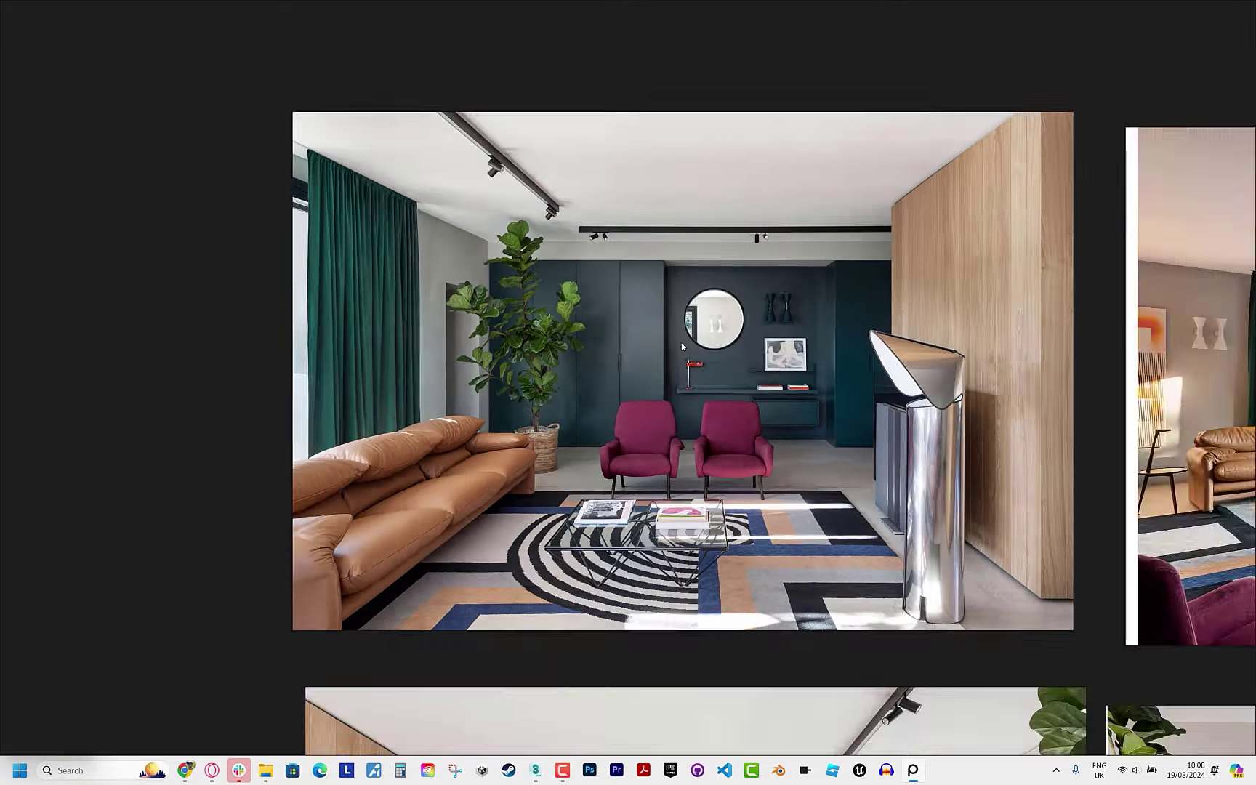
click(681, 346)
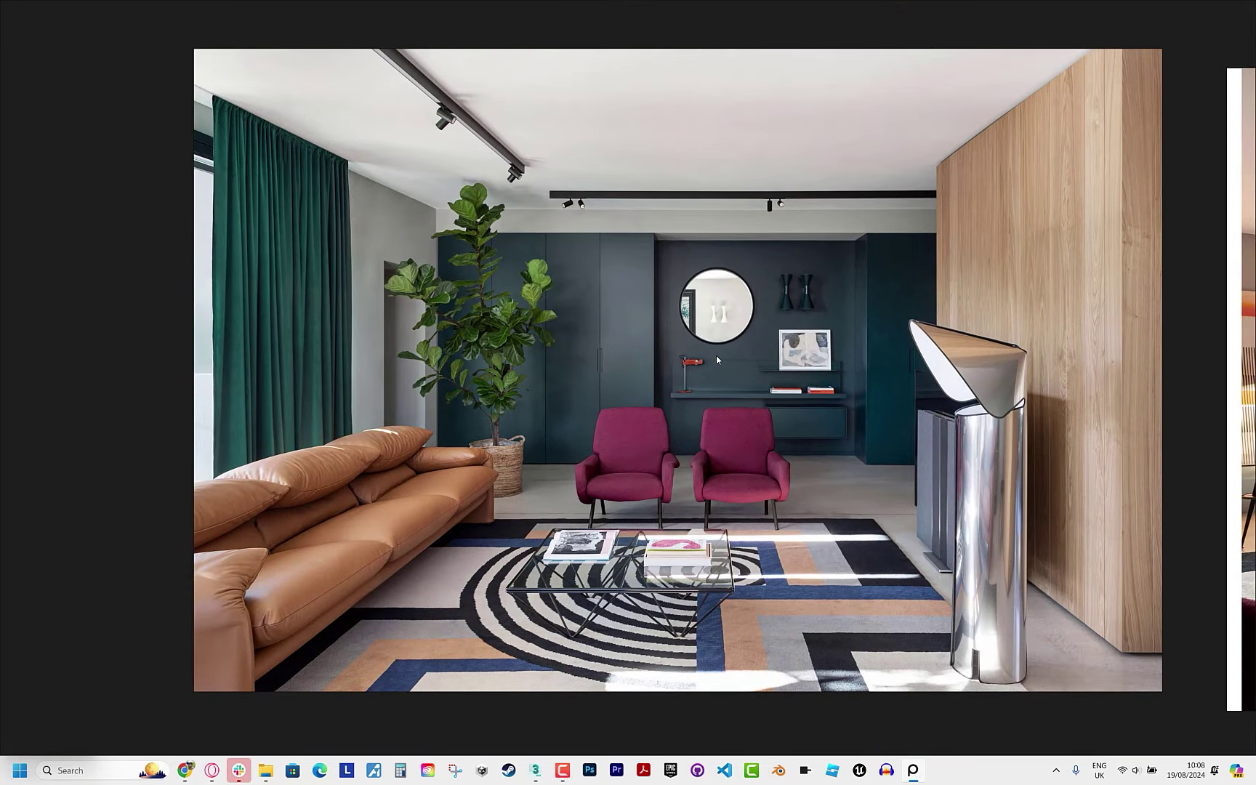
scroll(484, 323, up, 3)
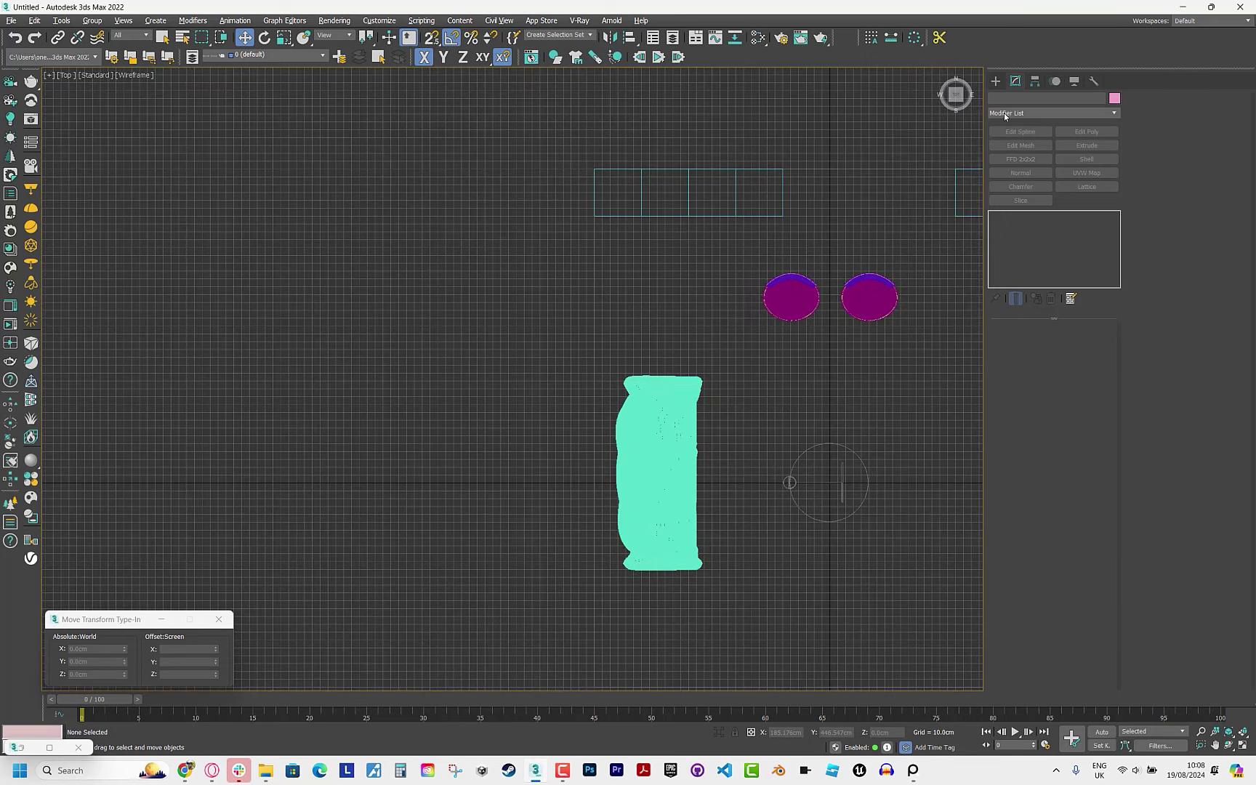
Draw a narrow panel rectangle in plan, then move the floor's bottom edge 200 cm down.
click(1009, 98)
click(1082, 173)
mouse_move(595, 168)
mouse_down()
mouse_move(516, 396)
mouse_move(563, 341)
mouse_up()
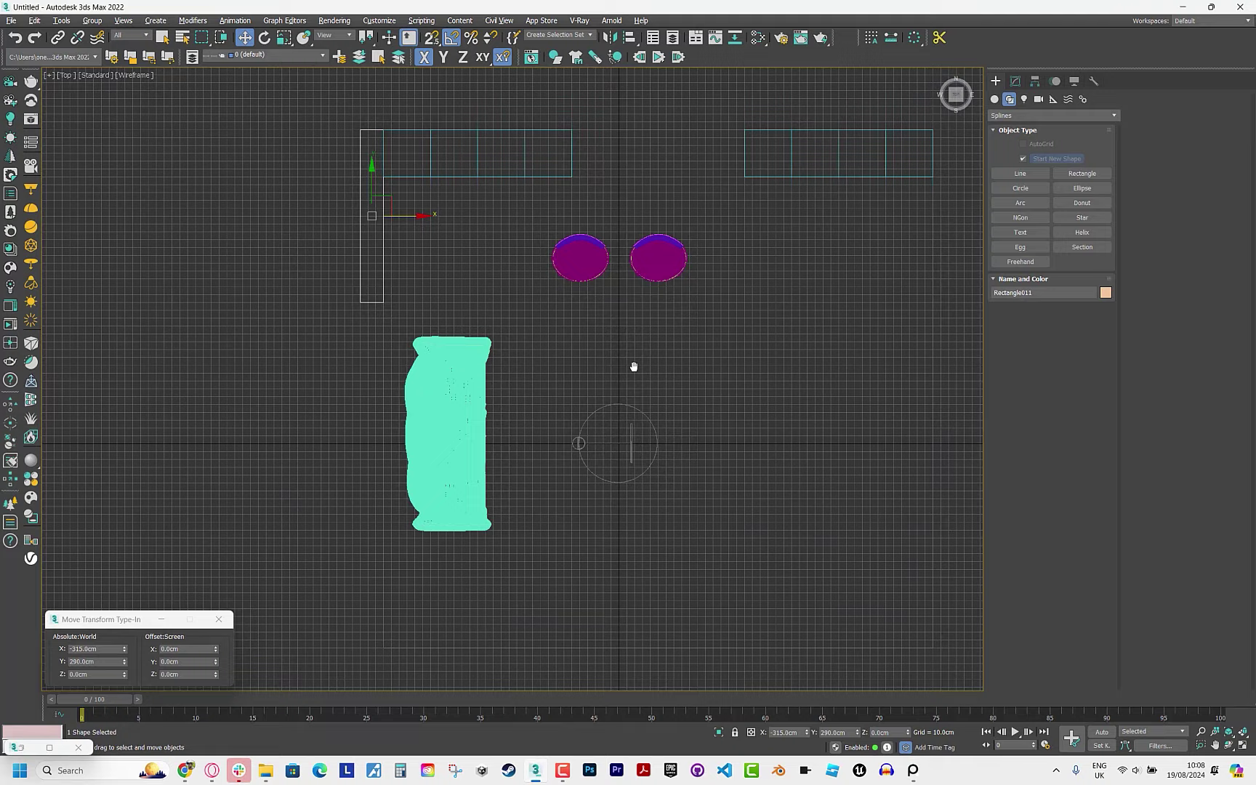
middle_drag(603, 678, 570, 507)
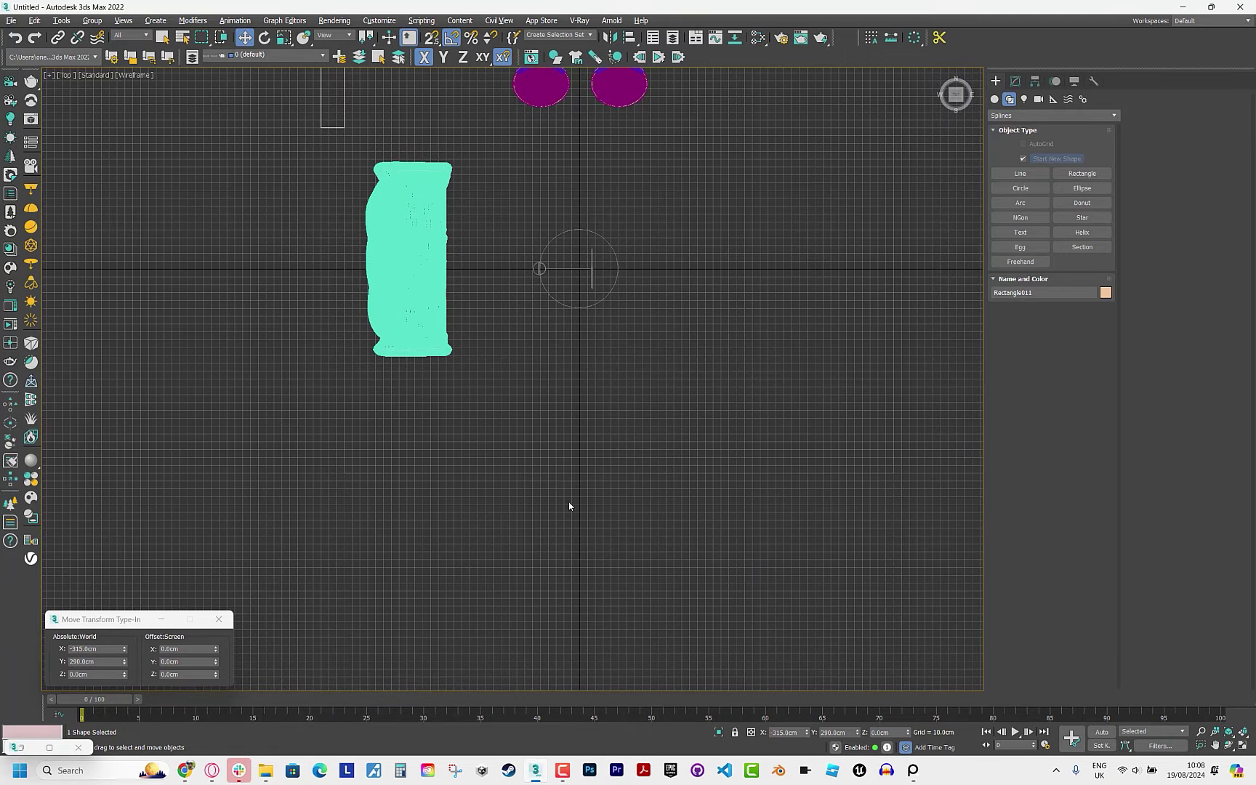
scroll(574, 473, down, 2)
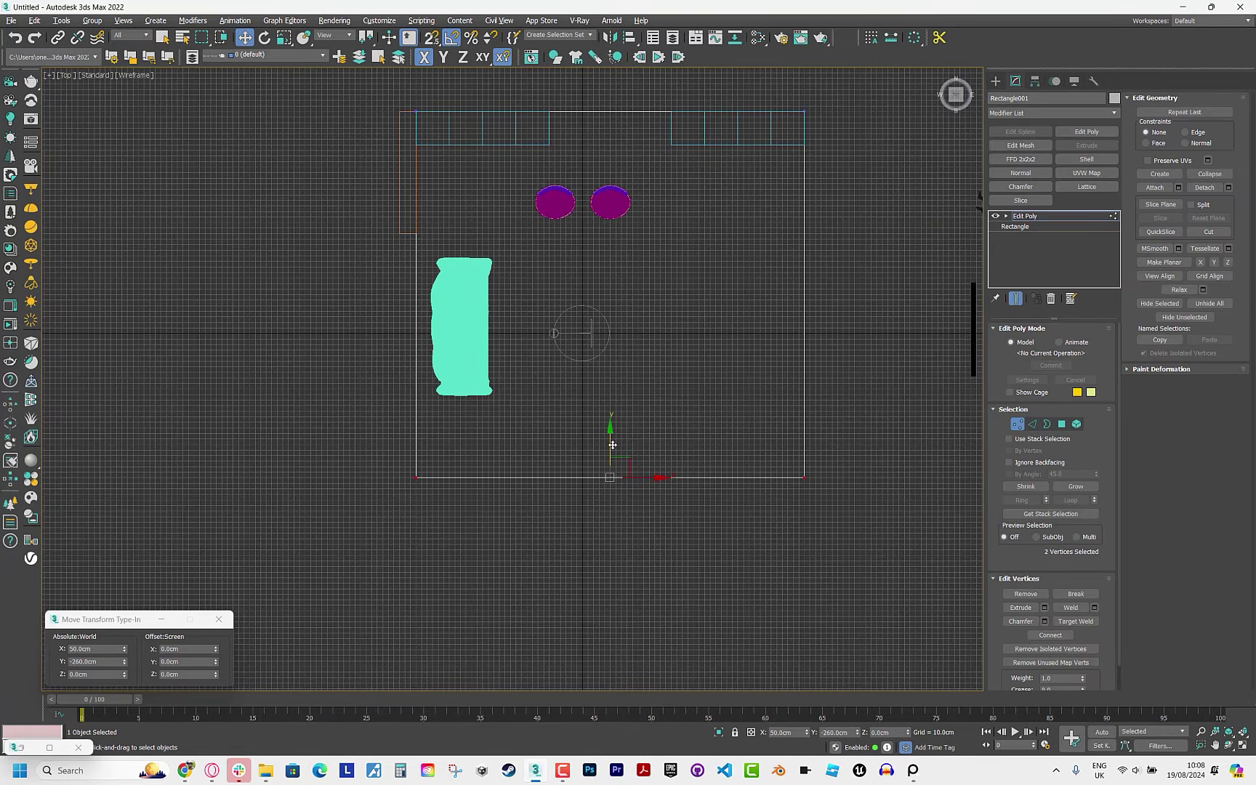
drag(612, 445, 416, 588)
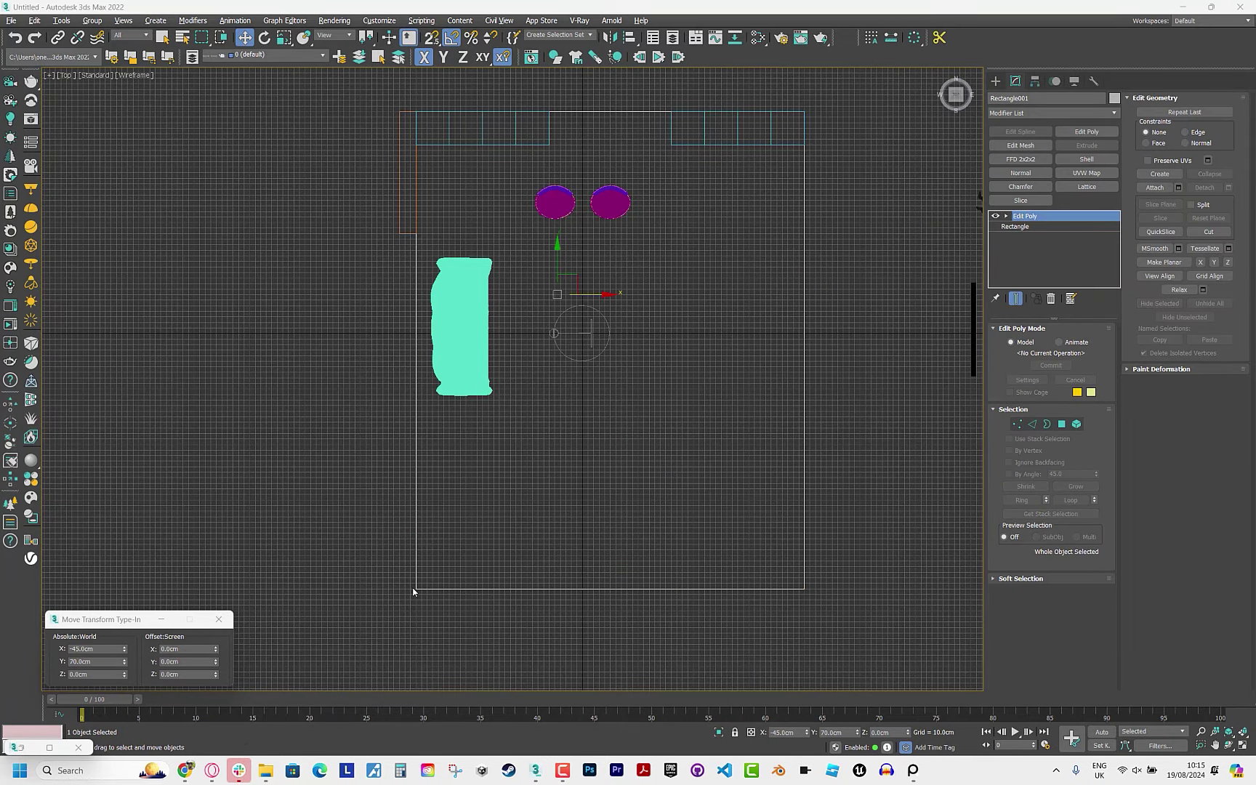
click(996, 81)
Place a CoronaCam in Top view aimed at the chairs and walls, viewed through it shaded.
click(1039, 99)
click(1082, 173)
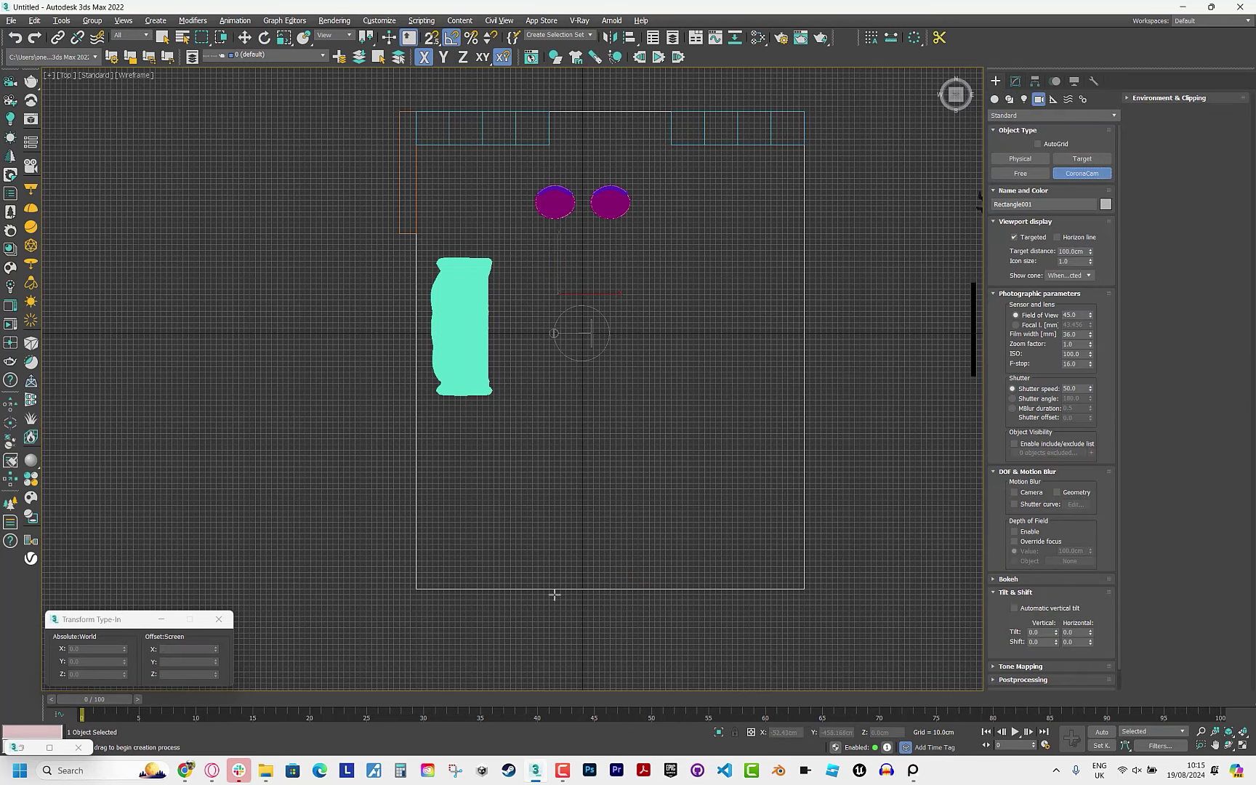
drag(560, 606, 560, 231)
key(c)
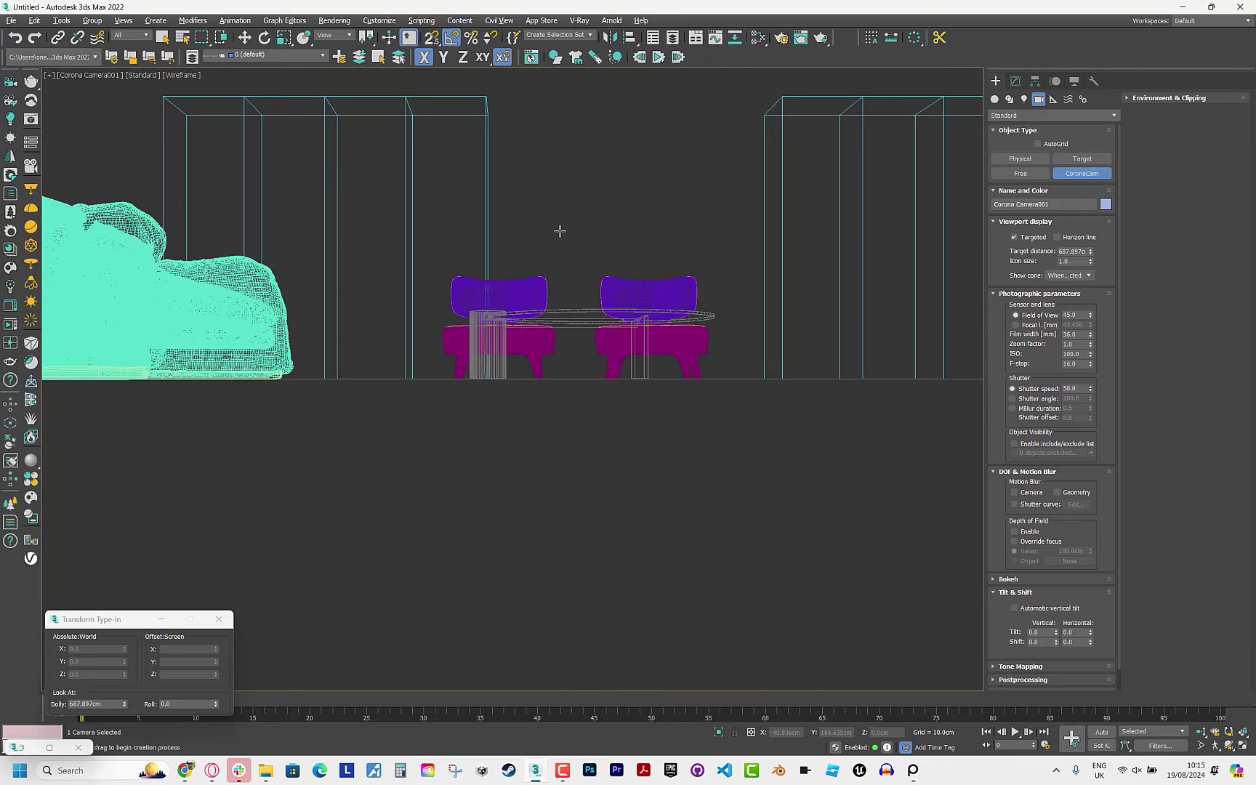
key(F3)
middle_drag(563, 233, 561, 321)
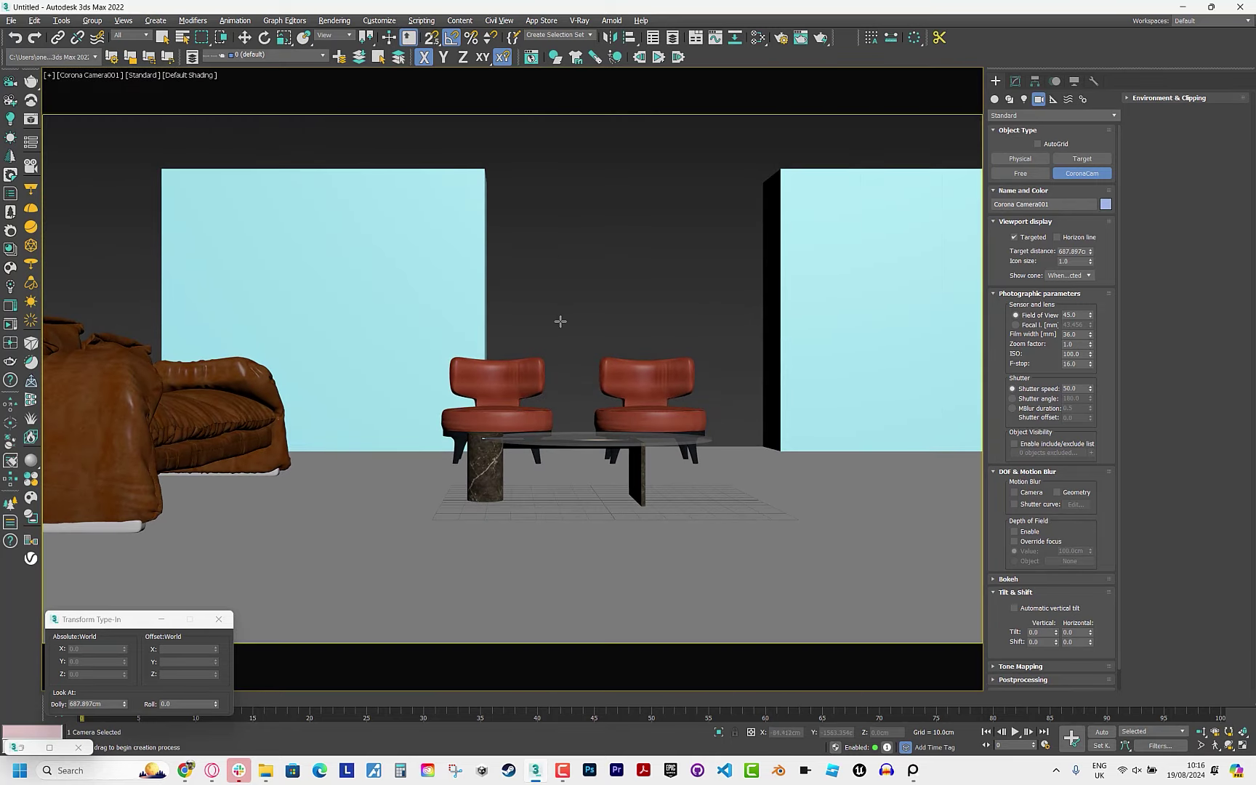
Set the render Output Size to 70mm IMAX (cine) and reframe the camera view of the room.
key(F10)
click(218, 334)
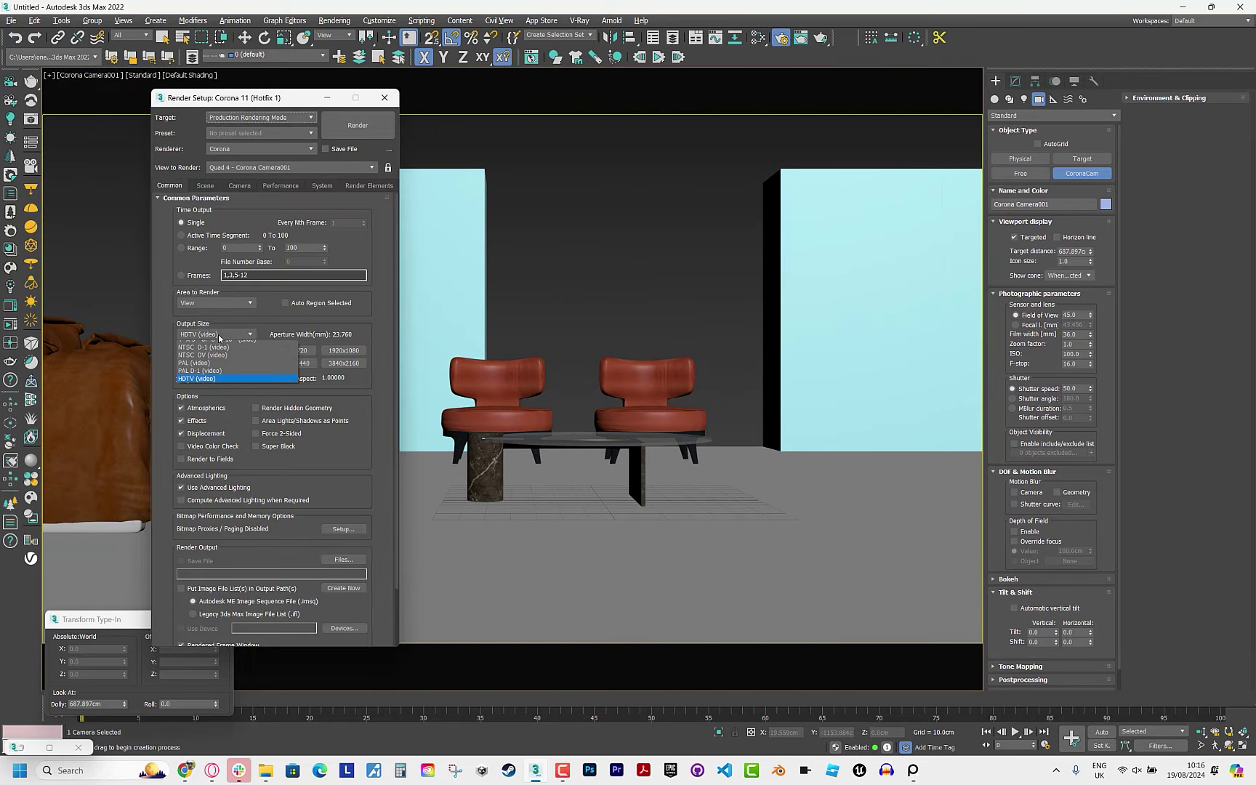
click(222, 417)
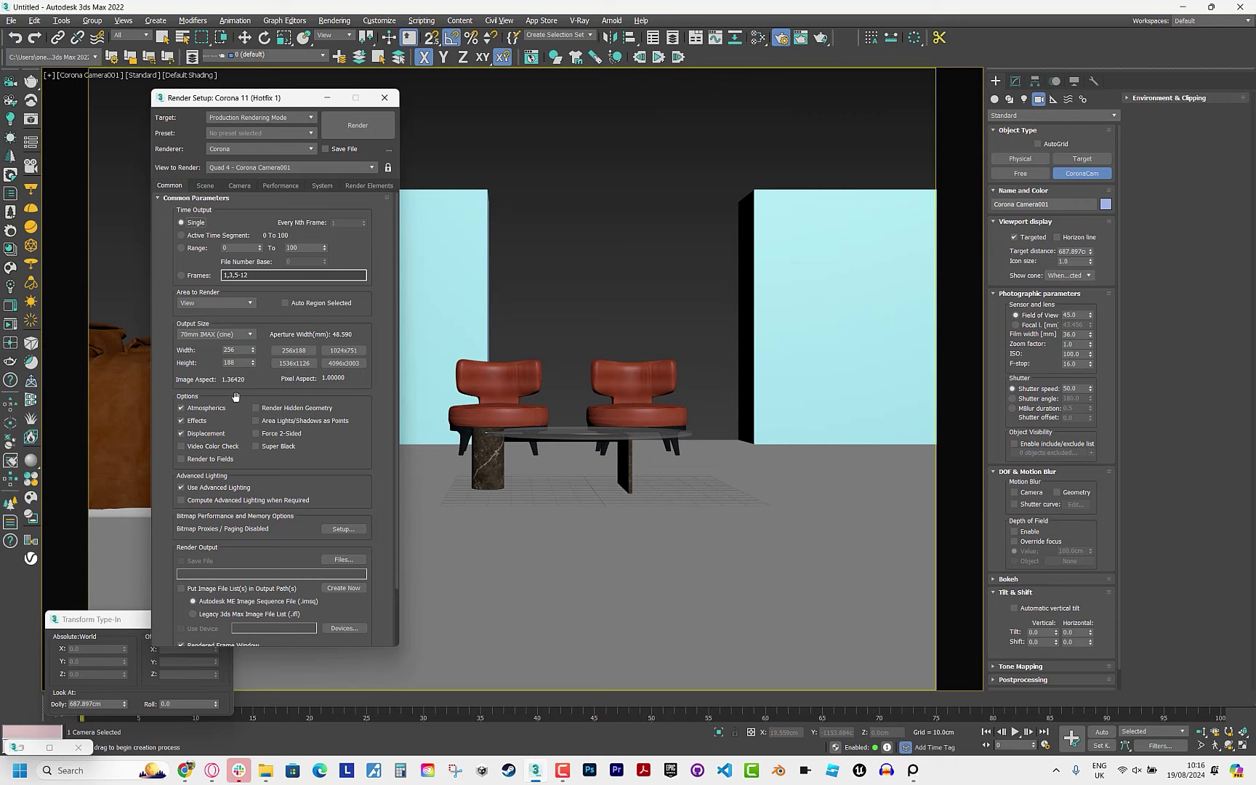
click(333, 100)
middle_drag(494, 261, 418, 331)
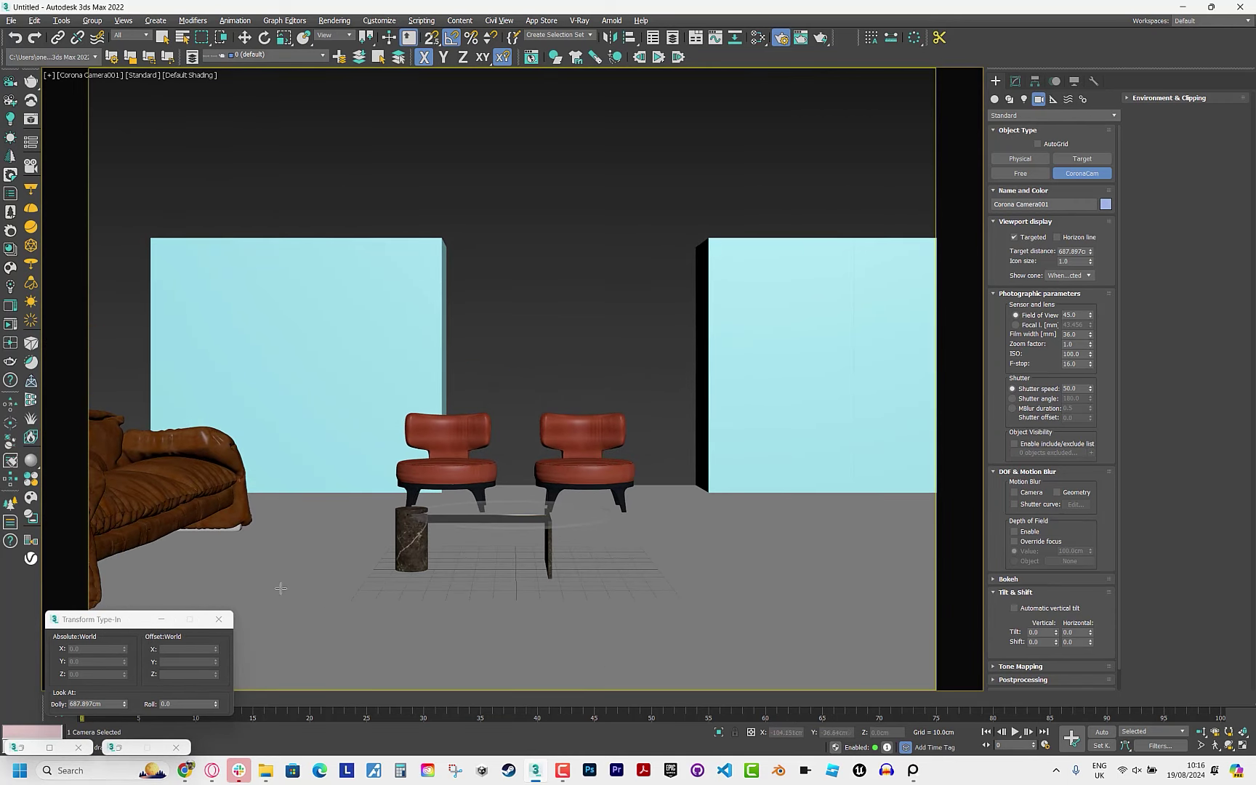
click(219, 619)
mouse_move(261, 580)
middle_down()
mouse_move(331, 400)
mouse_move(375, 451)
mouse_move(491, 475)
middle_up()
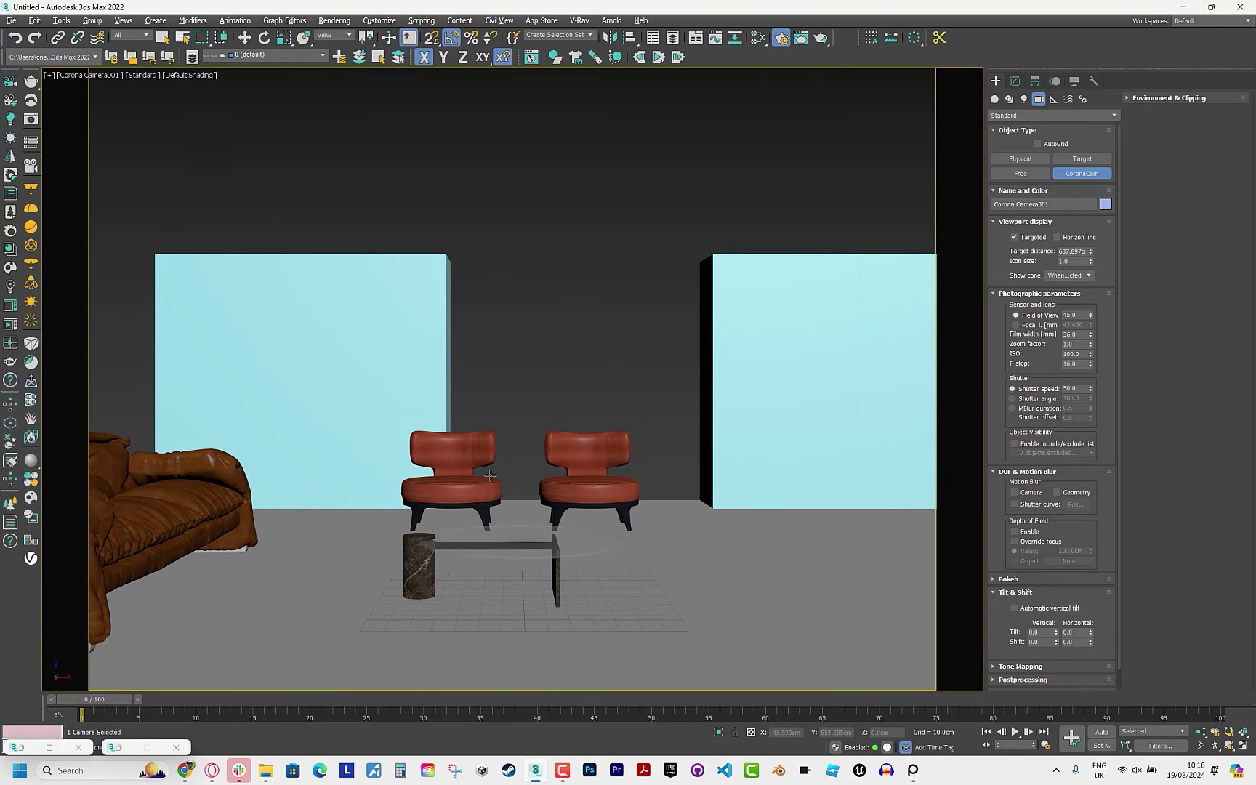
Add a second camera near the sofa and move the sofa closer.
click(913, 772)
click(914, 772)
middle_drag(502, 420, 439, 470)
drag(109, 554, 263, 565)
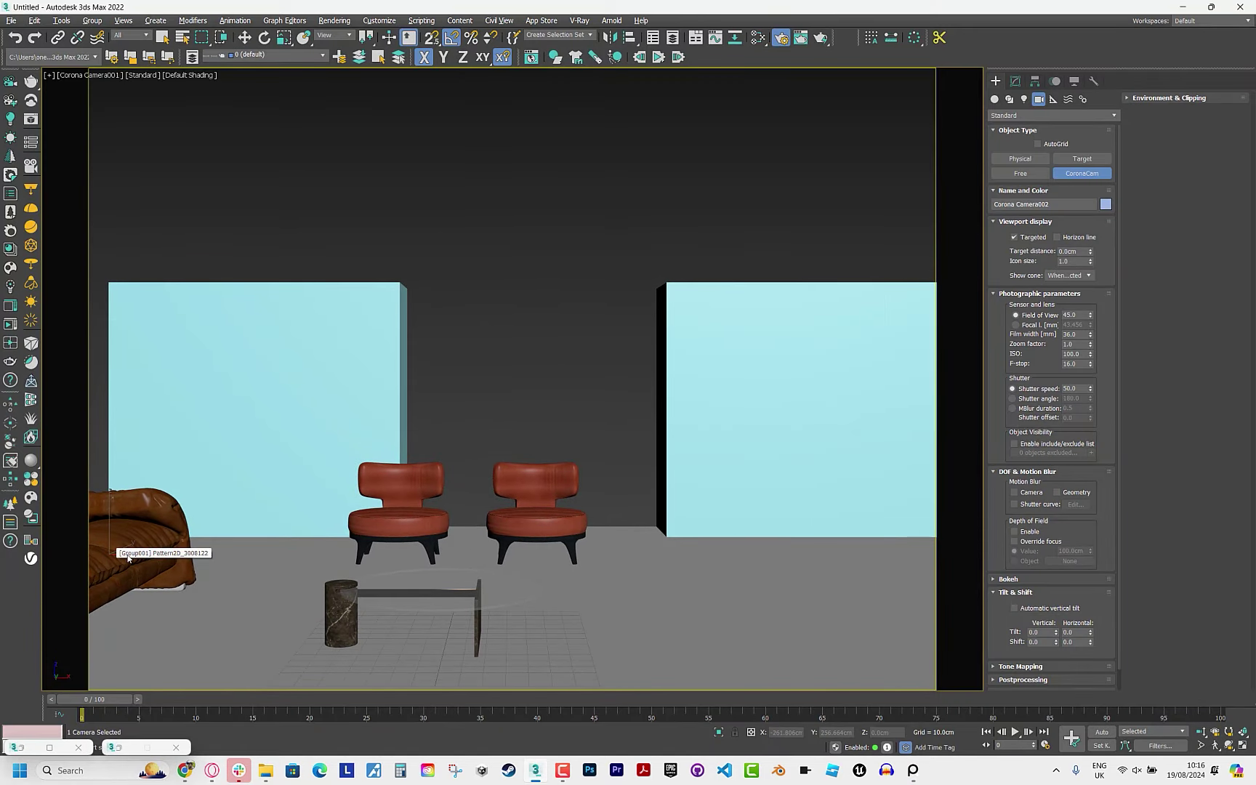
click(116, 573)
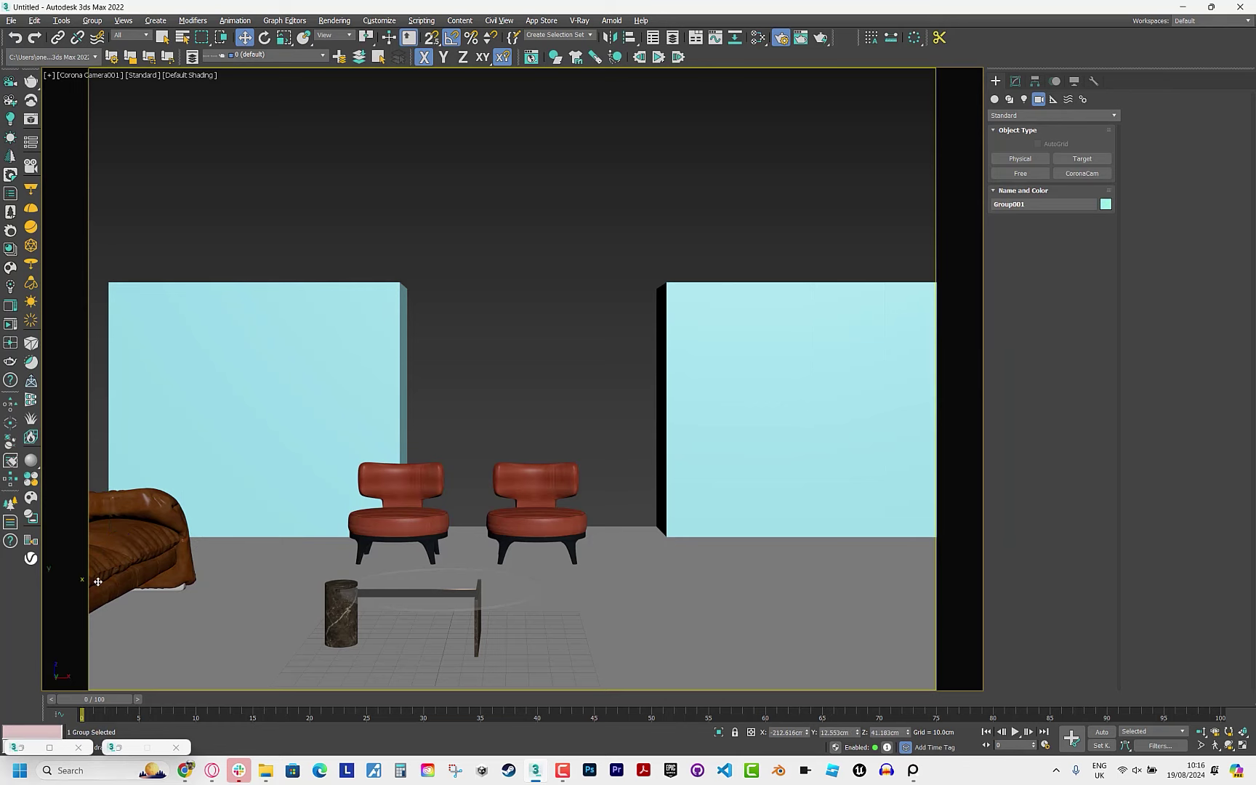
drag(116, 573, 227, 571)
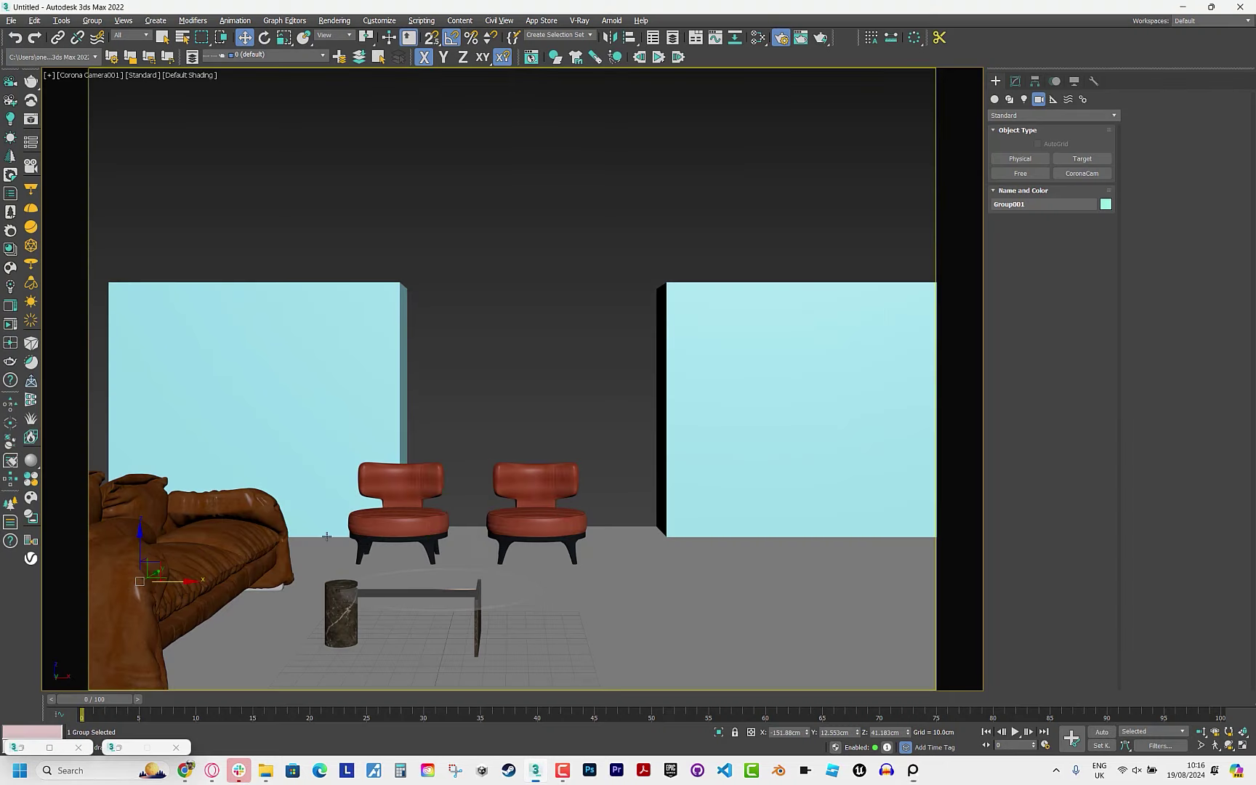
Reframe the camera on the chairs and sofa, then slide the sofa further left.
click(1200, 732)
drag(654, 574, 535, 555)
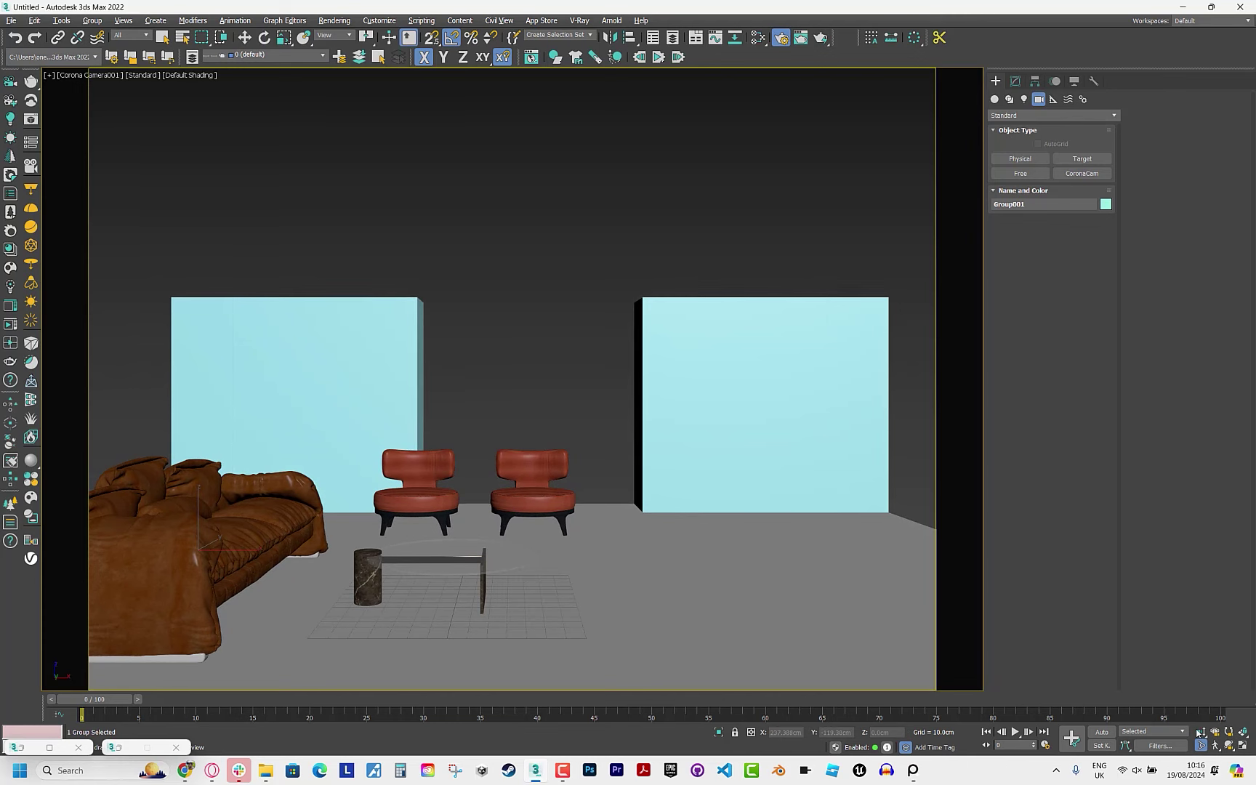
click(1200, 746)
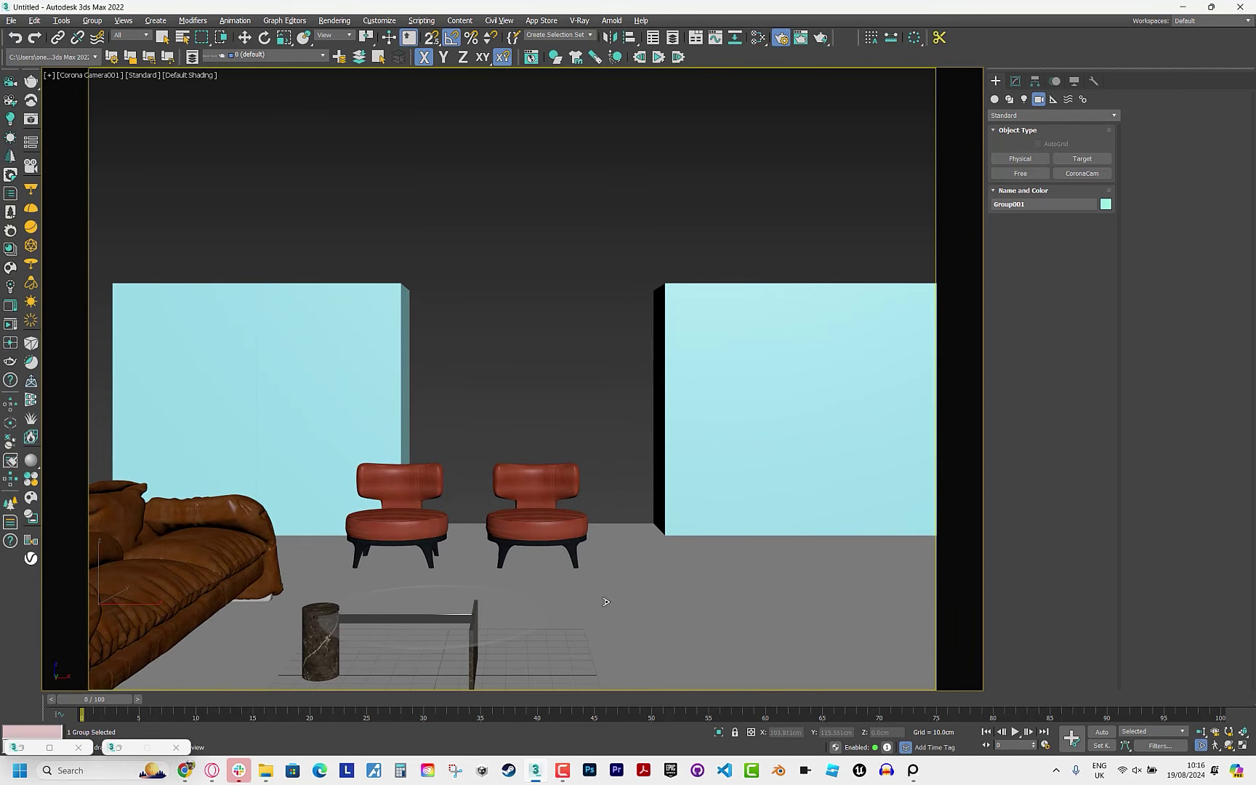
drag(603, 594, 462, 592)
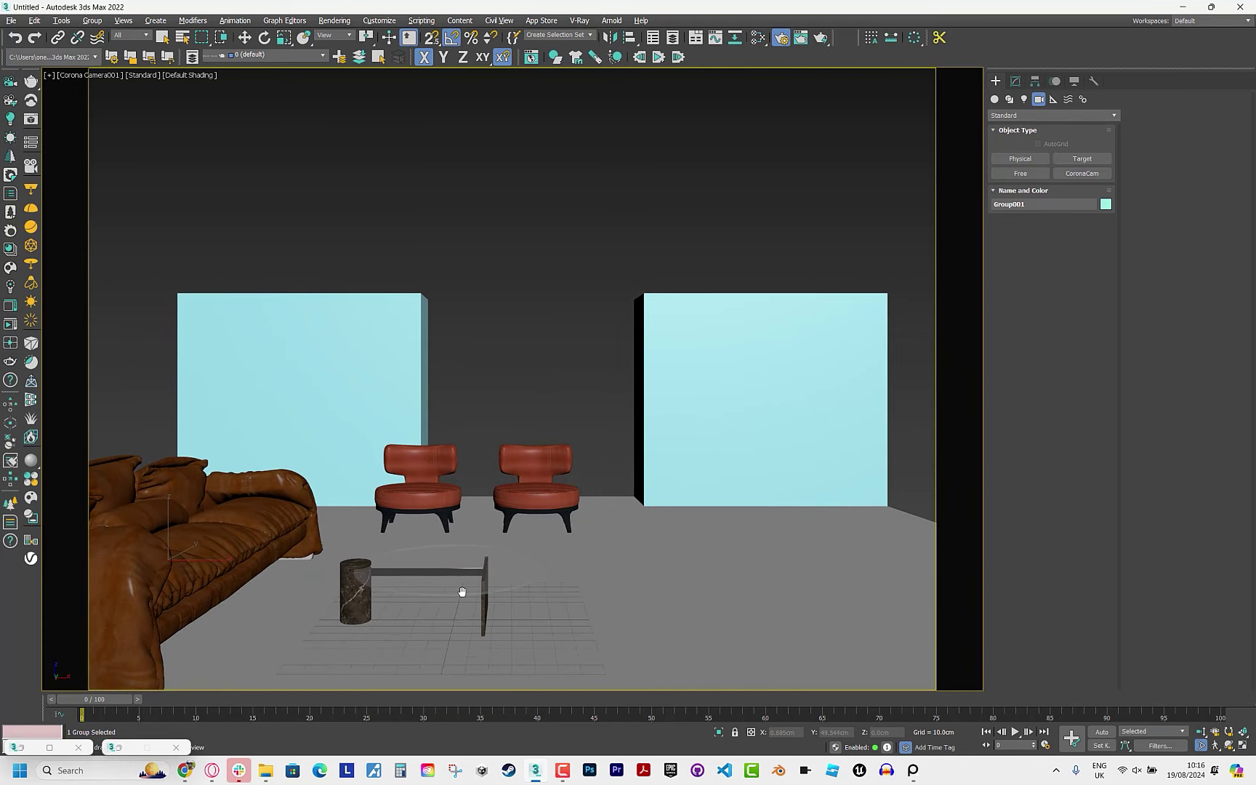
key(w)
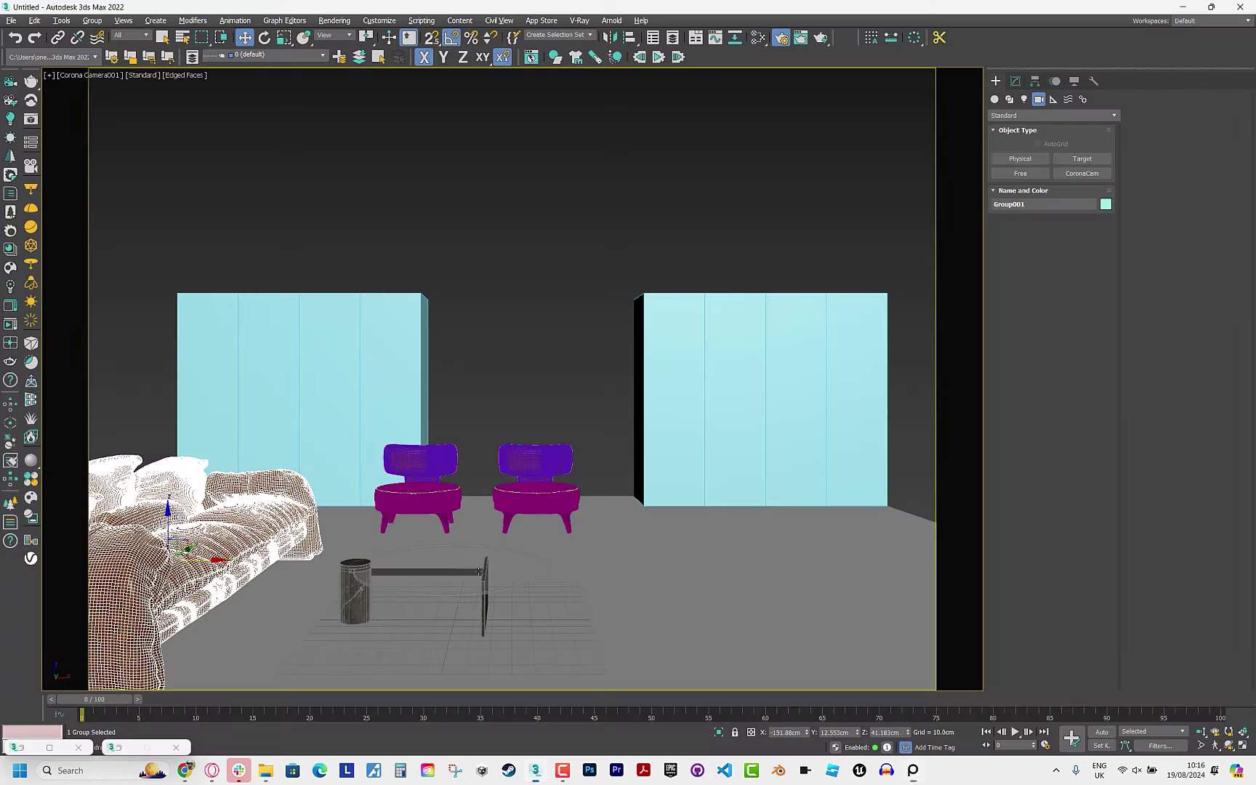
drag(206, 564, 158, 569)
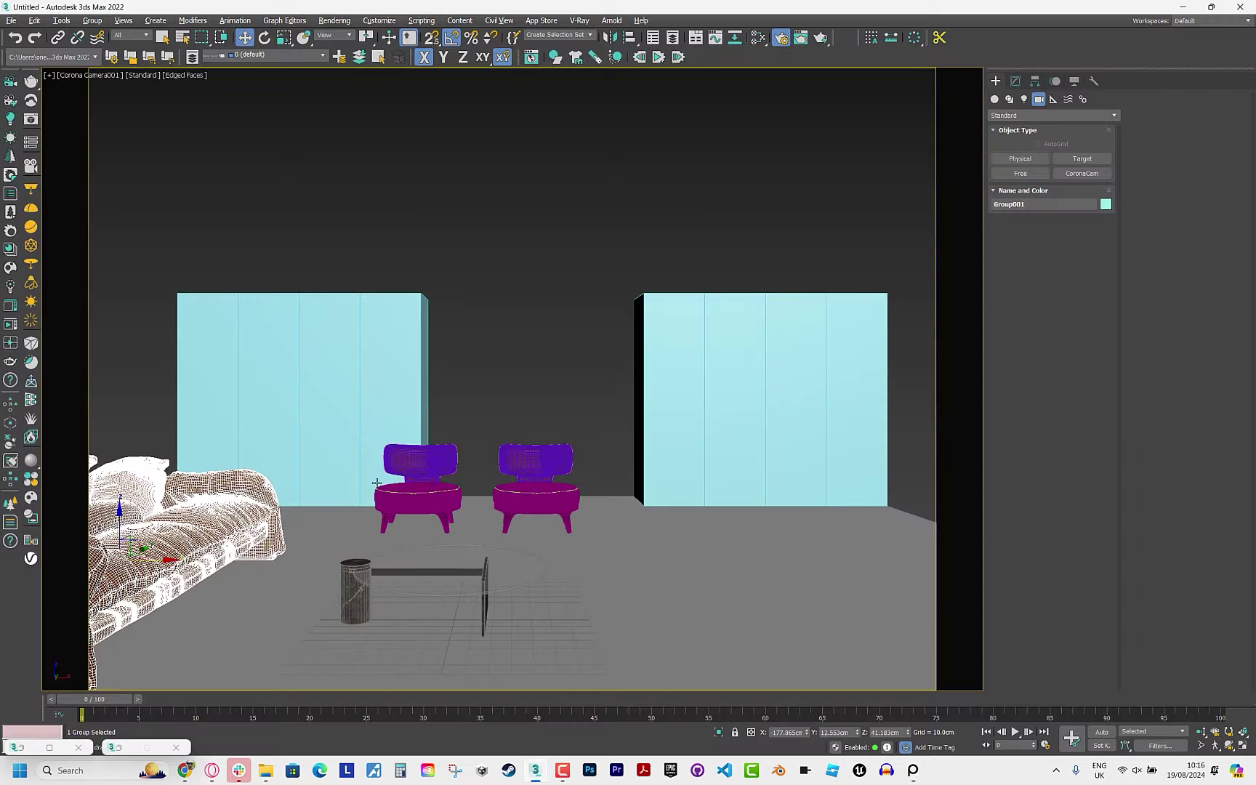
Move both chairs together to the left.
click(377, 483)
ctrl+click(516, 502)
drag(516, 501, 495, 502)
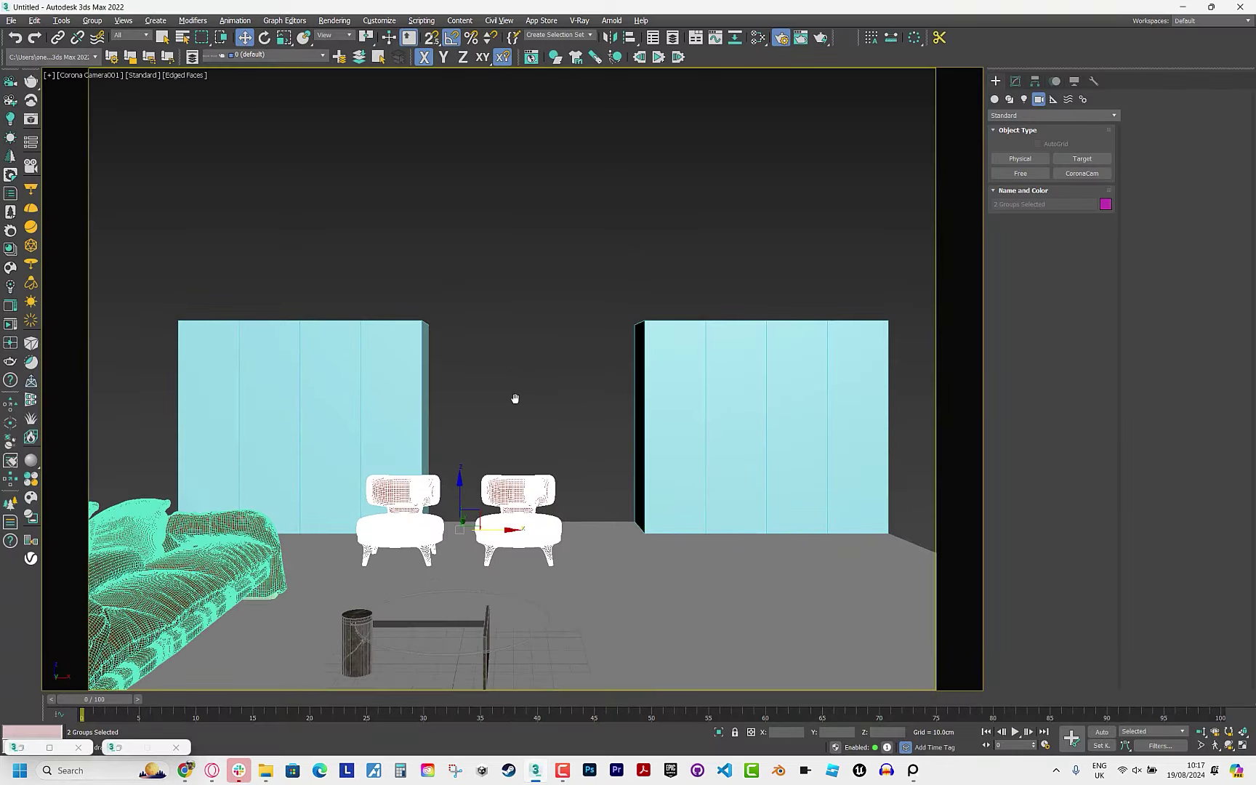
scroll(494, 493, up, 2)
scroll(494, 493, up, 3)
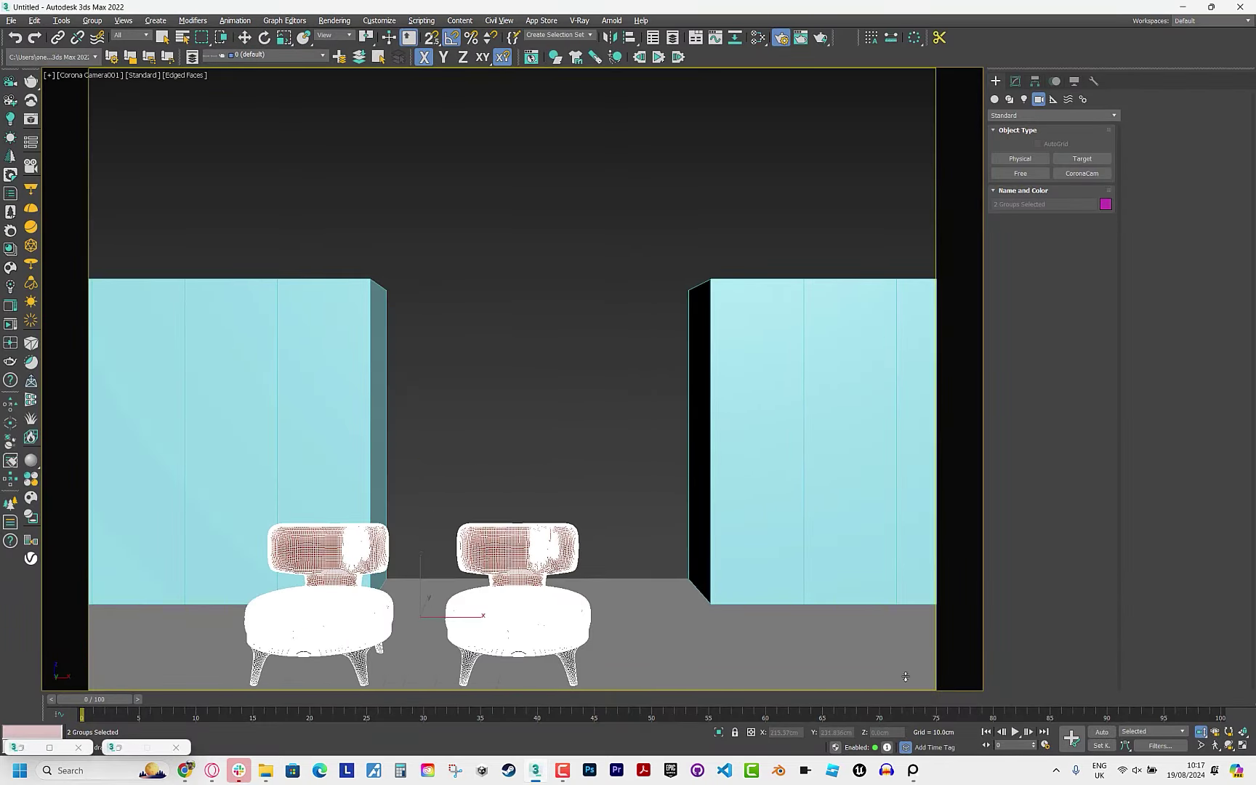
scroll(494, 493, up, 3)
scroll(494, 493, down, 3)
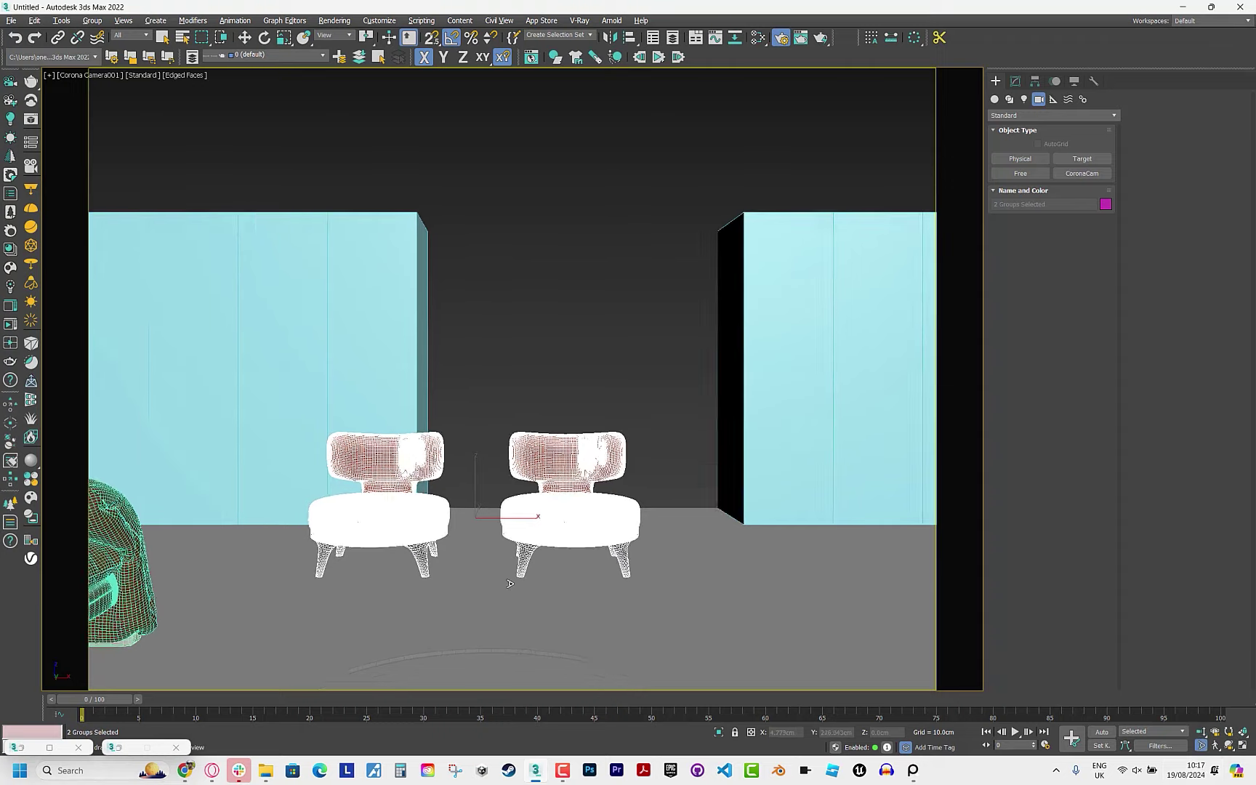
scroll(516, 590, down, 3)
scroll(517, 590, up, 2)
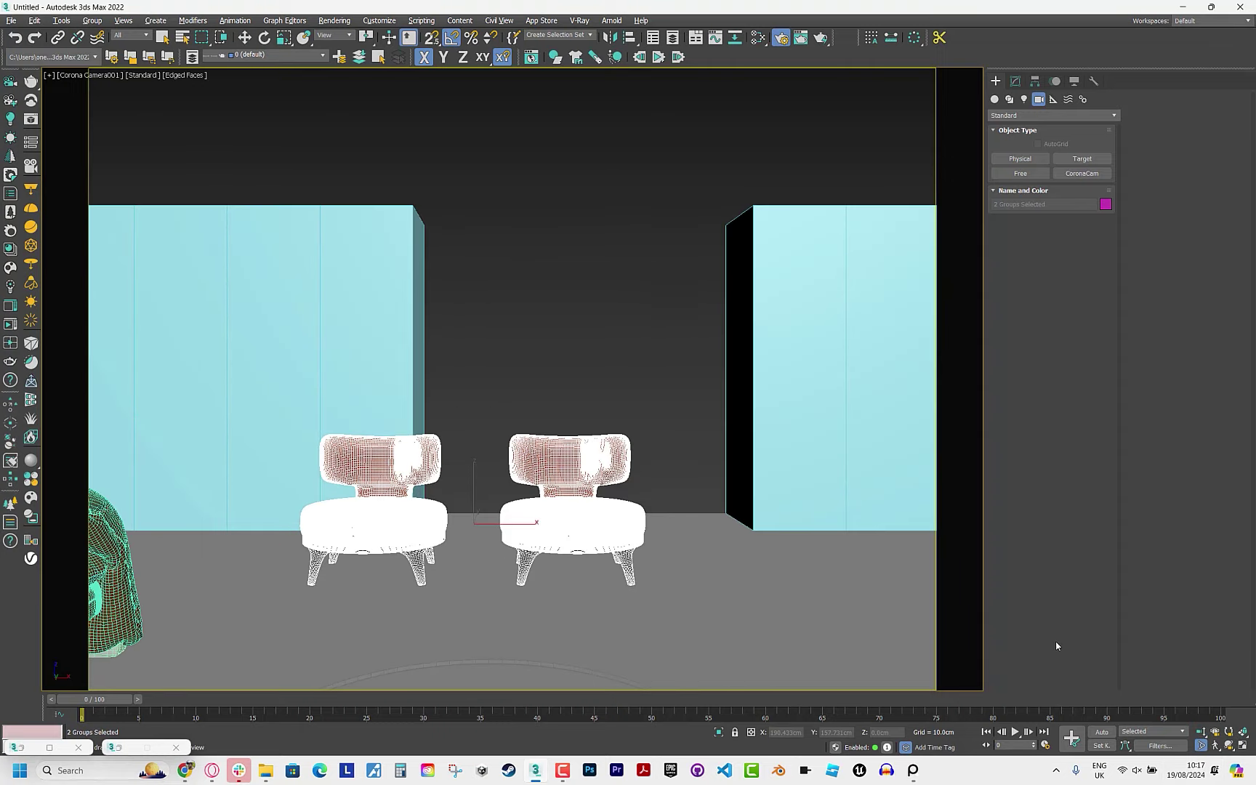
Truck the camera sideways, shift the sofa left again and select both chairs.
click(1201, 731)
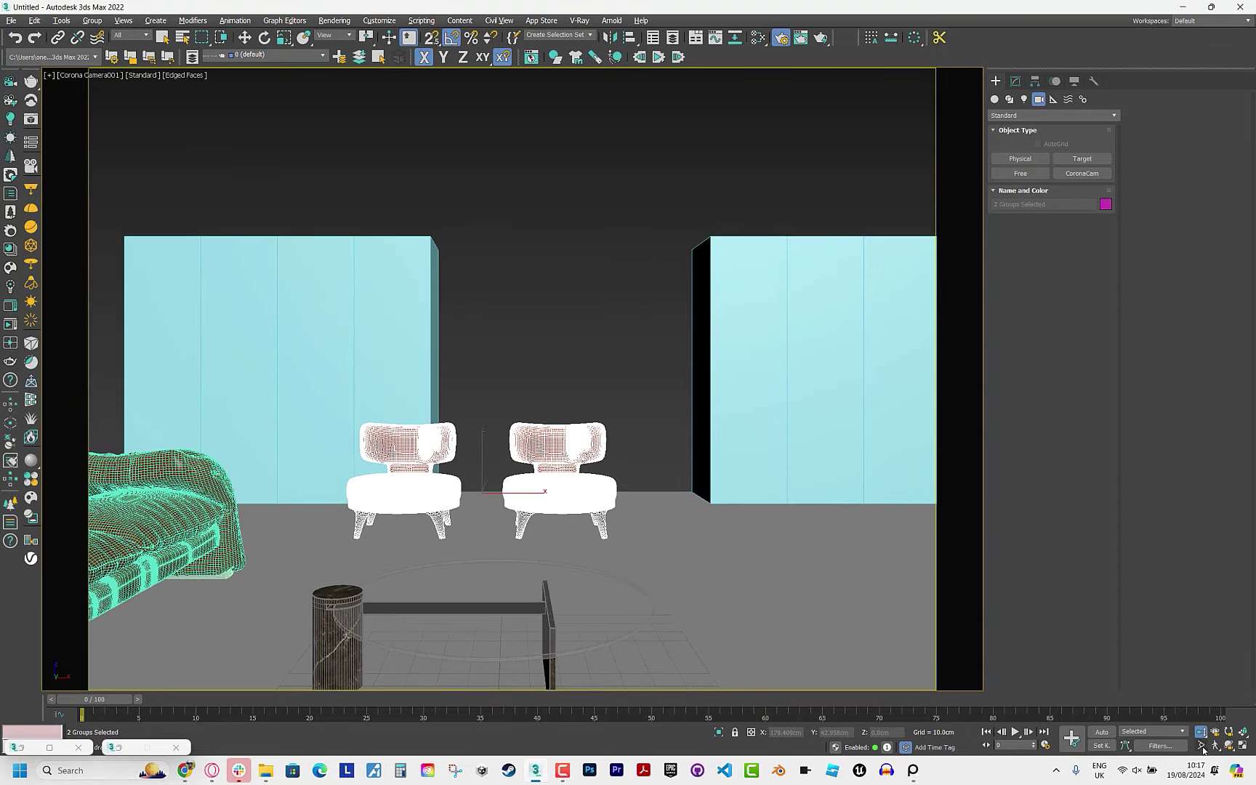
click(1201, 746)
drag(436, 582, 405, 593)
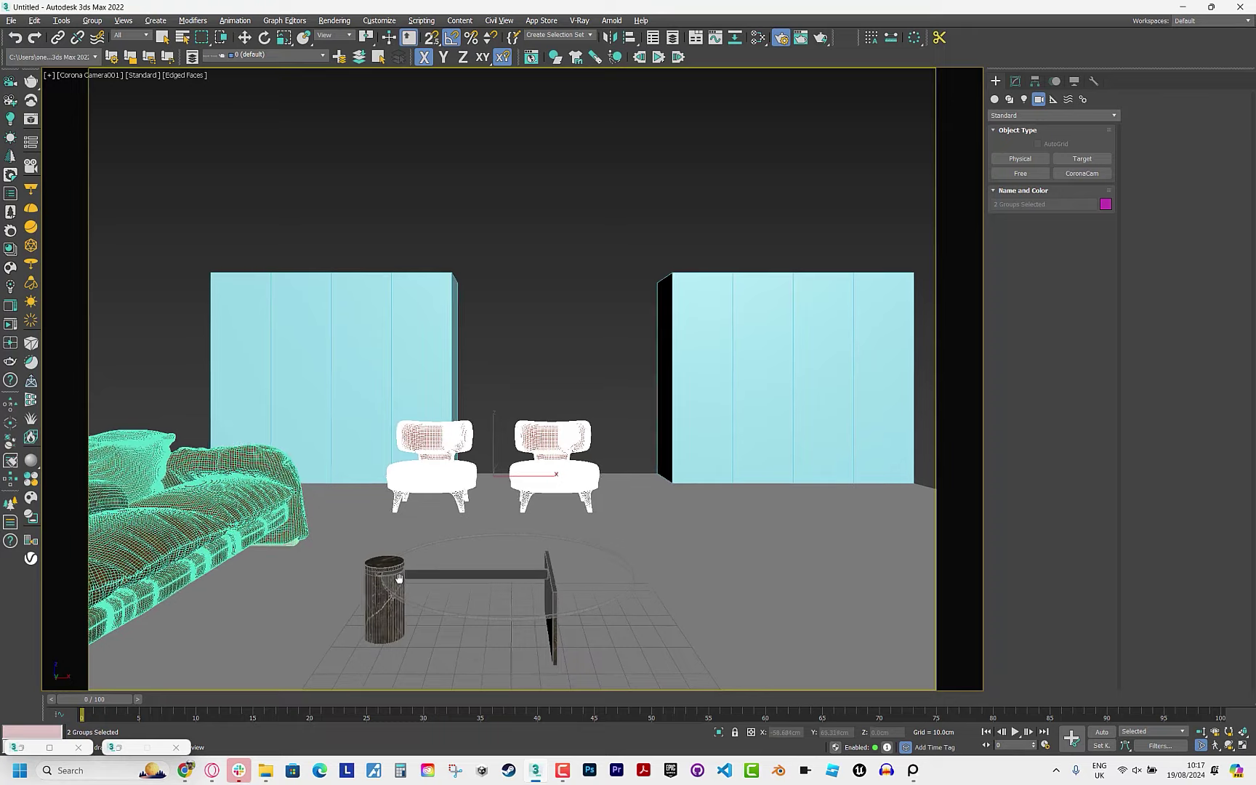
key(alt+Tab)
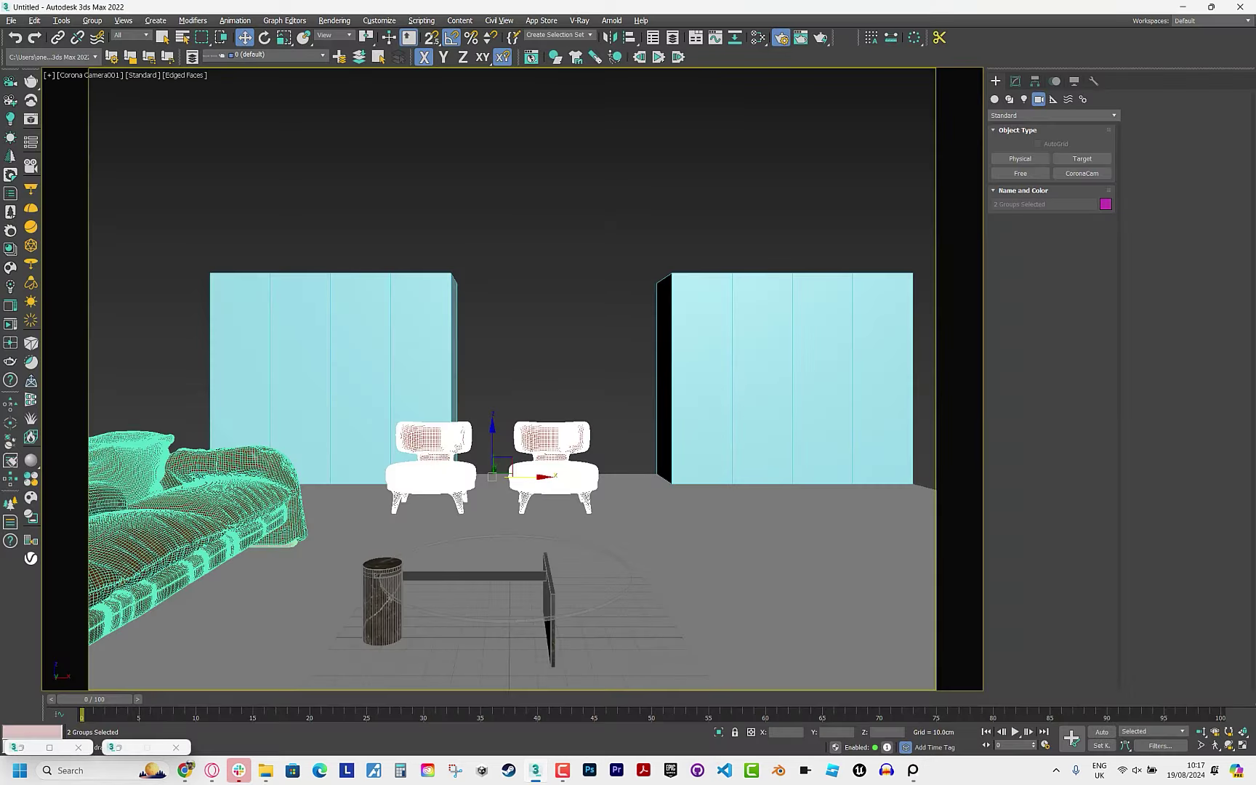
drag(182, 556, 153, 556)
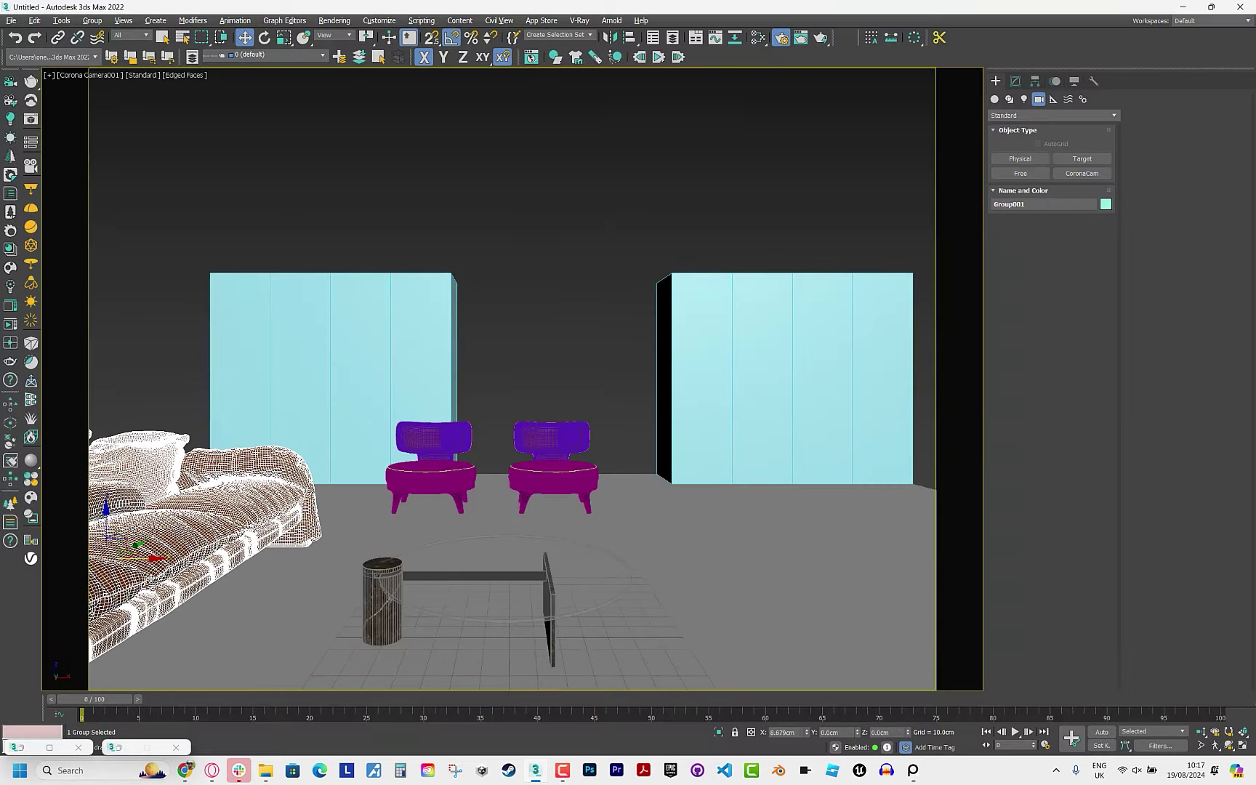
click(432, 472)
ctrl+click(556, 484)
key(alt+Tab)
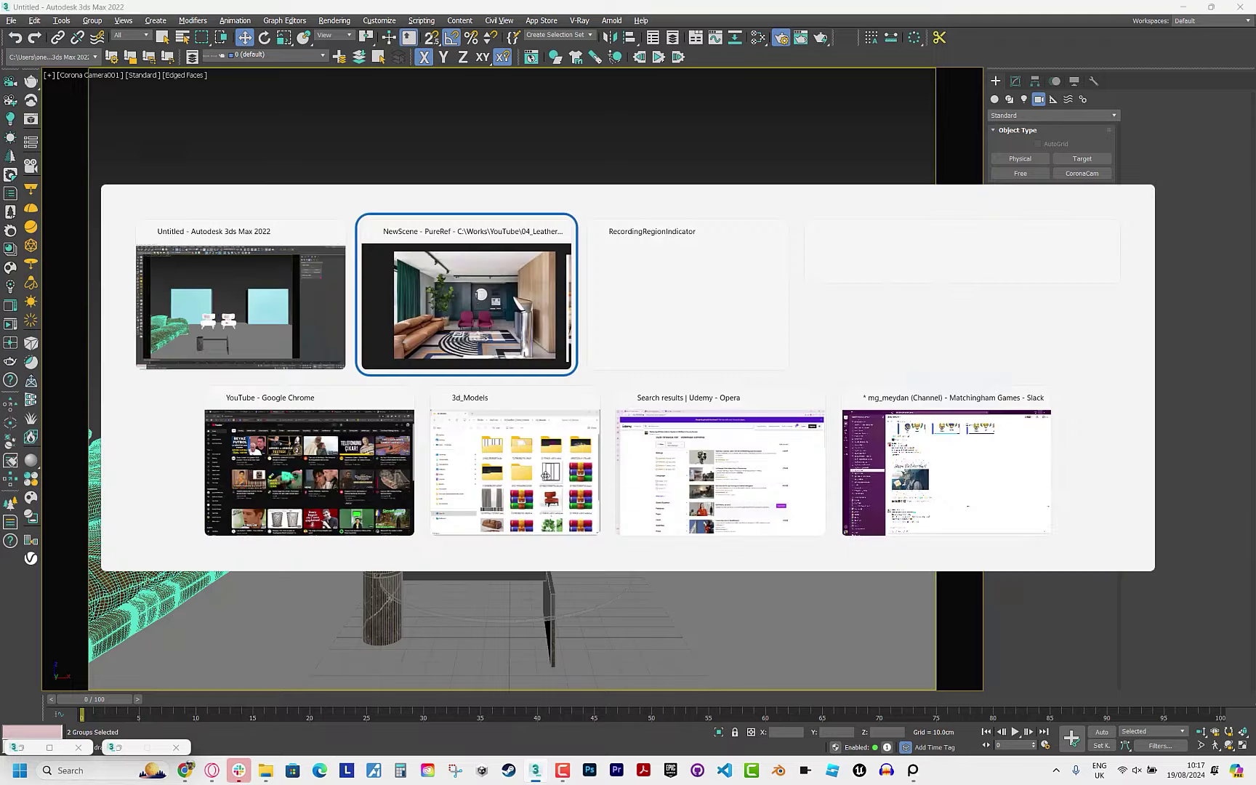
key(alt+Tab)
Set Rectangle003's Extrude Amount to 210 cm, then deselect all and go to Top view.
click(437, 371)
click(1015, 81)
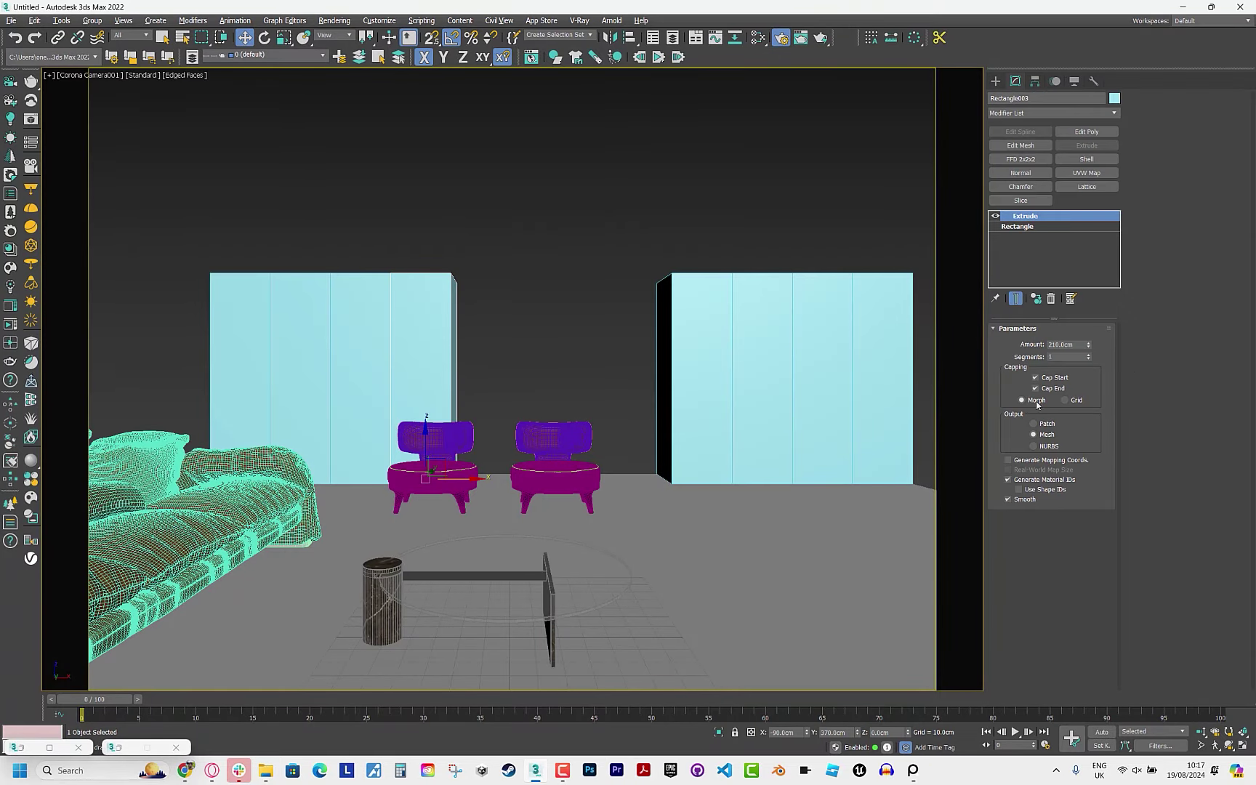
text(230)
key(Return)
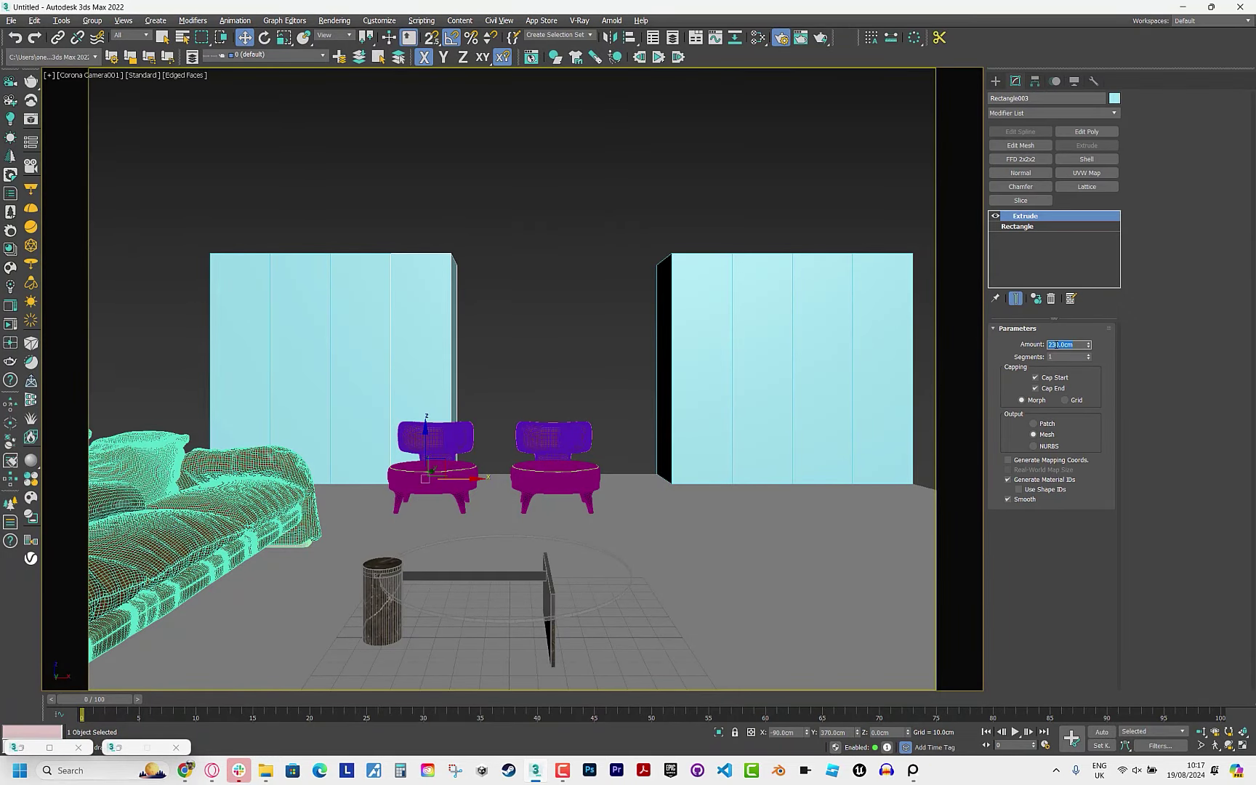
key(alt+Tab)
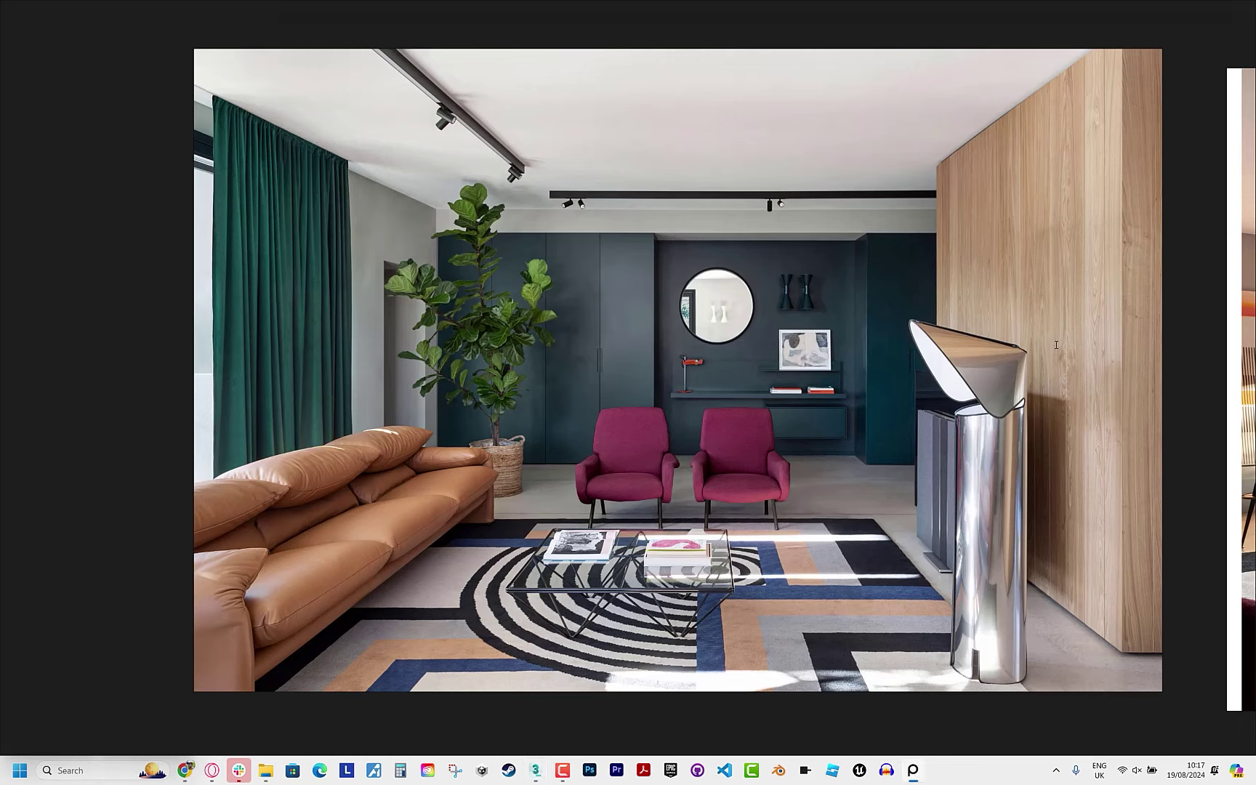
key(alt+Tab)
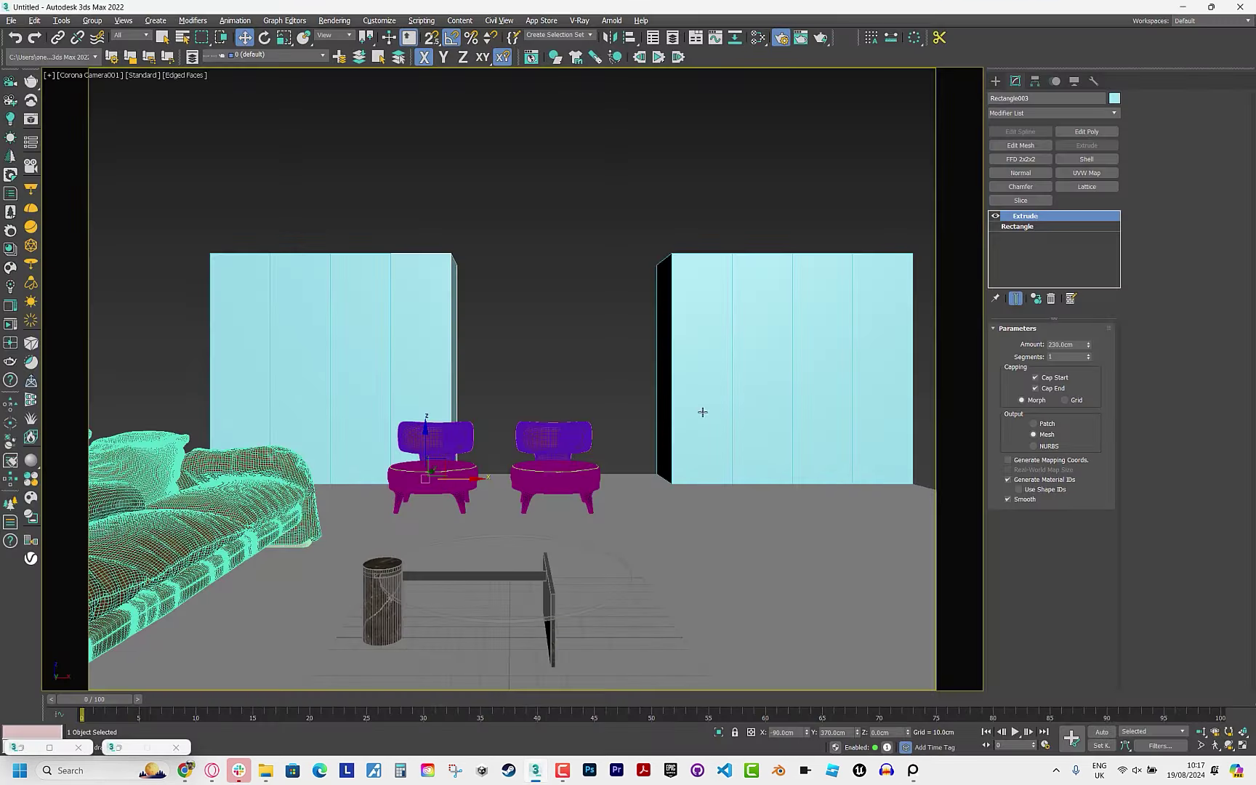
key(alt+Tab)
key(alt+Tab)
key(Return)
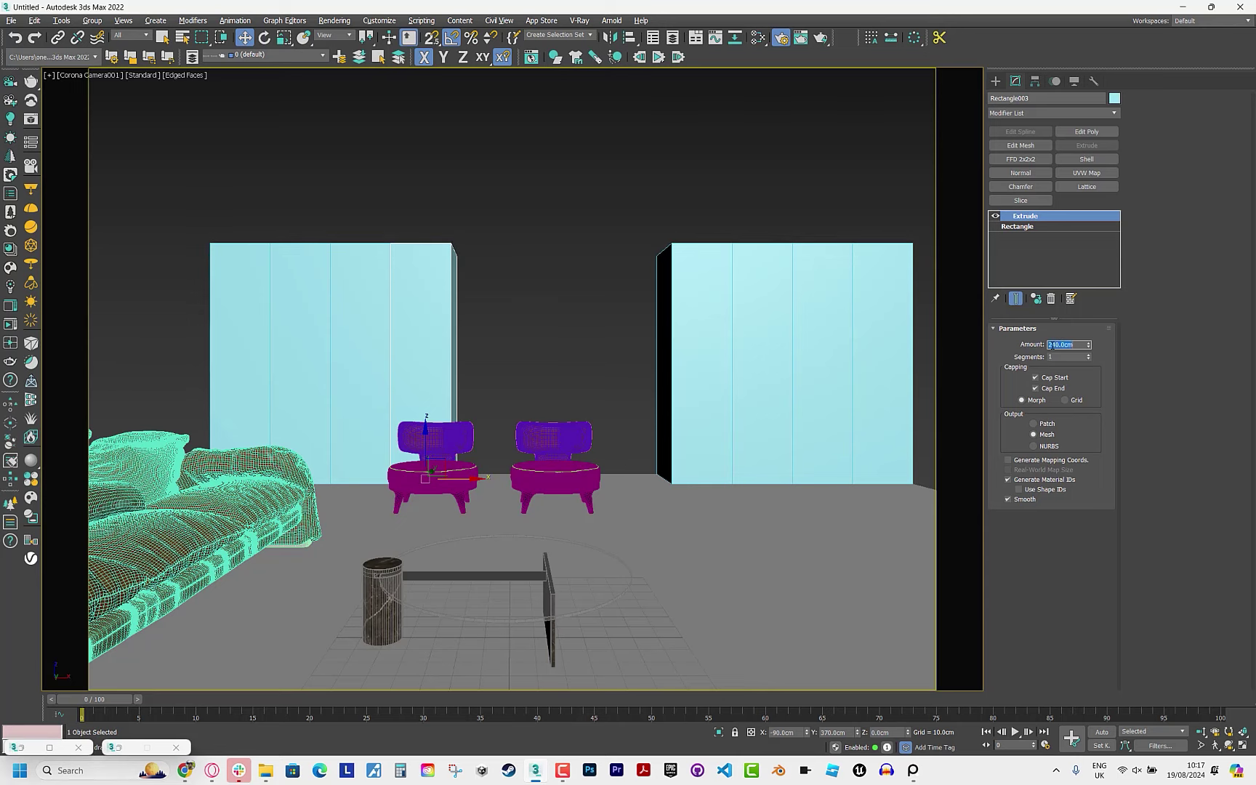
click(592, 330)
key(t)
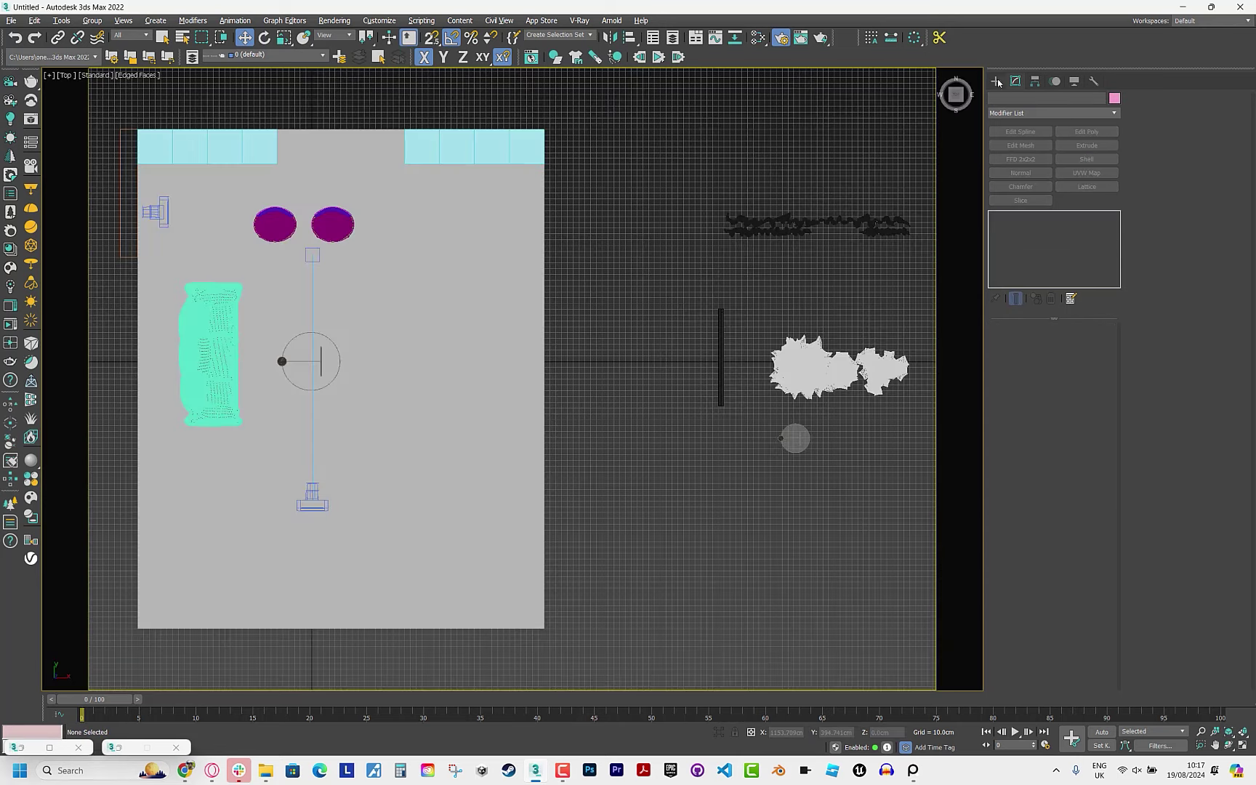
click(998, 82)
Draw a 30 by 190 cm rectangle from the cabinet corner and view Corona Camera001.
click(1009, 99)
click(1082, 173)
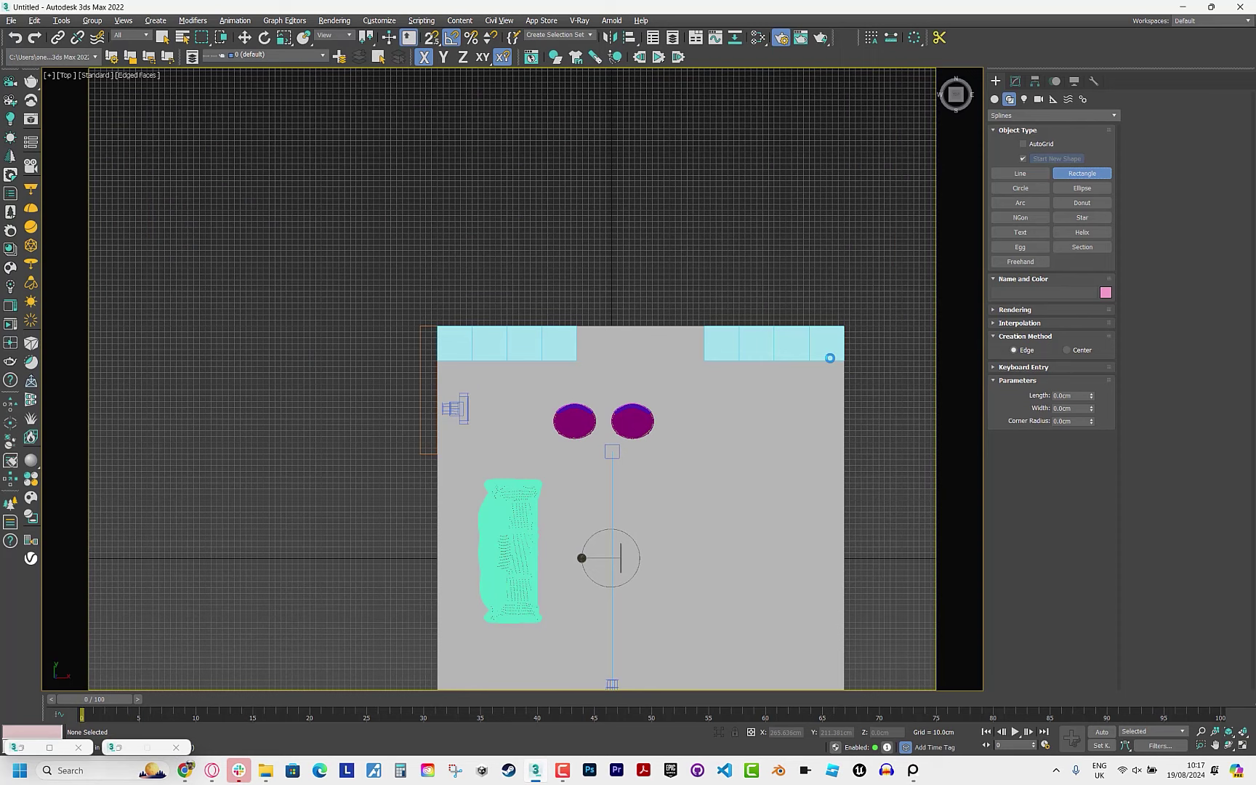
scroll(830, 358, up, 3)
scroll(836, 358, up, 3)
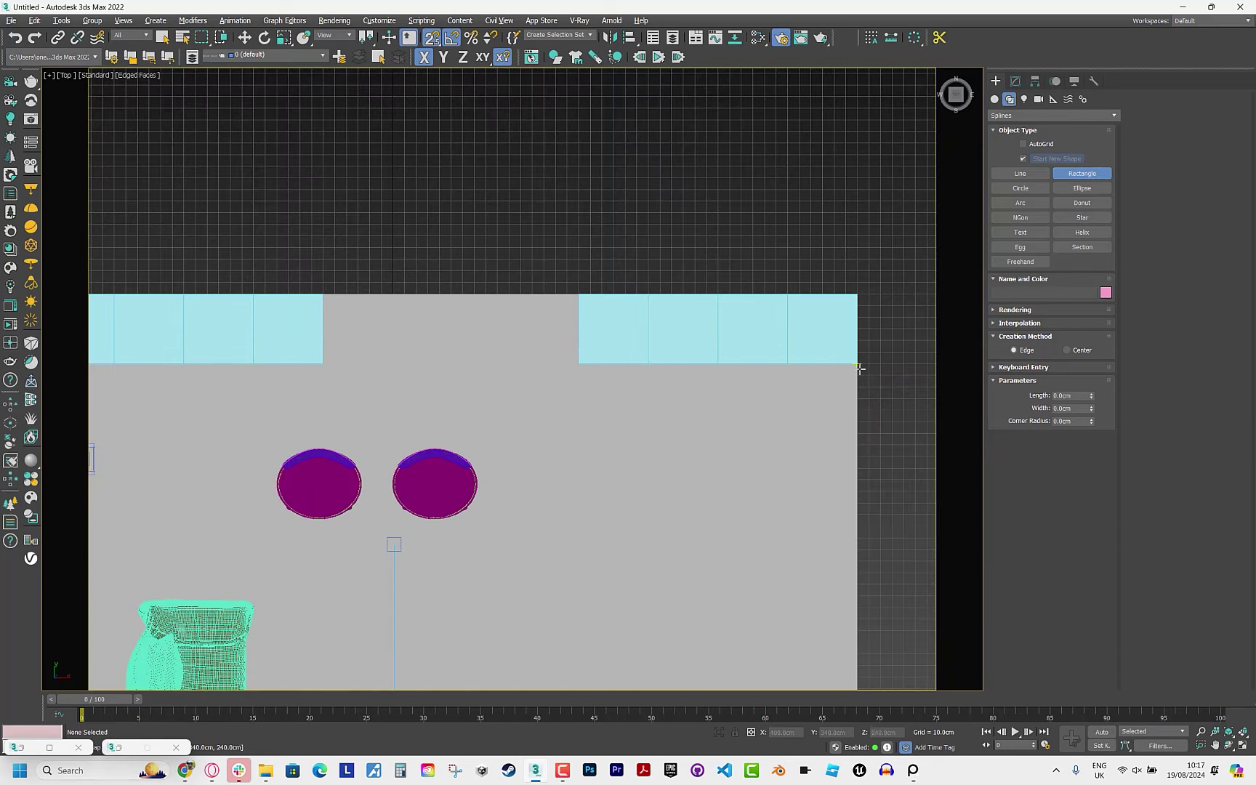
drag(855, 364, 635, 396)
scroll(635, 396, down, 3)
key(w)
key(c)
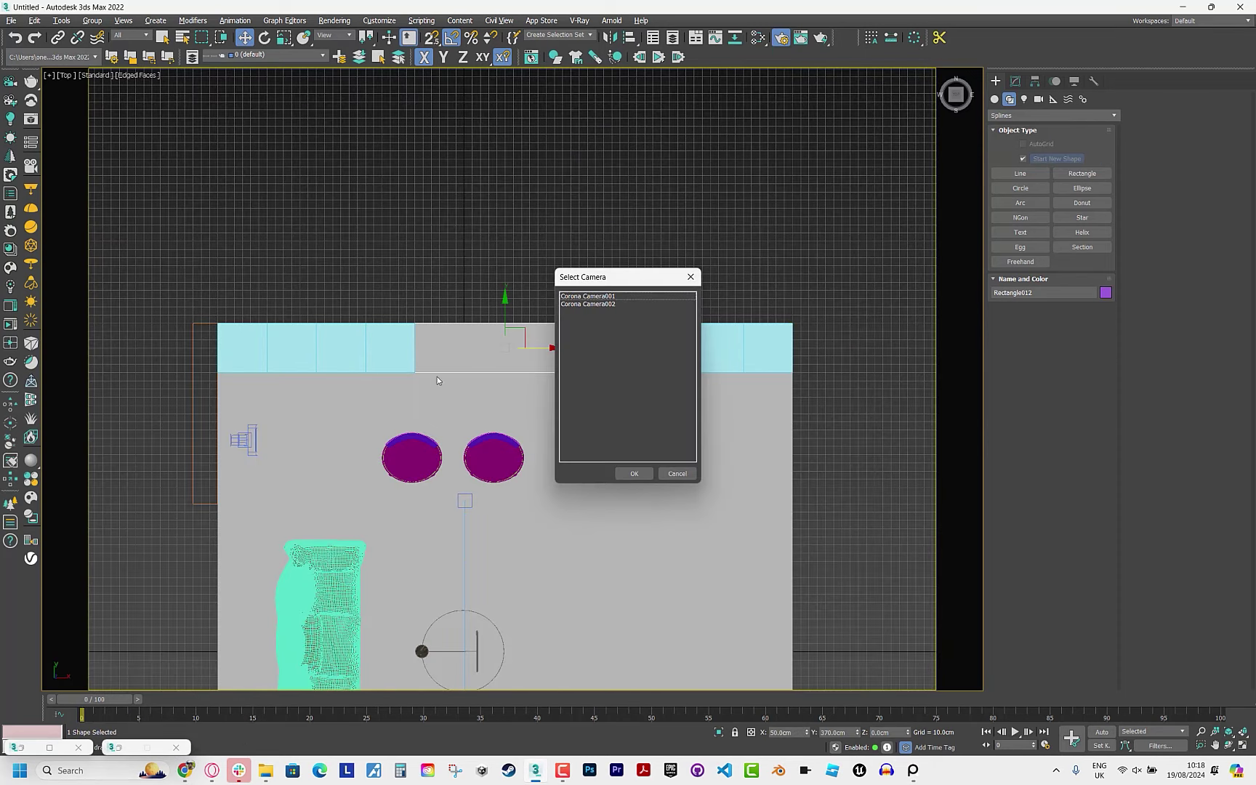
double_click(610, 297)
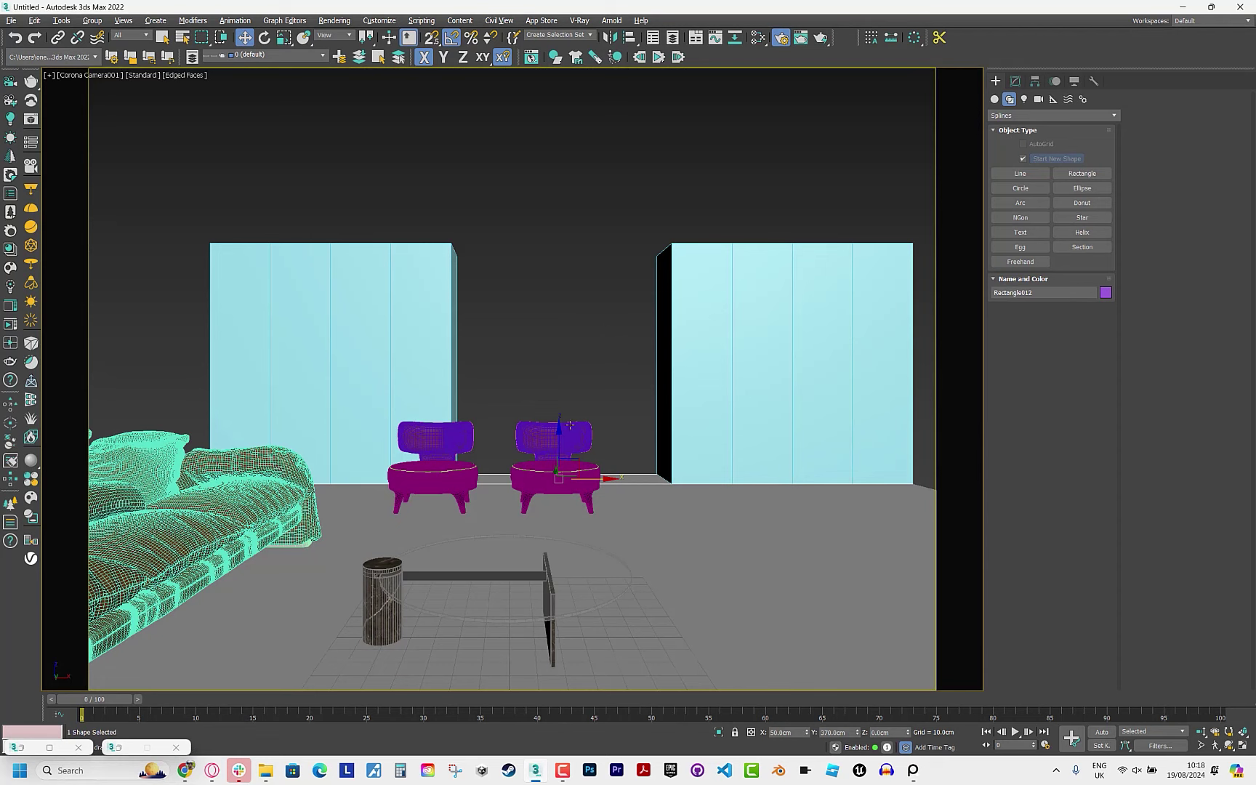
Align the new rectangle to the cabinets' Maximum Z.
click(630, 40)
click(429, 309)
click(646, 373)
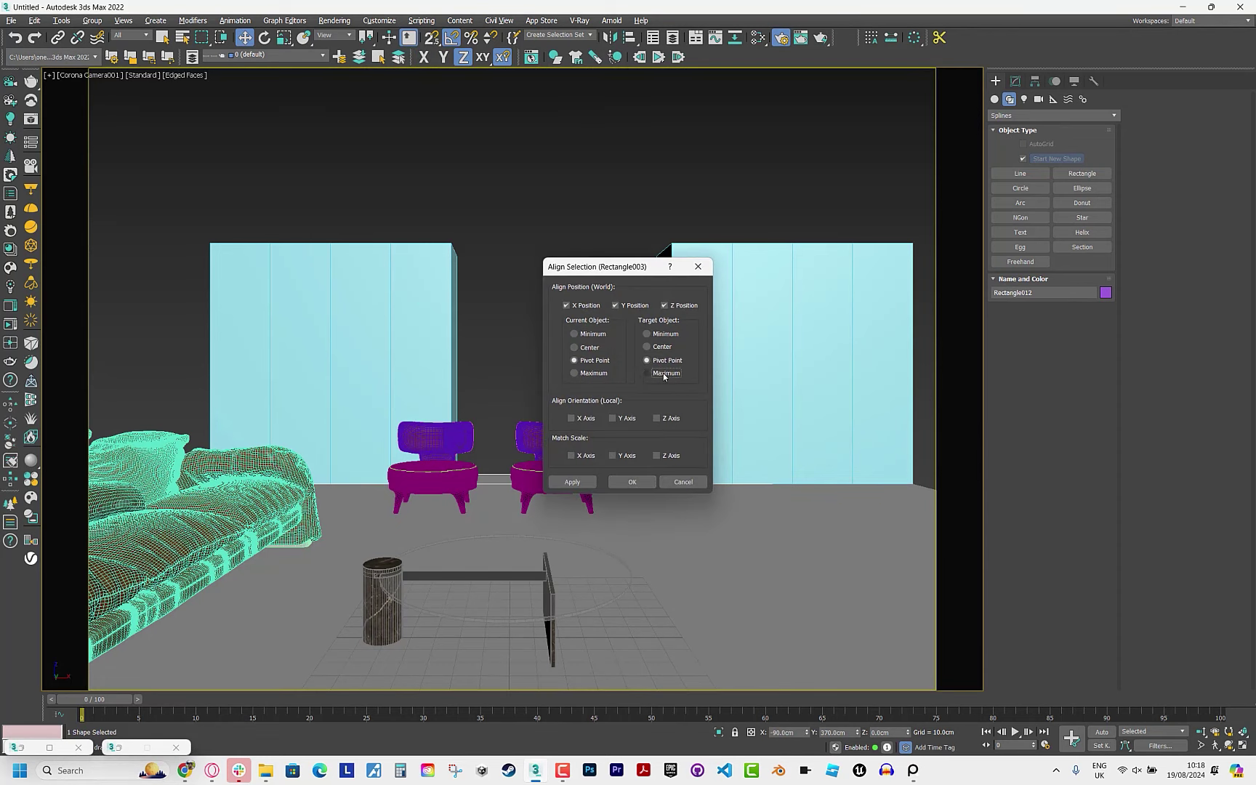
click(630, 482)
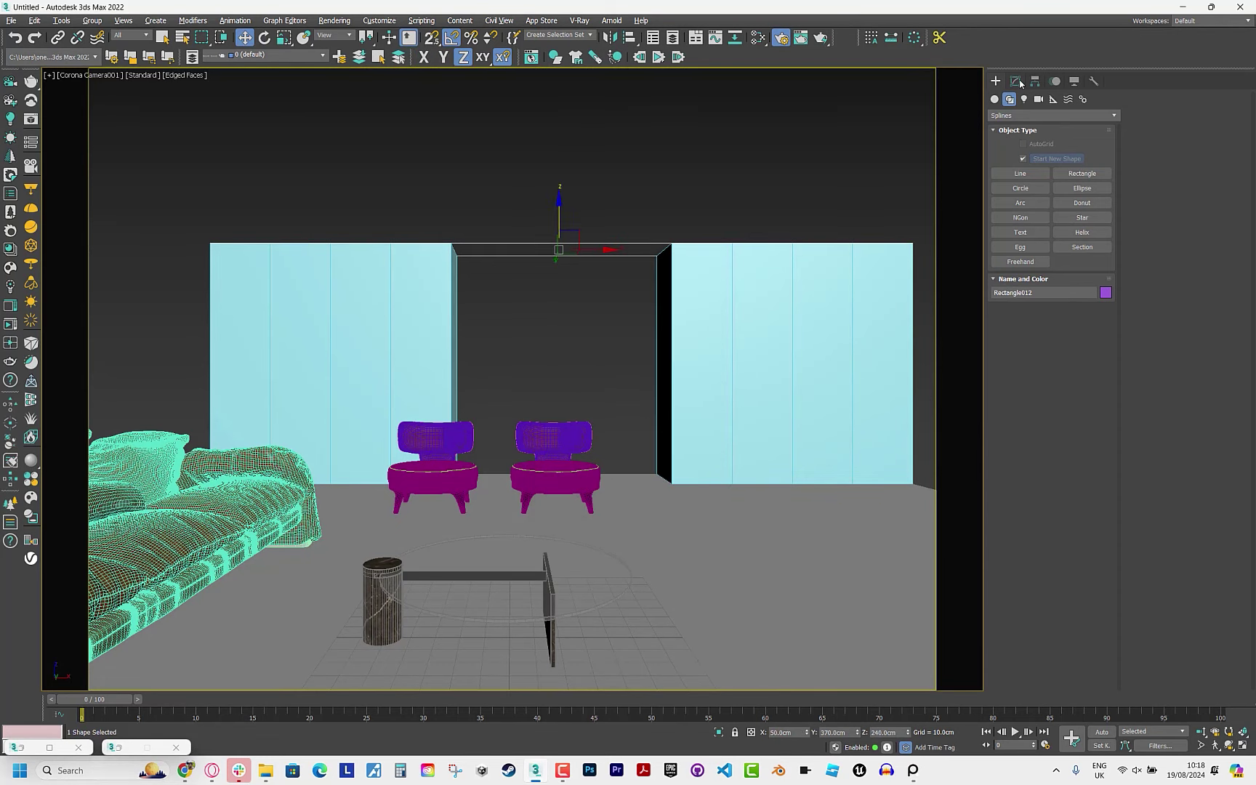
Extrude the rectangle into a 30 cm thick purple slab.
click(1016, 81)
click(1087, 145)
double_click(1068, 345)
text(40)
key(Return)
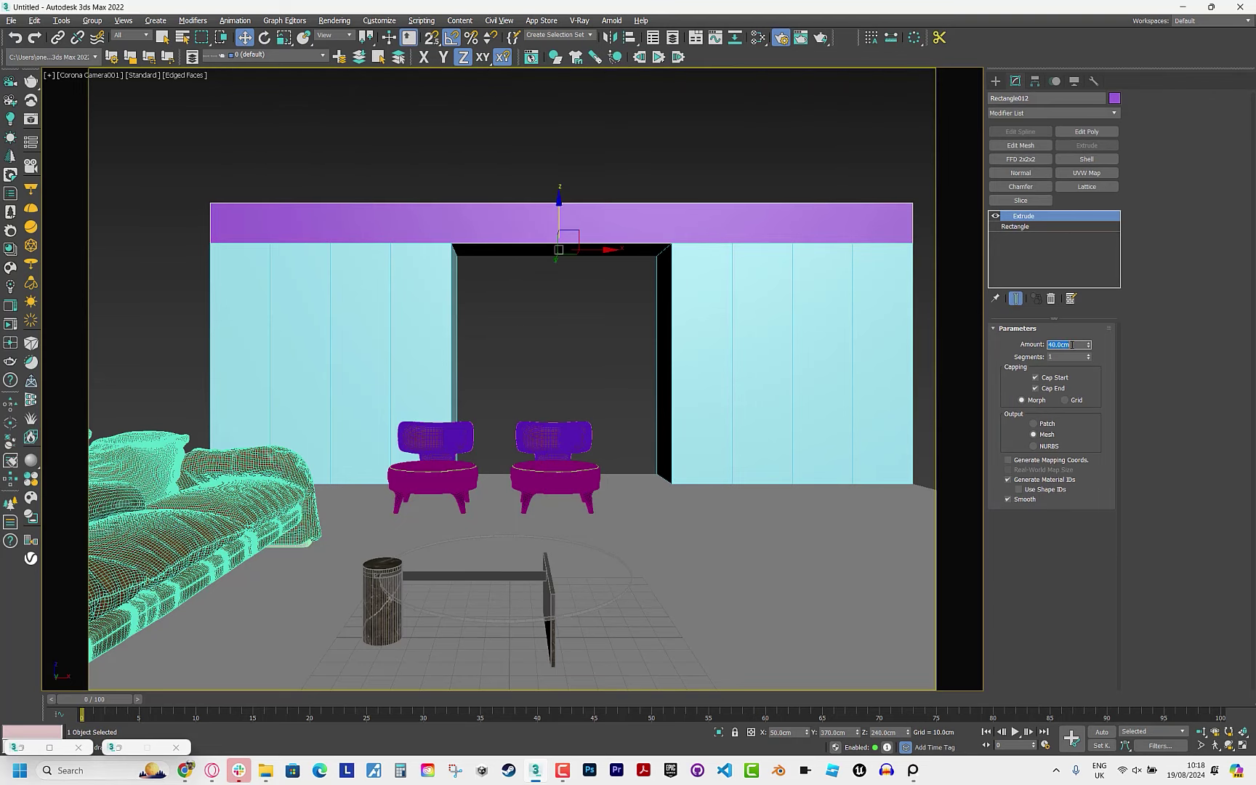
key(alt+Tab)
key(alt+Tab)
double_click(1069, 345)
text(30)
key(Return)
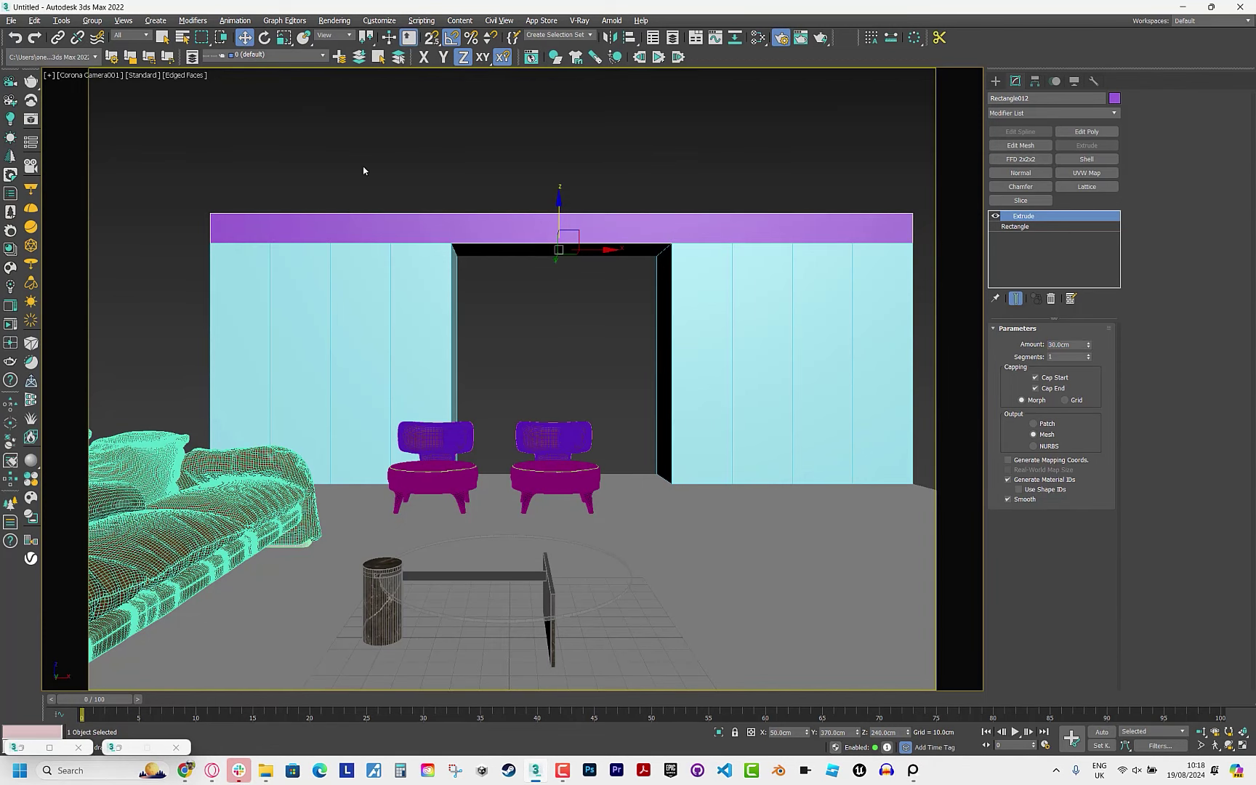
Raise the purple slab 10 cm using Move Type-In.
key(F12)
double_click(187, 674)
text(10)
key(Return)
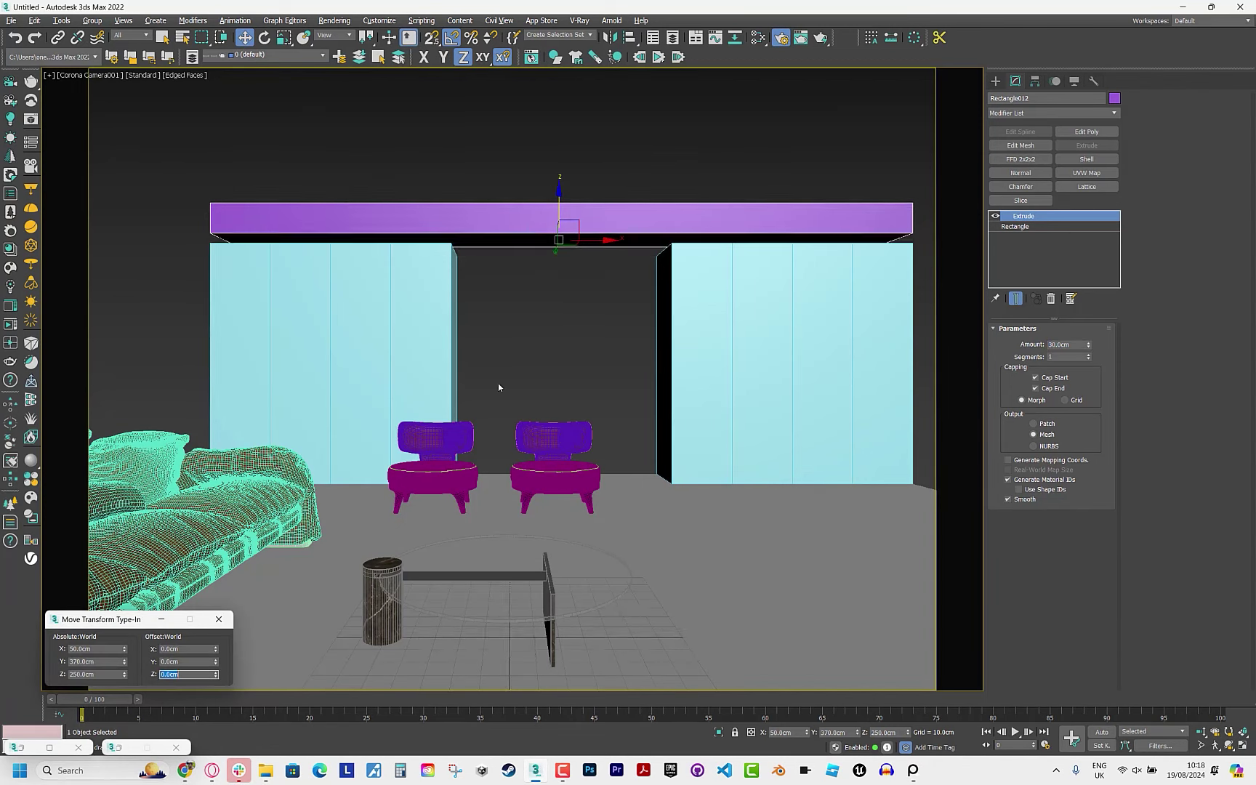
Set the blue cabinets' Extrude Amount to 250 cm.
click(407, 324)
double_click(1069, 345)
text(250)
key(Return)
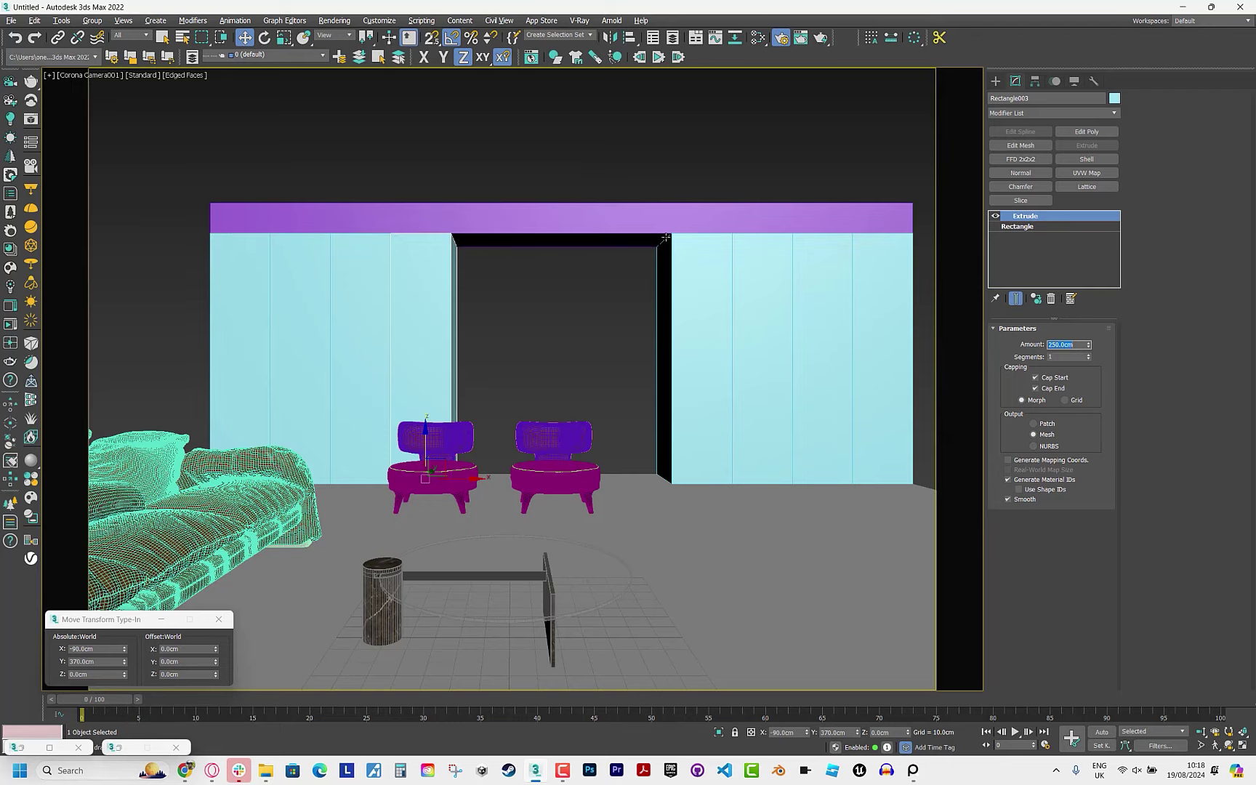
key(alt+Tab)
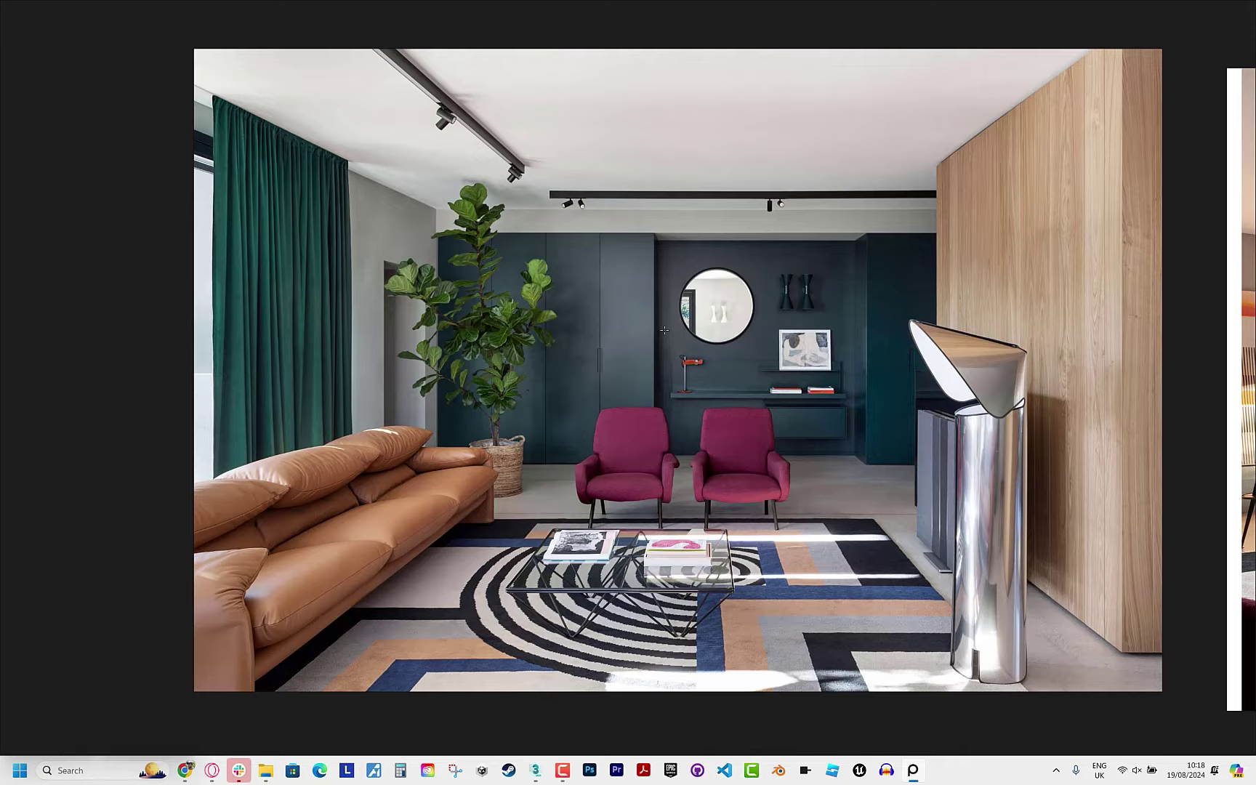
key(alt+Tab)
key(alt+Tab)
key(alt+Tab)
click(554, 465)
ctrl+click(434, 466)
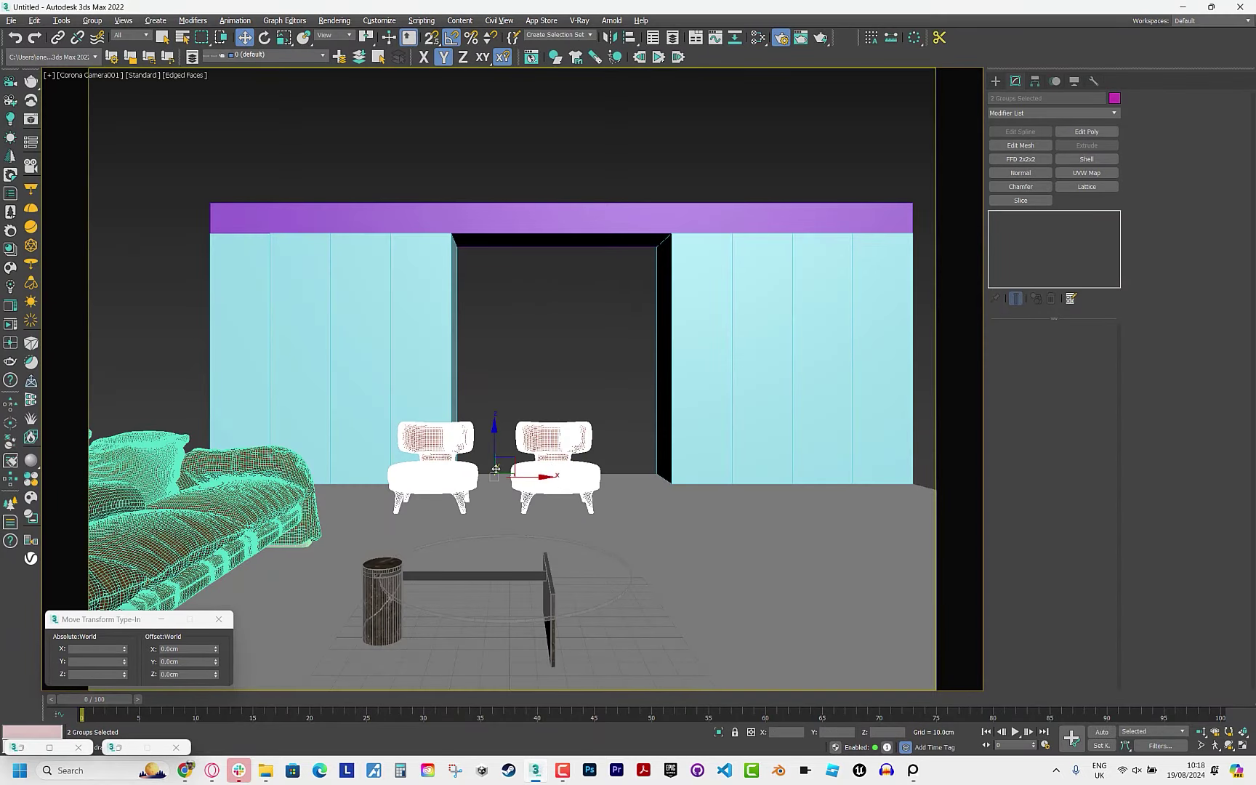
key(alt+Tab)
key(alt+Tab)
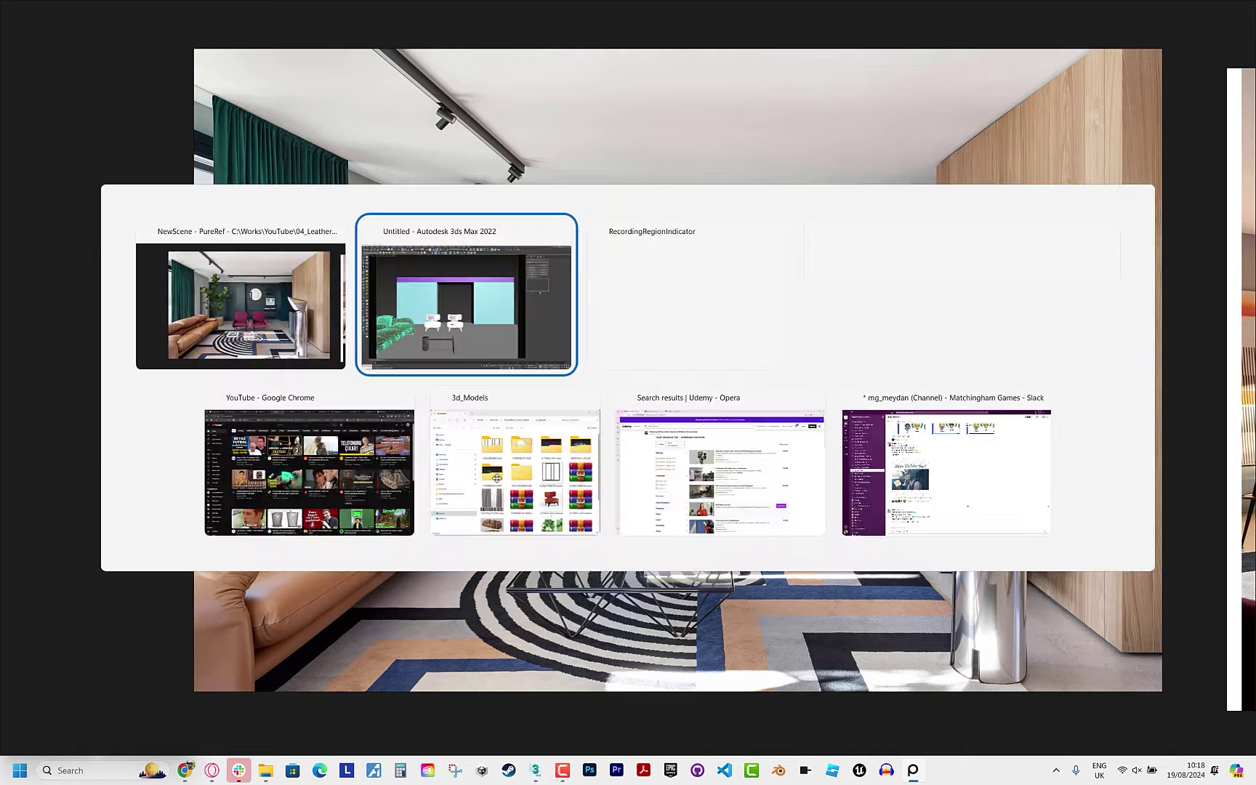
click(154, 284)
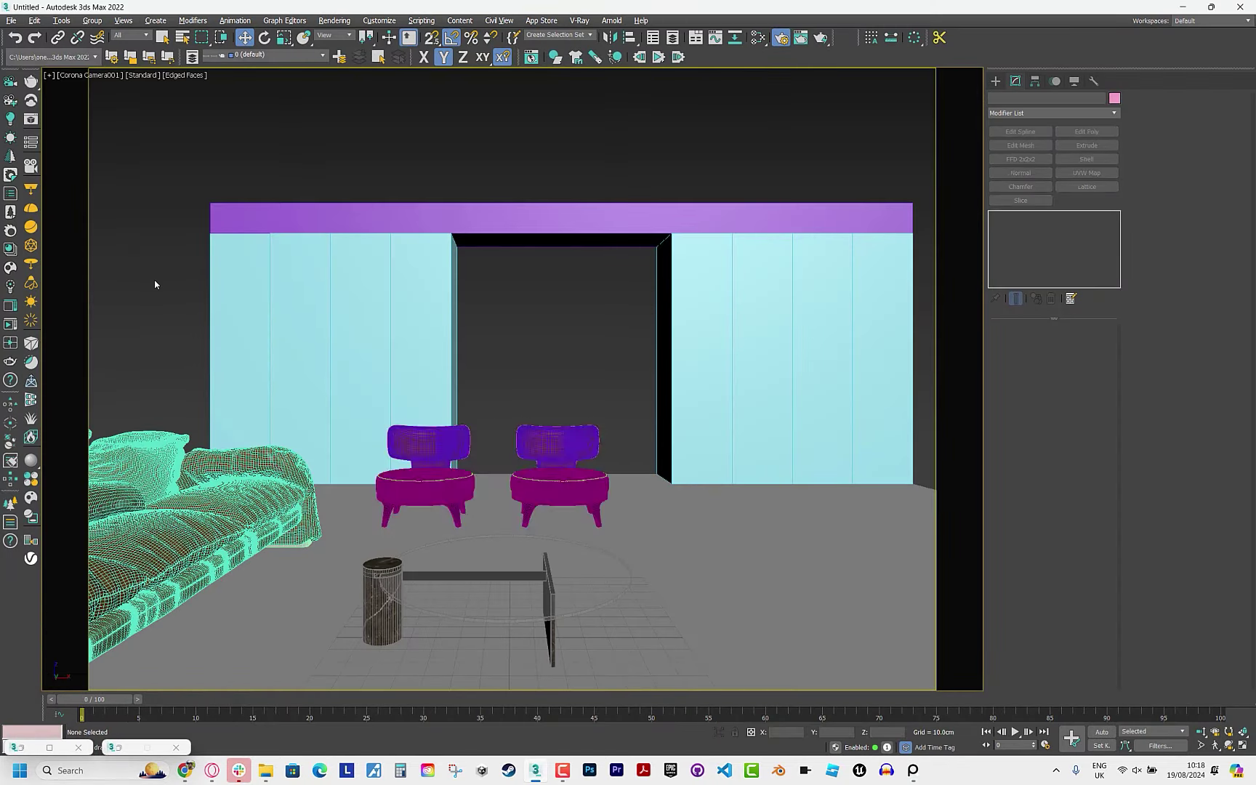
key(alt+Tab)
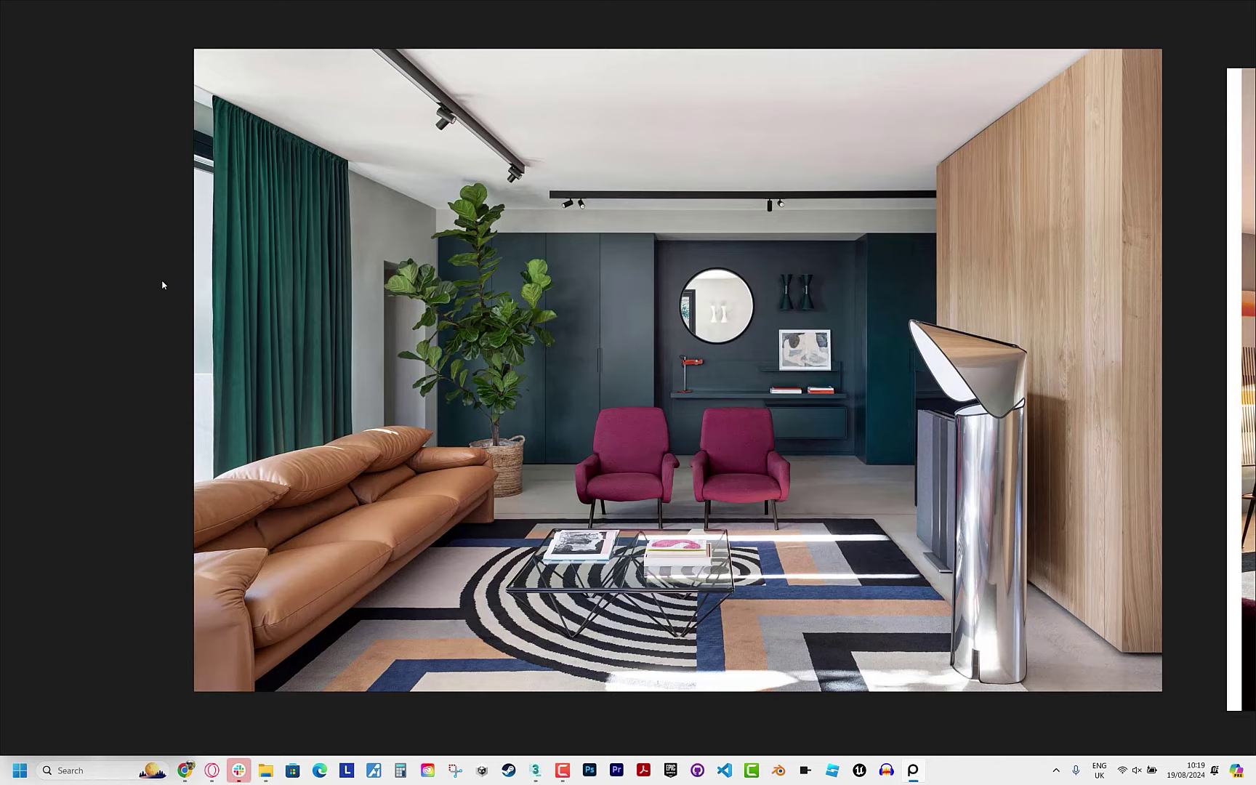
key(alt+Tab)
key(t)
Check the reference photos and select the side rectangle Rectangle011.
middle_drag(339, 294, 479, 283)
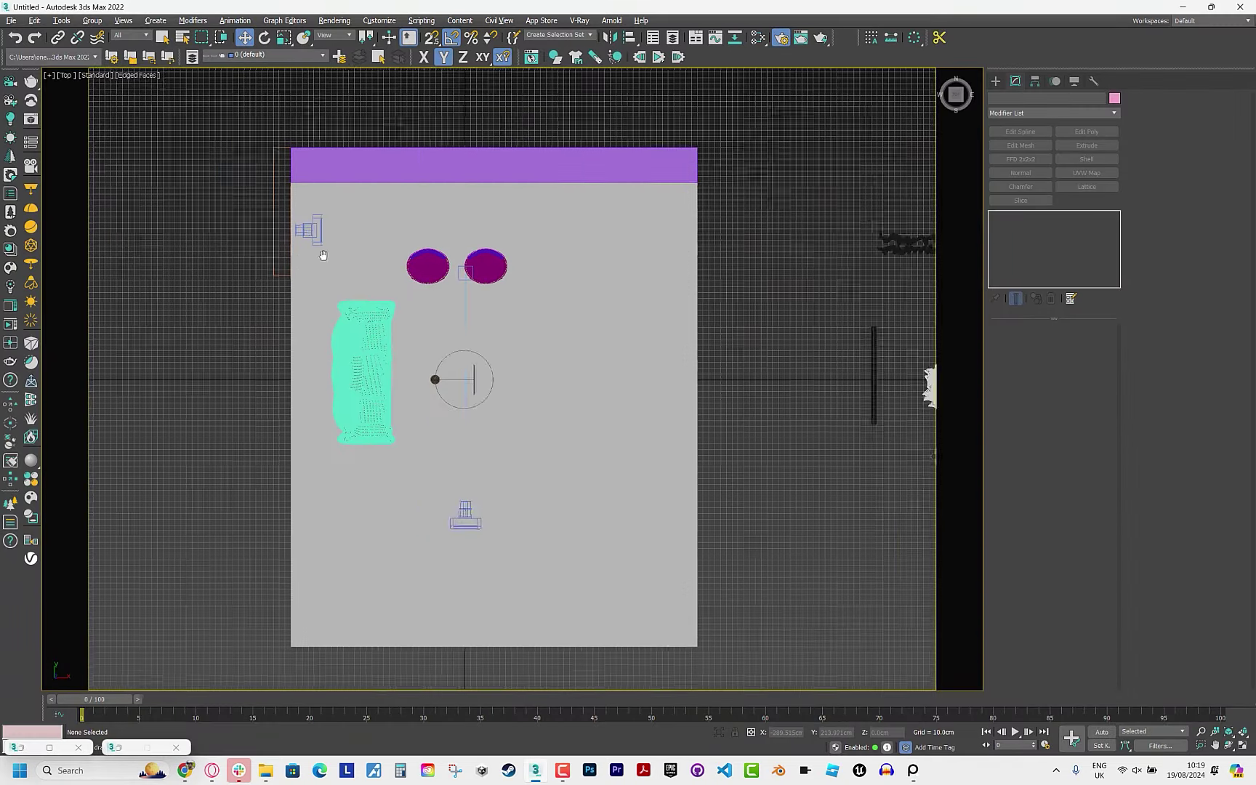
key(alt+Tab)
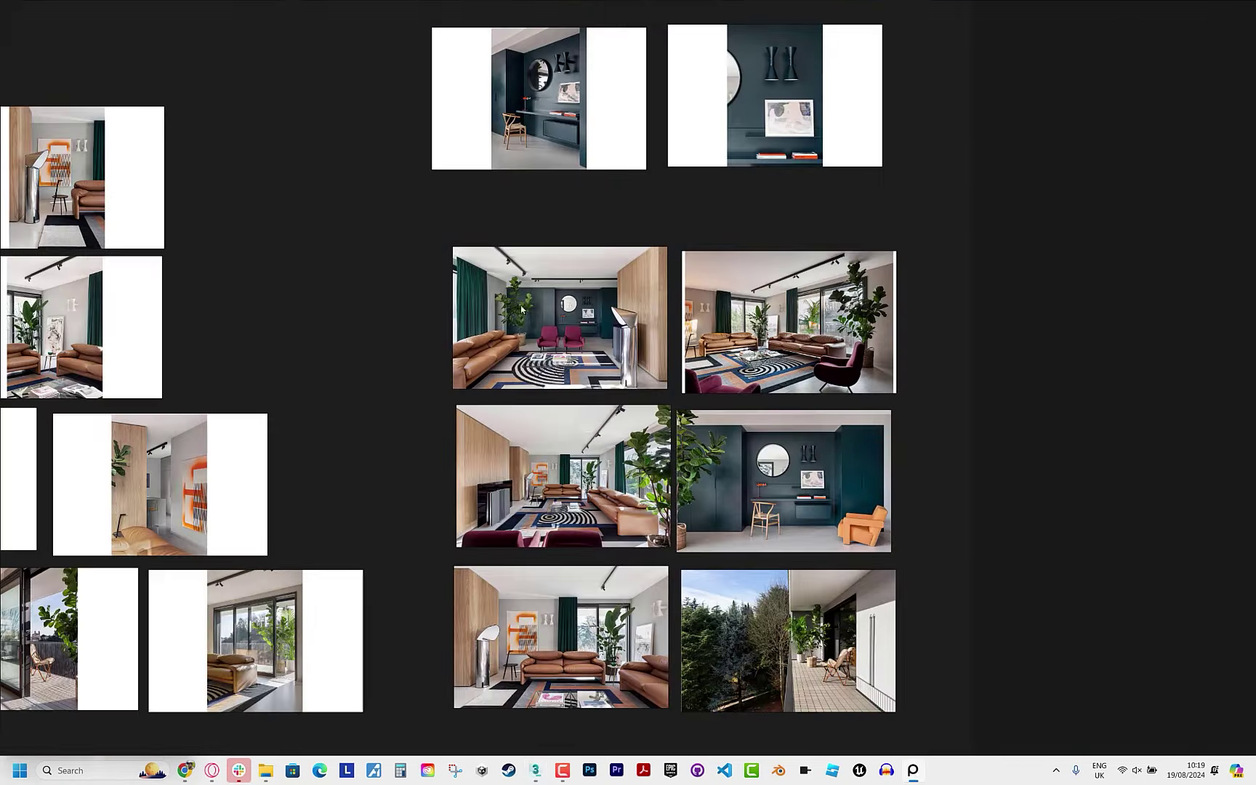
scroll(653, 494, up, 1)
scroll(652, 492, up, 4)
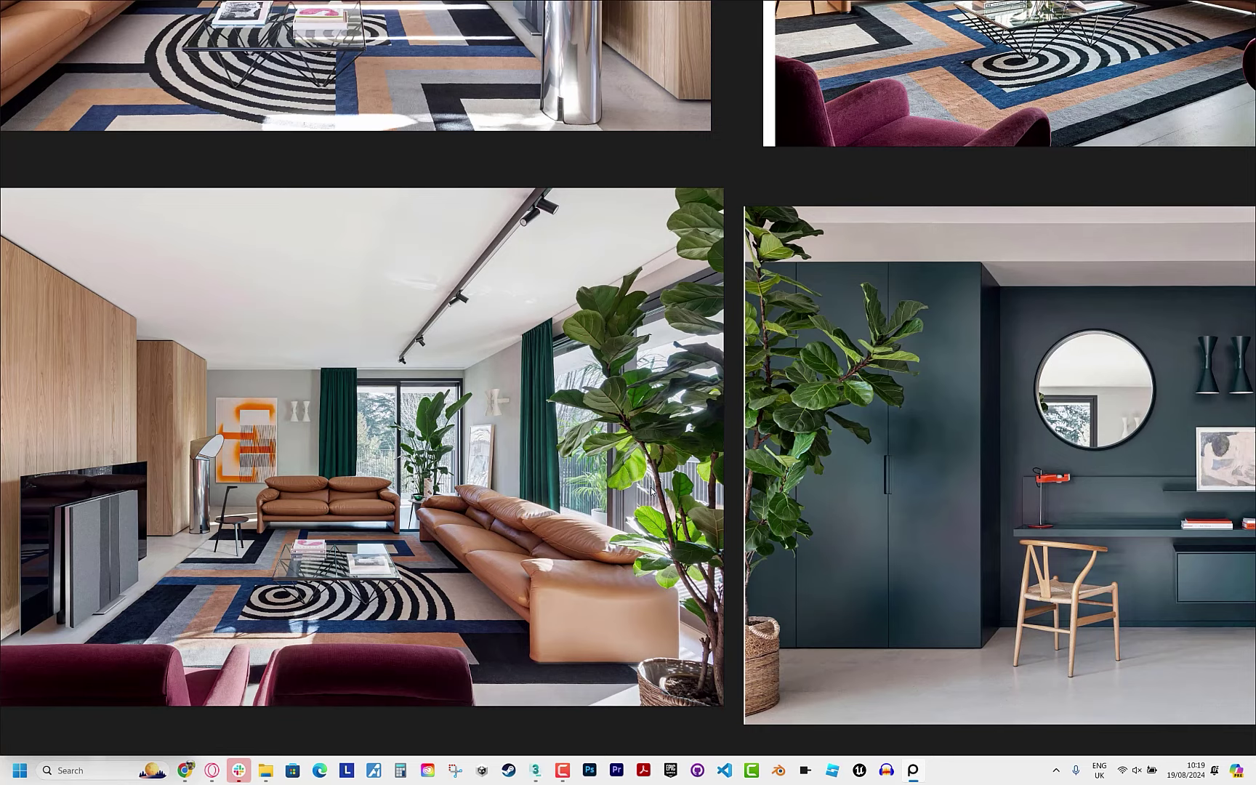
key(alt+Tab)
click(483, 276)
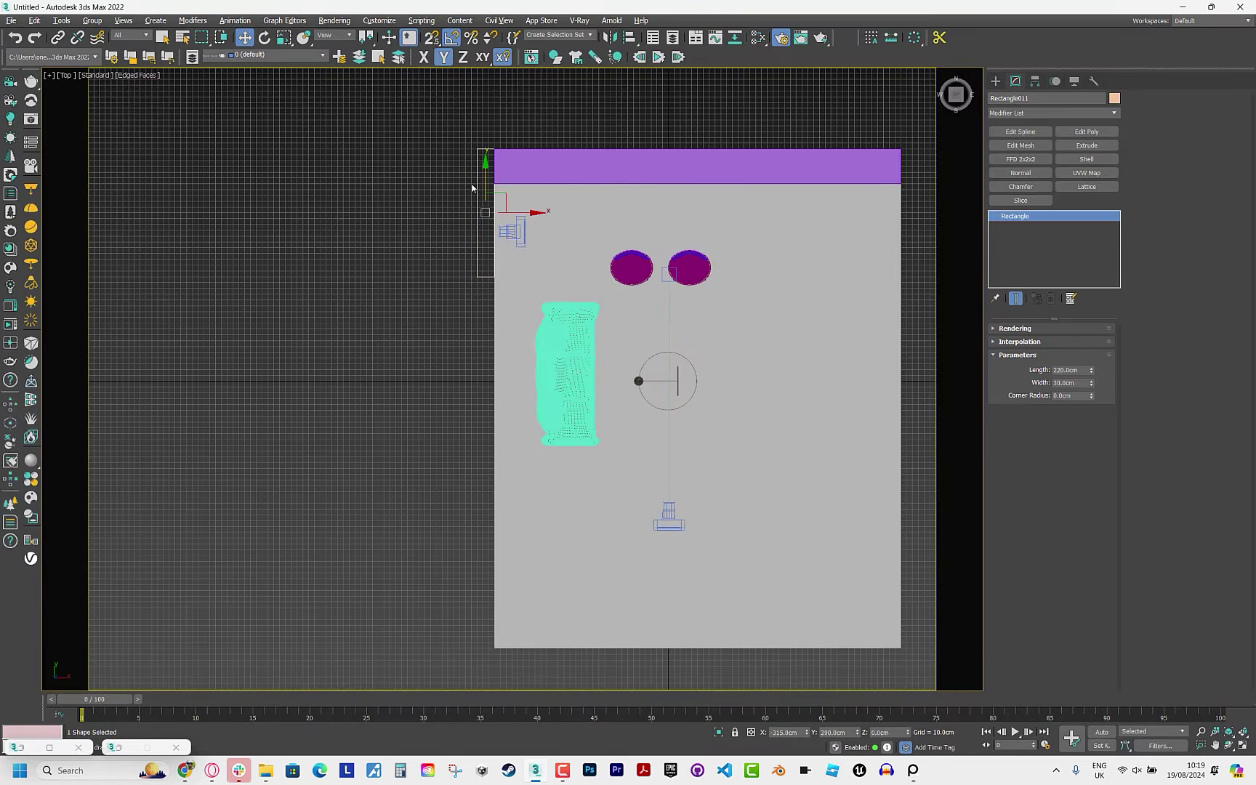
middle_drag(524, 198, 553, 287)
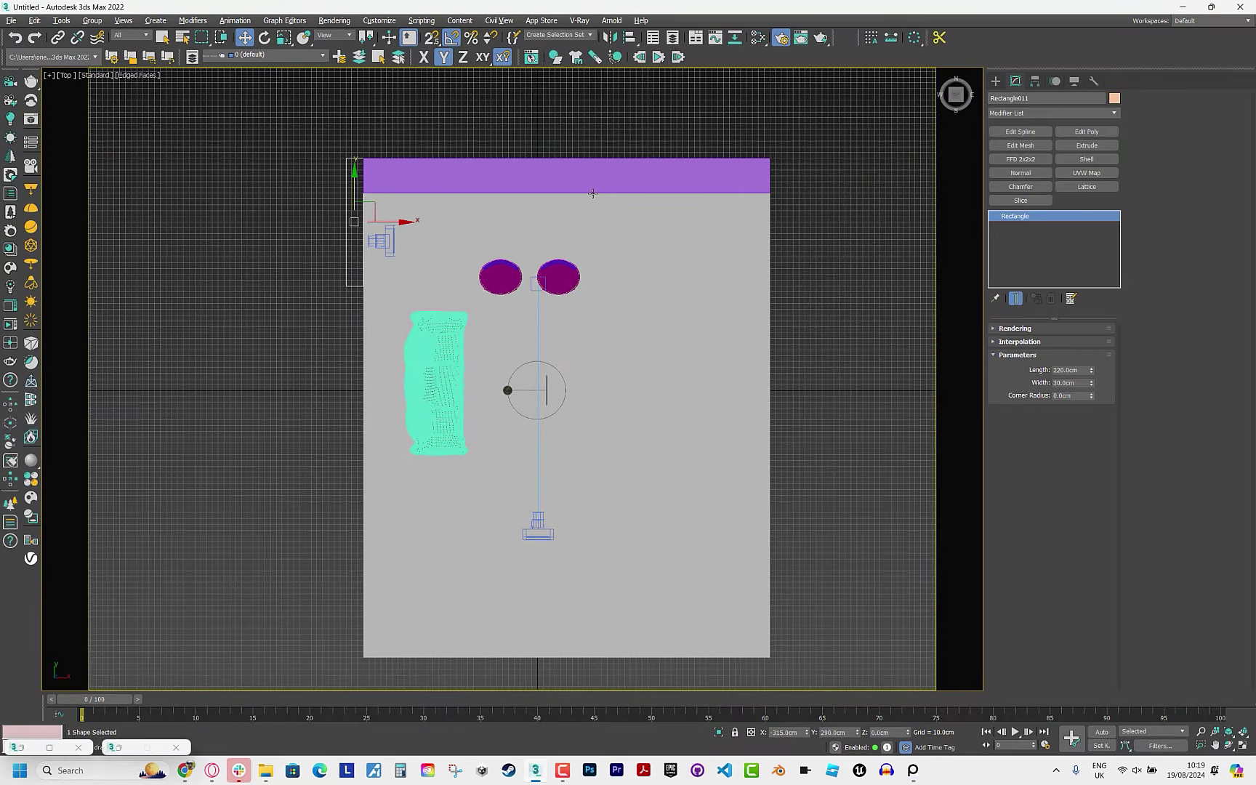
Extrude Rectangle011 into a 280 cm tall side wall.
click(1087, 145)
key(p)
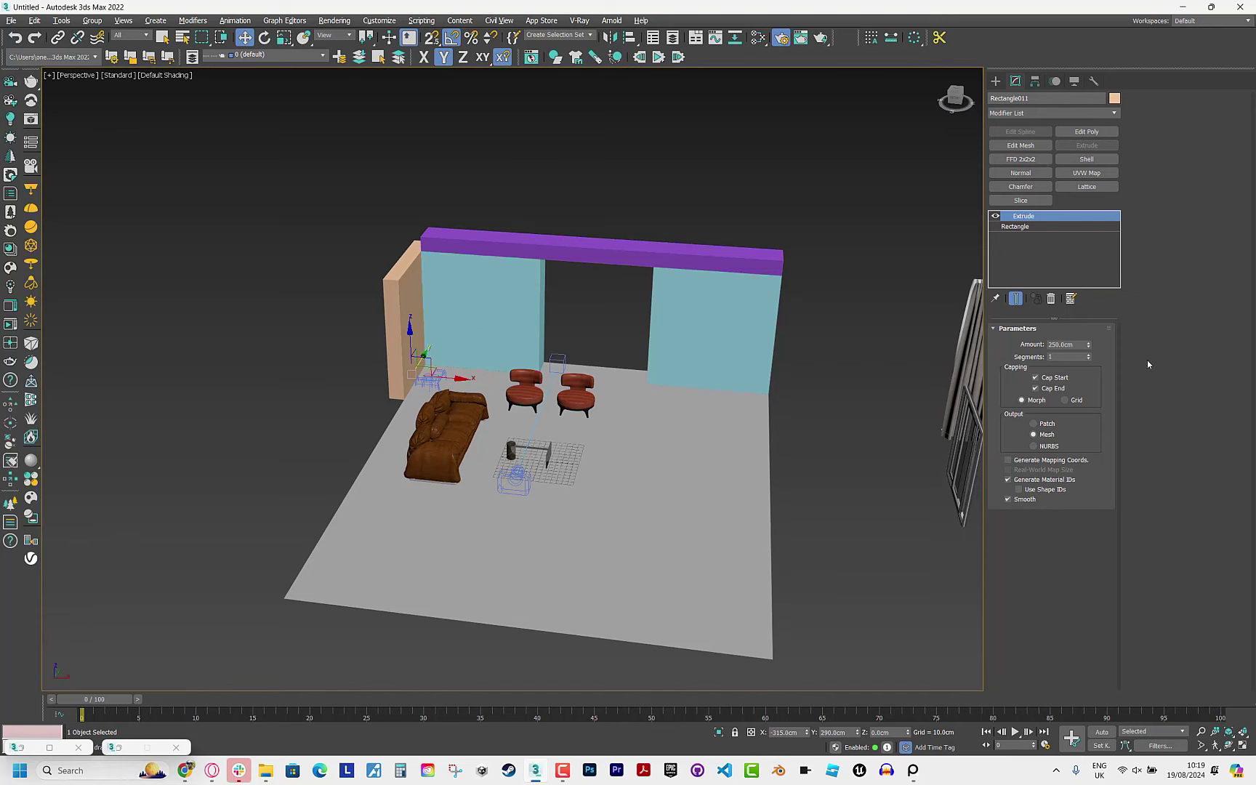
key(Return)
mouse_move(582, 368)
alt+middle_down()
mouse_move(588, 359)
mouse_move(443, 383)
alt+middle_up()
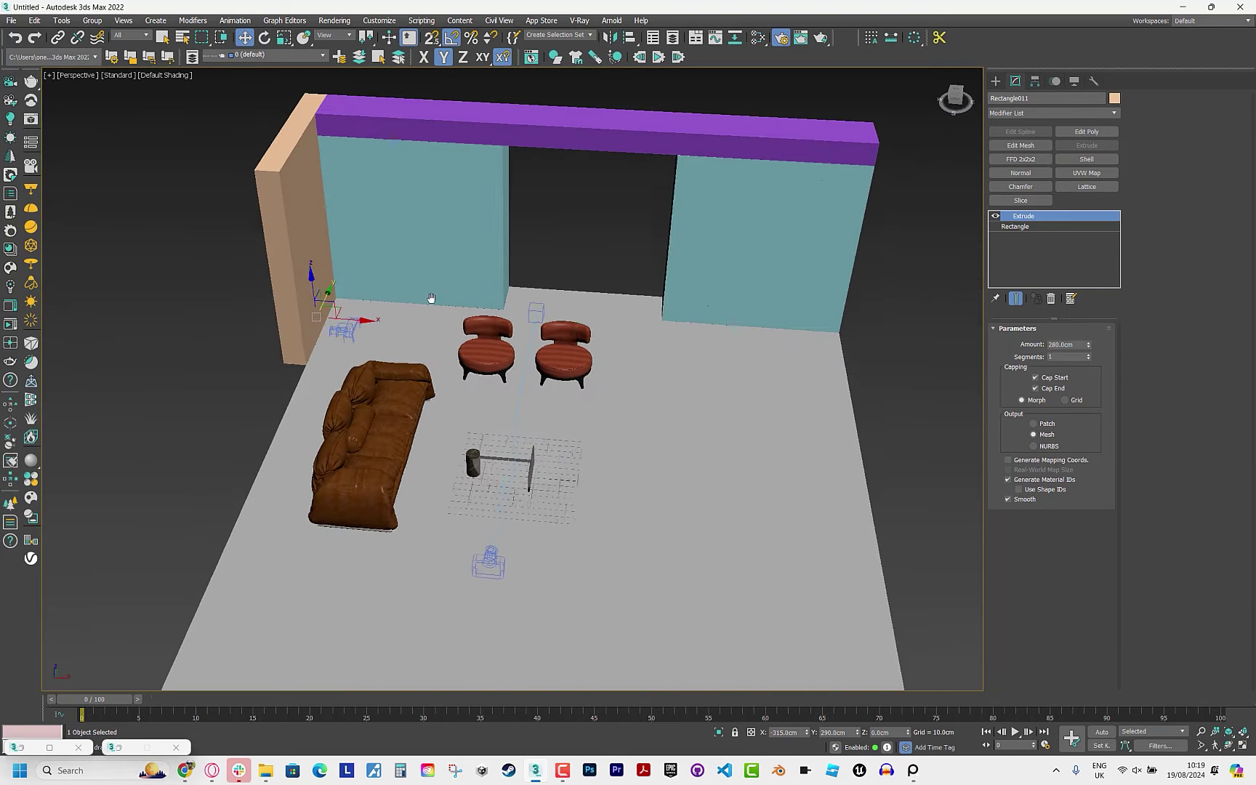
key(t)
Draw a 730×20 cm rectangle along the back wall's top edge in Top view.
click(996, 81)
click(1082, 173)
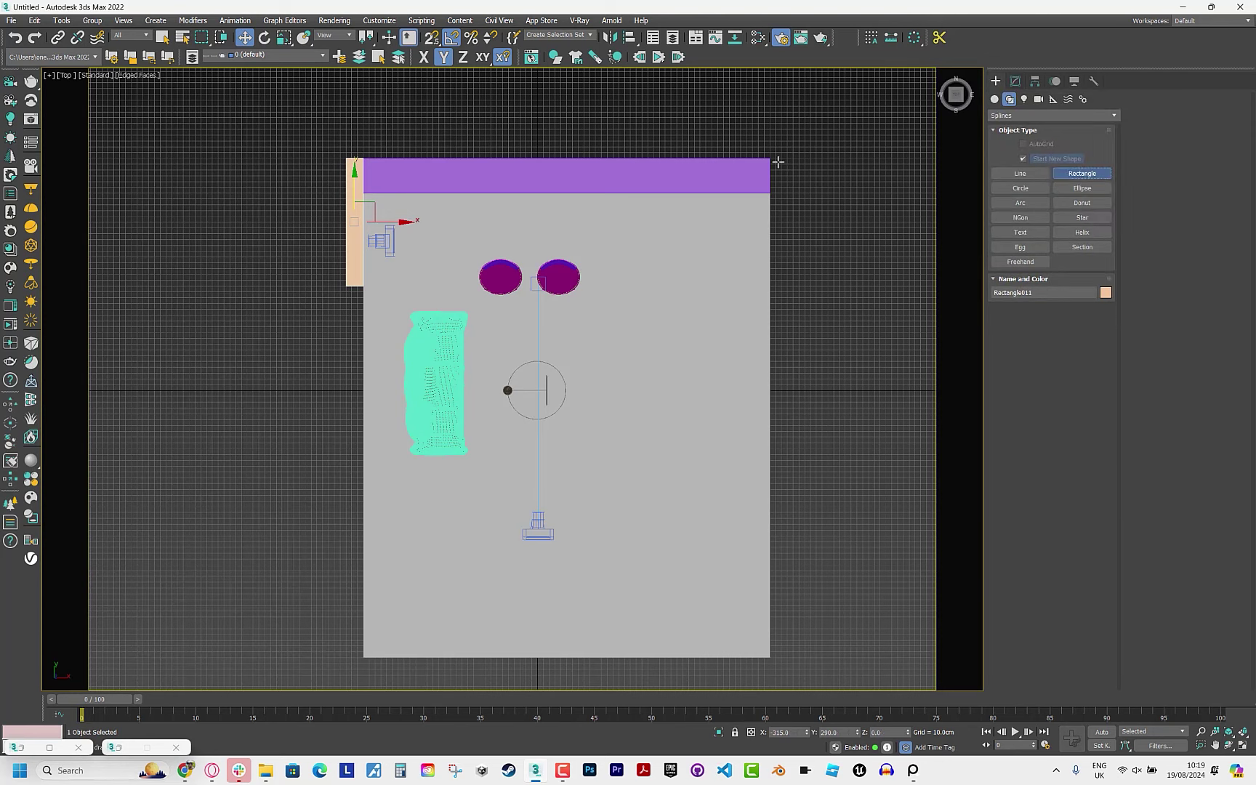
drag(419, 160, 756, 148)
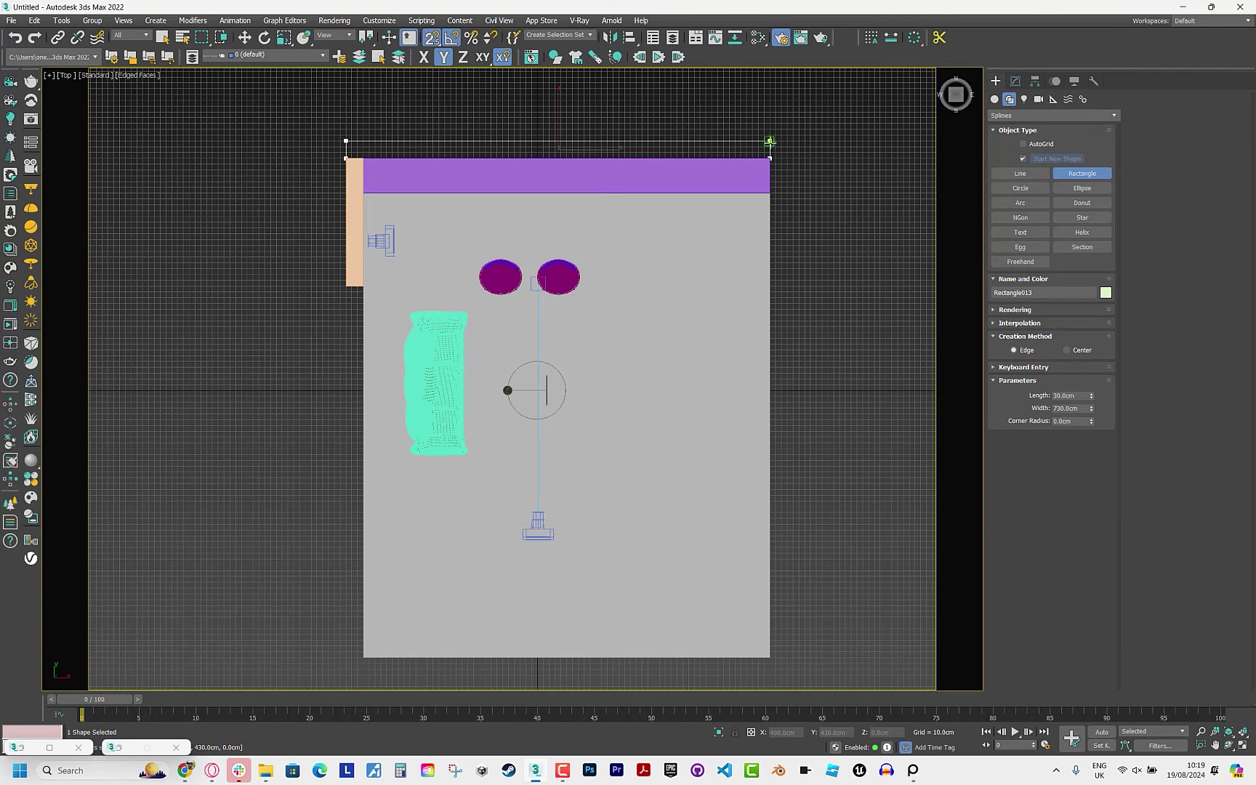
scroll(763, 145, up, 3)
key(p)
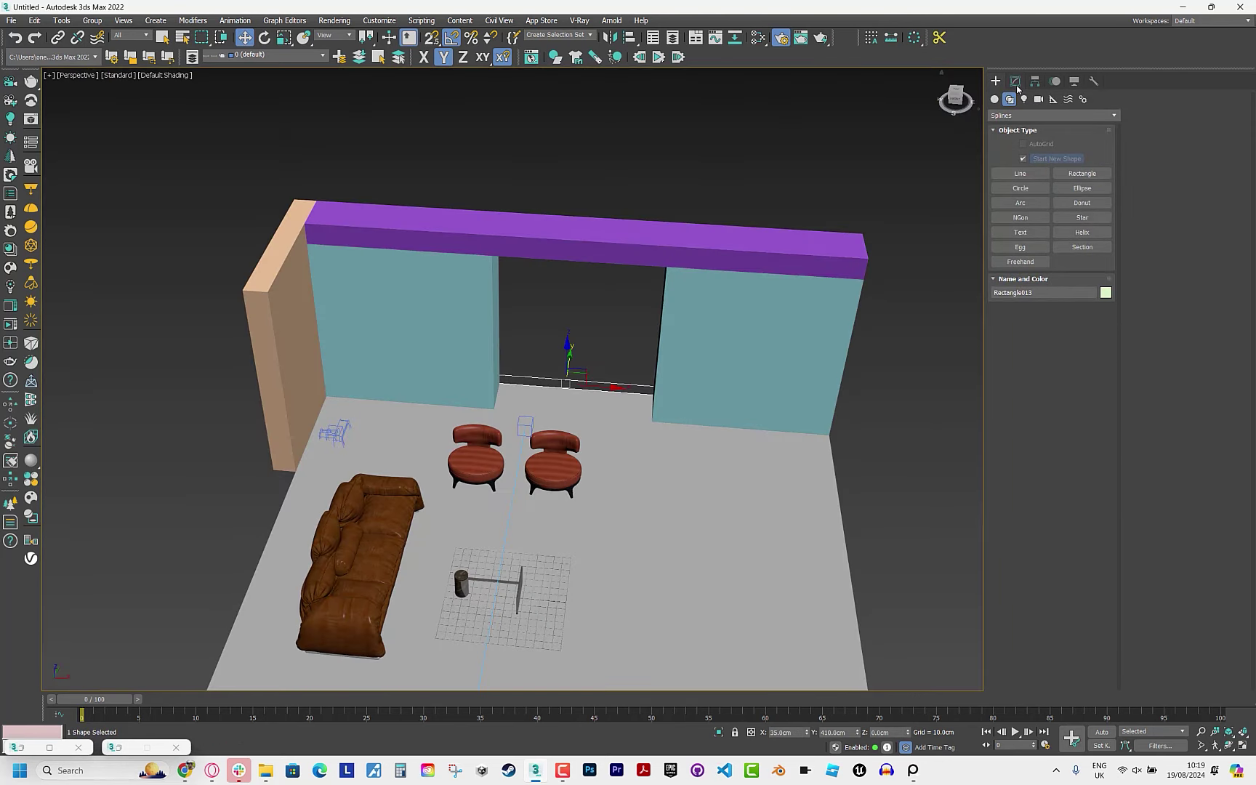
click(1015, 81)
scroll(593, 252, up, 10)
Draw a thin Box against the green back wall as a shelf.
mouse_move(751, 379)
middle_down()
mouse_move(592, 227)
mouse_move(555, 331)
mouse_move(759, 350)
middle_up()
click(996, 80)
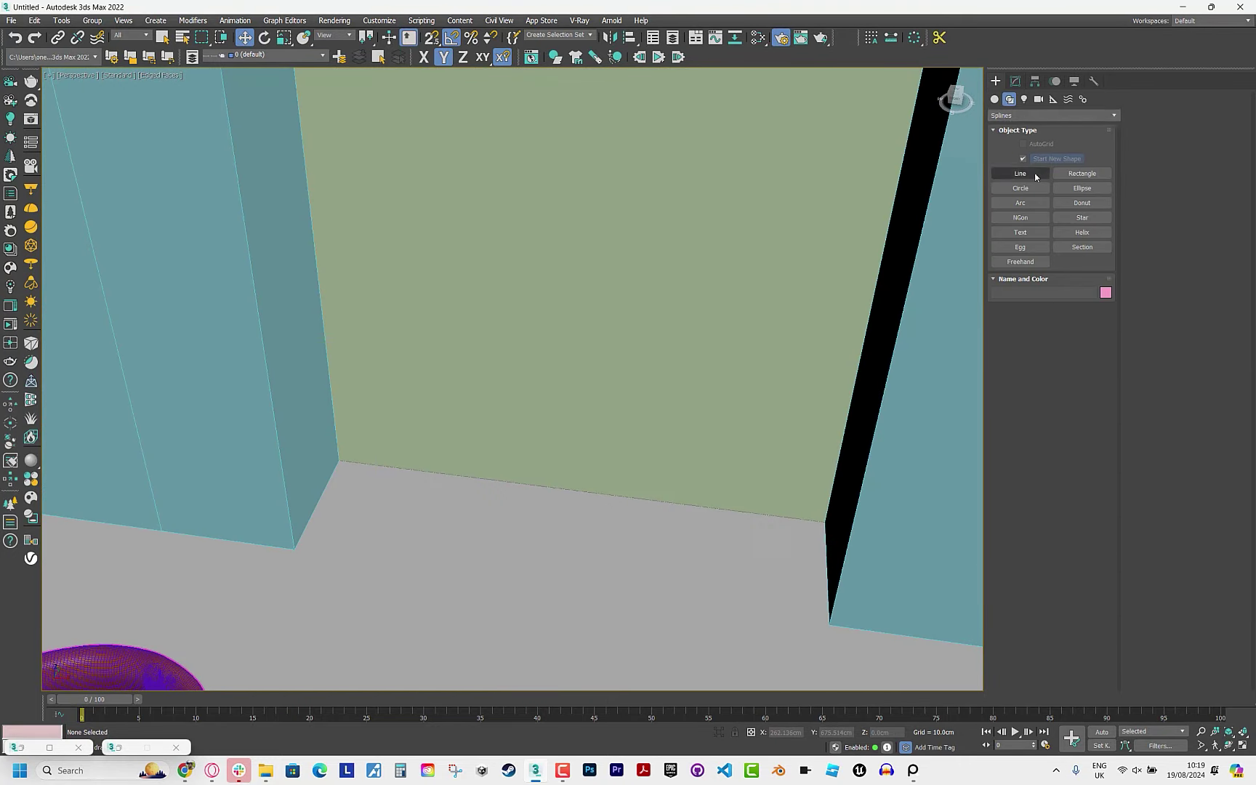
click(1021, 159)
drag(383, 350, 789, 402)
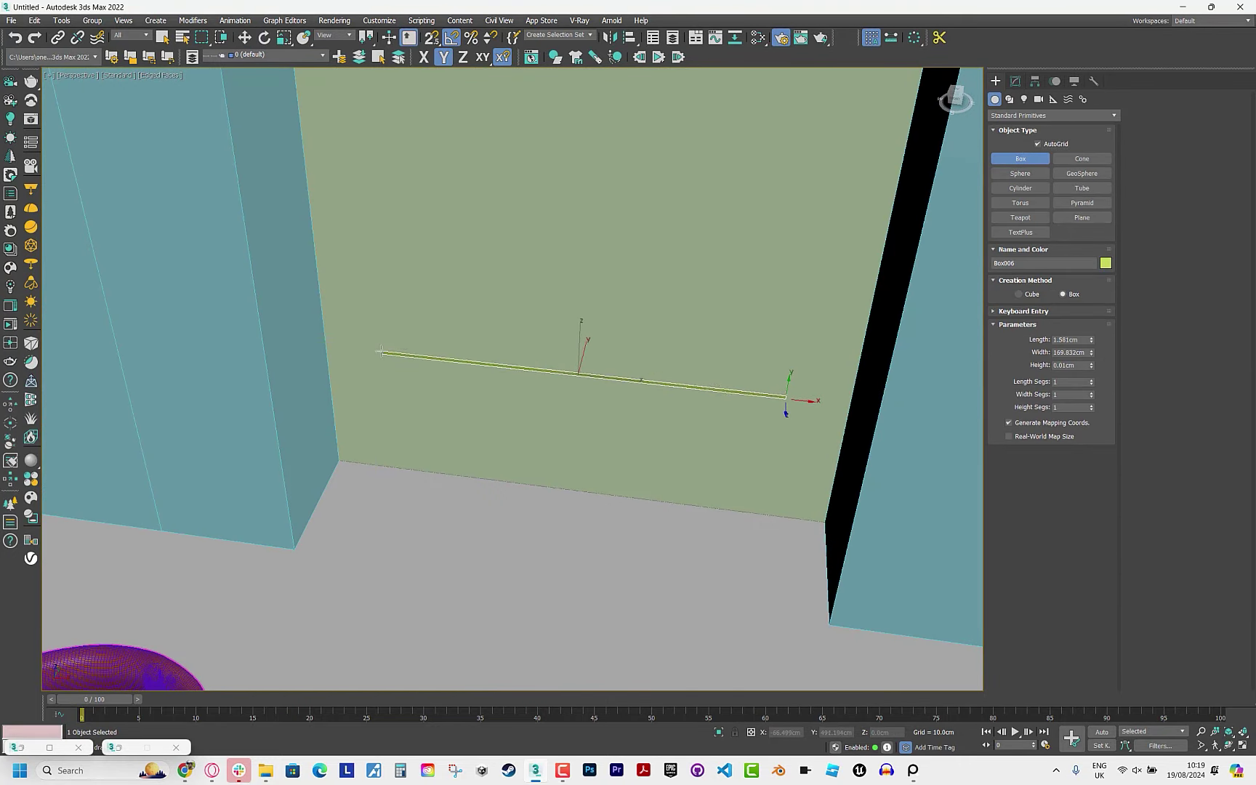
click(800, 407)
Set the shelf box's Length, Width 180 and Height 40 cm.
double_click(1075, 353)
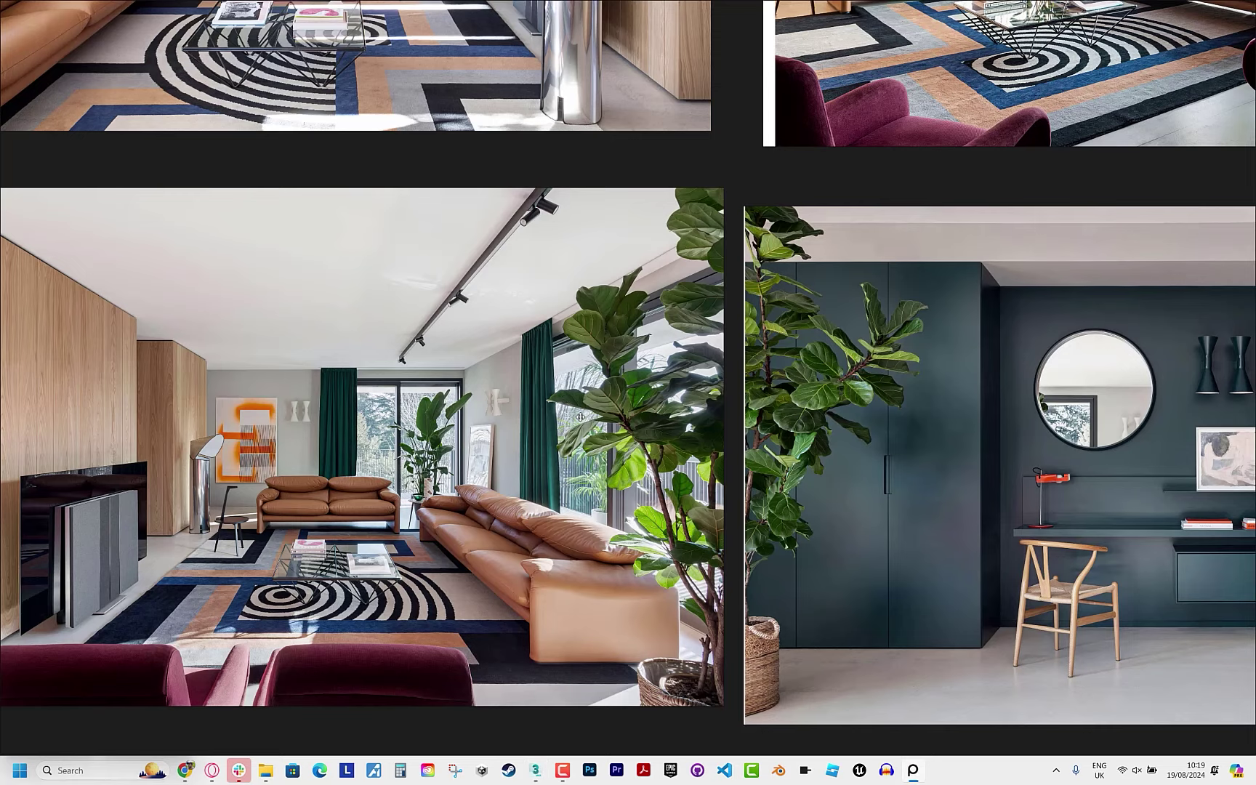
scroll(580, 417, down, 2)
scroll(774, 466, down, 5)
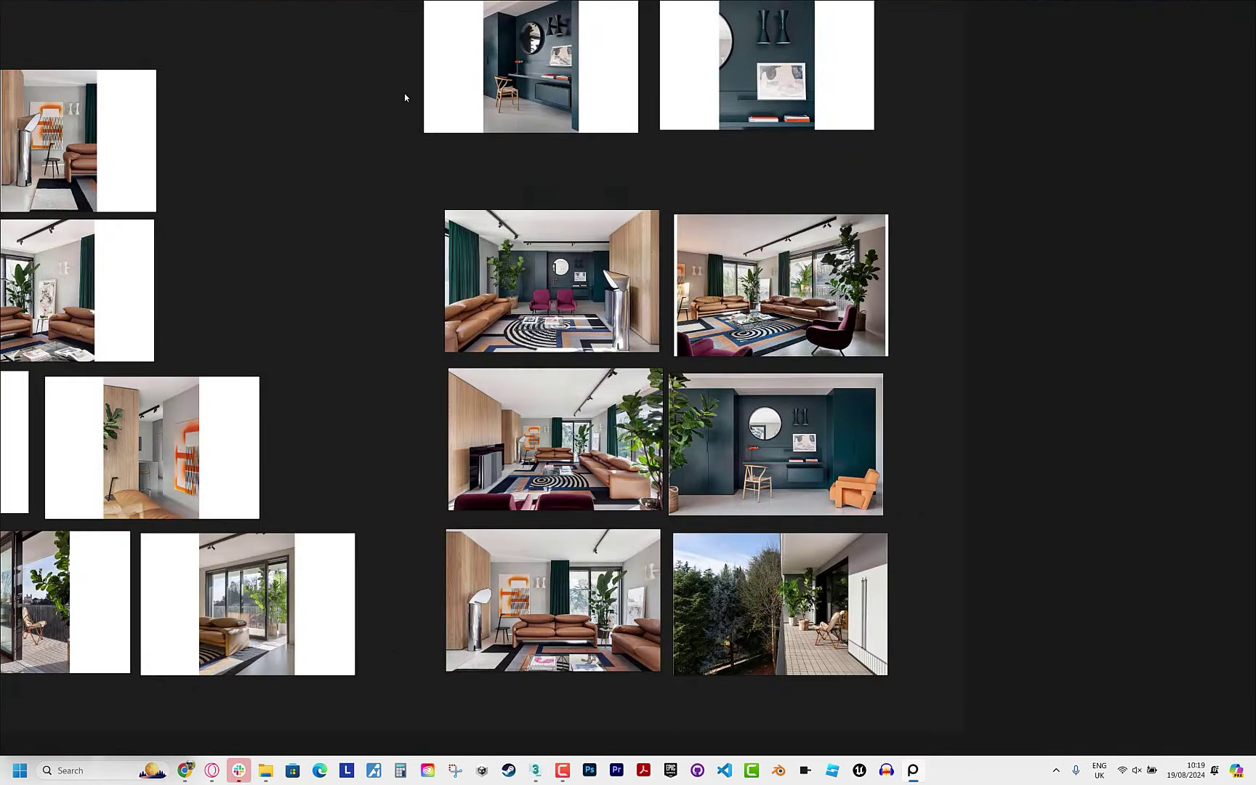
scroll(692, 336, up, 8)
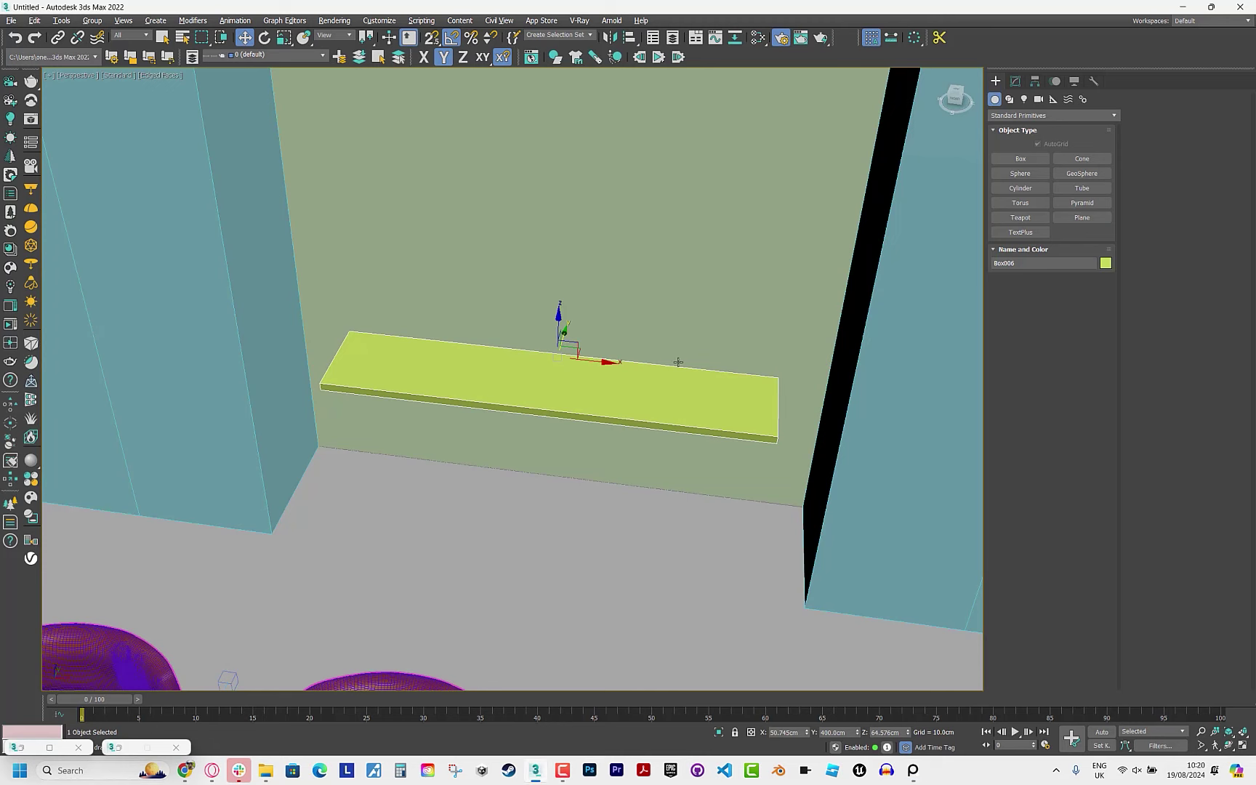
click(1015, 80)
text(4)
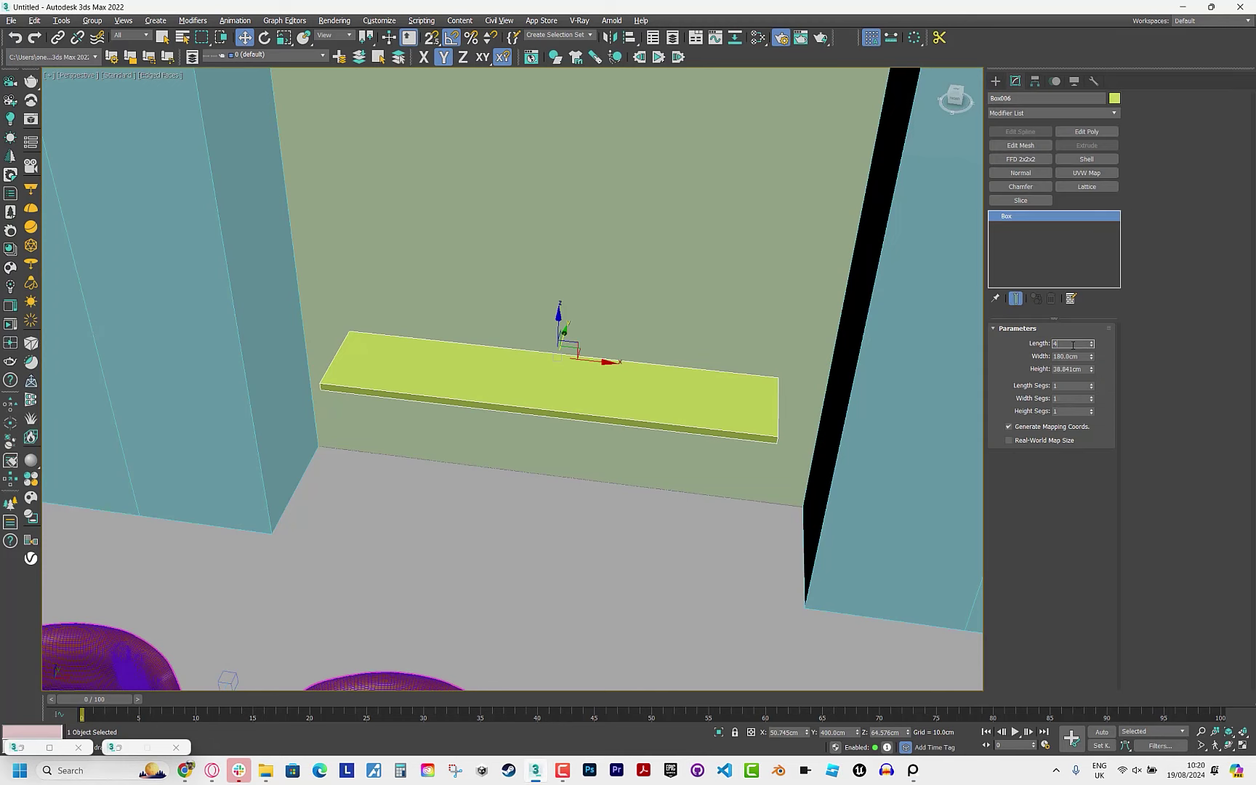
key(Return)
click(1071, 369)
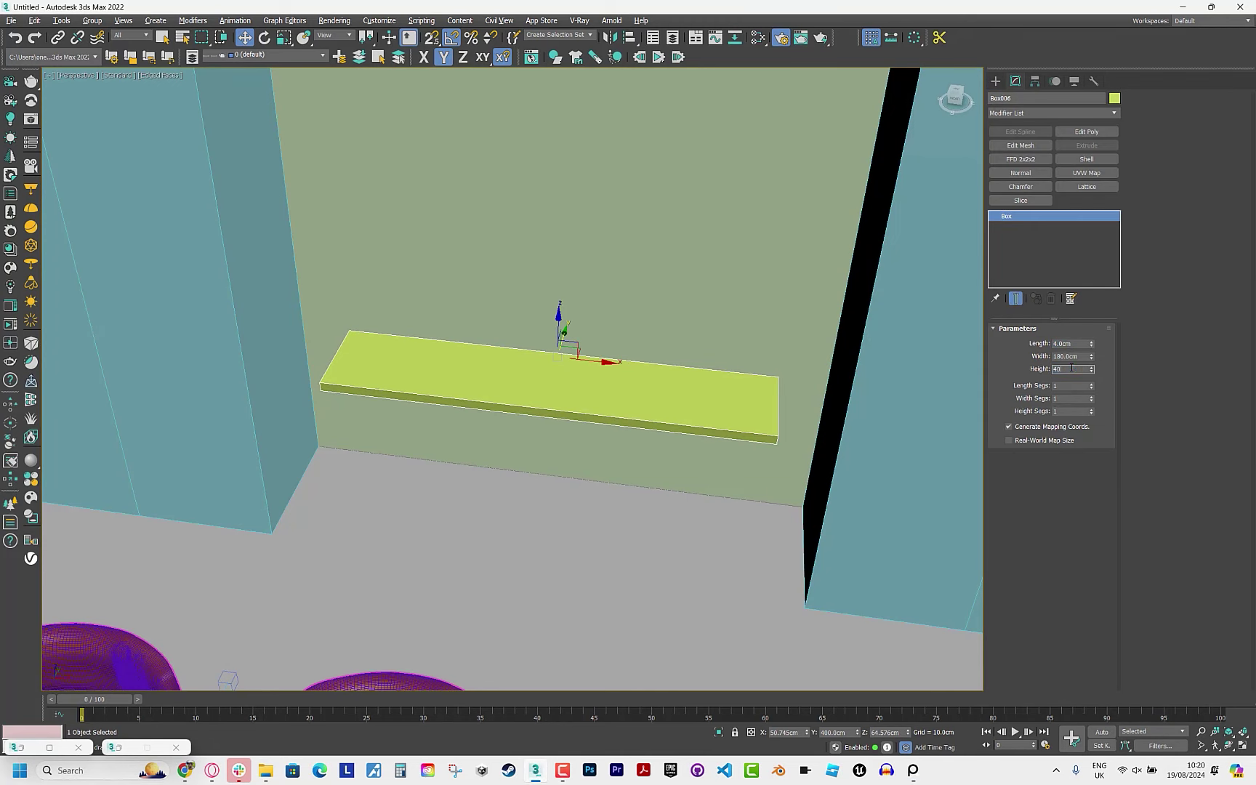
key(Return)
In wireframe Top view, snap-nudge the shelf along the X axis.
key(t)
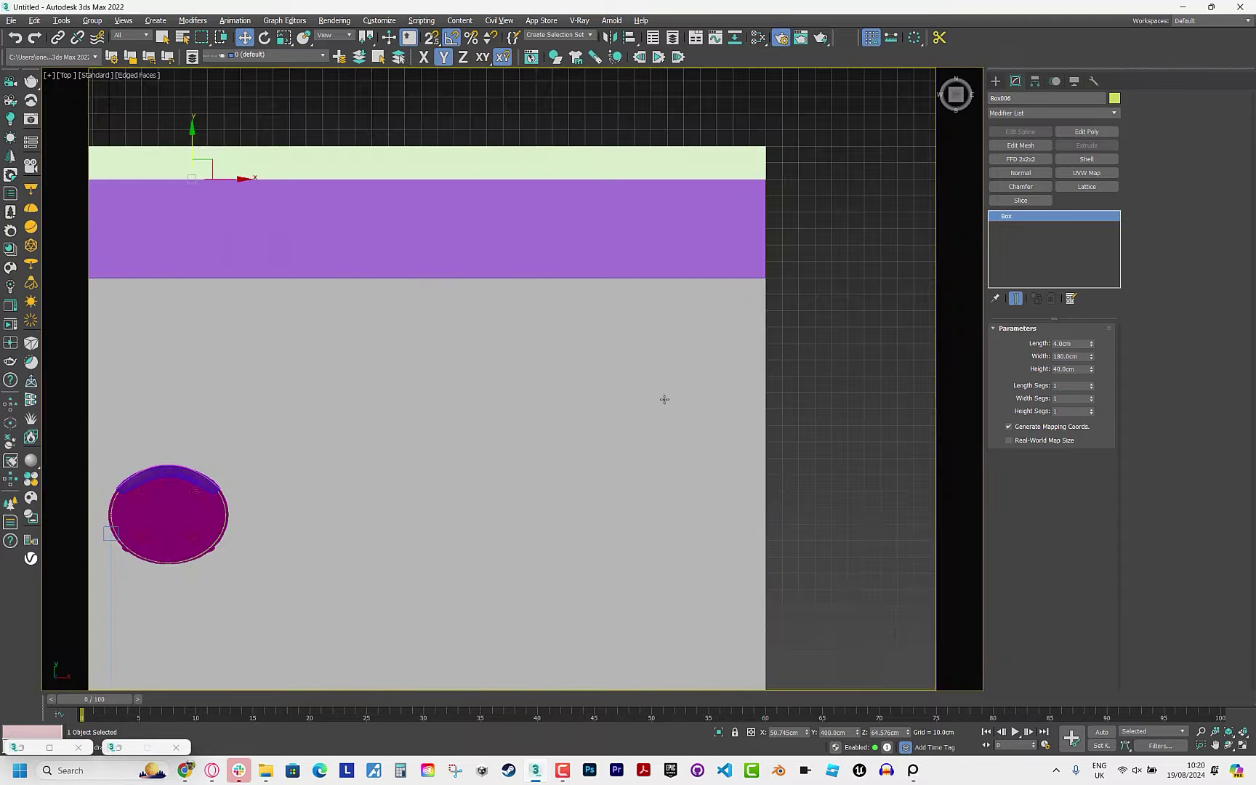
scroll(655, 421, up, 5)
key(F3)
scroll(698, 501, up, 5)
key(s)
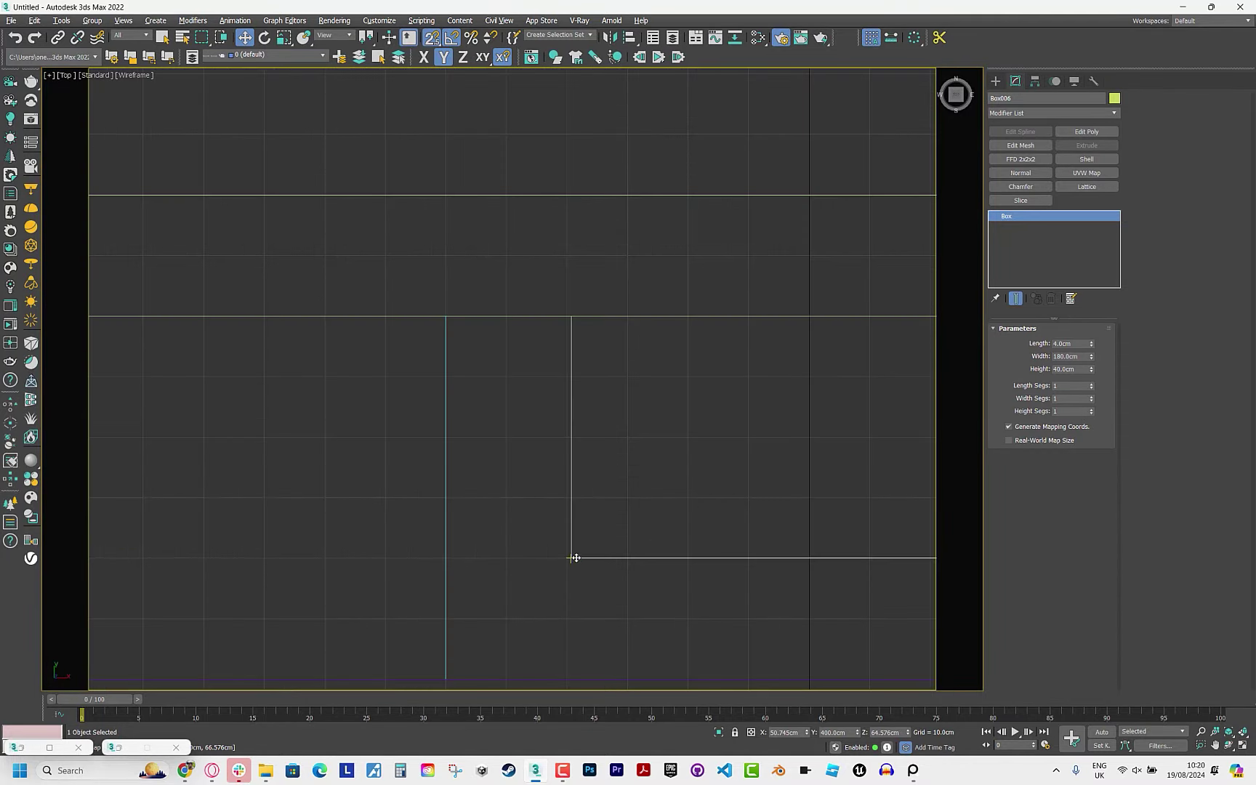
click(423, 57)
drag(572, 559, 567, 559)
key(s)
Set the shelf's X position to 55 cm with Move Type-In.
key(F12)
double_click(188, 649)
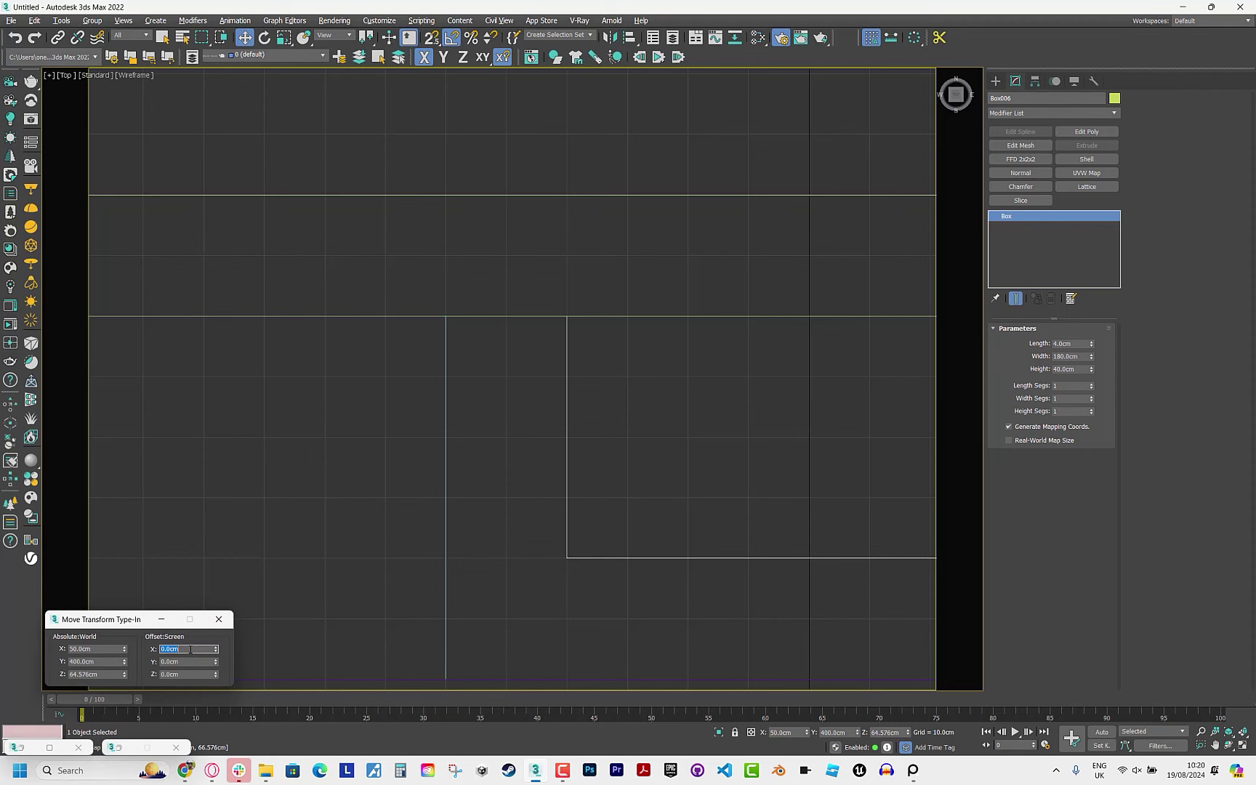
text(5)
key(Return)
scroll(561, 460, down, 5)
scroll(787, 527, up, 5)
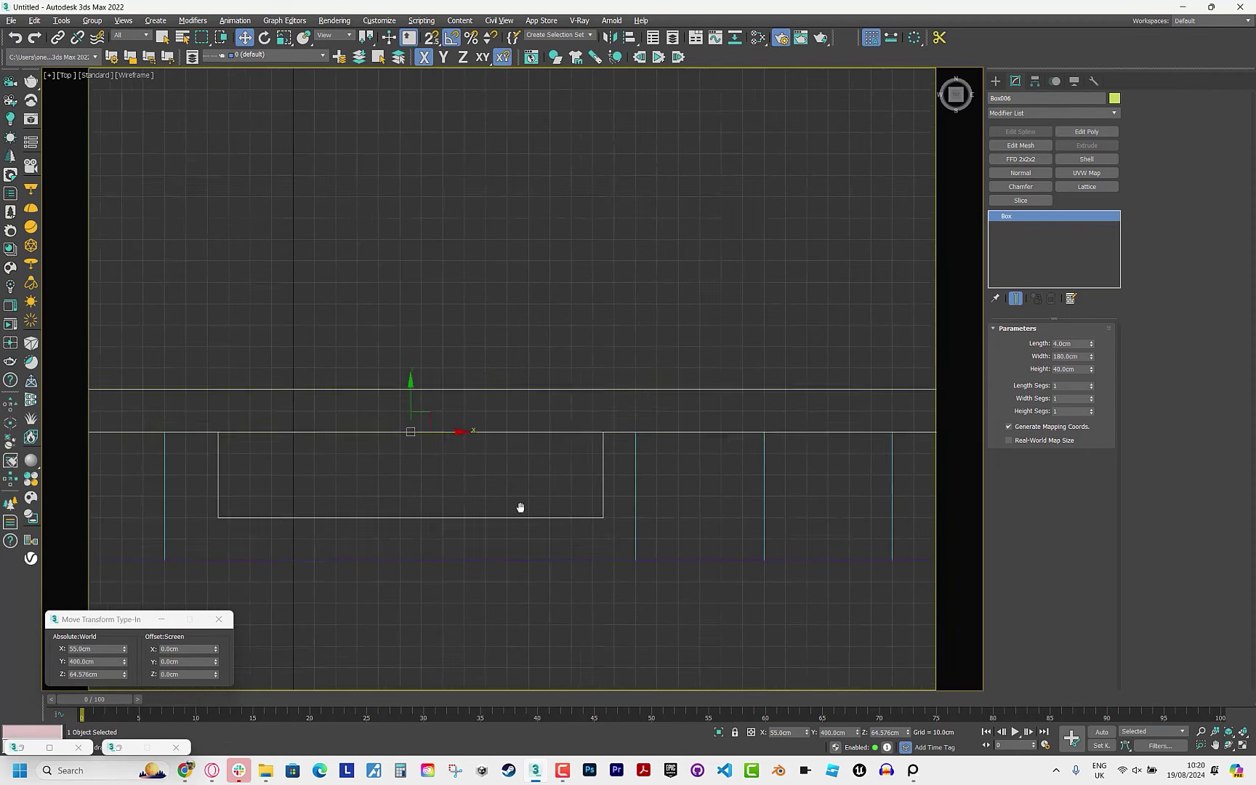
key(p)
Align the shelf's Z position to the floor and enter a 5 cm offset.
key(alt+a)
click(736, 420)
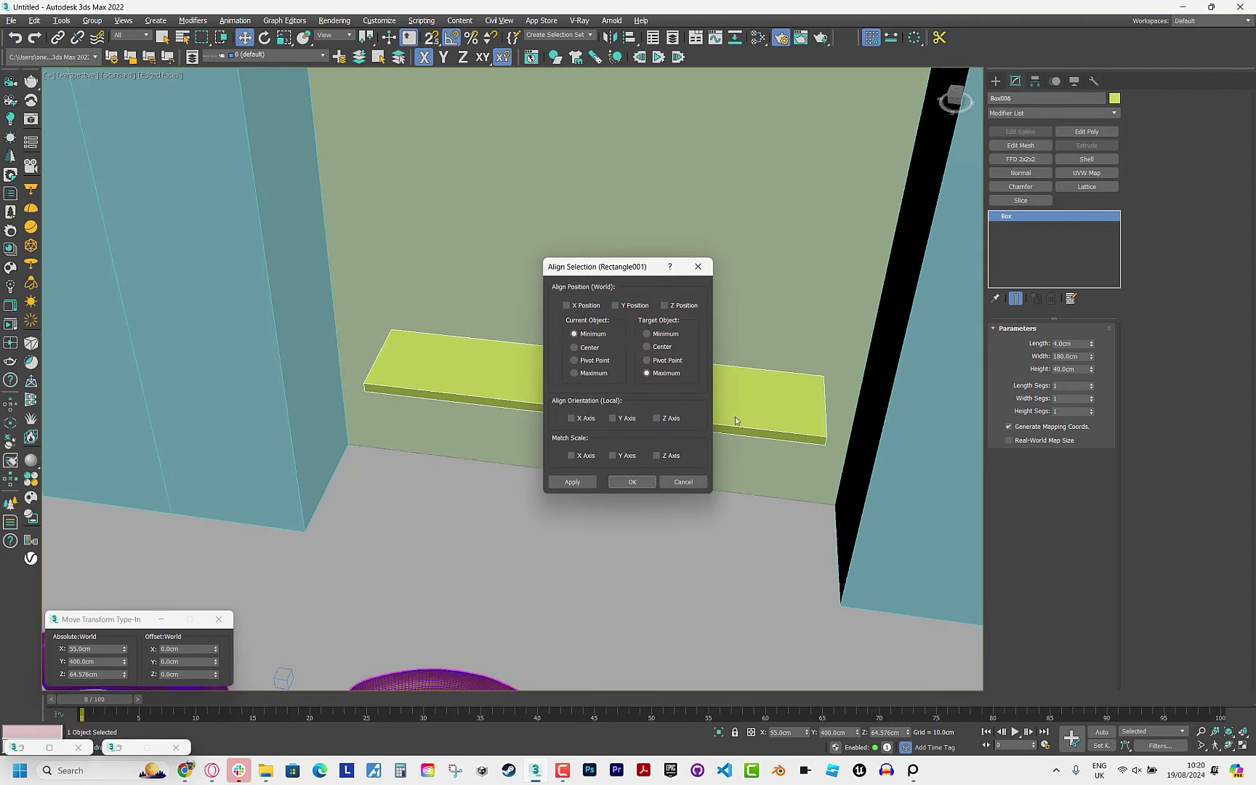
click(664, 305)
click(632, 482)
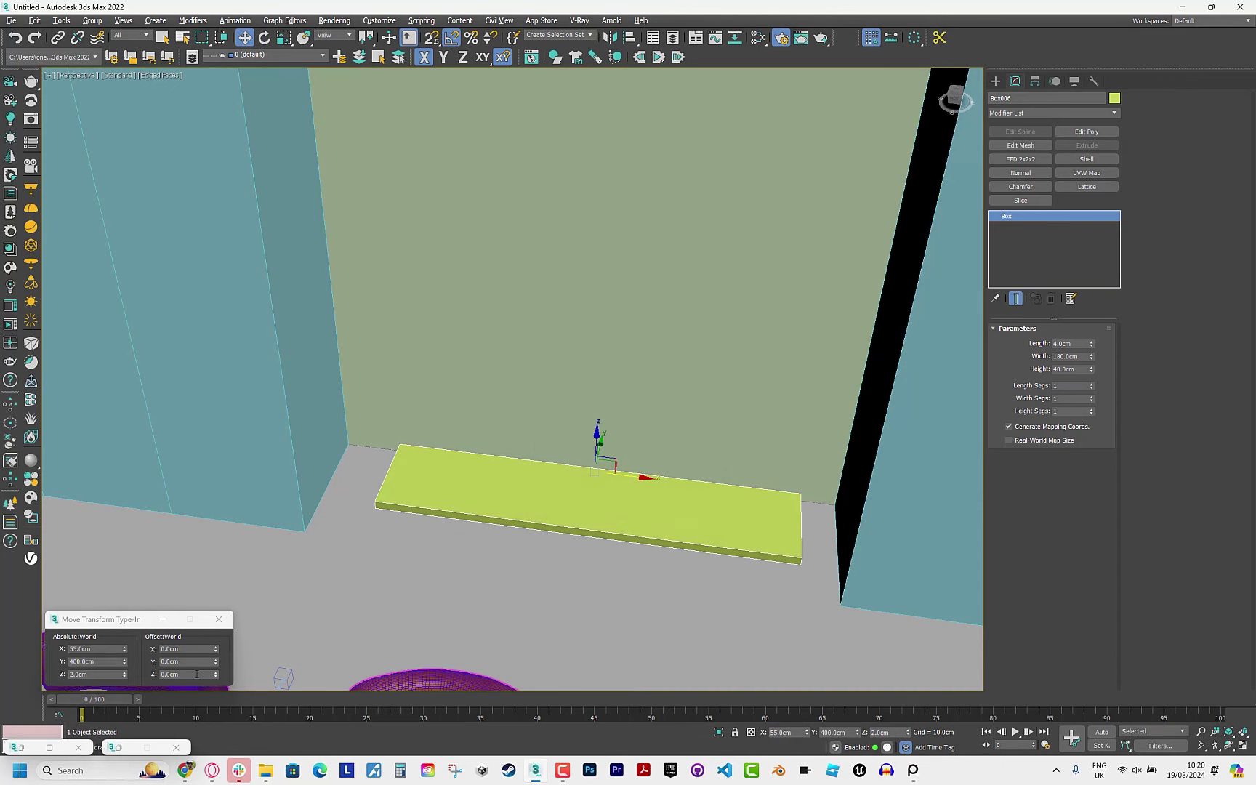
double_click(196, 674)
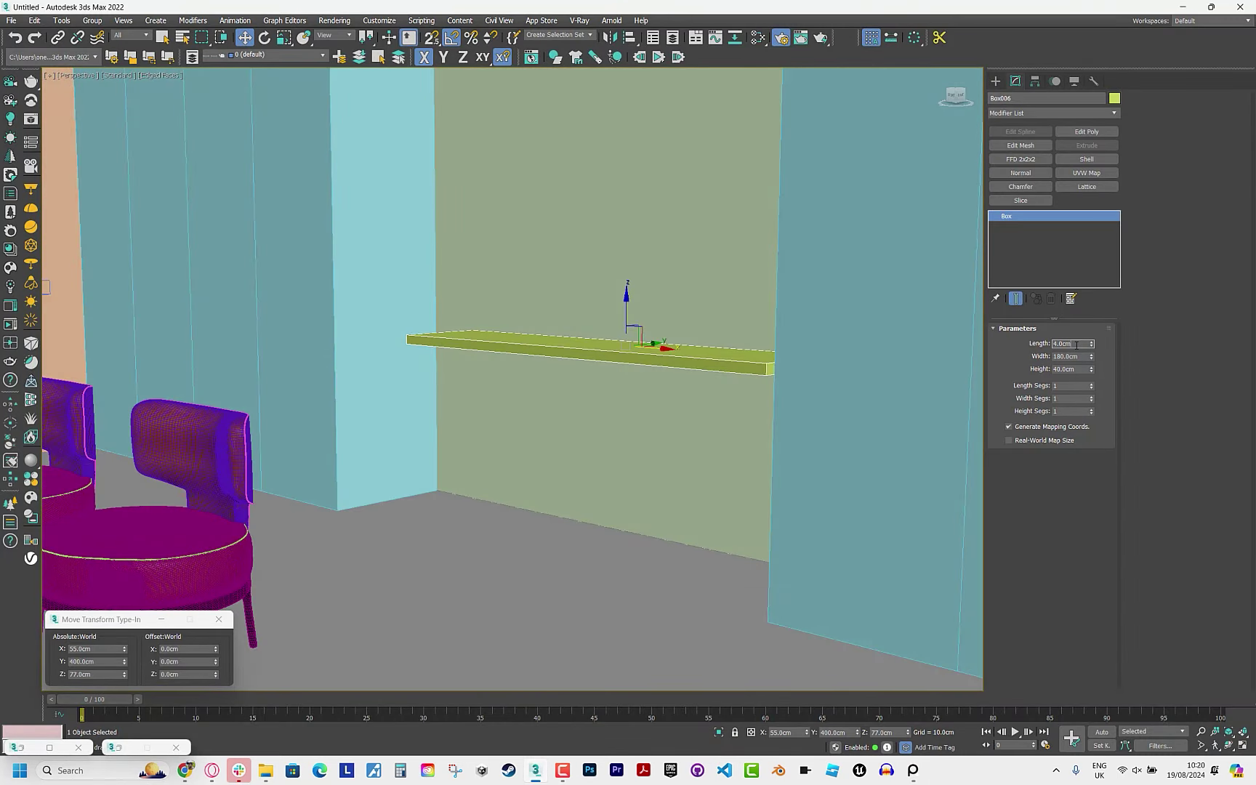
text(5)
key(Return)
mouse_move(566, 333)
alt+middle_down()
mouse_move(583, 421)
mouse_move(609, 394)
alt+middle_up()
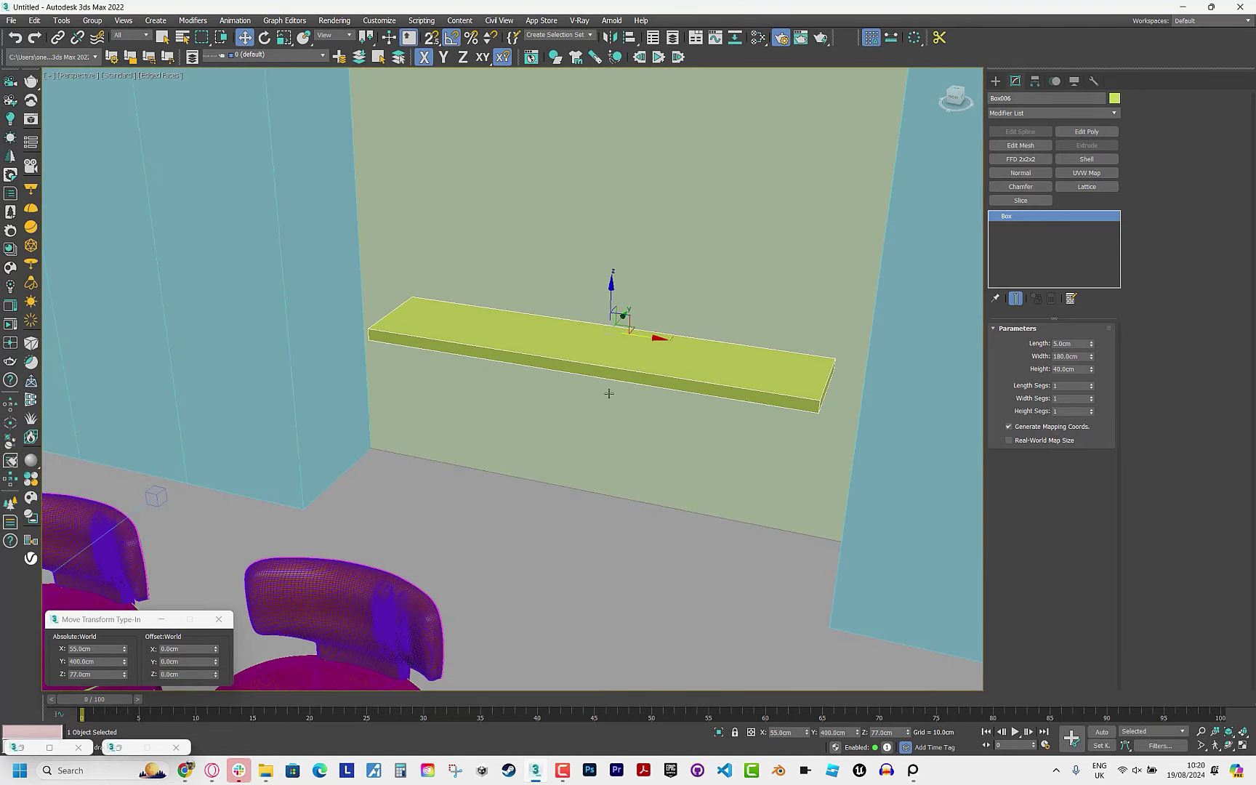
Re-align the shelf's bottom to the floor top and raise it 75 cm.
click(631, 37)
click(566, 507)
click(664, 304)
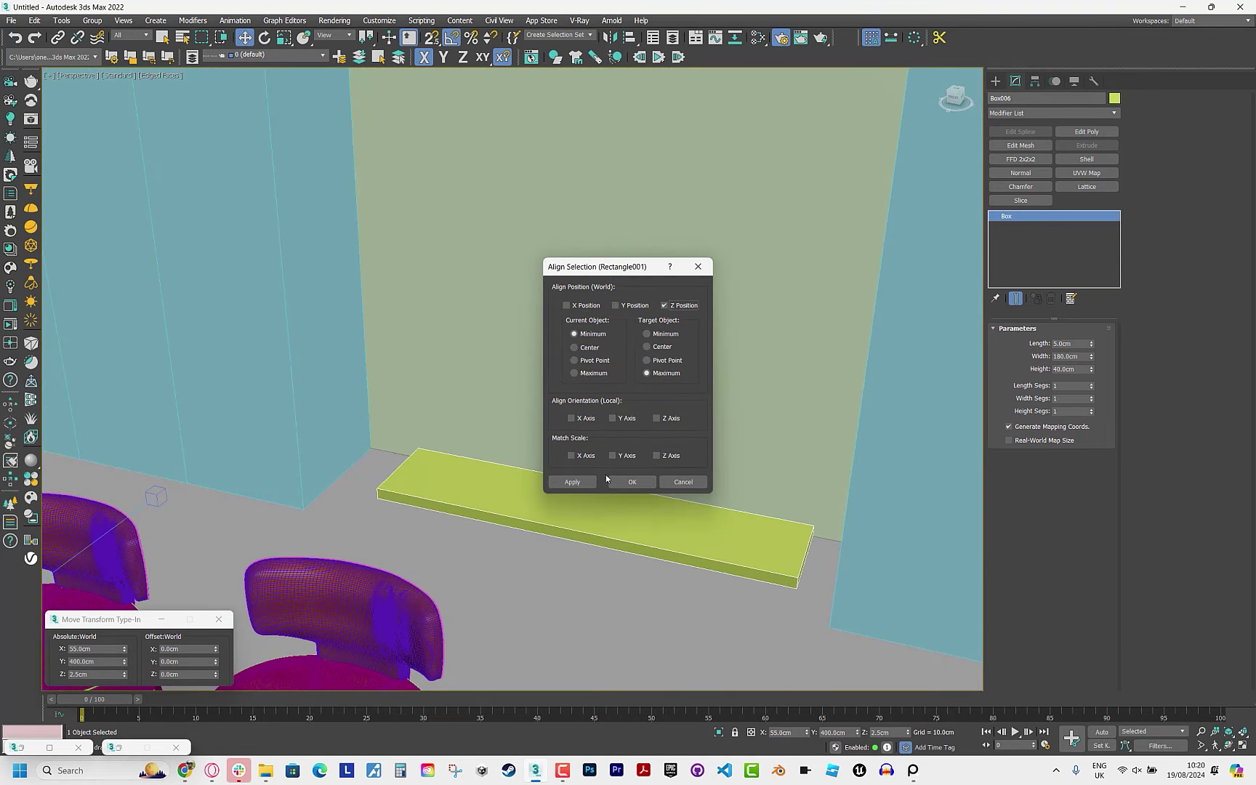
key(Return)
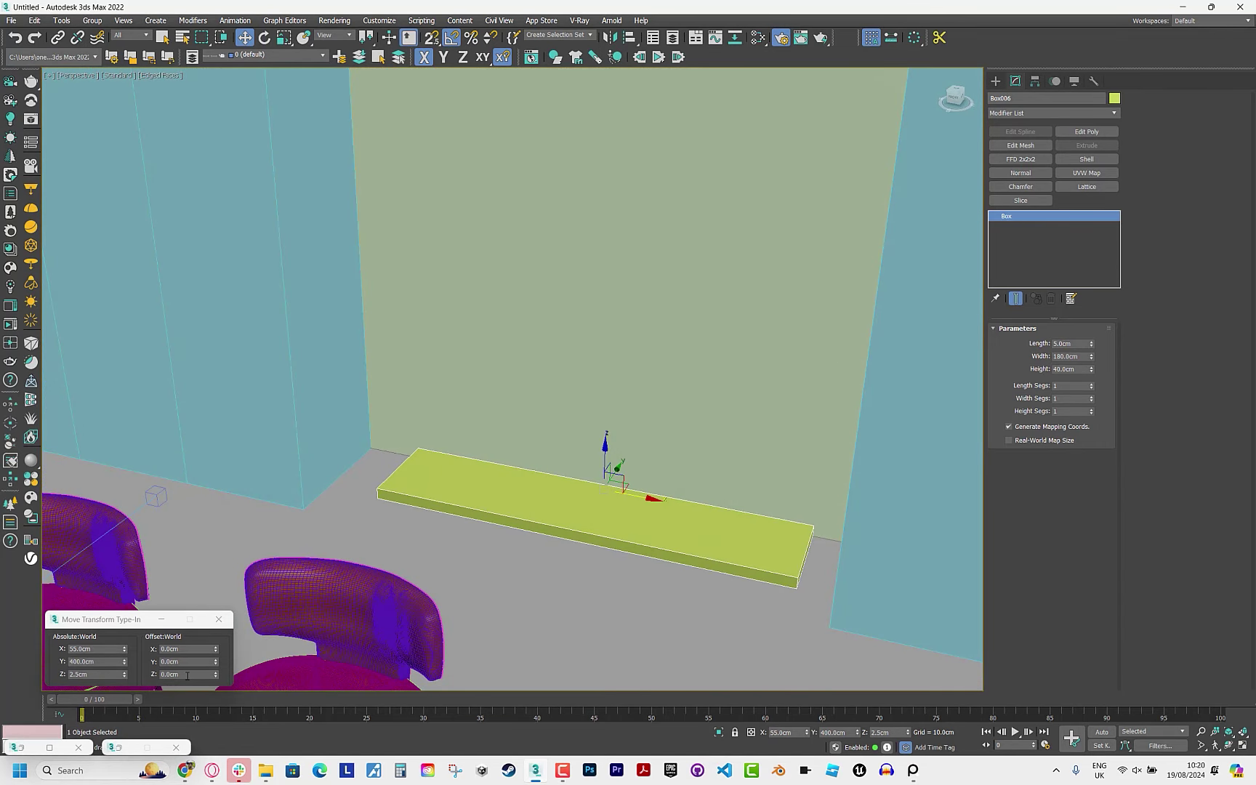
click(187, 675)
text(75)
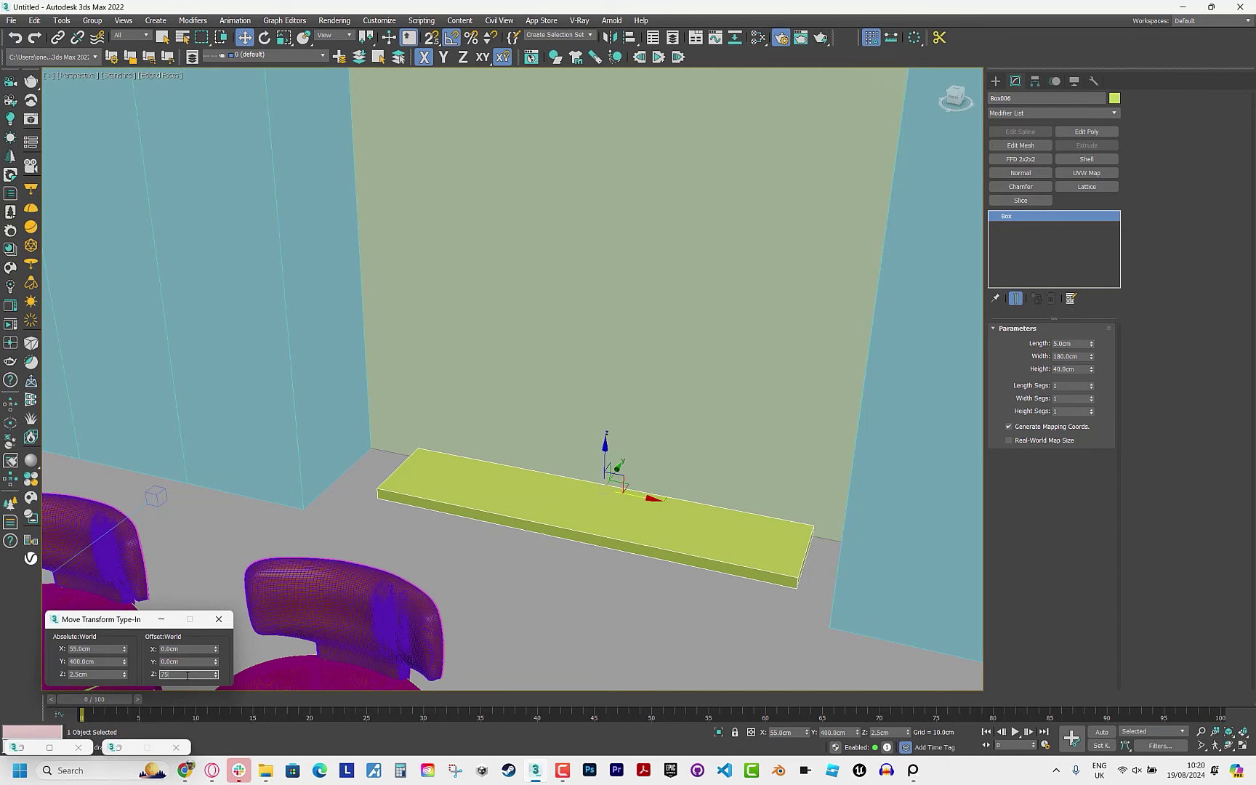
key(Return)
Draw a purple box post beneath the shelf.
click(996, 80)
click(1021, 158)
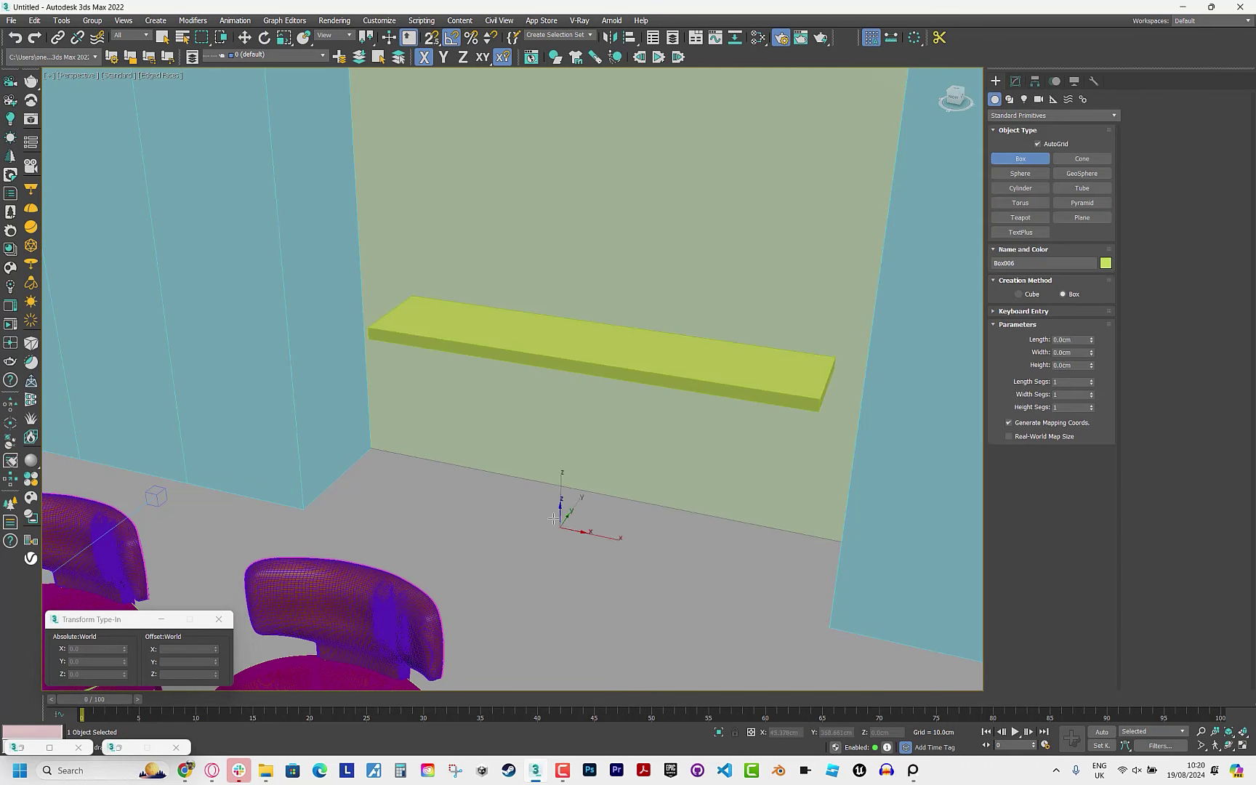
drag(554, 519, 580, 510)
click(585, 320)
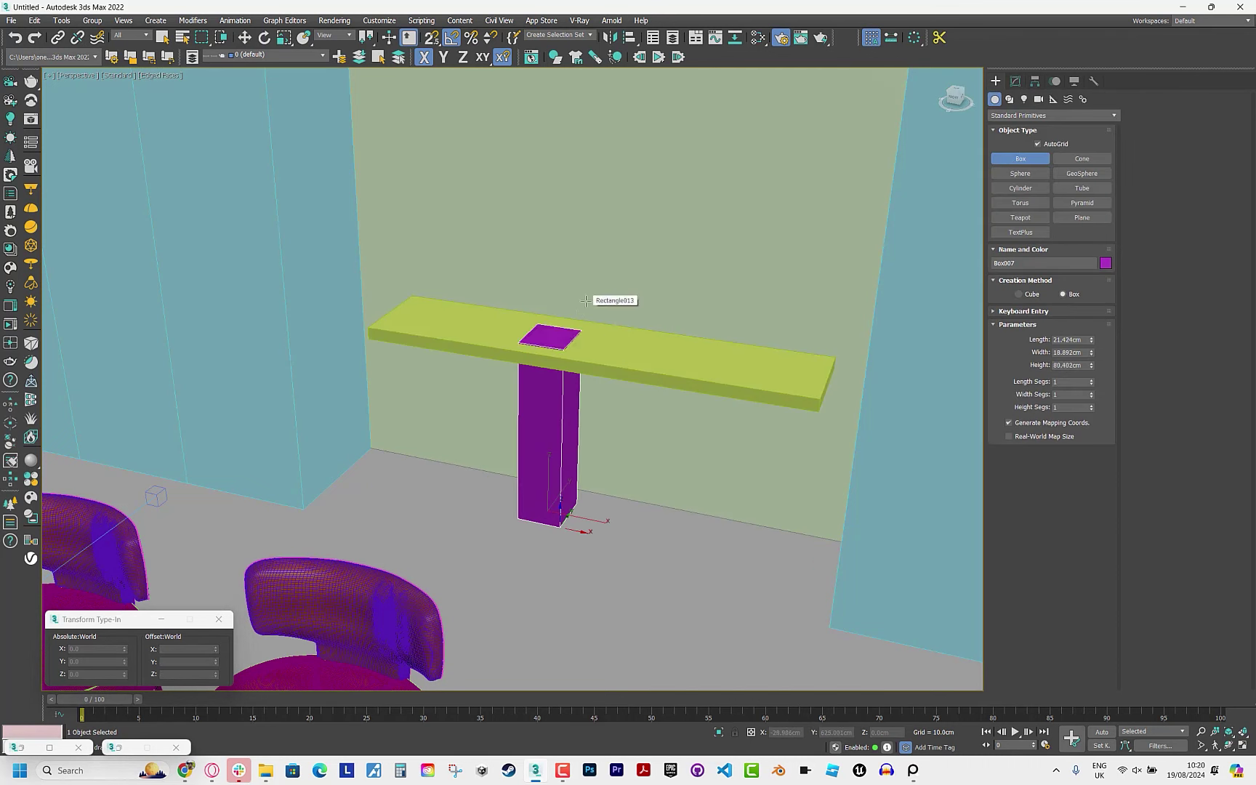
click(585, 301)
Lower the green shelf by 5 cm in Transform Type-In.
key(w)
click(644, 369)
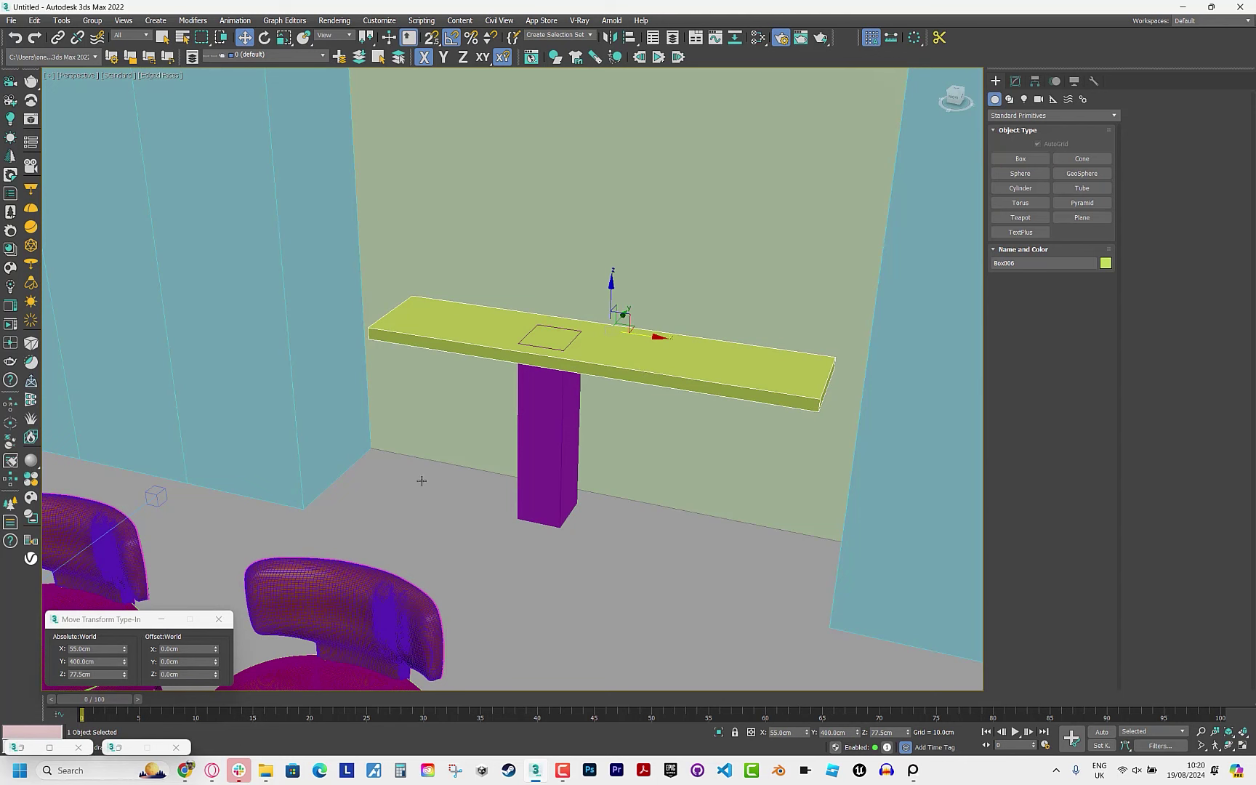
click(200, 675)
text(-5)
key(Return)
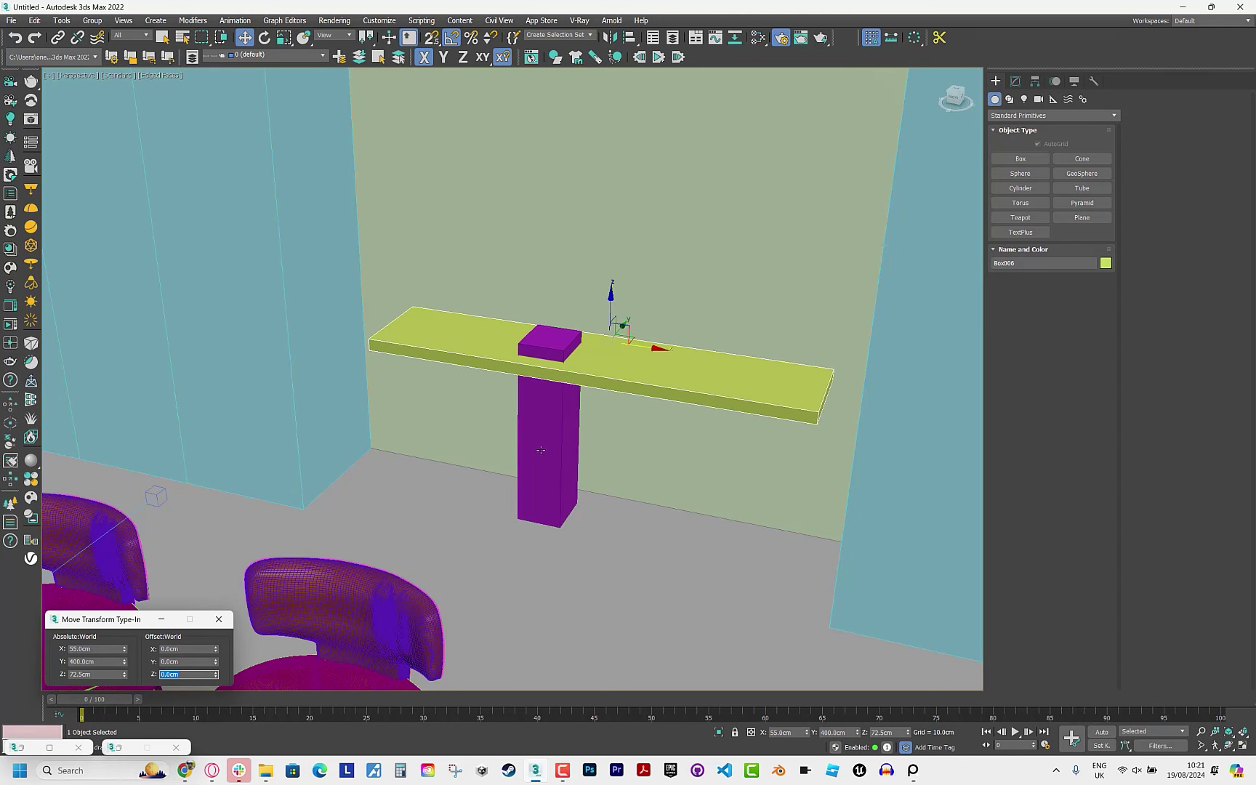
Delete the purple post (Box007) and check the reference photo.
click(541, 450)
key(Delete)
key(alt+Tab)
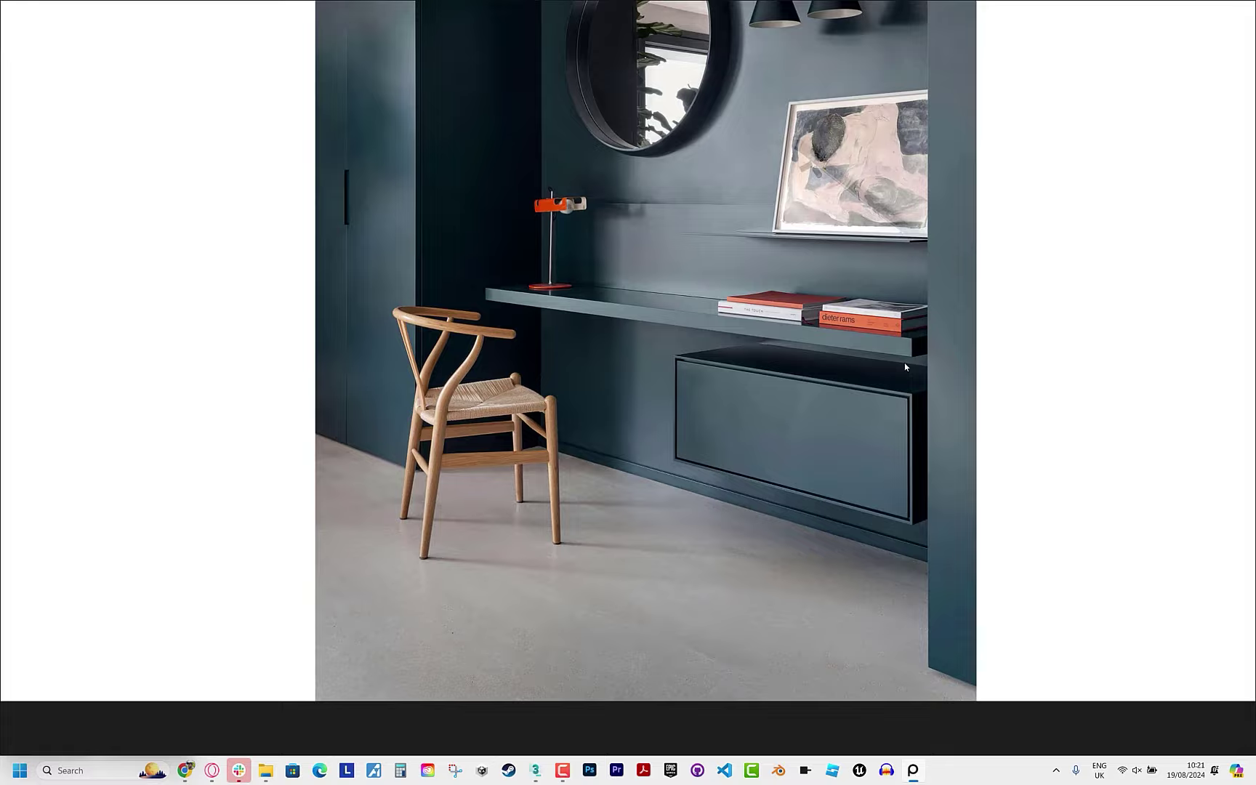
key(alt+Tab)
Shift-drag an independent copy of the shelf upward.
click(631, 351)
shift+drag(631, 349, 639, 236)
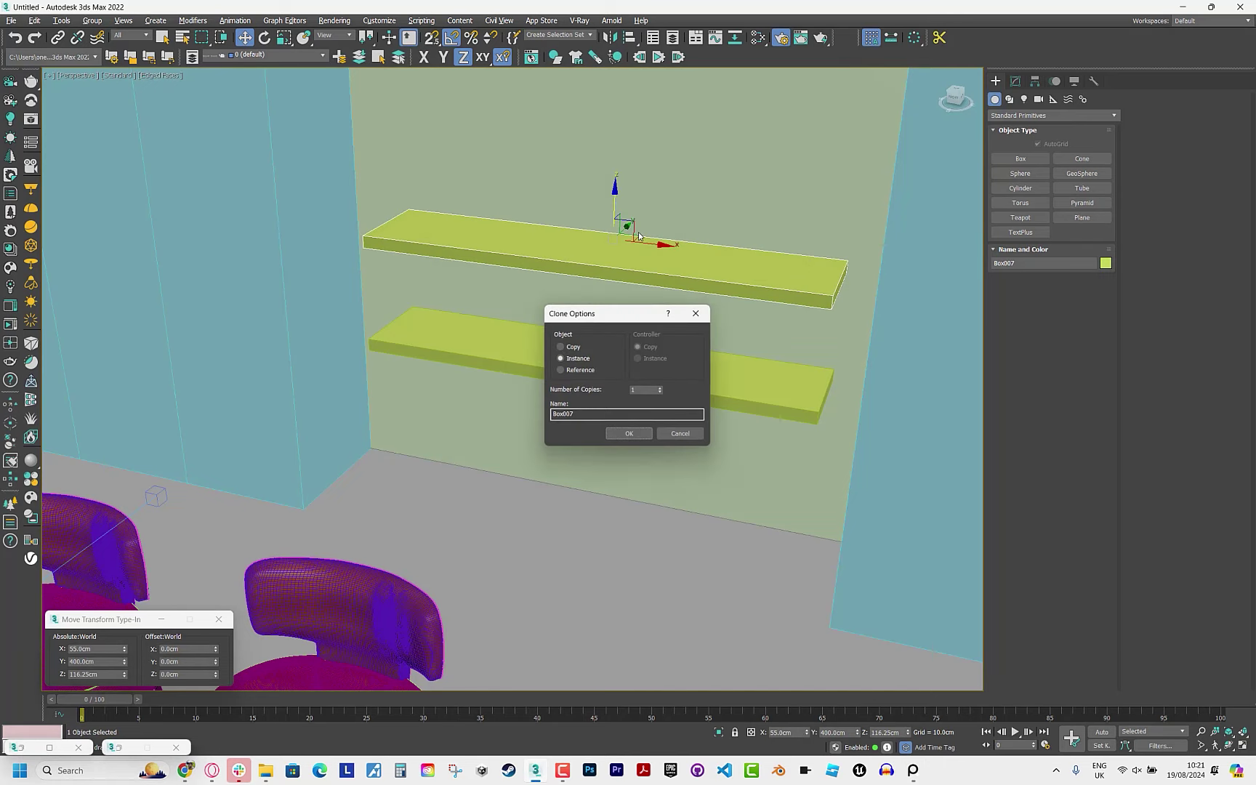
click(571, 348)
click(629, 435)
key(alt+Tab)
key(alt+Tab)
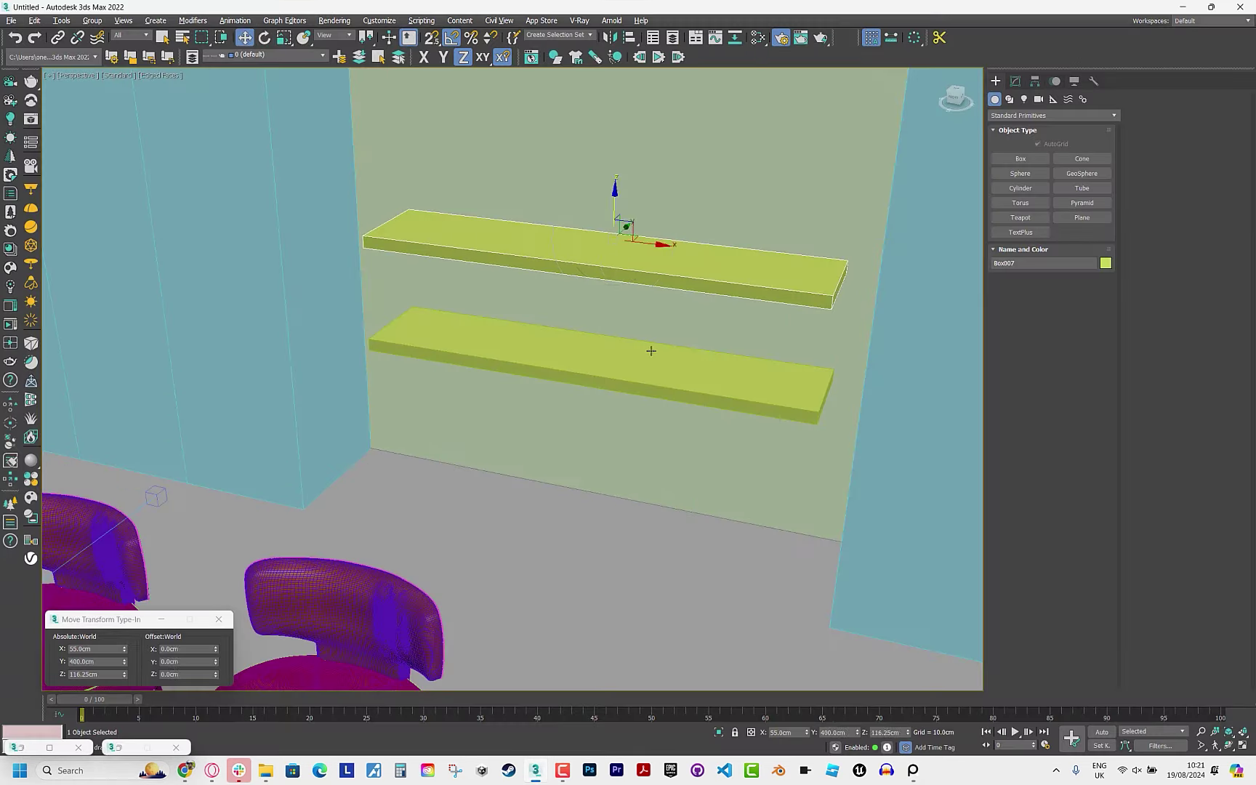
Rotate the shelf copy 90° on X so it stands upright as a back panel.
key(e)
click(1016, 81)
text(1)
key(Return)
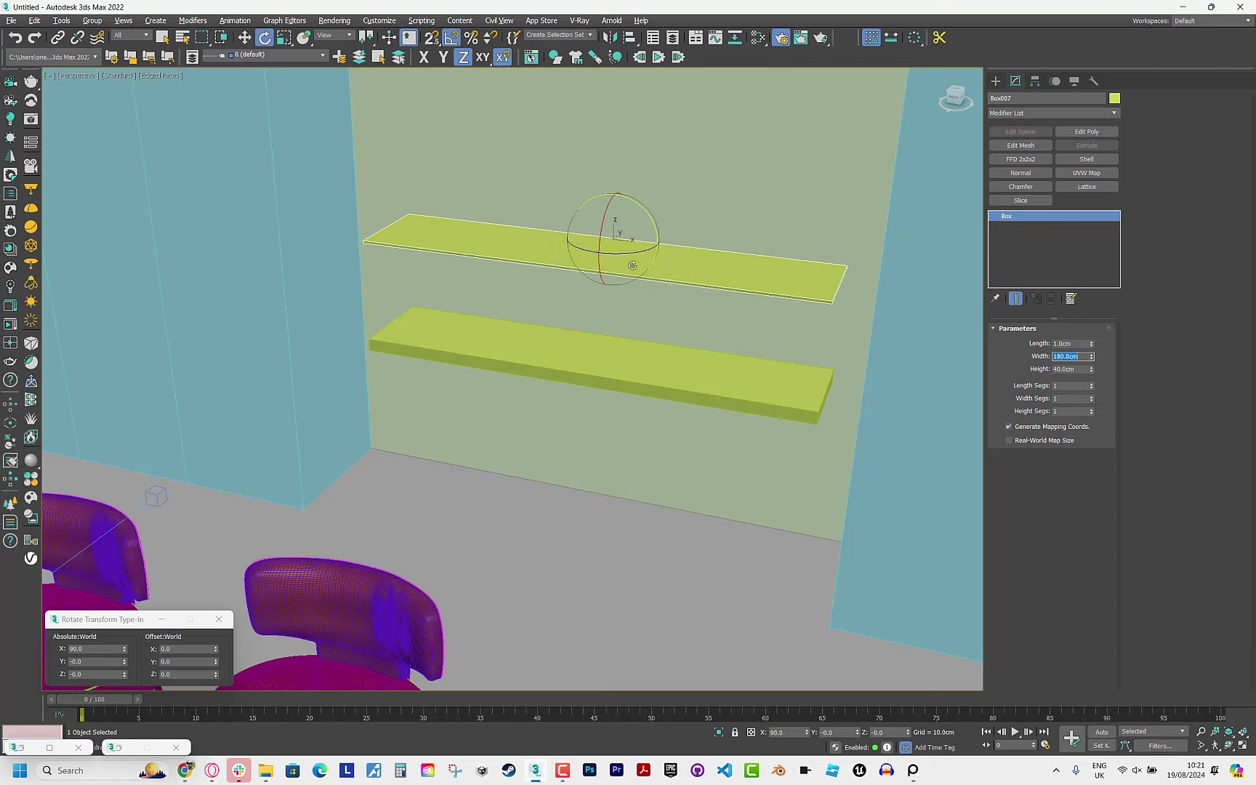
scroll(605, 270, up, 5)
drag(640, 154, 623, 190)
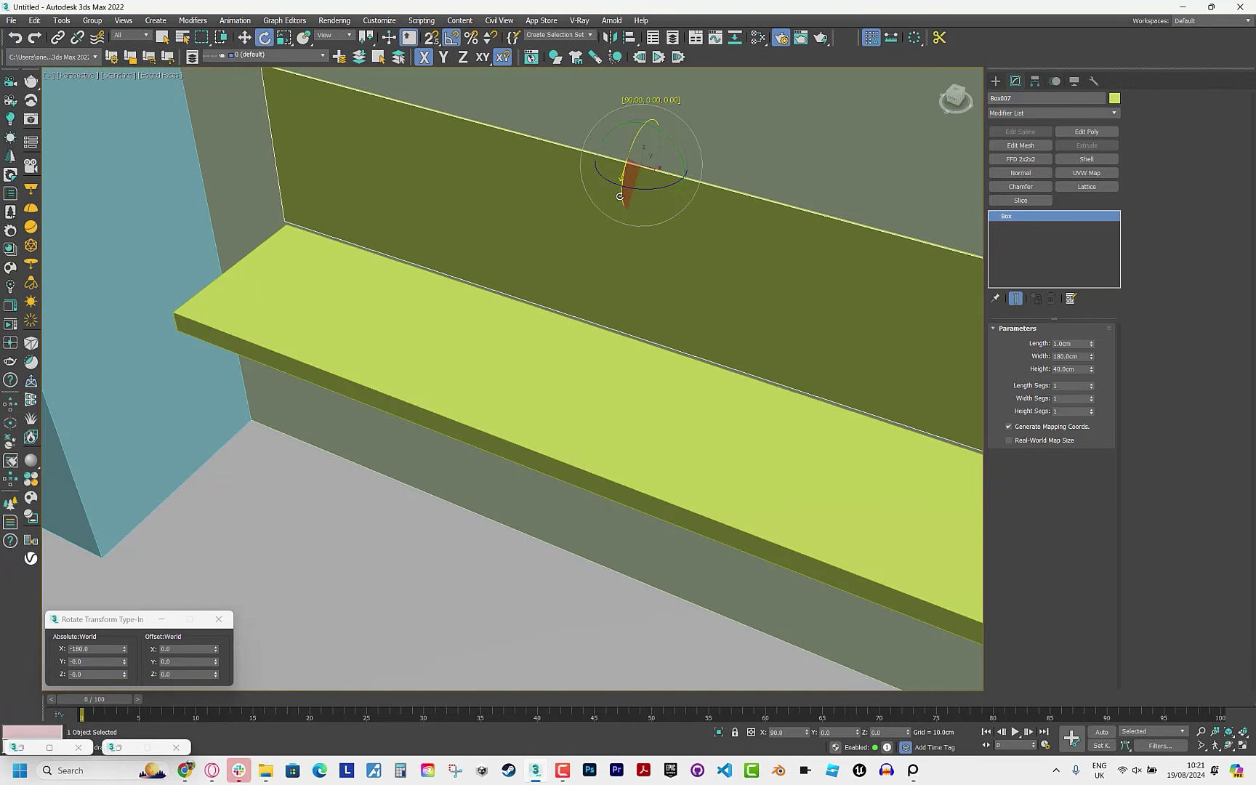
scroll(624, 190, down, 1)
Align the back panel vertically with the lower shelf and give it 2 cm thickness.
key(w)
key(alt+a)
click(540, 325)
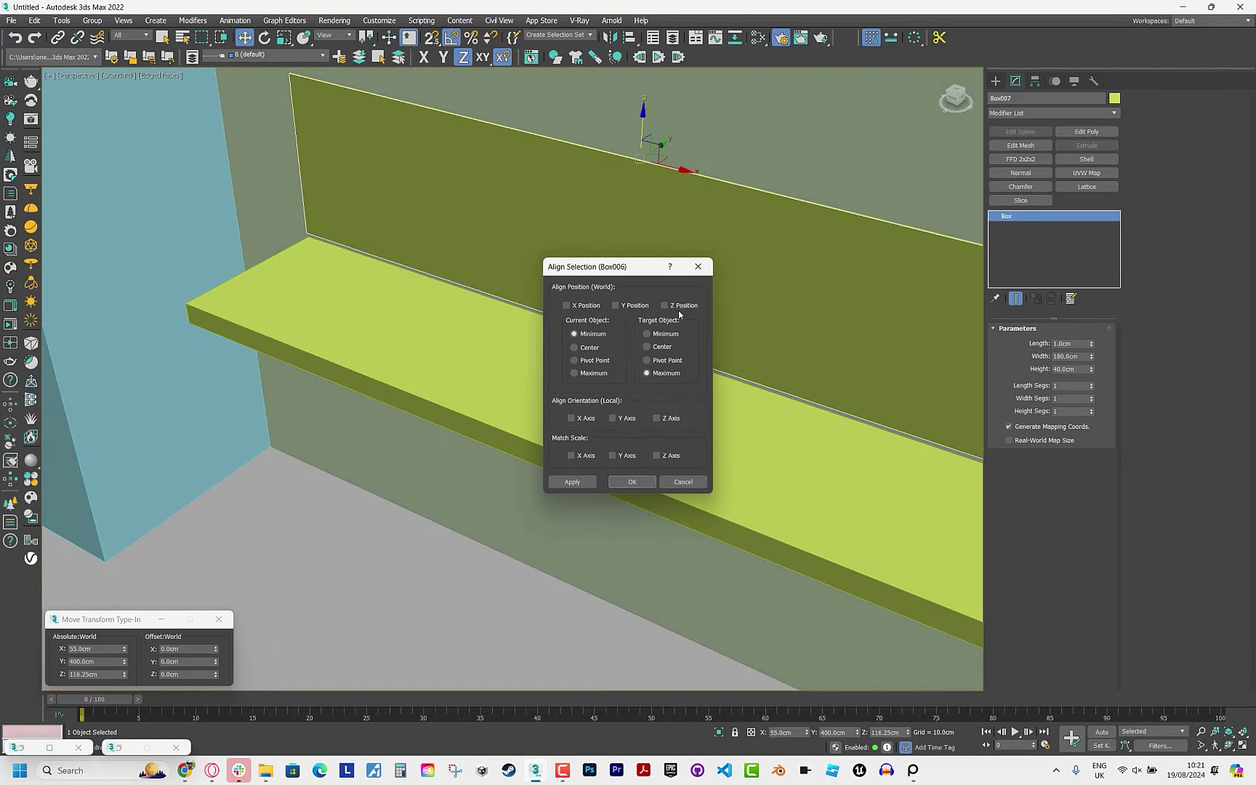
click(658, 311)
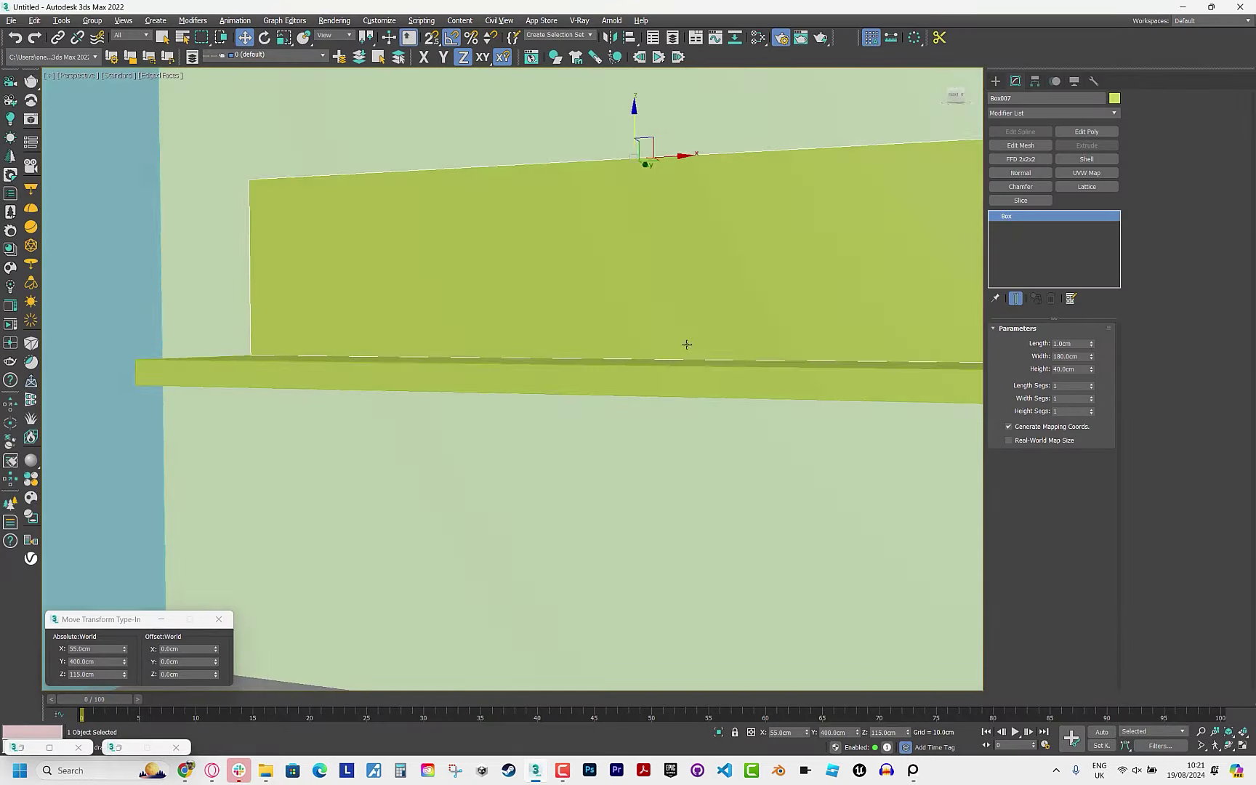
alt+middle_drag(552, 291, 510, 342)
scroll(510, 342, down, 2)
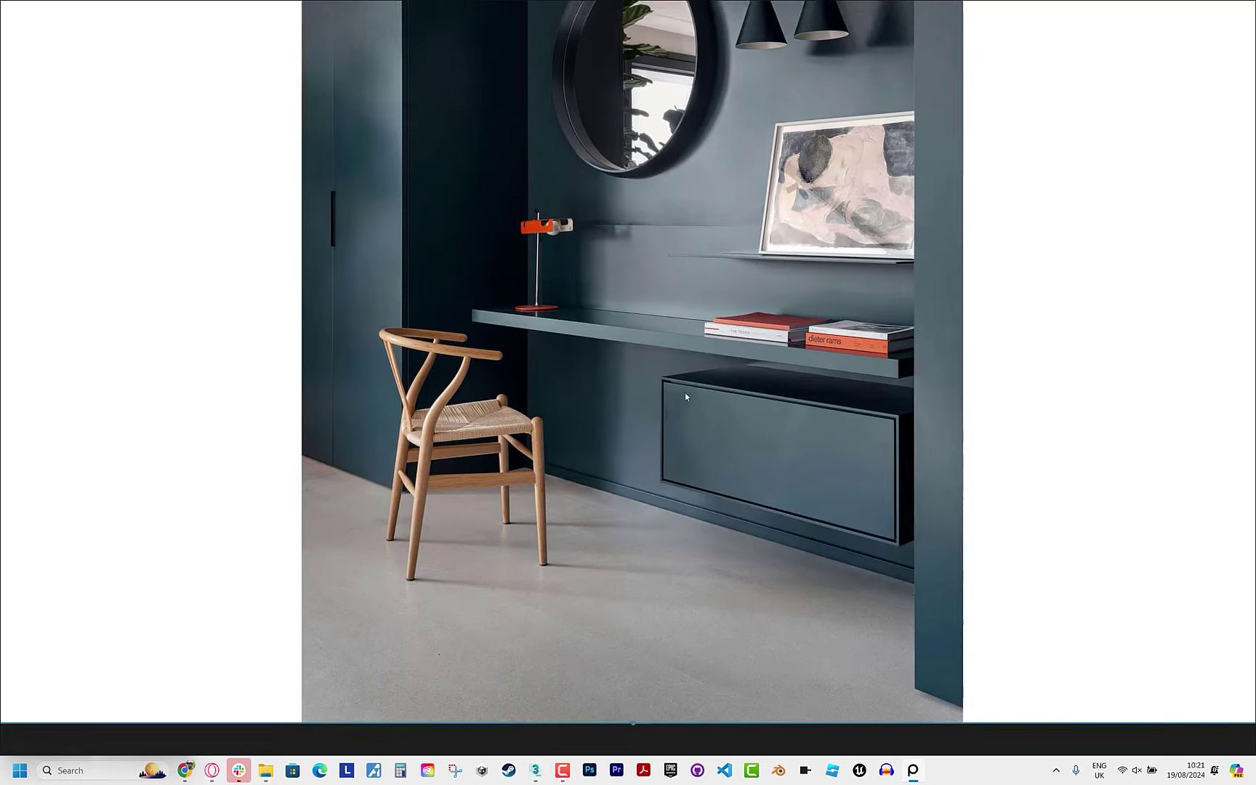
scroll(685, 393, down, 5)
scroll(1050, 398, up, 4)
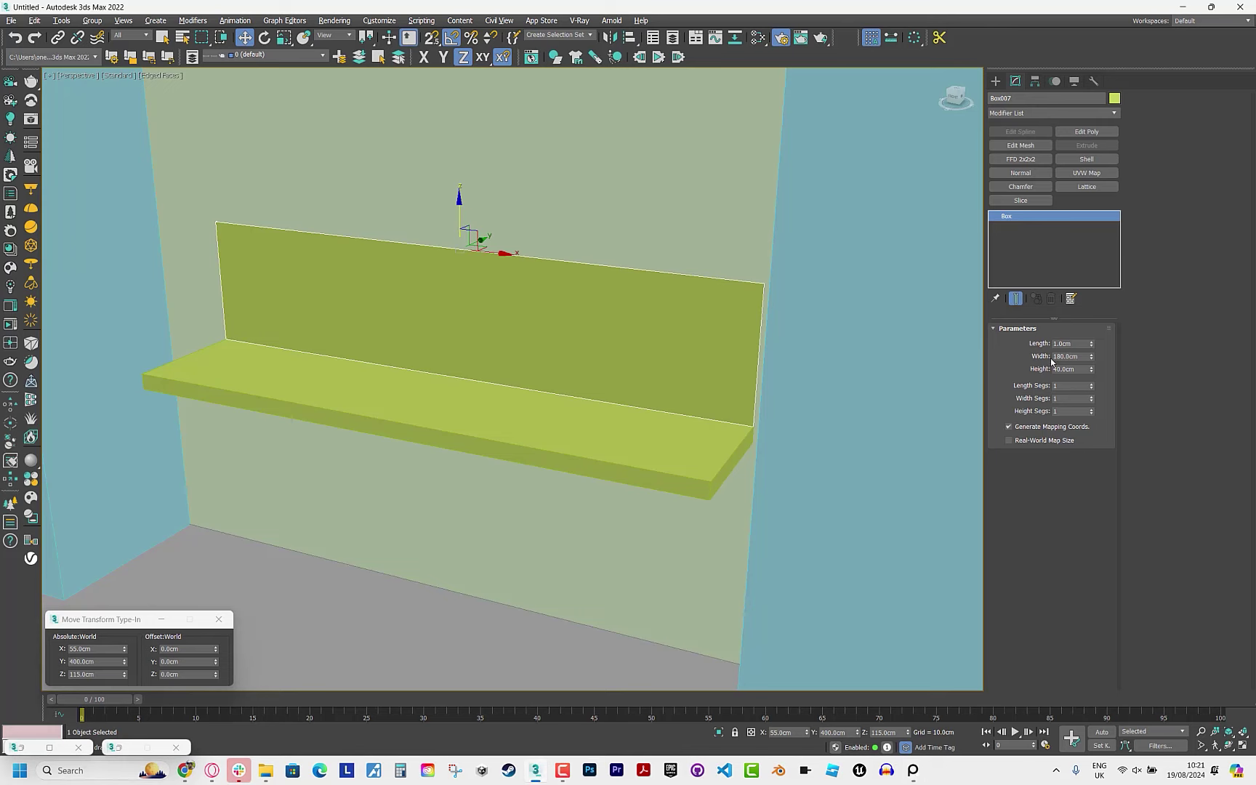
key(Return)
Align the back panel's back flush against the back wall.
alt+middle_drag(552, 323, 567, 239)
key(alt+a)
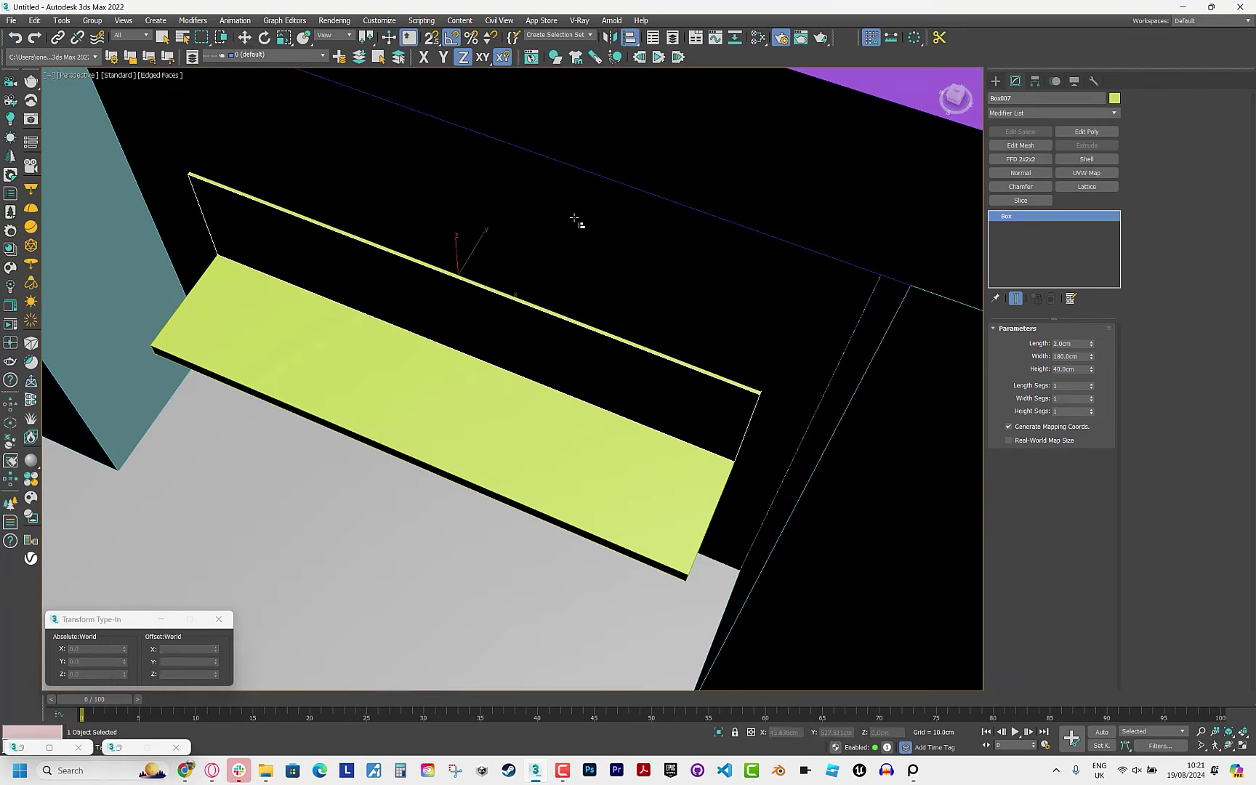
click(556, 273)
click(575, 347)
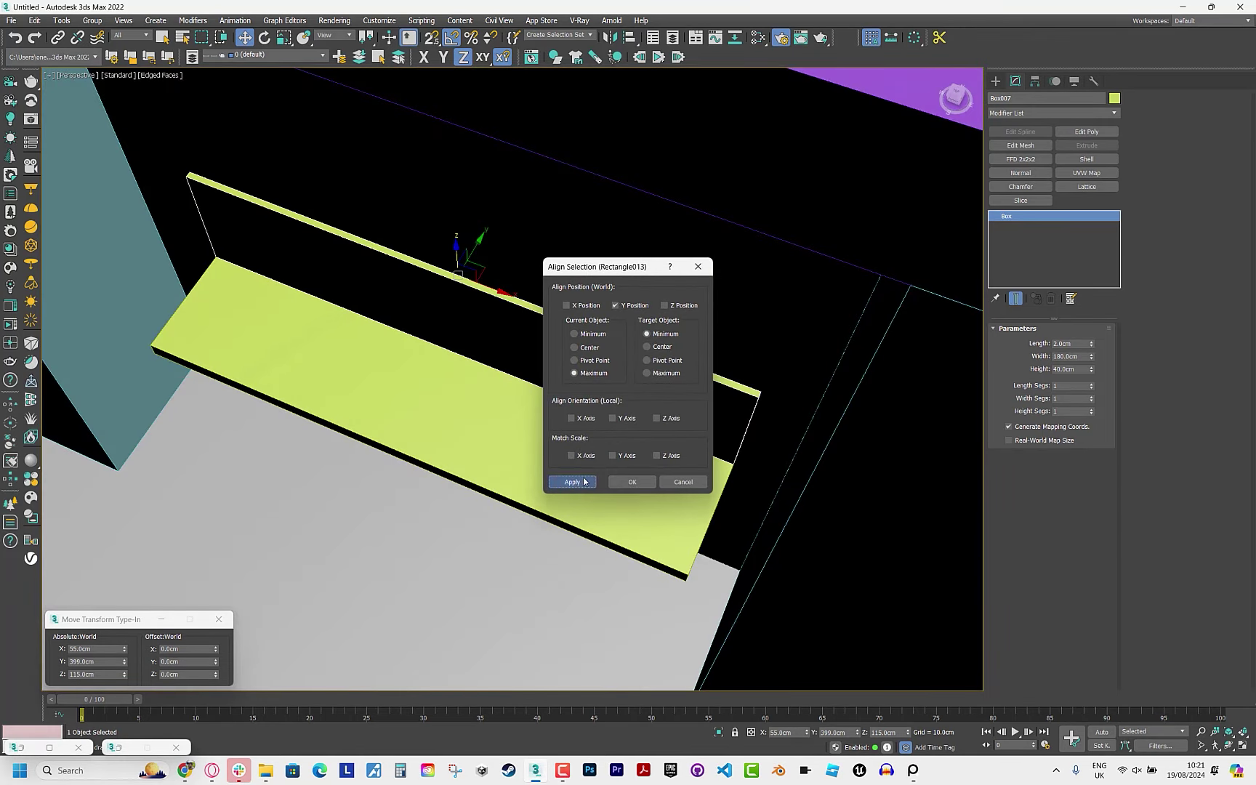
click(632, 482)
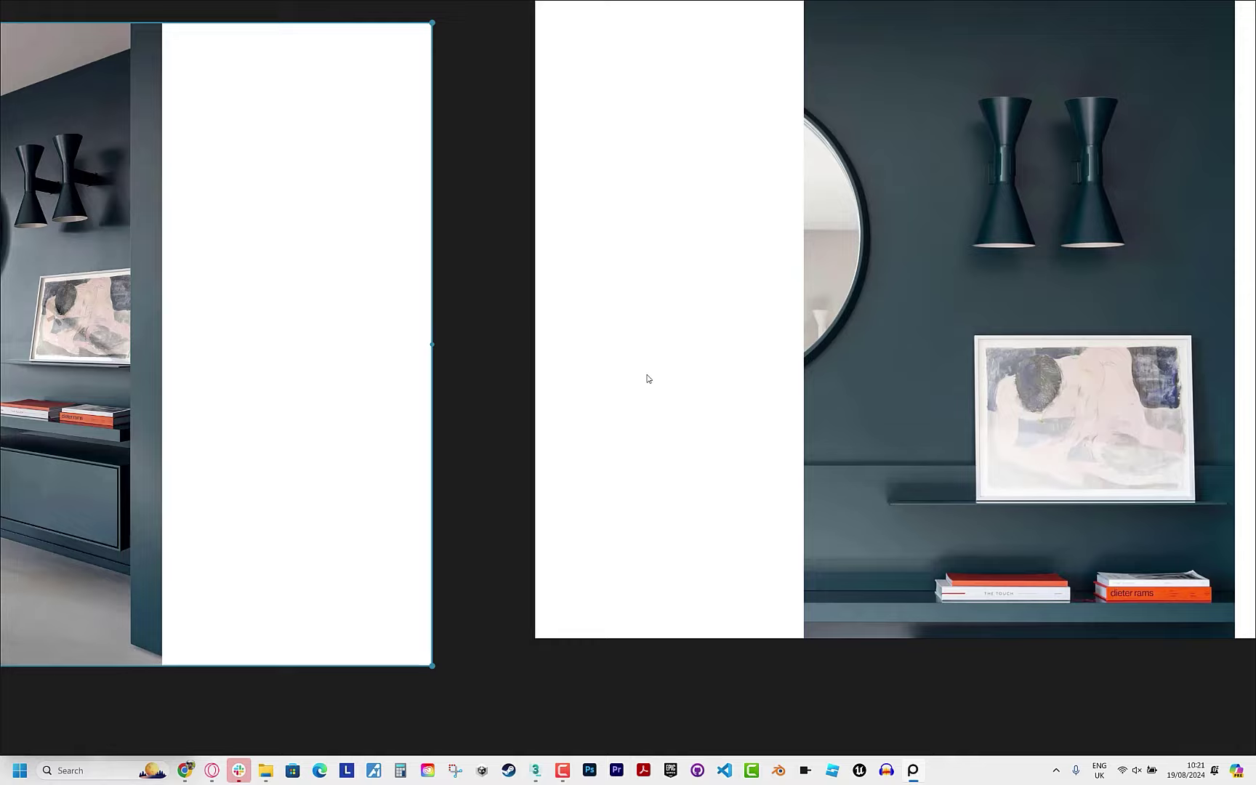
Rearrange the desk photo on the PureRef reference board.
scroll(648, 378, down, 5)
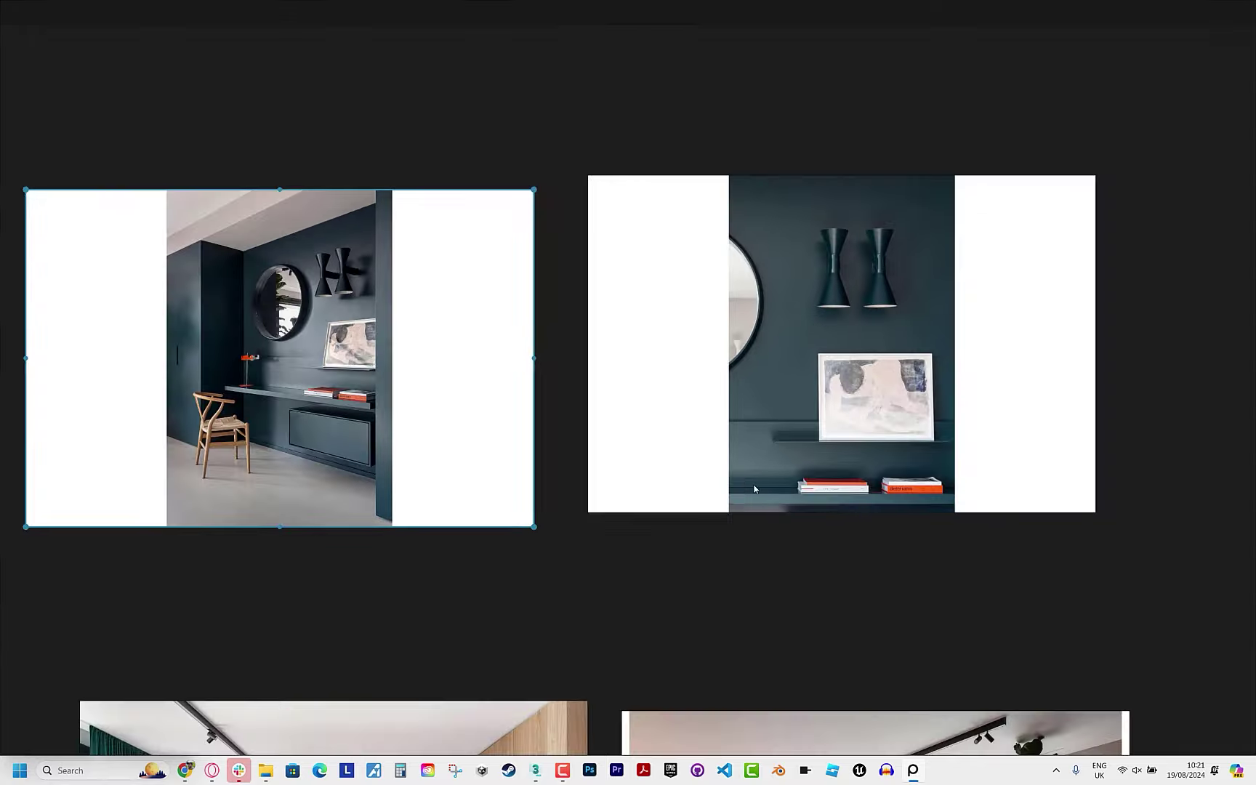
middle_drag(647, 582, 647, 174)
middle_drag(436, 218, 691, 538)
scroll(594, 325, up, 8)
mouse_move(594, 325)
middle_down()
mouse_move(675, 367)
mouse_move(690, 405)
middle_up()
key(alt+Tab)
scroll(691, 405, up, 3)
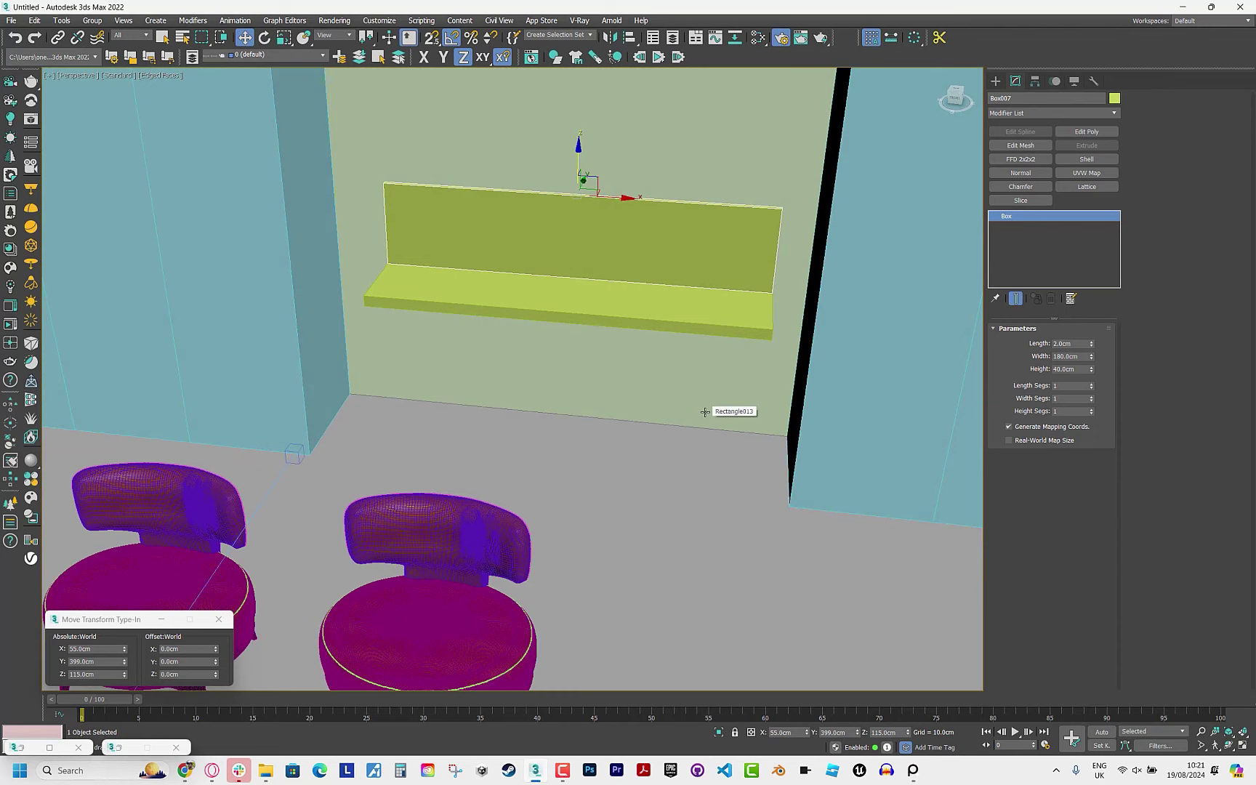
In Top view, snap-draw a Line along the back wall's base, right end to left end.
key(t)
key(shift+l)
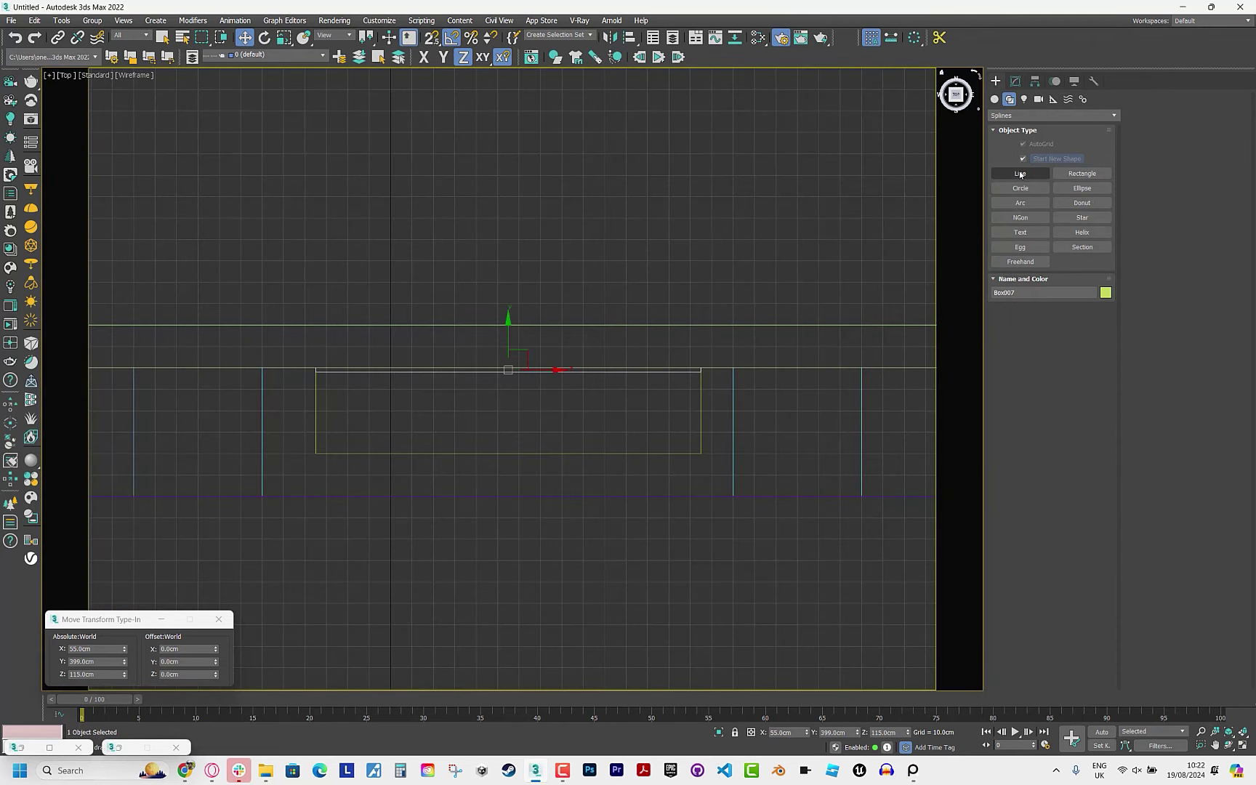
middle_drag(734, 355, 757, 358)
key(s)
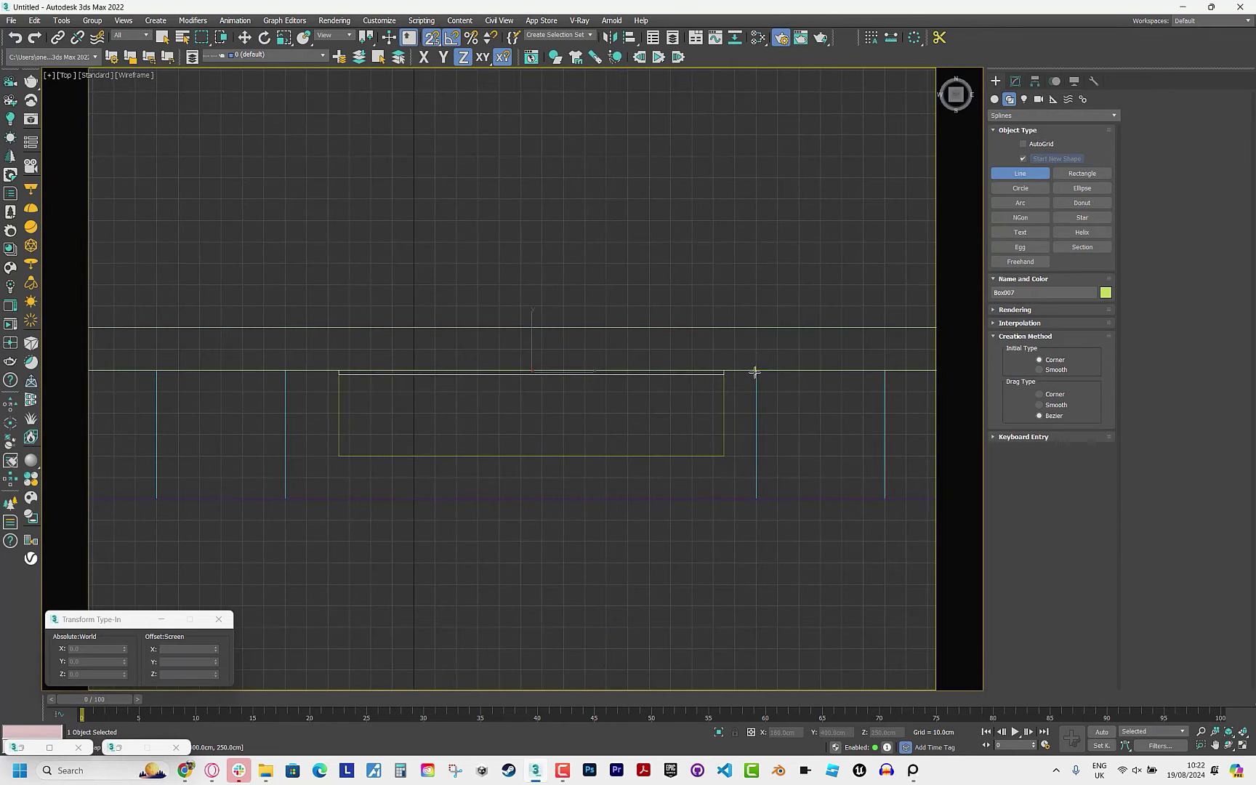
click(757, 371)
click(285, 371)
right_click(328, 305)
key(w)
key(p)
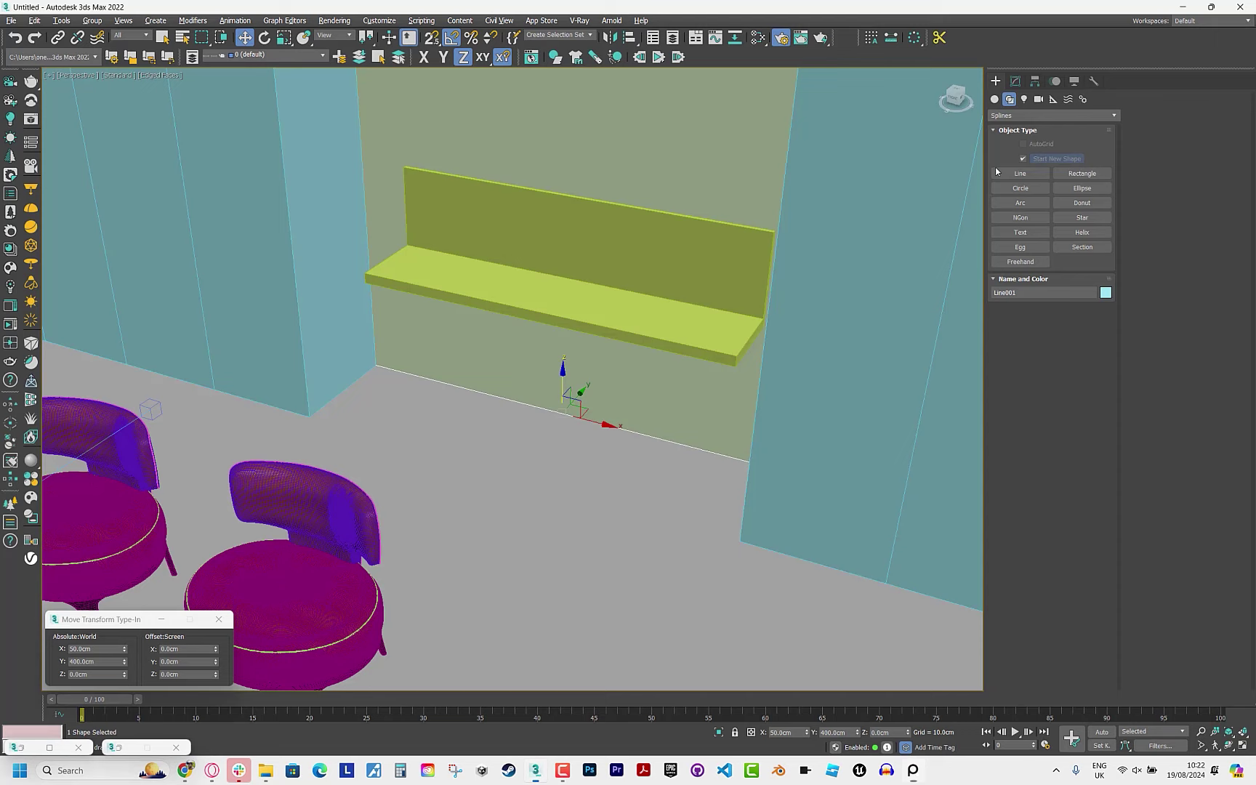
Add an Extrude modifier to the line with amount 5.
click(1016, 80)
click(1087, 145)
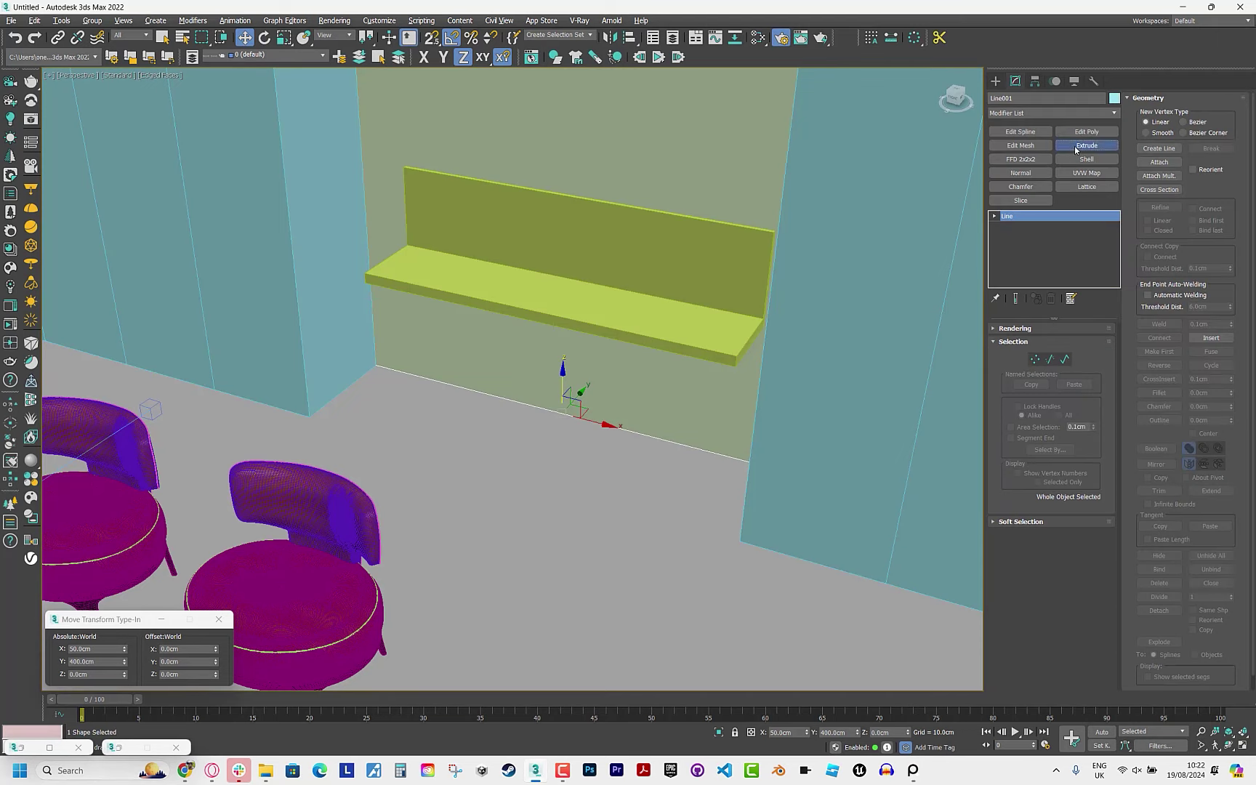
double_click(1065, 344)
text(5)
key(Return)
Add a Shell modifier with Inner Amount 1 and Outer Amount 0.
click(1087, 158)
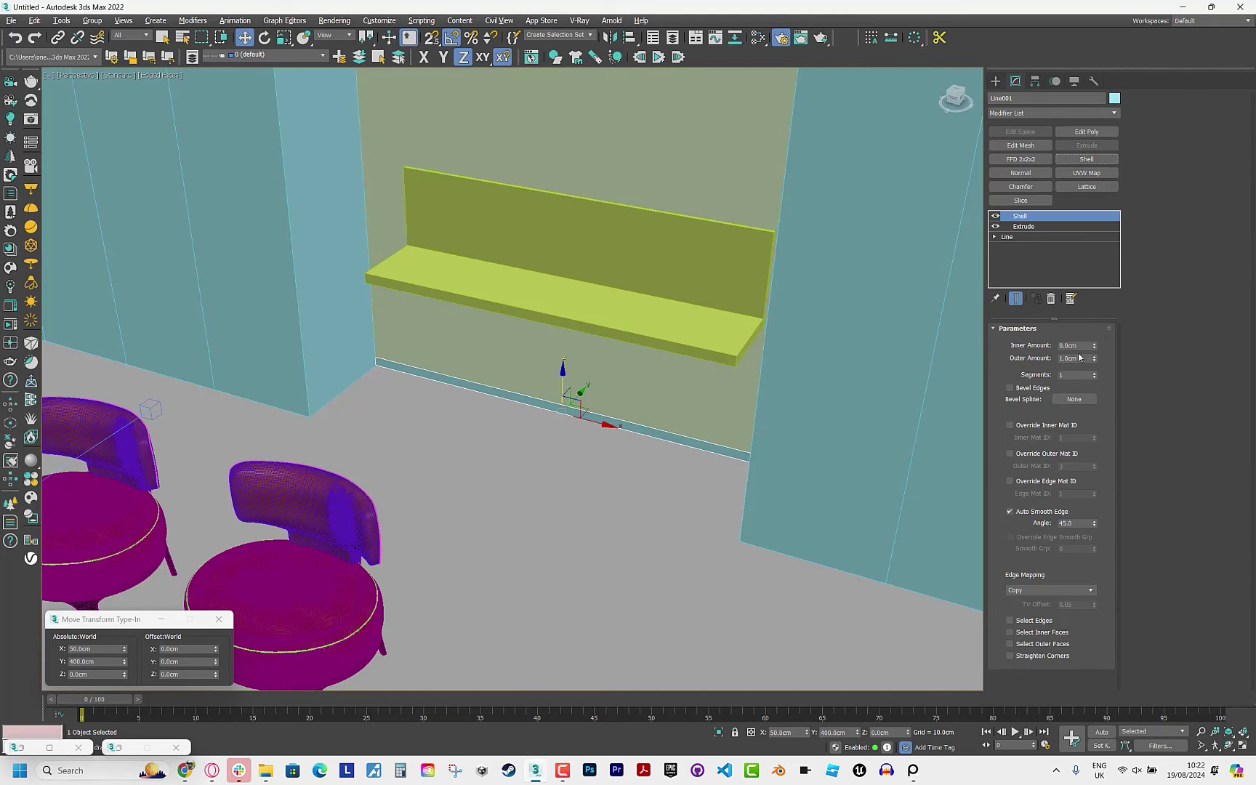
scroll(725, 405, up, 5)
double_click(1075, 346)
text(1)
key(Tab)
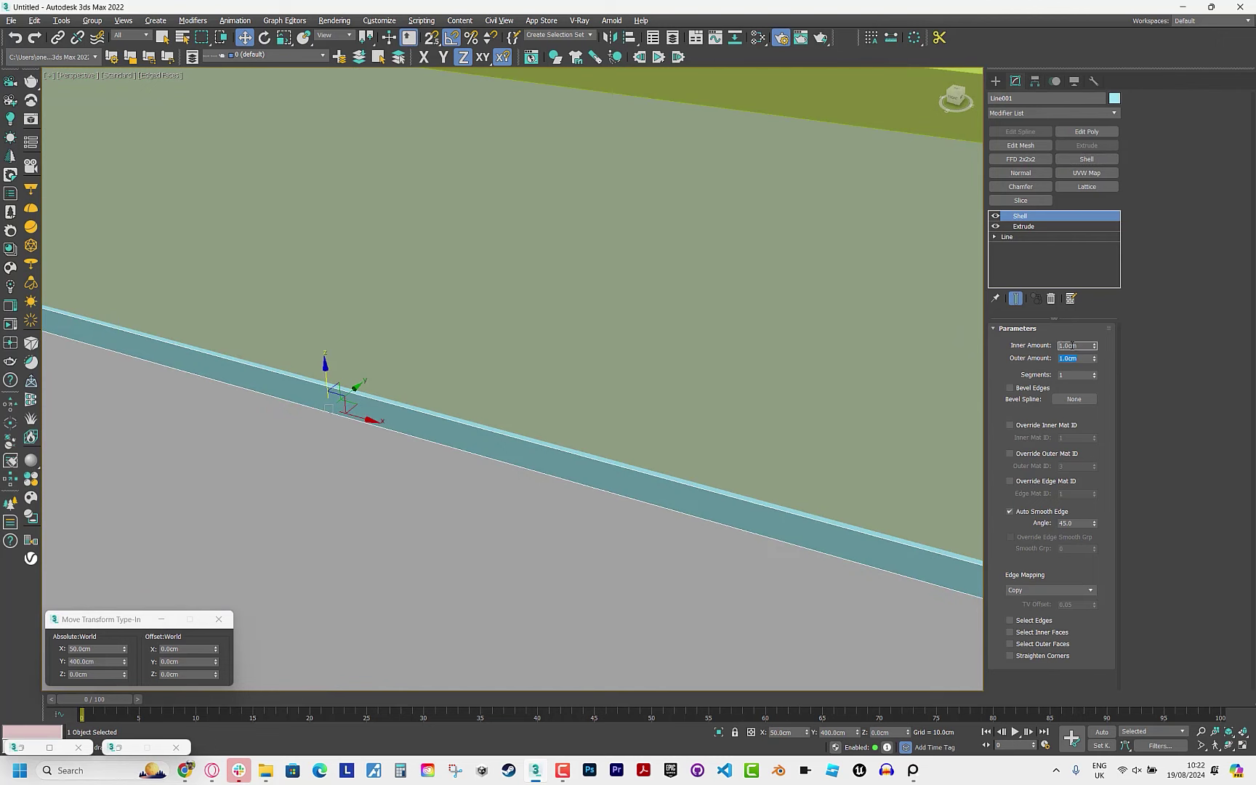
text(0)
key(Return)
scroll(629, 421, down, 4)
scroll(629, 420, down, 4)
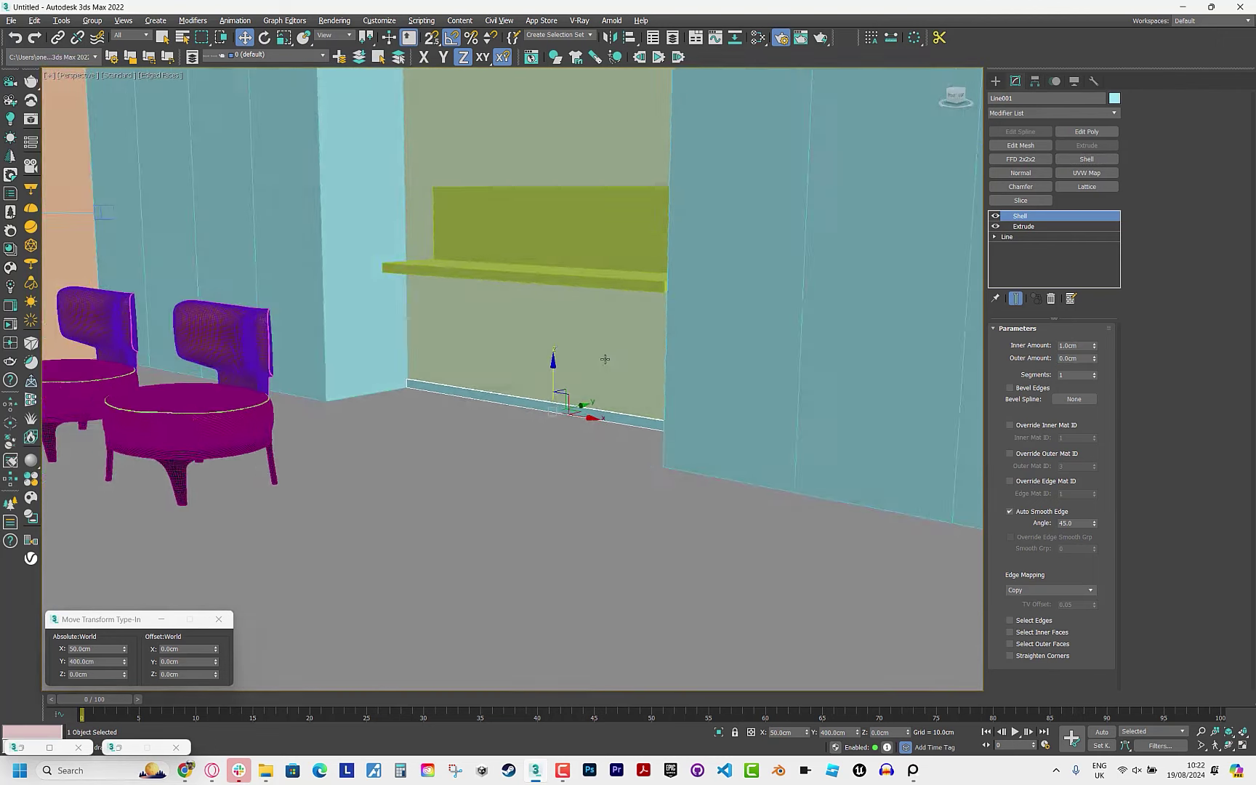
scroll(628, 420, up, 3)
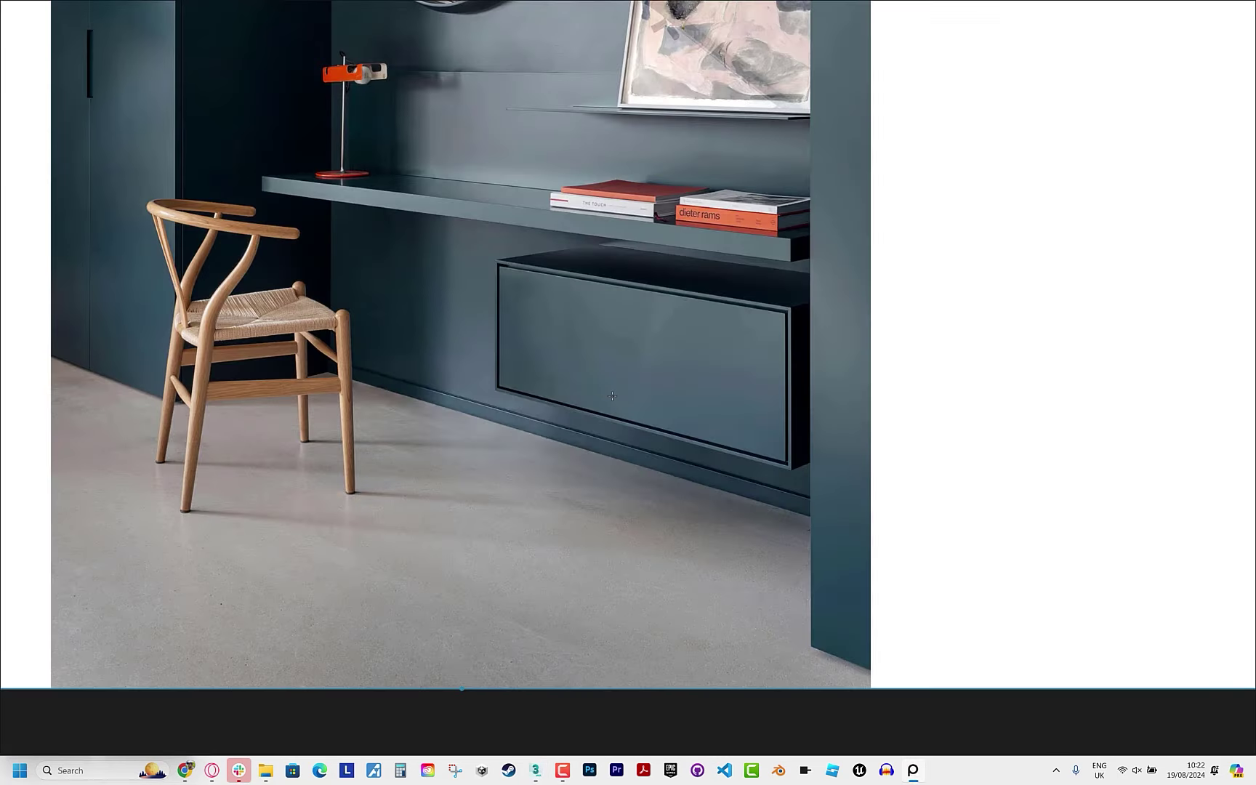
Shift-drag a copy of the shelf downward as a new box, Box008.
key(alt+Tab)
click(704, 274)
shift+drag(554, 214, 559, 315)
click(629, 432)
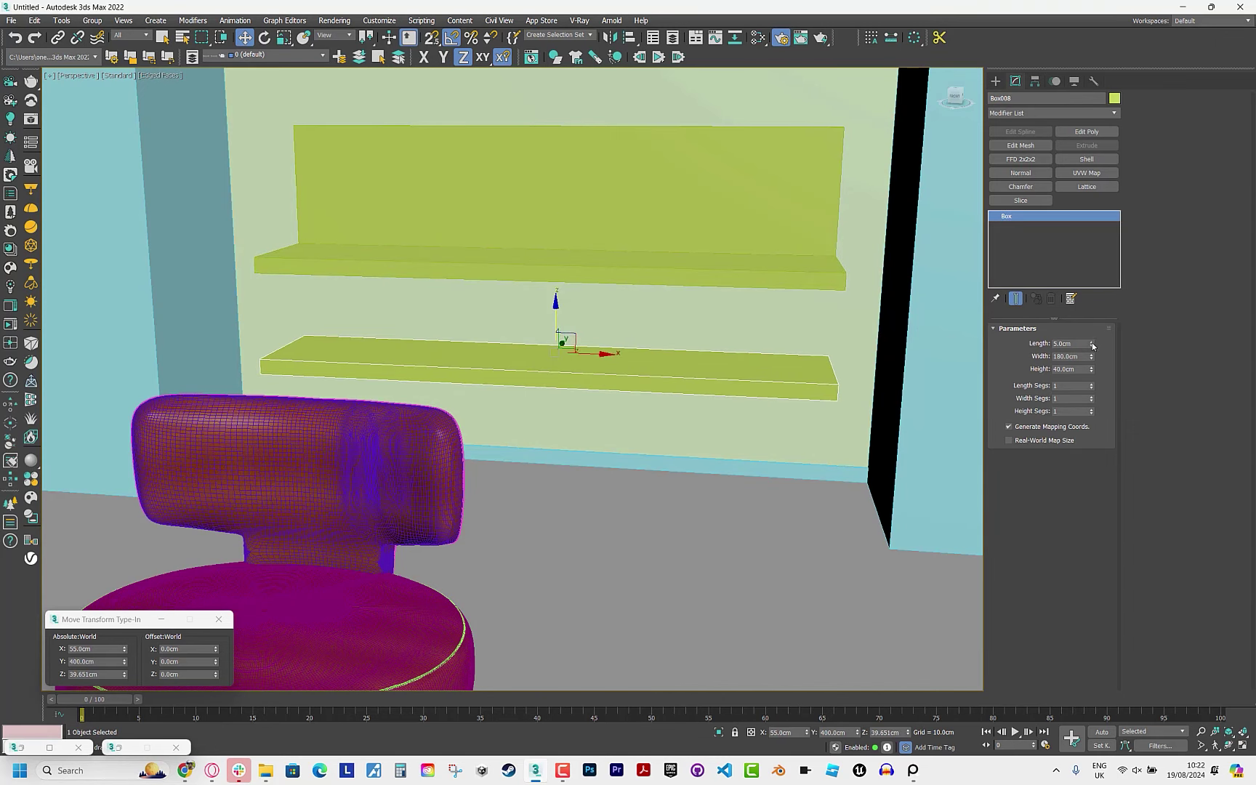
Size the box 80 cm wide and 30 cm deep, and slide it right under the shelf.
drag(1093, 346, 1095, 216)
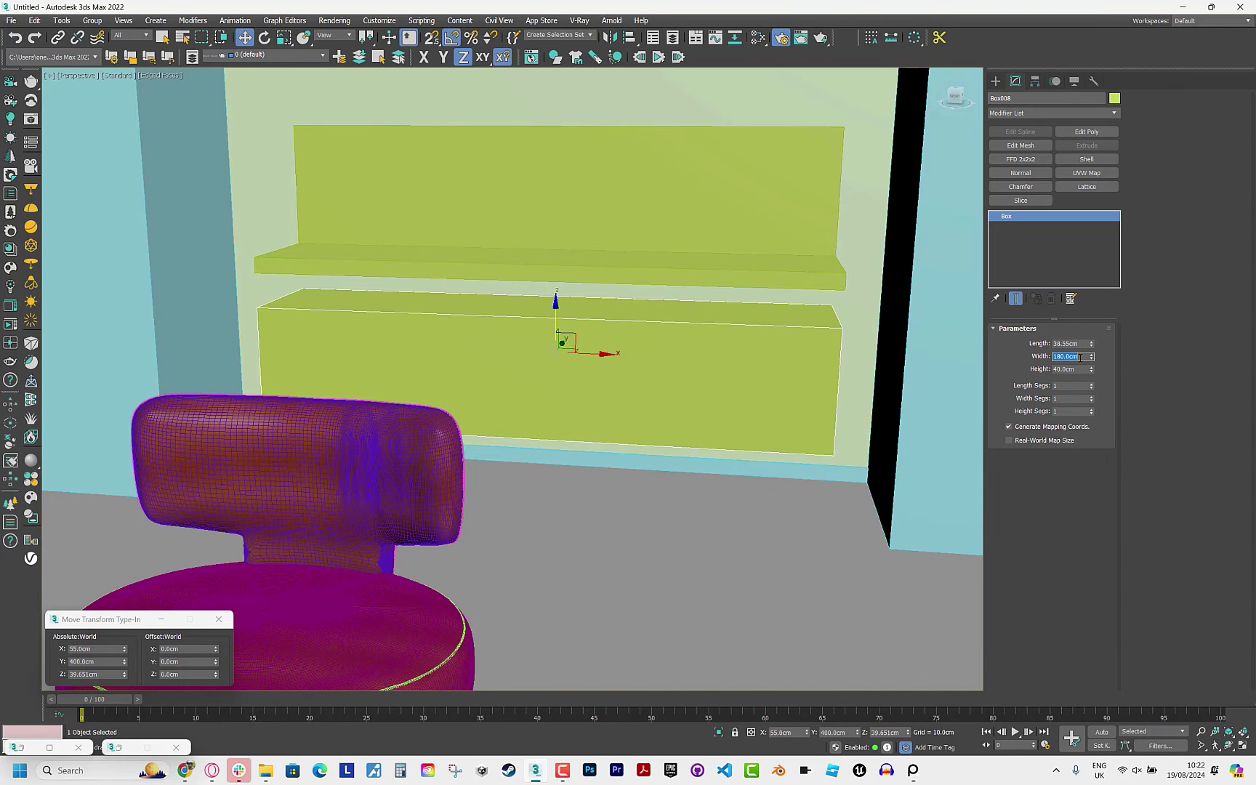
text(80)
key(Return)
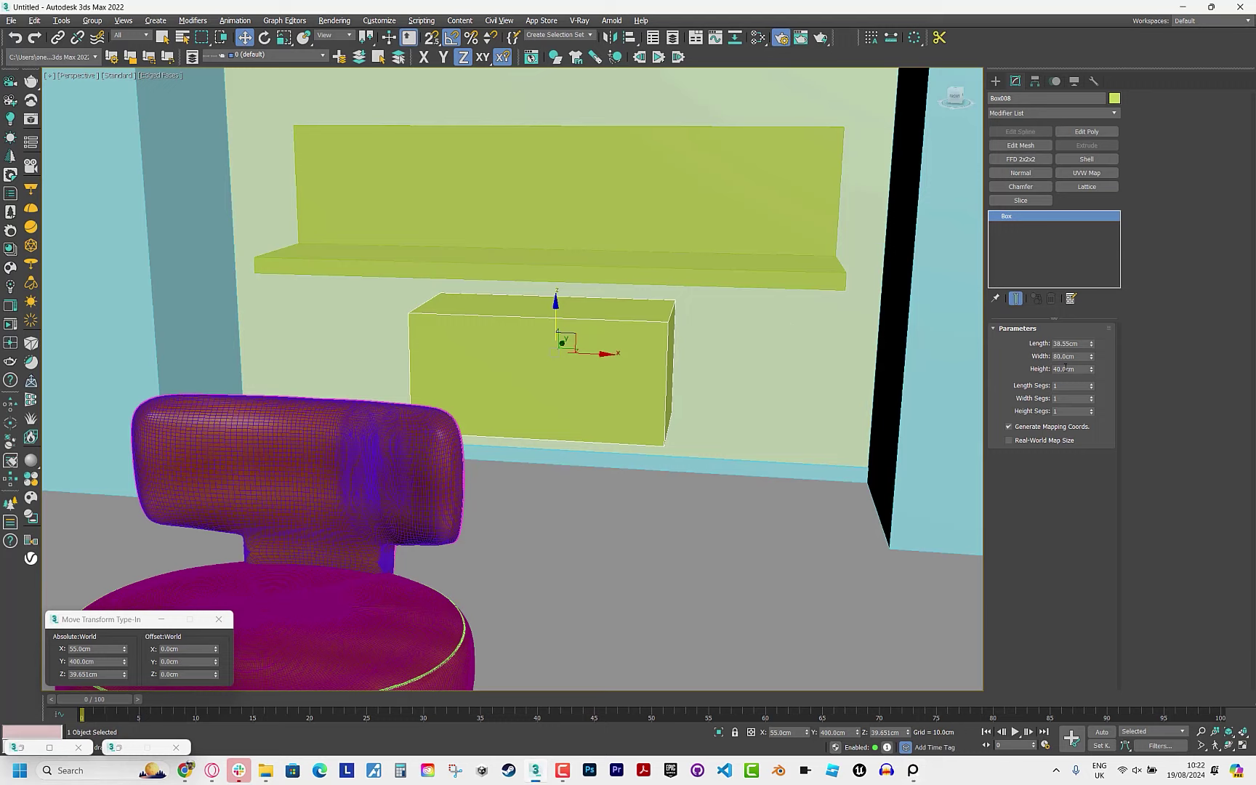
text(30)
key(Return)
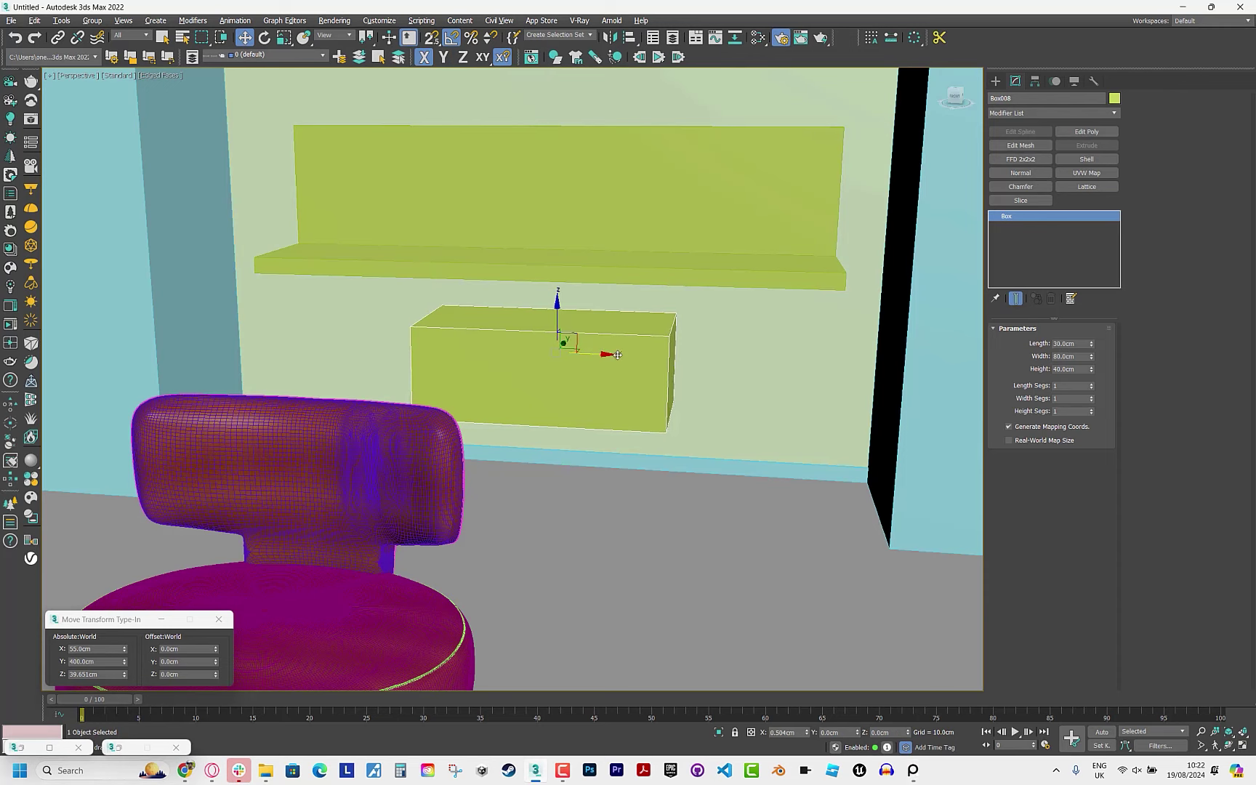
drag(605, 354, 753, 359)
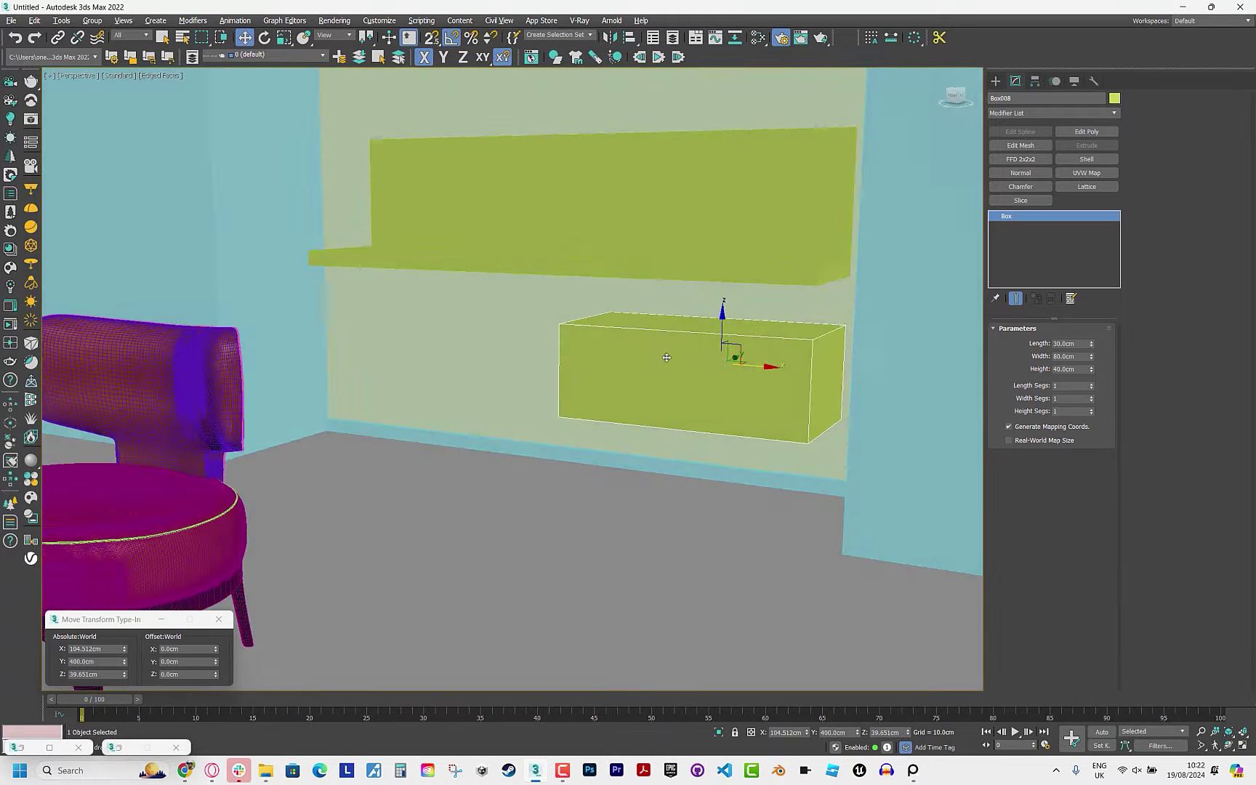
Settle the box's height at 40 cm and its length at 35 cm.
scroll(699, 372, up, 5)
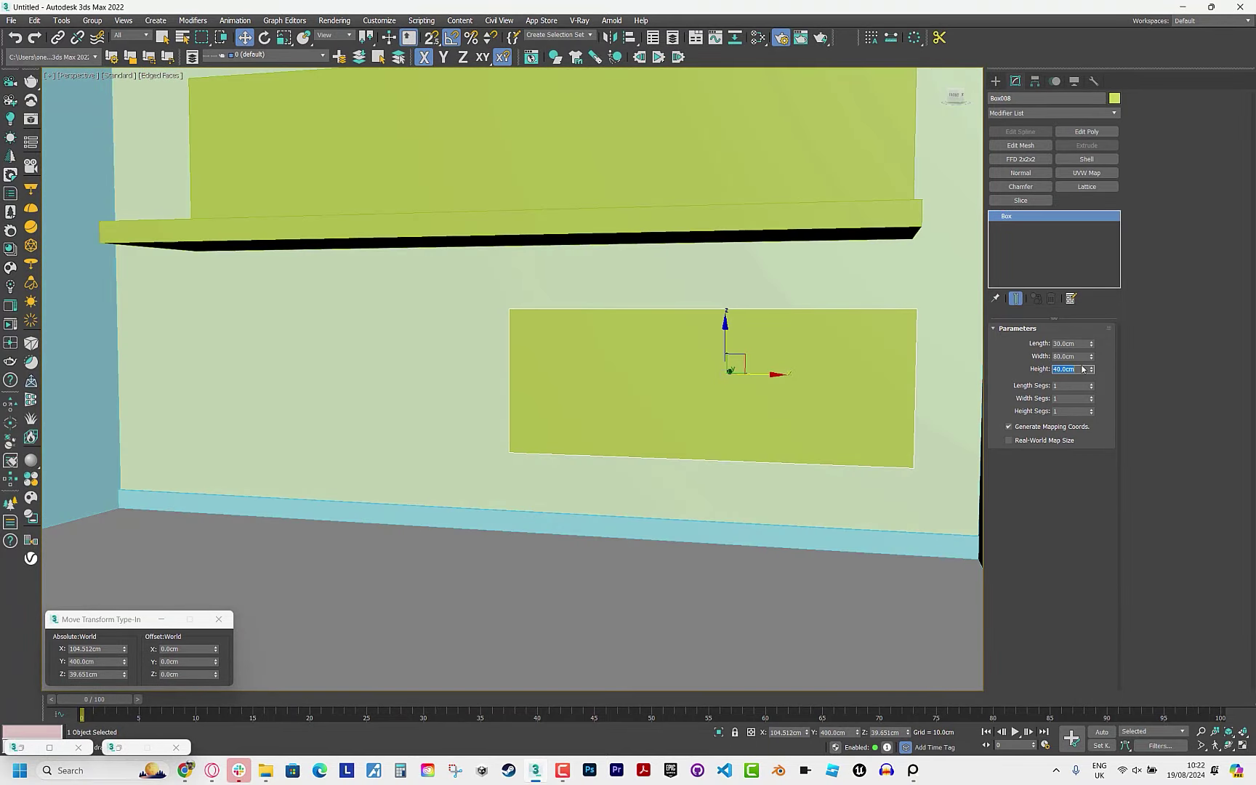
text(50)
key(Return)
text(40)
key(Return)
double_click(1081, 344)
text(40)
key(Return)
text(35)
key(Return)
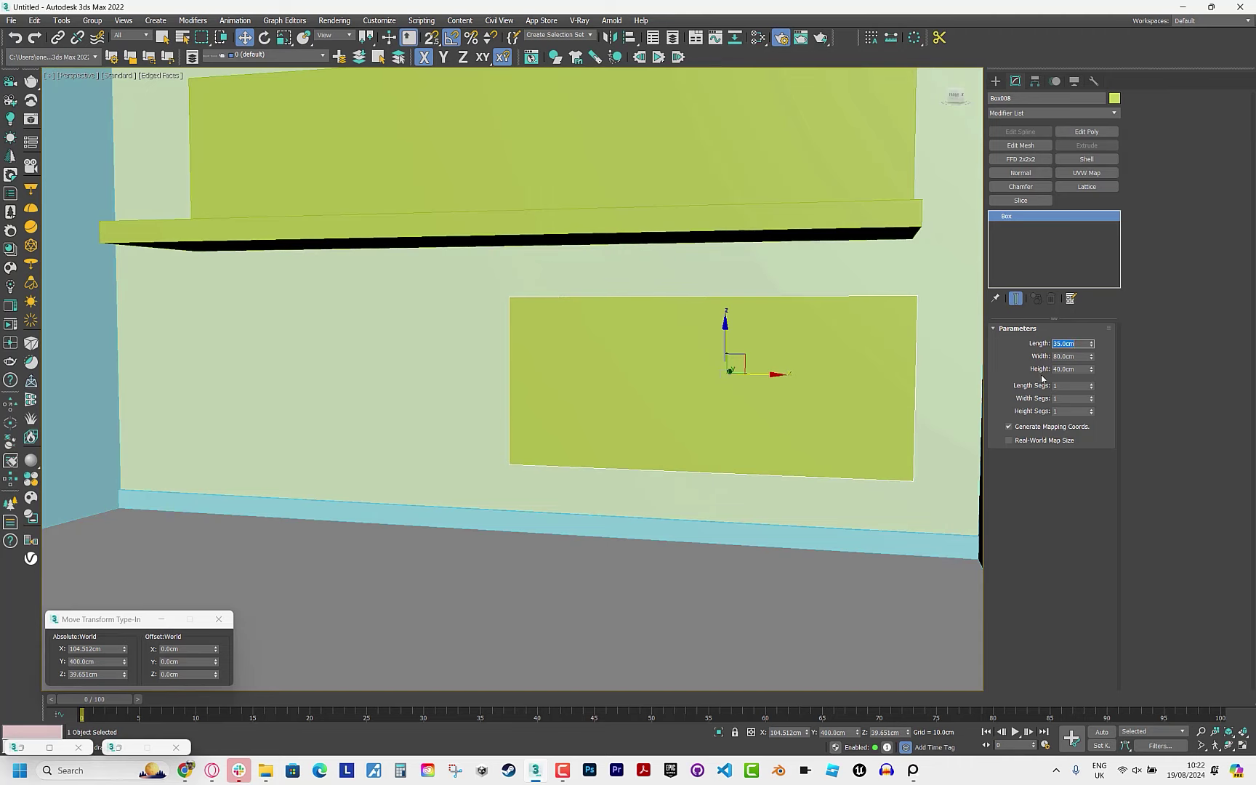
alt+middle_drag(779, 341, 778, 362)
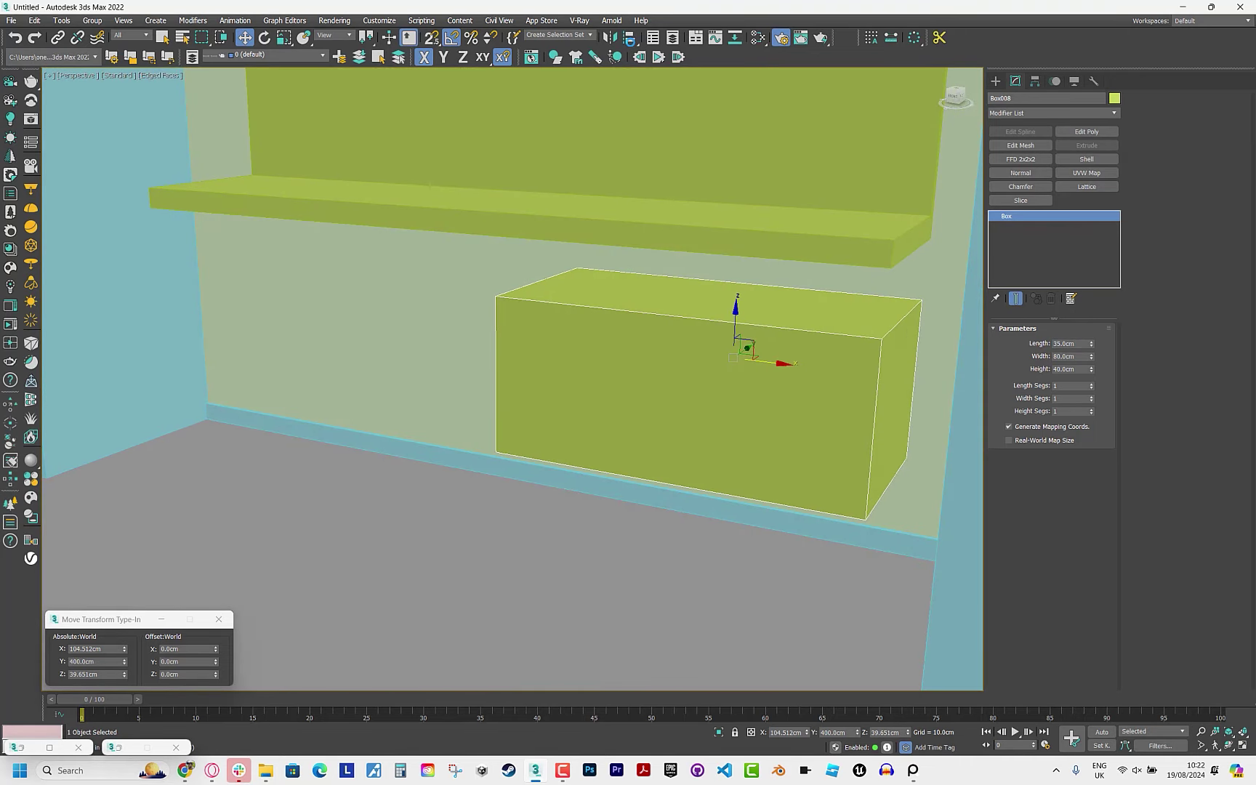
Align Box008's X maximum to the shelf's.
click(629, 37)
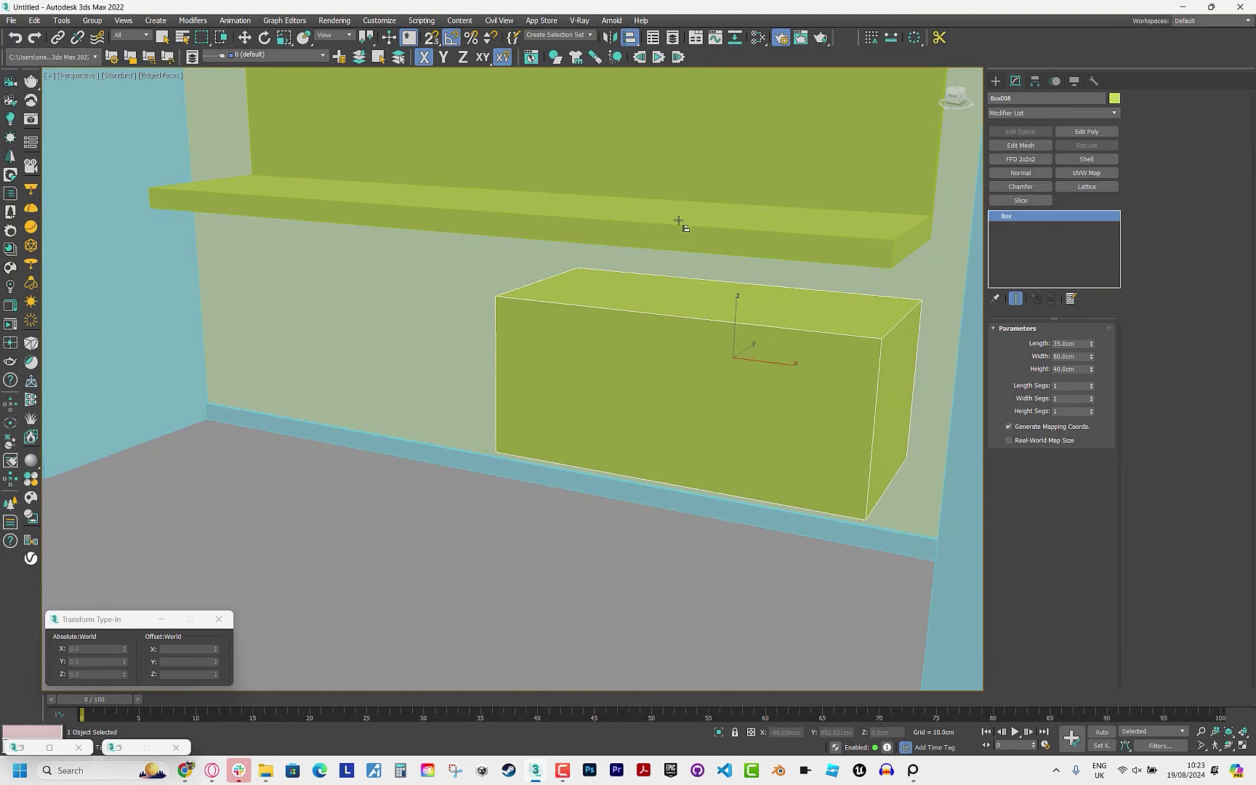
click(682, 225)
click(567, 305)
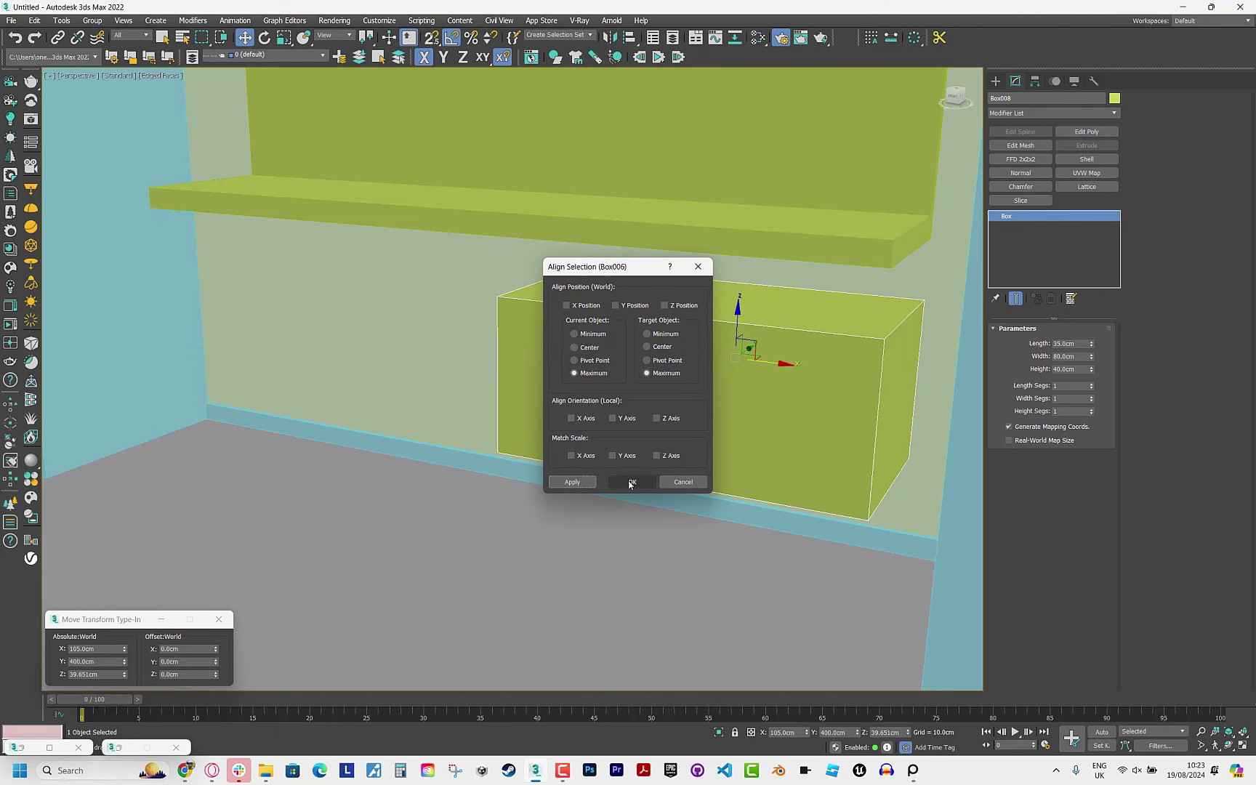
click(632, 482)
In wireframe Front view, draw a tall rectangle spanning from shelf to skirting board.
key(ctrl+a)
ctrl+click(816, 525)
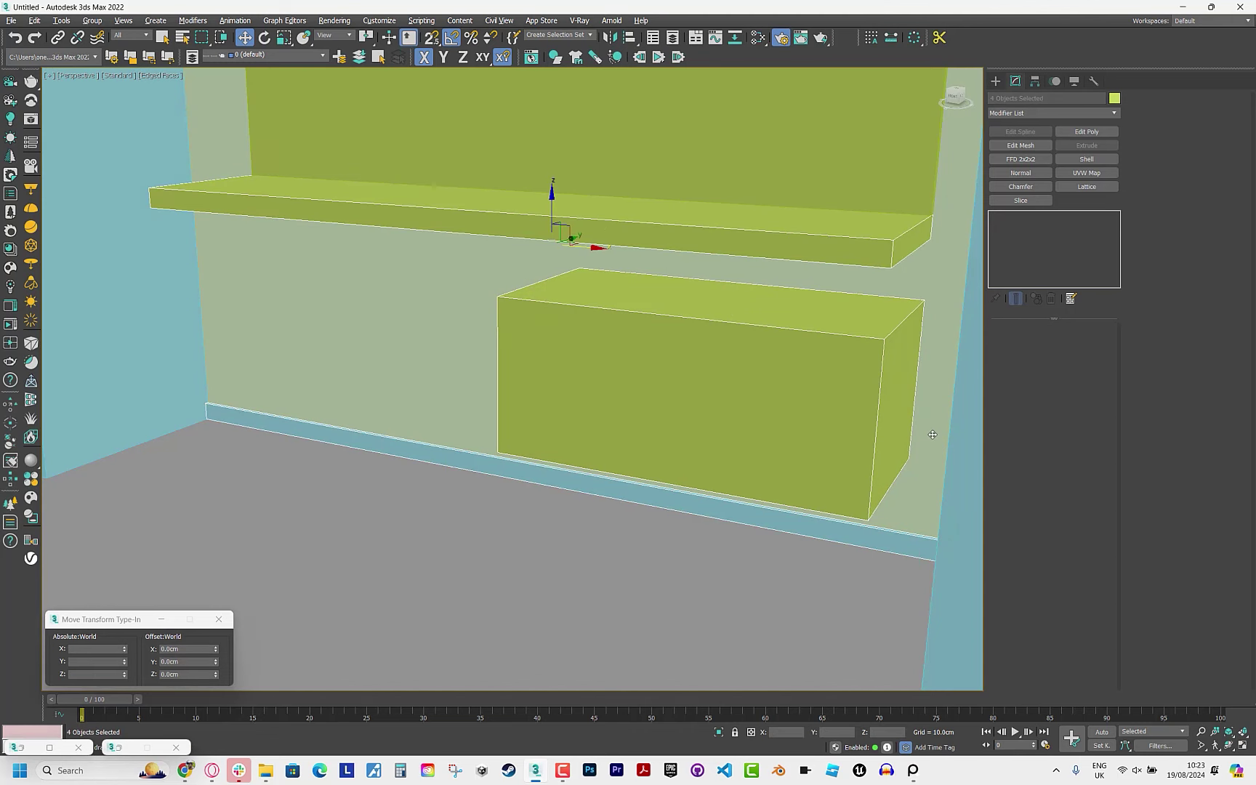
key(f)
key(F3)
click(808, 401)
scroll(808, 400, up, 3)
drag(956, 94, 993, 81)
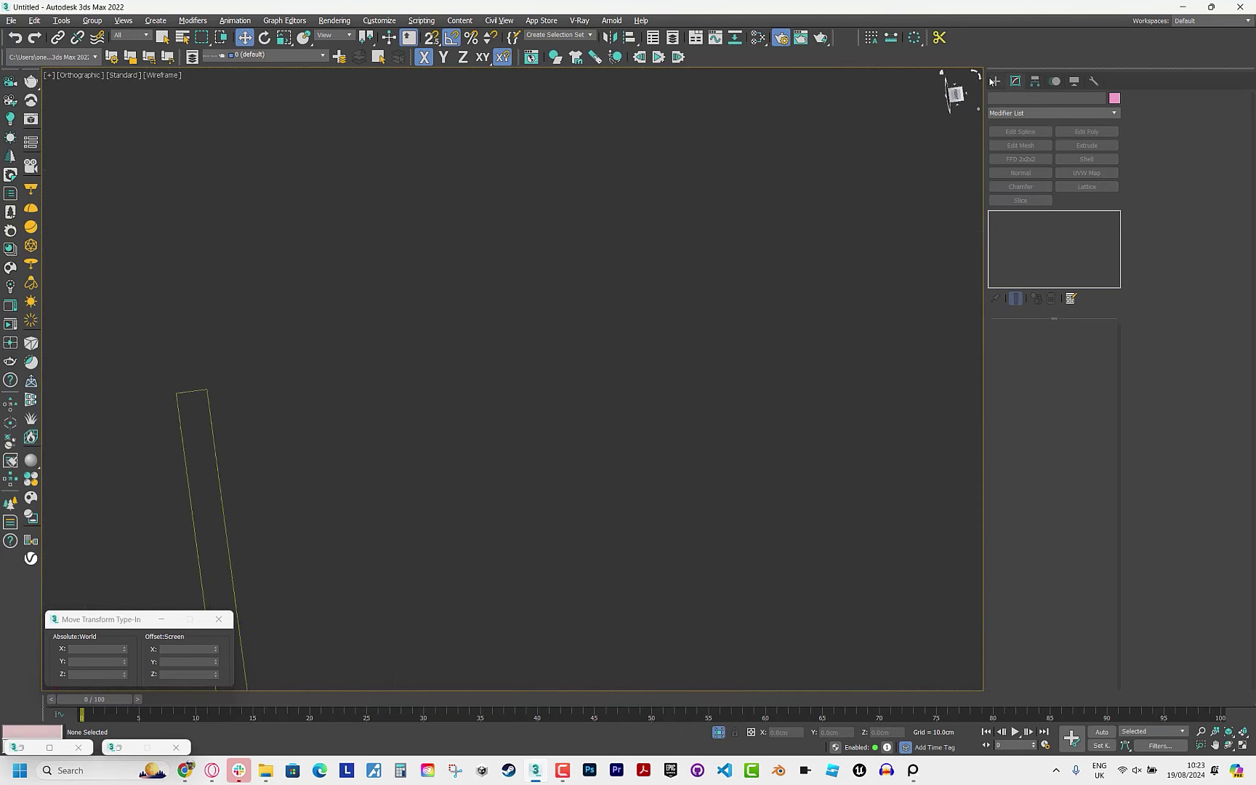
click(995, 80)
key(f)
middle_drag(687, 235, 703, 176)
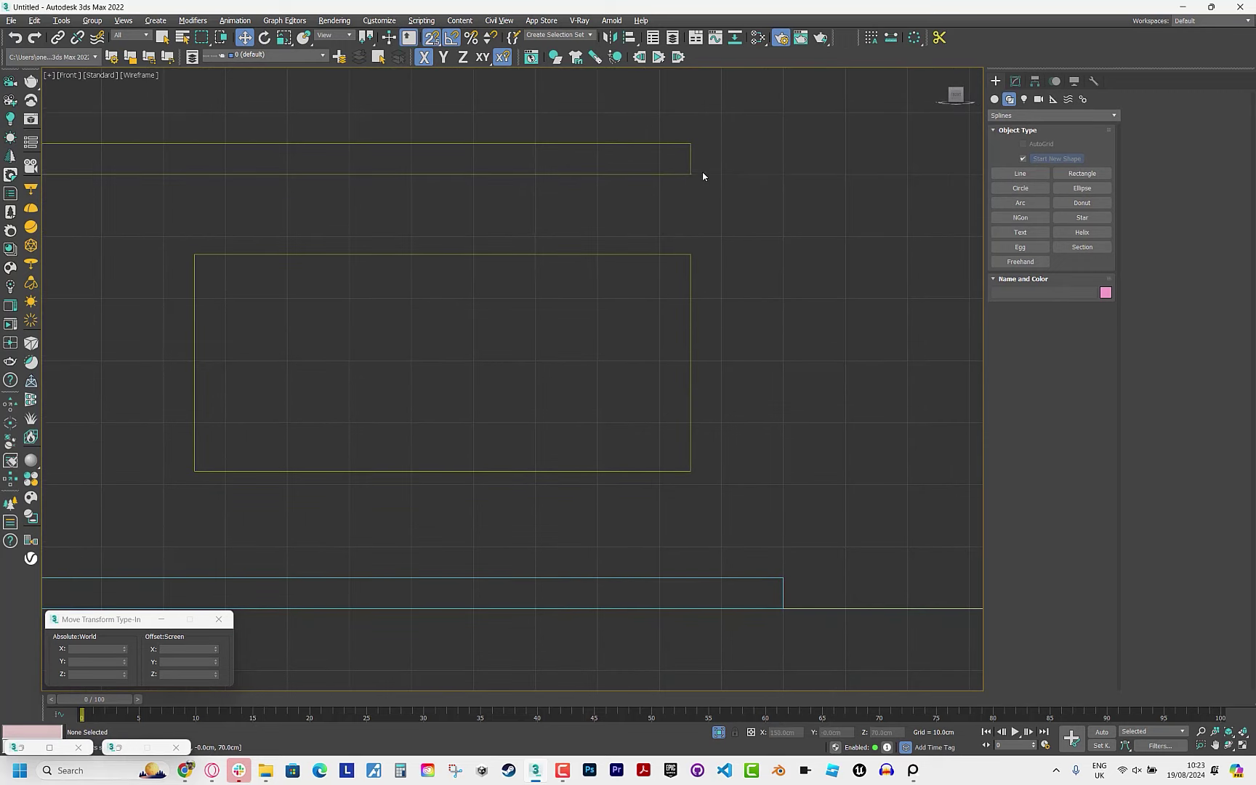
click(1082, 173)
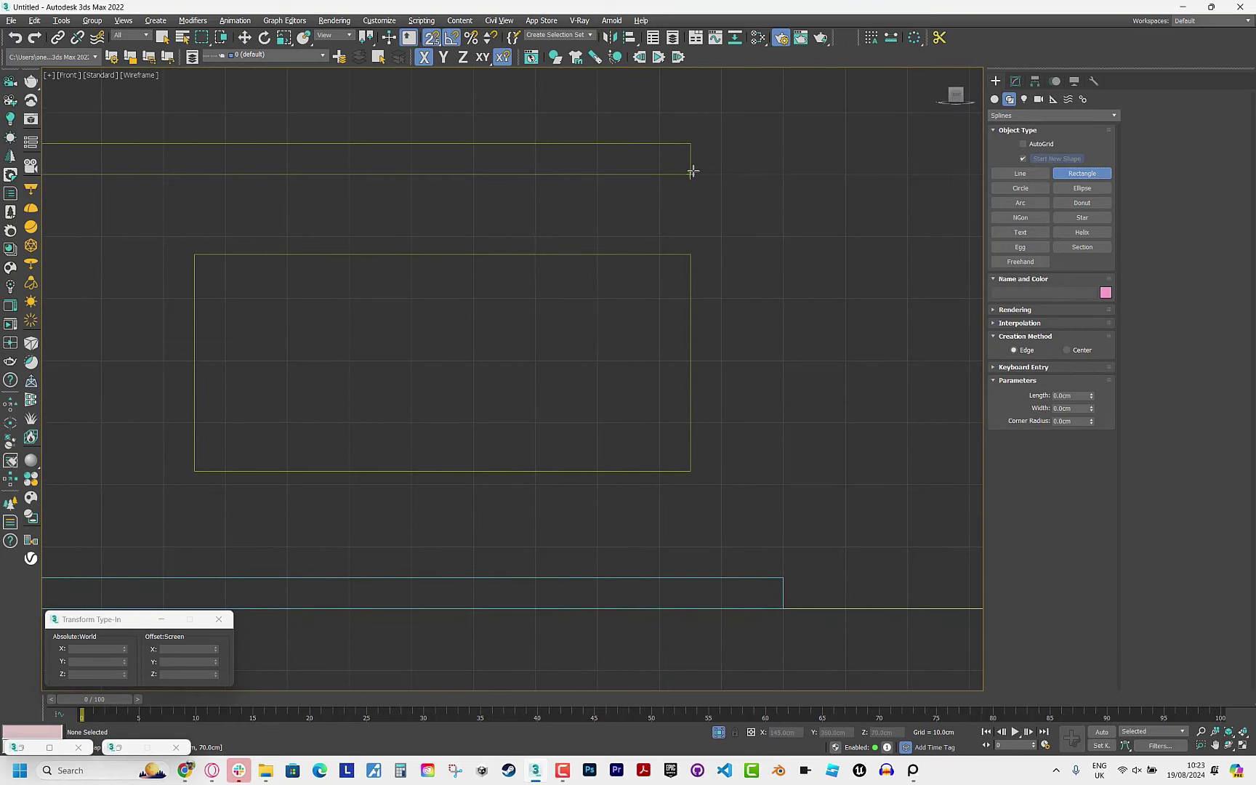
drag(690, 174, 783, 579)
Align Box008's Y center to the rectangle, then return to perspective view.
key(w)
click(687, 254)
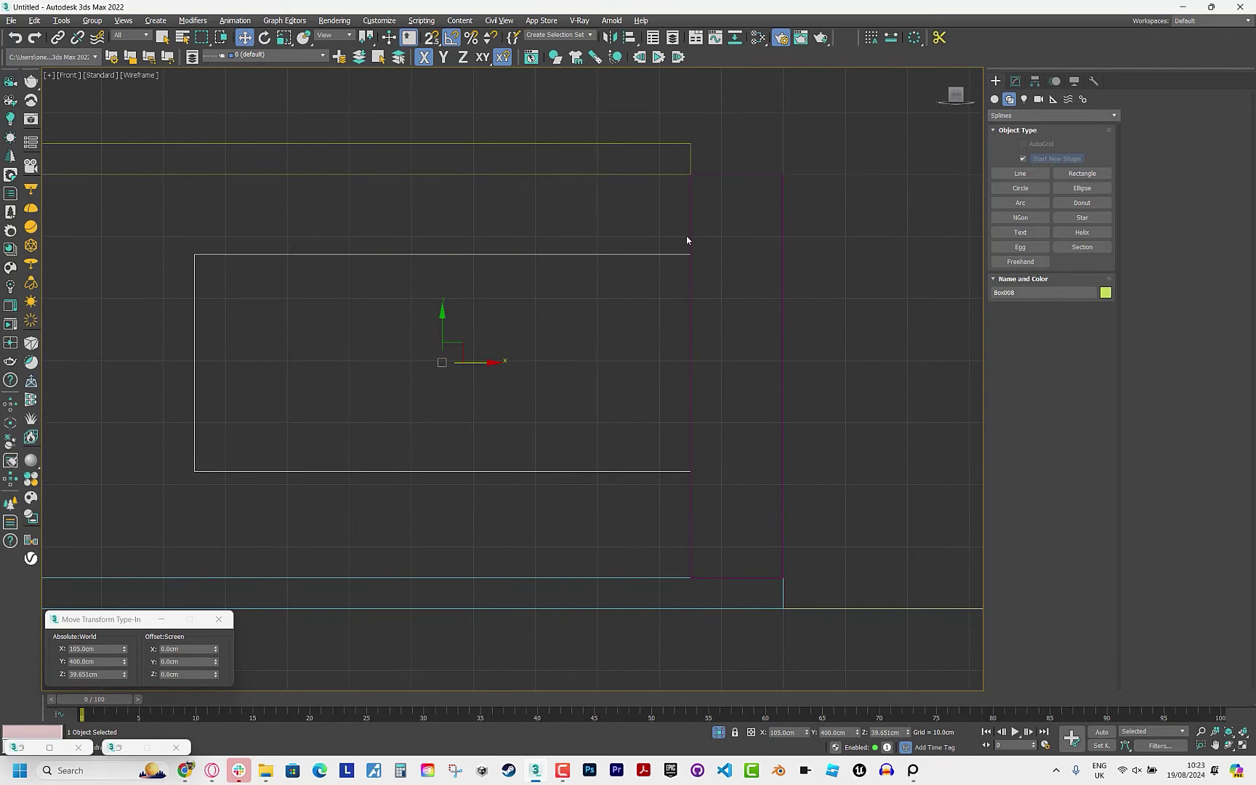
click(629, 37)
click(783, 278)
click(615, 306)
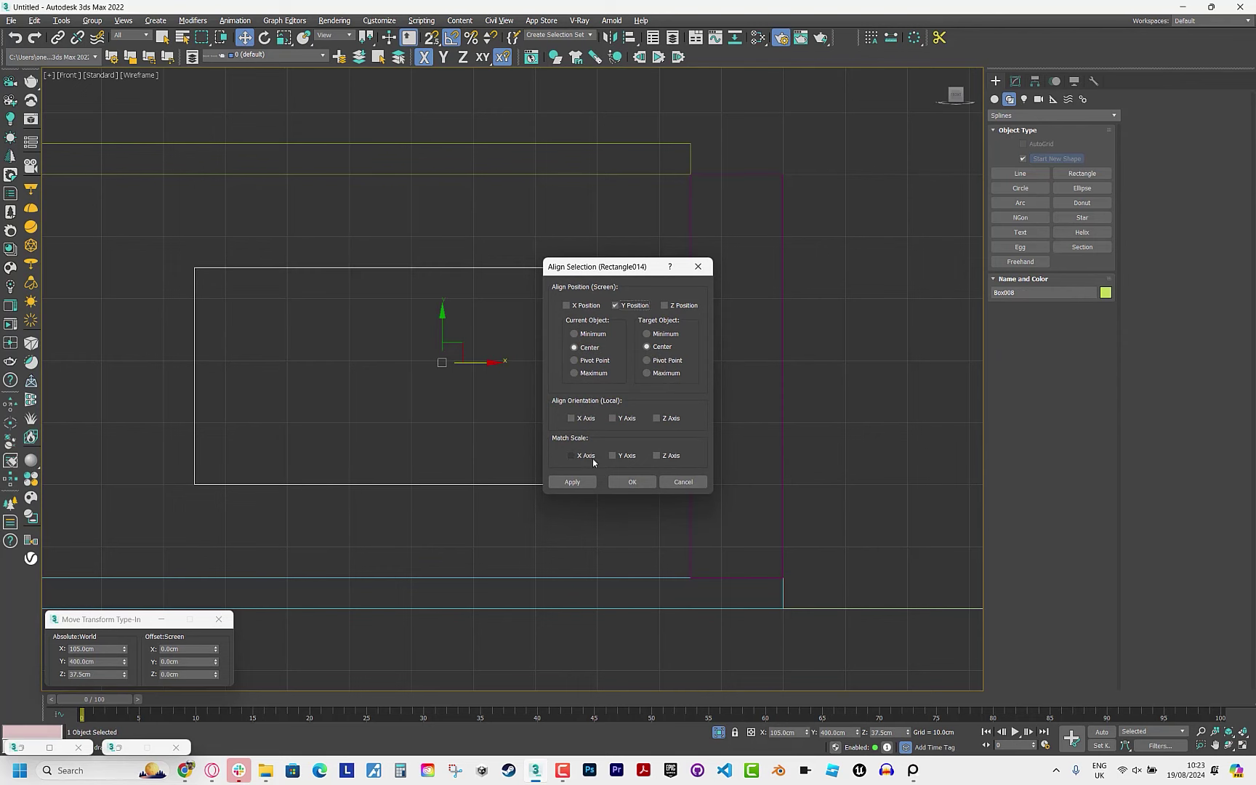
click(632, 482)
click(690, 509)
click(760, 530)
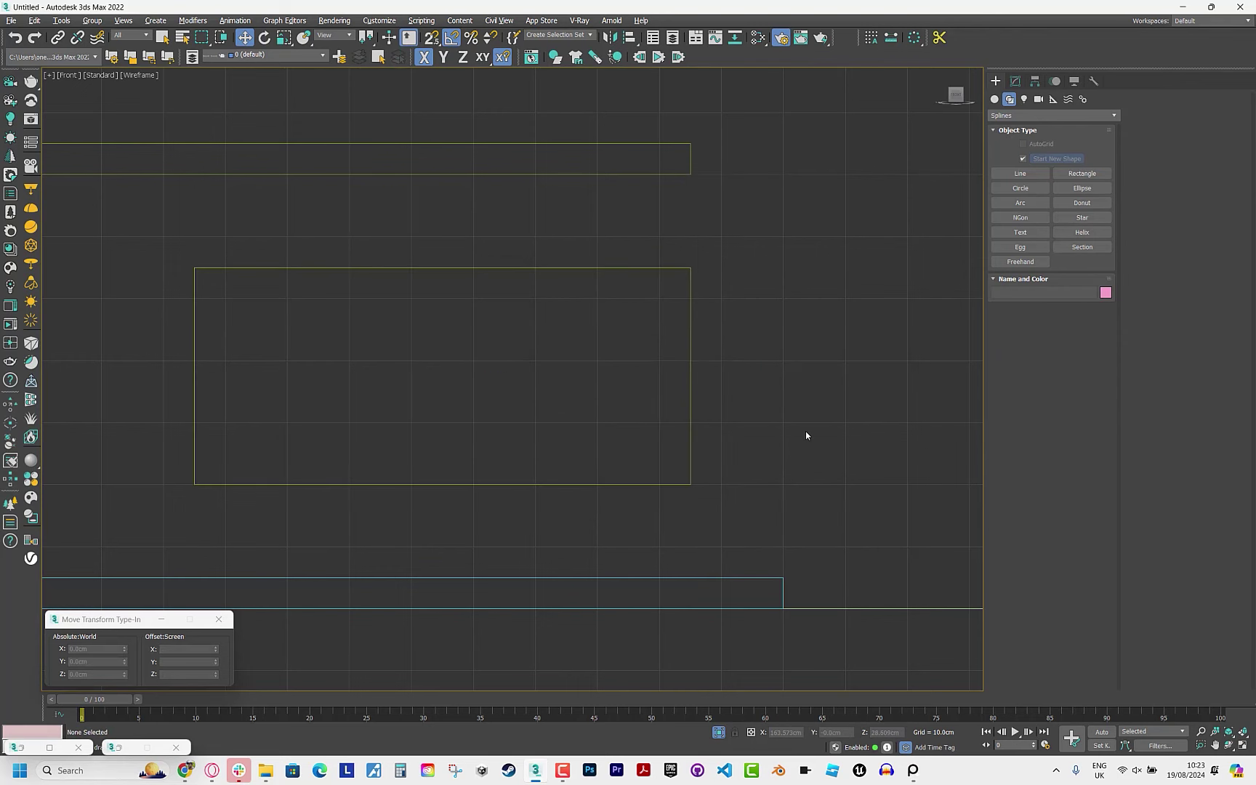
key(p)
scroll(577, 409, up, 5)
Select the cabinet box, shelf, back panel, base strip and all the wall panels.
scroll(577, 409, down, 5)
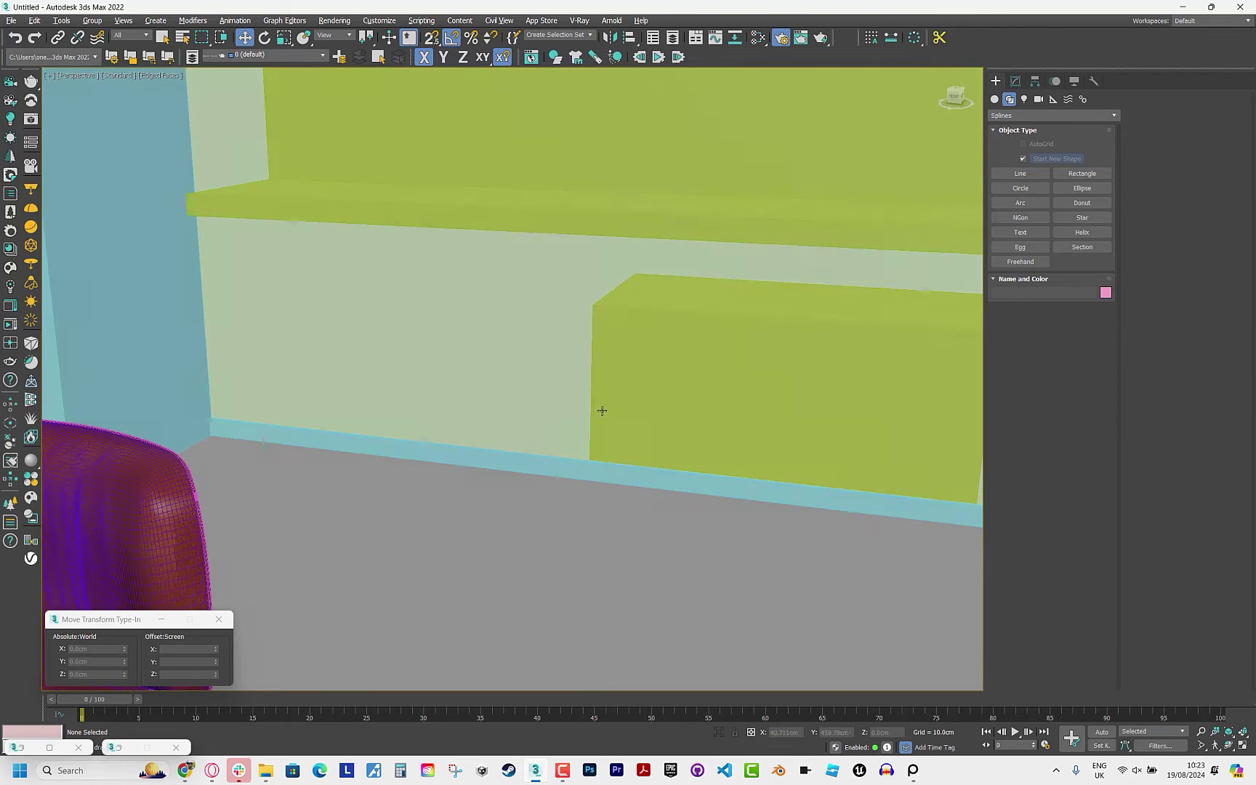
scroll(600, 412, down, 5)
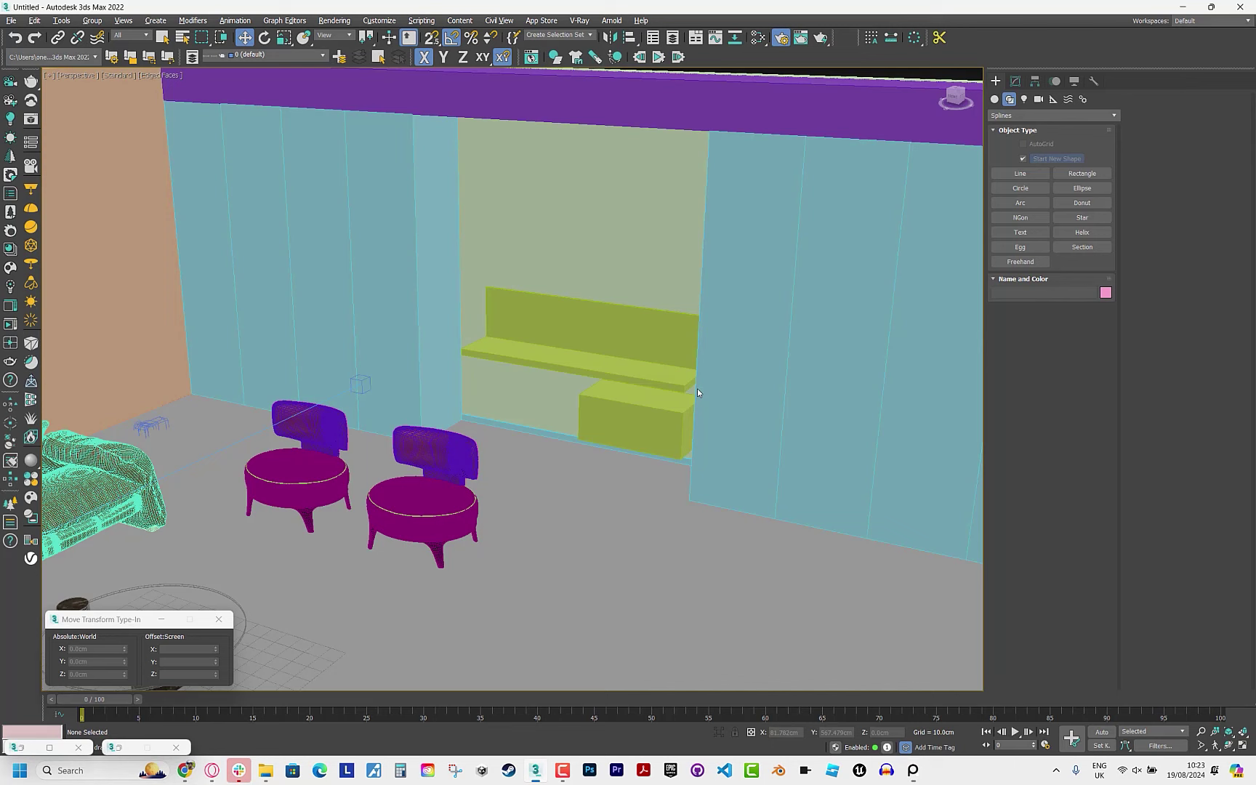
click(687, 407)
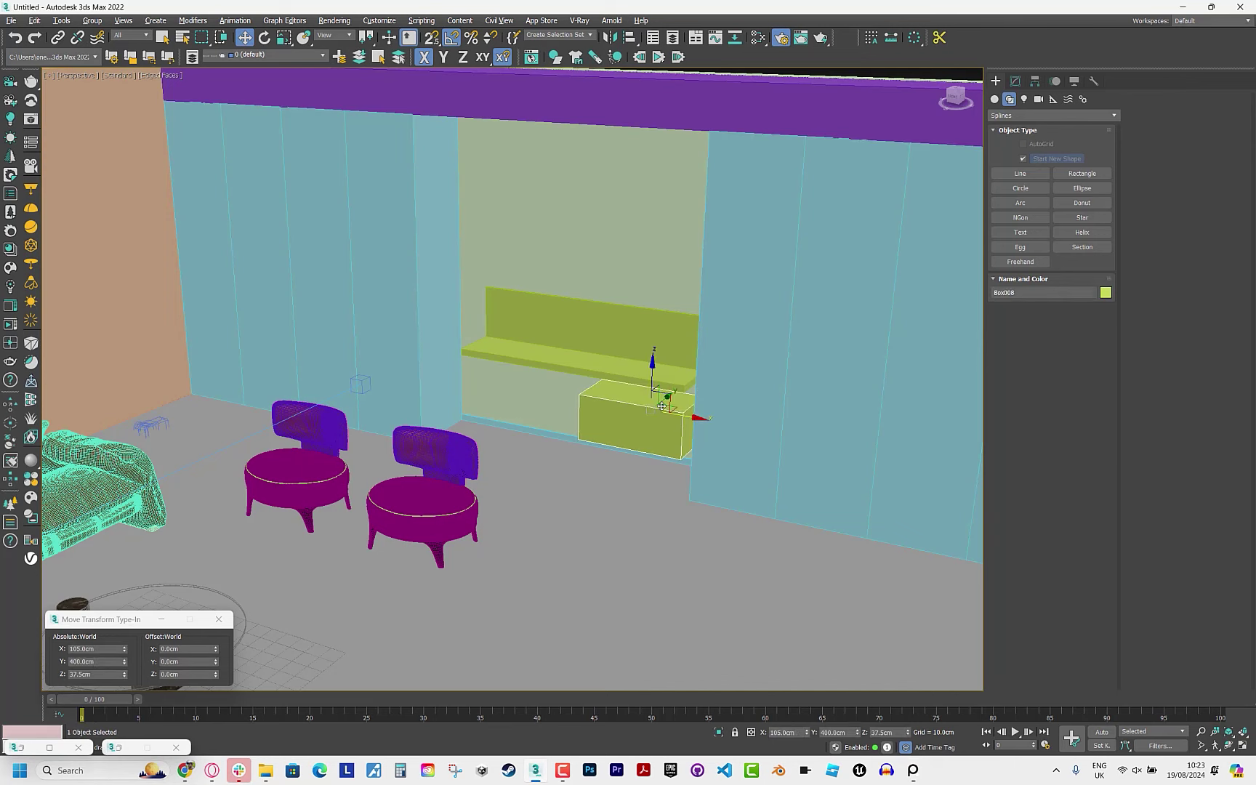
ctrl+click(655, 378)
ctrl+click(639, 335)
ctrl+click(521, 429)
ctrl+click(392, 335)
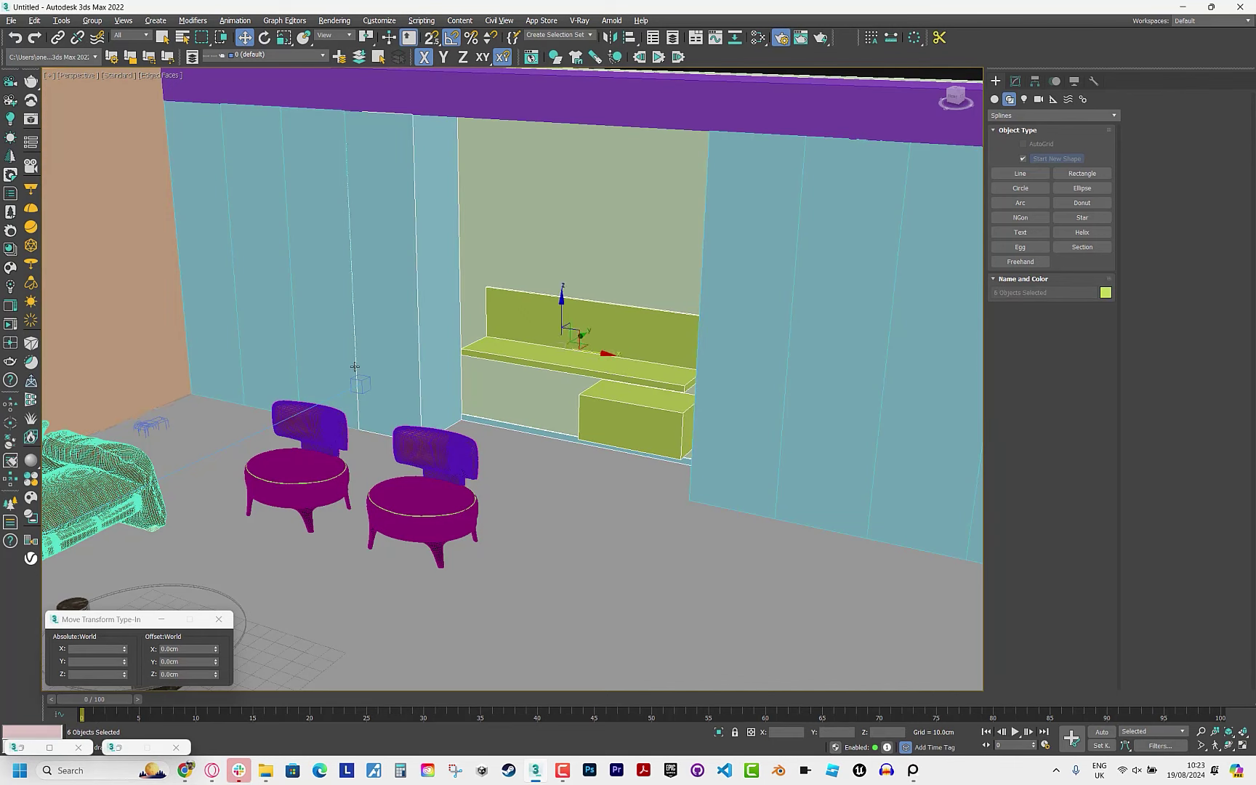
ctrl+click(339, 351)
ctrl+click(277, 336)
ctrl+click(213, 328)
ctrl+click(711, 374)
ctrl+click(872, 363)
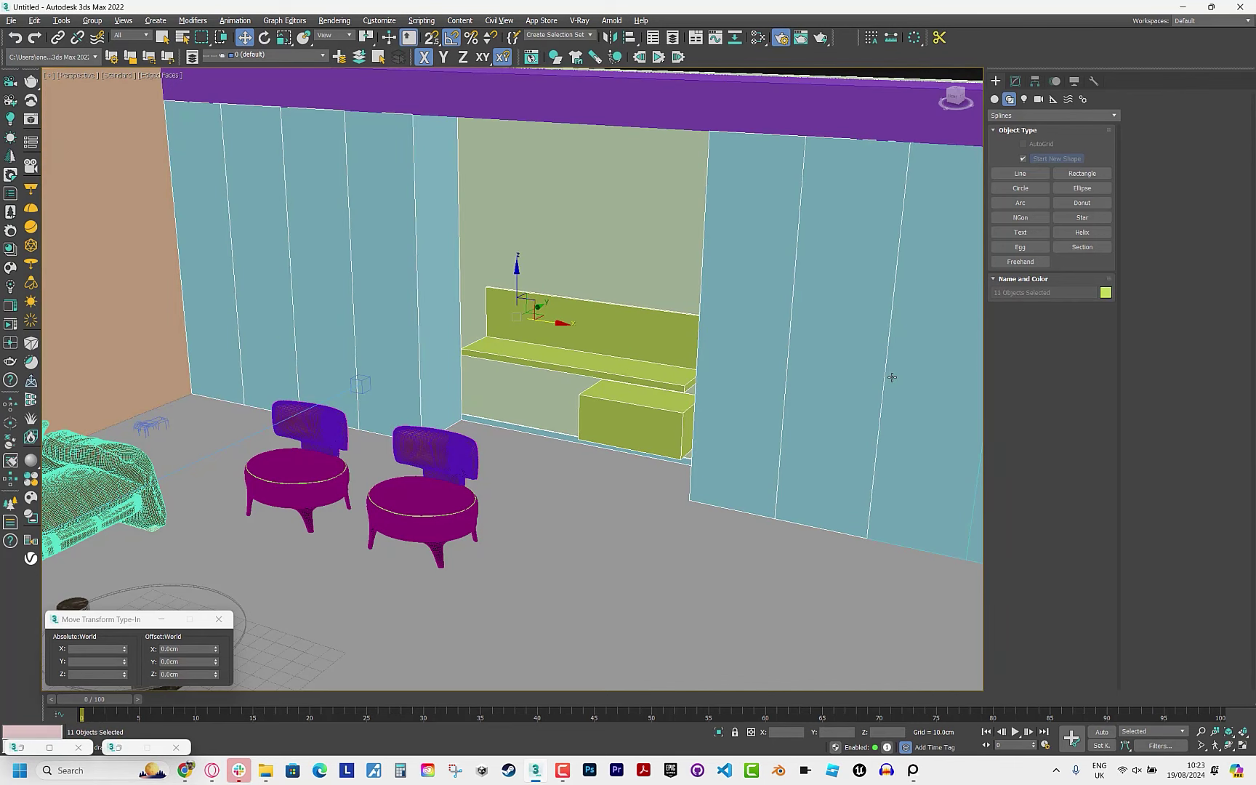
alt+middle_drag(892, 376, 737, 383)
ctrl+click(698, 327)
ctrl+click(822, 327)
Give the selected pieces a blue object colour.
click(1106, 292)
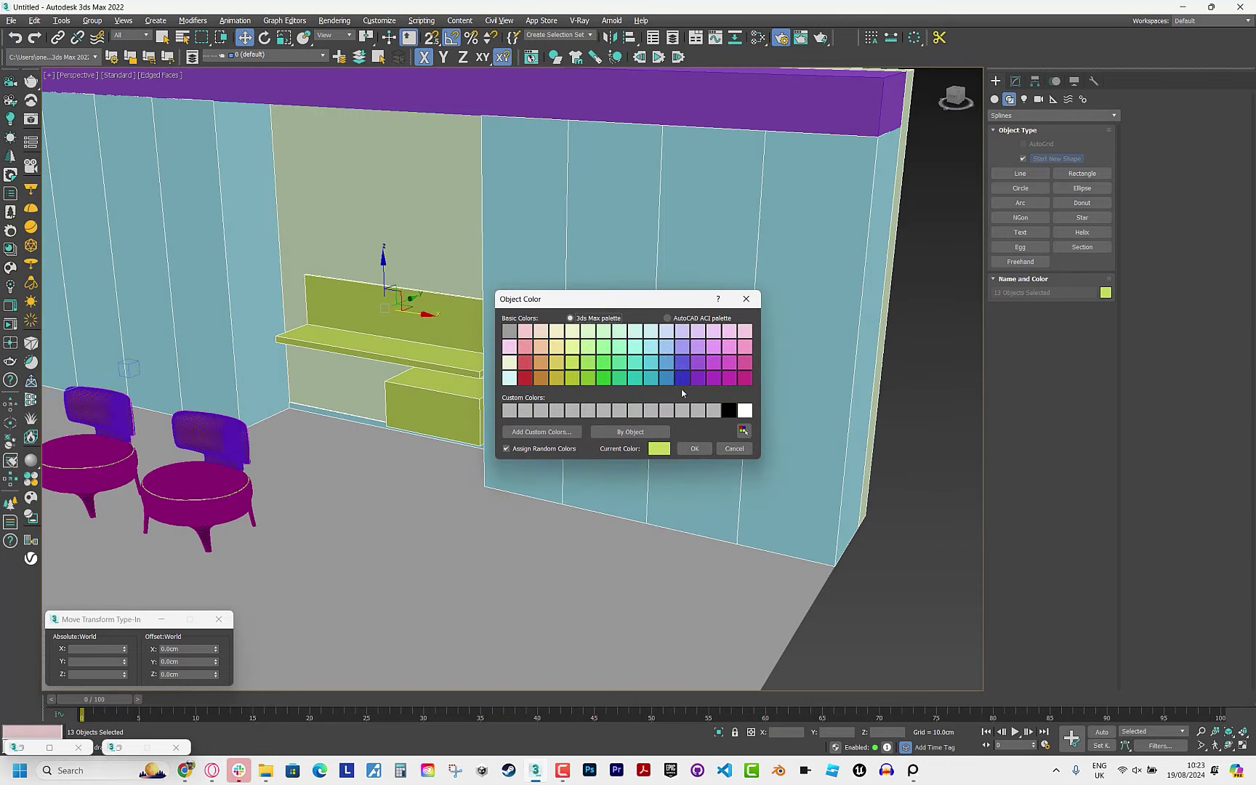
click(695, 448)
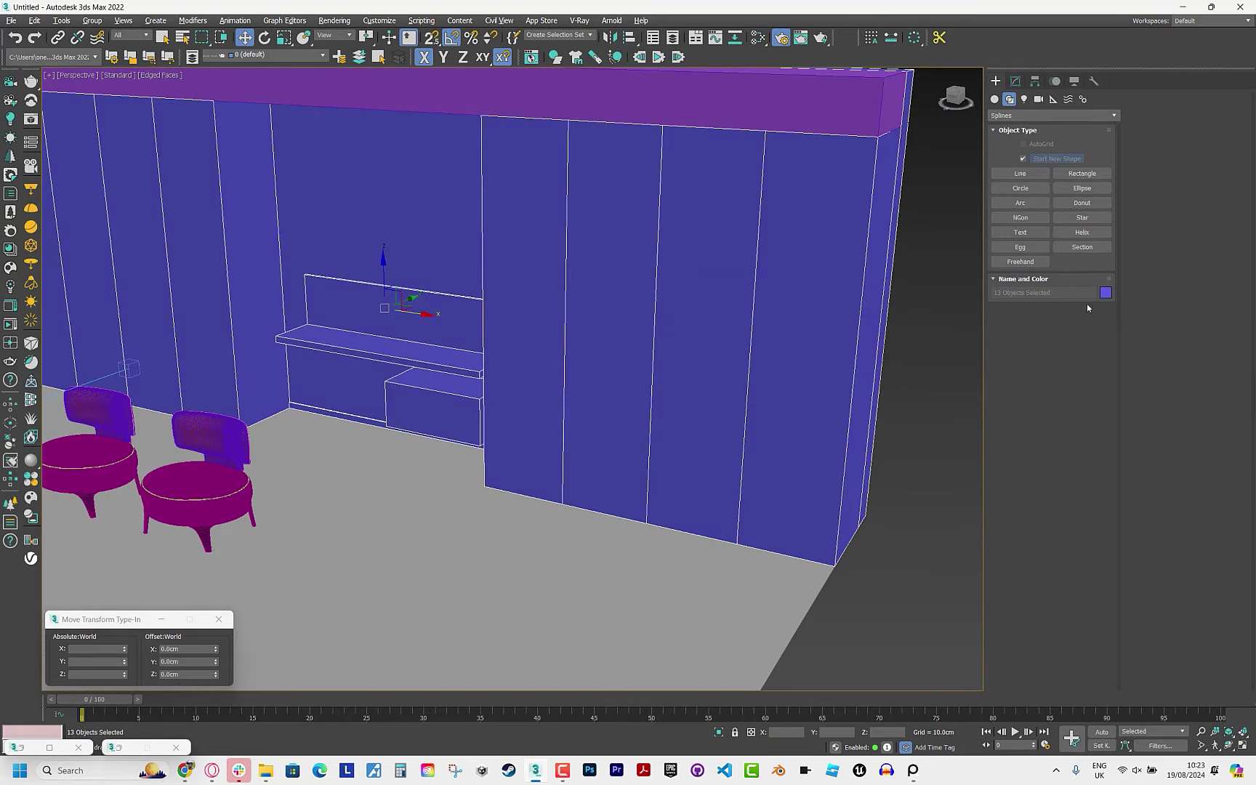
click(1106, 292)
click(695, 449)
Clear the selection, compare with the reference photo, and select the cabinet box.
click(947, 469)
scroll(947, 469, up, 3)
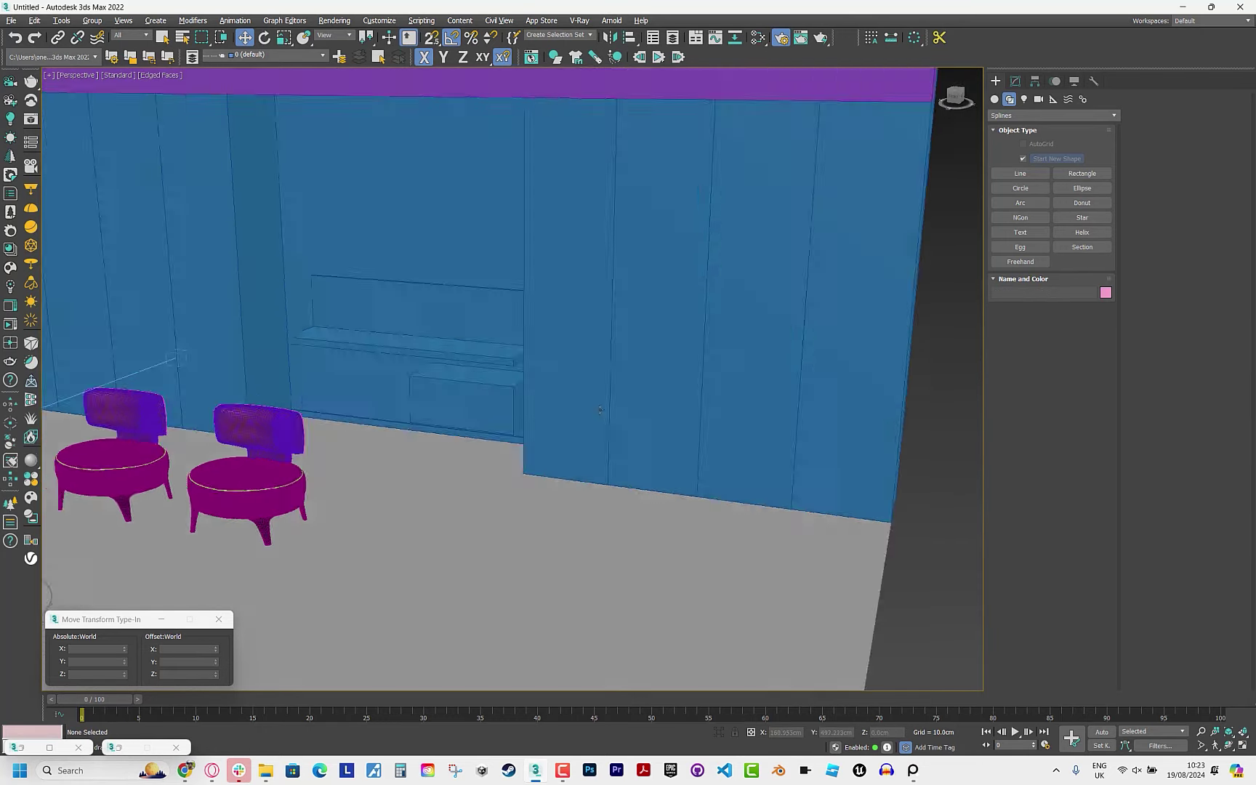
mouse_move(947, 469)
alt+middle_down()
mouse_move(564, 417)
mouse_move(582, 509)
mouse_move(724, 415)
alt+middle_up()
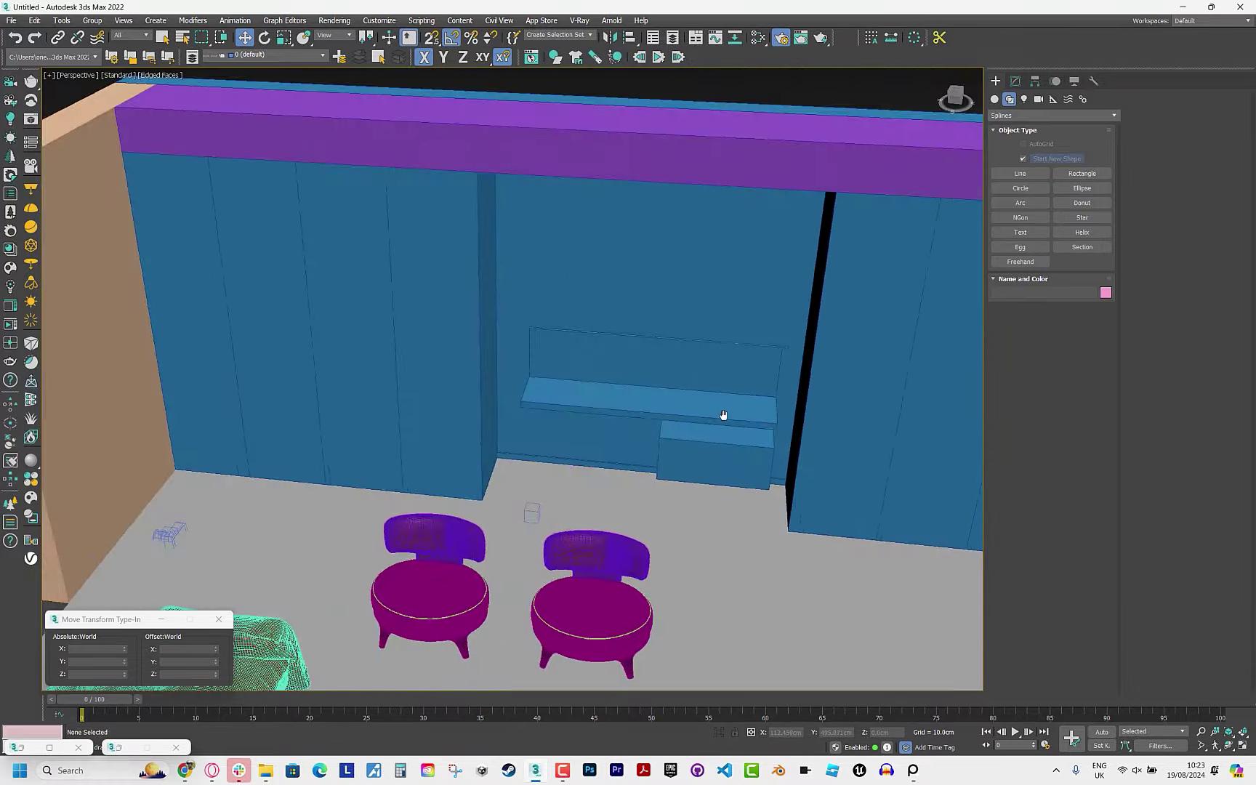
key(alt+Tab)
key(alt+Tab)
scroll(692, 359, down, 3)
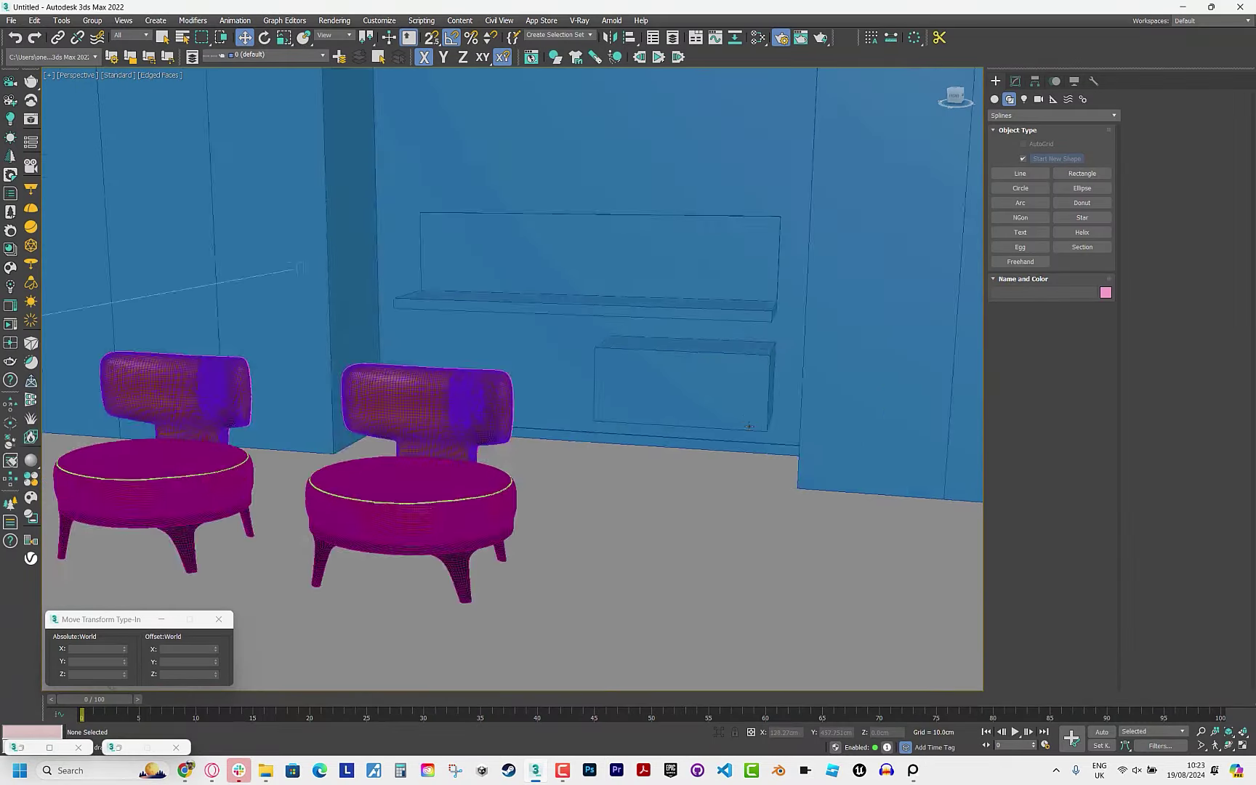
scroll(737, 364, up, 4)
click(737, 364)
key(alt+Tab)
key(alt+Tab)
Add an Edit Poly modifier to the box and select its front face.
click(1016, 81)
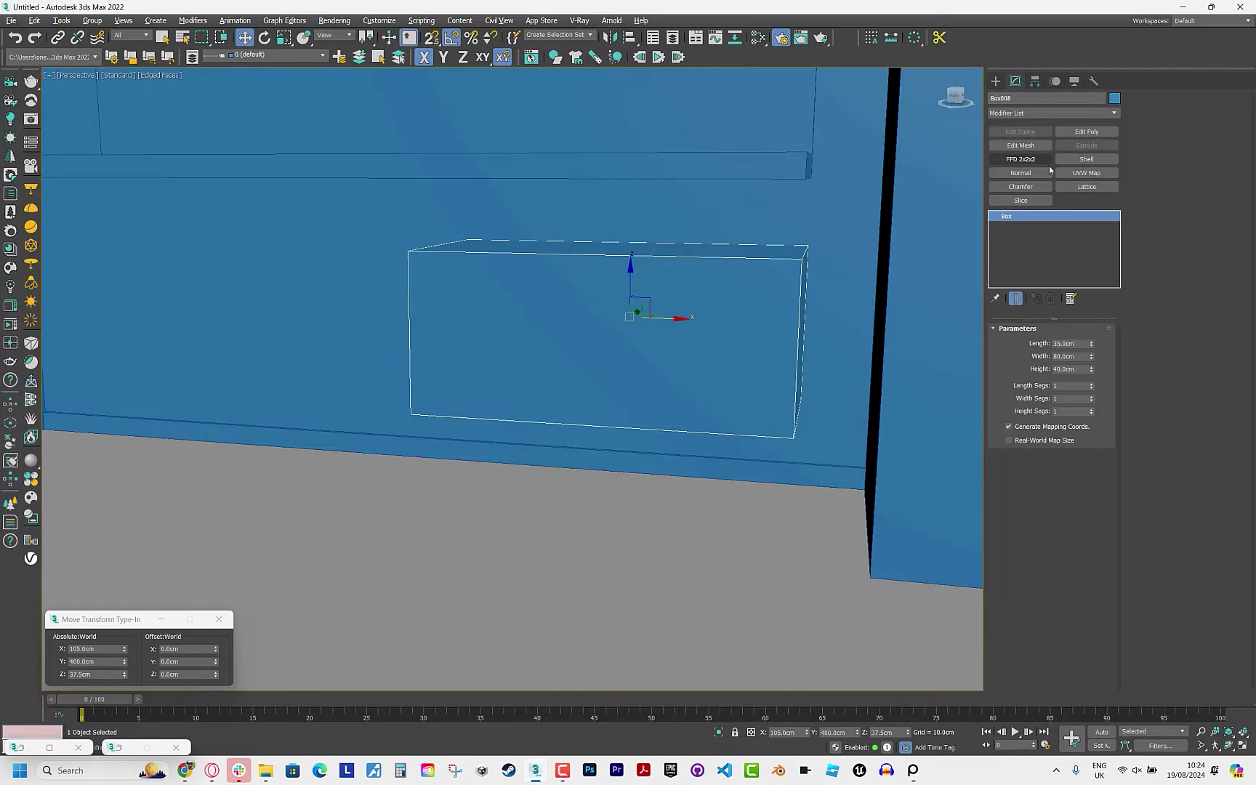
click(1087, 131)
key(4)
click(603, 349)
key(F2)
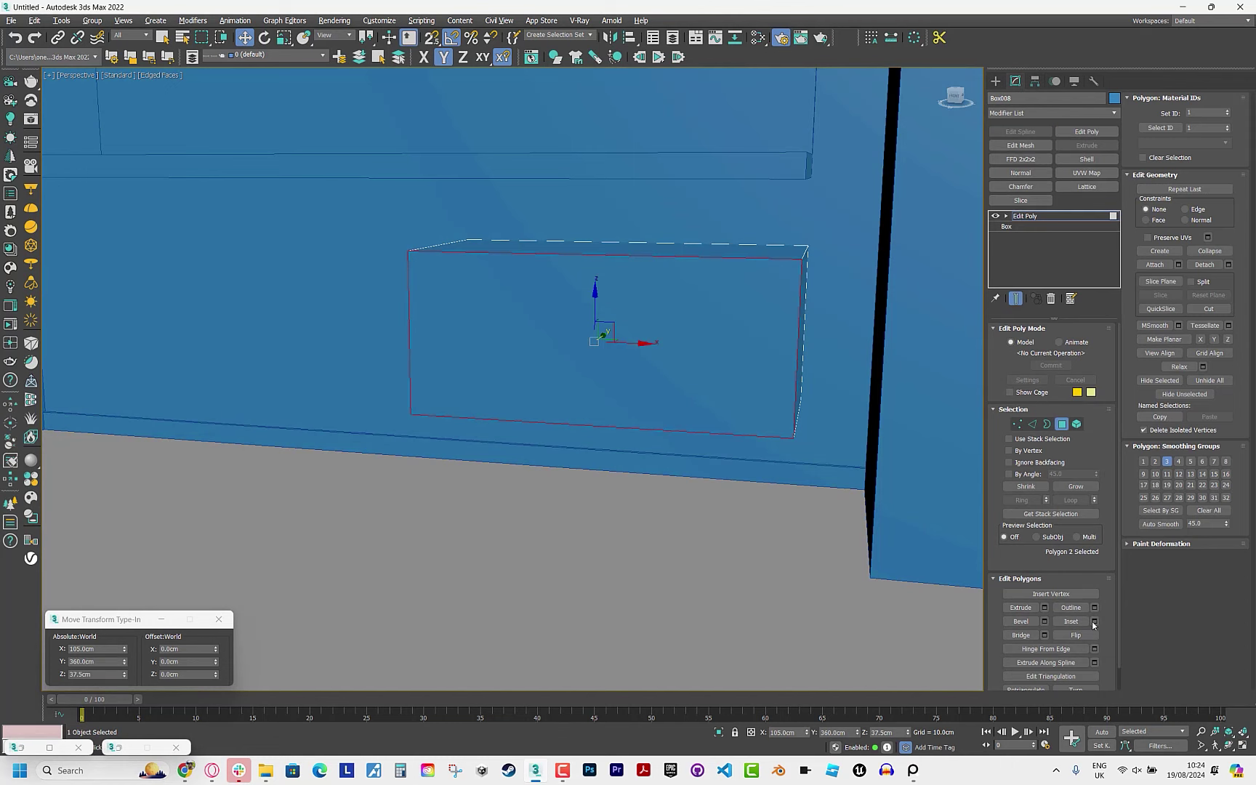
Inset the front face and extrude it -38 cm to hollow the box.
click(1094, 621)
click(520, 420)
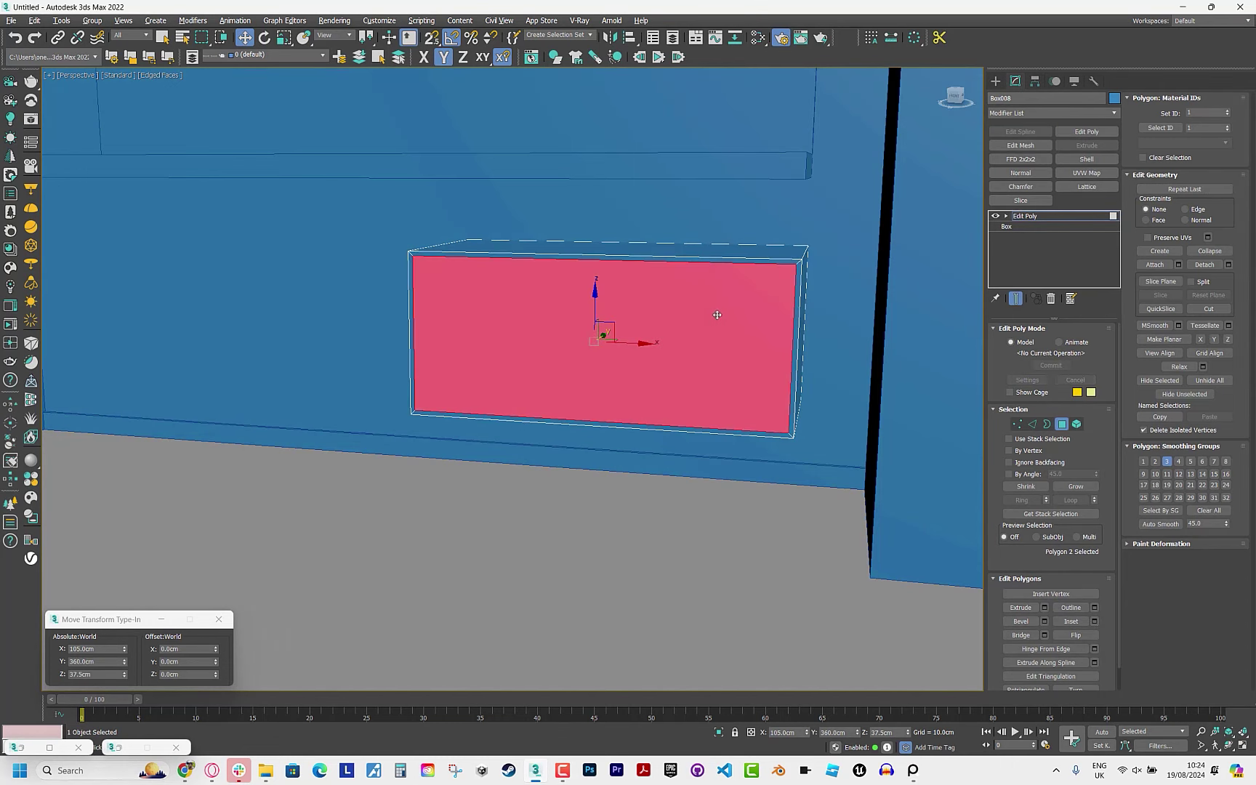
scroll(782, 340, up, 4)
click(1044, 608)
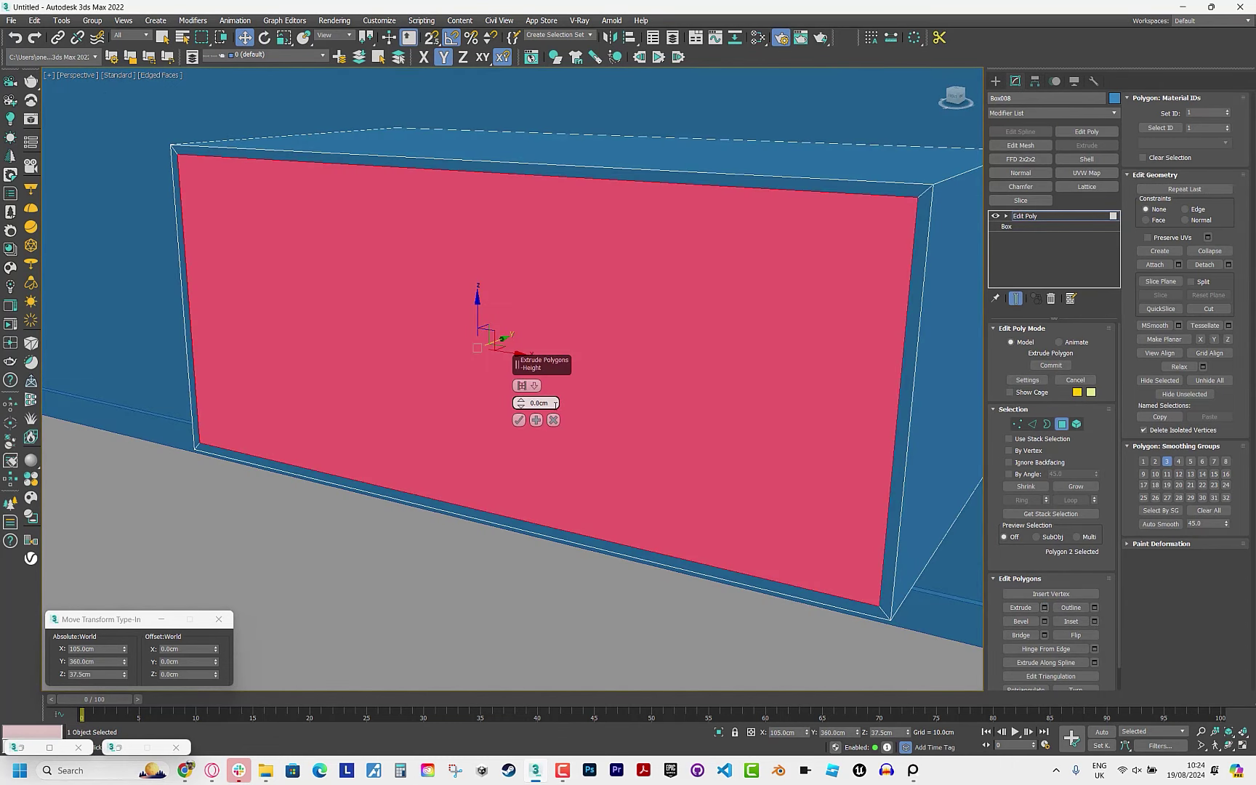
text(-38)
key(Return)
click(519, 420)
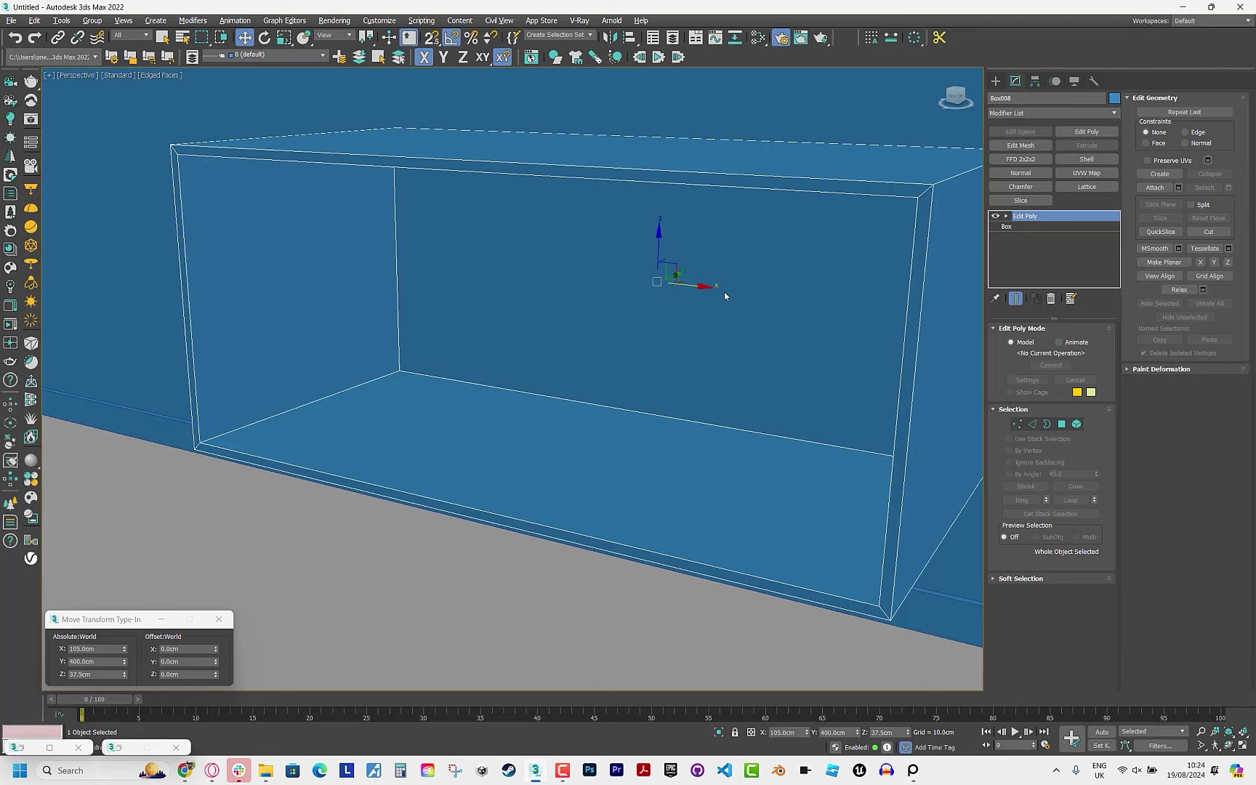
scroll(724, 294, down, 2)
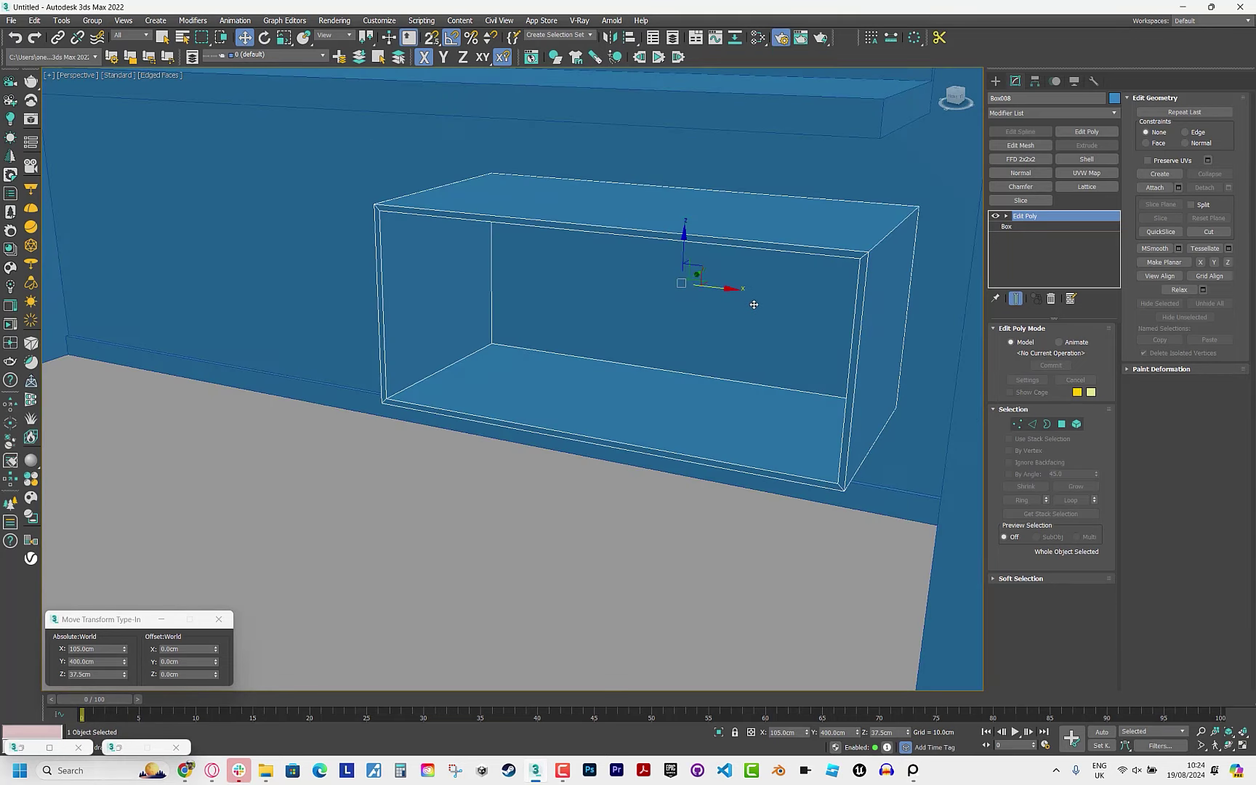
scroll(774, 310, up, 1)
In Front view, draw a rectangle over the box's front, sized 32 × 77 cm.
key(f)
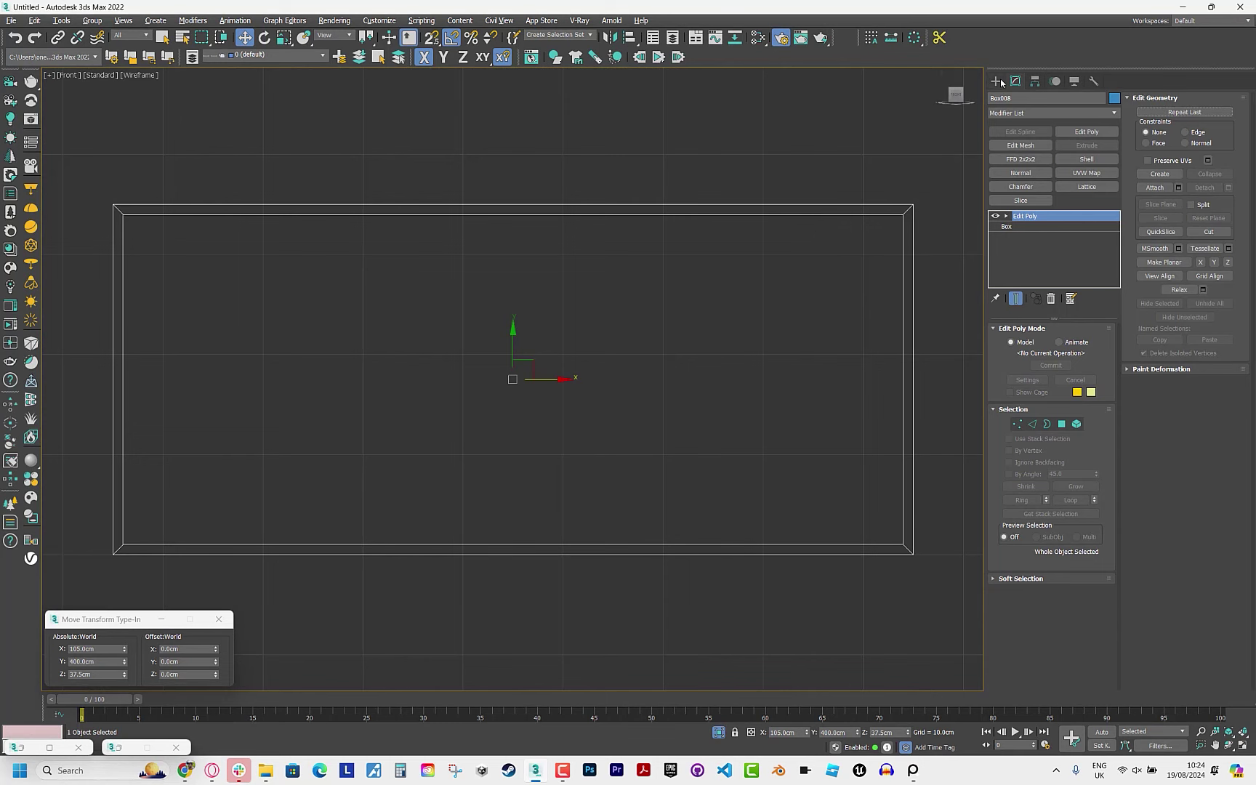
click(998, 81)
drag(904, 215, 155, 531)
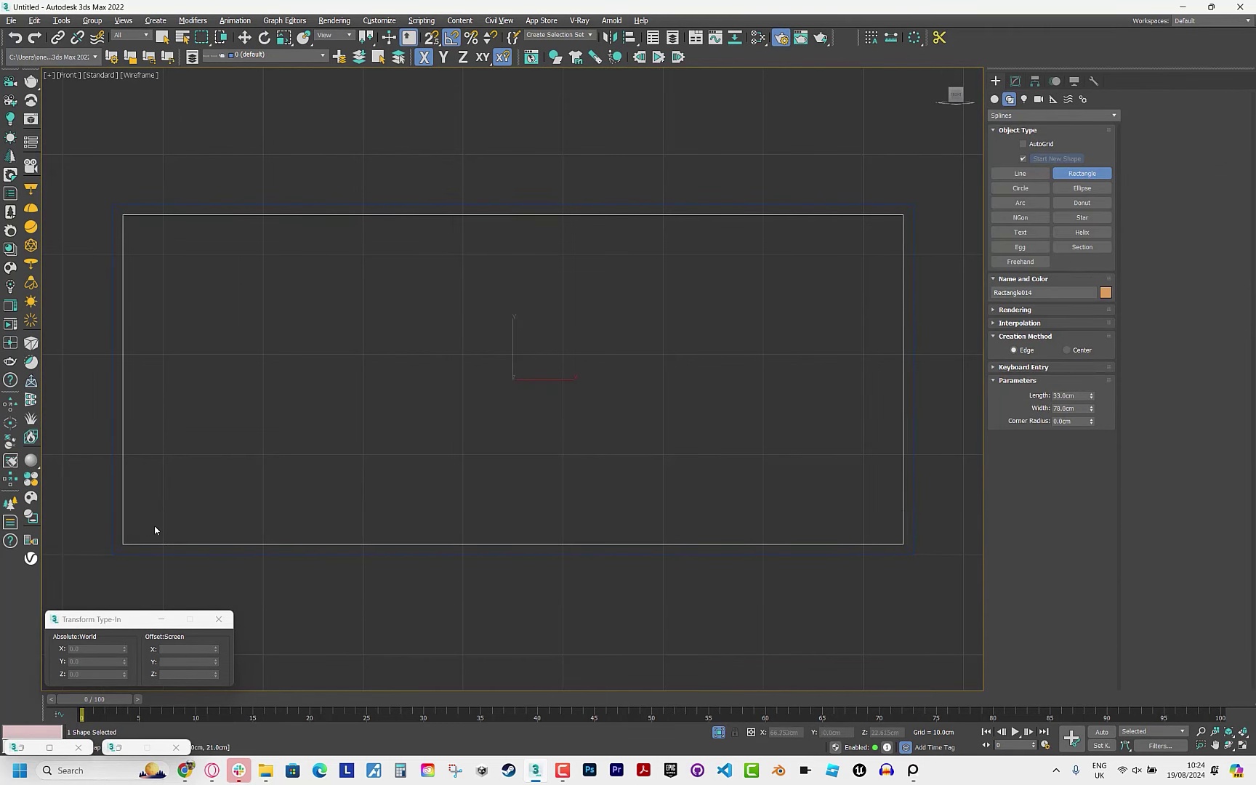
key(w)
click(1015, 80)
text(32)
key(Return)
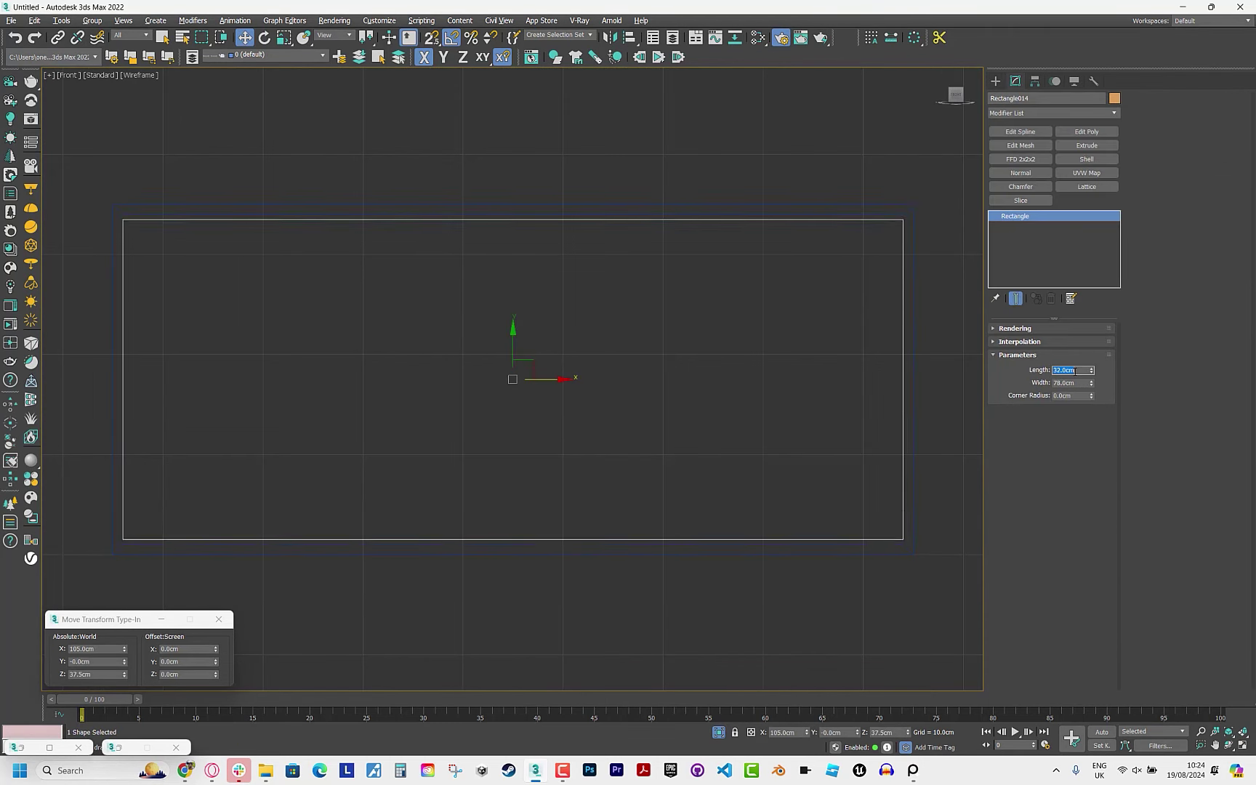
text(77)
key(Return)
Align the rectangle to the cabinet box along the Y axis.
key(p)
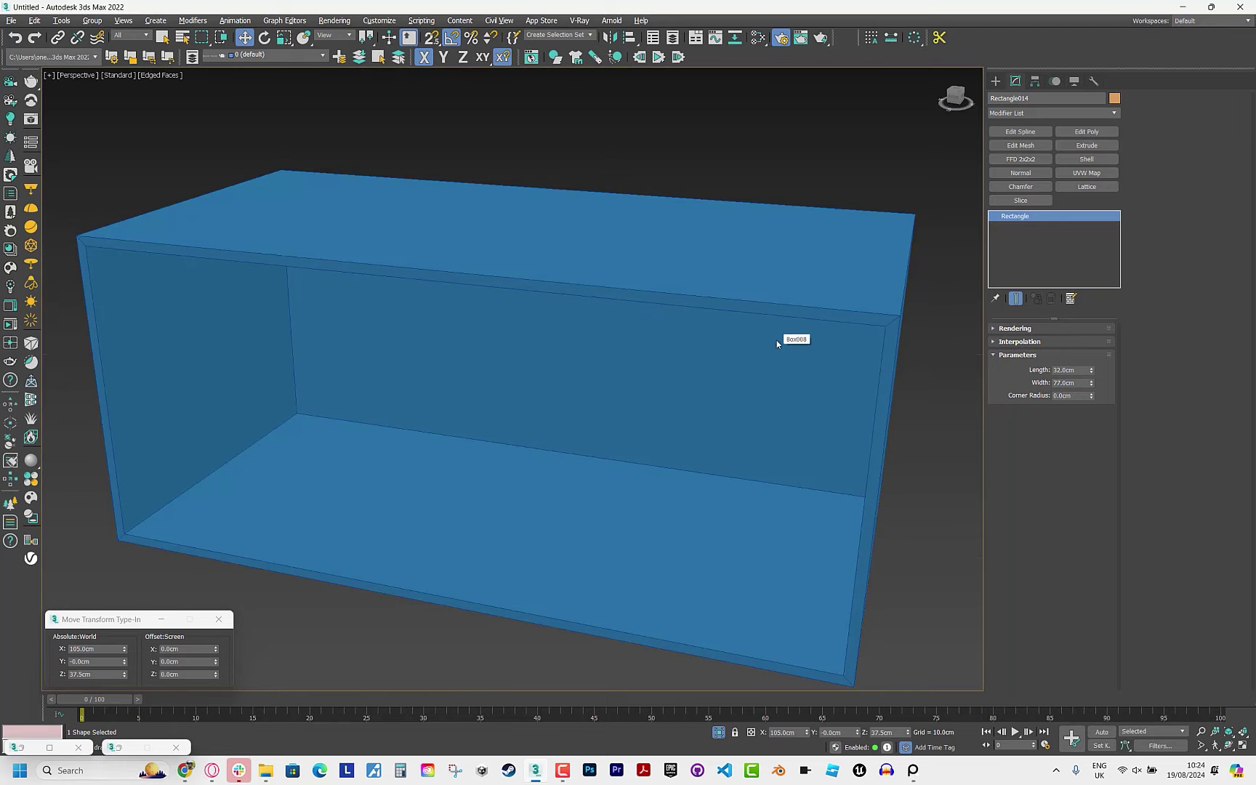
key(alt+a)
click(722, 334)
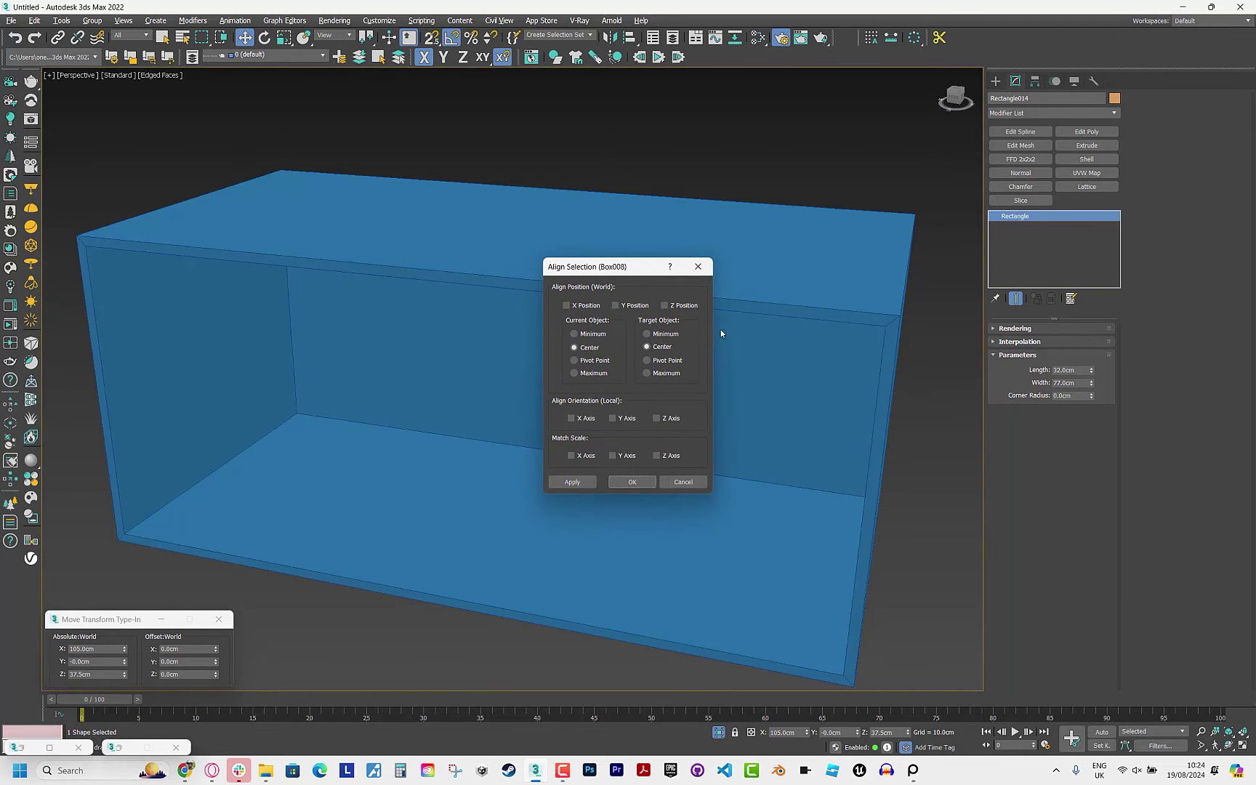
click(601, 335)
click(625, 305)
click(572, 482)
Extrude the rectangle by -2 cm into a solid orange panel.
click(632, 482)
click(1087, 145)
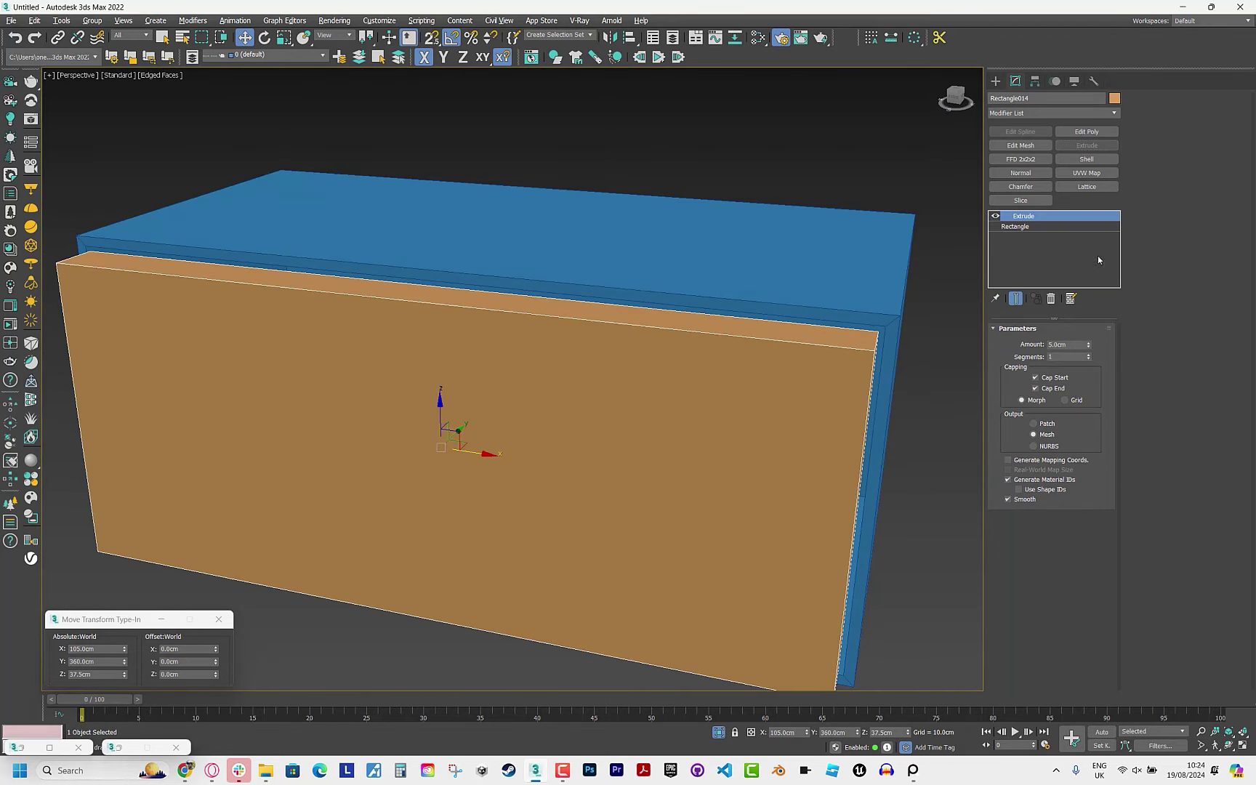
text(-2)
key(Return)
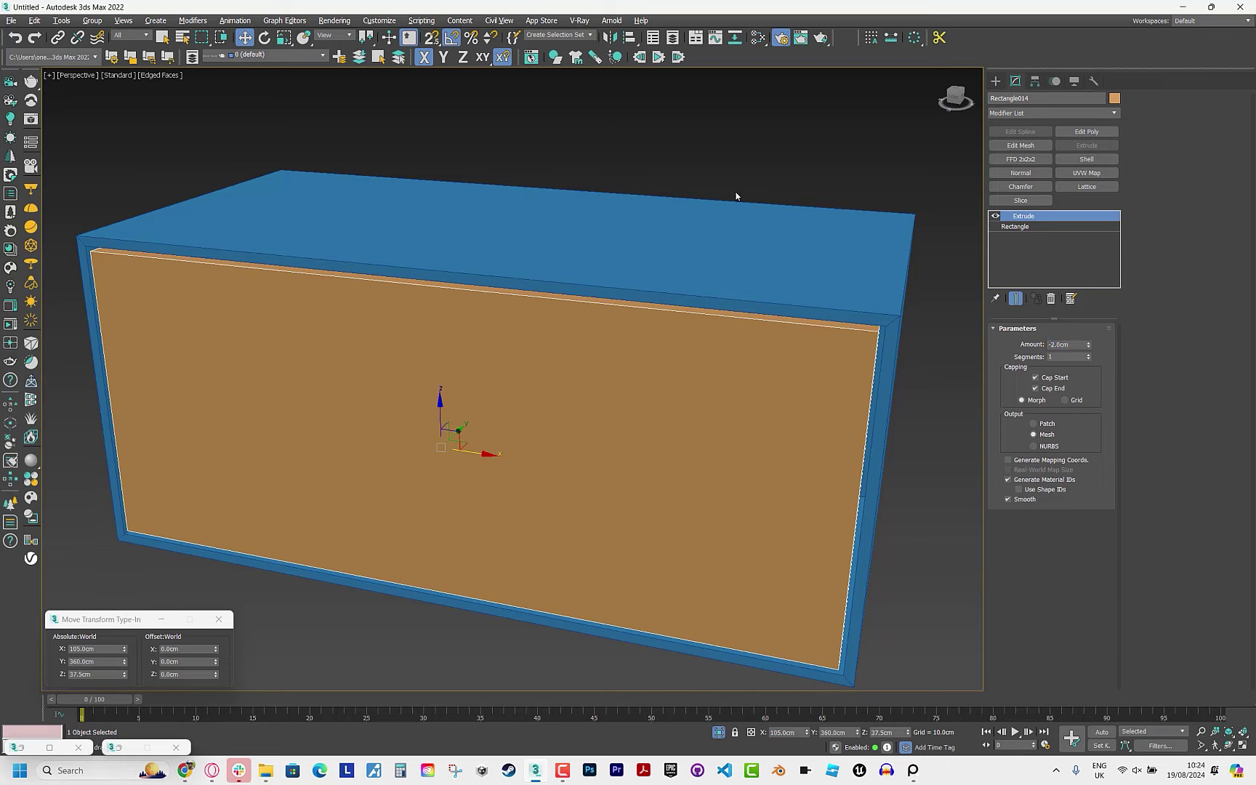
Deselect the panel and exit isolation to show the whole room.
click(735, 195)
alt+middle_drag(736, 195, 794, 418)
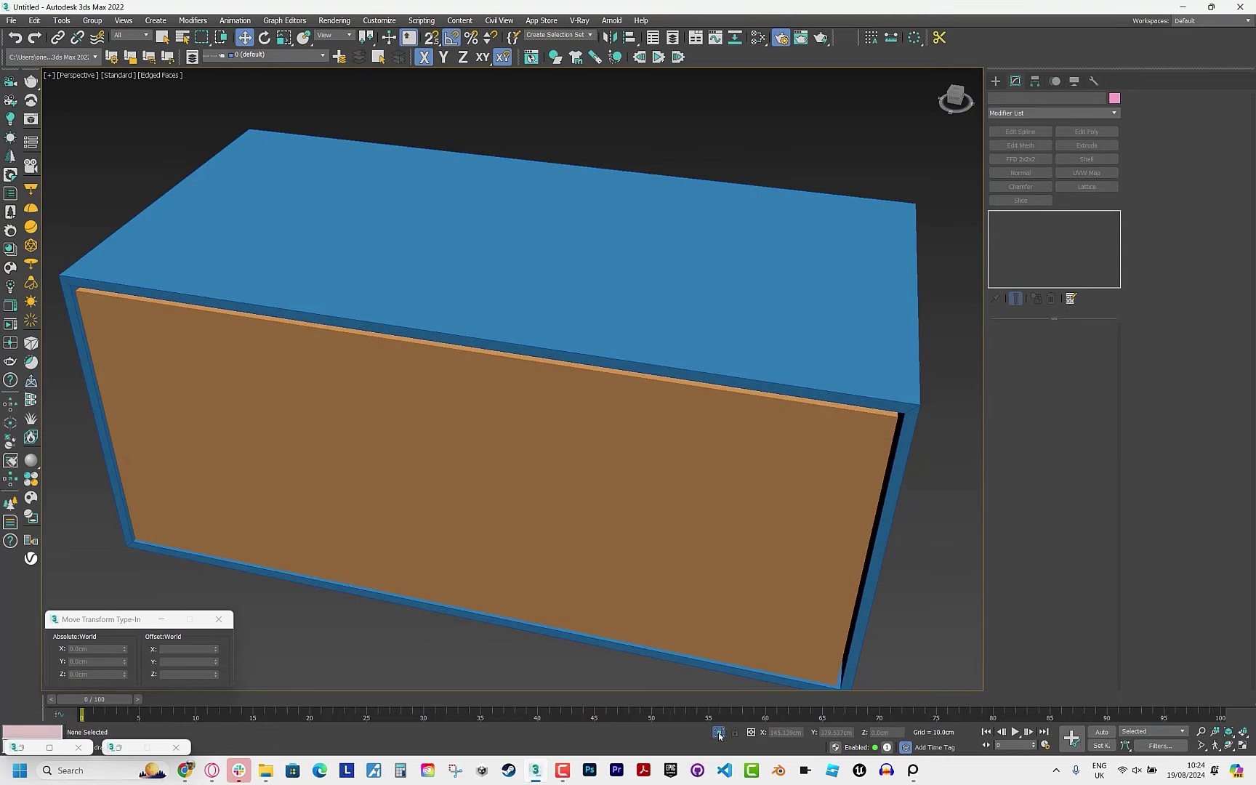
click(719, 733)
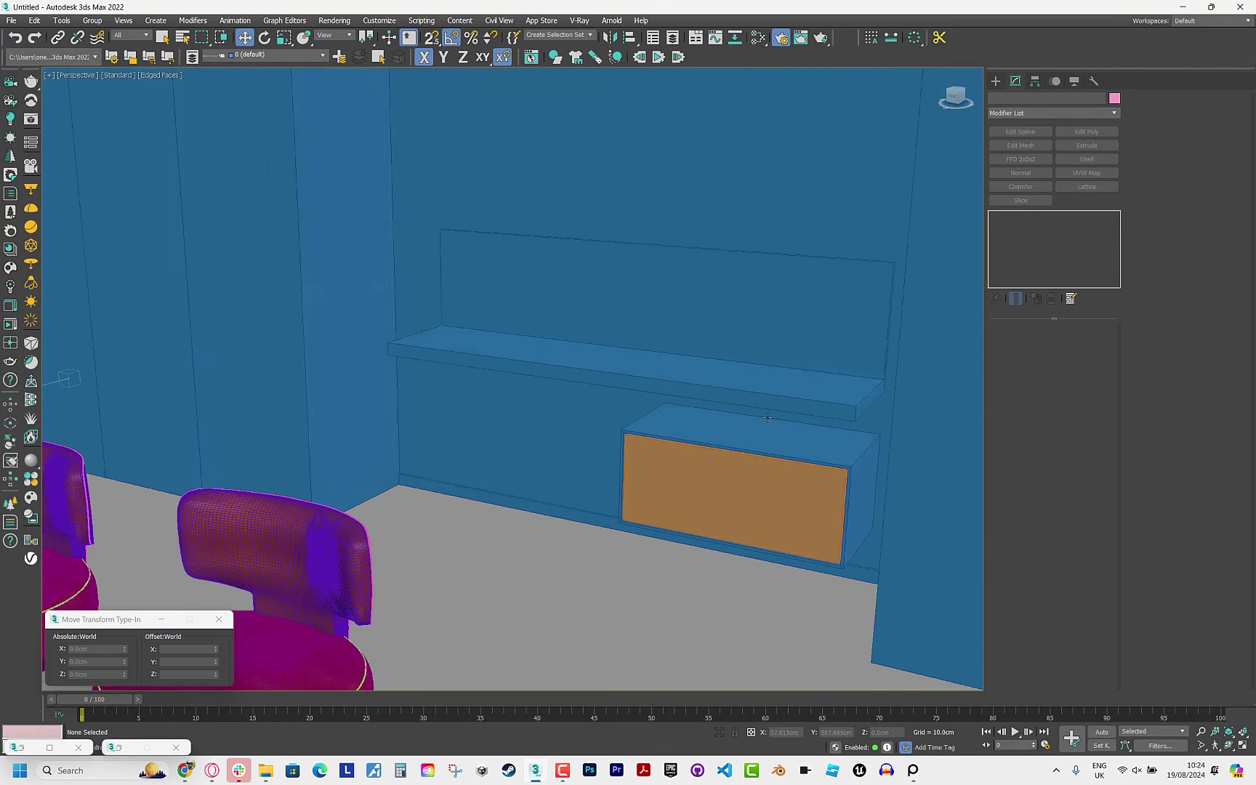
middle_drag(768, 417, 756, 264)
Switch to textured shading and set the tall wall panel's extrude height to 248 cm.
key(F4)
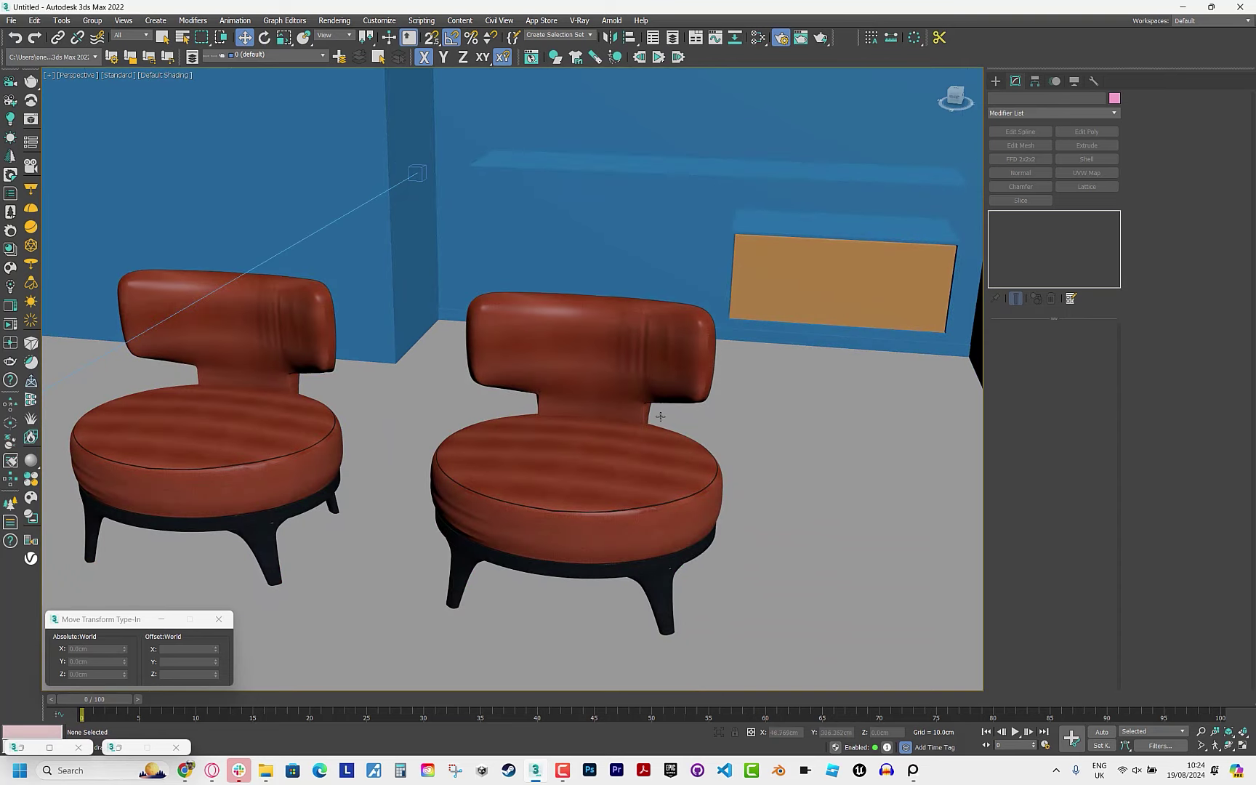
scroll(783, 395, down, 5)
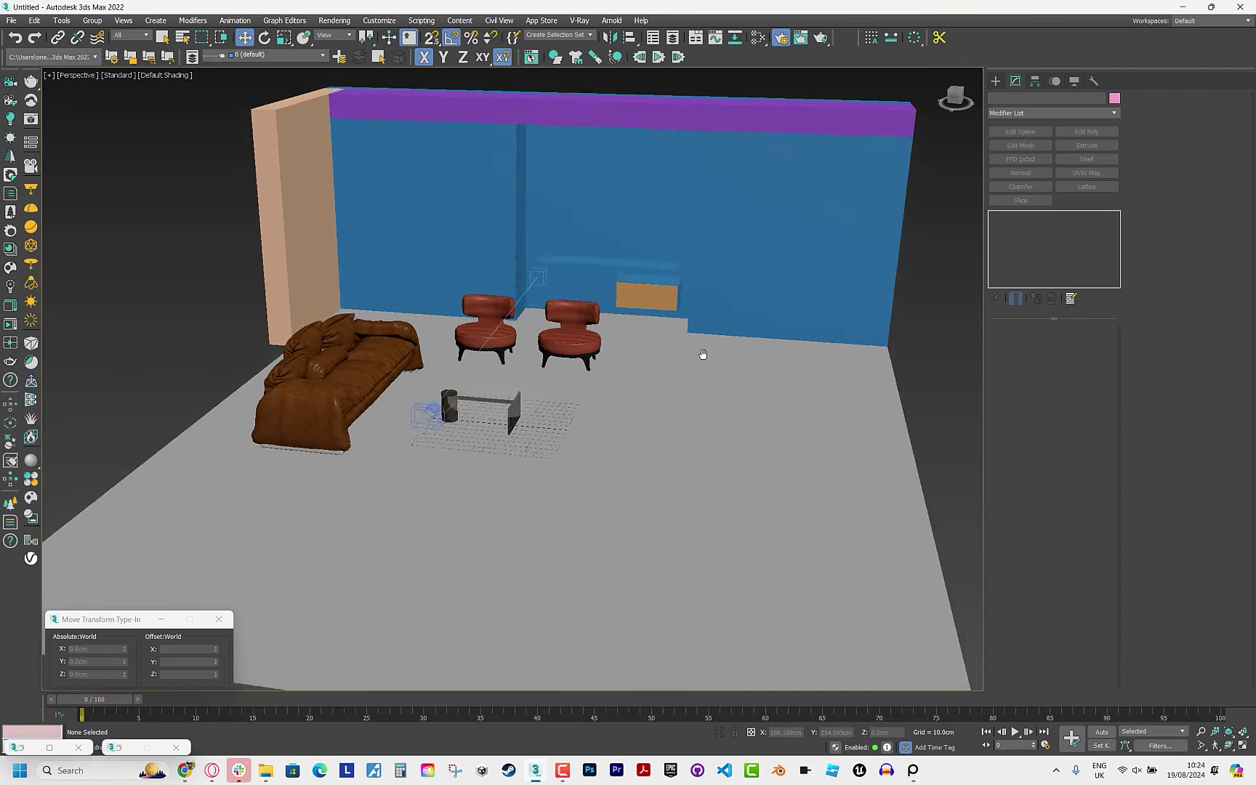
mouse_move(654, 348)
alt+middle_down()
mouse_move(727, 364)
mouse_move(628, 360)
mouse_move(628, 415)
alt+middle_up()
scroll(628, 361, up, 5)
click(689, 348)
middle_drag(689, 347, 600, 347)
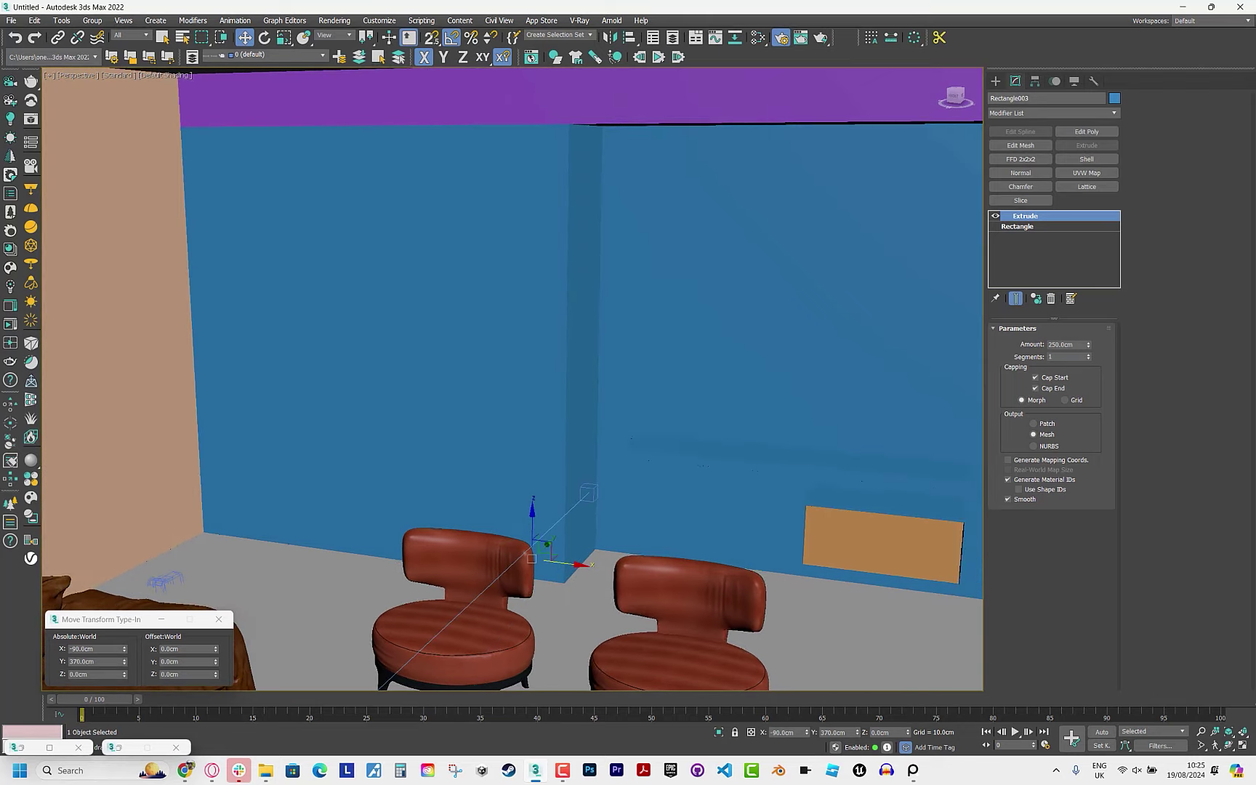
click(1059, 227)
click(1069, 216)
key(Return)
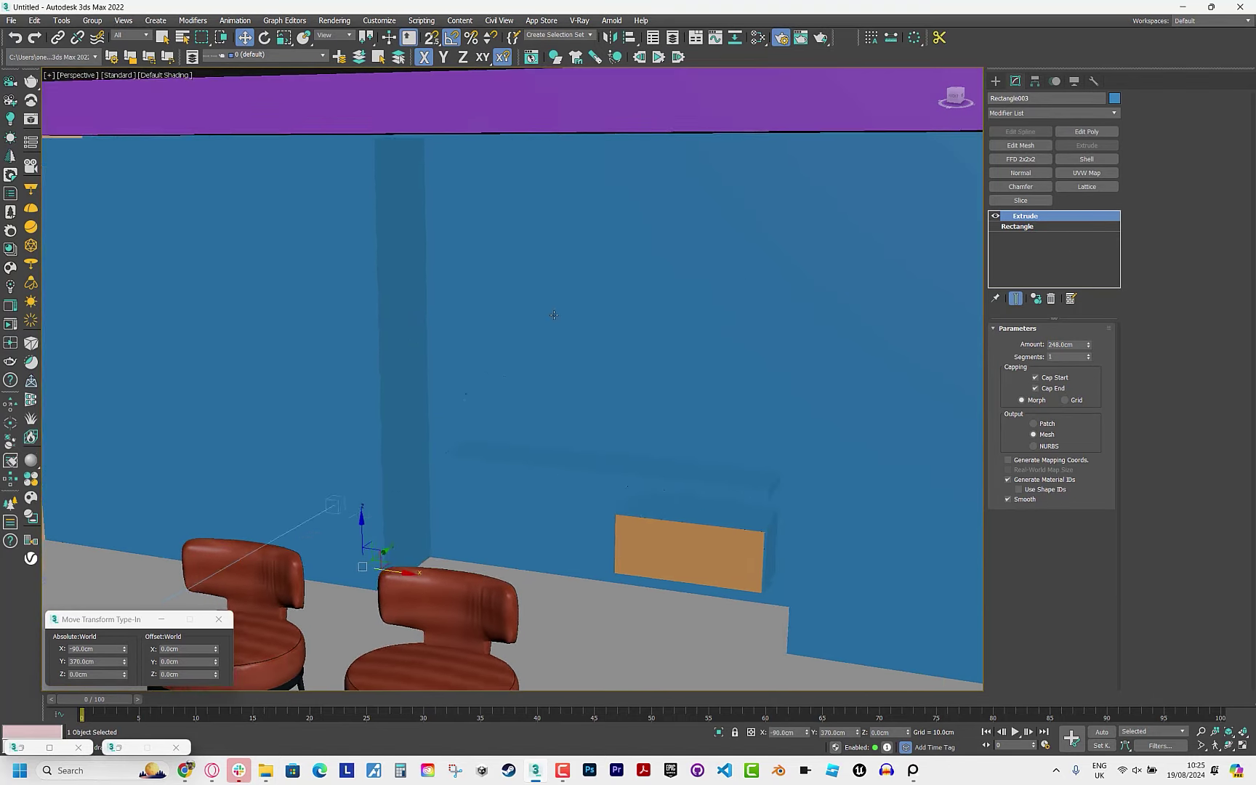
Select all the tall wall panels and apply a Z offset to them.
scroll(566, 305, down, 5)
scroll(560, 331, up, 3)
ctrl+click(327, 320)
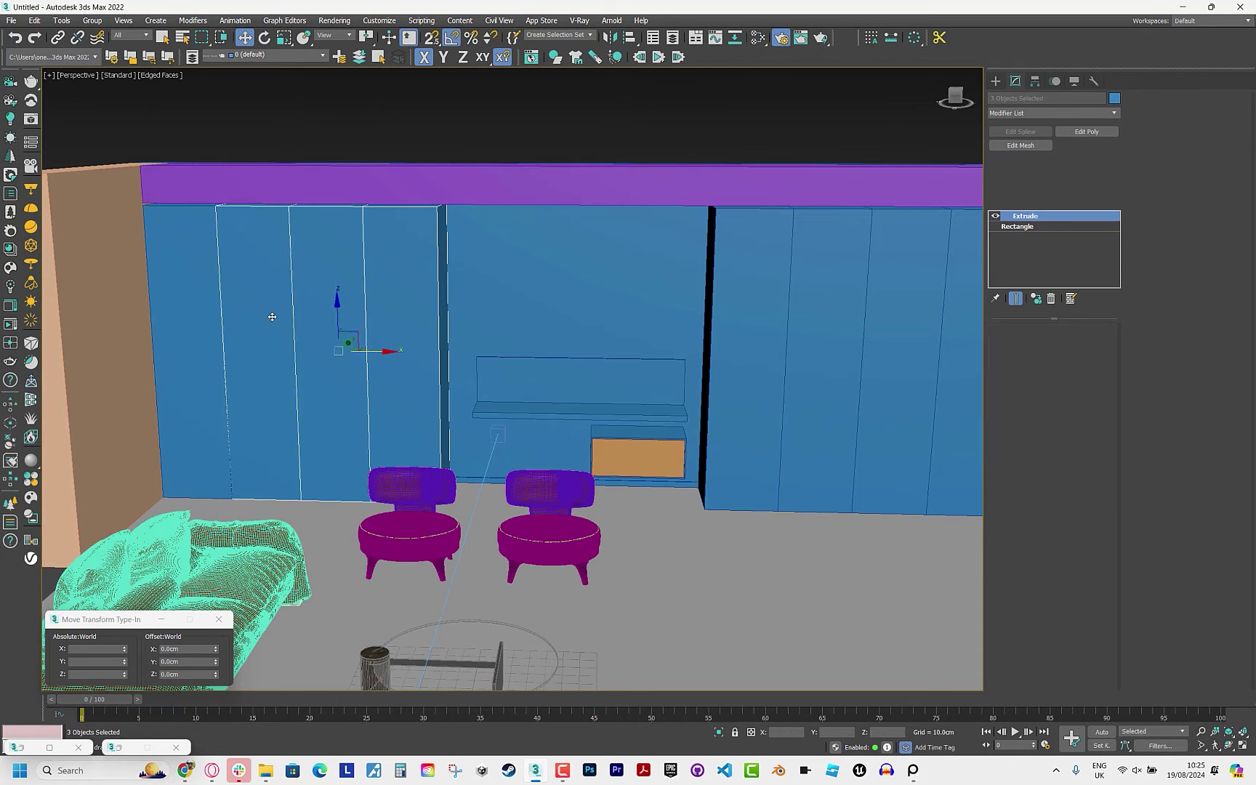
ctrl+click(254, 317)
ctrl+click(189, 305)
ctrl+click(756, 349)
ctrl+click(818, 353)
ctrl+click(901, 356)
middle_drag(901, 356, 647, 365)
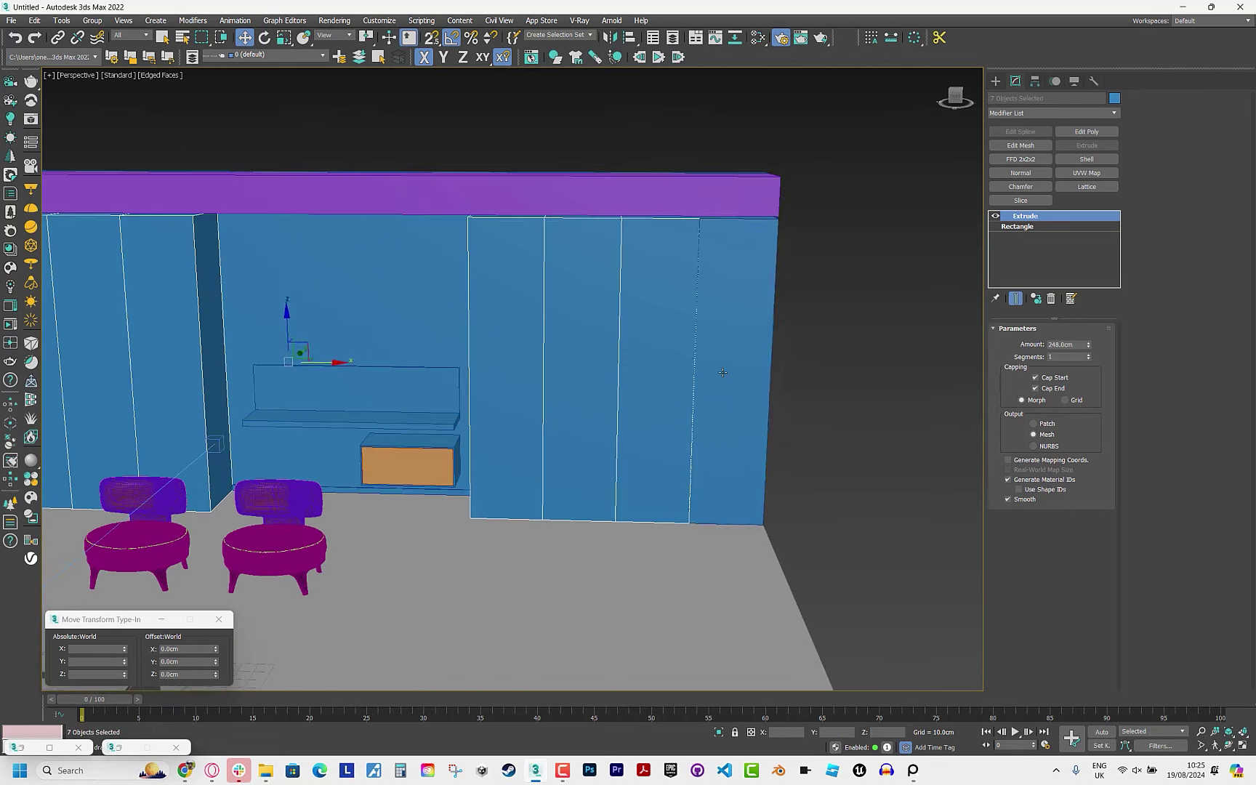
ctrl+click(730, 371)
click(185, 674)
key(Return)
Set a single wall panel's rectangle width to 59 cm.
middle_drag(203, 403, 415, 421)
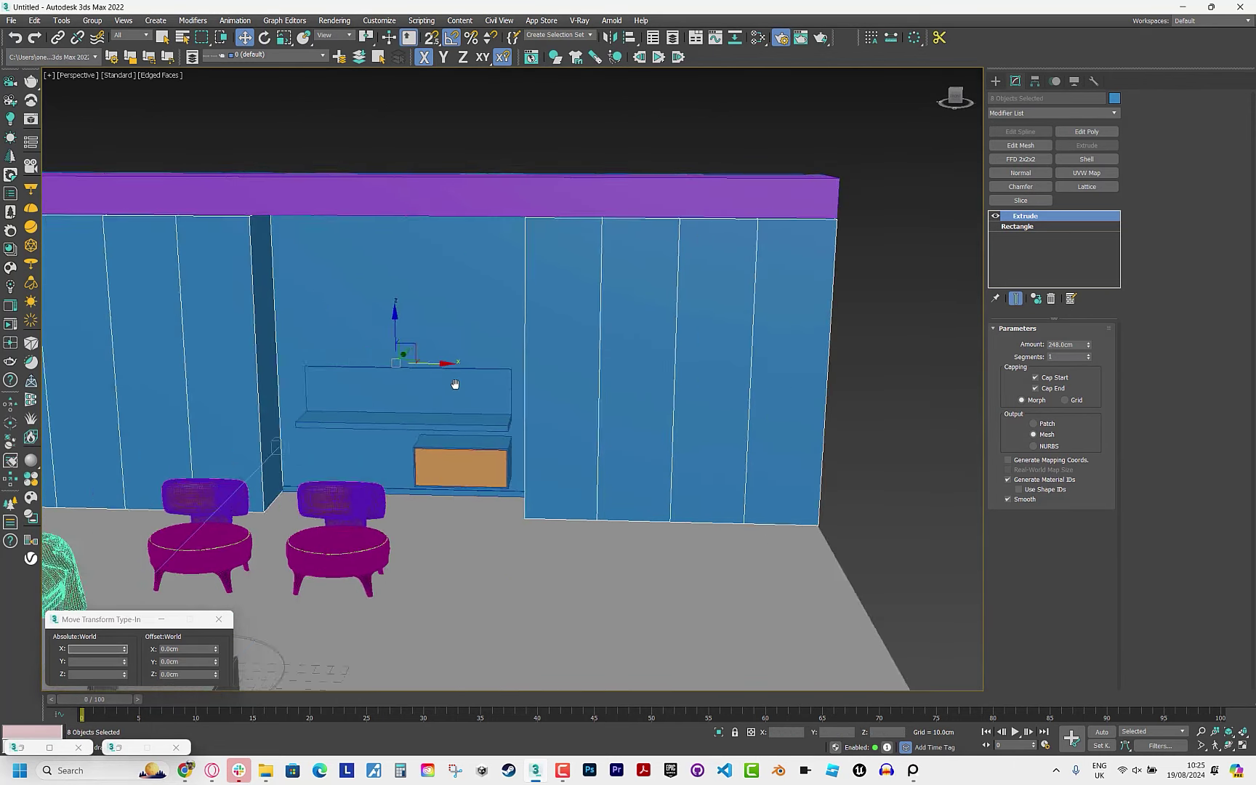
click(415, 421)
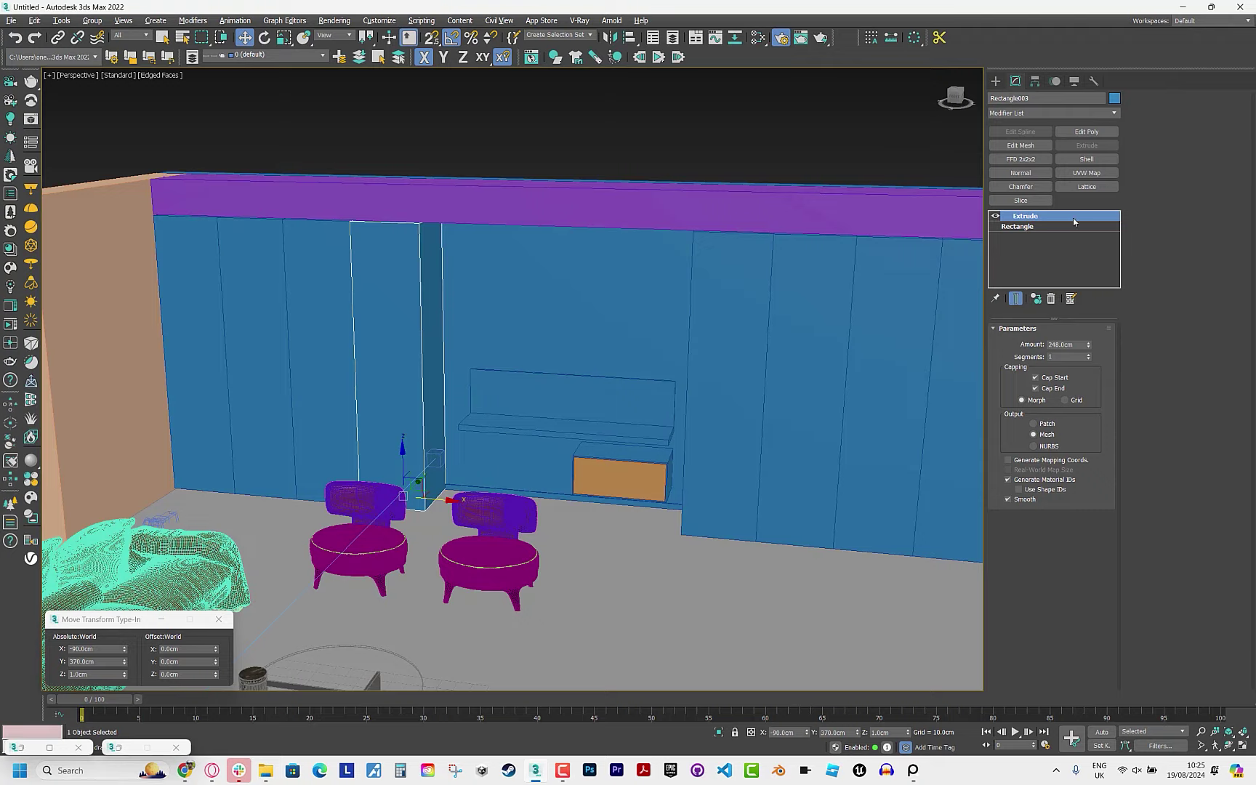
key(alt+Tab)
key(alt+Tab)
click(1017, 226)
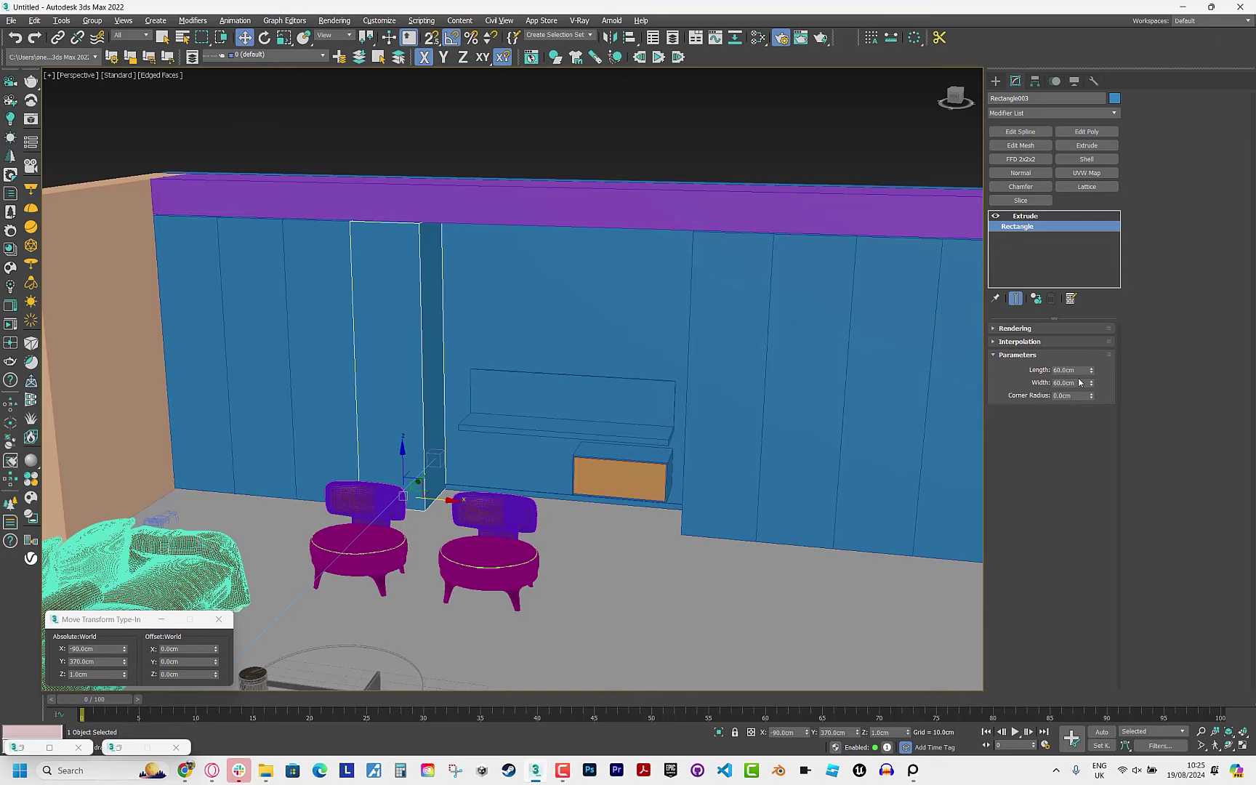
key(Return)
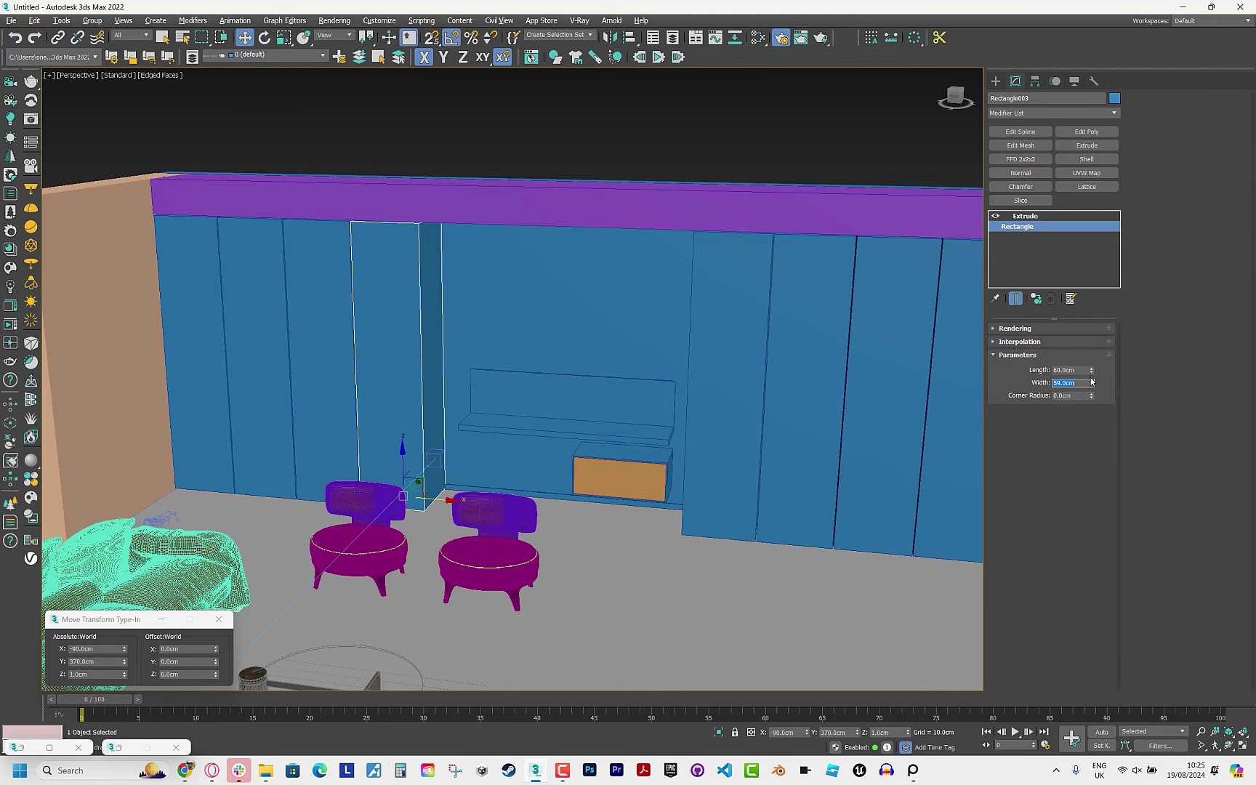
Select the tall wall panel Rectangle003 and add an Edit Poly modifier.
mouse_move(727, 363)
alt+middle_down()
mouse_move(421, 379)
mouse_move(578, 286)
alt+middle_up()
click(421, 379)
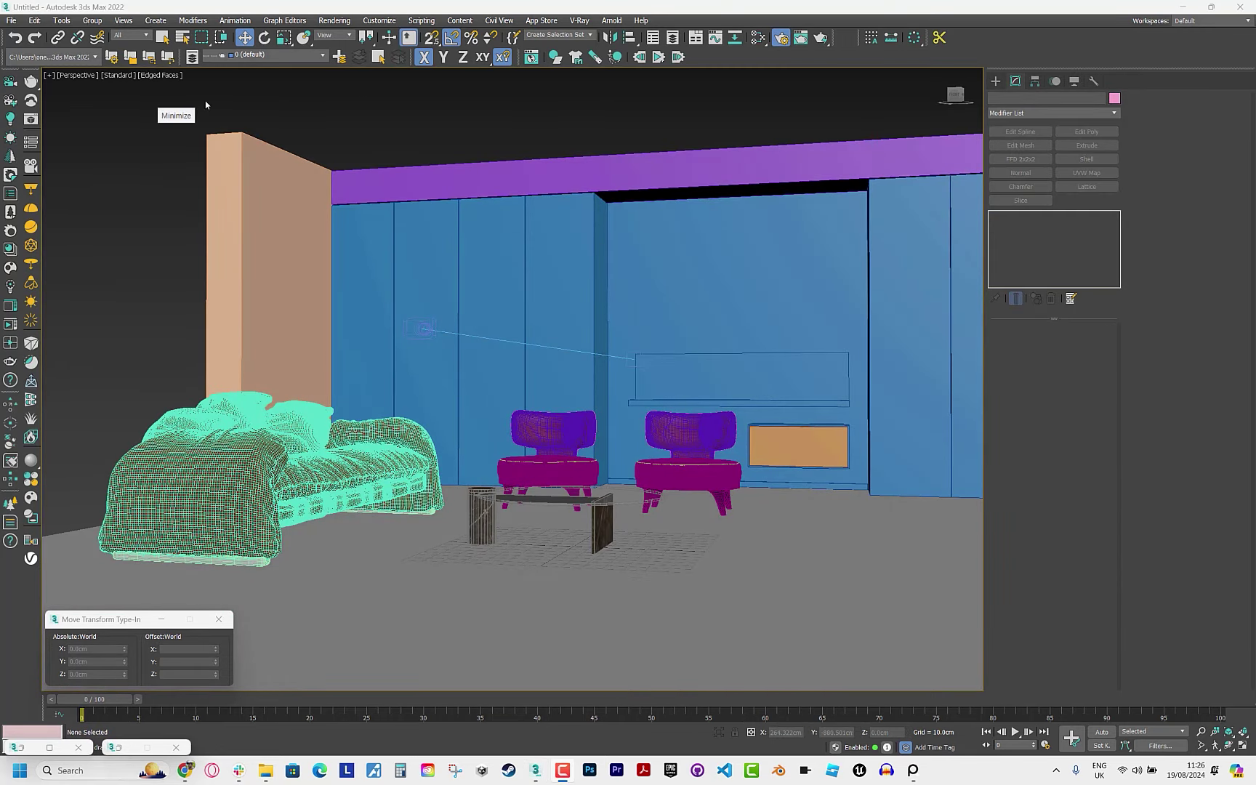
click(564, 271)
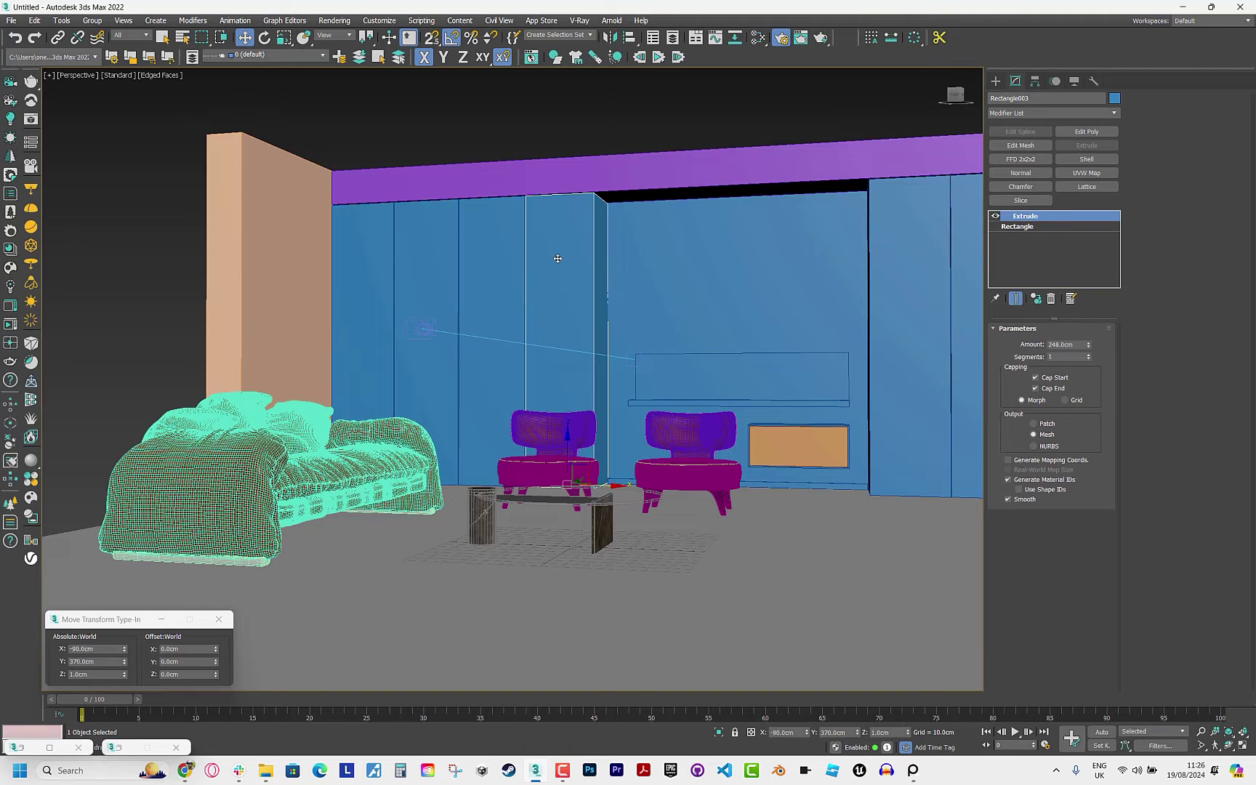
scroll(558, 258, up, 3)
middle_drag(516, 426, 561, 348)
scroll(614, 403, up, 3)
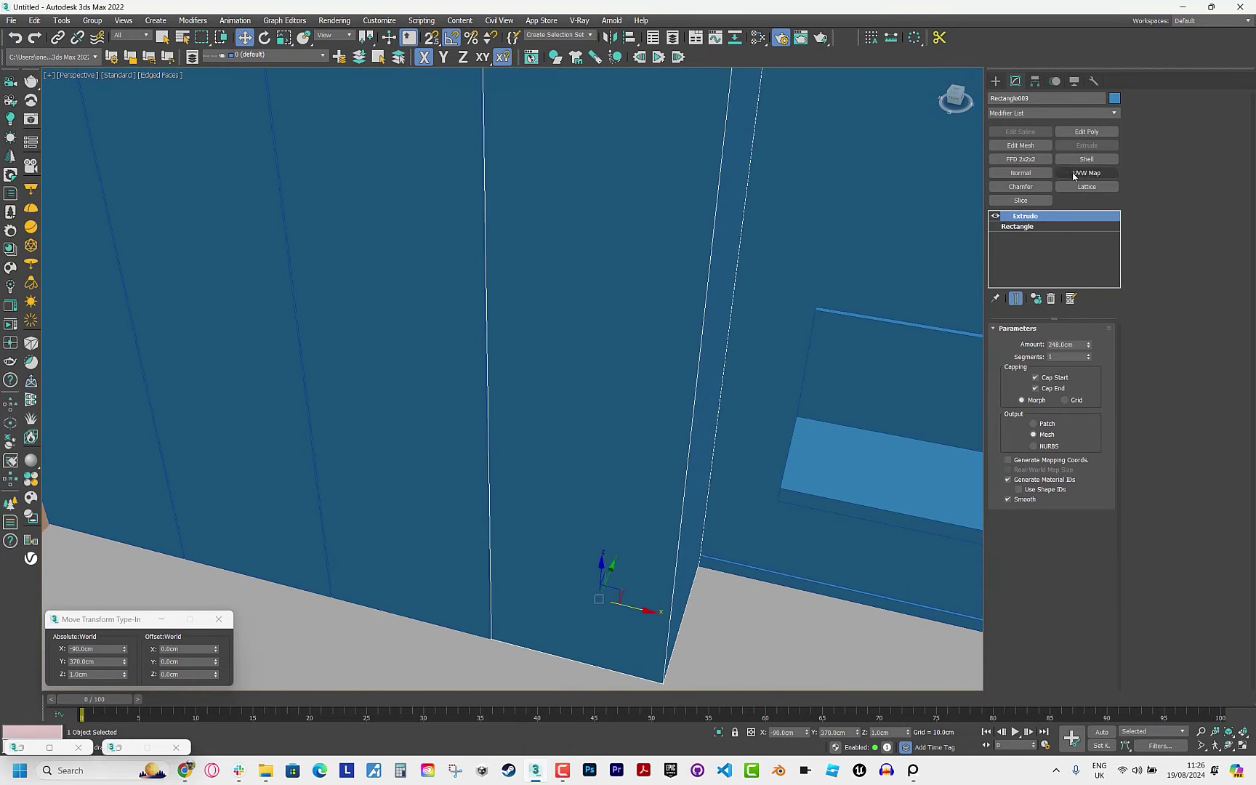
click(1087, 131)
Select the wall cabinet's front face and inset it by 2 cm.
key(4)
click(603, 437)
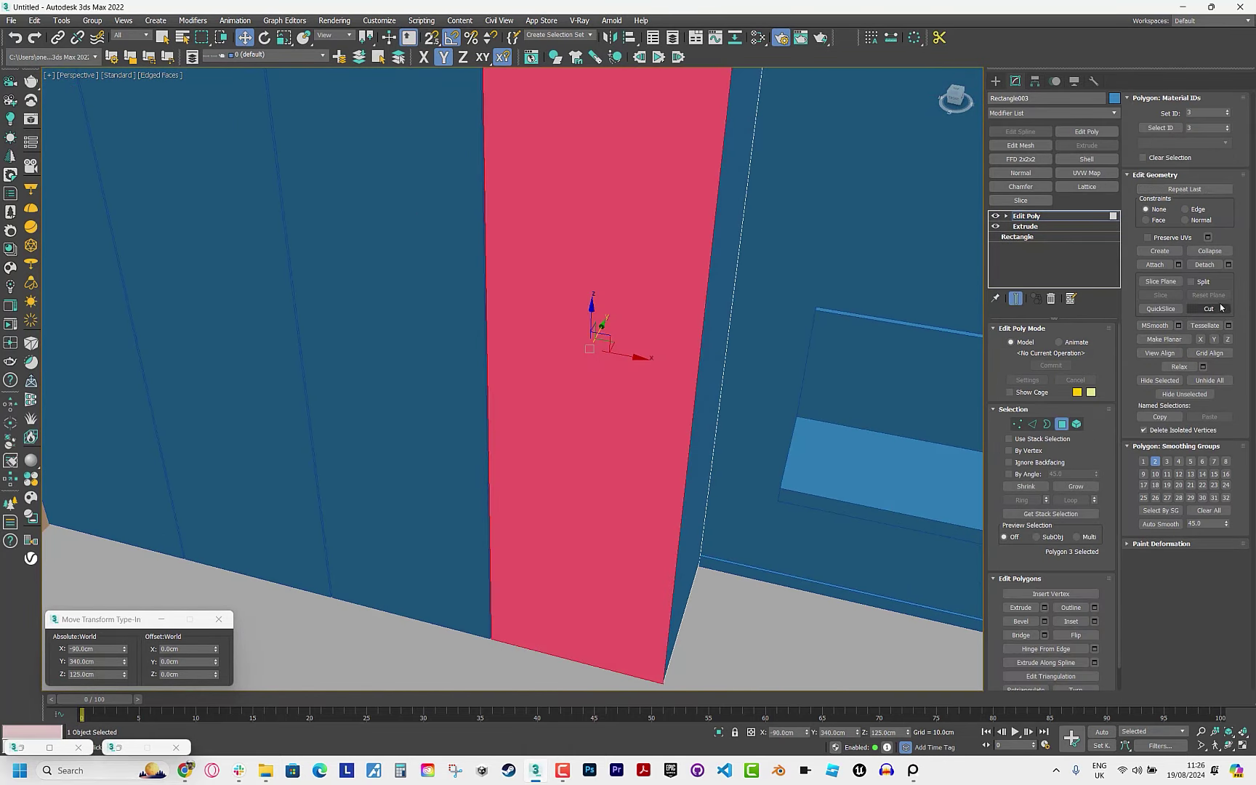
click(1094, 621)
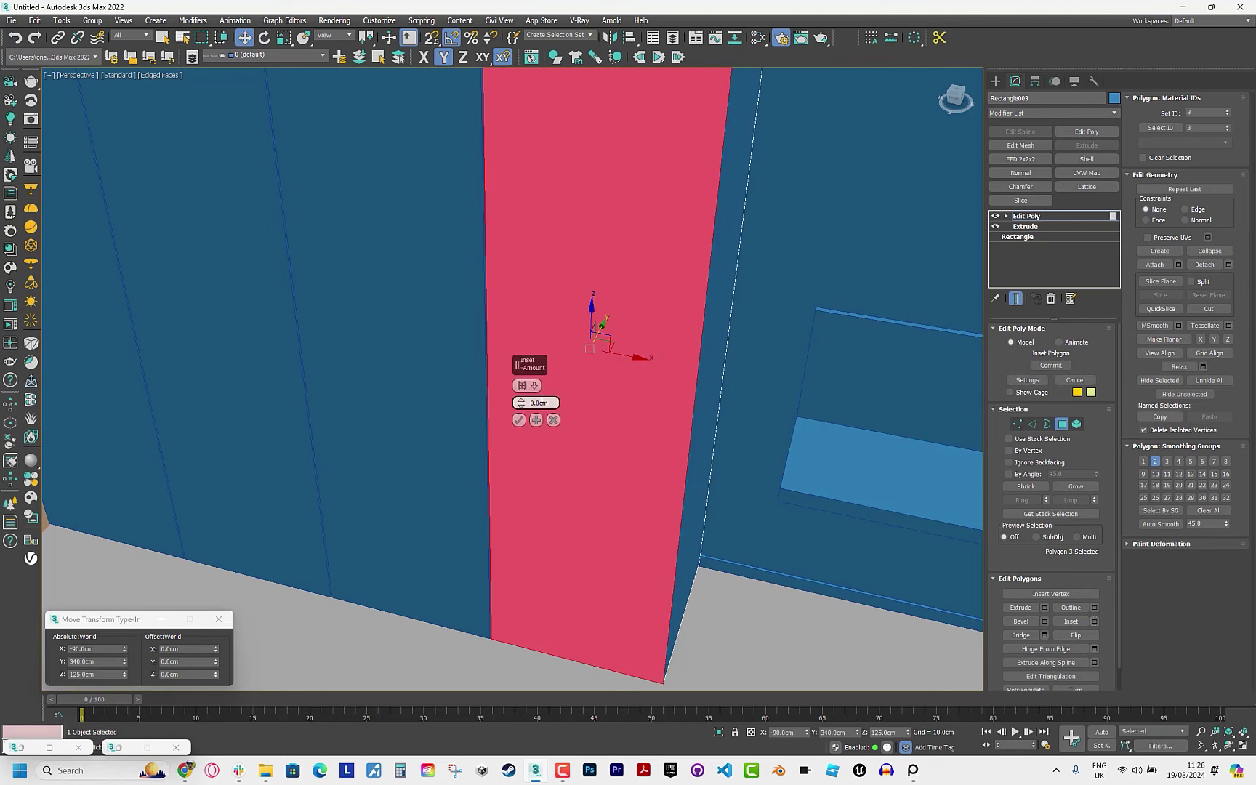
text(2)
key(Return)
click(518, 421)
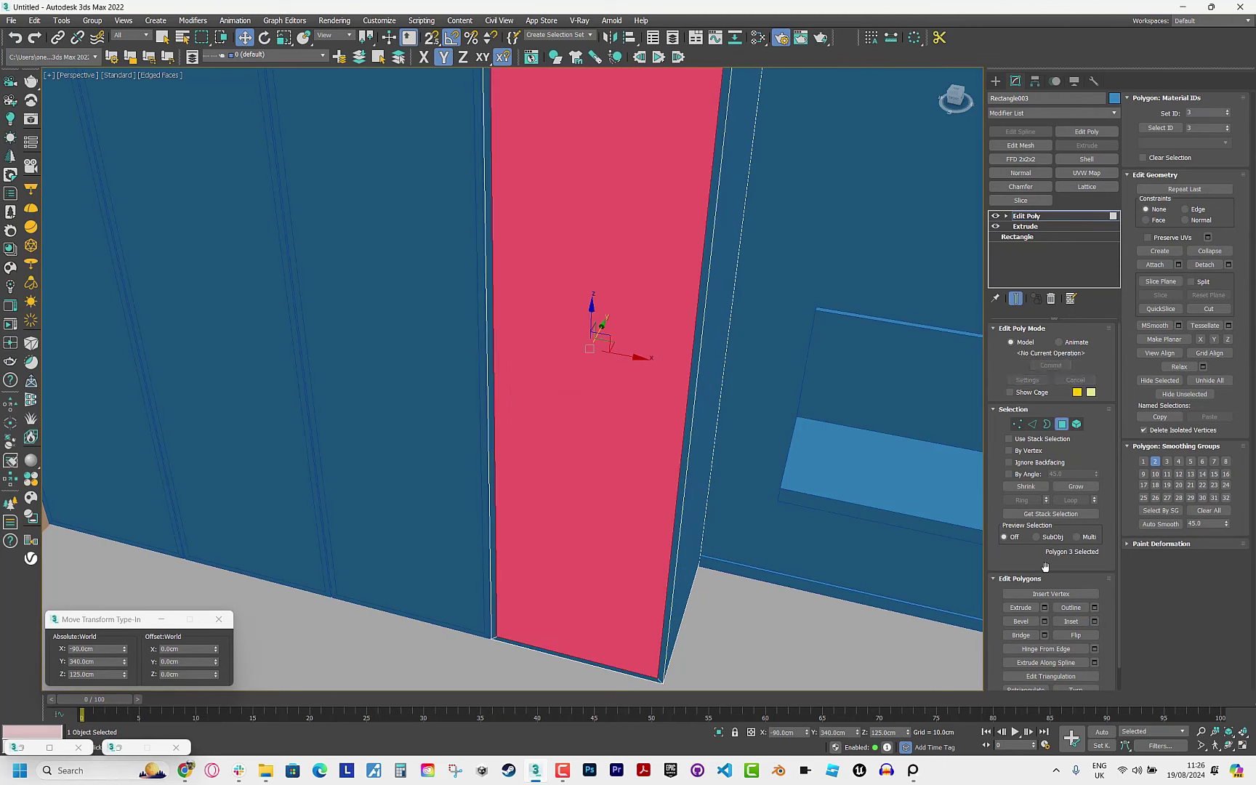
Extrude the inset face -48 cm inward and exit face editing.
click(1045, 609)
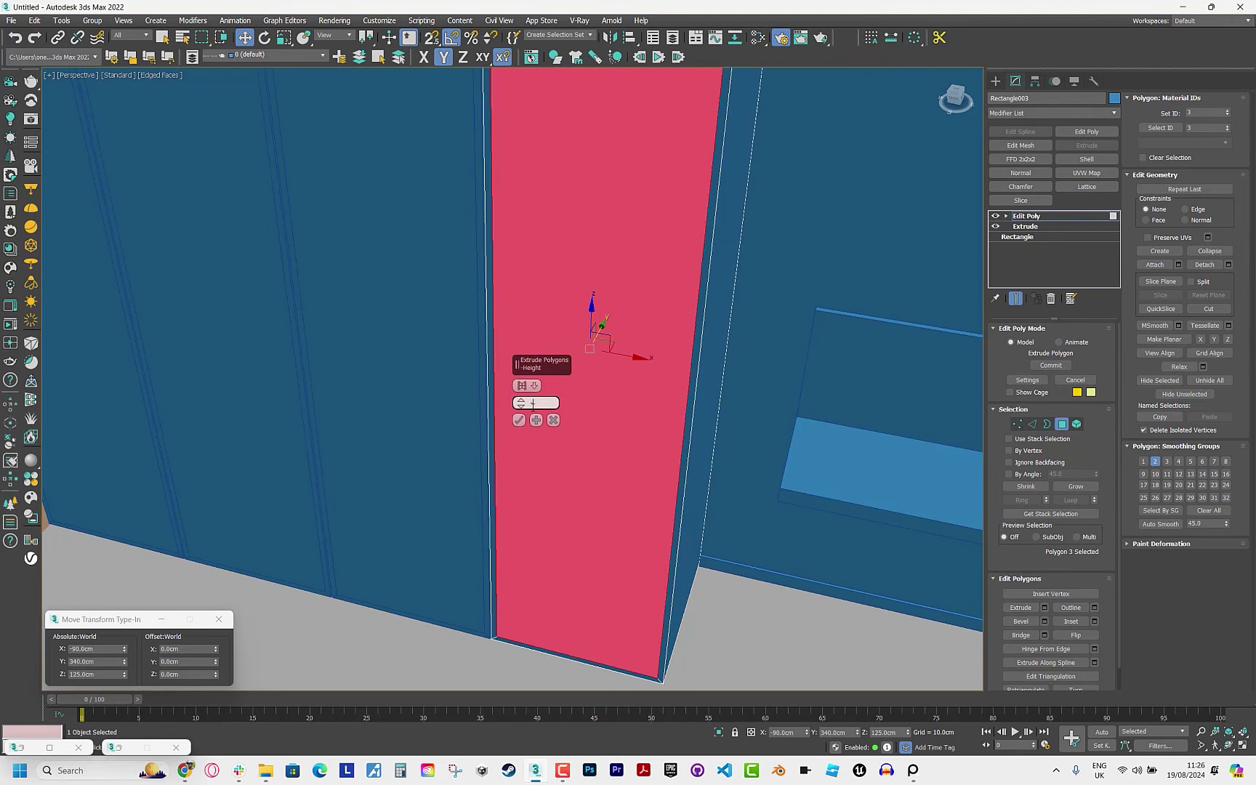
key(Return)
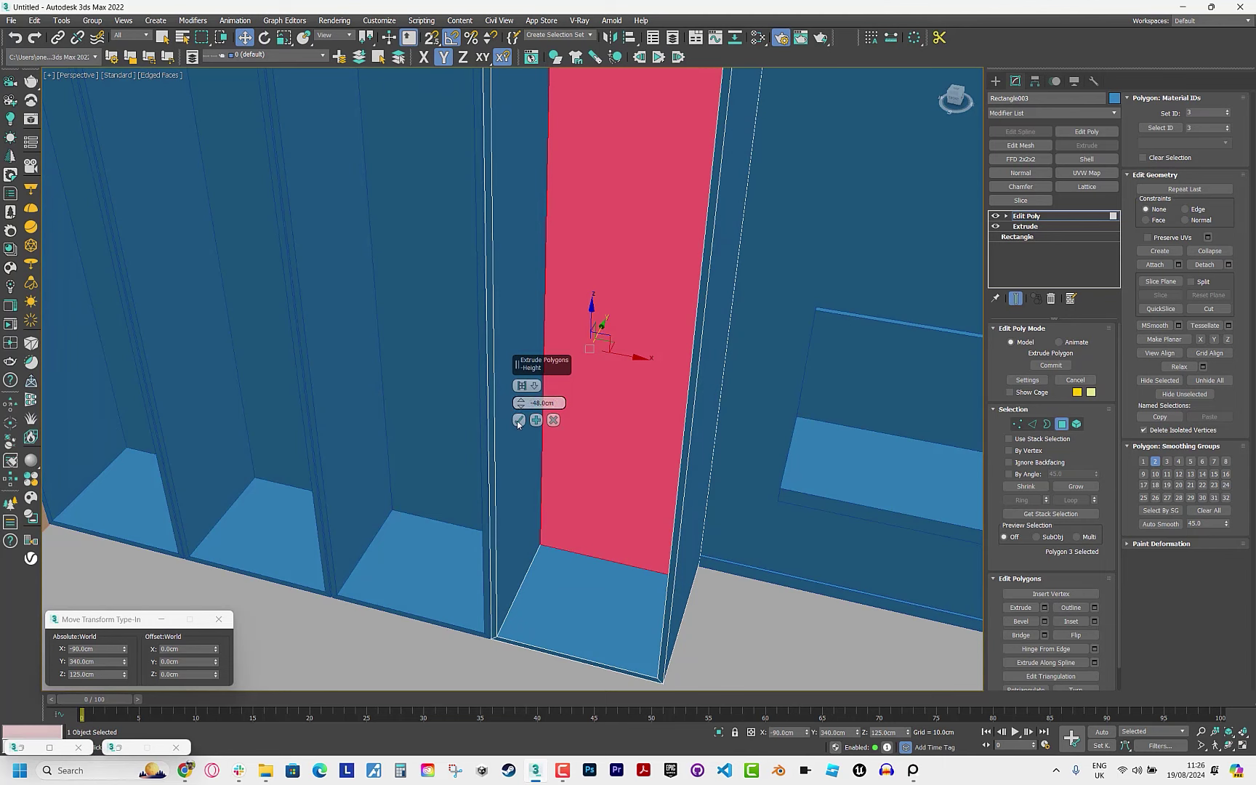
click(519, 421)
key(4)
scroll(525, 412, down, 10)
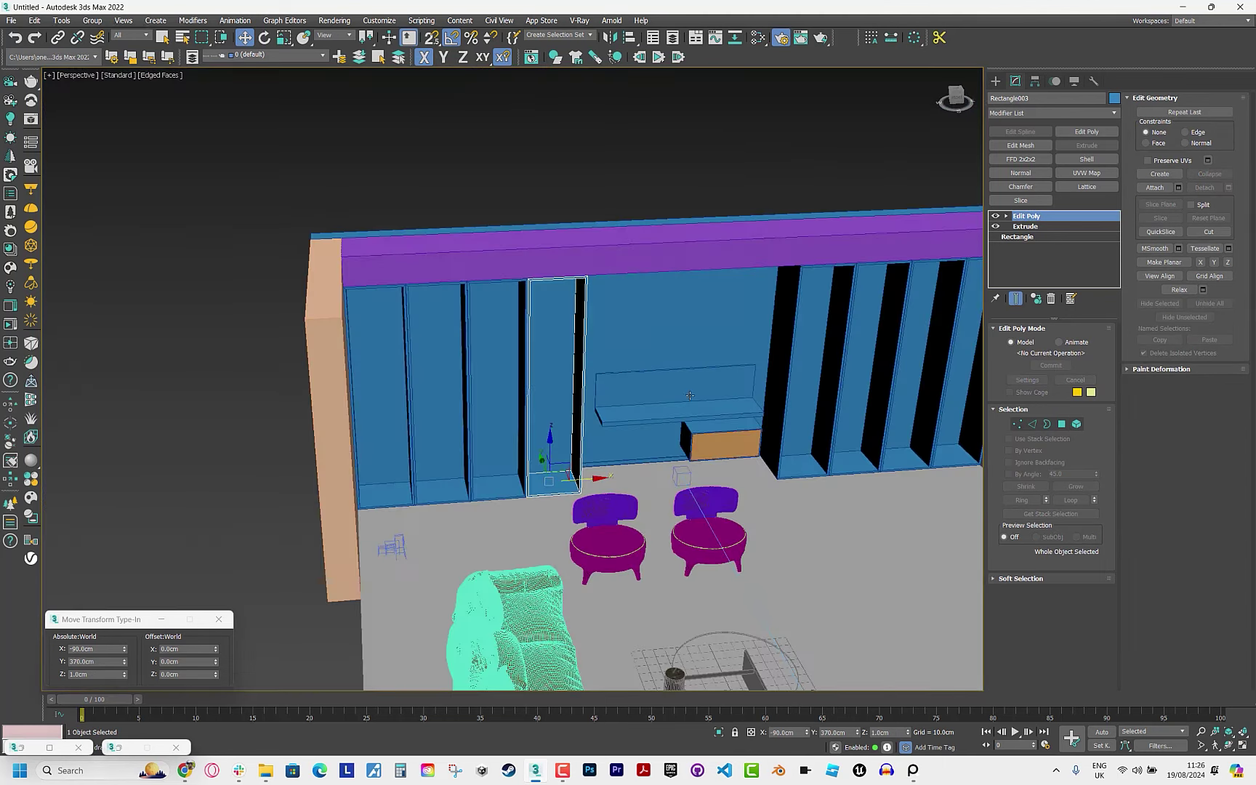
scroll(690, 396, up, 5)
scroll(608, 409, up, 5)
In Front view, snap-draw a rectangle over the tall cabinet's front outline.
key(f)
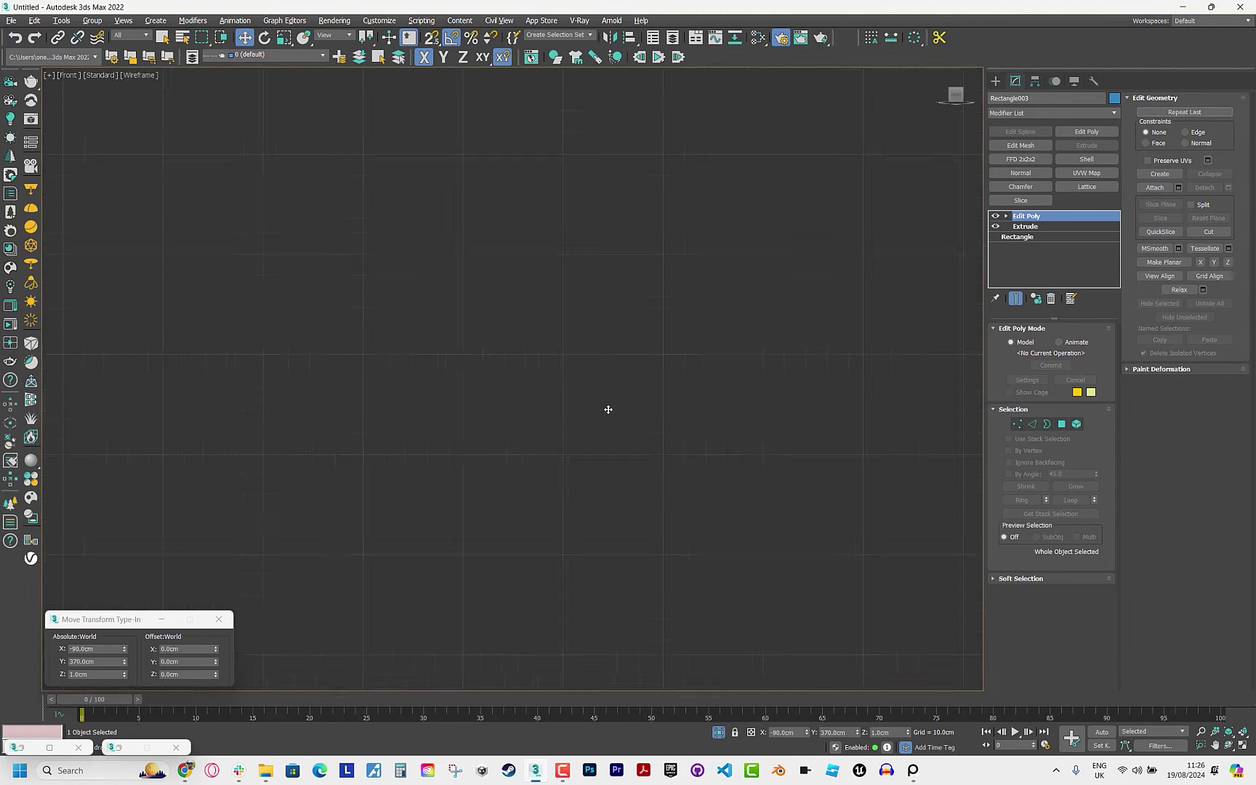
click(996, 81)
click(1083, 173)
key(s)
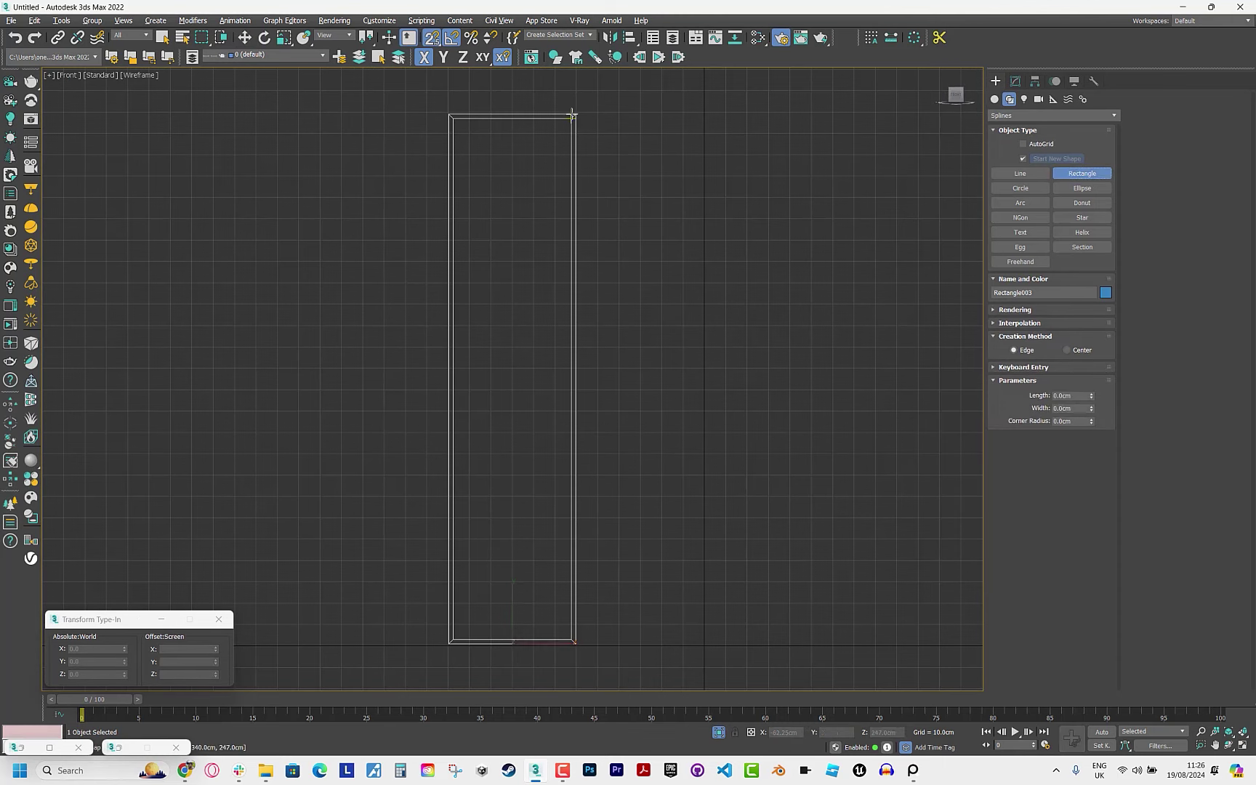
drag(573, 114, 443, 647)
key(w)
key(p)
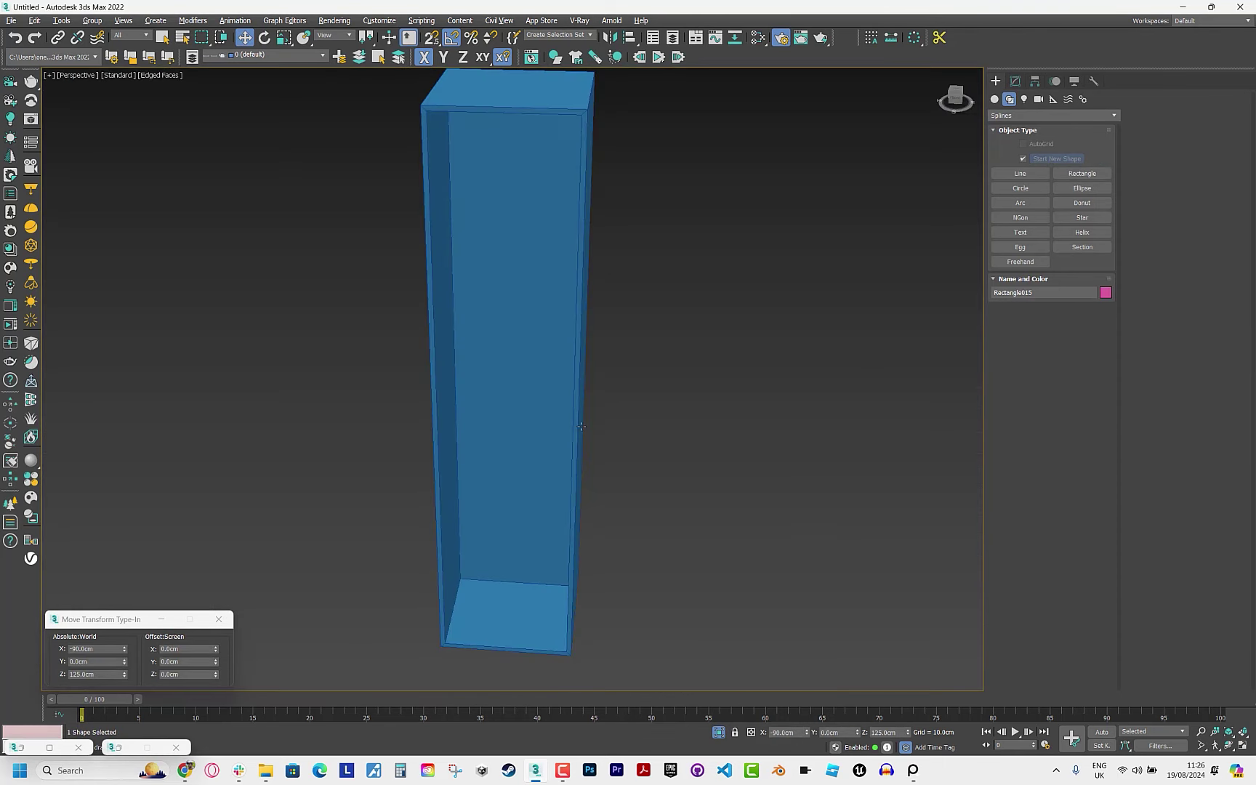
Align the rectangle to the cabinet along Y and add an Extrude modifier.
key(alt+a)
click(617, 306)
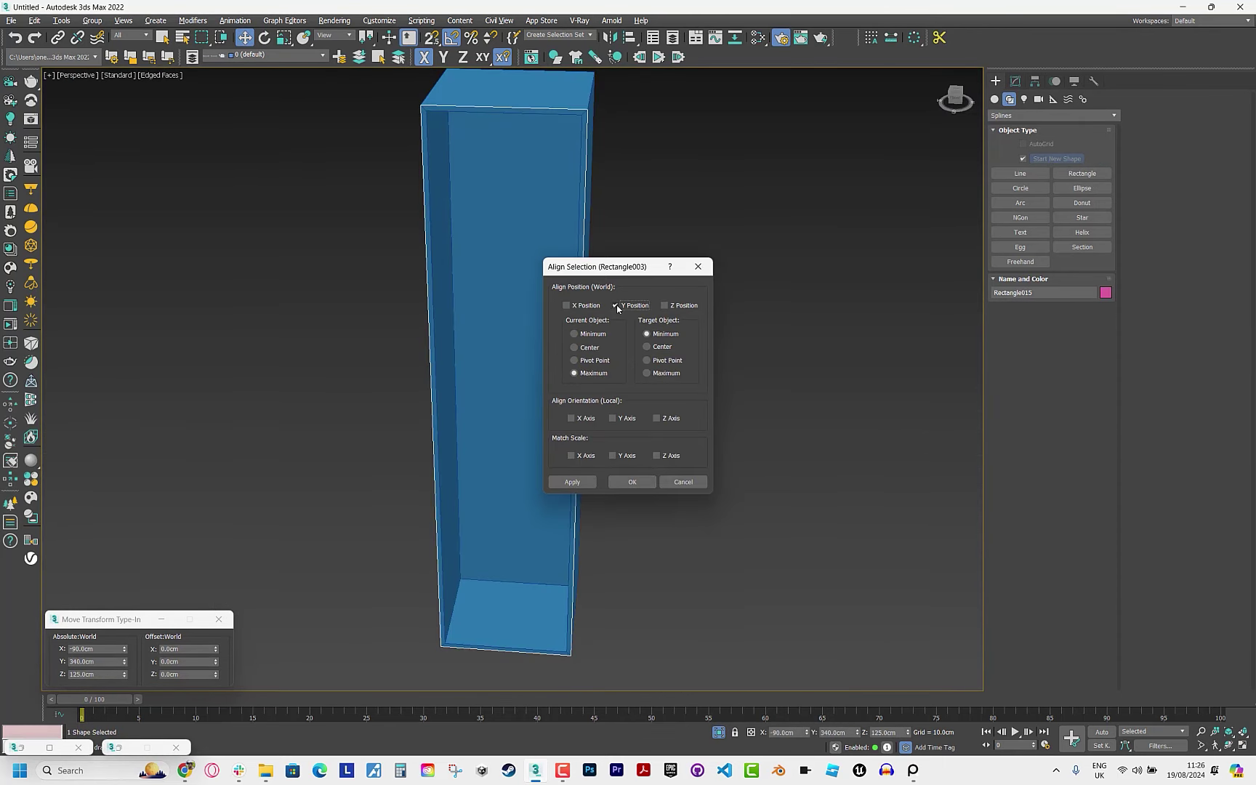
click(631, 482)
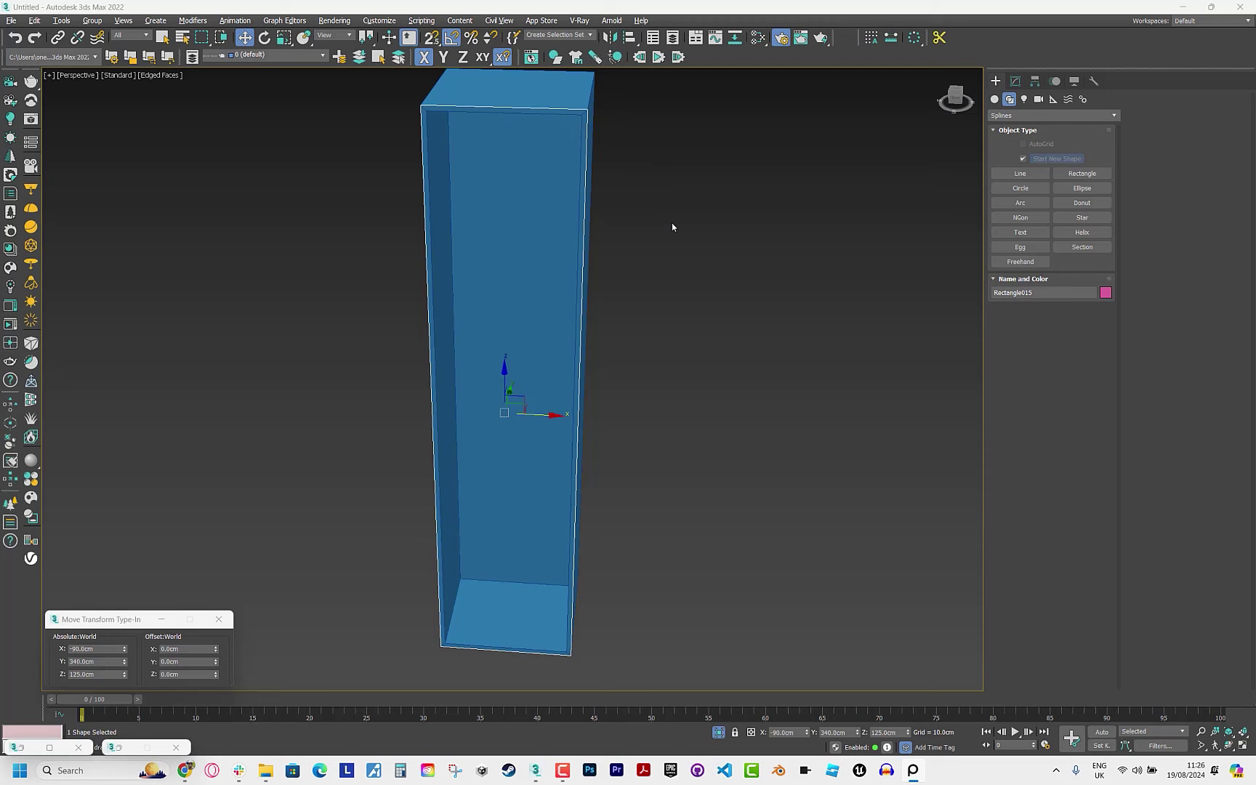
click(1016, 81)
click(1087, 144)
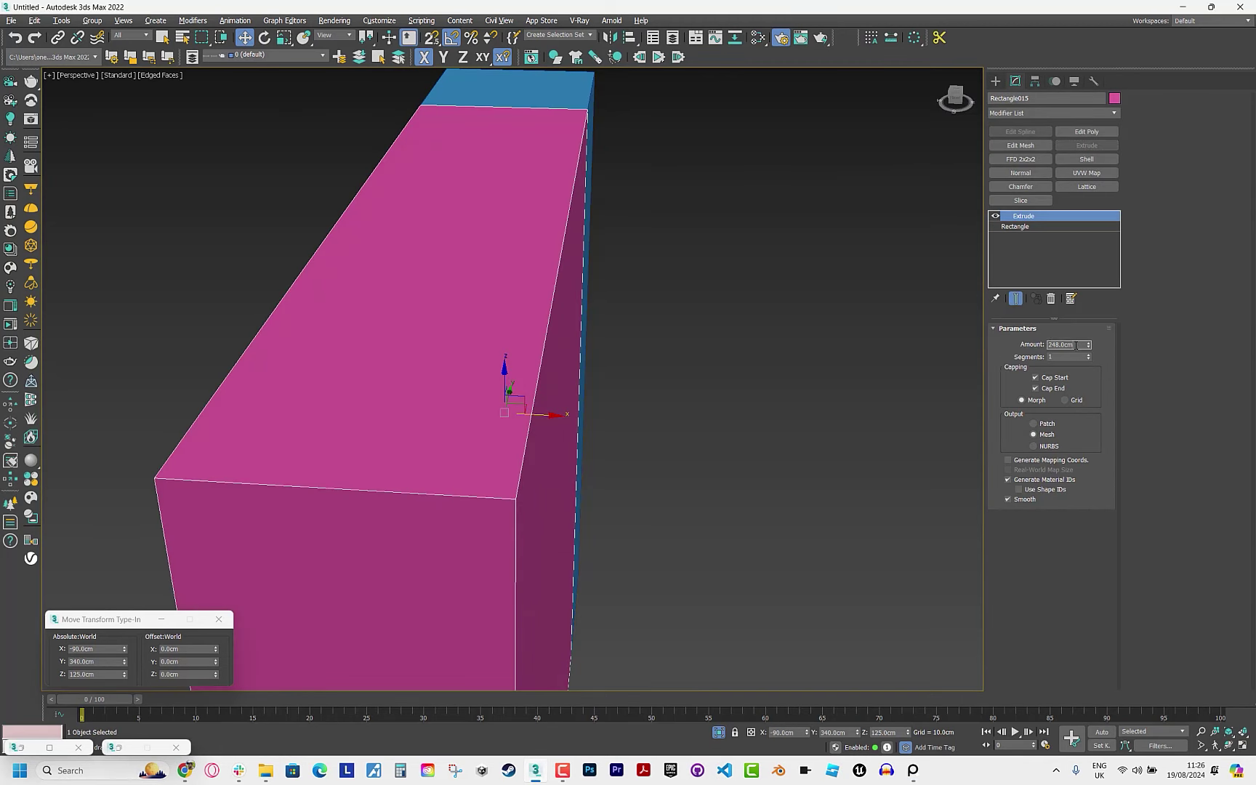
Set the pink door's extrude thickness to 2 cm.
text(2)
key(Return)
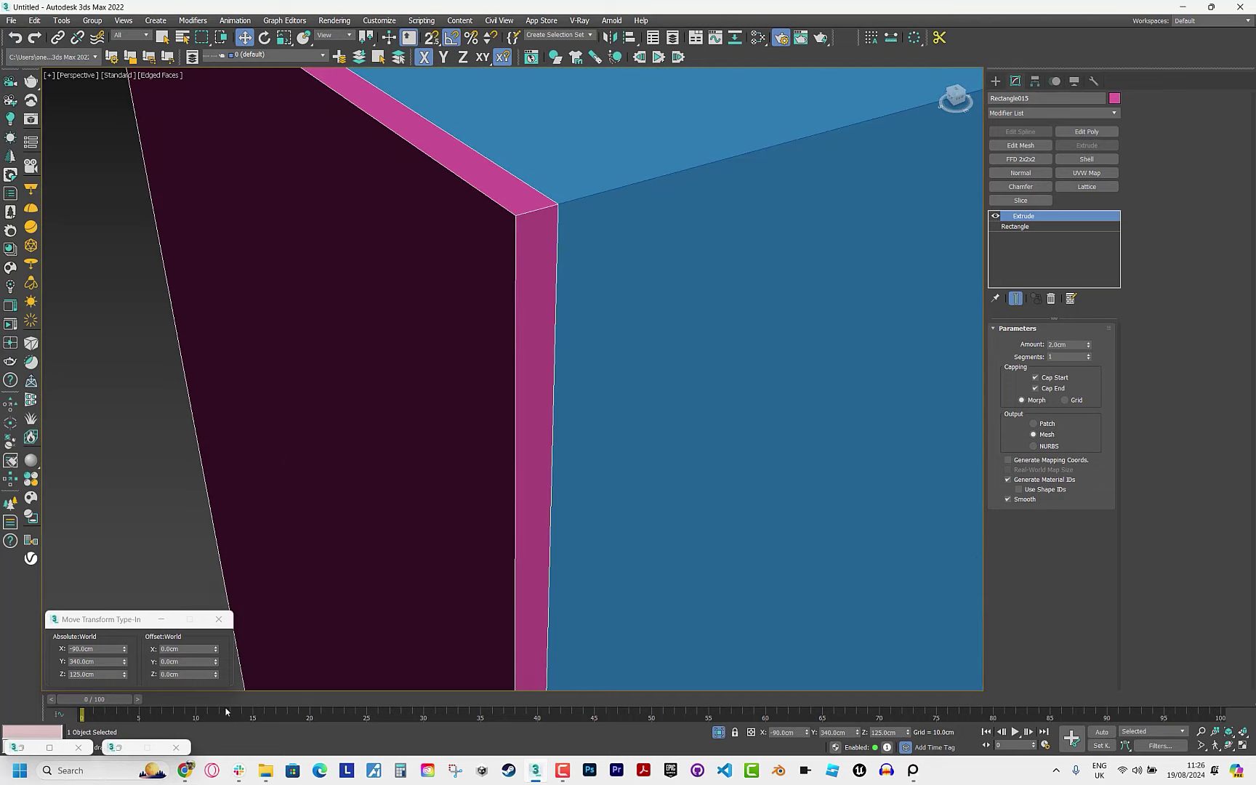
scroll(433, 567, down, 5)
scroll(465, 451, up, 1)
scroll(396, 360, up, 3)
scroll(485, 333, up, 2)
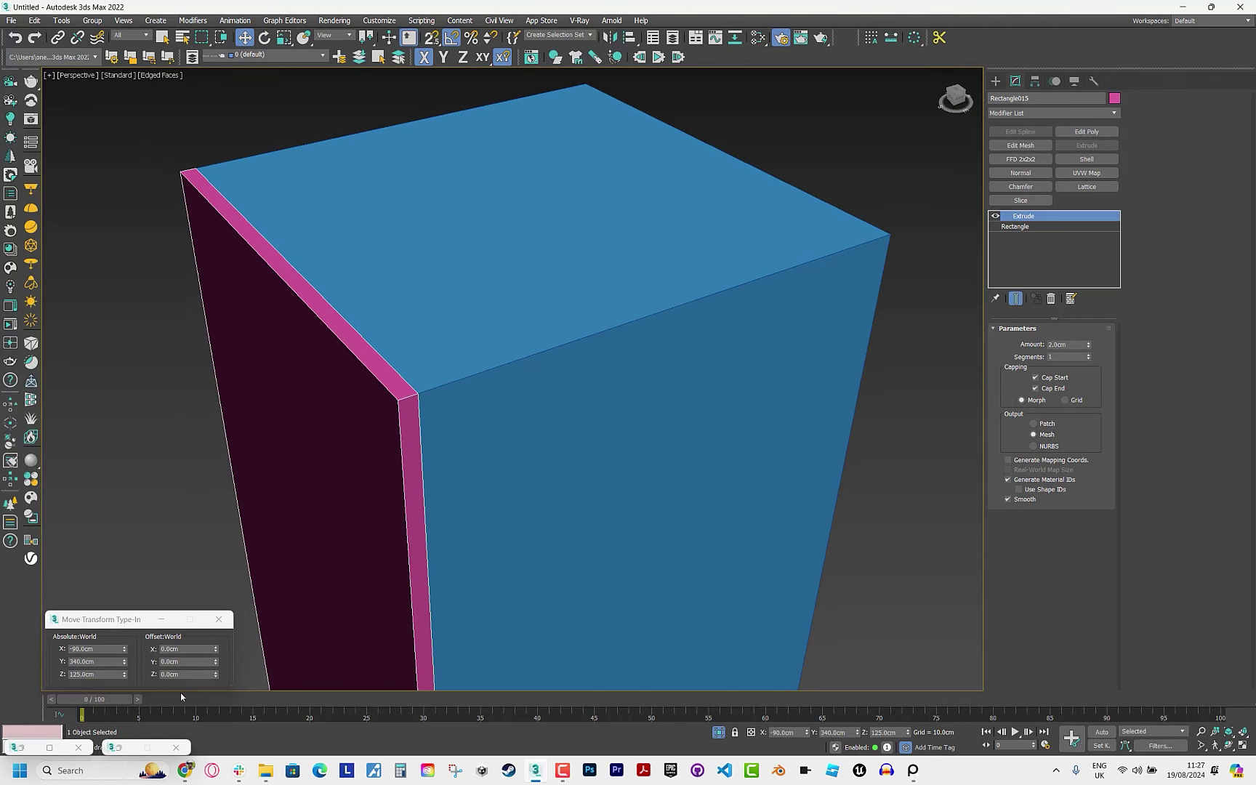
Offset the door along Y by -0.5 then 0.25 cm, placing it at 339.75 cm.
click(199, 662)
text(0.5)
key(Return)
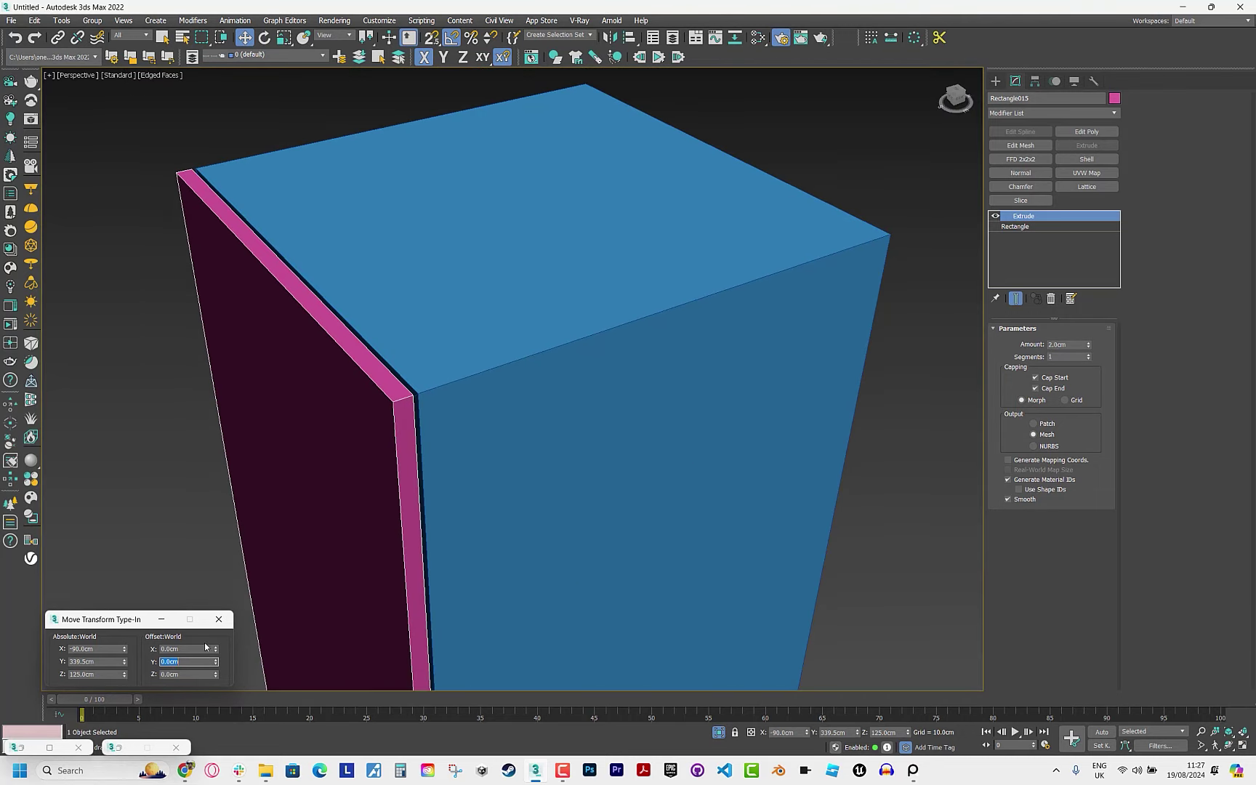
middle_drag(388, 525, 432, 475)
text(0.25)
key(Return)
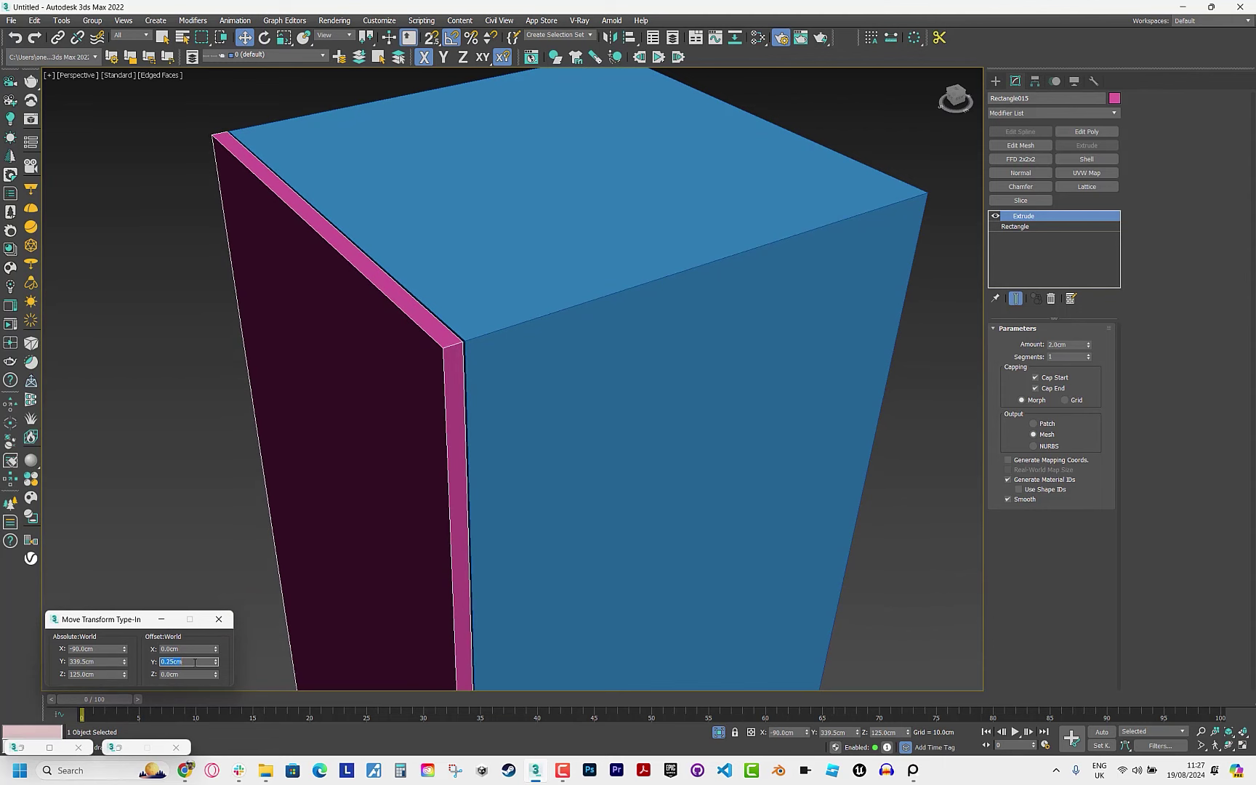
scroll(435, 396, down, 5)
alt+middle_drag(434, 396, 440, 415)
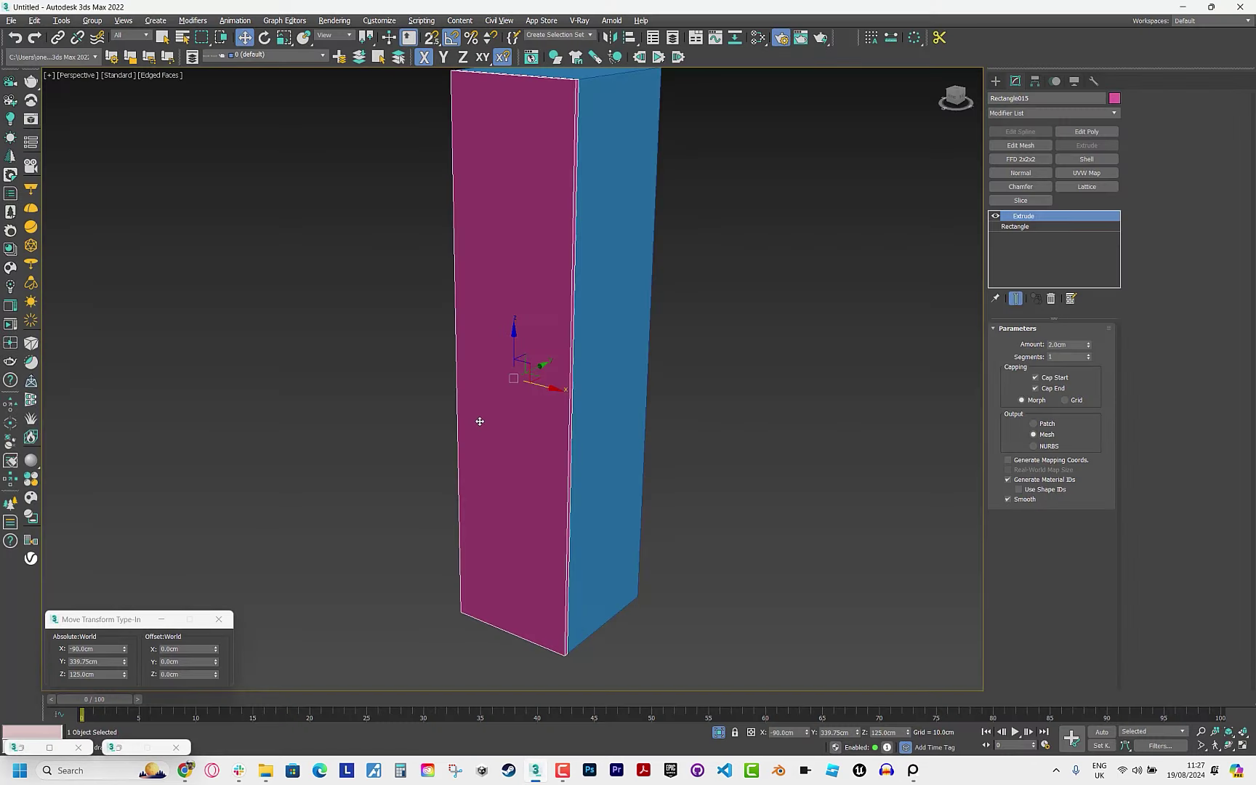
Add Edit Poly and connect the panel's four vertical edges with 2 segments, pinch -47.
click(1074, 131)
key(2)
alt+middle_drag(707, 396, 802, 409)
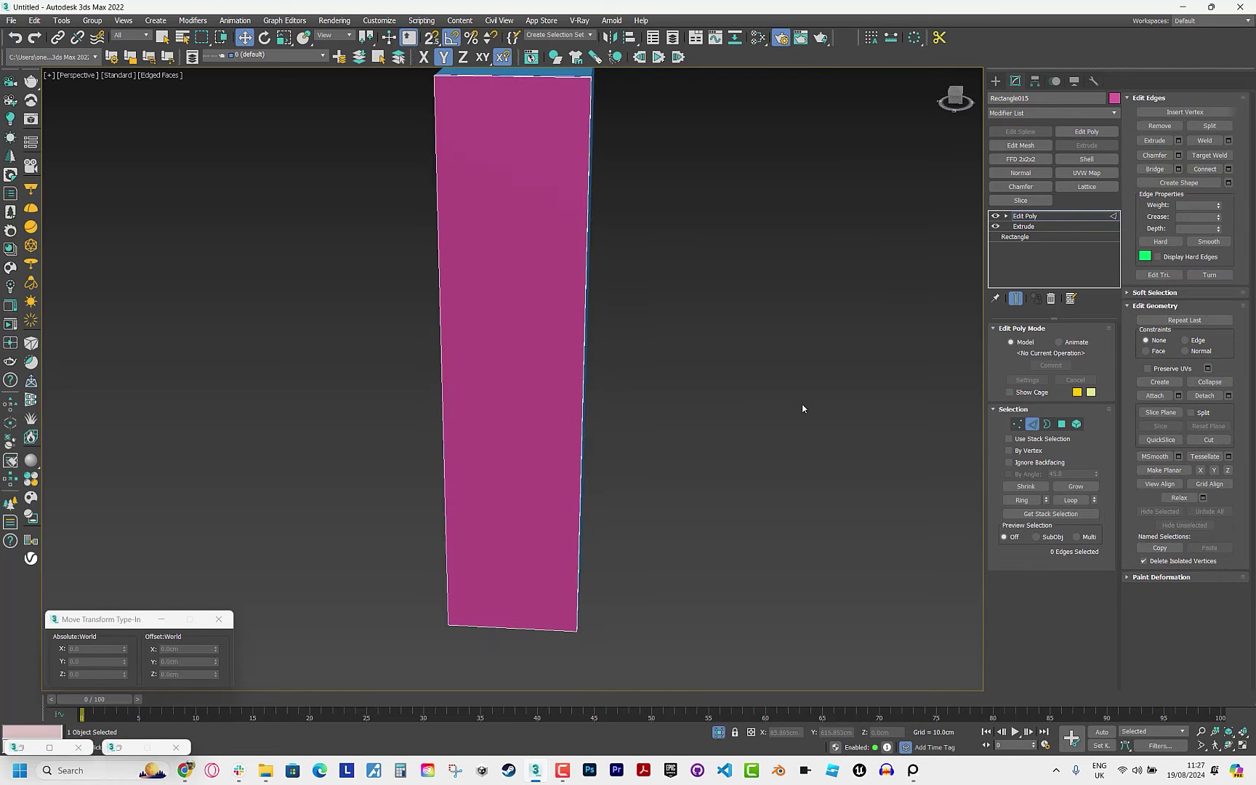
click(1228, 169)
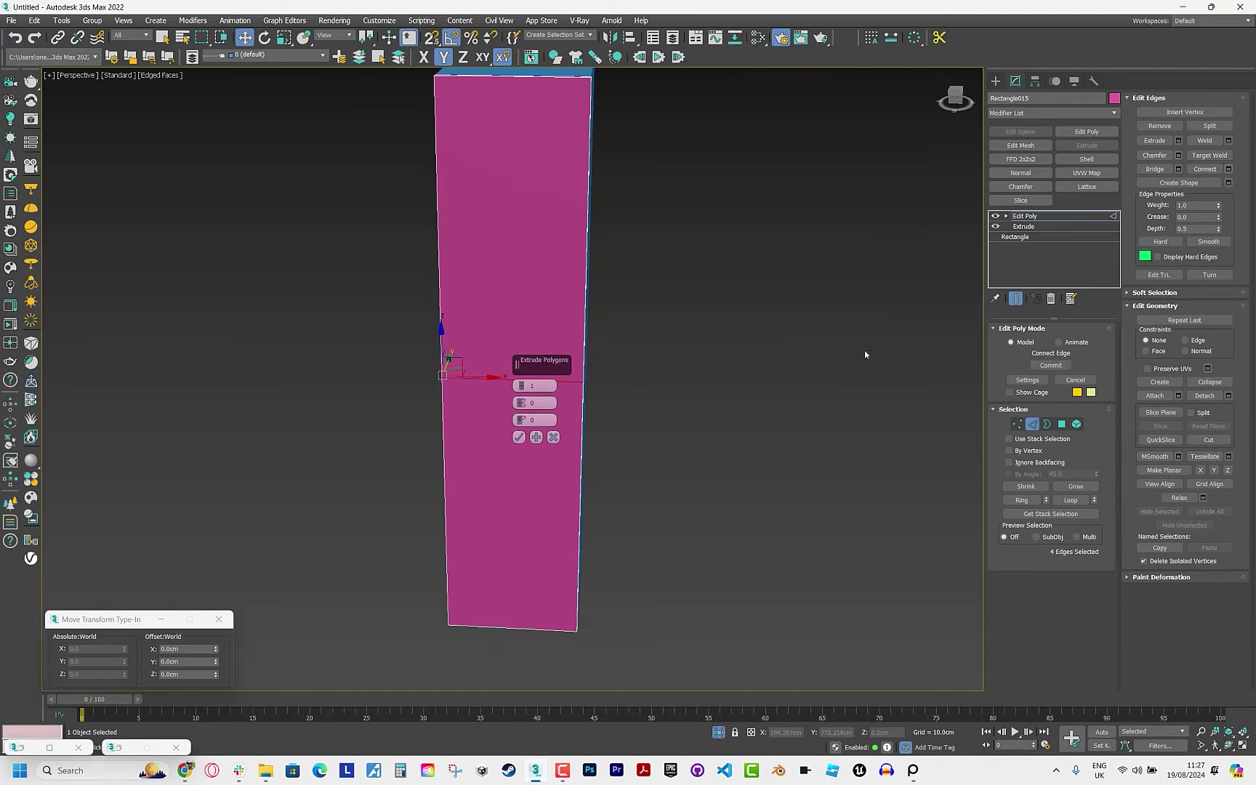
drag(520, 403, 525, 443)
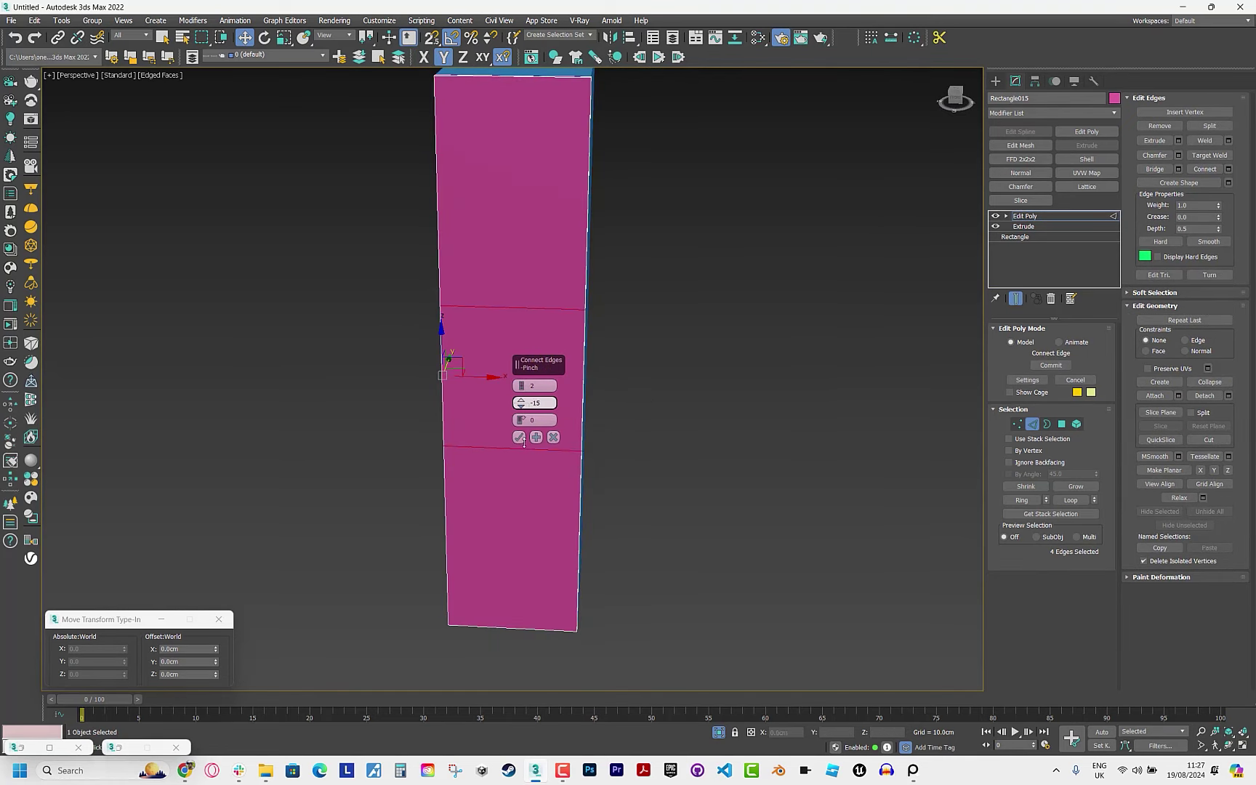
drag(525, 506, 526, 502)
Zoom out to see the pink panel among the cabinets, then bring up the reference photo.
click(718, 732)
scroll(578, 500, up, 2)
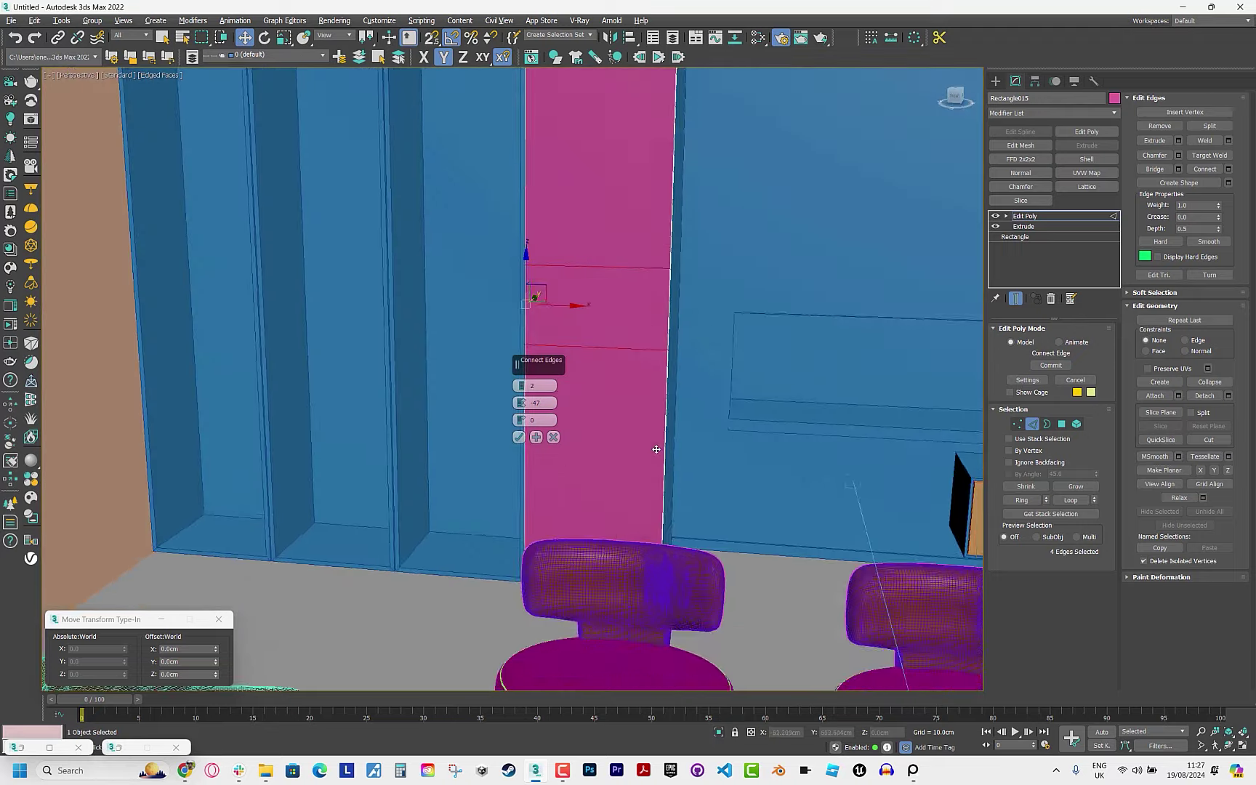
scroll(578, 499, up, 2)
alt+middle_drag(578, 503, 599, 501)
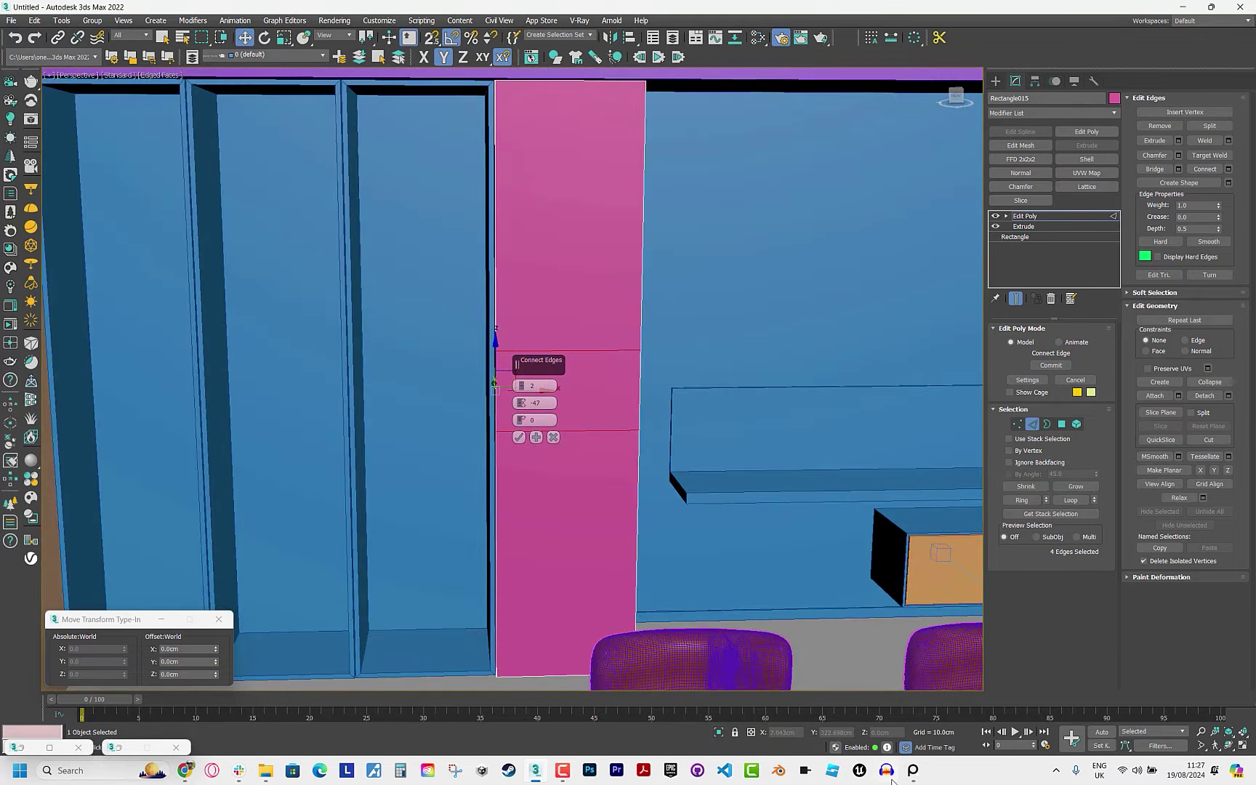
click(913, 770)
scroll(615, 520, down, 5)
Zoom into the reference photo's dark cabinet doors and their slim handle.
scroll(684, 452, up, 5)
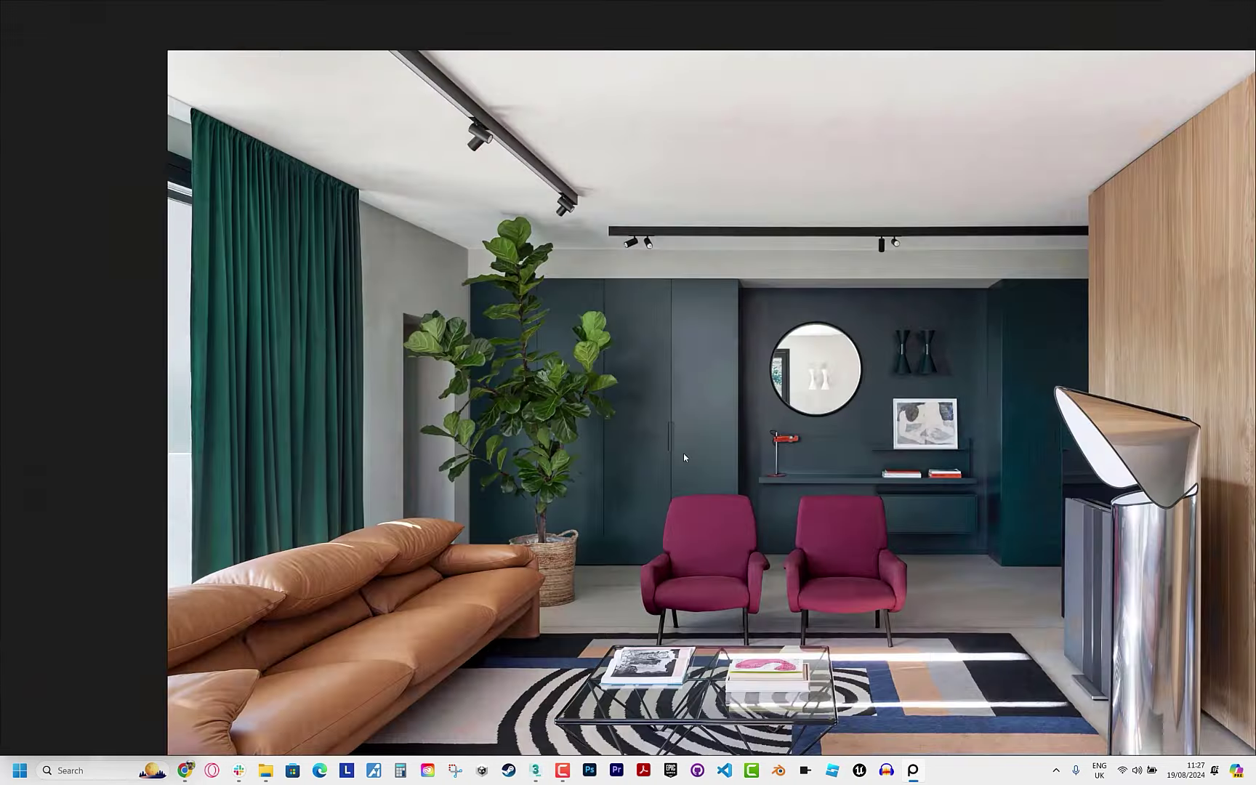
scroll(683, 452, up, 2)
key(alt+Tab)
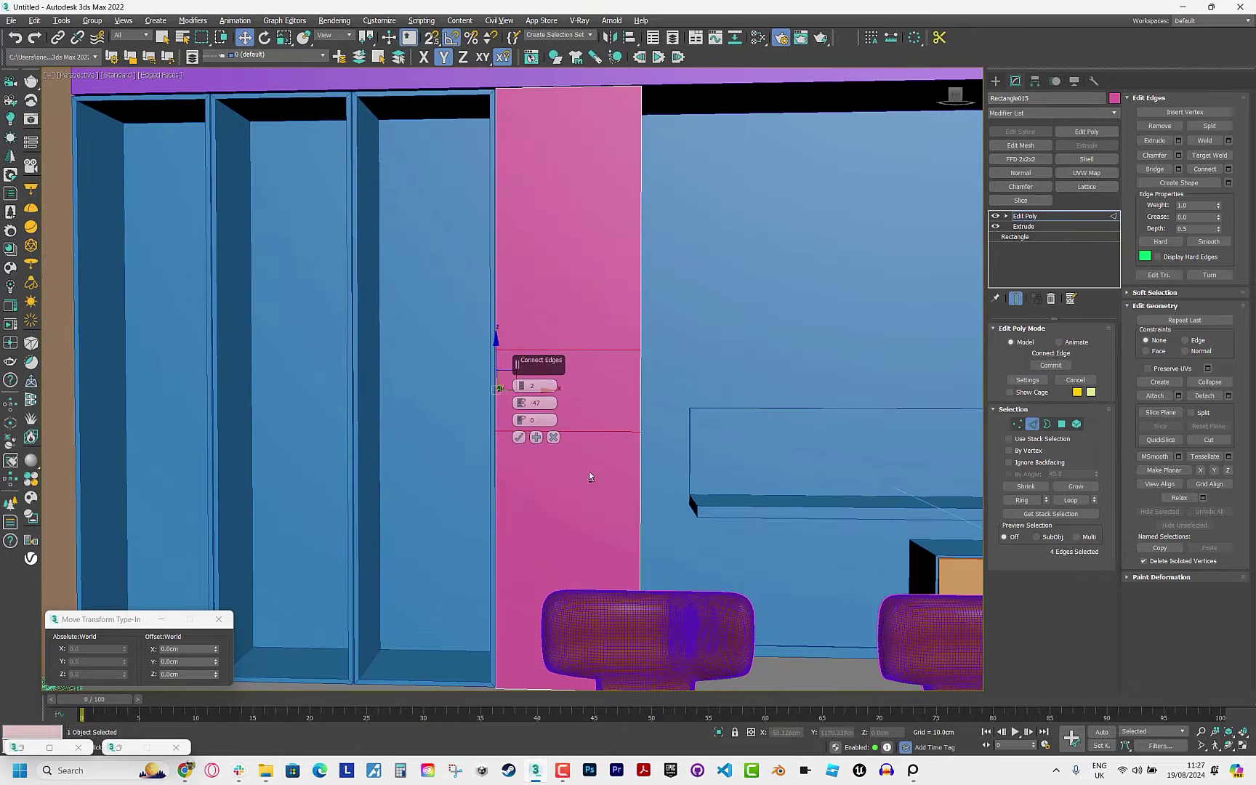
key(alt+Tab)
Adjust the two previewed edge loops to pinch -55, slide 56, and recentre the panel.
key(alt+Tab)
drag(521, 404, 518, 429)
key(alt+Tab)
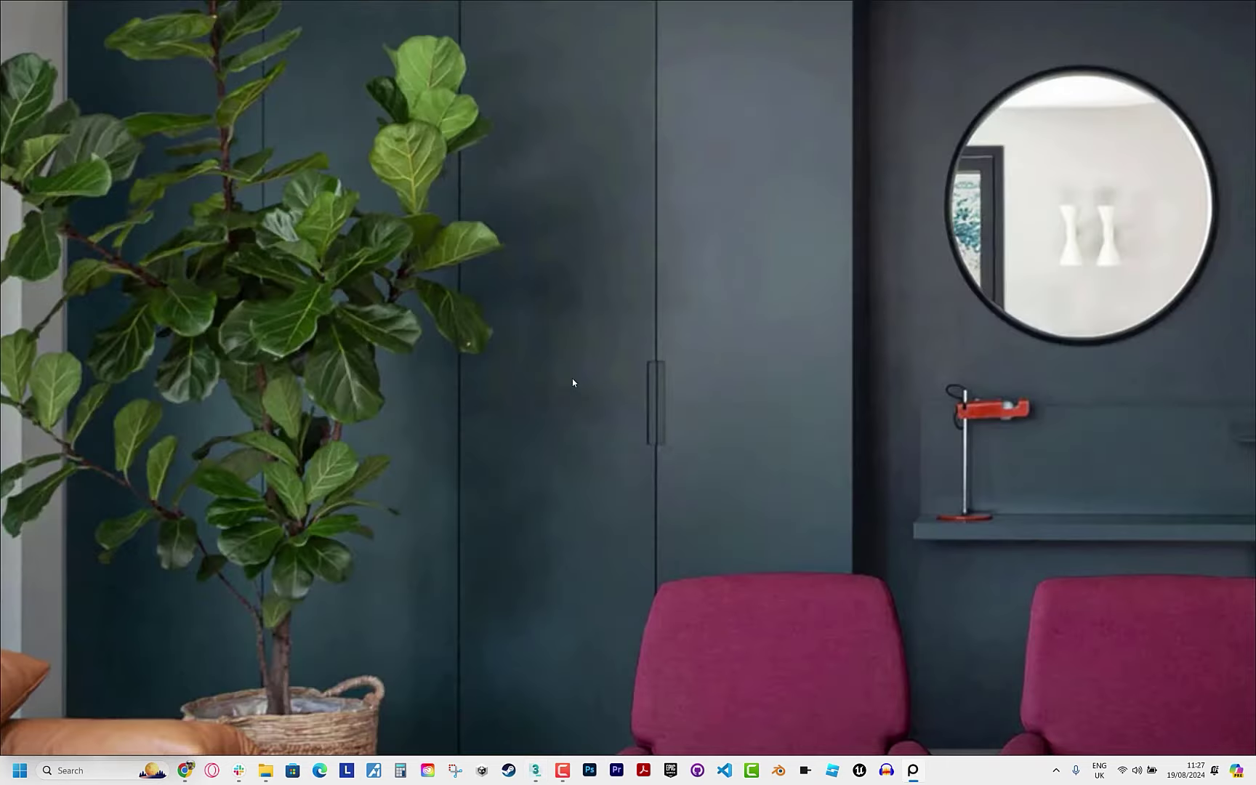
key(alt+Tab)
middle_drag(582, 465, 639, 485)
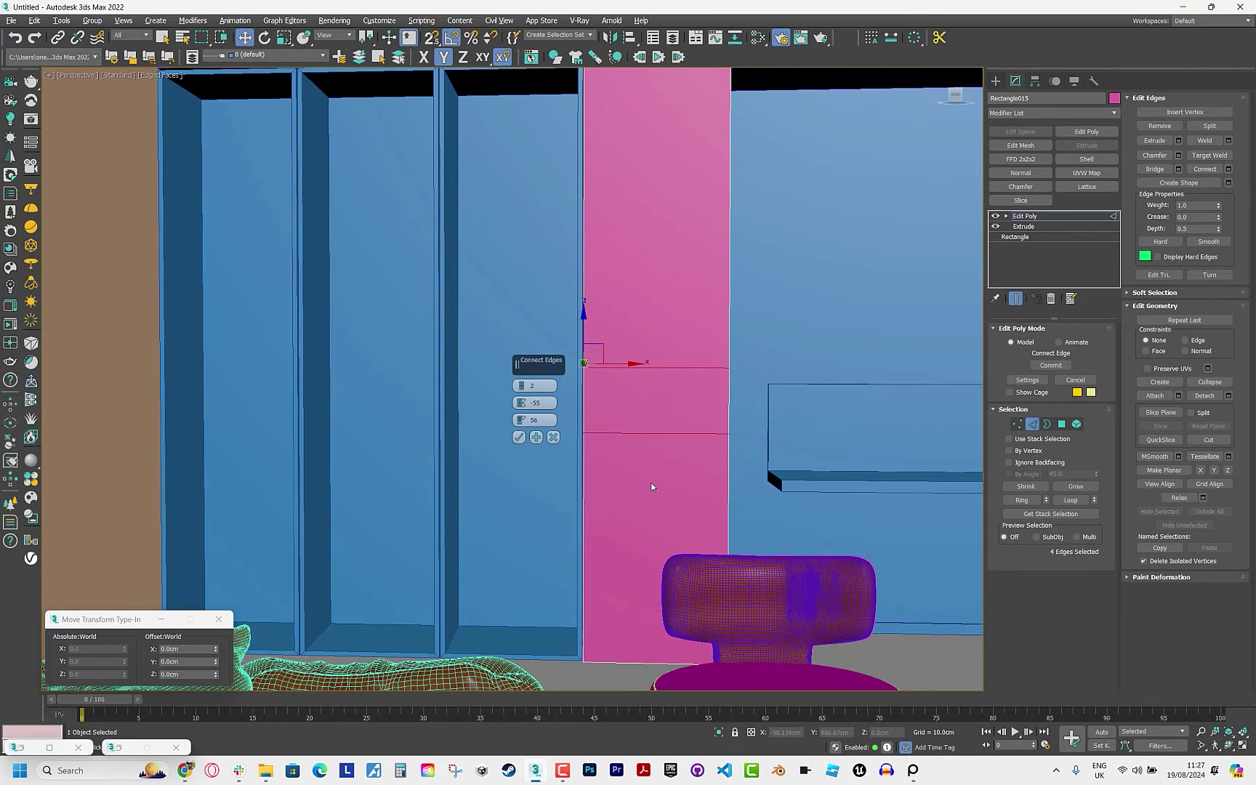
Commit the two loops, then add one vertical edge slid to 86 near the left side.
click(519, 437)
scroll(616, 412, down, 2)
scroll(616, 364, down, 3)
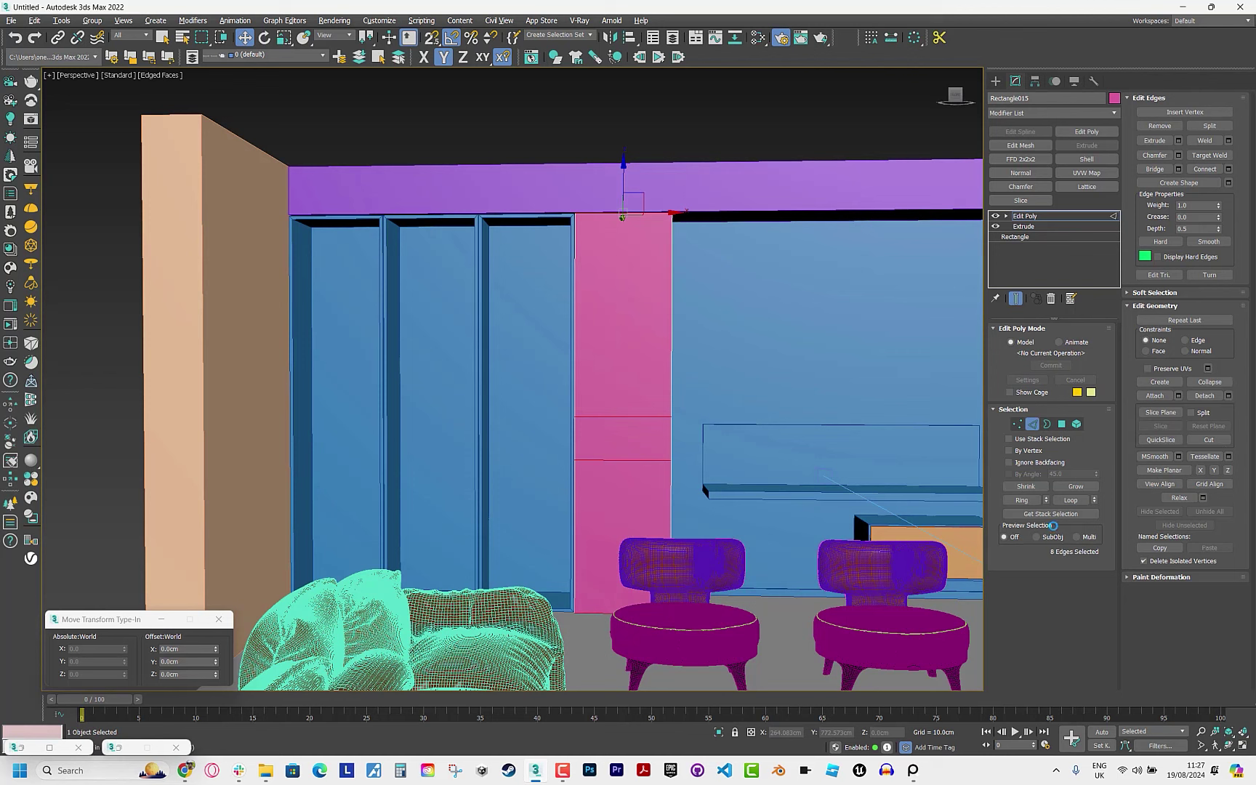
click(1228, 169)
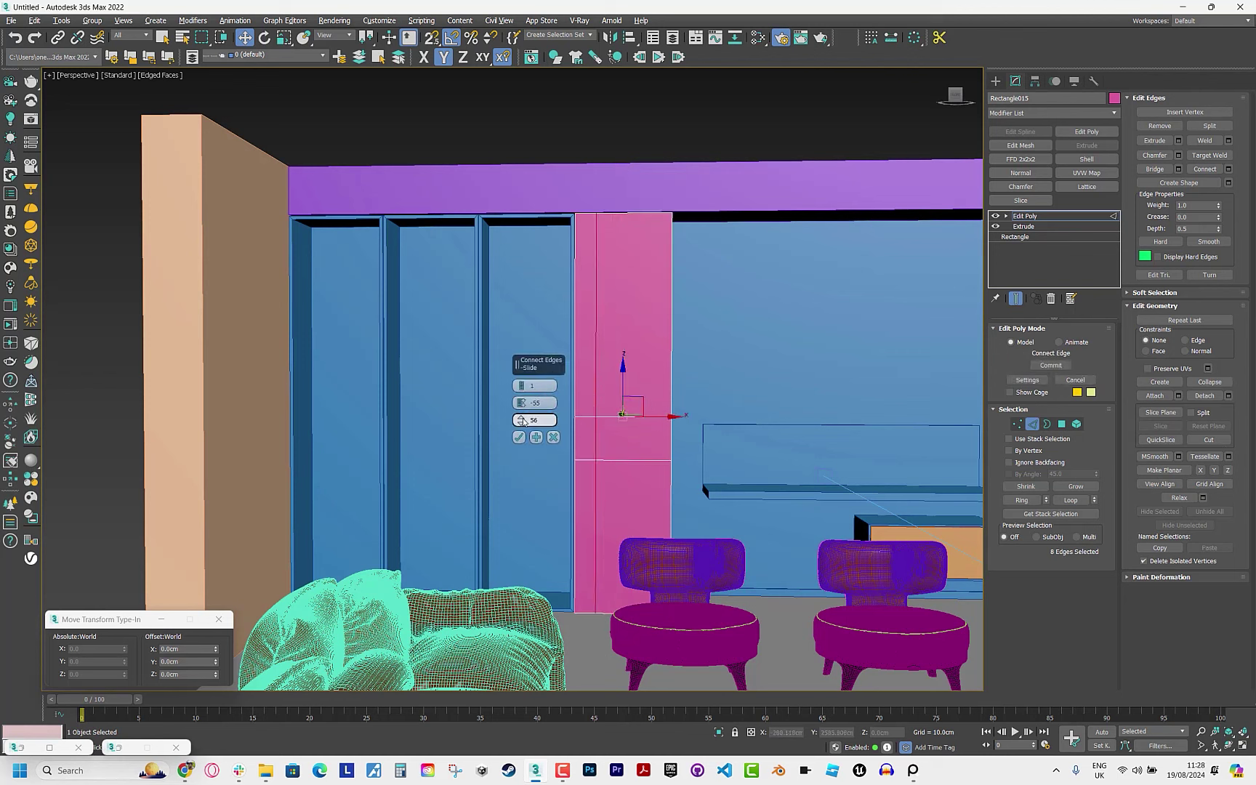
drag(522, 421, 554, 374)
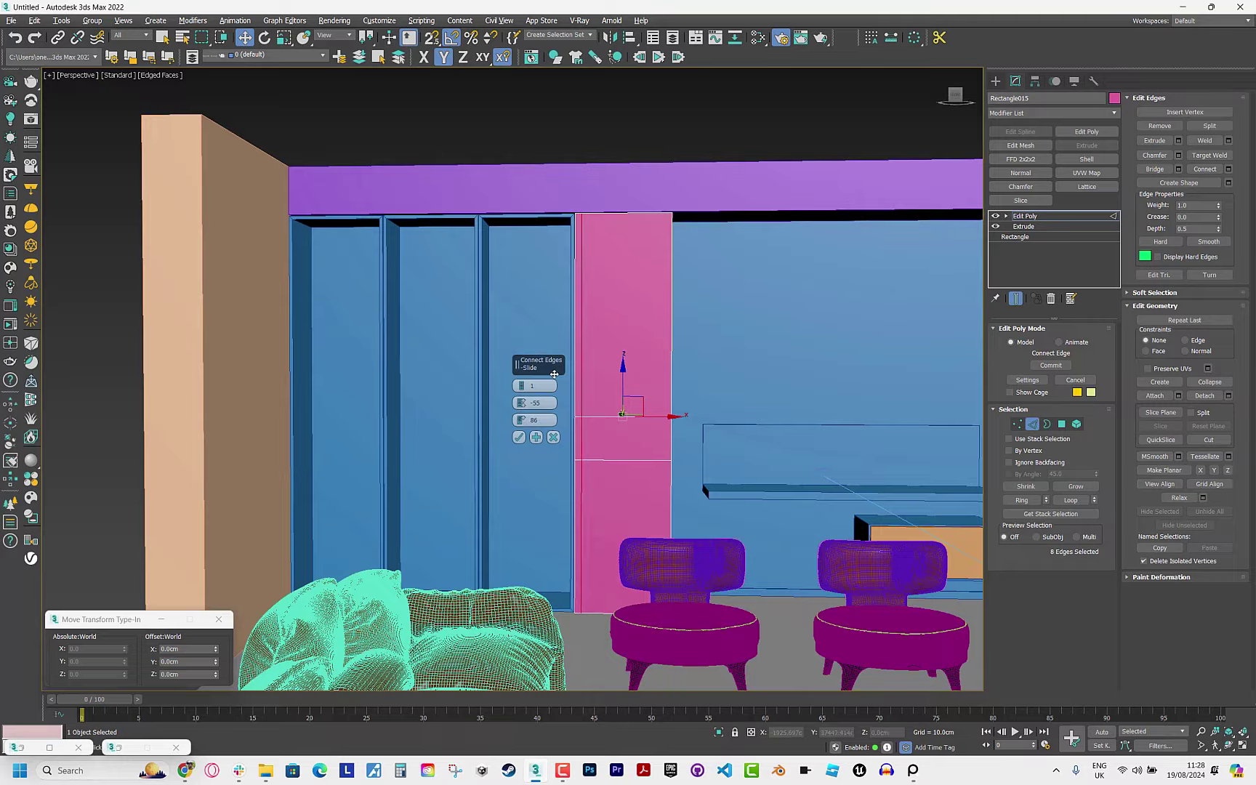
scroll(572, 454, up, 10)
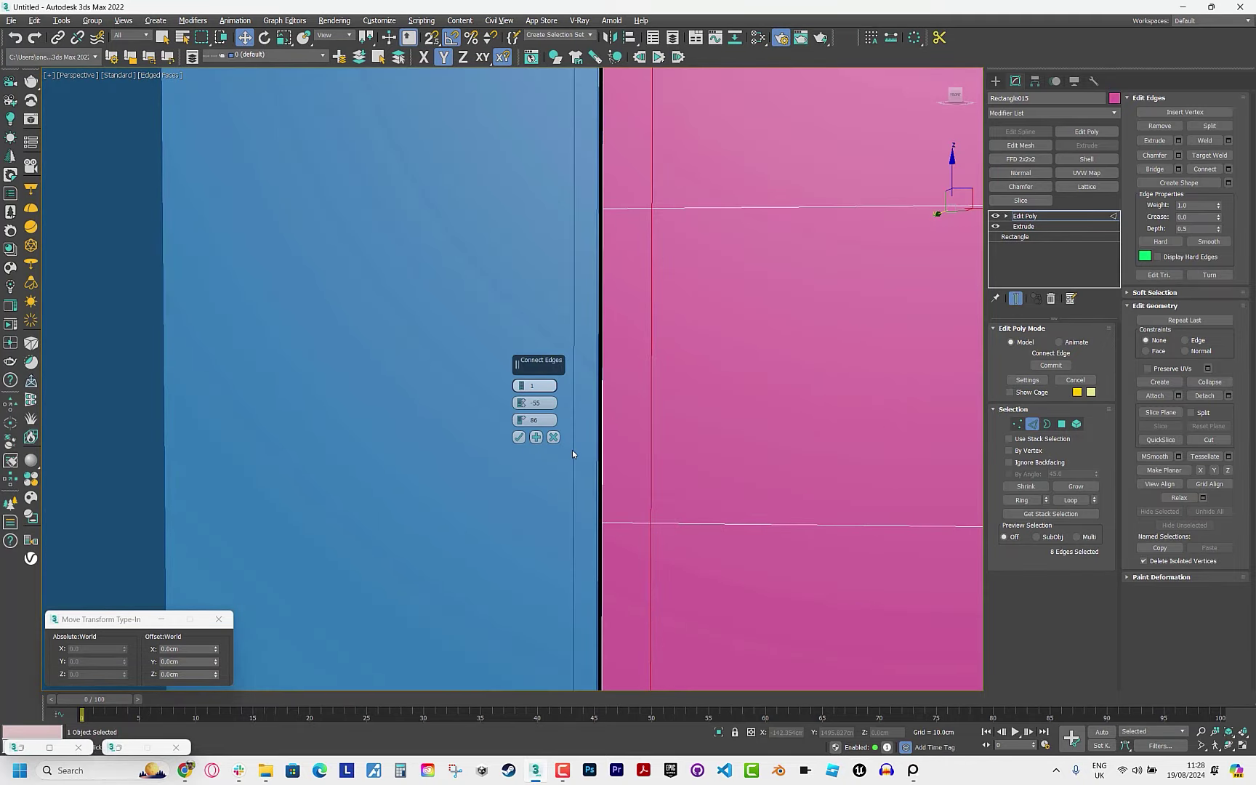
click(519, 437)
In Polygon mode, select the narrow strip between the loops plus the adjacent side face.
alt+middle_drag(701, 399, 531, 470)
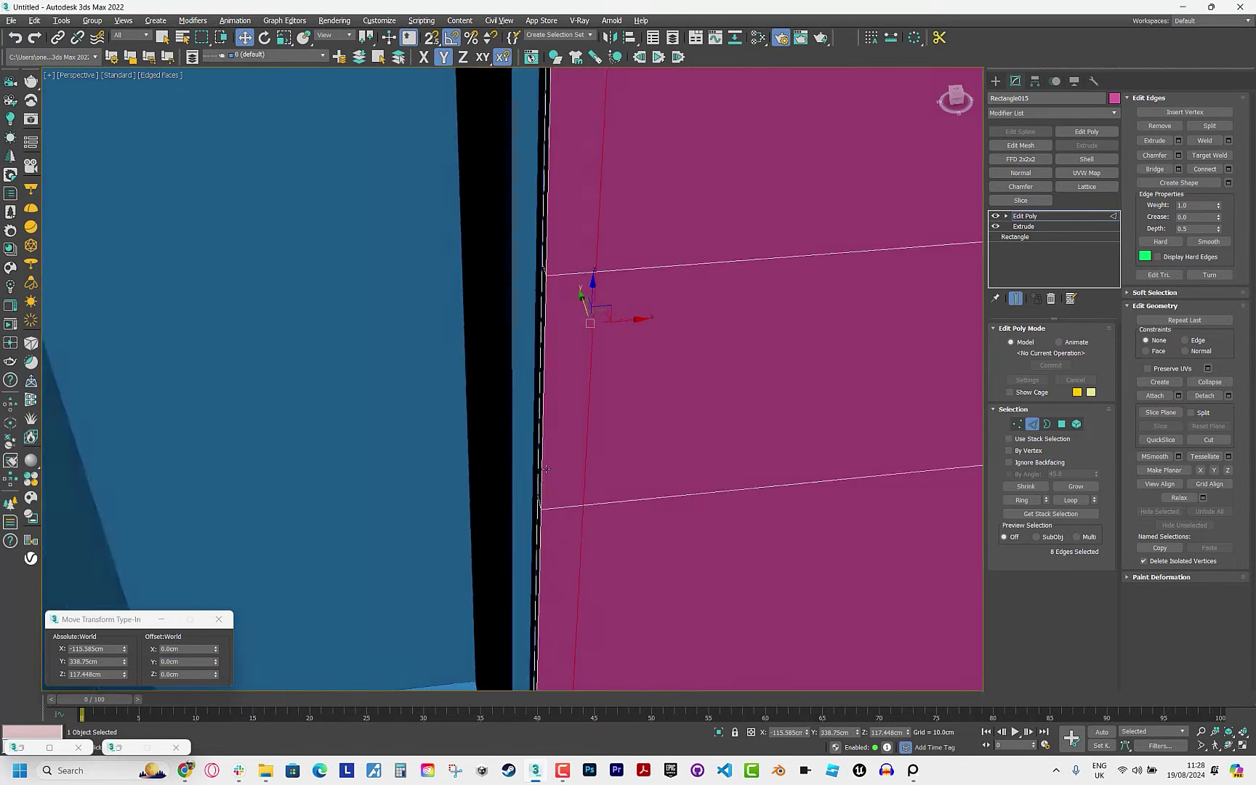
key(4)
click(580, 450)
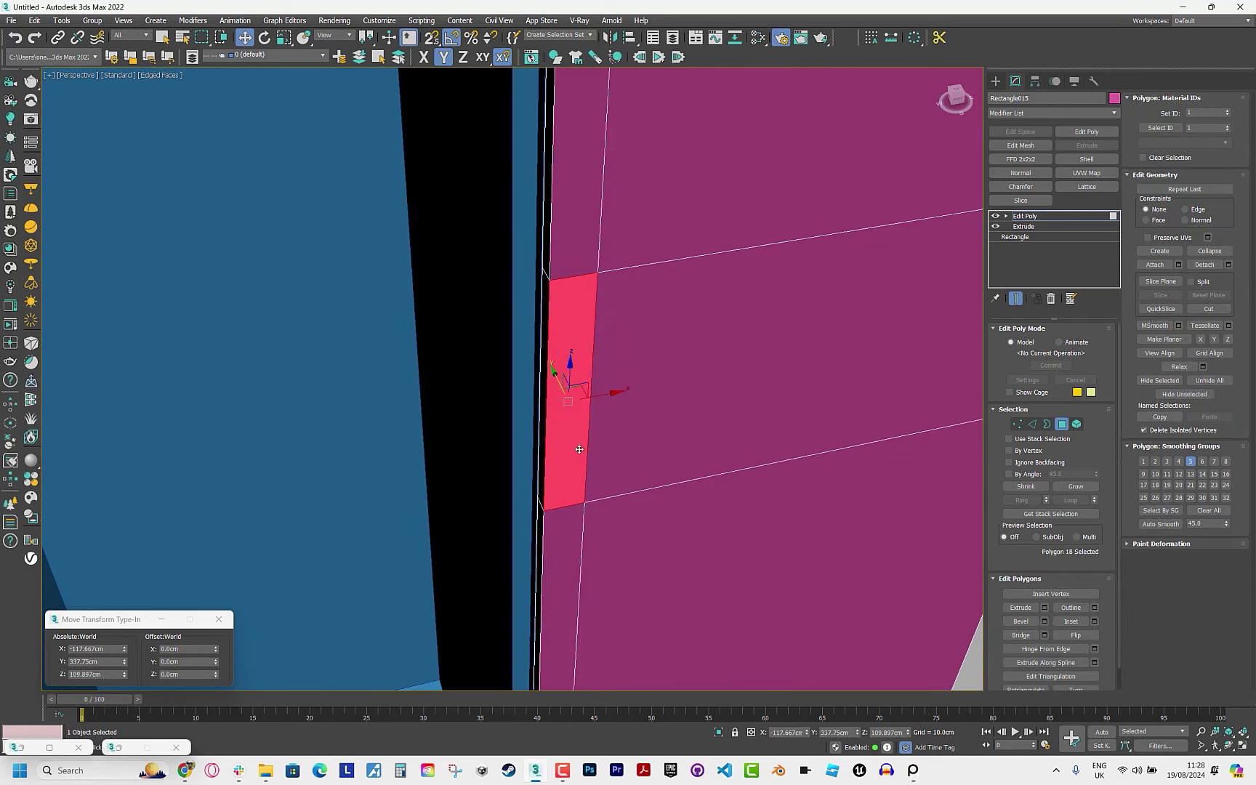
mouse_move(639, 435)
alt+middle_down()
mouse_move(576, 415)
mouse_move(604, 433)
alt+middle_up()
ctrl+click(545, 407)
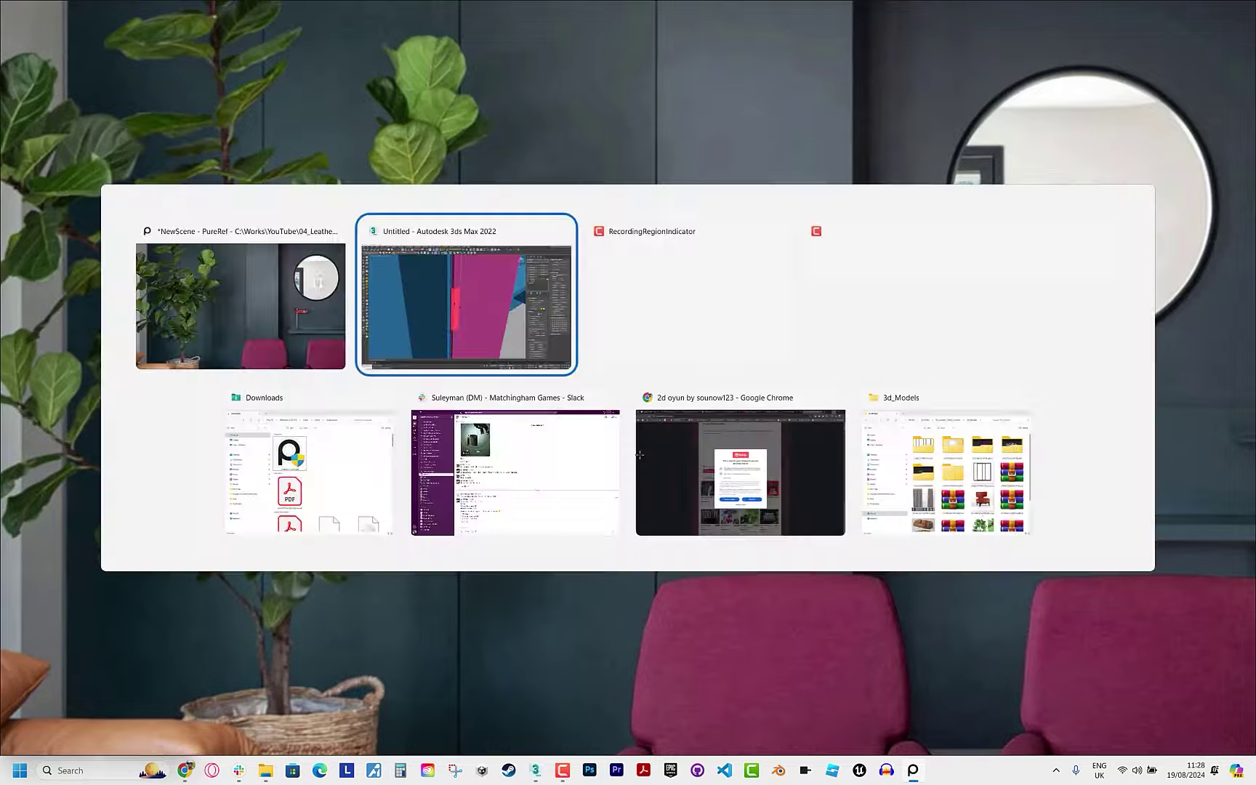
Select the door's ten edges across its thickness and preview a single-segment Connect at slide 86.
mouse_move(639, 453)
alt+middle_down()
mouse_move(660, 469)
mouse_move(662, 457)
mouse_move(572, 533)
alt+middle_up()
scroll(660, 469, down, 5)
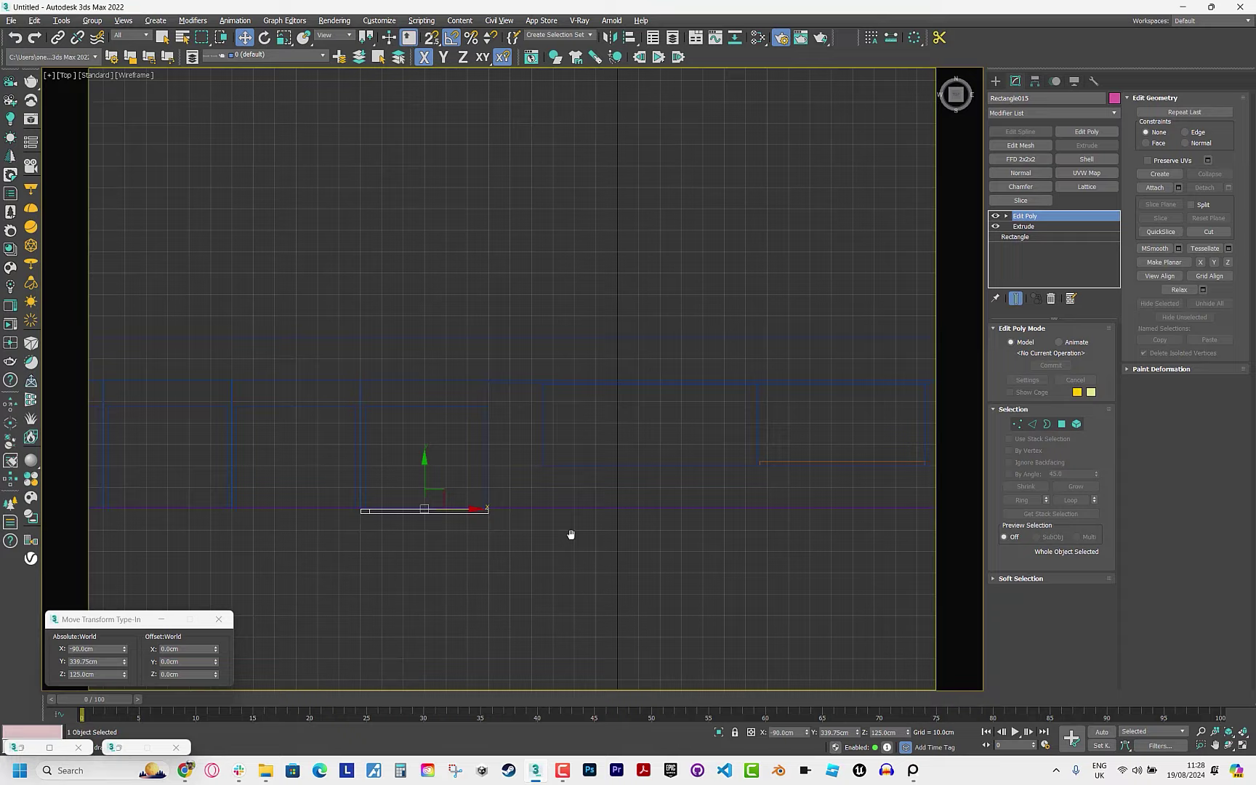
scroll(628, 532, up, 4)
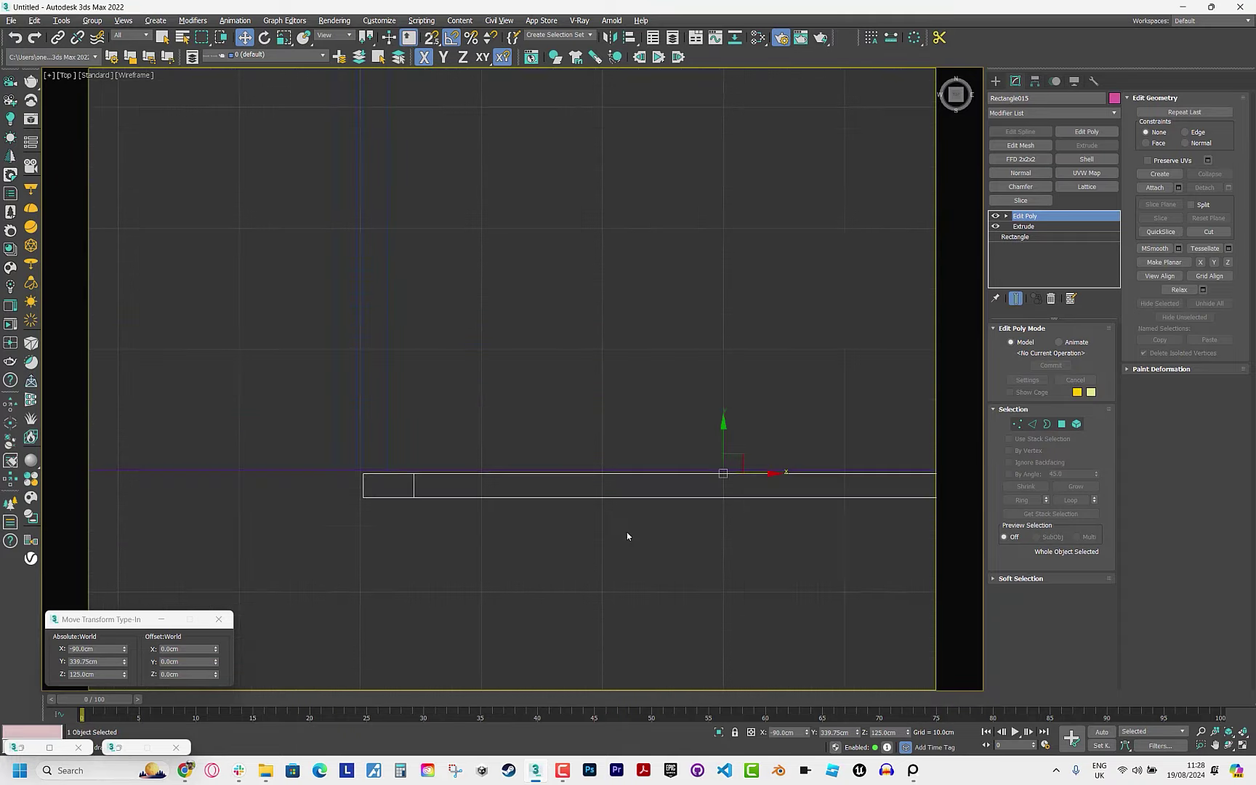
scroll(568, 494, down, 2)
key(2)
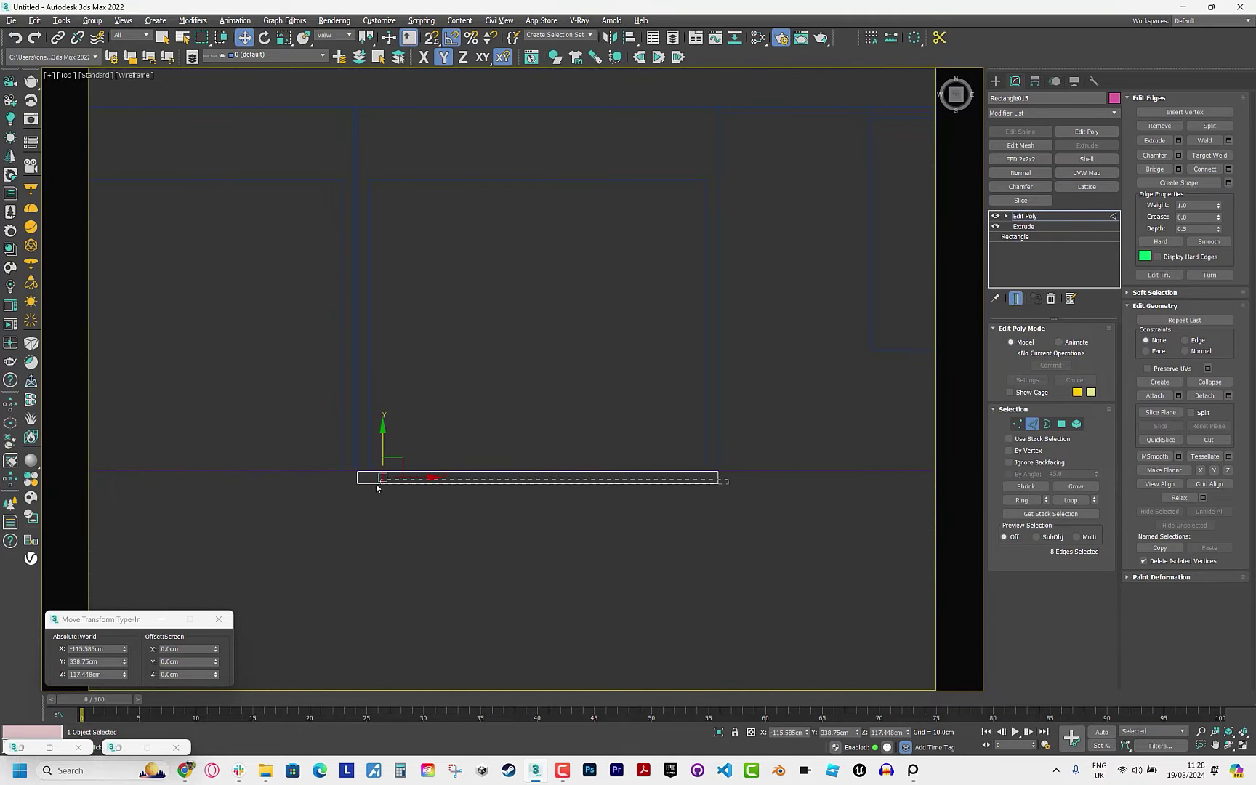
drag(377, 487, 844, 477)
click(1228, 169)
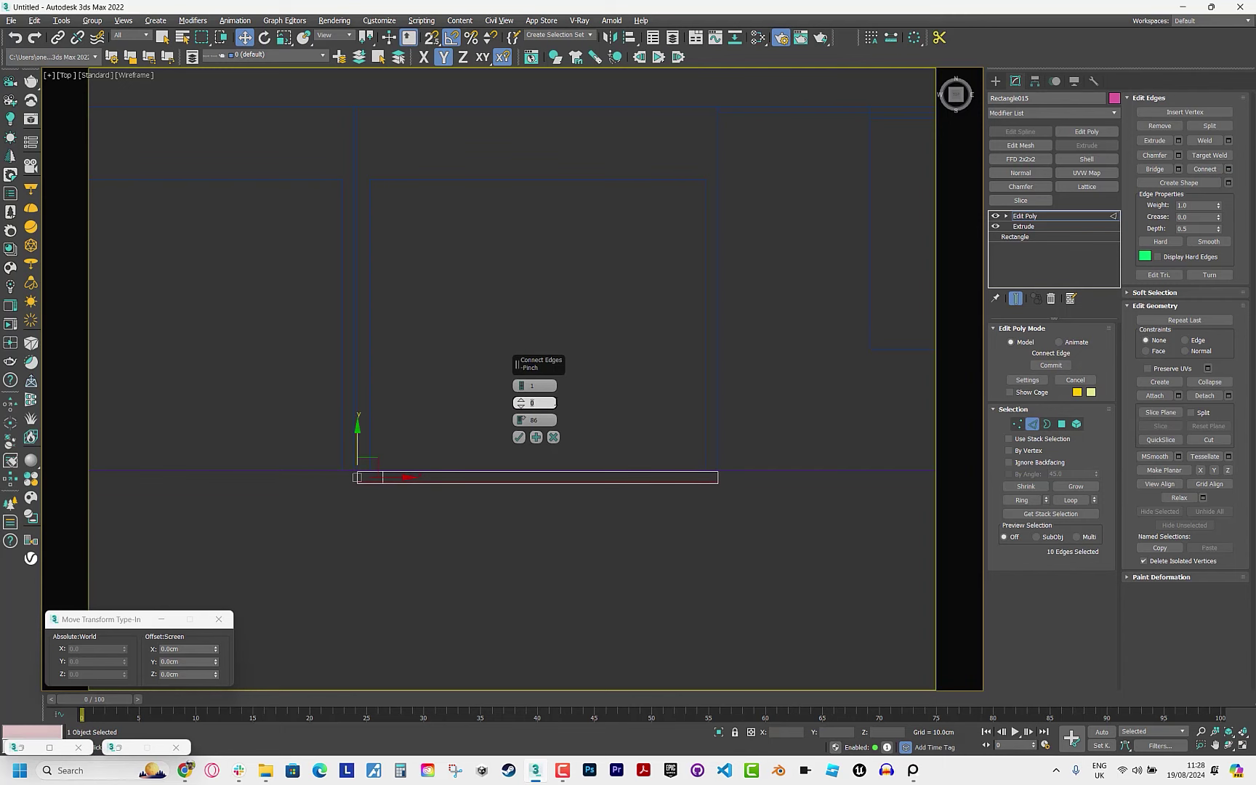
Commit the new connecting edges on the wall frame and bring the wall section into Perspective view.
click(519, 437)
key(p)
scroll(491, 522, up, 3)
scroll(515, 422, up, 3)
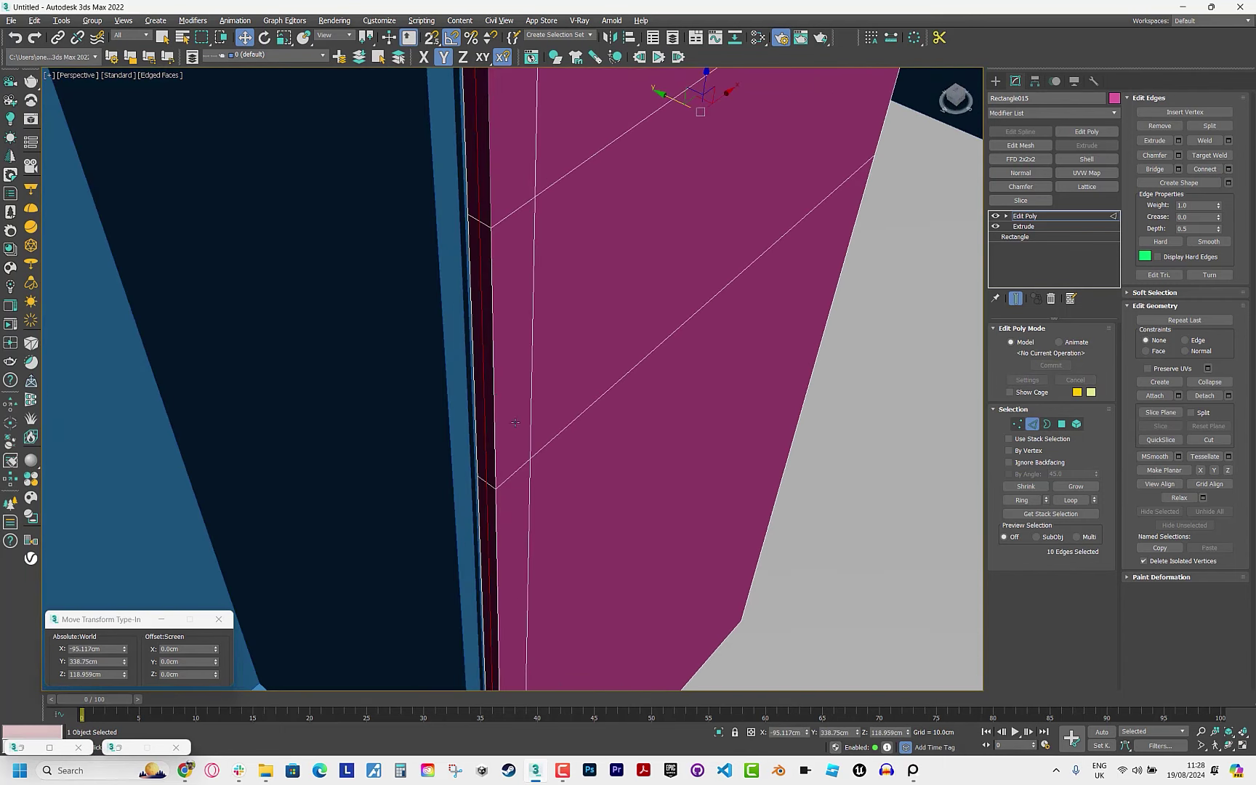
middle_drag(515, 422, 561, 482)
Delete the narrow face between the new edges, opening a gap in the wall.
key(4)
click(555, 429)
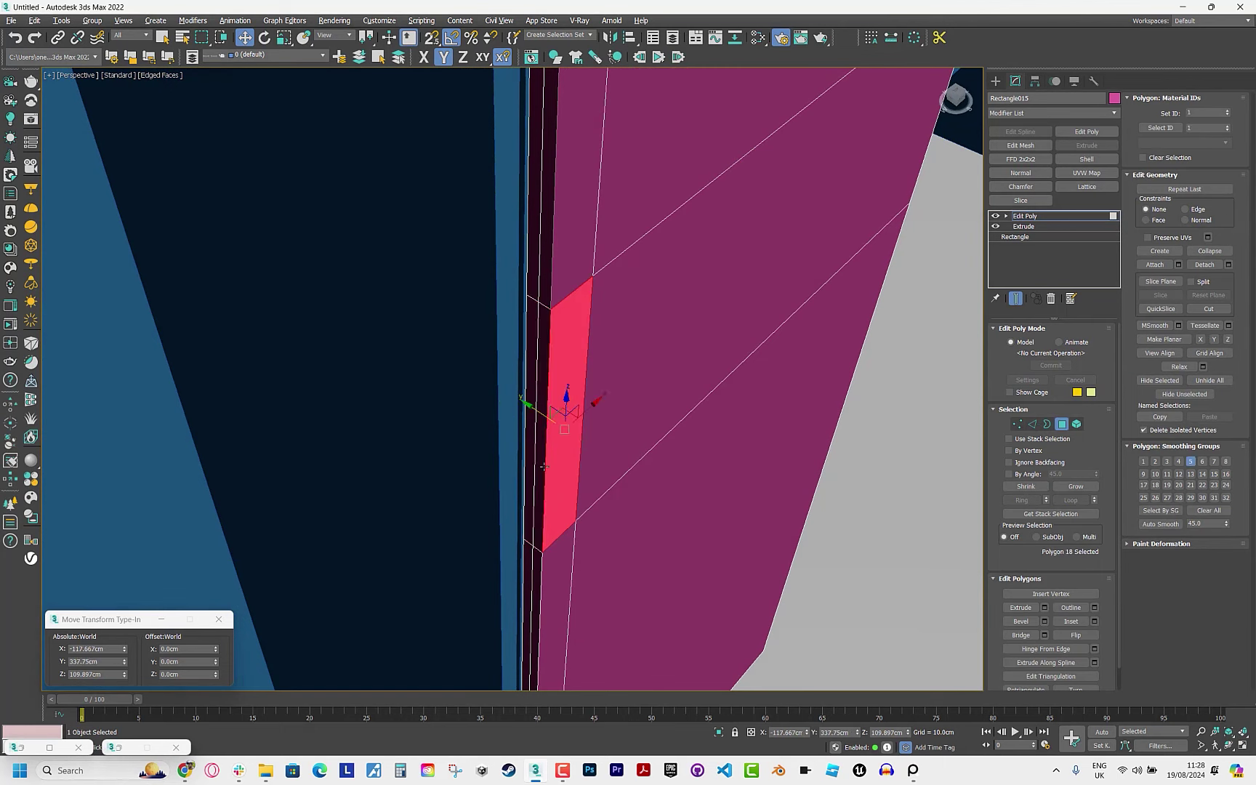
ctrl+click(546, 466)
key(Delete)
mouse_move(593, 488)
alt+middle_down()
mouse_move(575, 500)
mouse_move(564, 599)
mouse_move(530, 429)
mouse_move(642, 423)
mouse_move(580, 420)
mouse_move(633, 510)
alt+middle_up()
Extrude the two-face wall strip inward as a group by -0.865cm.
click(583, 421)
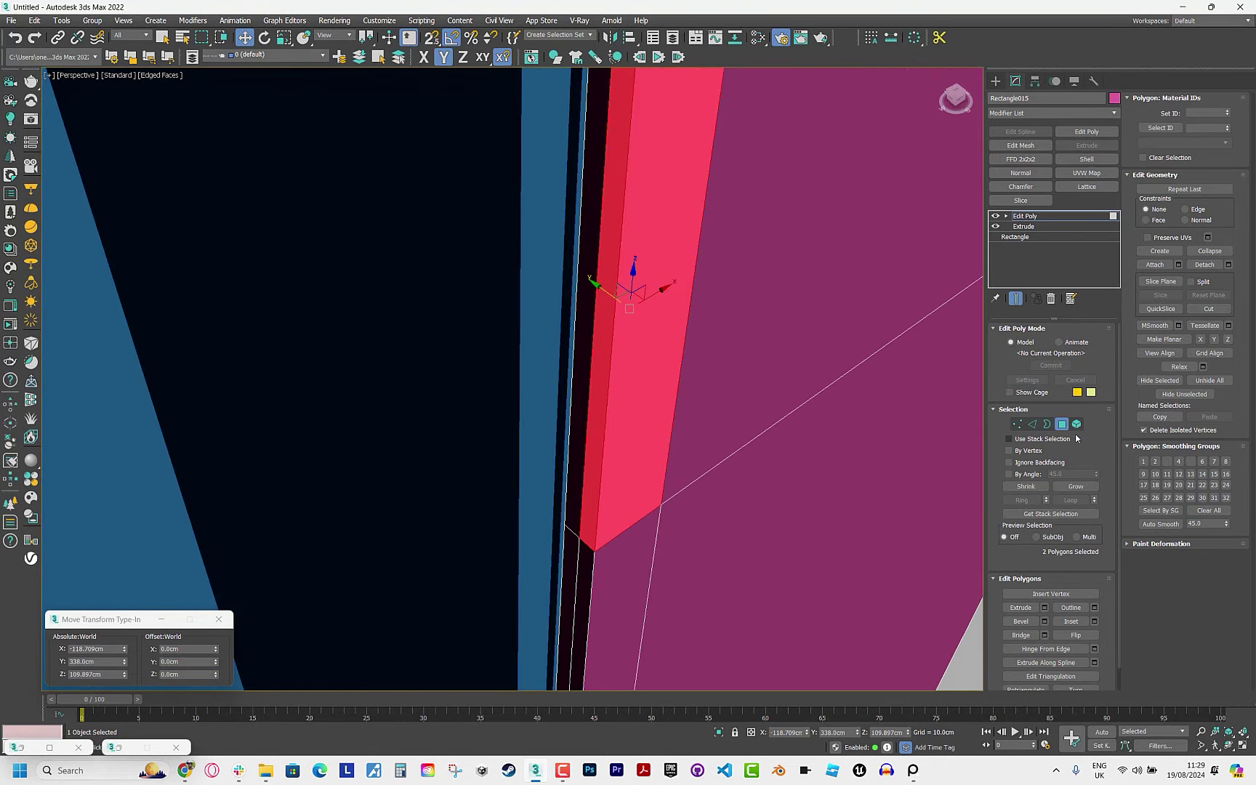
click(1044, 608)
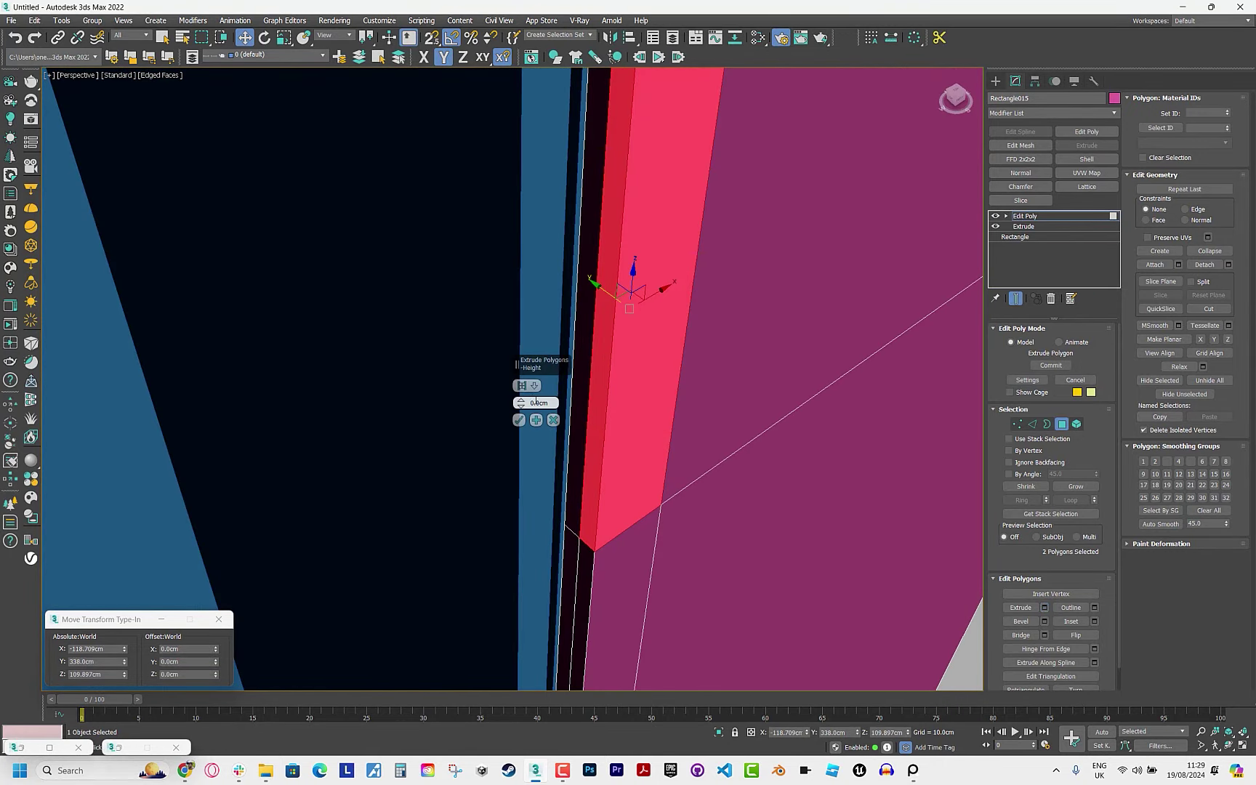
drag(521, 408, 522, 412)
click(522, 386)
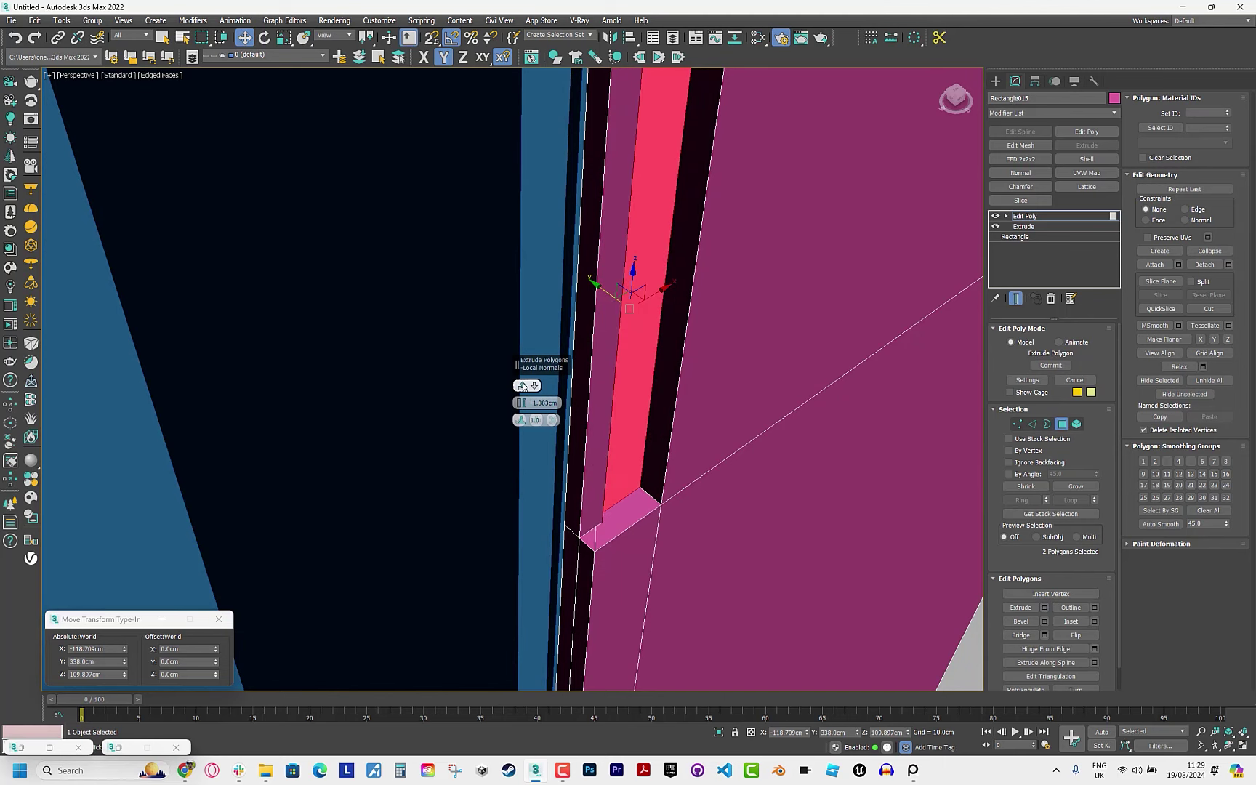
click(523, 386)
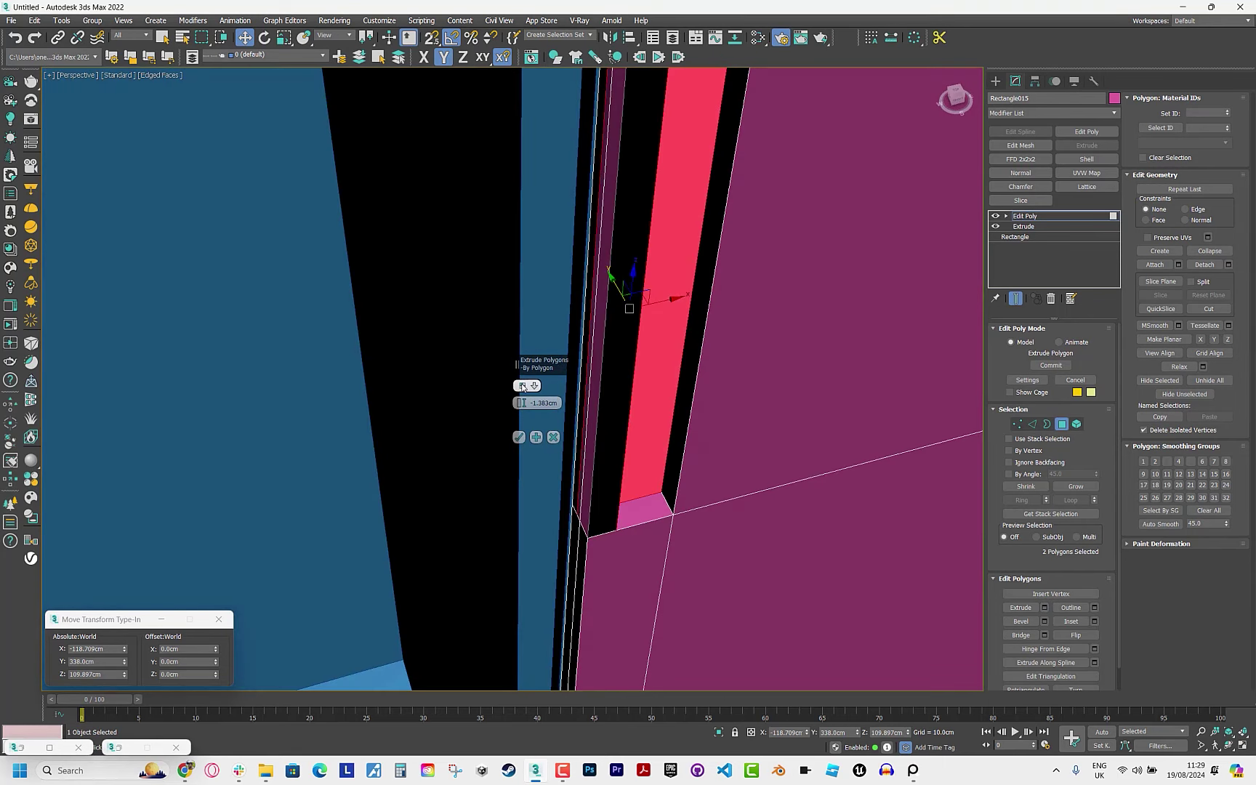
drag(521, 403, 521, 386)
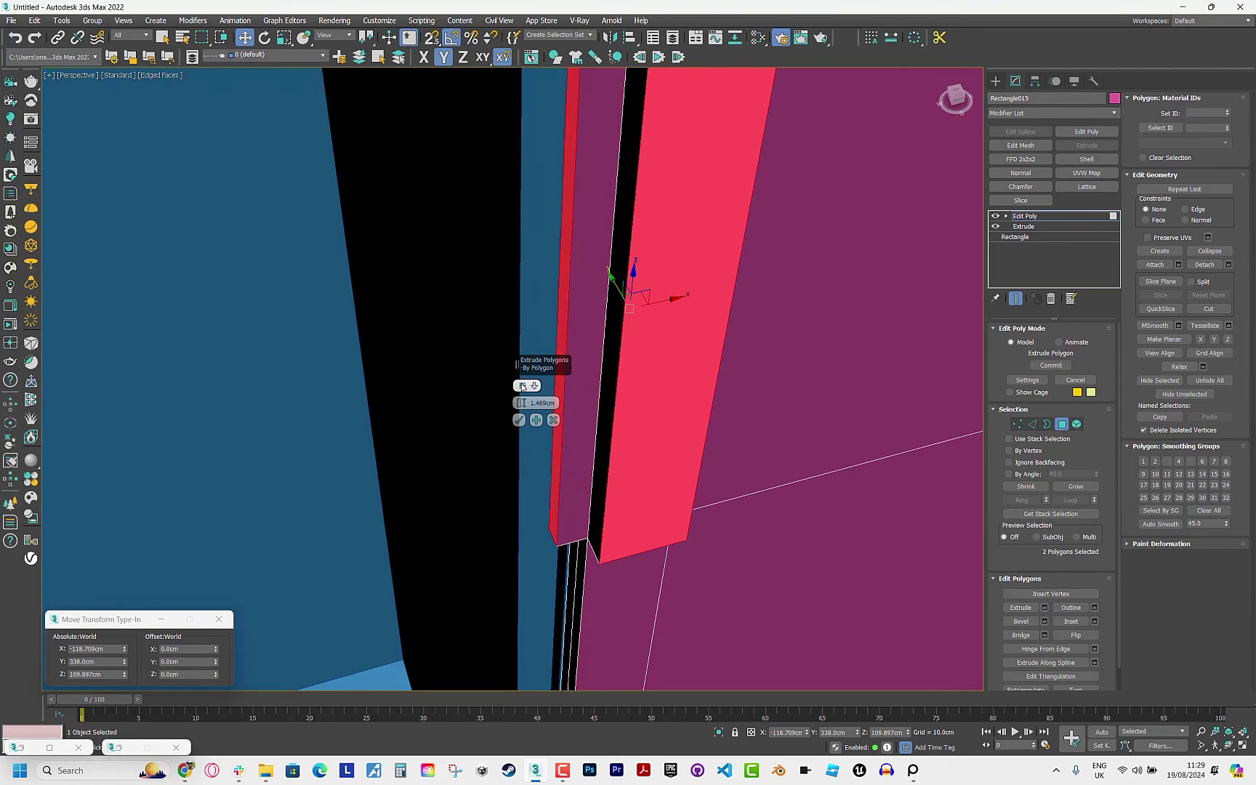
click(523, 386)
drag(521, 407, 524, 412)
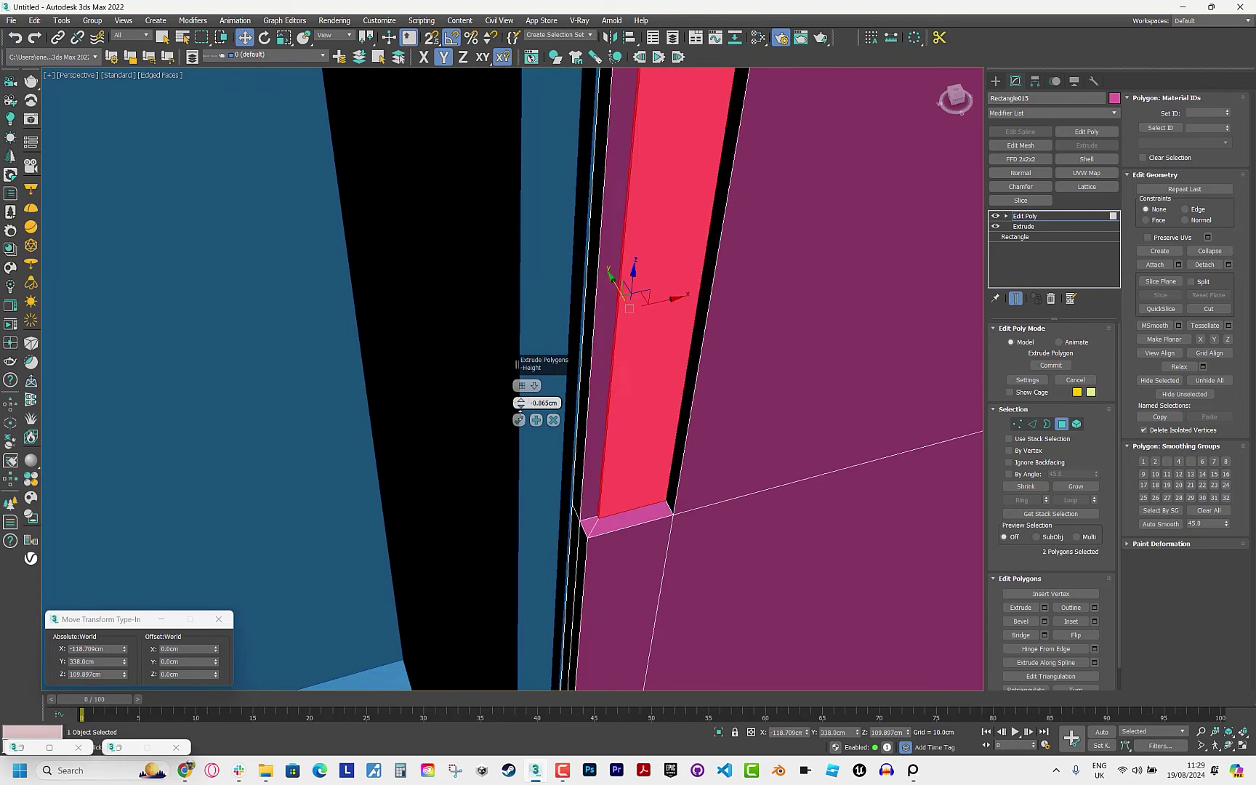
drag(525, 414, 524, 422)
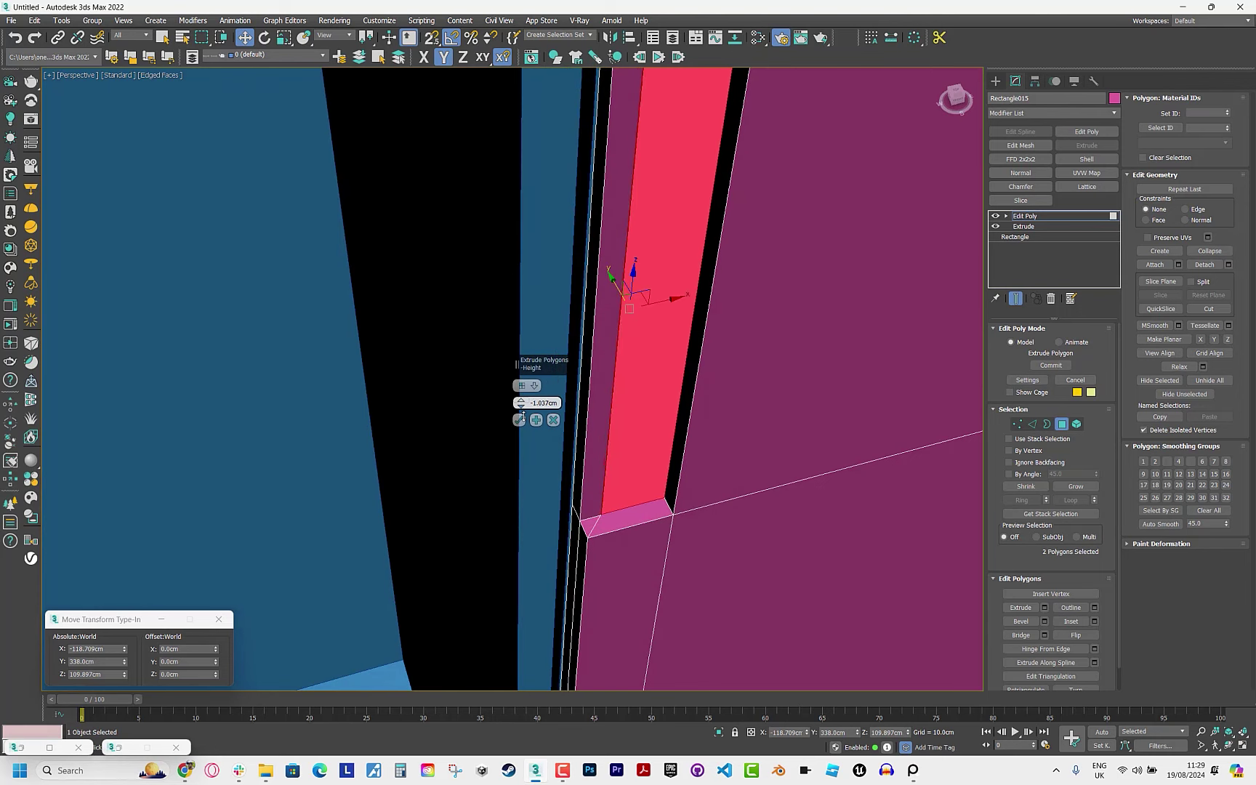
mouse_move(553, 437)
alt+middle_down()
mouse_move(723, 455)
mouse_move(730, 433)
mouse_move(679, 451)
alt+middle_up()
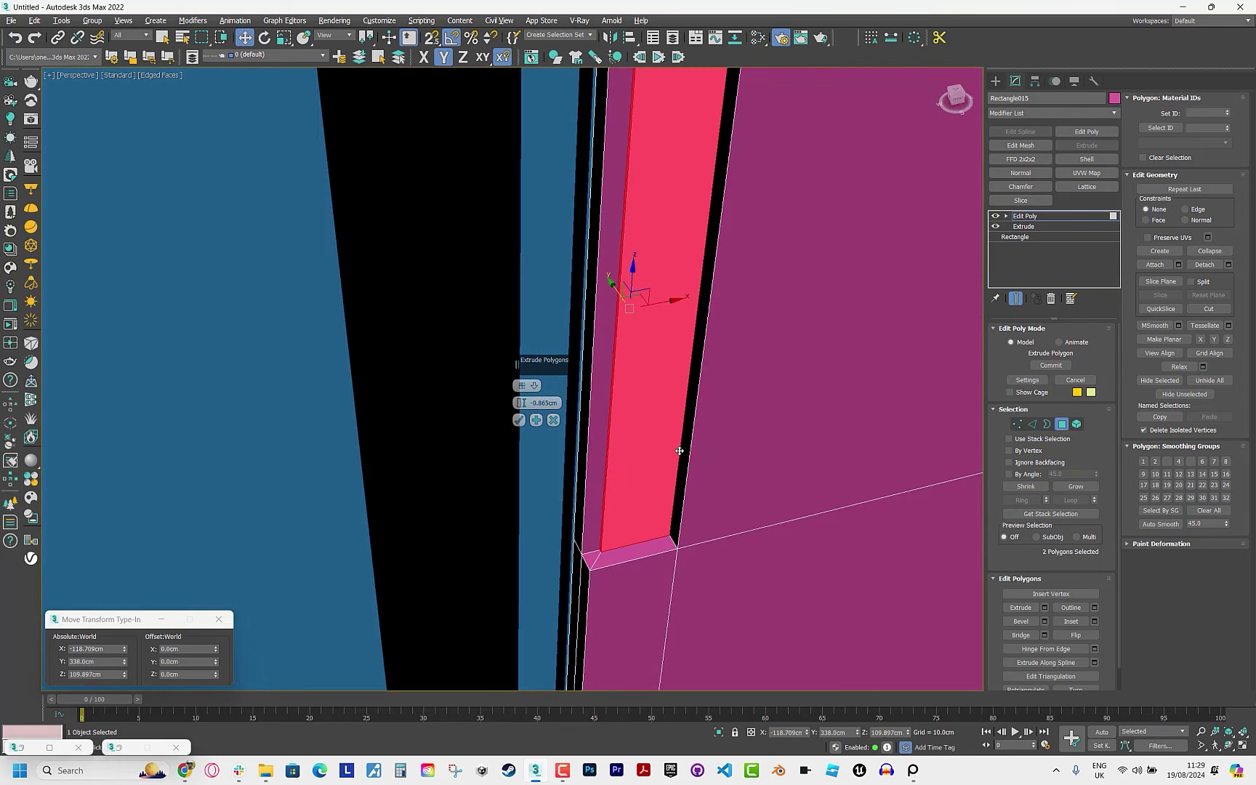
click(517, 419)
Delete the recessed strip's front face and narrow side face to open the slot.
mouse_move(518, 419)
alt+middle_down()
mouse_move(656, 458)
mouse_move(563, 471)
mouse_move(589, 533)
mouse_move(552, 487)
mouse_move(681, 149)
alt+middle_up()
click(552, 487)
key(Delete)
click(686, 149)
key(Delete)
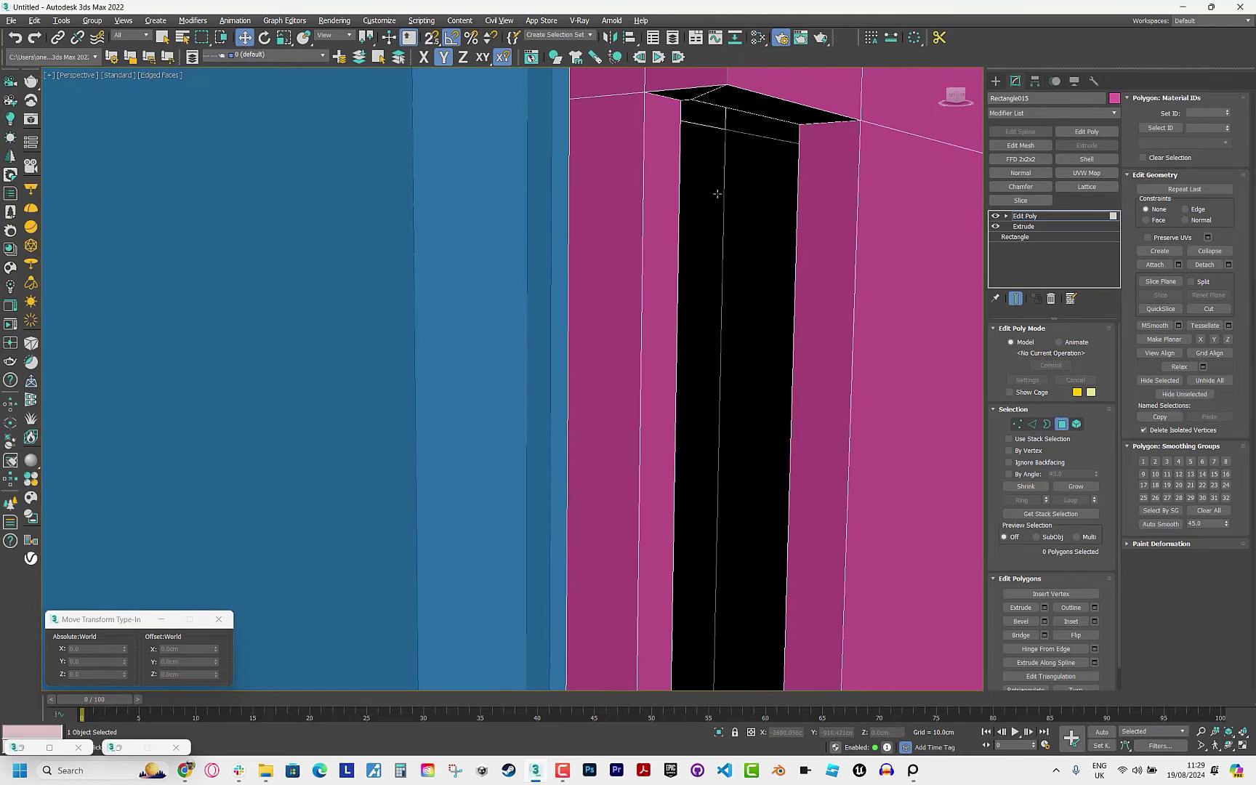
mouse_move(718, 195)
alt+middle_down()
mouse_move(573, 533)
mouse_move(618, 597)
mouse_move(632, 536)
alt+middle_up()
click(632, 536)
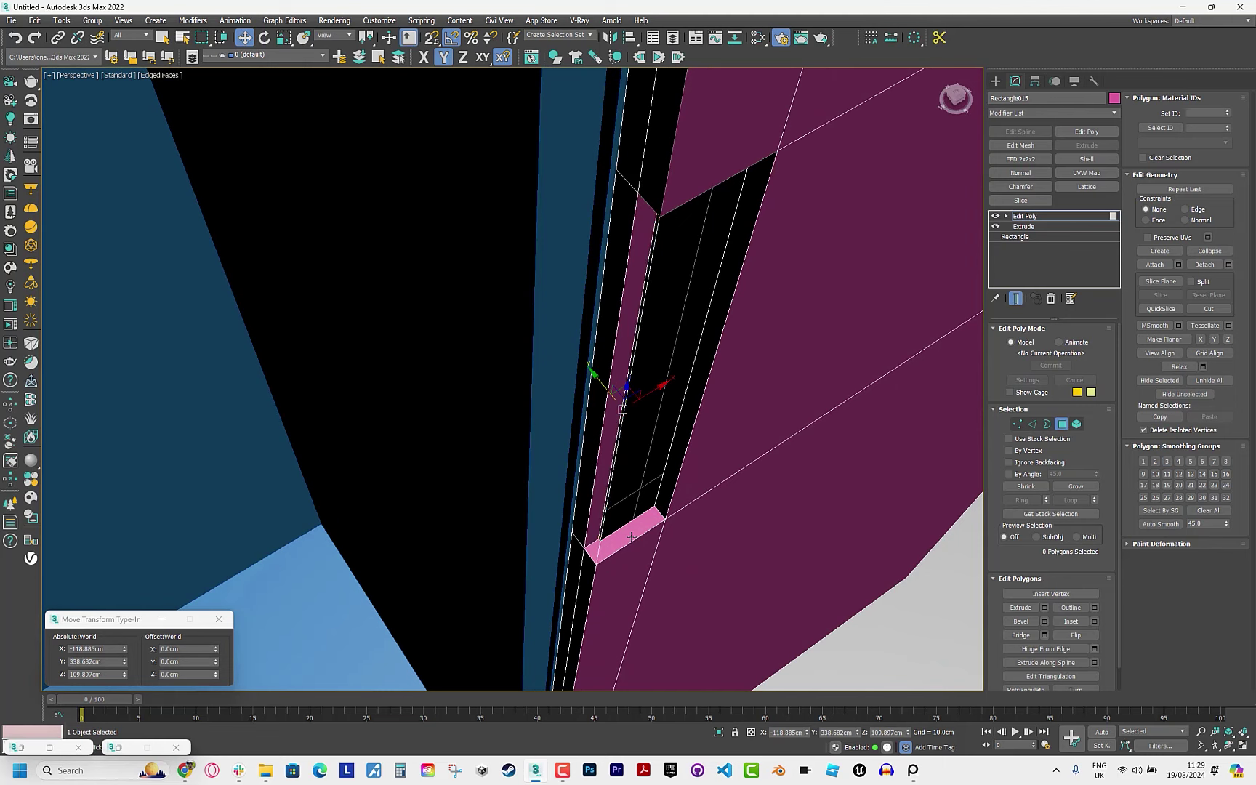
In Top view with snapping on, snap the stray corner vertex onto the wall edge.
click(654, 364)
scroll(654, 364, up, 3)
mouse_move(625, 451)
alt+middle_down()
mouse_move(670, 429)
mouse_move(662, 360)
alt+middle_up()
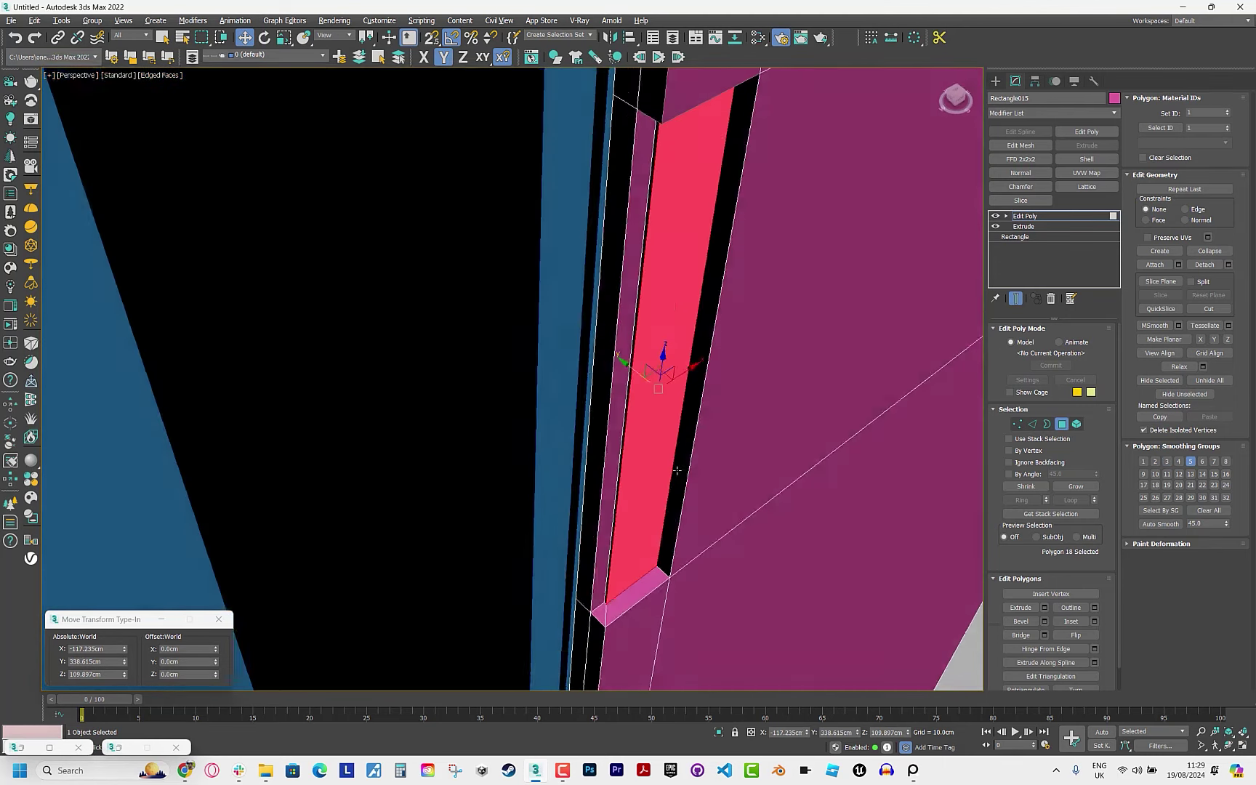
key(t)
key(1)
scroll(426, 532, up, 2)
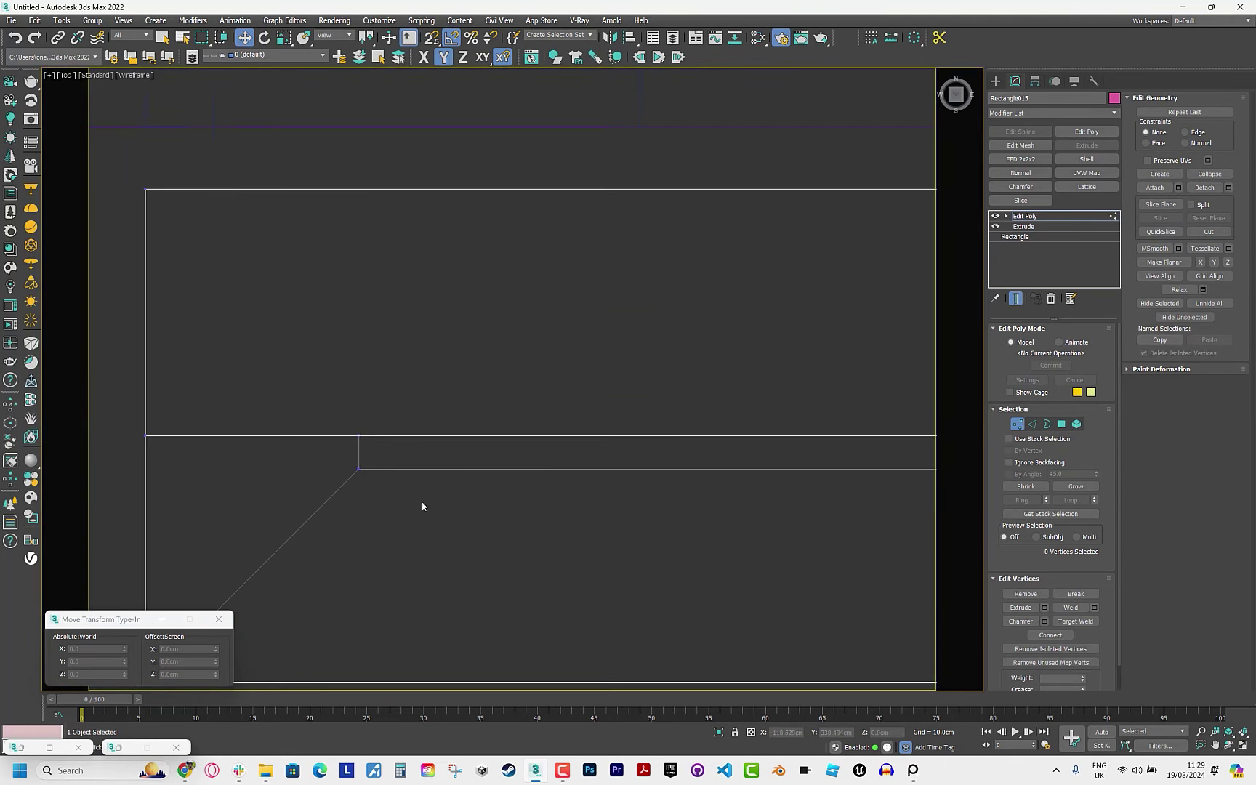
scroll(422, 501, down, 1)
drag(367, 466, 347, 508)
scroll(370, 496, down, 1)
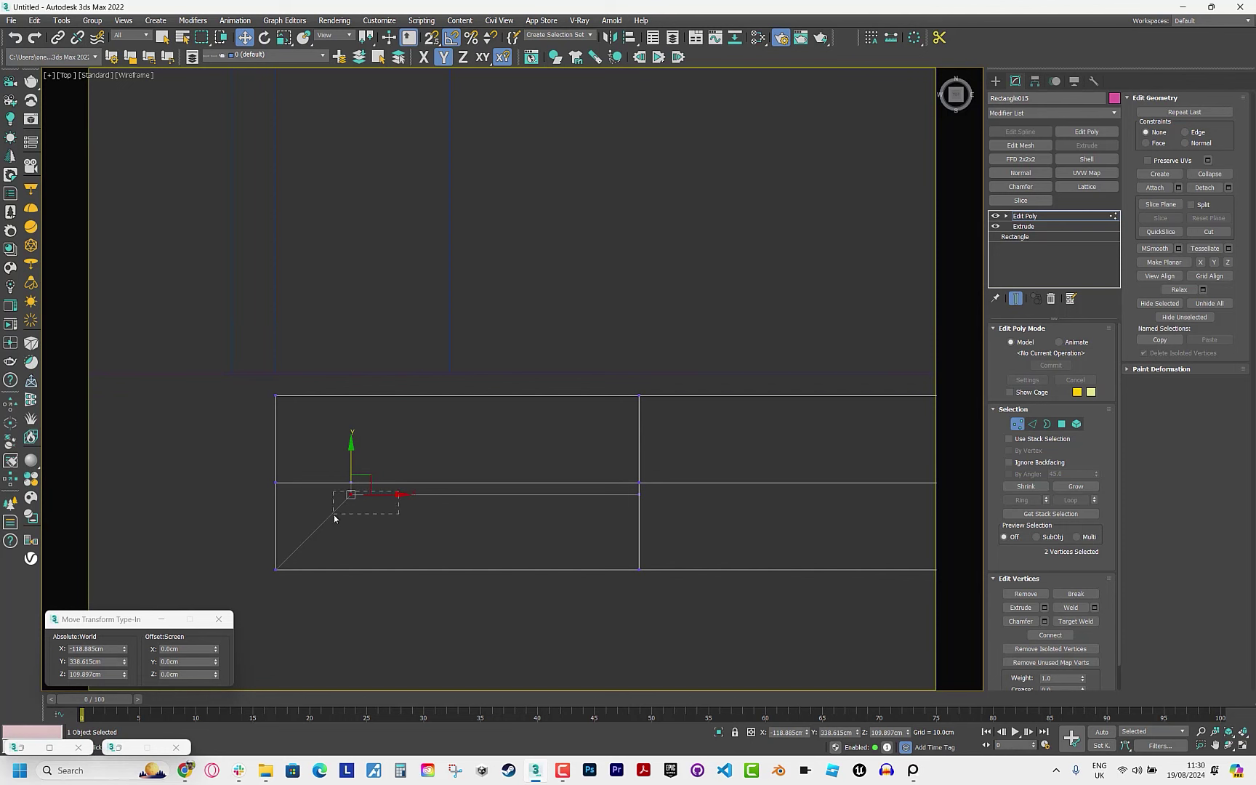
key(s)
scroll(345, 494, up, 2)
drag(429, 499, 359, 468)
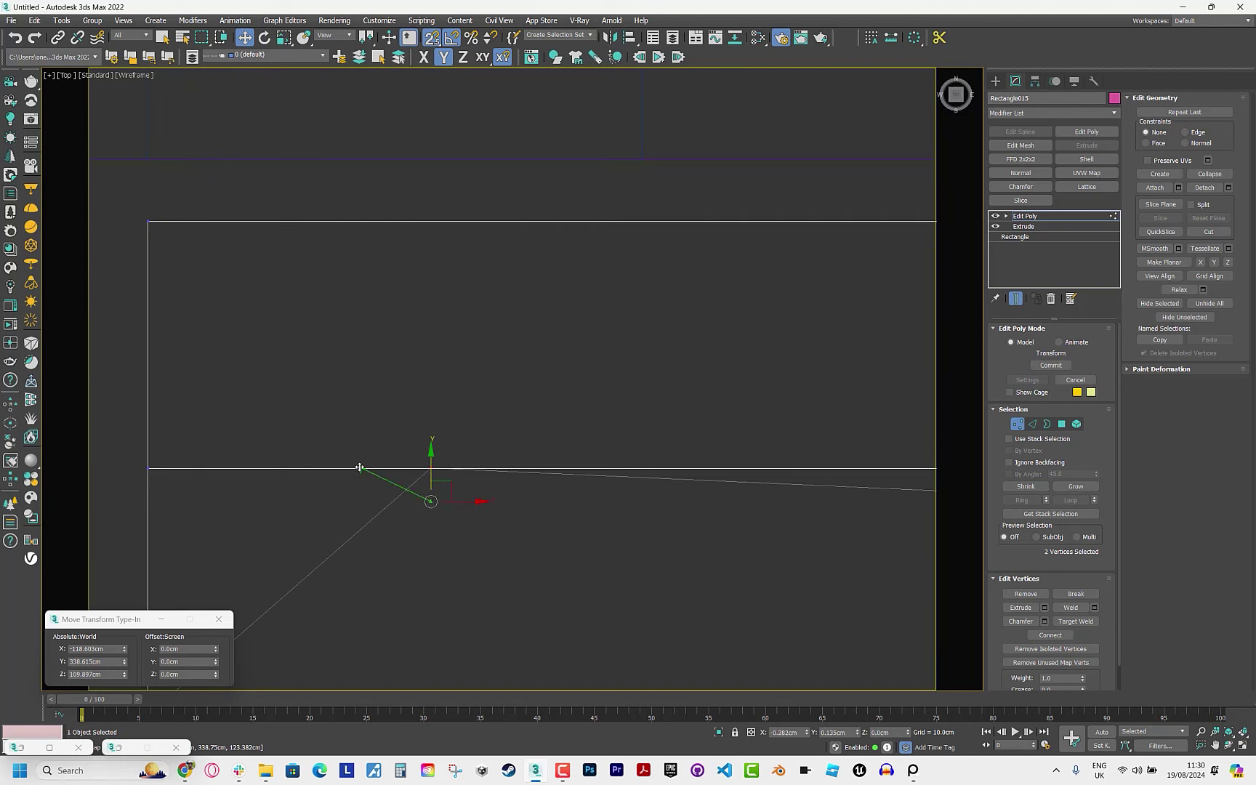
scroll(768, 543, down, 1)
Target Weld the stray vertex onto the corner vertex.
scroll(851, 492, up, 3)
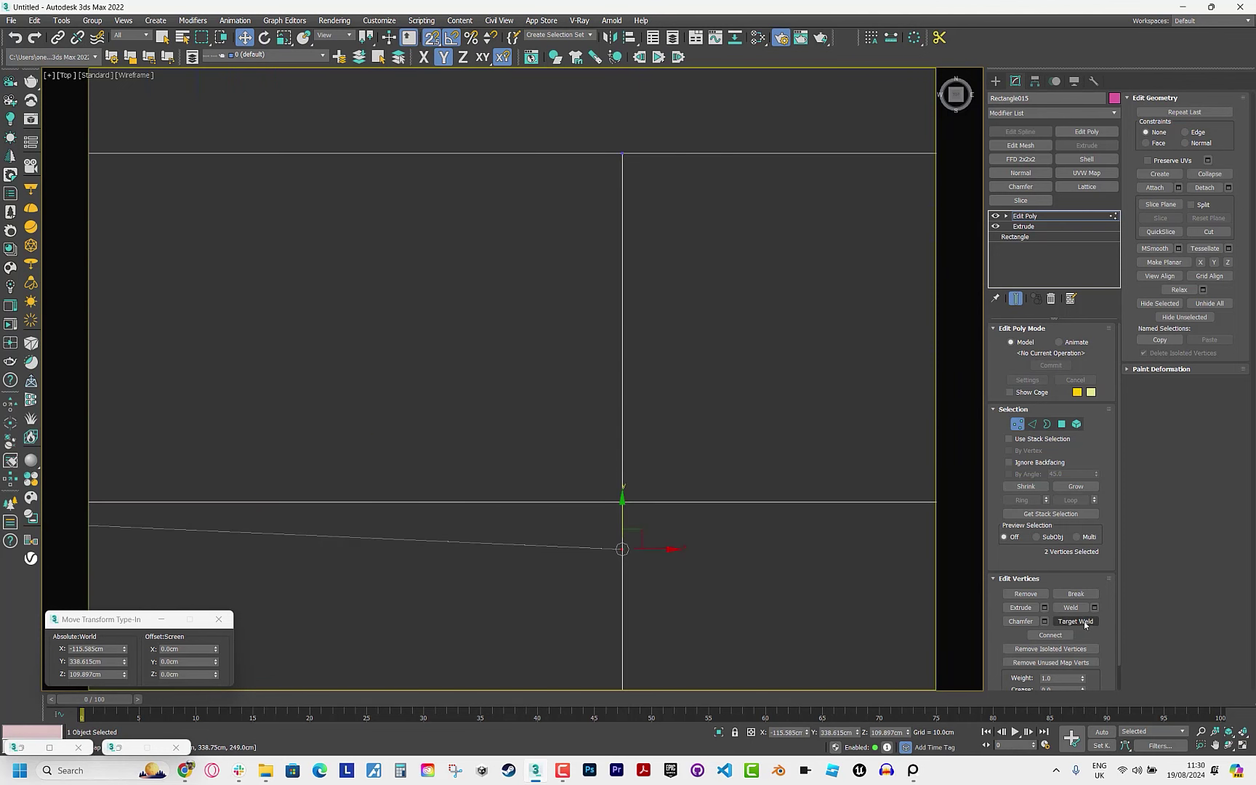
click(1085, 621)
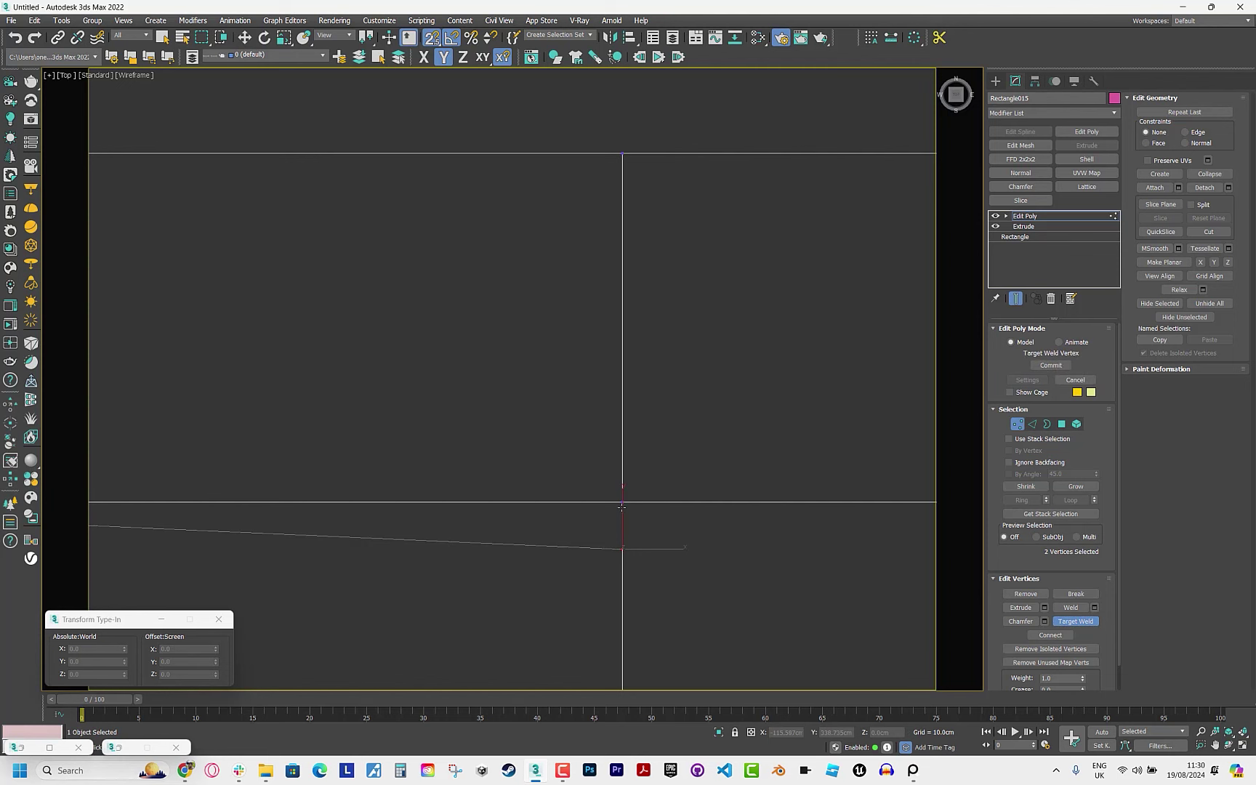
scroll(621, 507, down, 2)
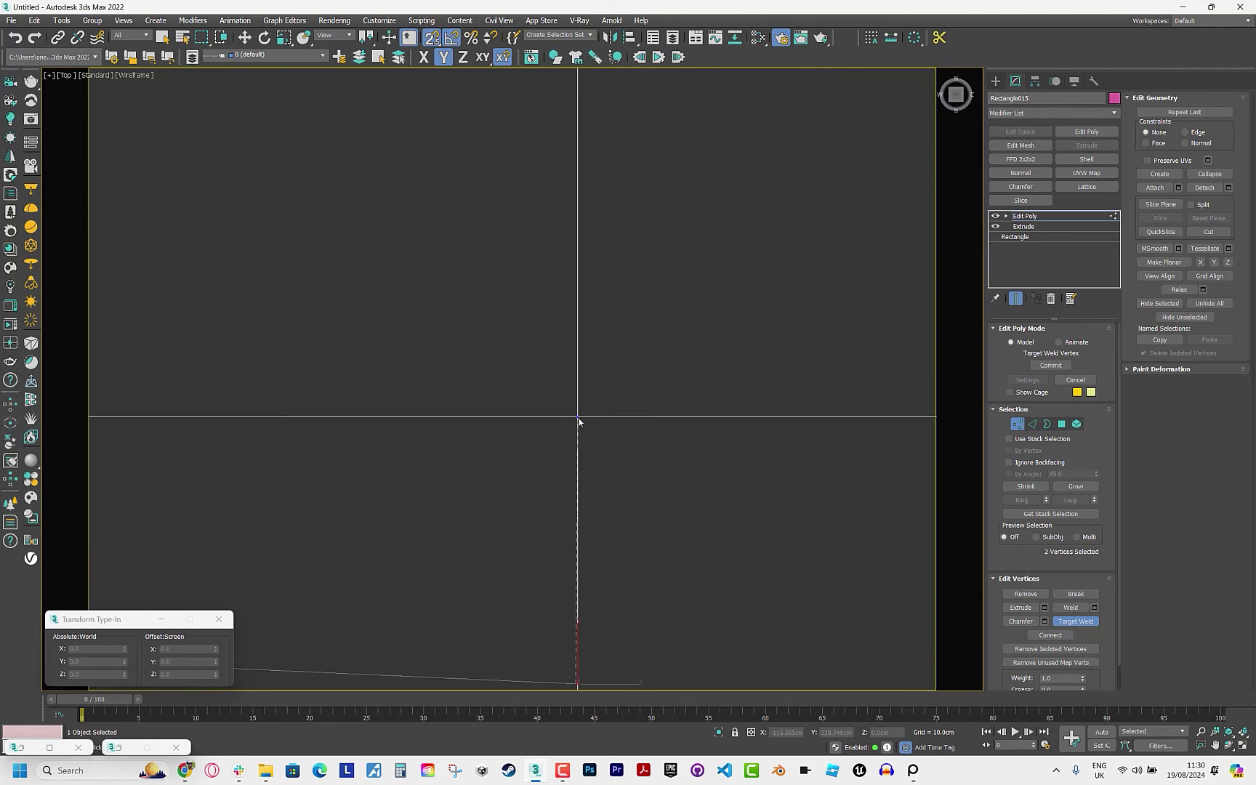
scroll(499, 511, down, 2)
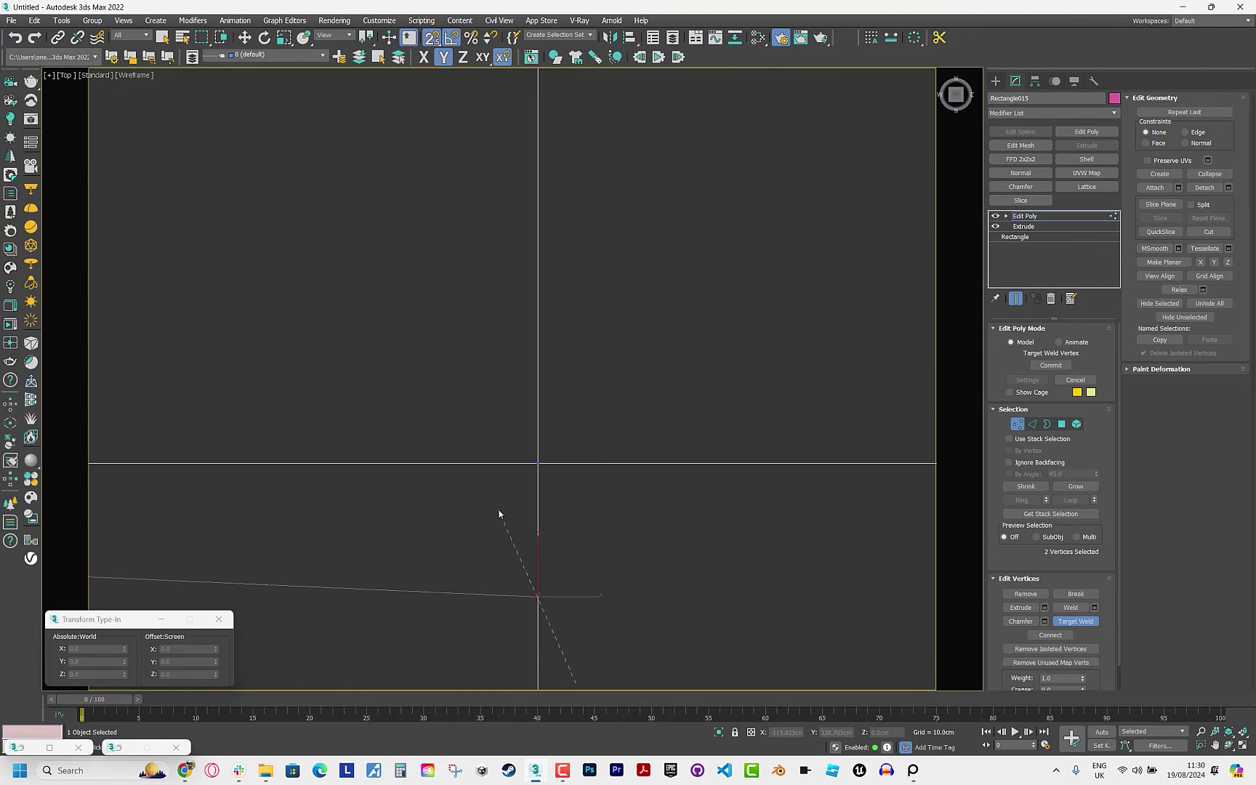
right_click(499, 514)
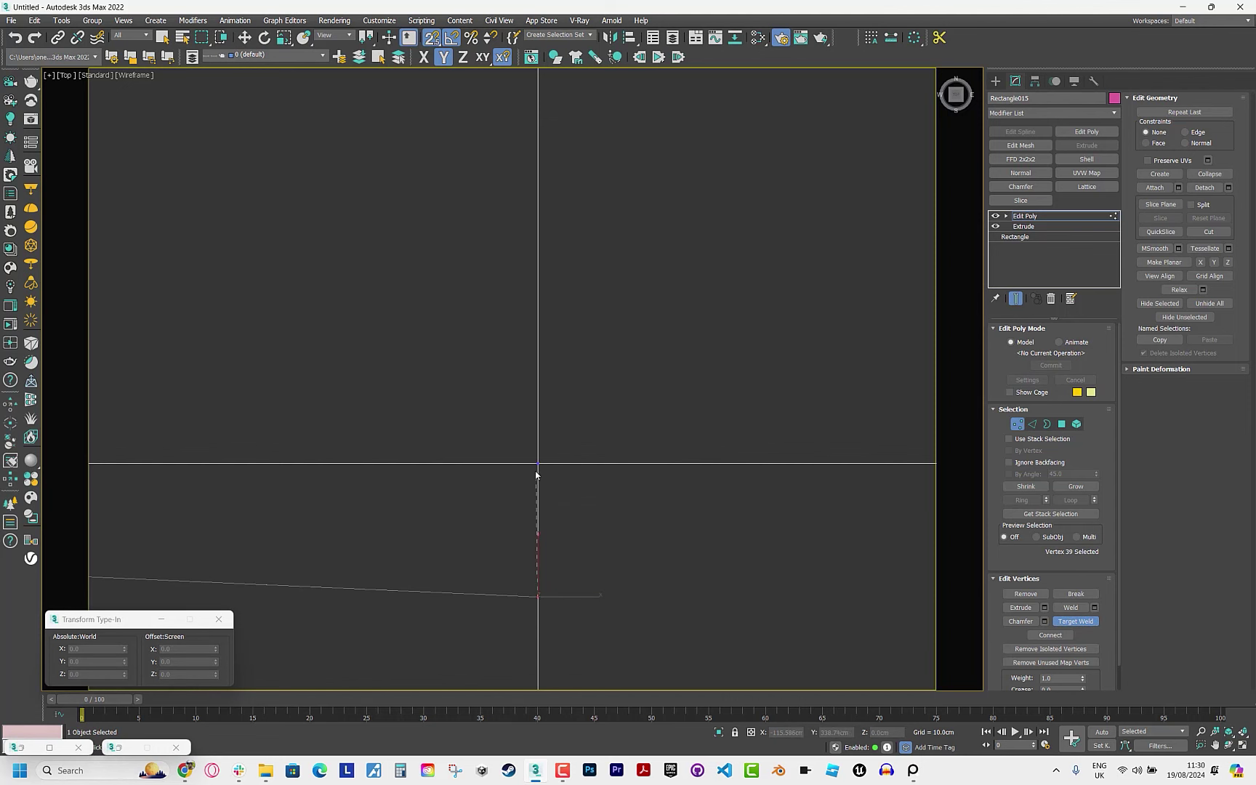
Switch the viewport to wireframe and check the Grid and Snap Settings.
key(w)
key(p)
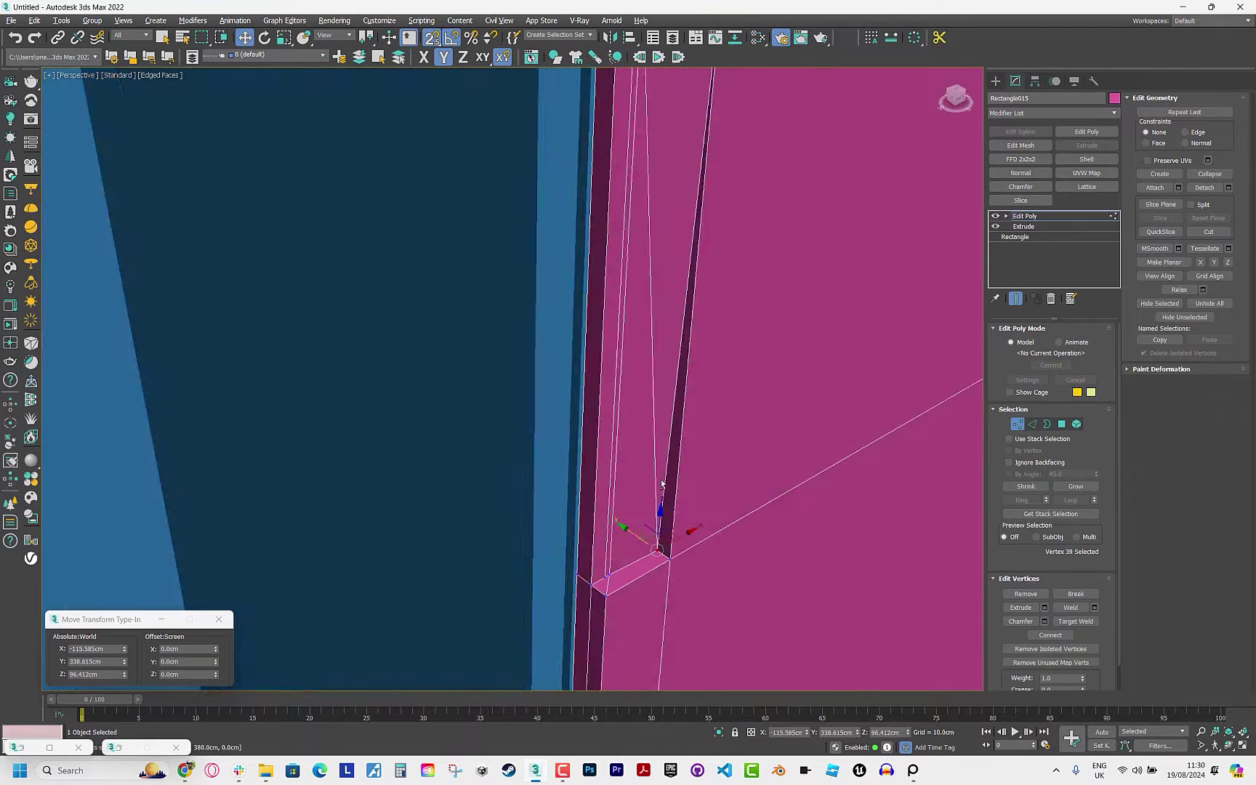
mouse_move(640, 396)
middle_down()
mouse_move(612, 480)
mouse_move(586, 457)
mouse_move(542, 536)
middle_up()
key(F3)
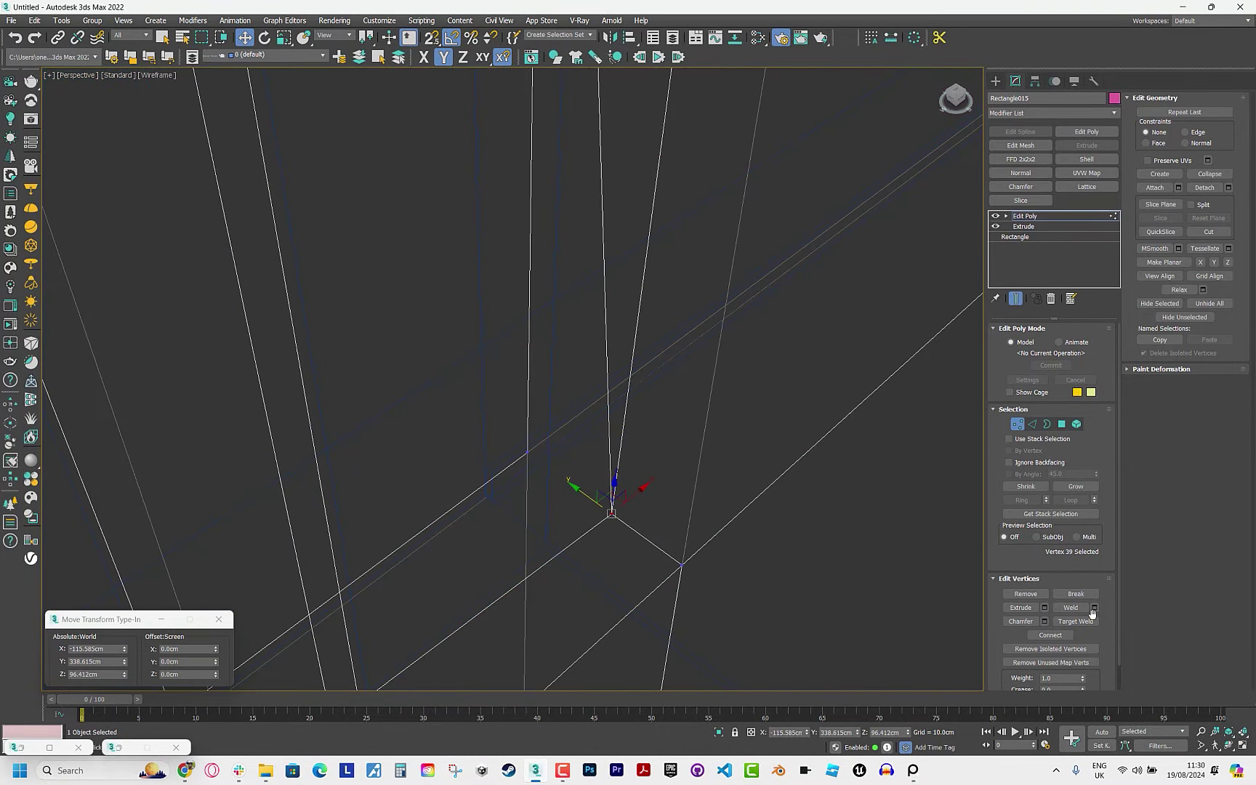
click(1087, 621)
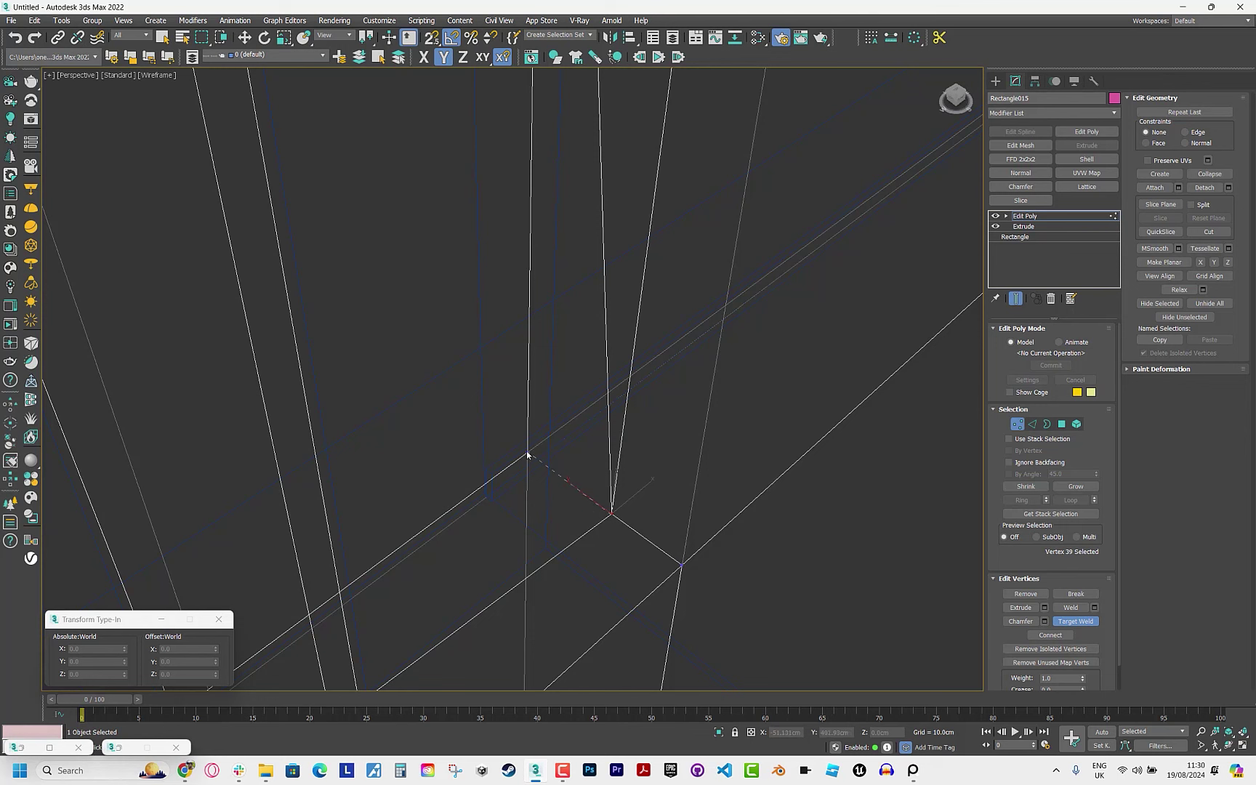
key(w)
right_click(432, 37)
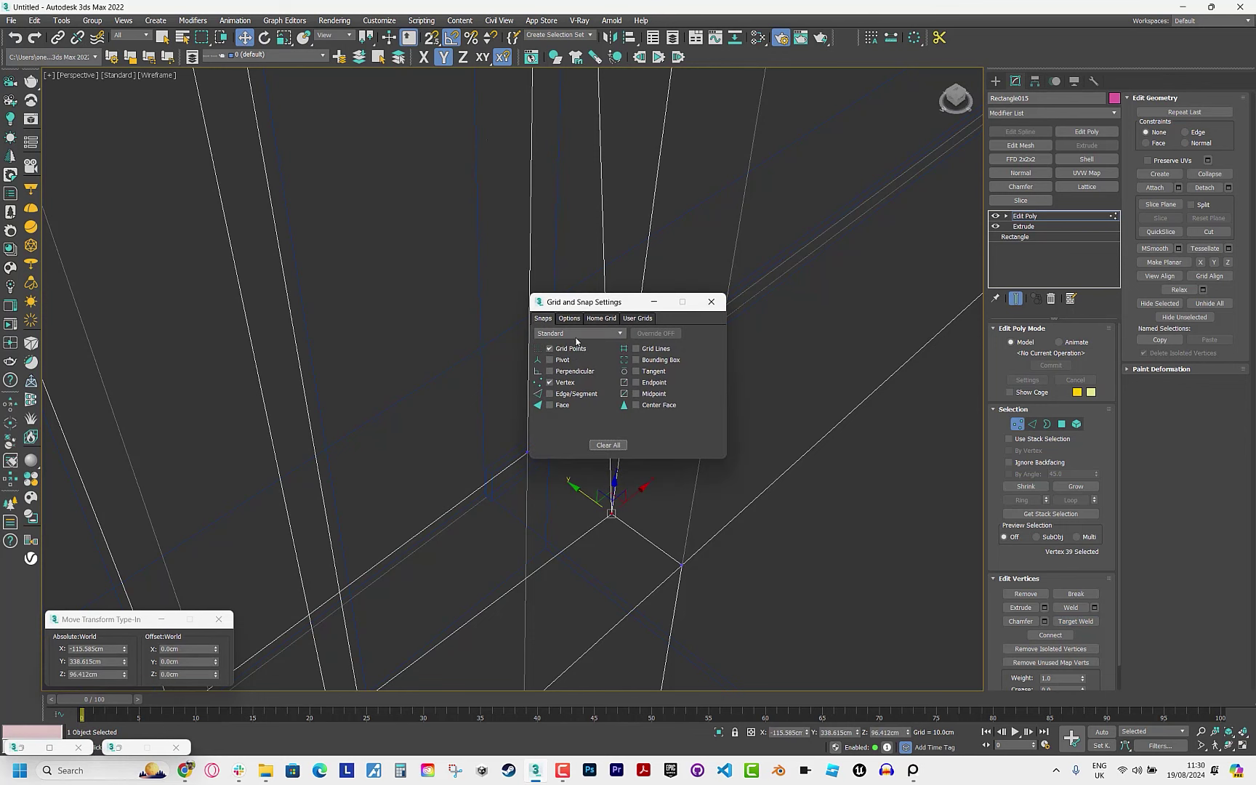
click(711, 302)
Target Weld vertex 39 onto its corner, then return to object level and shaded view.
click(1076, 622)
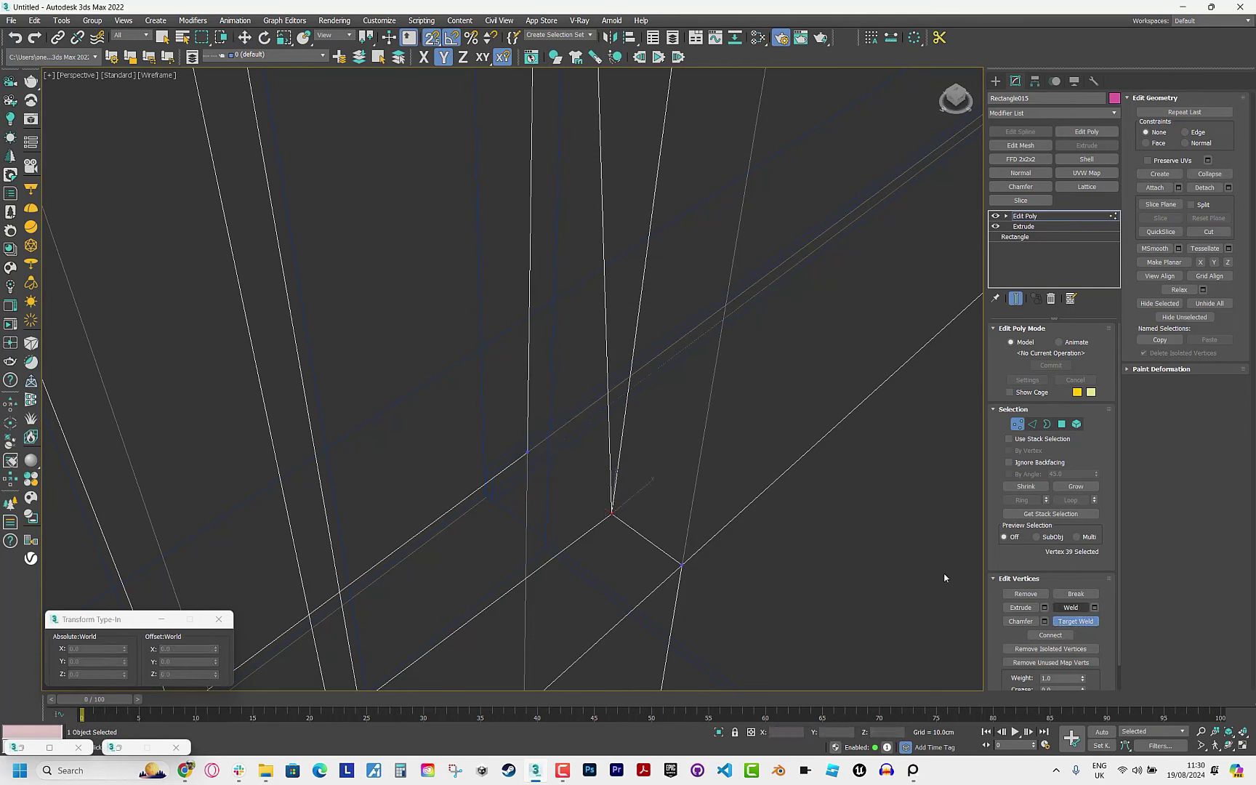
click(527, 455)
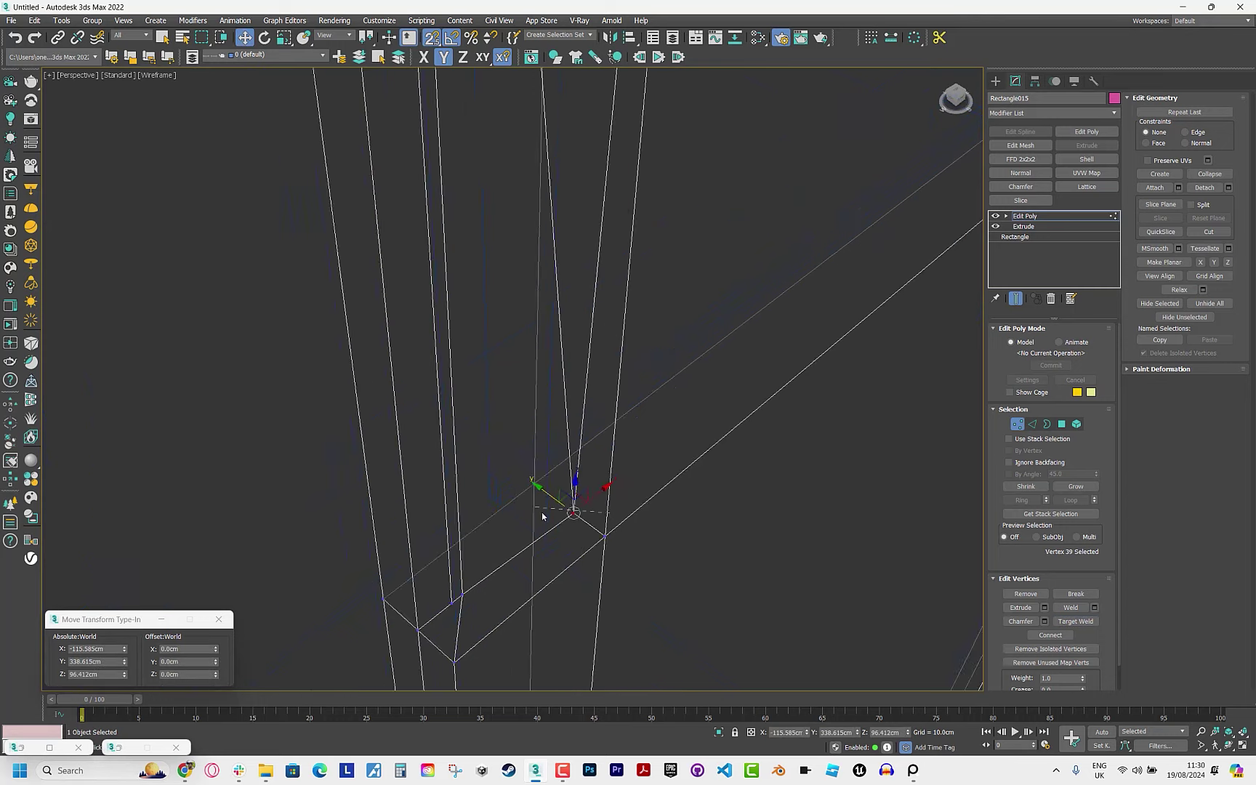
scroll(546, 509, down, 3)
right_click(715, 477)
click(1071, 221)
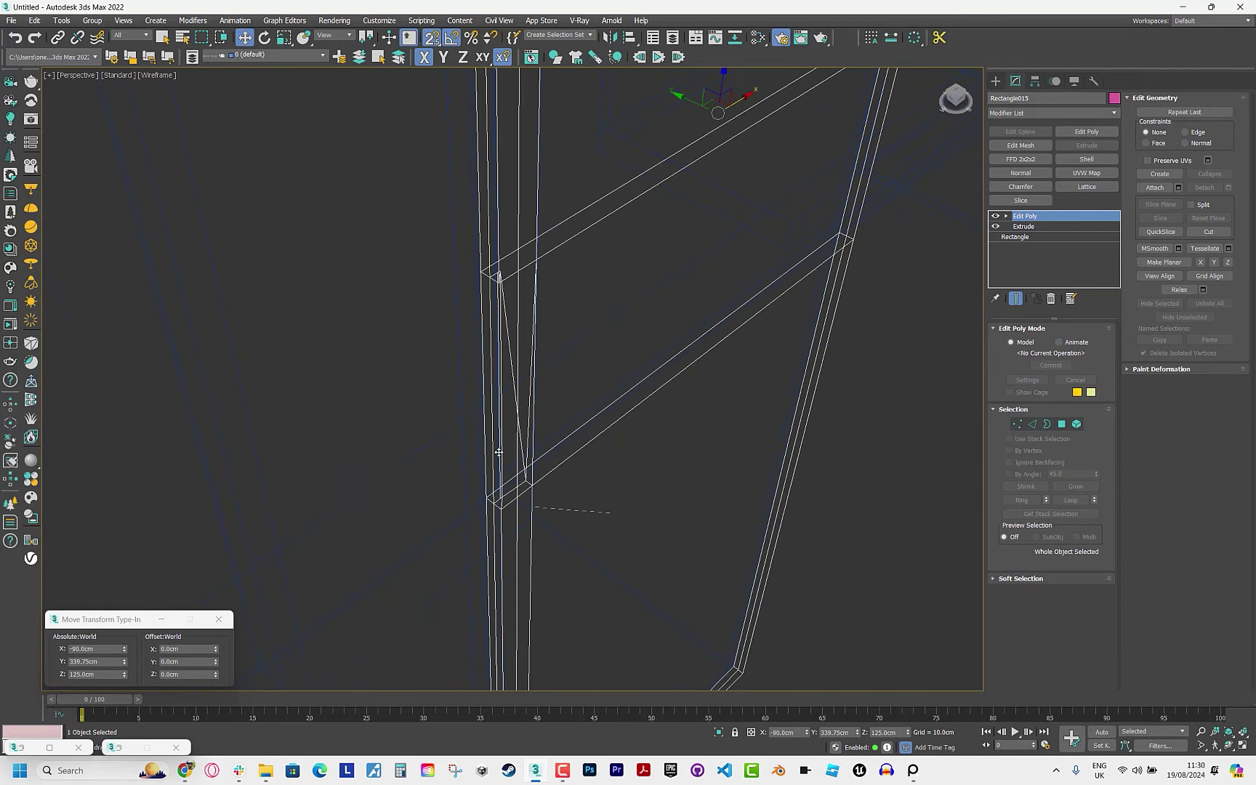
alt+middle_drag(727, 502, 735, 488)
key(F3)
scroll(548, 406, up, 3)
drag(549, 406, 589, 422)
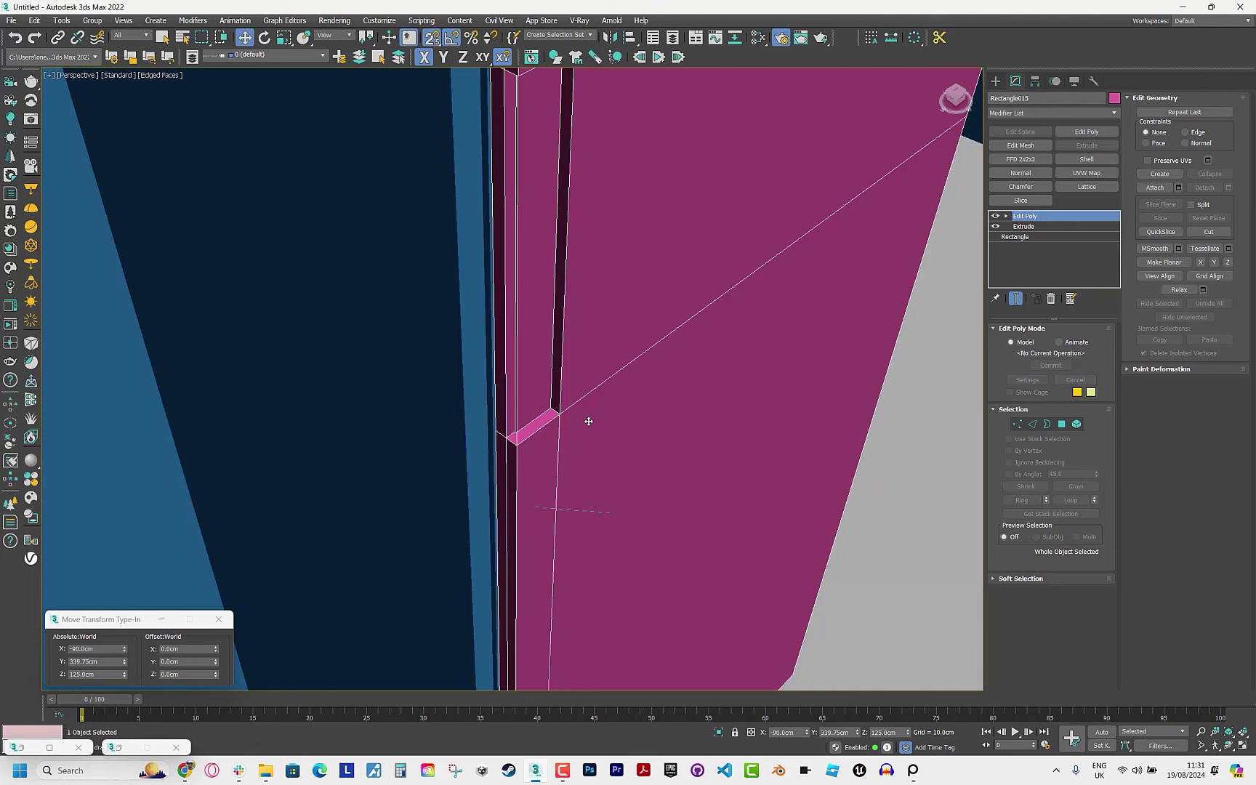
Undo a stray column extrusion and select the edge at the slot's lower corner.
key(shift+e)
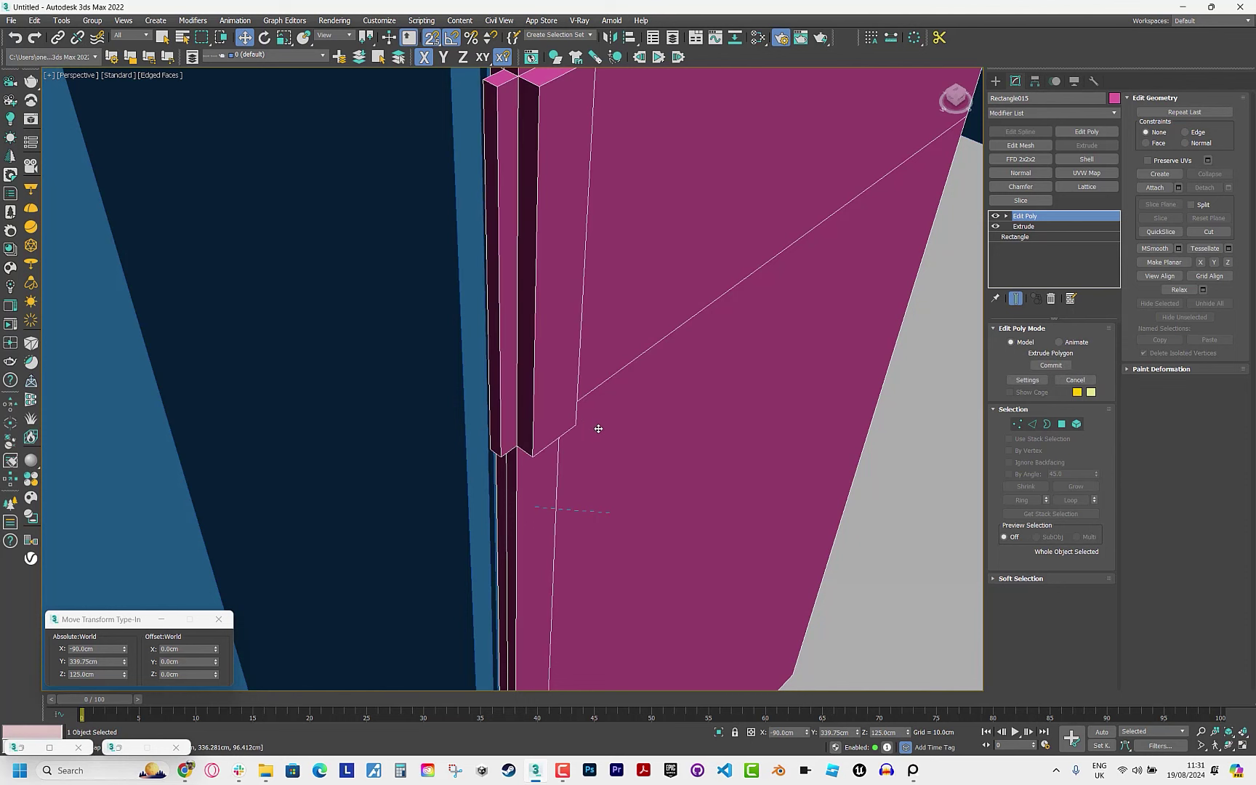
key(ctrl+z)
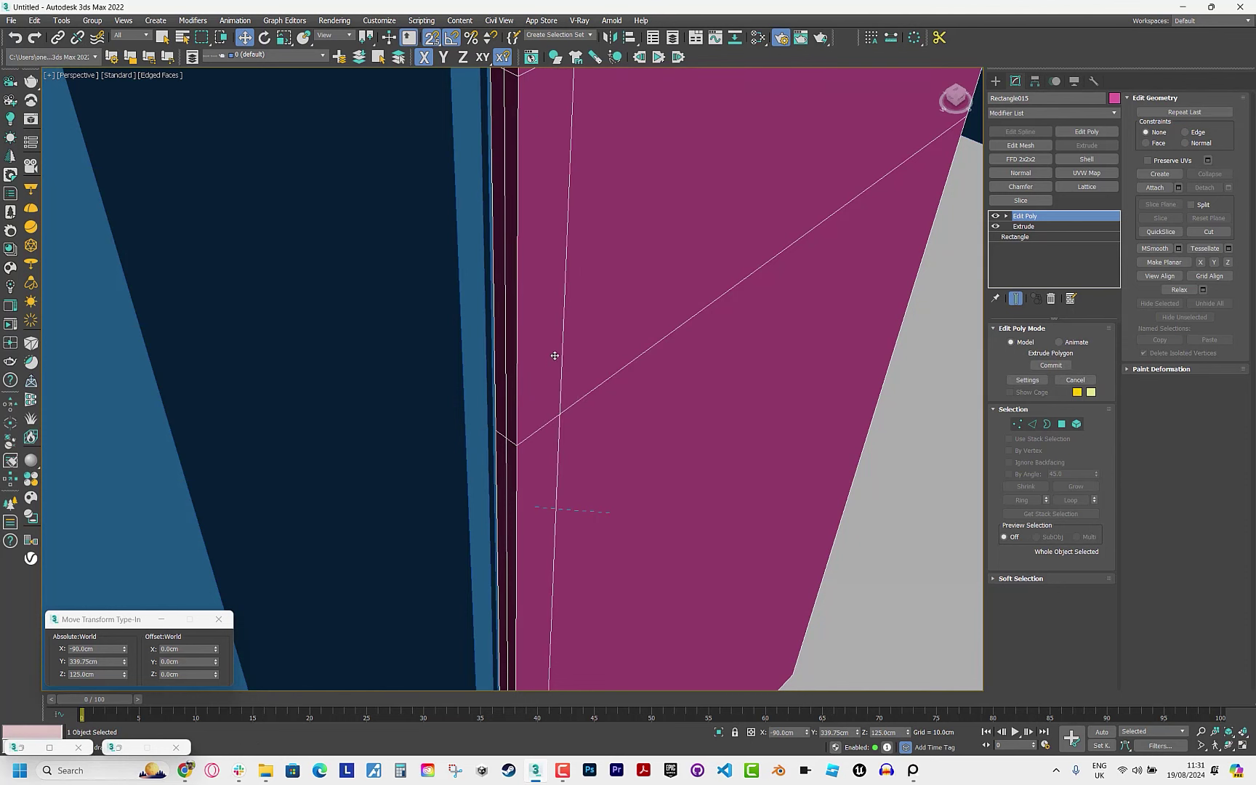
middle_drag(554, 356, 560, 436)
scroll(585, 470, up, 2)
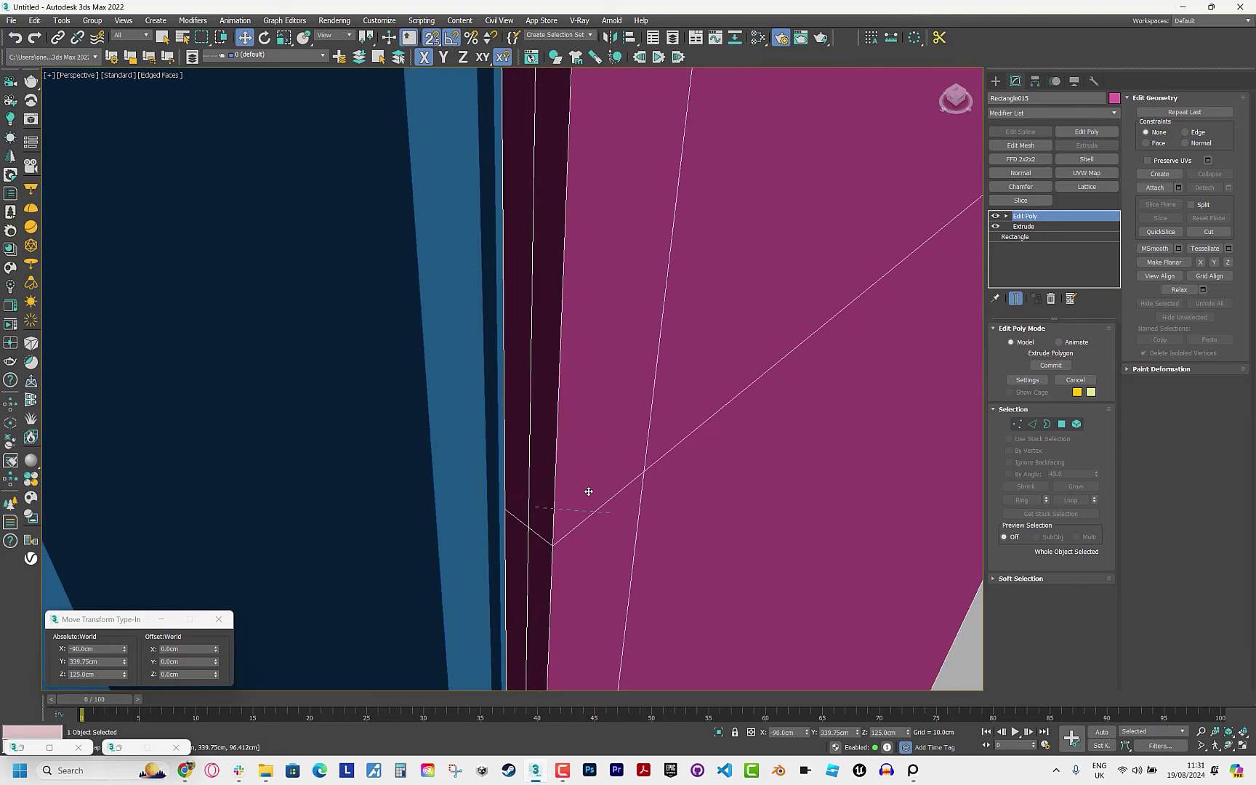
key(4)
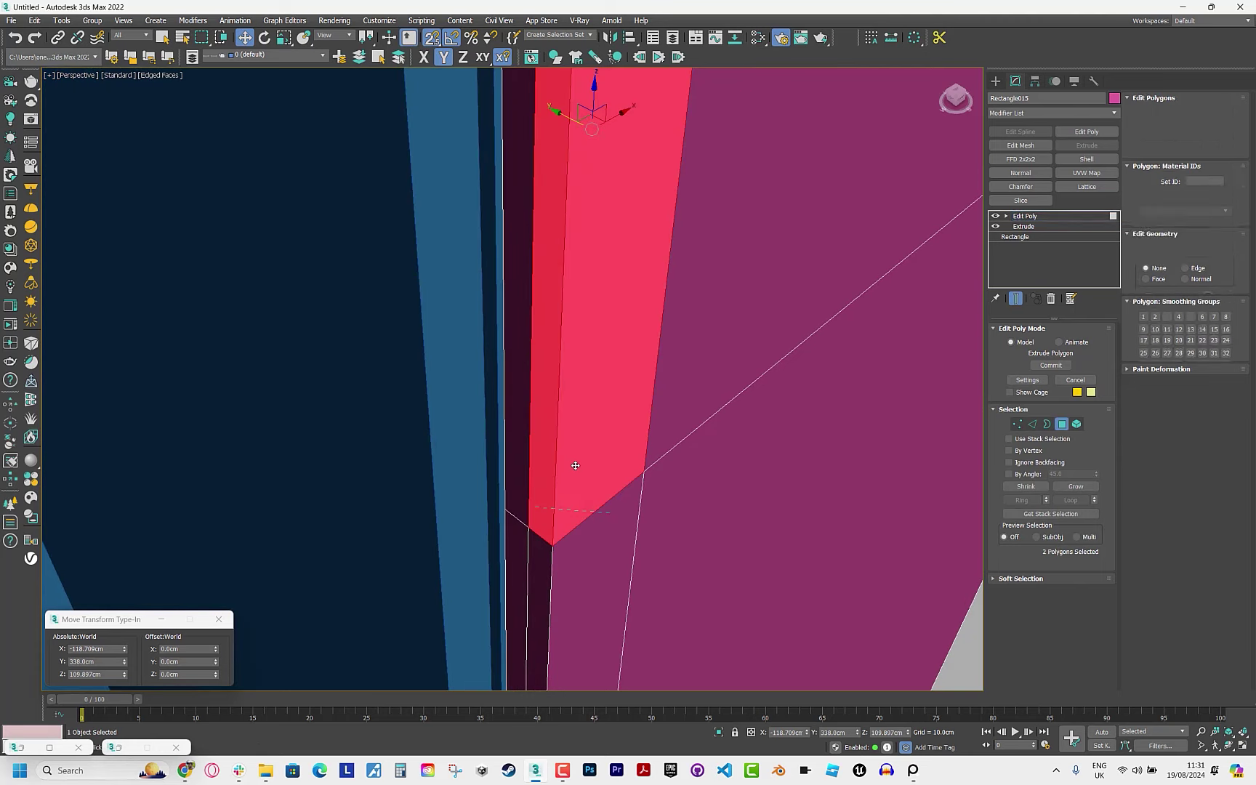
click(589, 469)
click(608, 502)
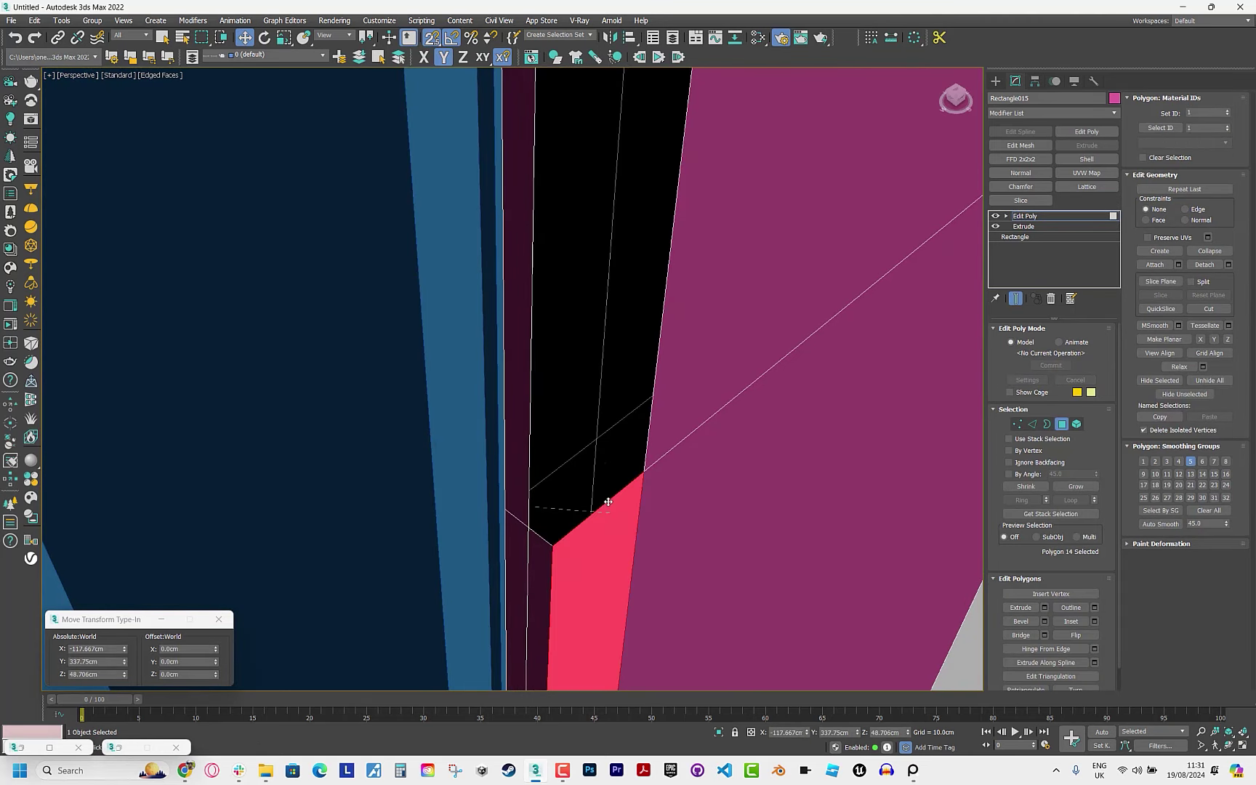
key(2)
click(609, 501)
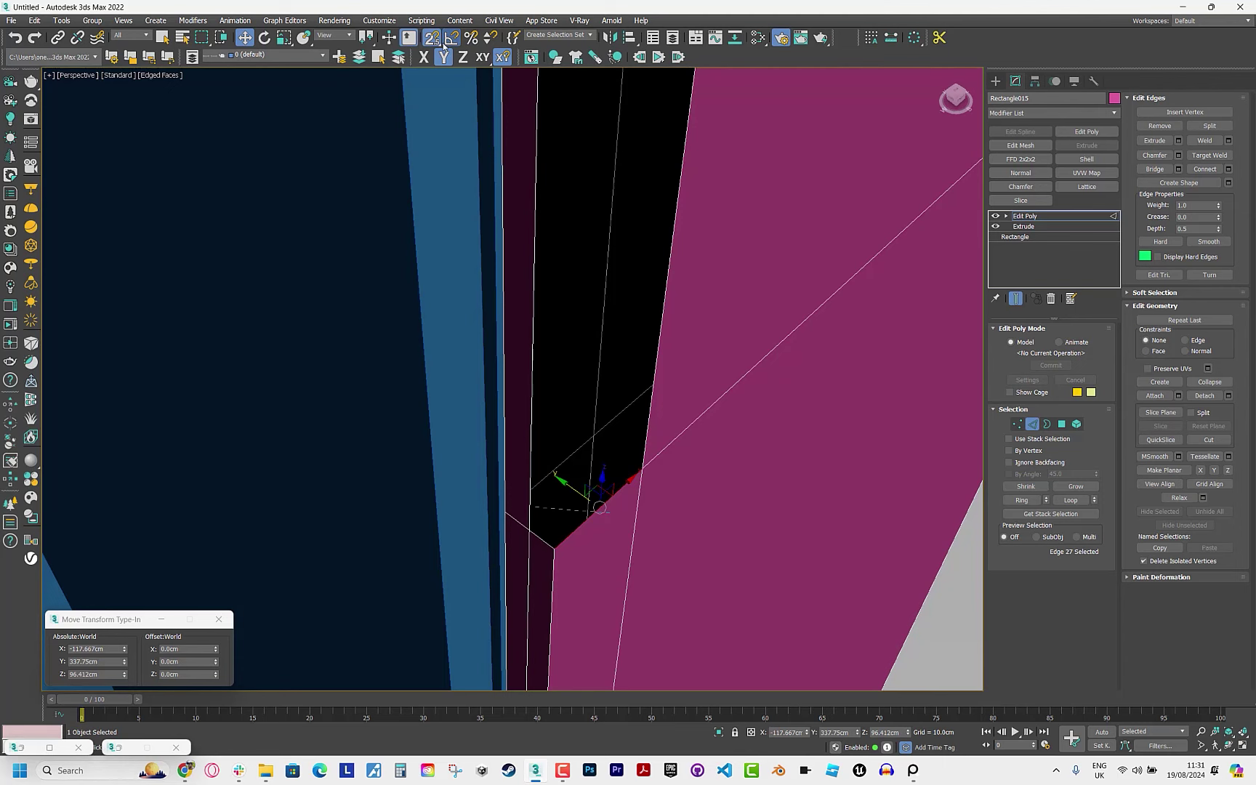
With 3D snaps on, move the slot's bottom edge 1 cm along Y and extrude a face strip.
drag(436, 40, 434, 82)
mouse_move(556, 538)
middle_down()
mouse_move(558, 376)
mouse_move(602, 383)
middle_up()
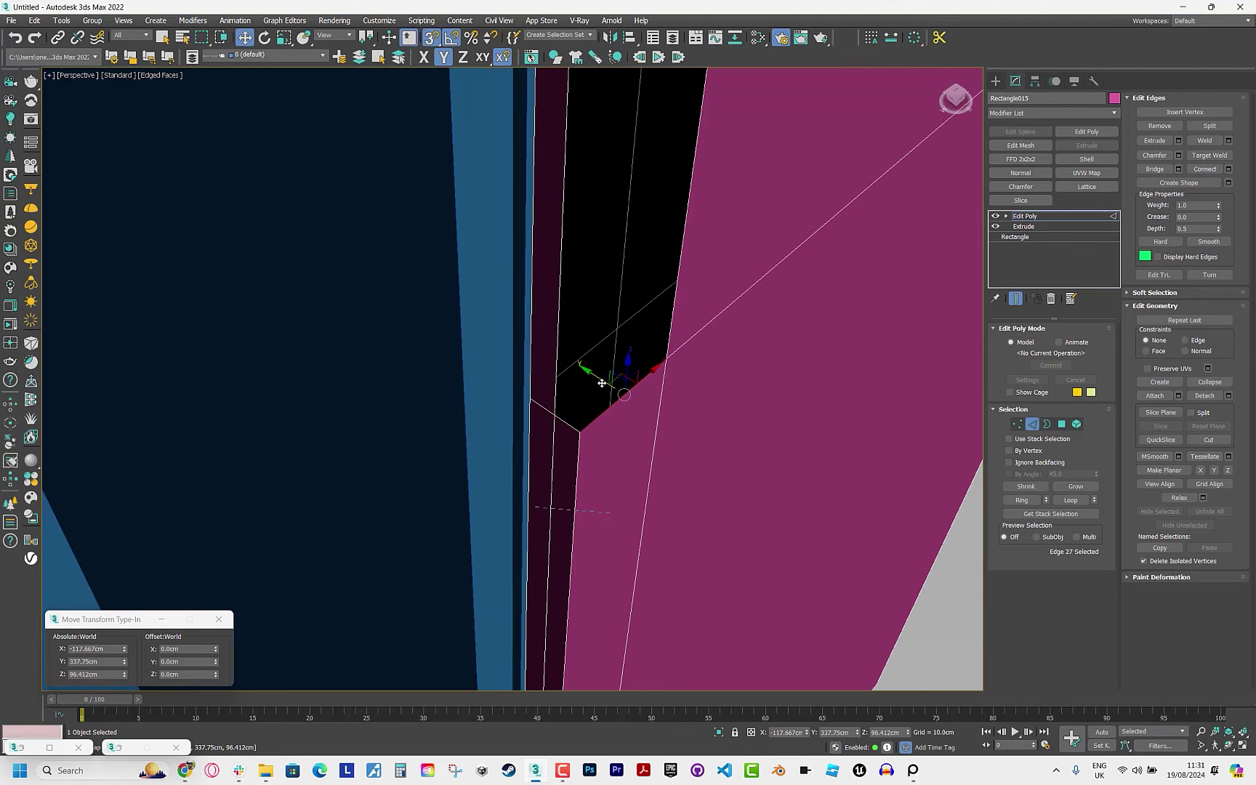
drag(602, 380, 576, 390)
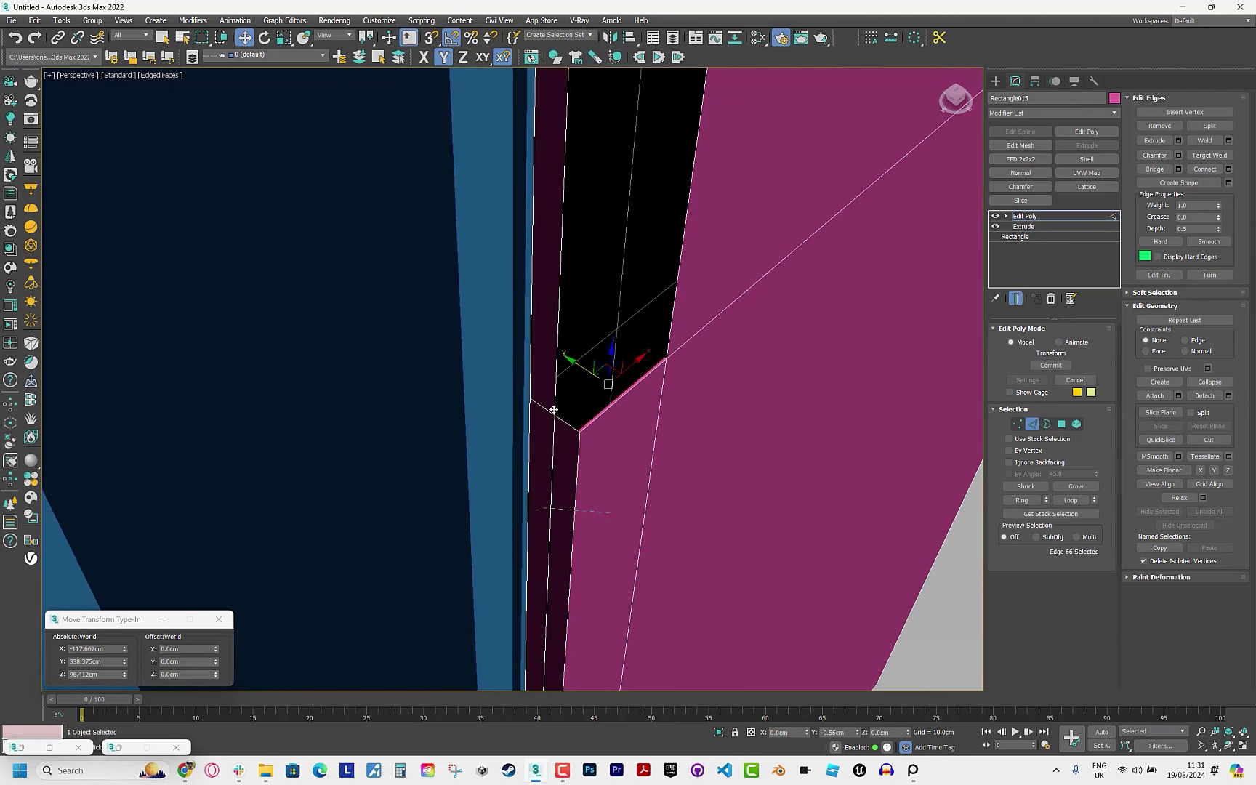
key(s)
scroll(576, 390, up, 4)
shift+drag(551, 438, 452, 541)
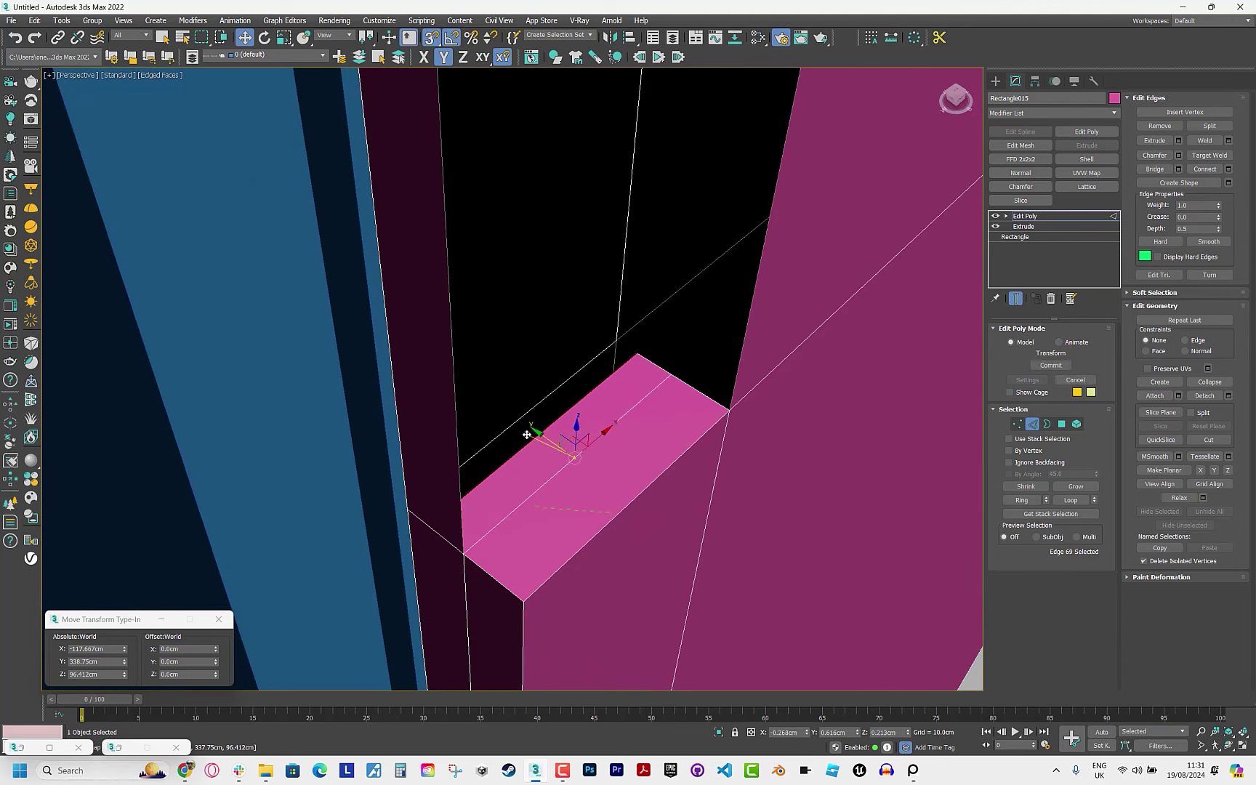
scroll(452, 541, down, 4)
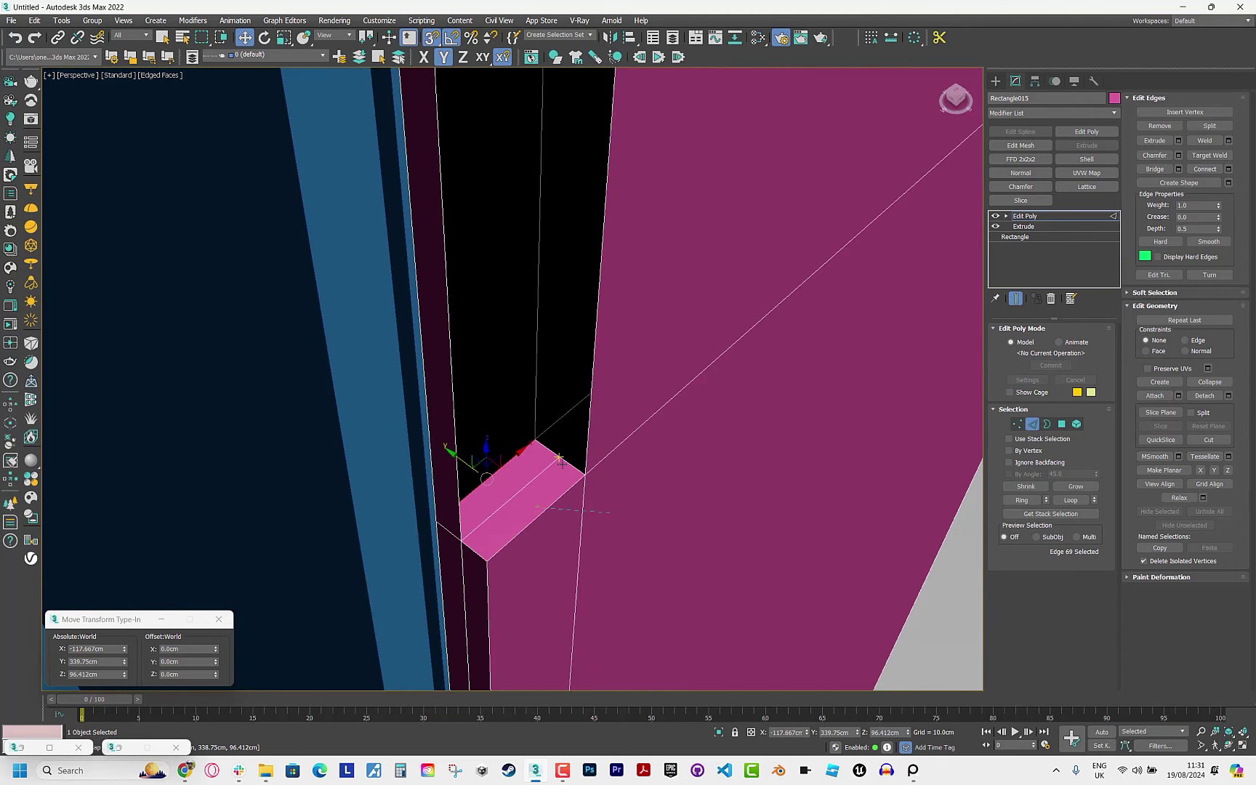
click(548, 450)
Extrude a strip up the slot from its bottom edge and select the slot's top edges.
mouse_move(550, 454)
alt+middle_down()
mouse_move(516, 471)
mouse_move(523, 462)
alt+middle_up()
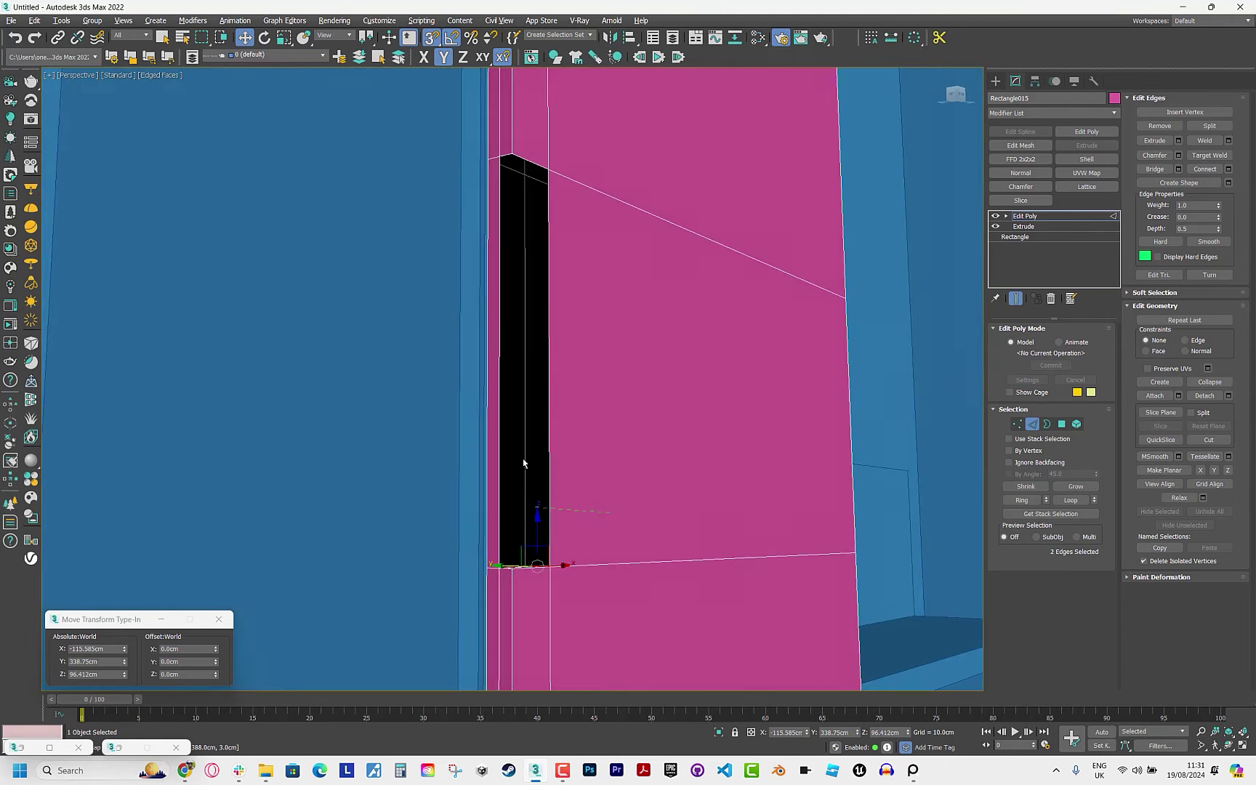
alt+middle_drag(537, 524, 534, 520)
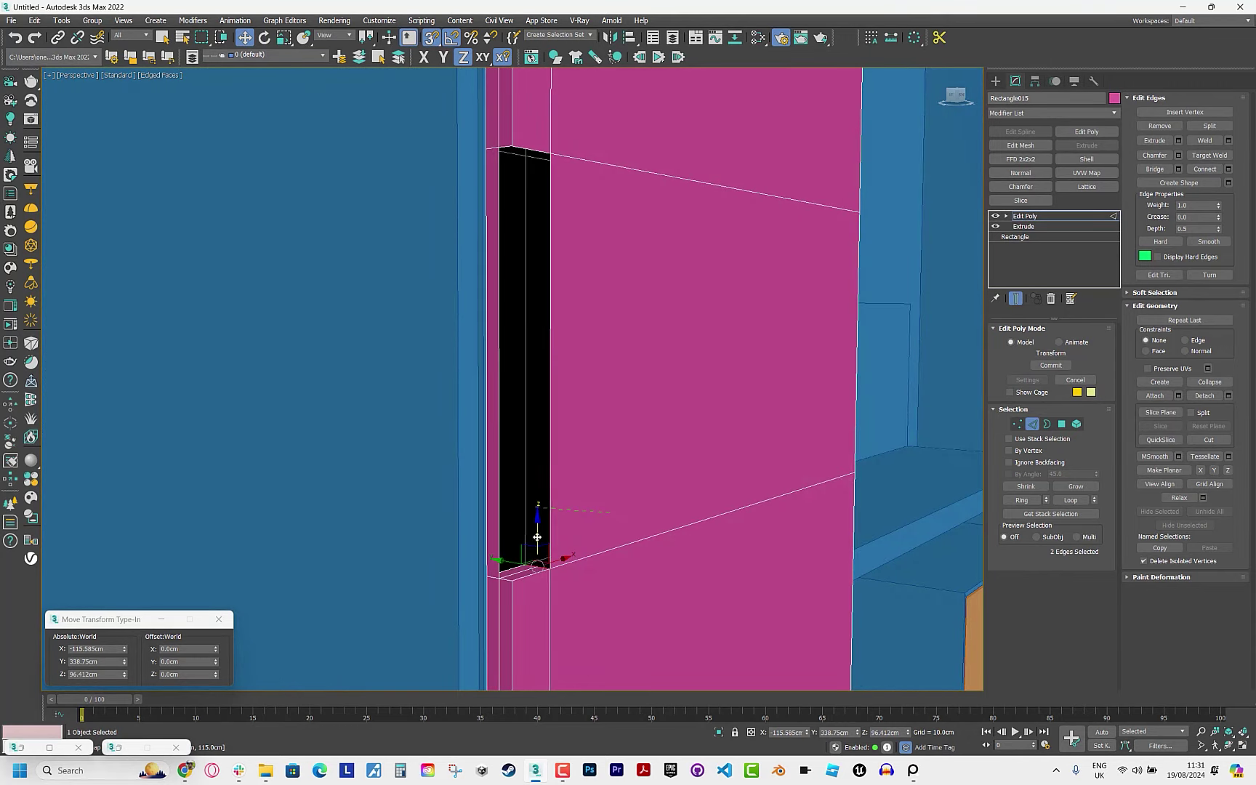
drag(537, 521, 525, 292)
mouse_move(525, 292)
alt+middle_down()
mouse_move(536, 359)
mouse_move(542, 282)
mouse_move(575, 280)
alt+middle_up()
click(537, 173)
alt+middle_drag(538, 173, 499, 173)
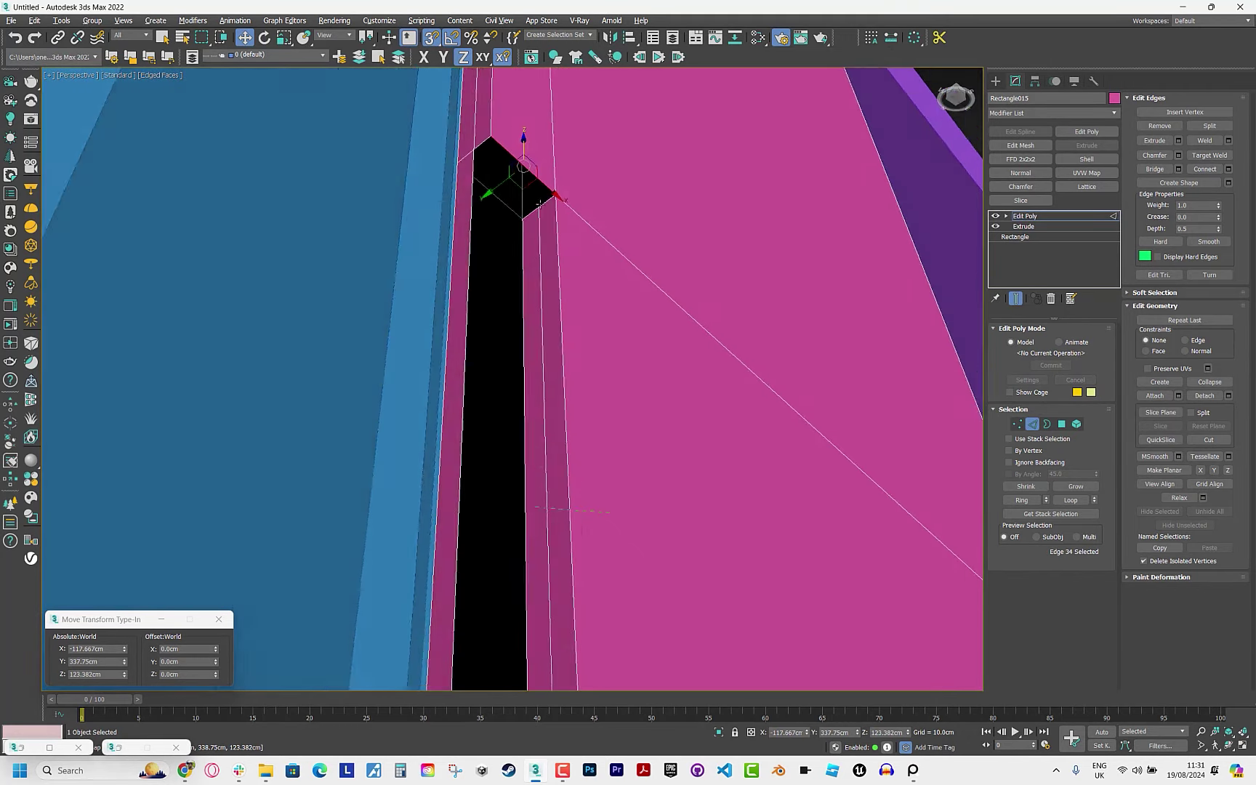
click(488, 170)
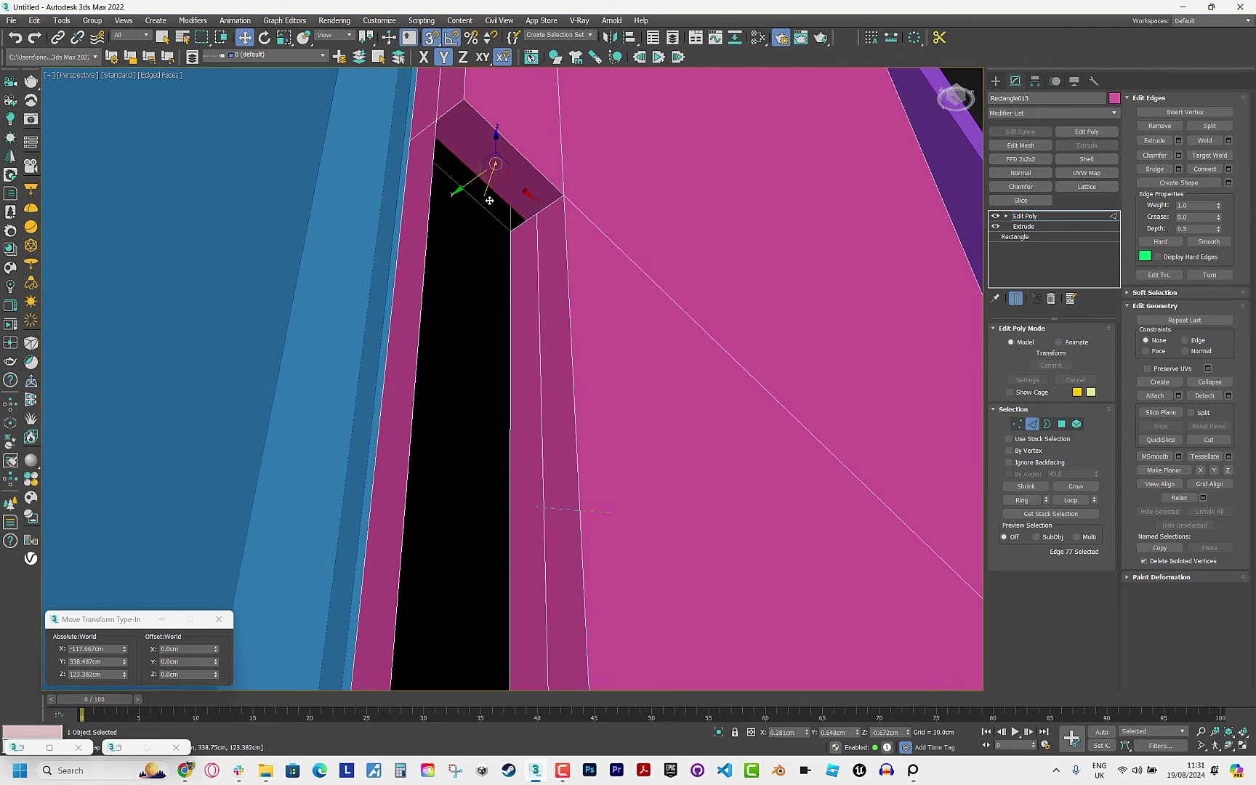
click(464, 190)
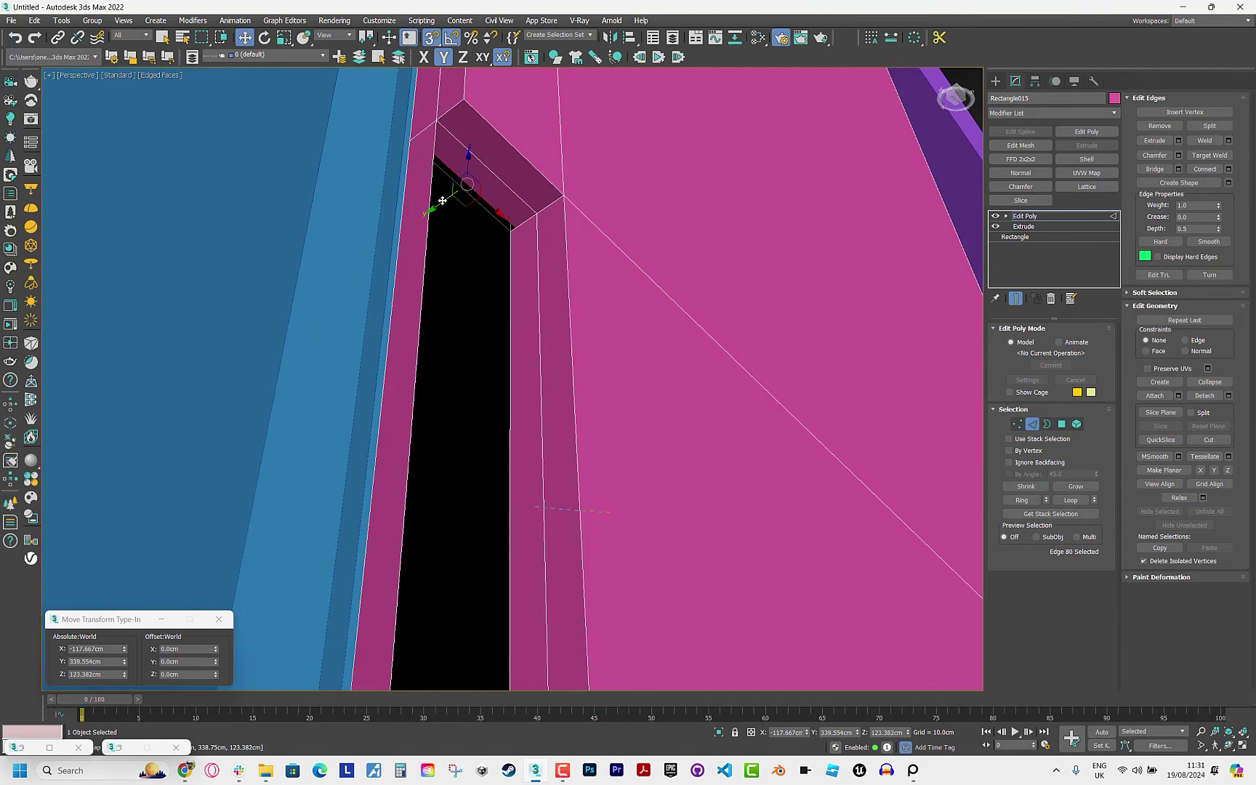
mouse_move(442, 200)
alt+middle_down()
mouse_move(532, 521)
mouse_move(509, 509)
alt+middle_up()
Select the slot's bottom and side edges, testing and cancelling edge moves.
click(487, 513)
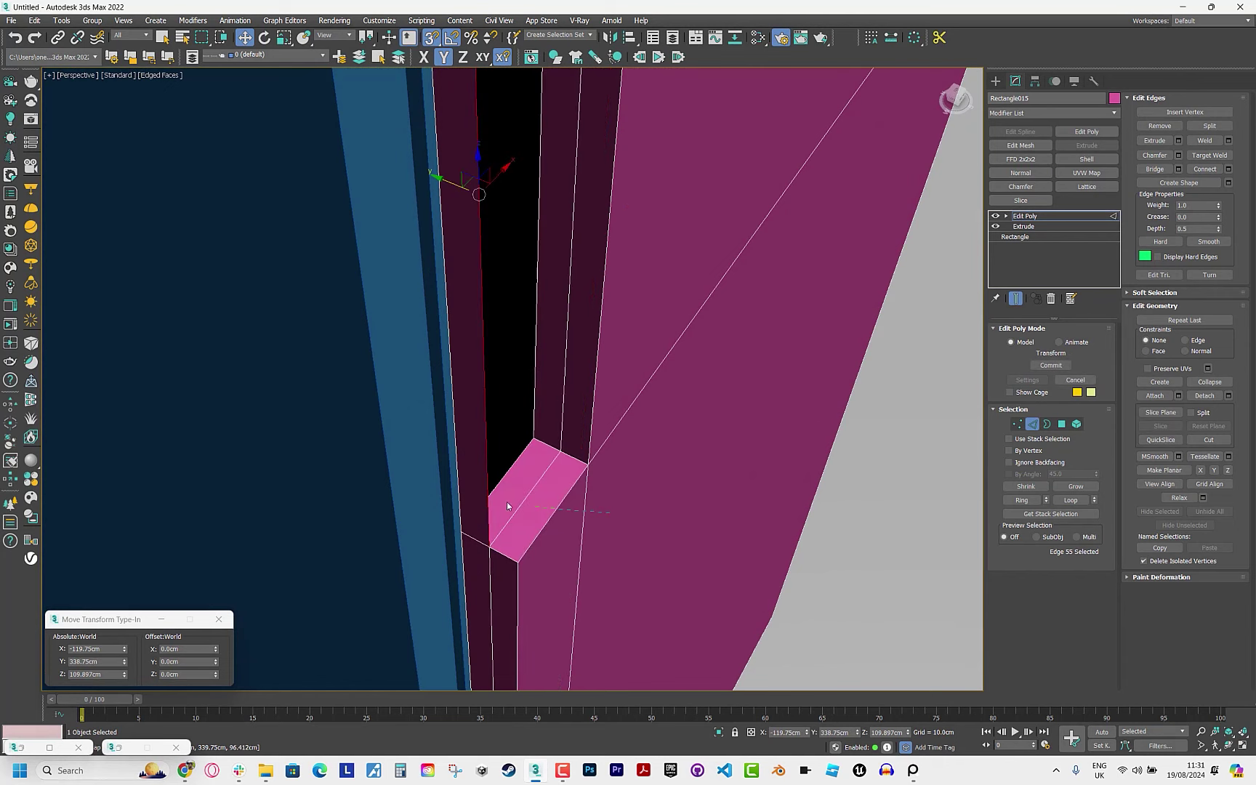
ctrl+click(564, 398)
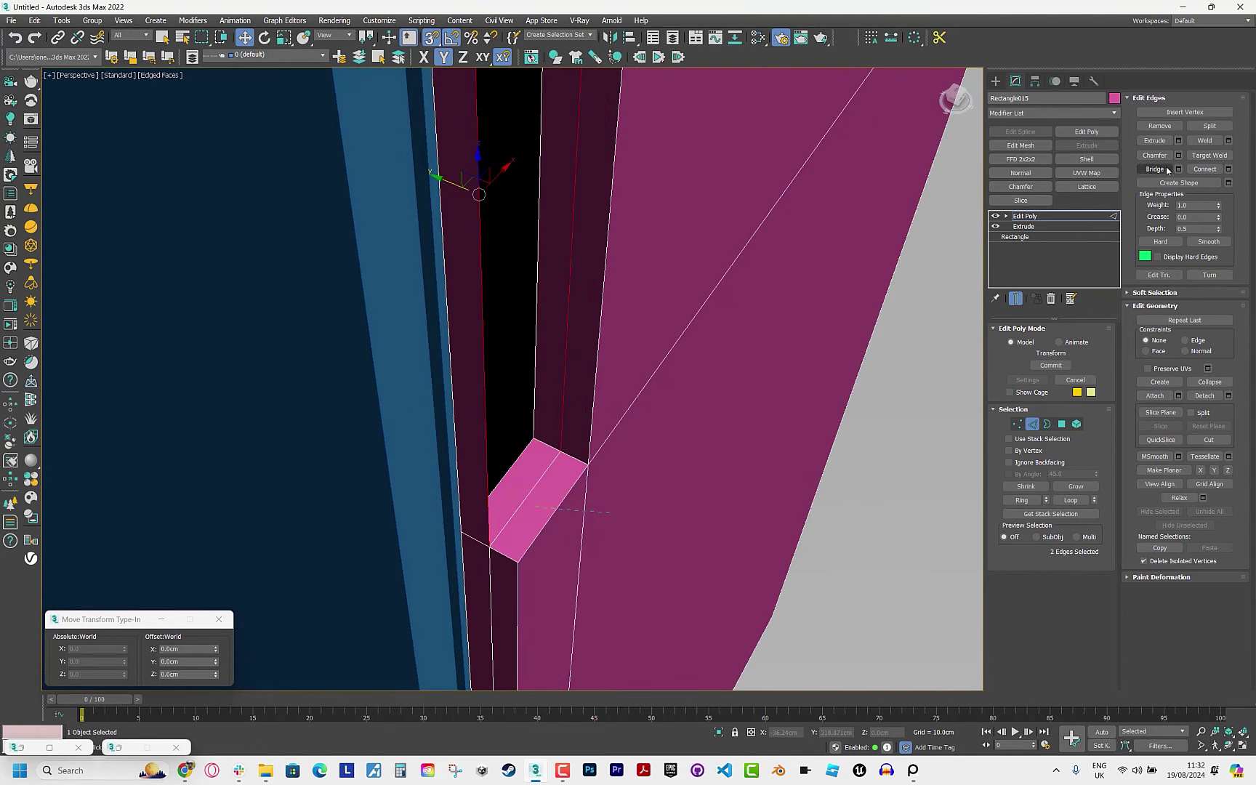
alt+middle_drag(704, 429, 586, 401)
click(576, 400)
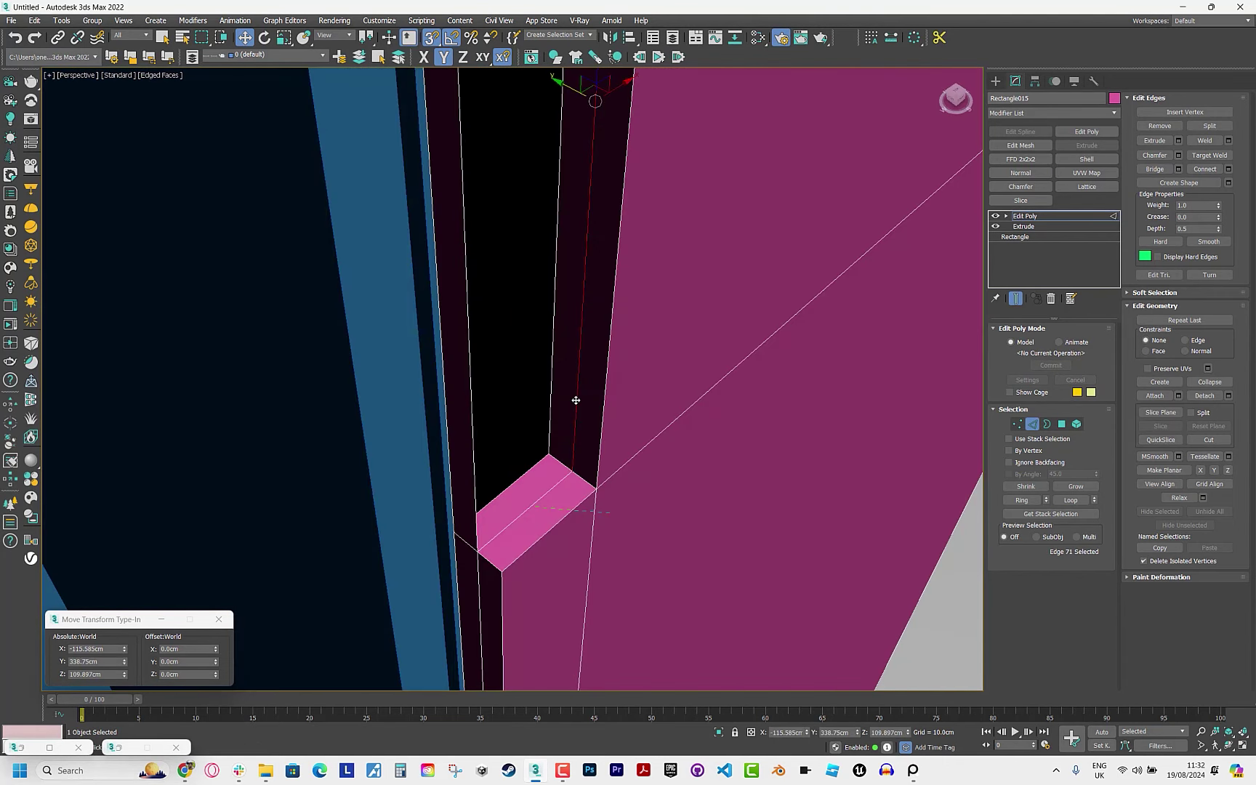
drag(616, 83, 615, 364)
right_click(615, 364)
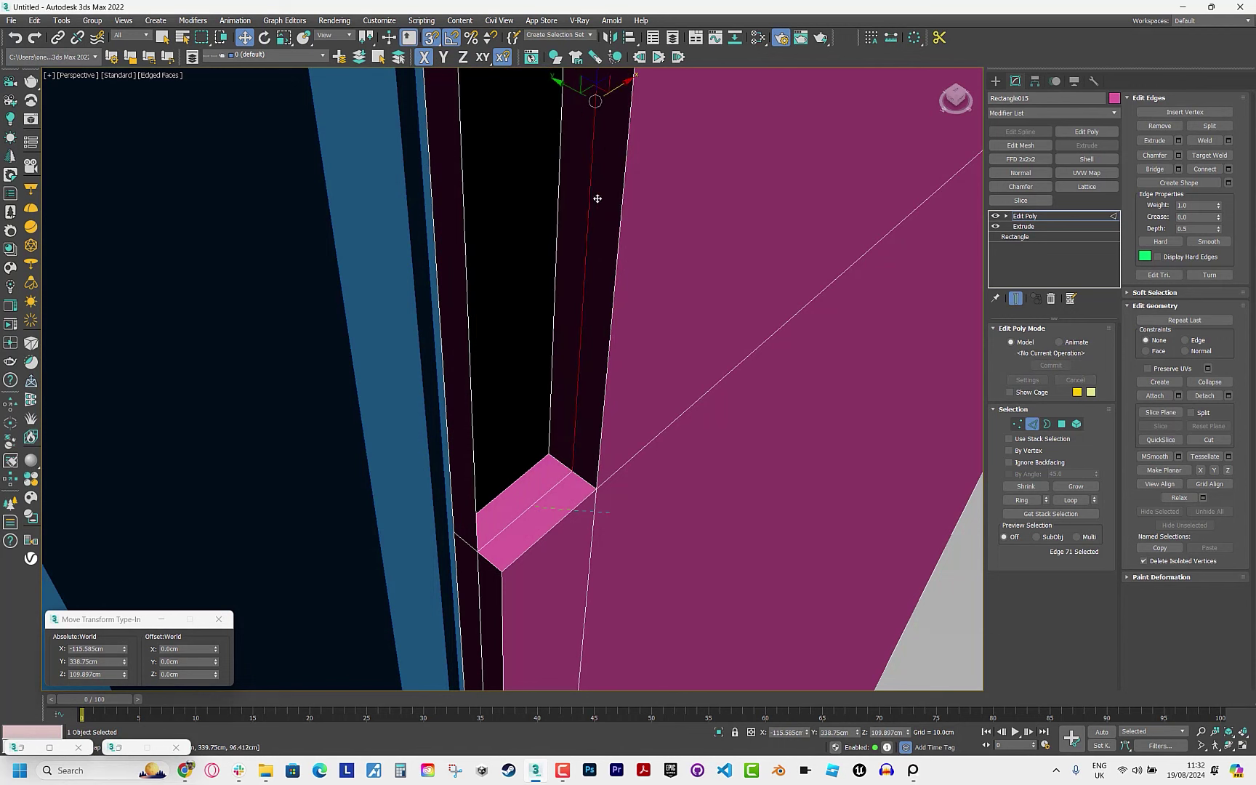
drag(616, 90, 472, 423)
right_click(472, 422)
Extrude a new face across the slot bottom and snap it closed against the slot side.
click(472, 422)
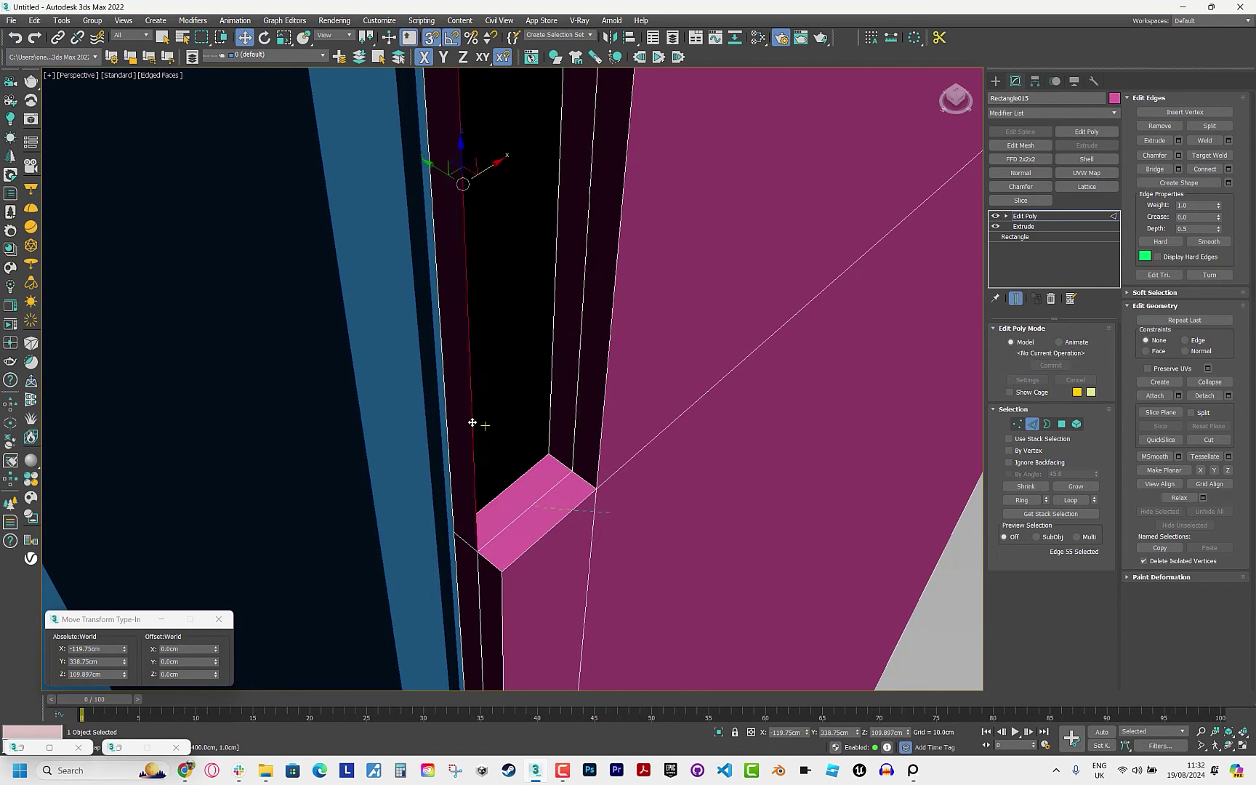
shift+drag(486, 179, 540, 150)
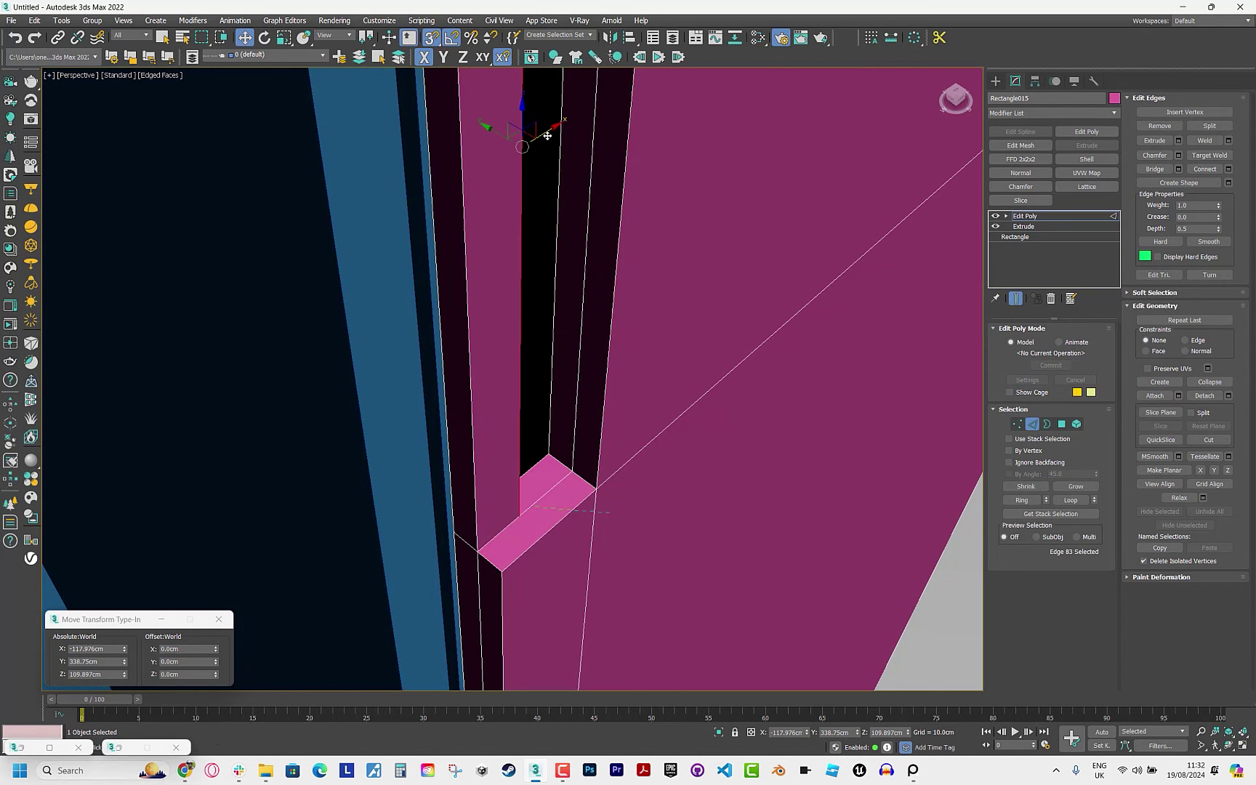
mouse_move(549, 133)
alt+middle_down()
mouse_move(593, 453)
mouse_move(550, 136)
alt+middle_up()
drag(550, 136, 580, 359)
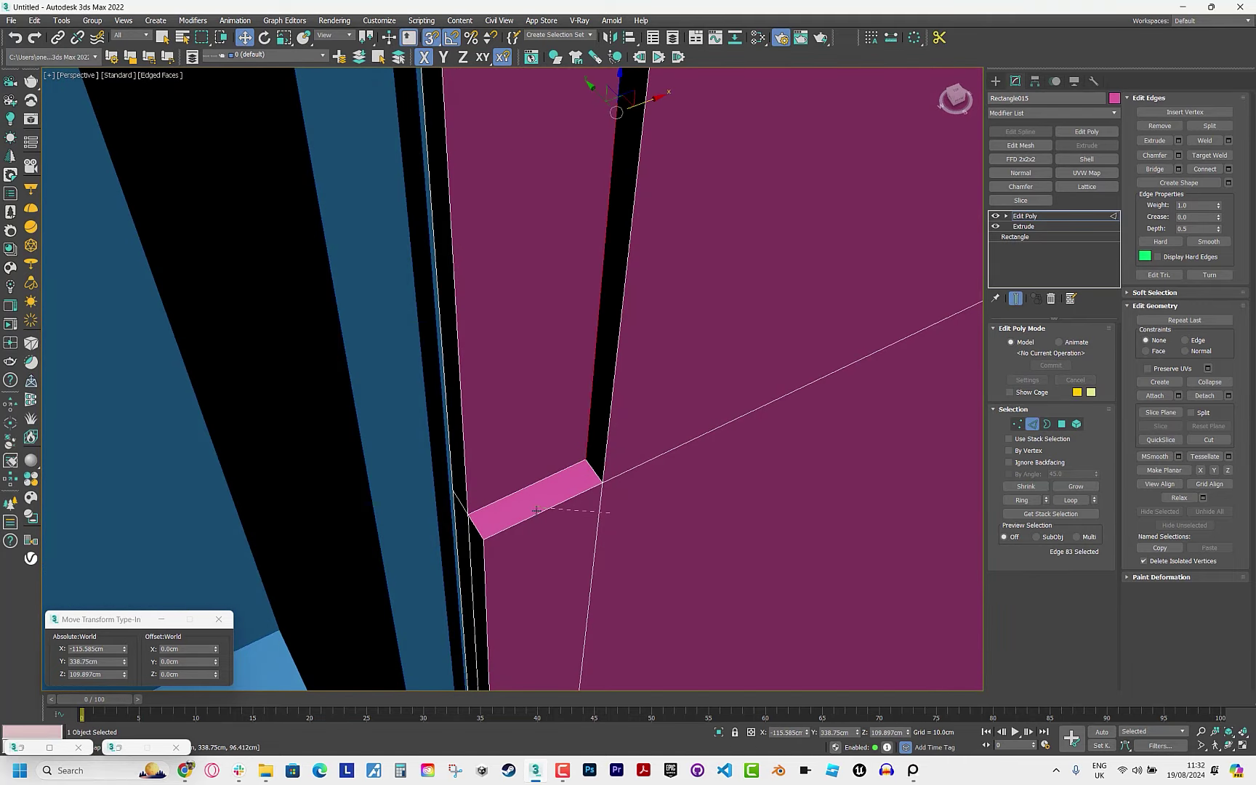
mouse_move(581, 359)
alt+middle_down()
mouse_move(540, 270)
mouse_move(615, 505)
alt+middle_up()
key(2)
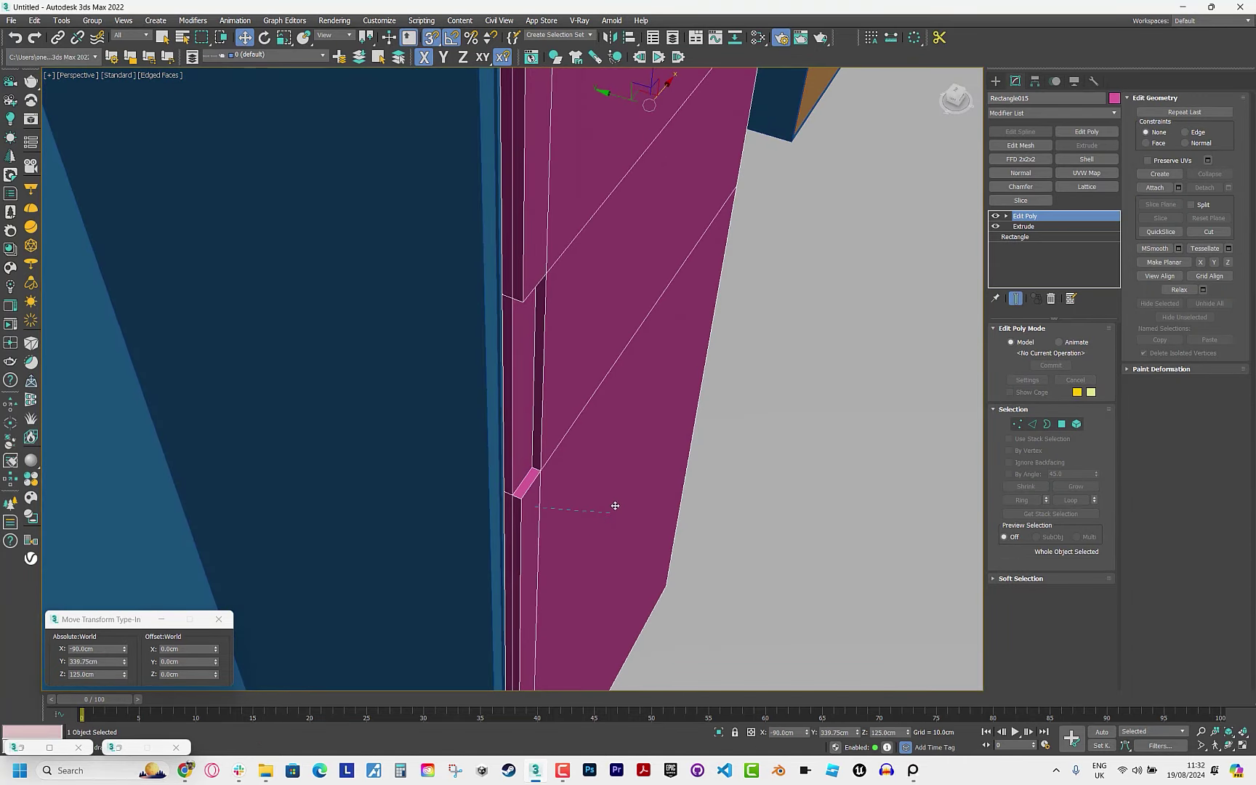
key(1)
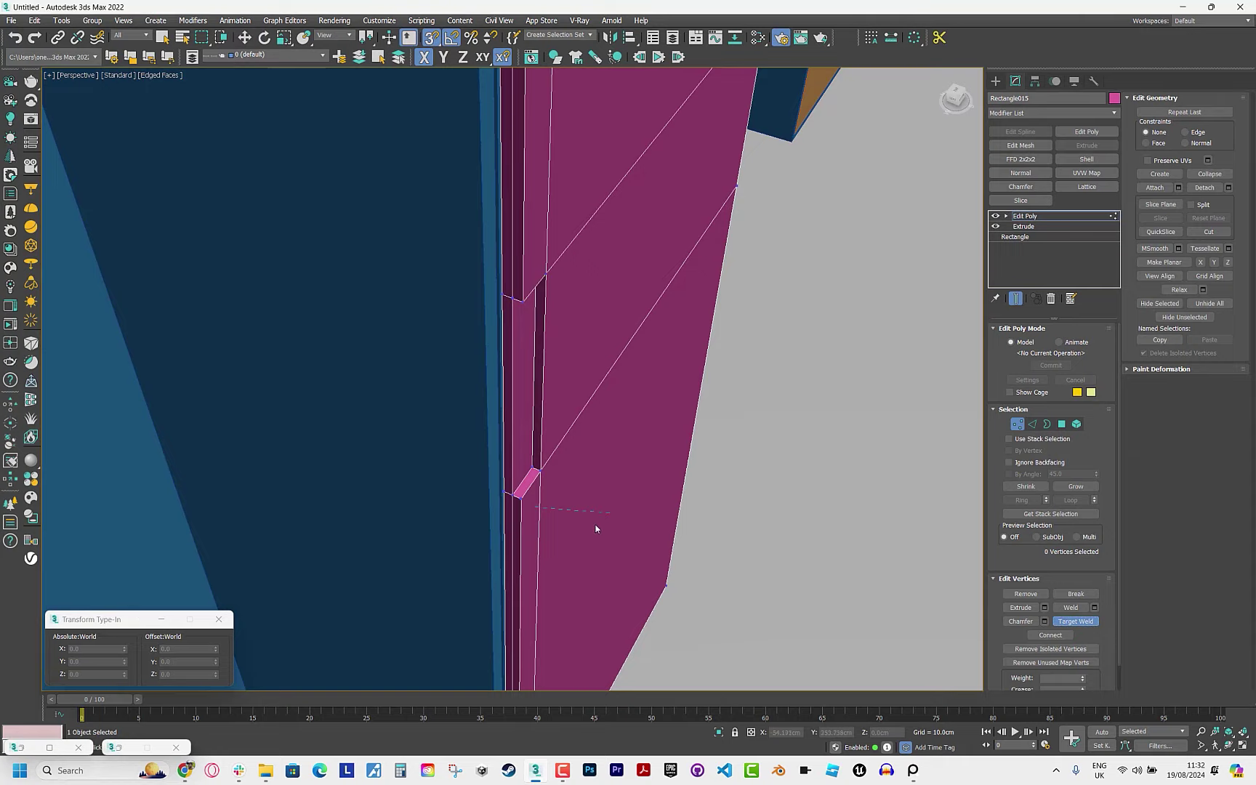
key(w)
scroll(547, 521, down, 5)
scroll(575, 550, down, 3)
key(1)
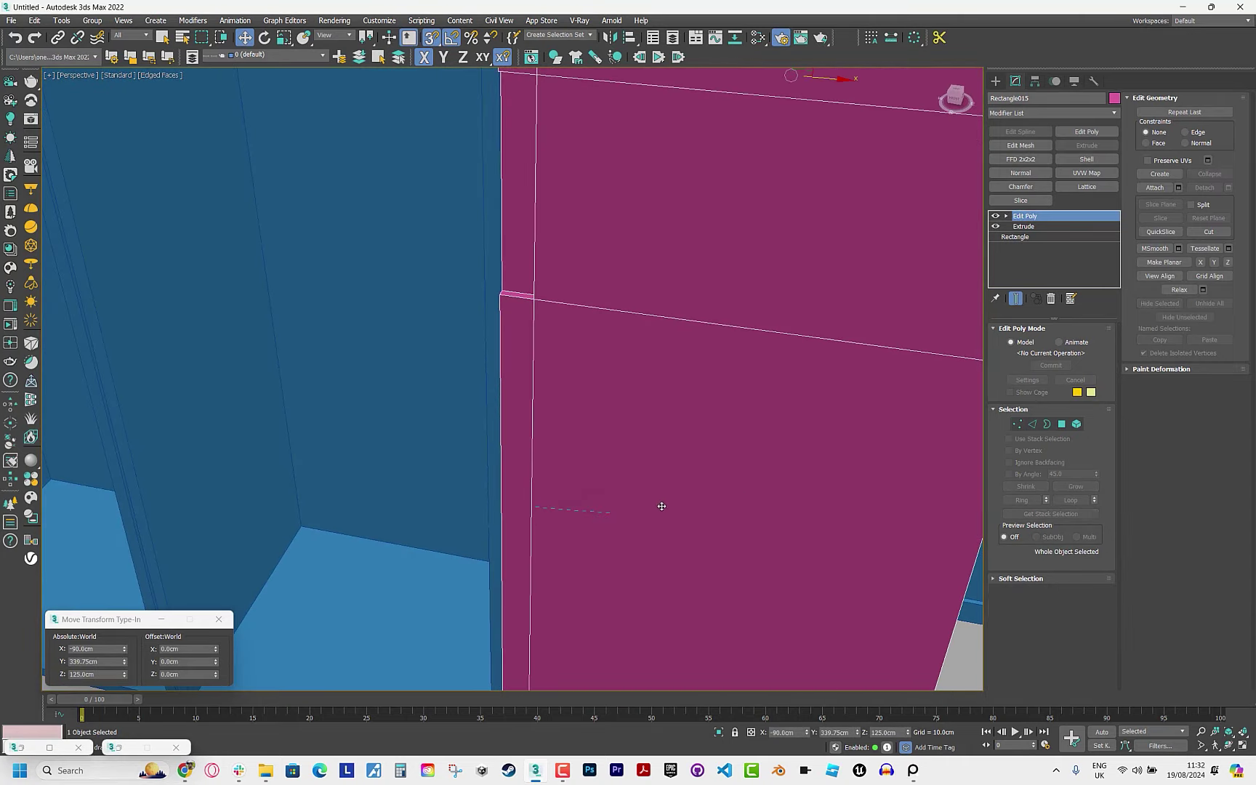
middle_drag(662, 505, 862, 418)
key(alt+w)
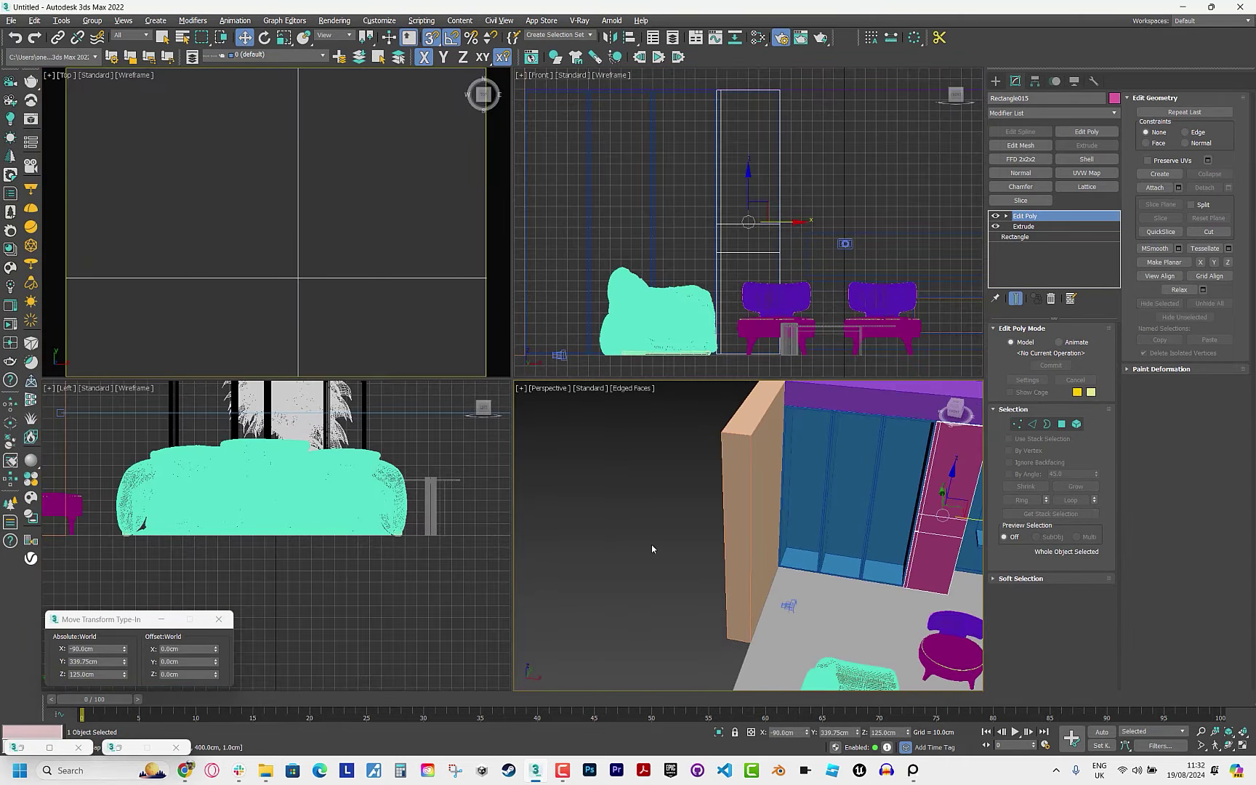
key(alt+w)
scroll(645, 523, up, 3)
middle_drag(645, 523, 931, 546)
scroll(931, 546, up, 5)
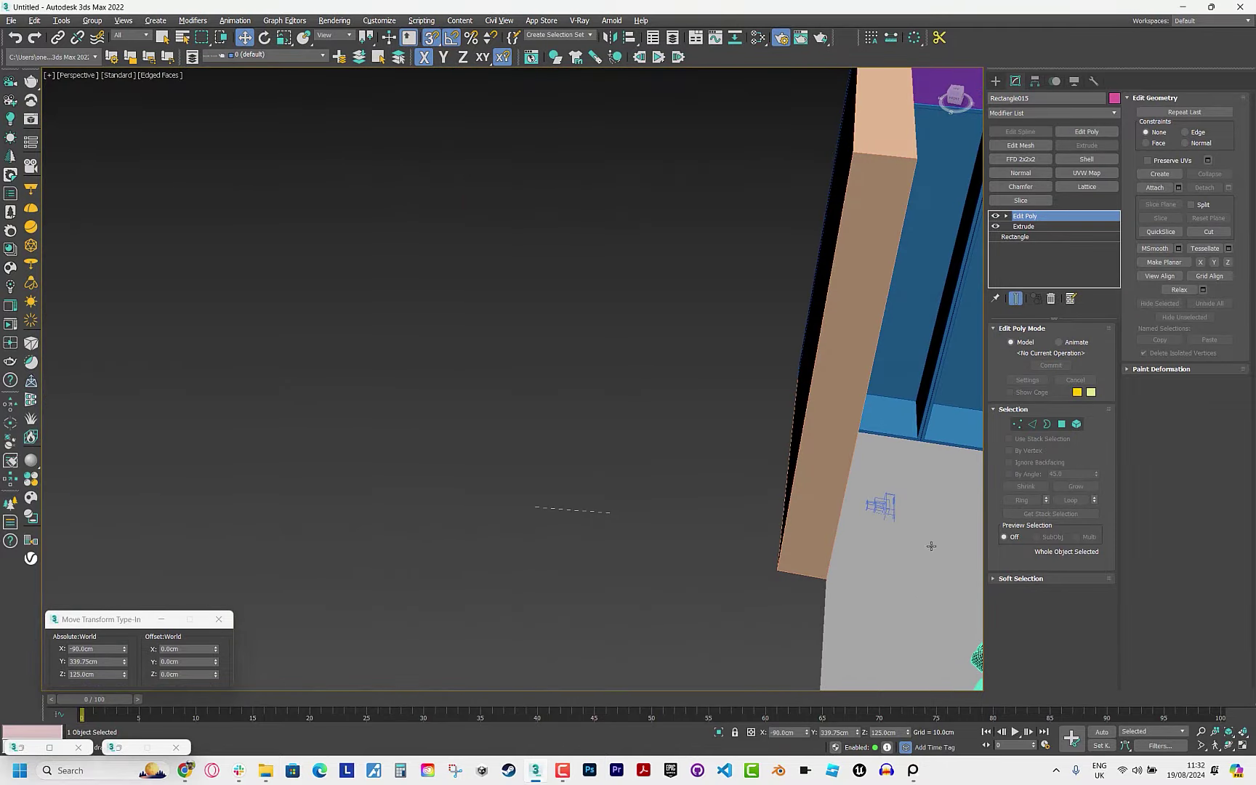
key(1)
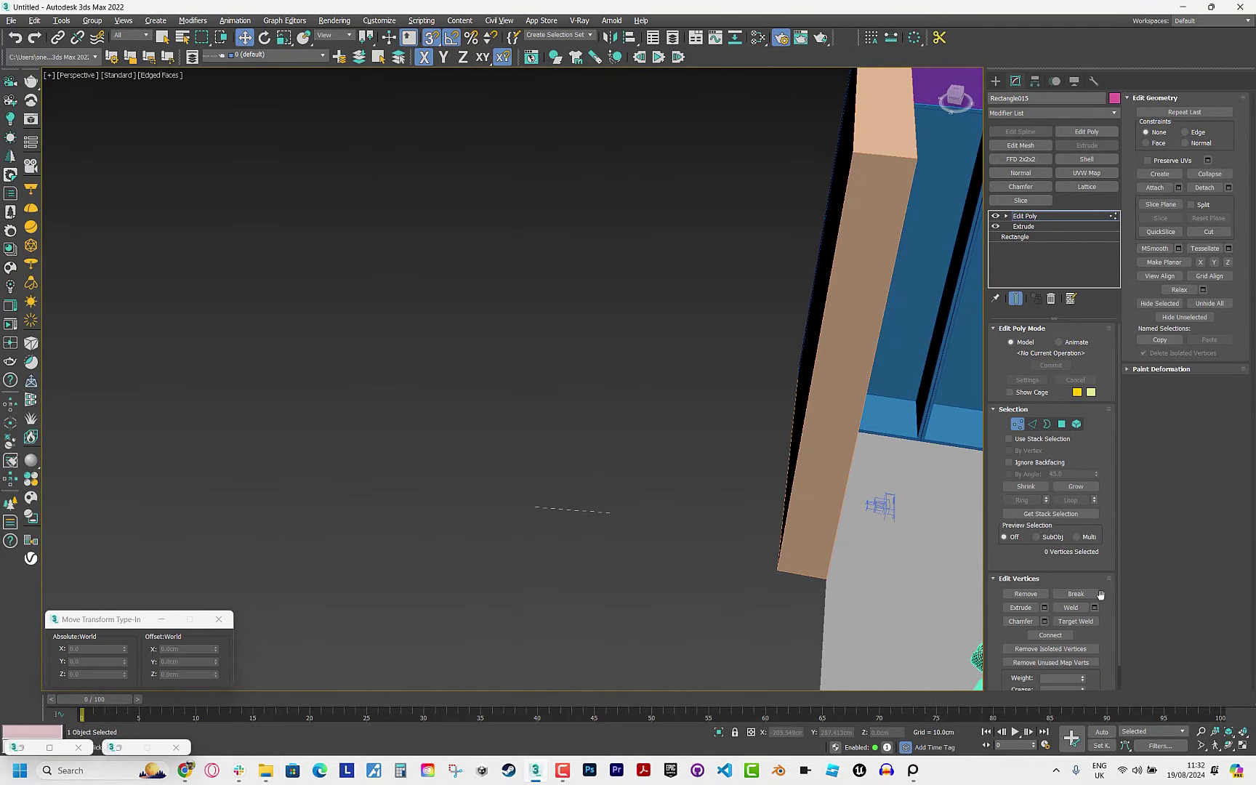
middle_drag(801, 438, 547, 421)
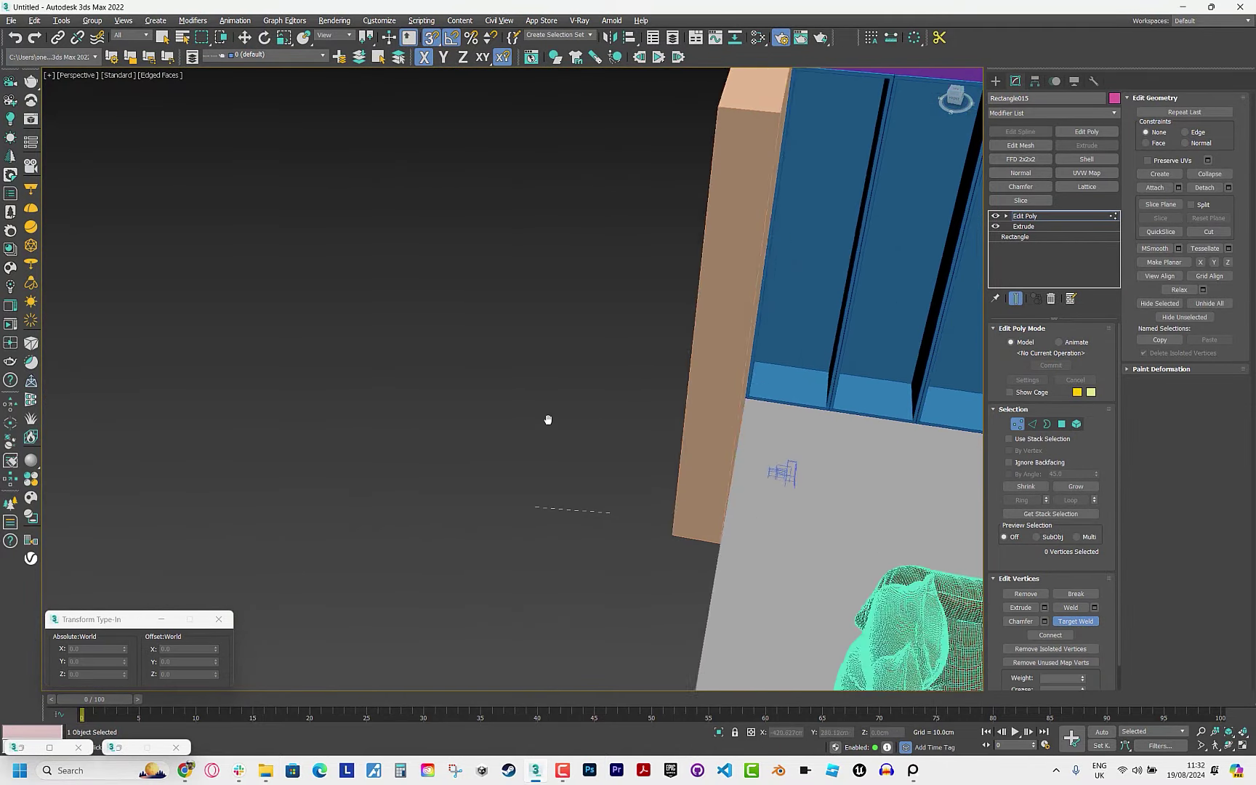
scroll(886, 421, down, 5)
scroll(715, 500, up, 5)
scroll(517, 616, up, 3)
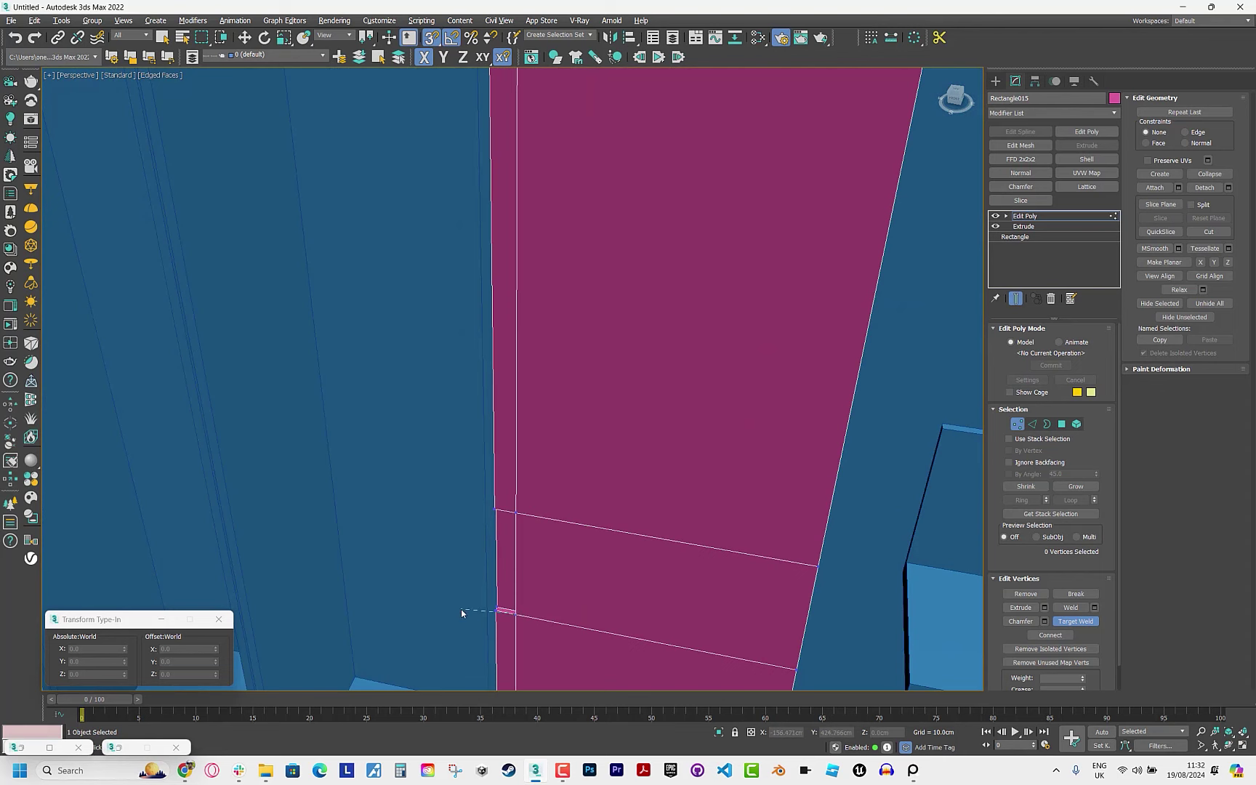
mouse_move(876, 469)
alt+middle_down()
mouse_move(661, 298)
mouse_move(678, 396)
mouse_move(645, 398)
mouse_move(705, 391)
alt+middle_up()
key(1)
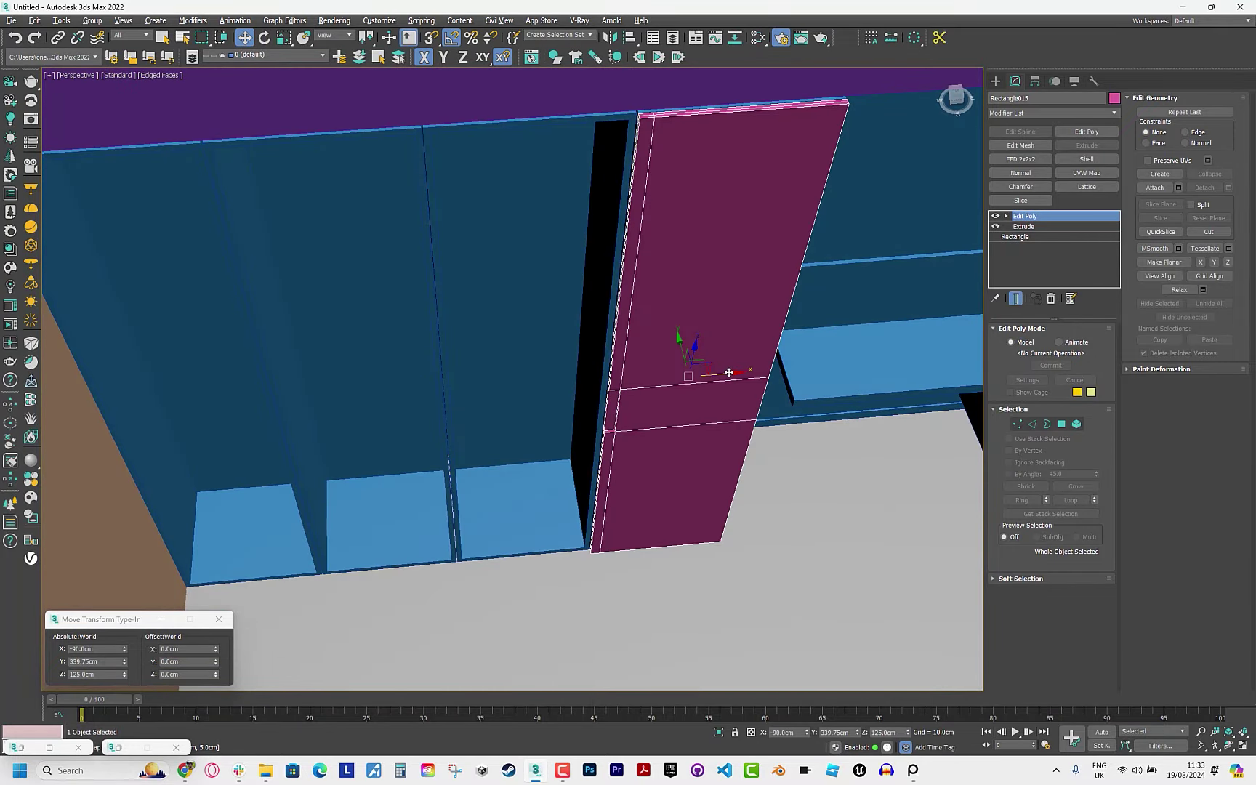
Copy the magenta door panel, mirror it along X, and align its X position to the neighbour.
shift+drag(728, 372, 517, 391)
click(630, 434)
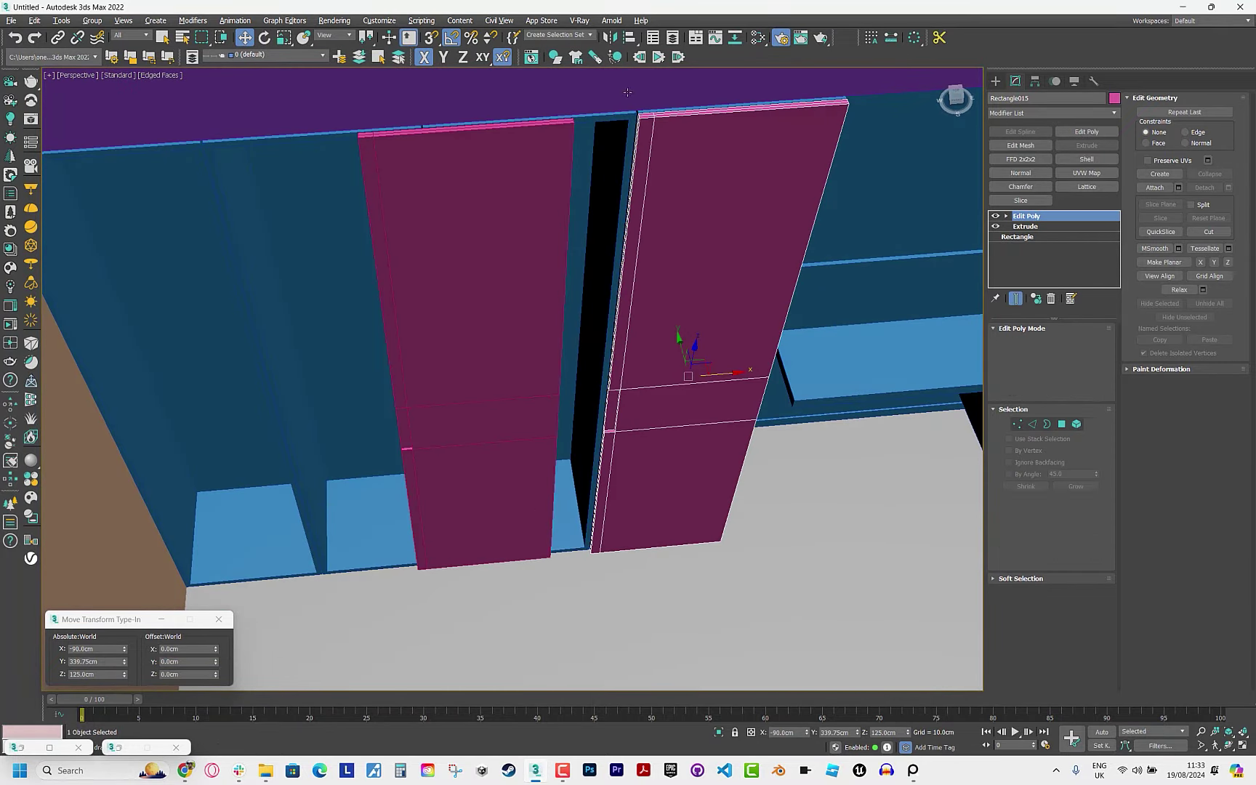
click(609, 37)
click(593, 477)
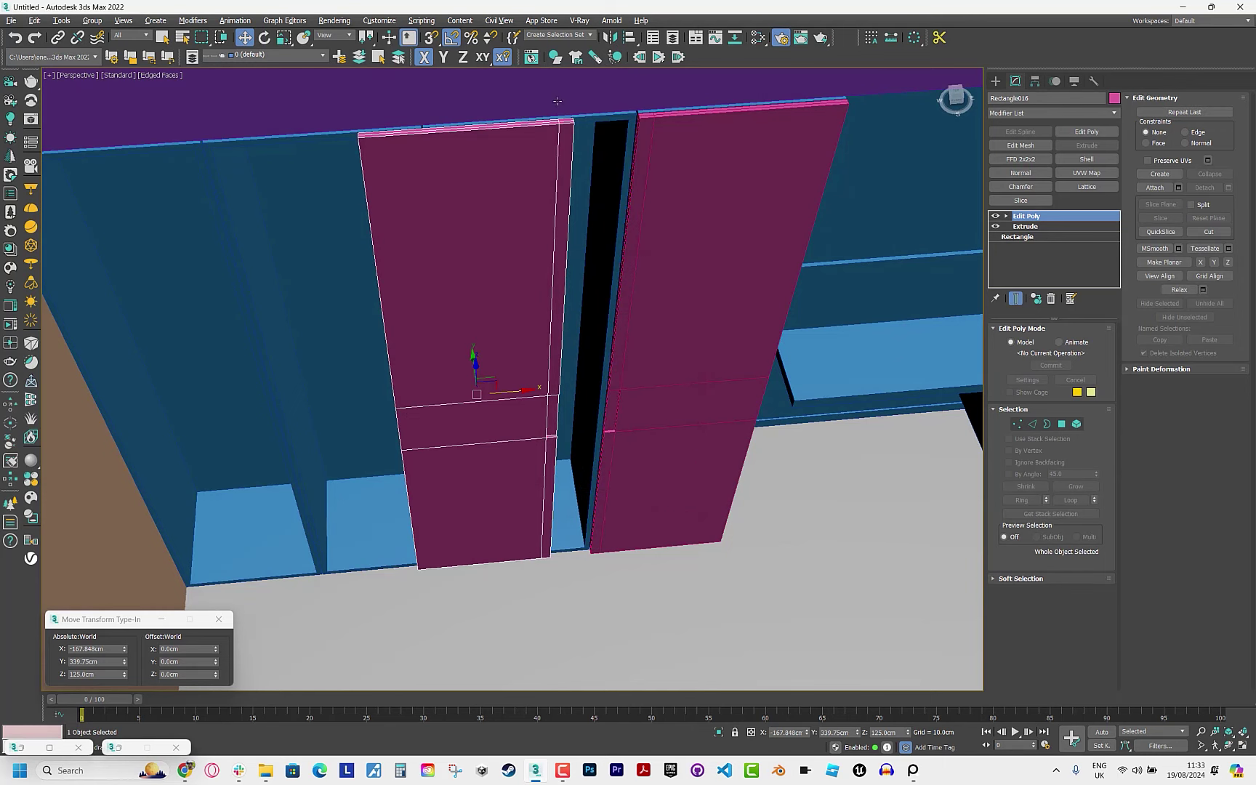
click(627, 37)
click(597, 123)
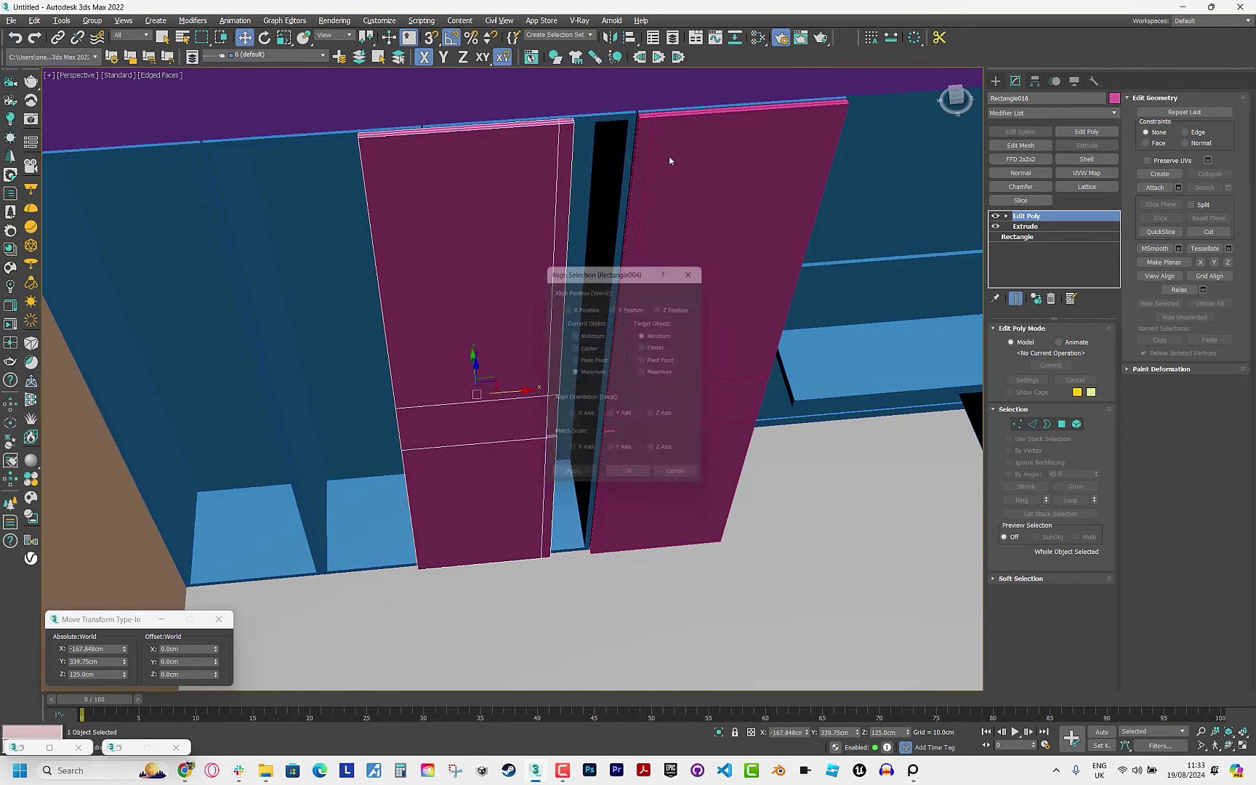
click(579, 301)
click(632, 482)
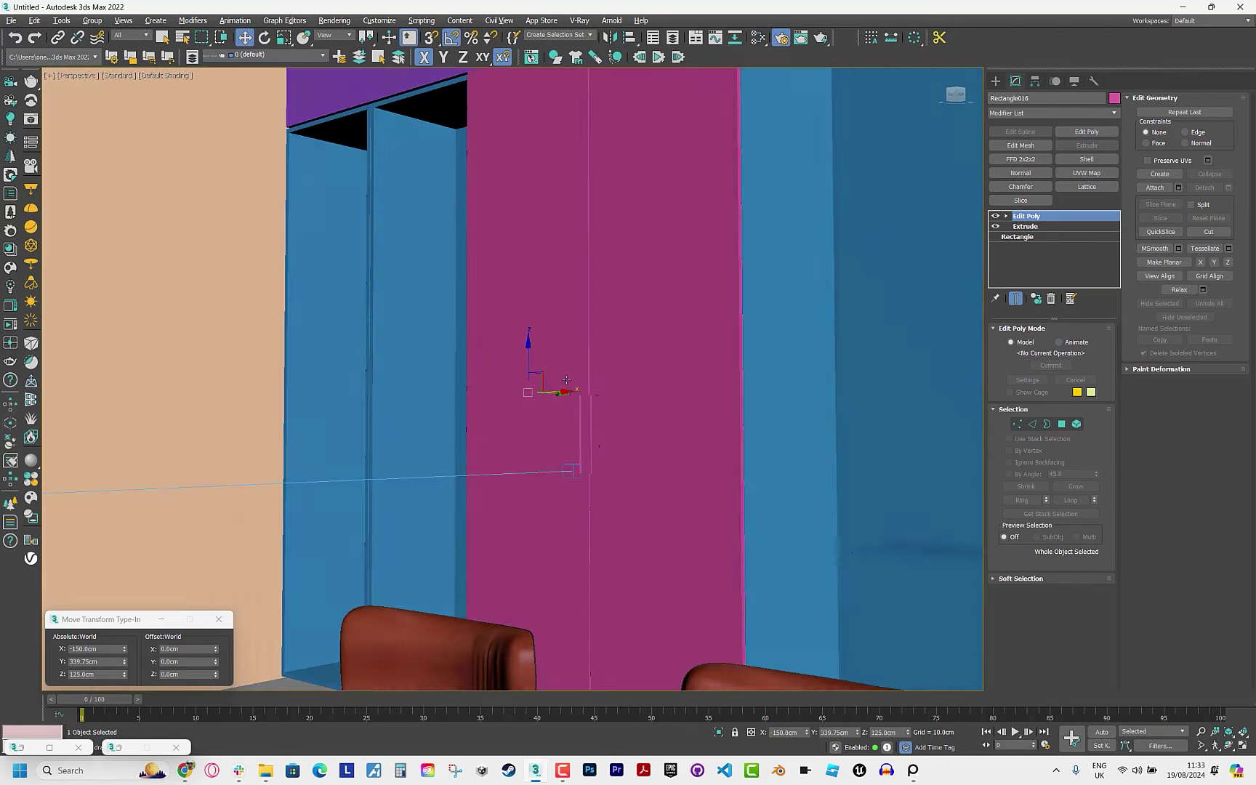
Place another panel copy over the left compartments and align its X position to the target.
mouse_move(566, 380)
alt+middle_down()
mouse_move(555, 436)
mouse_move(738, 401)
alt+middle_up()
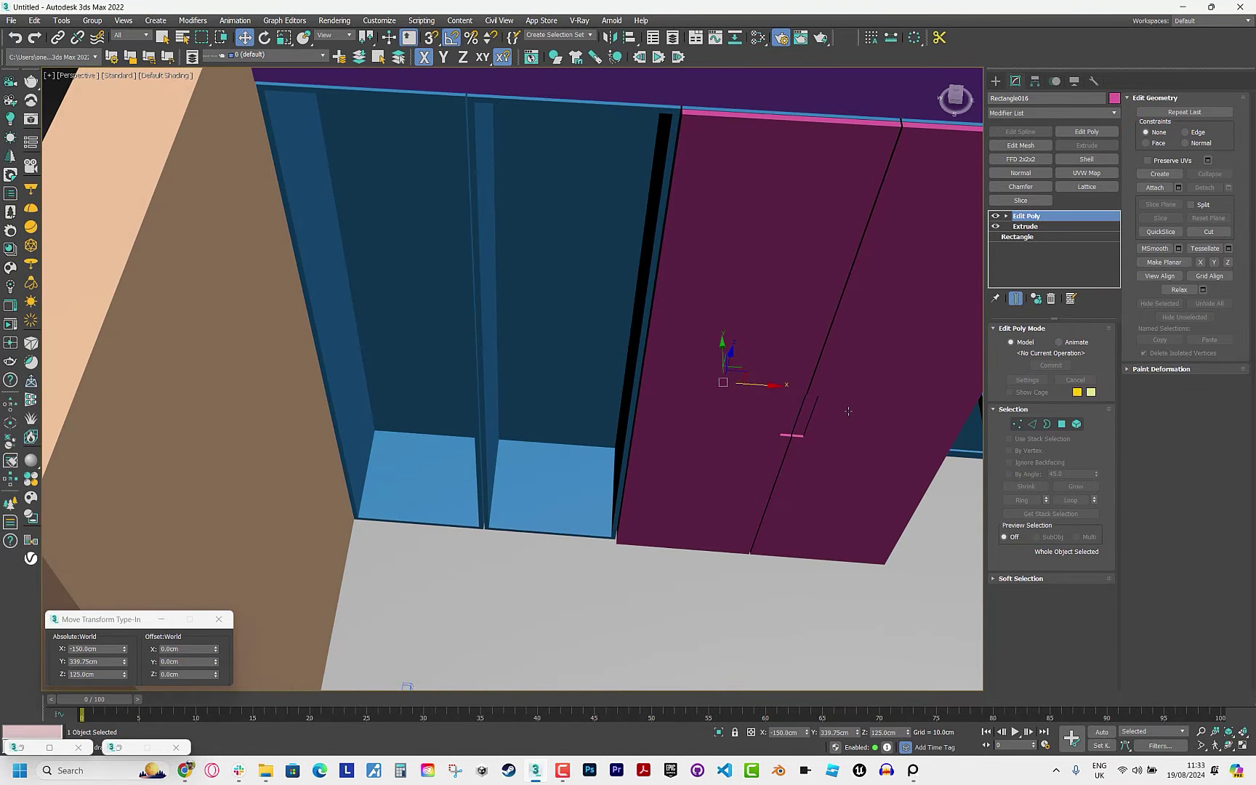
shift+drag(848, 411, 521, 367)
key(Return)
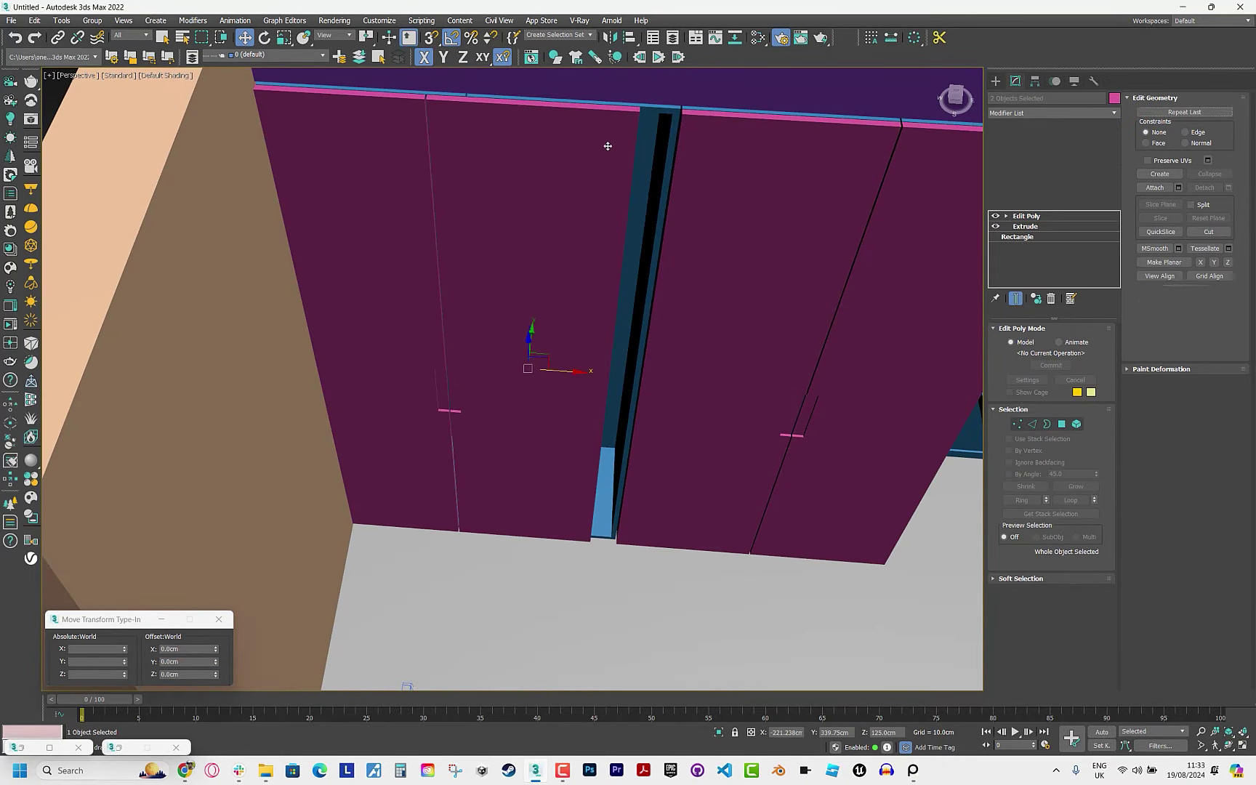
click(629, 37)
click(659, 119)
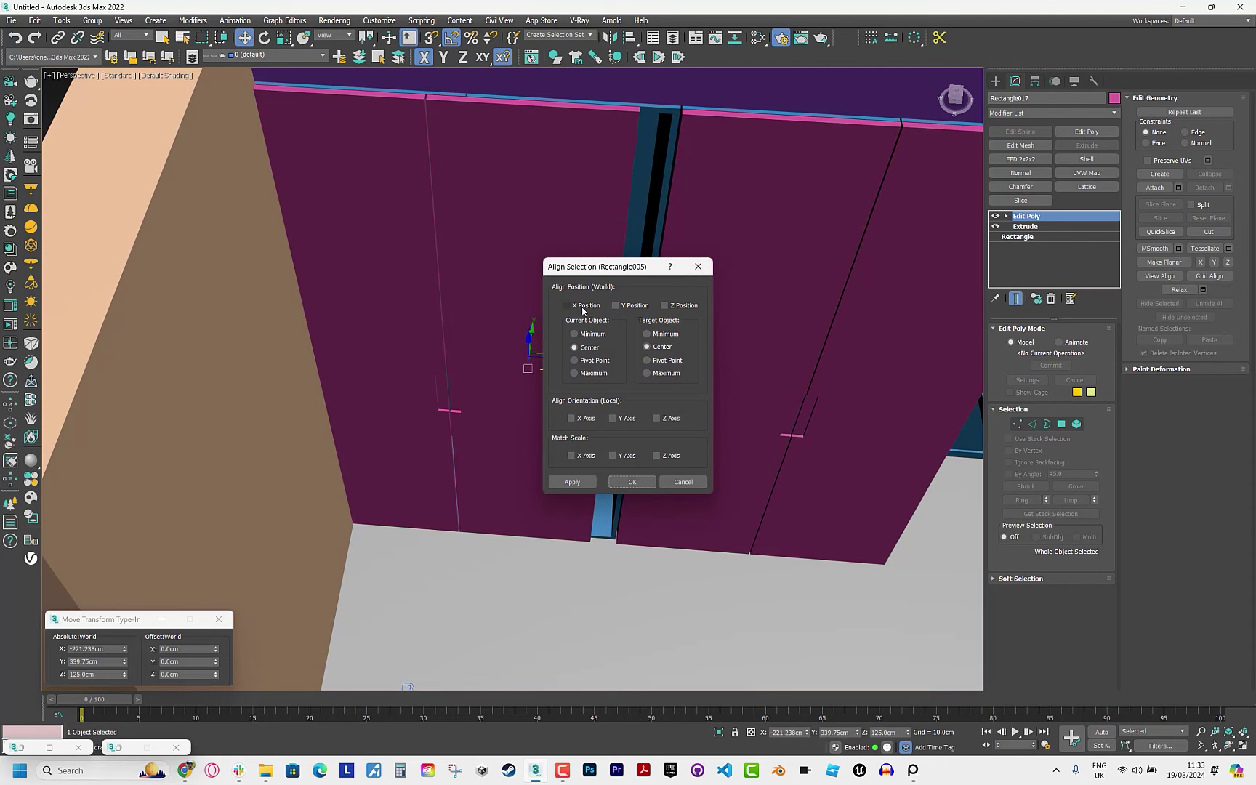
click(632, 482)
Align the last door panel along X against the next panel, then select more panels.
click(630, 37)
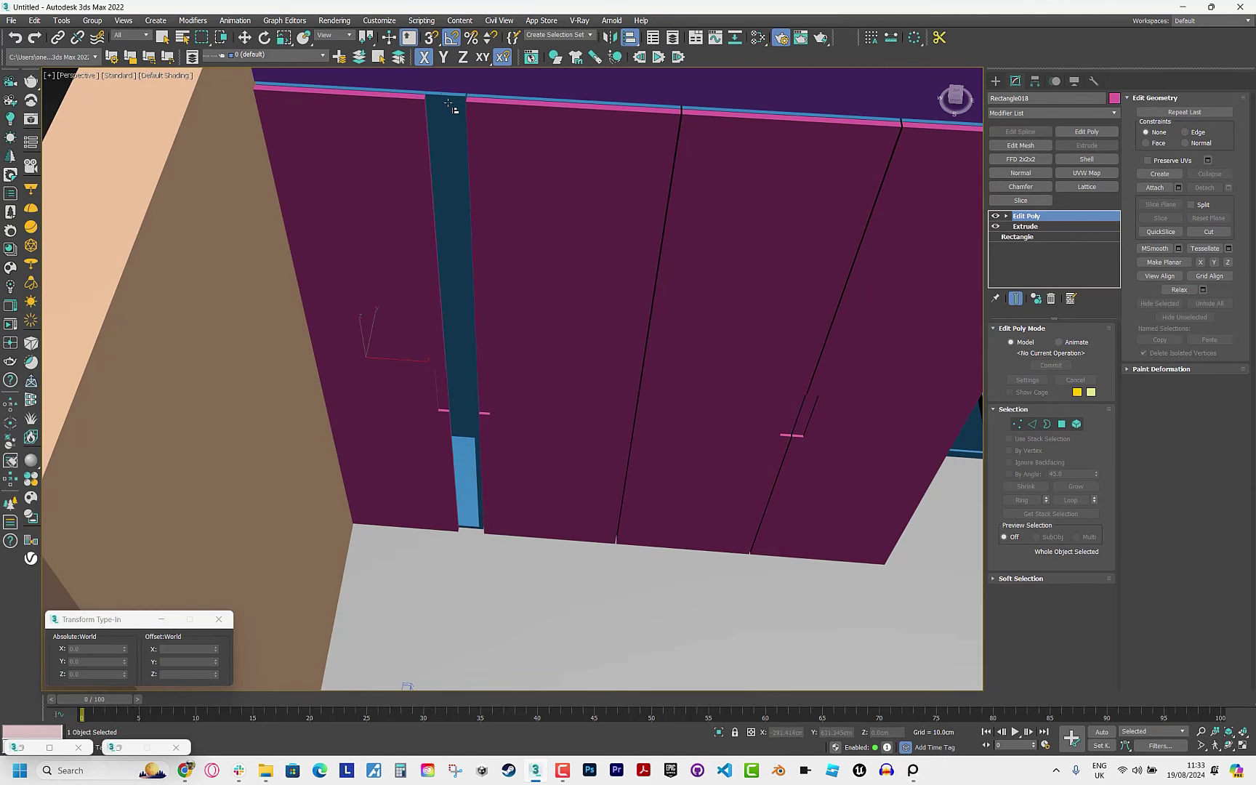
click(448, 104)
click(566, 306)
click(632, 481)
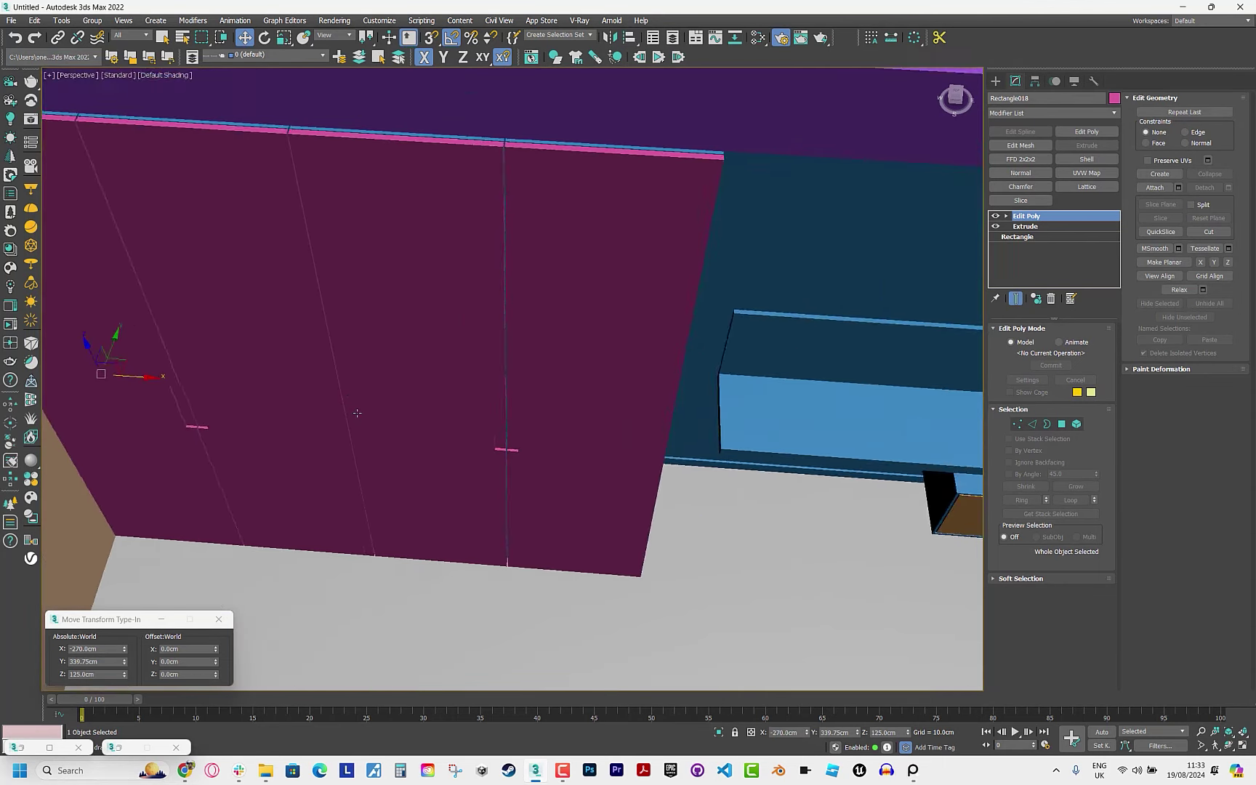
scroll(357, 412, down, 5)
scroll(357, 412, down, 2)
ctrl+click(334, 407)
Mirror the four doors on X as an instance, using Box006 as the Pick coordinate system.
ctrl+click(416, 408)
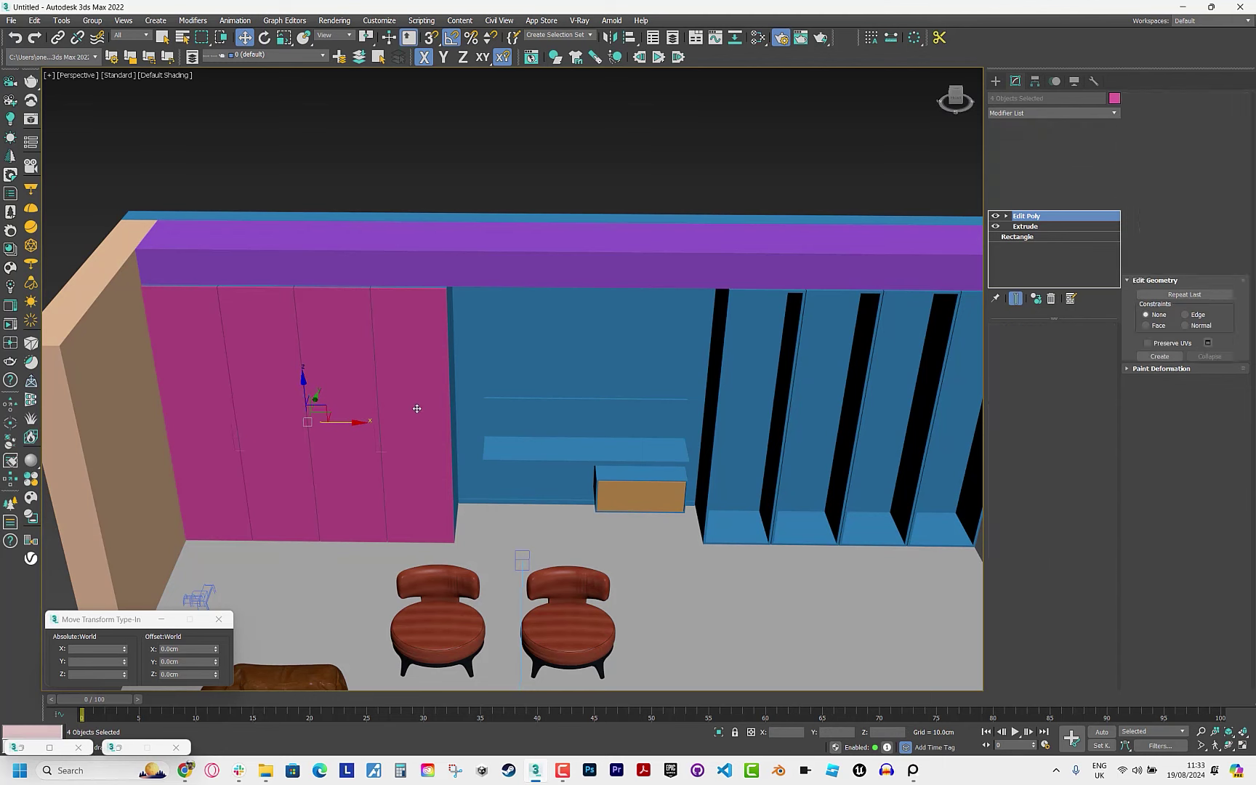
click(334, 35)
click(331, 131)
click(555, 445)
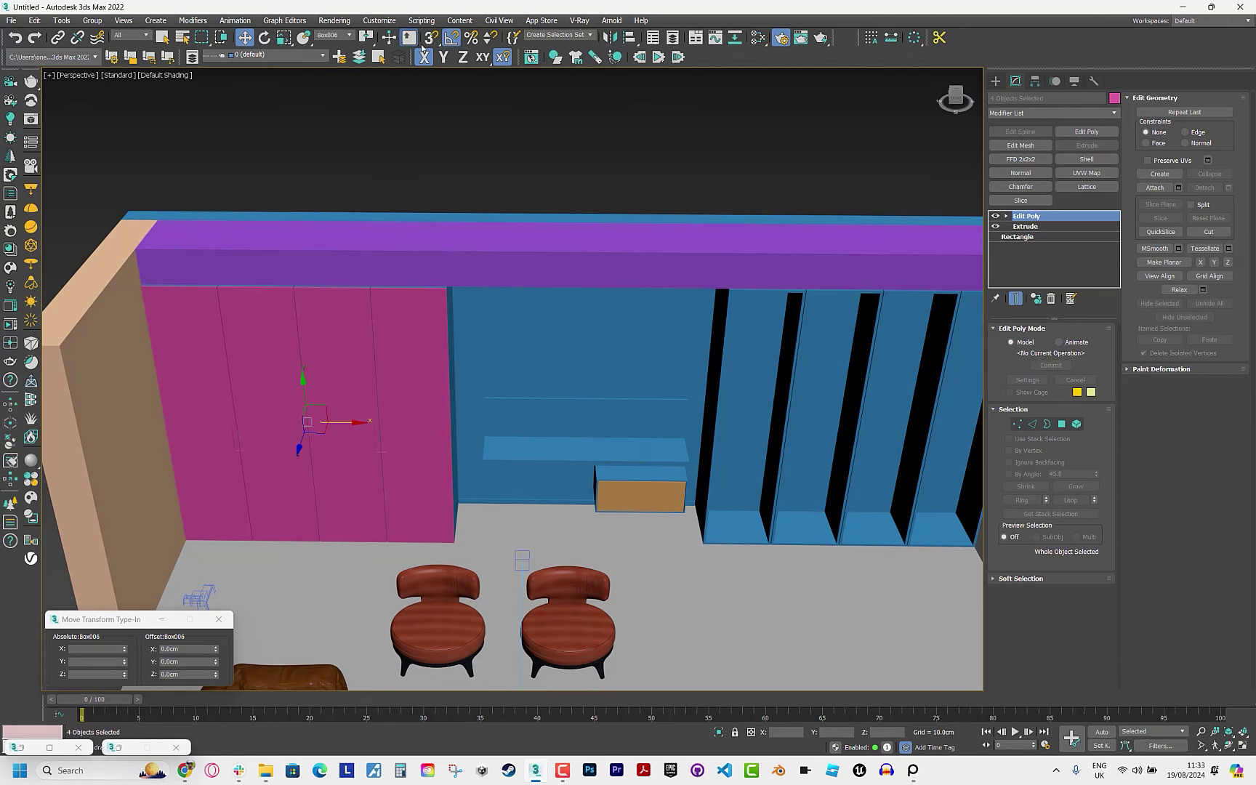
drag(429, 40, 432, 67)
drag(369, 40, 369, 95)
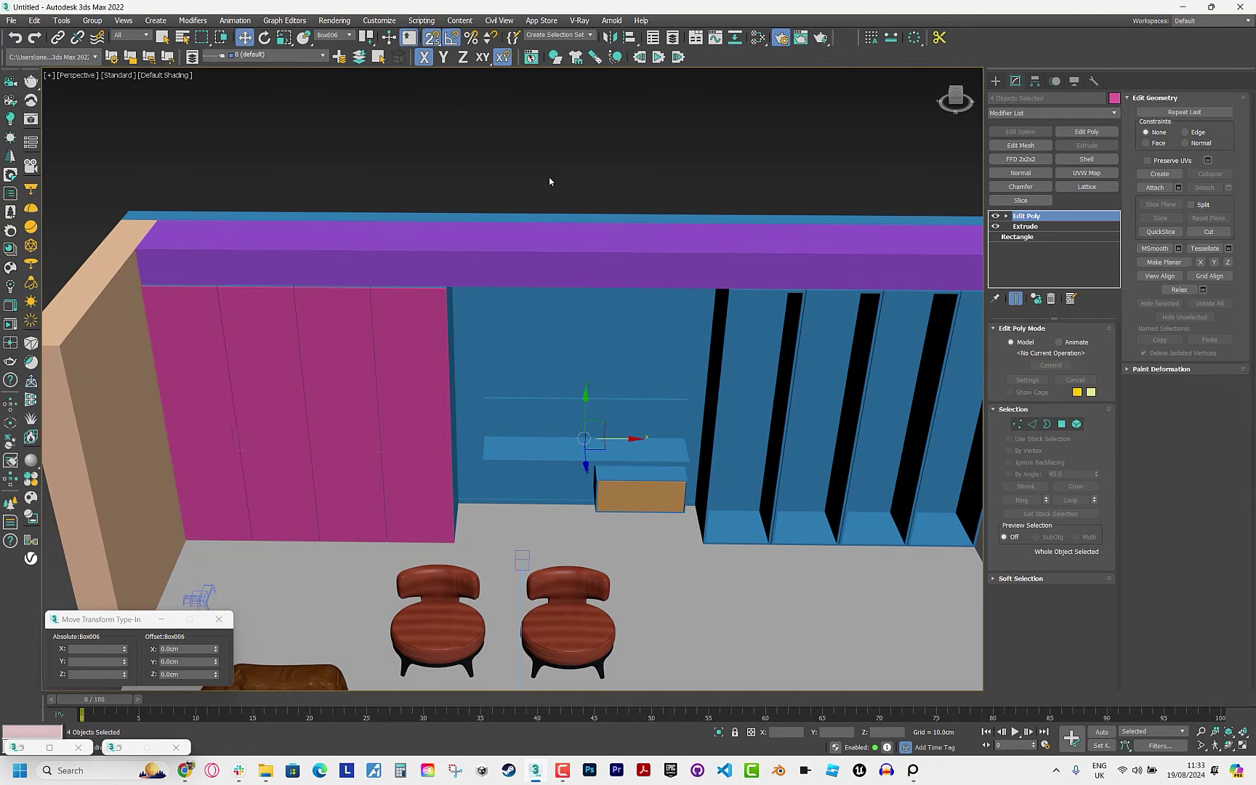
click(611, 37)
click(615, 425)
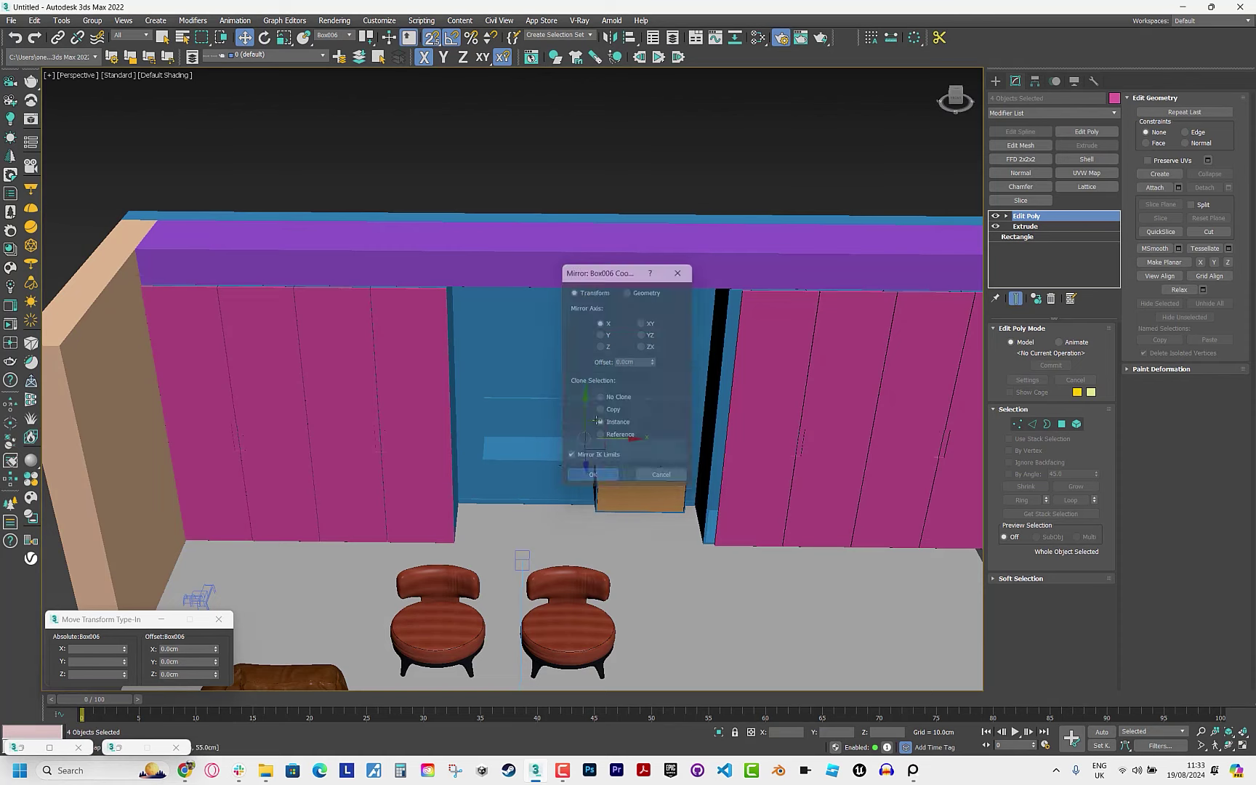
click(593, 477)
Shift the mirrored doors 10 cm left with a Transform Type-In Offset X of -10.
middle_drag(594, 477, 478, 285)
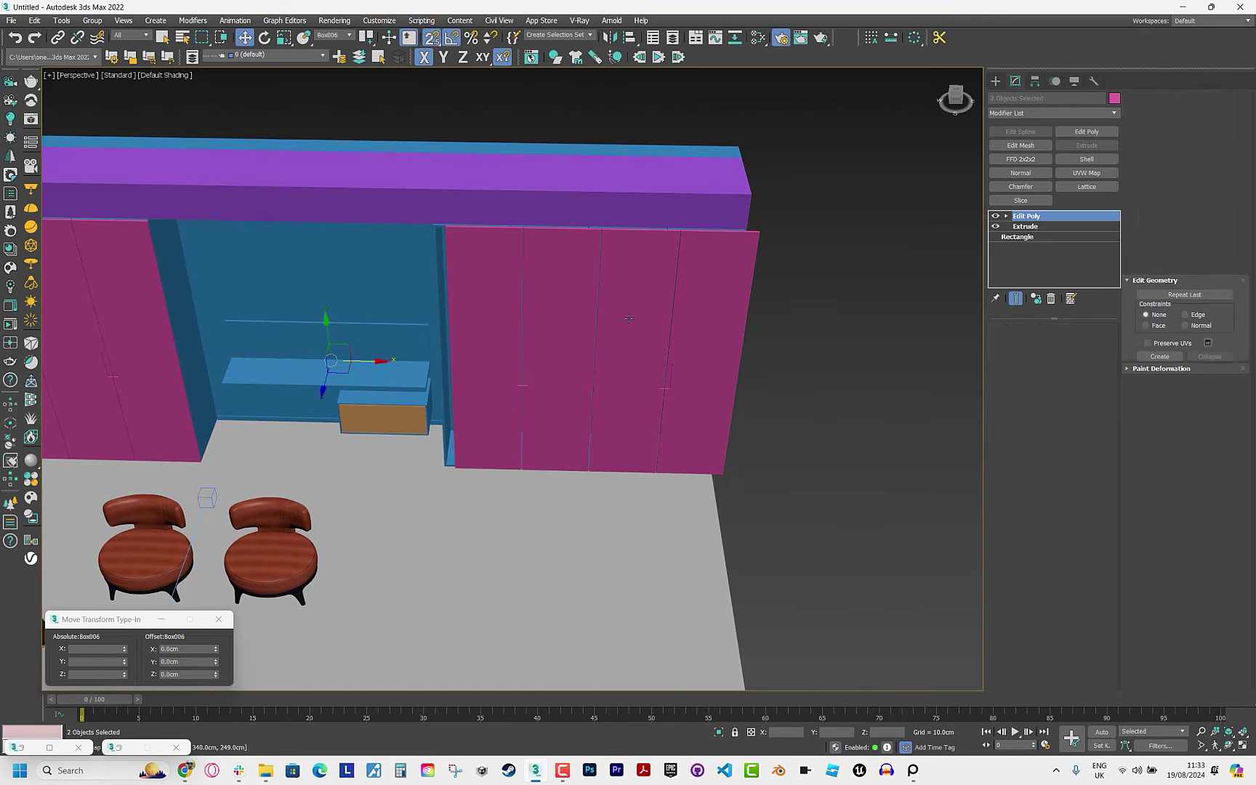
click(330, 36)
click(331, 67)
click(331, 36)
click(331, 45)
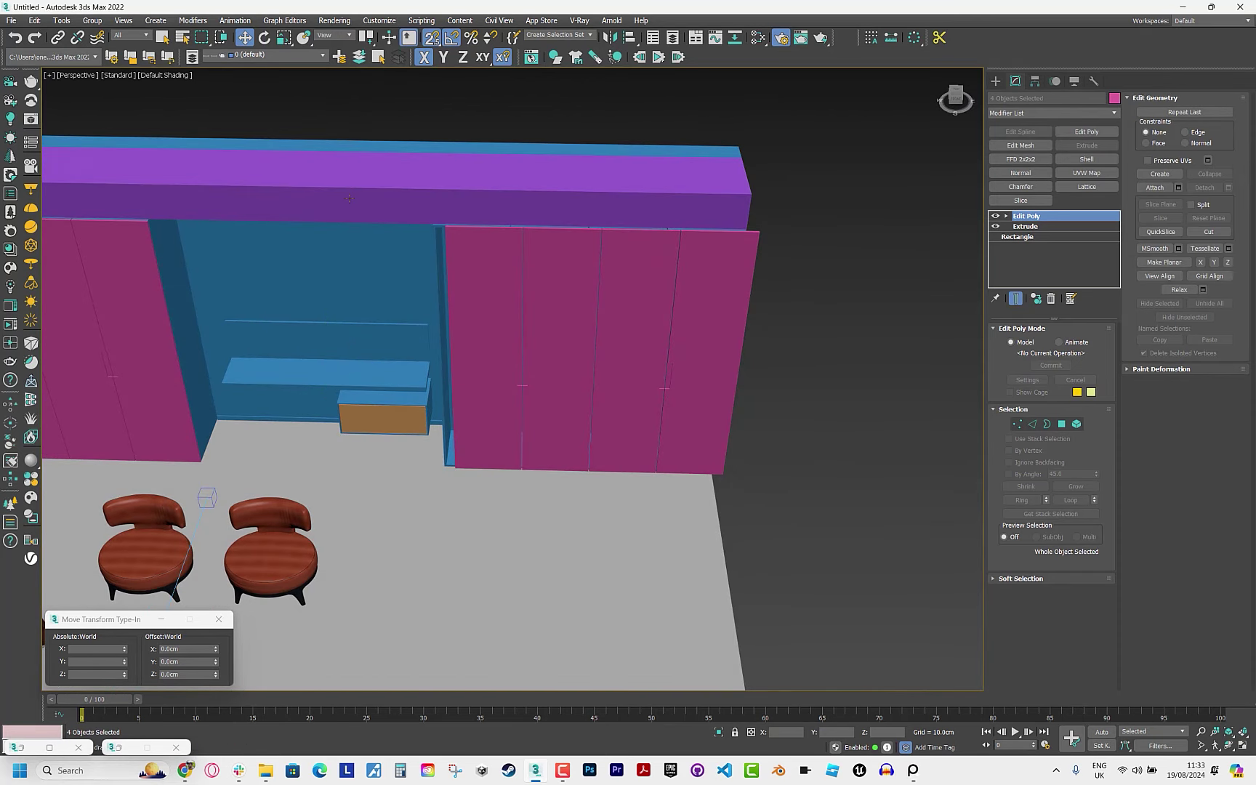
scroll(403, 328, up, 3)
scroll(403, 328, up, 3)
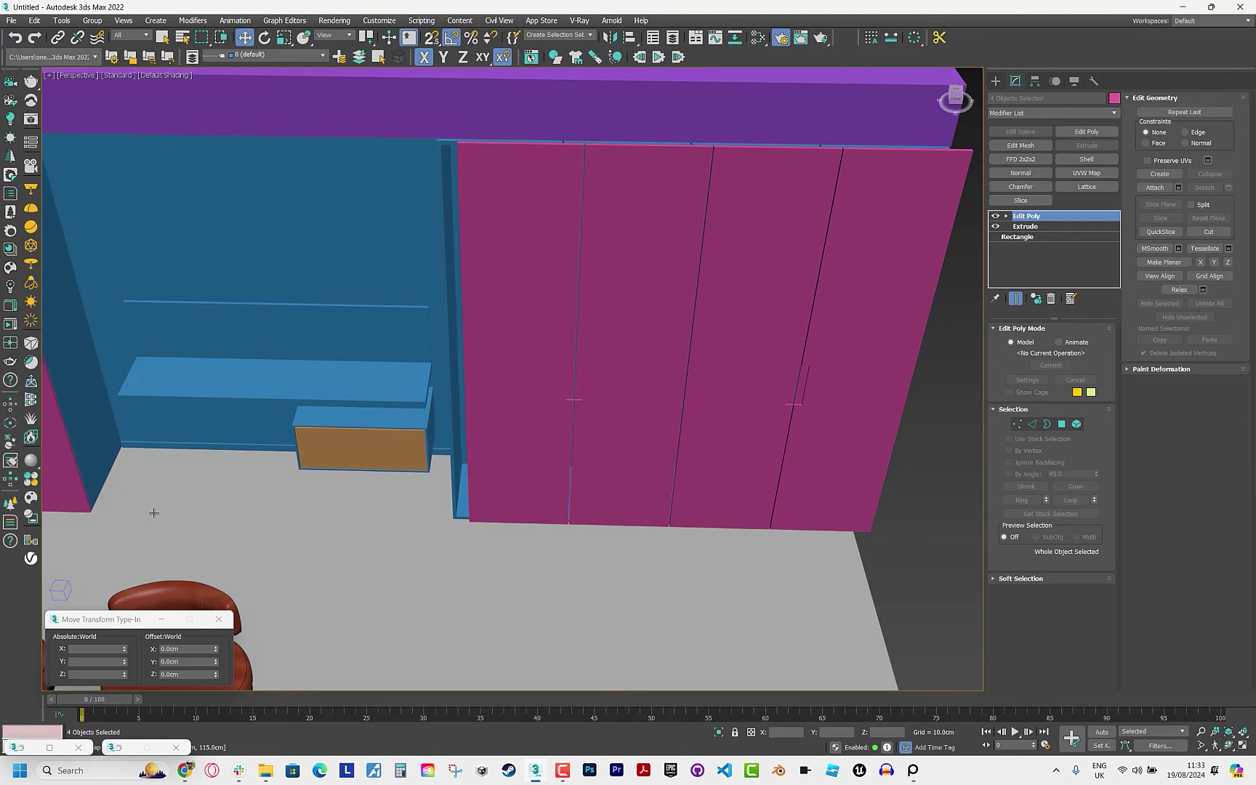
text(-10)
key(Return)
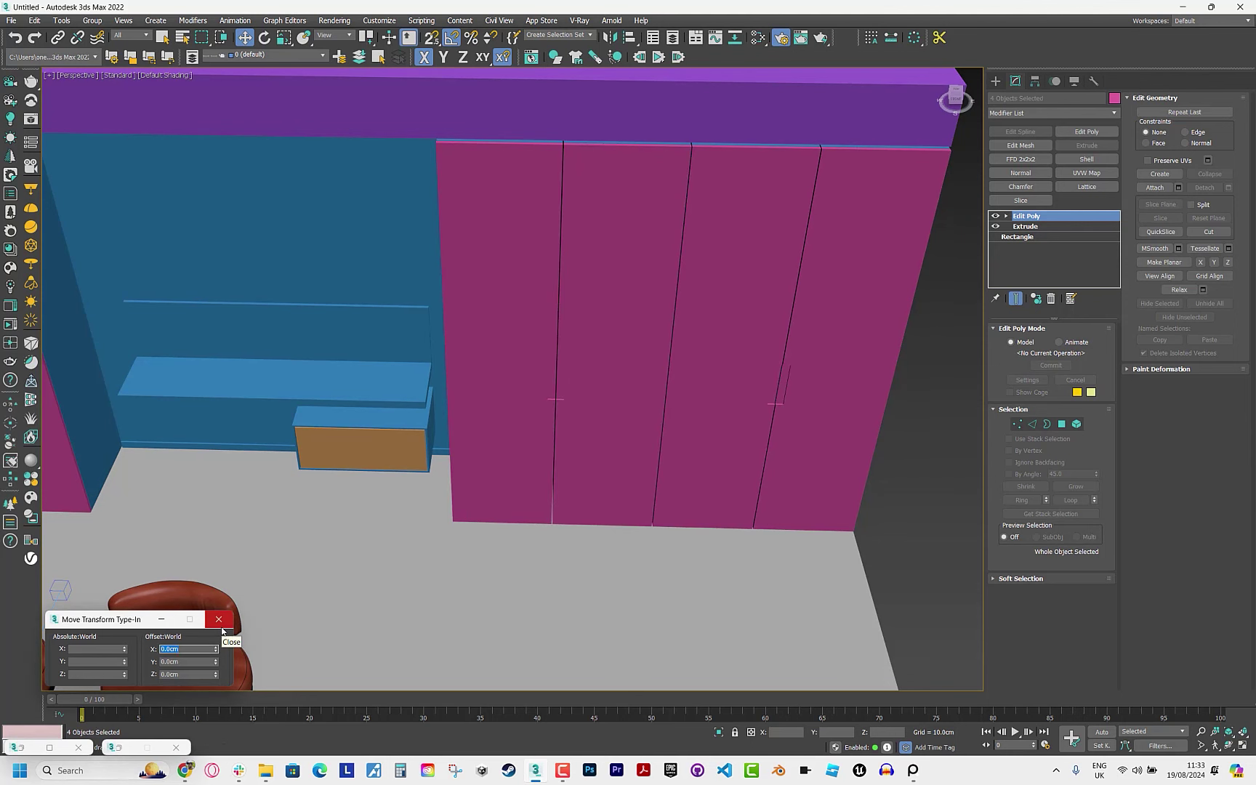
Switch the viewport to look through Corona Camera001.
key(c)
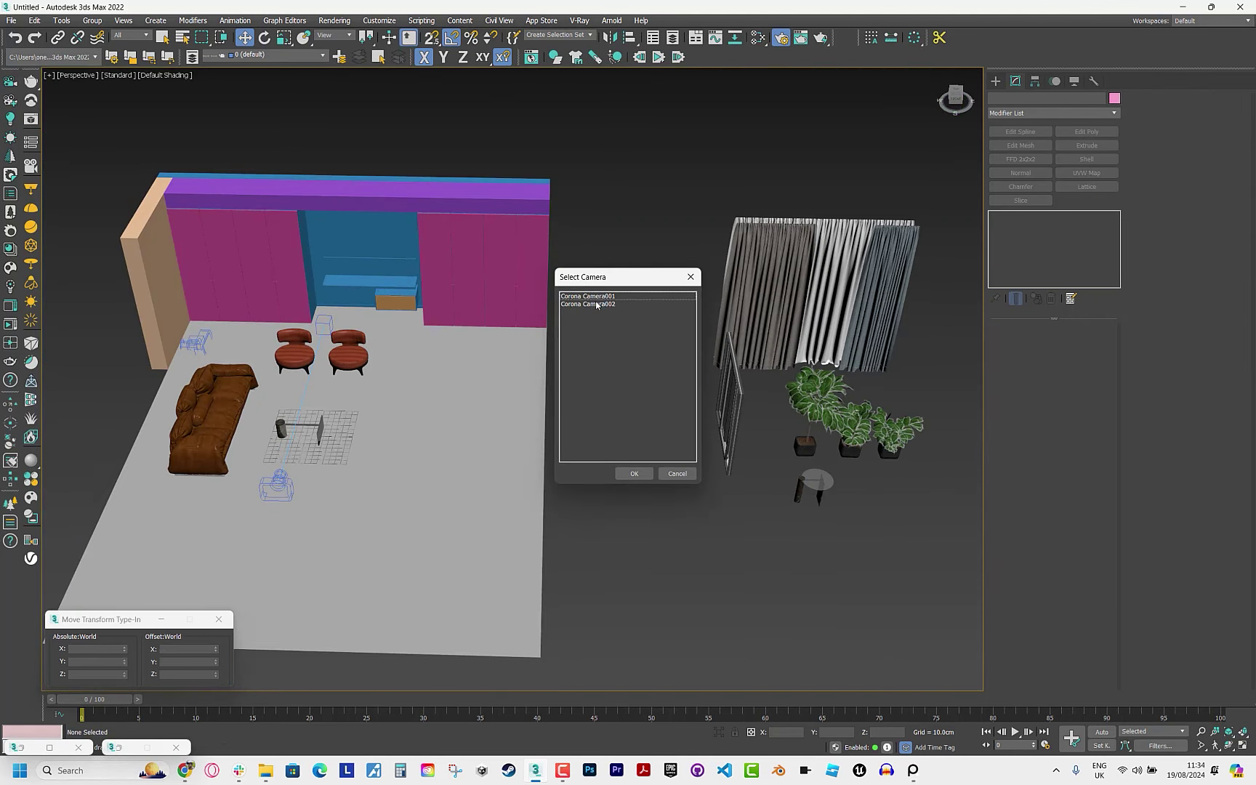
double_click(596, 308)
click(81, 75)
click(213, 344)
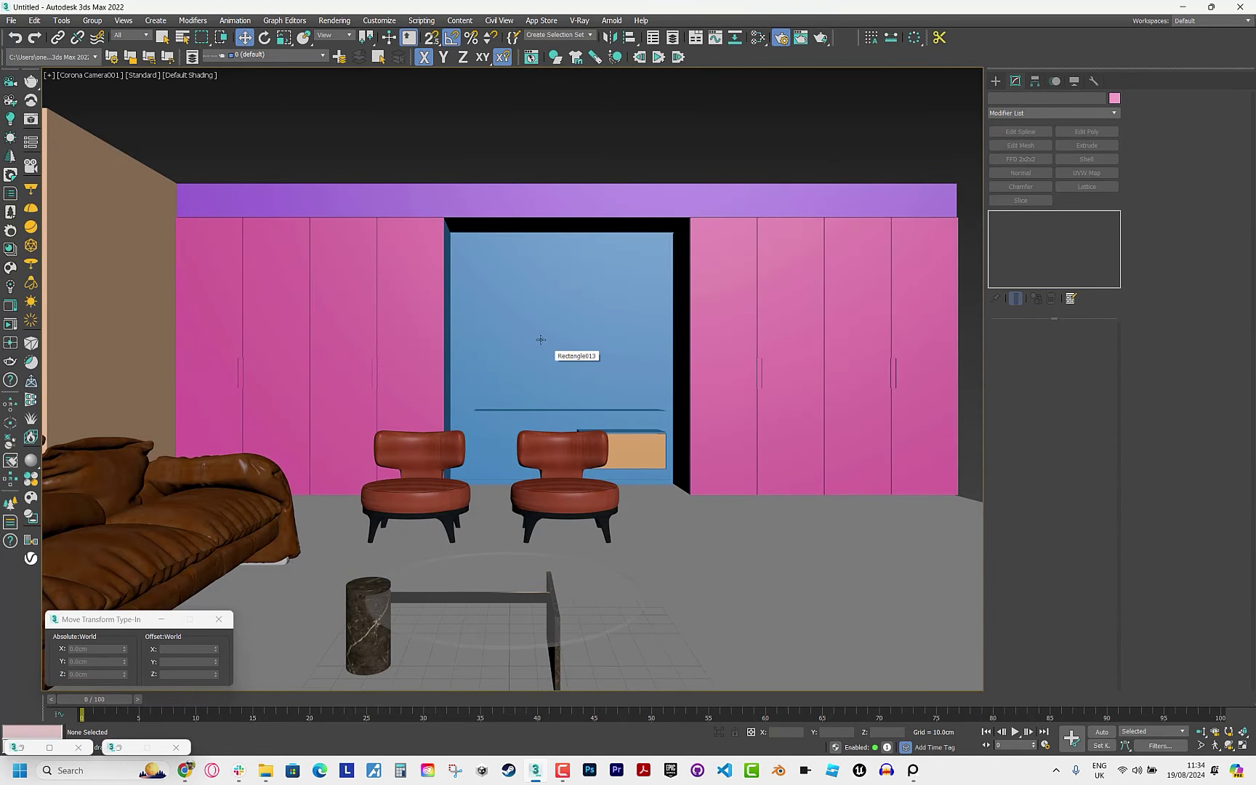
Shift-drag an instanced copy of the floor plane upward and make it unique.
click(733, 586)
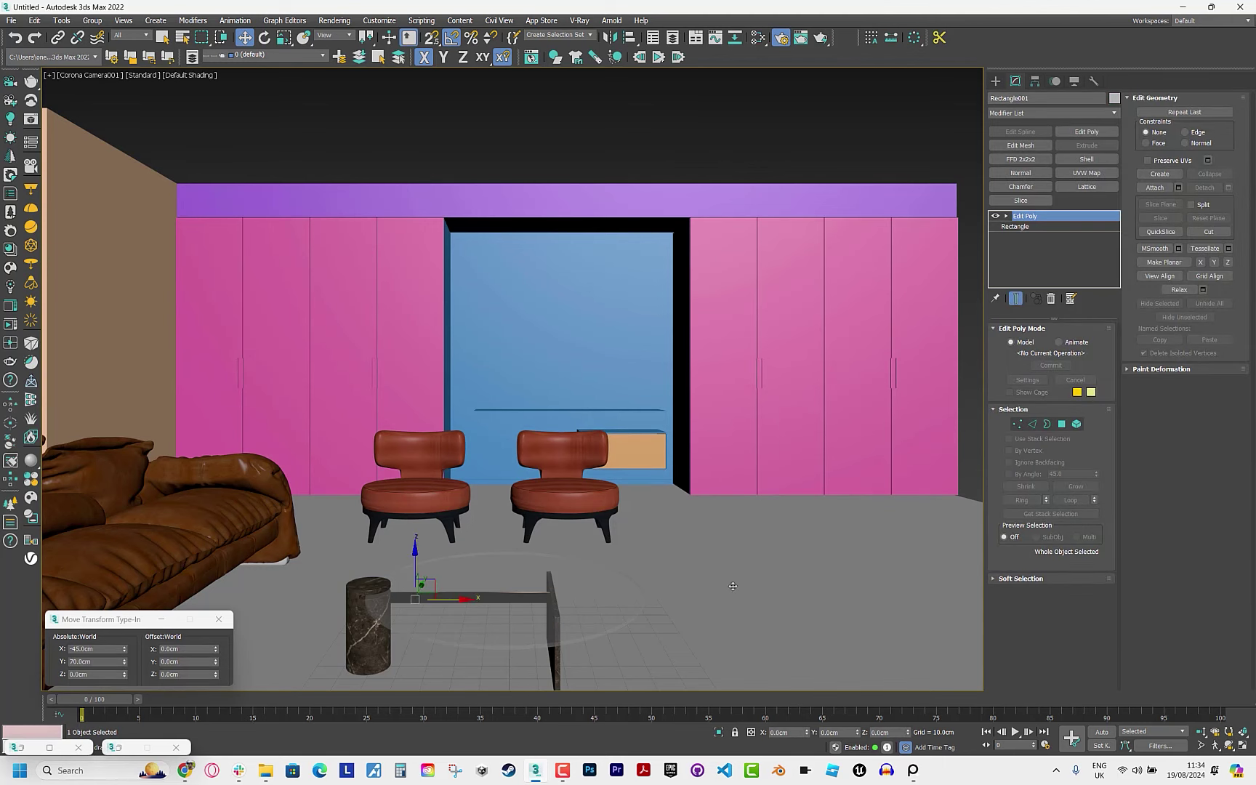
shift+drag(423, 542, 425, 73)
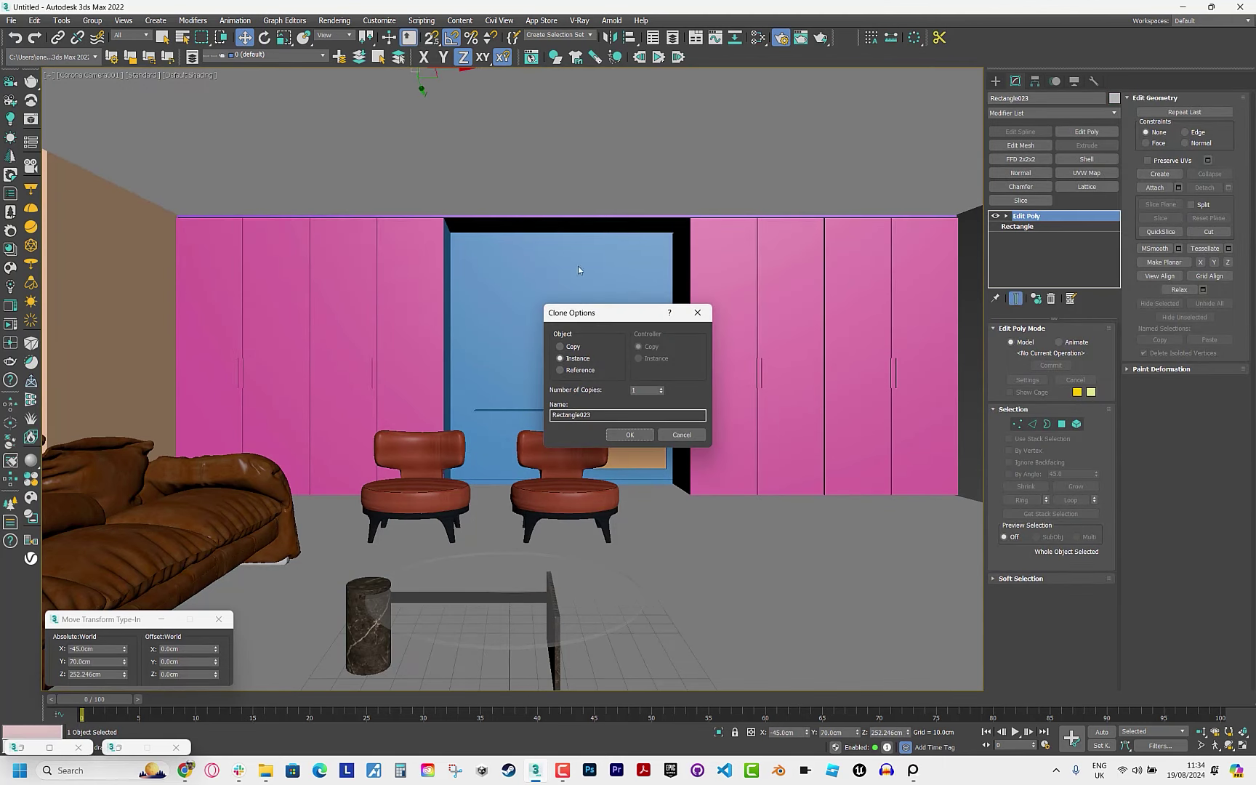
click(630, 435)
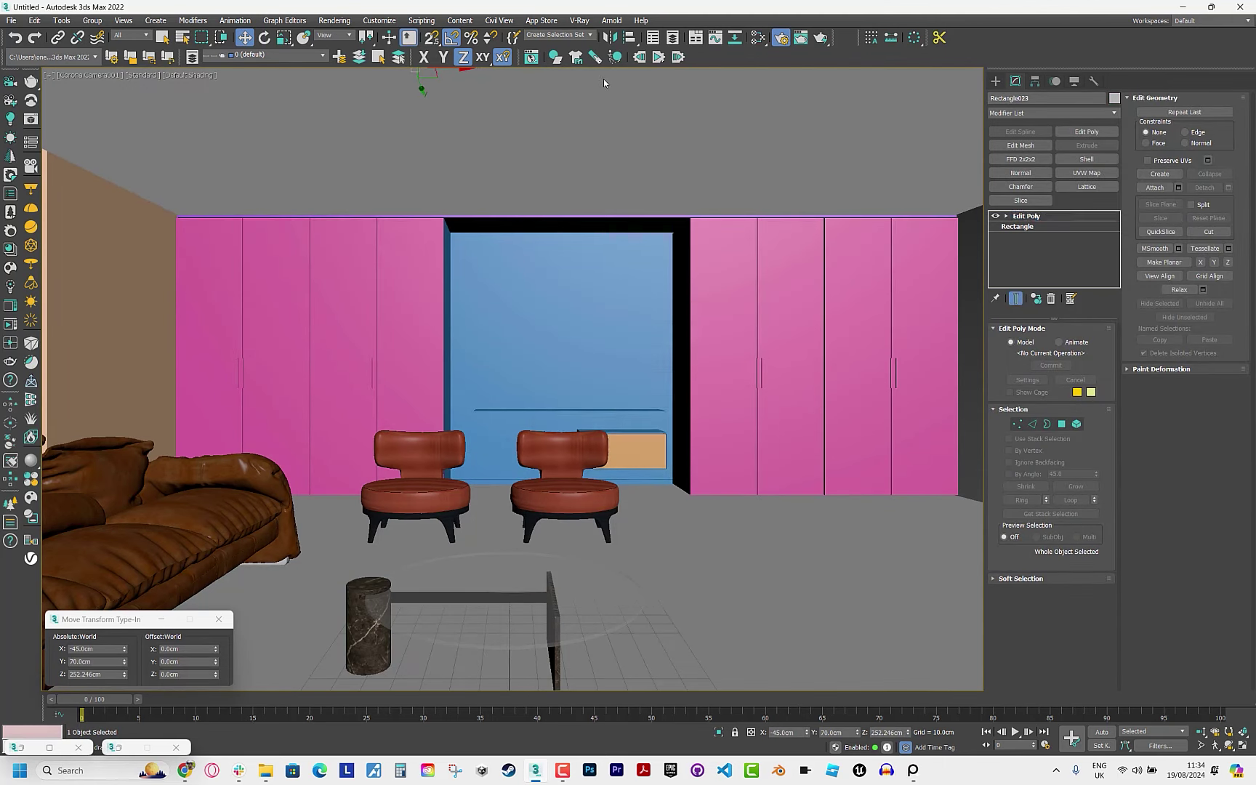
click(1036, 304)
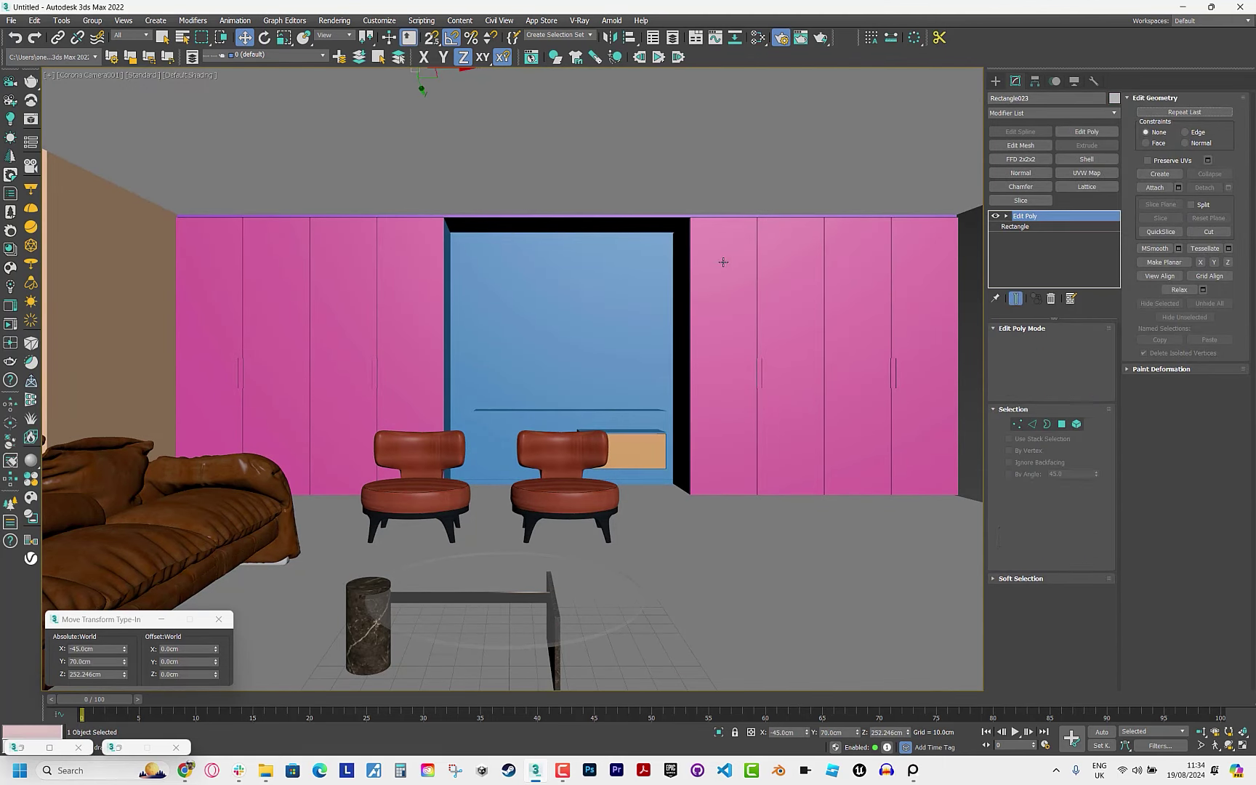
Align the copy's Z minimum to the purple beam's maximum, placing the ceiling at 280 cm.
click(634, 42)
click(655, 372)
click(664, 305)
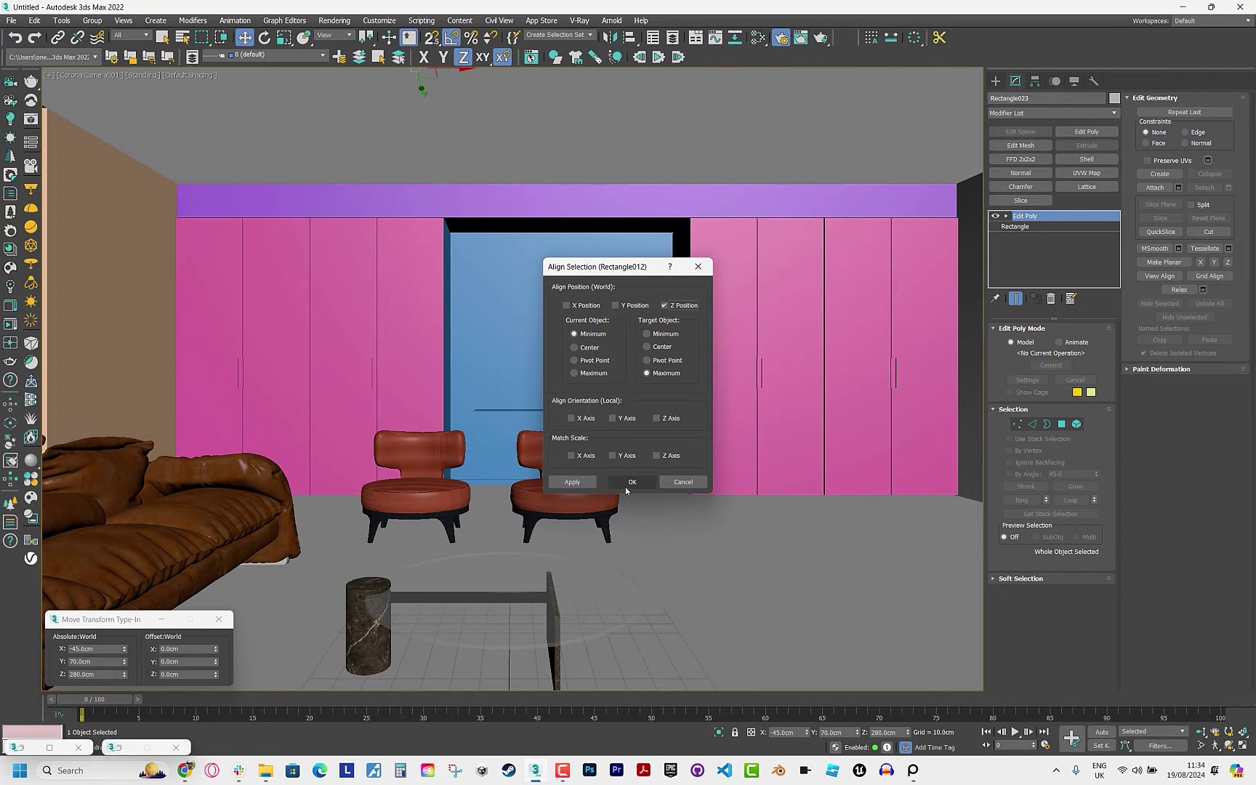
click(634, 480)
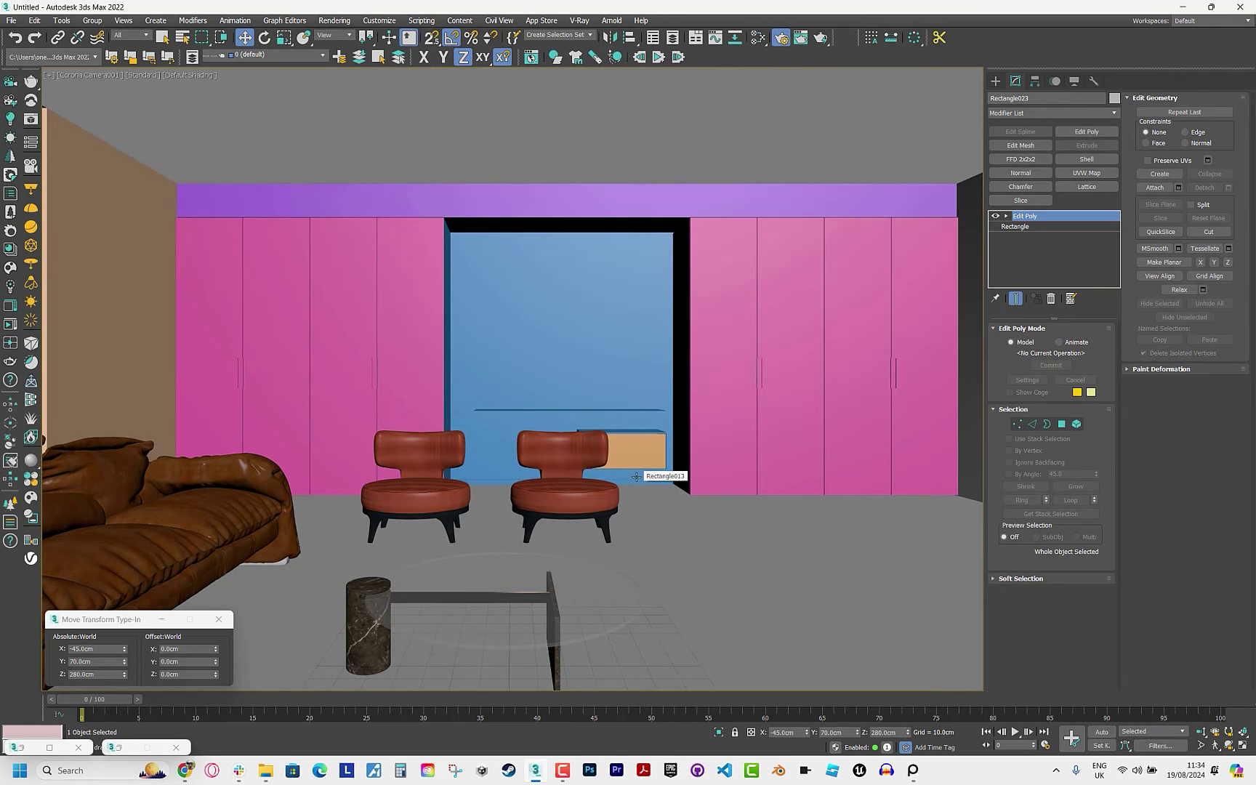
mouse_move(612, 396)
alt+middle_down()
mouse_move(553, 357)
mouse_move(501, 415)
alt+middle_up()
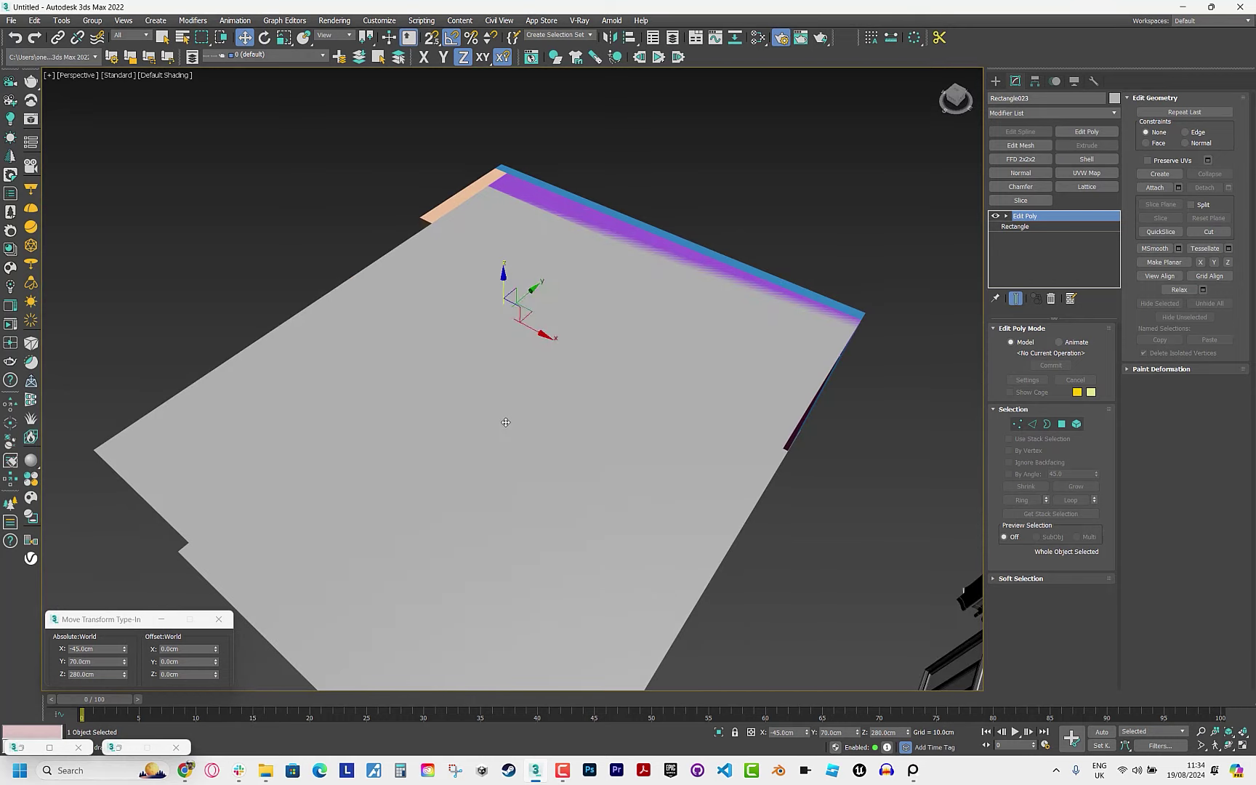
Add a Normal modifier to the ceiling to flip its faces.
right_click(500, 416)
click(541, 516)
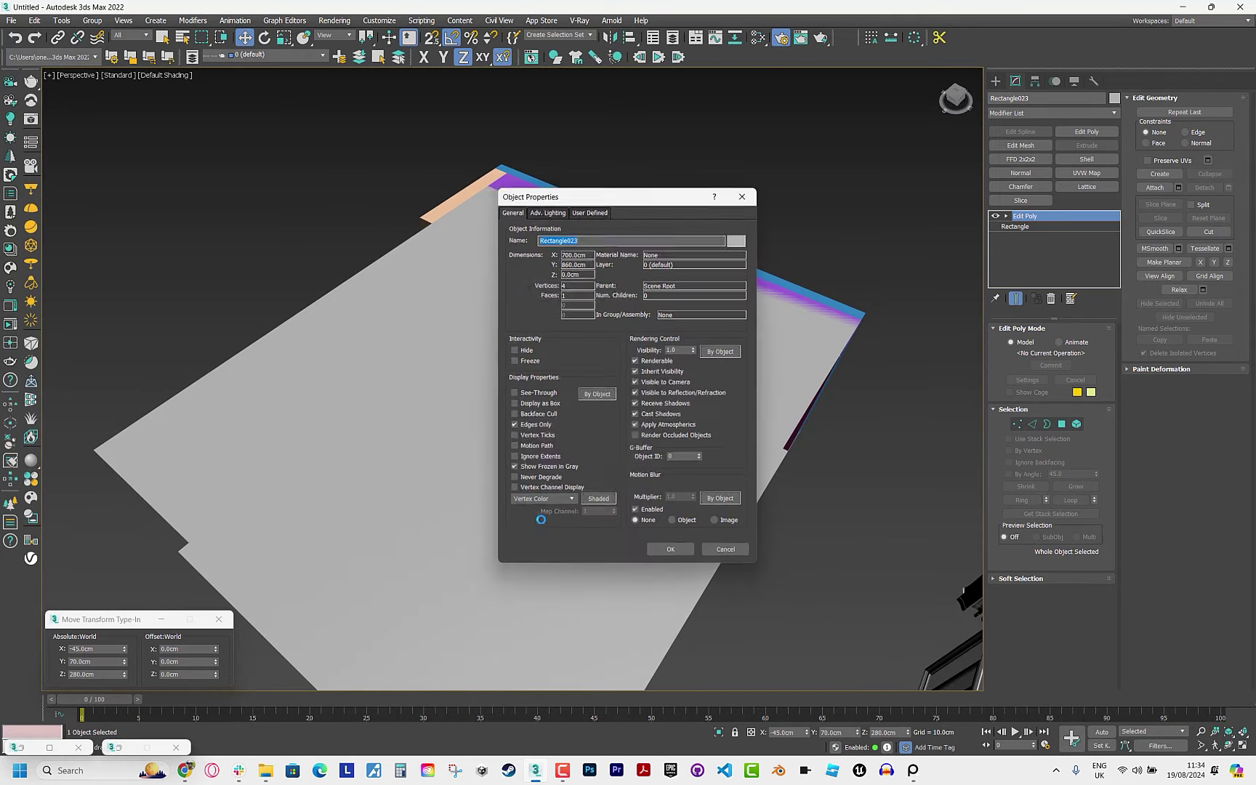
click(655, 557)
click(1054, 115)
text(normal)
key(Return)
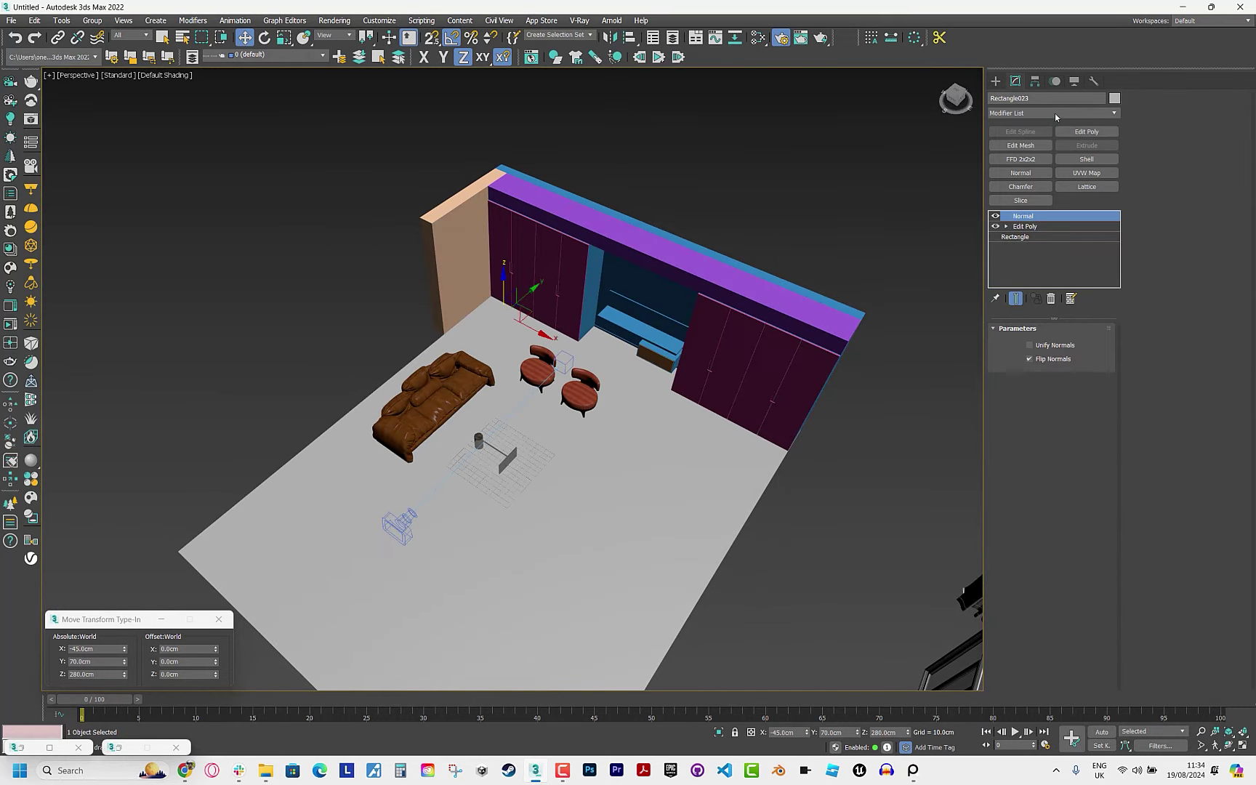
click(298, 266)
Set the purple beam's rectangle length to 62 cm and move it -1 cm in Y.
mouse_move(398, 264)
middle_down()
mouse_move(644, 241)
mouse_move(736, 331)
middle_up()
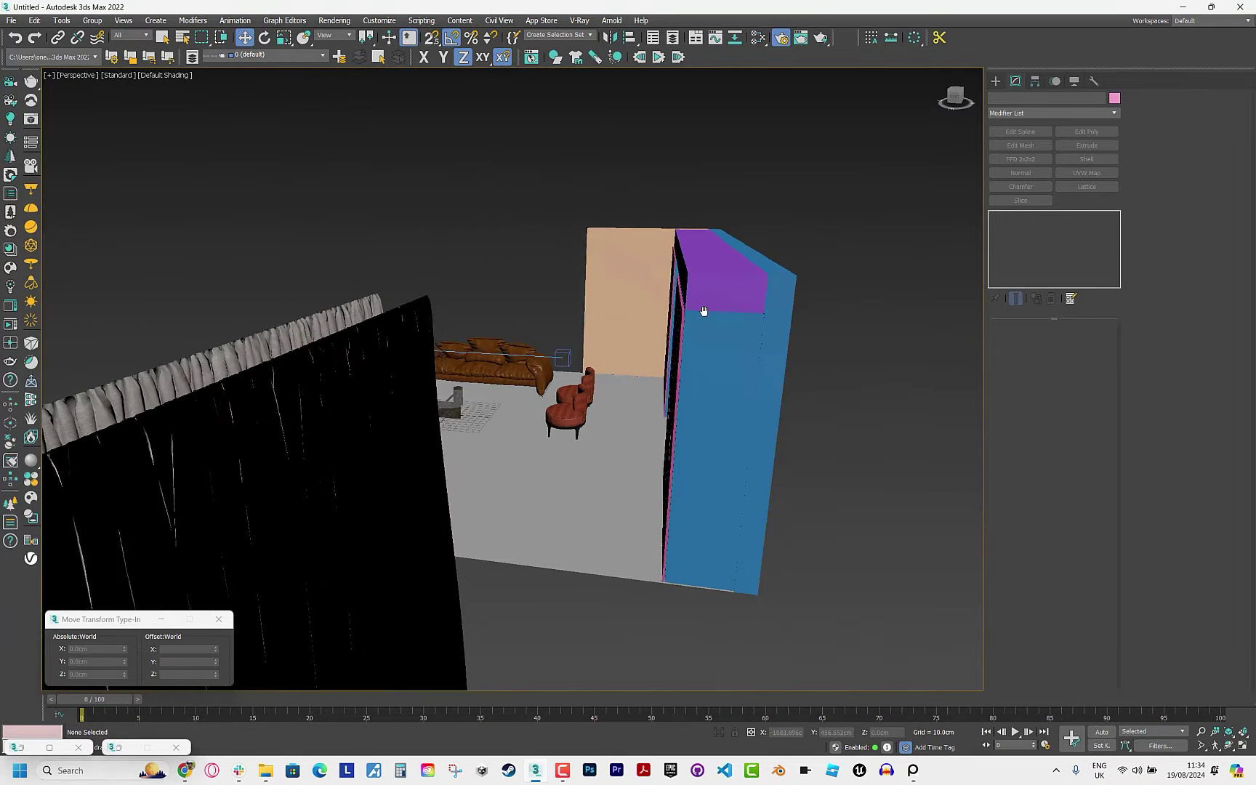
click(726, 302)
alt+middle_drag(398, 342, 435, 395)
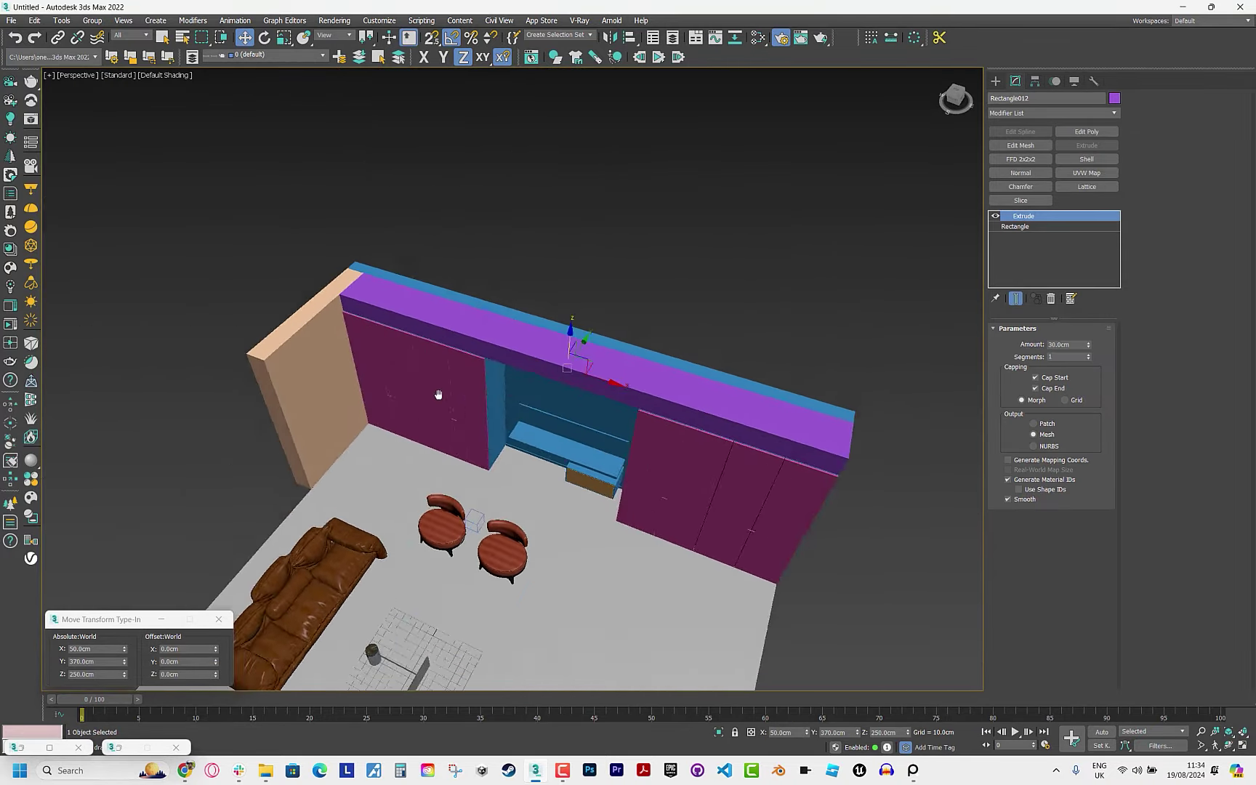
scroll(505, 454, up, 5)
click(1015, 226)
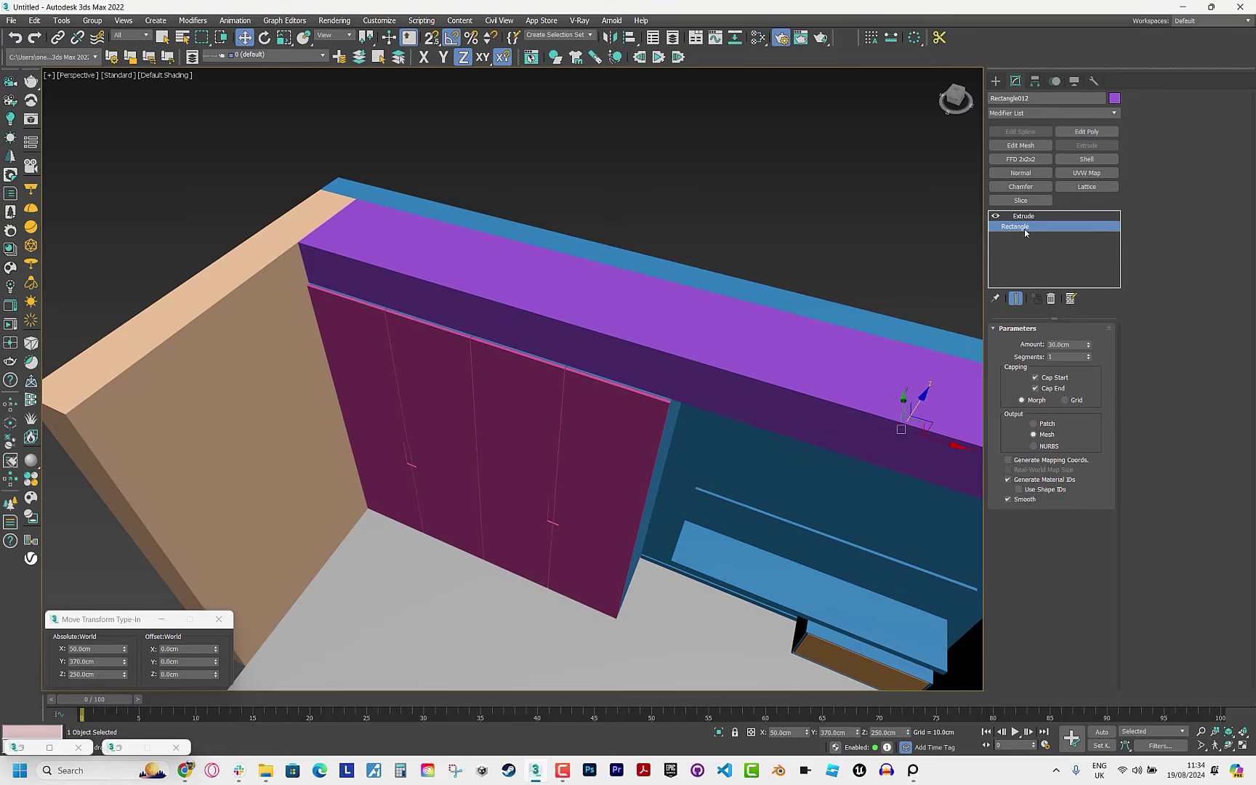
text(z62)
key(Return)
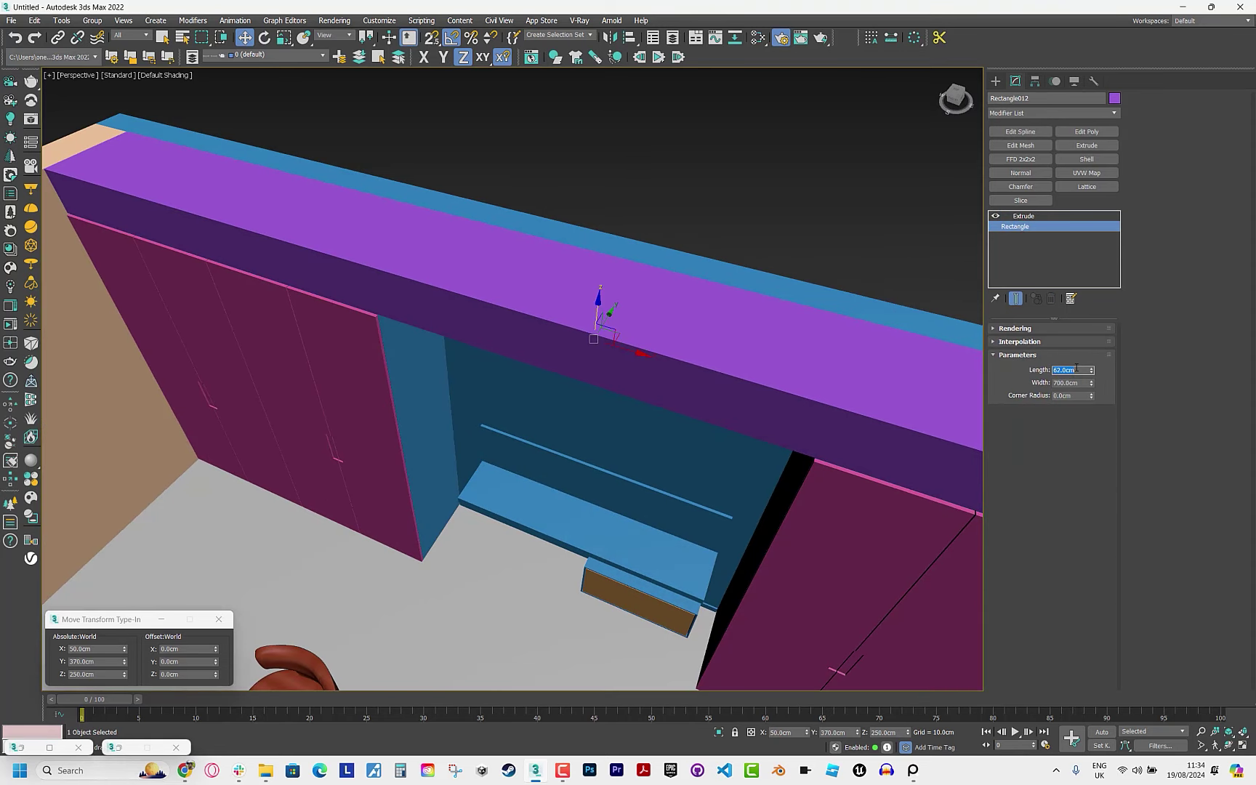
click(208, 662)
text(-1)
key(Return)
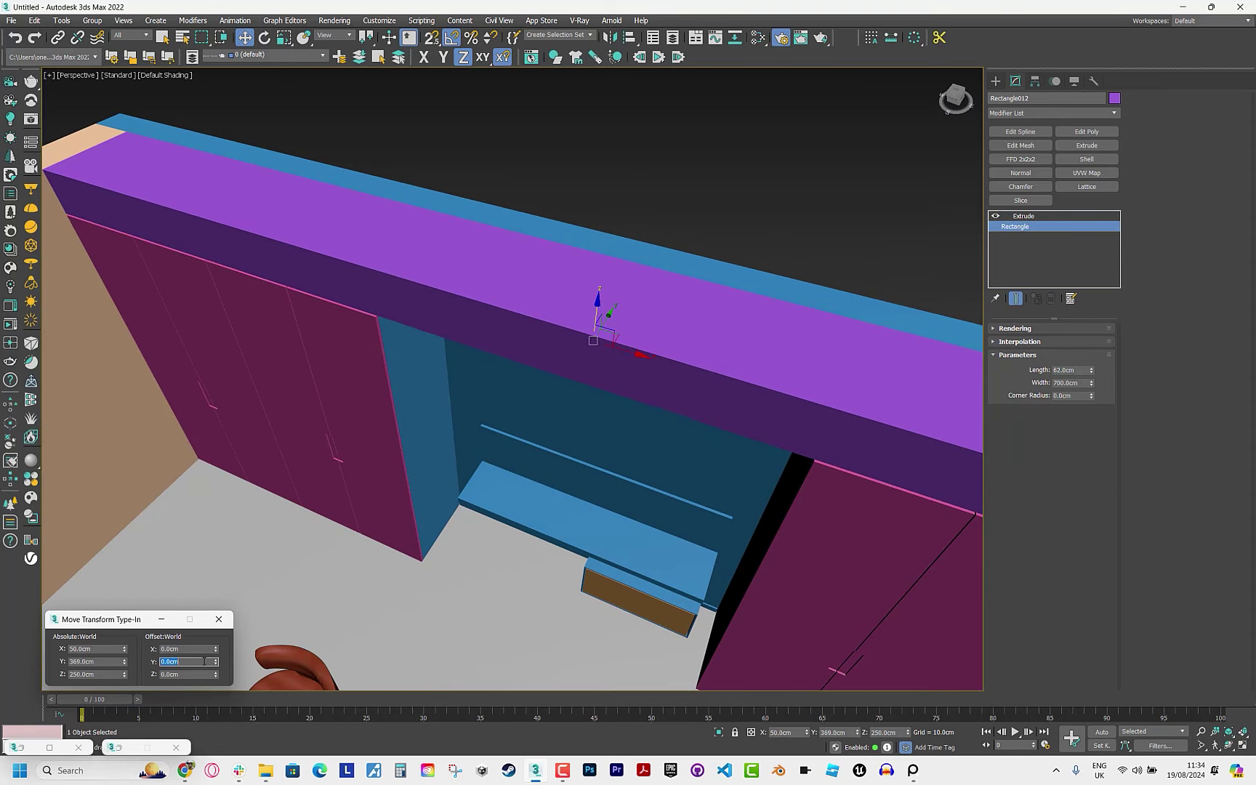
In Top view, change the beam rectangle's length to 62.5 cm.
key(t)
scroll(238, 404, up, 3)
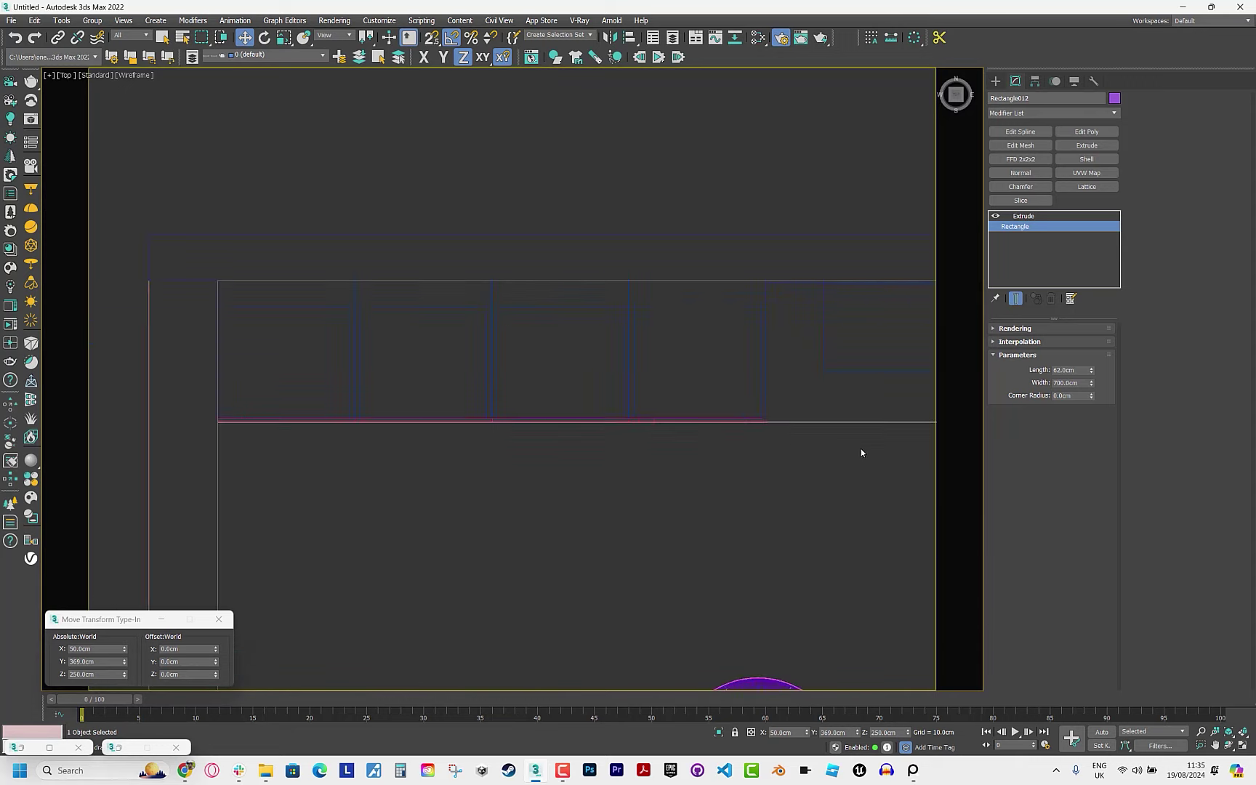
scroll(552, 393, up, 2)
scroll(552, 393, up, 3)
click(1074, 370)
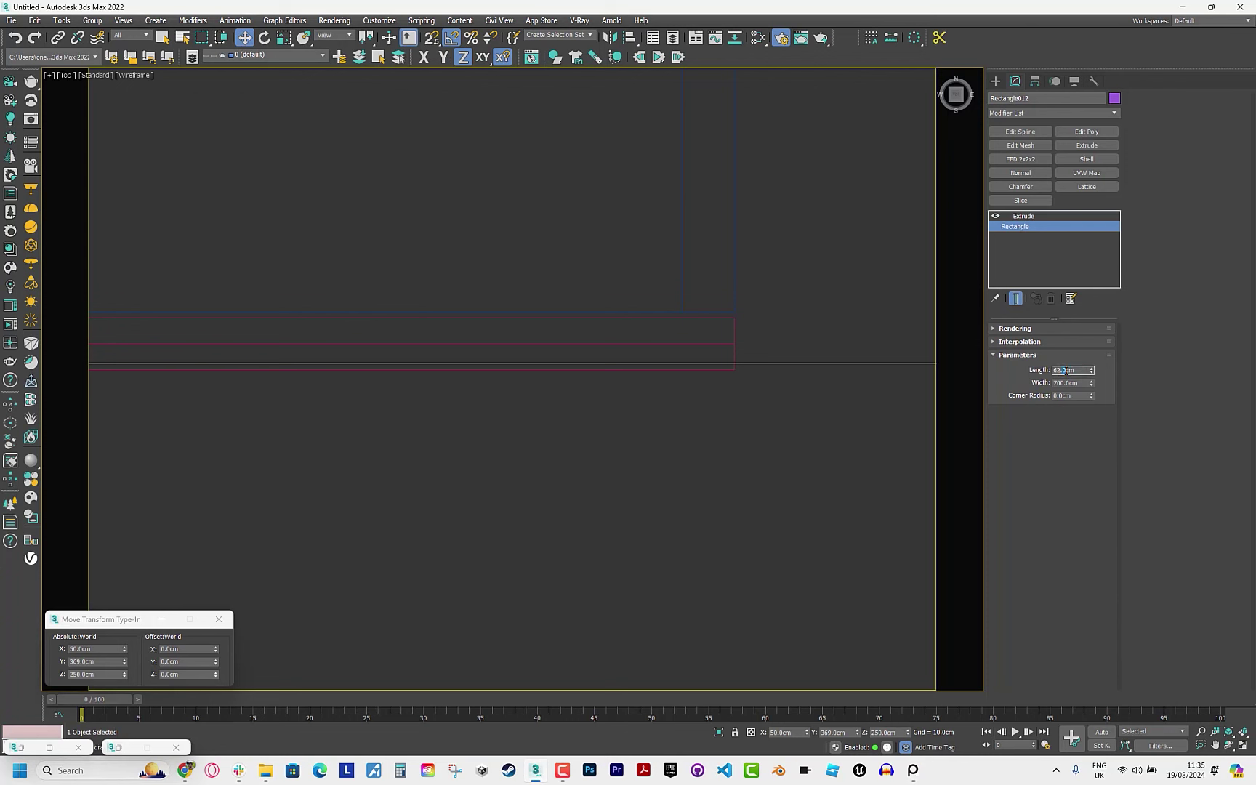
text(62.5)
key(Return)
Nudge the beam with a Y offset of 0.125 to sit at Y 368.875 cm.
click(196, 661)
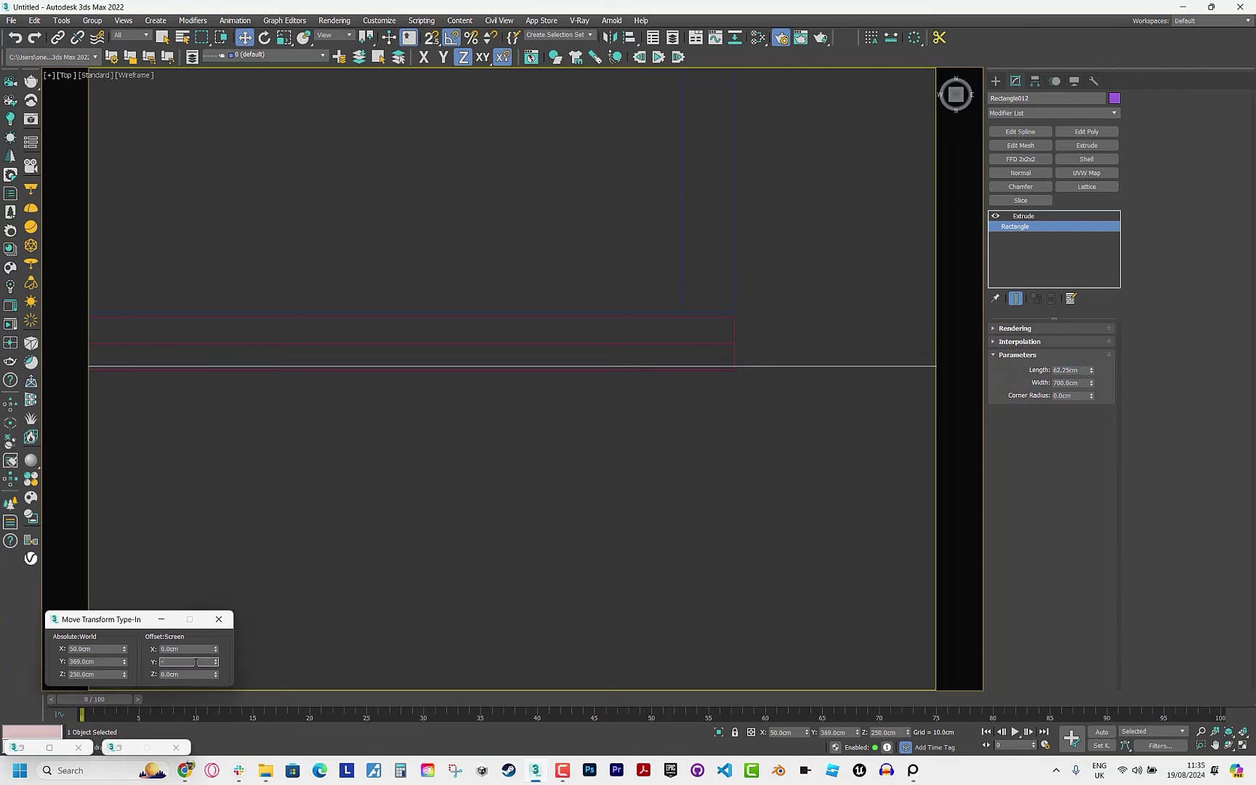
text(0.125)
key(Return)
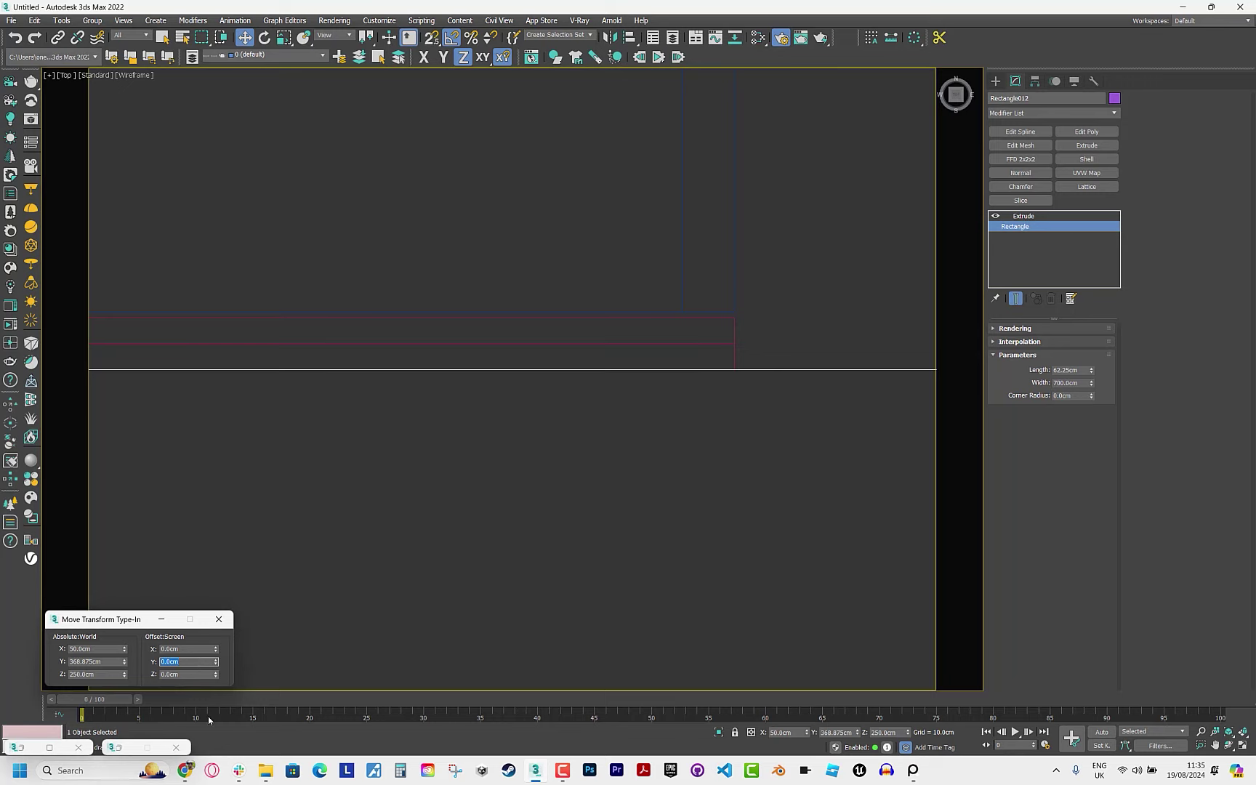
key(p)
alt+middle_drag(648, 490, 648, 457)
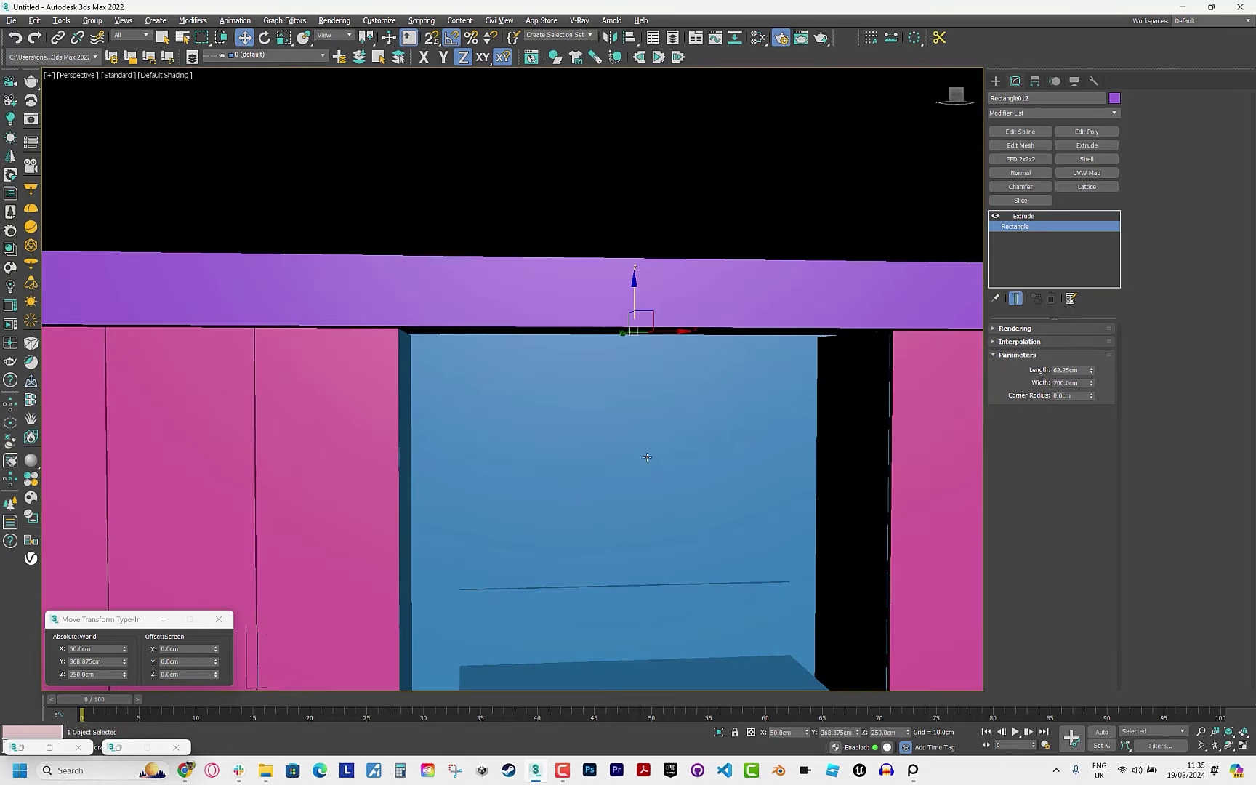
Clone the top of the peach column upward as an independent copy.
scroll(407, 342, down, 5)
scroll(407, 341, down, 5)
mouse_move(407, 341)
alt+middle_down()
mouse_move(299, 369)
mouse_move(532, 342)
alt+middle_up()
click(503, 378)
scroll(503, 379, up, 3)
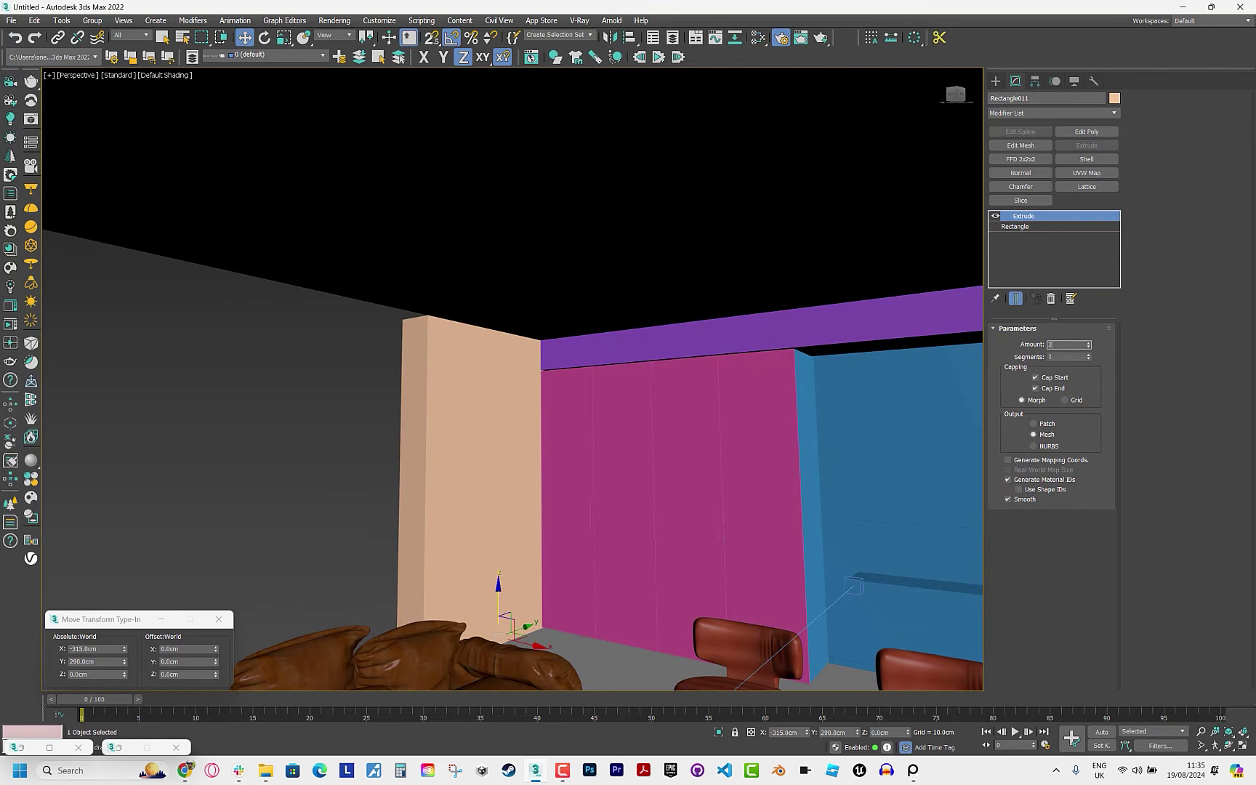
text(50)
key(Return)
click(499, 323)
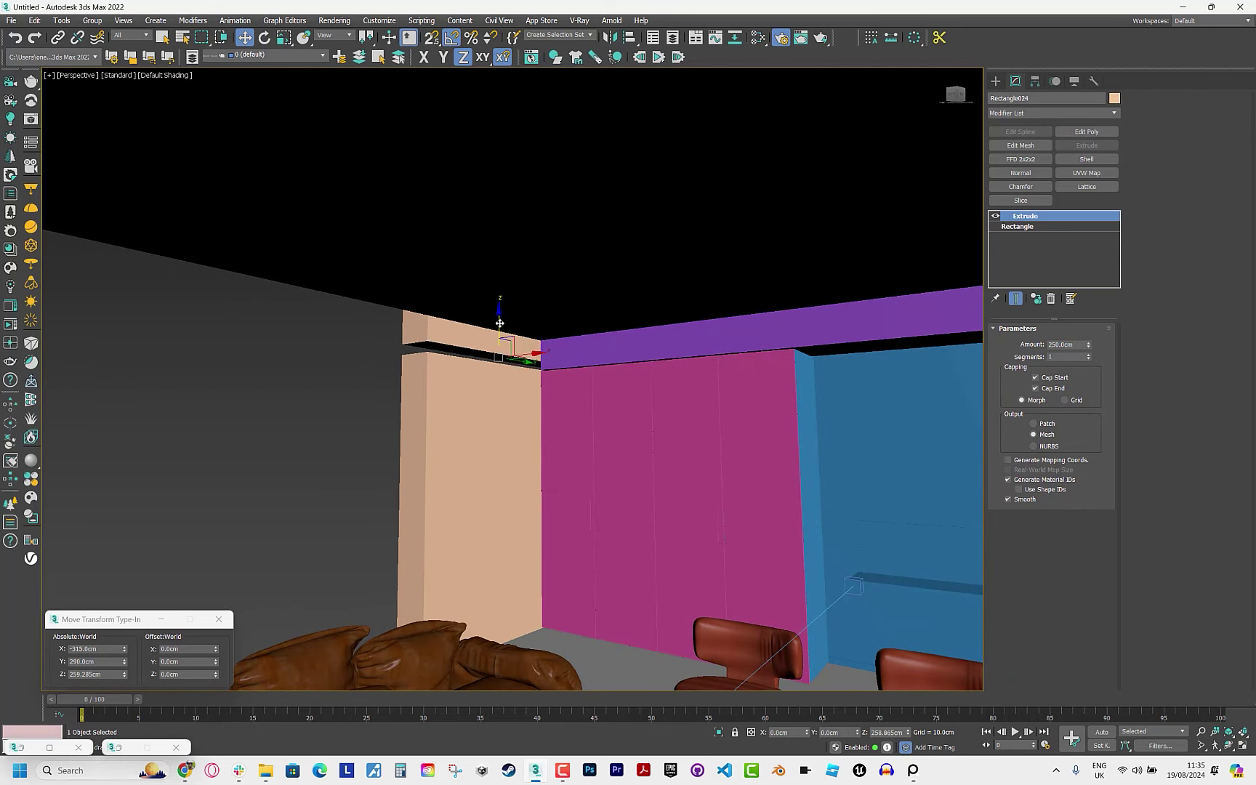
shift+drag(499, 323, 499, 325)
click(629, 434)
Align the copy's height to the peach column and set its Extrude amount to 30 cm.
key(alt+a)
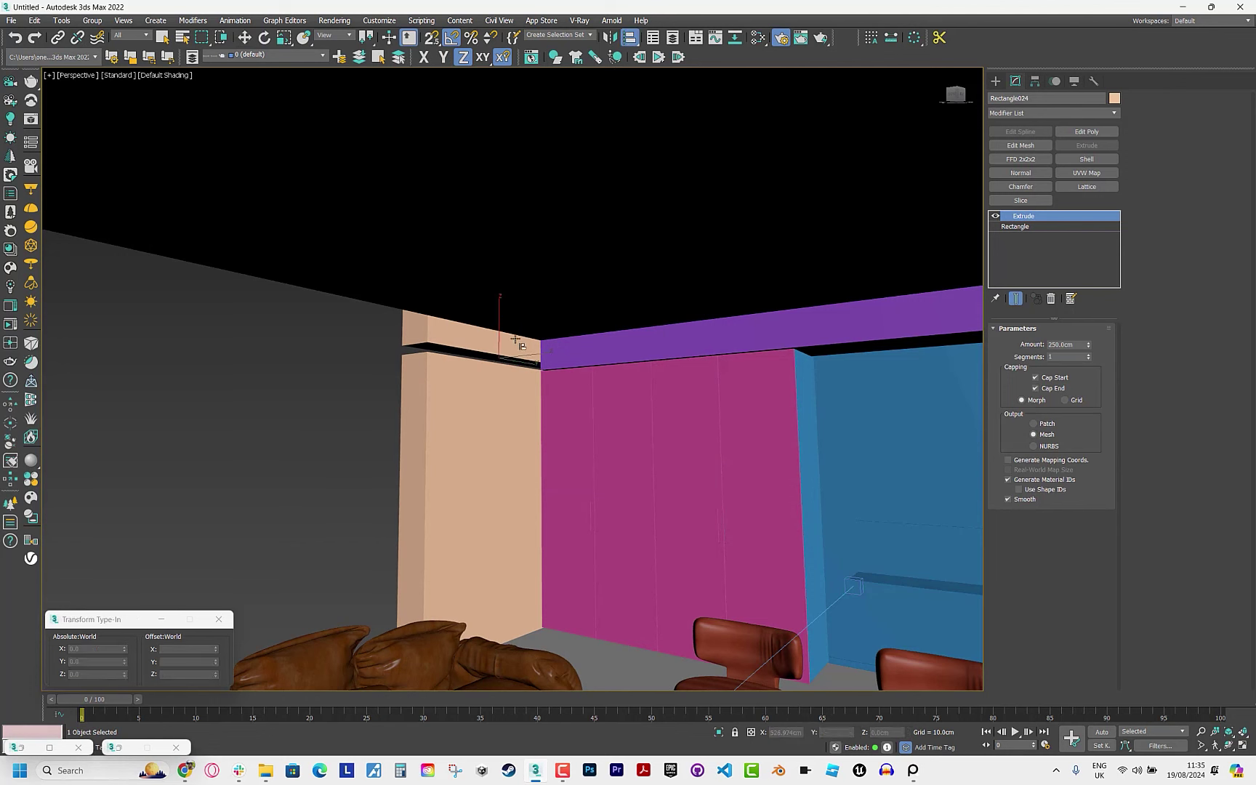
click(479, 402)
click(676, 309)
click(632, 482)
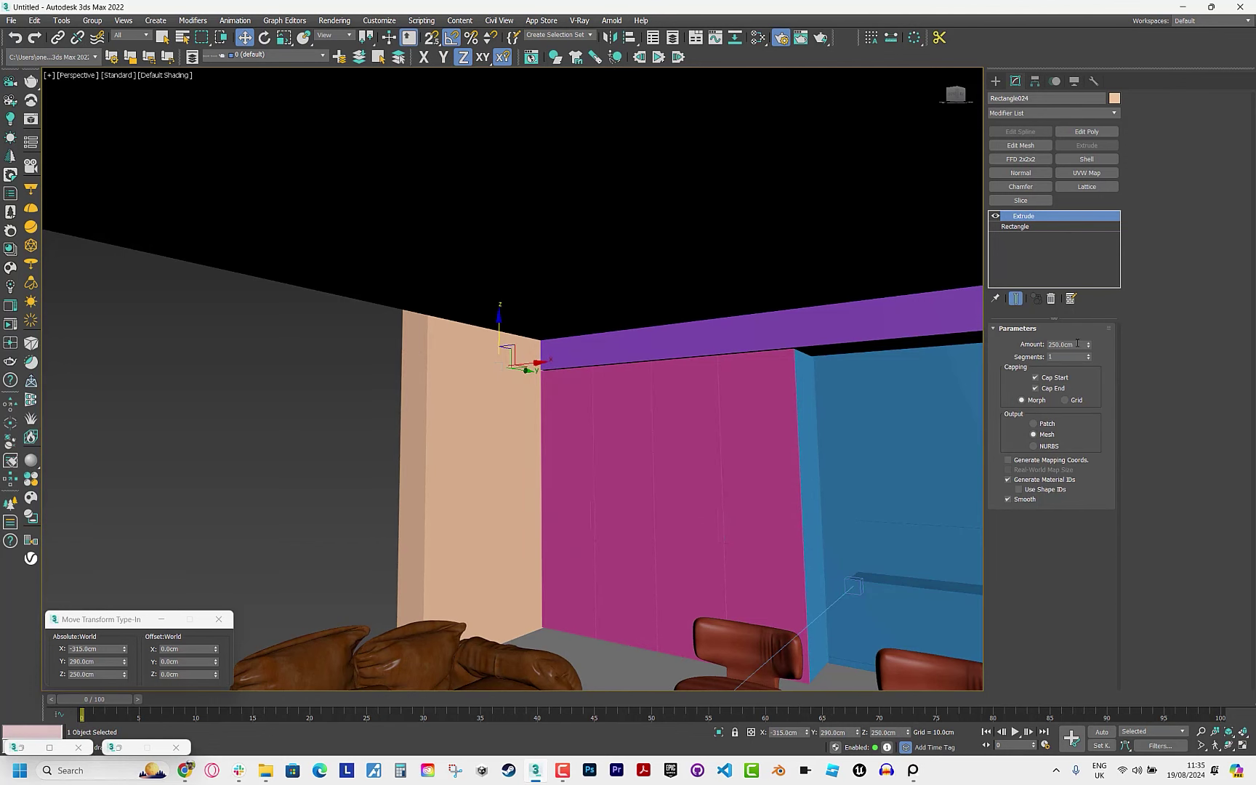
double_click(1084, 344)
text(30)
key(Return)
Add Edit Spline to the header copy and select its end vertices in Top view.
click(1015, 226)
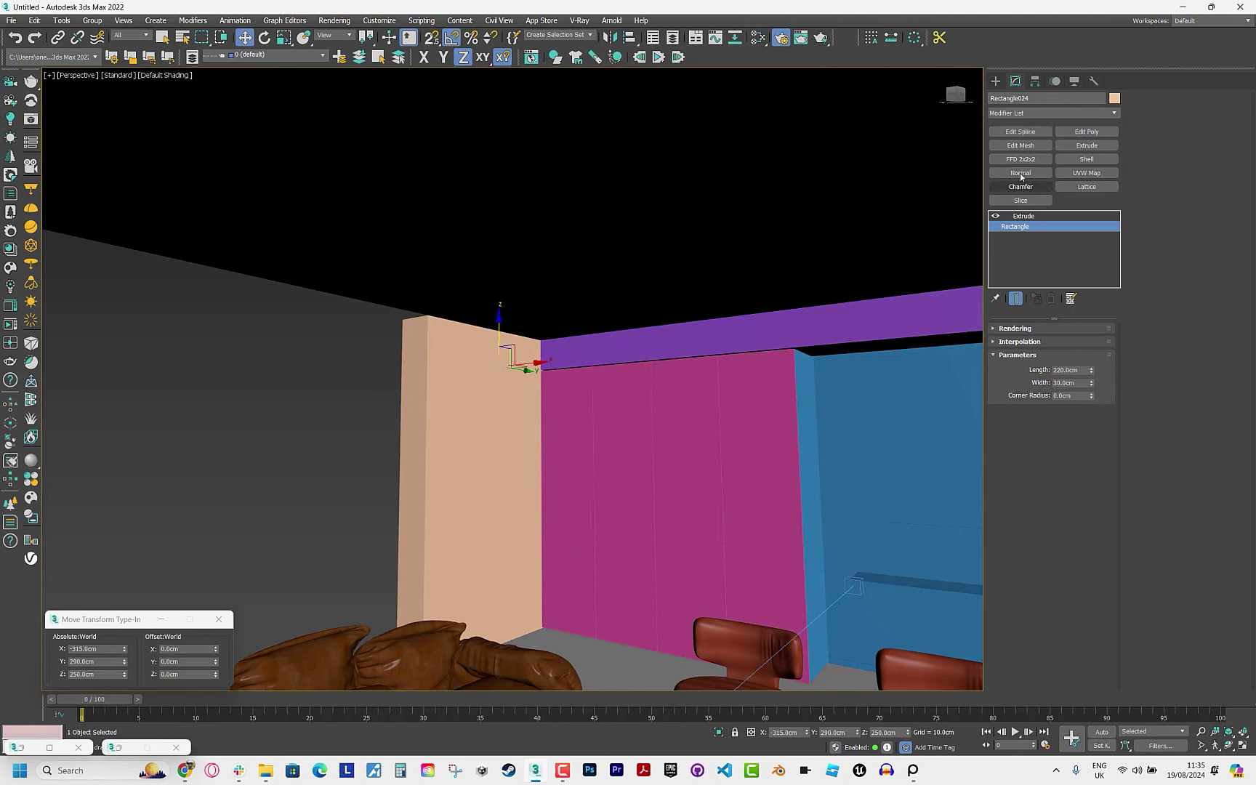
click(1021, 132)
key(1)
drag(468, 394, 365, 340)
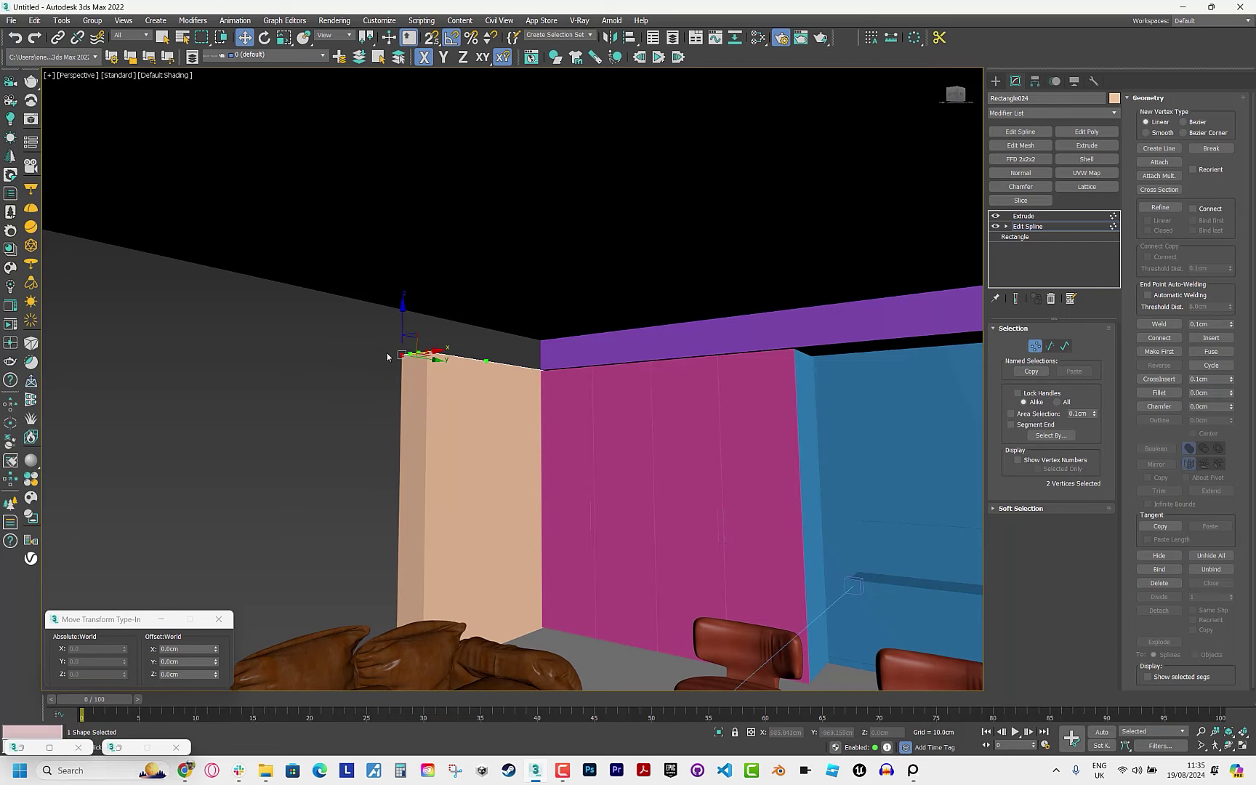
key(t)
scroll(565, 472, up, 3)
drag(696, 387, 383, 547)
scroll(384, 547, down, 2)
right_click(524, 492)
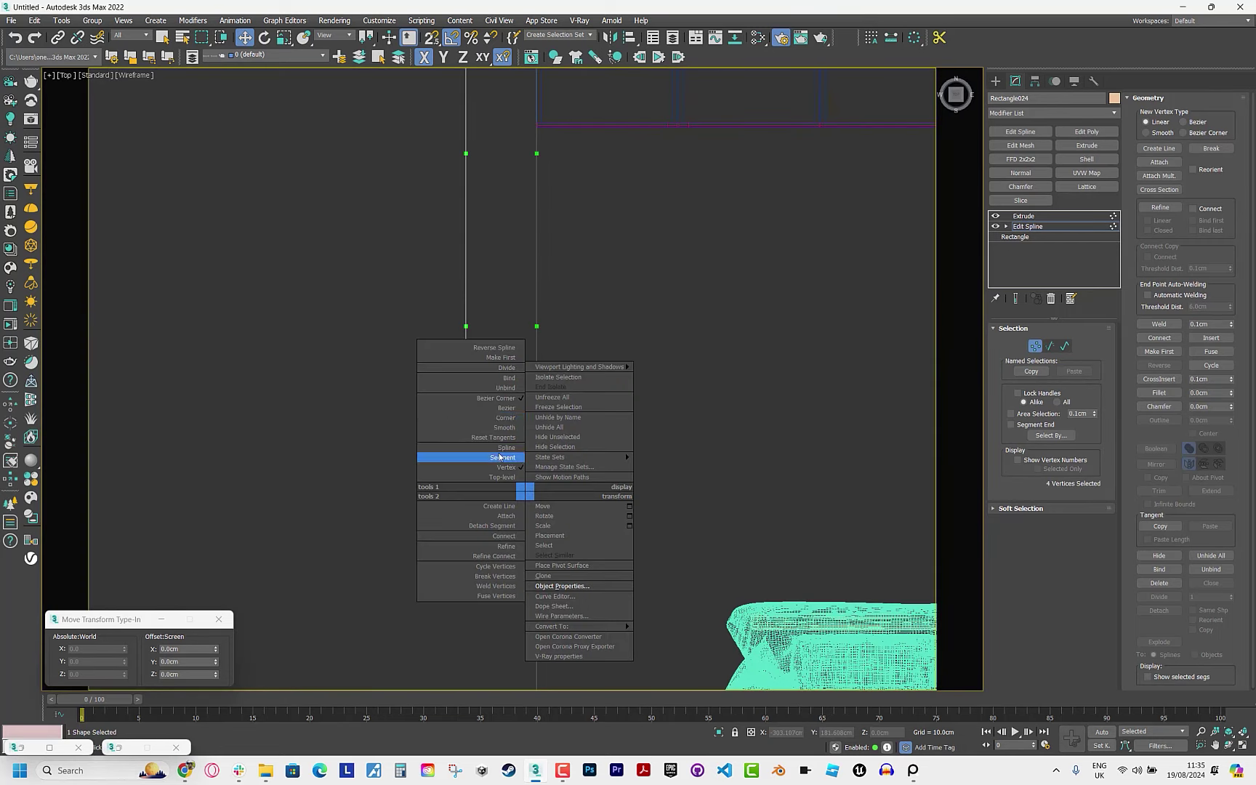
drag(399, 434, 635, 553)
Snap the selected vertices along Y to extend the header across the opening.
scroll(635, 552, down, 3)
scroll(565, 556, up, 2)
key(F6)
key(s)
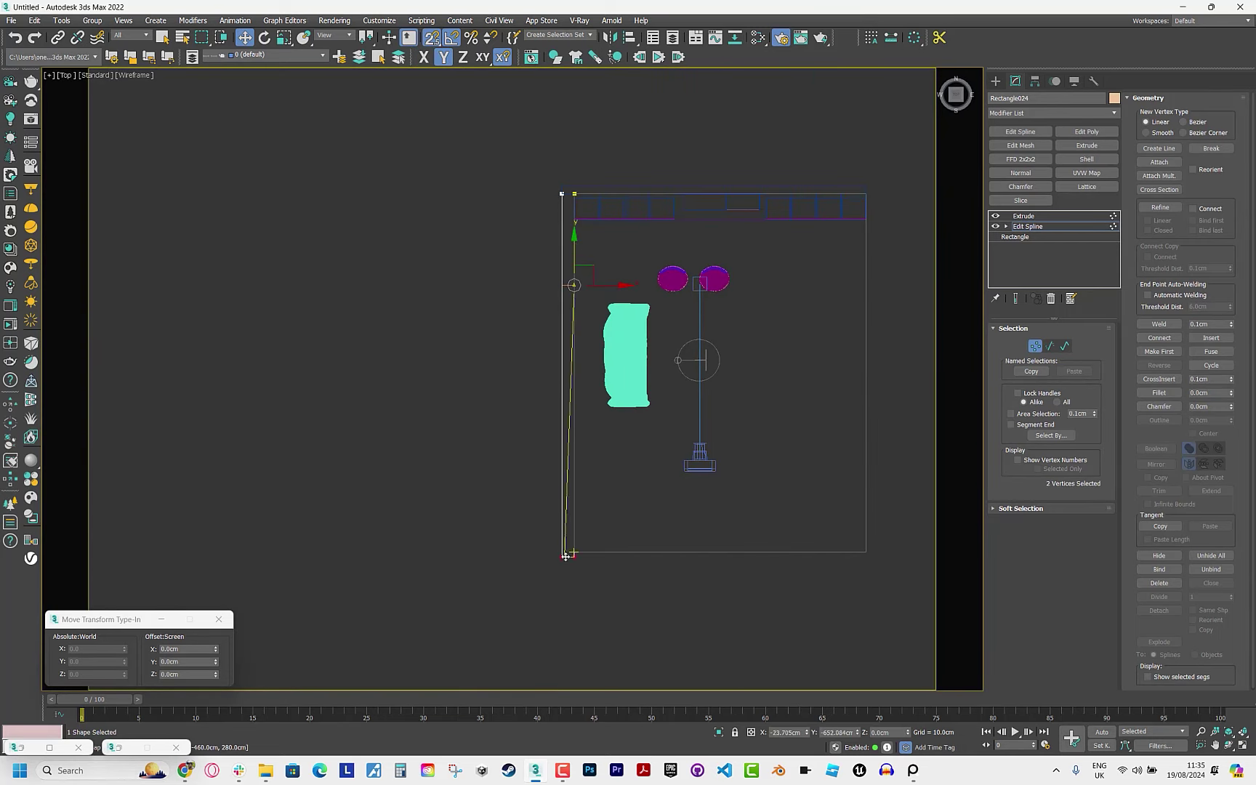
click(566, 556)
key(1)
click(629, 475)
key(p)
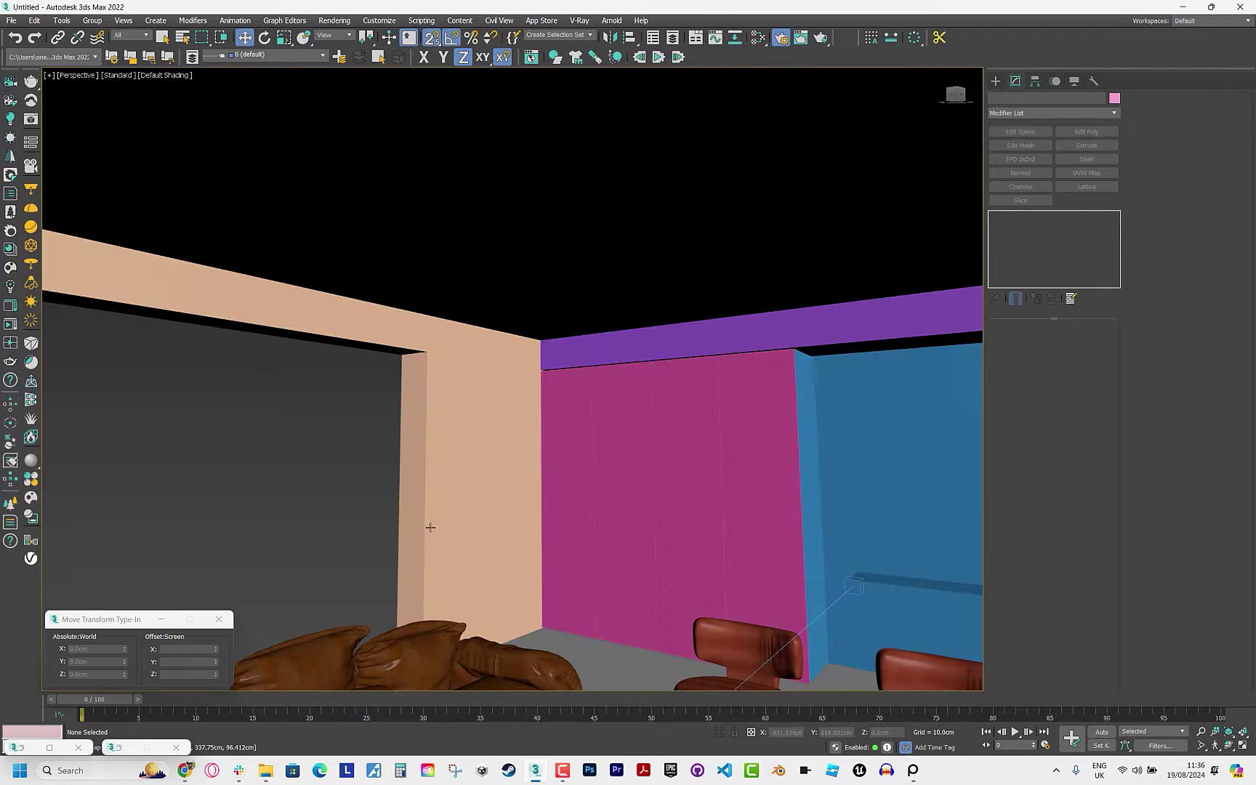
Compare the camera view with the reference interior photo, then select and zoom to the peach wall.
scroll(431, 527, down, 5)
key(c)
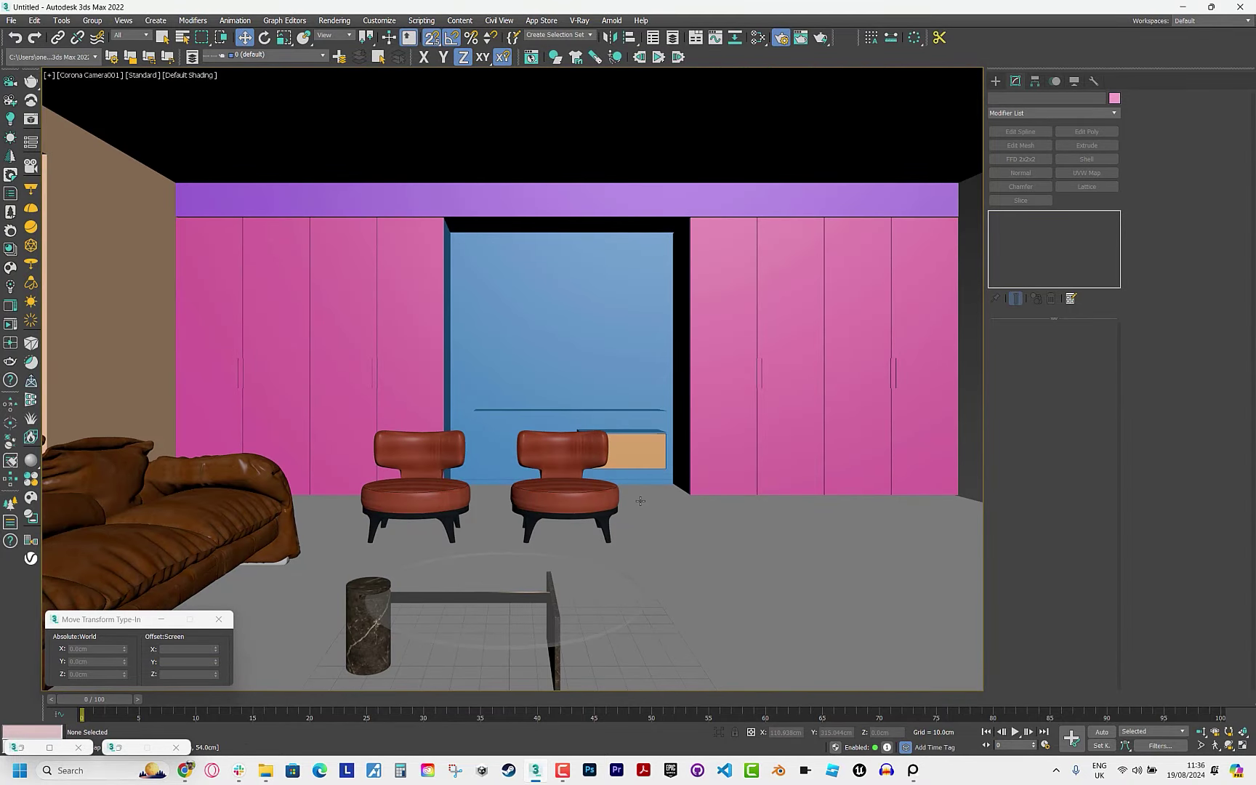
click(913, 769)
key(alt+Tab)
click(99, 370)
key(z)
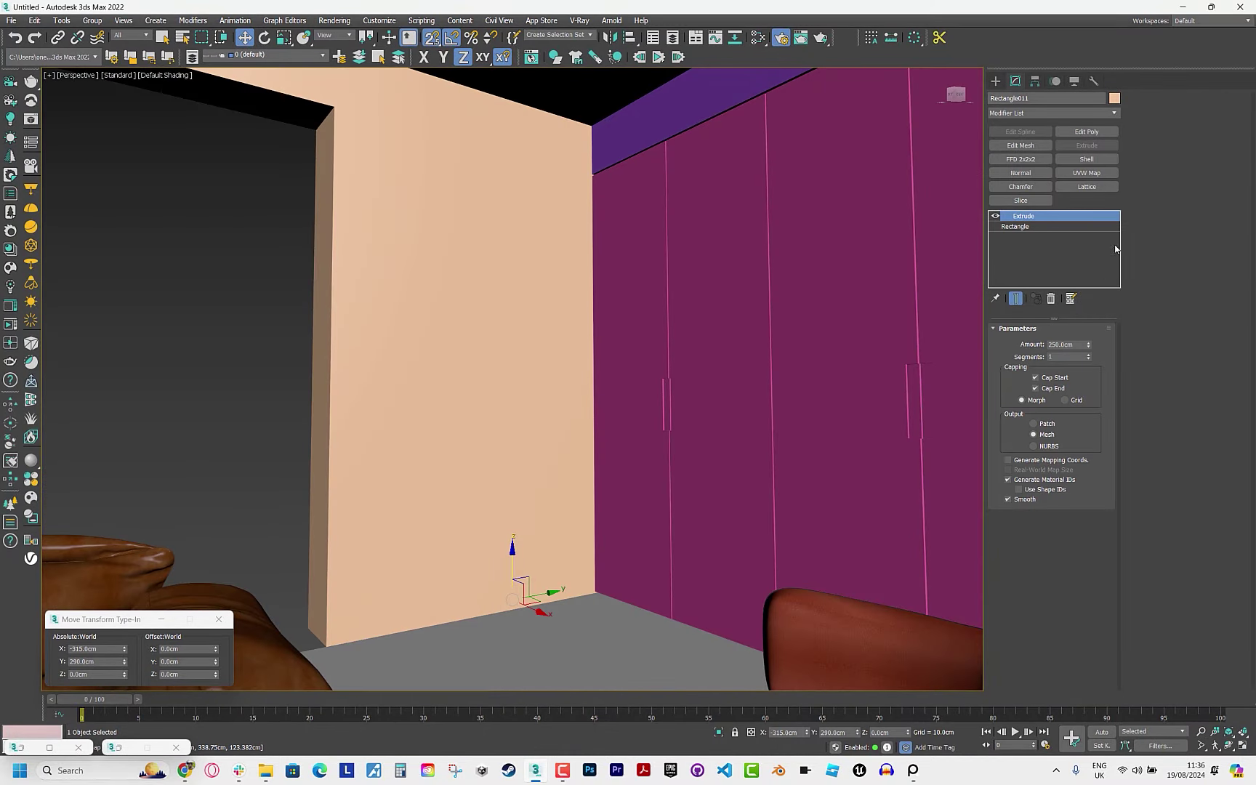
Insert Edit Spline under the wall's Extrude and offset its left-end vertices in Y to stretch it.
click(1100, 227)
click(1050, 131)
key(1)
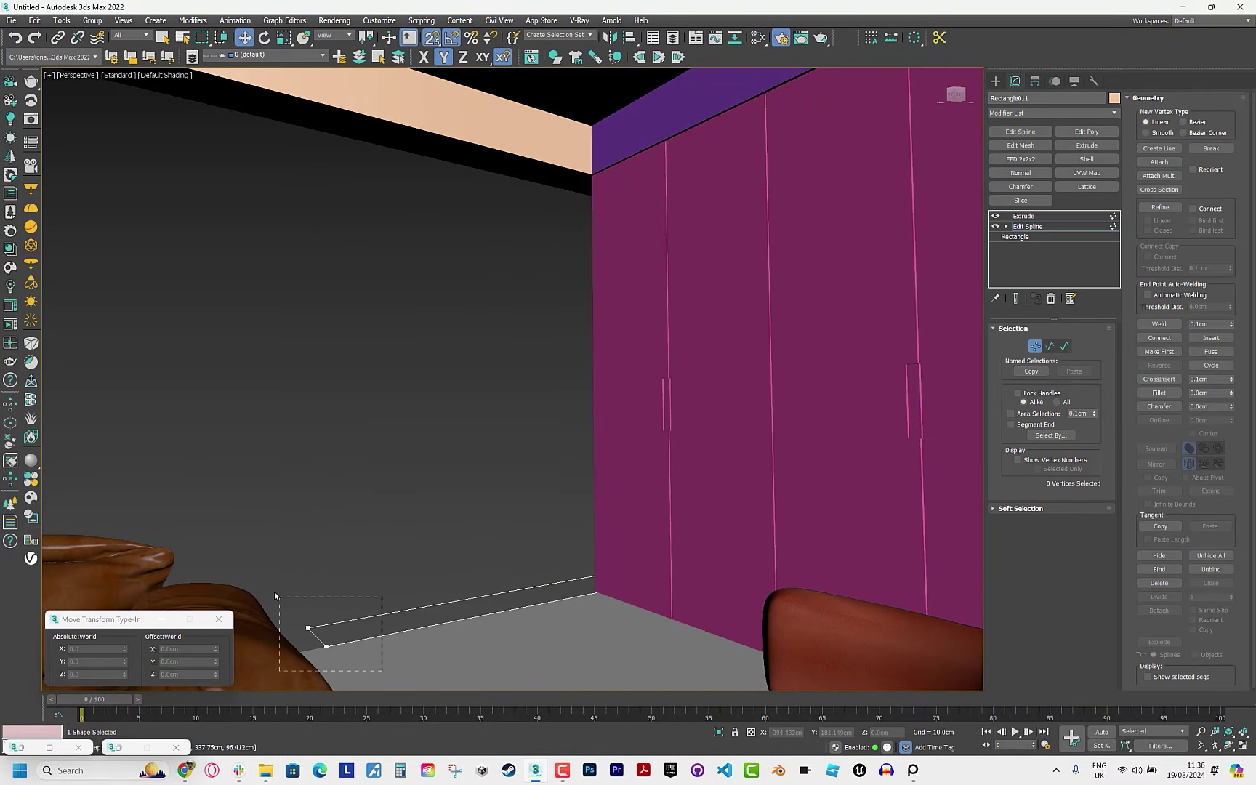
drag(275, 592, 363, 661)
click(181, 662)
key(Return)
click(1024, 216)
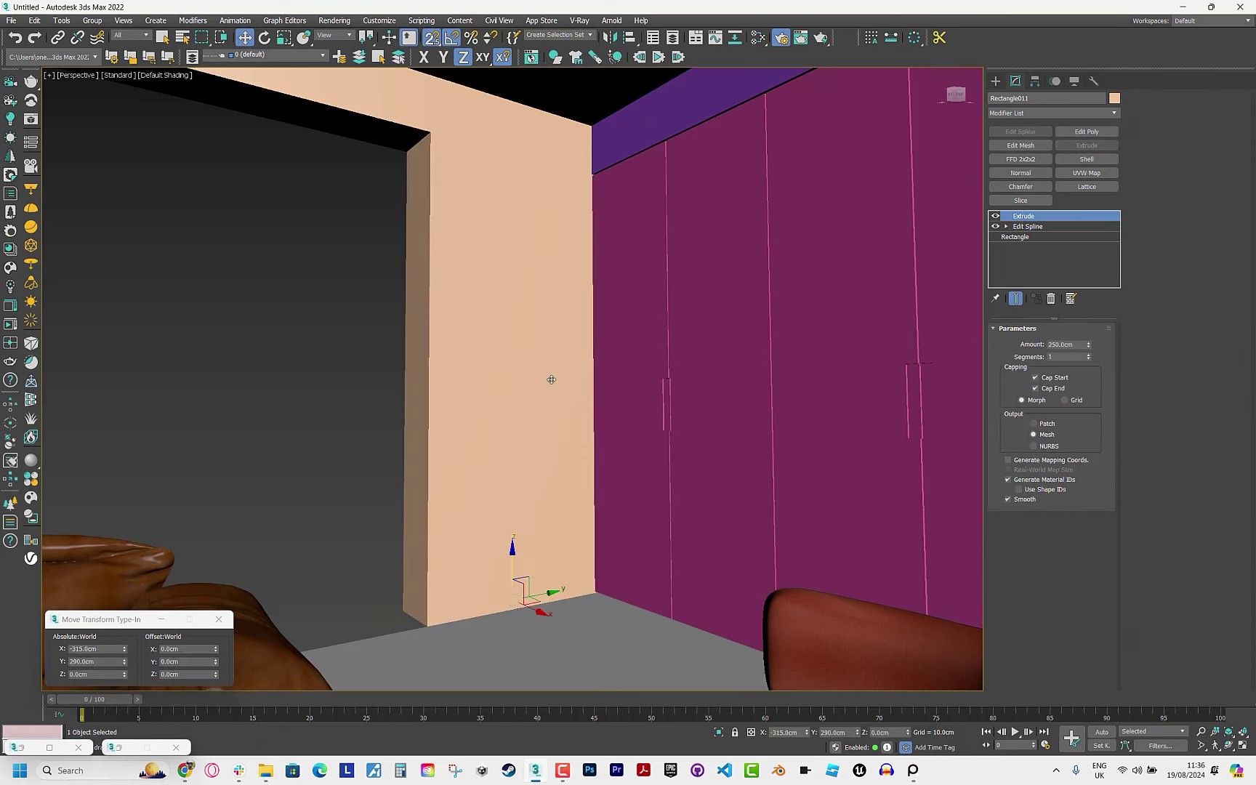
key(c)
key(shift+f)
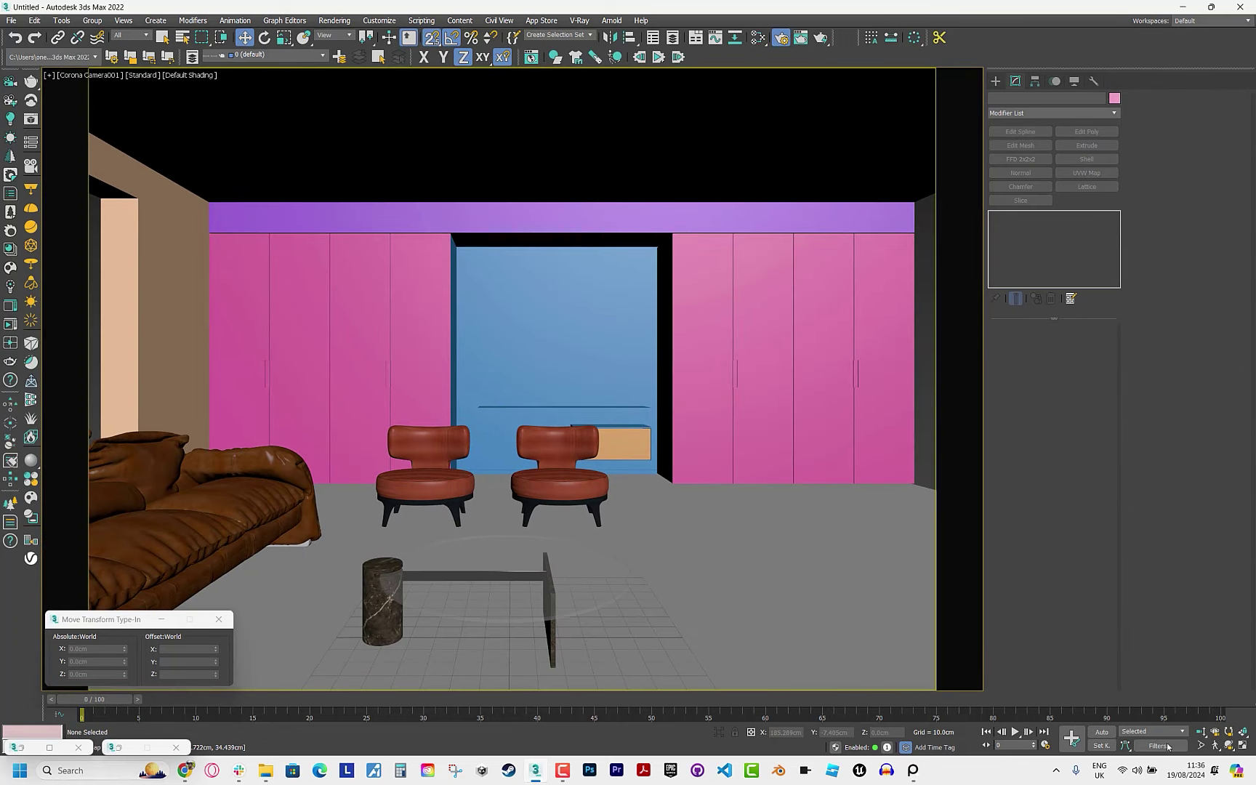
Widen the camera view's field of view.
click(1201, 746)
drag(529, 436, 529, 469)
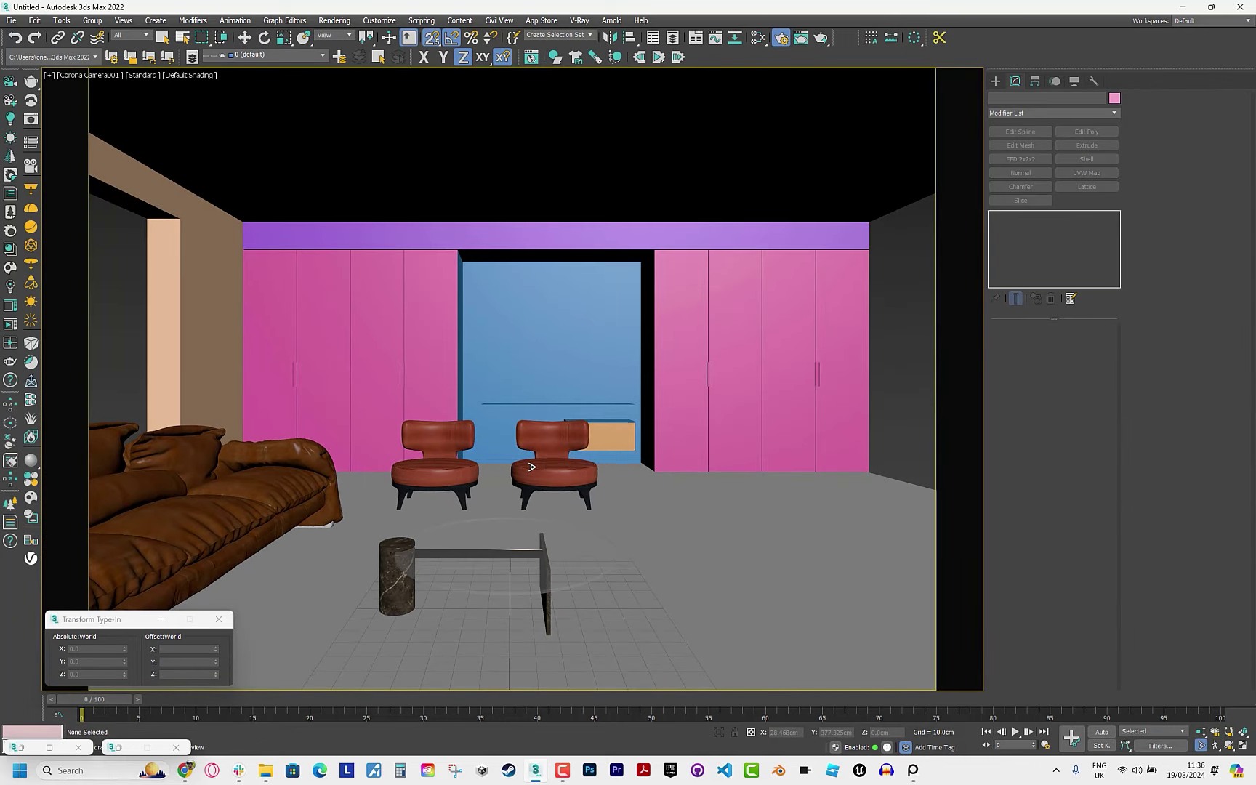
key(w)
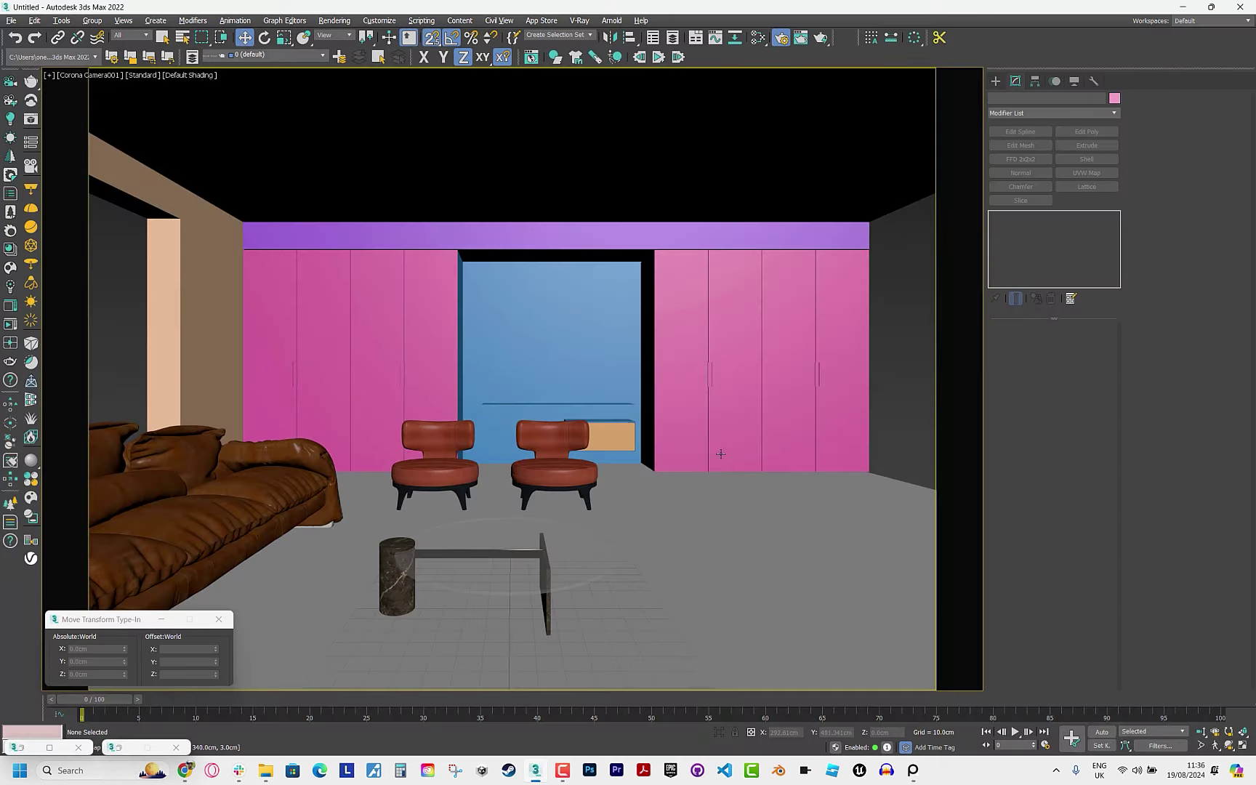
In the top view, draw a 400 by 60 cm rectangle with snapping on.
key(t)
key(g)
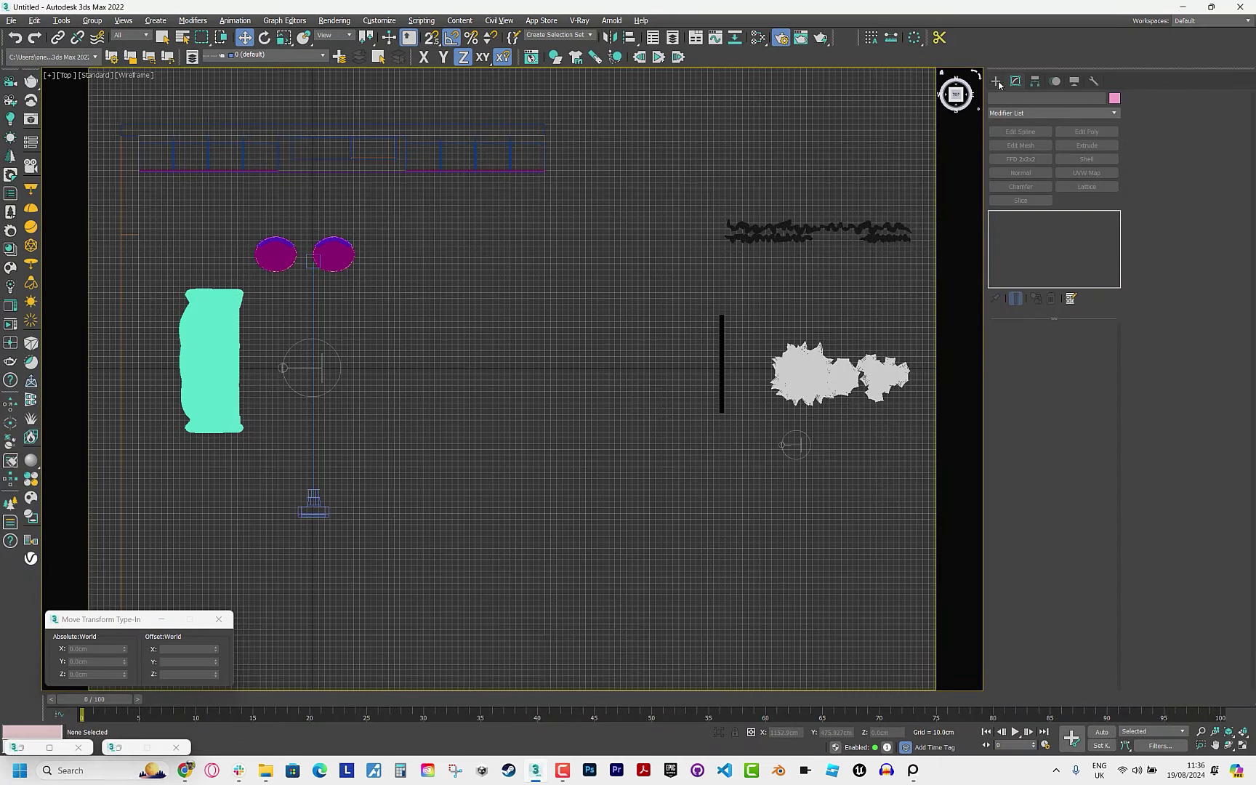
middle_drag(441, 330, 663, 332)
click(431, 37)
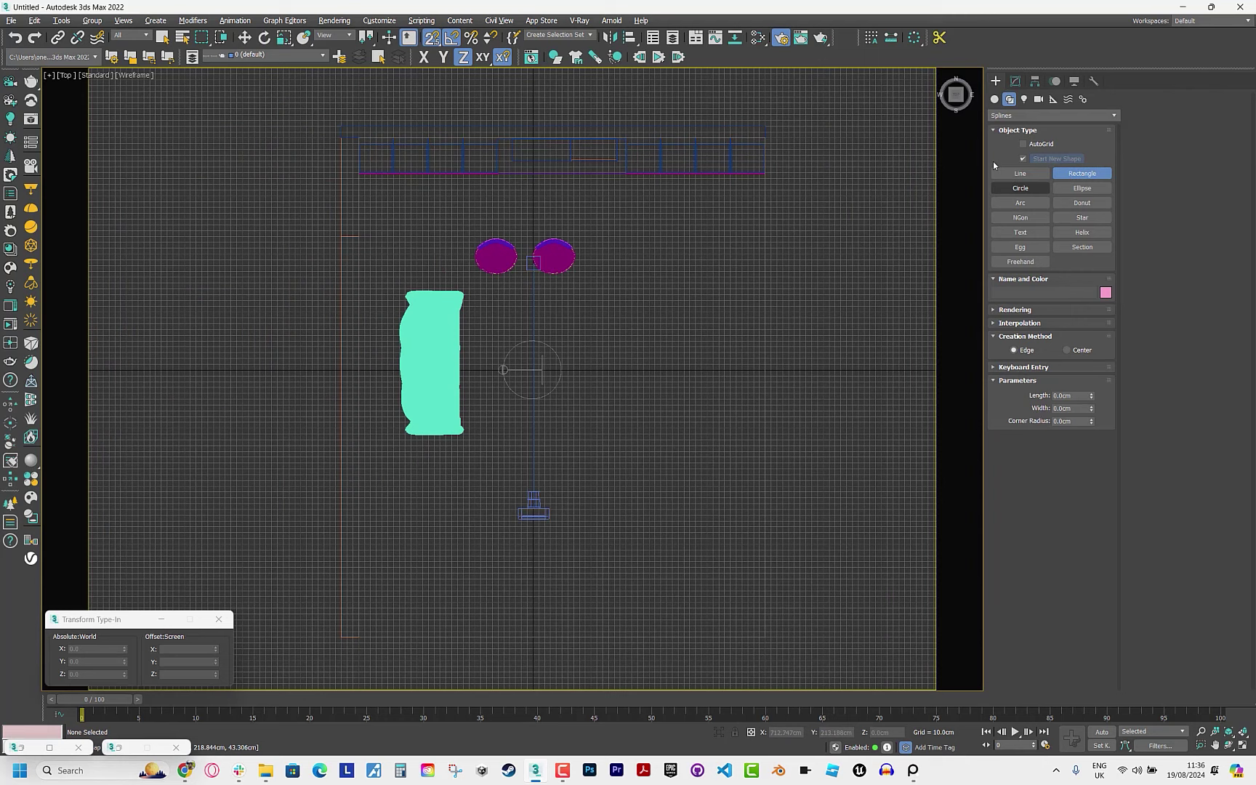
right_click(431, 37)
click(711, 301)
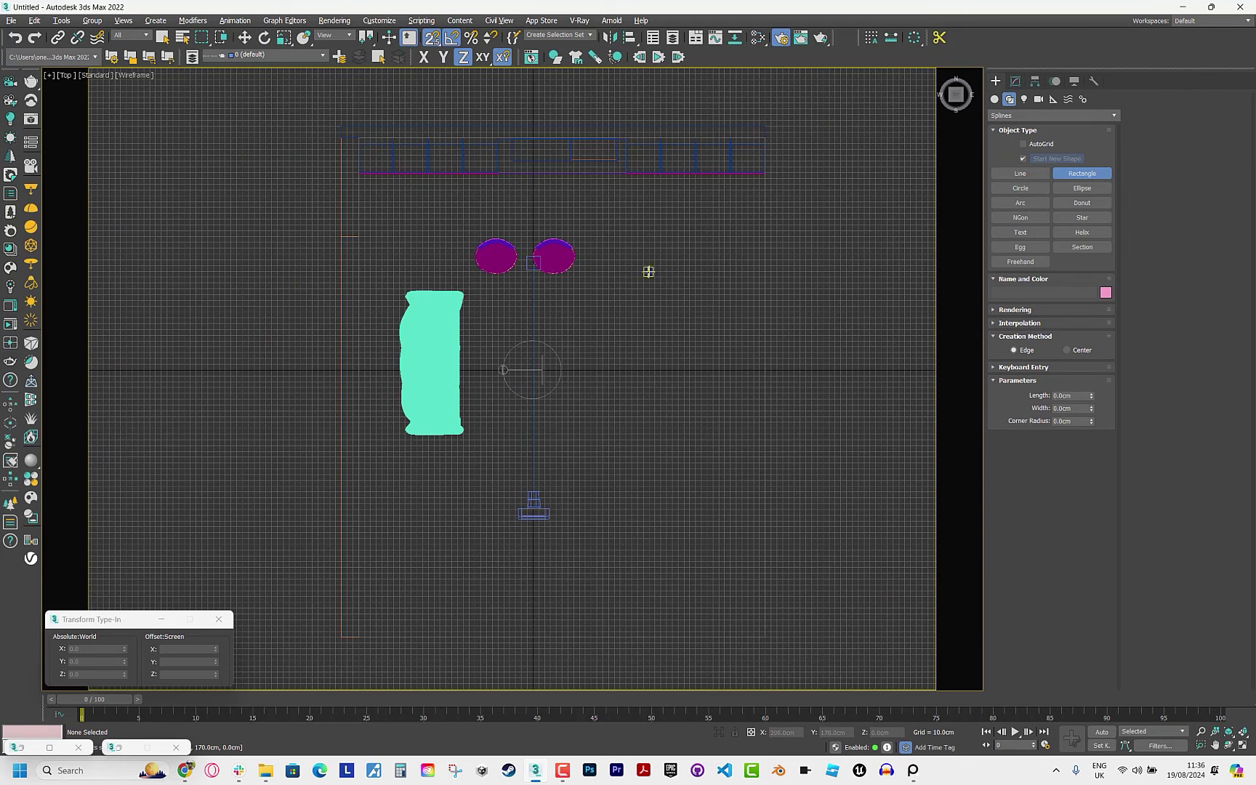
drag(632, 260, 667, 492)
key(w)
key(c)
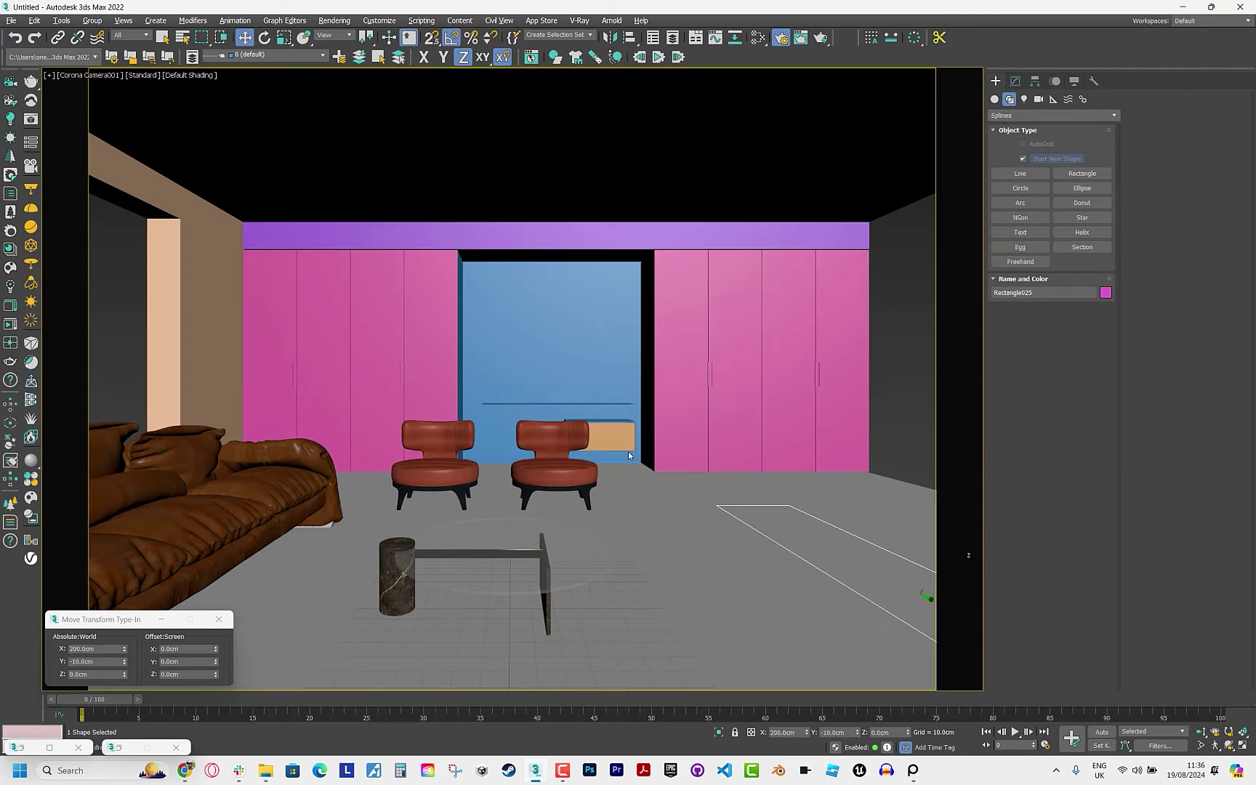
Extrude the new rectangle into a wall and switch the viewport to flat colour shading.
click(1015, 81)
click(1079, 145)
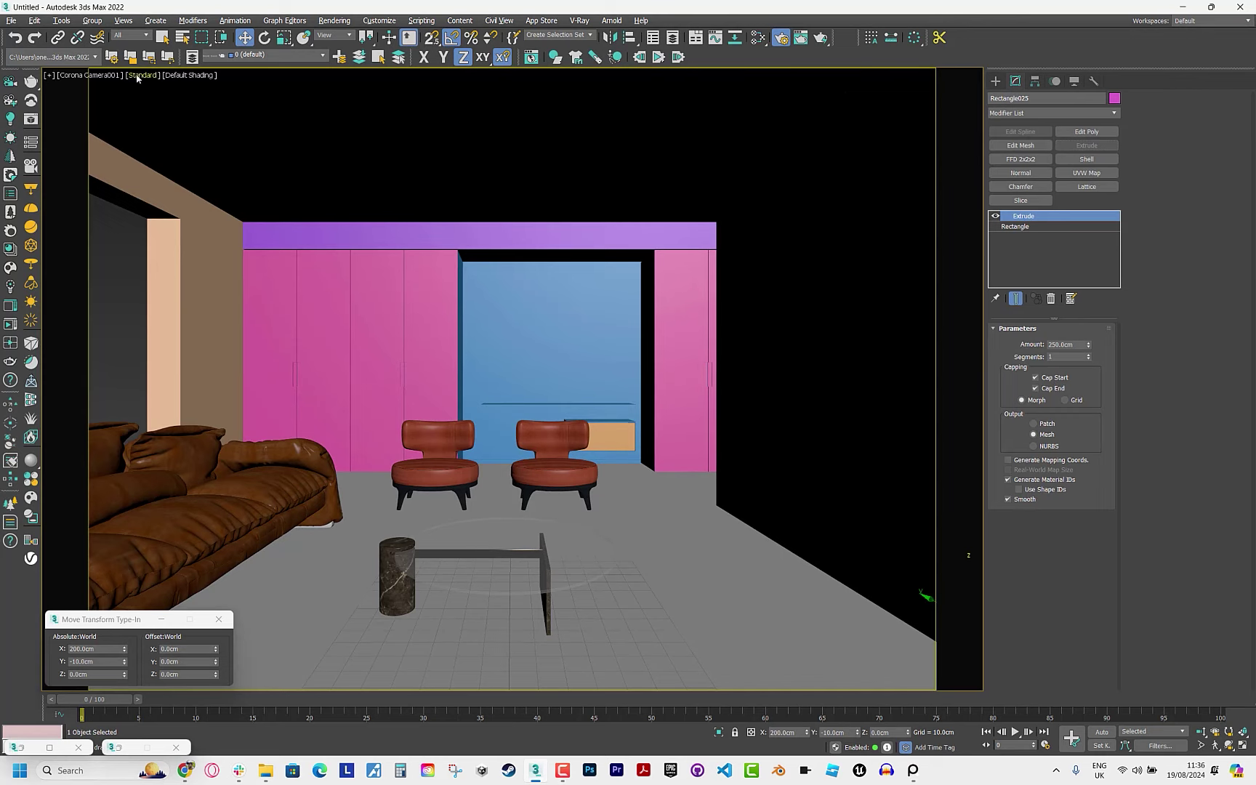
click(166, 76)
click(182, 125)
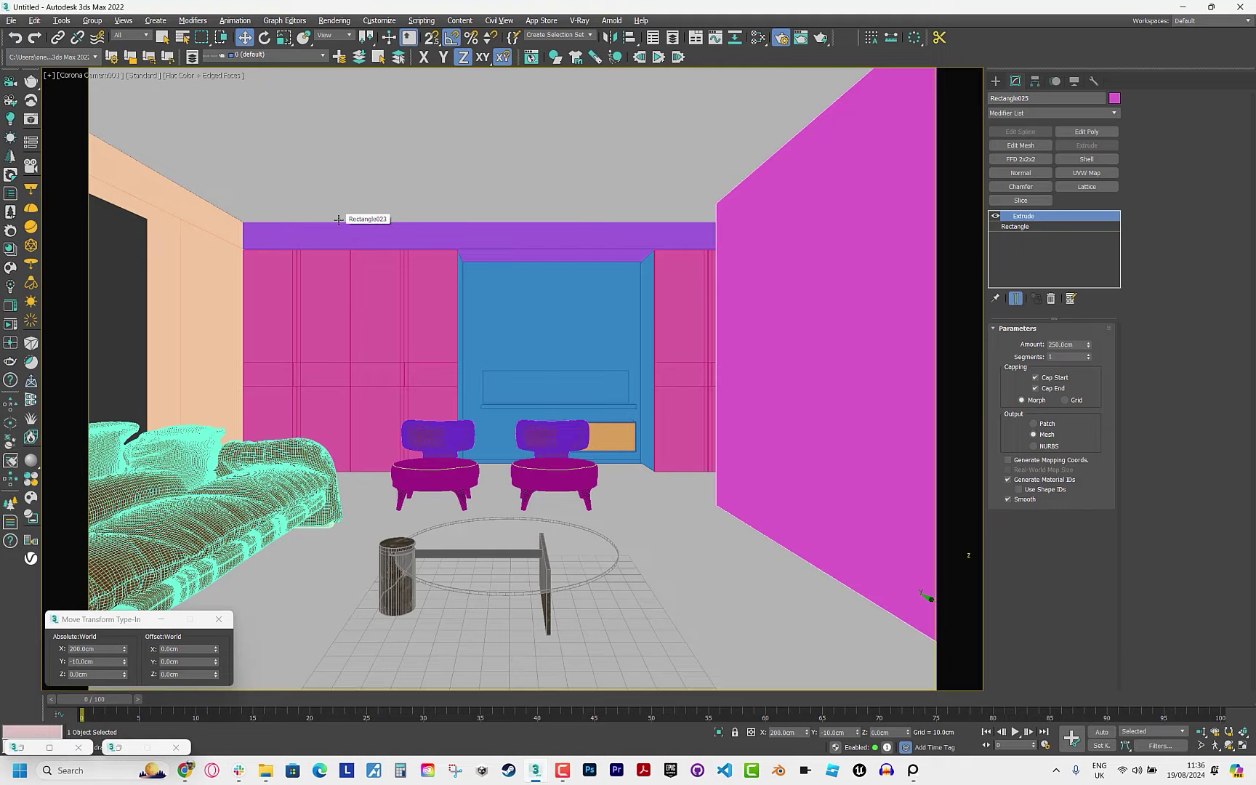
Compare against the reference photo and shift the magenta wall 50 cm along Y.
key(alt+Tab)
key(alt+Tab)
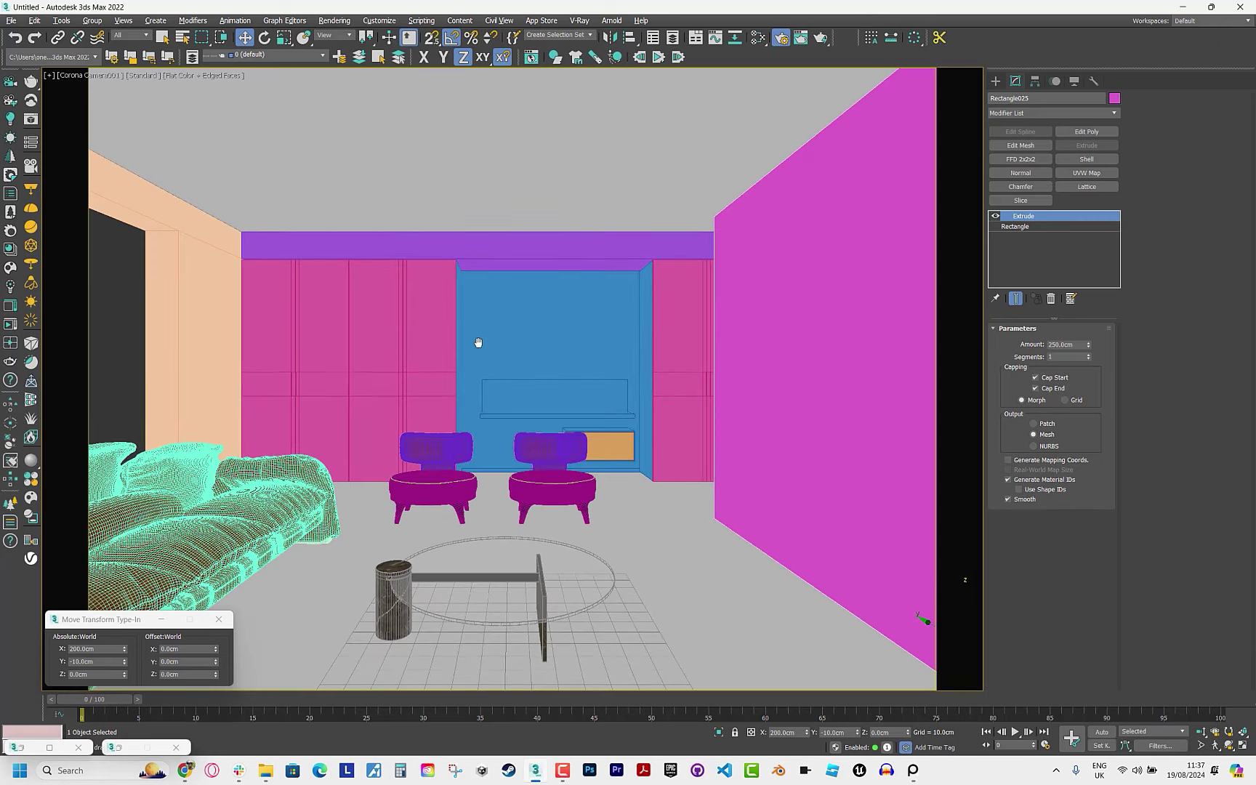
key(alt+Tab)
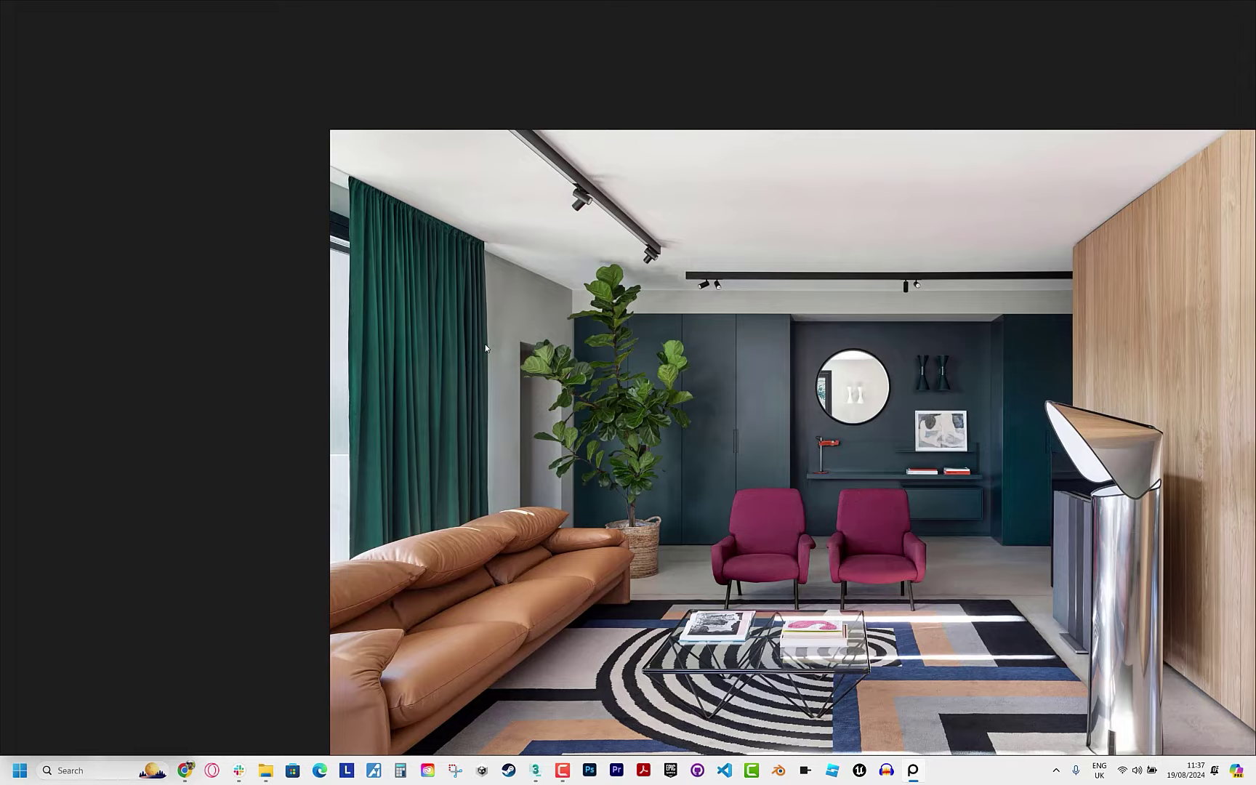
key(alt+Tab)
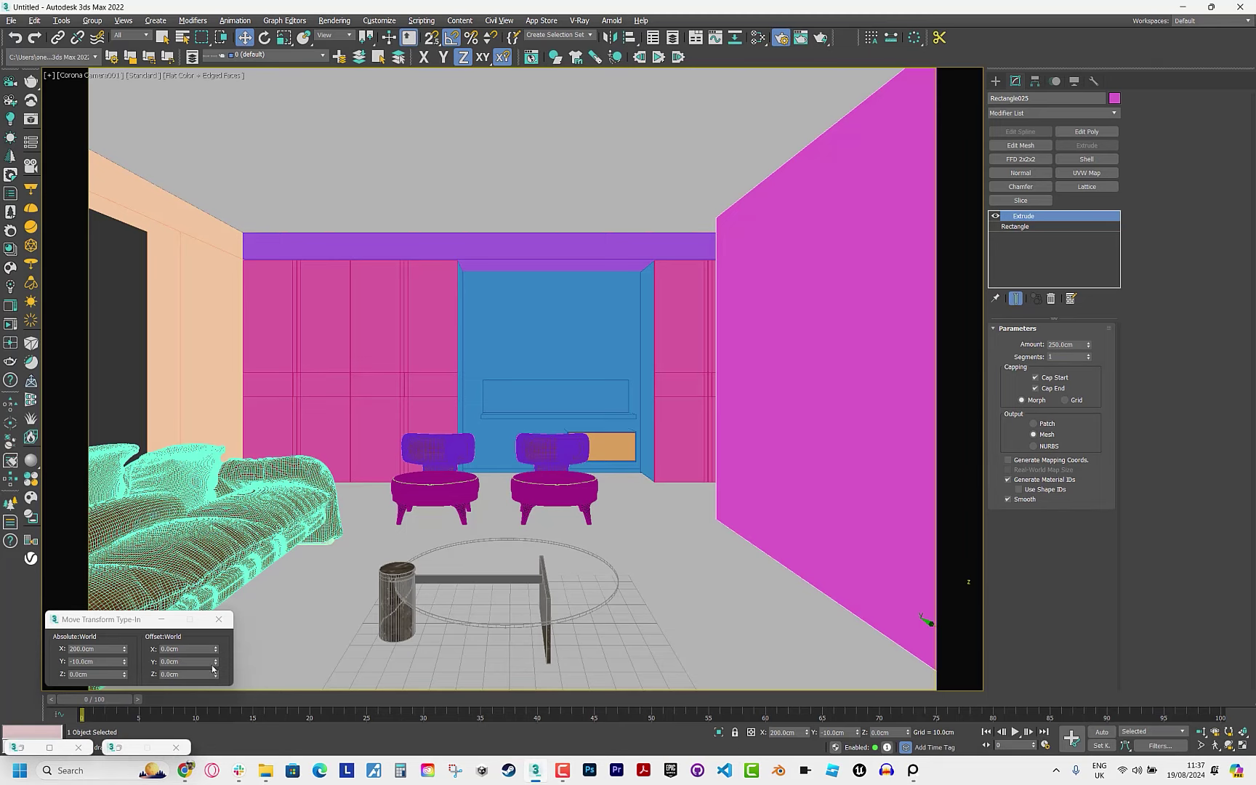
double_click(198, 662)
key(alt+Tab)
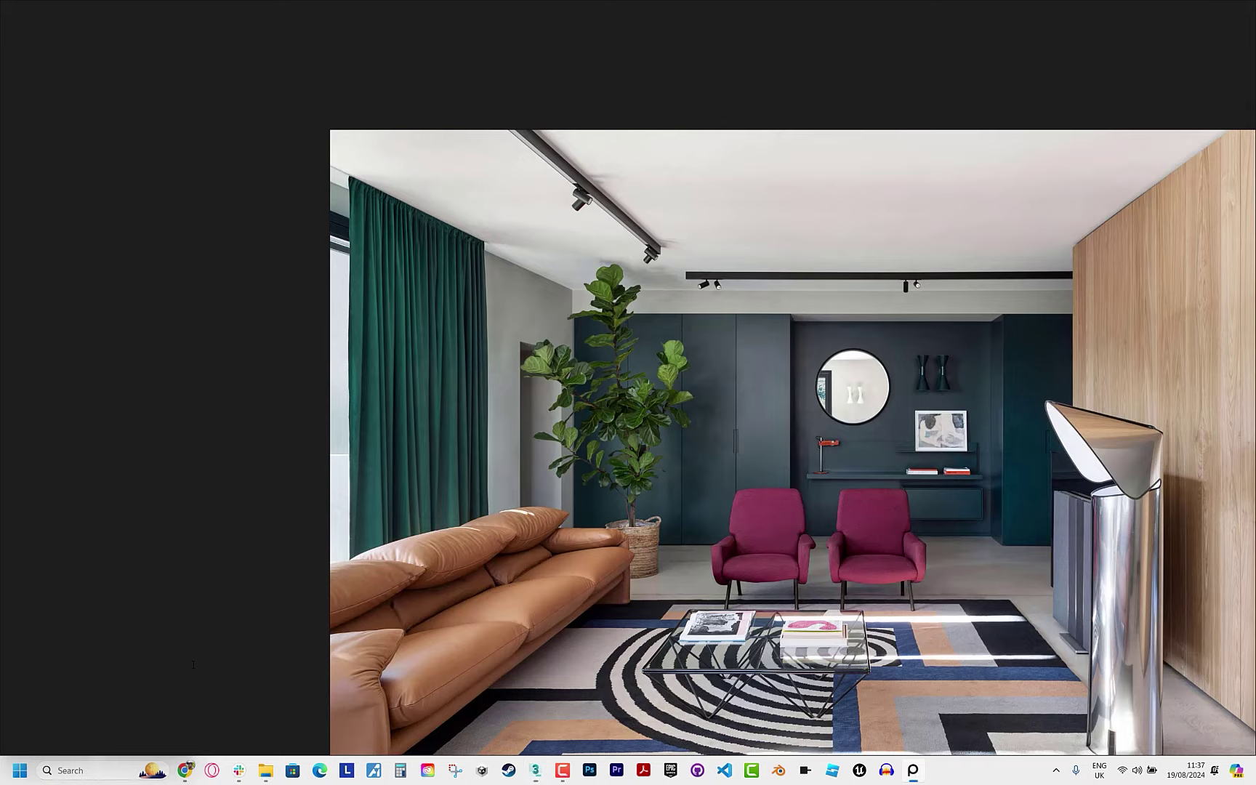
key(alt+Tab)
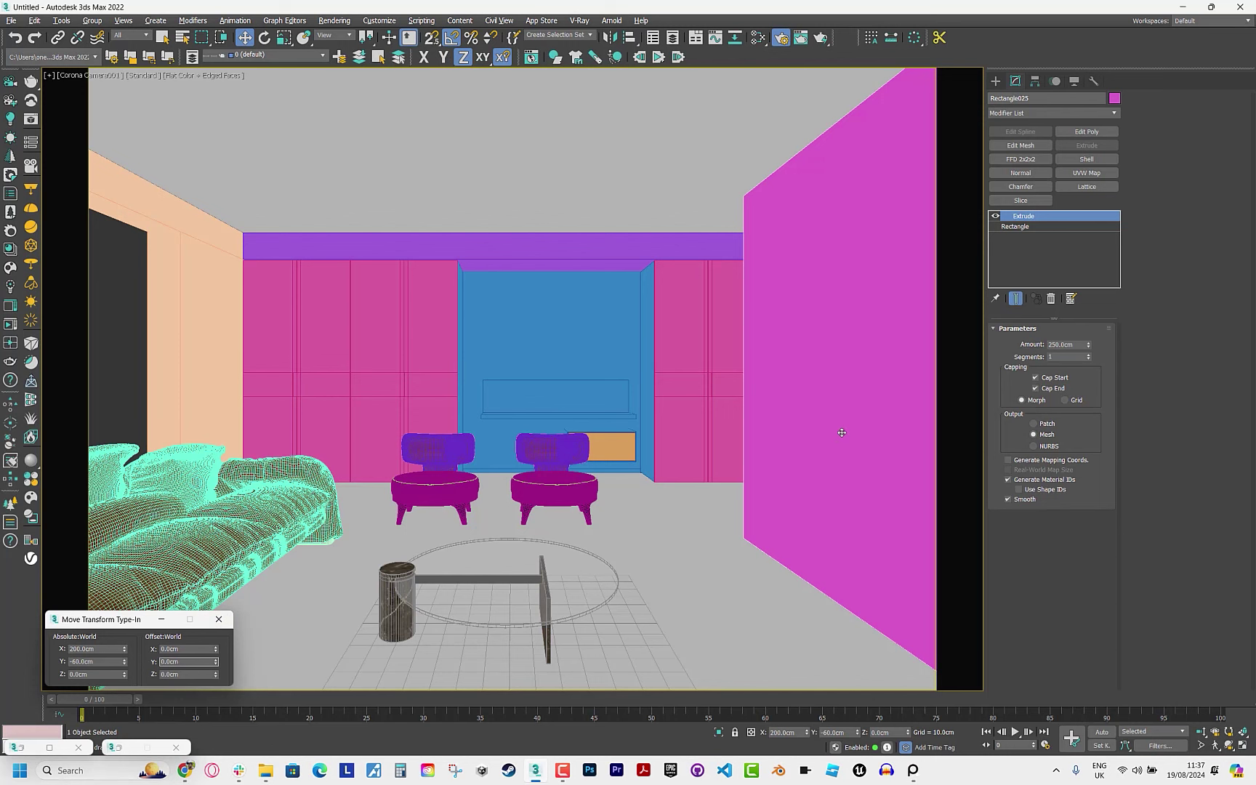
text(50)
key(Return)
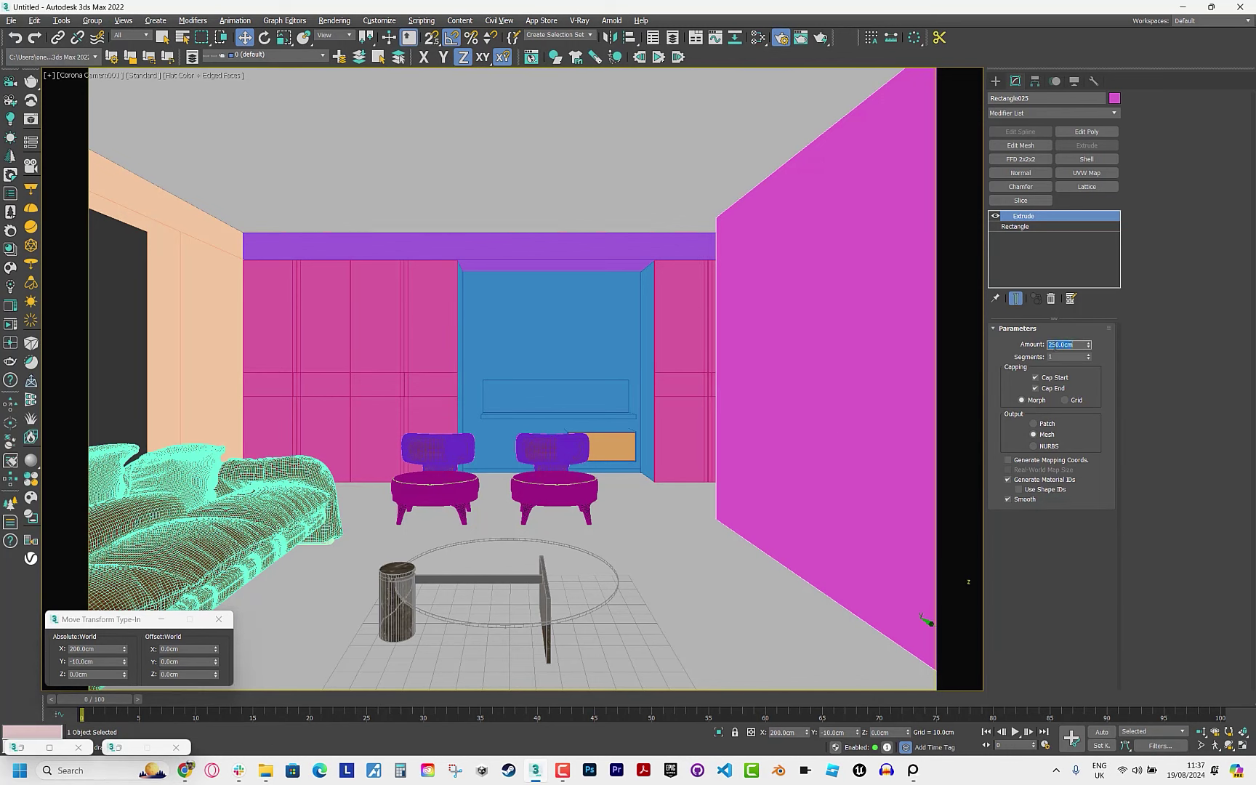
text(240)
text(248)
Make the wall 248 cm tall and set its absolute Z to 1 cm.
key(Return)
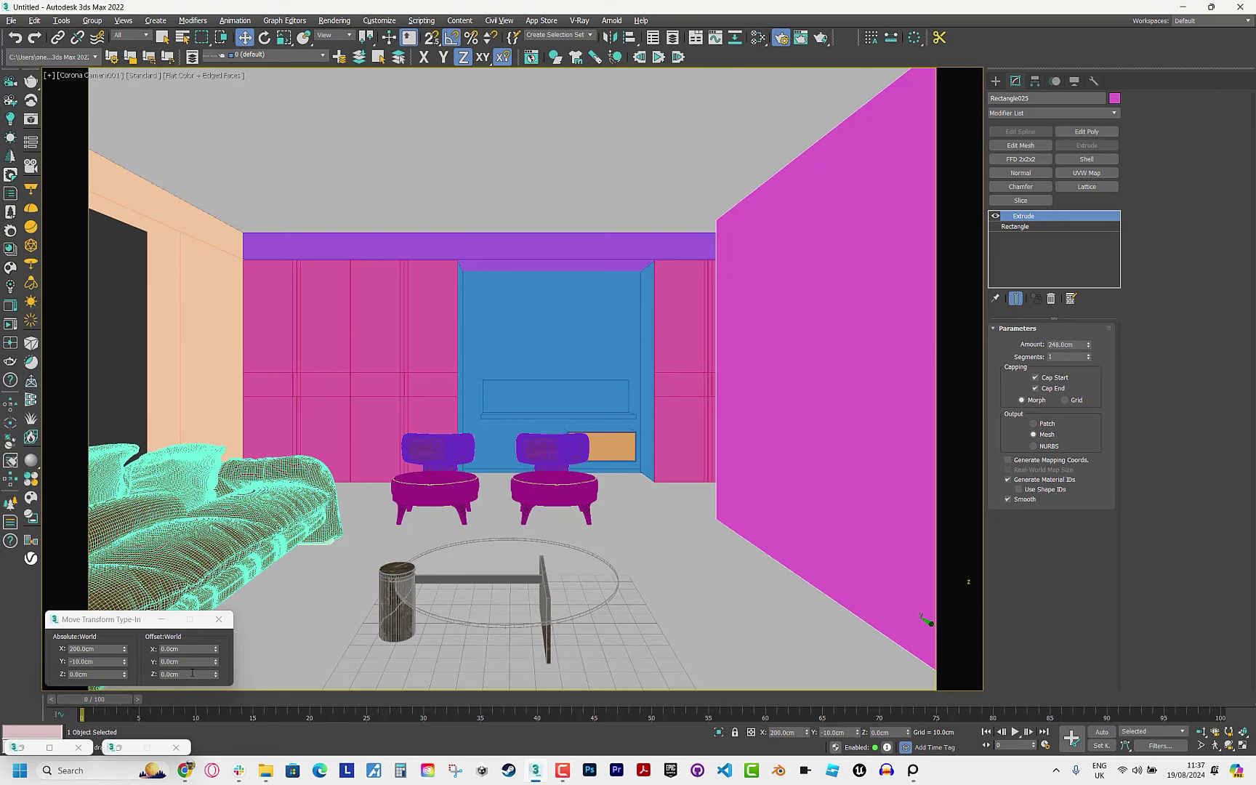
double_click(192, 673)
text(1)
key(Return)
Truck the camera view across the room.
click(1201, 745)
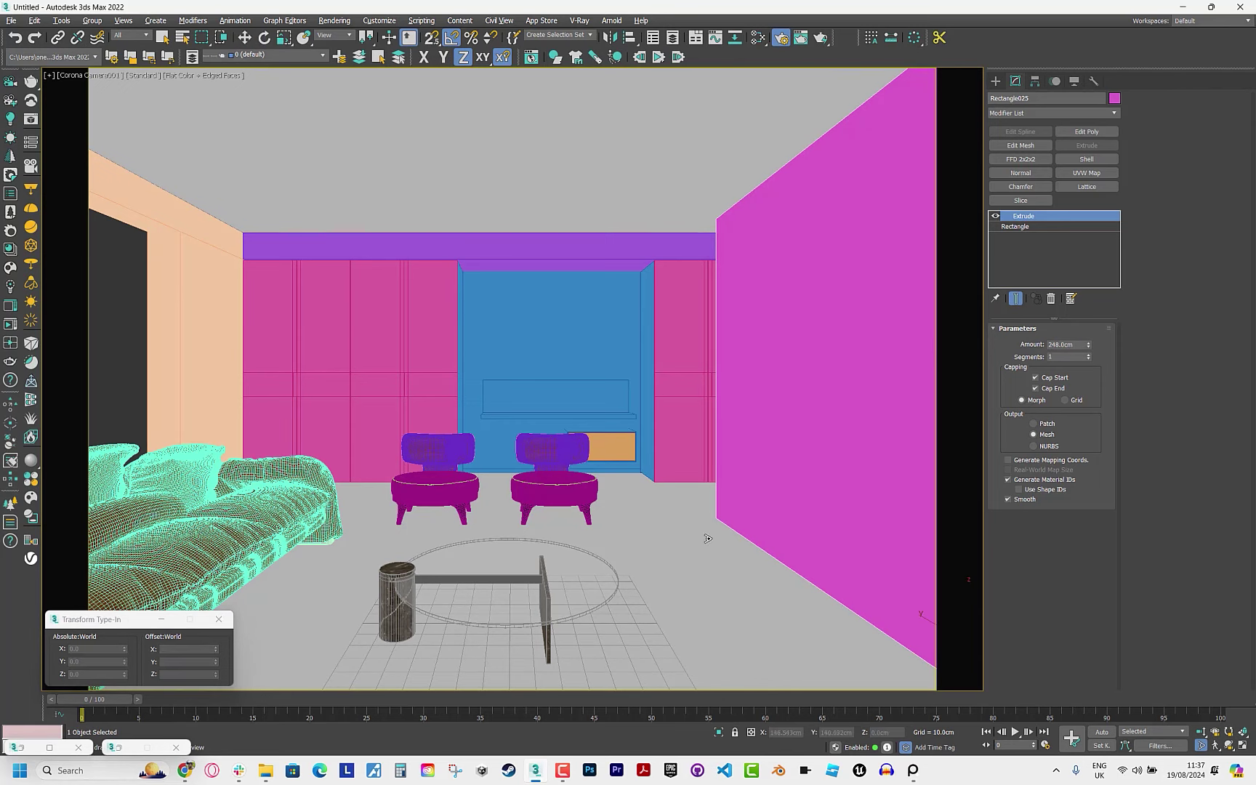
drag(707, 533, 653, 543)
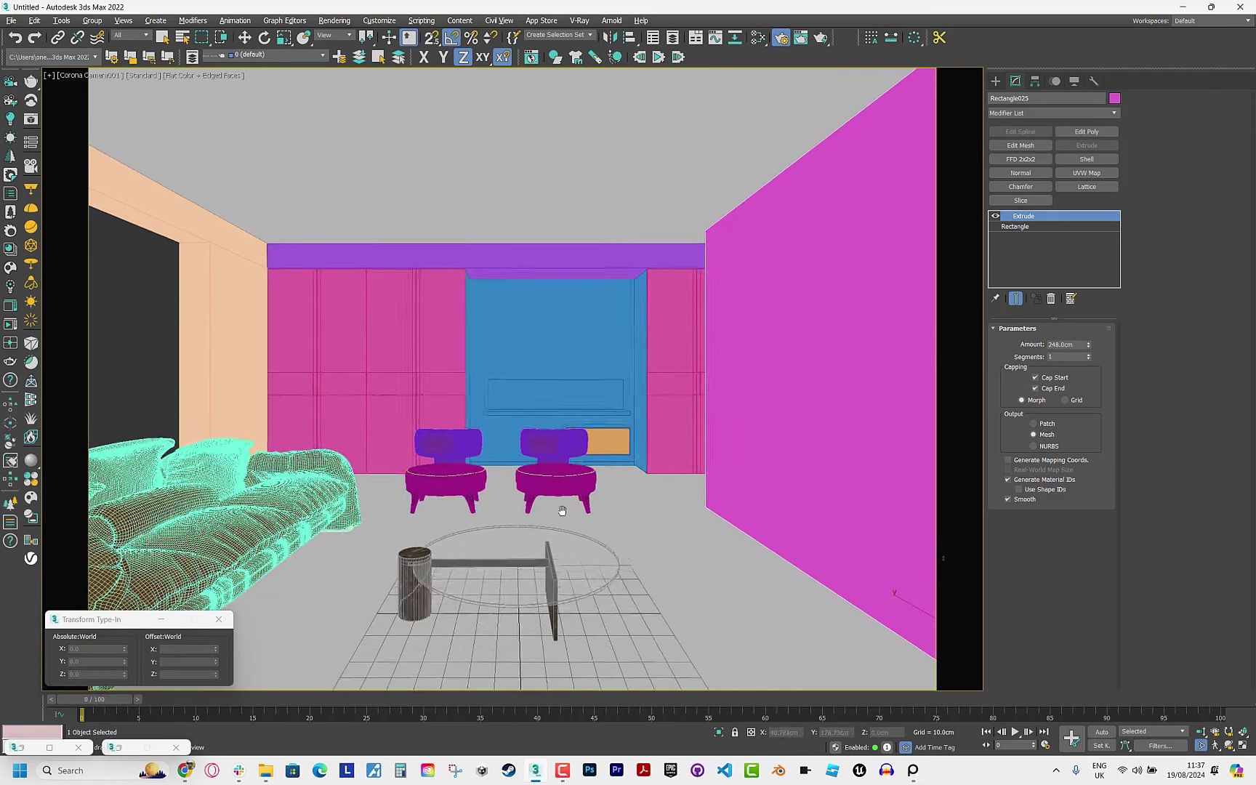
drag(515, 546, 578, 510)
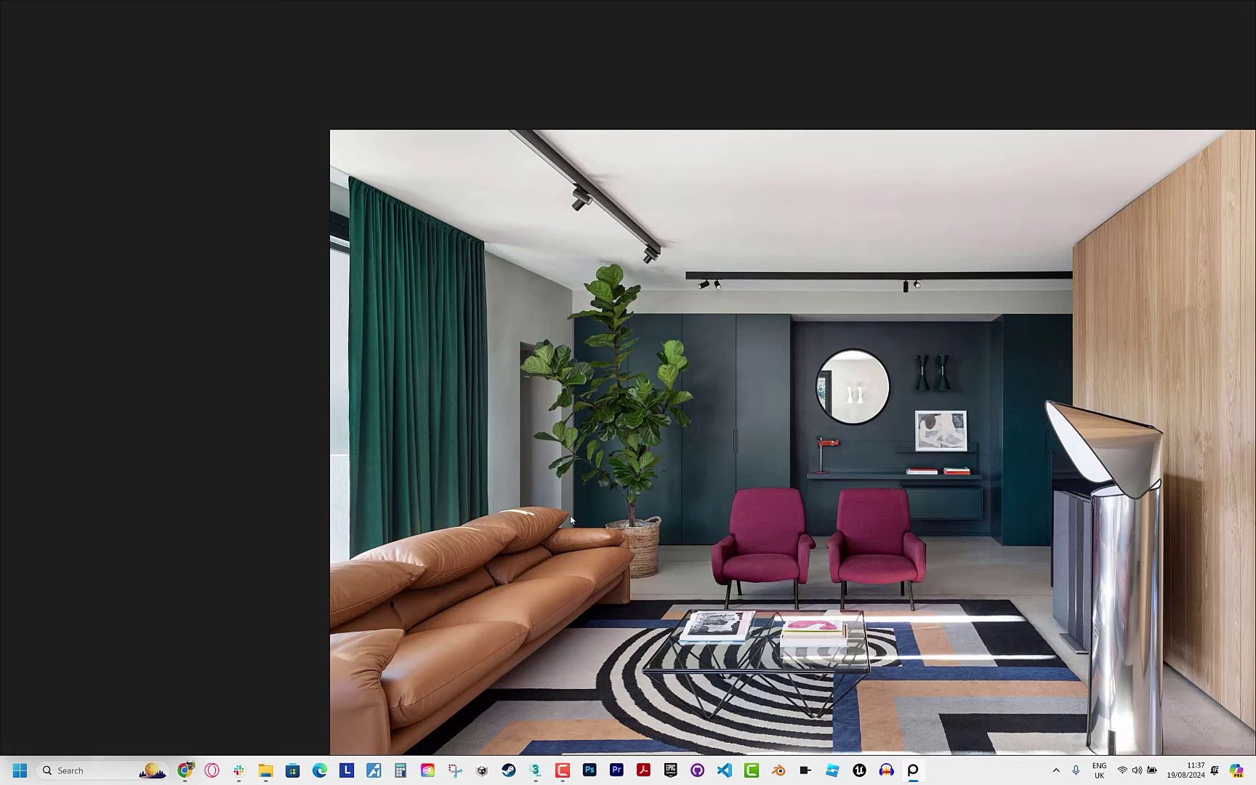
key(alt+Tab)
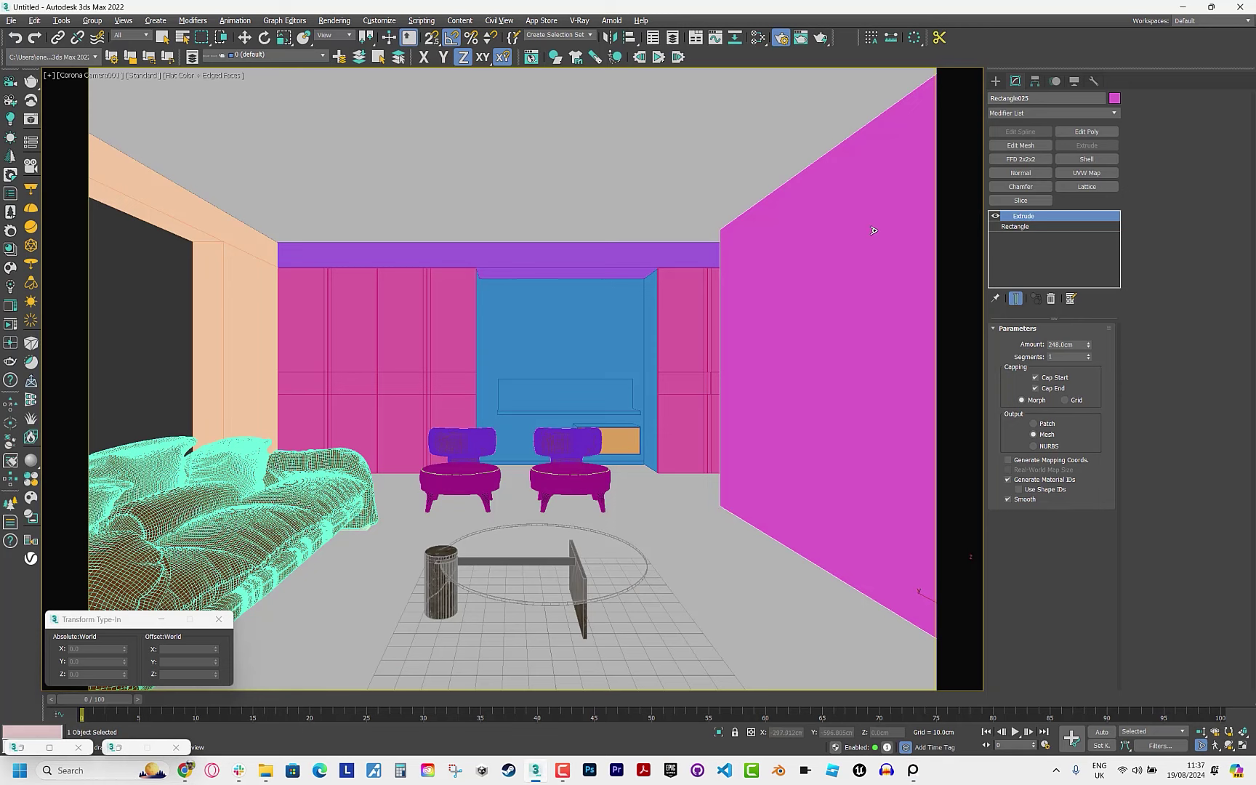
Create a cylinder on the blue wall with radius 40, height 2 and 1 segment.
click(998, 82)
click(1021, 188)
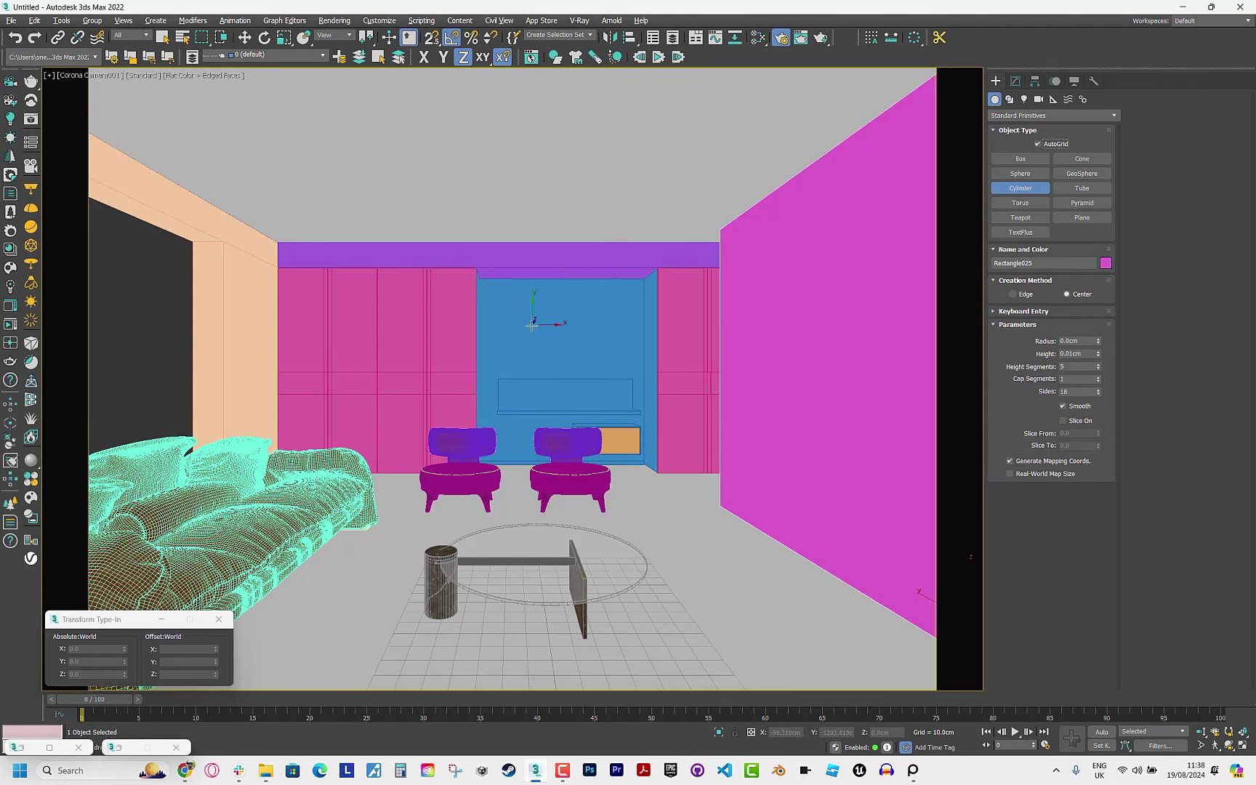
drag(525, 330, 555, 329)
click(558, 306)
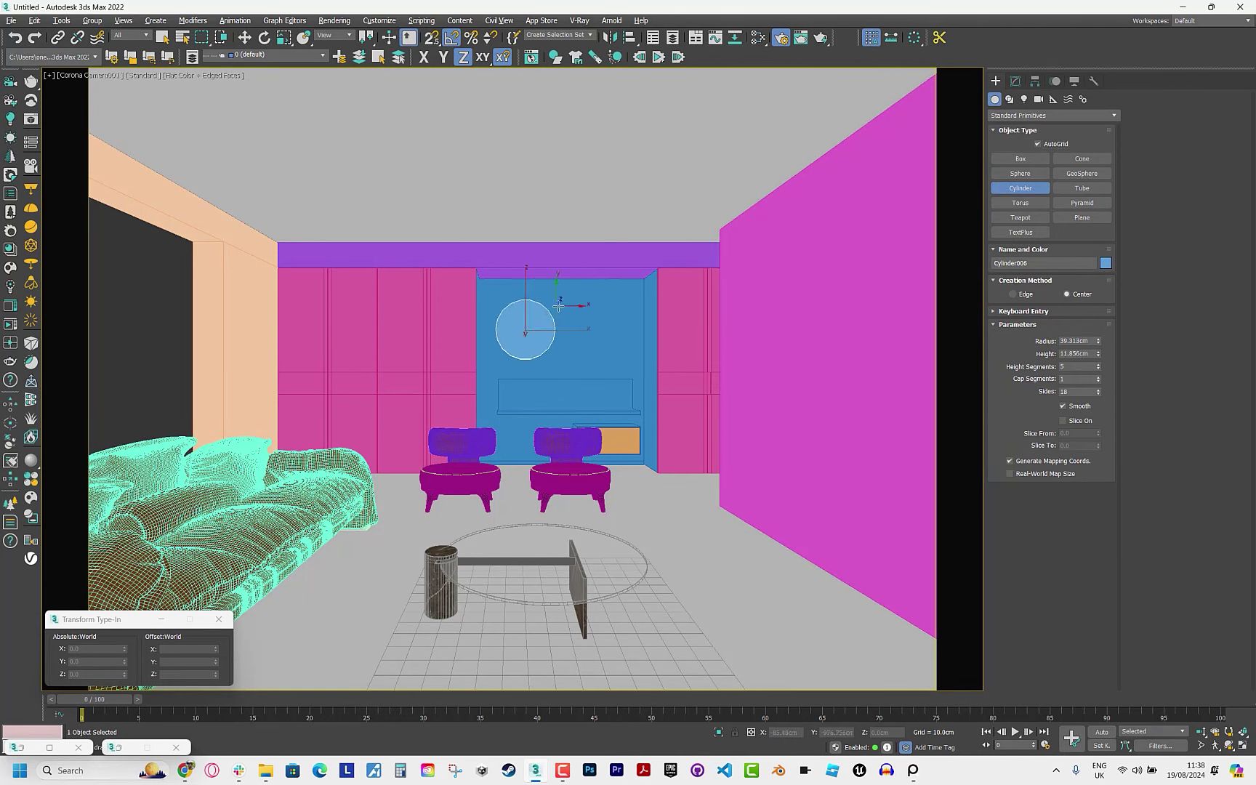
double_click(1083, 340)
text(40)
key(Tab)
text(2)
key(Tab)
text(1)
Align the disc's X to the blue panel, then select the panel and purple beam.
key(alt+Tab)
key(alt+Tab)
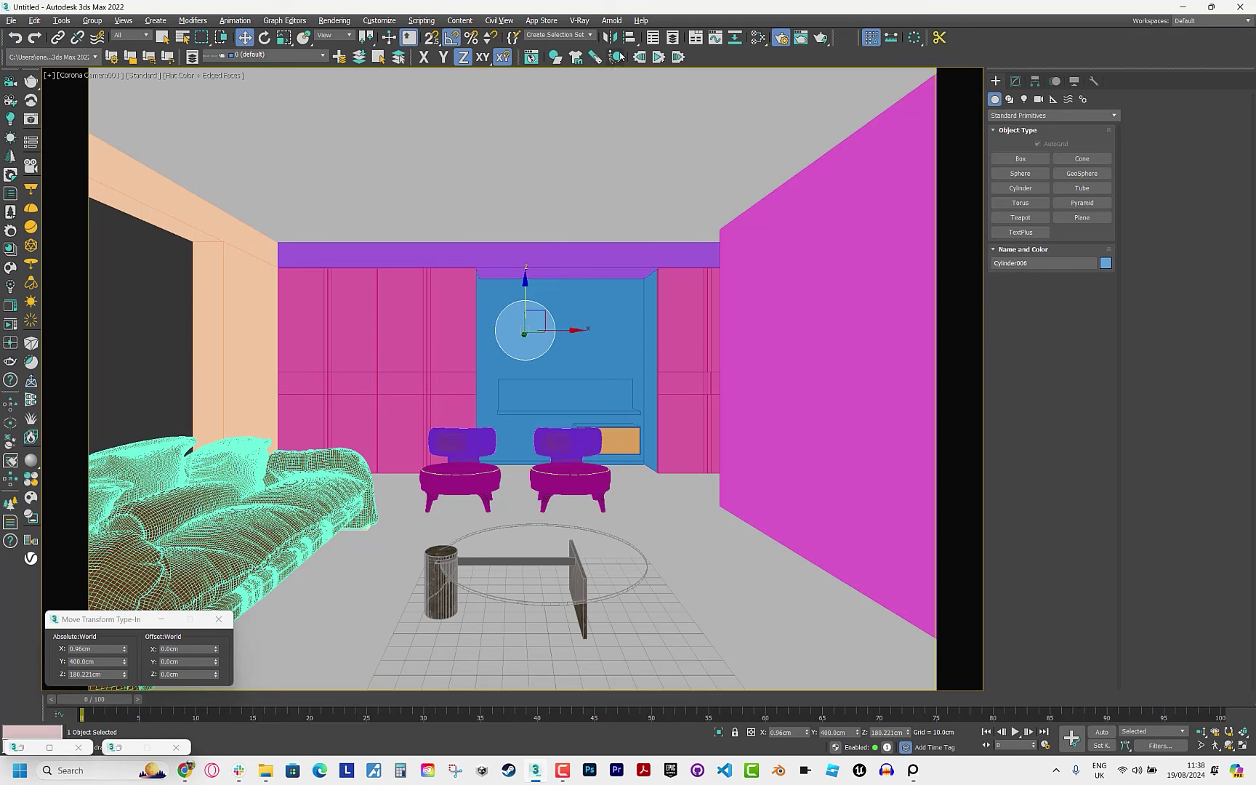
click(617, 57)
click(537, 384)
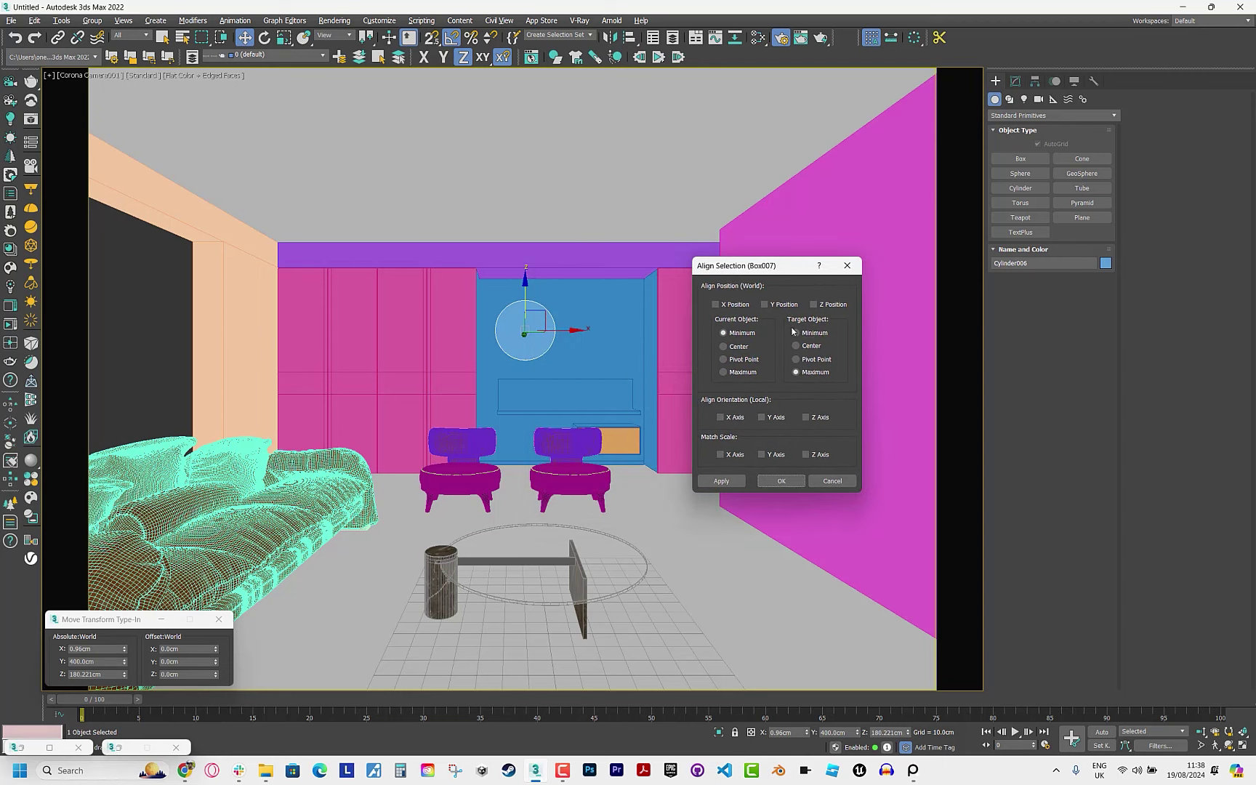
click(724, 306)
click(781, 481)
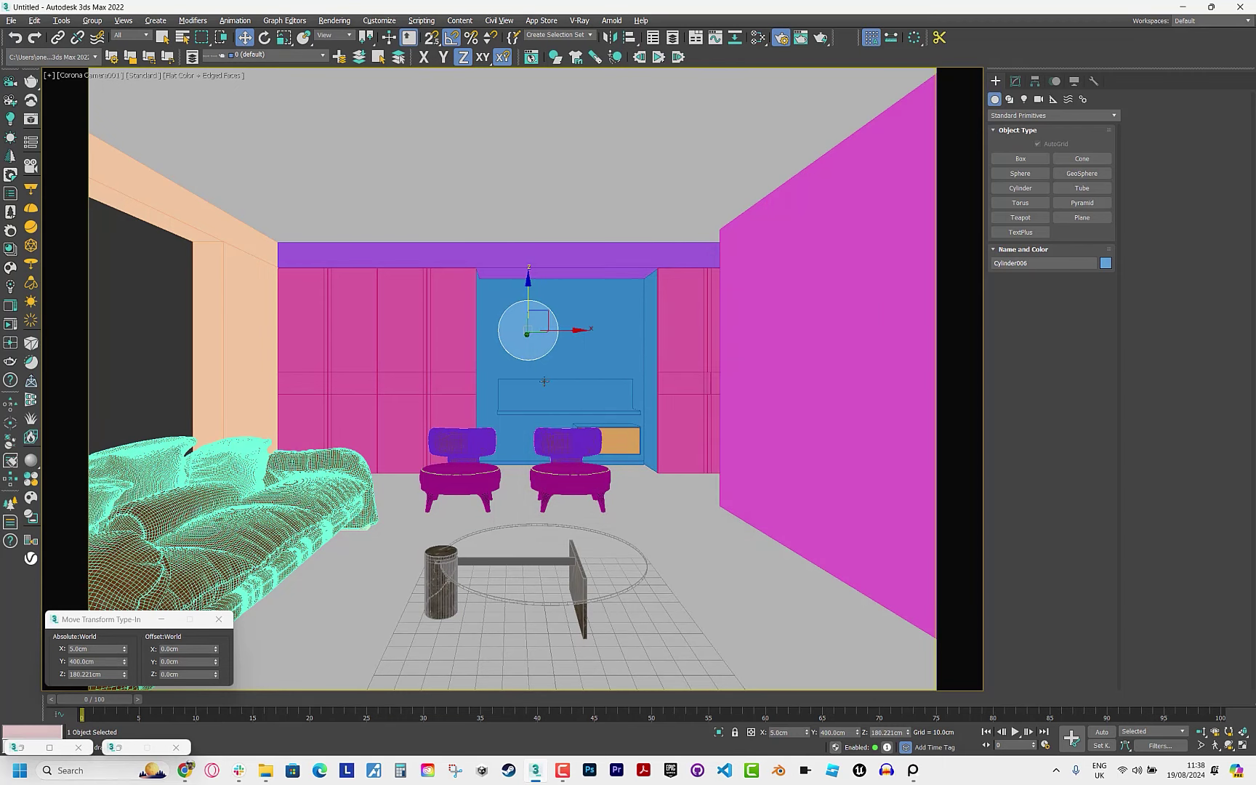
click(556, 333)
ctrl+click(541, 260)
Isolate the disc, beam and panel in the front view.
ctrl+click(527, 329)
key(alt+q)
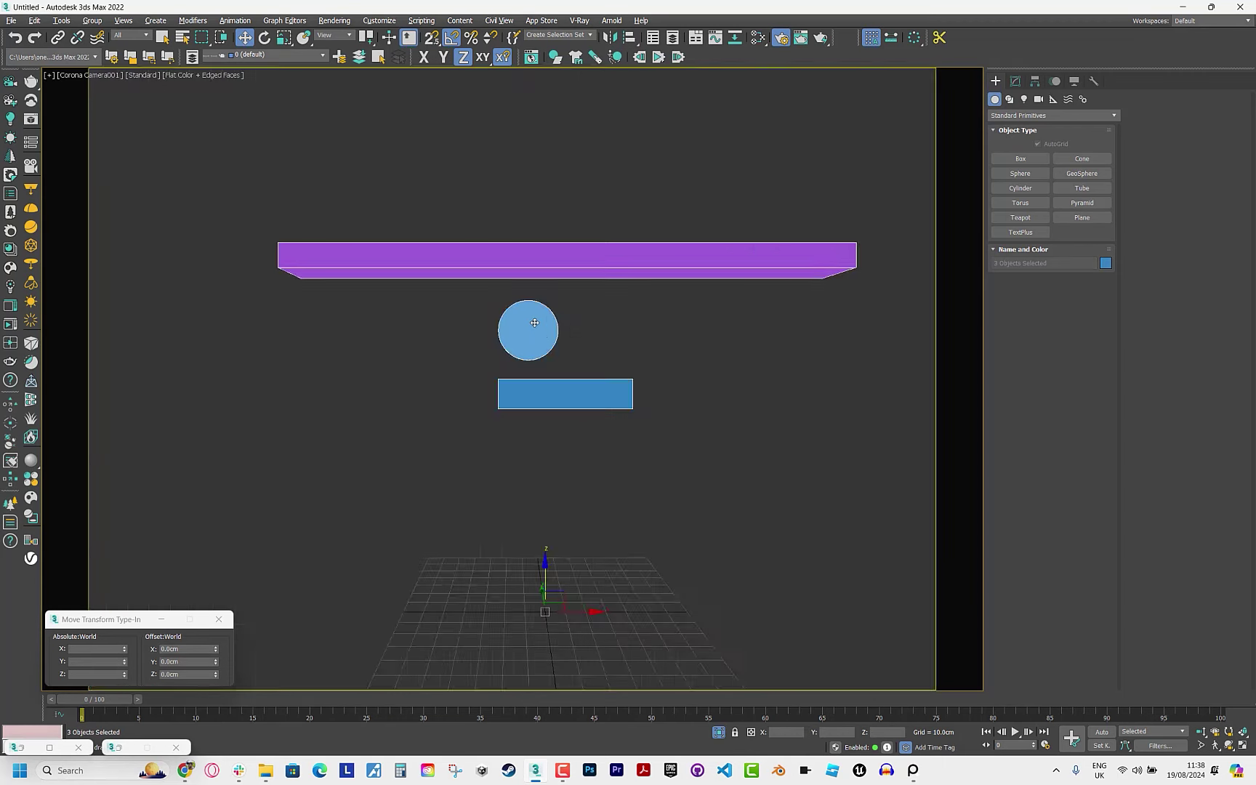
key(f)
With vertex snapping, draw a rectangle from the beam bottom to the panel top.
click(1010, 99)
click(1083, 173)
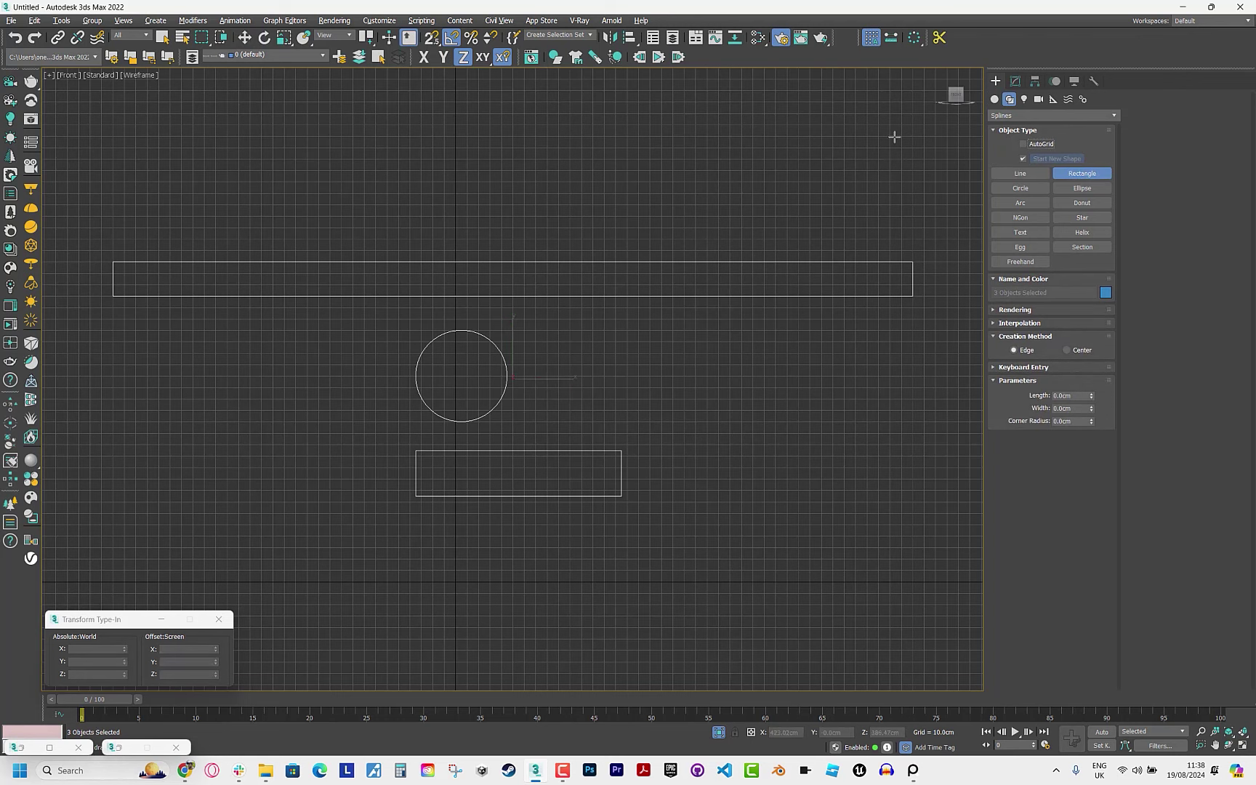
right_click(871, 37)
click(550, 383)
click(549, 349)
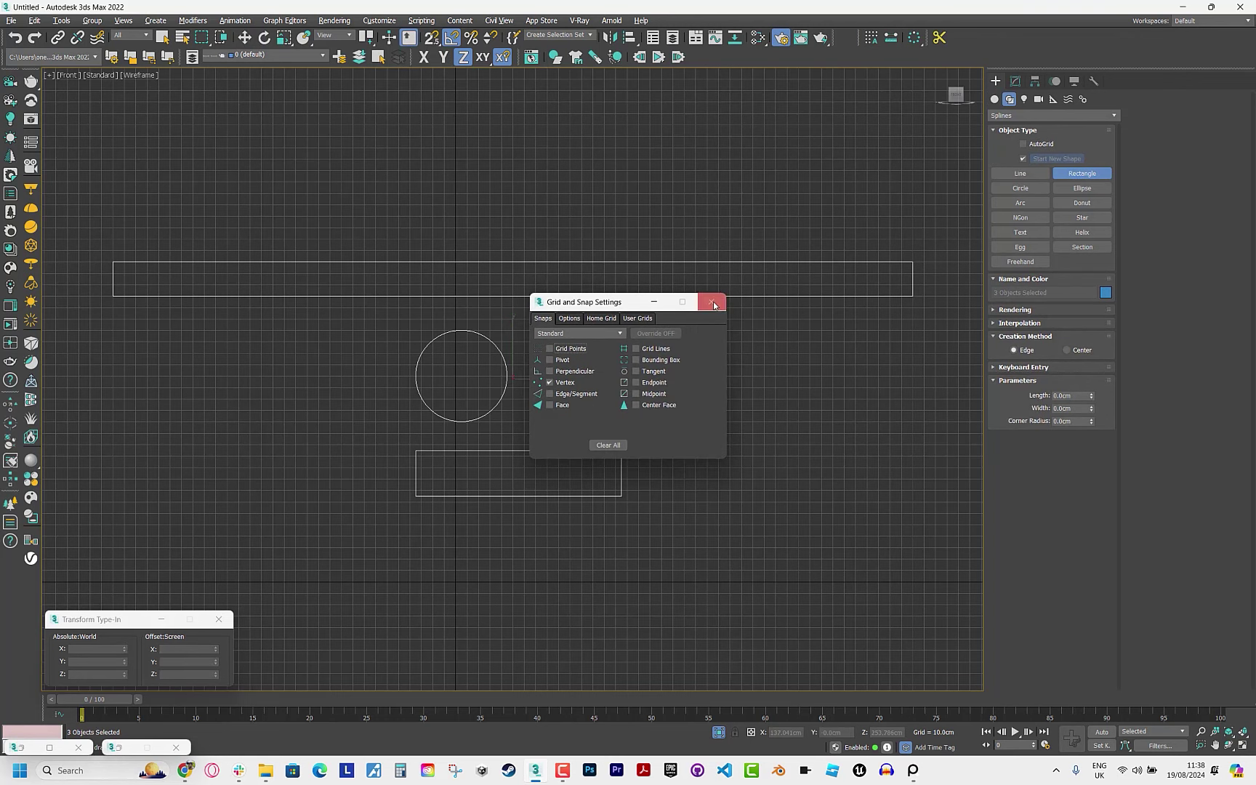
click(711, 302)
key(s)
drag(416, 451, 113, 296)
right_click(134, 317)
Align the disc vertically to the rectangle's centre and nudge it 2 cm along X.
key(g)
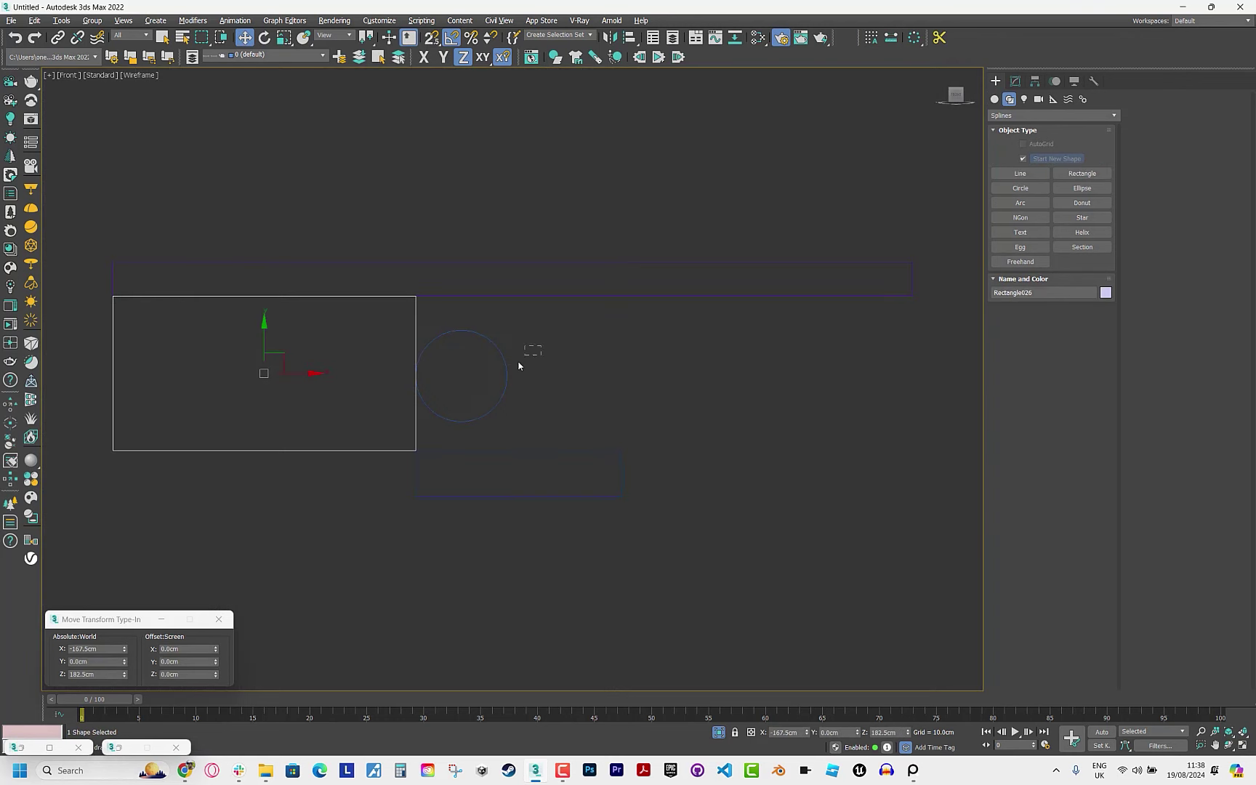
click(506, 369)
key(alt+a)
click(416, 409)
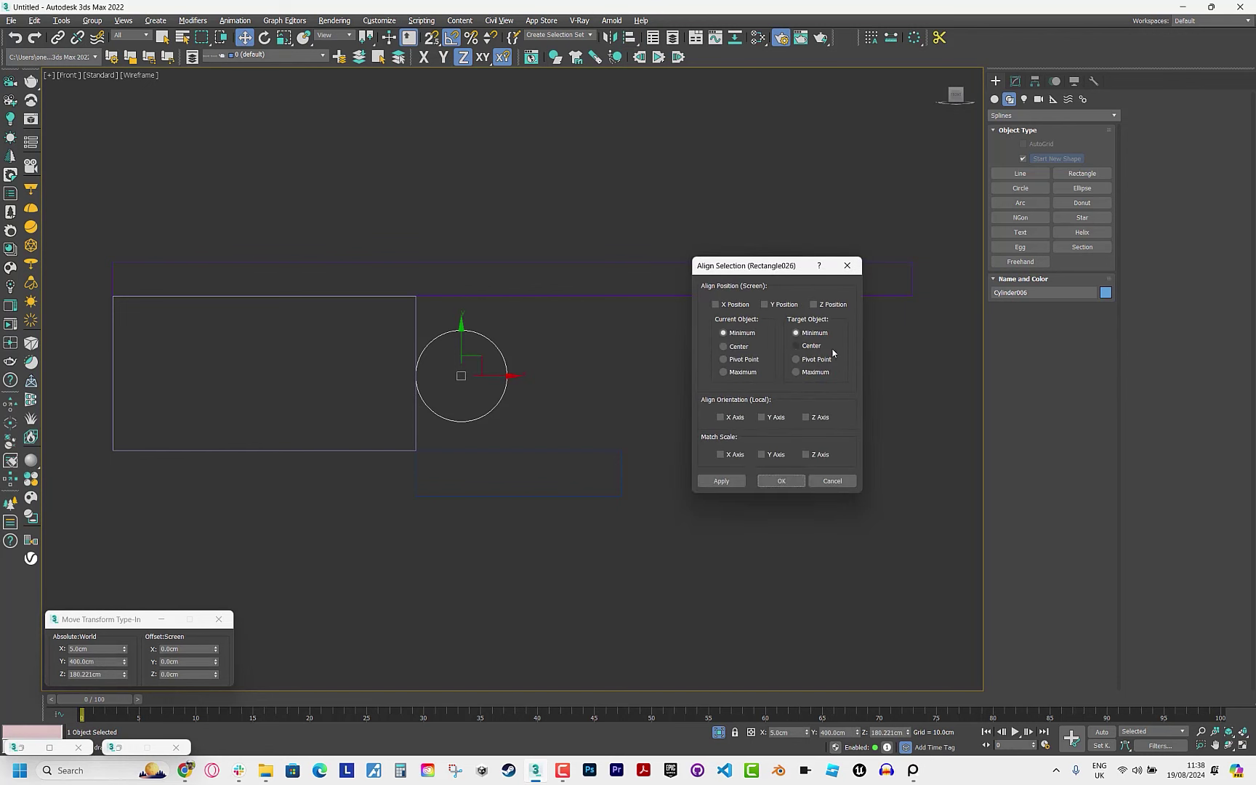
click(765, 304)
click(781, 480)
scroll(371, 522, up, 2)
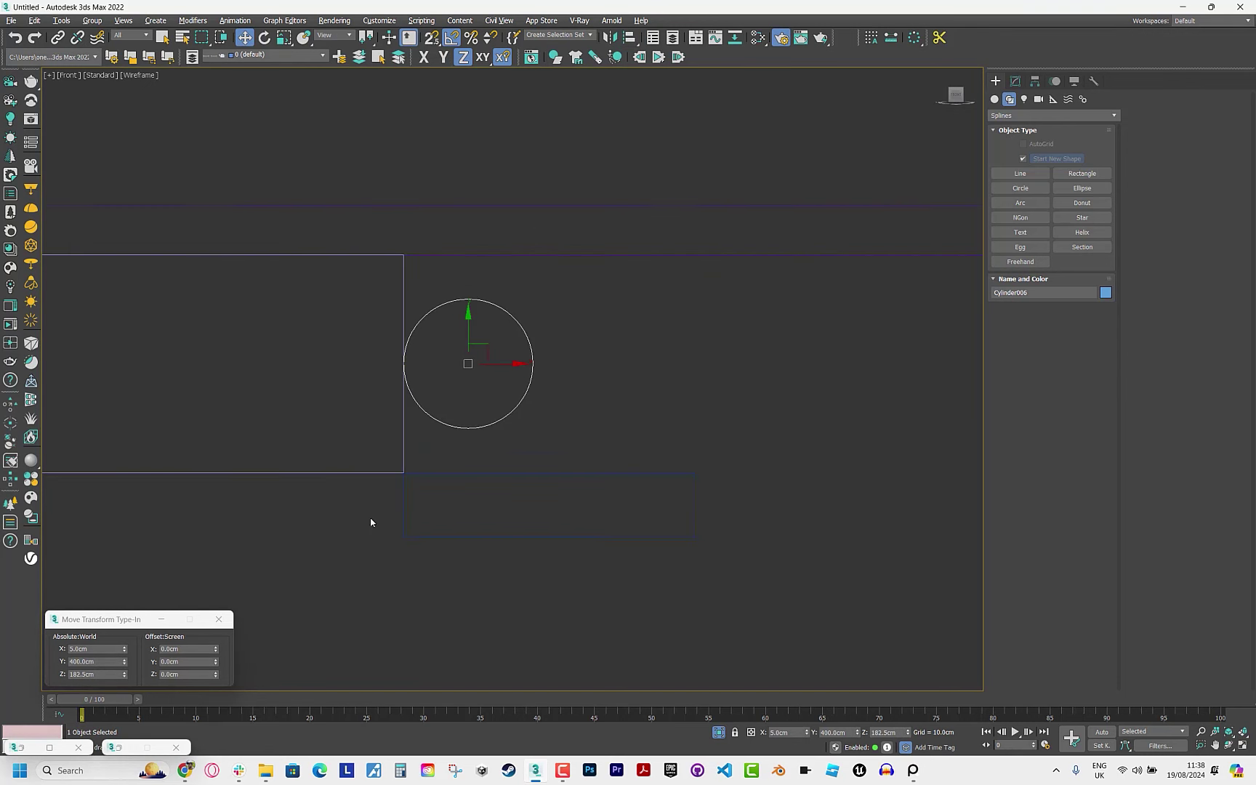
text(2)
key(Tab)
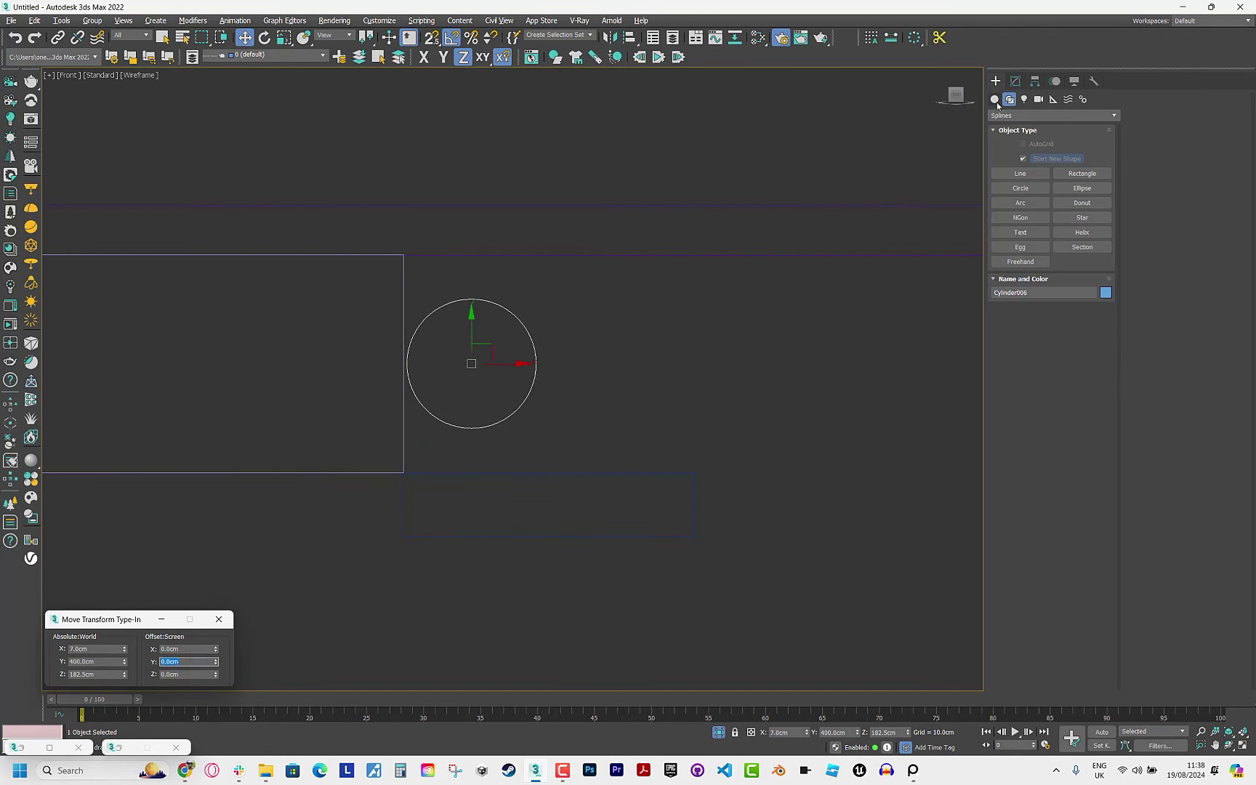
Draw a tube around the disc with radii 40 and 42 cm.
click(995, 99)
click(1083, 187)
drag(471, 363, 536, 362)
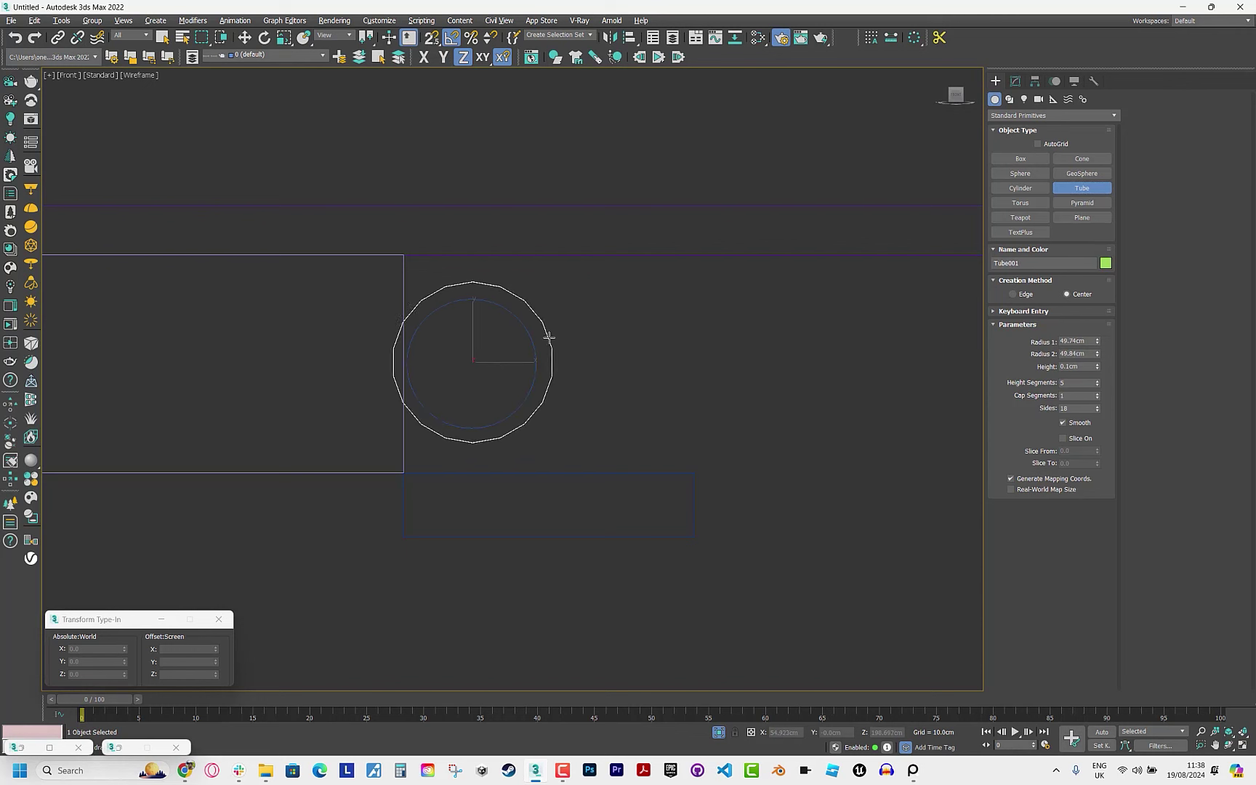
double_click(1088, 341)
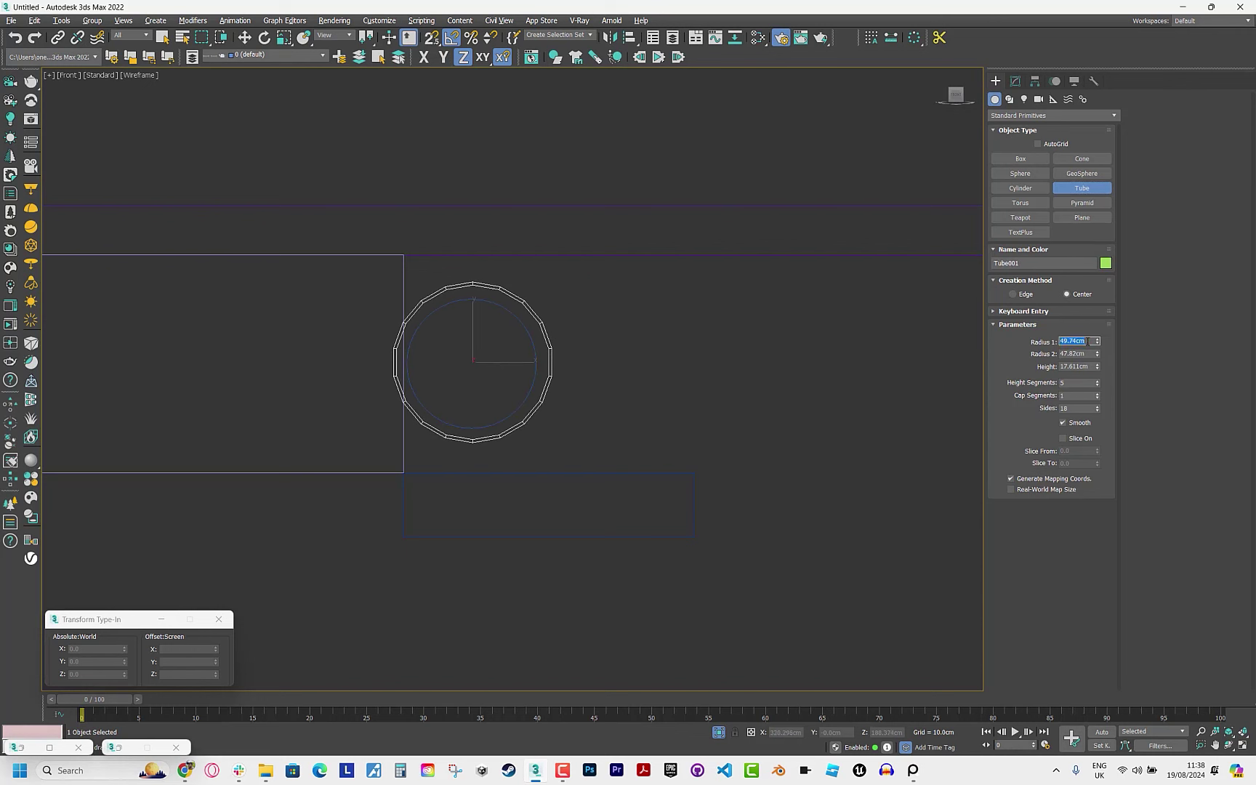
text(40)
key(Tab)
text(42)
key(Return)
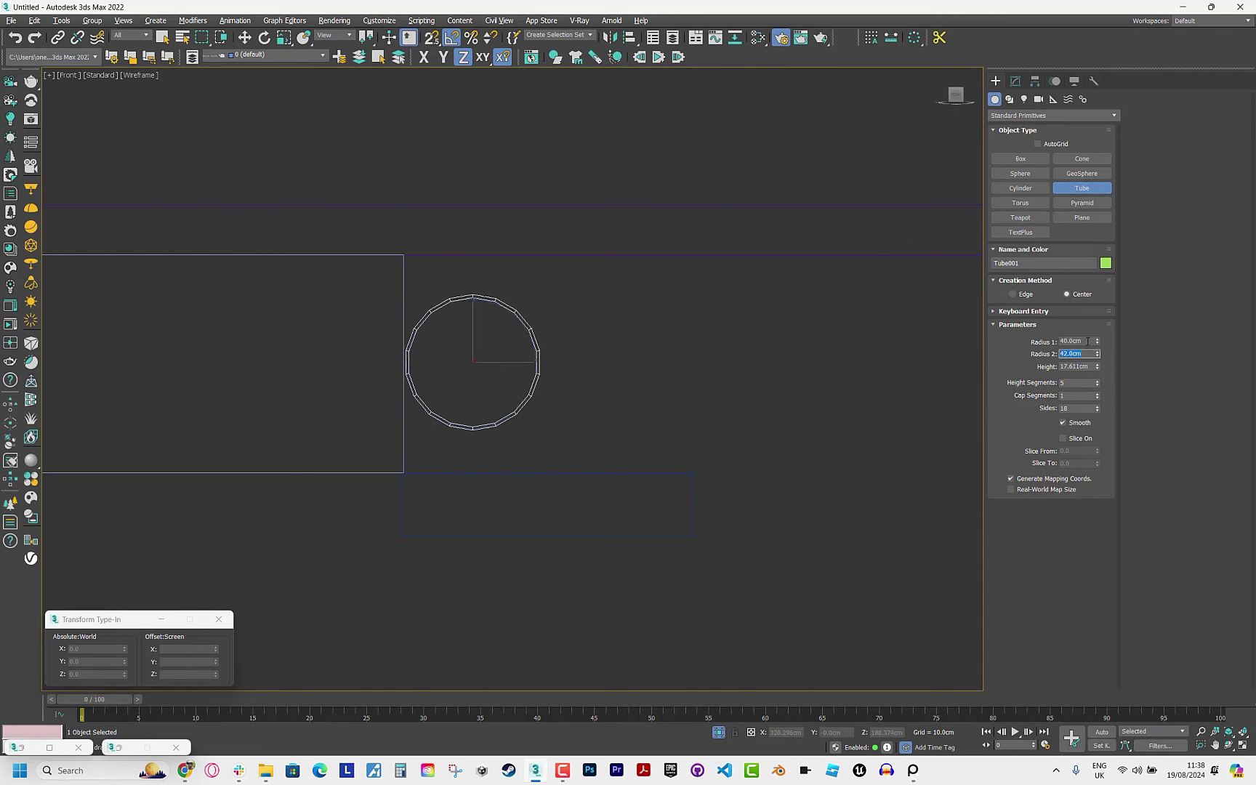
Give the tube height 5 cm, 1 height segment and 60 sides.
key(Tab)
text(5)
key(Tab)
text(1)
key(Tab)
key(Tab)
text(60)
key(Return)
scroll(600, 385, up, 5)
scroll(599, 210, up, 1)
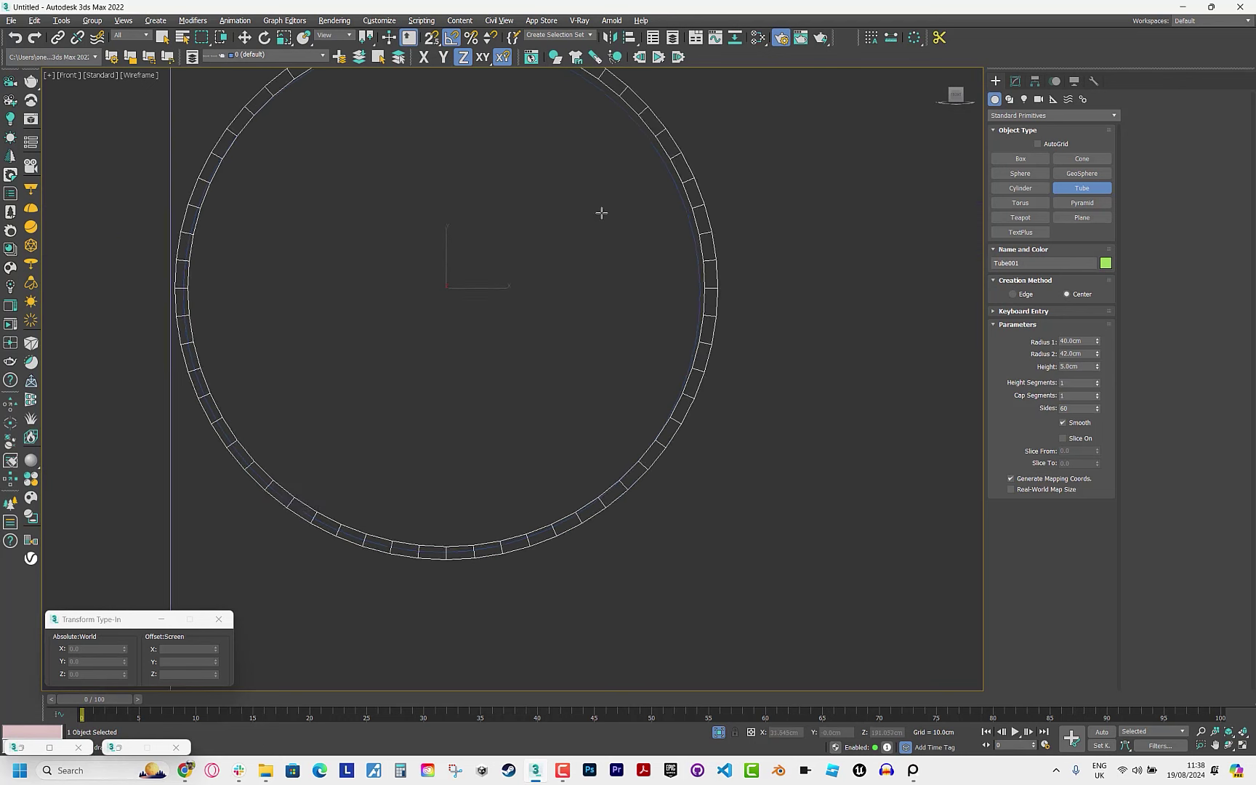
right_click(599, 211)
Align the tube's centre to the disc's centre.
click(626, 115)
click(796, 372)
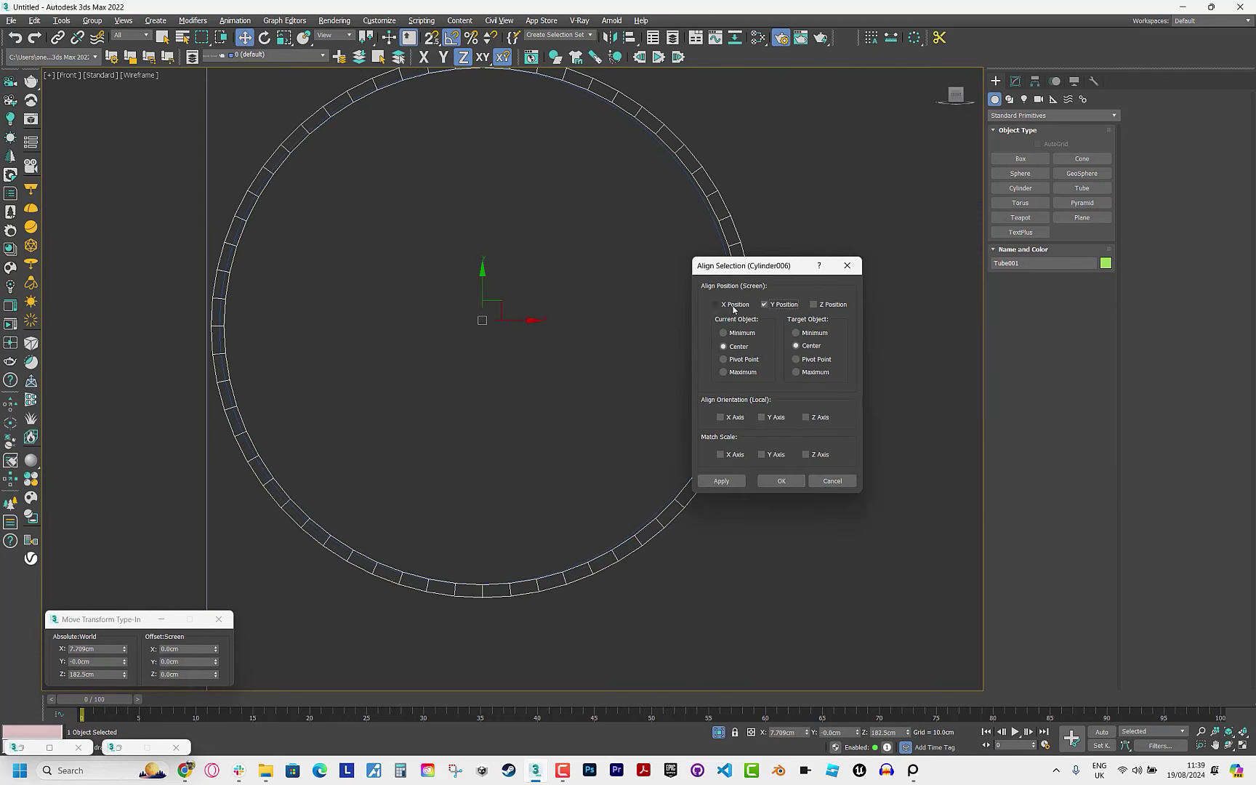
click(771, 485)
In the perspective view, change the tube's second radius to 41 cm.
key(p)
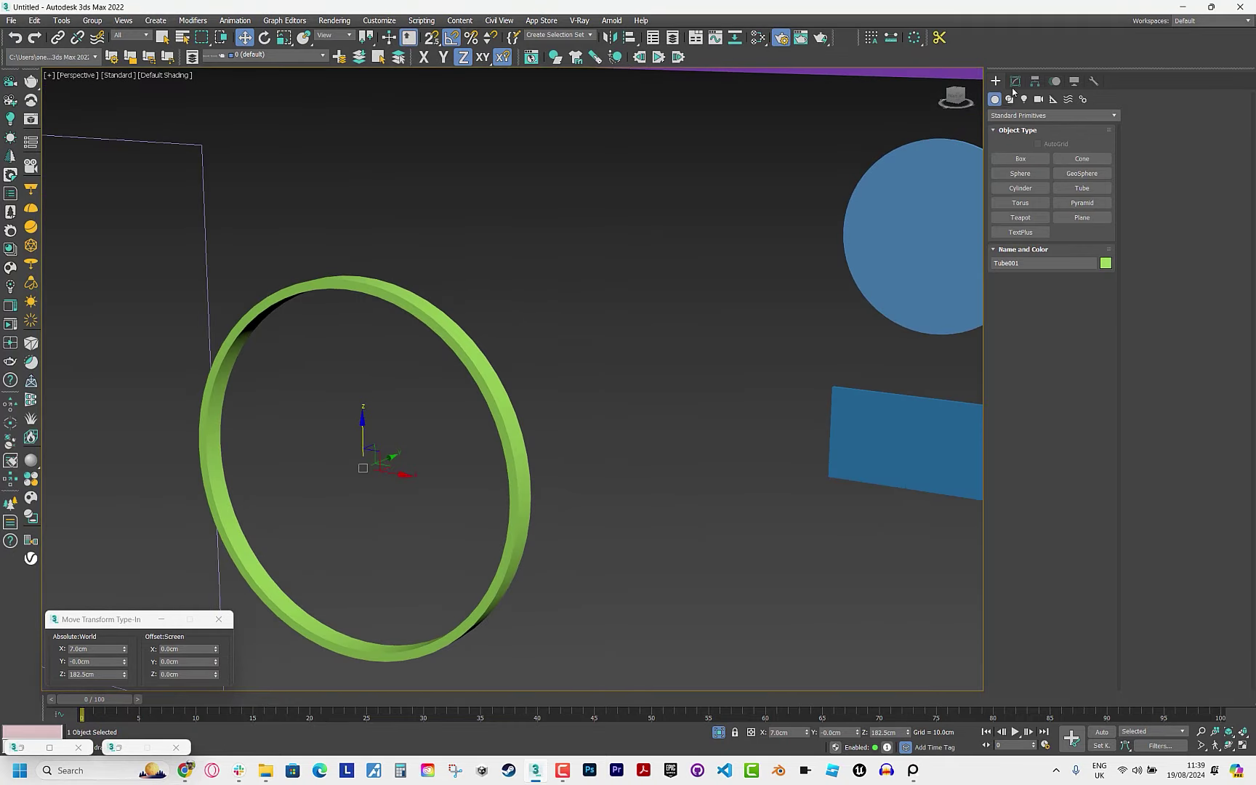
click(1015, 82)
double_click(1074, 357)
text(41)
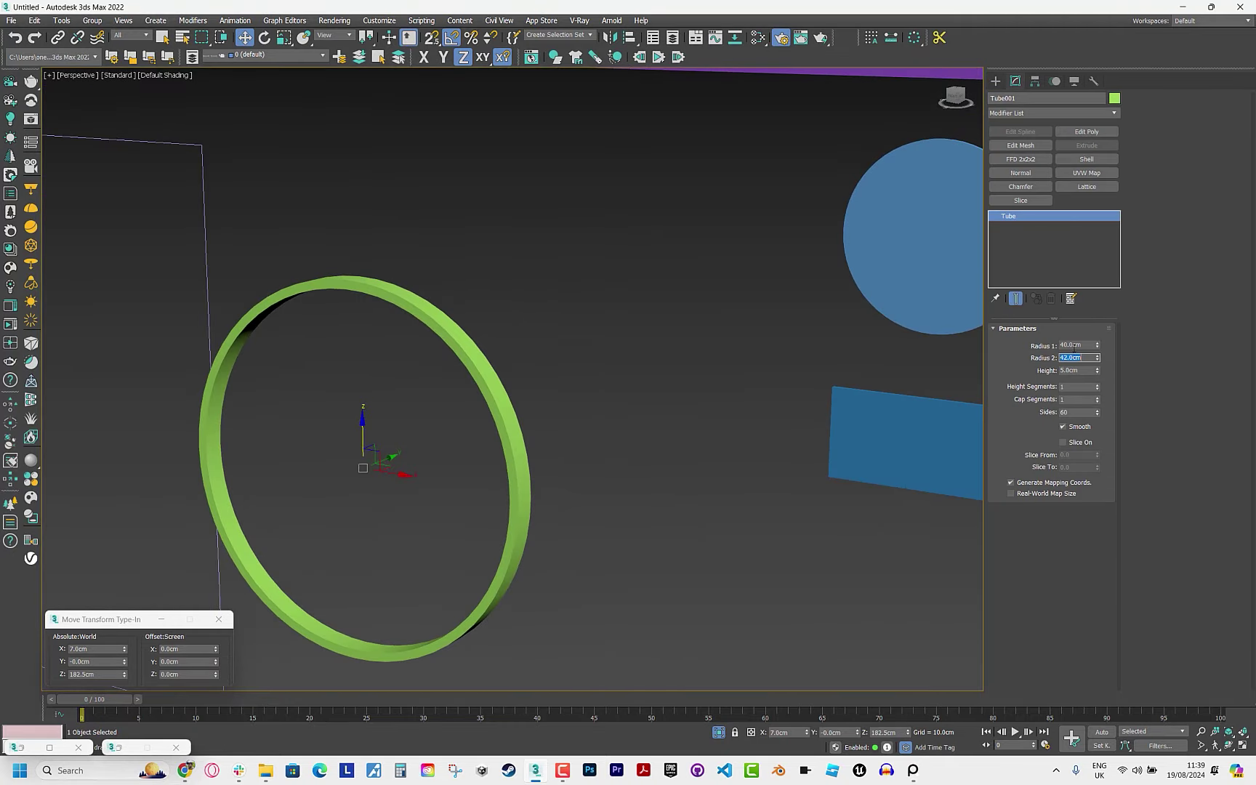
key(Return)
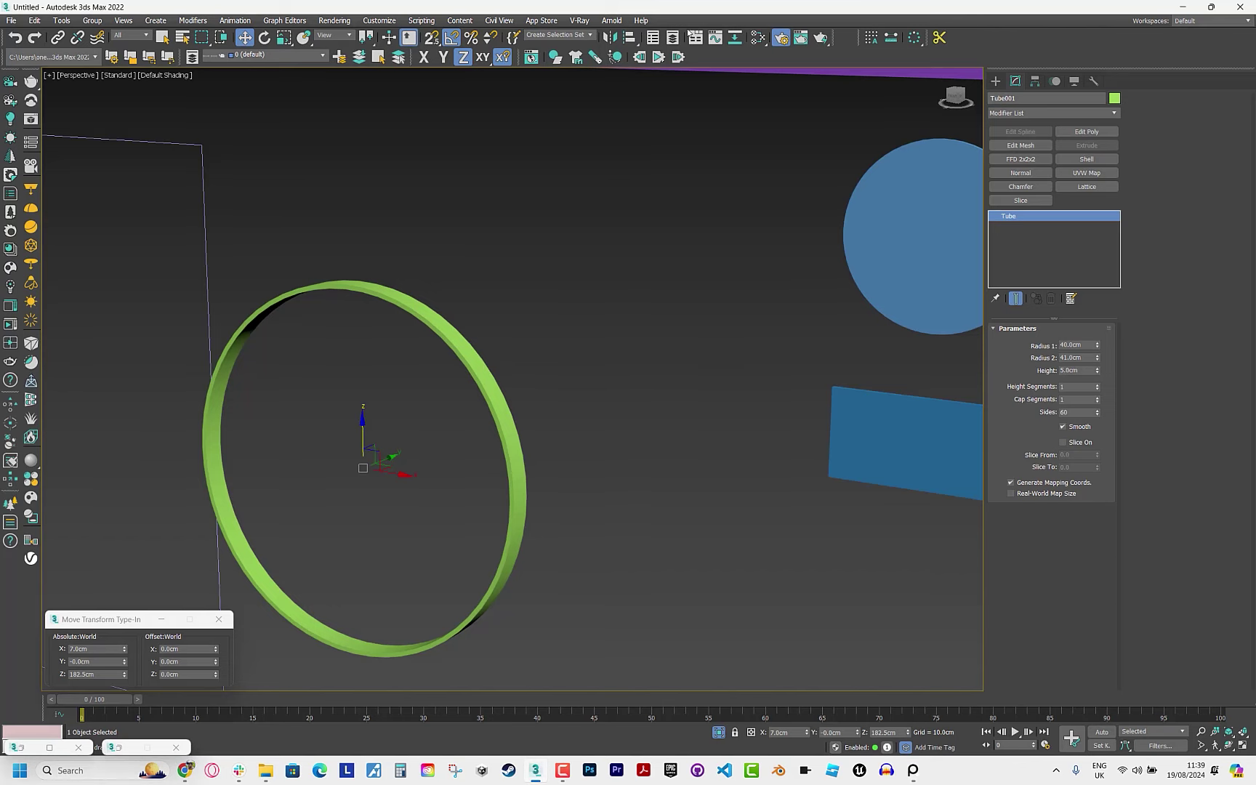
Align the ring's maximum Y to the disc and orbit to view it front-on.
key(alt+a)
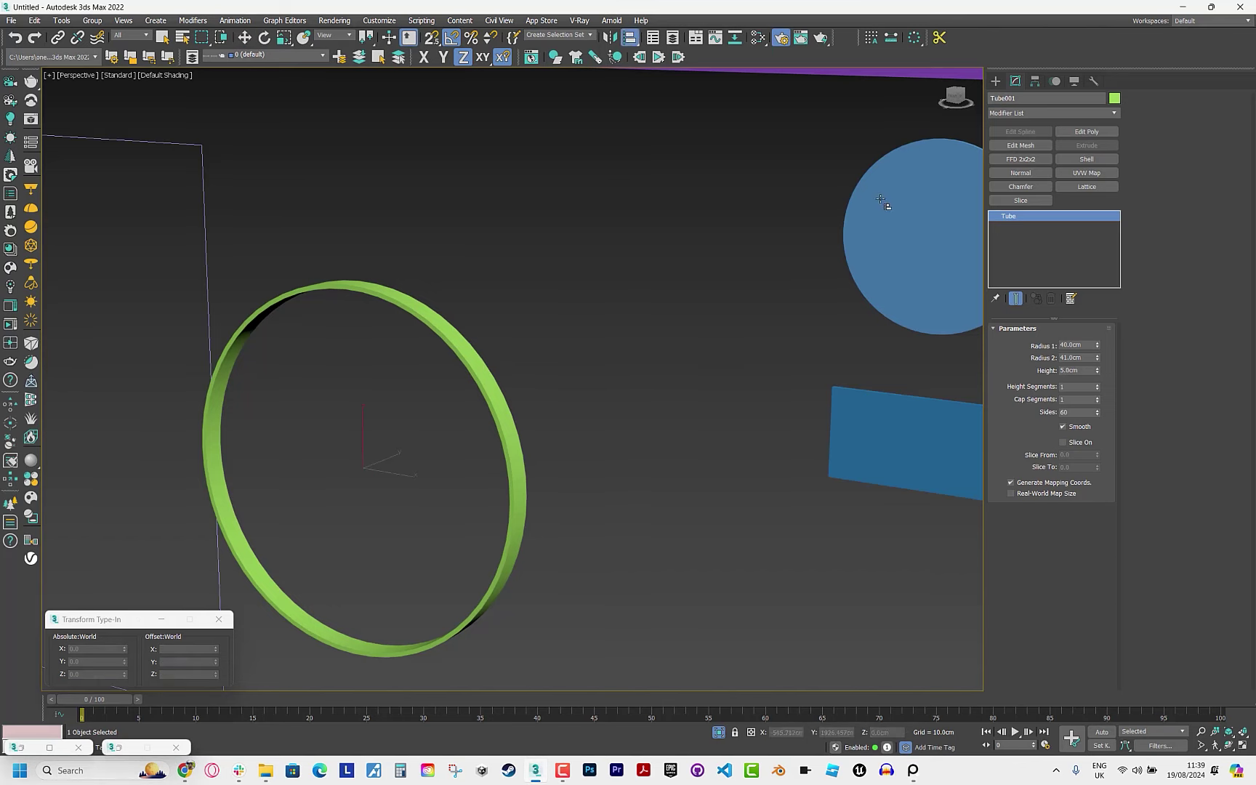
click(836, 396)
click(743, 372)
click(765, 304)
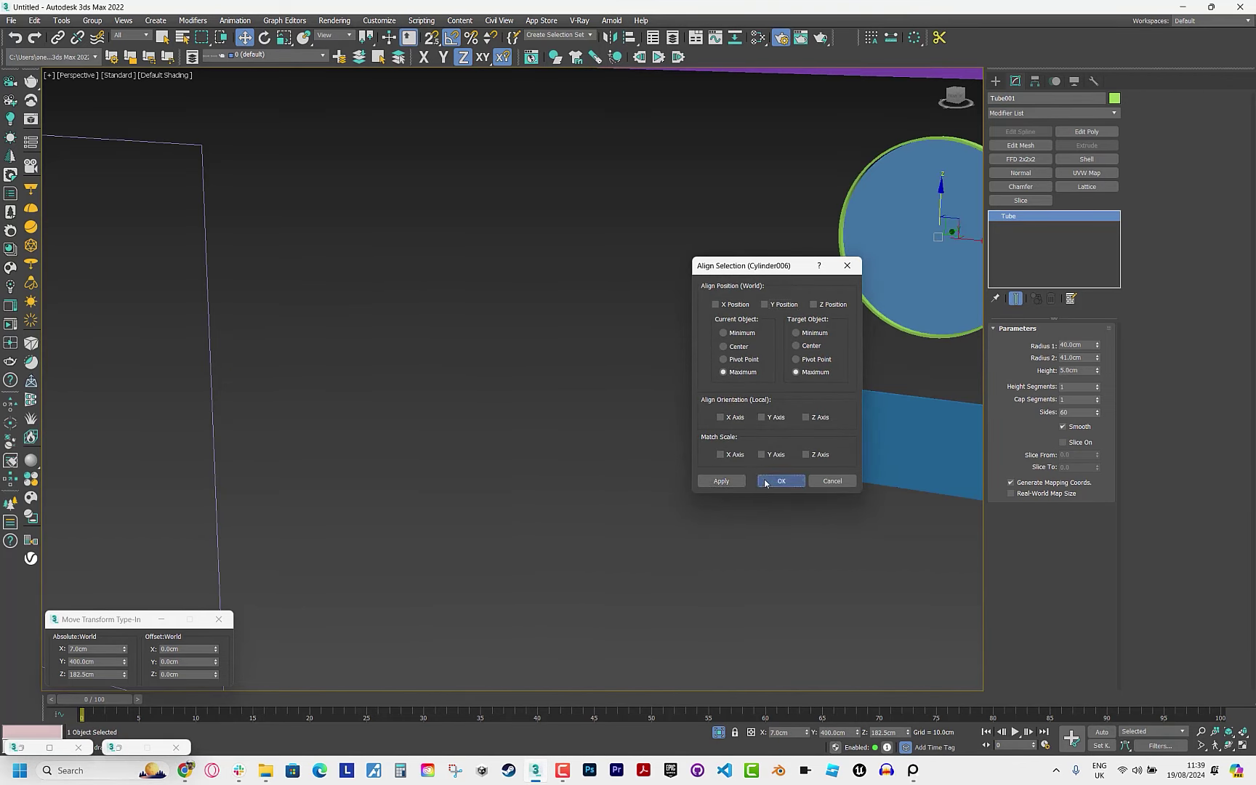
click(781, 480)
key(z)
alt+middle_drag(653, 439, 715, 429)
Check the mirror photo and reduce the disc's thickness to 0.5 cm.
key(alt+Tab)
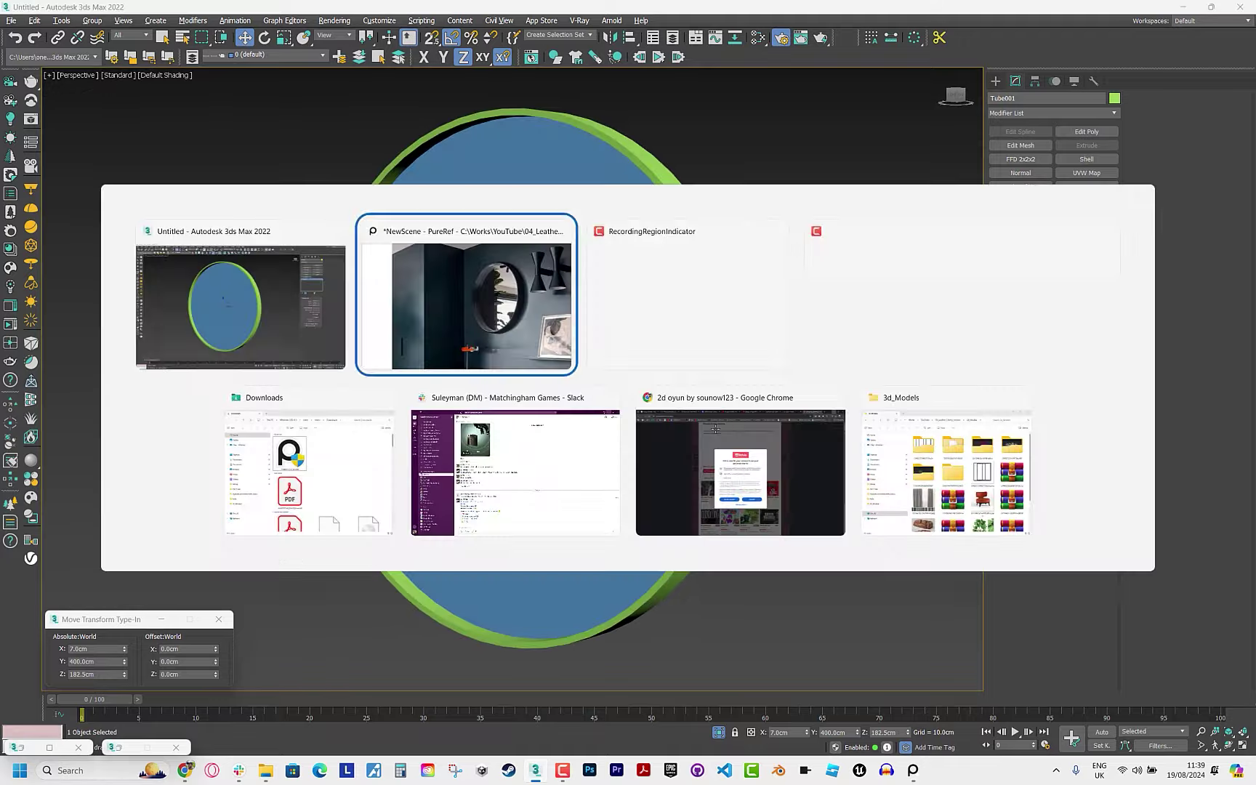
key(alt+Tab)
click(667, 439)
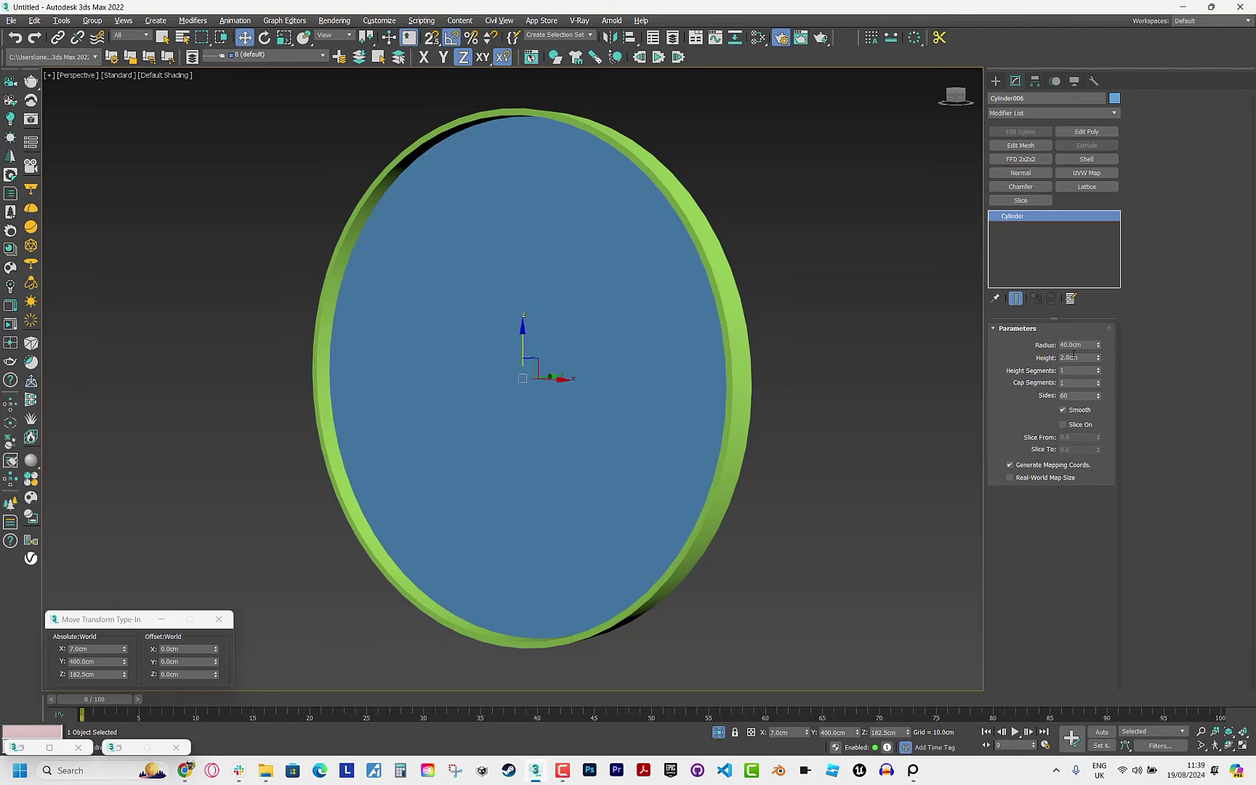
double_click(1074, 357)
text(0.5)
key(Return)
Set the green ring's second radius to 40.5 cm.
key(alt+Tab)
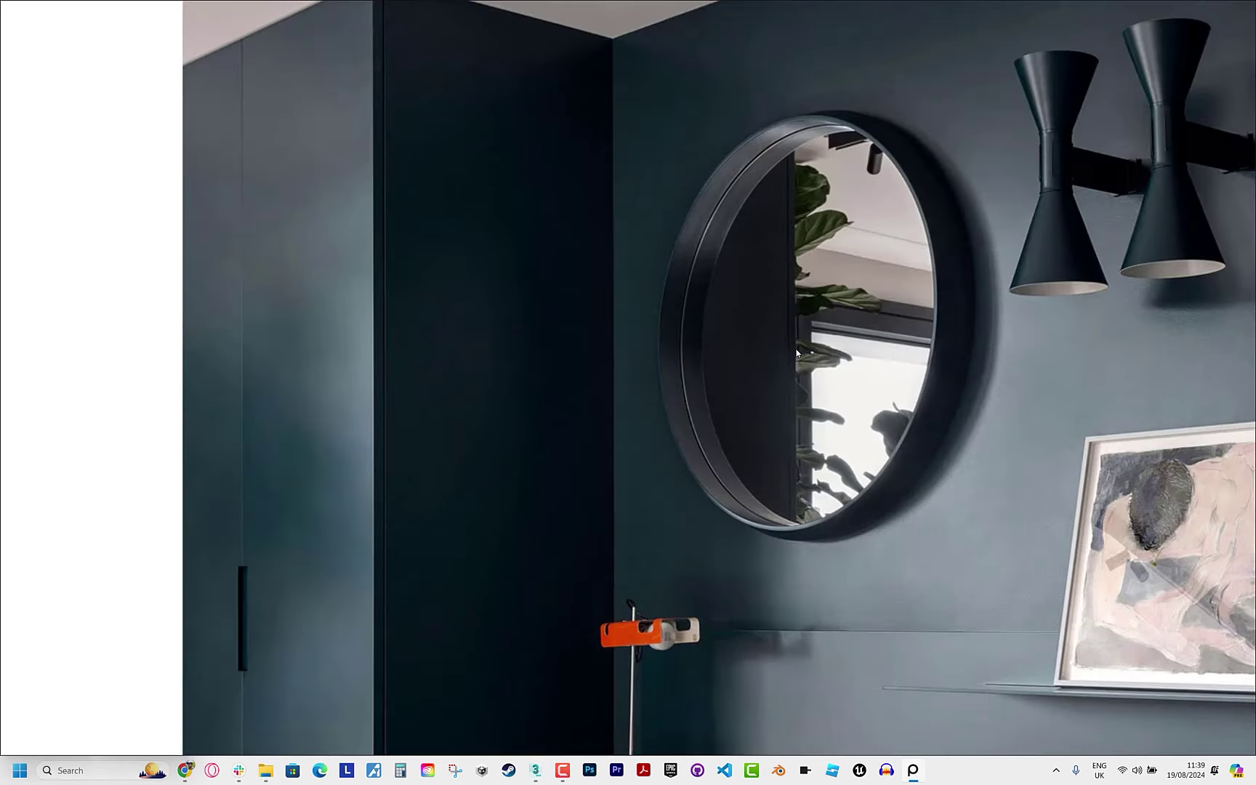
key(alt+Tab)
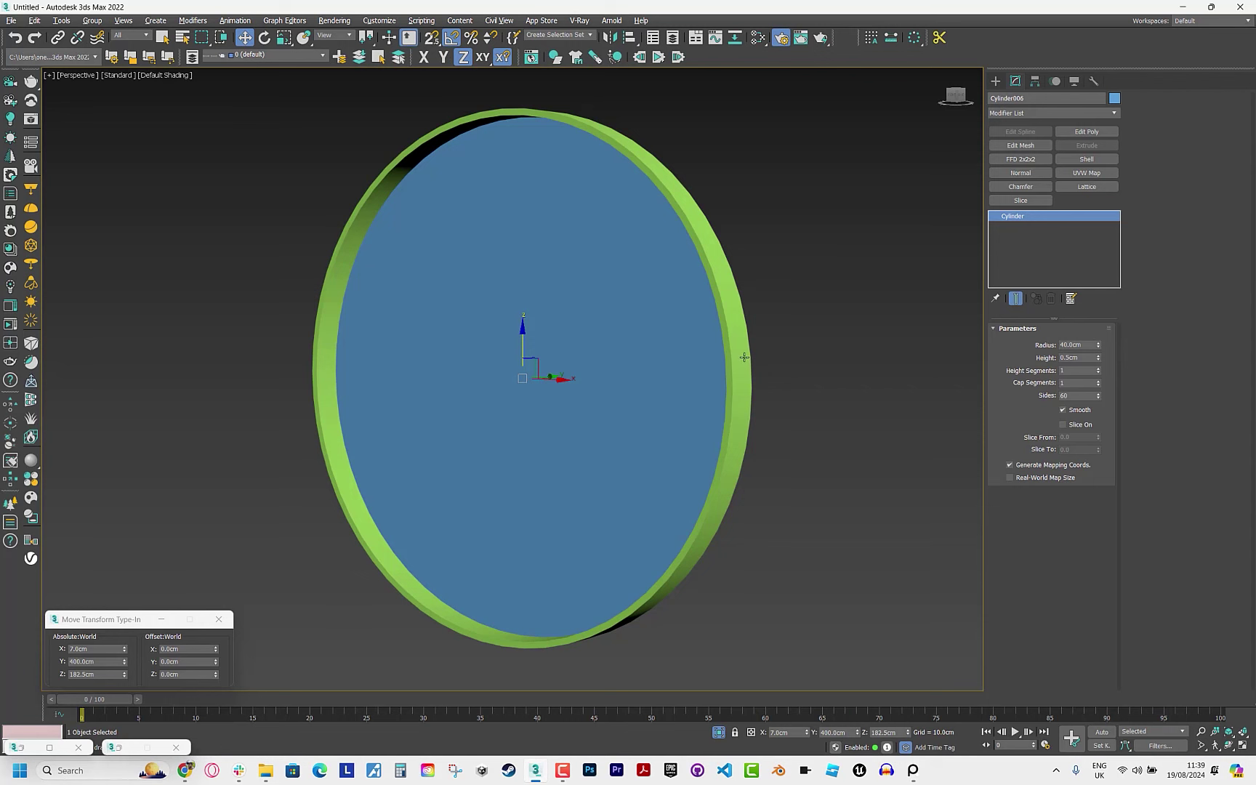
click(744, 357)
double_click(1067, 357)
key(Return)
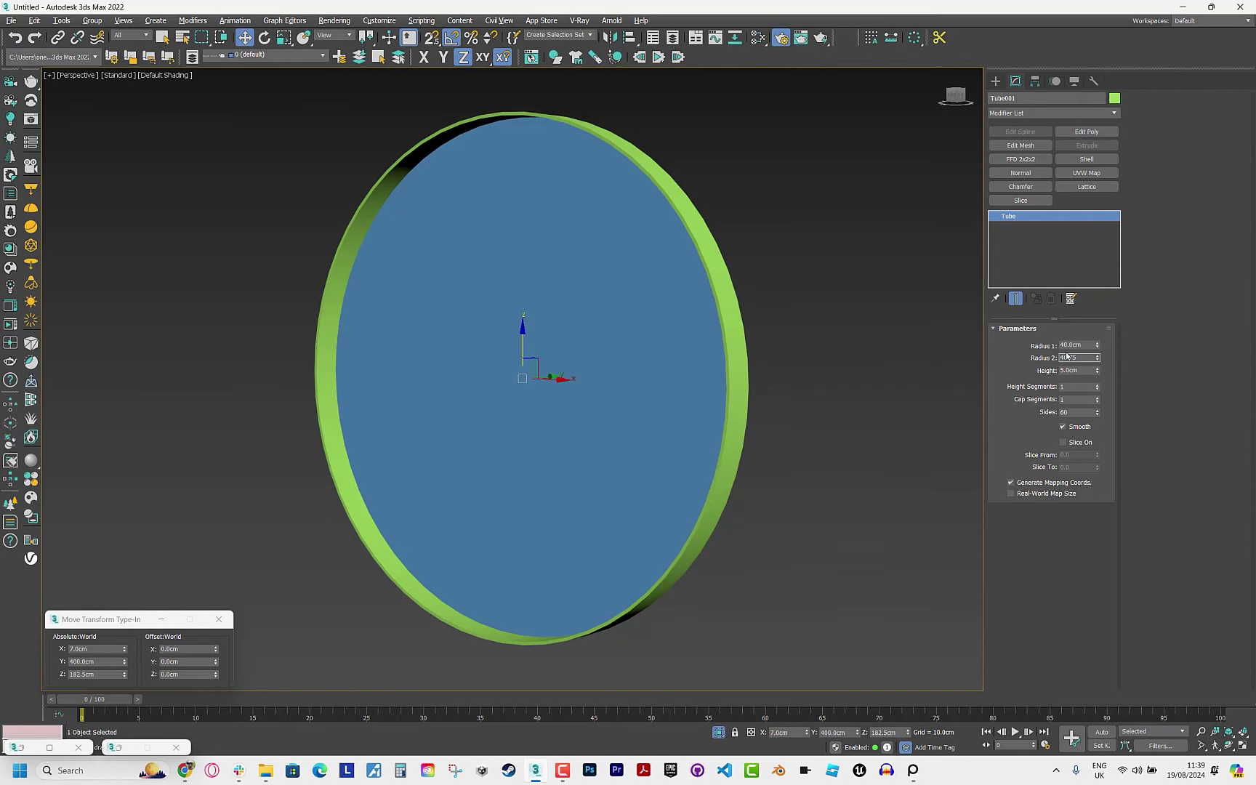
key(Return)
scroll(821, 480, down, 10)
Clear the selection, frame the whole scene, and view it through Corona Camera001.
scroll(645, 402, down, 2)
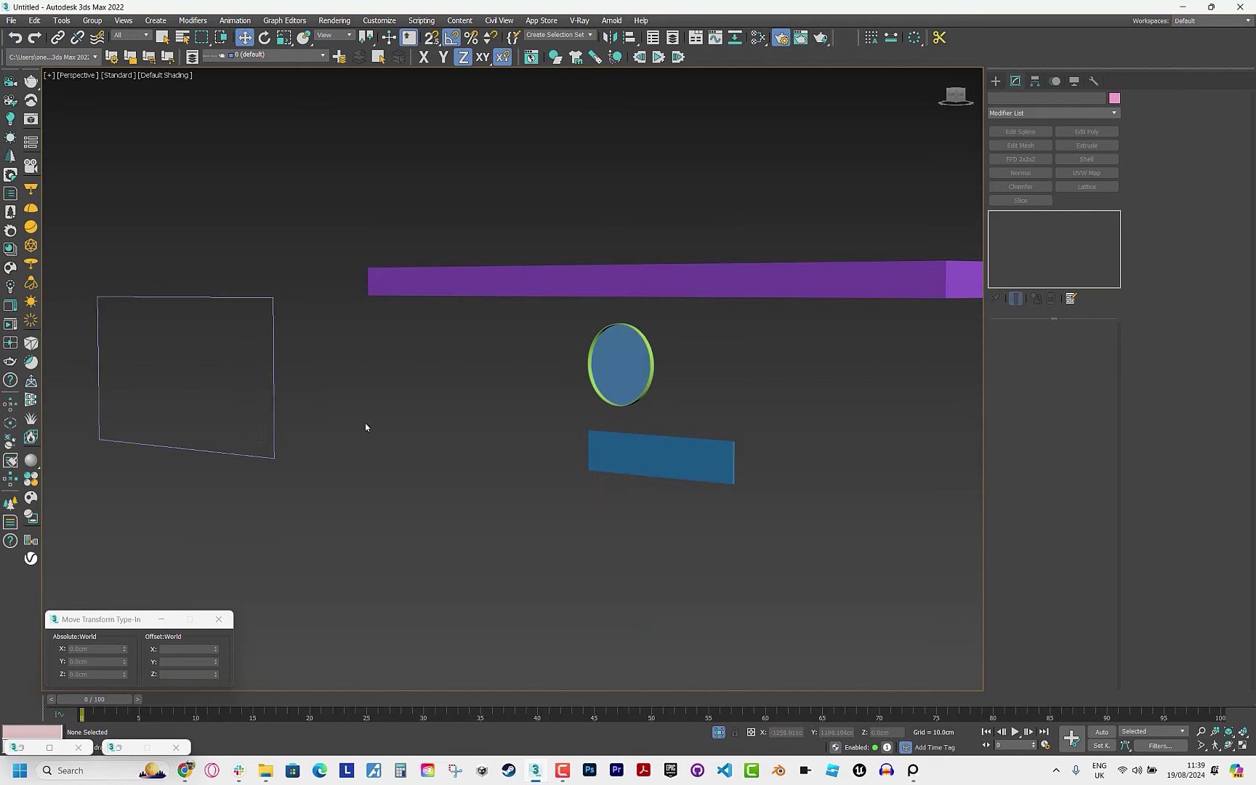
click(248, 463)
click(431, 420)
mouse_move(431, 421)
alt+middle_down()
mouse_move(556, 365)
mouse_move(659, 391)
alt+middle_up()
scroll(555, 365, up, 3)
key(shift+z)
right_click(684, 393)
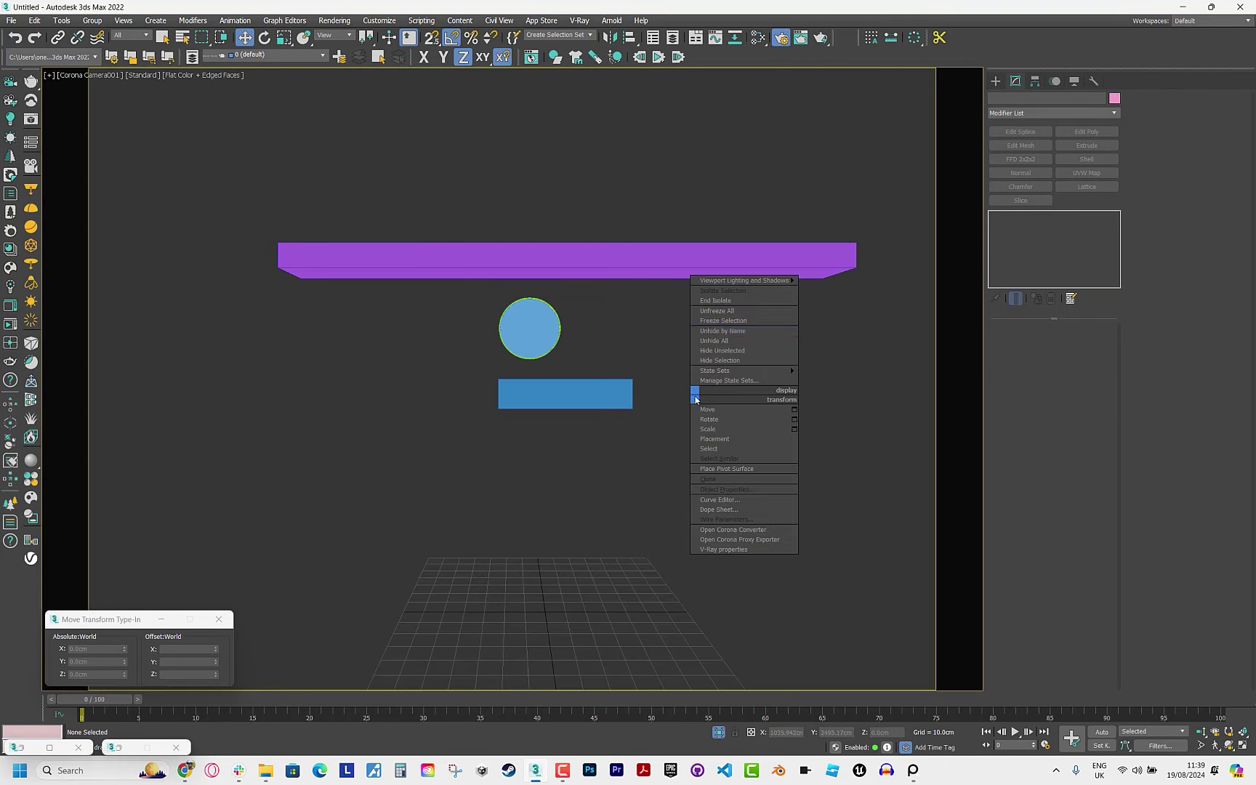
key(c)
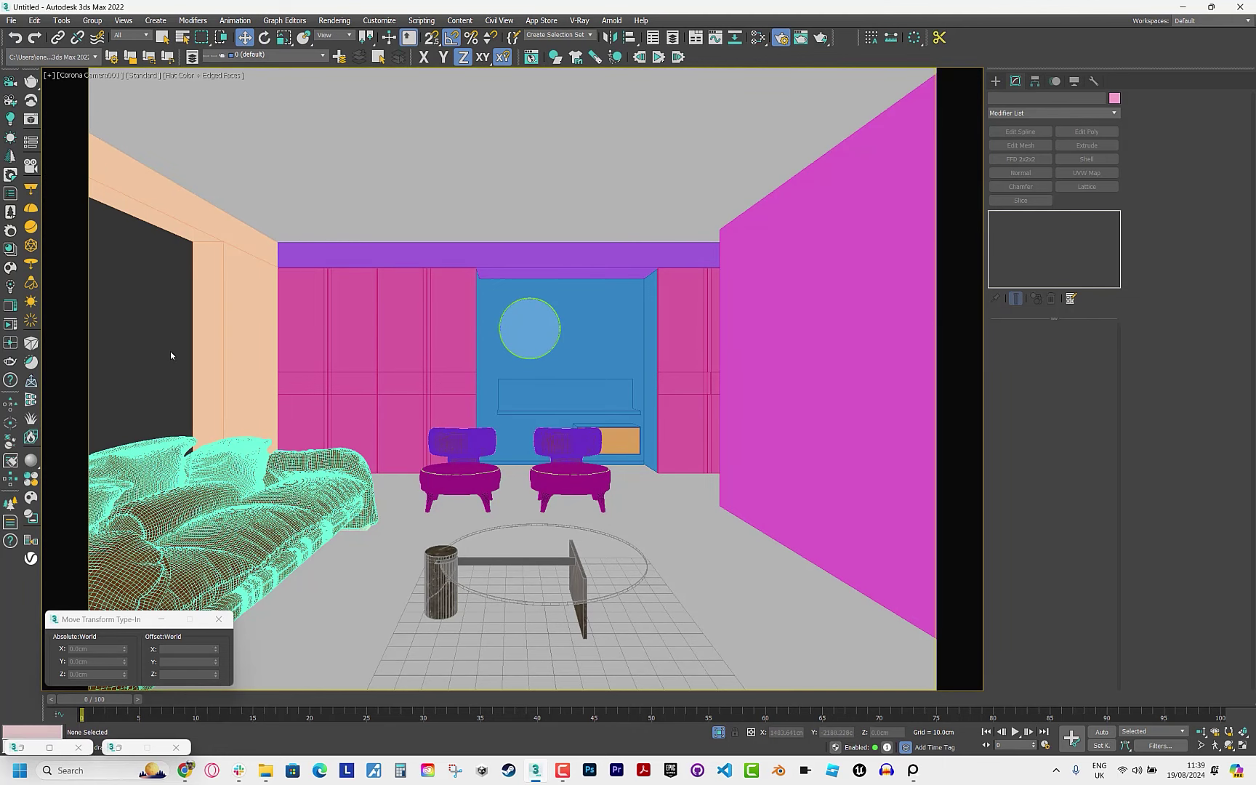
In top view, move the three sliding door objects left into the wall opening.
key(t)
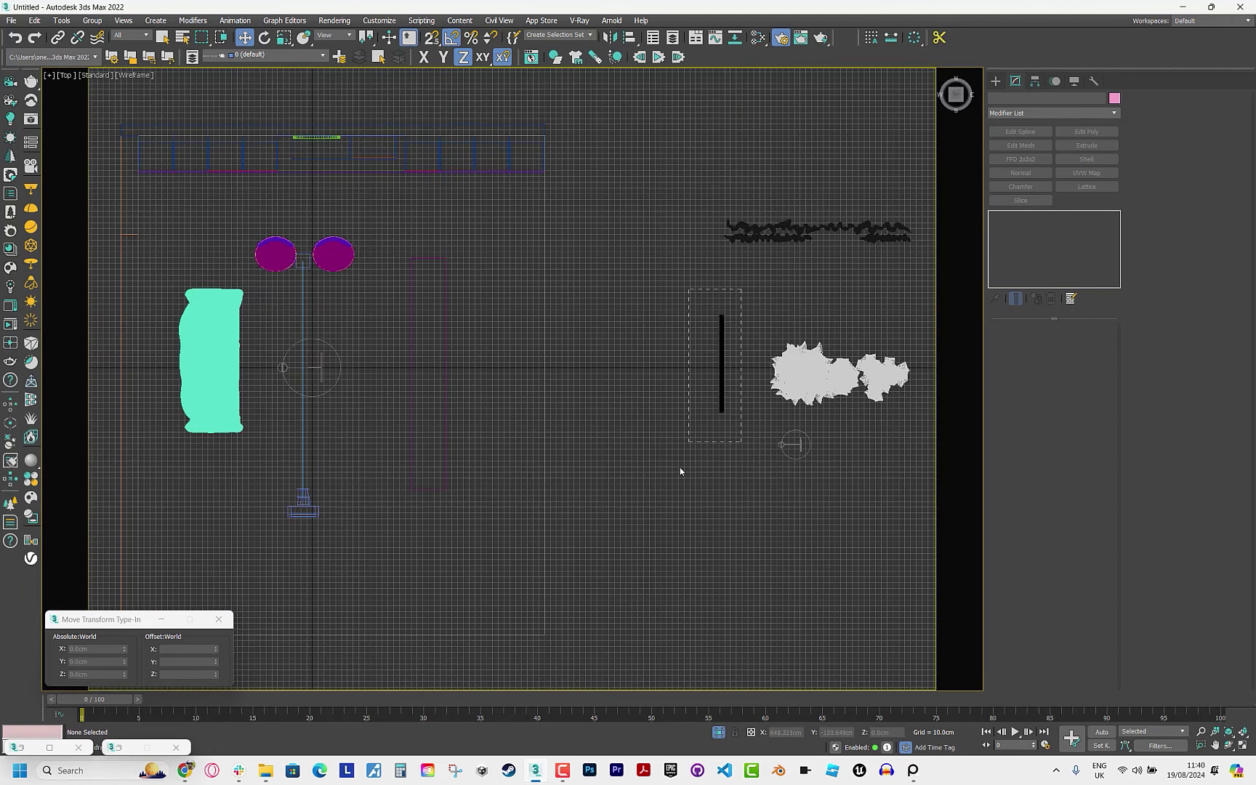
drag(680, 471, 680, 471)
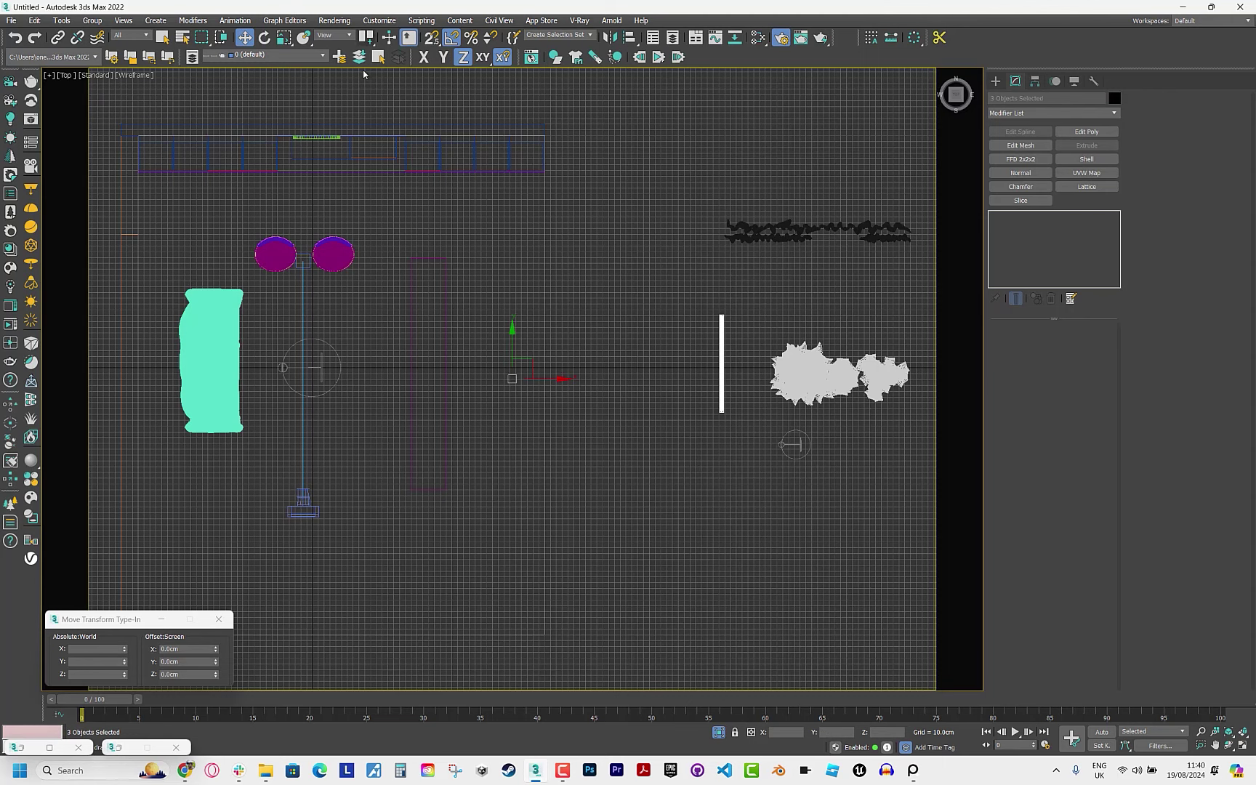
drag(724, 364, 146, 306)
key(z)
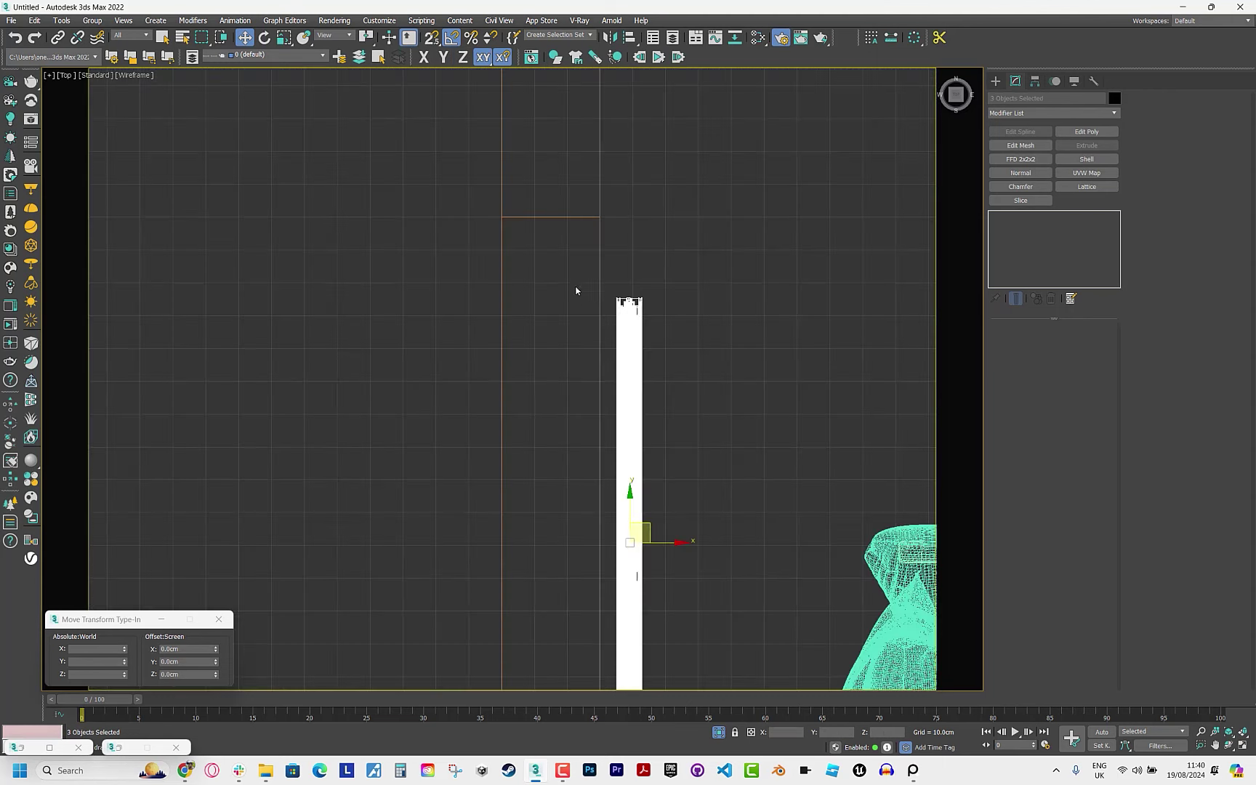
drag(619, 342, 545, 263)
scroll(553, 261, up, 5)
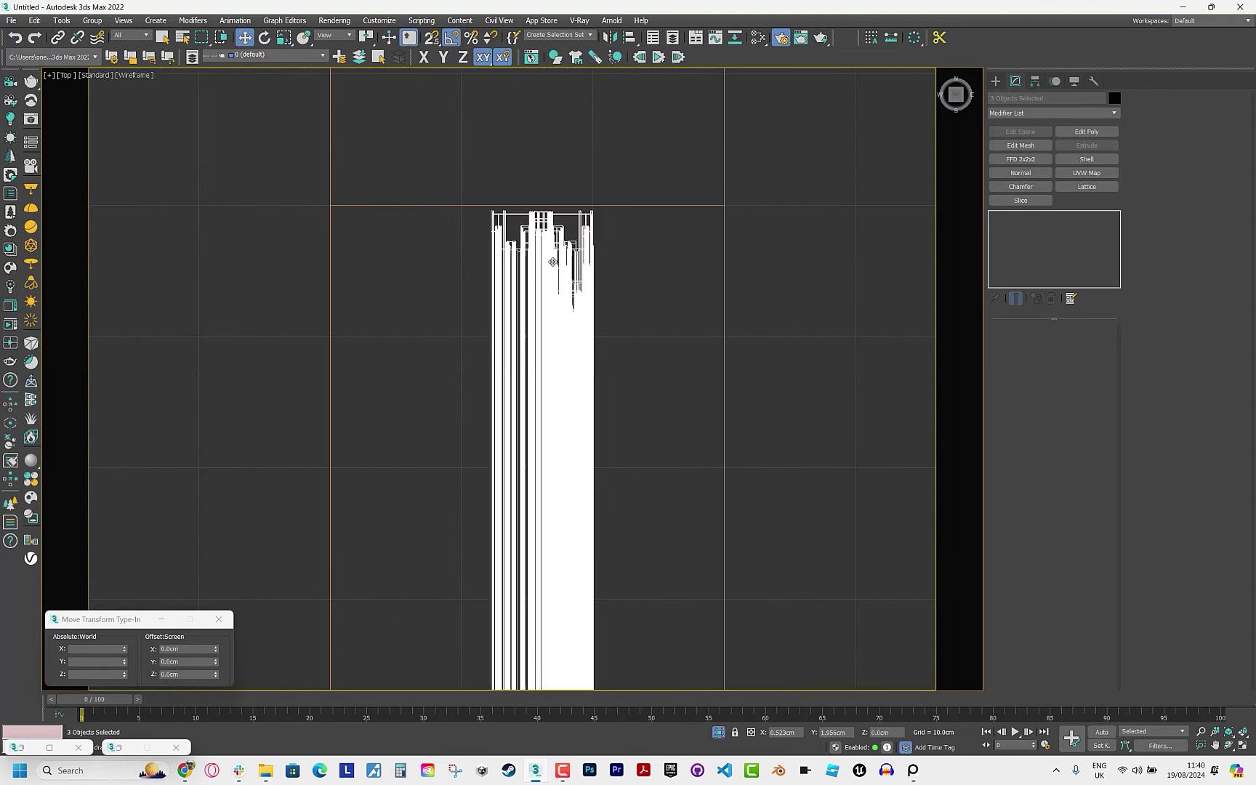
In the side view, shift the door frame up and right to fit the opening.
key(f)
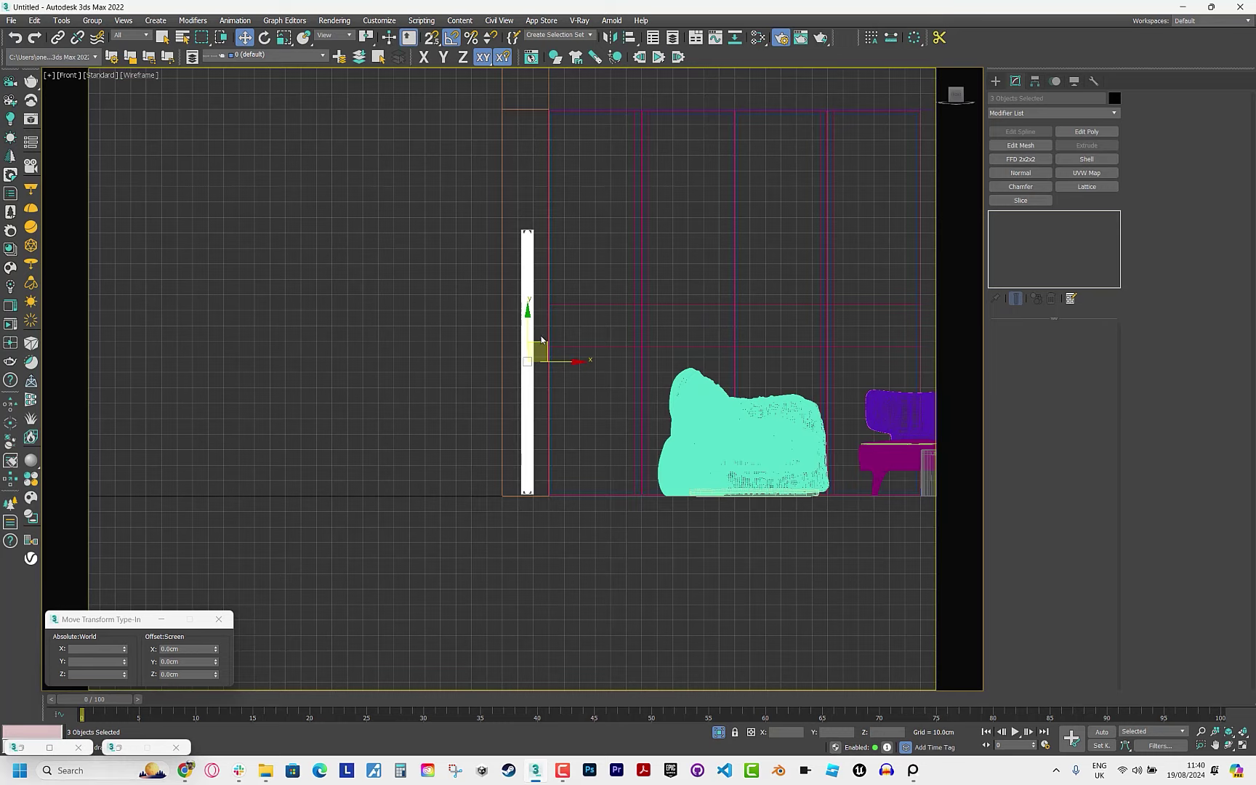
key(l)
scroll(609, 331, down, 3)
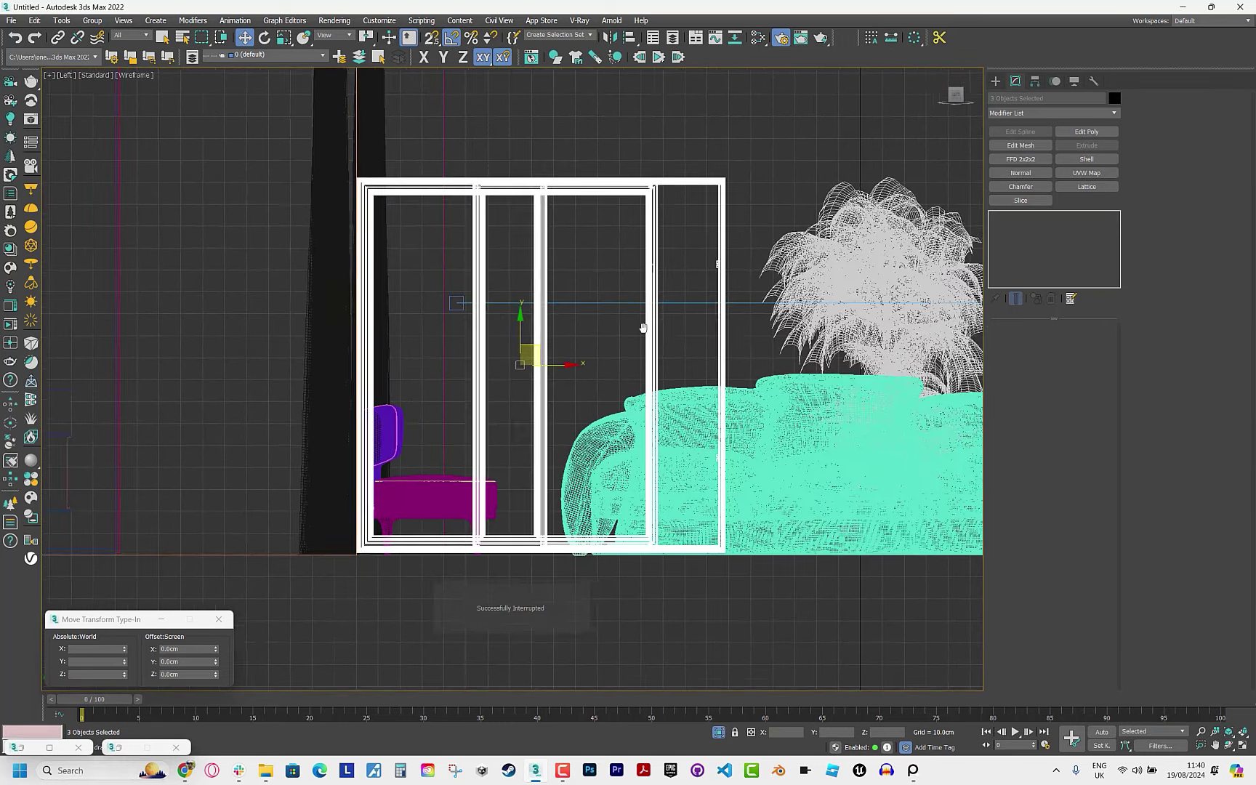
scroll(431, 442, down, 4)
middle_drag(416, 466, 538, 400)
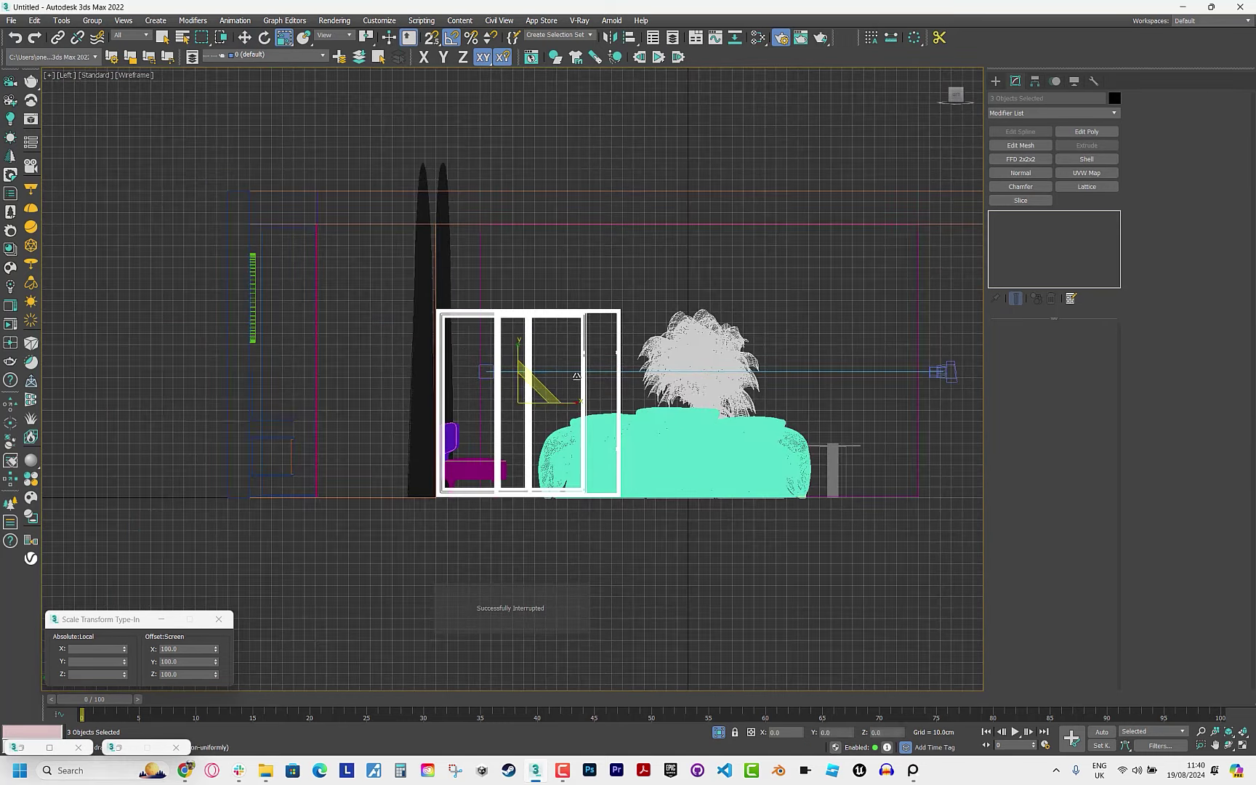
scroll(537, 392, up, 2)
scroll(535, 387, up, 1)
drag(535, 387, 557, 354)
Enlarge the door frame slightly in the side view.
key(r)
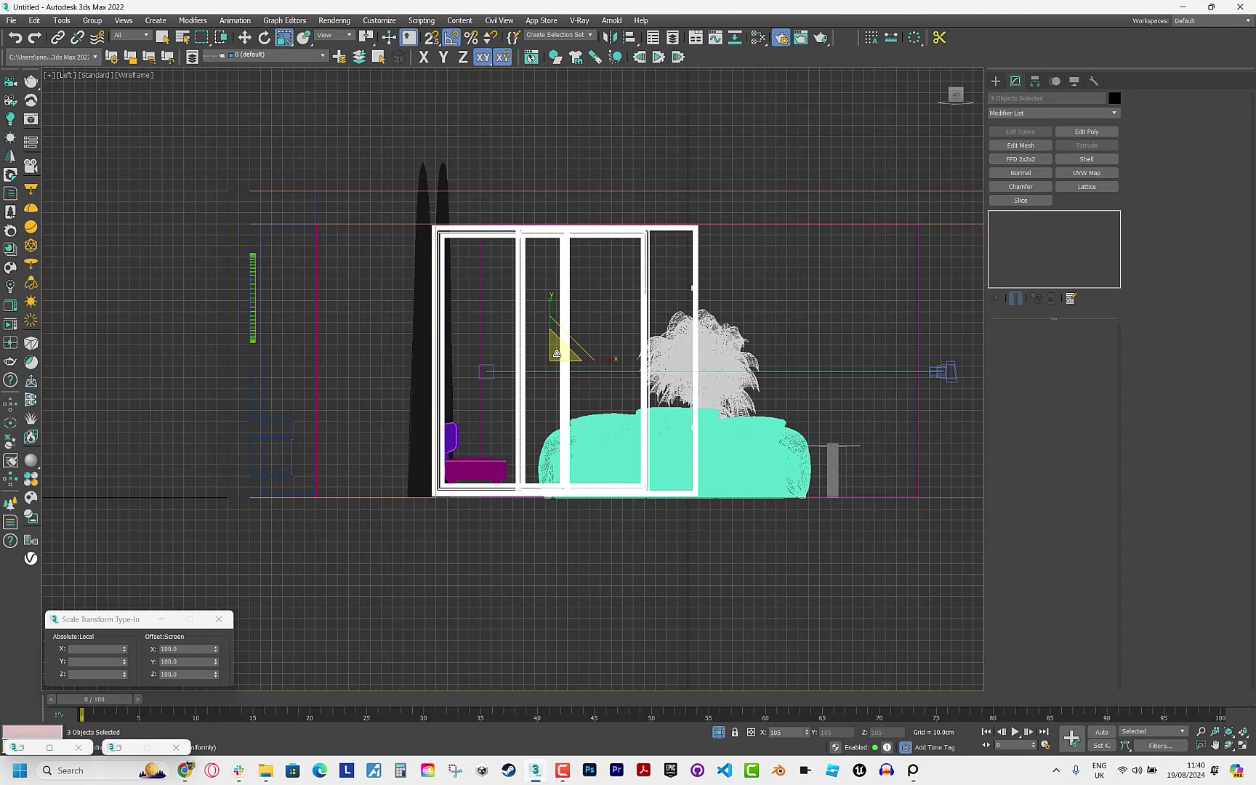
scroll(443, 487, up, 3)
scroll(473, 498, up, 3)
key(w)
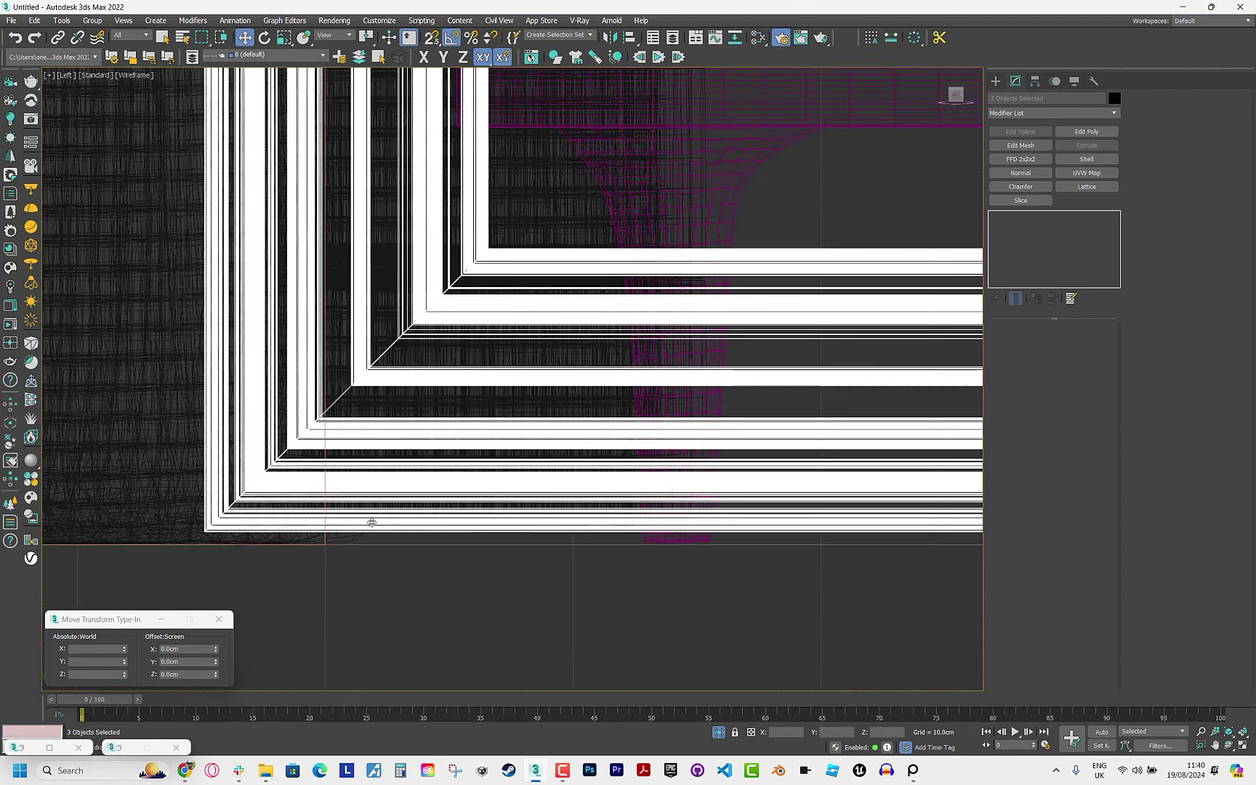
scroll(436, 529, down, 1)
scroll(502, 532, down, 1)
scroll(494, 436, down, 3)
scroll(523, 327, up, 1)
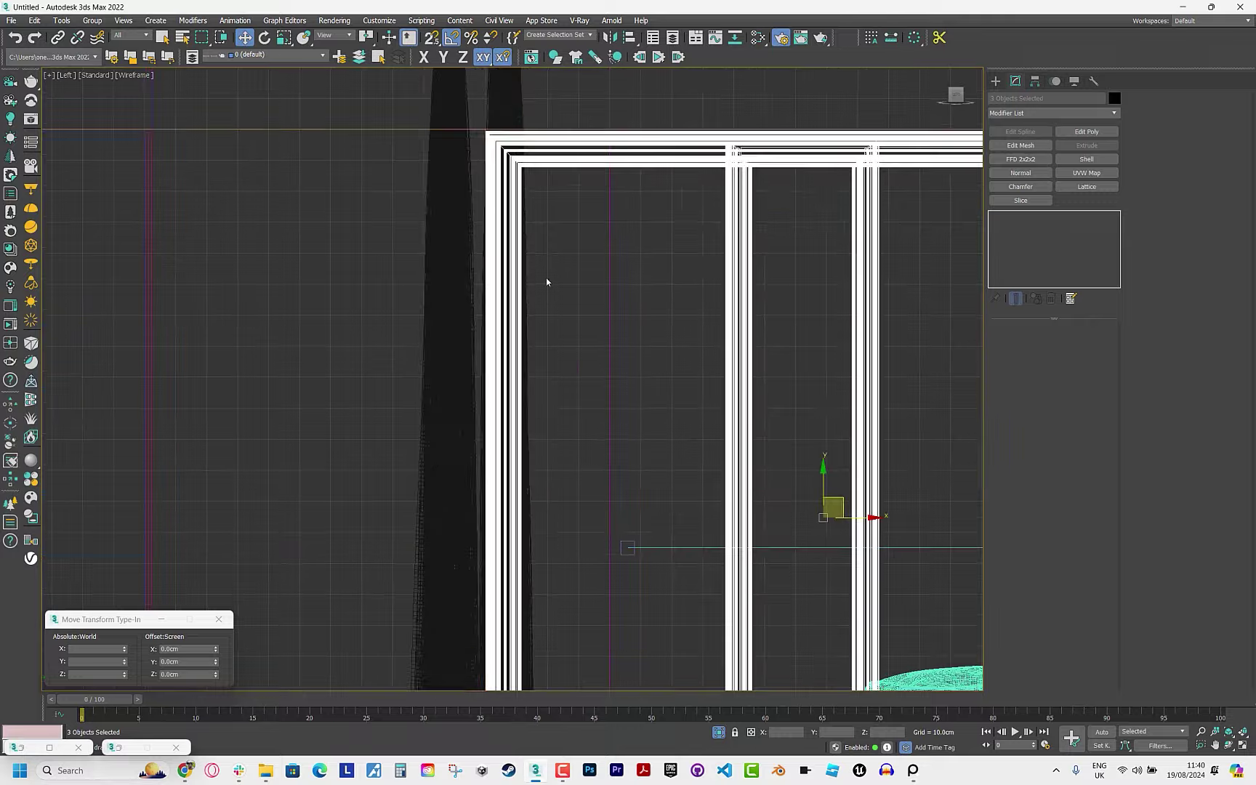
scroll(547, 282, up, 3)
scroll(547, 327, down, 5)
scroll(547, 421, up, 4)
mouse_move(547, 420)
middle_down()
mouse_move(498, 514)
mouse_move(448, 555)
middle_up()
key(r)
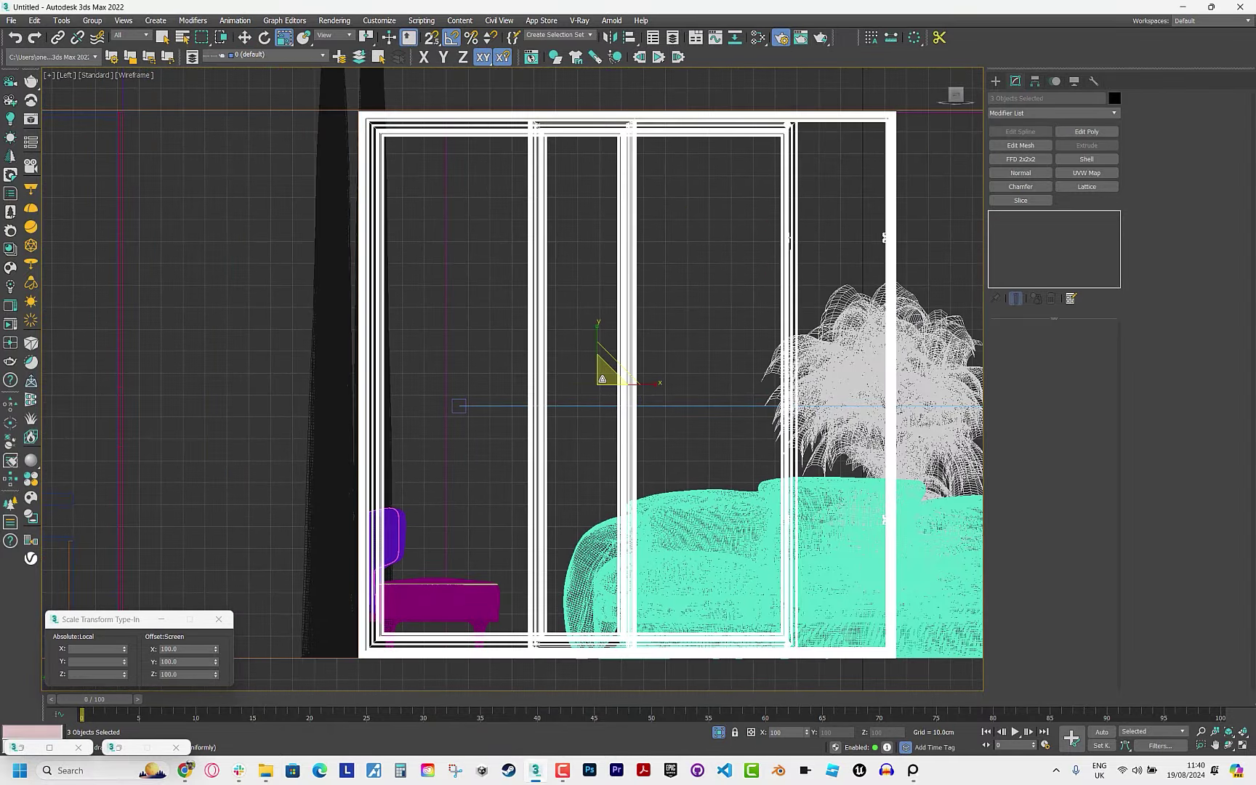
drag(603, 379, 374, 608)
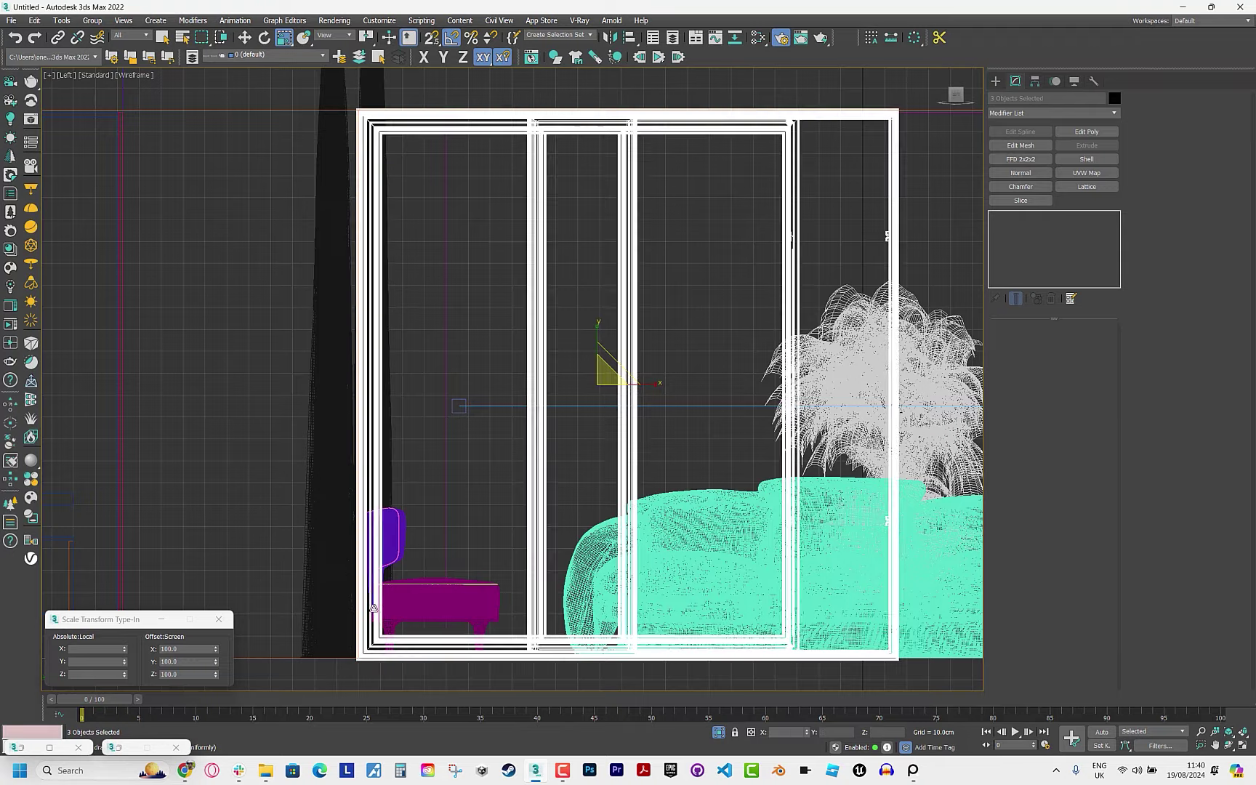
Try a typed horizontal scale on the door frame, then undo the oversized result.
scroll(374, 608, up, 8)
key(w)
scroll(552, 393, up, 2)
scroll(563, 382, up, 2)
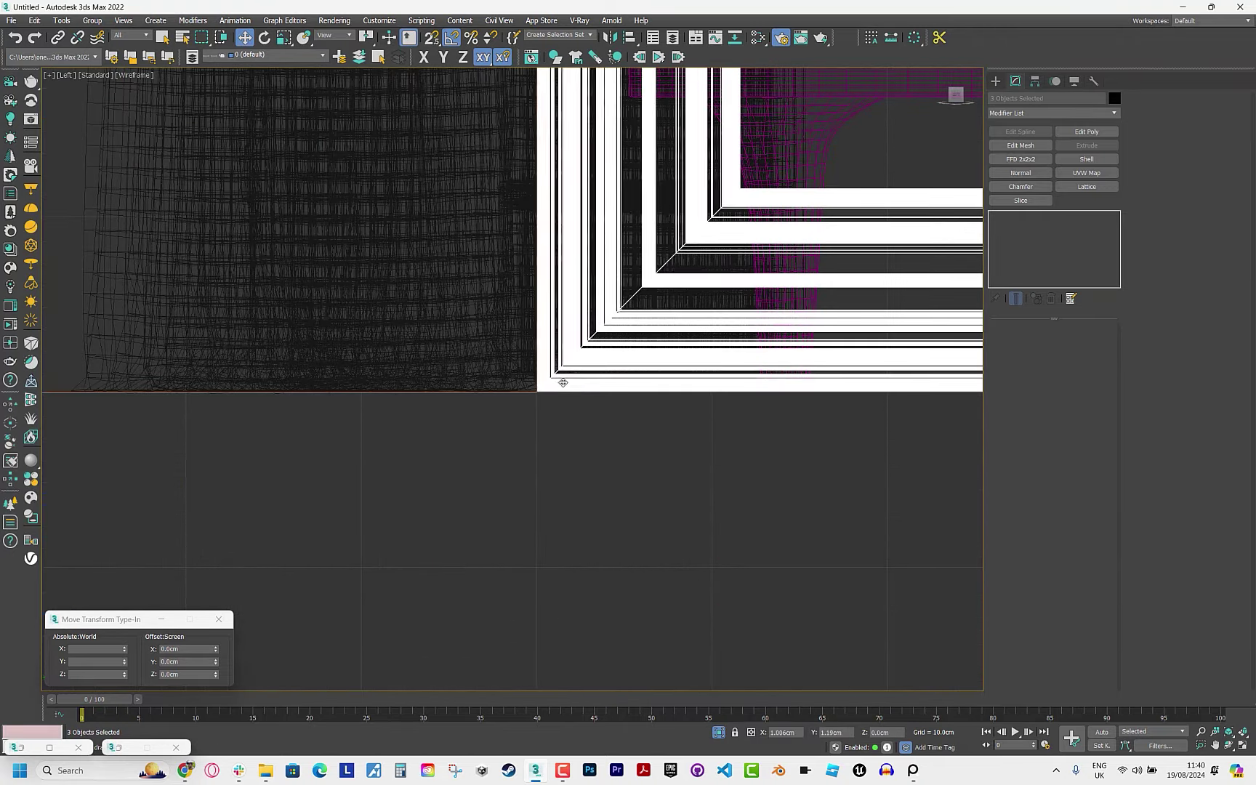
scroll(563, 382, down, 3)
scroll(561, 383, down, 2)
scroll(560, 381, up, 5)
scroll(558, 382, down, 5)
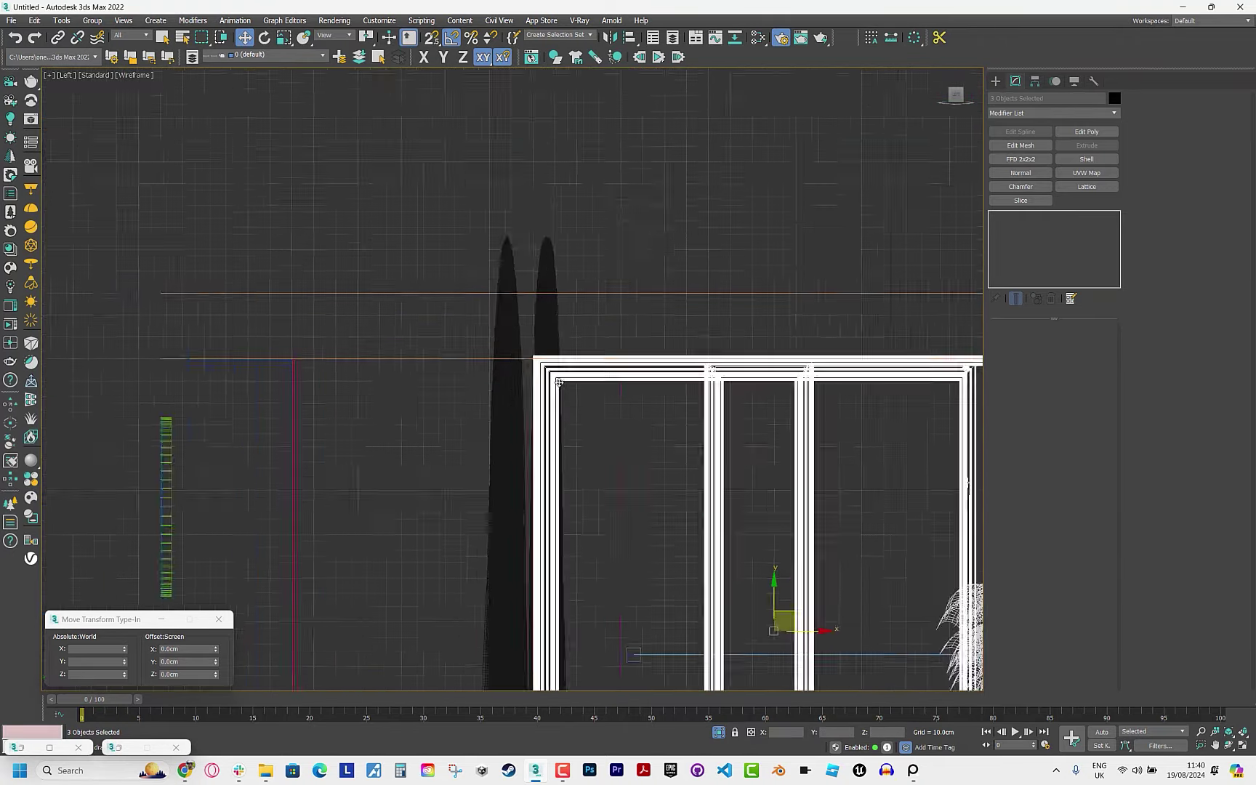
scroll(581, 368, down, 2)
key(r)
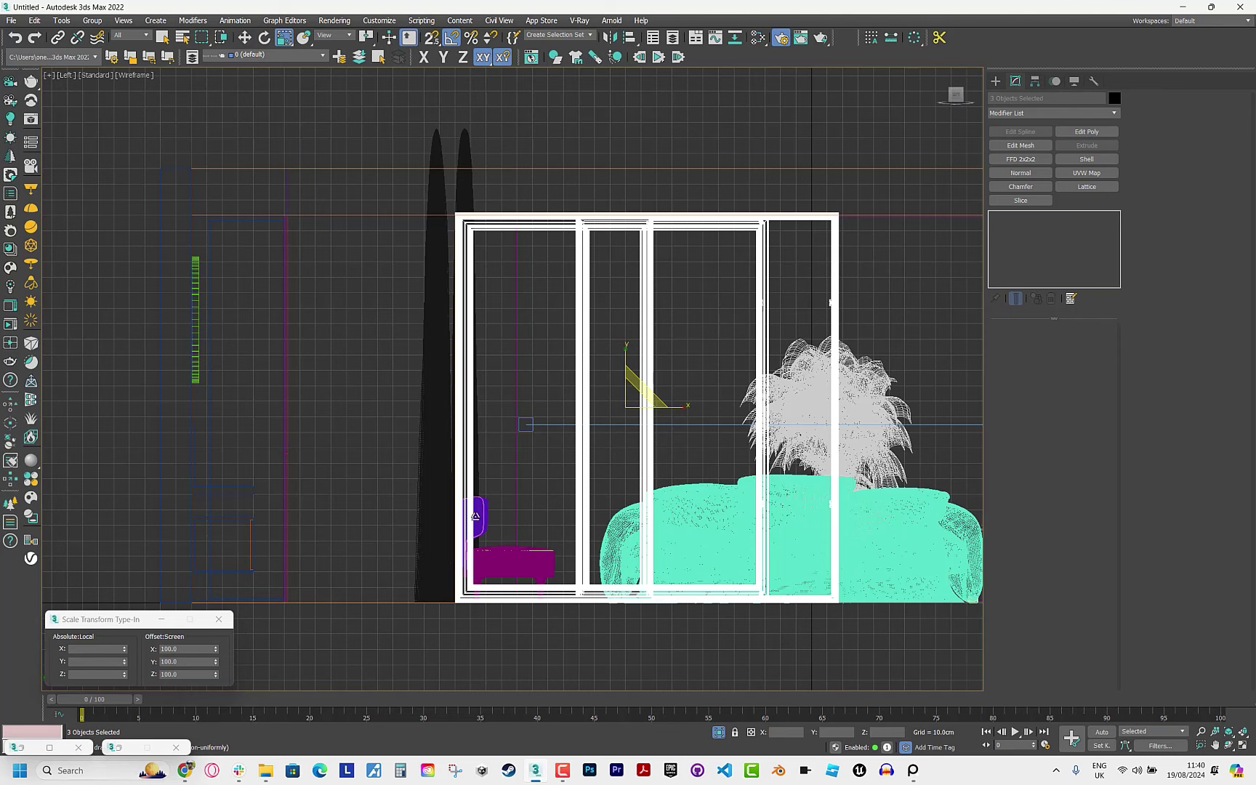
double_click(195, 647)
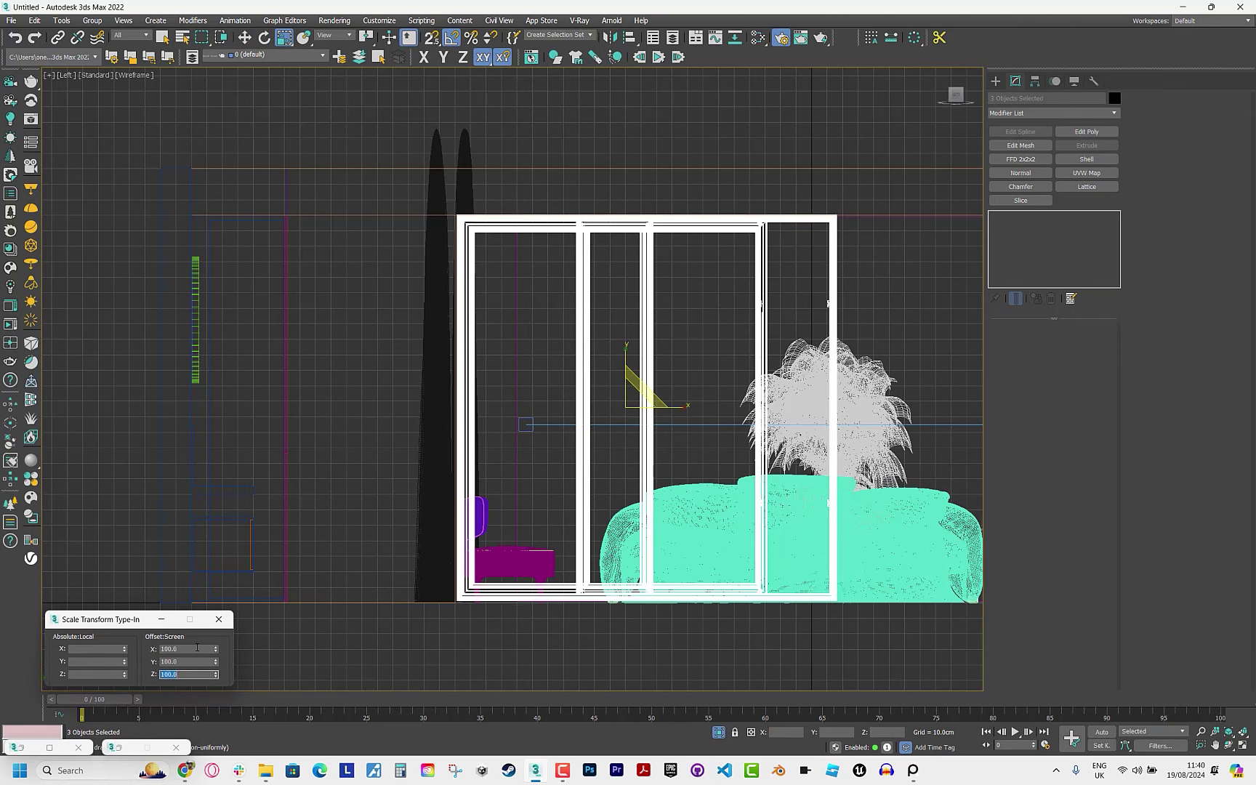
key(Return)
key(w)
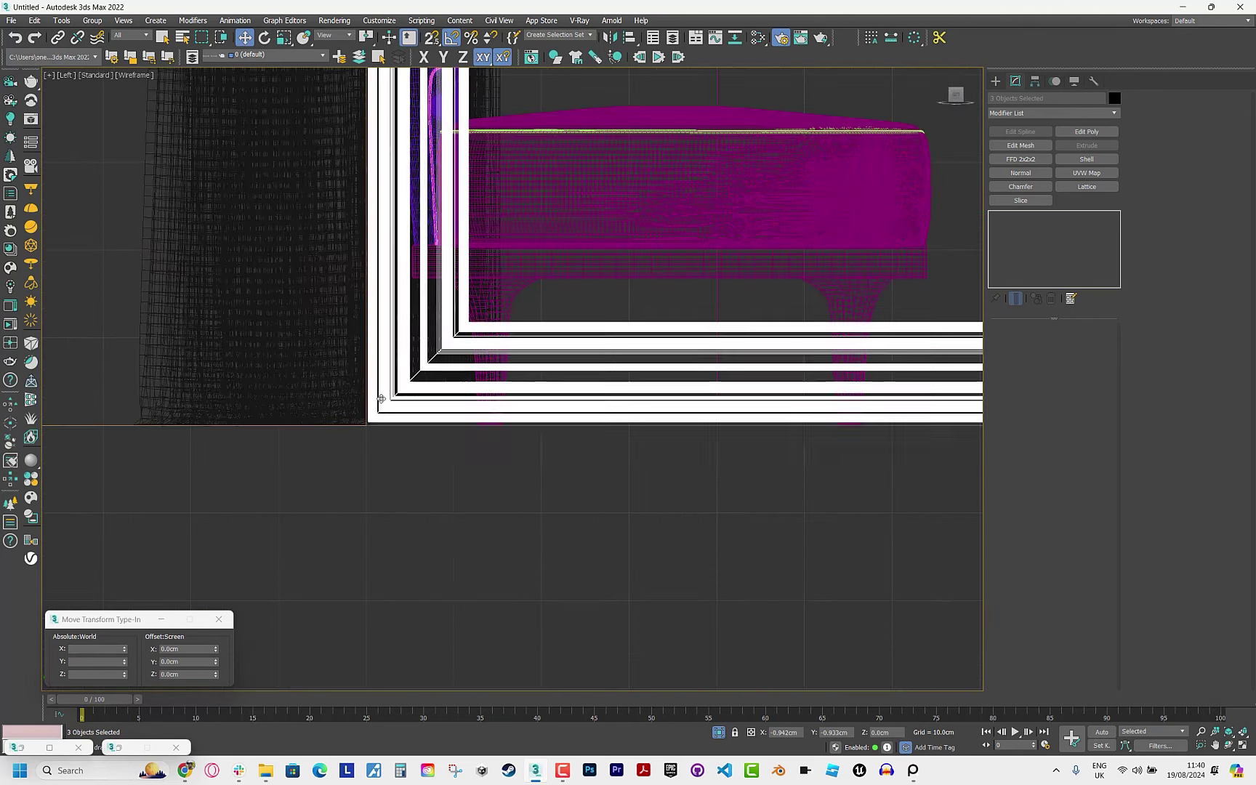
key(ctrl+z)
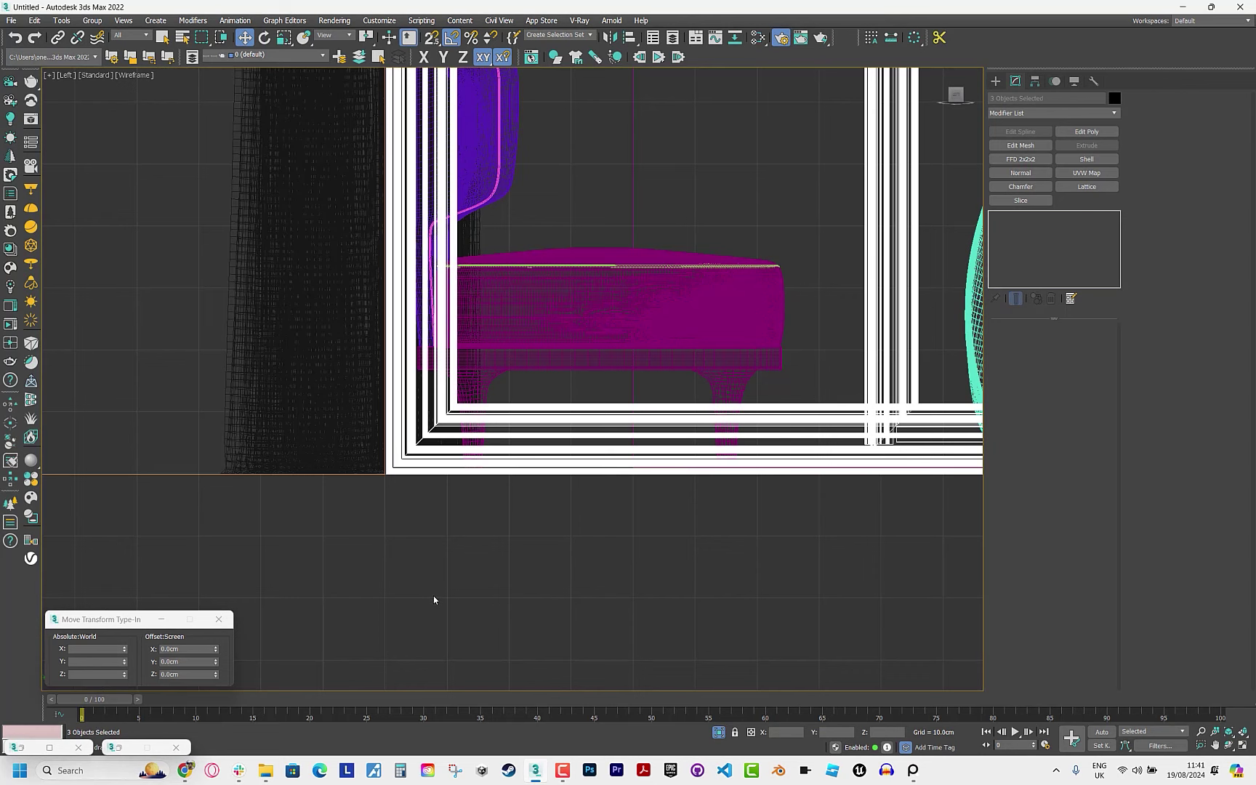
Scale the door frame horizontally to 99.5% using the scale offset field.
scroll(434, 596, down, 5)
scroll(459, 302, up, 5)
scroll(680, 352, up, 3)
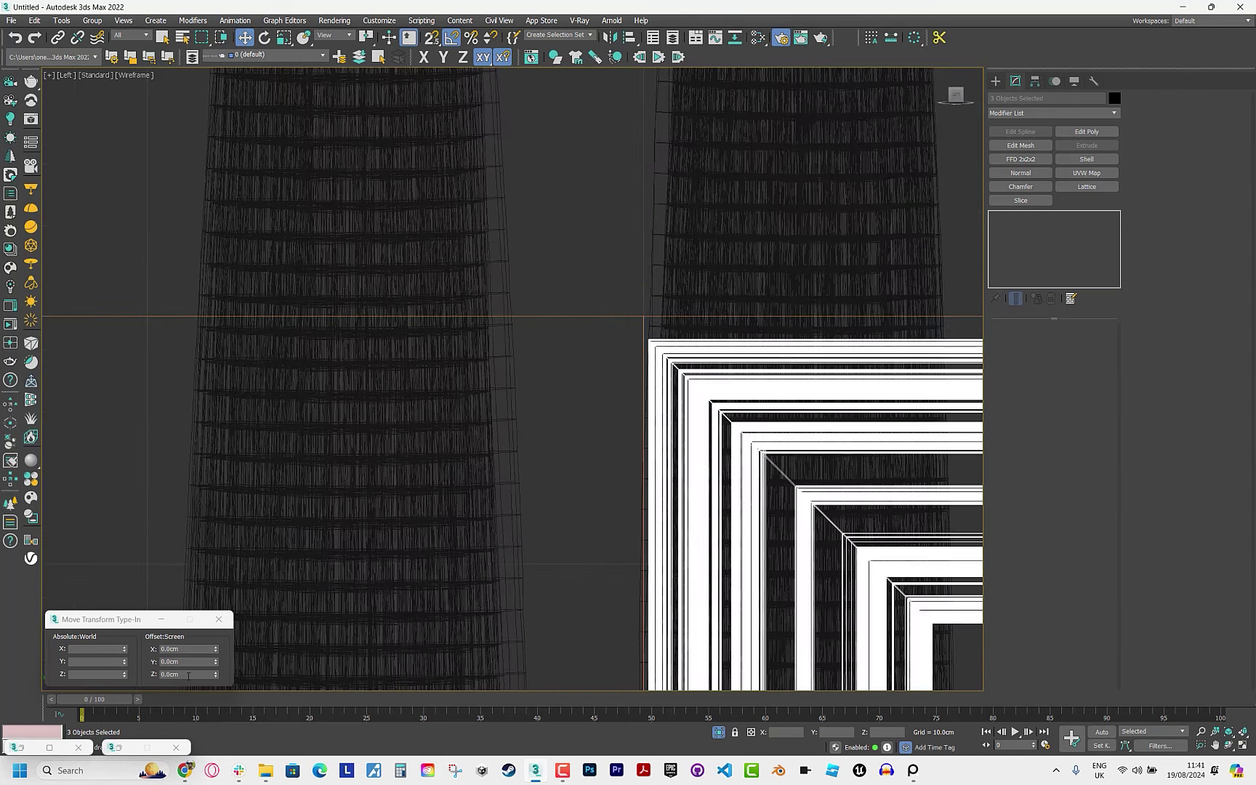
scroll(473, 508, up, 2)
key(r)
scroll(474, 509, up, 2)
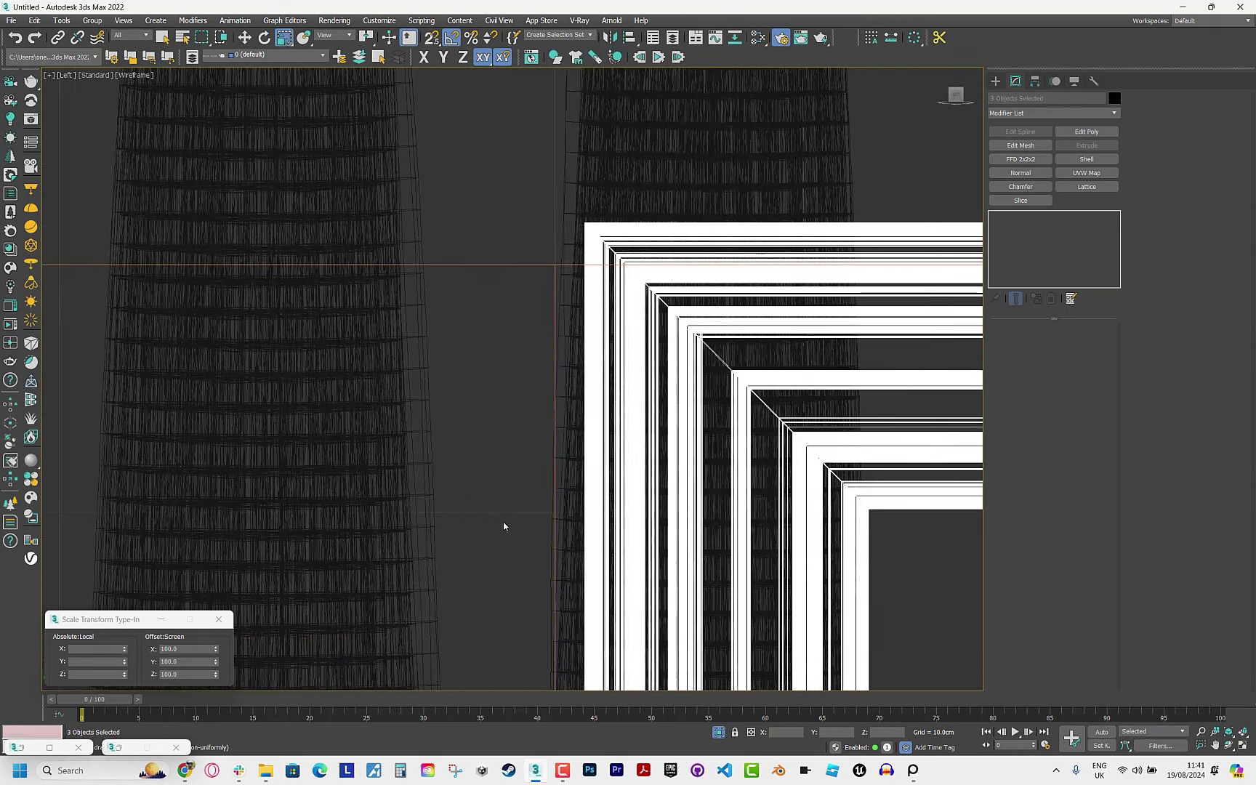
double_click(195, 649)
text(99.5)
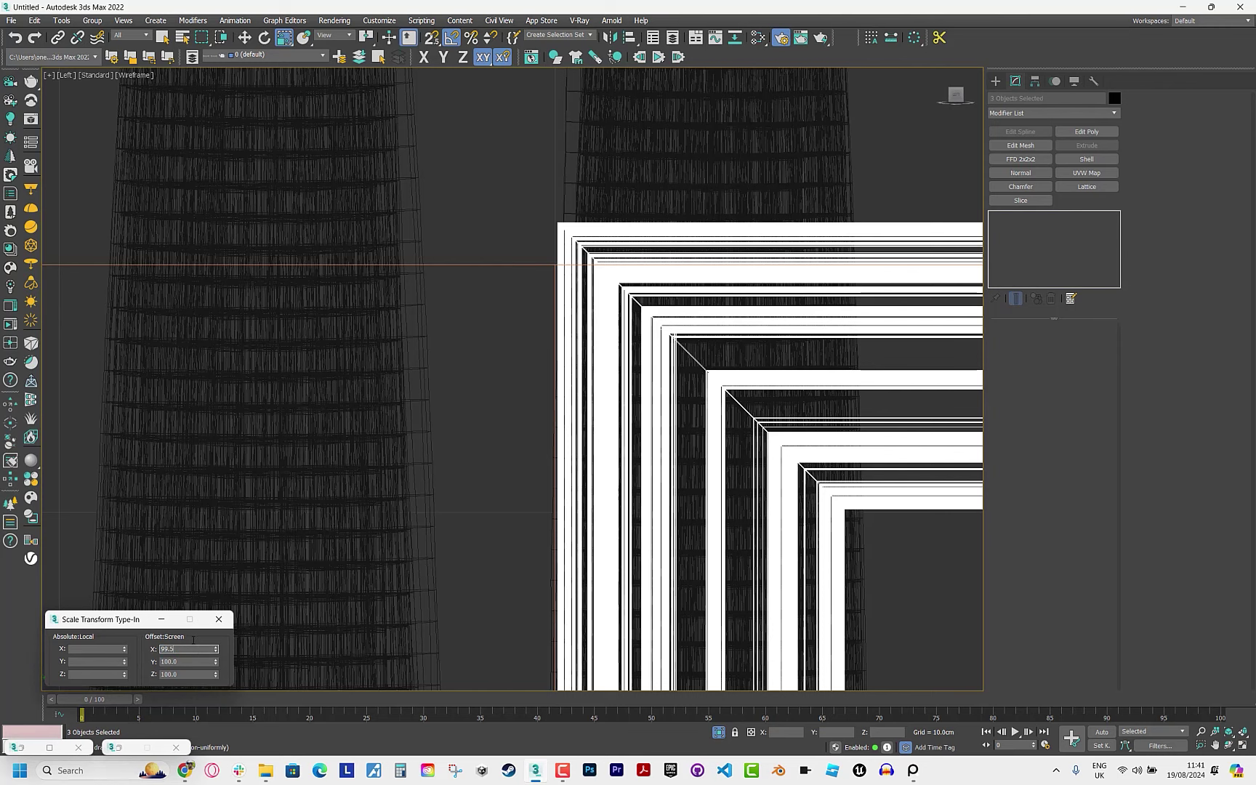
key(Tab)
text(99.5)
key(Tab)
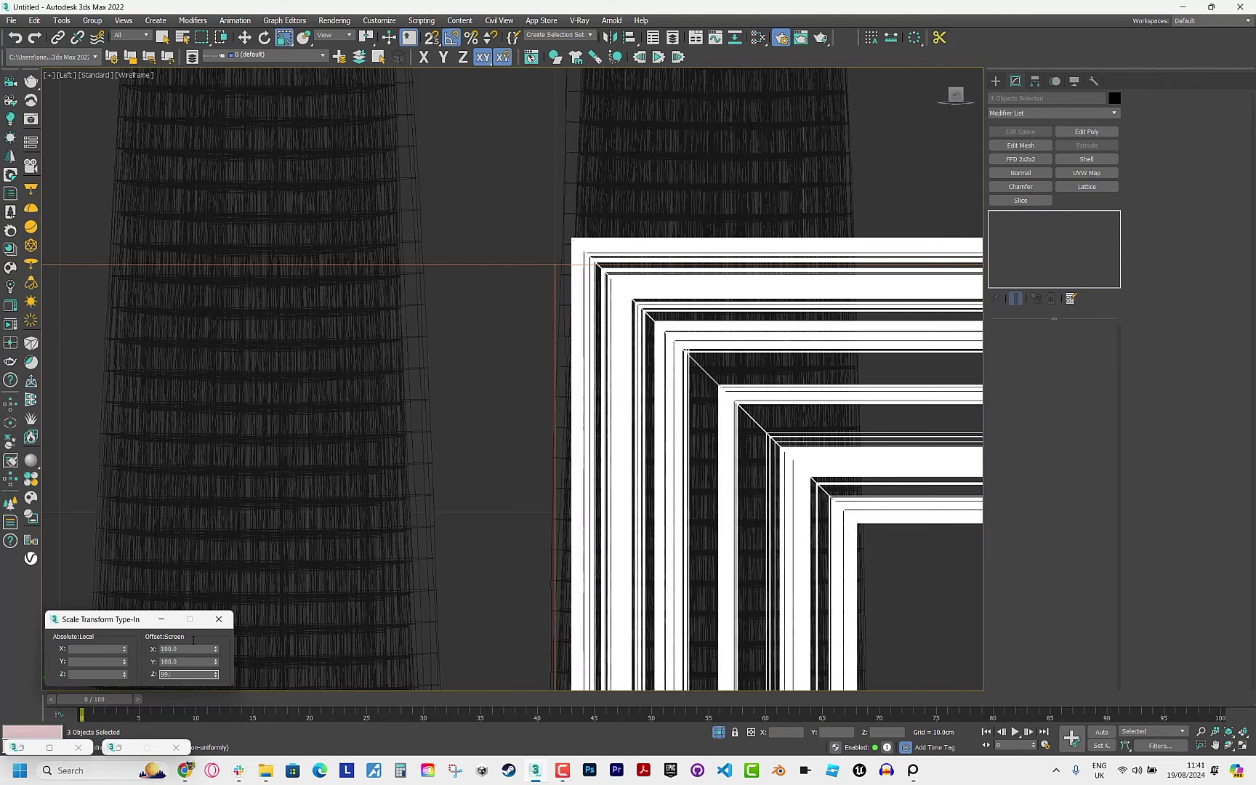
key(w)
Switch to Corona Camera001 and open the environment map browser in Environment and Effects.
scroll(499, 477, down, 5)
scroll(500, 478, up, 3)
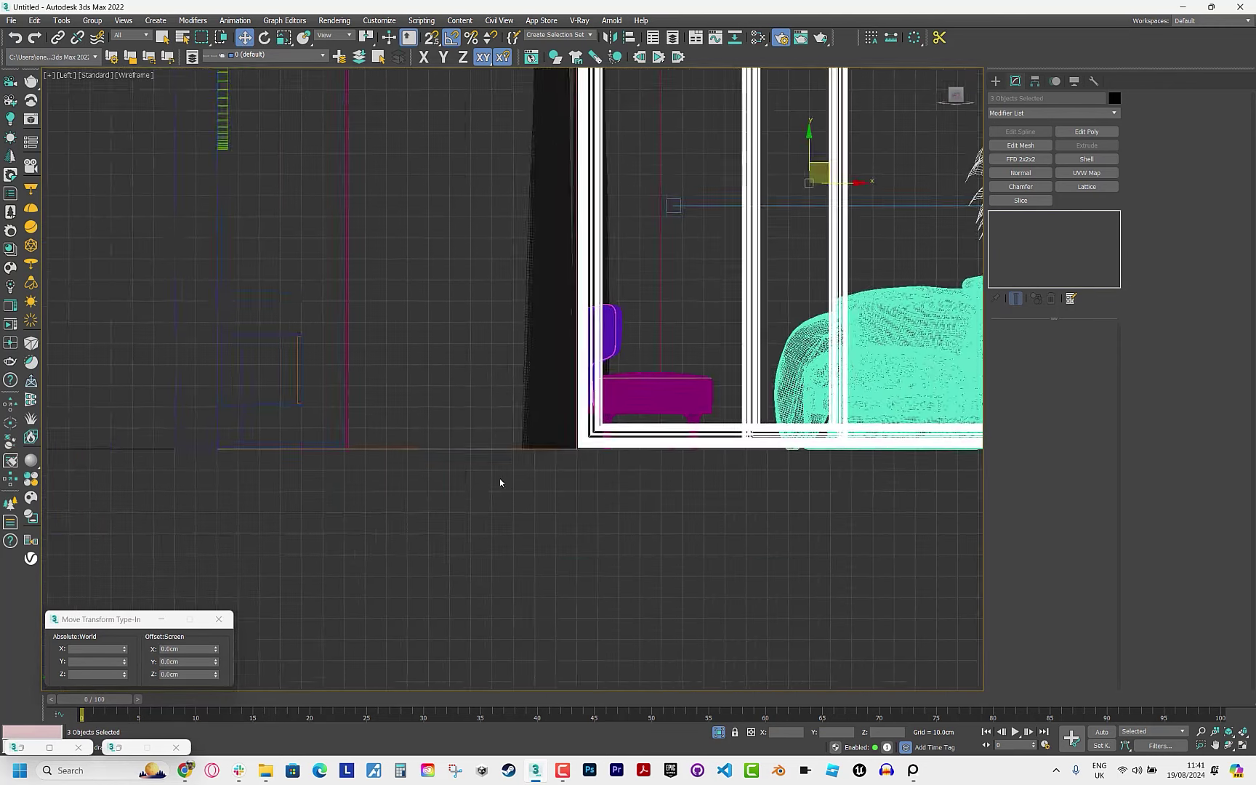
scroll(822, 311, up, 3)
scroll(689, 379, up, 1)
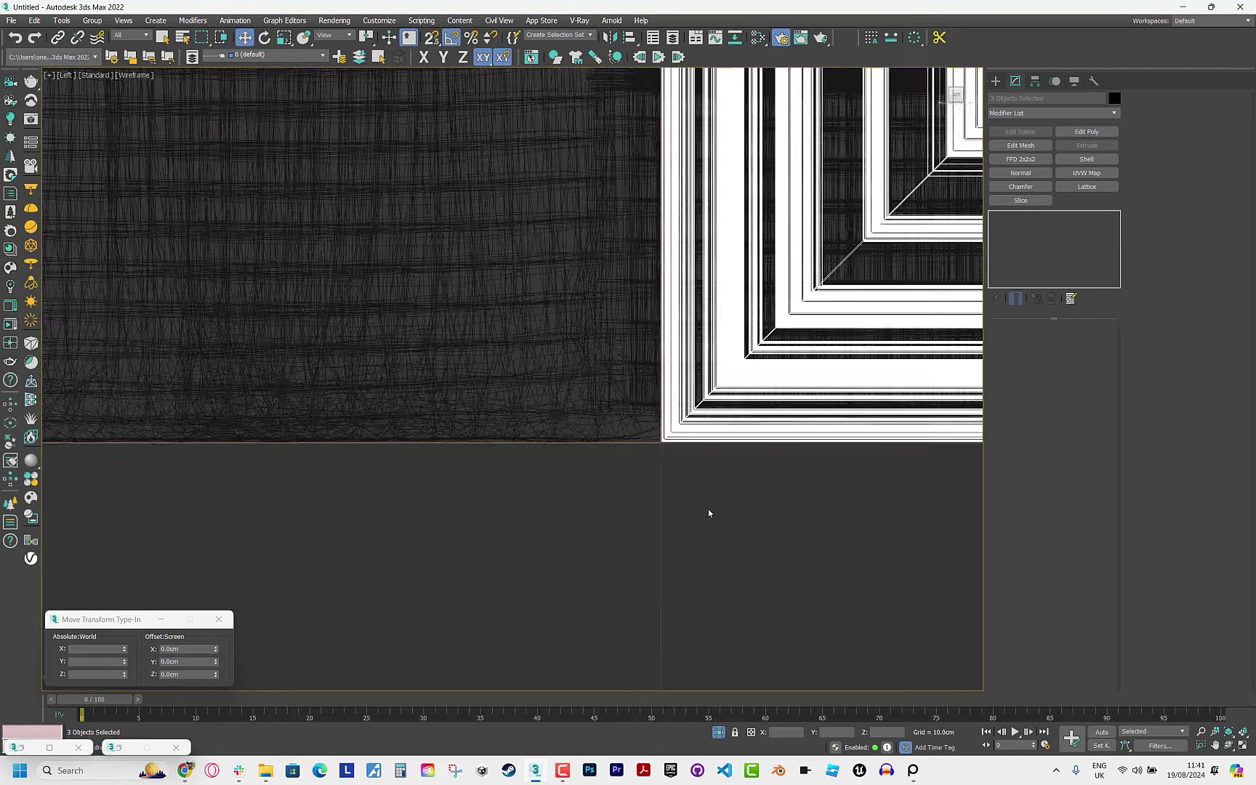
scroll(710, 511, down, 4)
scroll(737, 603, up, 2)
scroll(736, 603, up, 1)
scroll(736, 603, up, 3)
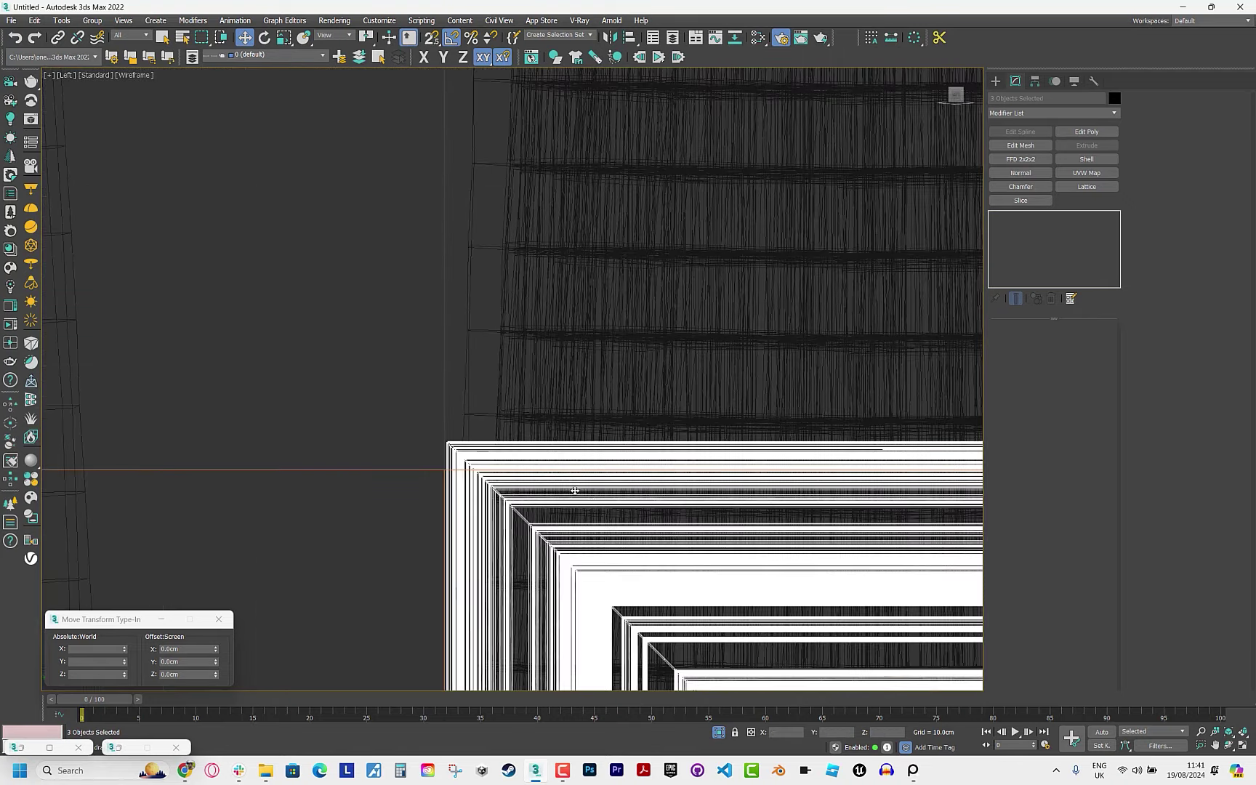
scroll(579, 530, up, 1)
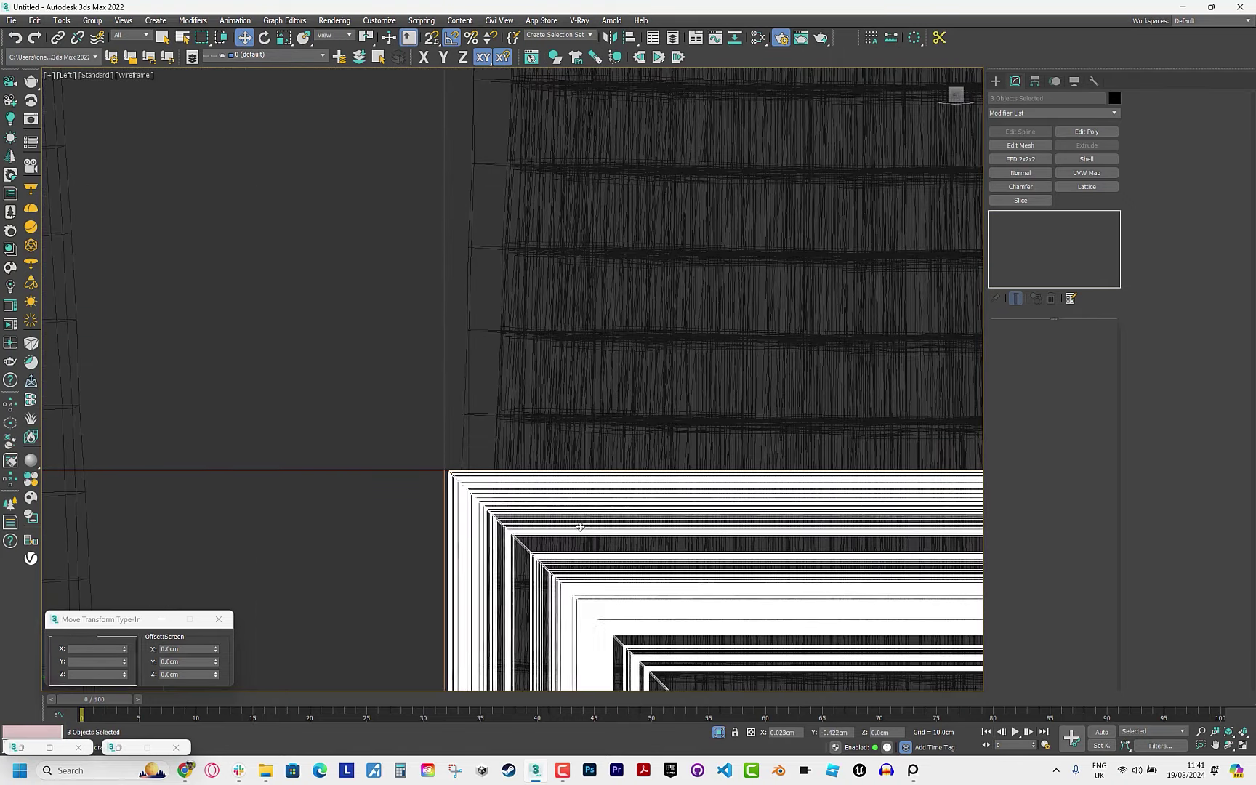
key(t)
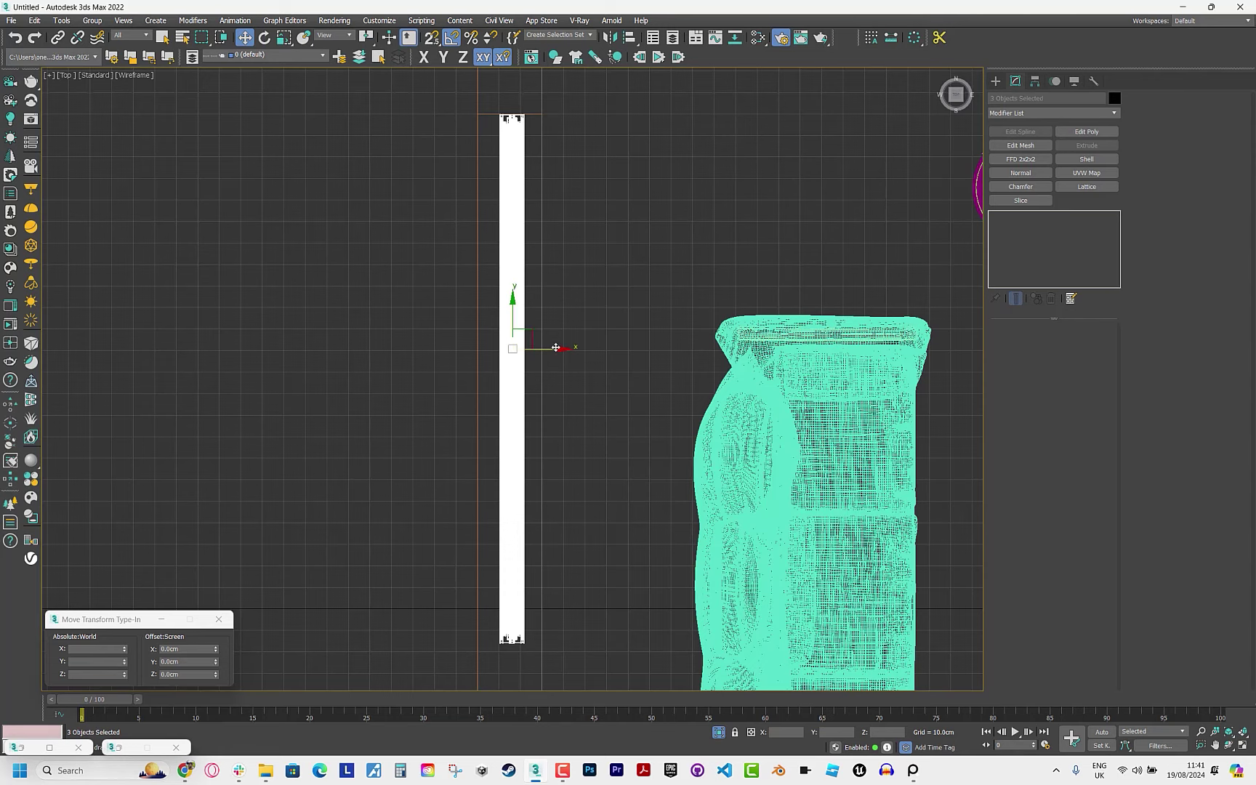
key(c)
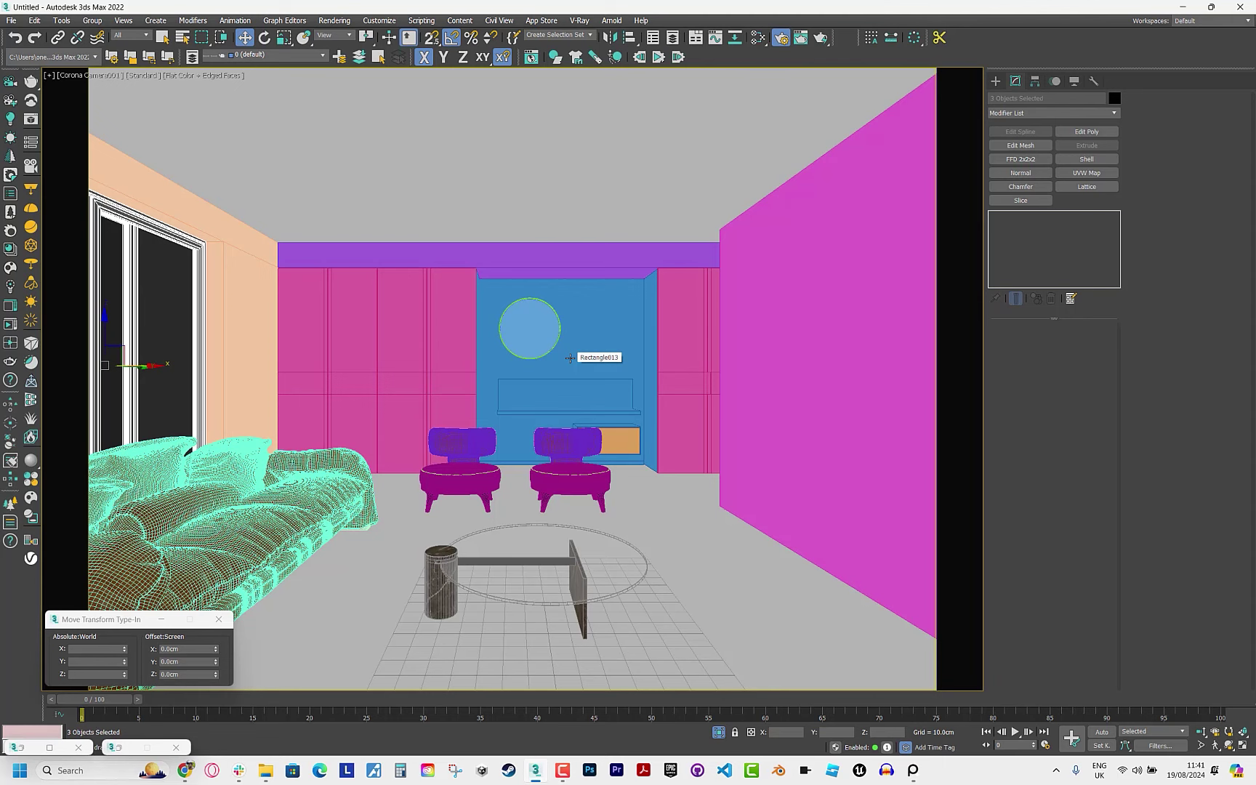
key(8)
click(253, 170)
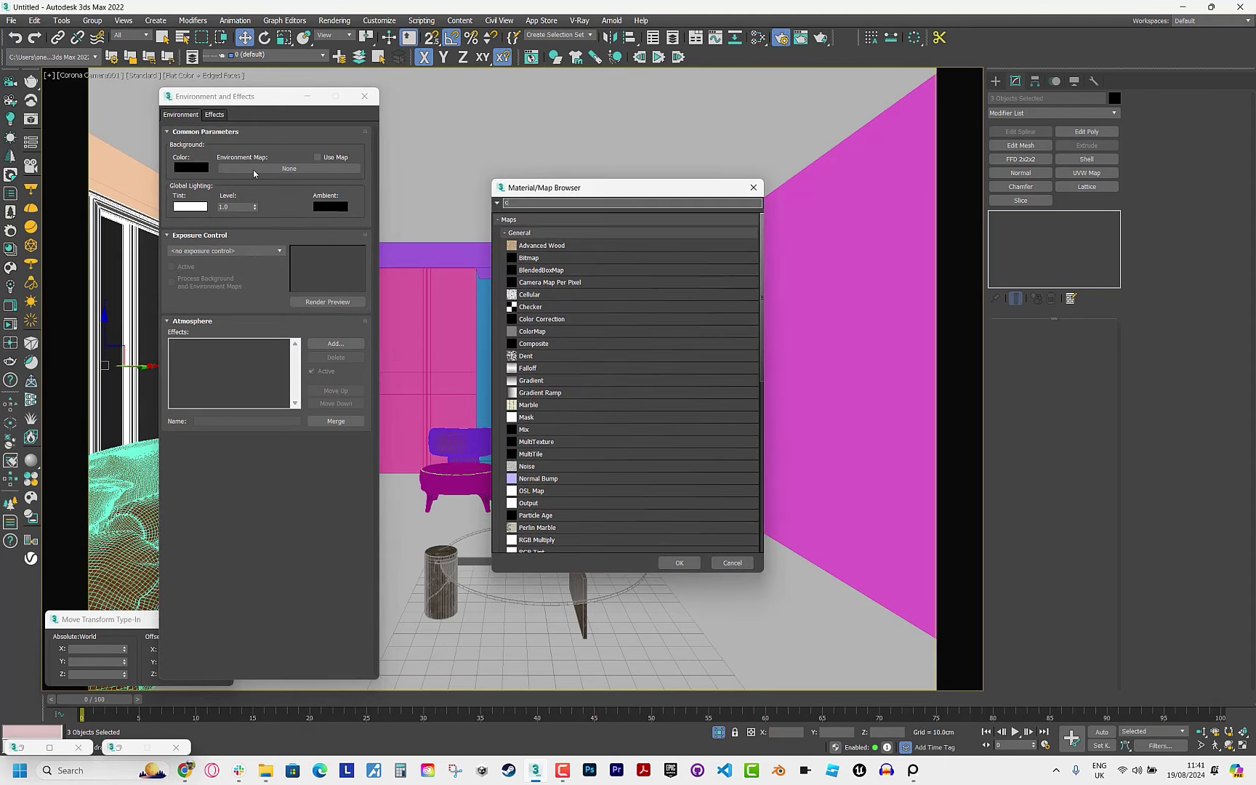
Set CoronaSky as the environment background map.
text(oronasky)
key(Down)
key(Return)
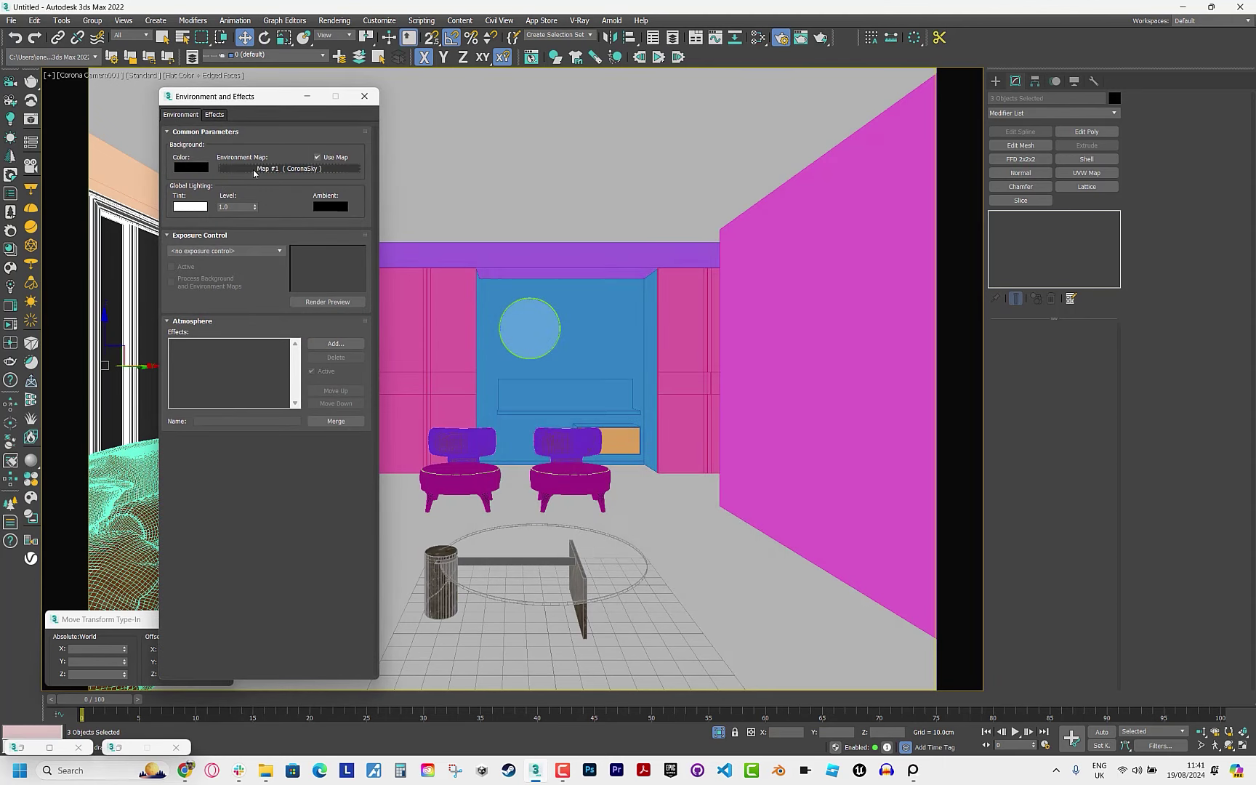
click(365, 96)
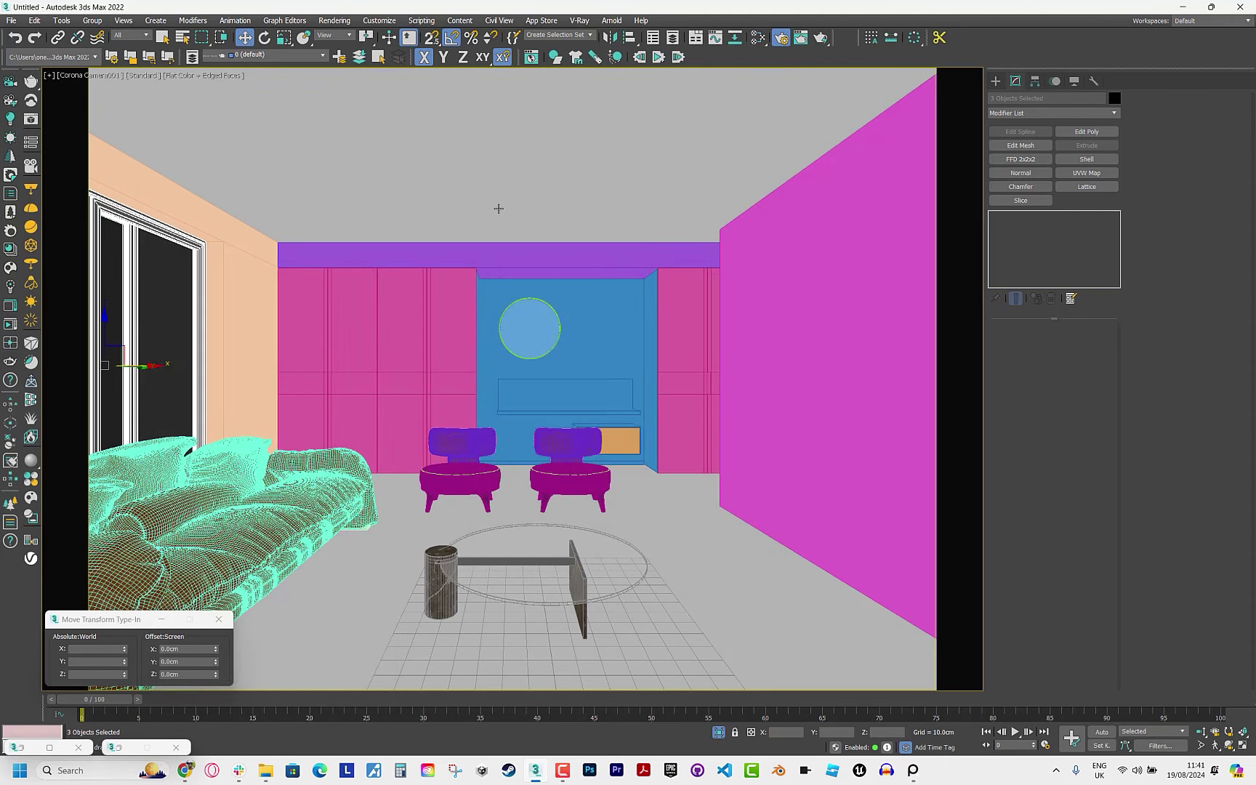
Create a new CoronaLegacyMtl named 'override' in the Slate editor.
click(782, 37)
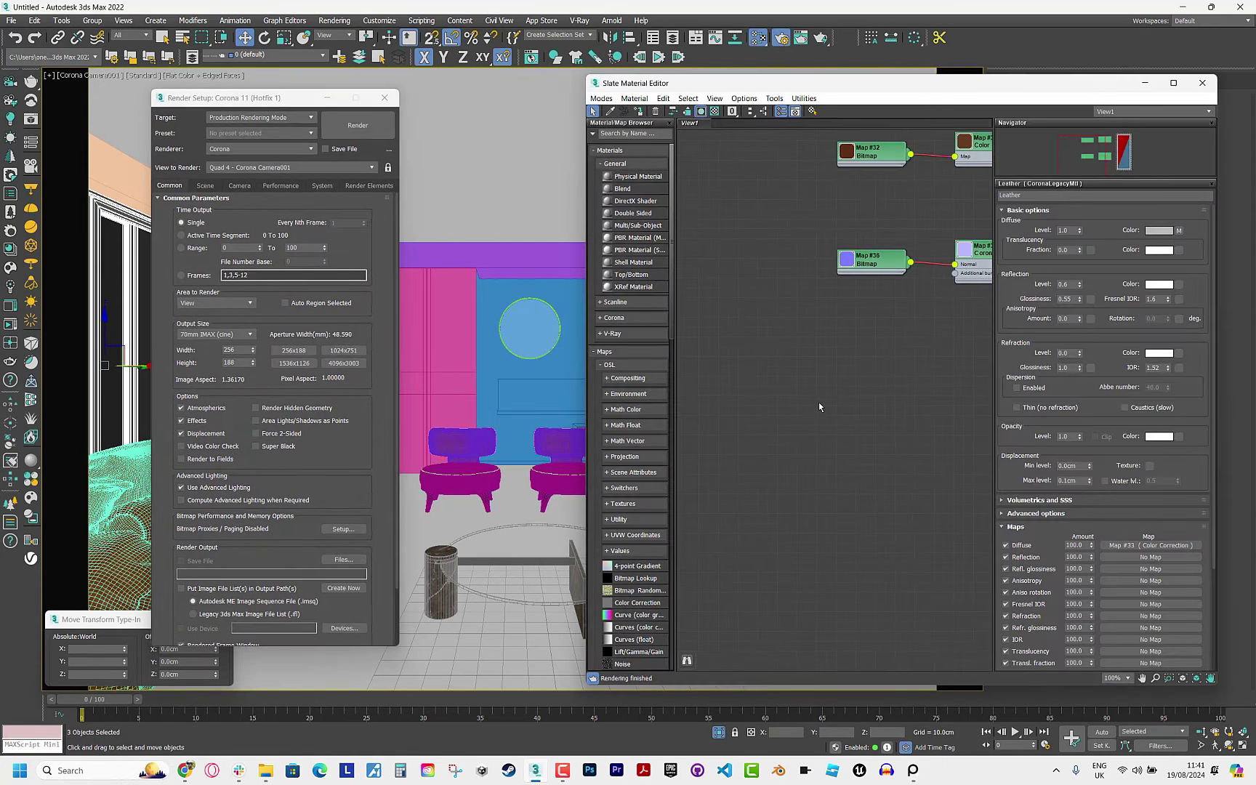
right_click(819, 406)
click(1032, 434)
scroll(787, 407, up, 3)
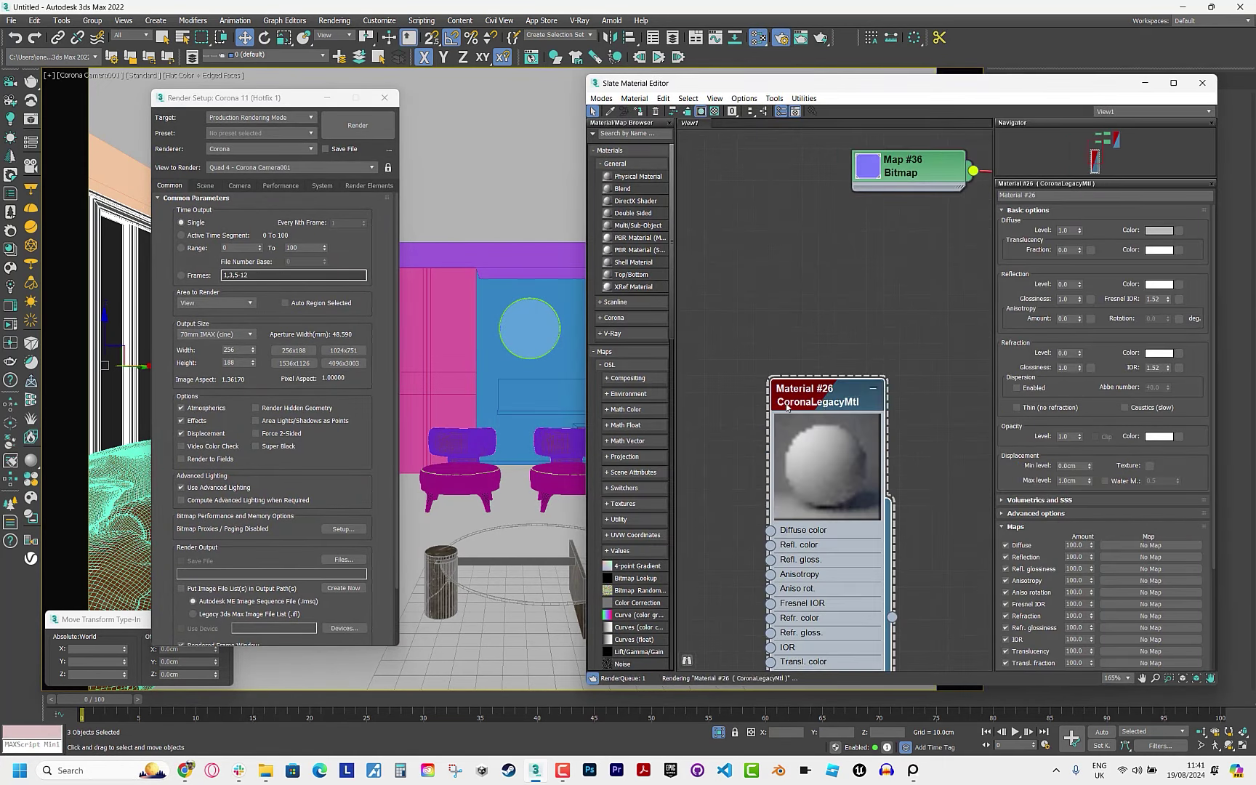
drag(787, 407, 866, 261)
click(1067, 195)
text(override)
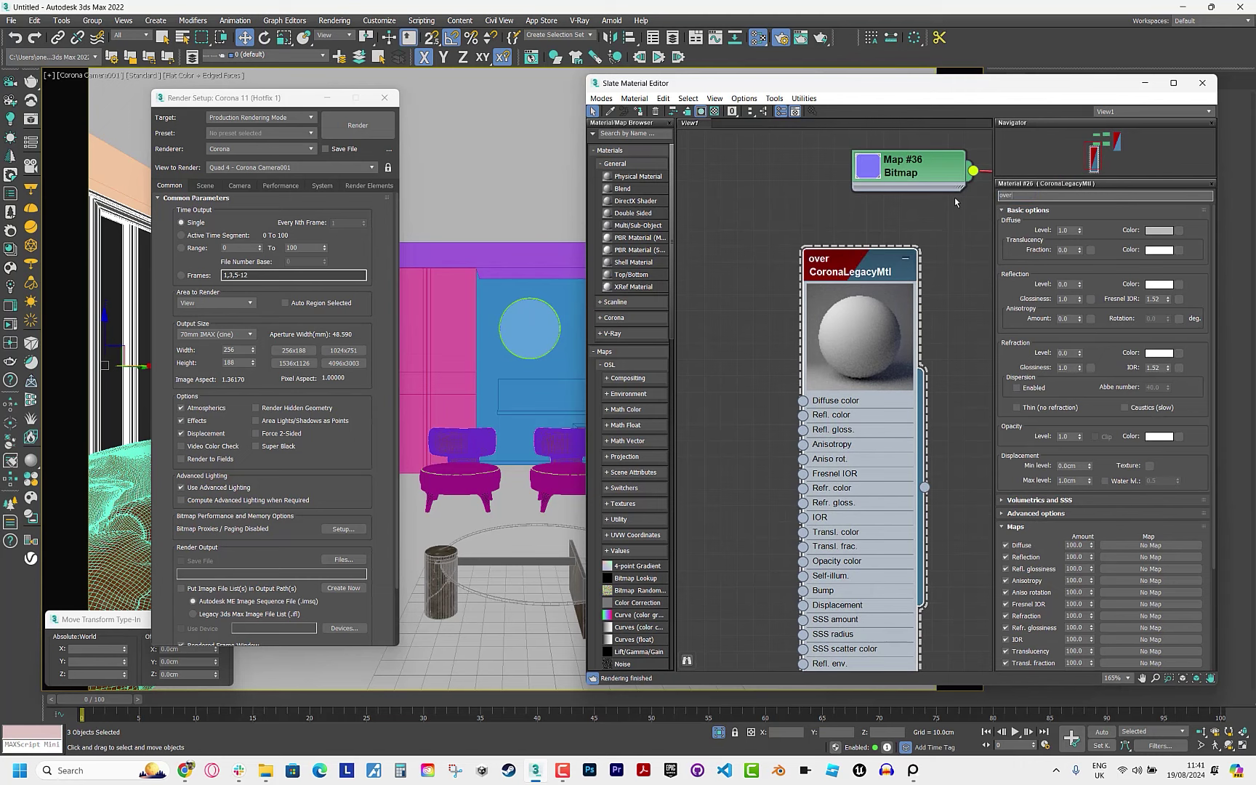
Assign the override material as instanced Mtl. override, preserving glass.
click(209, 186)
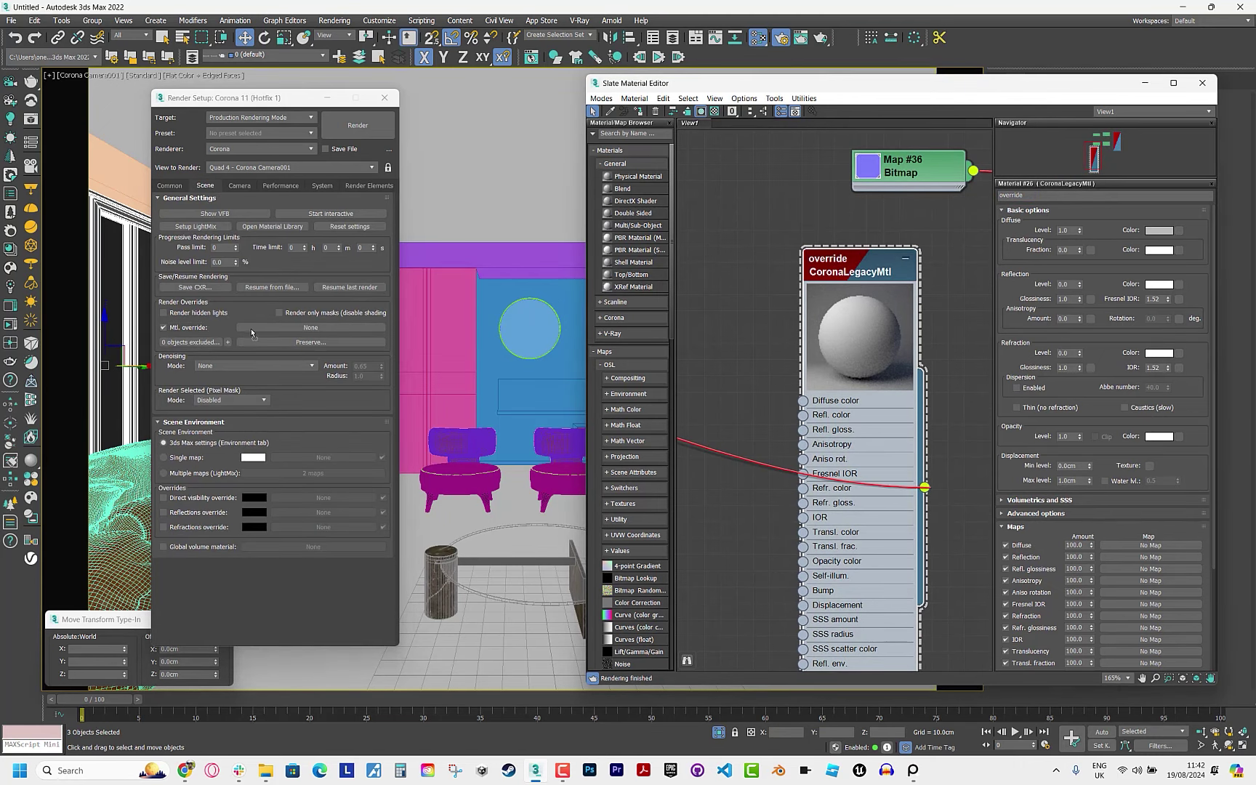
drag(925, 488, 310, 327)
click(250, 409)
click(319, 343)
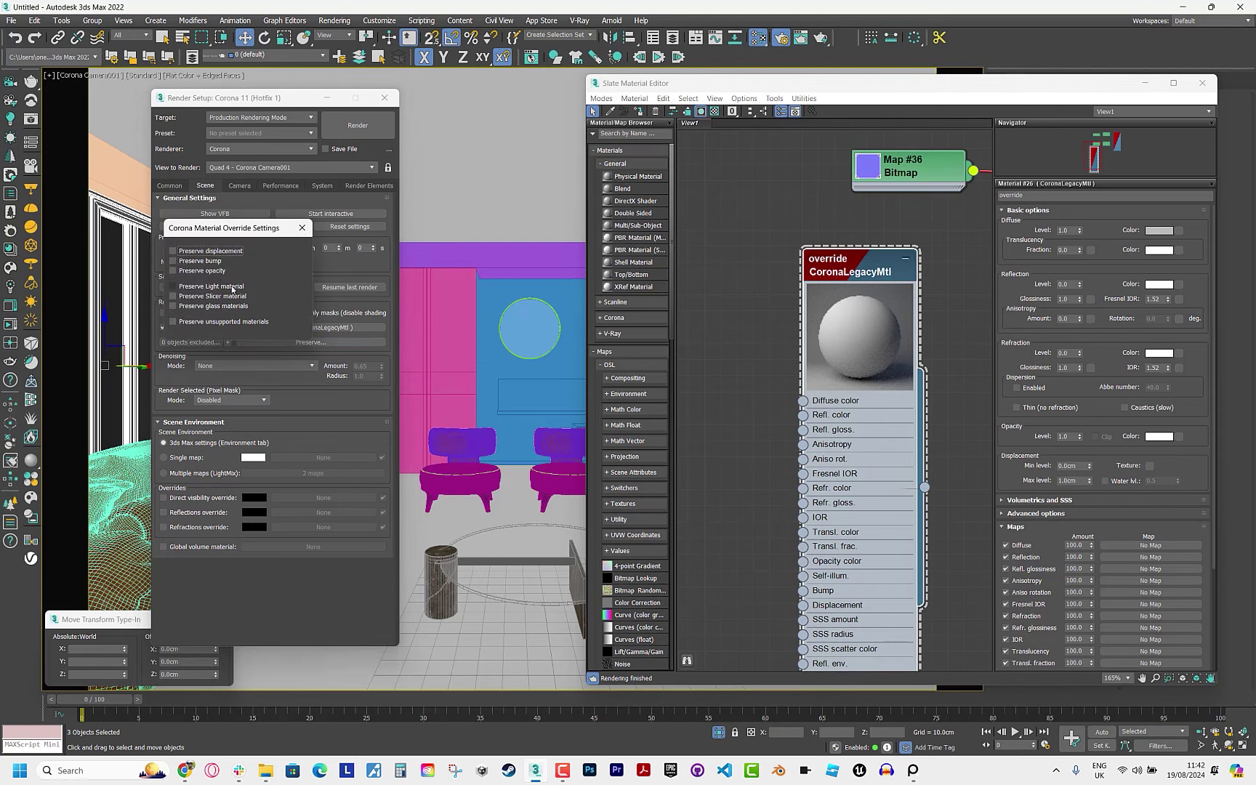
click(302, 227)
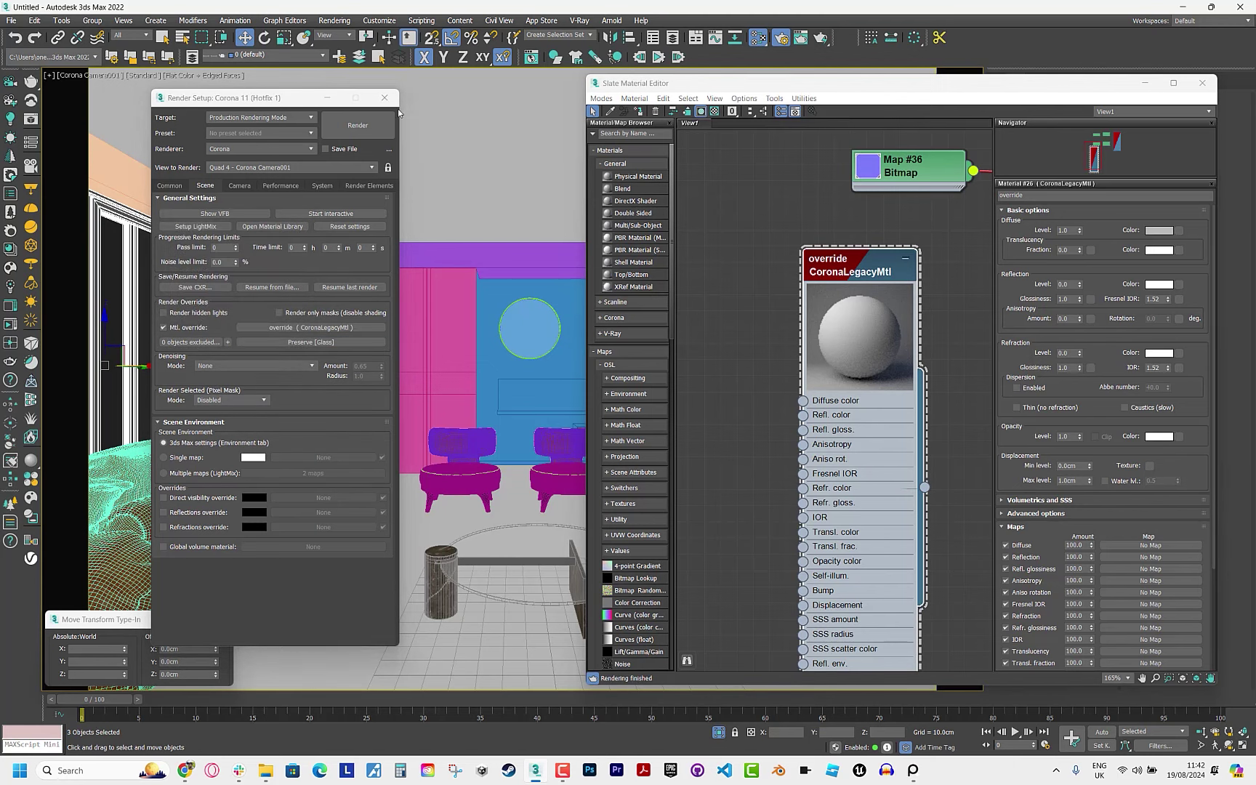
click(384, 97)
Give the override material a white diffuse colour and reflection level 1.0.
click(1160, 231)
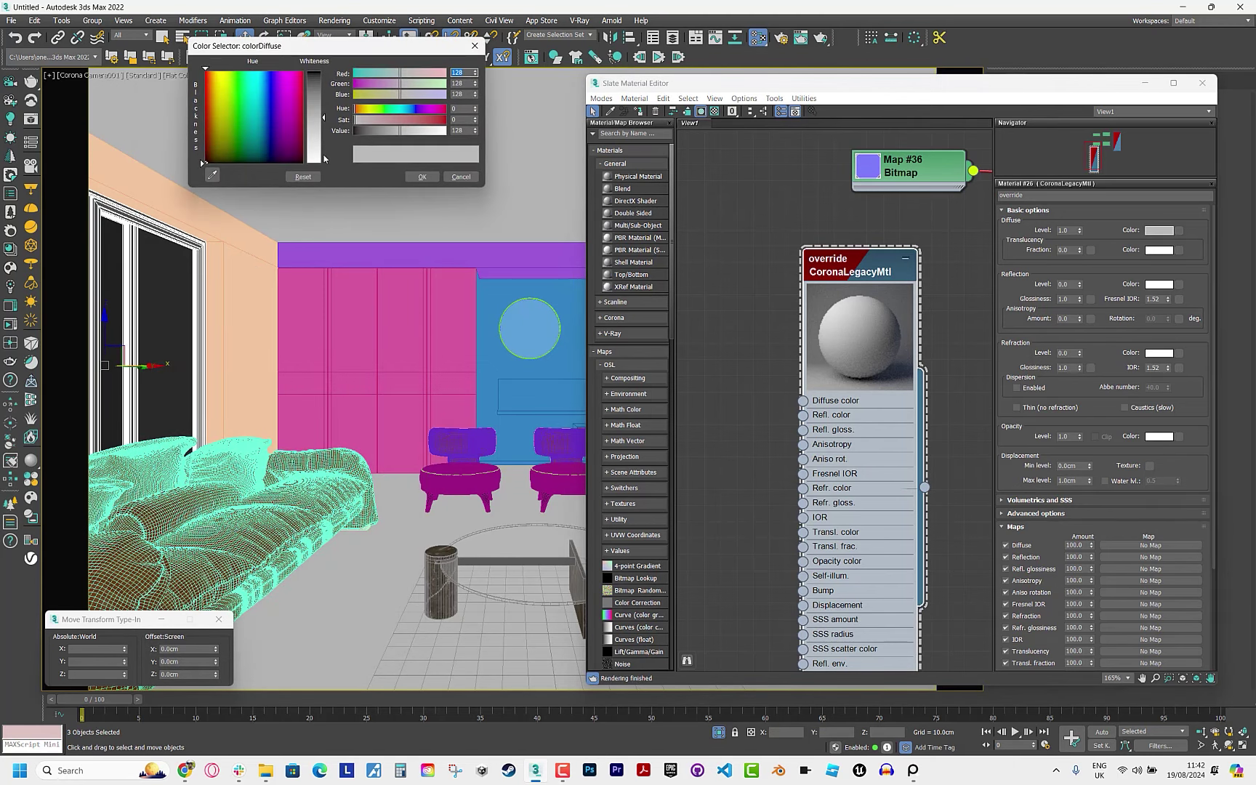
click(416, 154)
middle_drag(862, 396, 968, 332)
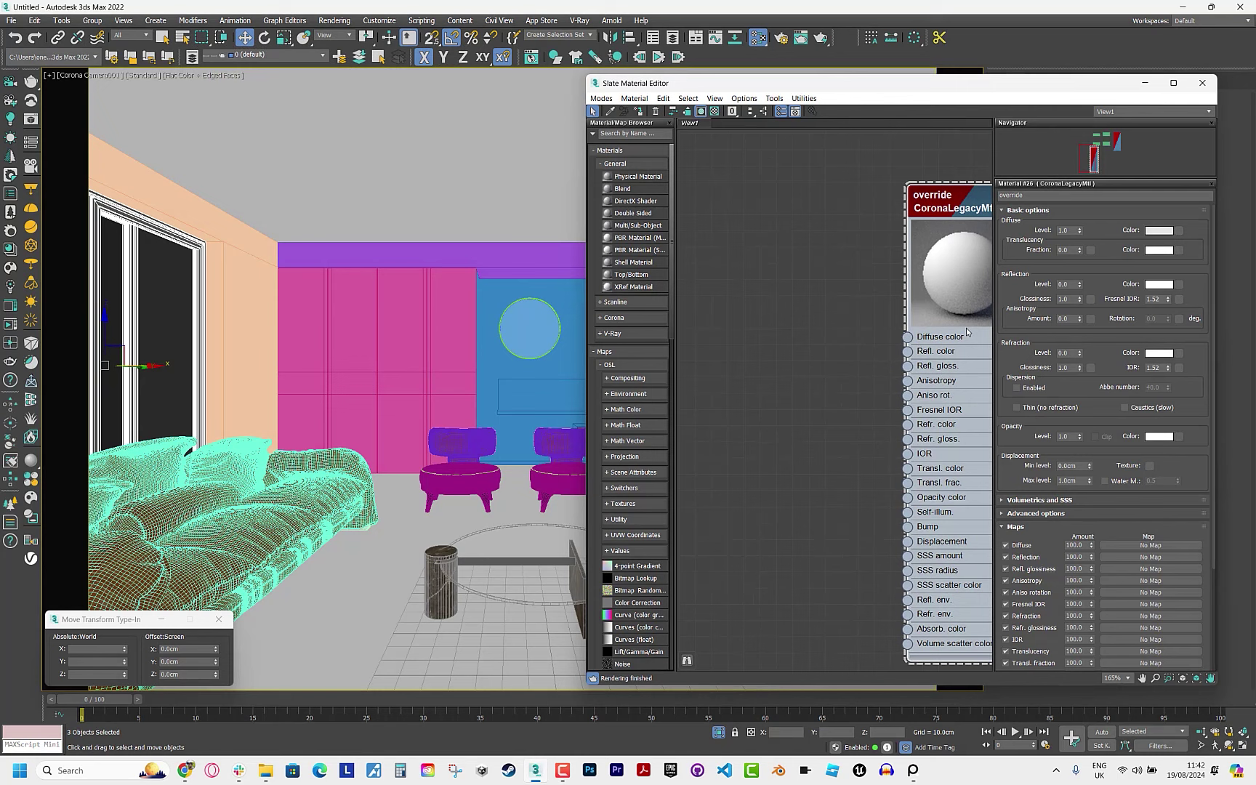
double_click(1070, 286)
text(1)
key(Tab)
text(0.65)
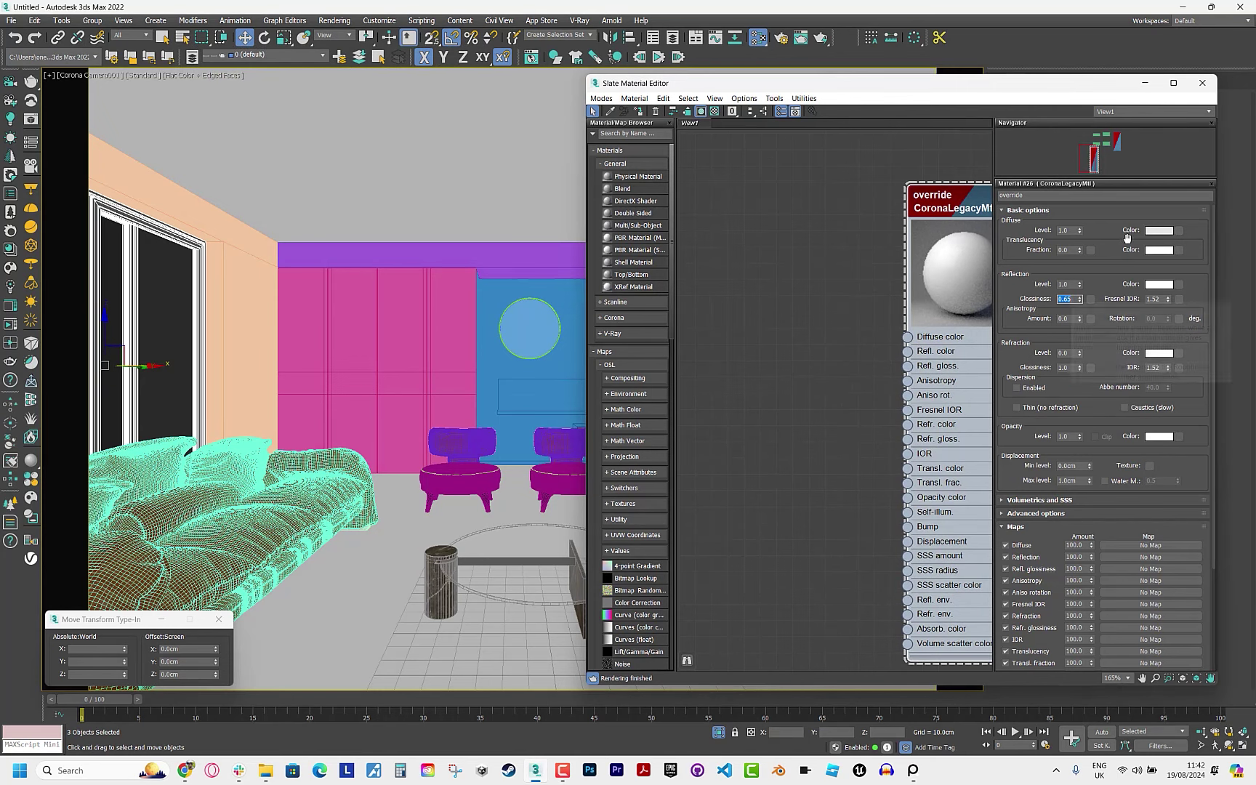
Review the performance and denoising settings, then test-render the camera view.
click(781, 38)
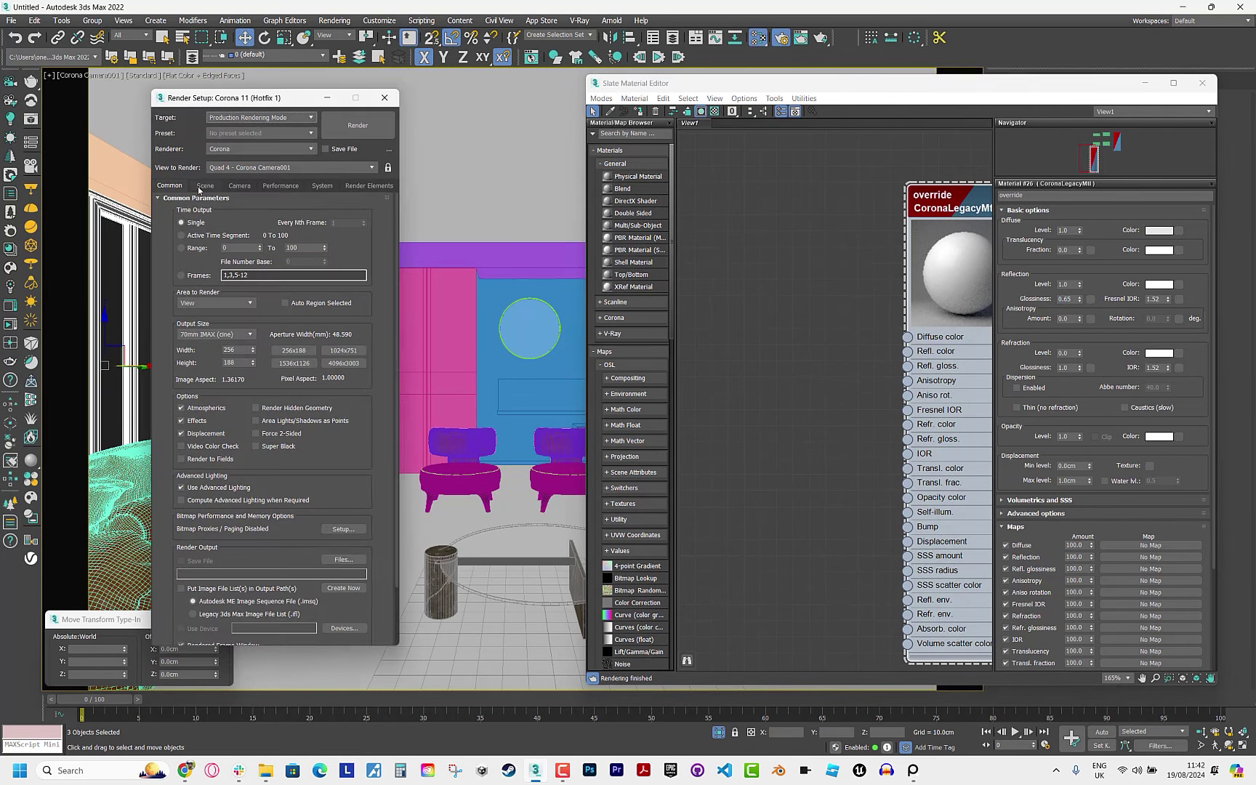
click(281, 185)
click(327, 385)
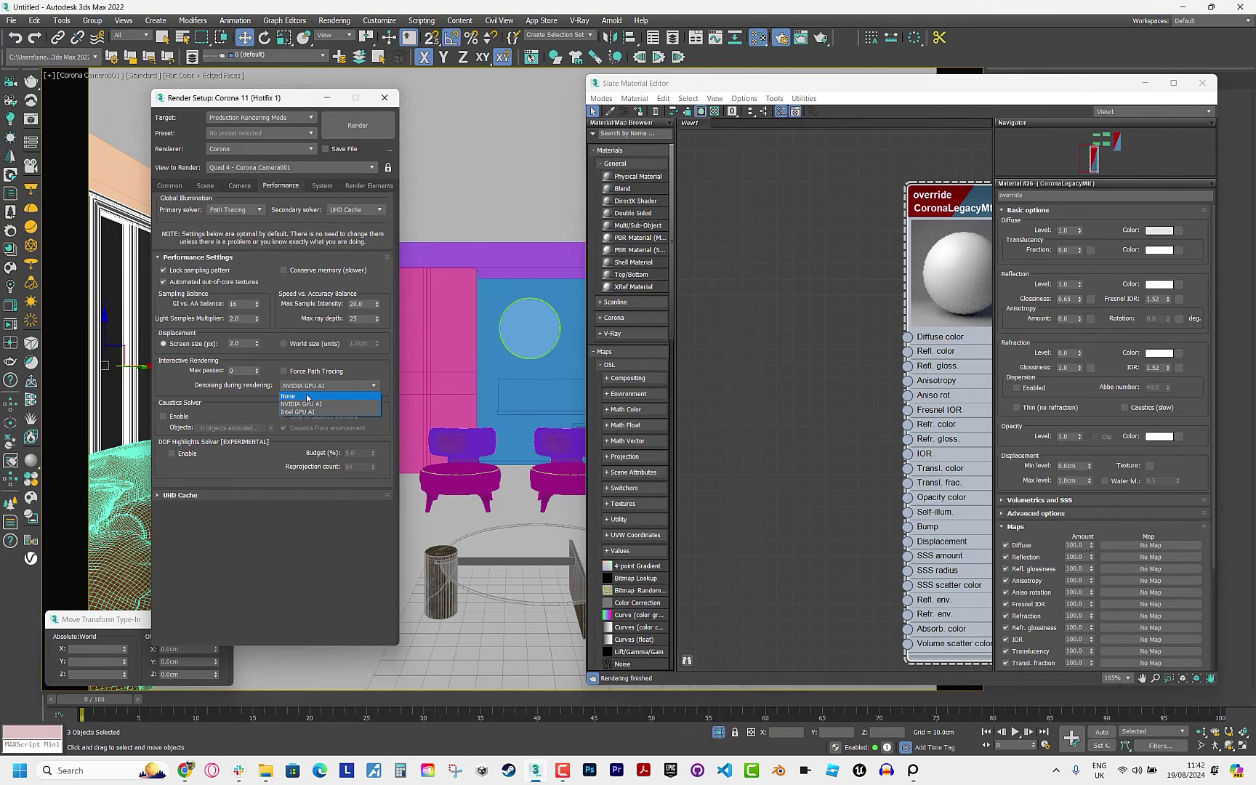
click(205, 186)
click(358, 125)
click(690, 120)
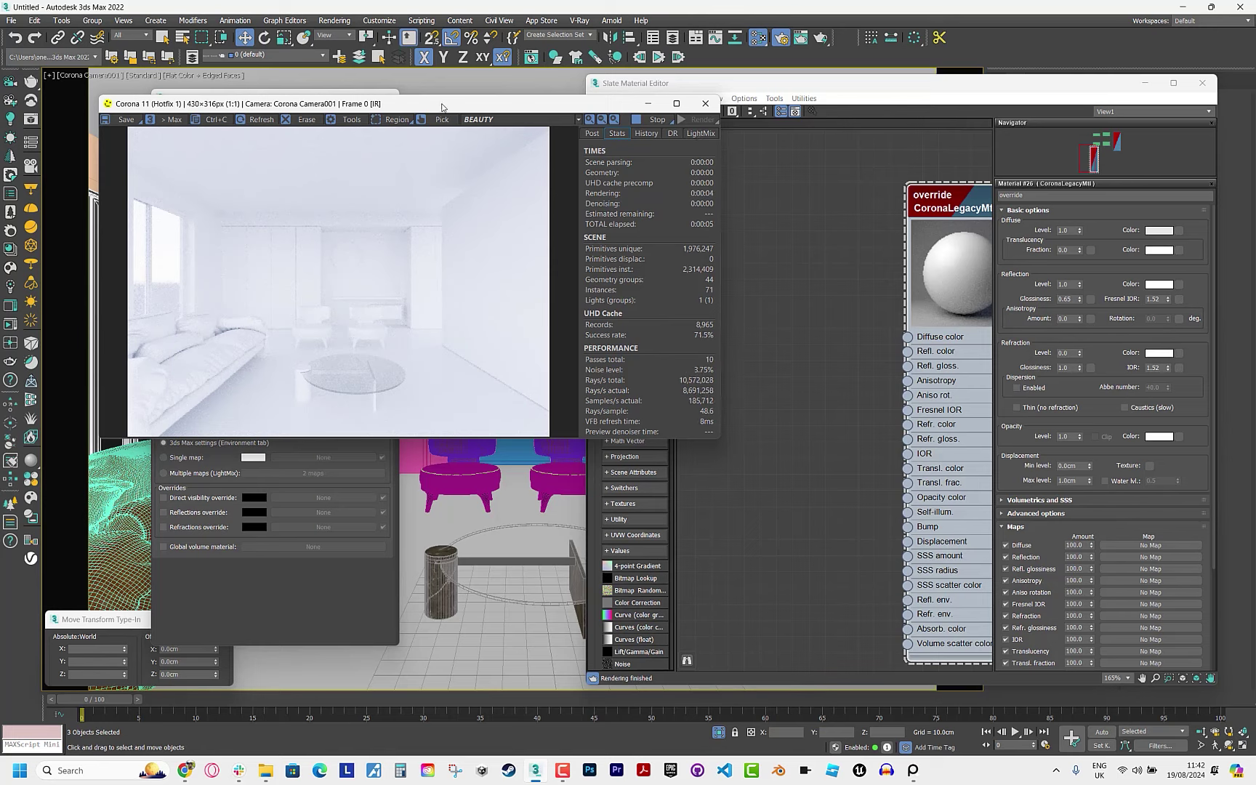
Place the CoronaSky environment map into Slate as an instance.
drag(442, 107, 445, 220)
click(282, 106)
key(8)
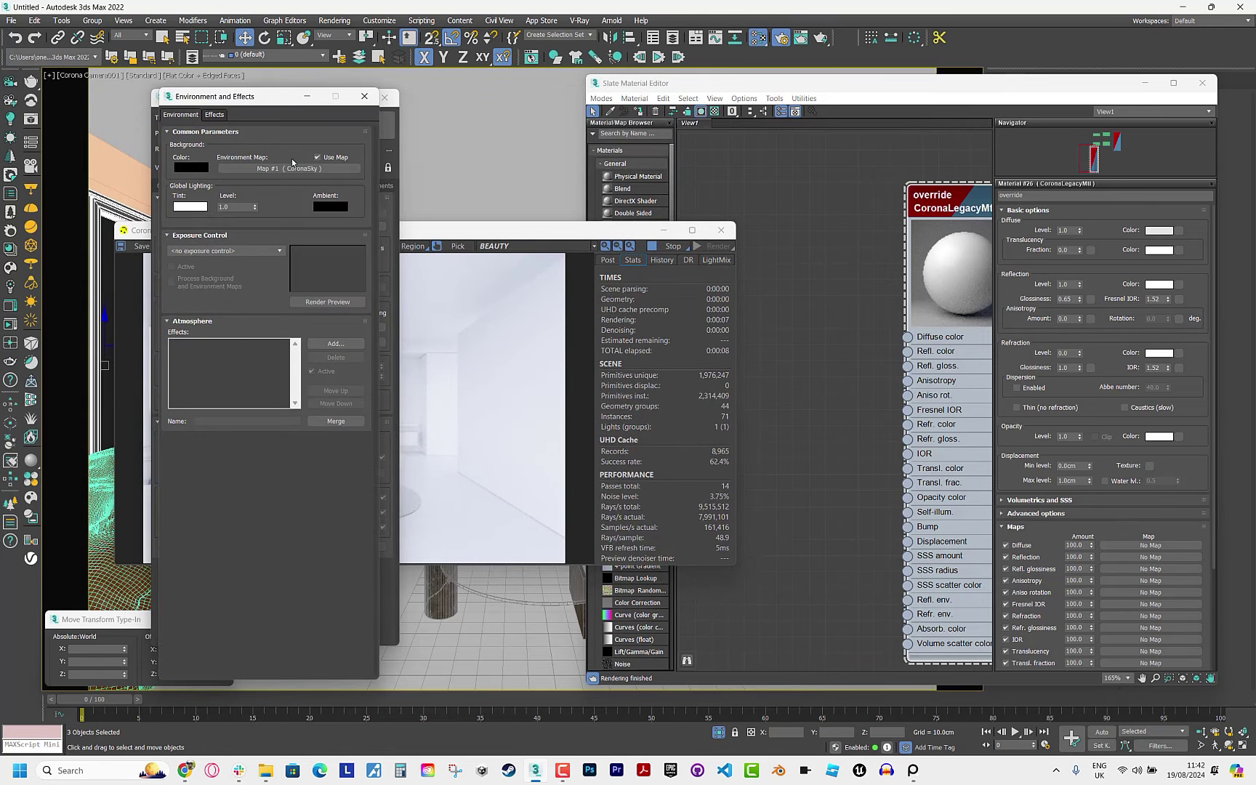
drag(290, 168, 717, 507)
click(872, 422)
click(550, 257)
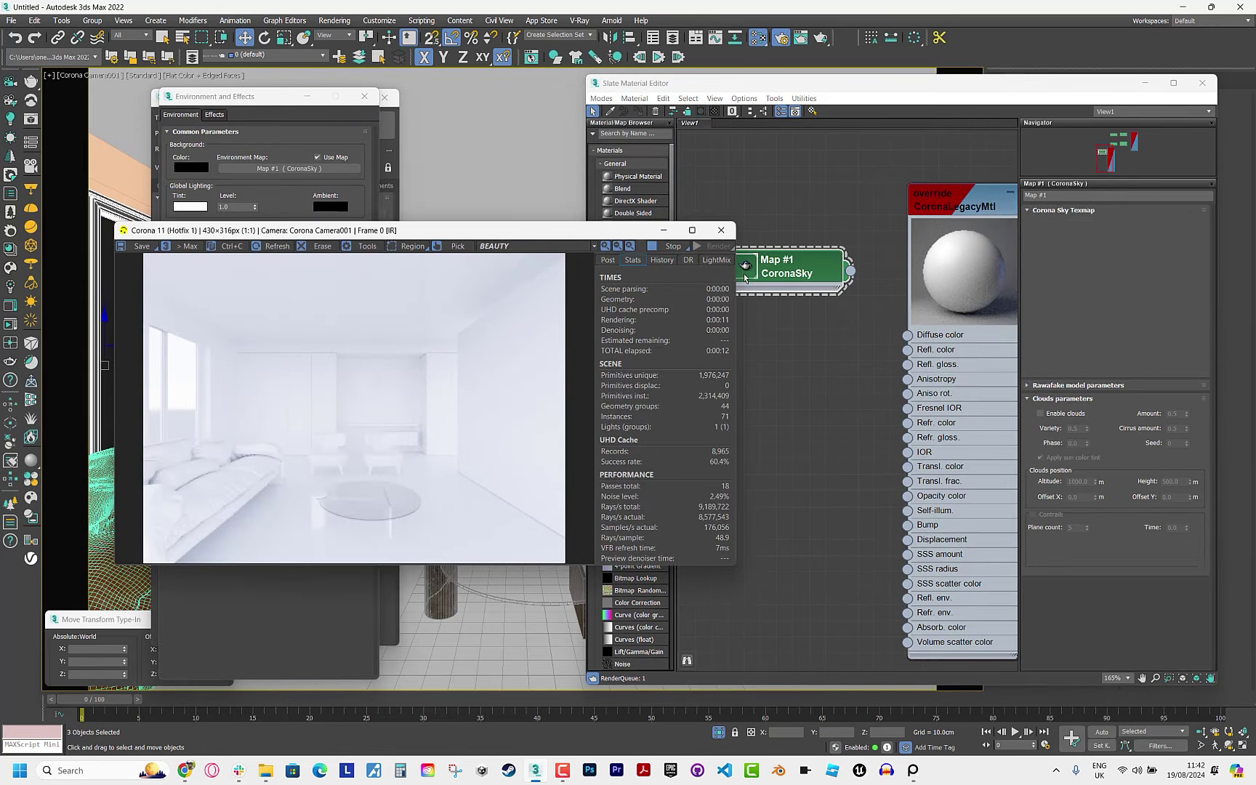
click(771, 280)
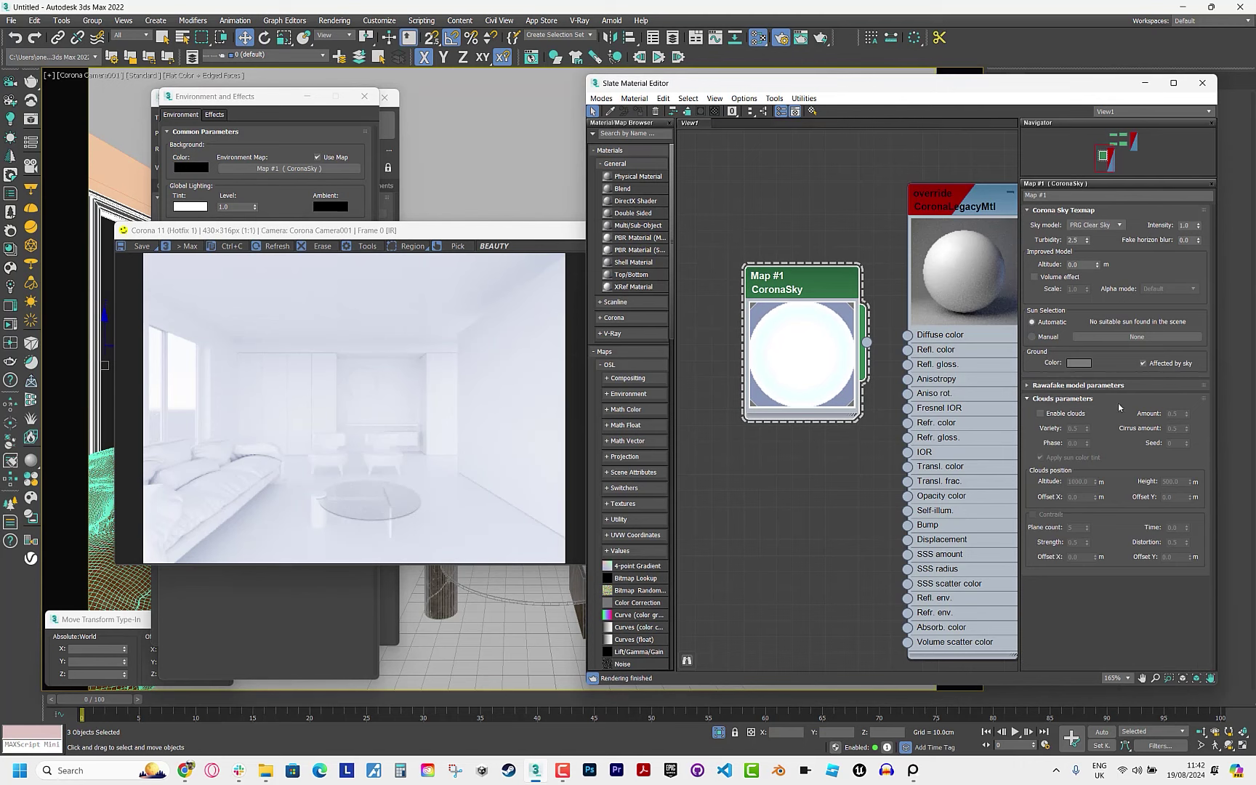
Enable the sky's volume effect and clouds, and set its intensity to 0.2.
click(1053, 278)
text(0.5)
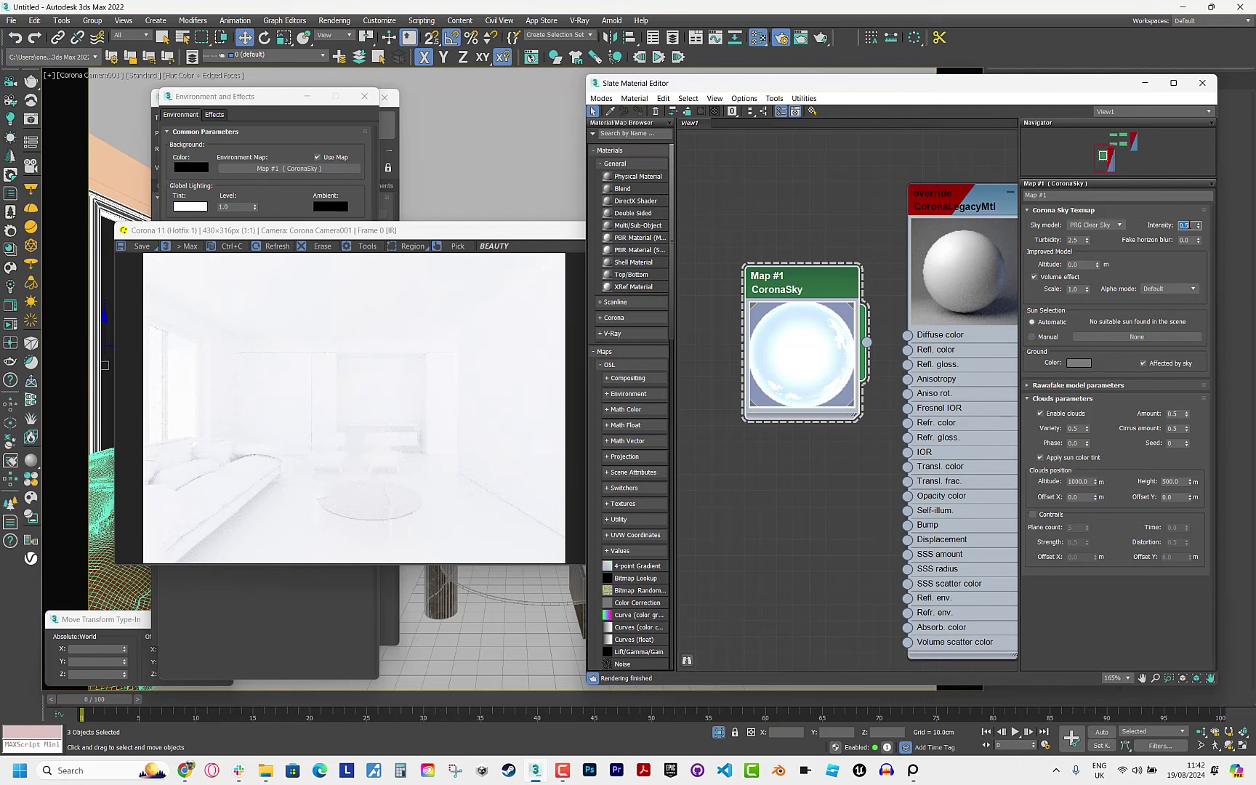
key(Return)
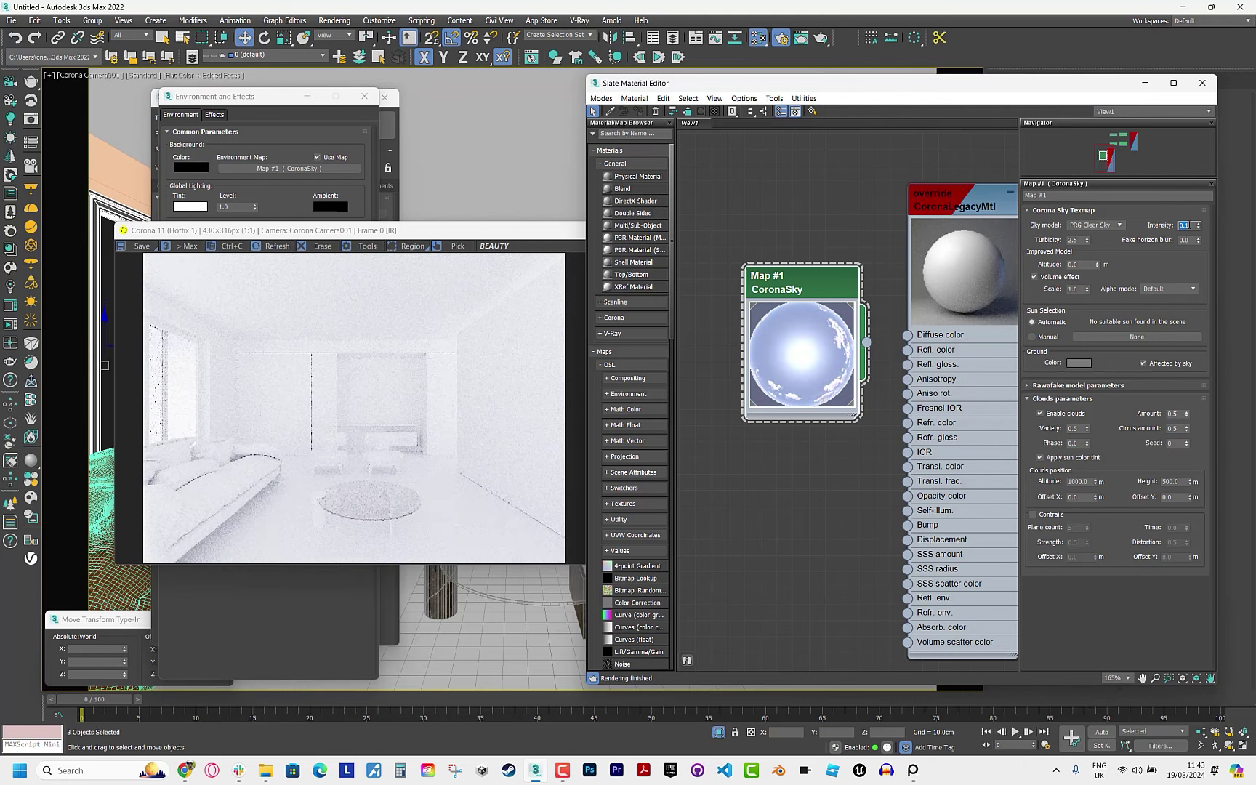
text(0.1)
key(Return)
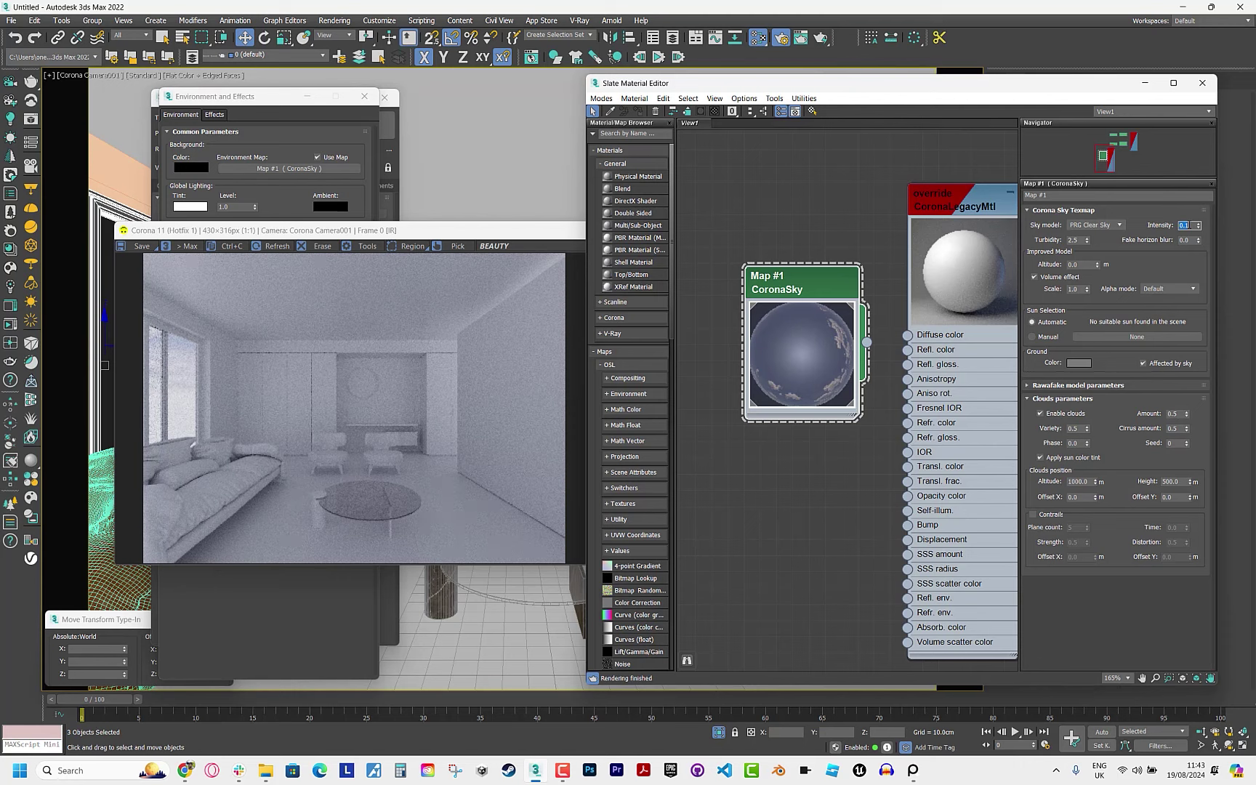
text(0.2)
key(Return)
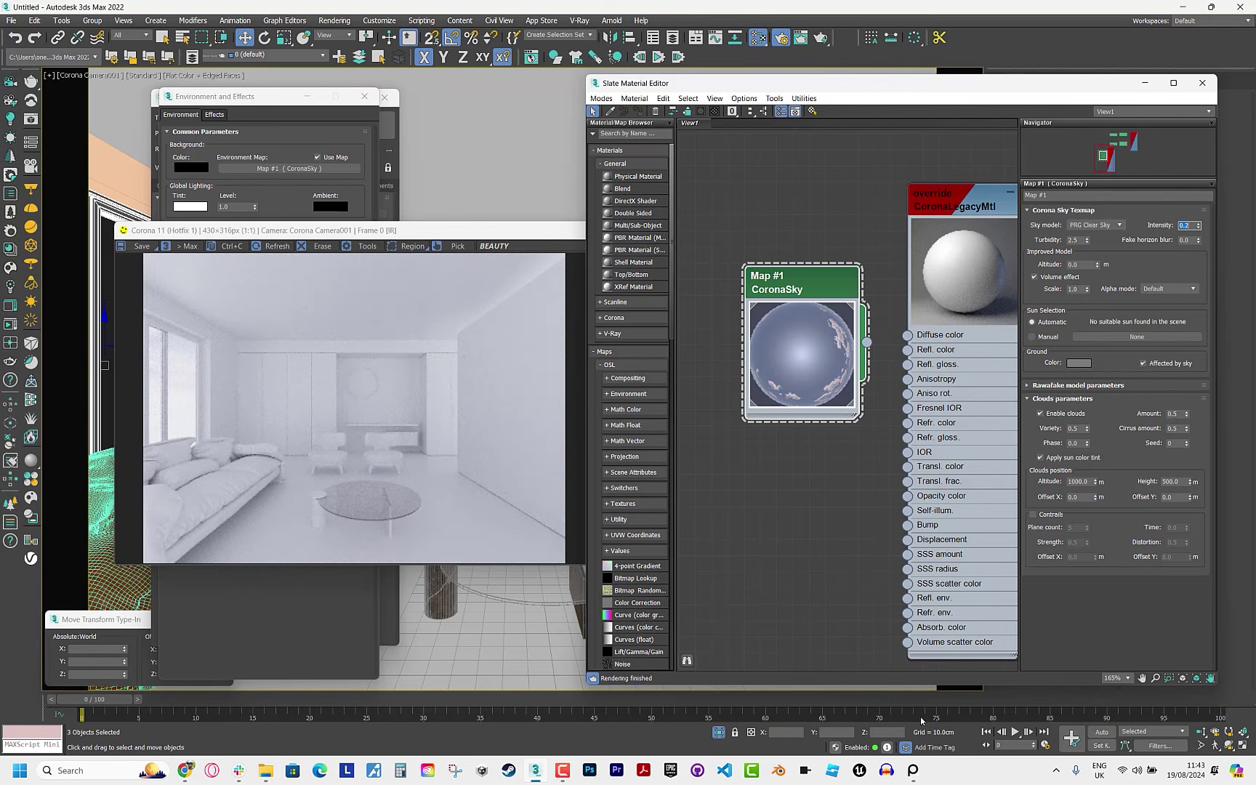
Compare the render against the living-room reference photo in PureRef.
click(913, 771)
scroll(635, 554, down, 5)
scroll(635, 554, down, 3)
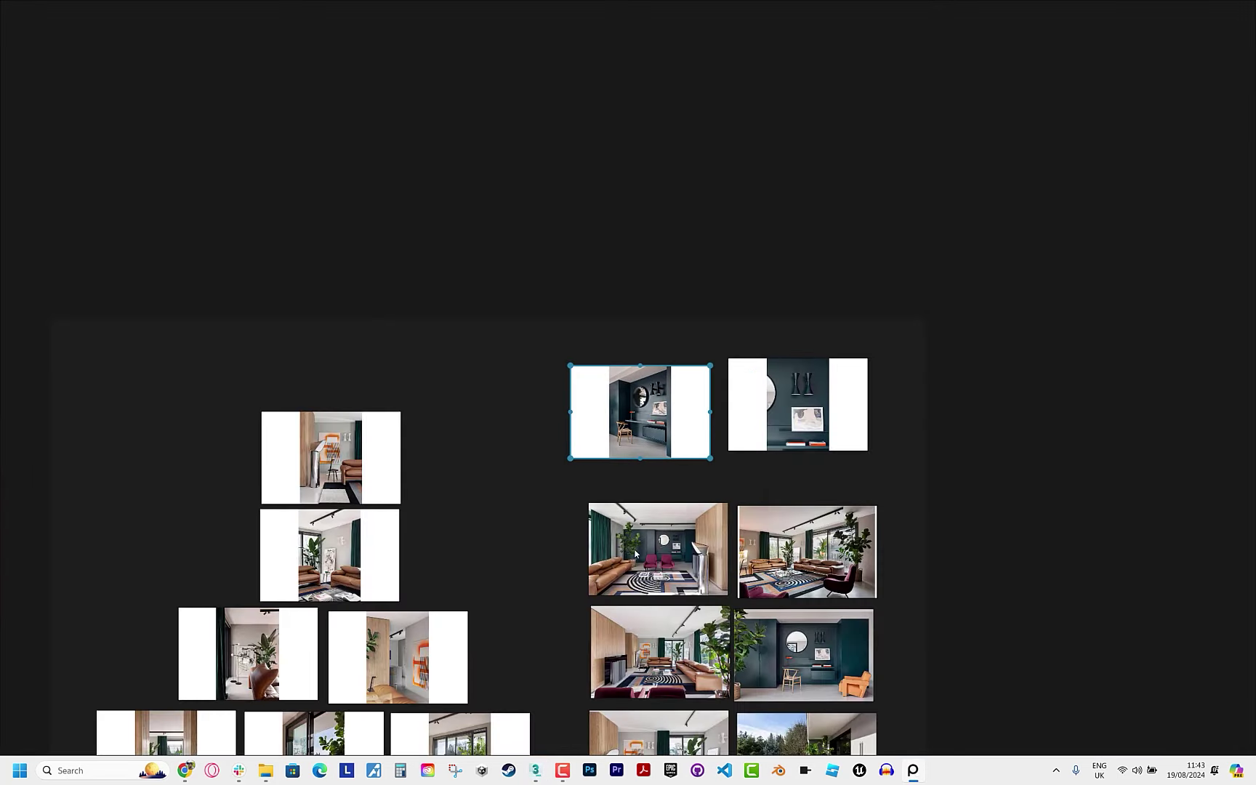
scroll(635, 554, up, 5)
scroll(646, 540, up, 2)
key(alt+Tab)
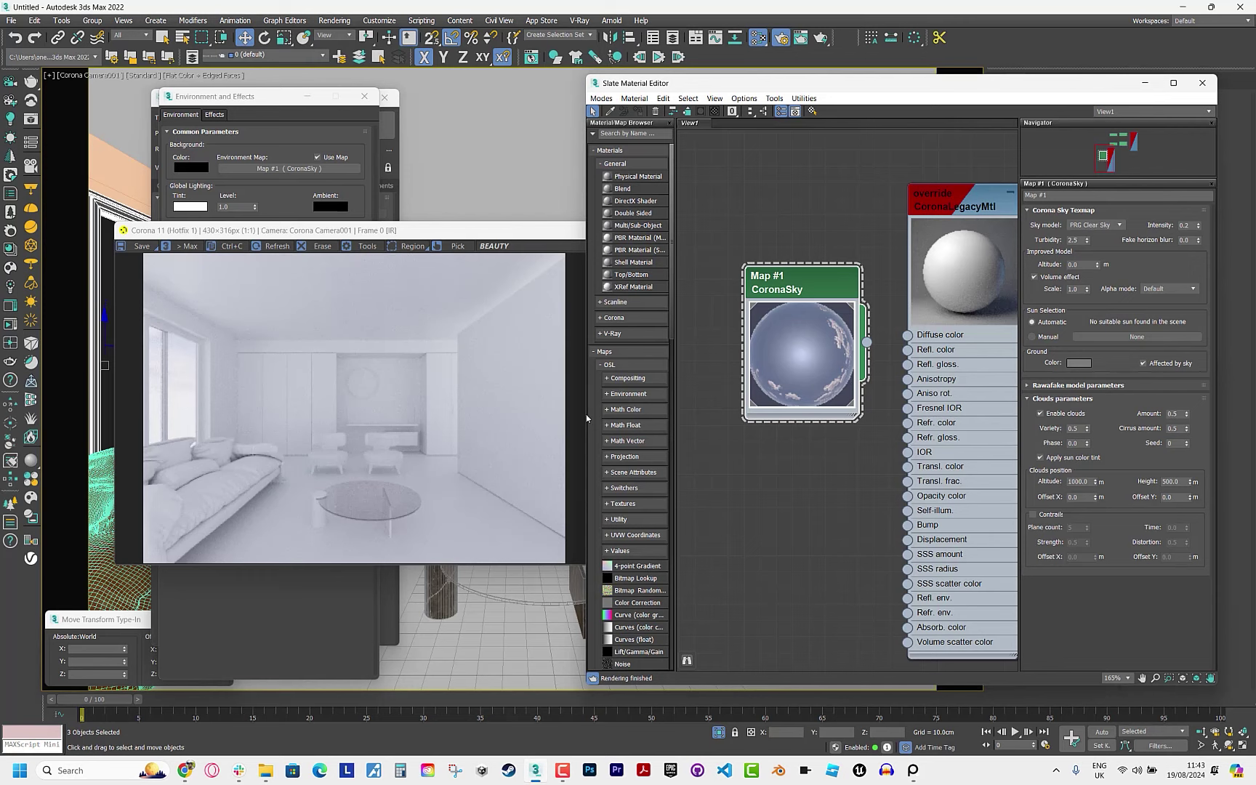
key(alt+Tab)
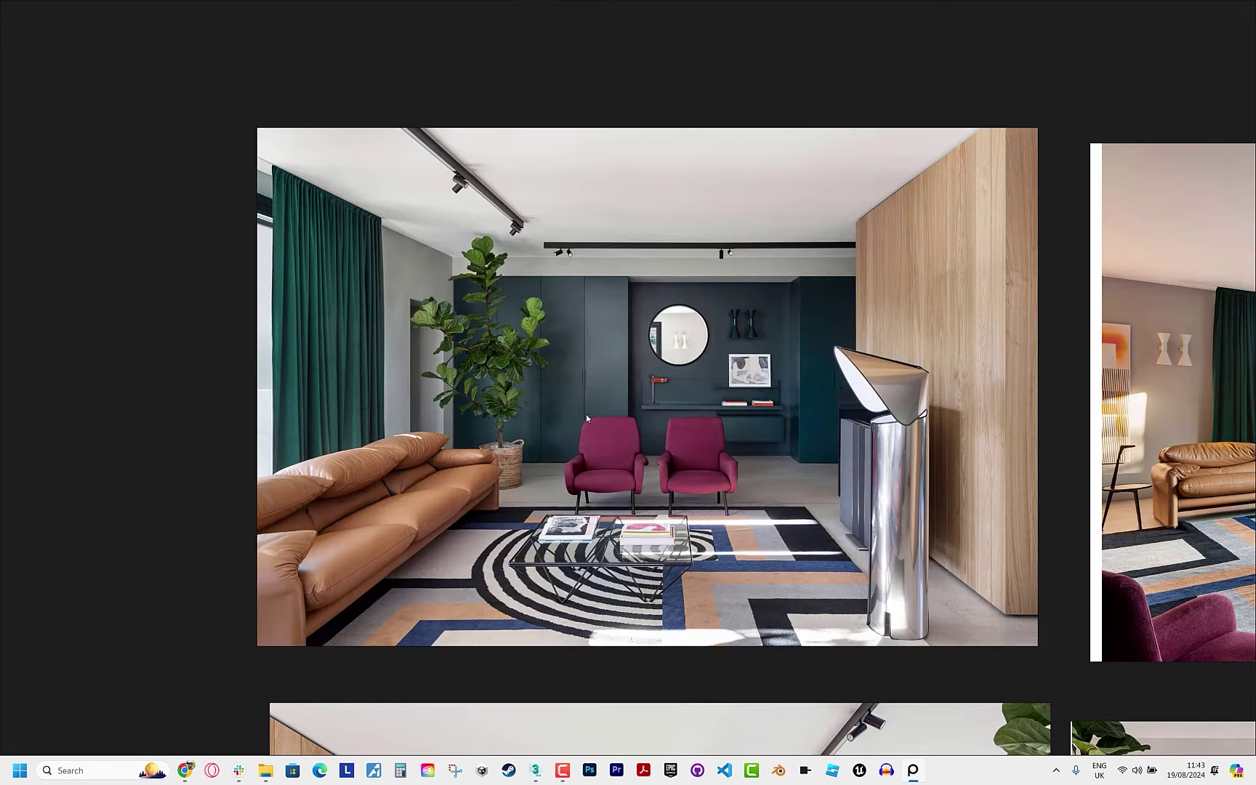
key(alt+Tab)
Put away the editors, nudge the sofa slightly left, and return to a shaded top view.
click(1145, 83)
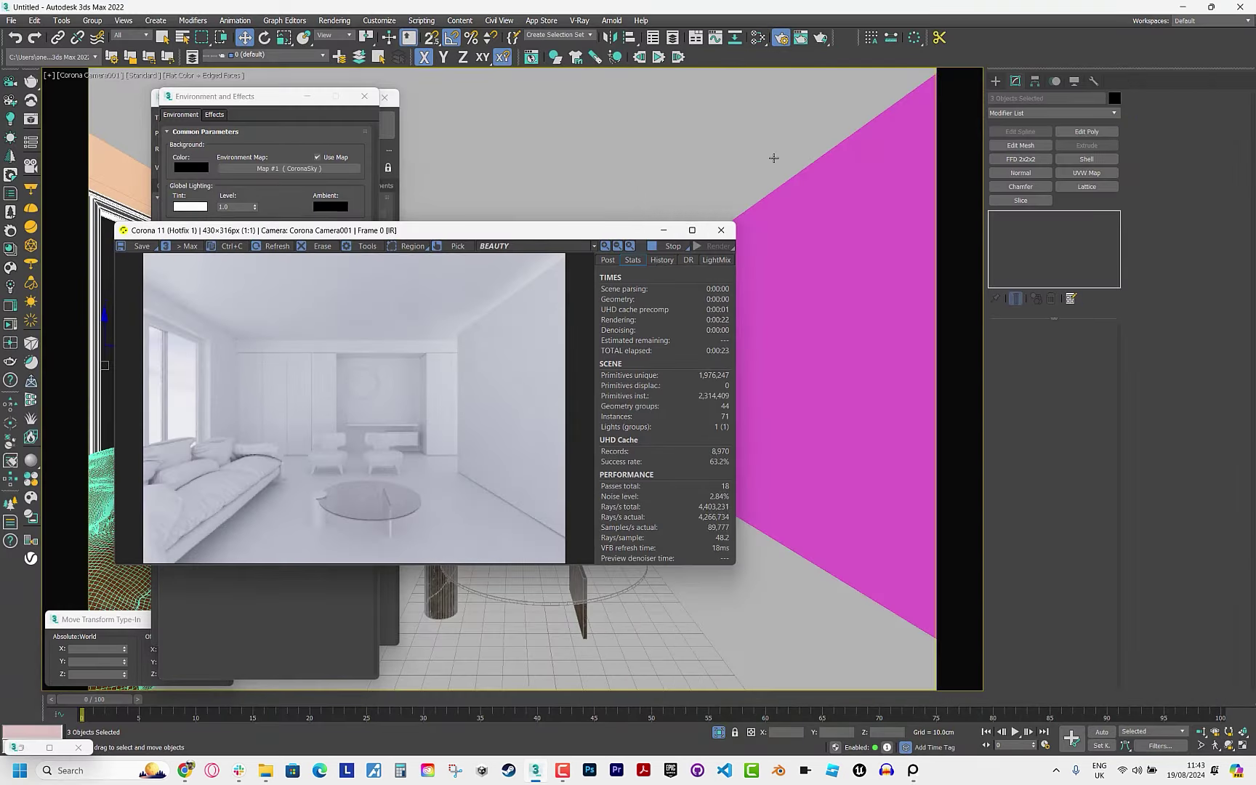
click(664, 230)
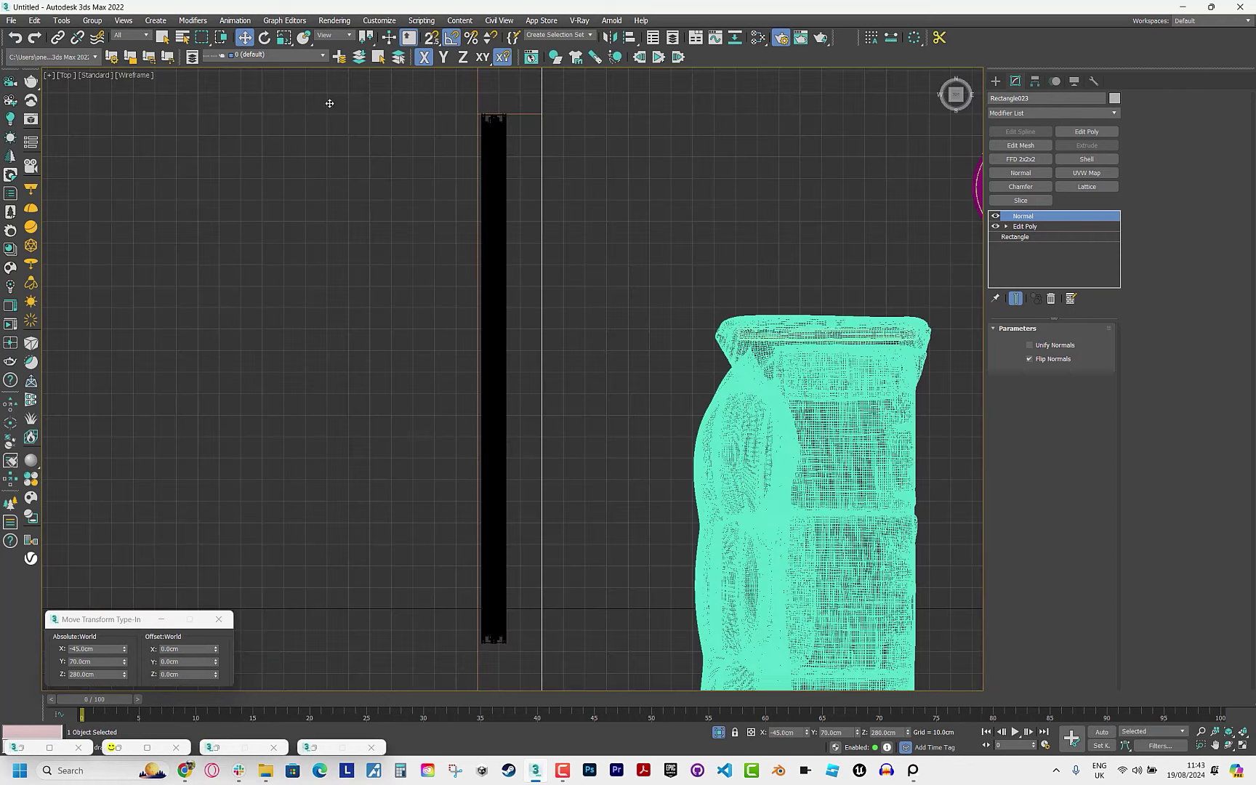
key(z)
click(381, 334)
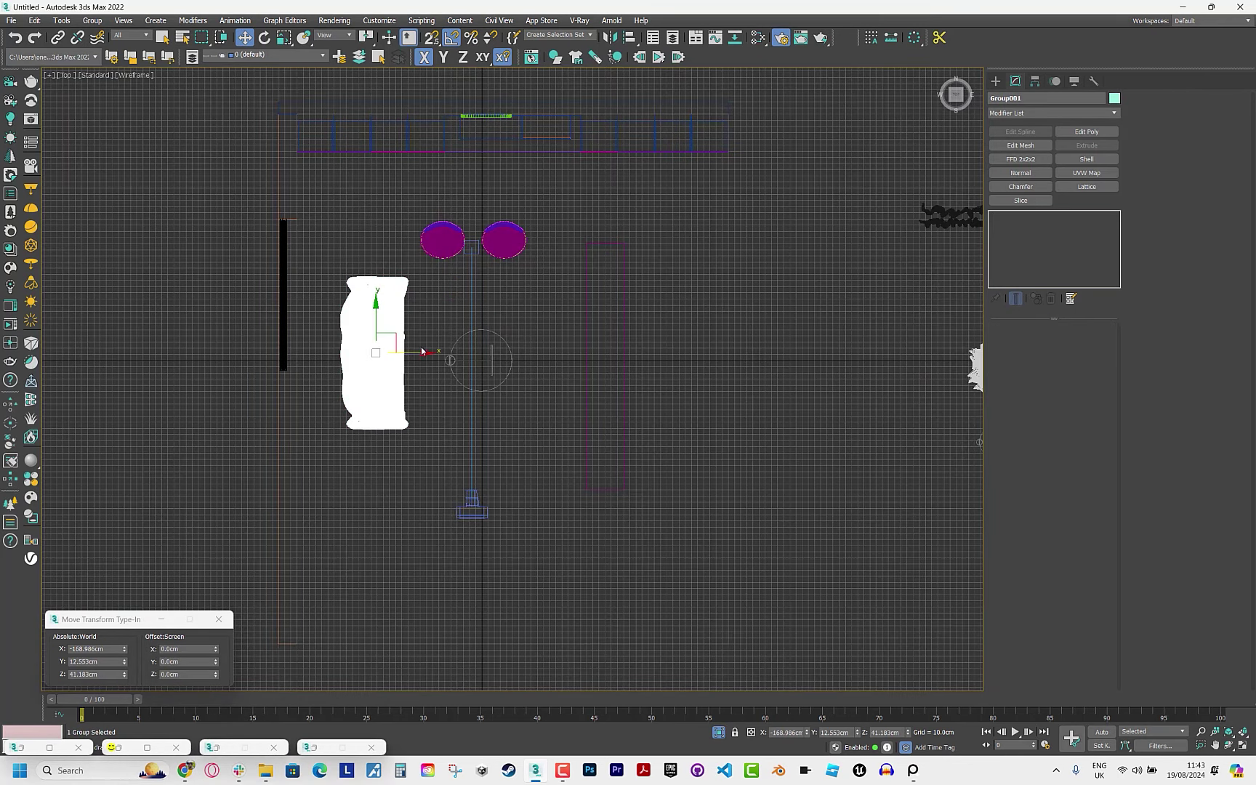
drag(421, 352, 402, 351)
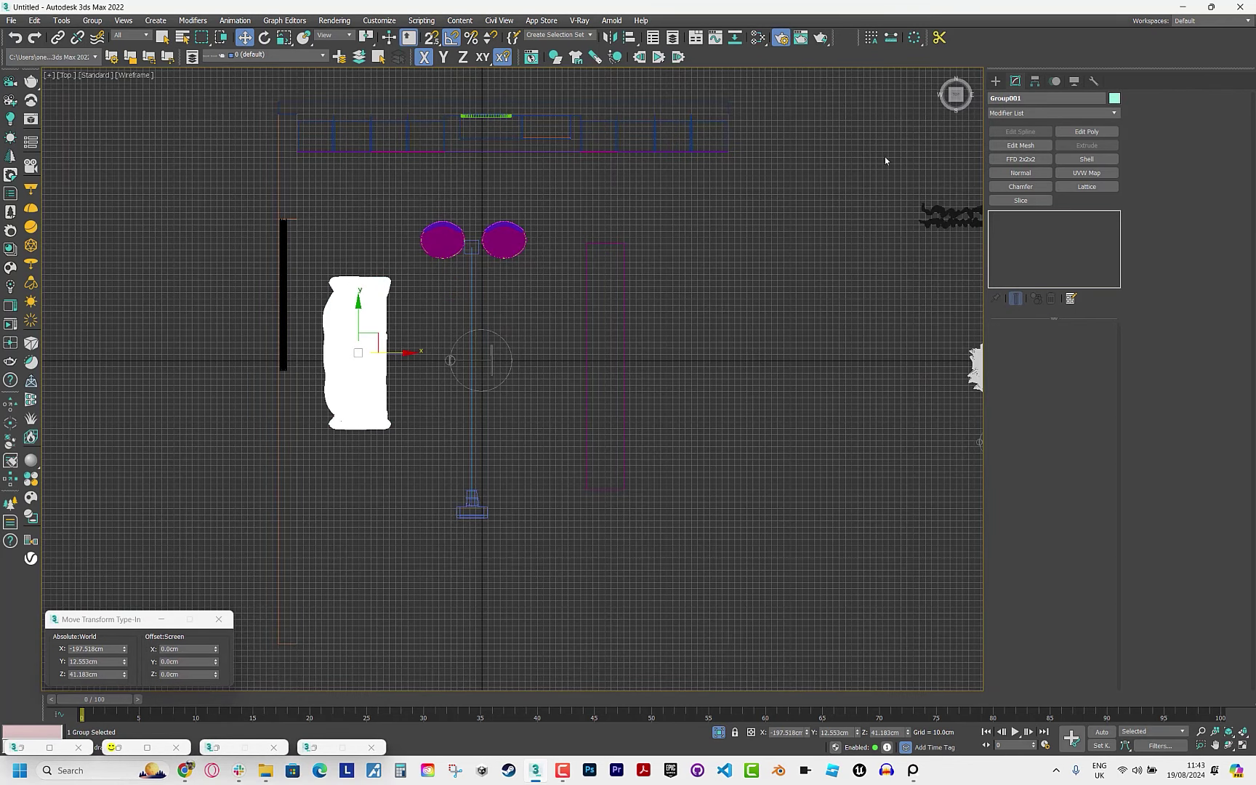
key(F3)
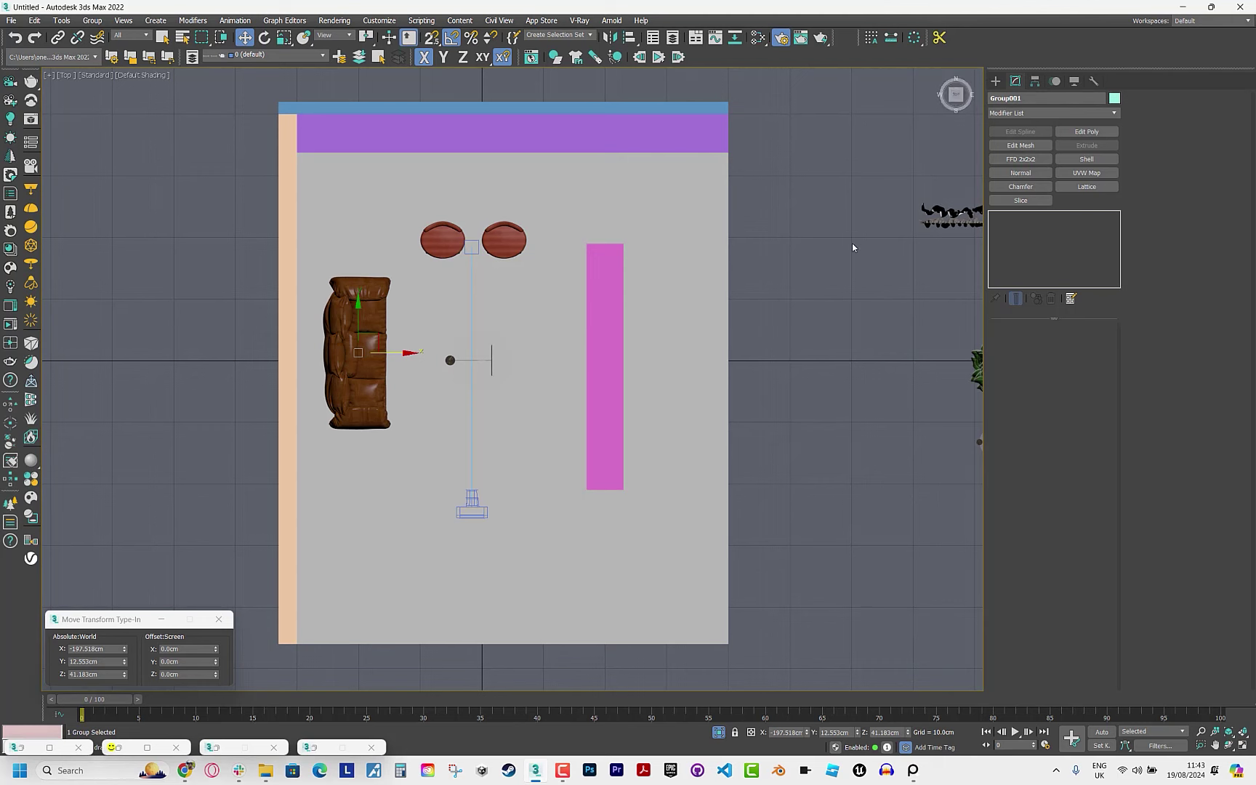
key(alt+b)
click(742, 523)
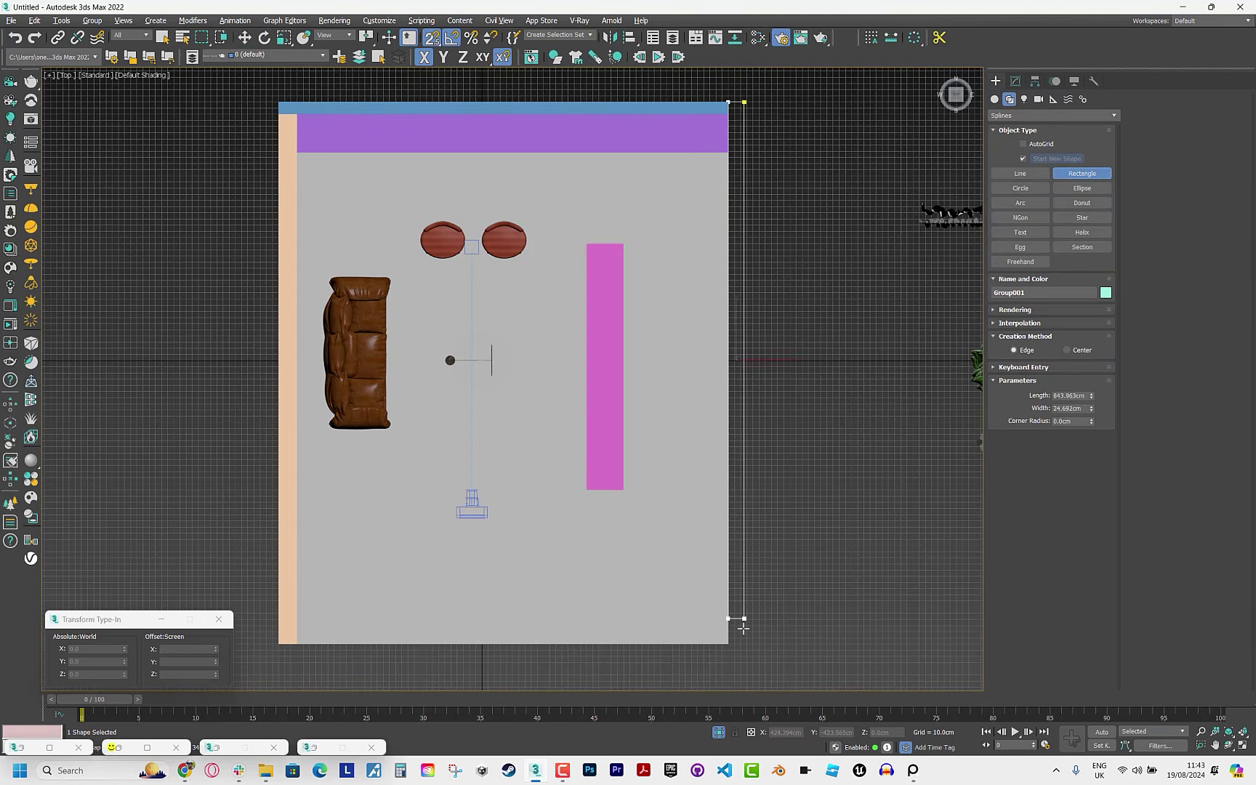
Enable Grid Points snap and draw 40 cm-thick wall rectangles along the room edges.
right_click(433, 41)
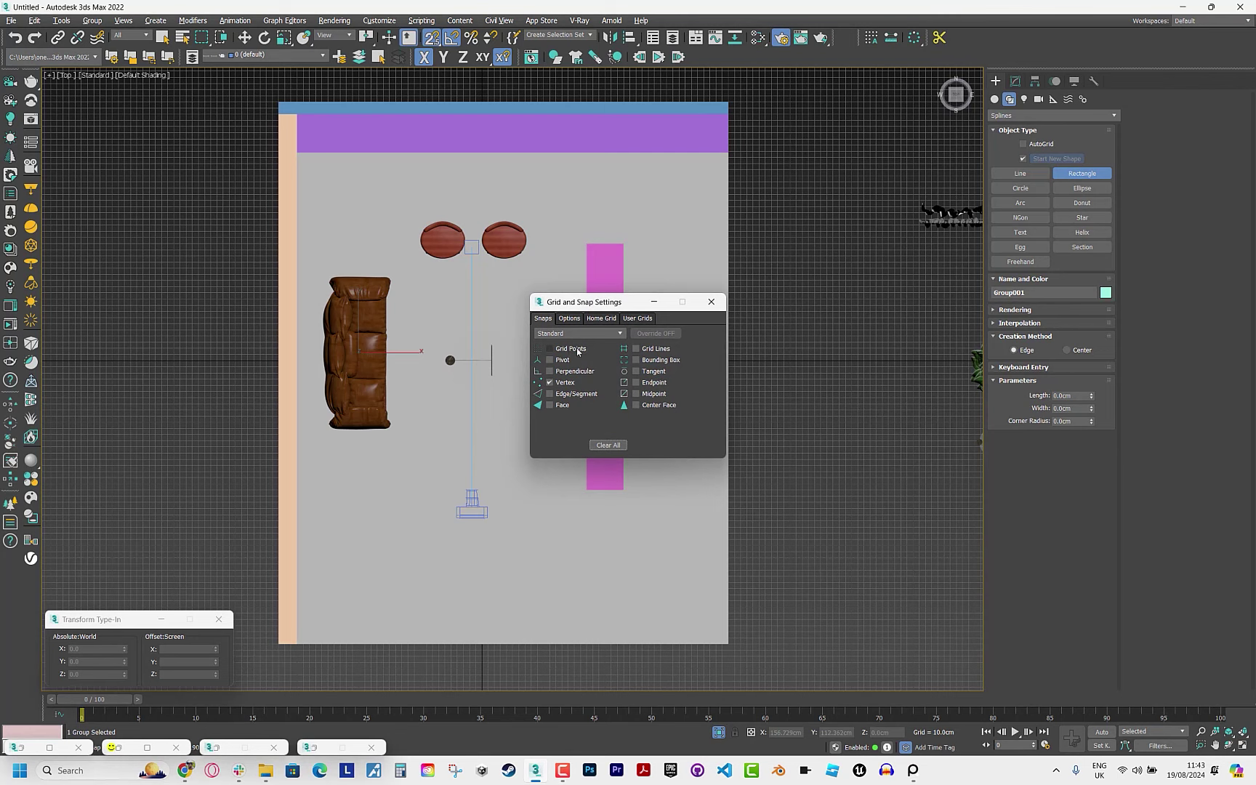
click(578, 351)
click(711, 302)
mouse_move(728, 102)
mouse_down()
mouse_move(752, 644)
mouse_move(277, 668)
mouse_up()
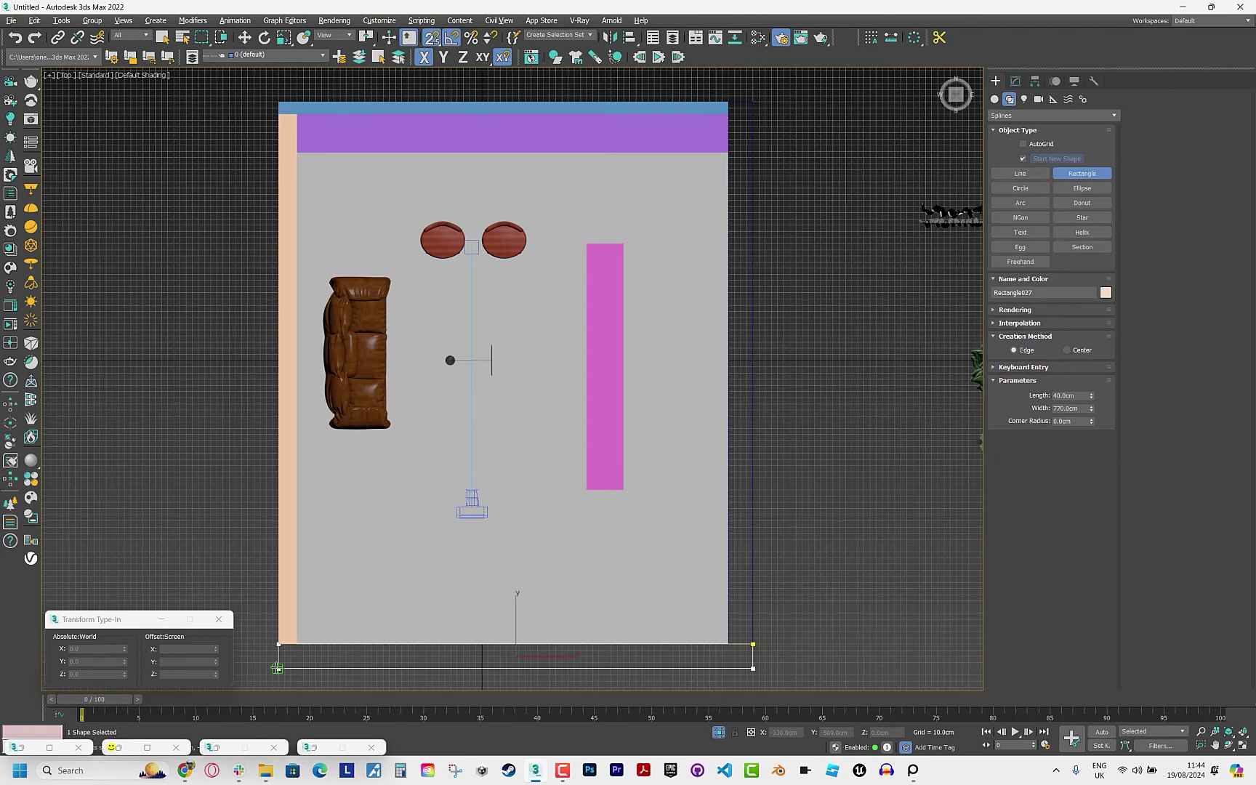
right_click(277, 668)
key(p)
alt+middle_drag(516, 455, 523, 407)
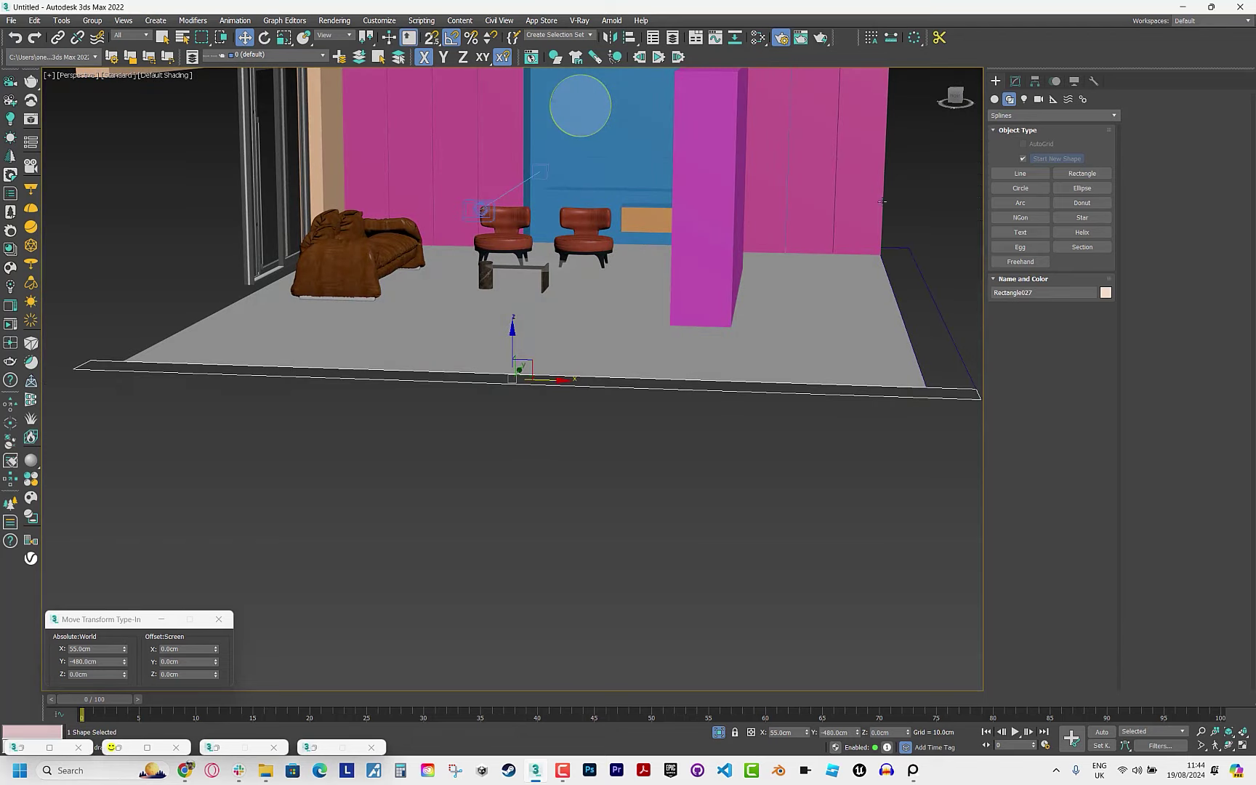
Add Extrude modifiers to both new wall rectangles.
click(1016, 81)
click(1083, 145)
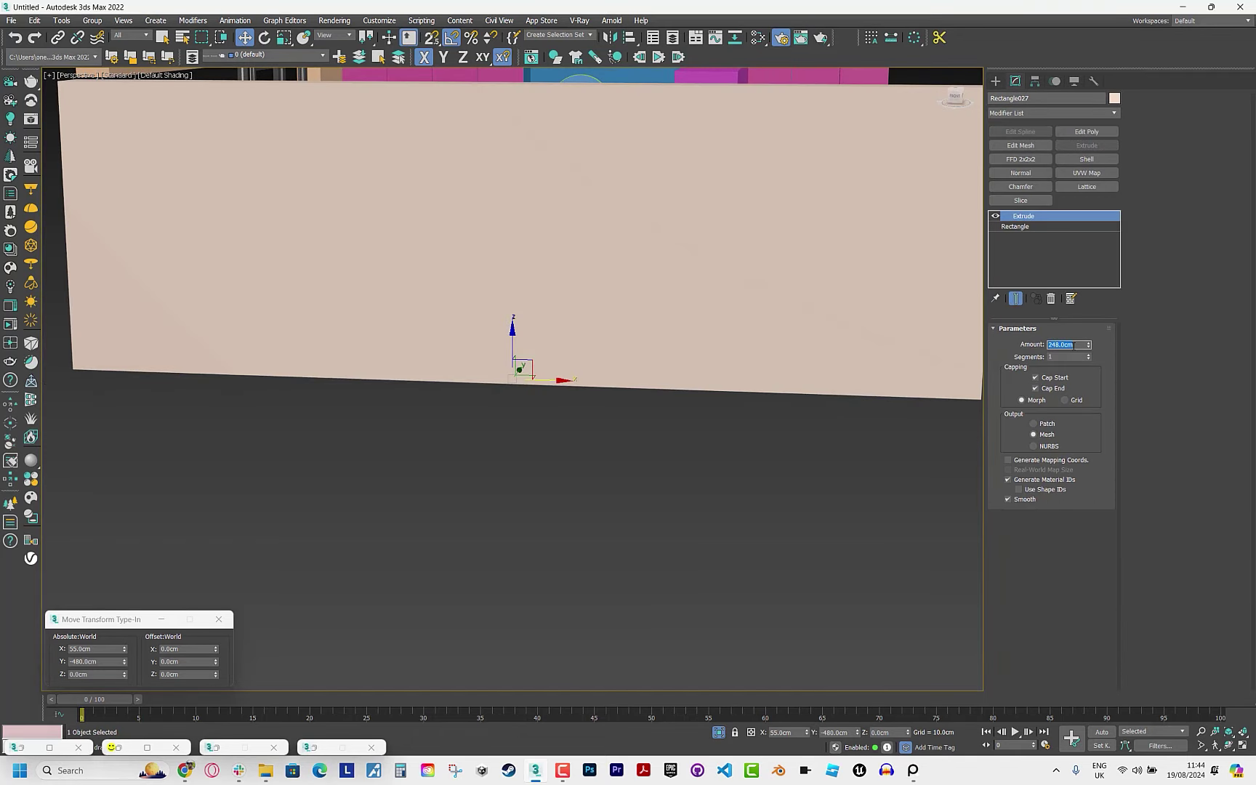
scroll(710, 350, down, 5)
scroll(923, 482, down, 3)
click(923, 483)
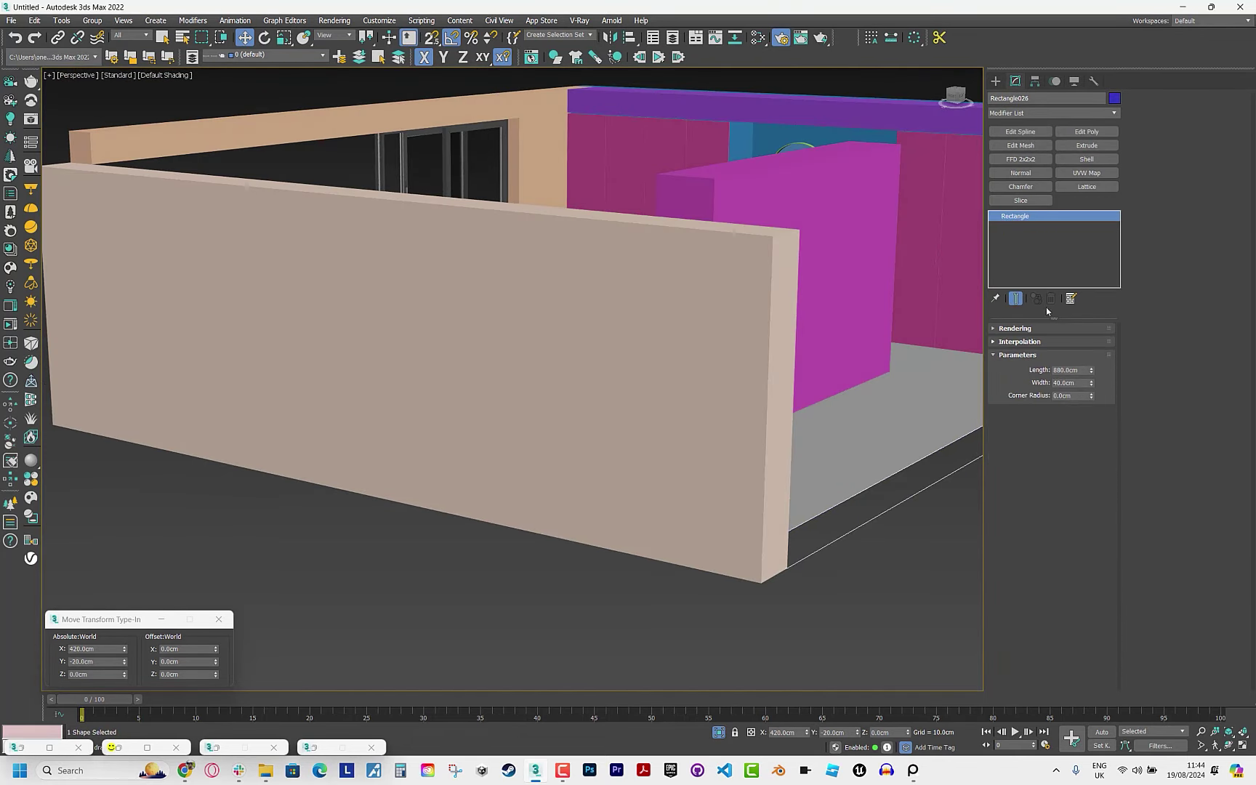
click(1087, 145)
scroll(717, 284, down, 5)
alt+middle_drag(691, 305, 717, 285)
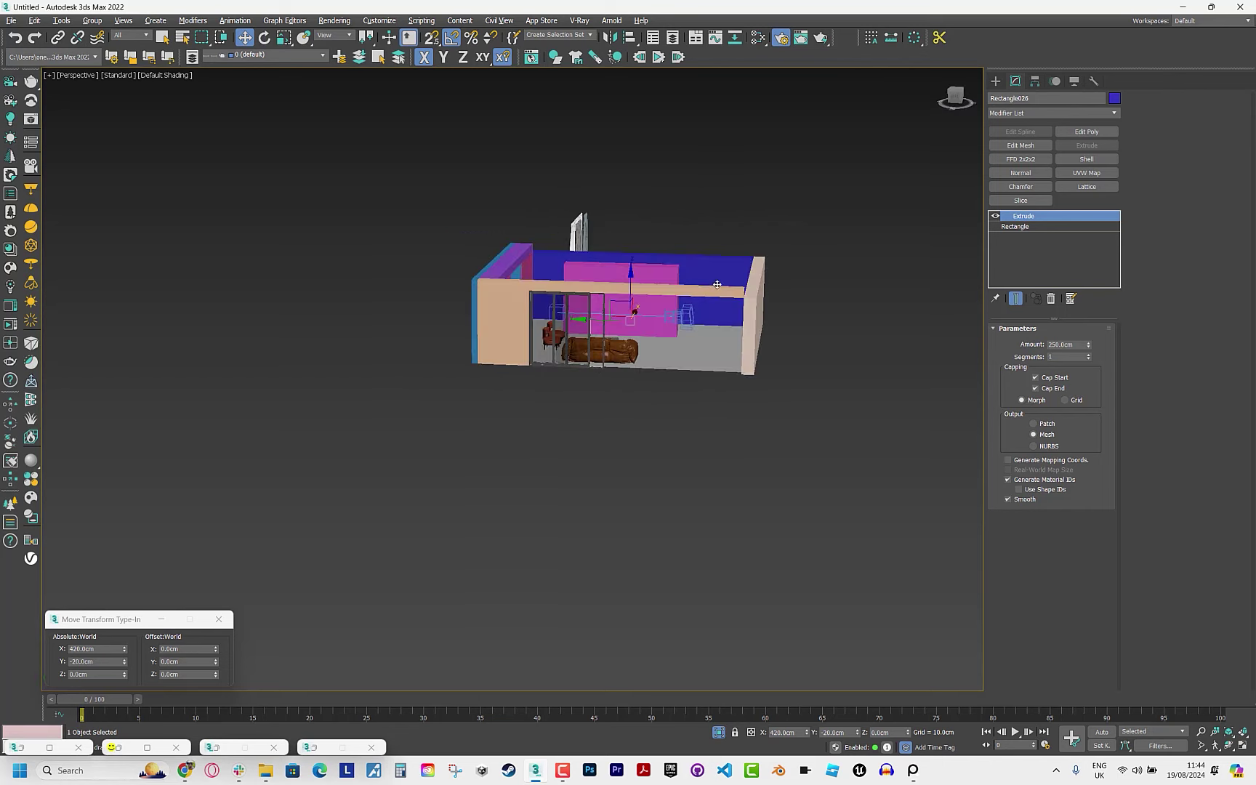
scroll(717, 284, up, 5)
Set both new walls' extrude amount to 280 cm.
click(699, 465)
text(230)
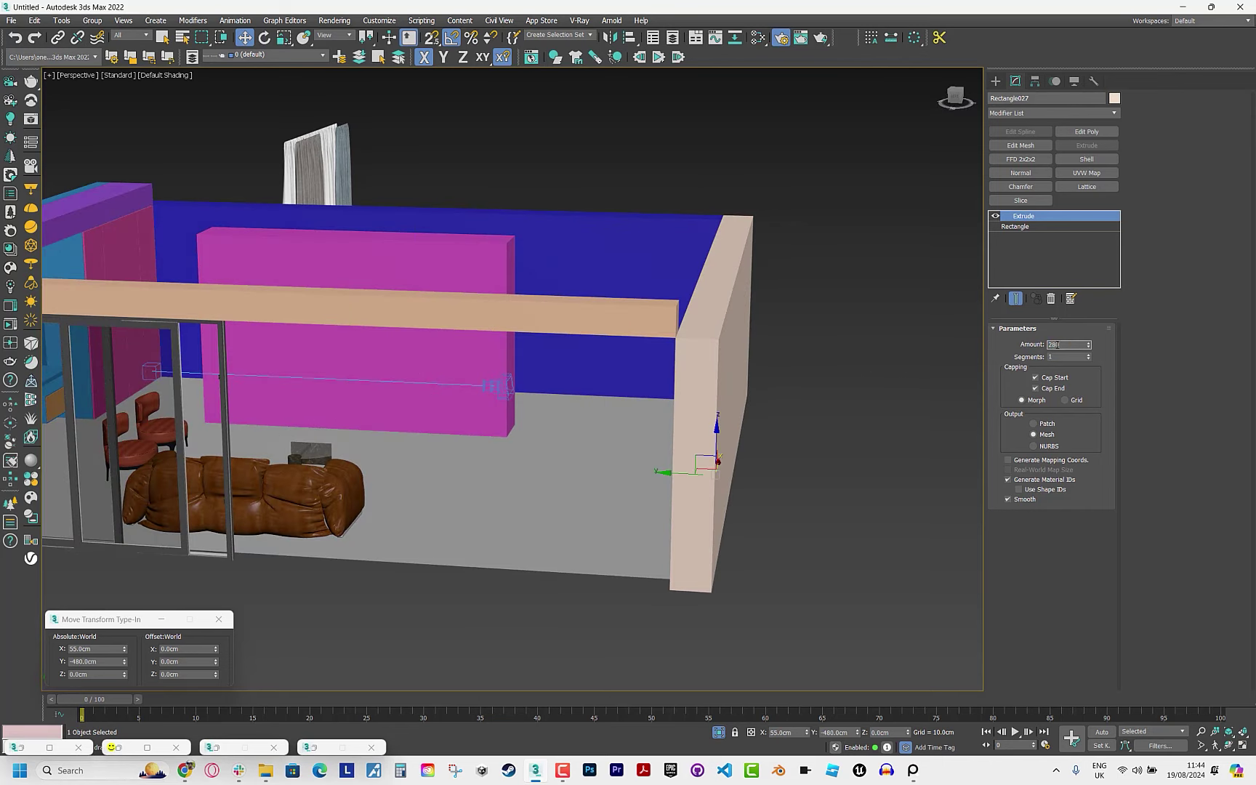
key(Return)
click(654, 261)
text(80)
key(Return)
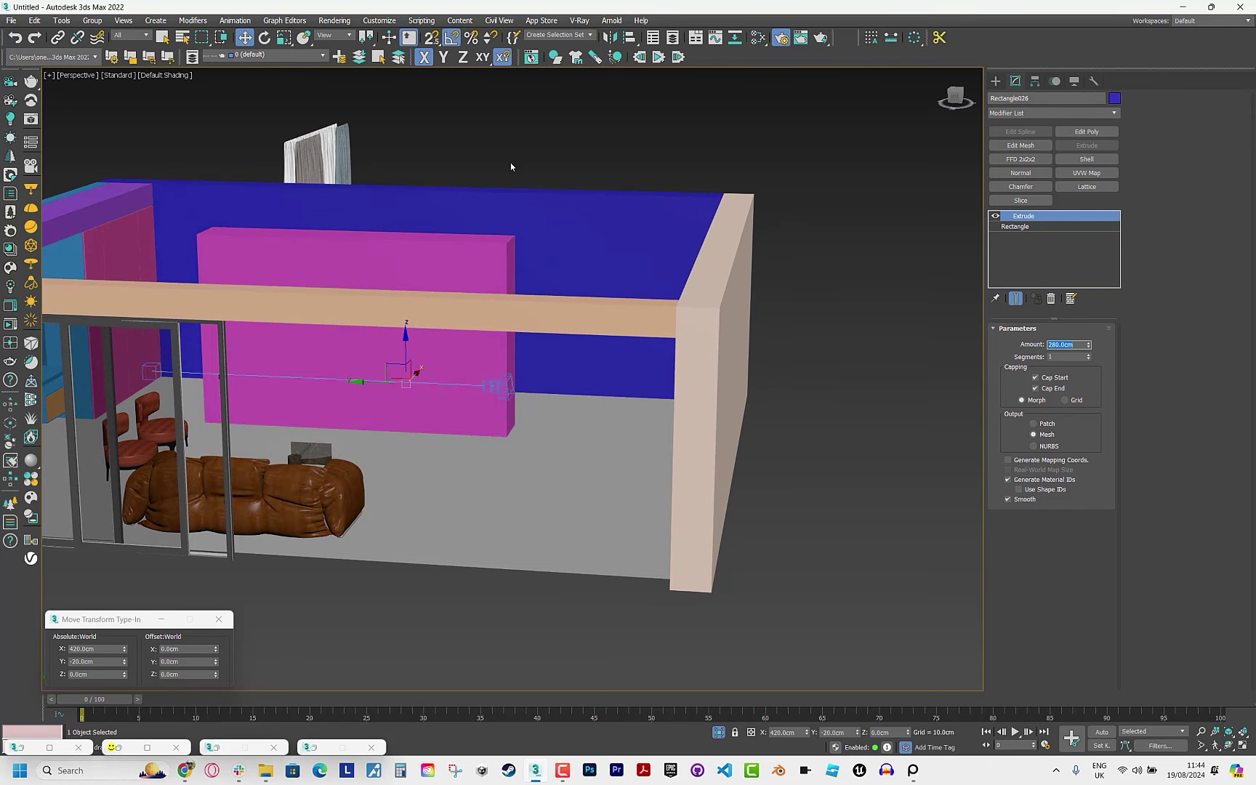
click(510, 162)
alt+middle_drag(511, 162, 626, 239)
From the Corona camera view, maximize the frame buffer to inspect the clay render, then close it.
key(c)
click(125, 750)
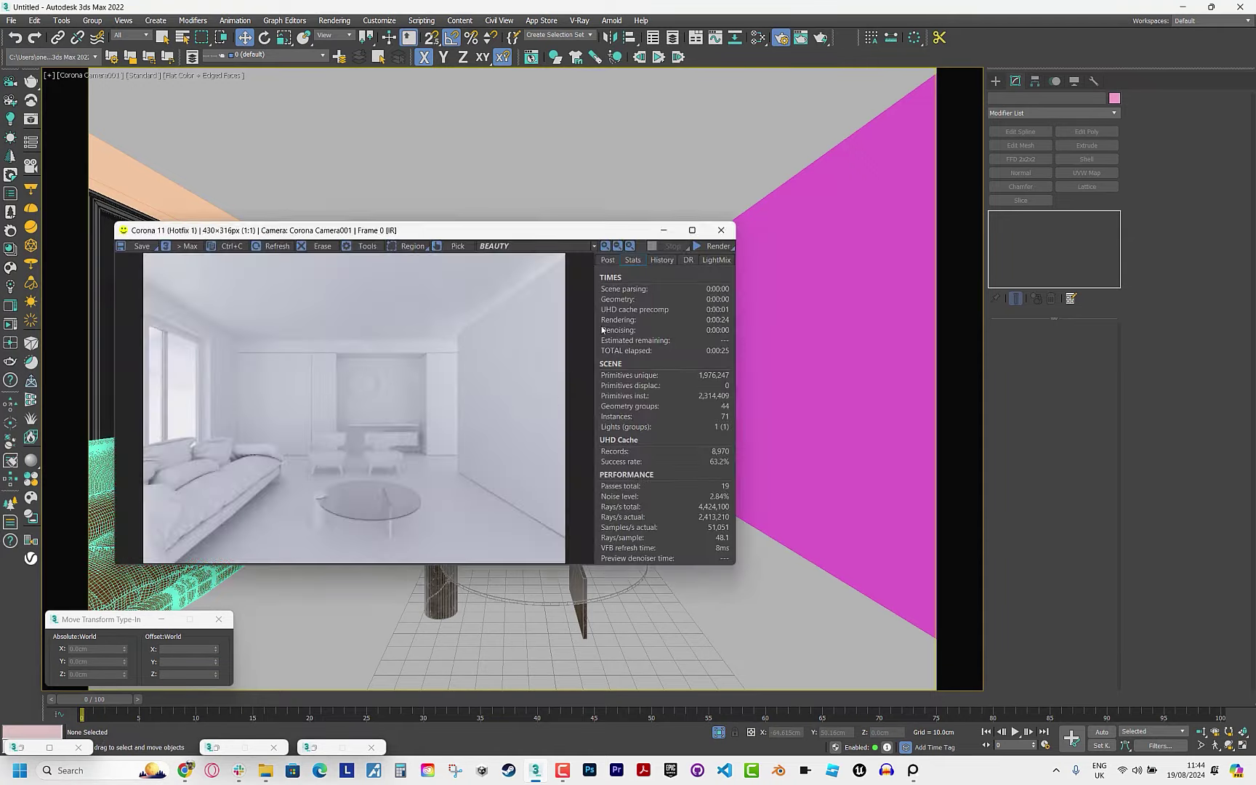
click(688, 231)
click(1224, 22)
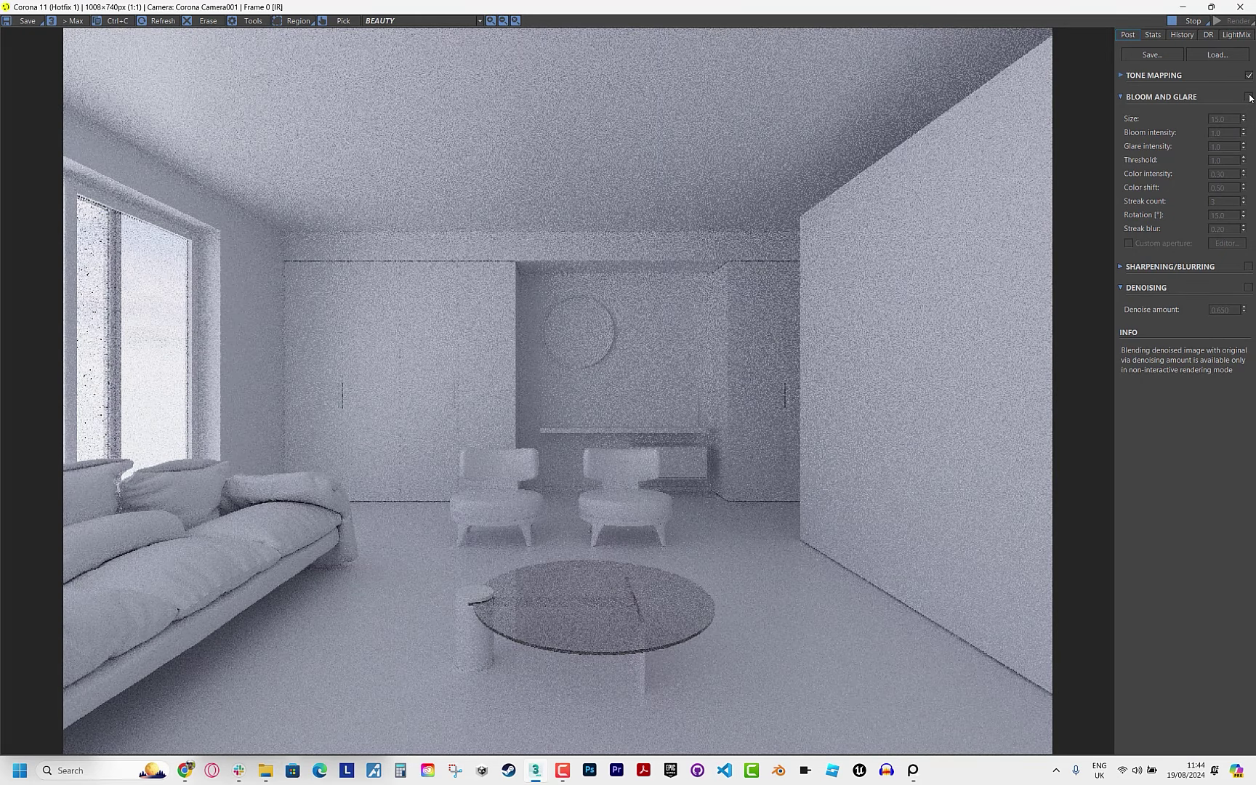
click(1183, 7)
Test-slide the door panel, undo the changes, and switch to a wireframe top view.
key(p)
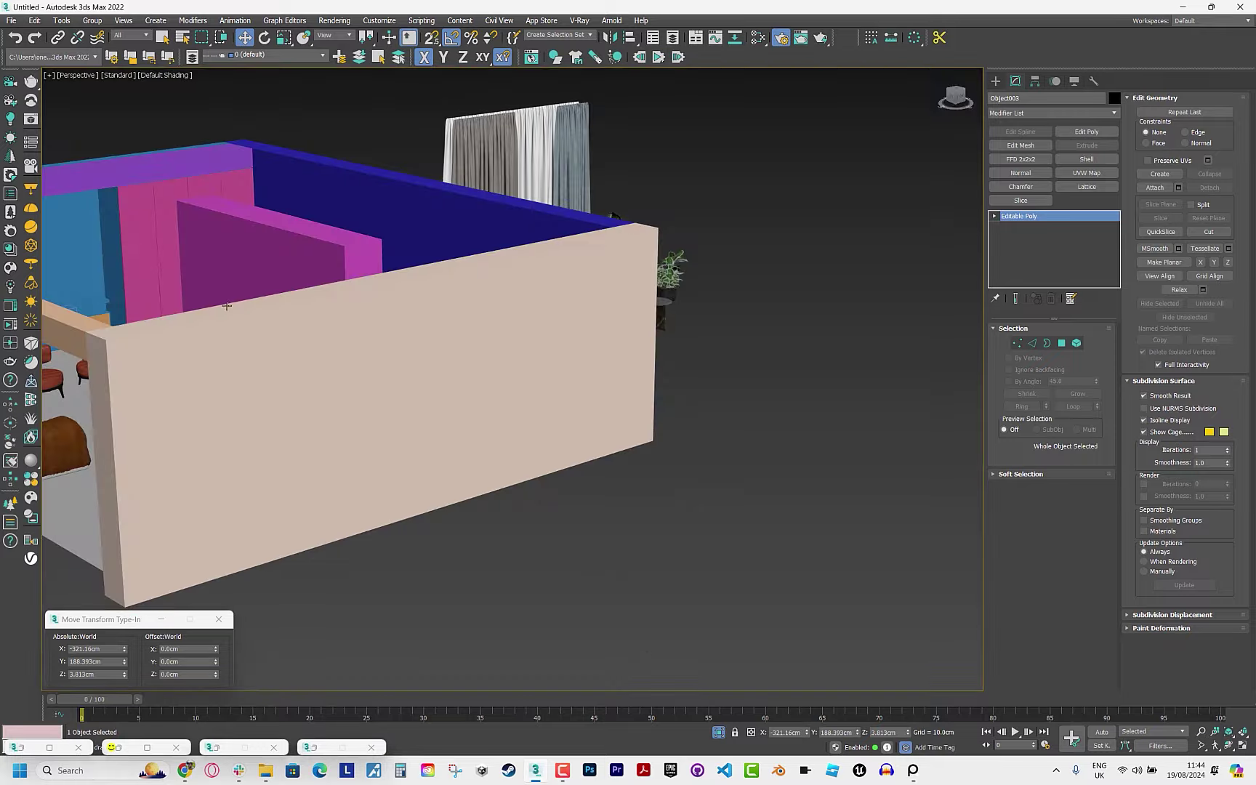
ctrl+click(506, 382)
drag(506, 383, 813, 420)
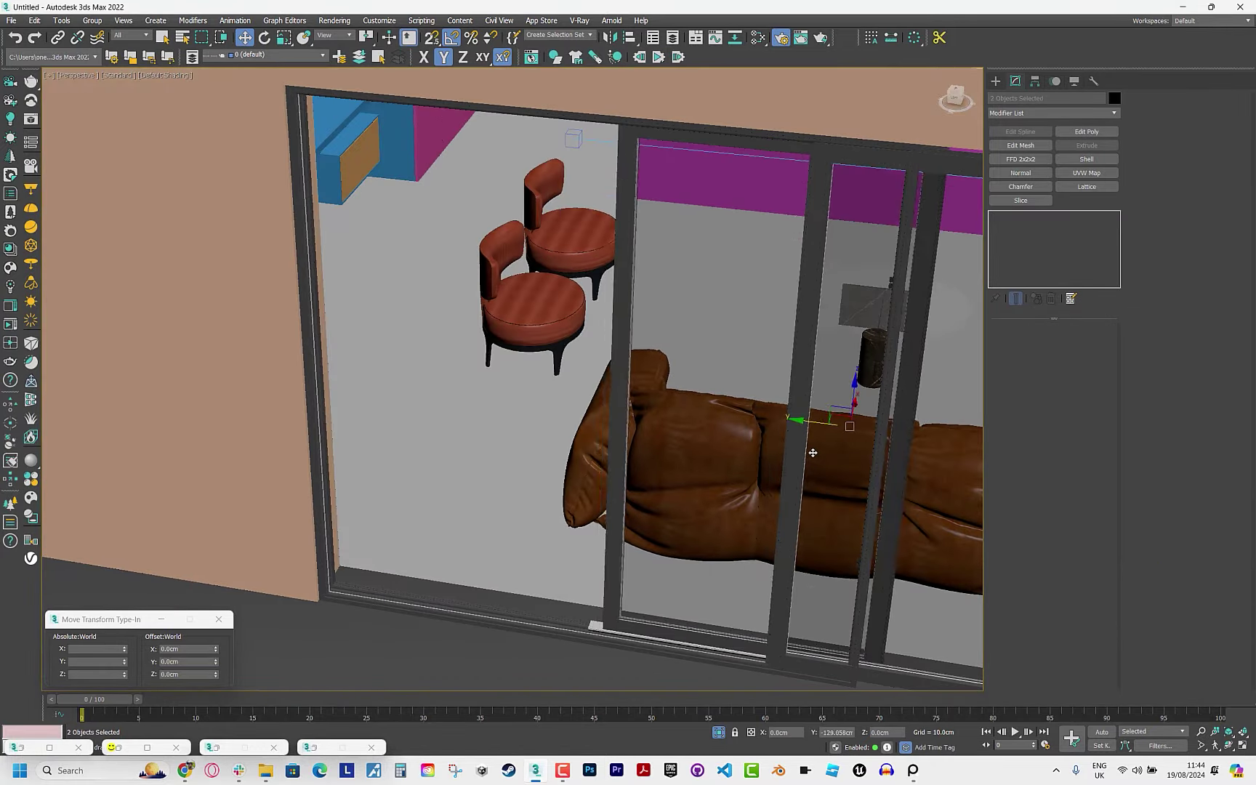
key(ctrl+z)
key(Delete)
key(ctrl+z)
key(z)
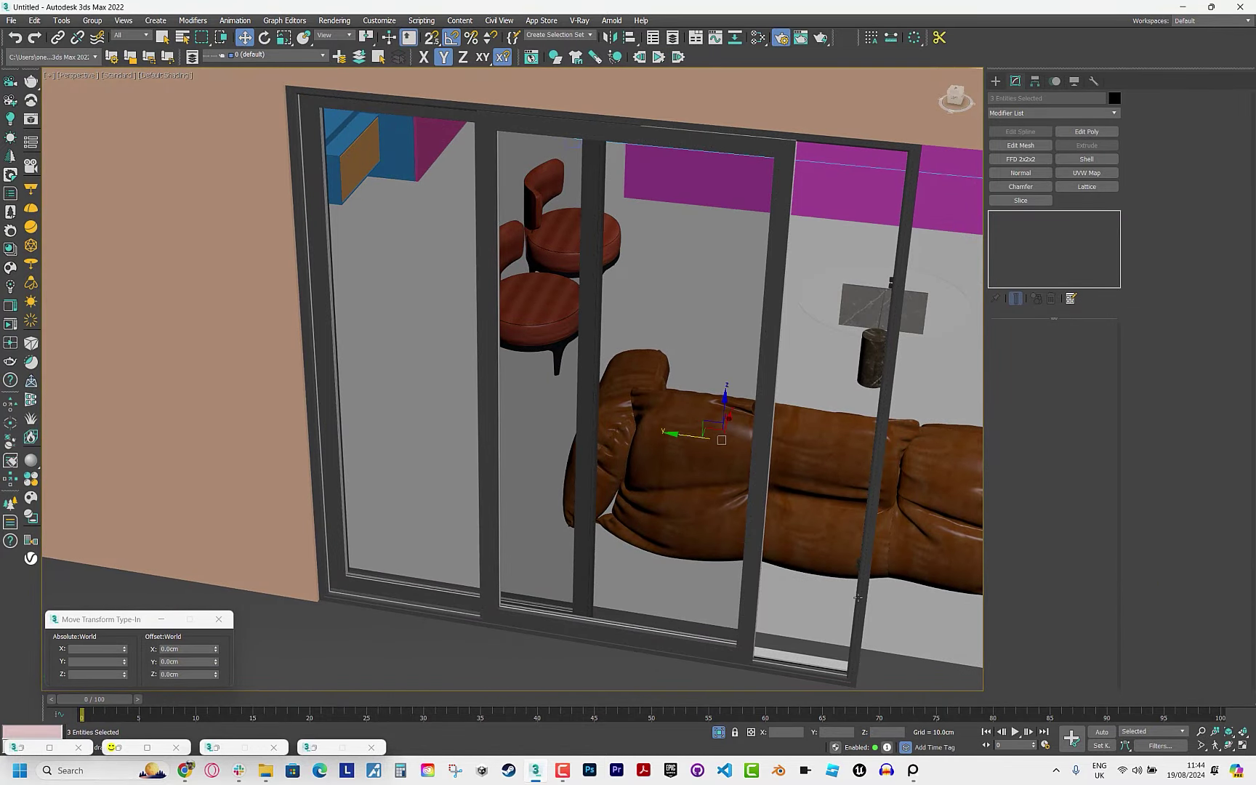
key(t)
key(F3)
Window-select the three sliding-door pieces and check them from the camera view.
click(389, 400)
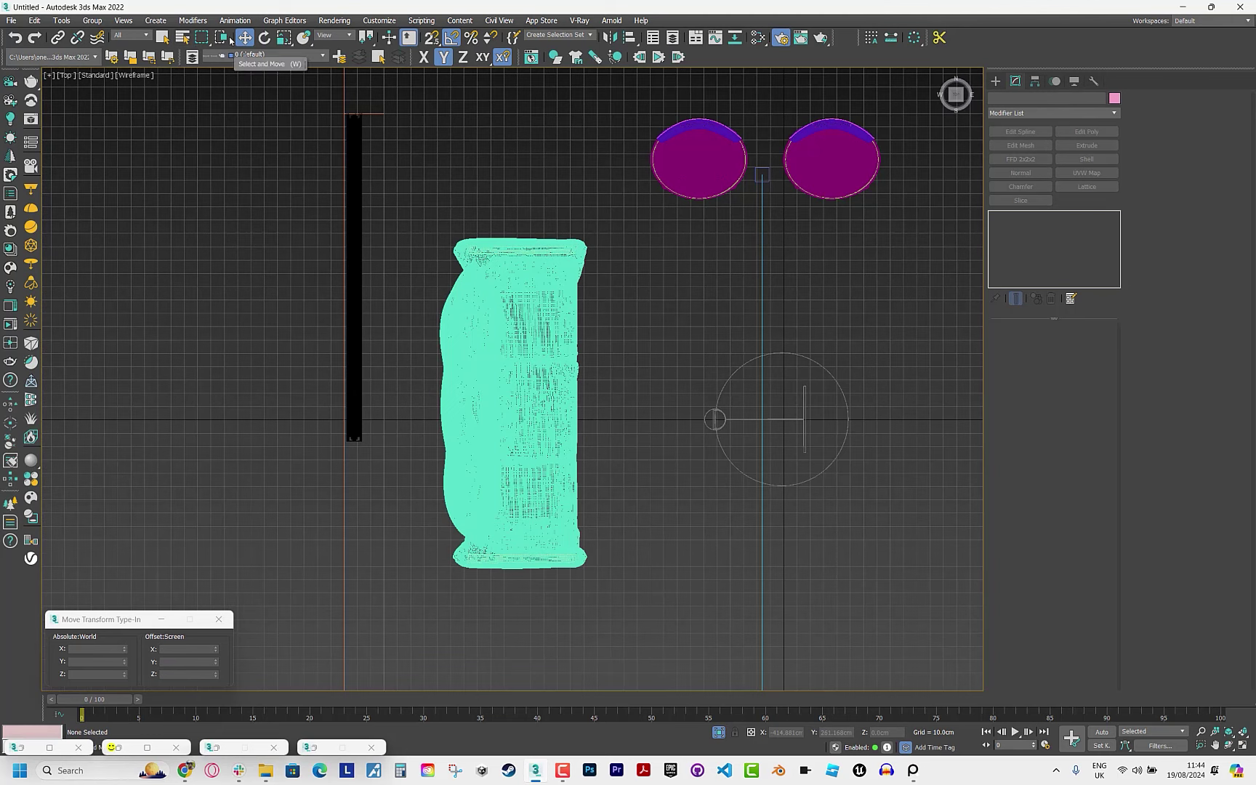
click(229, 40)
drag(390, 455, 390, 455)
key(g)
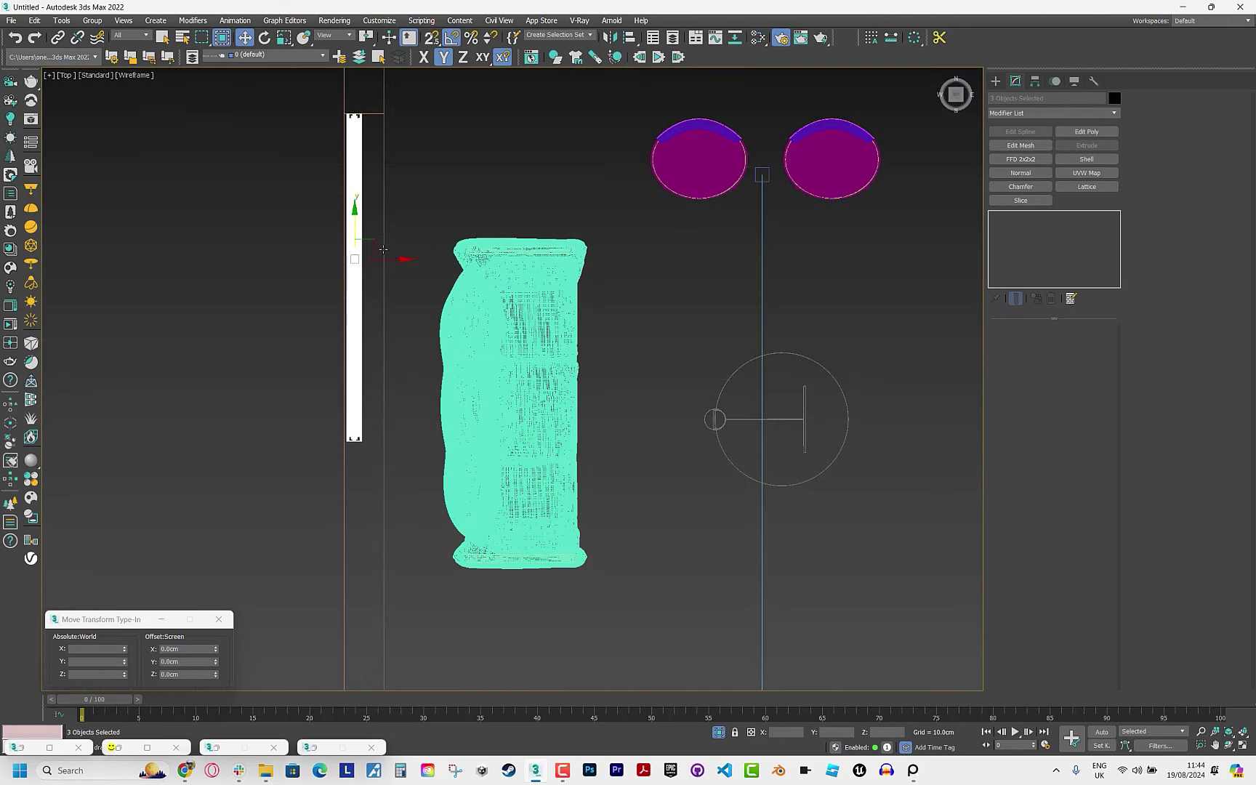
key(p)
key(F3)
mouse_move(358, 321)
alt+middle_down()
mouse_move(328, 377)
mouse_move(136, 378)
alt+middle_up()
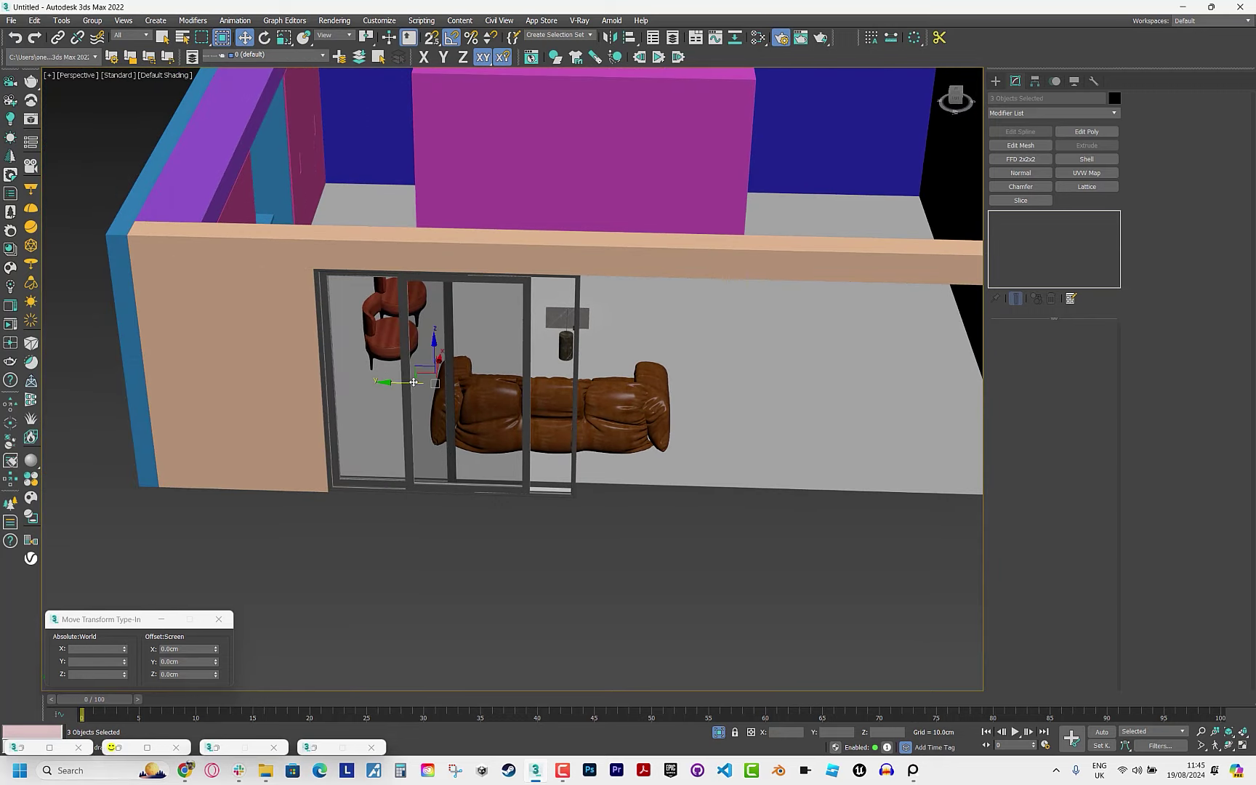
key(c)
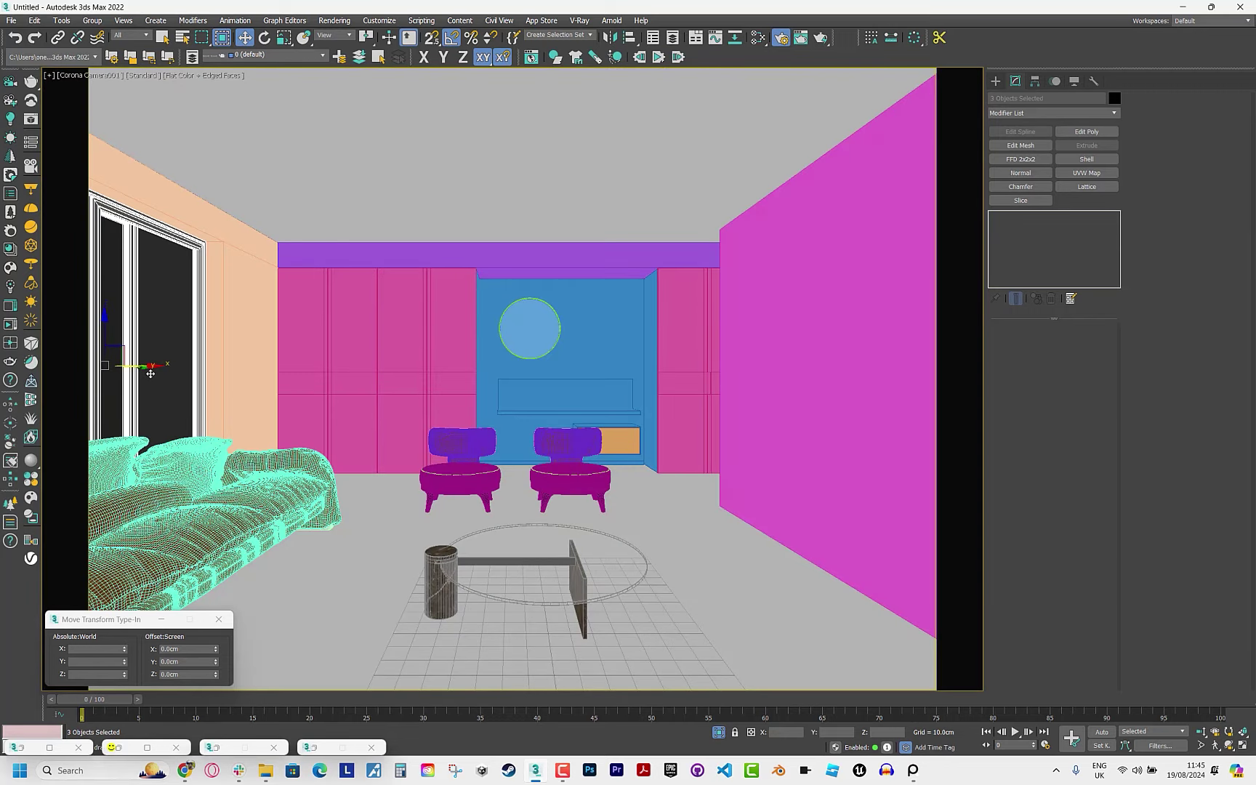
key(p)
key(z)
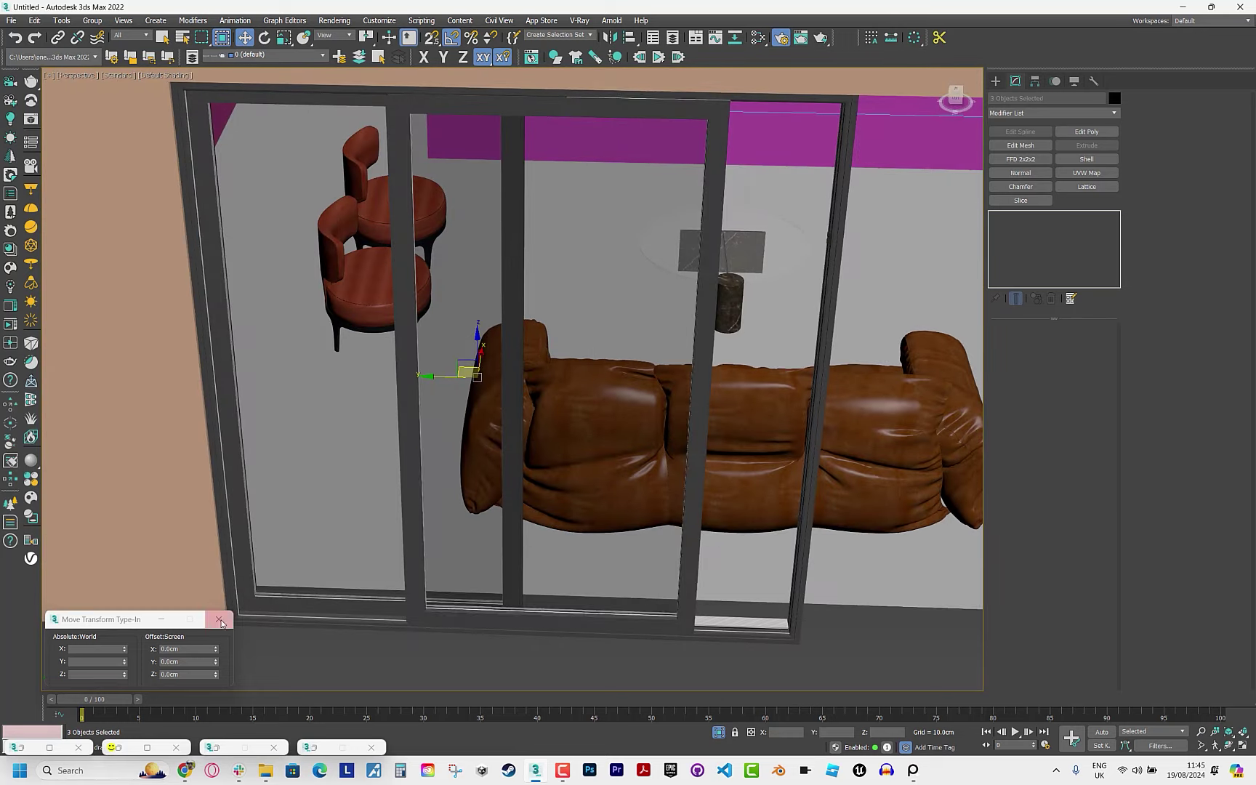
Move the door pieces -100 cm along Y with the Transform Type-In offset.
click(187, 662)
text(-100)
key(Return)
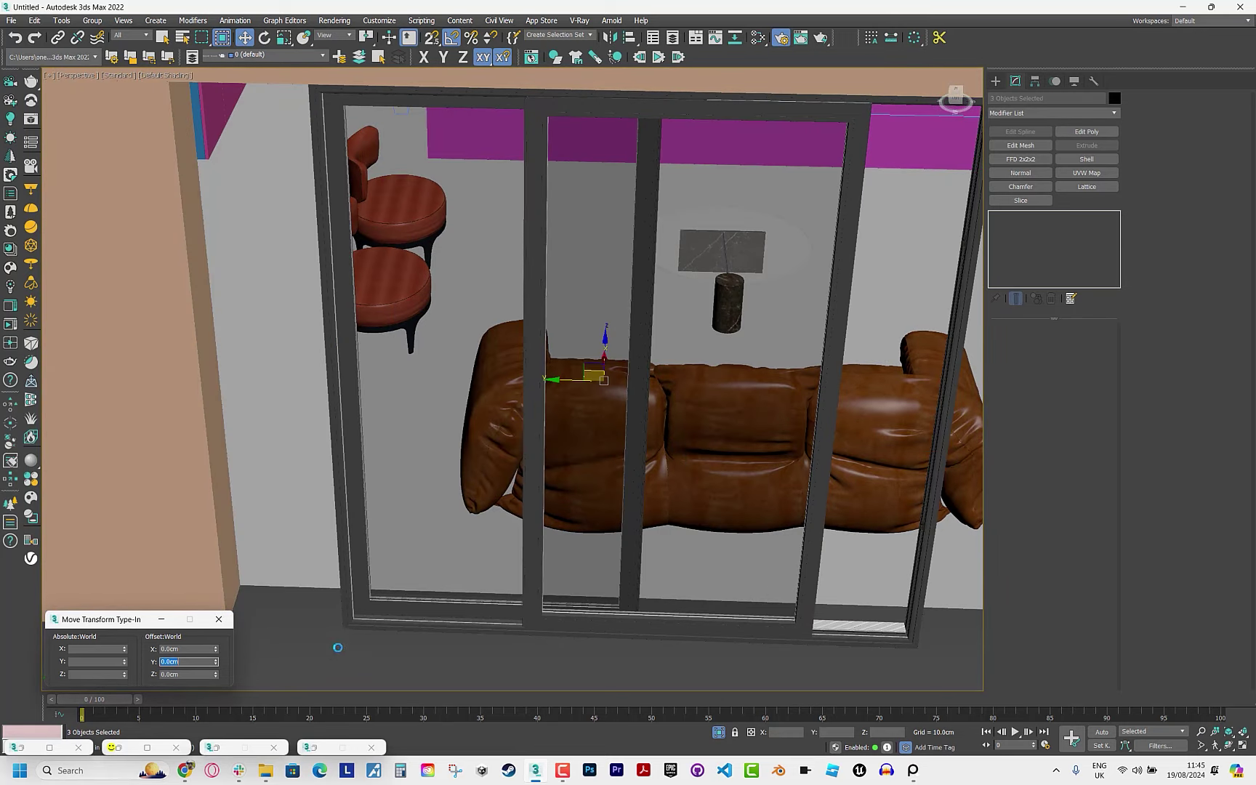
scroll(492, 476, down, 5)
scroll(566, 439, down, 2)
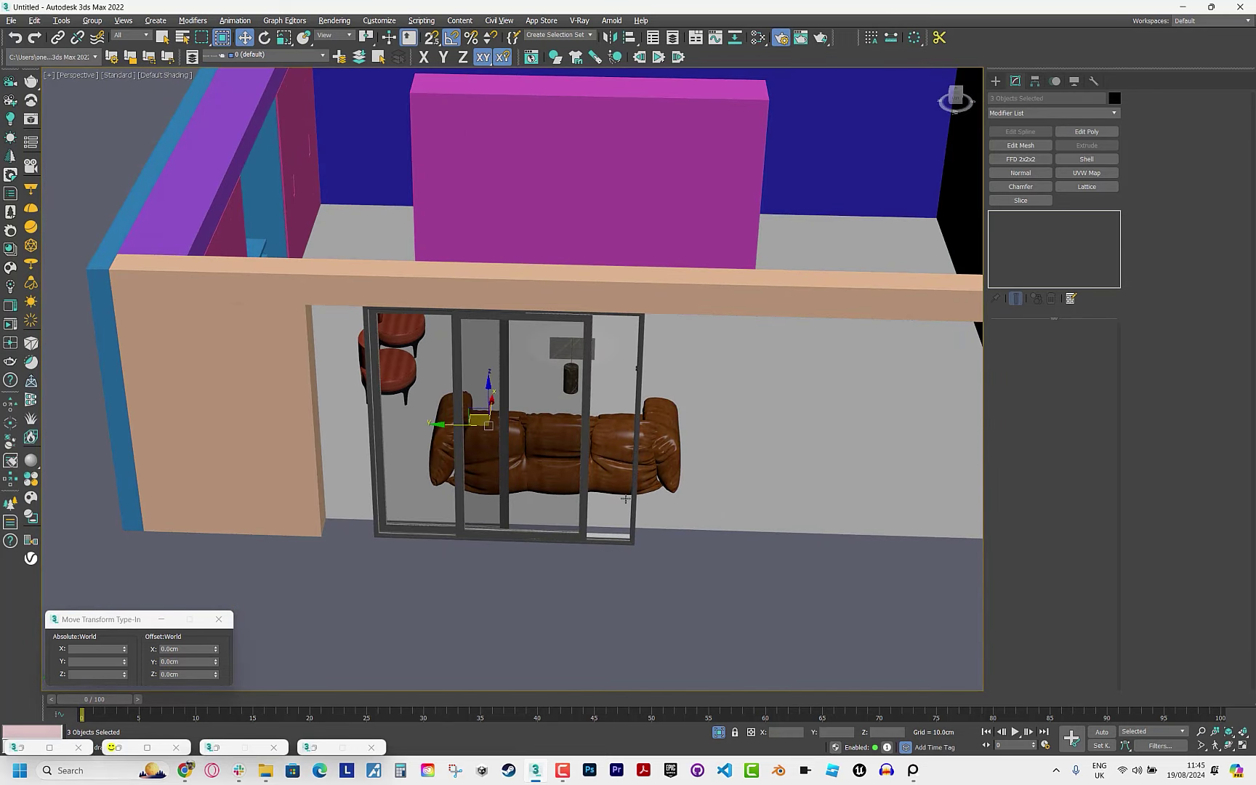
key(alt+b)
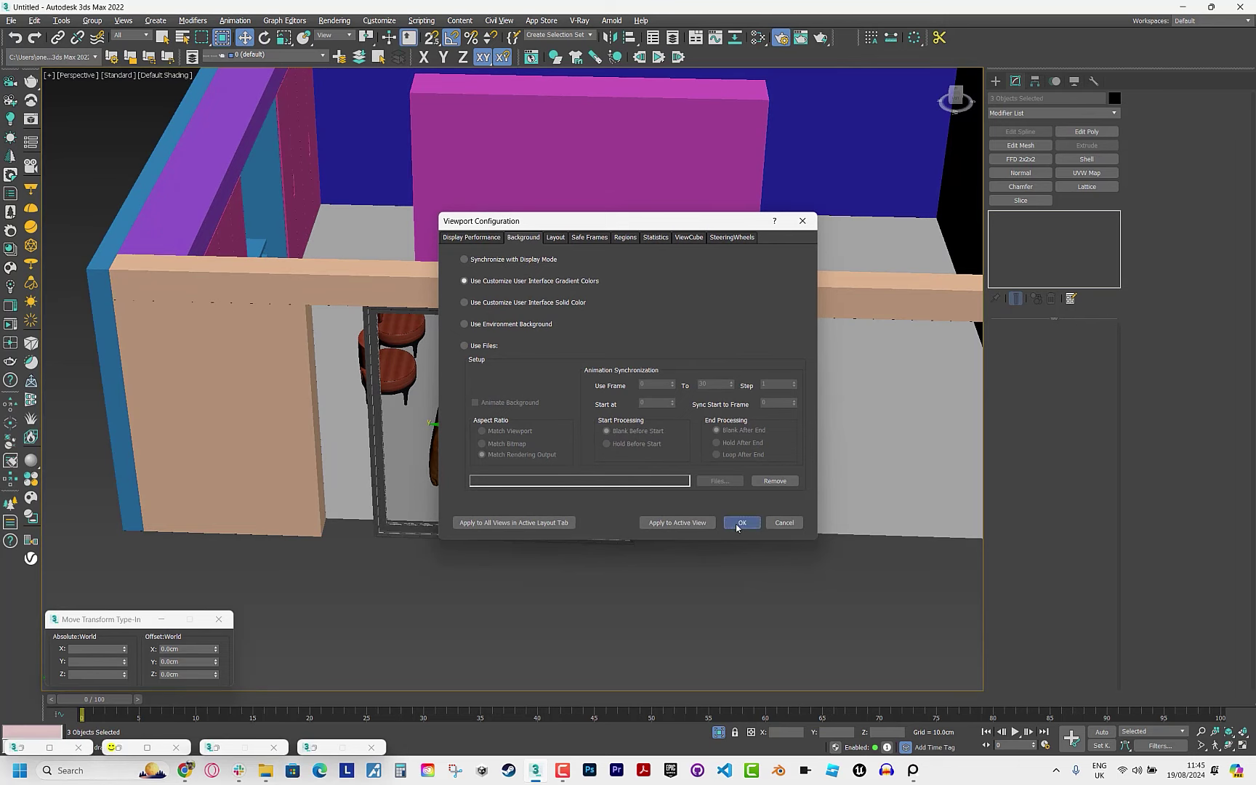
click(741, 523)
middle_drag(651, 592, 432, 556)
Group the door pieces as 'Windows' and shift-drag a copy along the wall.
key(ctrl+g)
text(Window)
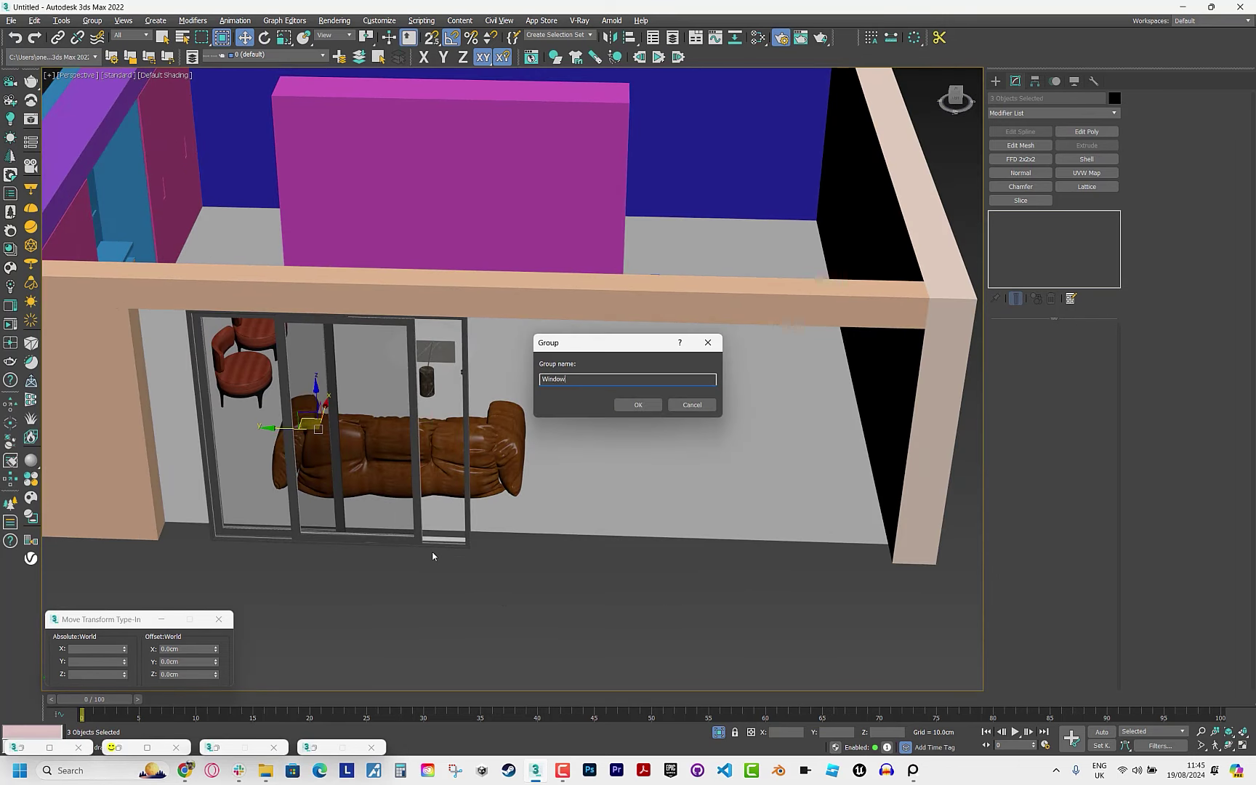
text(s)
key(Return)
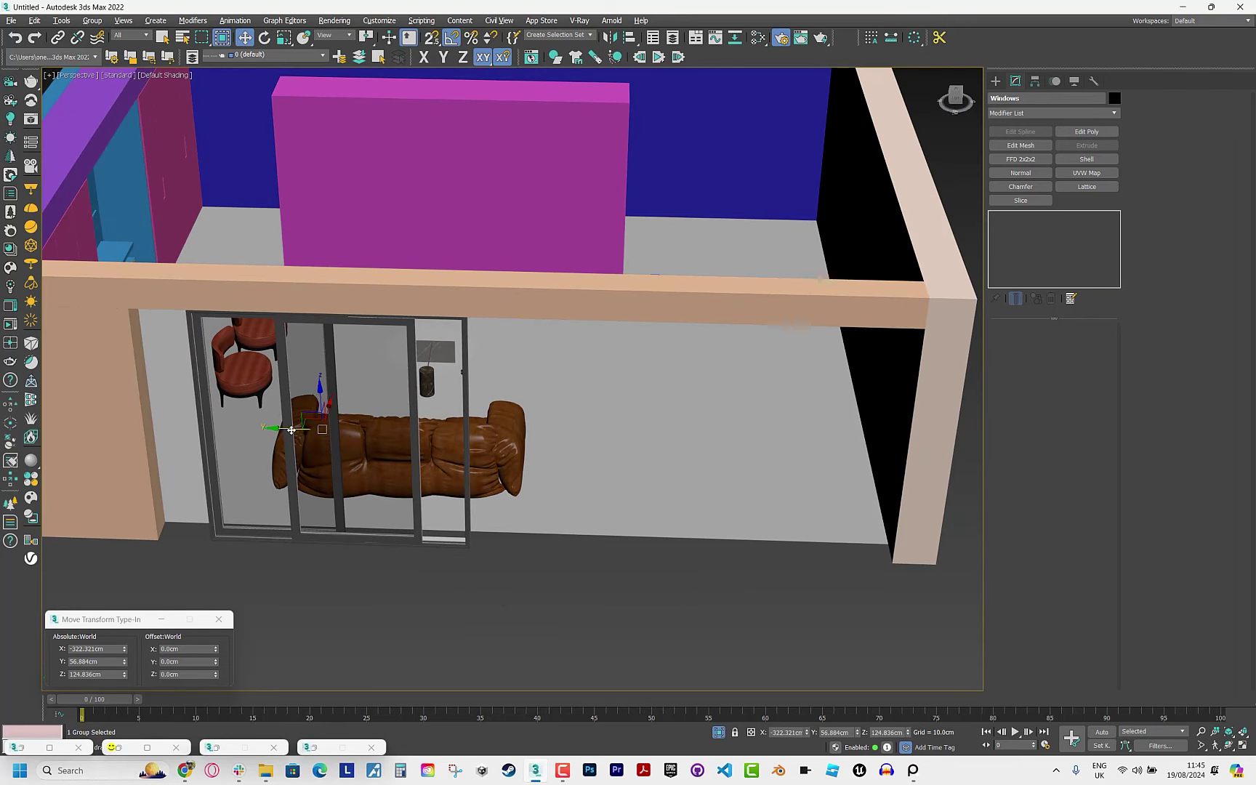
shift+drag(293, 429, 573, 437)
Align the first Windows copy's Y Maximum to the original's Minimum.
click(629, 435)
click(629, 37)
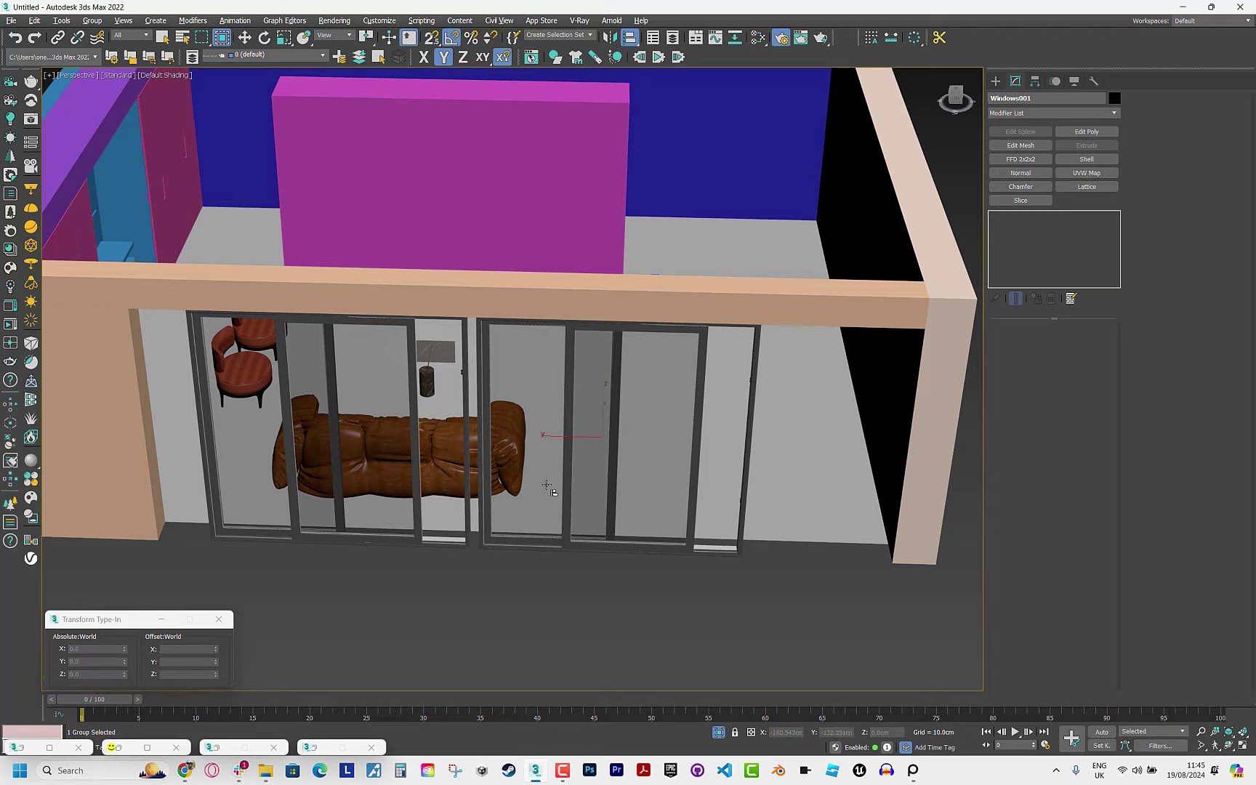
scroll(501, 533, up, 8)
click(519, 535)
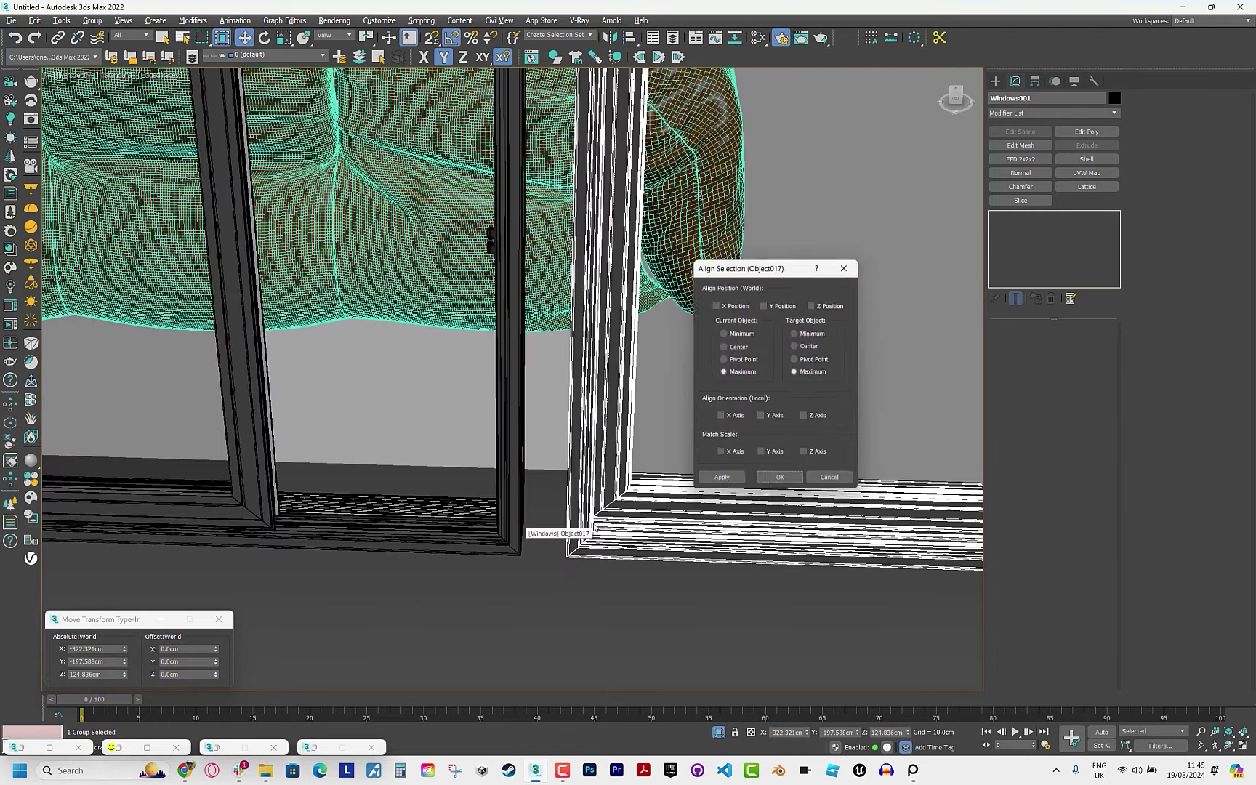
click(742, 311)
click(764, 304)
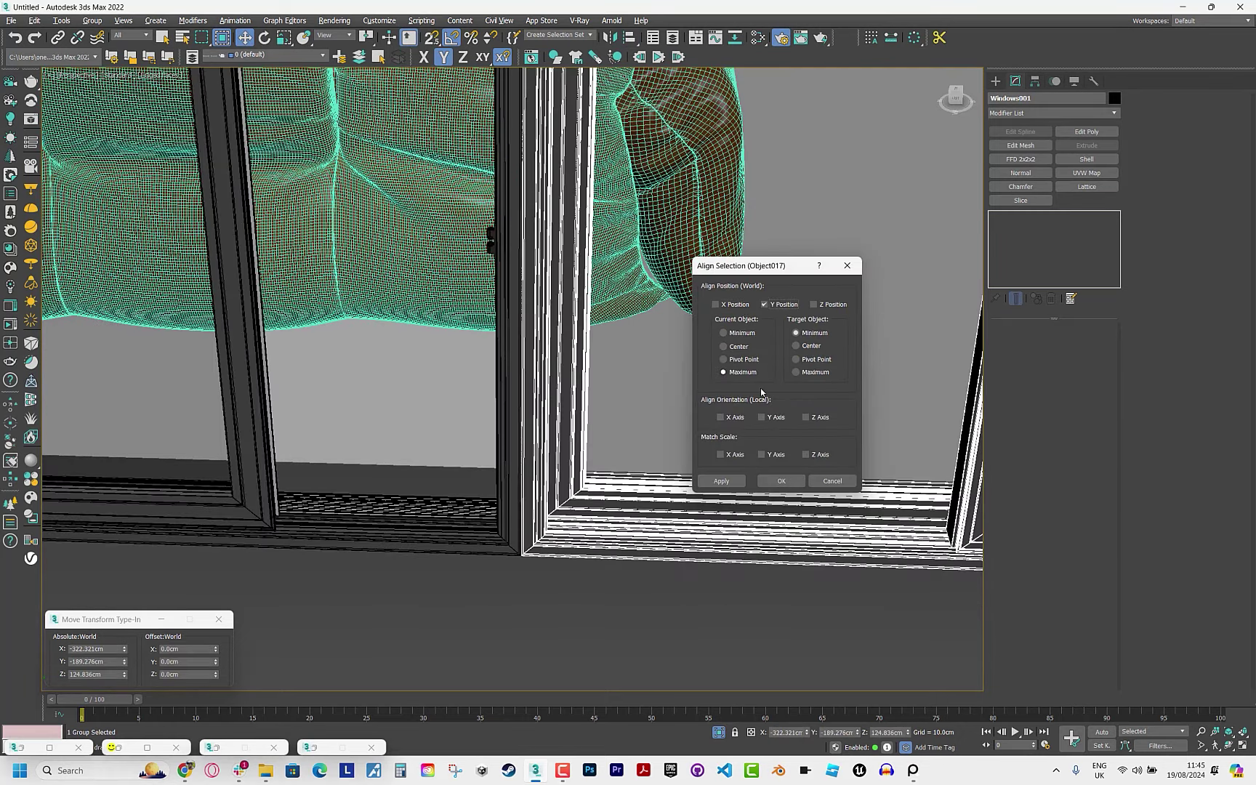
click(781, 481)
scroll(393, 418, down, 2)
scroll(393, 418, down, 3)
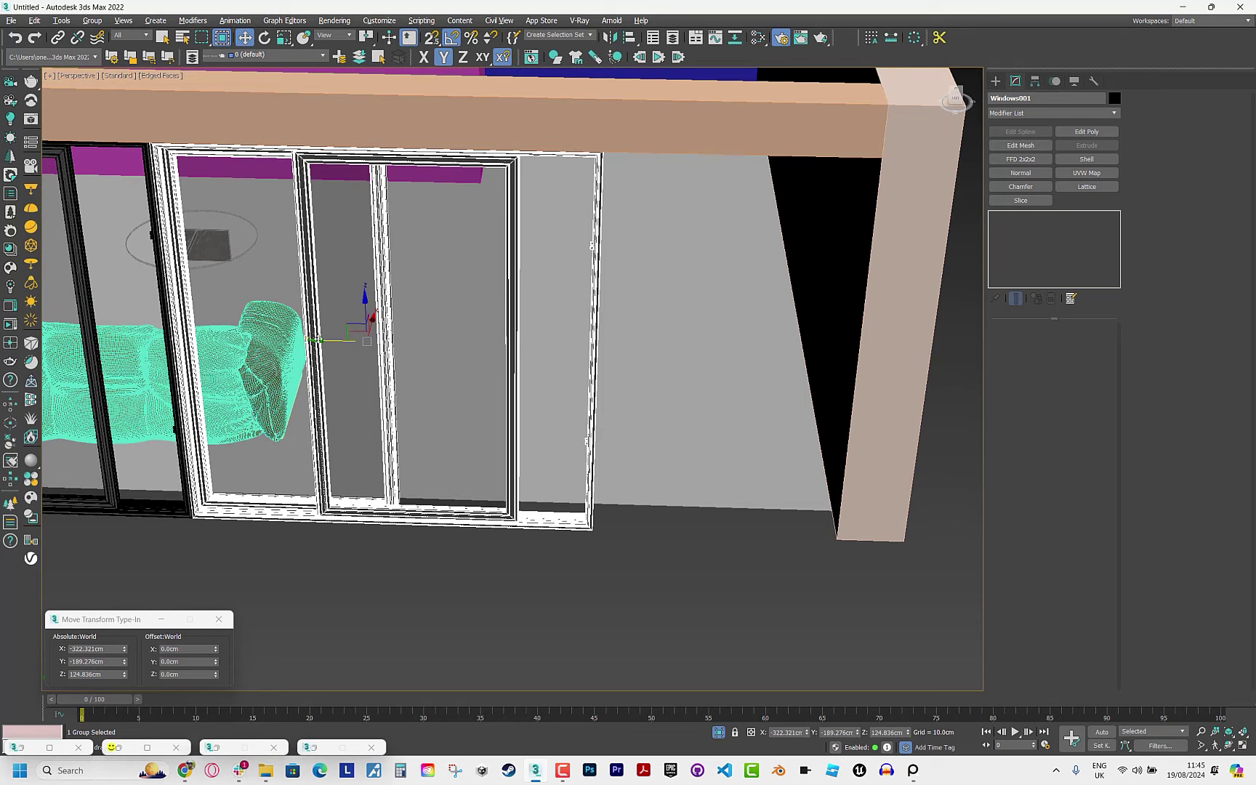
Clone another Windows copy and align it edge-to-edge with the previous one along Y.
shift+drag(318, 340, 749, 342)
click(623, 432)
key(alt+a)
scroll(574, 530, up, 5)
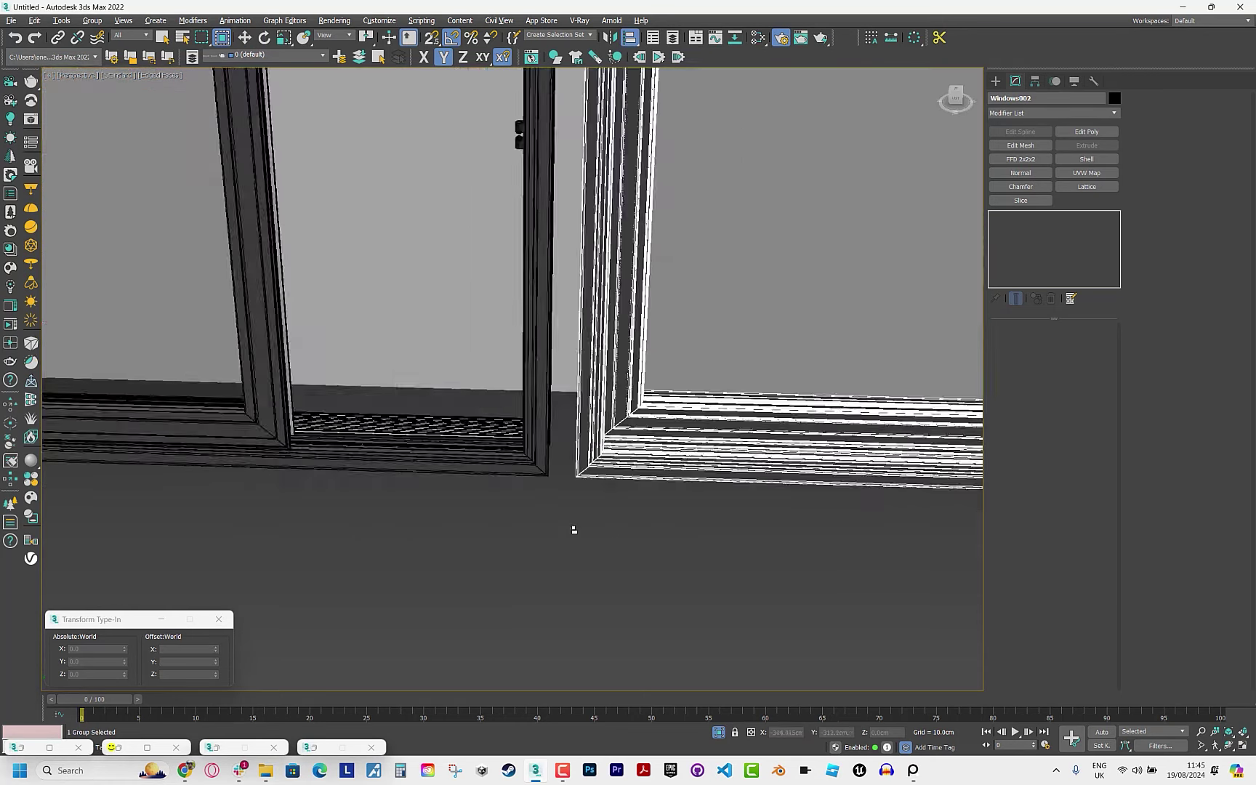
scroll(574, 530, up, 2)
click(517, 397)
click(783, 305)
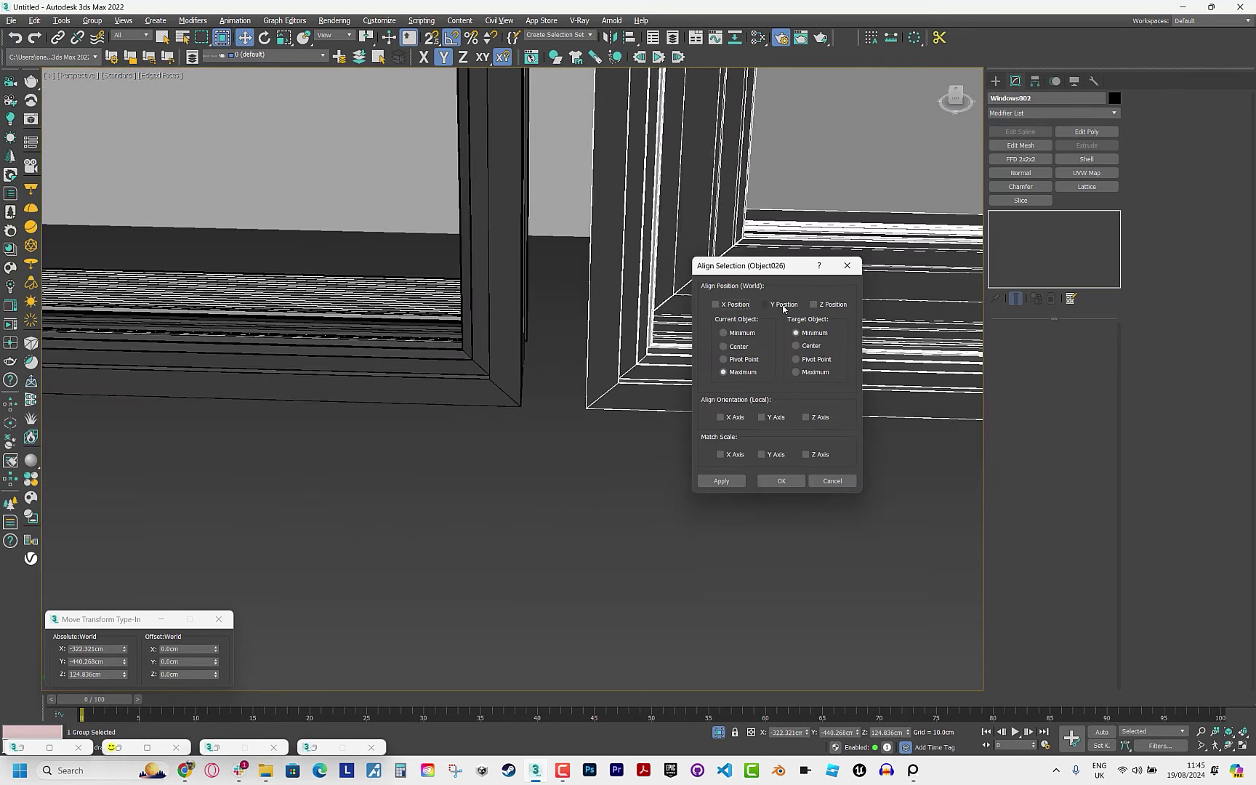
click(783, 307)
click(780, 480)
scroll(686, 510, down, 5)
Shift-rotate a copy of the Windows group 90° around Z.
click(695, 599)
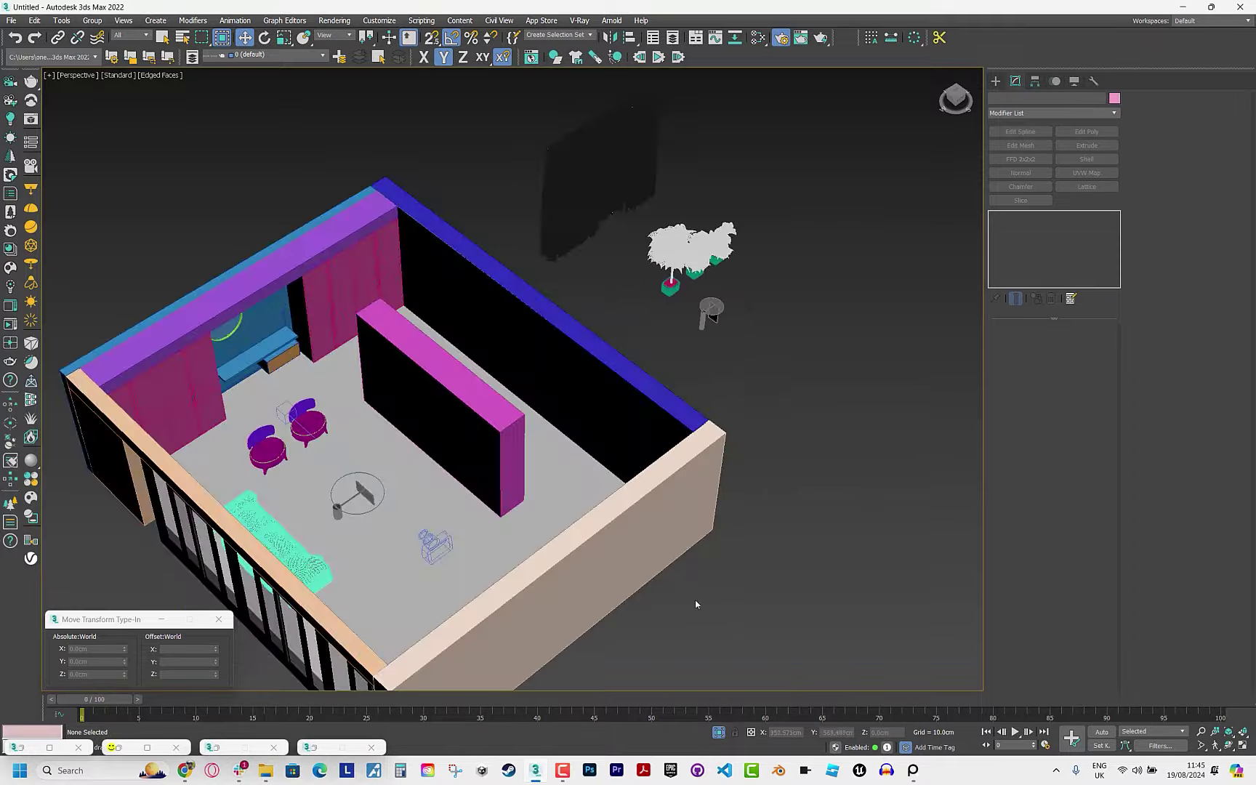
mouse_move(696, 602)
alt+middle_down()
mouse_move(745, 373)
mouse_move(556, 515)
alt+middle_up()
click(745, 373)
scroll(745, 373, up, 1)
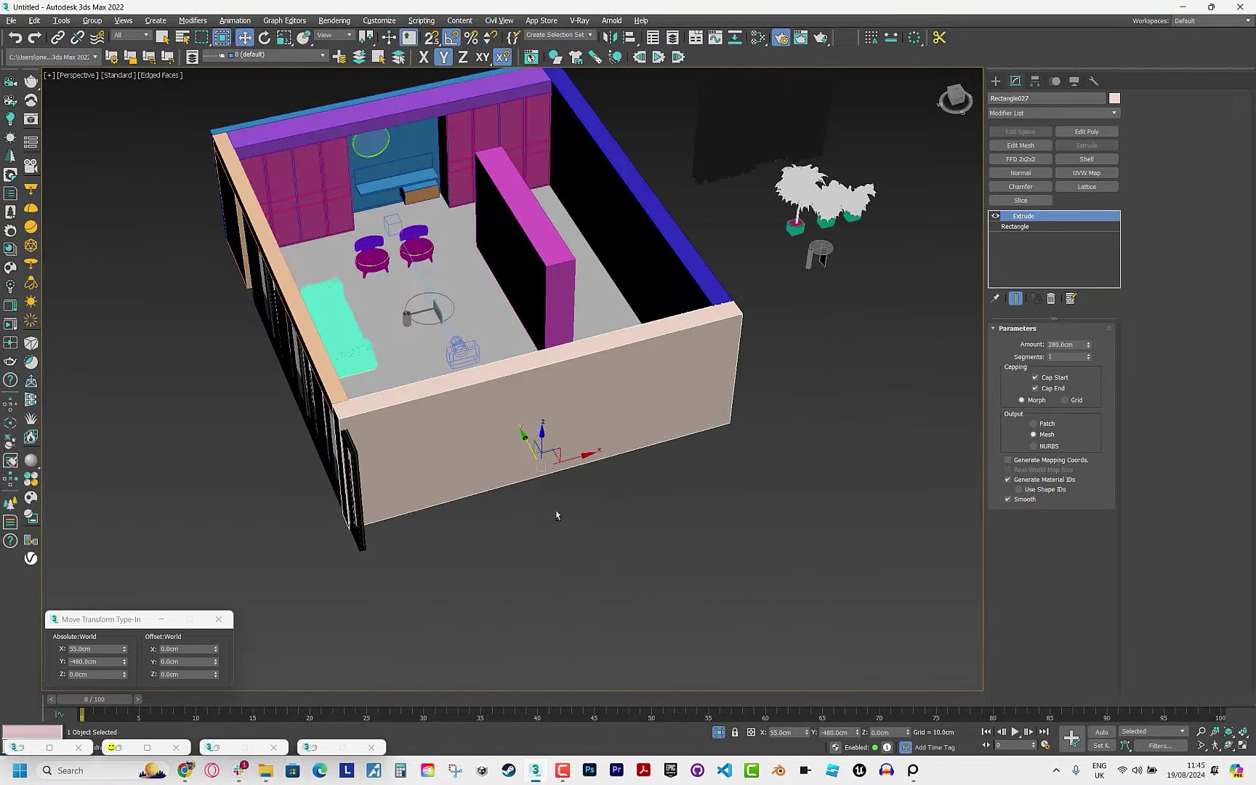
alt+middle_drag(358, 501, 436, 509)
click(385, 465)
key(e)
shift+drag(378, 480, 464, 491)
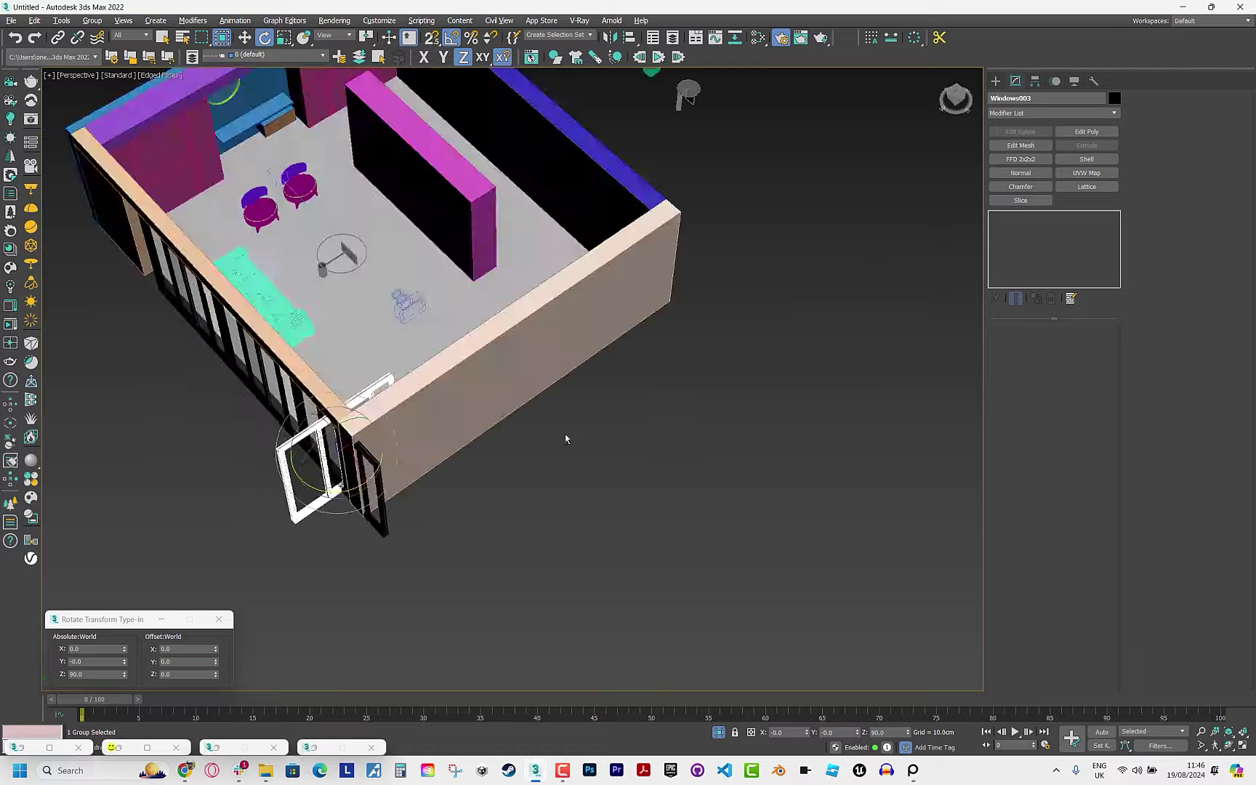
mouse_move(565, 438)
alt+middle_down()
mouse_move(513, 449)
mouse_move(462, 521)
mouse_move(586, 513)
mouse_move(827, 548)
alt+middle_up()
key(w)
Offset the wall piece's two end vertices along Y in Edit Spline vertex mode.
click(378, 473)
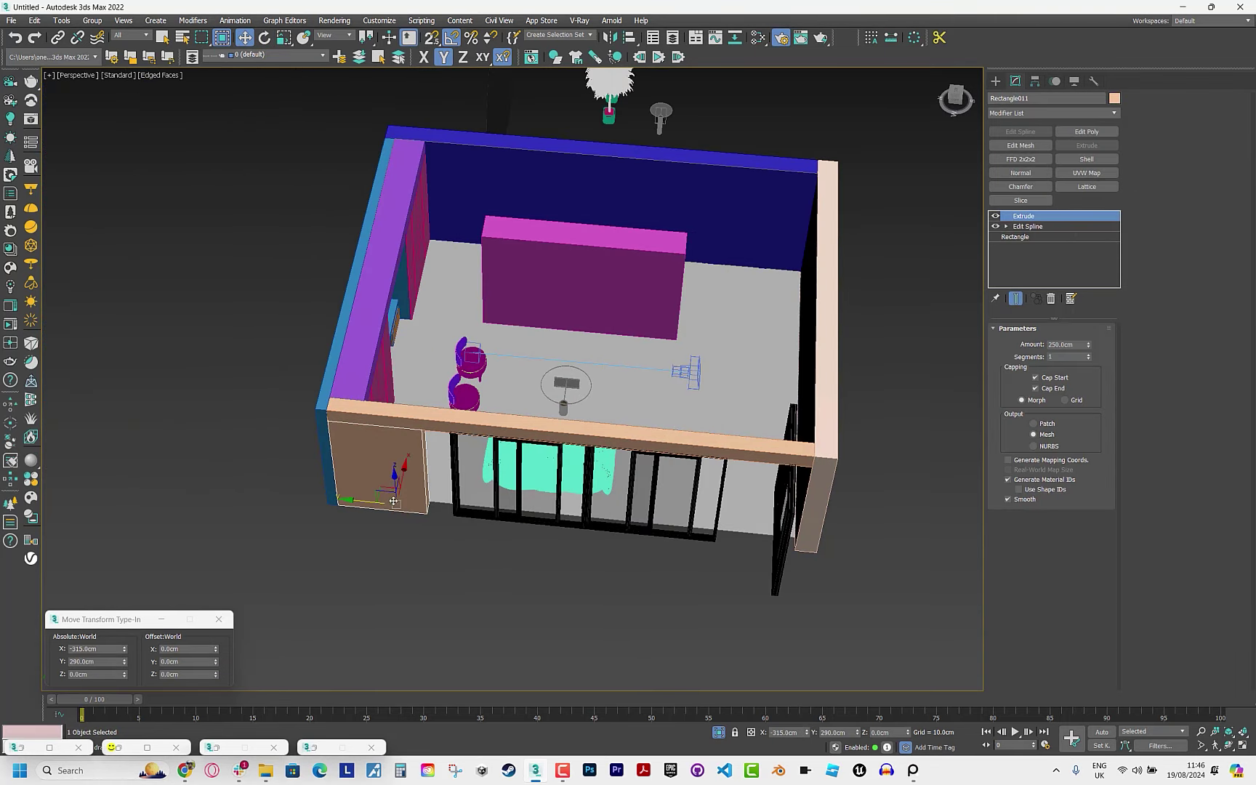
click(1029, 226)
key(1)
drag(469, 537, 411, 496)
click(190, 666)
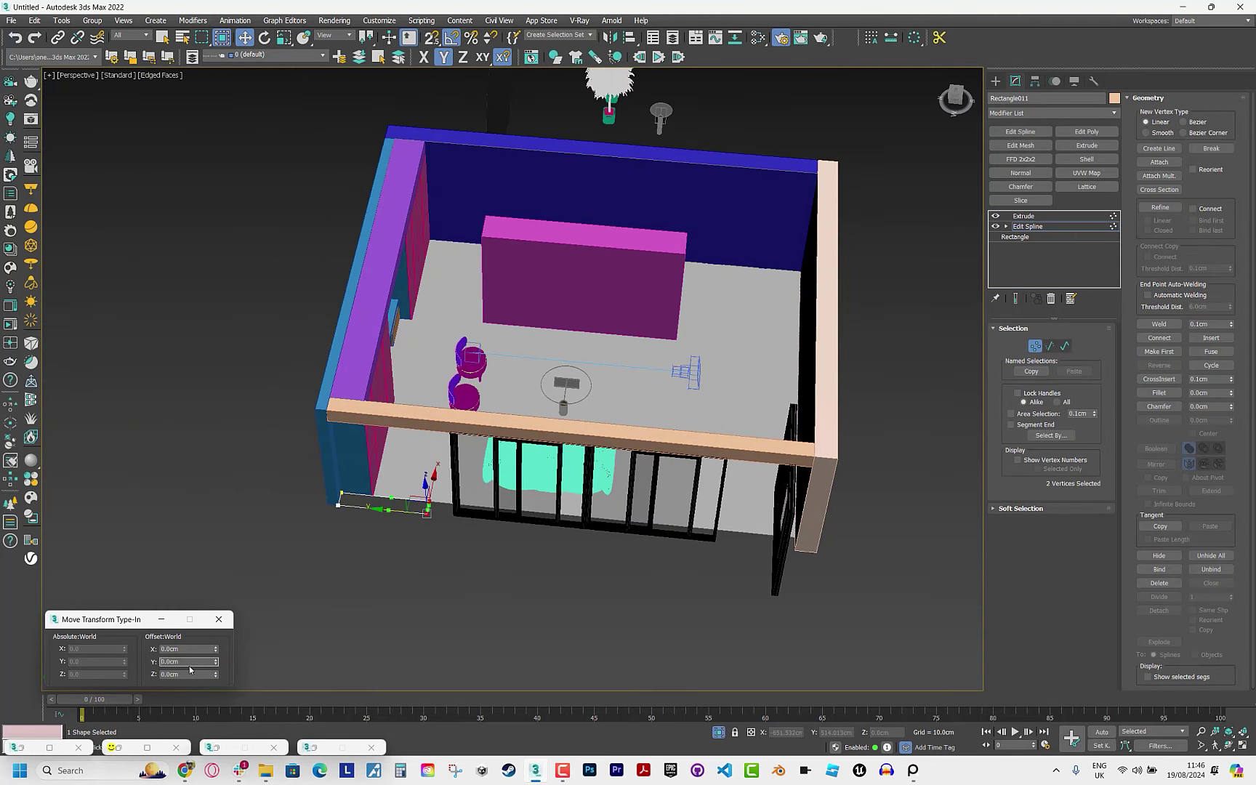
text(-)
key(Return)
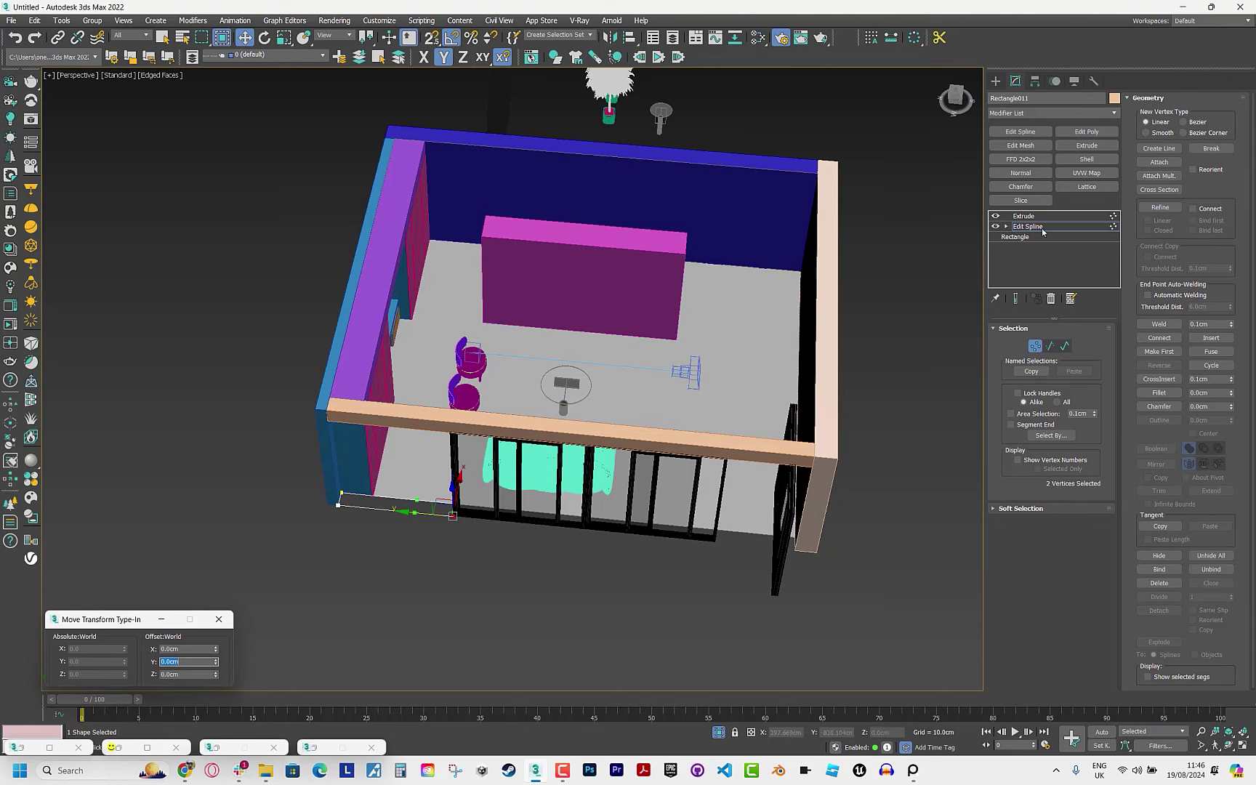
click(1044, 216)
Clone the wall piece and align it to the window frame.
shift+drag(362, 503, 734, 535)
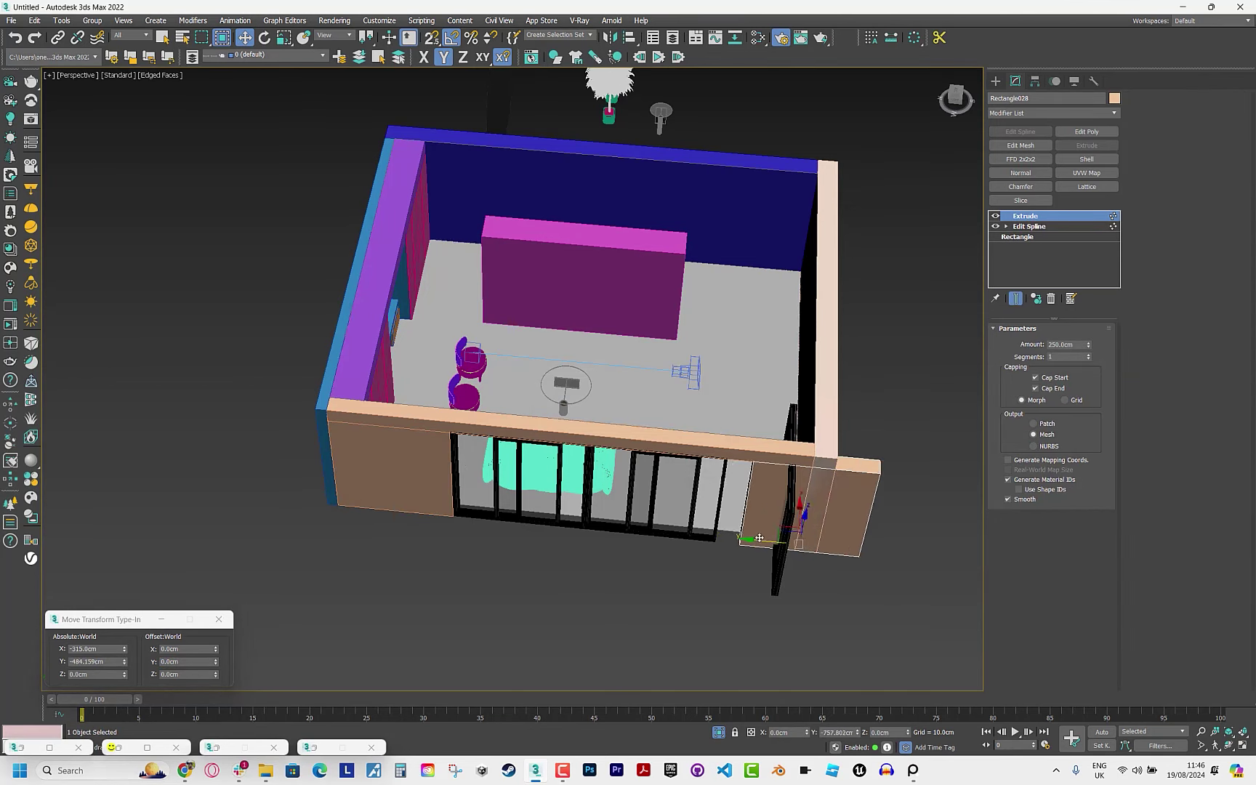
click(628, 433)
key(z)
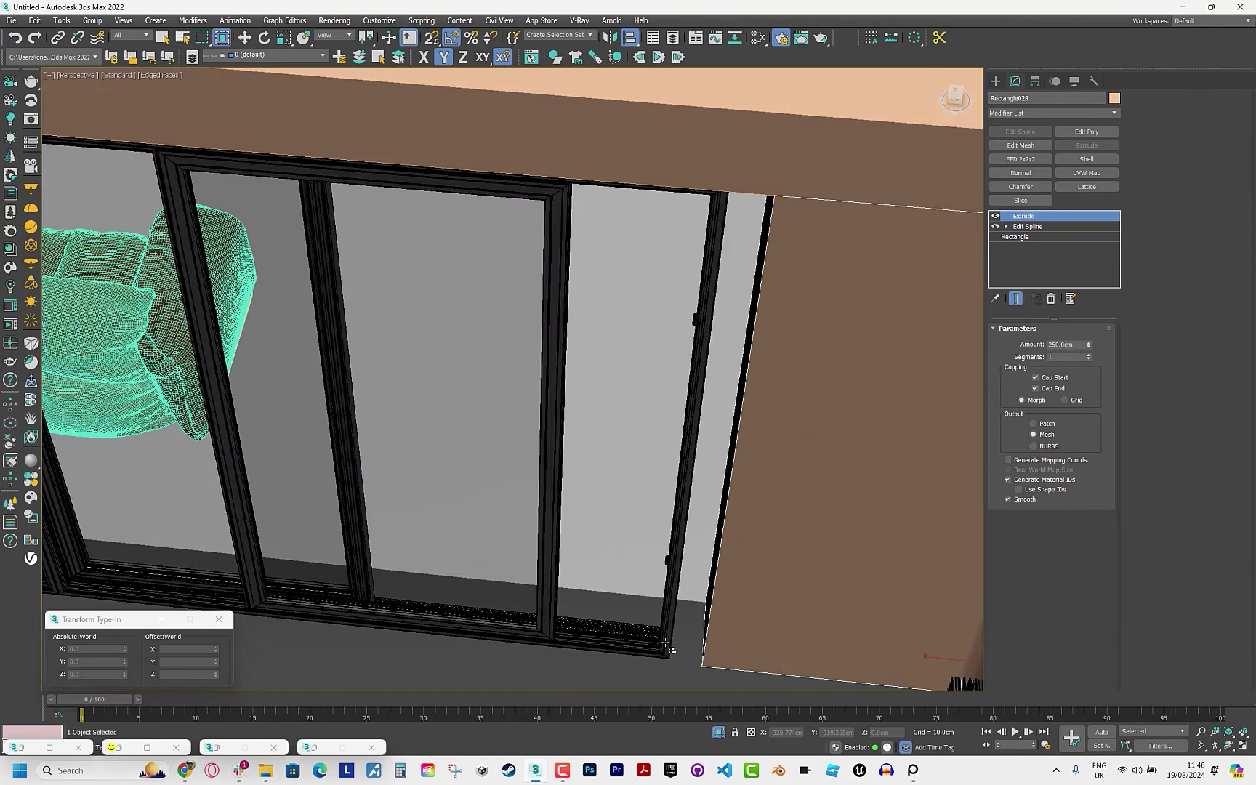
click(671, 649)
click(733, 306)
click(771, 304)
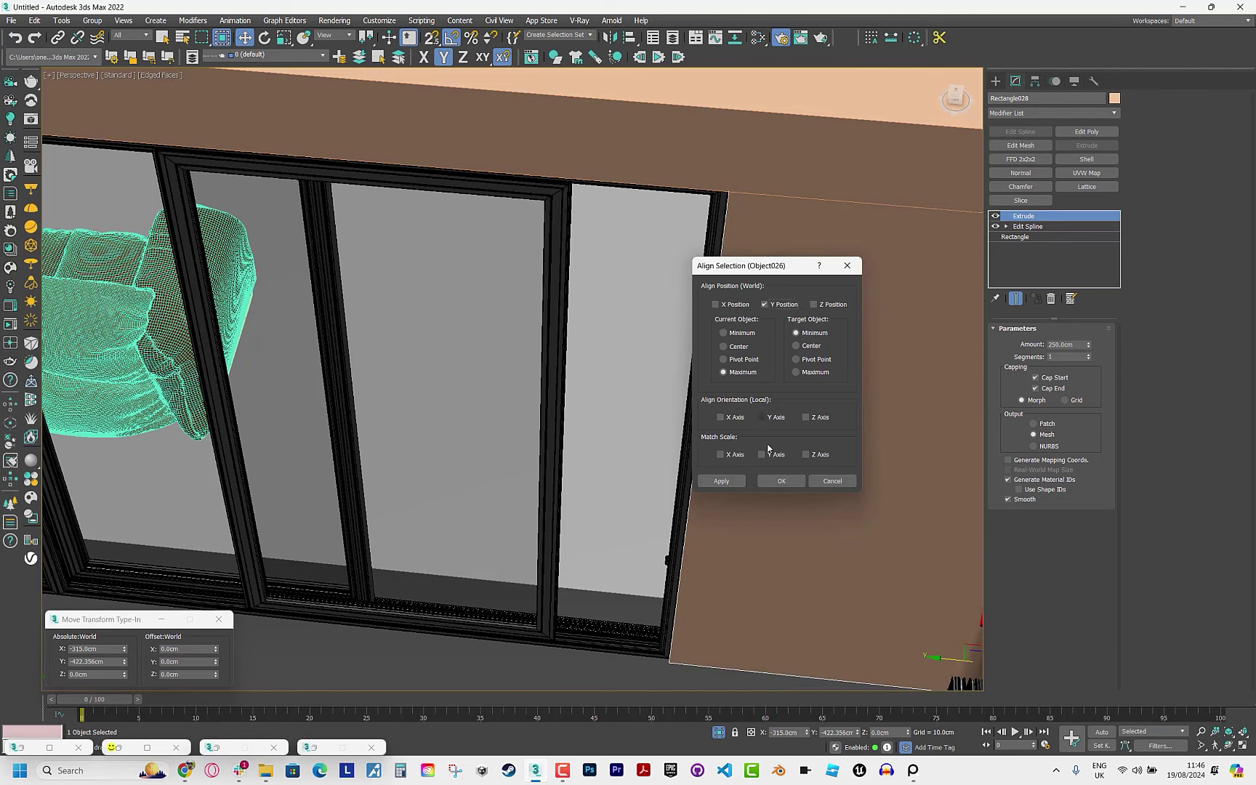
click(781, 481)
mouse_move(781, 480)
alt+middle_down()
mouse_move(835, 482)
mouse_move(608, 392)
alt+middle_up()
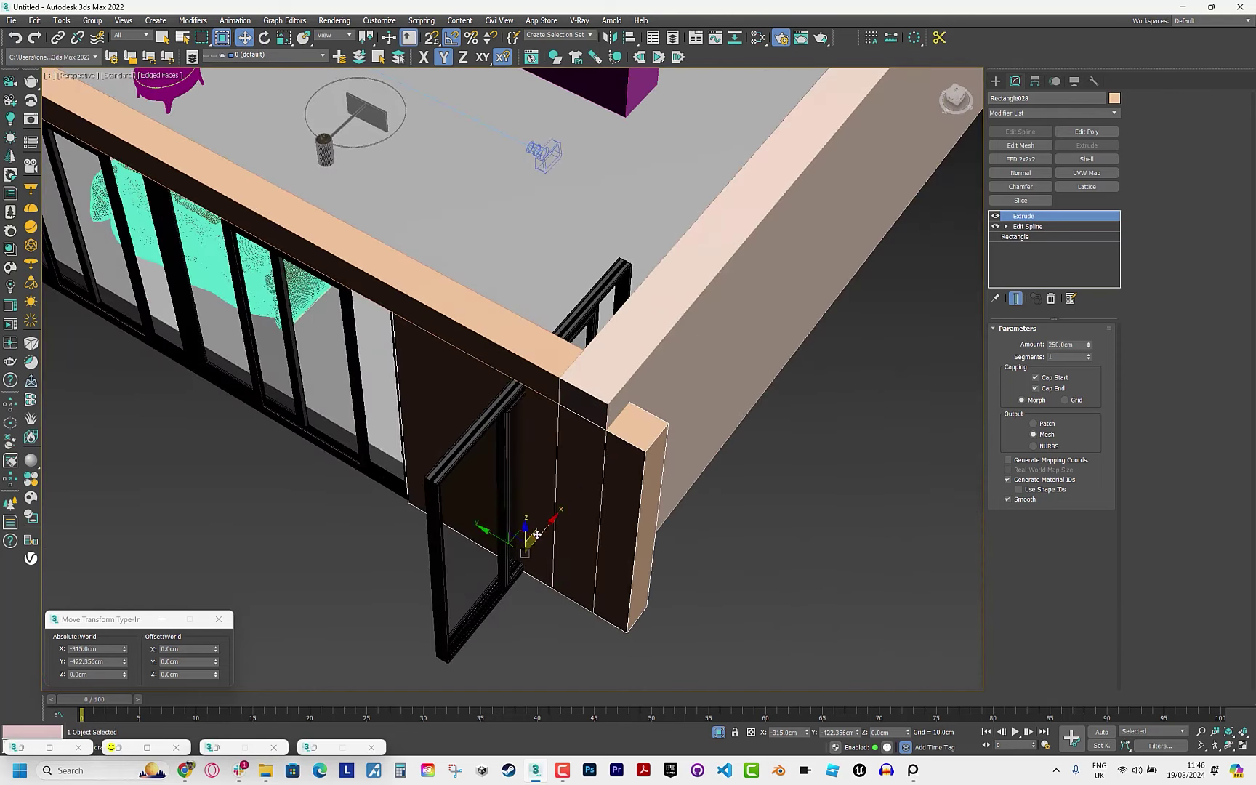
Move the rotated Windows003 copy into the side wall opening.
drag(536, 534, 714, 491)
key(ctrl+z)
click(458, 598)
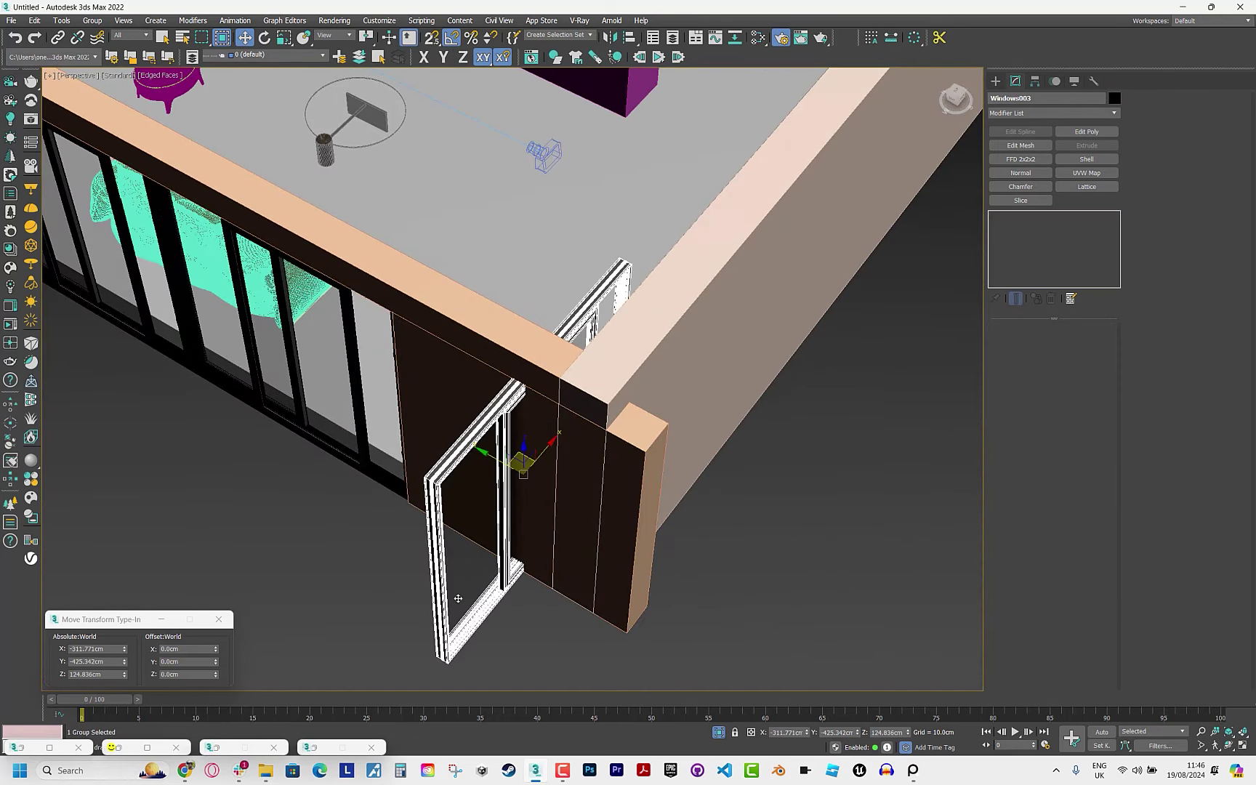
drag(458, 599, 683, 547)
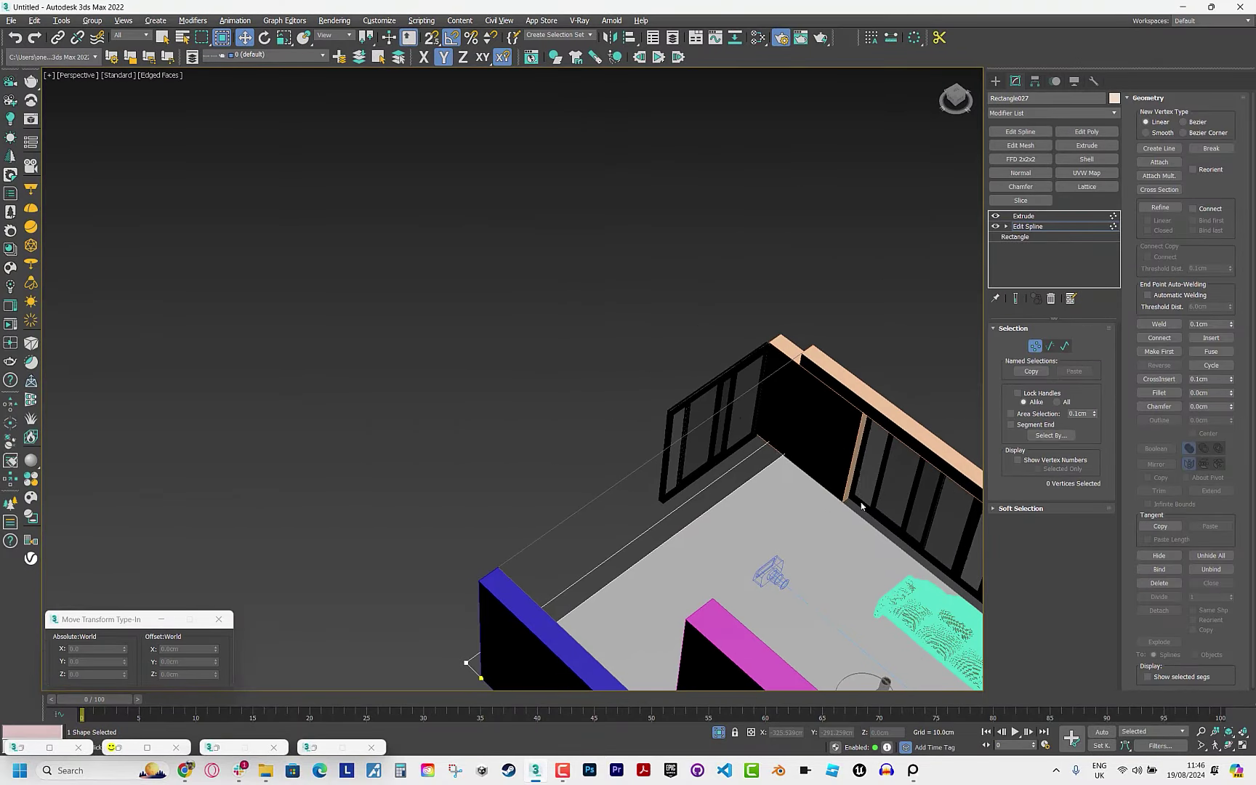
Adjust Rectangle027's four corner vertices in Edit Spline vertex mode.
drag(844, 485, 752, 445)
right_click(738, 412)
drag(718, 366, 865, 495)
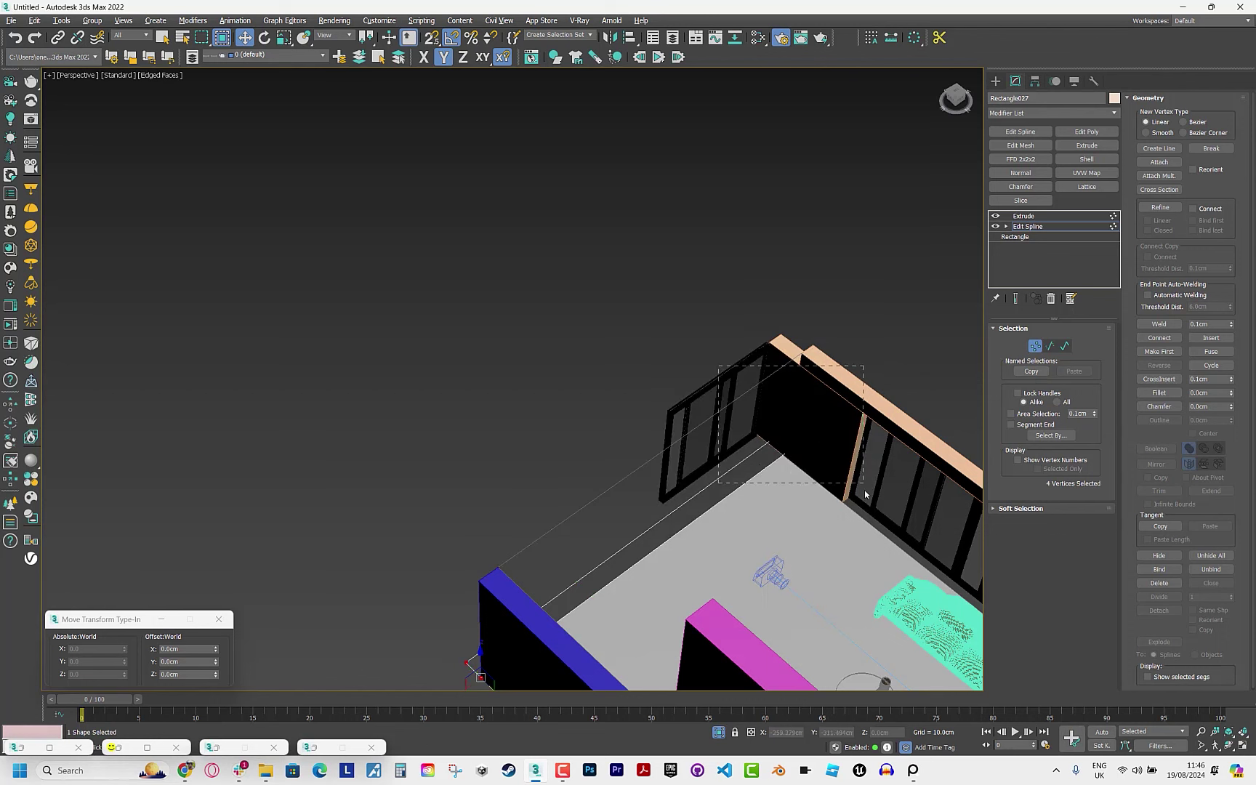
click(1024, 216)
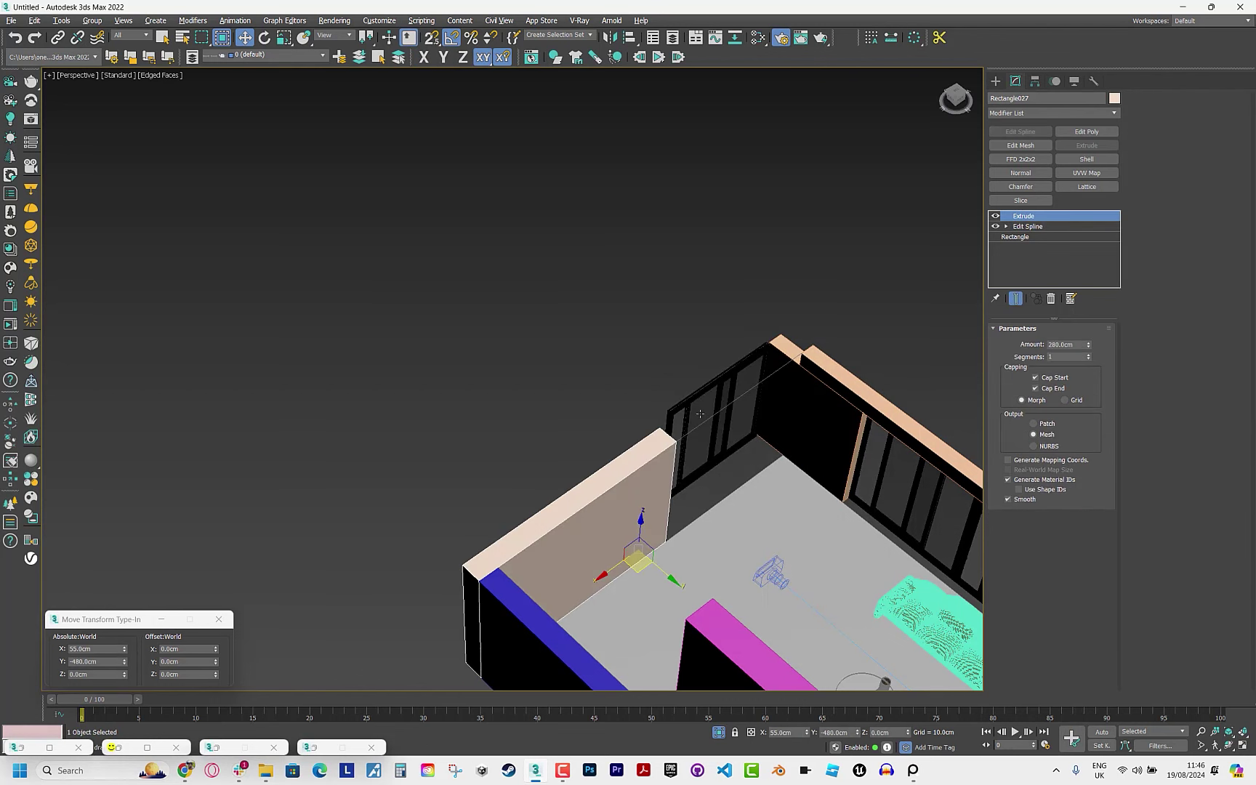
In top view, nudge Windows003 along Y to about -485.7 cm and slightly along X.
click(700, 414)
key(t)
key(z)
scroll(676, 409, down, 3)
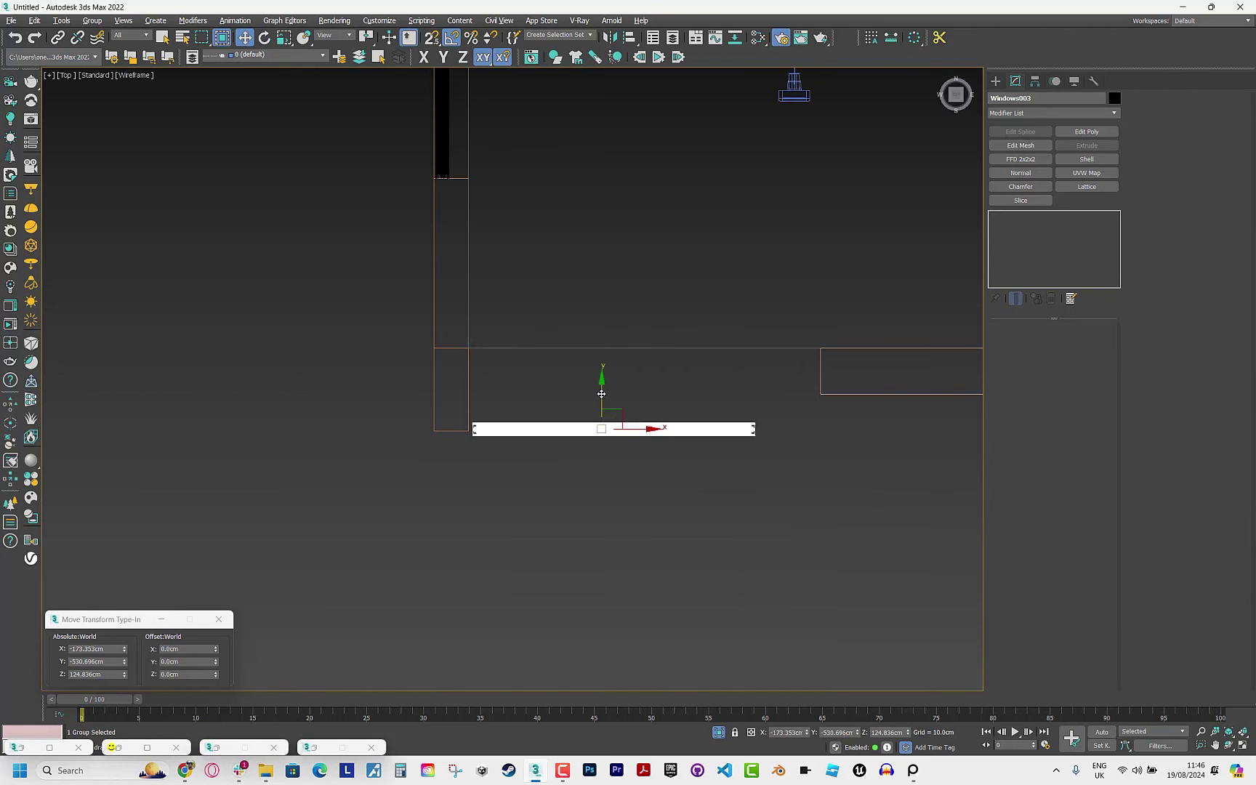
drag(601, 394, 594, 367)
scroll(647, 422, down, 3)
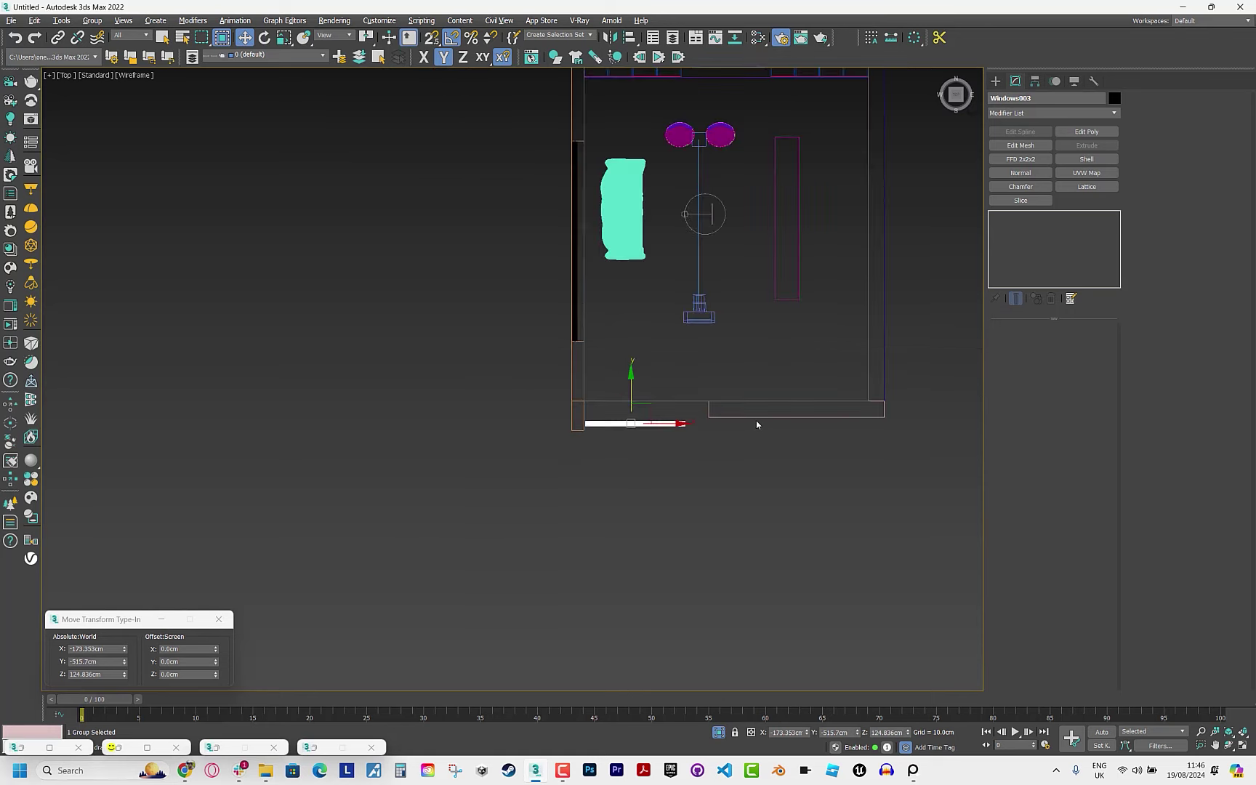
middle_drag(757, 425, 724, 421)
scroll(690, 423, up, 3)
drag(670, 401, 670, 368)
scroll(727, 392, up, 2)
drag(820, 406, 812, 407)
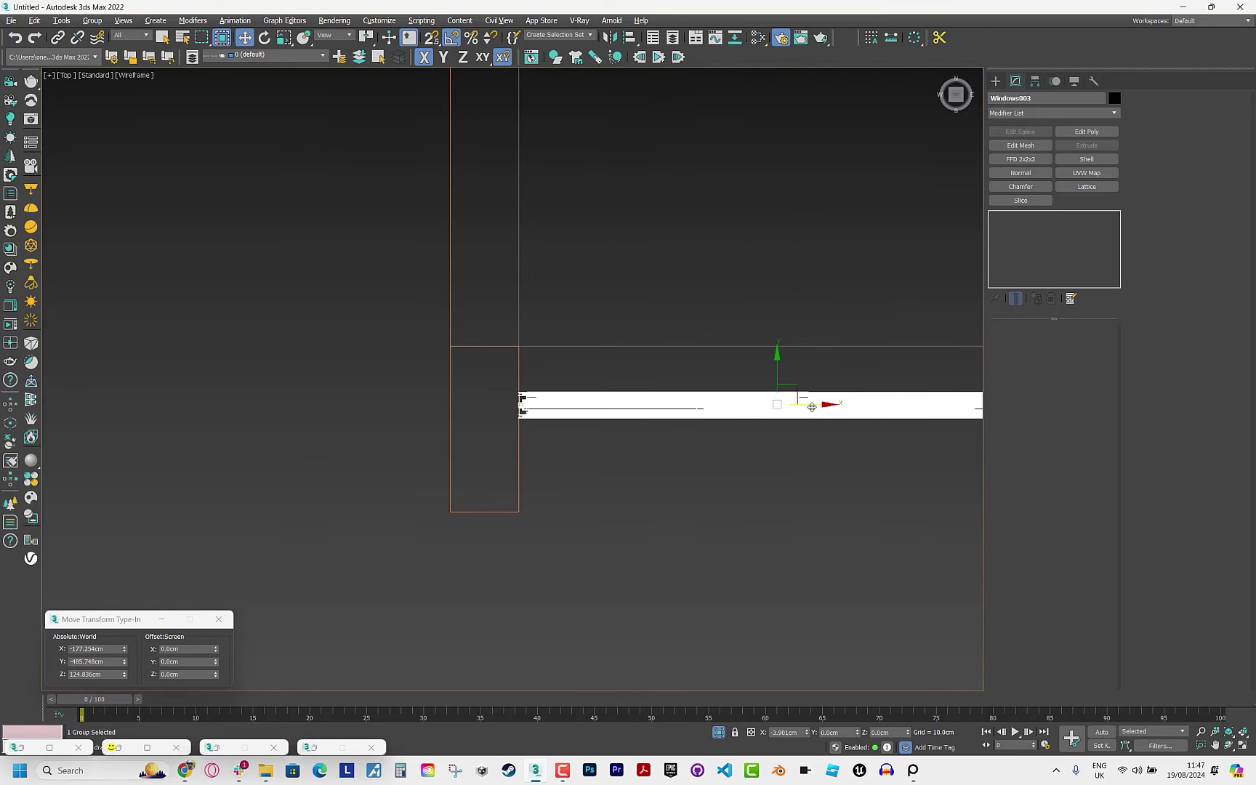
scroll(812, 407, down, 3)
Reselect the corner wall, pick its two corner vertices, then exit vertex mode and deselect.
middle_drag(800, 407, 665, 424)
click(723, 488)
click(1017, 229)
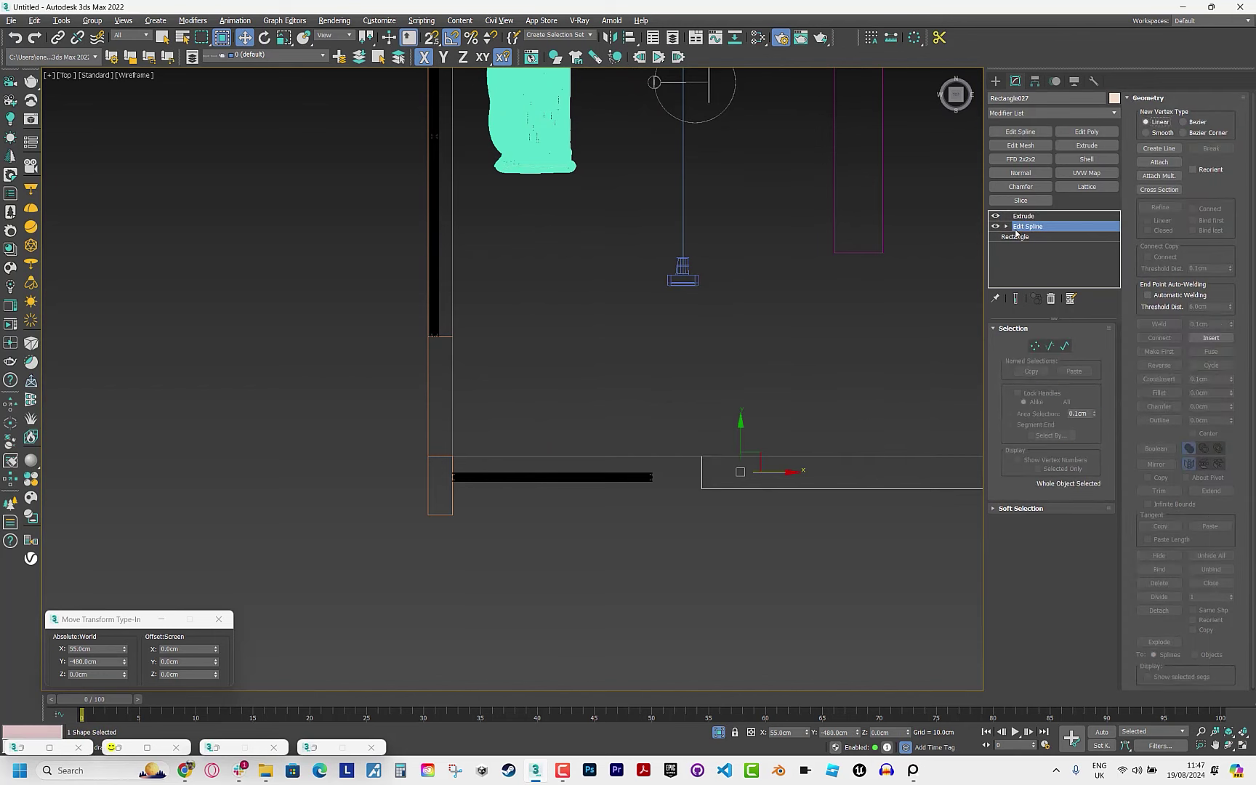
key(1)
scroll(658, 509, up, 4)
drag(774, 404, 635, 494)
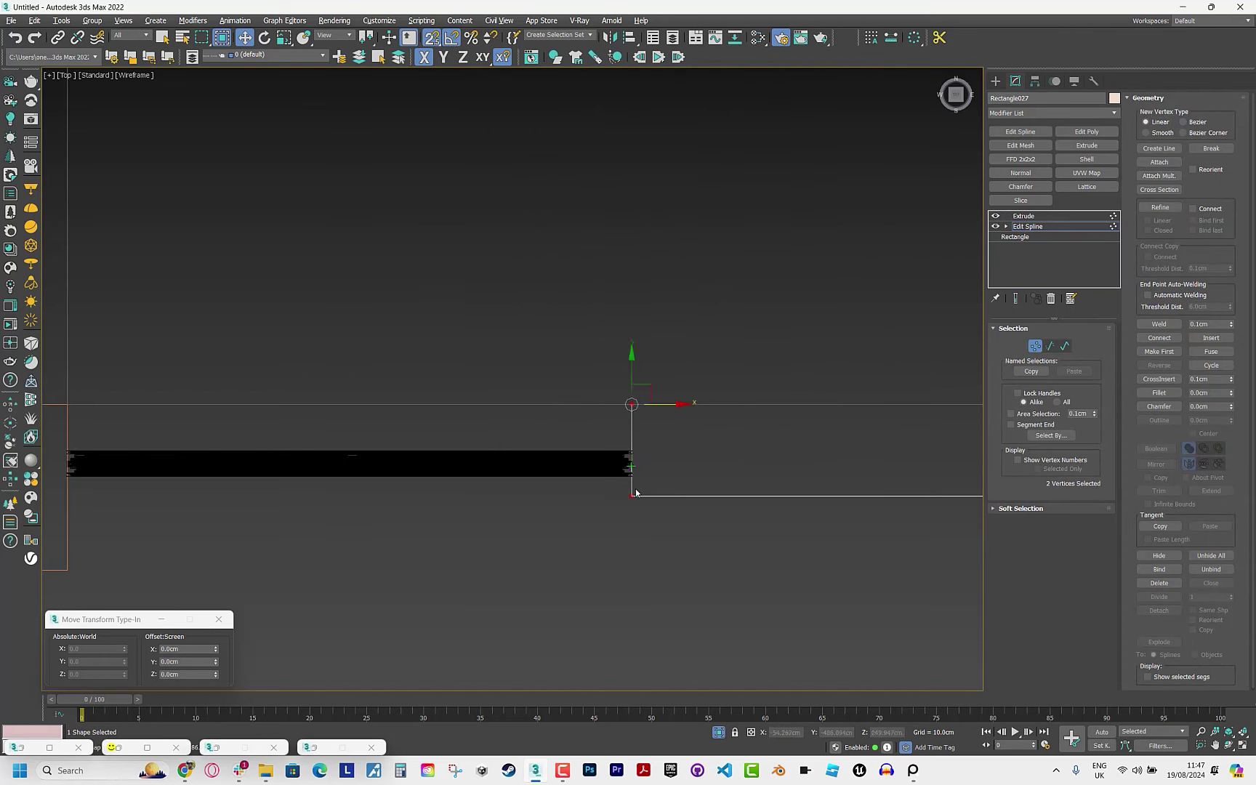
key(1)
click(617, 333)
Run a Corona interactive test render from the camera, then stop it and close the frame buffer.
key(c)
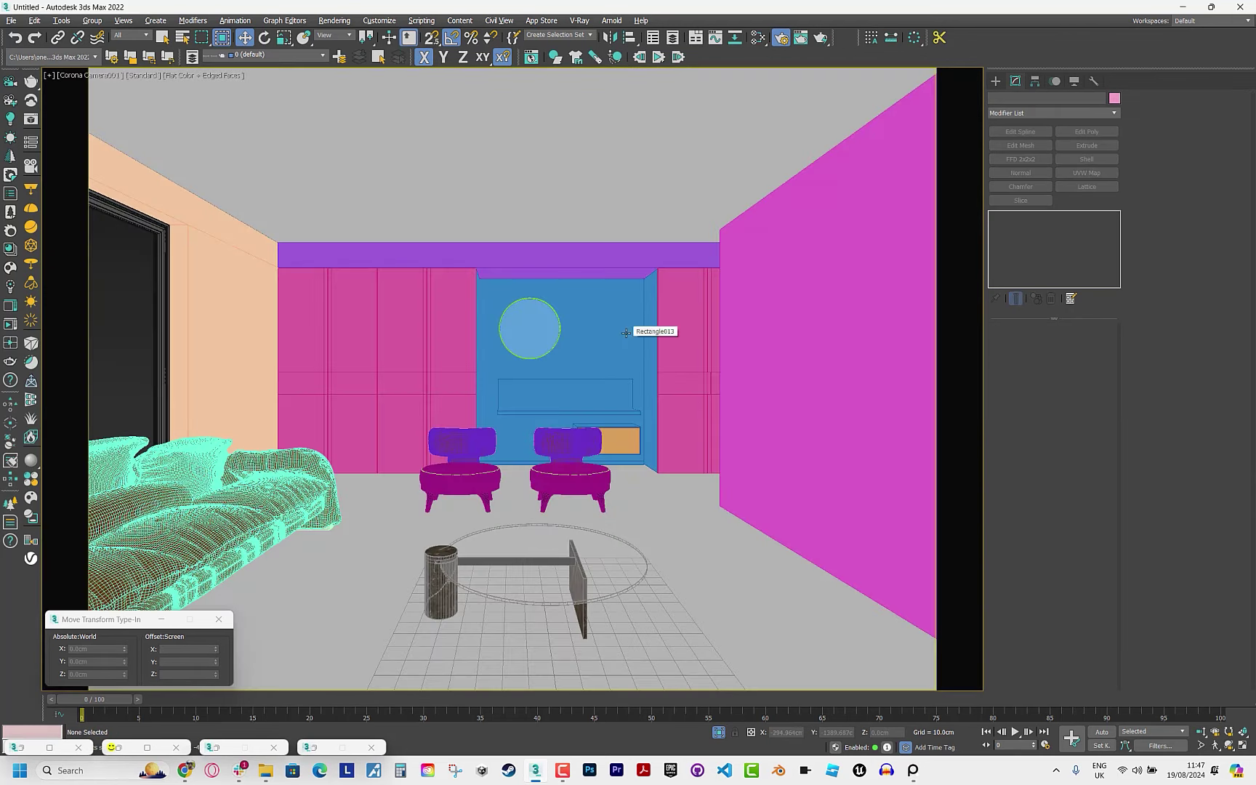
key(shift+q)
click(1229, 21)
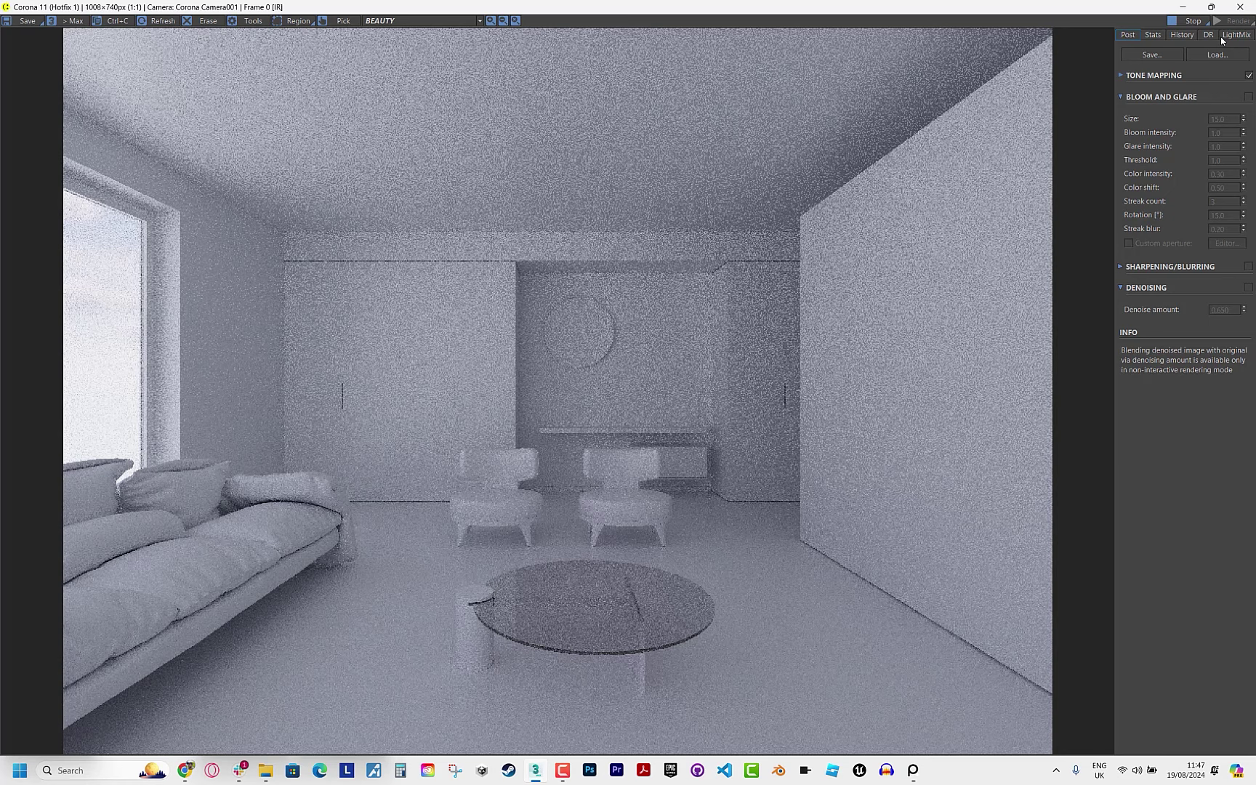
click(1192, 21)
click(1241, 7)
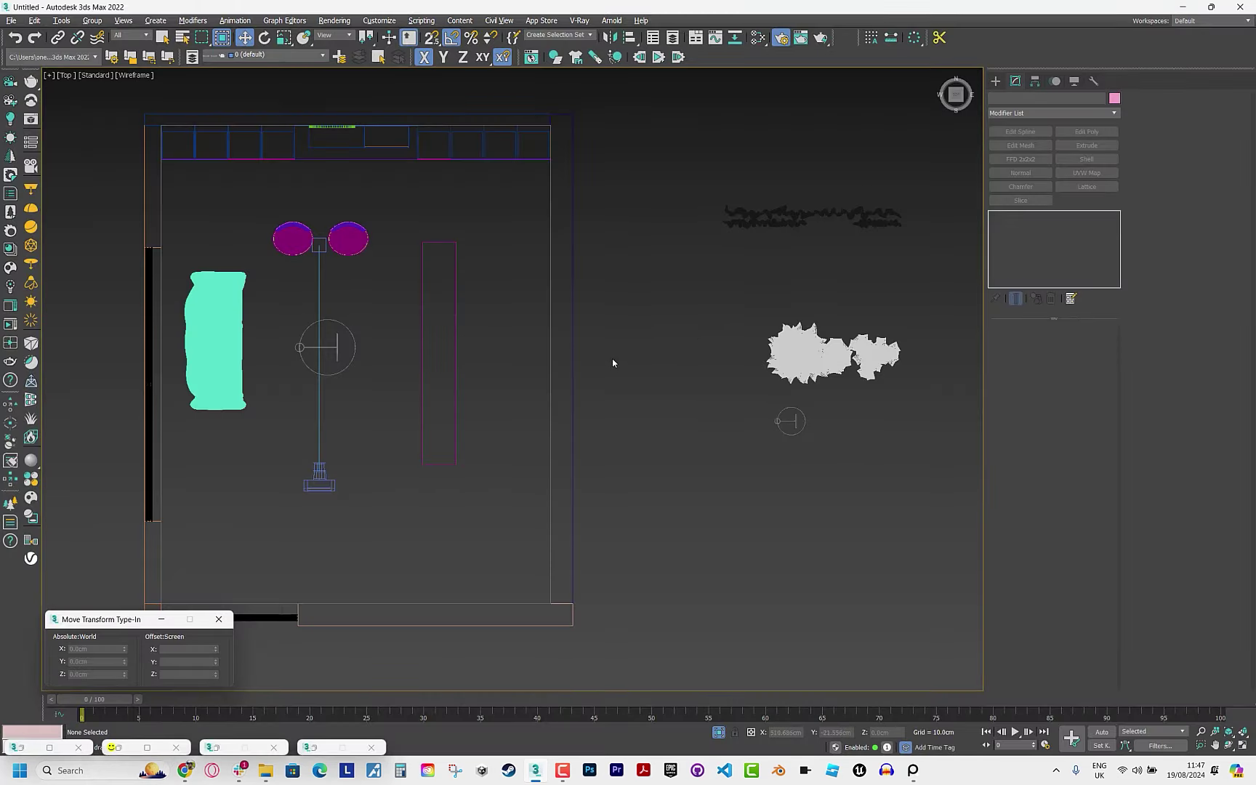
Place a targeted CoronaSun in the Top view, aimed at the room.
click(996, 81)
click(1024, 99)
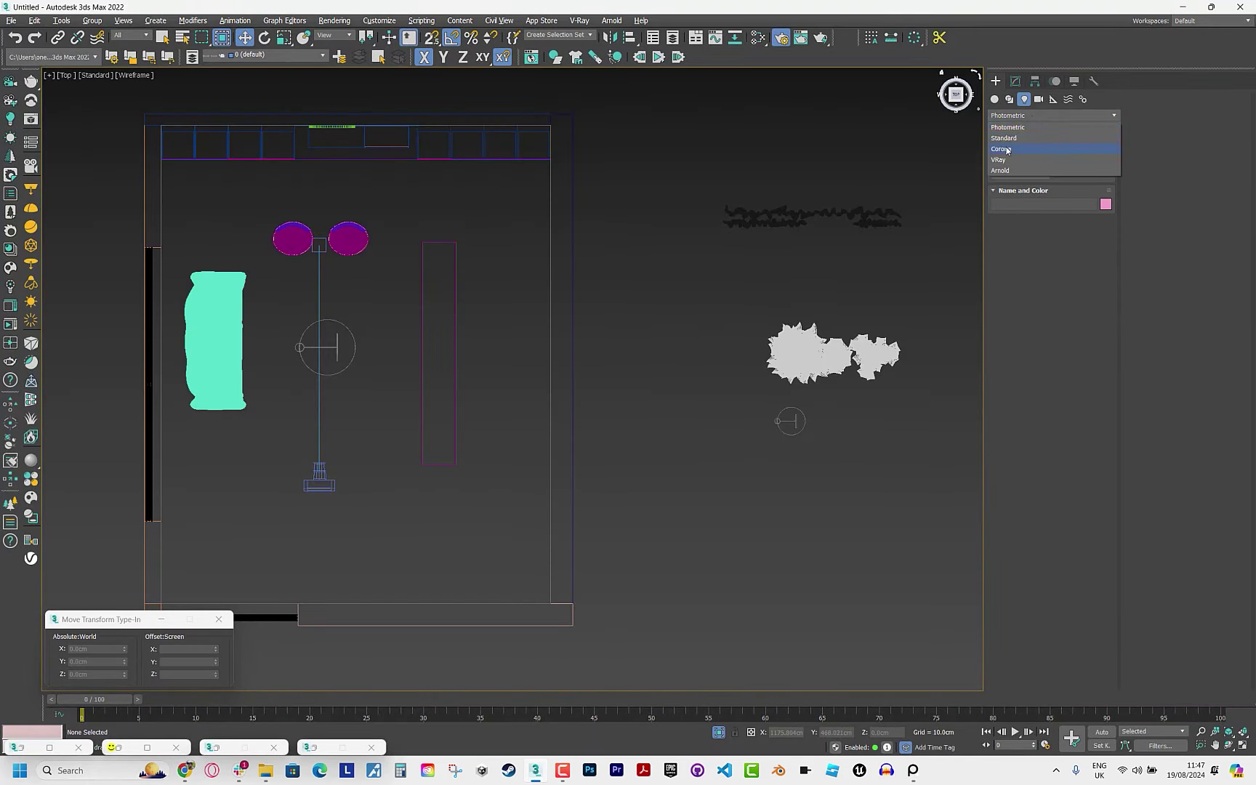
click(1032, 153)
click(1021, 159)
scroll(762, 223, down, 5)
drag(461, 483, 688, 208)
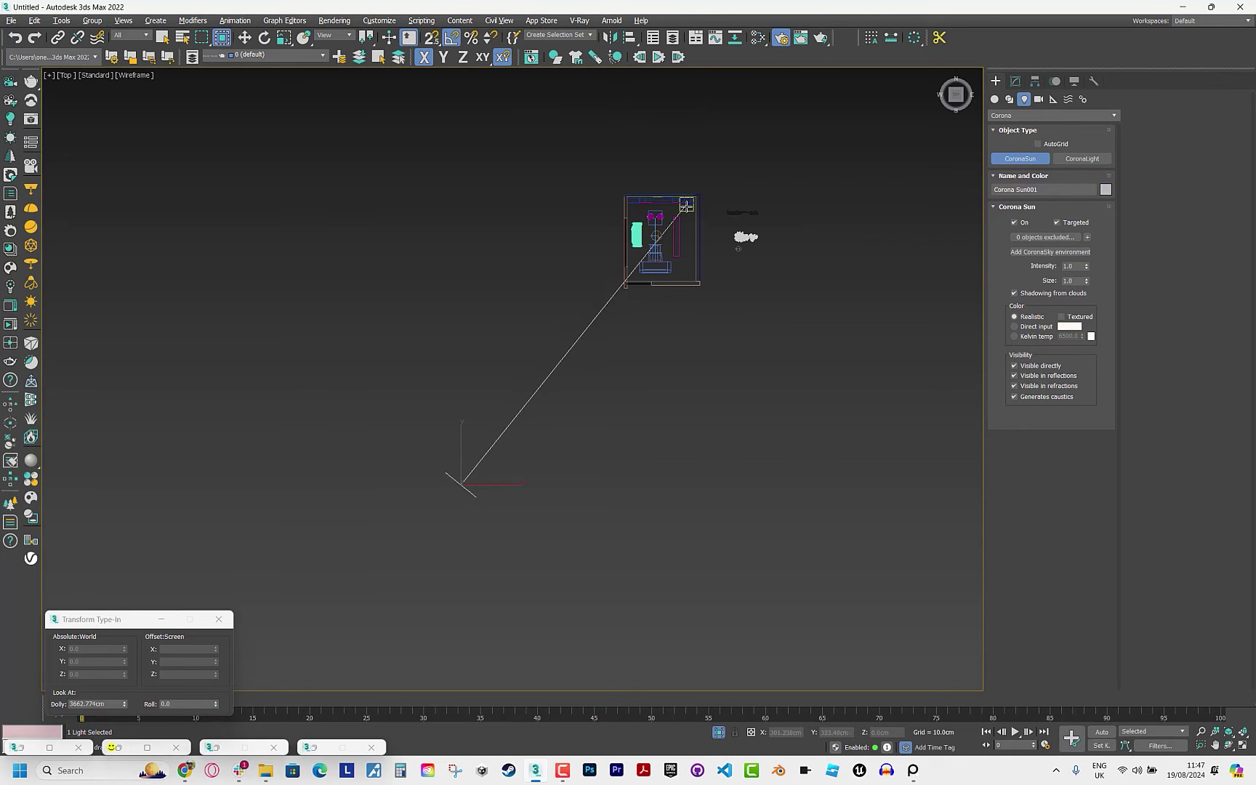
Give the Corona Sun intensity 0.1 and size 5.0, and bring the render window back full-screen.
key(f)
scroll(421, 273, down, 3)
key(w)
key(c)
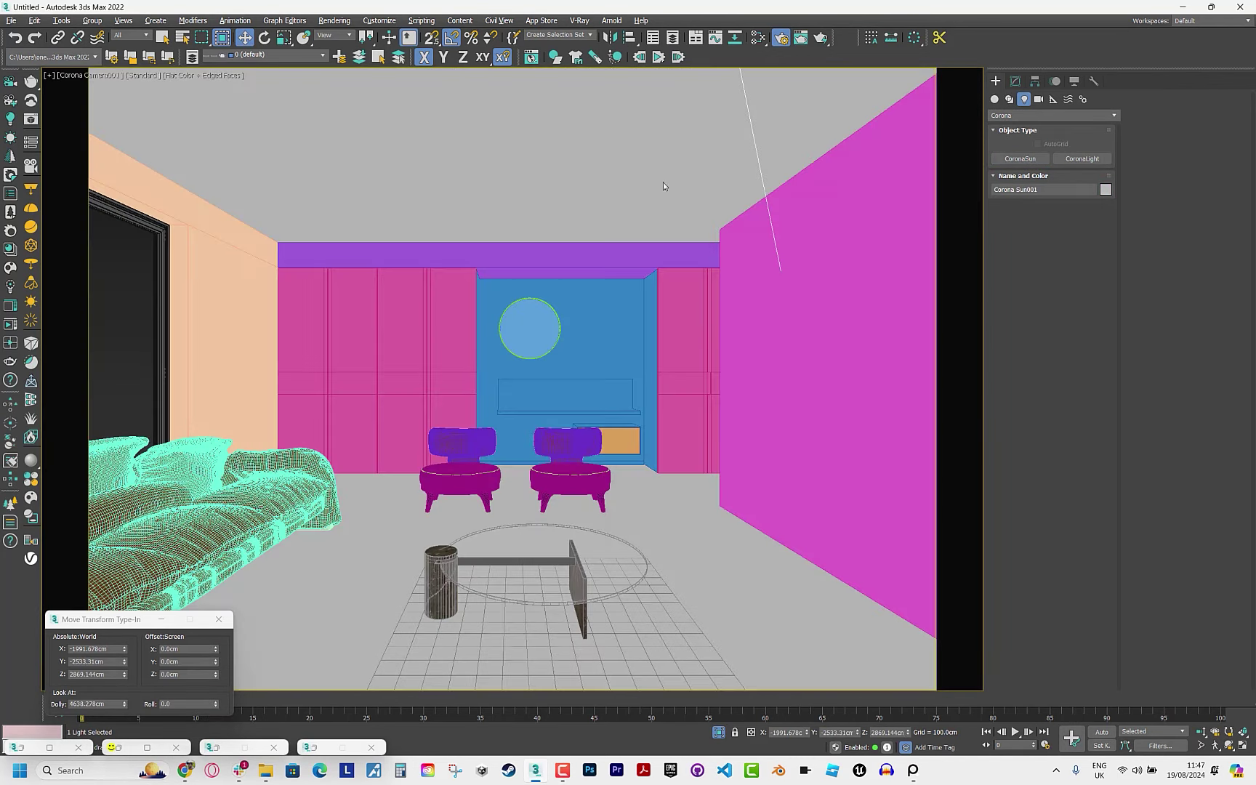
click(1015, 80)
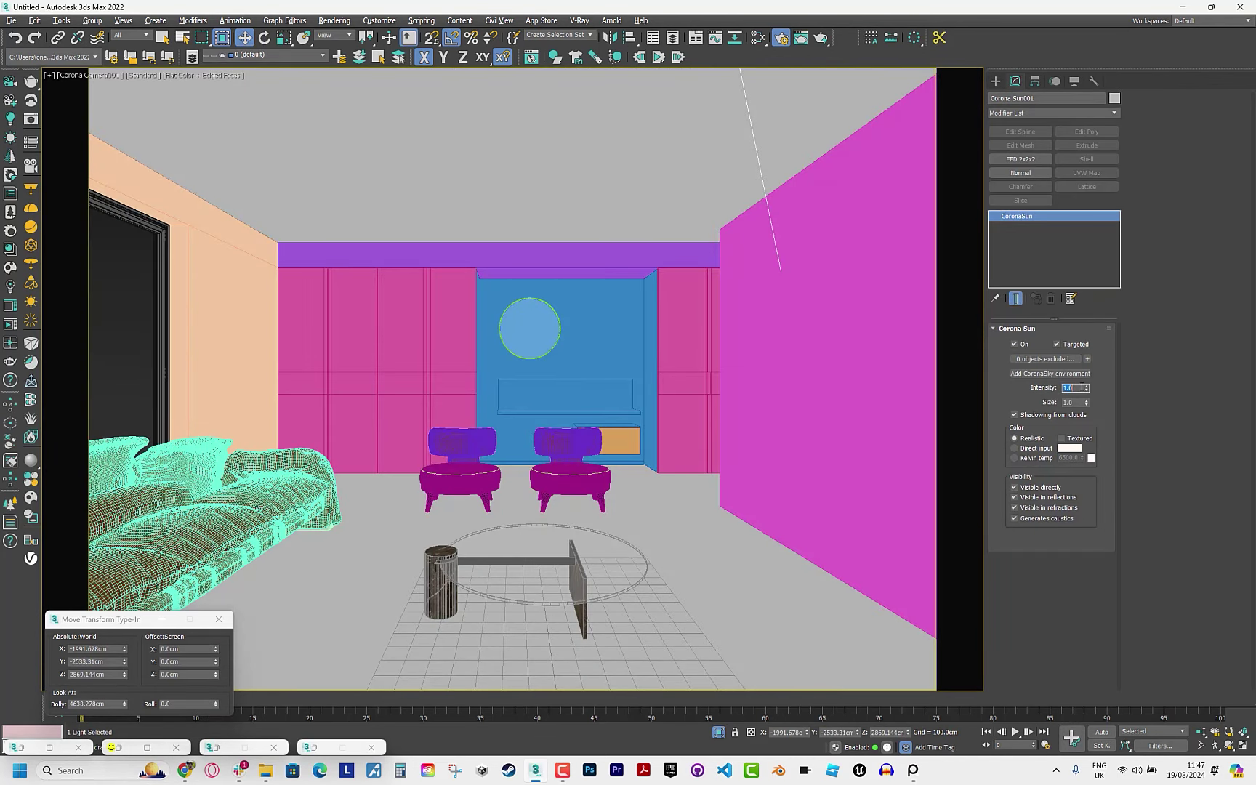
click(148, 748)
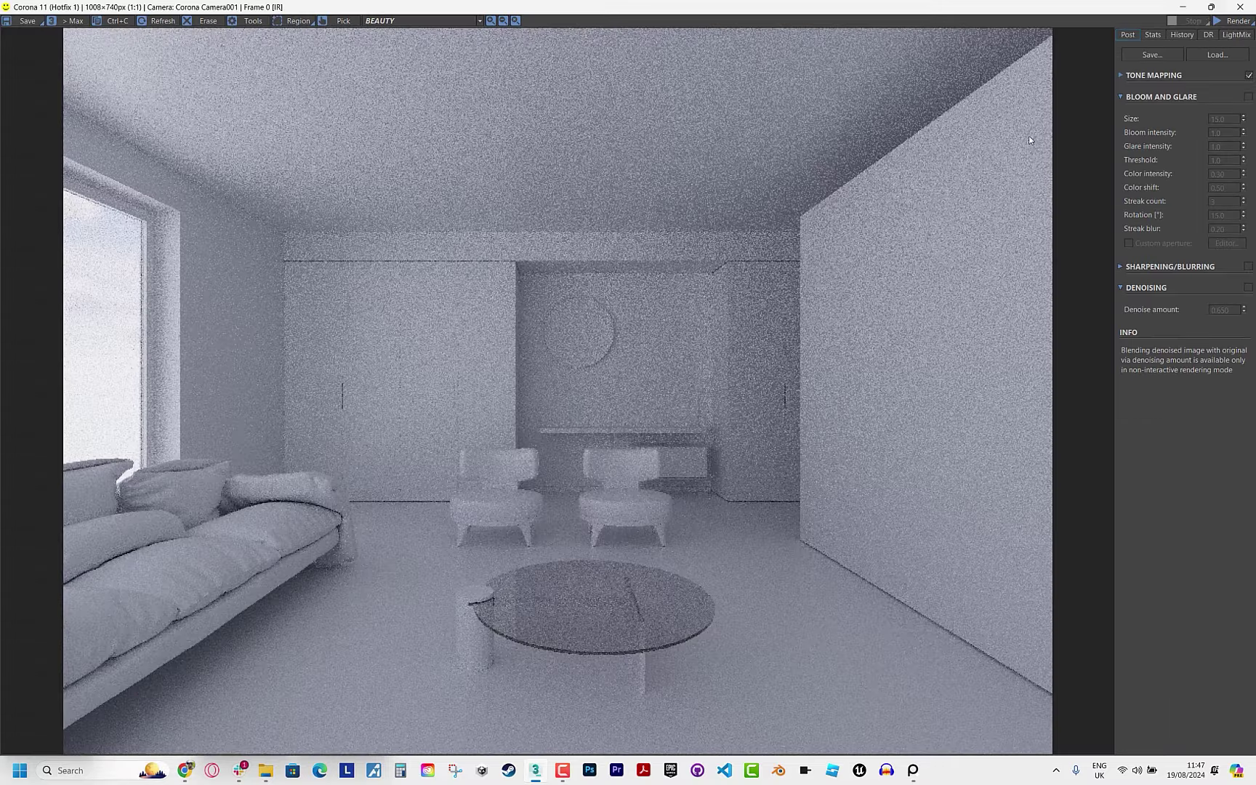
click(1208, 7)
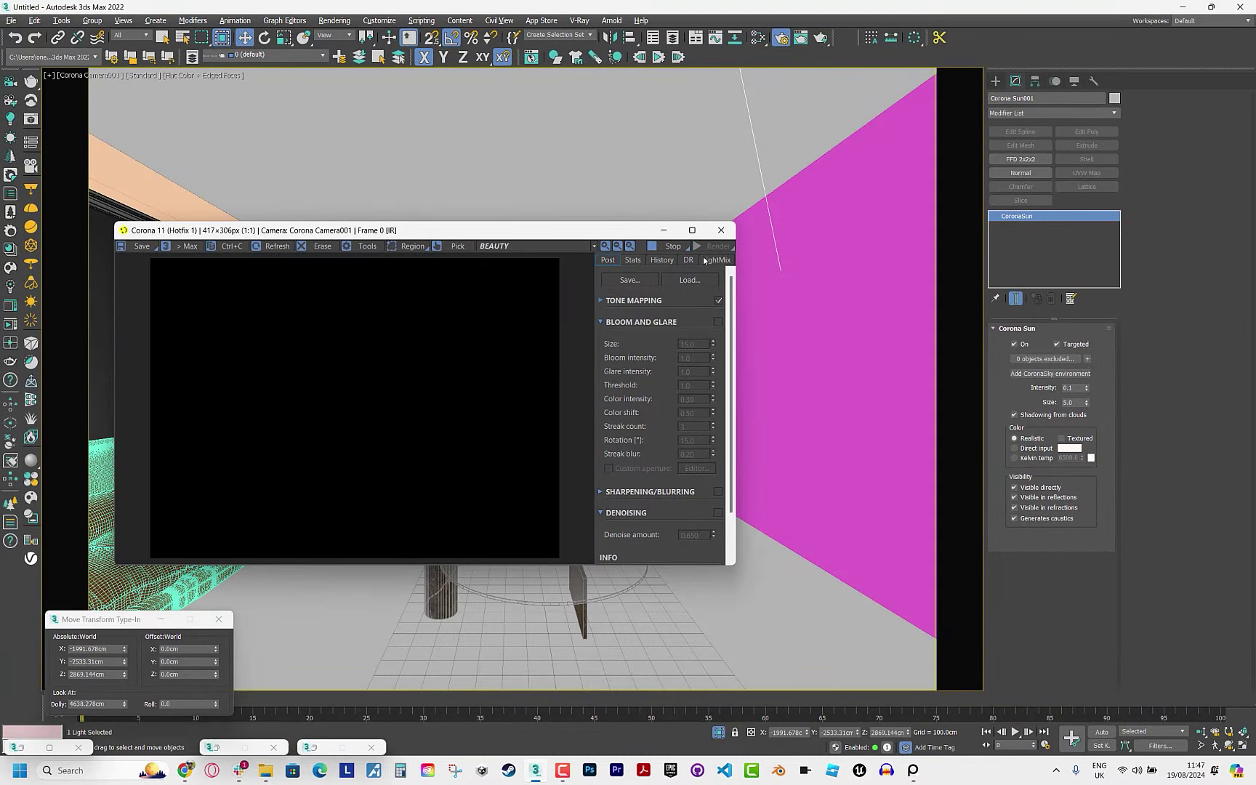
click(691, 230)
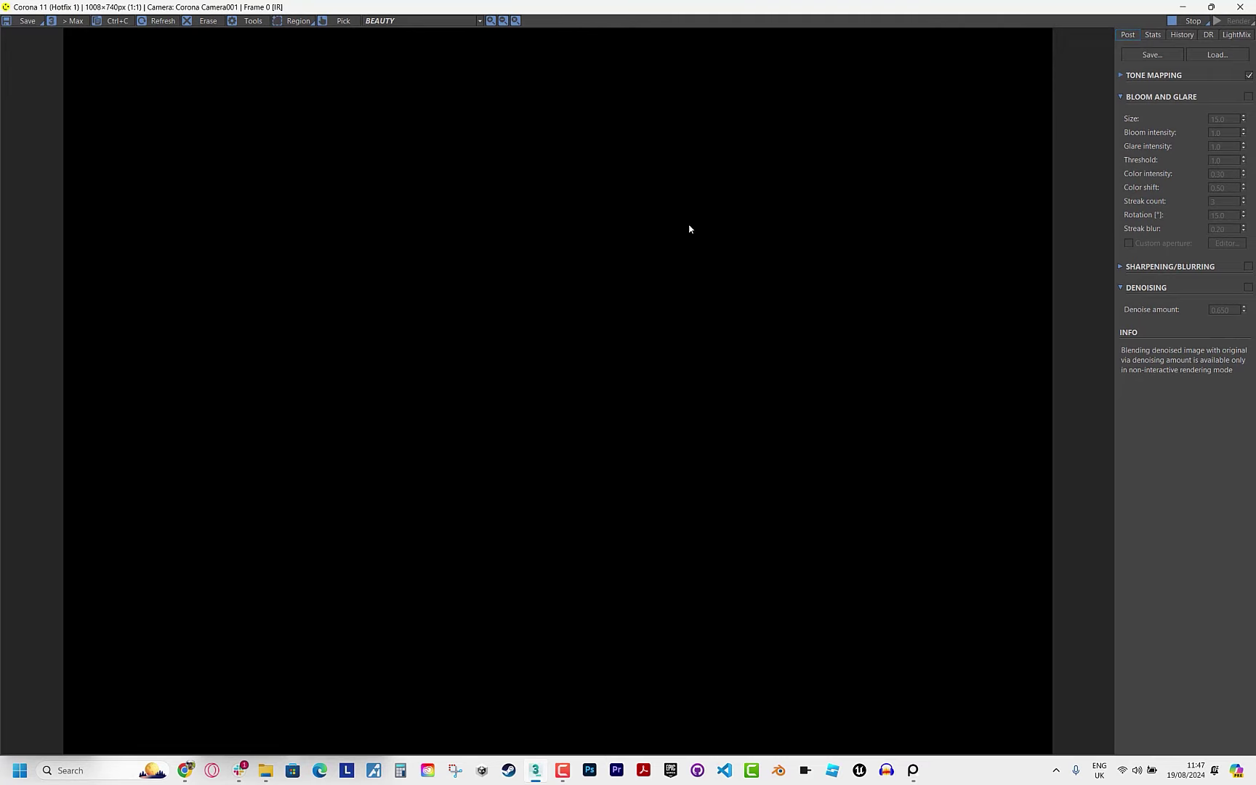
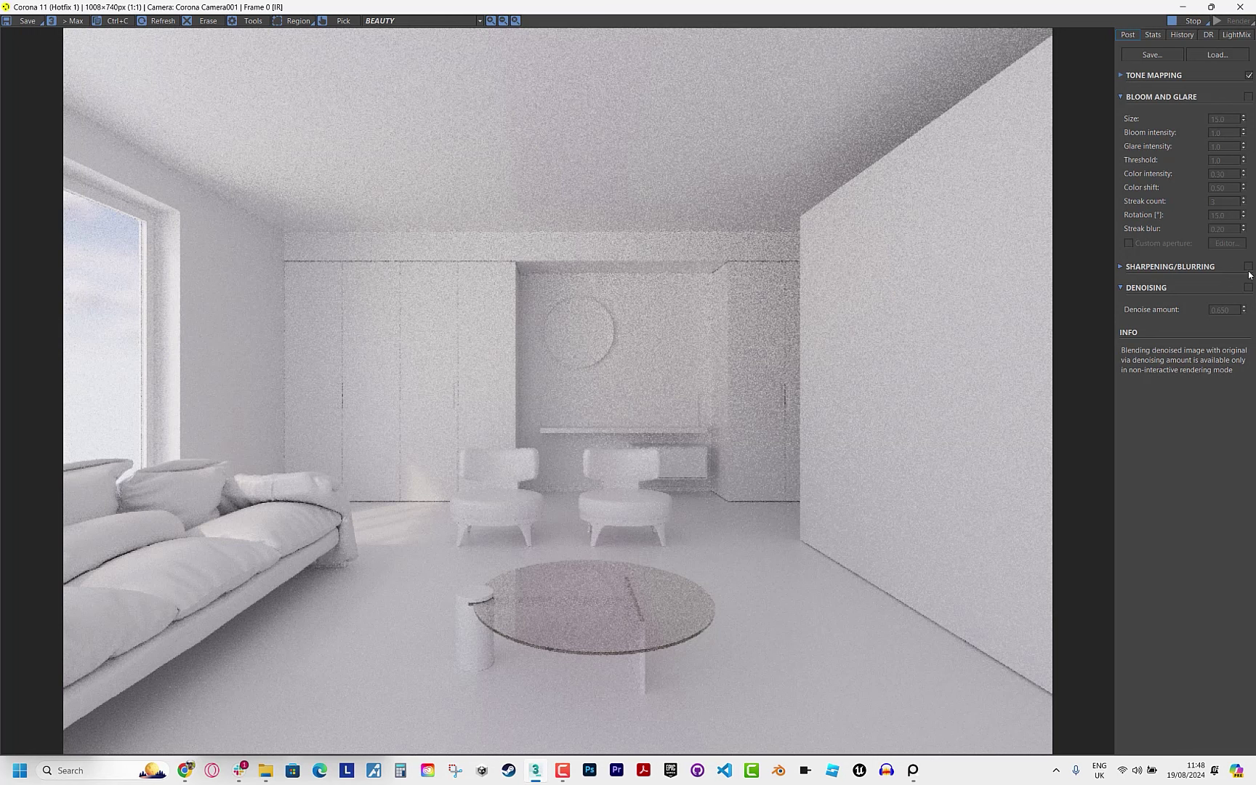
Enable Bloom and Glare in the Corona VFB post settings and close the frame buffer.
click(1121, 268)
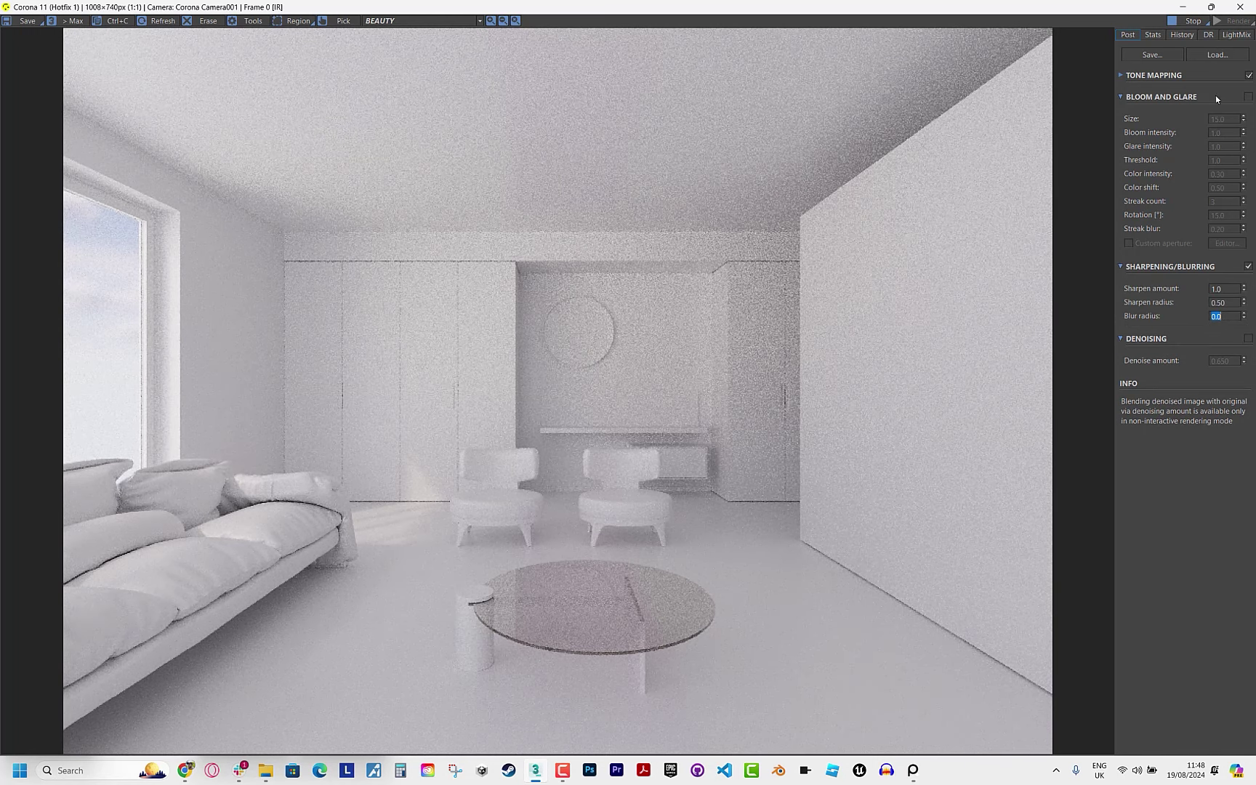
click(1245, 98)
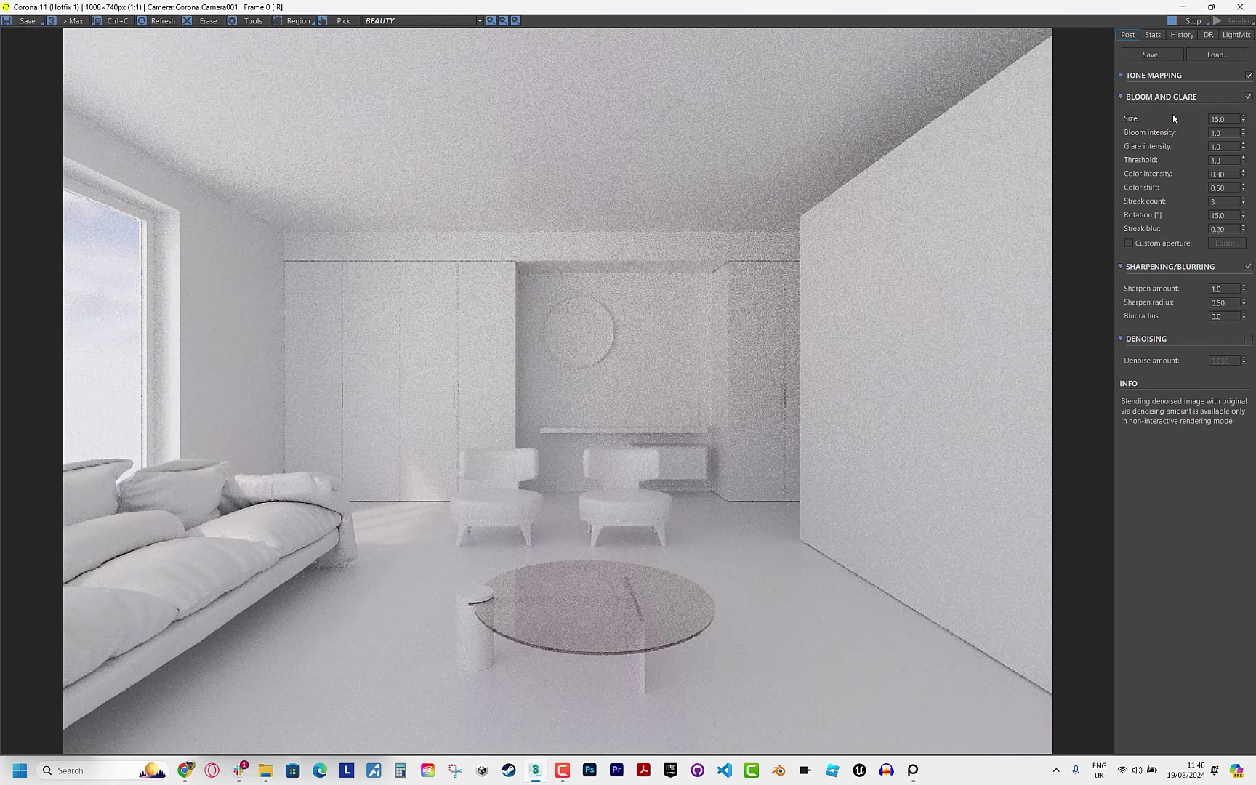
click(1138, 76)
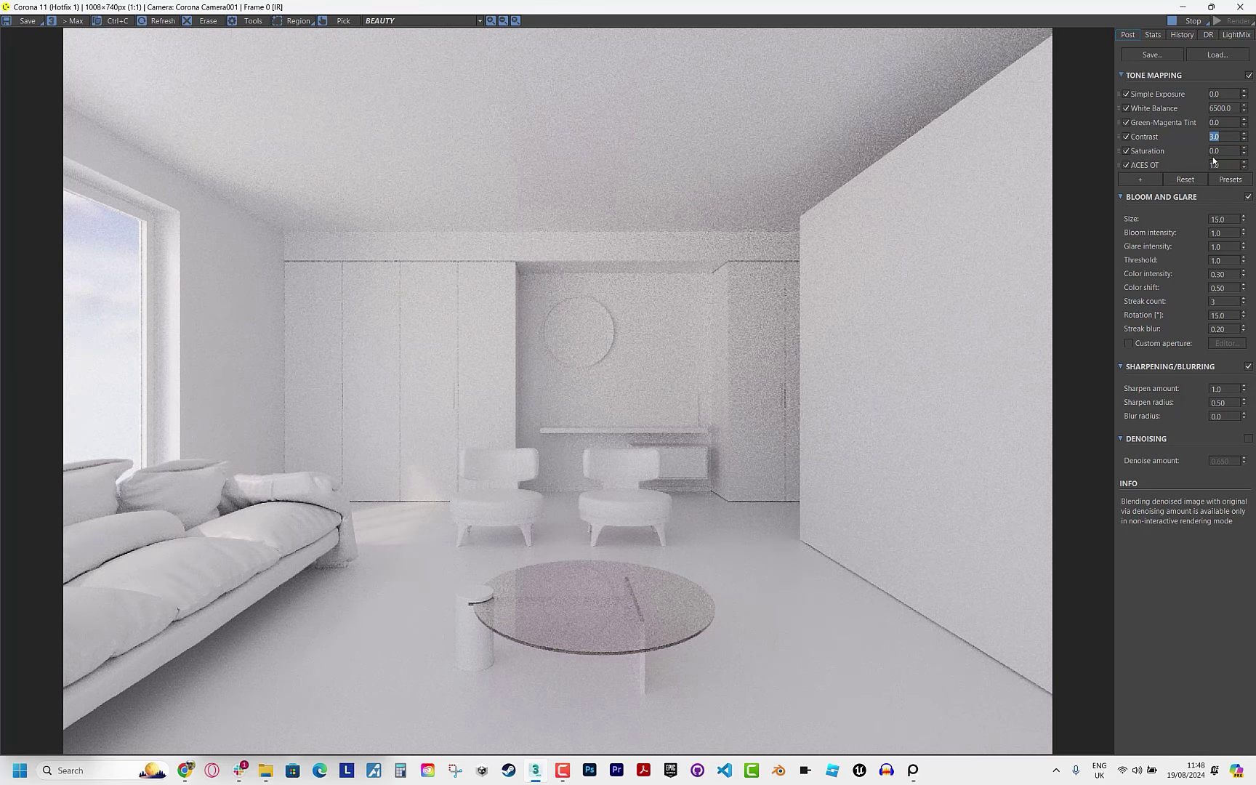
click(1183, 6)
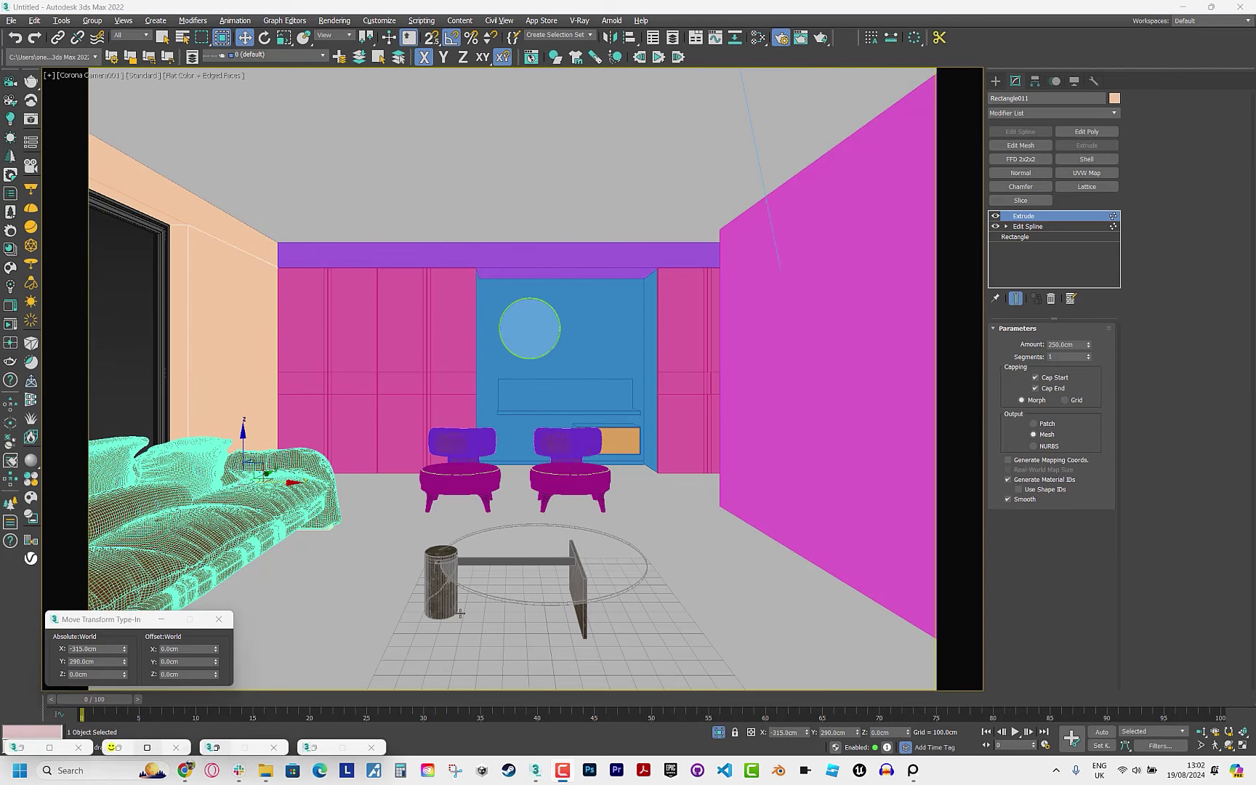
Compare the coffee table and pink wall panel with the reference photos, then open the Slate Material Editor.
click(489, 601)
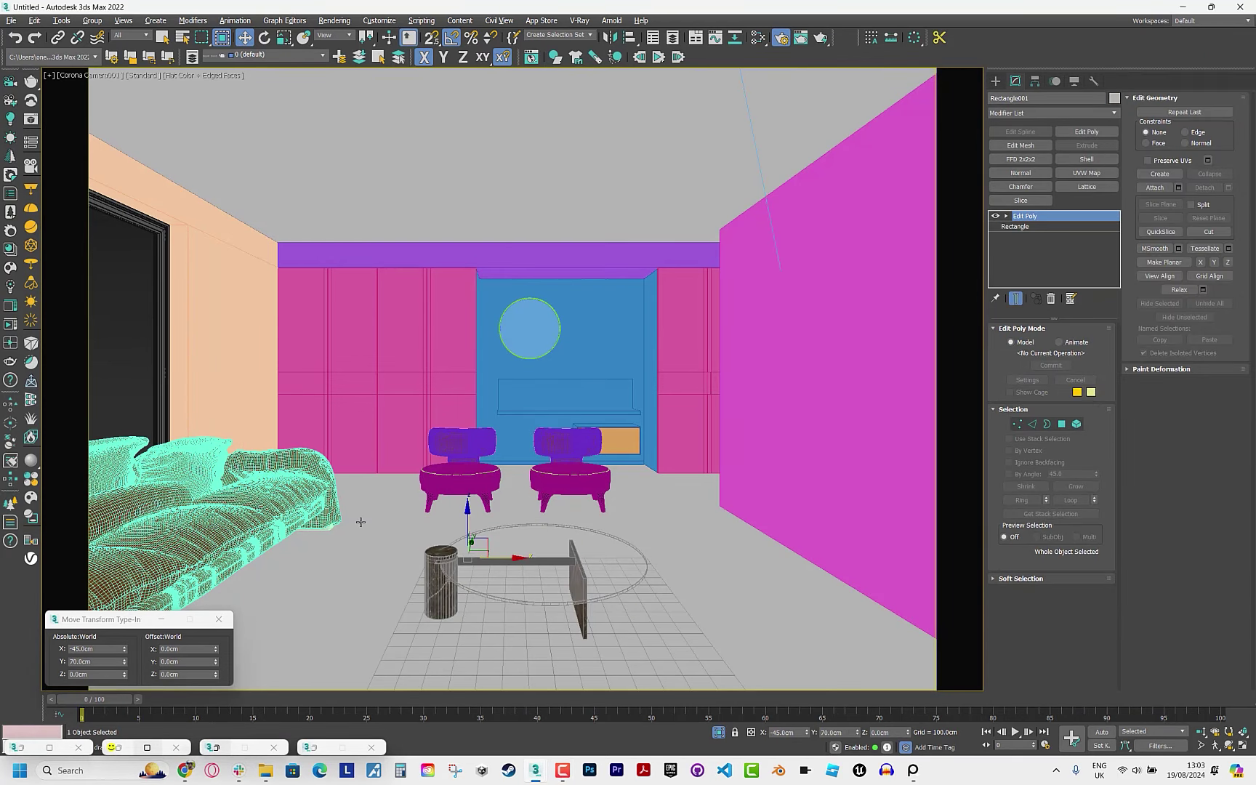
click(442, 367)
click(913, 770)
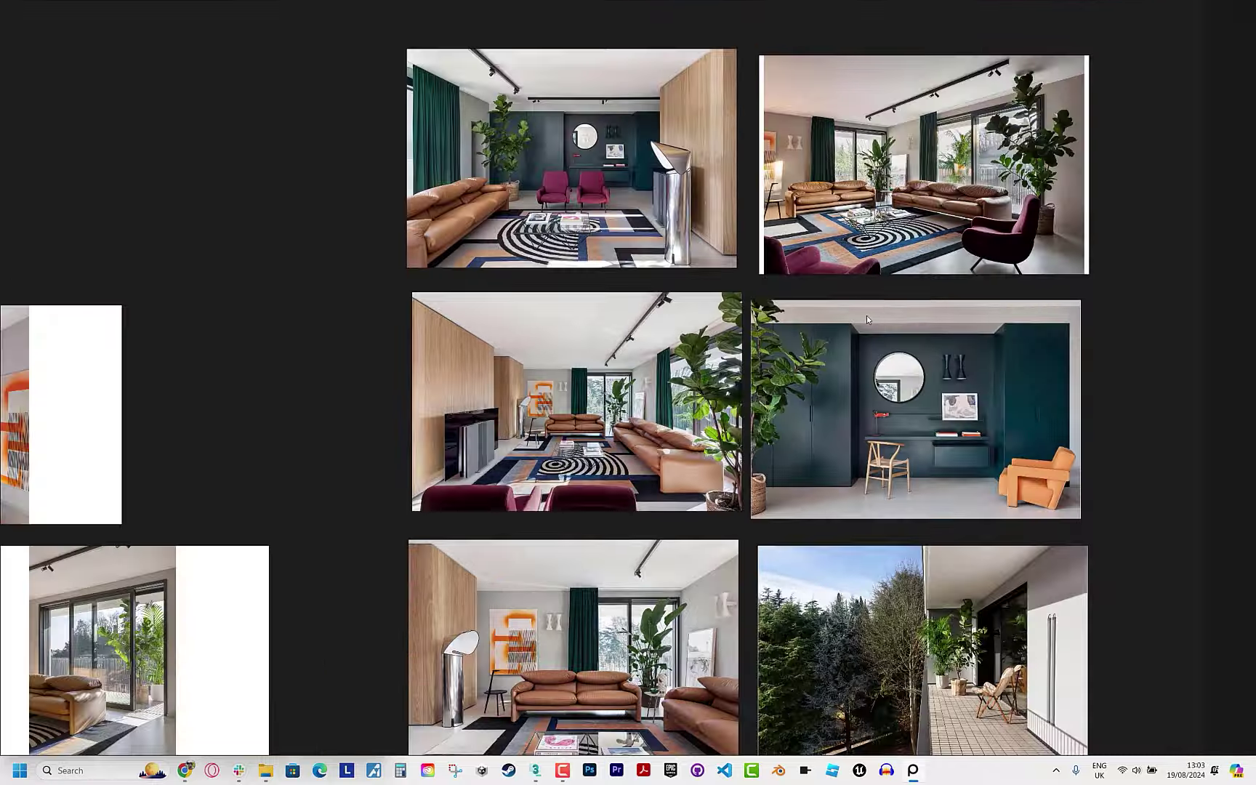
scroll(488, 218, up, 5)
scroll(457, 297, down, 2)
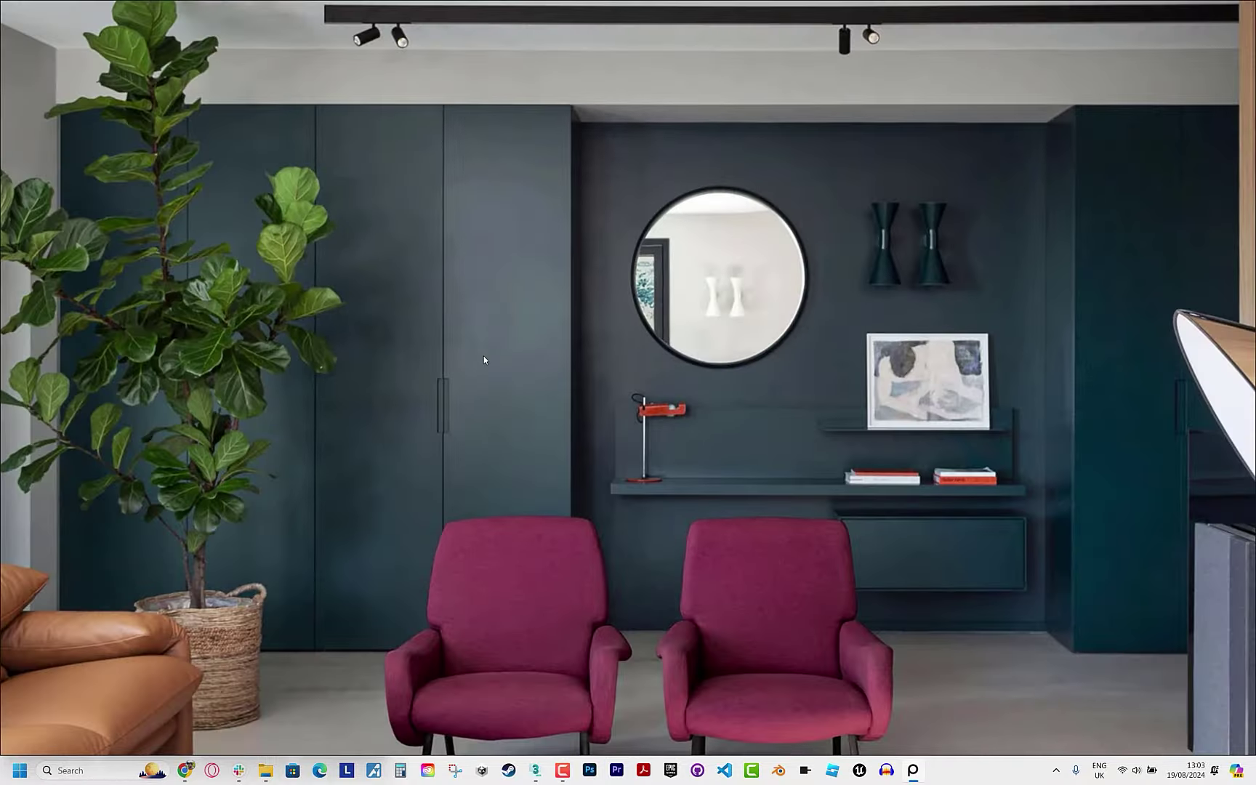
key(alt+Tab)
click(758, 37)
Add a CoronaLegacyMtl and give it a very dark, desaturated blue diffuse colour.
right_click(742, 329)
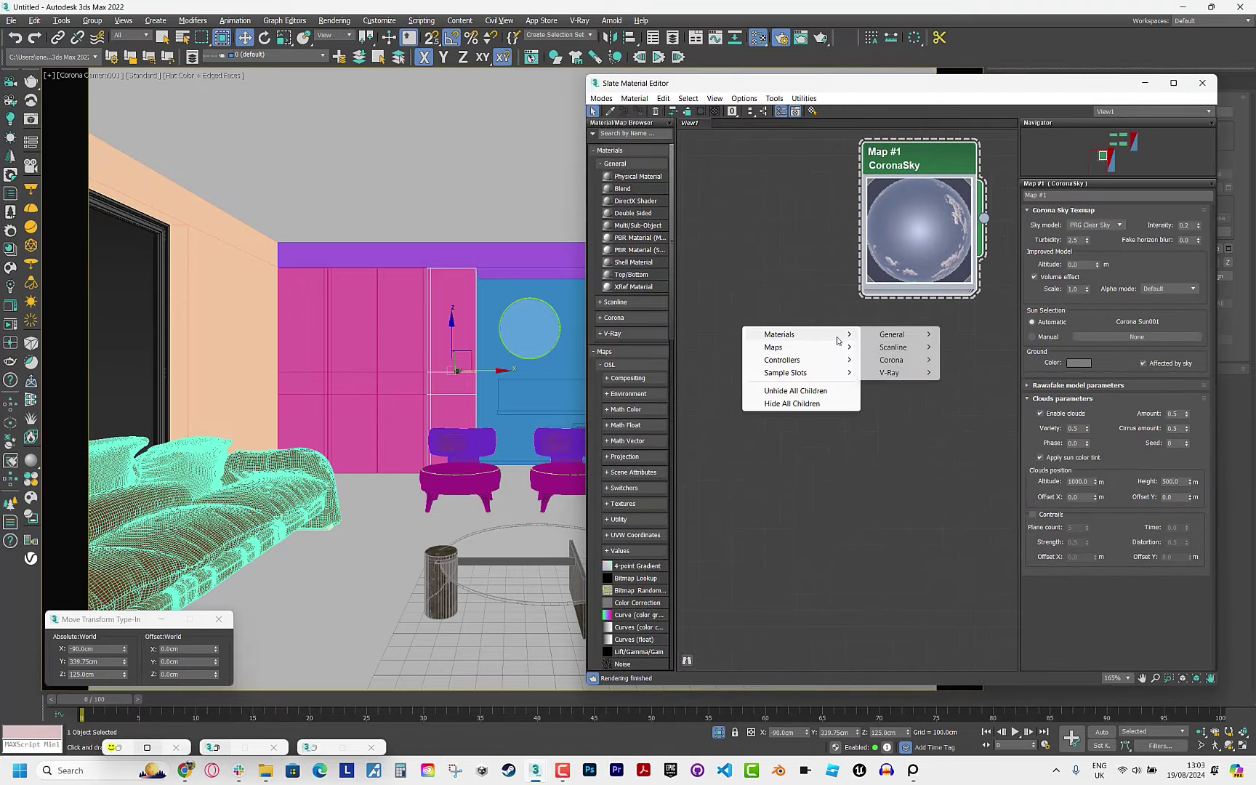
click(974, 396)
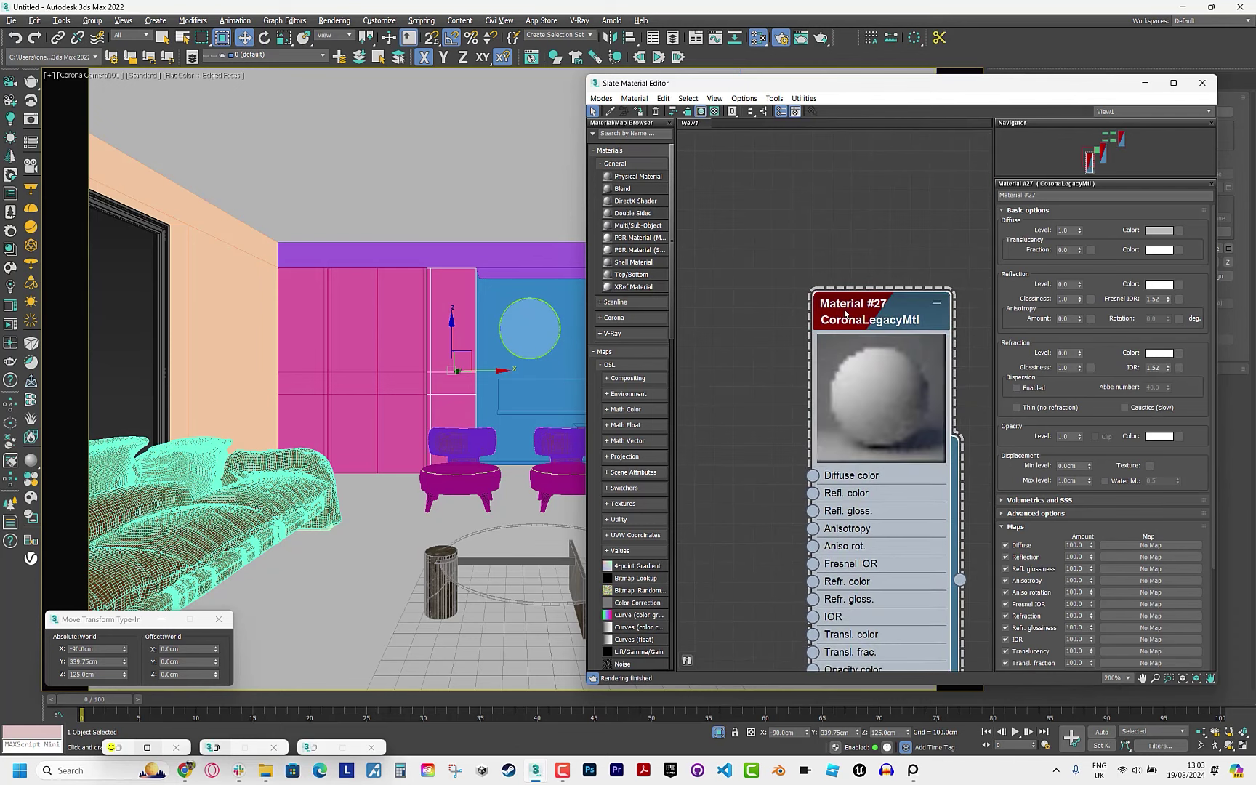
click(1170, 231)
click(418, 109)
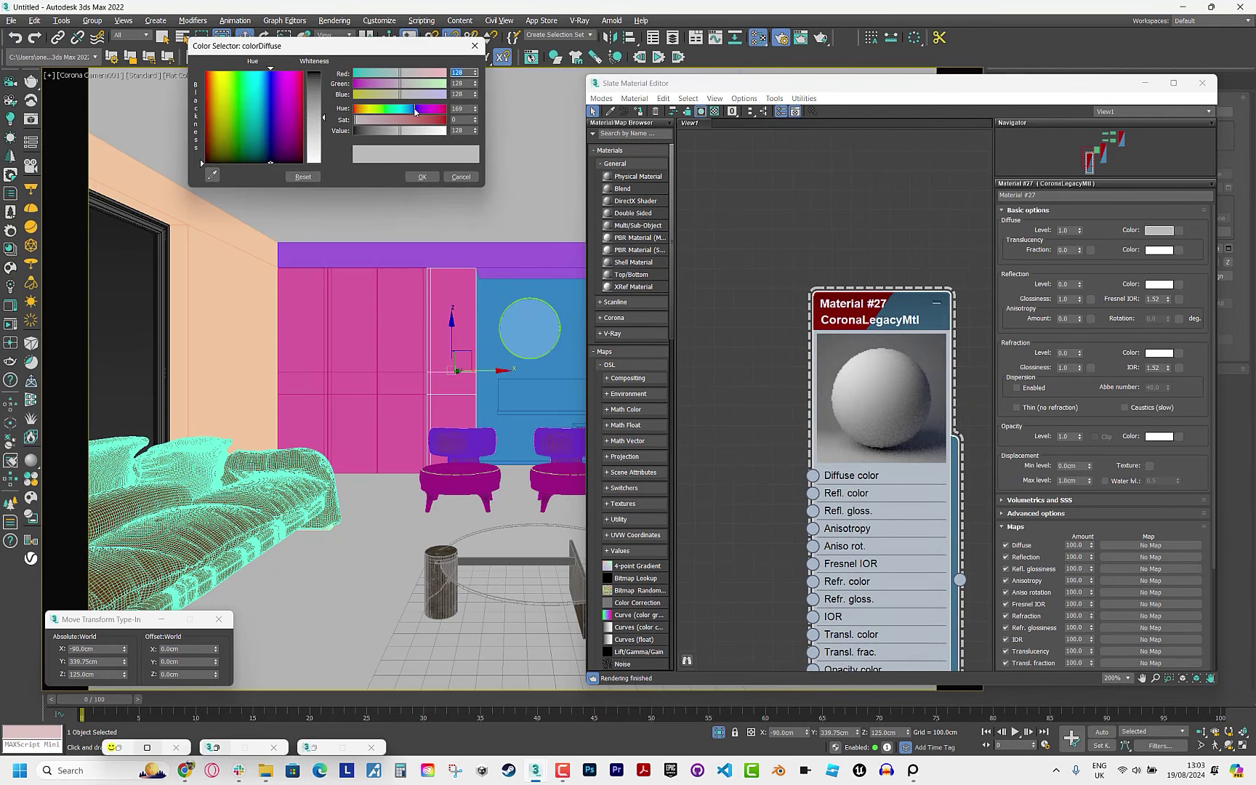
click(440, 120)
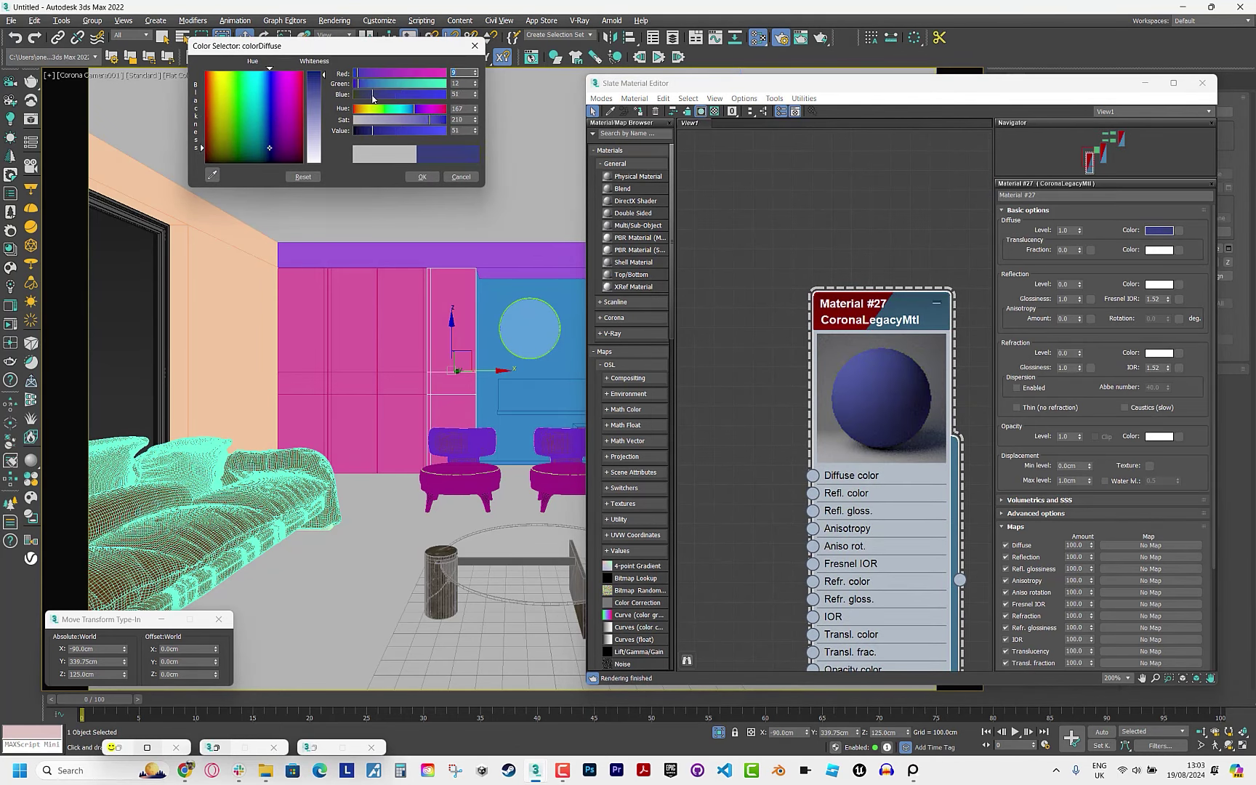
drag(400, 131, 360, 132)
click(386, 119)
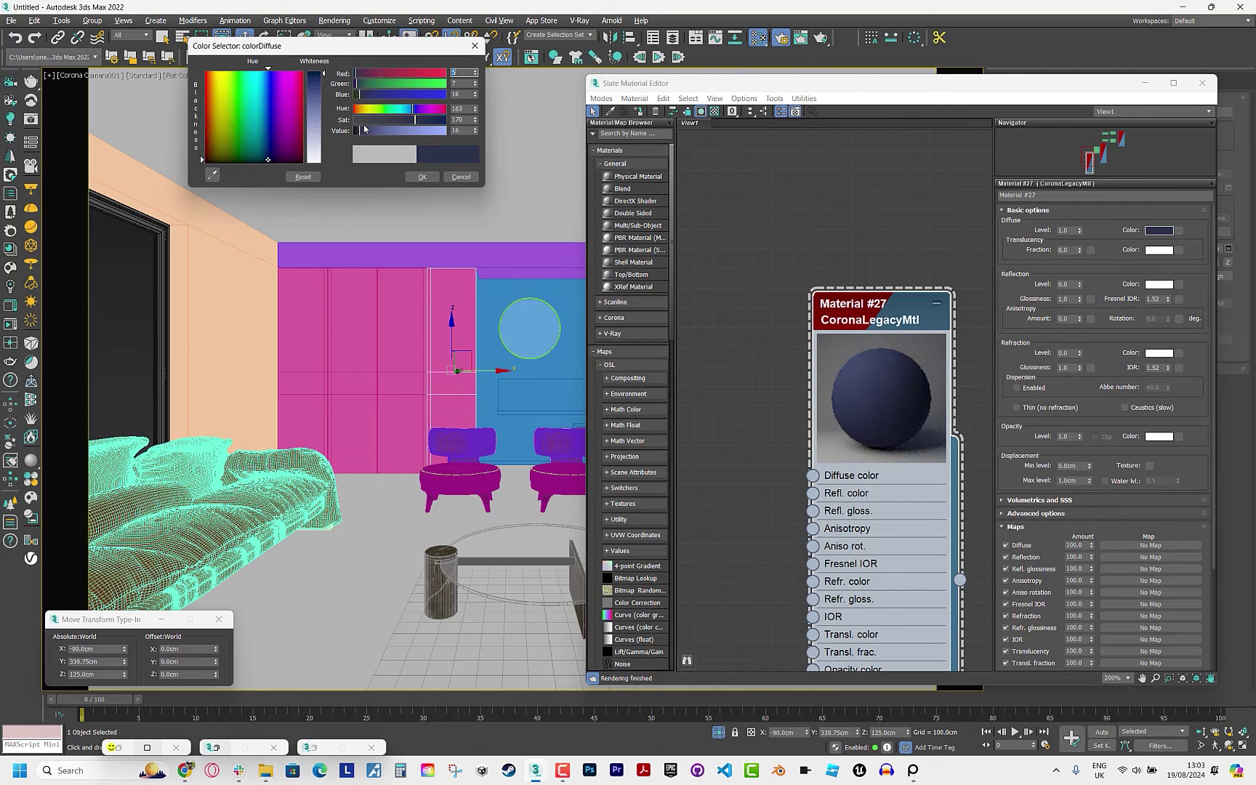
click(359, 94)
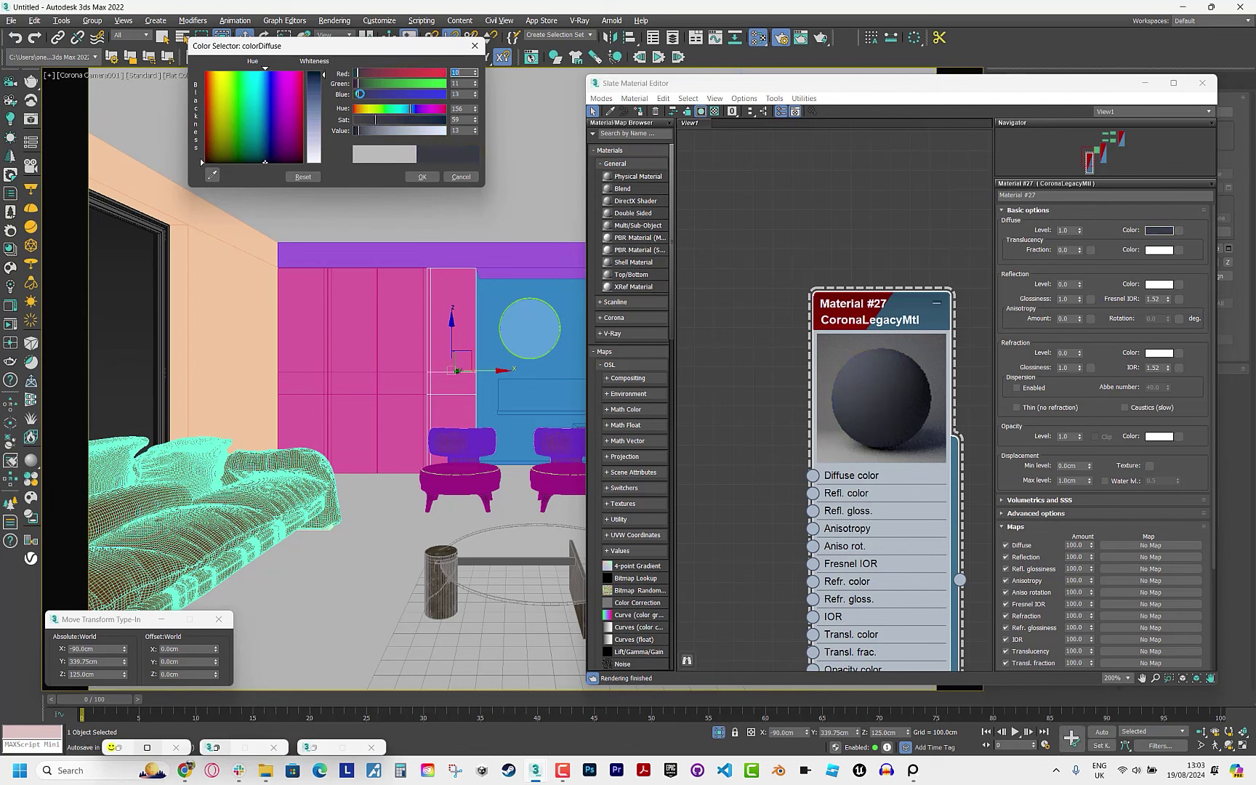
click(362, 85)
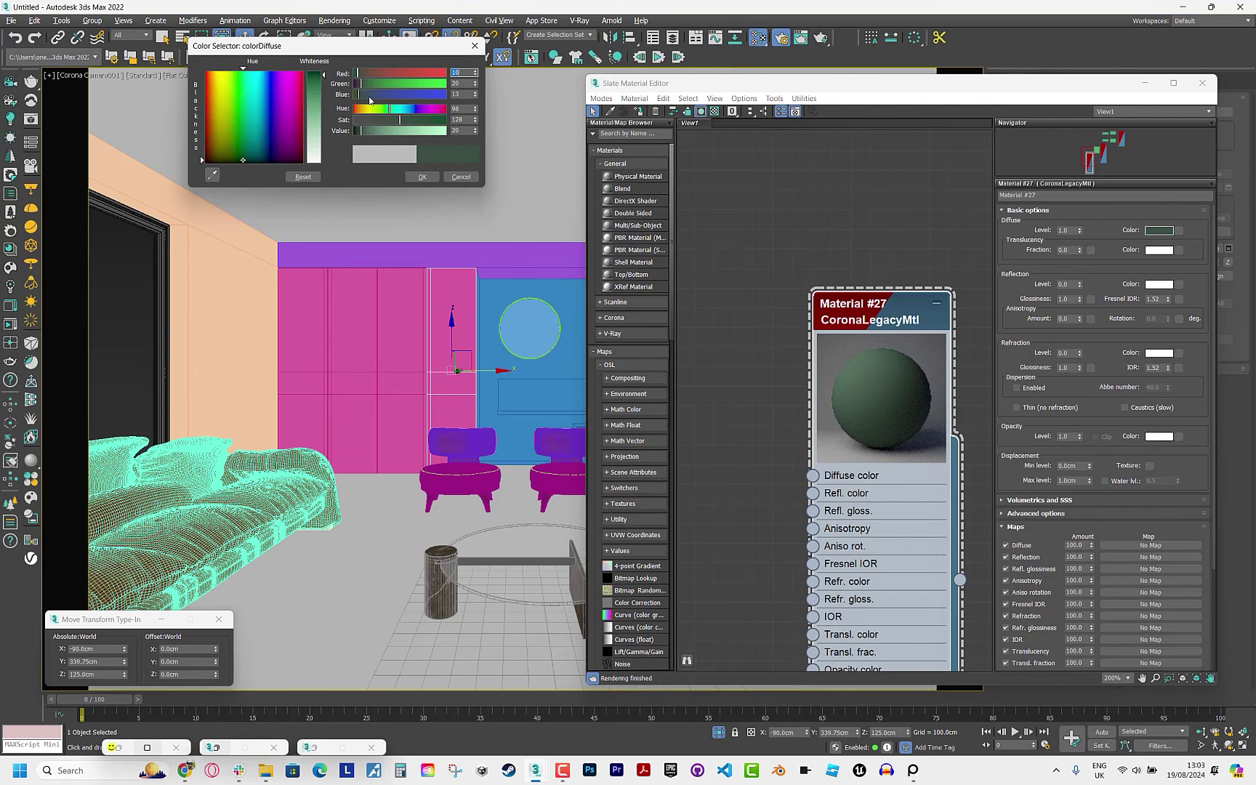
click(369, 96)
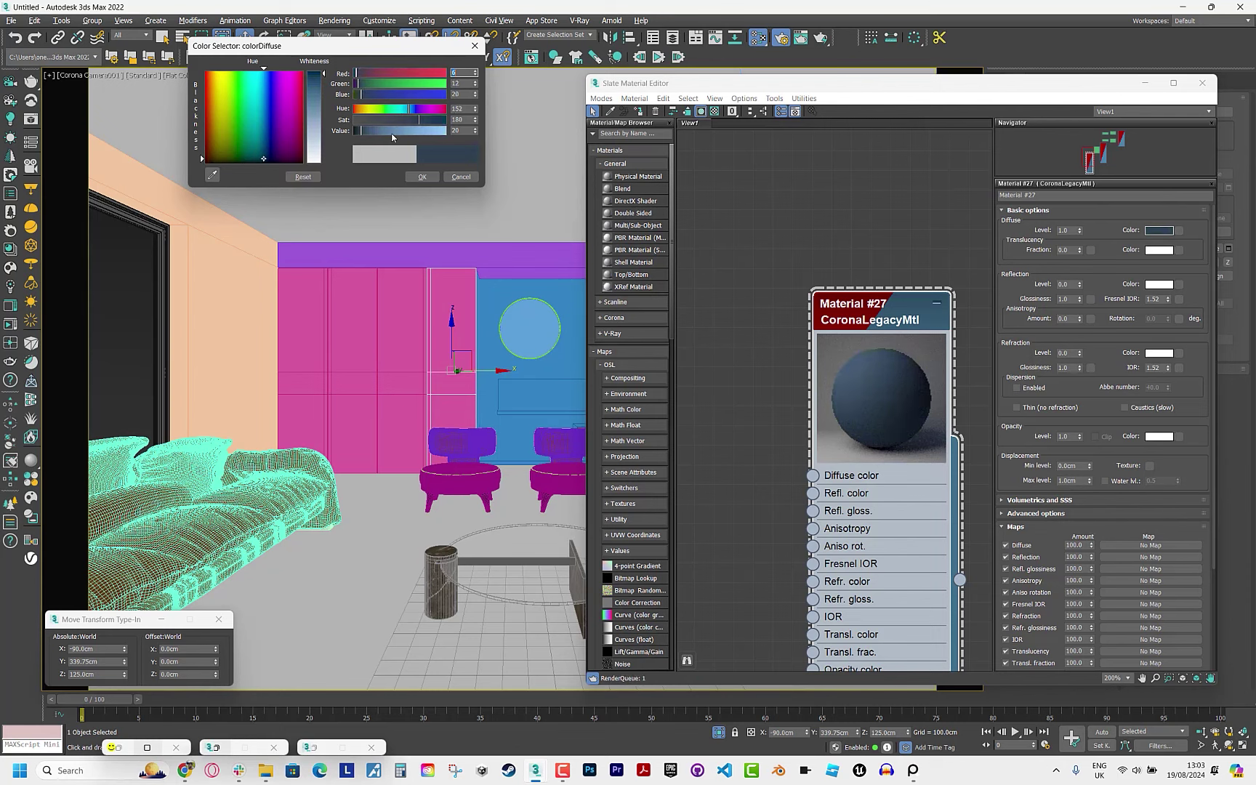
click(422, 177)
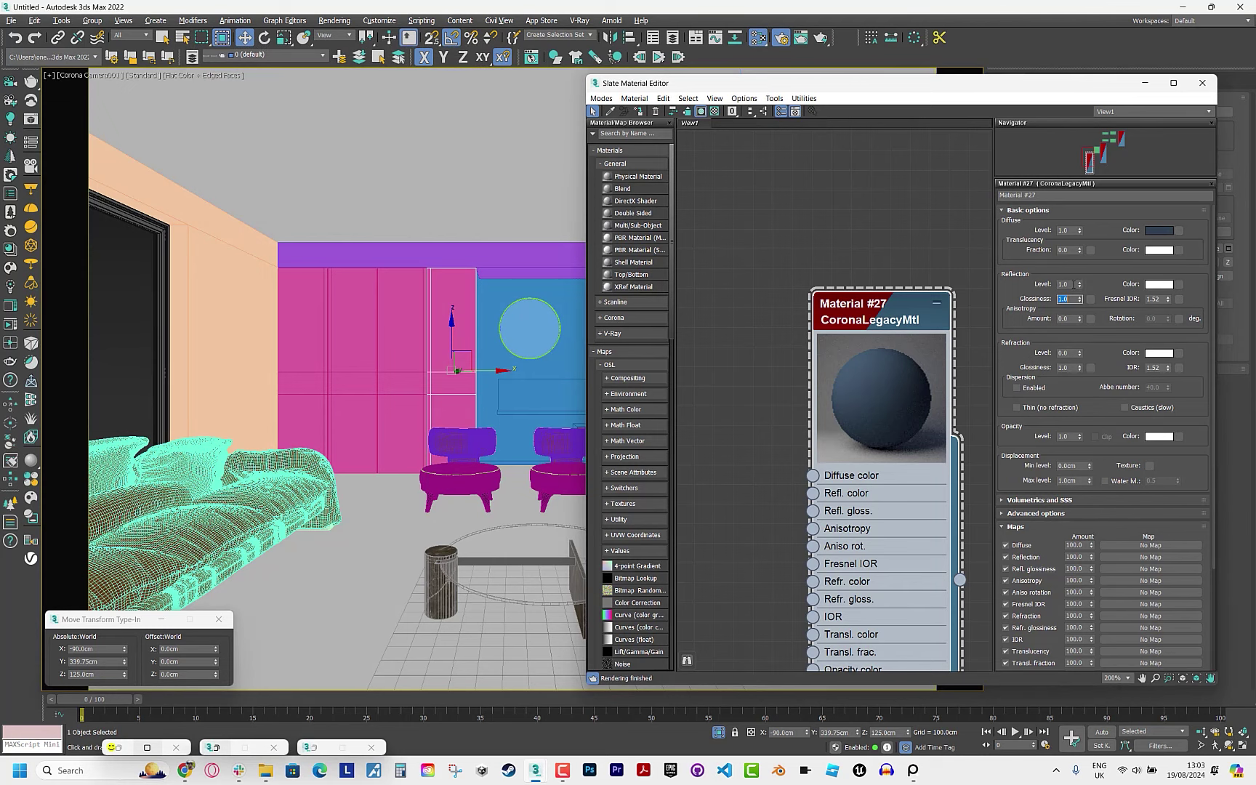
Set the material's reflection glossiness to 0.6 and minimize the material editor.
text(0.6)
key(Return)
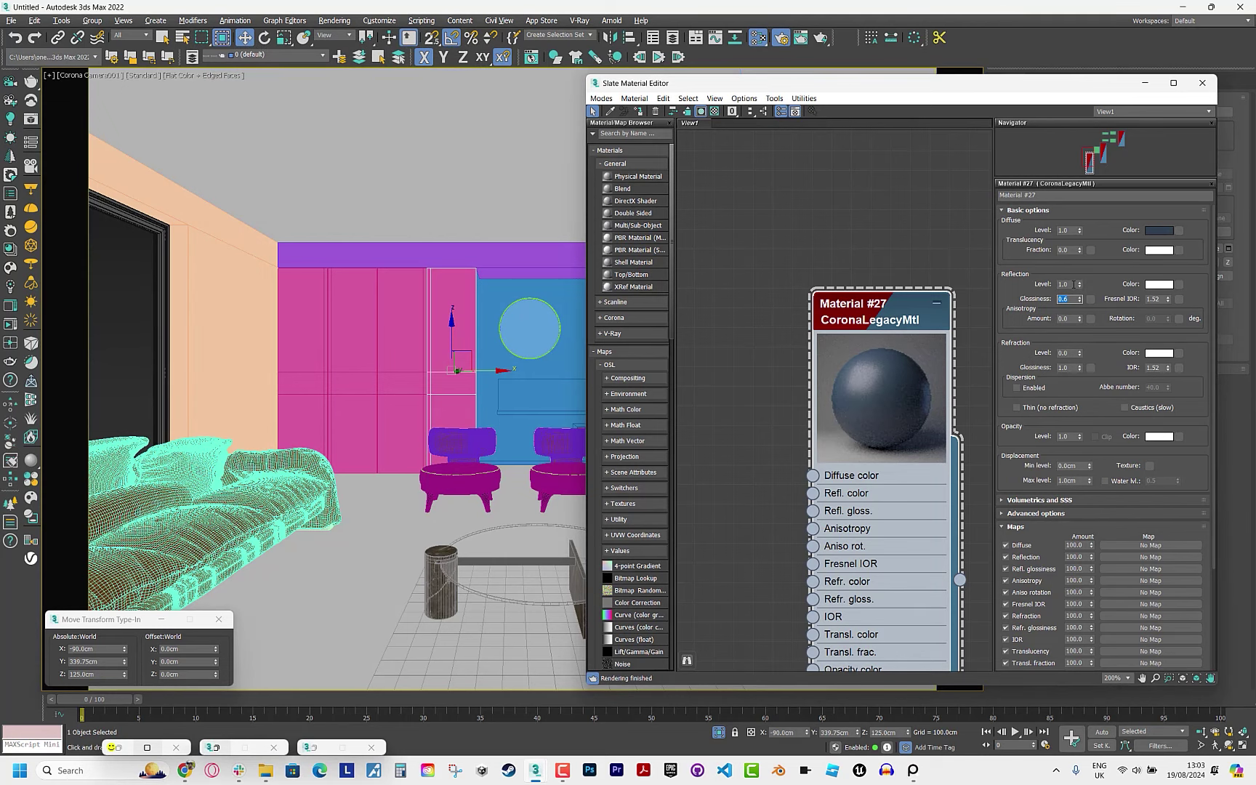
click(1145, 83)
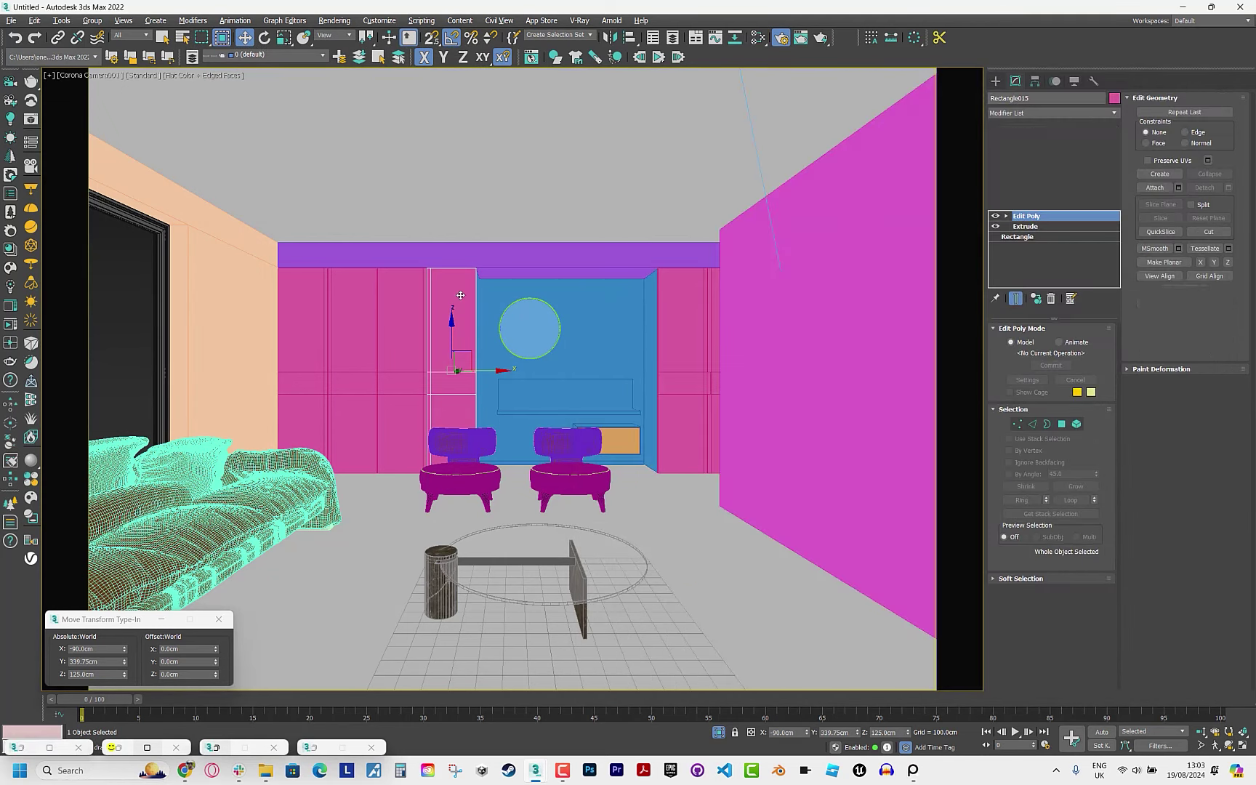
In Perspective view, delete the purple beam above the pink wardrobe.
key(p)
scroll(467, 301, up, 5)
scroll(462, 345, up, 3)
ctrl+click(381, 348)
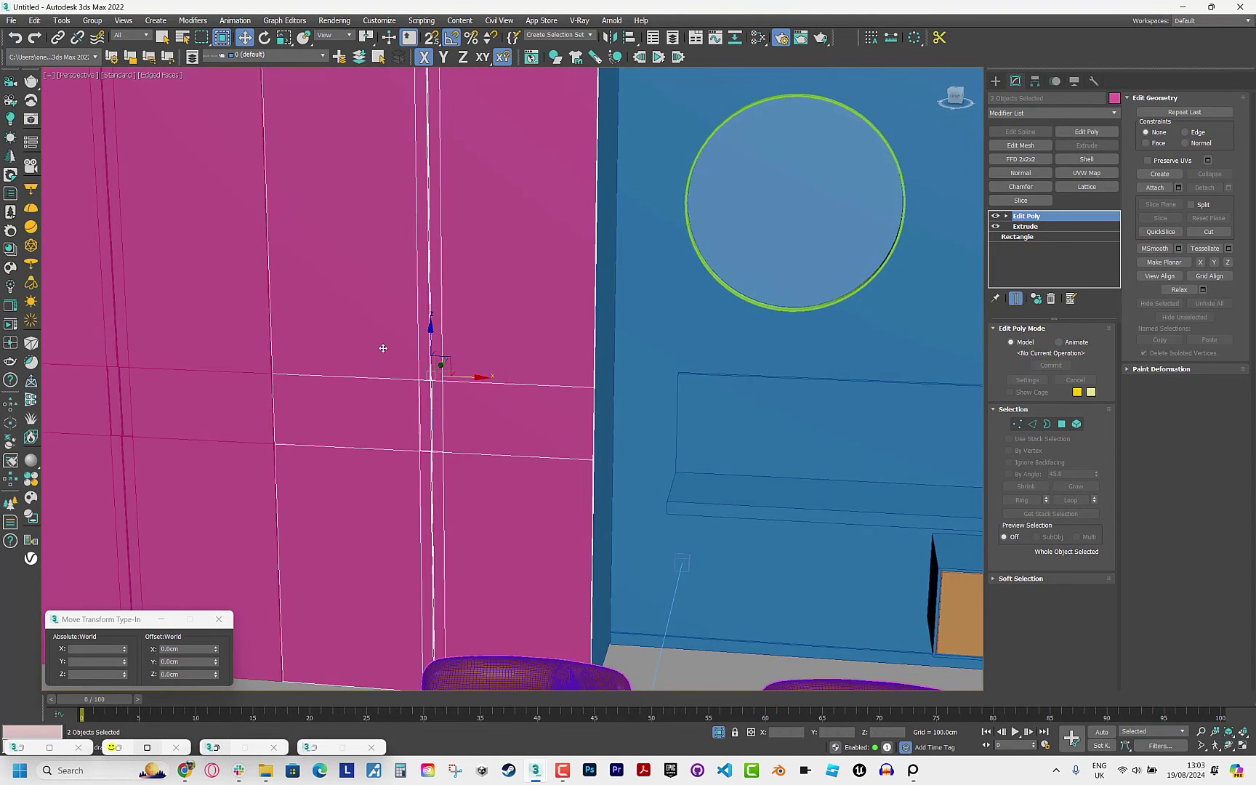
ctrl+click(197, 353)
mouse_move(78, 356)
alt+middle_down()
mouse_move(560, 323)
mouse_move(580, 249)
alt+middle_up()
scroll(560, 323, down, 3)
ctrl+click(580, 249)
click(583, 255)
key(Delete)
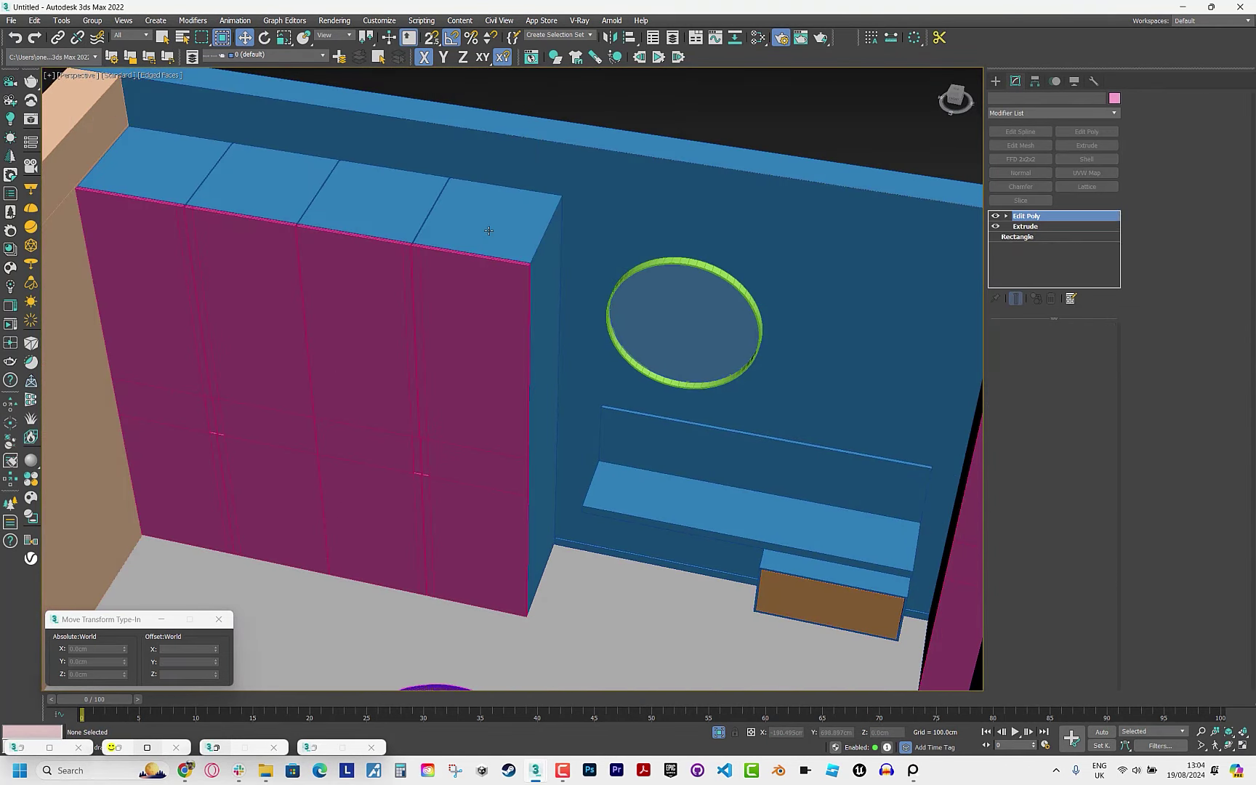
Assign Material #27 to the first wardrobe's panels and doors plus the niche back, shelf and drawer.
click(210, 183)
ctrl+click(161, 290)
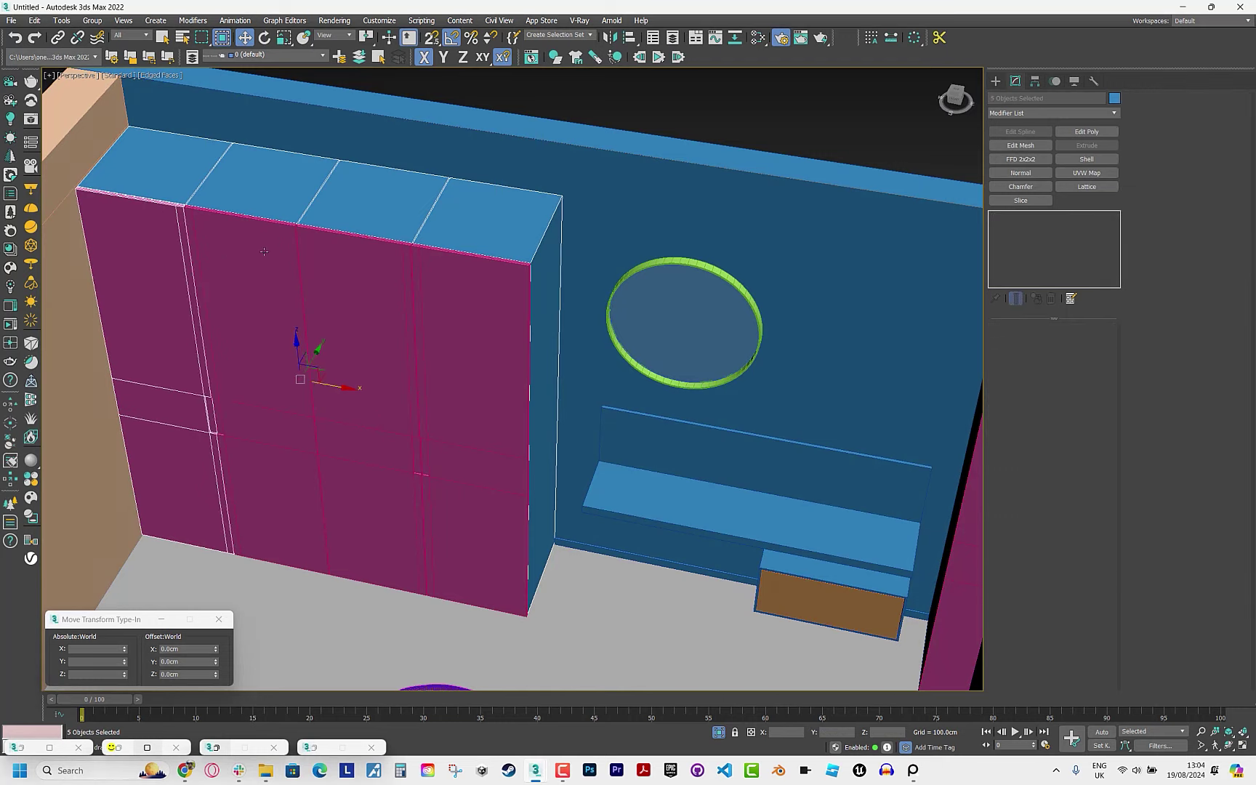
ctrl+click(247, 363)
ctrl+click(356, 363)
ctrl+click(472, 363)
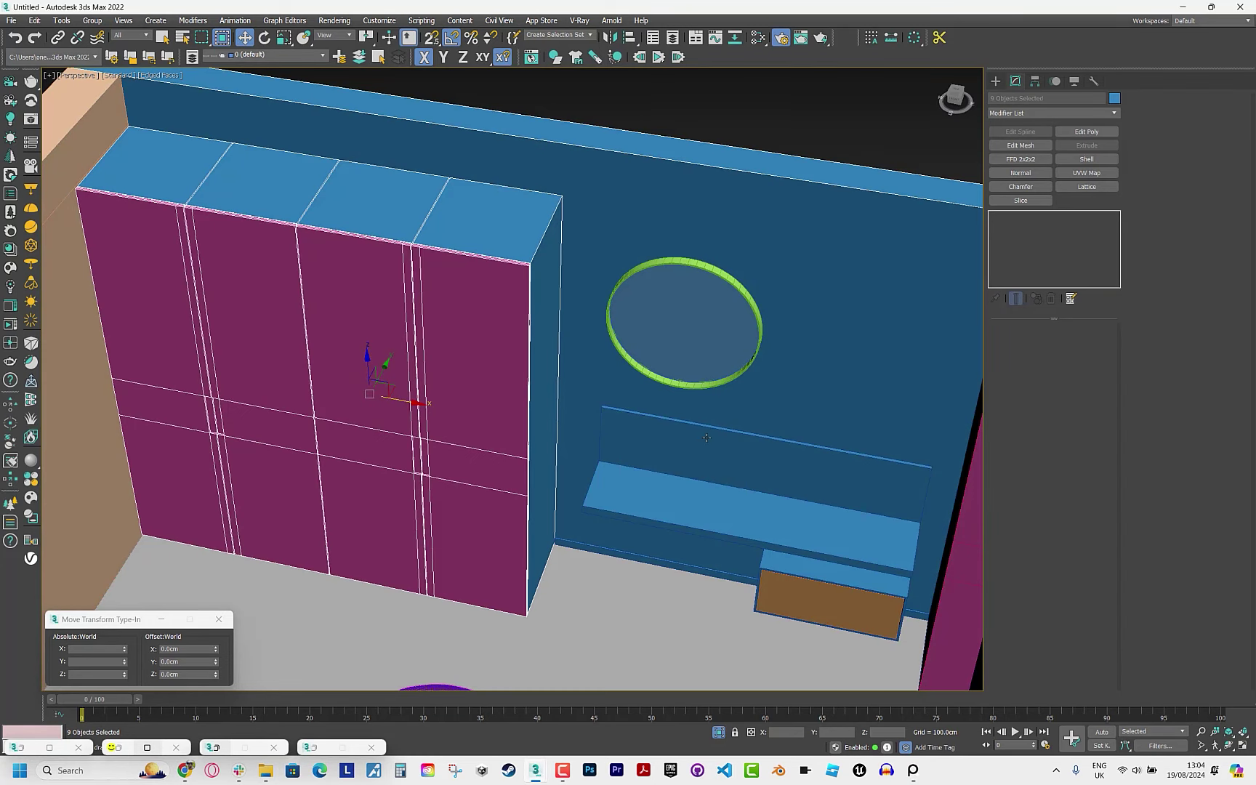
ctrl+click(711, 484)
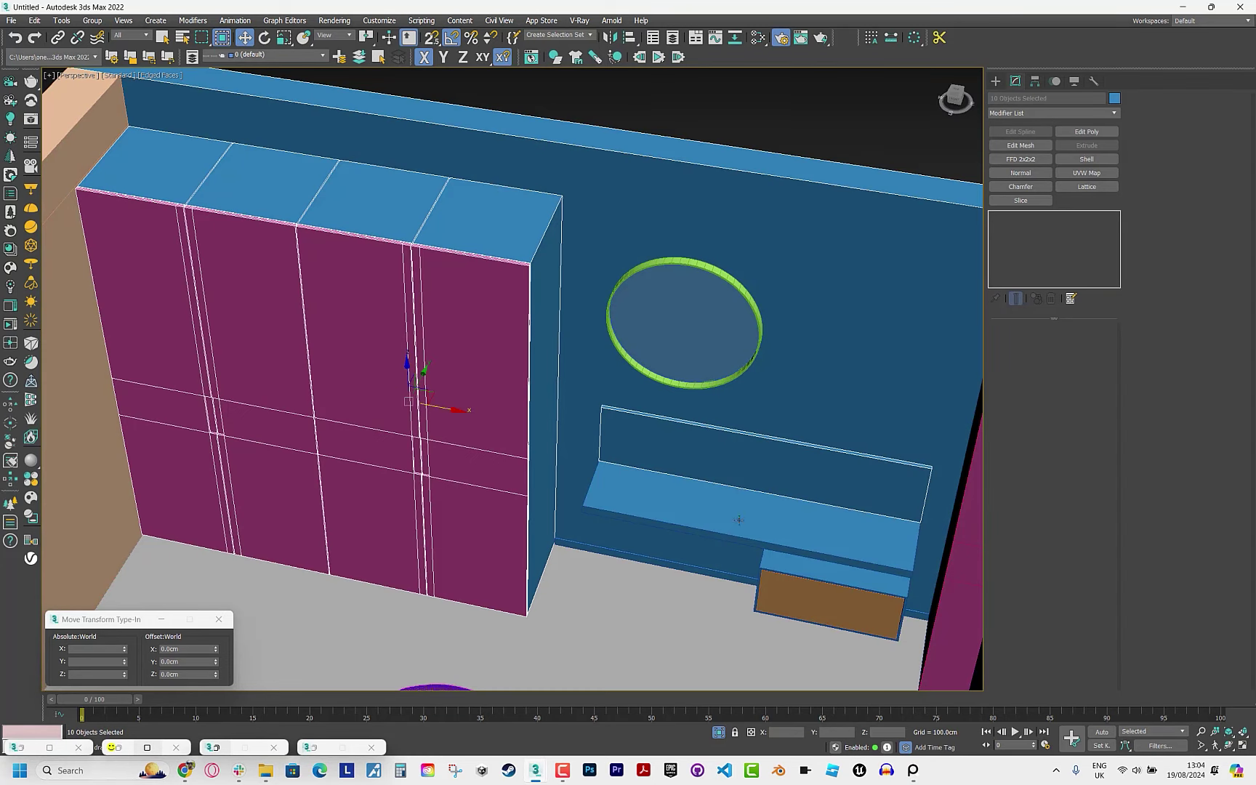
ctrl+click(738, 520)
ctrl+click(793, 592)
ctrl+click(704, 586)
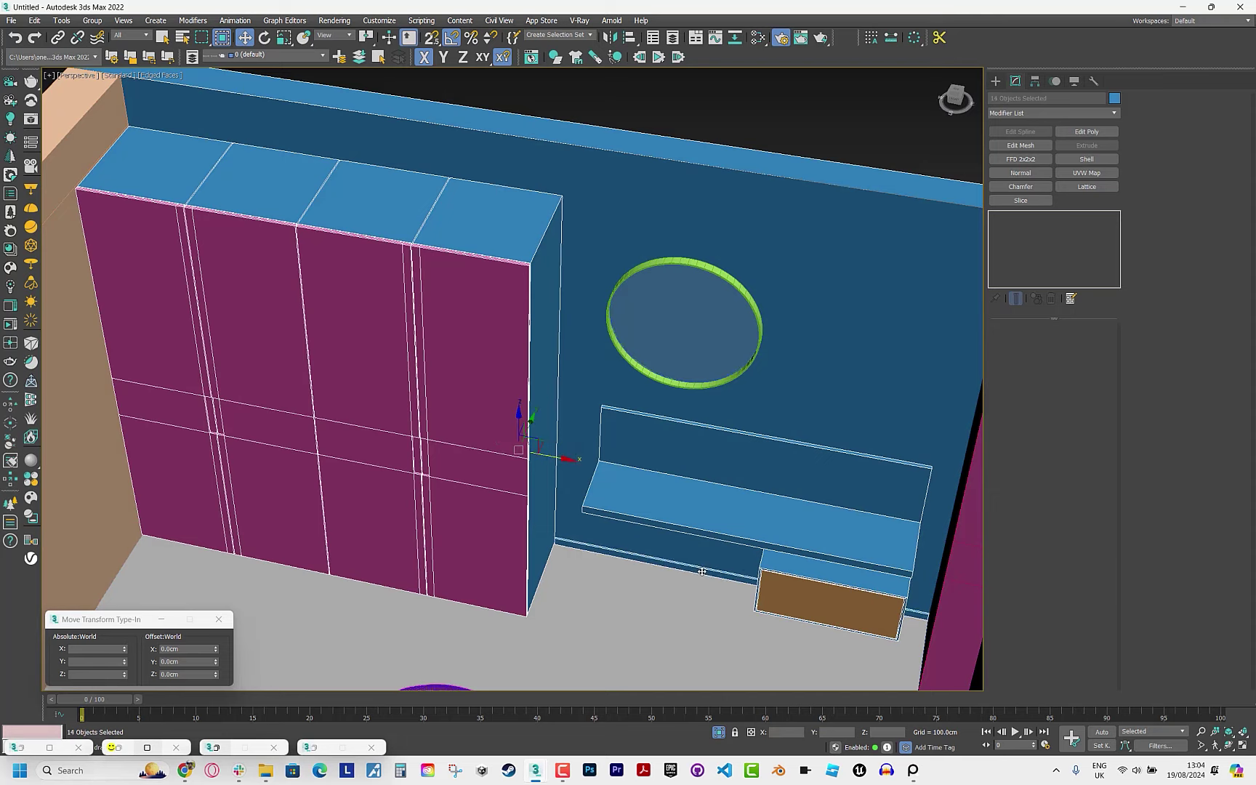
key(m)
click(640, 111)
Apply the dark blue Material #27 to the second wardrobe's doors.
key(alt+Tab)
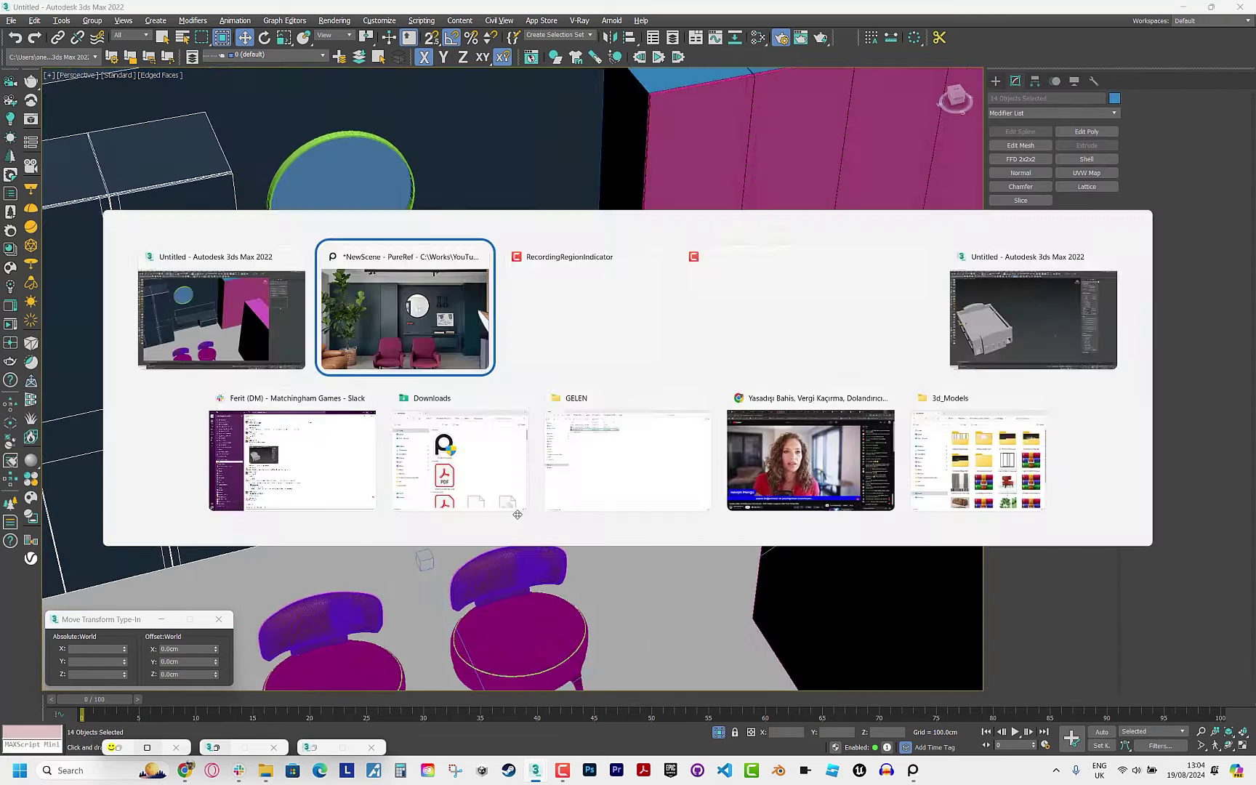
key(alt+Tab)
alt+middle_drag(654, 342, 625, 400)
click(625, 399)
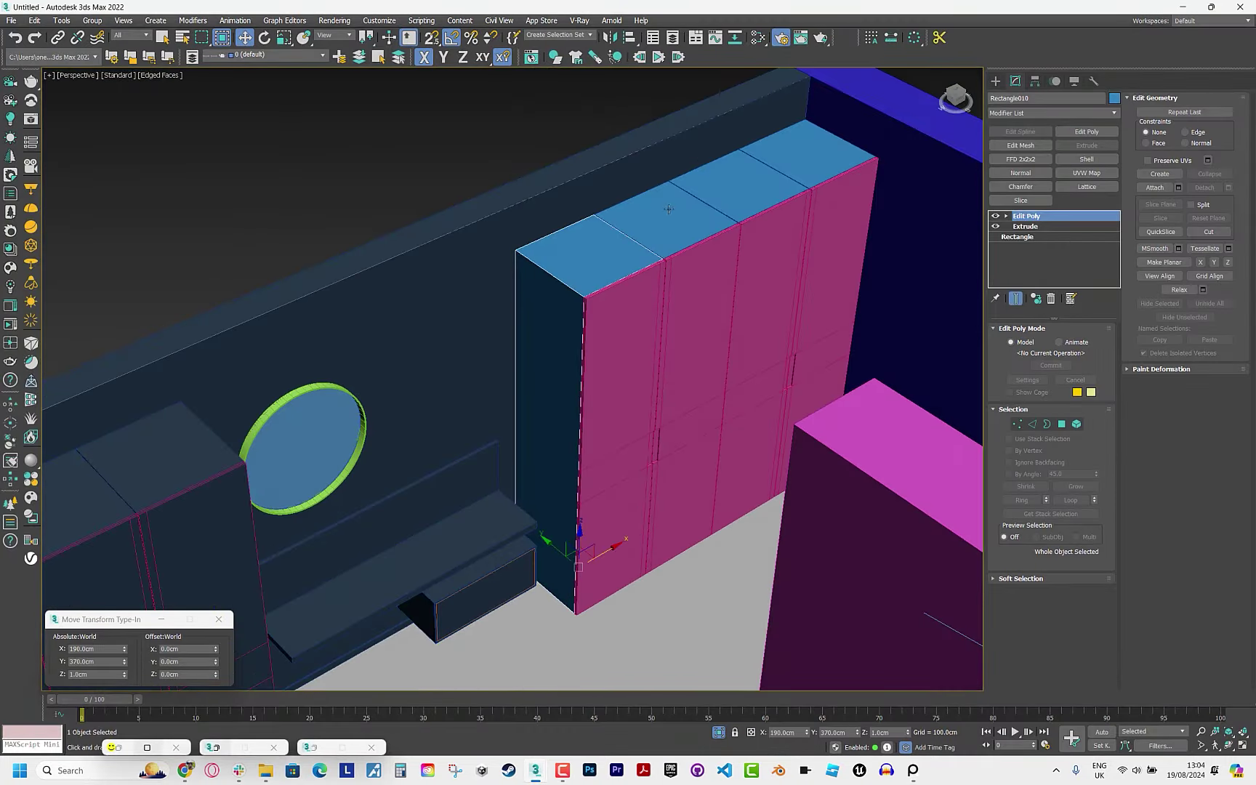
ctrl+click(697, 349)
ctrl+click(763, 305)
ctrl+click(826, 201)
ctrl+click(778, 262)
ctrl+click(690, 334)
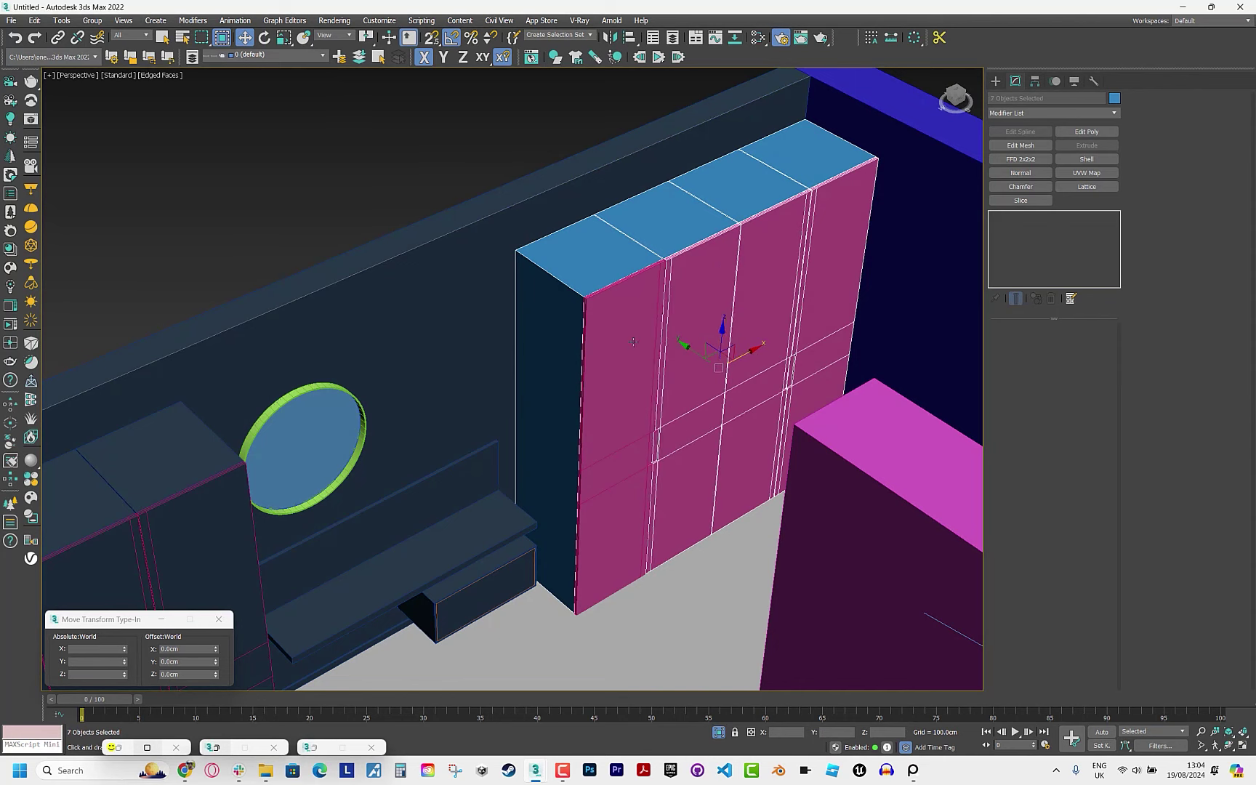
ctrl+click(618, 400)
key(m)
key(m)
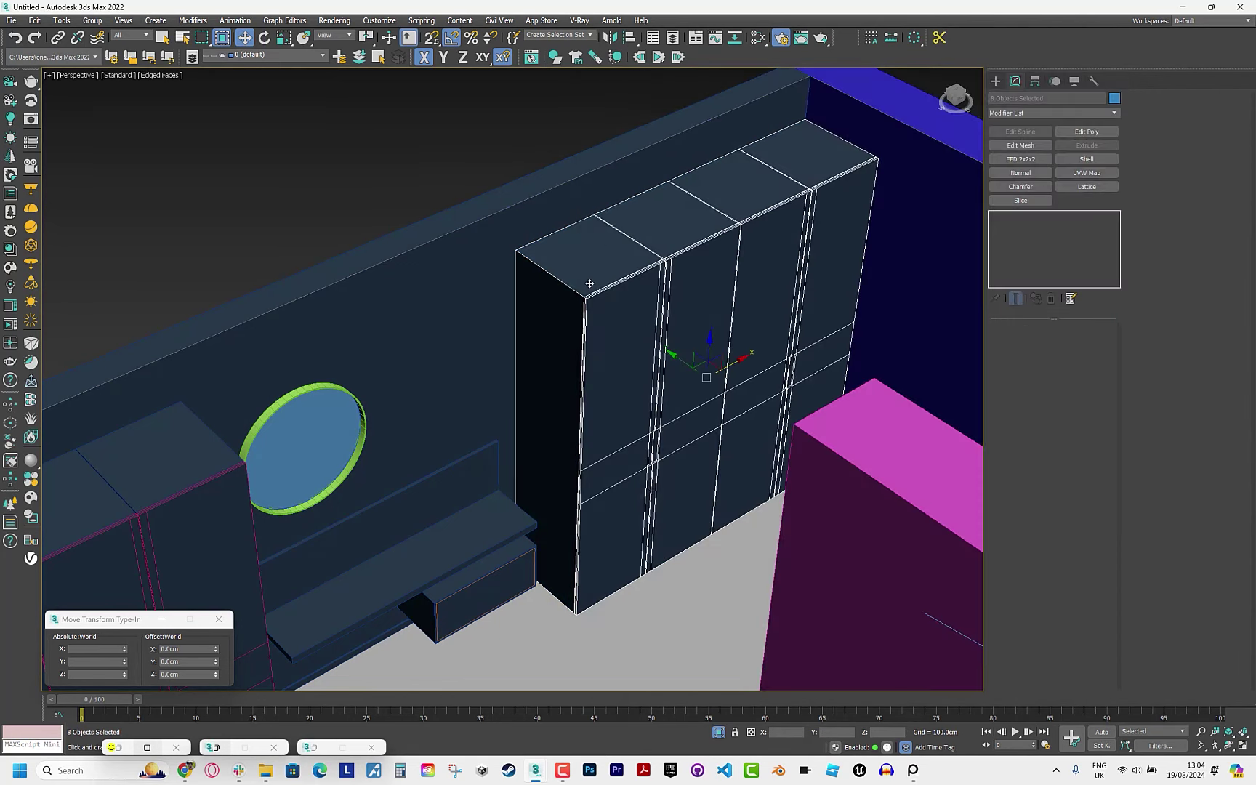
alt+middle_drag(539, 412, 591, 452)
Select the dark wall panel beside the wardrobe and isolate it.
scroll(592, 452, up, 3)
scroll(462, 439, up, 5)
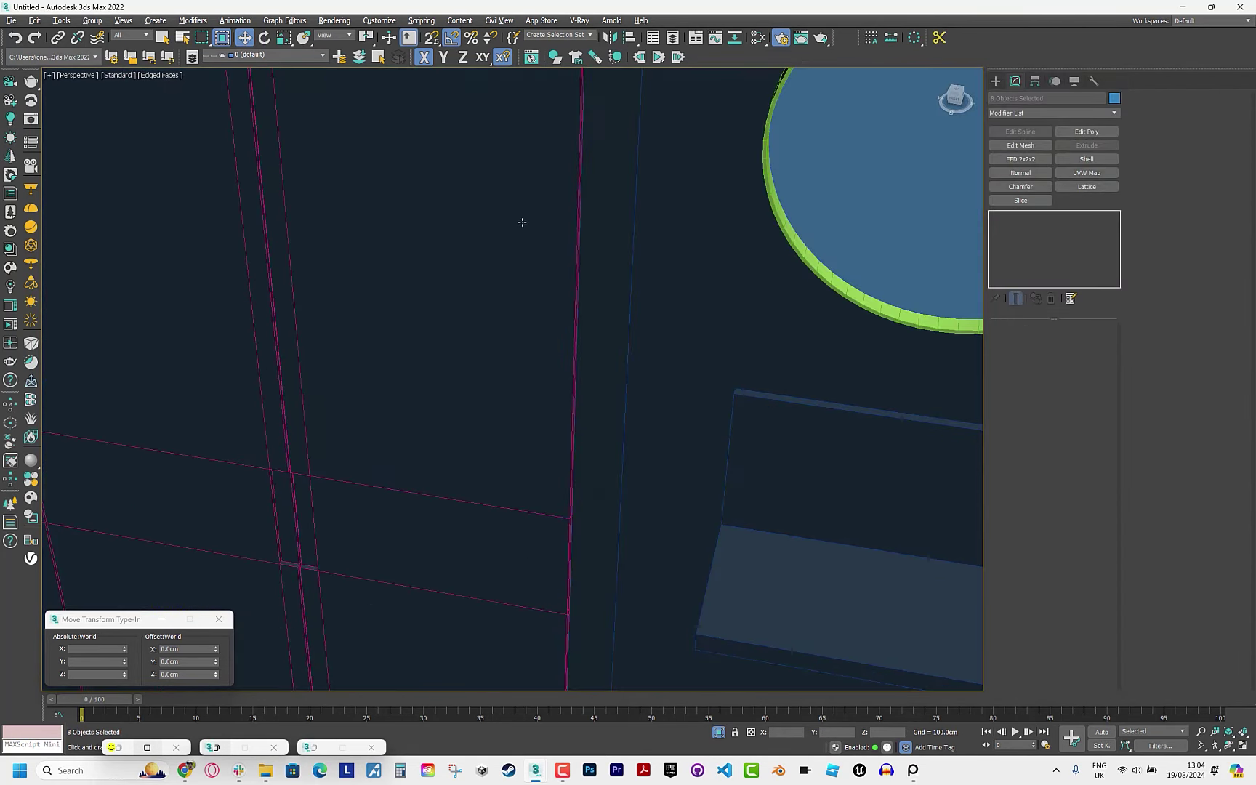
click(449, 491)
key(alt+q)
Add a Chamfer modifier to the panel: amount 0.1, 2 segments, Smooth Chamfers Only.
scroll(550, 434, up, 3)
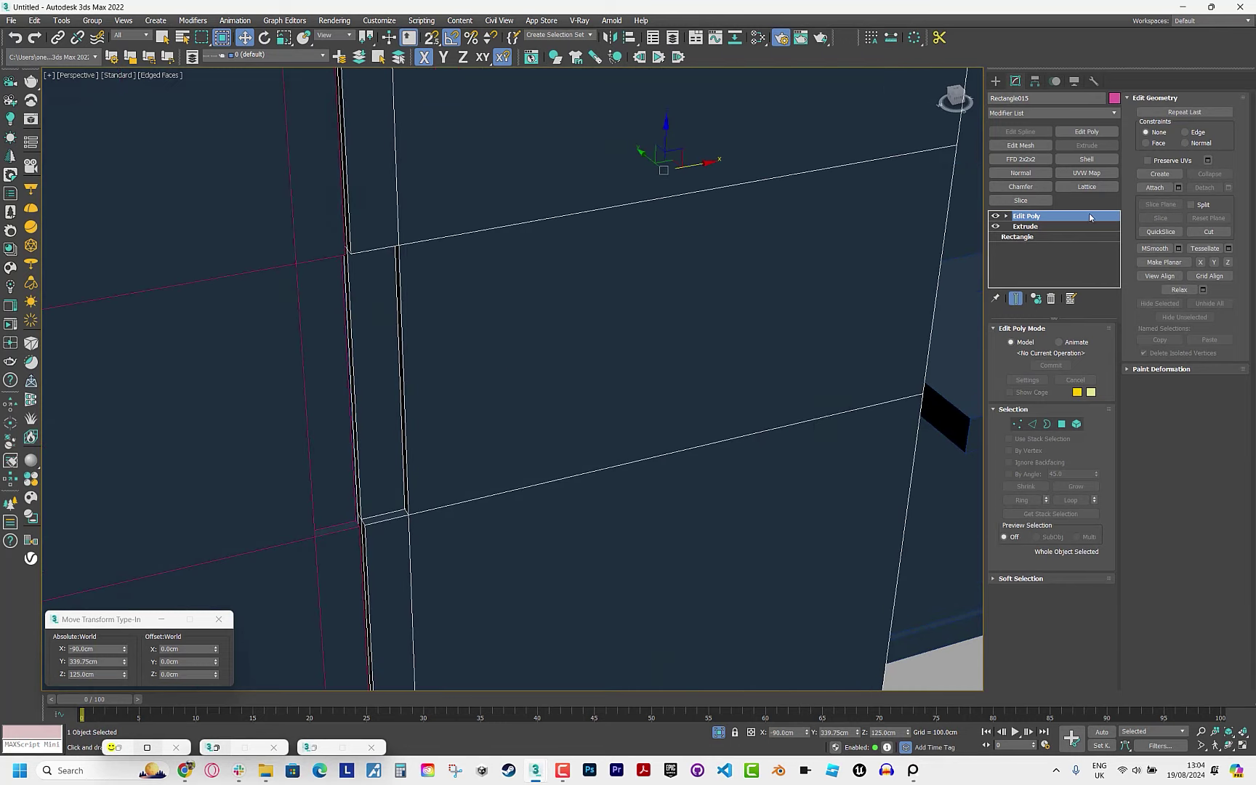
click(1021, 187)
double_click(1075, 440)
text(0.1)
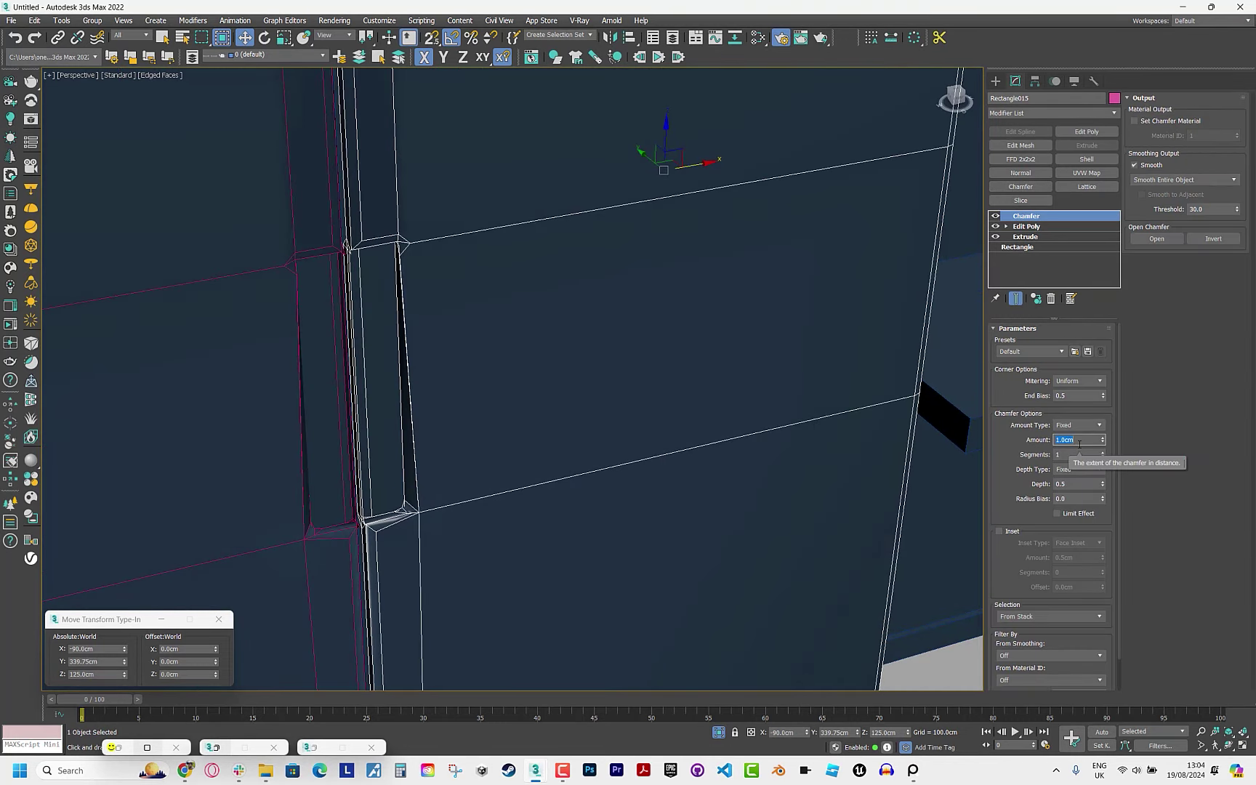
key(Return)
text(2)
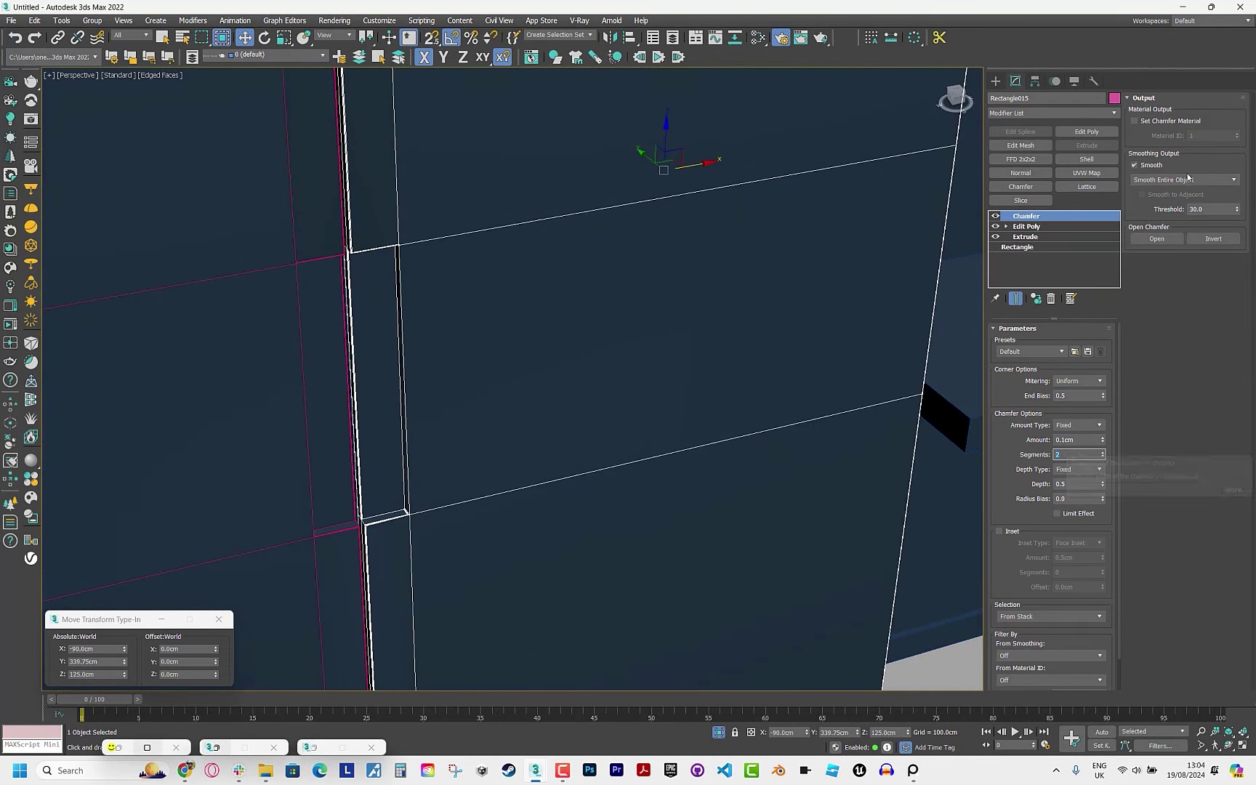
click(1181, 179)
click(1178, 205)
alt+middle_drag(392, 452, 567, 443)
key(F4)
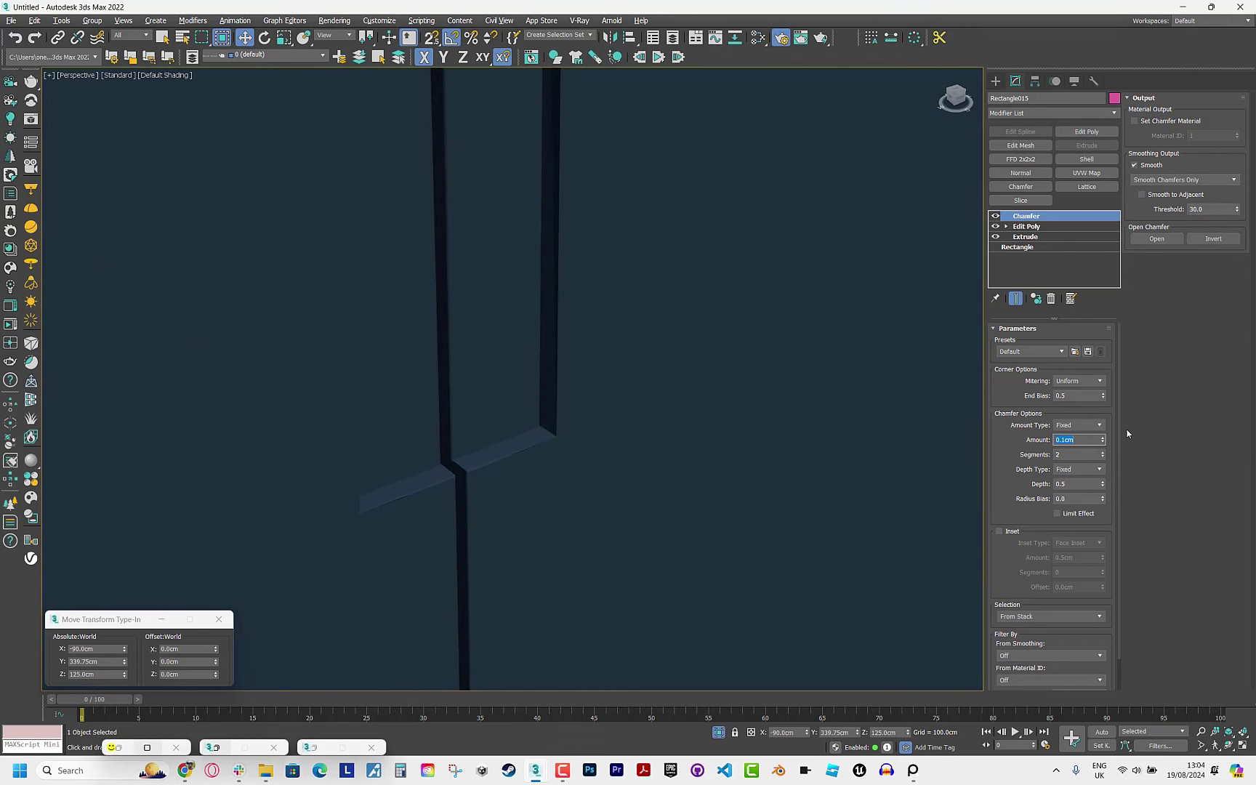
Enlarge the chamfer amount and inspect the rounded edges from several angles.
text(0.3)
key(Return)
mouse_move(670, 381)
alt+middle_down()
mouse_move(513, 356)
mouse_move(603, 370)
mouse_move(665, 301)
mouse_move(582, 499)
mouse_move(589, 431)
alt+middle_up()
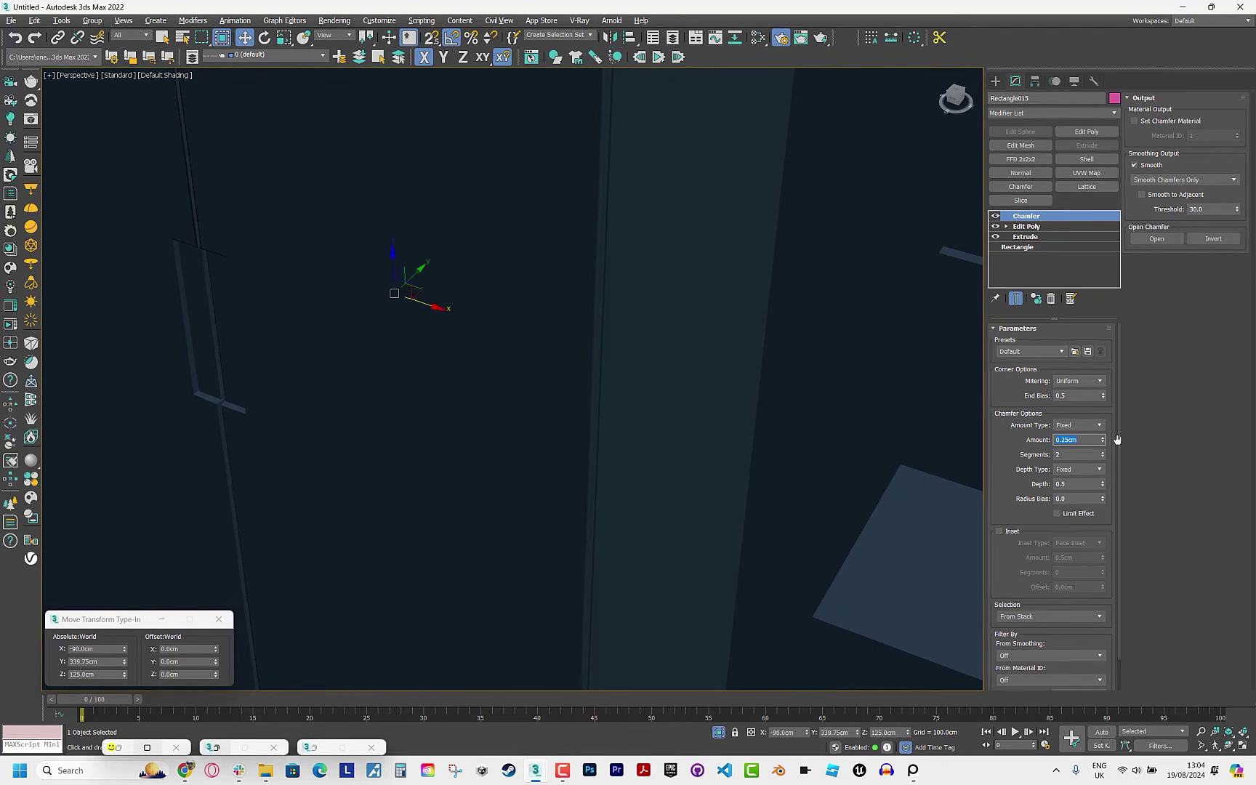
alt+middle_drag(320, 493, 384, 494)
scroll(429, 360, up, 3)
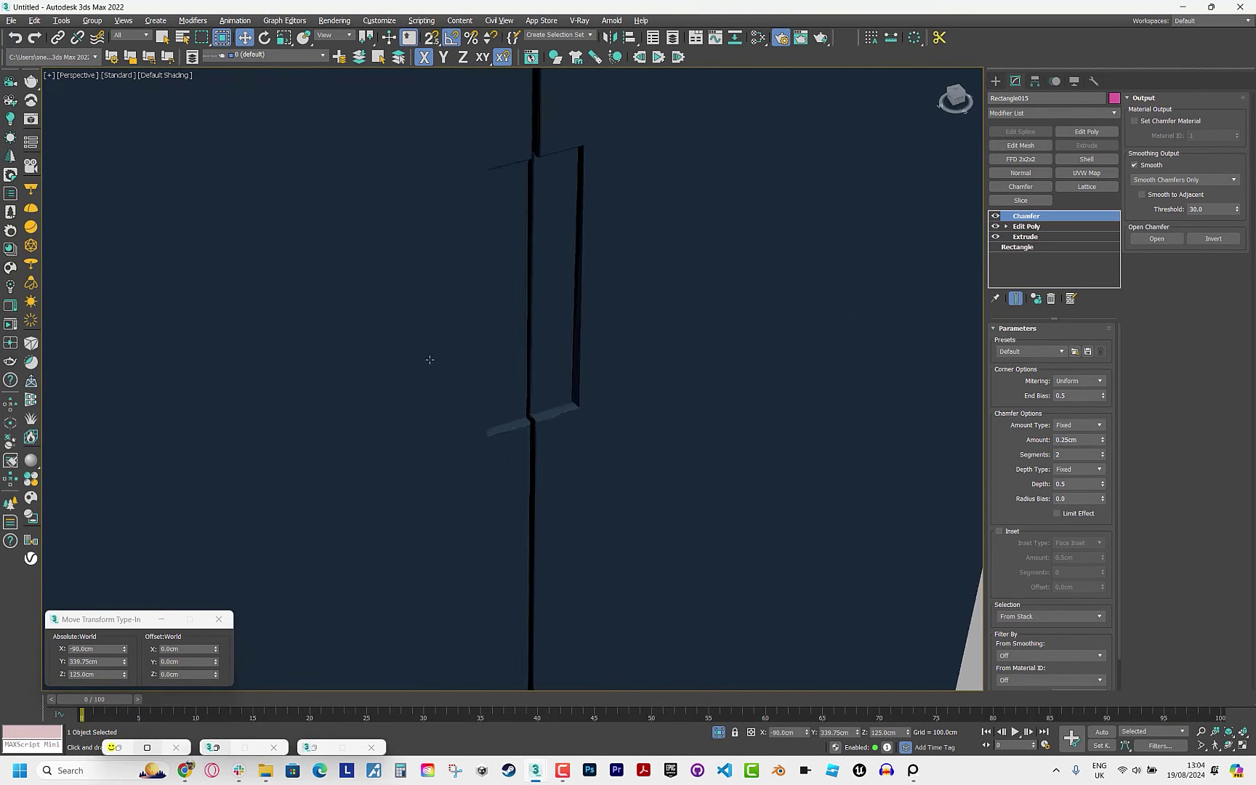
scroll(614, 479, up, 2)
key(F4)
Test the chamfer's Inset option, then switch it back off.
click(1000, 532)
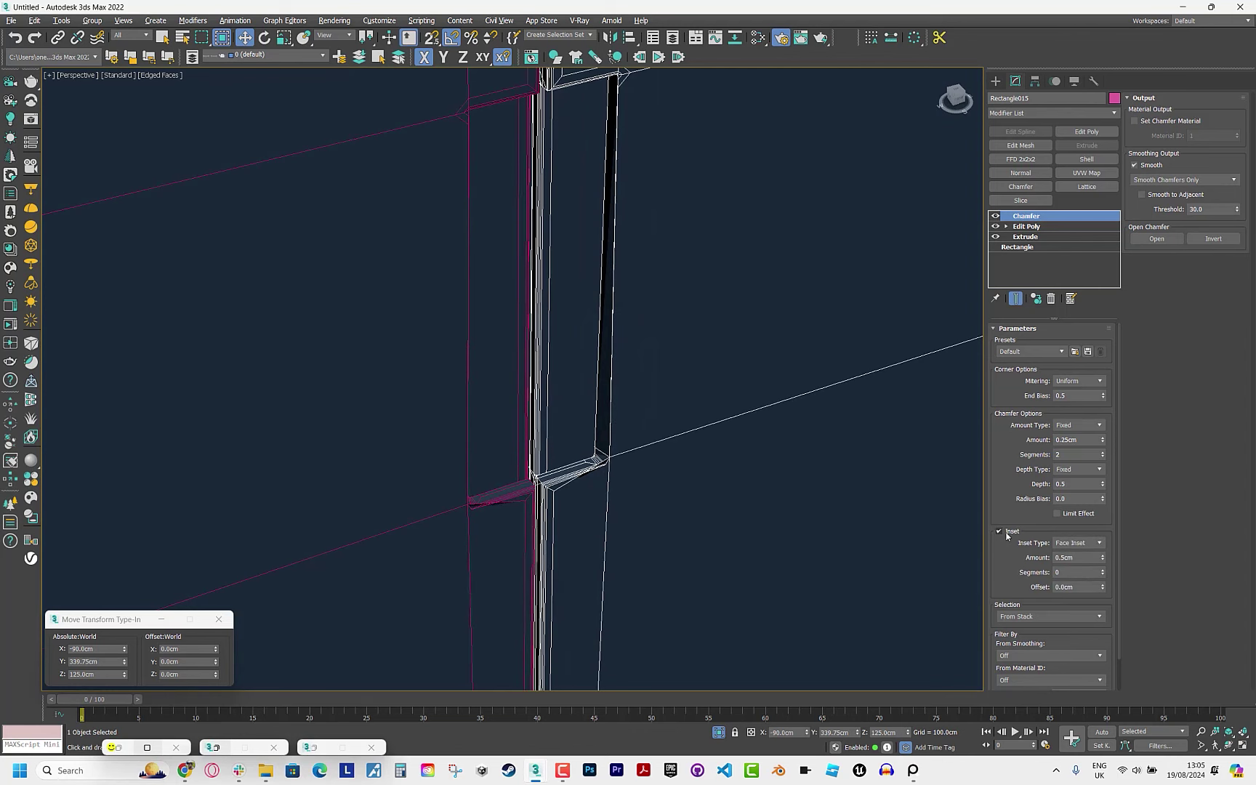
mouse_move(1103, 558)
mouse_down()
mouse_move(1095, 531)
mouse_move(987, 525)
mouse_up()
click(1001, 531)
scroll(488, 360, down, 5)
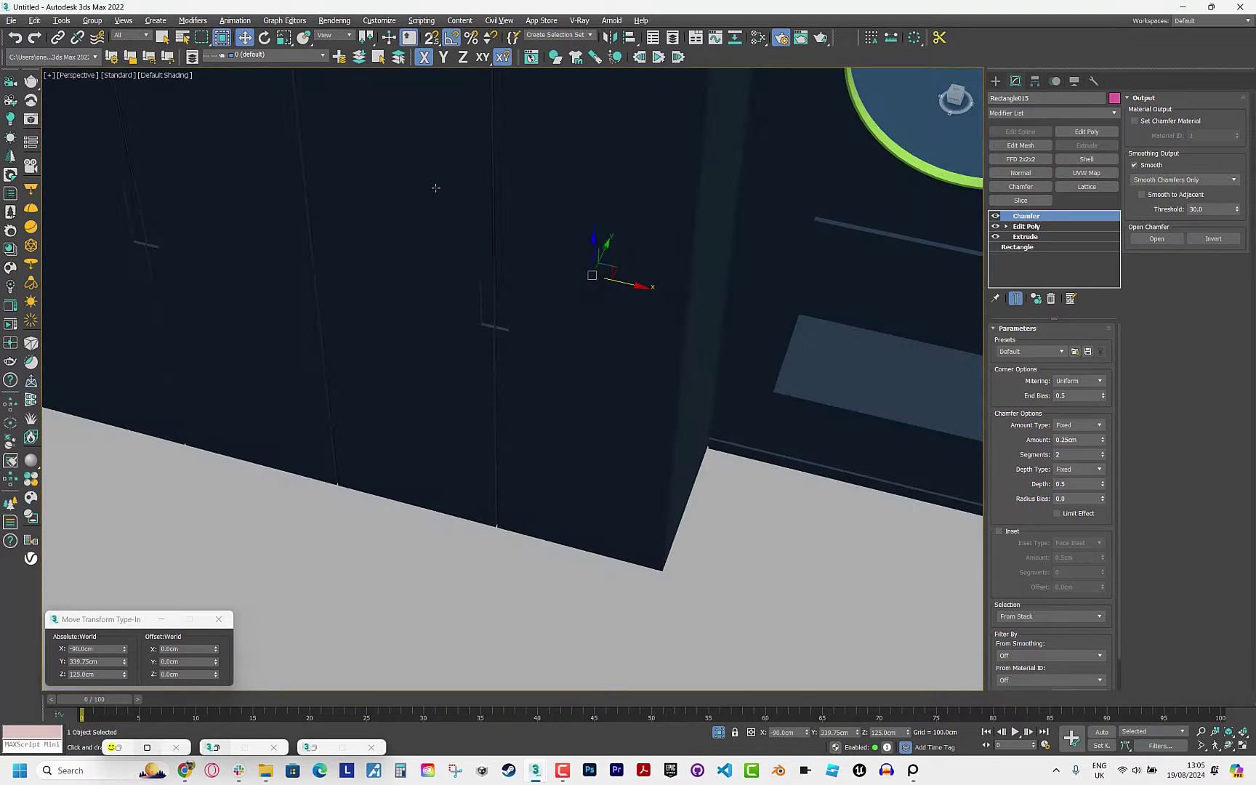
mouse_move(612, 359)
alt+middle_down()
mouse_move(626, 442)
mouse_move(469, 500)
alt+middle_up()
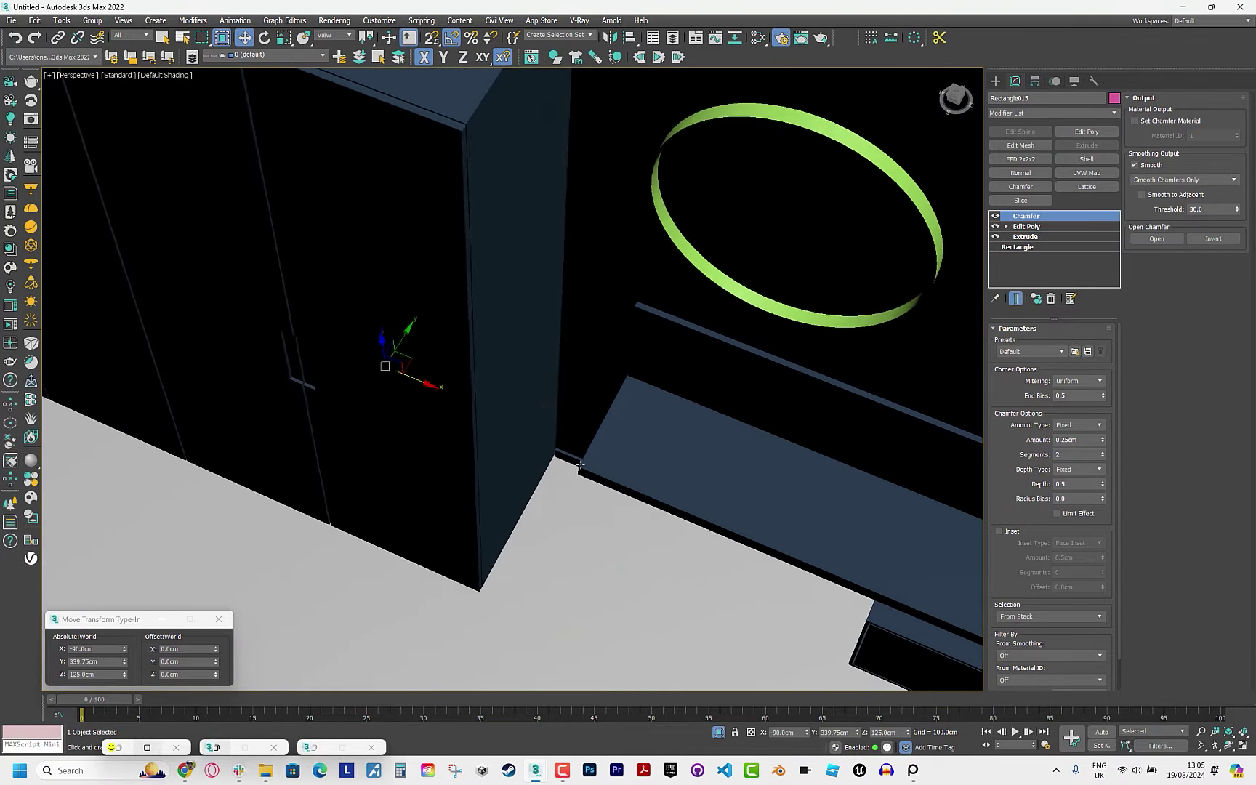
scroll(469, 500, up, 3)
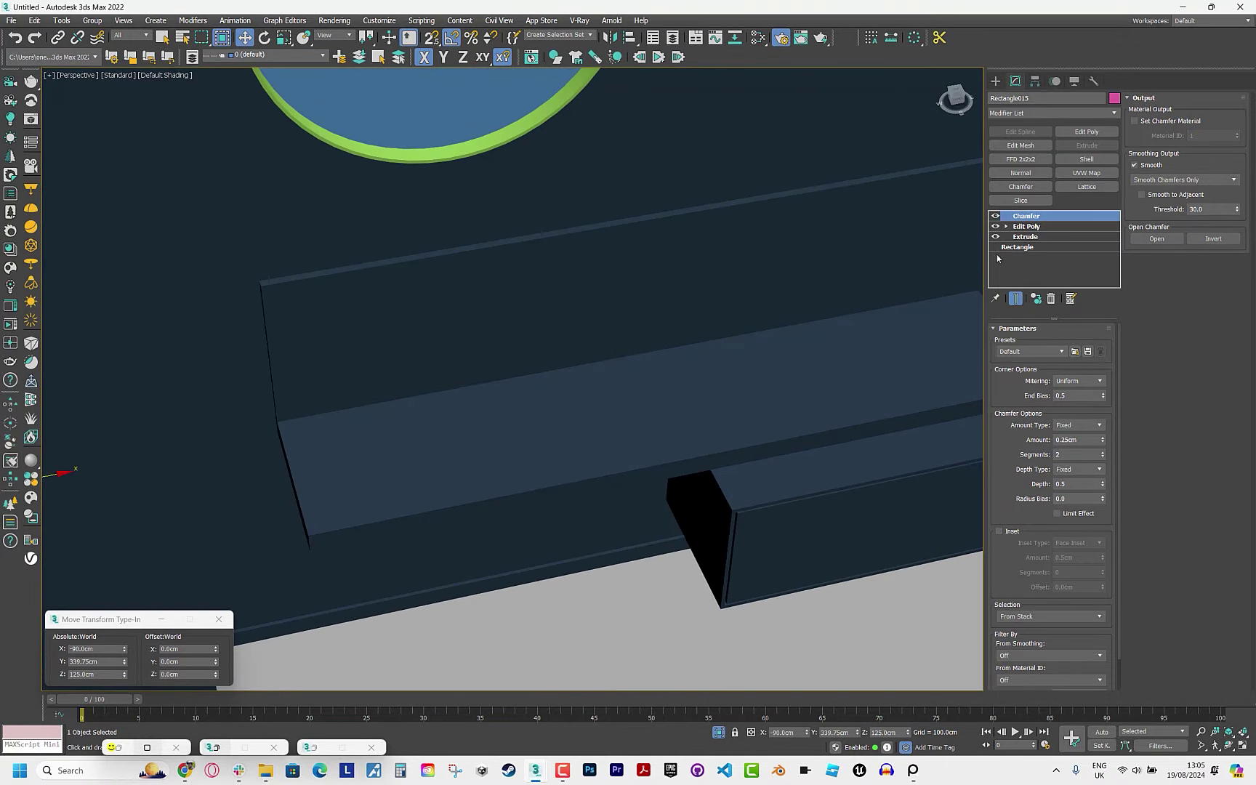
Copy the wall panel's Chamfer and paste it instanced onto the shelf box Box007.
right_click(1076, 216)
click(1095, 242)
click(855, 339)
right_click(1049, 216)
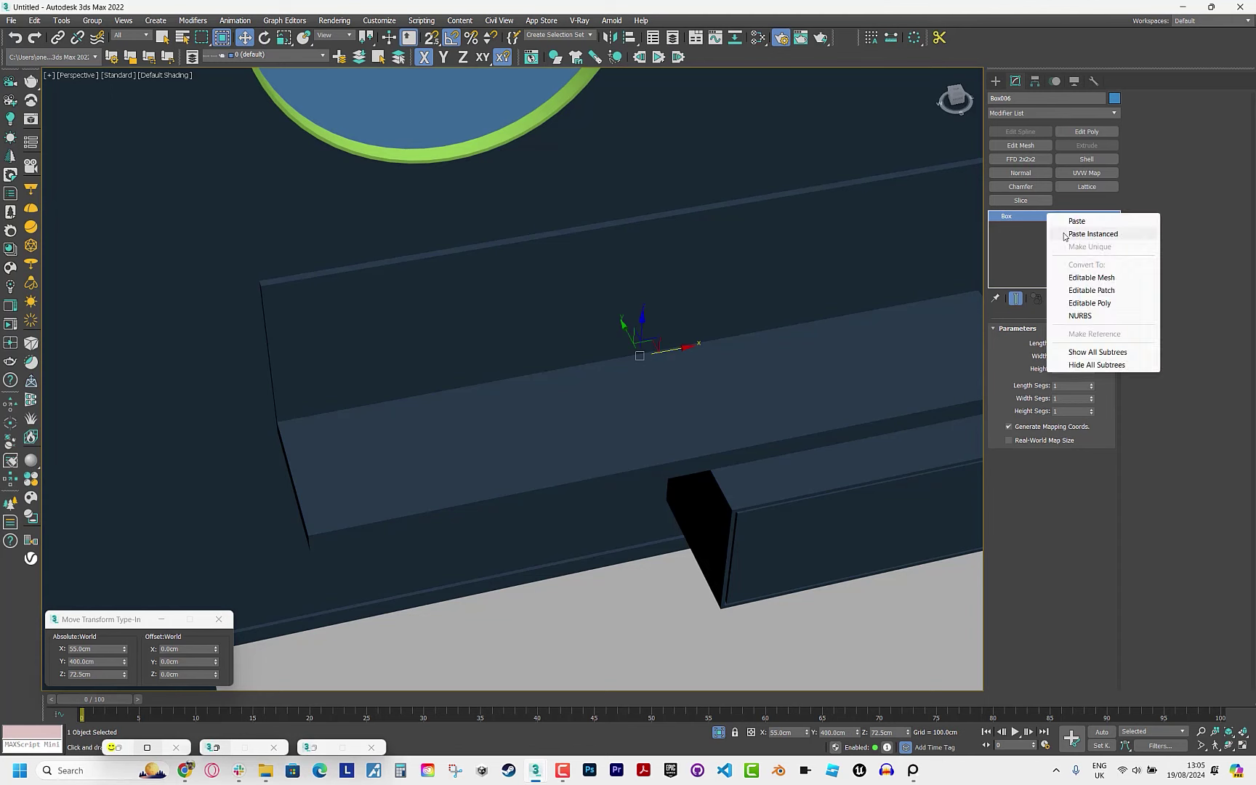
click(655, 233)
right_click(1050, 216)
click(1068, 234)
Paste the instanced Chamfer onto the drawer front Rectangle014.
alt+middle_drag(734, 407, 687, 457)
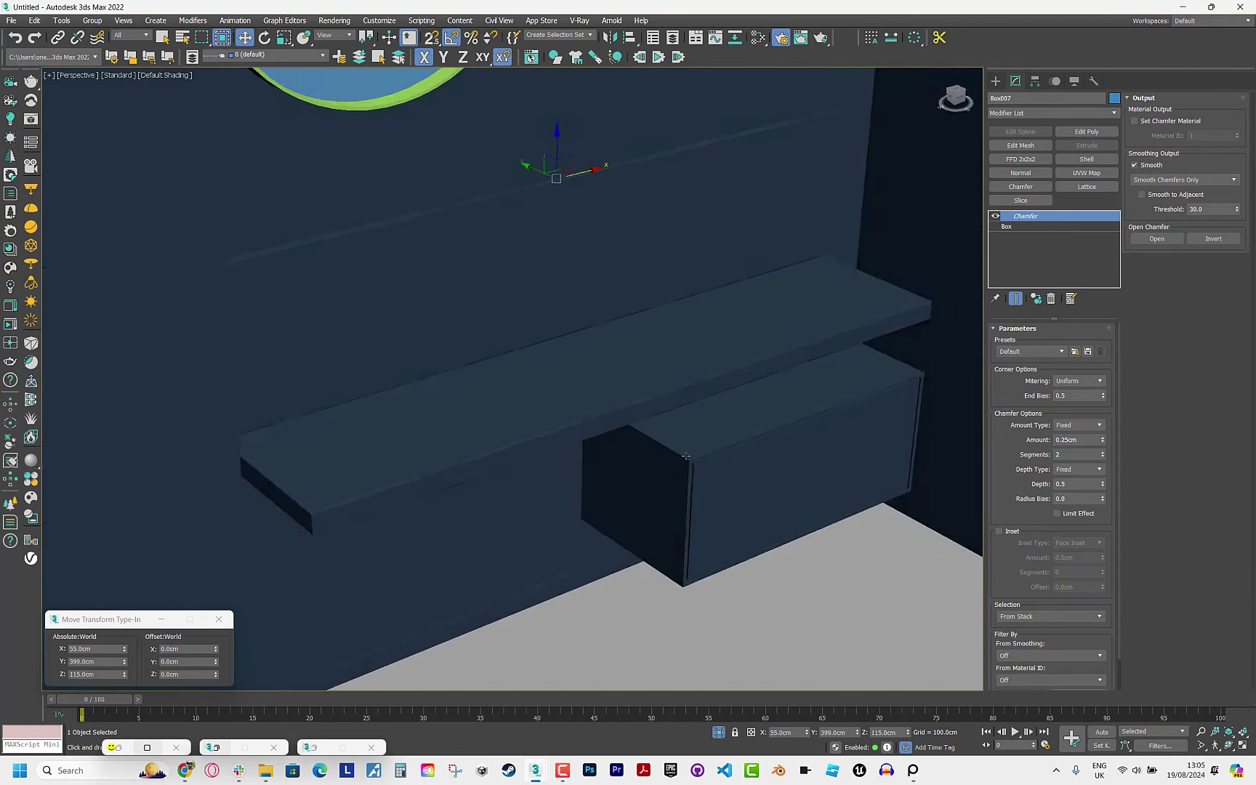
scroll(686, 457, up, 3)
right_click(1088, 211)
click(1105, 248)
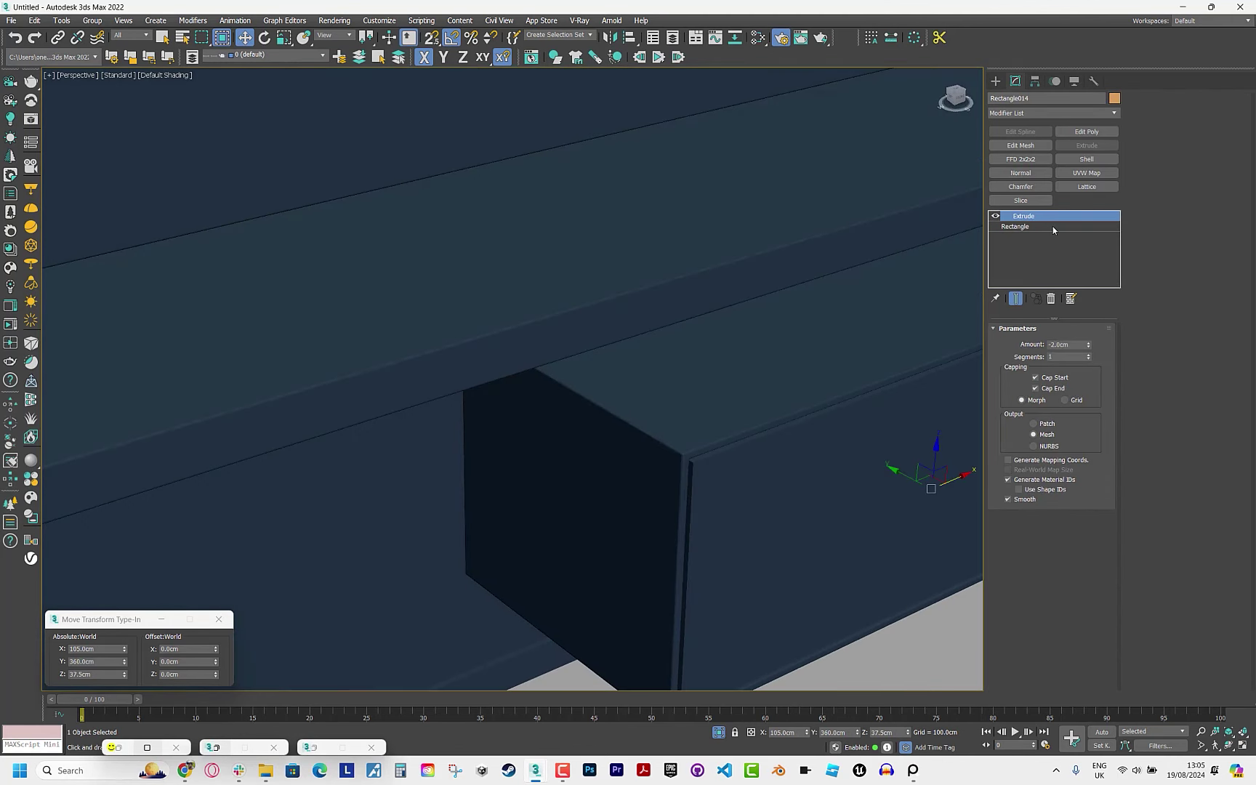
right_click(1051, 216)
click(1091, 292)
scroll(594, 381, down, 2)
scroll(586, 459, up, 2)
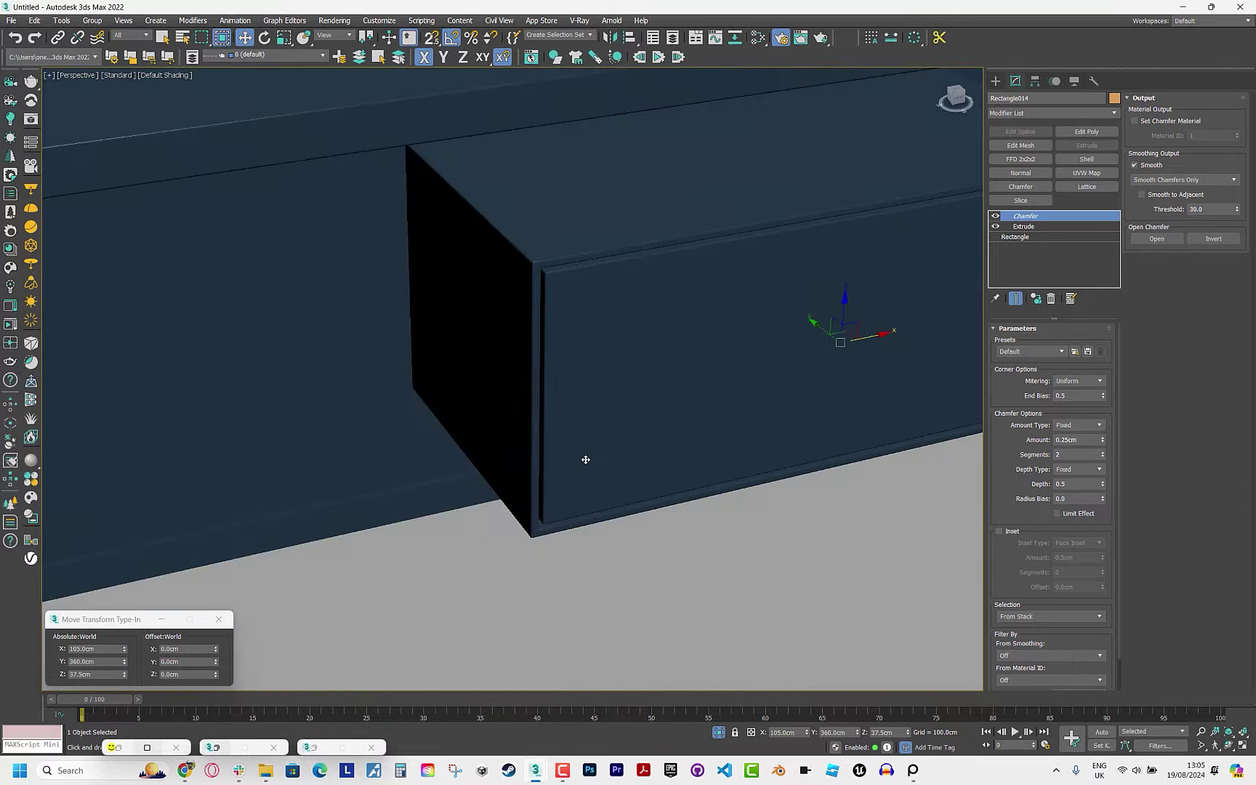
scroll(586, 459, down, 4)
Paste the instanced Chamfer onto the skirting line Line001.
alt+middle_drag(509, 509, 471, 421)
scroll(501, 334, up, 4)
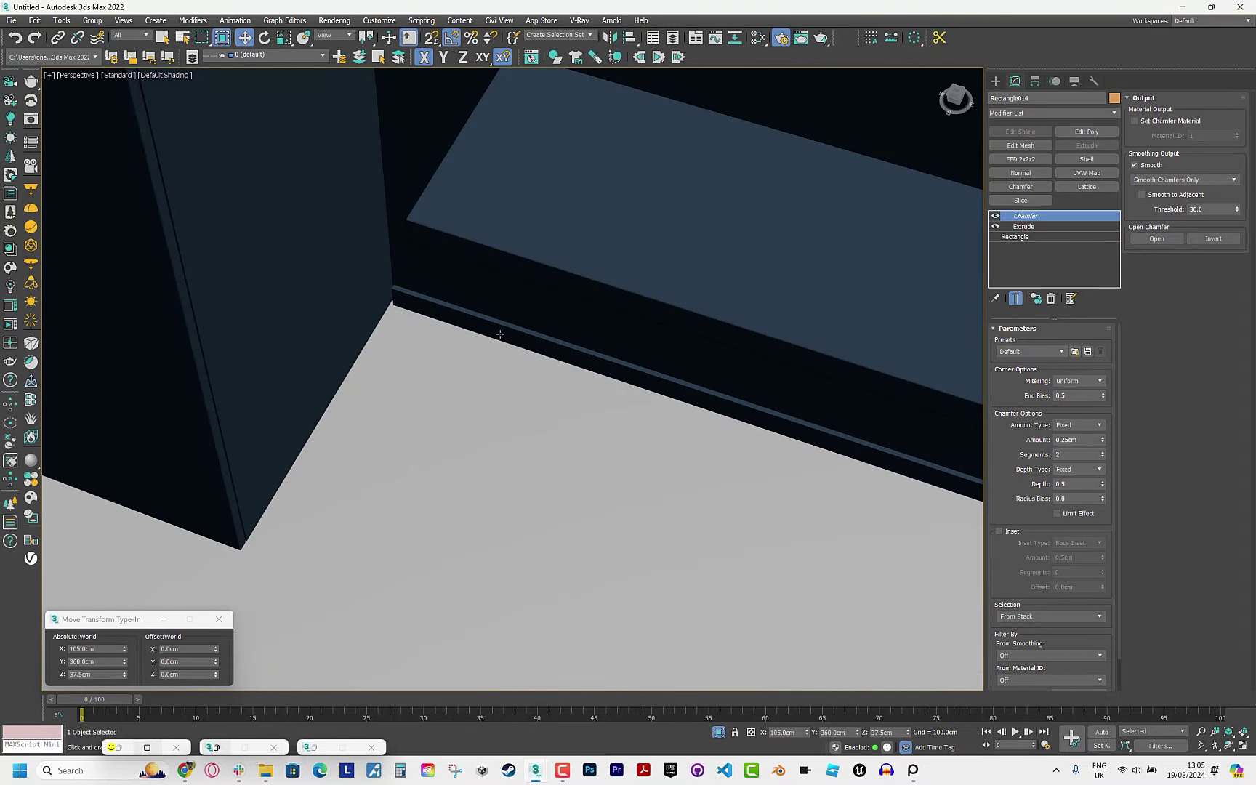
click(501, 334)
right_click(1066, 216)
click(1090, 292)
scroll(596, 474, down, 3)
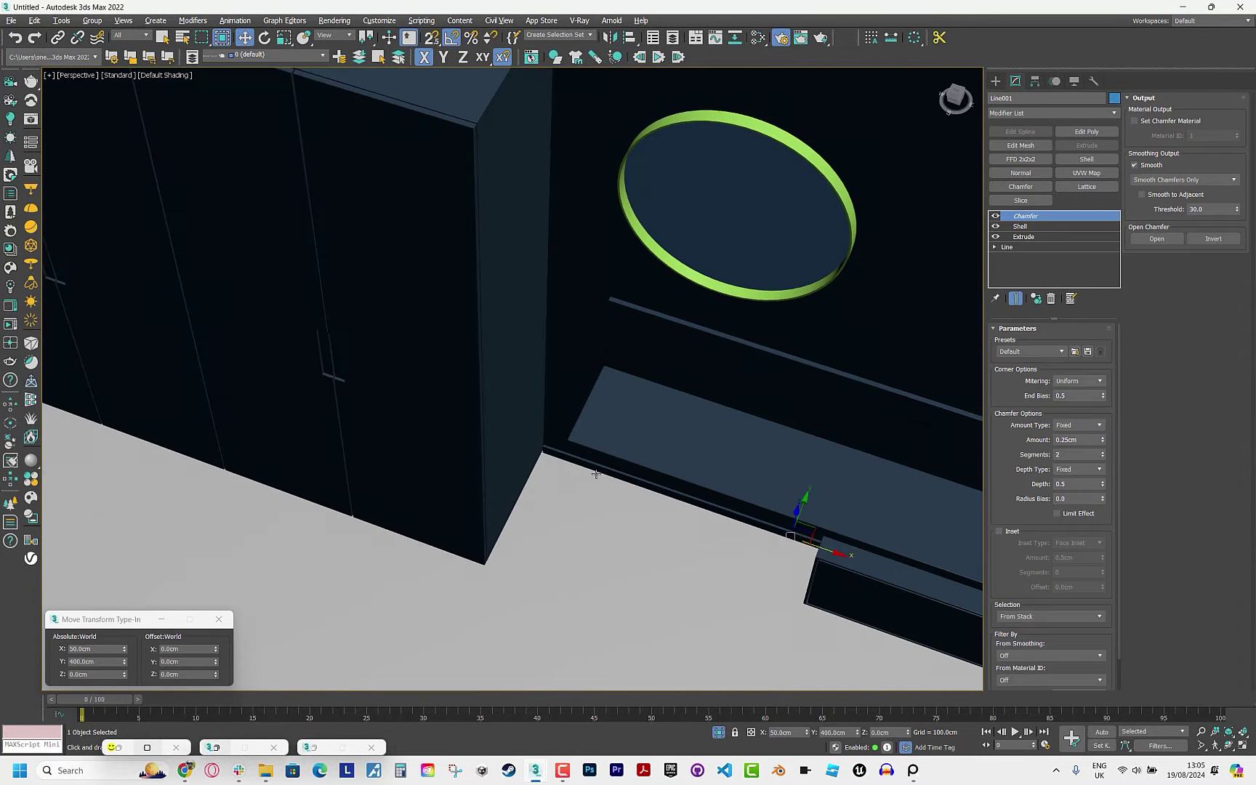
alt+middle_drag(596, 474, 619, 572)
scroll(479, 490, up, 4)
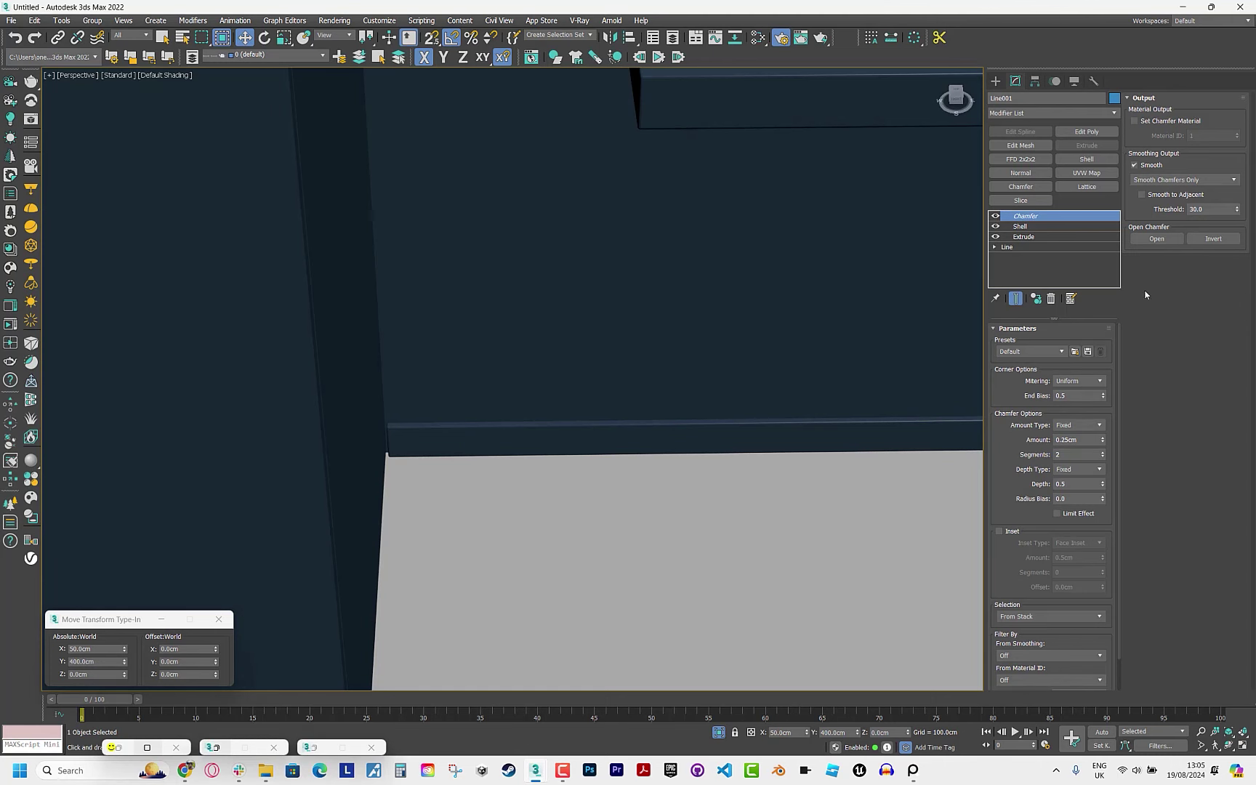
Inspect the skirting's base line vertices, then return to its Chamfer level.
click(1066, 247)
mouse_move(392, 451)
alt+middle_down()
mouse_move(613, 448)
mouse_move(580, 484)
mouse_move(699, 417)
alt+middle_up()
key(1)
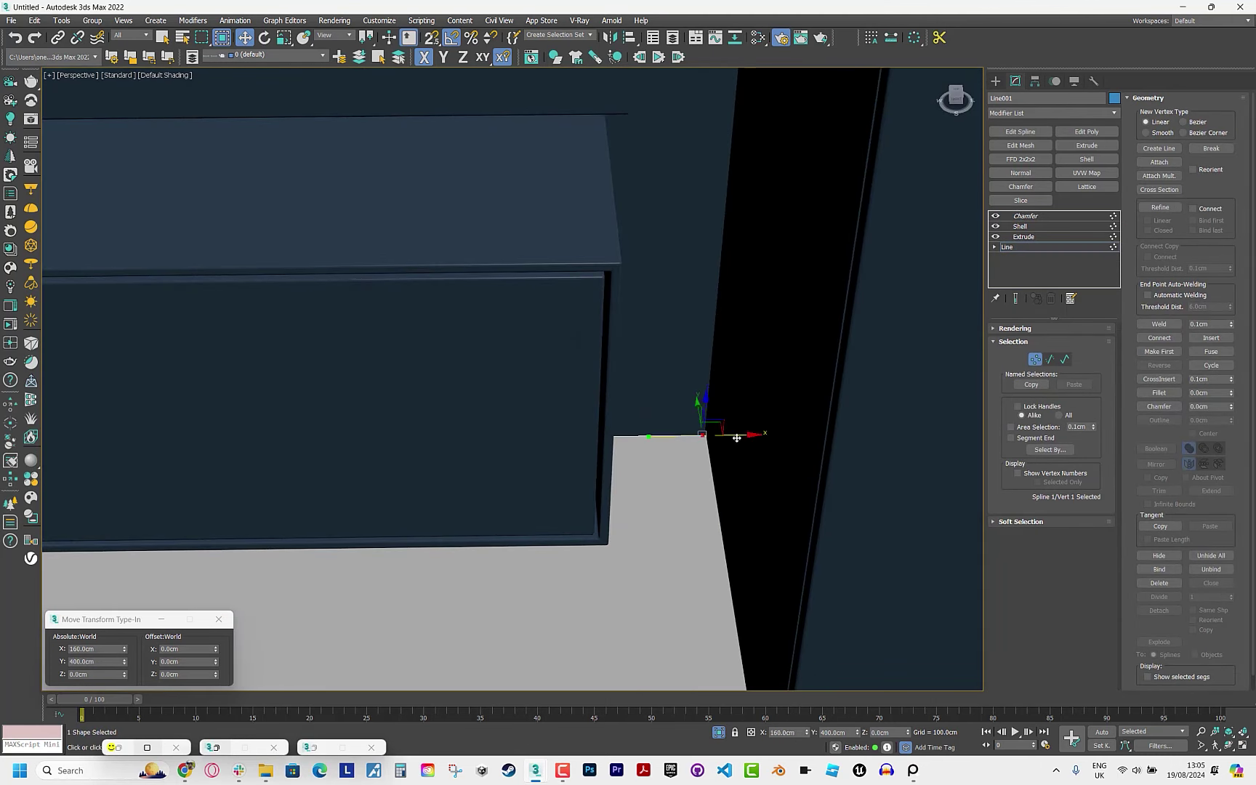
click(1026, 216)
scroll(432, 409, down, 3)
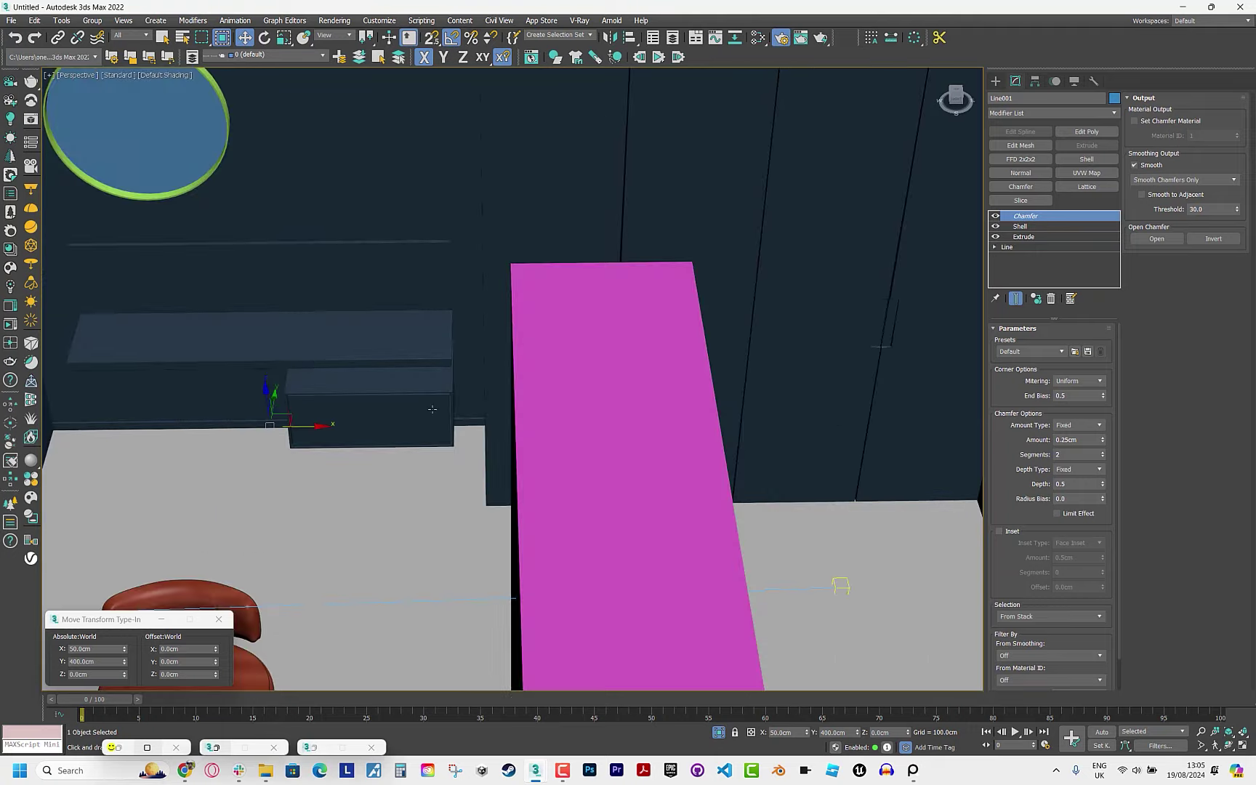
scroll(431, 409, down, 5)
Select the round mirror disc Cylinder006 and frame it in the view.
alt+middle_drag(432, 409, 407, 306)
scroll(407, 305, up, 5)
click(398, 278)
key(z)
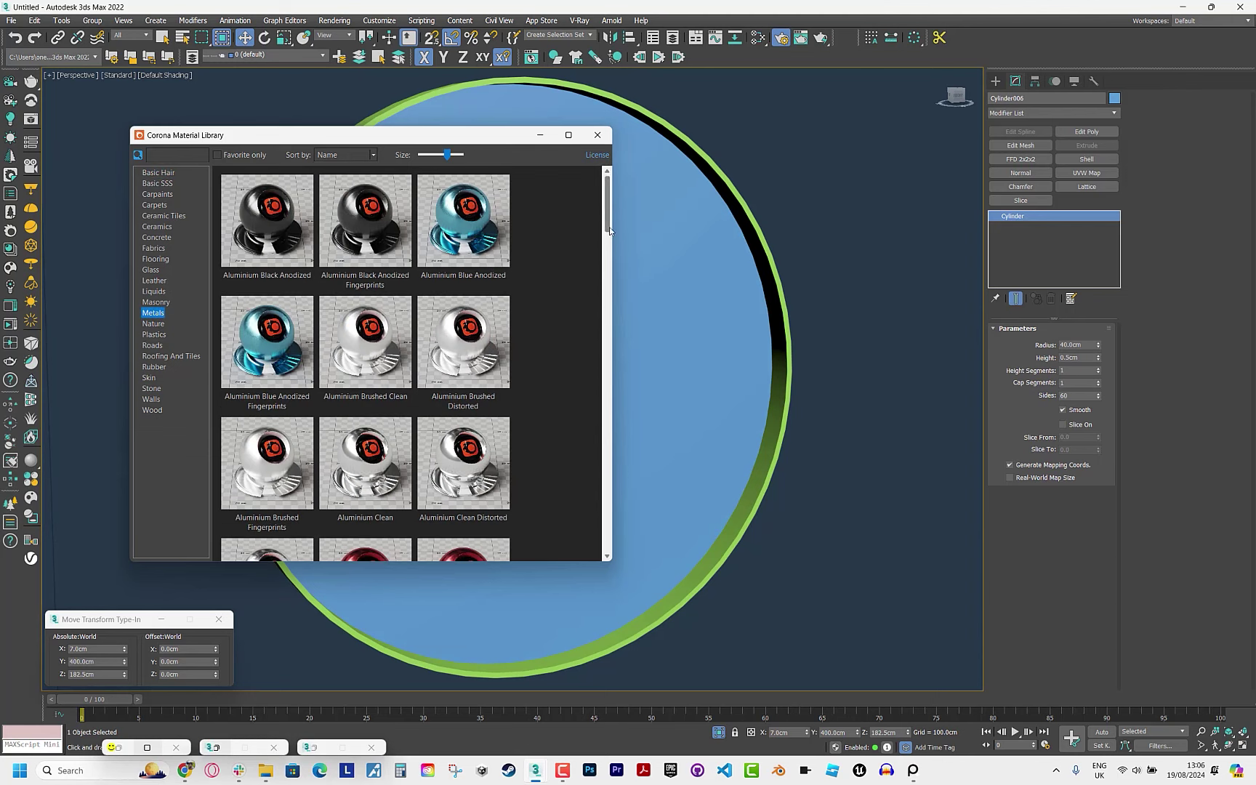
Assign Chrome Clean from the Corona Metals library to the mirror disc and compare with the reference photo.
drag(609, 231, 597, 263)
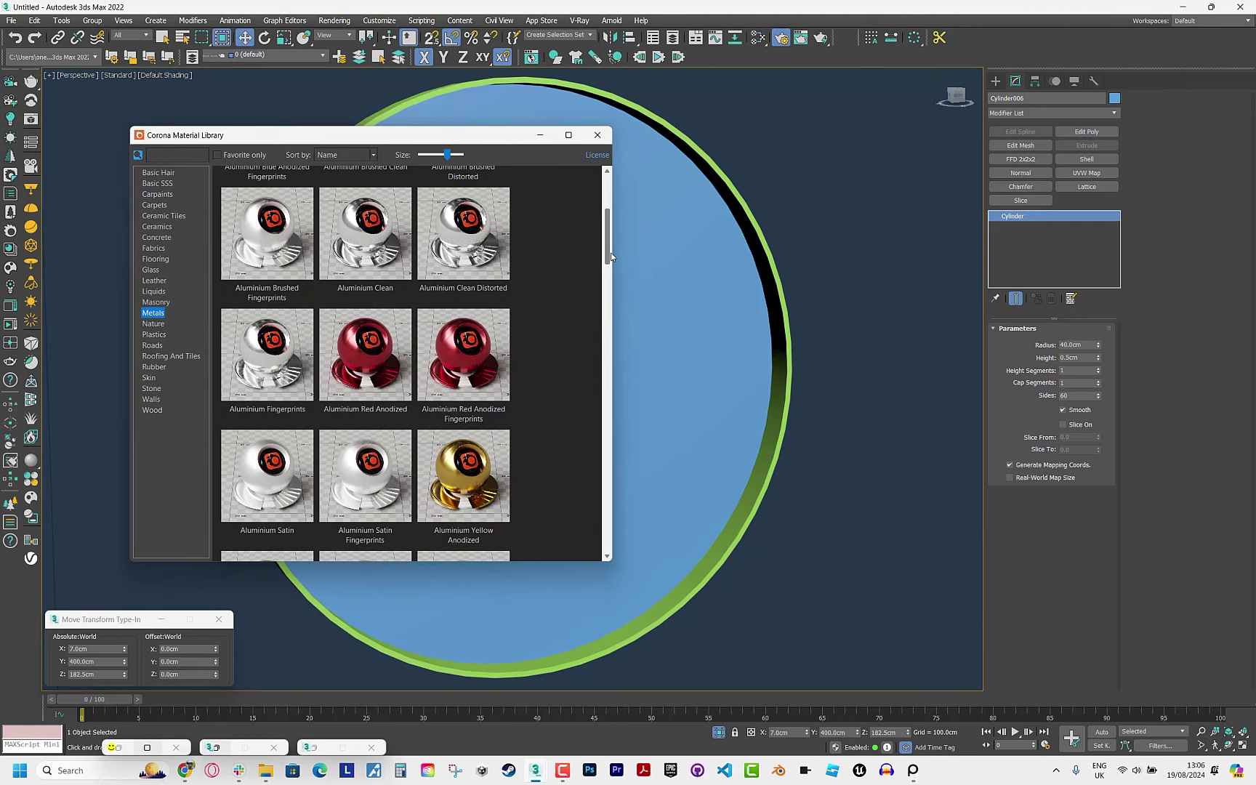
drag(609, 225, 609, 309)
right_click(243, 328)
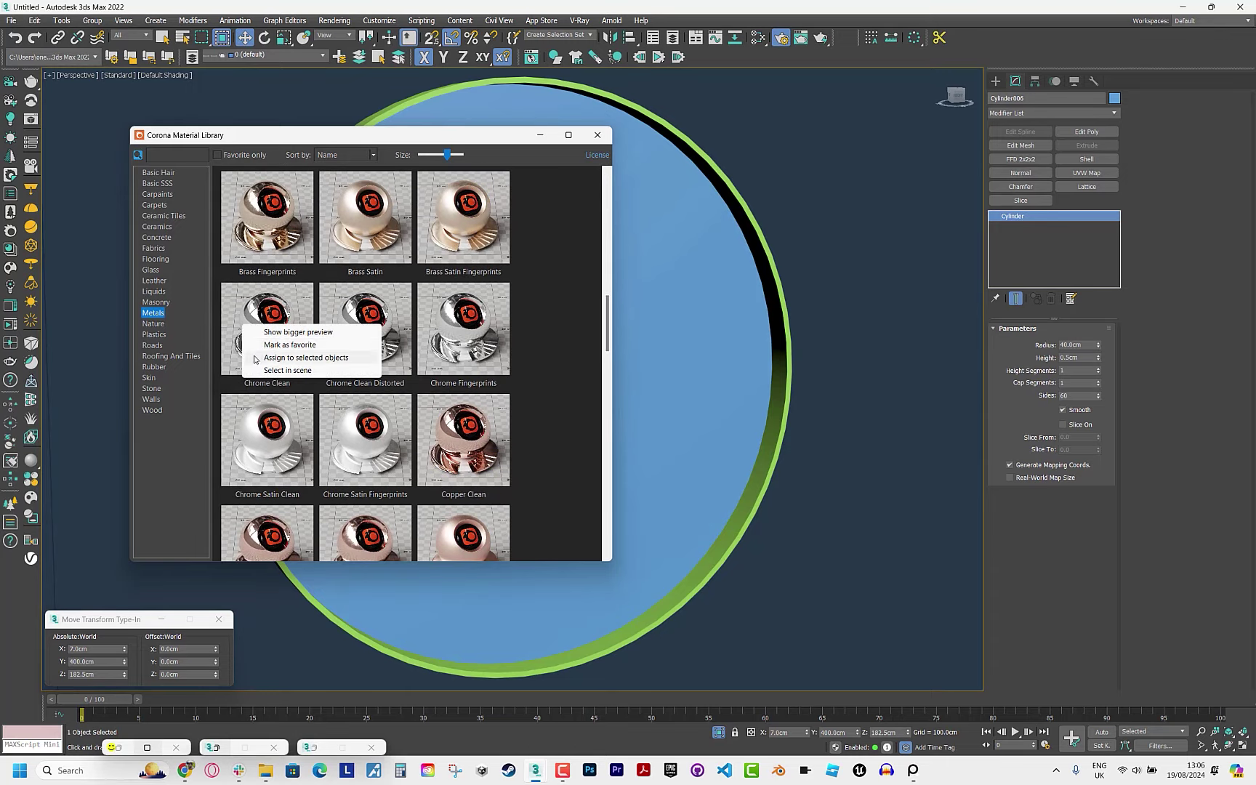
click(913, 770)
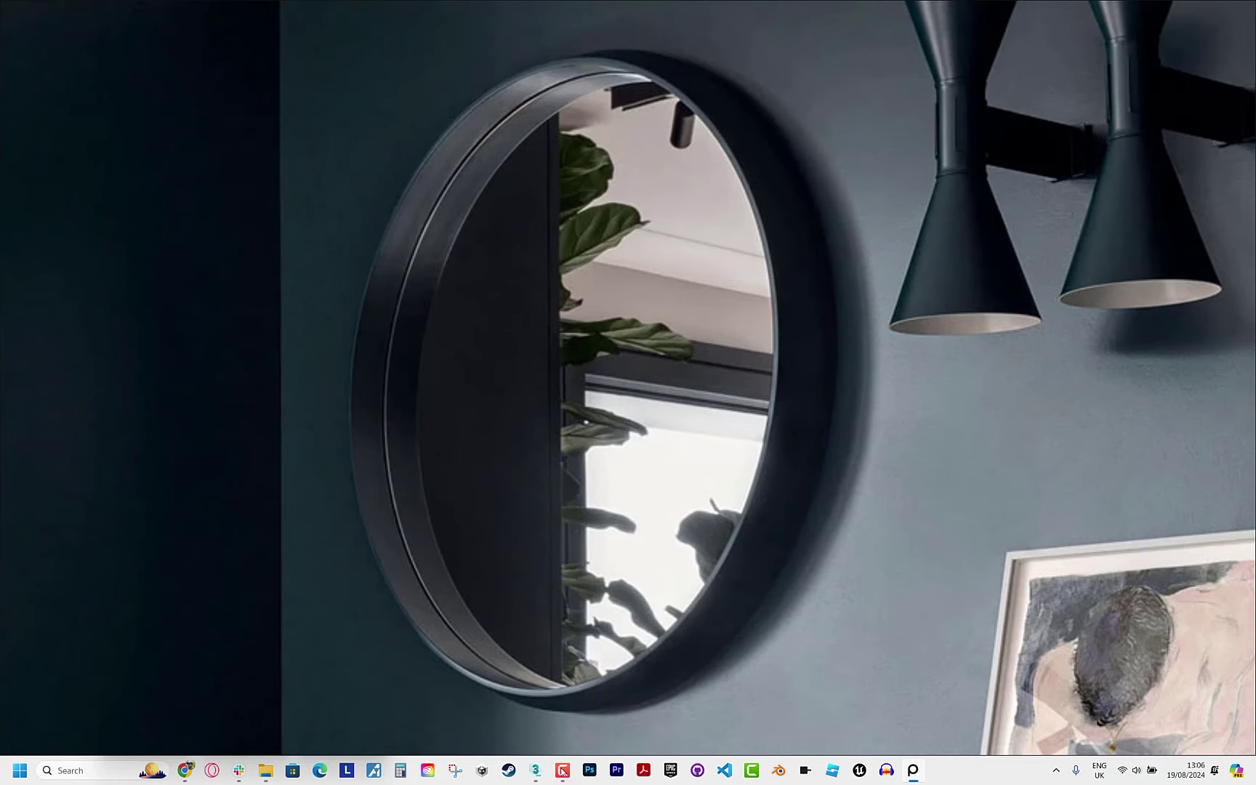
mouse_move(535, 771)
click(501, 721)
Close the material library, paste the instanced Chamfer onto the Tube001 mirror frame and check its material.
click(598, 134)
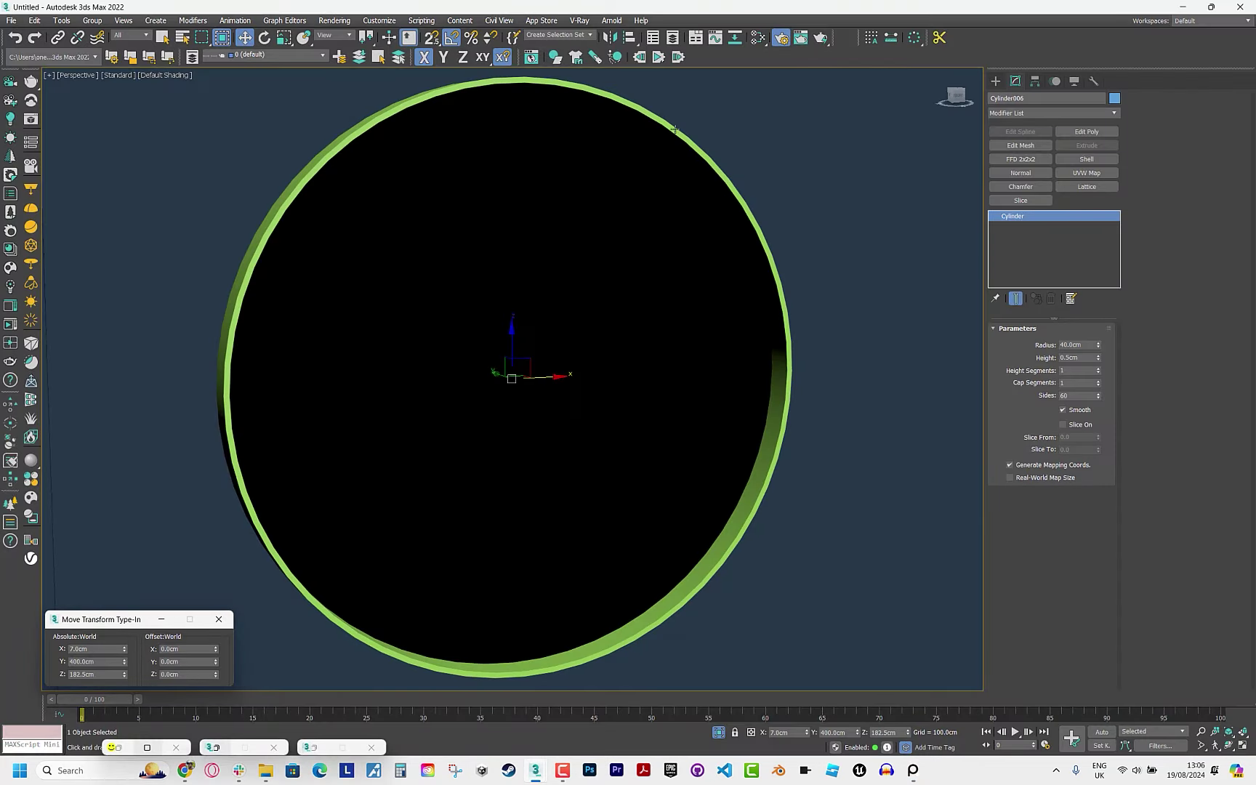
right_click(1107, 259)
click(1020, 186)
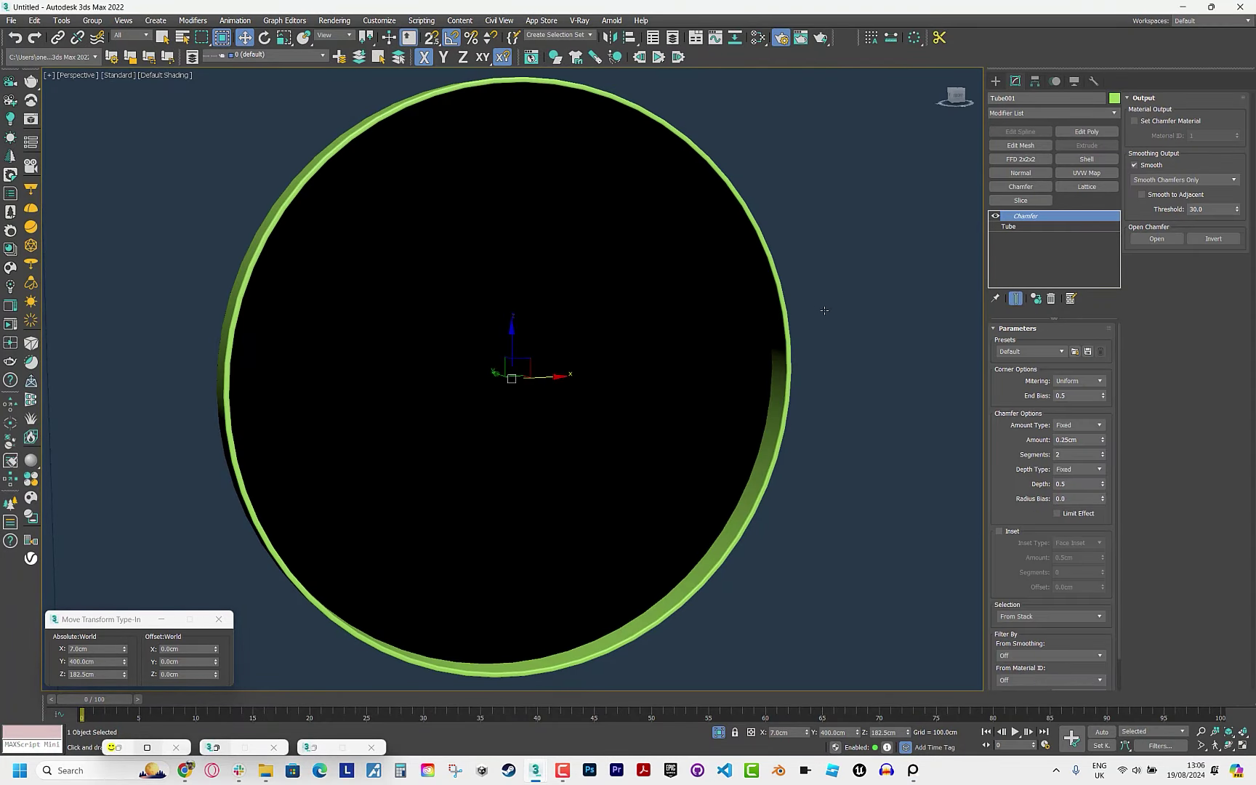
alt+middle_drag(822, 309, 692, 295)
click(757, 37)
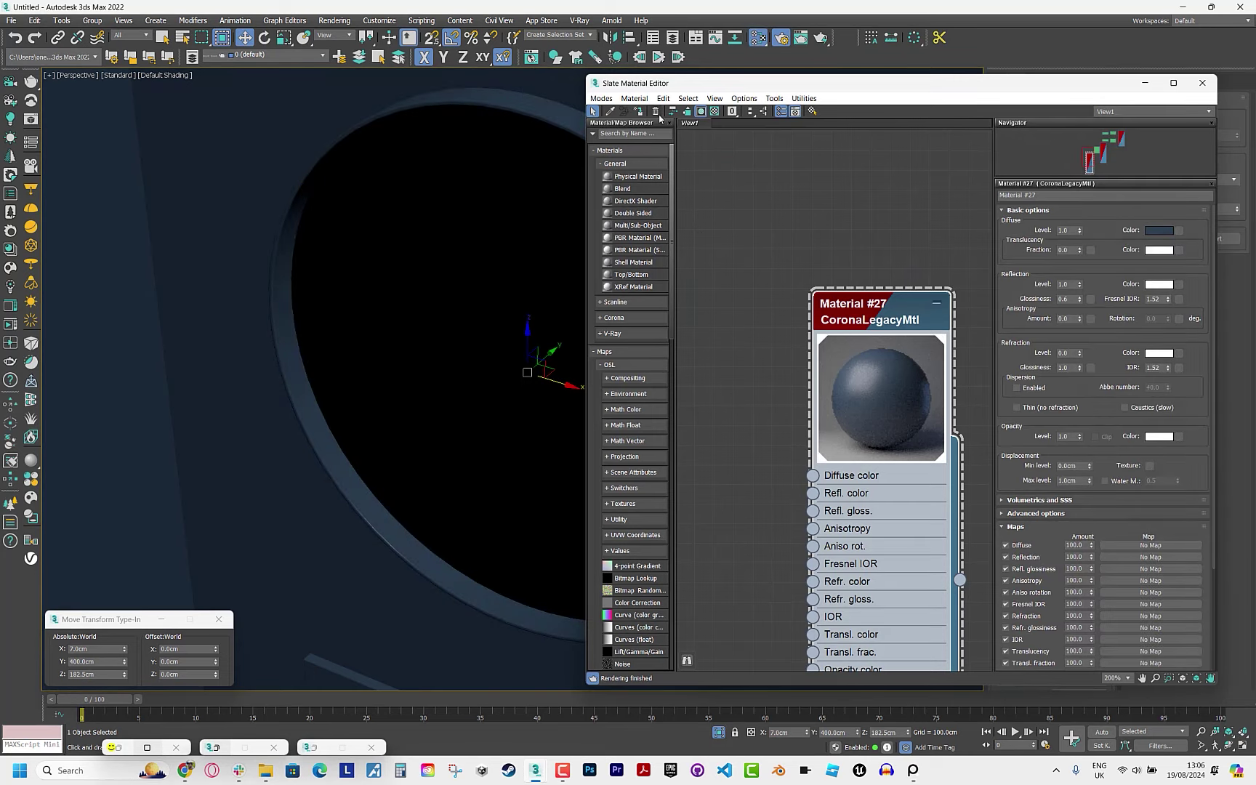
Zoom out to a high view of the whole room and select the left wall piece.
scroll(703, 366, down, 5)
scroll(703, 366, down, 2)
scroll(727, 269, down, 2)
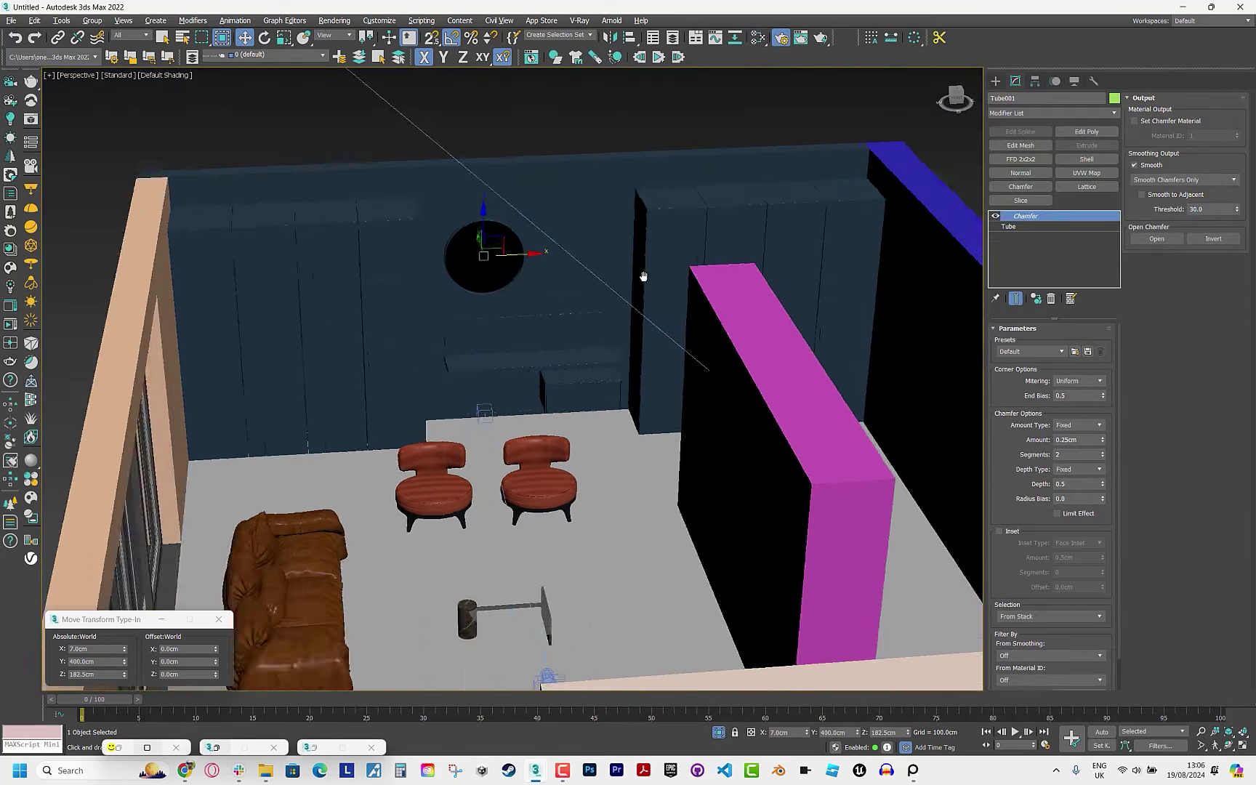
scroll(642, 278, down, 3)
alt+middle_drag(642, 277, 659, 429)
click(464, 432)
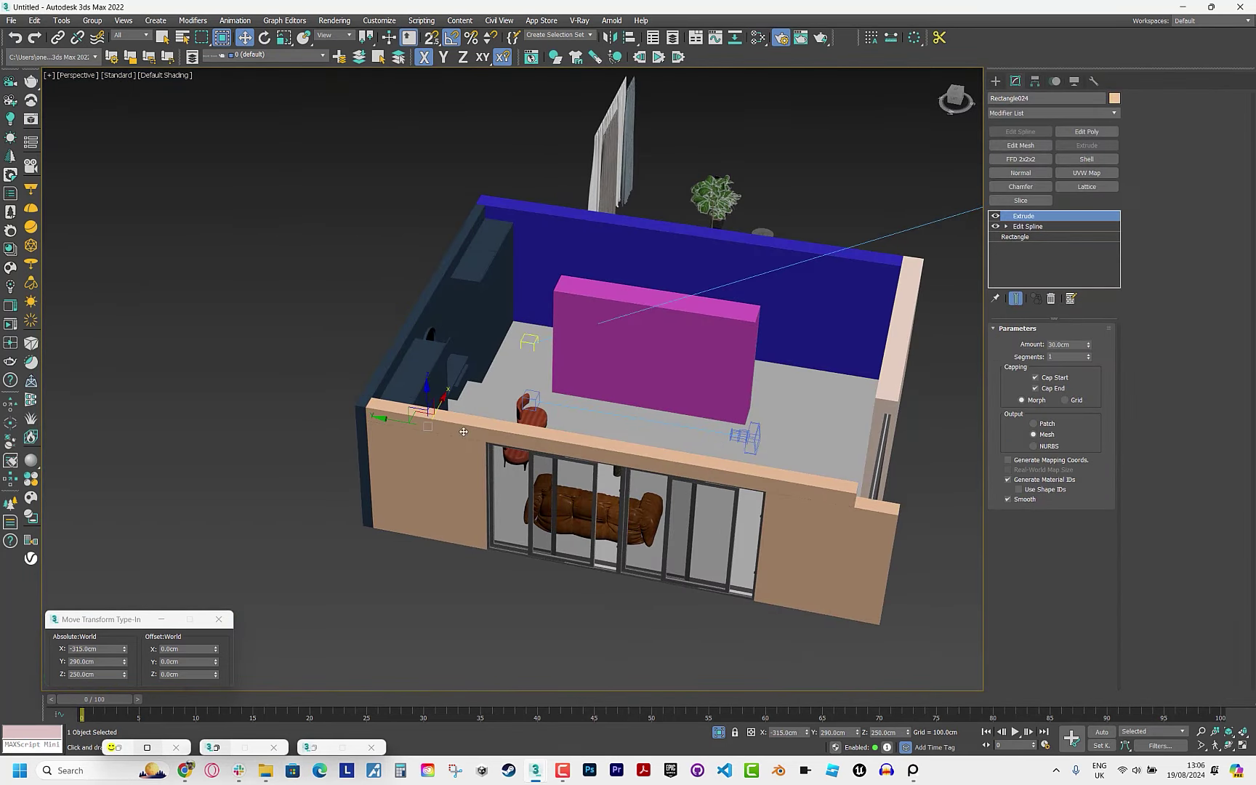
right_click(279, 454)
click(335, 402)
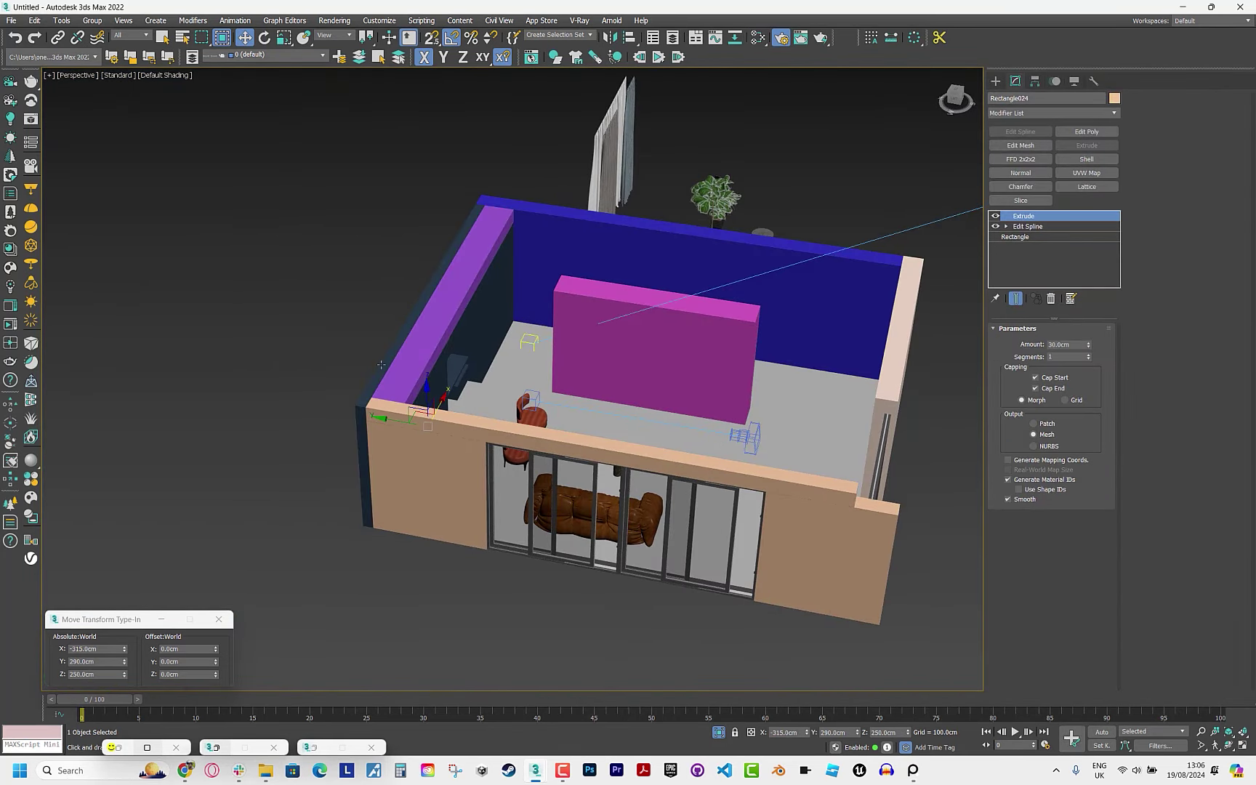
ctrl+click(453, 431)
ctrl+click(902, 376)
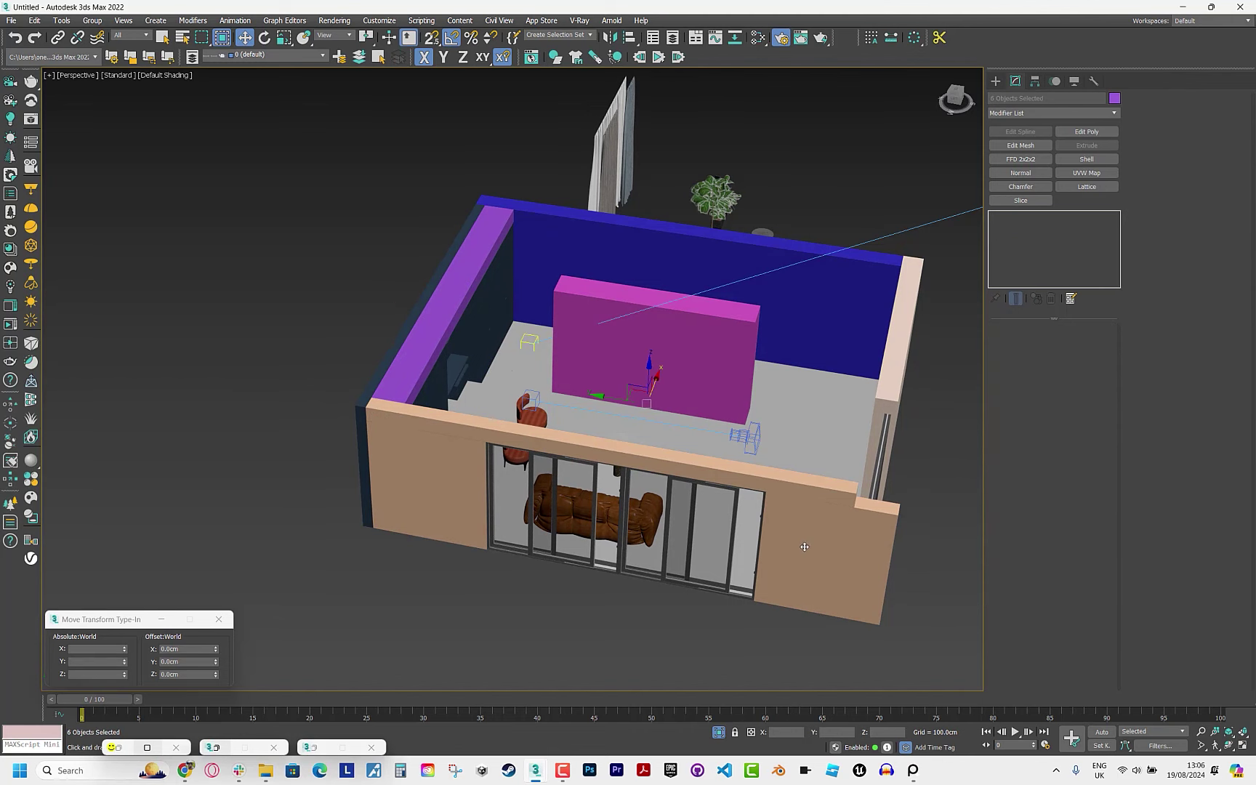
key(m)
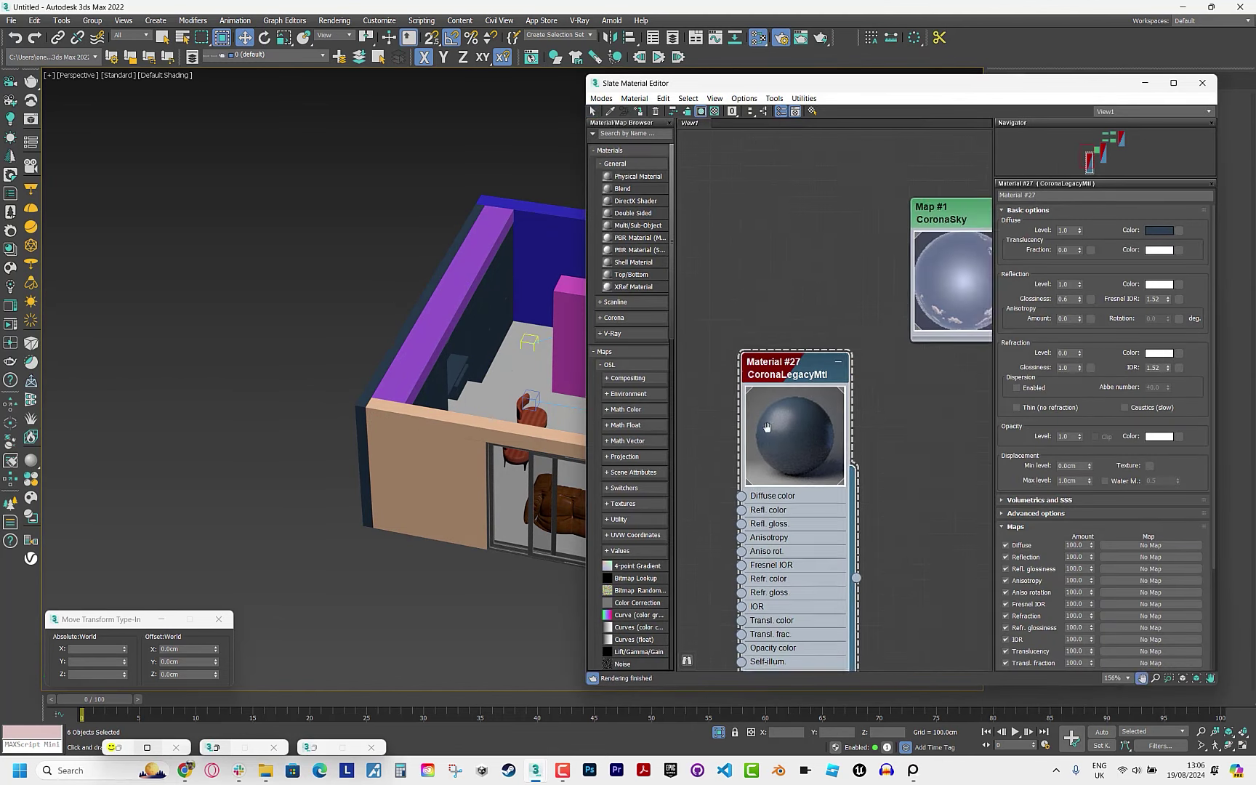
click(638, 111)
alt+middle_drag(453, 425, 320, 373)
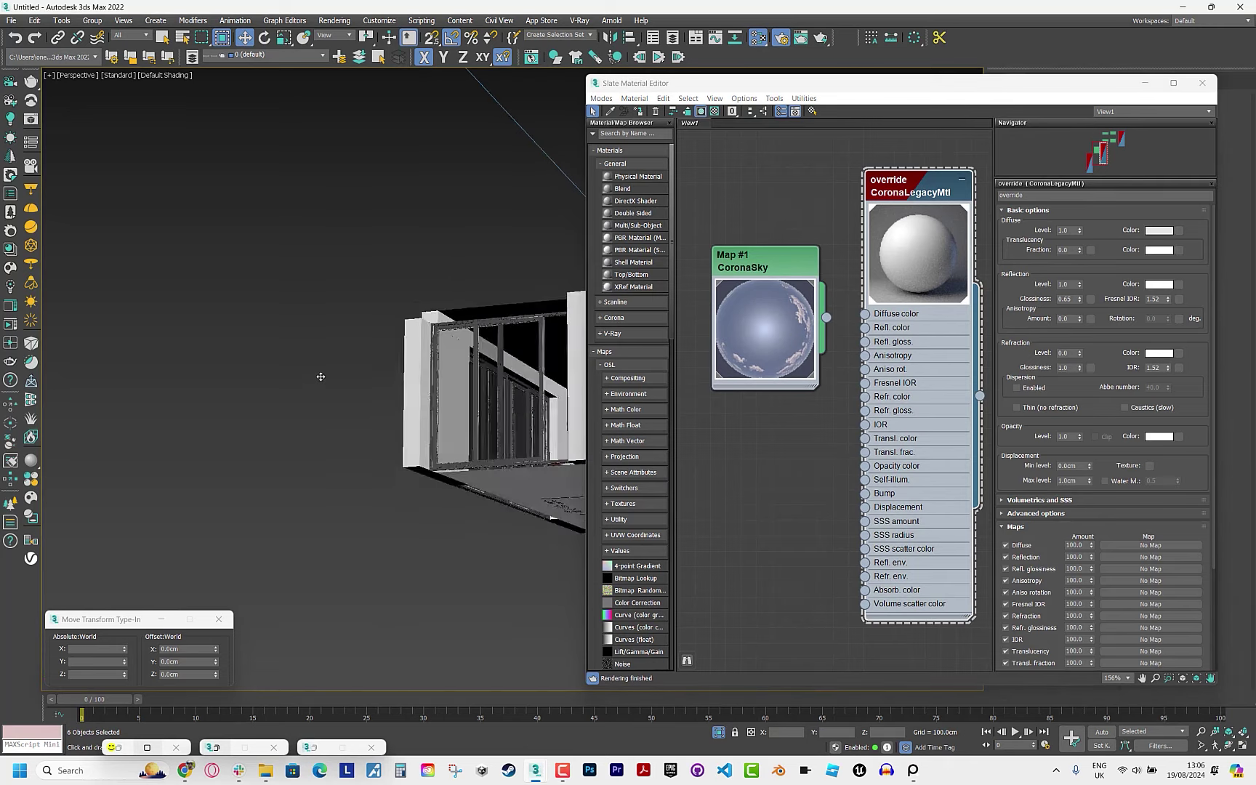
click(447, 305)
click(445, 278)
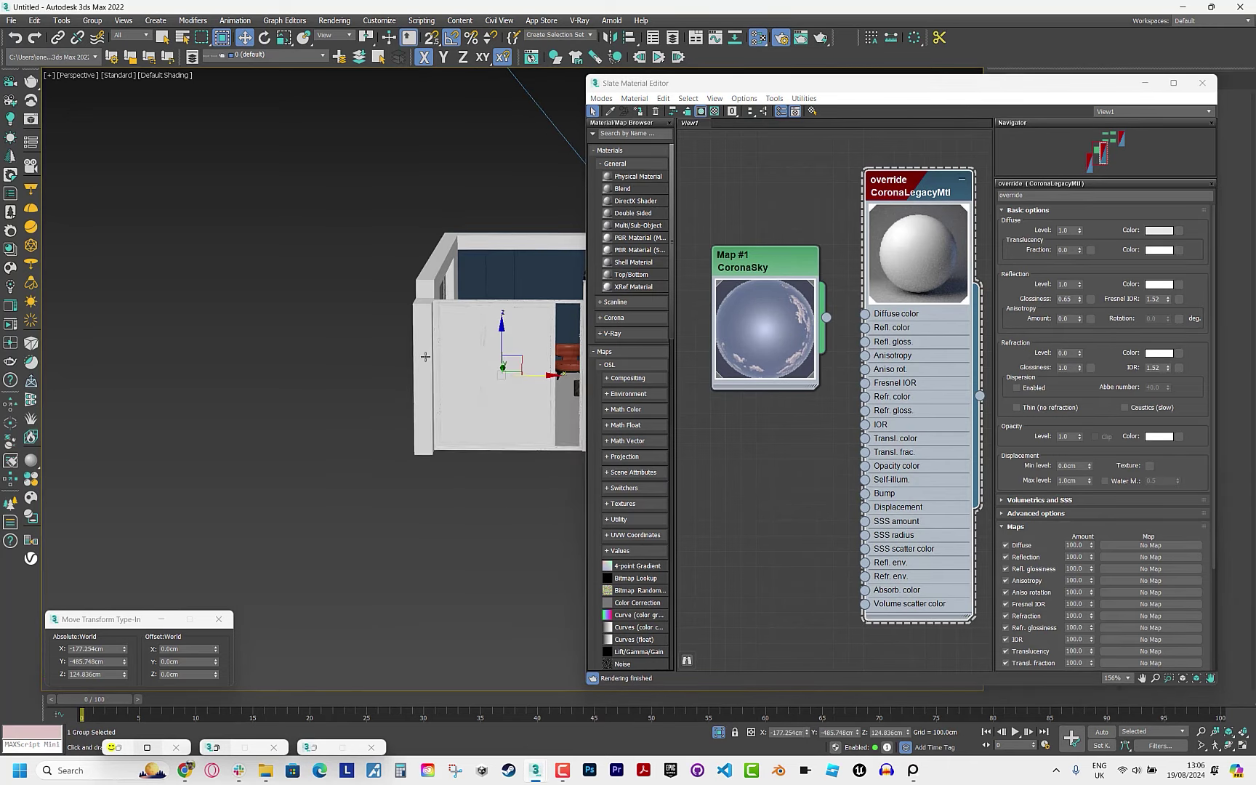
scroll(507, 480, up, 5)
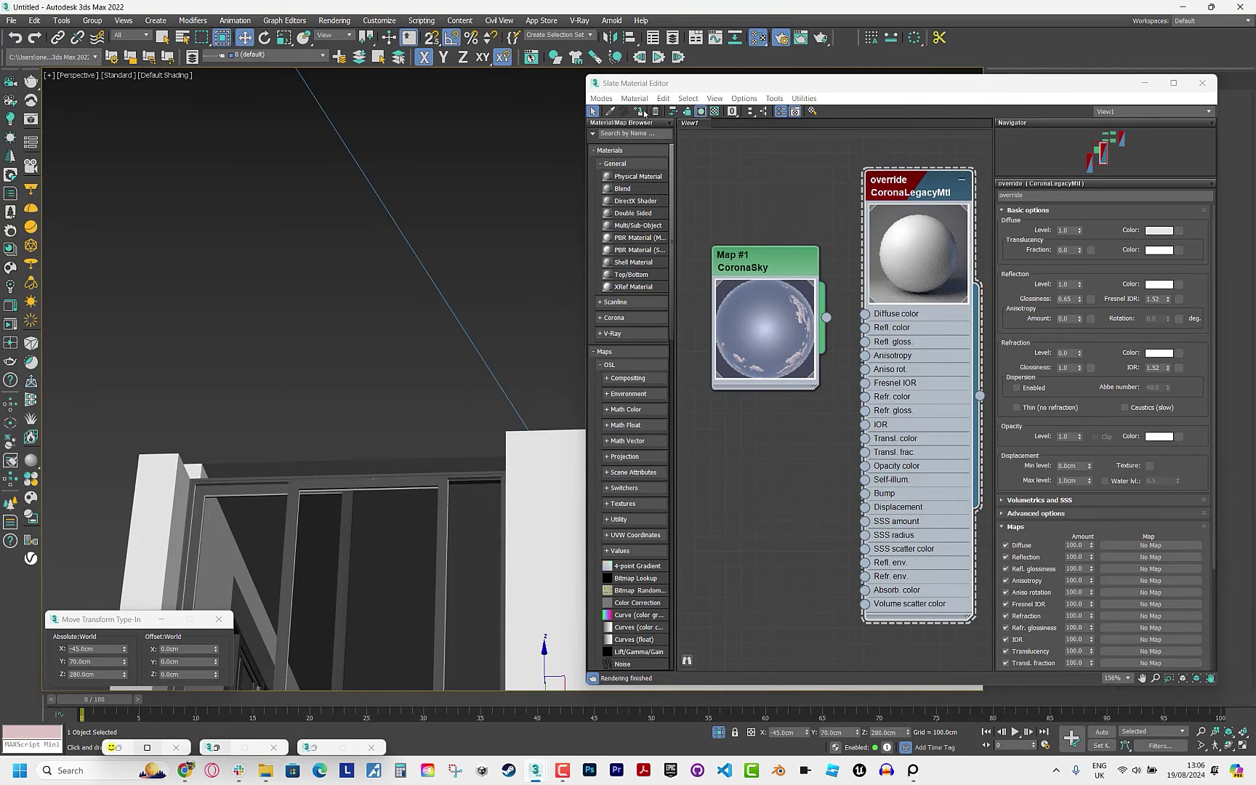
scroll(337, 445, down, 3)
scroll(337, 445, down, 5)
key(m)
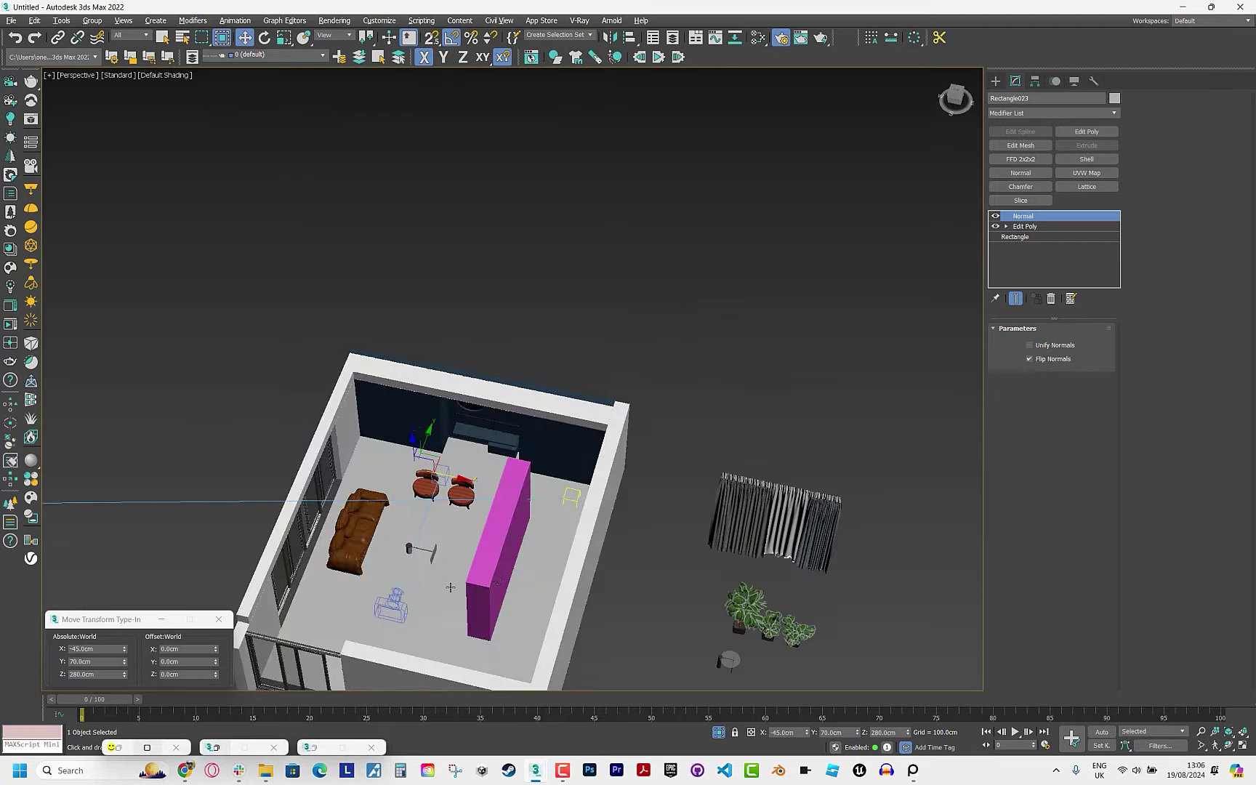
scroll(450, 587, up, 3)
alt+middle_drag(491, 510, 618, 488)
scroll(536, 493, down, 4)
click(618, 487)
scroll(618, 487, up, 5)
key(super+d)
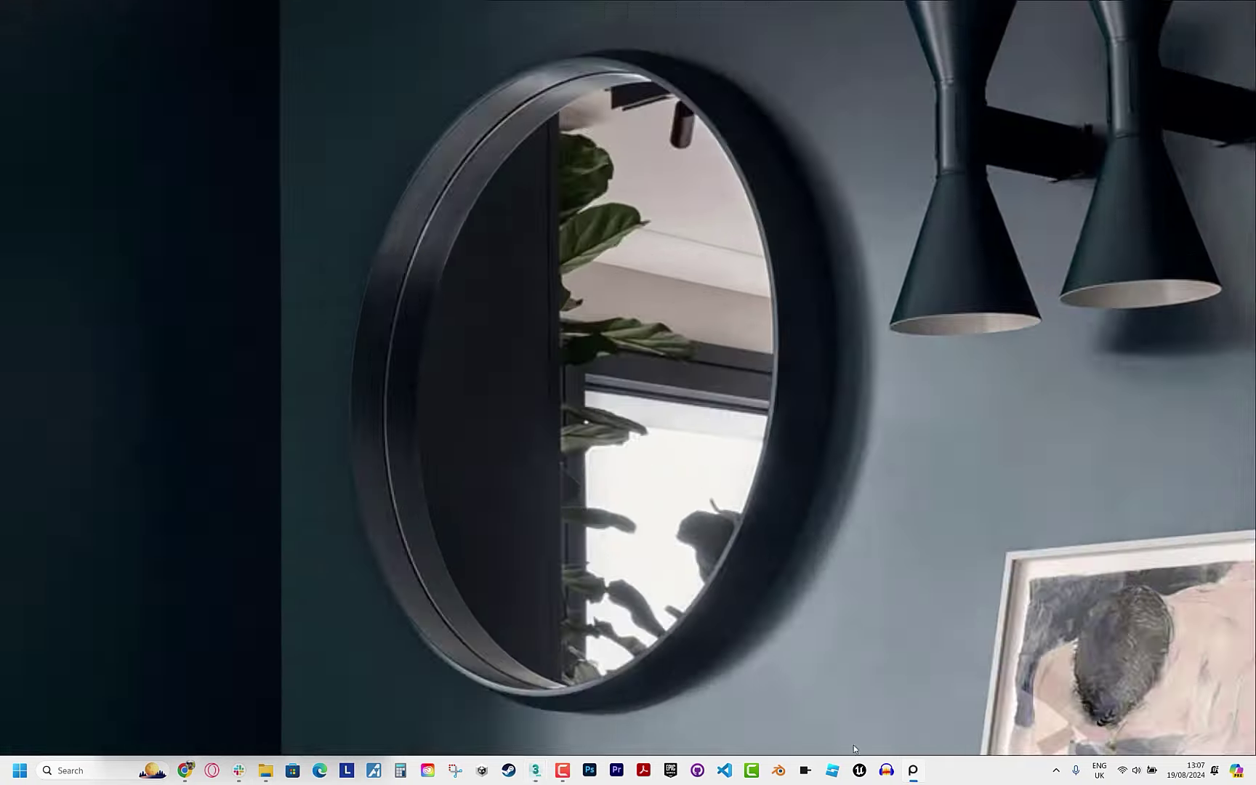
scroll(855, 749, down, 5)
scroll(906, 573, down, 5)
scroll(685, 386, down, 5)
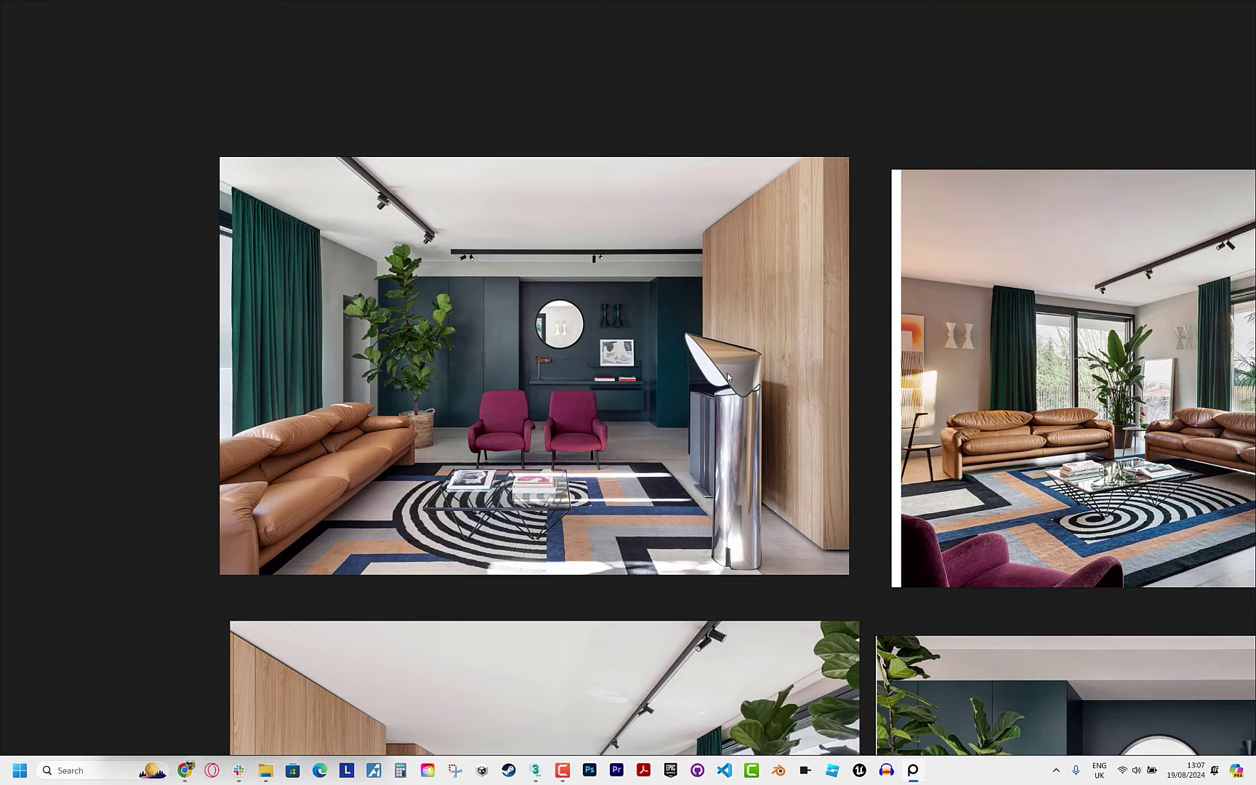
scroll(728, 377, up, 3)
scroll(719, 428, up, 2)
scroll(687, 474, up, 1)
scroll(698, 509, up, 2)
key(alt+Tab)
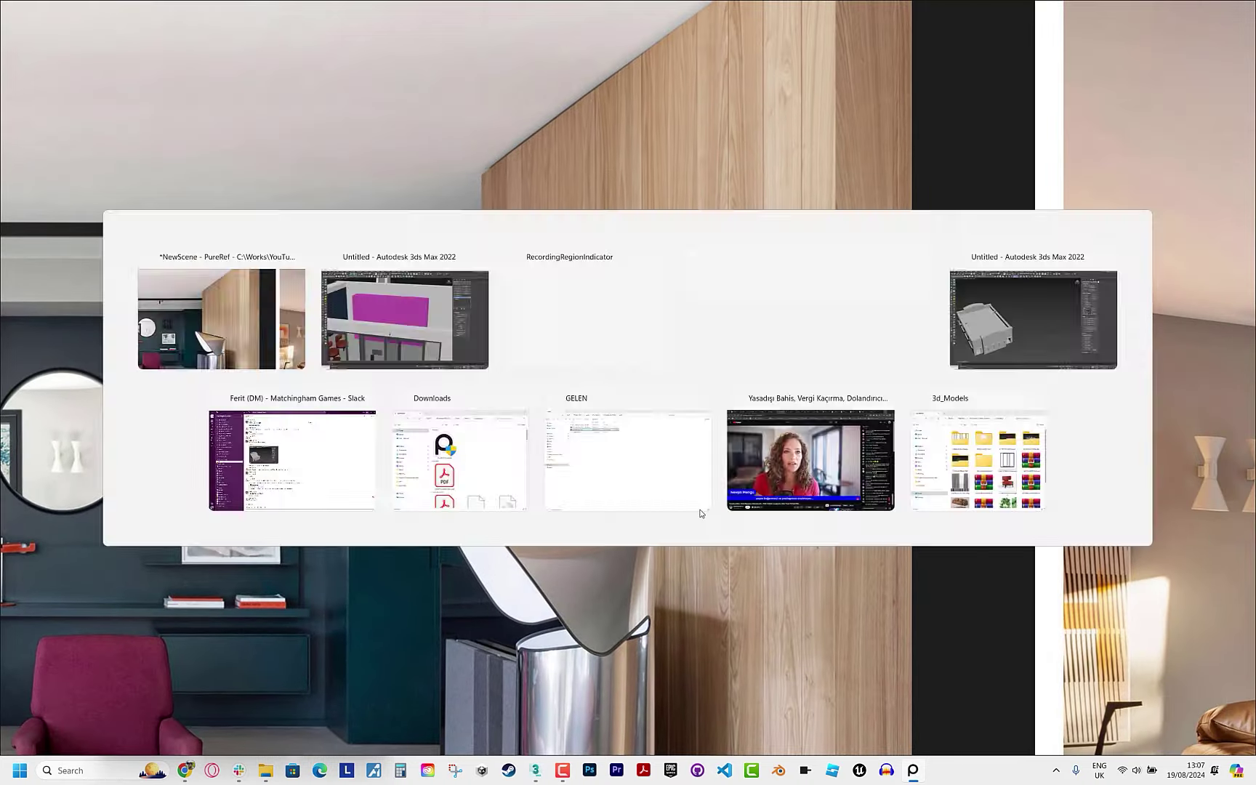
alt+middle_drag(589, 473, 61, 125)
scroll(61, 126, up, 5)
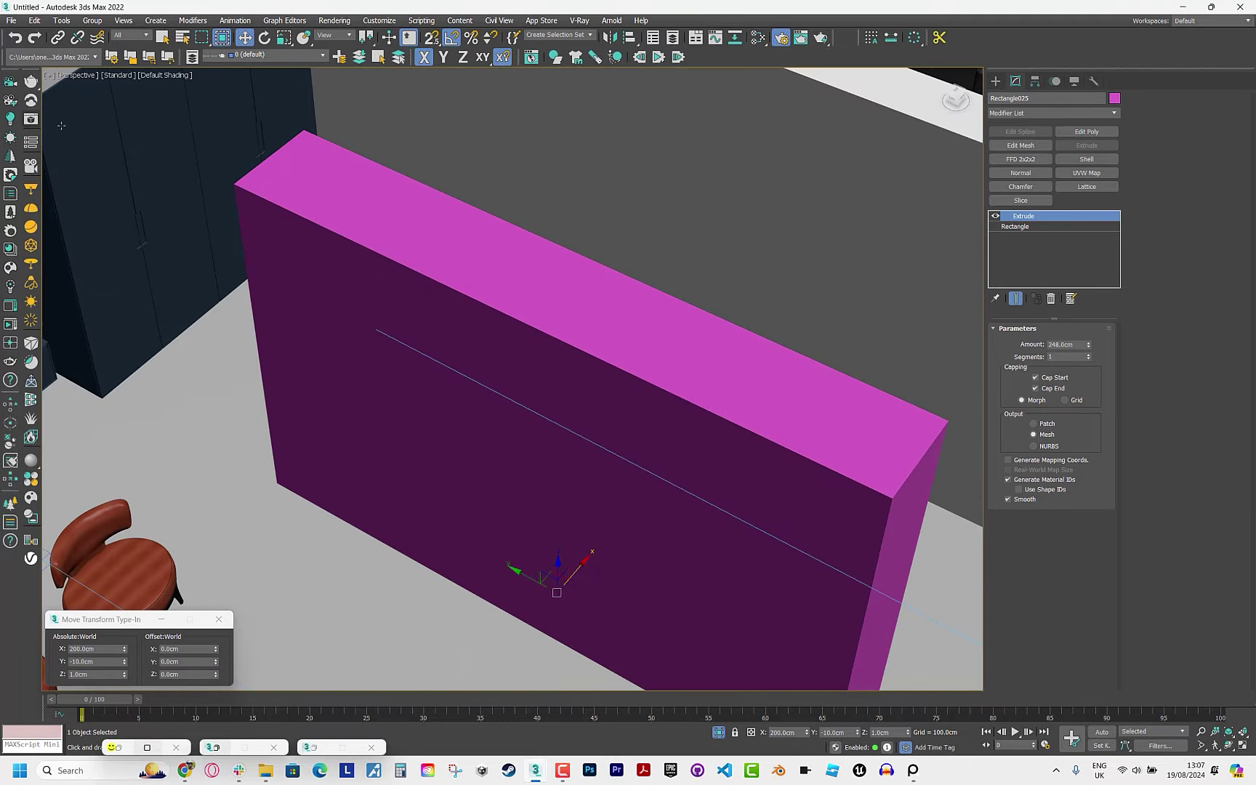
Assign the Corona library's Flooring Laminate Aged wood material to the selected partition box.
click(16, 251)
click(151, 410)
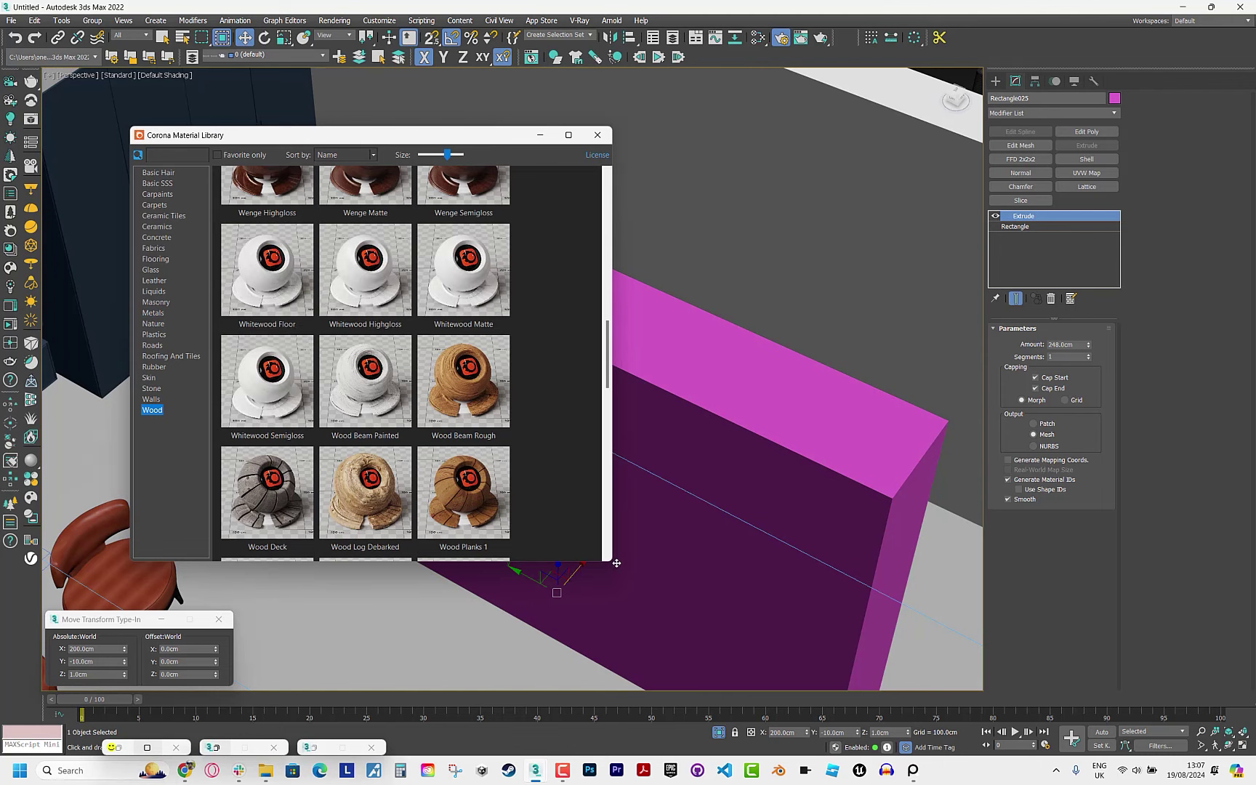
drag(611, 561, 960, 734)
drag(956, 450, 948, 307)
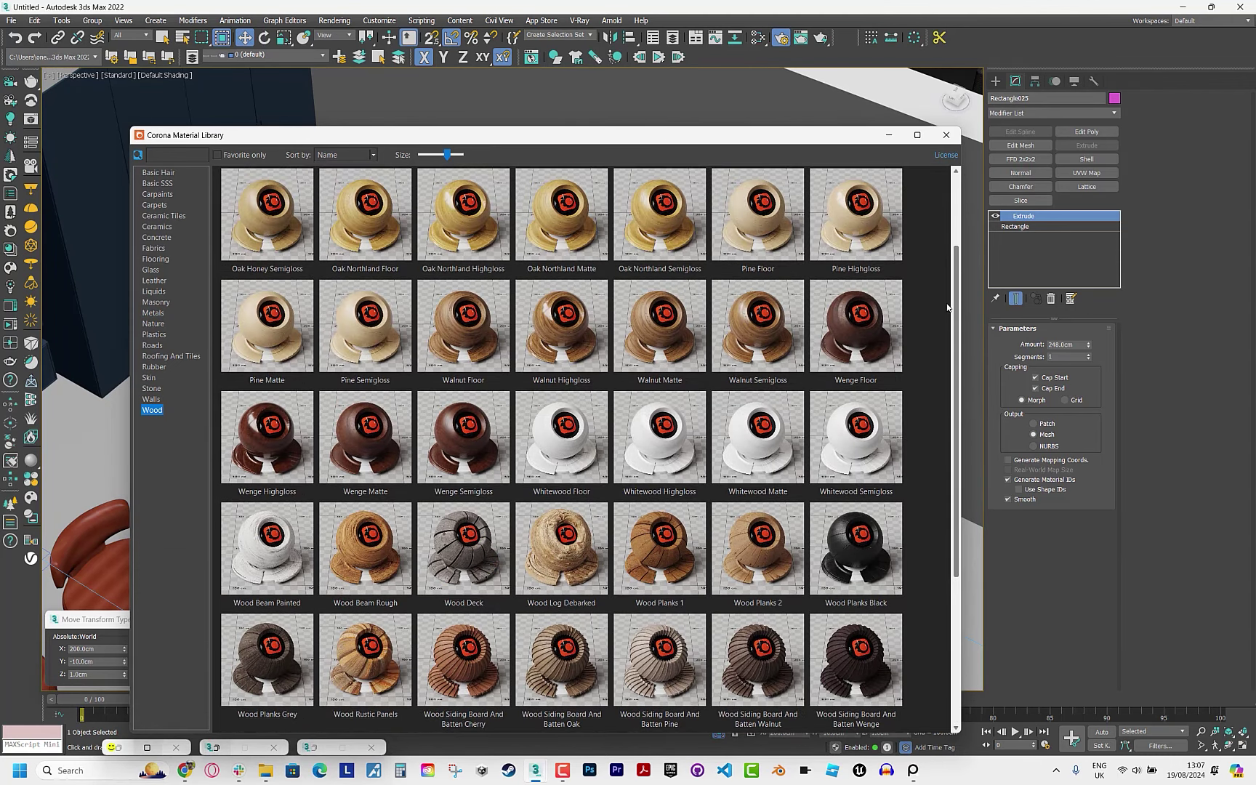
click(154, 259)
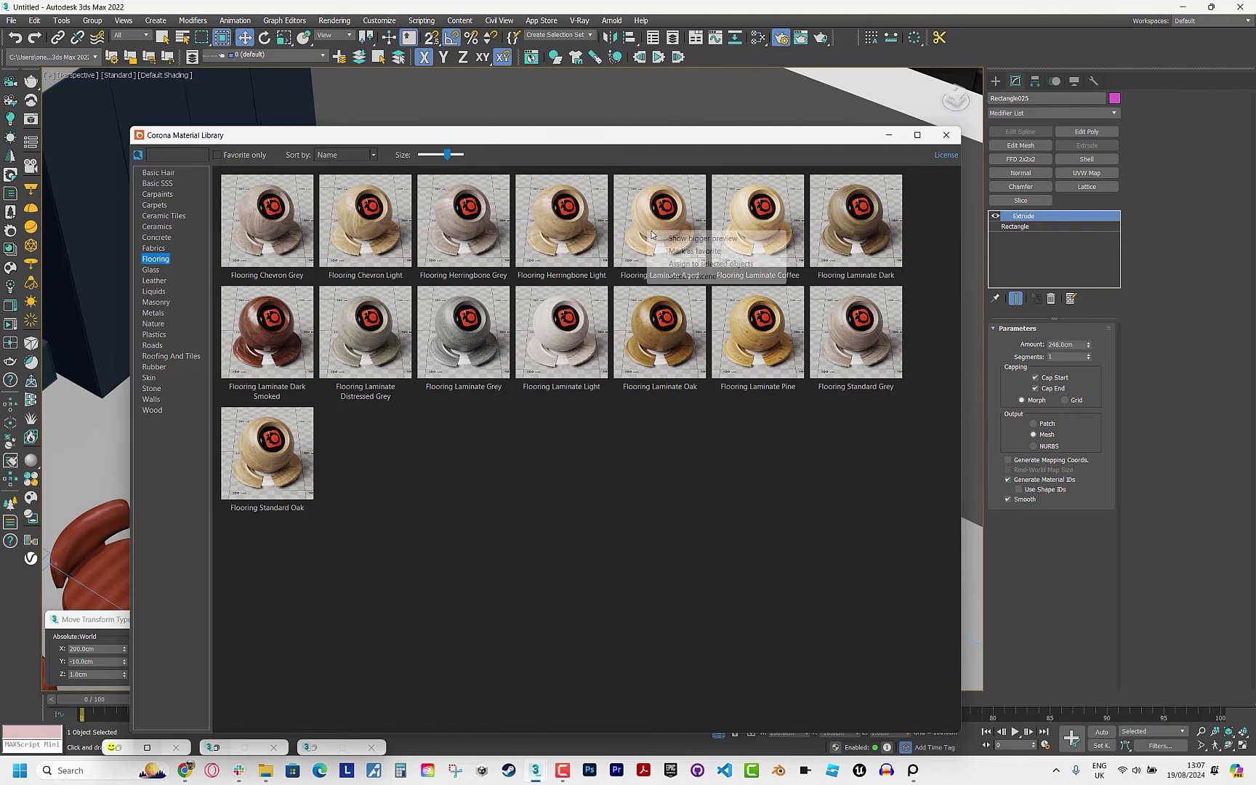
click(658, 238)
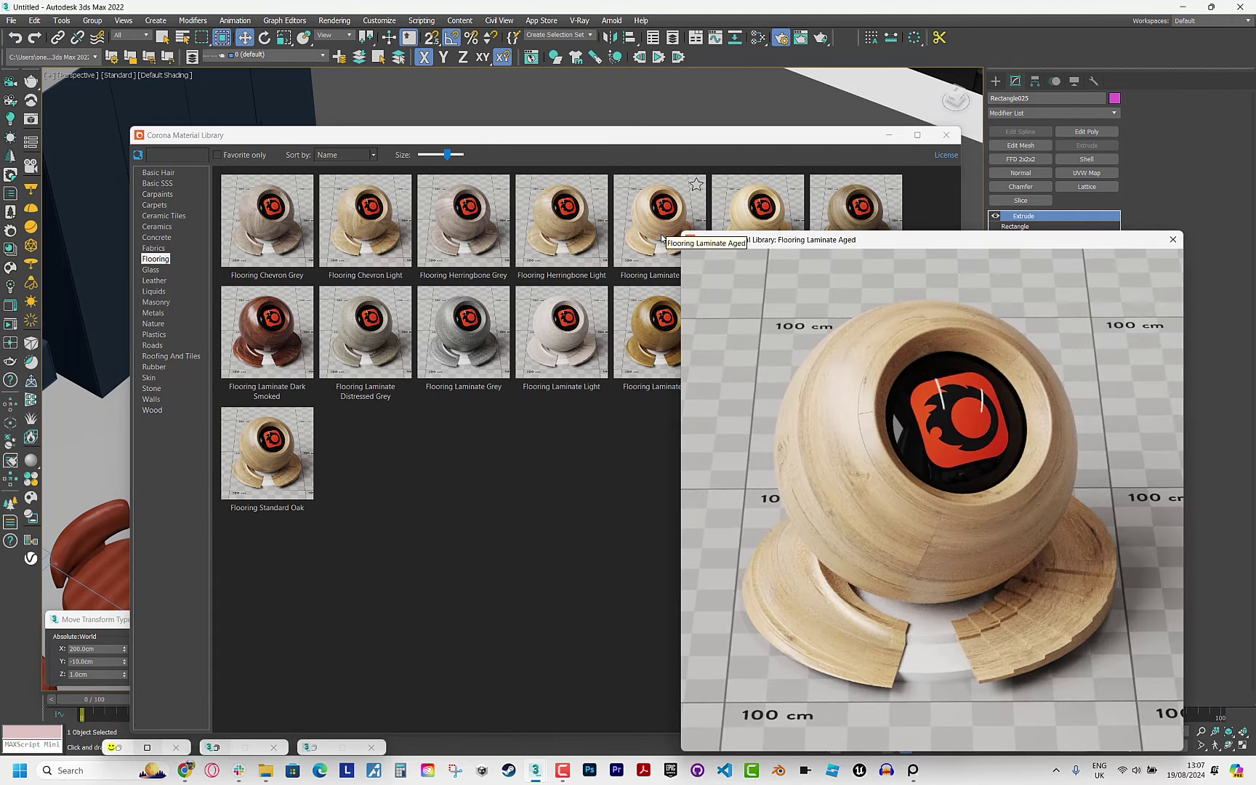
click(1173, 239)
right_click(656, 229)
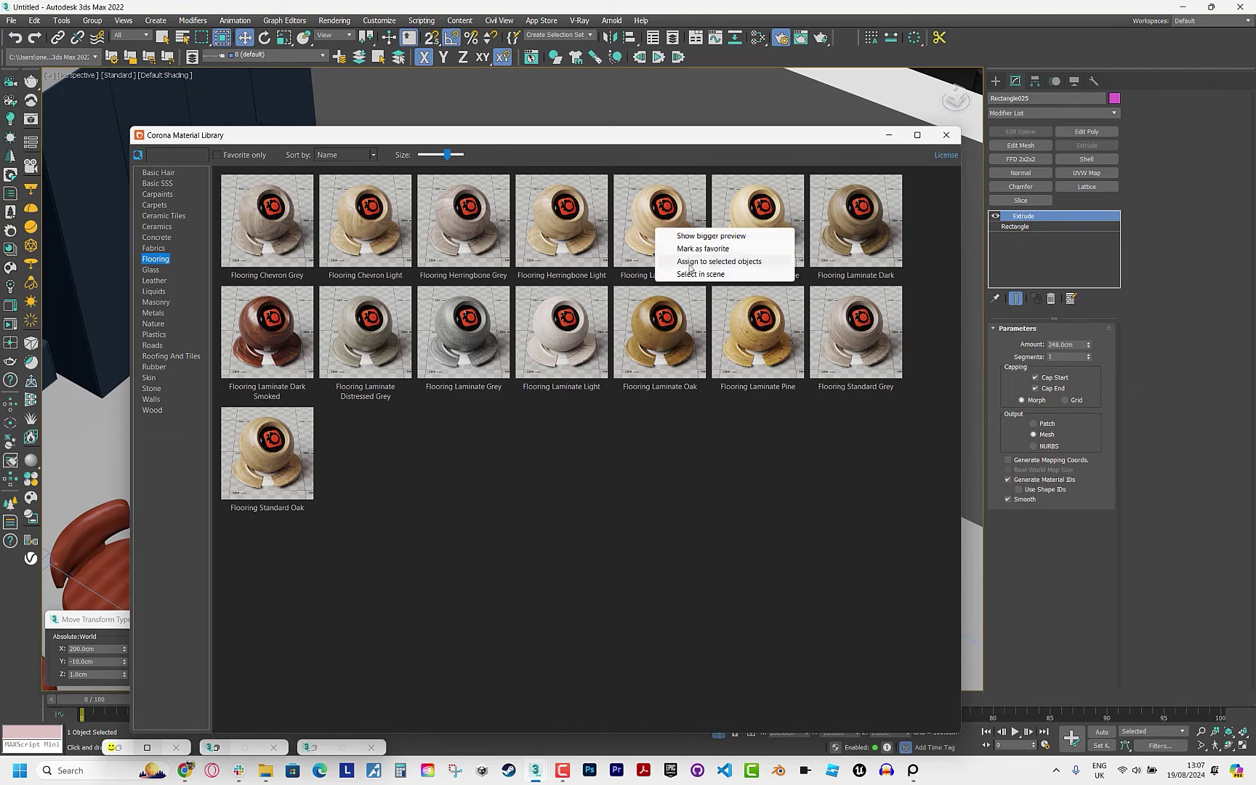
click(690, 260)
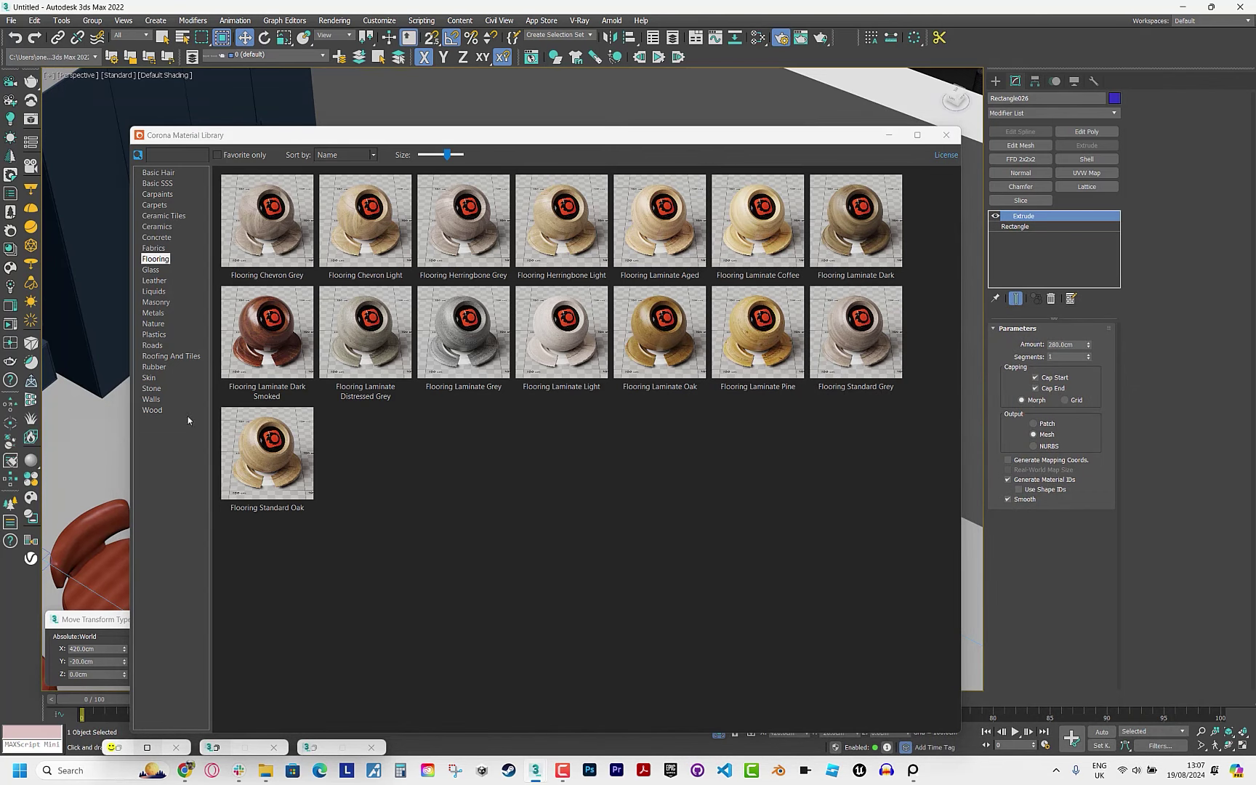
scroll(88, 359, down, 5)
Add a Box UVW Map with Real-World Map Size to the wood box.
click(888, 135)
key(z)
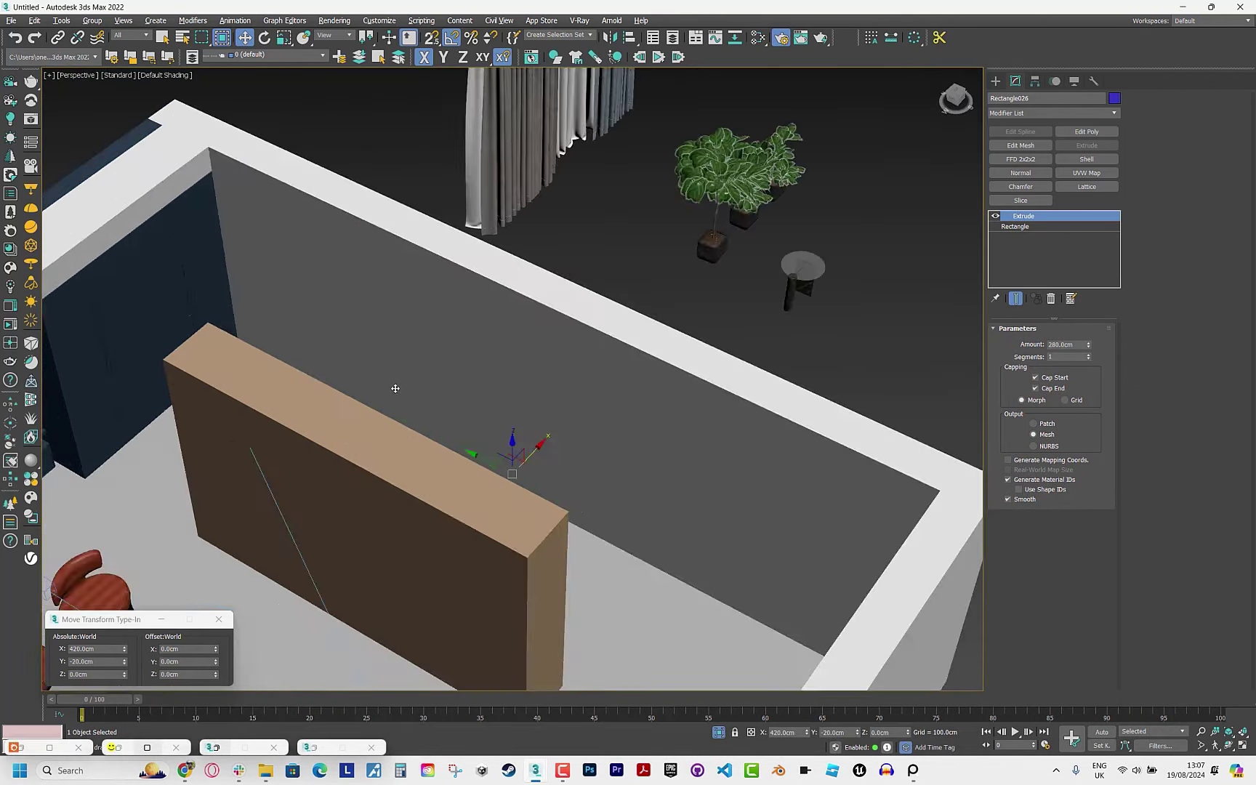
alt+middle_drag(393, 388, 437, 378)
click(1086, 173)
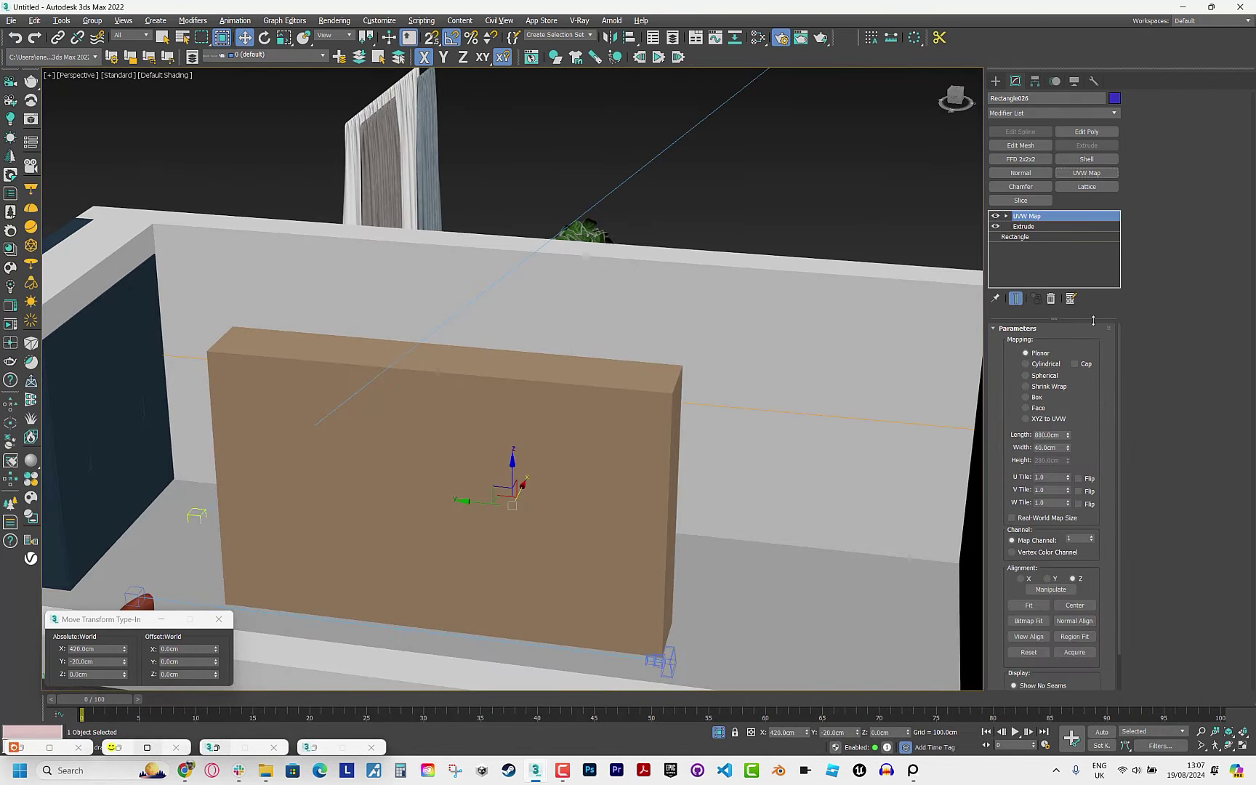
click(1034, 519)
scroll(799, 382, up, 4)
scroll(799, 383, up, 2)
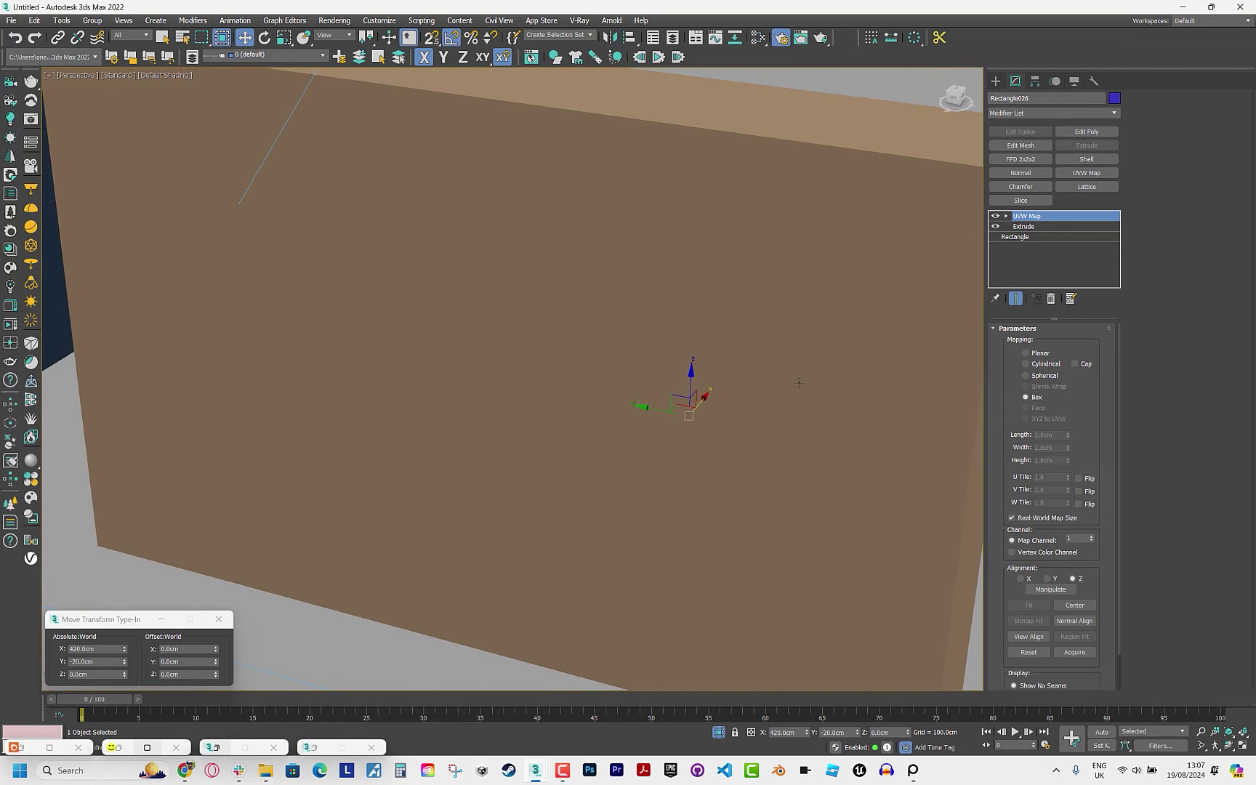
scroll(799, 382, down, 4)
Inspect the wood CoronaBitmap node and its texture preview in the Slate Material Editor.
key(m)
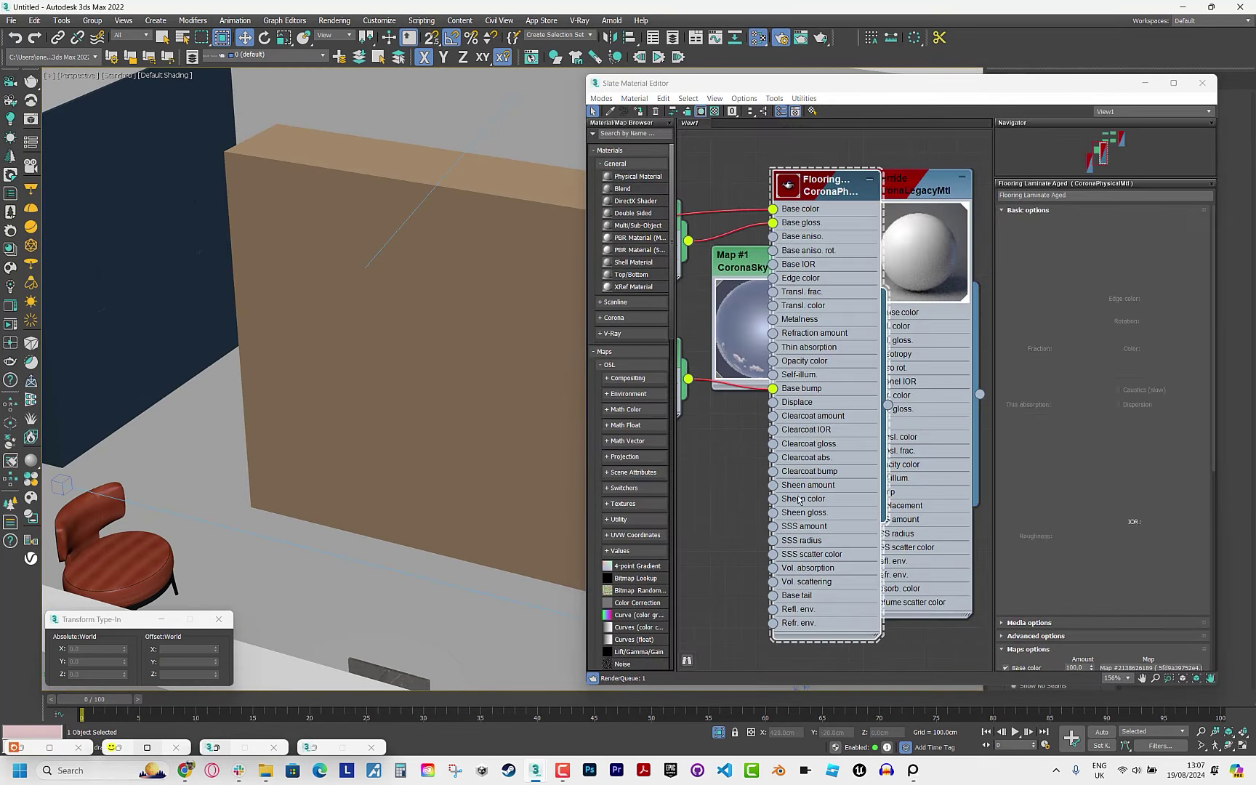
scroll(799, 501, down, 3)
scroll(799, 500, down, 3)
drag(937, 272, 739, 408)
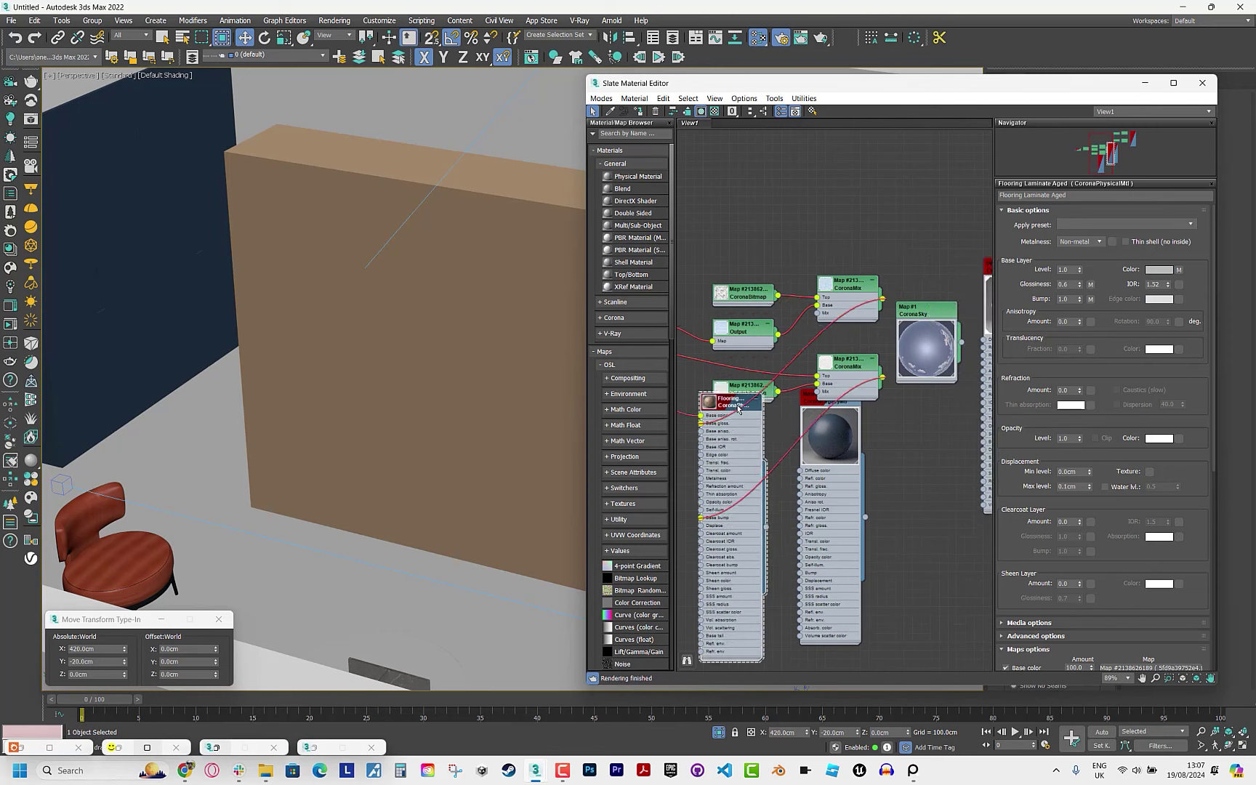
middle_drag(739, 408, 946, 431)
click(709, 376)
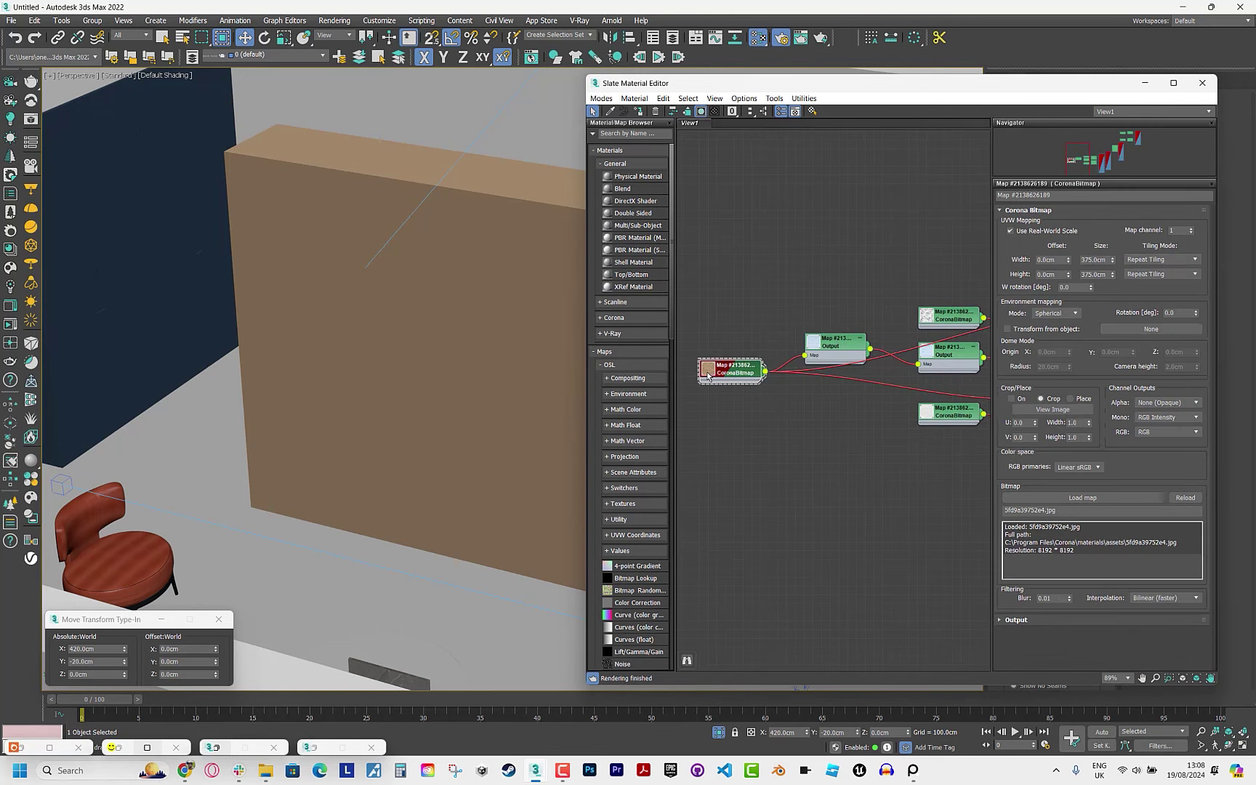
double_click(709, 375)
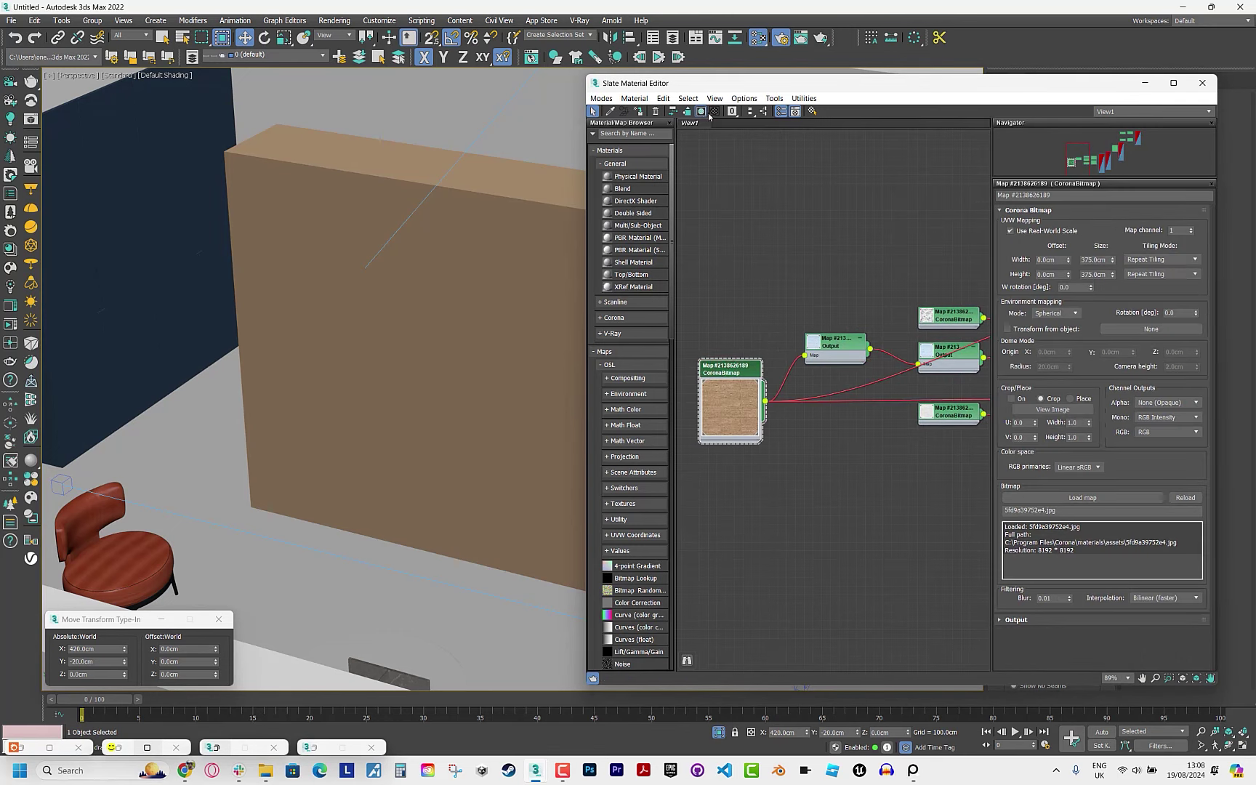
click(1145, 83)
Start a Corona interactive render through the Corona camera view.
key(c)
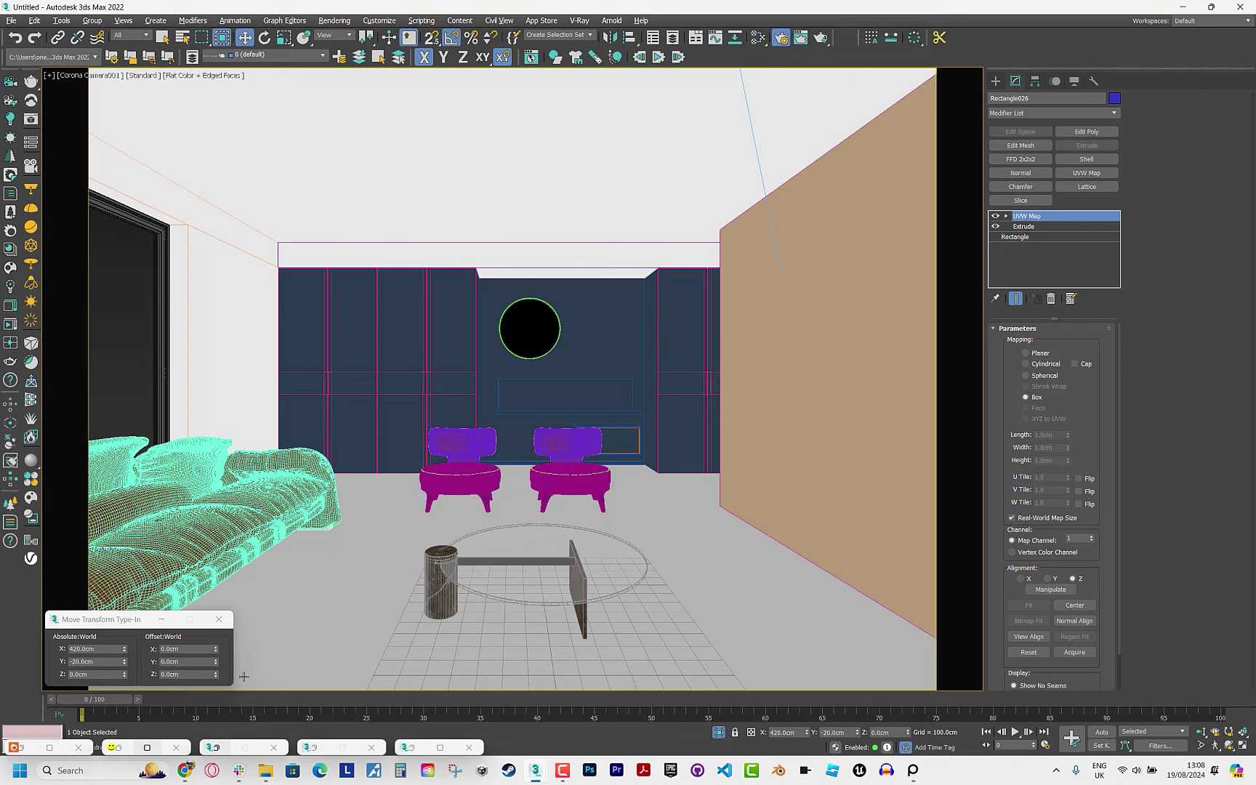
click(782, 39)
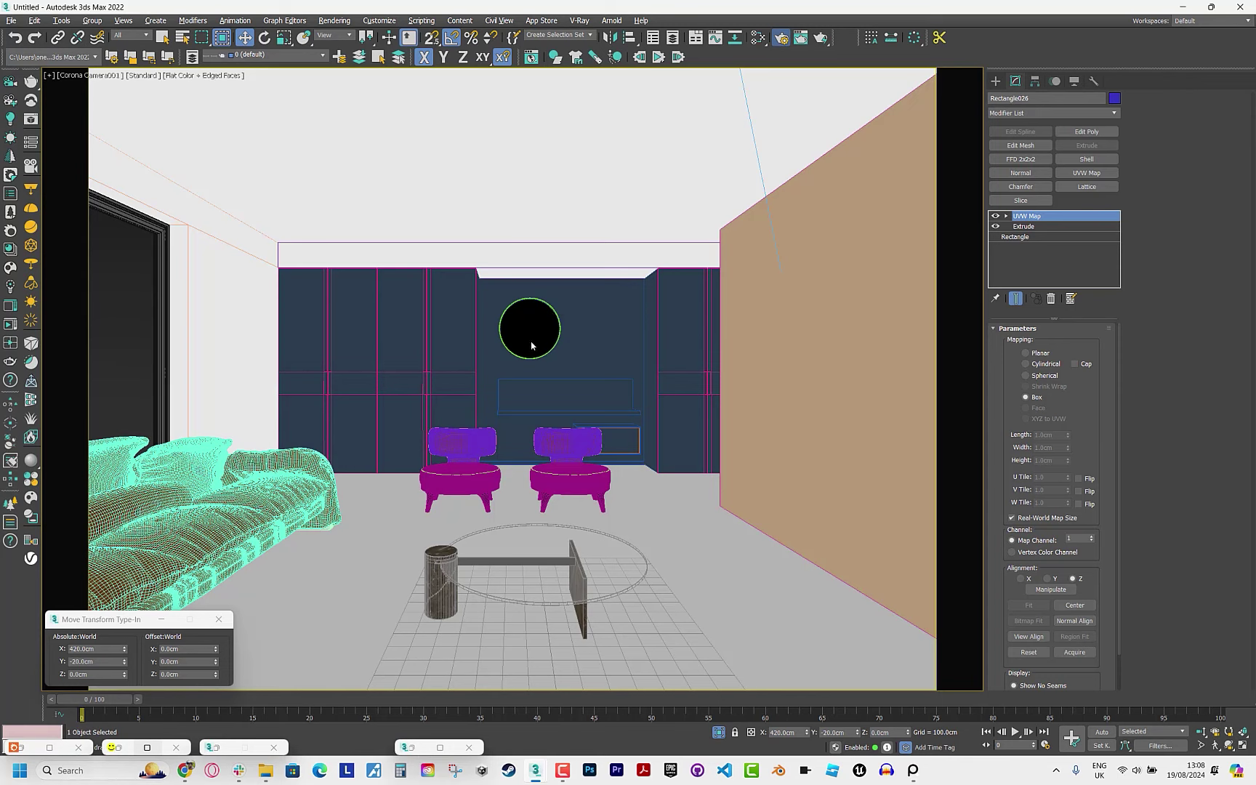
click(409, 749)
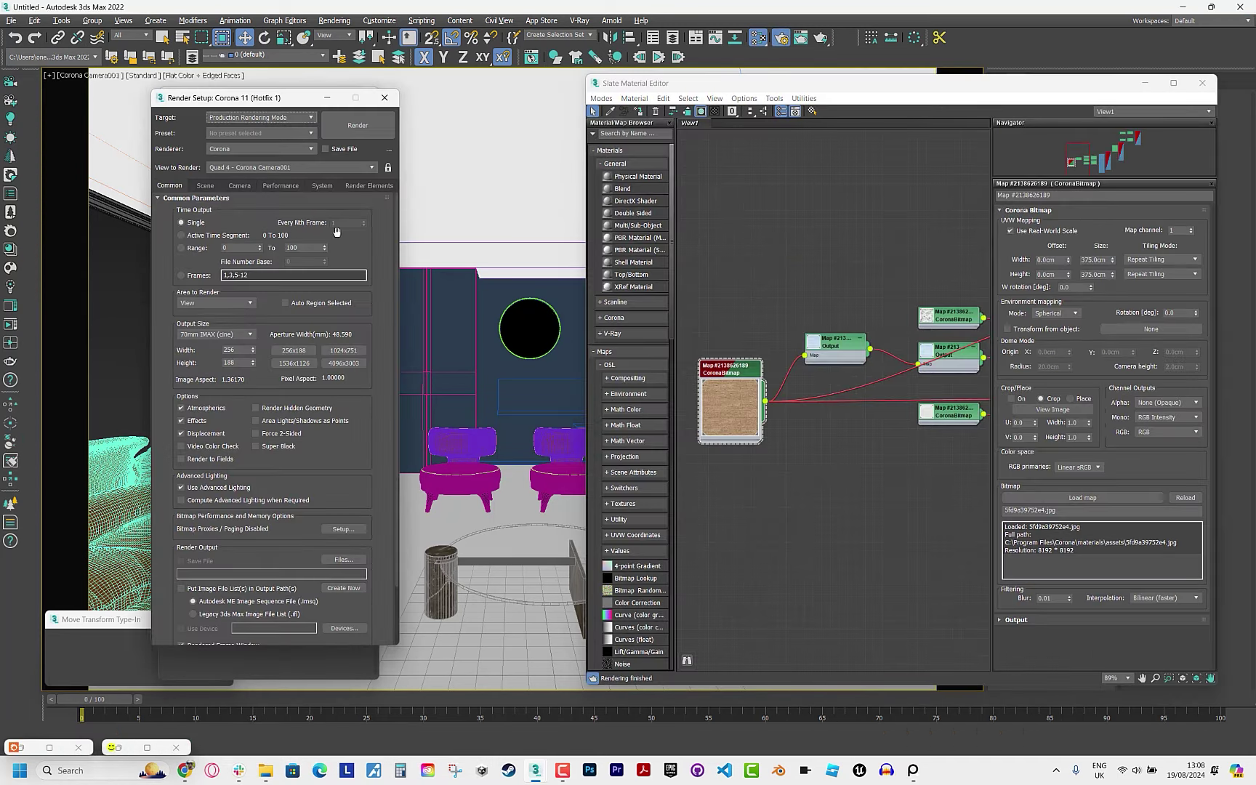
click(205, 187)
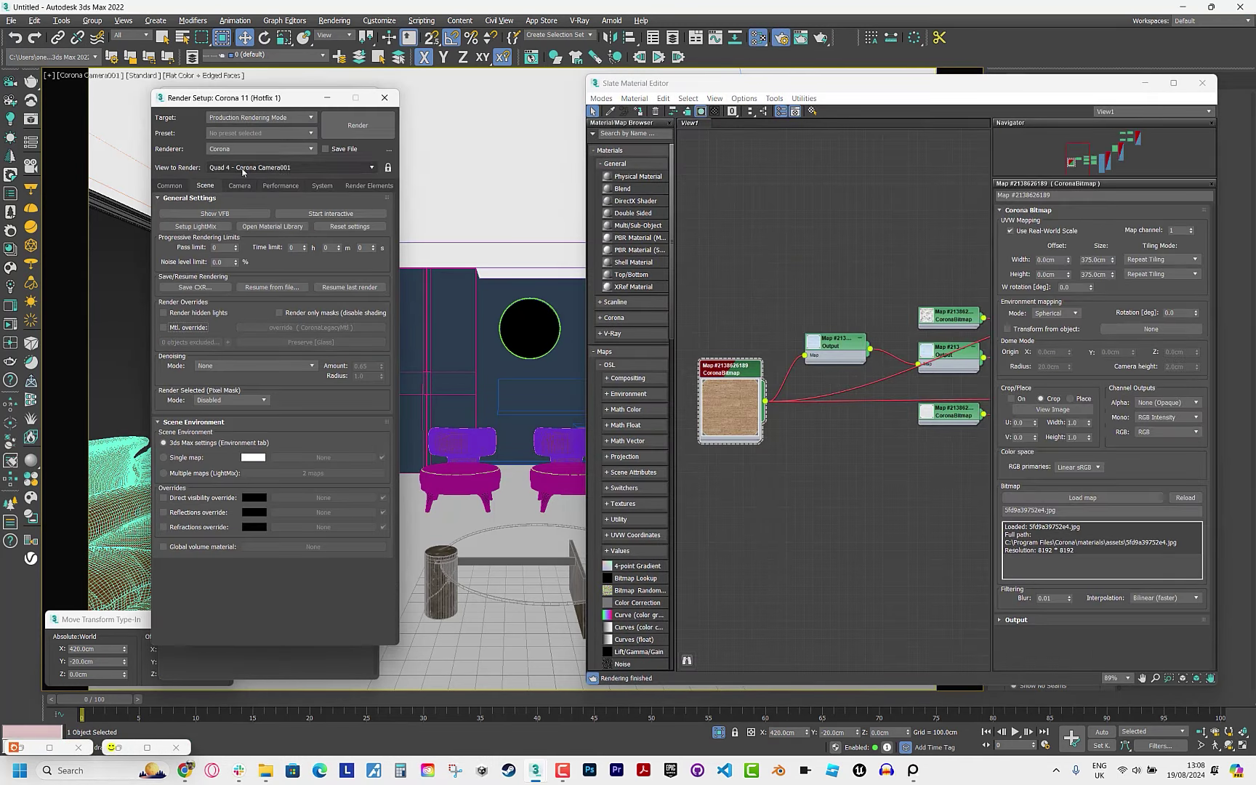
click(212, 214)
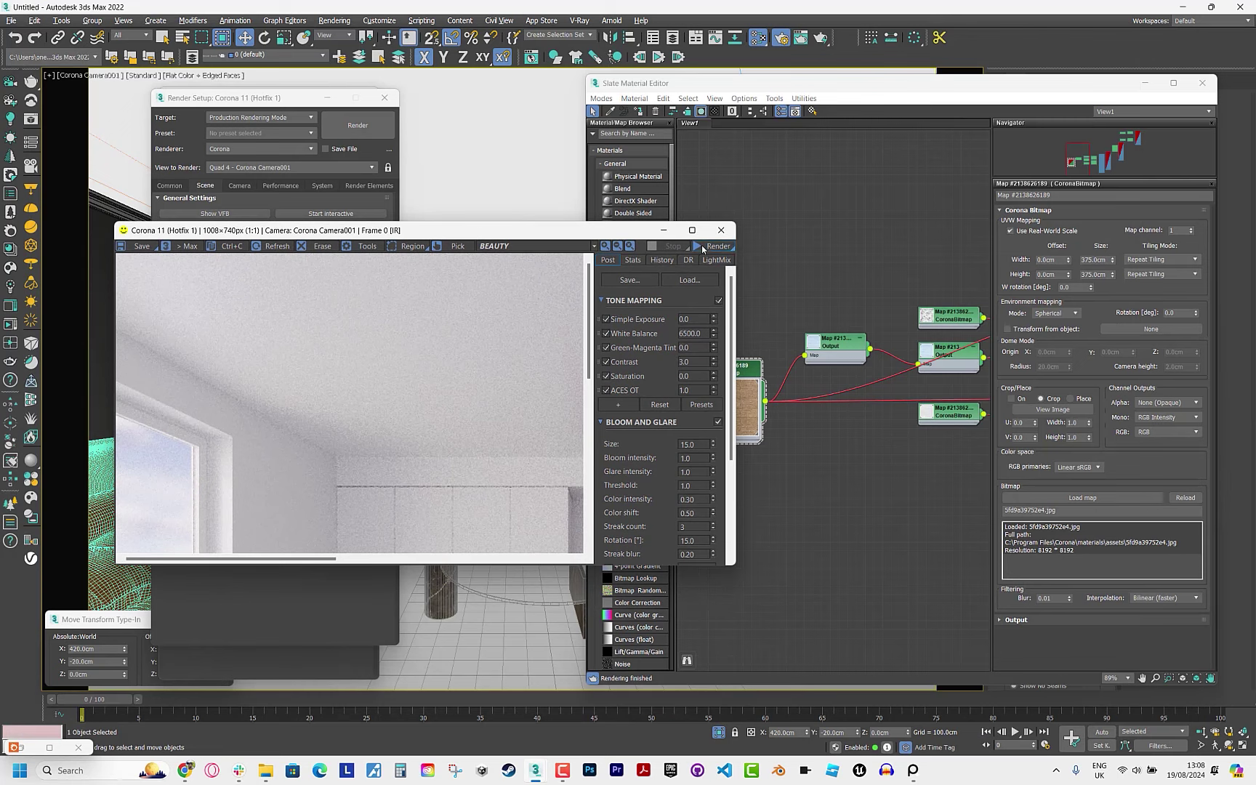
click(703, 249)
click(703, 261)
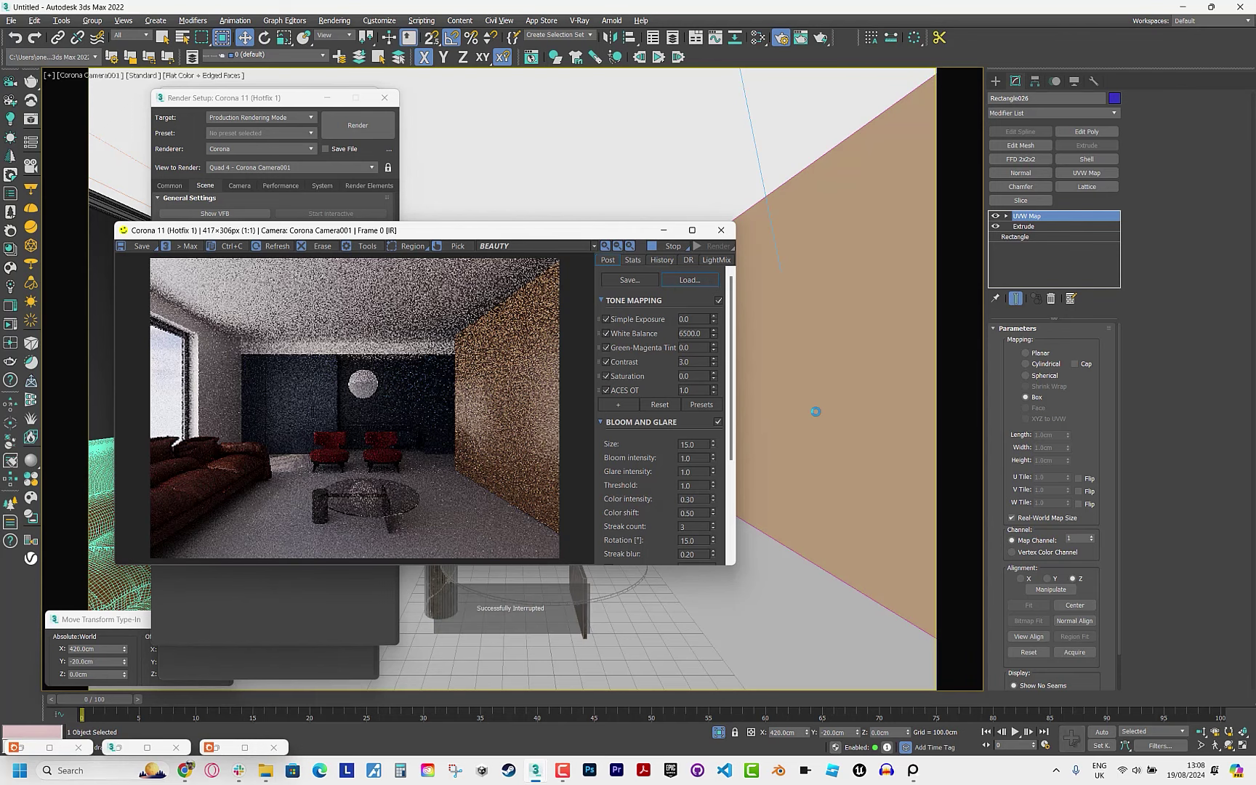
Reposition and enlarge the Corona render window, then select the floor Rectangle001 and open the material library.
drag(621, 230, 675, 178)
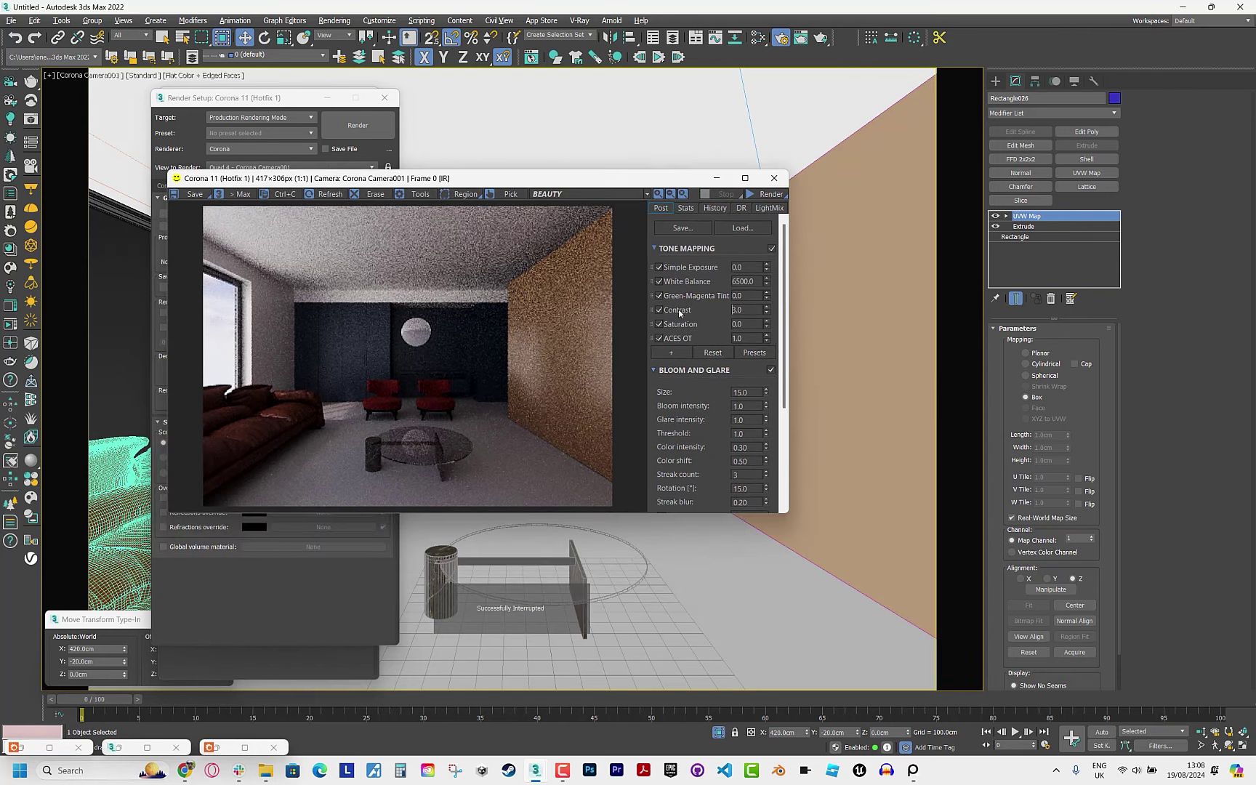
drag(789, 511, 828, 708)
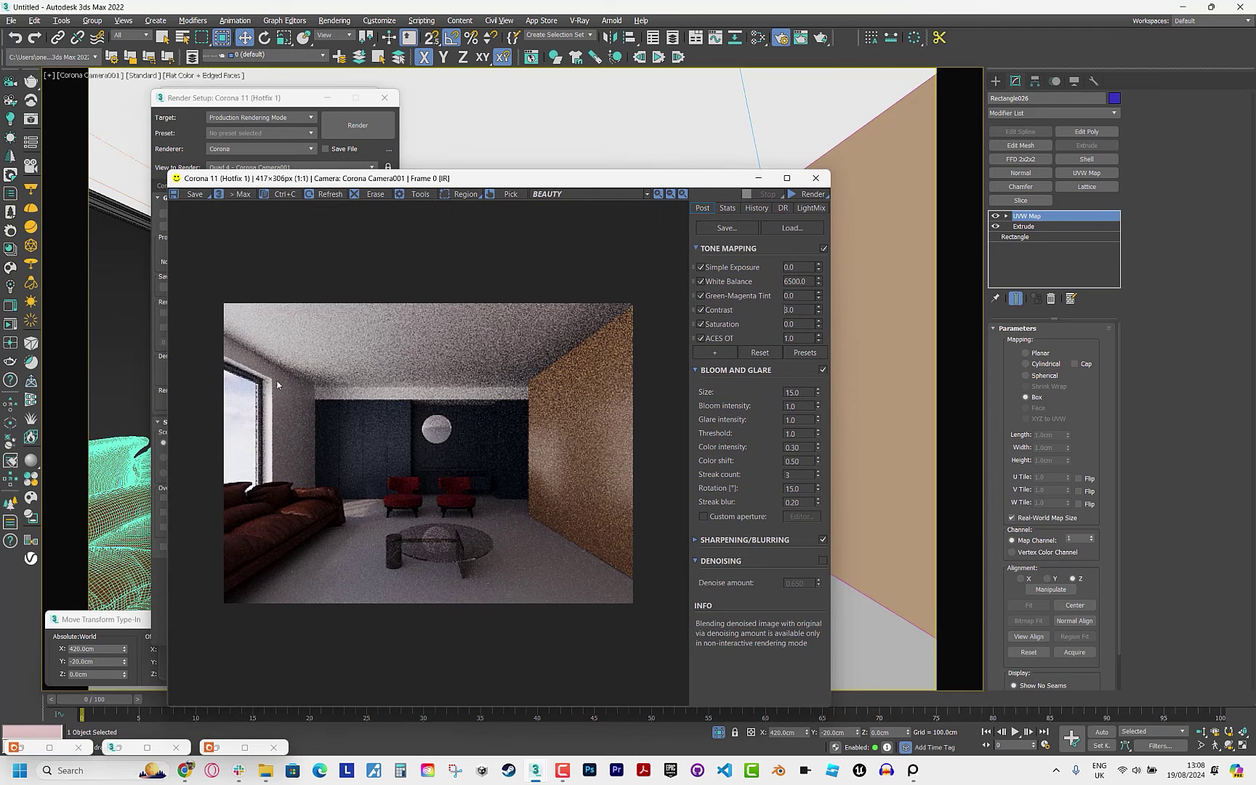
drag(386, 178, 359, 126)
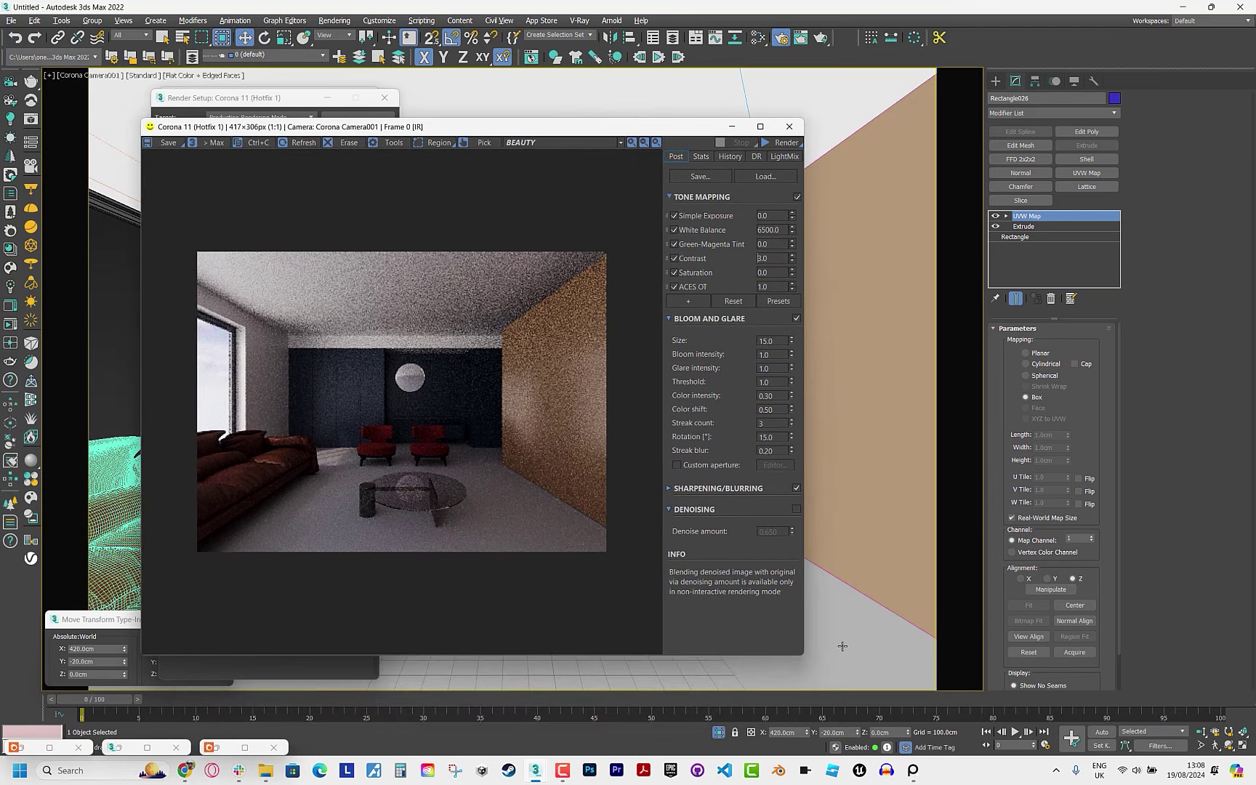
click(845, 645)
click(10, 250)
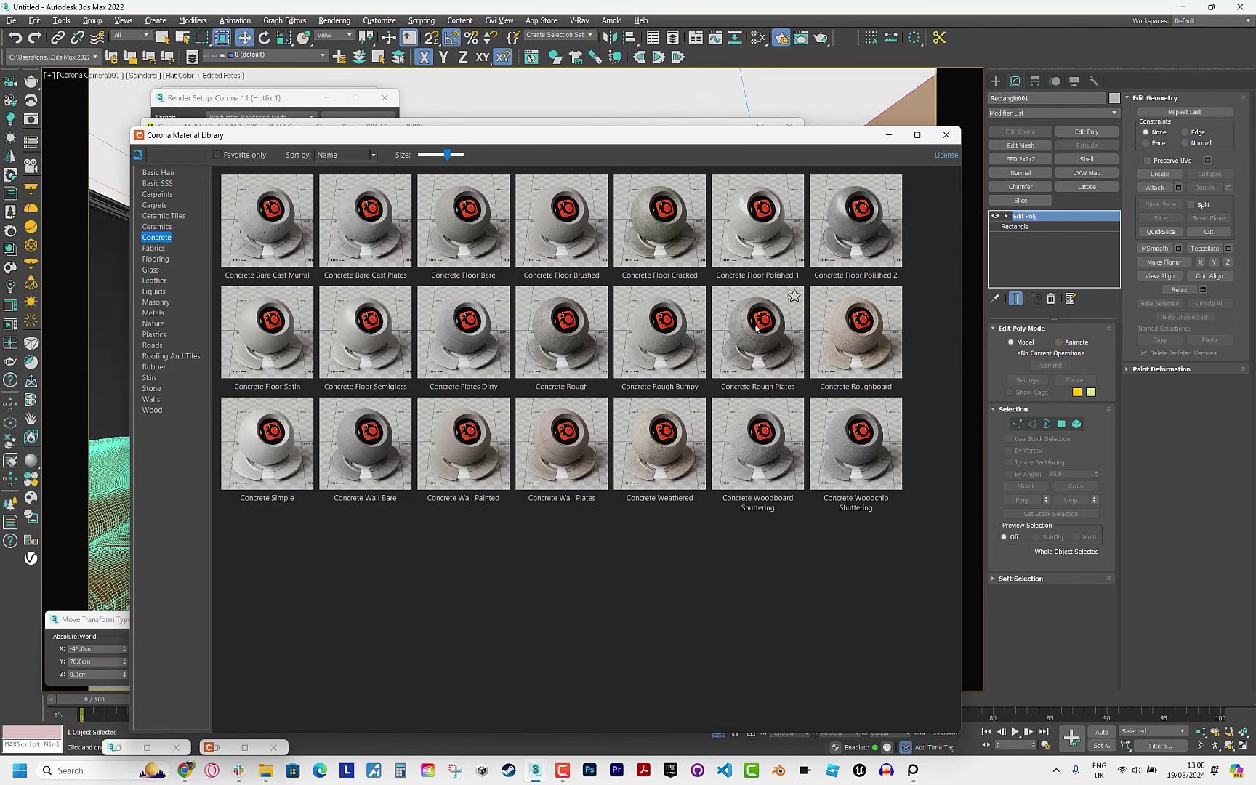
Compare concrete previews and assign Concrete Rough Plates to the floor.
right_click(833, 226)
click(850, 226)
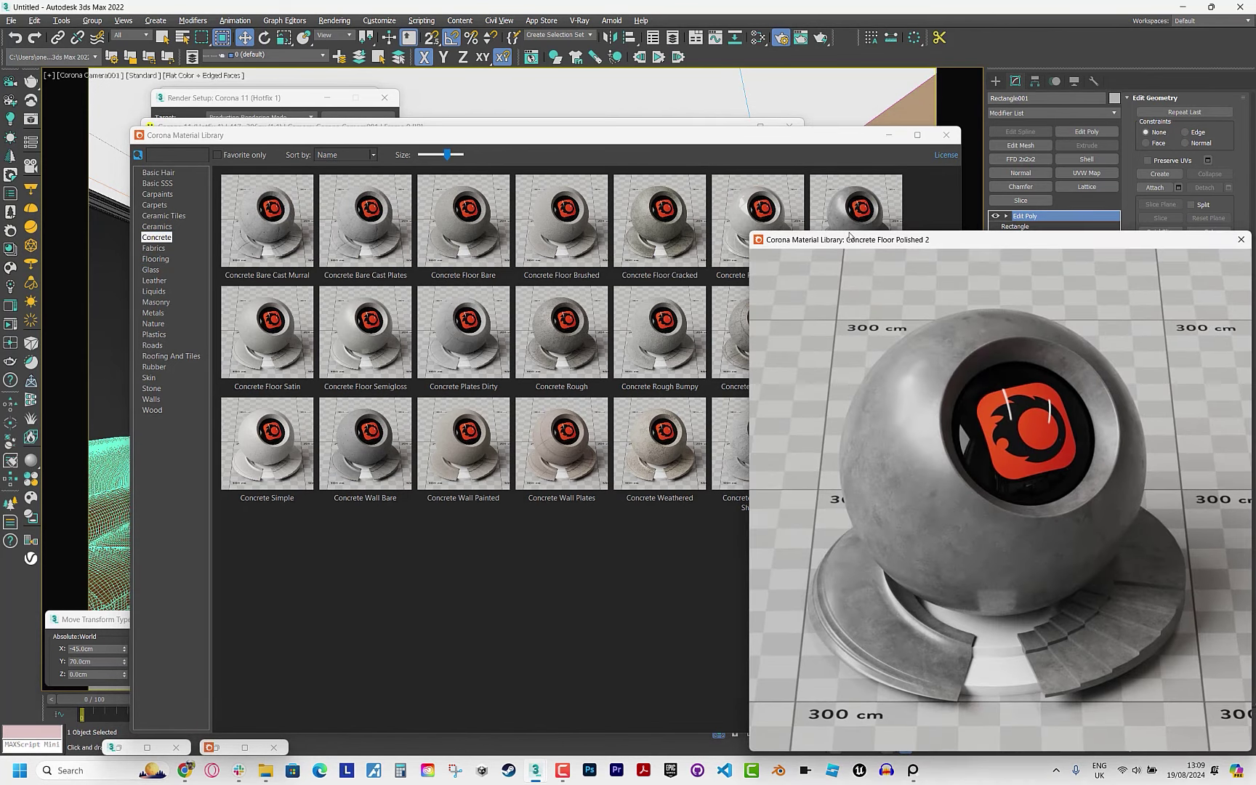
click(1242, 240)
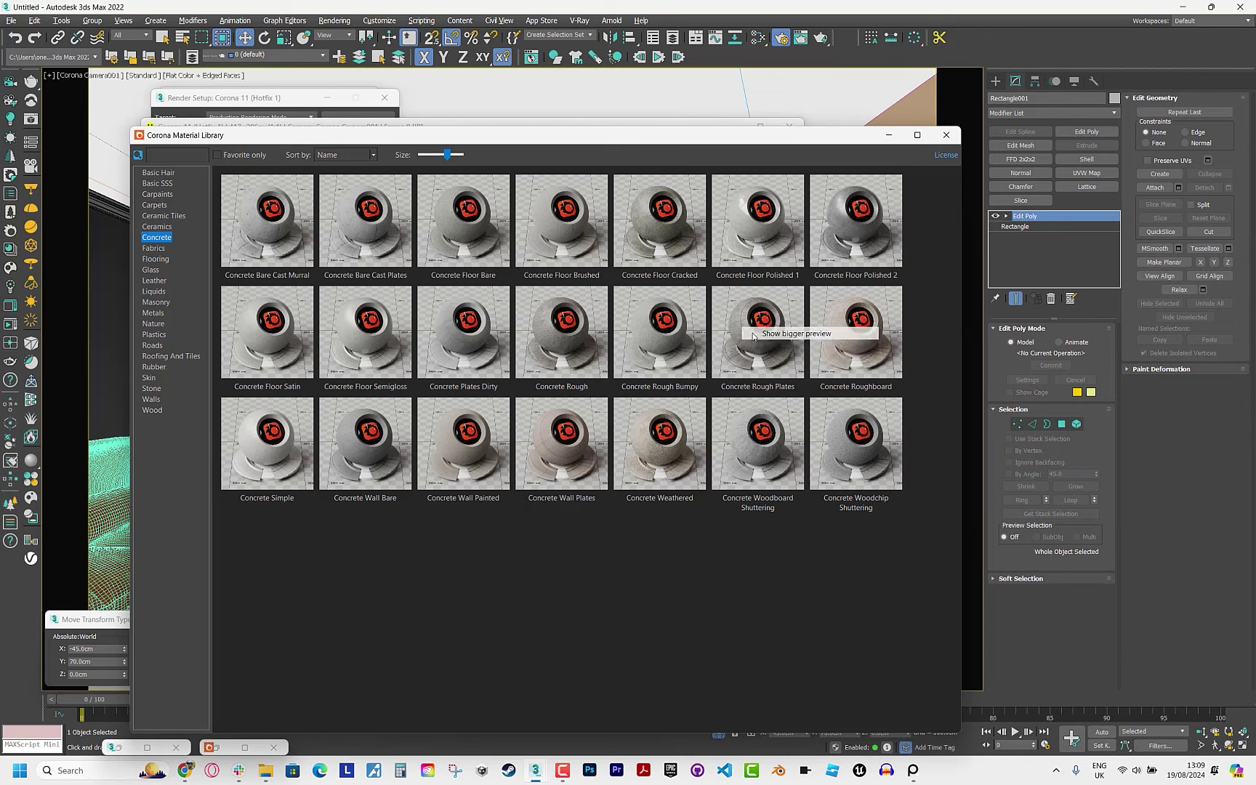
double_click(764, 334)
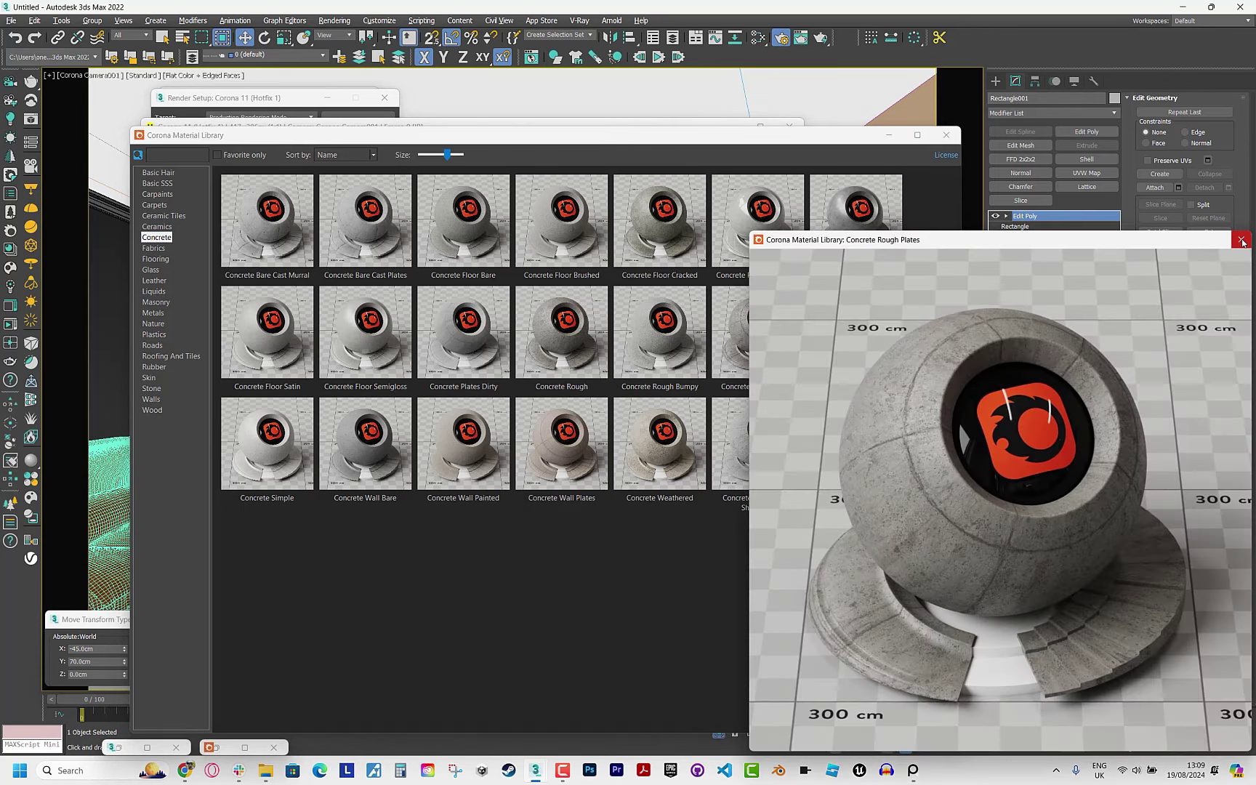
click(1243, 240)
right_click(746, 336)
click(760, 370)
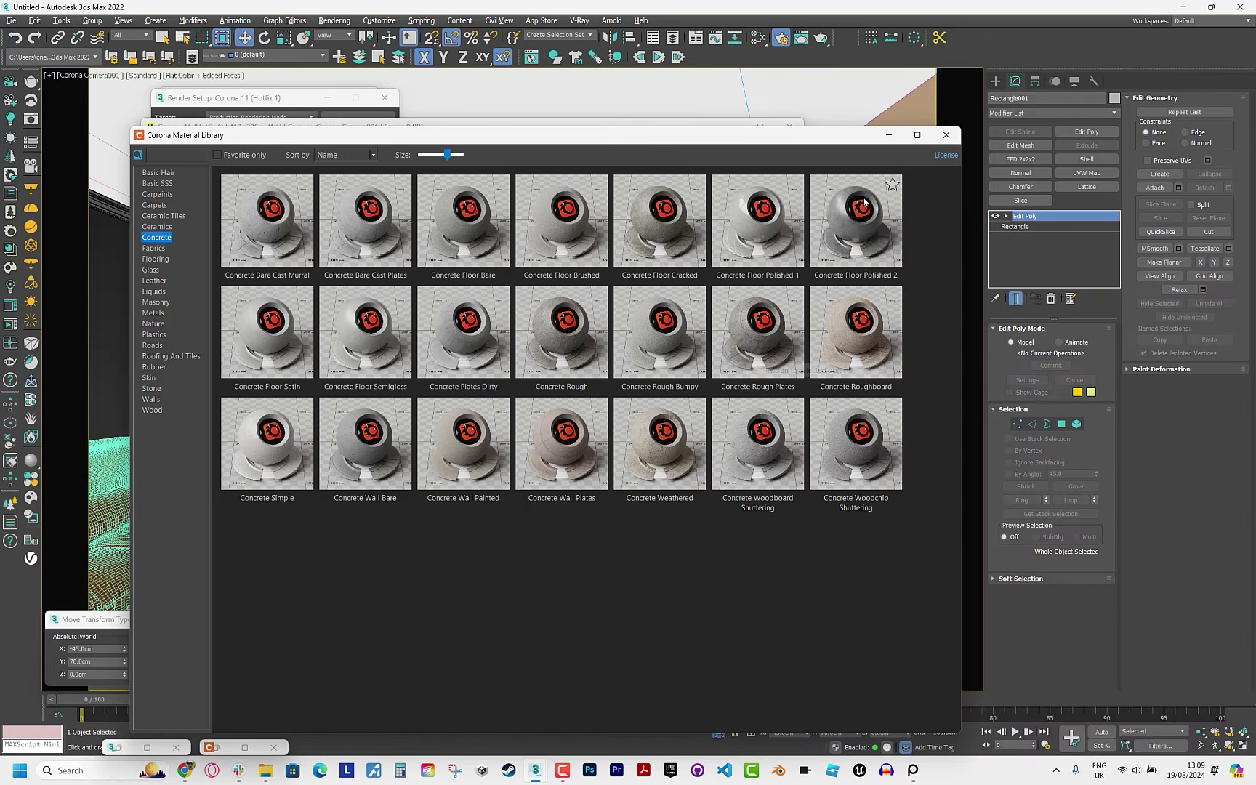
Give the floor real-world-size UVW mapping and re-render the room.
click(1087, 172)
click(1012, 518)
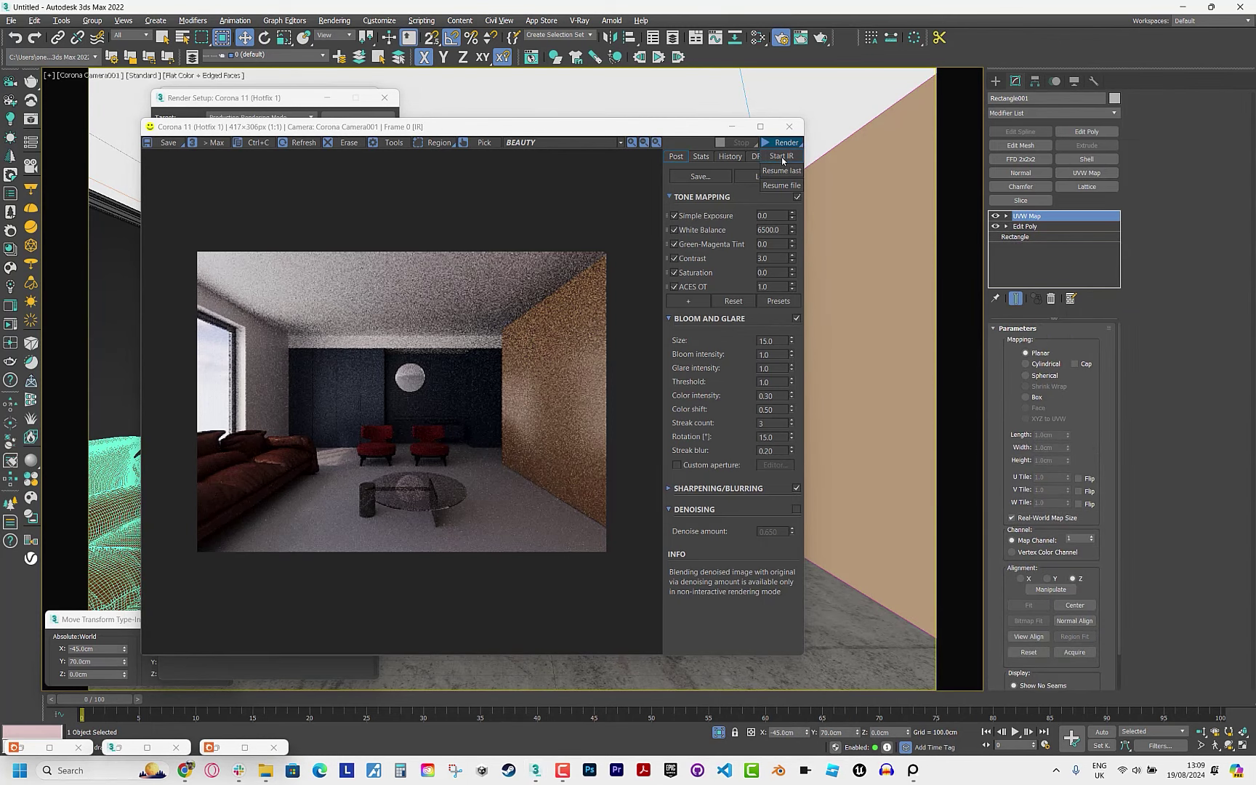
click(782, 143)
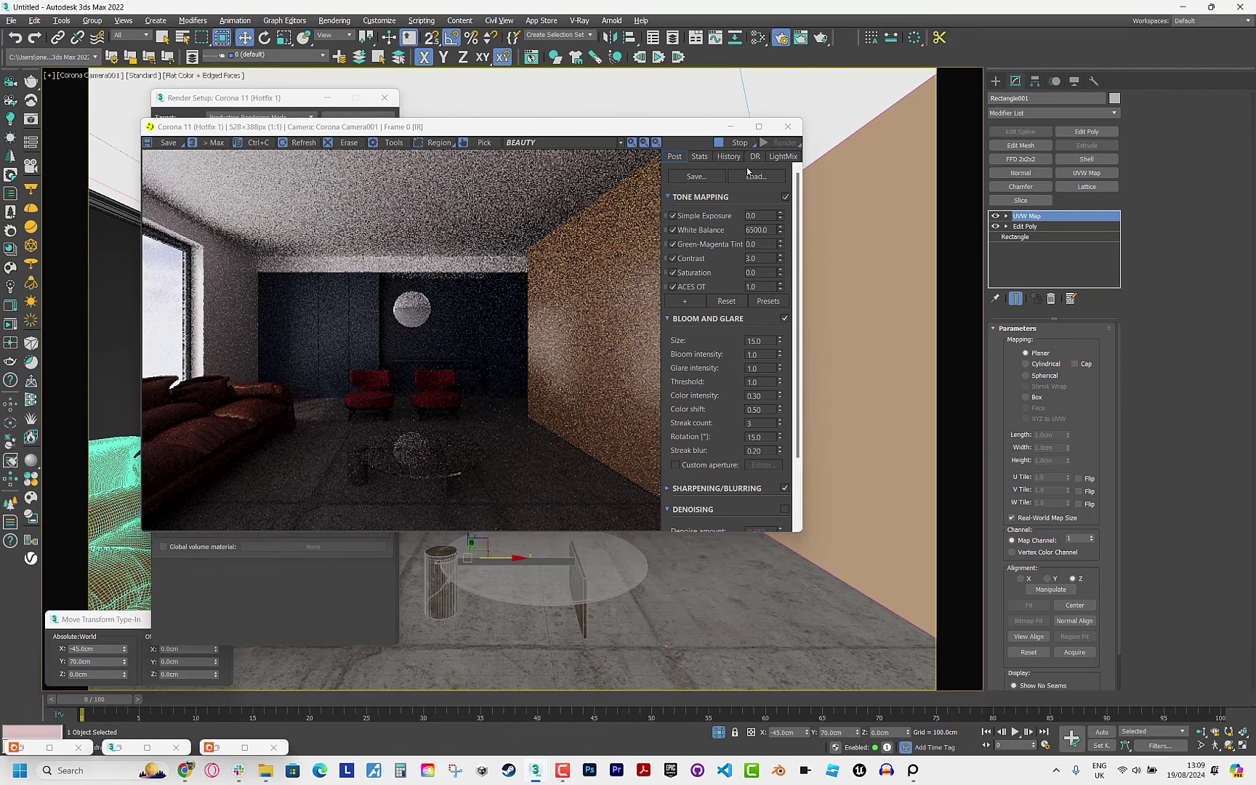
click(758, 37)
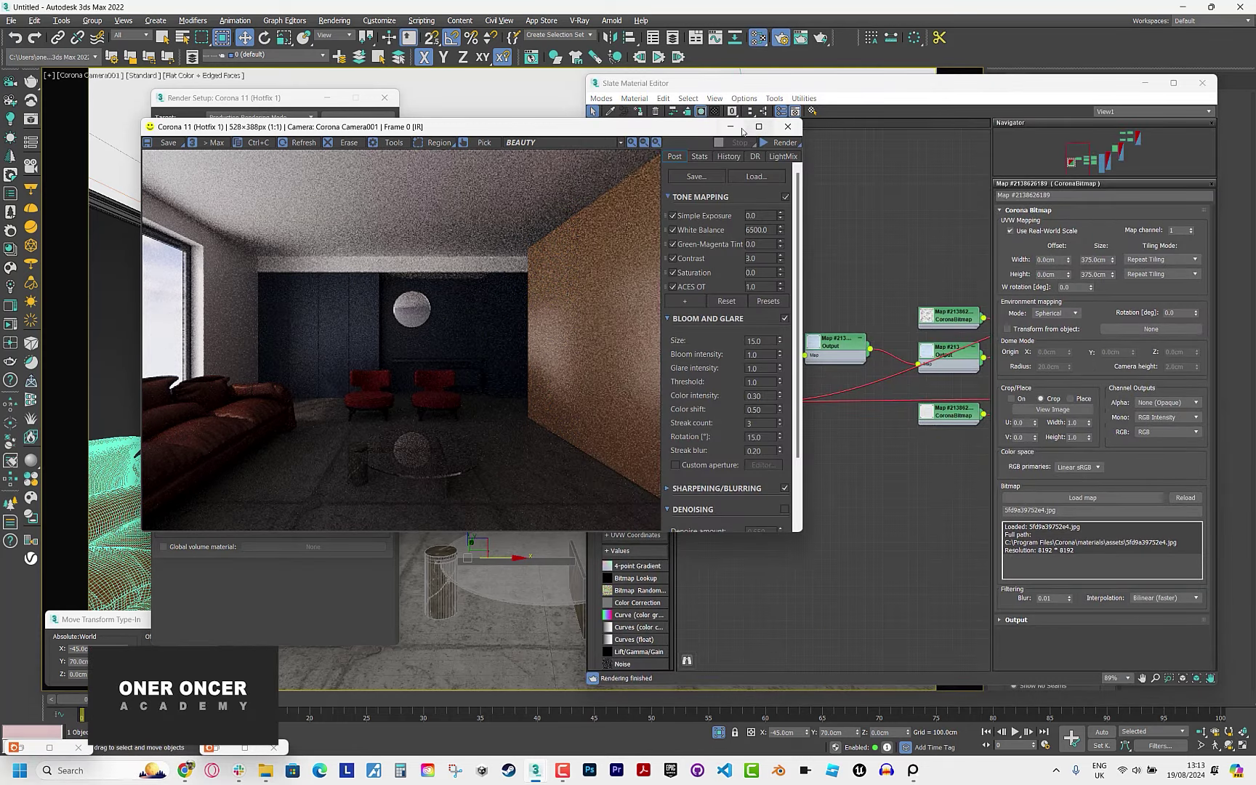
Set the CoronaSky environment map's Intensity to 1.0 in the Slate Material Editor.
click(729, 127)
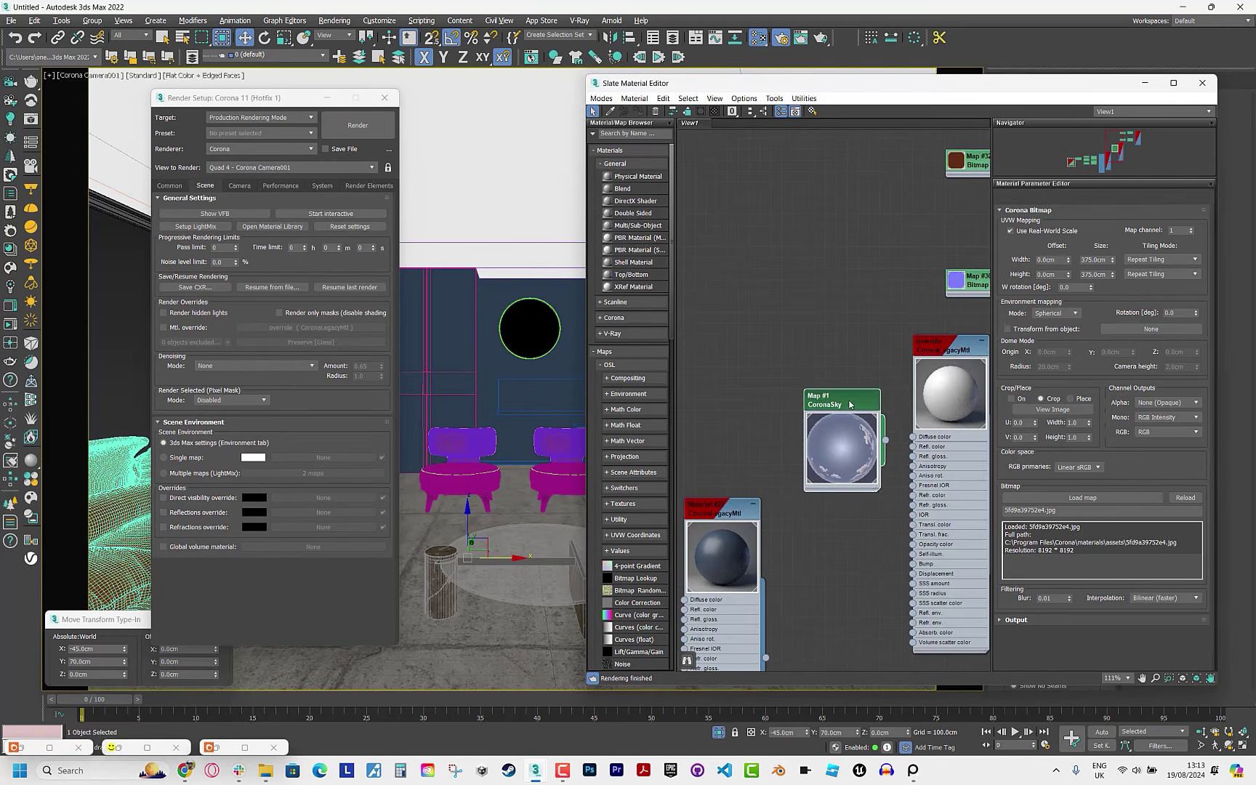
text(1)
click(214, 213)
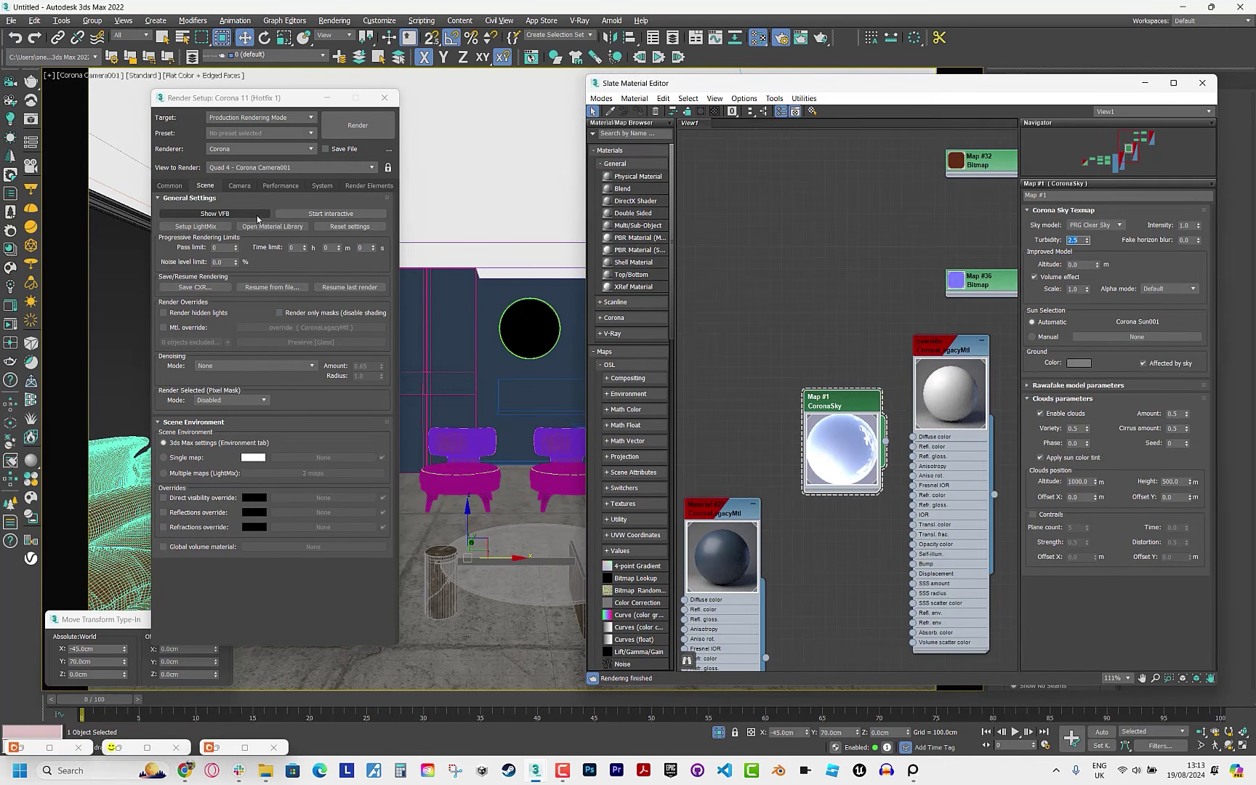
click(786, 143)
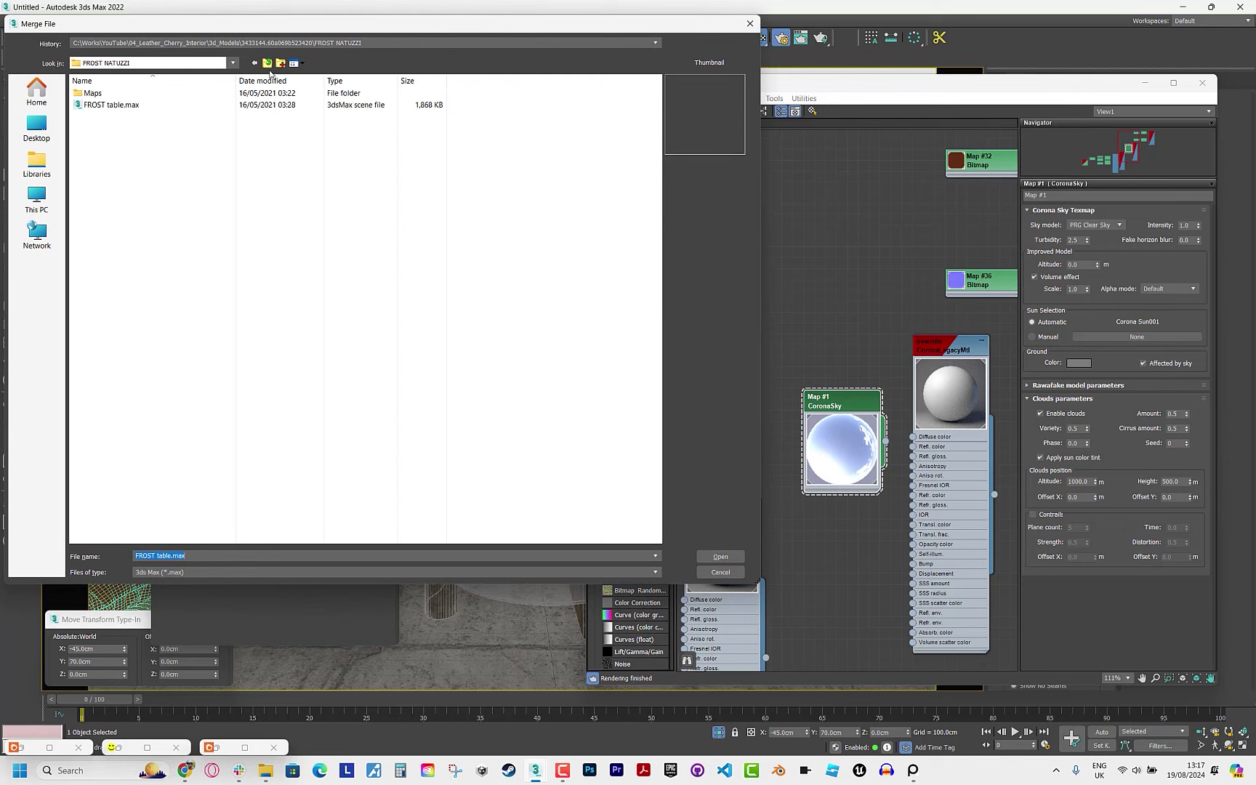
Merge the TED BAKER rug .max file into the scene, dismissing the Scene Converter.
click(266, 63)
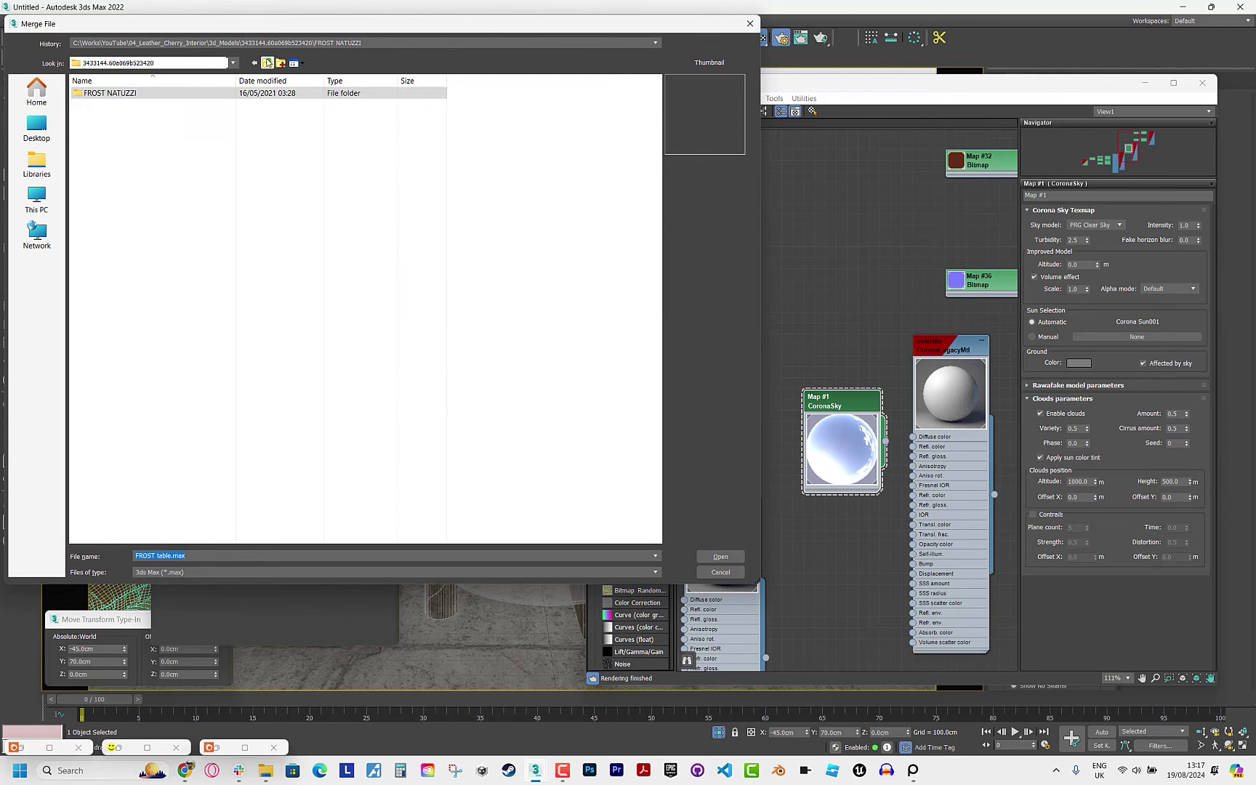
click(267, 63)
double_click(183, 218)
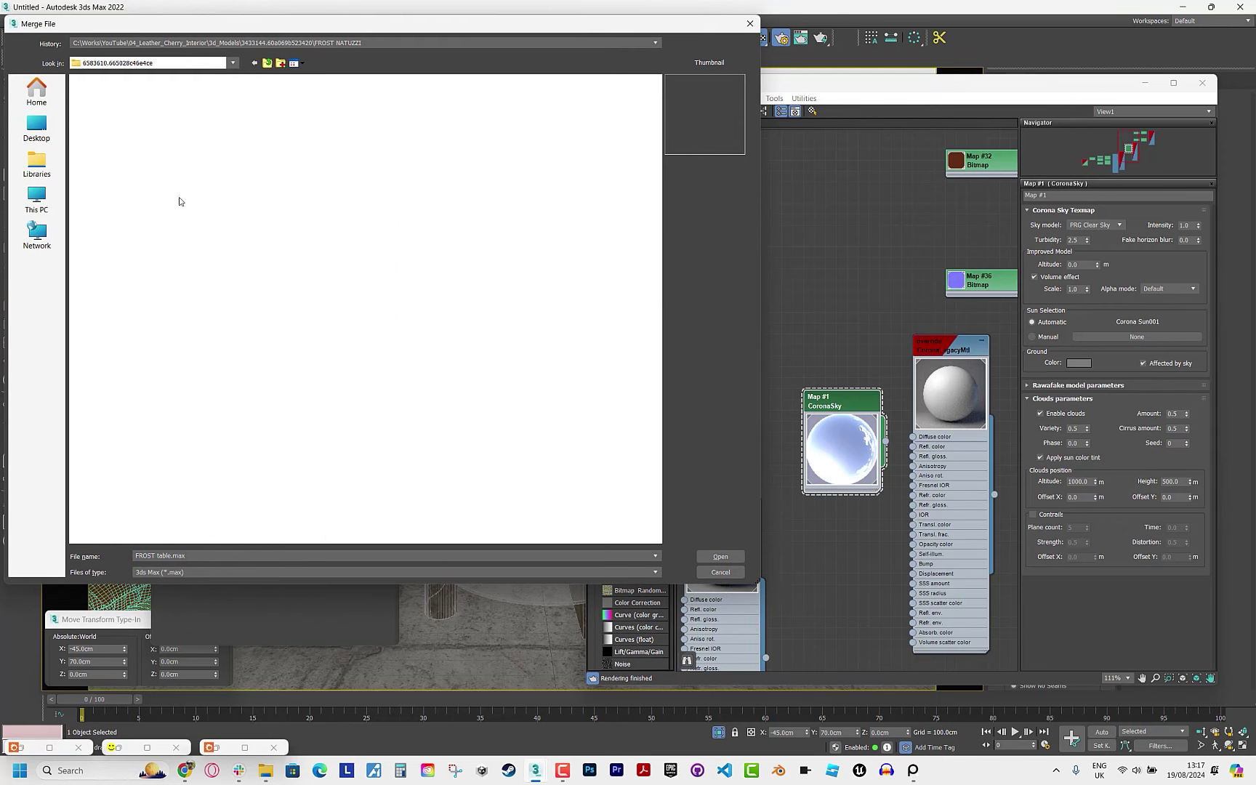
double_click(133, 93)
click(133, 105)
double_click(133, 105)
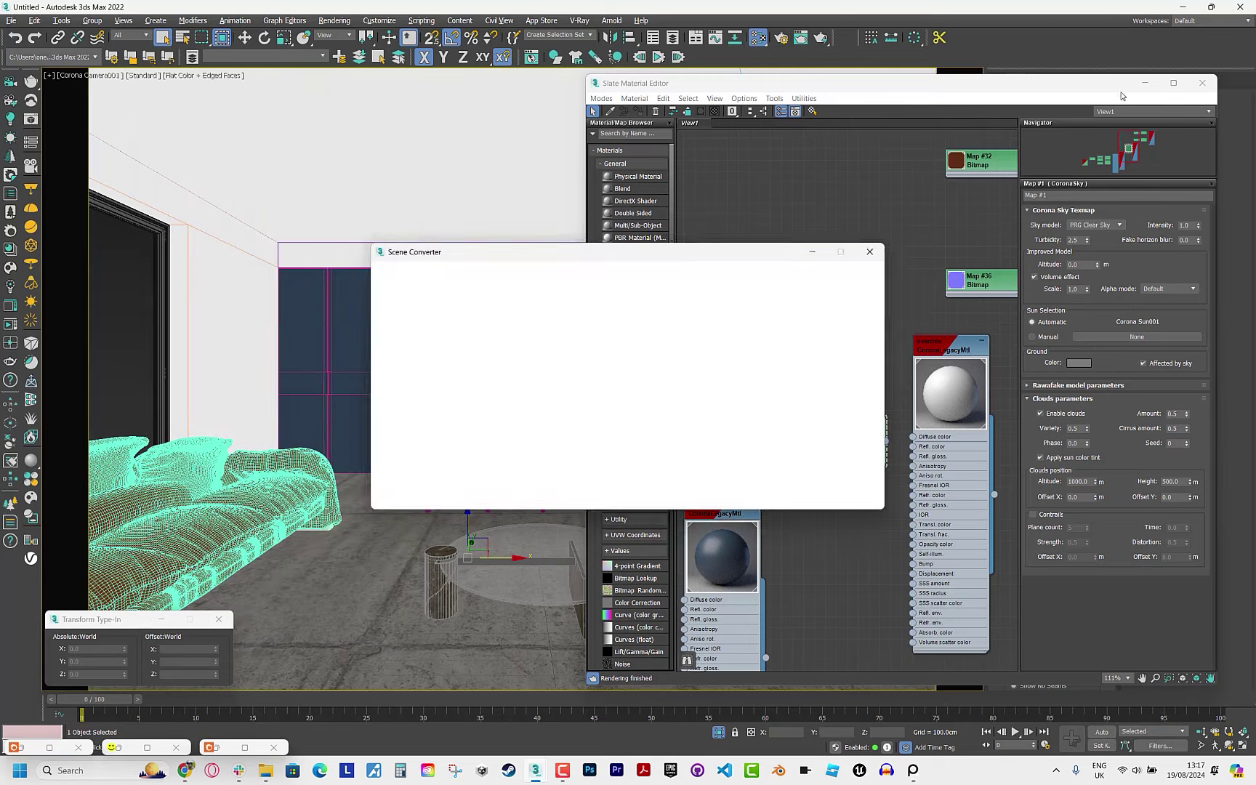
click(871, 251)
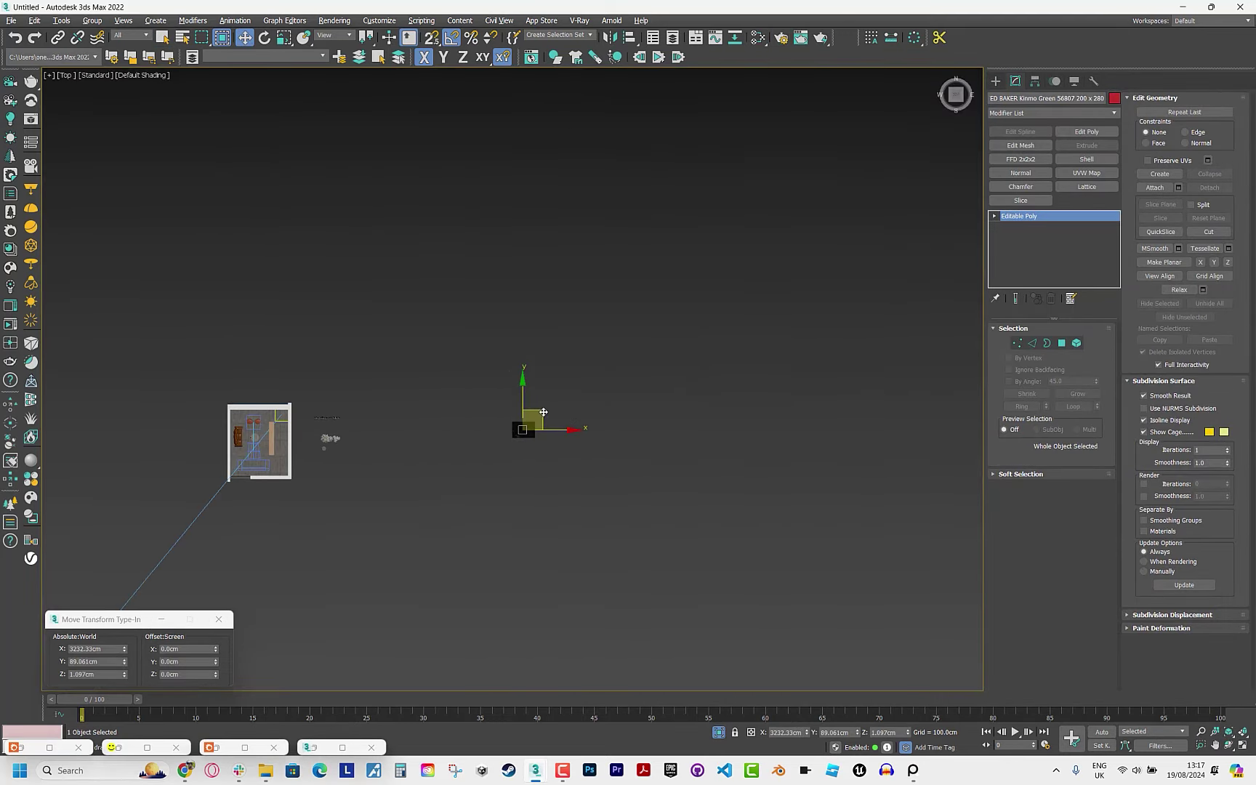
Place the rug centred under the glass coffee table.
mouse_move(525, 429)
mouse_down()
mouse_move(255, 436)
mouse_move(357, 369)
mouse_up()
scroll(265, 444, up, 5)
scroll(291, 444, up, 4)
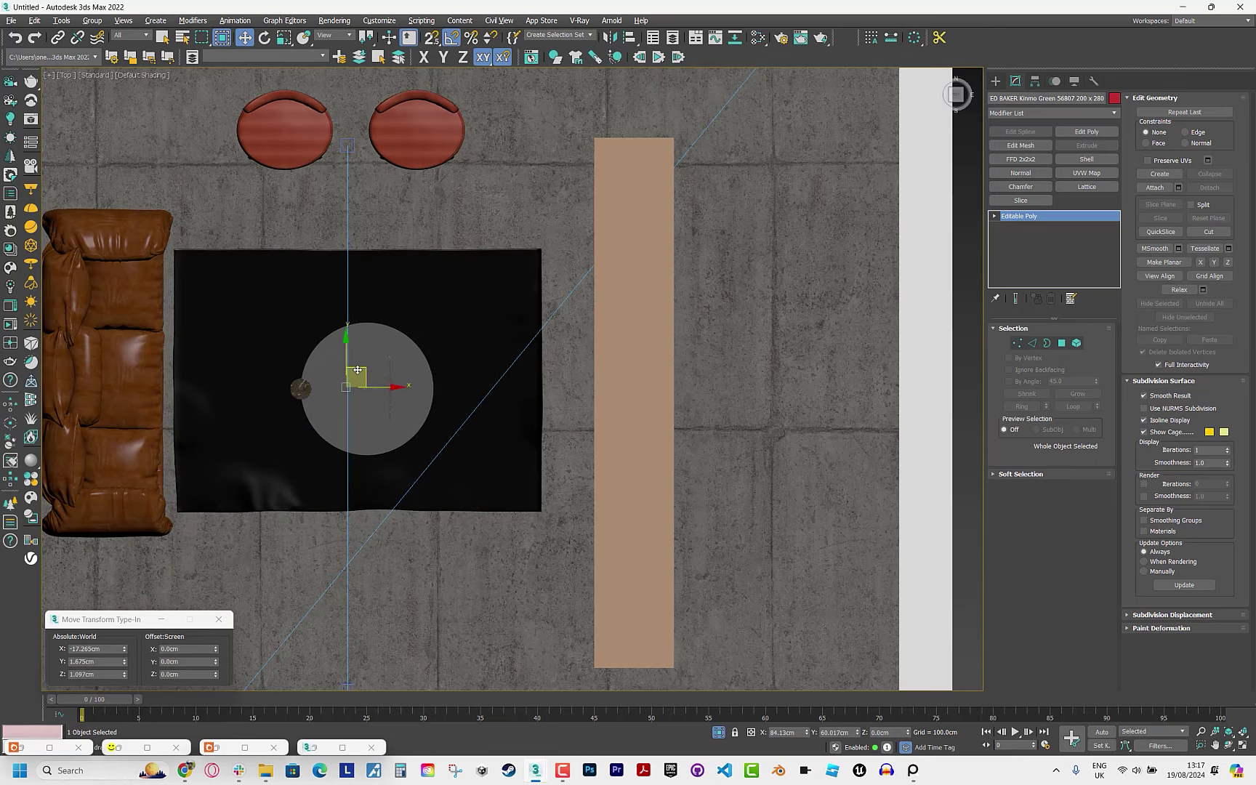
key(c)
drag(523, 597, 499, 609)
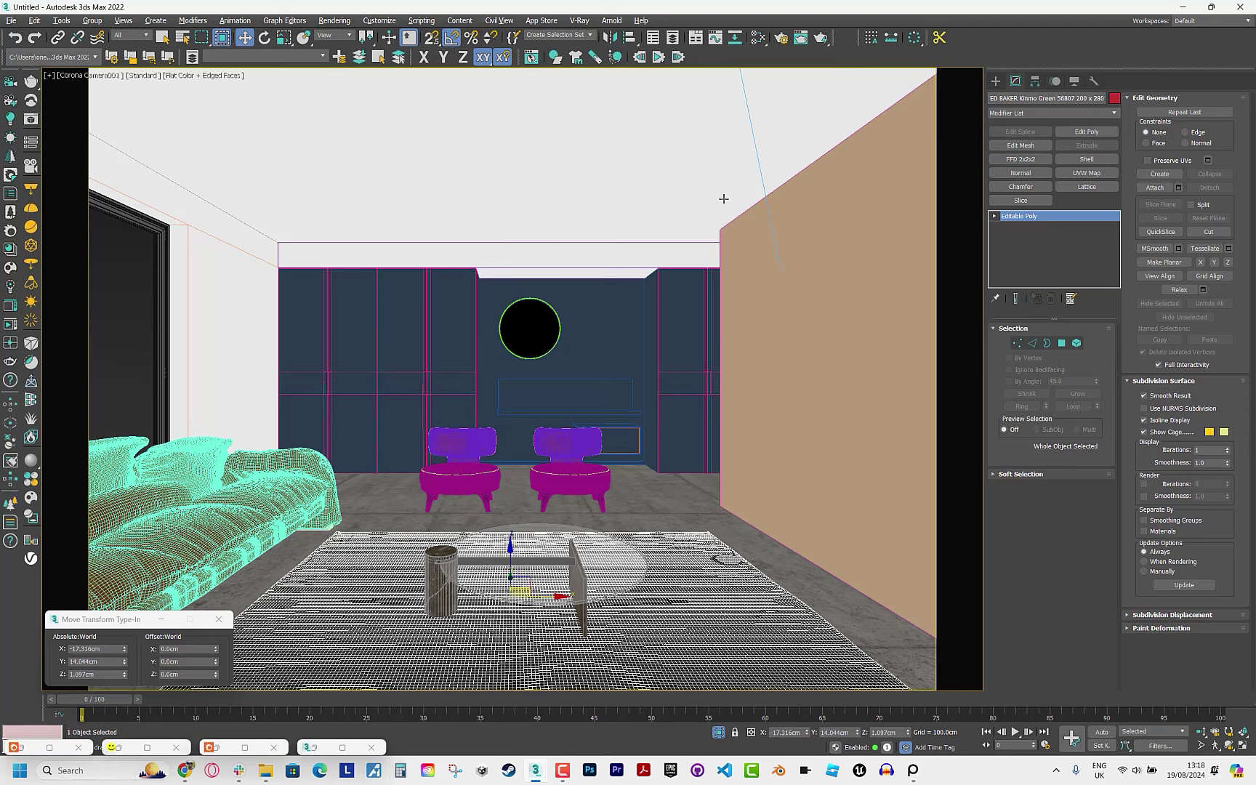
Relink the rug's missing bitmaps from the TED BAKER folder and show flat colours in the viewport.
click(840, 41)
click(772, 390)
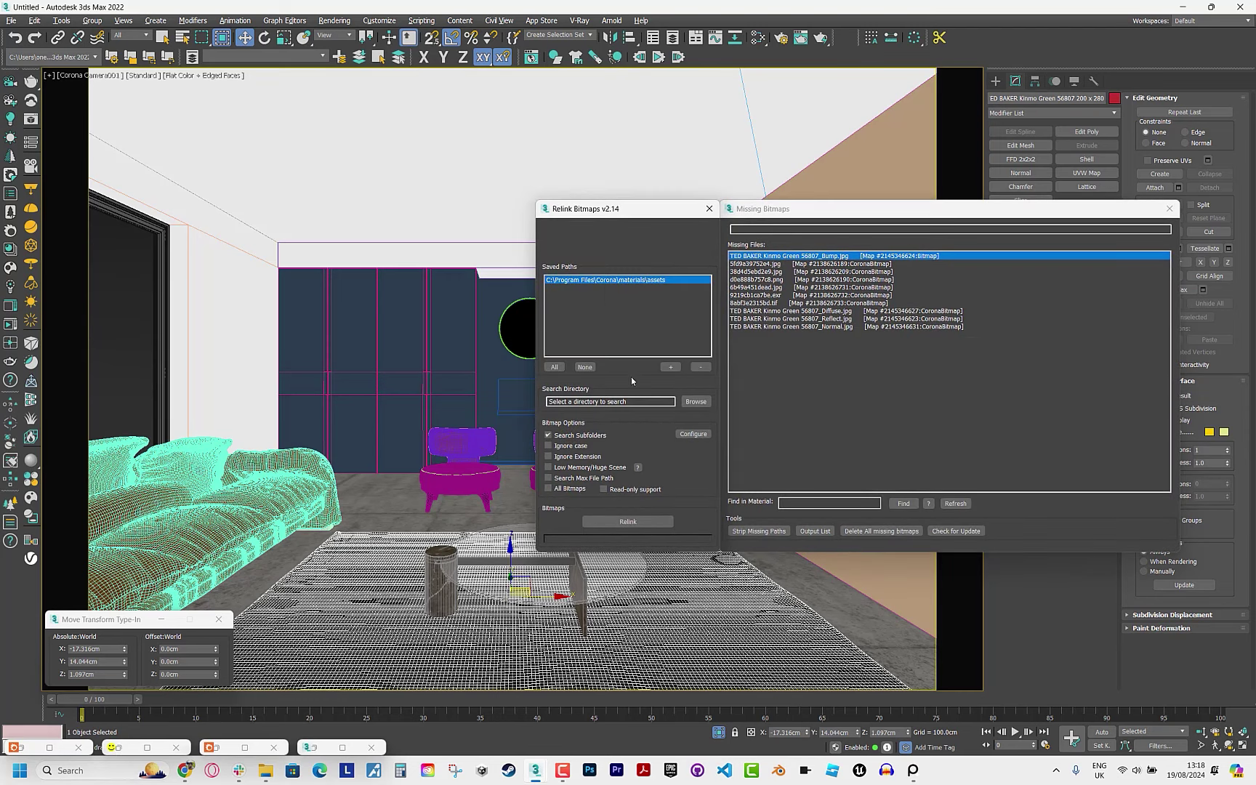
click(696, 402)
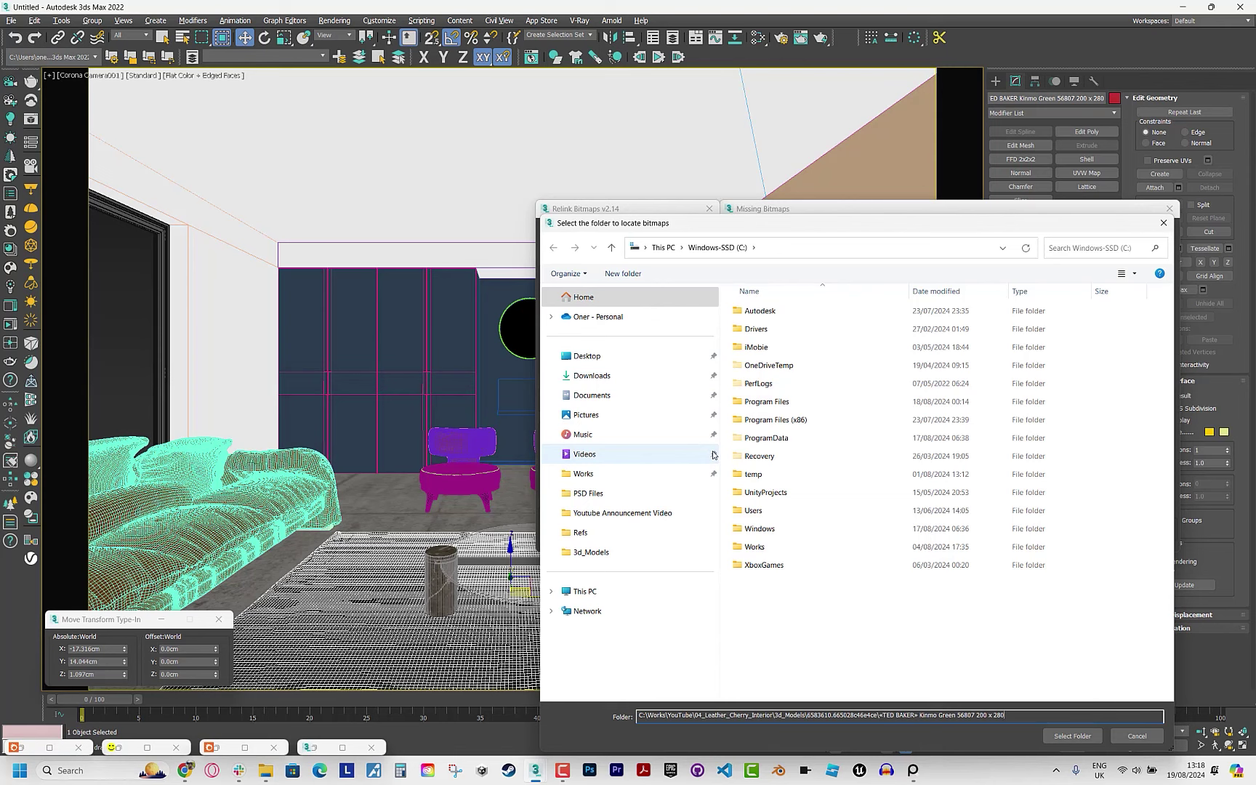
key(Return)
click(1072, 736)
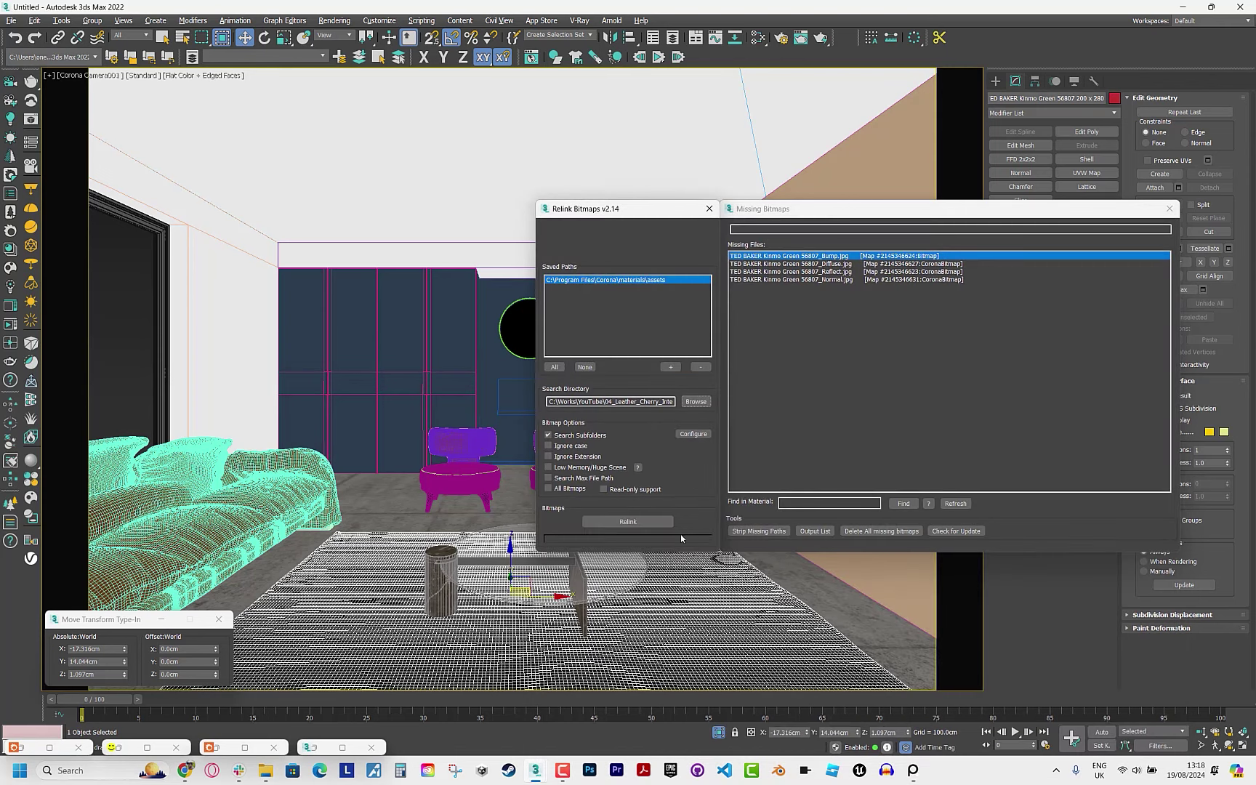
click(627, 522)
click(708, 209)
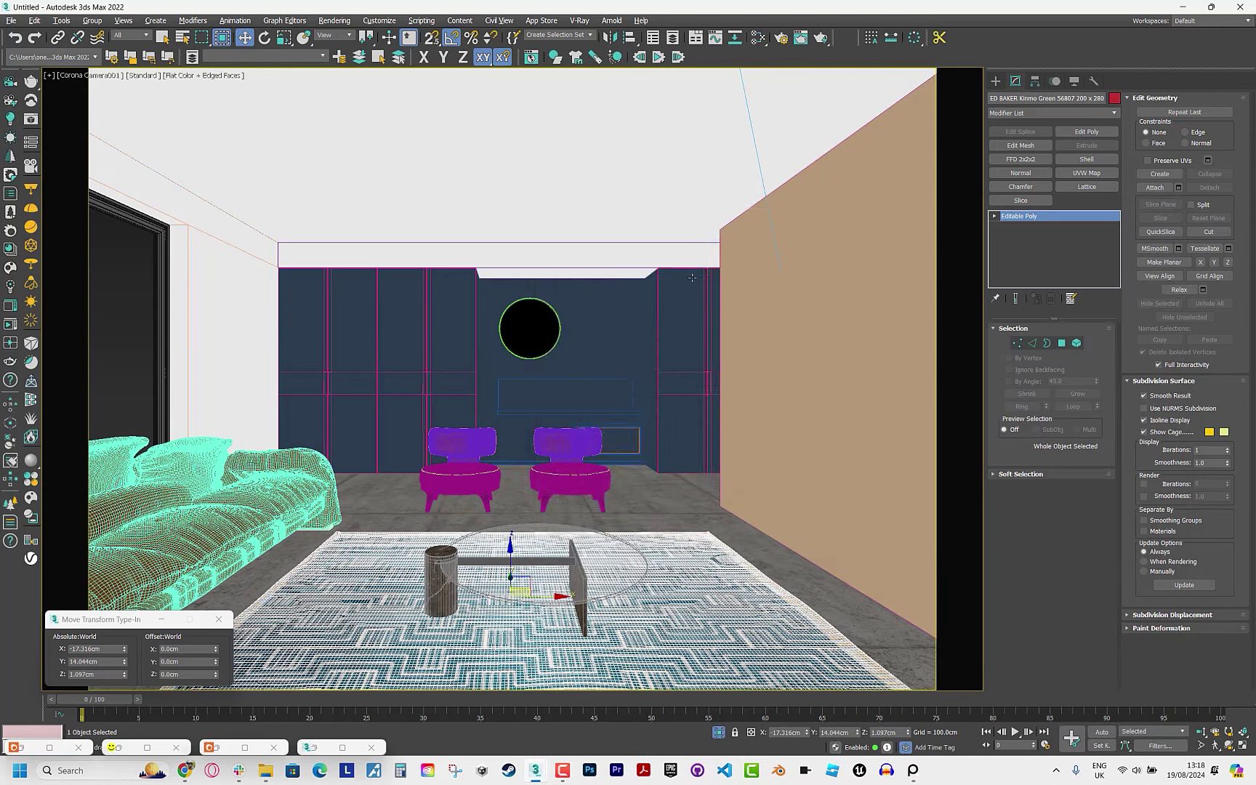
key(F4)
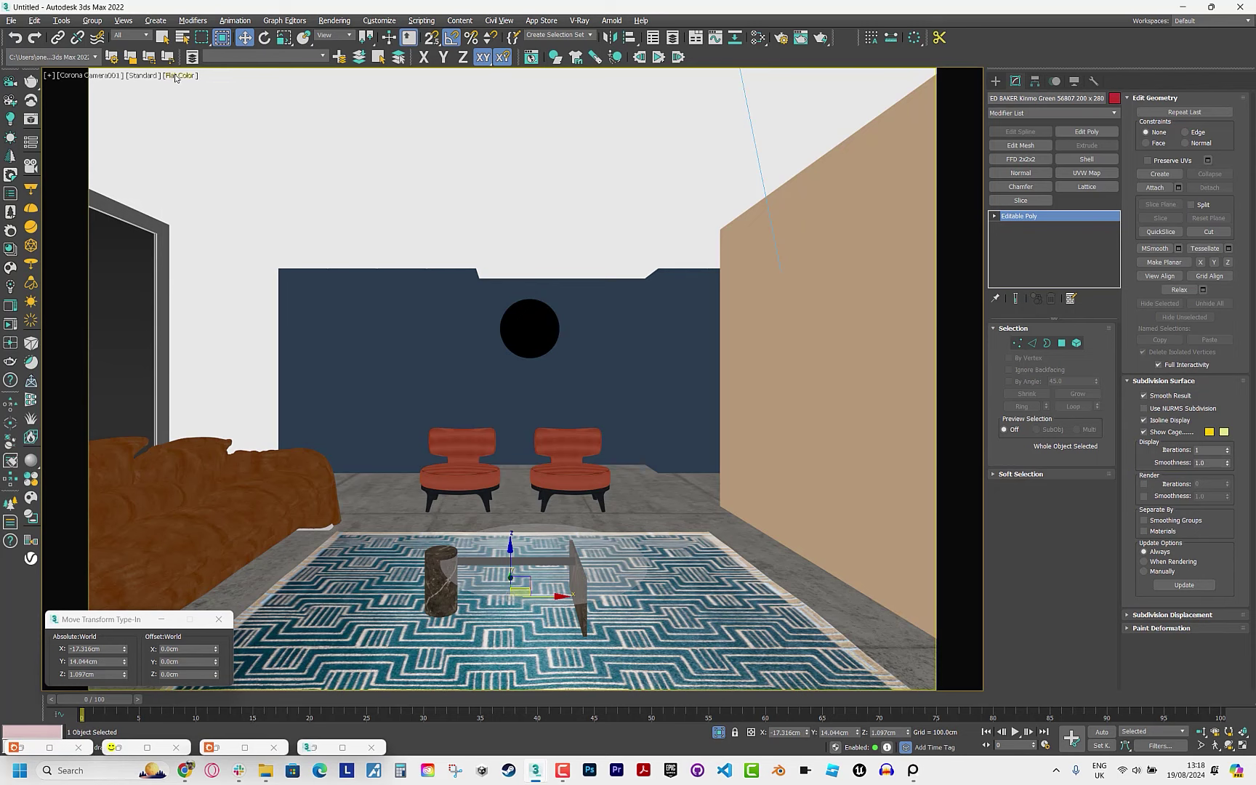
Restore default lit viewport shading and restart the Corona render with the rug.
click(175, 78)
click(191, 85)
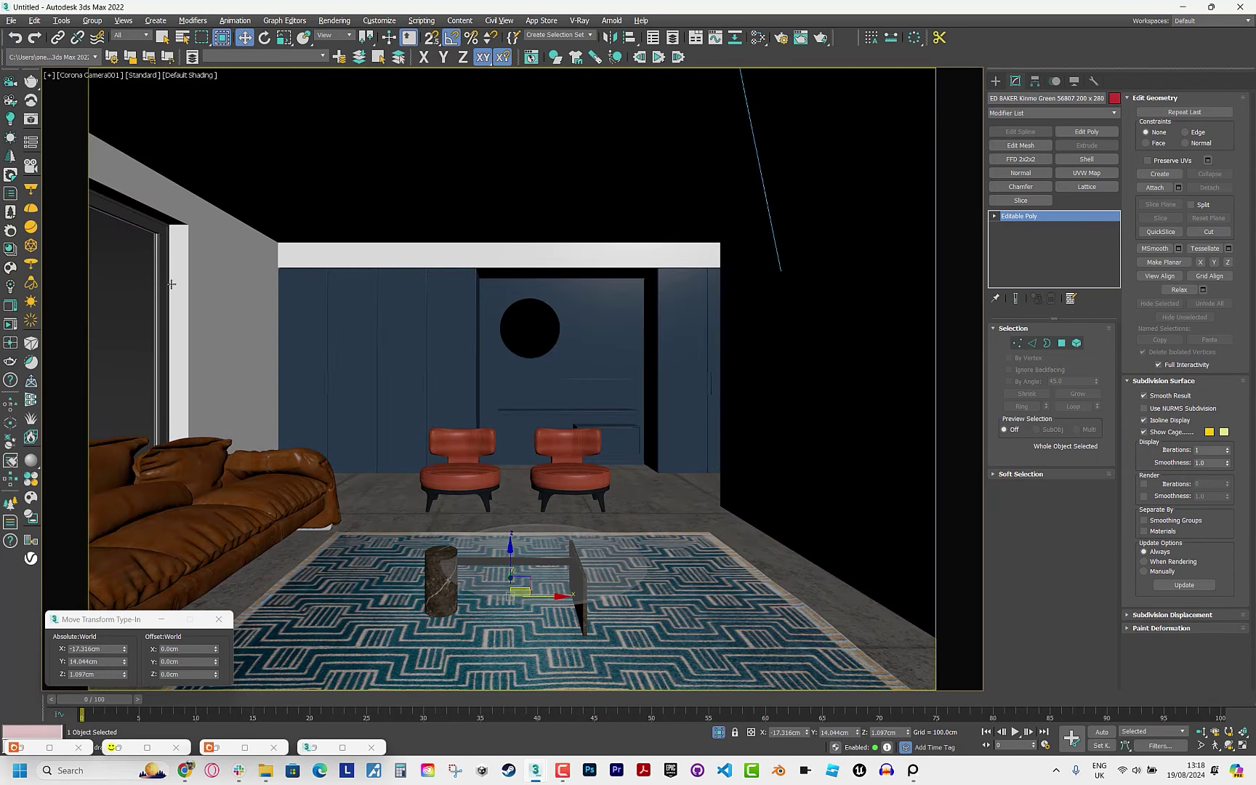
click(131, 746)
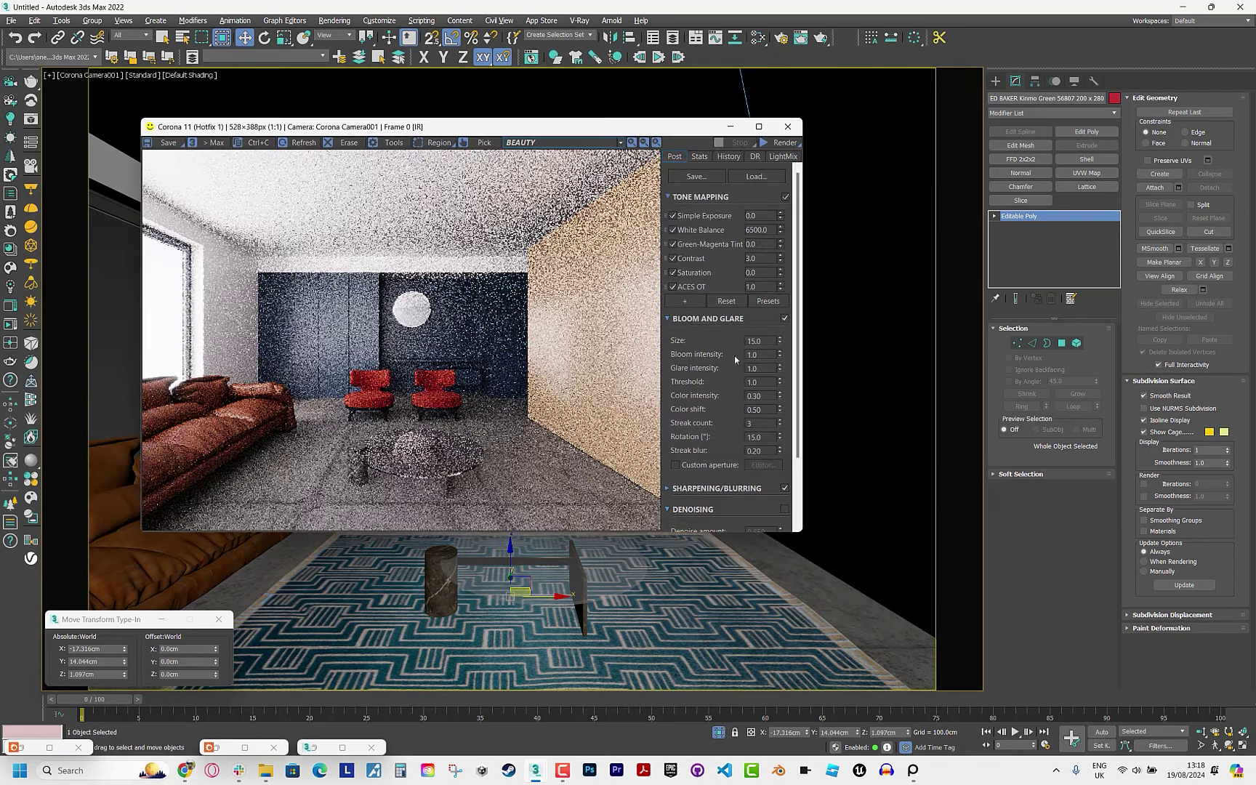
click(791, 143)
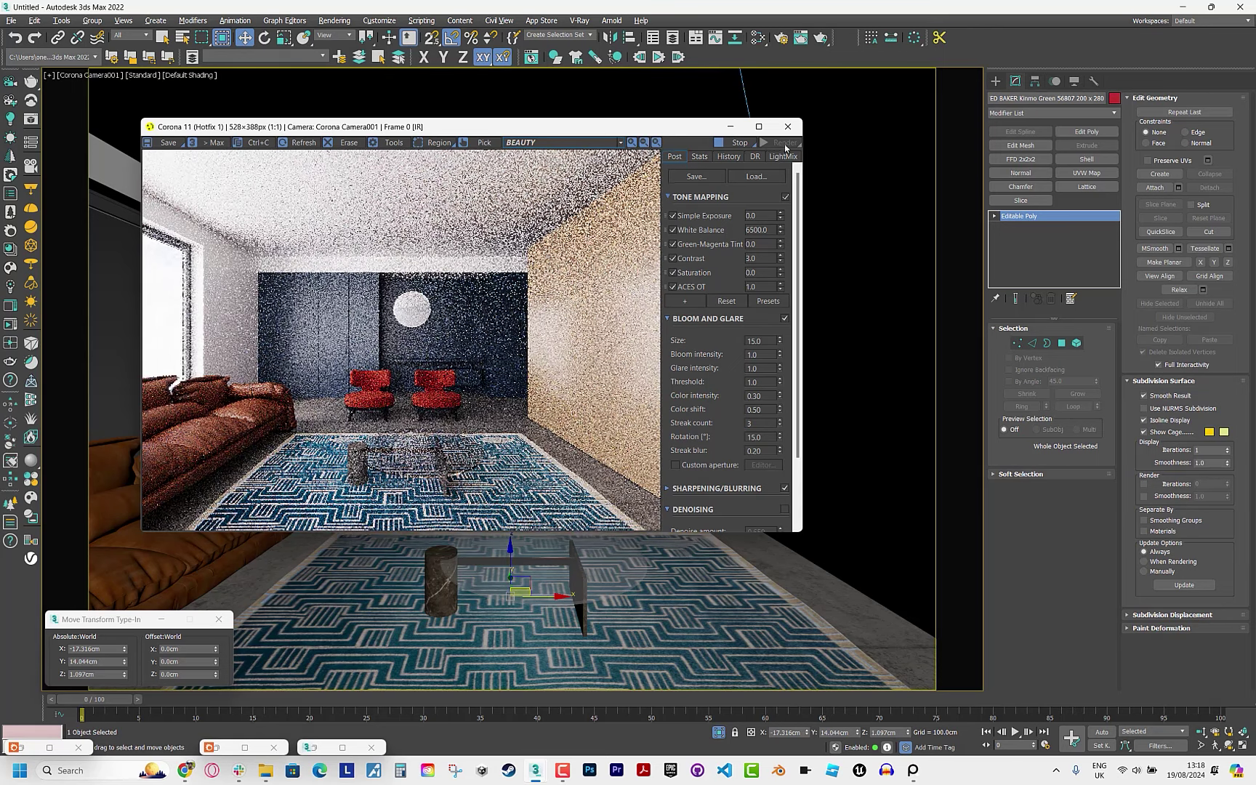
Give the partition wall Rectangle025 a Box UVW Map with Real-World Map Size.
click(184, 38)
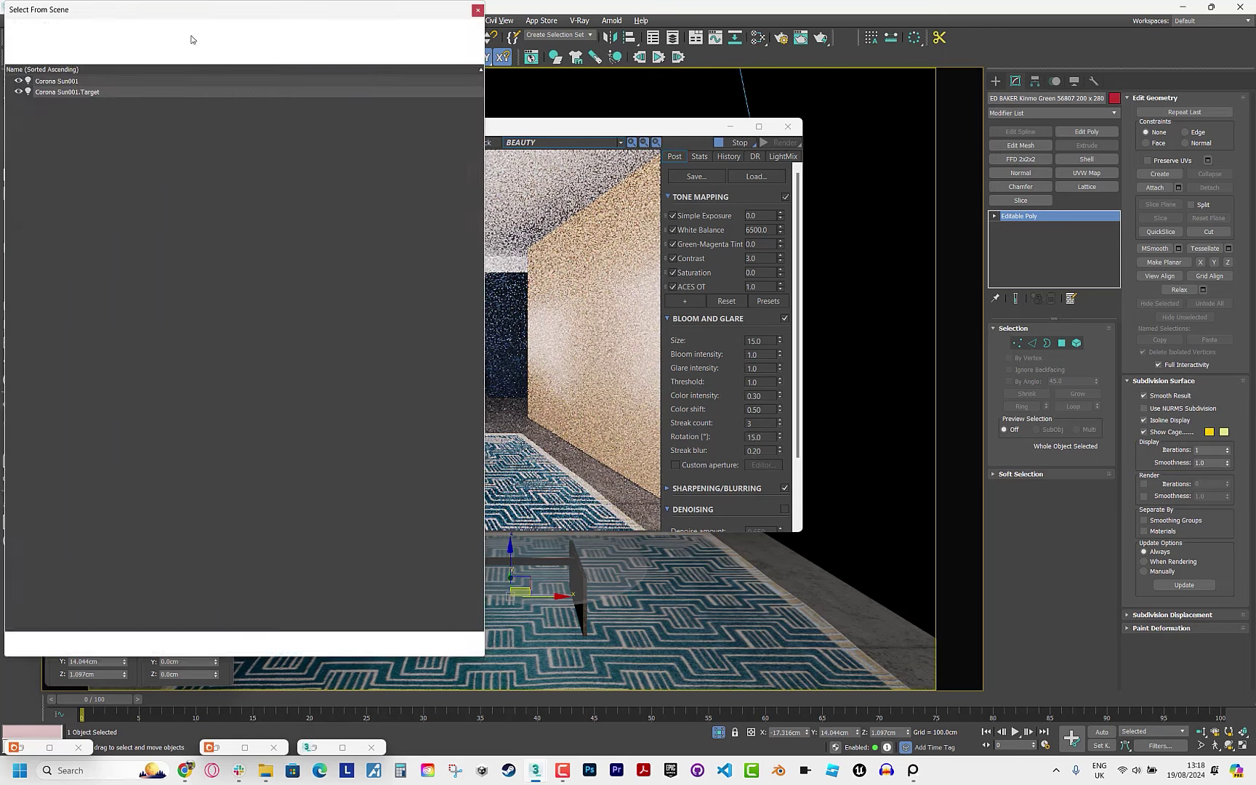
double_click(99, 81)
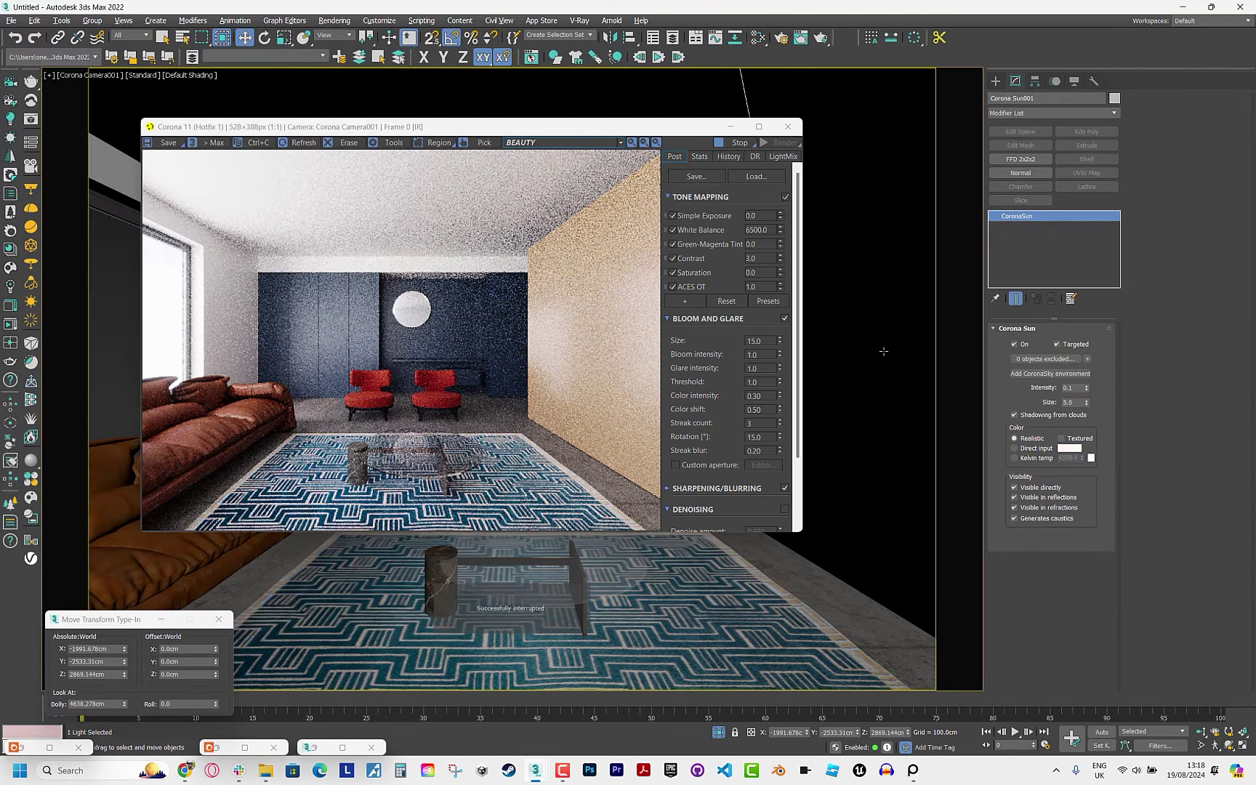
click(932, 363)
click(1087, 173)
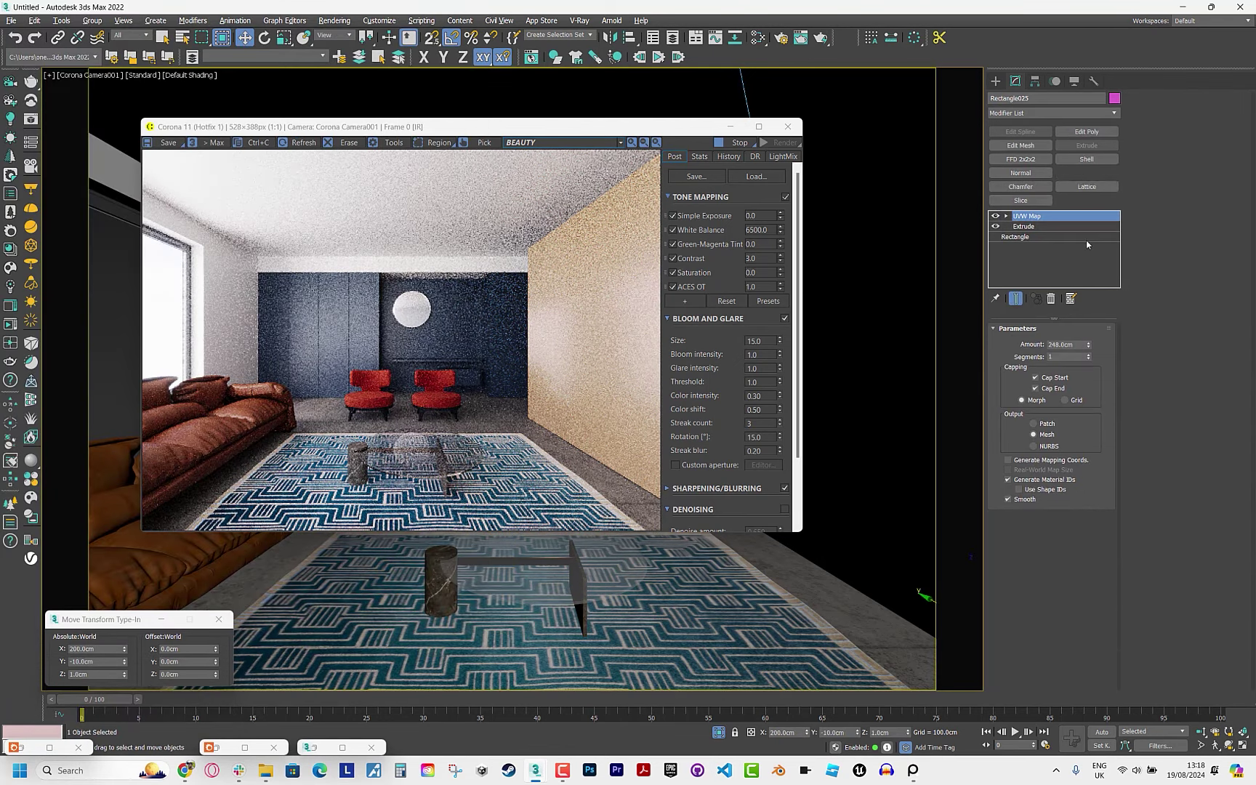
click(1026, 397)
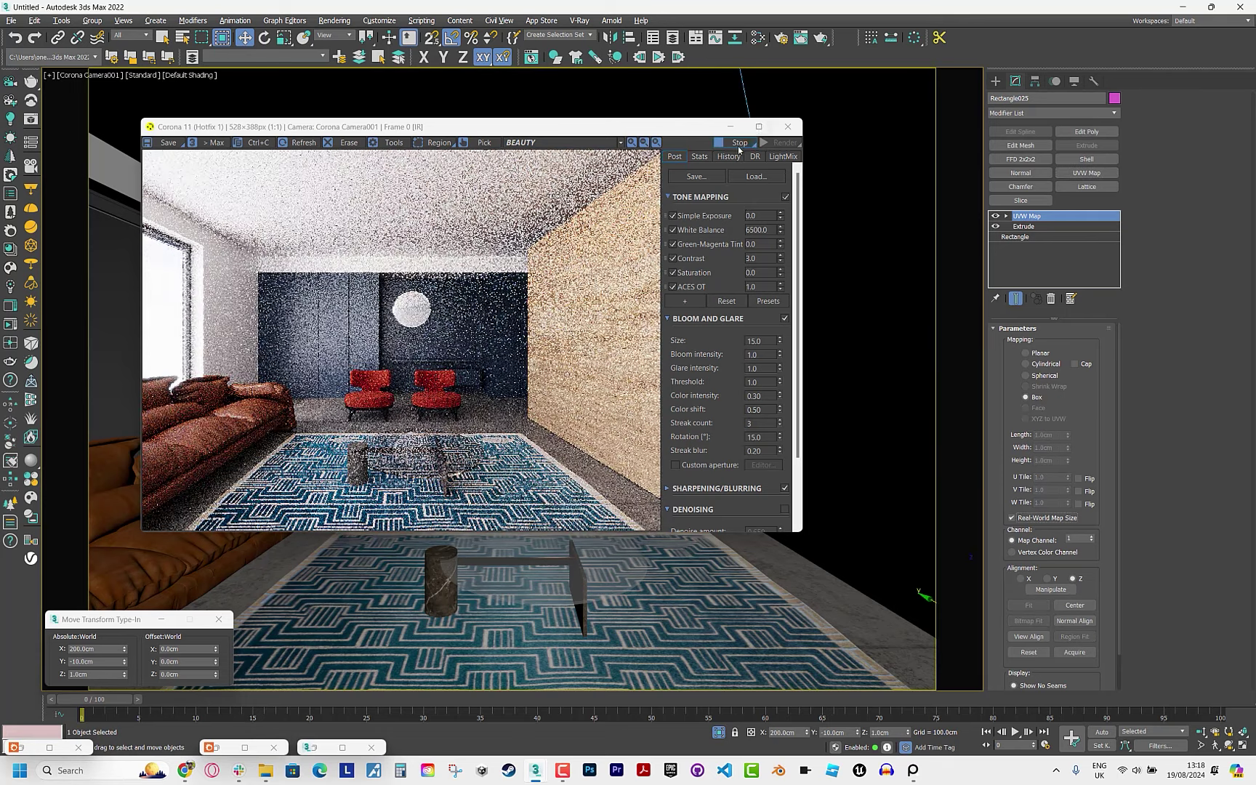
Rotate the wall's UVW Map gizmo 90° with angle snap so the grain runs vertically.
click(730, 127)
key(p)
scroll(560, 387, up, 2)
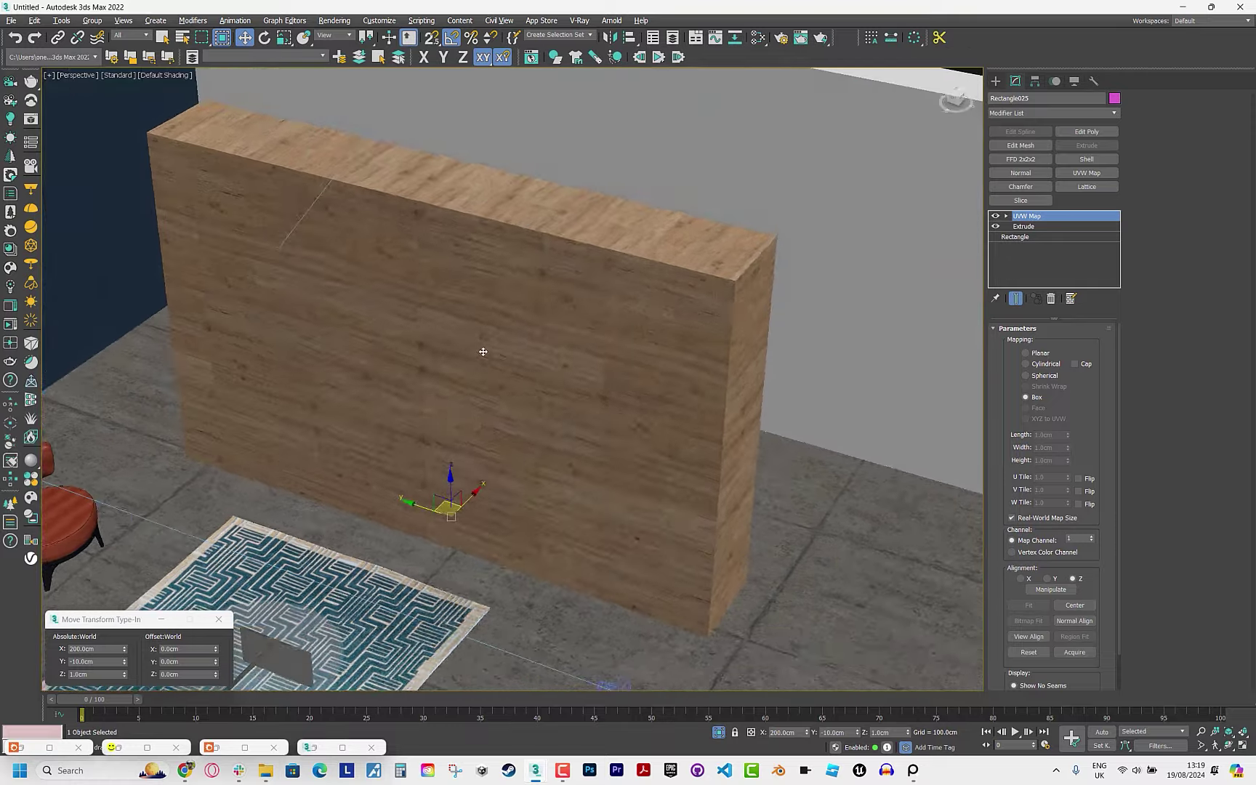
scroll(482, 351, up, 3)
click(1006, 216)
key(e)
drag(606, 384, 634, 421)
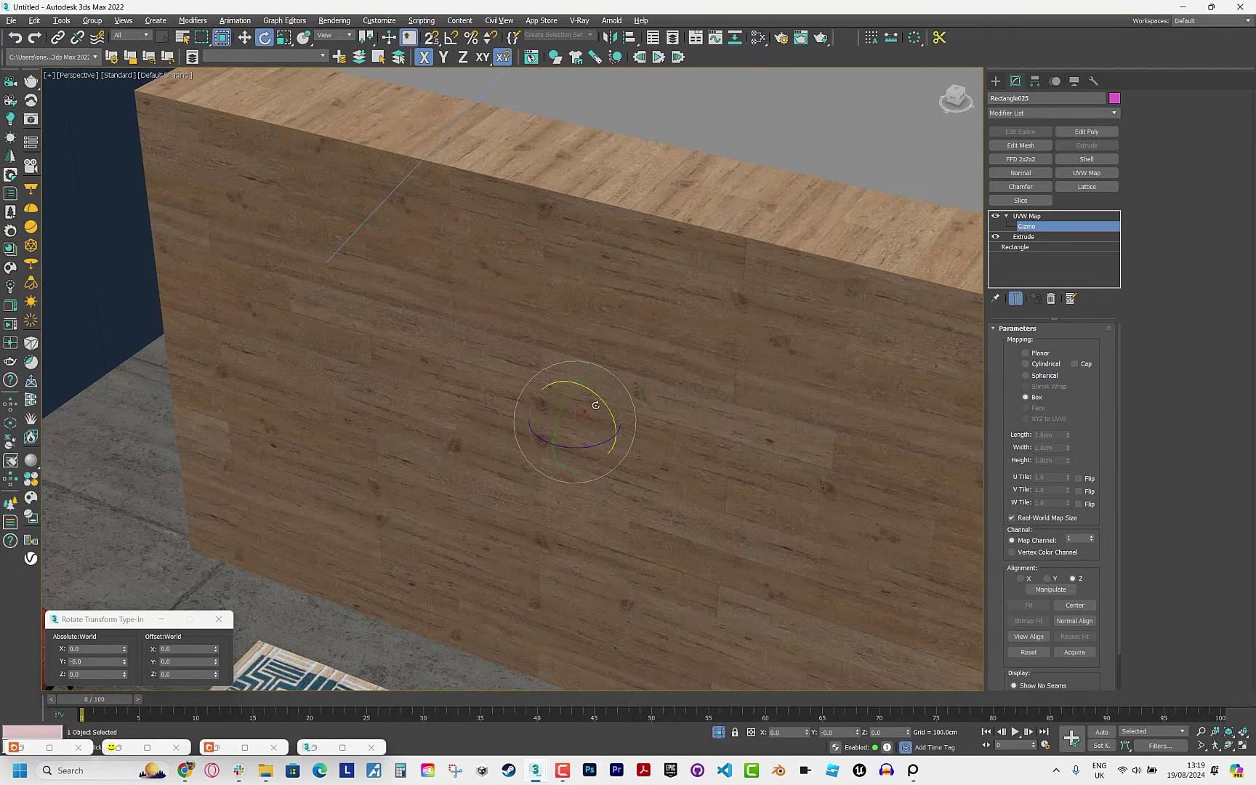
key(a)
scroll(634, 422, down, 5)
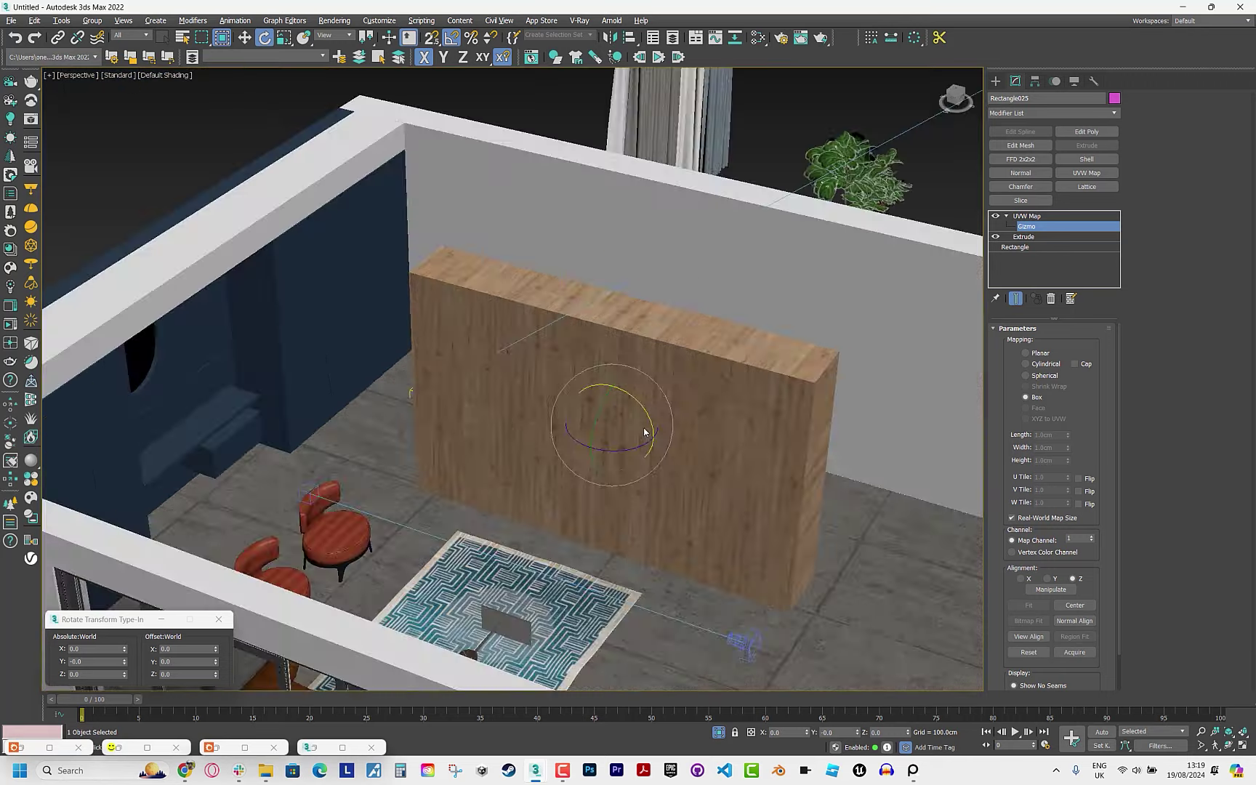
alt+middle_drag(634, 421, 559, 390)
scroll(560, 390, up, 5)
drag(559, 390, 515, 414)
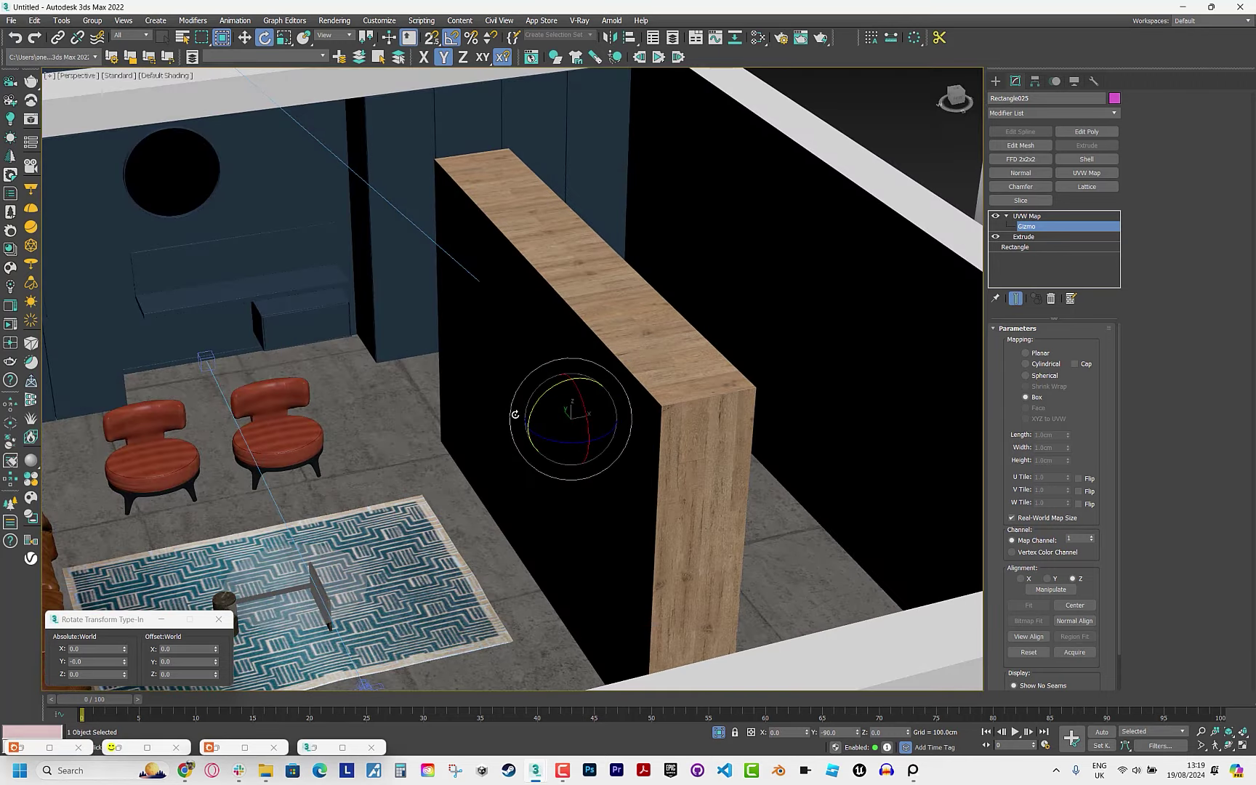
Leave the gizmo level and select the potted plants group.
key(w)
scroll(570, 434, down, 5)
alt+middle_drag(570, 433, 560, 353)
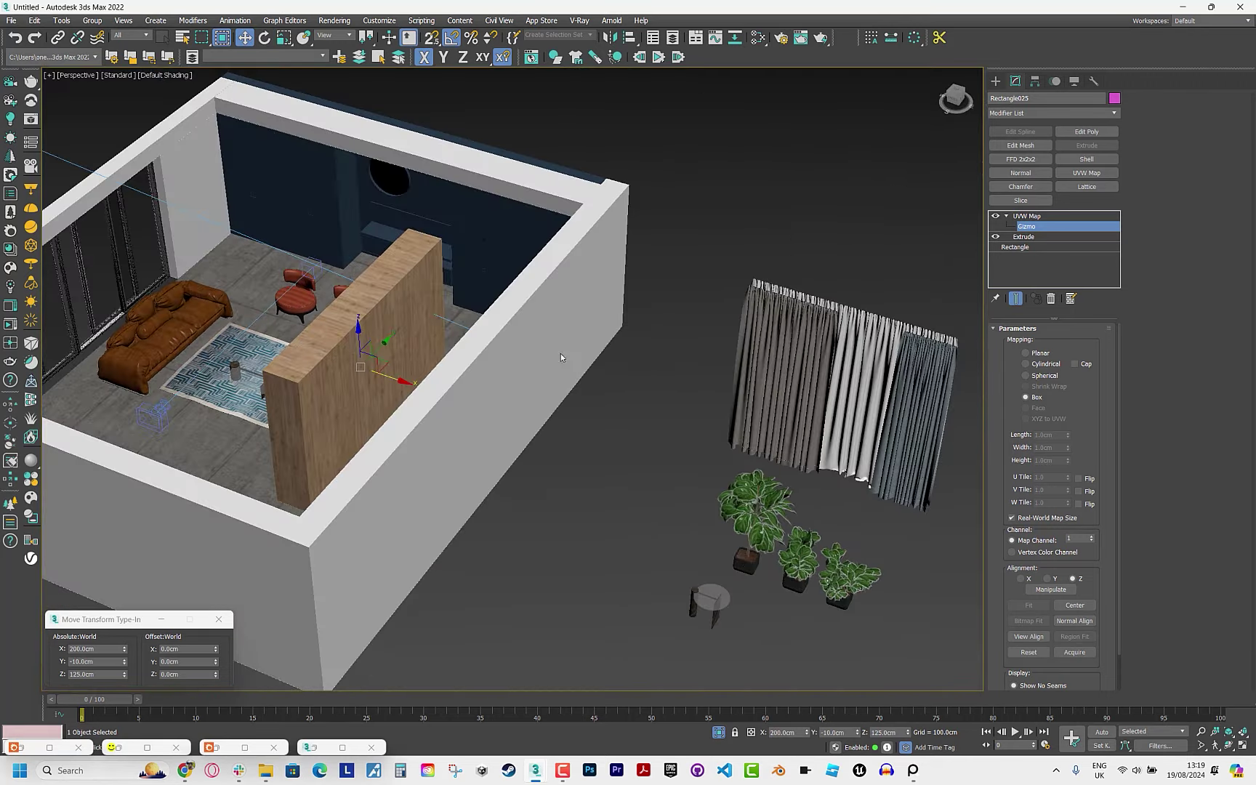
click(1027, 216)
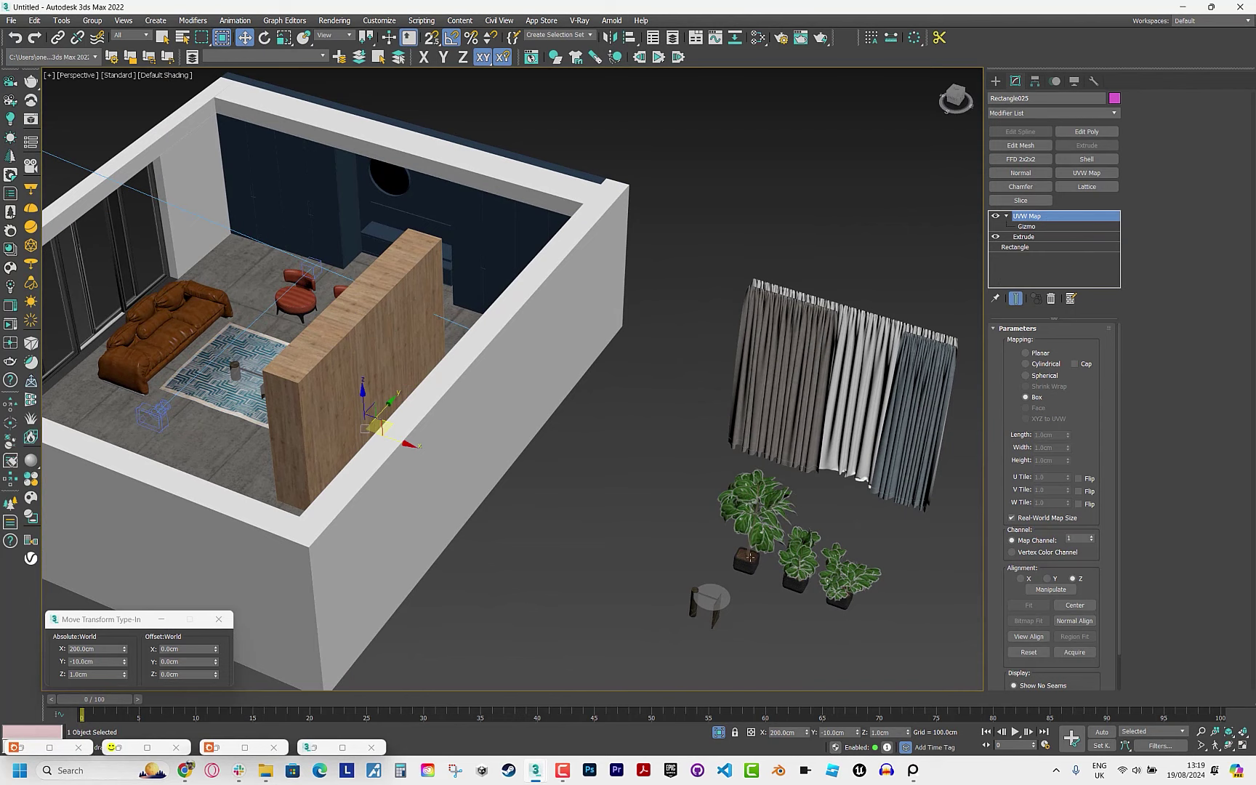
click(817, 557)
click(92, 21)
Open the plant group, scale one plant down and move it behind the sofa.
click(109, 67)
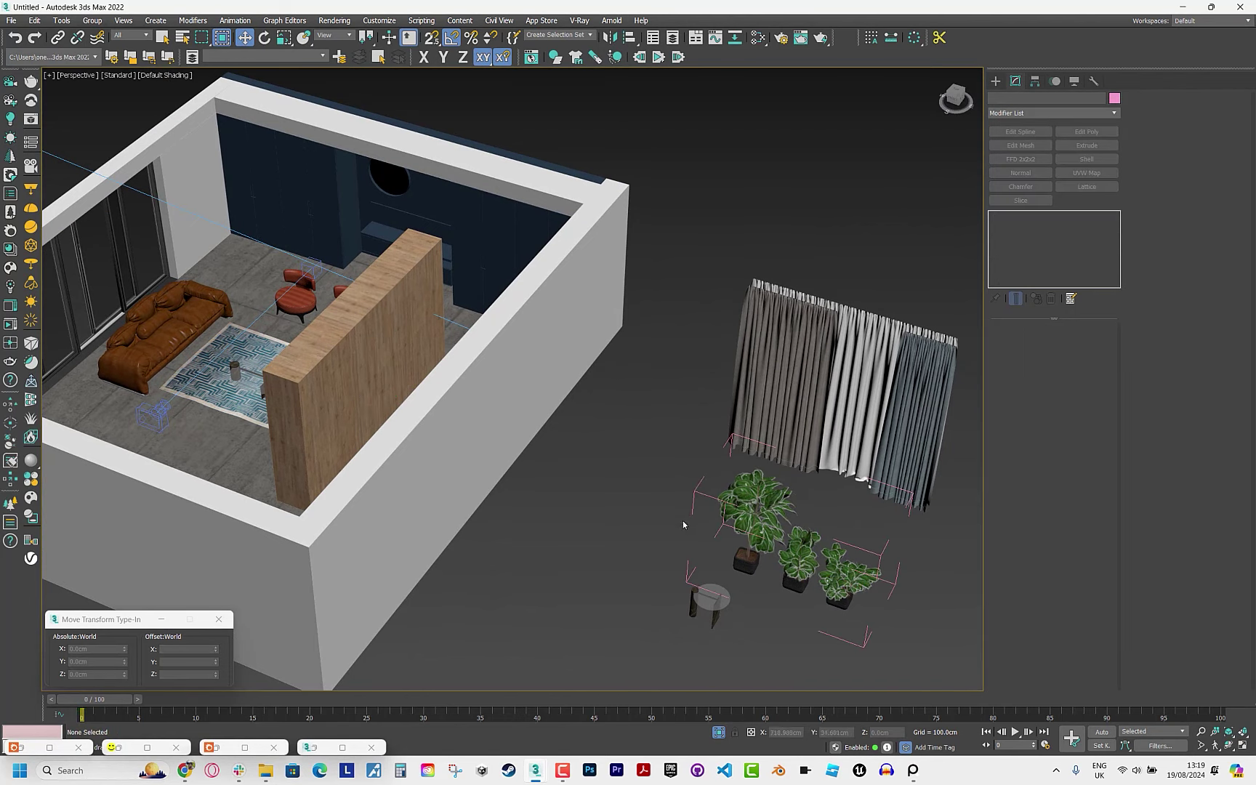
mouse_move(718, 527)
mouse_down()
mouse_move(645, 430)
mouse_move(266, 264)
mouse_up()
key(z)
key(r)
scroll(482, 399, up, 3)
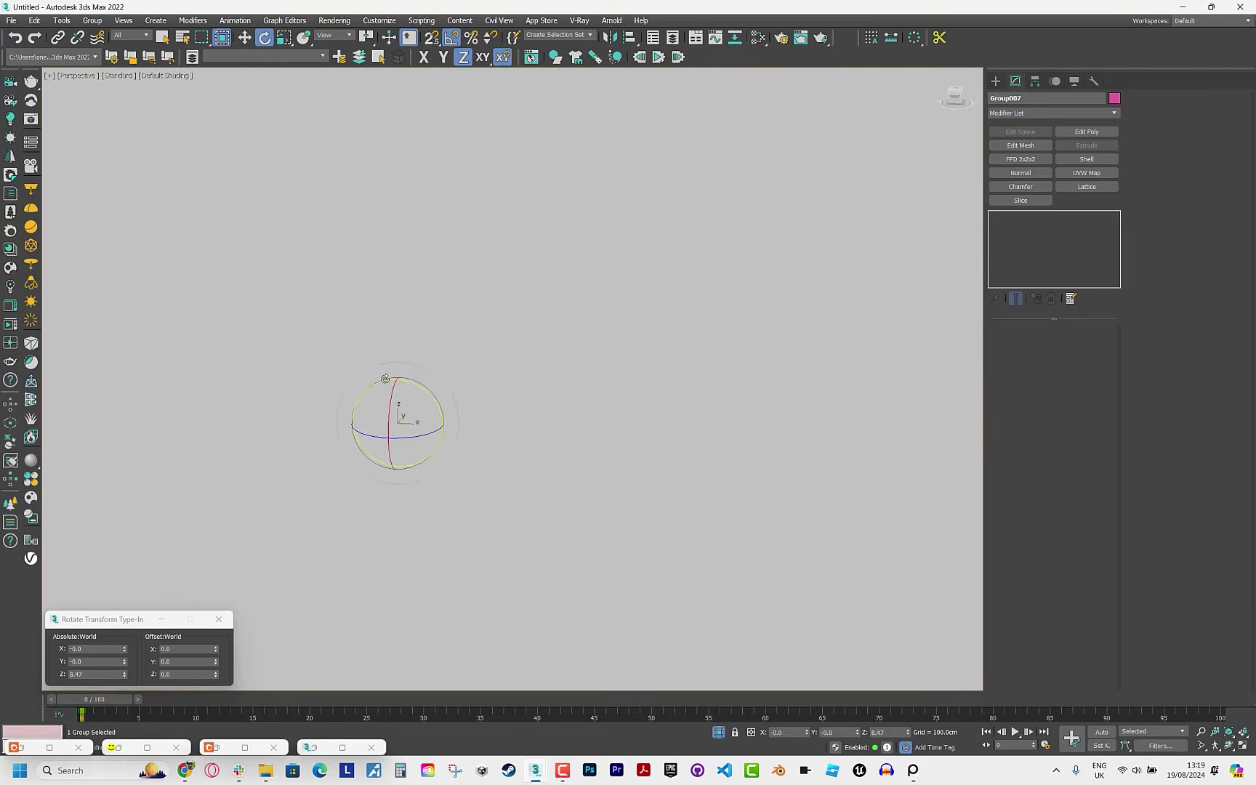
scroll(420, 393, down, 3)
key(w)
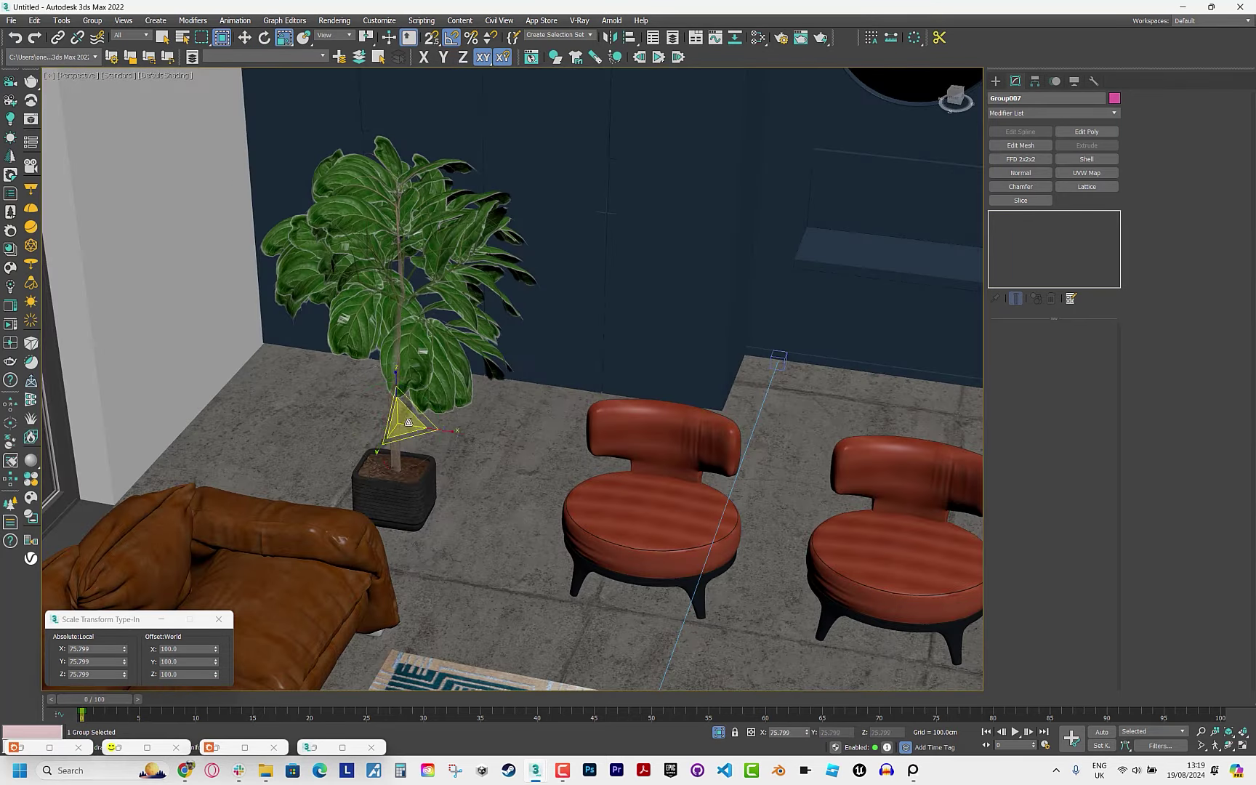
drag(429, 342, 443, 369)
alt+middle_drag(443, 369, 397, 389)
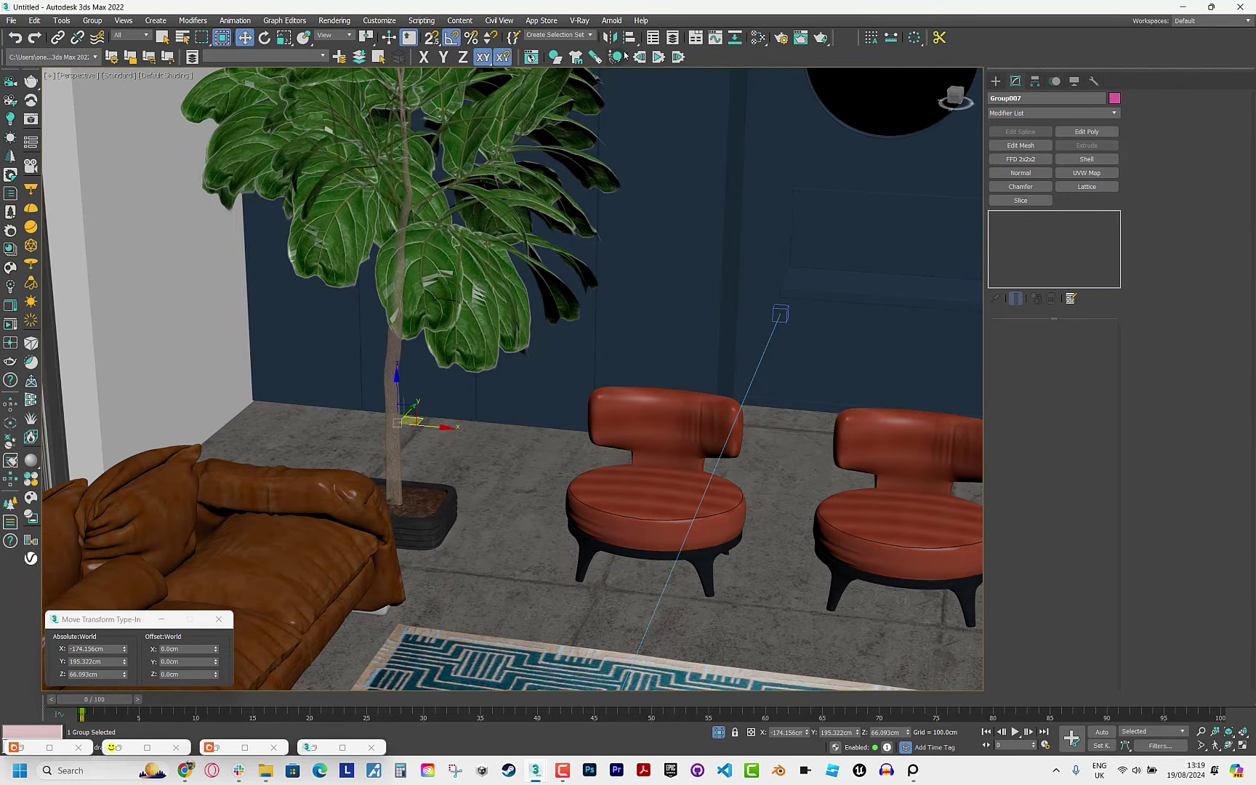
Align the plant's base onto the floor, nudge it along X, and view the Corona render full-screen.
click(743, 401)
click(724, 333)
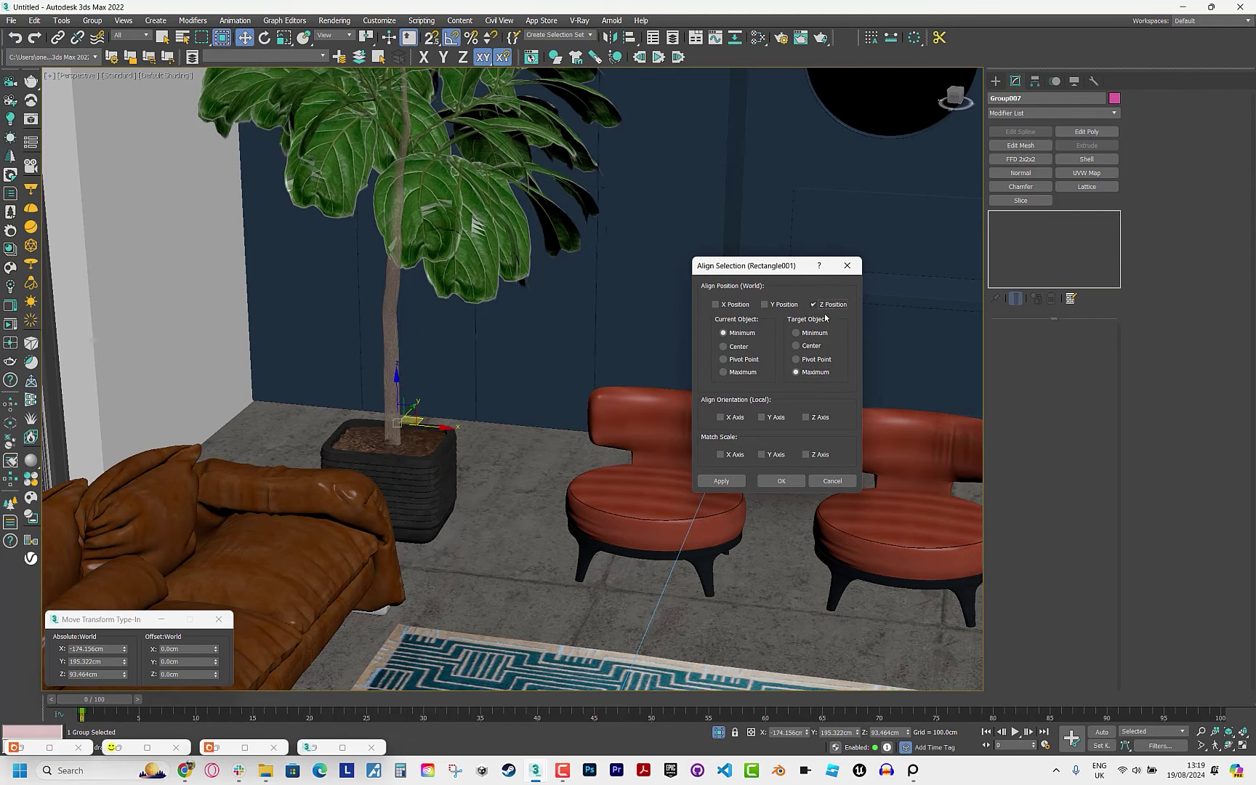
click(781, 481)
key(c)
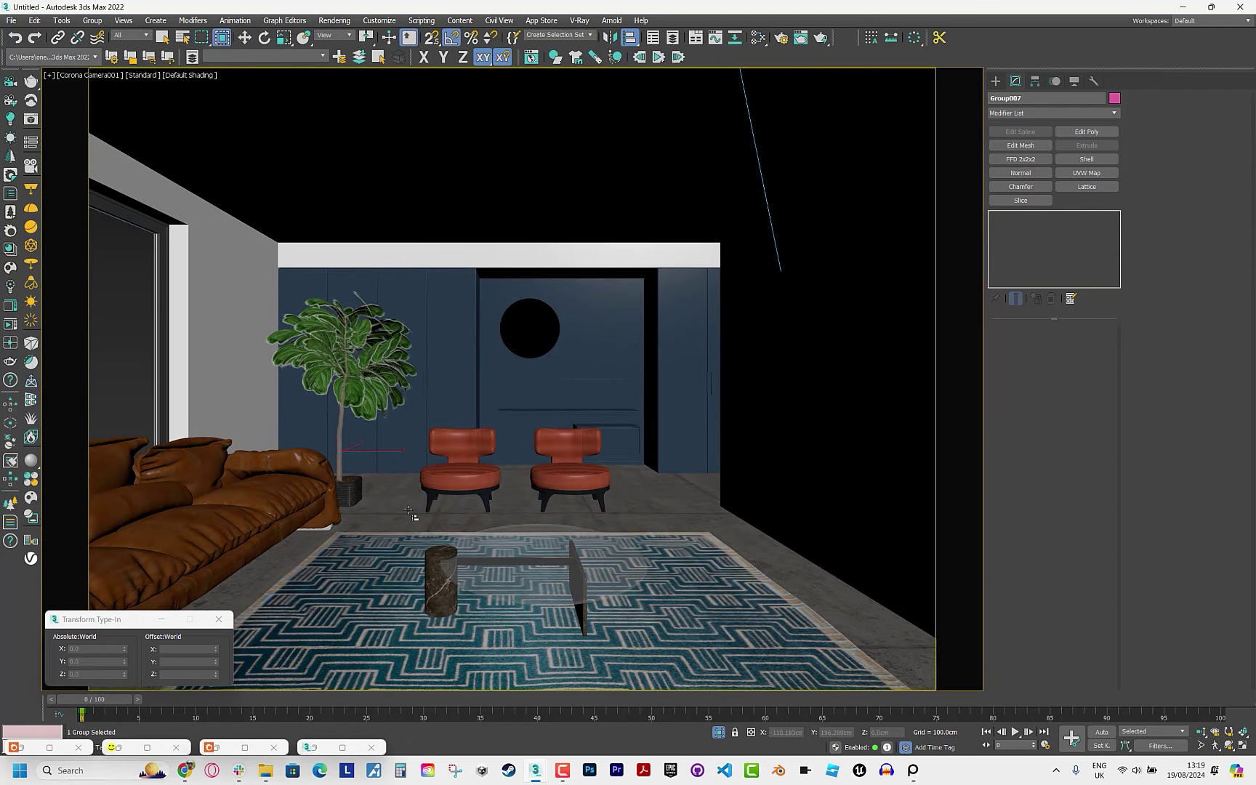
click(756, 146)
click(735, 482)
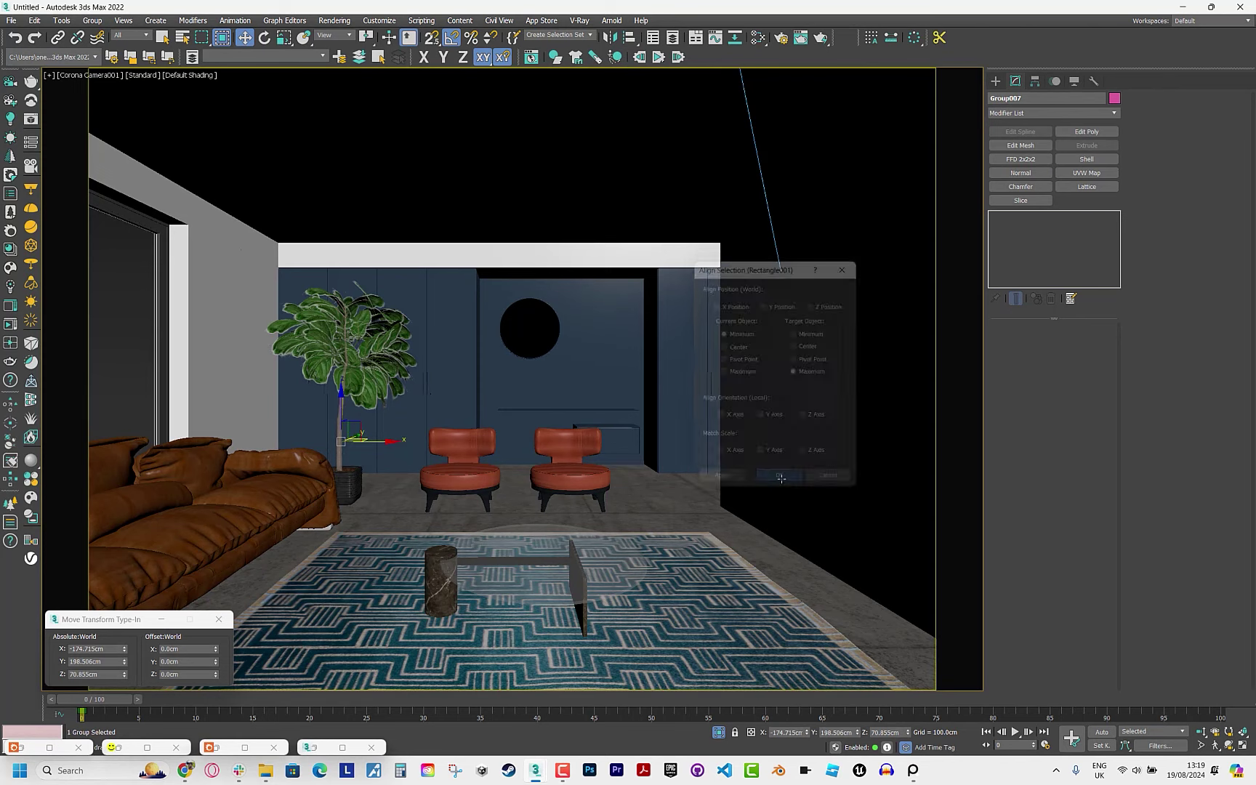
drag(387, 450, 405, 441)
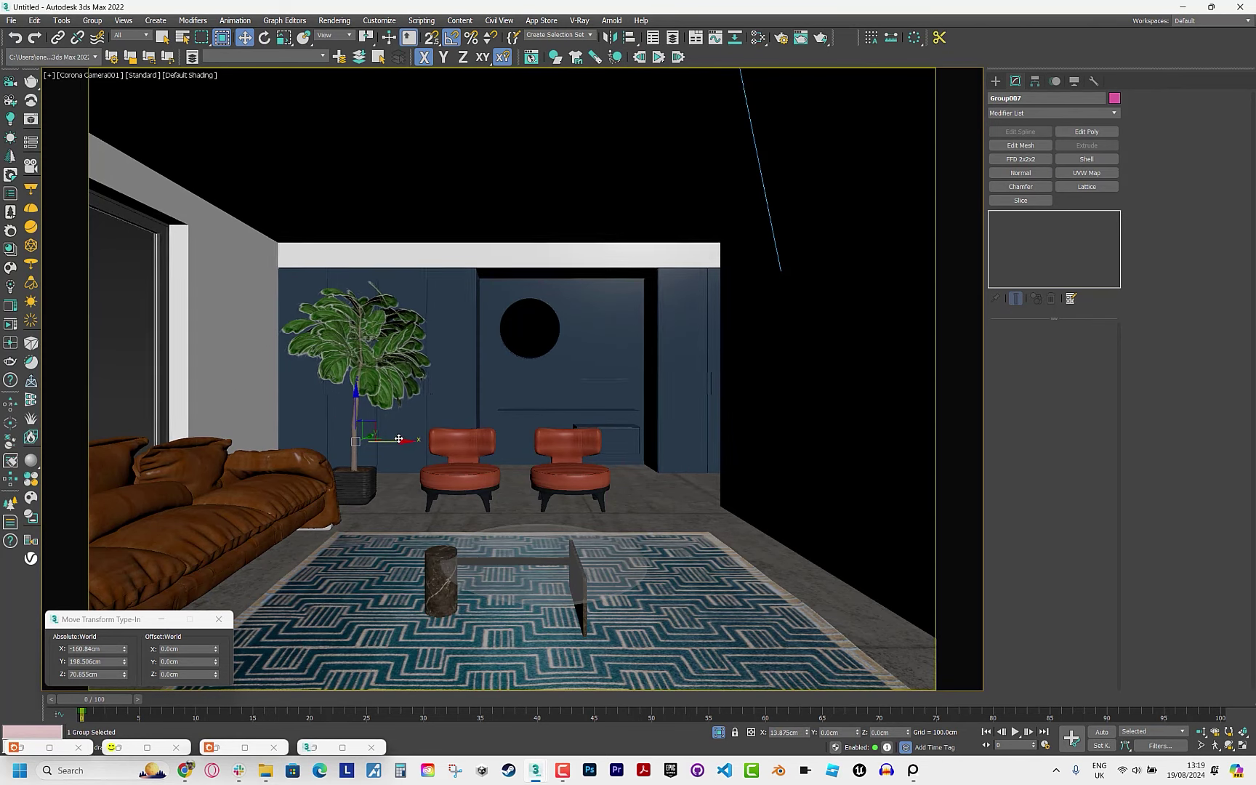
click(146, 748)
click(760, 127)
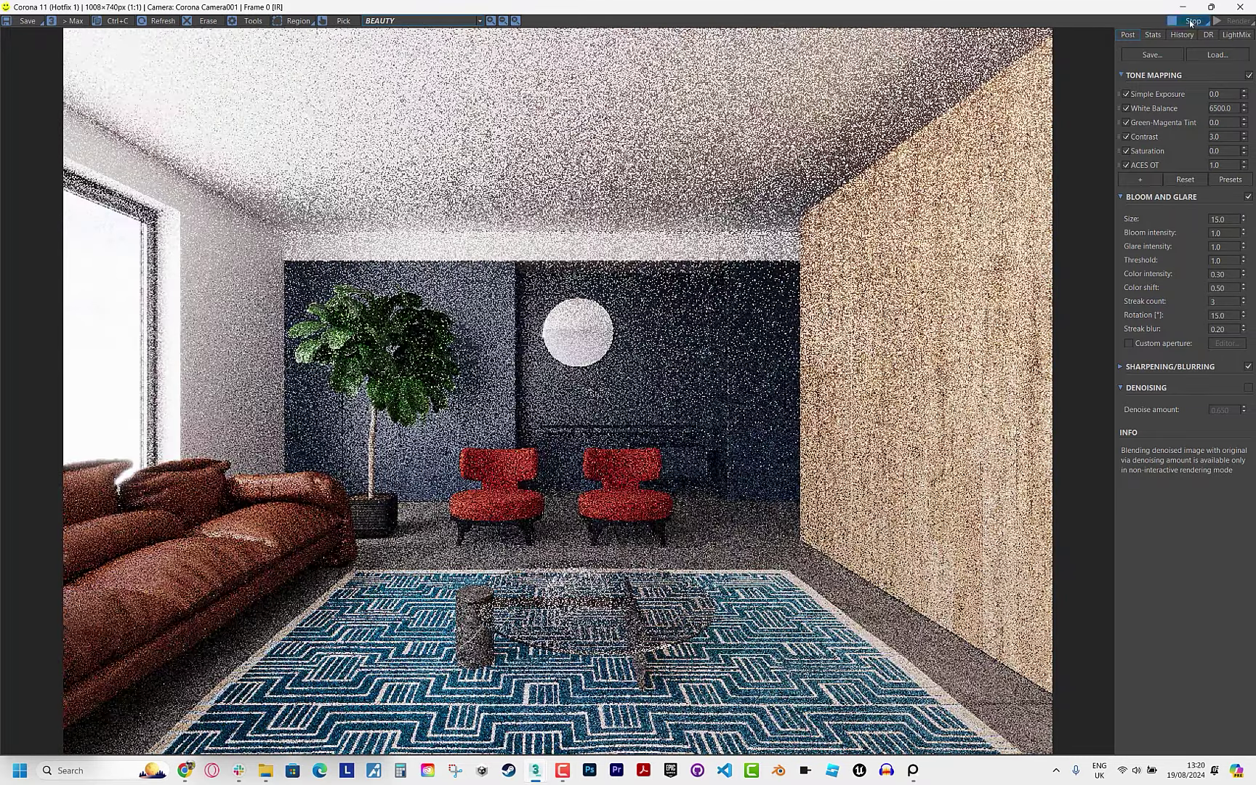
Edit the CoronaSky intensity value in the Slate Material Editor.
click(1182, 6)
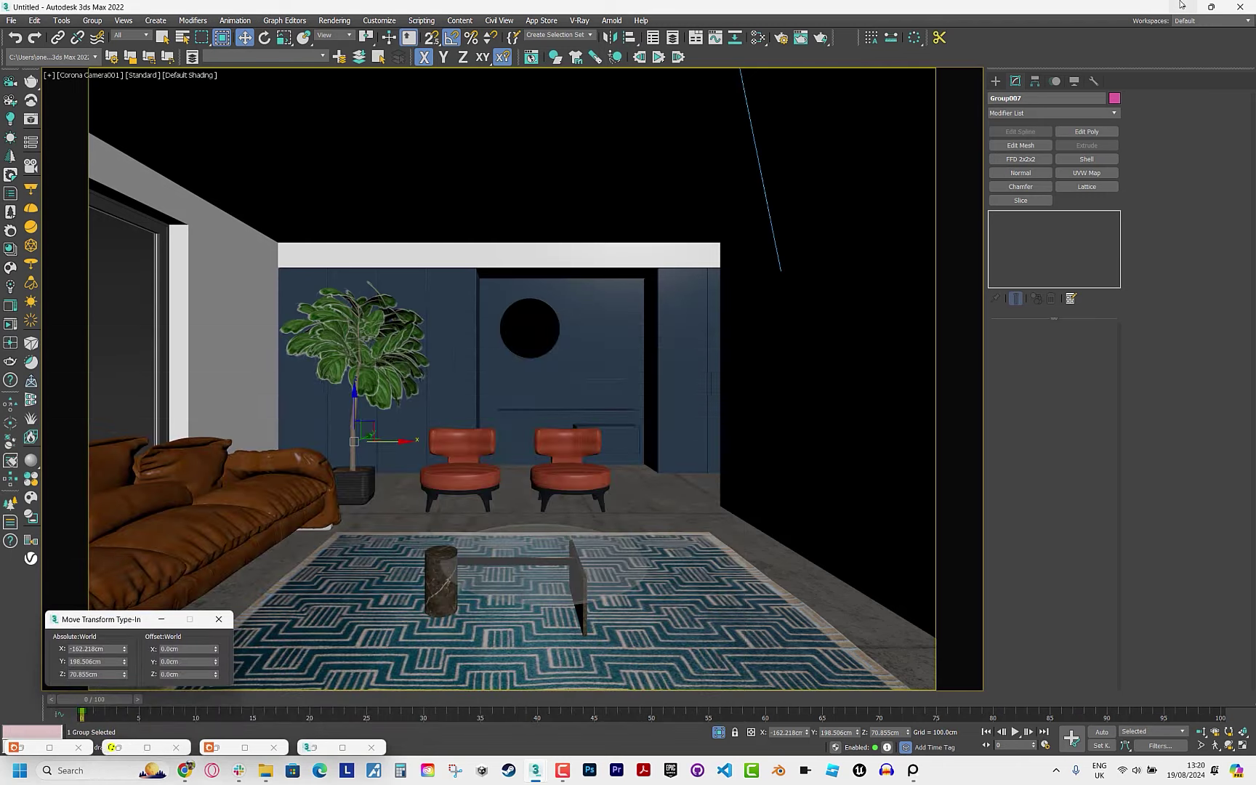
click(758, 37)
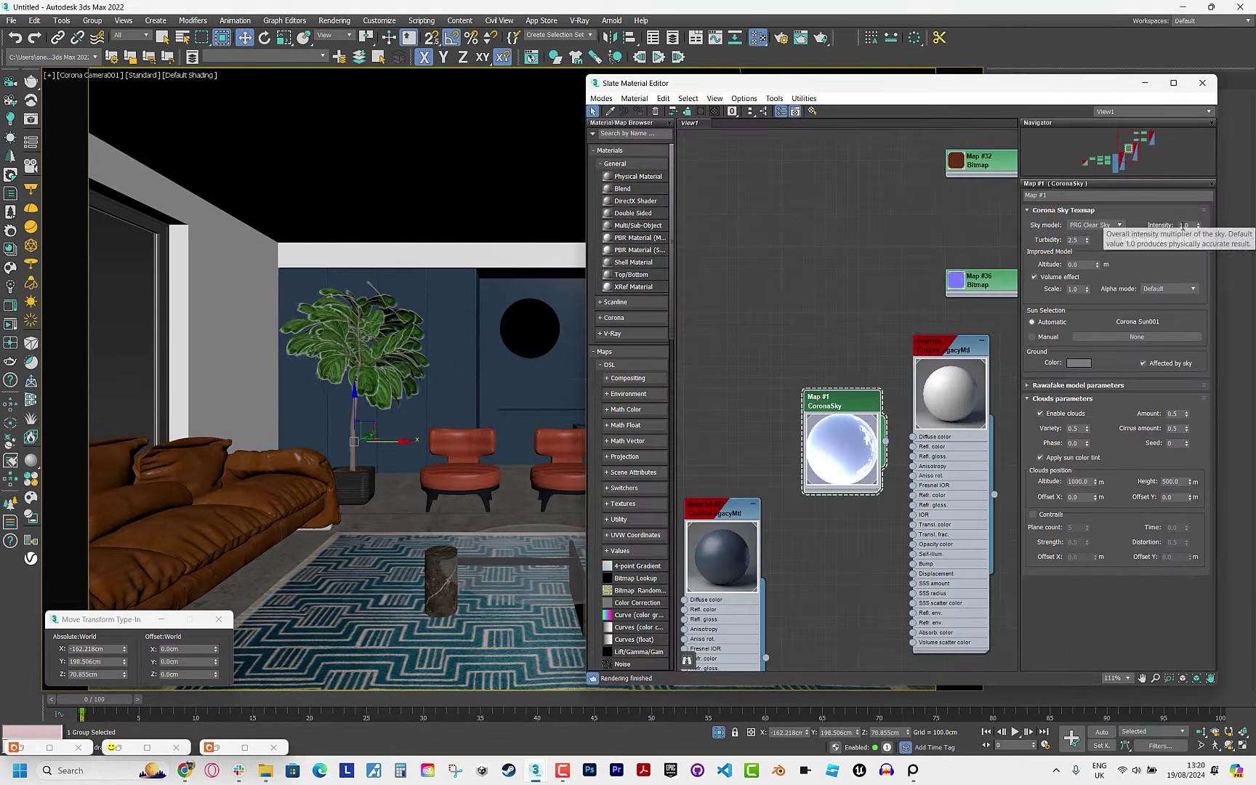
double_click(1184, 225)
text(0.7)
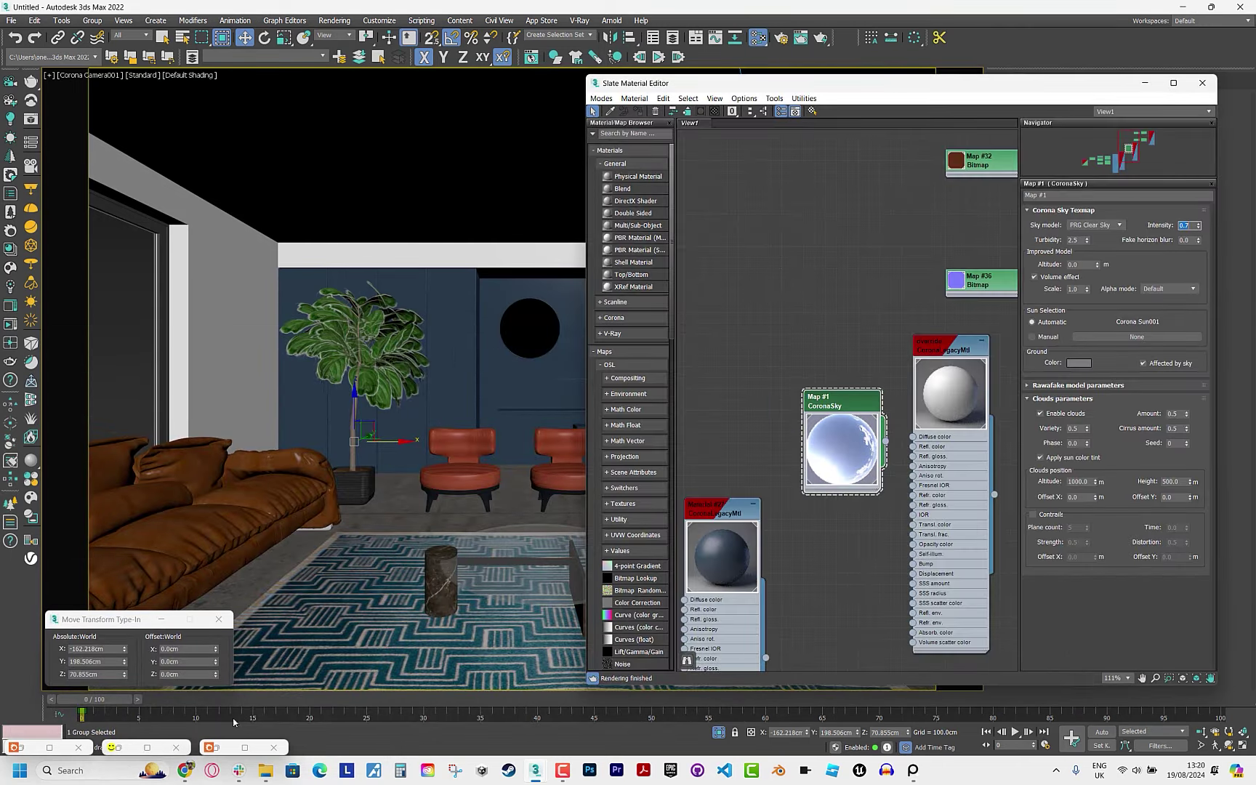
Turn off Bloom and Glare in the Corona VFB and close both windows.
click(120, 751)
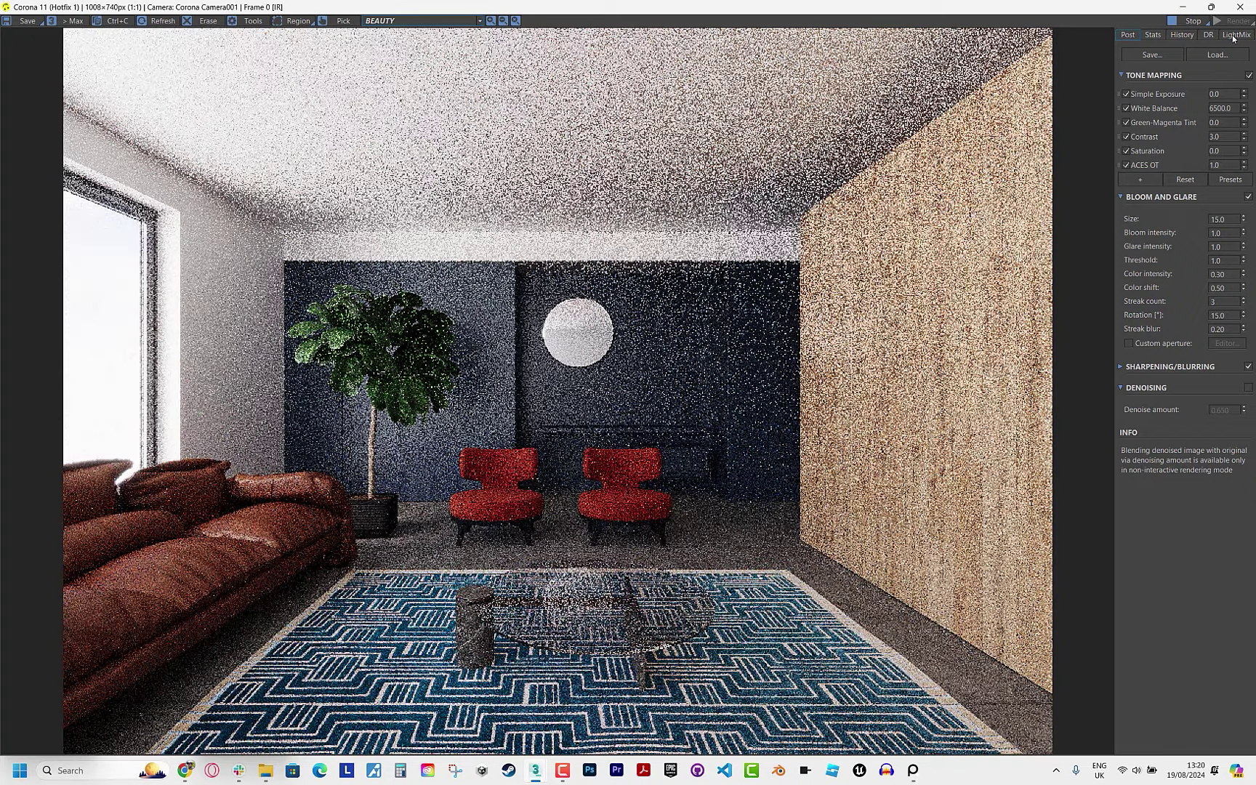
click(1249, 196)
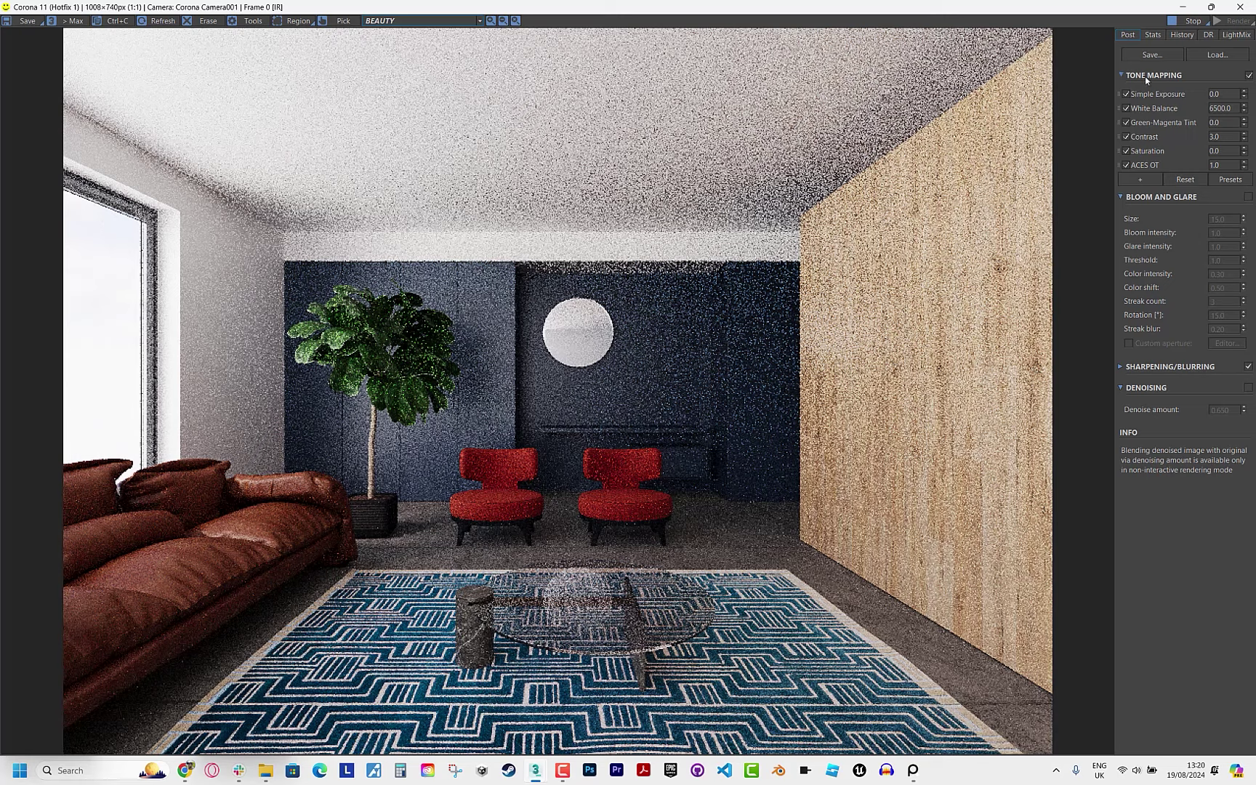
click(1182, 7)
click(1150, 88)
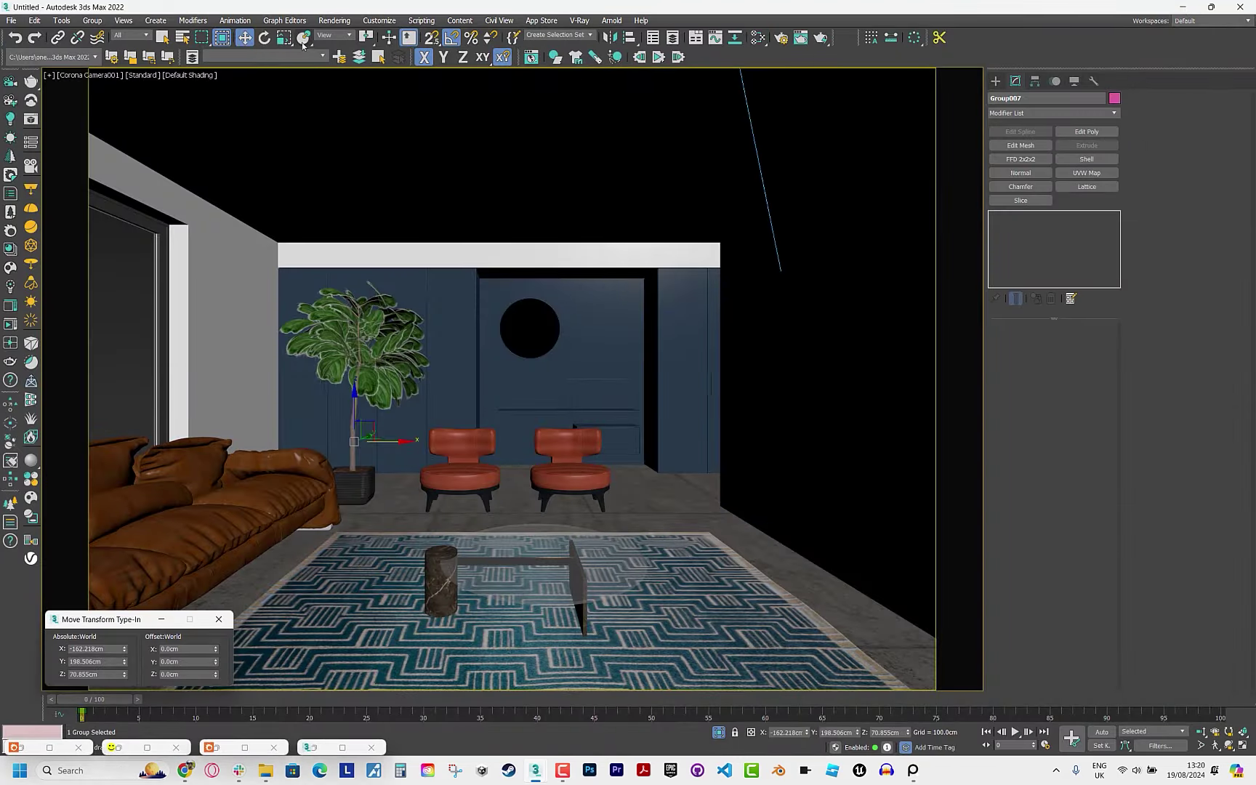
Select the curtain and rotate it 90 degrees upright.
key(p)
scroll(655, 364, down, 5)
alt+middle_drag(654, 363, 902, 509)
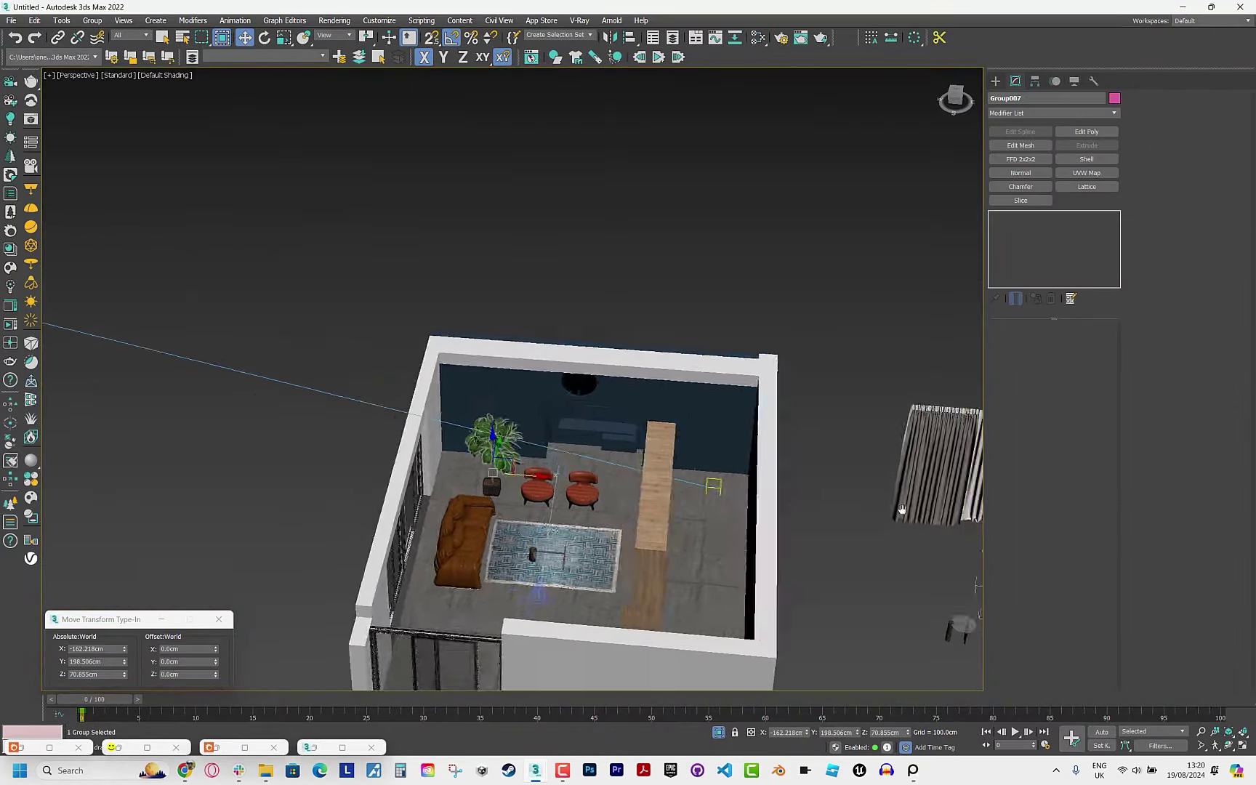
scroll(901, 509, up, 3)
click(749, 436)
alt+middle_drag(785, 450, 743, 429)
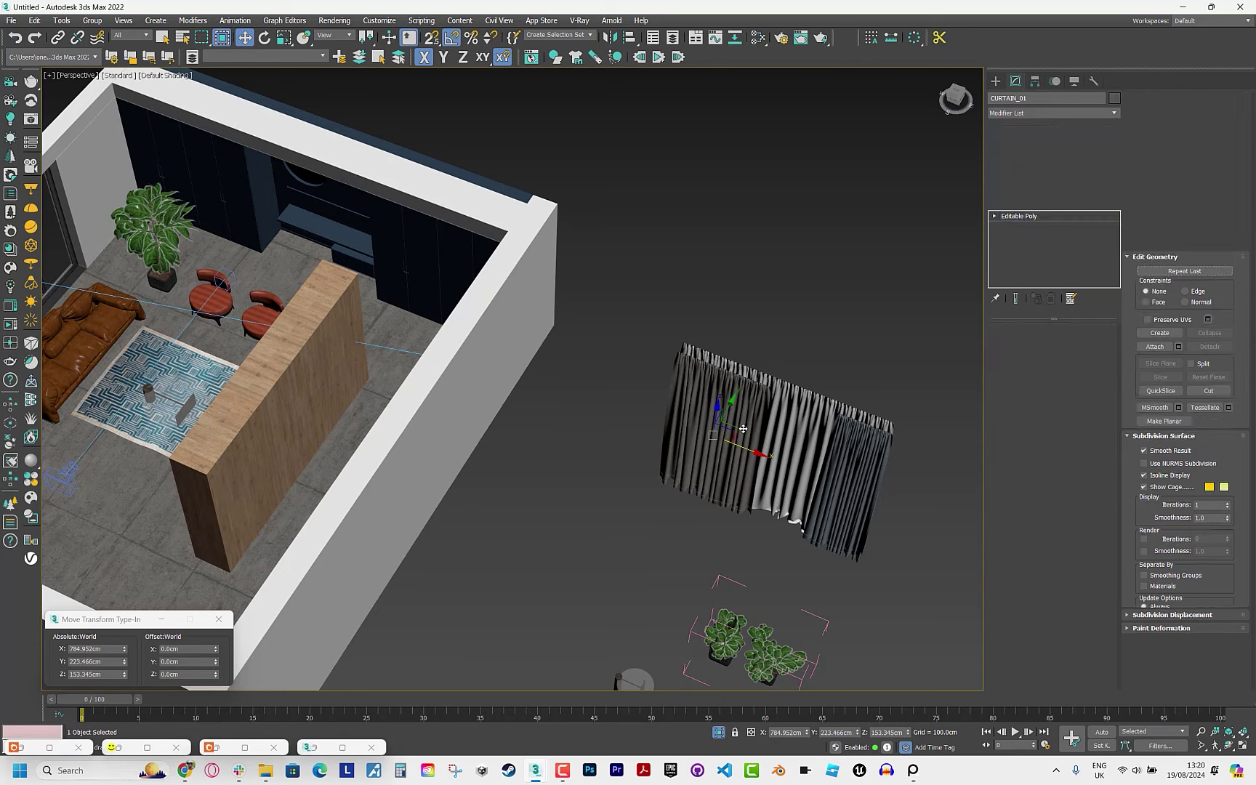
key(z)
key(e)
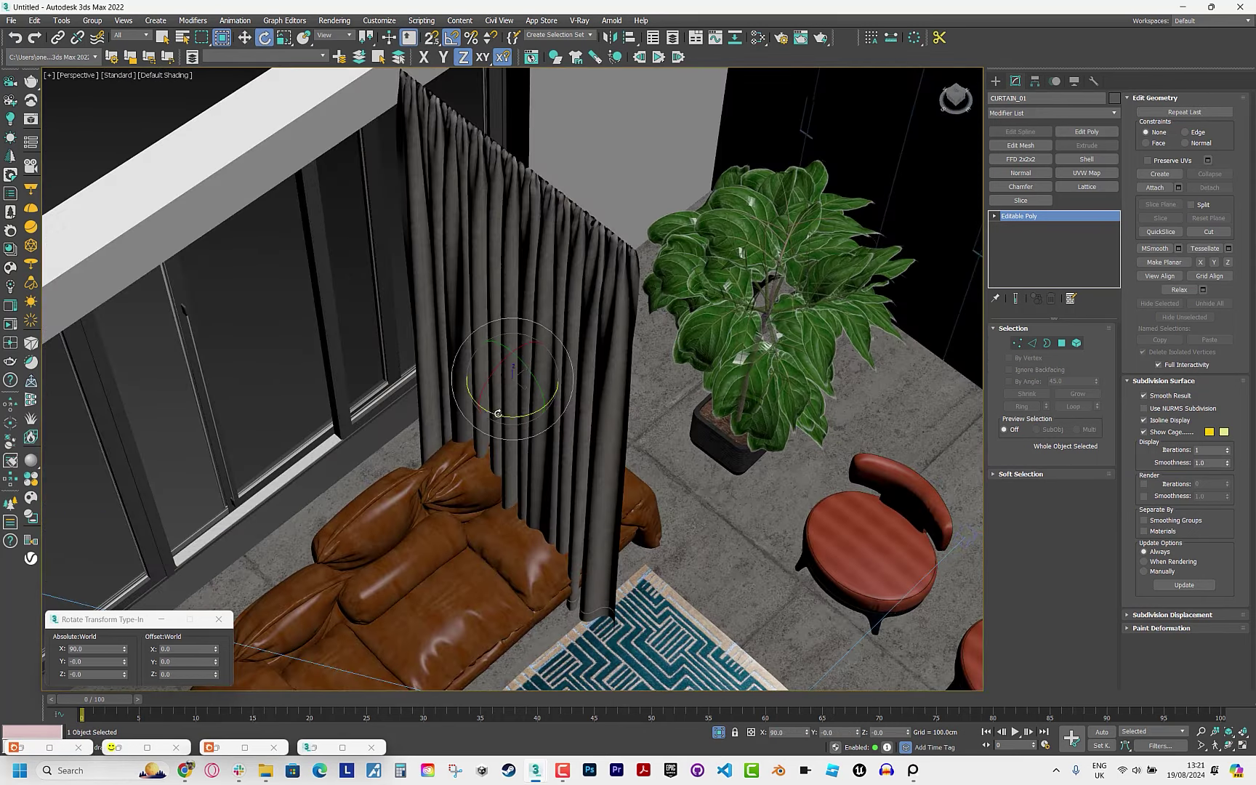
drag(497, 414, 524, 407)
Move the curtain beside the sofa against the window wall in the top view.
alt+middle_drag(523, 407, 526, 354)
key(w)
key(t)
key(z)
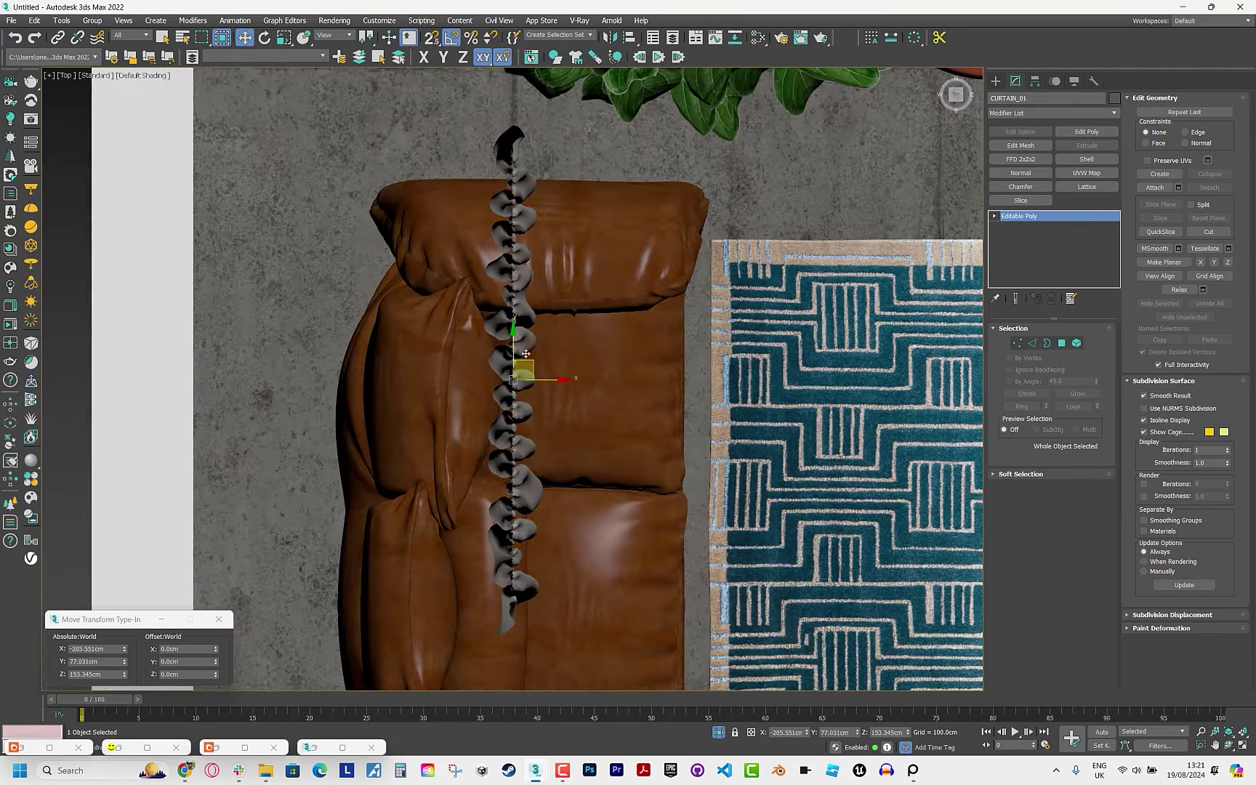
scroll(526, 353, down, 4)
mouse_move(529, 356)
mouse_down()
mouse_move(427, 357)
mouse_move(407, 336)
mouse_up()
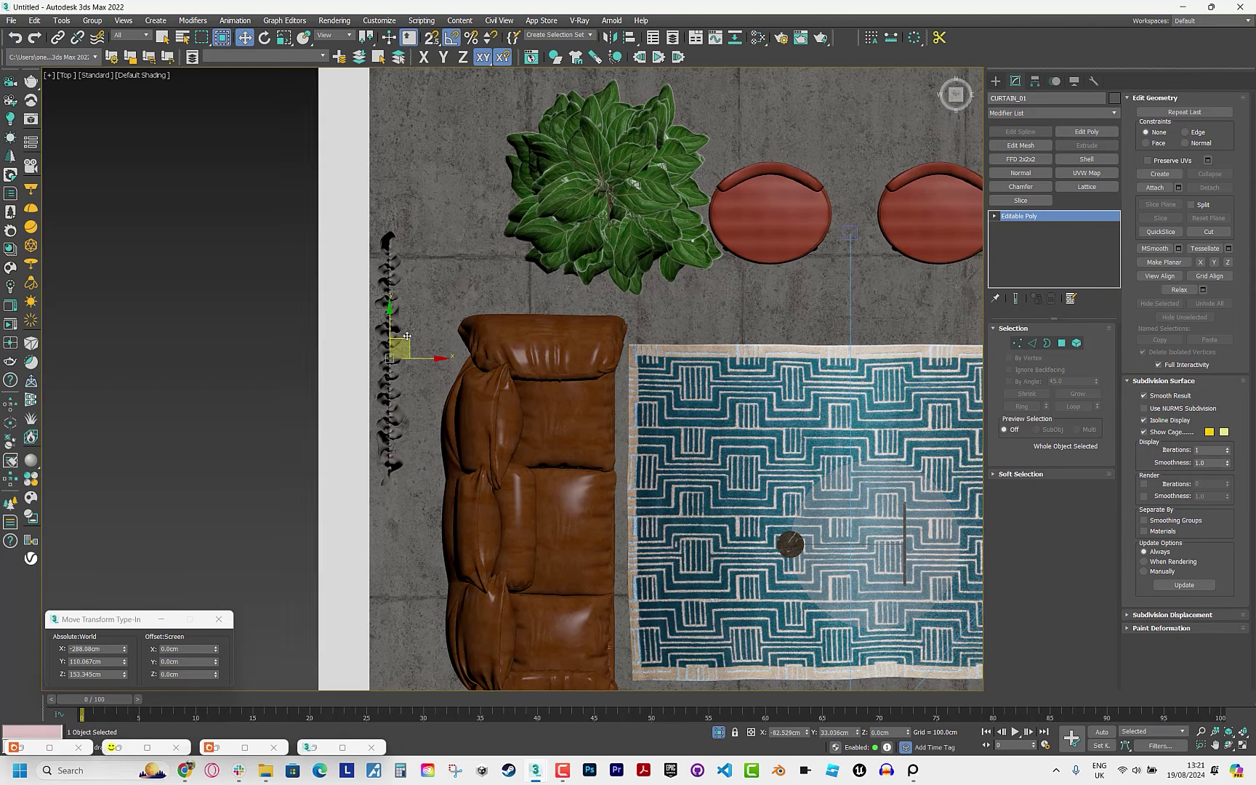
scroll(419, 352, down, 3)
scroll(509, 393, down, 2)
middle_drag(606, 427, 569, 418)
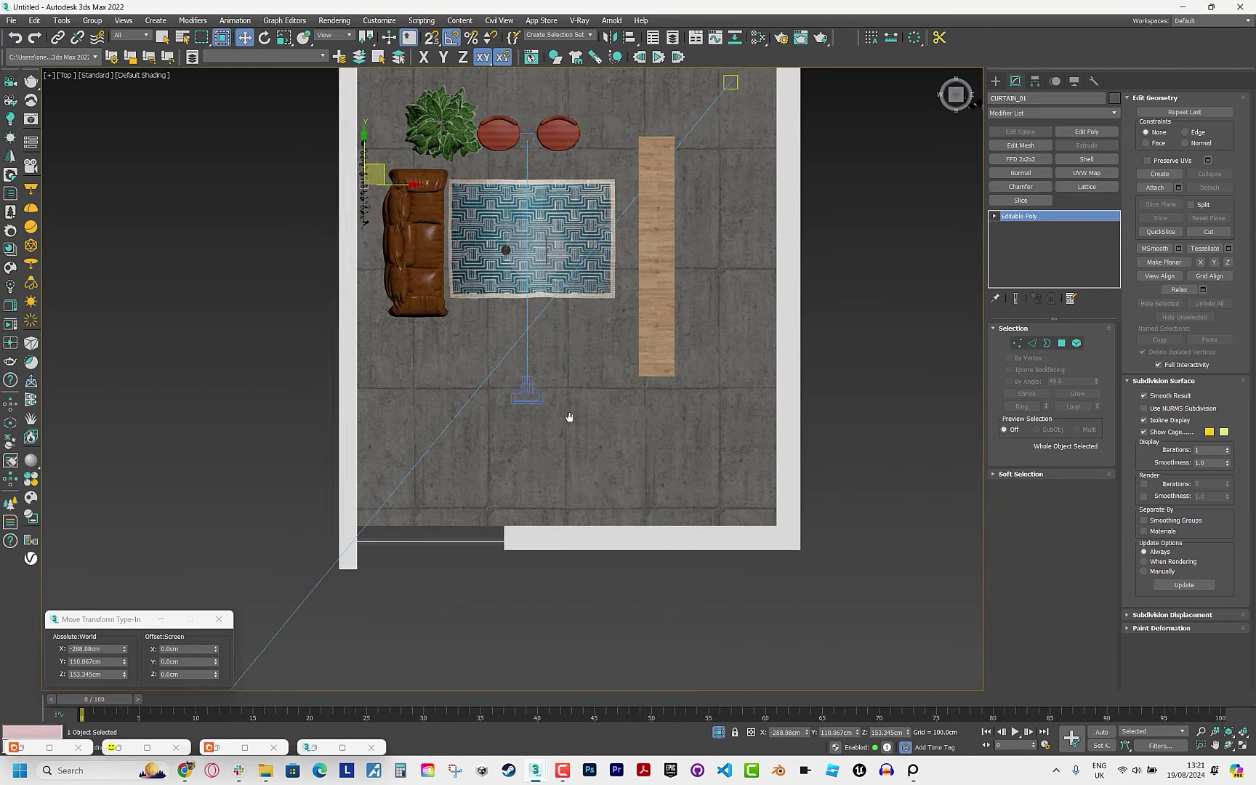
Add the black ceiling panel to the curtain selection and isolate both with Alt+Q.
key(p)
alt+middle_drag(536, 480, 603, 196)
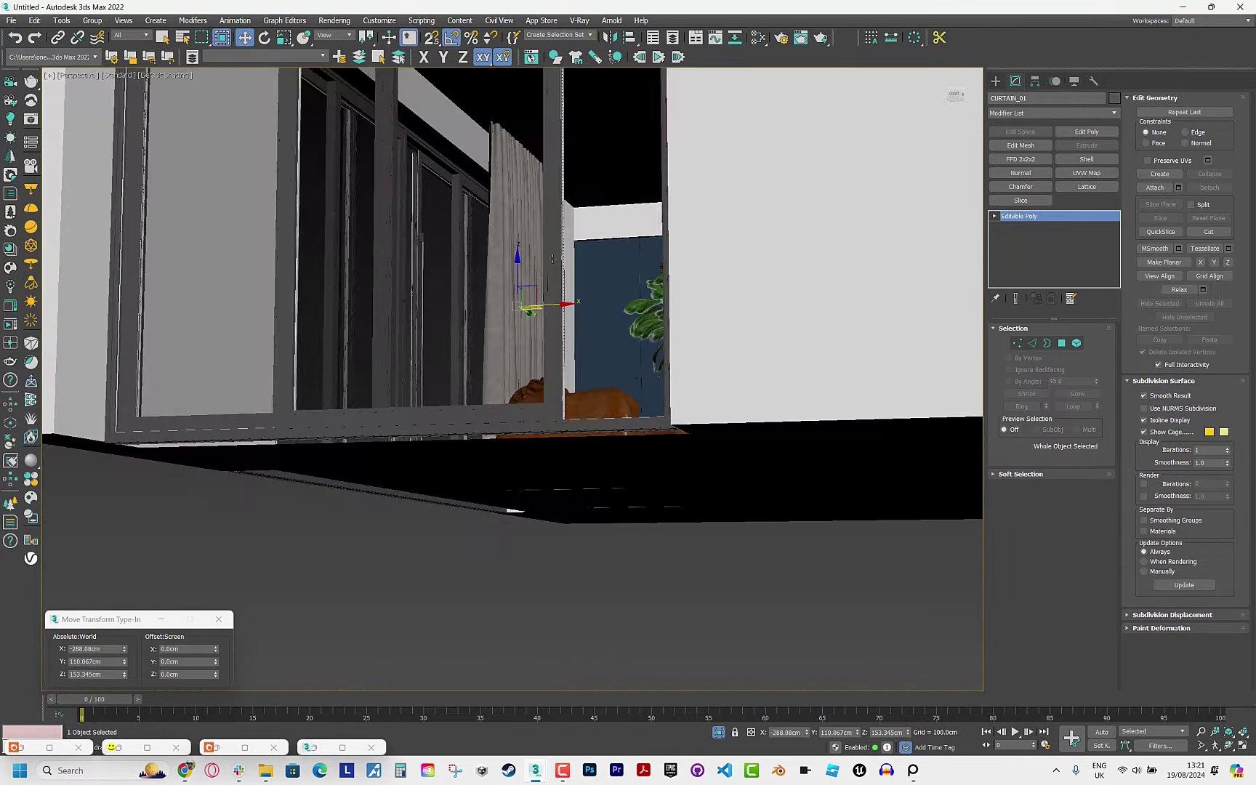
ctrl+click(603, 195)
key(alt+q)
mouse_move(612, 252)
alt+middle_down()
mouse_move(589, 347)
mouse_move(572, 317)
alt+middle_up()
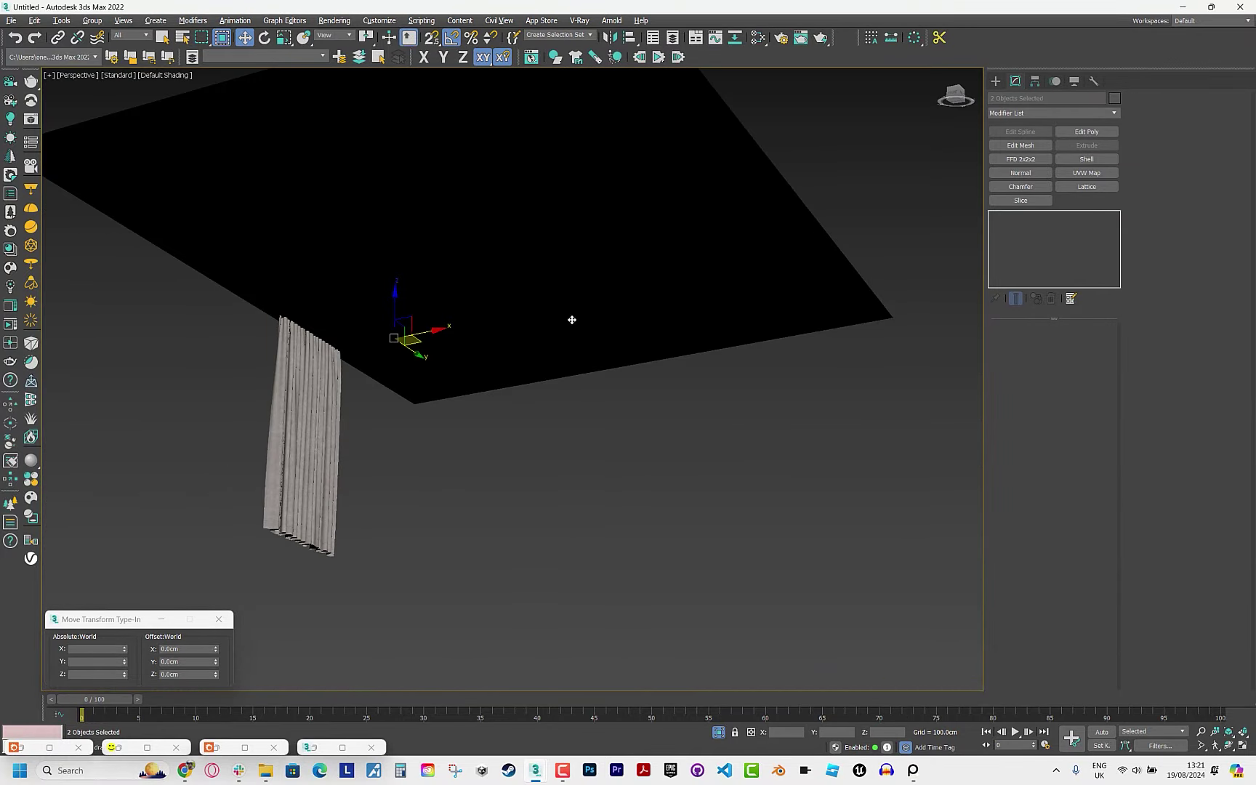
Disable the panel's normal flip and select its top and bottom edges in wireframe.
click(578, 269)
click(995, 217)
key(t)
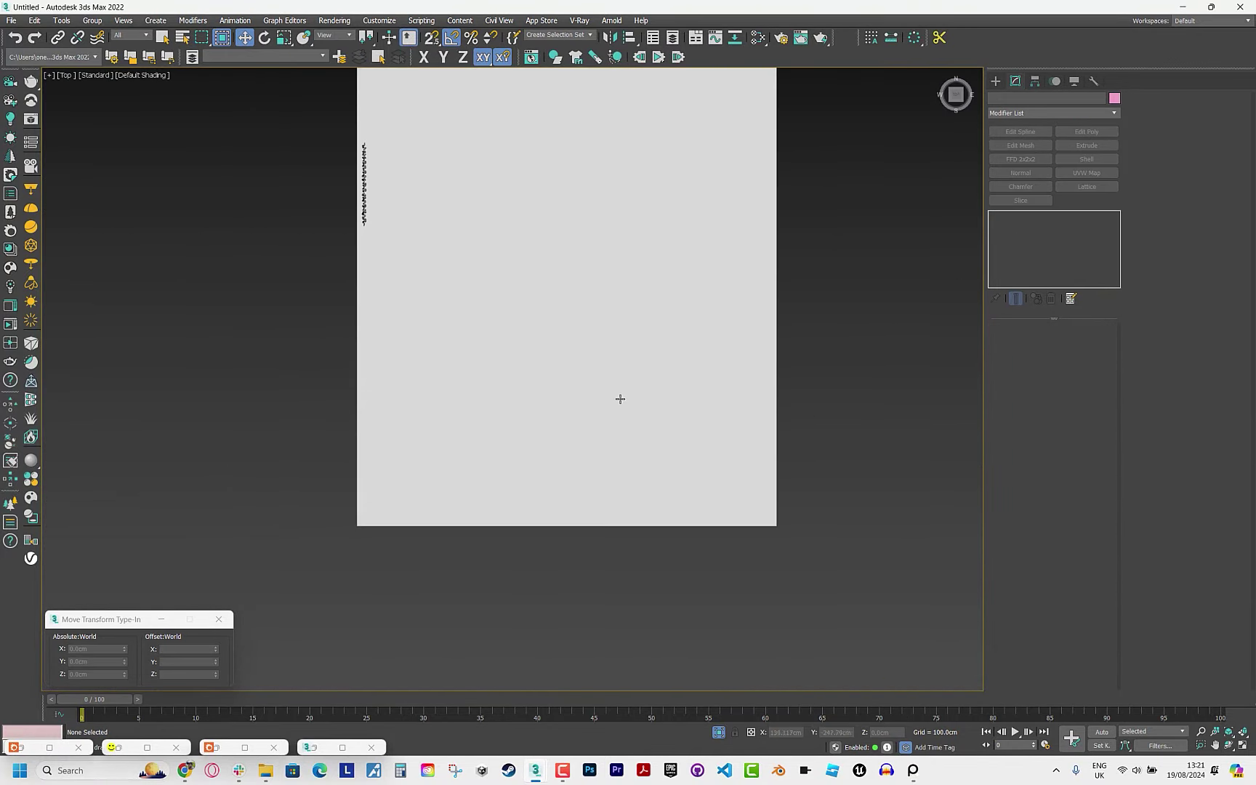
click(1045, 227)
key(2)
middle_drag(538, 263, 602, 347)
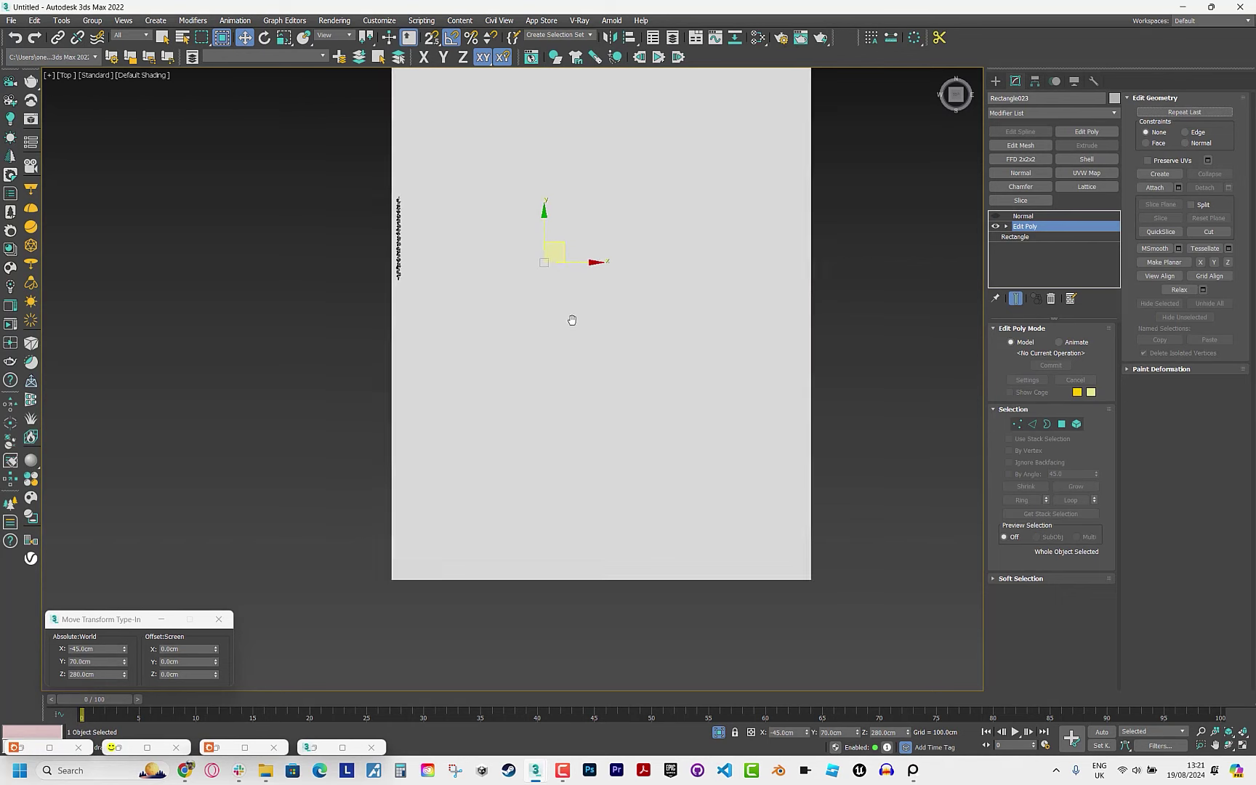
key(F3)
drag(558, 93, 536, 498)
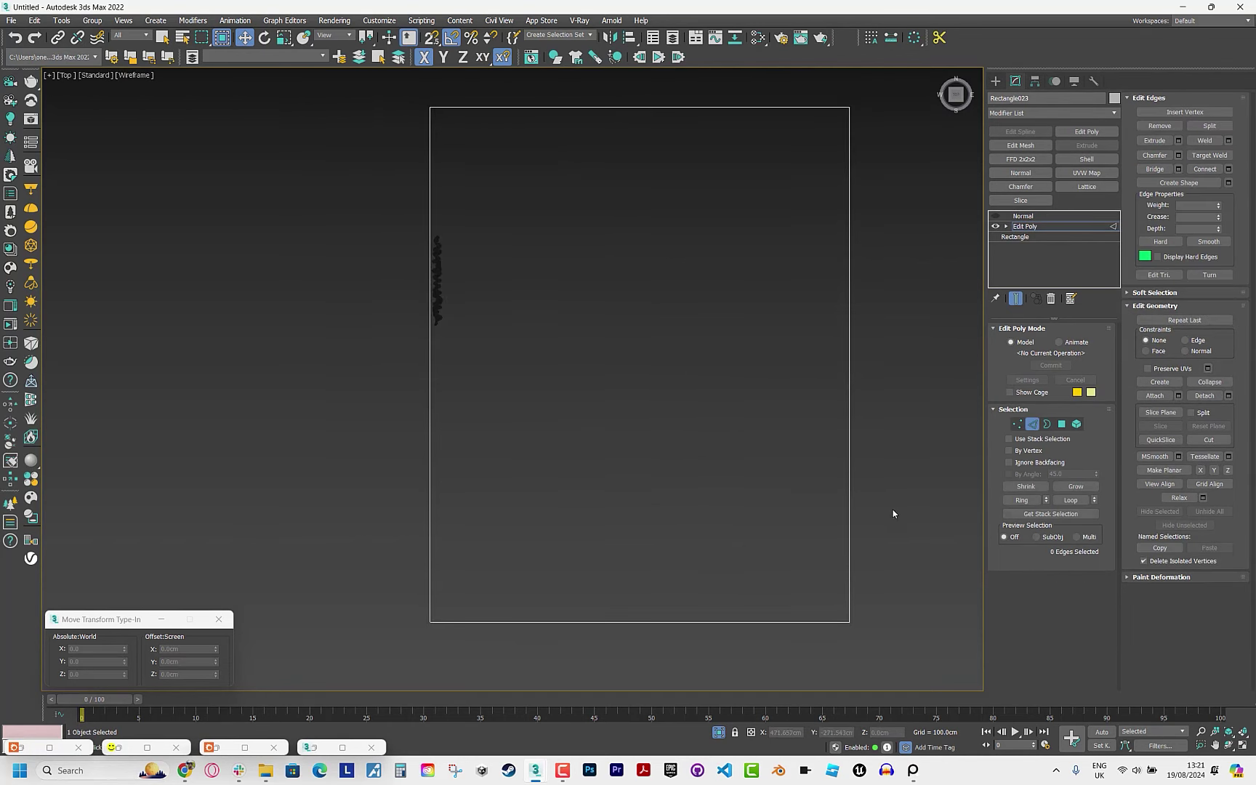
drag(475, 532, 480, 636)
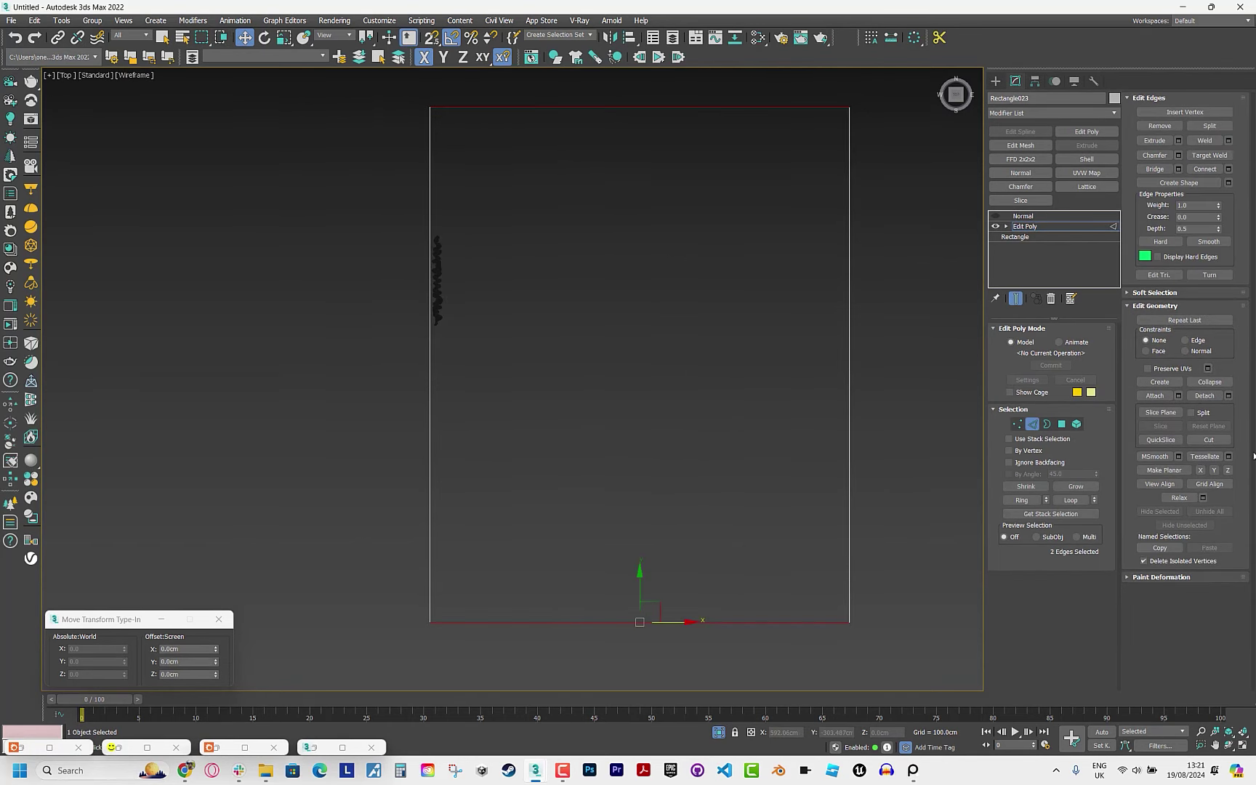
Connect the edges with two loops, pinched together and slid right beside the curtain.
click(1228, 169)
drag(520, 403, 520, 419)
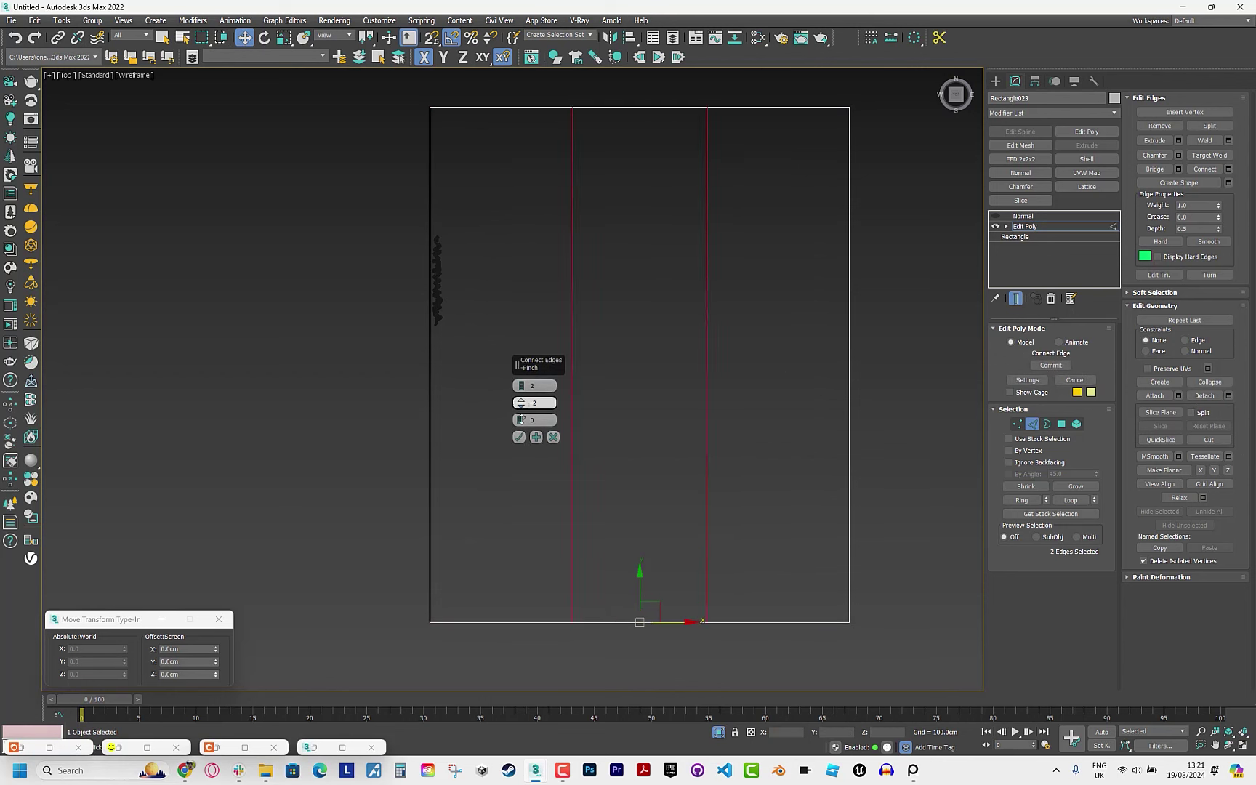
drag(542, 581, 543, 507)
drag(521, 420, 668, 304)
drag(295, 110, 261, 139)
drag(370, 503, 424, 471)
scroll(342, 281, up, 5)
middle_drag(342, 281, 556, 273)
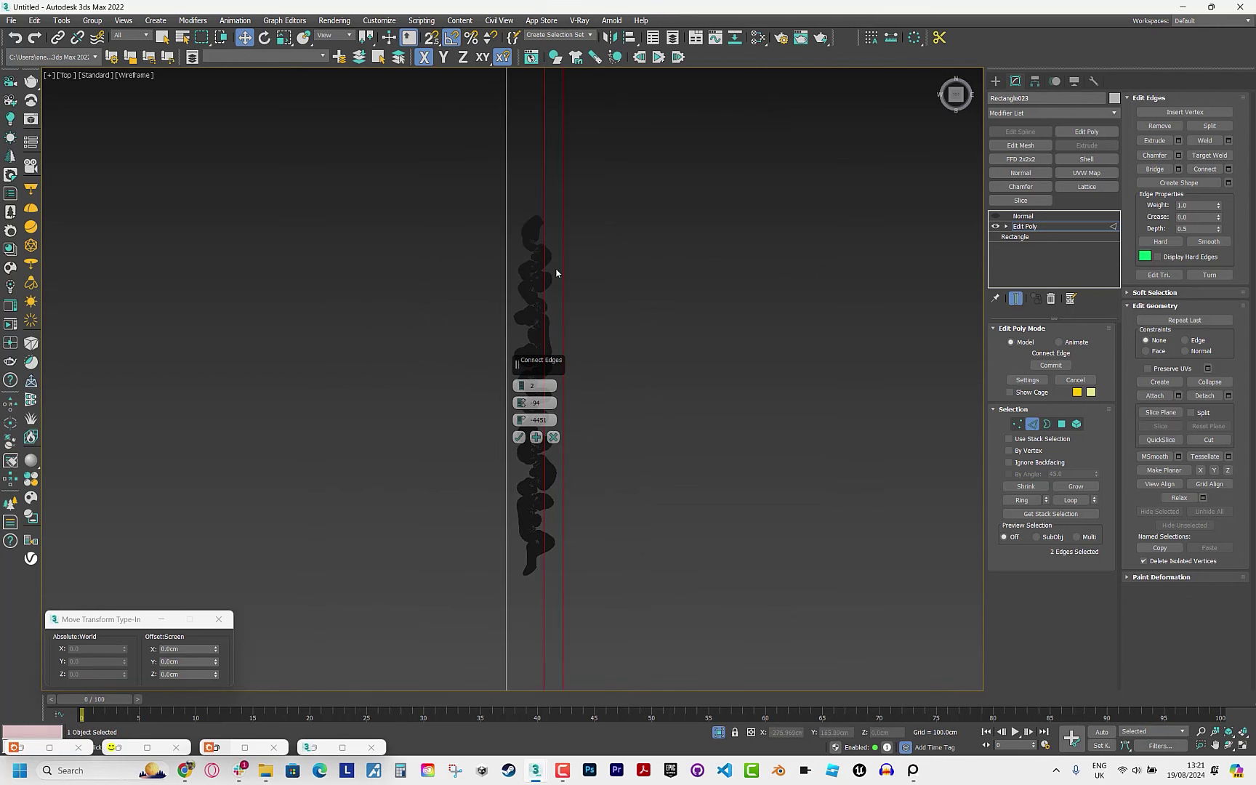
click(519, 437)
Nudge CURTAIN_01 slightly right along X and check it through the Corona camera.
click(1028, 226)
click(534, 338)
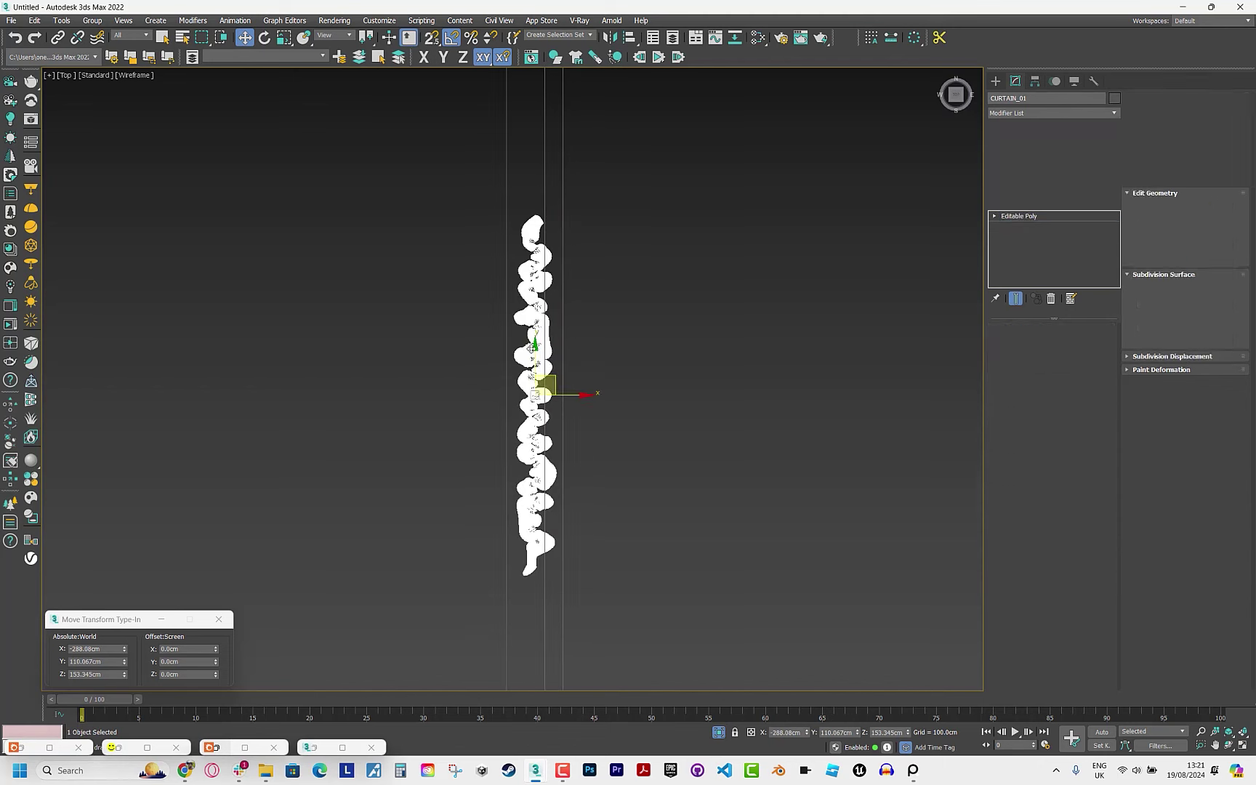
drag(583, 396, 593, 395)
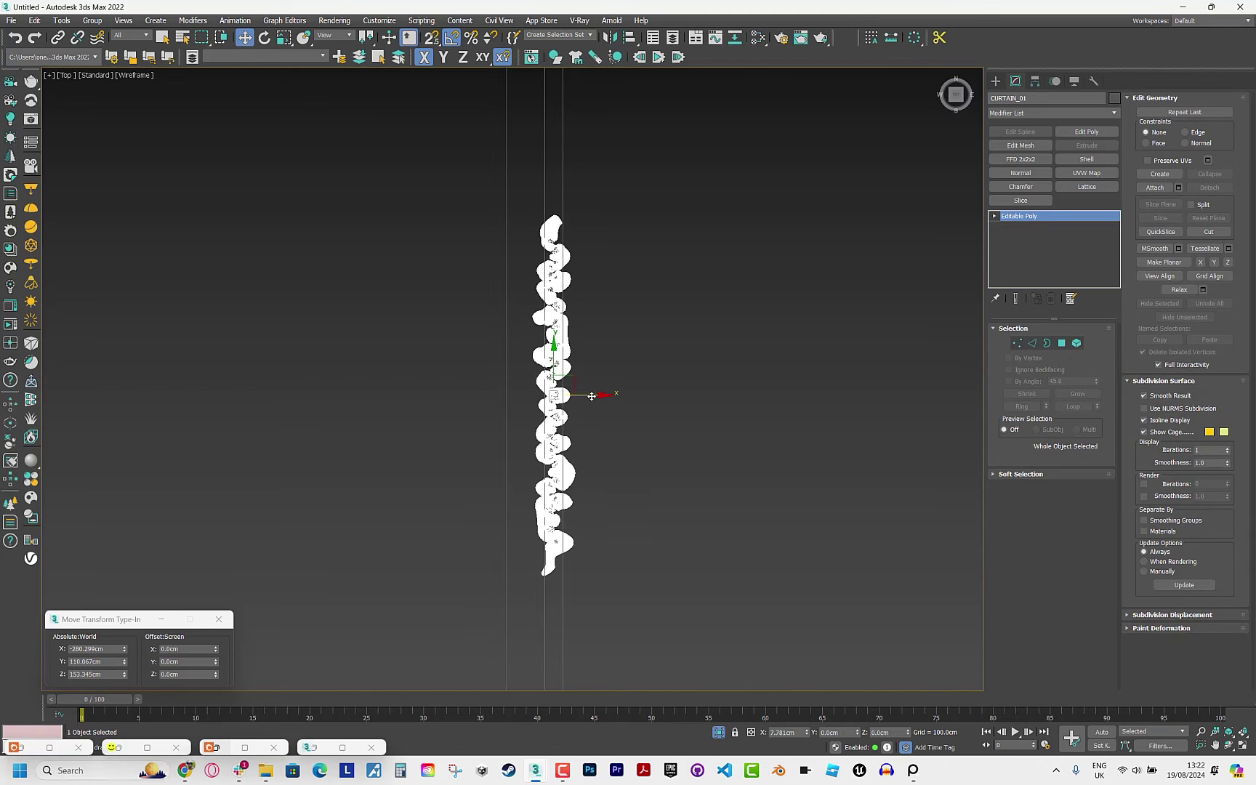
key(c)
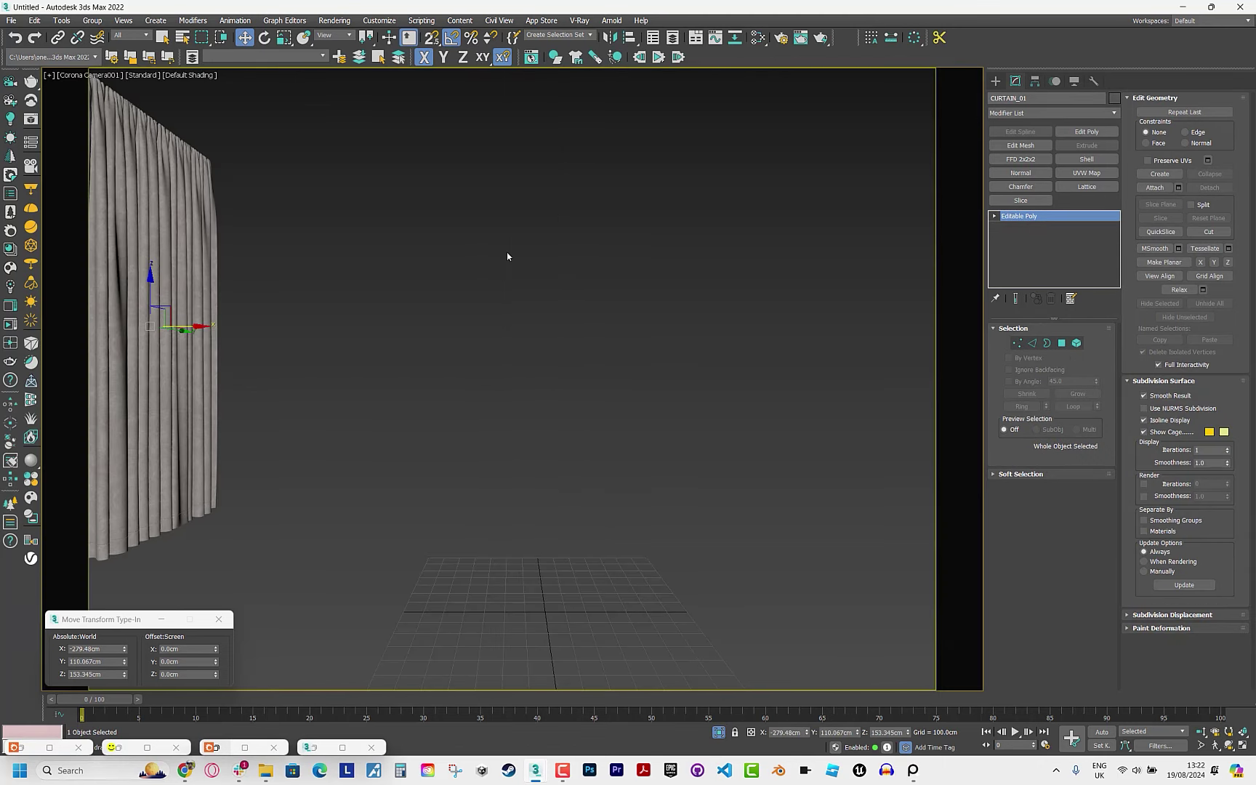
key(t)
Connect the panel edges again, spreading two new loops out near its ends (pinch 97).
scroll(614, 337, down, 5)
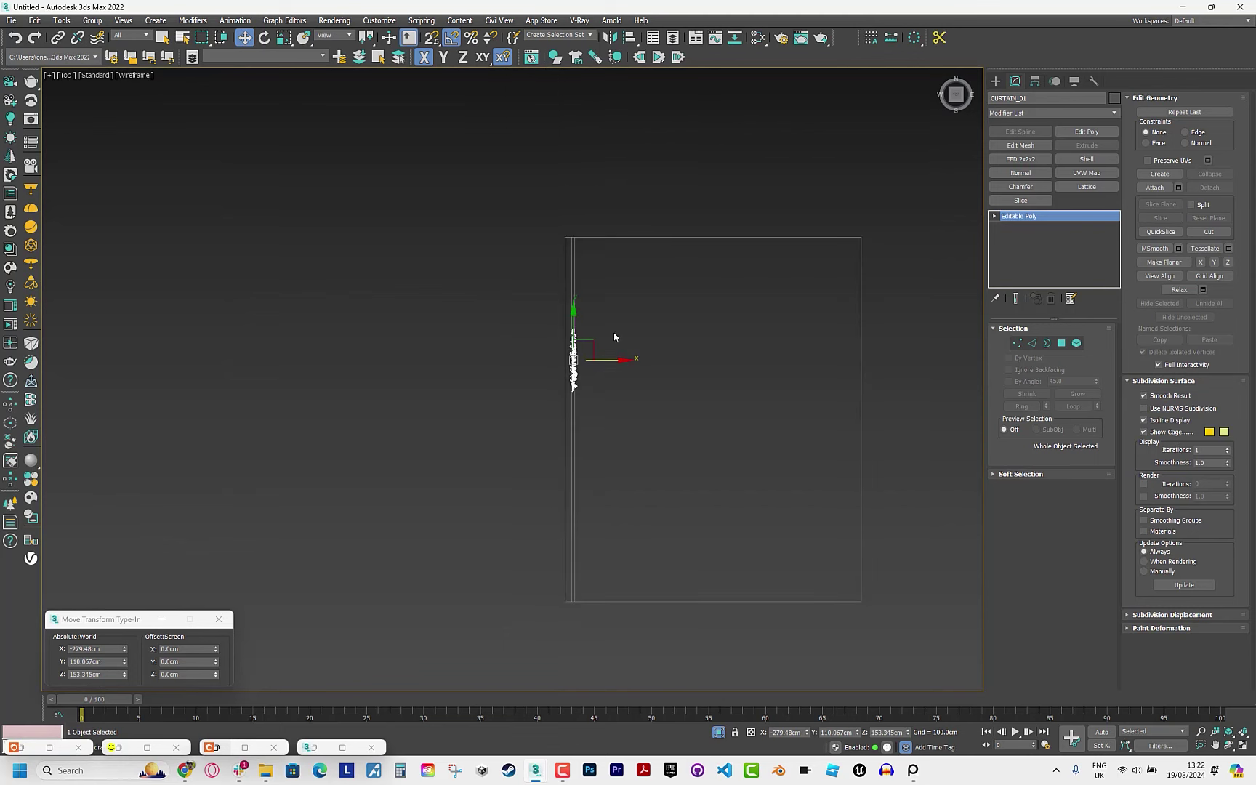
middle_drag(644, 454, 557, 475)
click(777, 460)
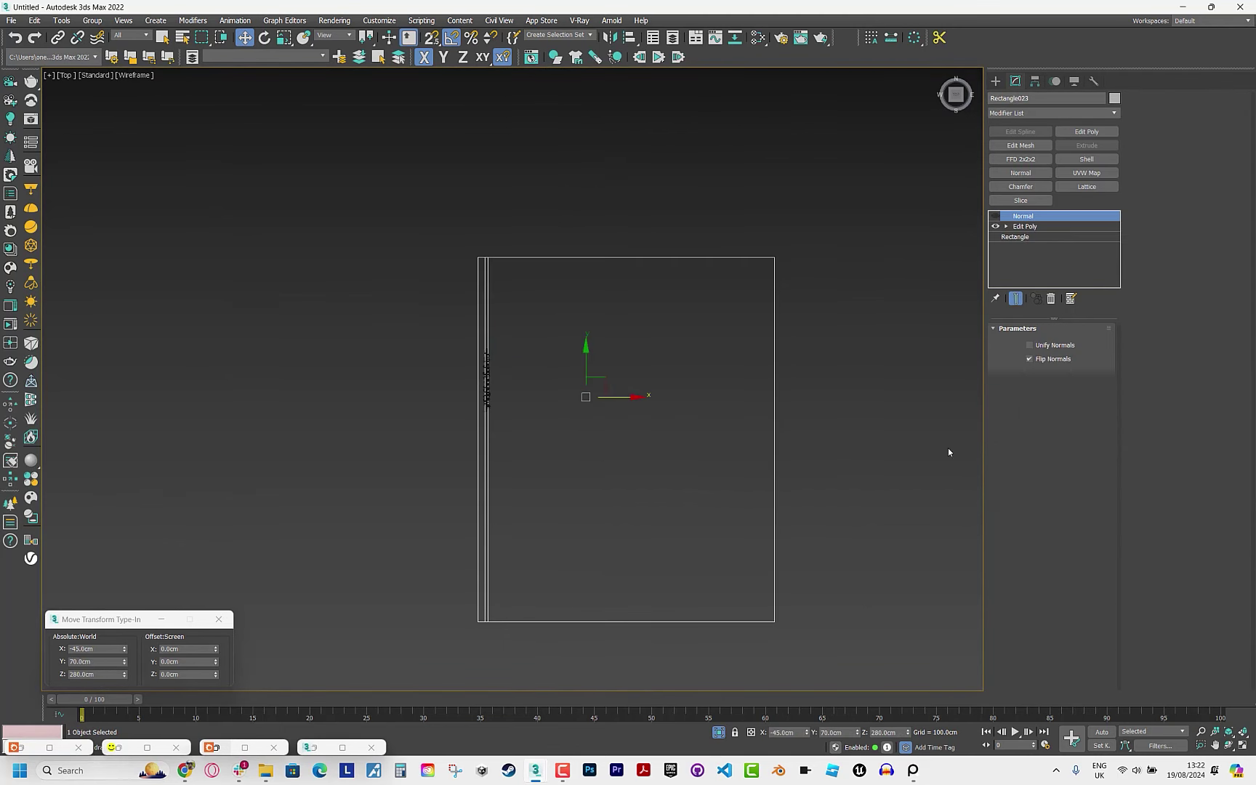
click(1059, 227)
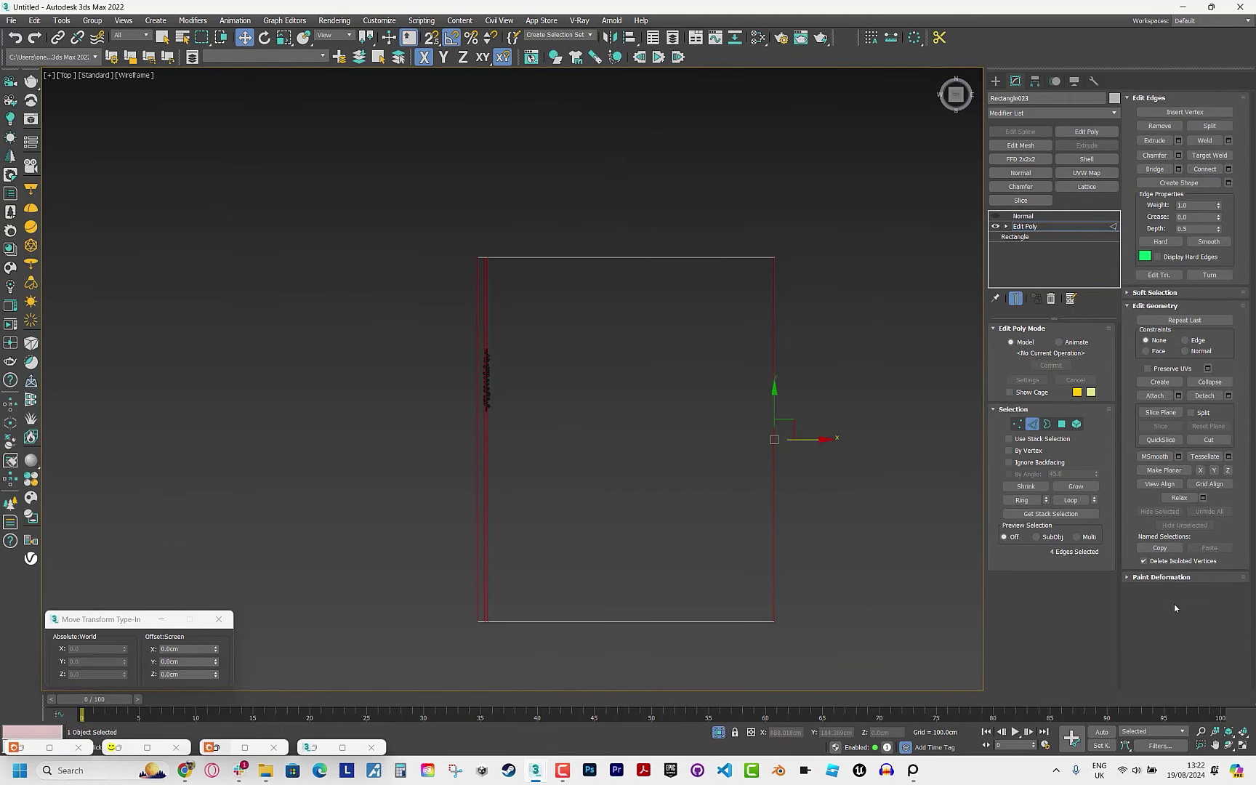
click(1228, 169)
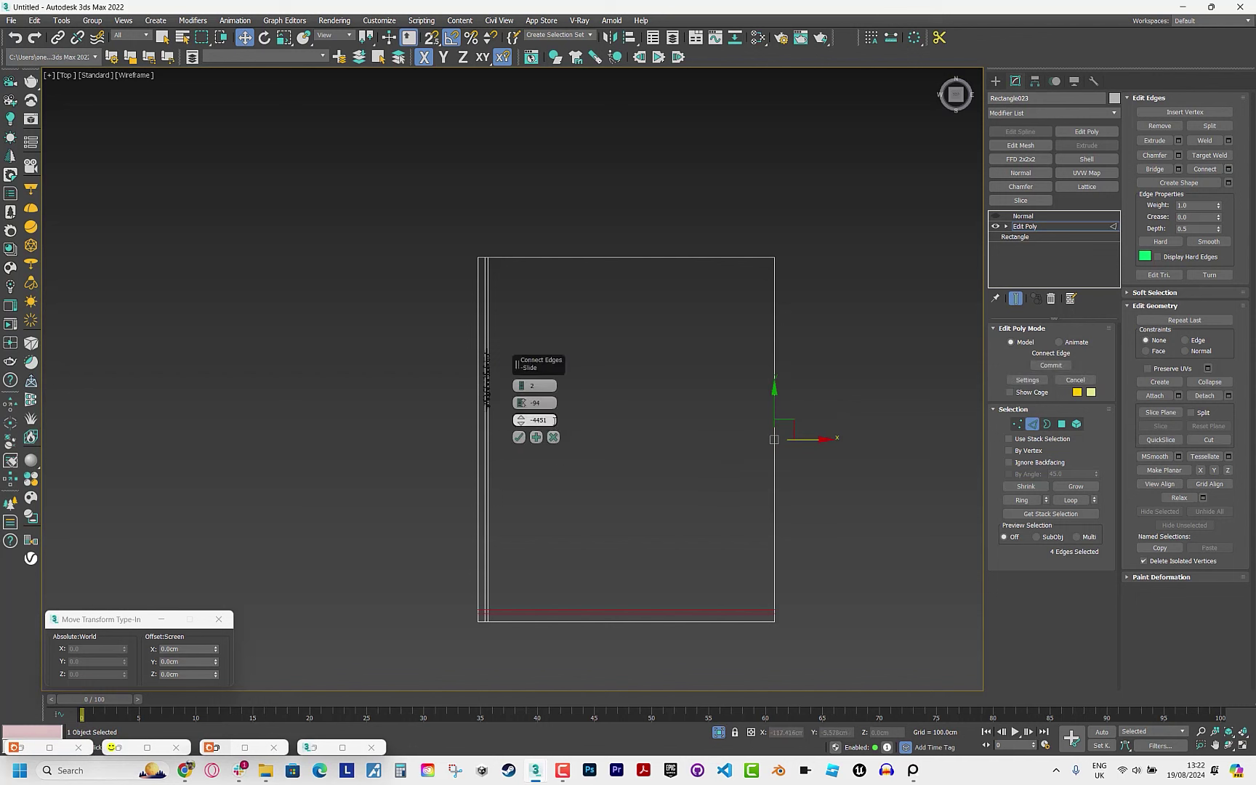
text(0)
key(Return)
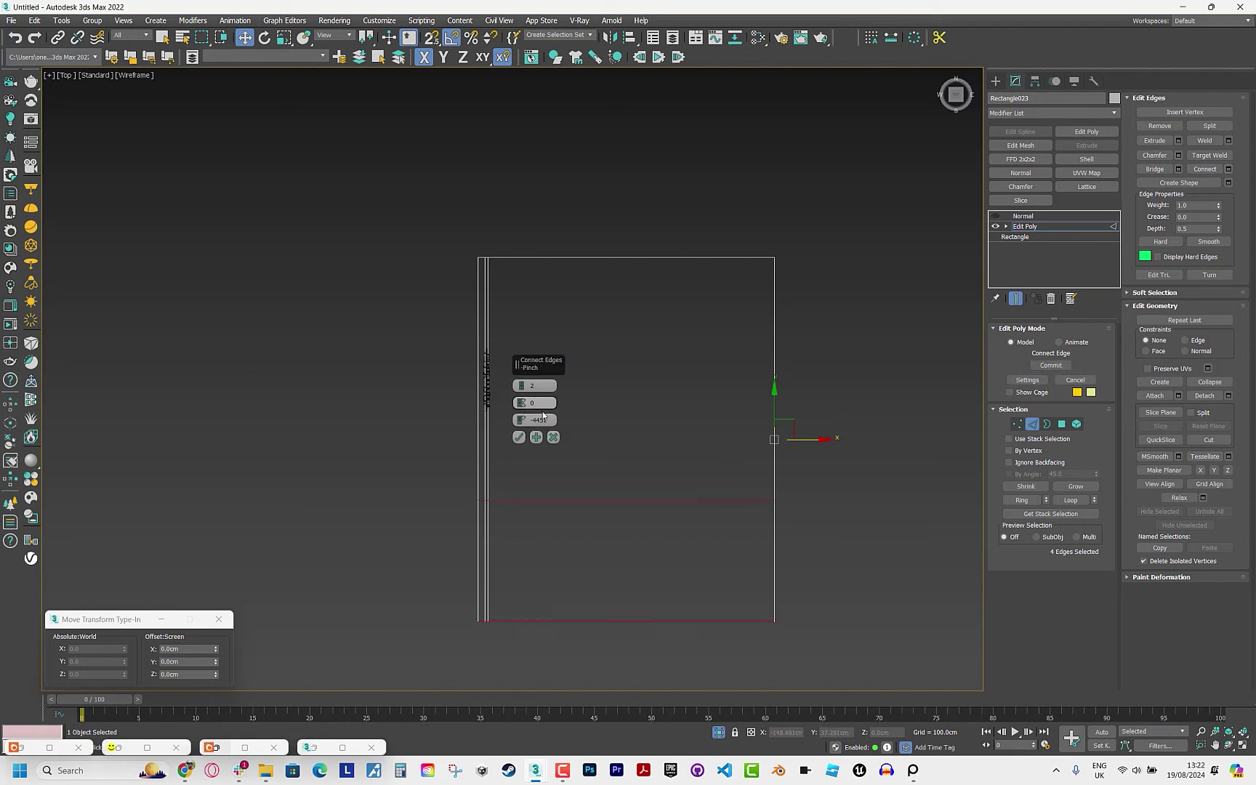
double_click(541, 419)
text(0)
key(Return)
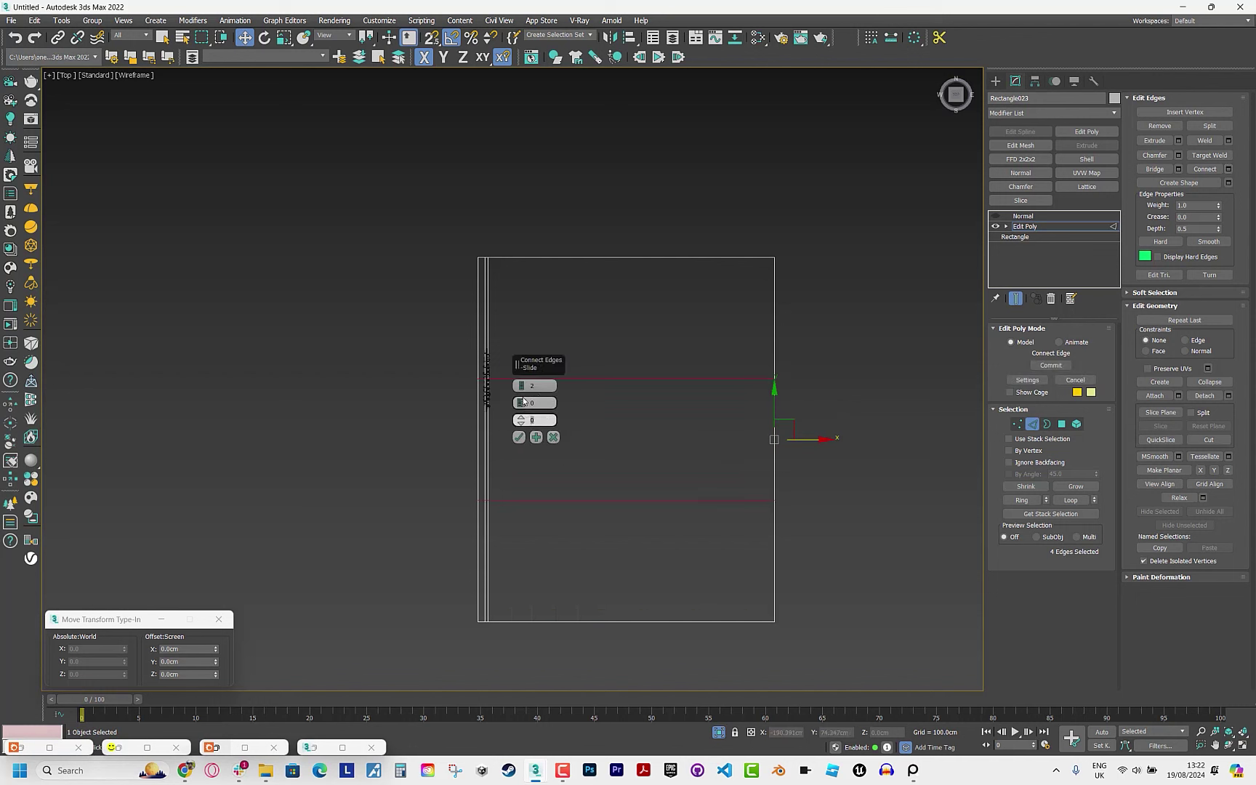
drag(520, 404, 538, 134)
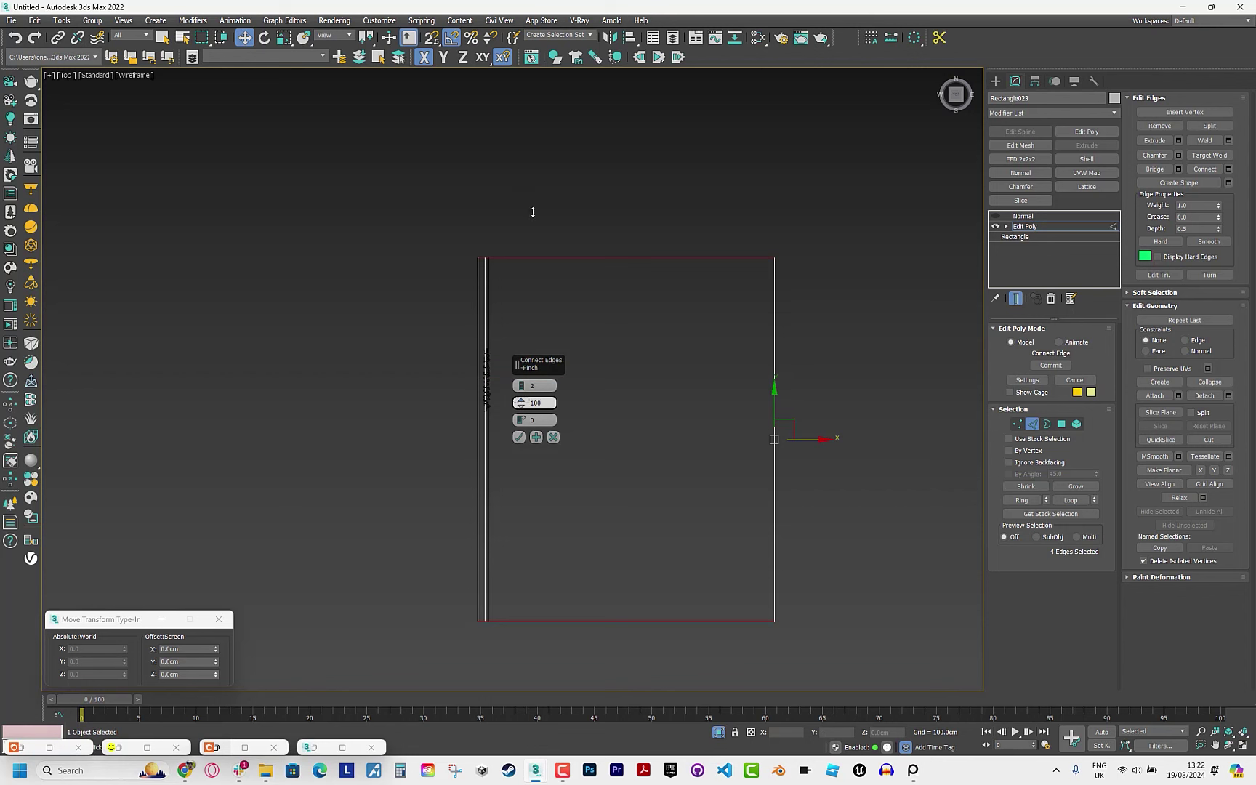
drag(533, 211, 538, 210)
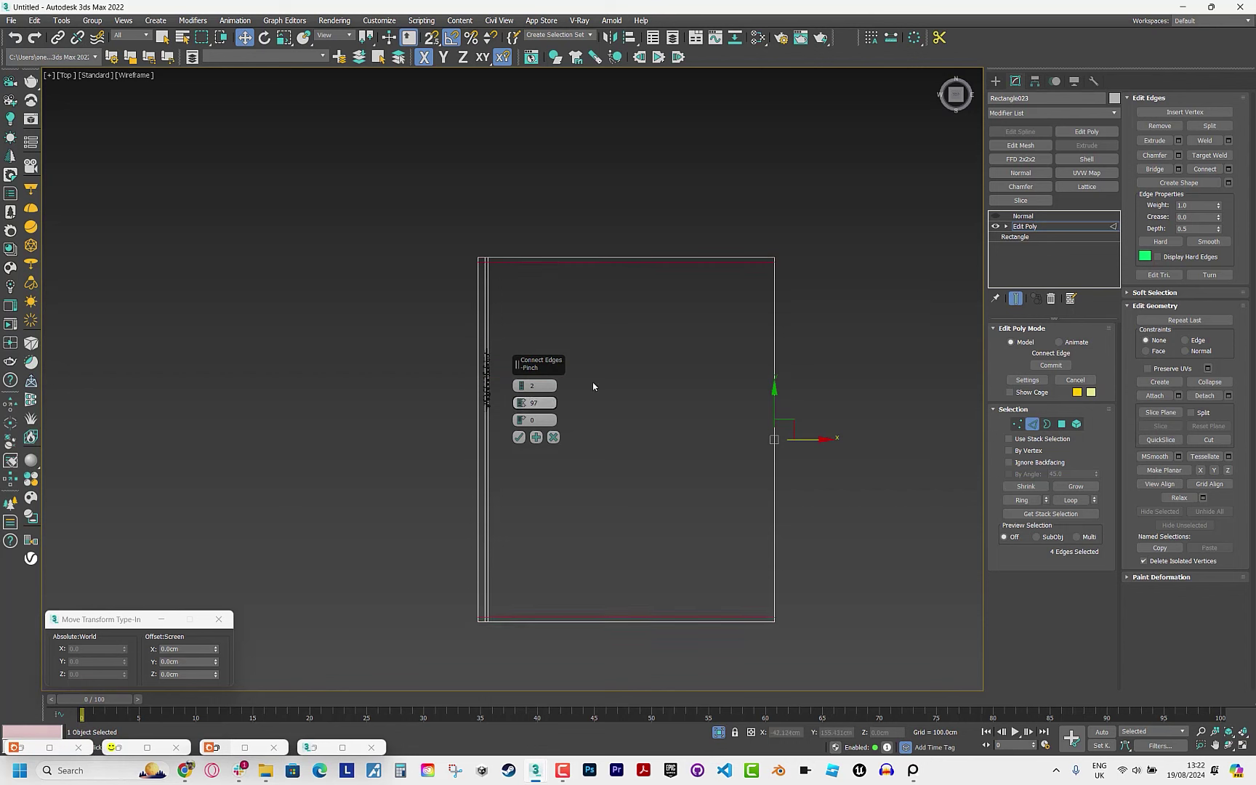
click(518, 437)
Re-enable the panel's normal-flip modifier and check it in perspective with edged faces.
key(p)
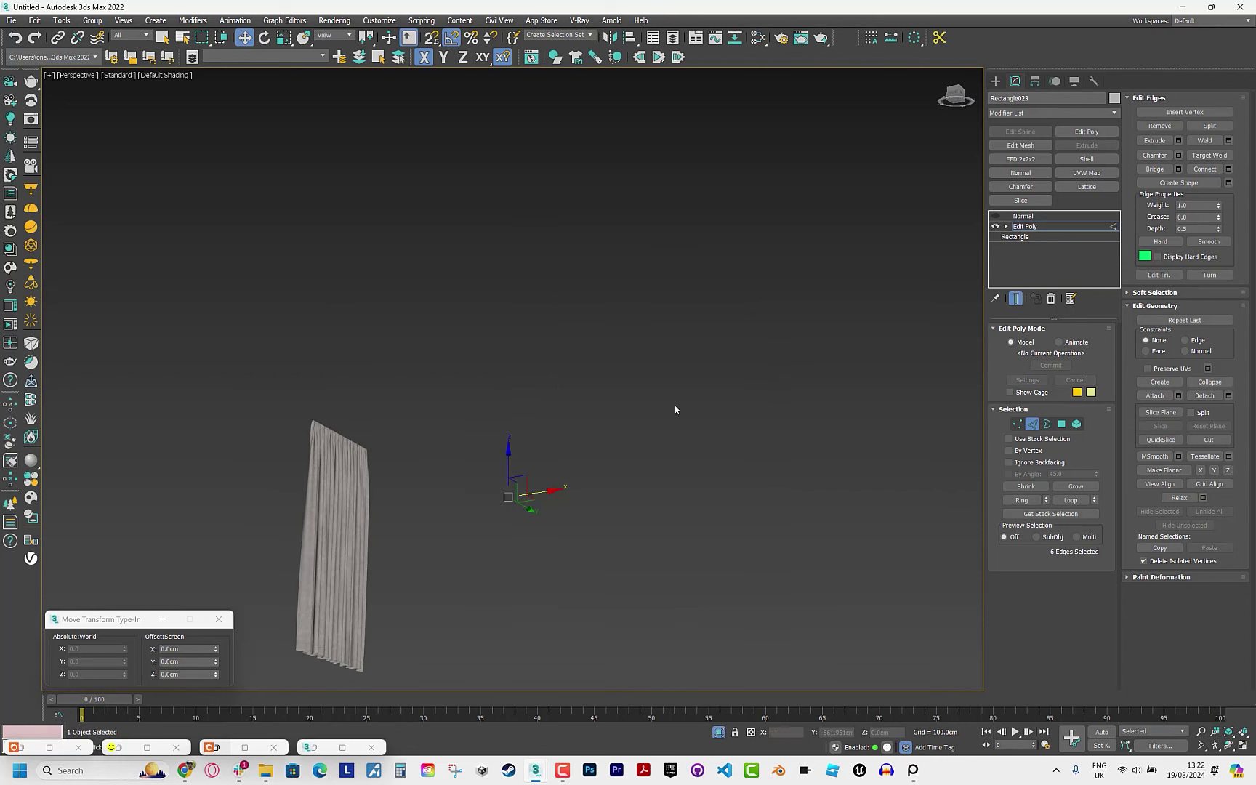
click(1024, 216)
key(F4)
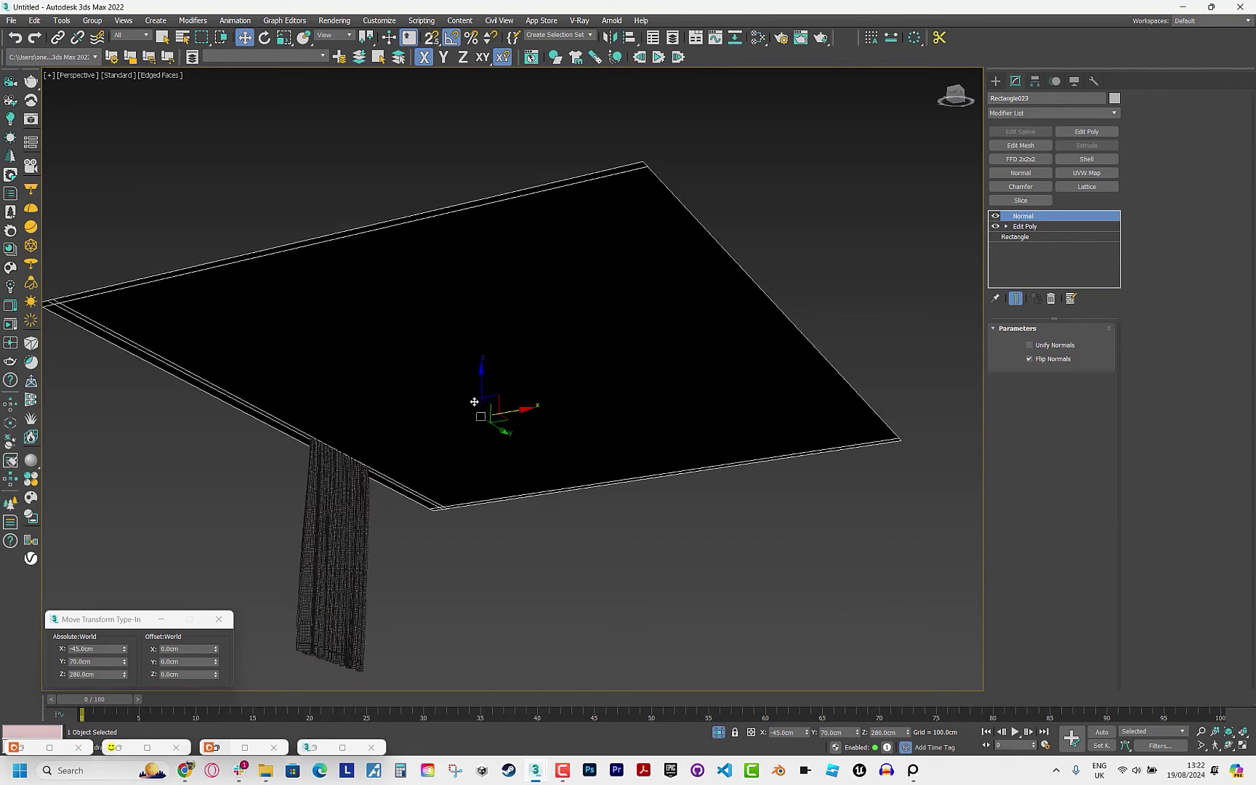
middle_drag(311, 426, 477, 412)
scroll(477, 411, up, 5)
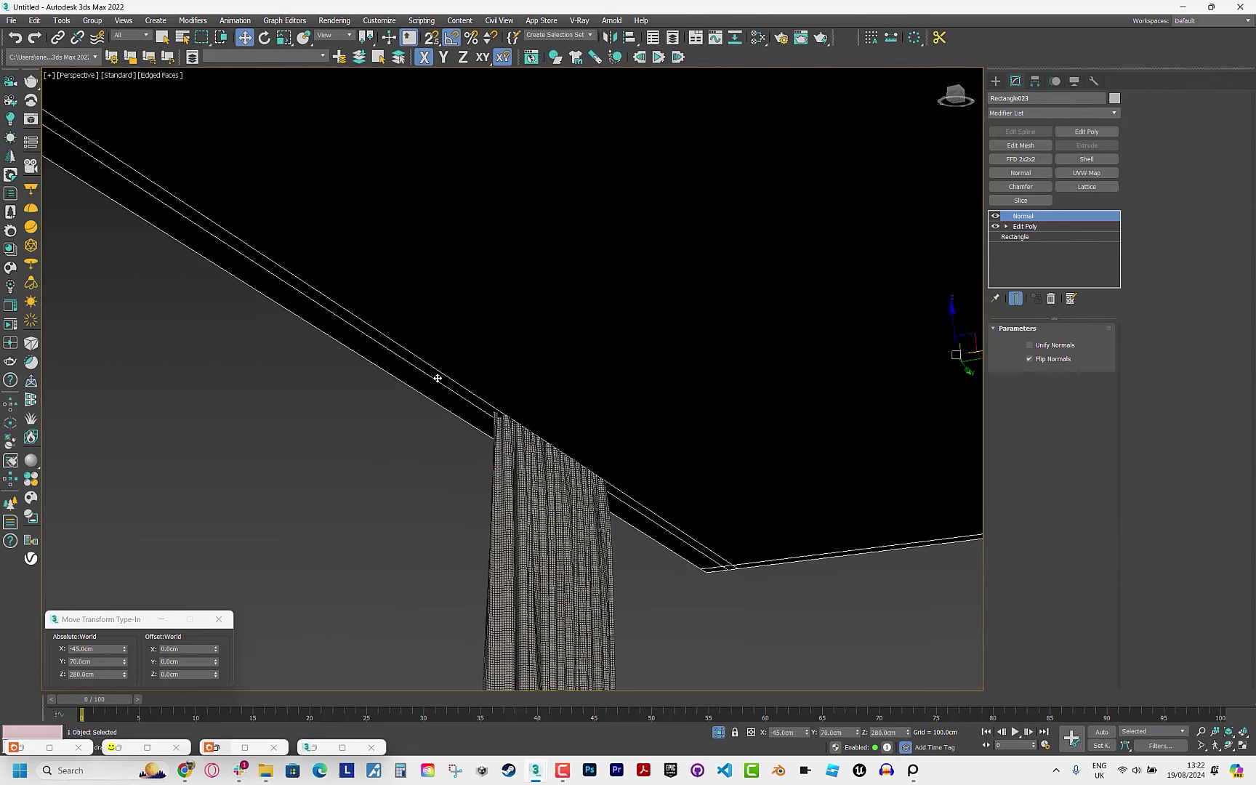
click(1051, 227)
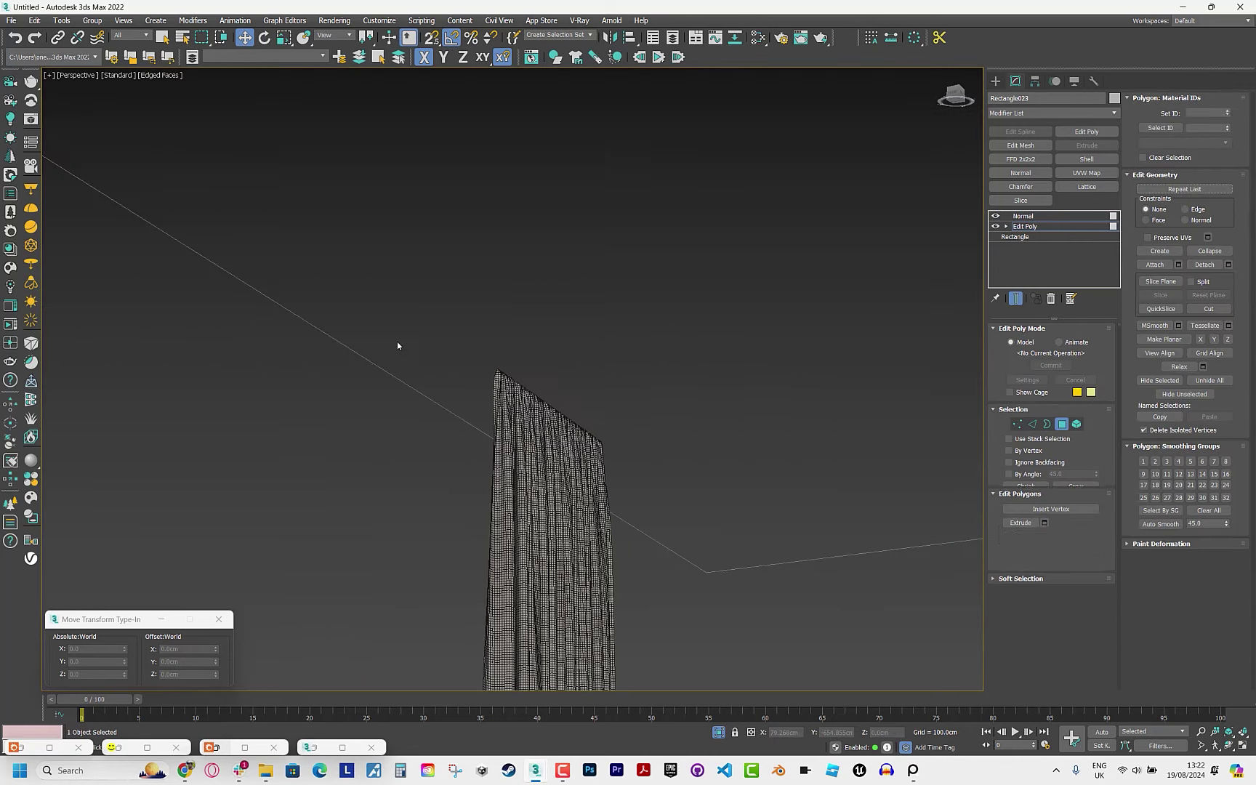
click(1033, 227)
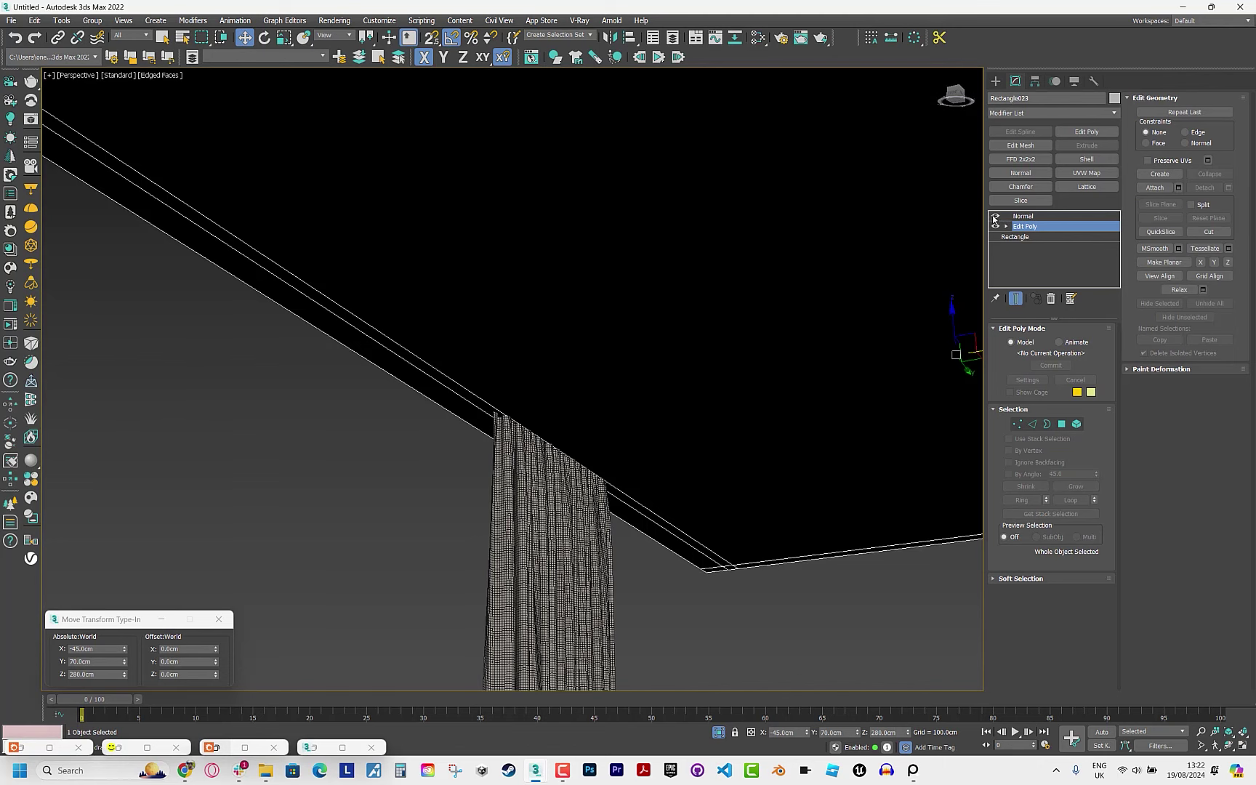
click(996, 217)
click(996, 216)
click(1022, 216)
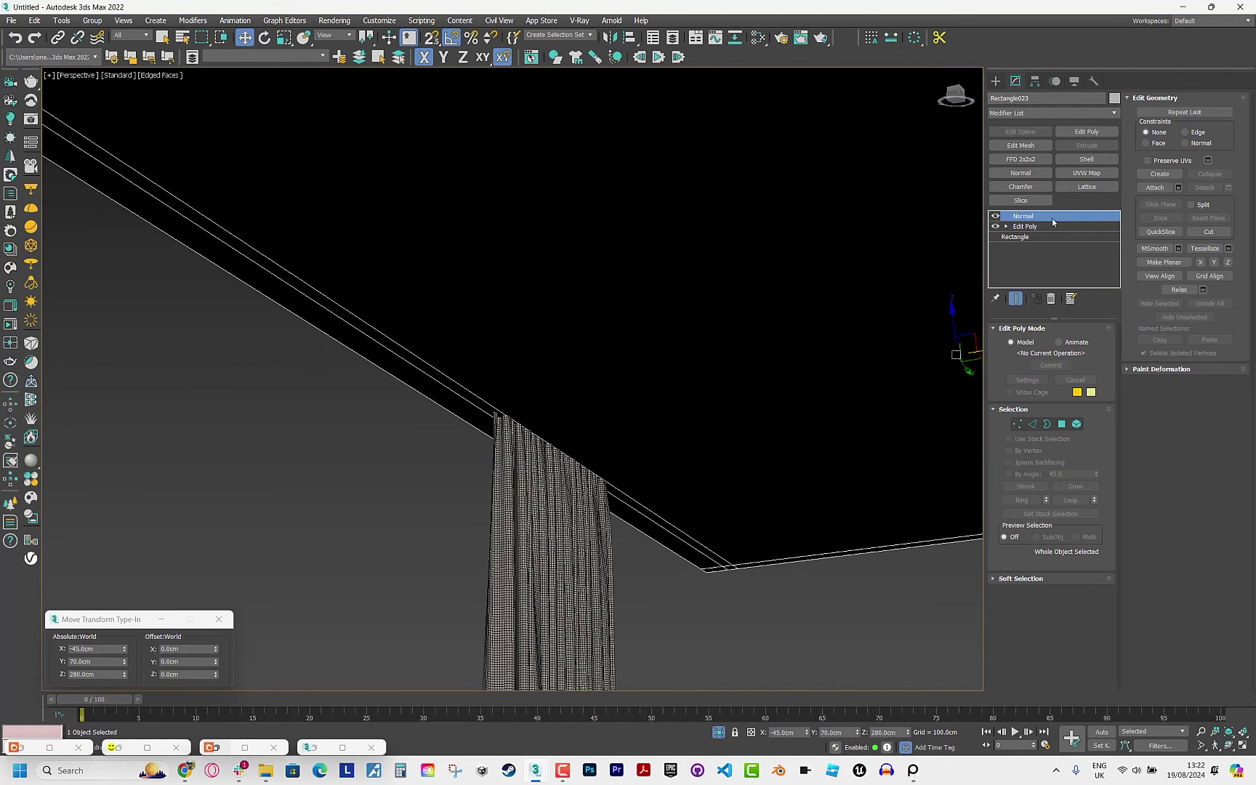
Add a second Edit Poly on top and select the narrow strip polygon above the curtain.
click(1087, 132)
key(4)
click(413, 360)
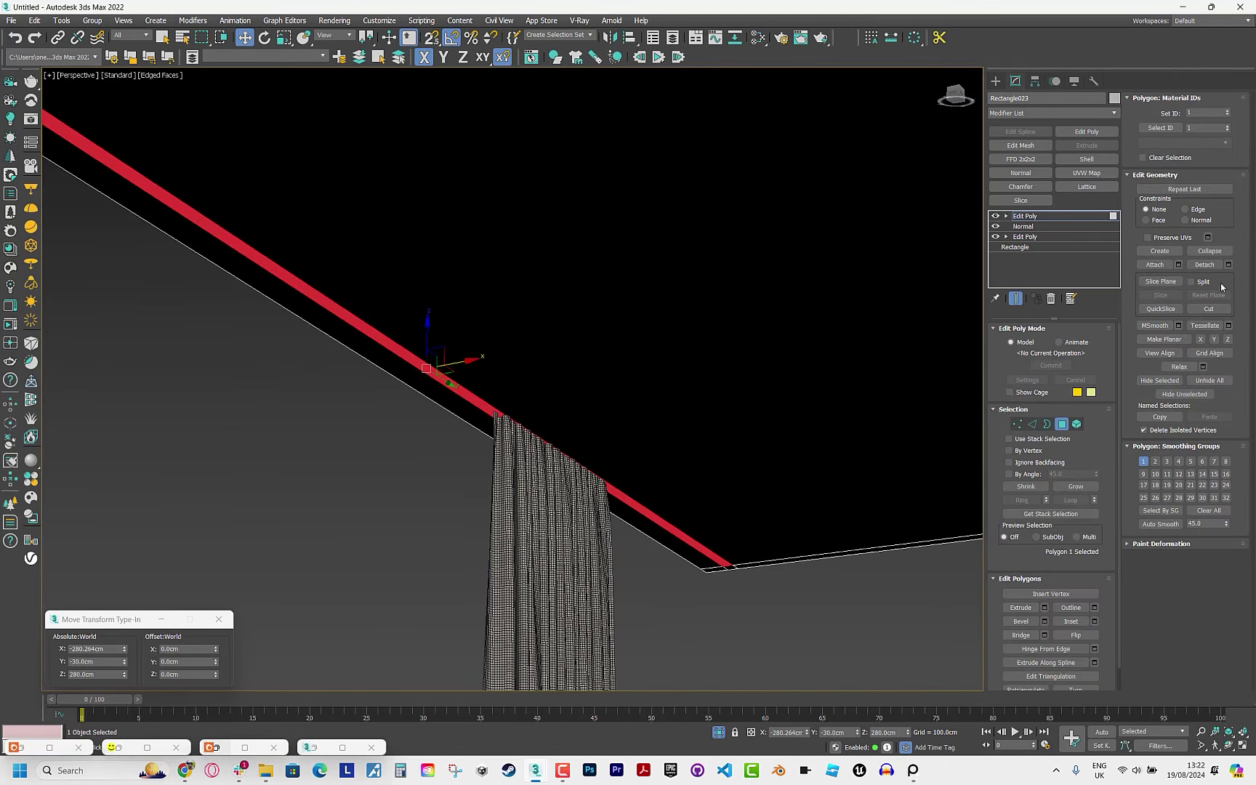
click(1094, 621)
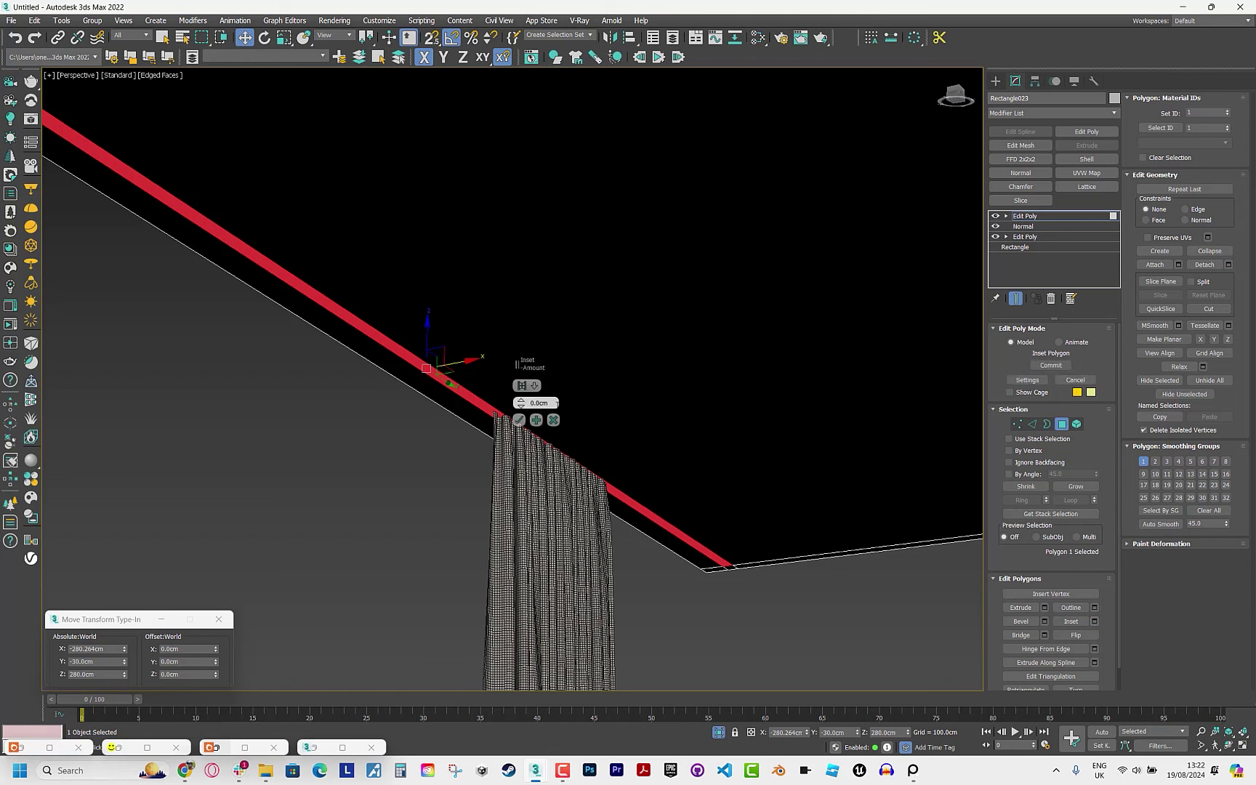
click(519, 420)
Extrude the strip polygon 15 cm and exit polygon level.
click(1018, 603)
text(15)
key(Return)
click(519, 420)
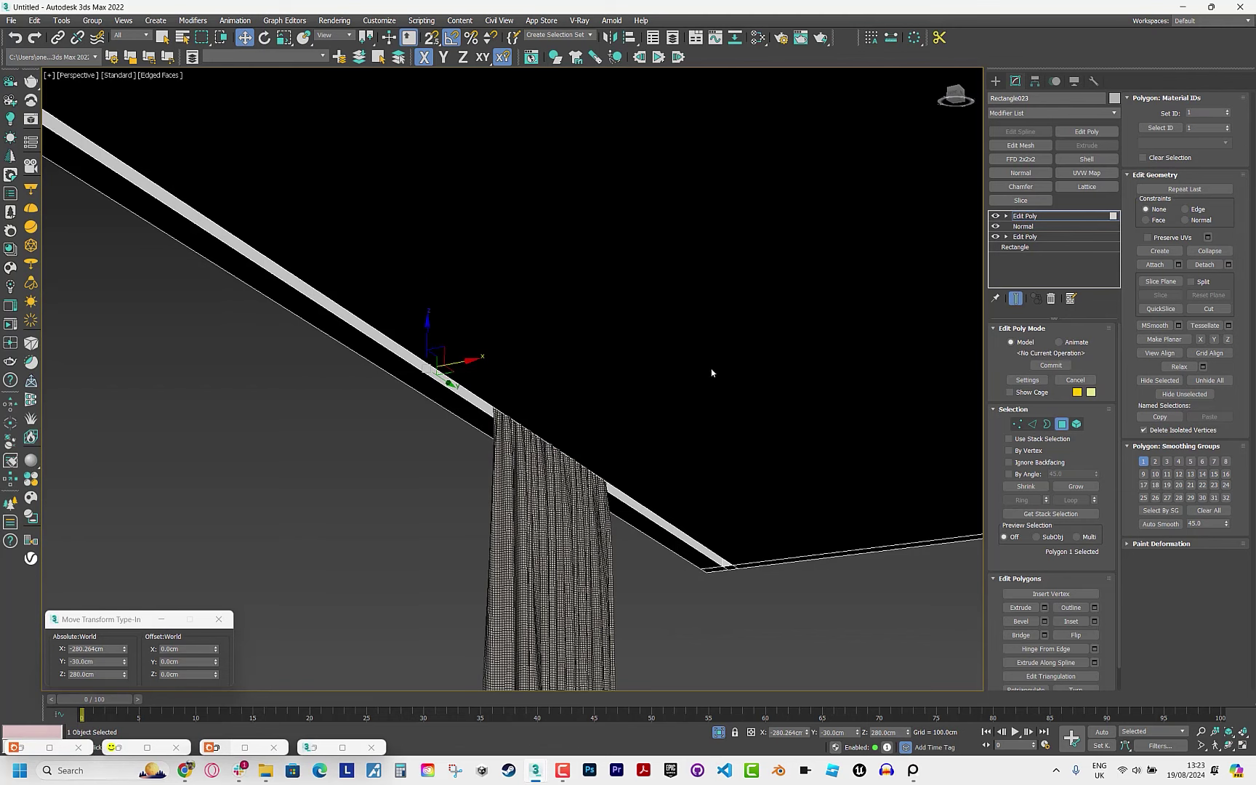
click(1026, 216)
alt+middle_drag(509, 327, 205, 293)
Apply an FFD 2x2x2 to CURTAIN_01 and select its top control points in the left view.
scroll(334, 328, down, 3)
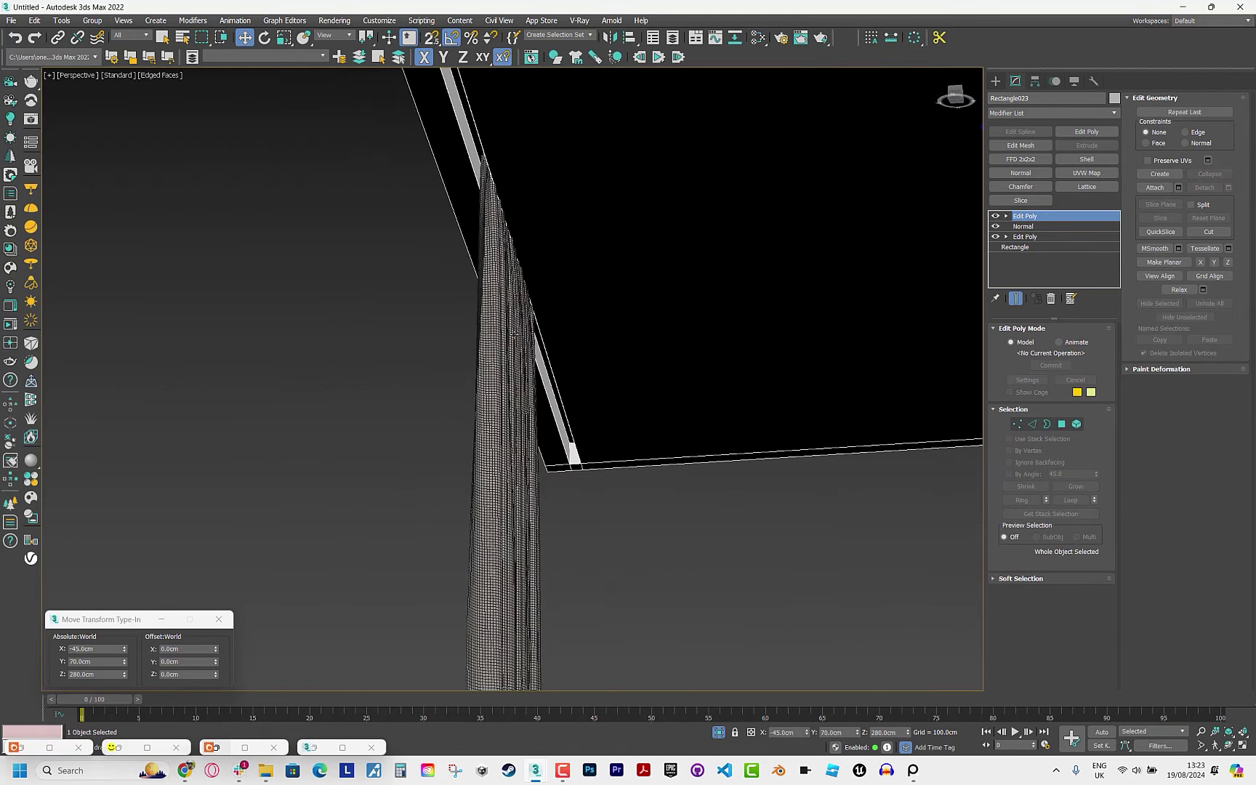
click(485, 369)
key(l)
key(z)
key(F3)
middle_drag(506, 388, 703, 436)
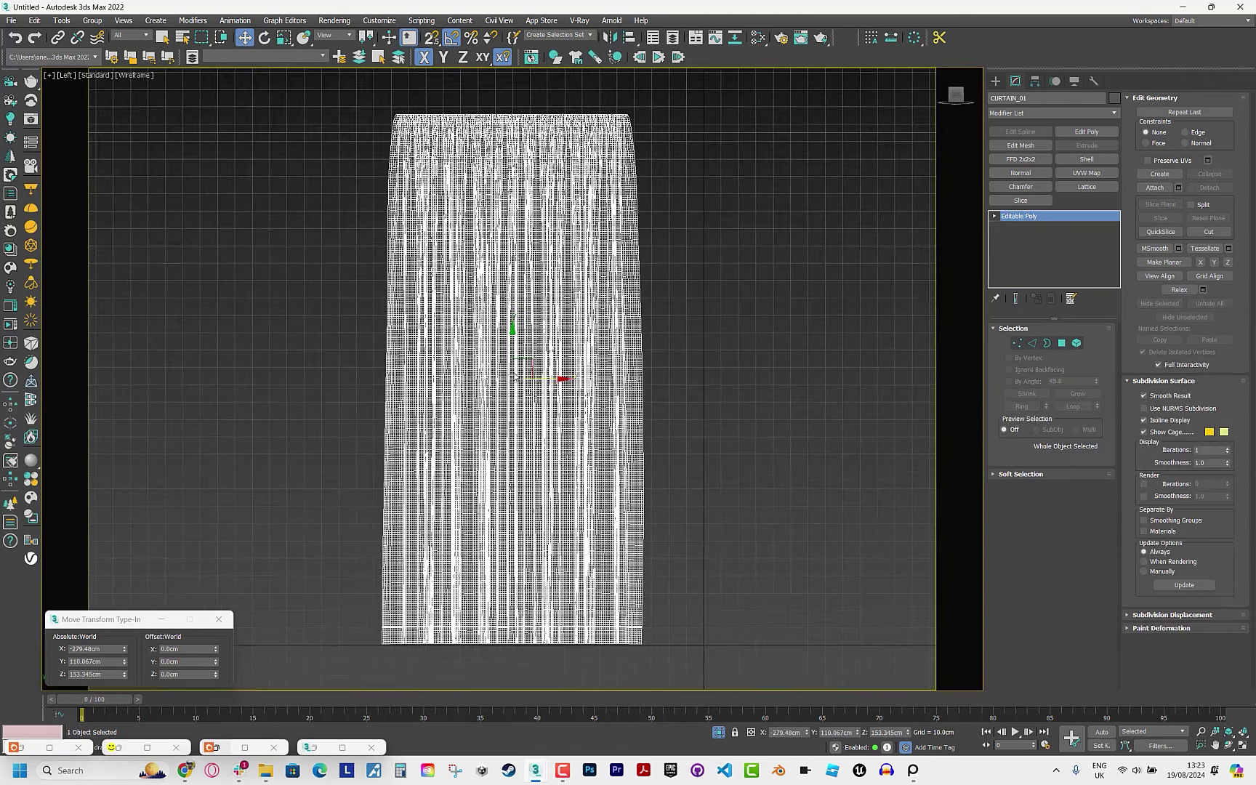
middle_drag(511, 180, 538, 320)
click(1022, 160)
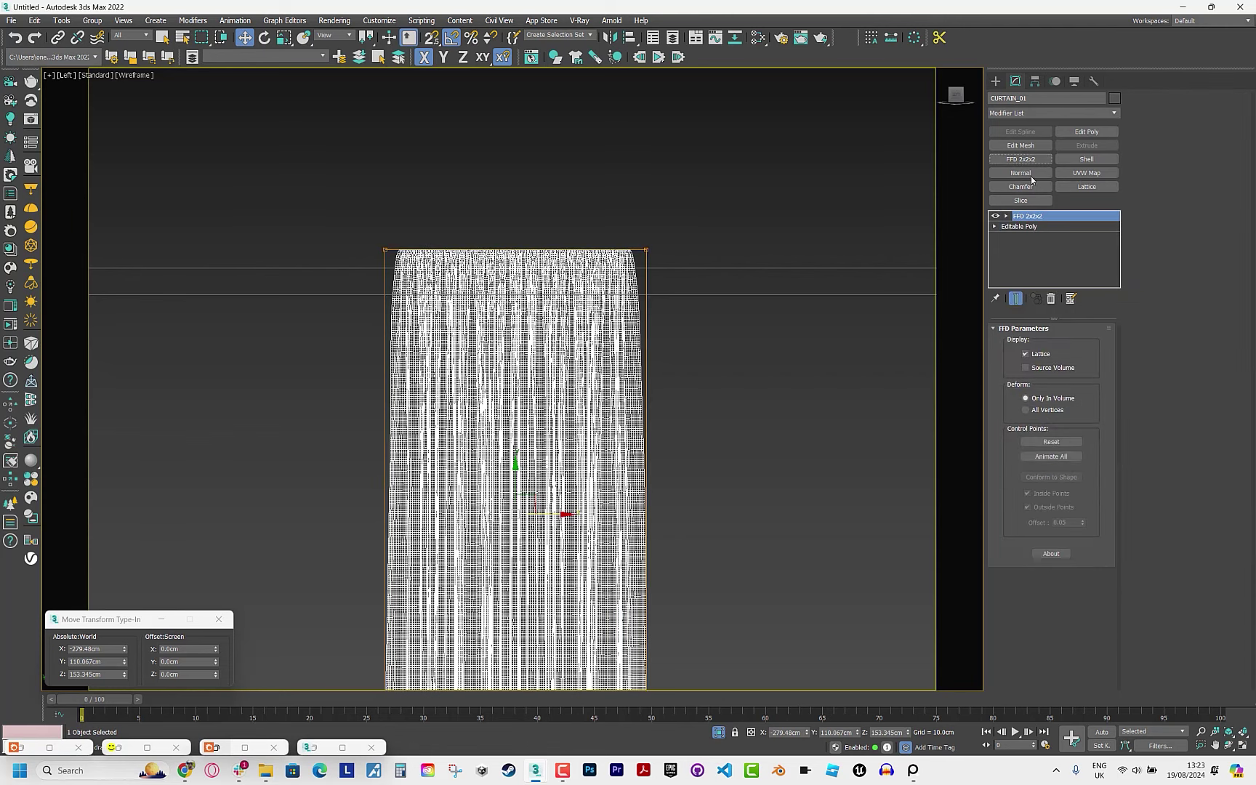
click(1007, 216)
click(1037, 226)
drag(665, 269, 408, 230)
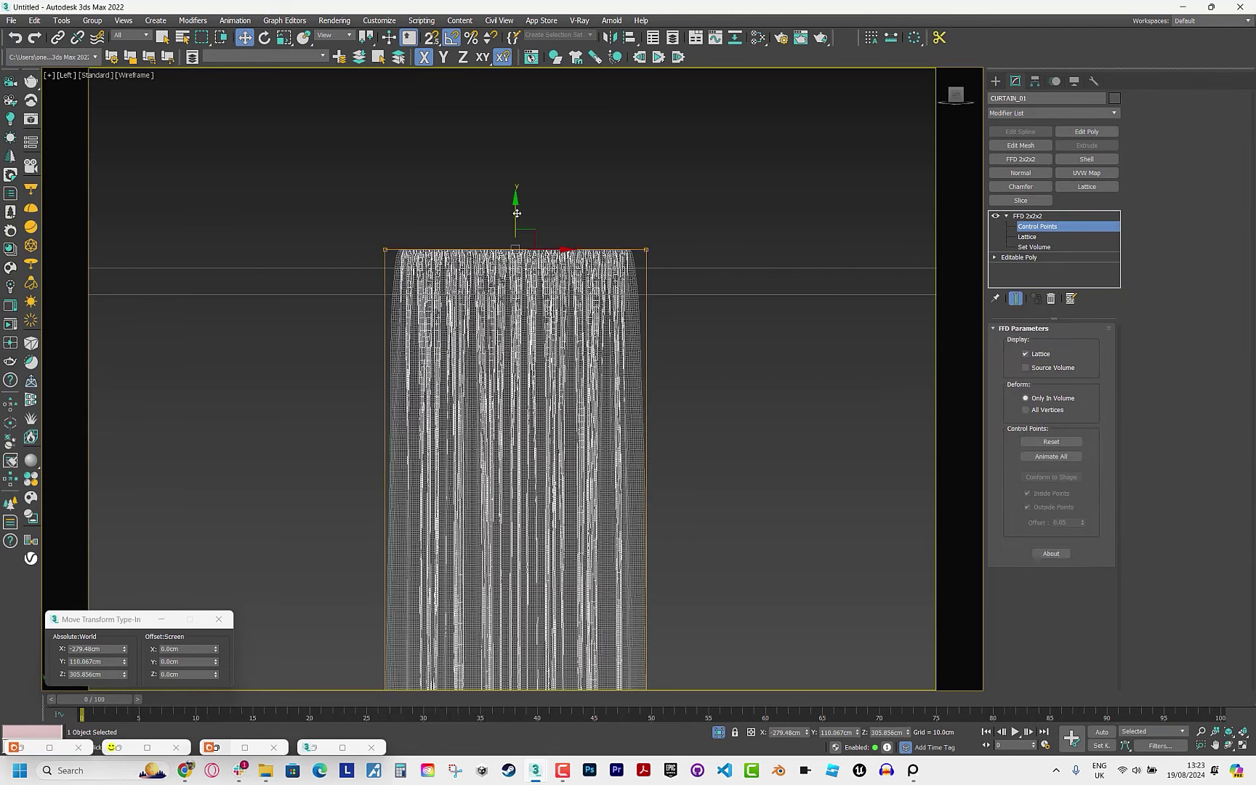
Slide CURTAIN_01 along Y to 176.929 cm in the Corona camera view.
click(687, 180)
key(c)
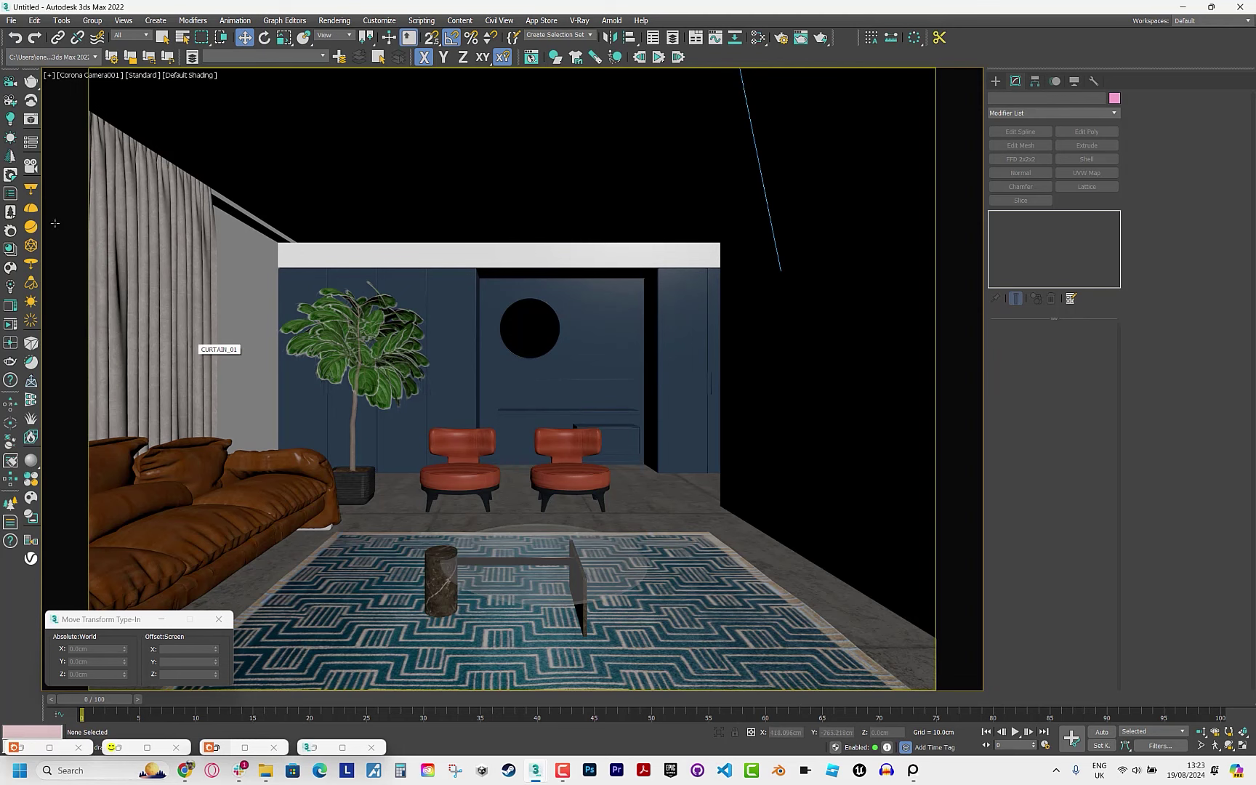
click(153, 259)
drag(185, 336, 243, 342)
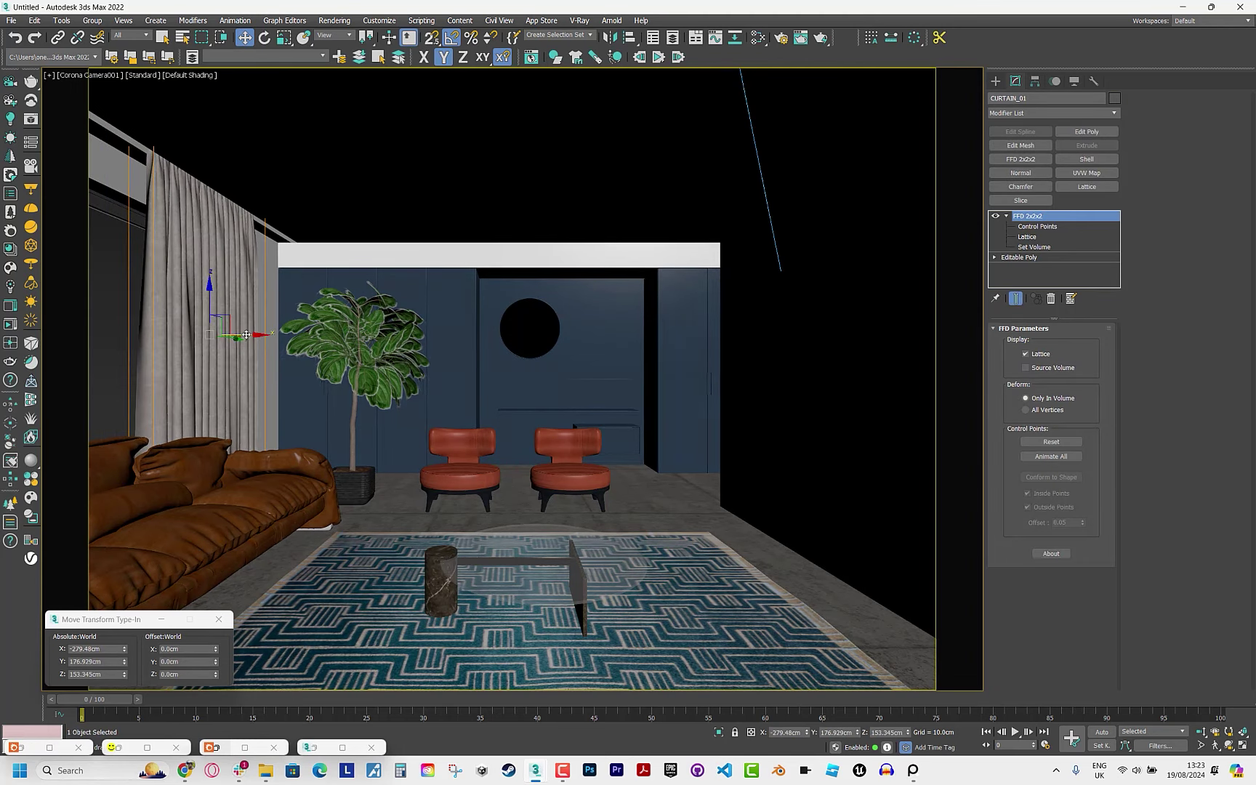
Adjust the upper lattice control points in the top view, then nudge sofa Group001 along X.
key(t)
scroll(466, 393, up, 5)
click(1038, 226)
drag(509, 236, 461, 265)
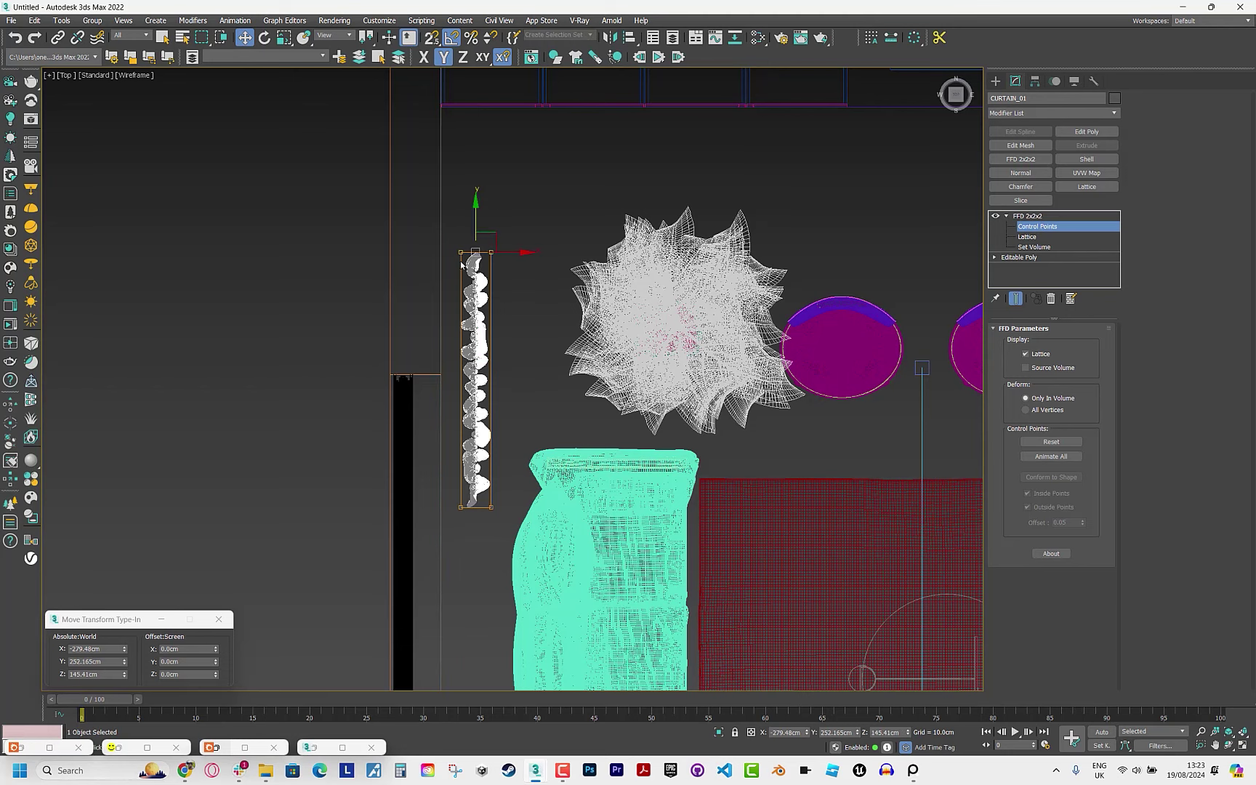
click(1028, 216)
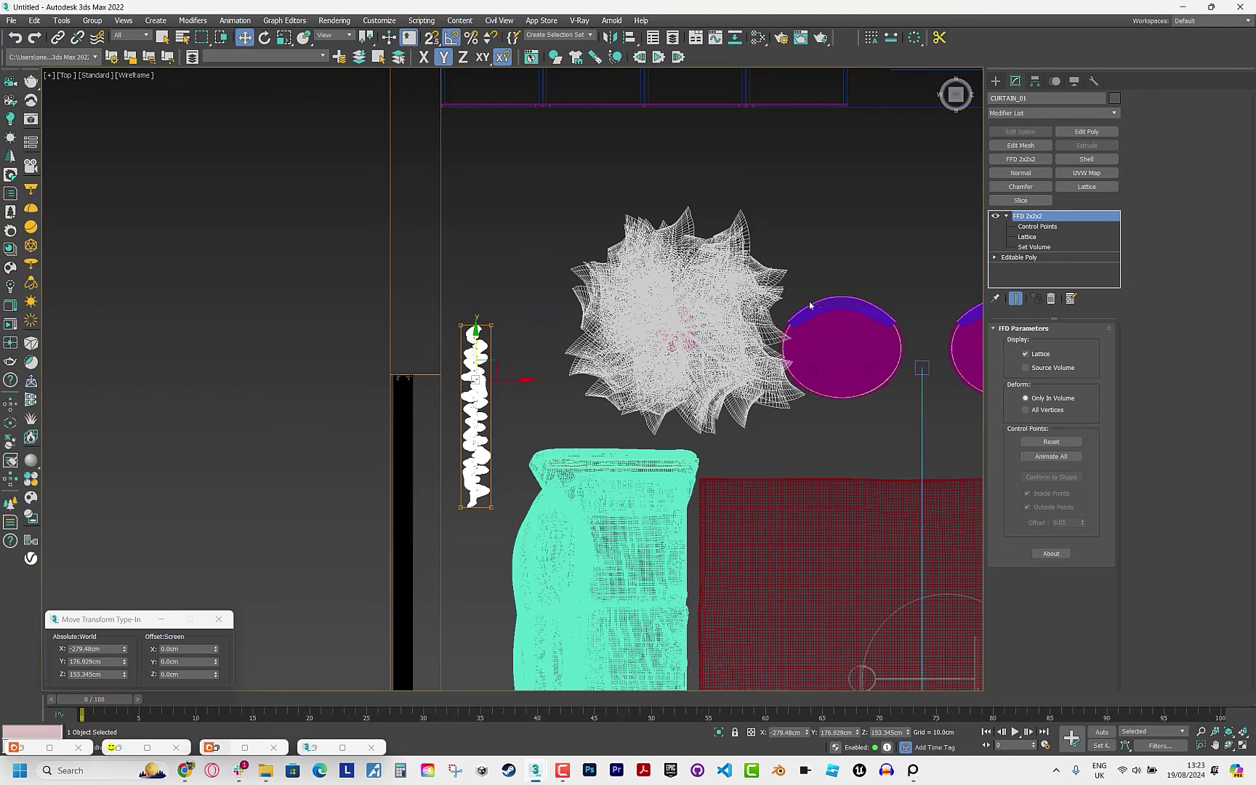
key(c)
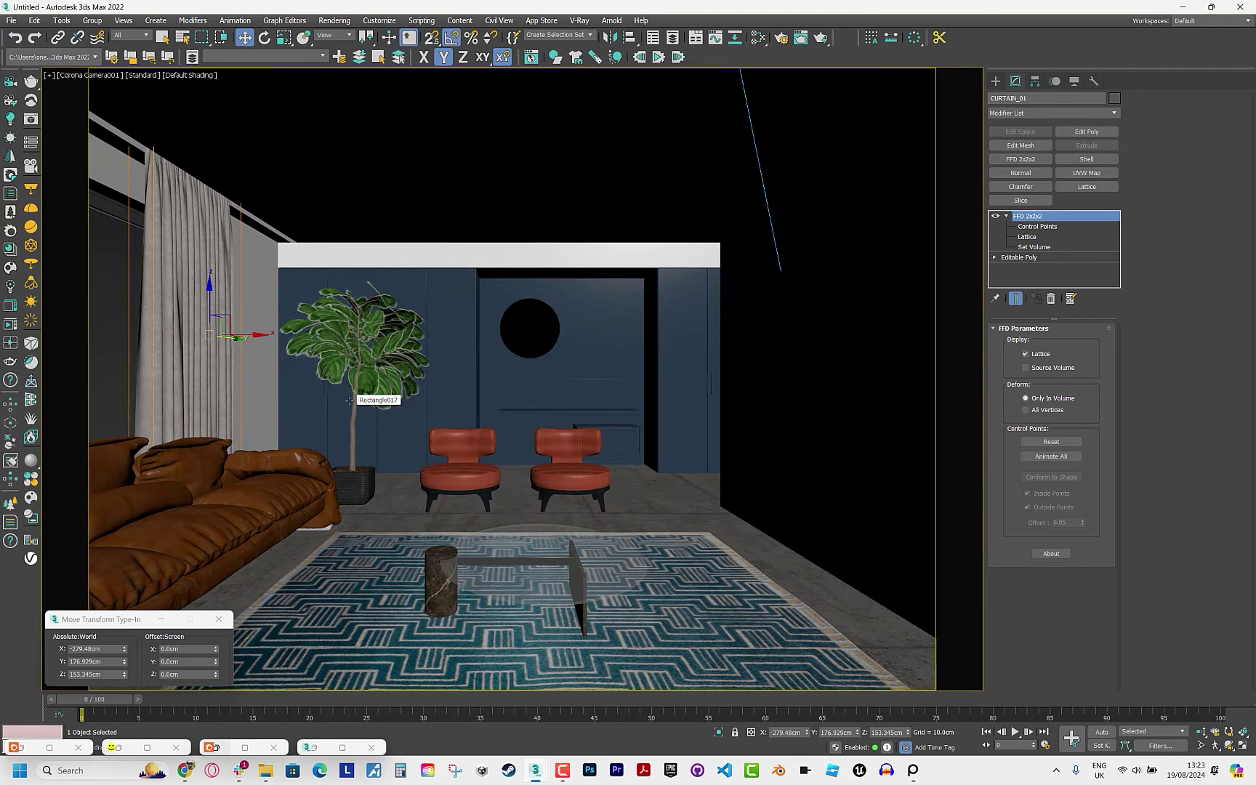
click(242, 494)
drag(205, 547, 197, 548)
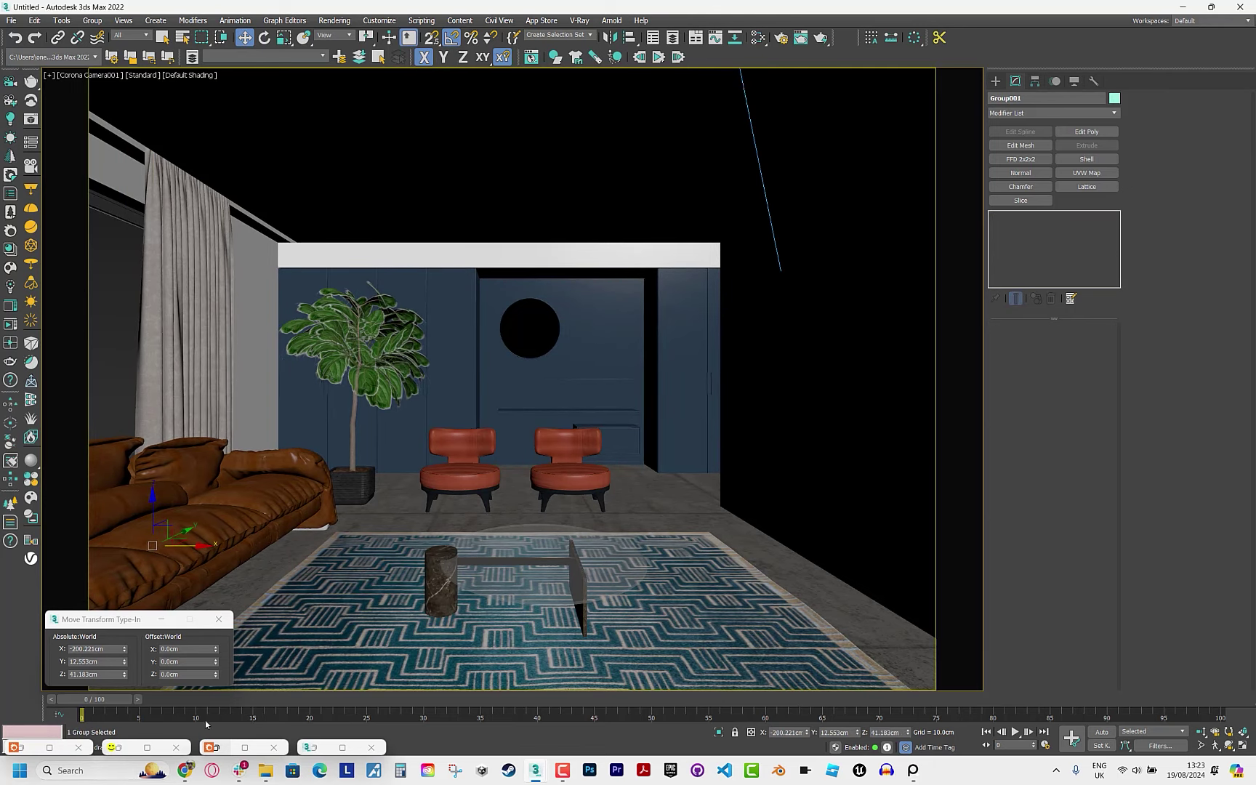
Review the Corona render, then show the override material's parameters in the Slate Material Editor.
click(121, 754)
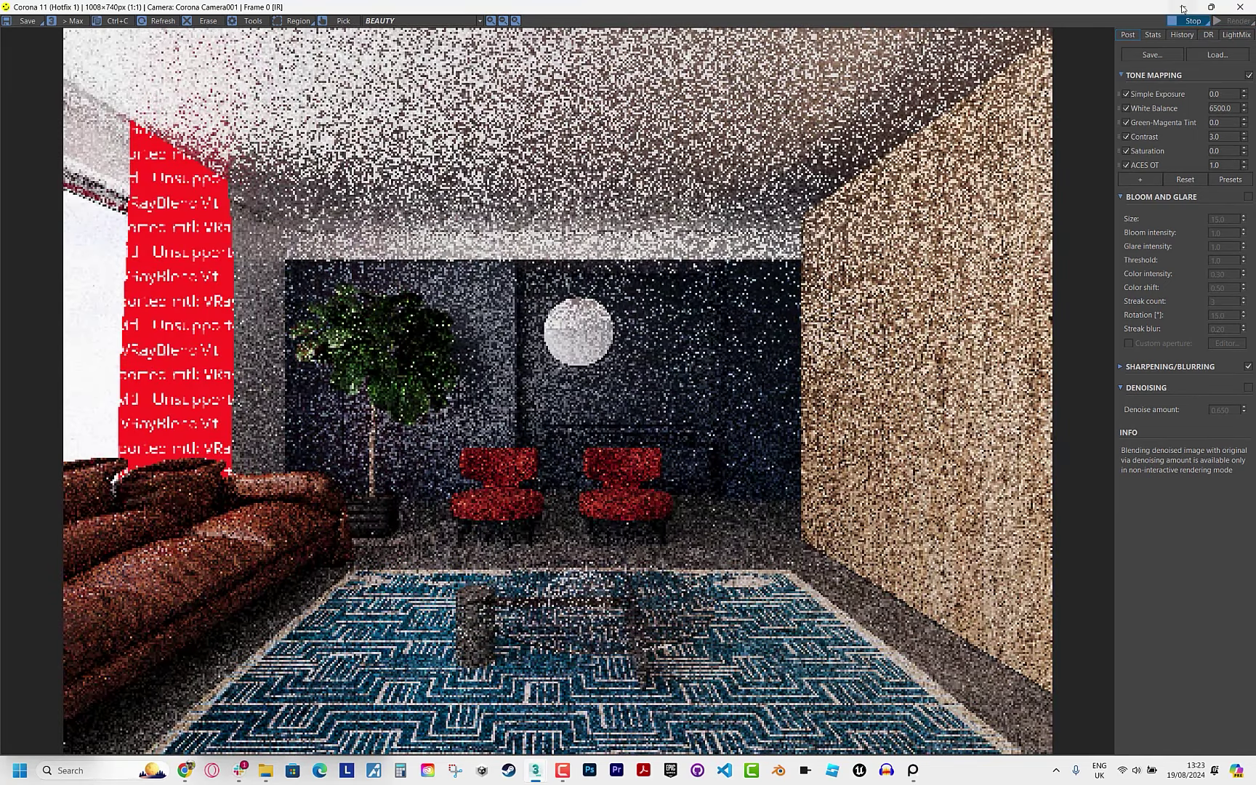
click(1183, 8)
click(758, 37)
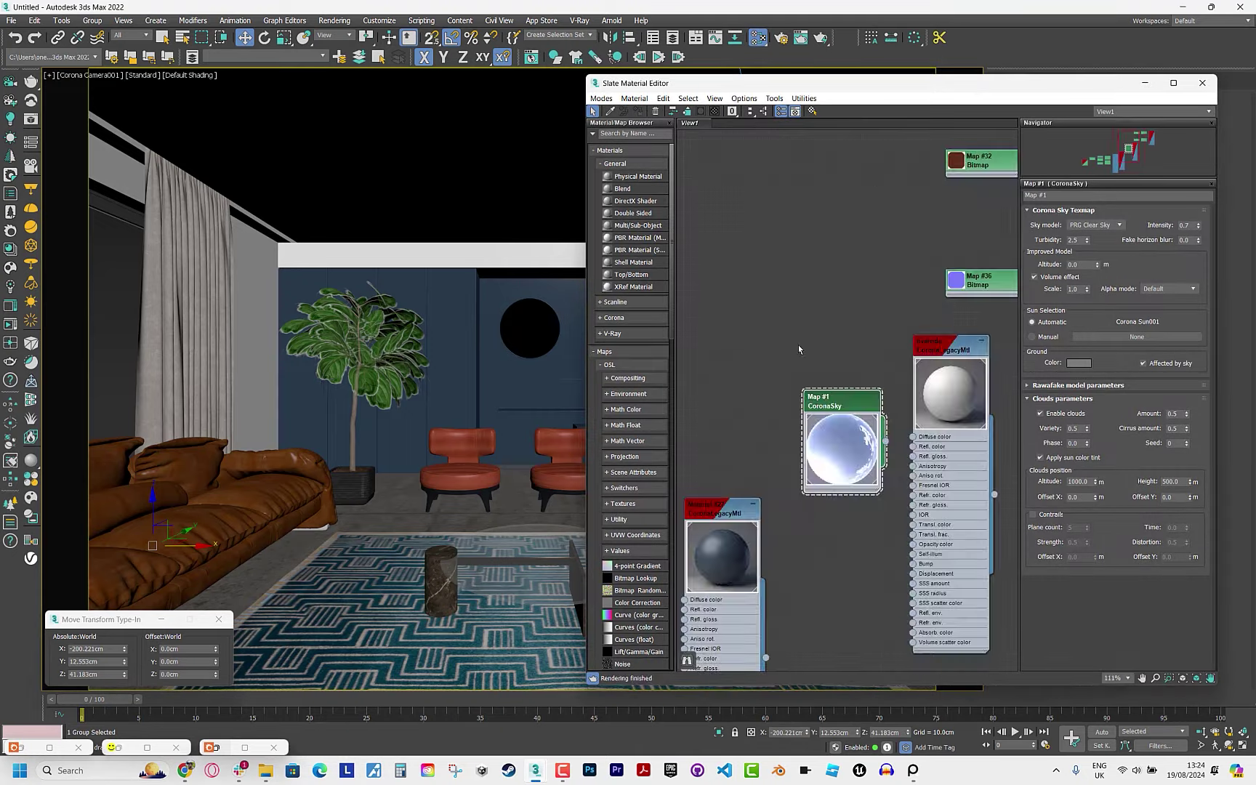
double_click(761, 305)
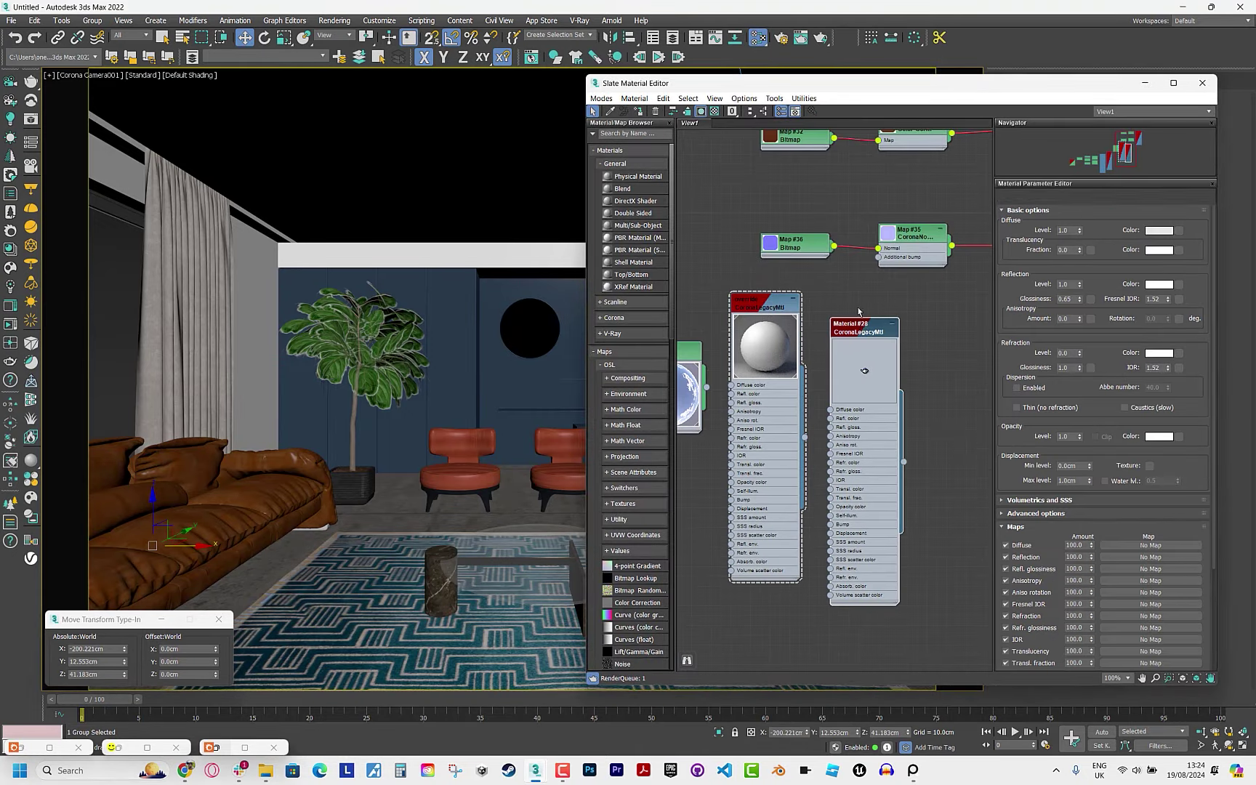
Copy the override material node and set its diffuse colour to grey.
shift+drag(761, 306, 860, 334)
click(1162, 231)
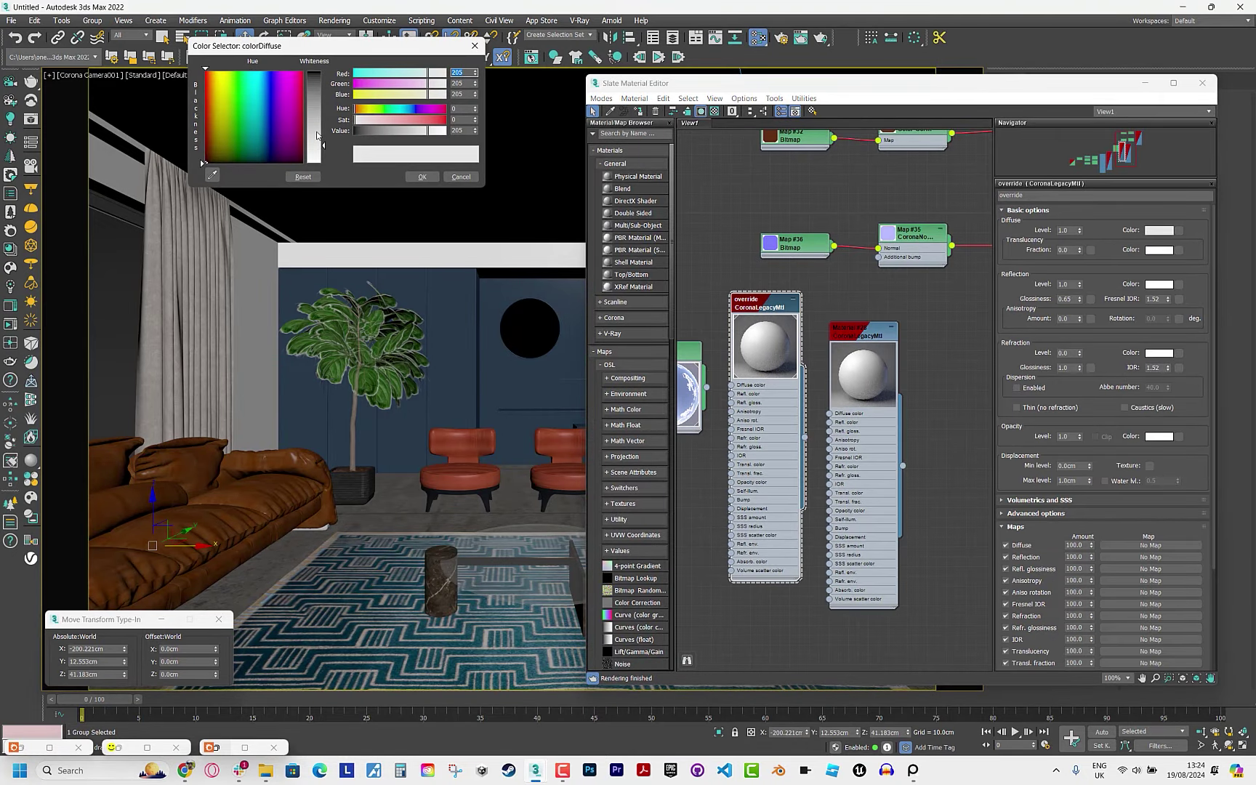
click(420, 175)
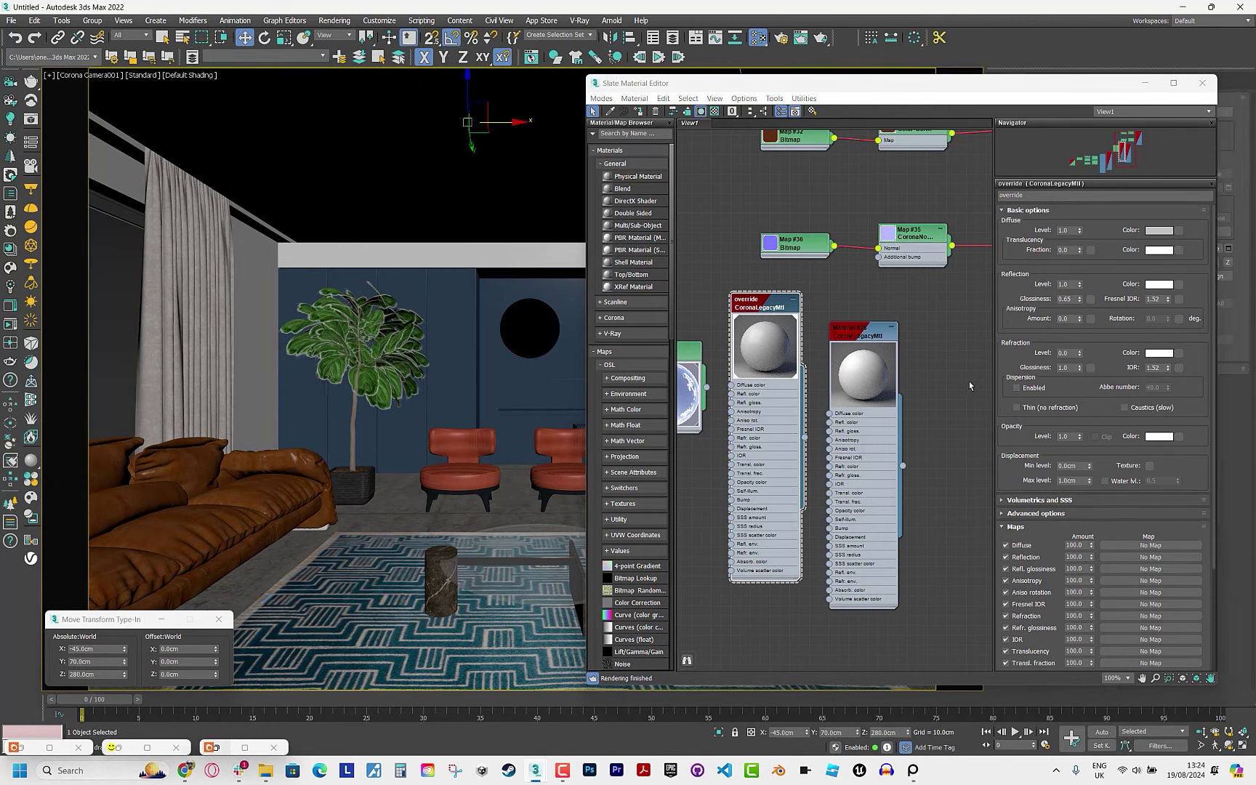
click(847, 340)
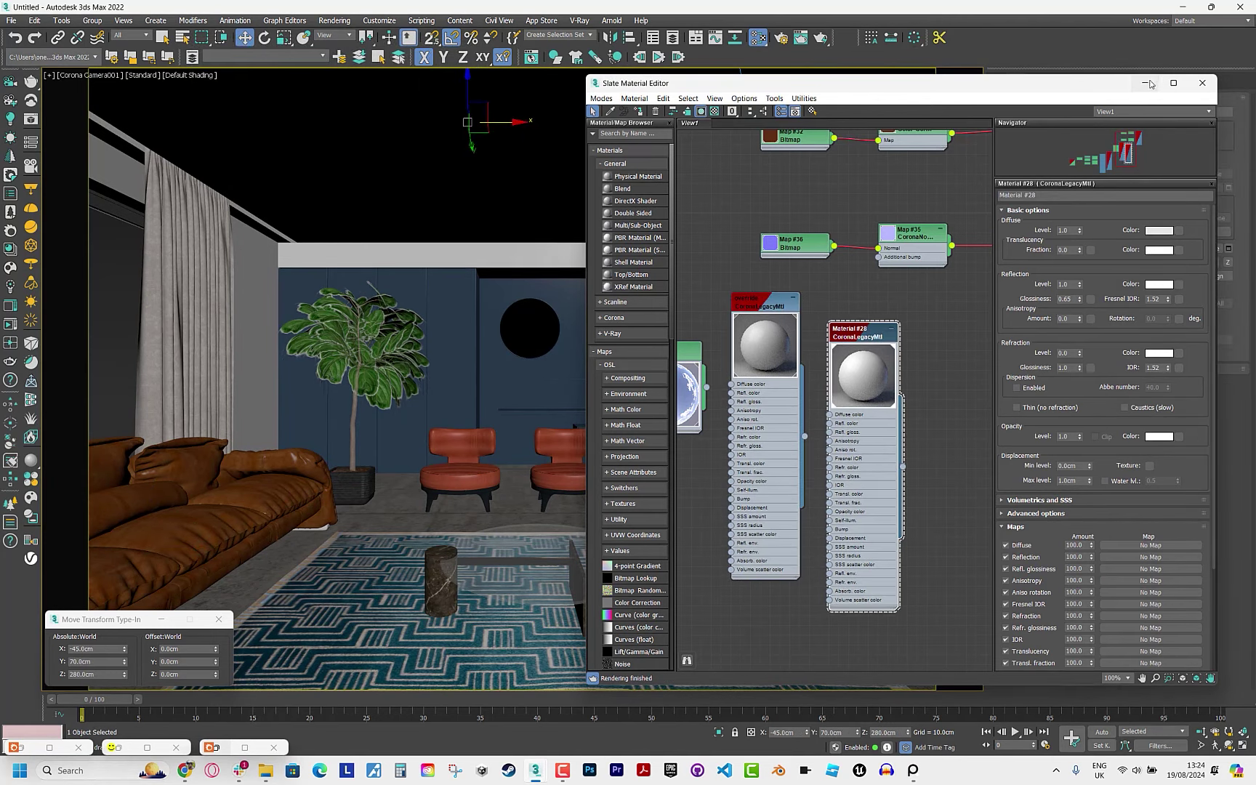
click(758, 37)
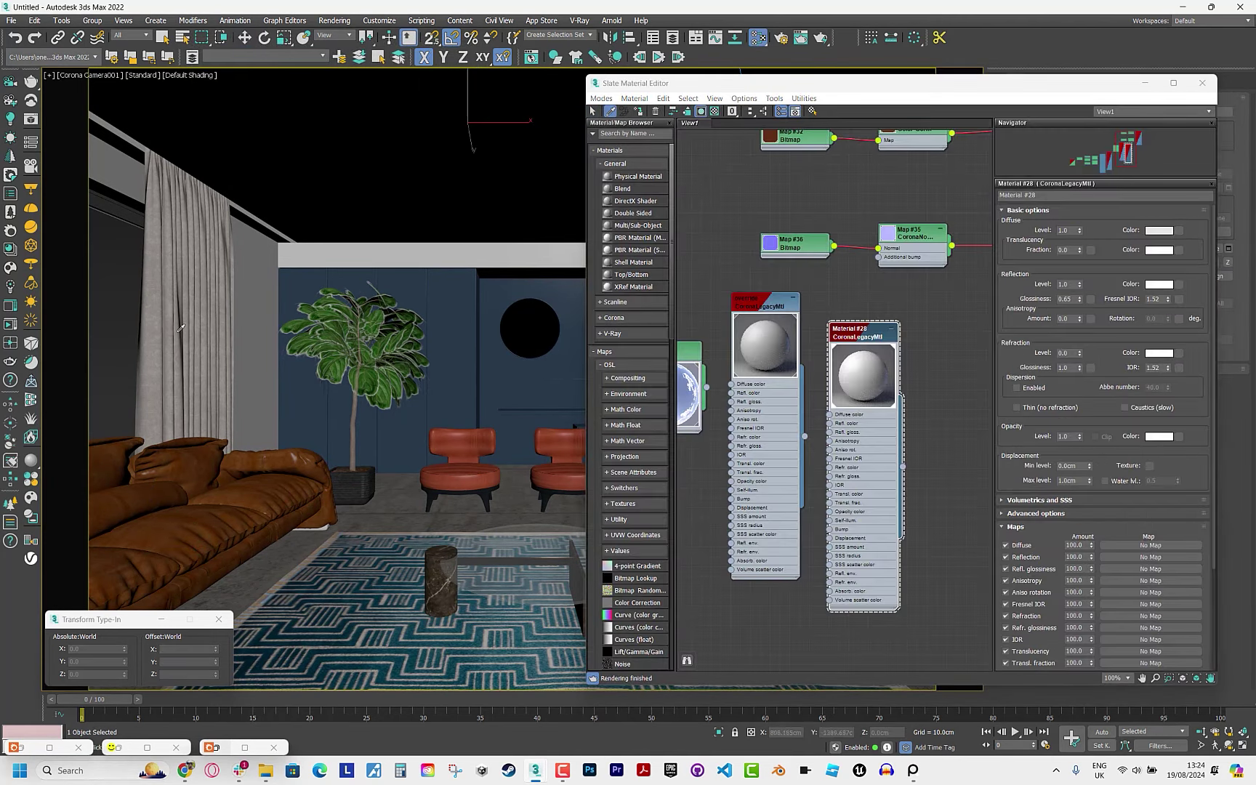
scroll(828, 372, down, 5)
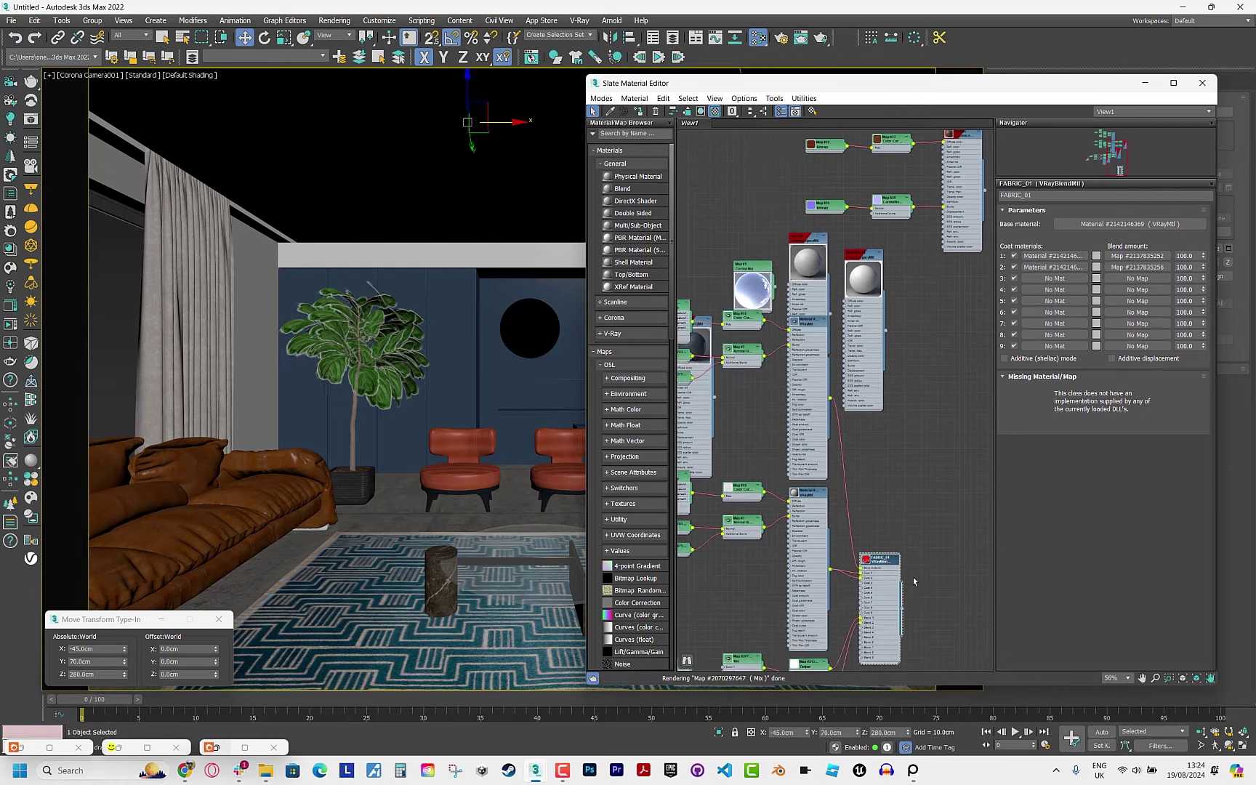
Convert FABRIC_01 to a CoronaLayeredMtl, keeping the old material as a sub-material.
drag(799, 272, 865, 306)
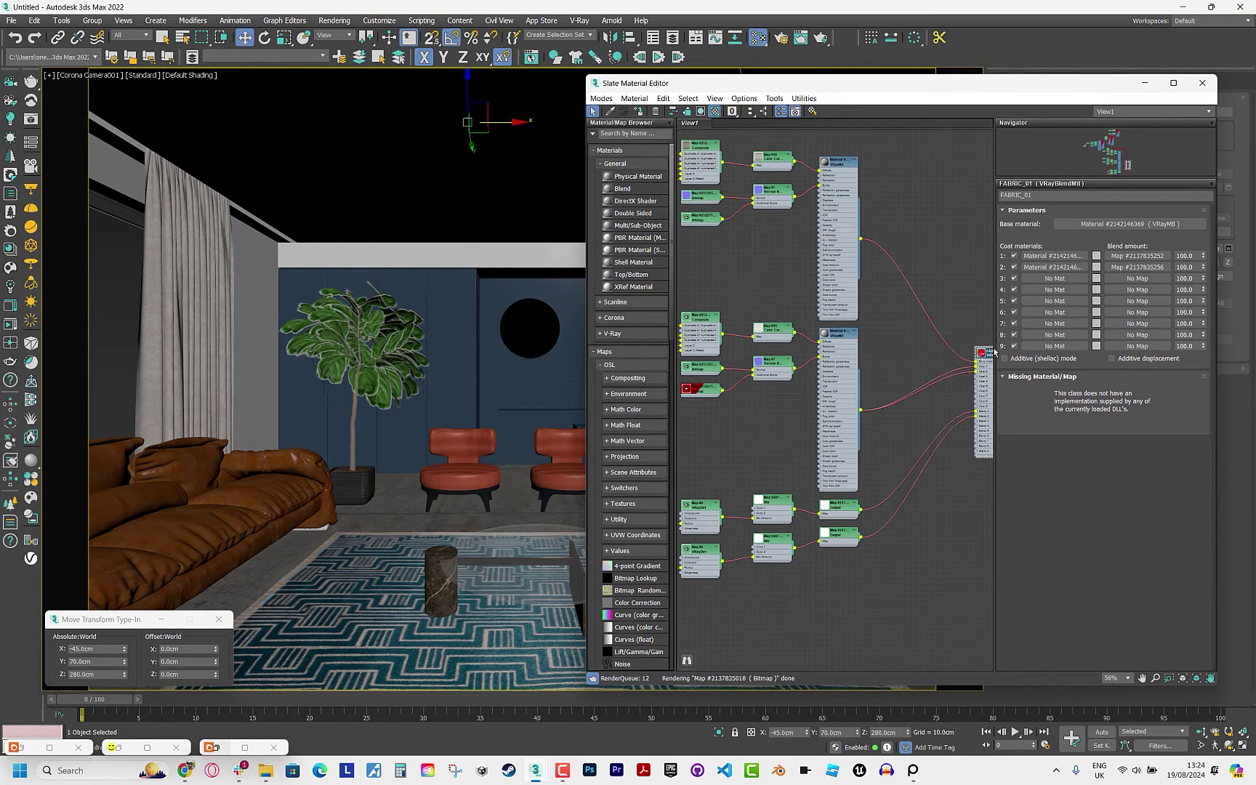
middle_drag(865, 306, 835, 412)
scroll(896, 440, up, 9)
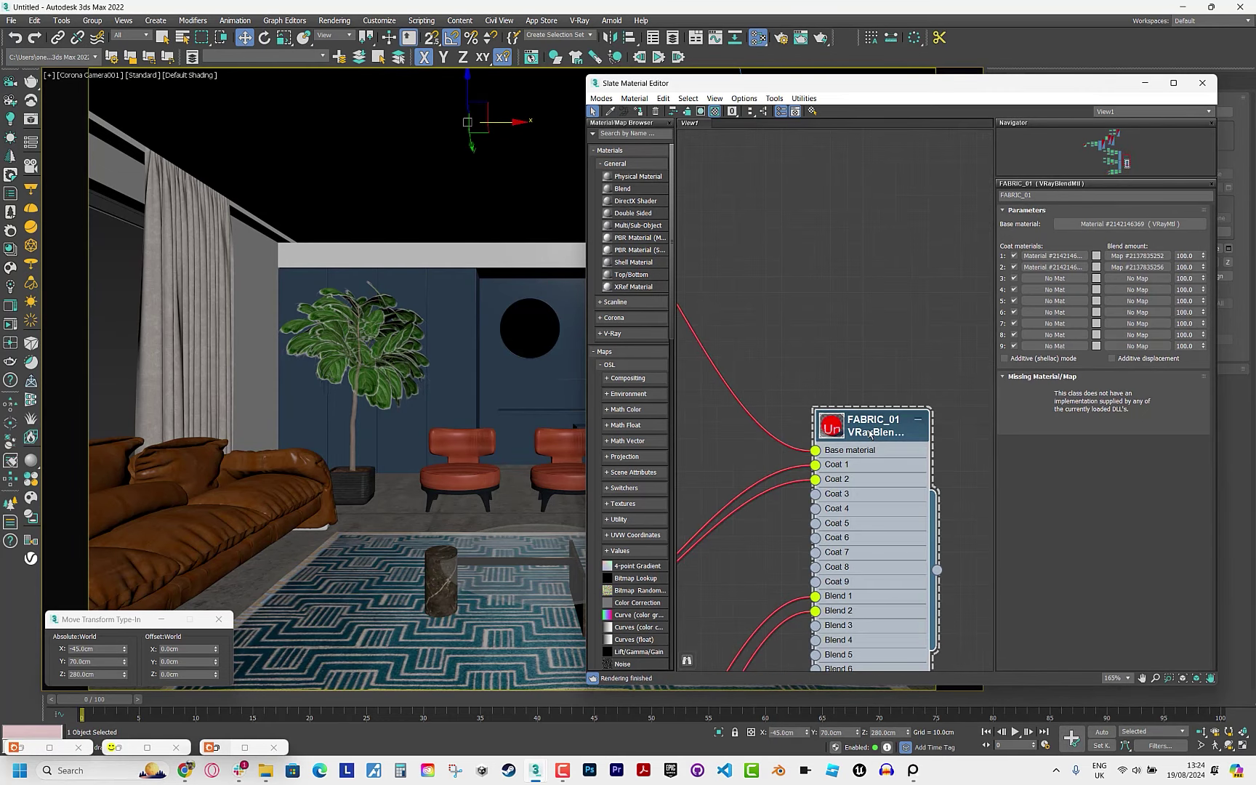
right_click(870, 434)
click(918, 460)
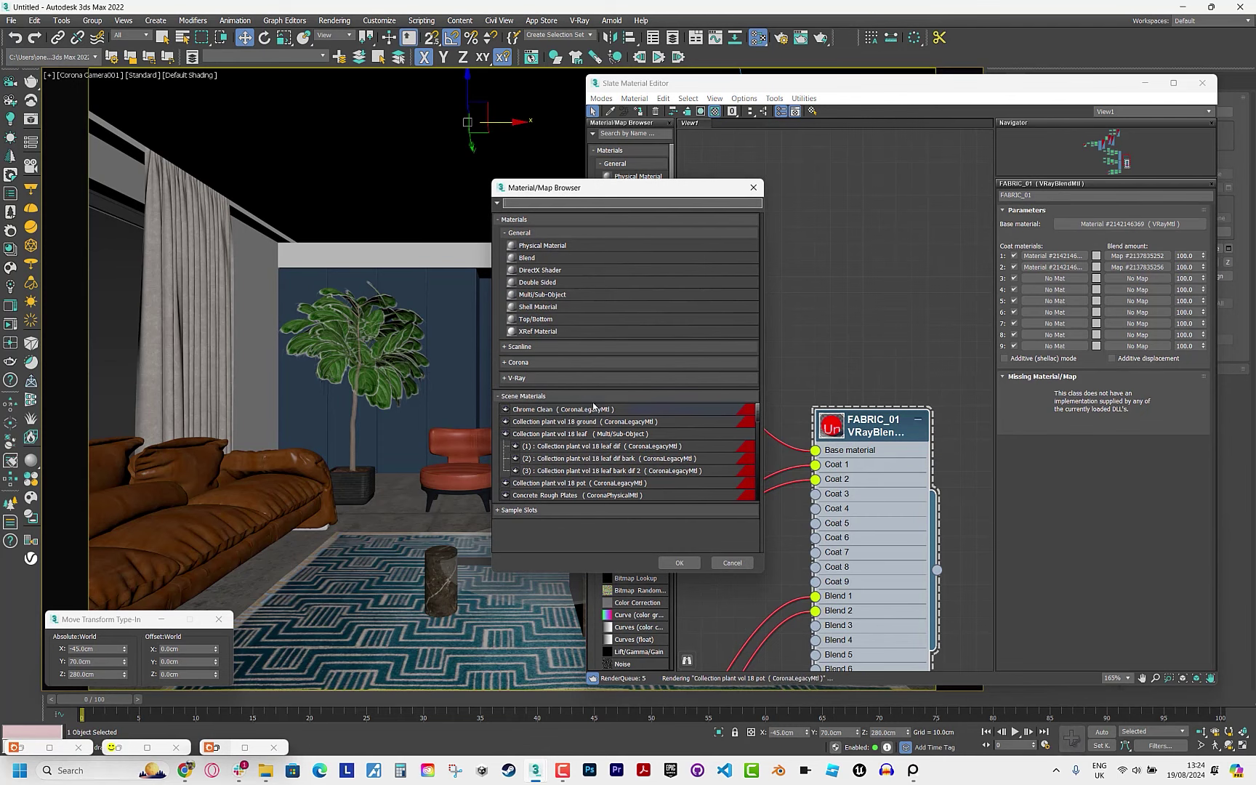
click(536, 363)
double_click(558, 399)
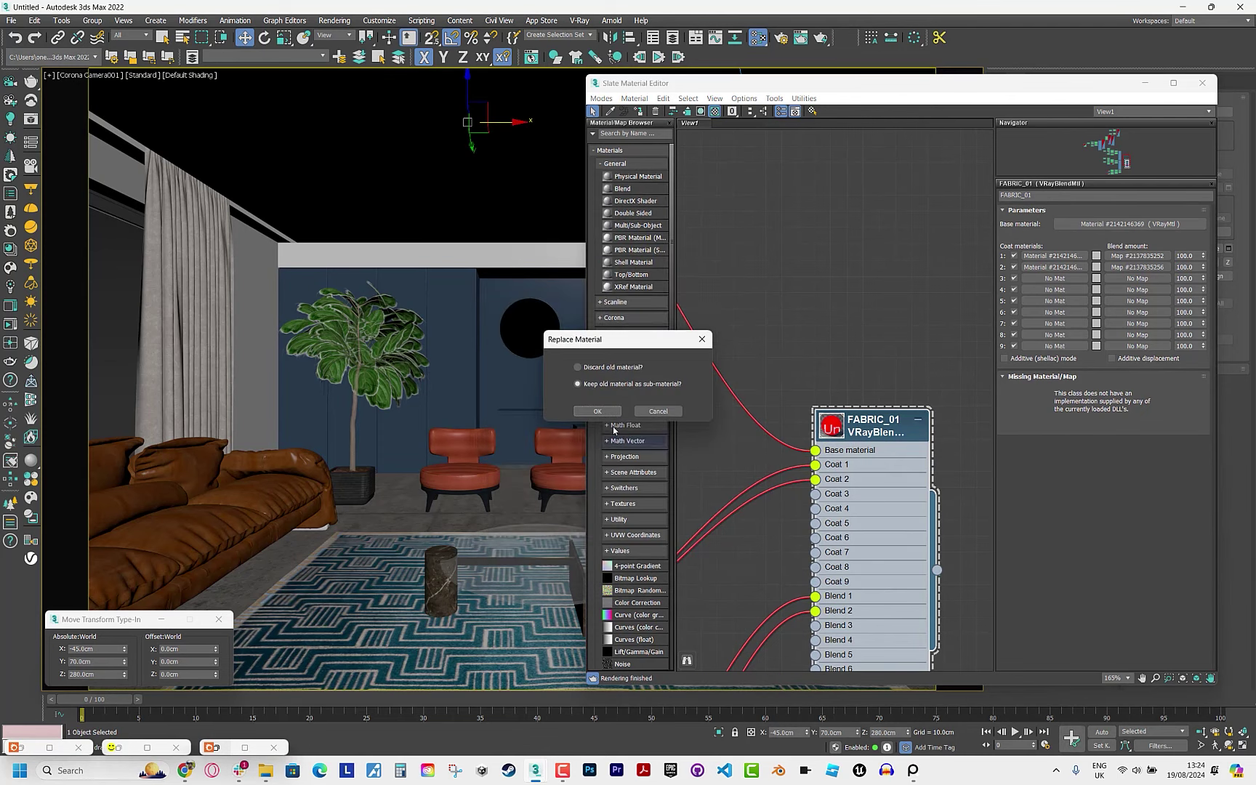
click(598, 411)
Wire the VRayBlend material into Layer 1 and a blend map into Mask 1, then delete the old VRayBlend node.
scroll(897, 483, down, 4)
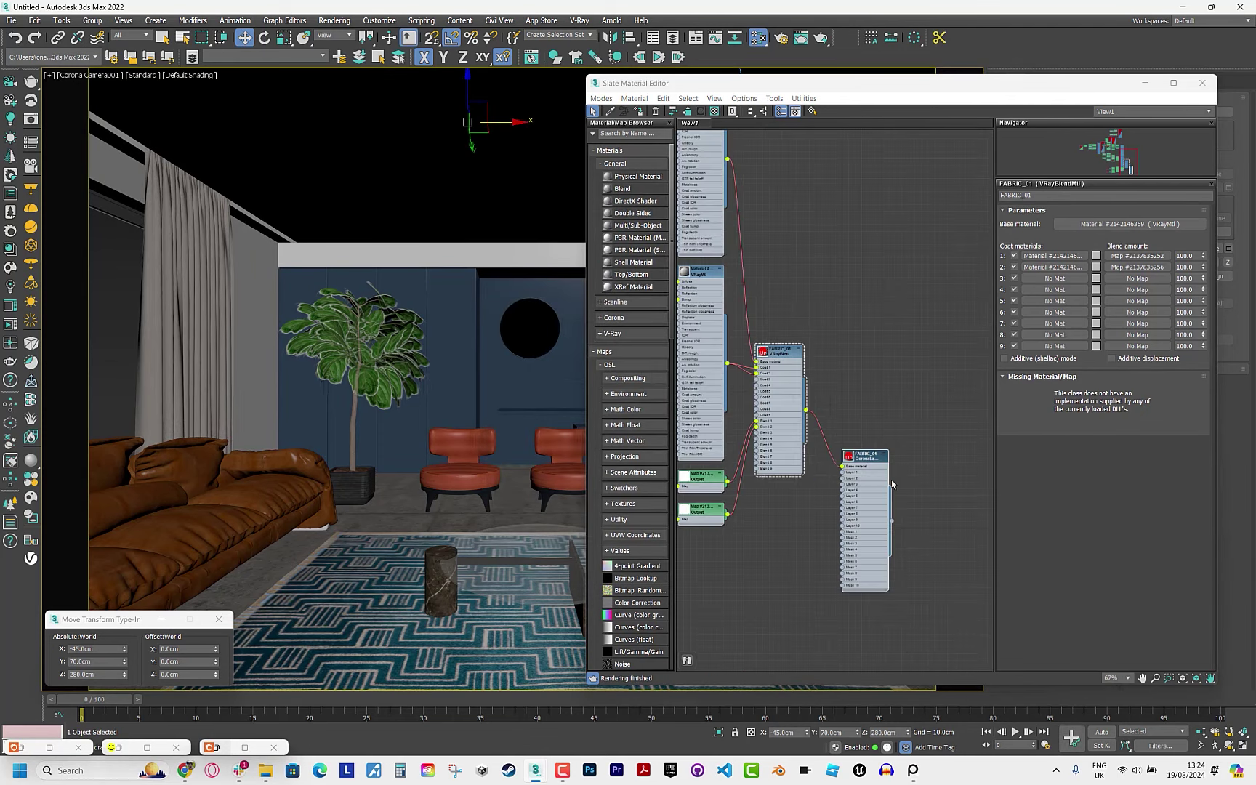
scroll(891, 480, down, 3)
scroll(807, 351, up, 2)
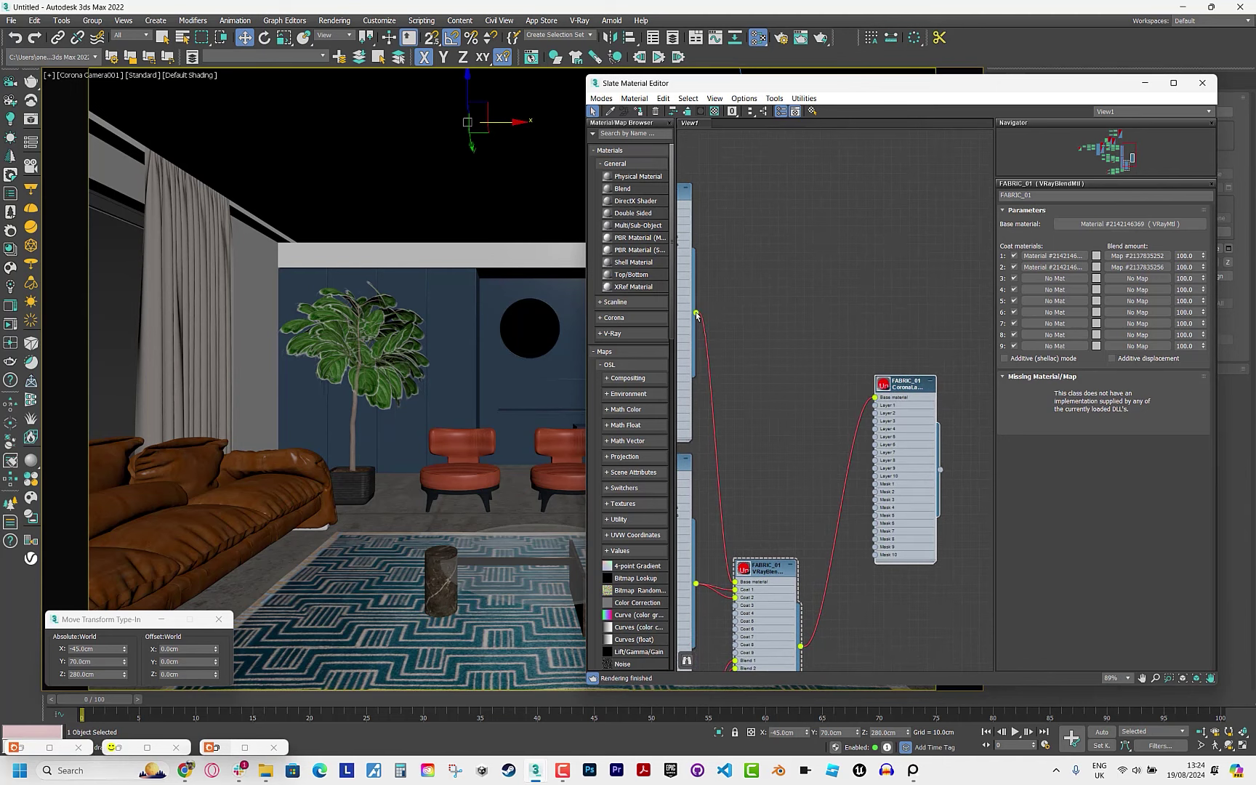
middle_drag(746, 570, 747, 512)
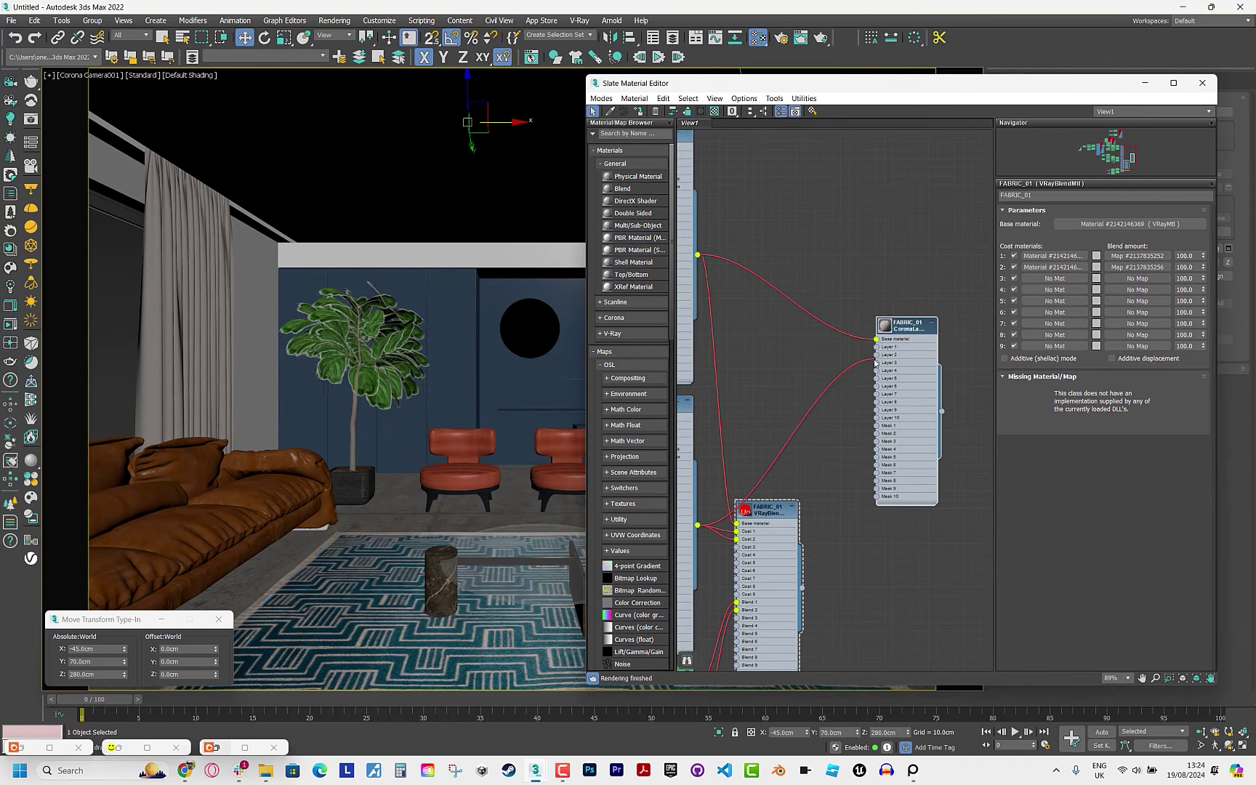
drag(875, 363, 876, 347)
key(l)
drag(883, 363, 927, 479)
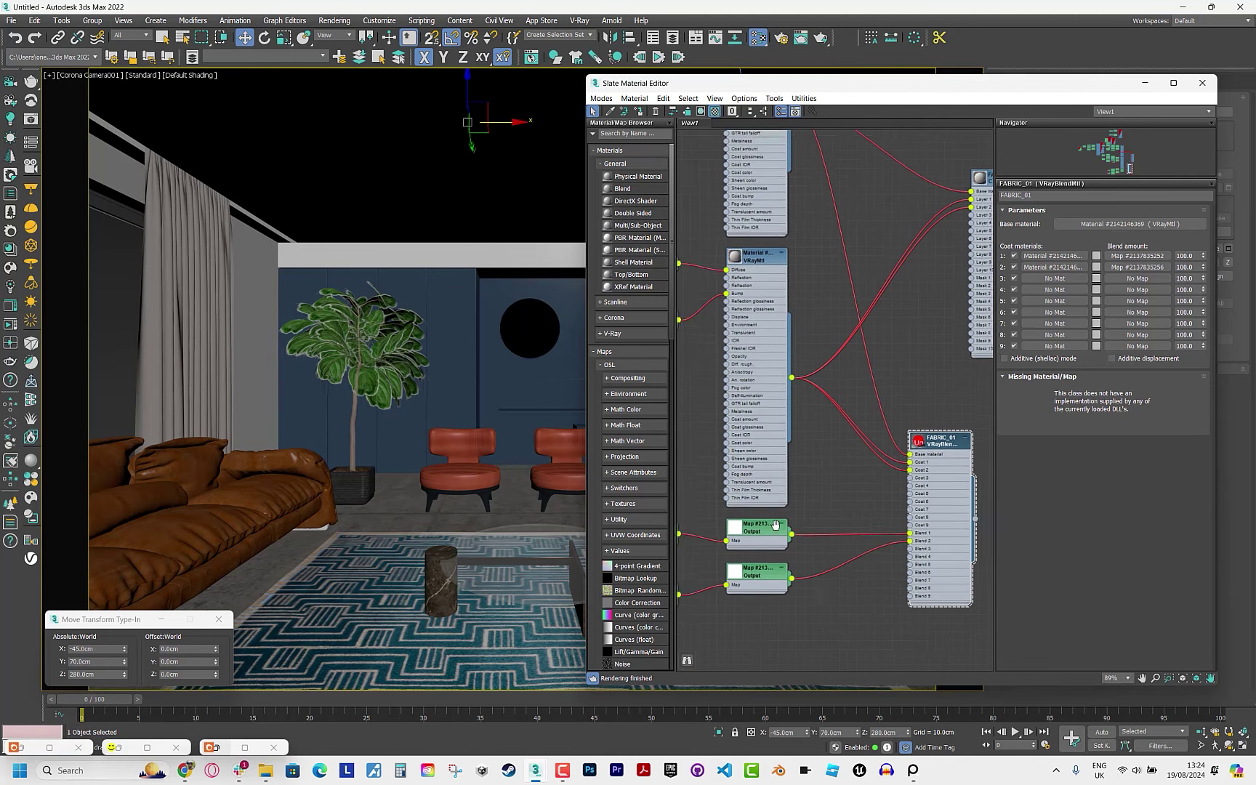
middle_drag(927, 480, 886, 519)
drag(932, 341, 938, 311)
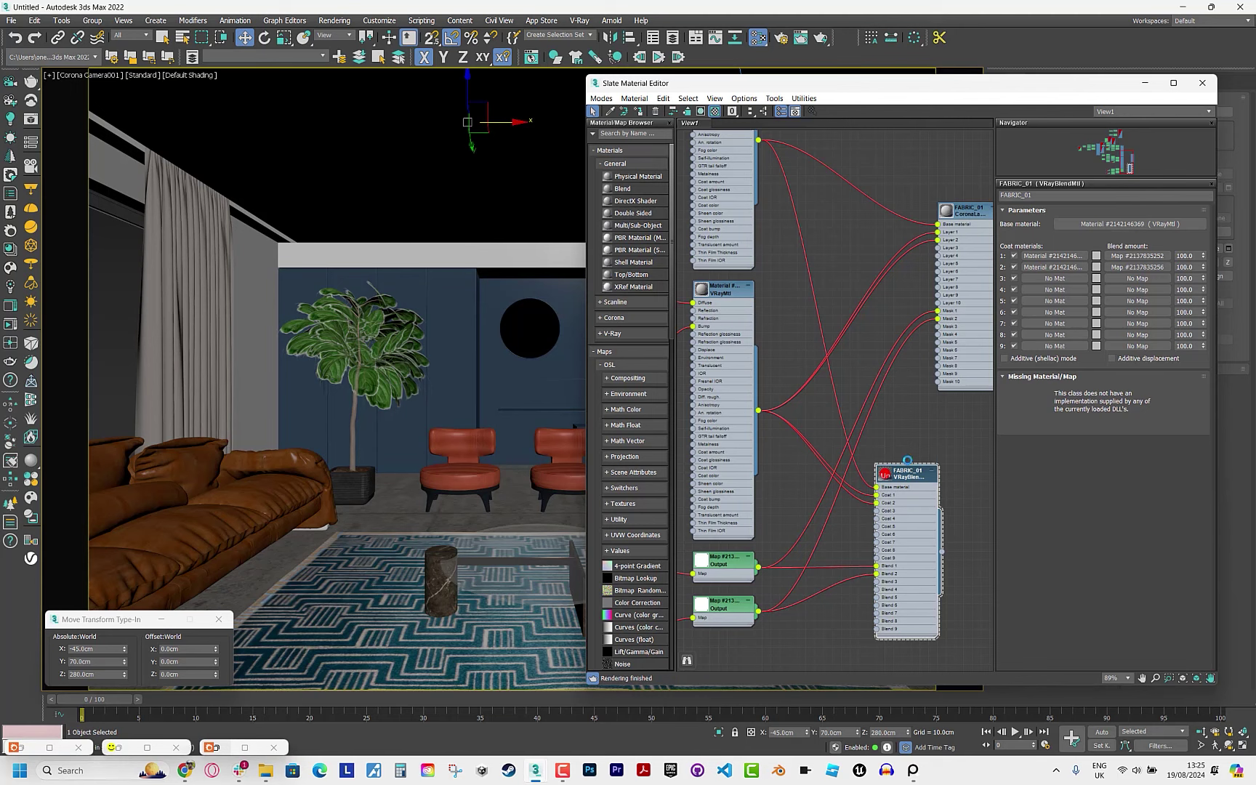
key(Delete)
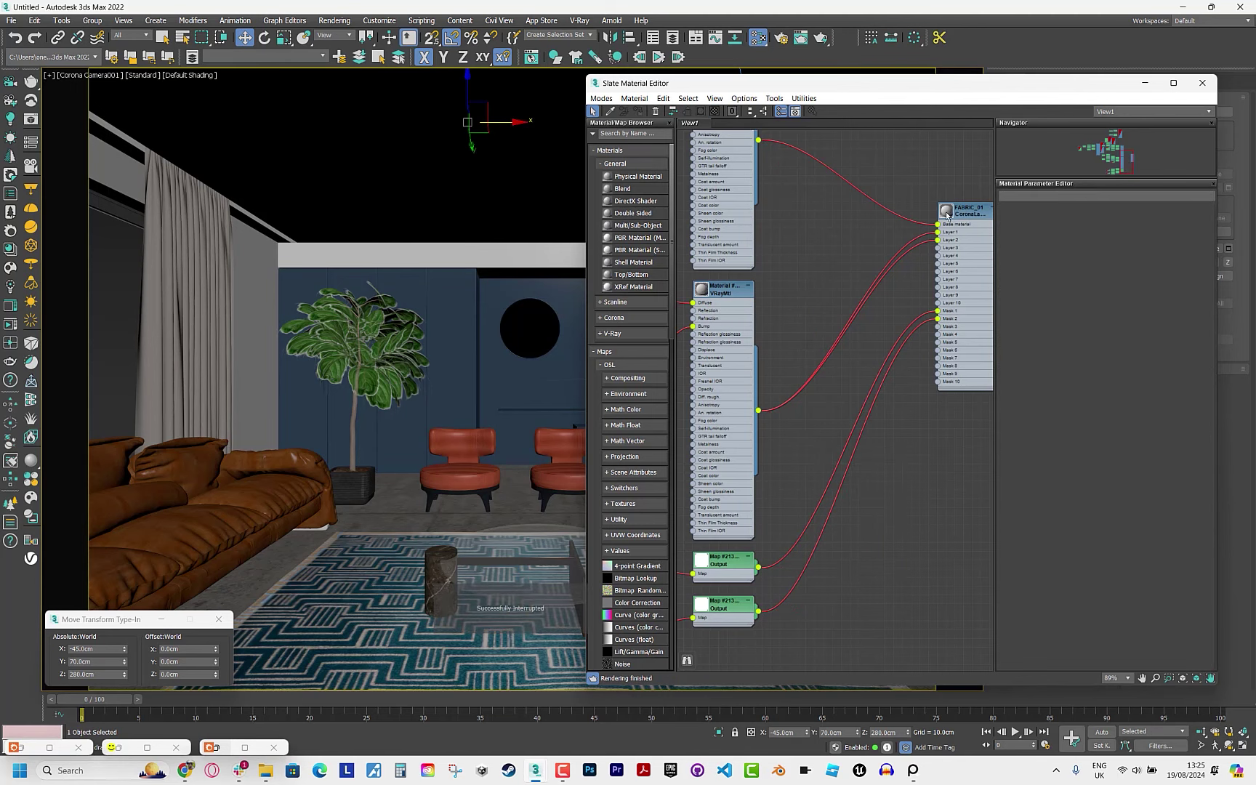
Show FABRIC_01's Corona Layered parameters, tidy its node, and restore the Corona render window.
double_click(946, 215)
drag(947, 215, 858, 216)
middle_drag(752, 436, 948, 507)
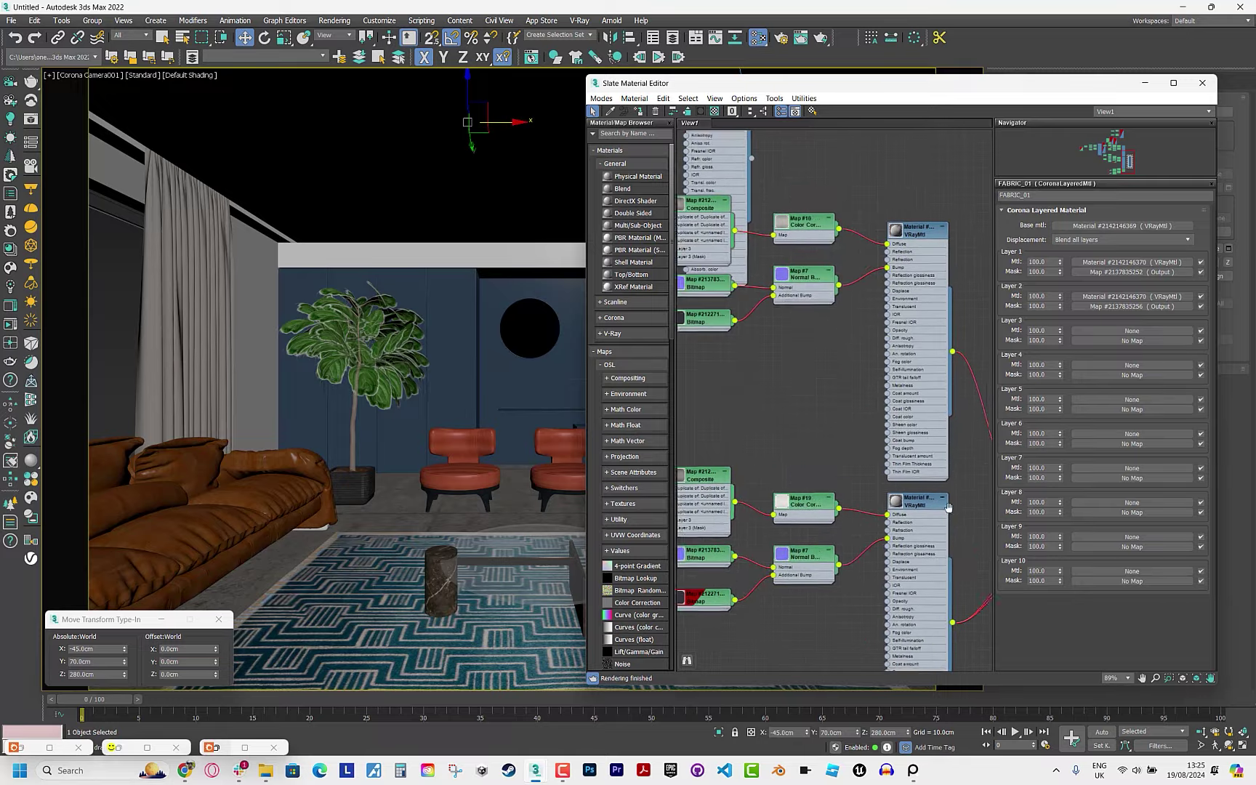
click(245, 747)
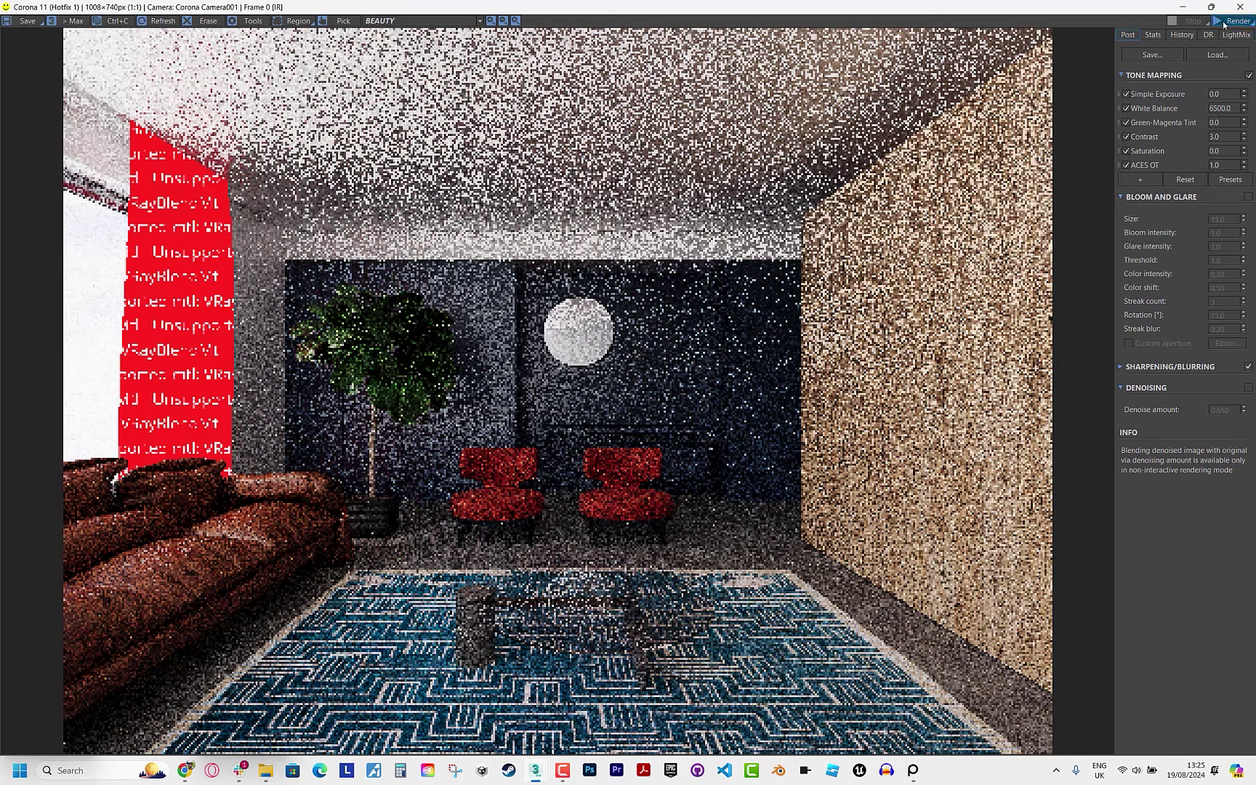
Restart the Corona interactive render, hide it, and show the Fabric material's node tree.
click(1224, 22)
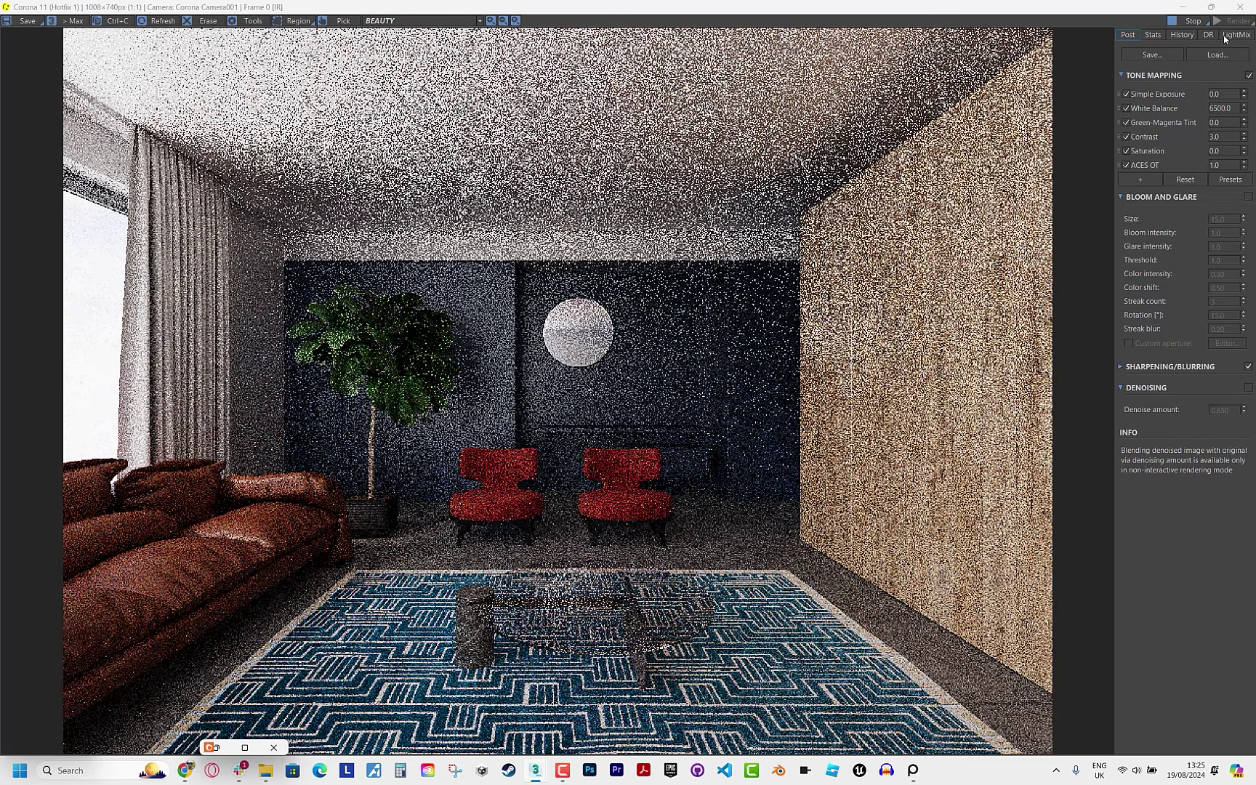
click(1192, 10)
click(611, 112)
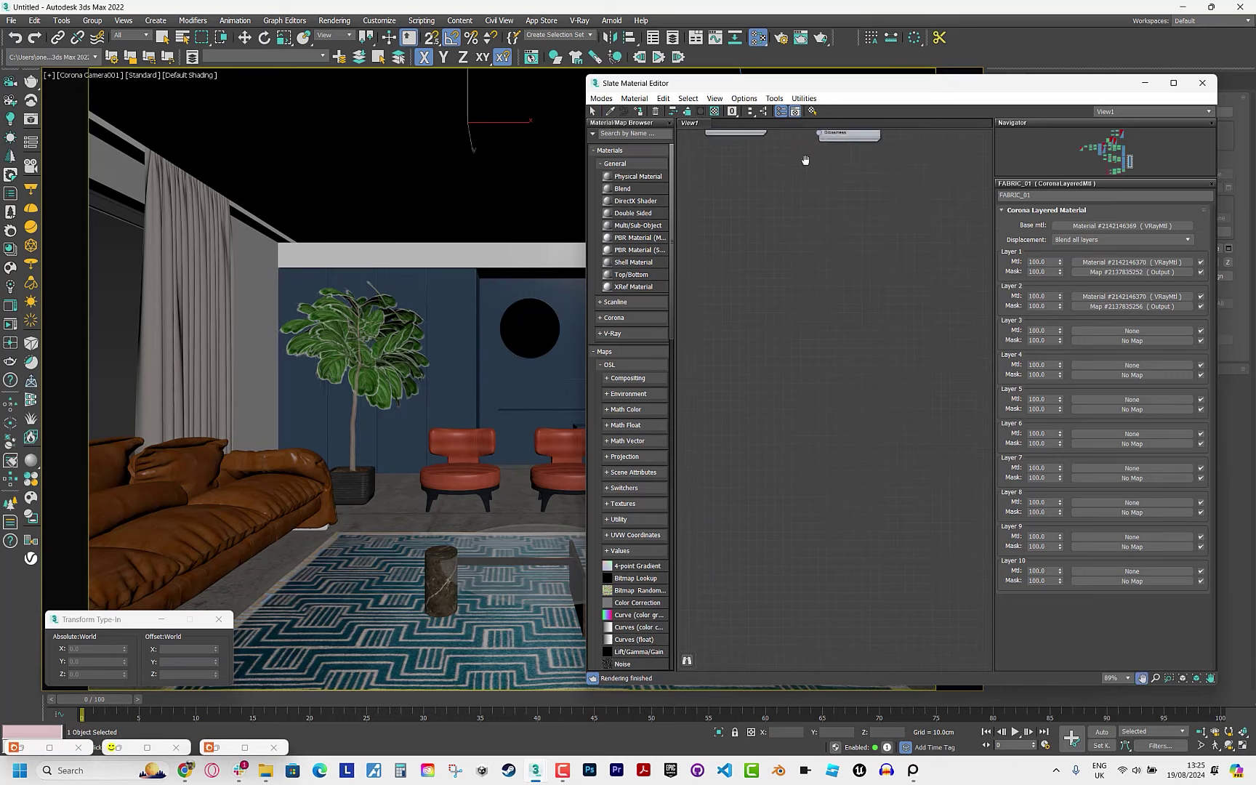
Expand the Map #6 and Map #7 bitmap nodes and arrange them side by side.
middle_drag(825, 235, 945, 240)
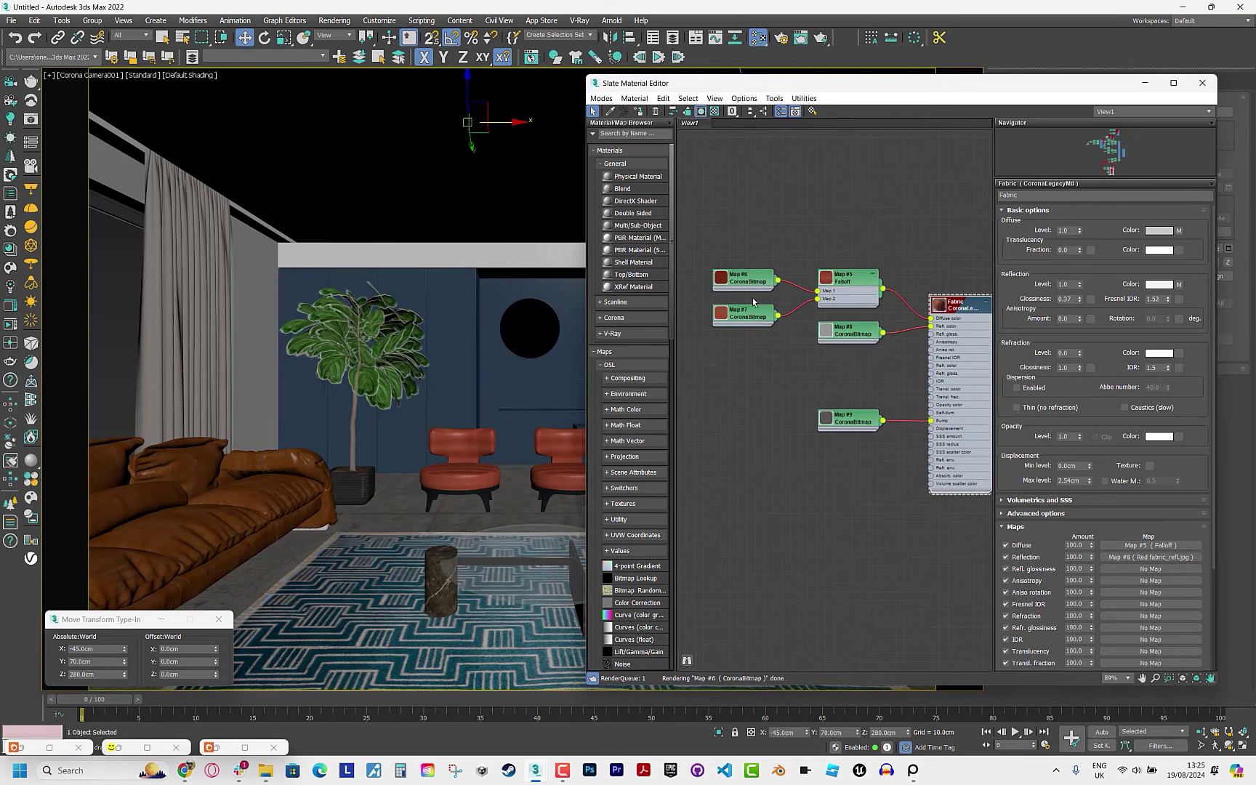
scroll(881, 373, up, 4)
double_click(881, 373)
drag(872, 422, 764, 202)
double_click(882, 445)
scroll(882, 445, down, 3)
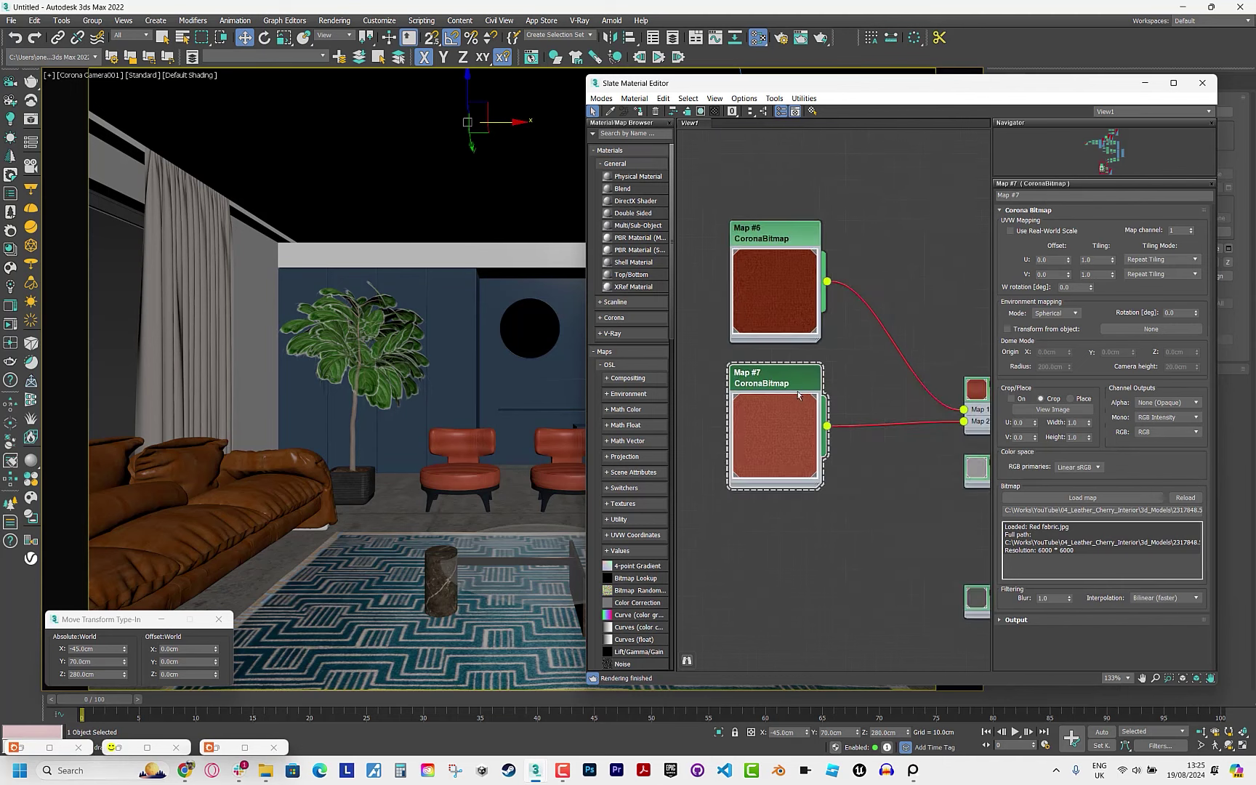
middle_drag(799, 334, 878, 340)
drag(878, 339, 796, 333)
mouse_move(858, 409)
mouse_down()
mouse_move(739, 462)
mouse_move(755, 470)
mouse_up()
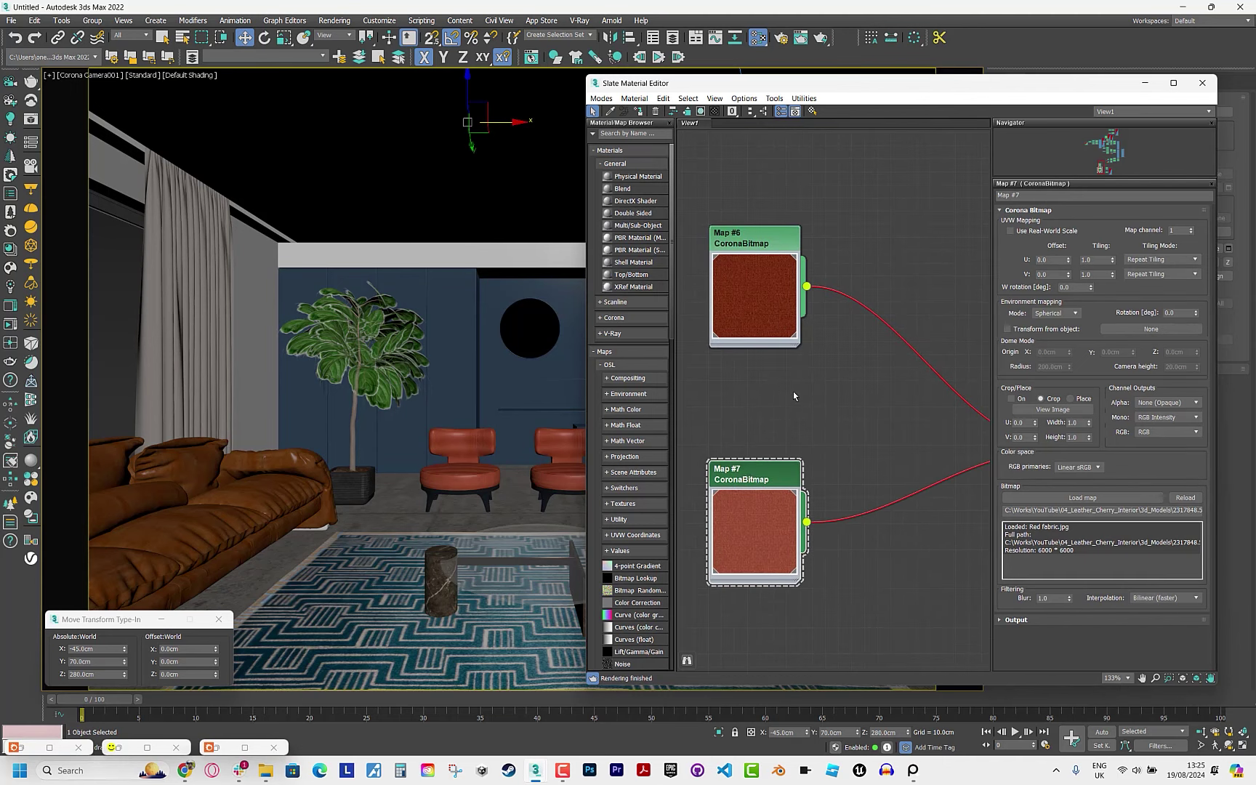
middle_drag(729, 242, 694, 249)
Insert Color Correction maps after Map #6 and Map #7.
click(624, 133)
text(color)
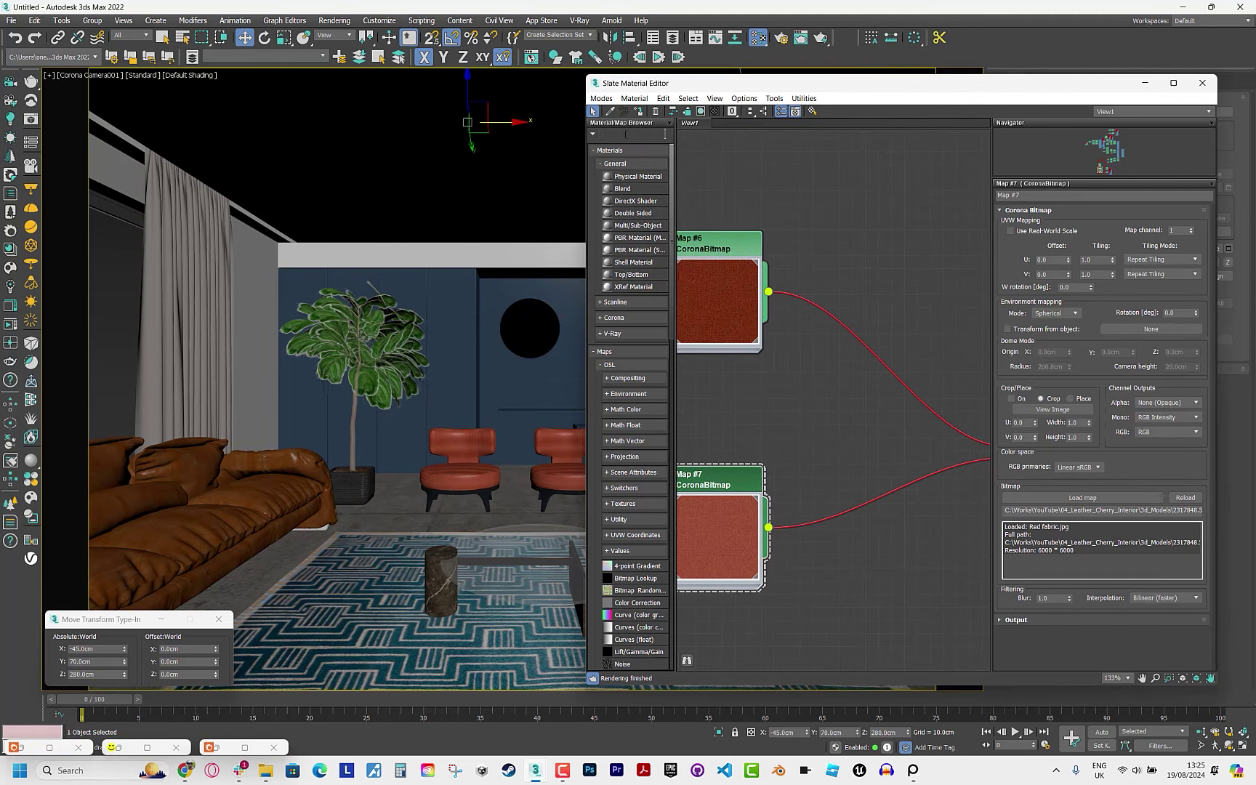
text( corre)
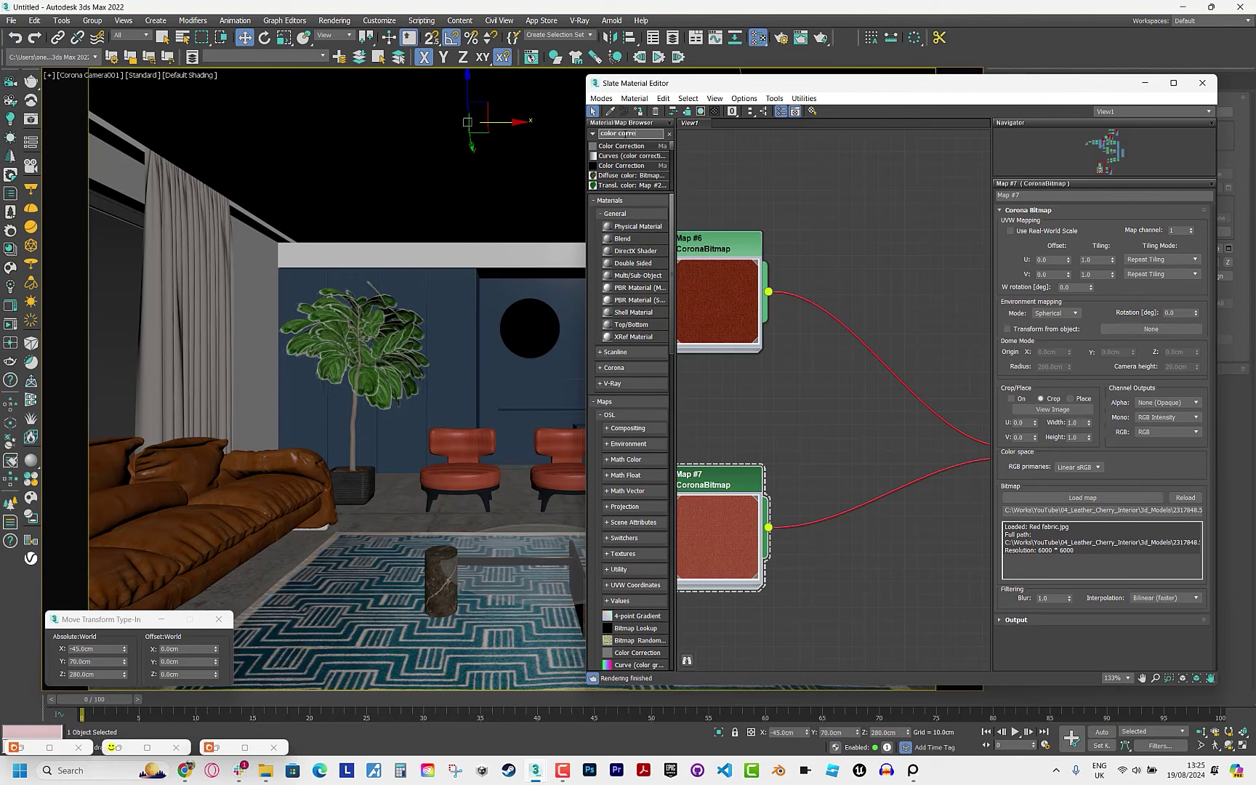
drag(795, 292, 879, 356)
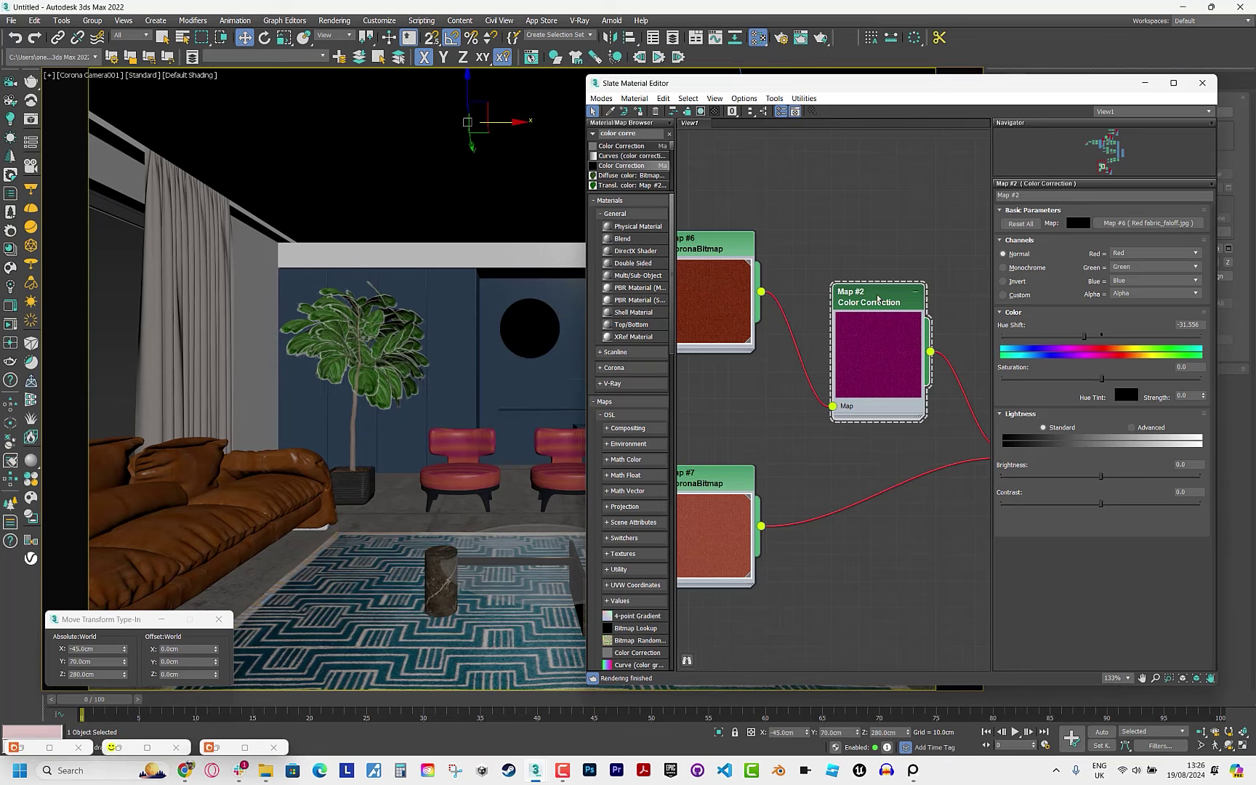
shift+drag(878, 298, 891, 482)
drag(762, 525, 845, 588)
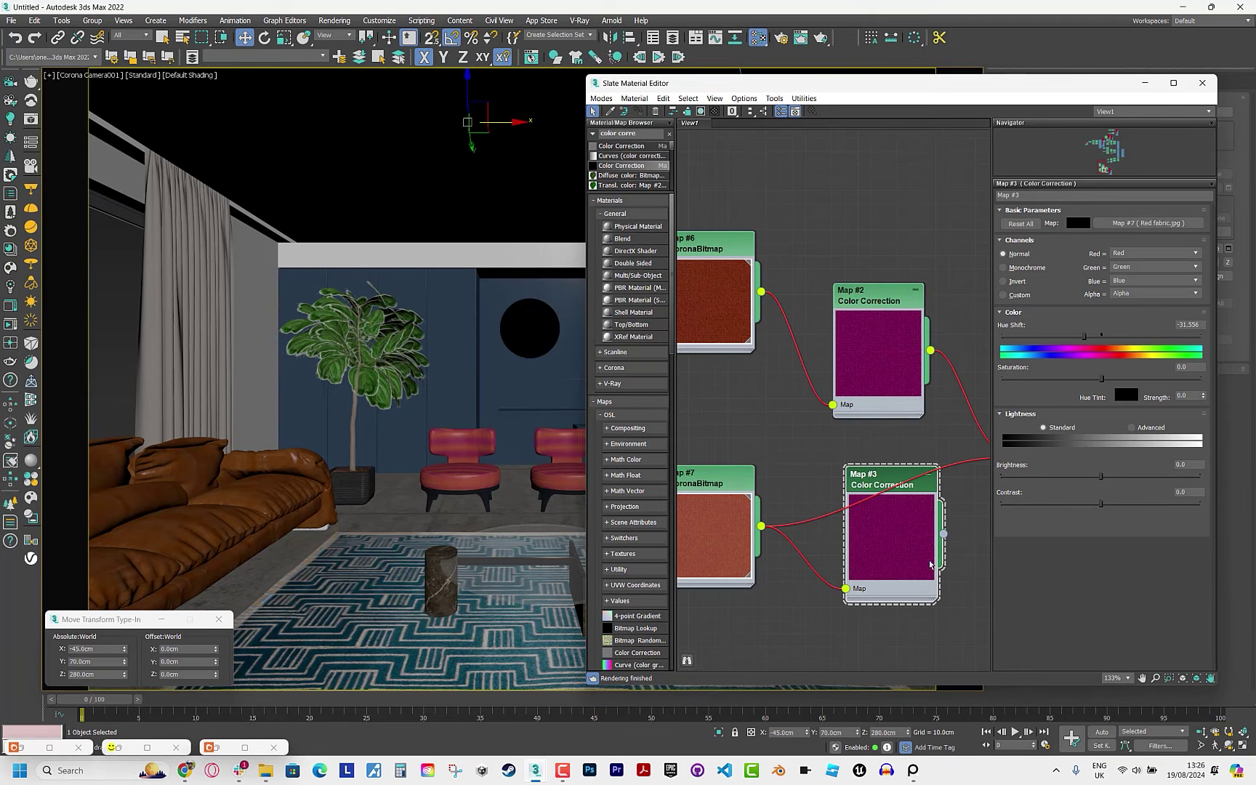
middle_drag(930, 564, 816, 541)
middle_drag(878, 476, 989, 513)
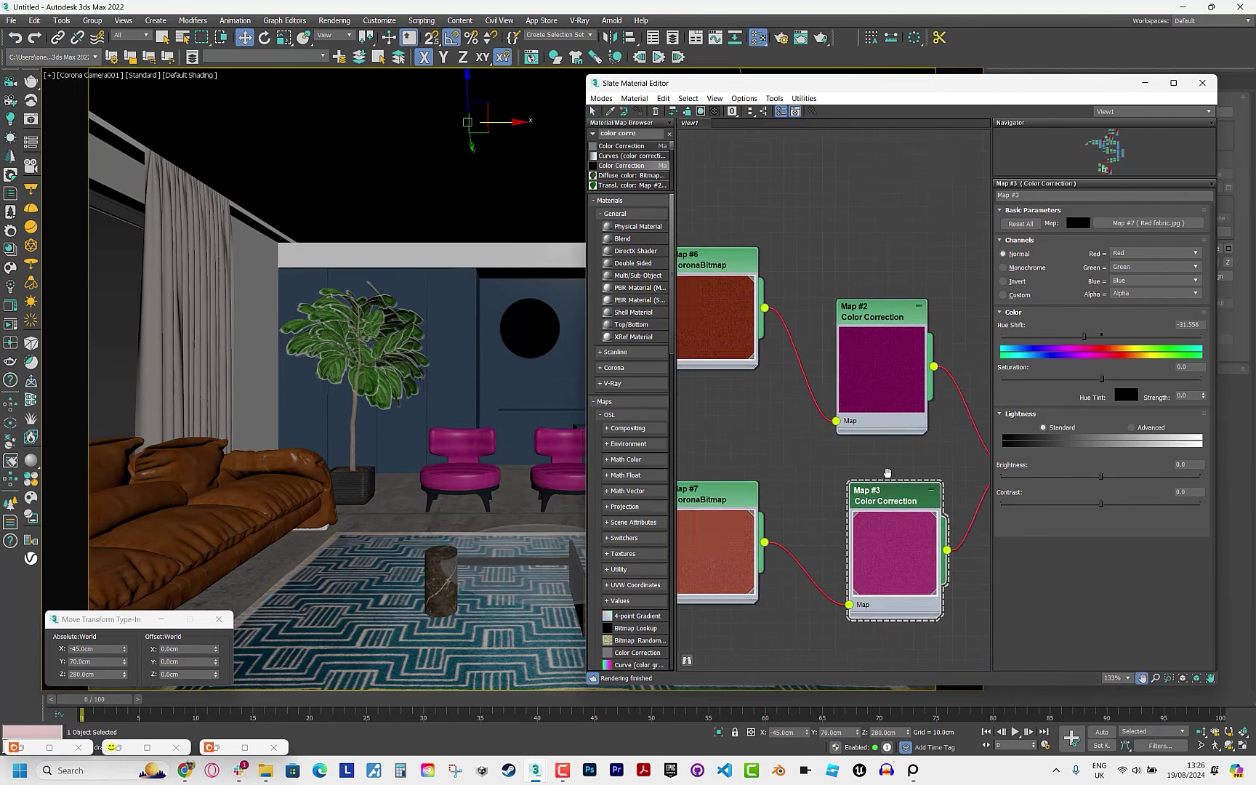
Set Map #2's Color Correction to Advanced lightness with RGB gamma 0.75 and a hue shift.
click(865, 291)
click(1131, 427)
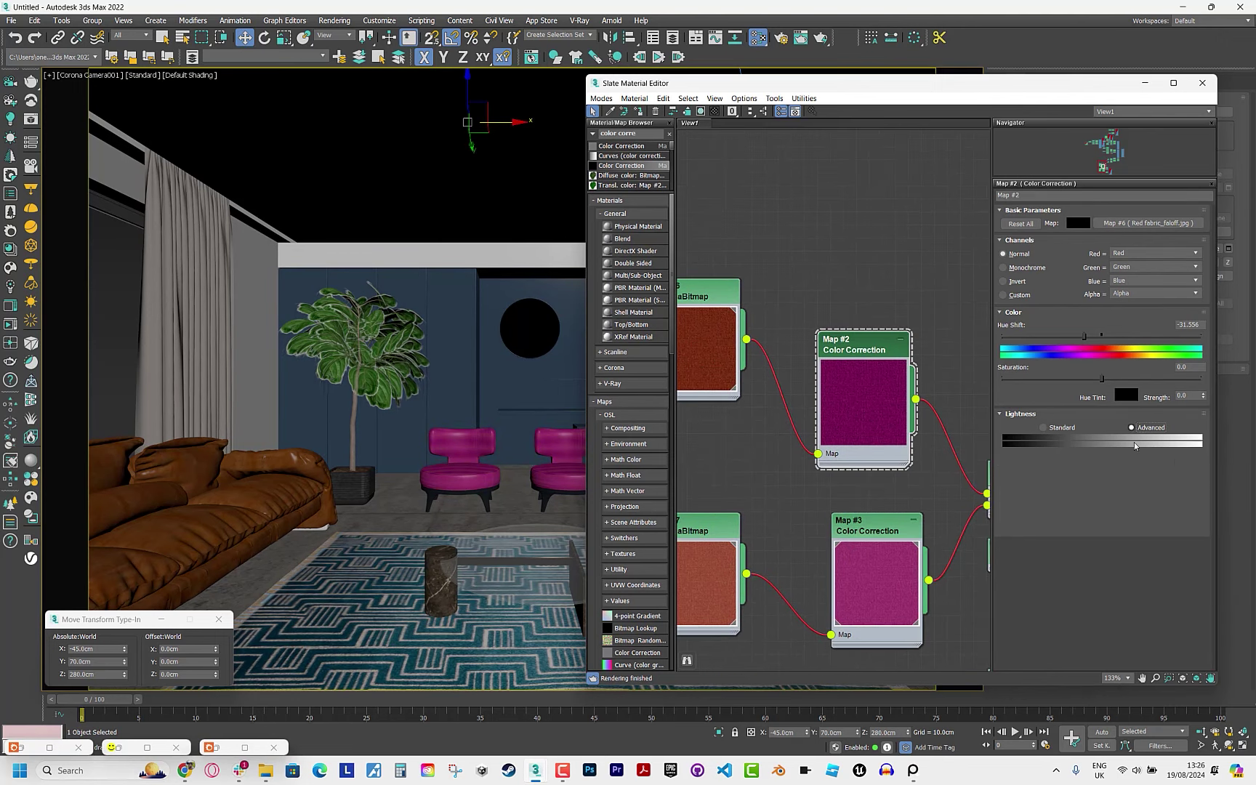
double_click(1090, 474)
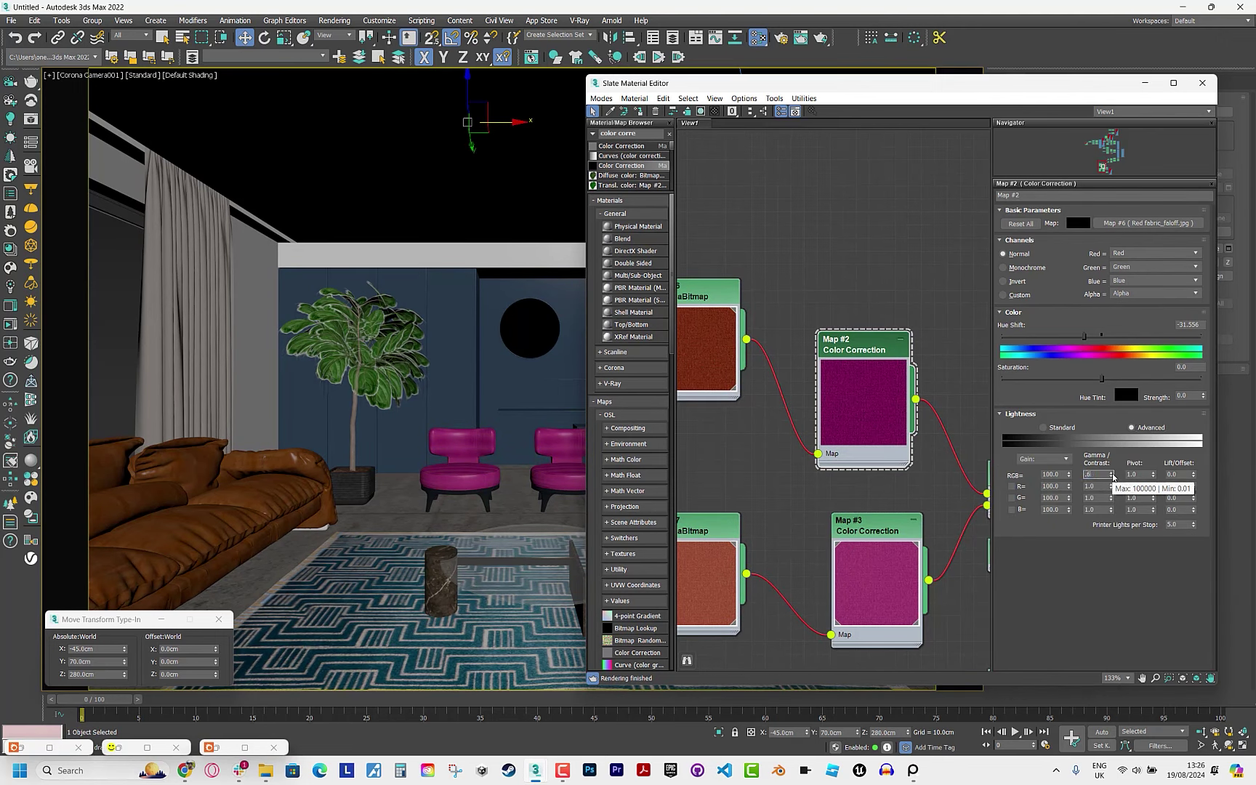
text(.75)
key(Return)
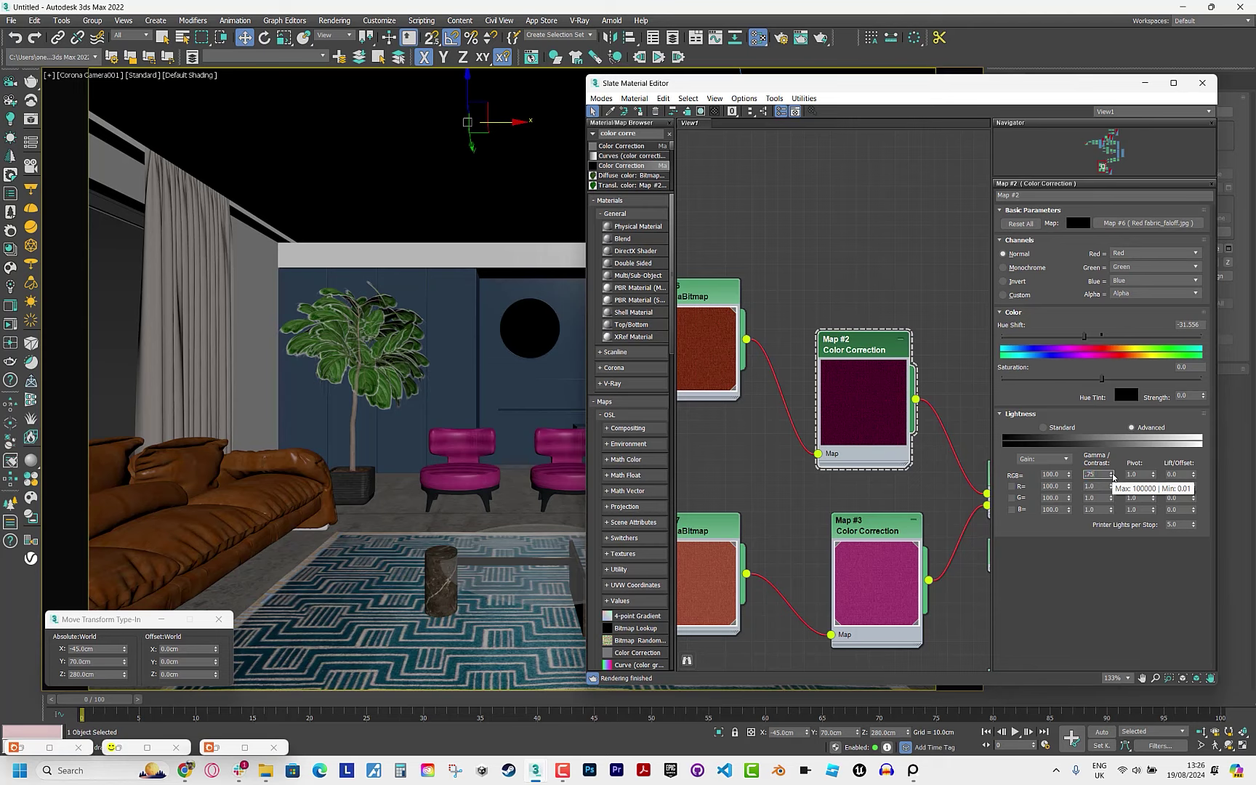
key(Return)
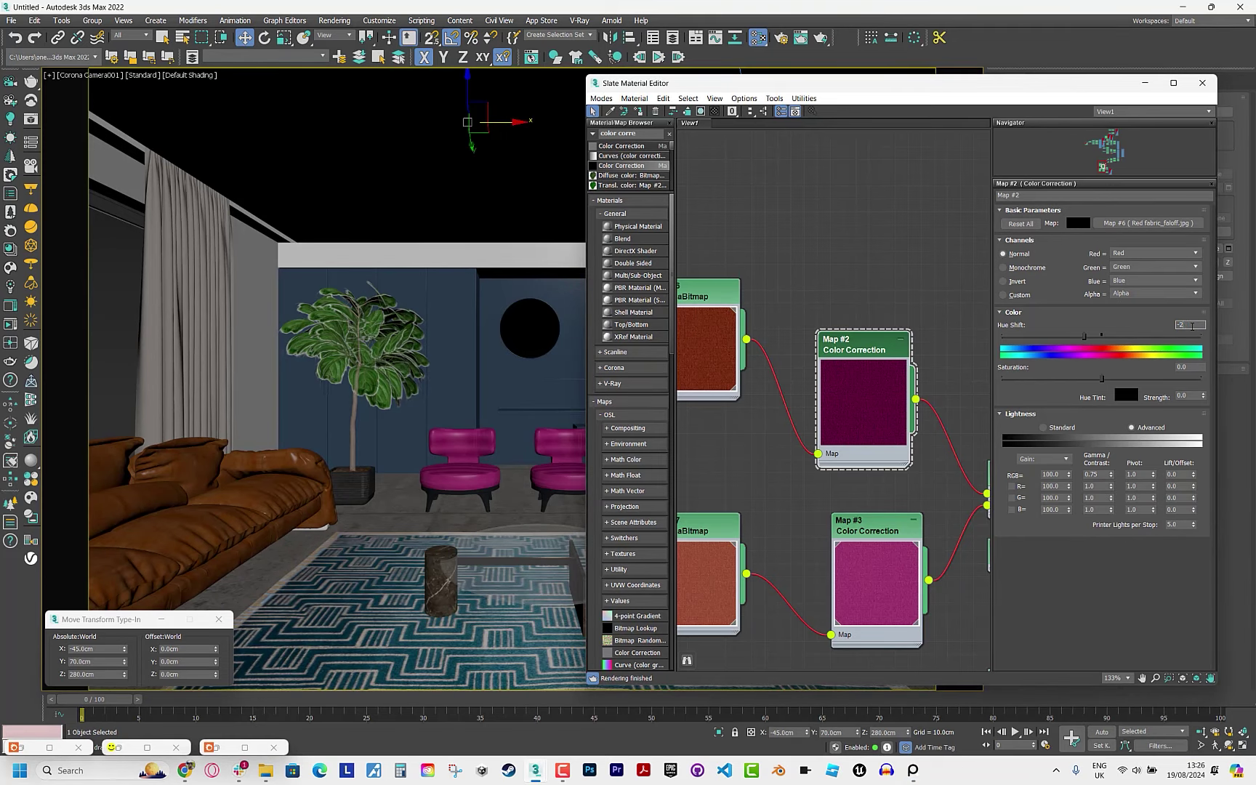
text(5)
key(Return)
click(873, 530)
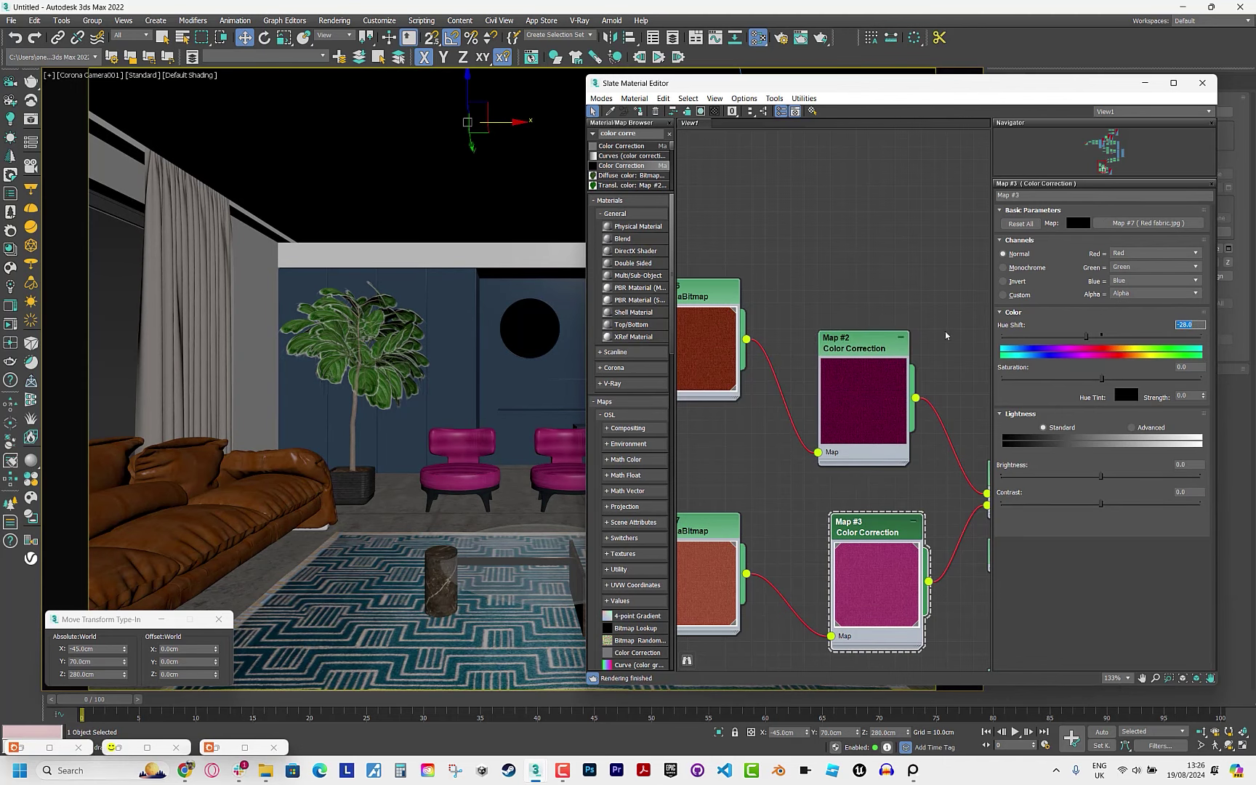
click(1146, 84)
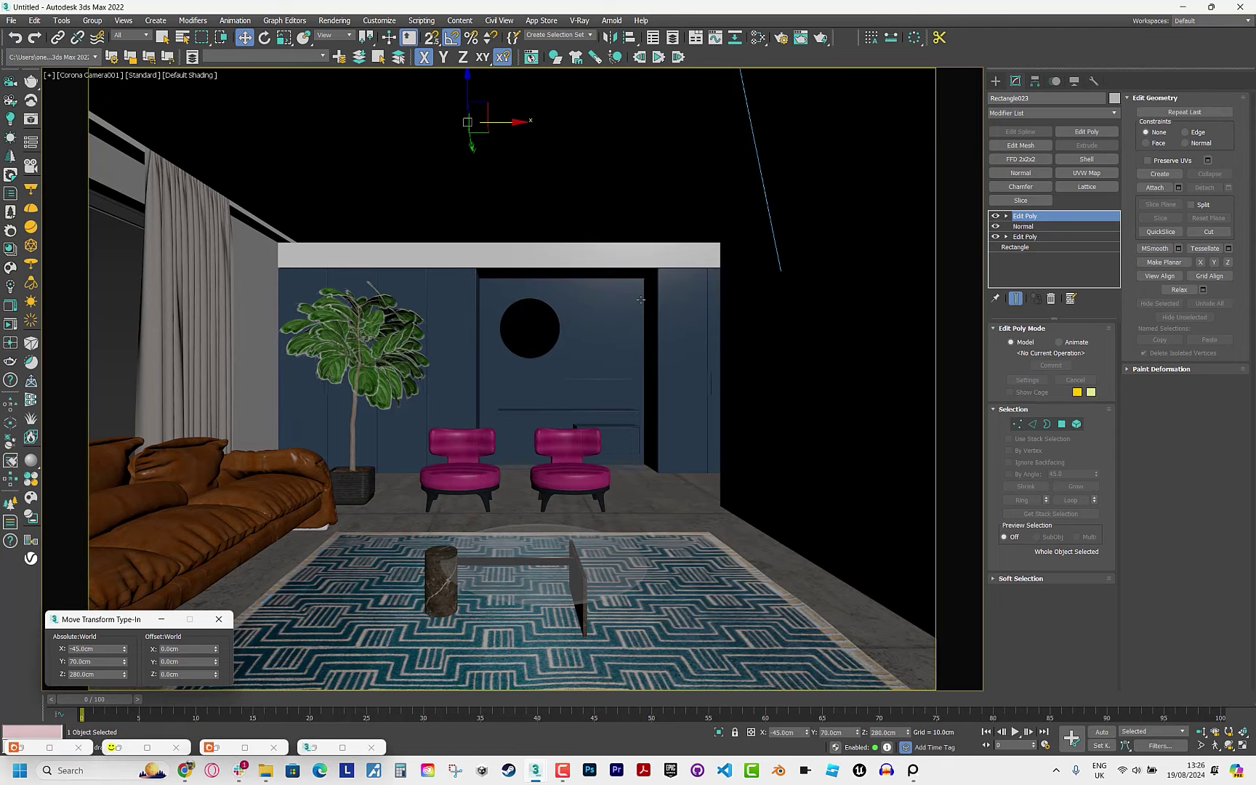
Check the room reference photo and reopen the Slate Material Editor.
click(914, 774)
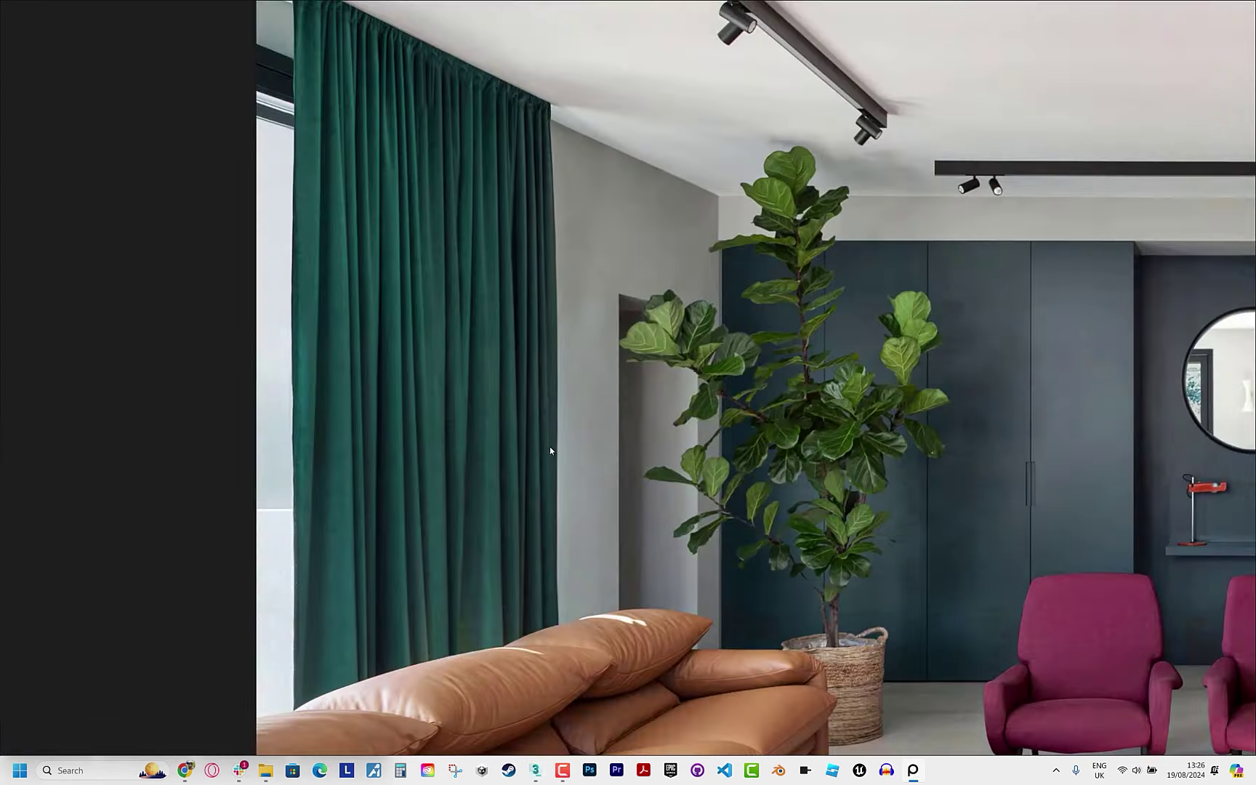
key(alt+Tab)
click(758, 38)
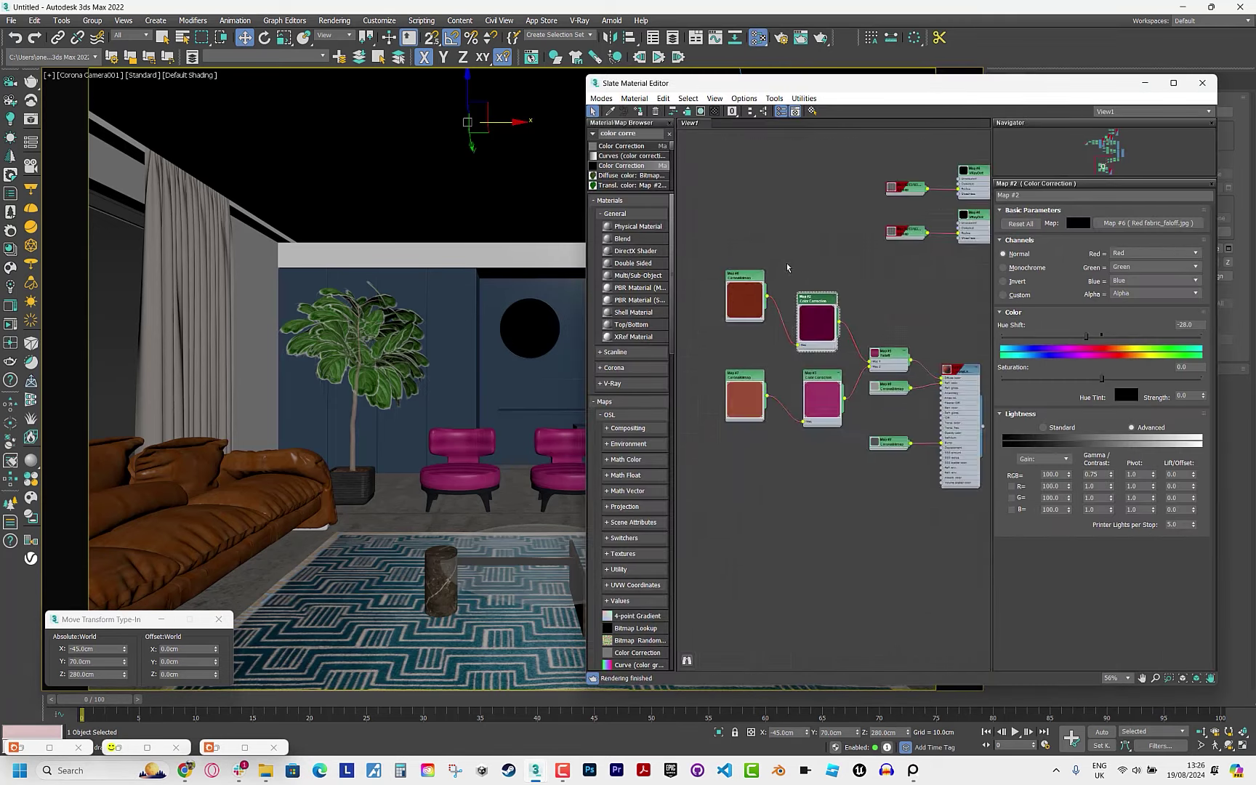
scroll(892, 318, up, 3)
scroll(865, 331, down, 3)
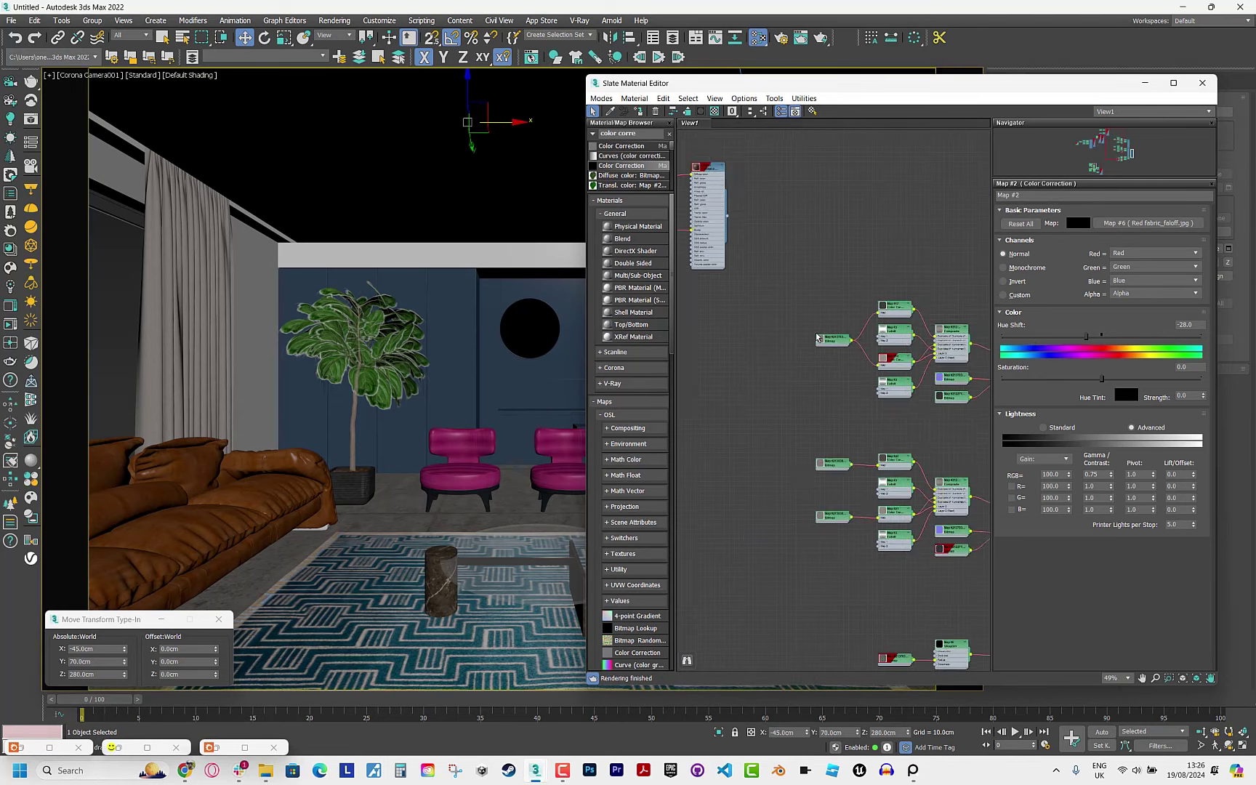
scroll(836, 345, up, 4)
Rearrange the curtain fabric's two Bitmap nodes to make room.
click(832, 346)
drag(831, 346, 727, 346)
middle_drag(799, 509, 779, 345)
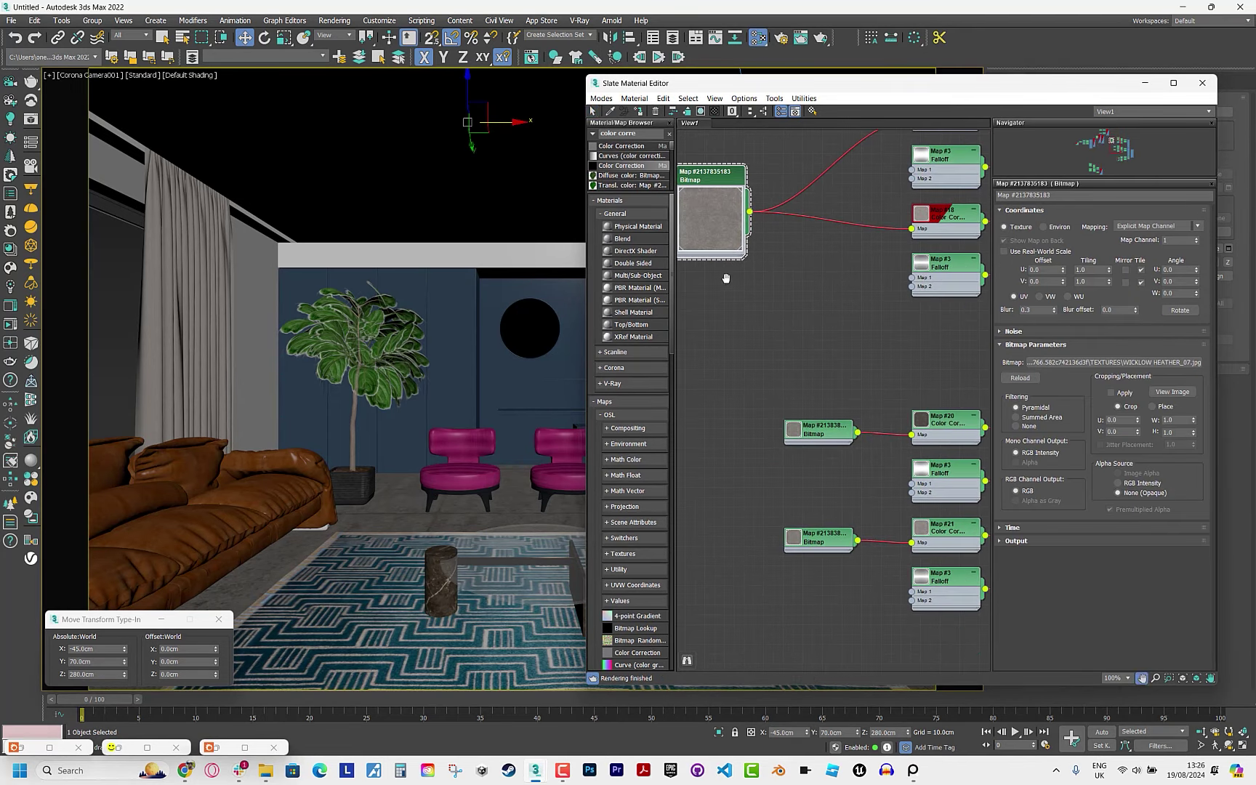
click(803, 433)
drag(803, 440, 778, 420)
click(801, 538)
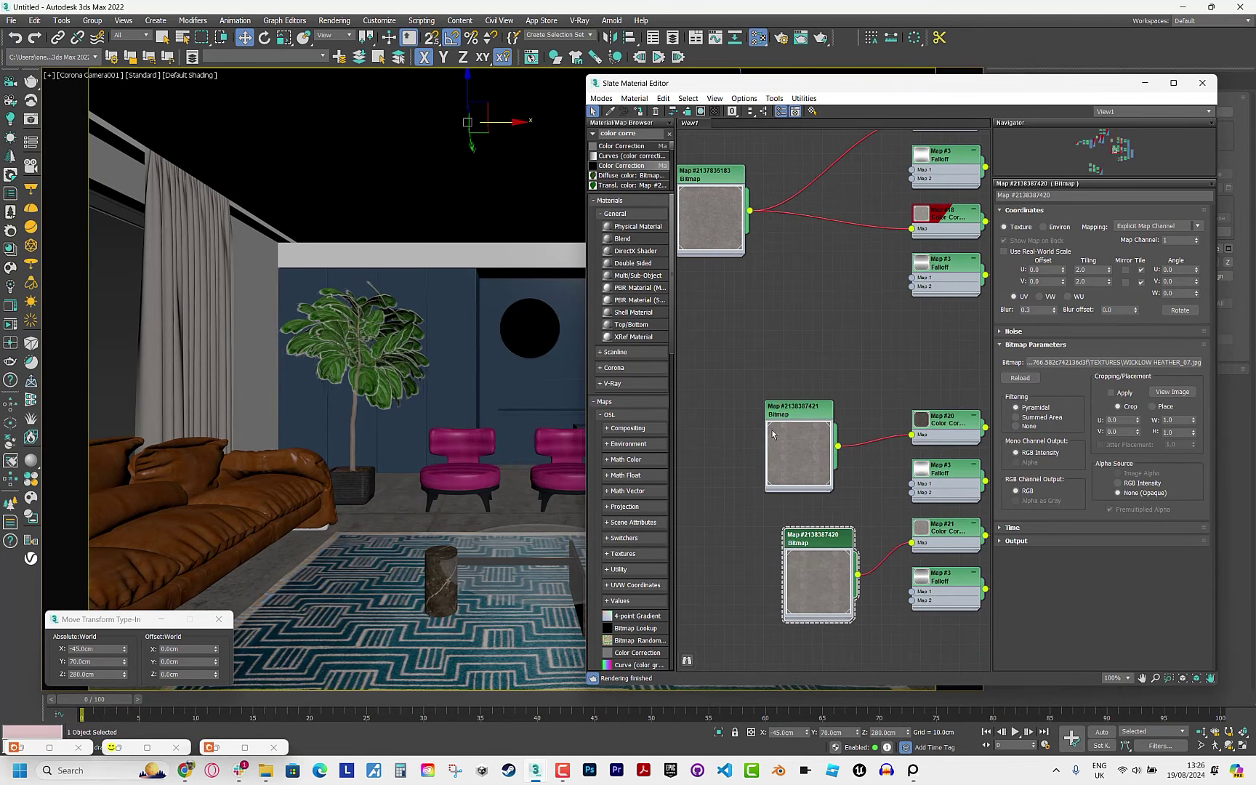
middle_drag(706, 297, 779, 426)
Add a CoronaColor map node beside the fabric bitmaps.
right_click(780, 427)
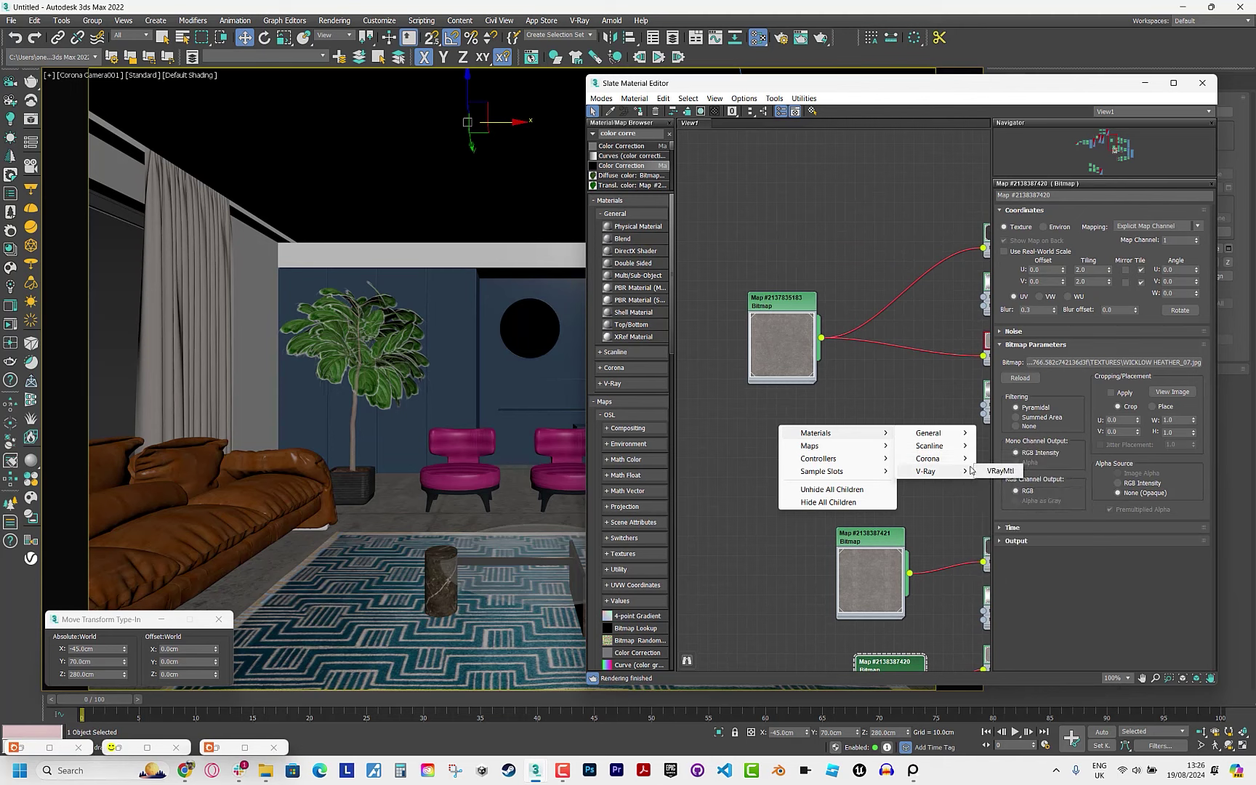
mouse_move(811, 446)
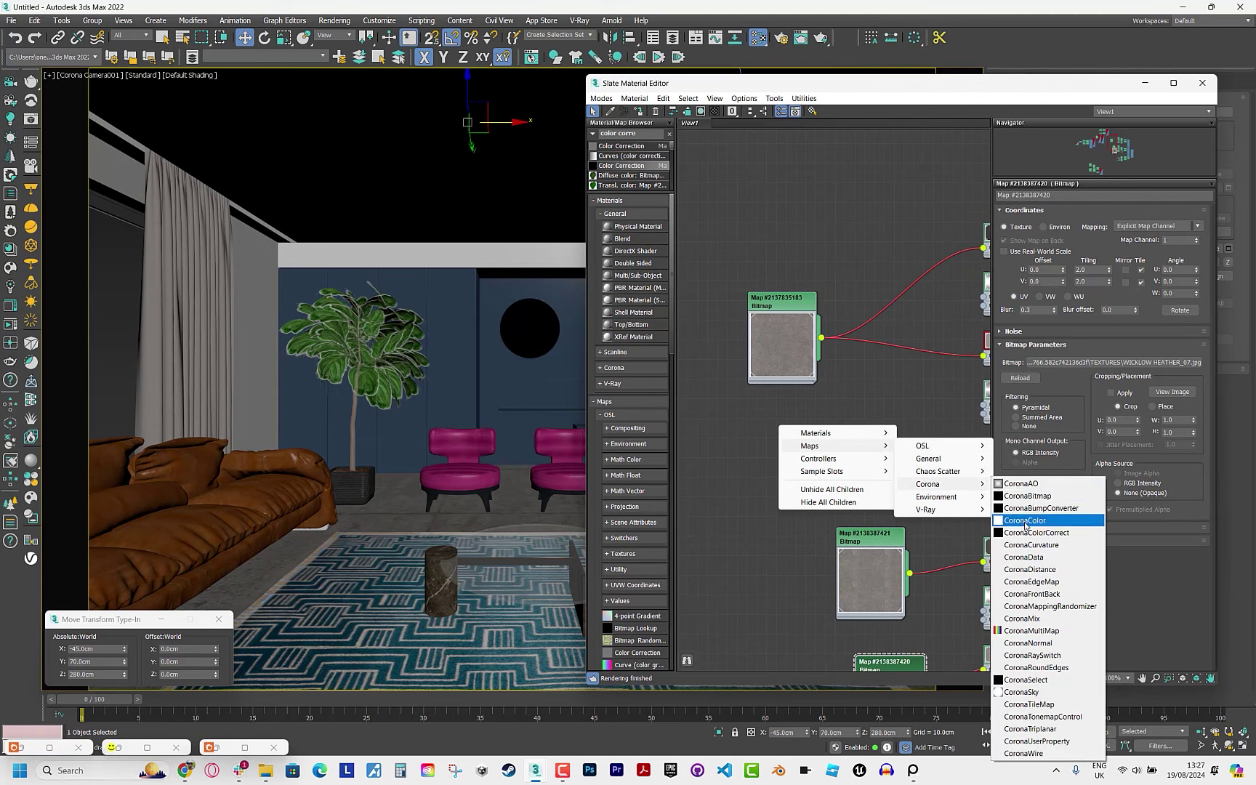
click(1014, 517)
scroll(775, 429, up, 3)
click(749, 431)
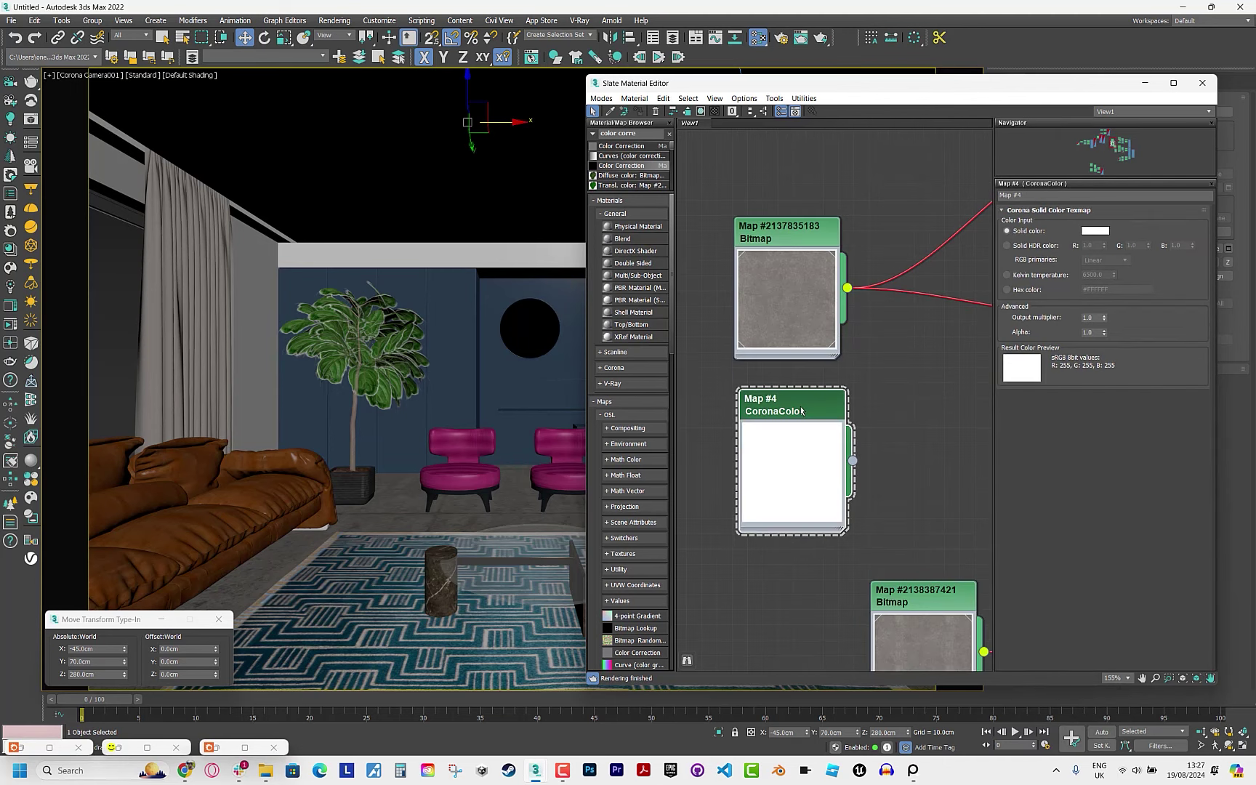
Set the CoronaColor solid colour to dark green (sRGB 39, 82, 53).
click(1088, 231)
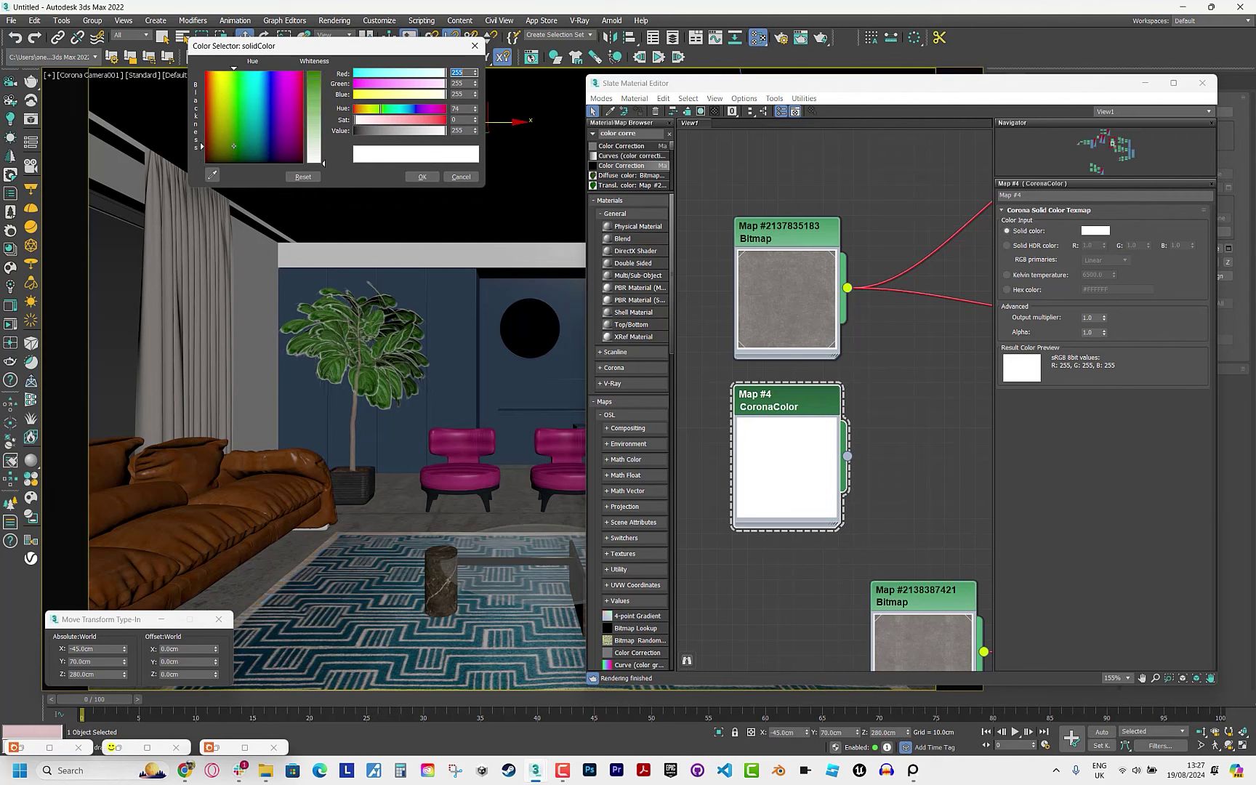
drag(314, 145, 314, 81)
drag(370, 134, 368, 131)
drag(403, 119, 432, 119)
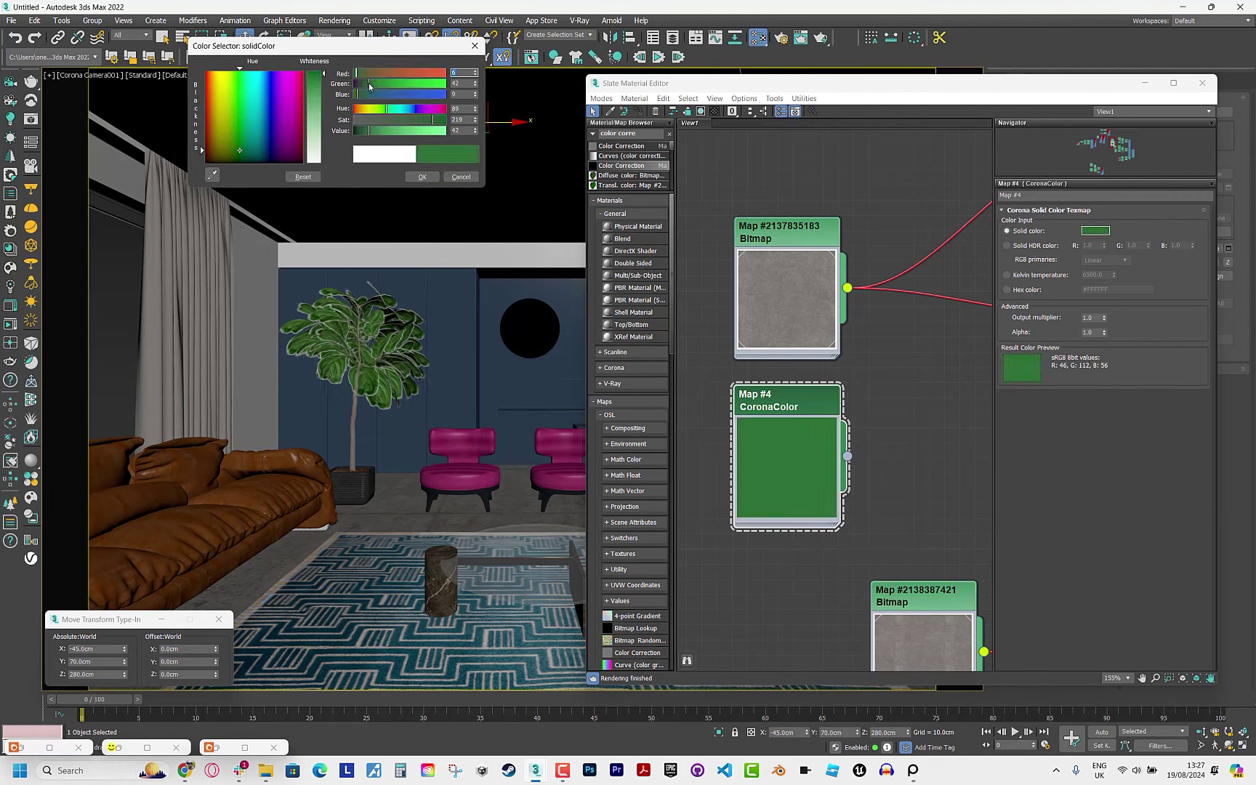
drag(369, 131, 361, 130)
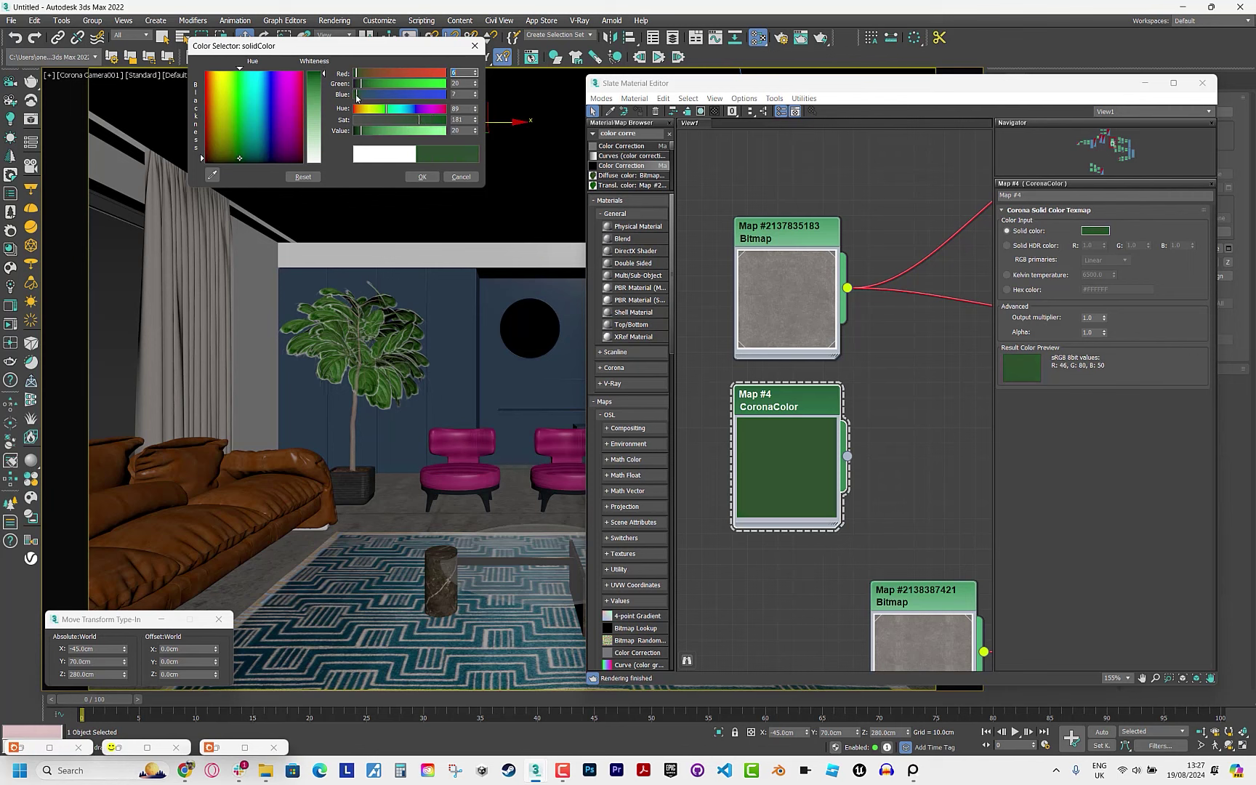
drag(361, 84, 365, 84)
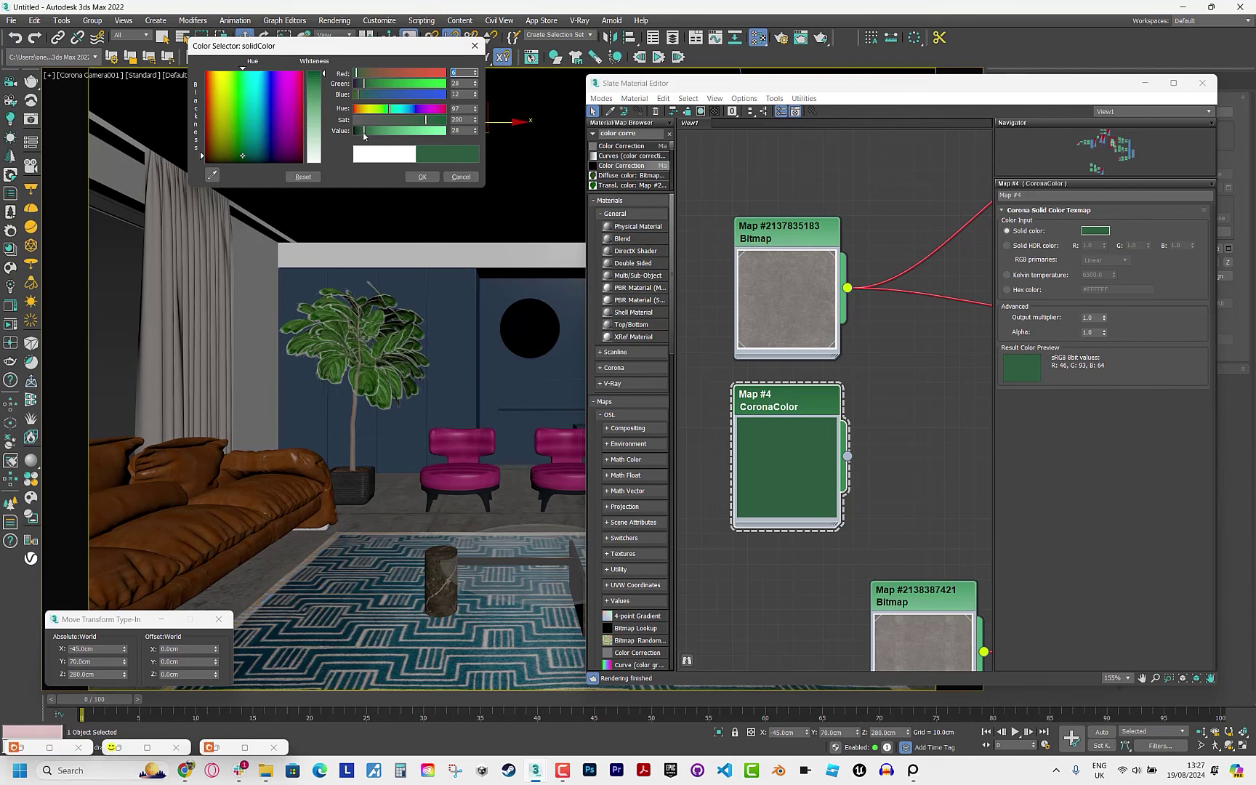
Confirm the dark green and connect Map #4 to the inputs of Map #17, #18, #20 and #21.
click(425, 177)
scroll(746, 384, down, 3)
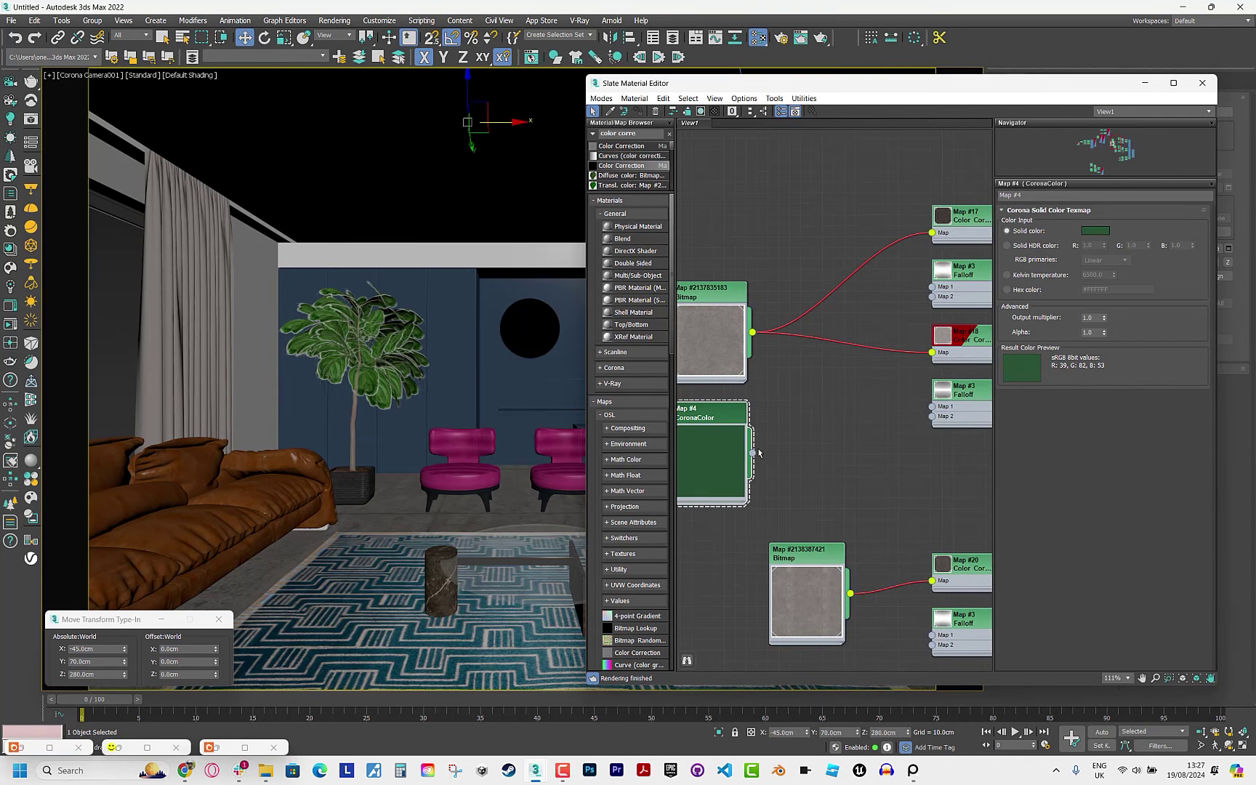
drag(800, 428, 932, 232)
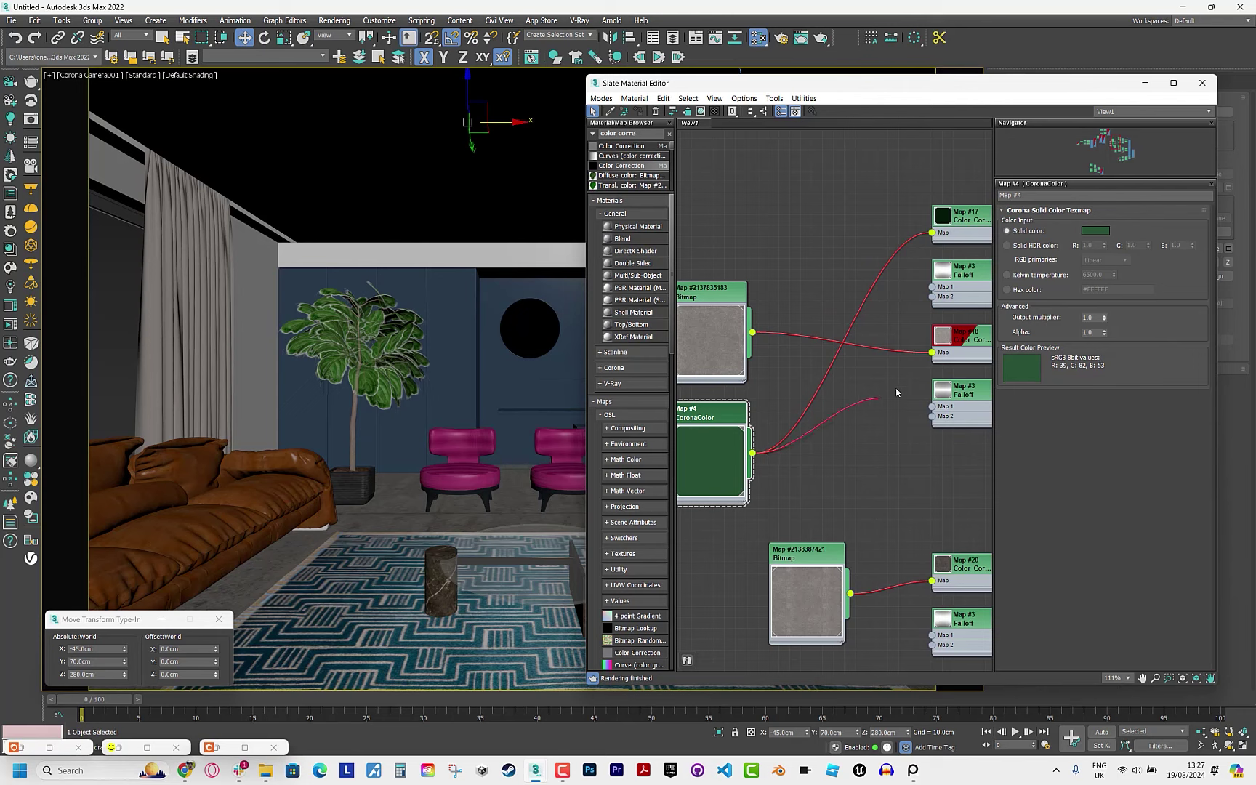
drag(896, 392, 932, 352)
scroll(809, 411, down, 3)
scroll(831, 445, down, 3)
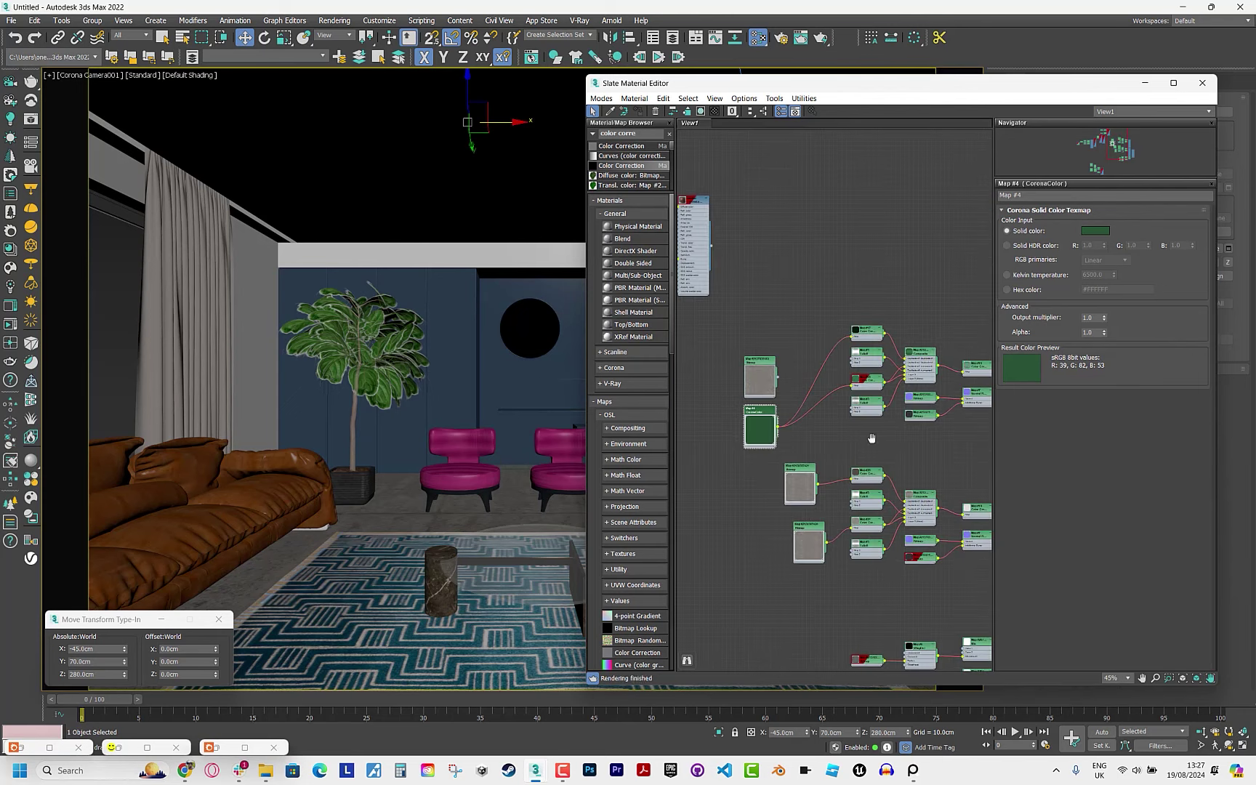
scroll(872, 438, up, 2)
scroll(843, 407, up, 2)
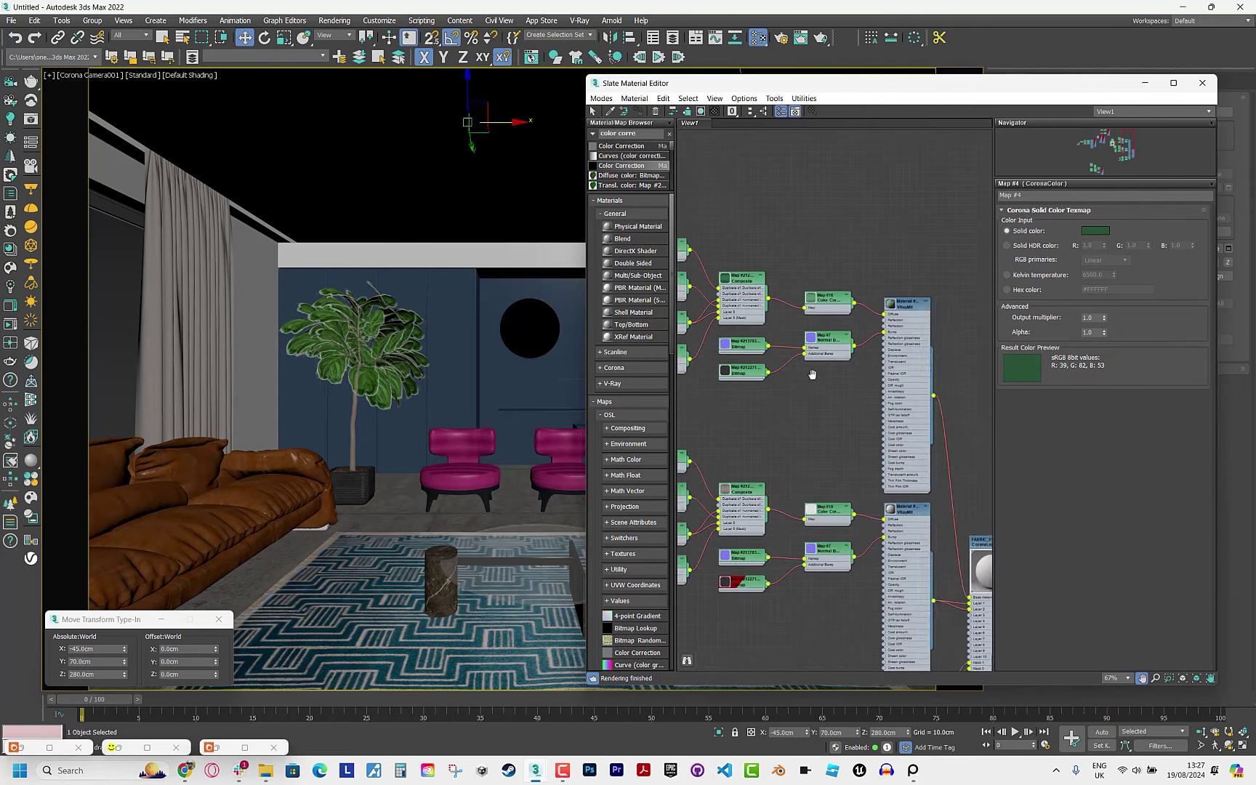
scroll(812, 374, up, 2)
middle_drag(785, 342, 740, 240)
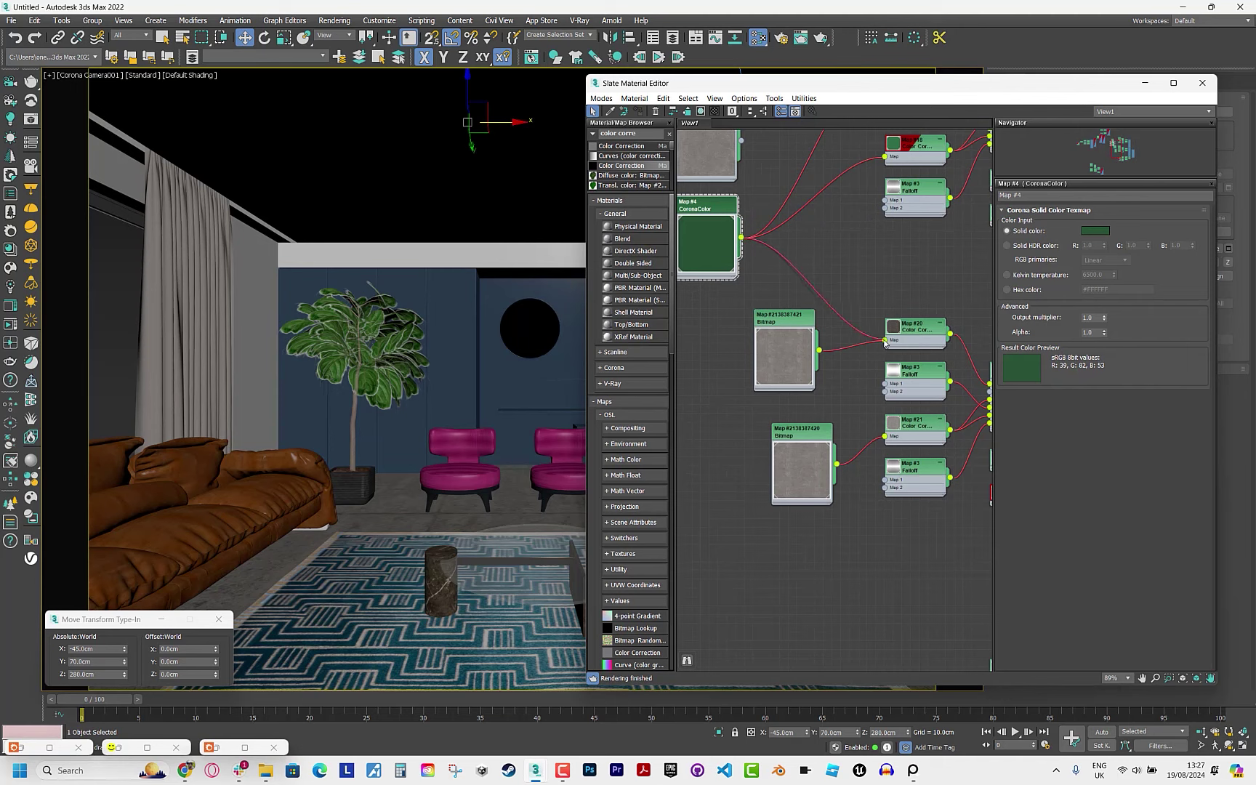
drag(885, 342, 886, 340)
drag(884, 434, 884, 435)
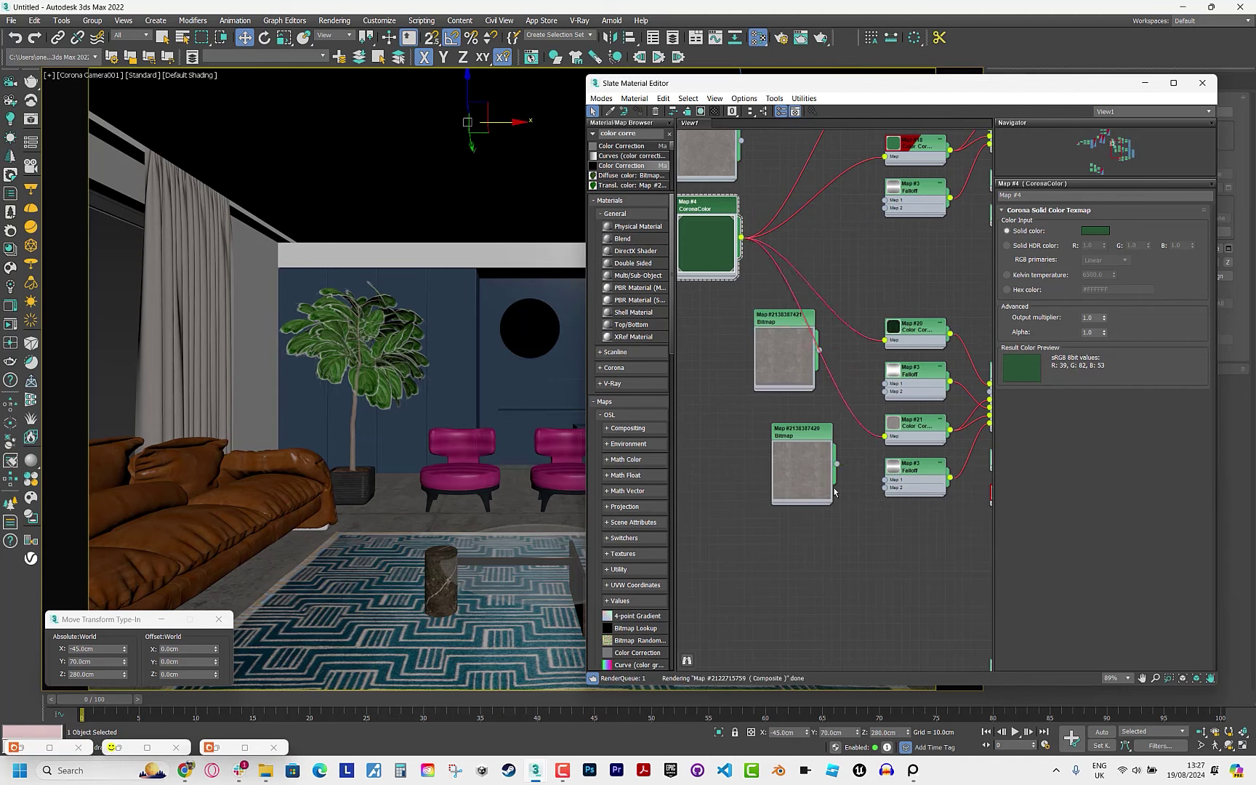
Inspect the two fabric bitmap nodes and move them out of the way.
scroll(799, 363, down, 4)
mouse_move(727, 231)
mouse_down()
mouse_move(758, 454)
mouse_move(778, 468)
mouse_move(779, 439)
mouse_up()
scroll(738, 491, up, 4)
double_click(793, 490)
double_click(796, 562)
drag(800, 560, 783, 544)
scroll(783, 544, down, 4)
scroll(836, 436, up, 2)
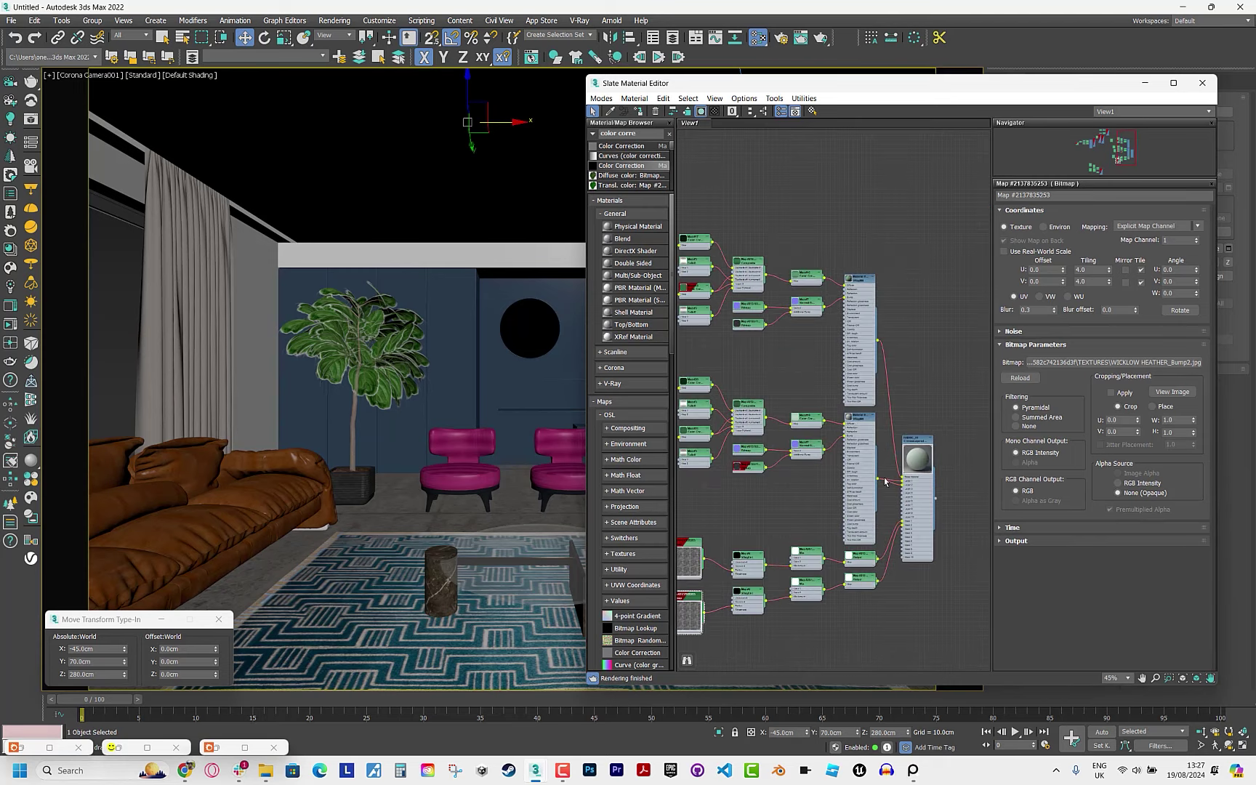
scroll(800, 414, up, 2)
scroll(793, 404, up, 1)
Restart the Corona interactive render to check the green fabric, then hide it.
double_click(138, 745)
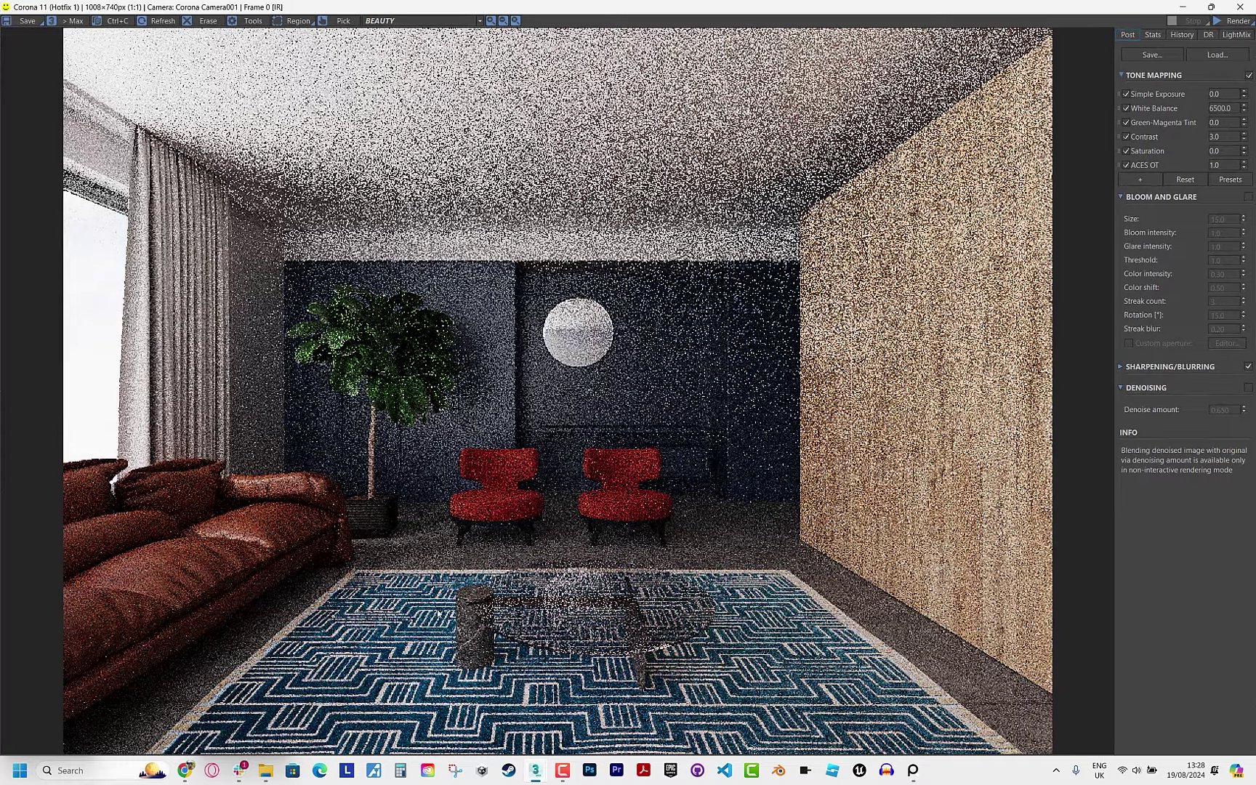
click(1236, 21)
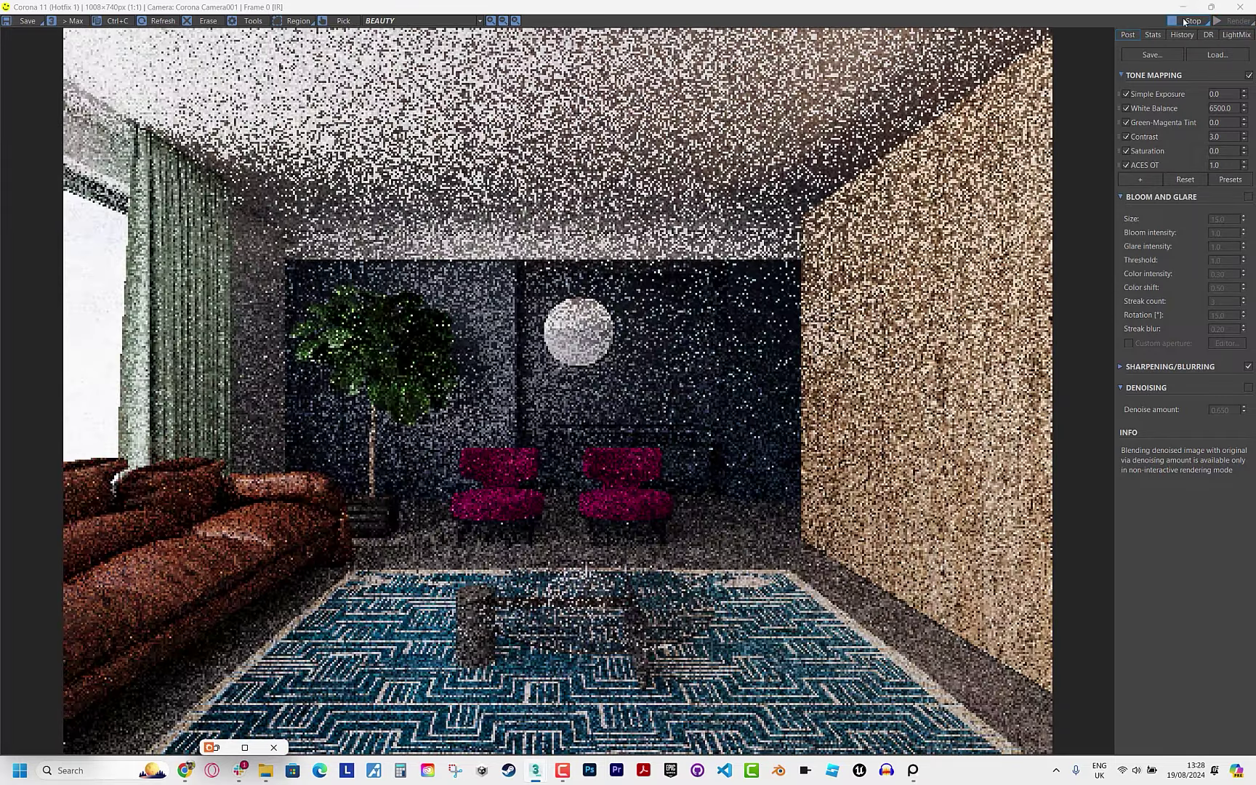
click(1183, 7)
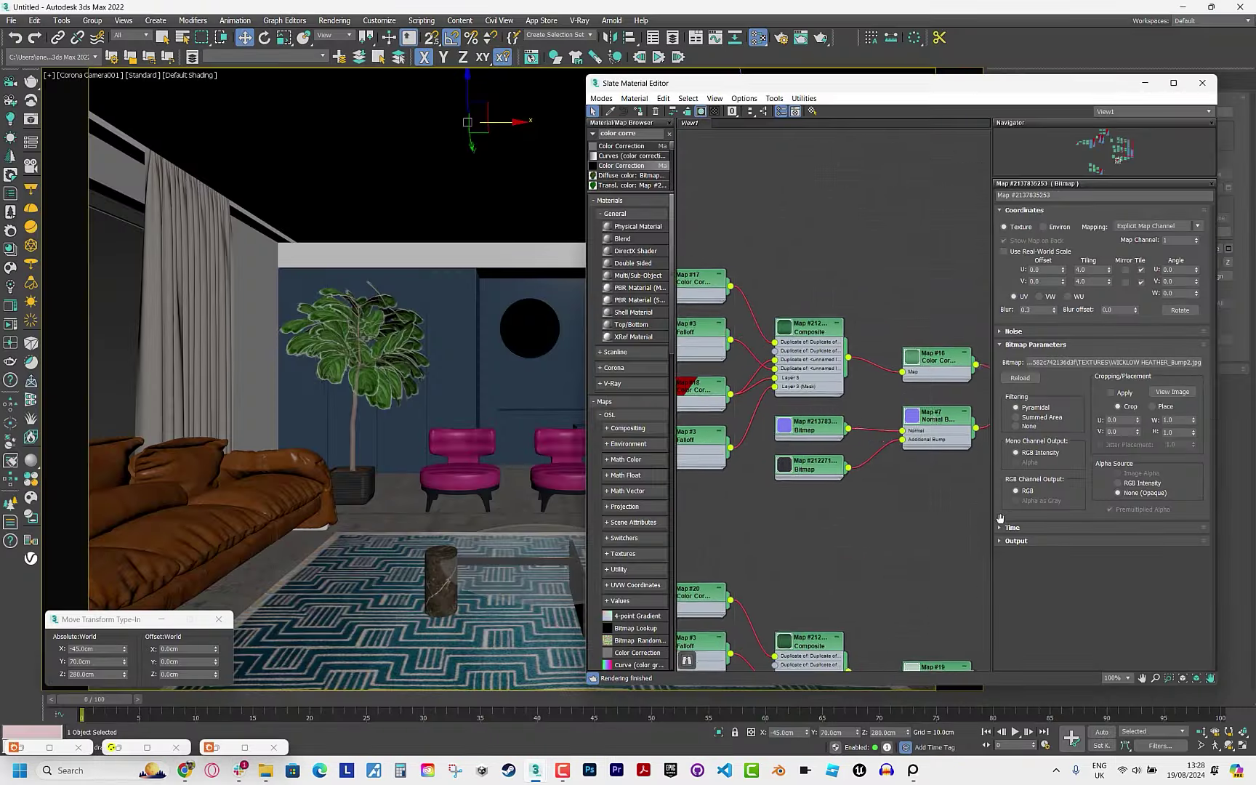
Review the colour-correction settings of Map #17 and Map #18.
middle_drag(914, 383, 965, 370)
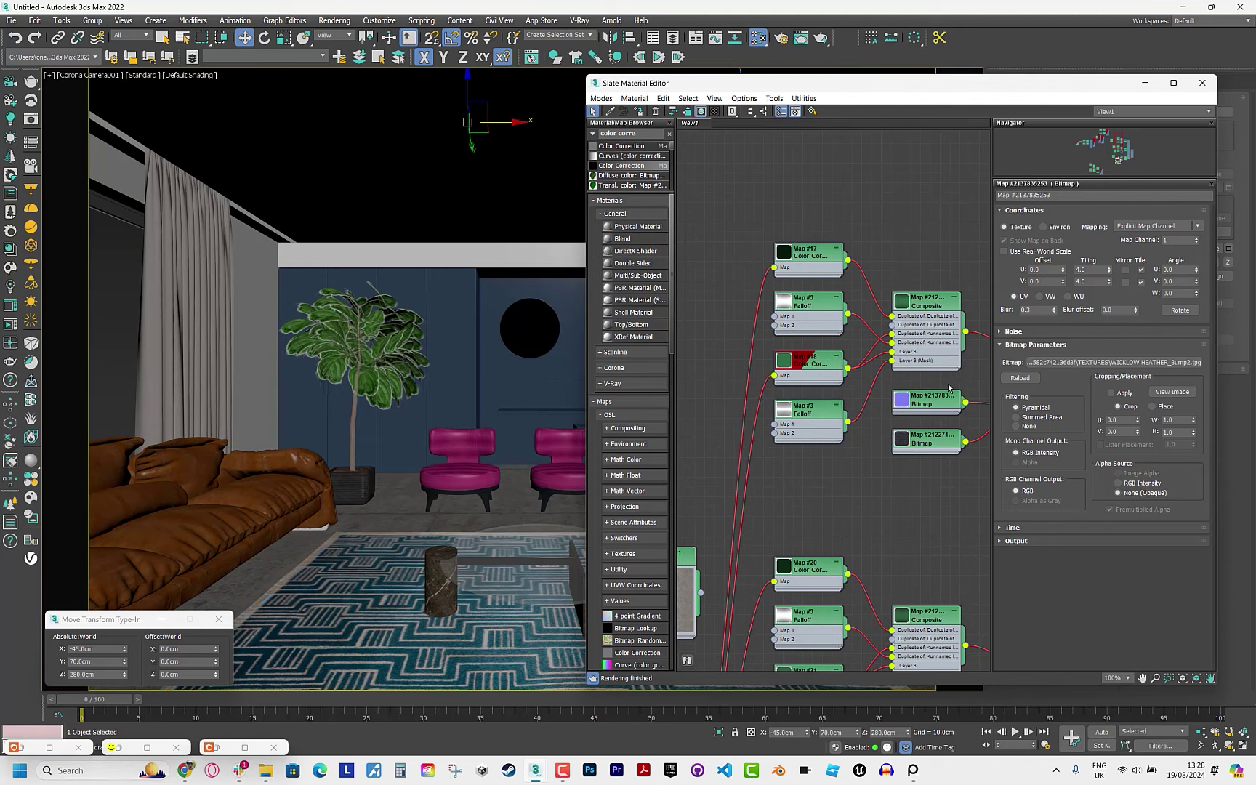
double_click(800, 261)
double_click(807, 364)
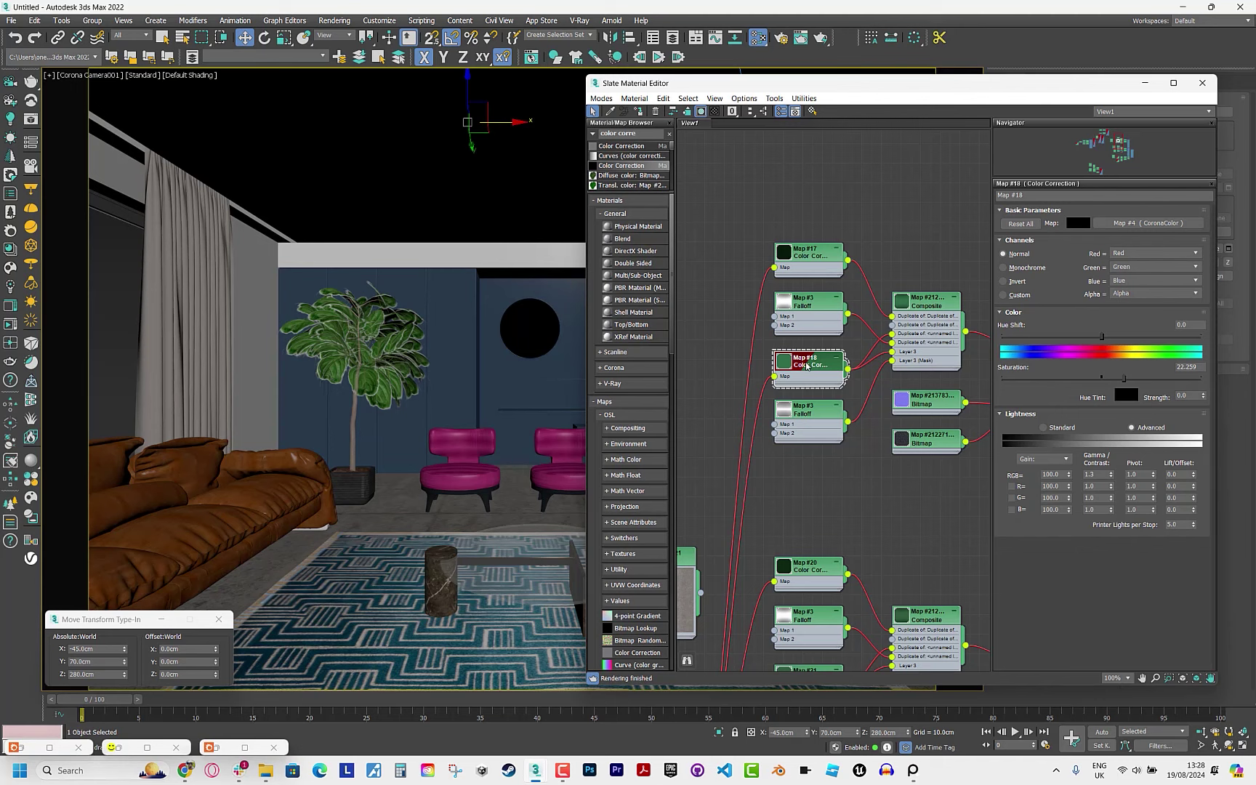
double_click(807, 258)
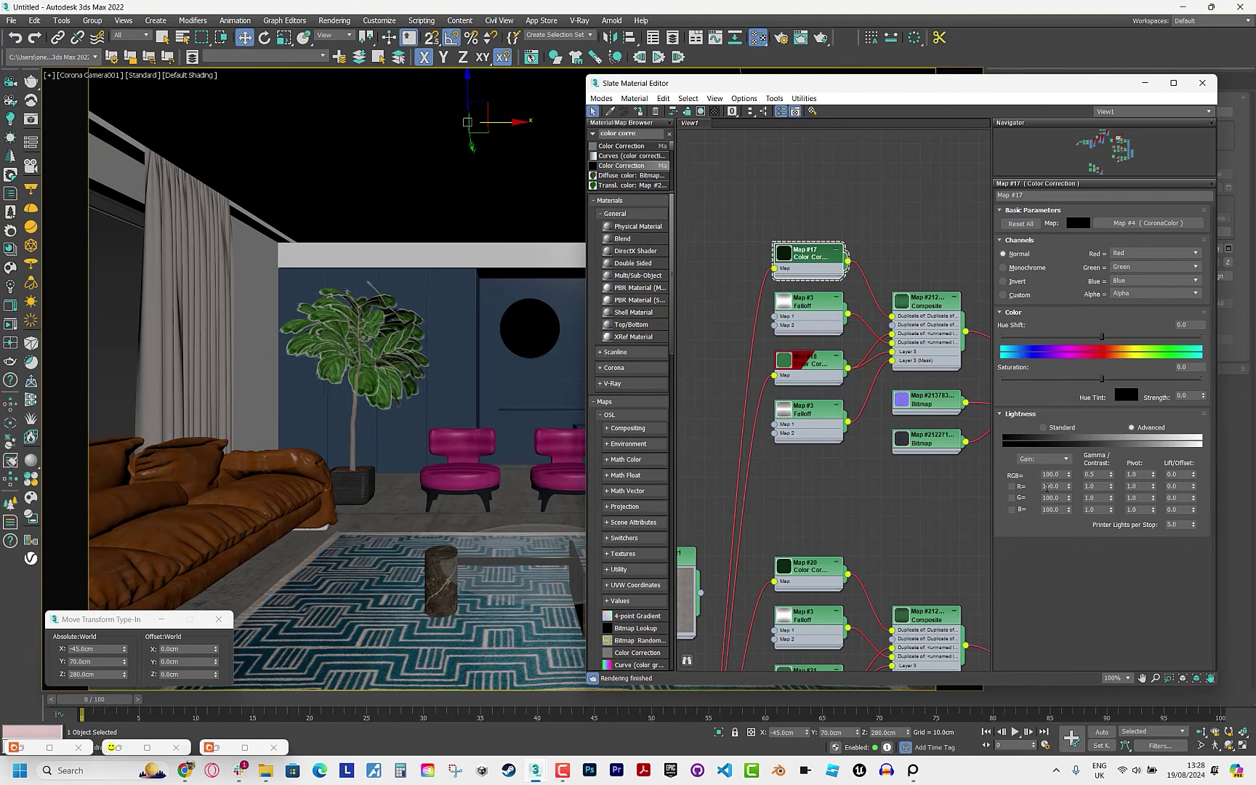
click(809, 370)
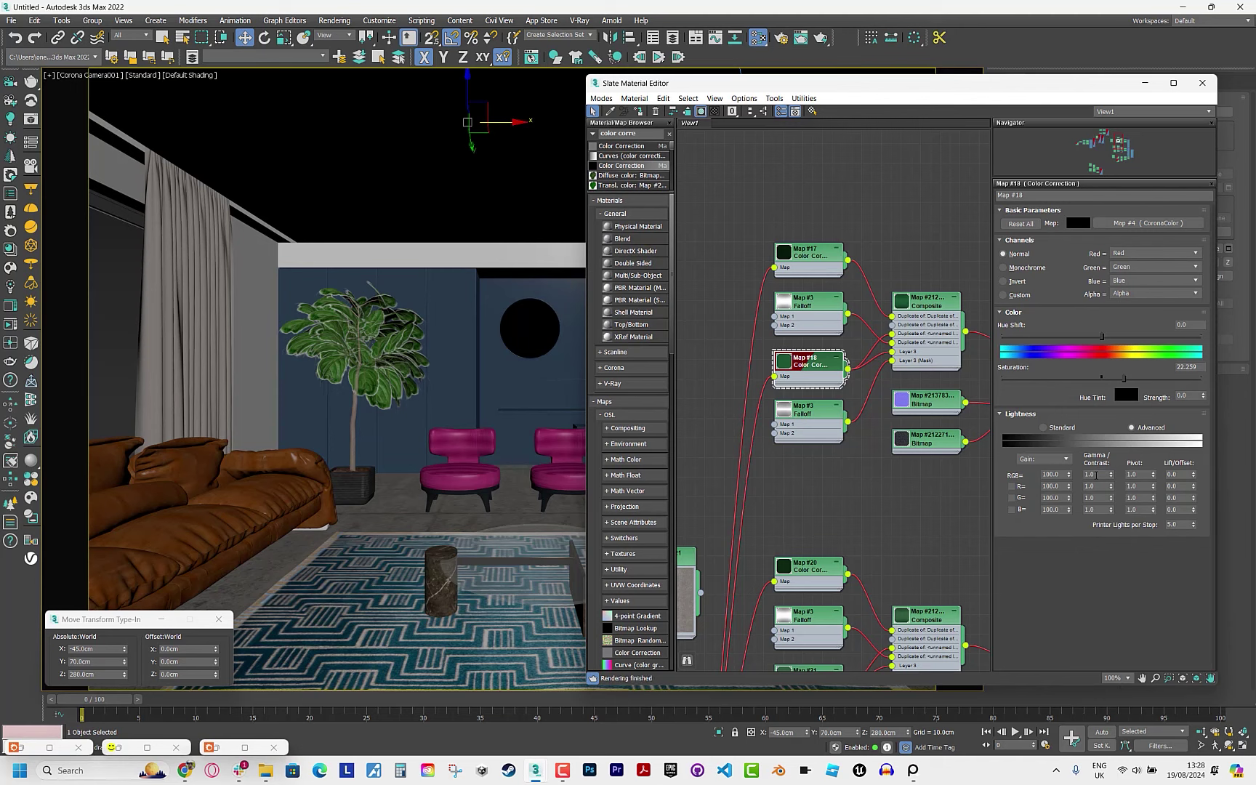
Set RGB gamma to 1.0 on colour-correction maps #21, #16 and #19.
middle_drag(823, 665, 829, 535)
click(828, 547)
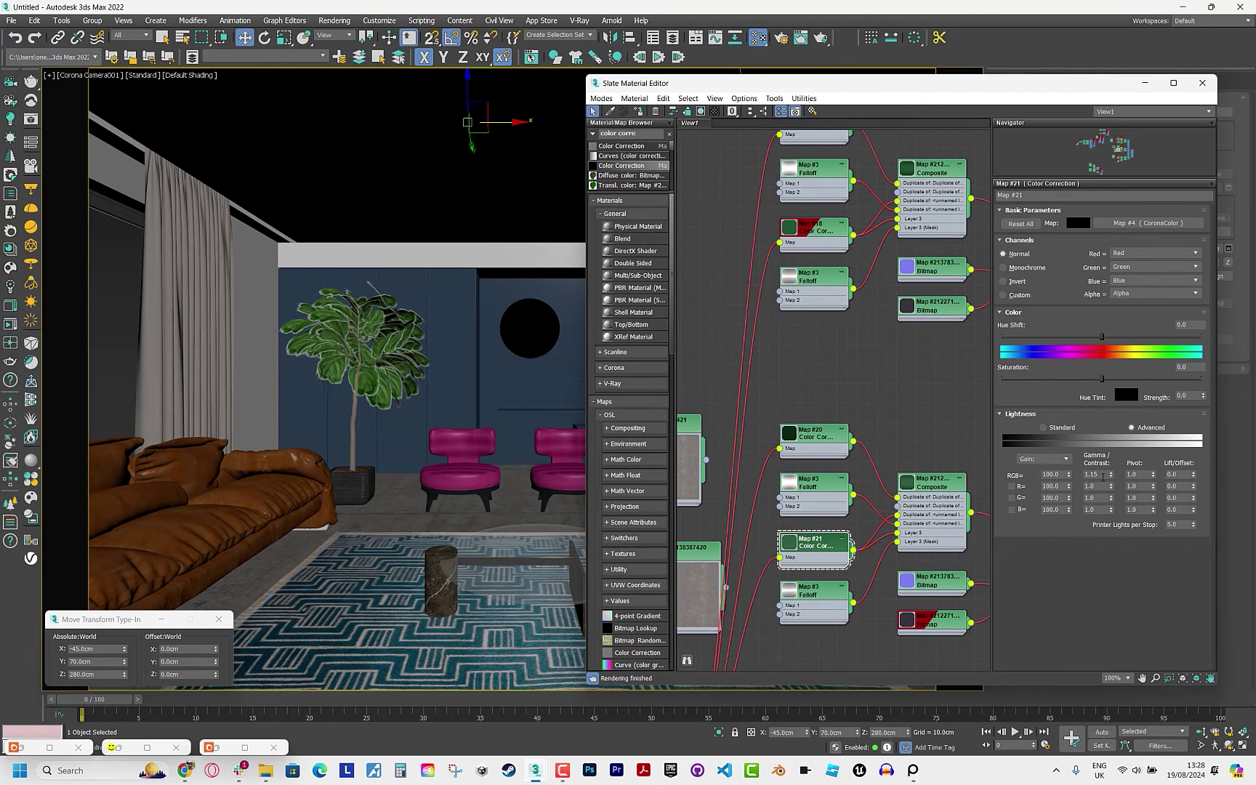
double_click(1103, 474)
text(1)
key(Return)
middle_drag(985, 400, 886, 415)
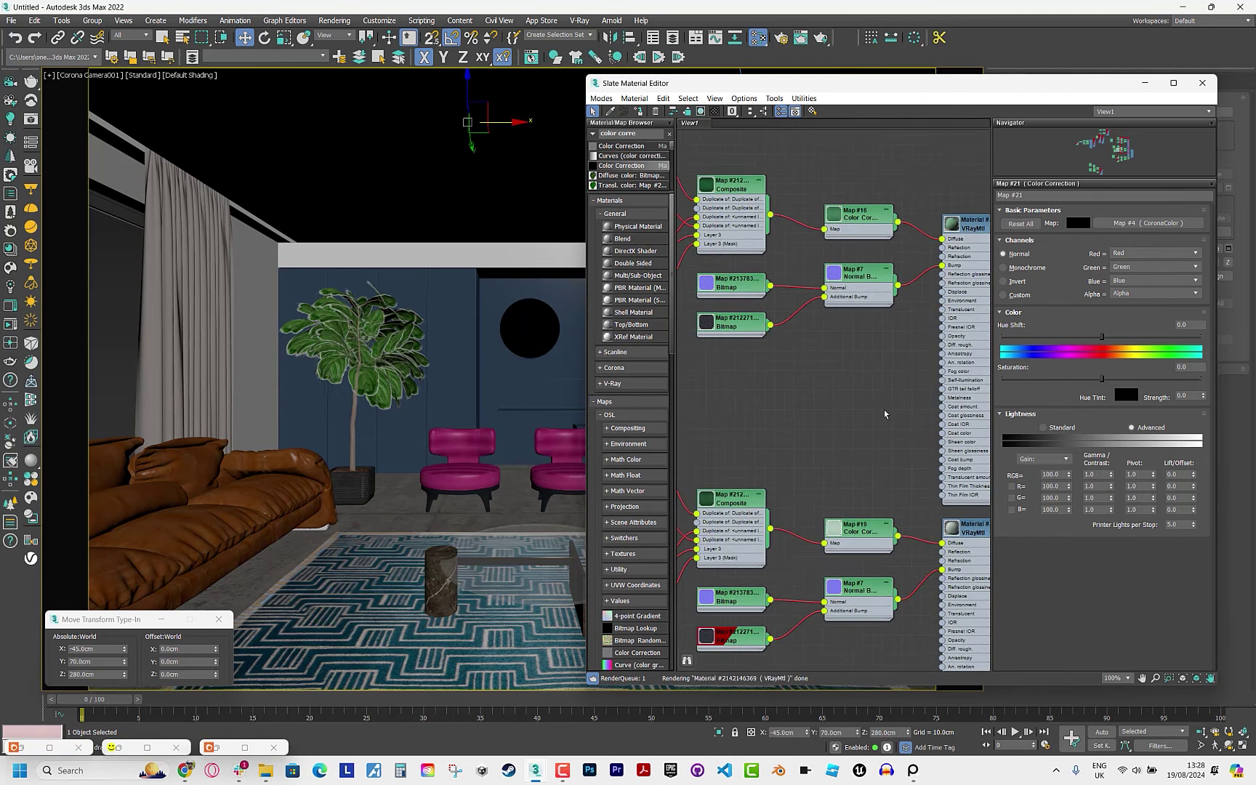
click(859, 215)
text(1)
key(Return)
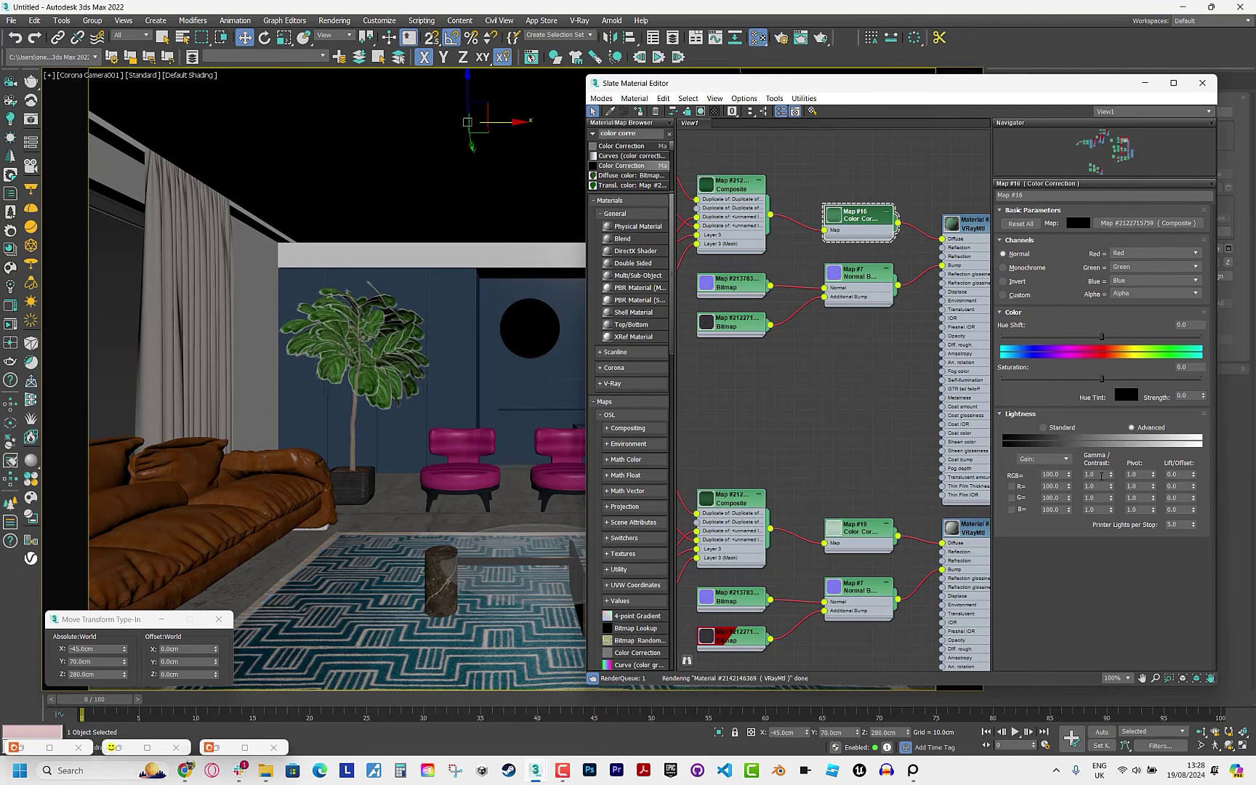
click(866, 527)
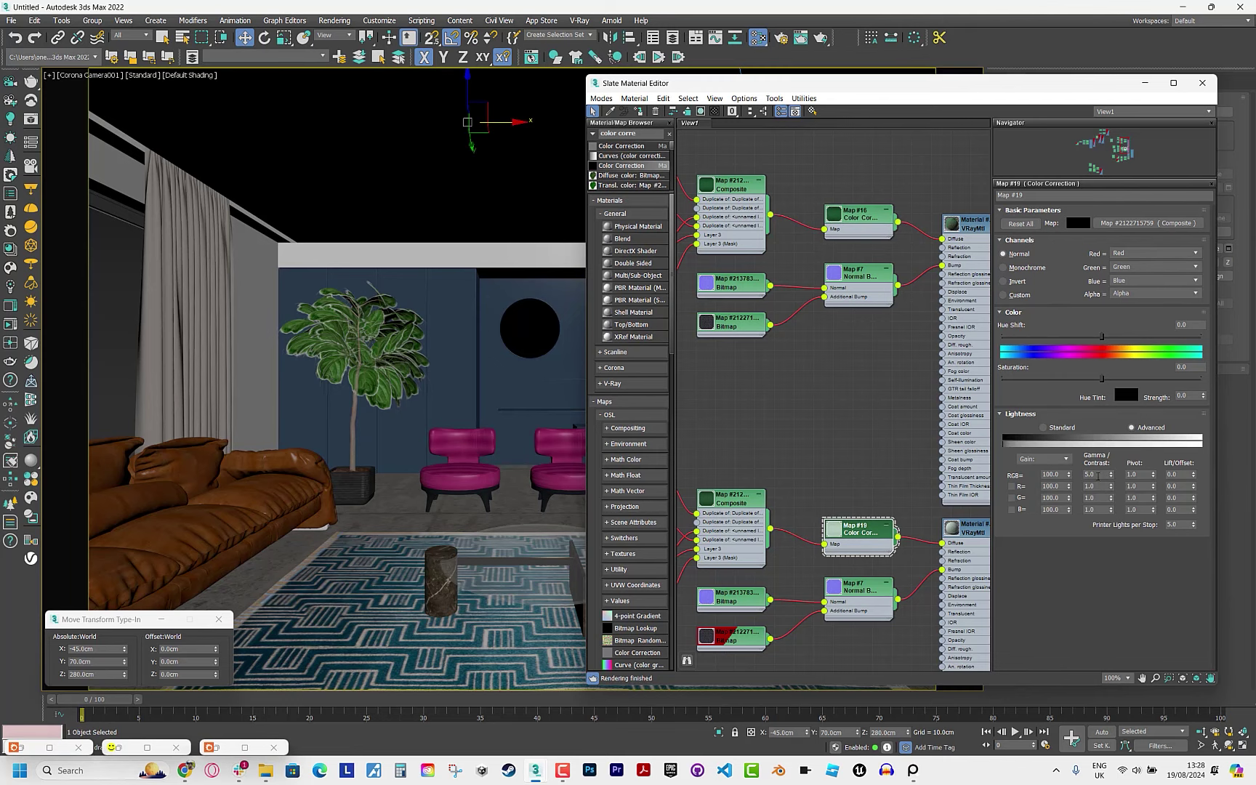
key(Return)
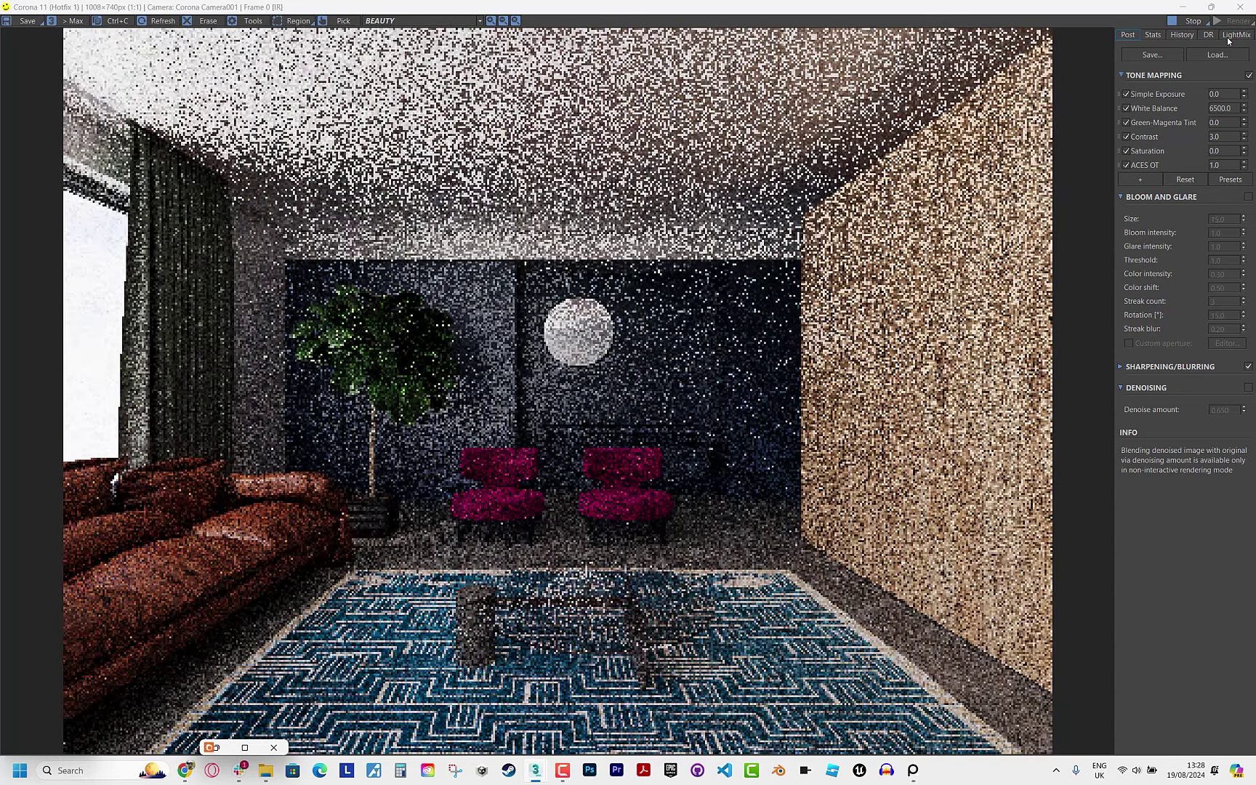
Hide the render window and look through Map #16, the VRayMtl and Map #19 settings.
click(1183, 7)
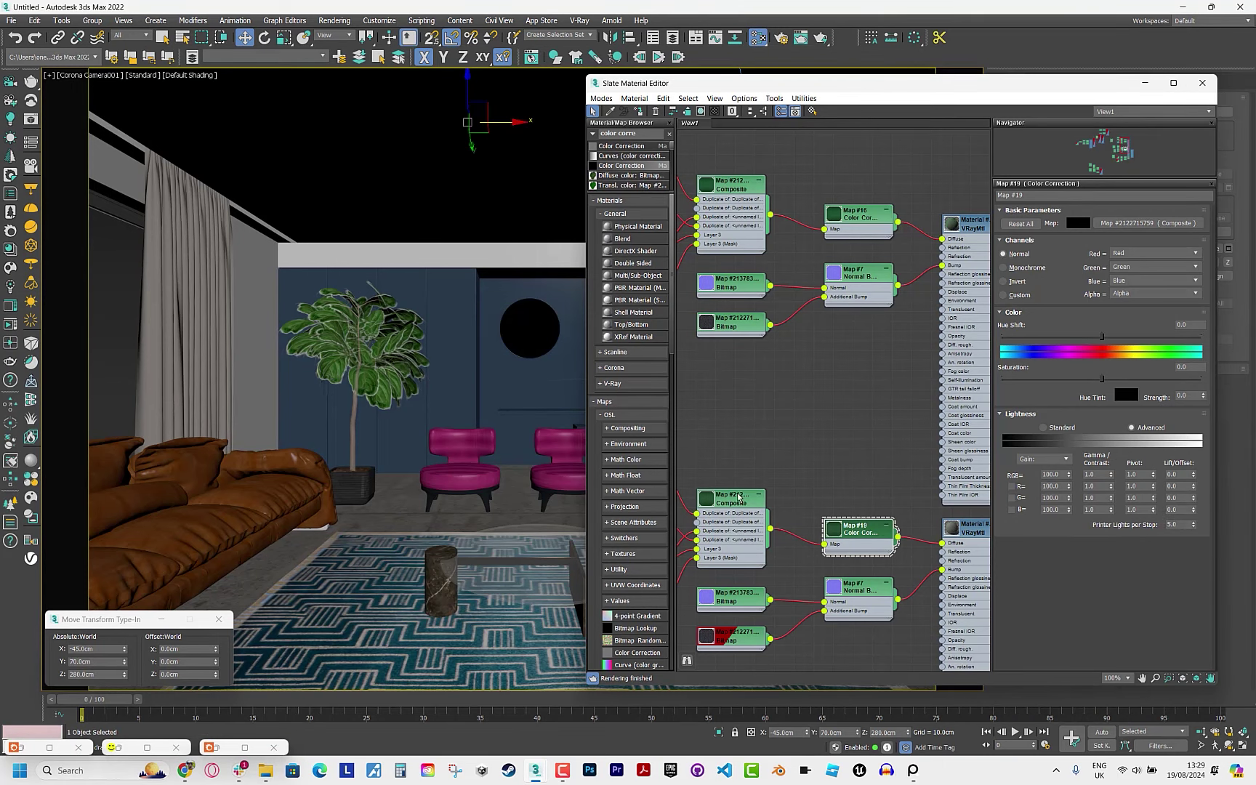
click(854, 221)
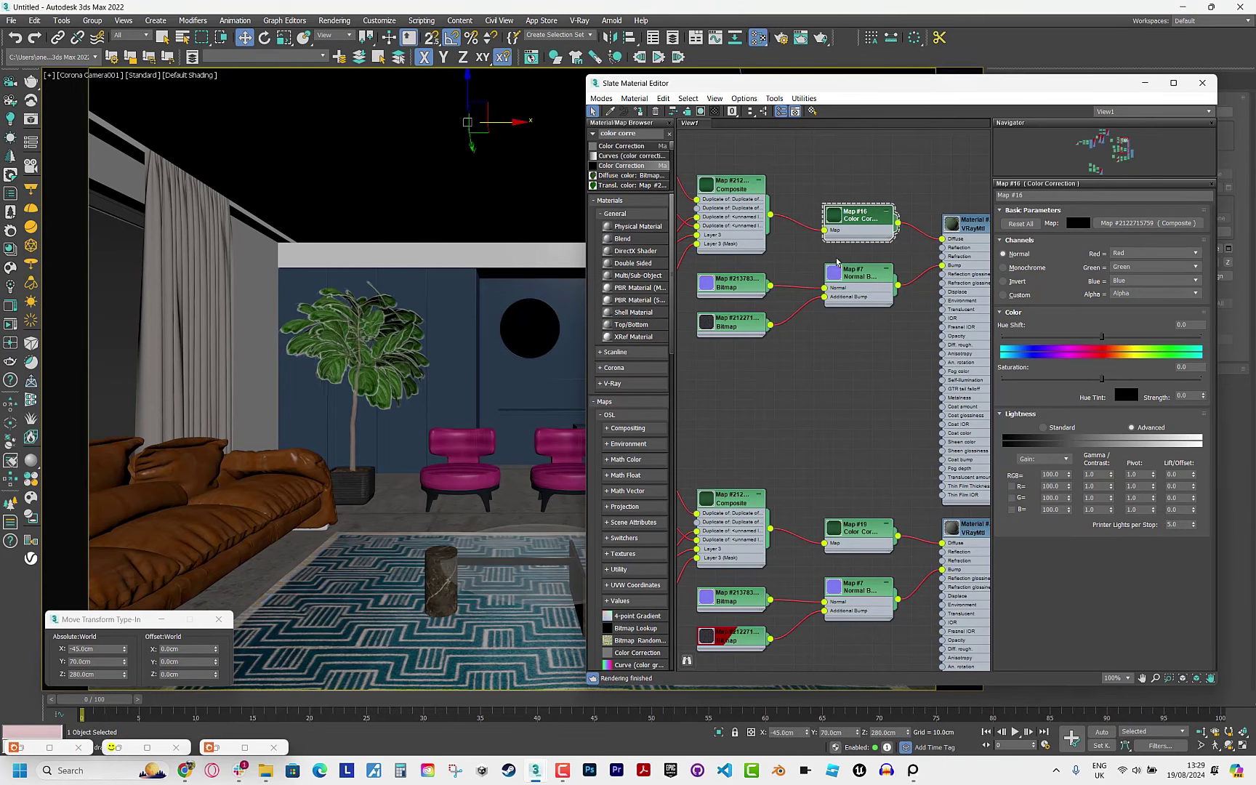
mouse_move(914, 497)
middle_down()
mouse_move(766, 396)
mouse_move(850, 389)
middle_up()
double_click(812, 434)
click(851, 386)
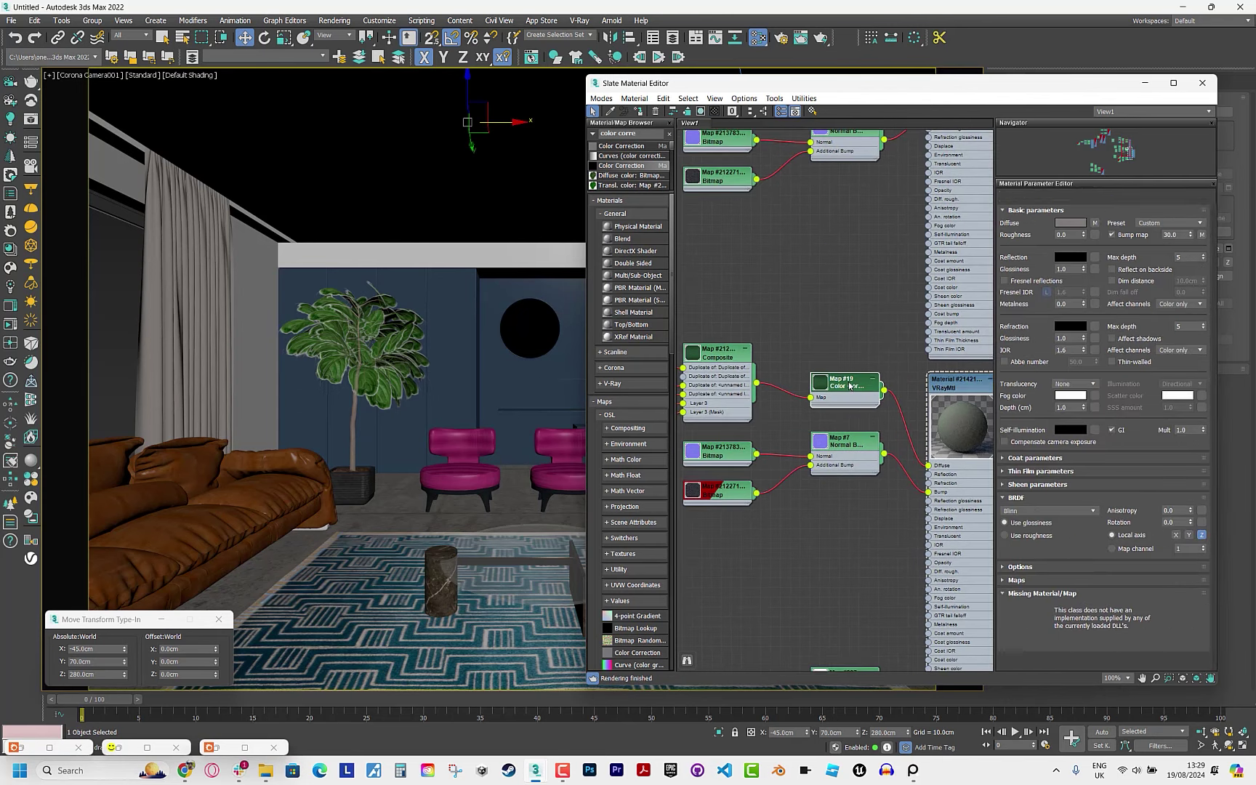
middle_drag(762, 331, 850, 310)
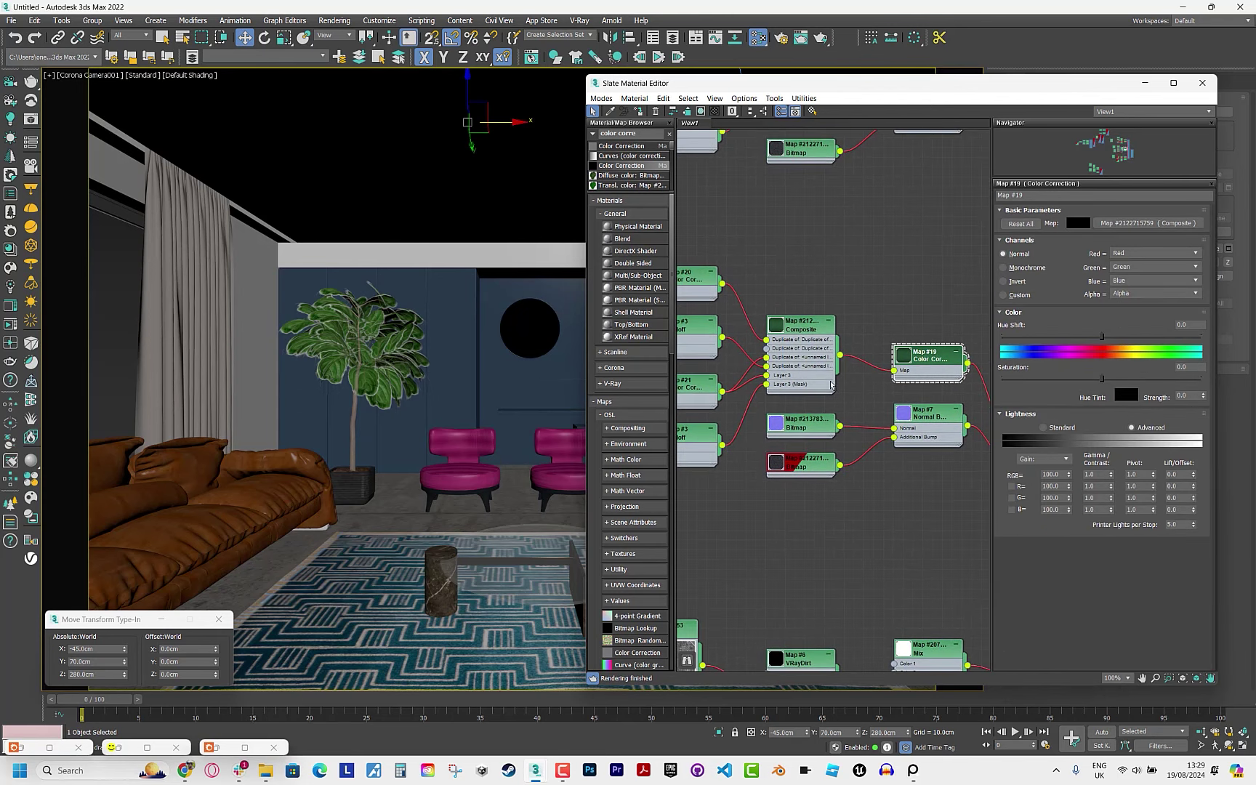
middle_drag(938, 415, 765, 437)
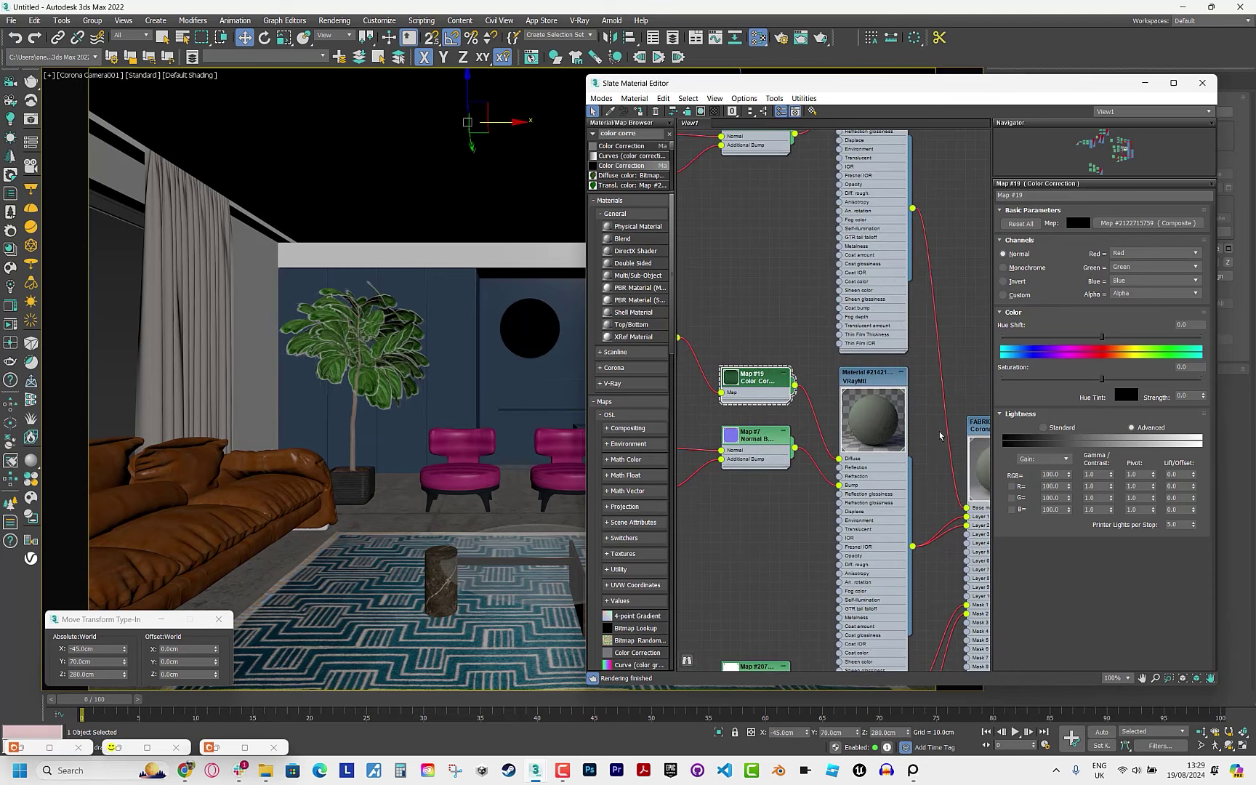
Raise Map #19's saturation to 20 and restore the Corona render to check the fabric.
drag(1102, 378, 1135, 378)
double_click(760, 437)
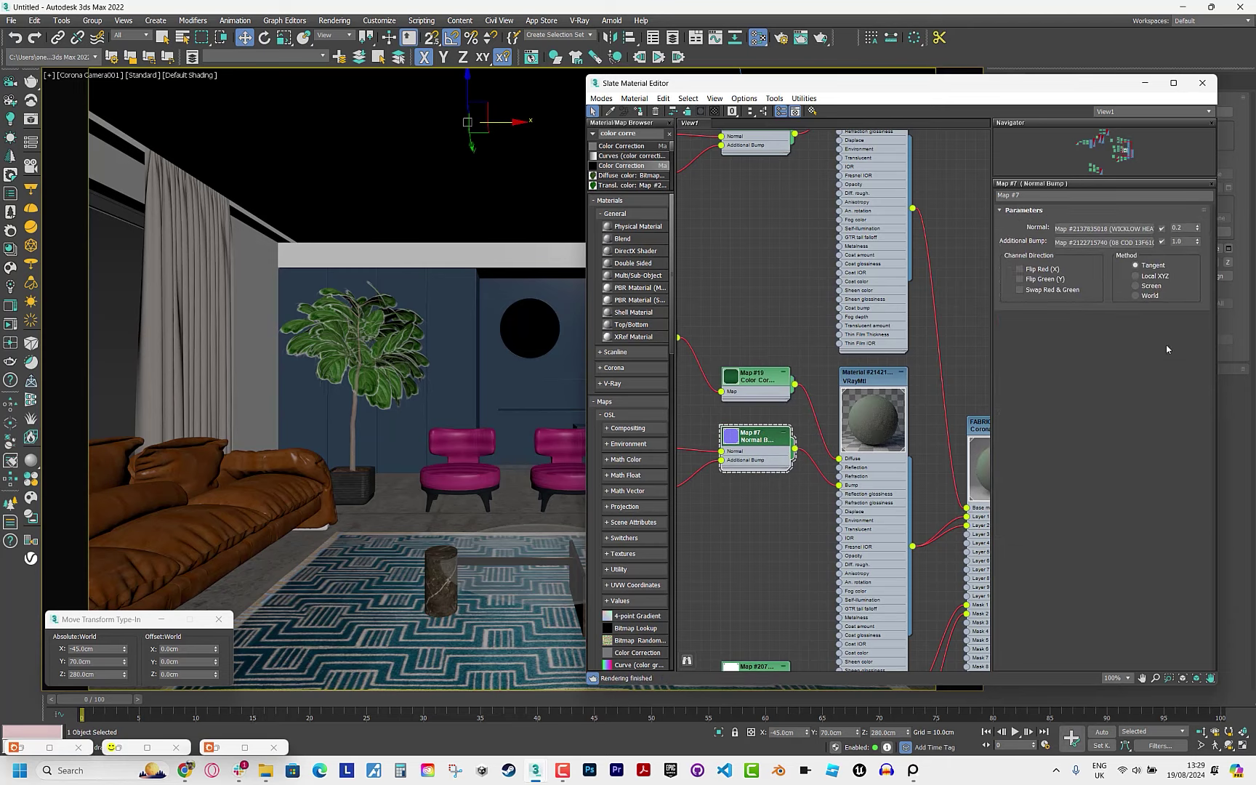
click(1145, 82)
click(139, 744)
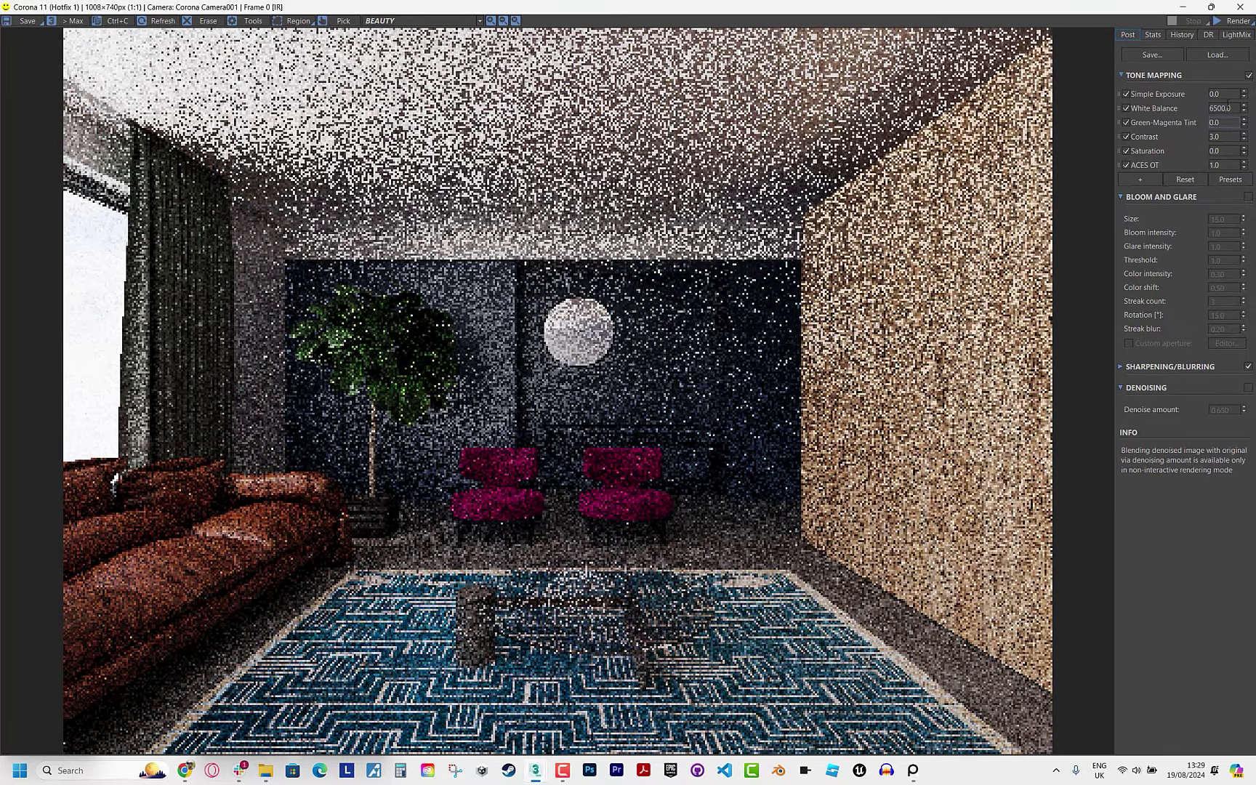
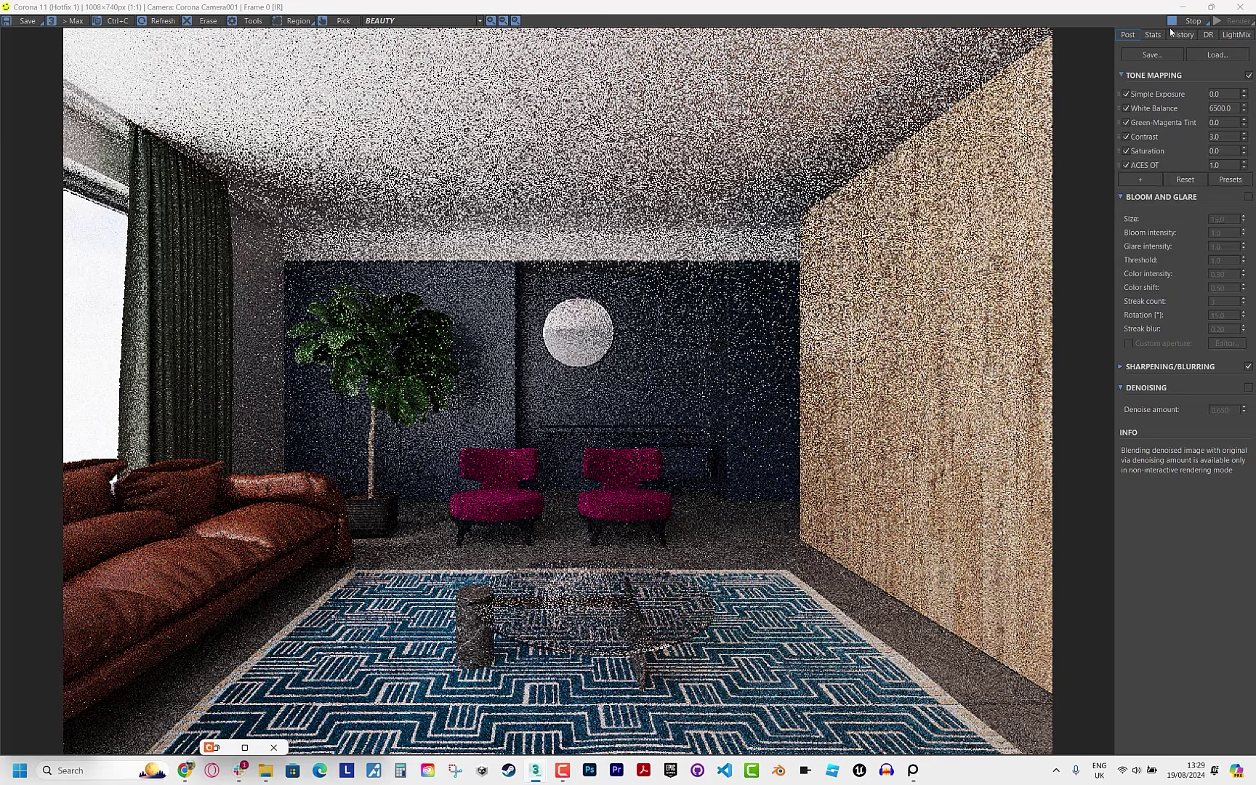
Scale up the left pink Drop Chair slightly and align its Z position to the target object.
click(1183, 6)
click(466, 480)
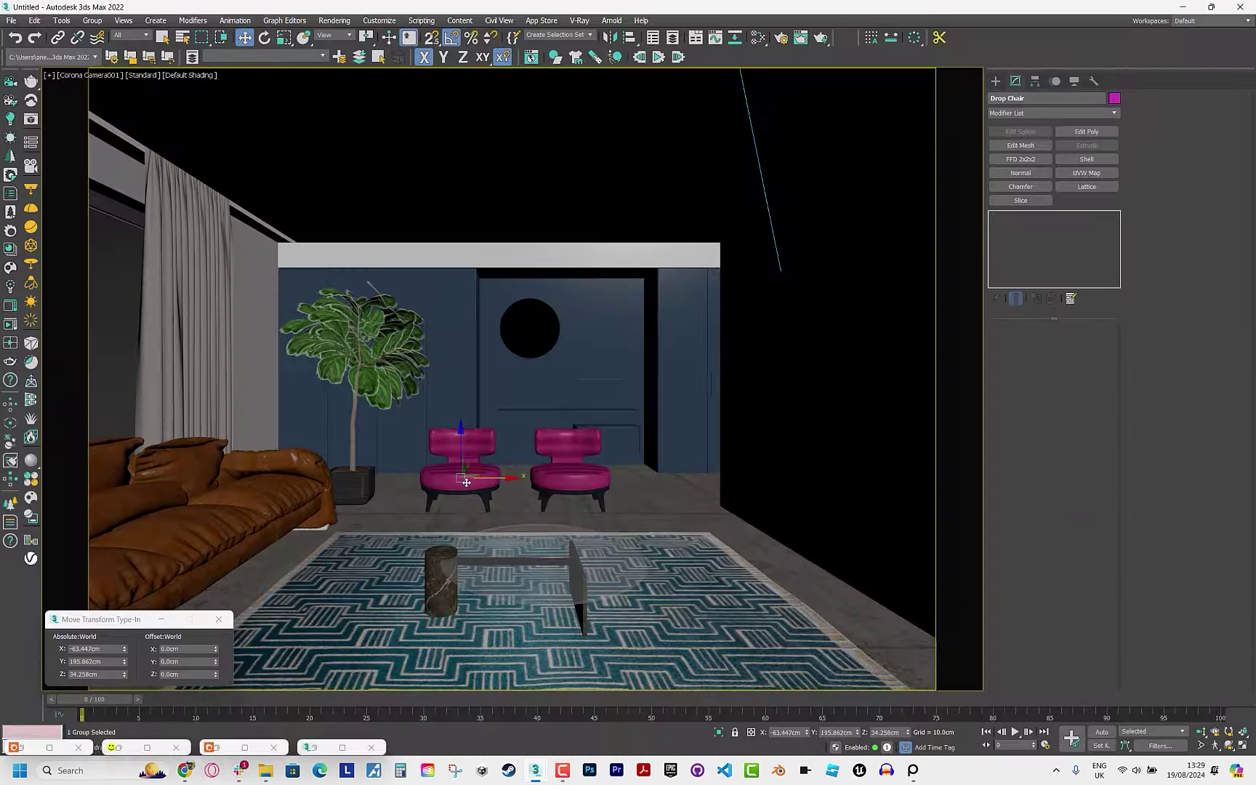
key(r)
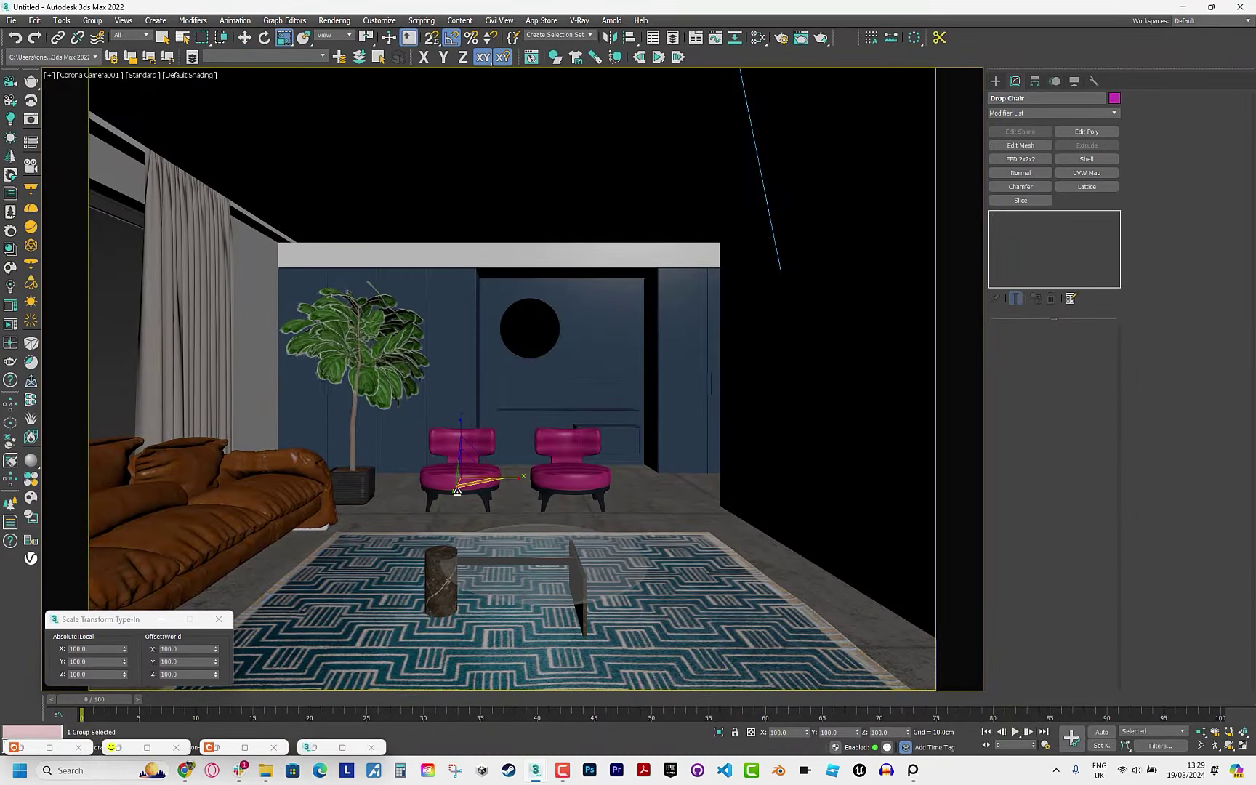
drag(457, 492, 458, 465)
key(w)
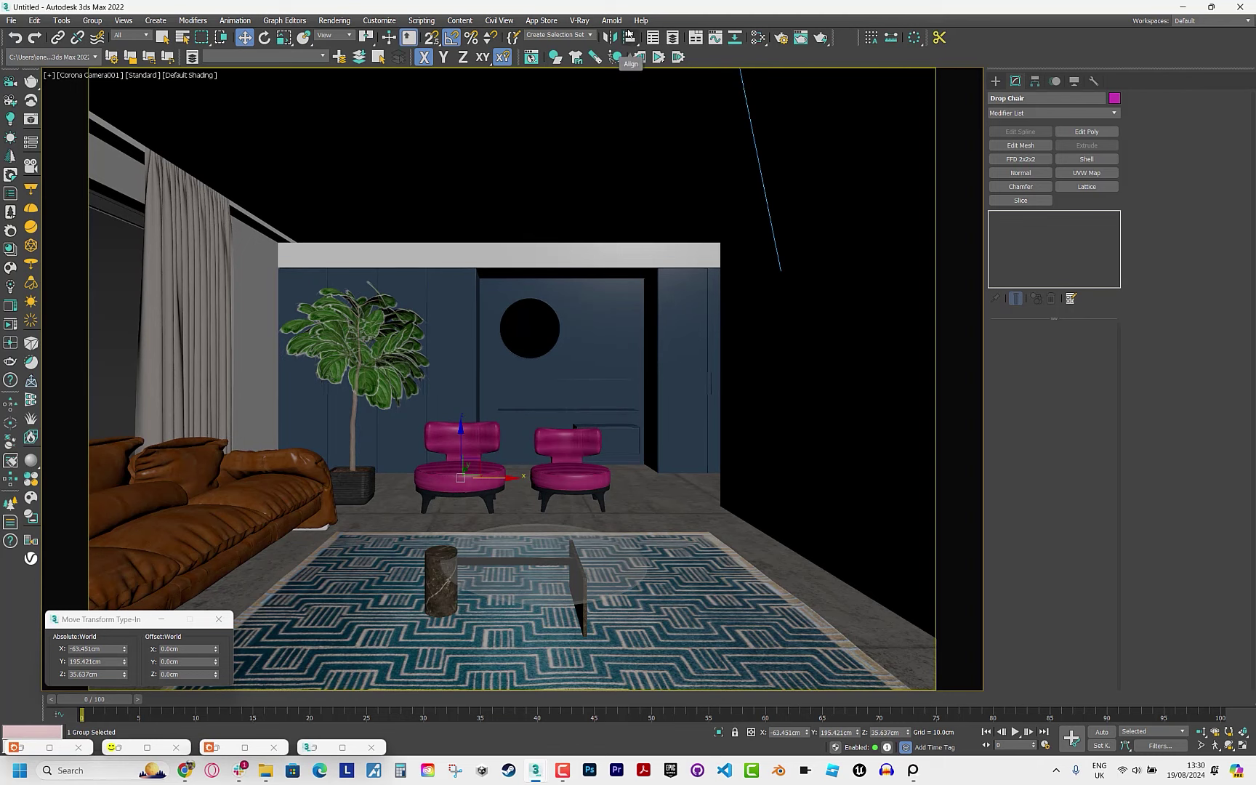
click(629, 38)
click(511, 513)
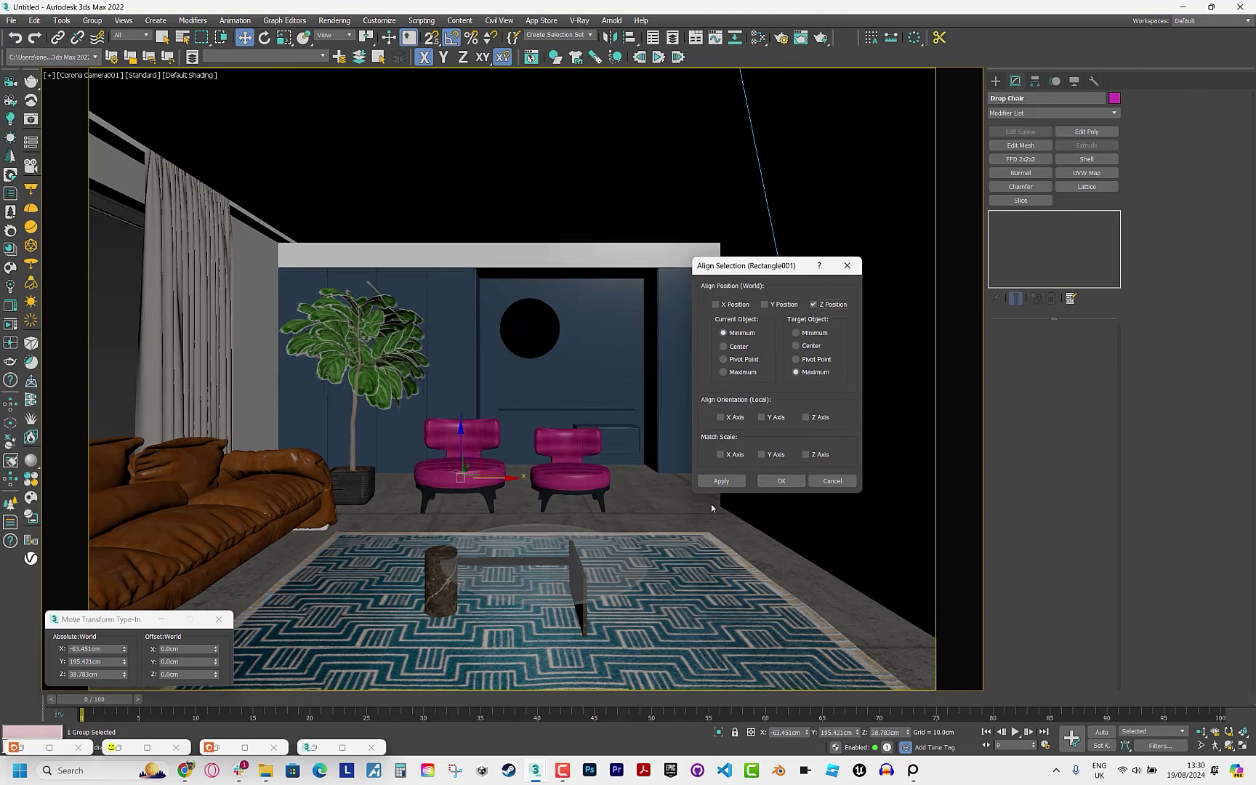
click(781, 481)
Shift-drag an Instance clone of the chair into the right-hand spot and bring the render back.
click(487, 482)
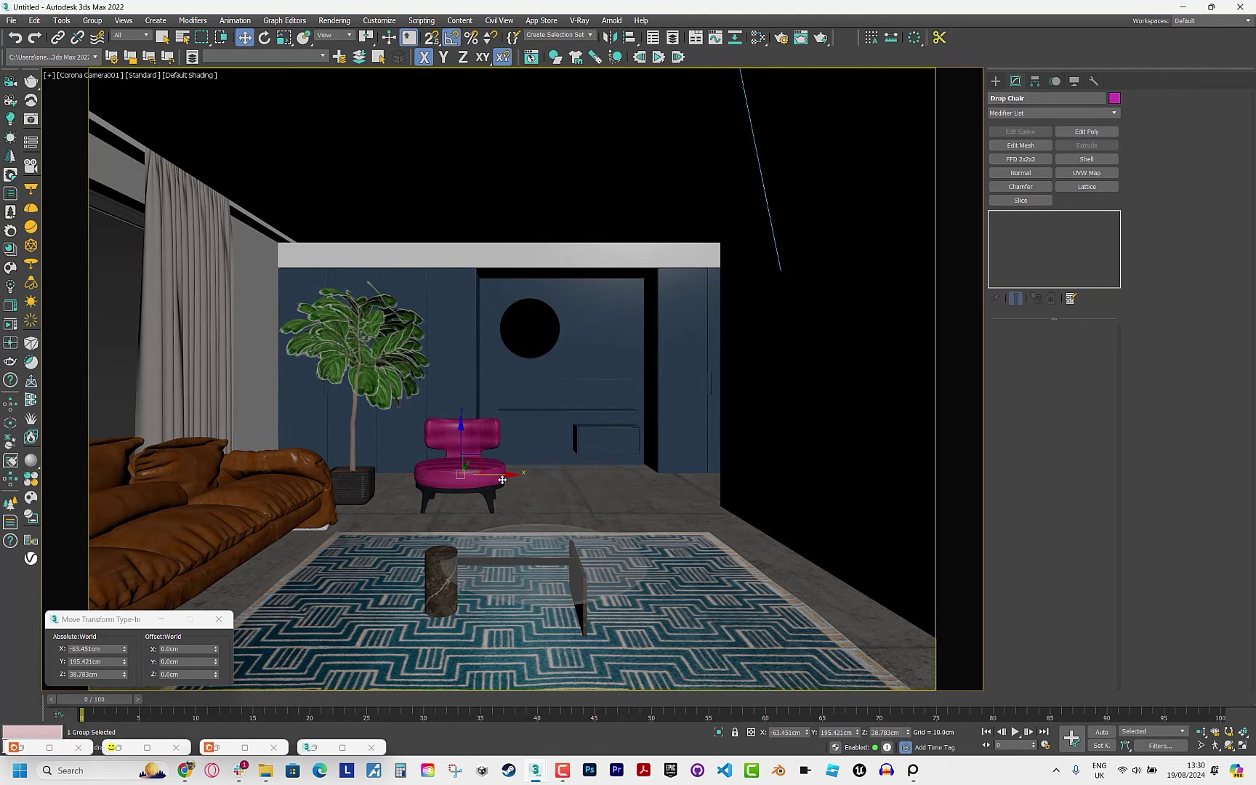
shift+drag(486, 482, 592, 480)
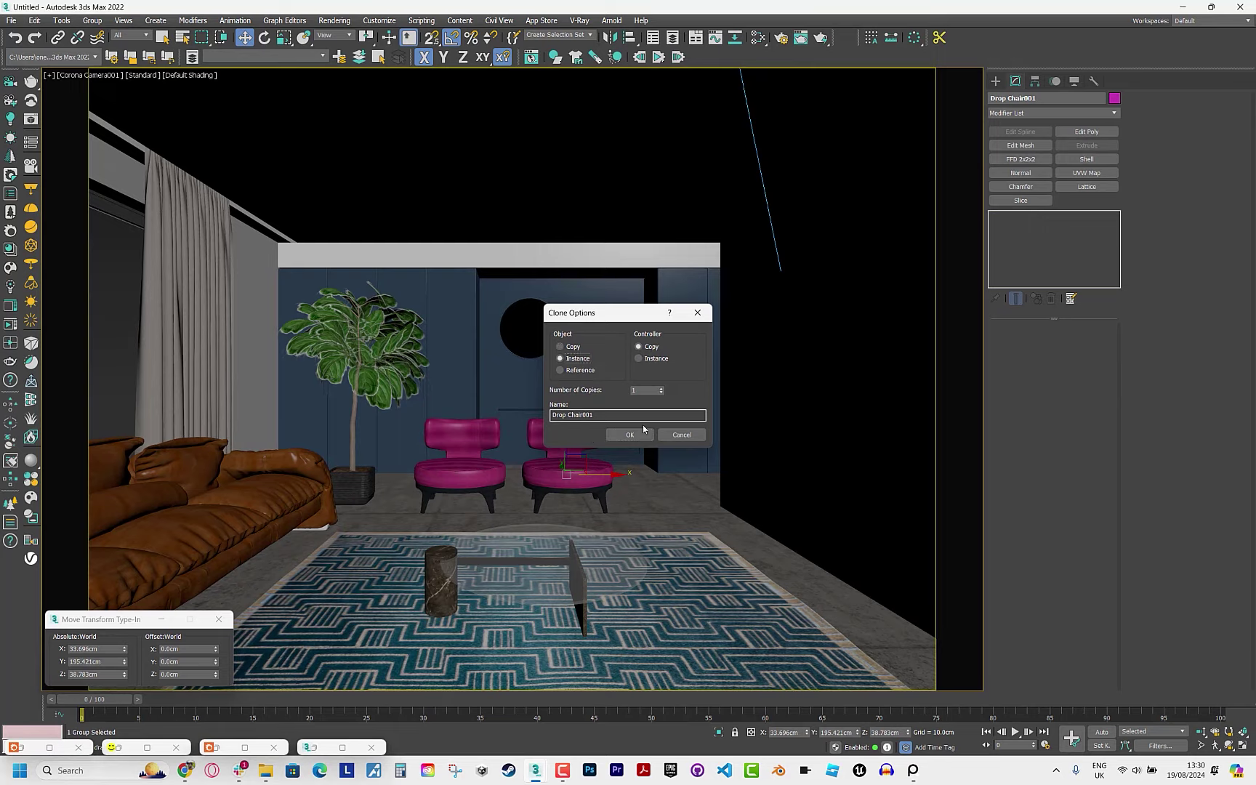
click(630, 434)
click(143, 747)
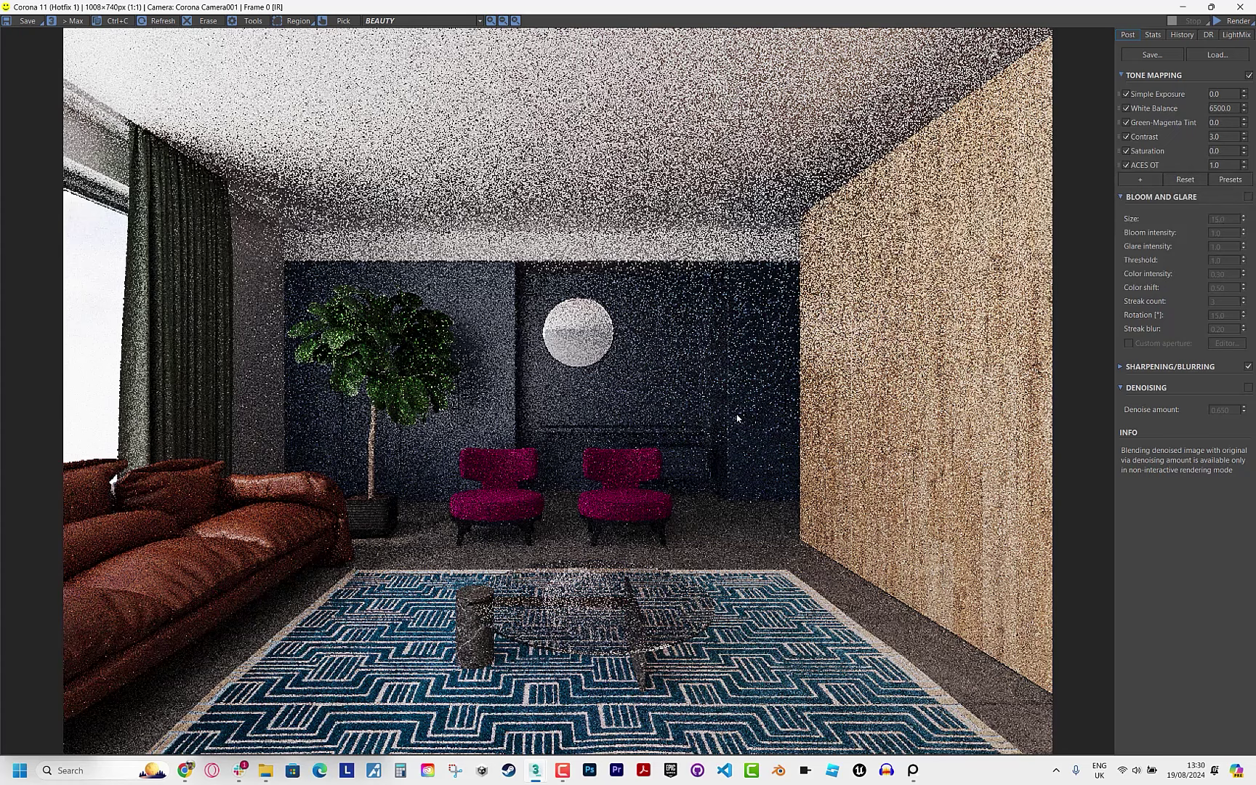
Select the Corona sun in Top view and restart the interactive render from the camera.
click(1183, 6)
click(444, 248)
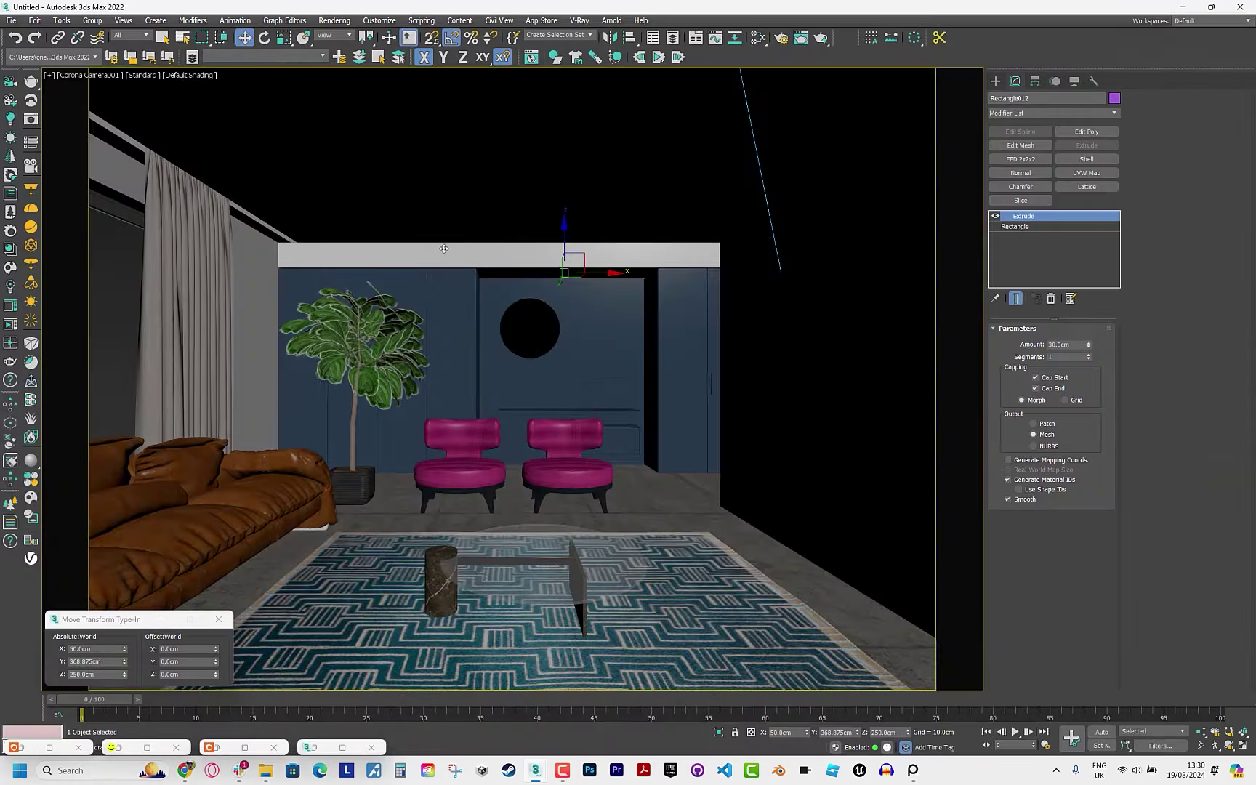
key(t)
key(z)
scroll(527, 405, down, 10)
middle_drag(421, 575, 585, 400)
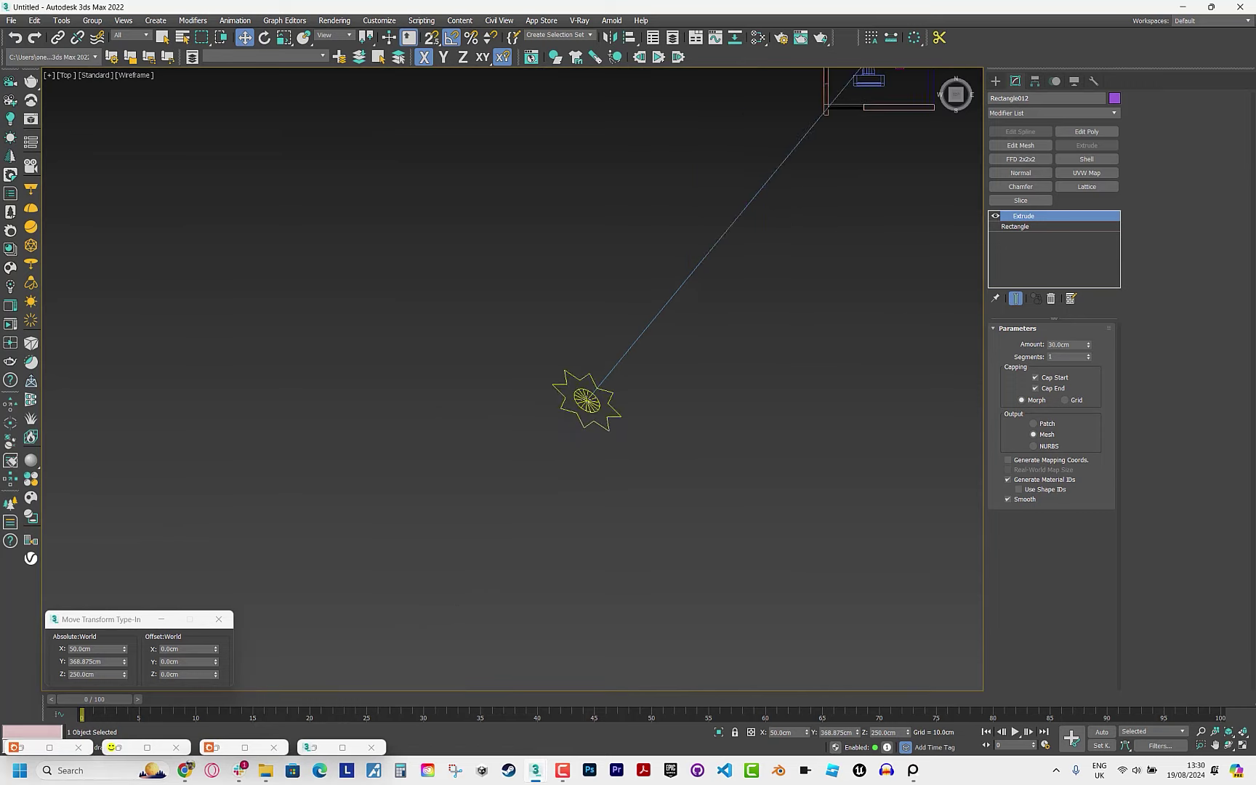
click(585, 400)
key(c)
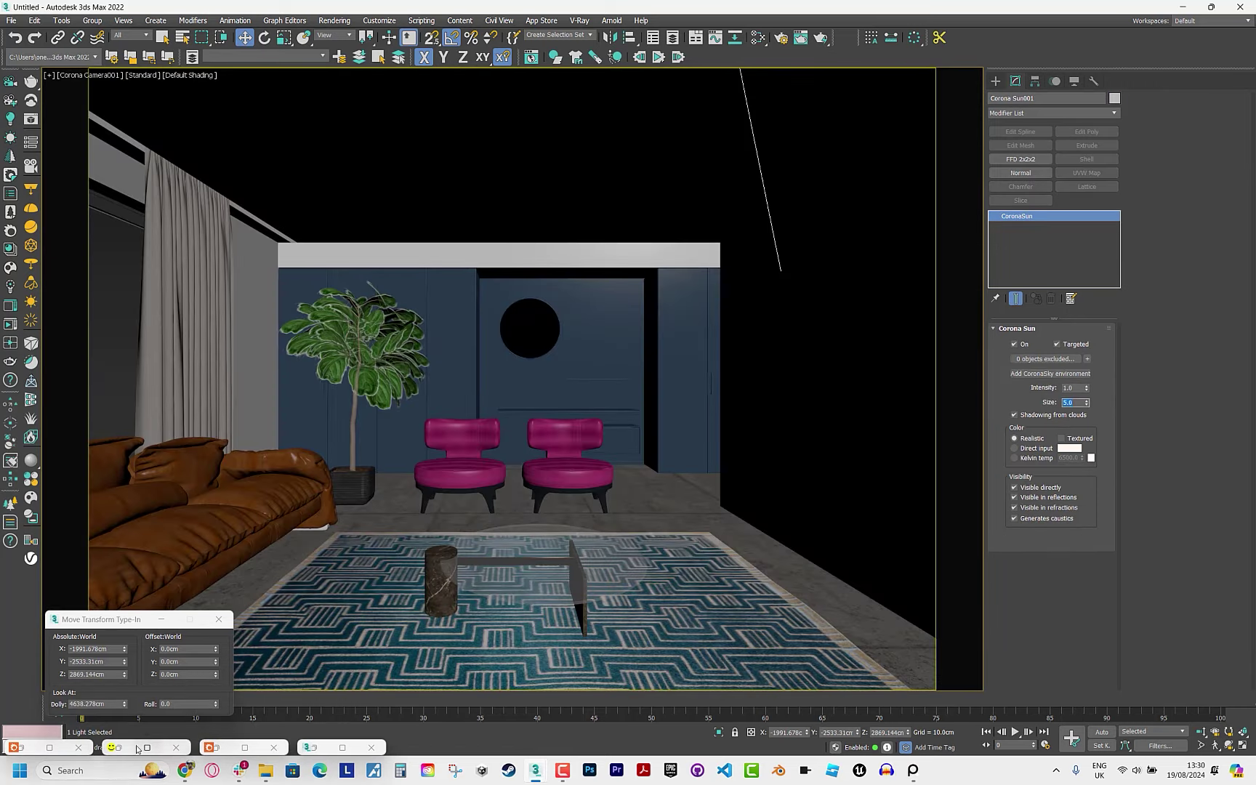
click(147, 747)
click(1234, 22)
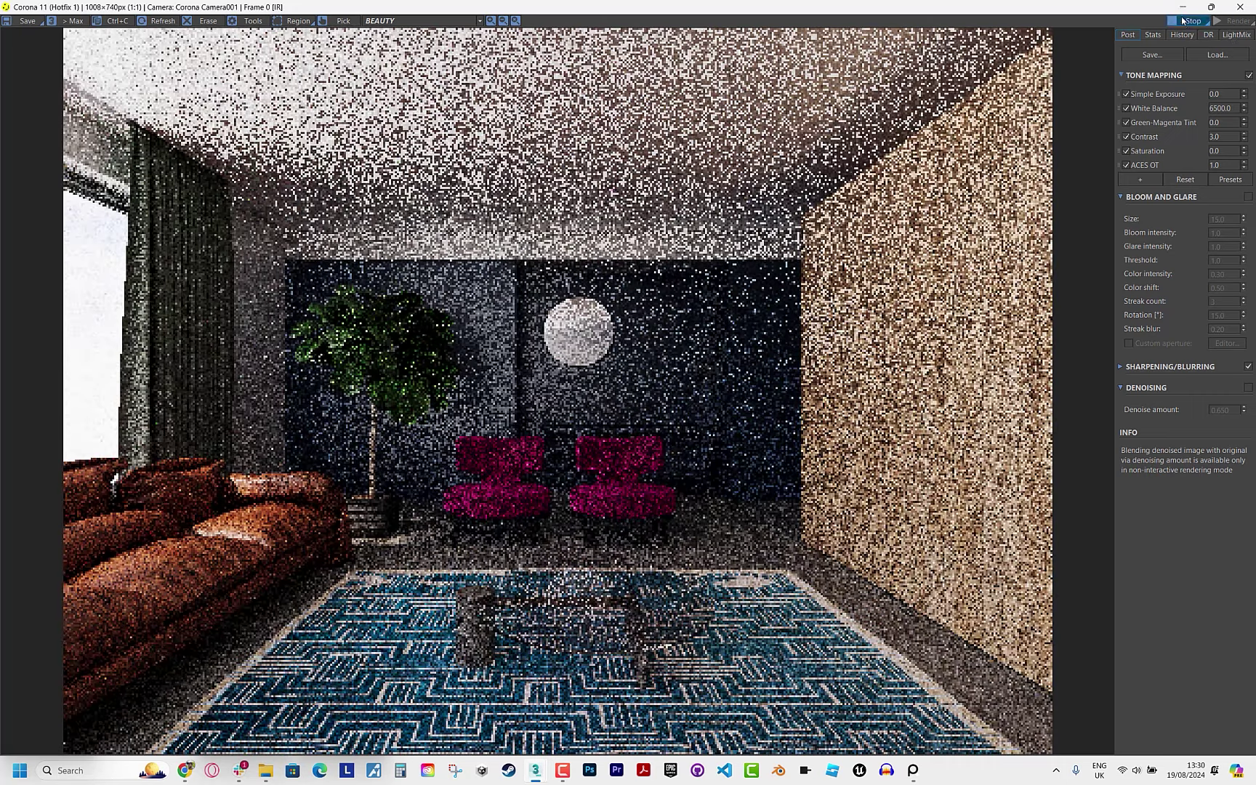
Clone the left curtain, rotate the copy 90° on Z, and start a fresh Corona IR.
click(1182, 7)
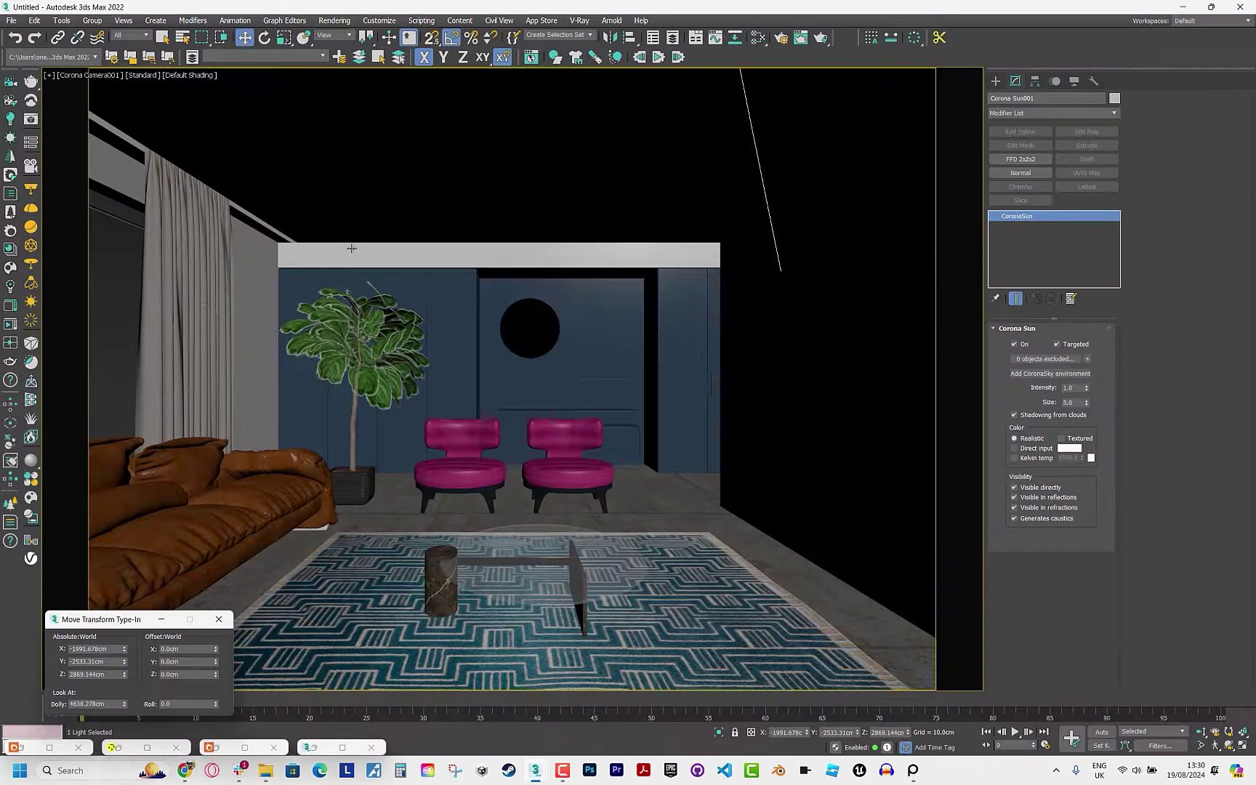
click(214, 310)
key(t)
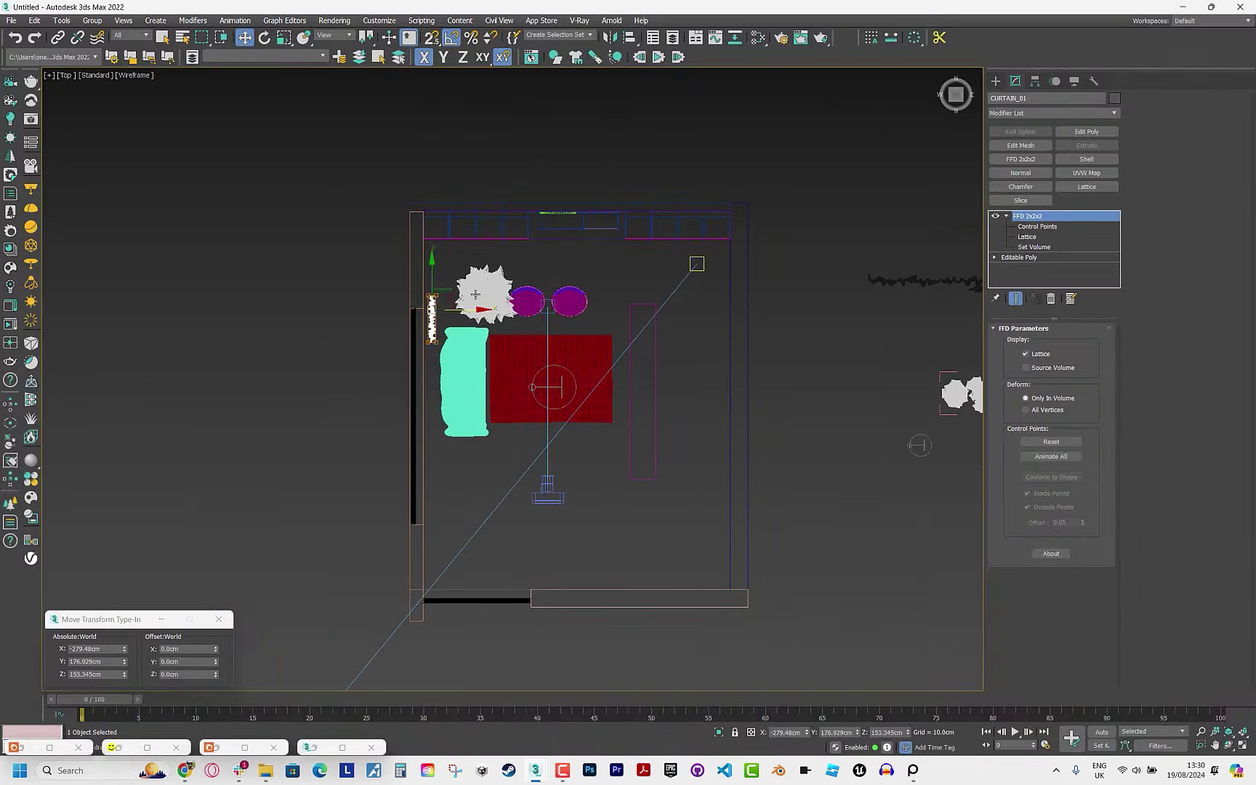
key(ctrl+v)
click(640, 434)
key(e)
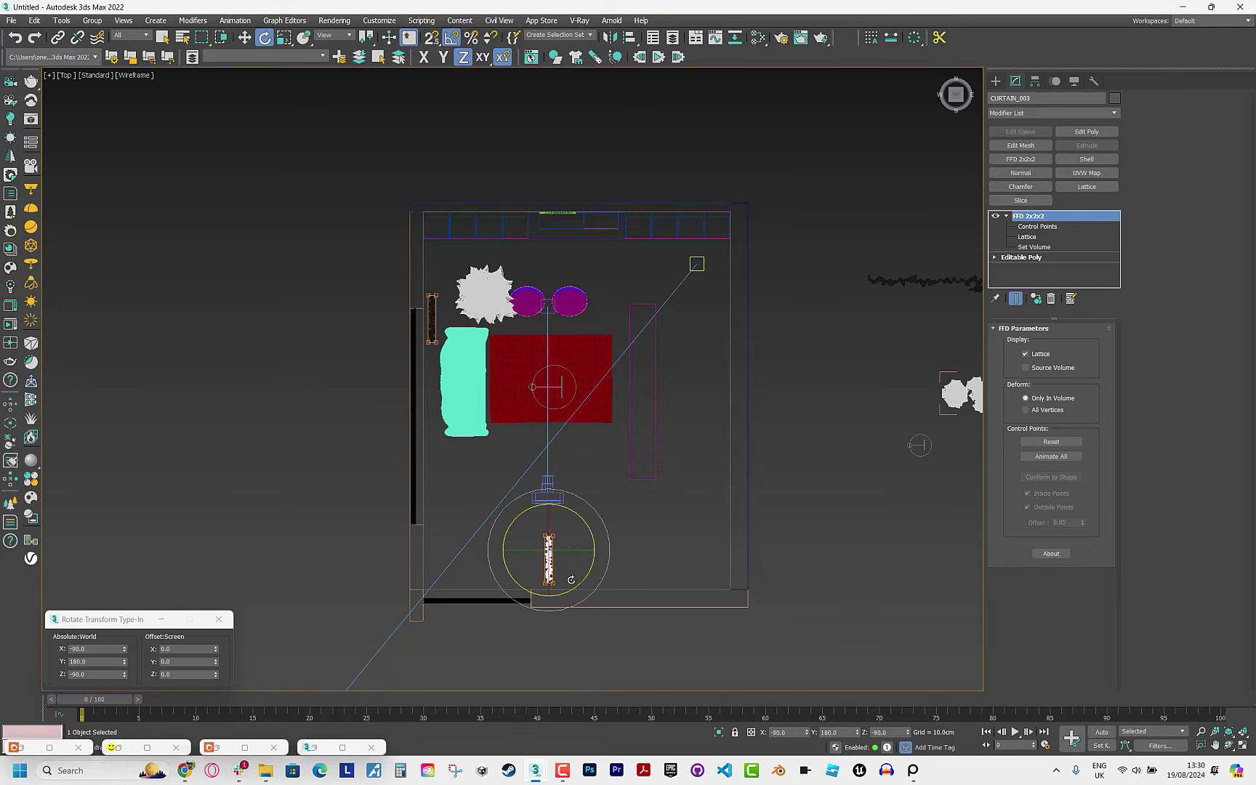
mouse_move(575, 583)
mouse_down()
mouse_move(617, 562)
mouse_move(567, 575)
mouse_up()
key(w)
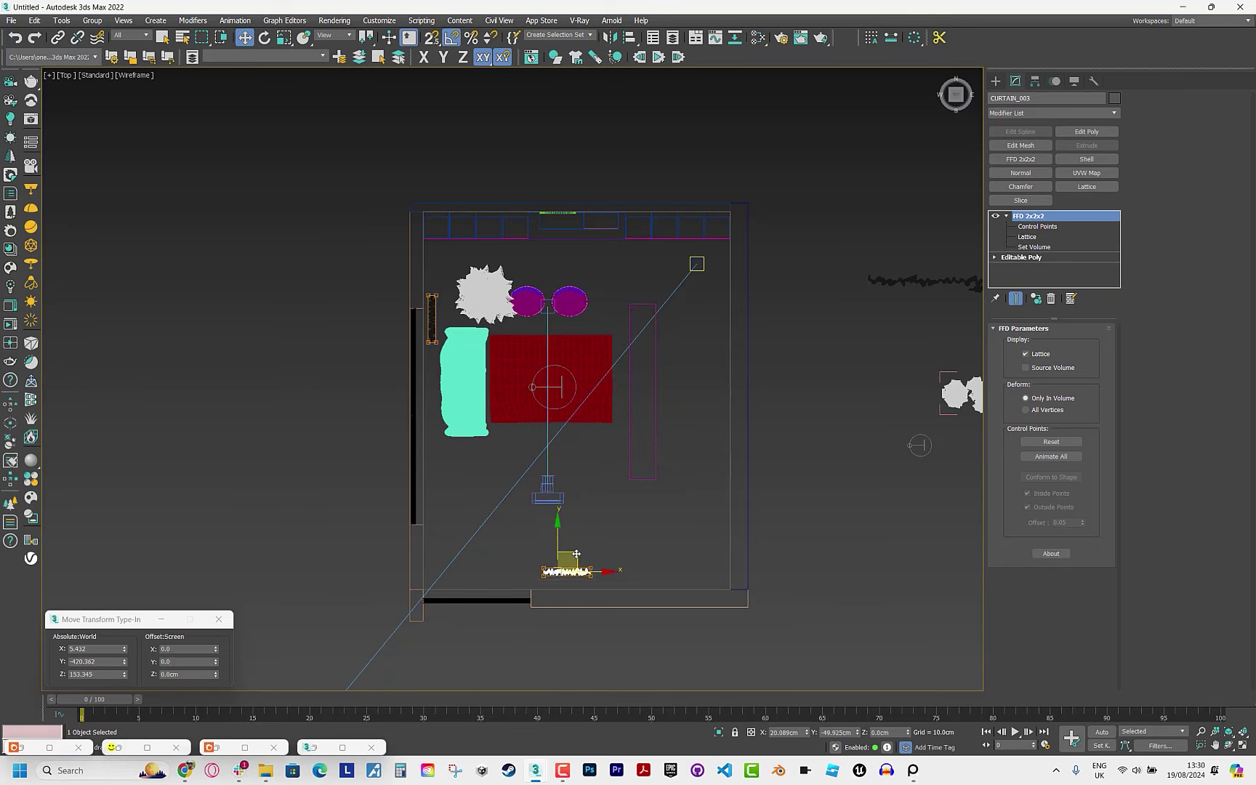
key(c)
key(shift+q)
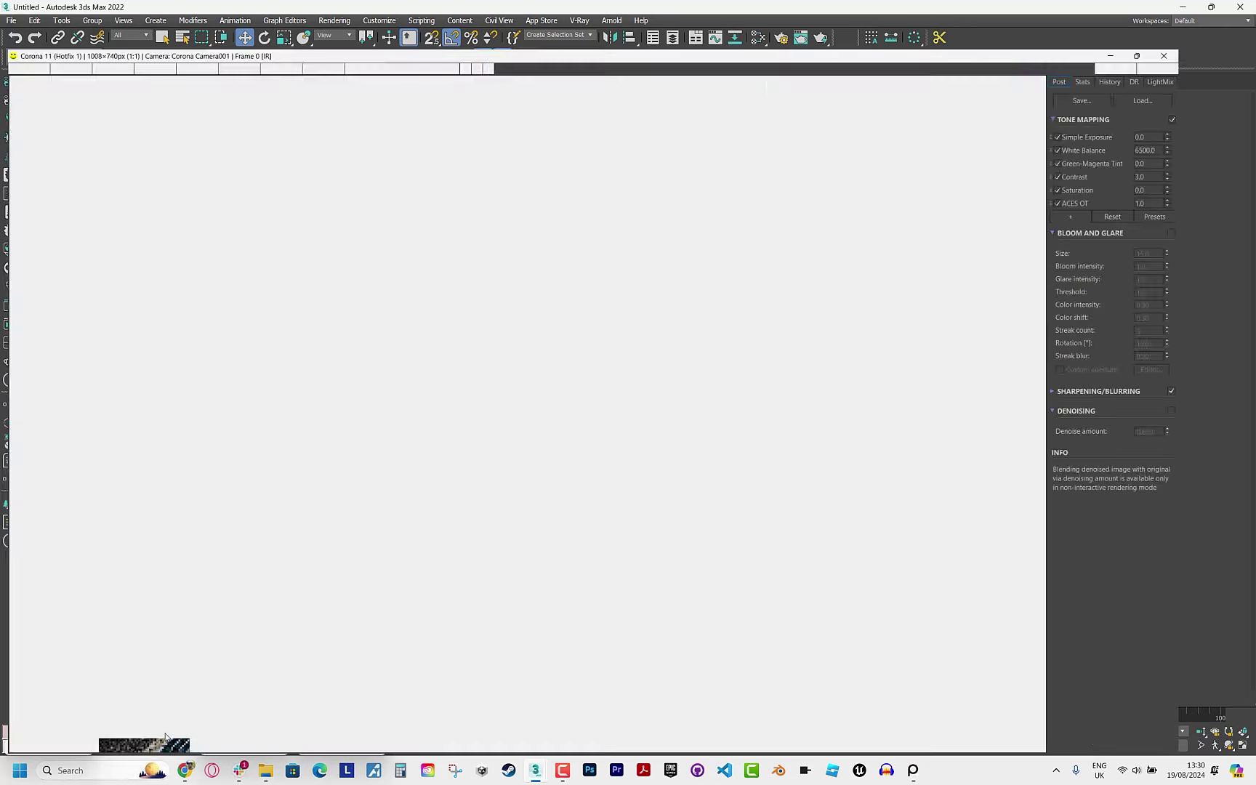
click(1228, 22)
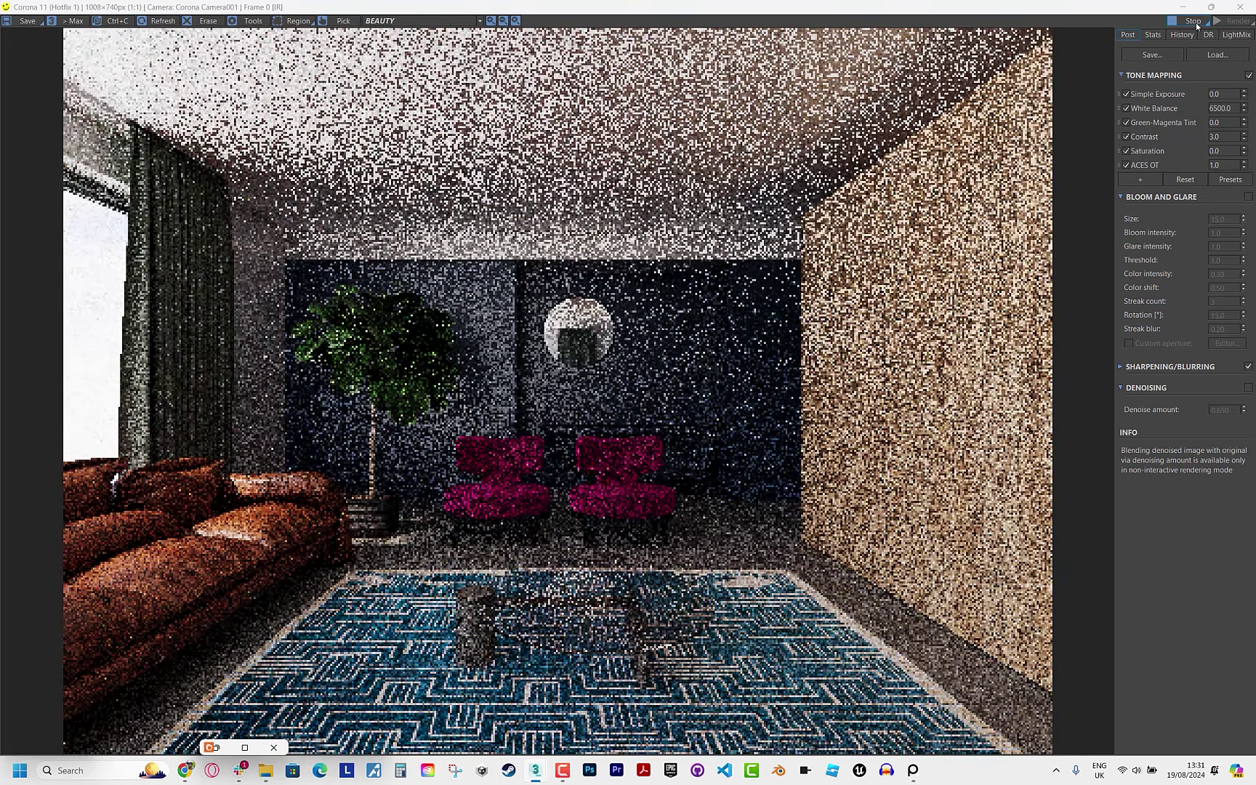
In the Slate Material Editor, add CoronaLegacyMtl Material #30 with a green colour node and apply it to the curtain.
click(1193, 21)
click(759, 37)
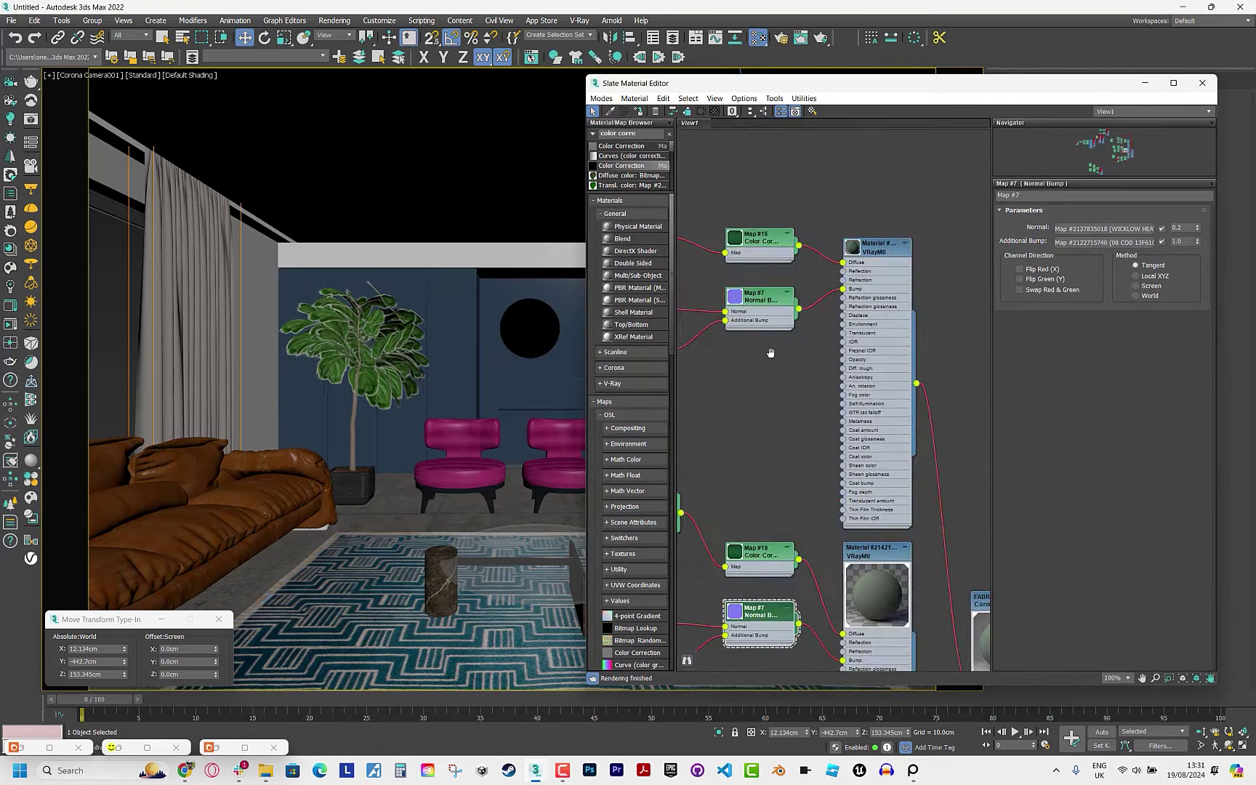
middle_drag(771, 353, 836, 407)
right_click(808, 334)
mouse_move(955, 365)
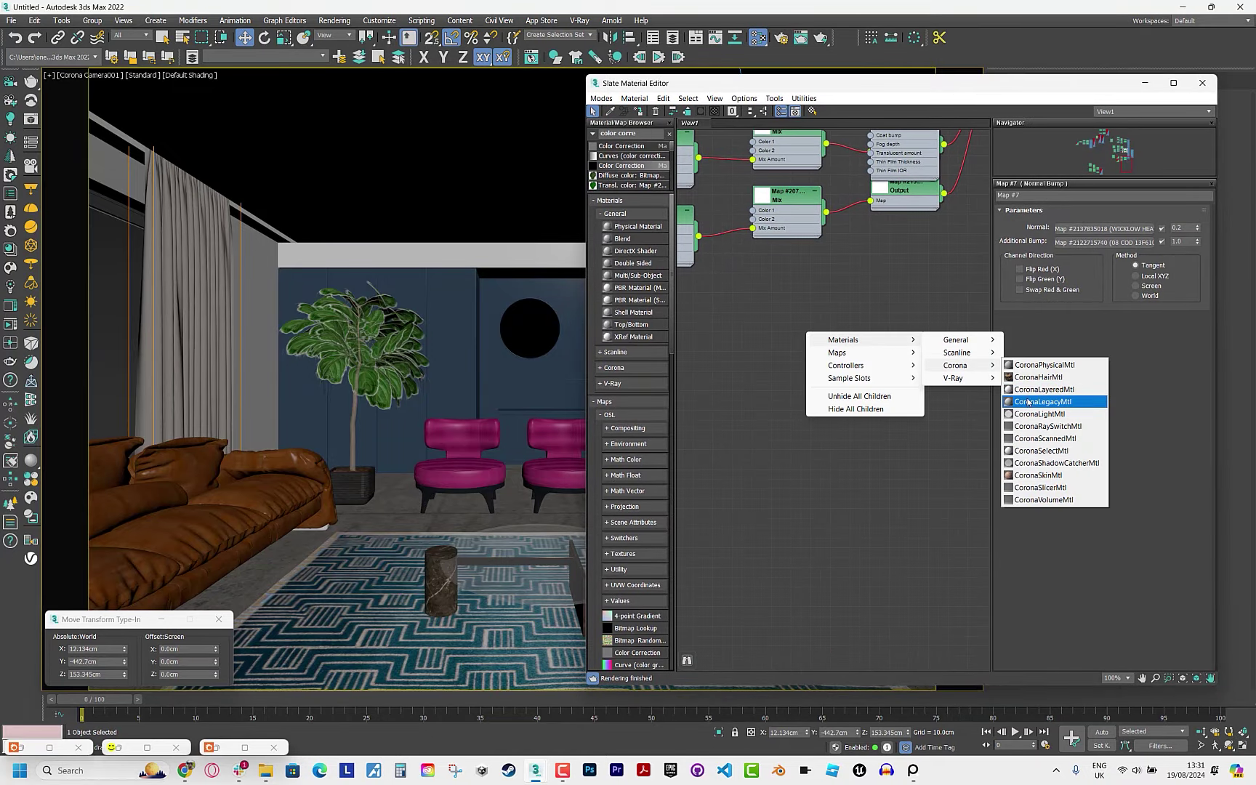
click(1028, 402)
middle_drag(706, 327, 827, 496)
scroll(827, 495, down, 4)
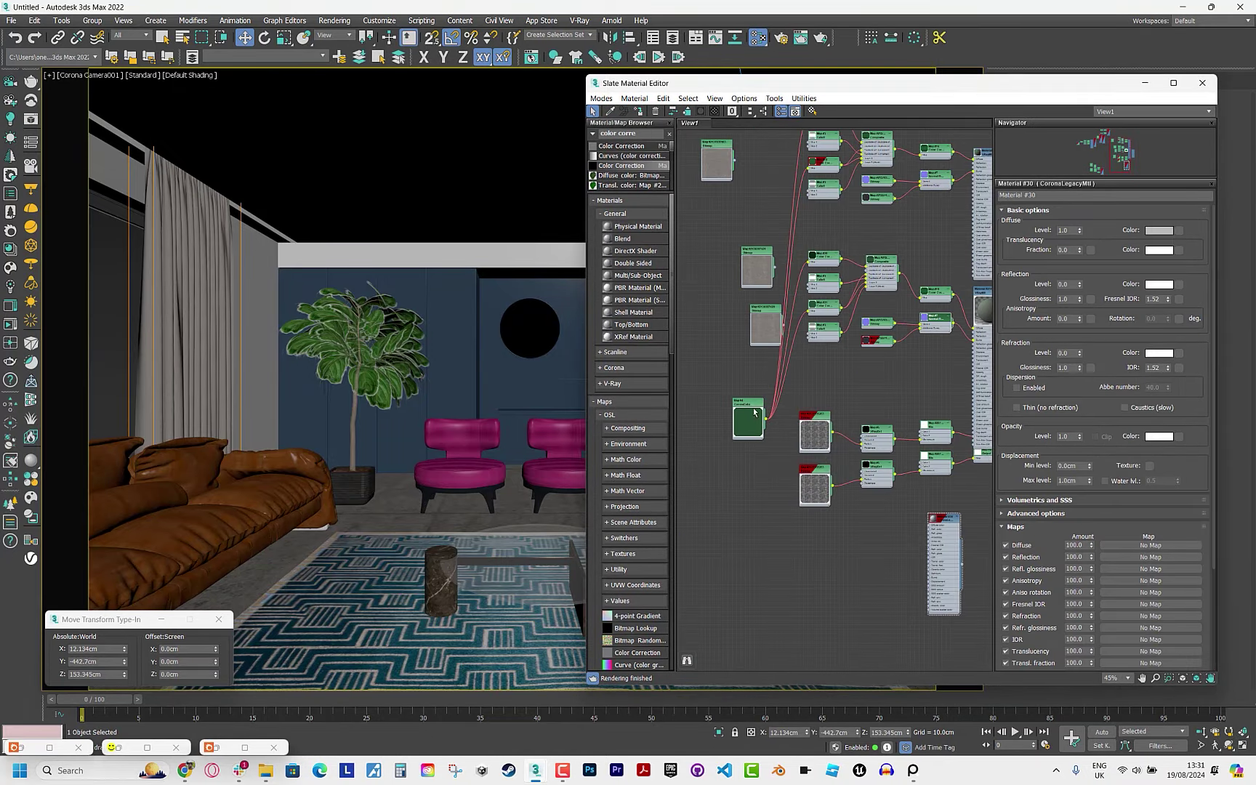
drag(754, 412, 896, 523)
scroll(938, 538, up, 4)
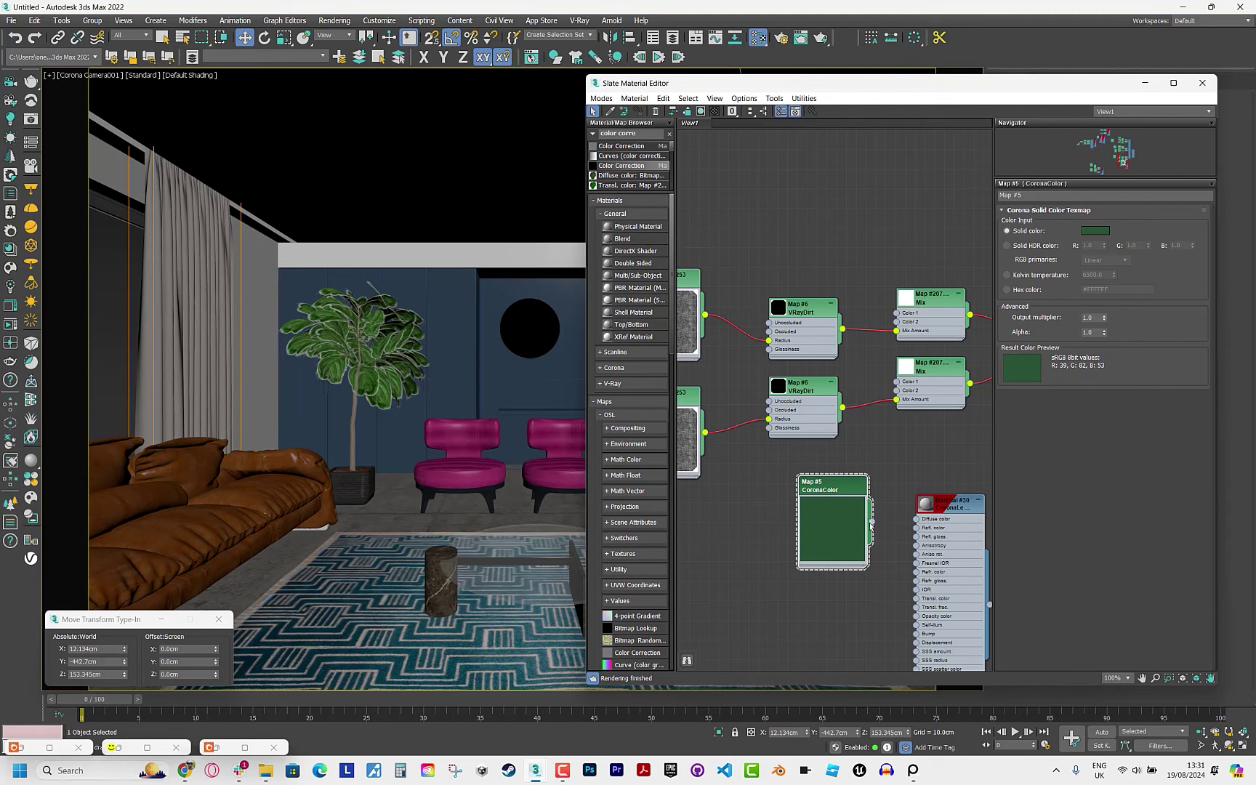
double_click(949, 503)
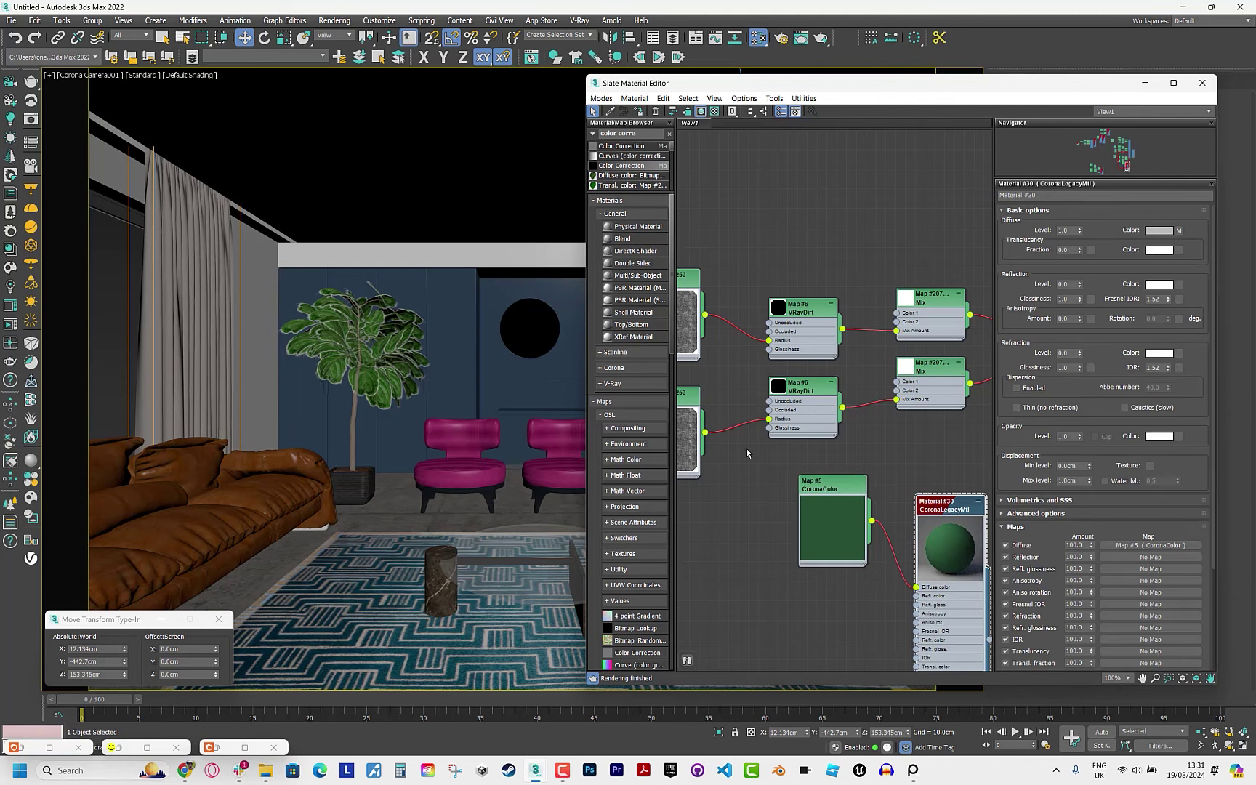
click(638, 110)
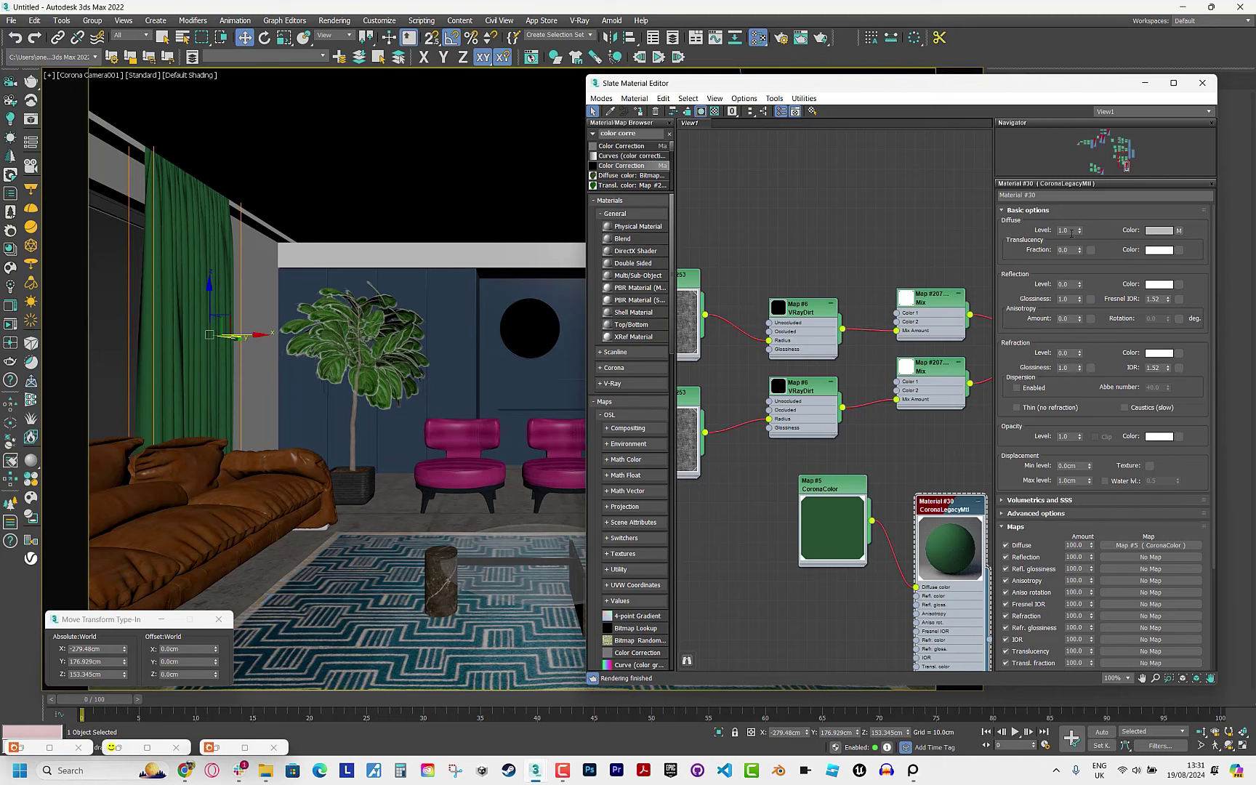
Set Material #30's reflection values to 1 and 0.5, checking the reference photo.
text(1)
key(Tab)
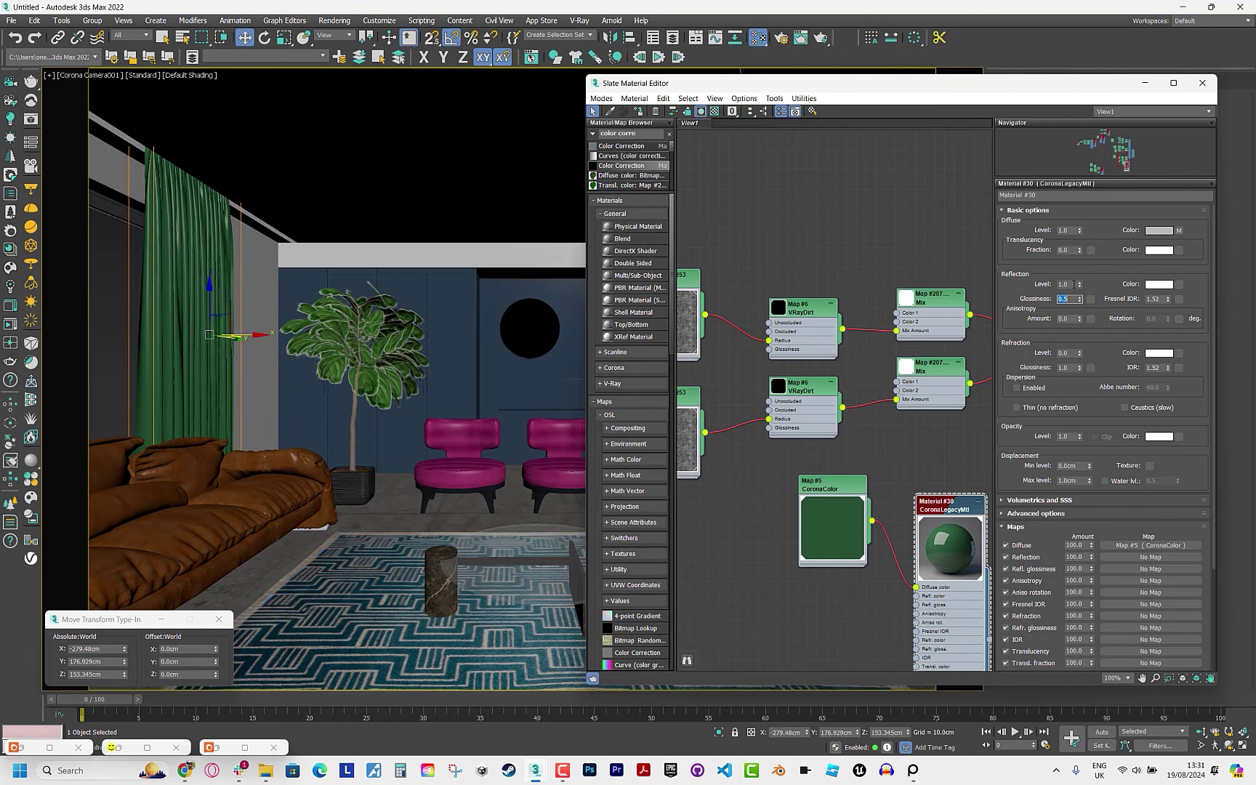
text(0.5)
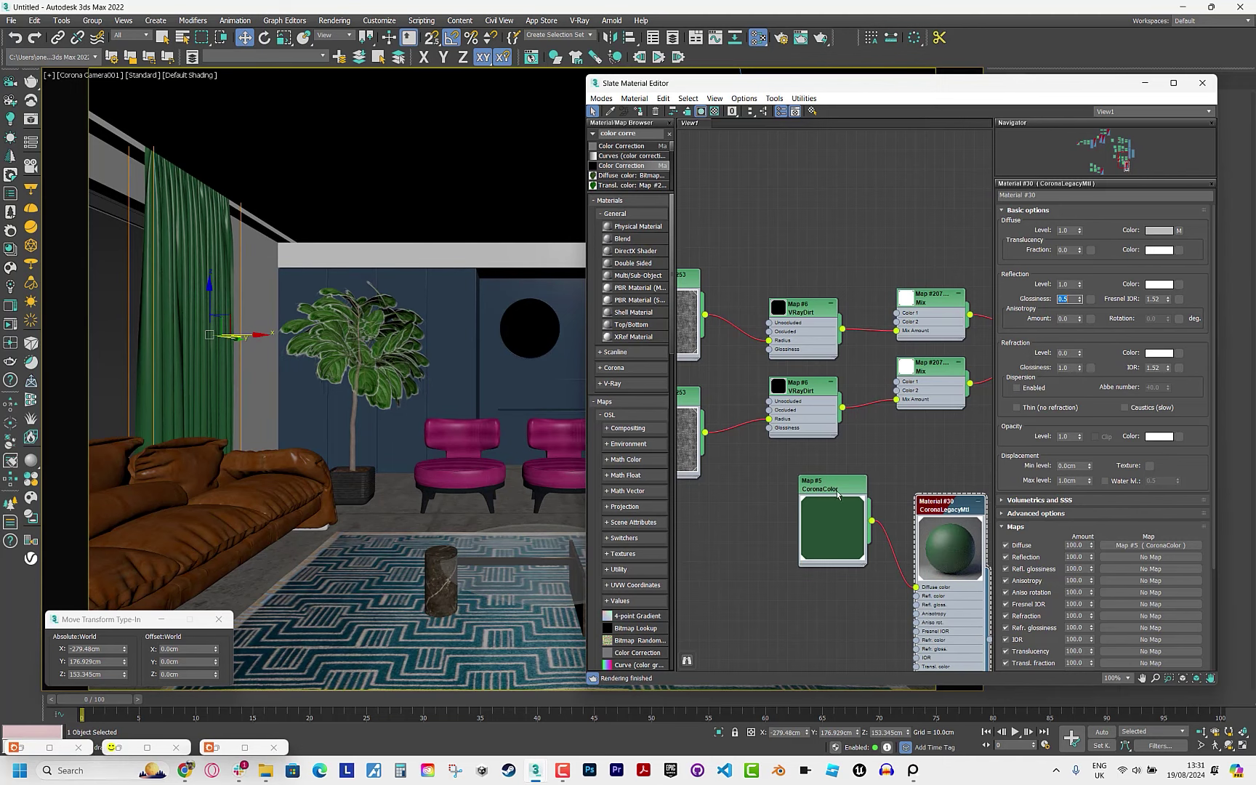
key(alt+Tab)
key(alt+Tab)
Adjust the CoronaColor solid colour to a darker, slightly bluer green.
double_click(833, 523)
click(1095, 231)
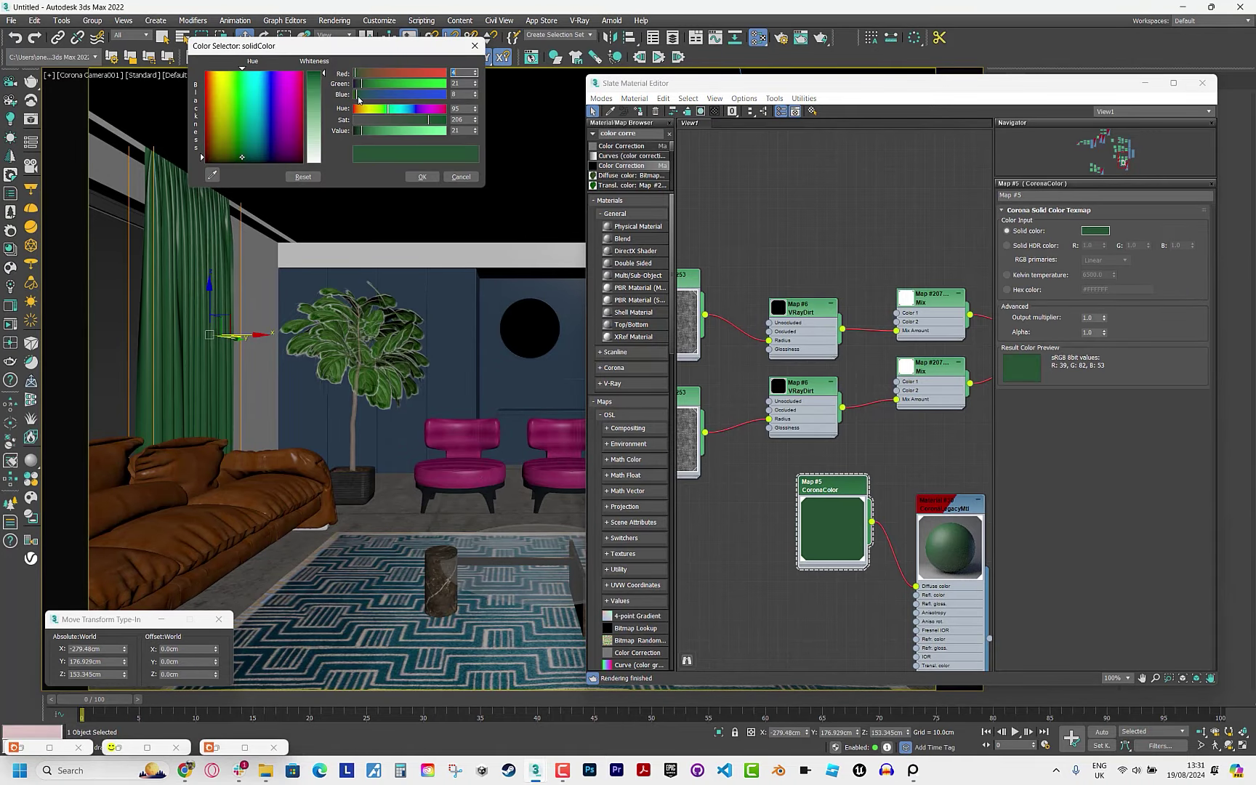
drag(357, 99, 360, 99)
click(421, 177)
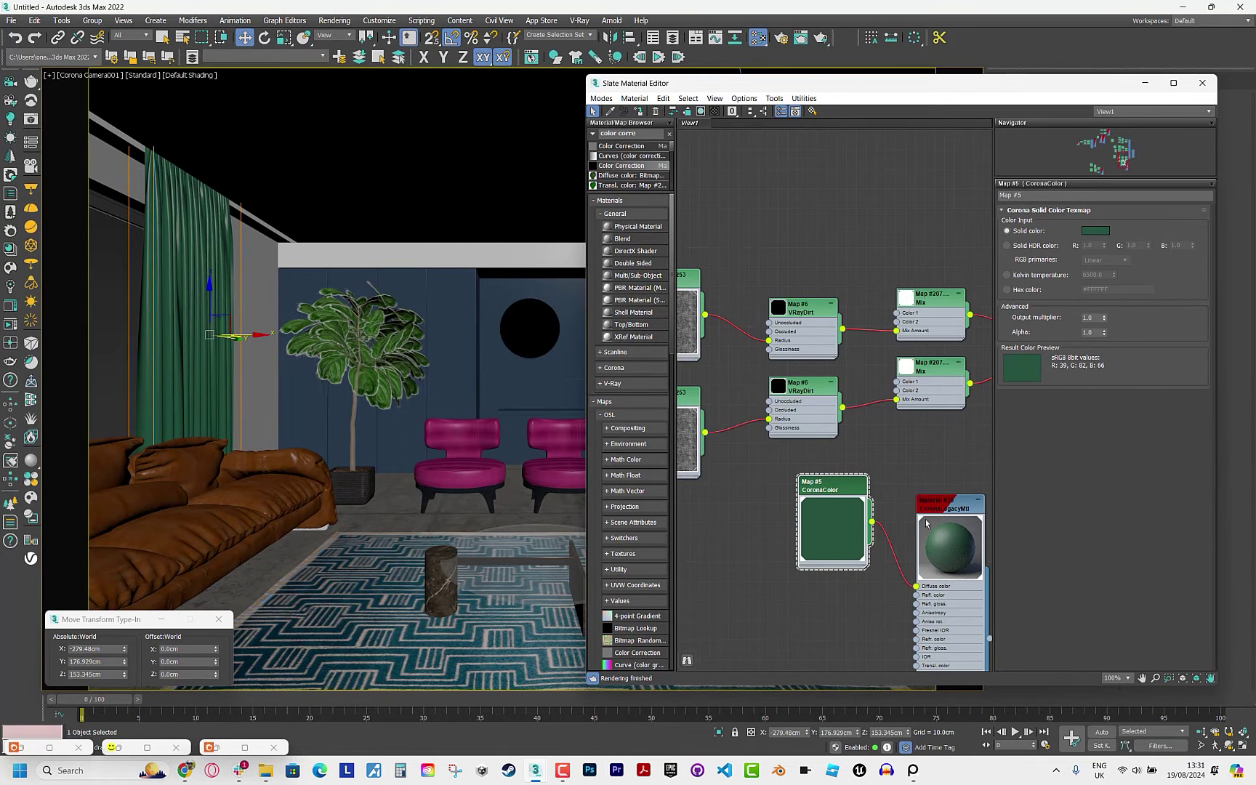
double_click(945, 505)
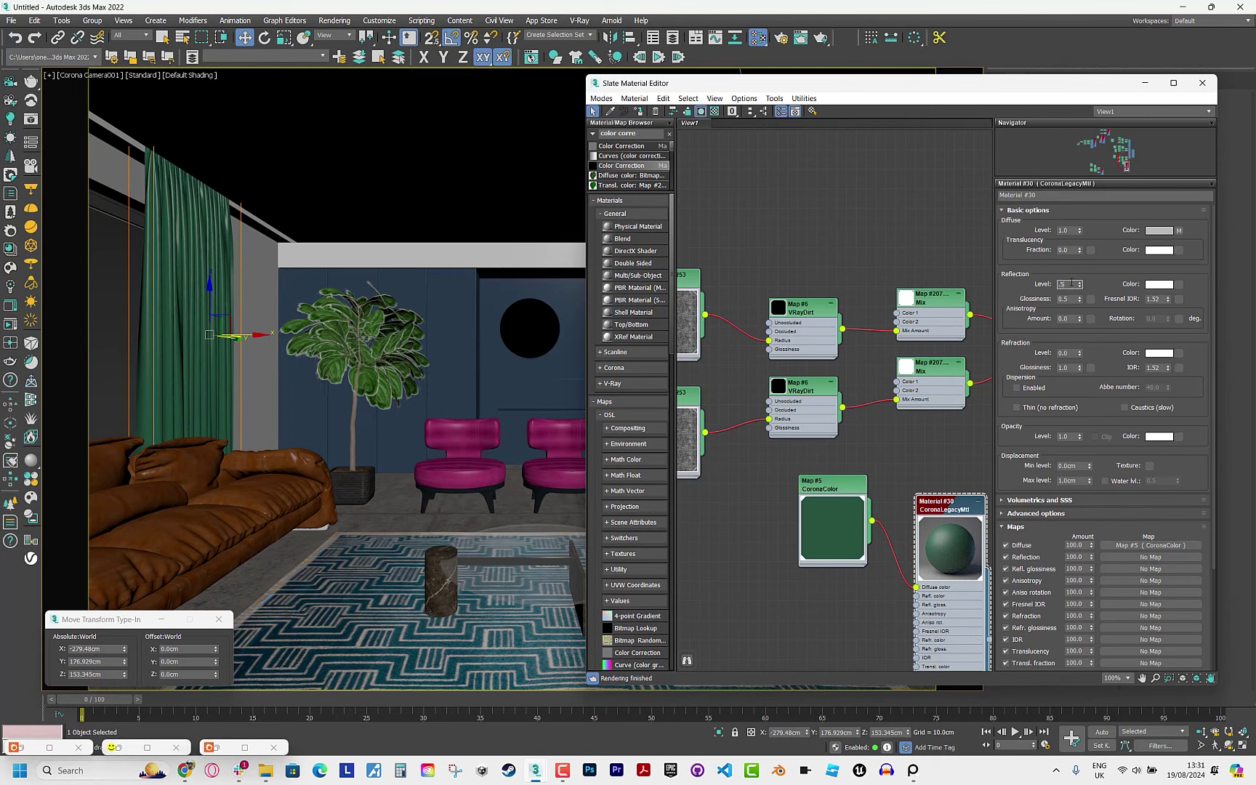
double_click(1071, 284)
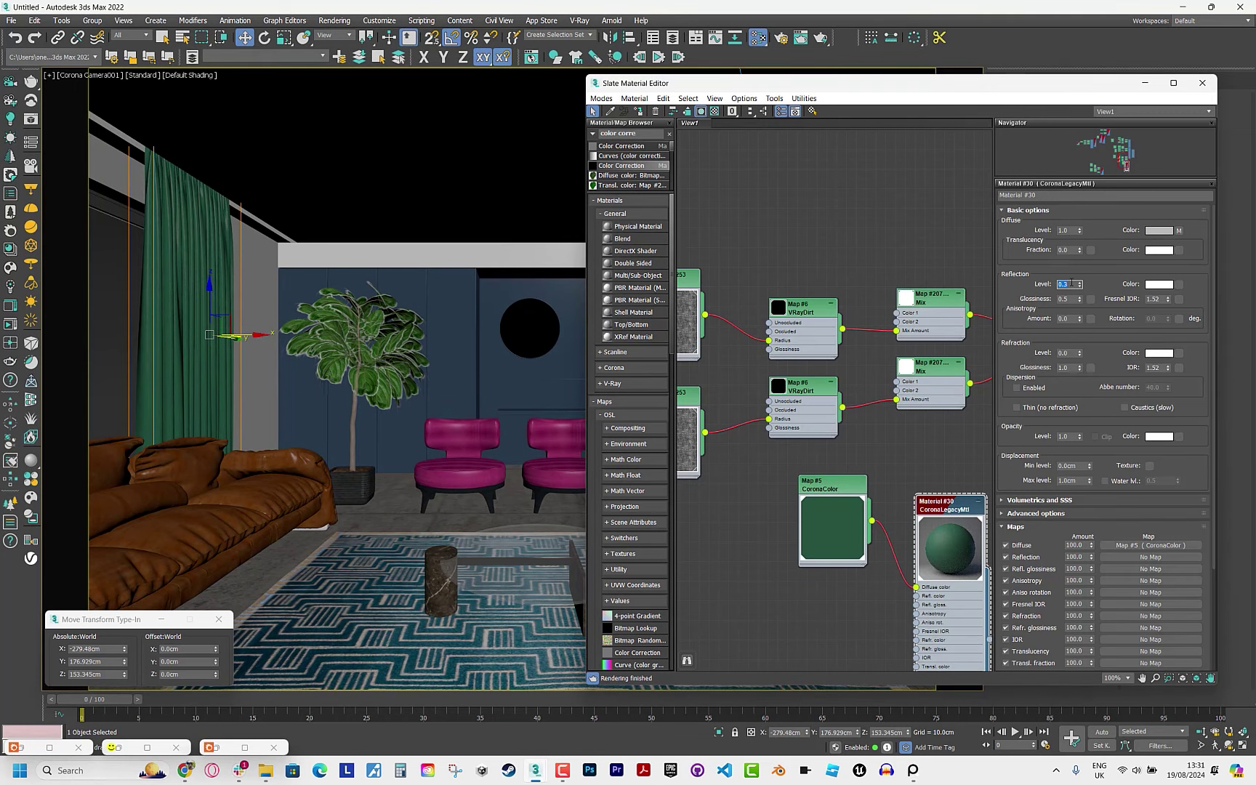
double_click(833, 486)
click(1086, 231)
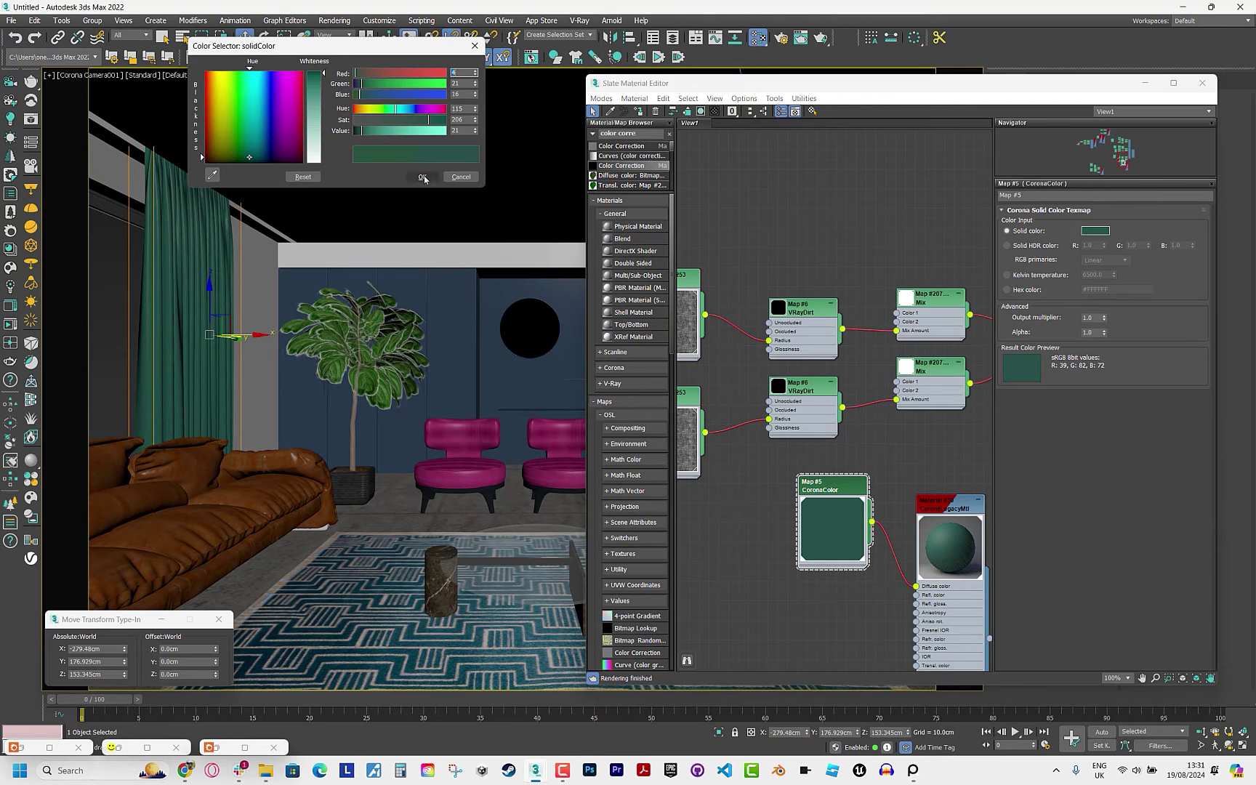
click(422, 177)
Preview the green curtain in an interactive Corona render, then inspect it in the viewport with plain shading.
click(147, 748)
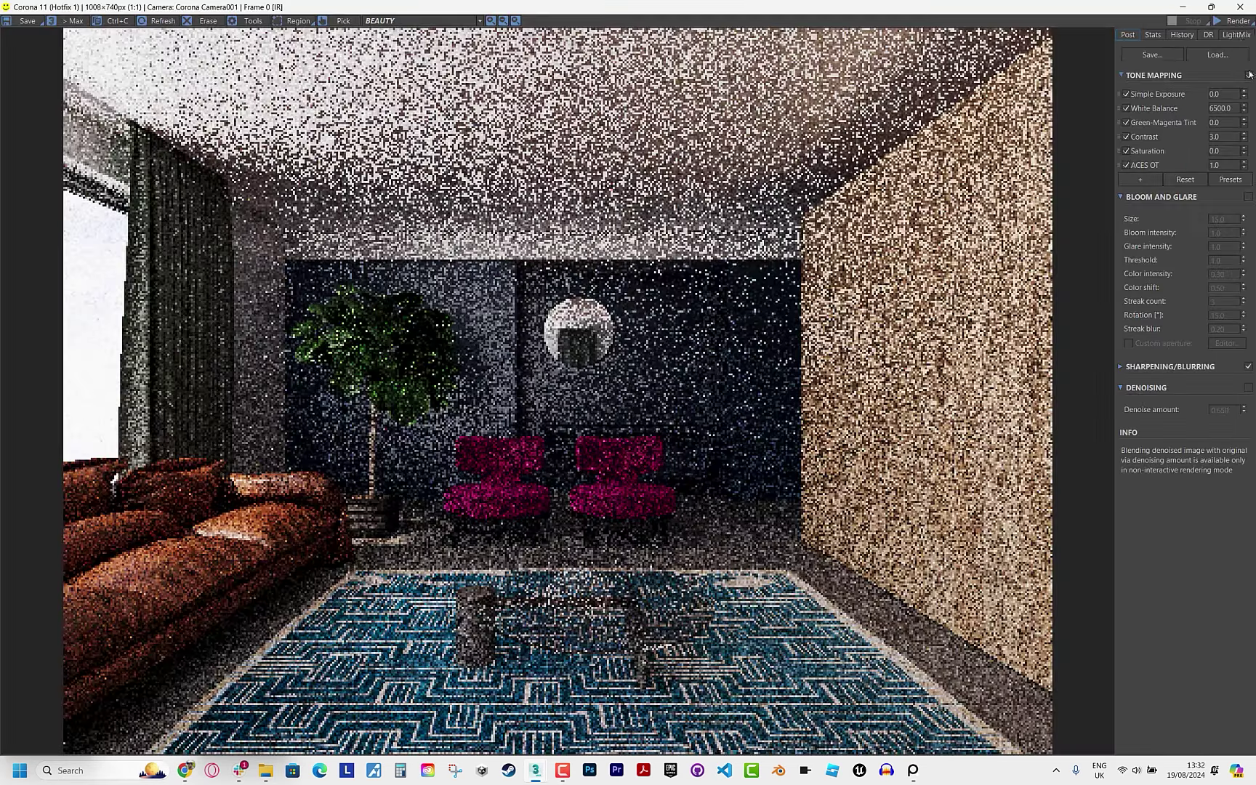
click(1236, 20)
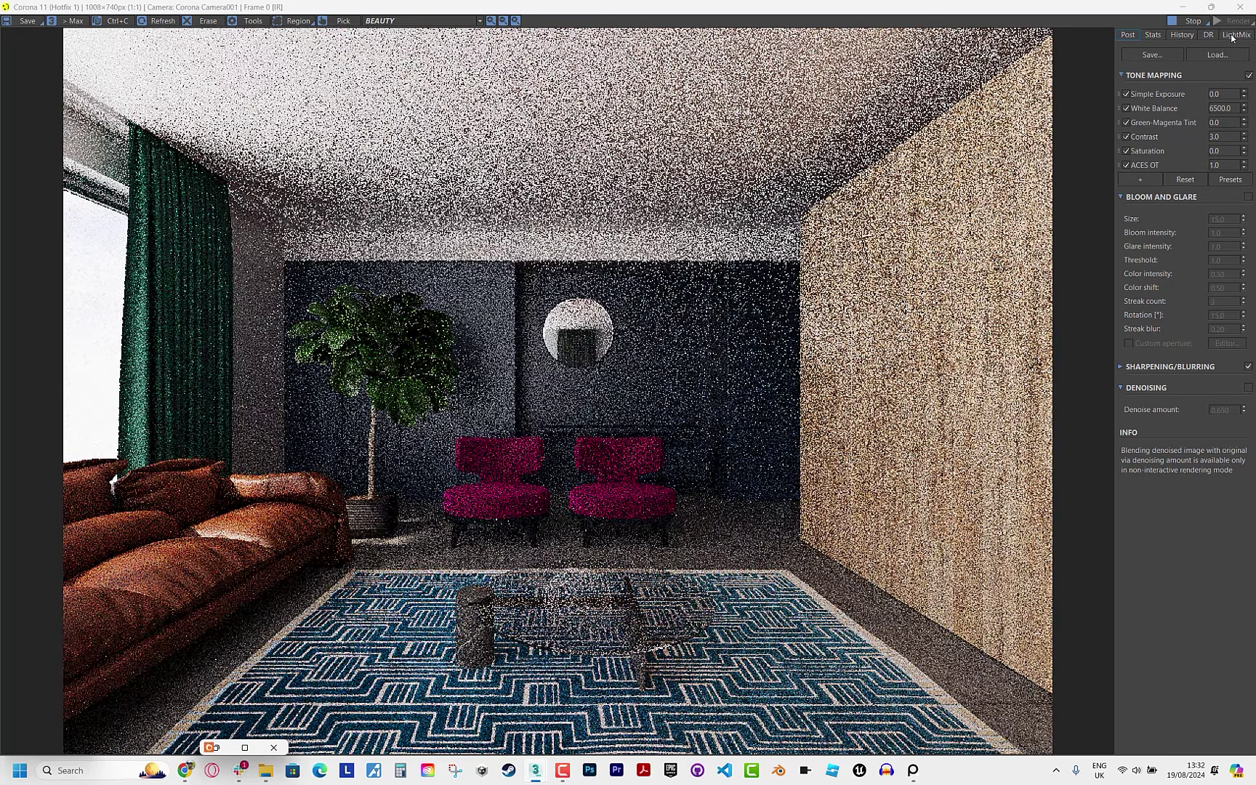
click(1183, 9)
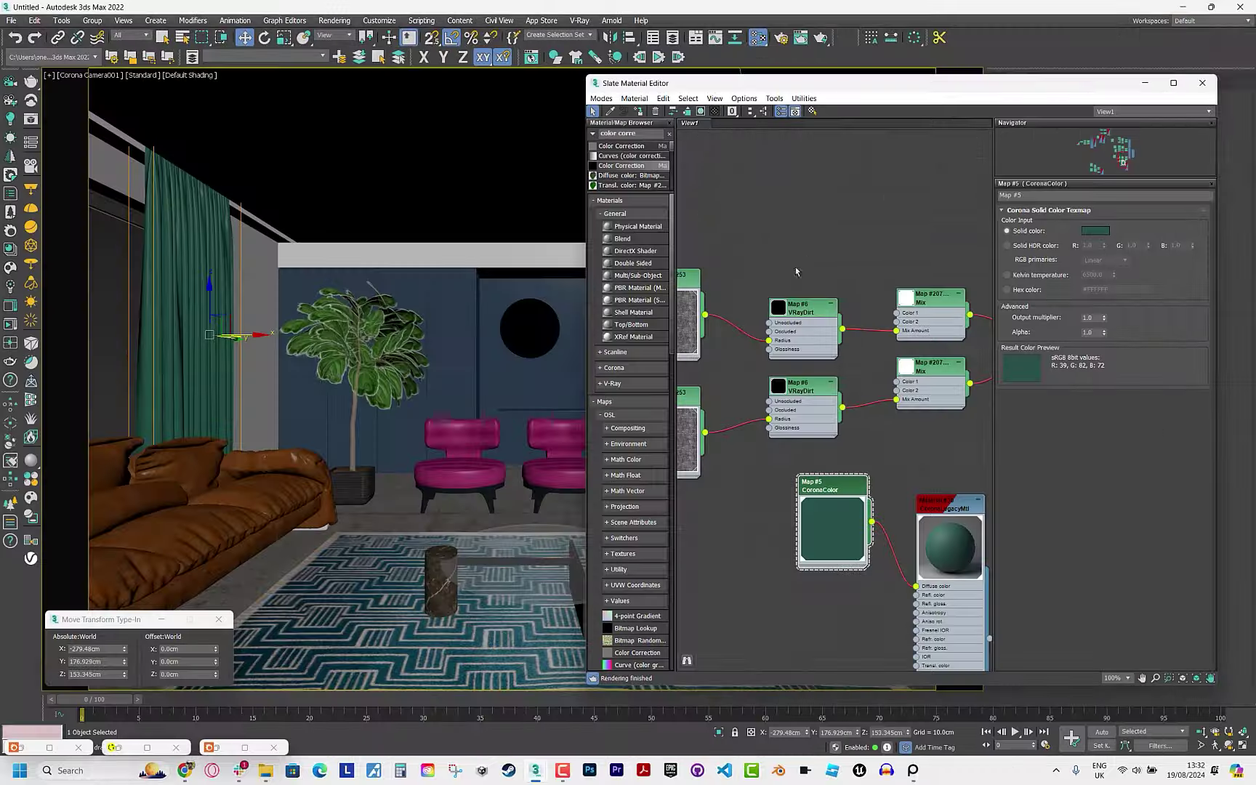
key(super)
key(super)
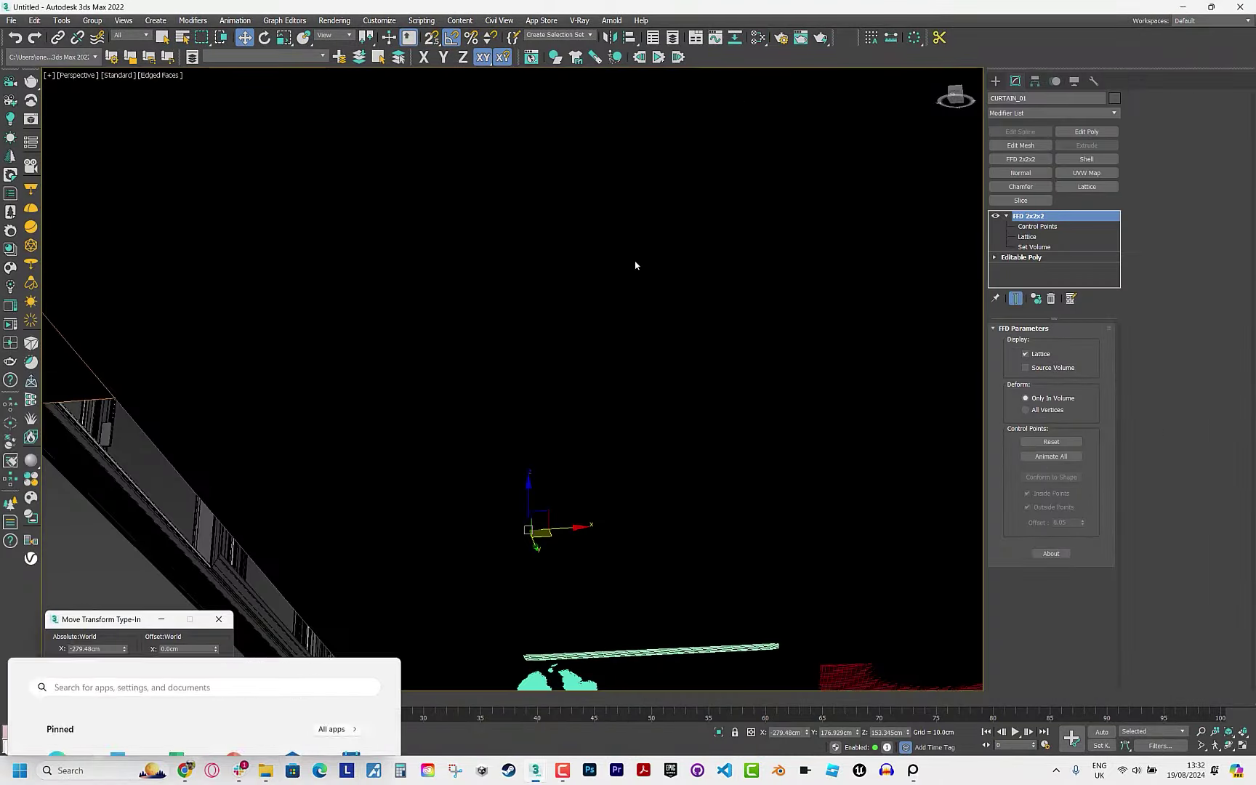
alt+middle_drag(633, 290, 320, 286)
click(320, 286)
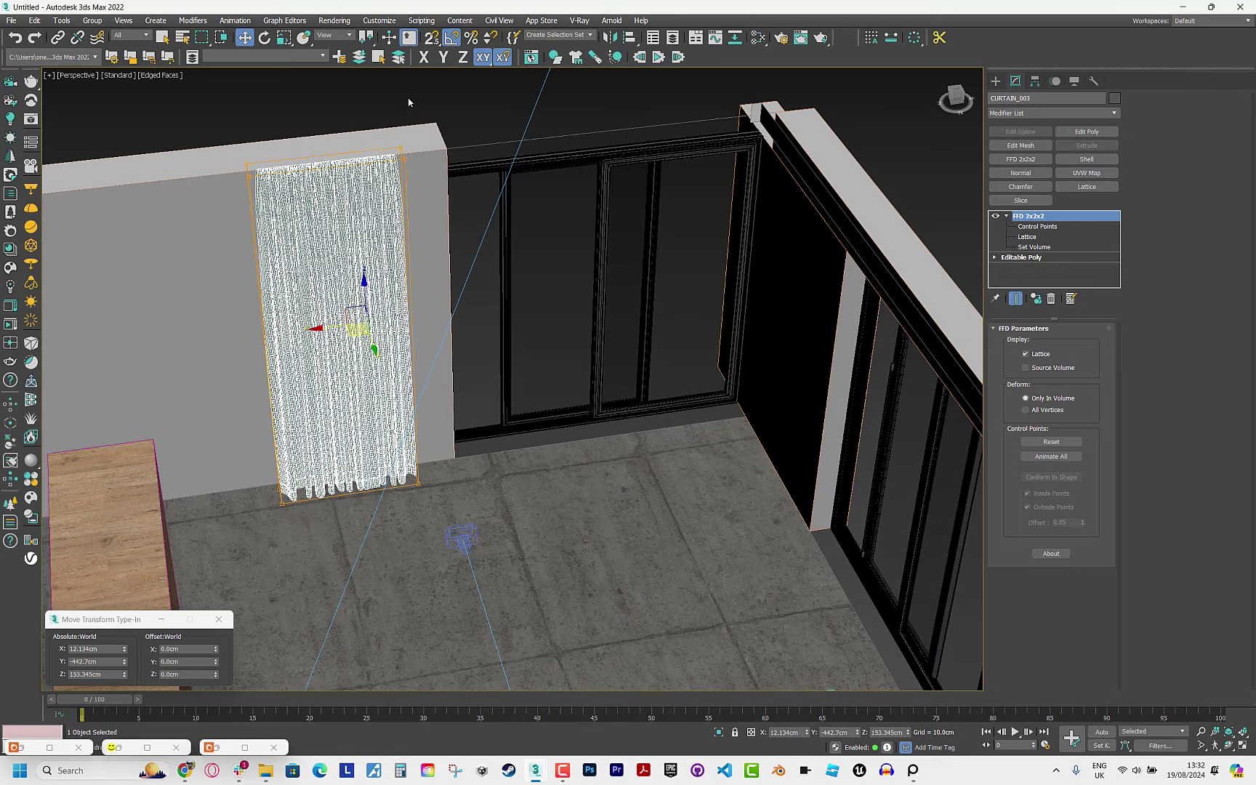
click(409, 102)
key(F4)
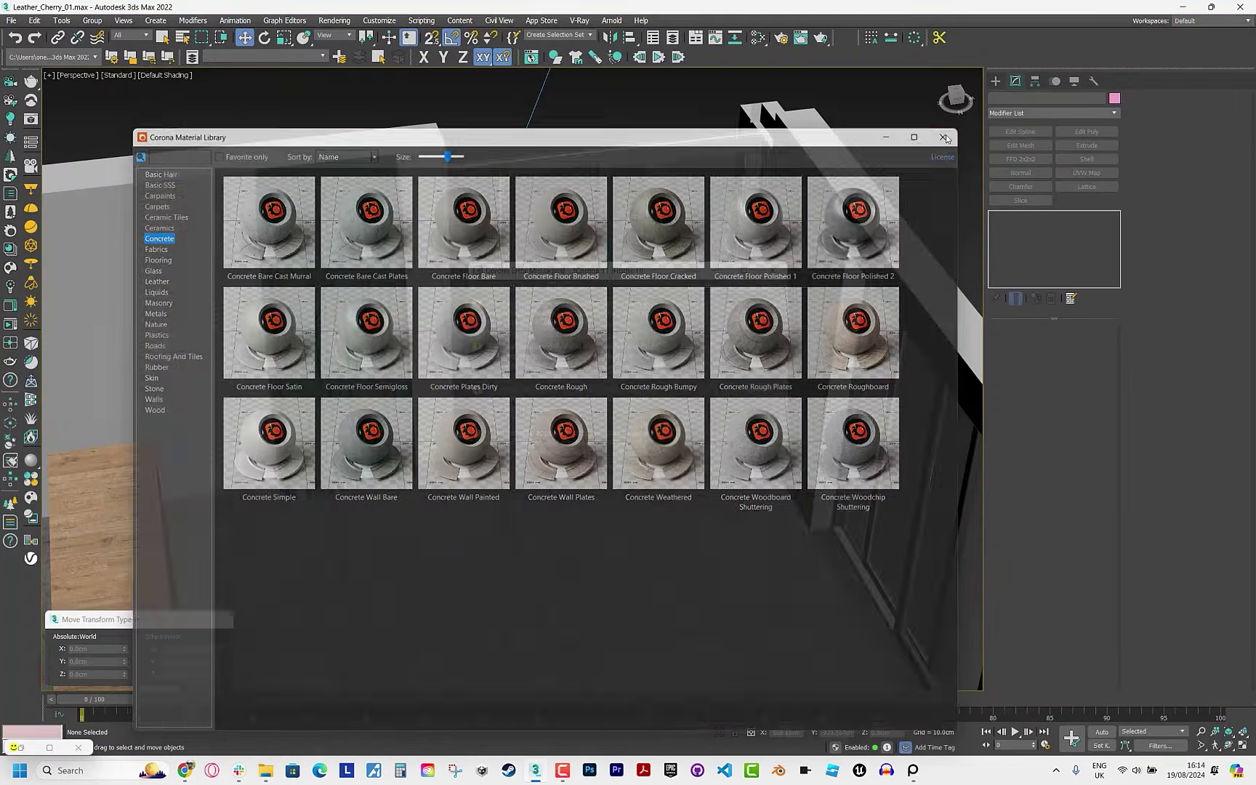
click(943, 138)
click(775, 268)
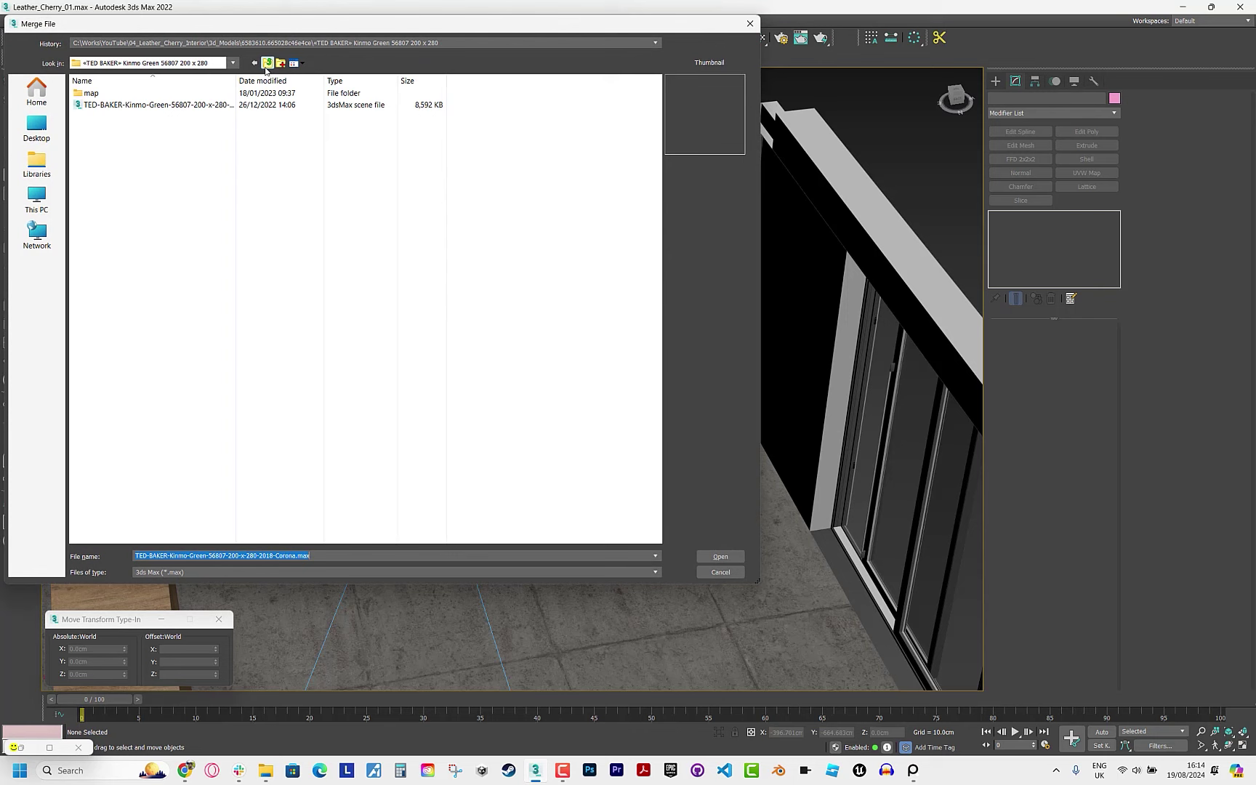
Merge all objects from magCor.max in the magazines folder into the scene.
click(266, 67)
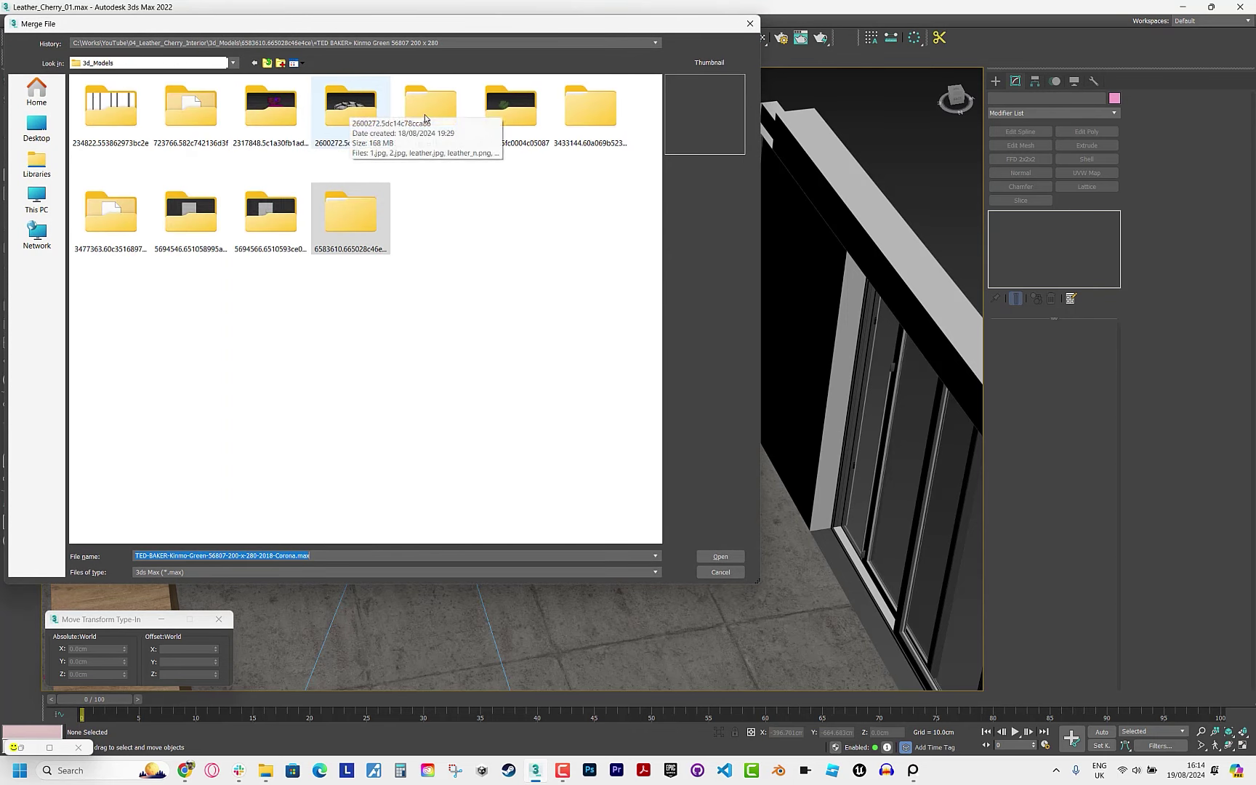
double_click(431, 109)
double_click(102, 95)
click(109, 104)
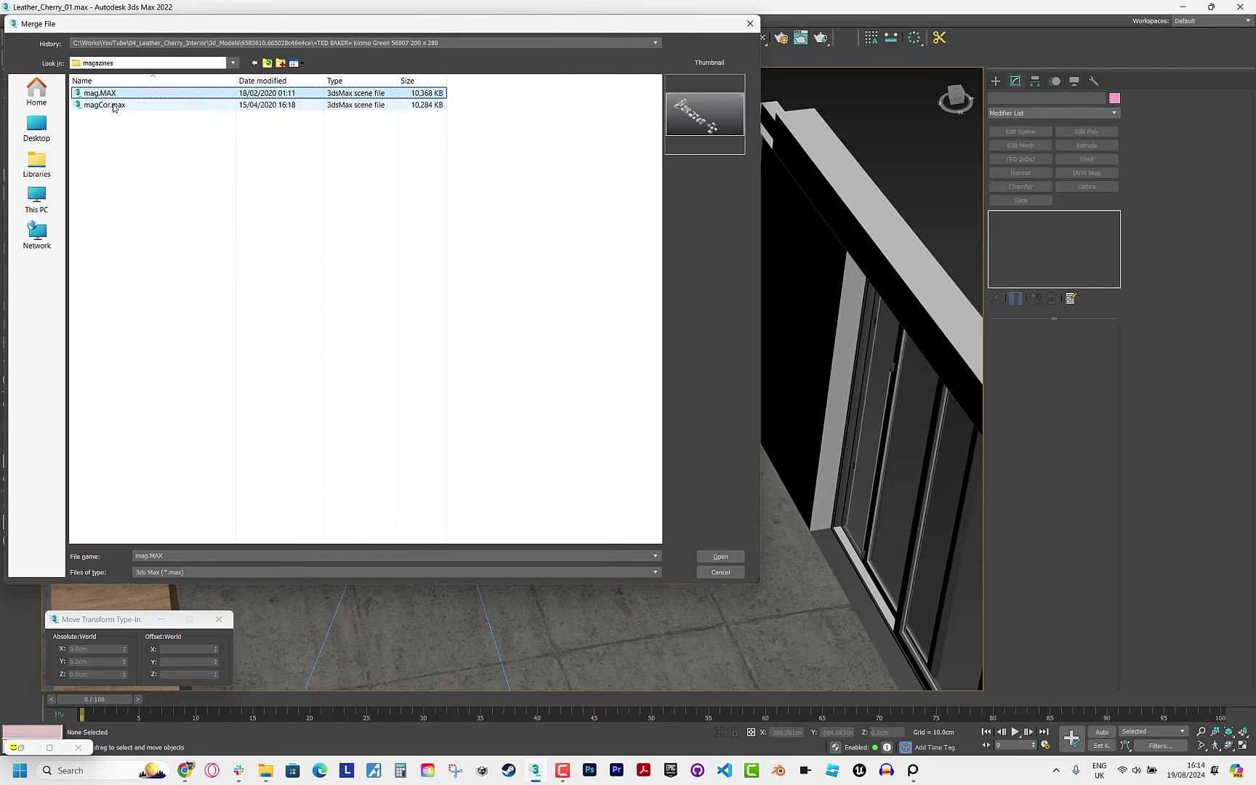
click(717, 556)
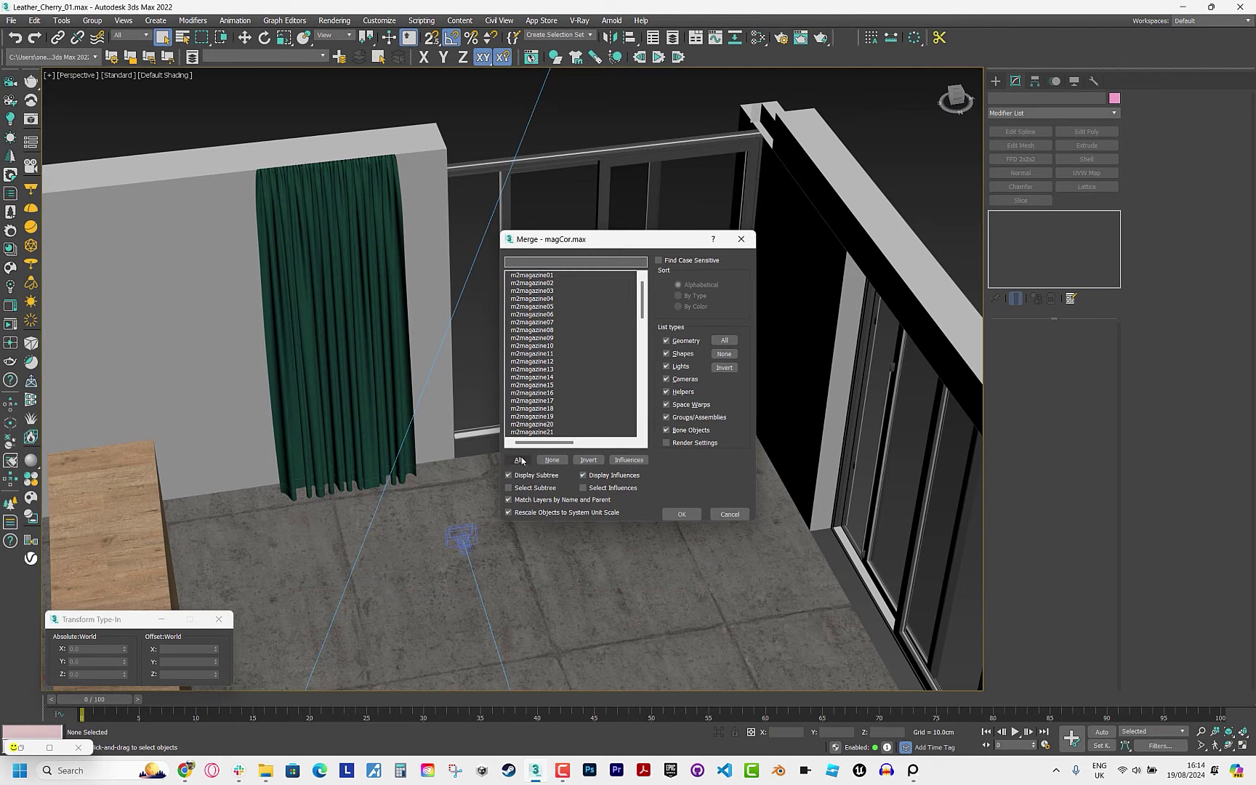
click(678, 513)
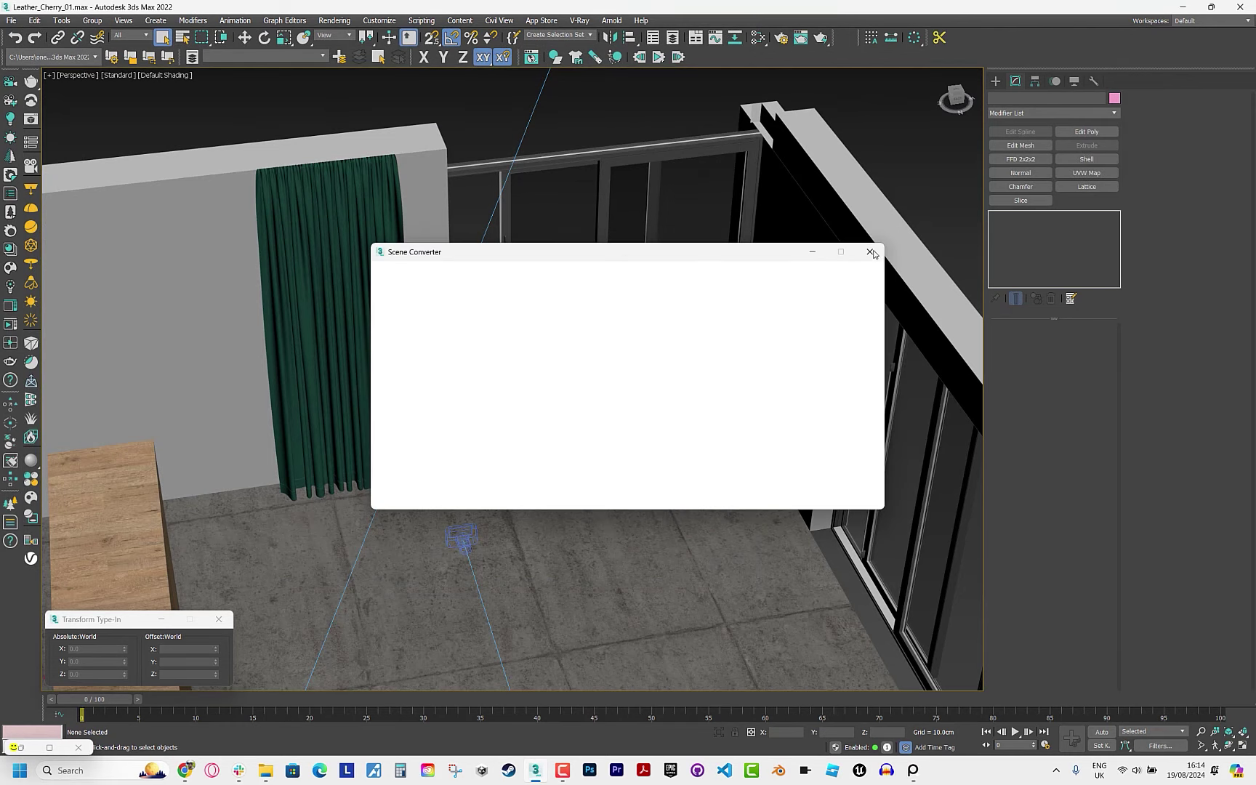
click(870, 252)
mouse_move(265, 770)
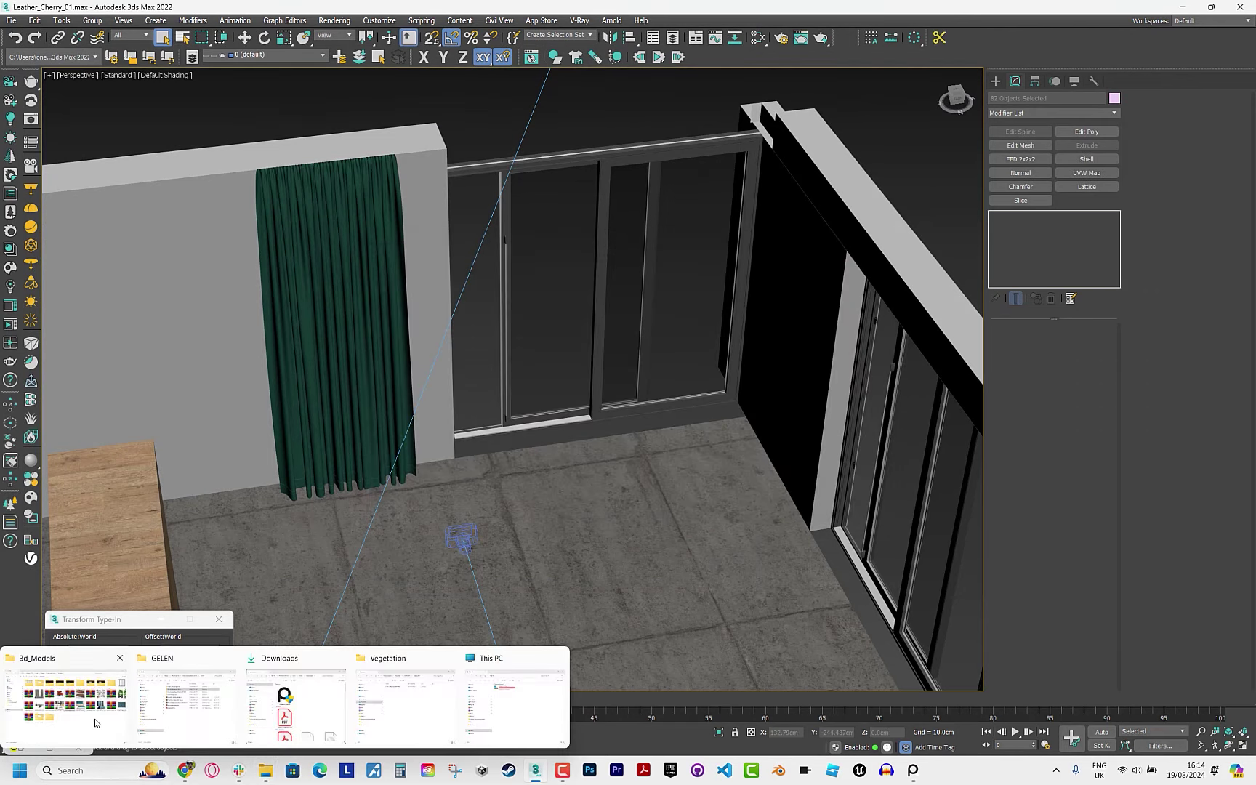
Merge all objects from the Corona decorative books file in its 3d_Models folder.
click(95, 722)
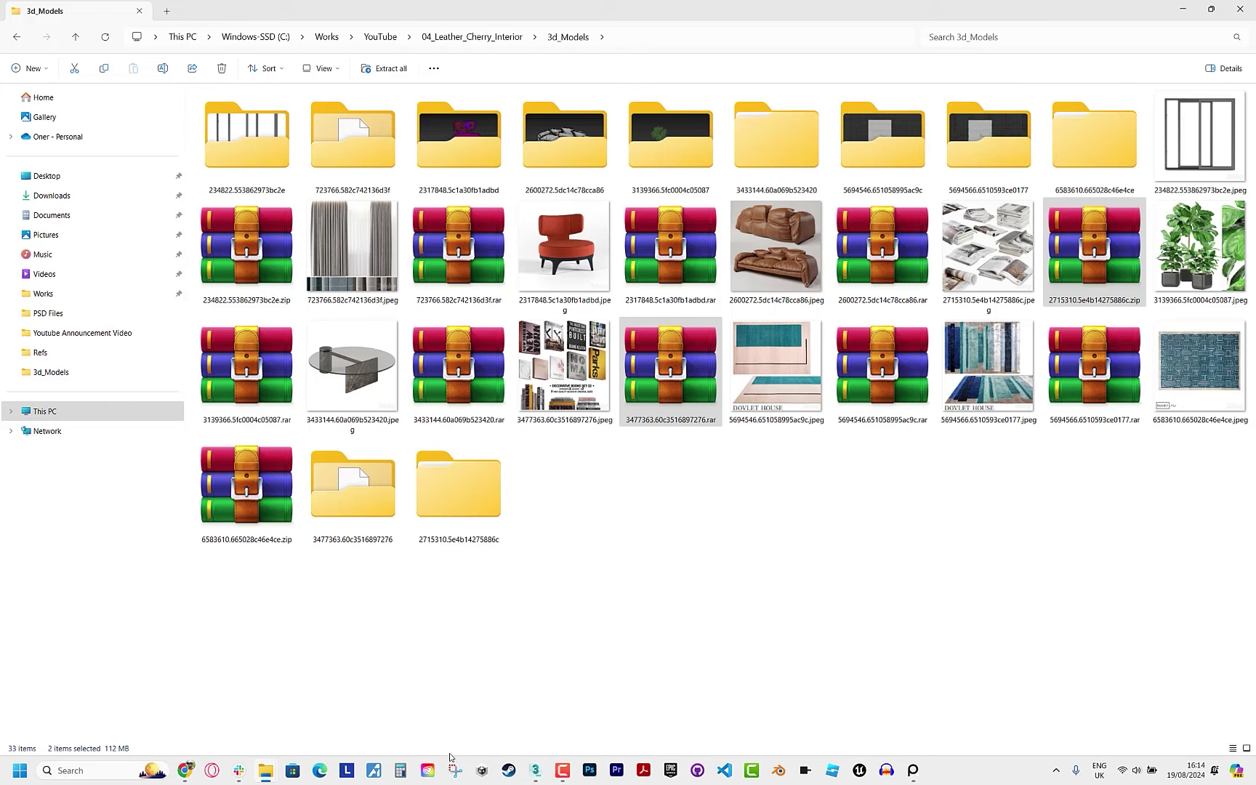
click(534, 770)
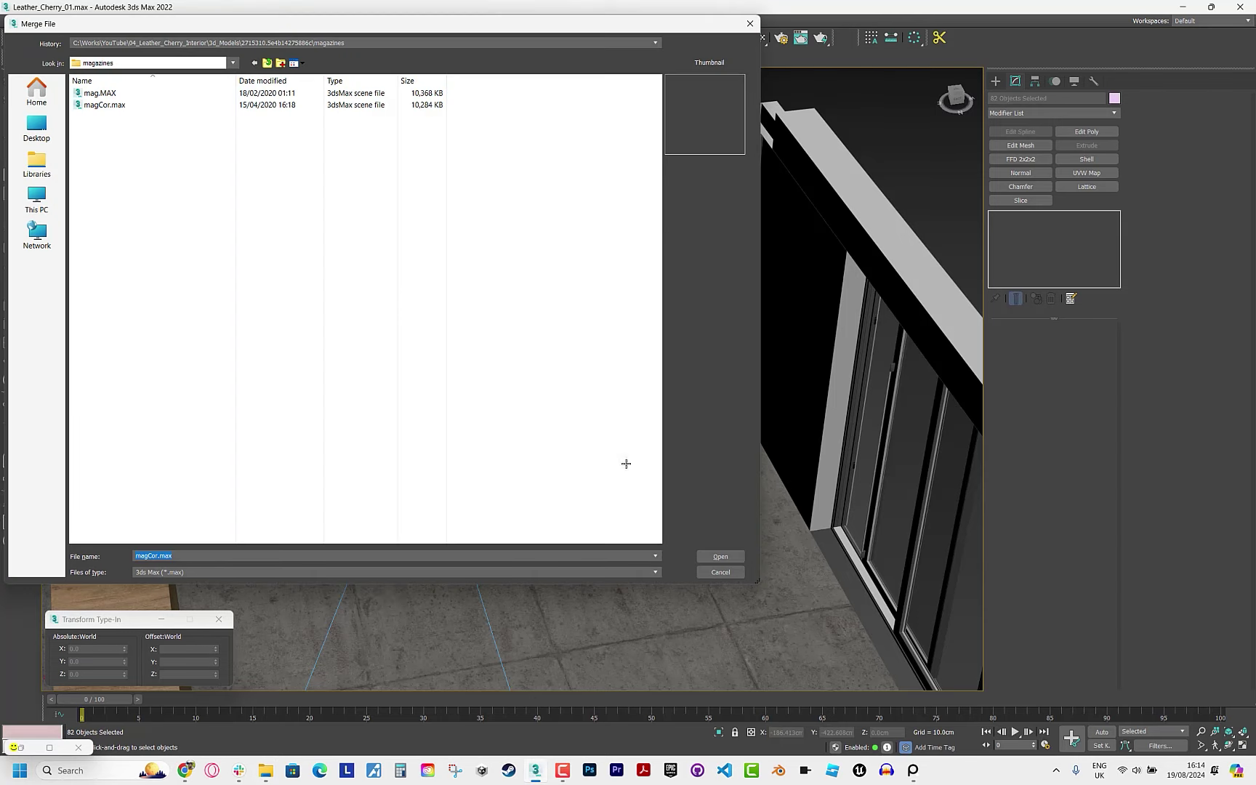
click(268, 63)
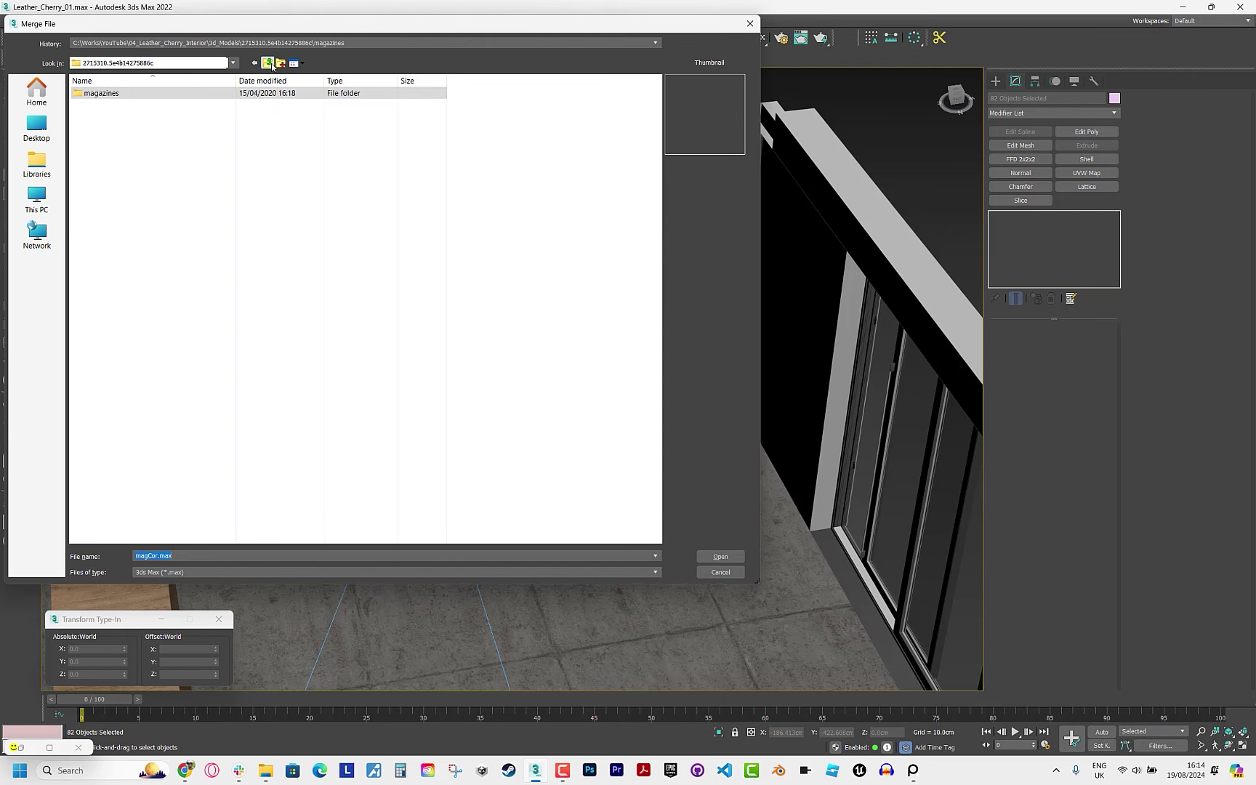
click(268, 62)
double_click(111, 212)
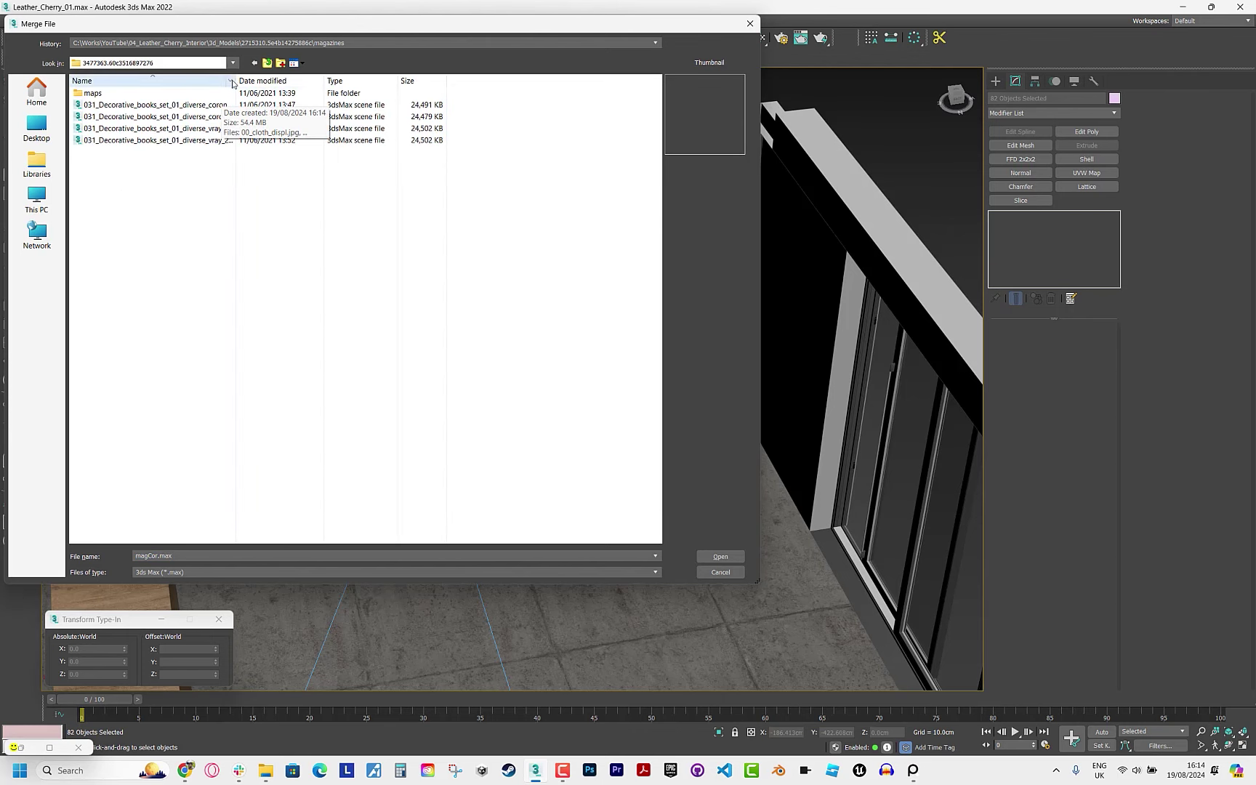
drag(236, 81, 280, 81)
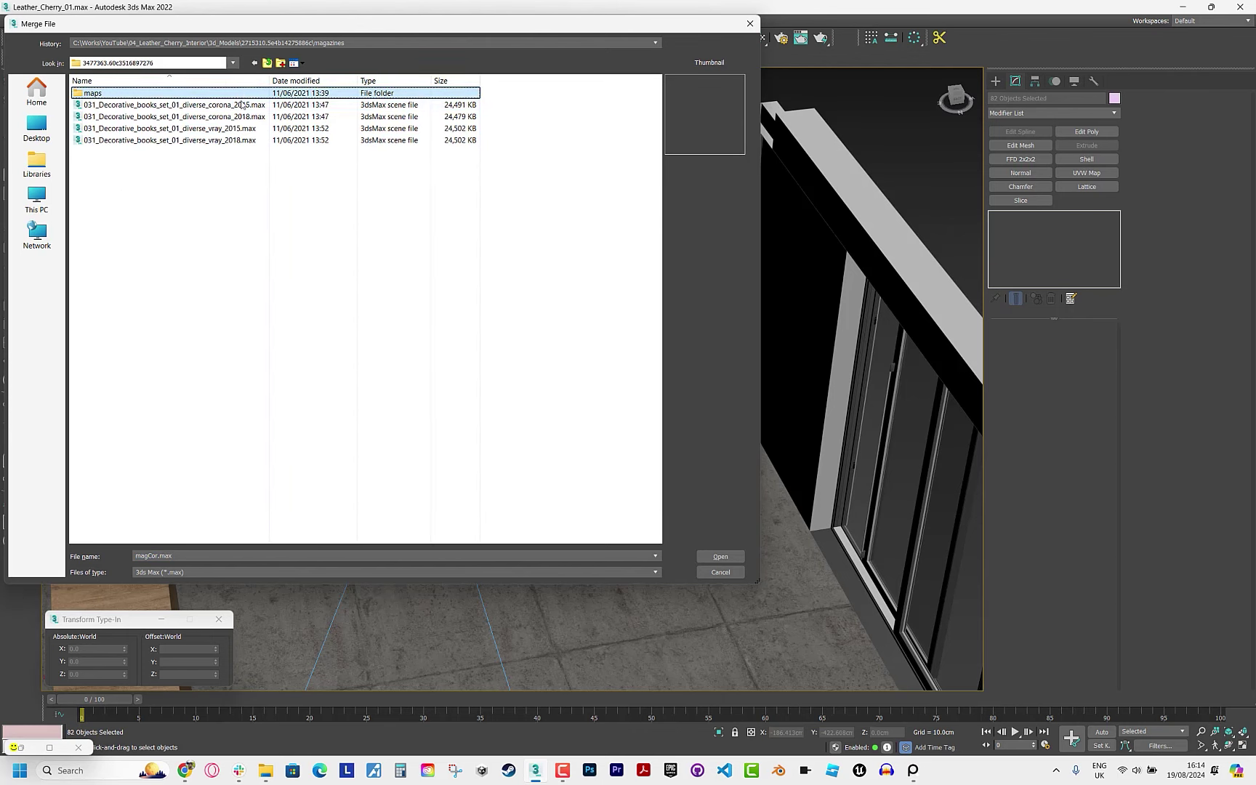
key(Escape)
click(516, 458)
click(684, 512)
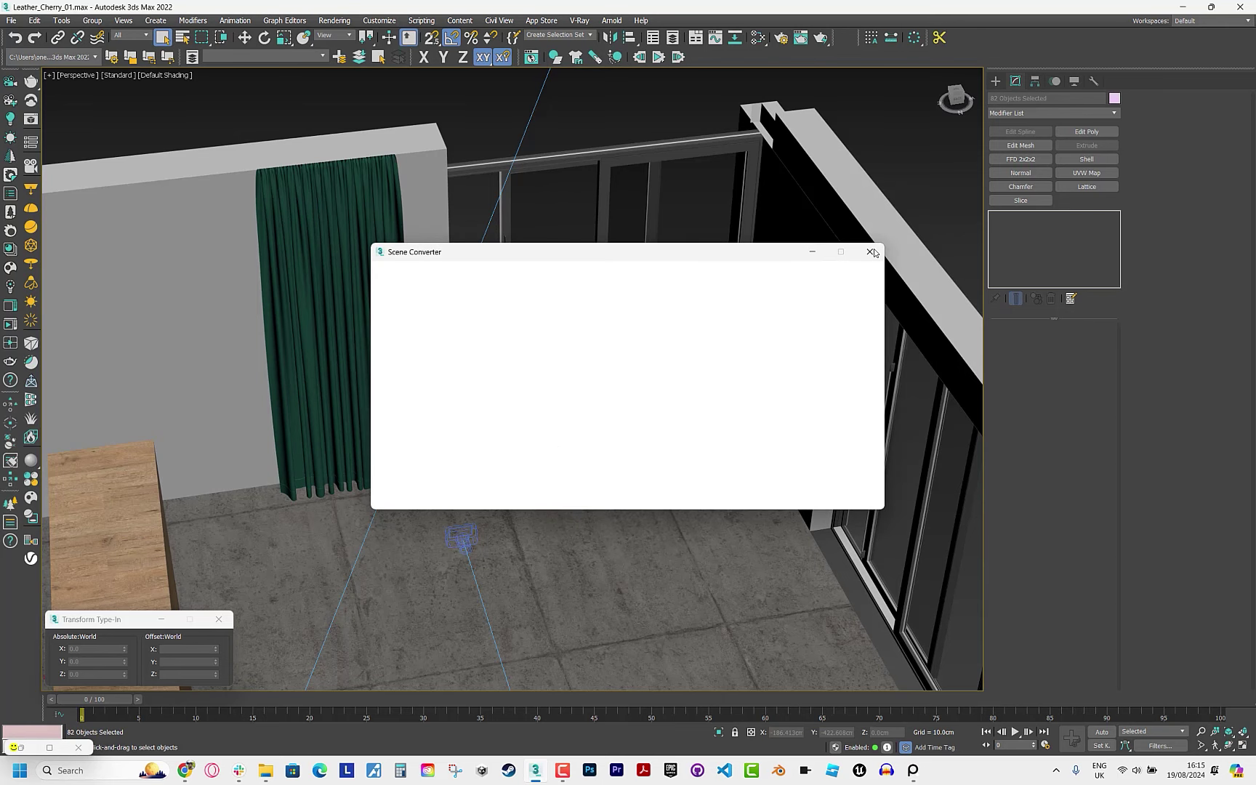
Close the Scene Converter and select magazine m2magazine77, viewing it in wireframe perspective.
click(870, 251)
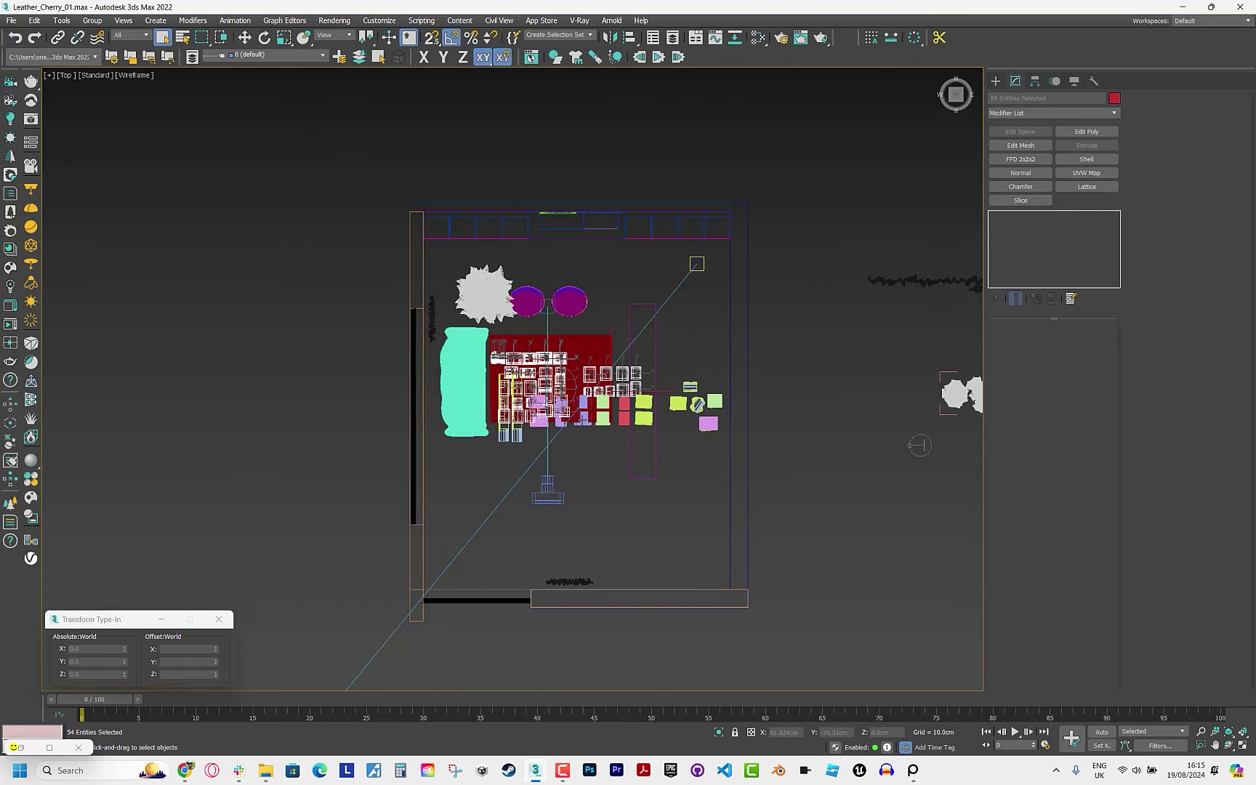
key(F3)
key(z)
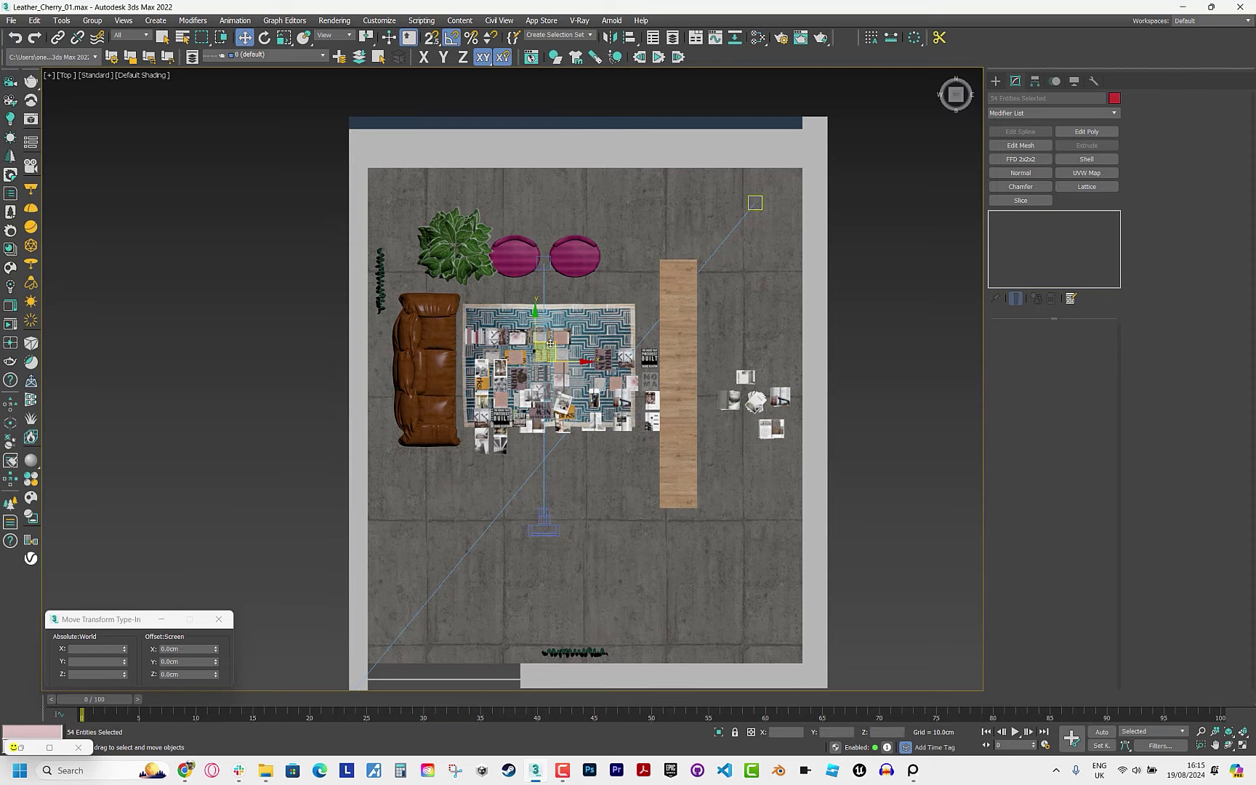
key(w)
click(772, 429)
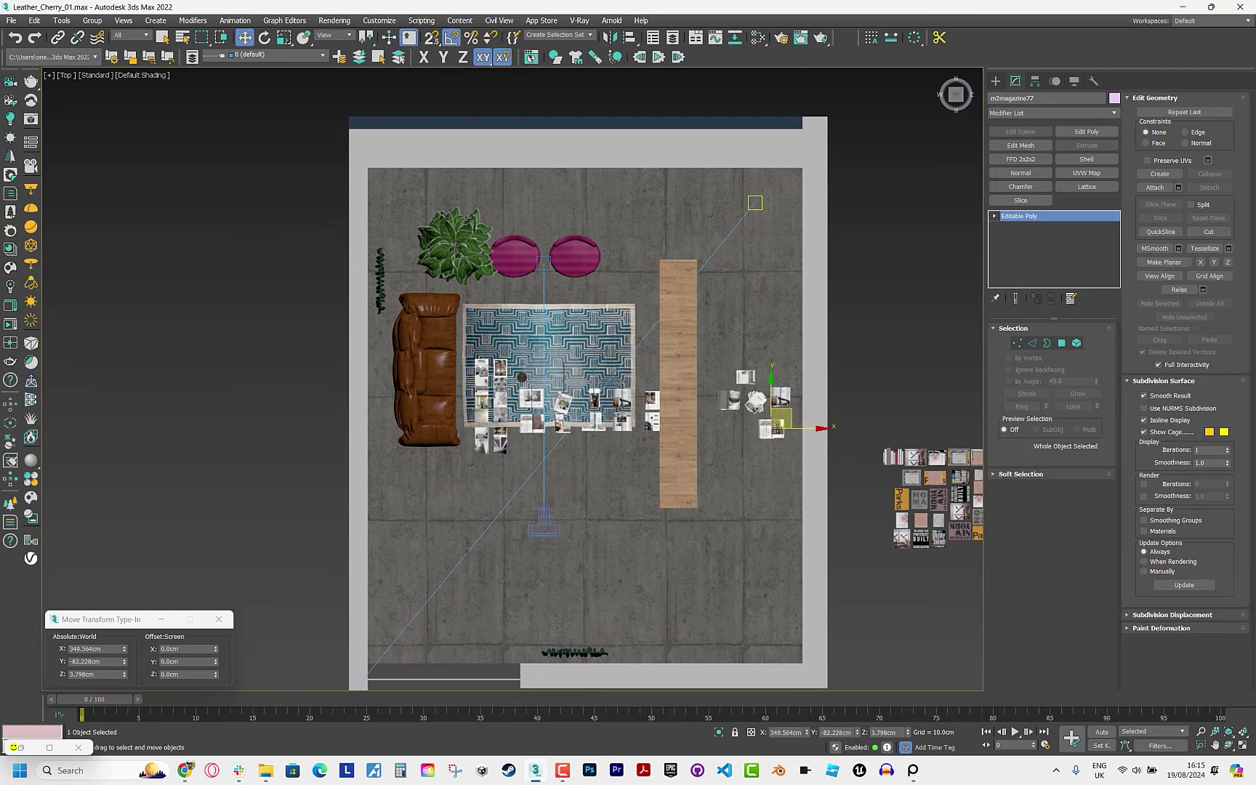
key(p)
key(z)
scroll(509, 378, down, 5)
alt+middle_drag(509, 378, 553, 407)
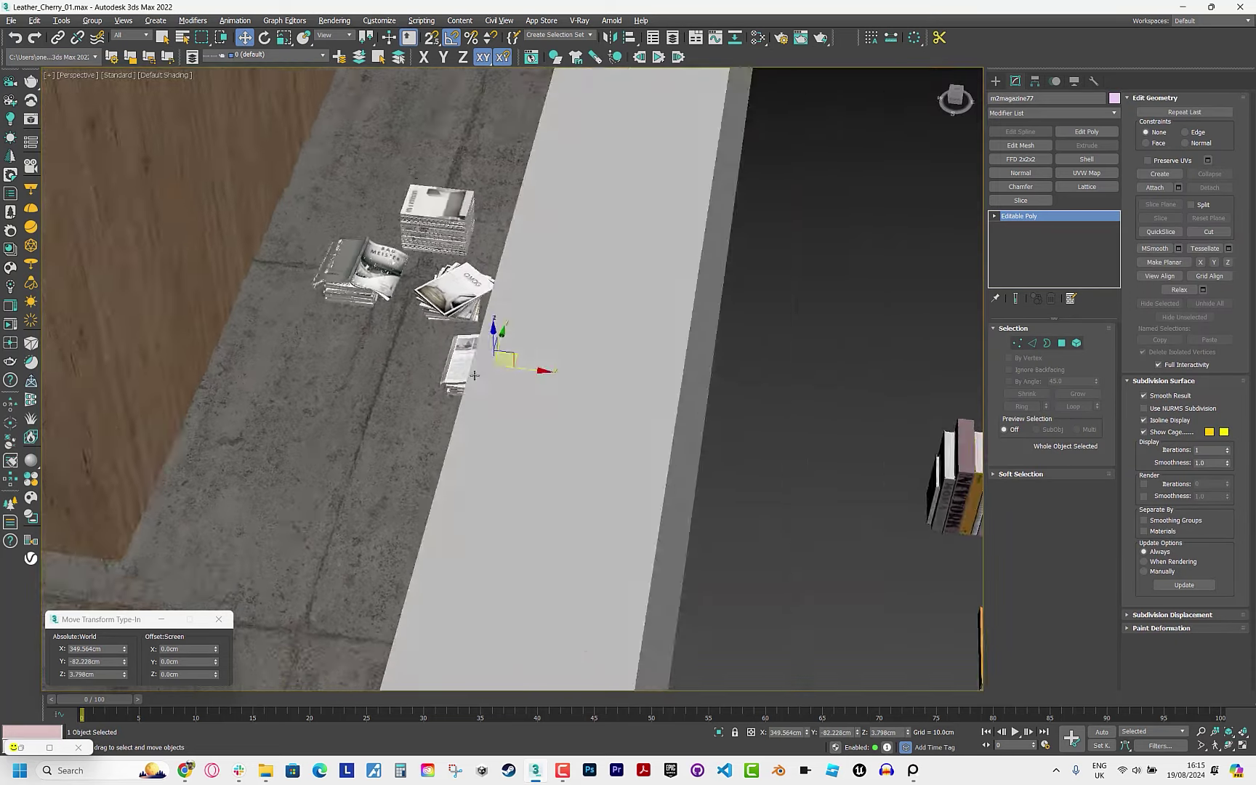
key(F3)
Add the lime, red, lavender and blue books to the selection.
ctrl+click(232, 371)
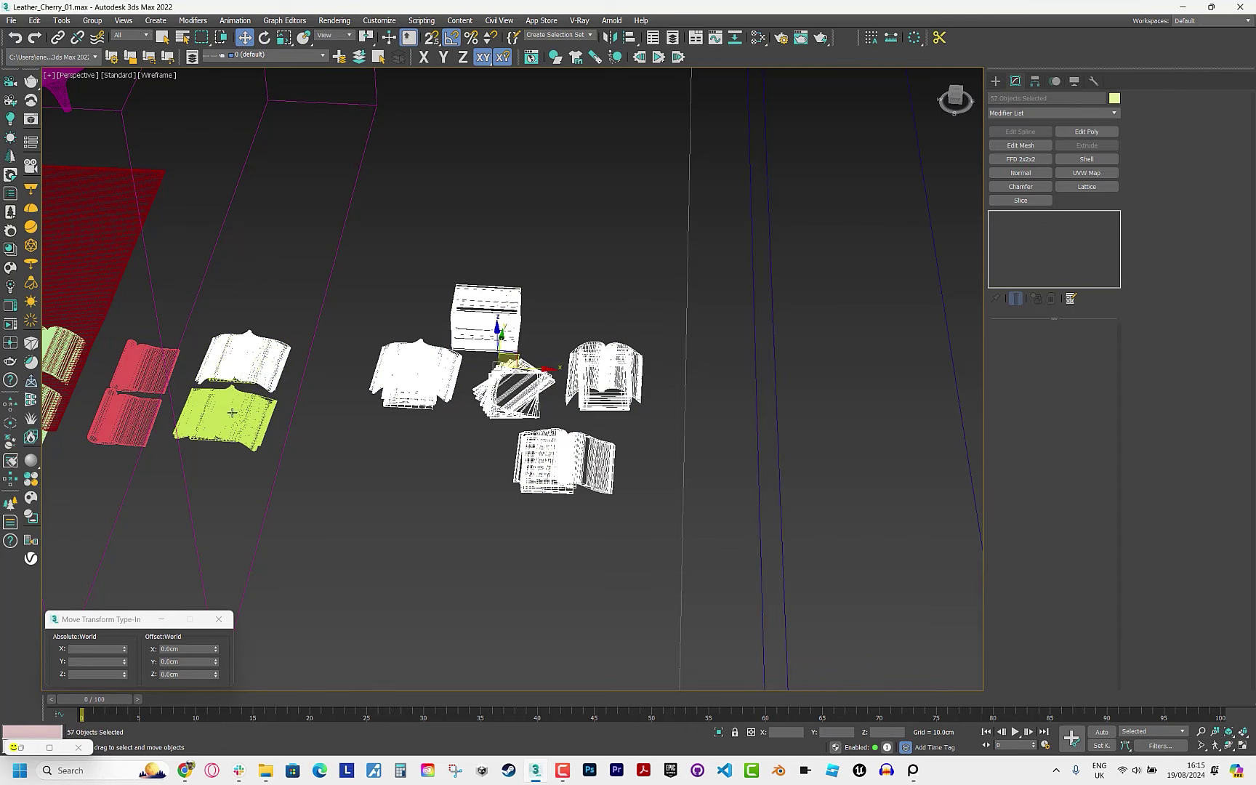
ctrl+click(233, 418)
middle_drag(70, 473, 664, 499)
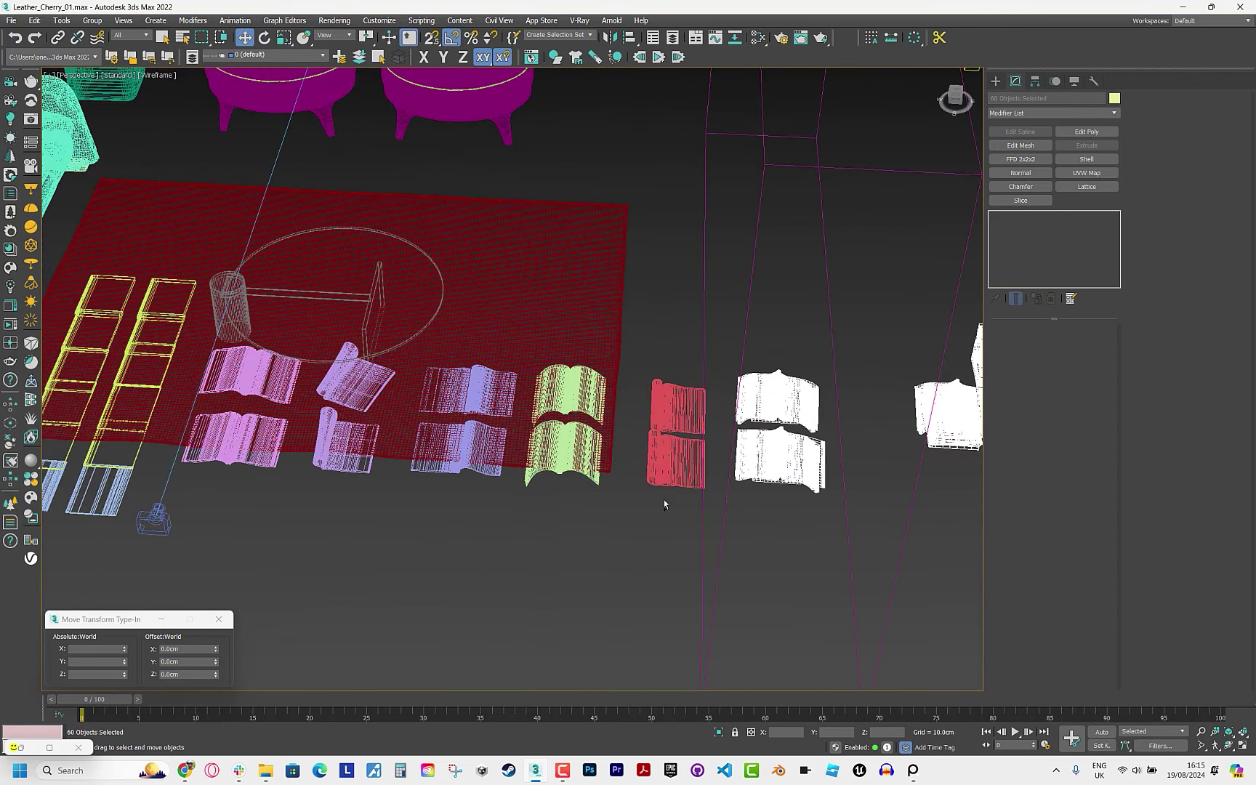
ctrl+click(676, 407)
ctrl+click(676, 458)
ctrl+click(568, 393)
ctrl+click(561, 453)
ctrl+click(452, 468)
ctrl+click(467, 399)
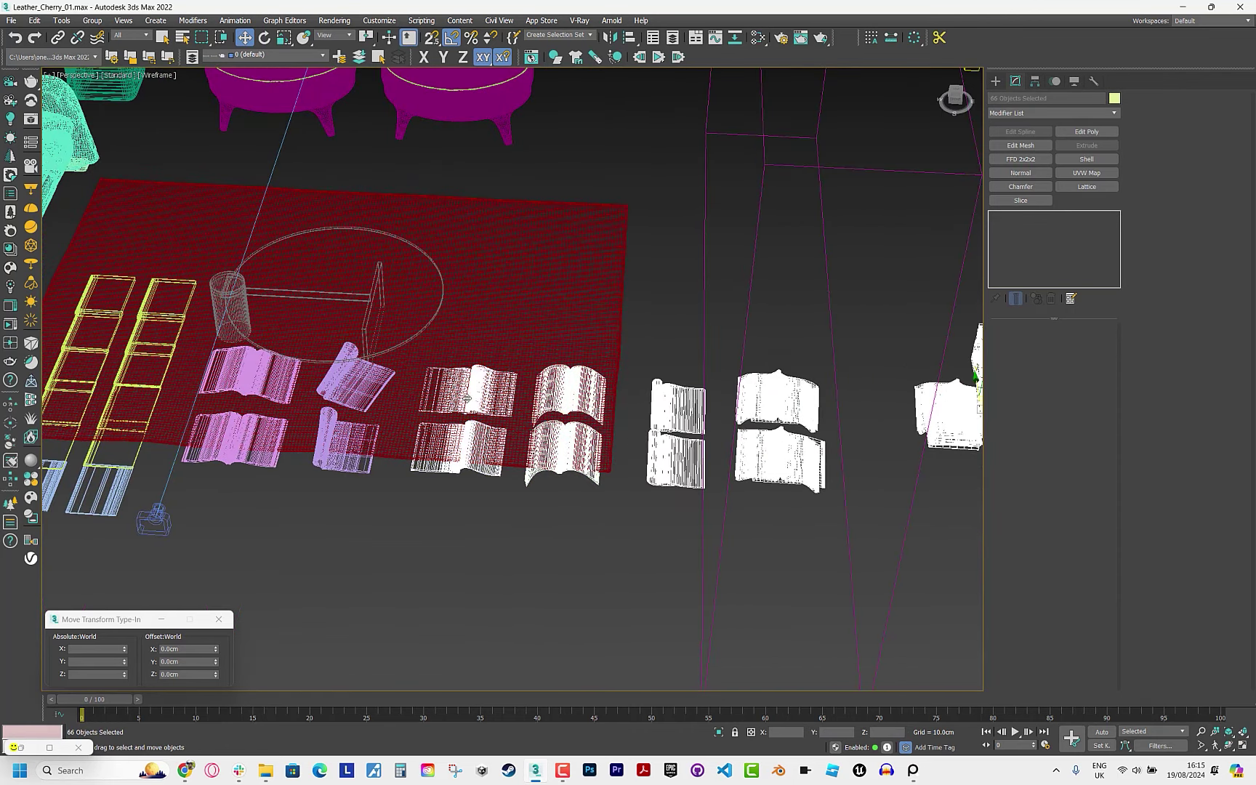
ctrl+click(346, 440)
ctrl+click(357, 377)
ctrl+click(251, 374)
ctrl+click(234, 439)
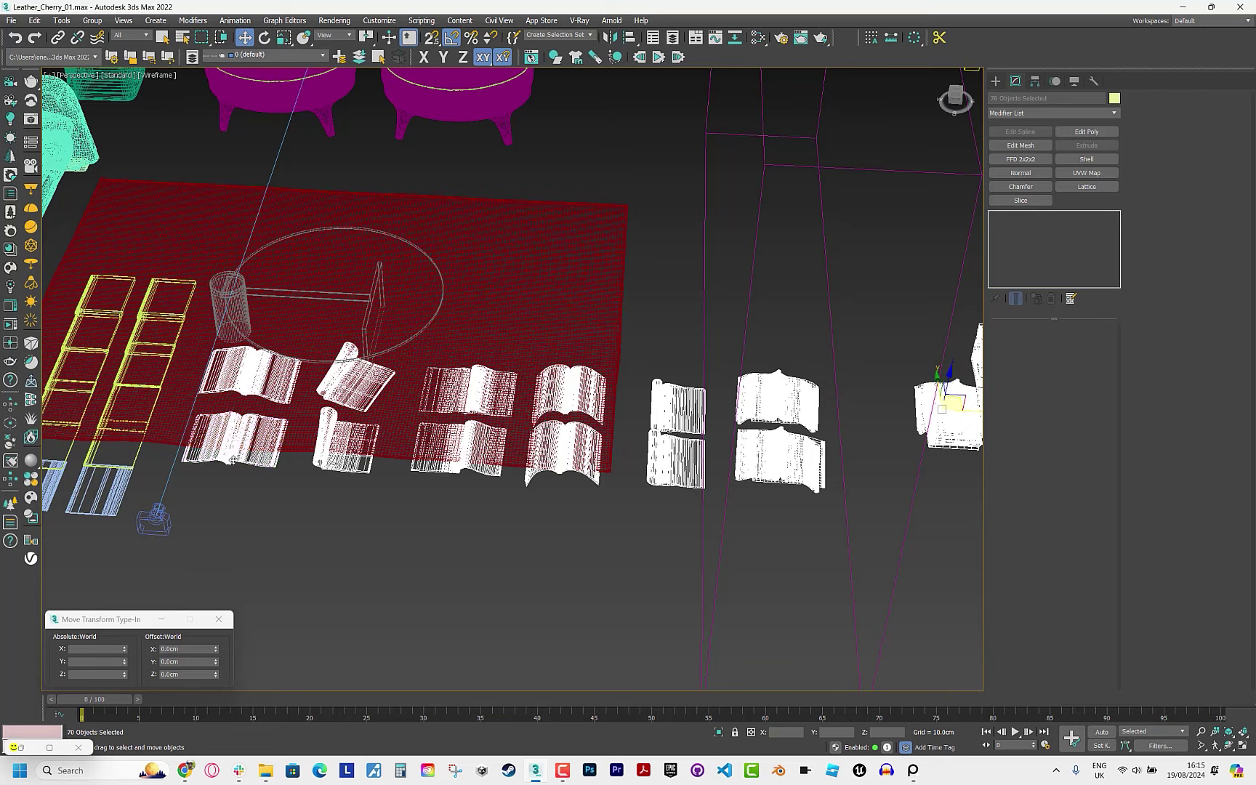
middle_drag(234, 439, 513, 517)
ctrl+drag(353, 482, 357, 479)
Add the rug and the left and middle ladder shelf parts to the selection.
ctrl+click(416, 429)
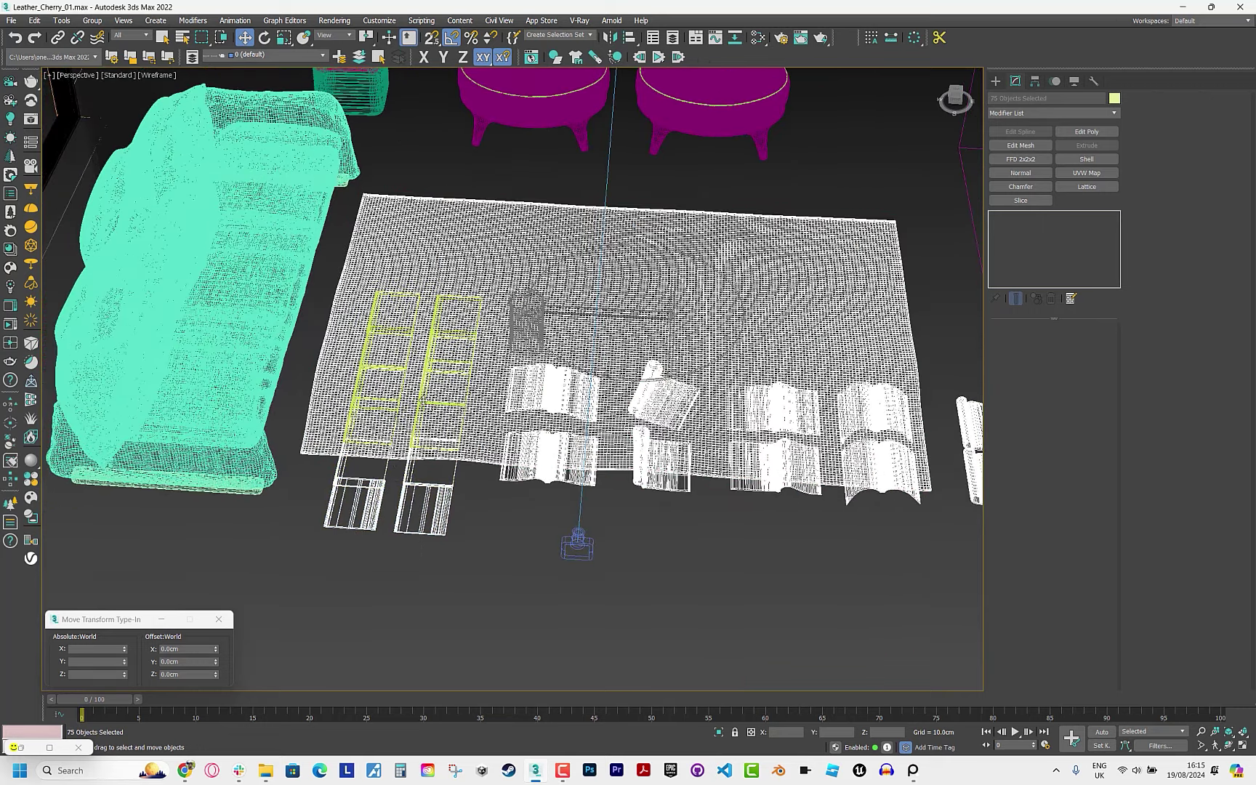
scroll(376, 426, up, 5)
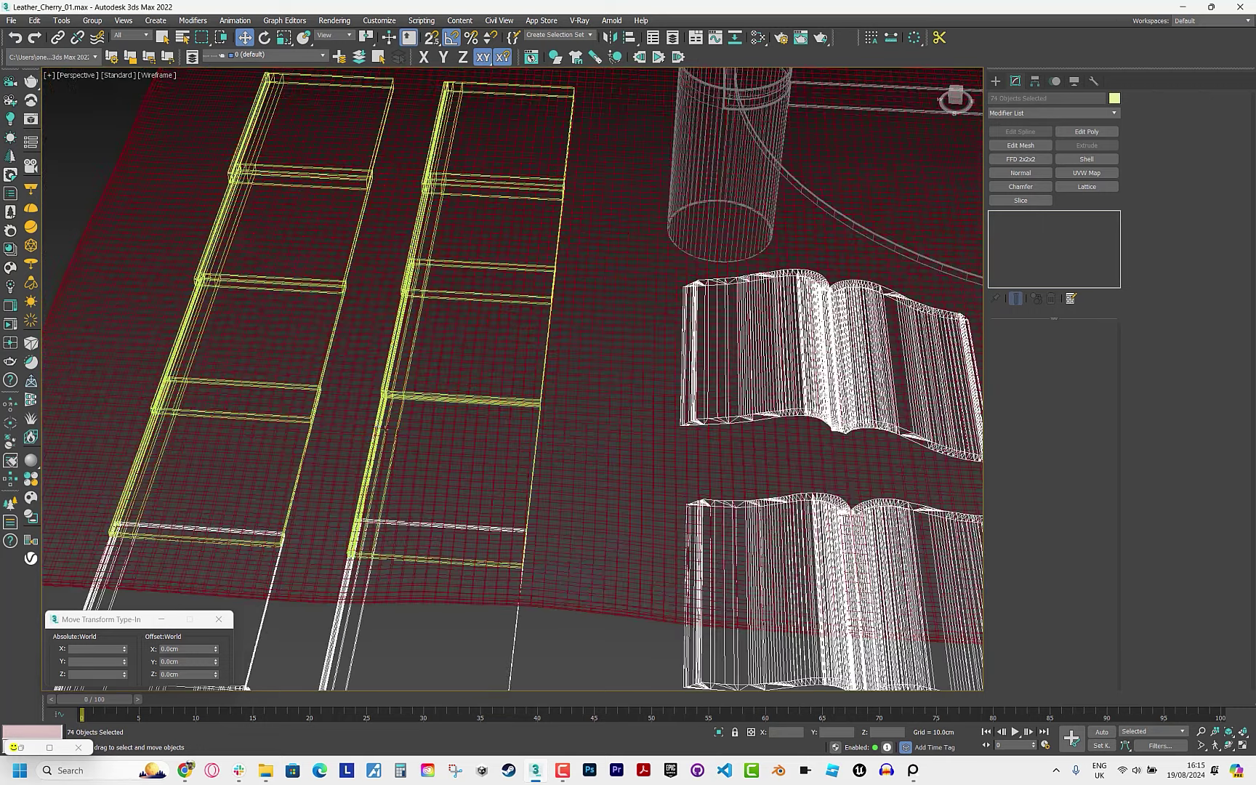
ctrl+click(270, 395)
ctrl+click(196, 535)
ctrl+click(269, 284)
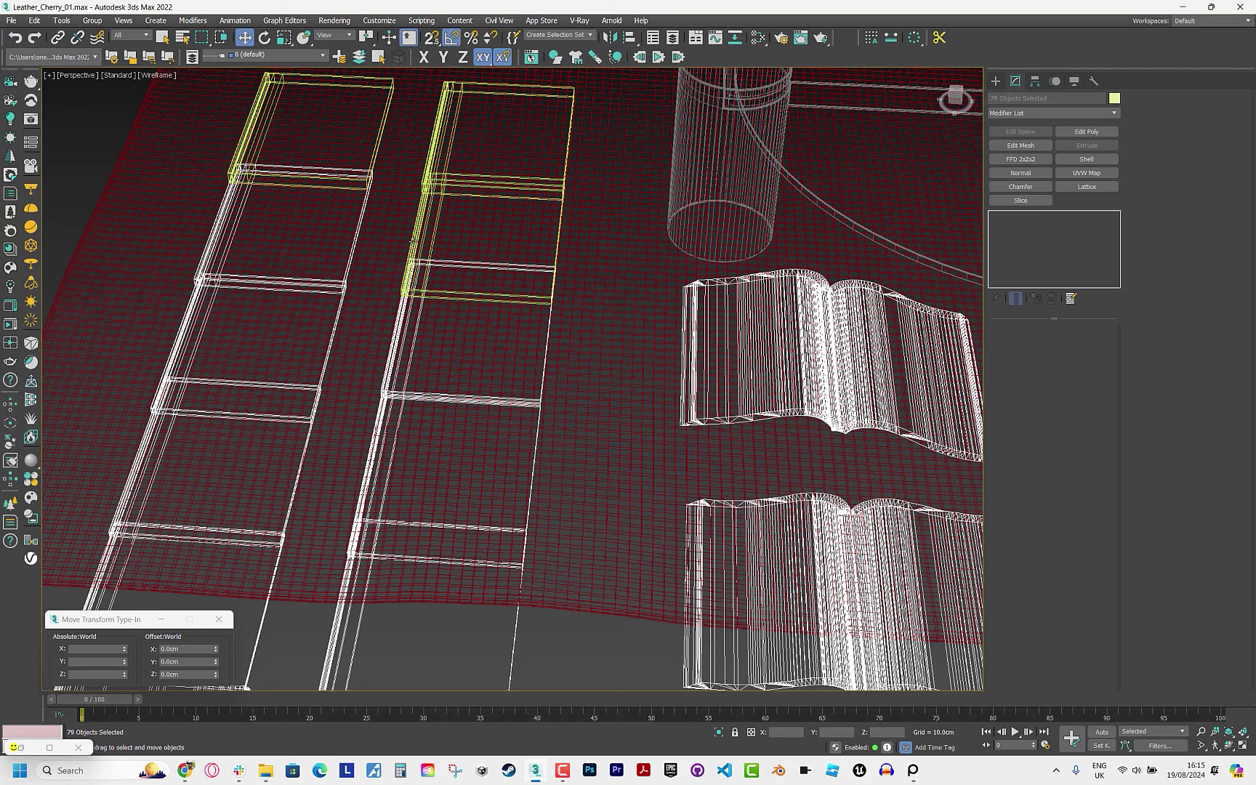
ctrl+click(412, 240)
ctrl+click(437, 131)
Move the 82 selected objects to the right, outside the room, in Top view.
key(t)
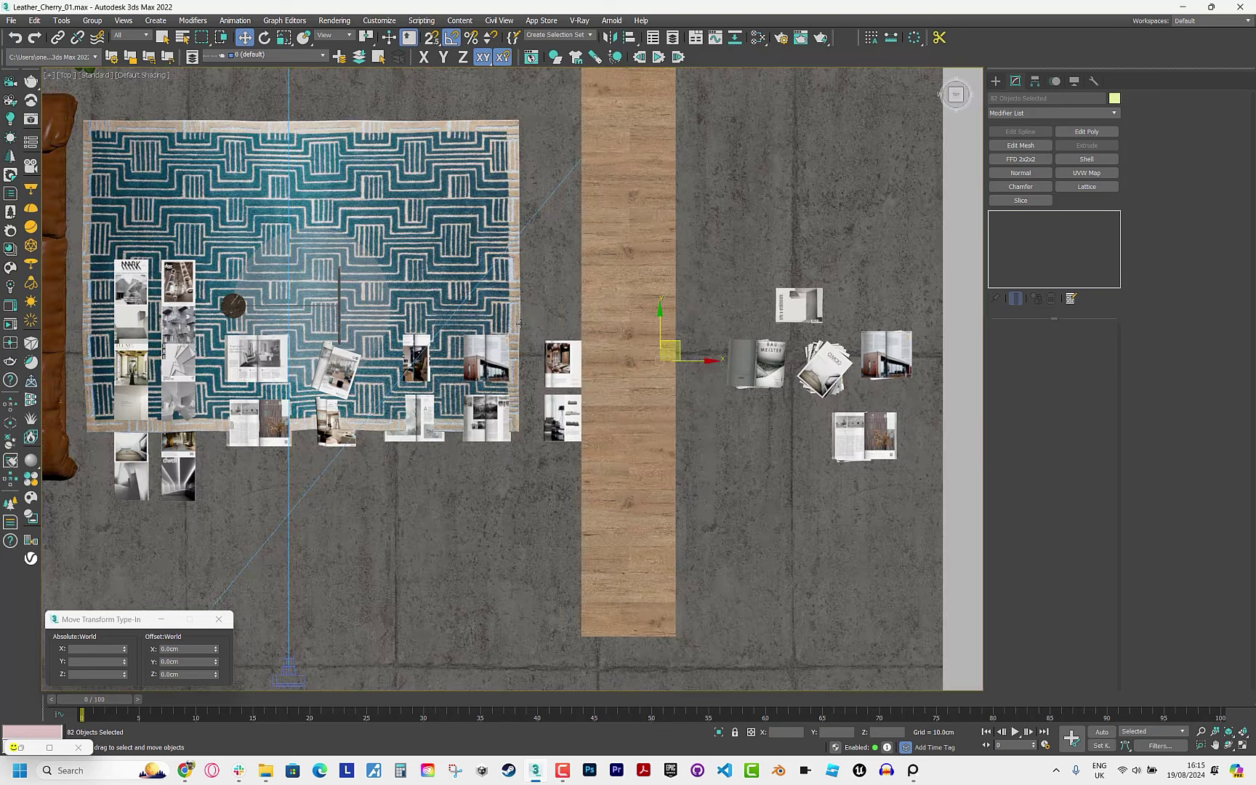
scroll(513, 327, down, 5)
mouse_move(578, 309)
mouse_down()
mouse_move(748, 424)
mouse_move(841, 435)
mouse_up()
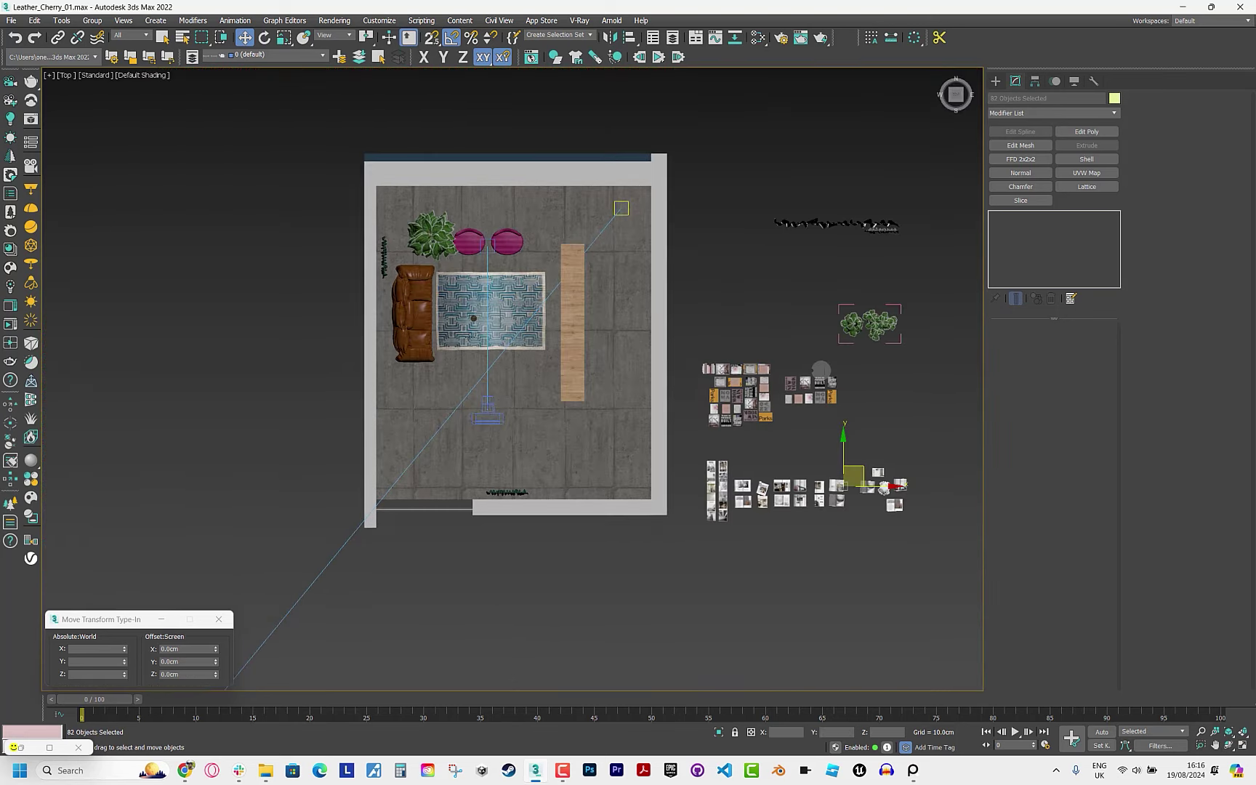
key(shift+z)
key(shift+z)
key(shift+z)
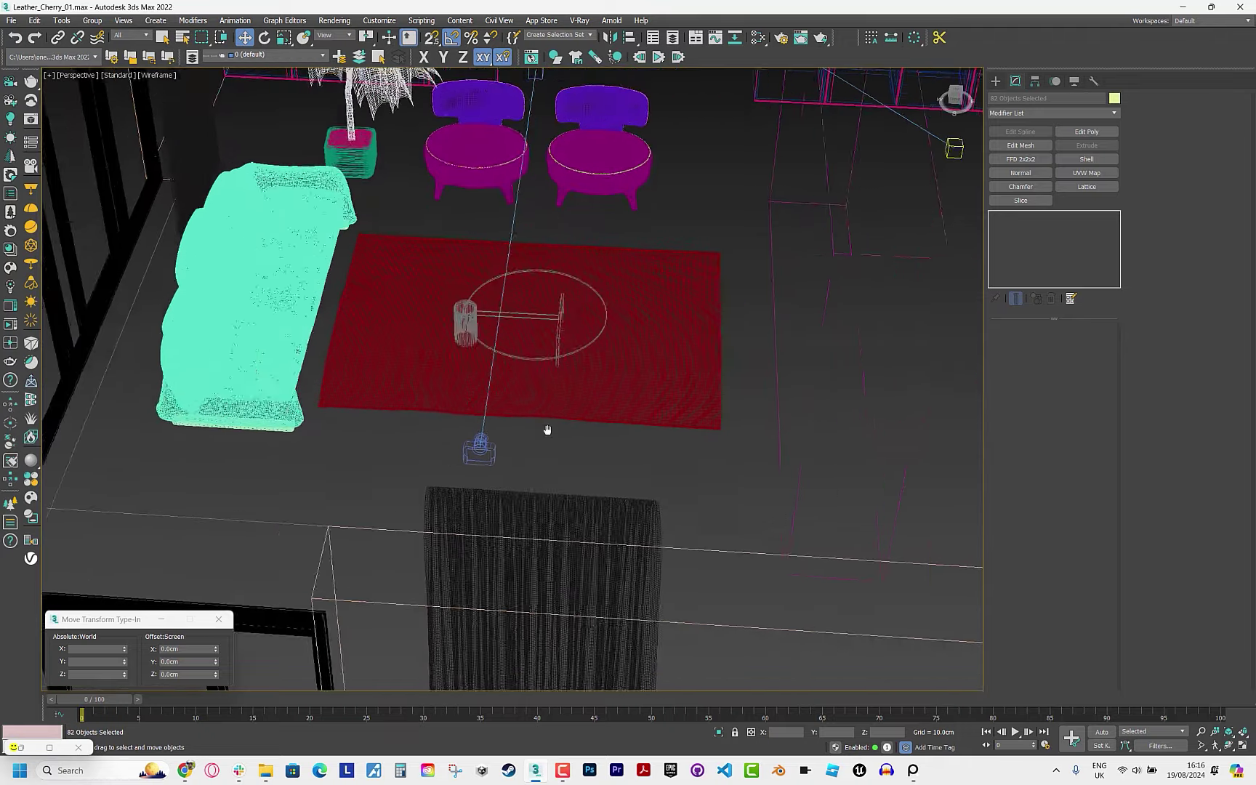
key(shift+z)
Select the tulle curtain and delete it from the scene.
click(1074, 81)
click(647, 479)
scroll(647, 479, down, 5)
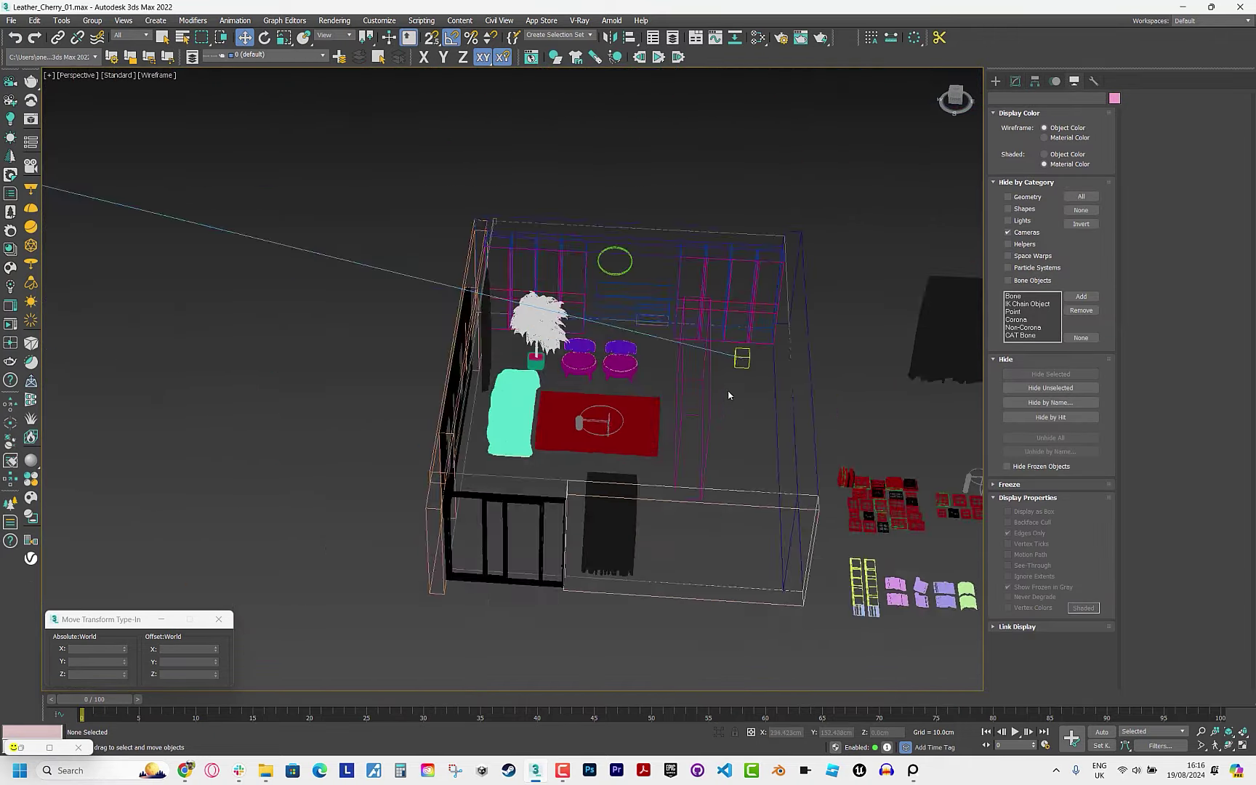
mouse_move(771, 436)
middle_down()
mouse_move(633, 436)
mouse_move(563, 400)
middle_up()
scroll(637, 523, up, 5)
mouse_move(841, 420)
middle_down()
mouse_move(650, 457)
mouse_move(628, 483)
middle_up()
click(665, 396)
key(7)
scroll(628, 483, down, 5)
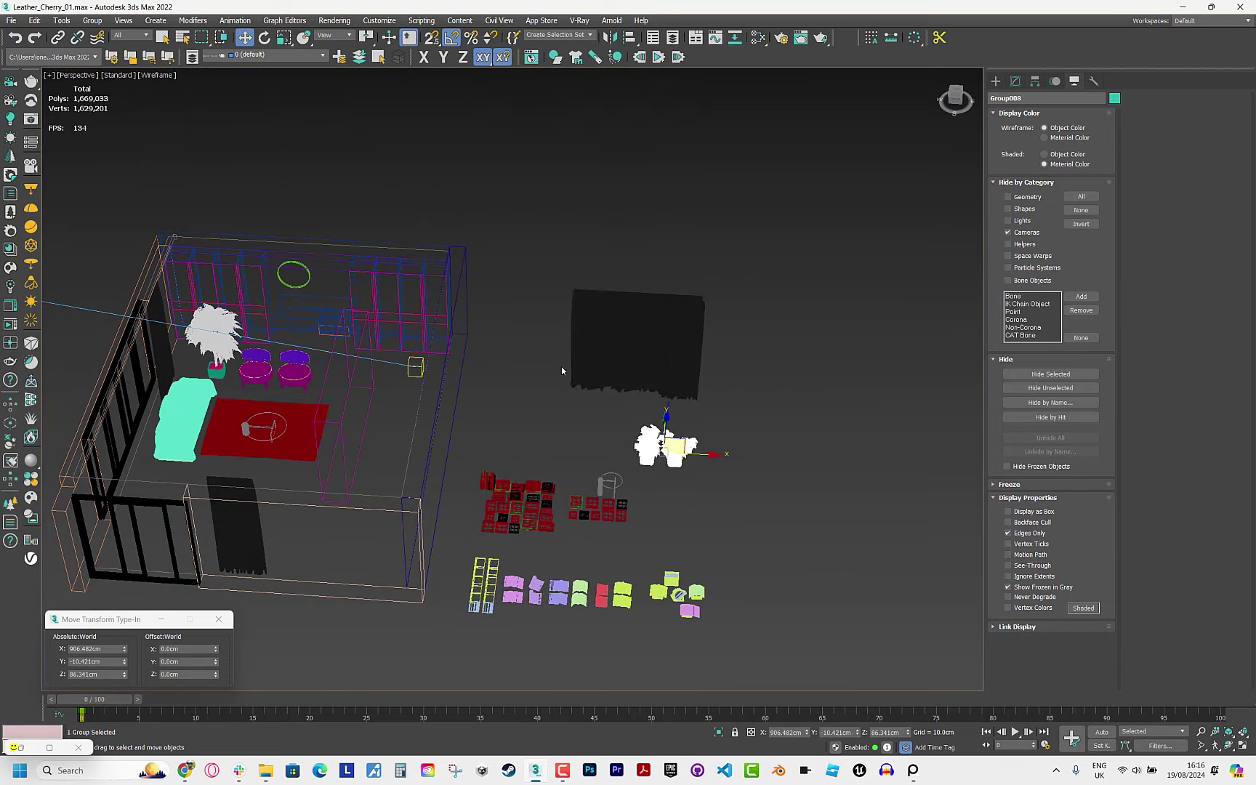
click(656, 354)
key(Delete)
Select Rectangle001 and enter Edit Poly vertex mode in the wireframe Top view.
key(F3)
middle_drag(511, 436, 698, 407)
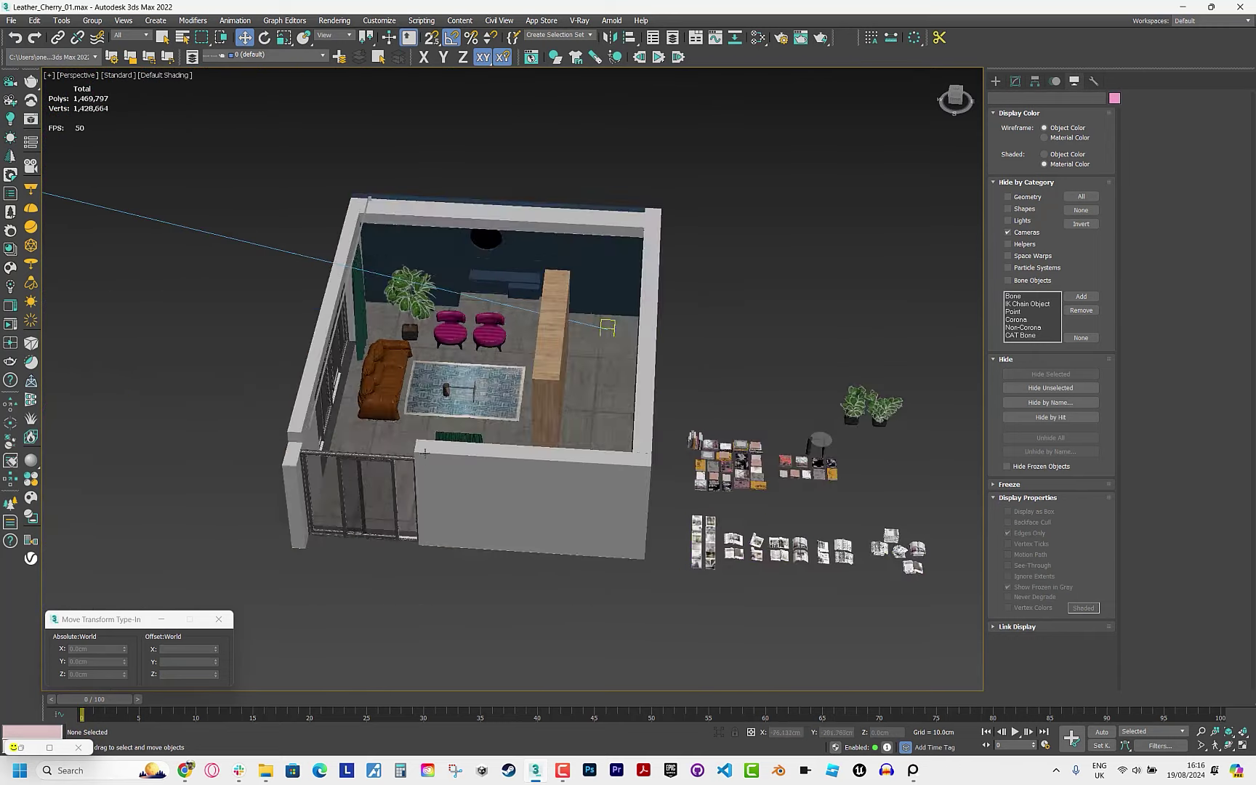
scroll(504, 478, up, 5)
click(432, 443)
key(t)
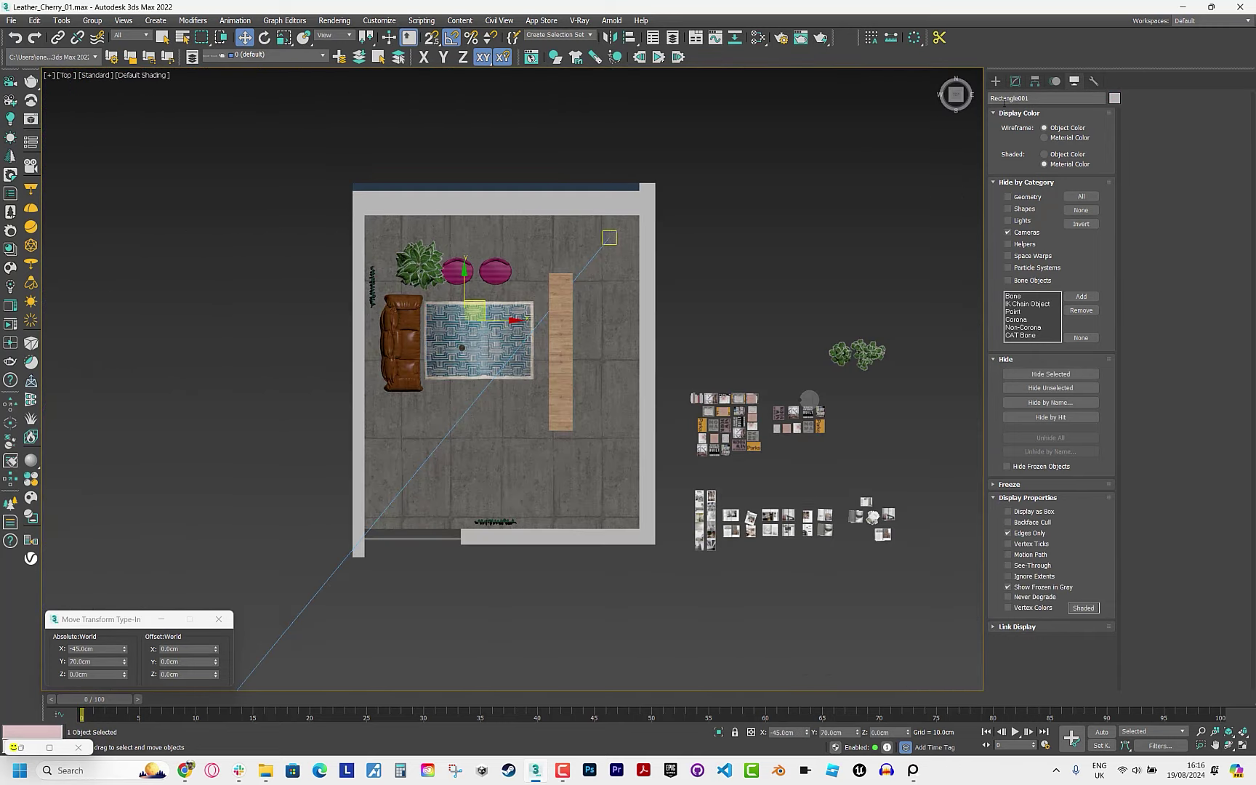
click(1016, 81)
key(F3)
key(1)
Move the floor's two bottom-edge vertices down to the wall, then check in perspective.
scroll(291, 571, up, 2)
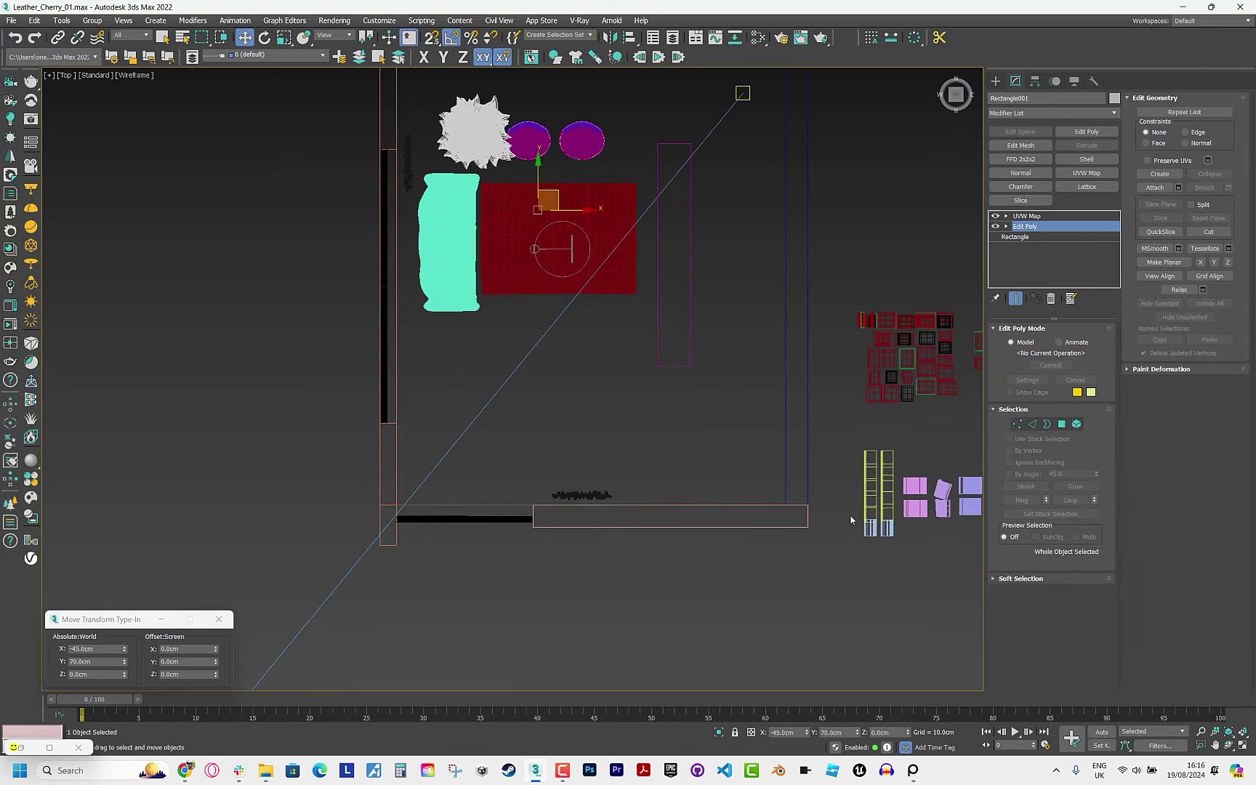
drag(834, 472, 286, 560)
drag(592, 467, 591, 484)
scroll(457, 653, down, 2)
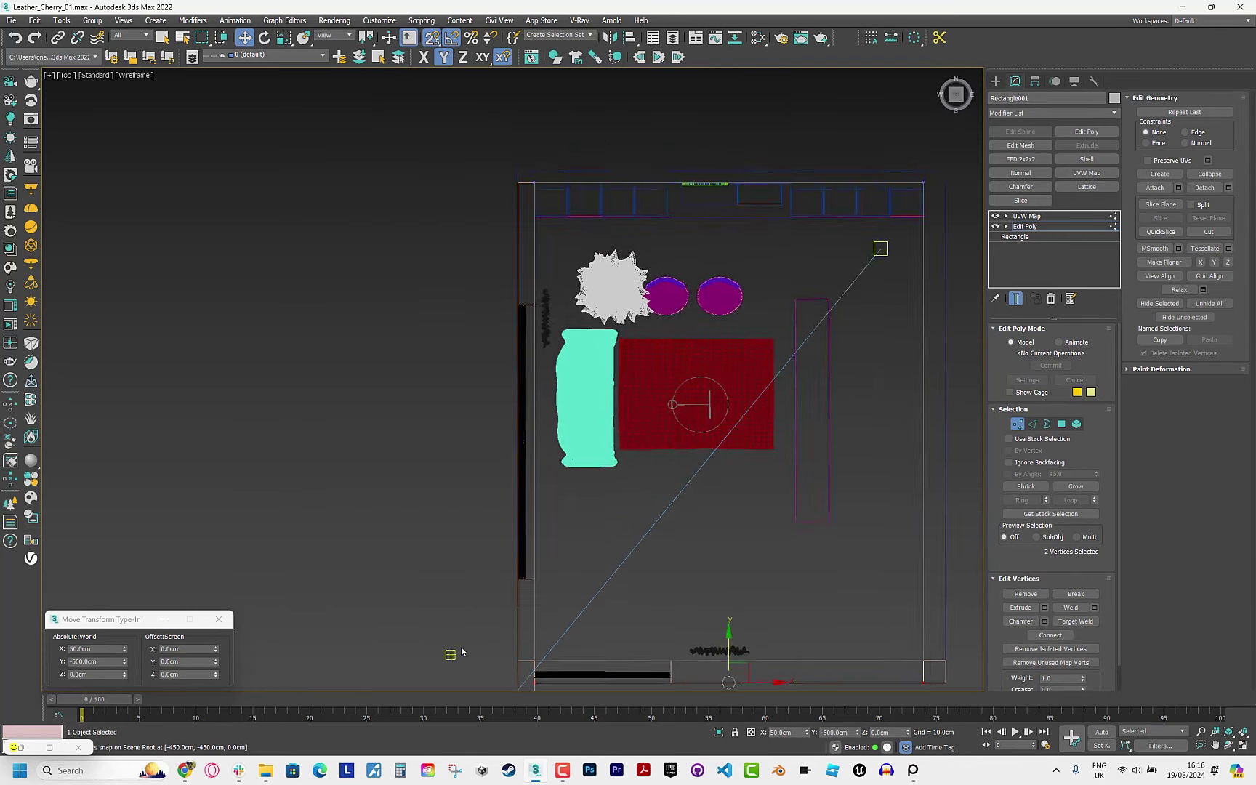
scroll(545, 262, down, 1)
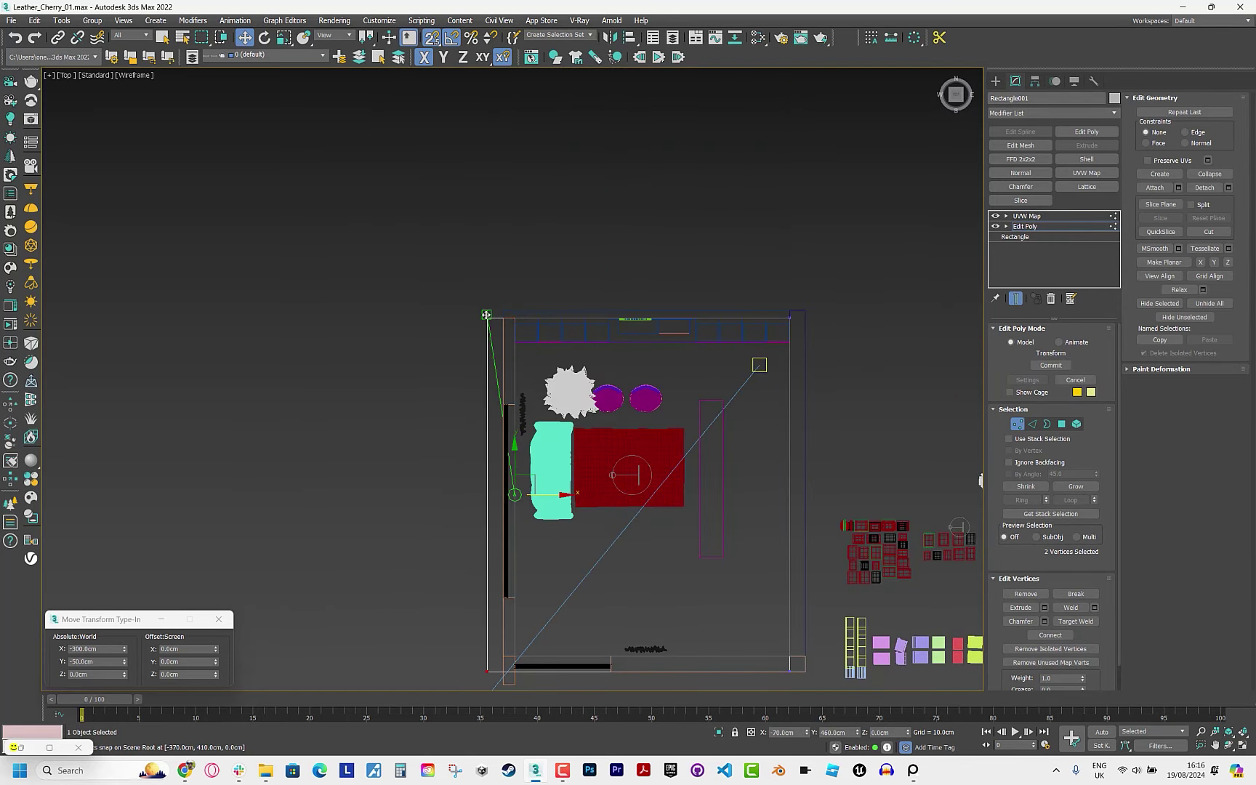
middle_drag(470, 408, 424, 342)
key(p)
alt+middle_drag(532, 369, 330, 350)
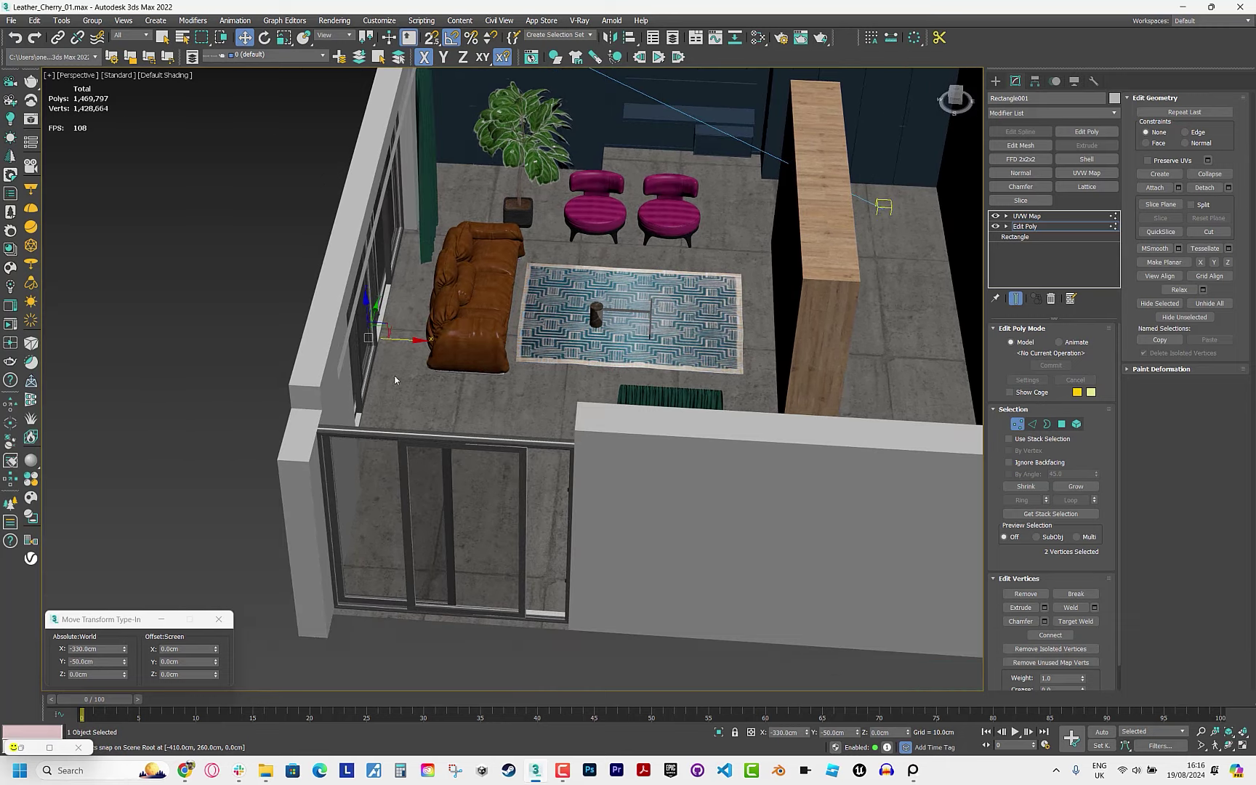
key(F4)
Clone the beam Rectangle024 with a Shift-drag copy.
click(897, 253)
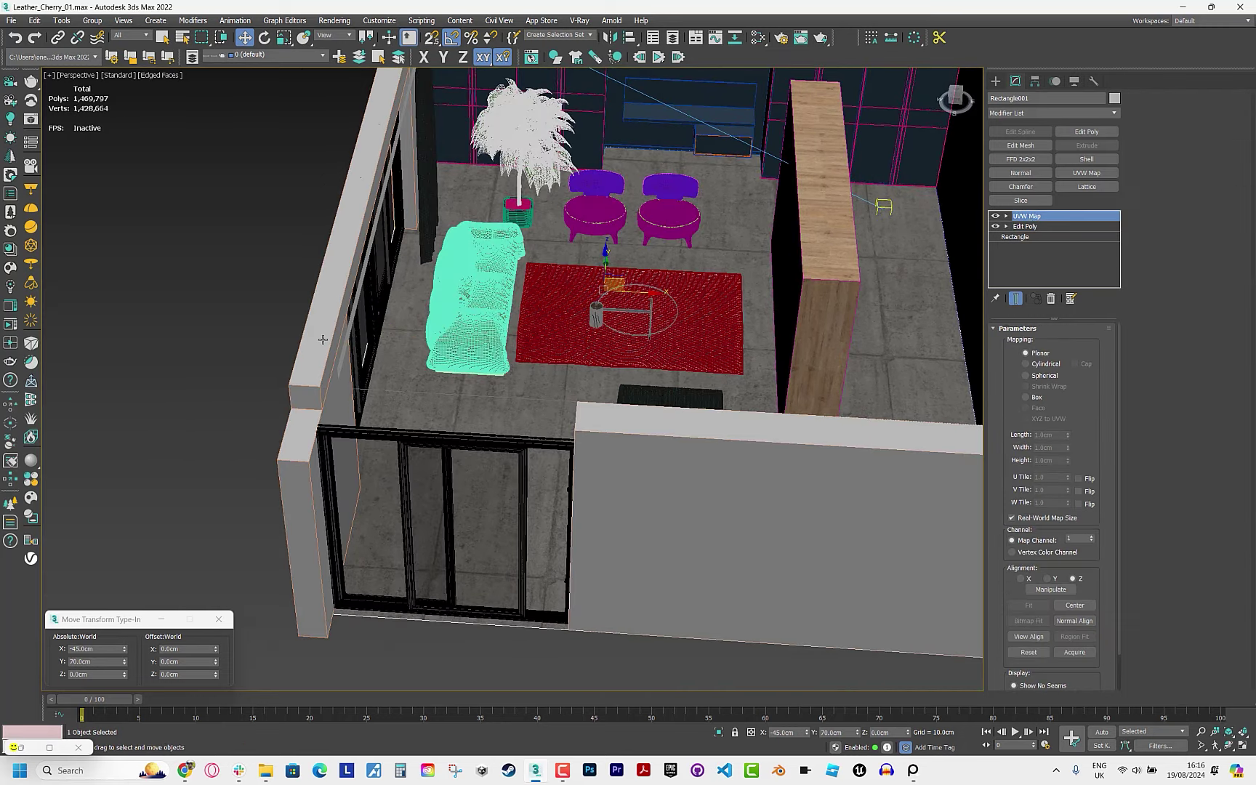
mouse_move(509, 305)
alt+middle_down()
mouse_move(350, 344)
mouse_move(481, 77)
alt+middle_up()
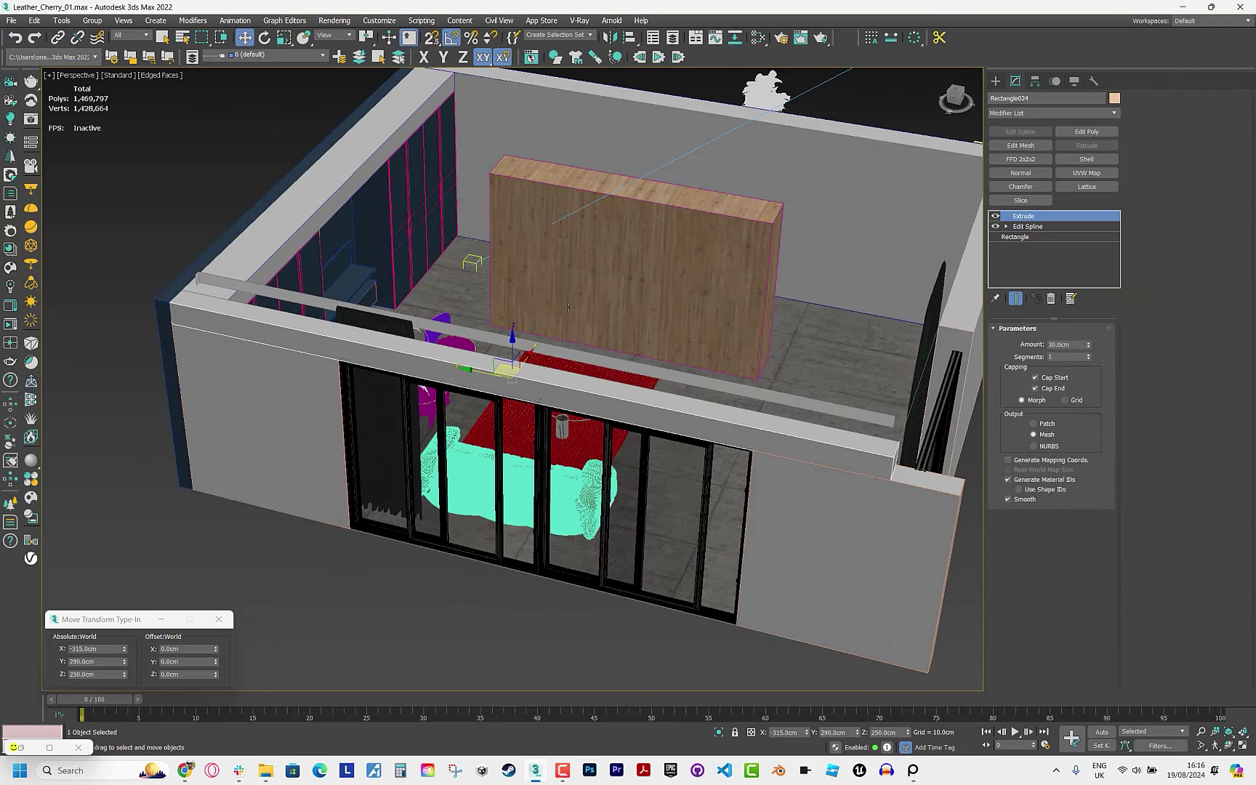
alt+middle_drag(436, 363, 552, 341)
shift+drag(465, 494, 657, 468)
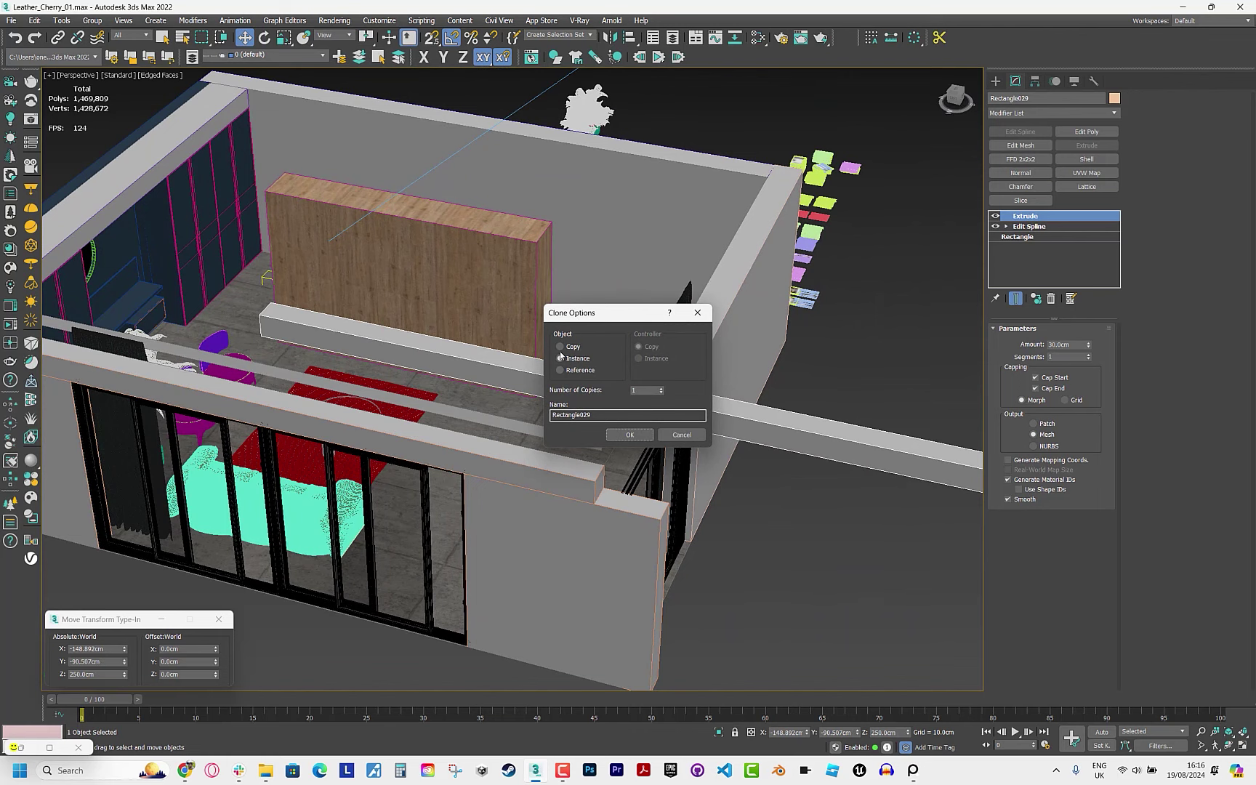
click(625, 436)
Rotate the copied beam 90° about Z and frame it in Top view.
key(e)
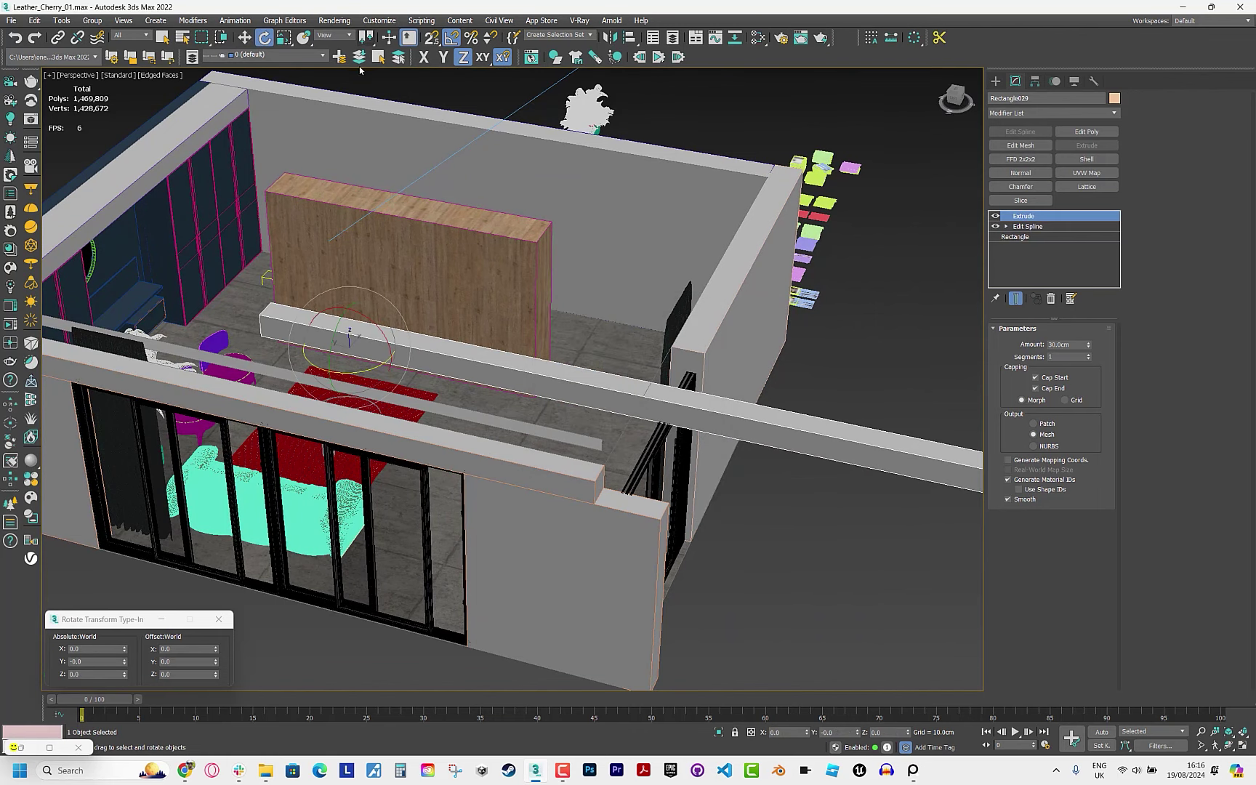
drag(603, 418, 656, 416)
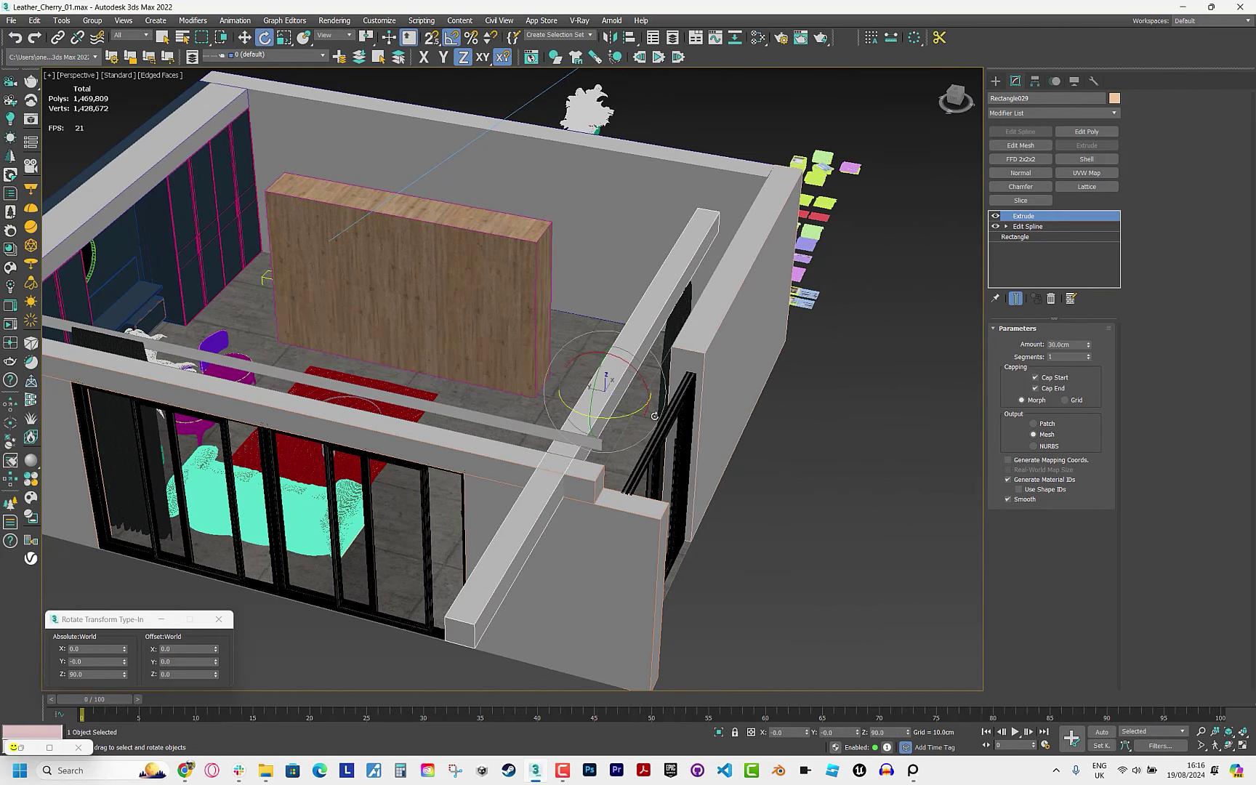
key(w)
key(t)
key(z)
Move the copied beam to the window wall, snapping it to the vertical beam's edge.
drag(528, 359, 794, 424)
key(F3)
scroll(369, 429, up, 10)
key(F4)
scroll(465, 431, up, 2)
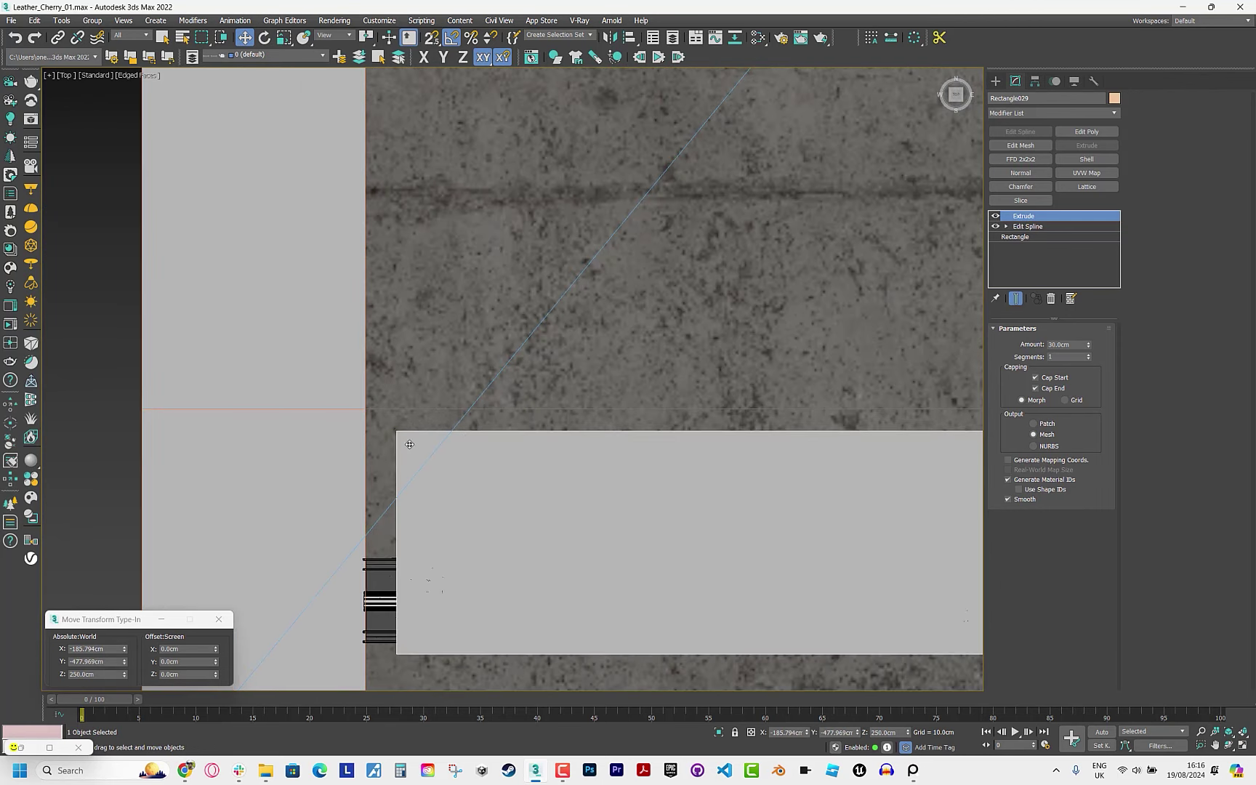
drag(400, 437, 370, 414)
scroll(370, 414, down, 3)
scroll(373, 477, up, 5)
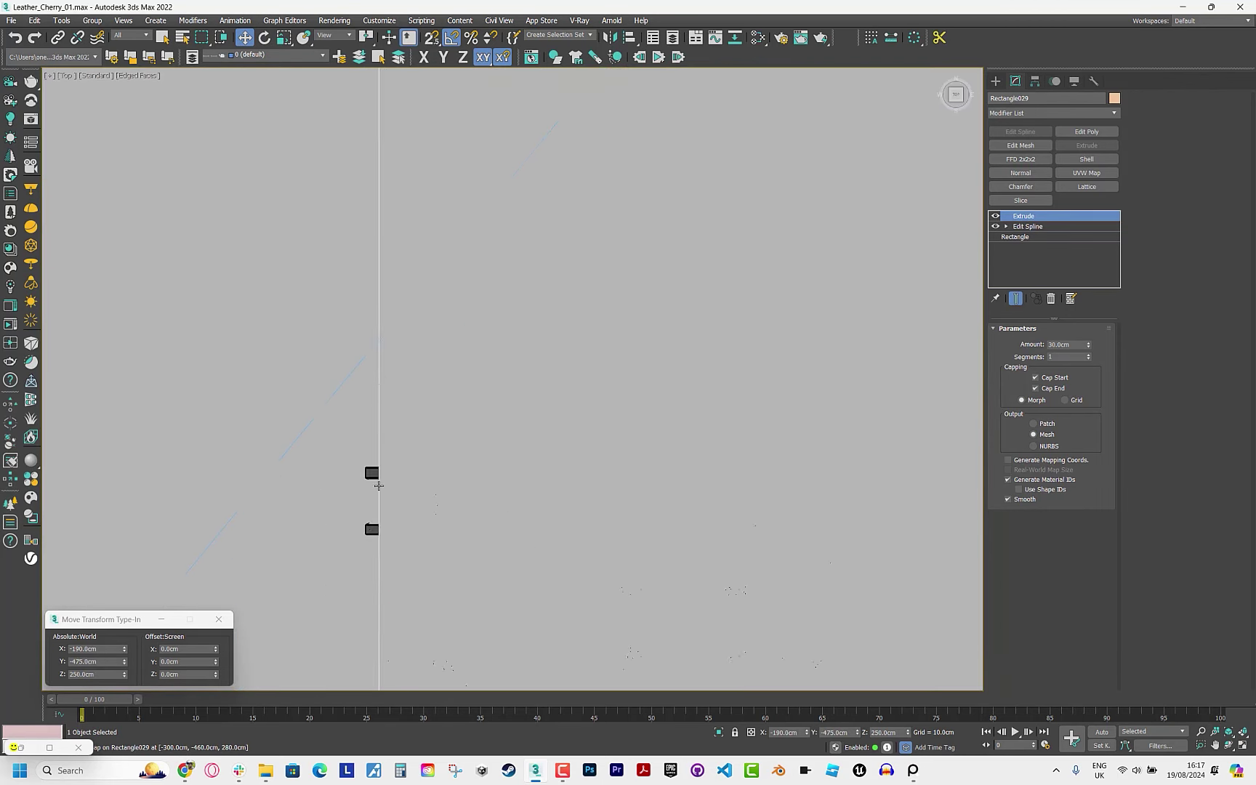
scroll(677, 428, down, 3)
scroll(678, 429, down, 5)
Inspect the copy's underlying spline, then review the beam in perspective view.
click(1028, 226)
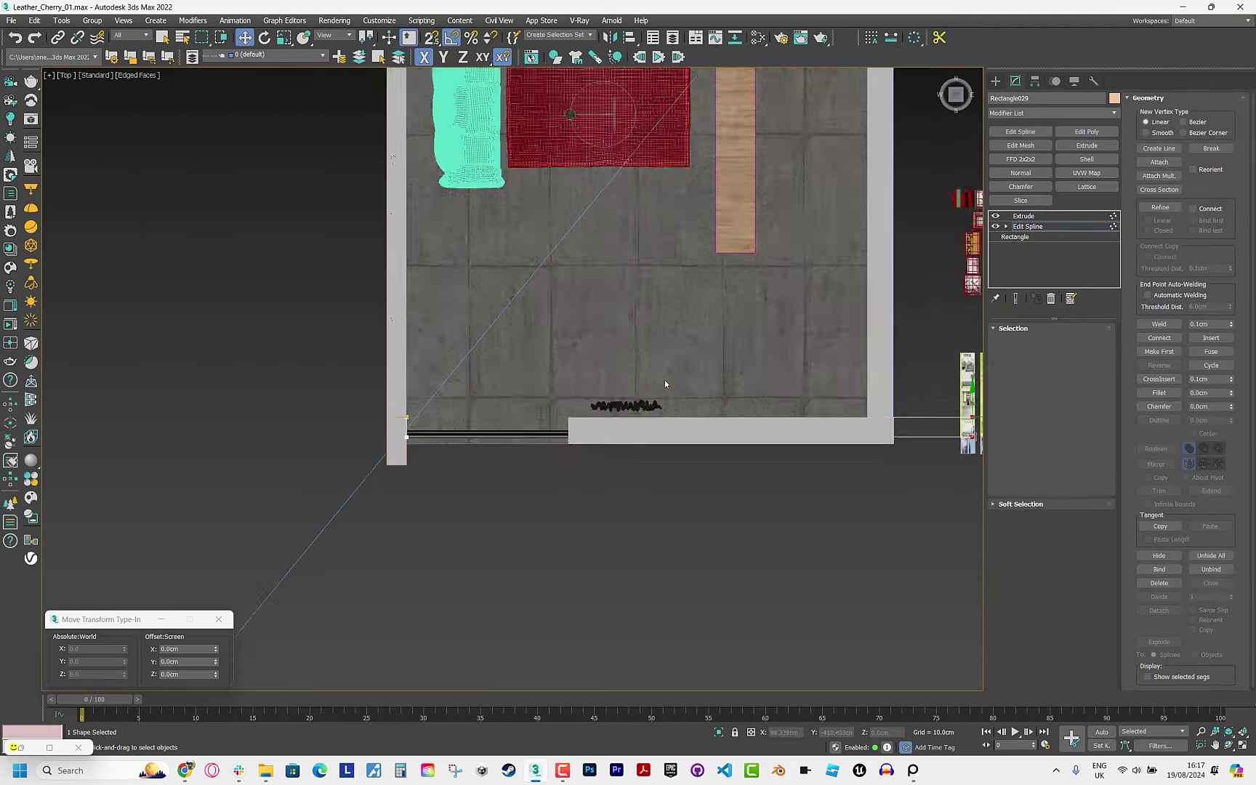
scroll(665, 380, down, 3)
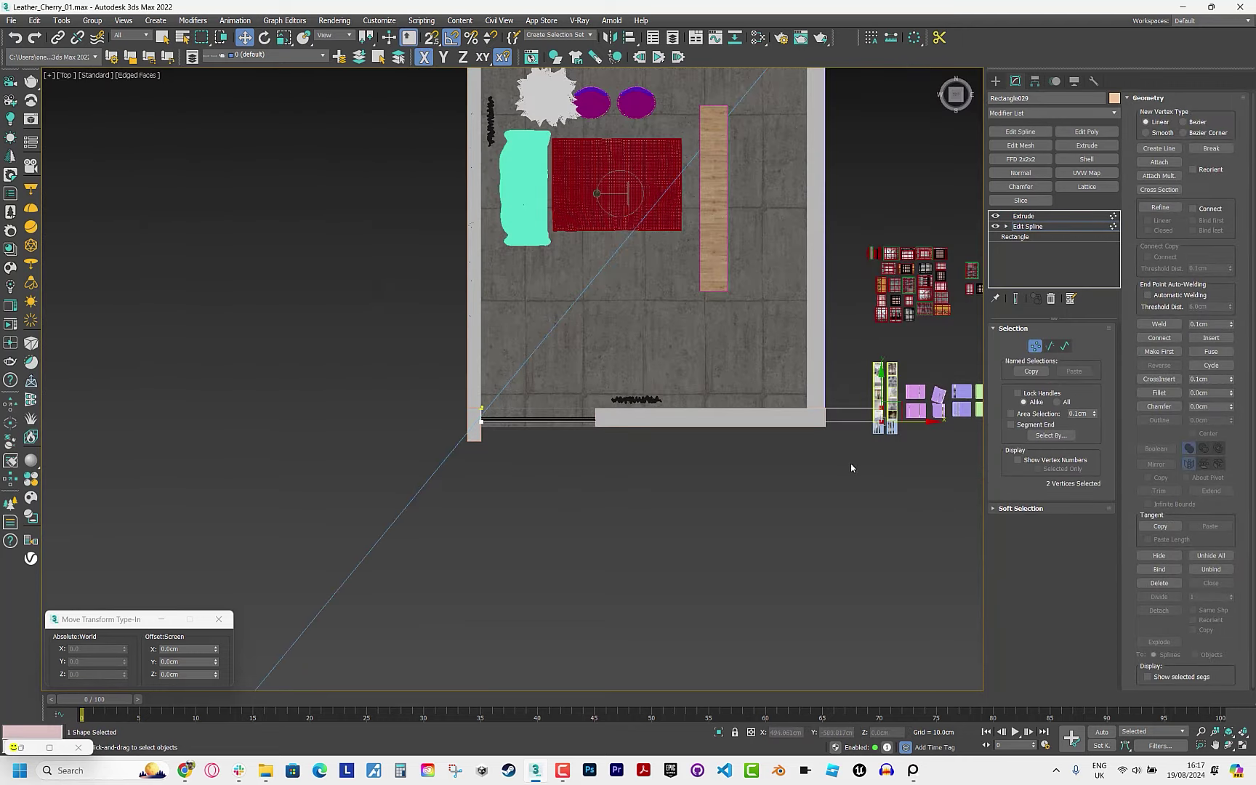
click(1036, 216)
key(p)
key(z)
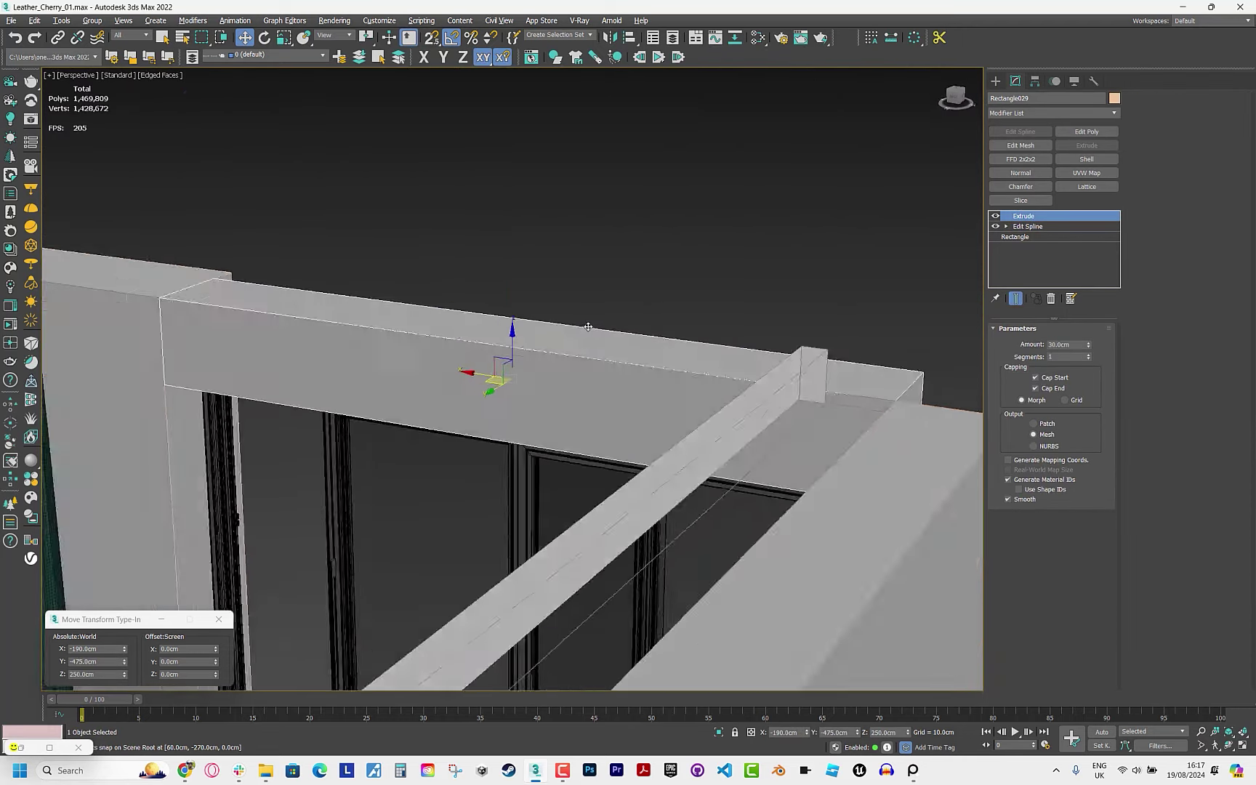
scroll(588, 328, down, 5)
mouse_move(632, 321)
alt+middle_down()
mouse_move(422, 296)
mouse_move(251, 158)
alt+middle_up()
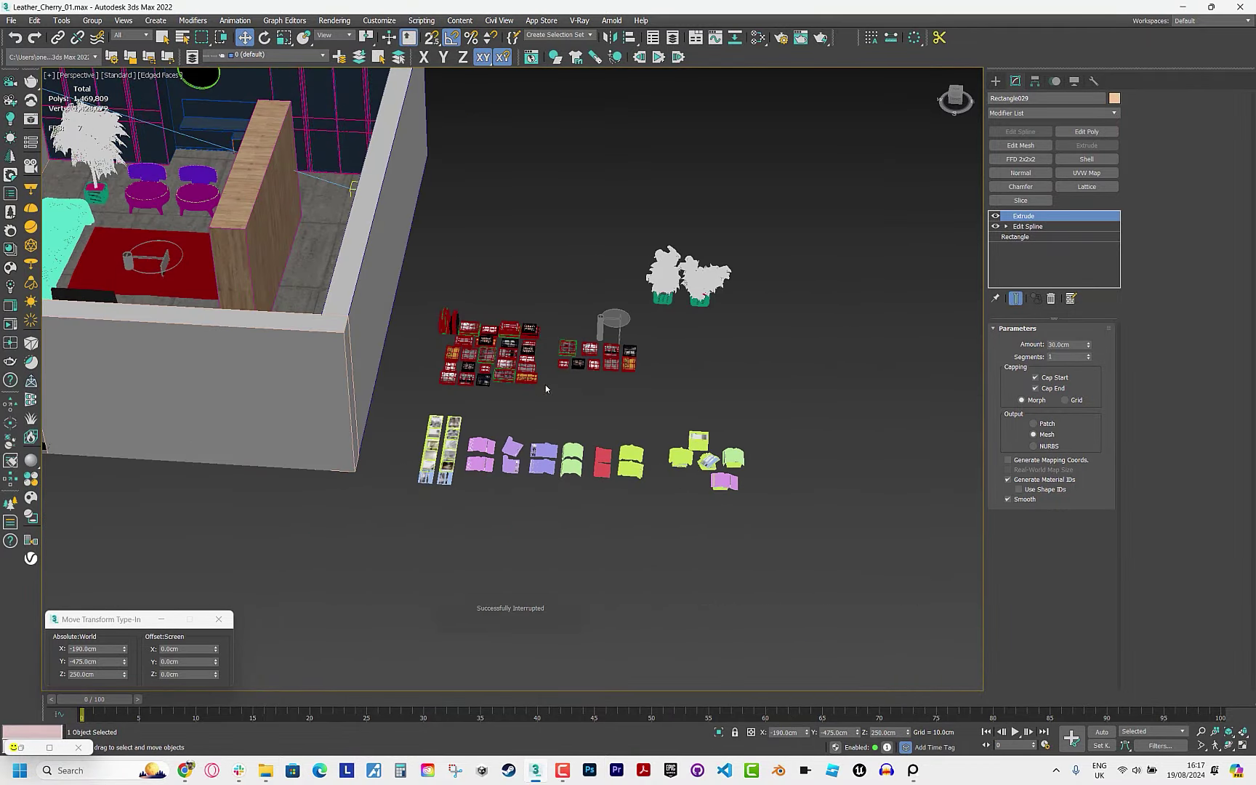
Select the NOMA and Parks books and group them as Group009.
scroll(538, 392, up, 4)
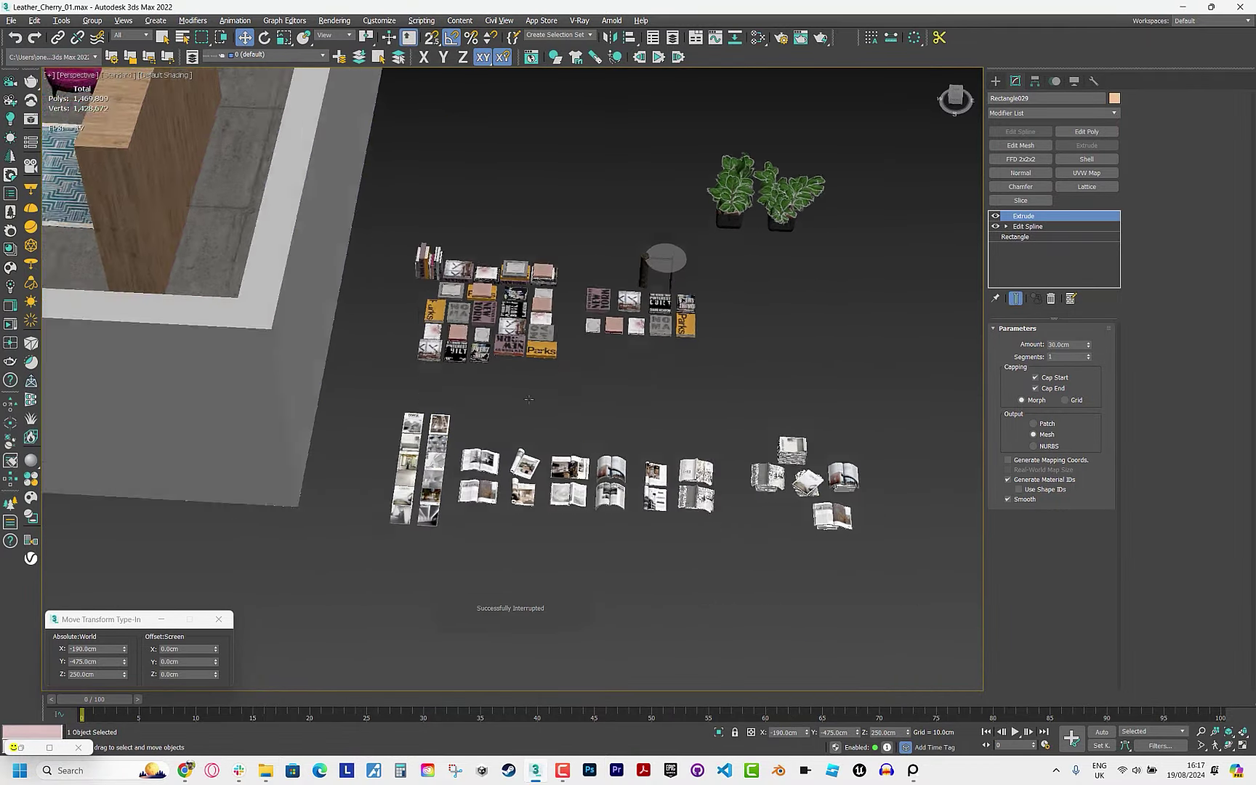
scroll(529, 399, up, 3)
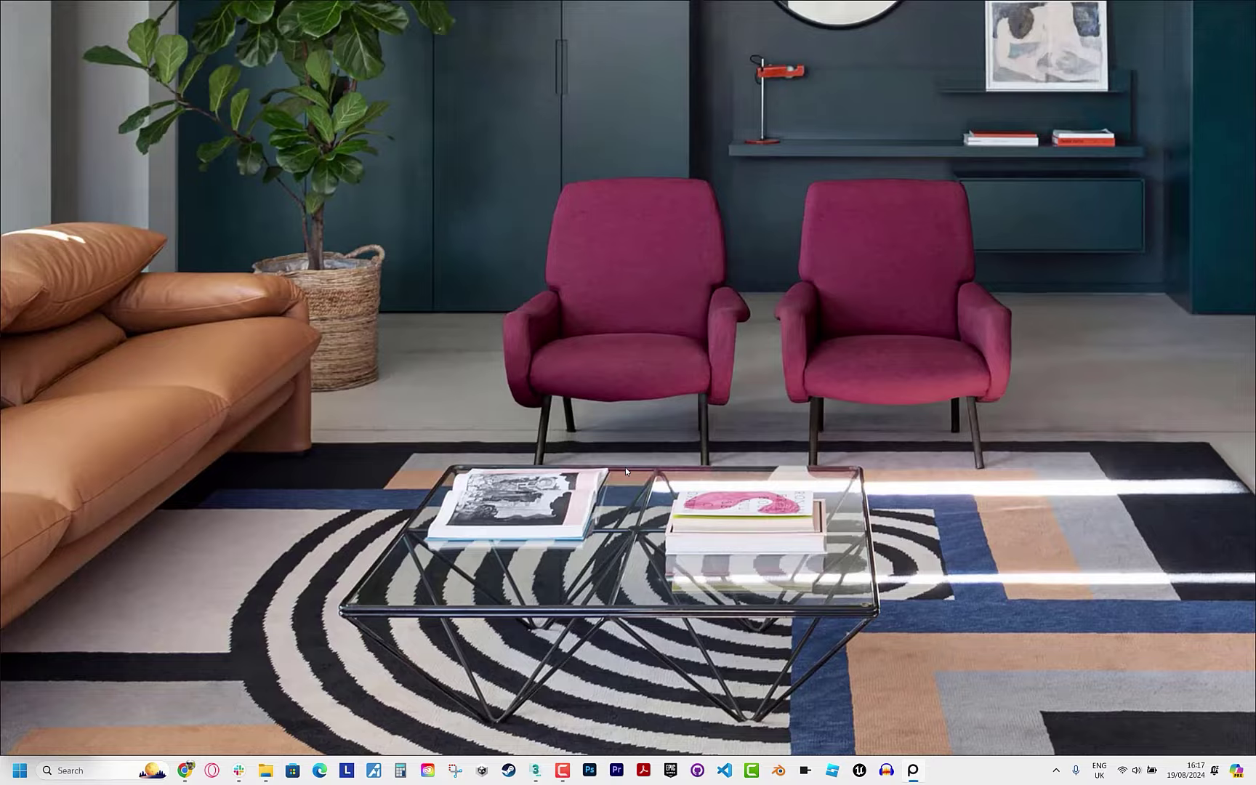
scroll(625, 467, down, 2)
scroll(582, 392, up, 4)
scroll(571, 370, down, 2)
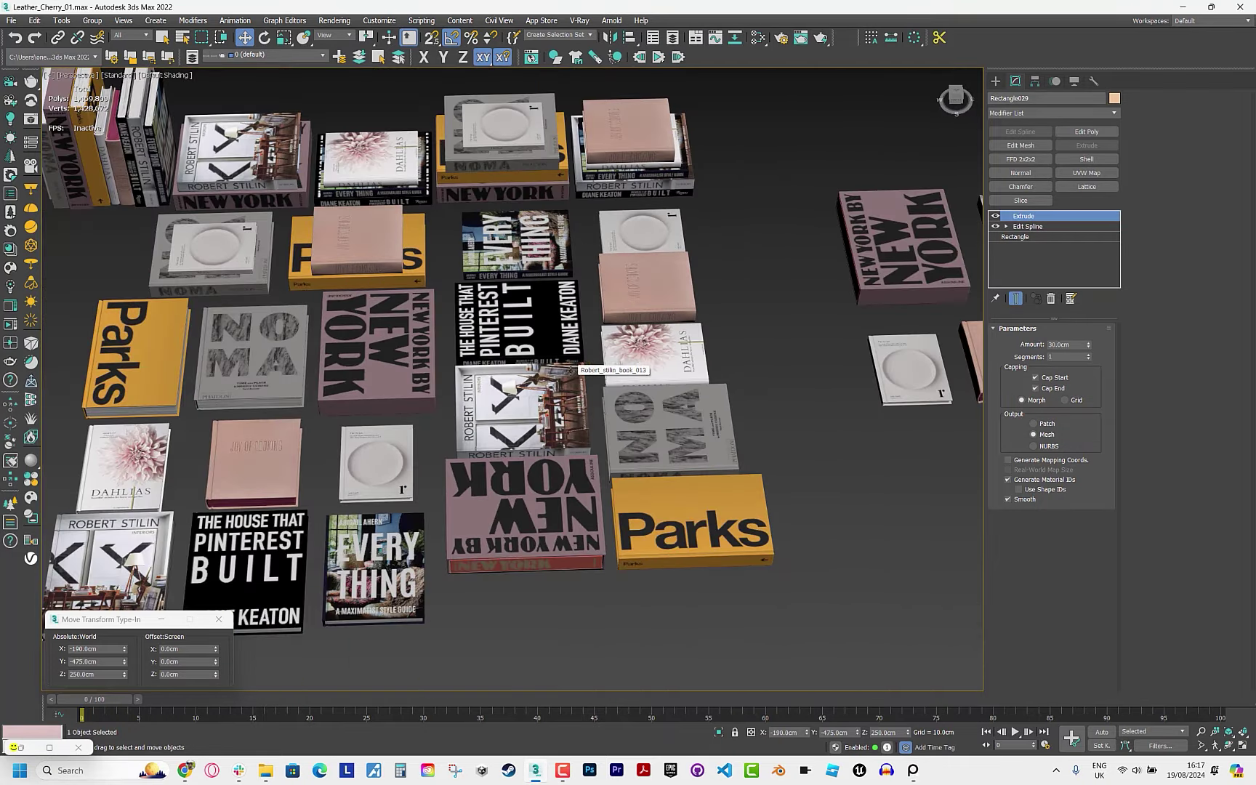
scroll(663, 434, down, 2)
scroll(557, 248, up, 6)
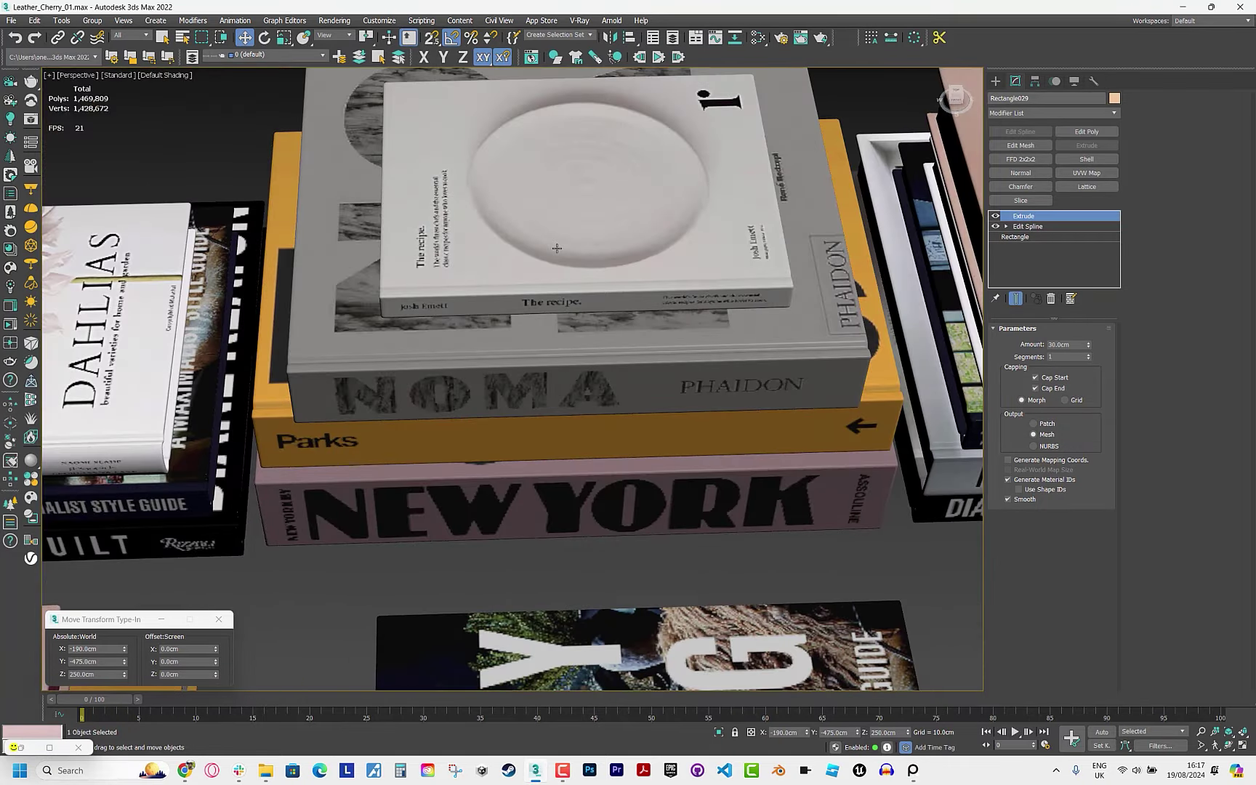
scroll(561, 269, down, 2)
click(563, 322)
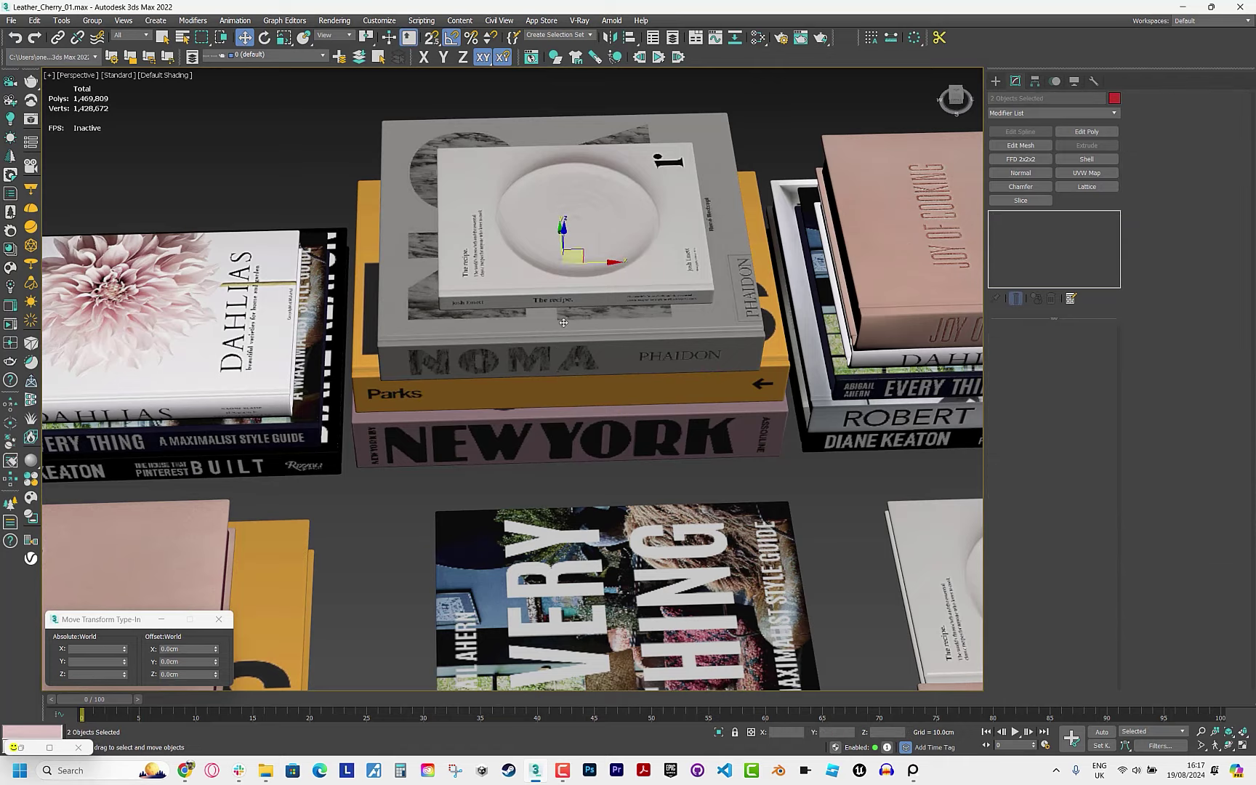
scroll(580, 251, down, 1)
scroll(553, 276, down, 3)
scroll(640, 378, down, 2)
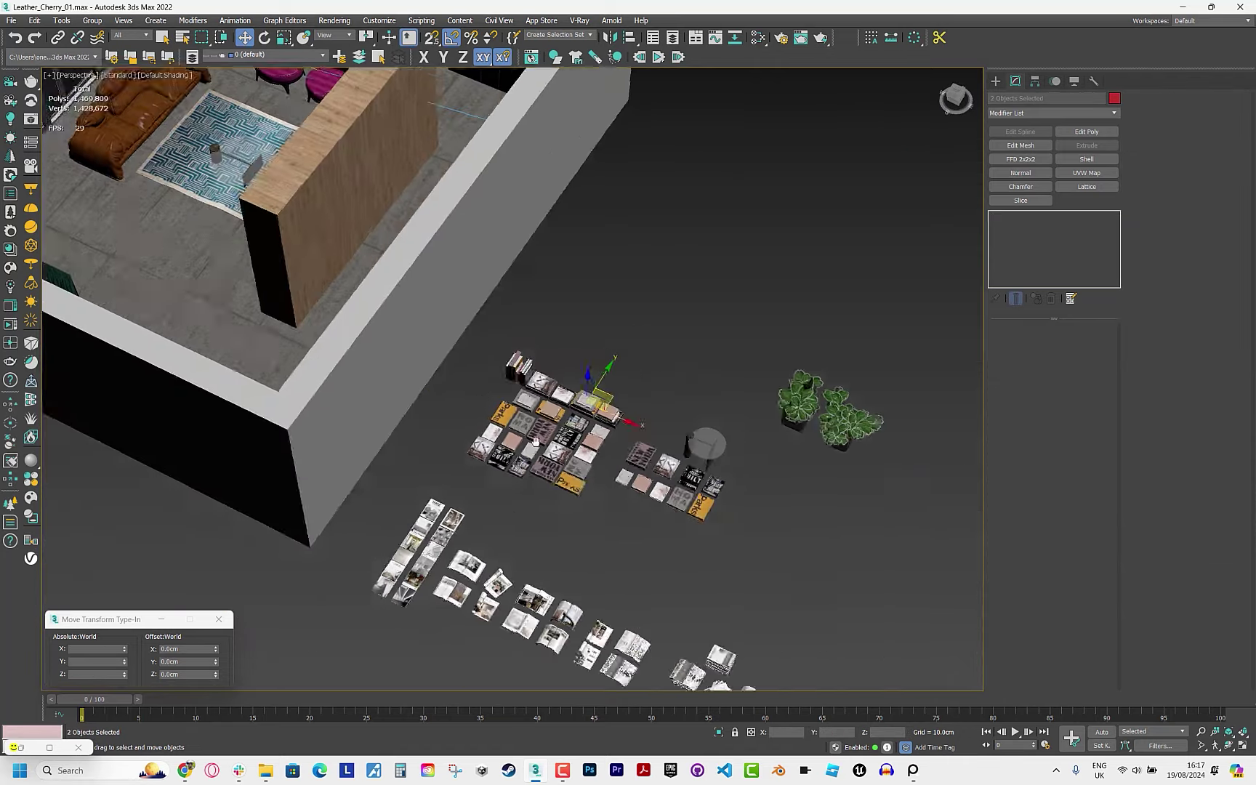
scroll(704, 451, down, 1)
key(z)
scroll(471, 350, down, 1)
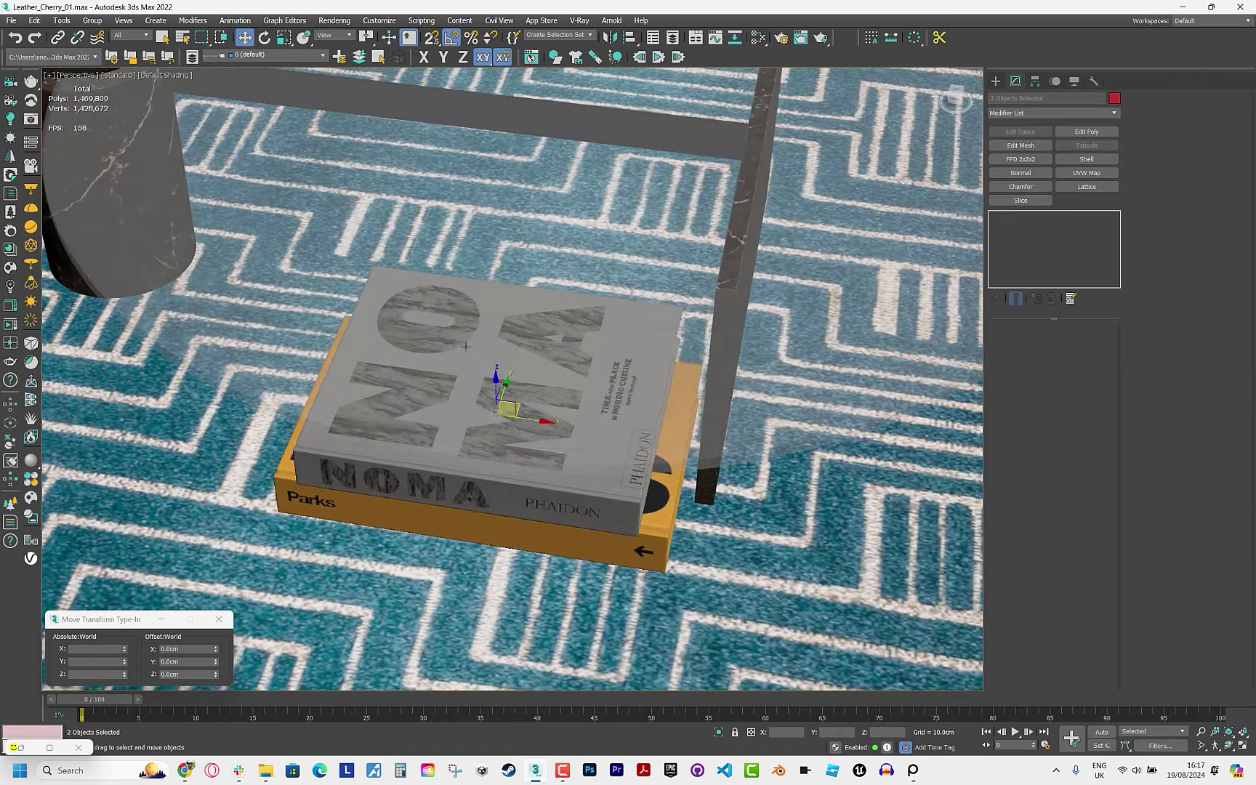
key(ctrl+g)
key(Return)
Align the book group onto the coffee table and slide it across the top.
scroll(509, 312, down, 2)
key(F4)
scroll(561, 284, down, 3)
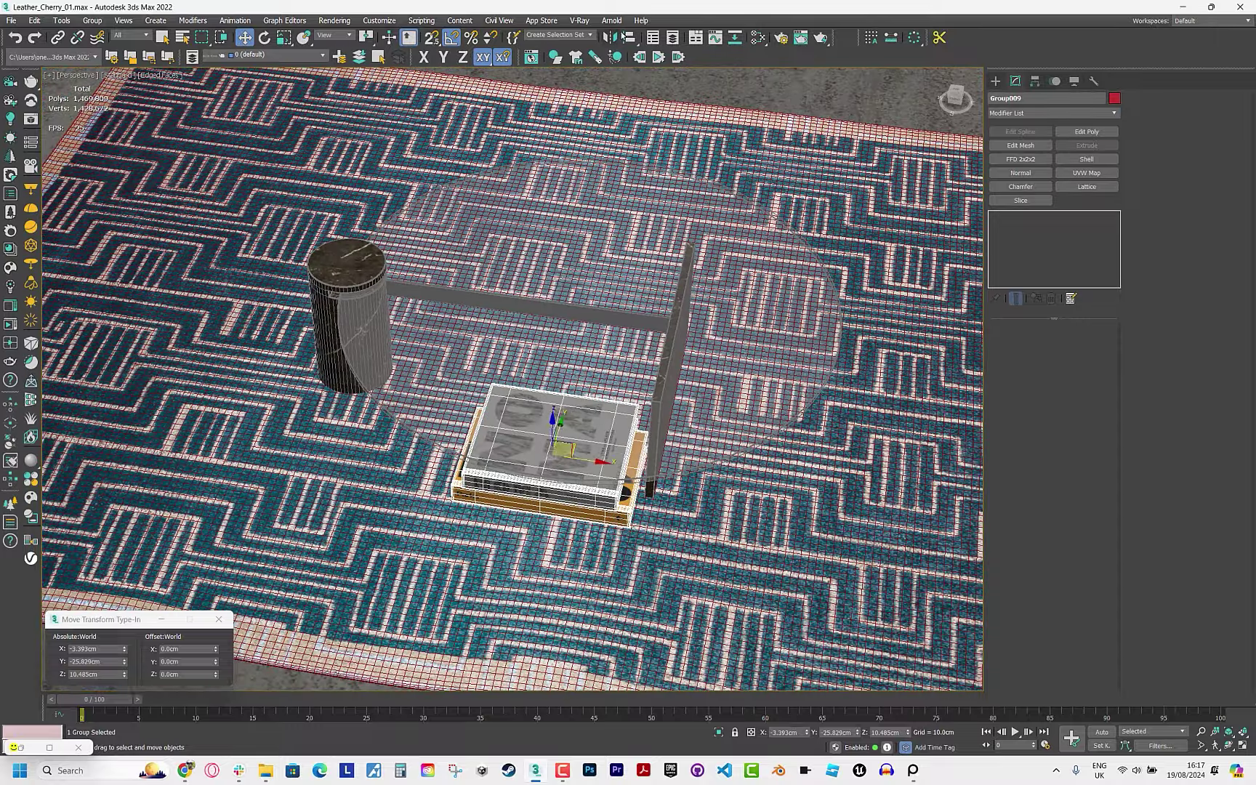
click(561, 285)
click(722, 485)
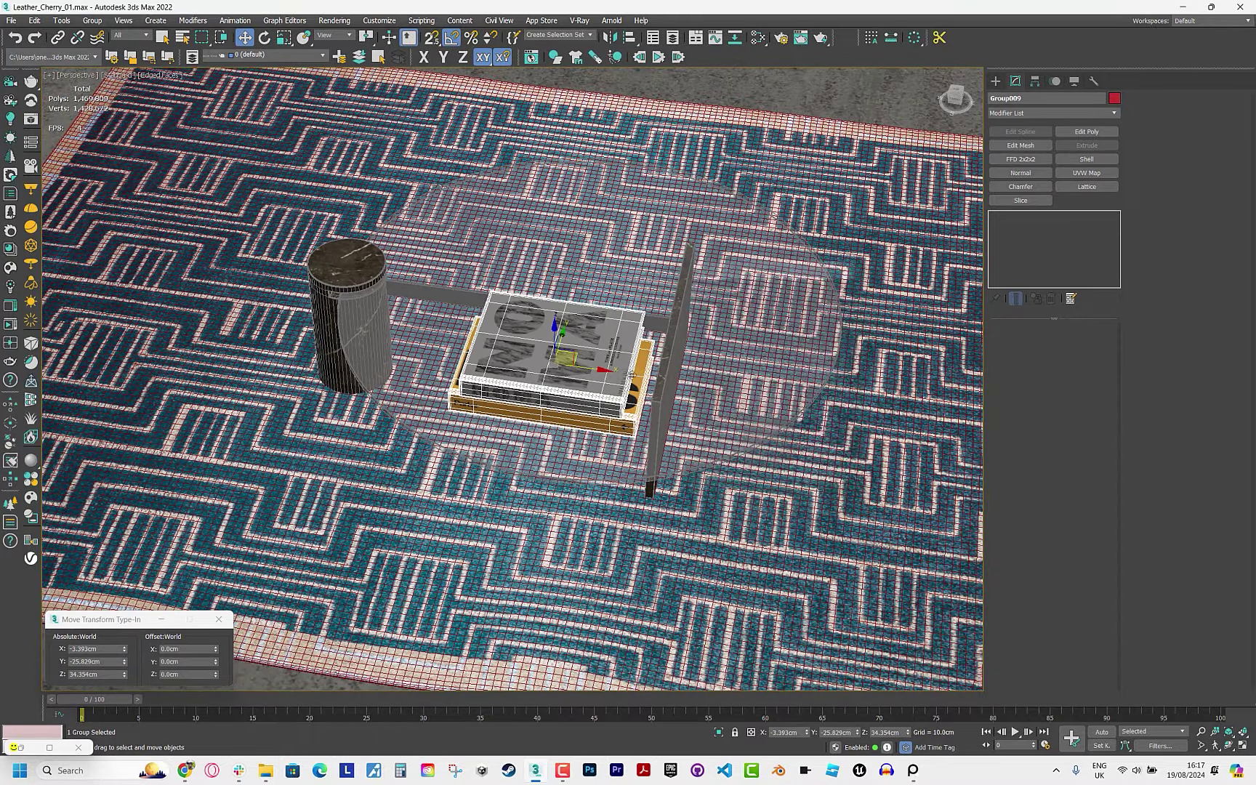
alt+middle_drag(721, 485, 584, 364)
drag(584, 363, 672, 367)
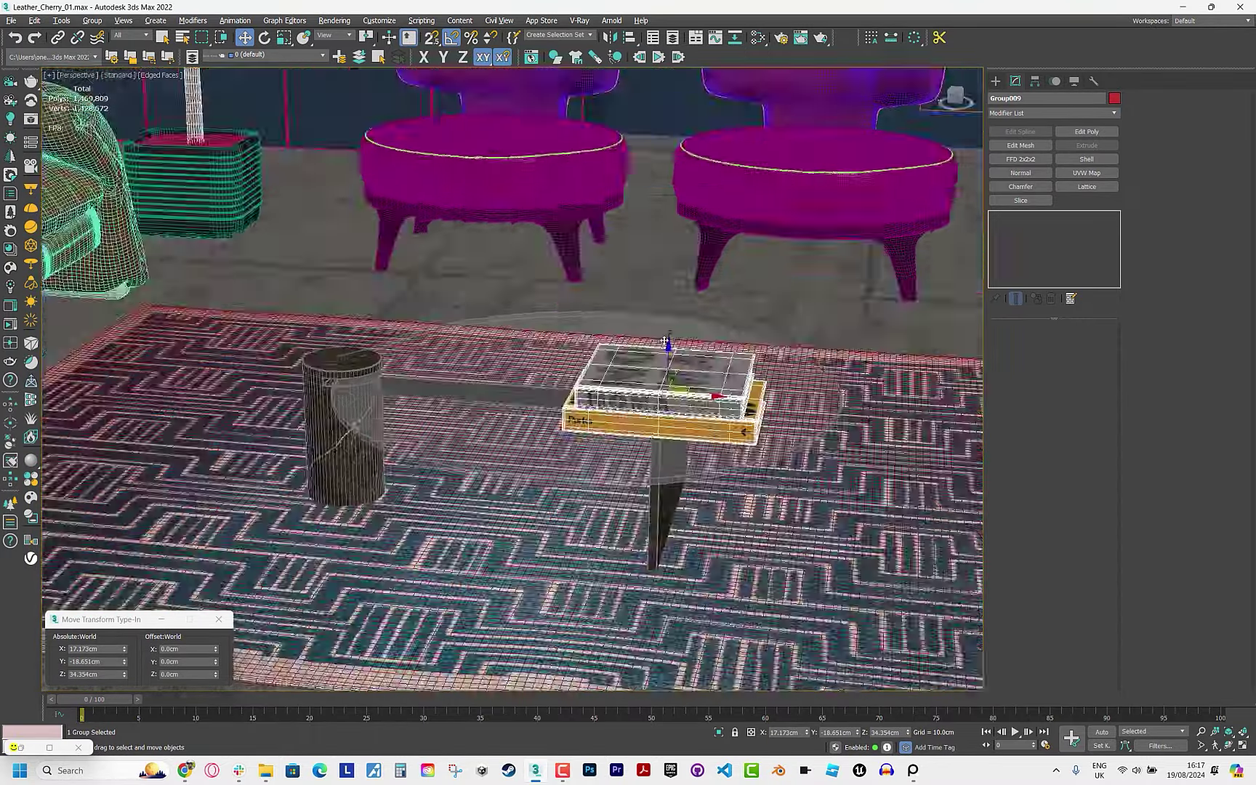
mouse_move(672, 367)
alt+middle_down()
mouse_move(699, 339)
mouse_move(676, 413)
mouse_move(558, 455)
alt+middle_up()
scroll(690, 426, down, 10)
scroll(558, 454, up, 5)
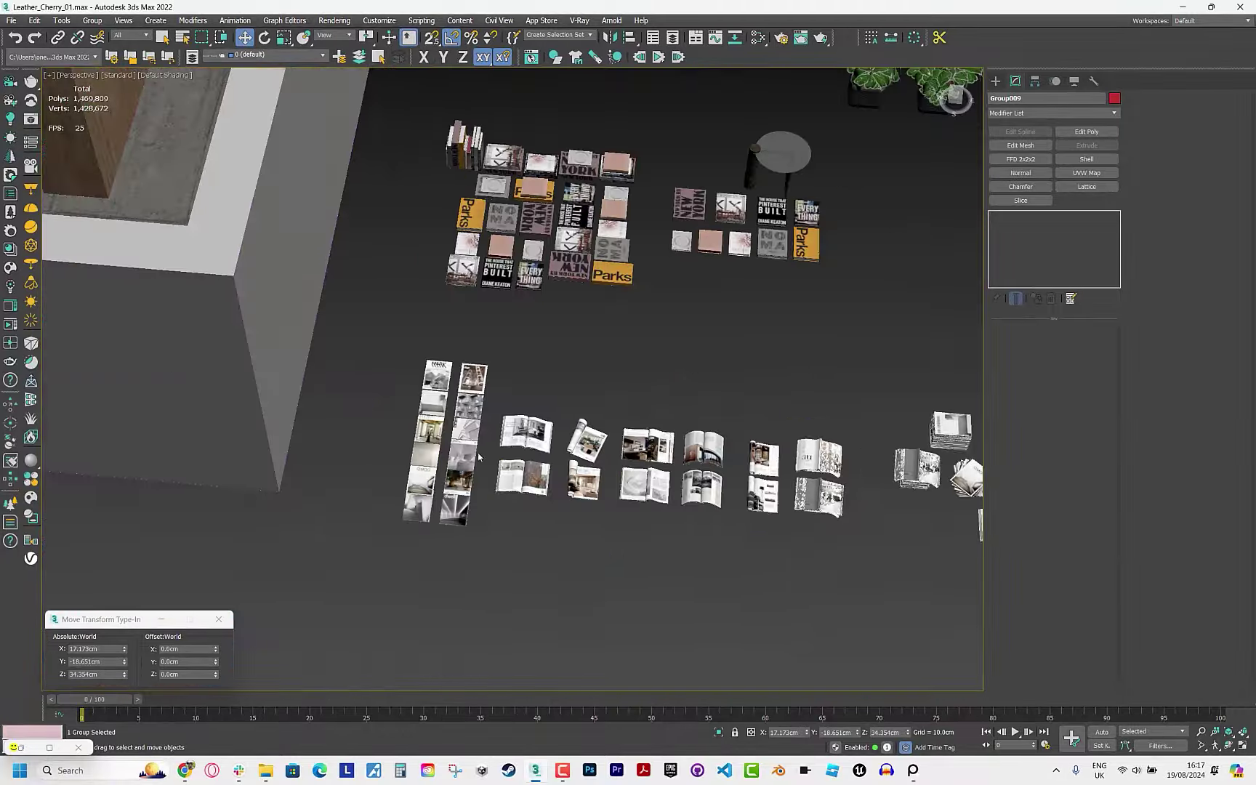
scroll(680, 568, up, 5)
Select the open magazine and move it into the room over the coffee table.
click(680, 567)
scroll(680, 568, down, 8)
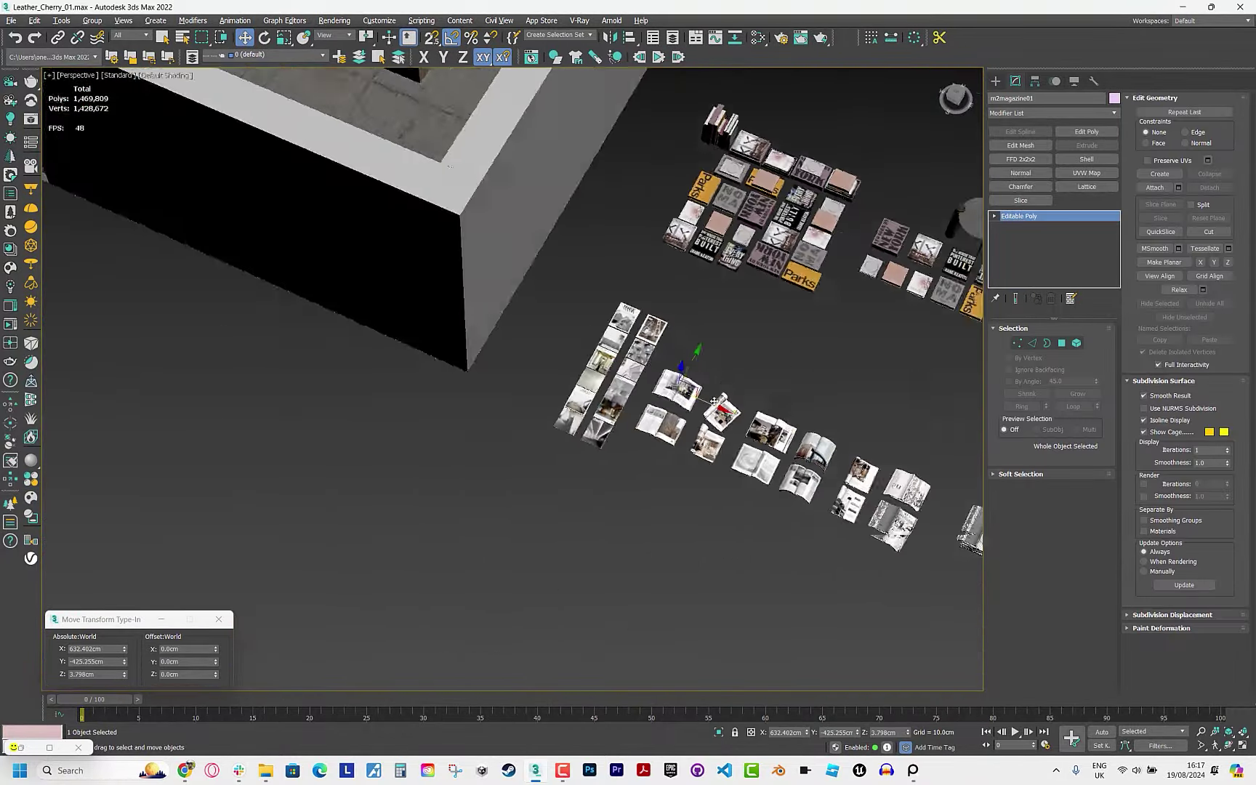
scroll(679, 527, up, 2)
drag(679, 527, 313, 140)
key(shift+z)
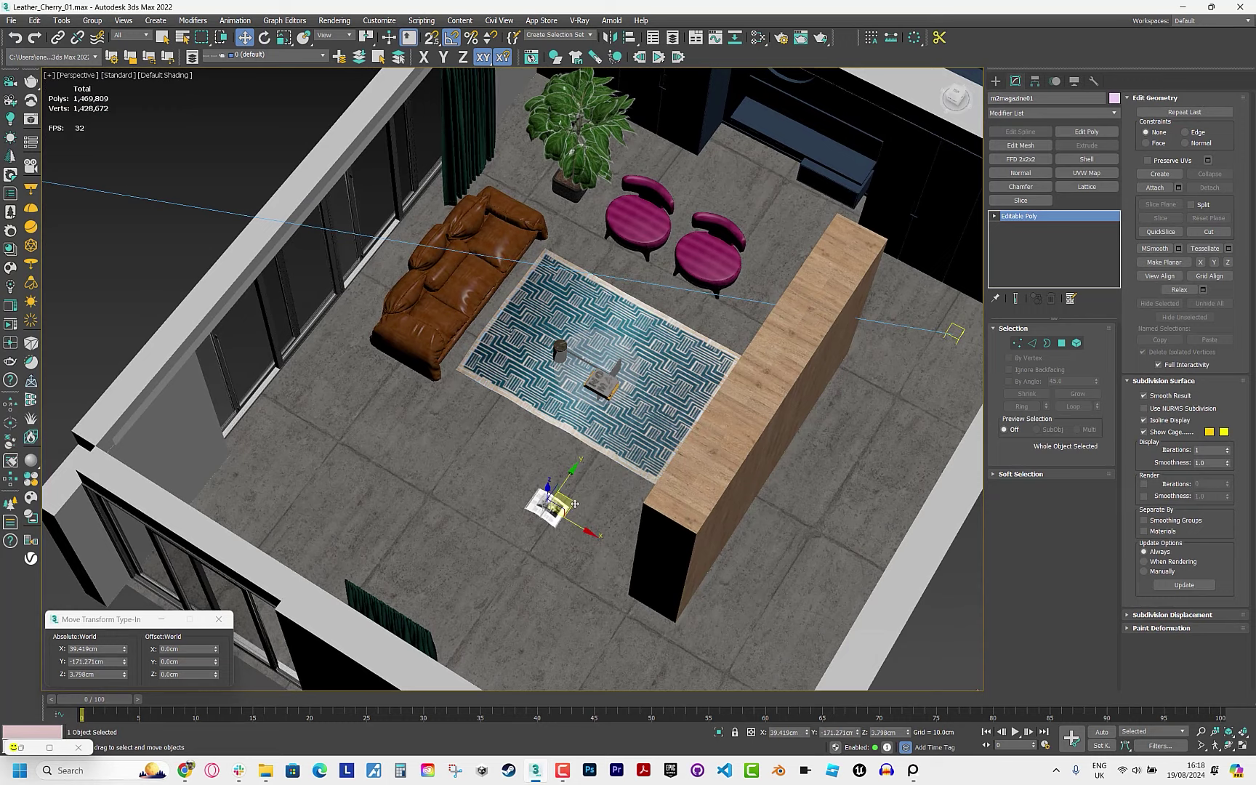
drag(574, 503, 579, 341)
key(z)
click(913, 771)
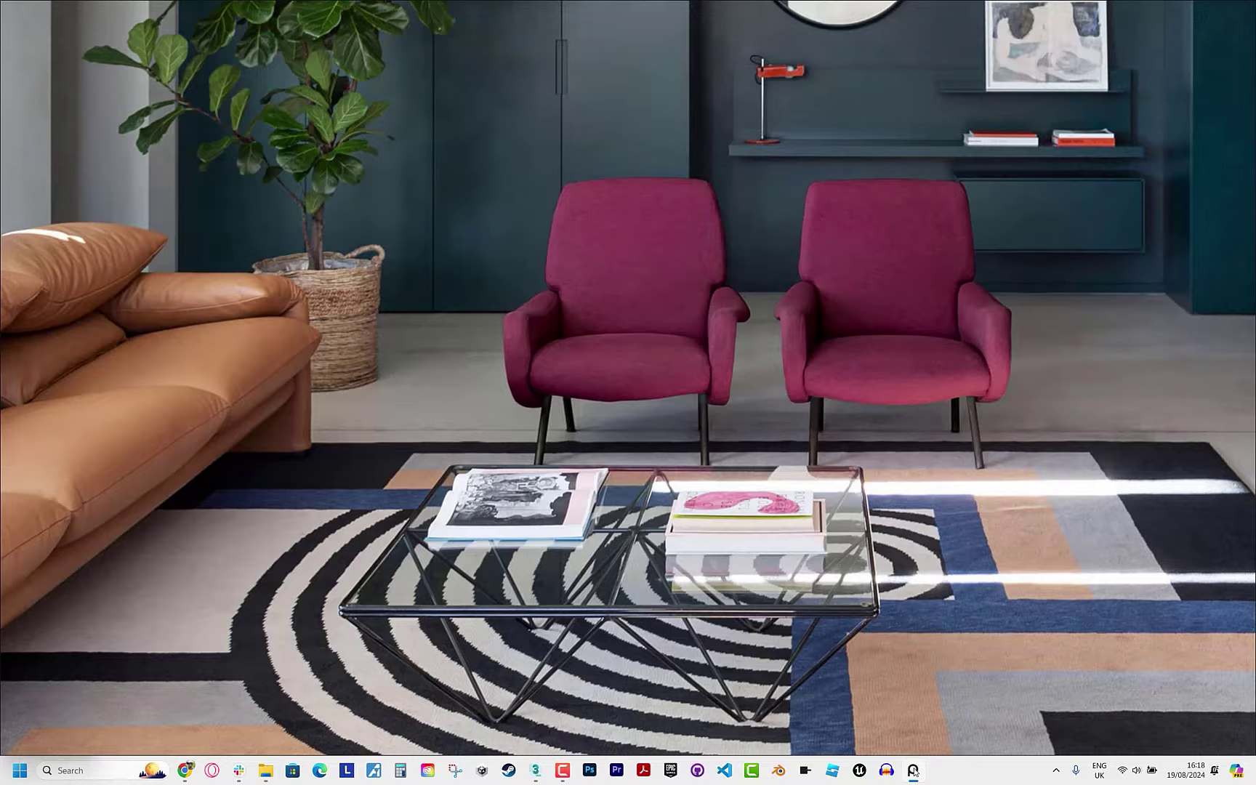
scroll(509, 291, down, 3)
key(F4)
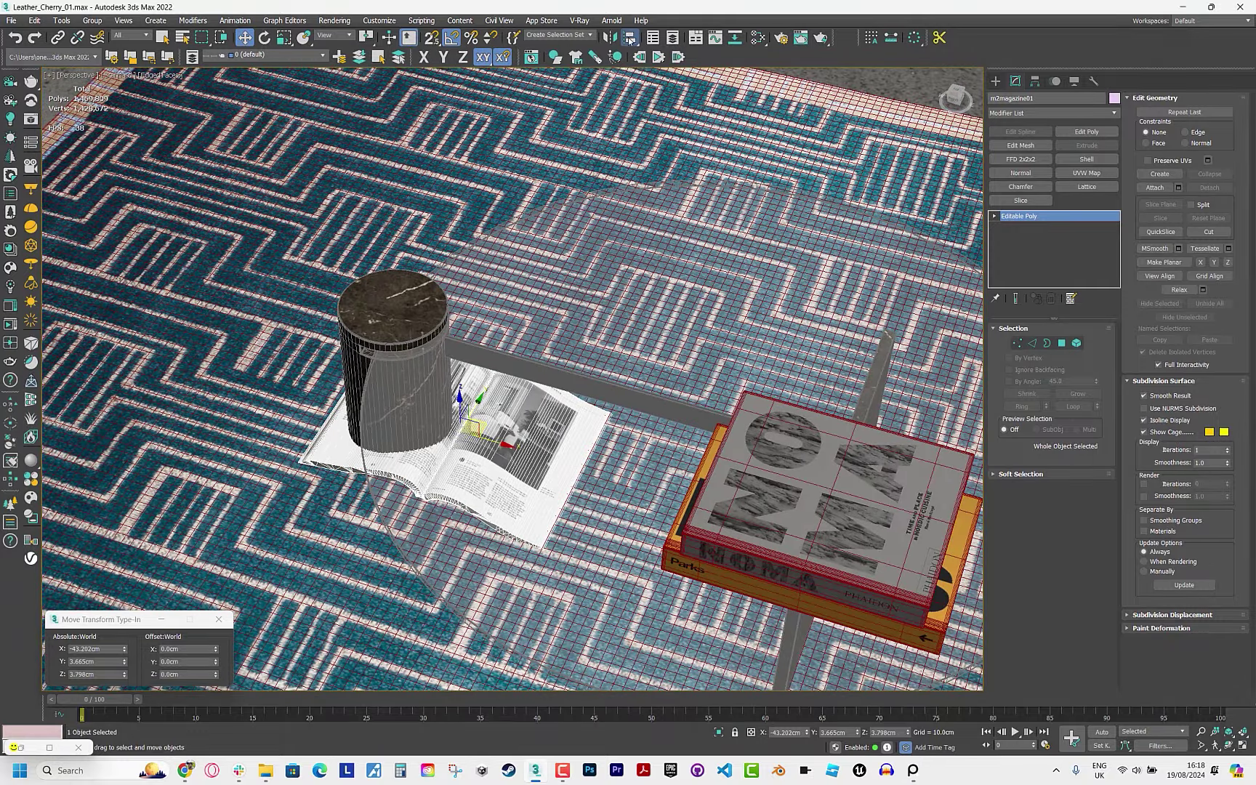
Align the magazine onto the marble cylinder top, turn it about 90°, and slide it onto the table.
click(629, 37)
click(784, 412)
click(826, 306)
click(781, 480)
key(e)
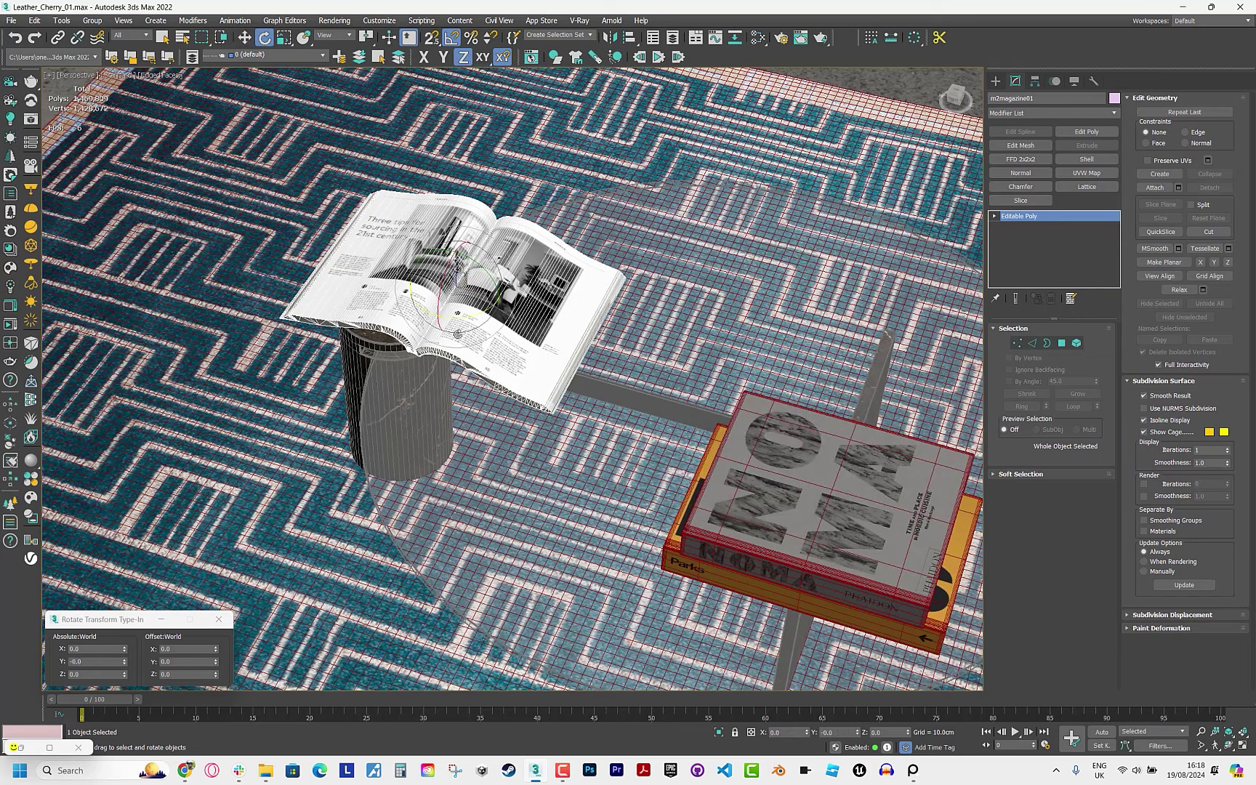
drag(465, 318, 431, 345)
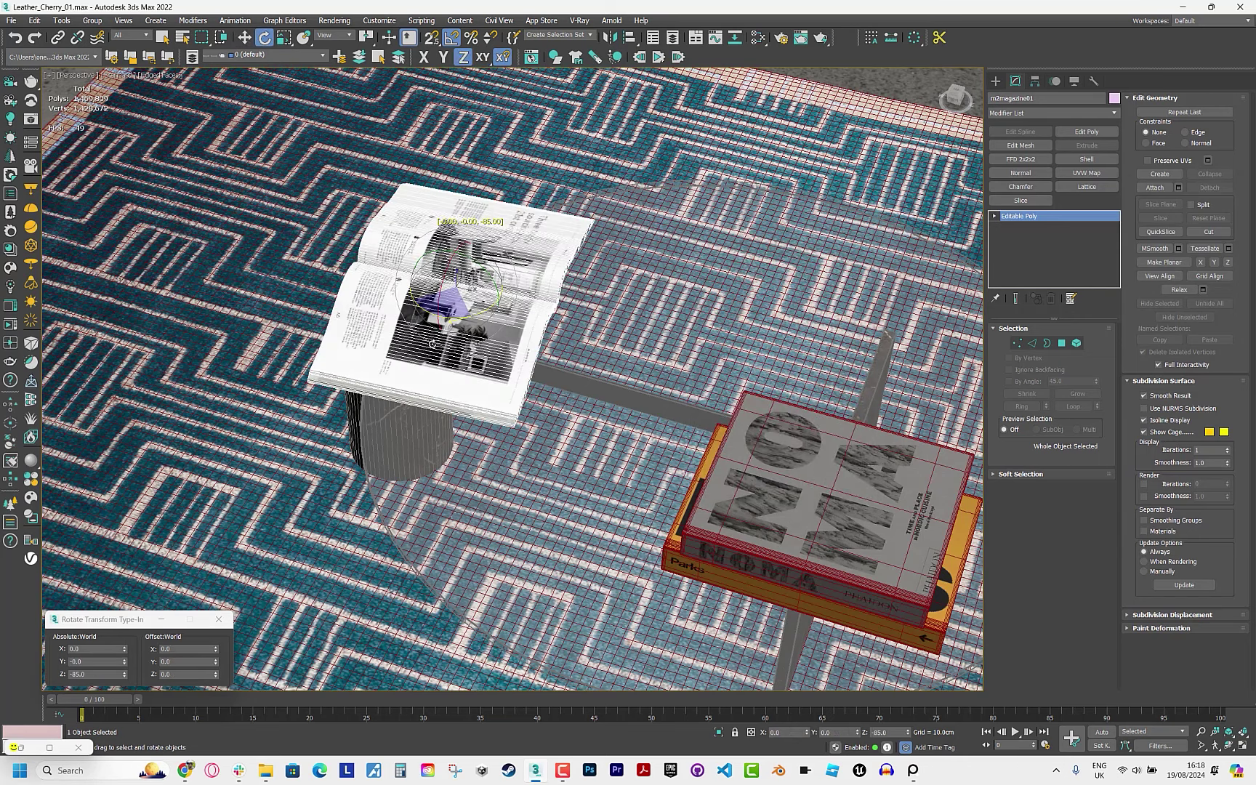
key(w)
drag(474, 302, 593, 333)
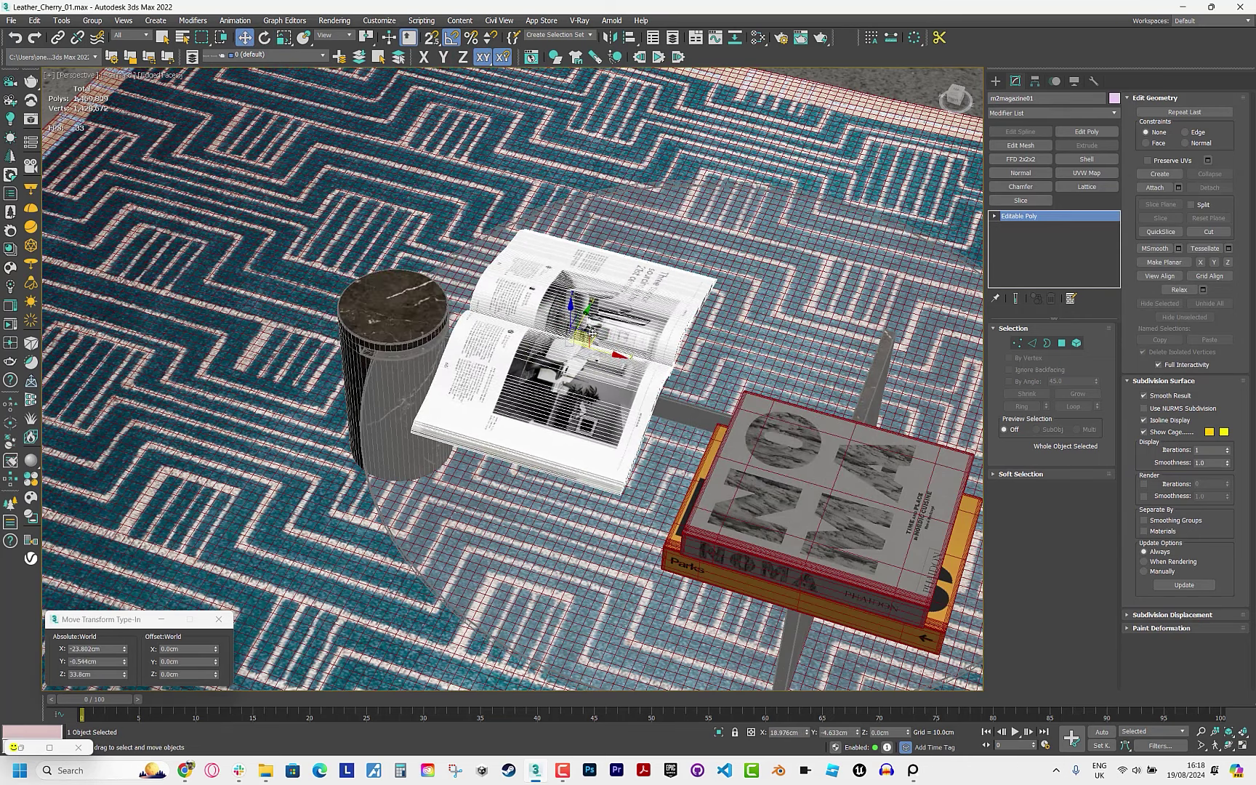
Shift the book stack further across the table and view through the Corona camera.
middle_drag(593, 333, 342, 204)
click(472, 425)
drag(472, 425, 596, 368)
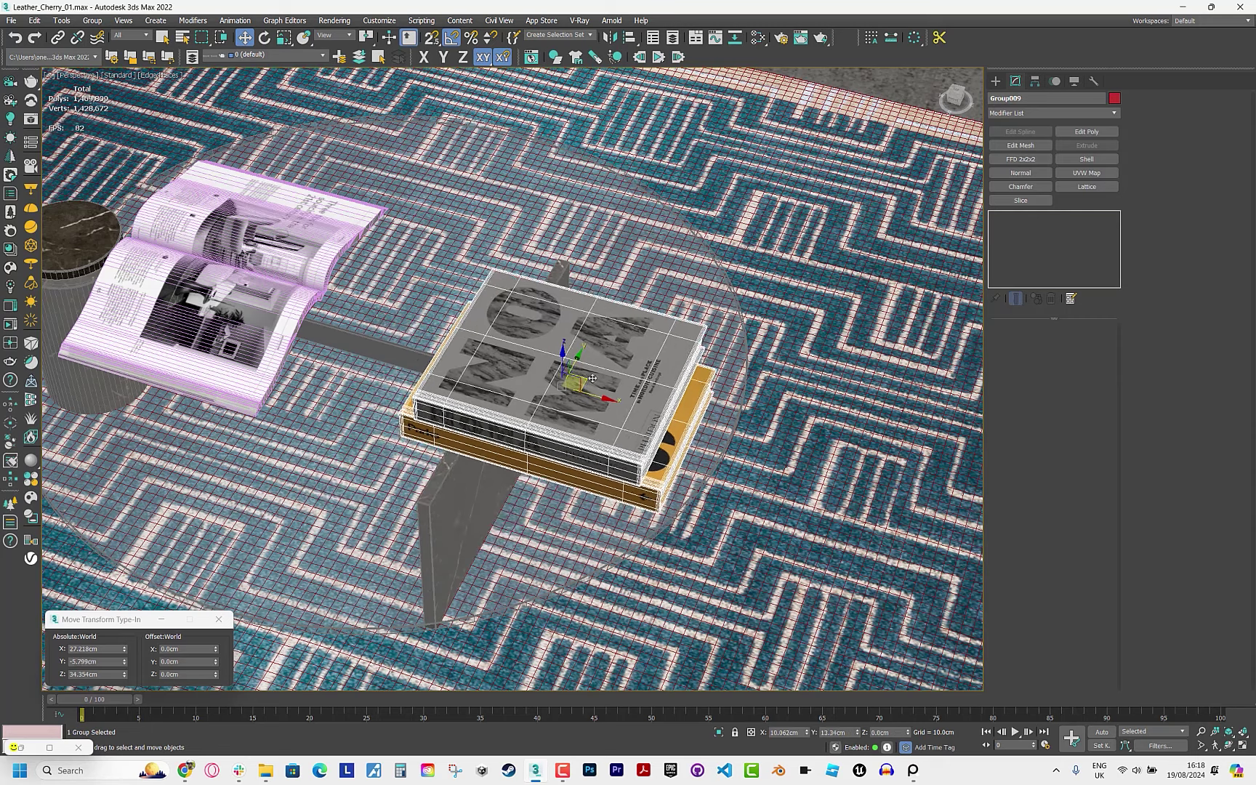
key(c)
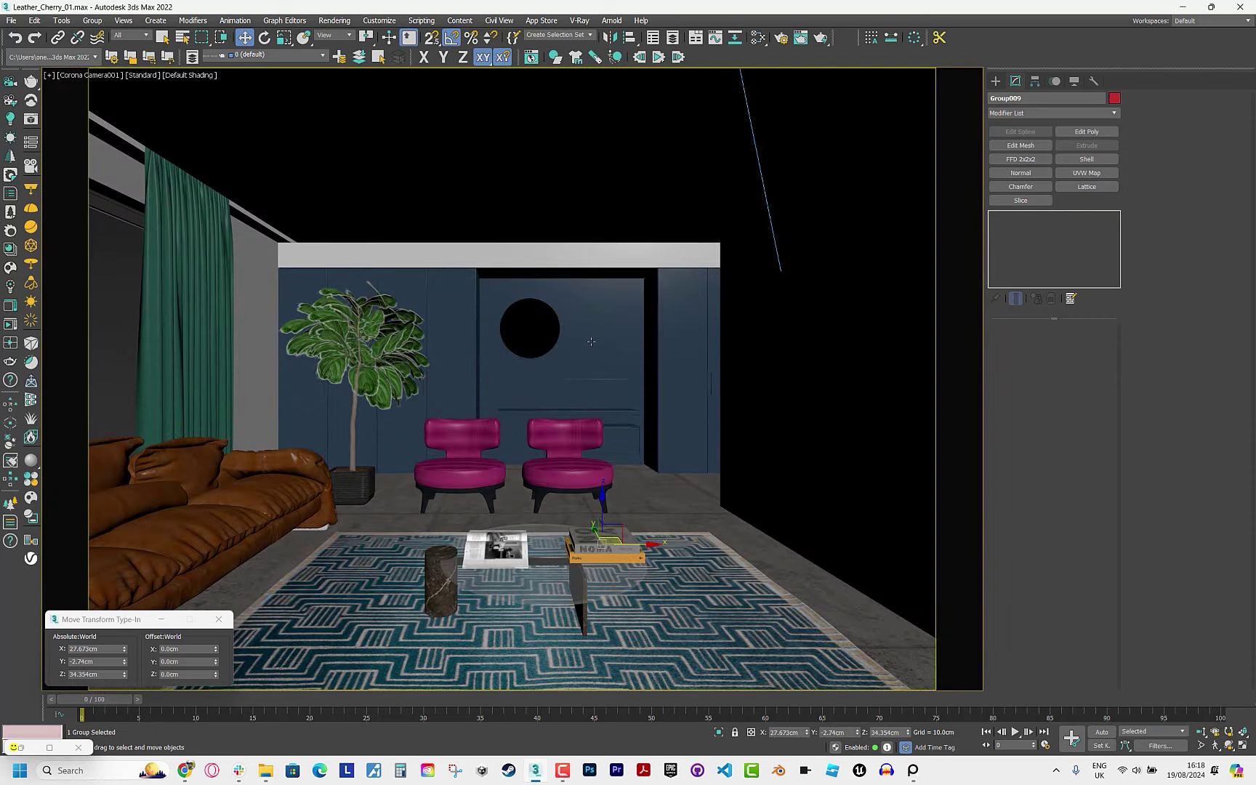
Check the reference photo, then orbit down to a low angle over the scattered books.
key(alt+Tab)
scroll(742, 471, up, 2)
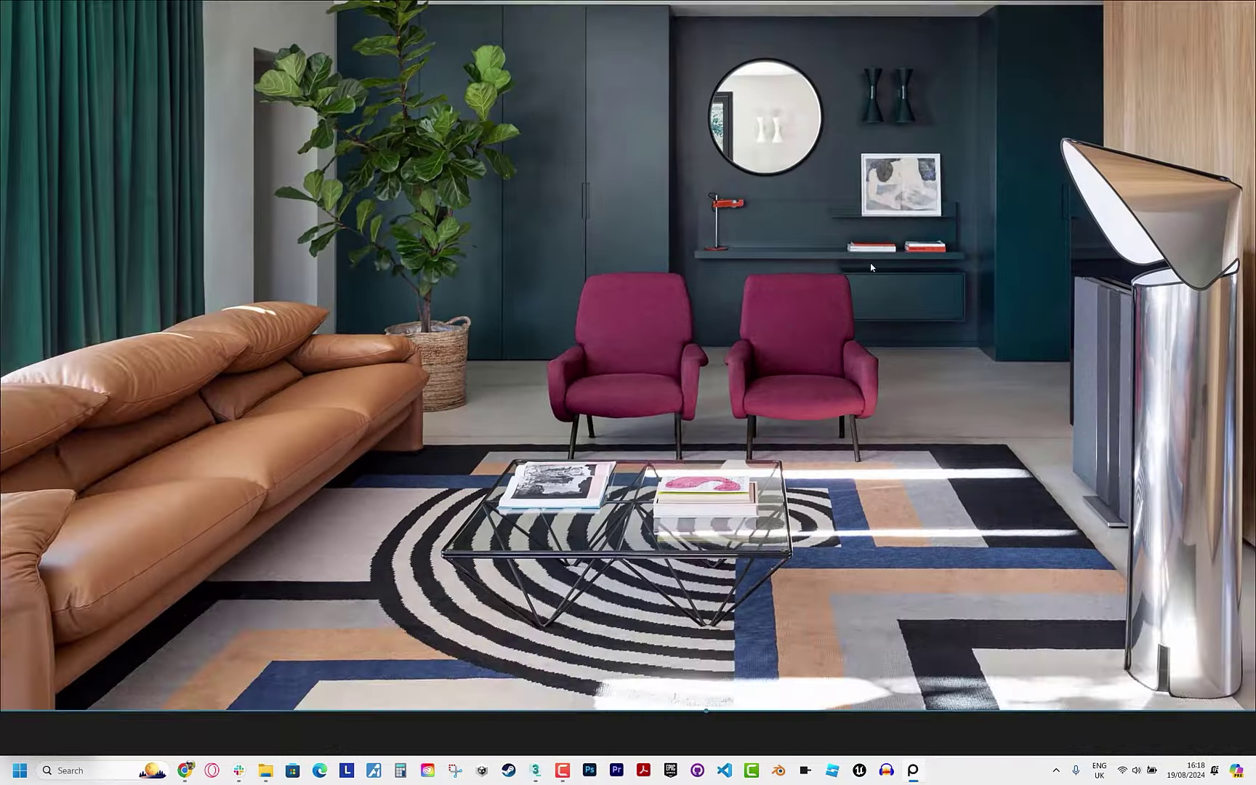
scroll(743, 471, up, 4)
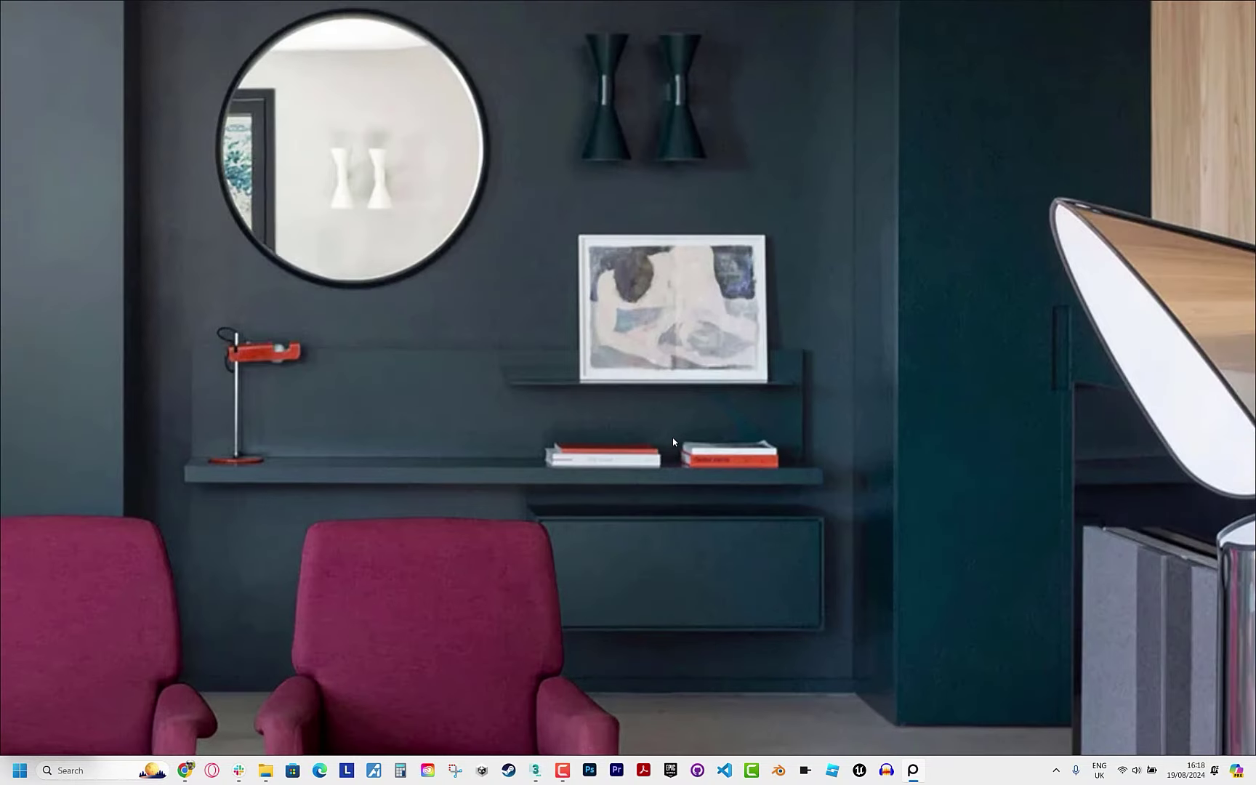
key(alt+Tab)
click(538, 334)
key(z)
scroll(542, 336, down, 10)
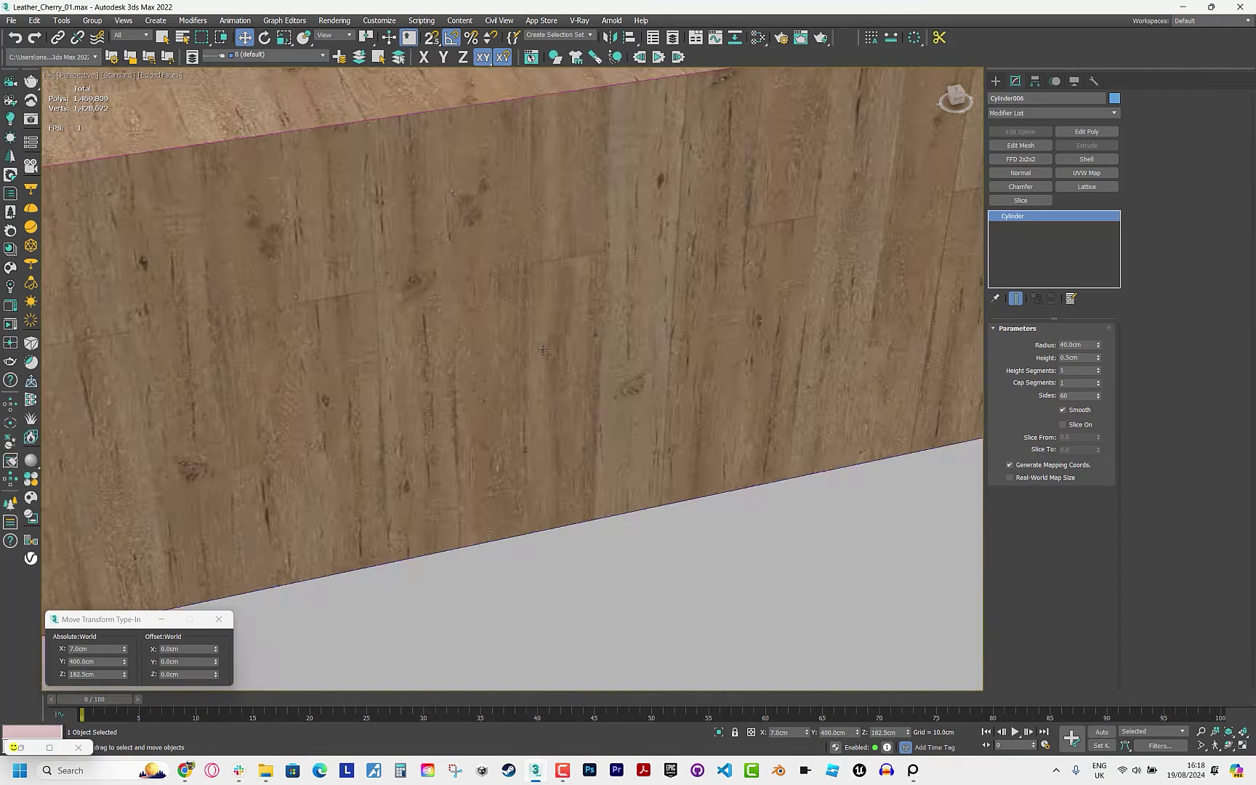
scroll(543, 336, down, 5)
alt+middle_drag(542, 336, 617, 441)
scroll(617, 440, up, 5)
scroll(618, 440, up, 5)
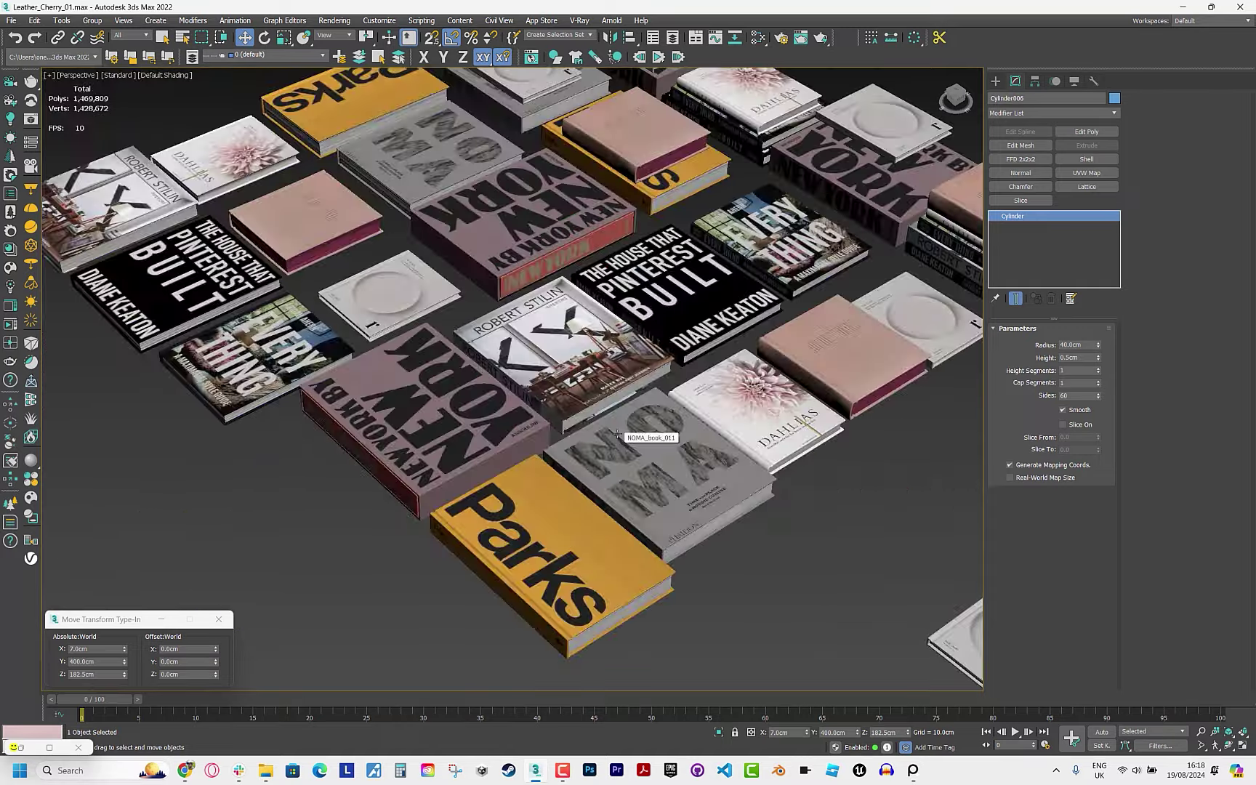
mouse_move(701, 218)
alt+middle_down()
mouse_move(552, 352)
mouse_move(635, 412)
alt+middle_up()
Group the Robert Stilin book with a second book as Group010.
click(553, 352)
key(z)
scroll(571, 366, down, 5)
ctrl+click(572, 365)
scroll(635, 412, down, 5)
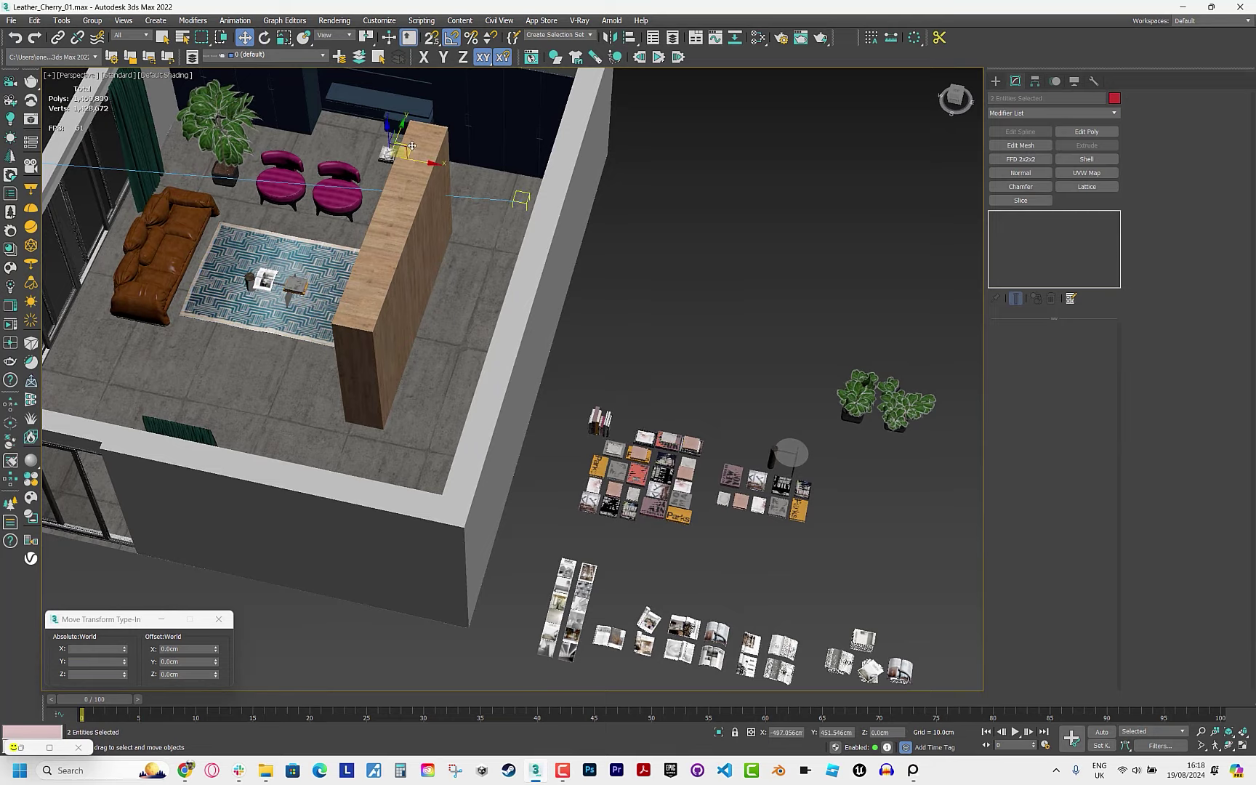
key(z)
scroll(587, 361, down, 3)
key(ctrl+g)
key(Return)
scroll(587, 361, up, 2)
scroll(586, 362, down, 4)
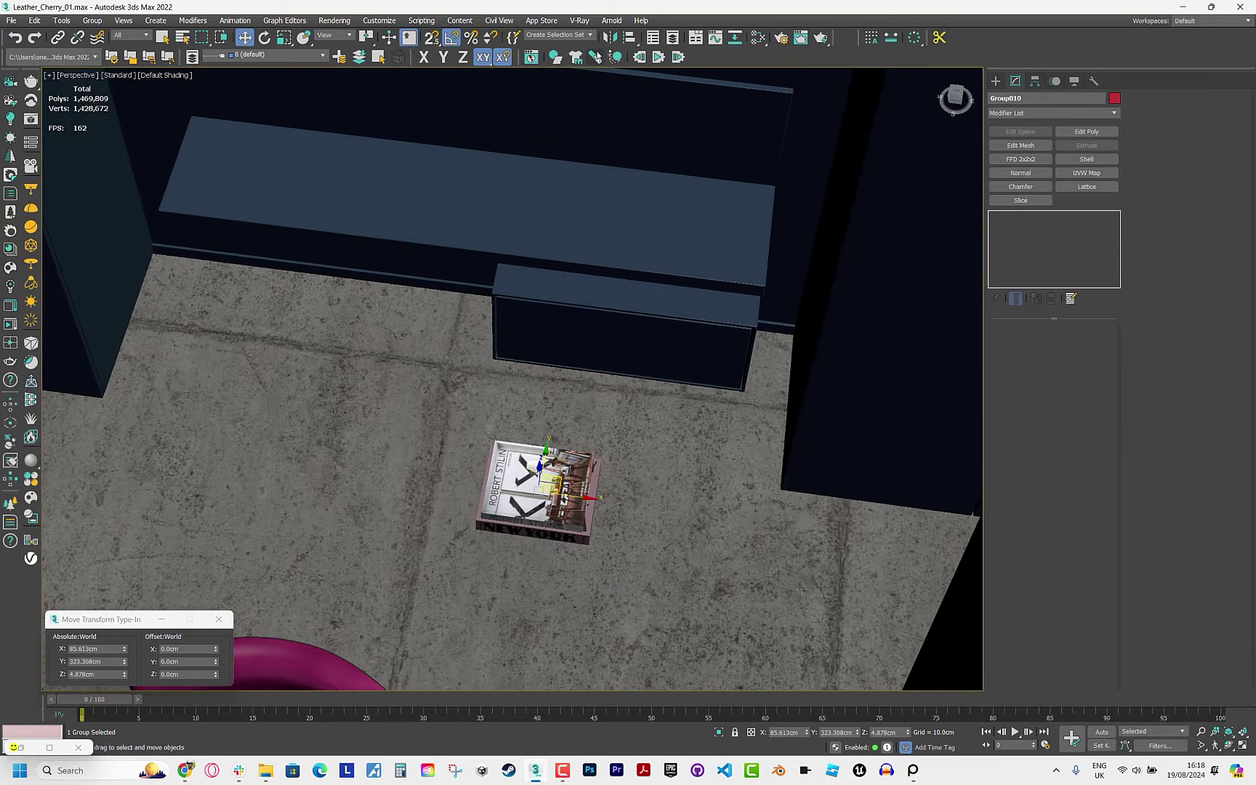
Align Group010 to rest on top of the dark box and position it there.
key(alt+a)
click(654, 219)
click(796, 371)
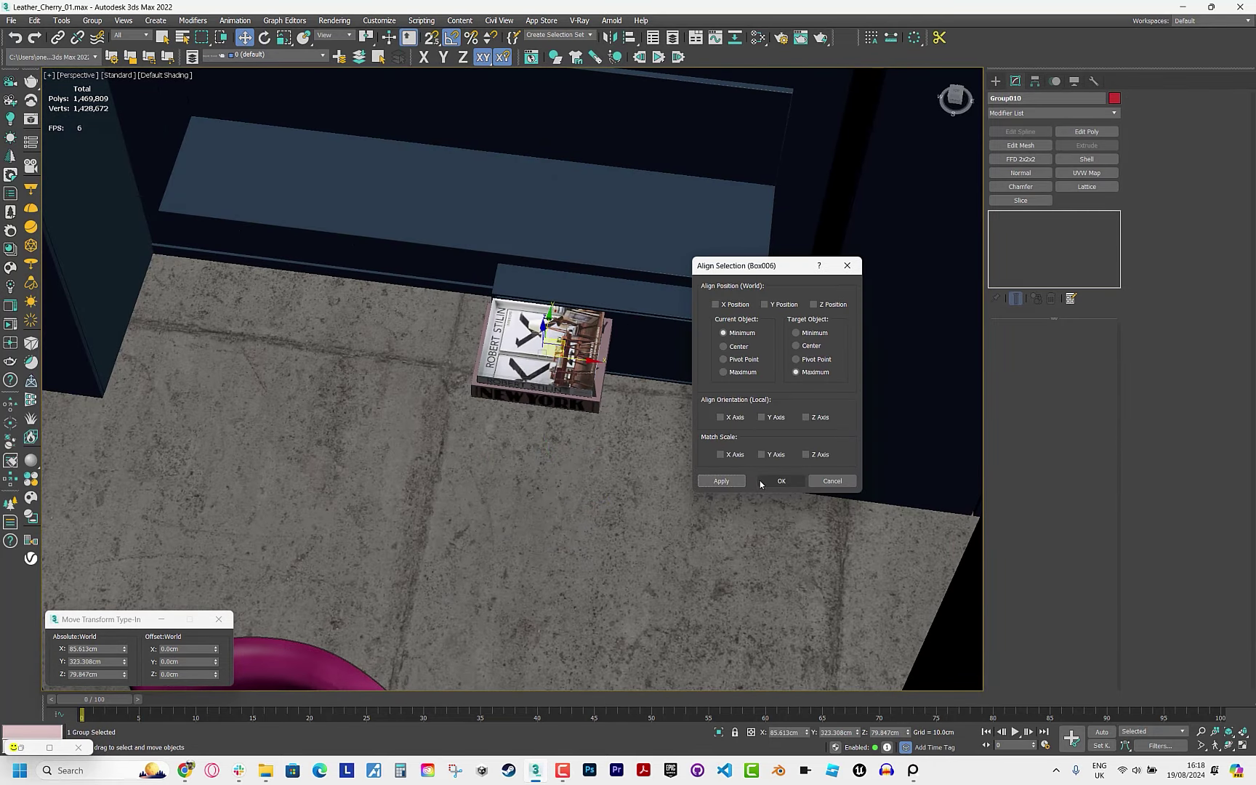
click(782, 481)
drag(553, 341, 708, 222)
Recheck the reference photo and pan and orbit to a low-angle view of the books.
click(913, 770)
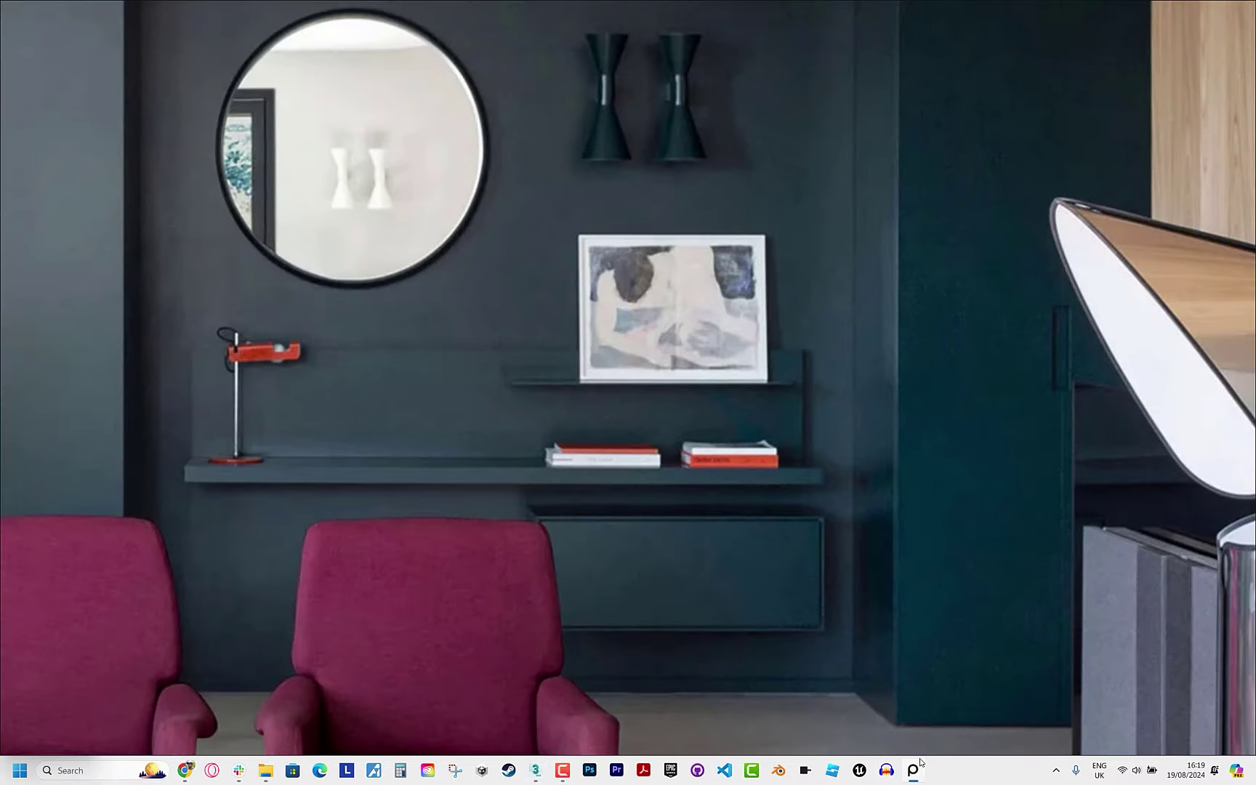
click(918, 767)
scroll(509, 327, down, 5)
scroll(424, 304, up, 3)
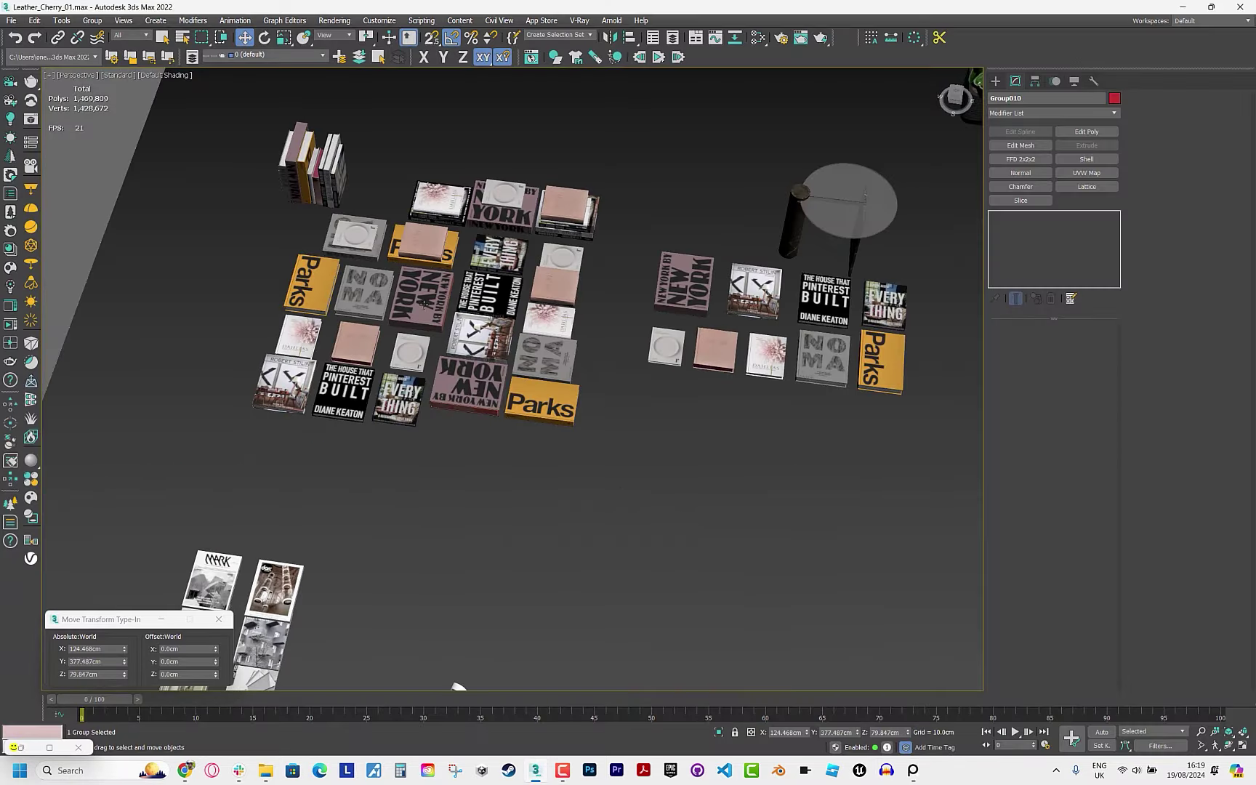
scroll(424, 304, up, 3)
scroll(501, 247, up, 2)
scroll(552, 204, up, 2)
scroll(593, 156, up, 2)
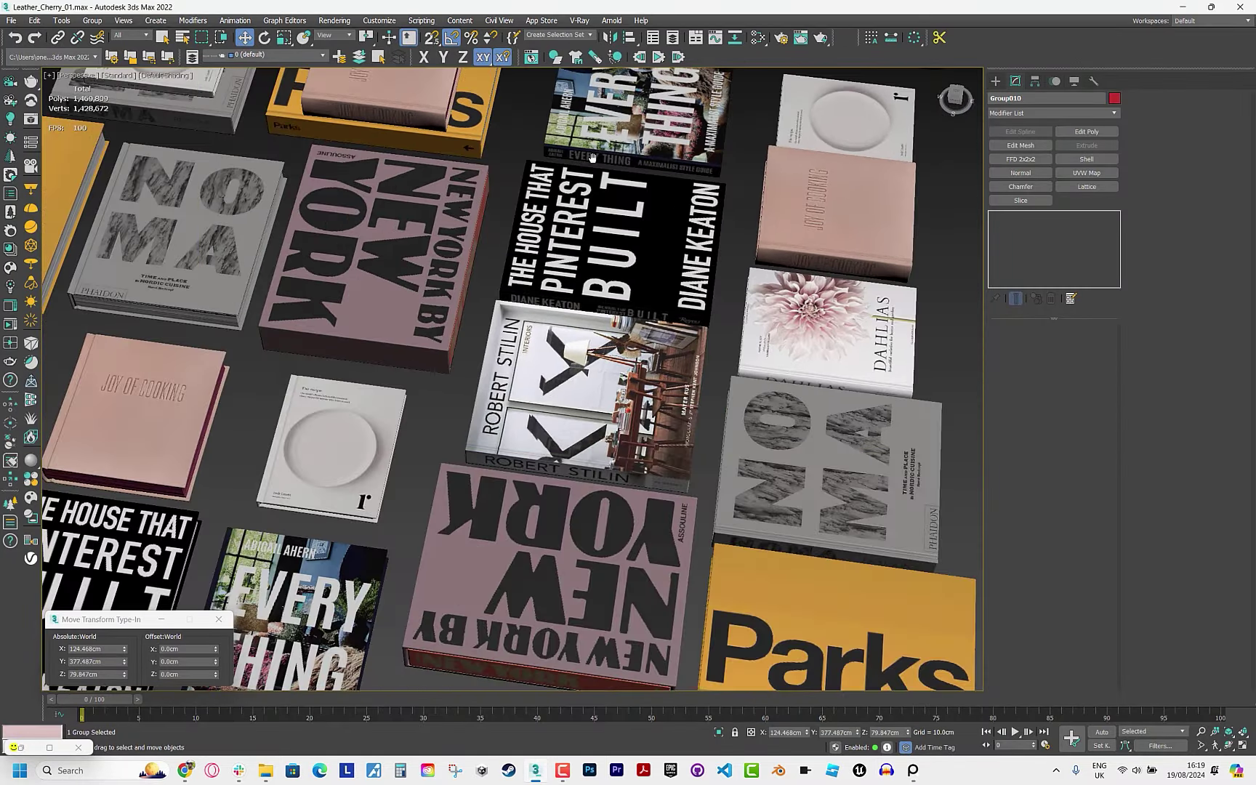
scroll(592, 156, down, 2)
scroll(552, 436, down, 2)
scroll(564, 503, down, 2)
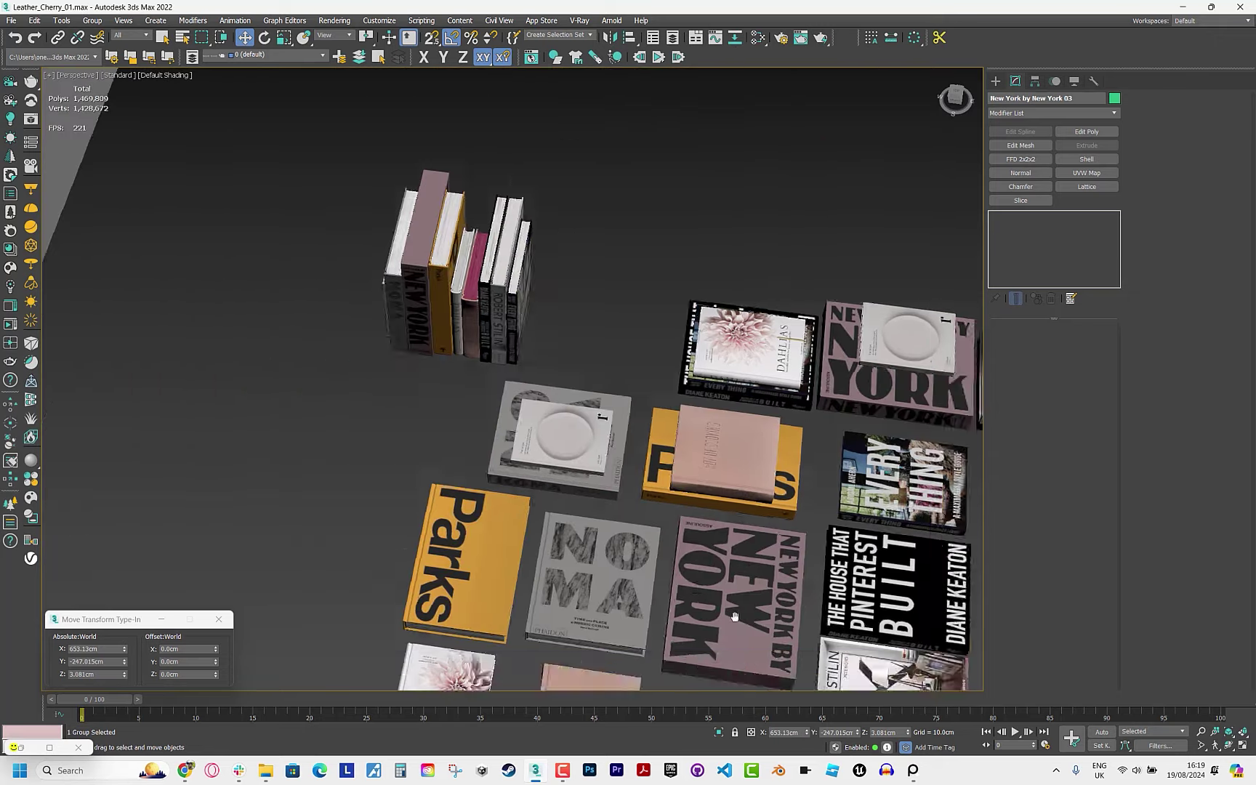
scroll(654, 437, down, 1)
scroll(727, 370, up, 3)
scroll(740, 358, up, 2)
middle_drag(741, 357, 409, 331)
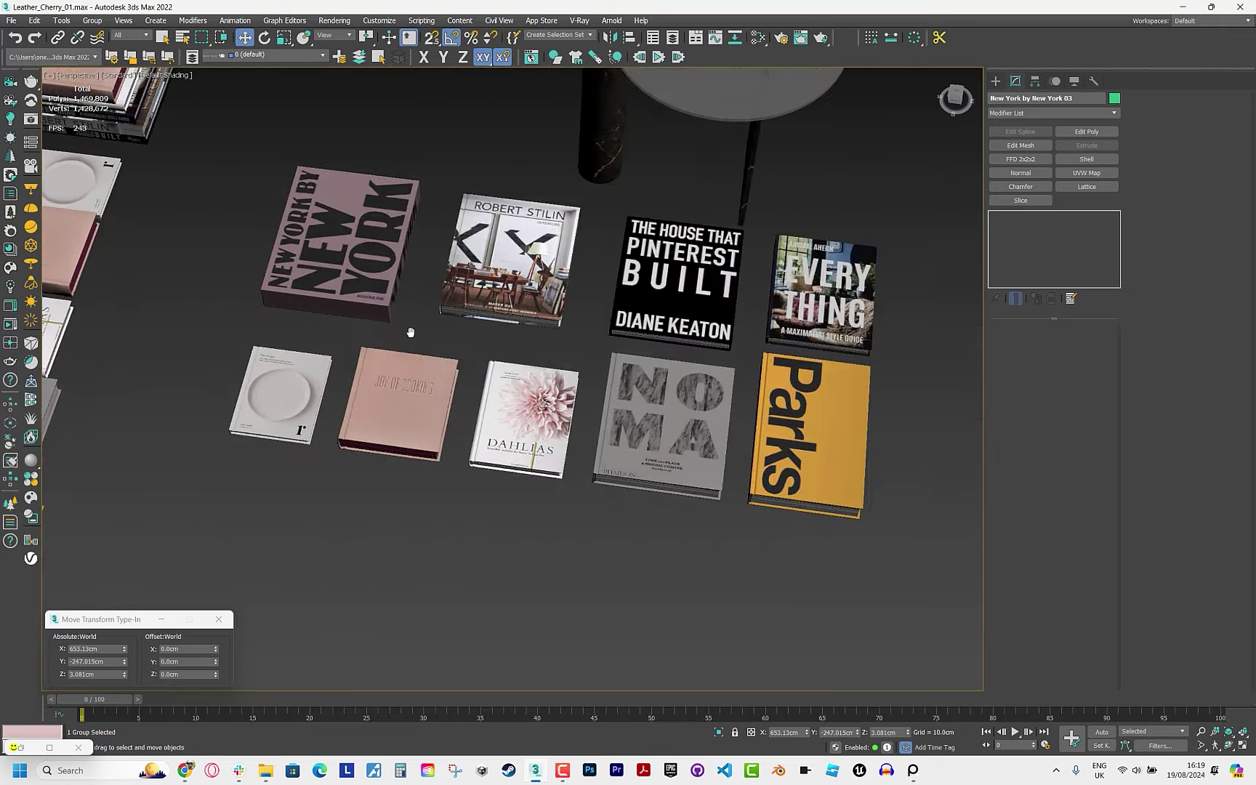
mouse_move(154, 294)
alt+middle_down()
mouse_move(504, 355)
mouse_move(664, 399)
alt+middle_up()
scroll(505, 355, up, 2)
scroll(504, 355, down, 5)
scroll(375, 408, up, 4)
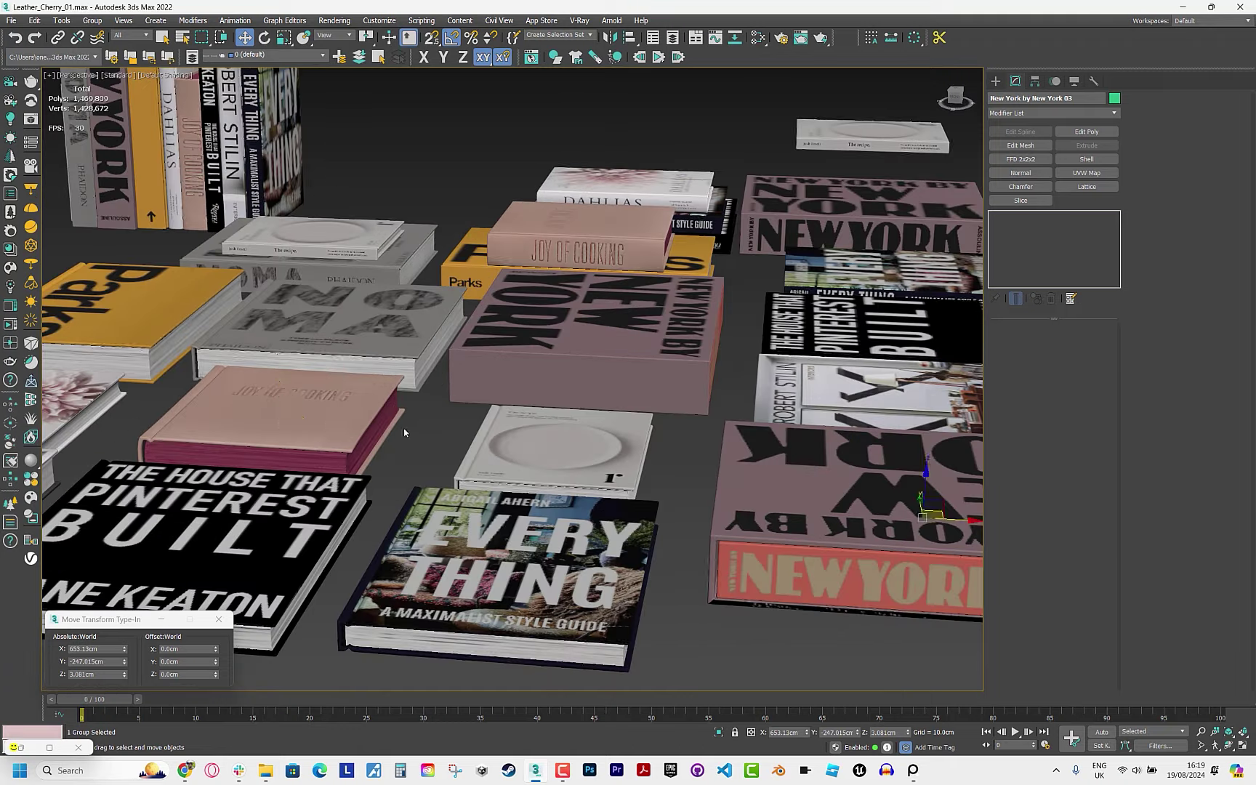
Select the JOY OF COOKING and white recipe books and rotate them about the vertical axis.
click(356, 432)
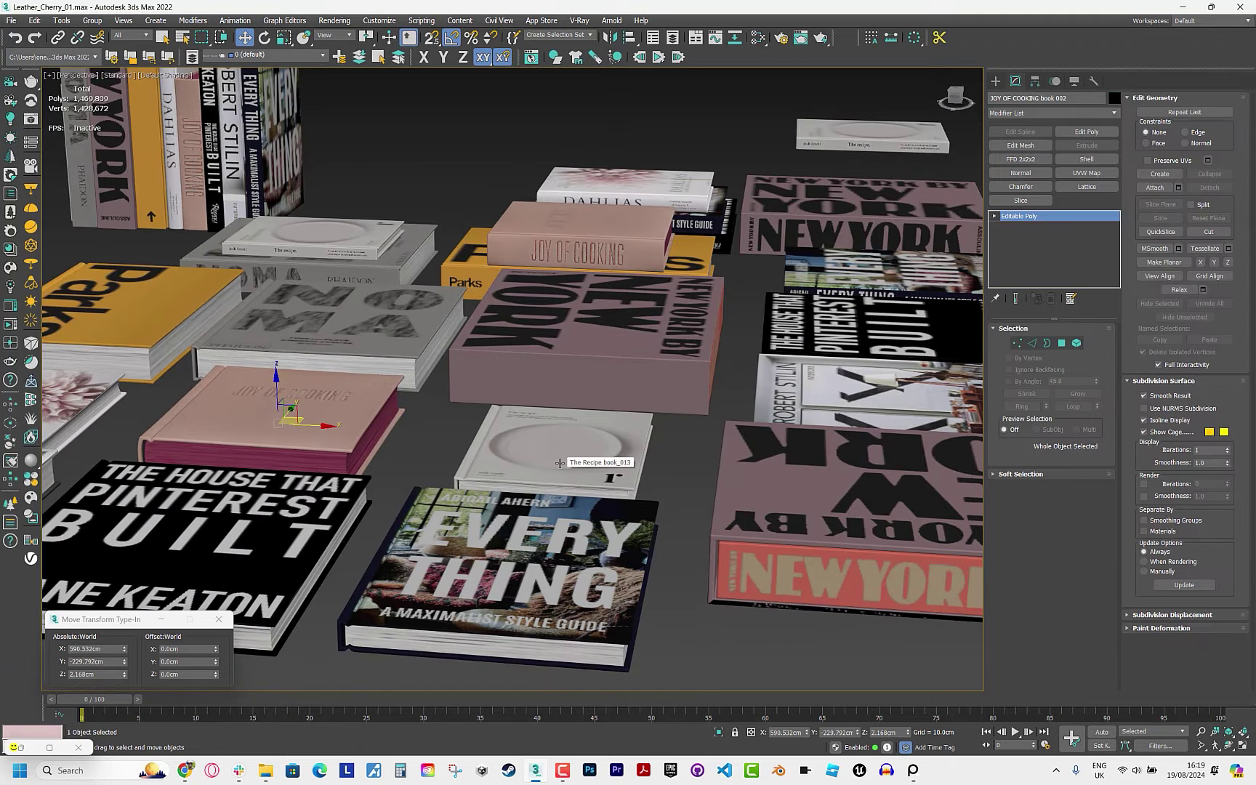
ctrl+click(556, 454)
scroll(556, 454, down, 5)
scroll(556, 455, down, 5)
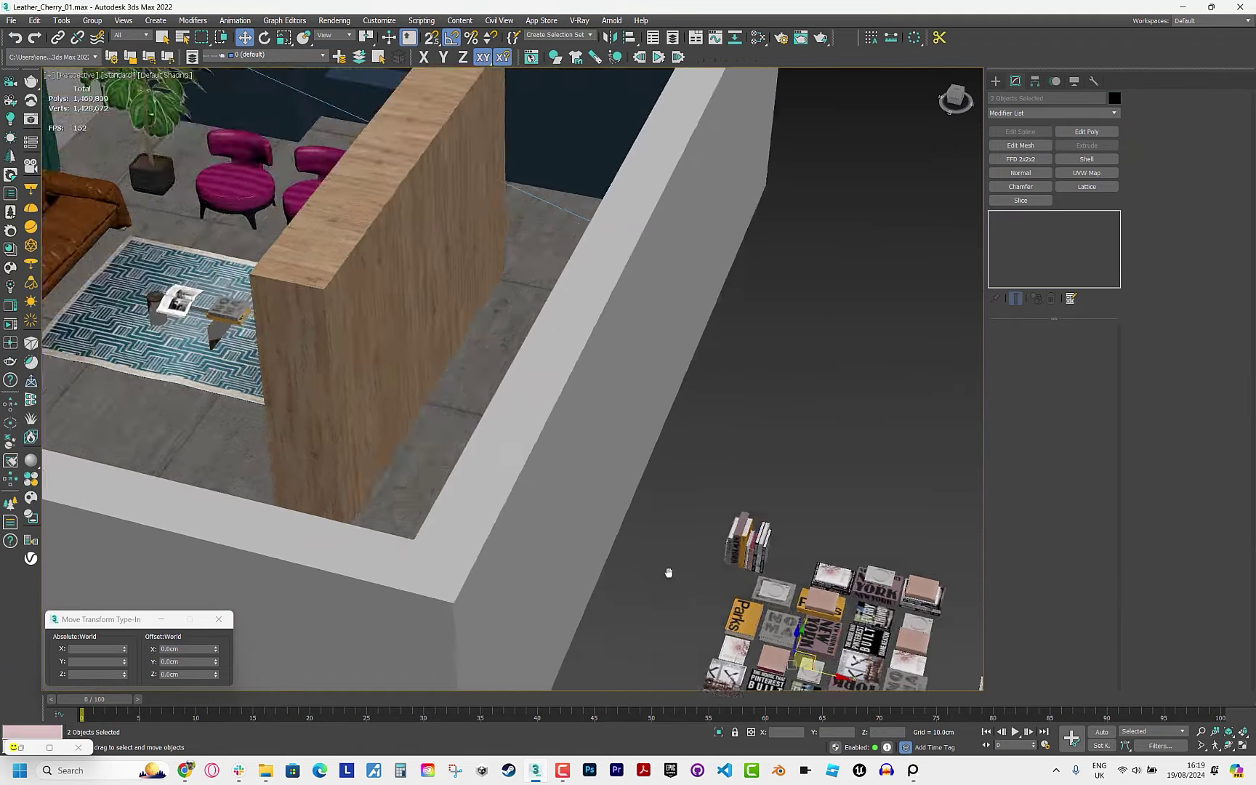
key(z)
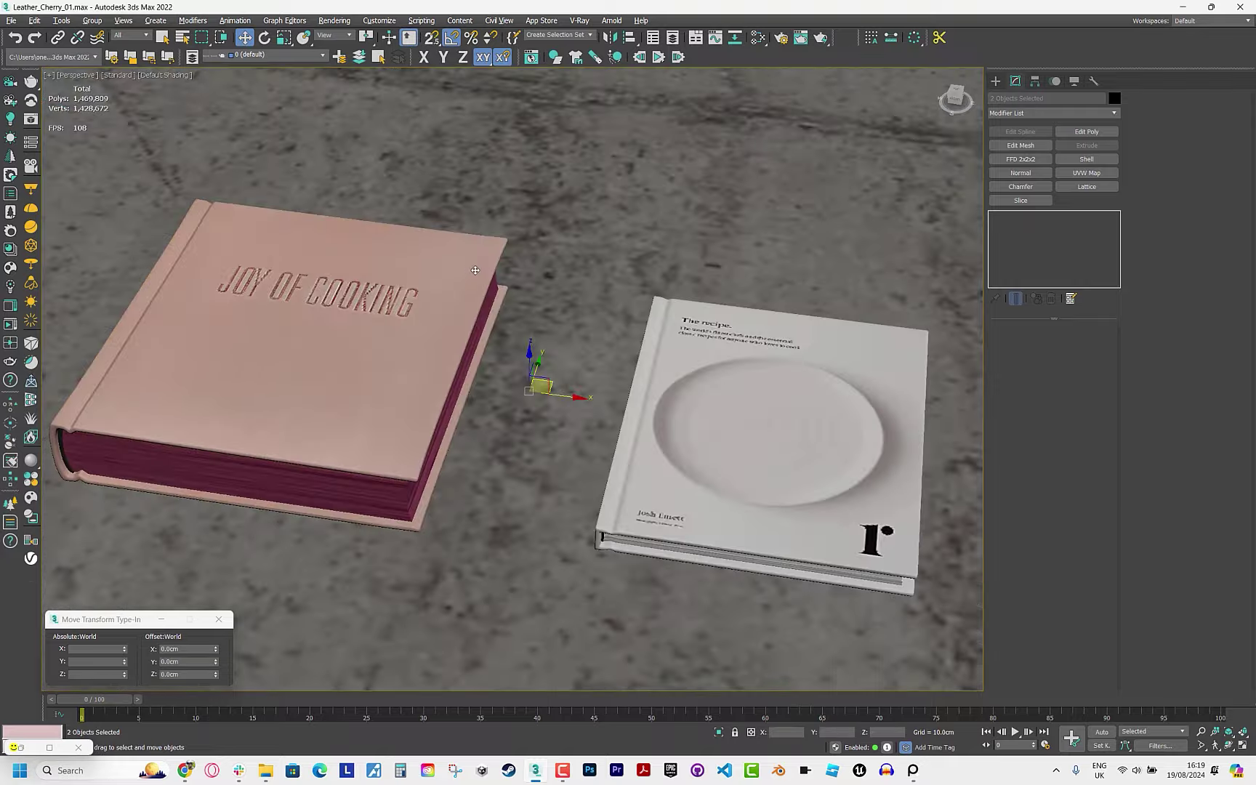
scroll(378, 489, down, 3)
scroll(378, 489, down, 2)
key(e)
drag(338, 565, 338, 509)
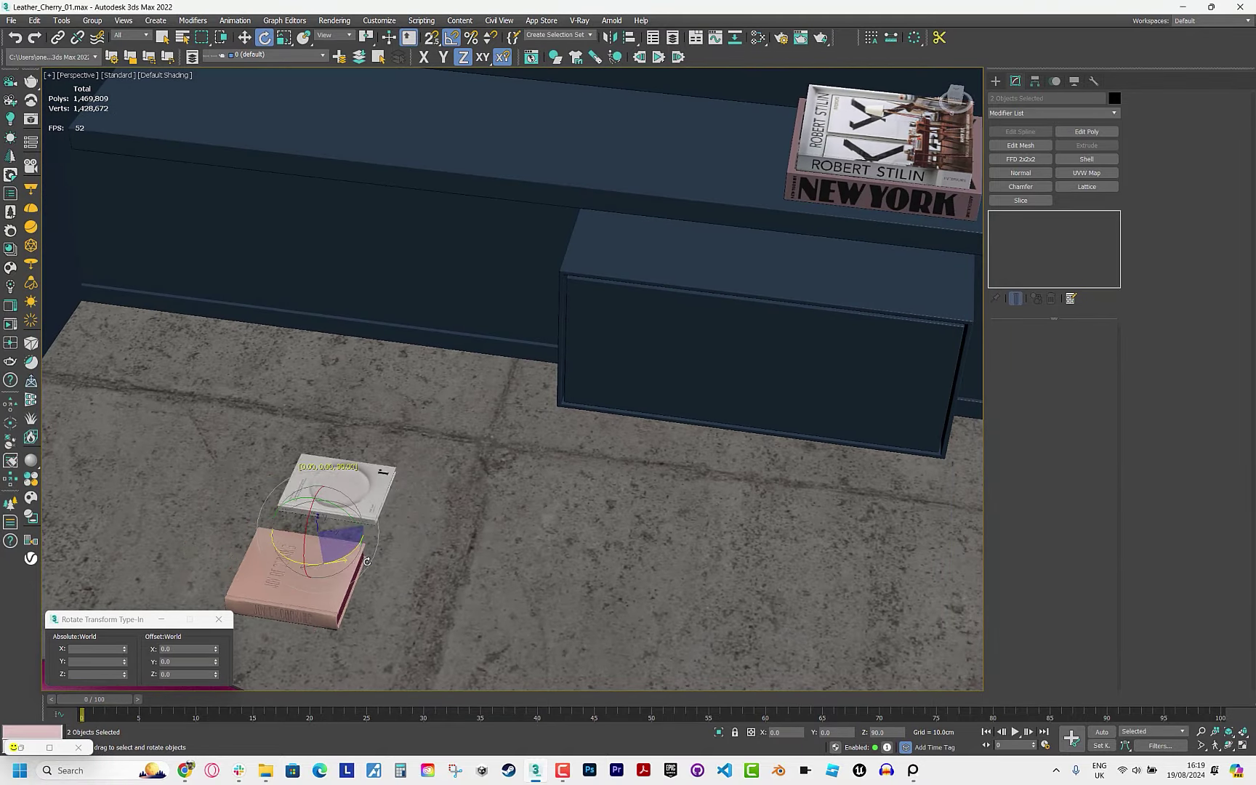
key(w)
middle_drag(396, 339, 502, 430)
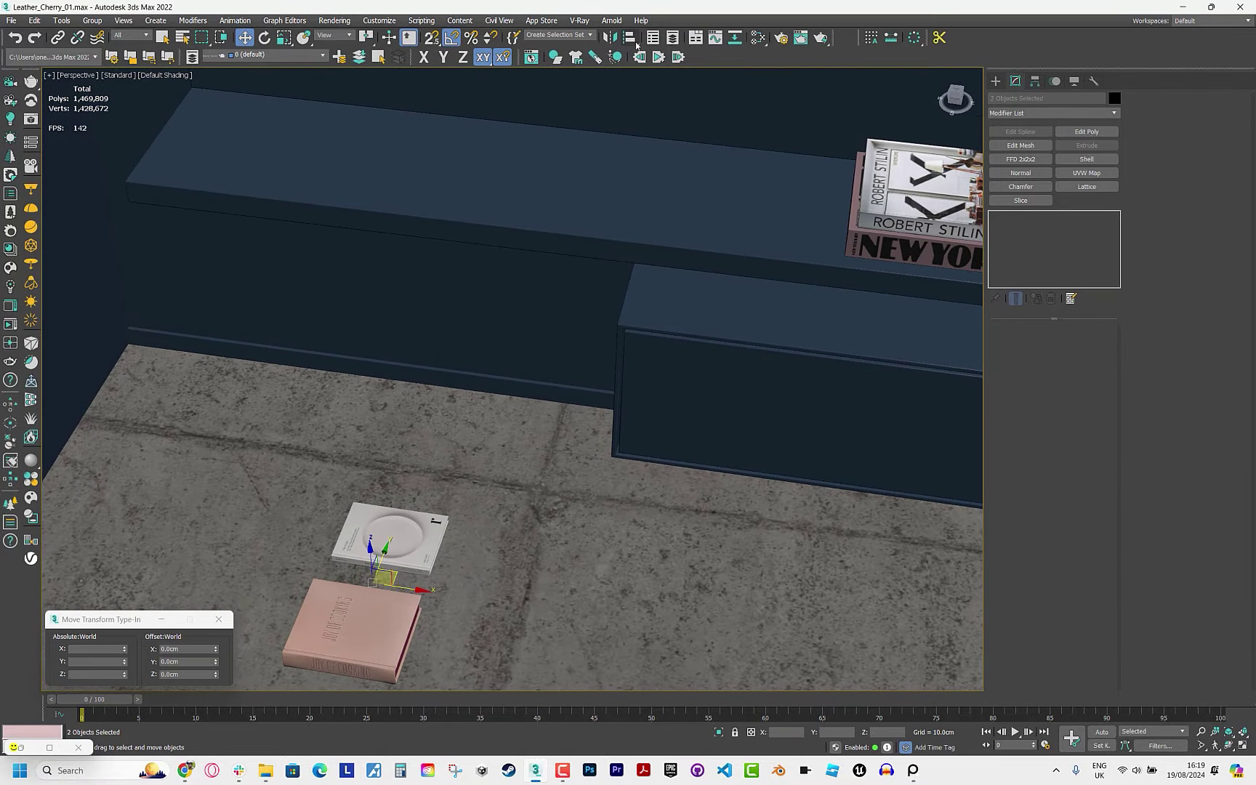
Align the two books' bottoms to the top of the back shelf.
click(630, 37)
click(552, 218)
click(813, 306)
click(720, 483)
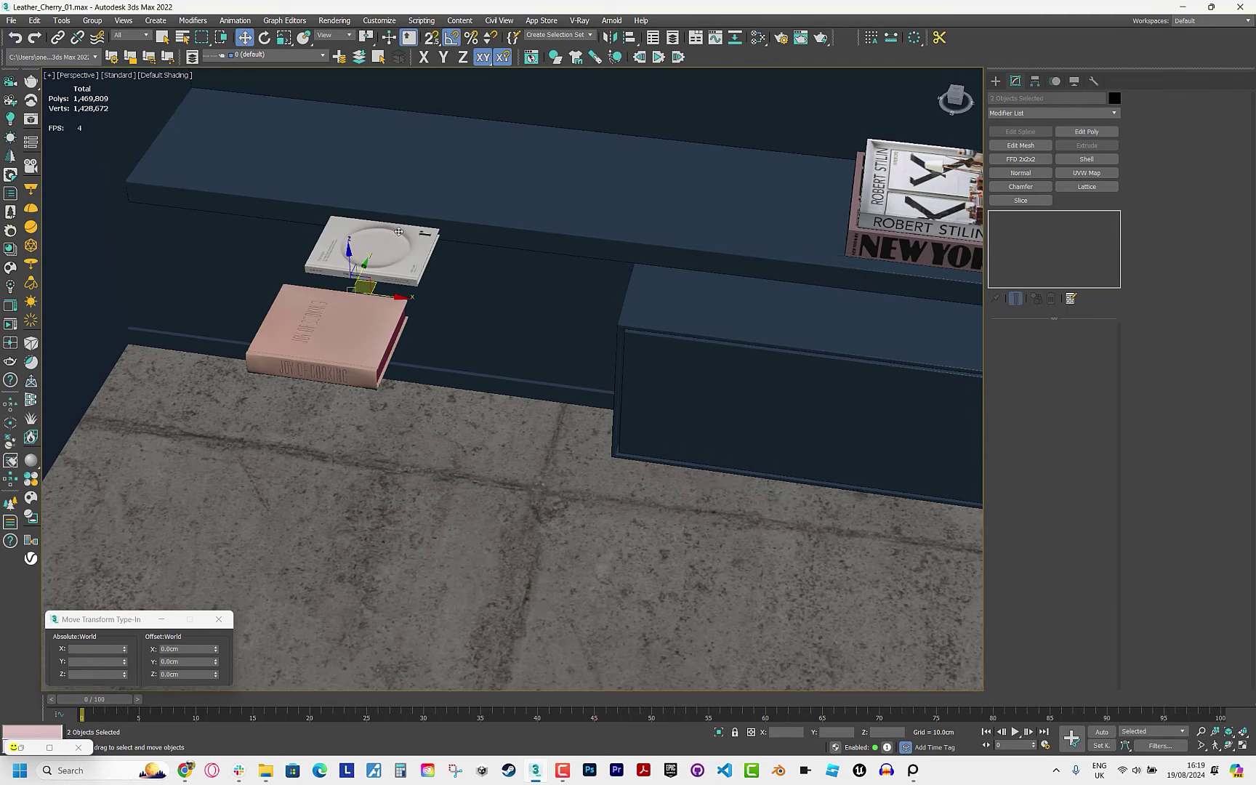
Align the white recipe book onto the top of JOY OF COOKING and slide it over the pink book.
click(399, 231)
click(629, 37)
click(327, 334)
click(812, 305)
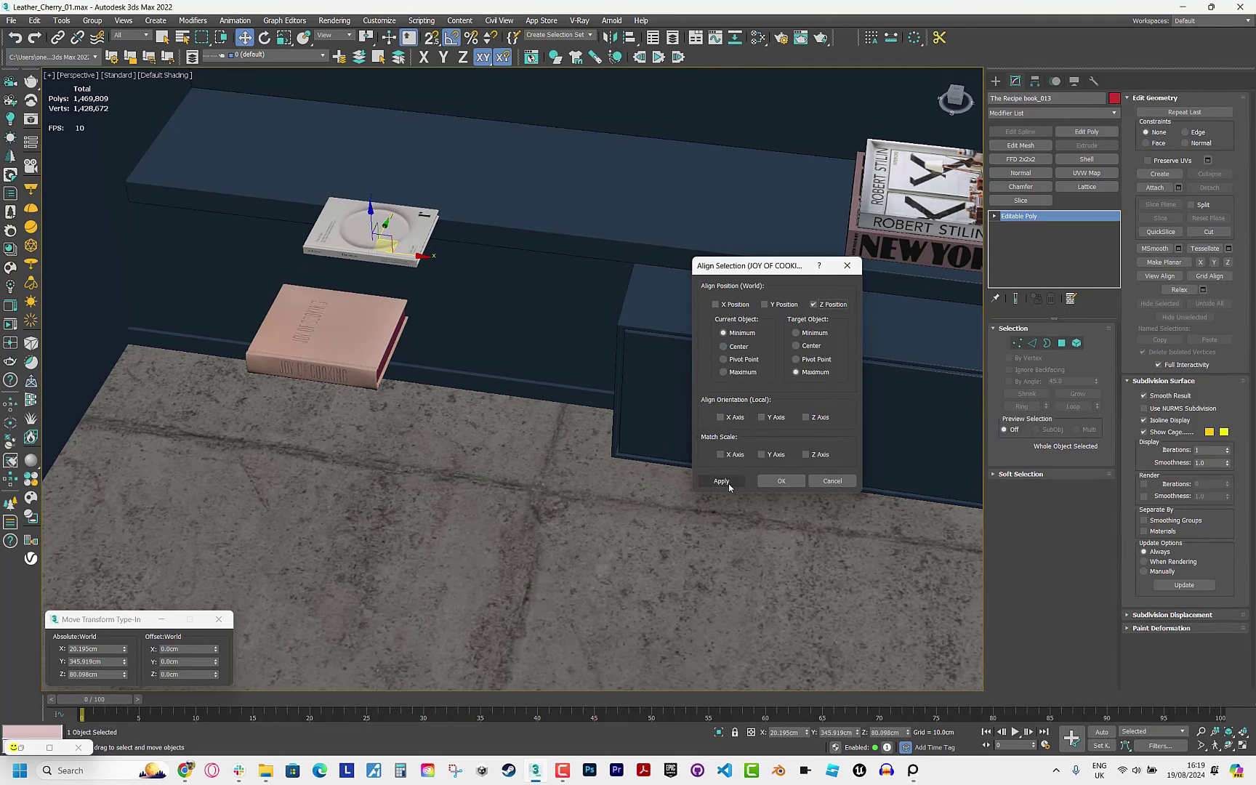
click(729, 485)
click(782, 480)
mouse_move(398, 223)
mouse_down()
mouse_move(351, 309)
mouse_move(561, 259)
mouse_move(754, 177)
mouse_up()
Reselect both books and switch to the Corona camera view with edged faces.
ctrl+click(349, 349)
key(c)
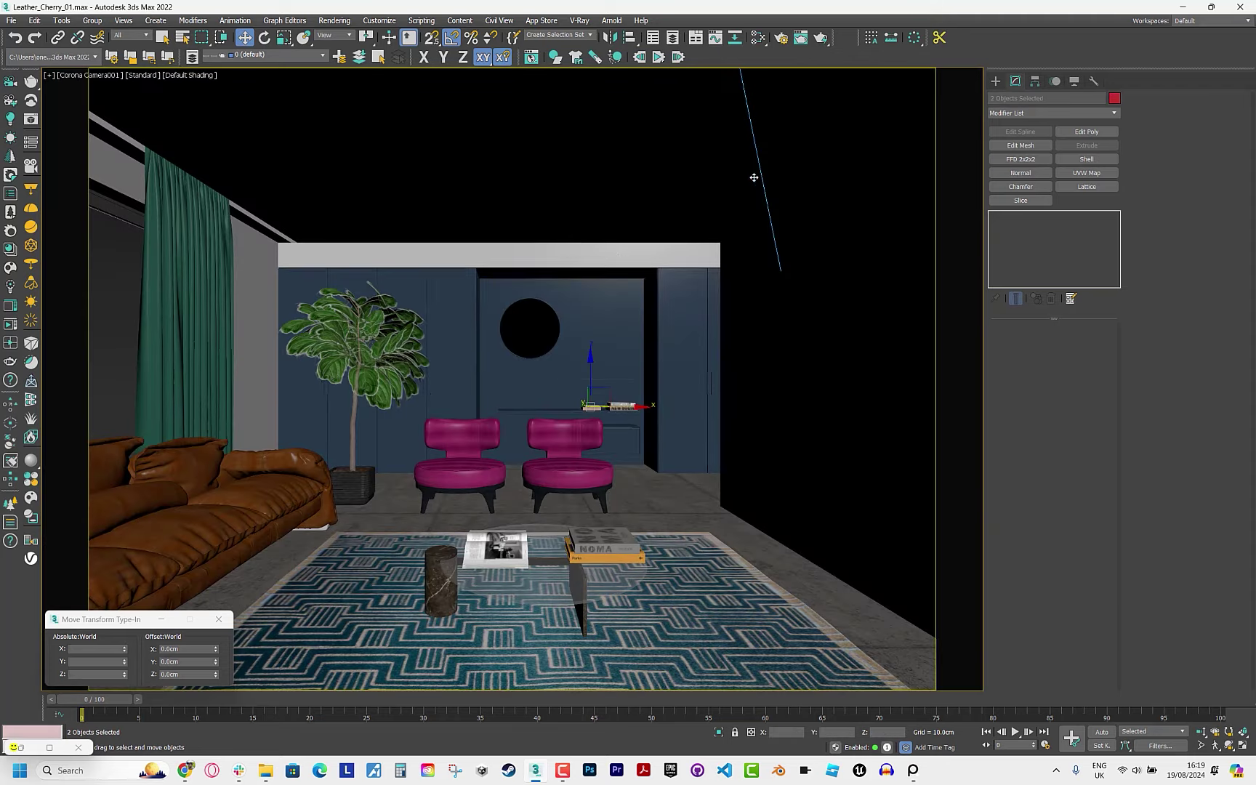
key(F4)
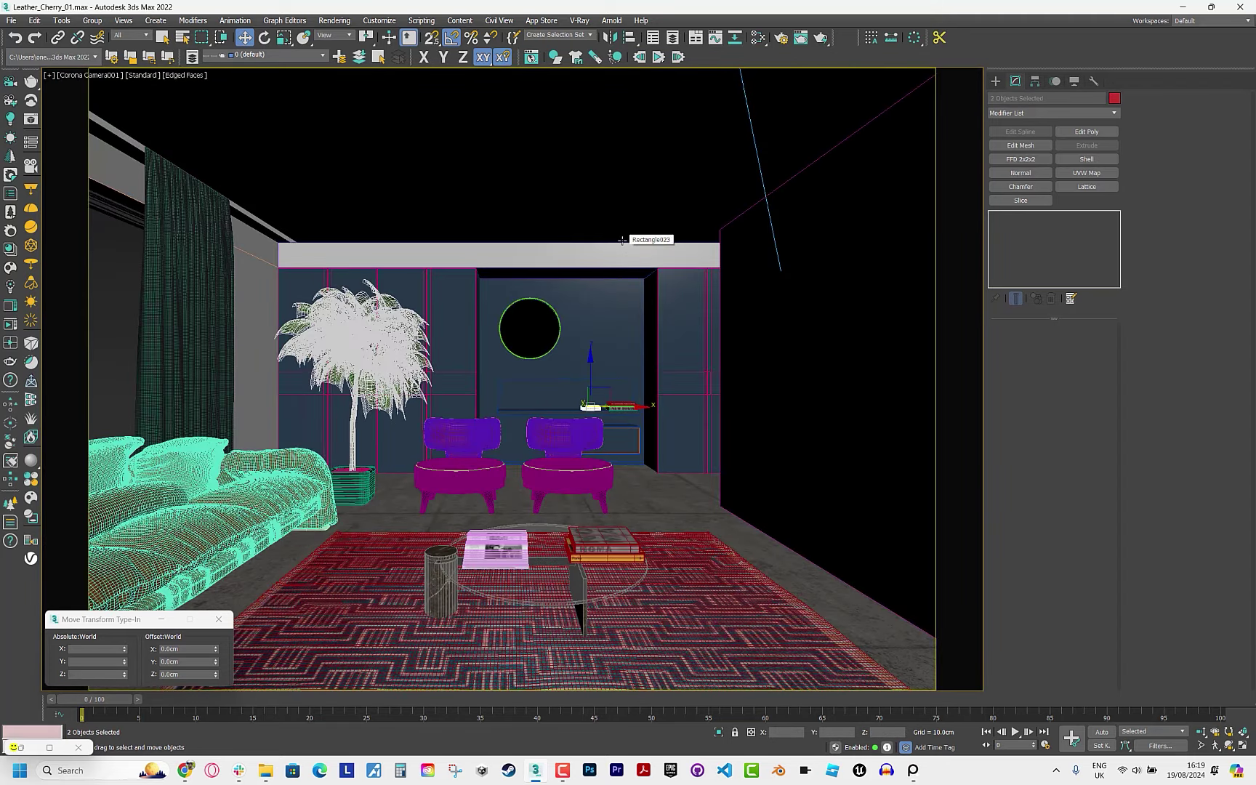
Check the wall lamp reference and create a small Cone on the wall beside the round mirror.
click(914, 771)
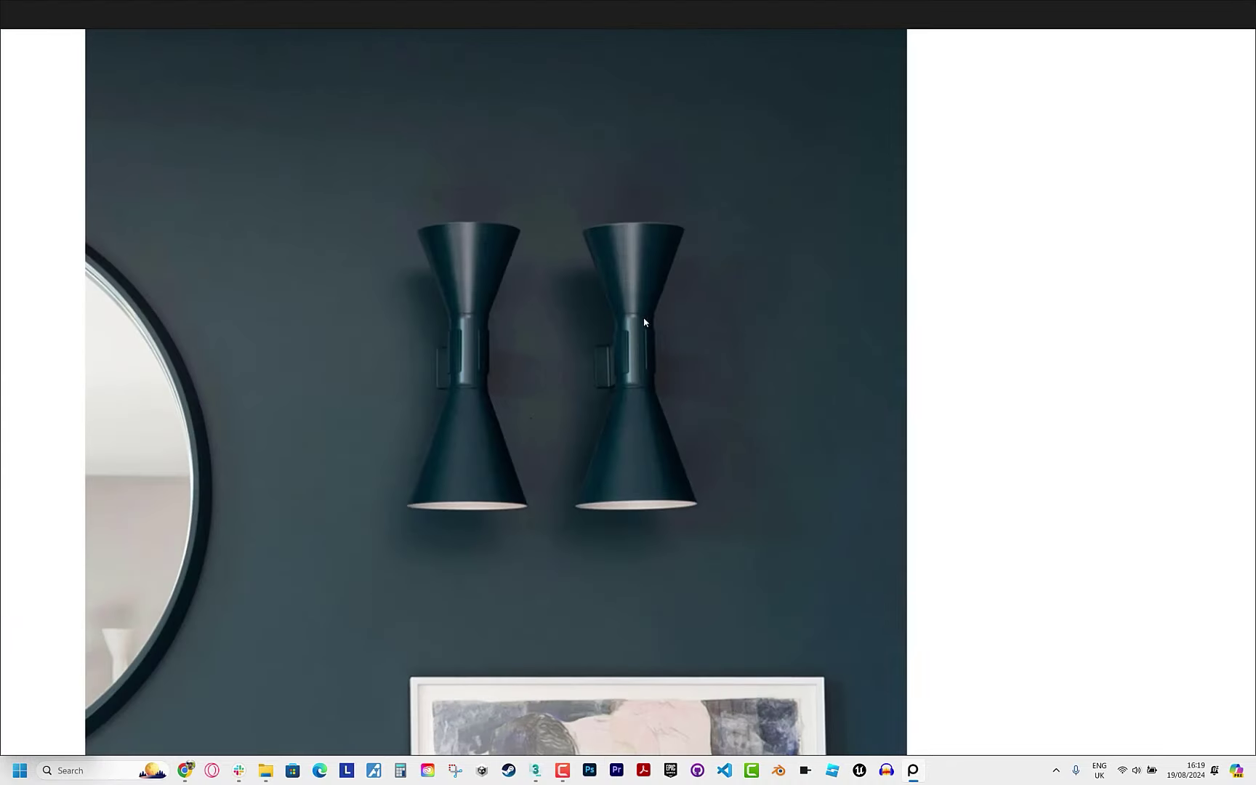
key(alt+Tab)
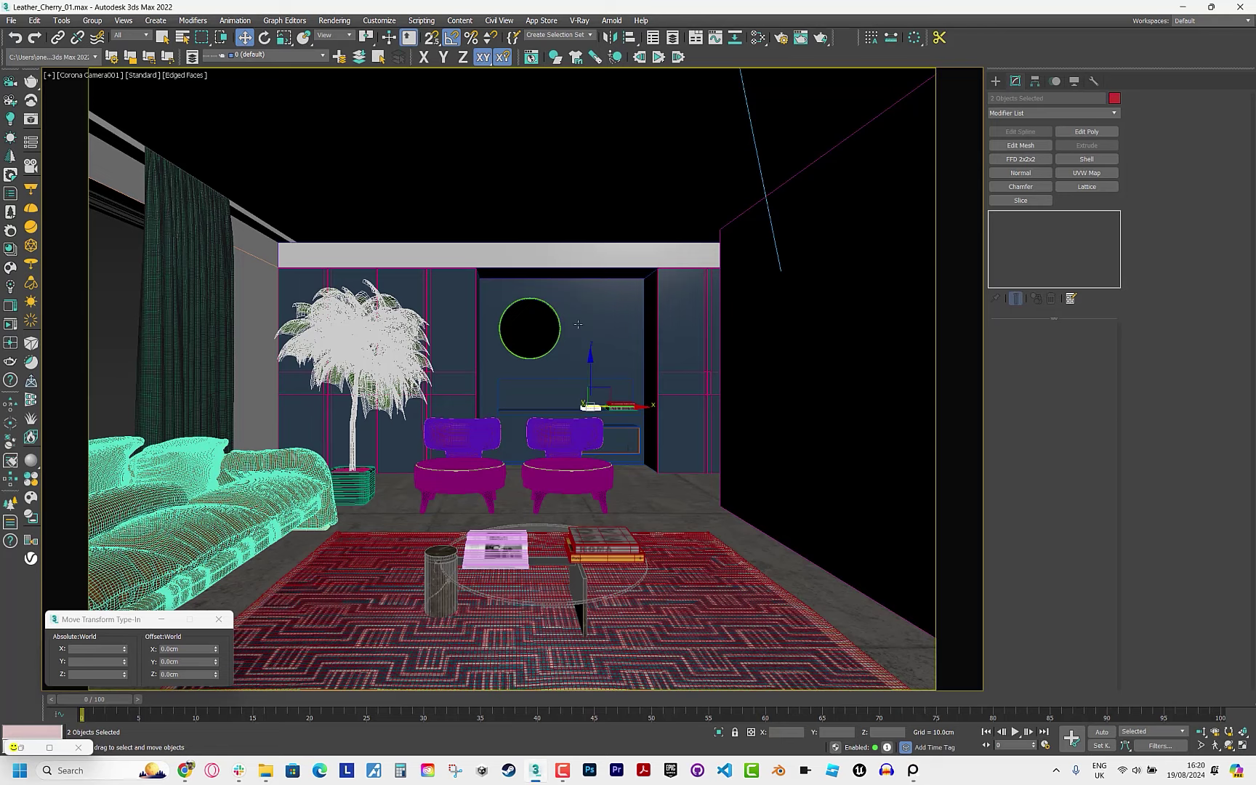
click(553, 341)
scroll(606, 343, up, 5)
key(z)
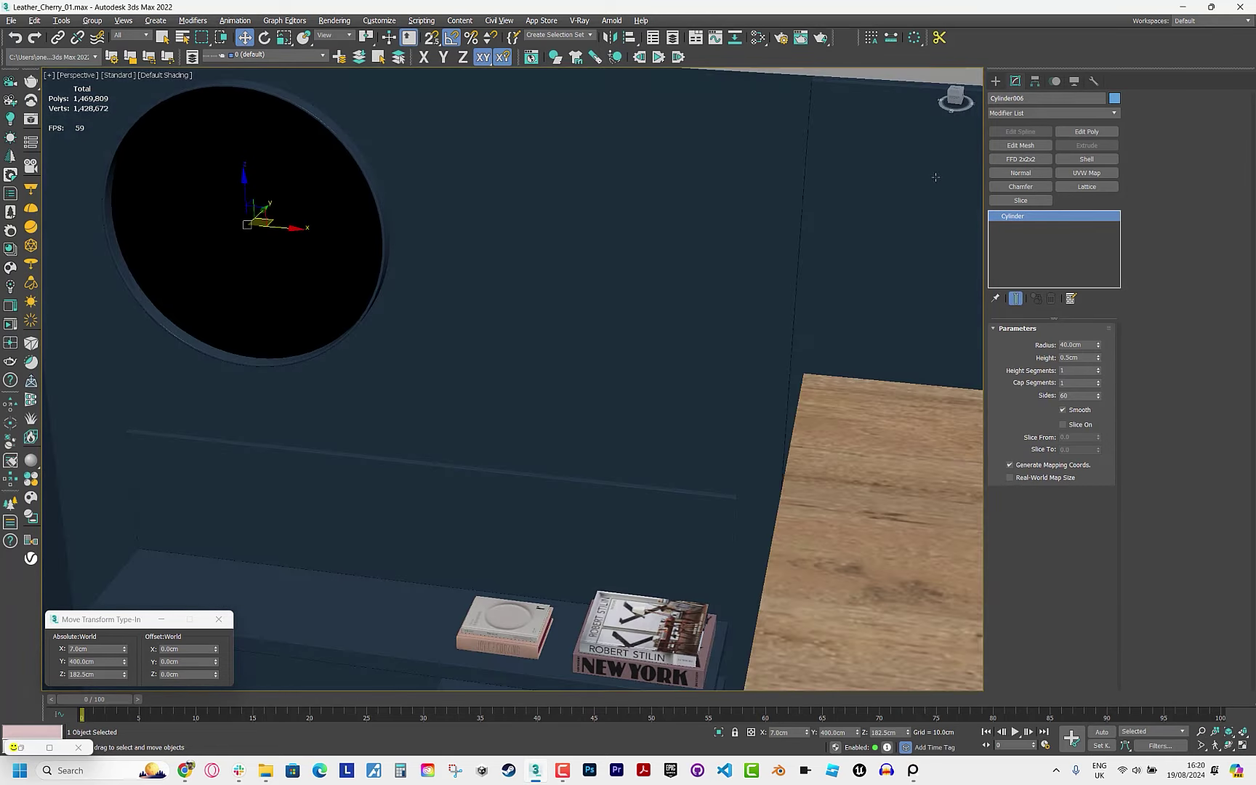
click(995, 81)
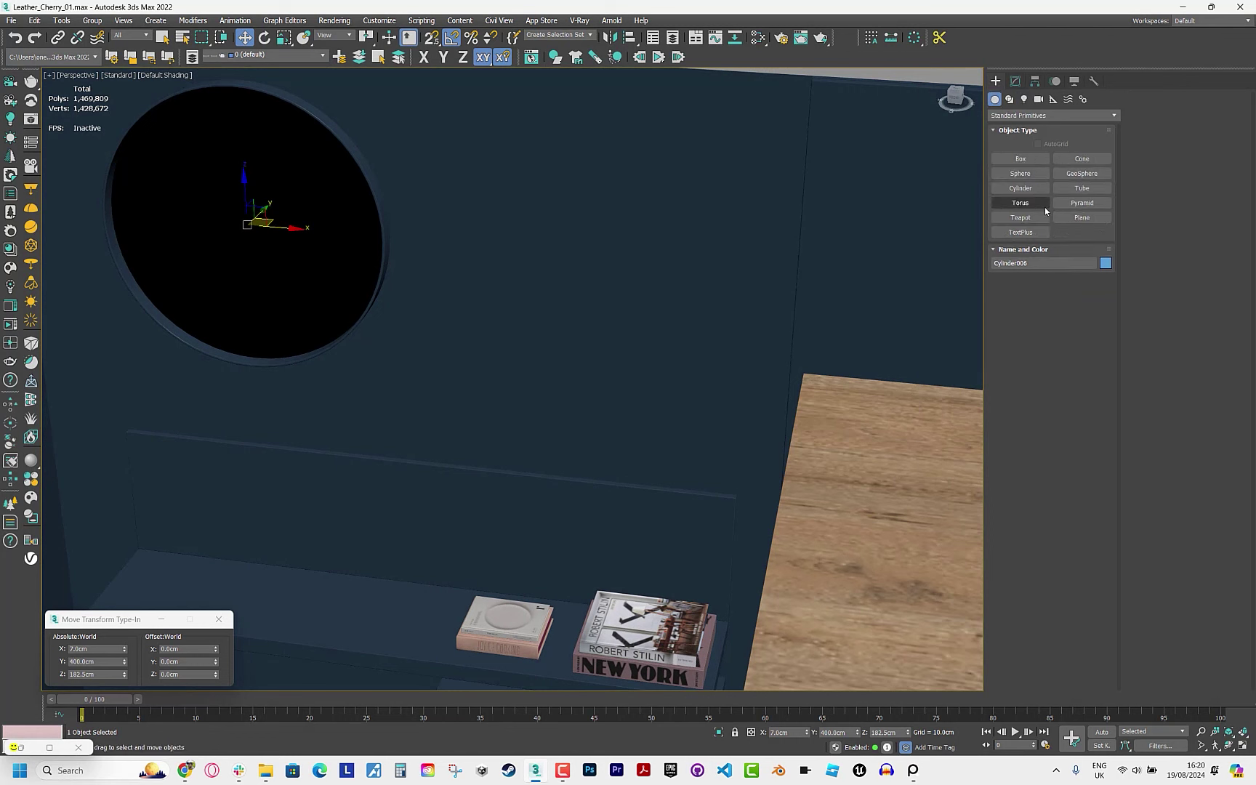
click(1092, 158)
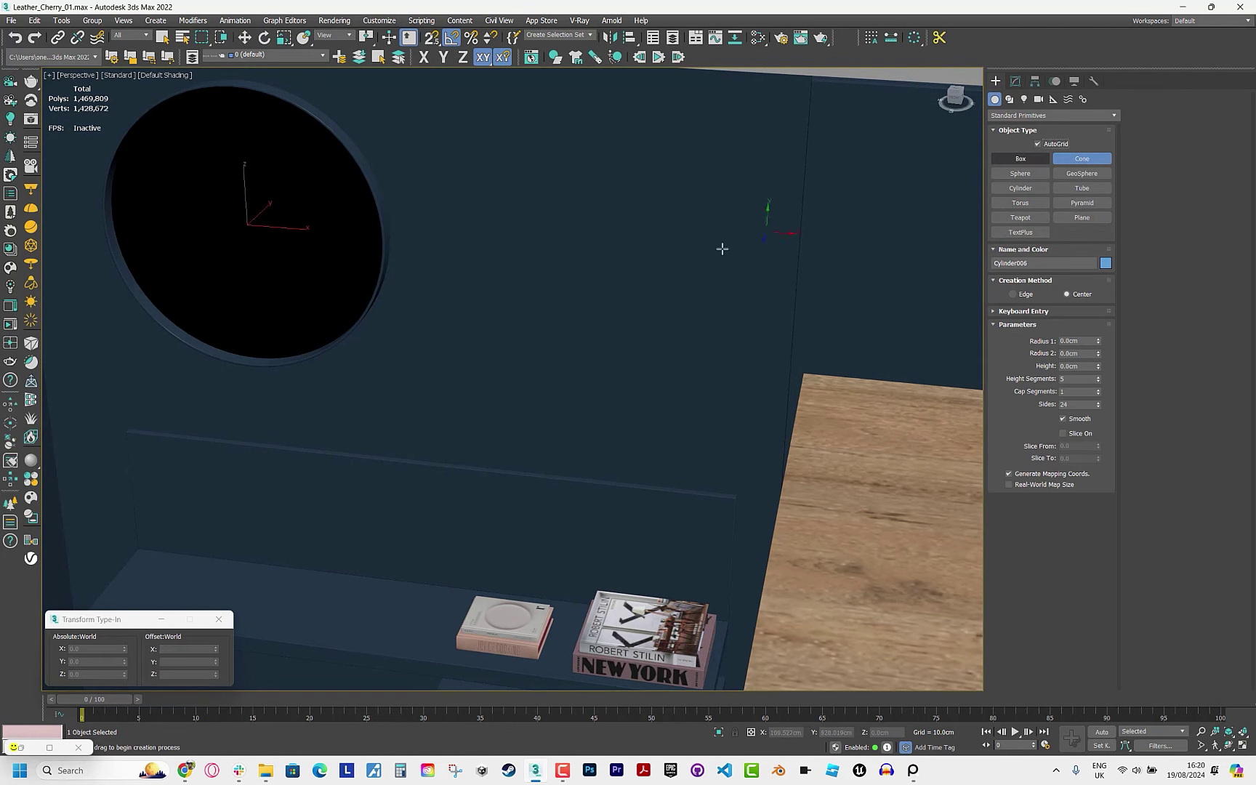
drag(644, 254, 645, 255)
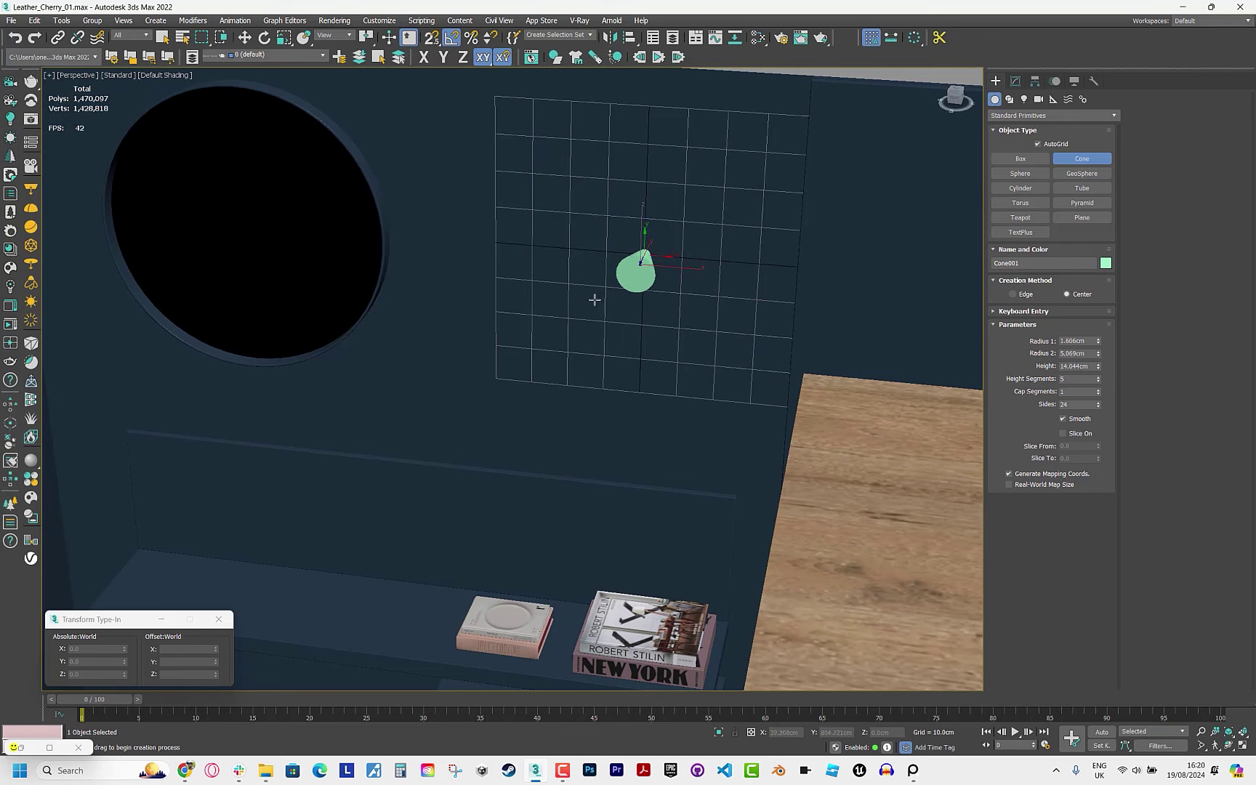
click(592, 294)
Rotate the cone to stand upright.
scroll(606, 294, up, 2)
key(e)
drag(642, 320, 647, 298)
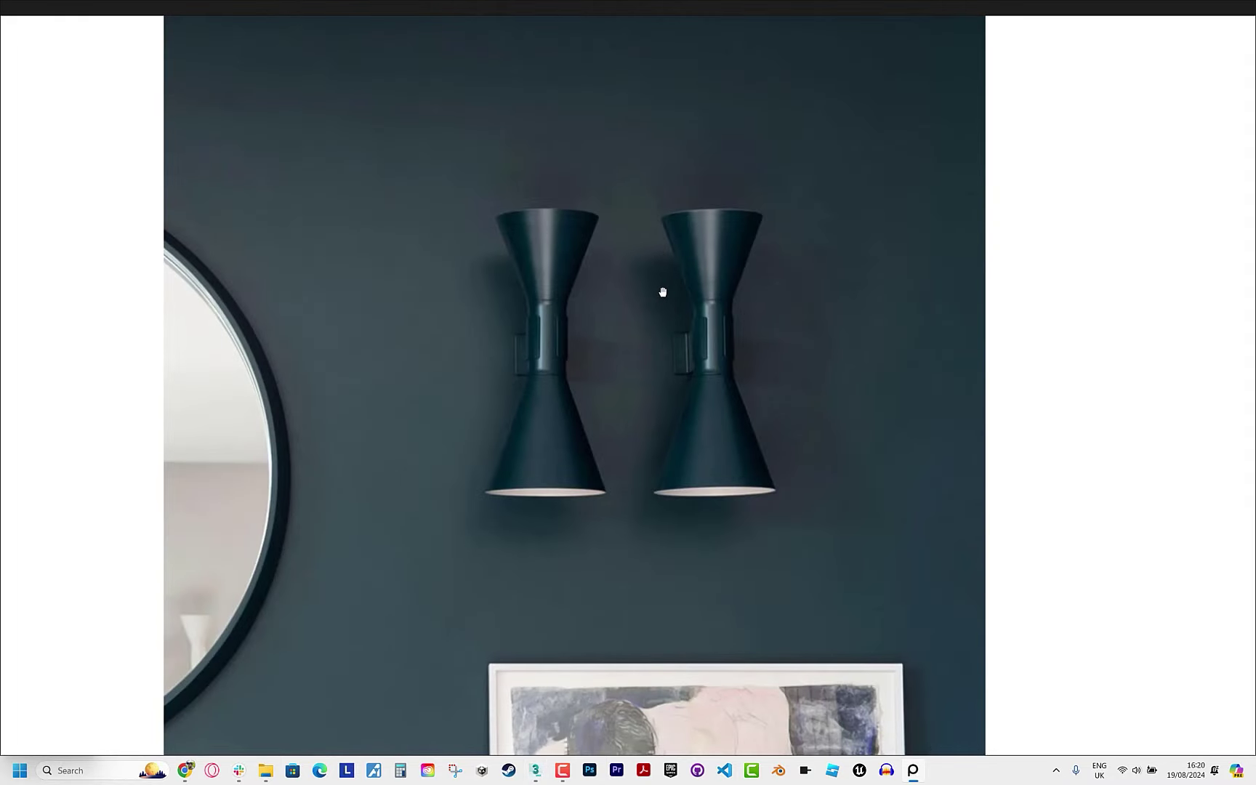
key(w)
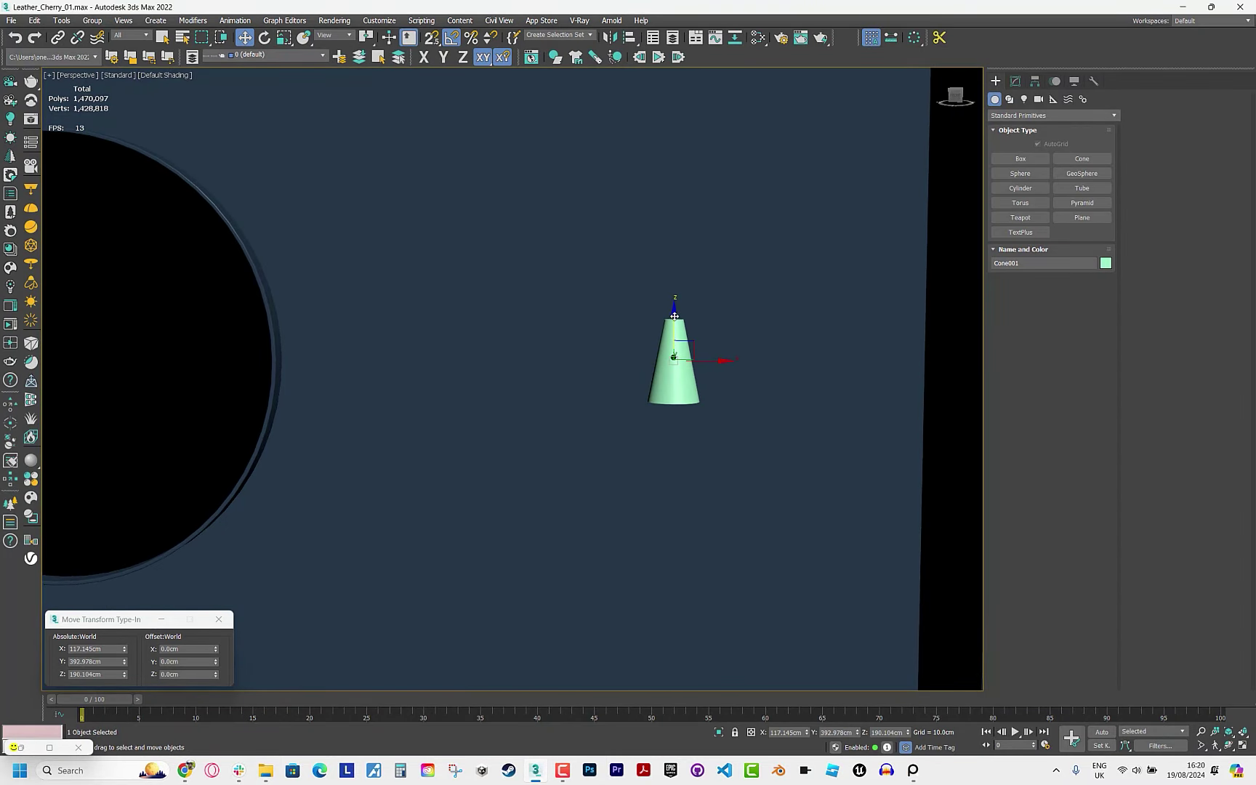
Clone the cone upward and mirror the copy upside down, redoing one misplaced attempt.
shift+drag(675, 349, 676, 213)
click(630, 435)
click(611, 37)
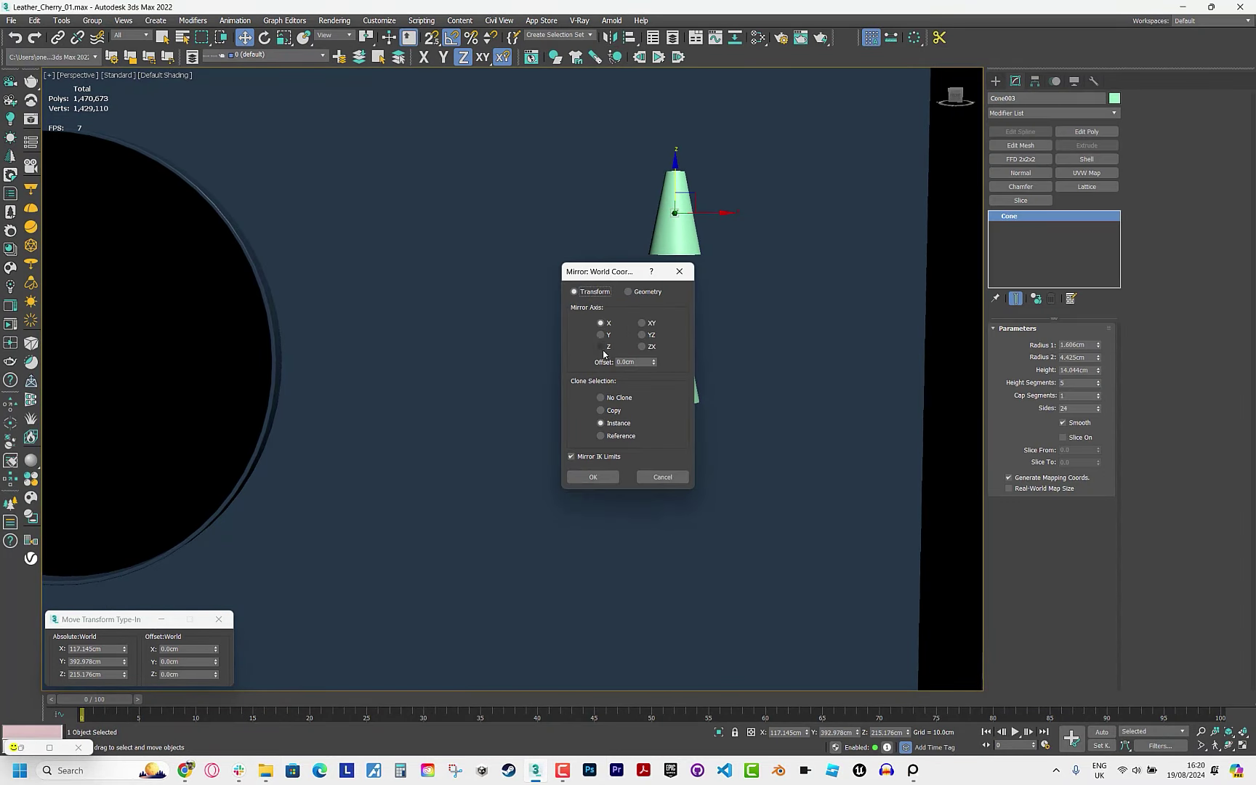
click(600, 478)
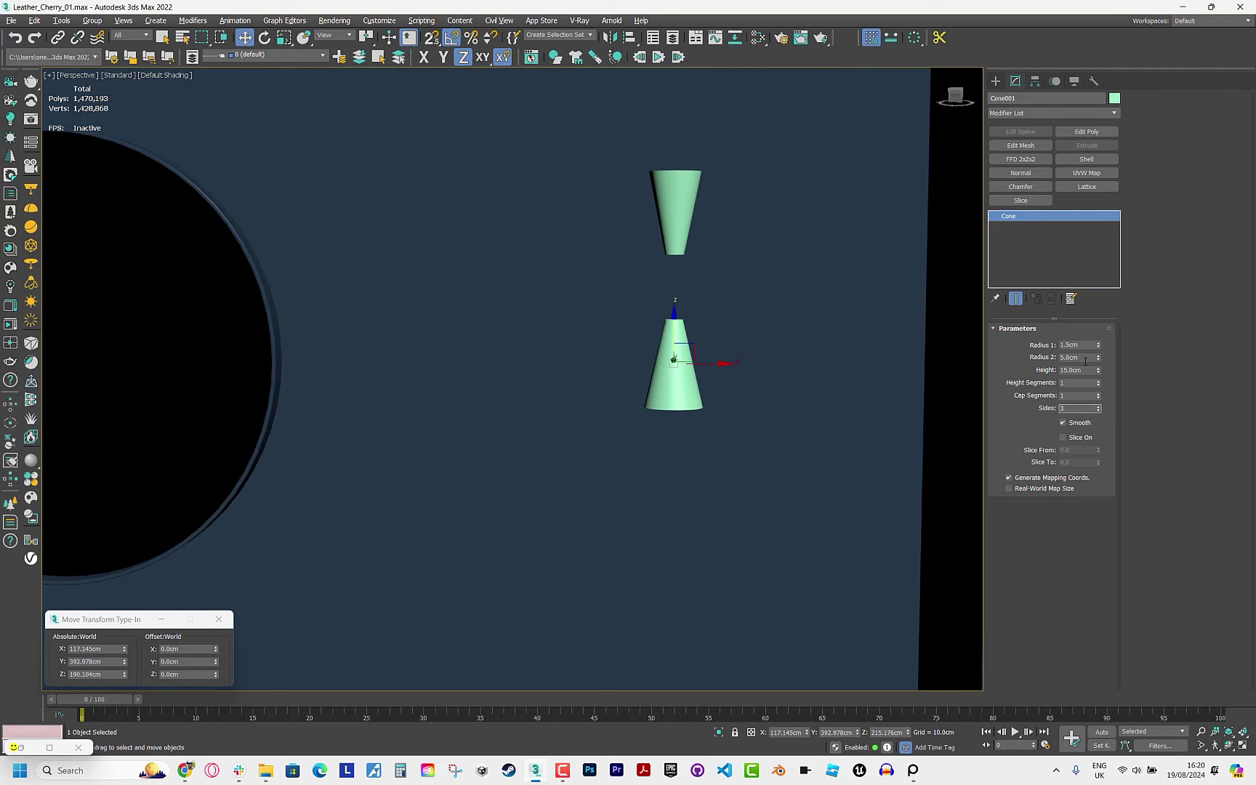
key(Delete)
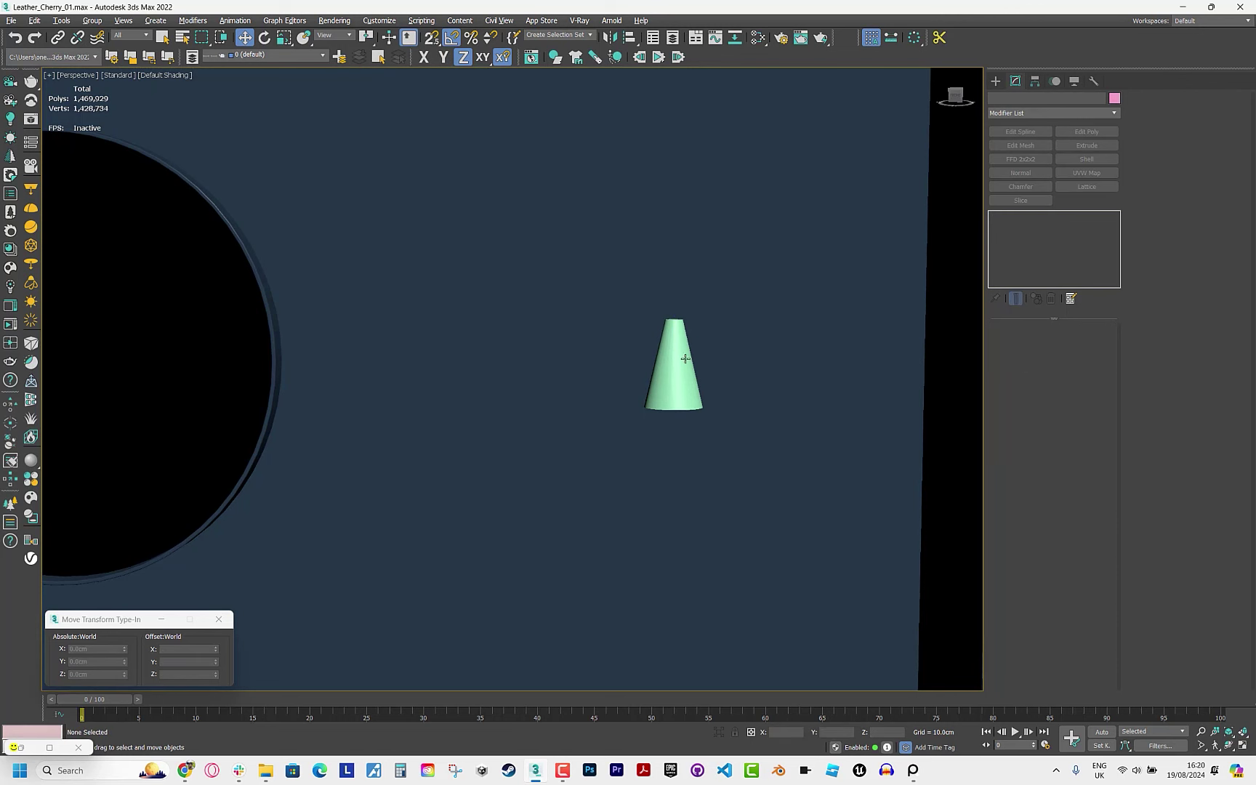
click(675, 356)
shift+drag(676, 350, 636, 236)
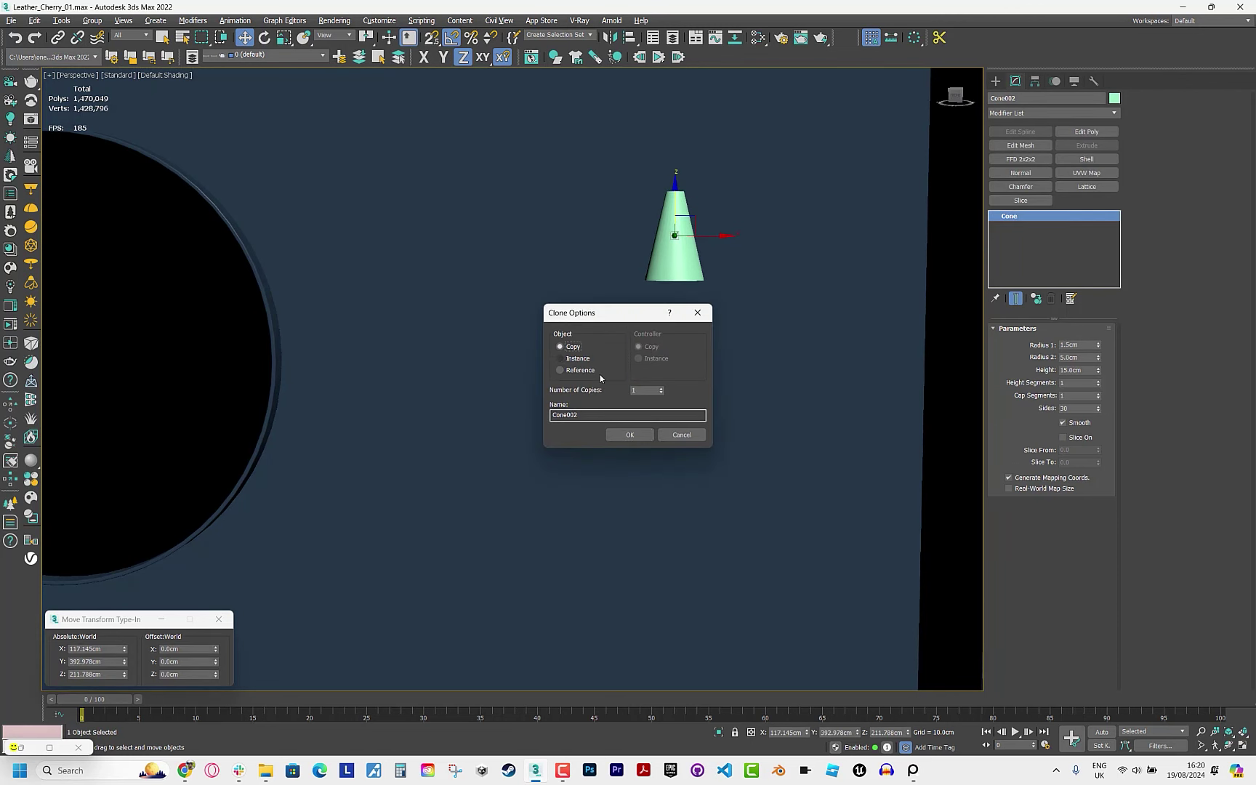
click(629, 435)
click(609, 37)
click(595, 477)
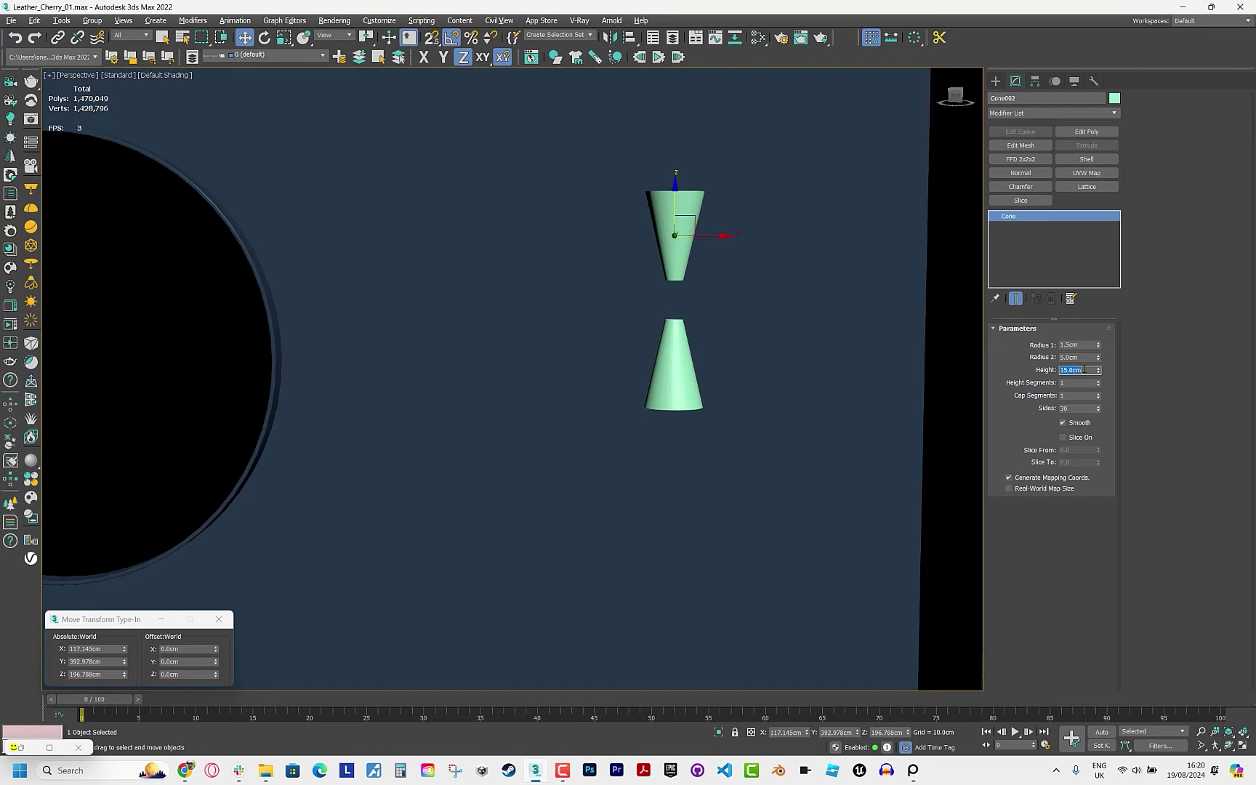
Adjust the upper cone's Radius 2, settling on 4 cm, per the lamp reference.
key(alt+Tab)
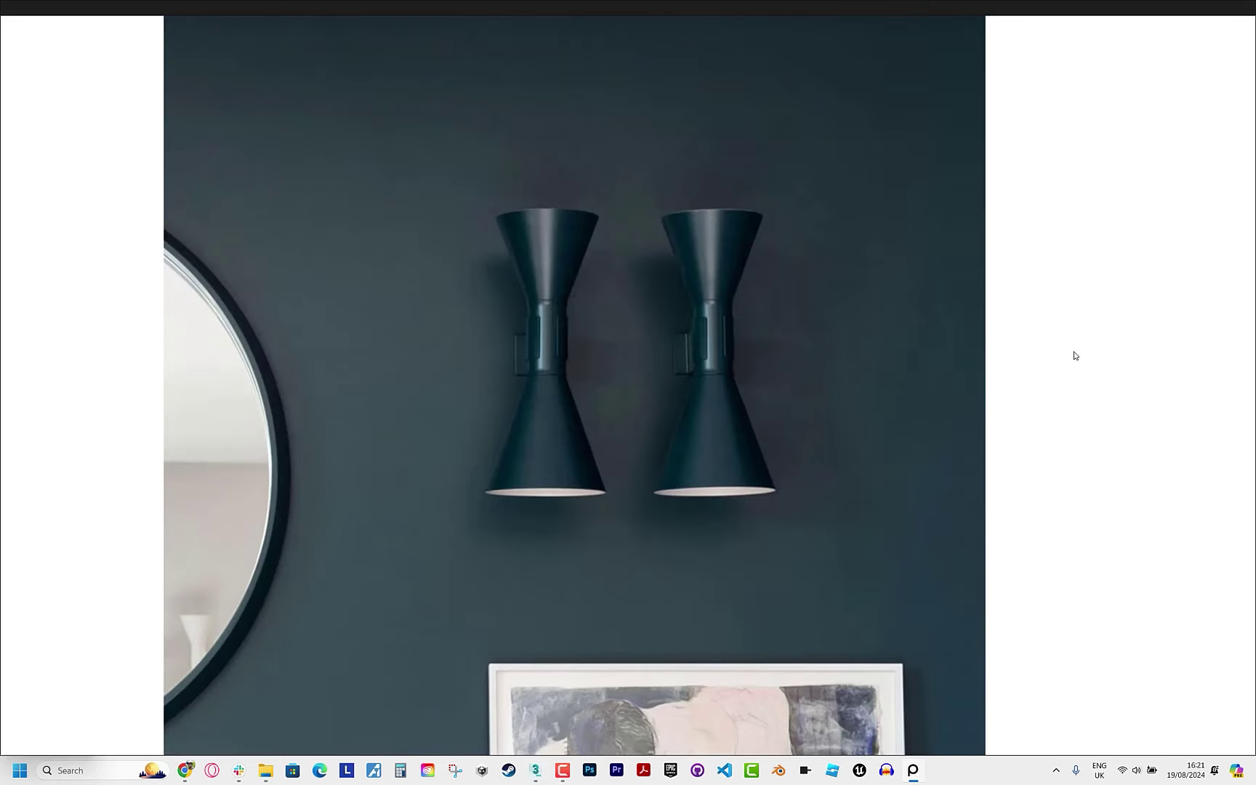
key(alt+Tab)
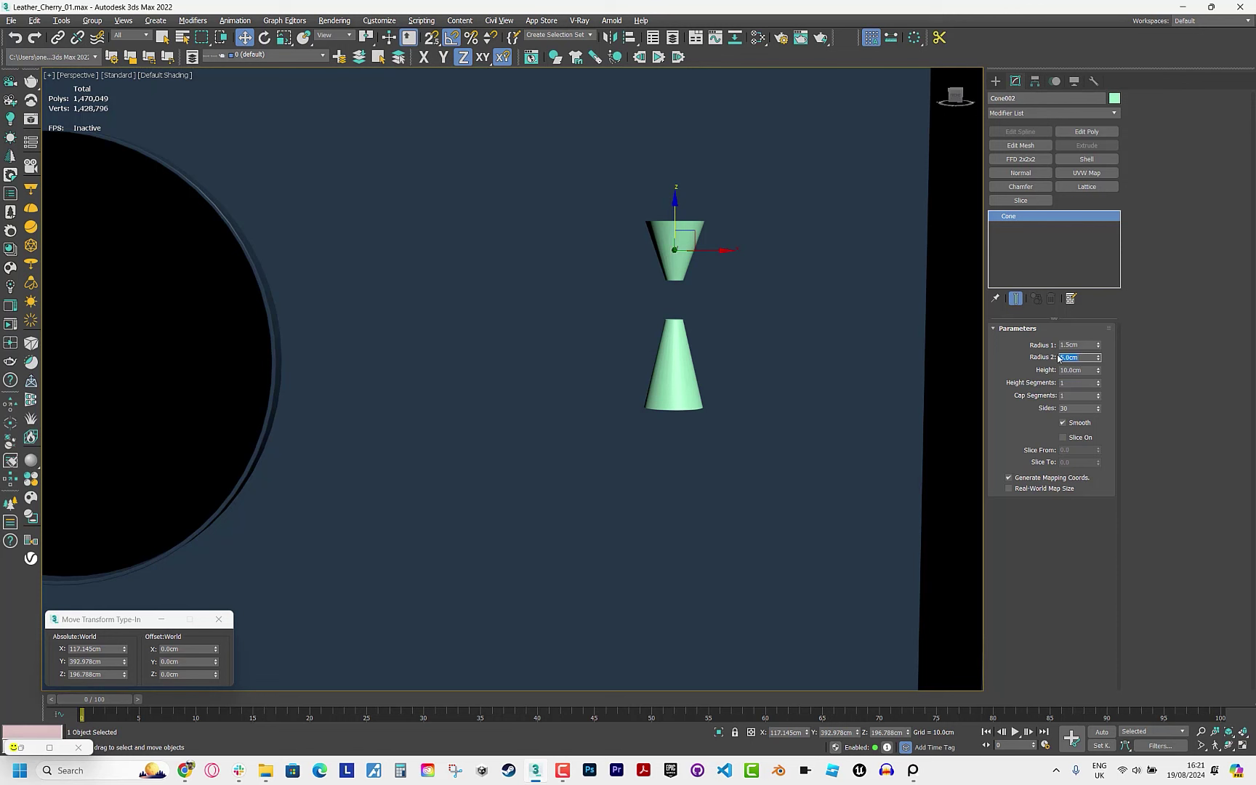
text(3)
key(Return)
text(4)
key(Return)
Inspect both cones against the reference and add Edit Poly to the lower Cone001.
key(alt+Tab)
key(alt+Tab)
key(alt+Tab)
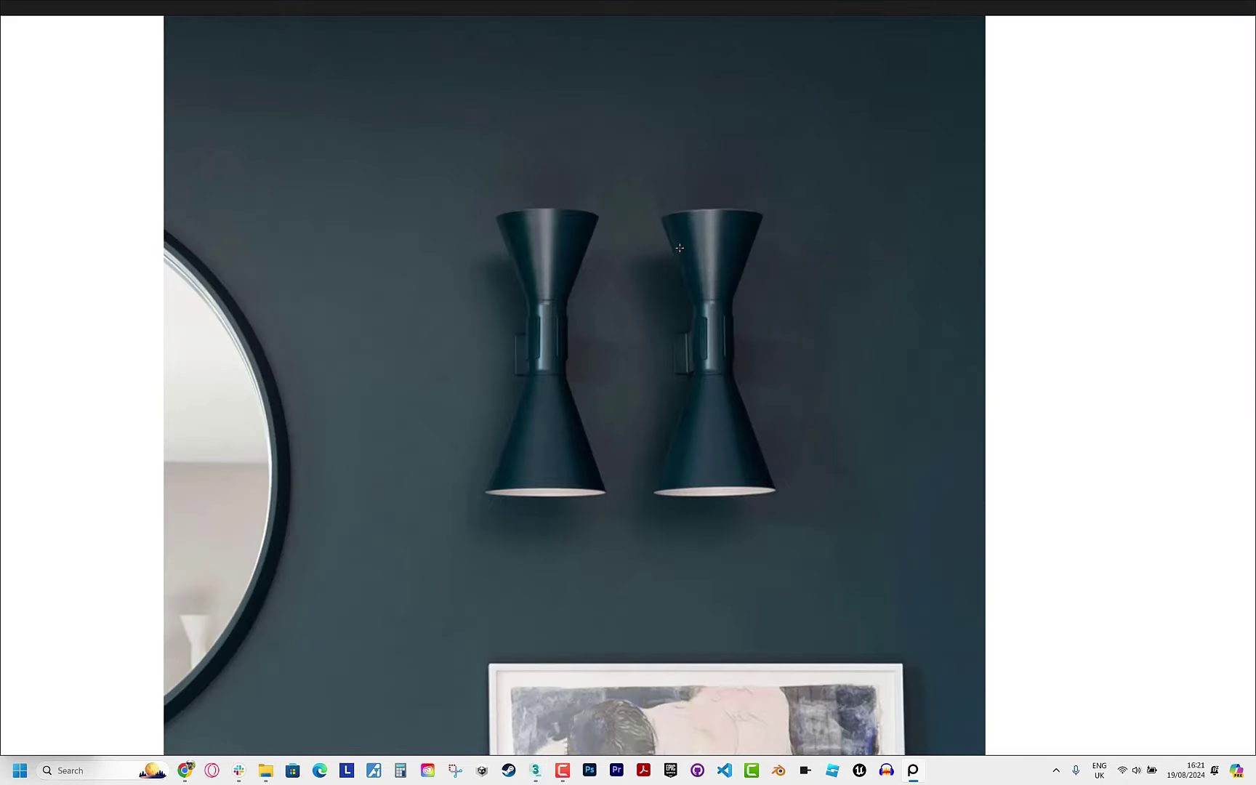
key(alt+Tab)
key(z)
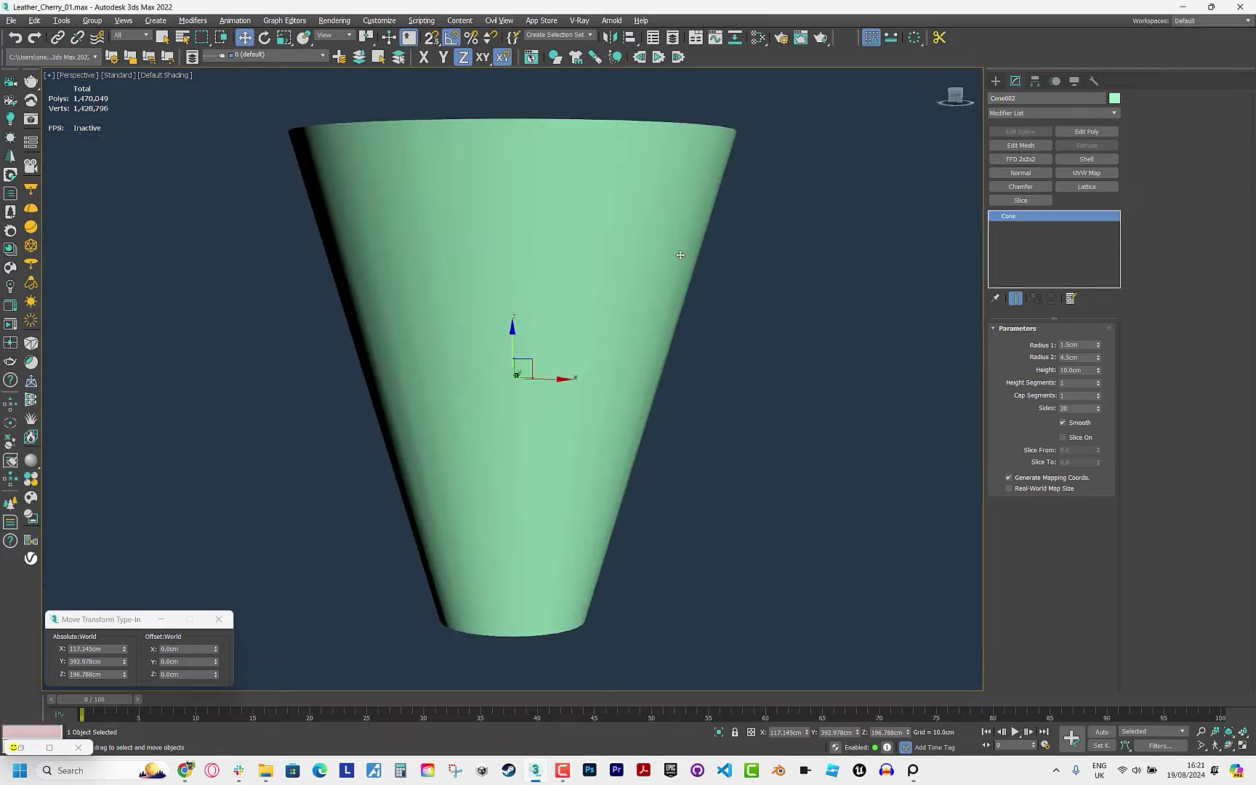
alt+middle_drag(679, 248, 626, 479)
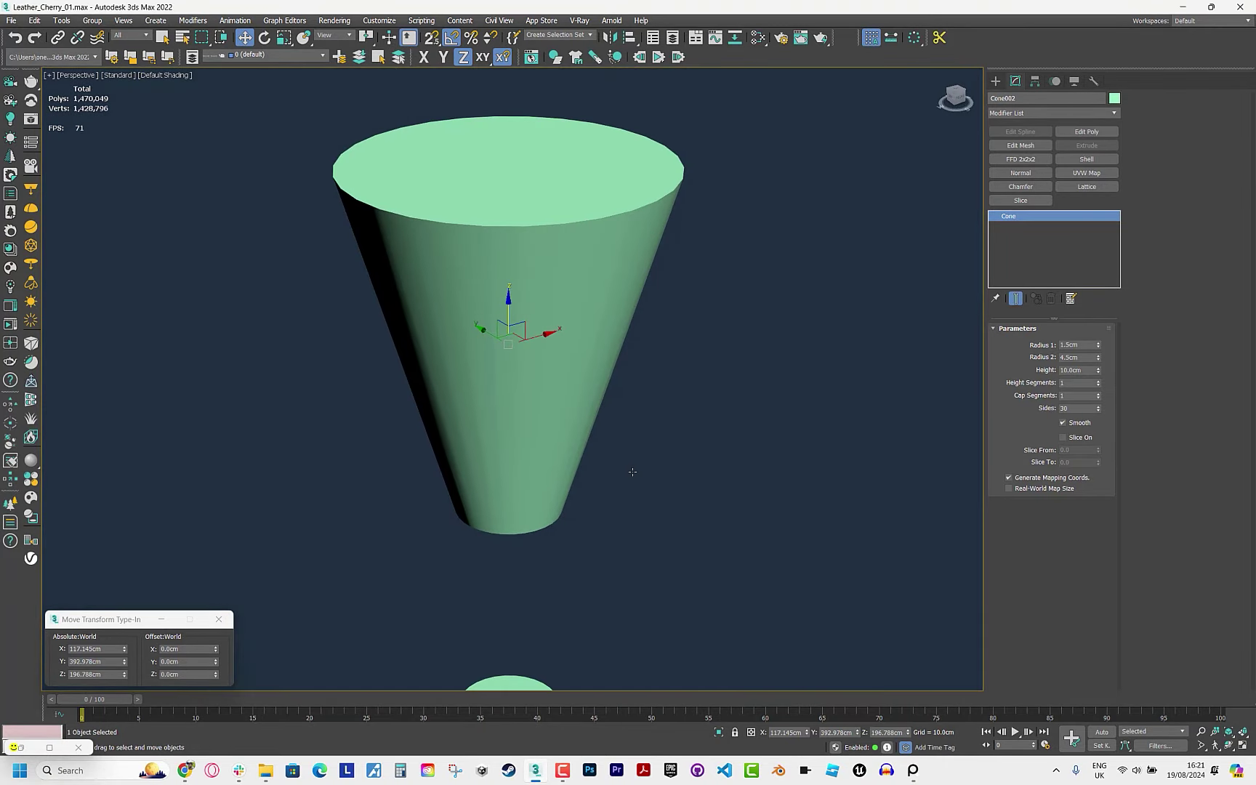
key(shift+z)
key(shift+z)
key(shift+z)
click(628, 572)
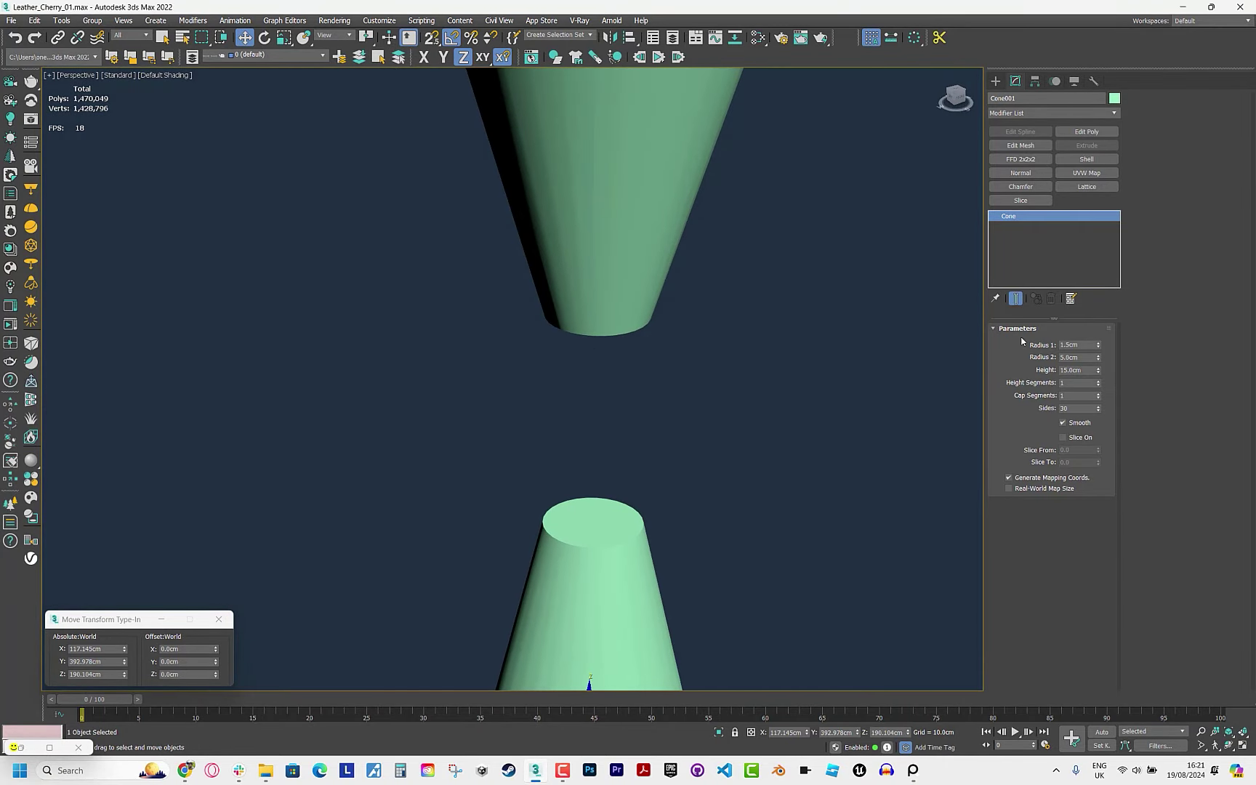
click(1088, 133)
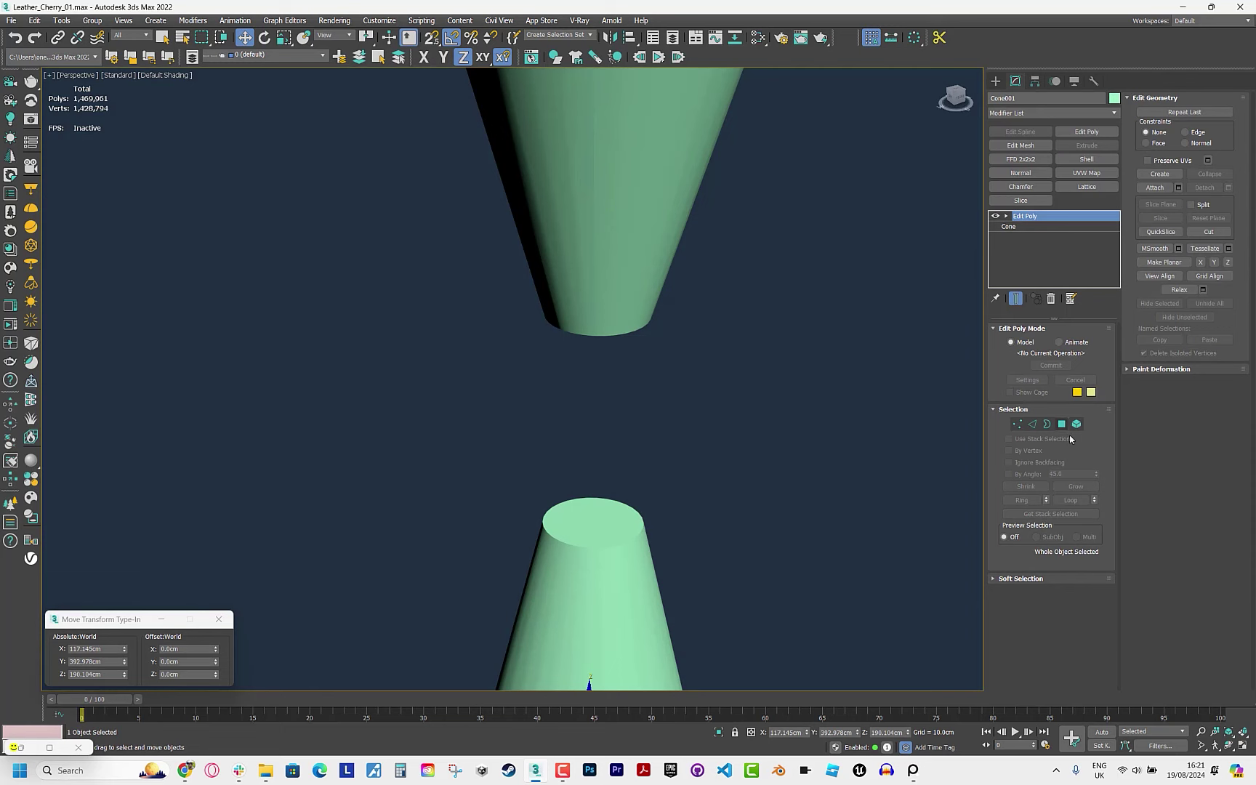
Bridge the lower cone's top face to the upper cone's bottom face to form the hourglass neck.
click(1147, 187)
key(4)
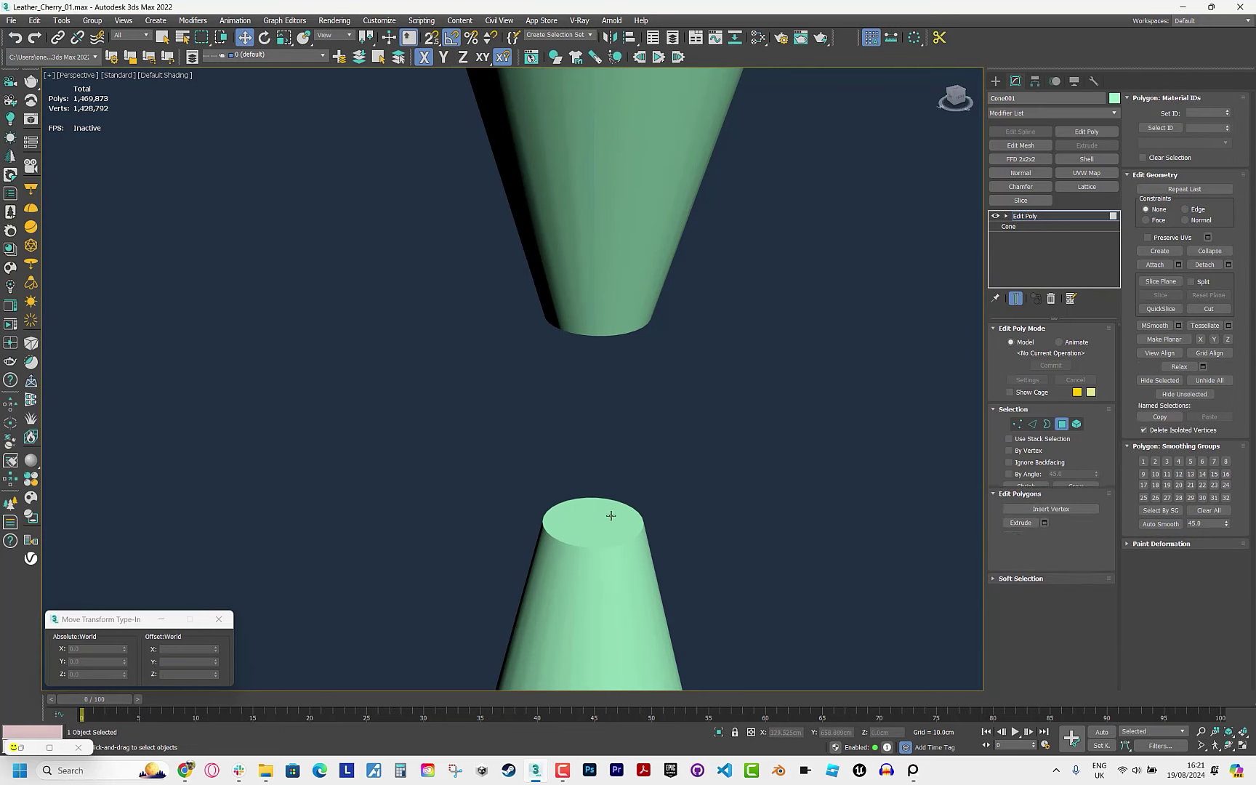
click(618, 513)
key(z)
alt+middle_drag(617, 513, 597, 117)
ctrl+click(592, 84)
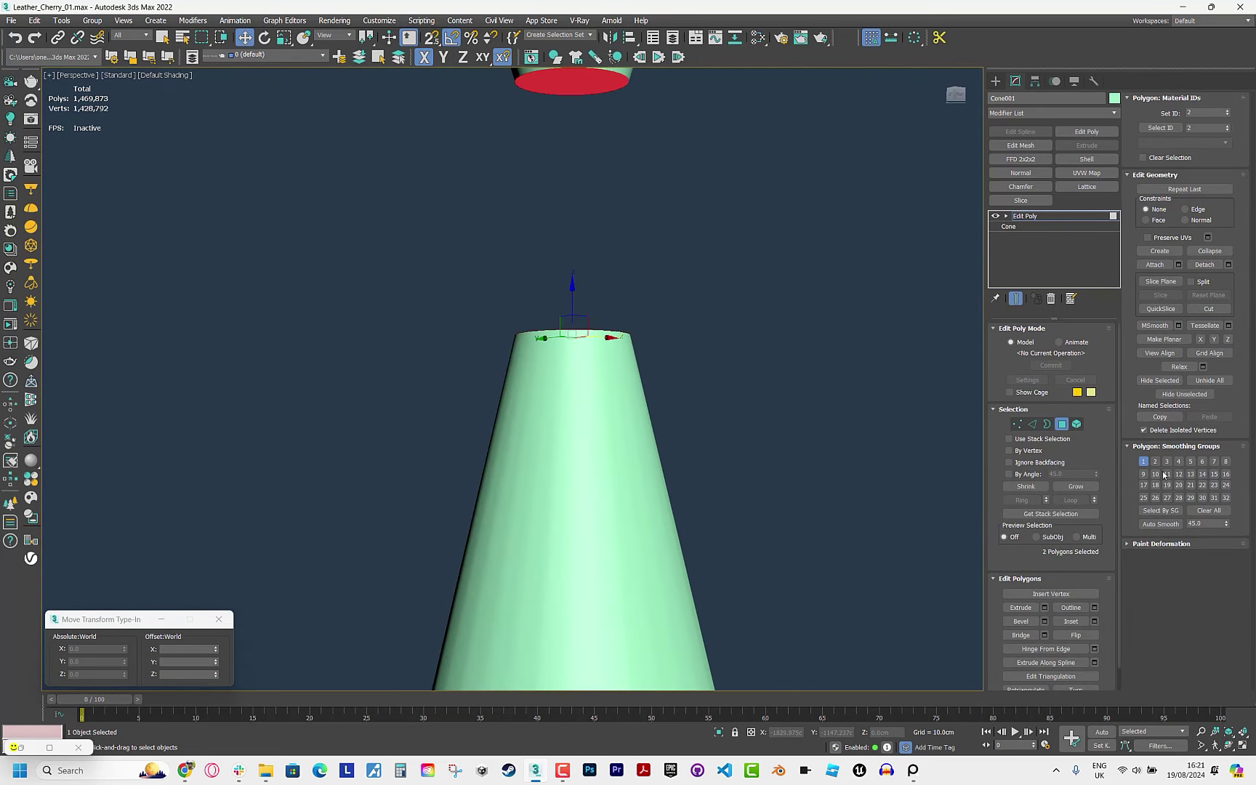
click(1021, 635)
key(4)
Delete the hourglass's bottom cap face to open that end.
scroll(631, 343, down, 5)
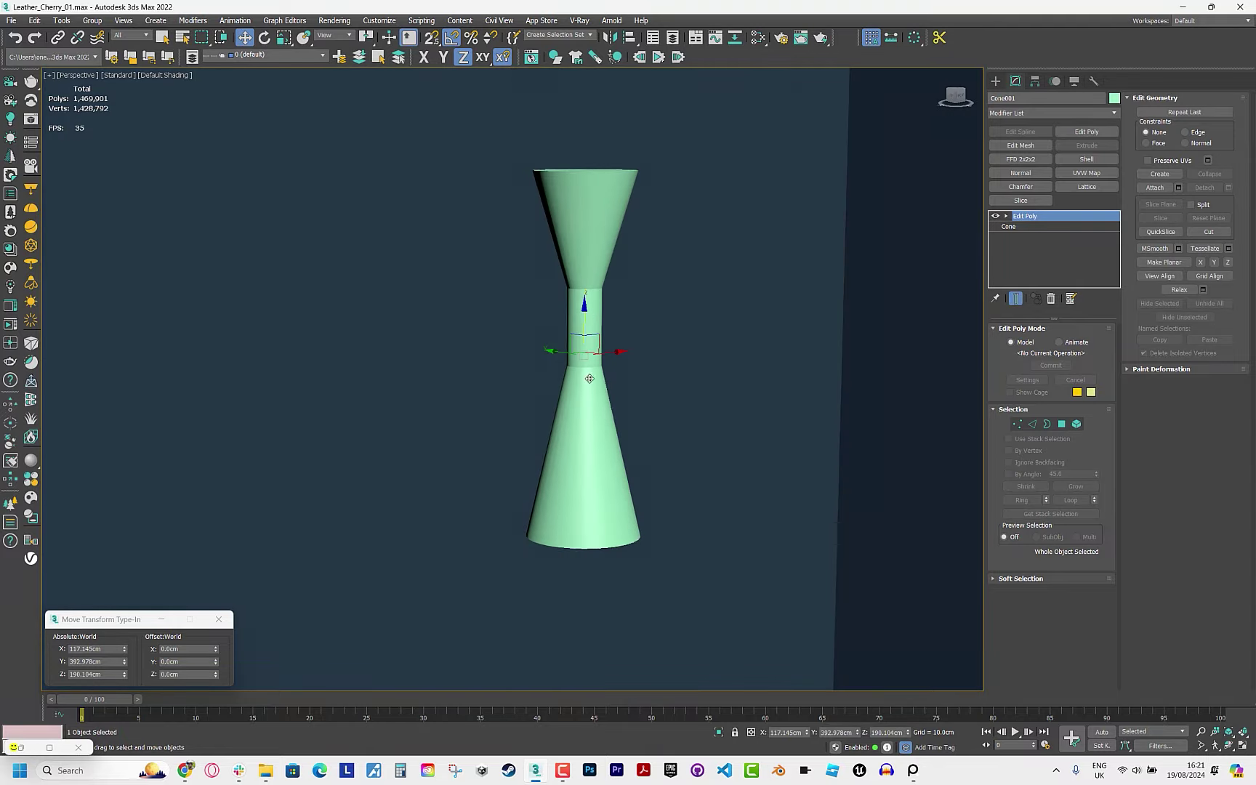
key(alt+Tab)
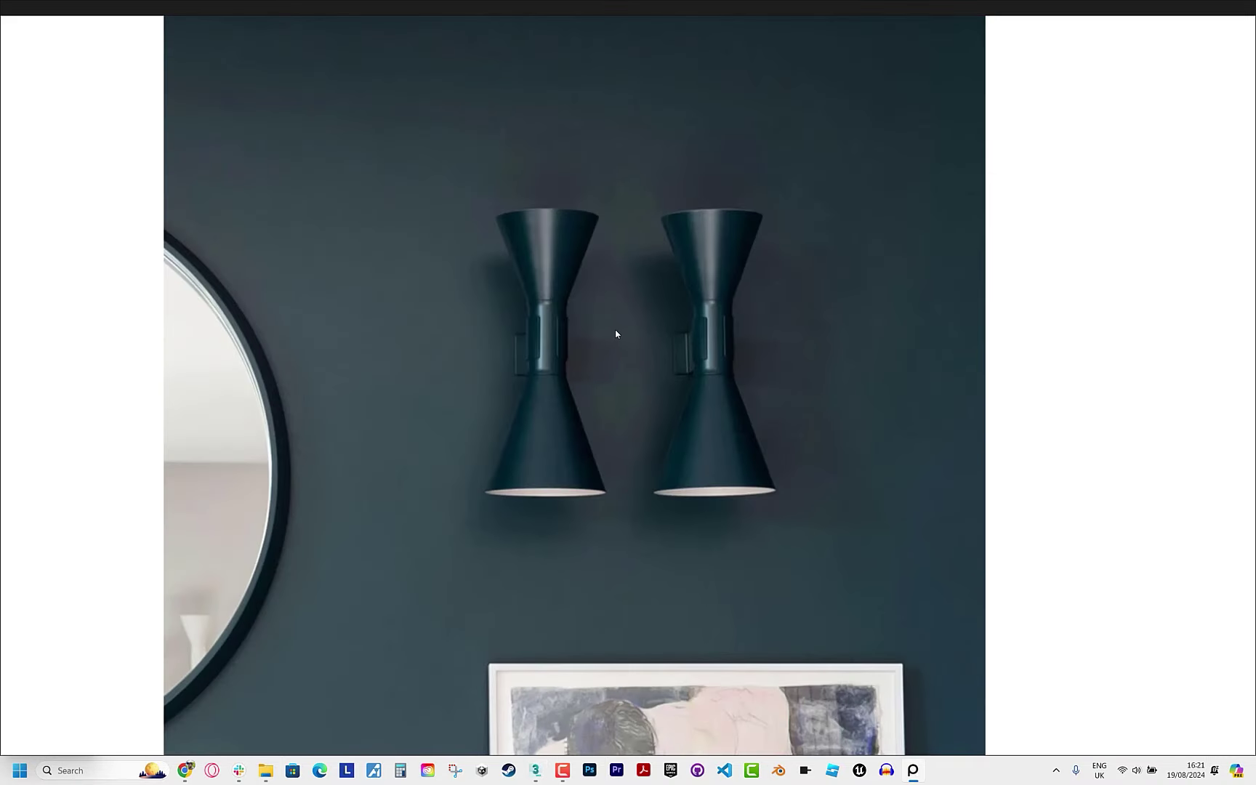
key(alt+Tab)
alt+middle_drag(627, 324, 615, 441)
key(4)
click(604, 503)
key(Delete)
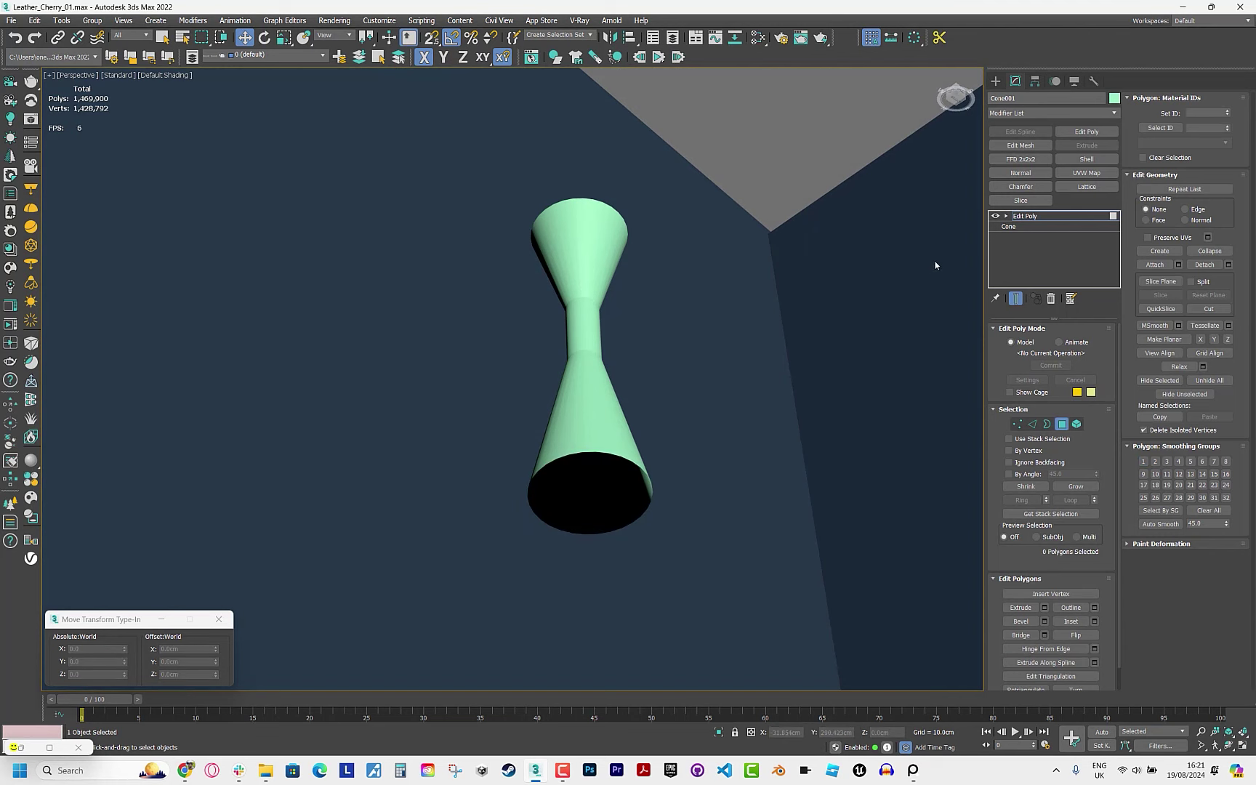
key(4)
Add a Shell modifier with a 0.1cm inner amount to the hourglass.
click(1086, 159)
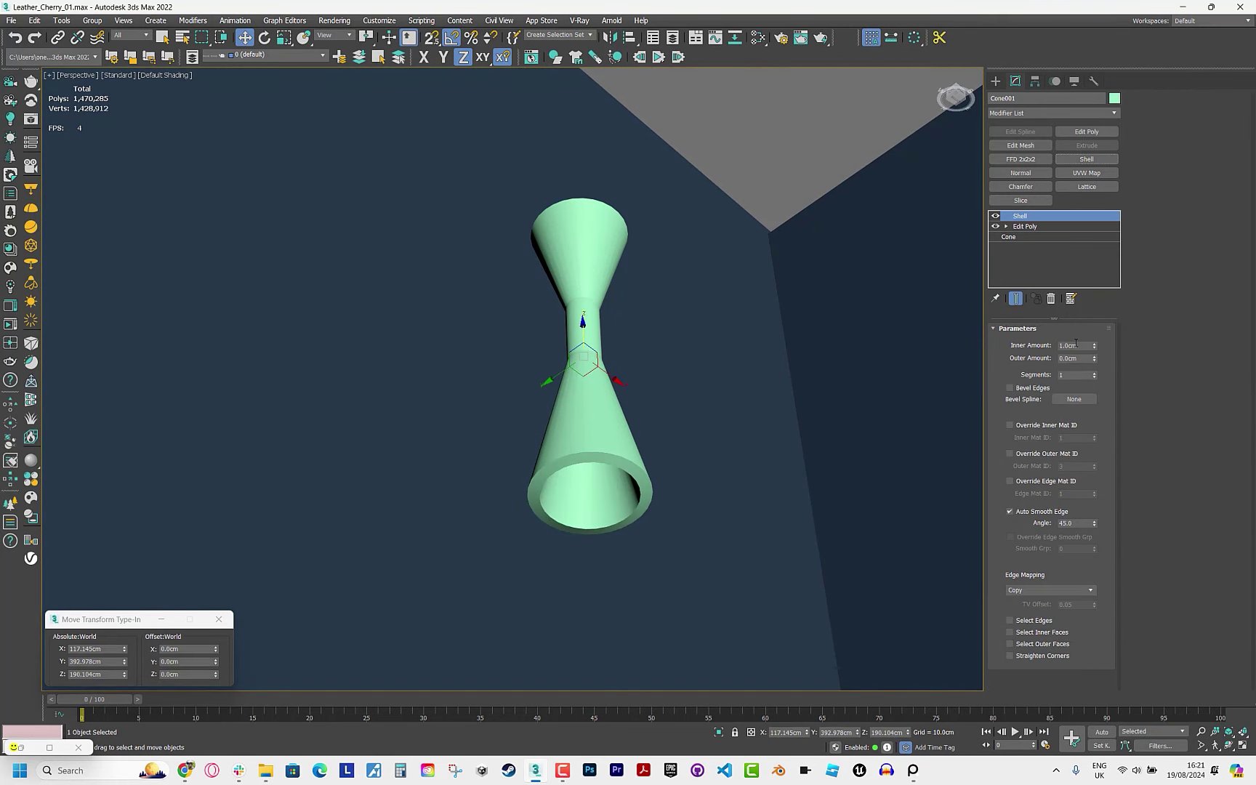
text(0.1)
key(Return)
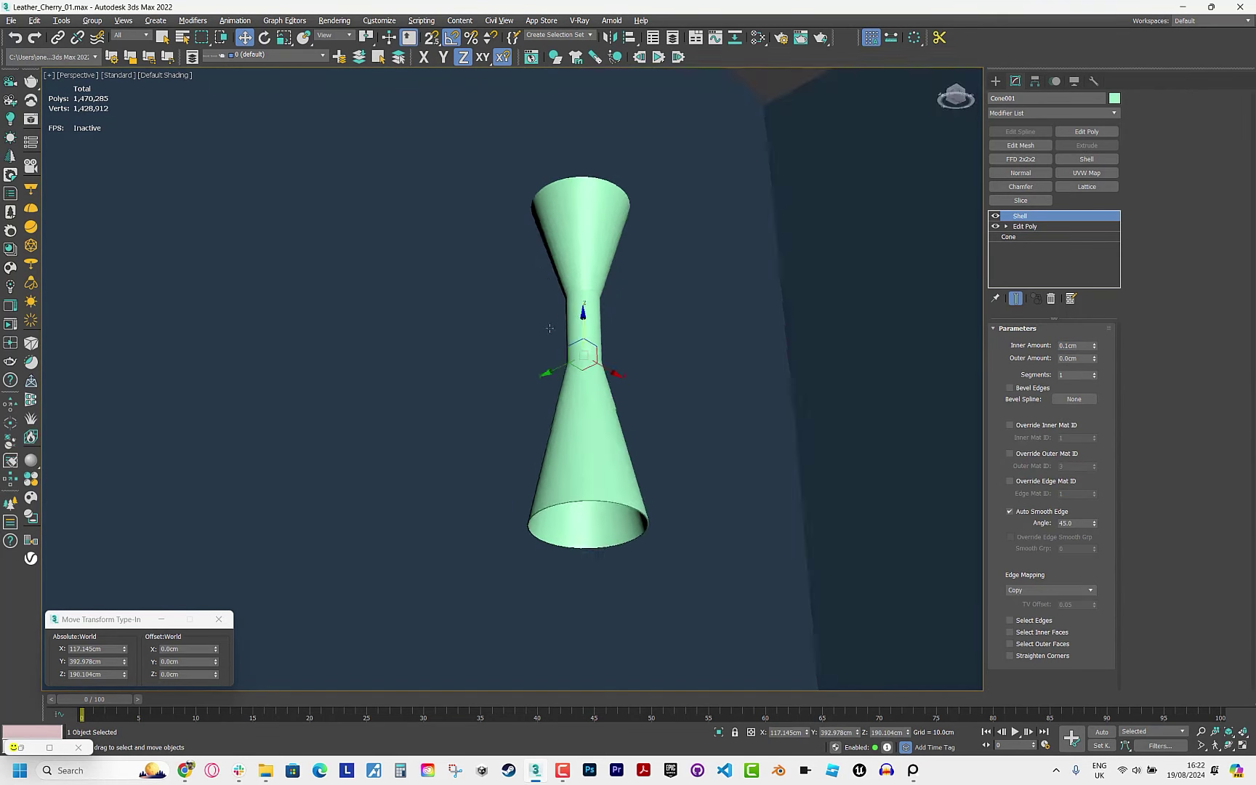
alt+middle_drag(509, 363, 532, 372)
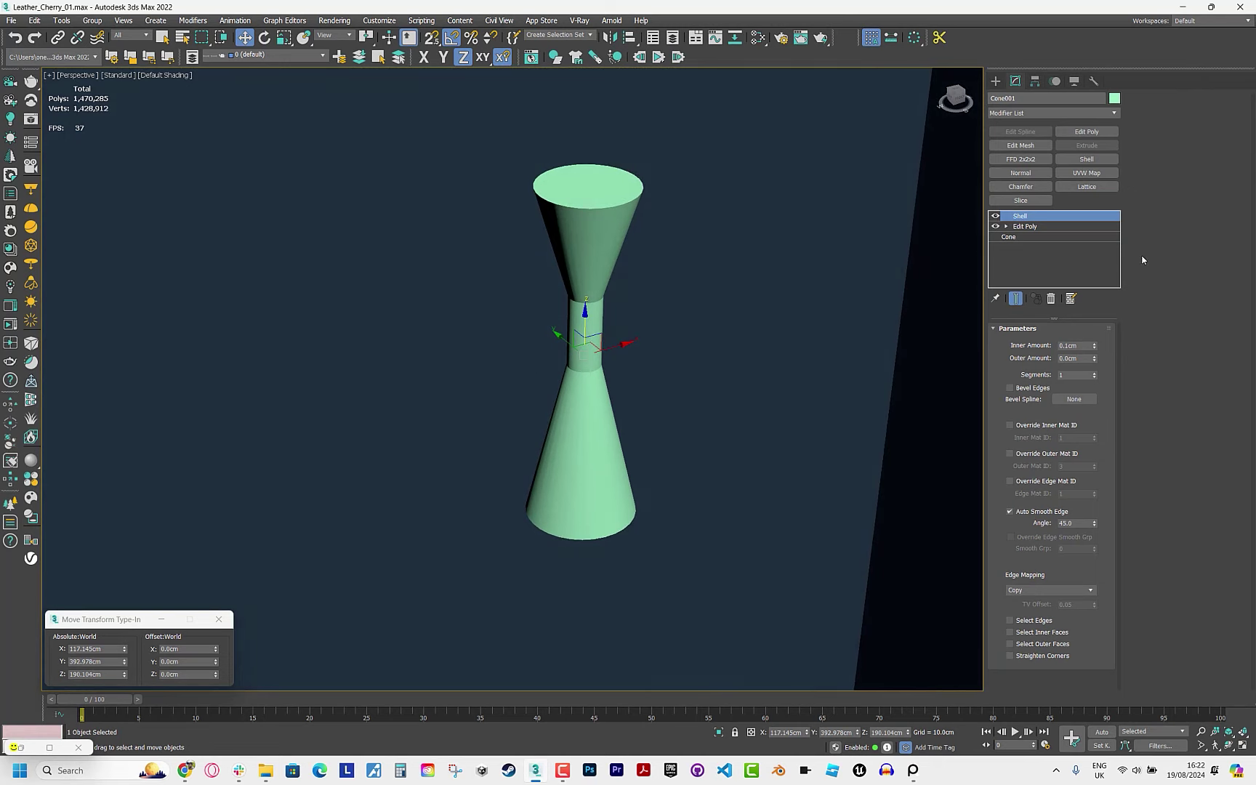
Delete the top cap face so both ends of the shelled hourglass are open.
click(1041, 227)
key(4)
click(603, 186)
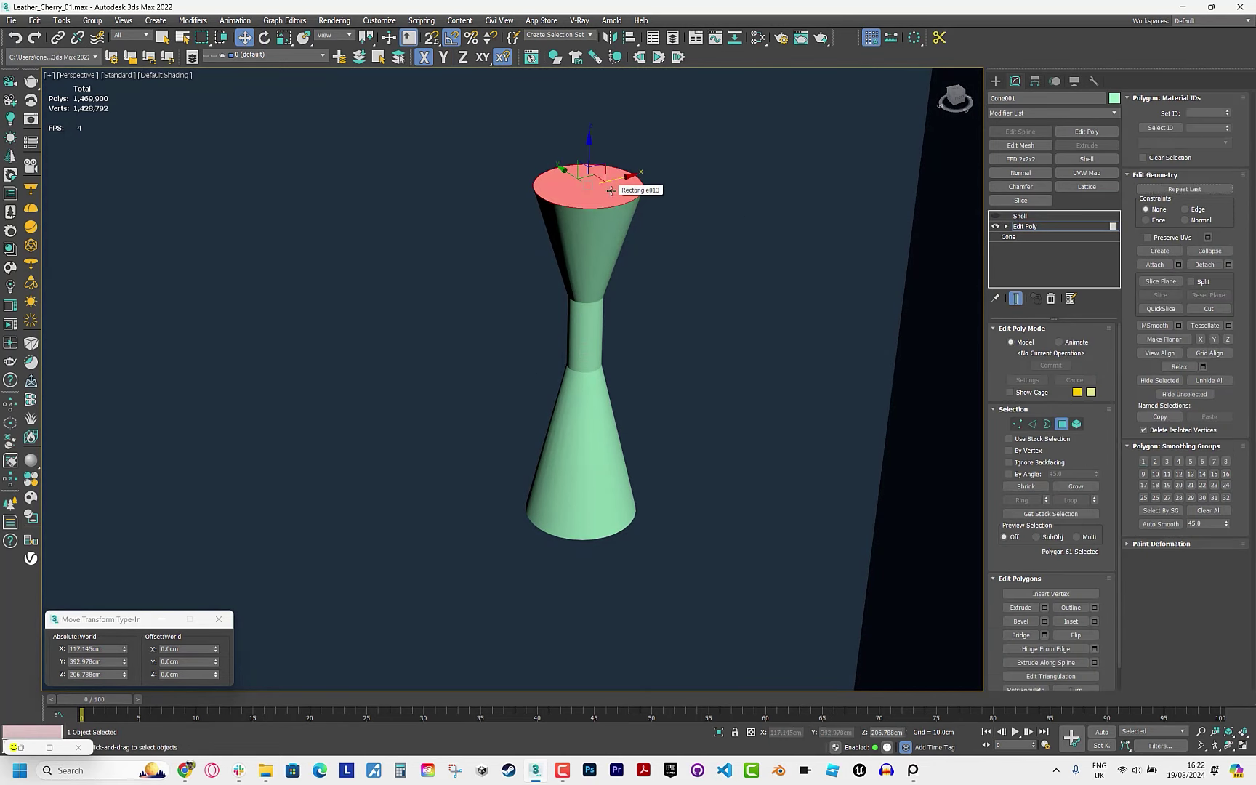
key(Delete)
click(1041, 227)
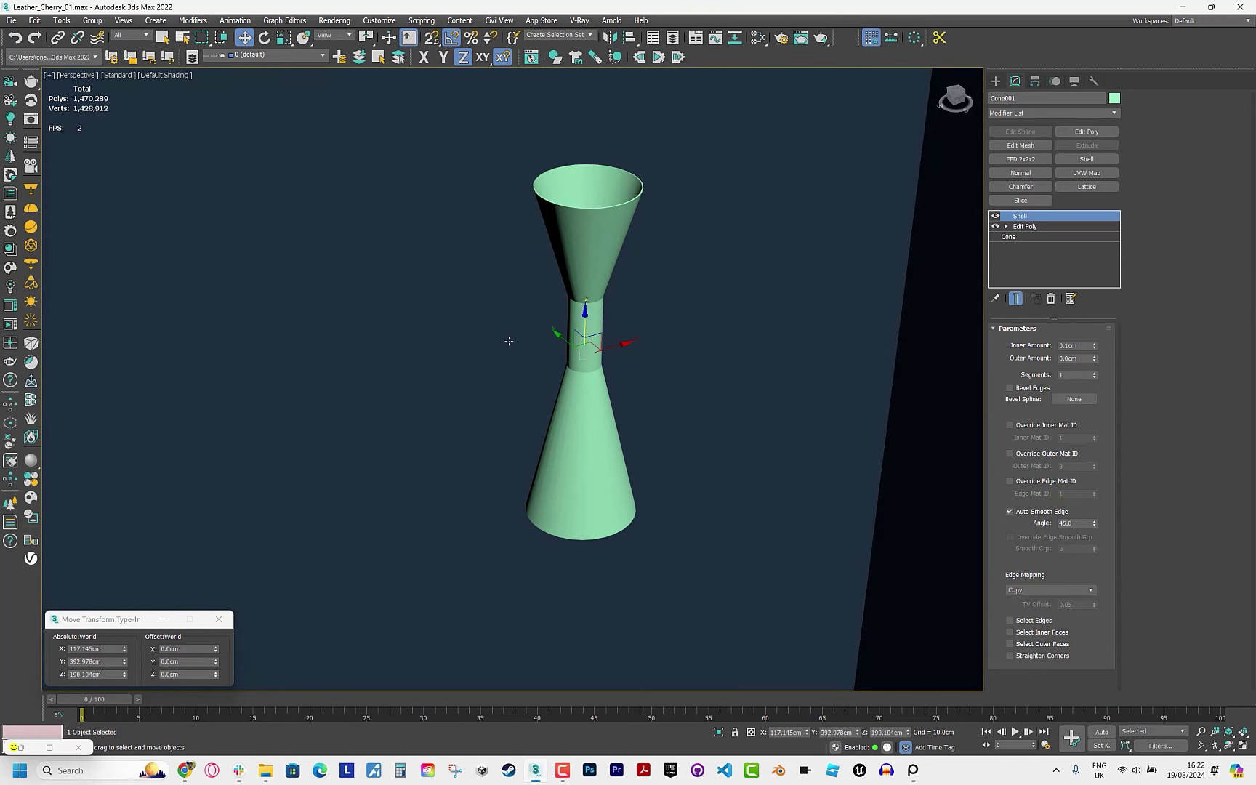
mouse_move(508, 341)
alt+middle_down()
mouse_move(508, 272)
mouse_move(508, 319)
alt+middle_up()
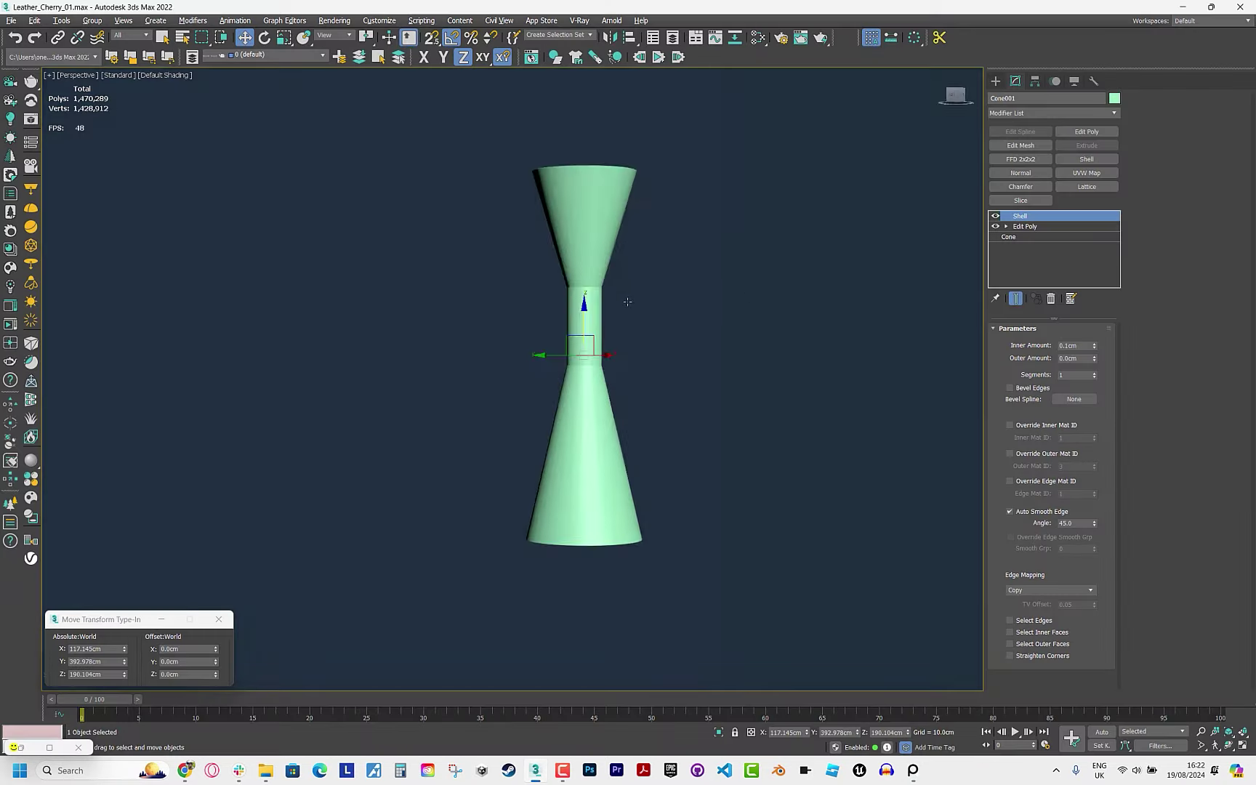
Move the sconce right above the table in Top view and enable Override Inner/Outer Mat ID.
mouse_move(583, 308)
alt+middle_down()
mouse_move(578, 327)
mouse_move(589, 324)
alt+middle_up()
key(t)
key(F3)
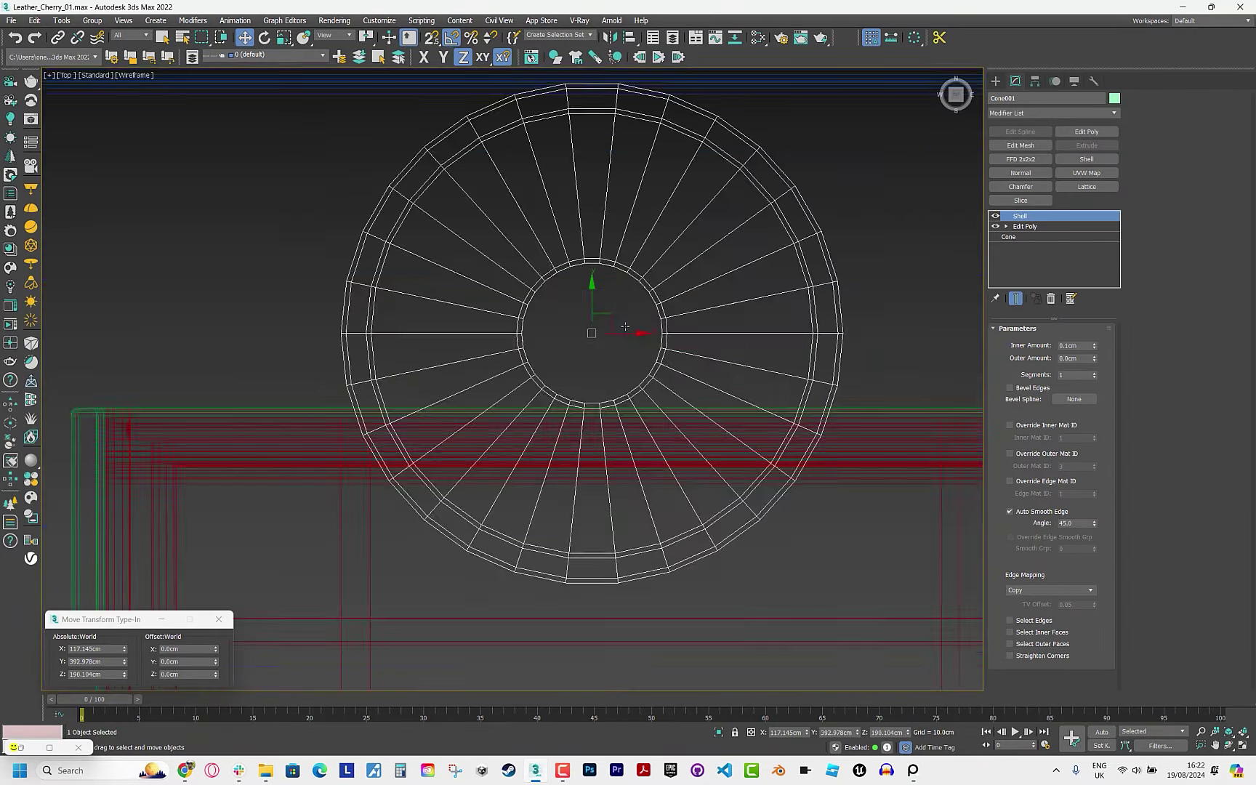
scroll(618, 320, down, 5)
scroll(628, 298, down, 2)
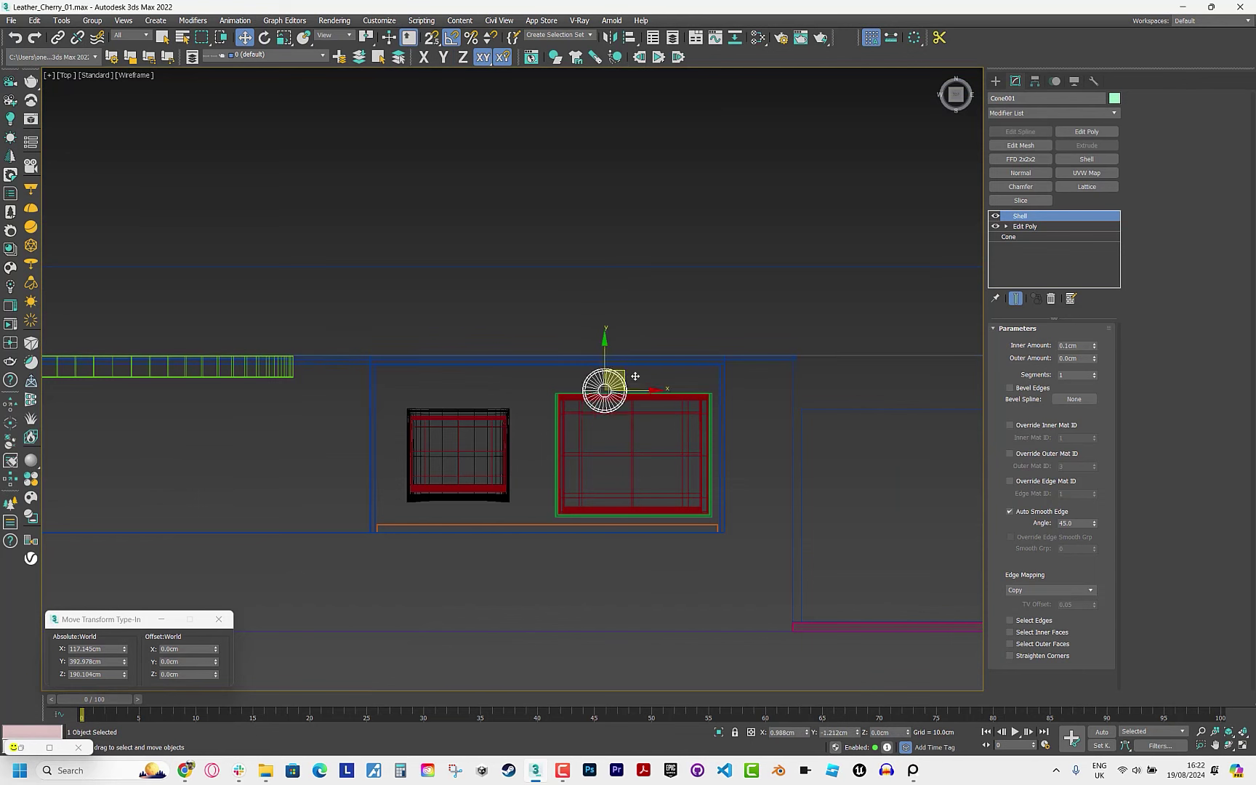
drag(634, 376, 684, 392)
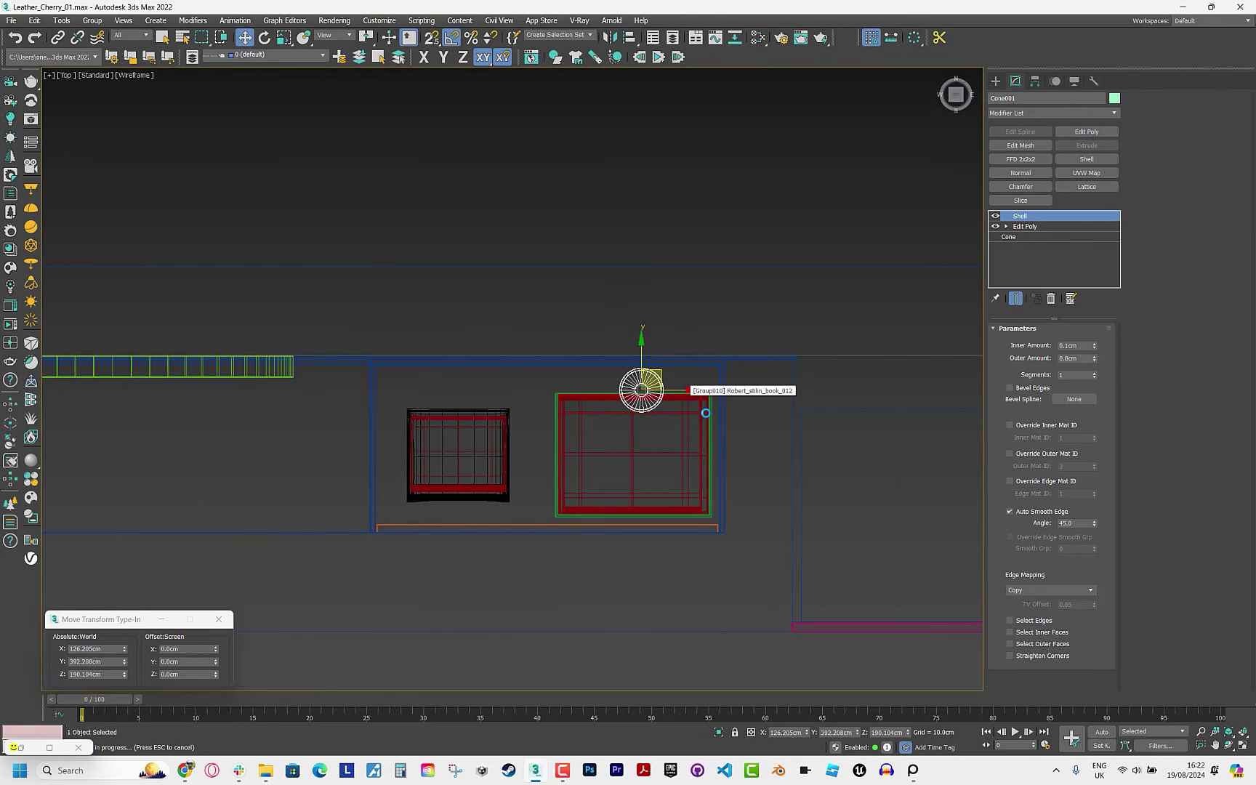
key(p)
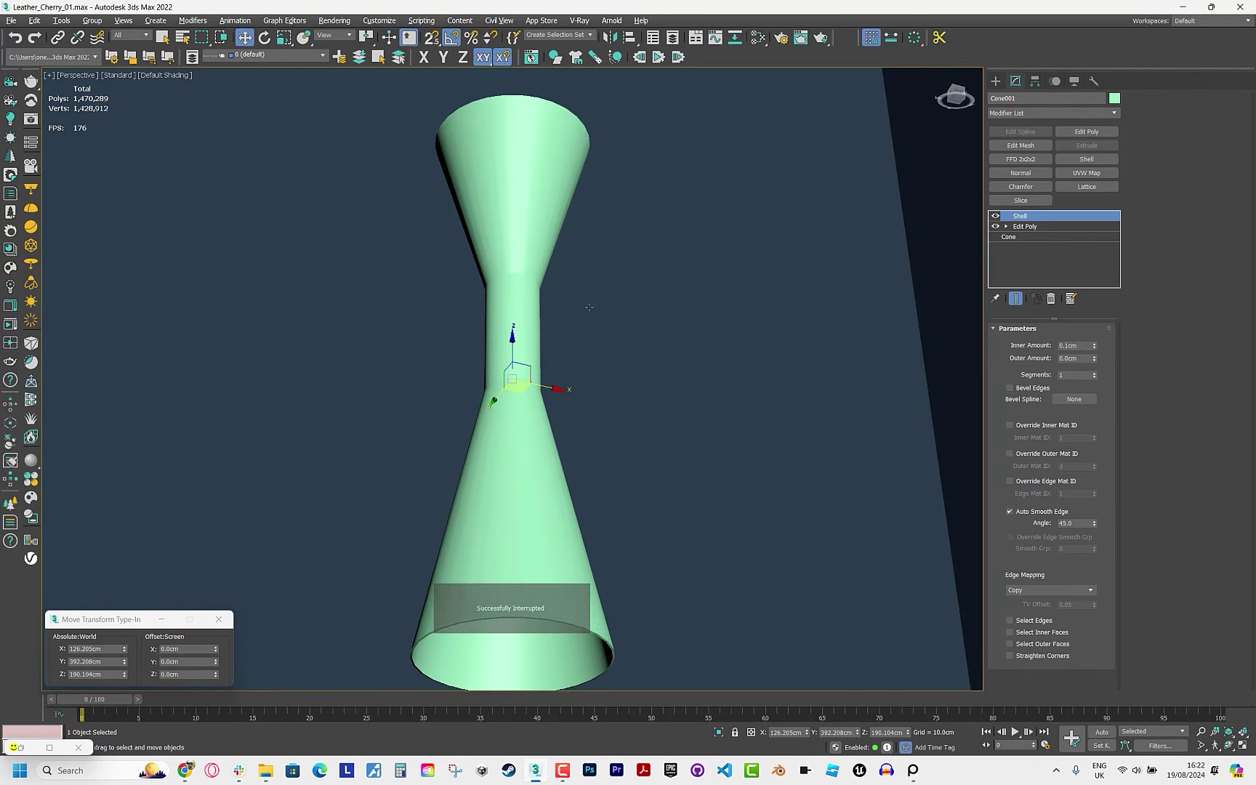
click(1029, 426)
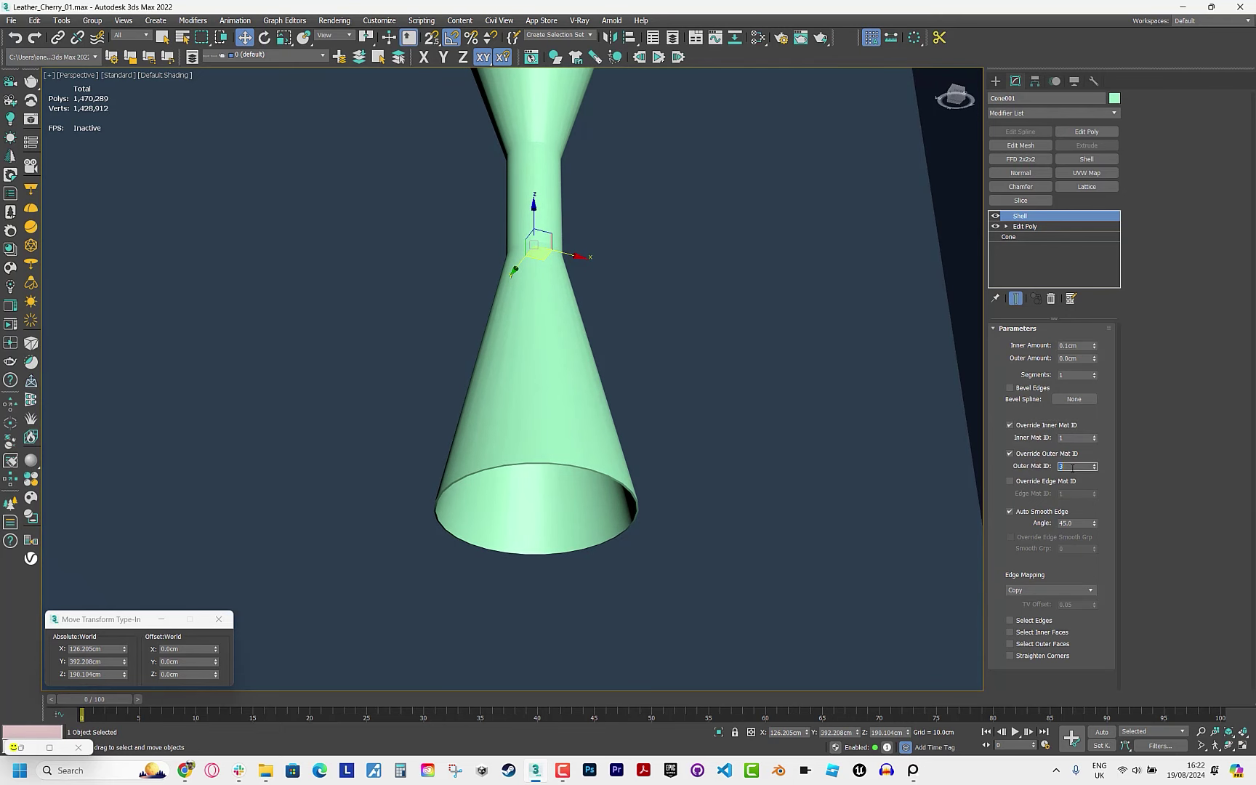
middle_drag(856, 390, 794, 373)
Add a Multi/Sub-Object material with 2 sub-material slots in the Slate Material Editor.
key(m)
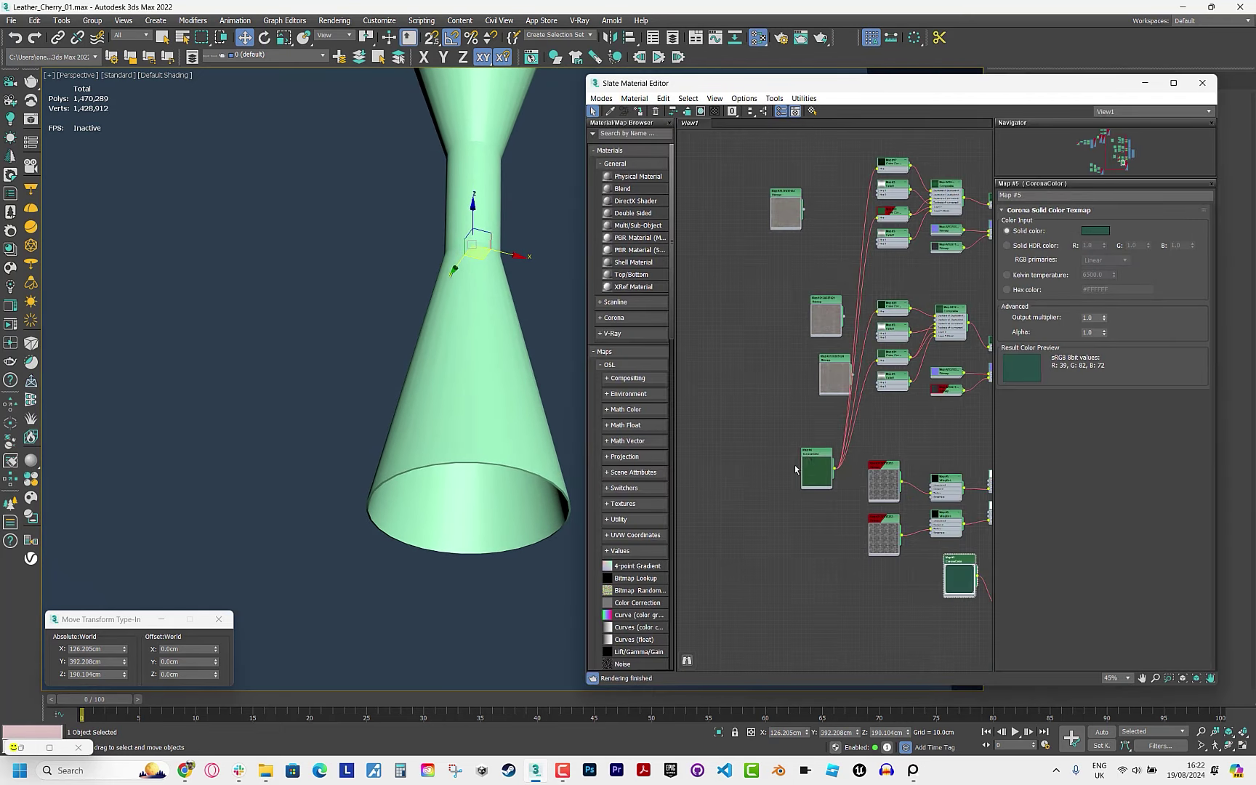
click(629, 133)
text(mul)
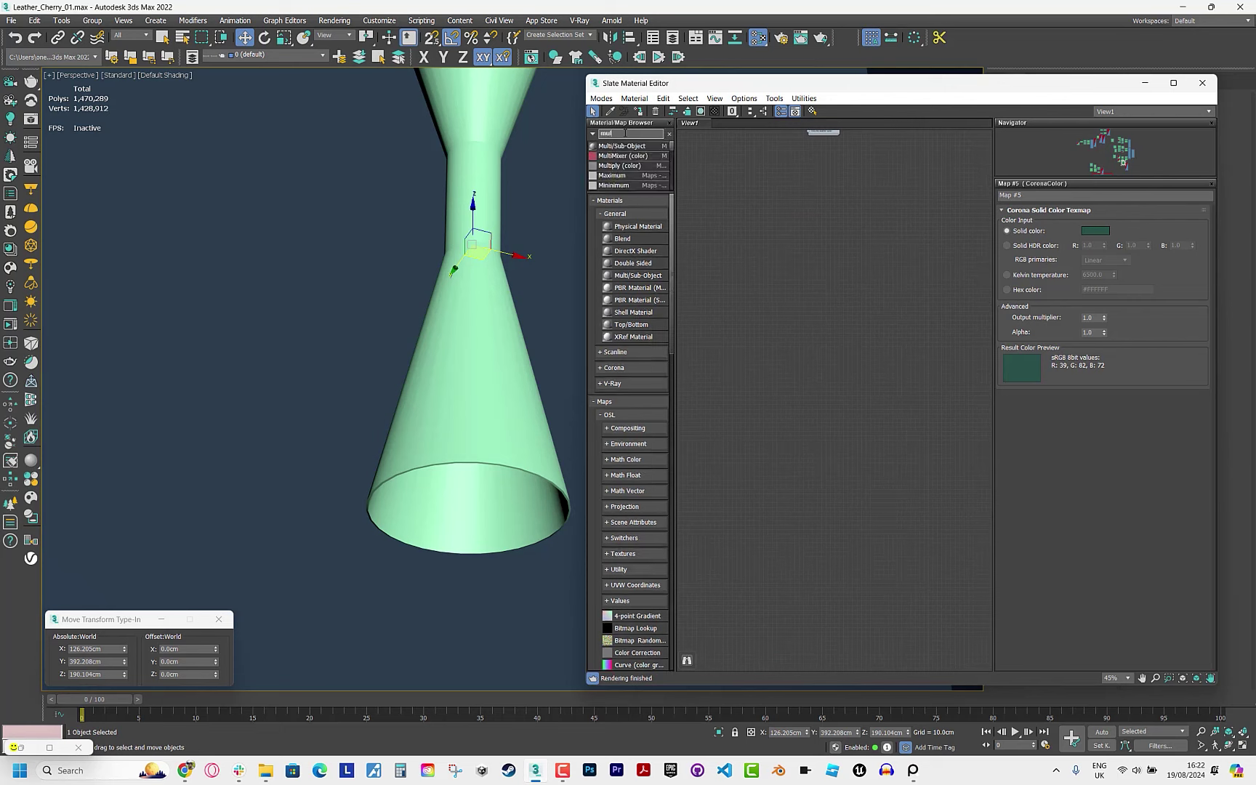
text(tis)
key(BackSpace)
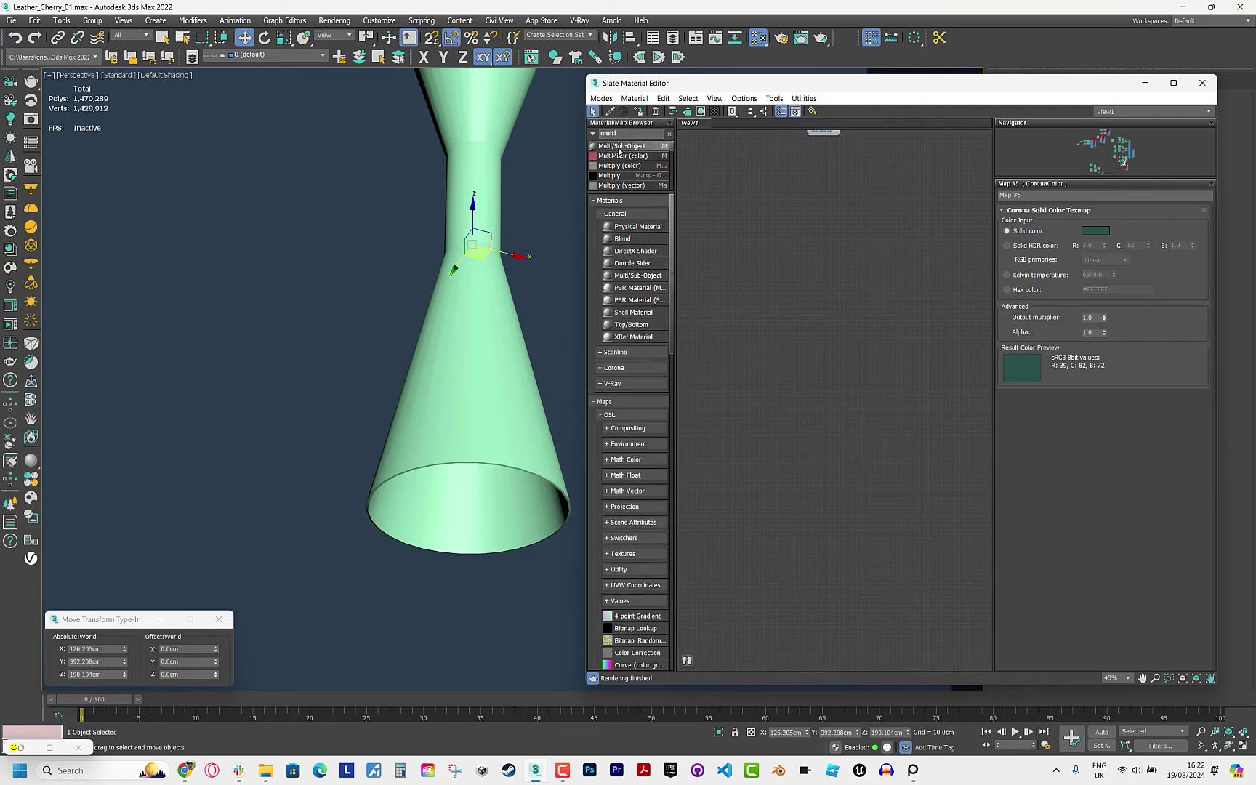
drag(621, 145, 858, 244)
click(1054, 228)
text(2)
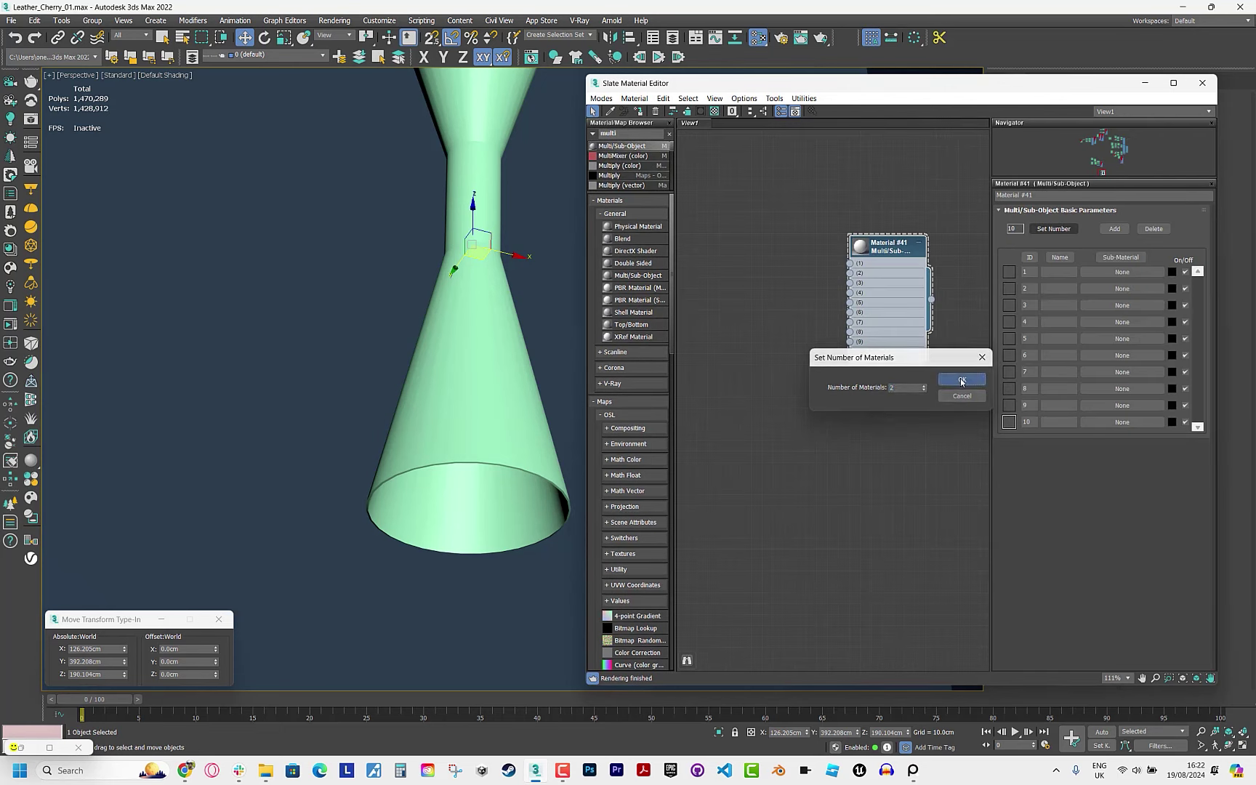
key(Return)
drag(800, 328, 806, 334)
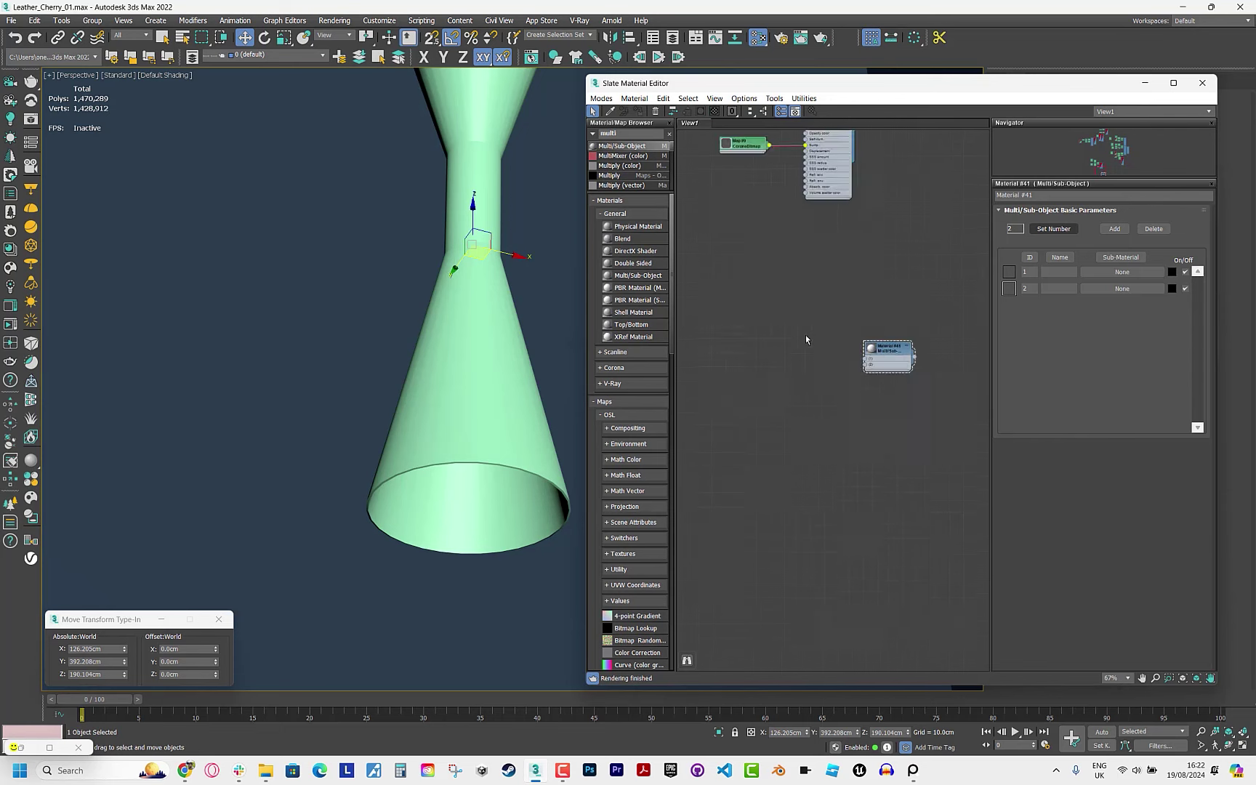
scroll(875, 292, down, 10)
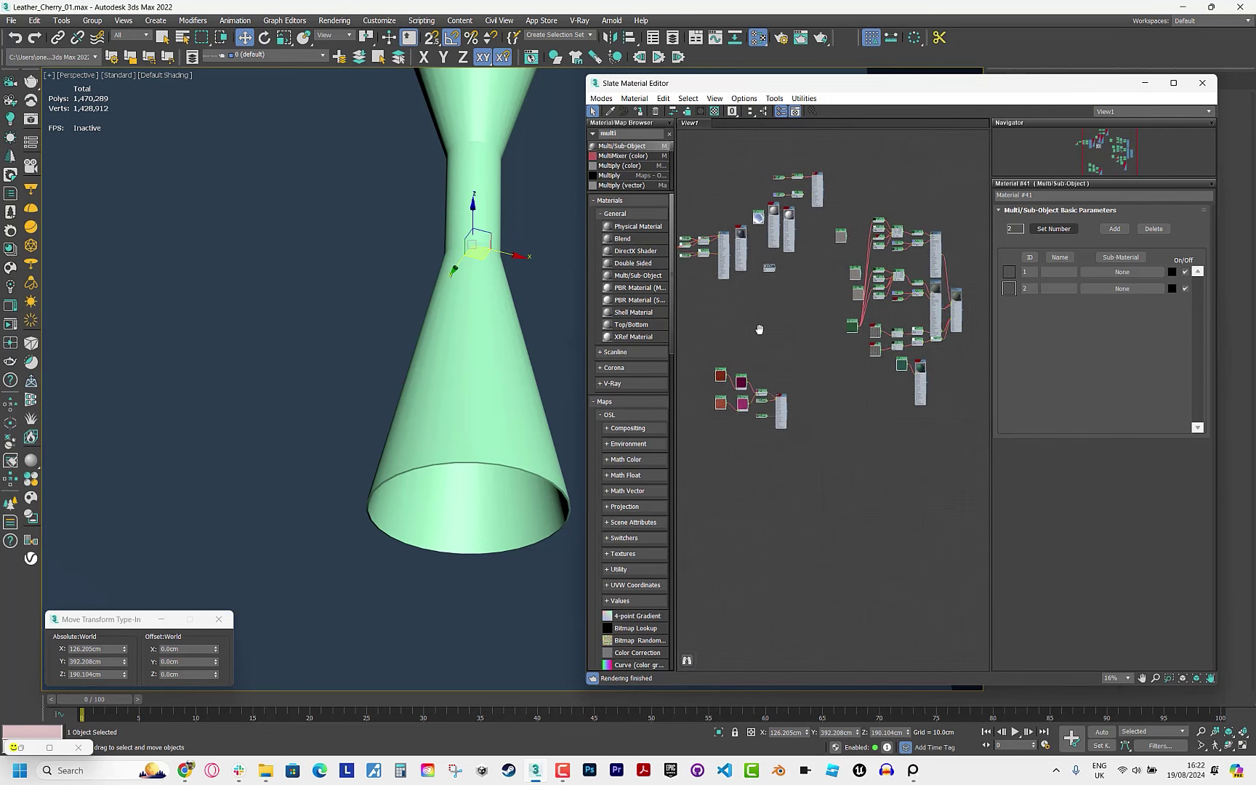
scroll(783, 234, up, 8)
Duplicate the dark Corona material and give the copy a light pink diffuse colour.
shift+drag(784, 234, 784, 450)
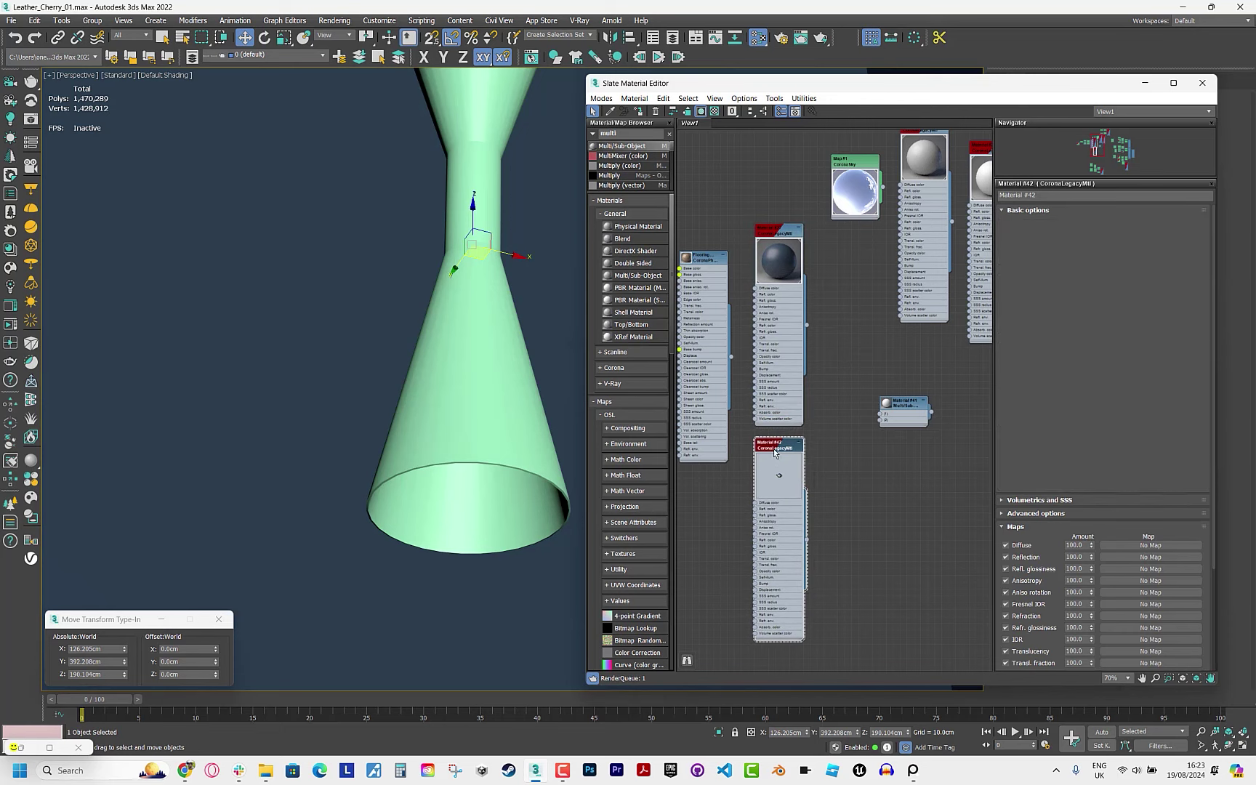
click(1156, 231)
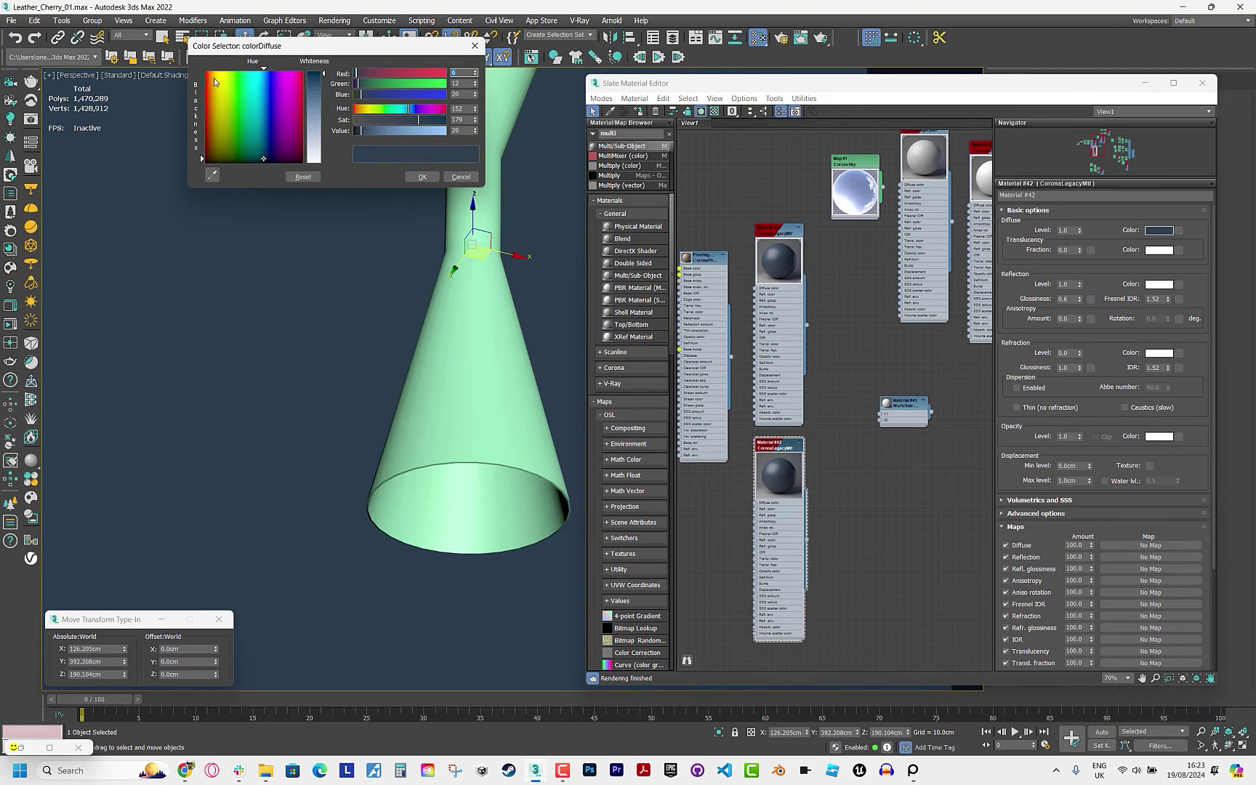
drag(215, 82, 218, 74)
click(422, 176)
scroll(825, 469, up, 2)
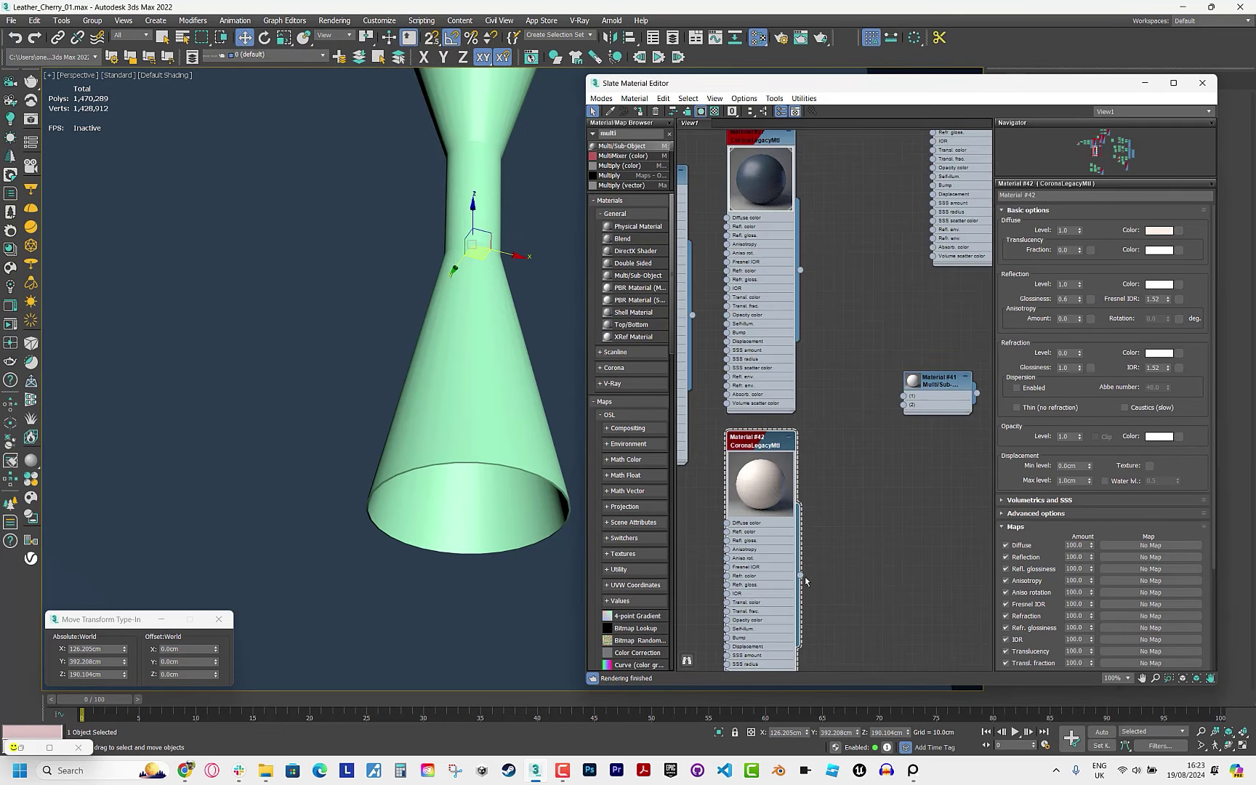
Assign the multi-material to the hourglass with pink in slot 1 and dark blue in slot 2.
drag(802, 576, 903, 404)
click(935, 389)
click(638, 110)
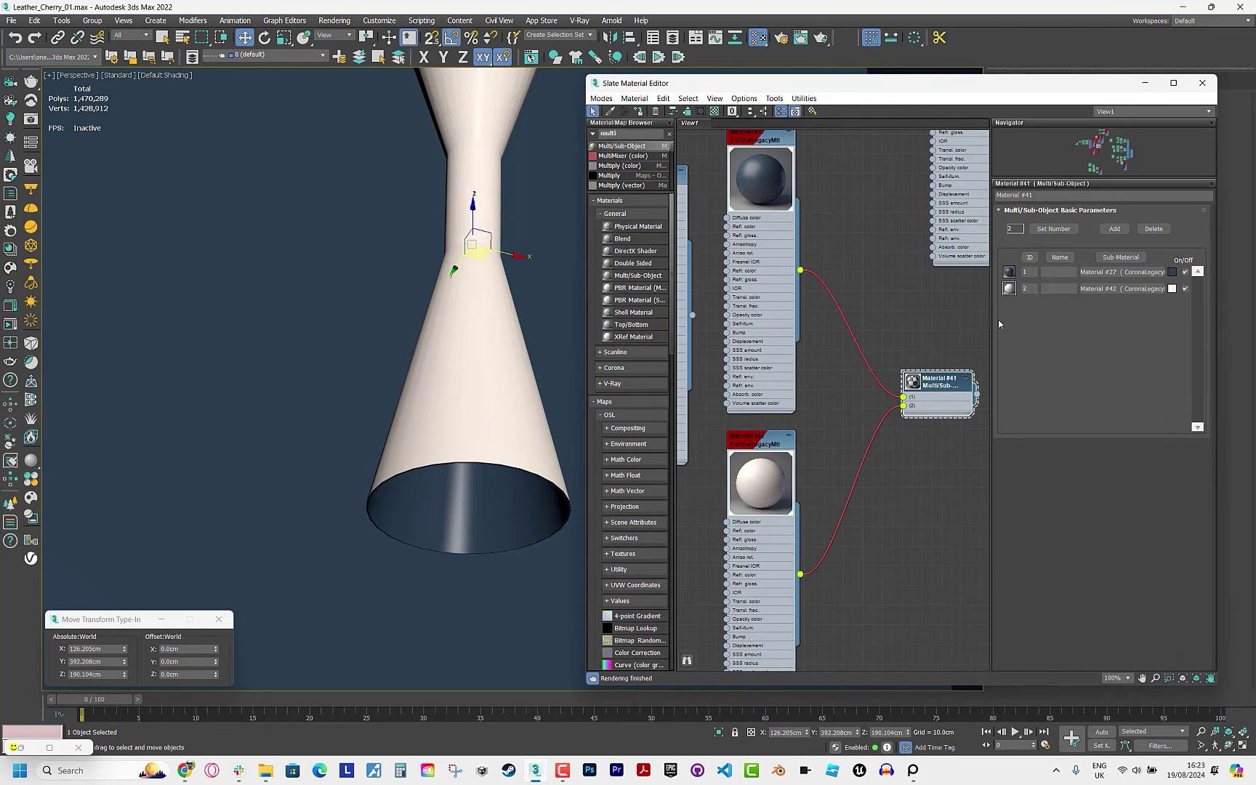
drag(904, 398, 804, 601)
drag(897, 442, 904, 397)
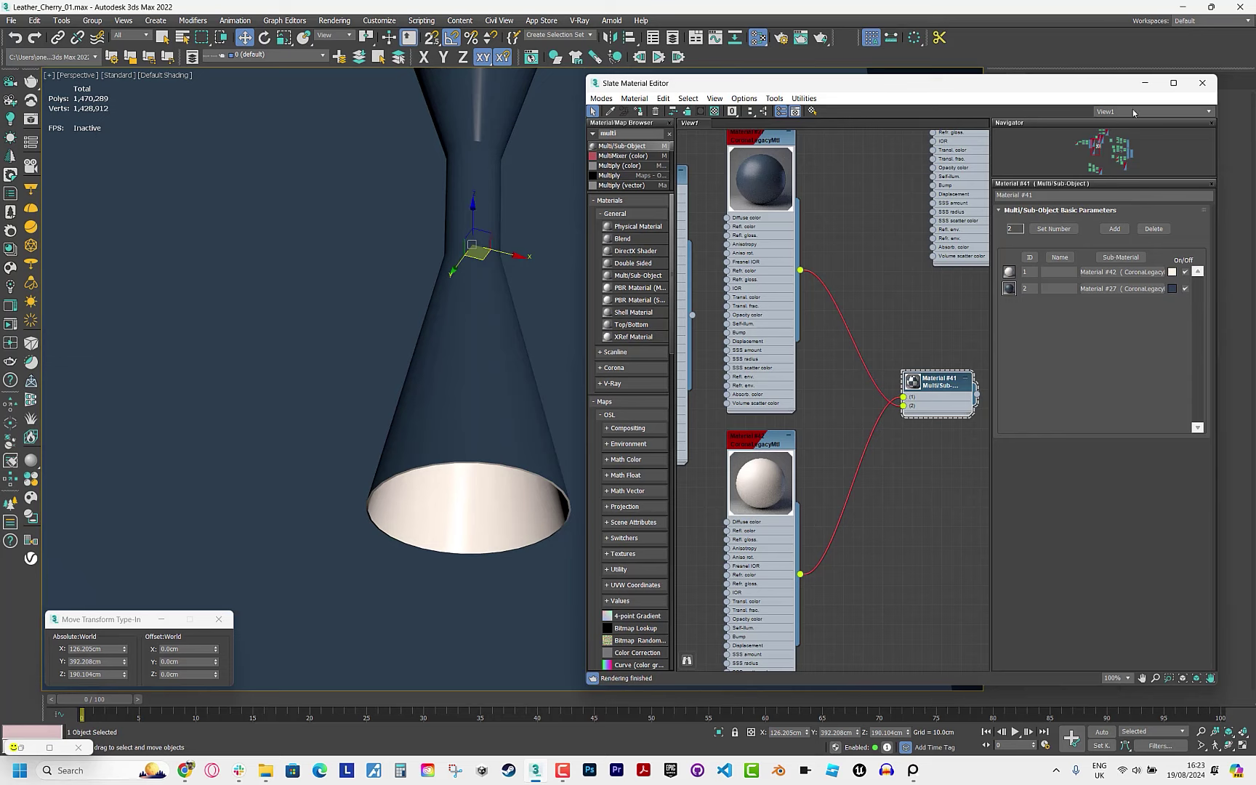
click(1145, 82)
scroll(539, 293, down, 5)
alt+middle_drag(508, 291, 538, 293)
Draw an L-shaped bracket line beside the lamp in Top view.
key(t)
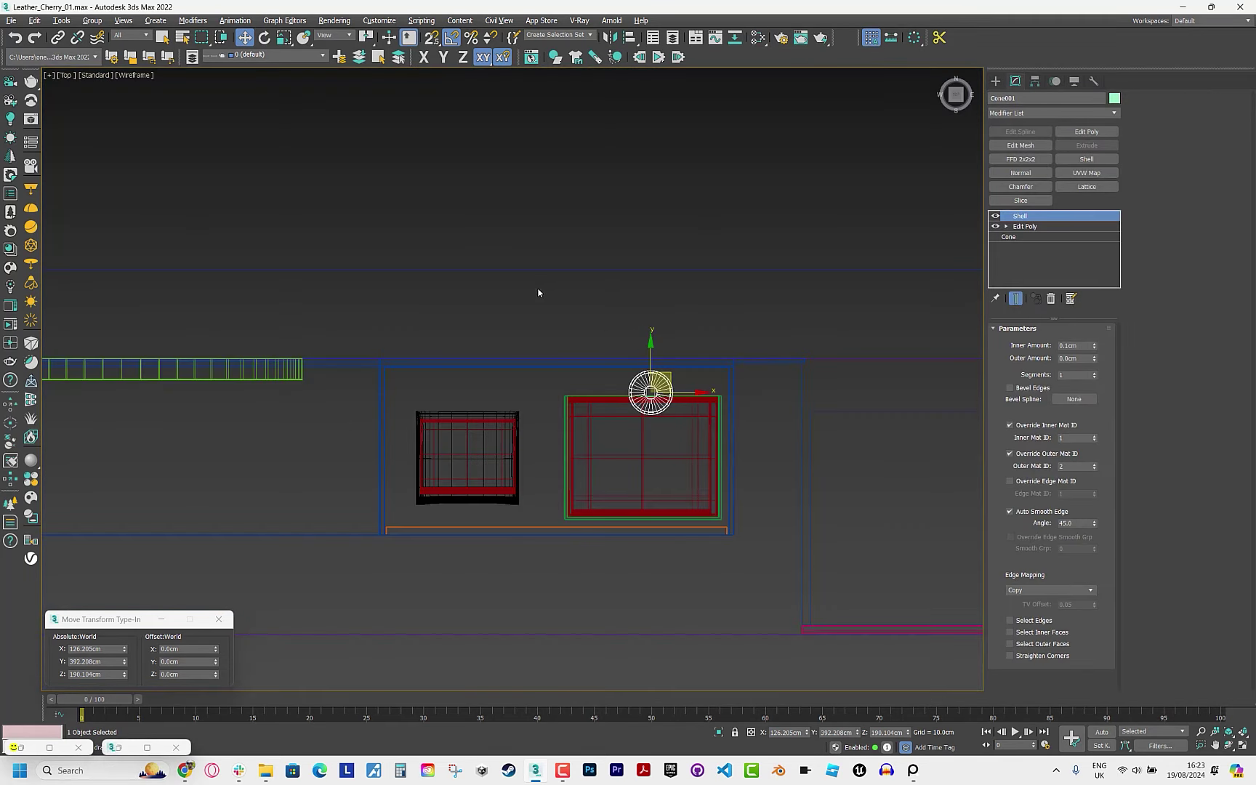
scroll(657, 369, up, 5)
click(996, 80)
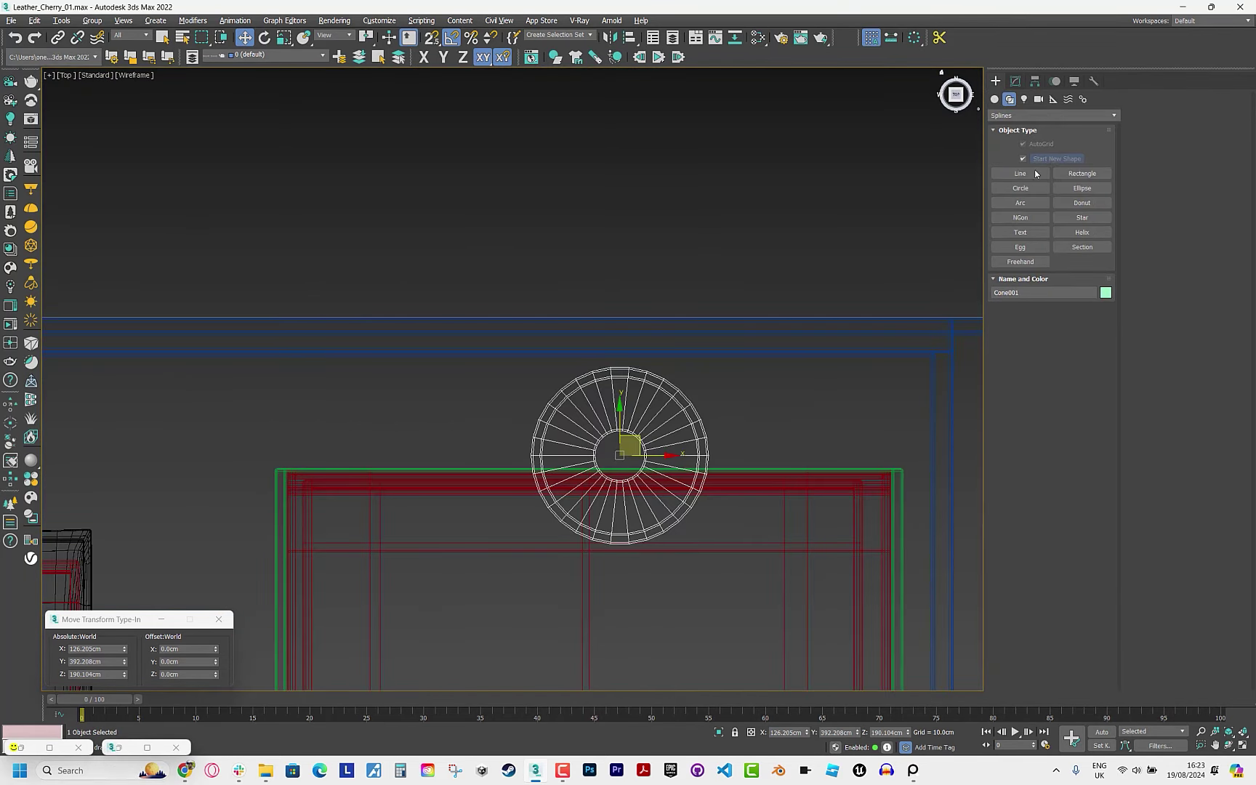
click(1021, 173)
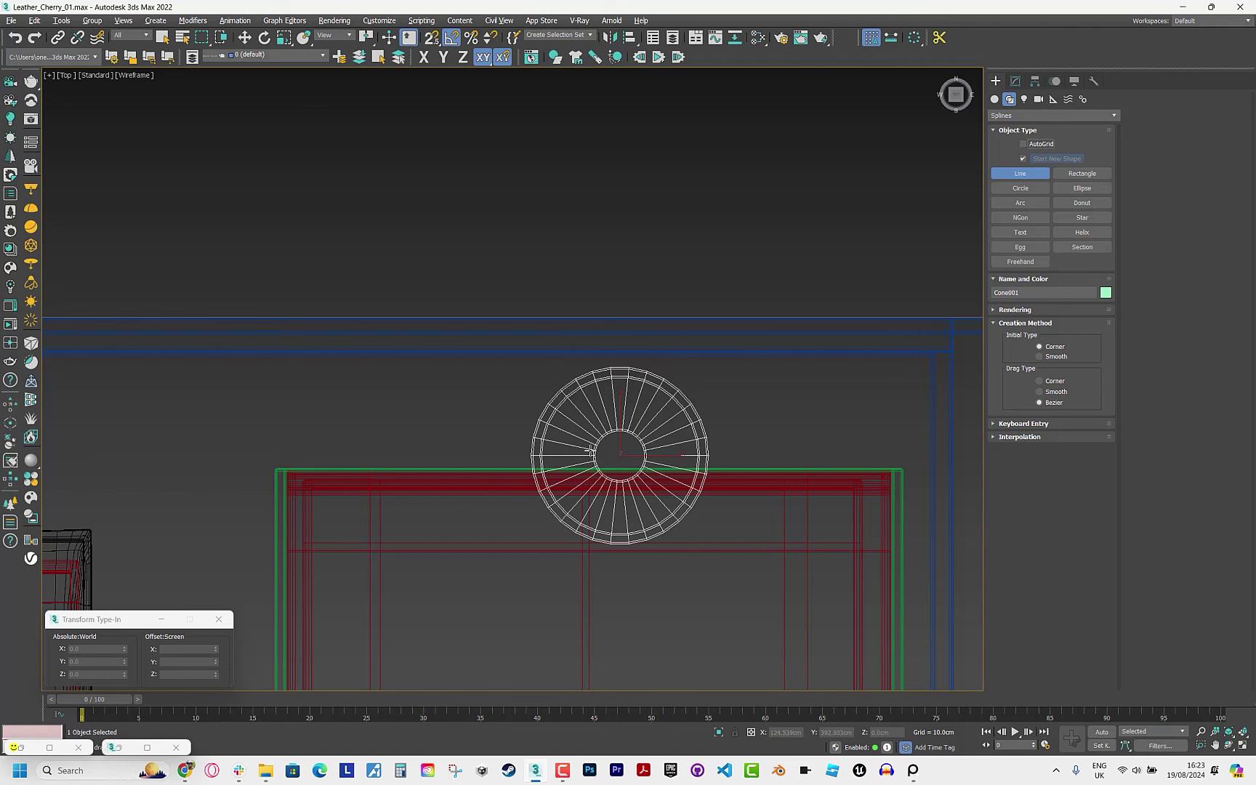
click(589, 446)
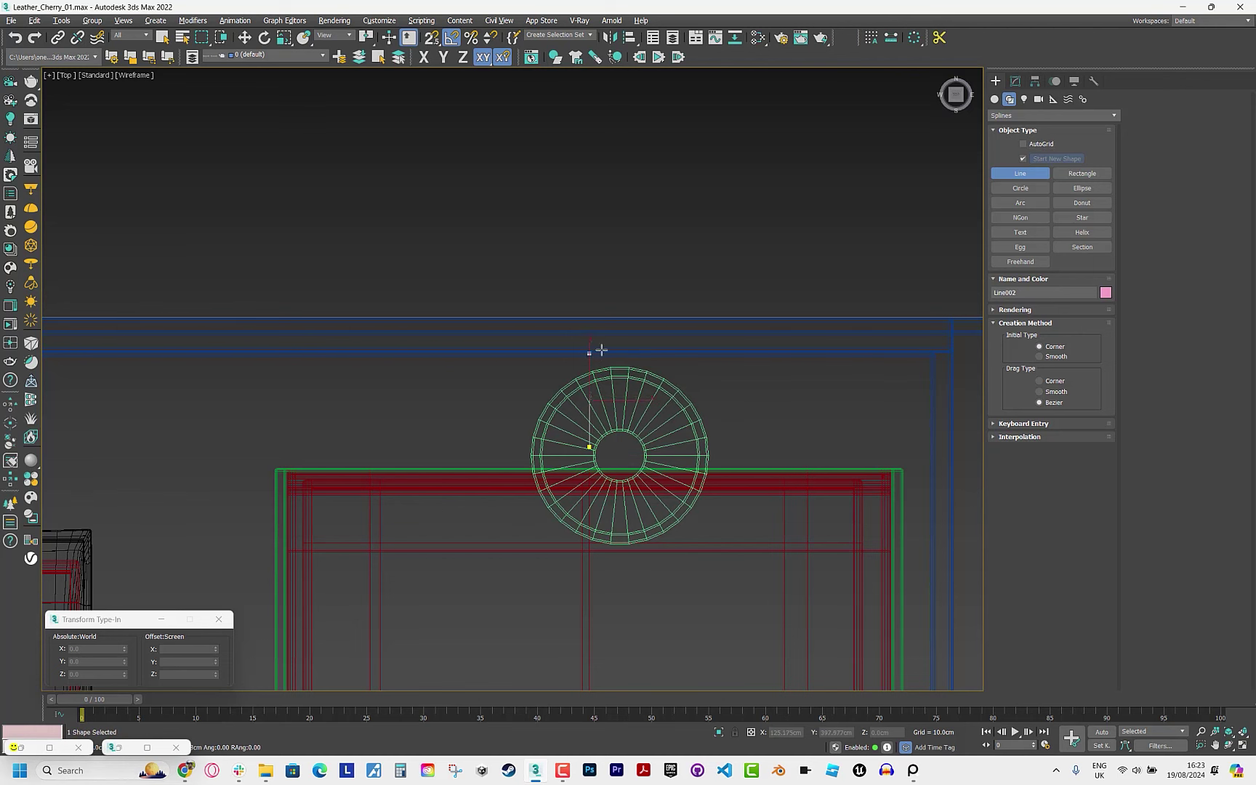
shift+click(572, 320)
right_click(532, 326)
key(w)
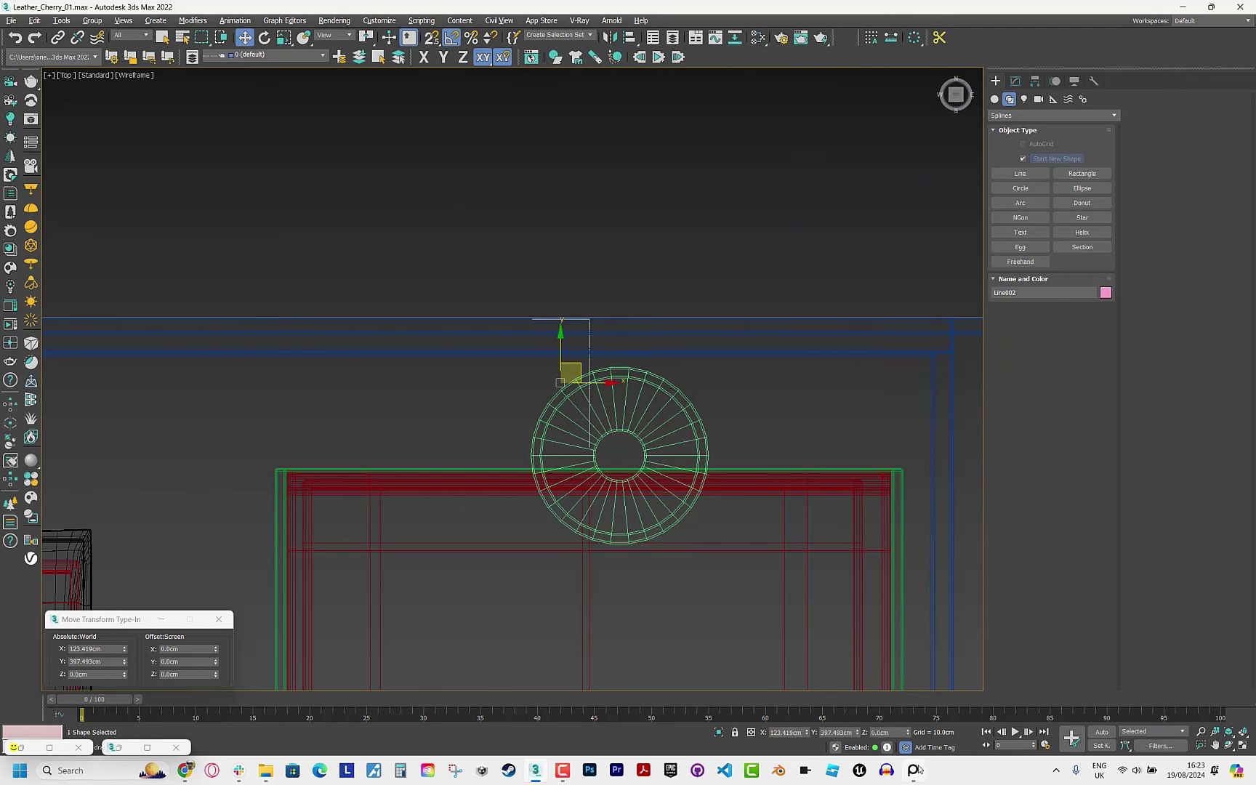
Fillet the line's corner into a rounded bend and extrude the bracket 5cm.
click(915, 770)
click(913, 769)
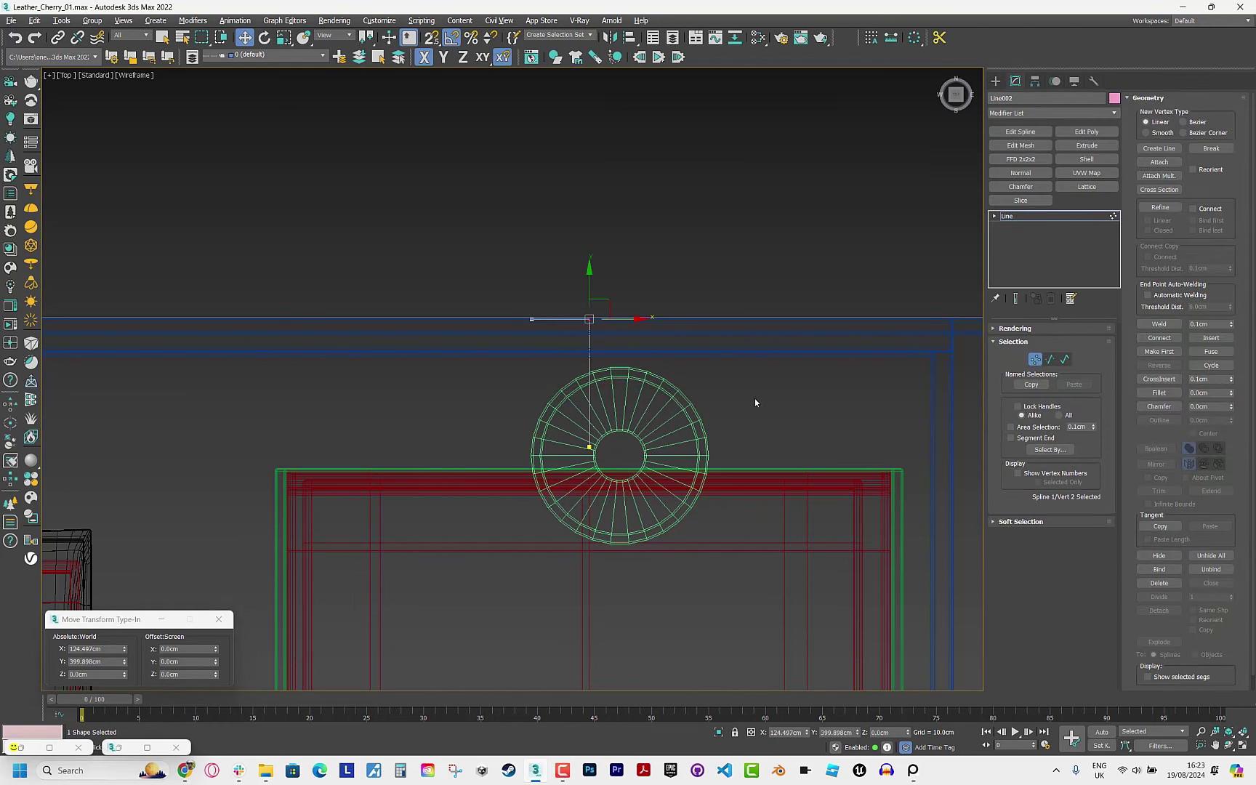
drag(1230, 392, 1231, 375)
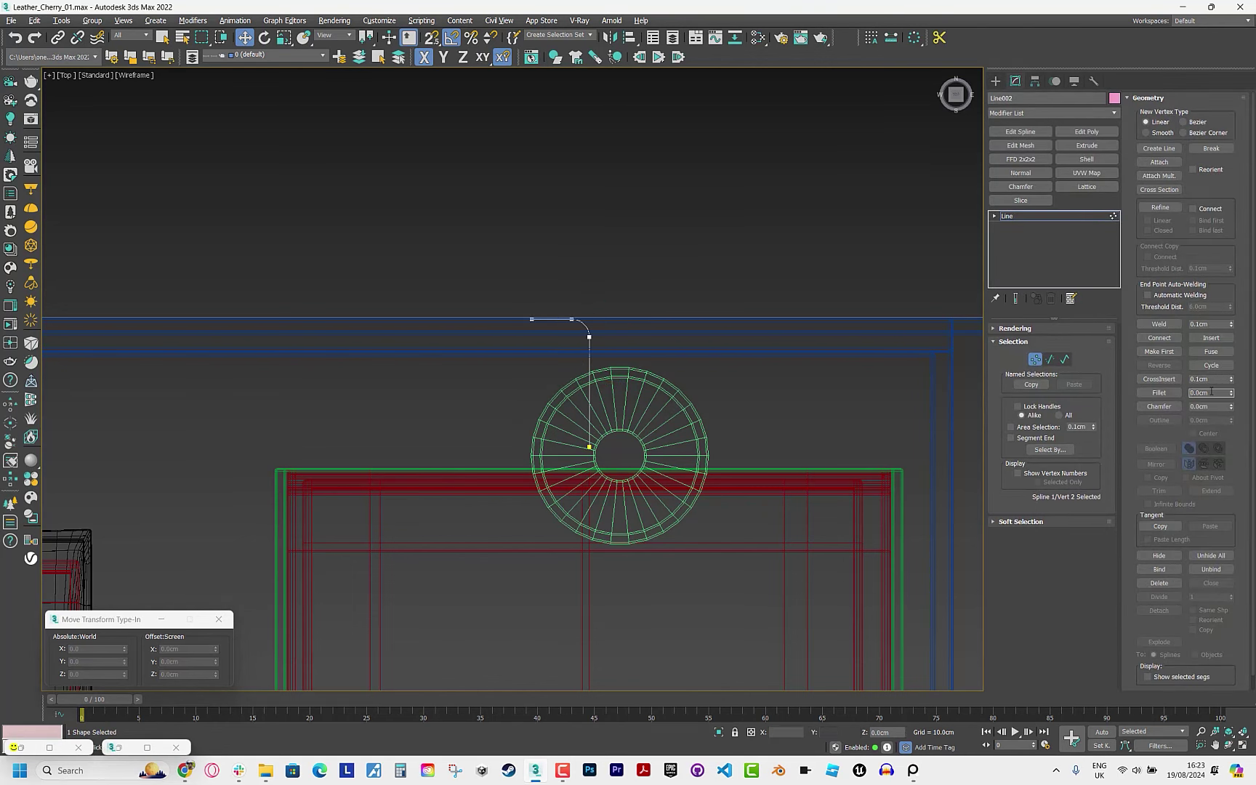
click(1045, 216)
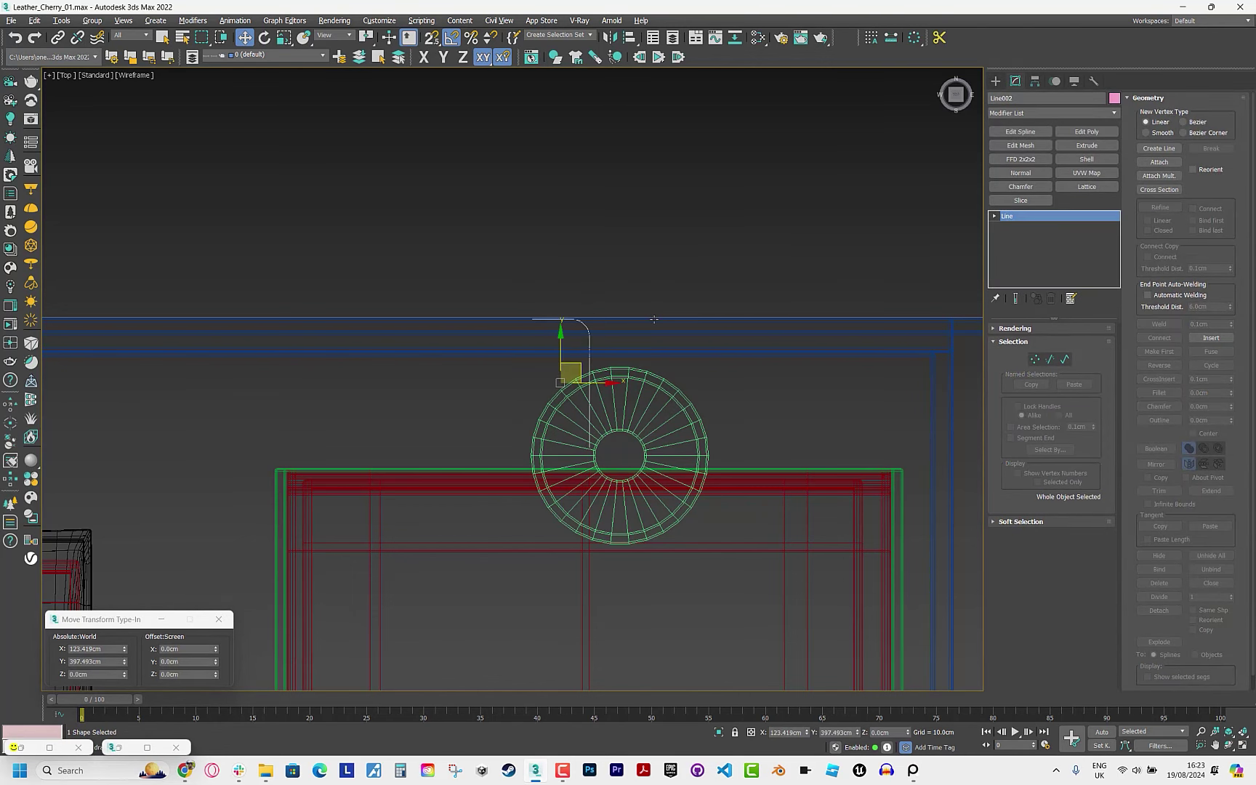
click(1087, 146)
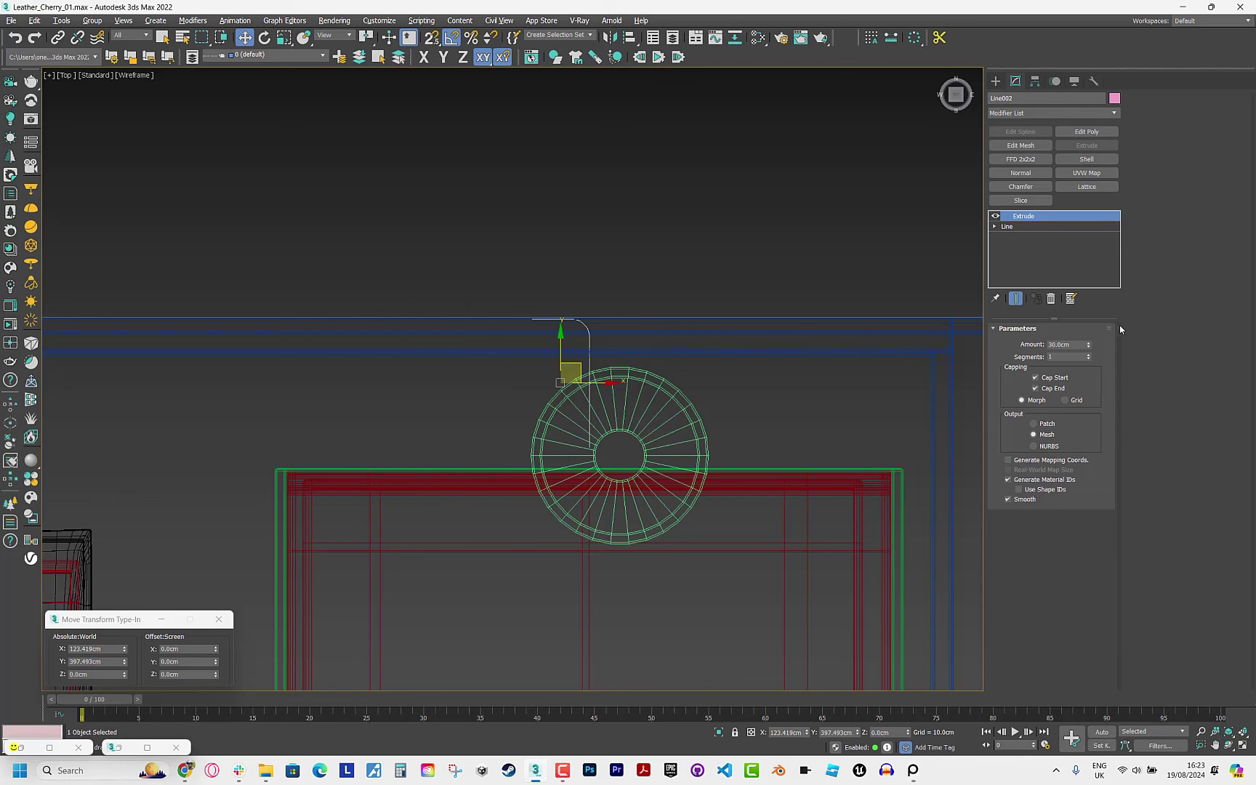
key(Return)
Raise the bracket up the wall to the sconce's height, about 190.968cm.
key(p)
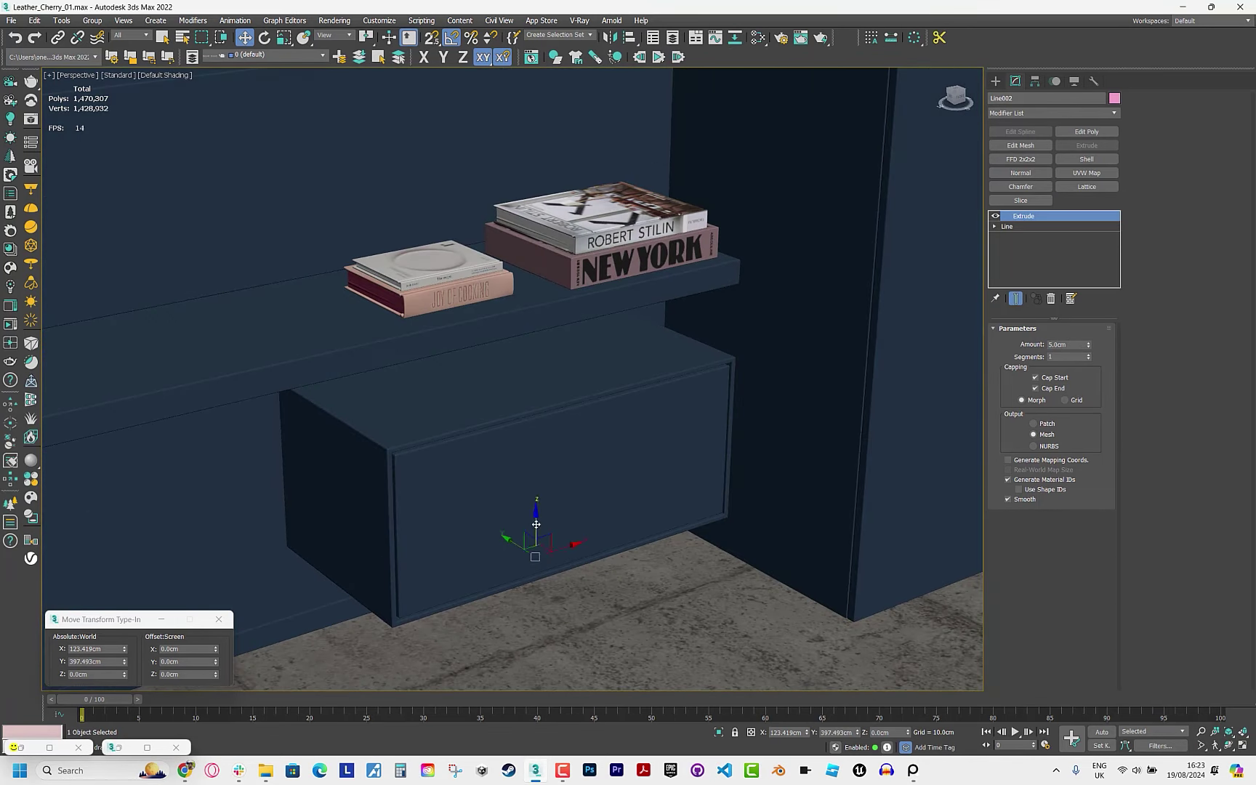
middle_drag(535, 524, 536, 654)
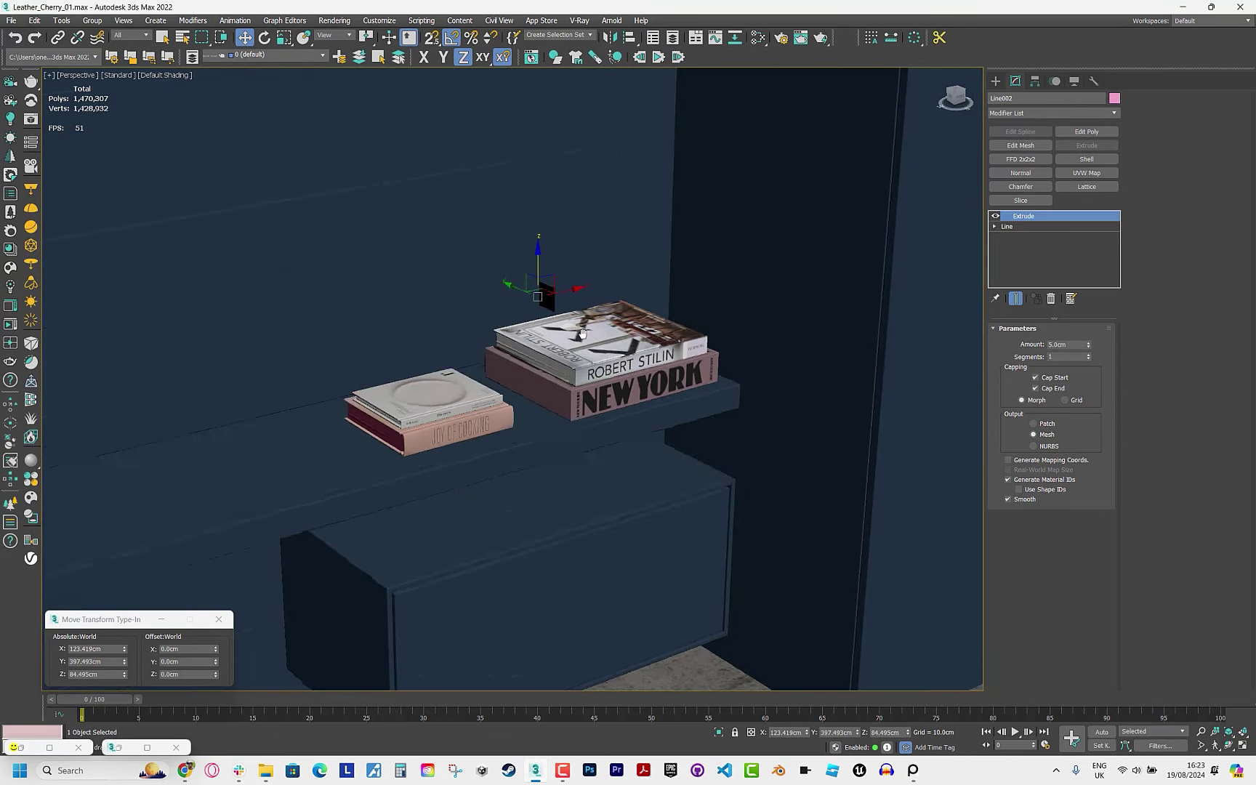
drag(501, 487, 501, 98)
middle_drag(503, 73, 503, 367)
drag(503, 367, 497, 182)
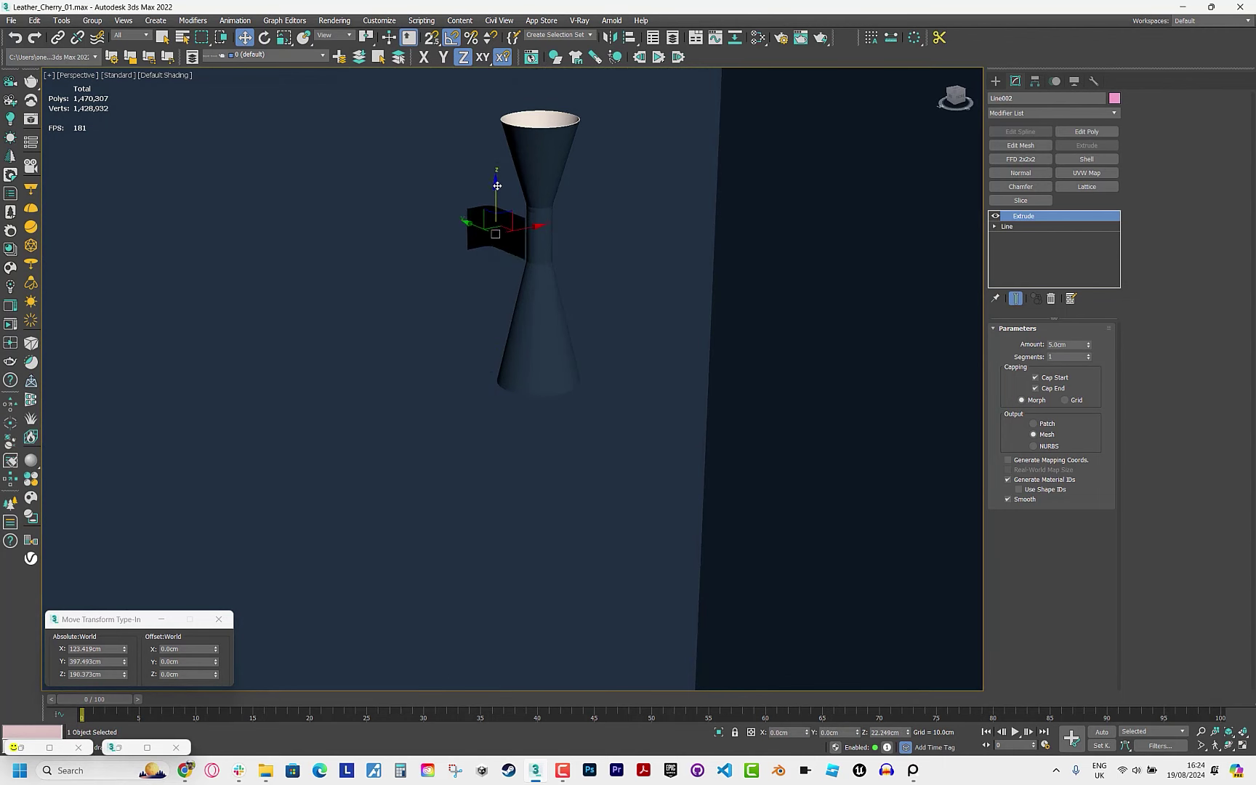
key(z)
Add a 0.1cm Shell modifier to give the bracket thickness.
click(1079, 159)
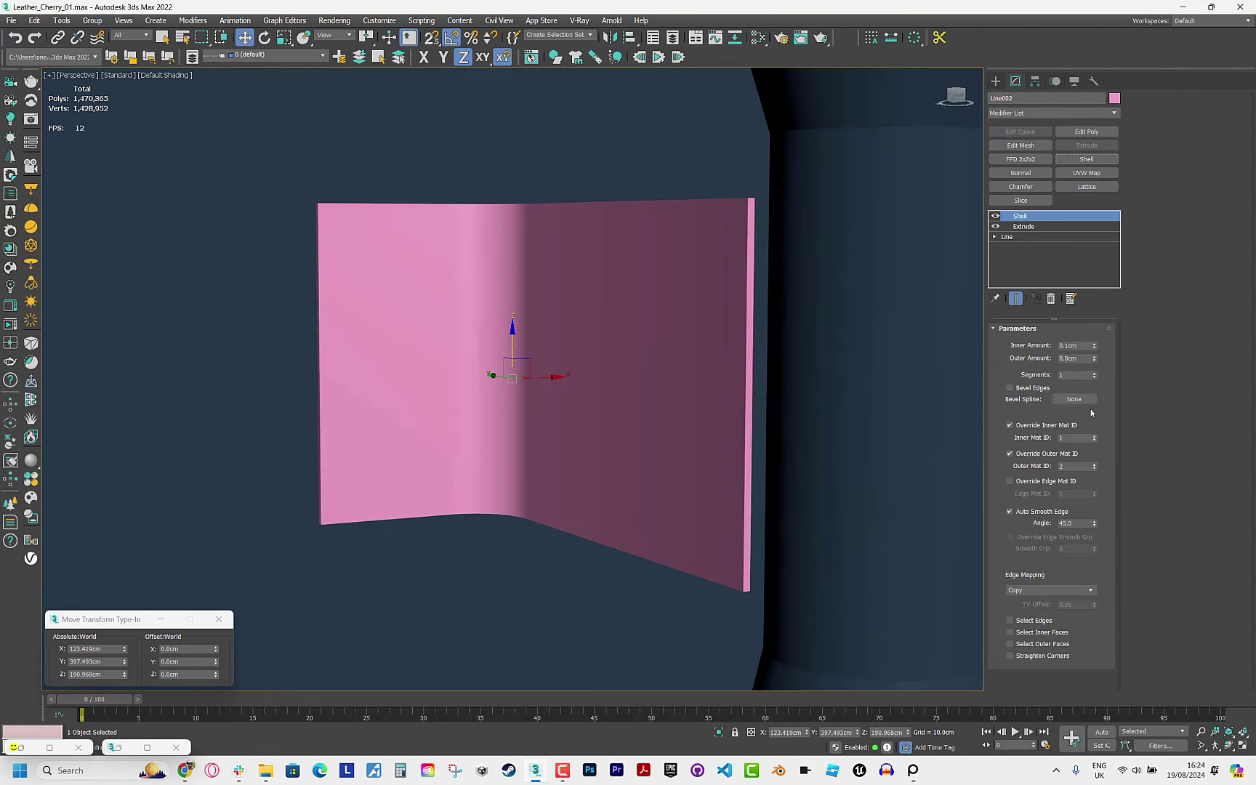
alt+middle_drag(670, 450, 465, 384)
drag(466, 383, 471, 383)
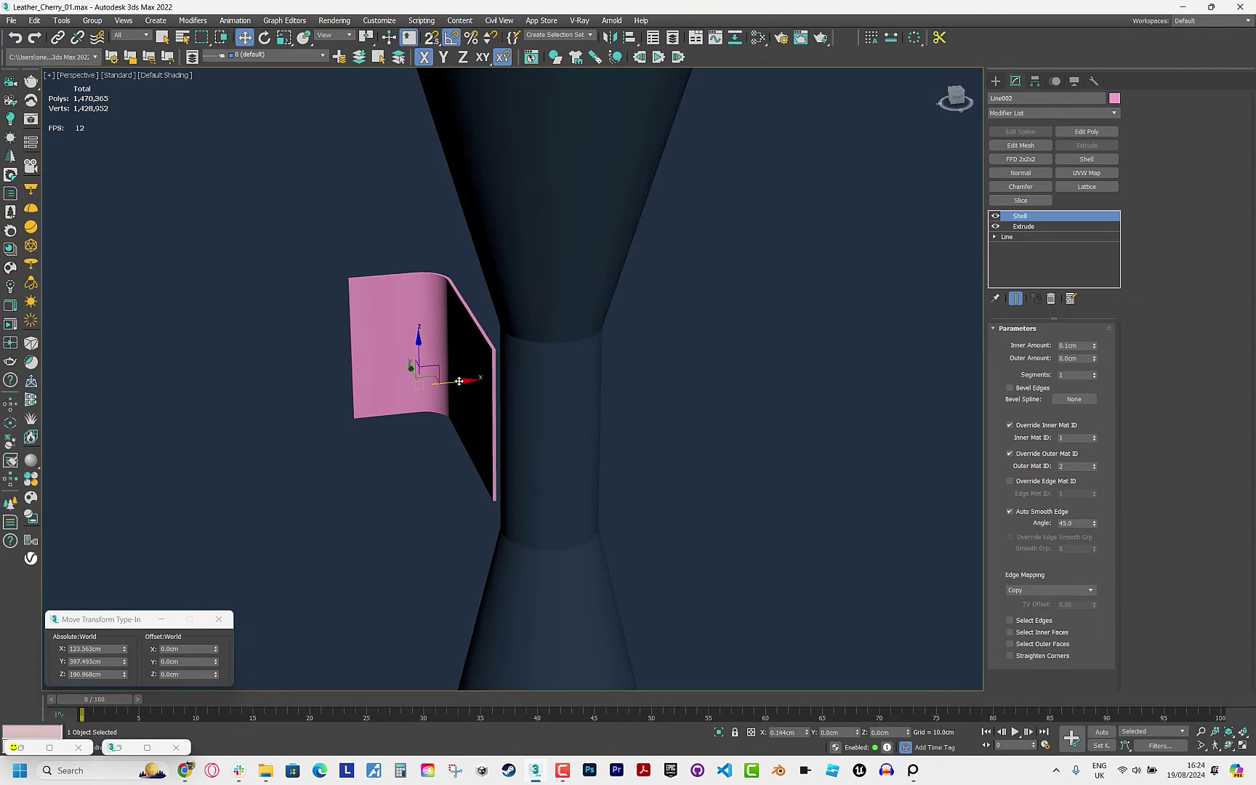
mouse_move(471, 383)
alt+middle_down()
mouse_move(575, 398)
mouse_move(509, 392)
alt+middle_up()
key(alt+Tab)
key(alt+Tab)
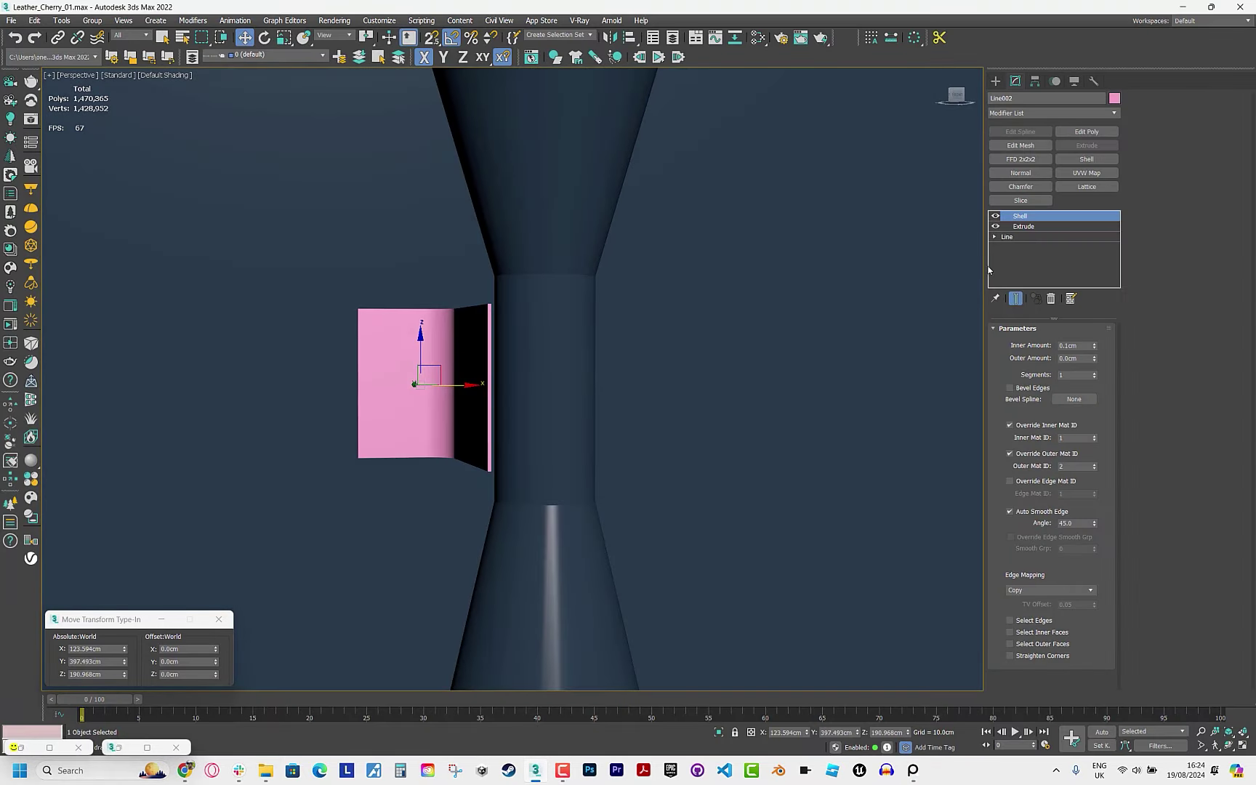
Move the bracket line's first vertex to the right to adjust its shape.
click(1060, 236)
click(357, 458)
drag(358, 458, 389, 458)
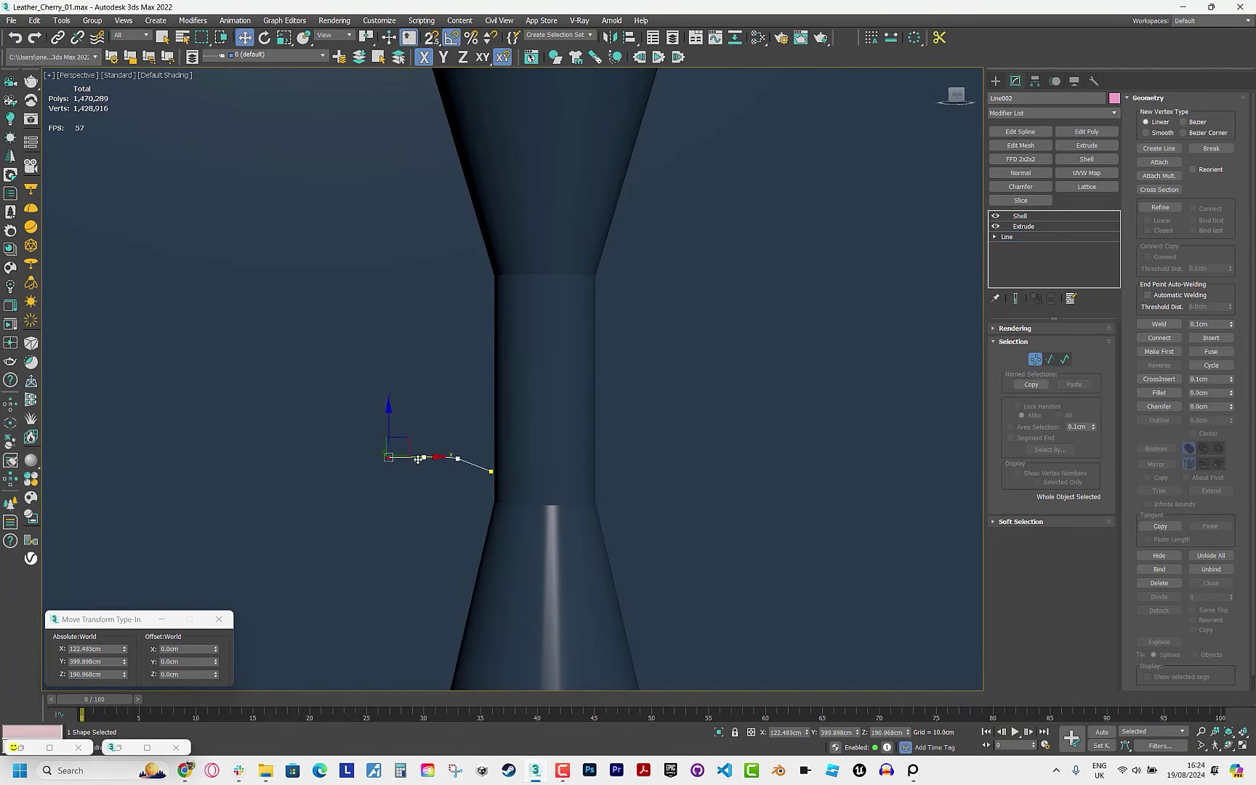
click(1037, 216)
key(m)
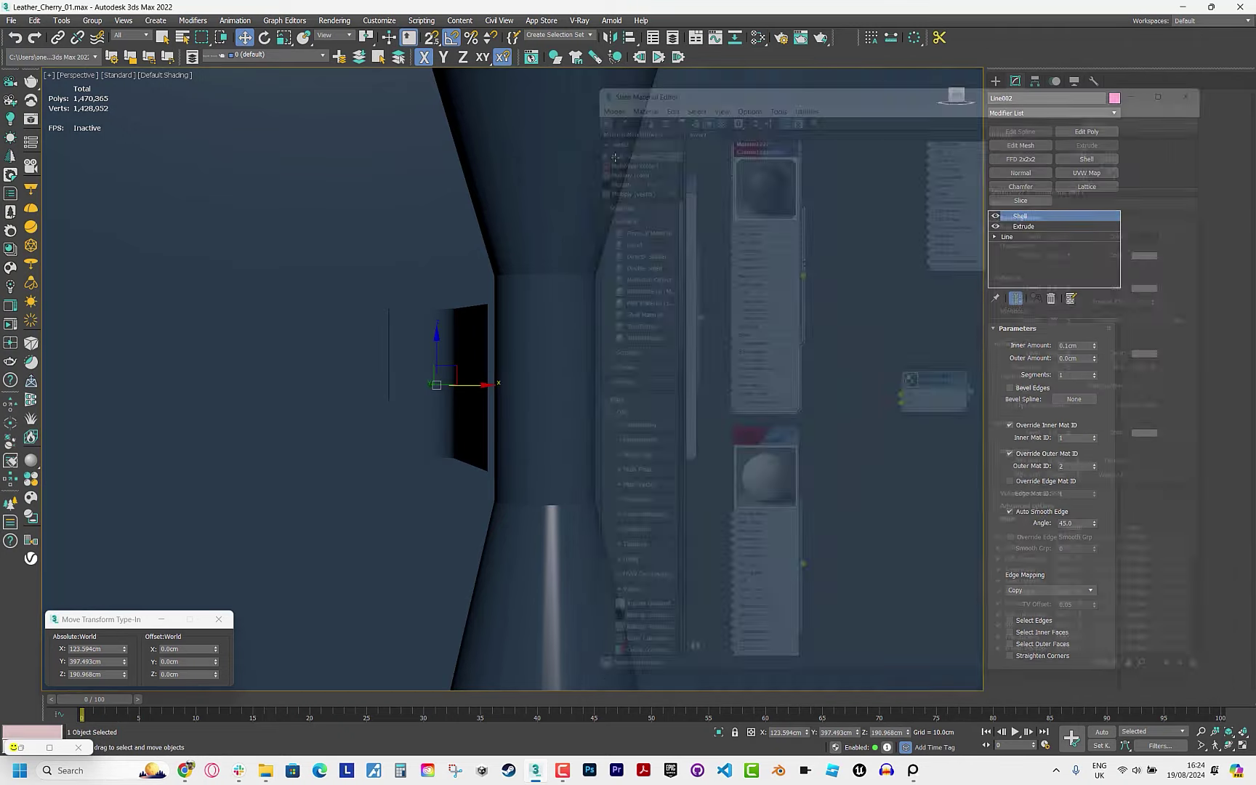
alt+middle_drag(615, 157, 603, 343)
key(t)
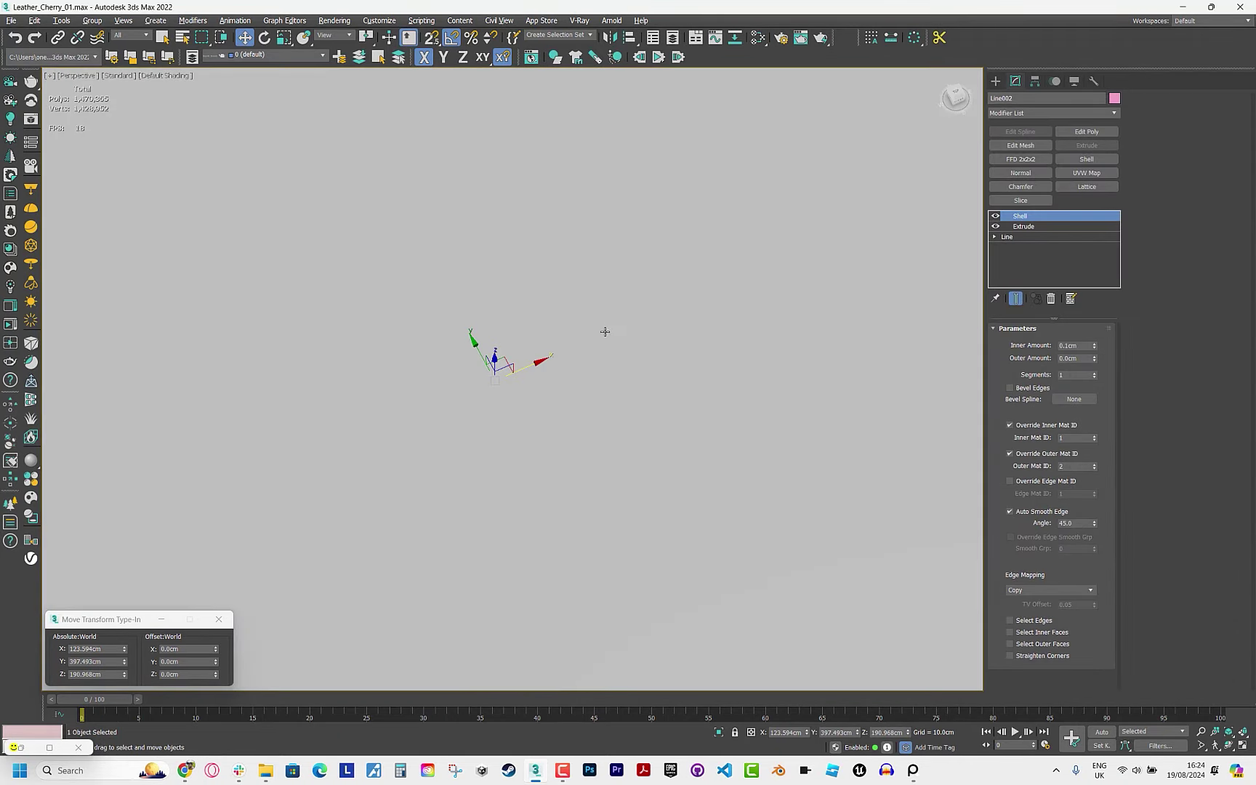
key(F3)
Clone the bracket as Line003 and mirror it on X.
shift+drag(666, 374, 757, 375)
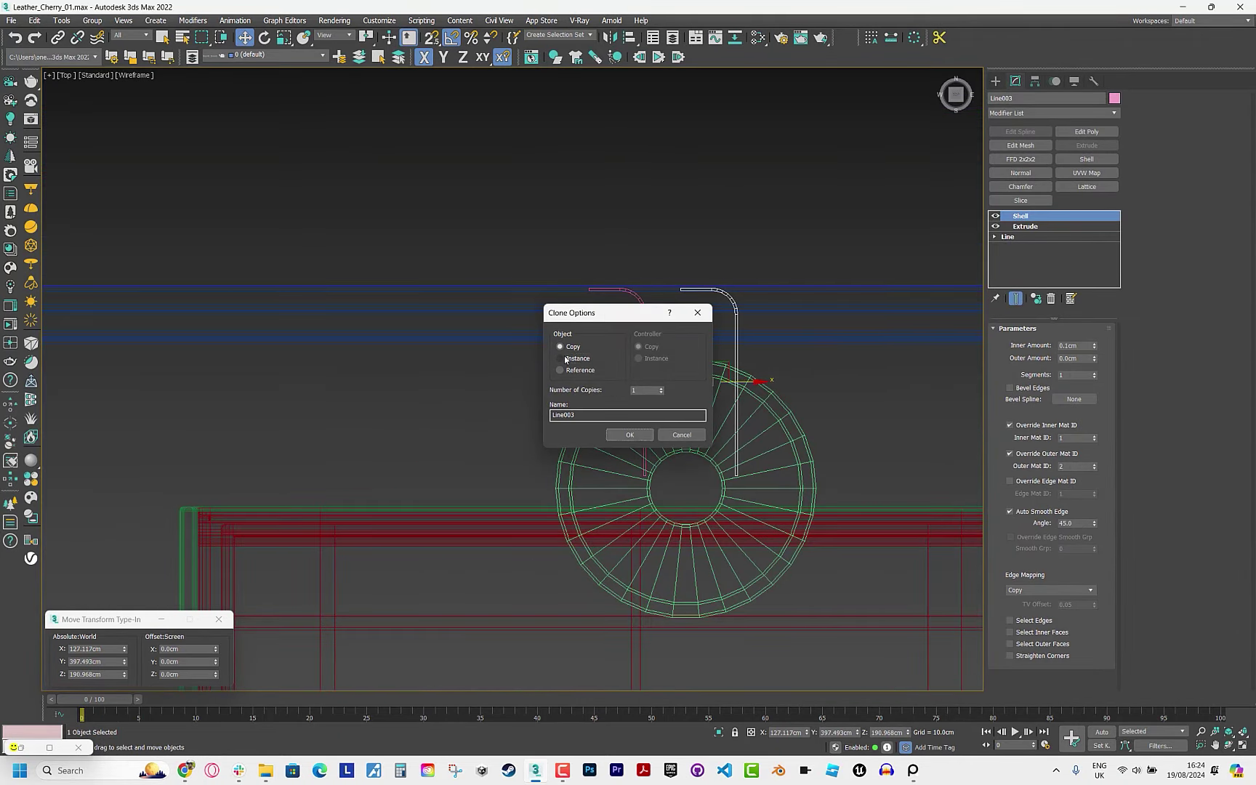
click(638, 431)
click(613, 37)
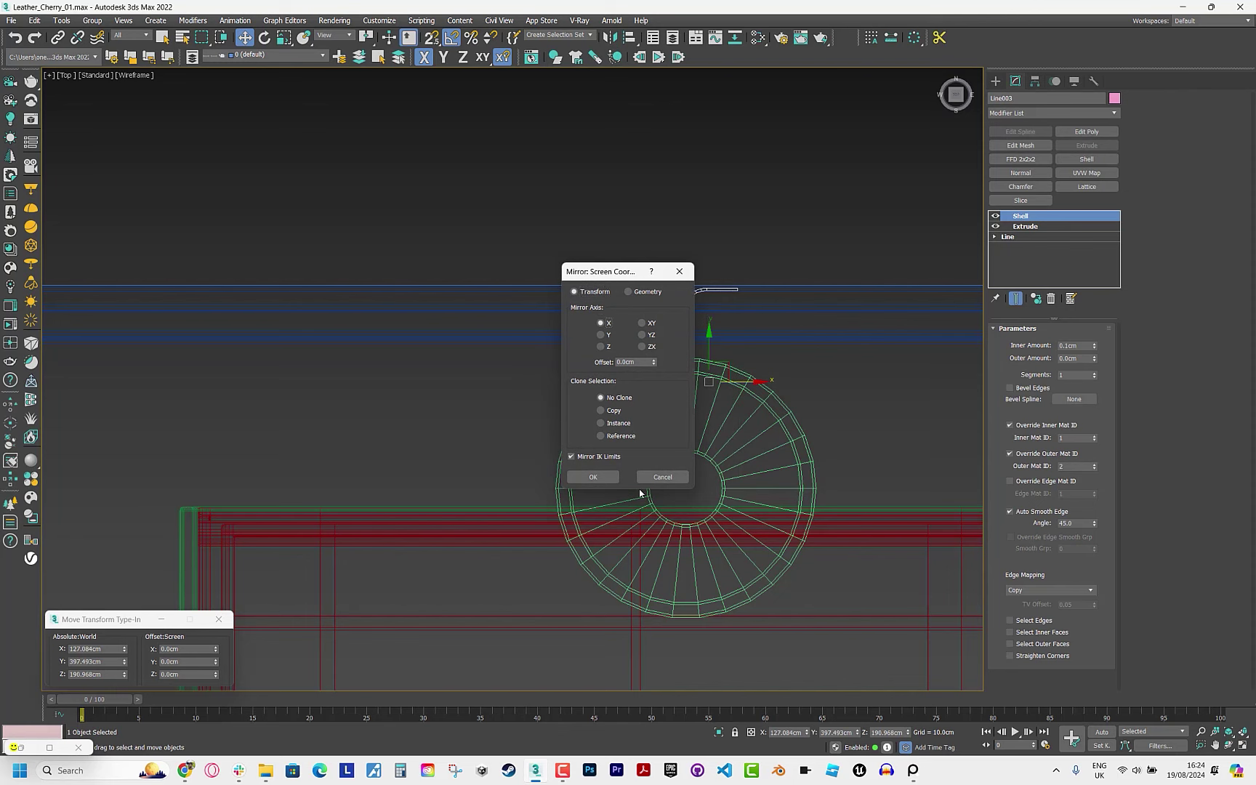
click(593, 479)
drag(743, 392, 787, 393)
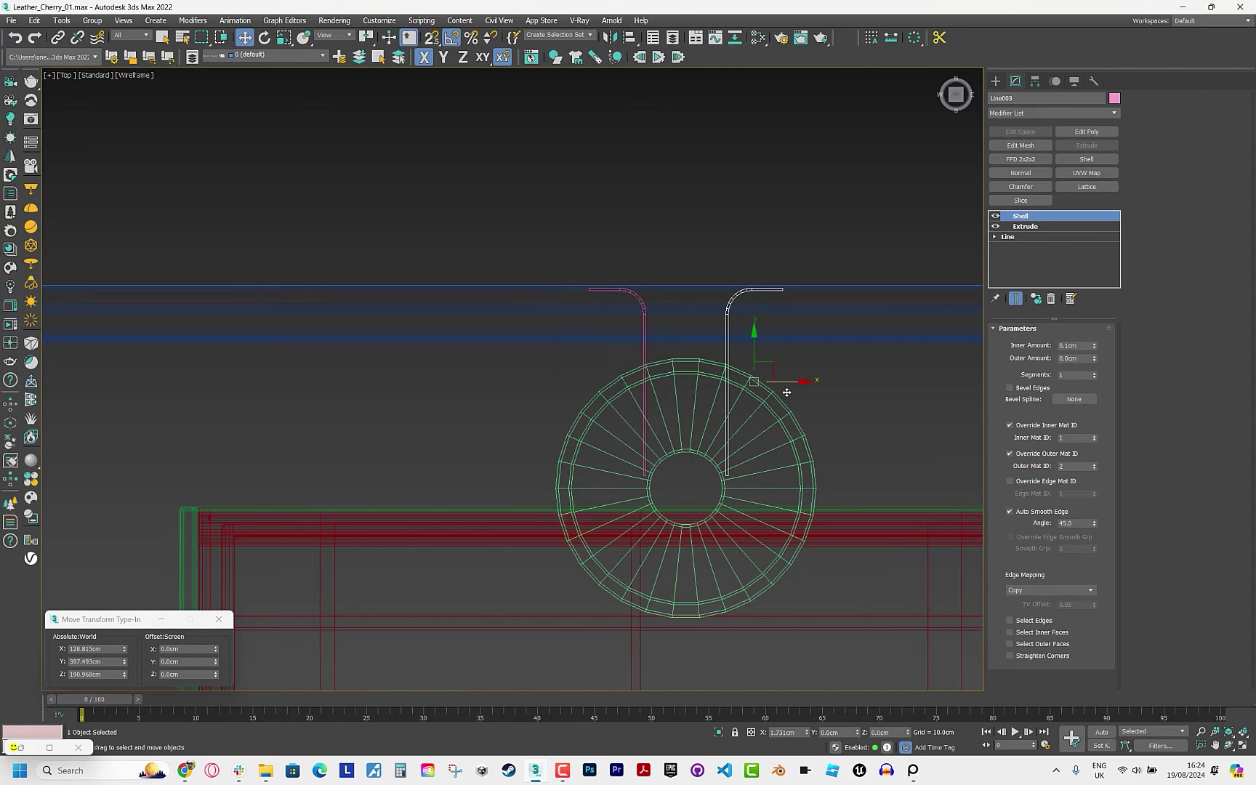
Position both brackets symmetrically either side of the lamp's centre and check them in perspective.
ctrl+click(646, 361)
scroll(659, 359, up, 3)
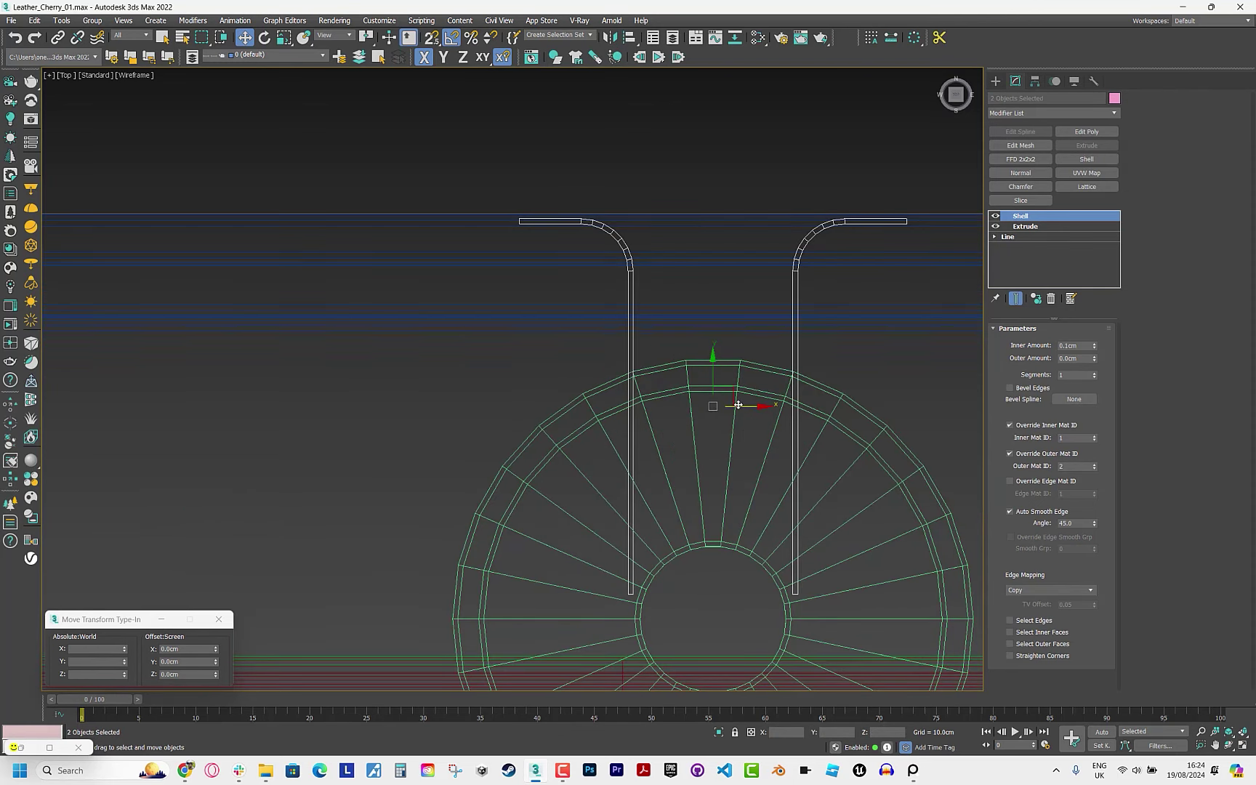
drag(738, 405, 743, 404)
click(805, 350)
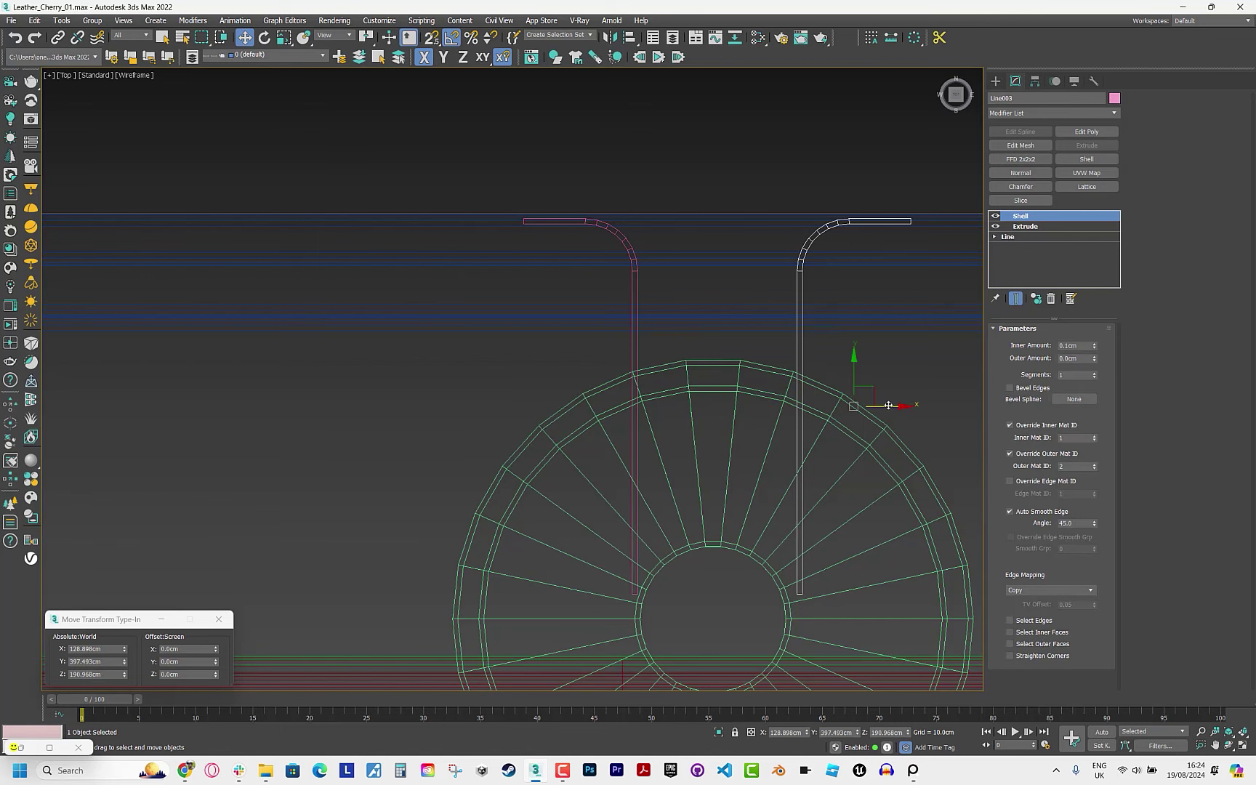
drag(889, 405, 882, 405)
scroll(882, 404, down, 3)
key(p)
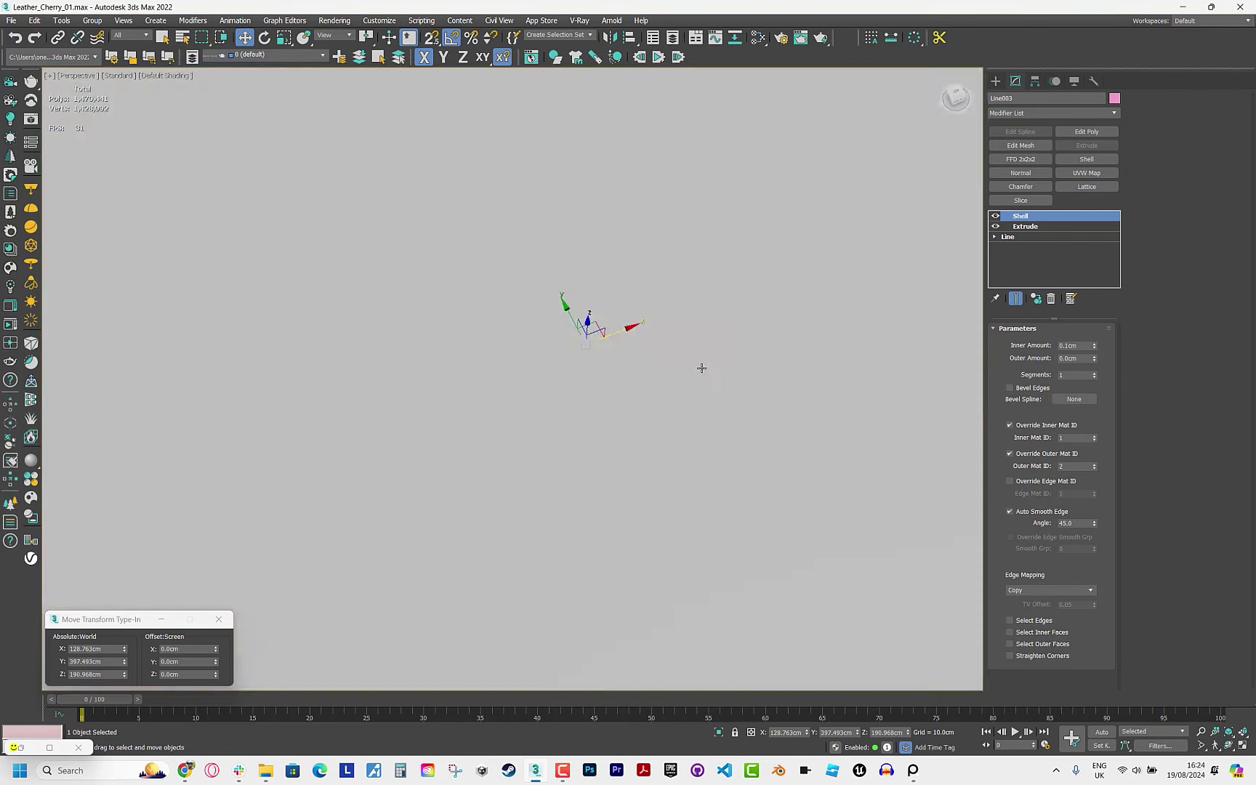
scroll(636, 322, up, 3)
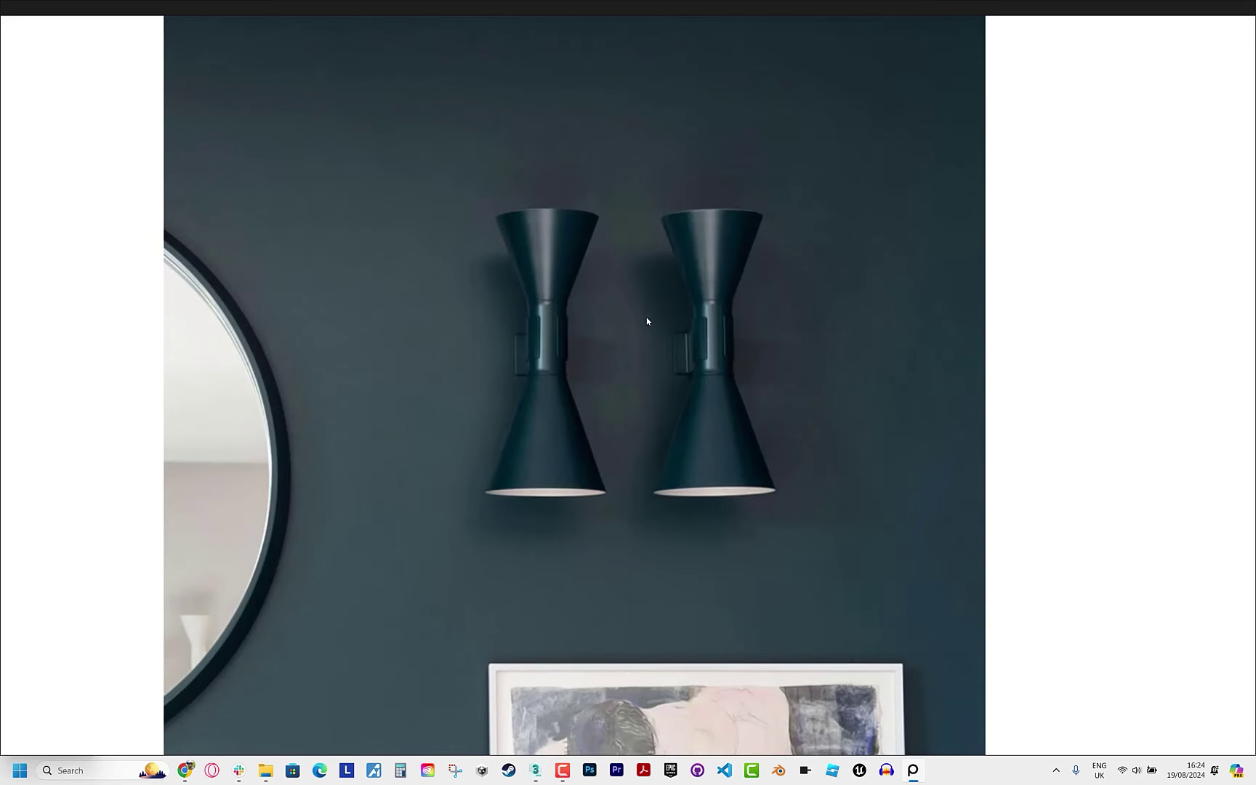
alt+middle_drag(636, 322, 656, 327)
key(t)
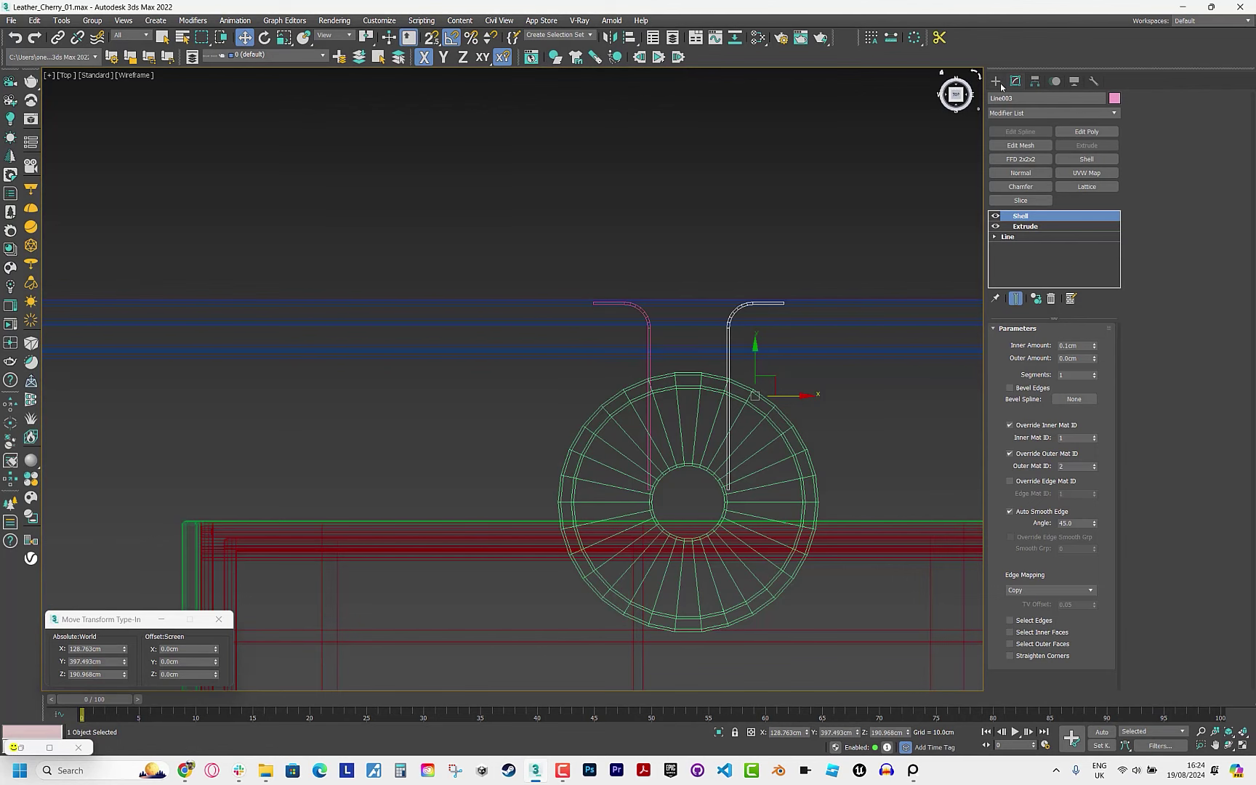
click(996, 81)
Create a sliced partial-ring tube at the wheel's centre.
click(1082, 187)
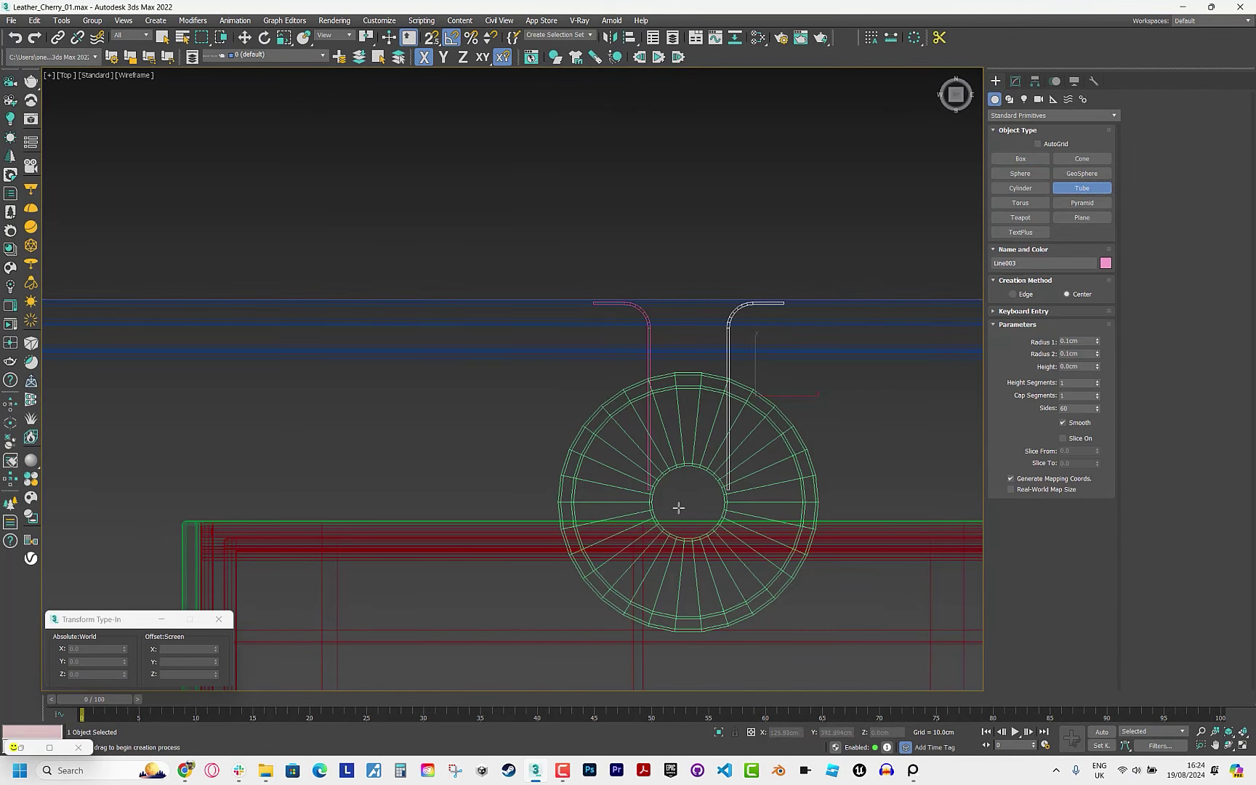
drag(690, 501, 695, 459)
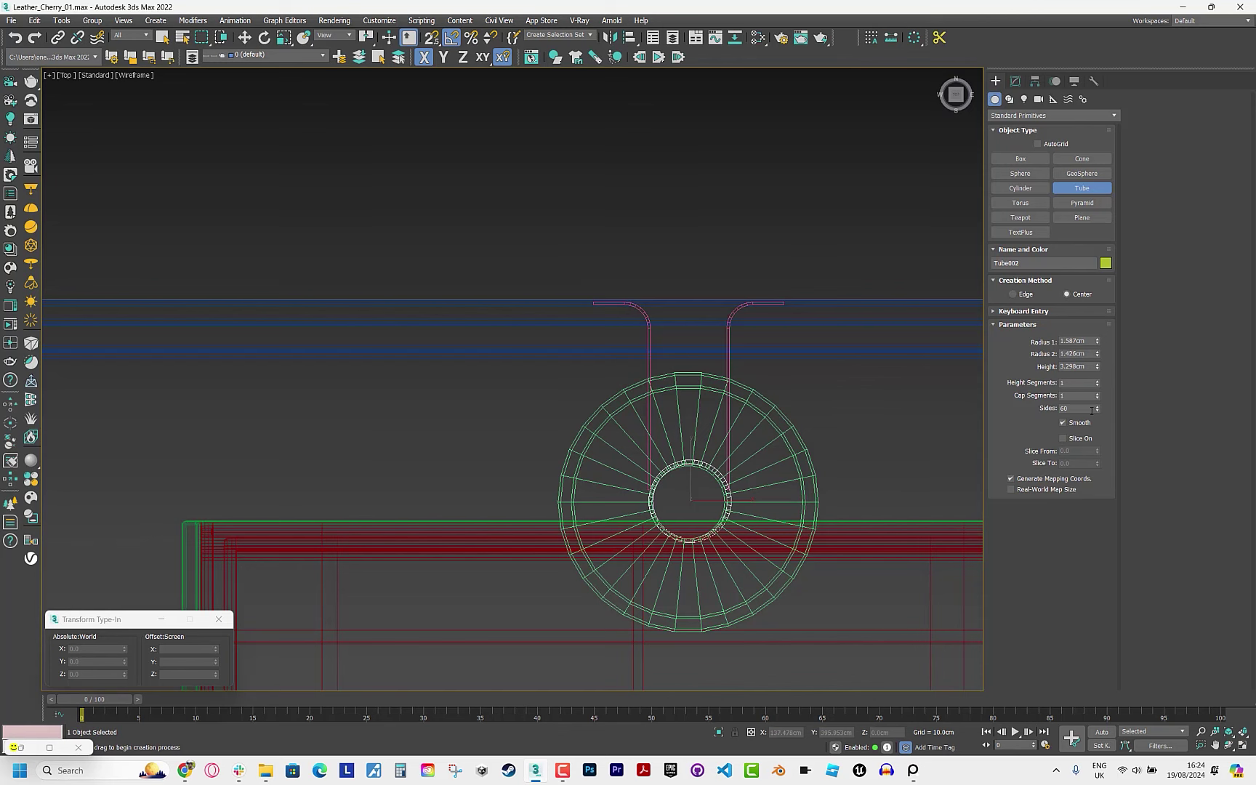
click(1063, 438)
drag(1097, 451, 1094, 403)
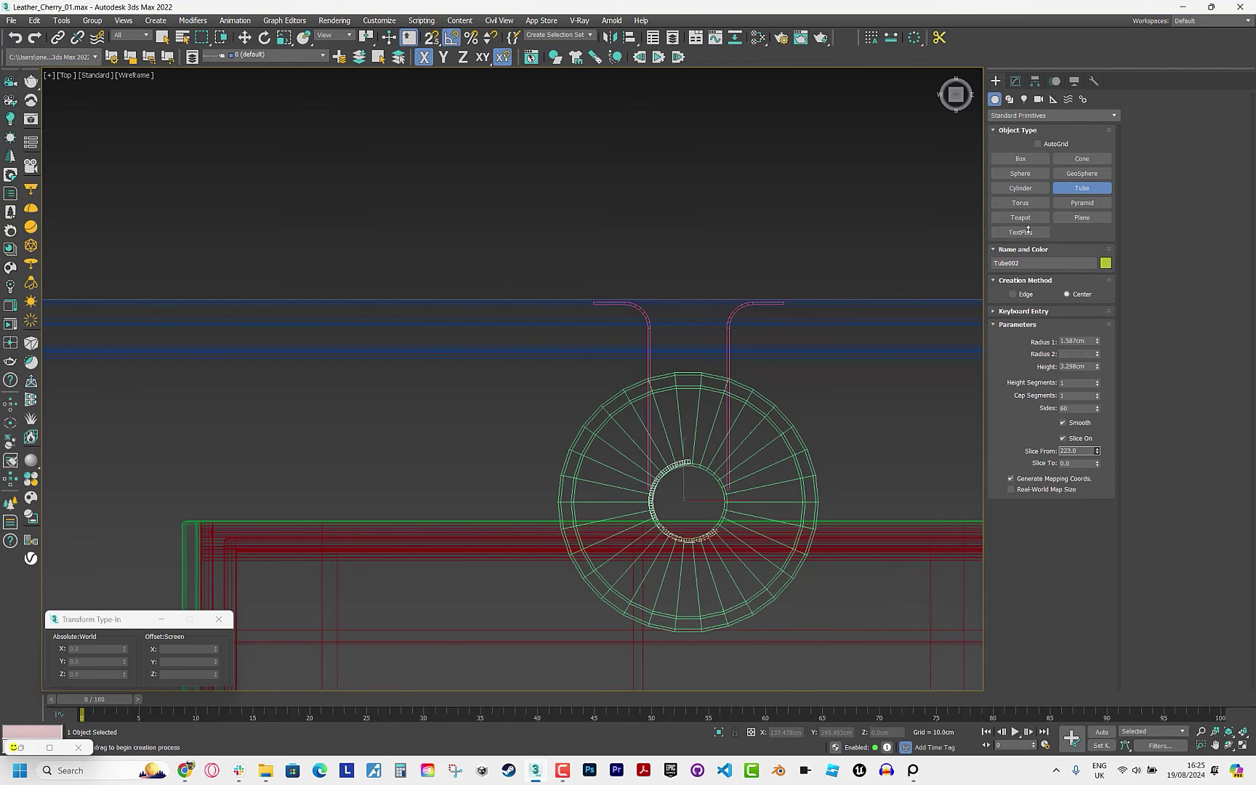
Align the tube's X position to Cone001 and rotate its arc by -135°.
scroll(635, 507, up, 2)
key(w)
scroll(762, 482, up, 2)
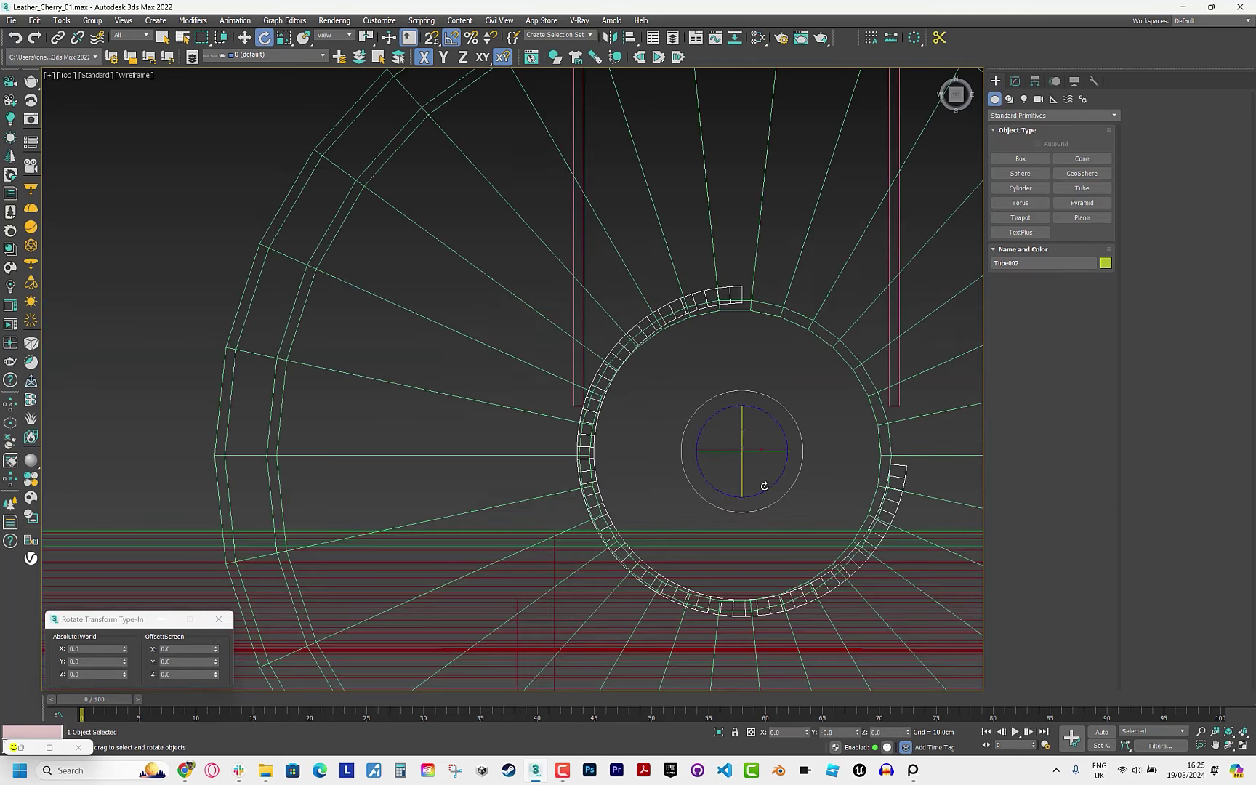
scroll(762, 482, up, 1)
click(631, 39)
click(730, 331)
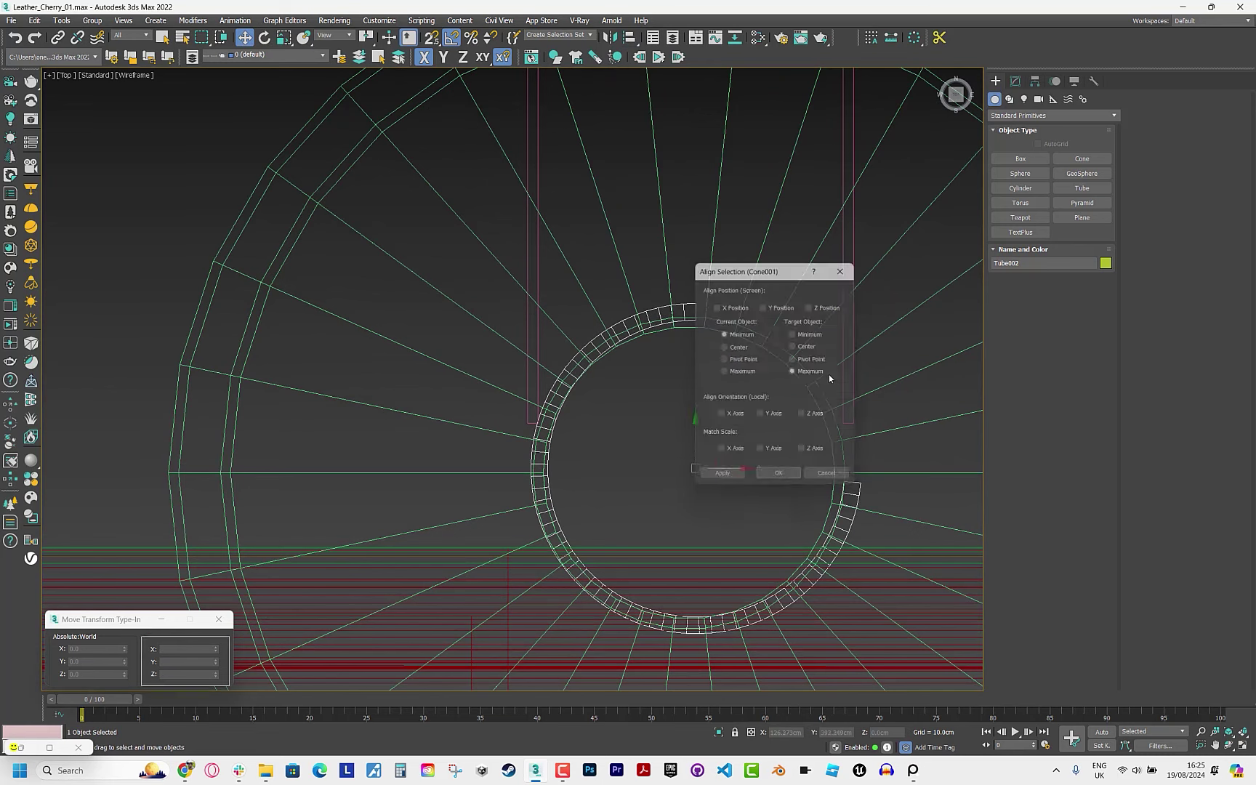
click(715, 304)
click(782, 481)
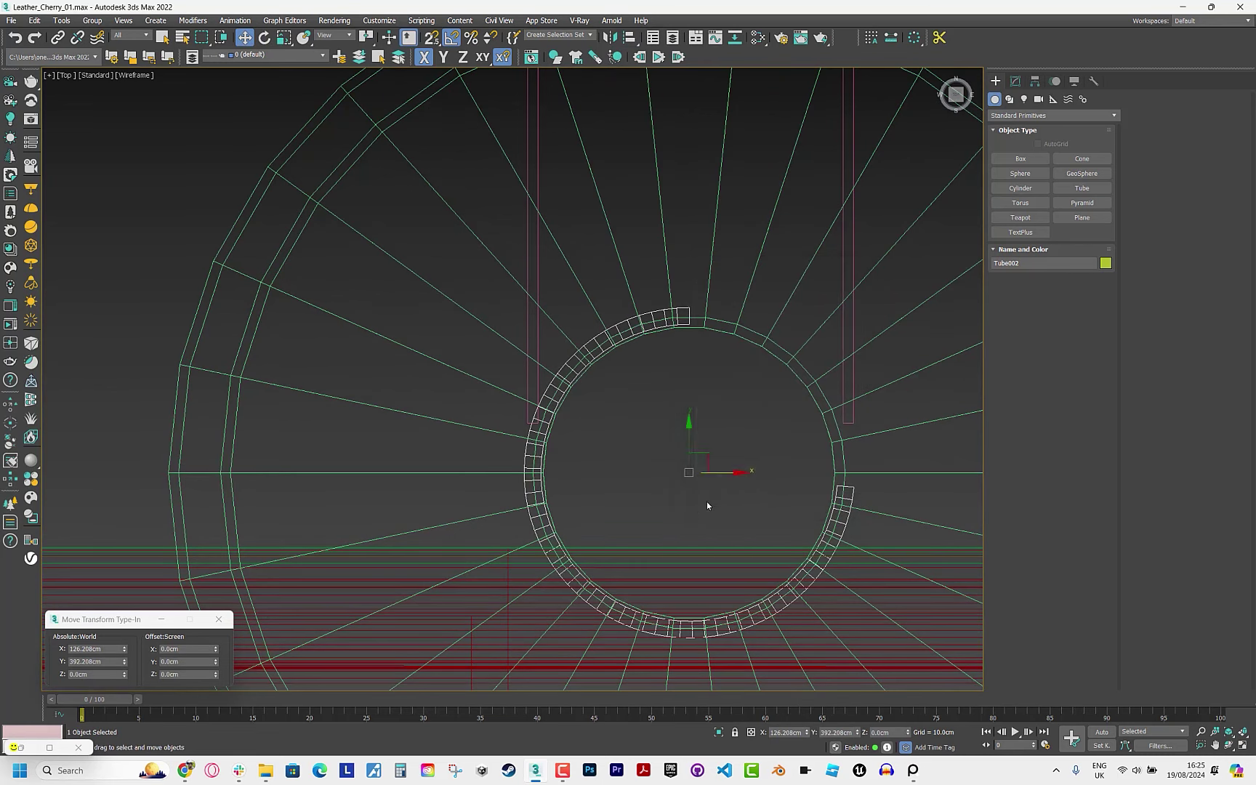
key(e)
drag(703, 517, 640, 528)
Slide the Line002 bracket arm sideways, then select the Line003 arm.
scroll(640, 529, down, 3)
click(588, 294)
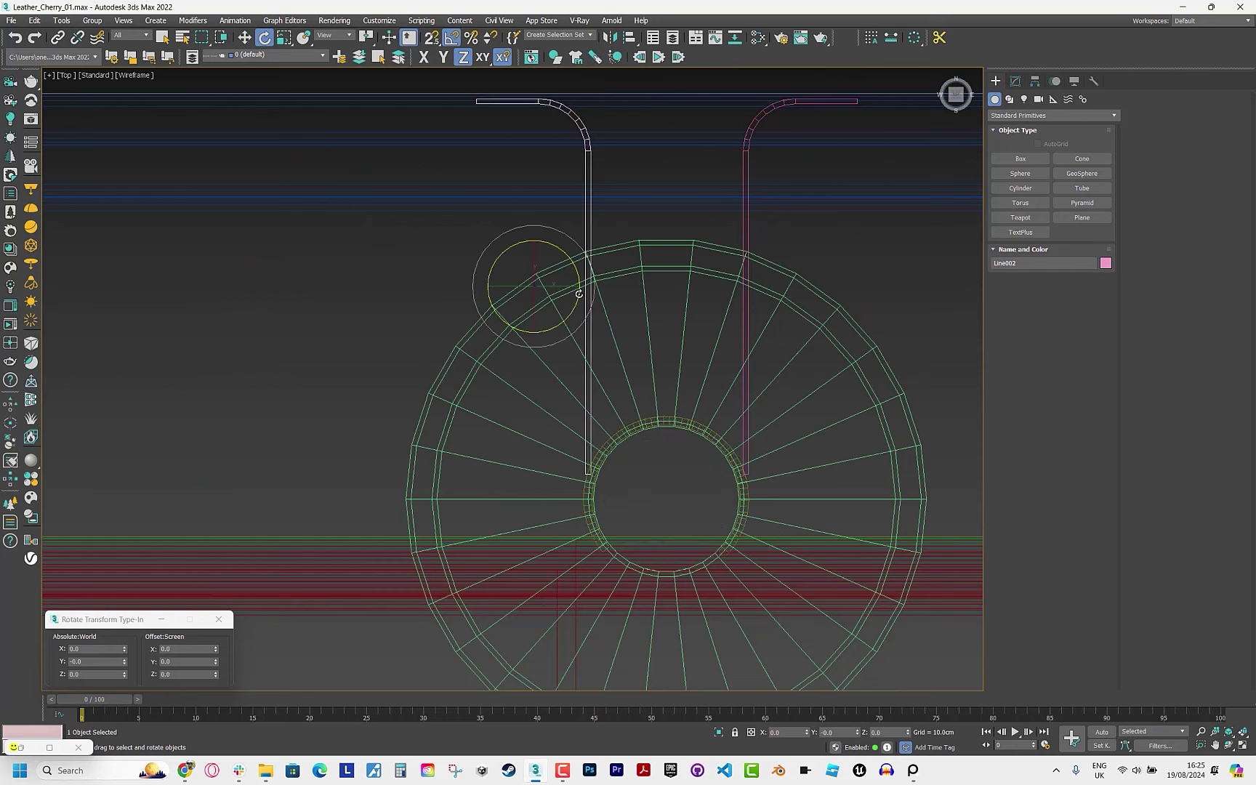
scroll(579, 293, up, 4)
key(w)
drag(512, 279, 525, 279)
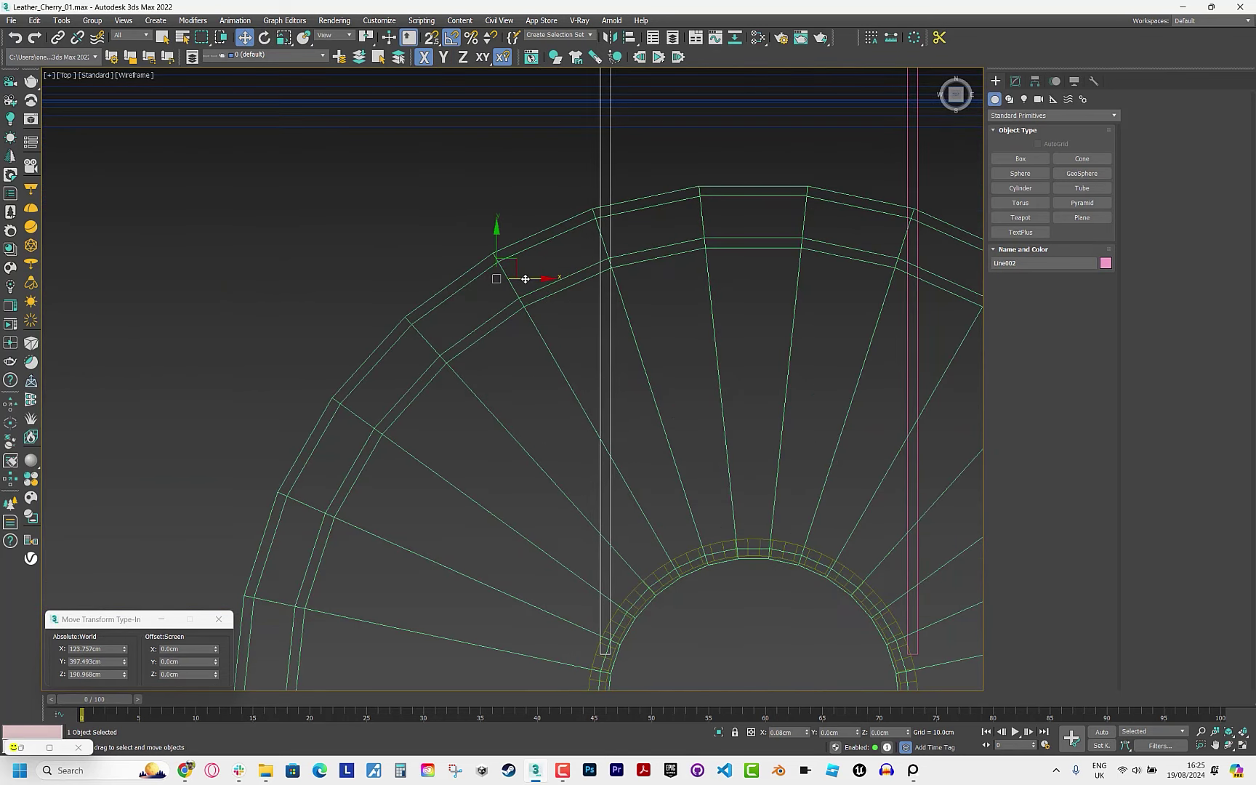
click(910, 411)
scroll(872, 349, down, 4)
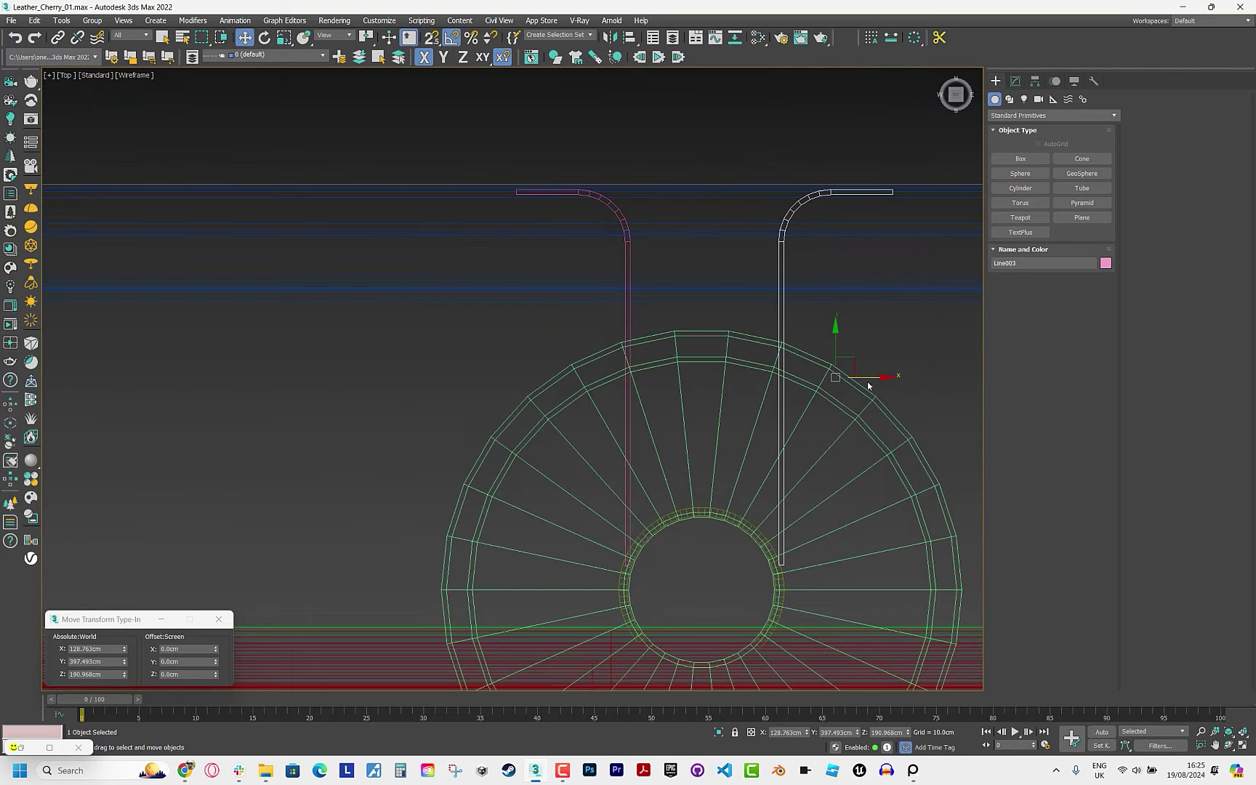
Raise the Tube002 collar on Z up to the lamp's waist.
key(p)
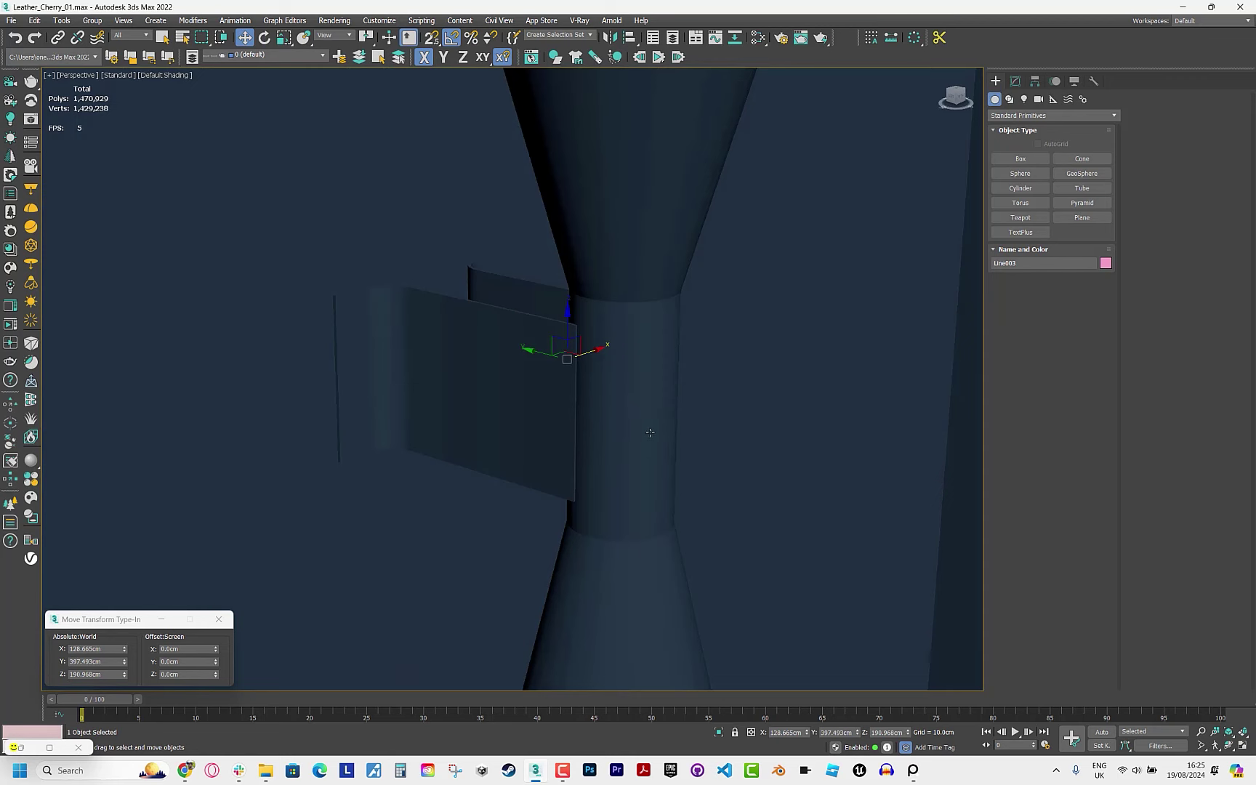
scroll(650, 432, up, 2)
mouse_move(656, 424)
alt+middle_down()
mouse_move(702, 213)
mouse_move(684, 536)
mouse_move(641, 443)
alt+middle_up()
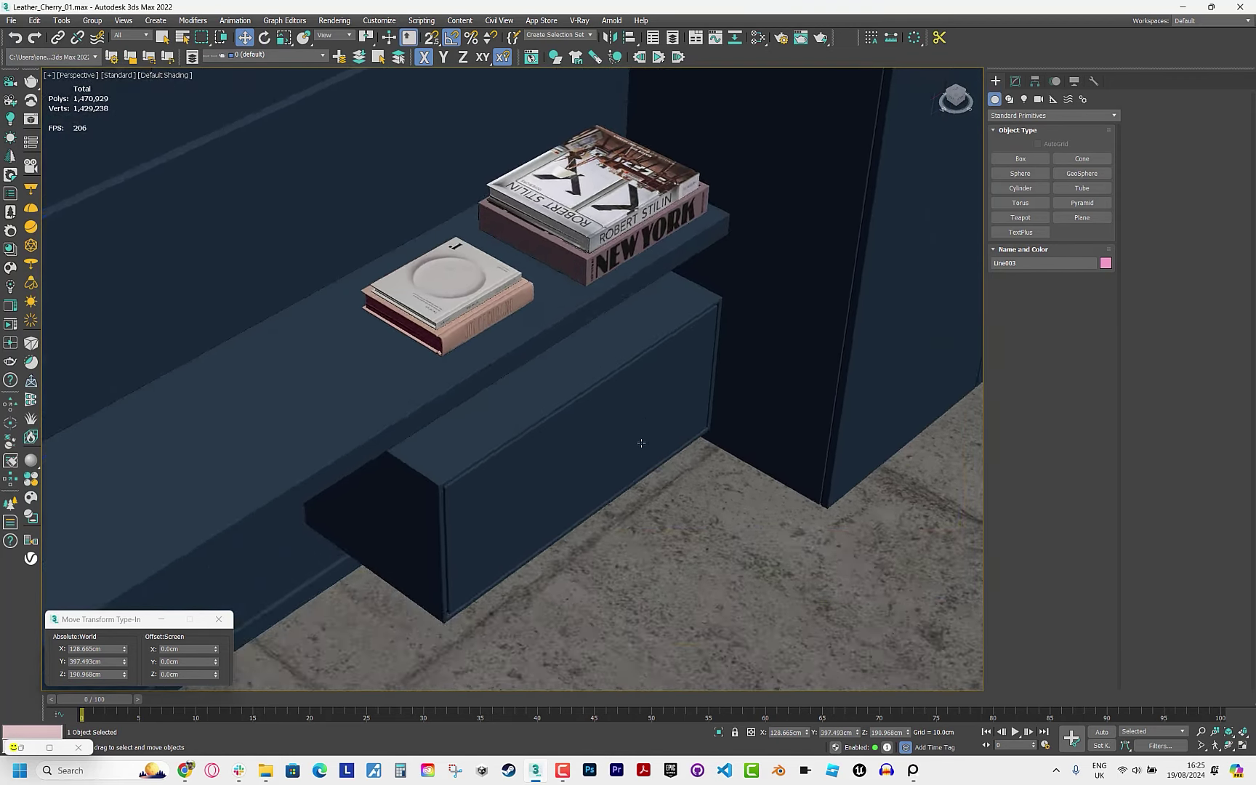
key(F3)
click(540, 465)
key(F3)
key(F7)
key(z)
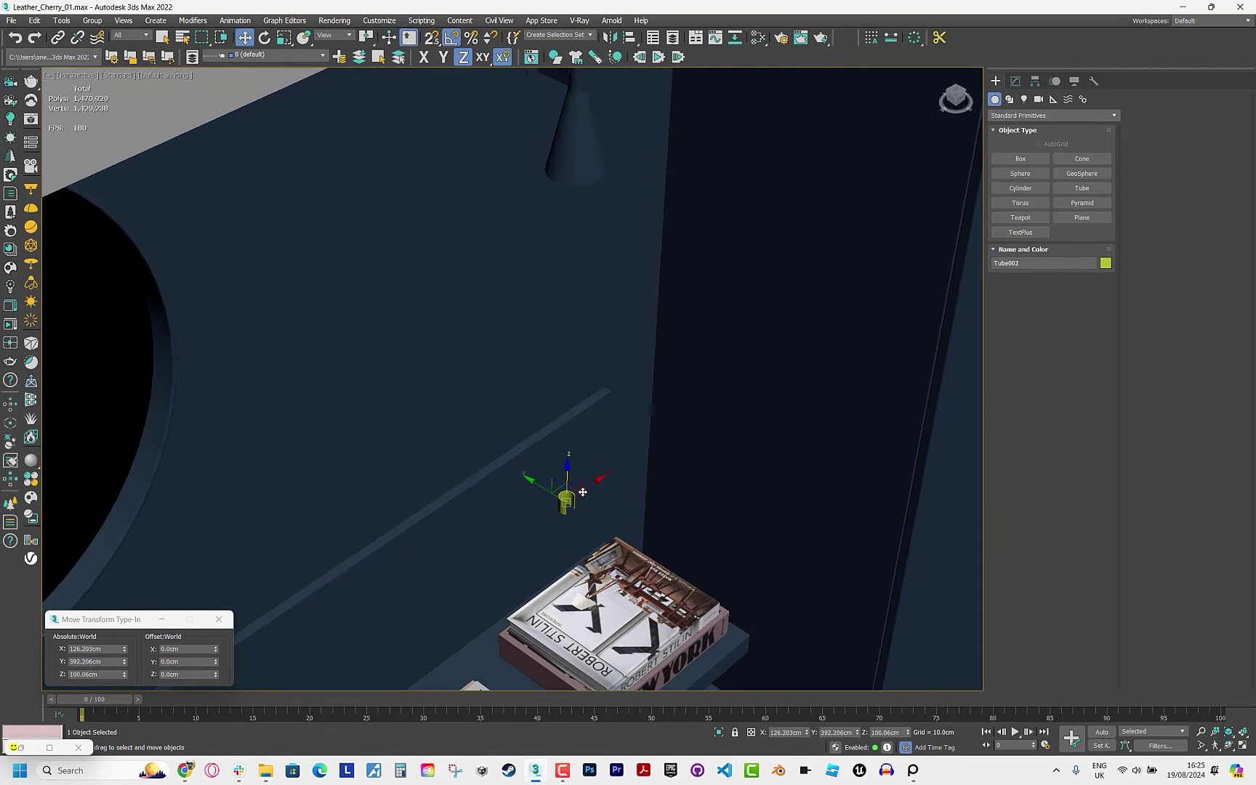
drag(583, 492, 575, 130)
key(z)
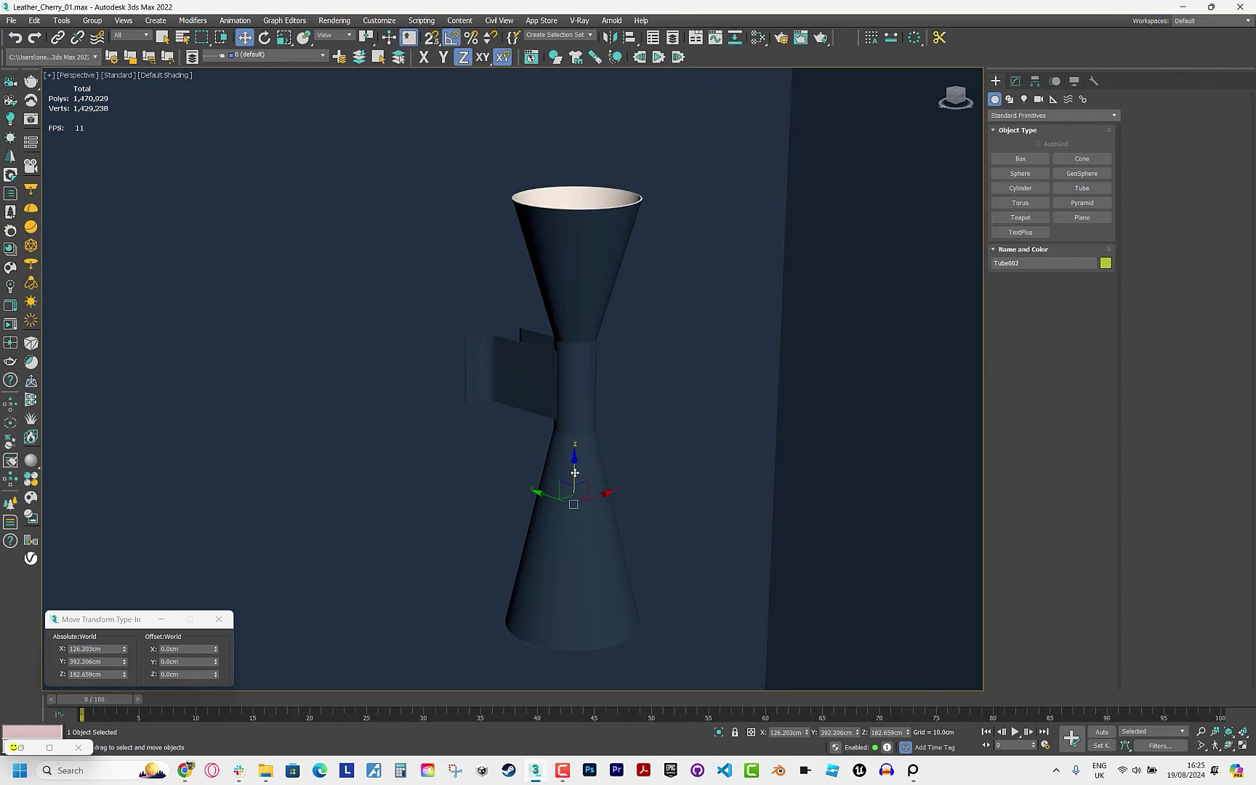
drag(574, 473, 574, 350)
key(z)
Set the Tube002 height to 5.0cm and align it to the Line002 bracket.
click(1016, 81)
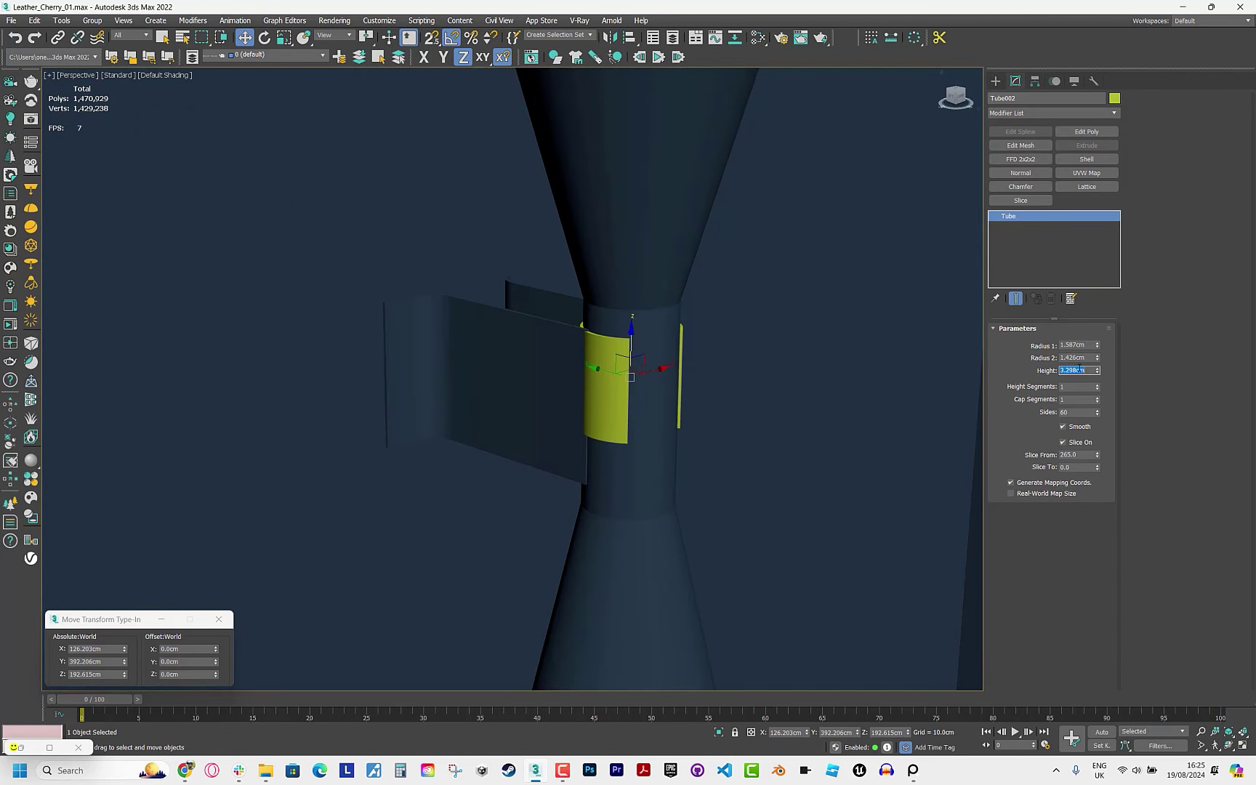
key(Return)
key(alt+a)
click(679, 378)
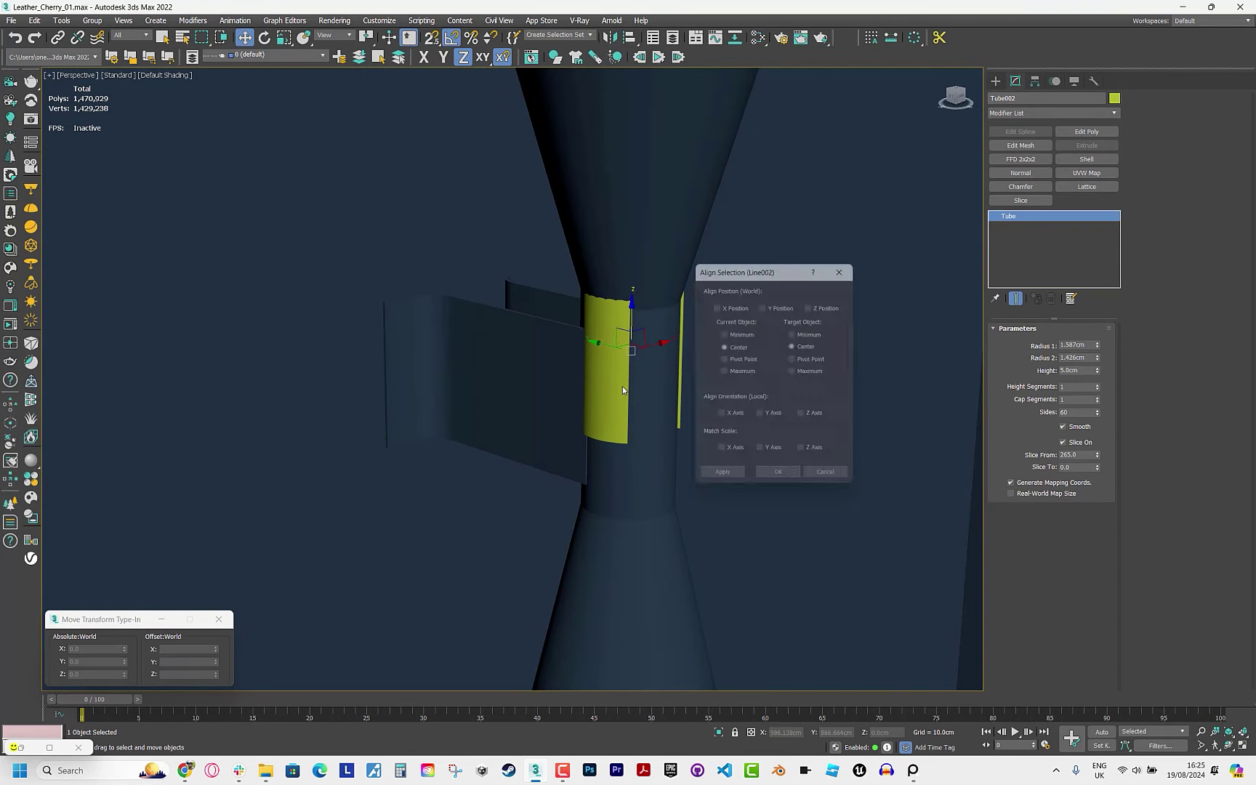
click(781, 480)
Inspect the collar from several angles against the reference photo of the lamps.
key(z)
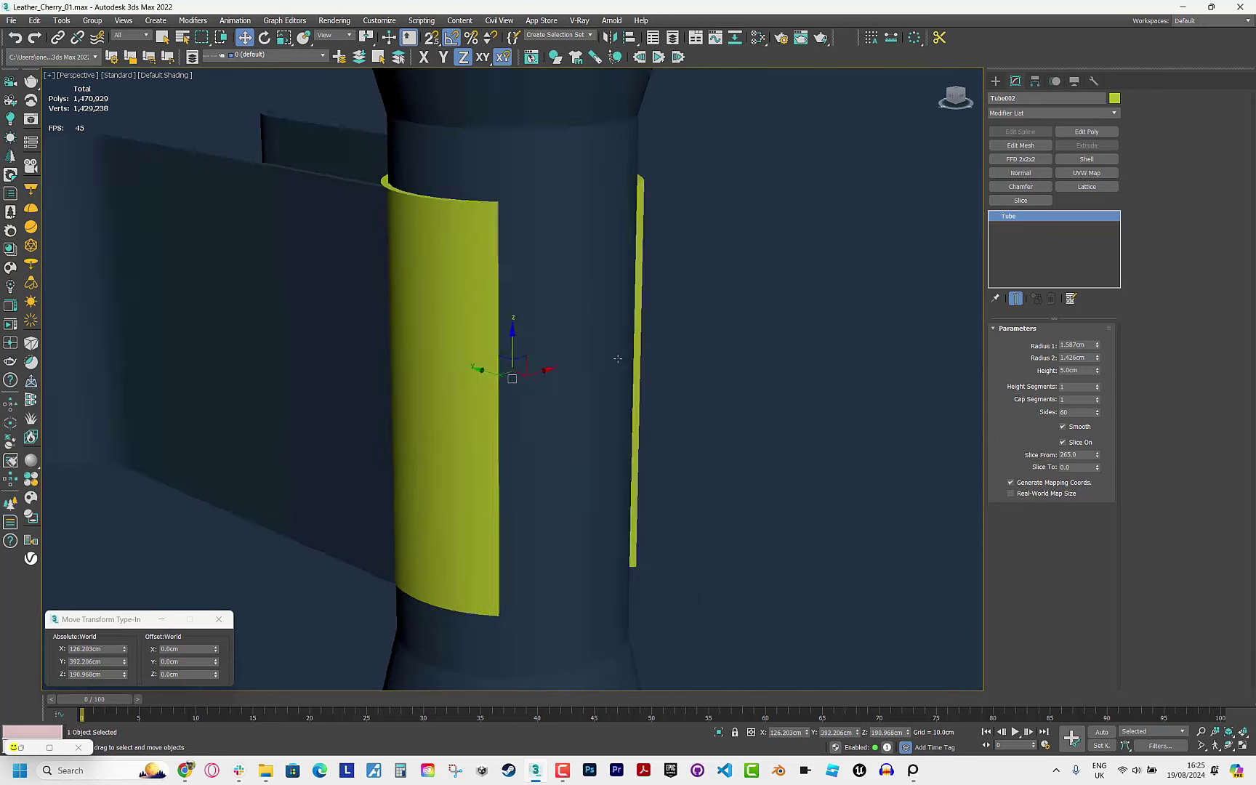
middle_drag(531, 298, 614, 307)
key(alt+Tab)
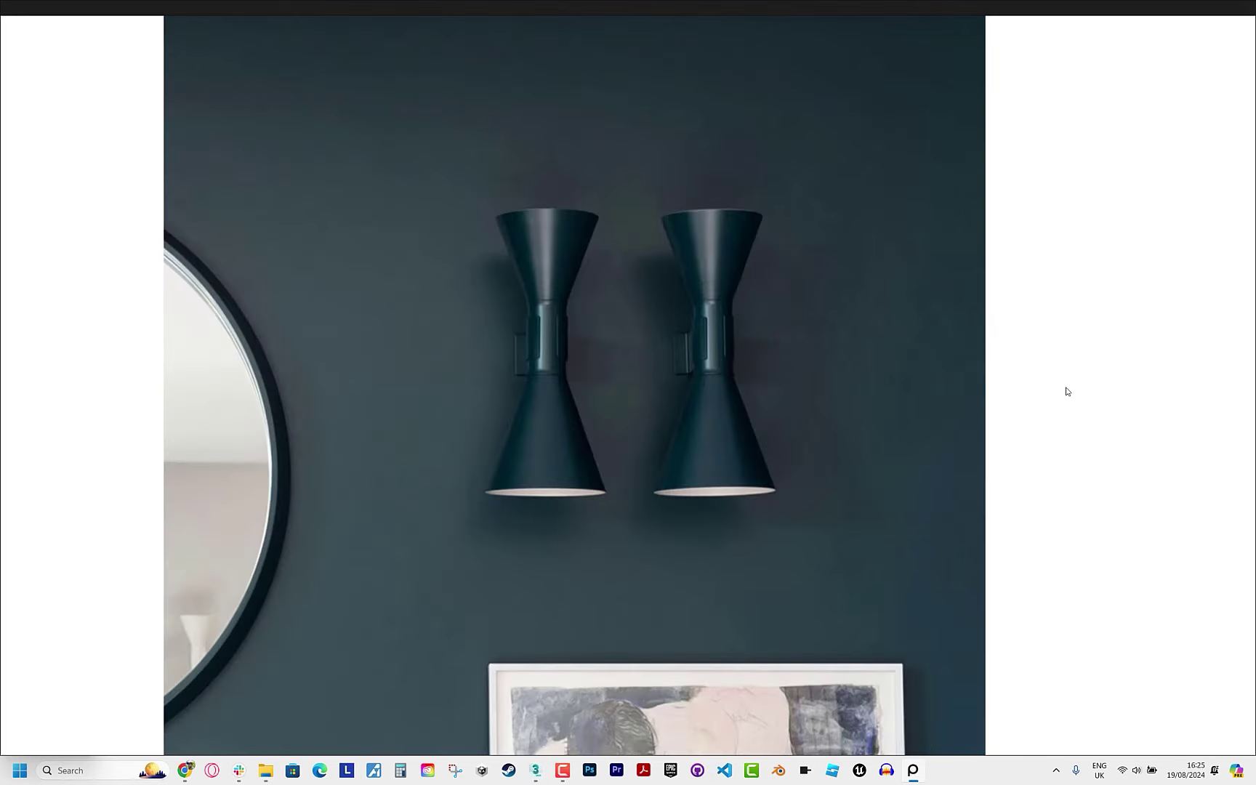
key(alt+Tab)
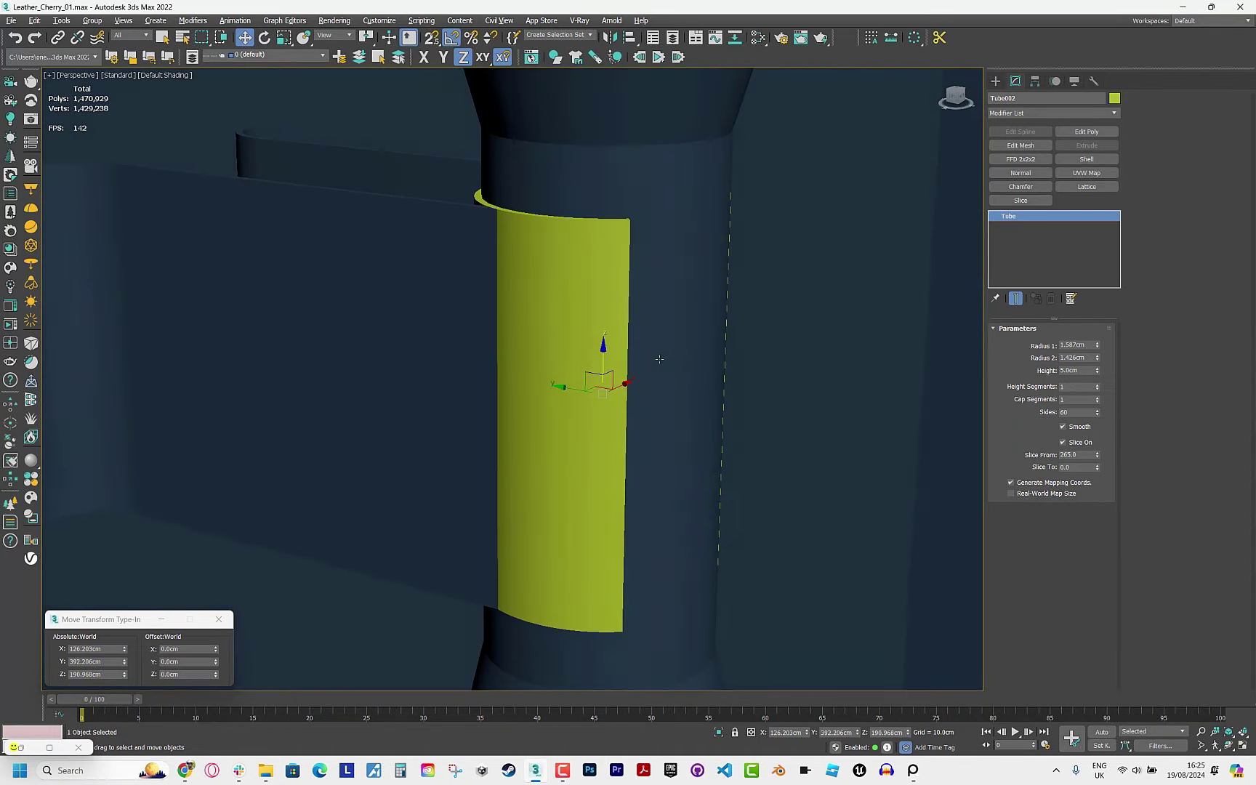
alt+middle_drag(733, 385, 633, 362)
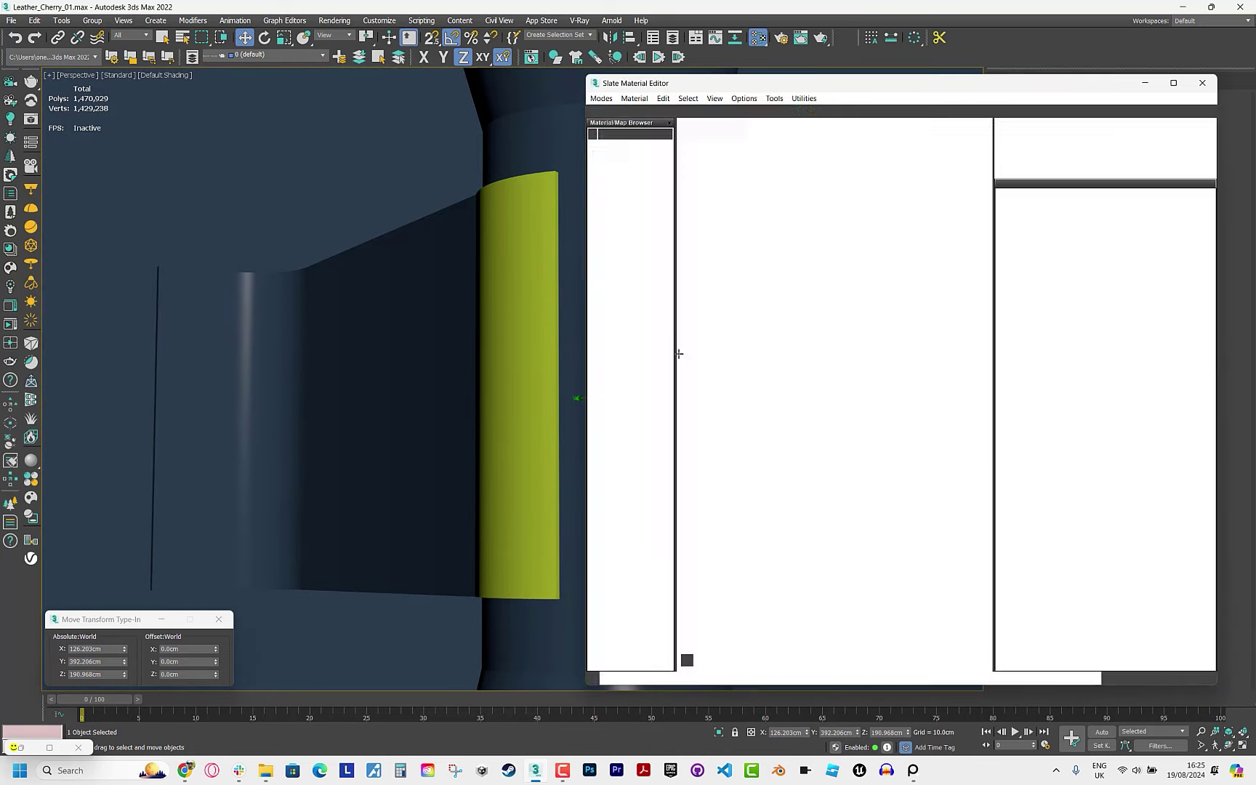
key(m)
key(m)
alt+middle_drag(643, 170, 559, 333)
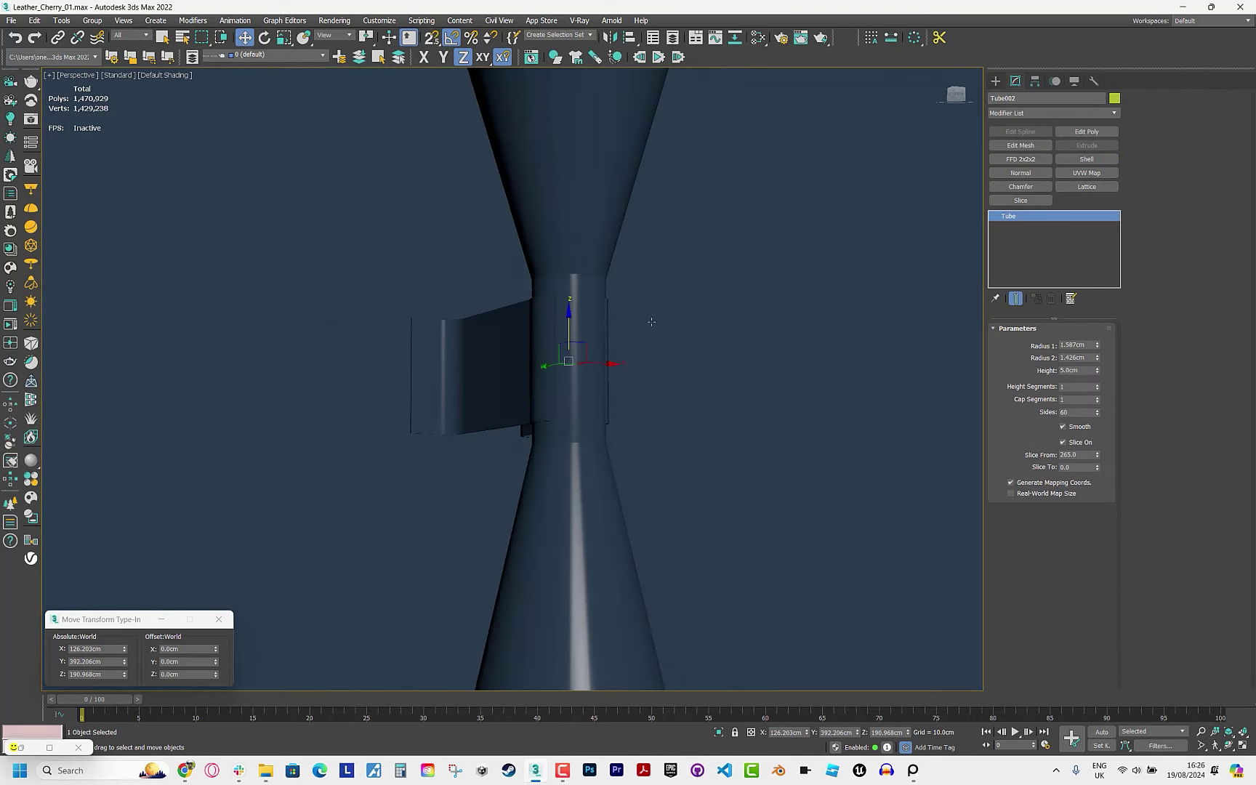
Scale Cone001 down to 99% and select the cone with the bracket pieces.
click(546, 355)
key(r)
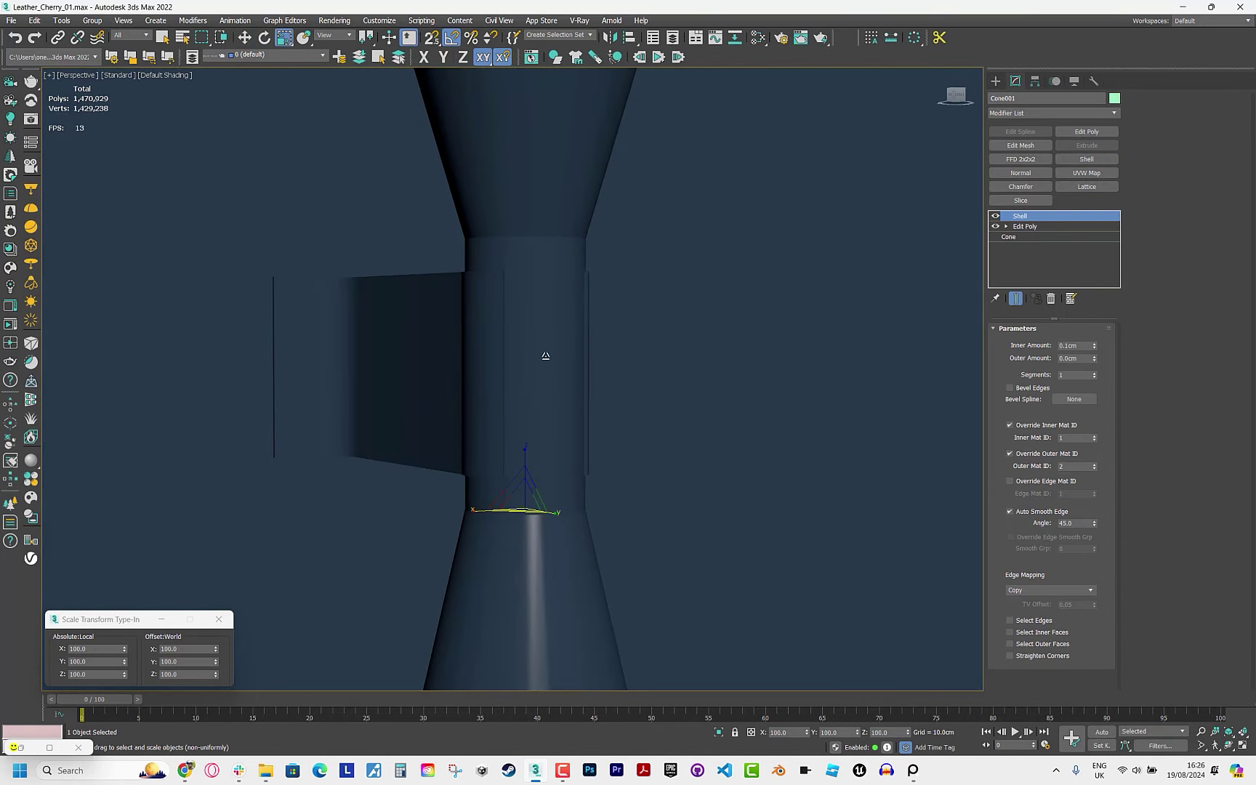
double_click(203, 649)
key(Return)
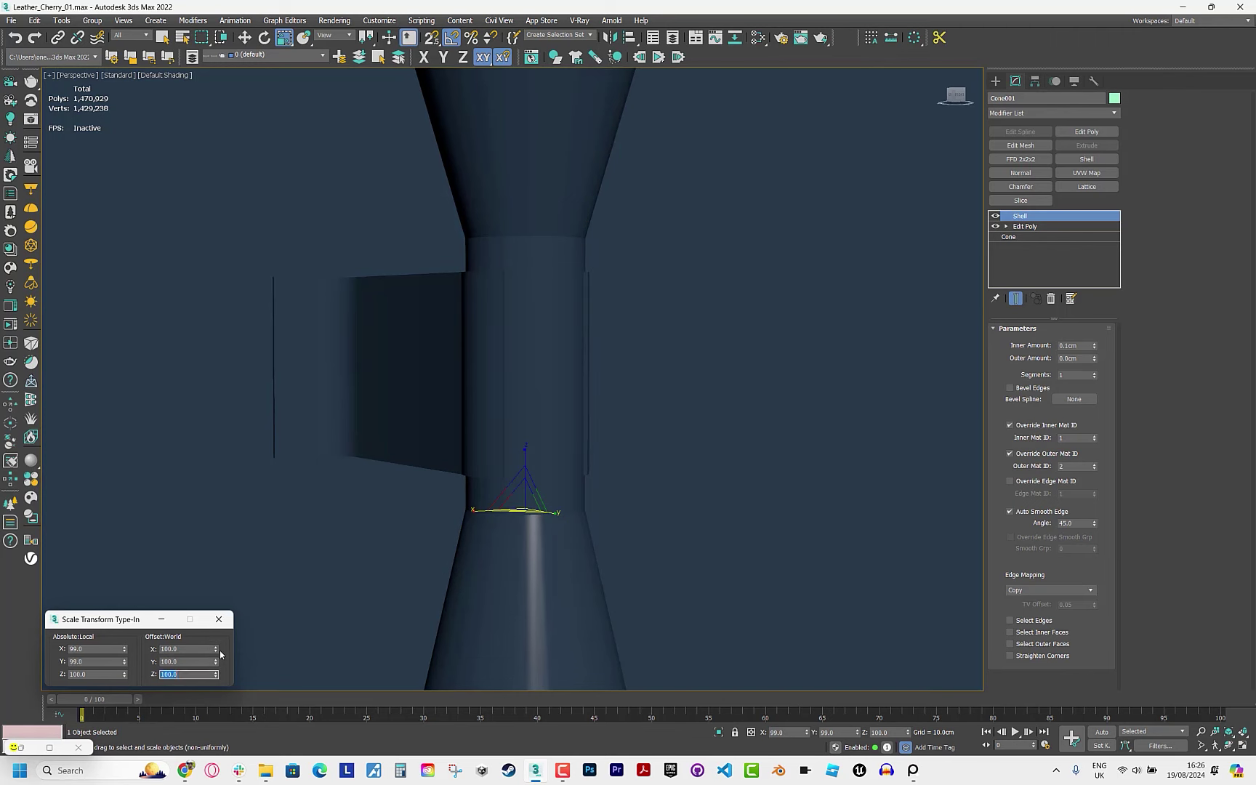
mouse_move(549, 544)
alt+middle_down()
mouse_move(538, 322)
mouse_move(586, 328)
mouse_move(517, 305)
mouse_move(536, 346)
alt+middle_up()
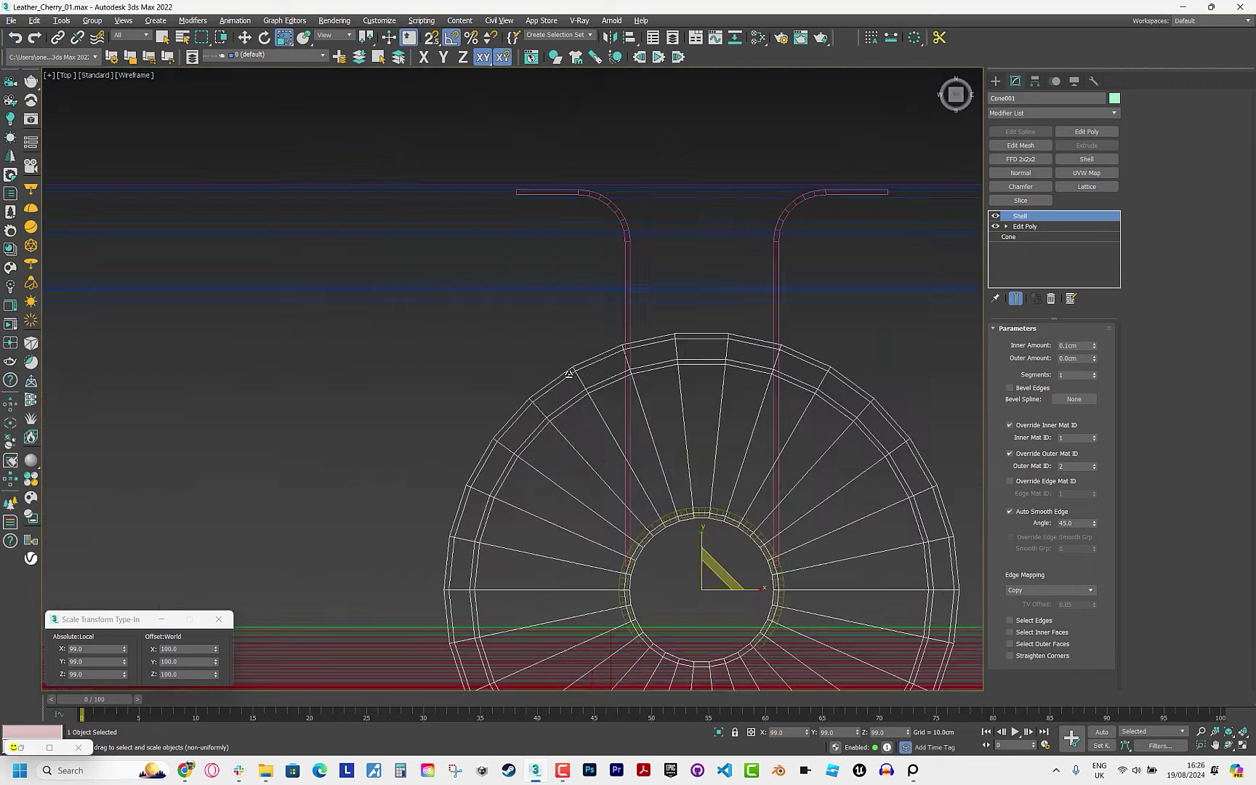
drag(487, 330, 581, 291)
key(w)
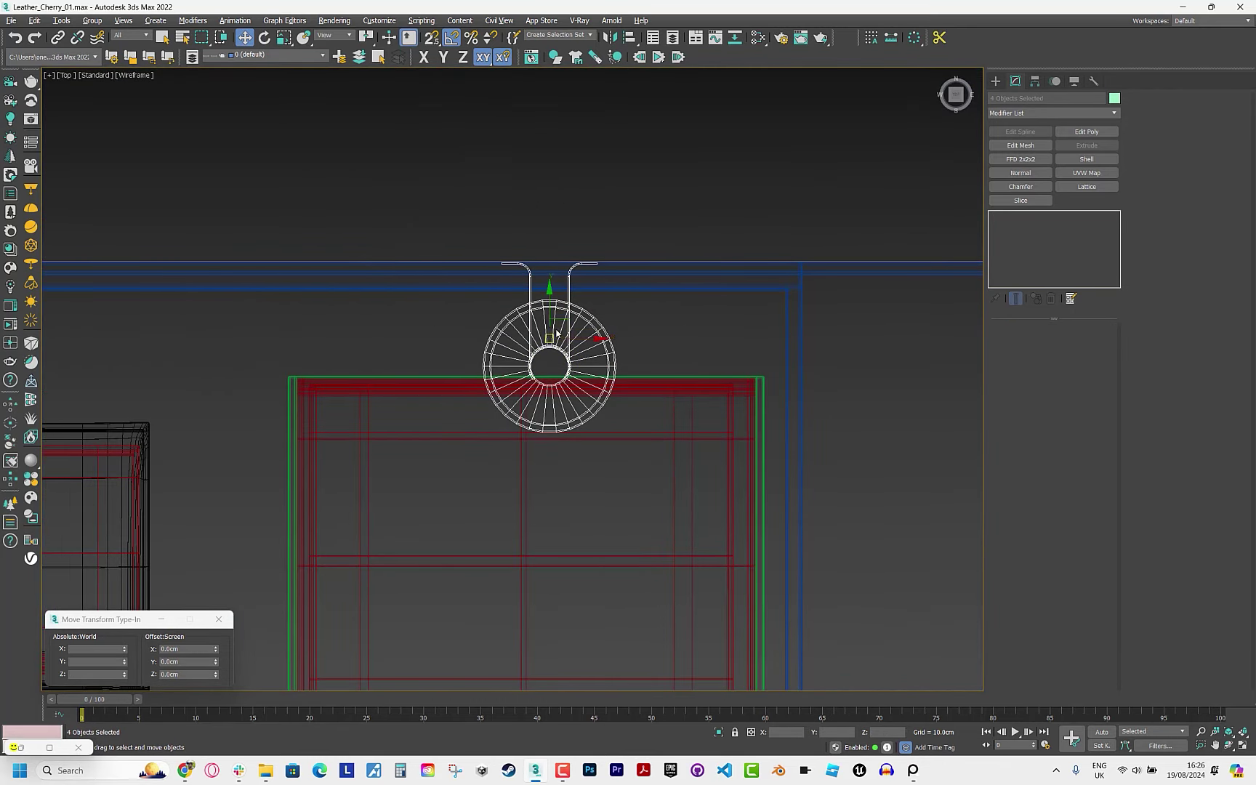
Group the four sconce parts and clone the group to the left.
key(ctrl+g)
key(Return)
scroll(596, 356, down, 5)
middle_drag(596, 356, 812, 378)
shift+drag(811, 378, 662, 416)
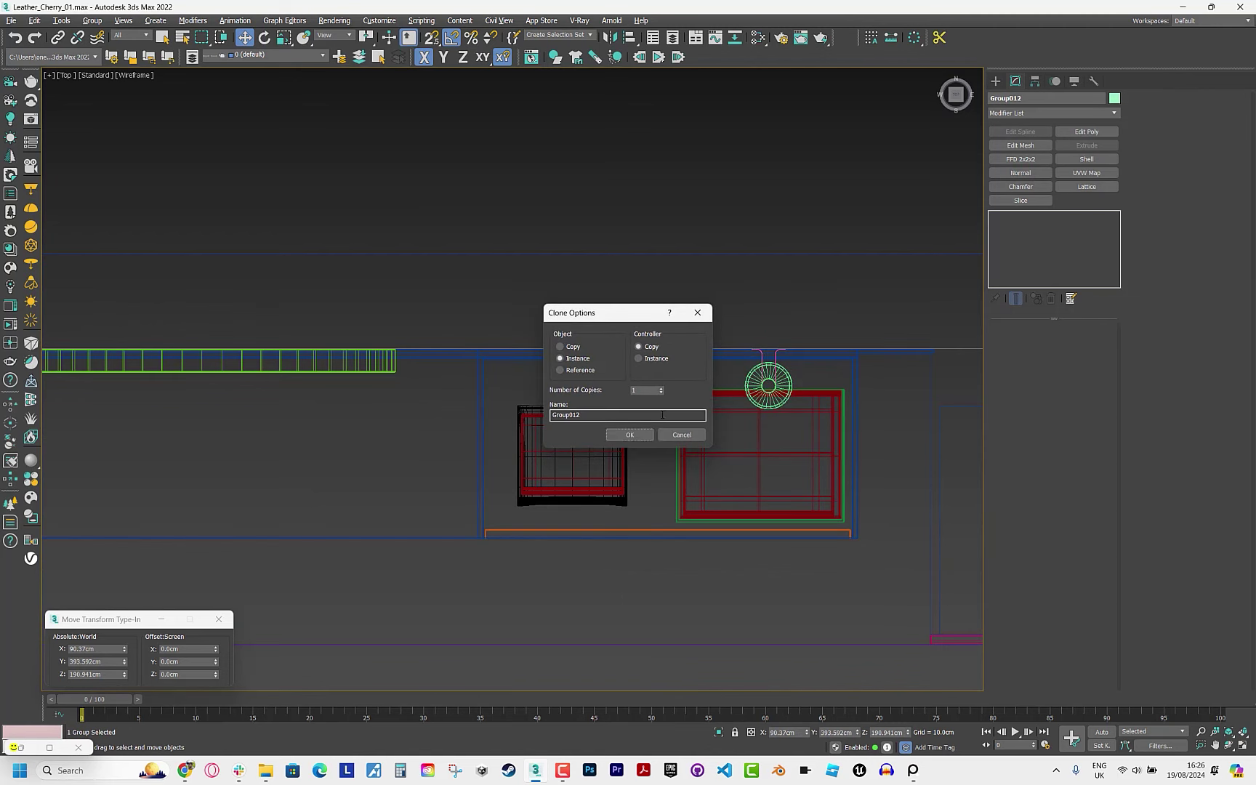
click(630, 435)
Clone a second sconce to the right and centre it on wall panel Rectangle014.
key(c)
shift+drag(611, 331, 624, 331)
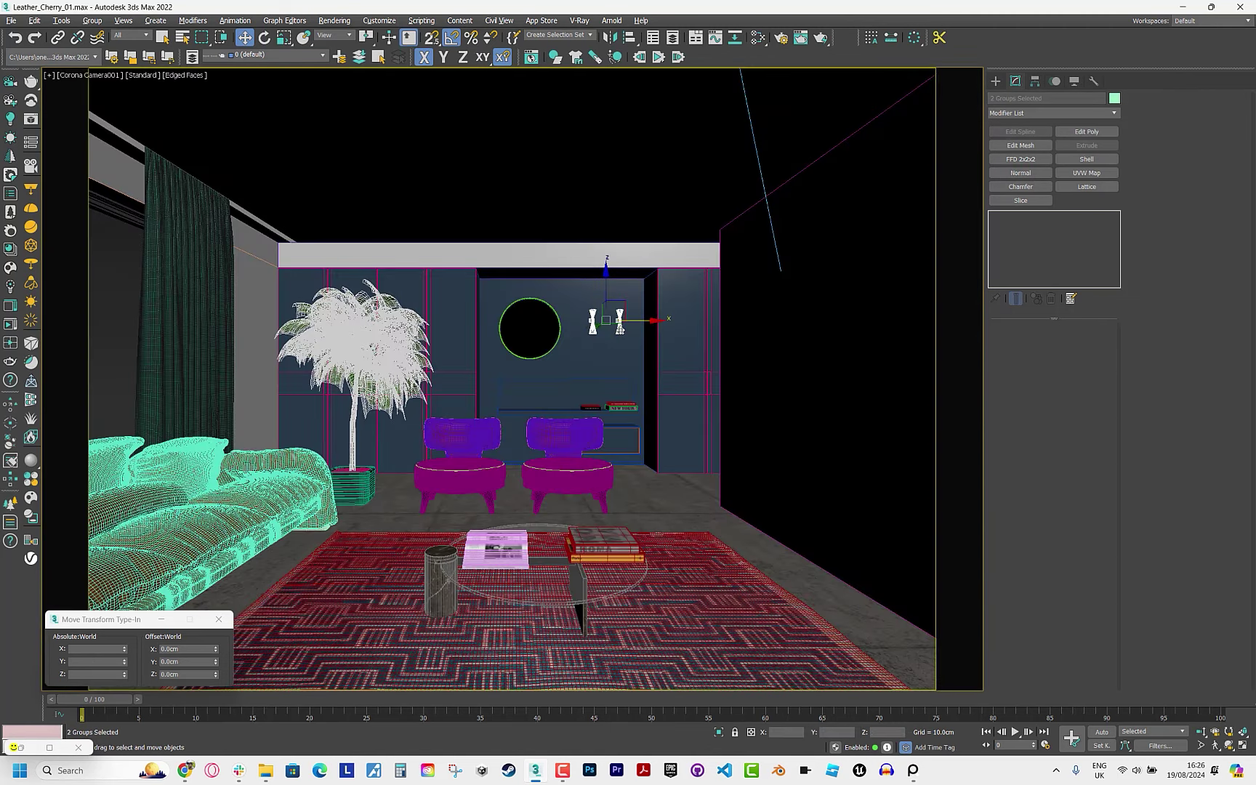
key(Return)
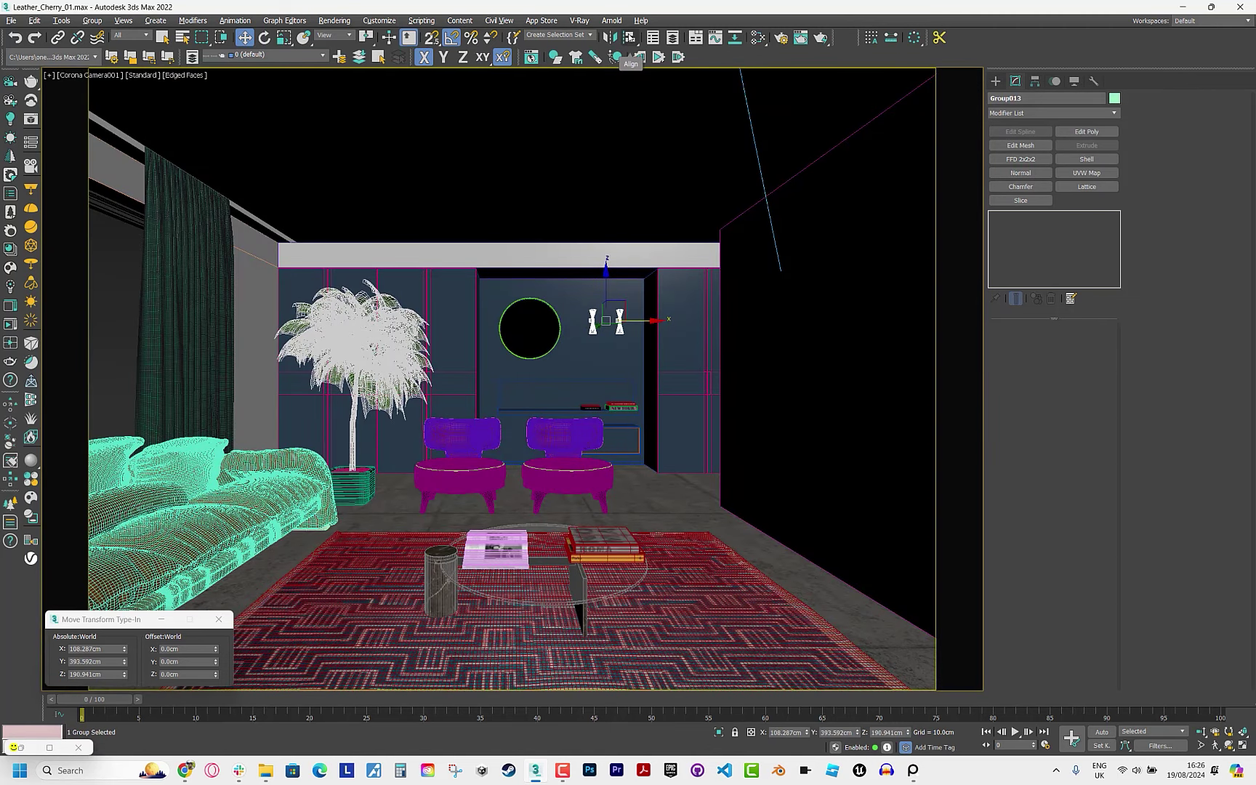
click(630, 37)
click(615, 436)
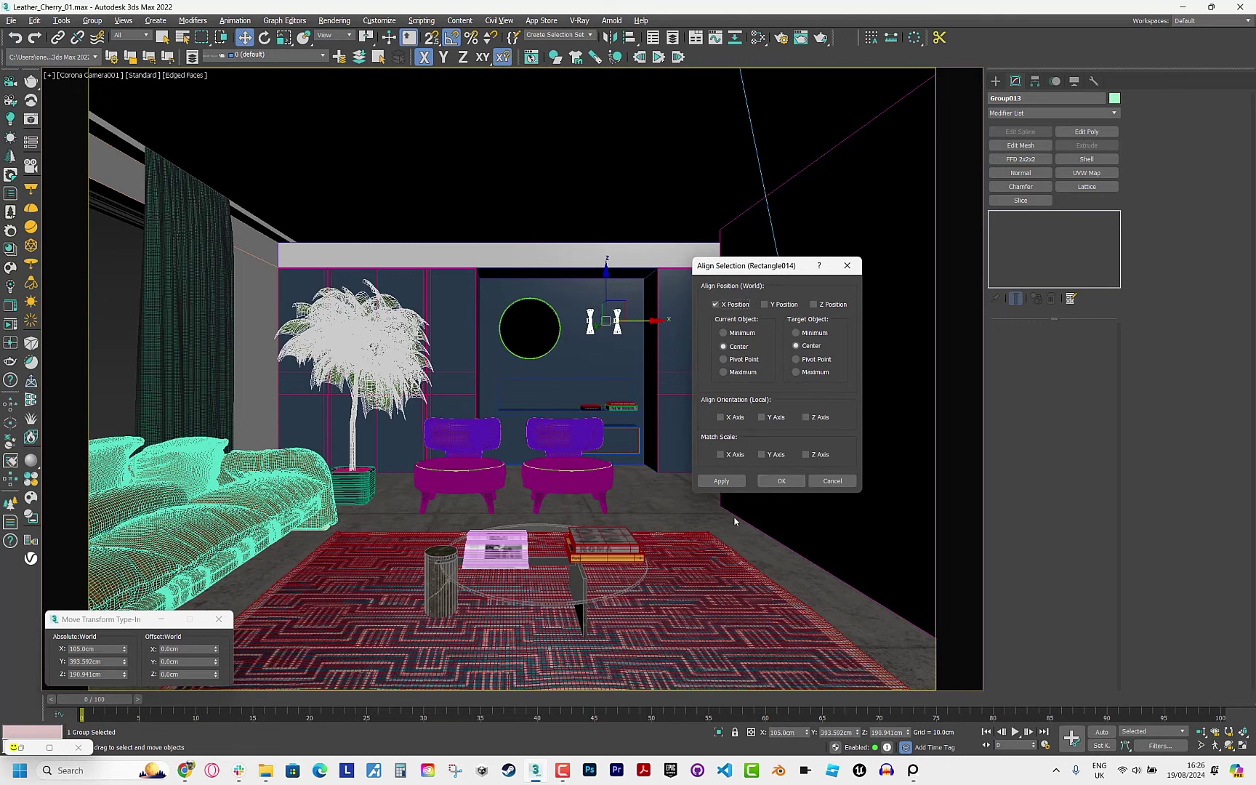
click(782, 481)
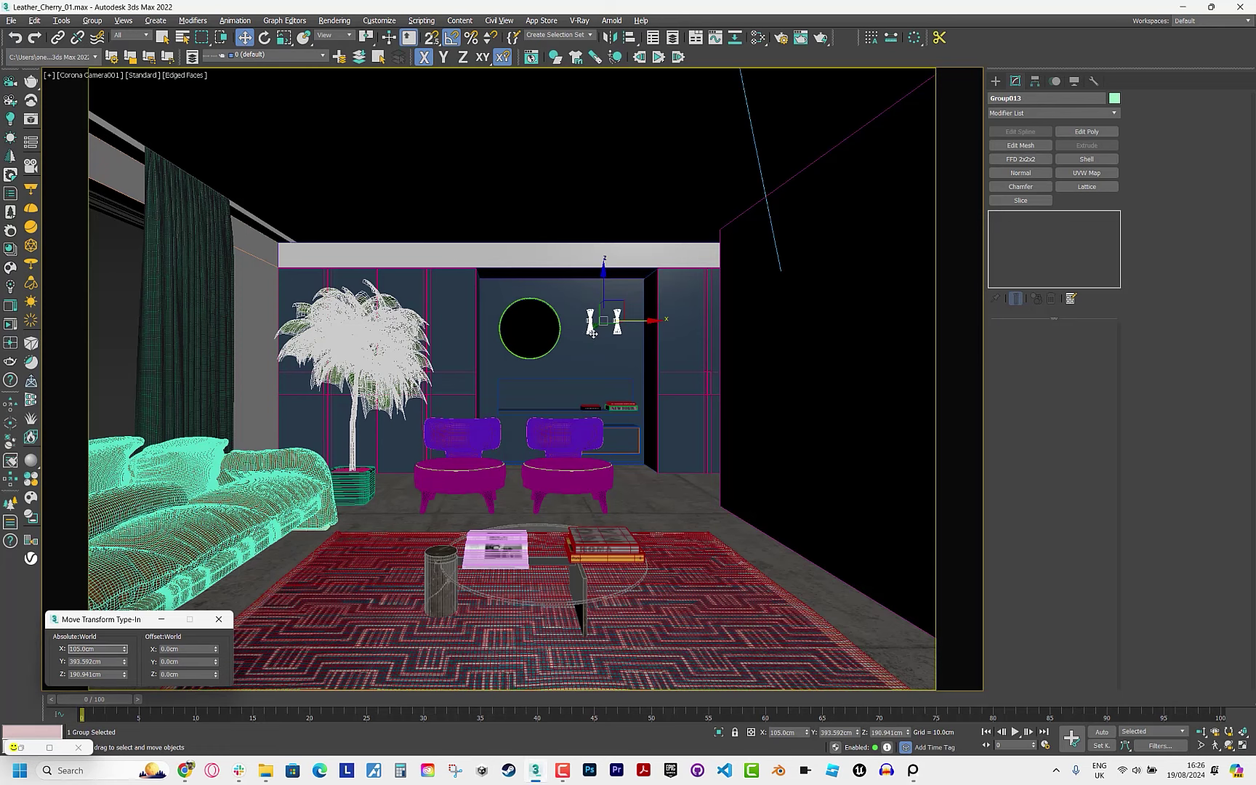
Nudge the left sconce slightly right and align the right sconce to Rectangle014.
click(634, 335)
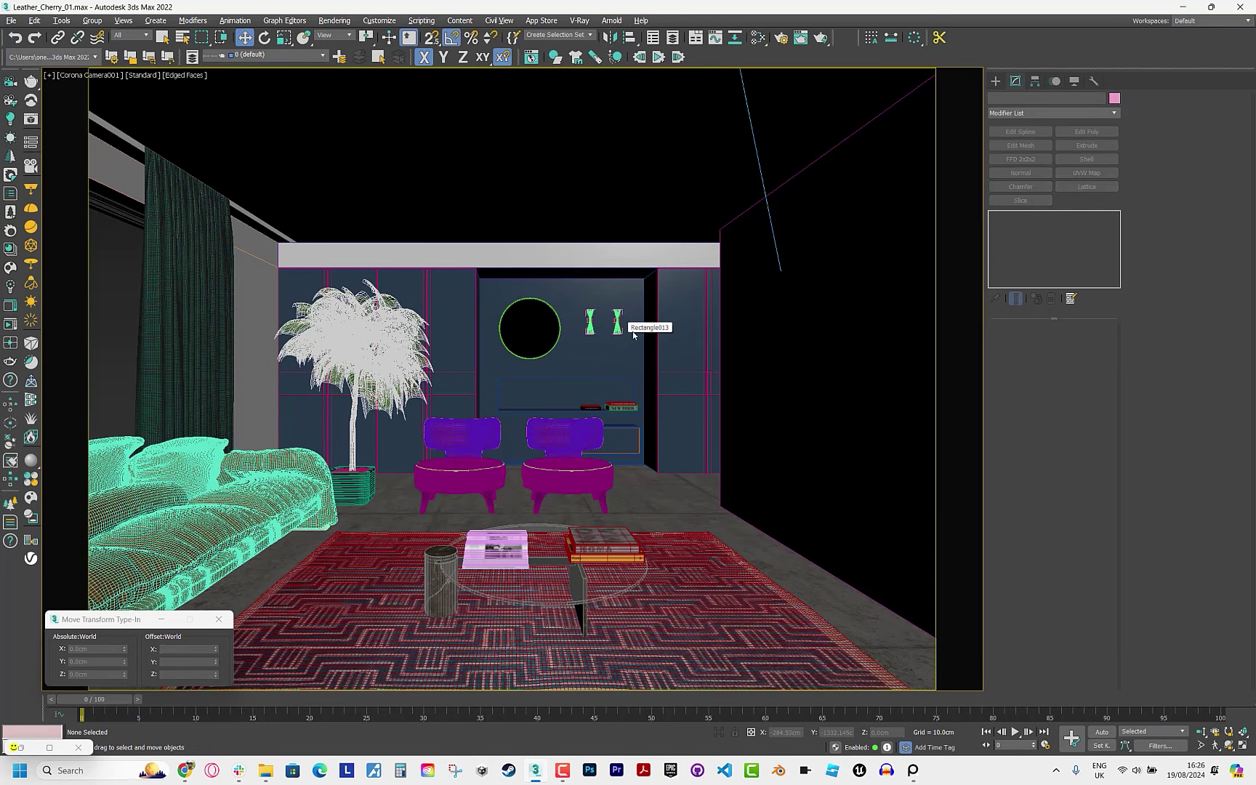
click(590, 321)
drag(624, 320, 632, 320)
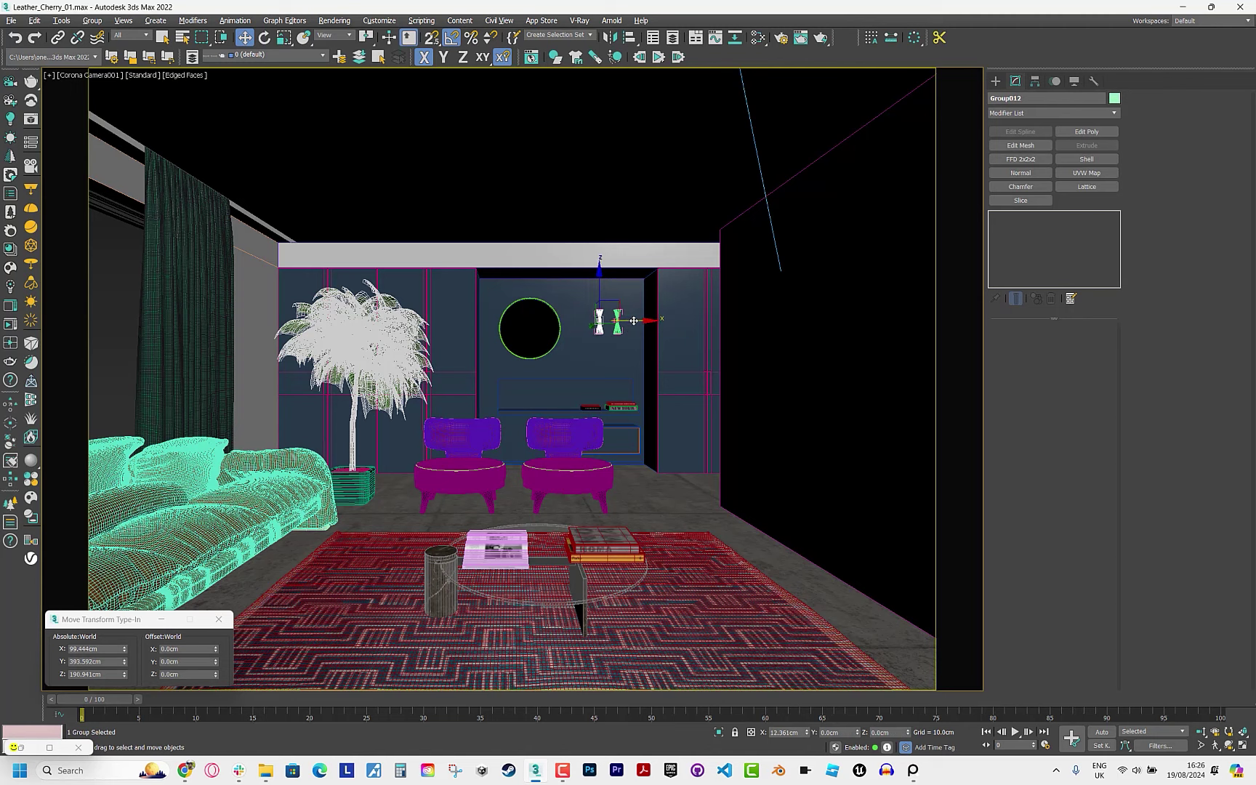
click(652, 309)
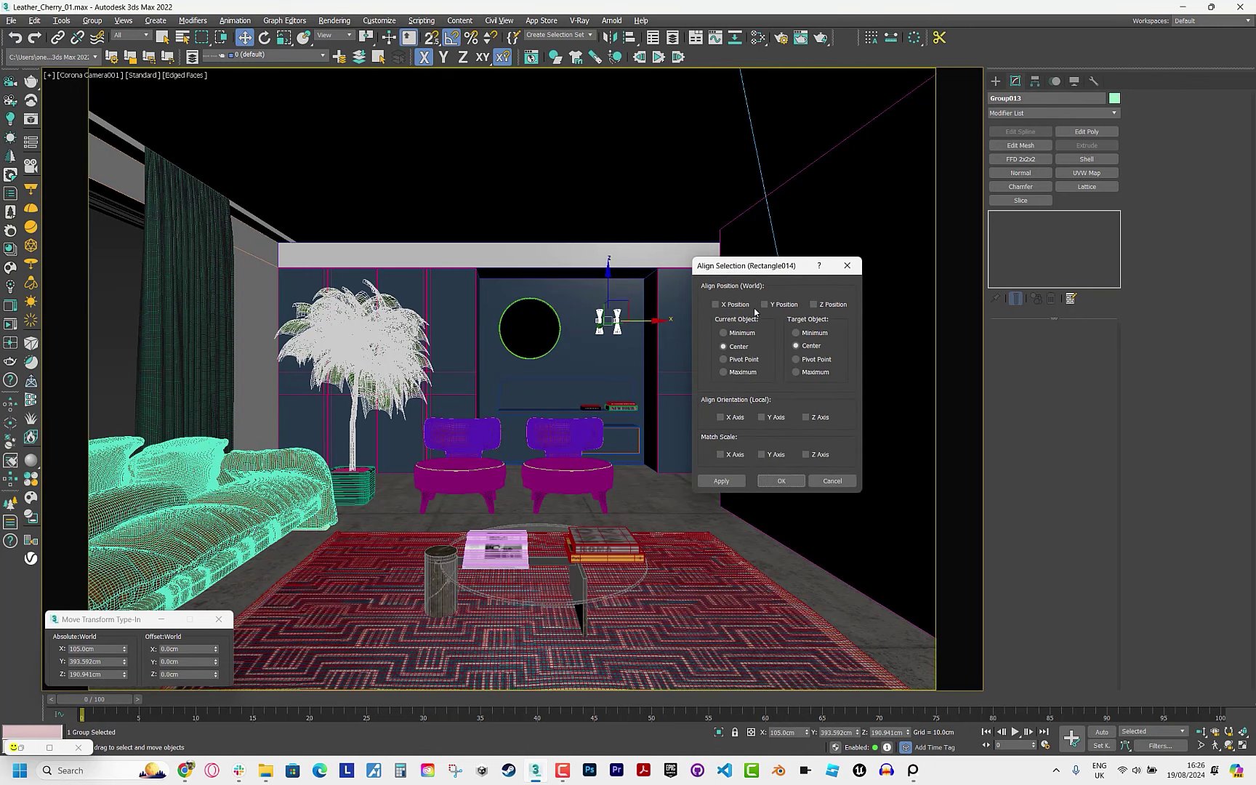
click(781, 481)
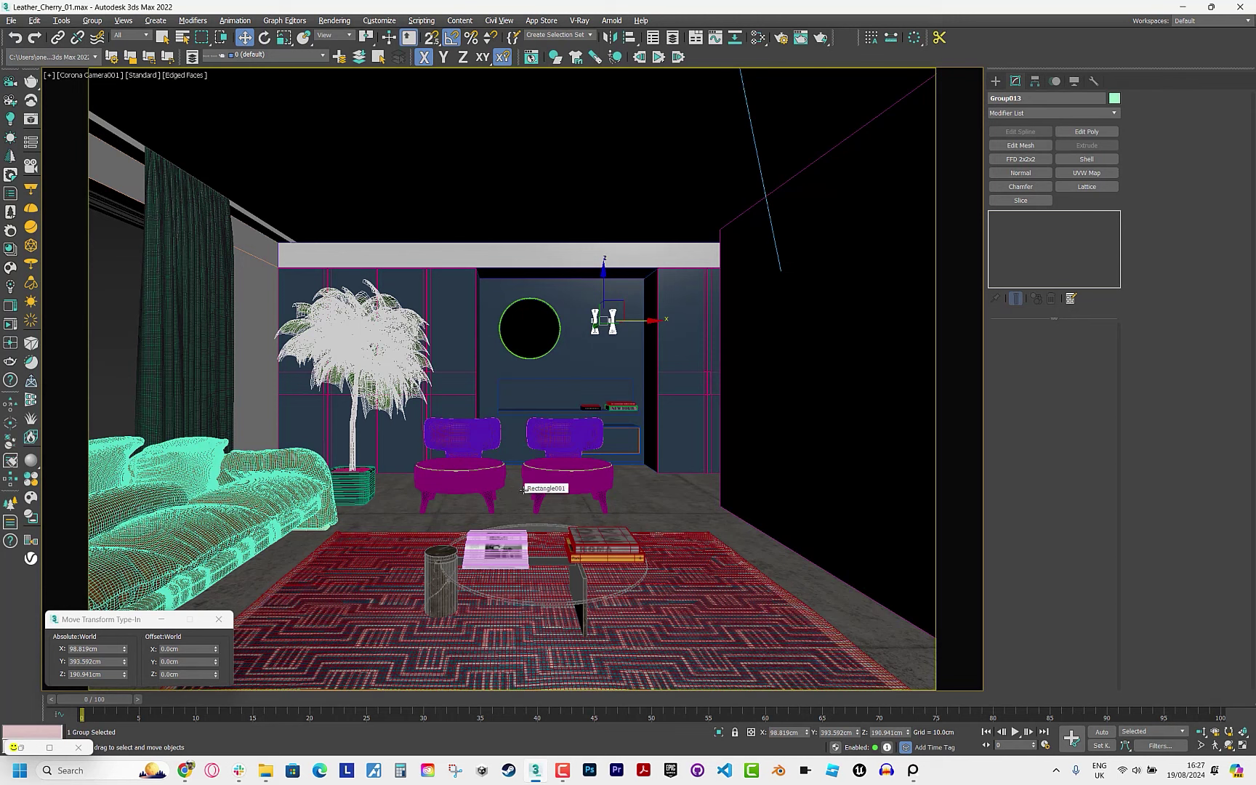
Merge the Blue_Thoughts painting Corona scene into the living room.
key(ctrl+m)
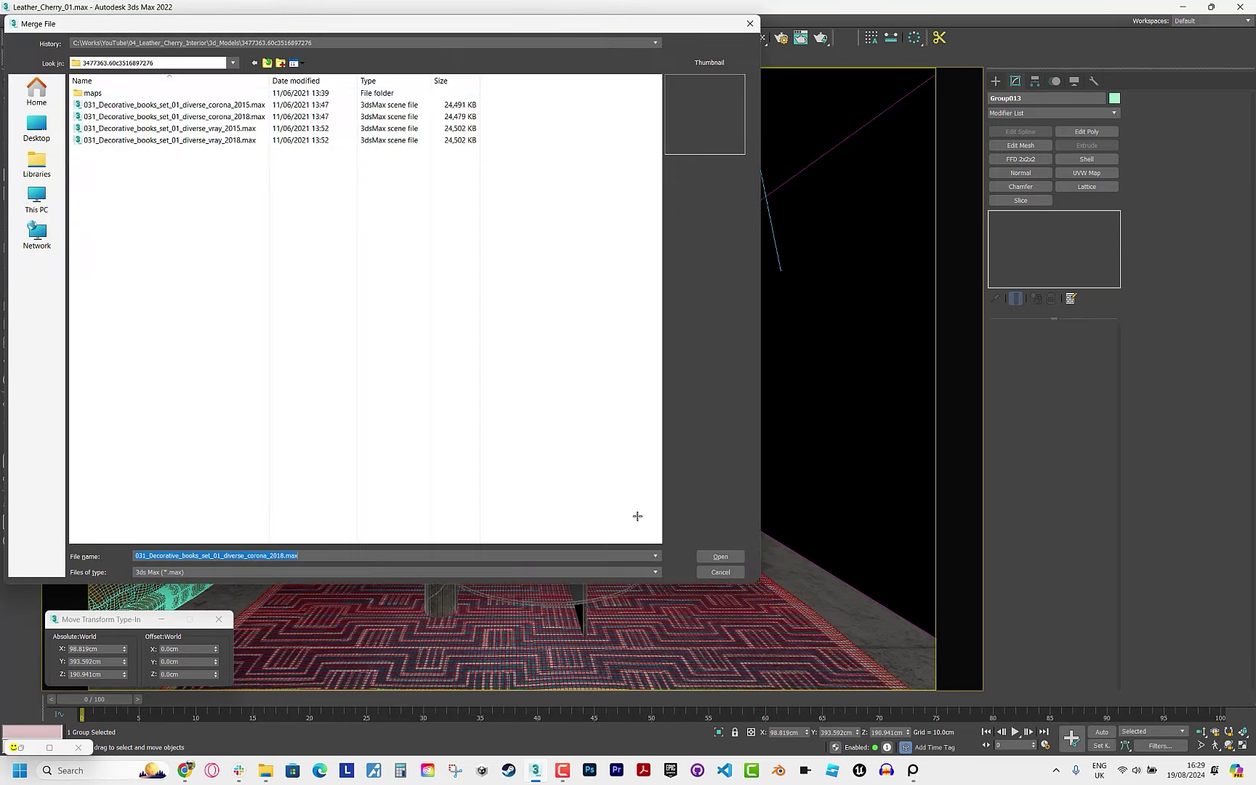
click(268, 63)
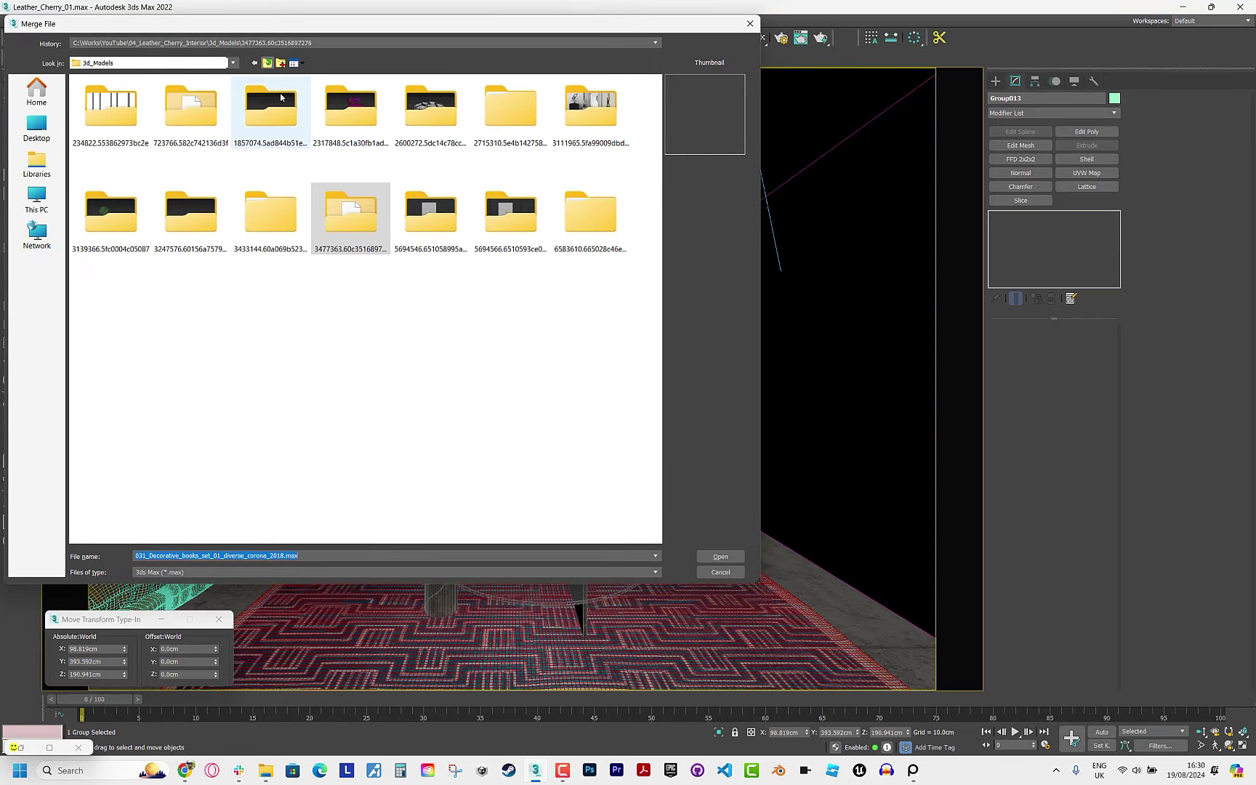
double_click(274, 129)
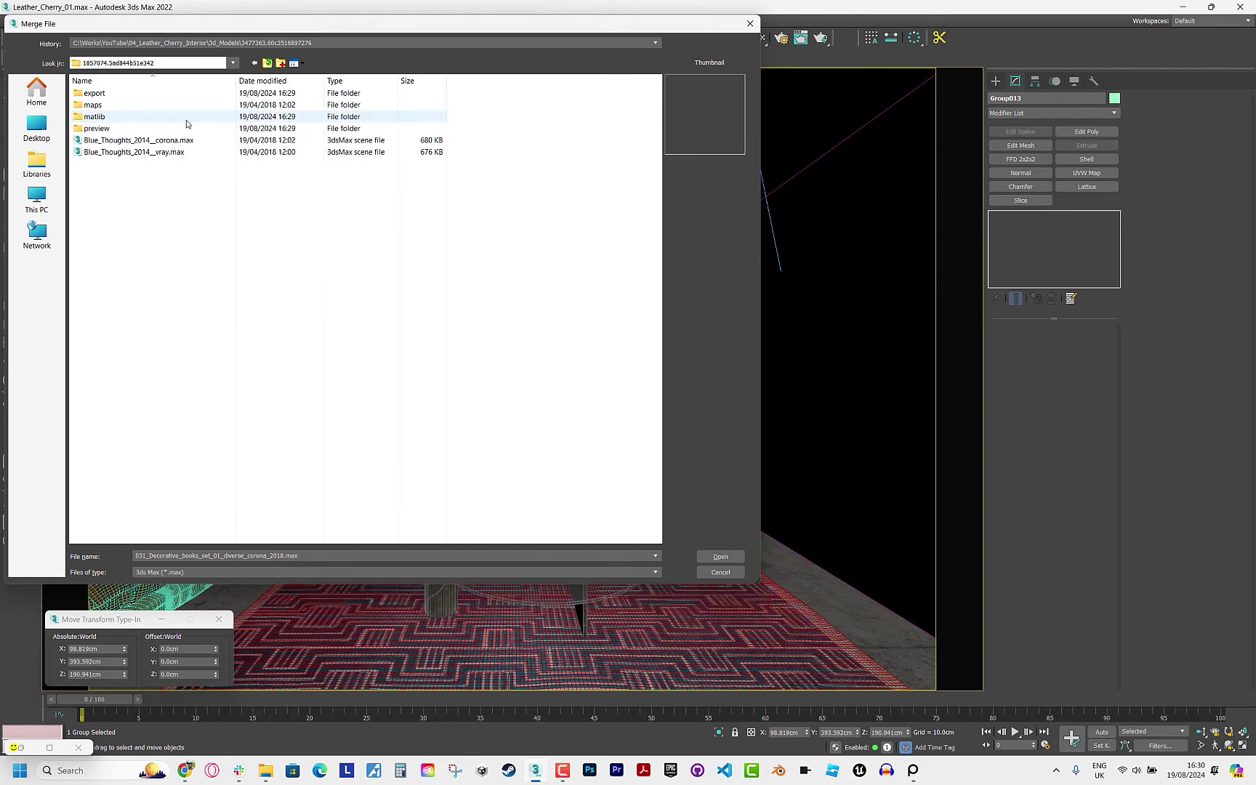
double_click(220, 148)
double_click(535, 276)
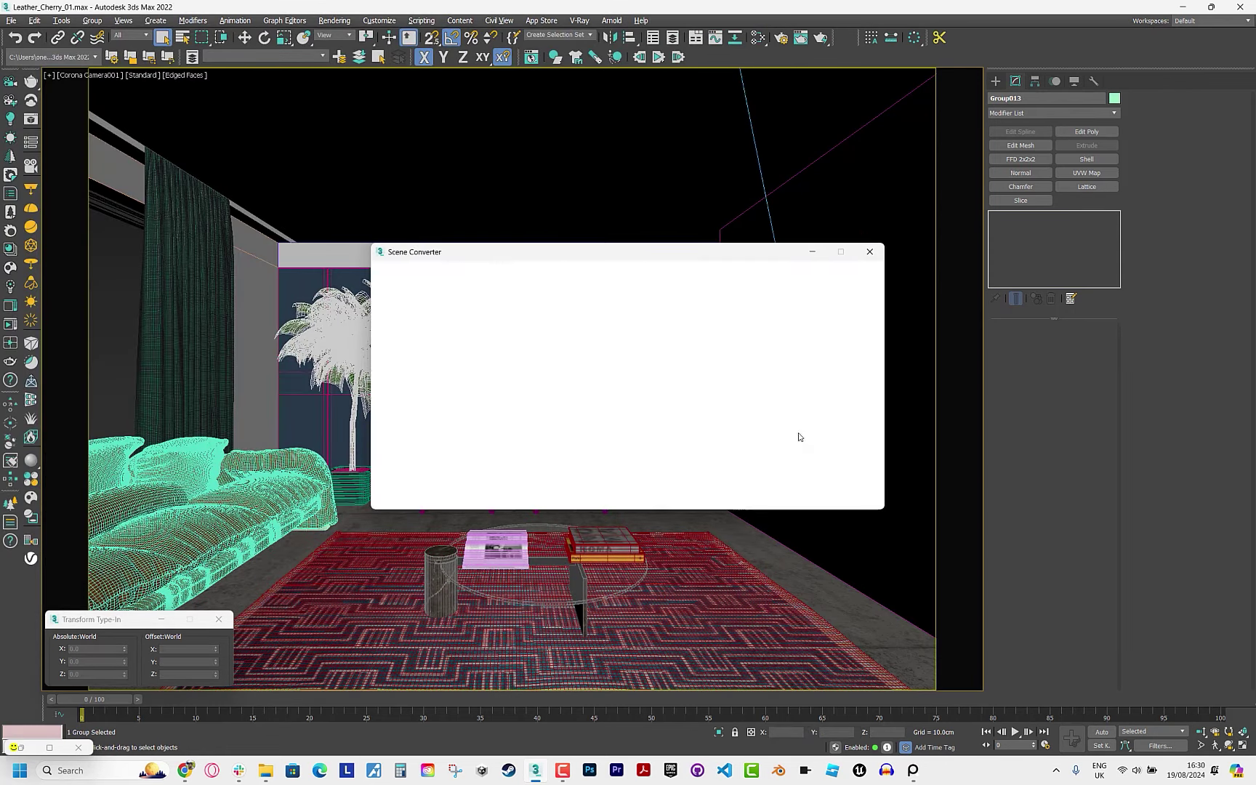
Merge all objects from KW_sculptures_set, accepting the duplicate-name prompt.
click(12, 21)
mouse_move(26, 176)
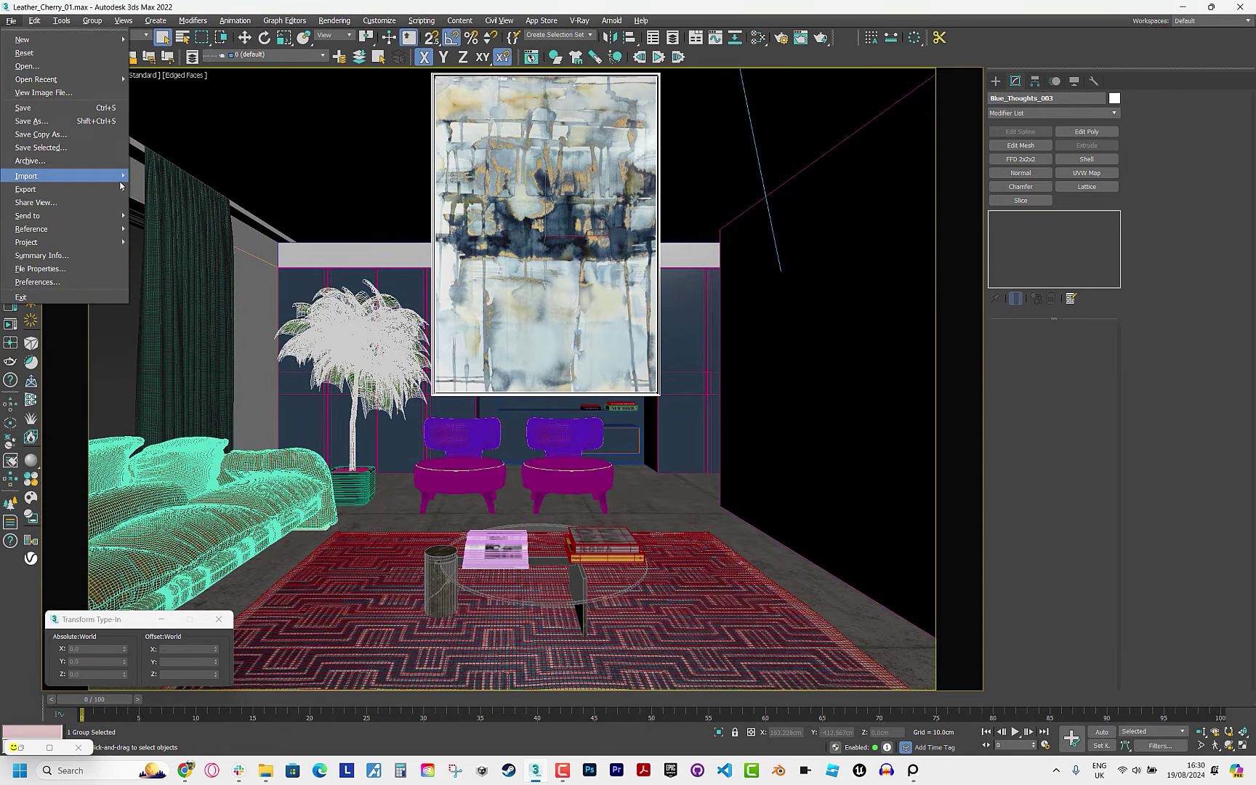
click(167, 201)
click(269, 65)
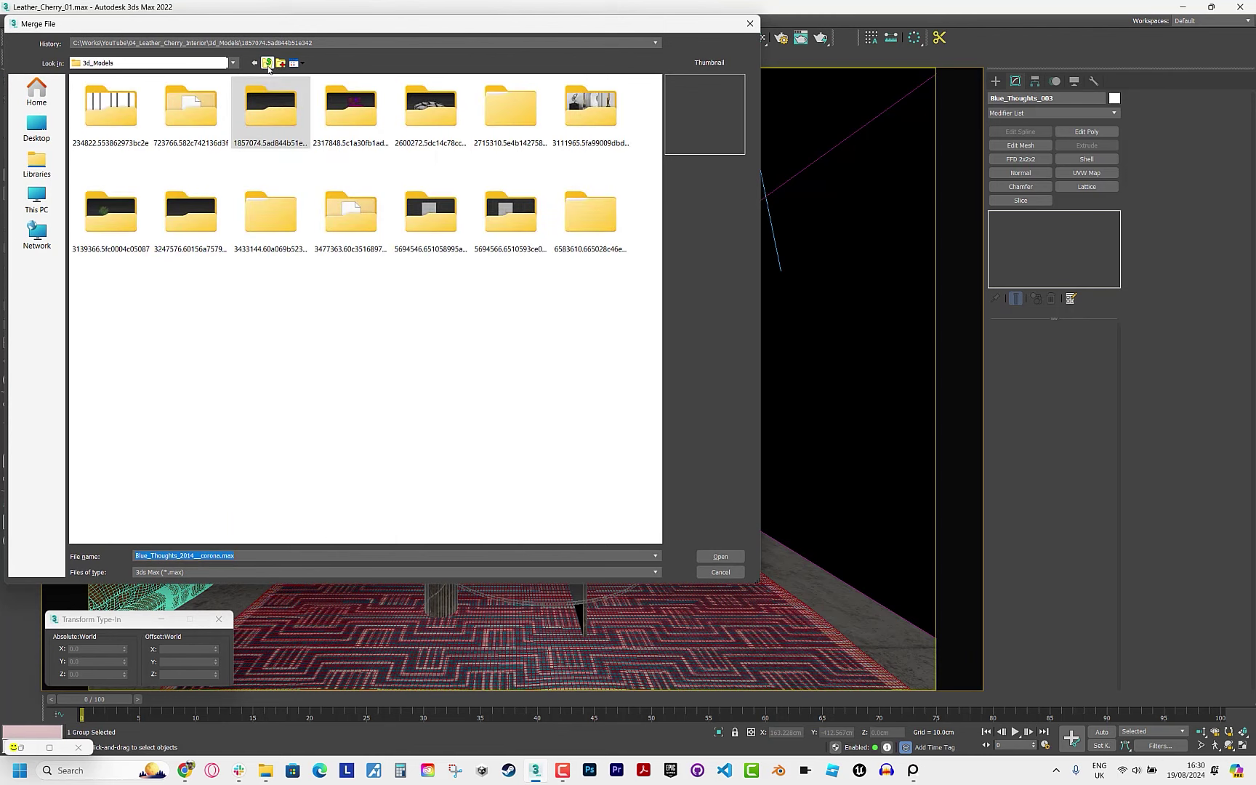
double_click(563, 131)
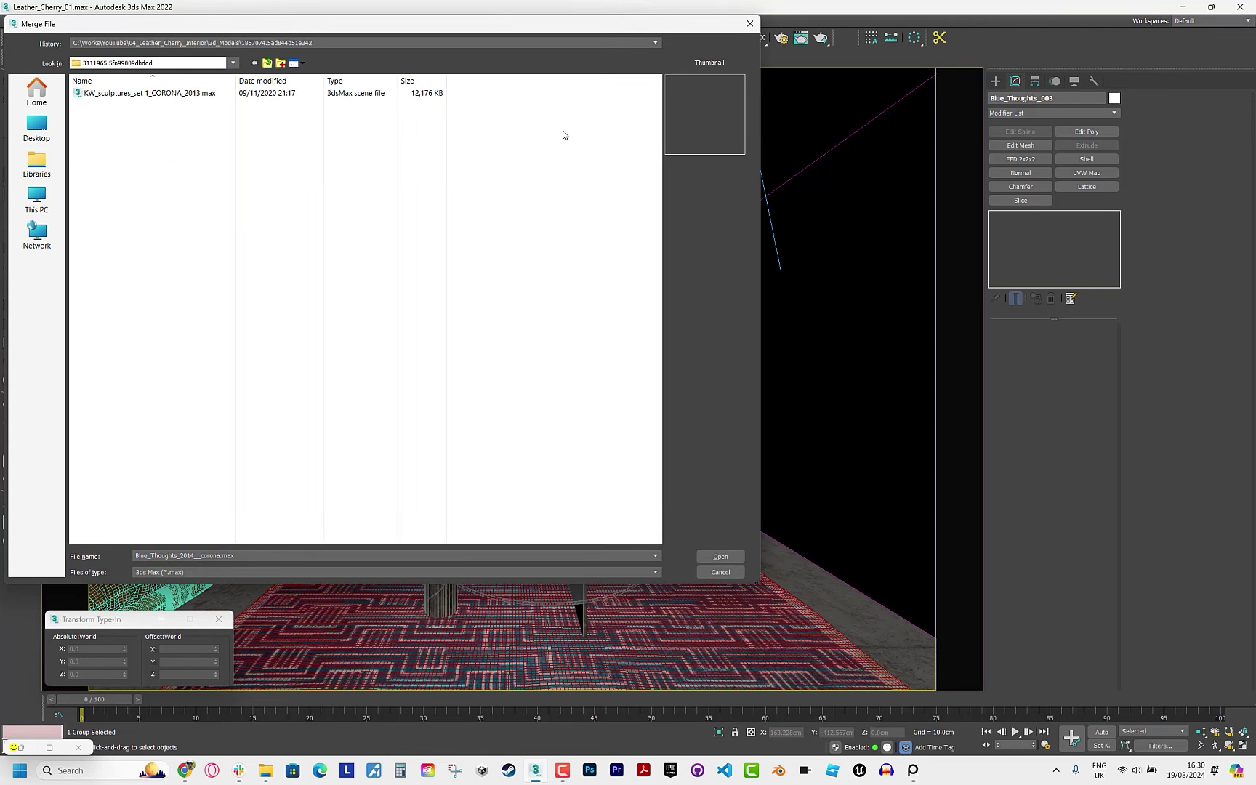
double_click(153, 93)
click(517, 460)
click(681, 513)
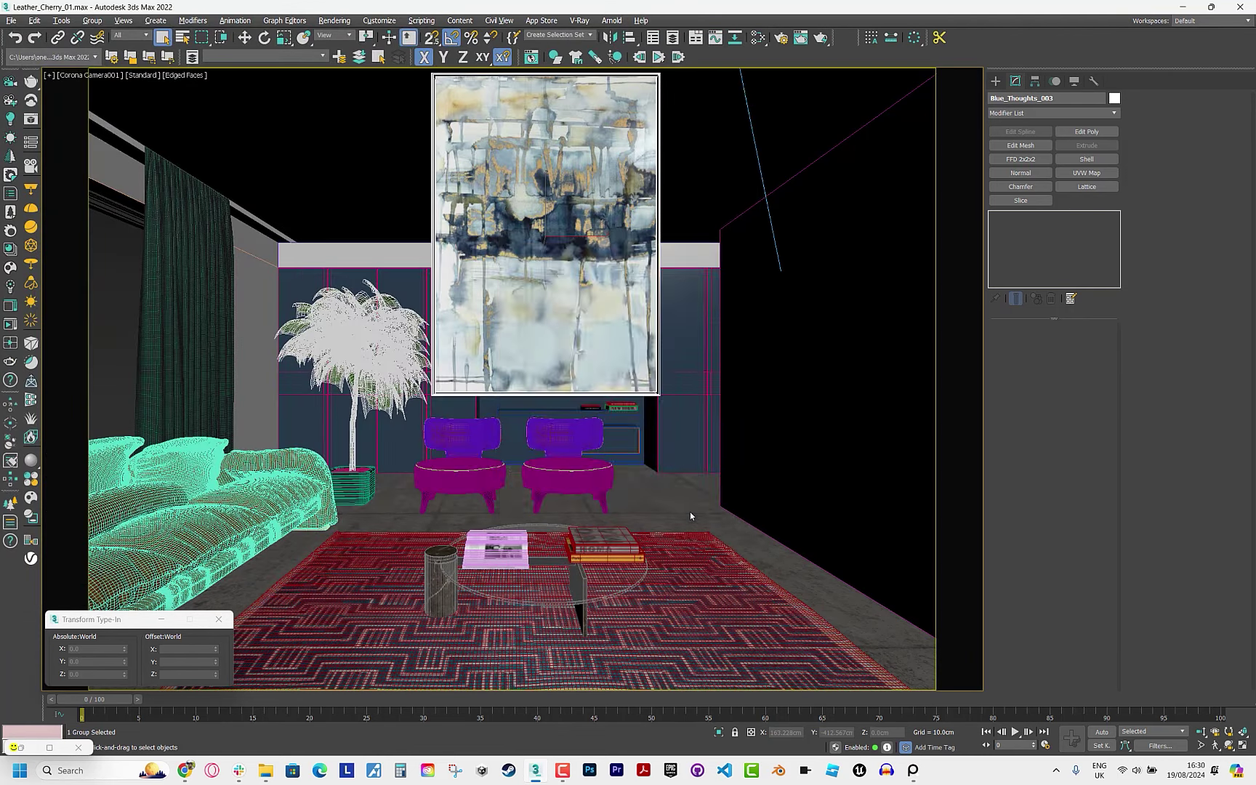
key(Return)
Merge all four objects of the BROKIS floor lamp 2015 file.
click(11, 20)
mouse_move(26, 176)
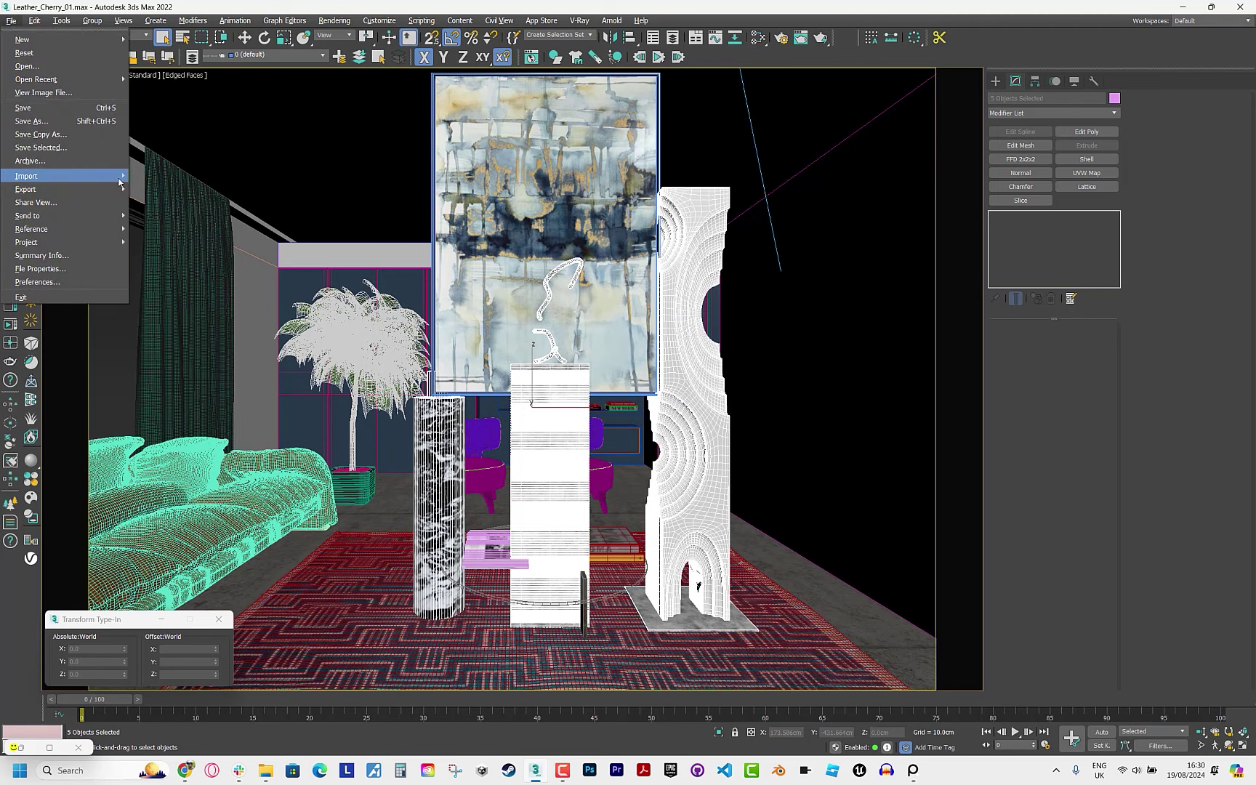
click(160, 186)
click(267, 64)
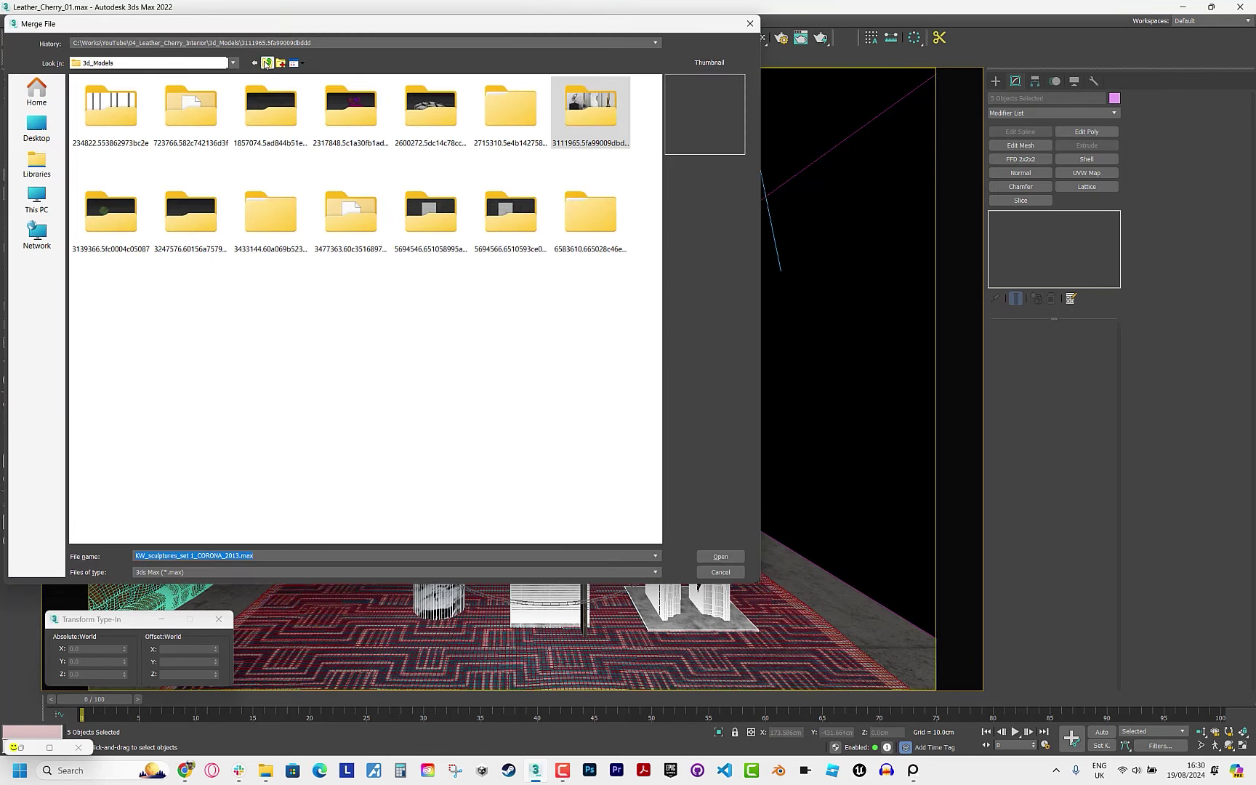
double_click(191, 211)
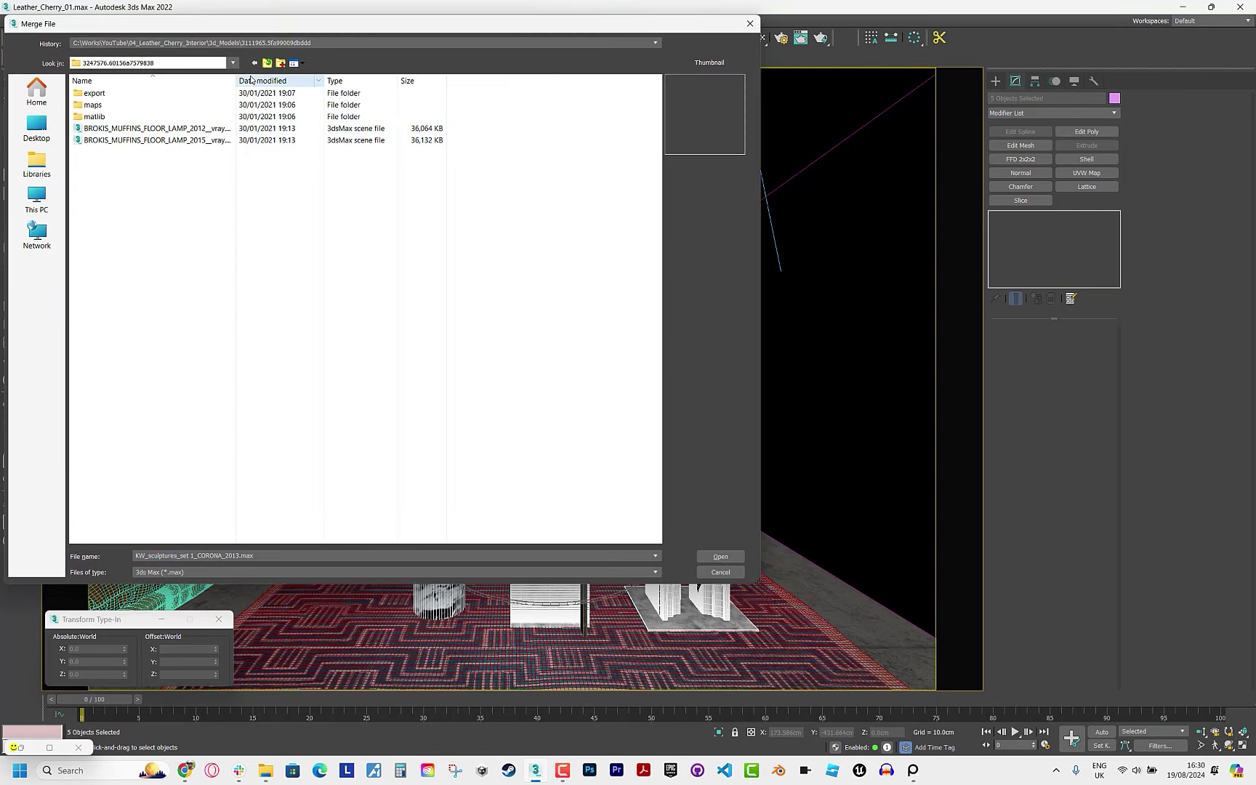
double_click(156, 140)
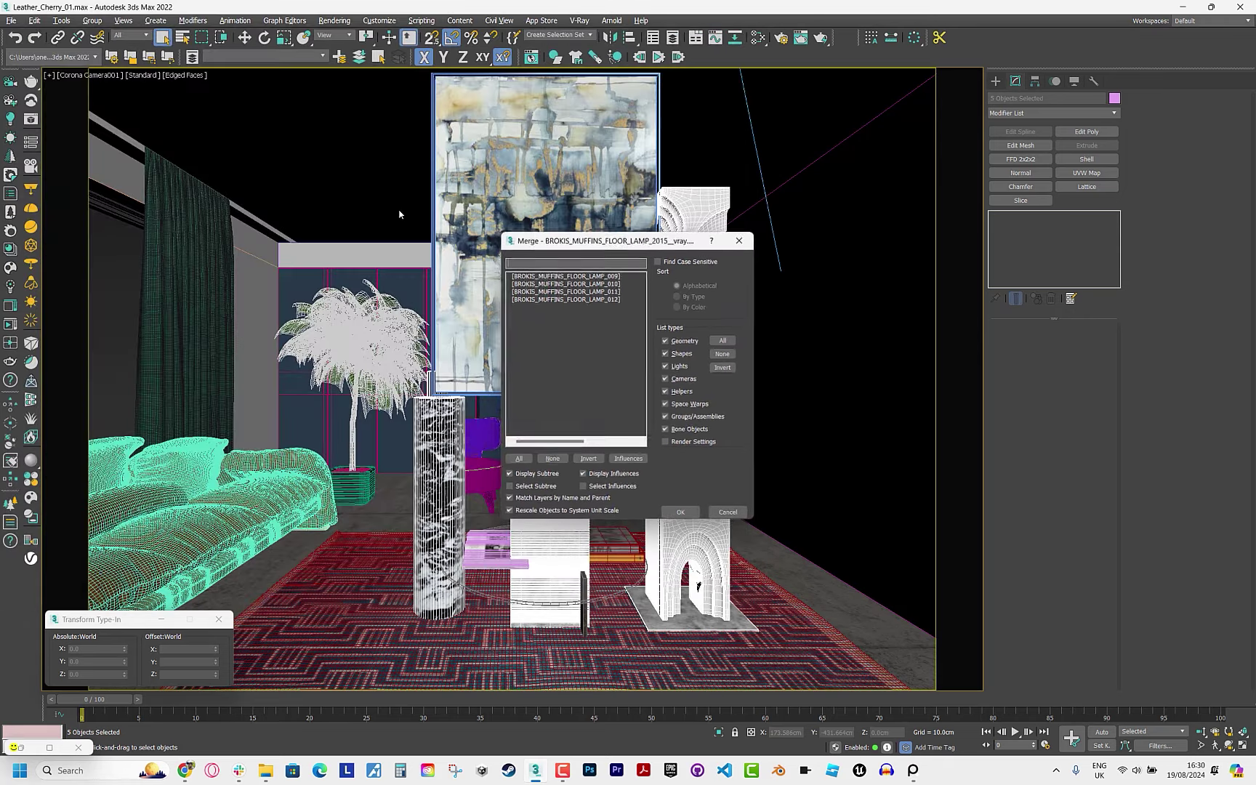
click(518, 460)
click(683, 514)
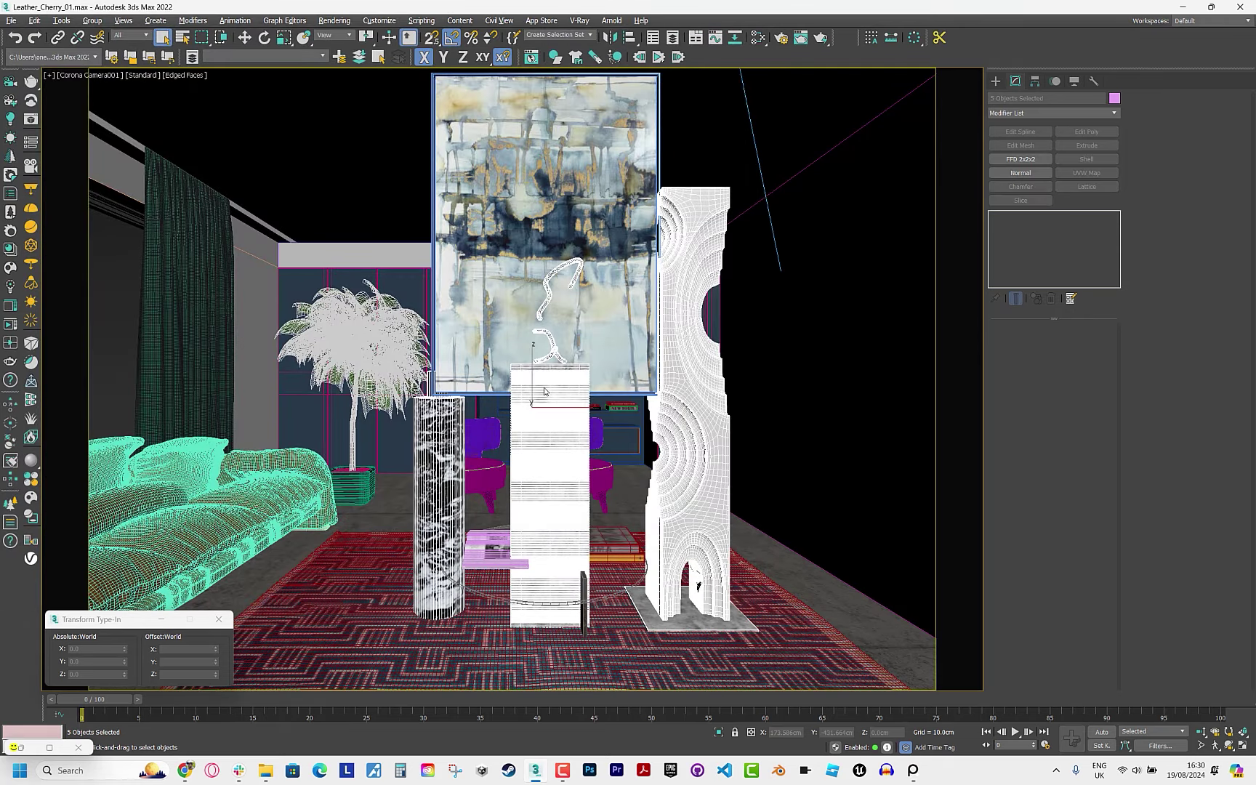
Move the floor lamp off the rug out of the room and the painting toward the back wall.
click(811, 484)
key(w)
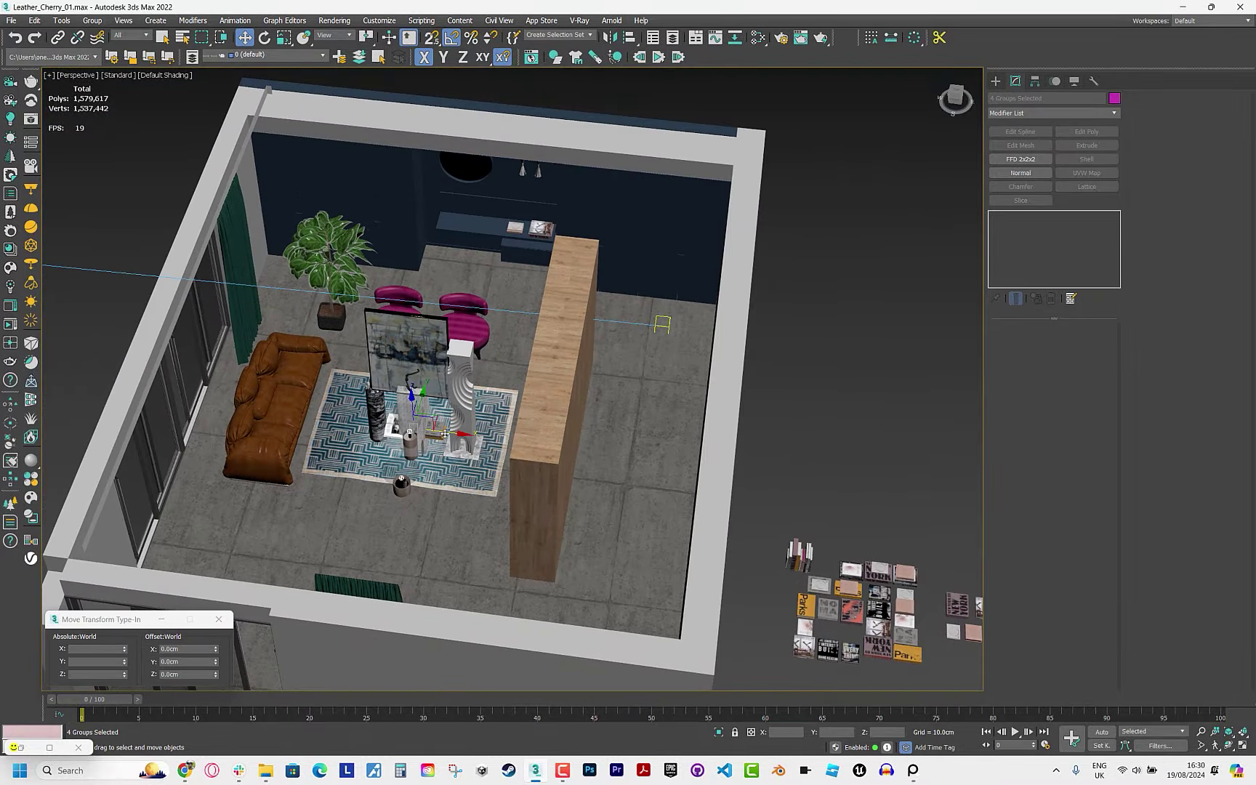
drag(423, 431, 863, 464)
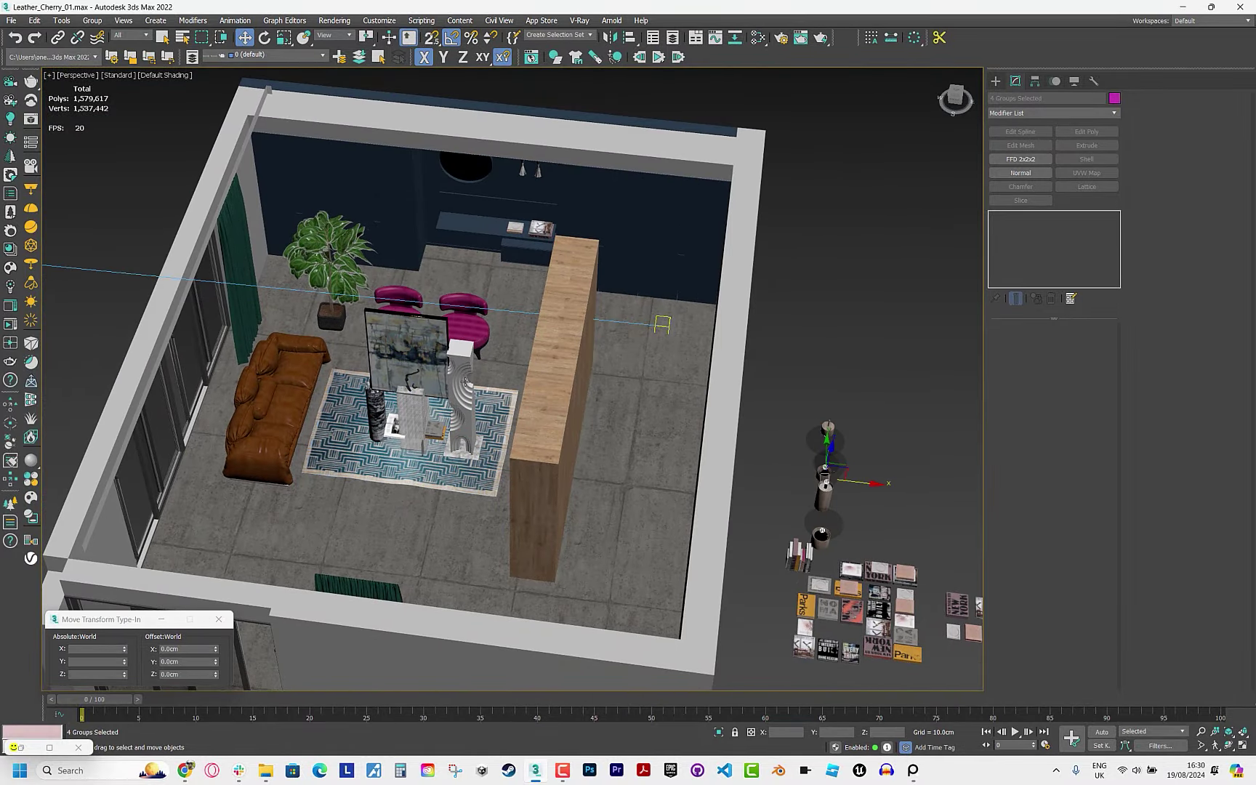
click(419, 364)
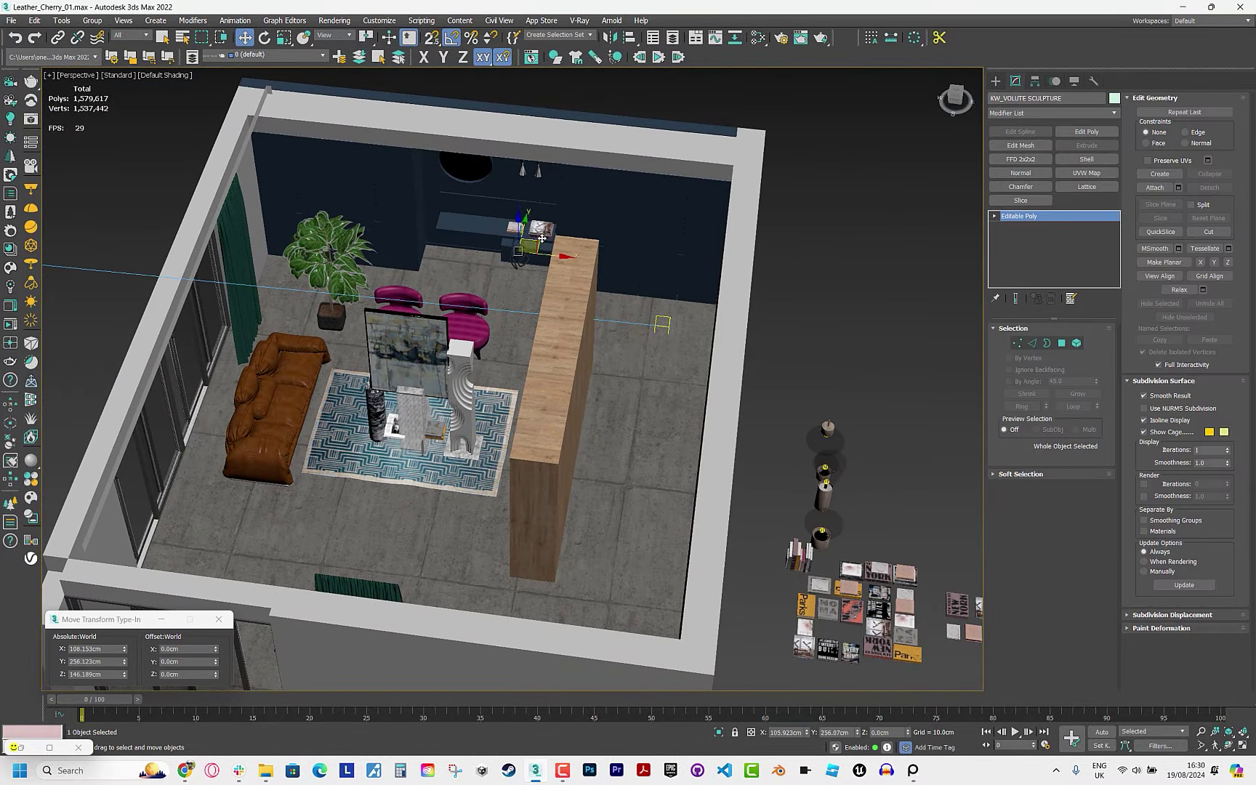
click(383, 336)
drag(383, 336, 502, 192)
scroll(407, 342, up, 6)
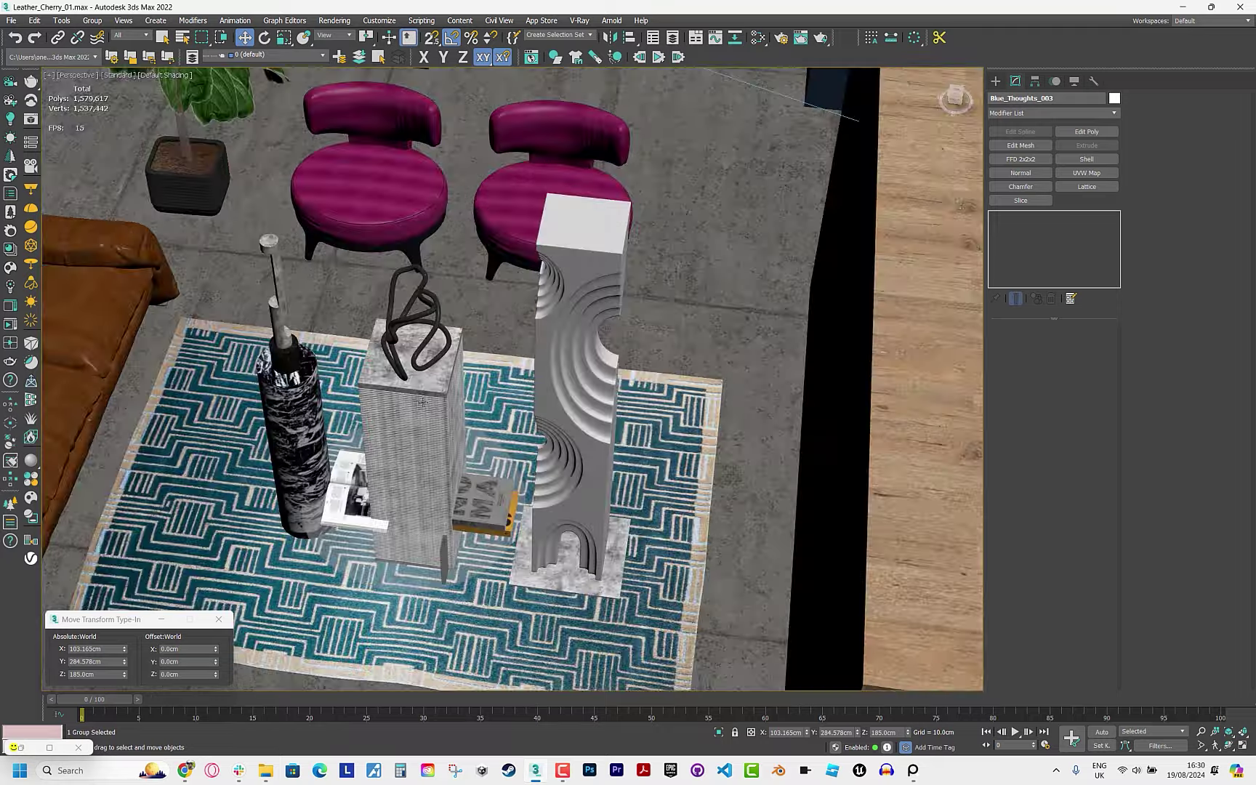
Move the KW_ECHO TOTEM sculpture to the back-right wall.
click(660, 405)
drag(660, 405, 796, 218)
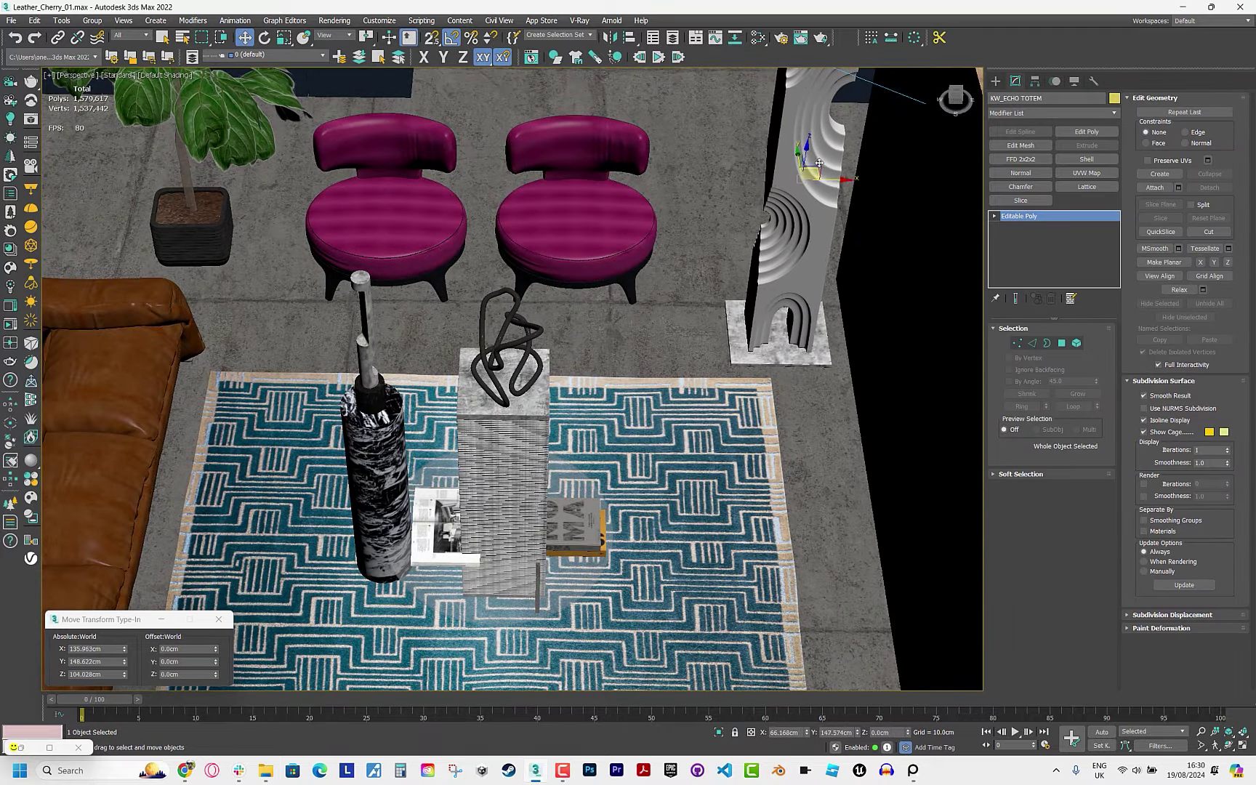
alt+middle_drag(498, 369, 479, 465)
key(t)
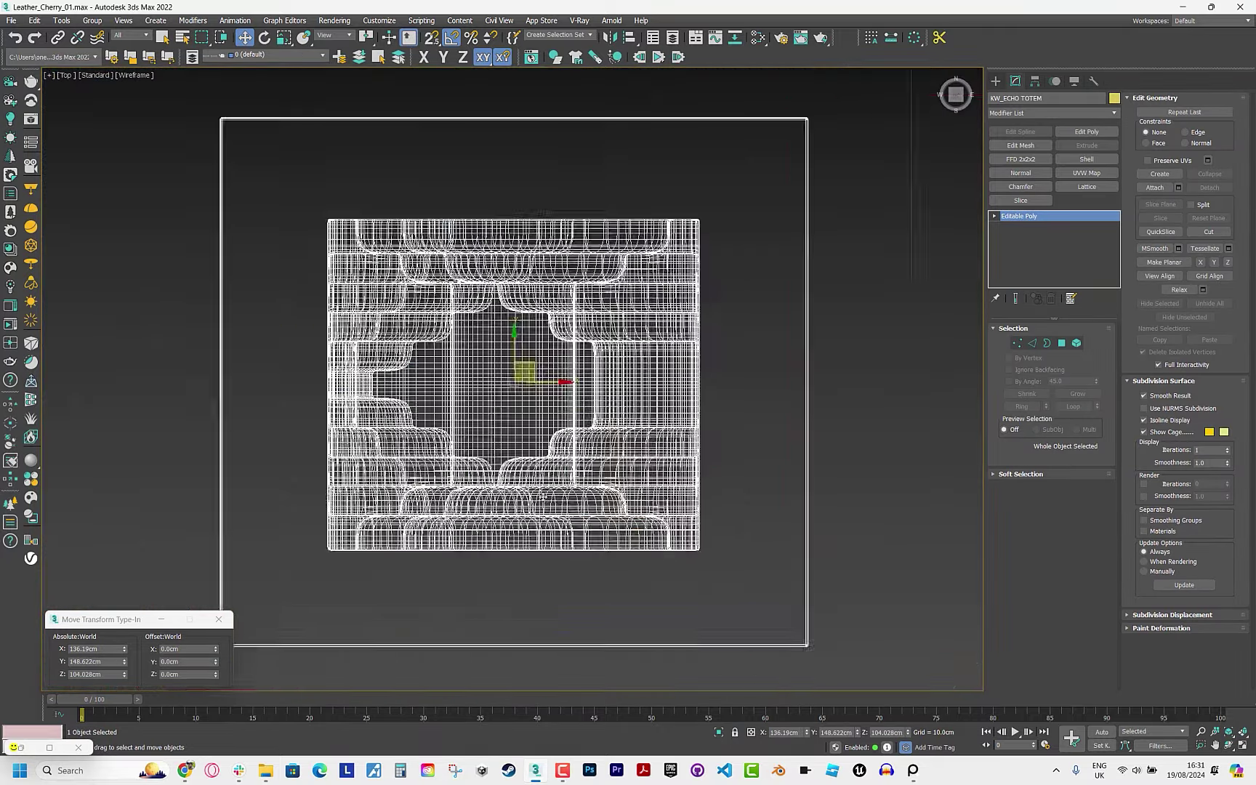
scroll(464, 554, down, 5)
scroll(488, 523, up, 10)
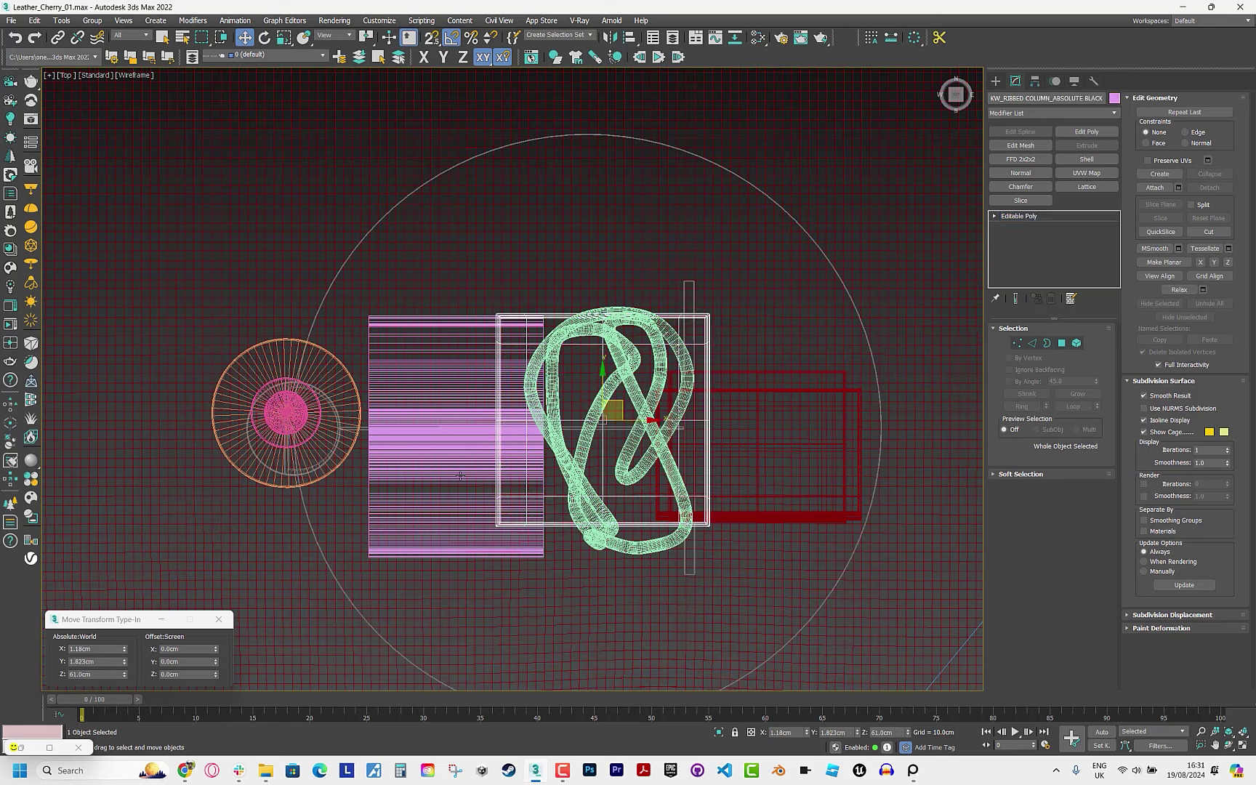
Hide the striped panel, rug and cabinet, then select the remaining visible pieces.
click(500, 467)
ctrl+click(625, 534)
ctrl+click(772, 518)
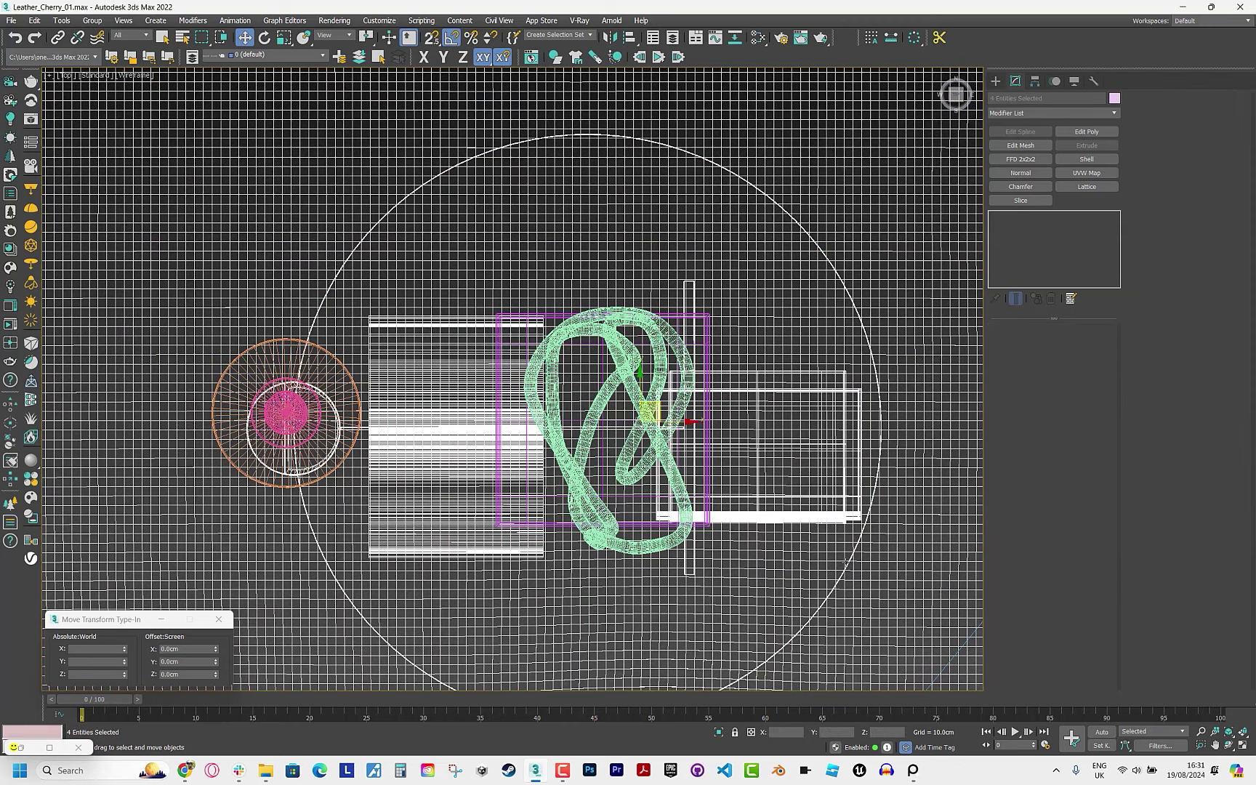
key(Delete)
key(F3)
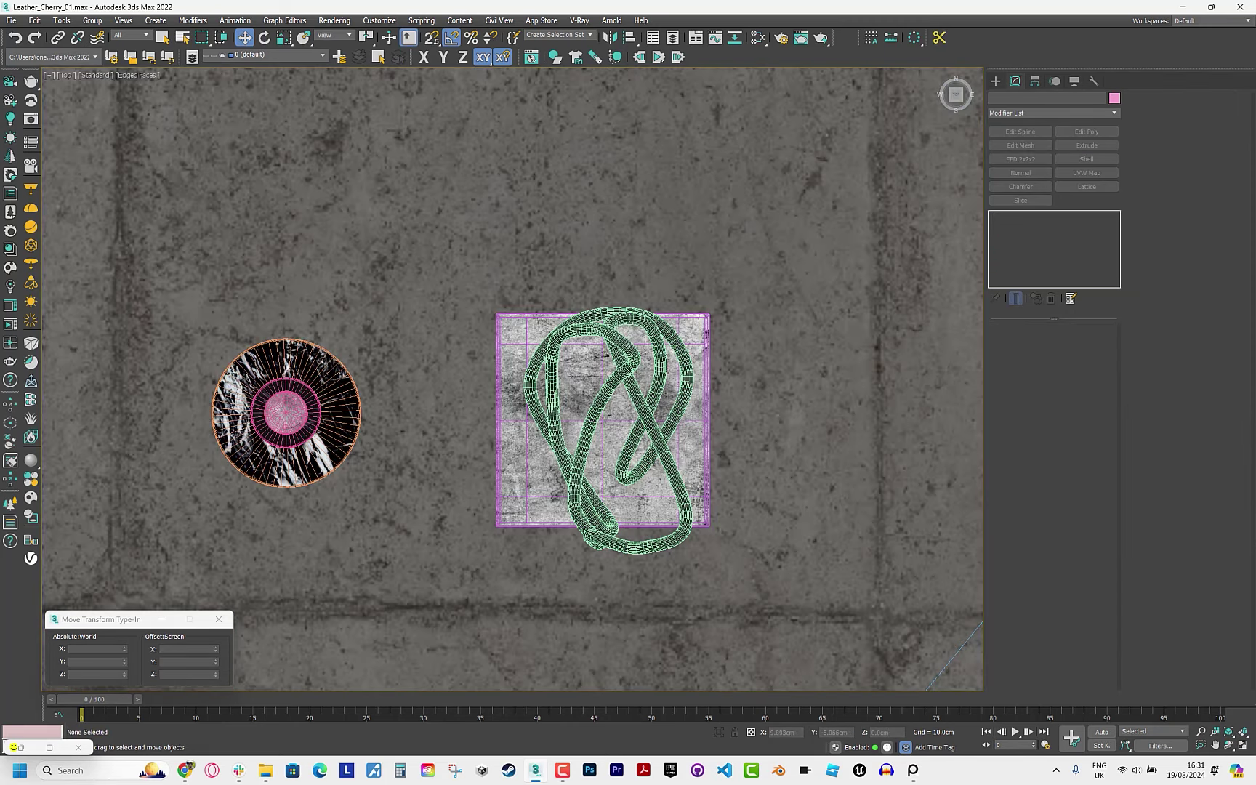
key(F3)
key(ctrl+a)
key(F3)
Move the vases and pedestal out of the room in perspective view.
key(shift+z)
key(shift+z)
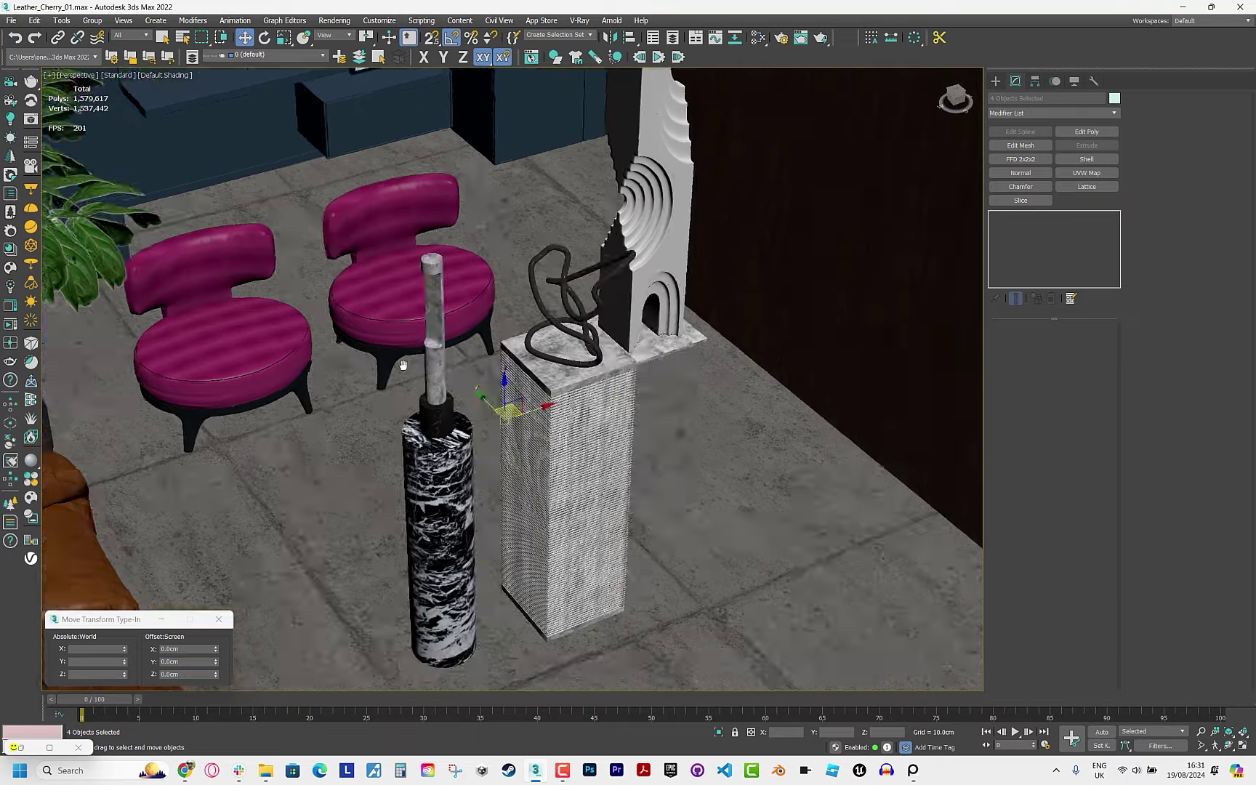
key(shift+z)
key(shift+z)
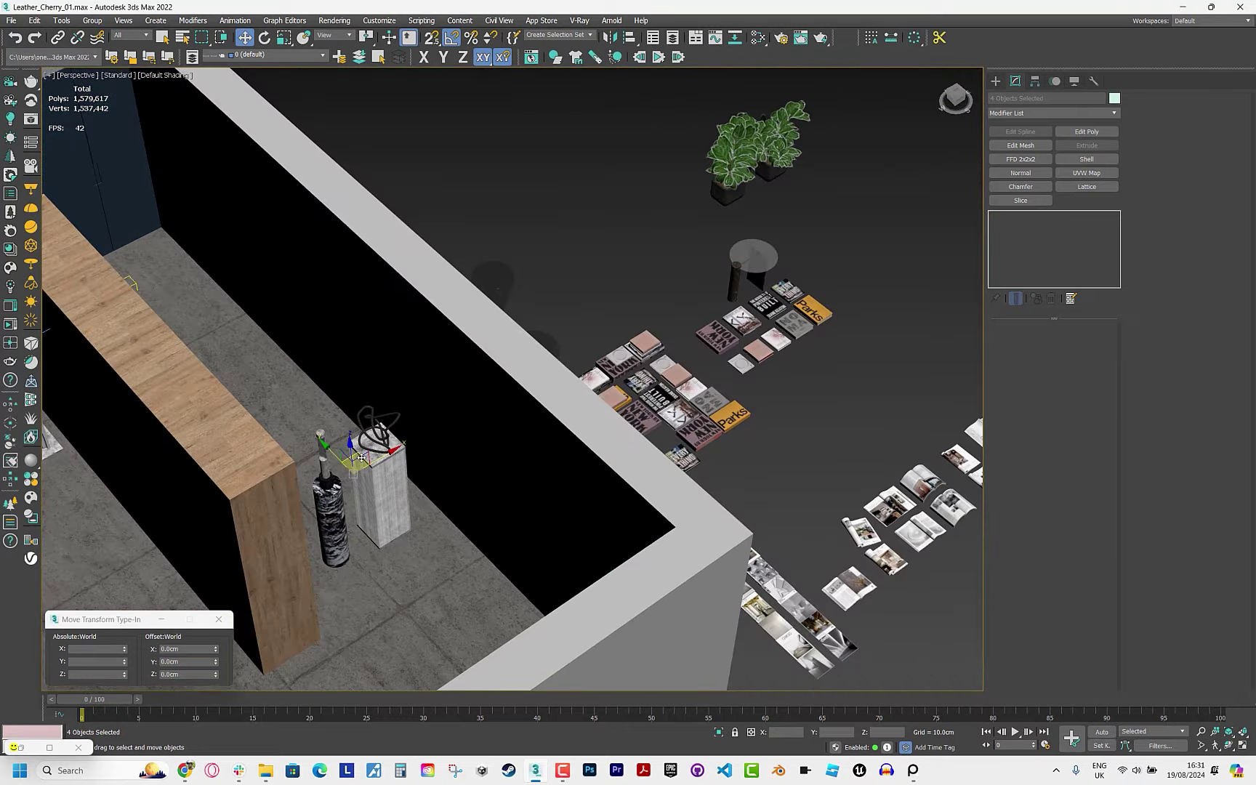
drag(318, 378, 548, 410)
scroll(548, 409, up, 3)
Unhide the rug, coffee table and books.
click(324, 367)
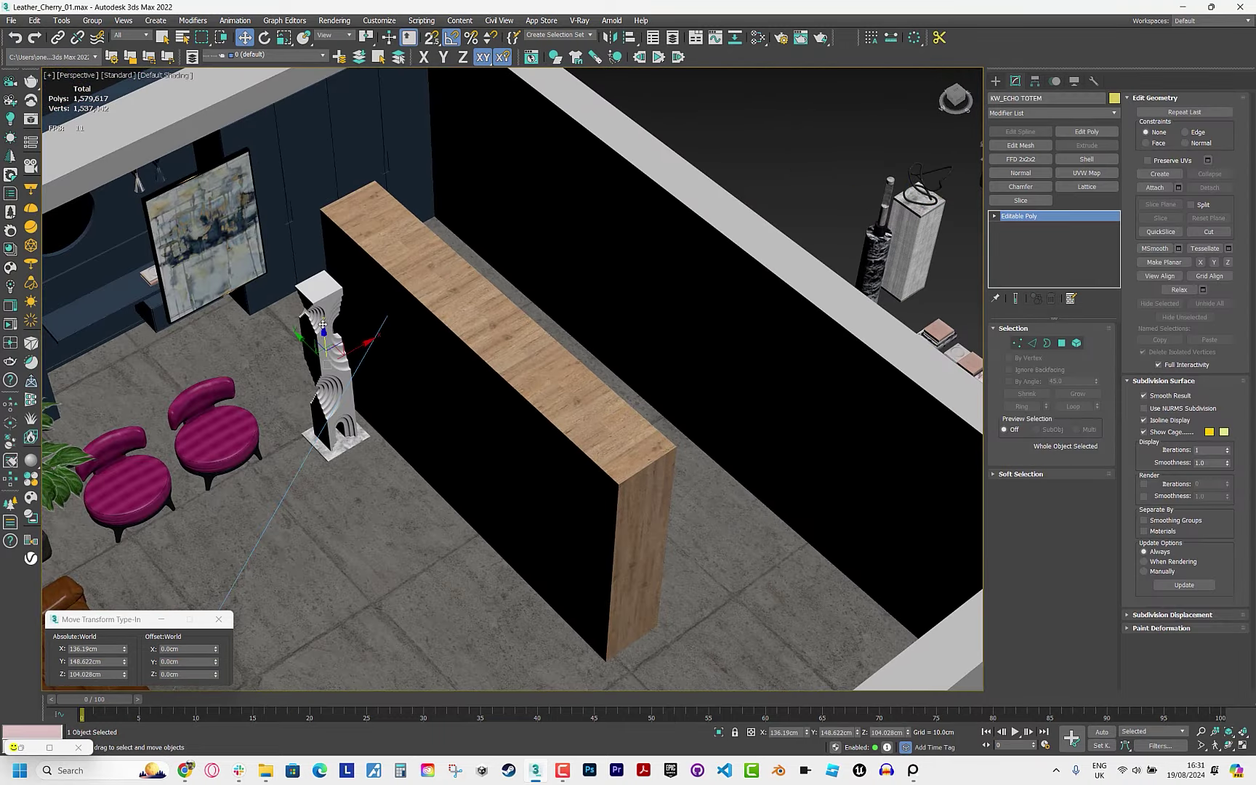
right_click(425, 454)
click(467, 409)
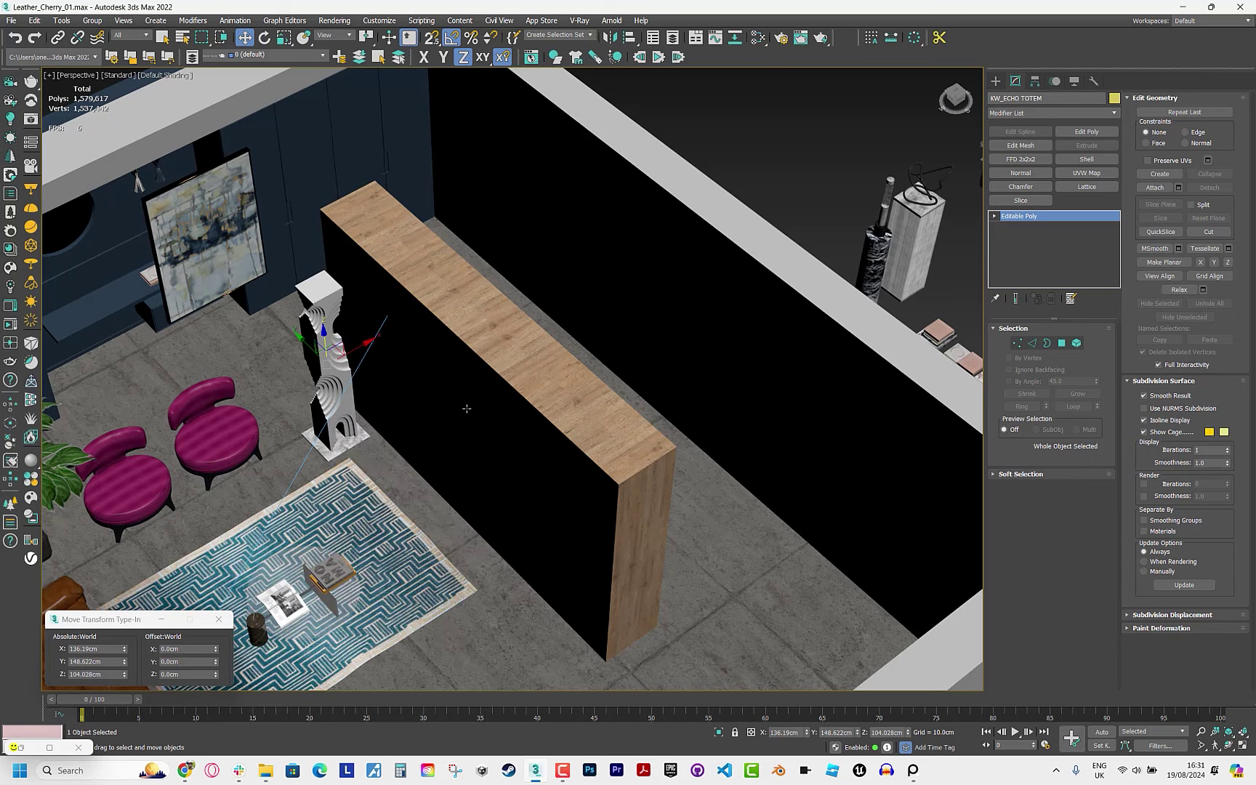
click(574, 654)
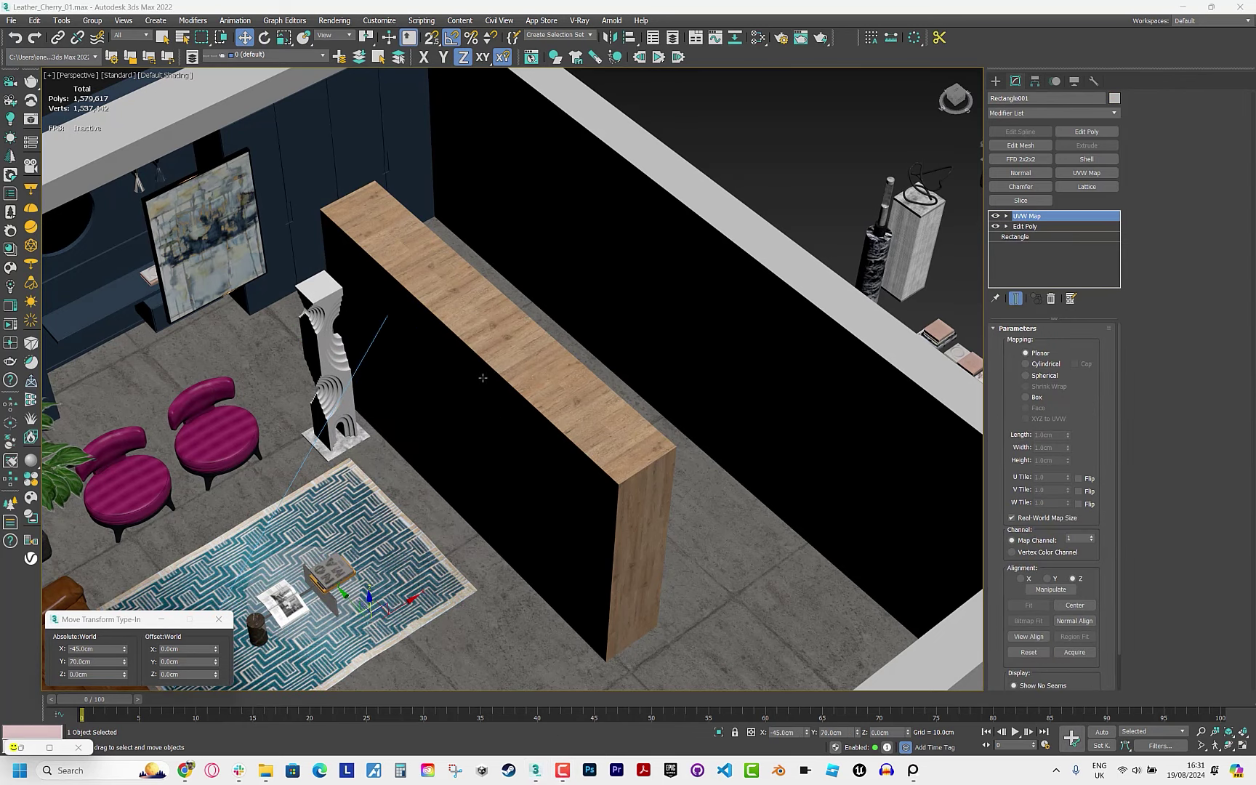
In the Corona camera view, rotate the painting 90° to landscape.
key(c)
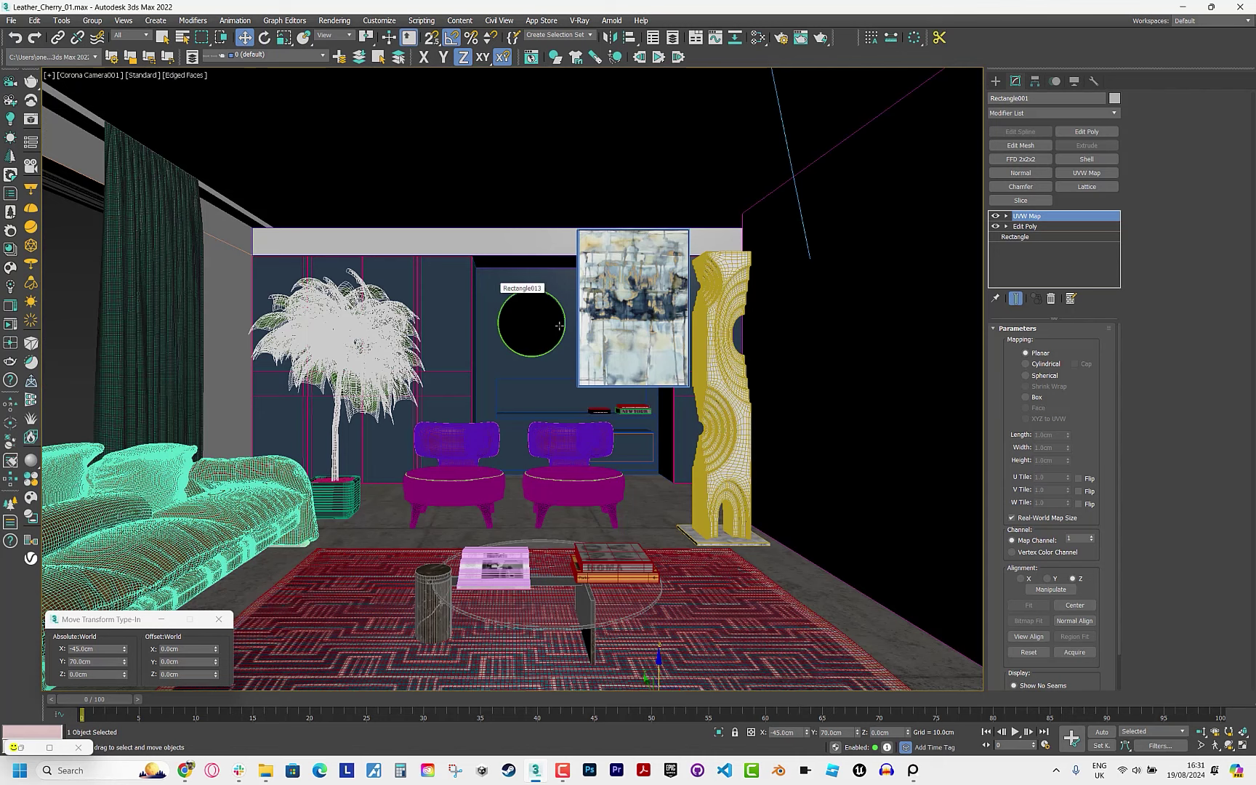
click(655, 357)
key(e)
mouse_move(656, 345)
mouse_down()
mouse_move(633, 291)
mouse_move(588, 335)
mouse_move(609, 323)
mouse_up()
key(w)
Raise the open shelf box Box009 and paste a copy of it.
key(p)
key(z)
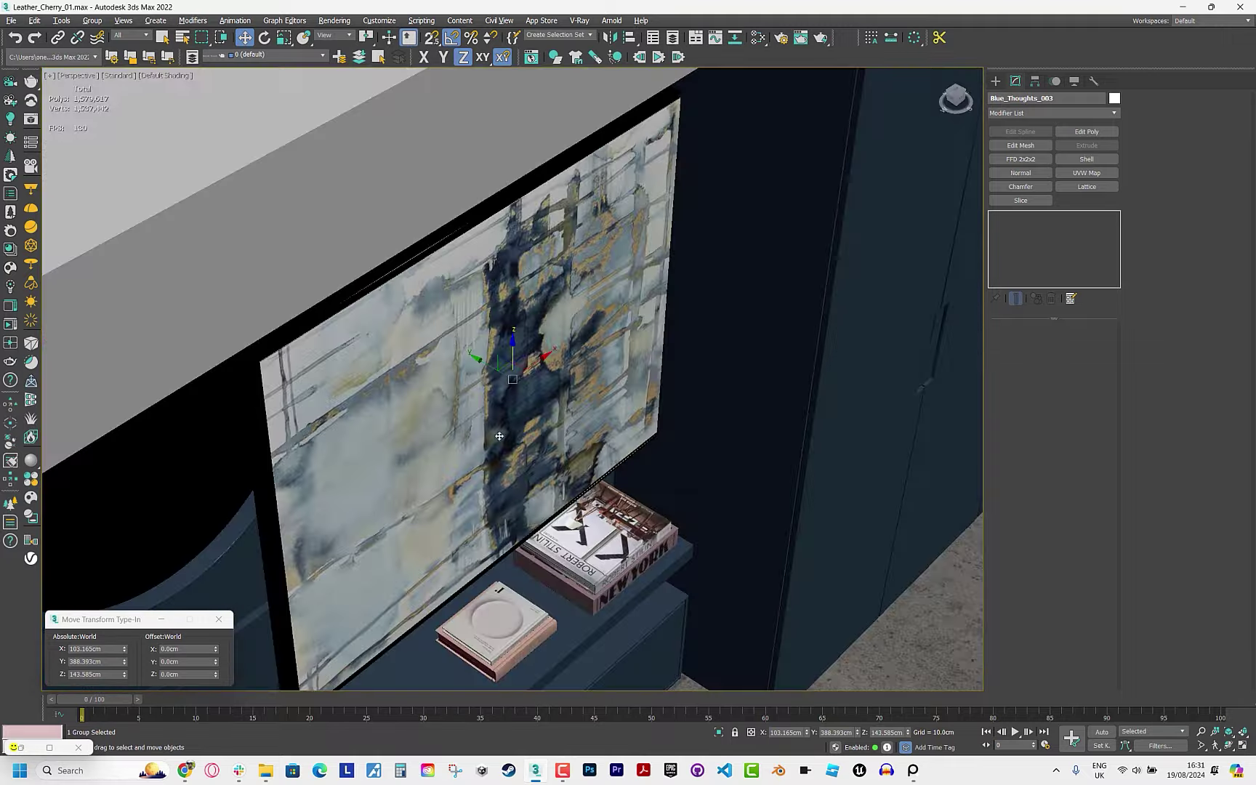
scroll(499, 436, down, 5)
click(488, 451)
drag(488, 450, 480, 224)
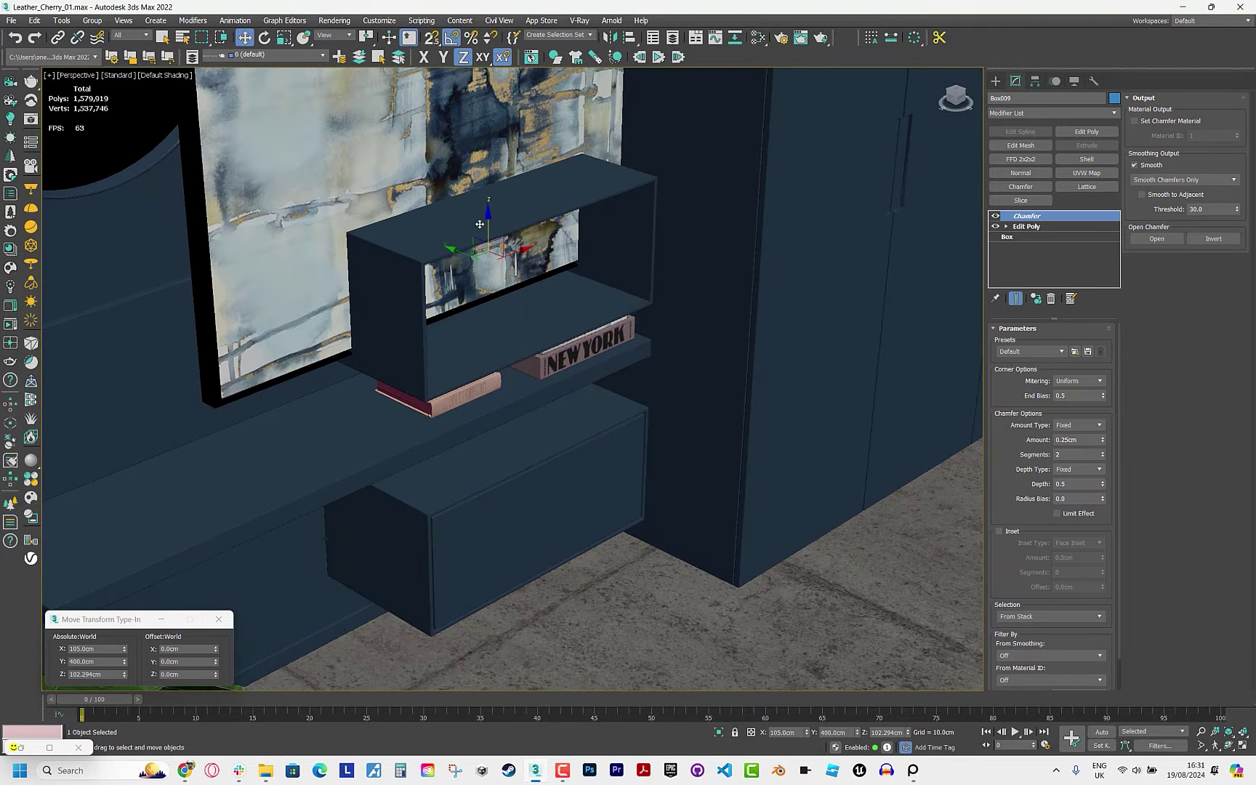
key(ctrl+v)
click(626, 434)
Strip the box copy's modifiers and set its length to 1cm.
double_click(1051, 298)
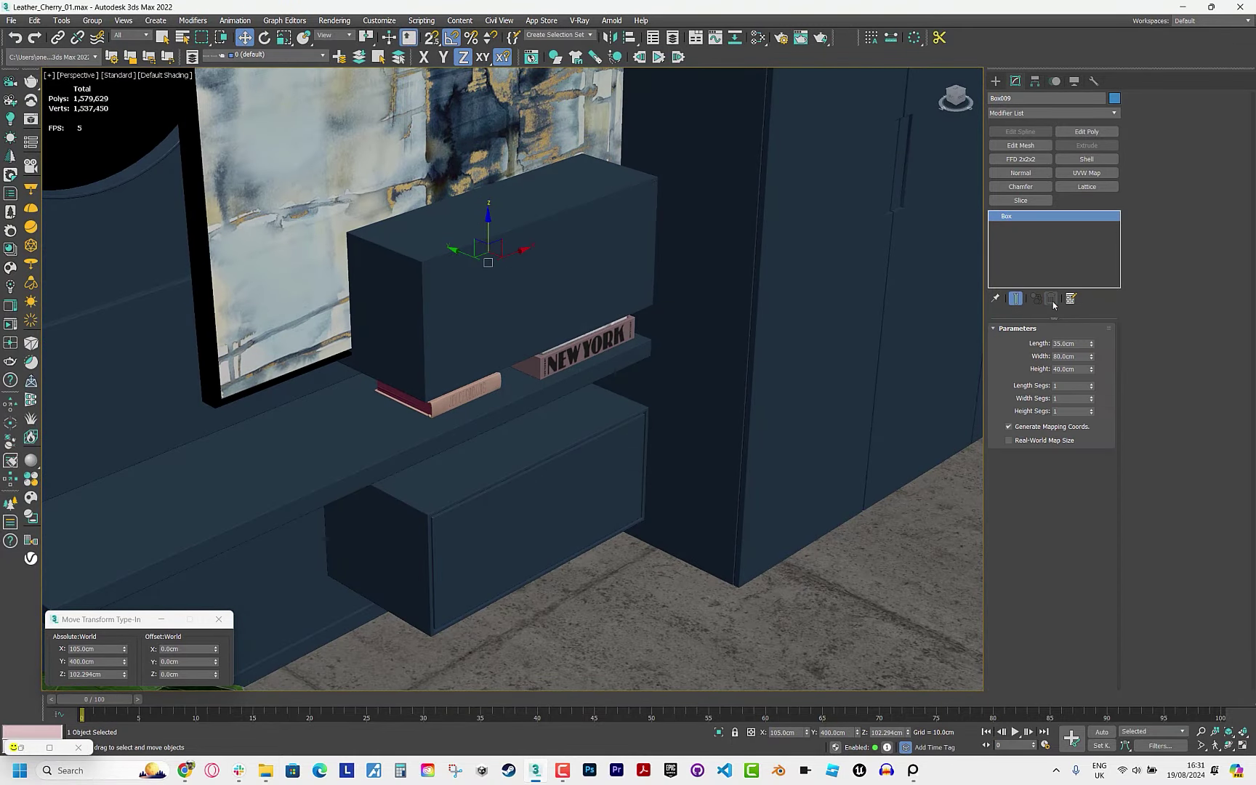
double_click(1074, 370)
text(1)
key(Tab)
alt+middle_drag(391, 219, 395, 224)
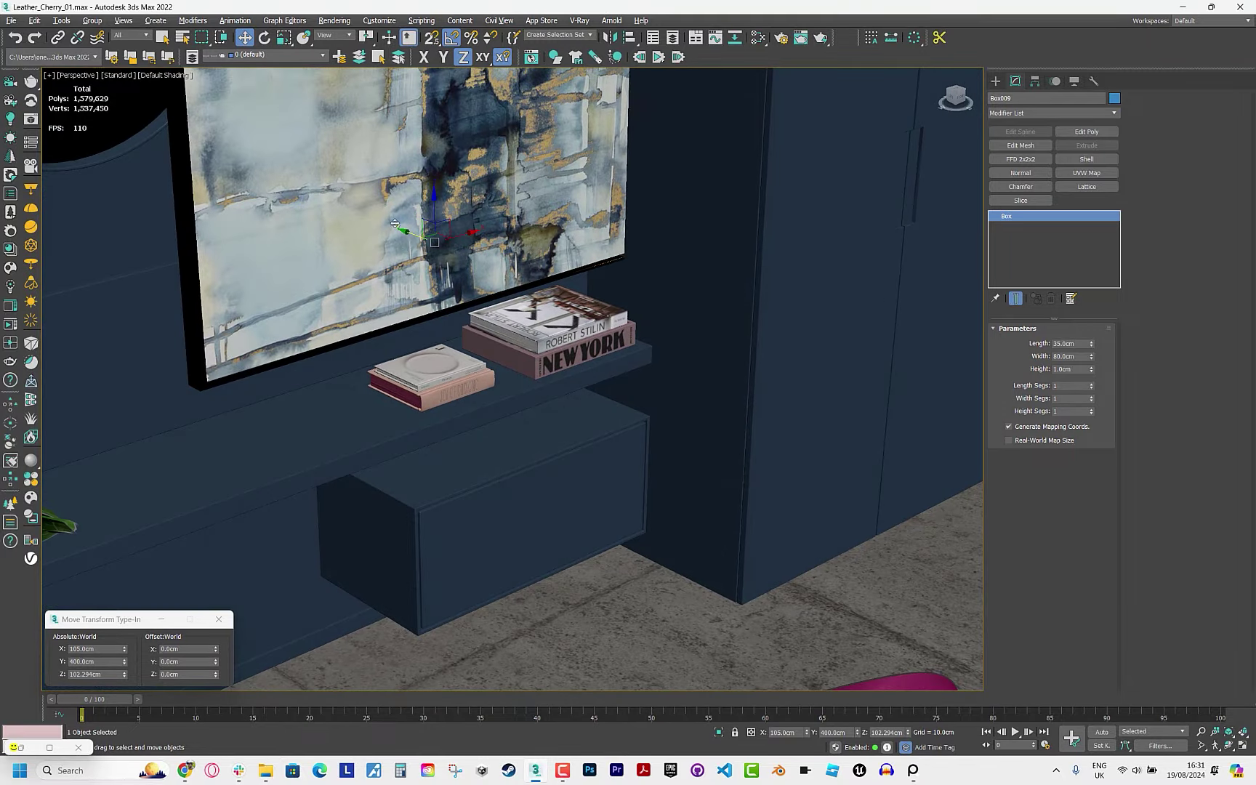
key(ctrl+z)
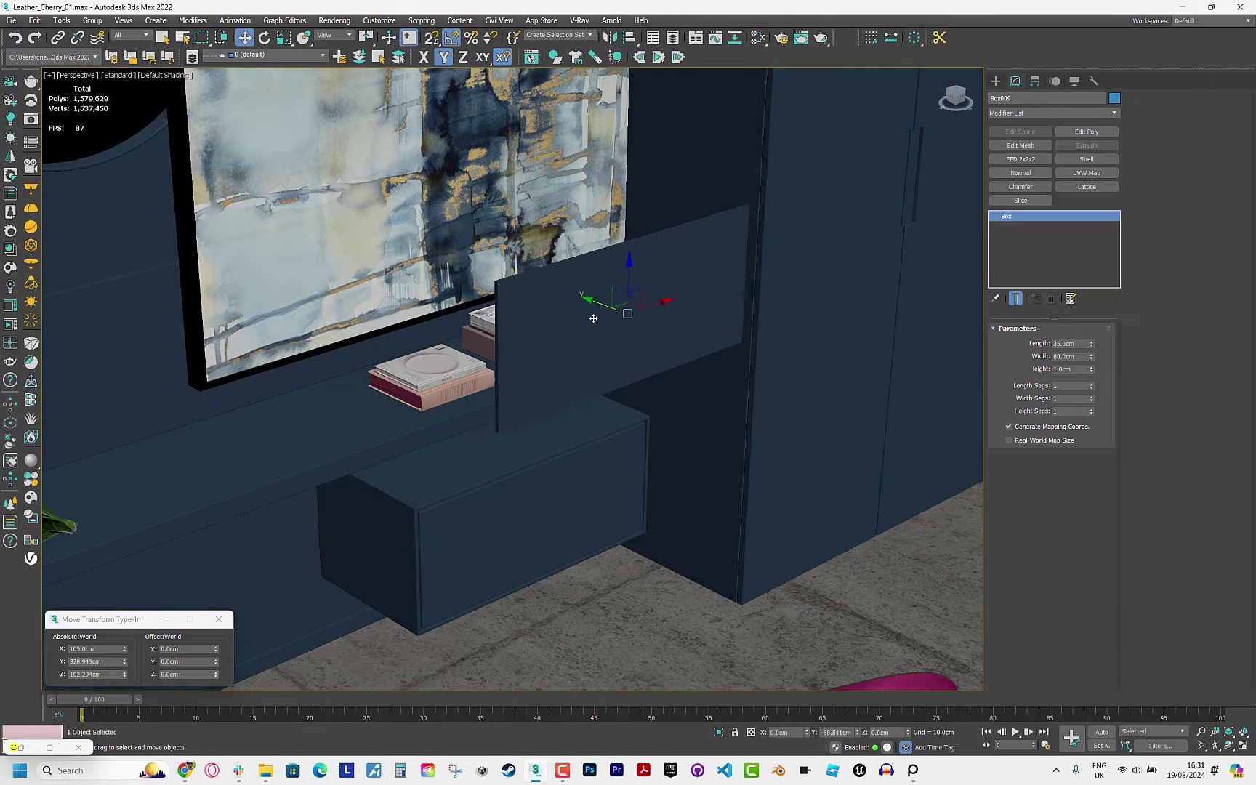
key(ctrl+z)
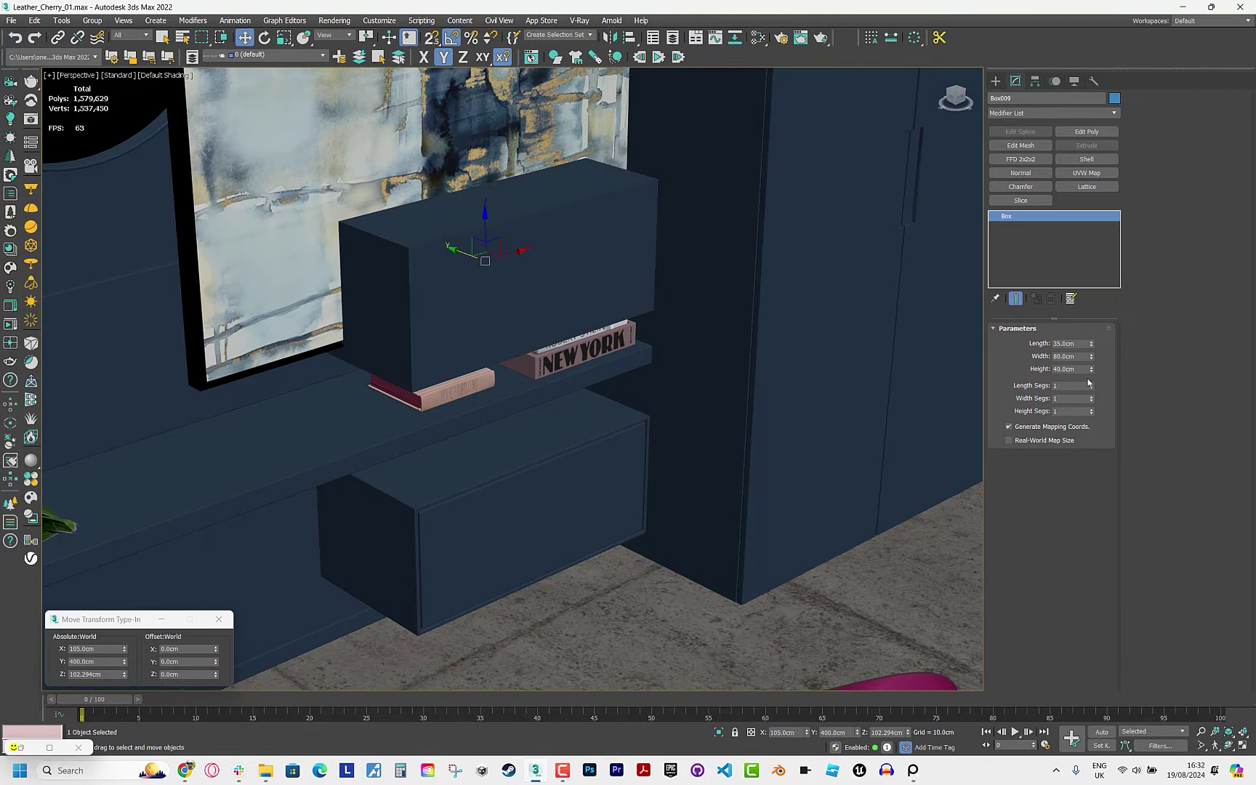
text(1)
key(Return)
mouse_move(569, 272)
alt+middle_down()
mouse_move(429, 169)
mouse_move(501, 213)
mouse_move(714, 292)
alt+middle_up()
Set the new shelf box height to 15cm.
click(429, 169)
key(e)
key(r)
click(500, 214)
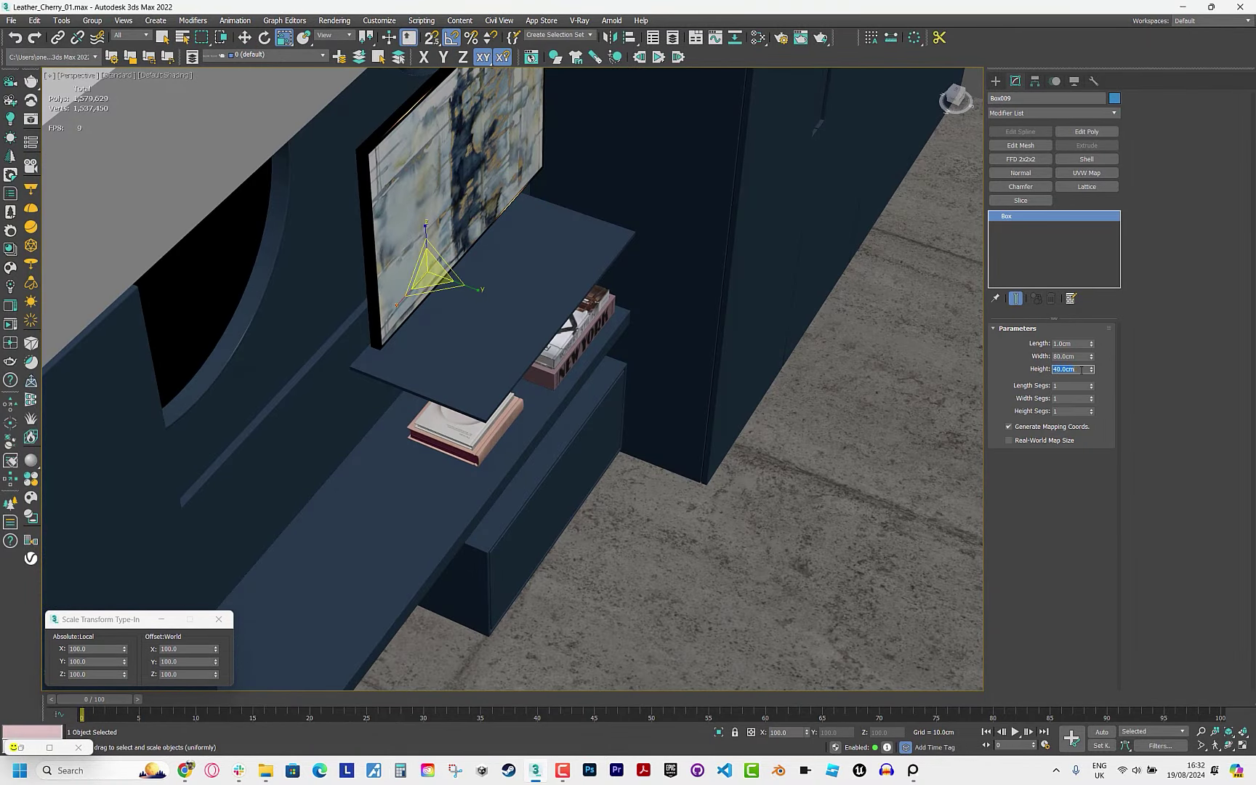
text(15)
key(Return)
alt+middle_drag(508, 328, 471, 346)
key(w)
key(F4)
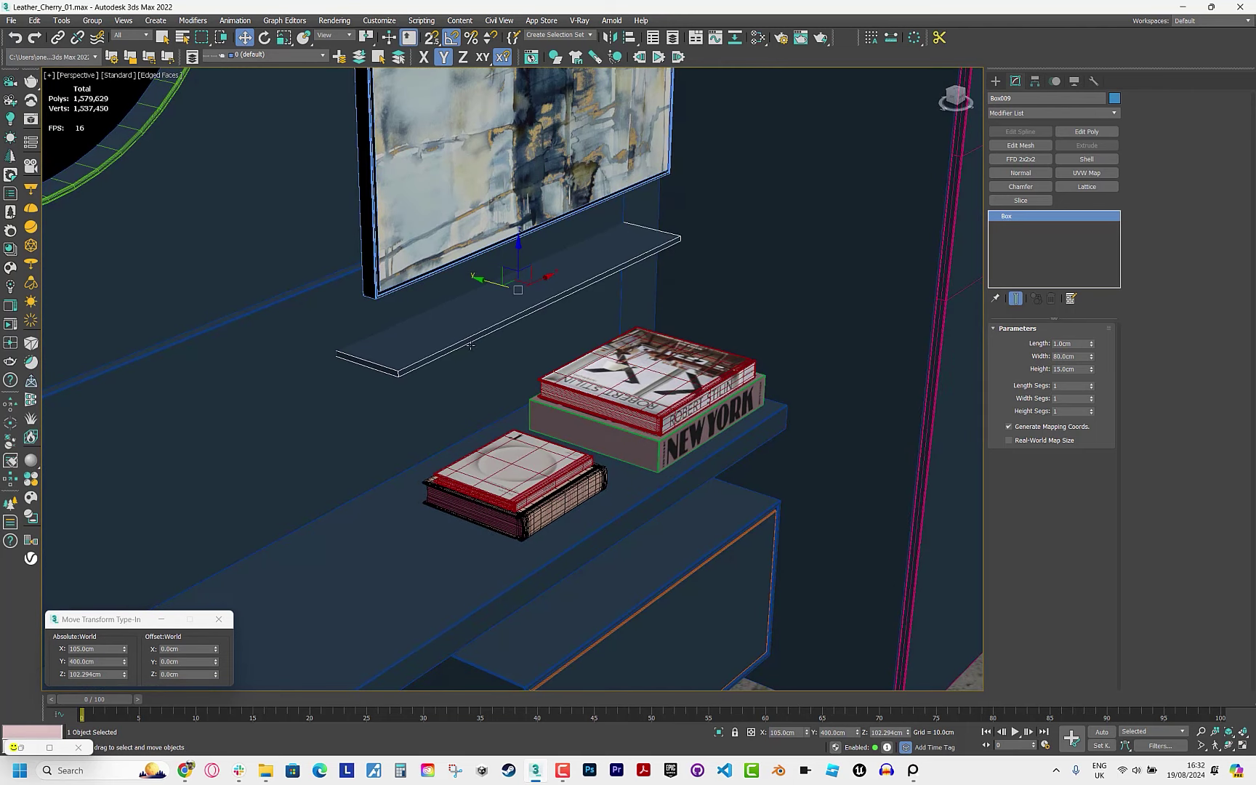
Align the shelf into place and paste the cabinet's Chamfer modifier onto it.
click(630, 40)
click(784, 378)
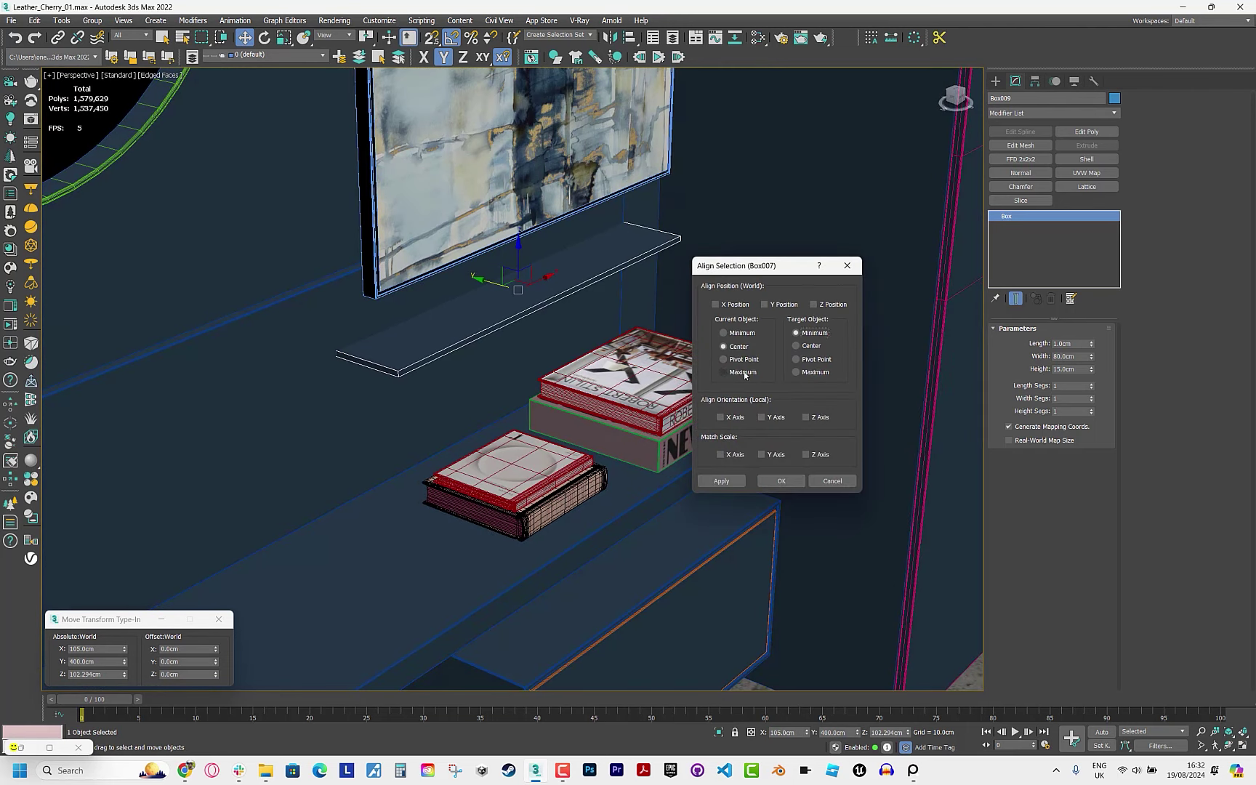
click(767, 309)
click(781, 481)
click(734, 509)
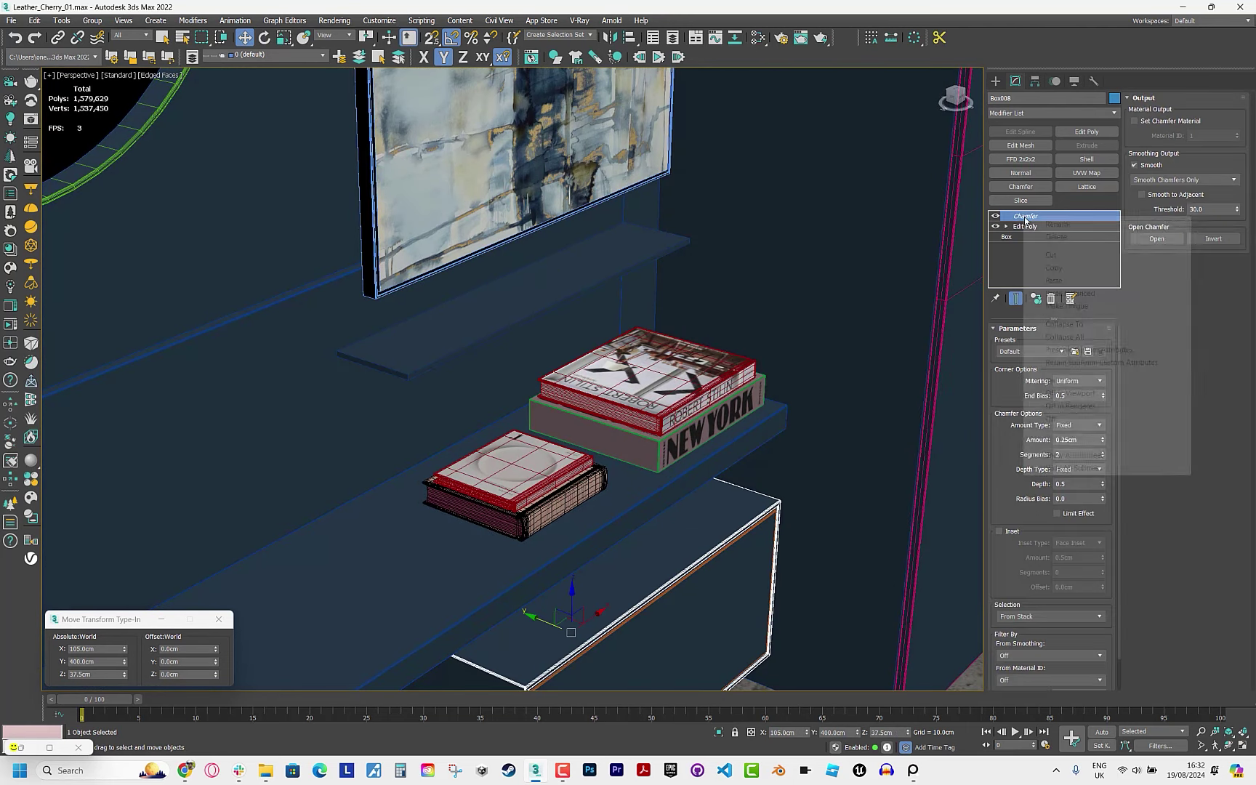
click(509, 305)
right_click(1017, 218)
click(1047, 237)
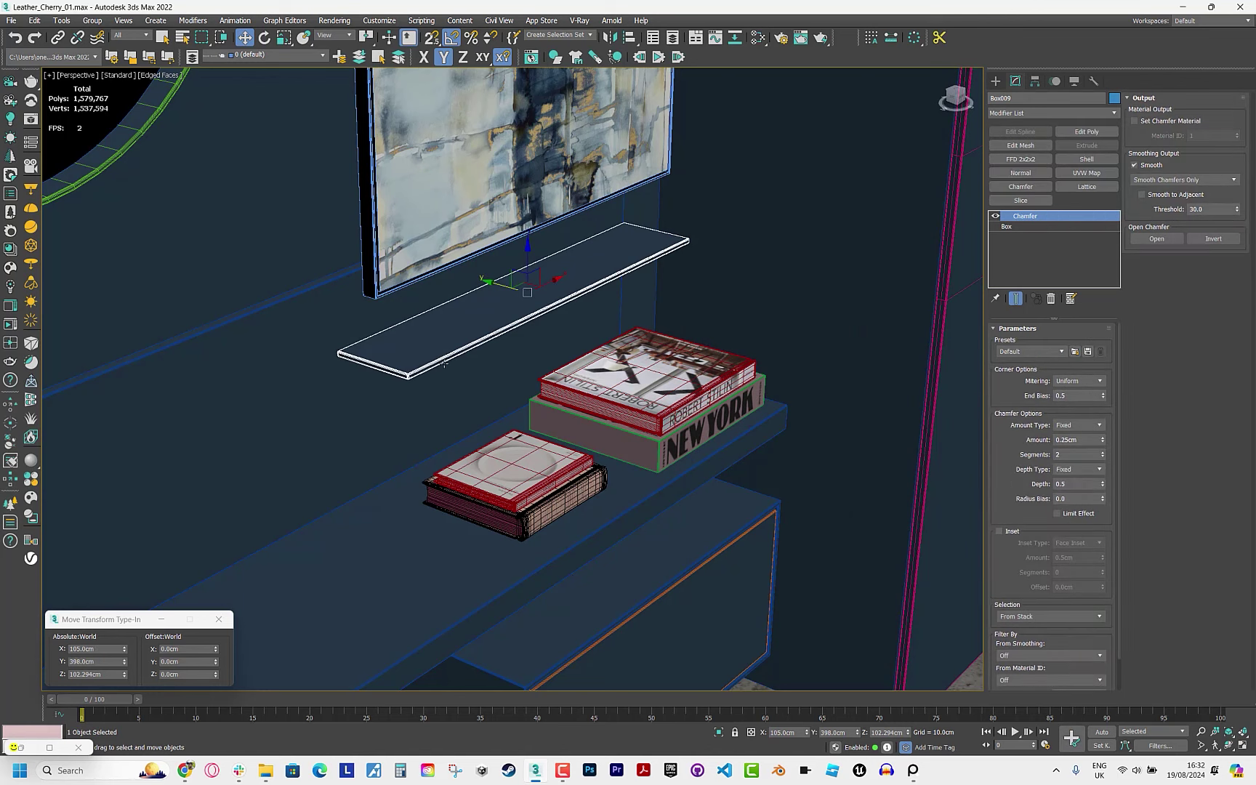
key(F4)
Lower and scale the painting, aligning its bottom to the shelf.
click(415, 248)
scroll(567, 135, up, 5)
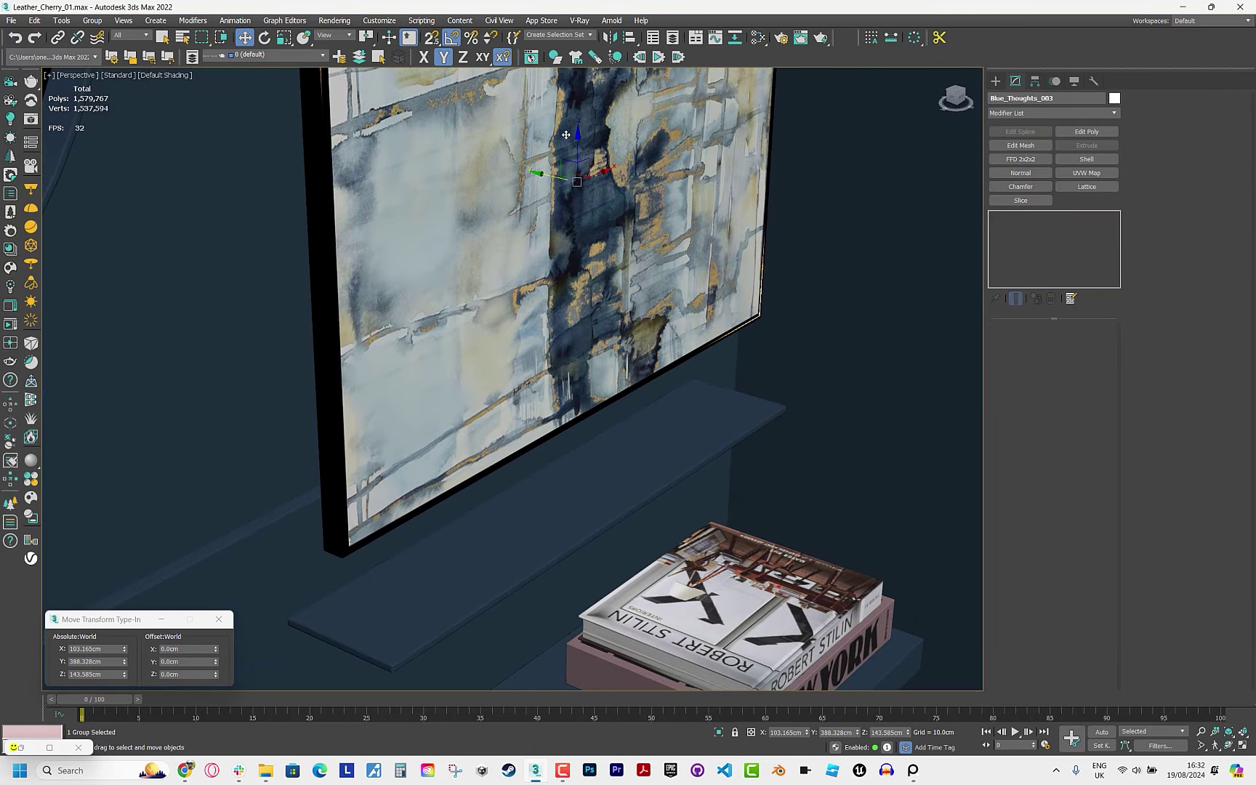
drag(577, 146, 577, 320)
key(e)
key(r)
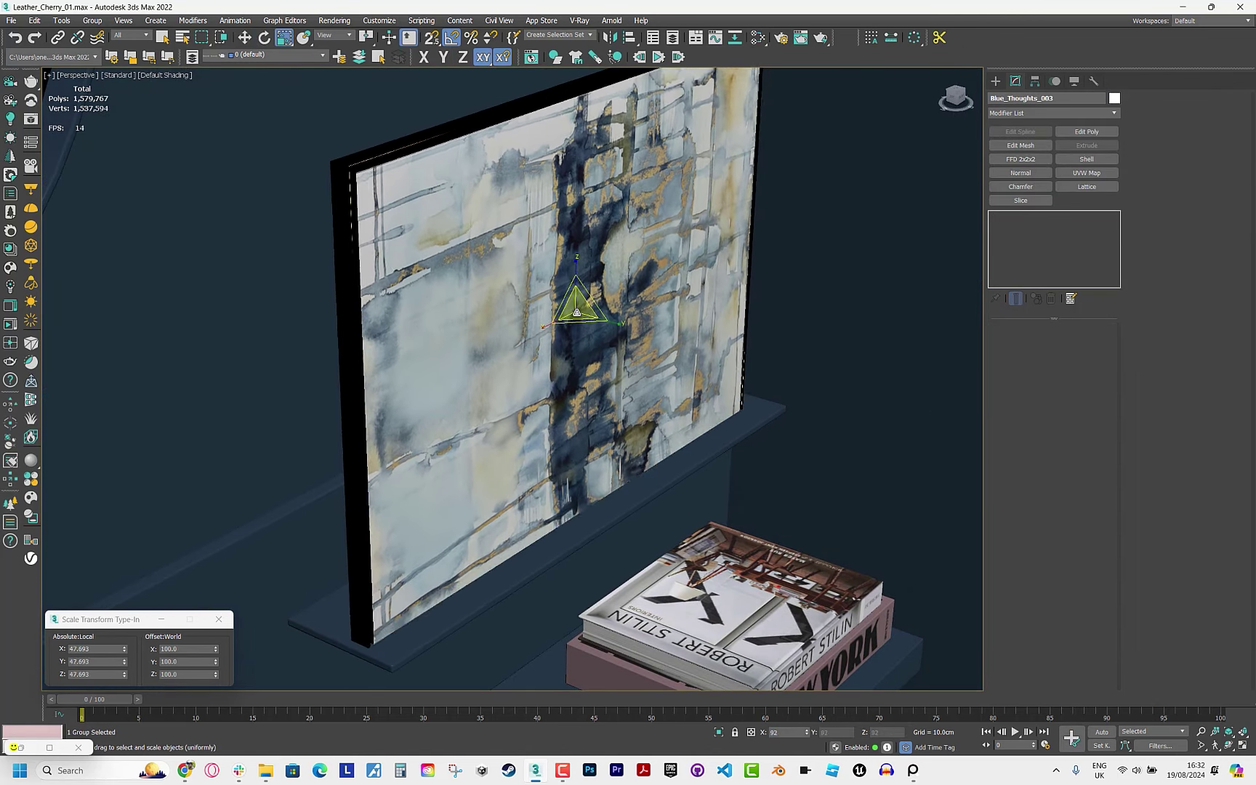
key(w)
key(alt+a)
click(651, 483)
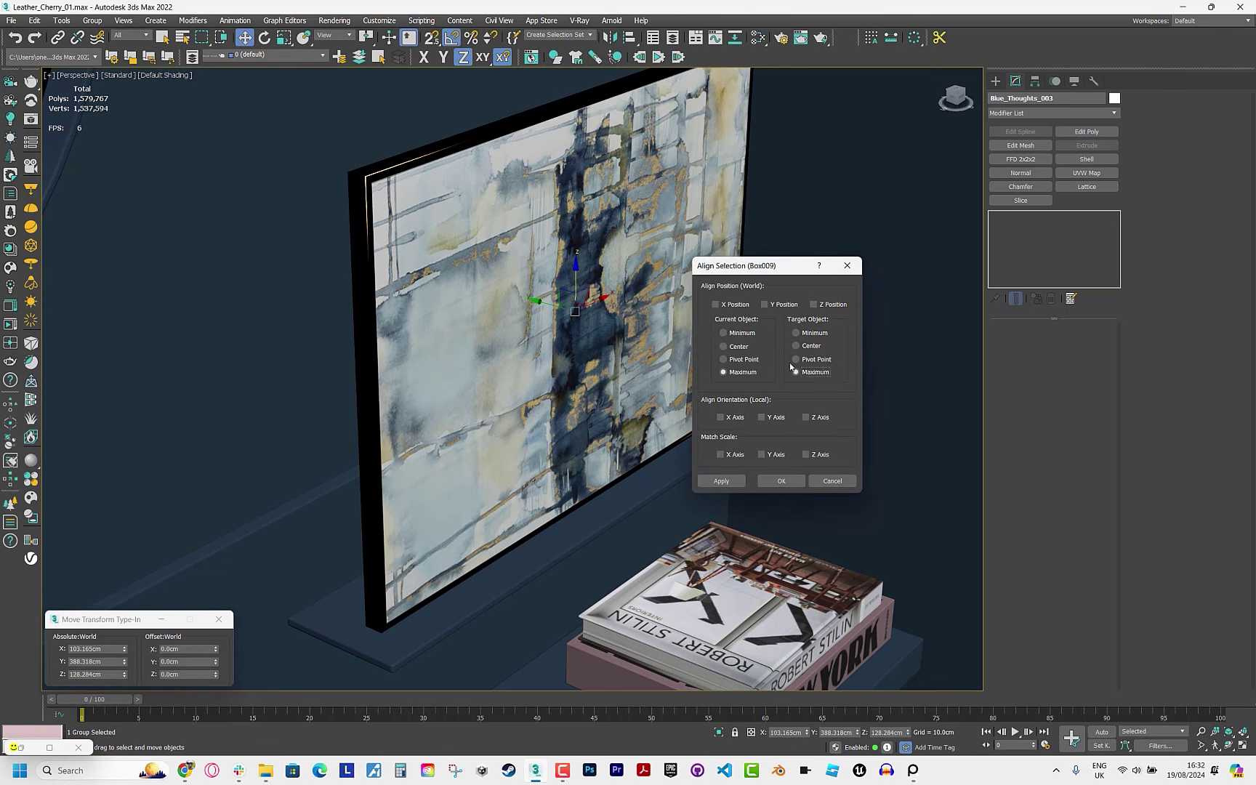
click(804, 332)
click(781, 480)
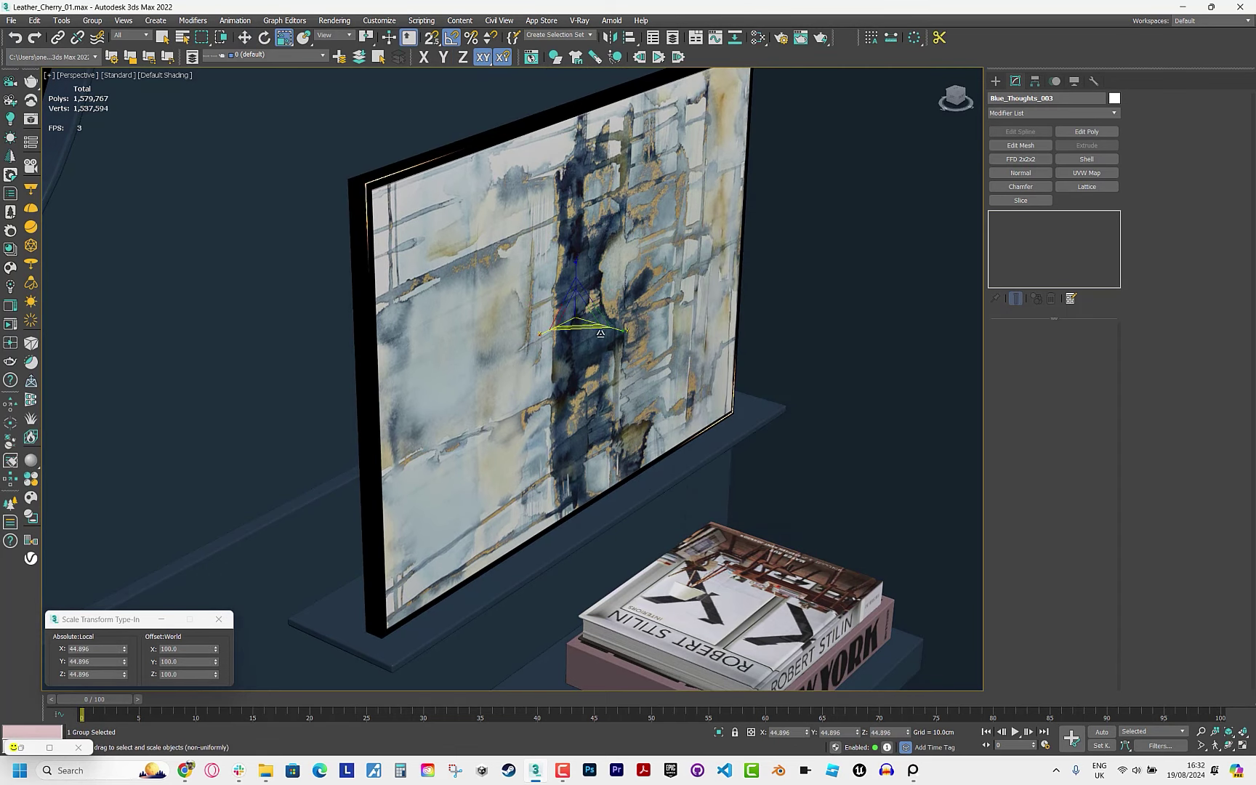
Tilt the painting back so it leans on the wall, checking it through the camera.
key(e)
drag(606, 300, 521, 304)
key(w)
key(c)
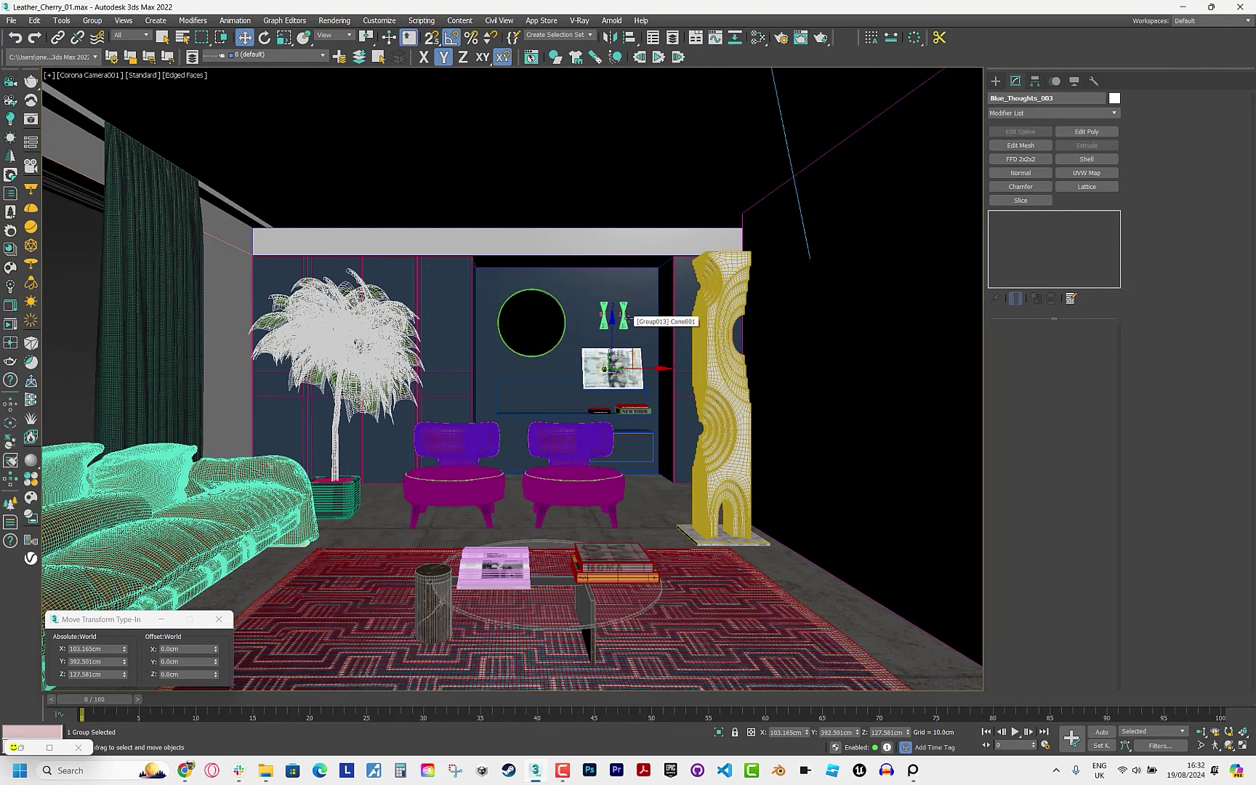
key(p)
alt+middle_drag(631, 319, 573, 249)
Shift the pair of wall lamps slightly left above the painting.
scroll(572, 249, up, 2)
scroll(573, 248, up, 2)
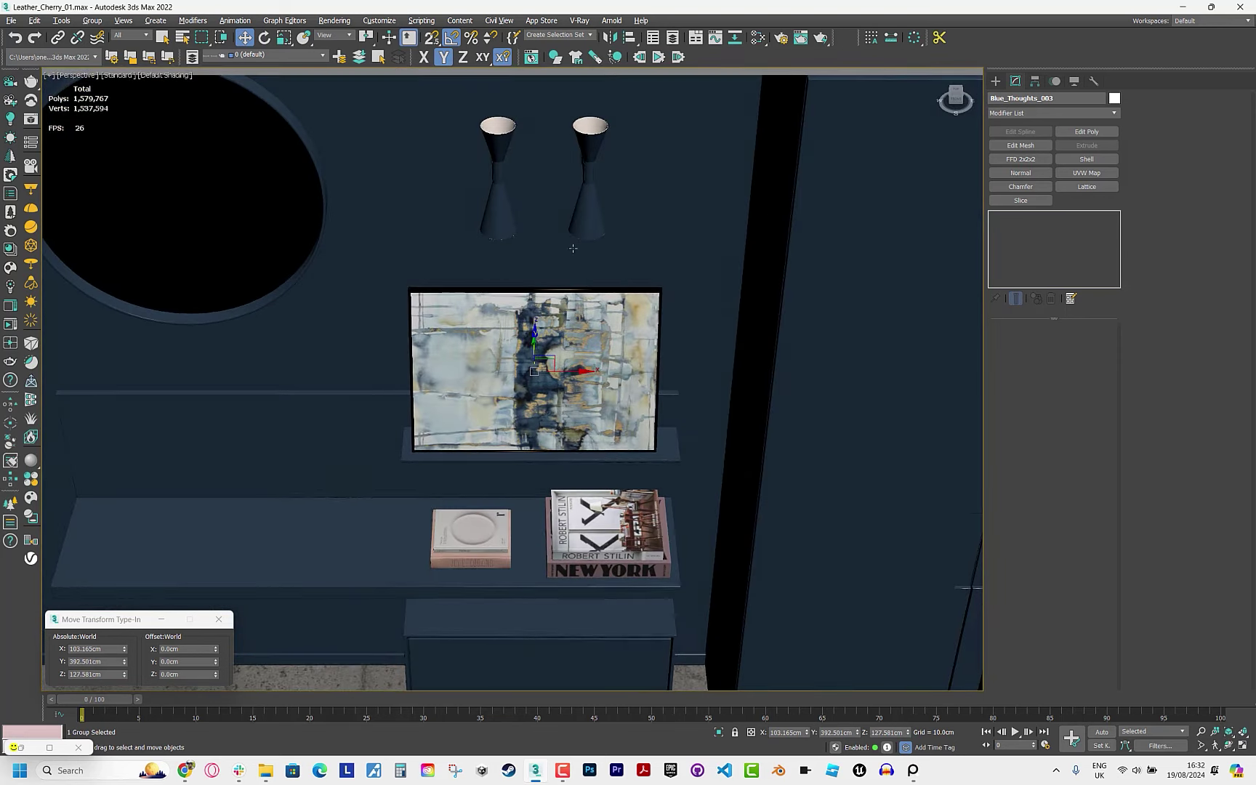
click(514, 222)
drag(587, 170, 572, 170)
key(c)
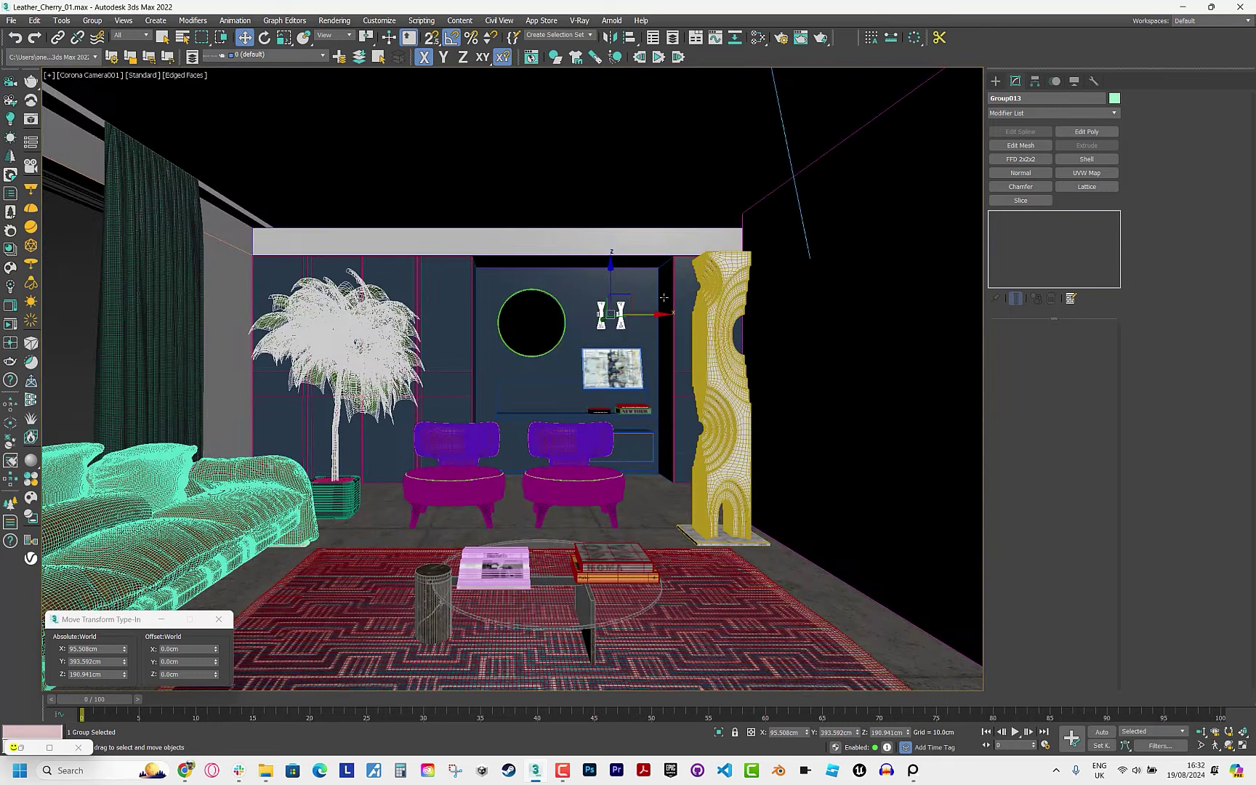
click(738, 404)
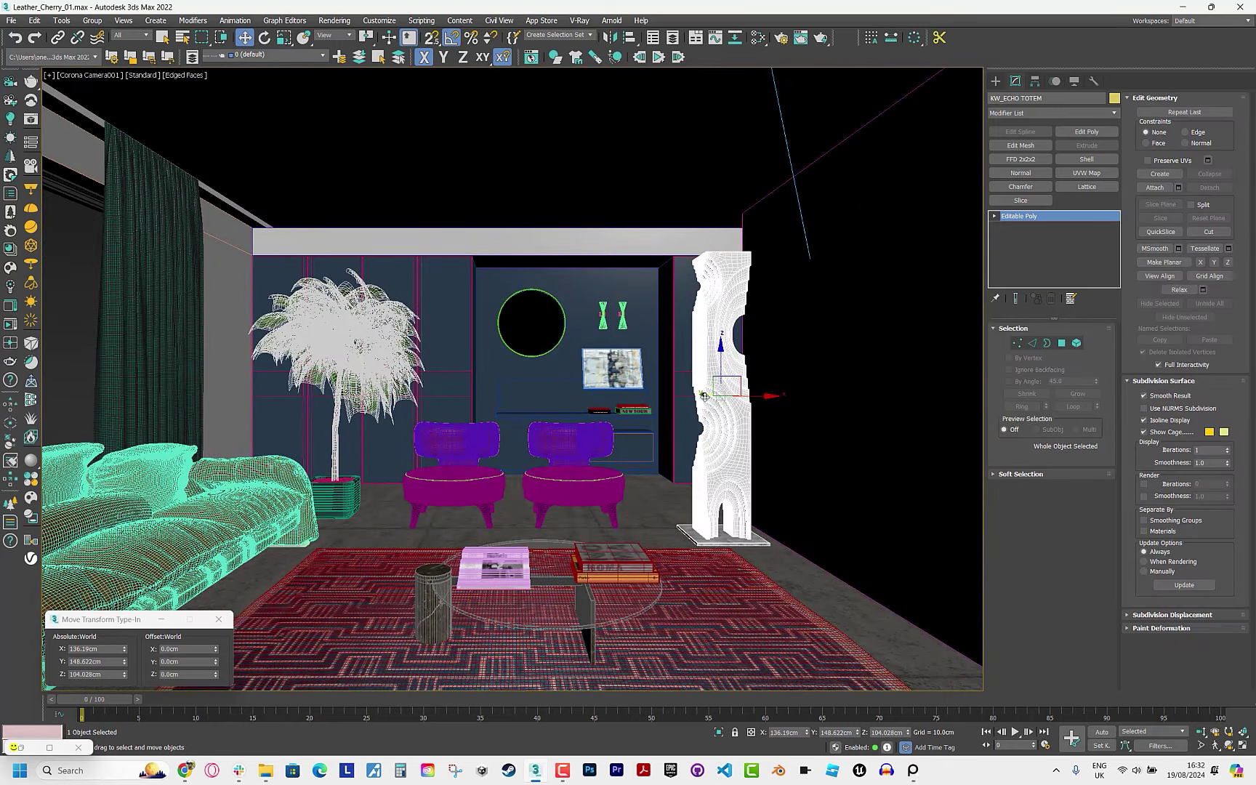
Move the totem toward the camera and shrink it uniformly.
drag(727, 396, 890, 476)
key(shift+f)
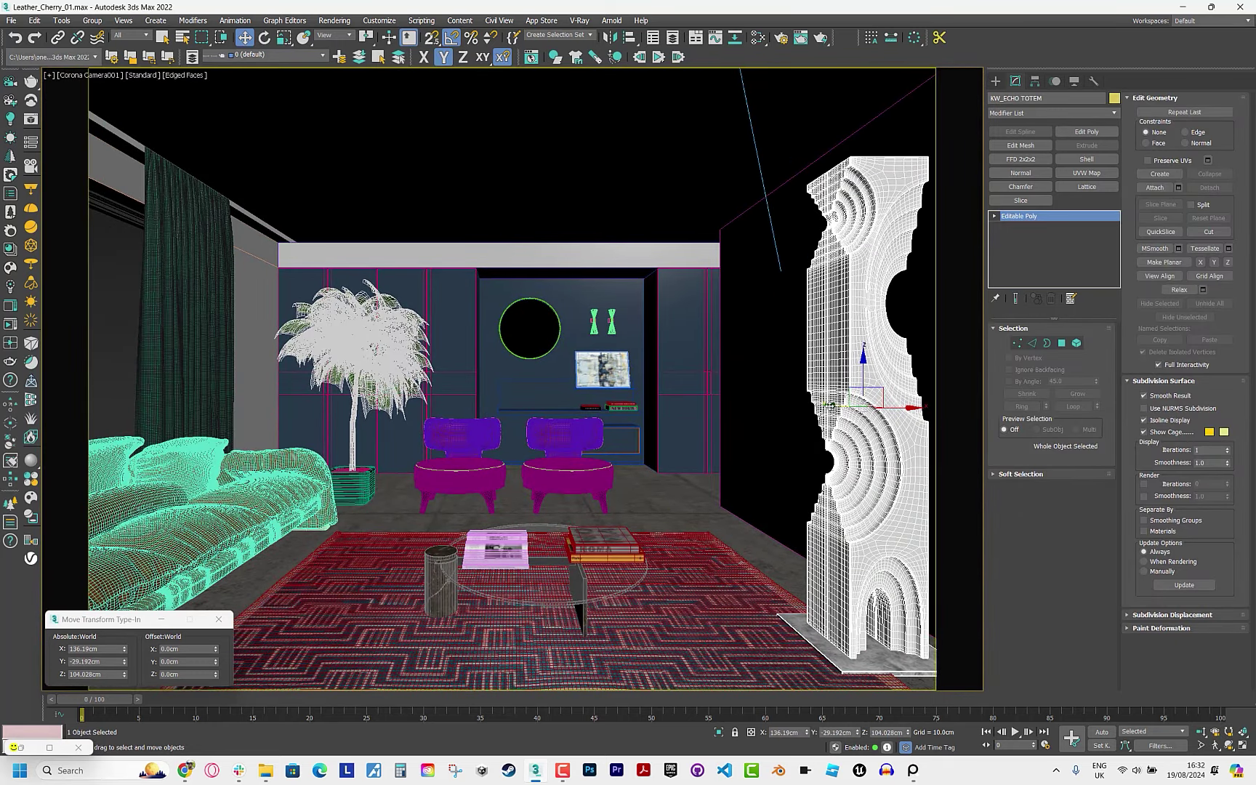
key(r)
drag(865, 392, 869, 436)
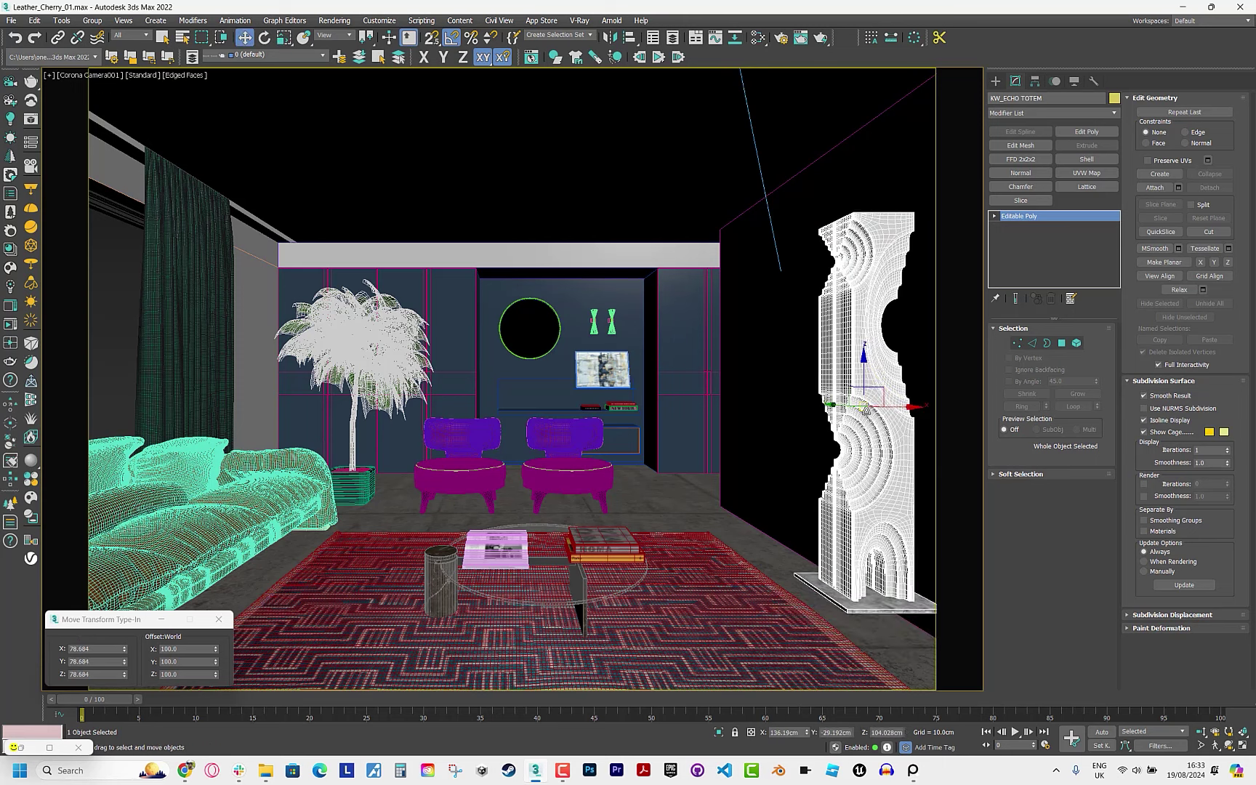
key(w)
Align the totem's base to the floor and move it right to the frame edge.
click(630, 37)
click(783, 548)
click(813, 304)
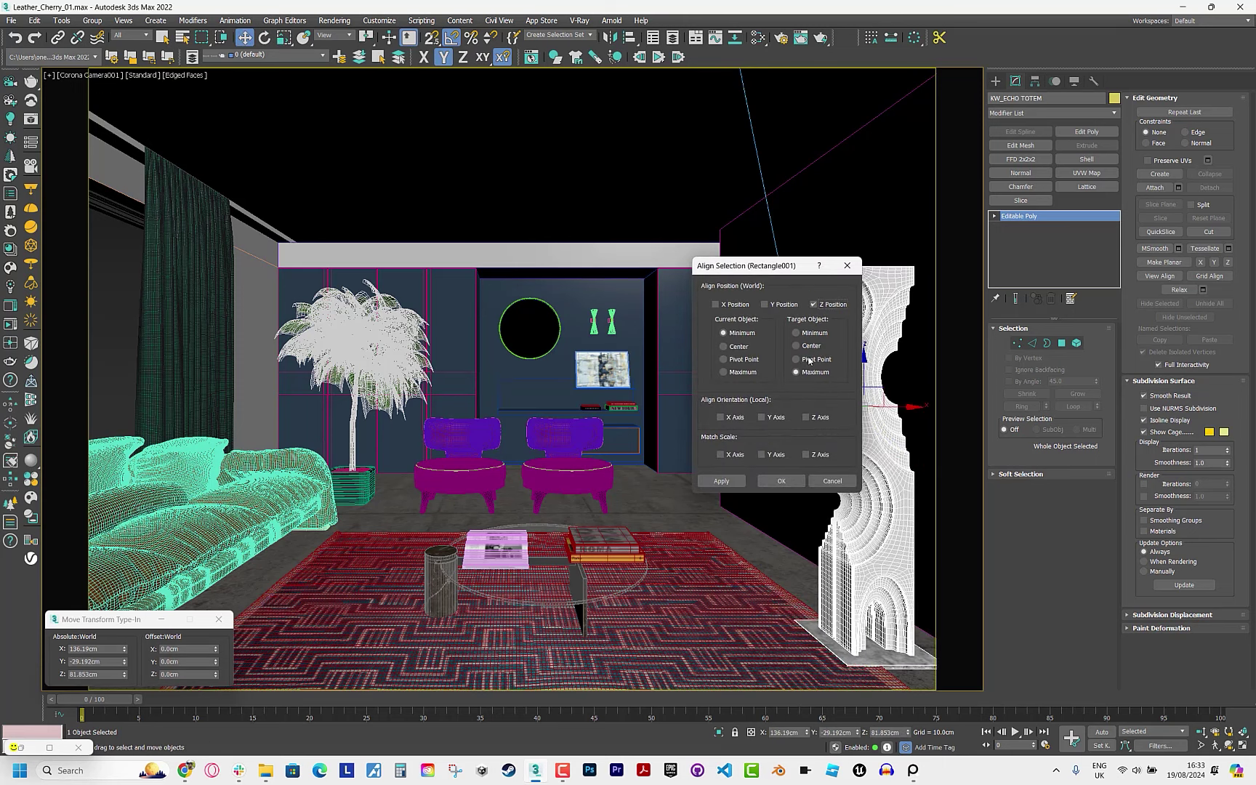
click(736, 487)
click(780, 480)
drag(907, 455, 929, 455)
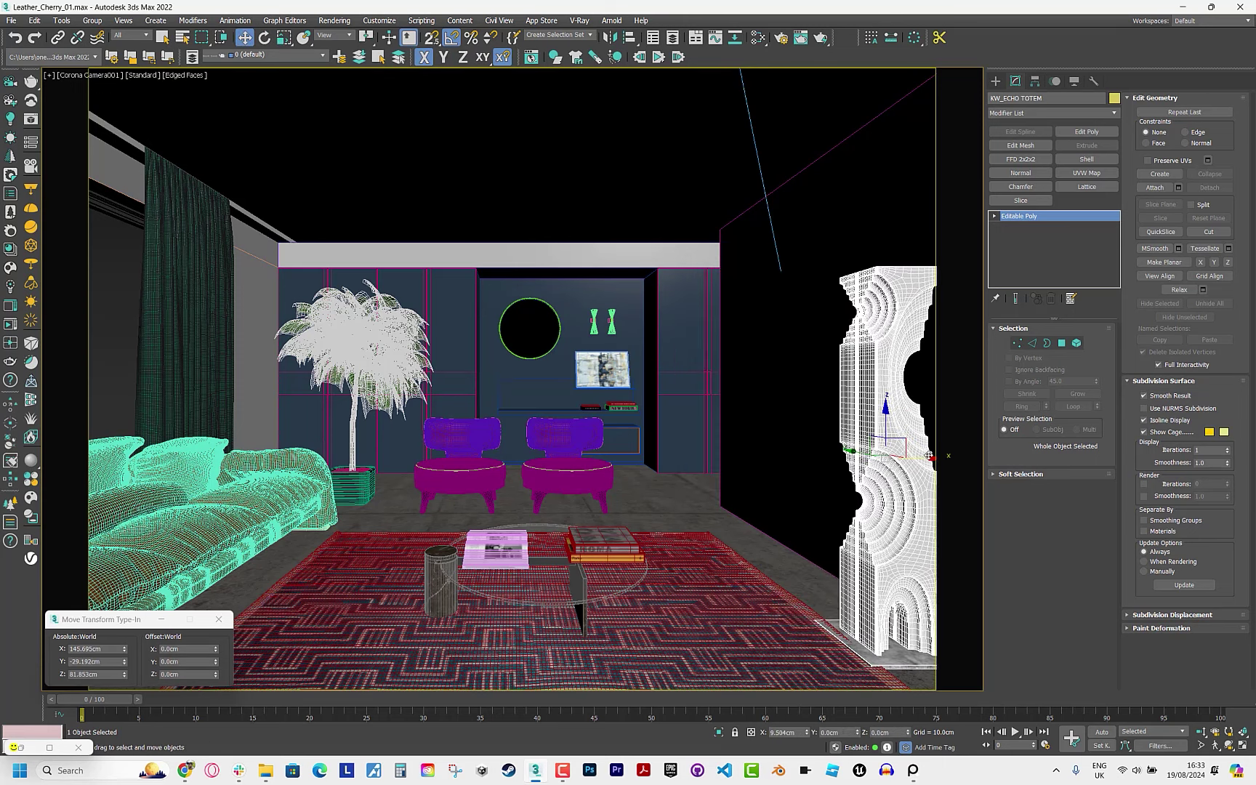
Shift the rug and the coffee-table items left.
click(648, 630)
drag(572, 591, 557, 591)
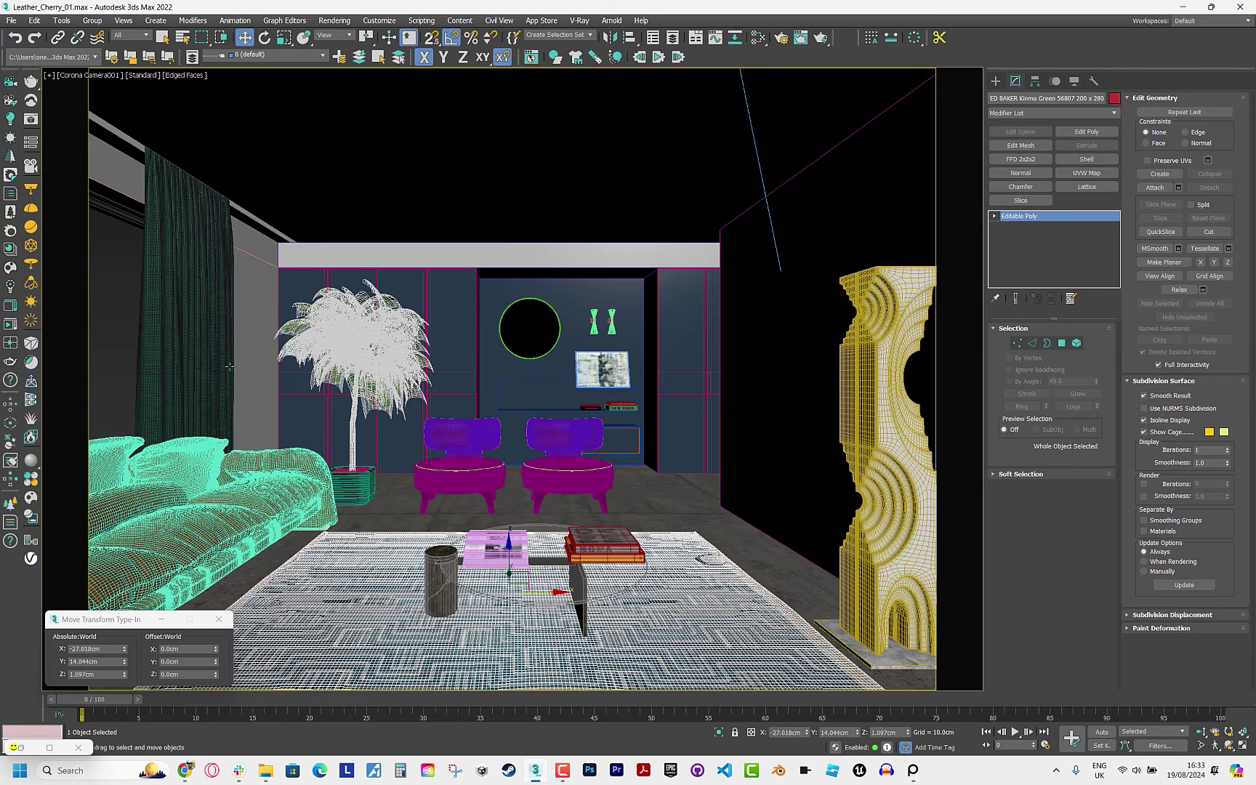
click(339, 363)
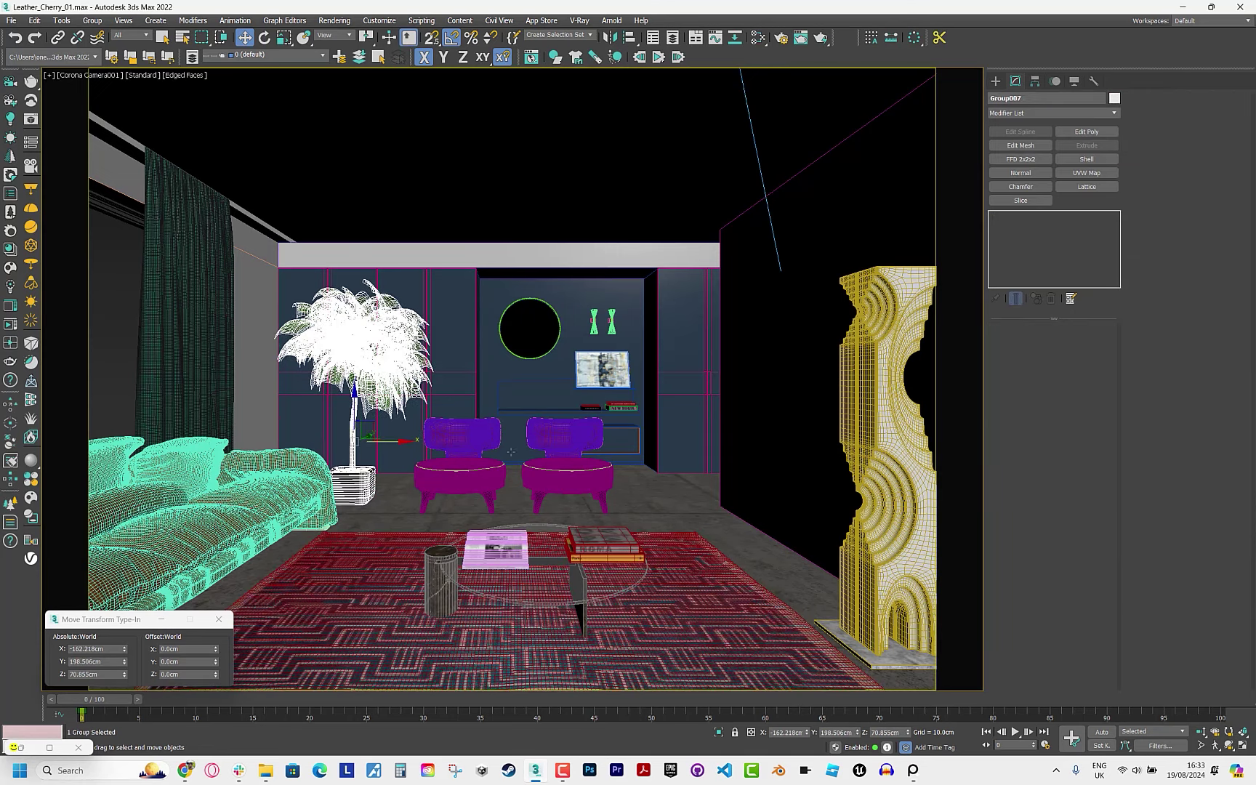
click(511, 545)
drag(607, 553, 574, 553)
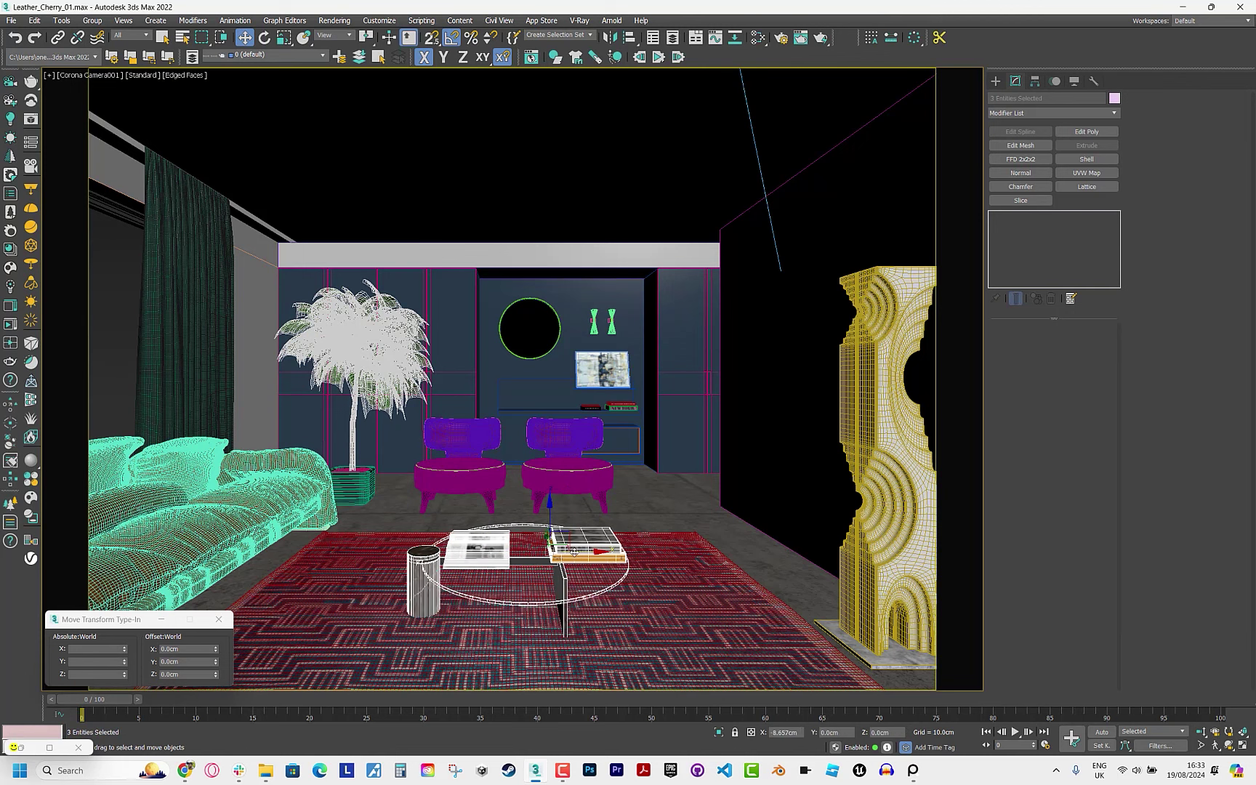
Move both armchairs left and readjust the coffee-table items and rug.
click(572, 471)
ctrl+click(476, 476)
drag(558, 473, 546, 478)
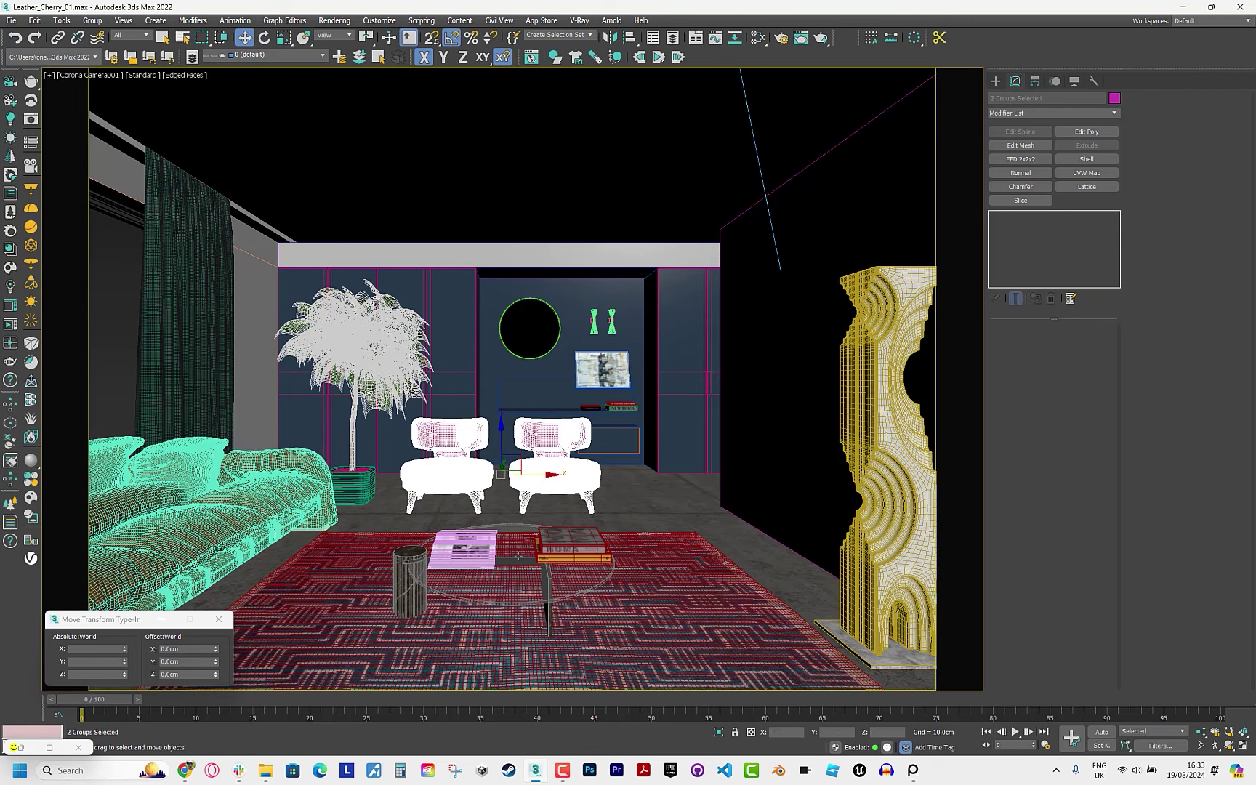
click(569, 556)
mouse_move(569, 555)
mouse_down()
mouse_move(512, 592)
mouse_move(749, 576)
mouse_up()
click(571, 592)
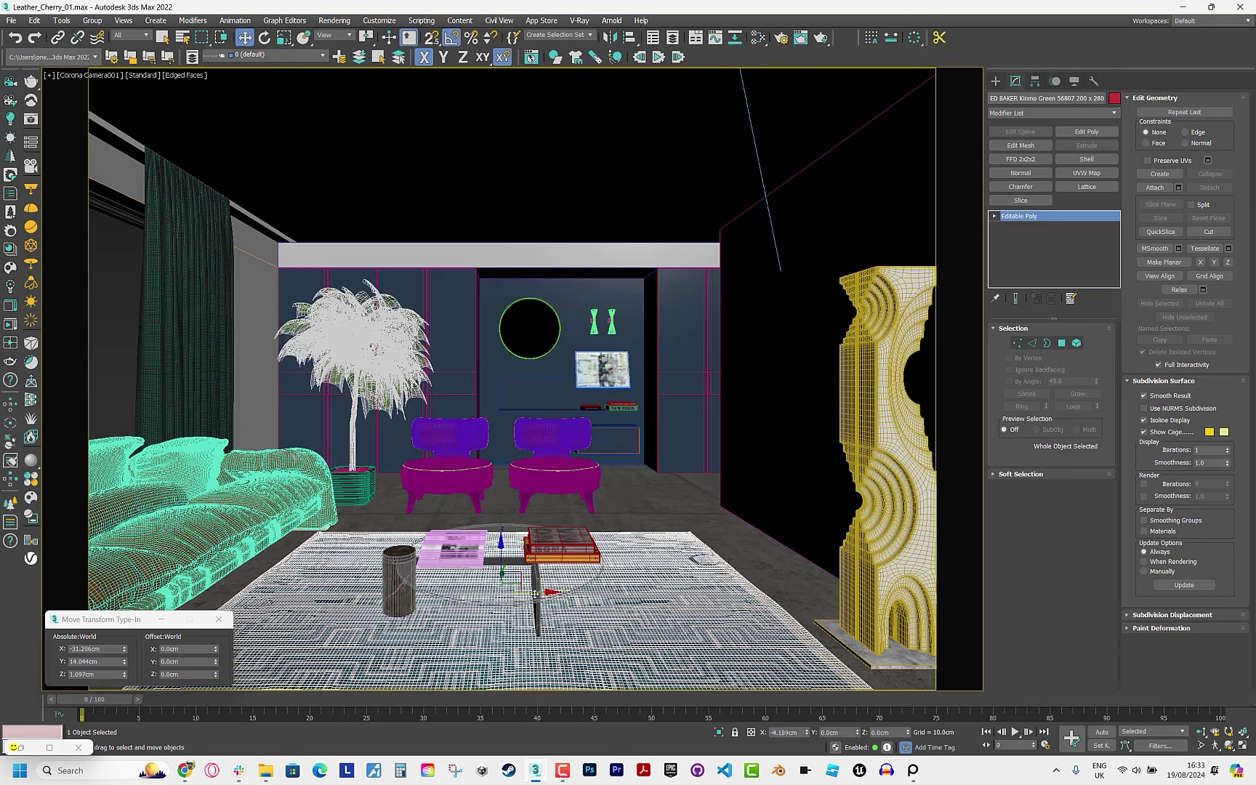
In perspective view, select the small lamp and align it to sit on the back shelf.
key(p)
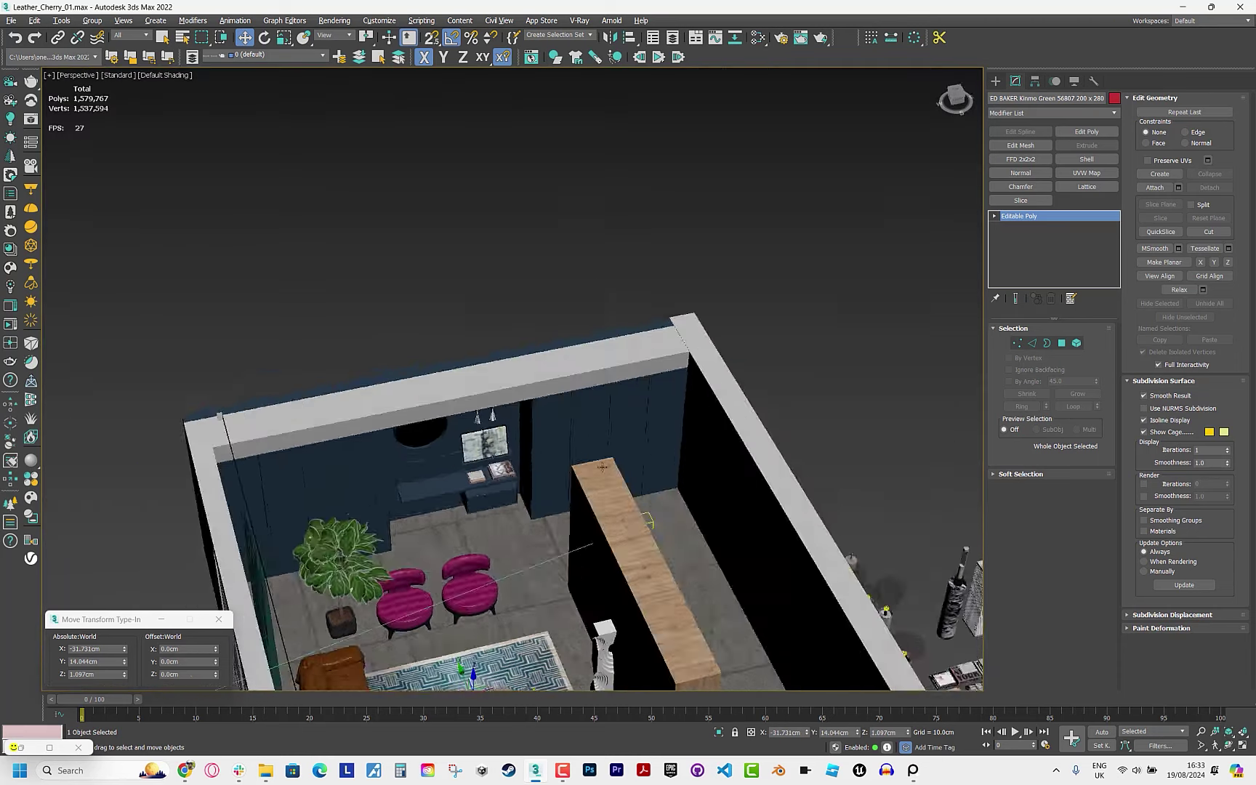
mouse_move(727, 563)
alt+middle_down()
mouse_move(687, 480)
mouse_move(544, 391)
alt+middle_up()
scroll(686, 480, up, 5)
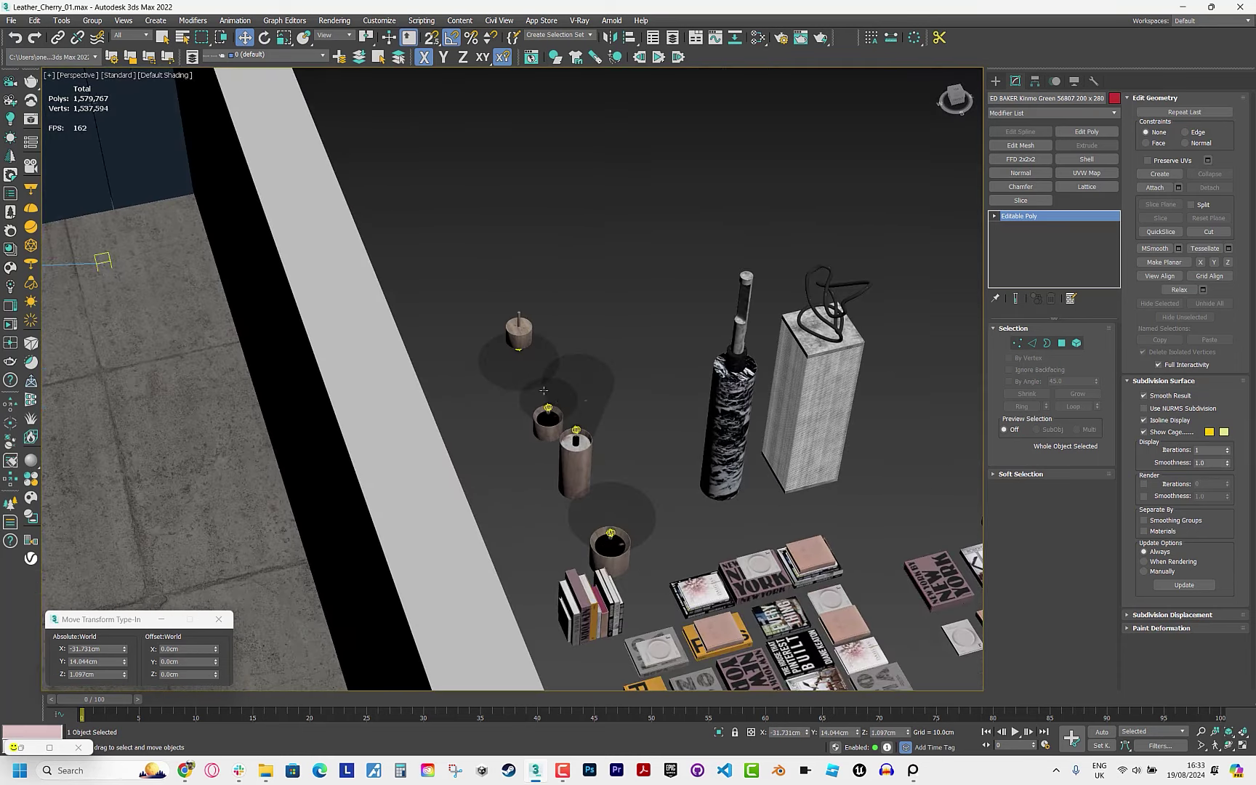
click(546, 421)
scroll(516, 435, down, 4)
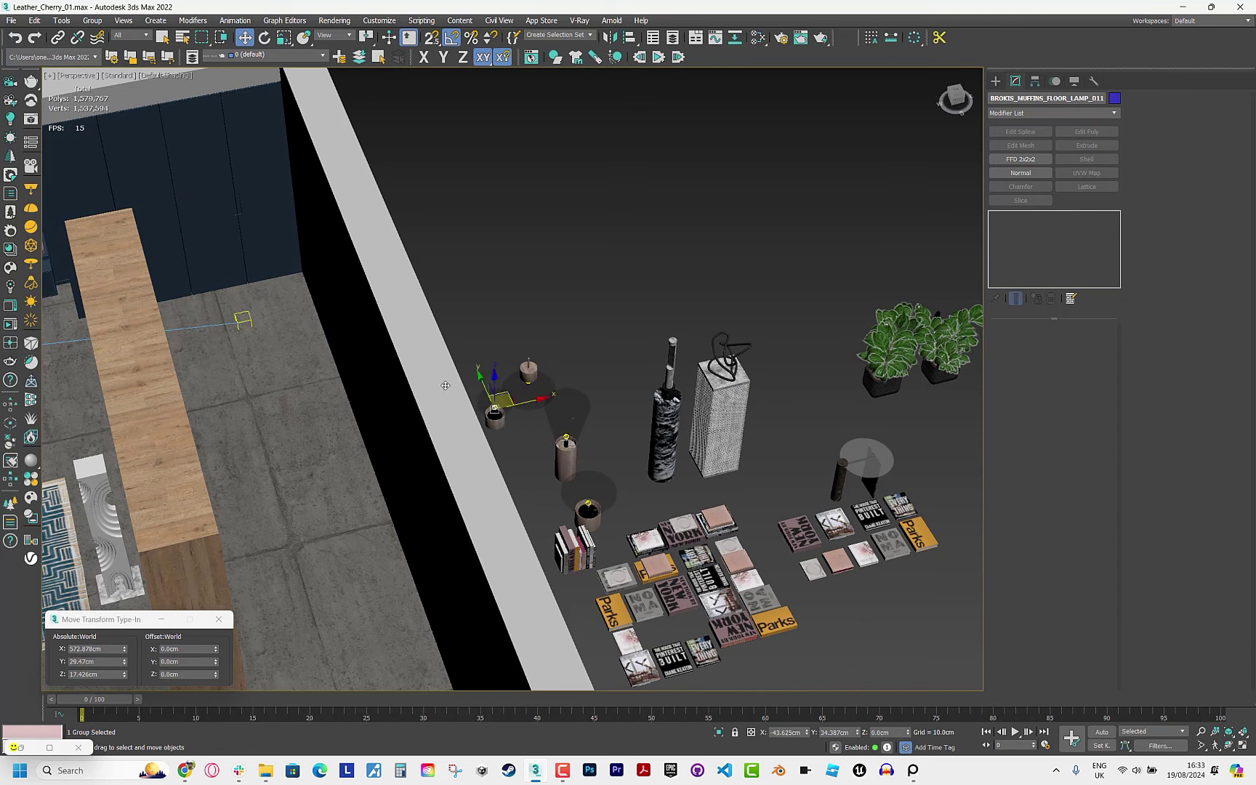
key(z)
scroll(495, 458, down, 5)
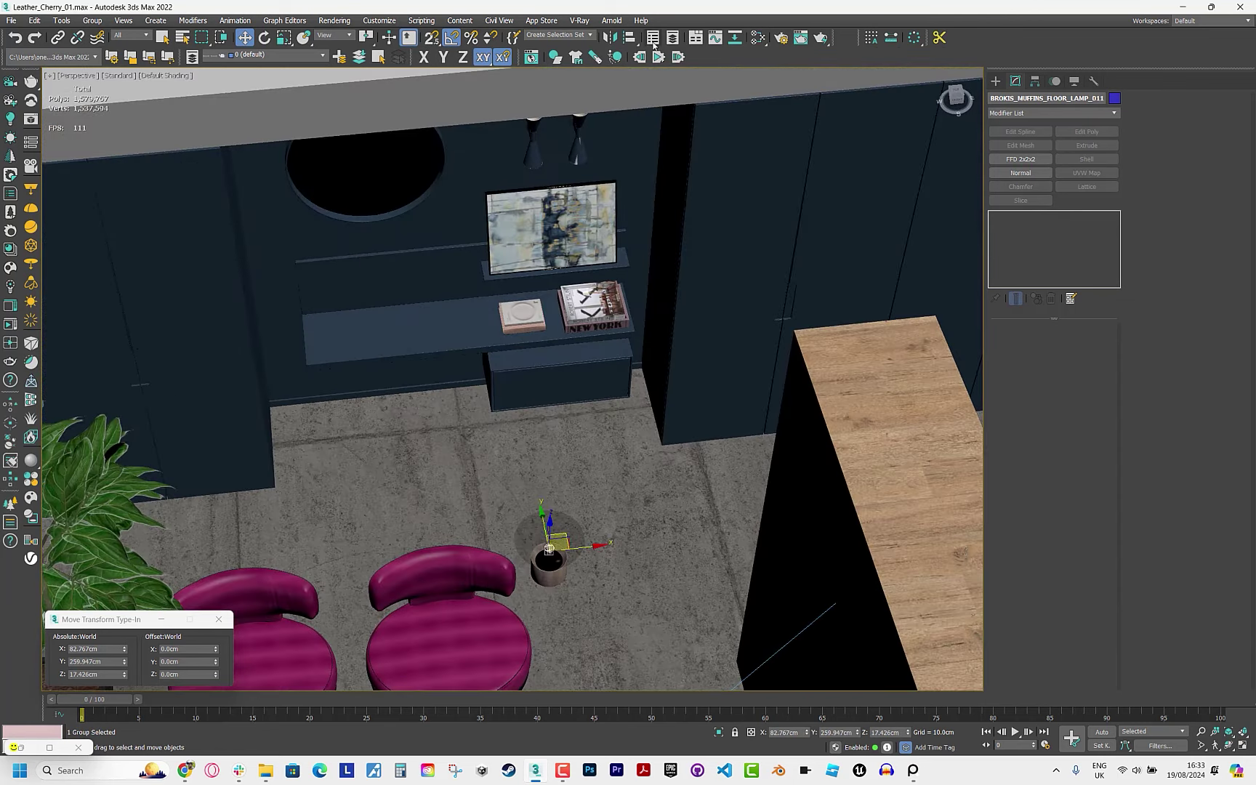
key(alt+a)
click(402, 343)
click(832, 309)
click(739, 499)
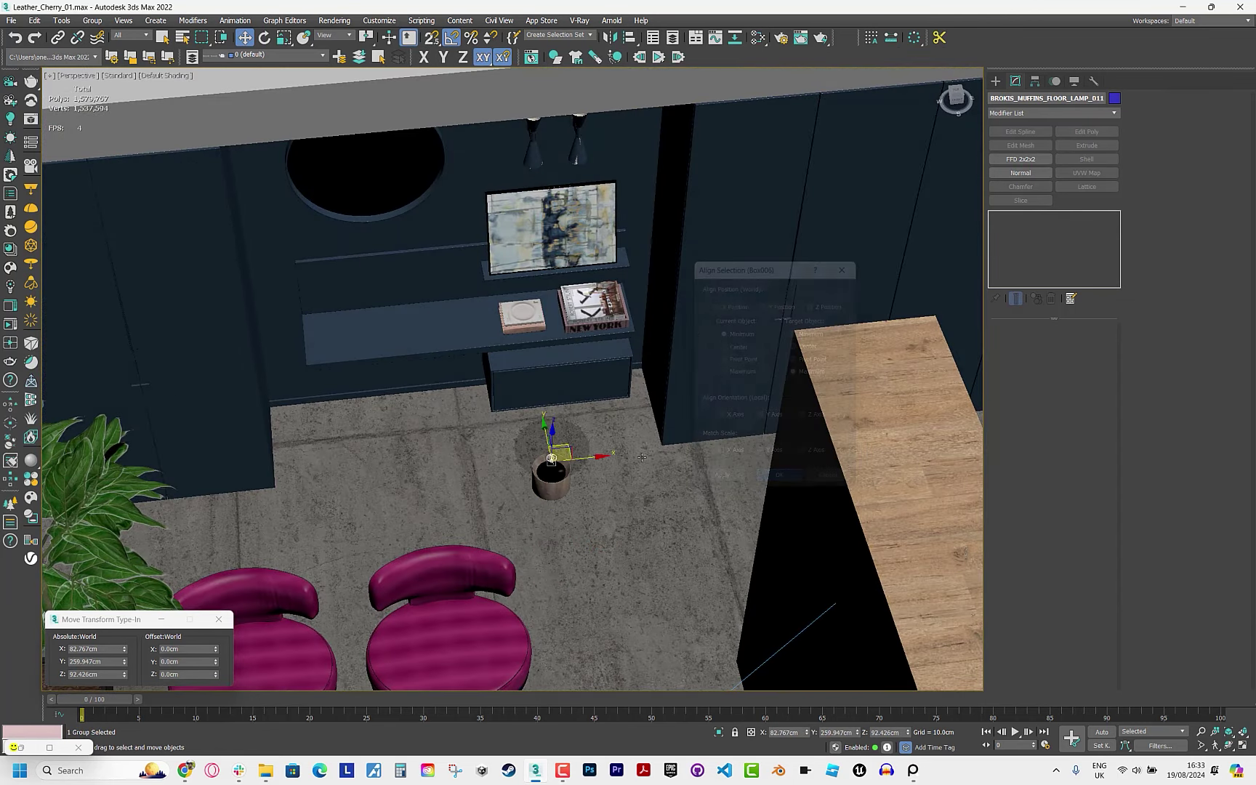
key(z)
Nudge the Brokis Muffins lamp lower on Z onto the shelf and return to the Corona camera.
key(r)
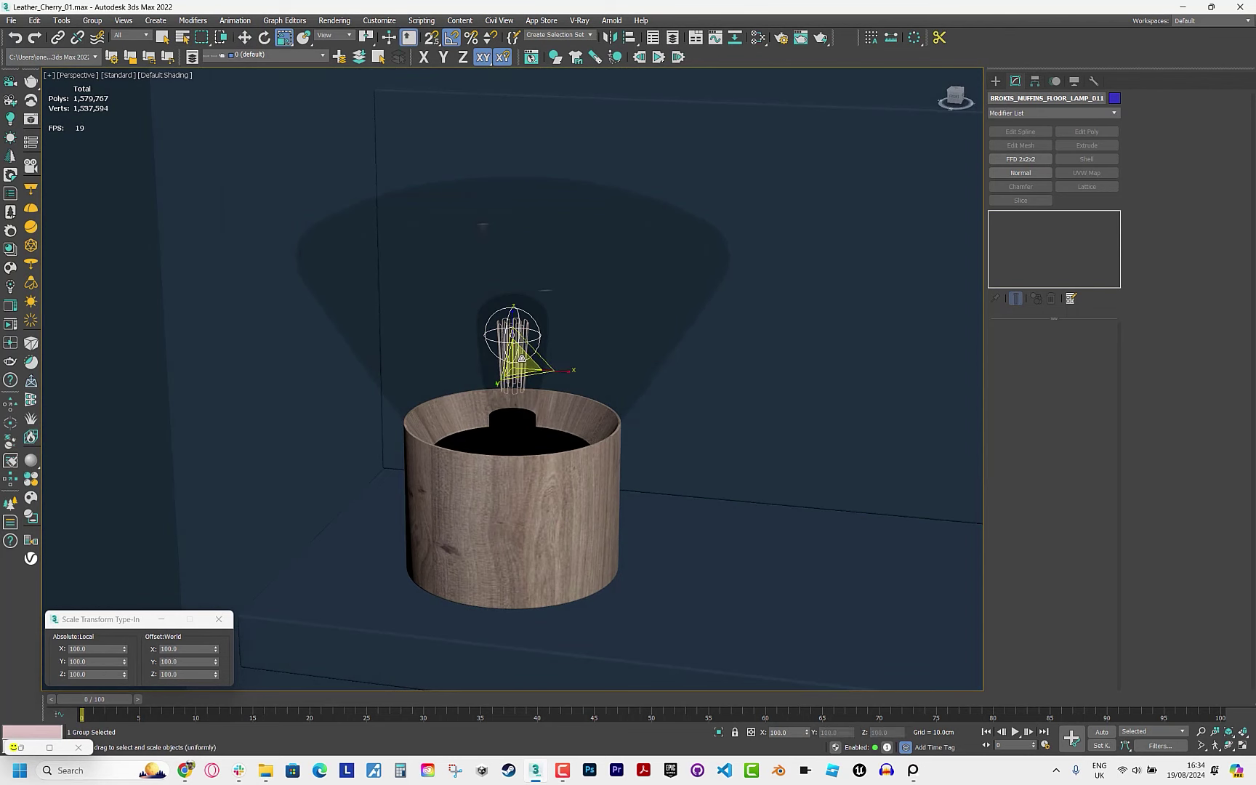
key(Escape)
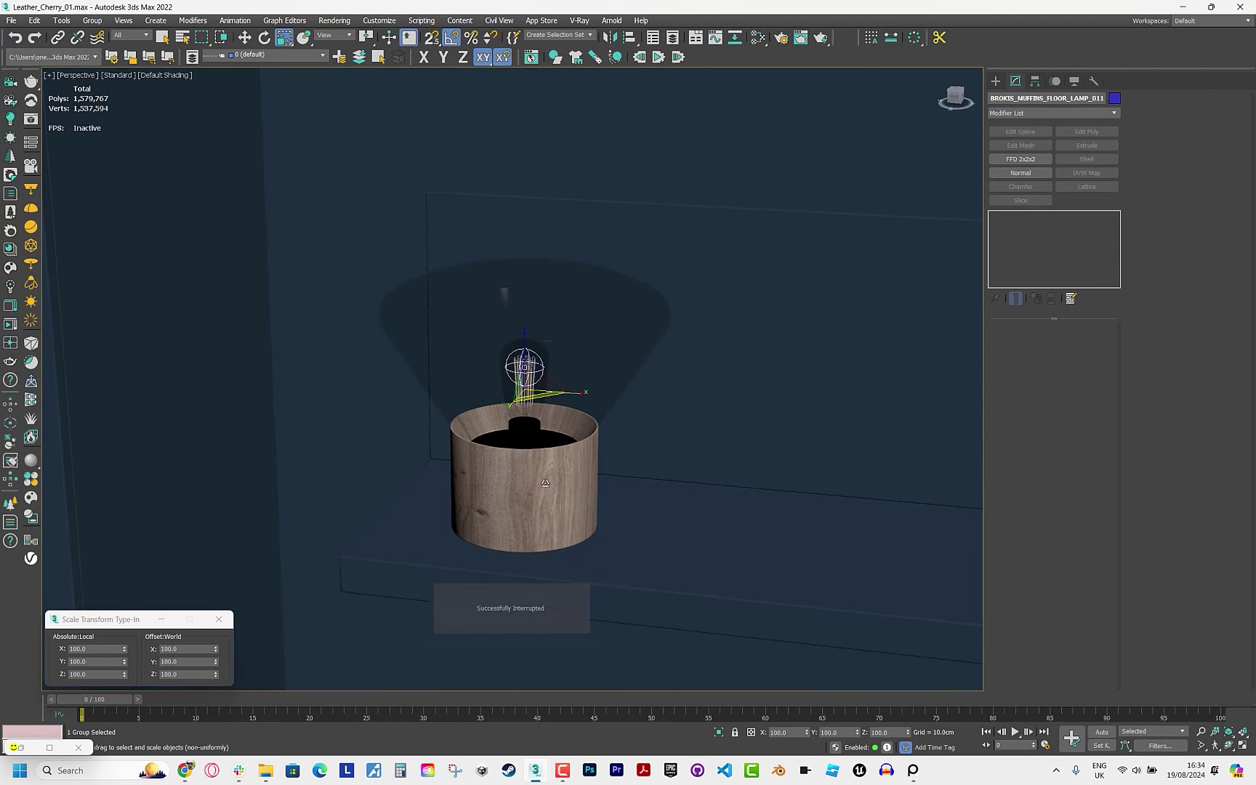
alt+middle_drag(538, 456, 524, 366)
key(w)
drag(525, 361, 538, 370)
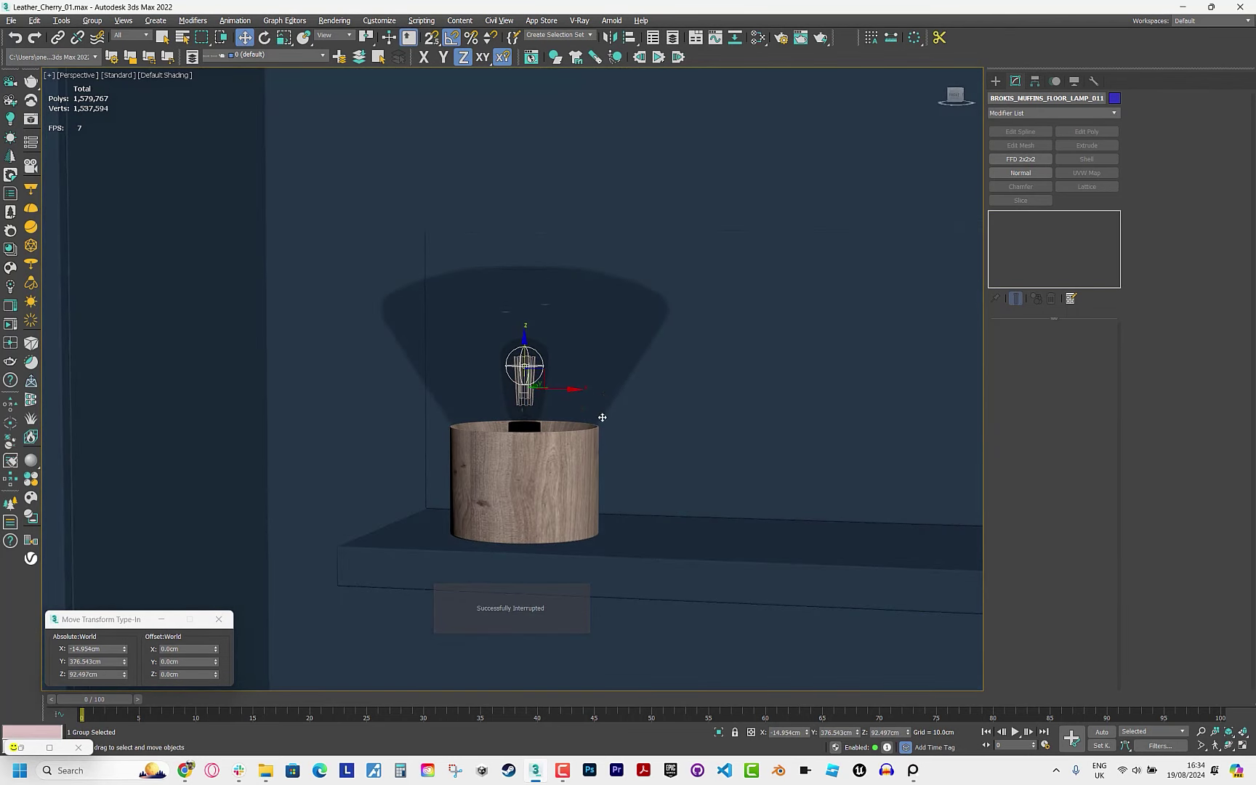
alt+middle_drag(597, 415, 519, 378)
key(c)
Try aligning the lamp to another object, then dismiss the Align options without applying.
key(r)
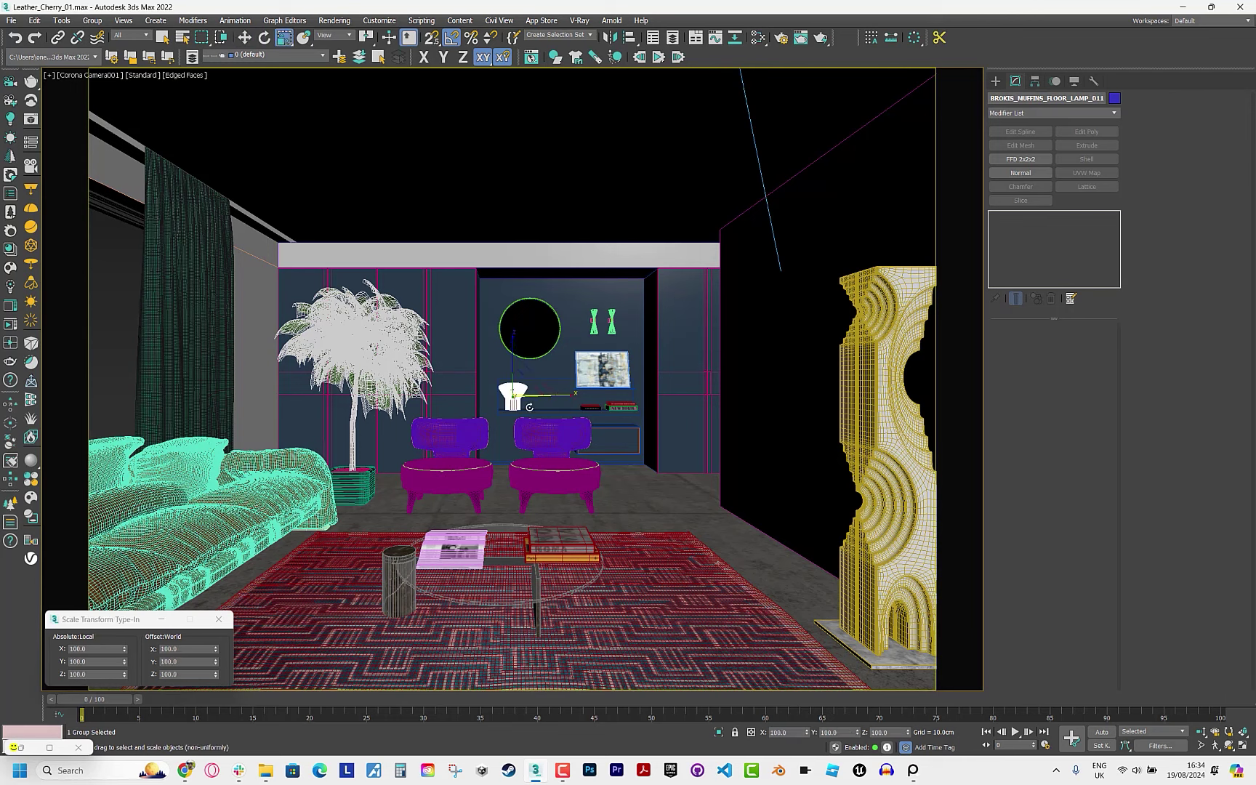
key(alt+a)
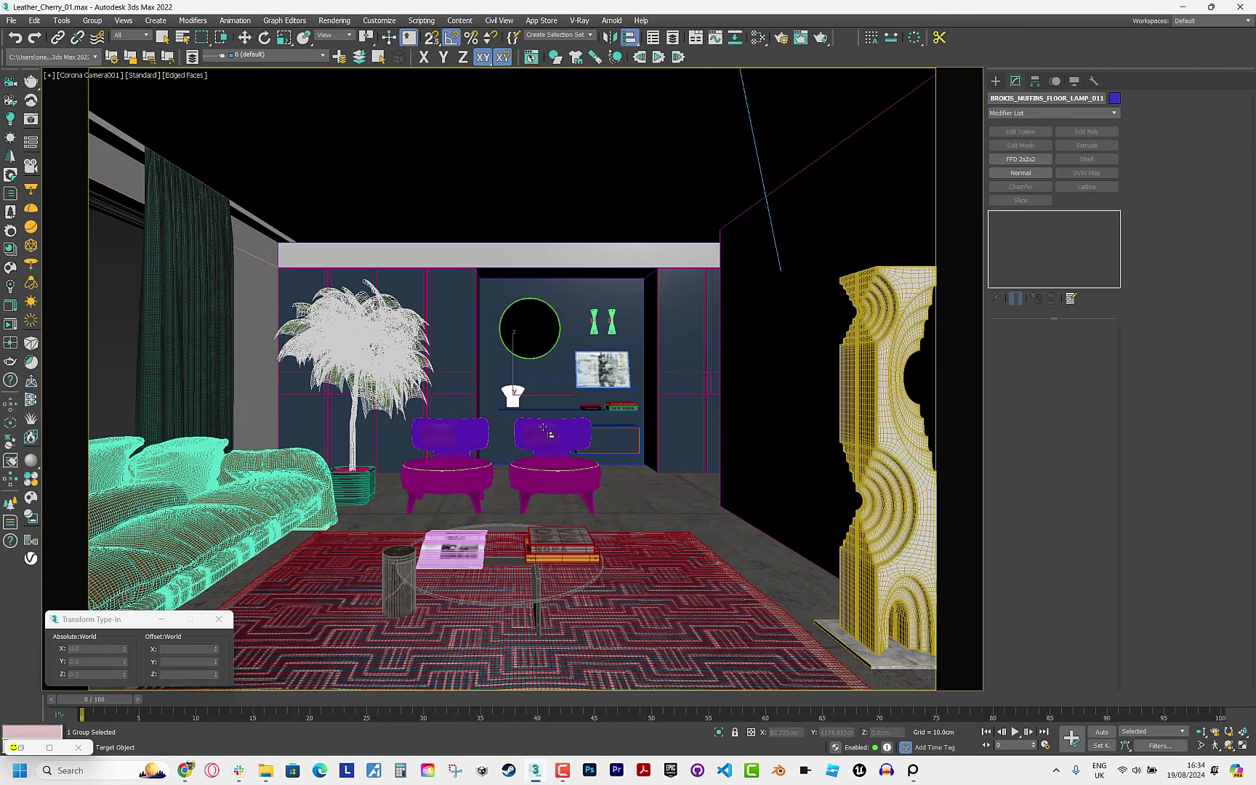
click(534, 412)
key(Return)
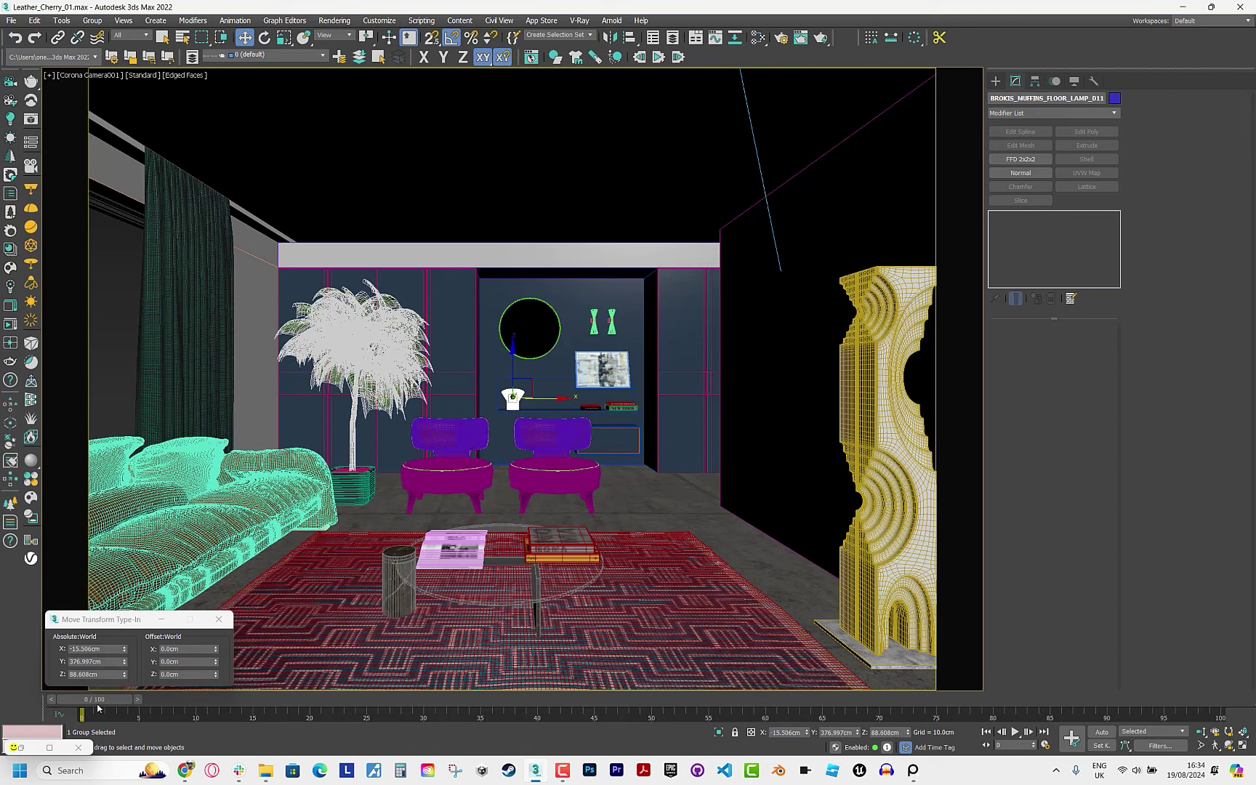
Point Relink Bitmaps at the 3d_Models folder as the missing-texture search path.
click(846, 40)
click(772, 388)
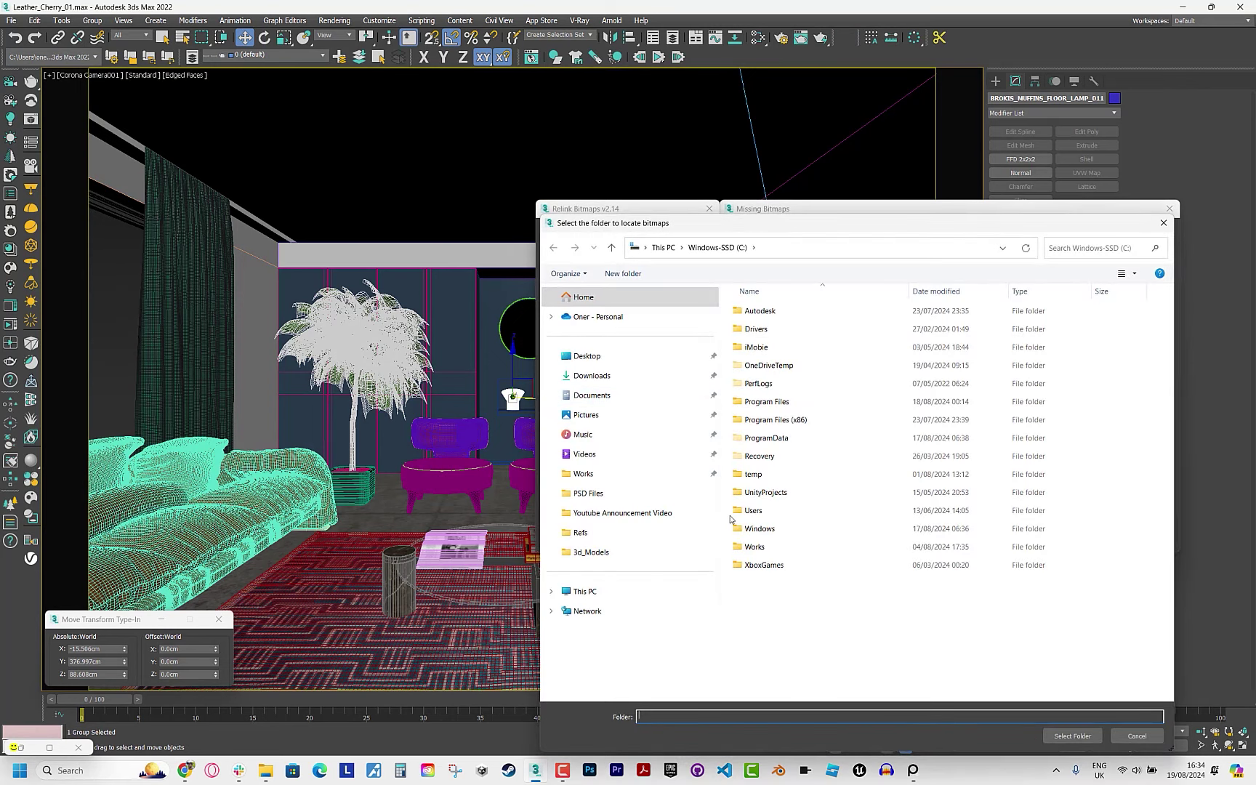
click(693, 551)
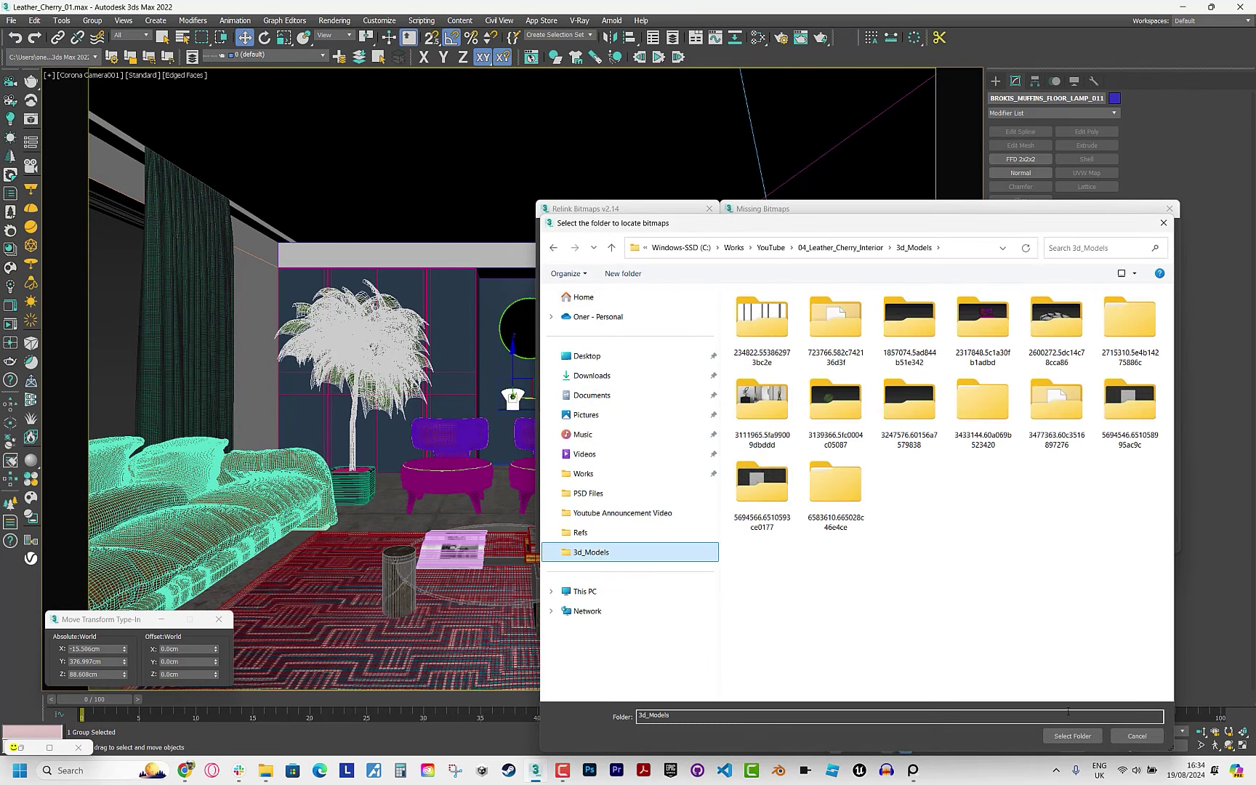
click(1073, 736)
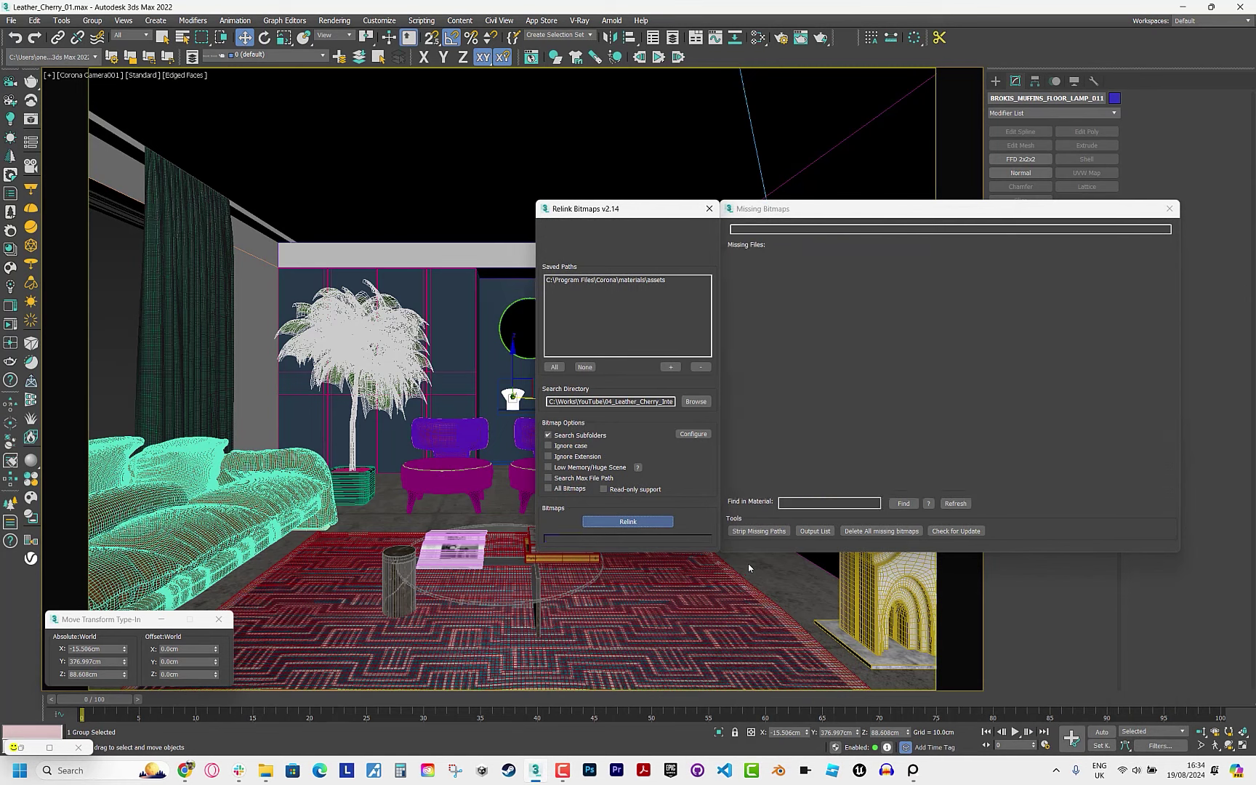
Start the Corona interactive render and mark a render region around the shelf lamp.
click(711, 210)
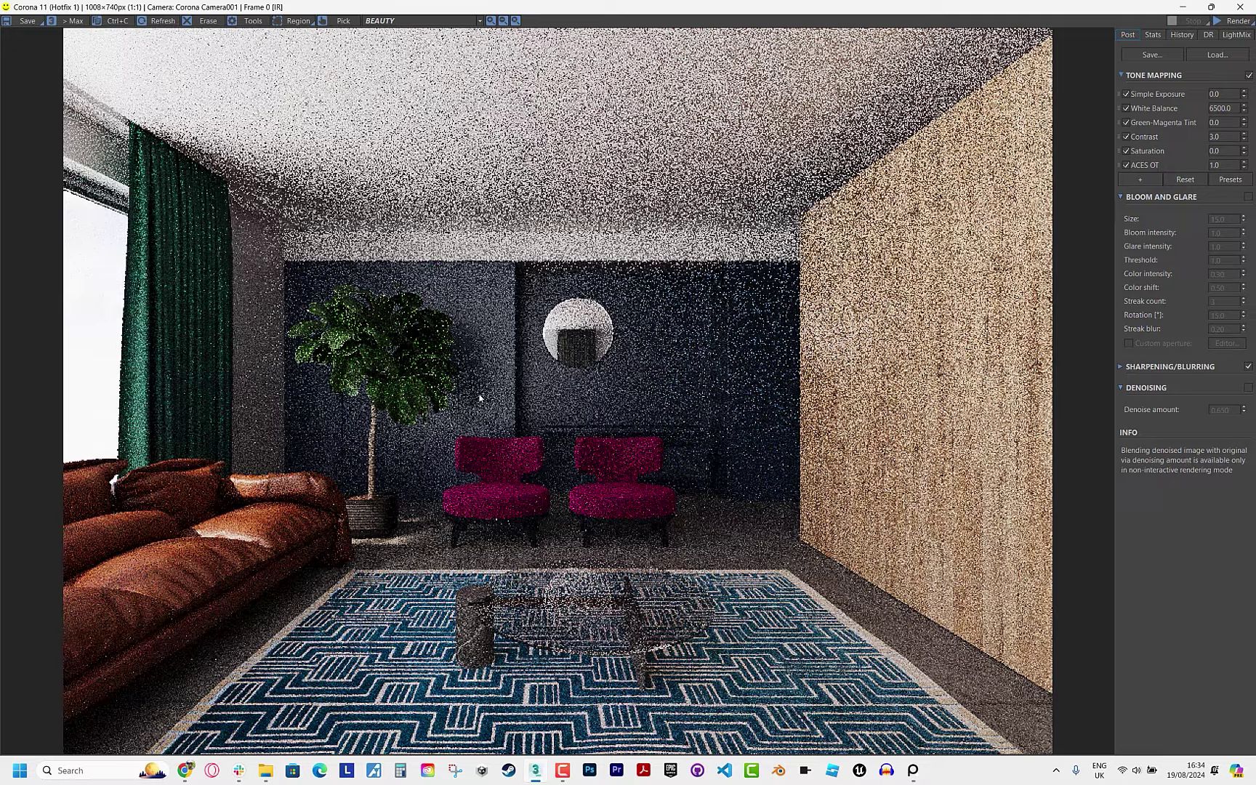
click(1228, 21)
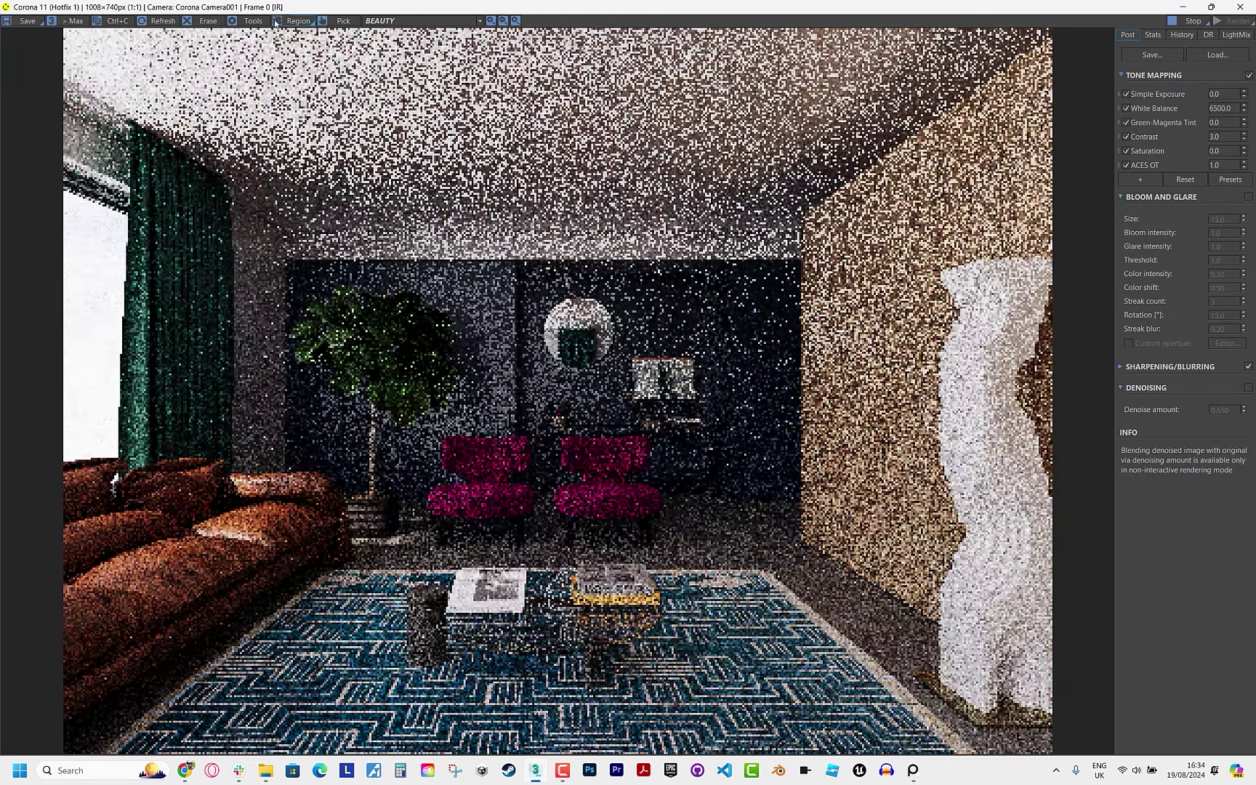
click(298, 21)
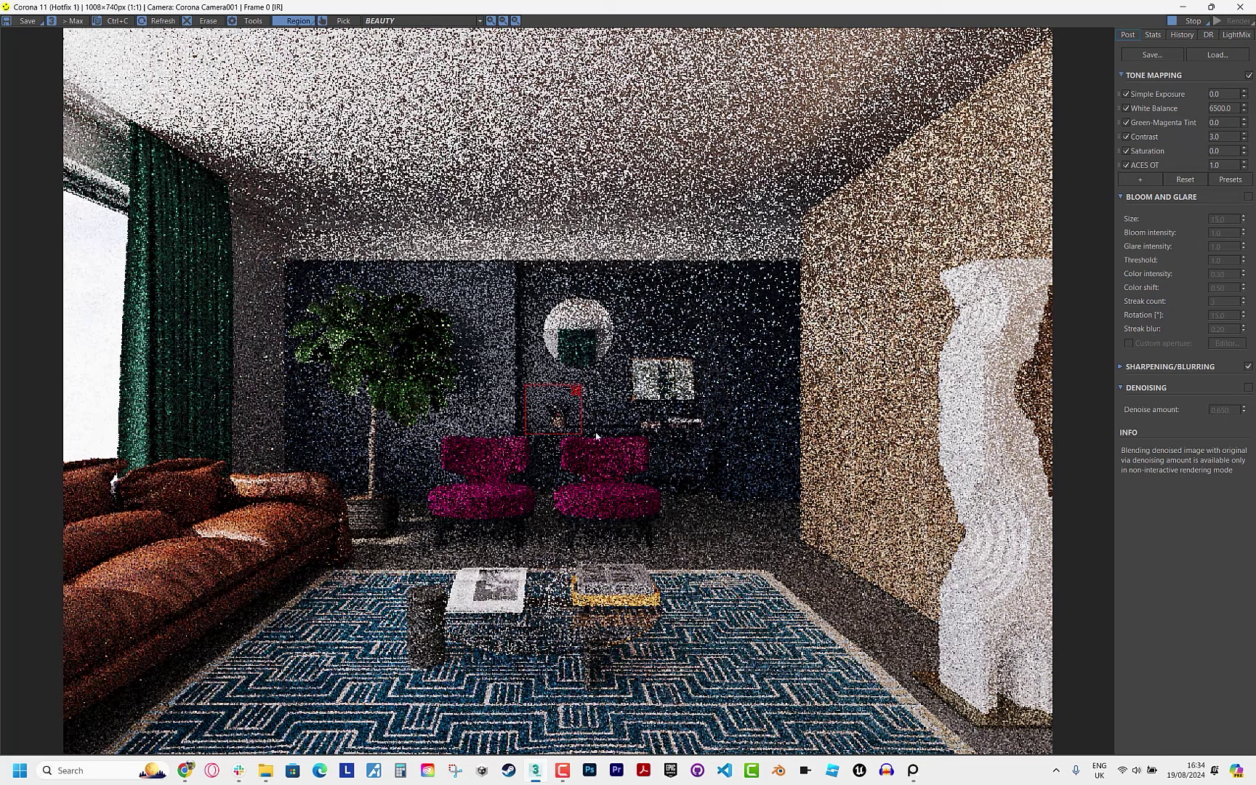
drag(527, 384, 582, 434)
Add regions over the picture, coffee table and sculpture, and shift the picture region to the mirror.
drag(608, 348, 704, 441)
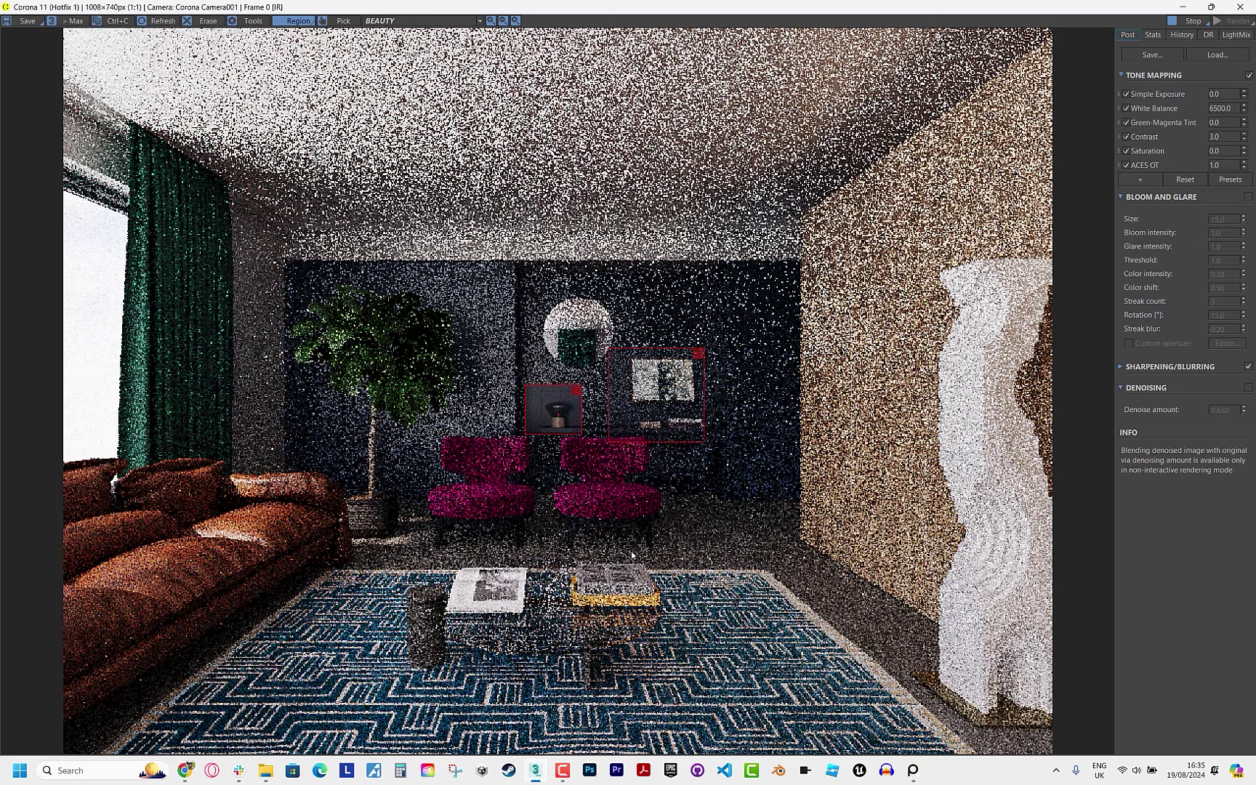
drag(414, 537, 659, 686)
mouse_move(925, 223)
mouse_down()
mouse_move(1007, 426)
mouse_move(1091, 560)
mouse_up()
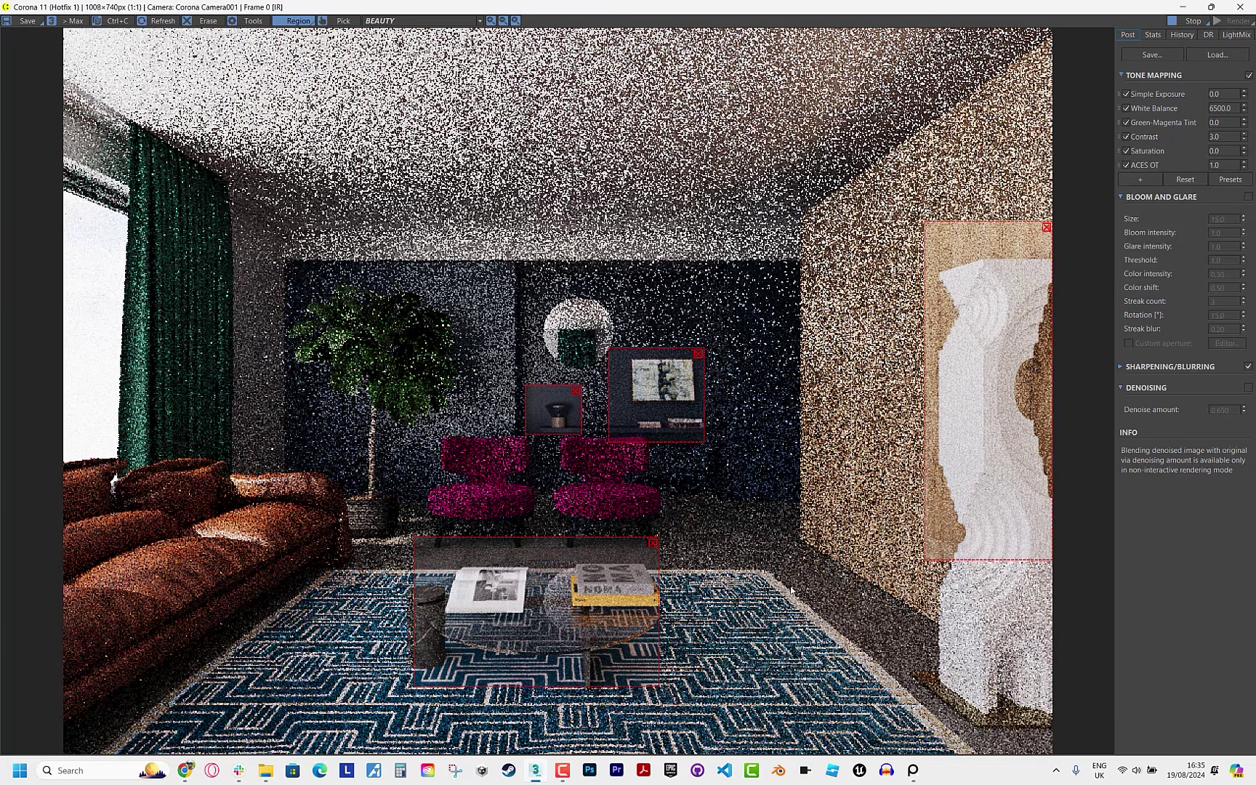
drag(659, 626, 695, 635)
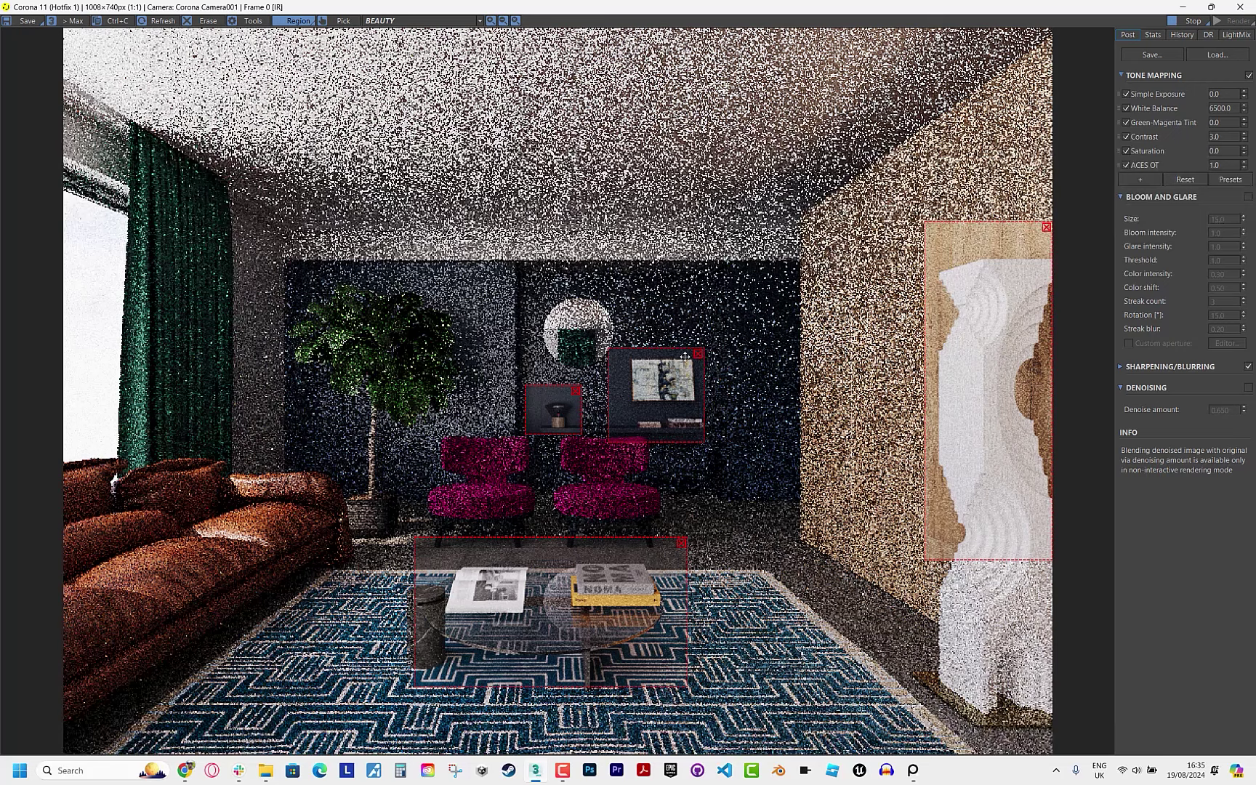
drag(684, 357, 624, 291)
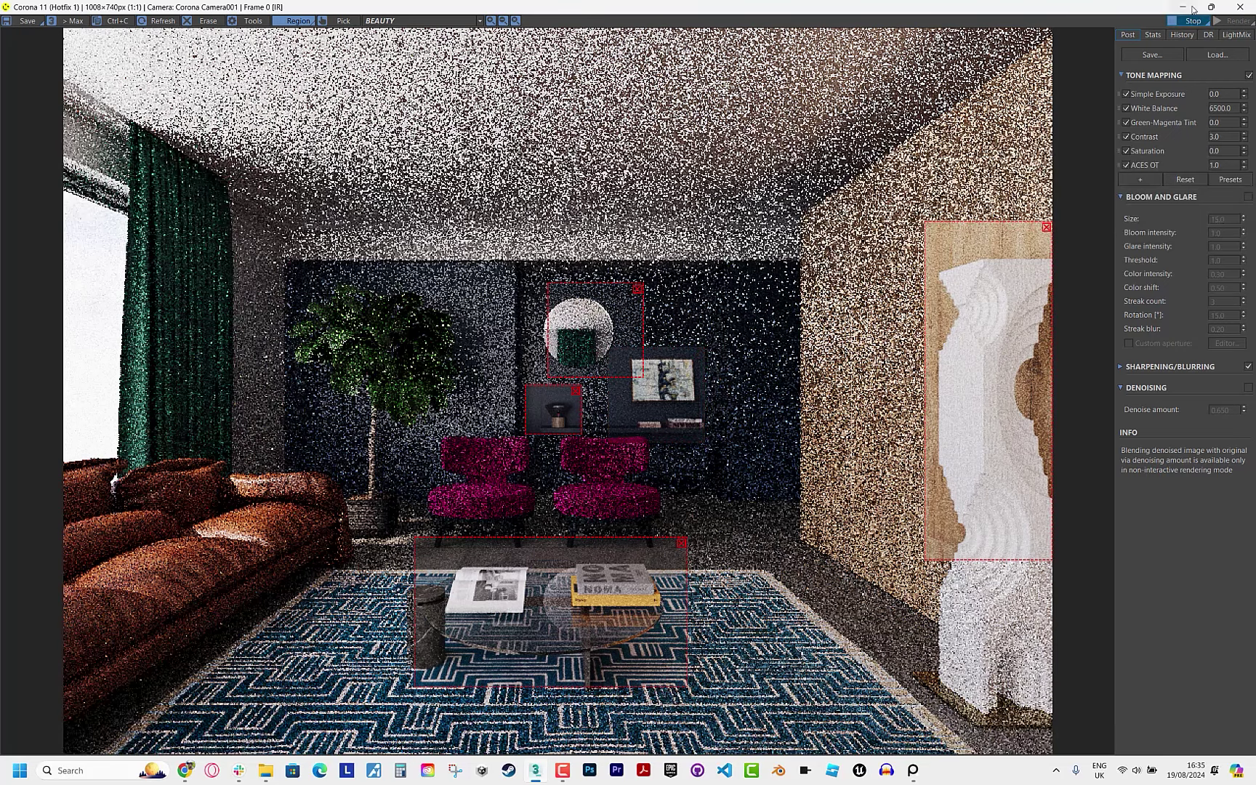
click(1190, 8)
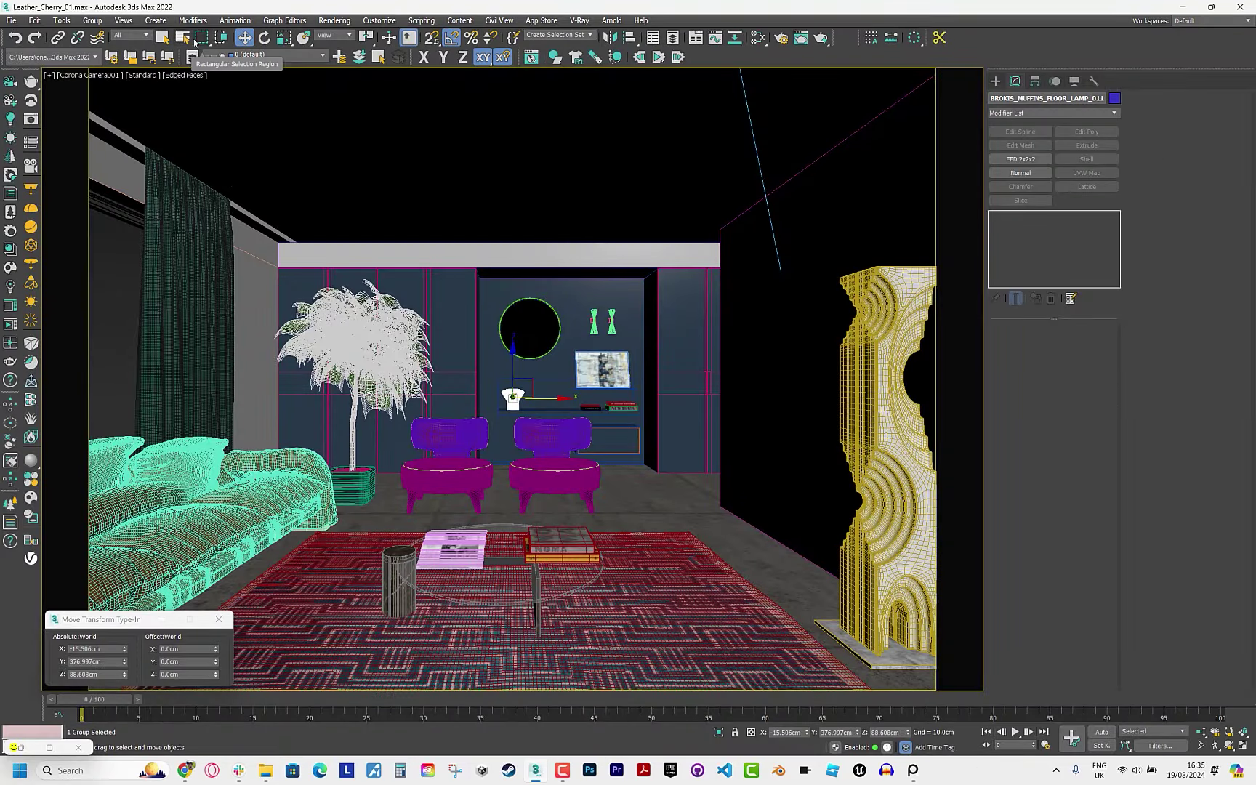
Select Corona Sun001 by name and move it closer to and lower toward the room.
click(179, 40)
double_click(117, 124)
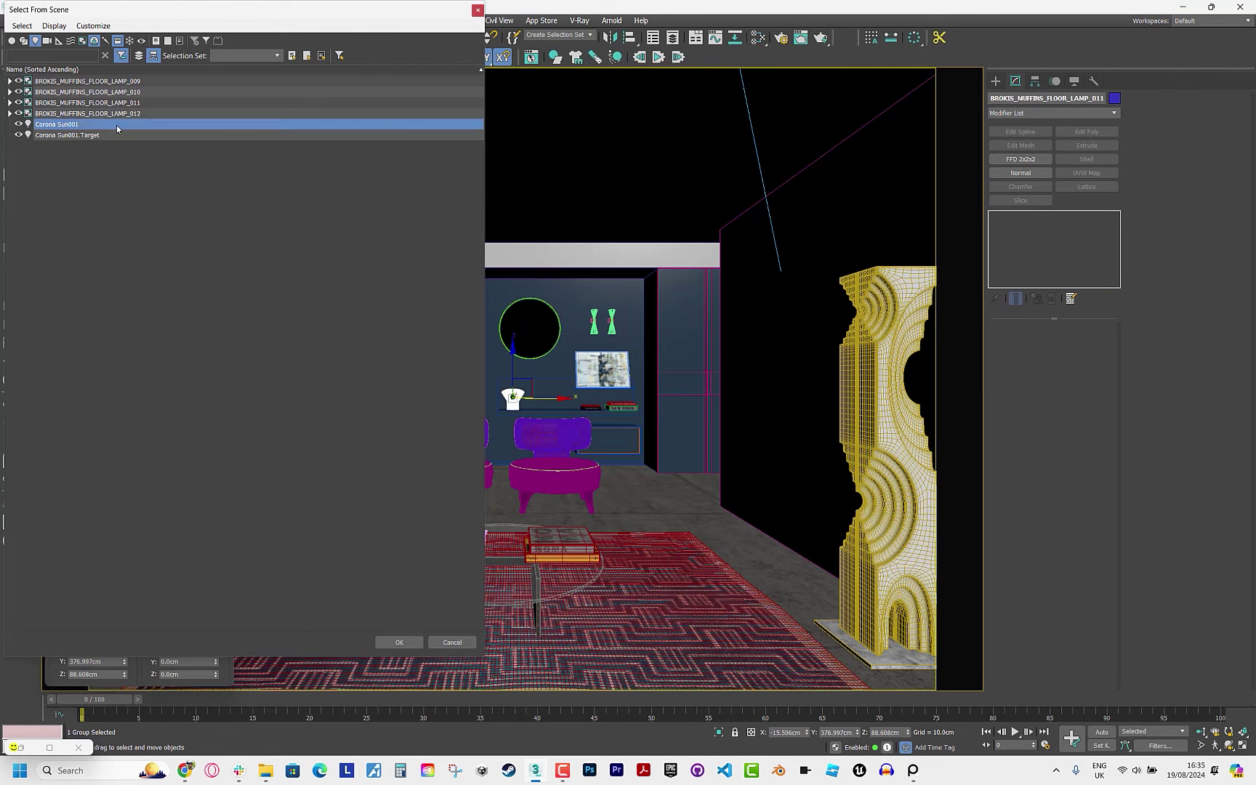
key(t)
key(z)
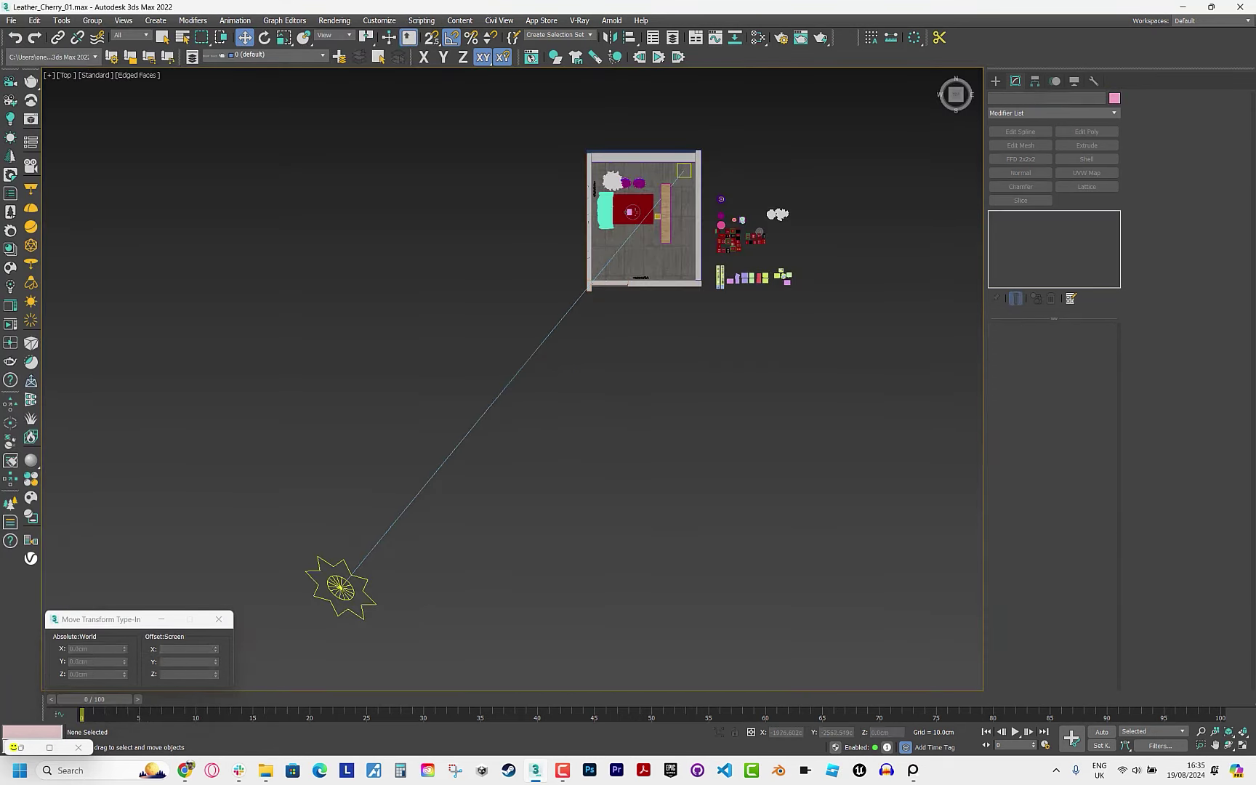
drag(367, 49, 367, 39)
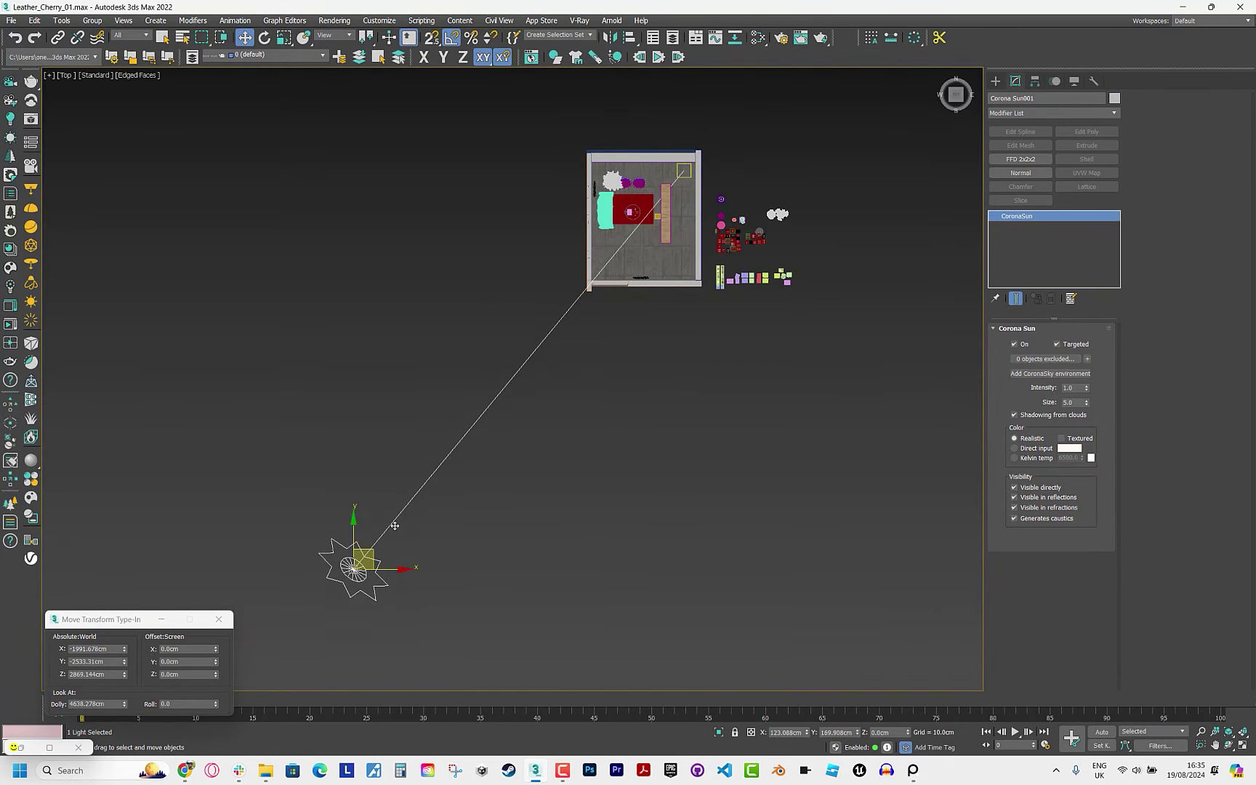
drag(360, 578, 511, 411)
key(f)
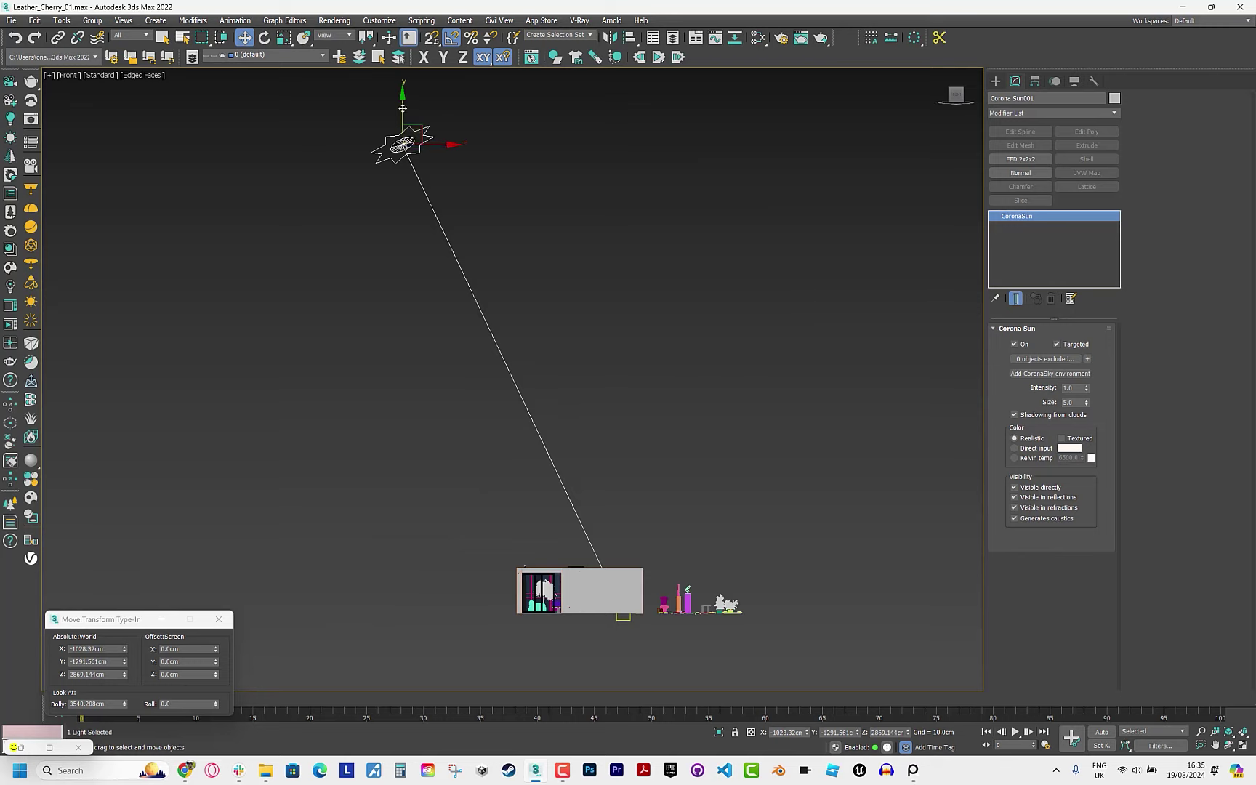
drag(417, 123, 361, 489)
key(c)
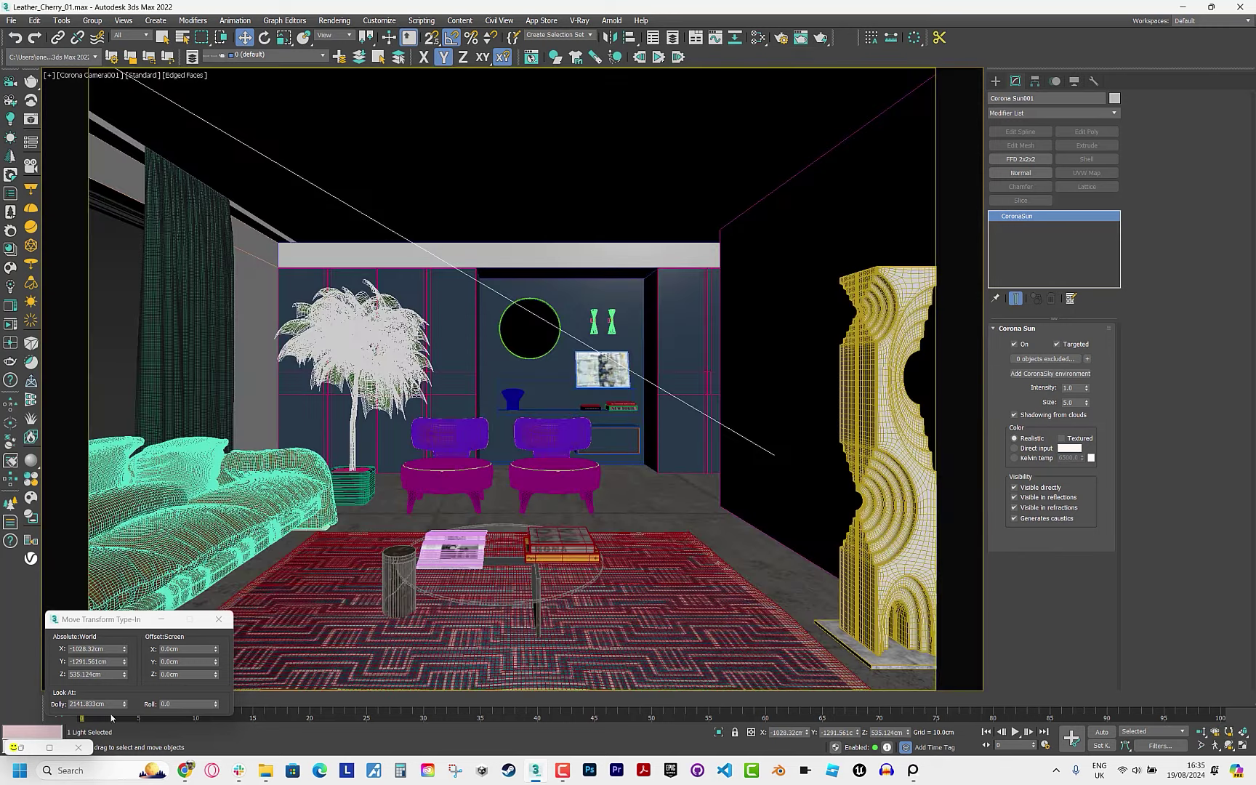
Restart the interactive render without regions and test a sun intensity of 0.1.
key(shift+q)
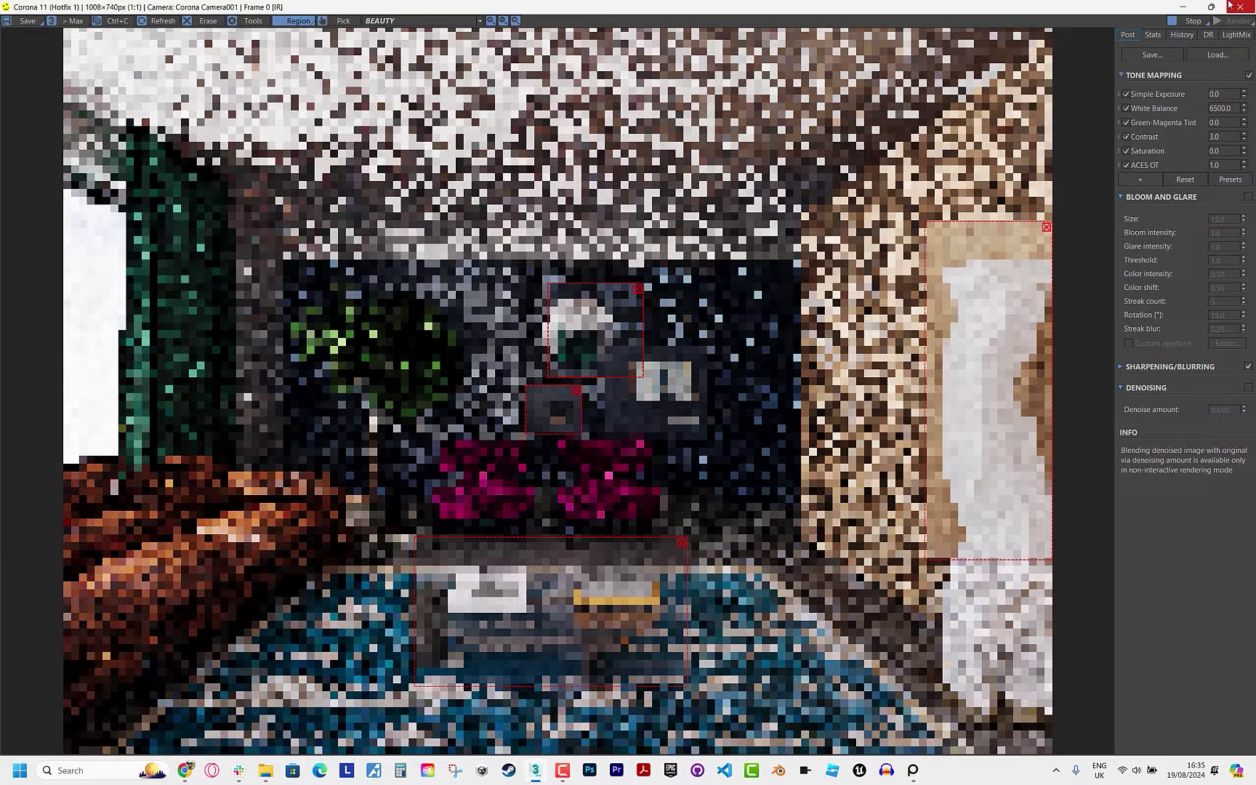
click(1211, 7)
click(654, 257)
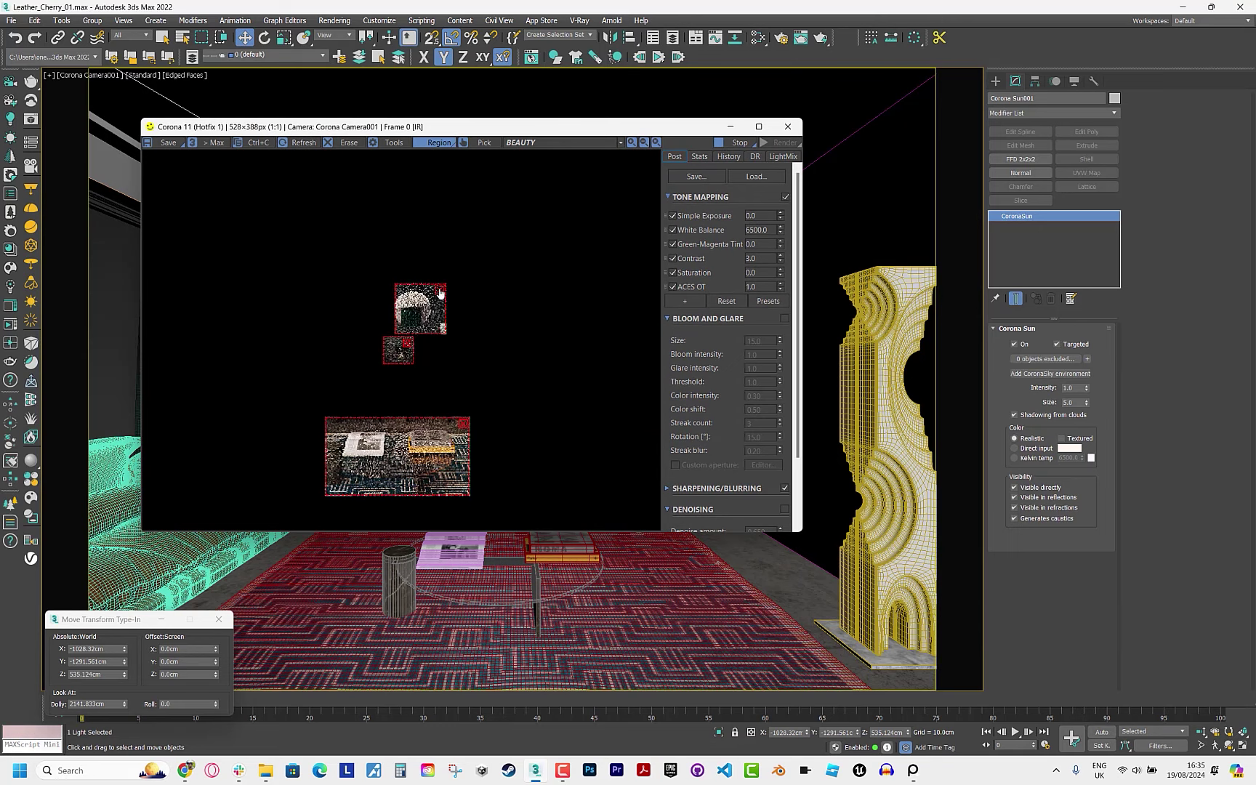
click(463, 423)
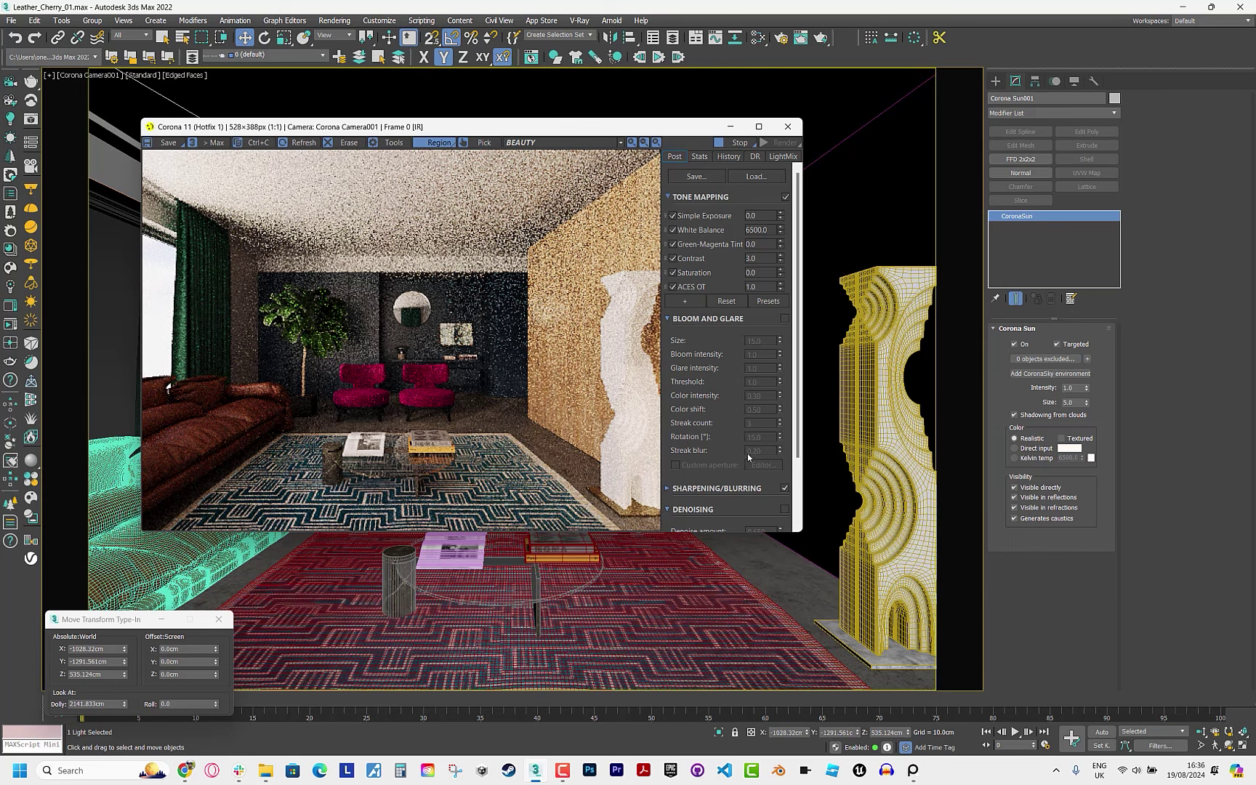
click(1077, 387)
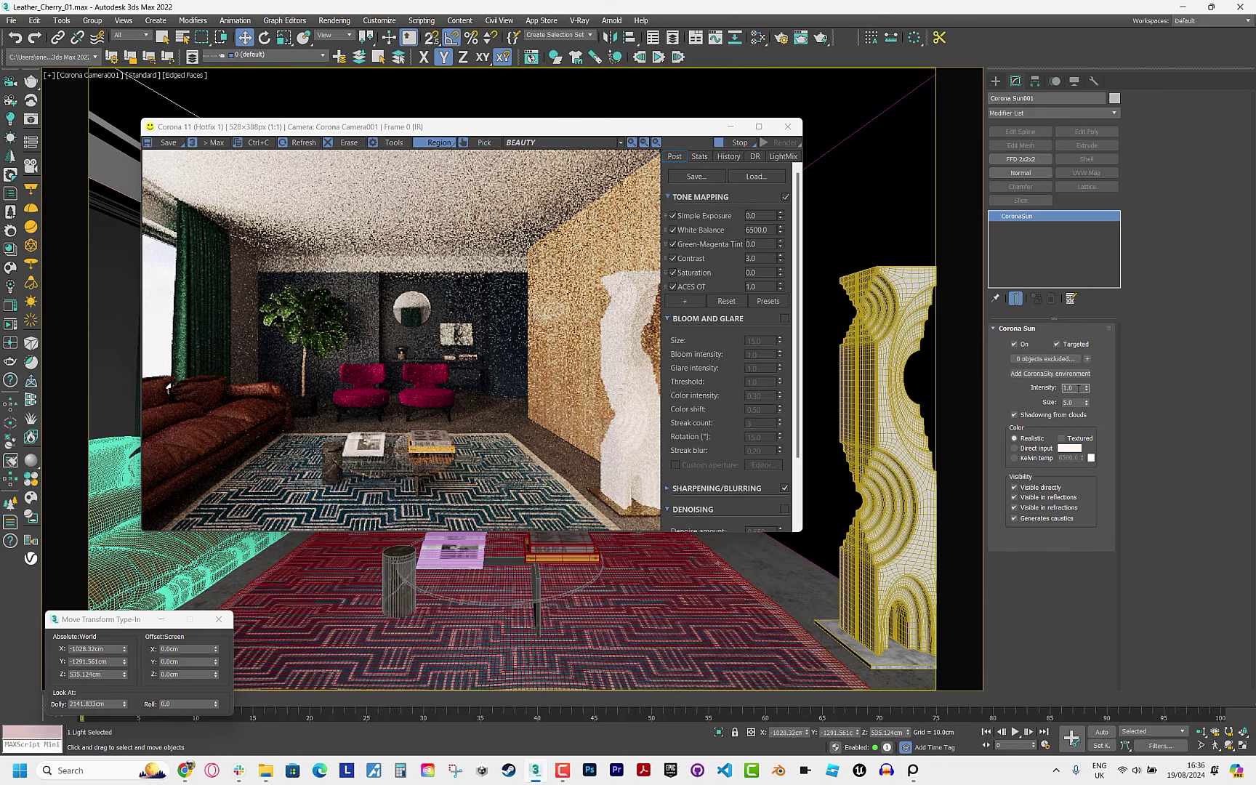
text(0.1)
key(Return)
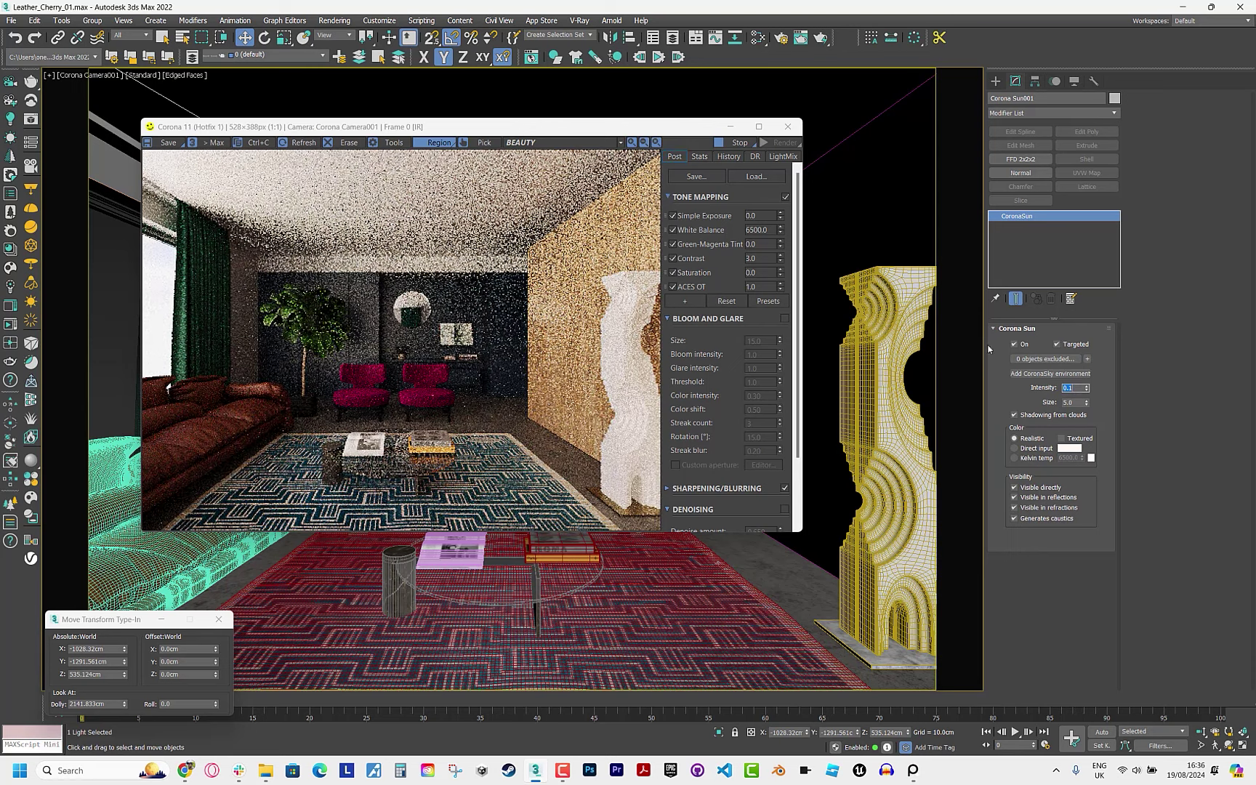
Undo the sun changes and restart the full-view interactive render.
click(720, 148)
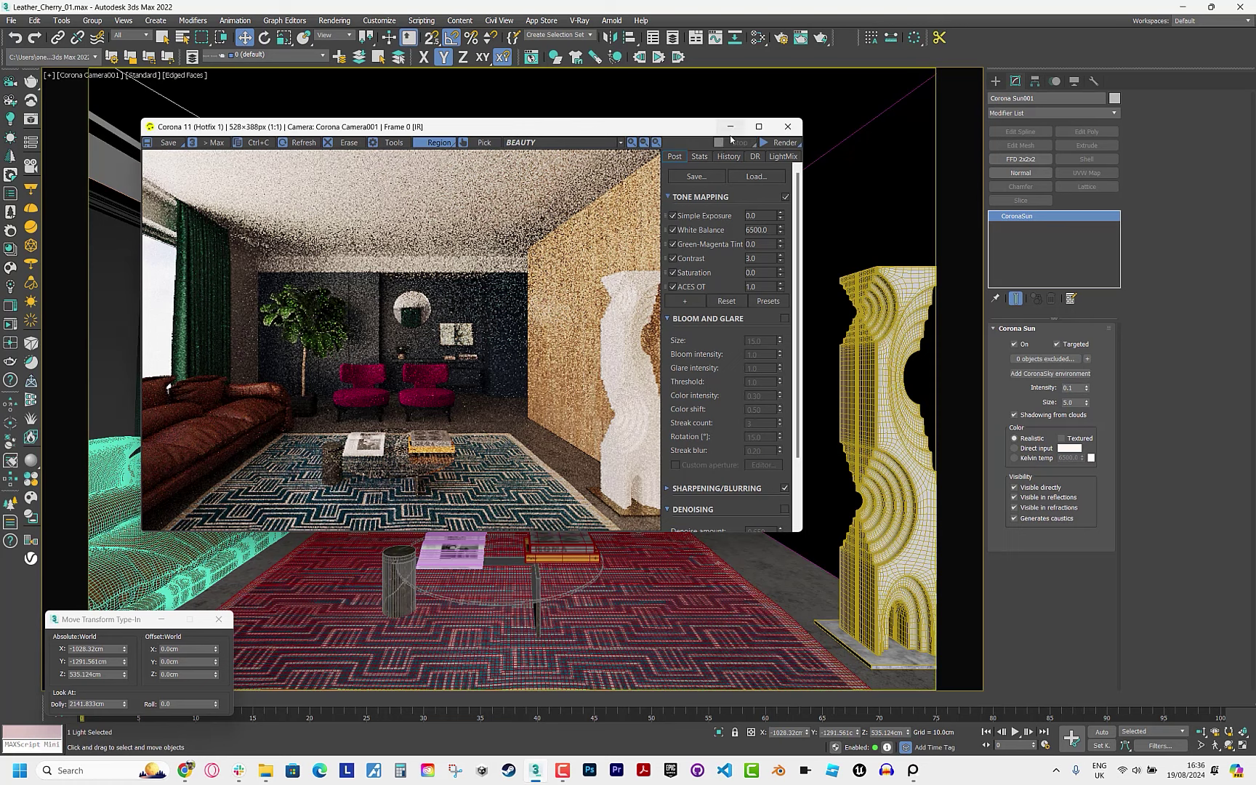
click(732, 128)
key(f)
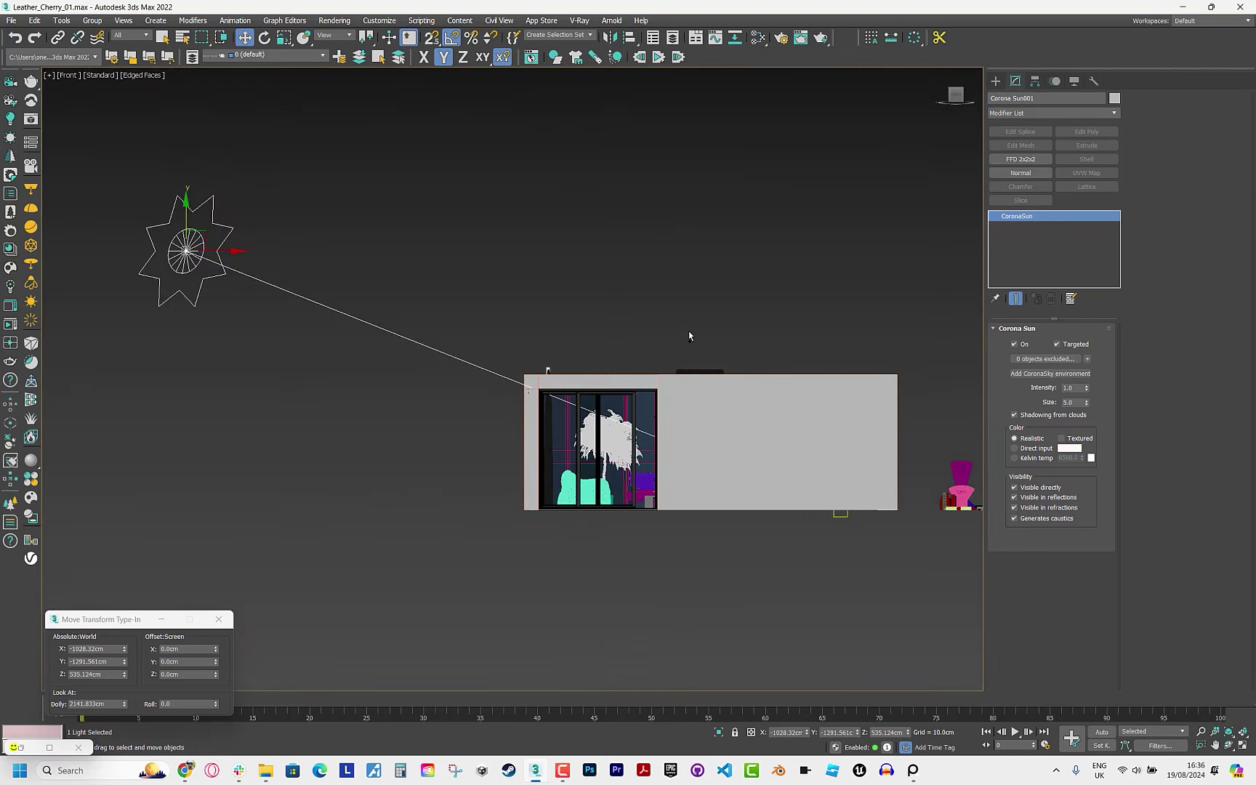
key(c)
click(50, 748)
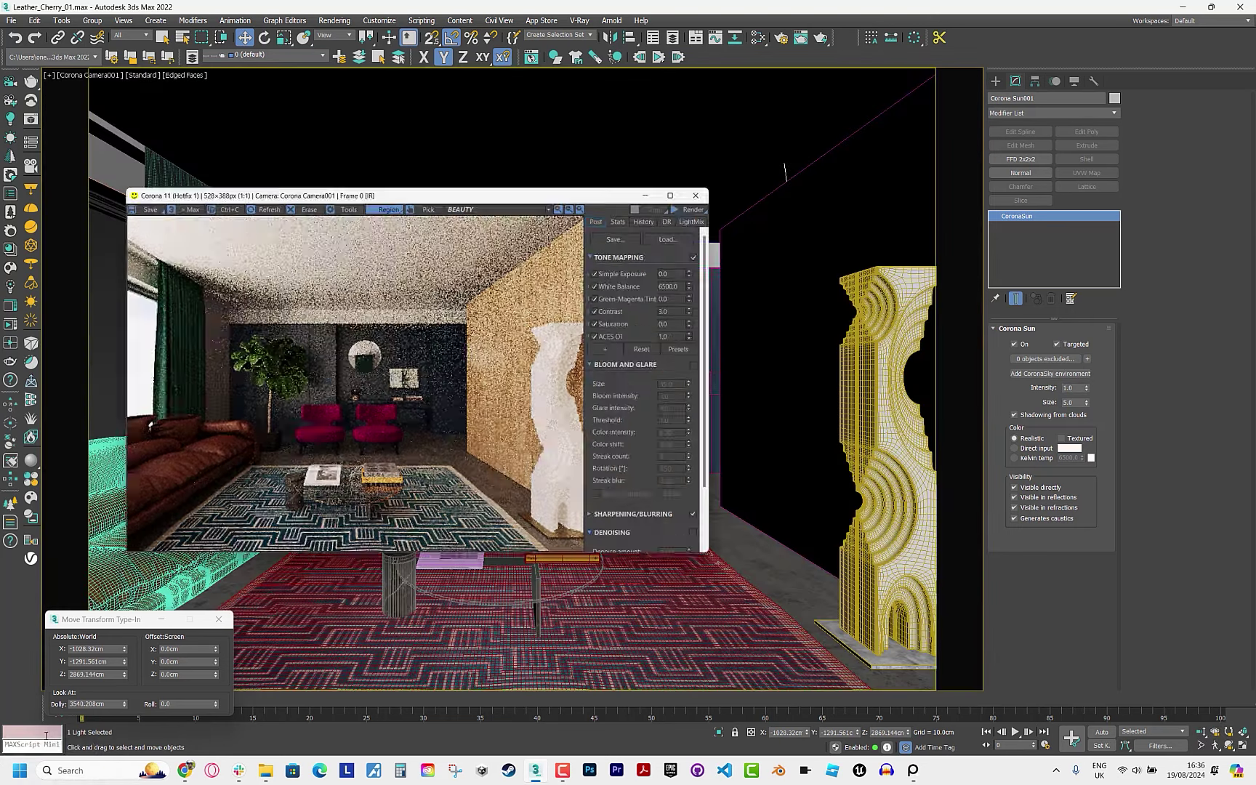
click(773, 143)
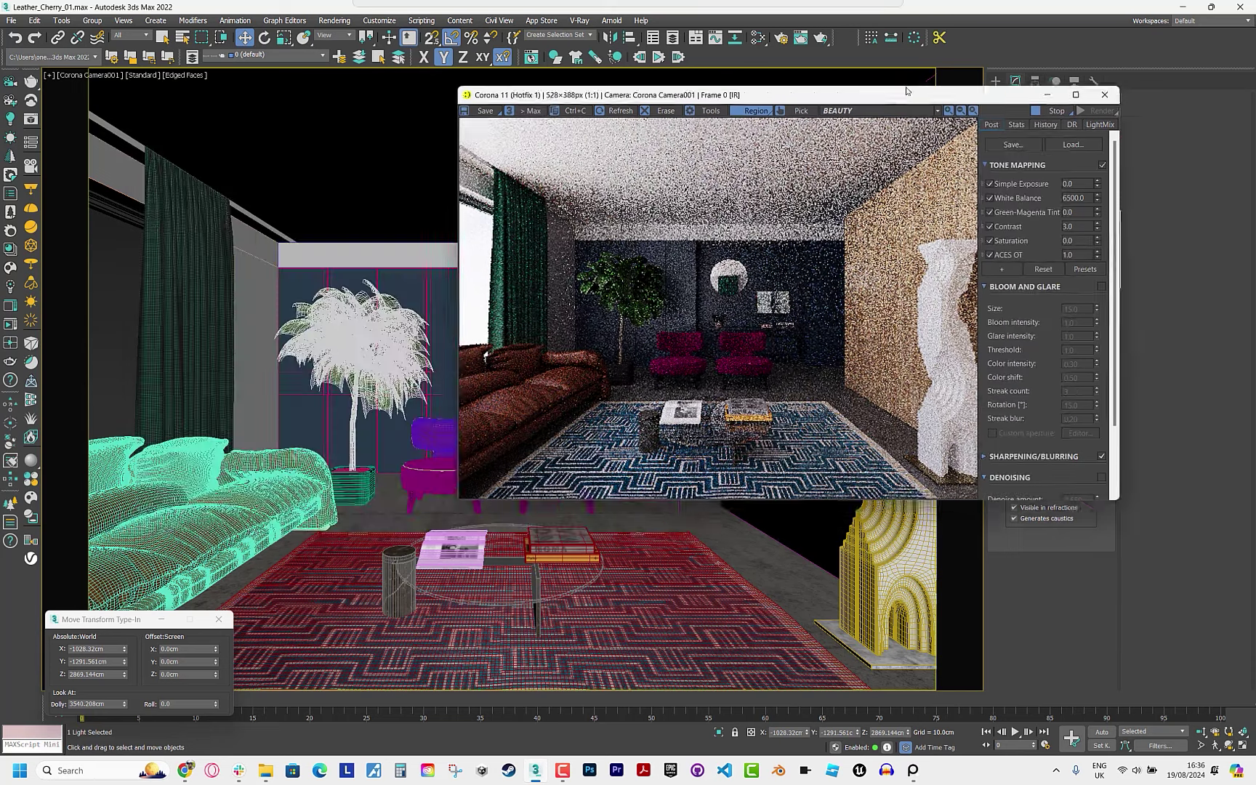
drag(642, 123, 1002, 61)
click(582, 546)
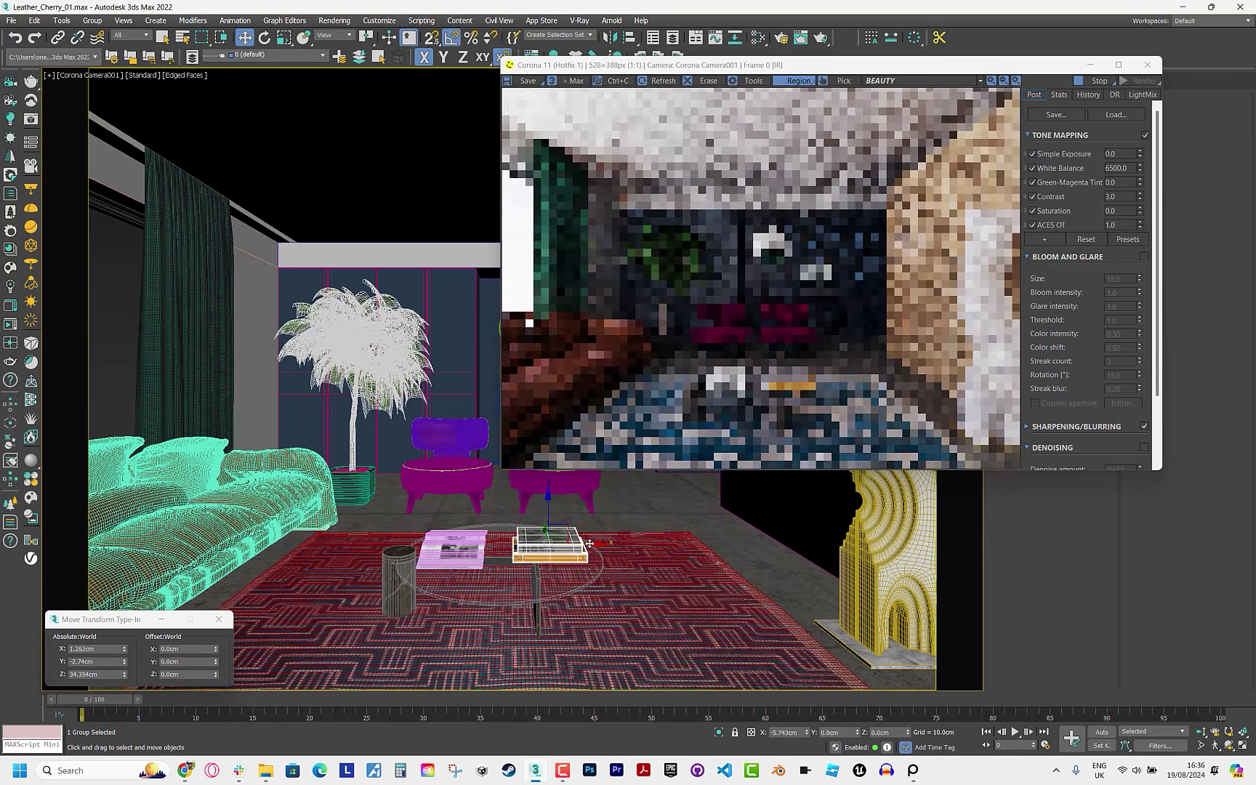
Select CURTAIN_01 and shift it slightly along Y in a wireframe Top view.
click(552, 458)
click(182, 374)
key(t)
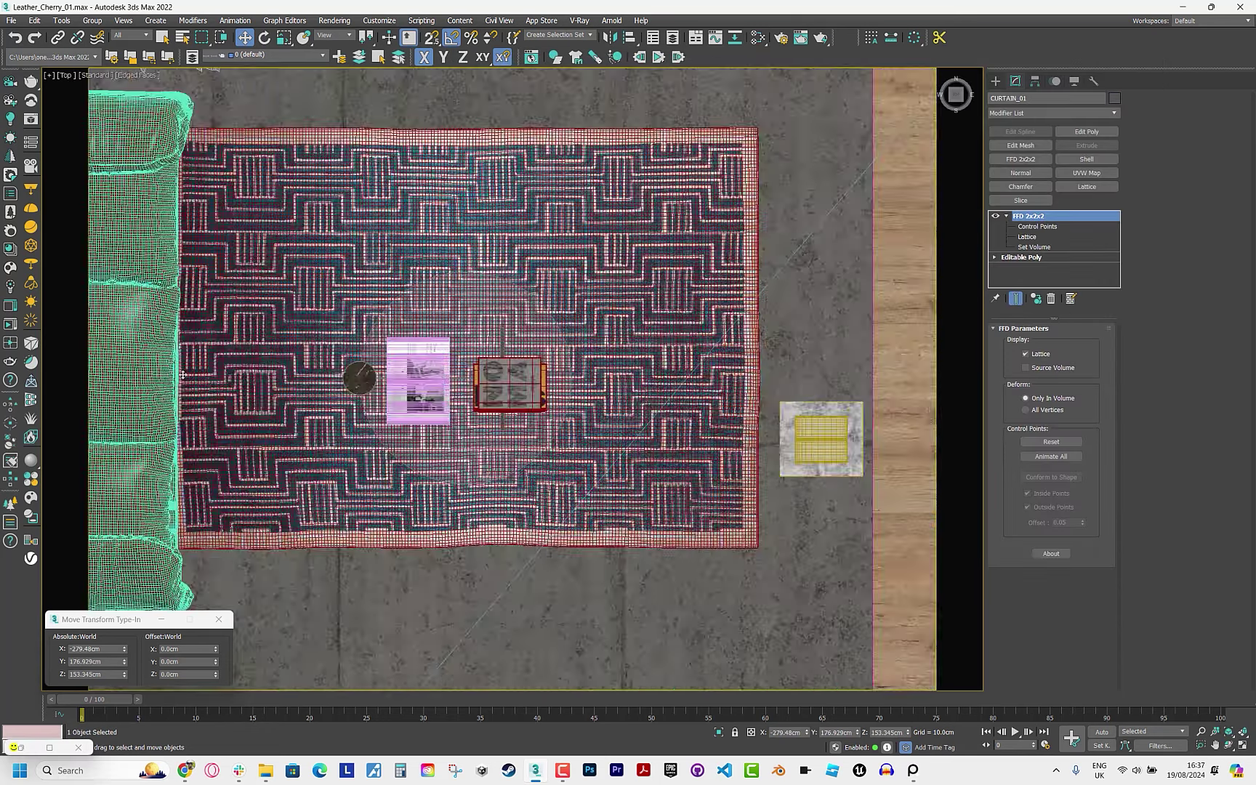
key(z)
key(F3)
scroll(513, 254, down, 3)
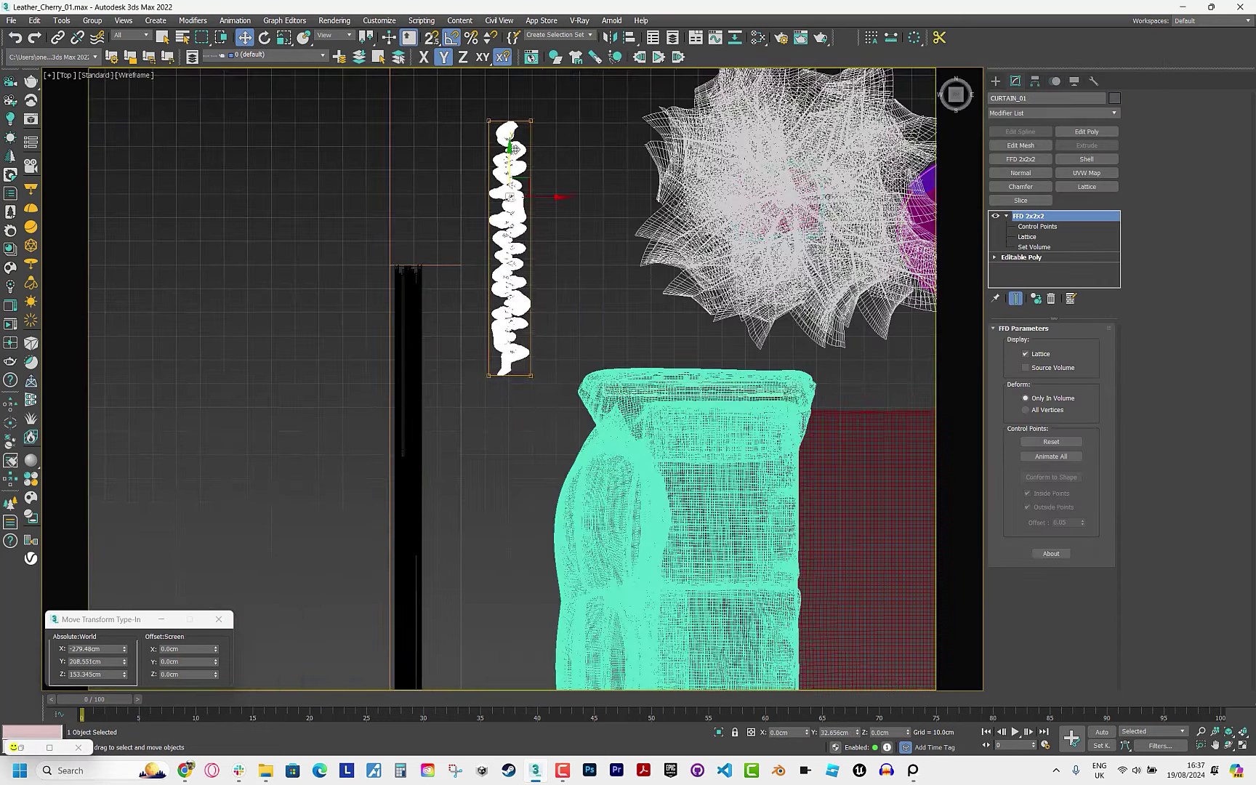
drag(513, 149, 513, 142)
key(c)
key(t)
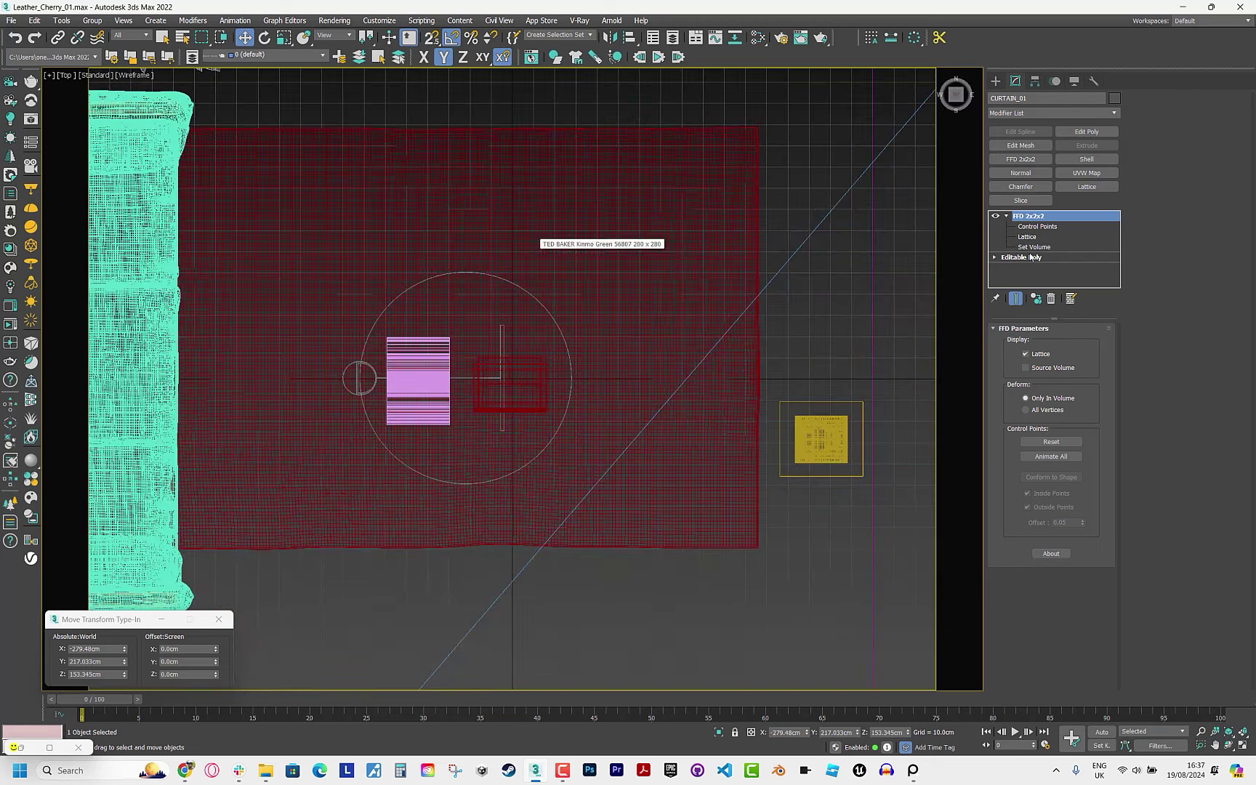
Raise the FFD 2x2x2 lower control points along Y to shorten the curtain.
key(1)
scroll(597, 389, down, 3)
drag(270, 216, 270, 202)
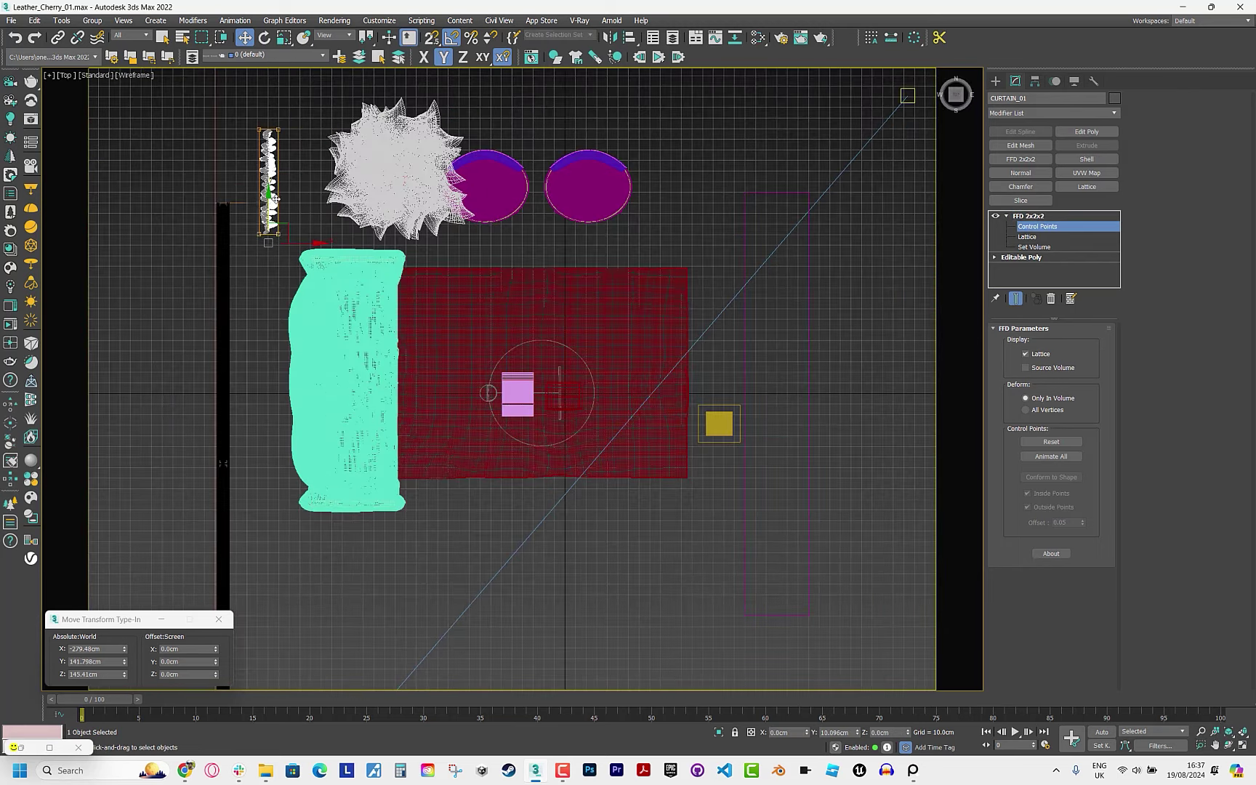
drag(318, 258, 281, 111)
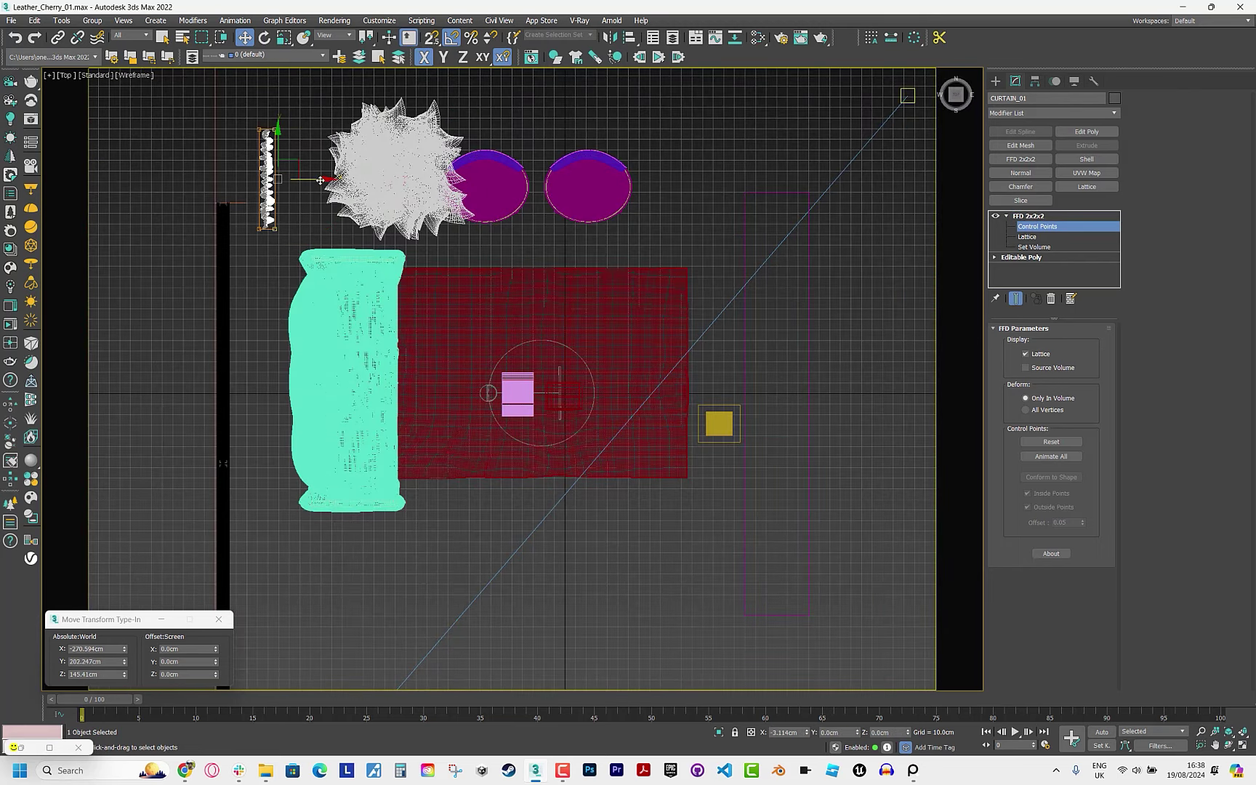
Back in the shaded camera view, slide the curtain slightly along the wall.
click(838, 255)
key(c)
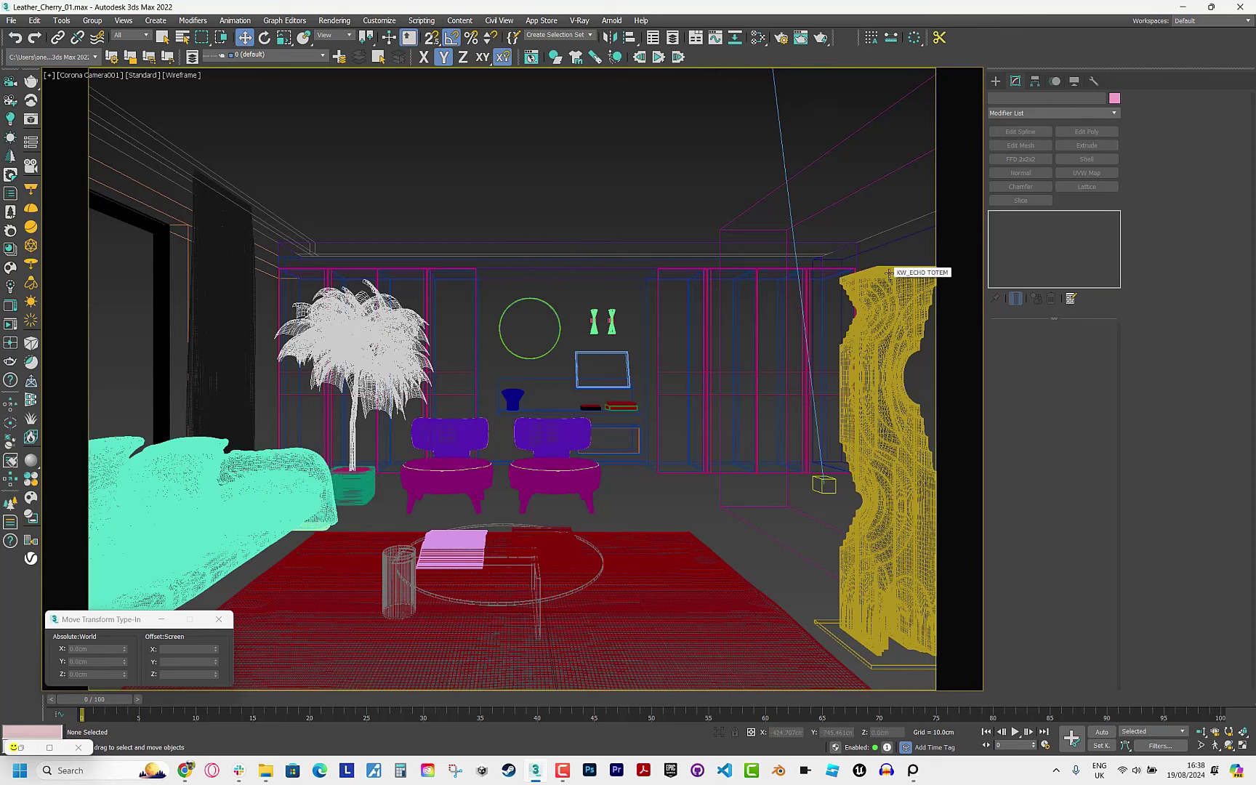
key(F3)
click(247, 341)
drag(262, 343, 236, 344)
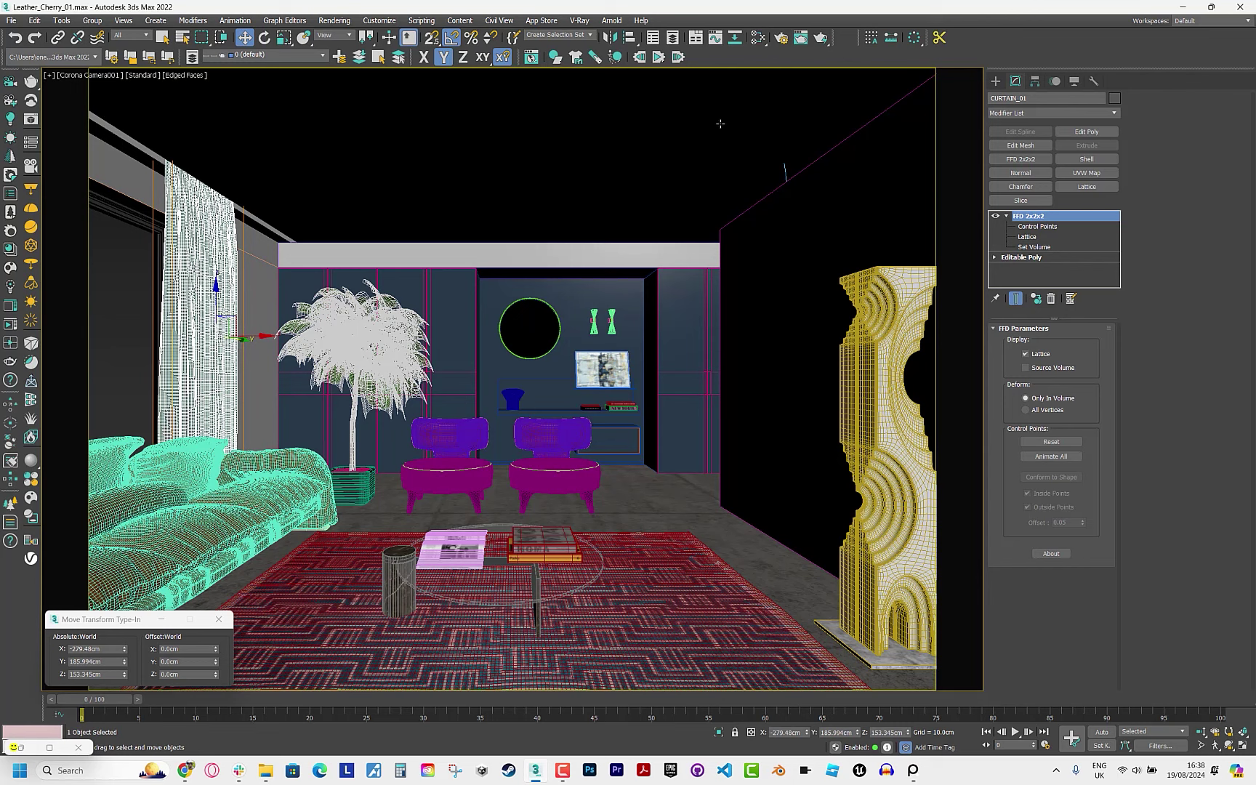
Set the Render Setup denoising mode to Corona High Quality.
click(781, 37)
double_click(228, 351)
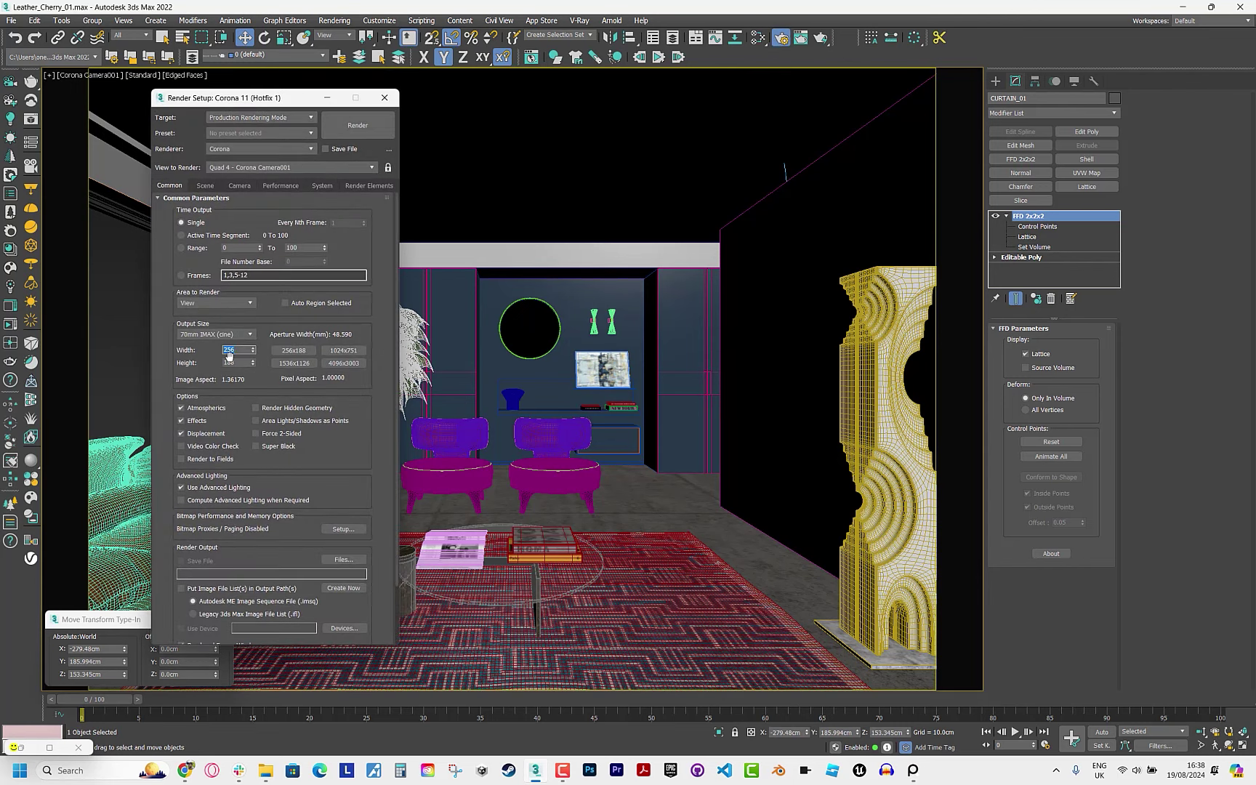
click(205, 186)
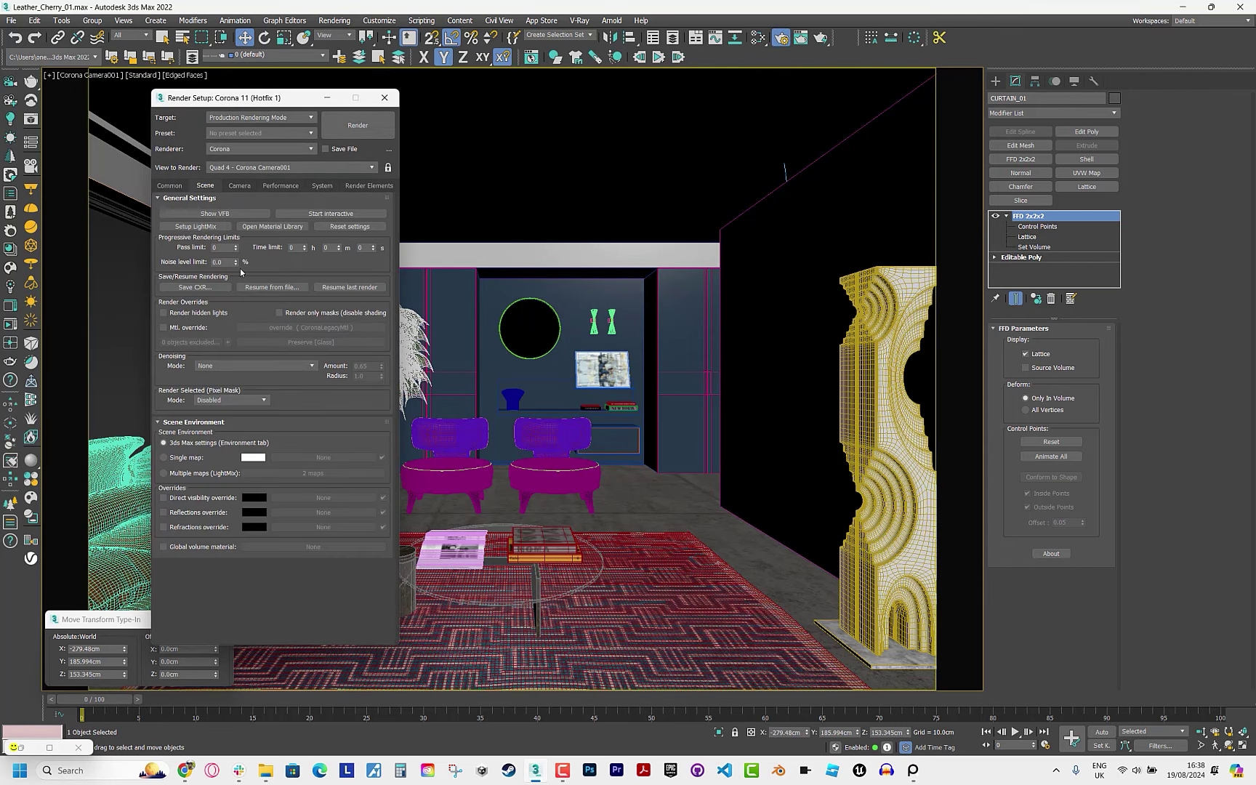
text(5)
click(251, 366)
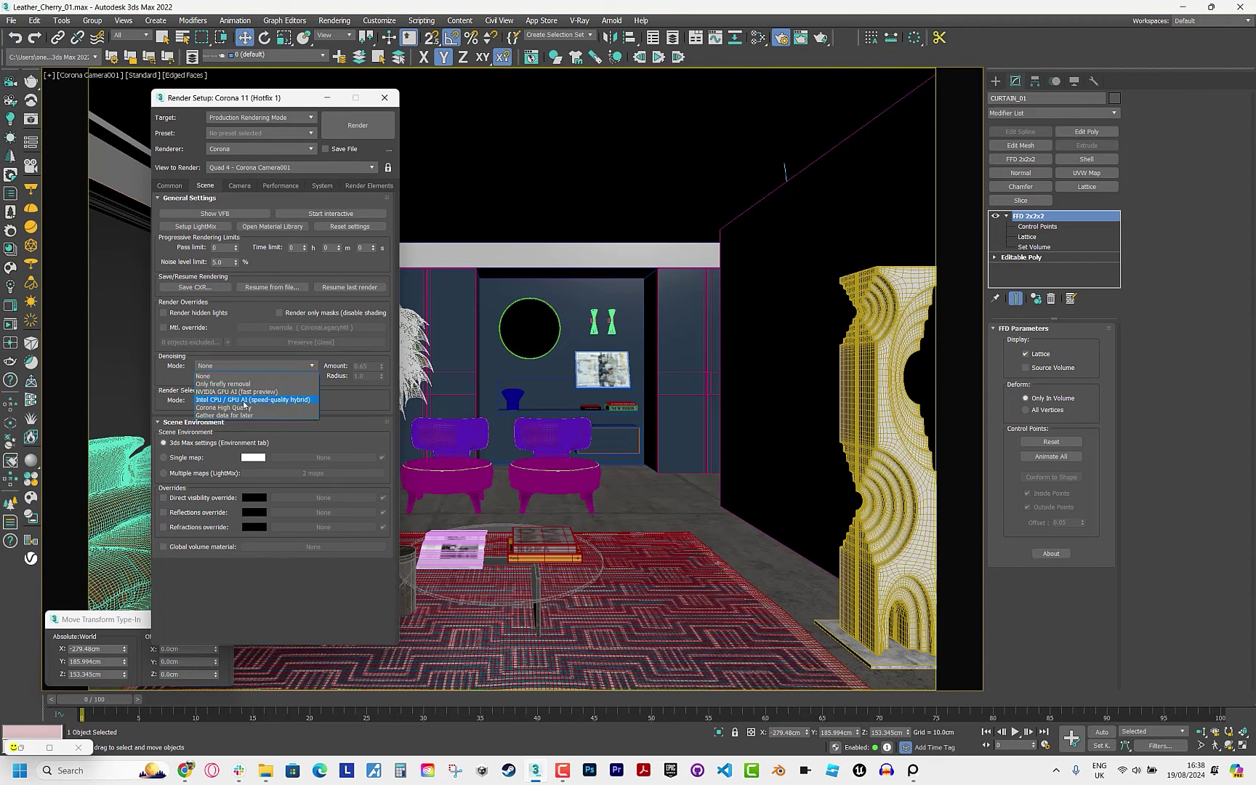
click(247, 400)
Render the full camera frame, check the result, and close the frame buffer.
click(360, 126)
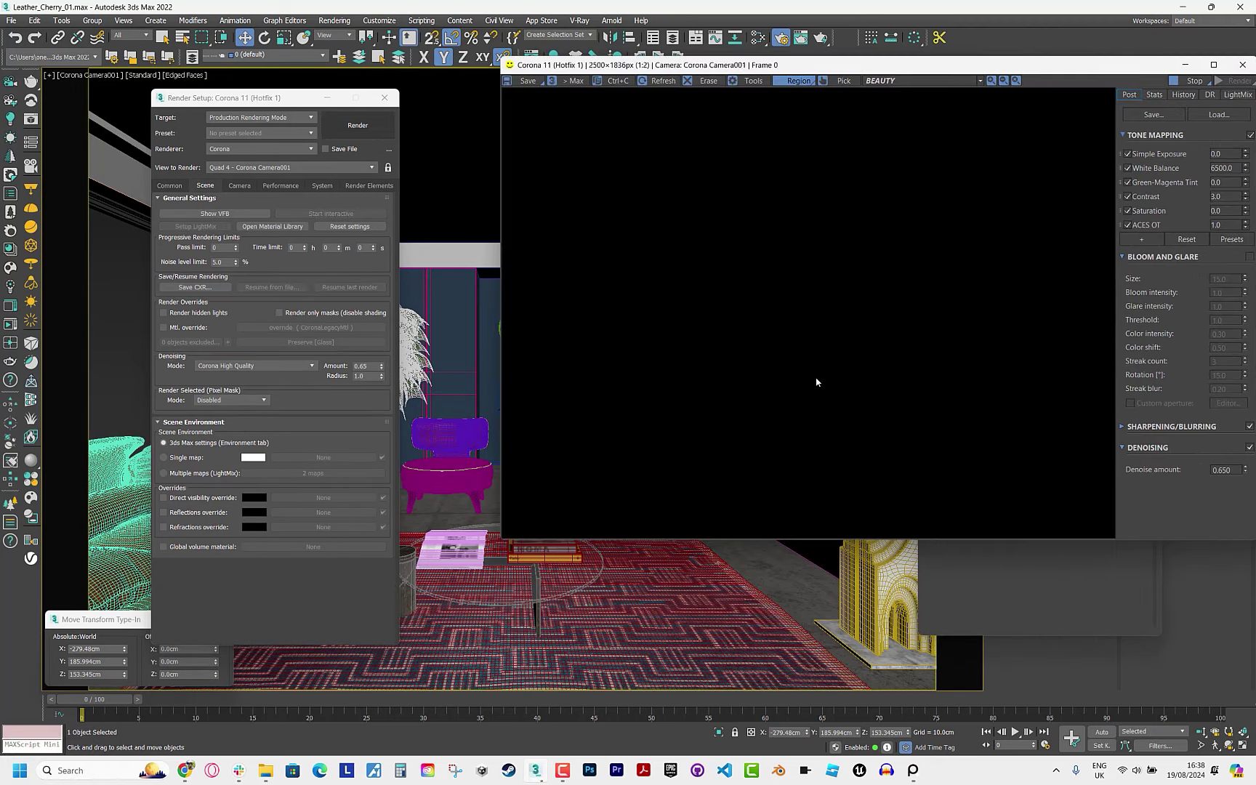
click(795, 81)
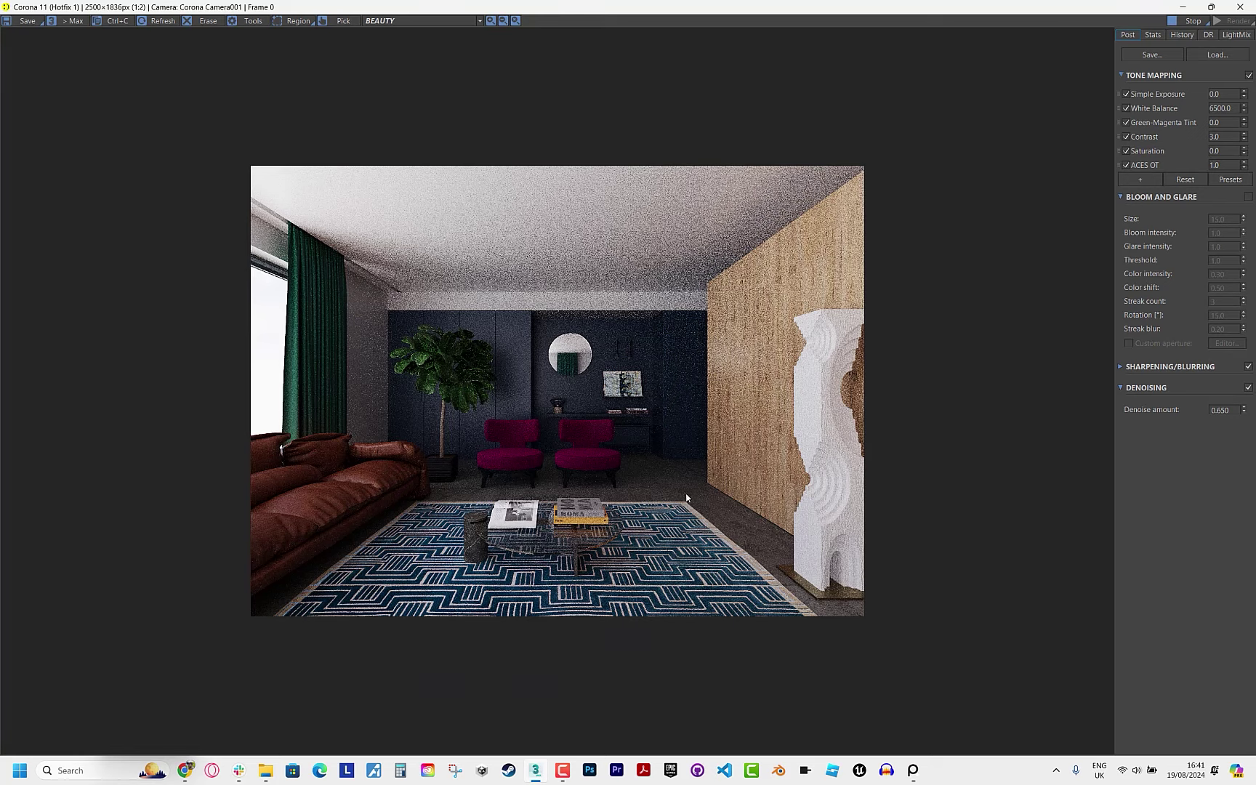
scroll(687, 498, up, 1)
click(1211, 7)
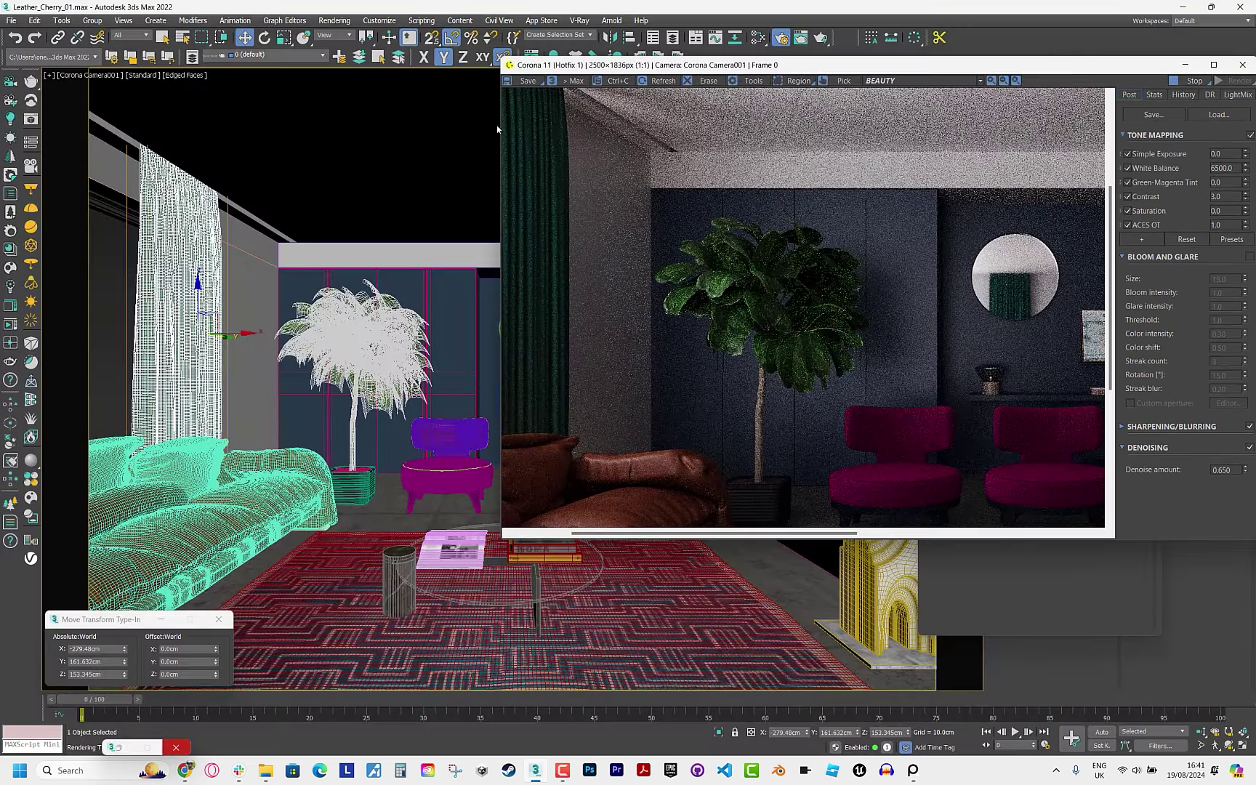
click(1134, 158)
click(928, 139)
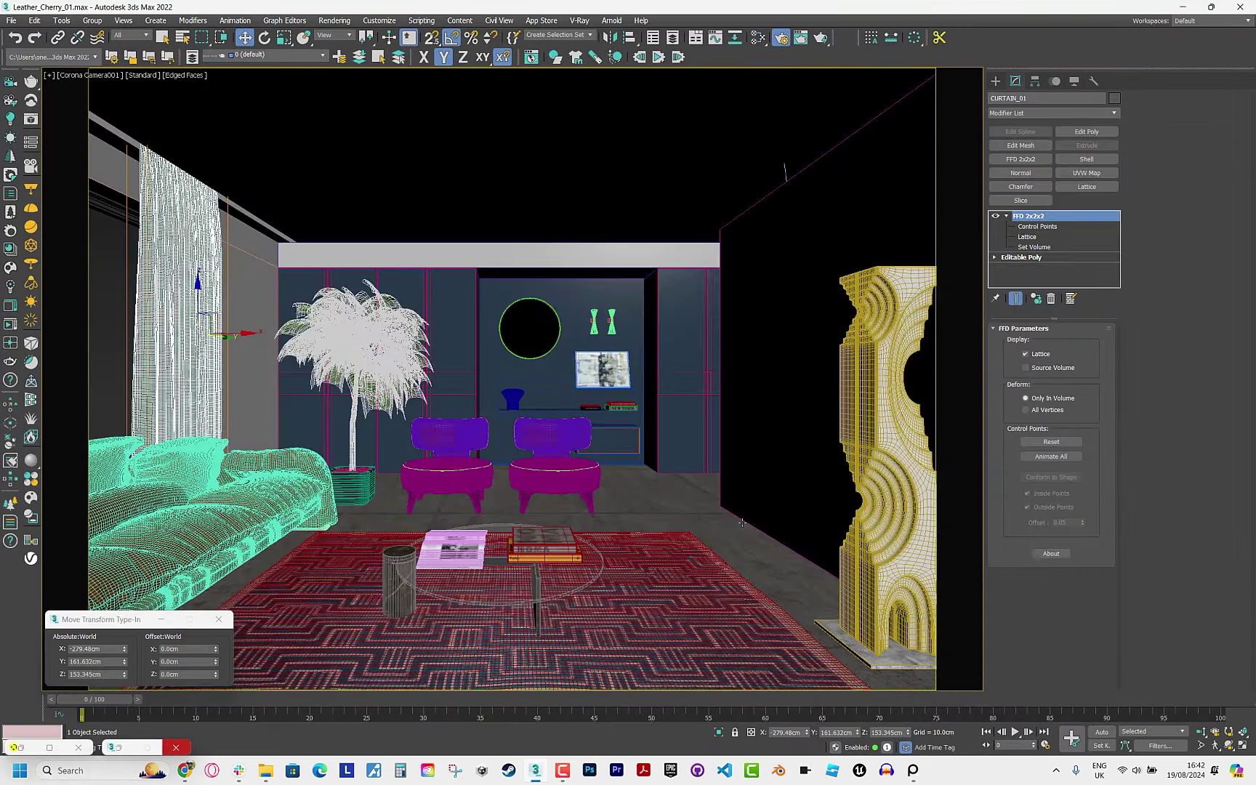
click(726, 530)
Browse the Stone materials in the Corona Material Library and preview Sandstone.
click(9, 249)
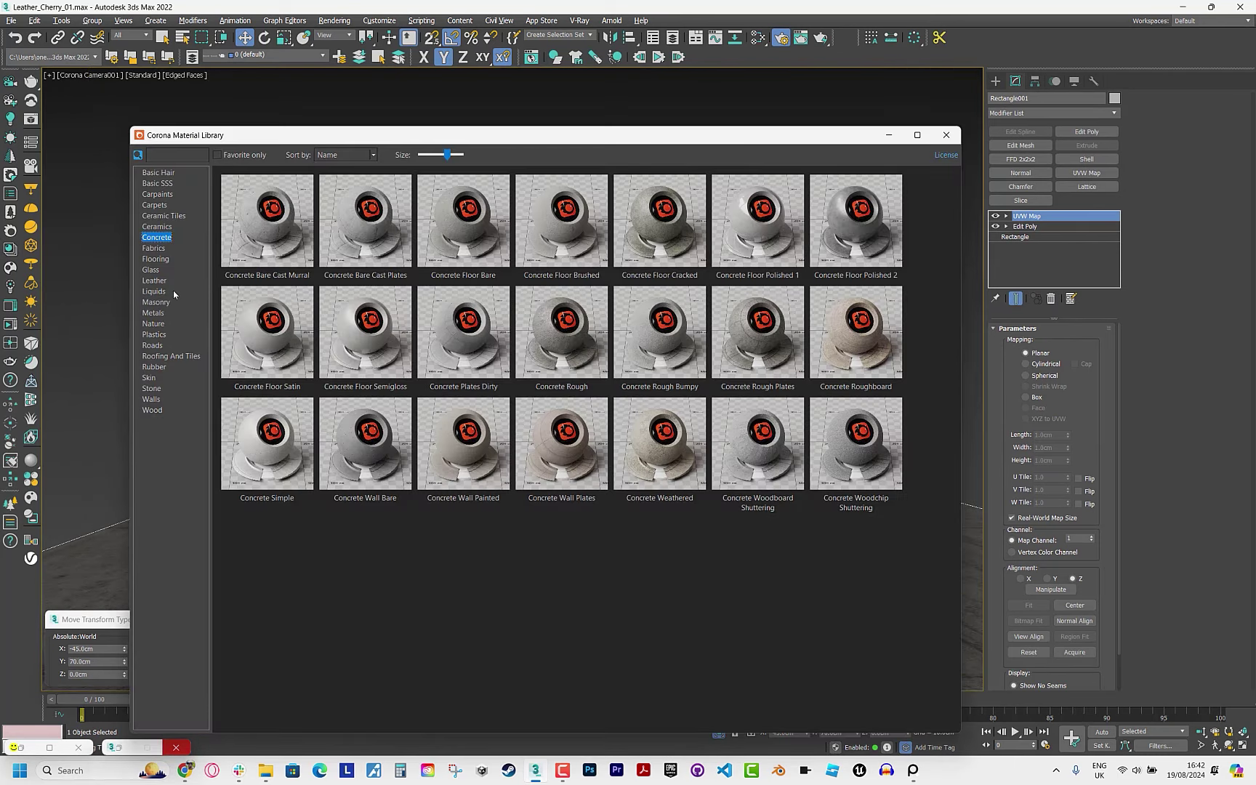
click(152, 388)
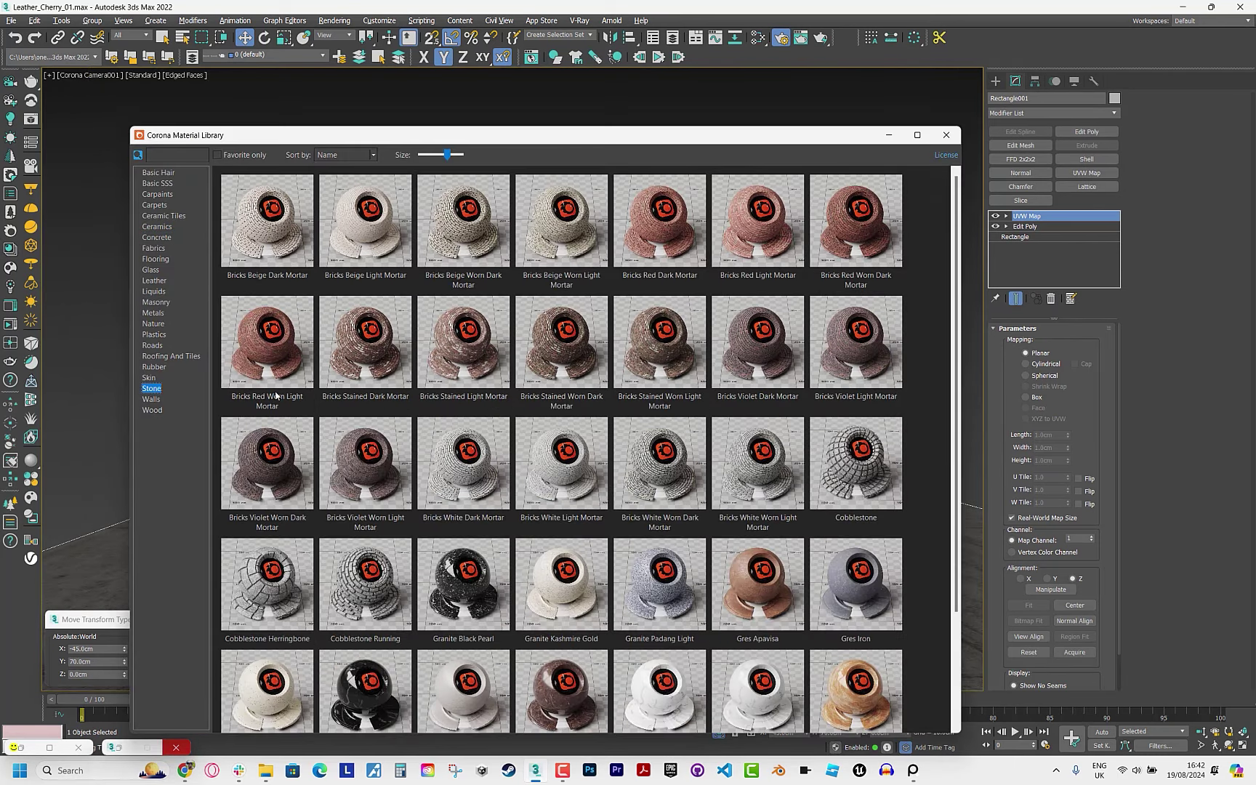
scroll(303, 376, down, 2)
scroll(962, 474, down, 2)
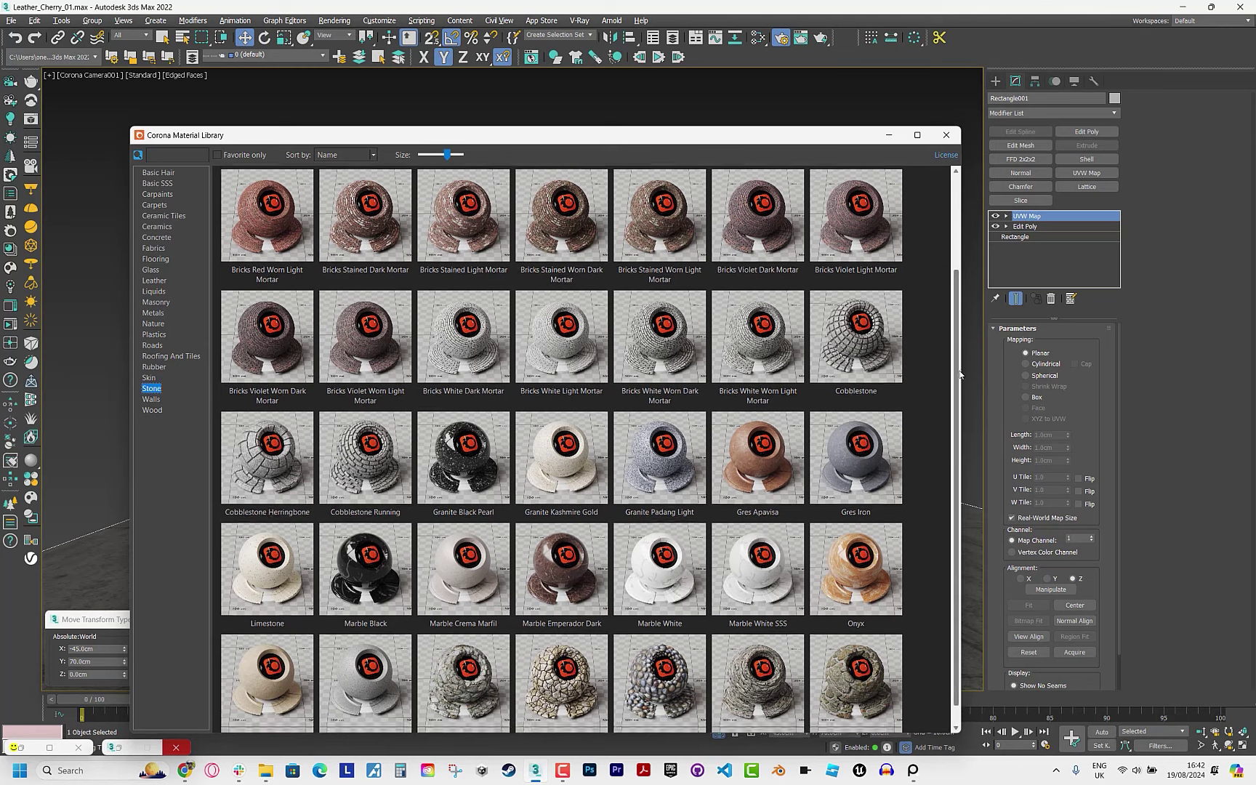
click(262, 663)
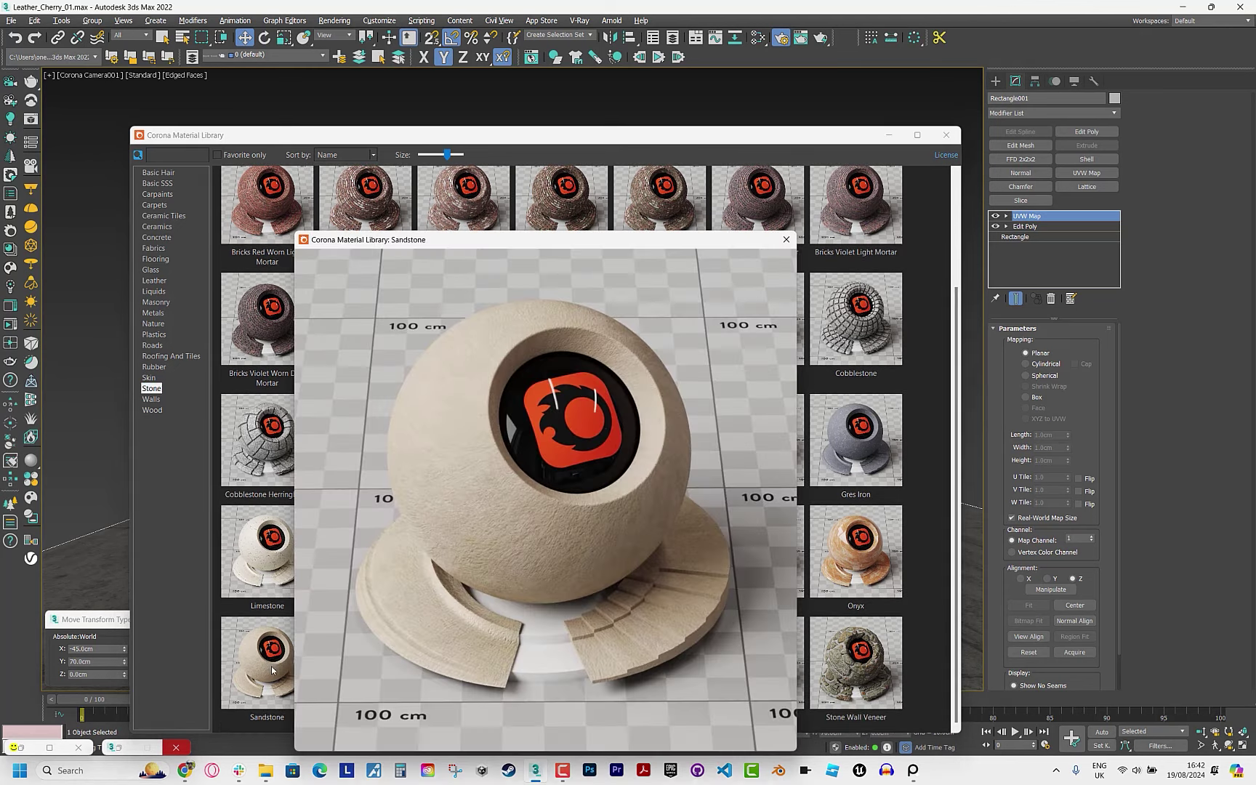
click(785, 240)
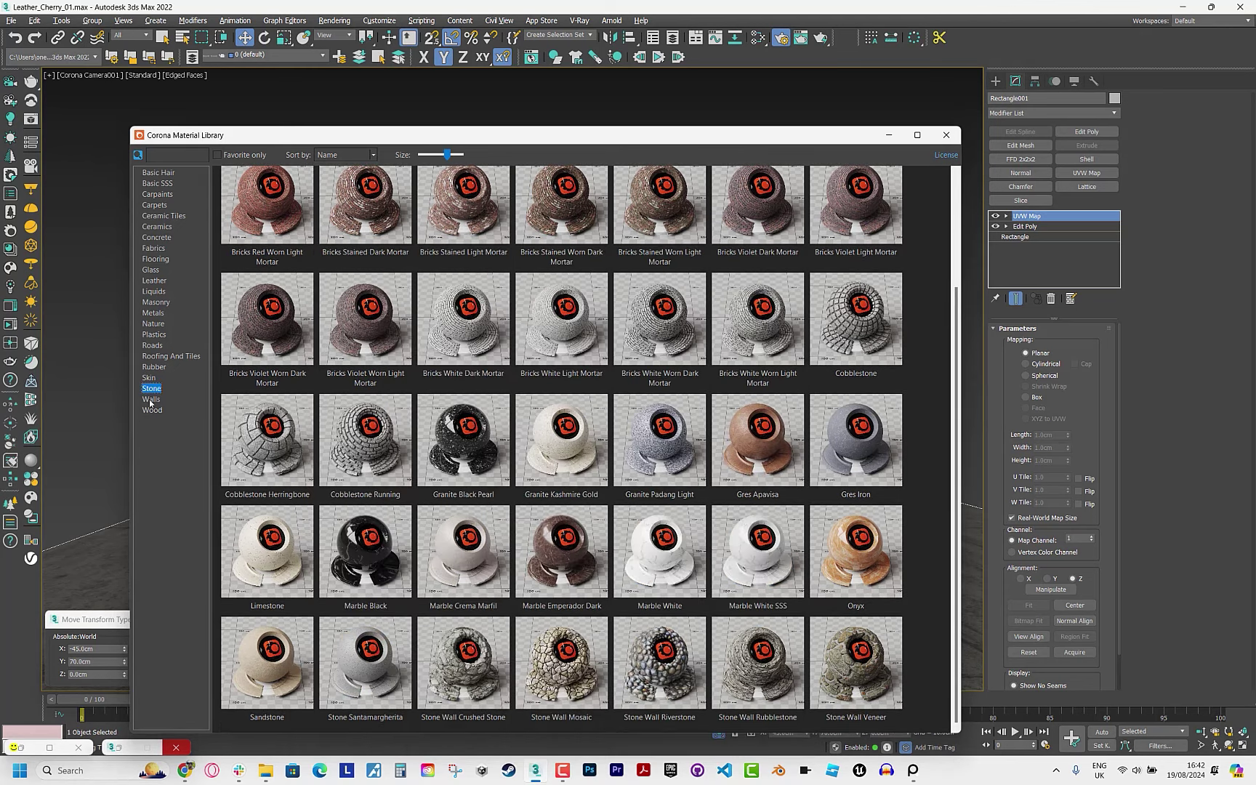
In Ceramic Tiles, preview Tiles Grunge 30x30cm and Tiles Gradients Wall 30x60cm.
click(160, 325)
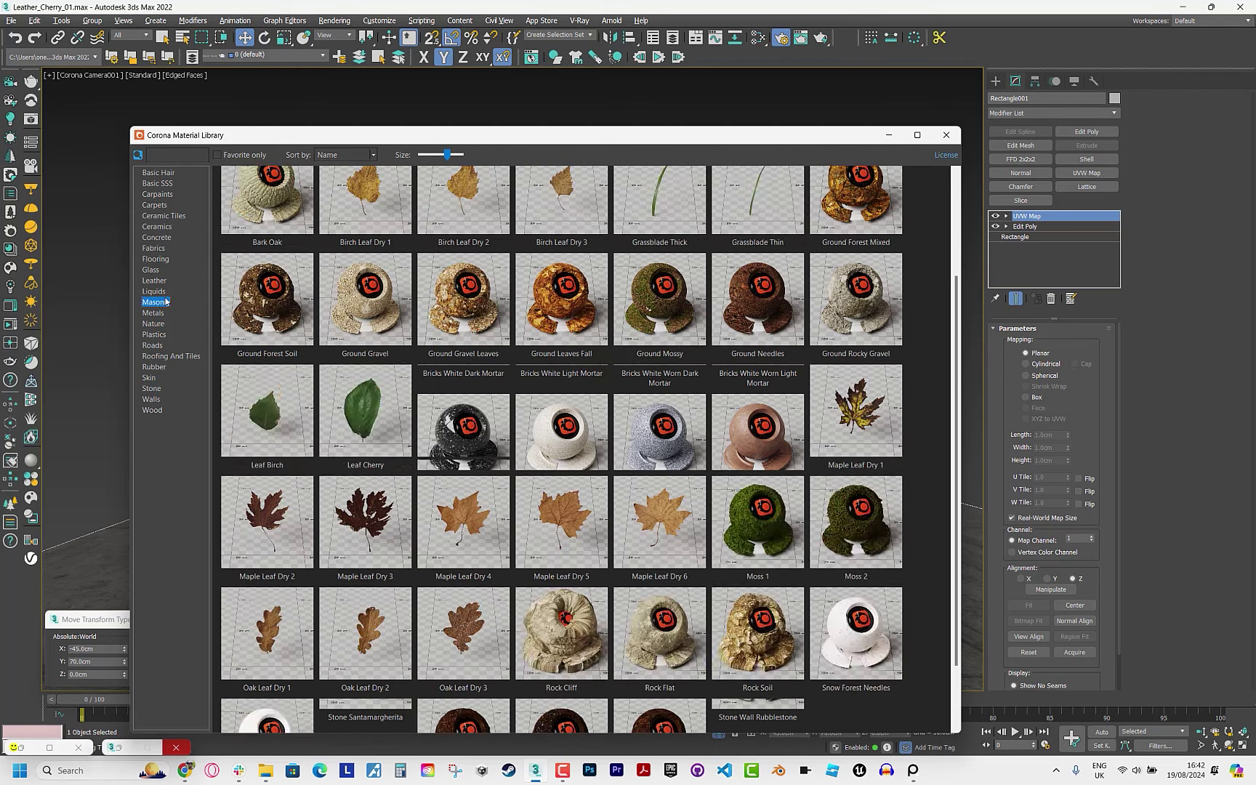
click(173, 218)
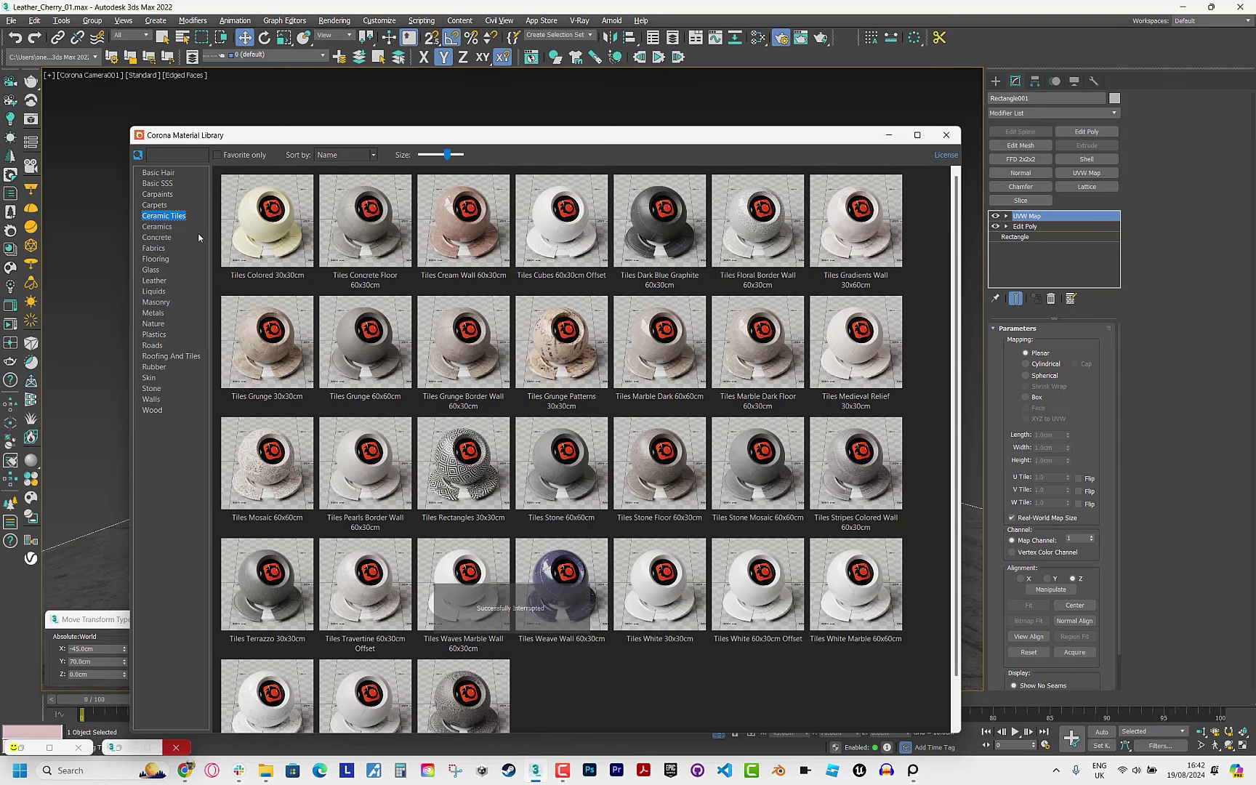
right_click(259, 346)
click(291, 352)
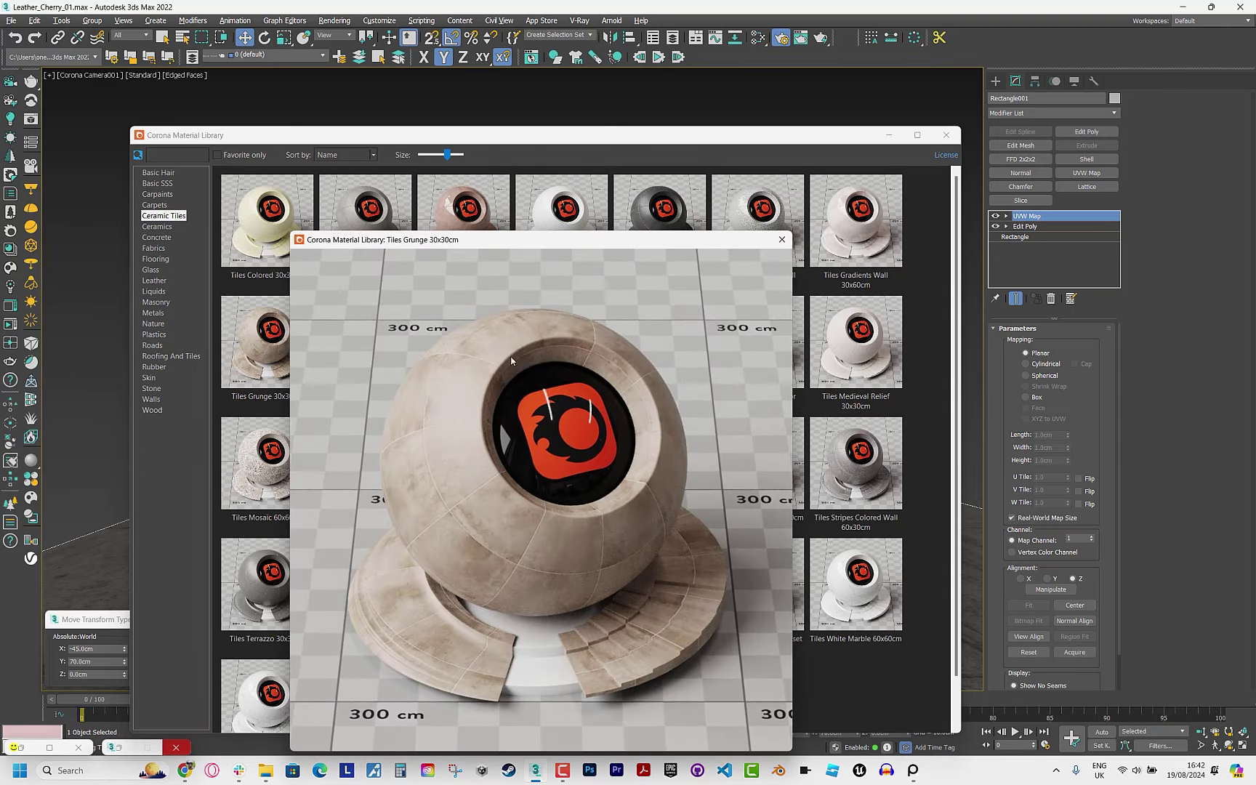
click(783, 239)
right_click(842, 229)
click(849, 236)
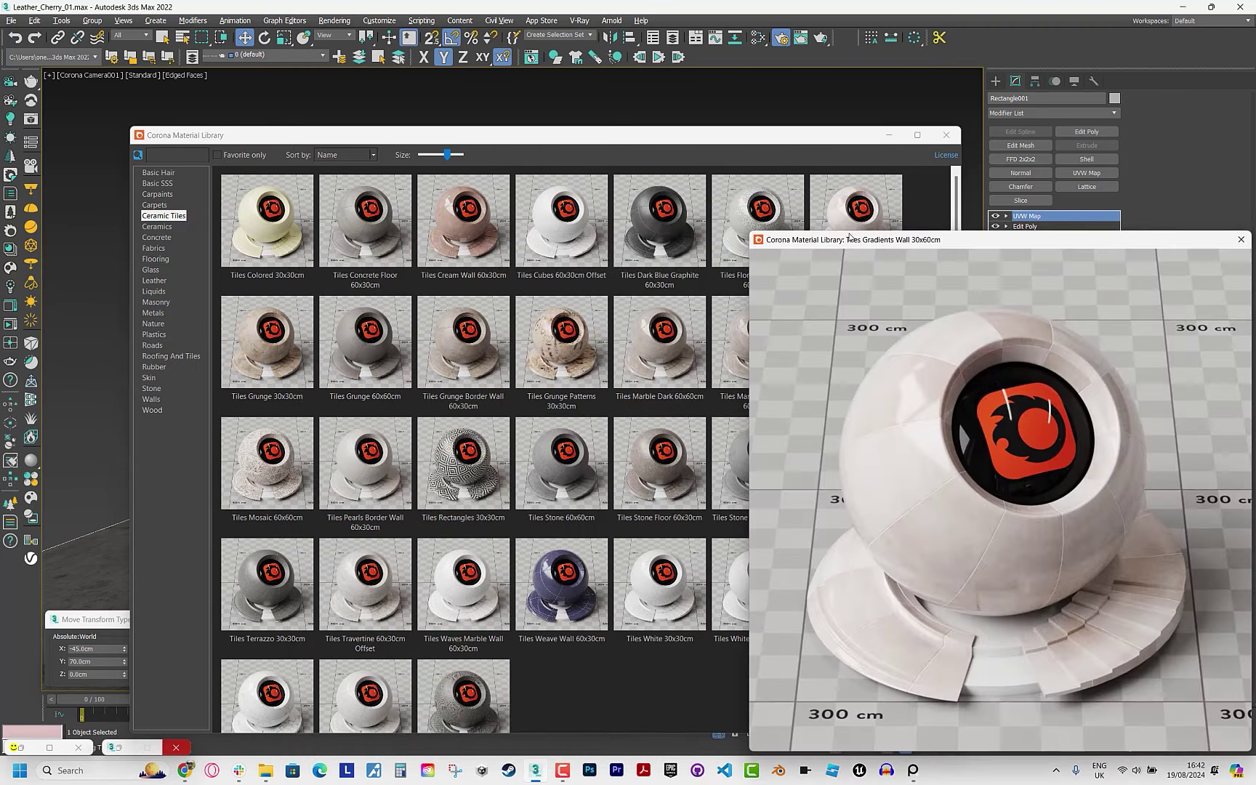
click(1241, 239)
Preview Tiles Stone Floor 60x30cm and Tiles Grunge Border Wall 60x30cm.
scroll(956, 373, down, 2)
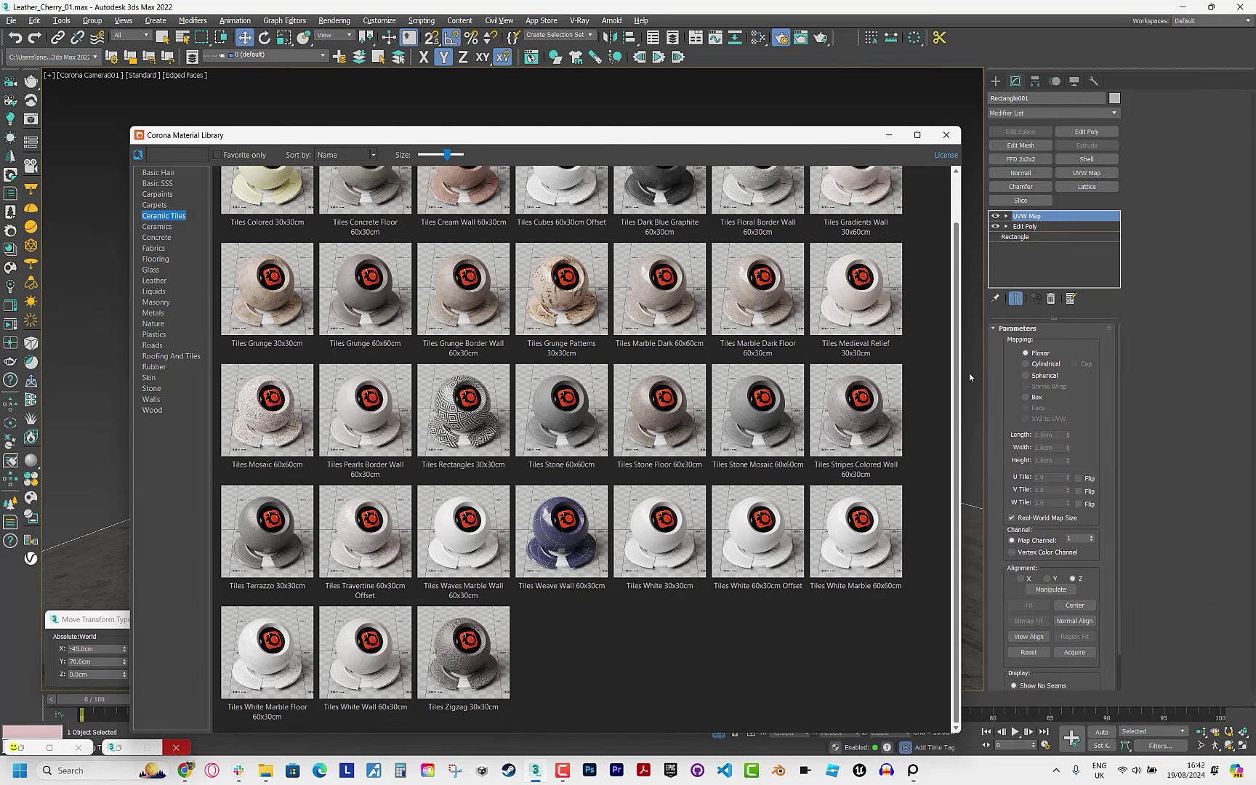
right_click(638, 421)
click(687, 429)
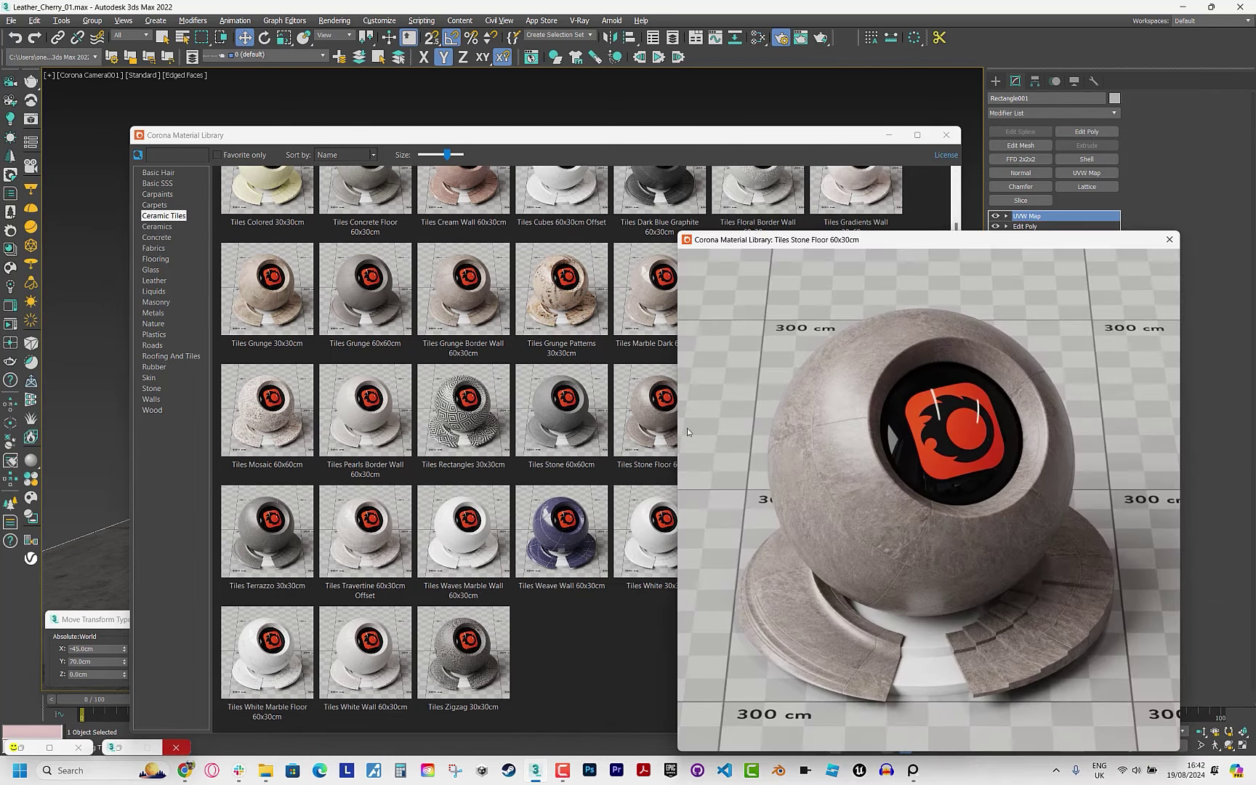
click(1169, 239)
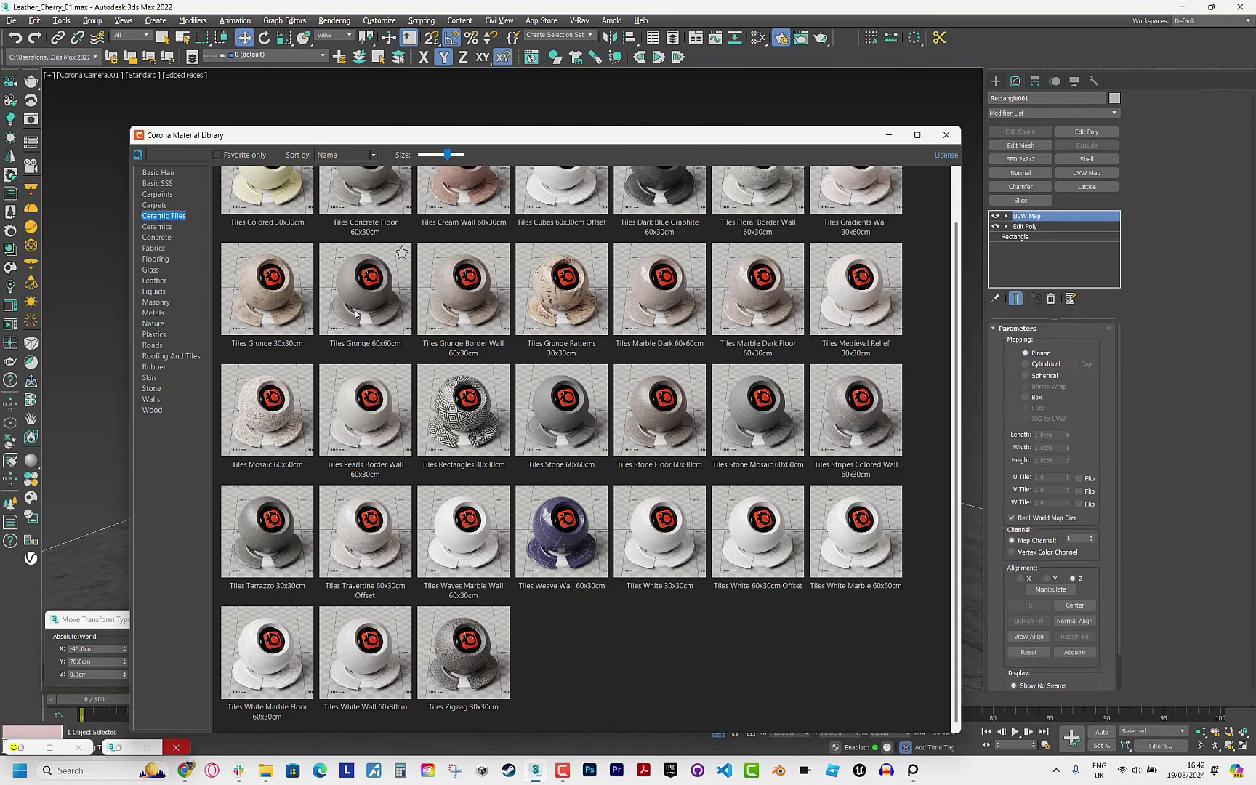
right_click(454, 296)
click(469, 308)
click(984, 239)
Assign Tiles Grunge Border Wall 60x30cm to the floor and re-render the whole room.
drag(439, 135, 714, 130)
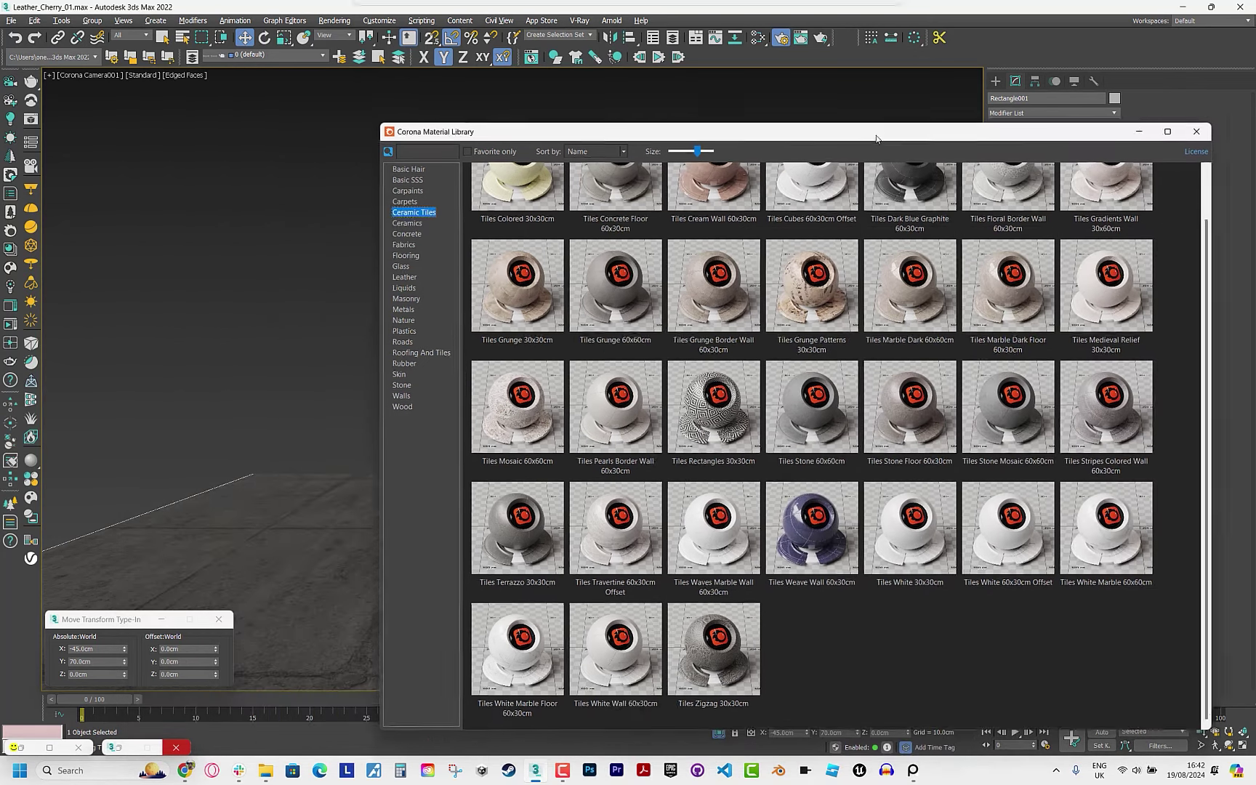
right_click(714, 296)
click(763, 320)
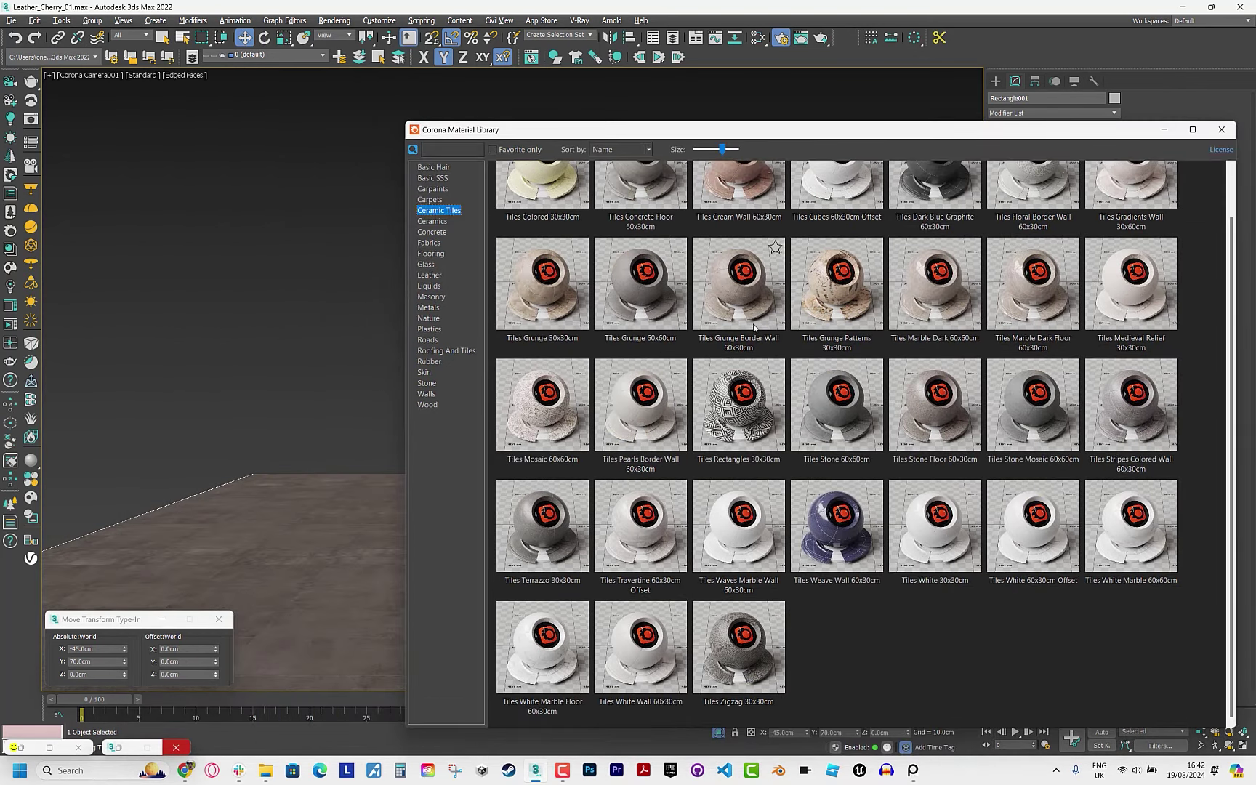
click(1221, 130)
click(718, 733)
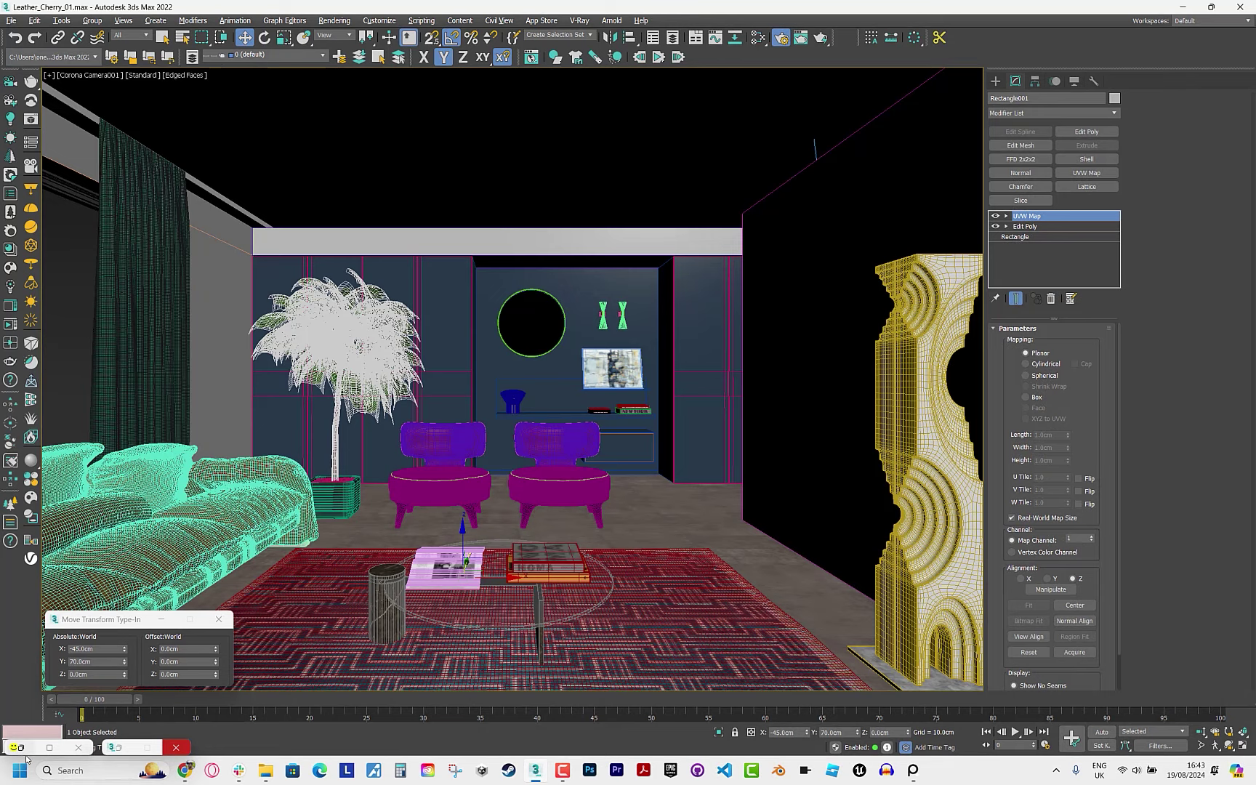
key(shift+q)
click(901, 139)
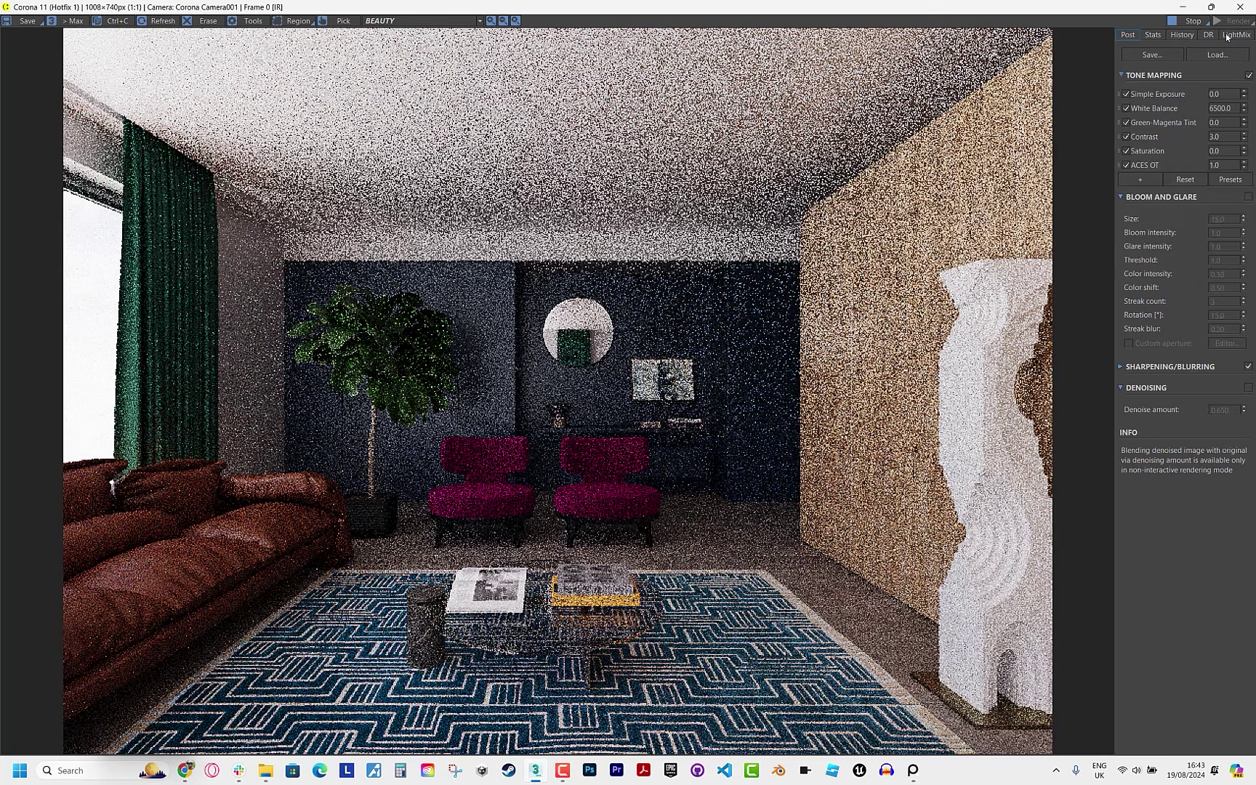
Add a LUT operator to tone mapping and set contrast to 1.0.
click(1140, 179)
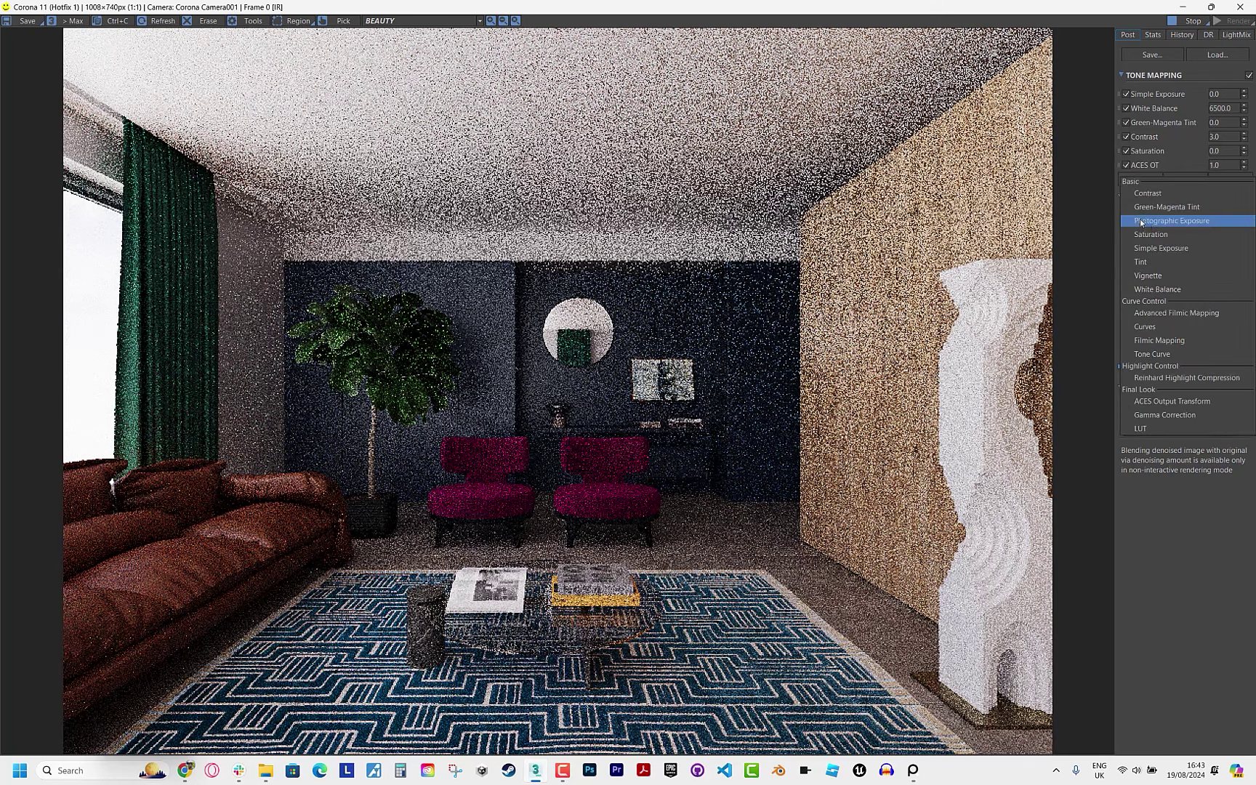
click(1159, 429)
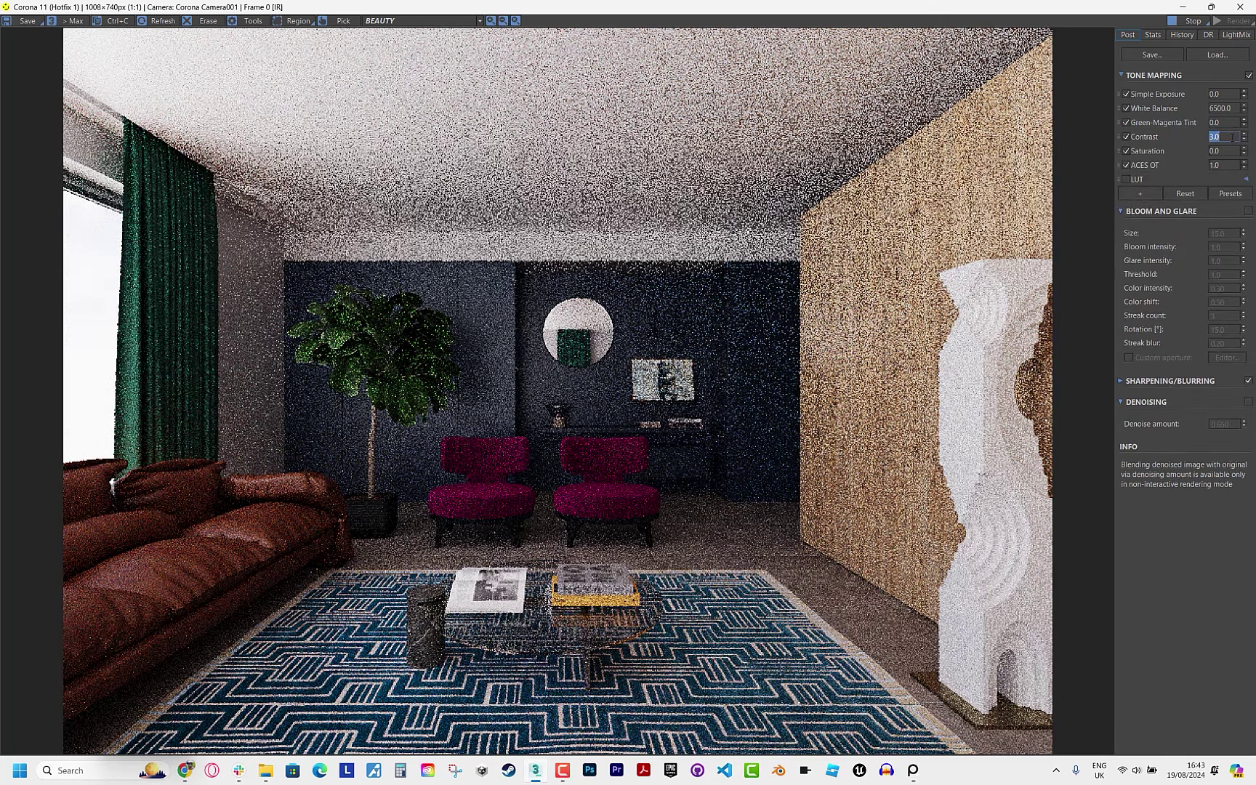
text(1)
key(Return)
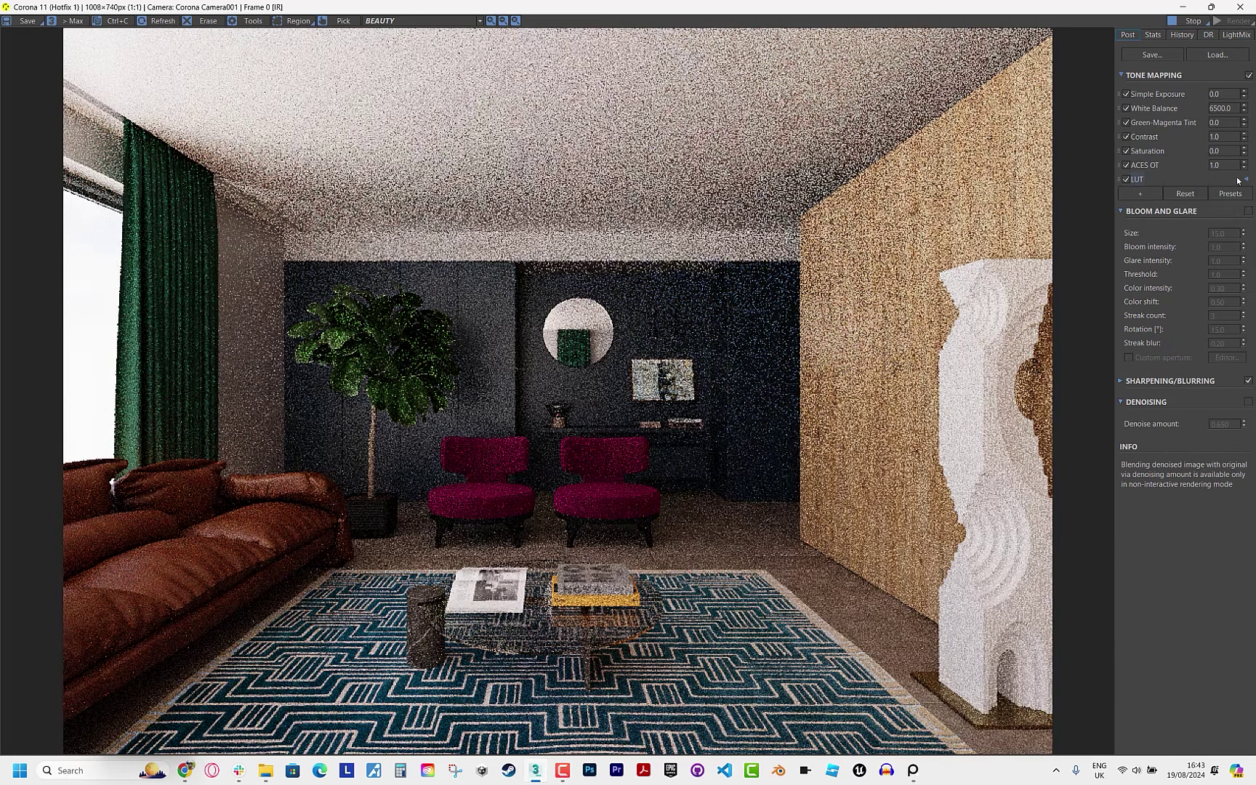
Expand the LUT settings and cycle through the LUT presets to preview film looks.
click(1245, 179)
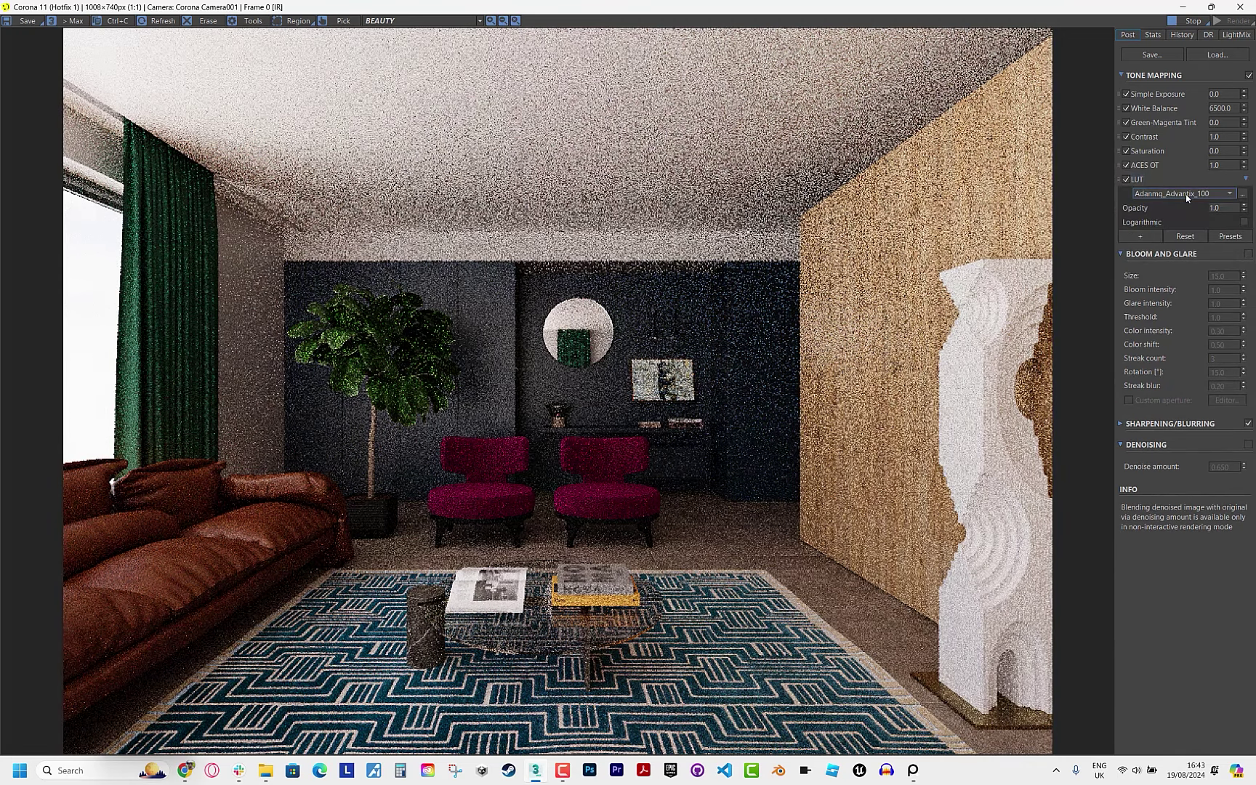
scroll(1186, 194, down, 1)
scroll(1186, 194, down, 1)
scroll(1186, 194, down, 1)
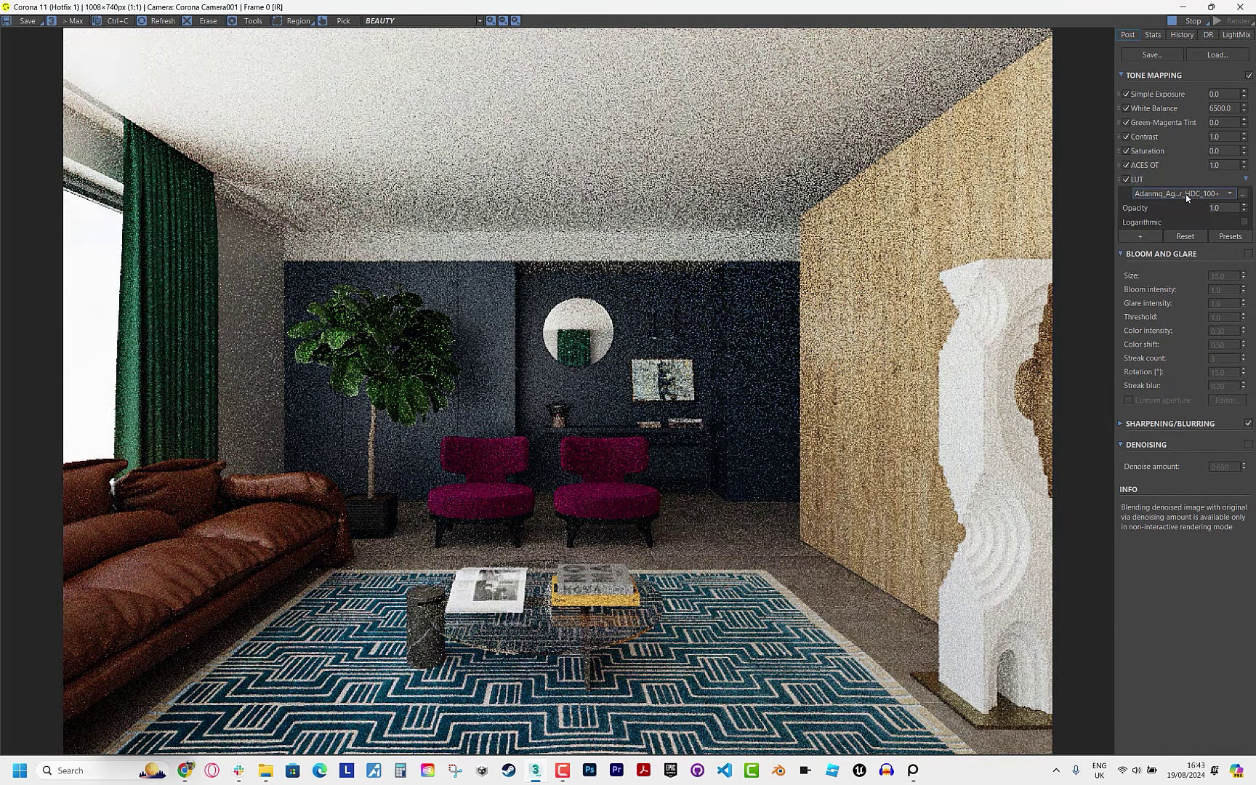
scroll(1186, 197, down, 1)
scroll(1187, 196, down, 1)
scroll(1187, 196, down, 1)
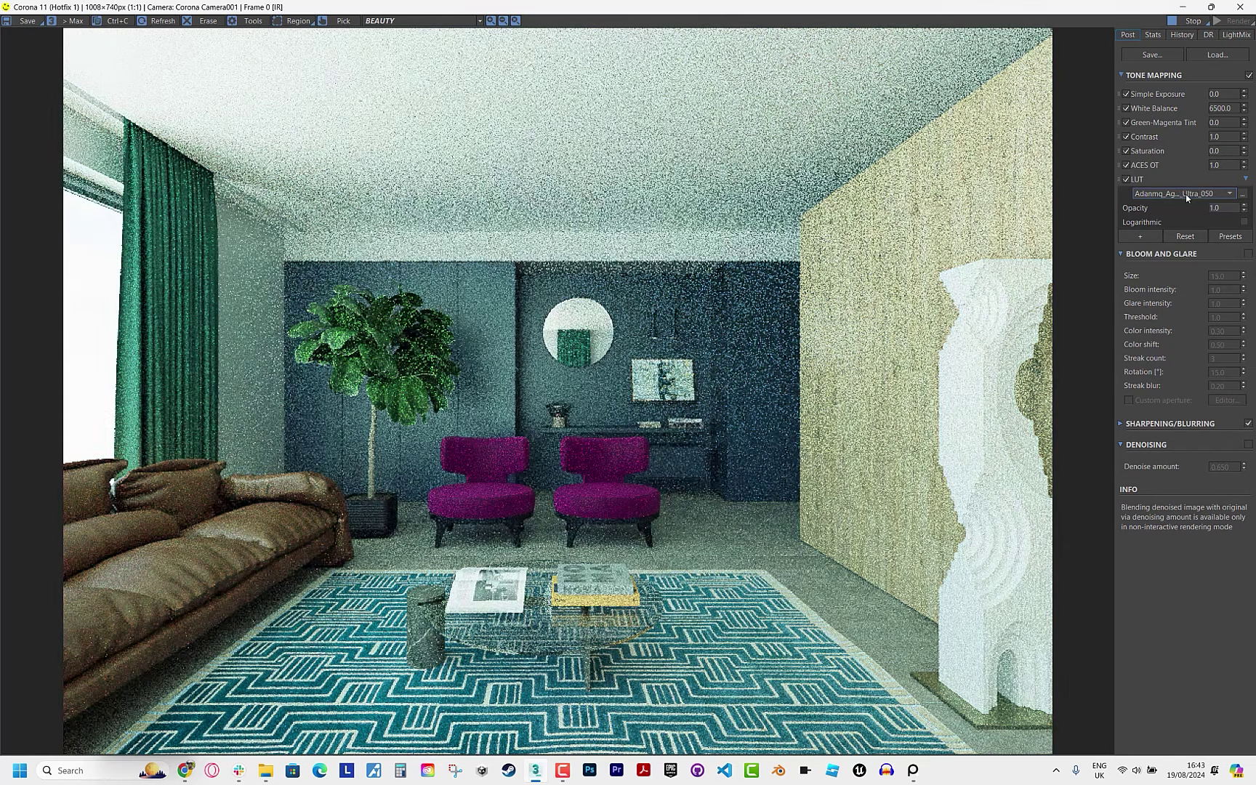
scroll(1186, 194, down, 1)
scroll(1185, 195, down, 1)
scroll(1186, 194, down, 1)
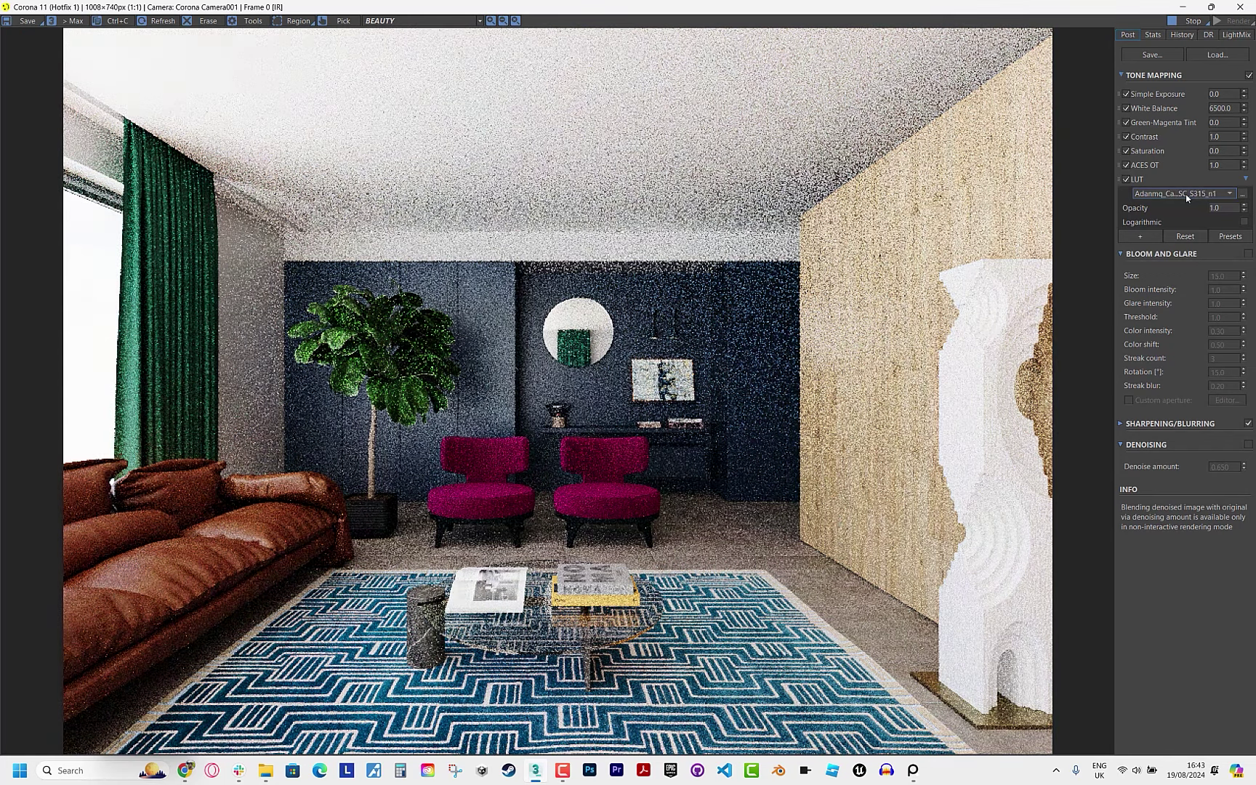
scroll(1186, 194, down, 1)
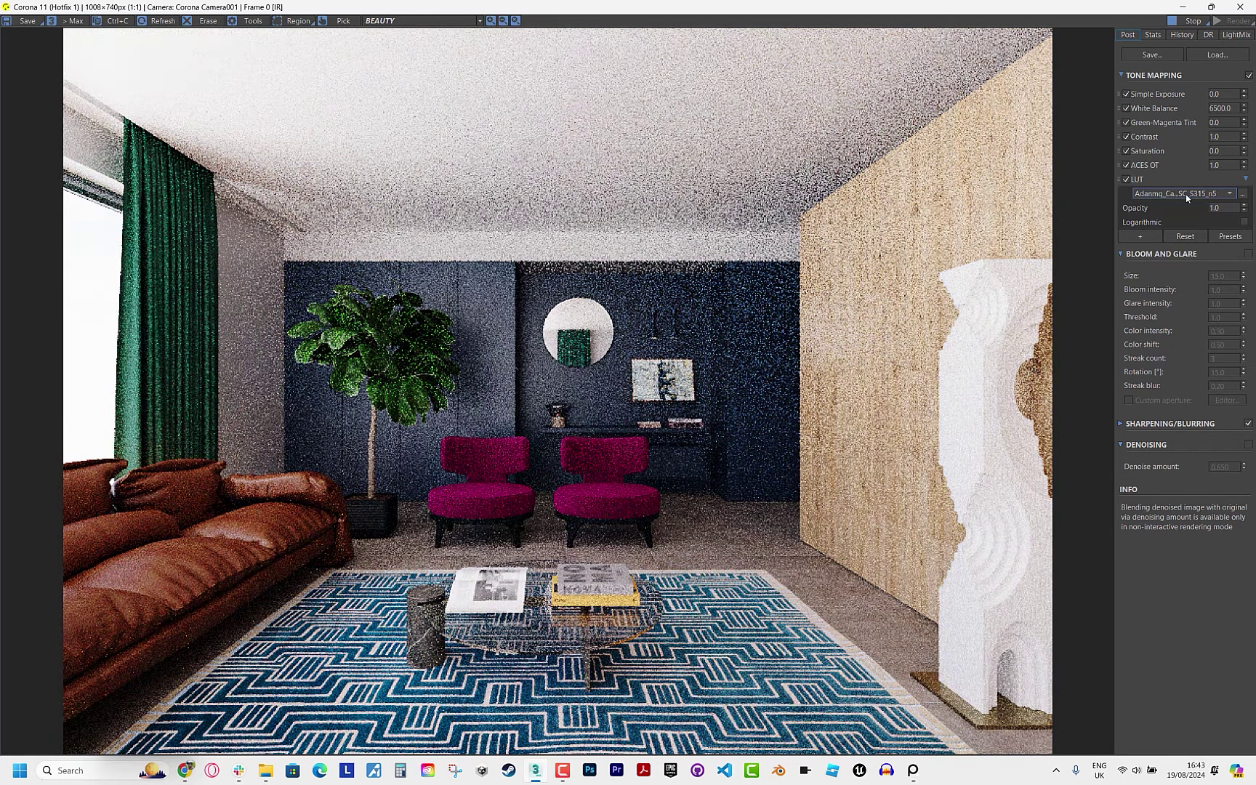
scroll(1186, 194, down, 1)
scroll(1186, 194, down, 1)
scroll(1186, 195, down, 1)
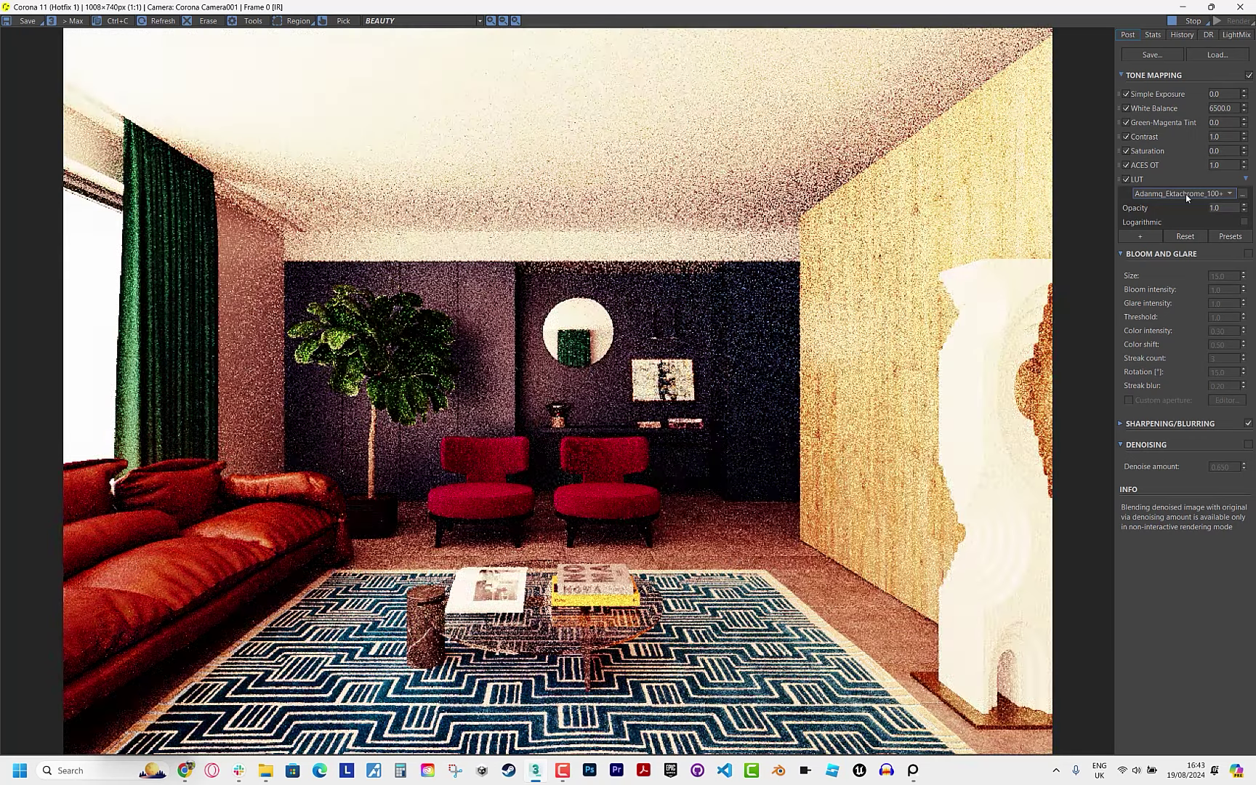
scroll(1185, 194, down, 1)
scroll(1186, 194, down, 1)
scroll(1186, 194, down, 1)
scroll(1186, 195, down, 2)
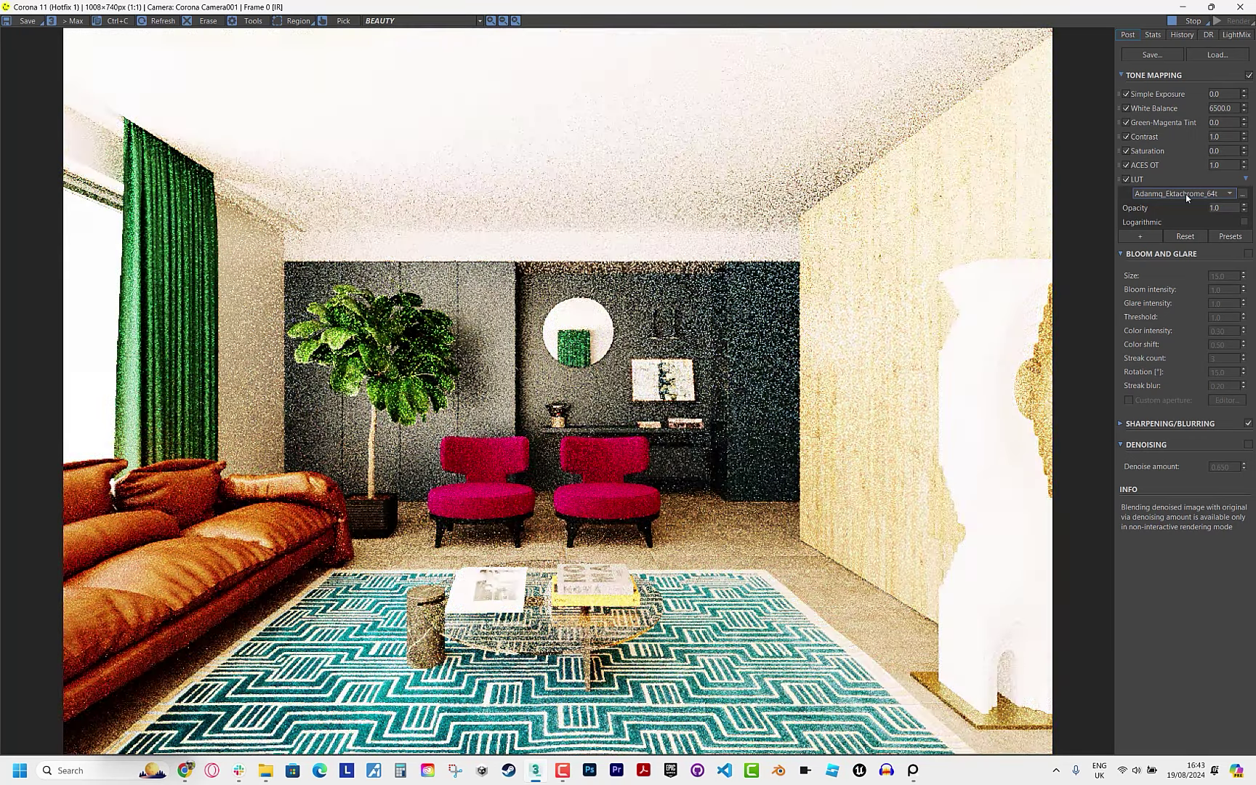
scroll(1186, 195, down, 1)
scroll(1186, 194, down, 1)
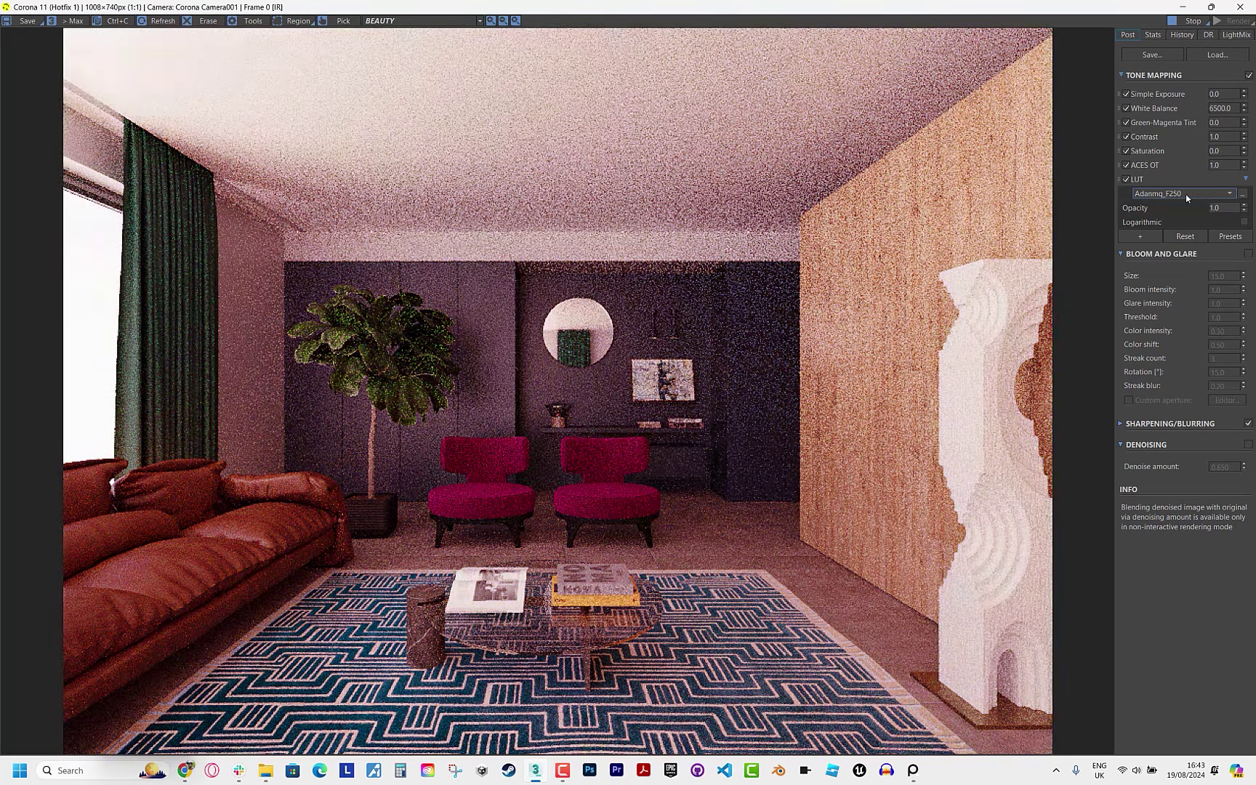
scroll(1186, 194, down, 2)
scroll(1186, 194, down, 1)
scroll(1186, 194, down, 1)
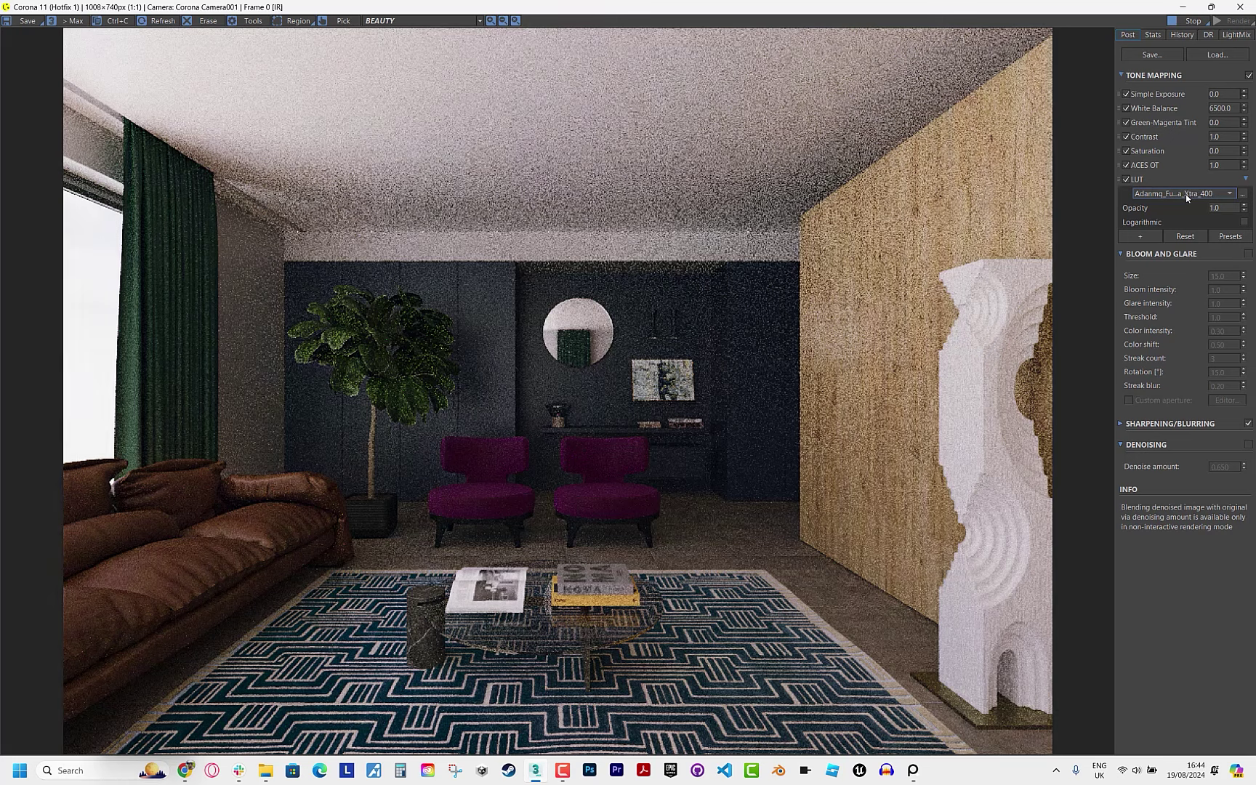
scroll(1186, 194, down, 1)
scroll(1186, 194, down, 1)
scroll(1186, 194, down, 1)
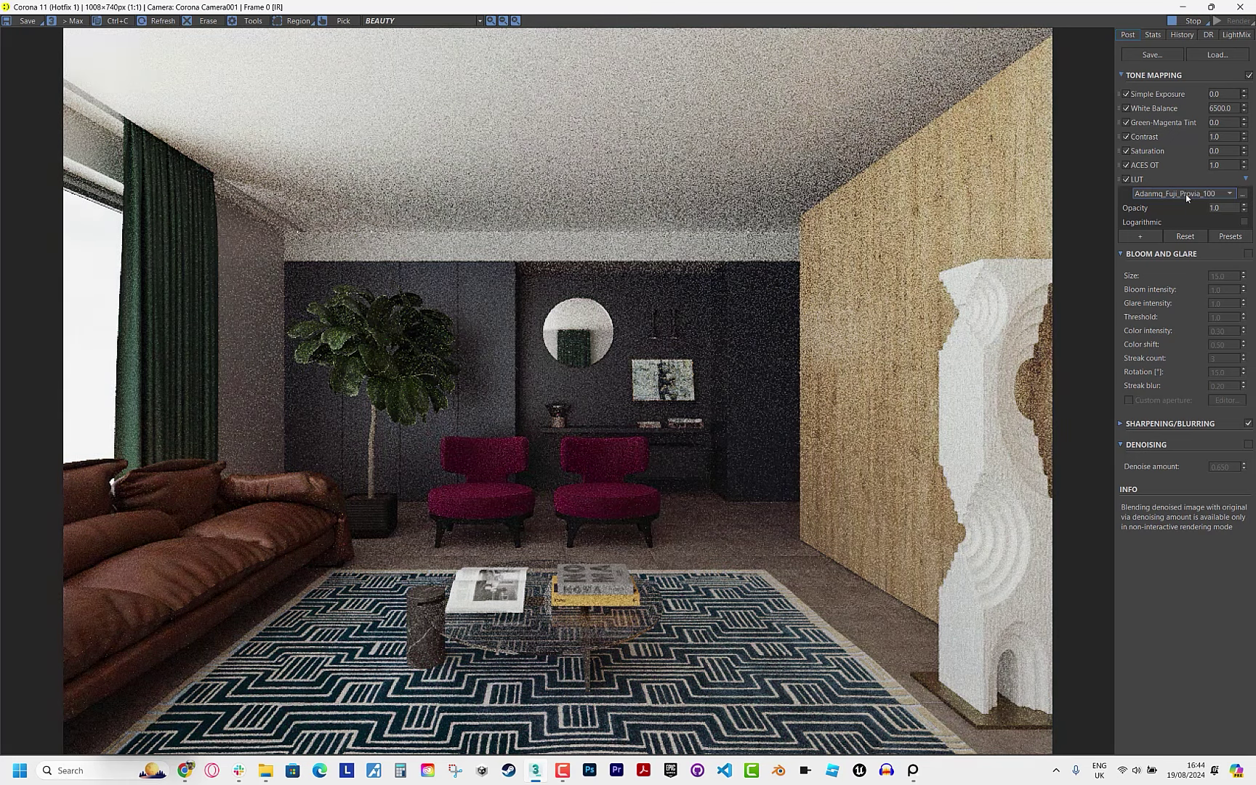
scroll(1186, 194, down, 1)
scroll(1186, 194, down, 1)
scroll(1186, 194, down, 1)
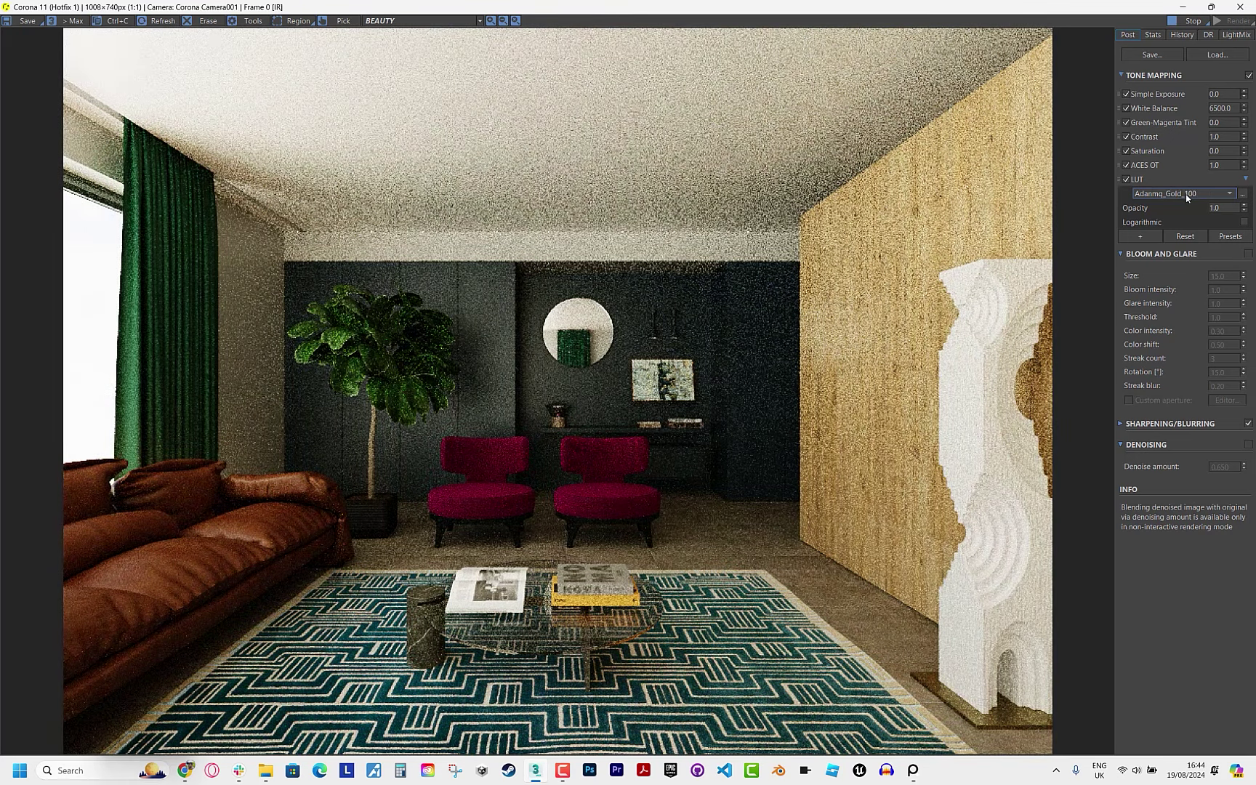
scroll(1185, 194, down, 1)
scroll(1186, 194, down, 1)
scroll(1185, 194, down, 1)
scroll(1186, 195, down, 1)
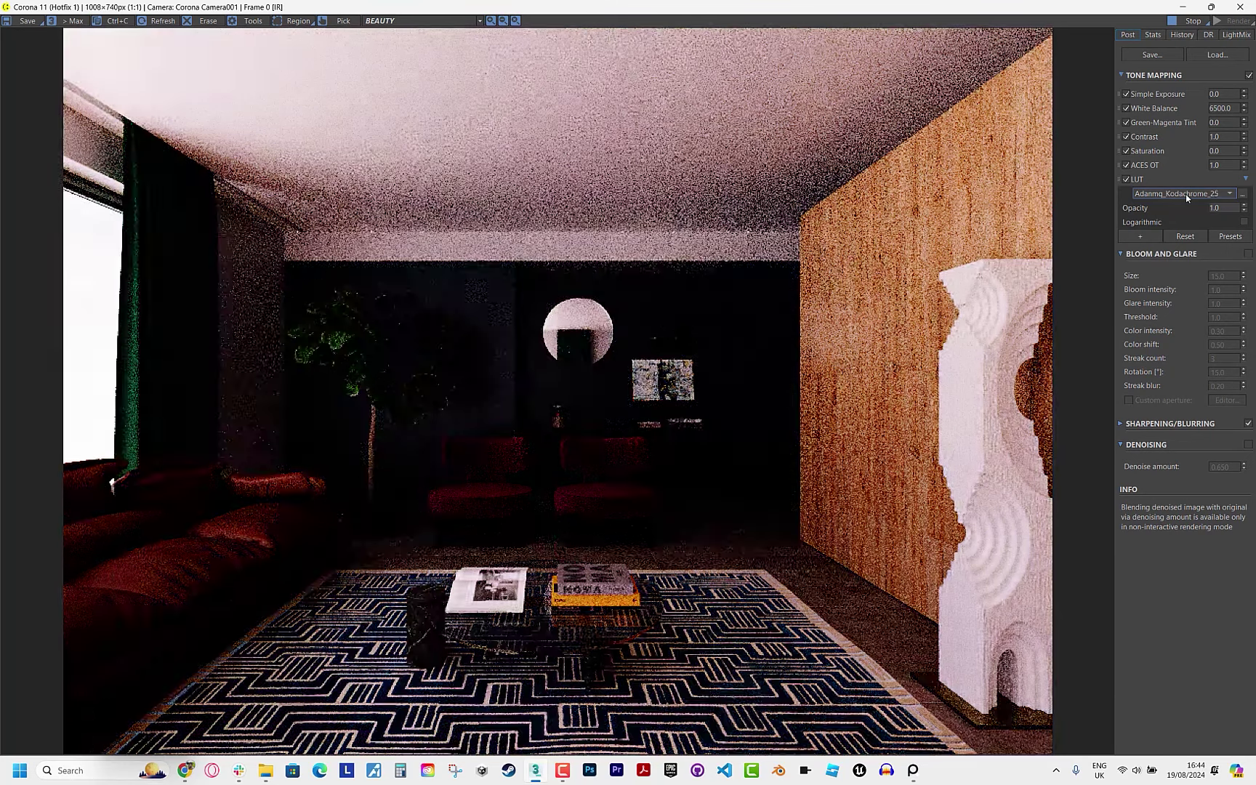
scroll(1186, 195, down, 1)
scroll(1186, 195, down, 1)
scroll(1186, 195, down, 1)
scroll(1186, 194, down, 1)
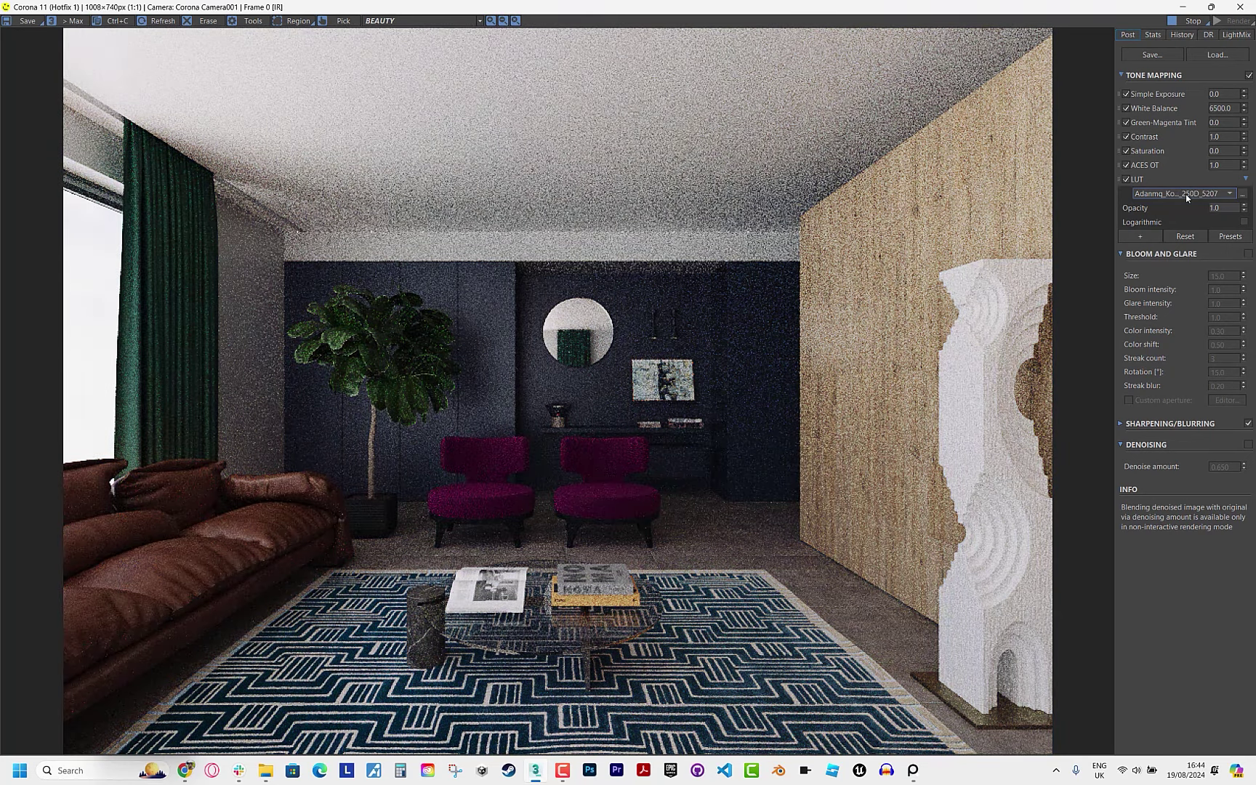
scroll(1186, 194, down, 1)
scroll(1186, 194, down, 2)
scroll(1186, 194, down, 1)
scroll(1186, 194, down, 1)
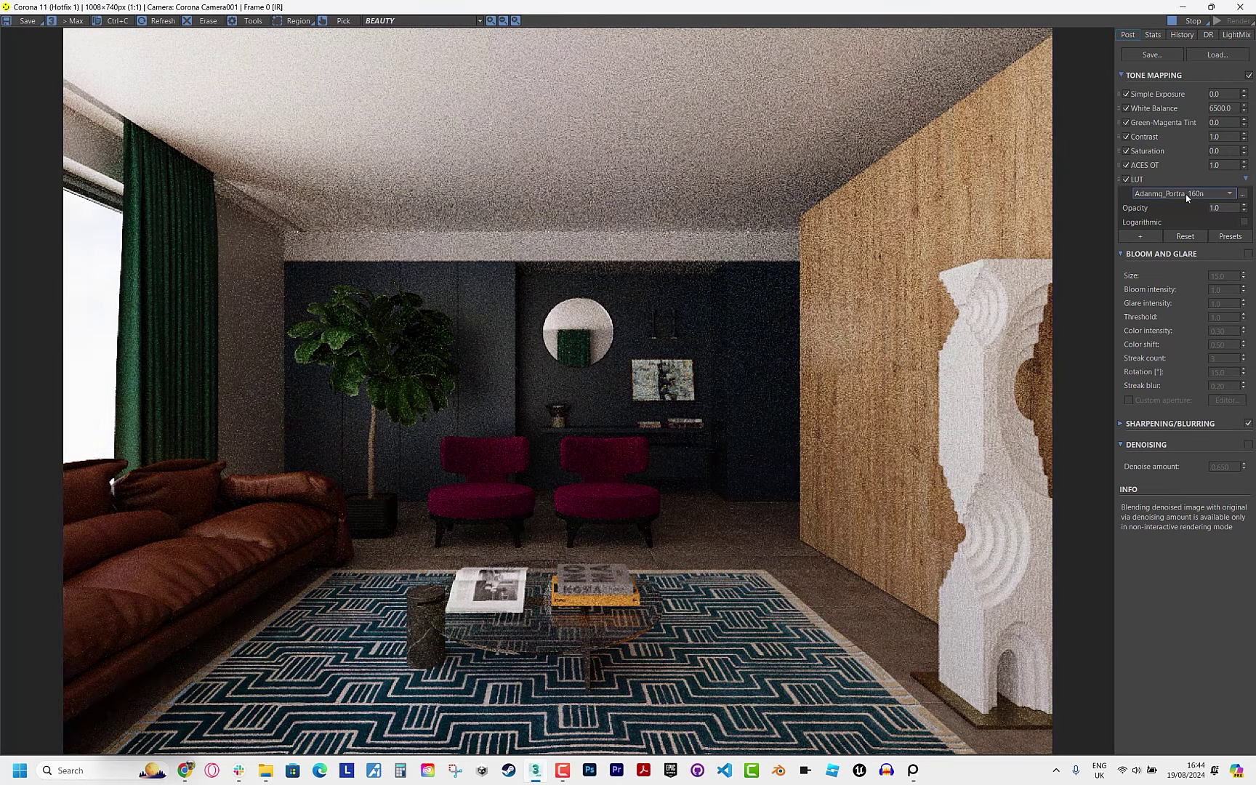
scroll(1186, 194, down, 1)
scroll(1185, 194, down, 1)
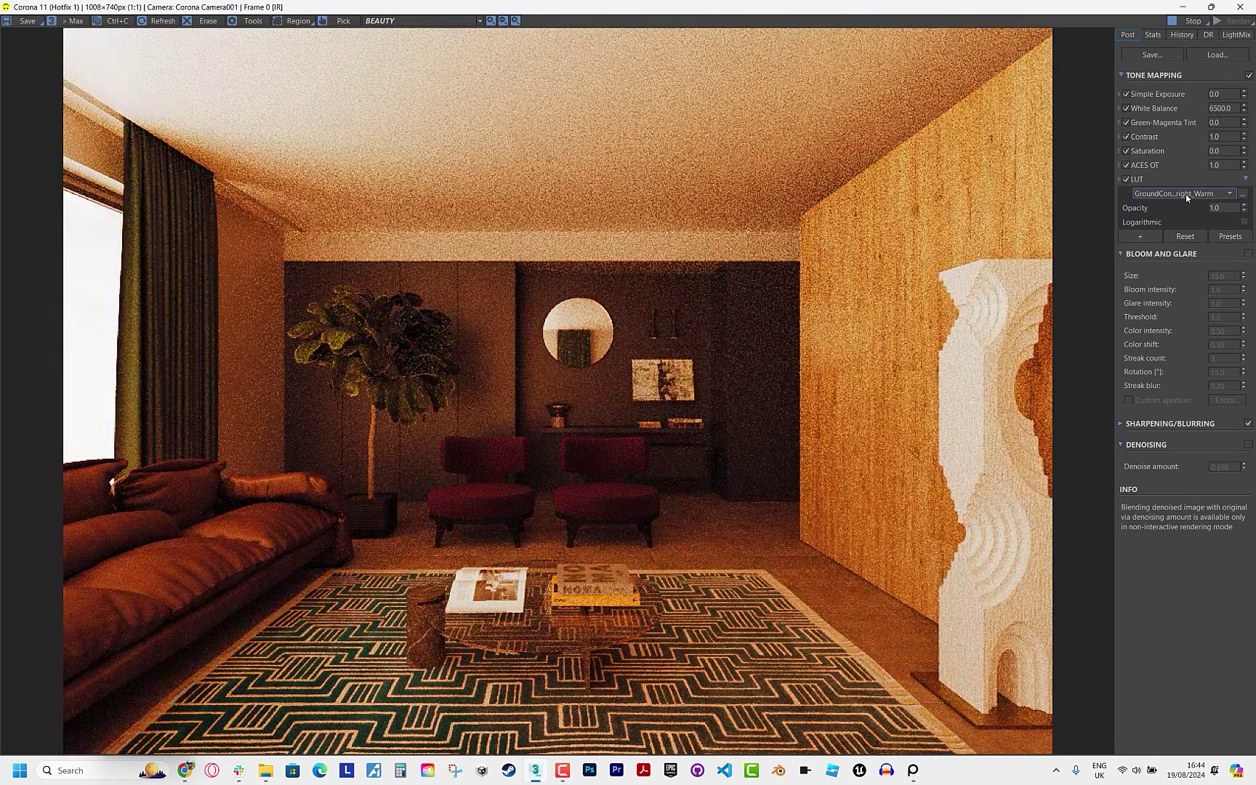
scroll(1186, 194, down, 1)
scroll(1185, 194, down, 1)
scroll(1186, 194, down, 1)
scroll(1185, 194, down, 1)
scroll(1186, 194, down, 1)
scroll(1186, 194, up, 1)
scroll(1186, 194, down, 1)
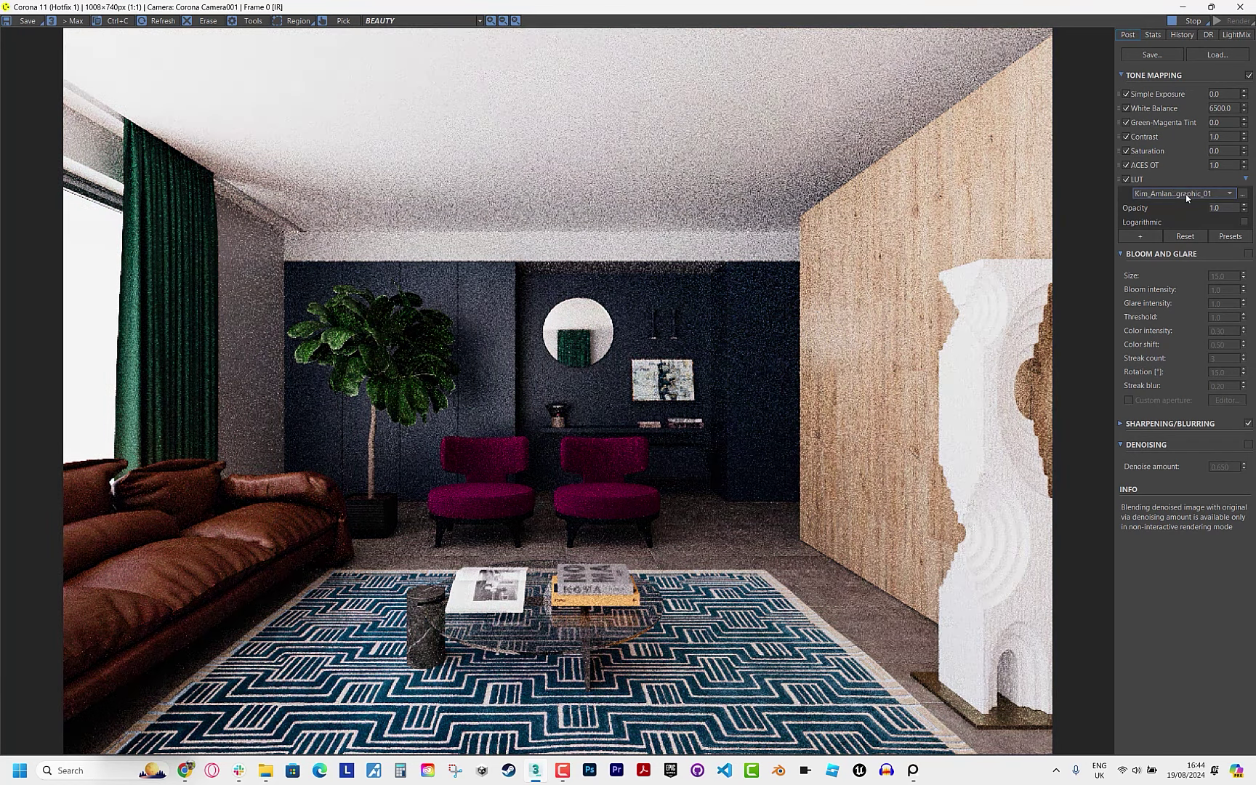
scroll(1185, 194, down, 1)
scroll(1186, 195, down, 1)
scroll(1185, 194, down, 1)
scroll(1186, 194, down, 1)
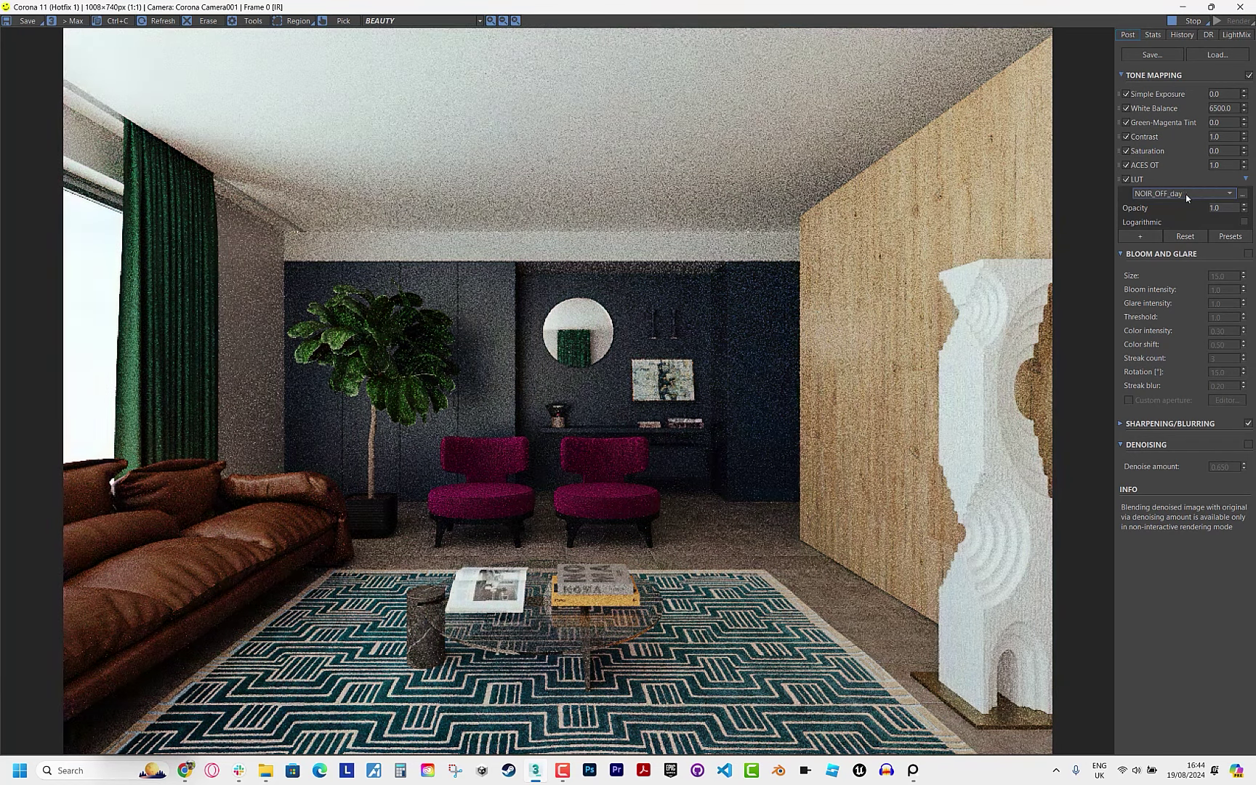
Turn LUT off, keep ACES OT on, and shrink the frame buffer window.
click(1126, 179)
click(1126, 165)
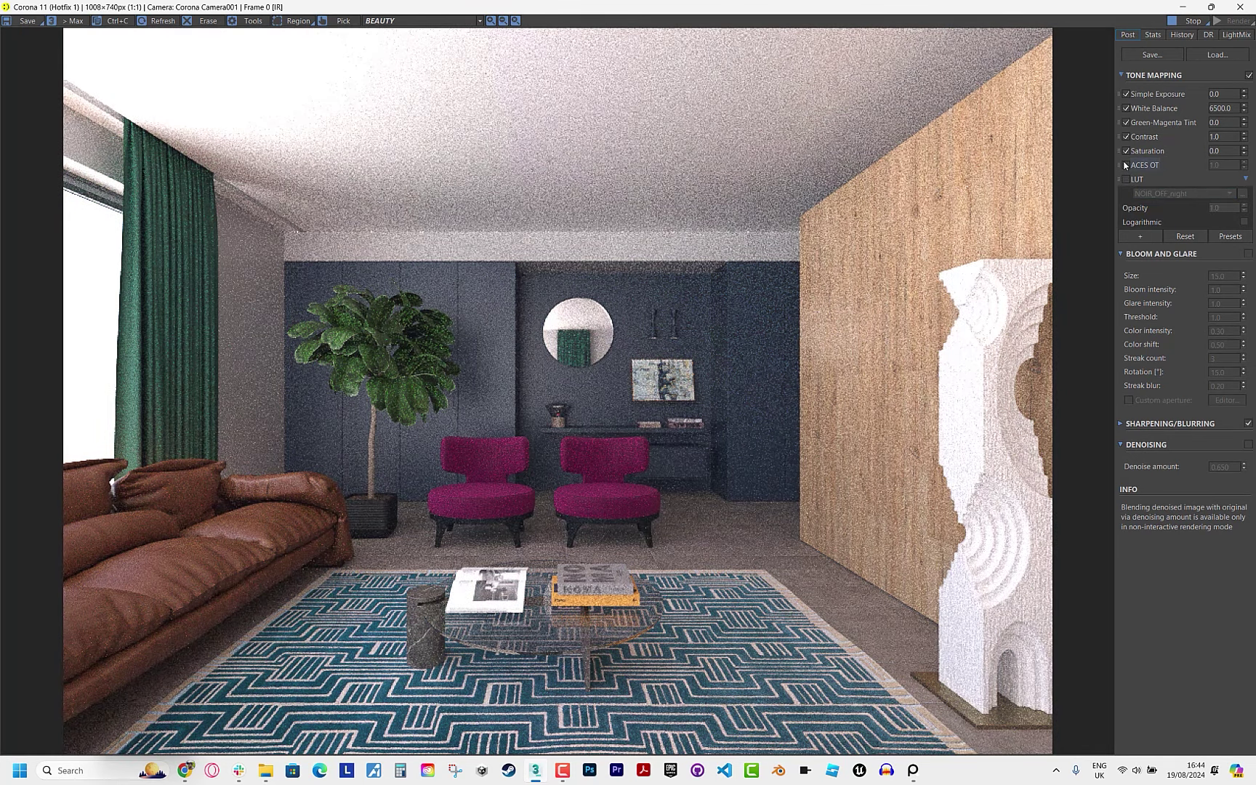
click(1126, 165)
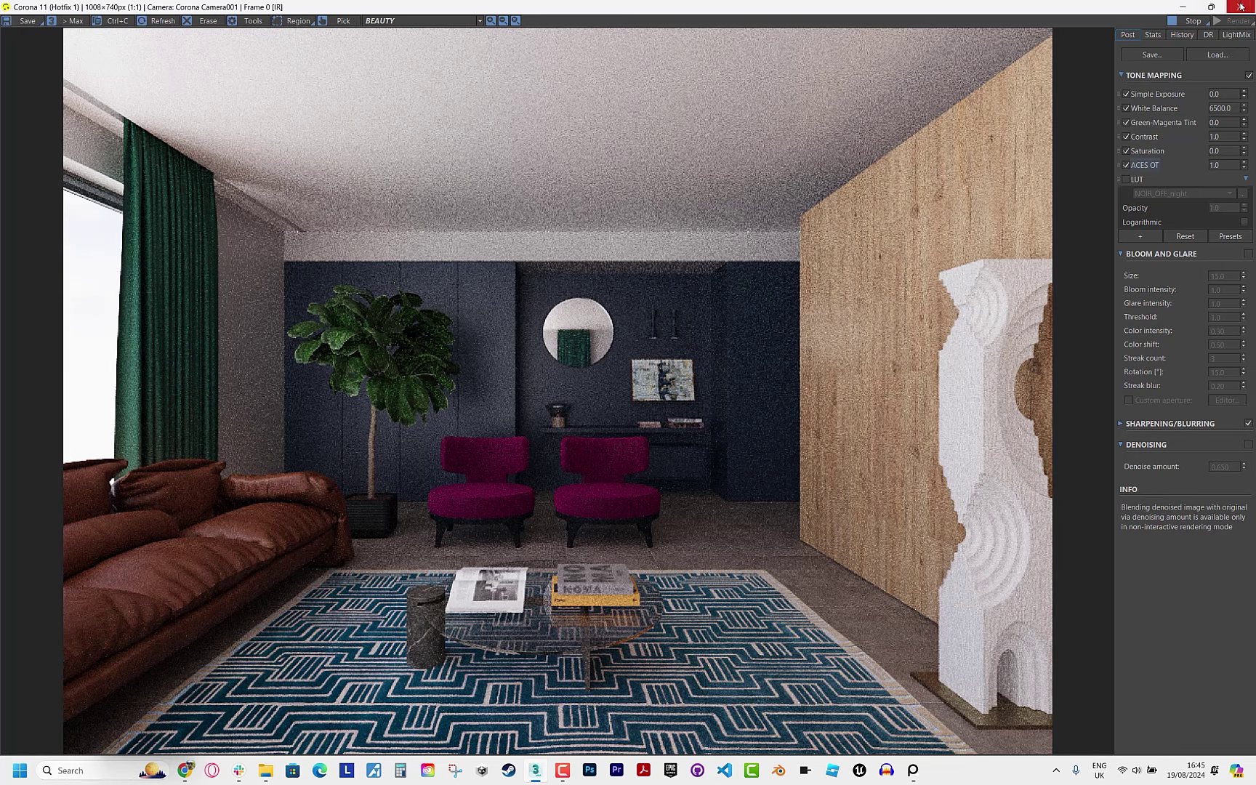
click(1212, 7)
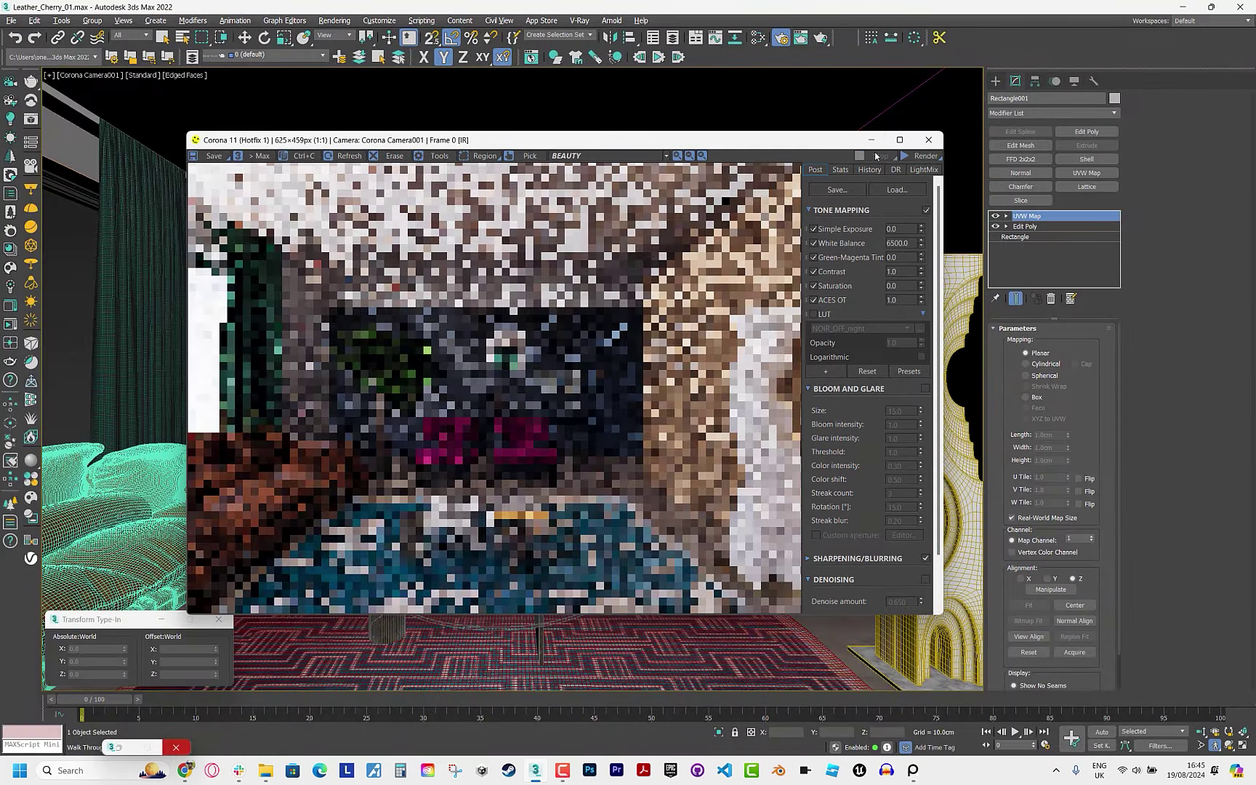
Minimise the frame buffer and show the rug area in Top view with camera types listed.
click(871, 140)
click(244, 37)
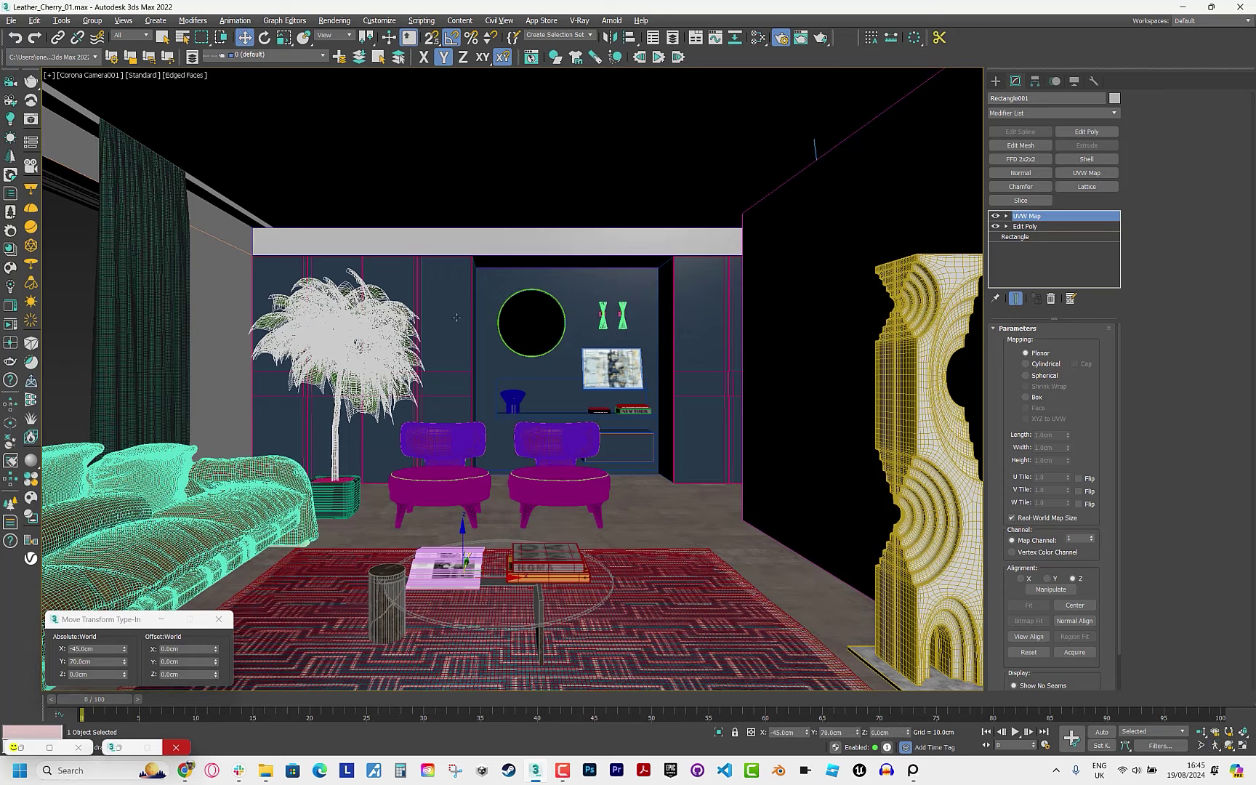
key(t)
click(996, 81)
click(1045, 99)
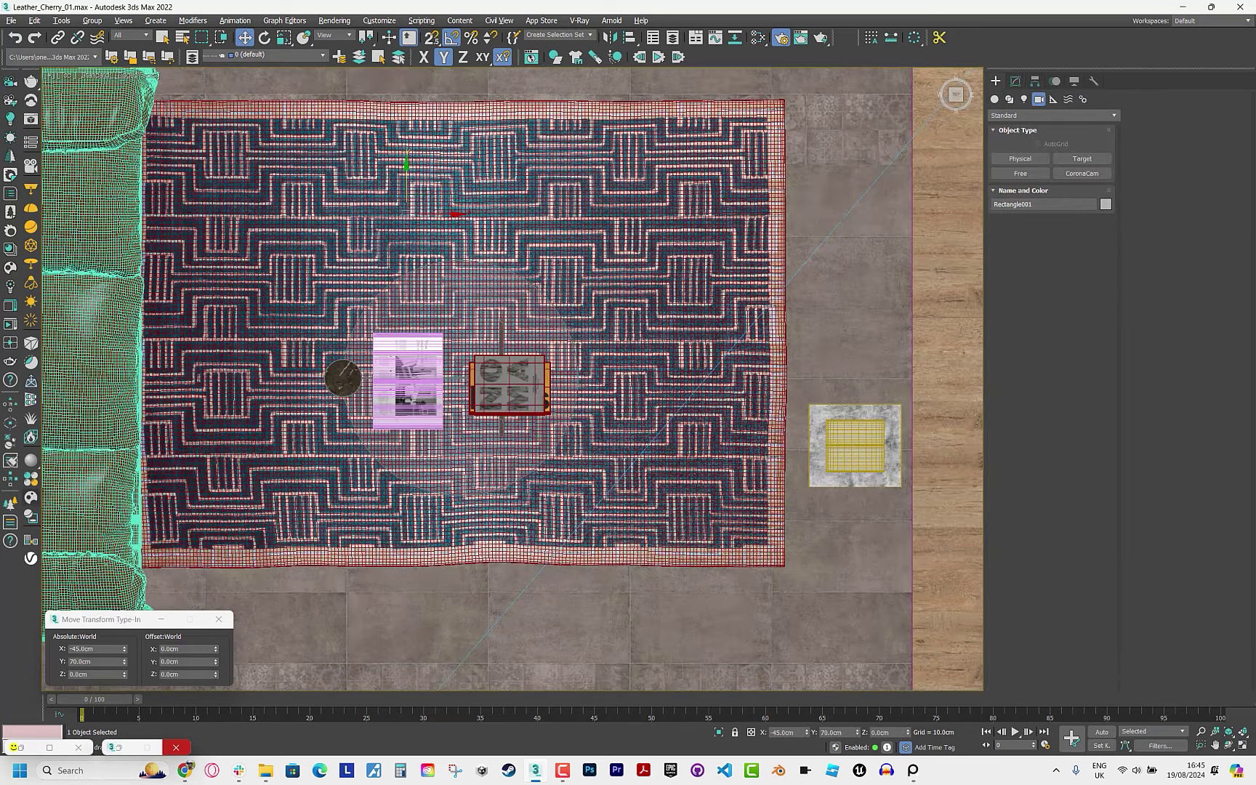
middle_drag(734, 654, 716, 509)
scroll(715, 579, down, 2)
Place a Corona camera aimed at the coffee table and set its focal length to 200 mm.
click(1081, 173)
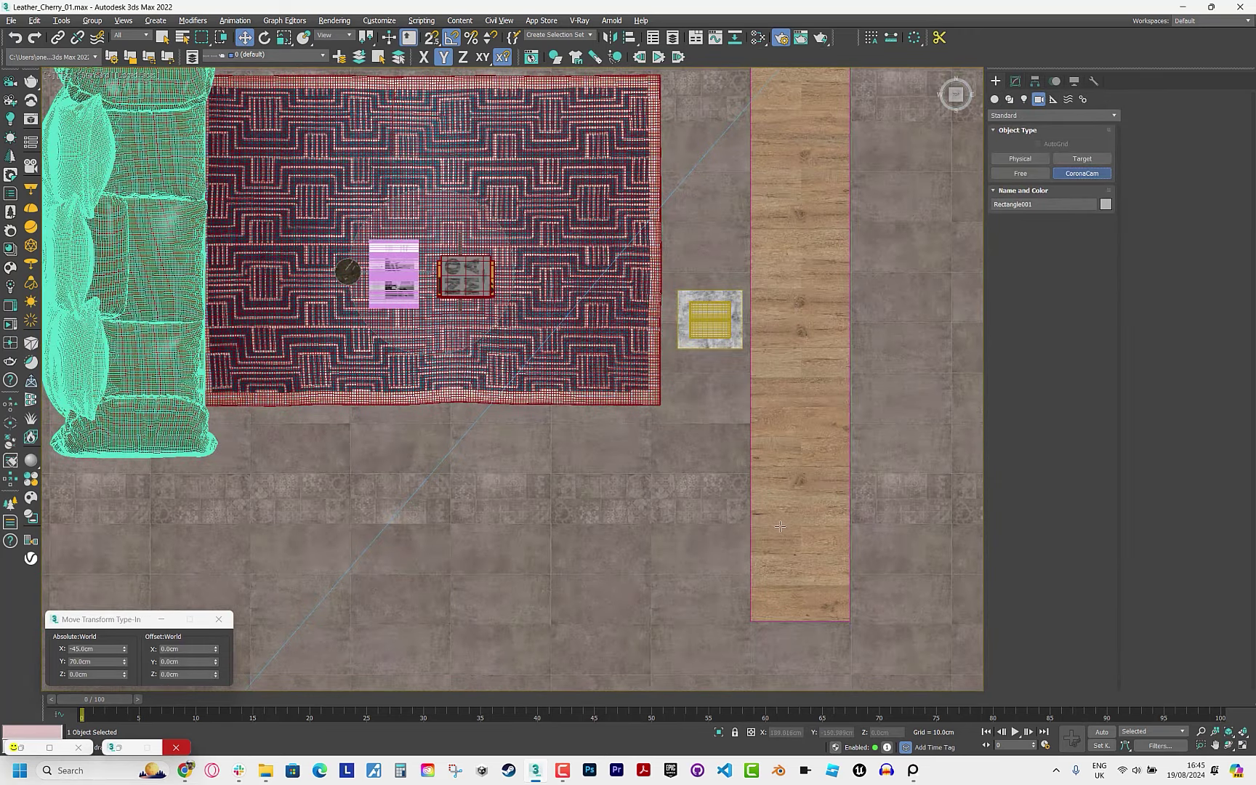
drag(723, 600, 410, 226)
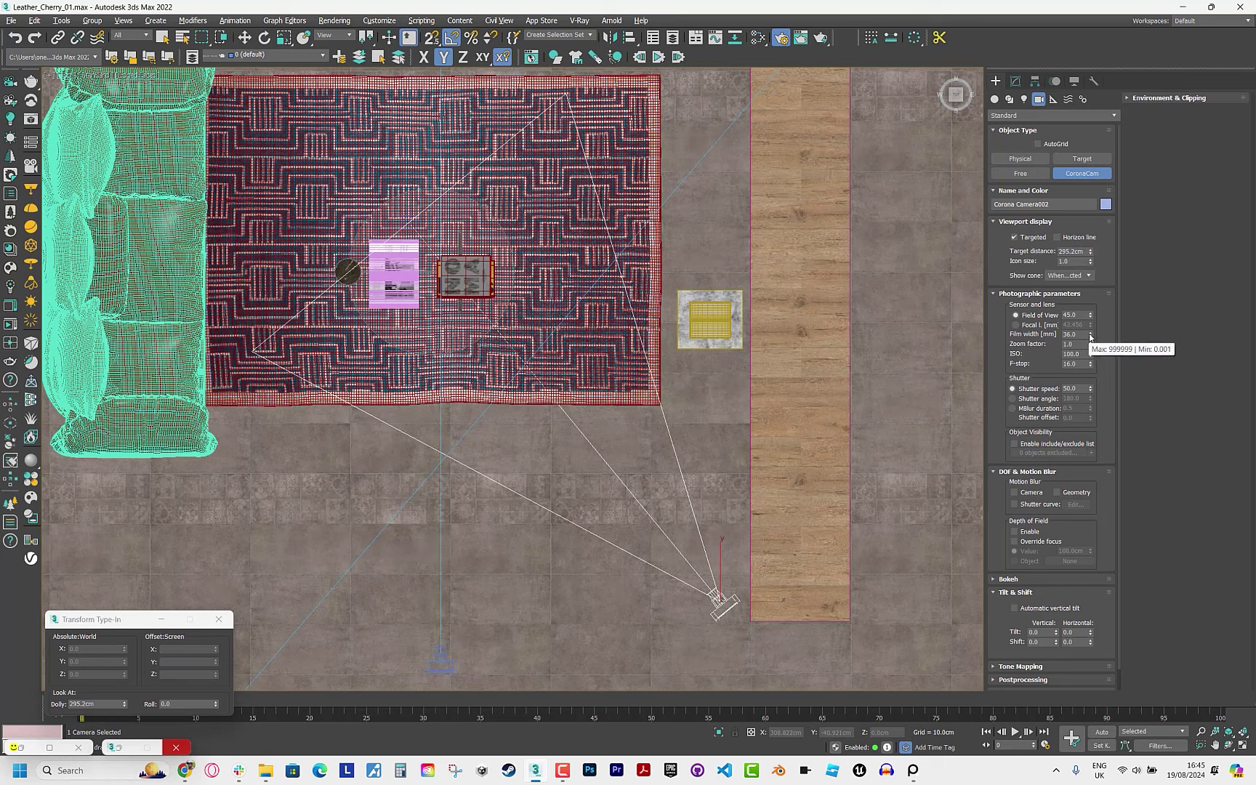
click(1016, 81)
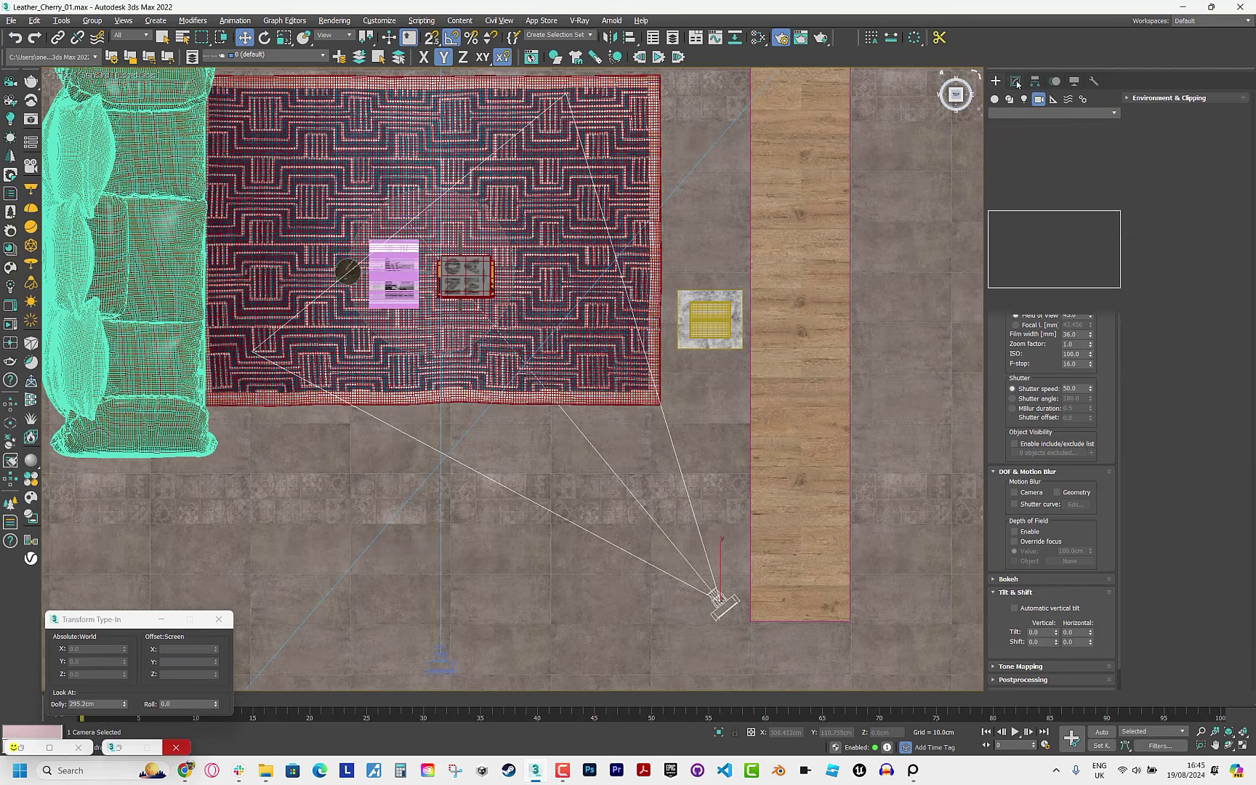
click(1015, 432)
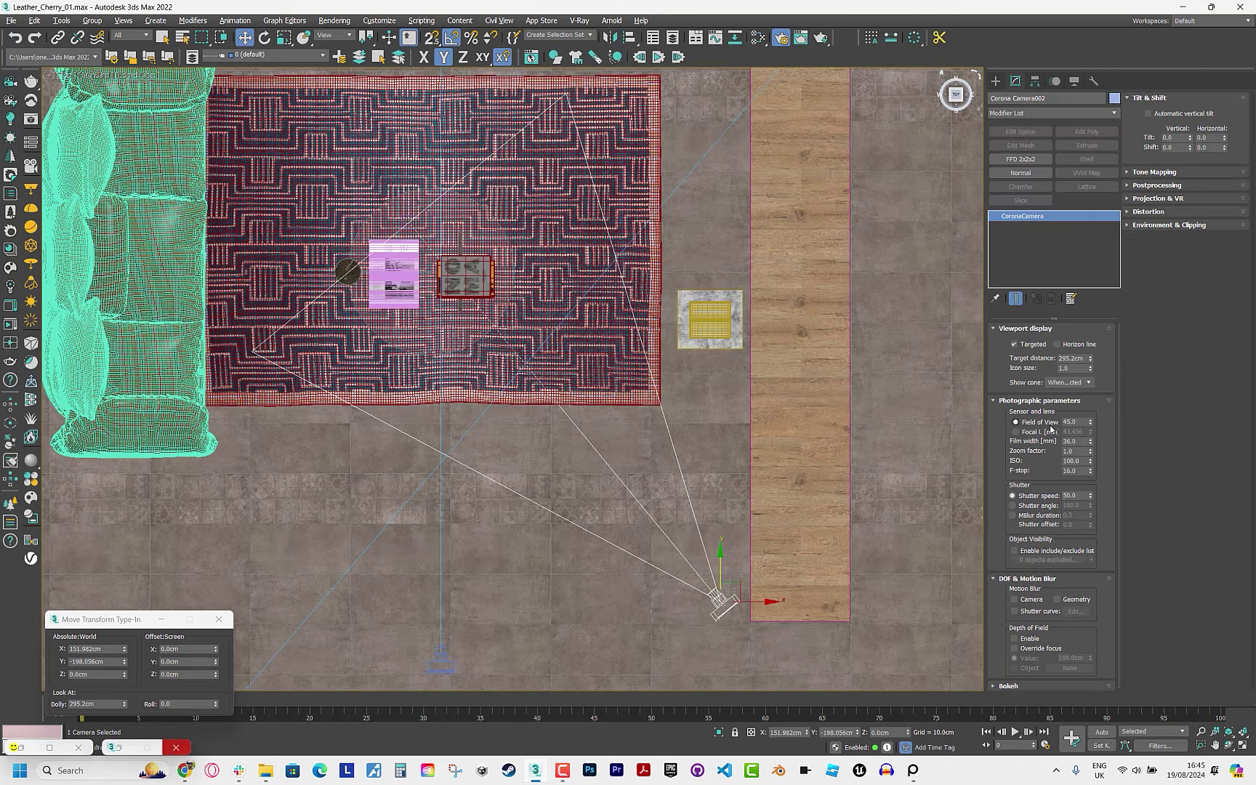
drag(1090, 431, 1089, 391)
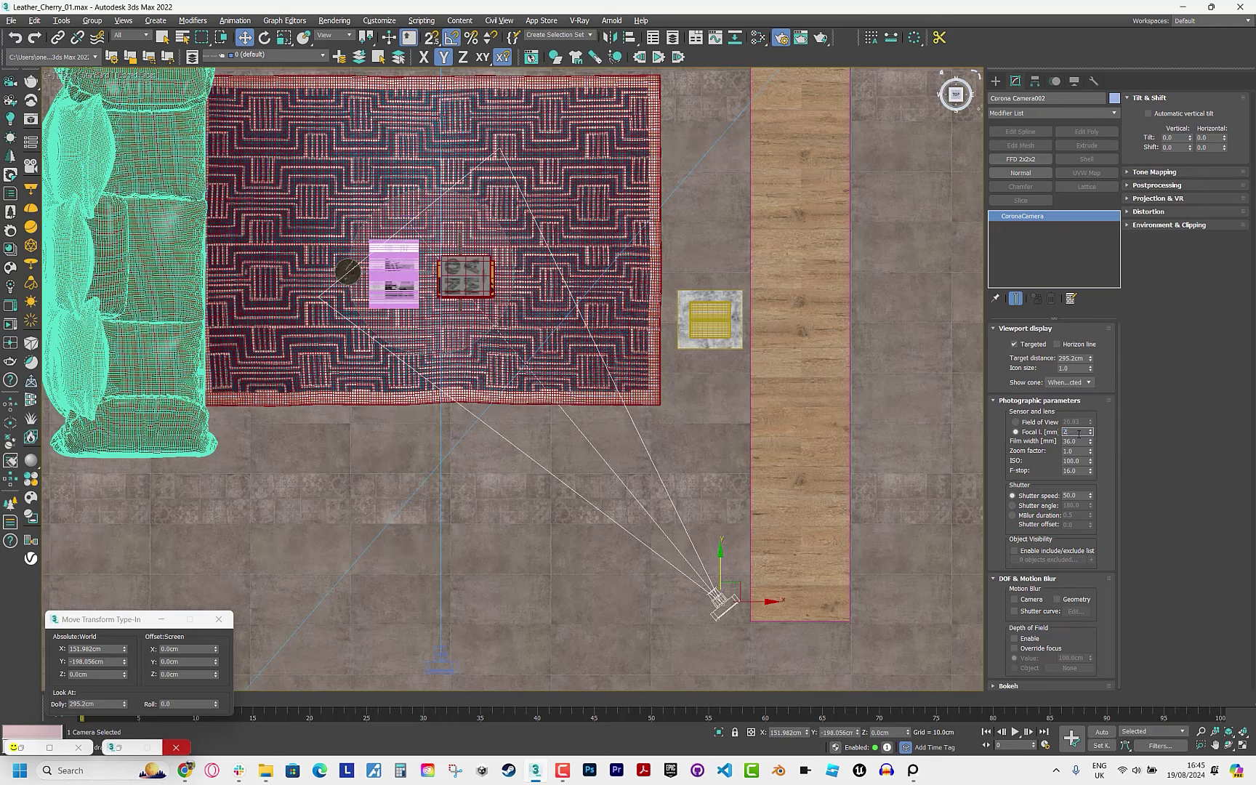
text(00)
key(Return)
View through the new camera, dolly it and move its target toward the books.
key(c)
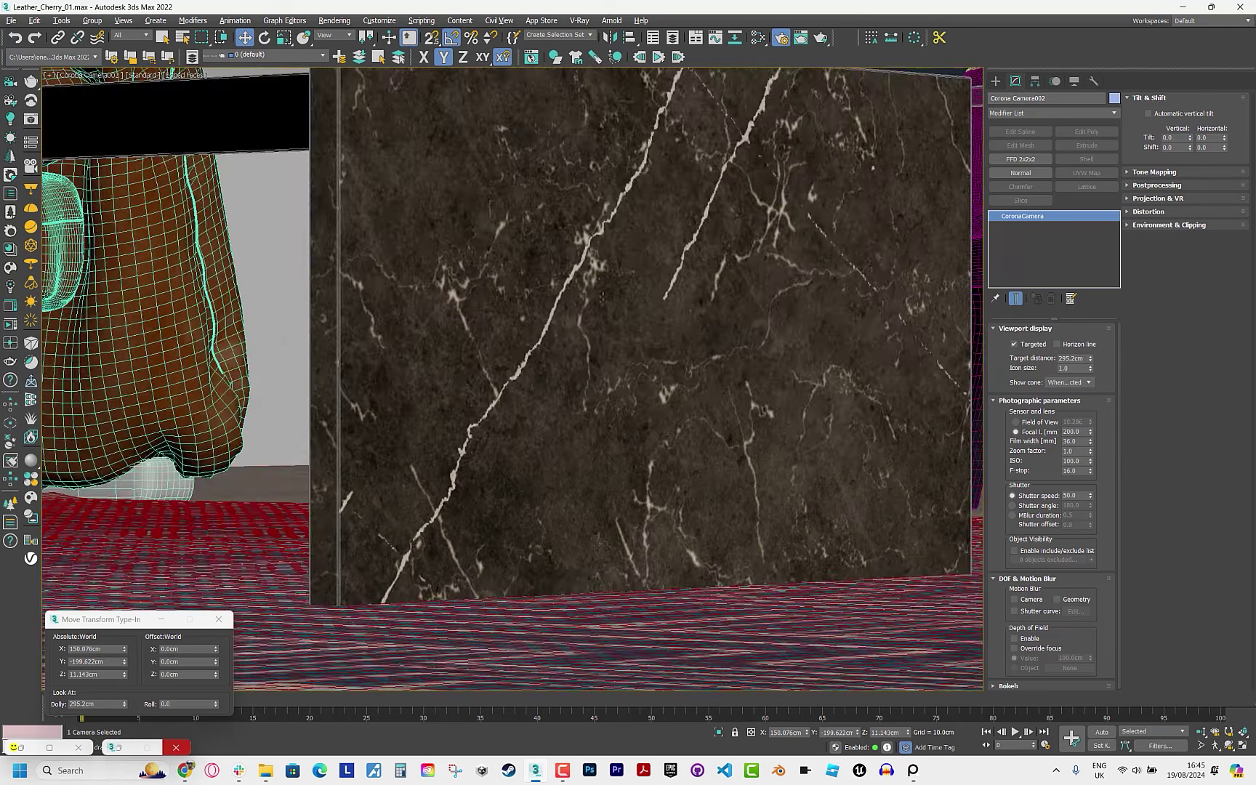
middle_drag(602, 297, 479, 465)
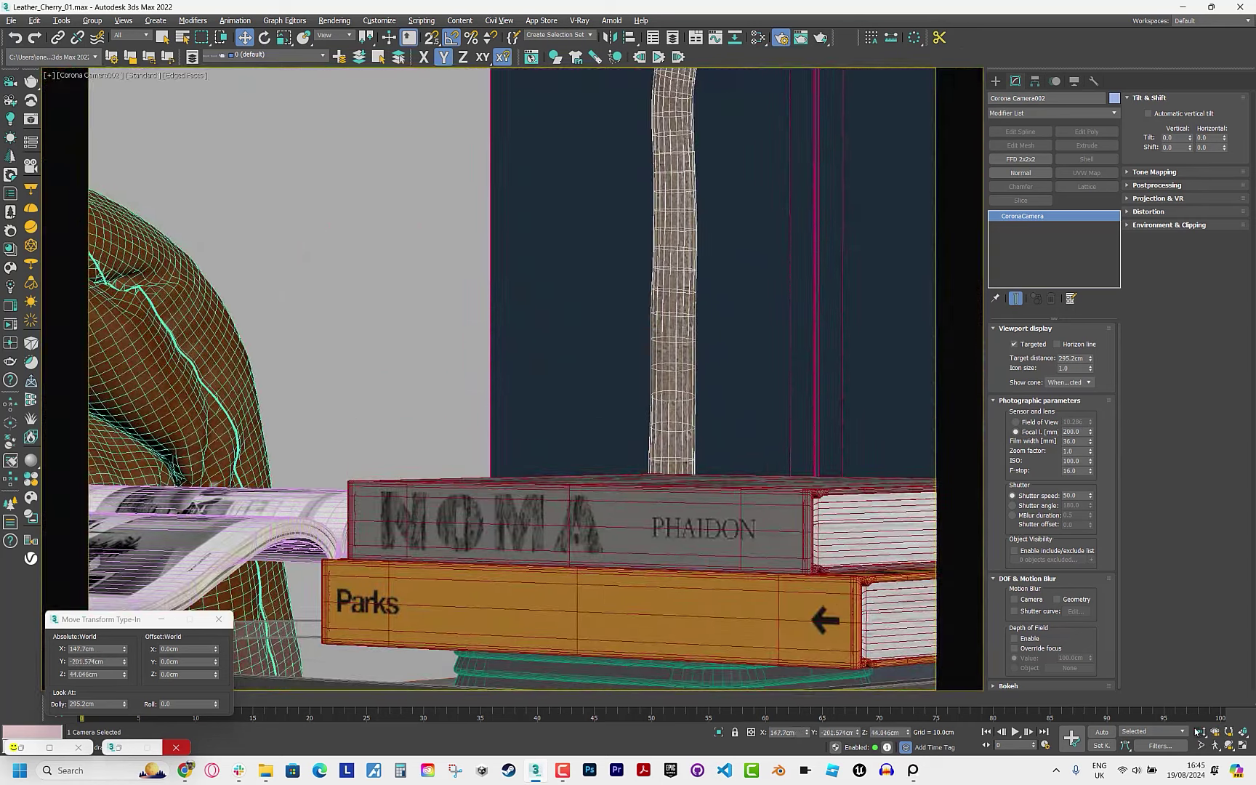
click(1199, 732)
drag(605, 289, 520, 334)
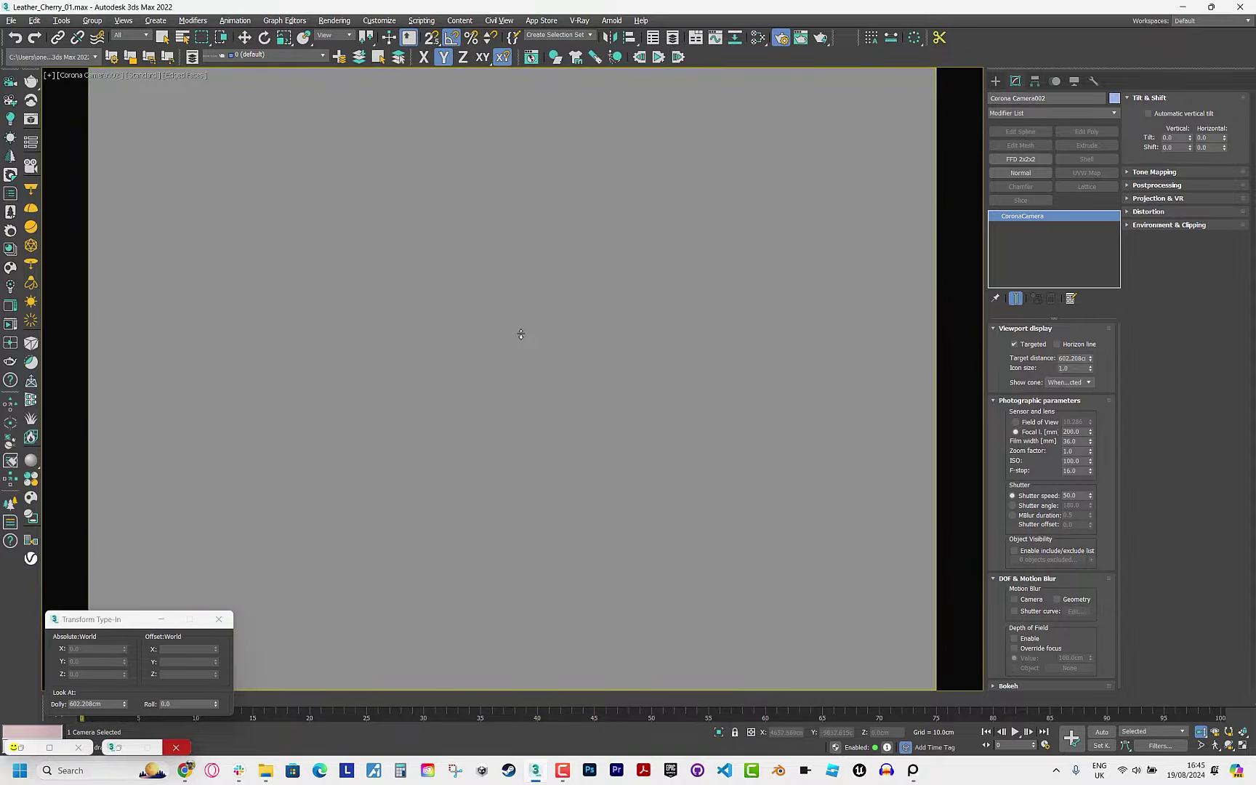
click(102, 80)
click(157, 320)
key(w)
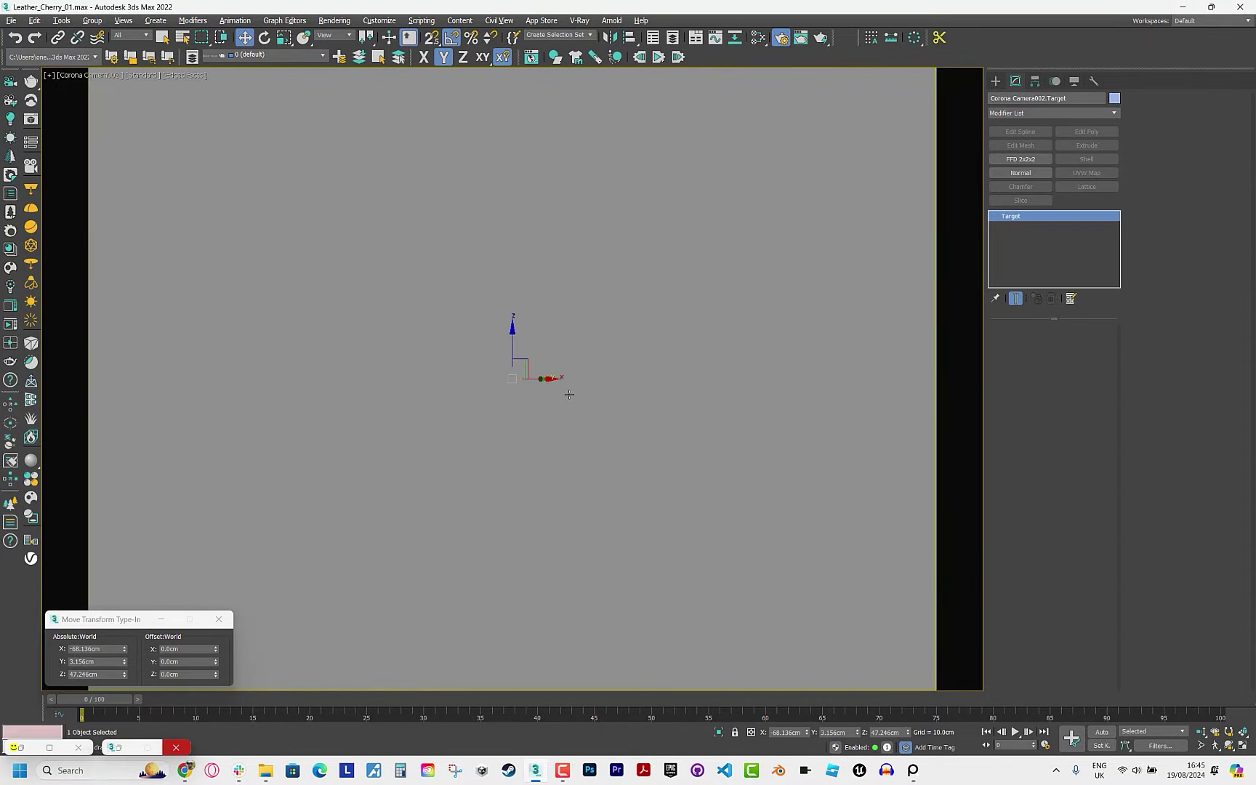
click(1200, 732)
drag(625, 476, 634, 469)
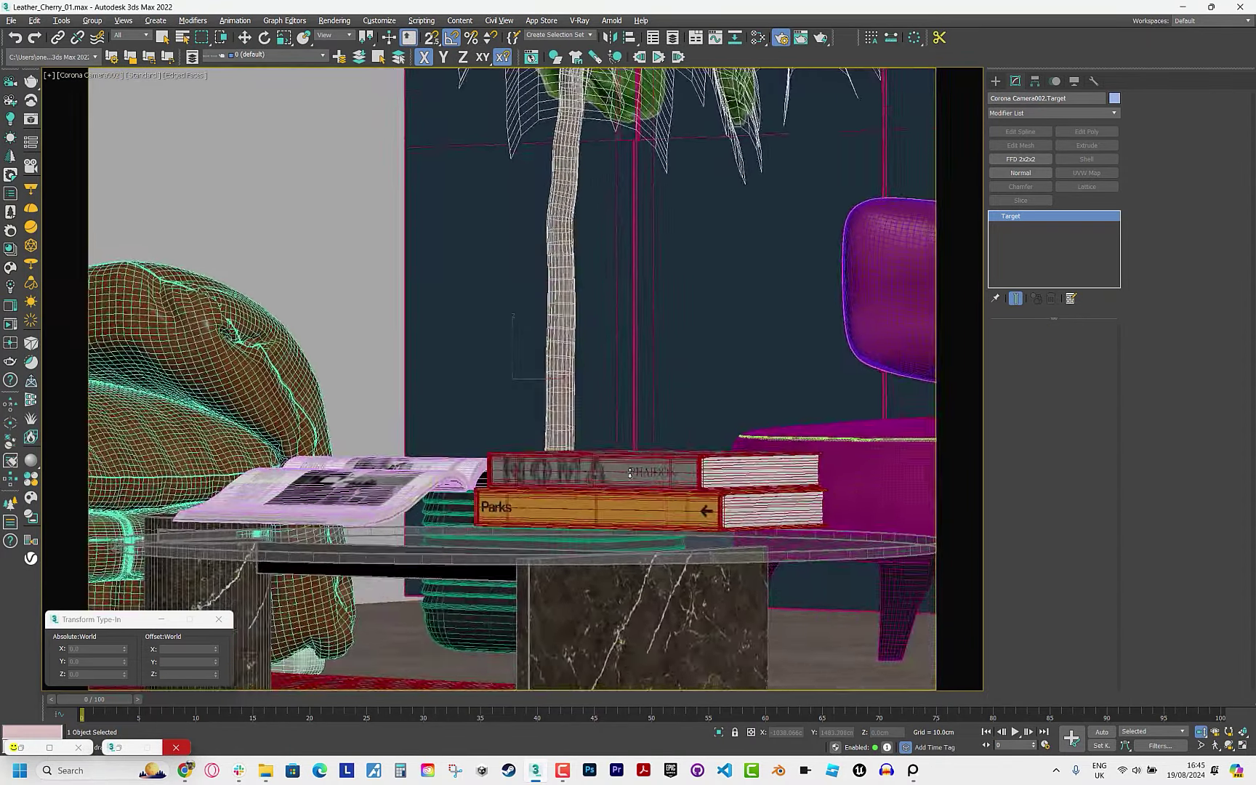
key(w)
mouse_move(524, 376)
middle_down()
mouse_move(544, 463)
mouse_move(568, 488)
middle_up()
Set the render output size to Custom with a 0.8 image aspect.
click(780, 37)
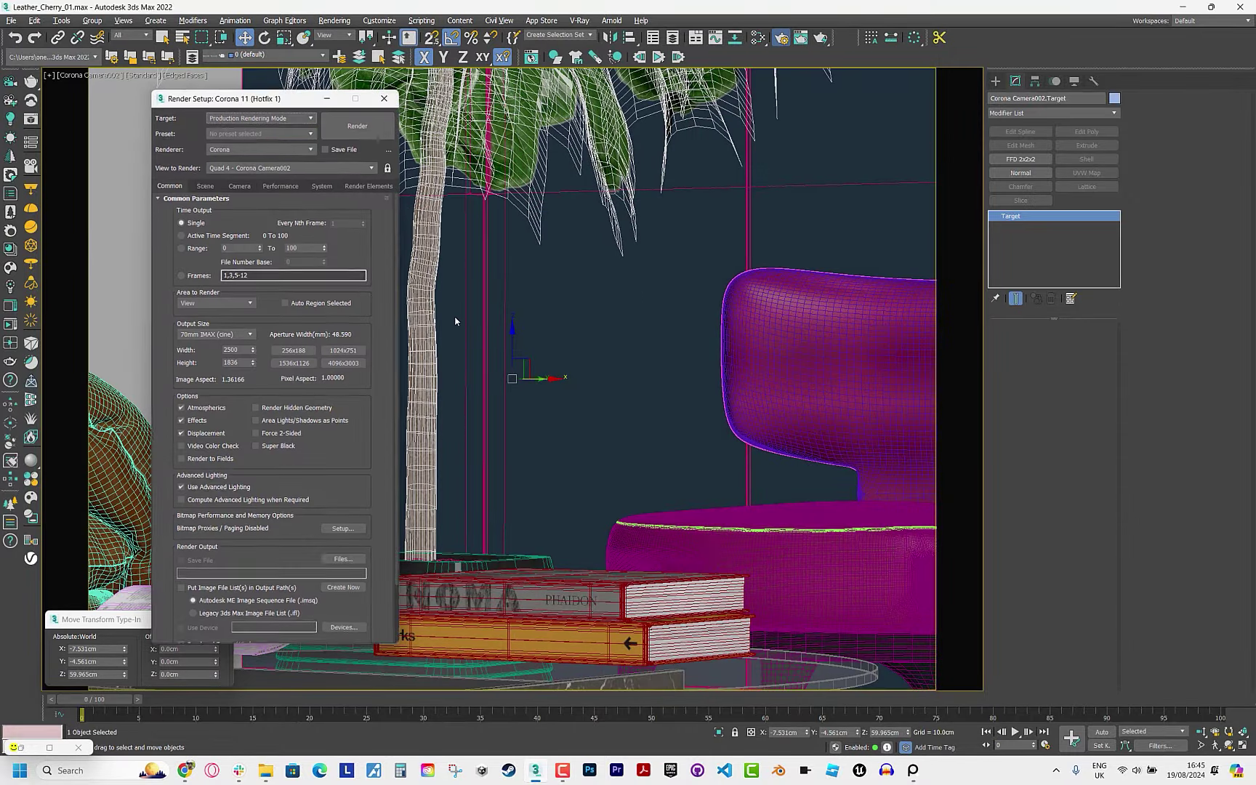
click(216, 334)
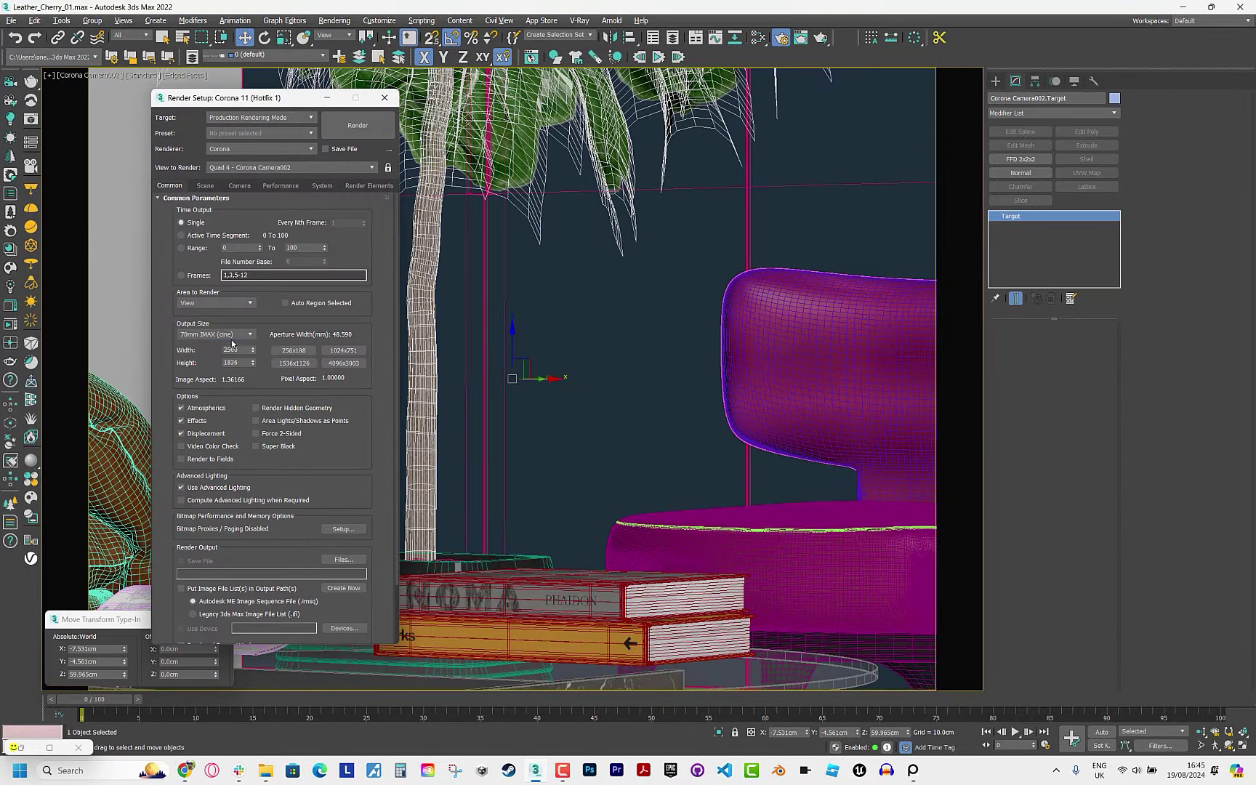
click(204, 344)
text(0.8)
key(Return)
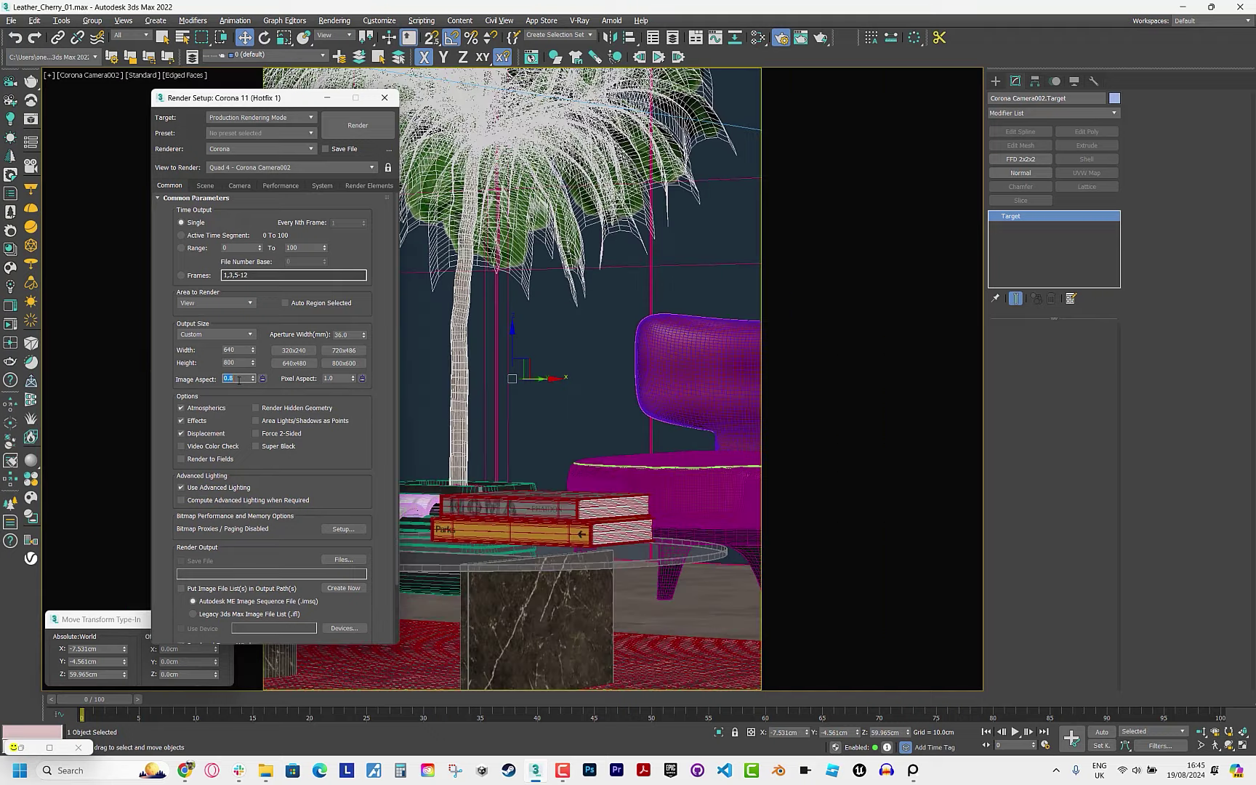
click(385, 98)
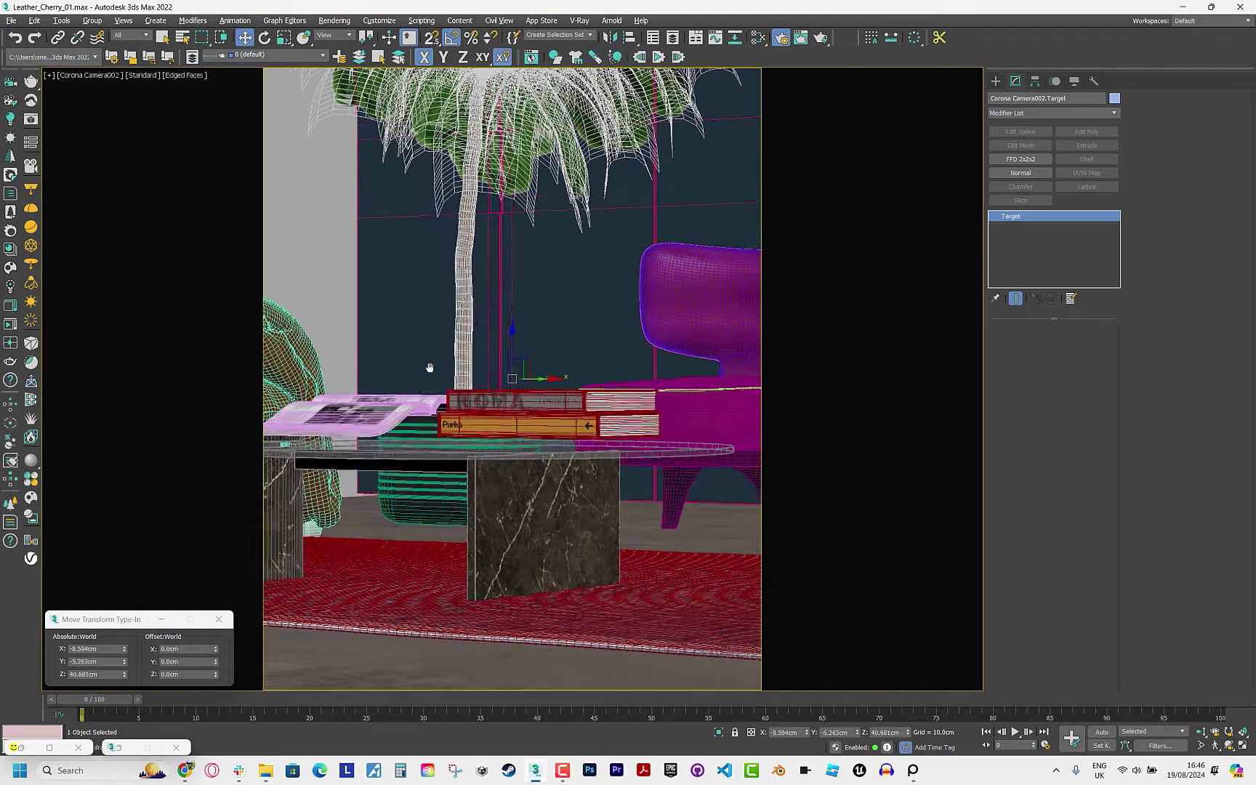
Shift the camera target across the room and dolly in toward the plant.
mouse_move(439, 484)
middle_down()
mouse_move(468, 505)
mouse_move(390, 381)
middle_up()
click(76, 75)
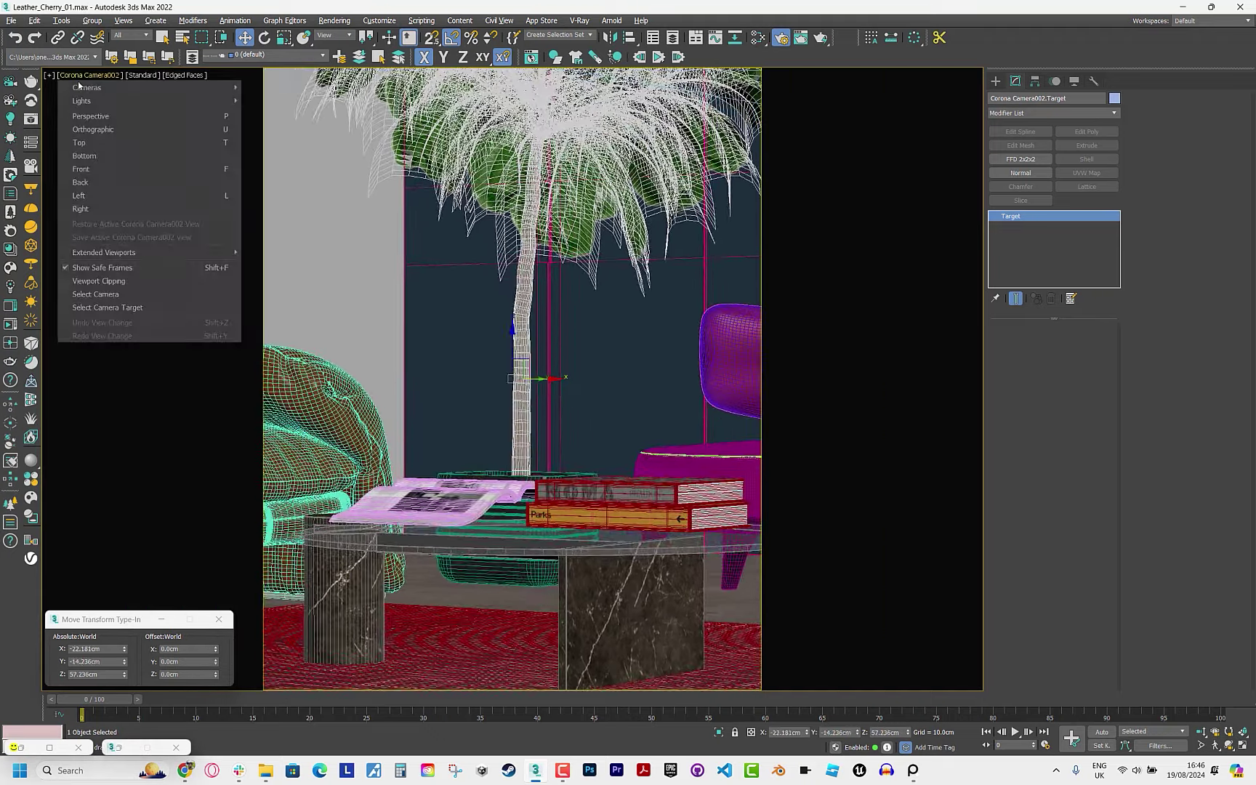
click(327, 368)
mouse_move(556, 379)
middle_down()
mouse_move(541, 371)
mouse_move(631, 478)
middle_up()
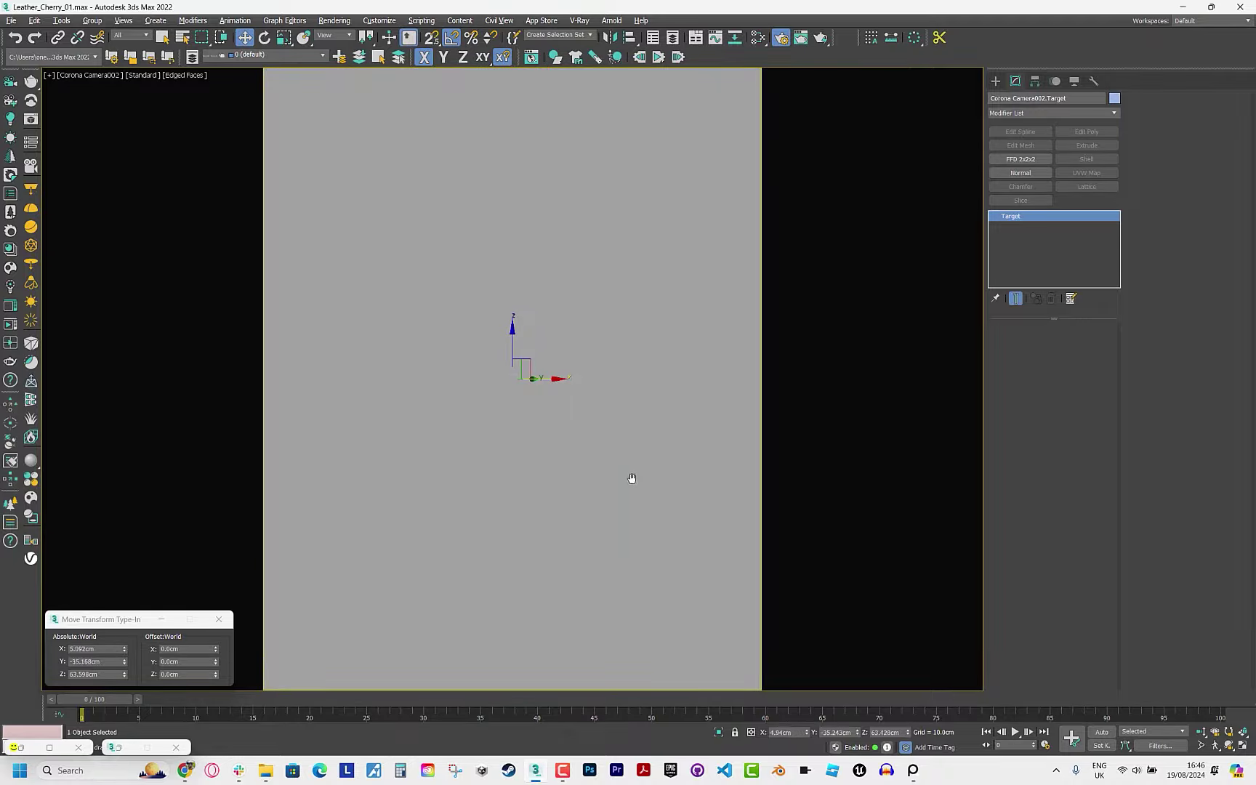
click(1201, 732)
drag(583, 533, 582, 378)
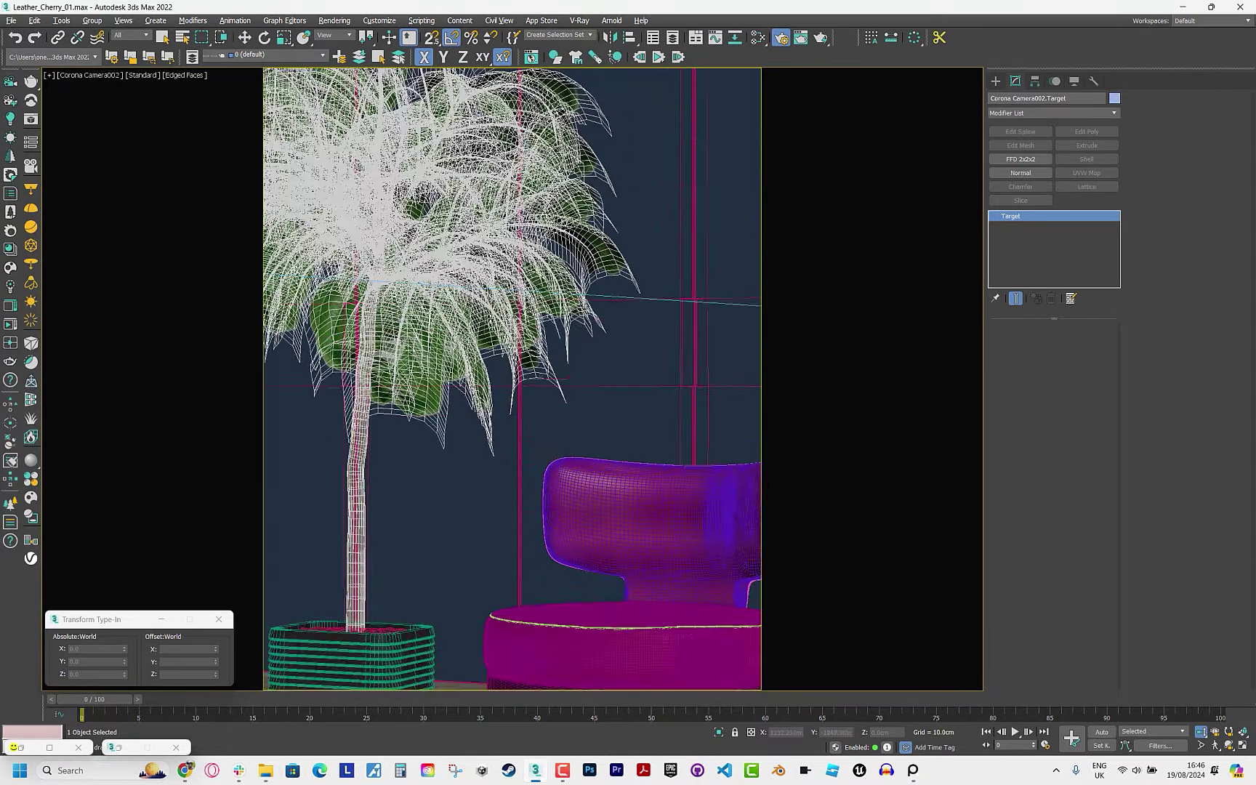
Lower the camera target onto the table and pan so the books sit mid-frame.
click(87, 75)
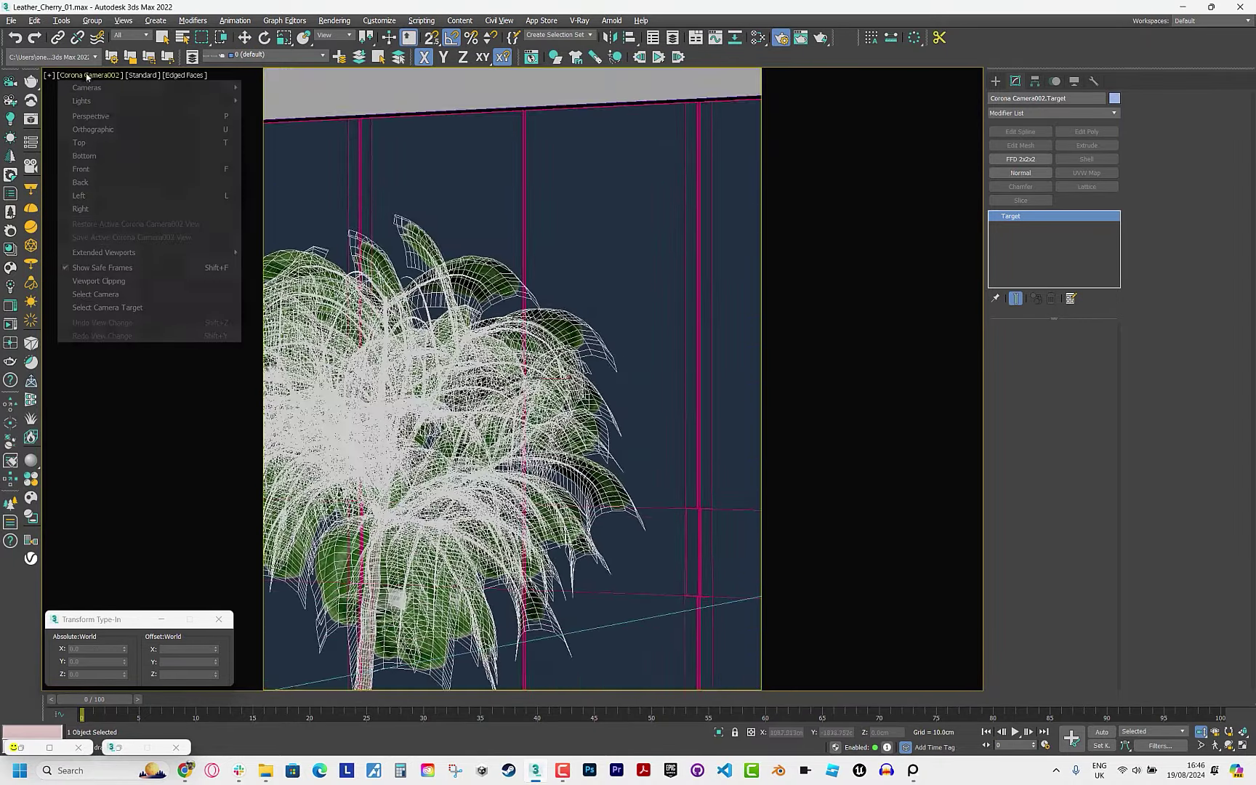
click(134, 314)
mouse_move(512, 342)
mouse_down()
mouse_move(415, 447)
mouse_move(1198, 649)
mouse_up()
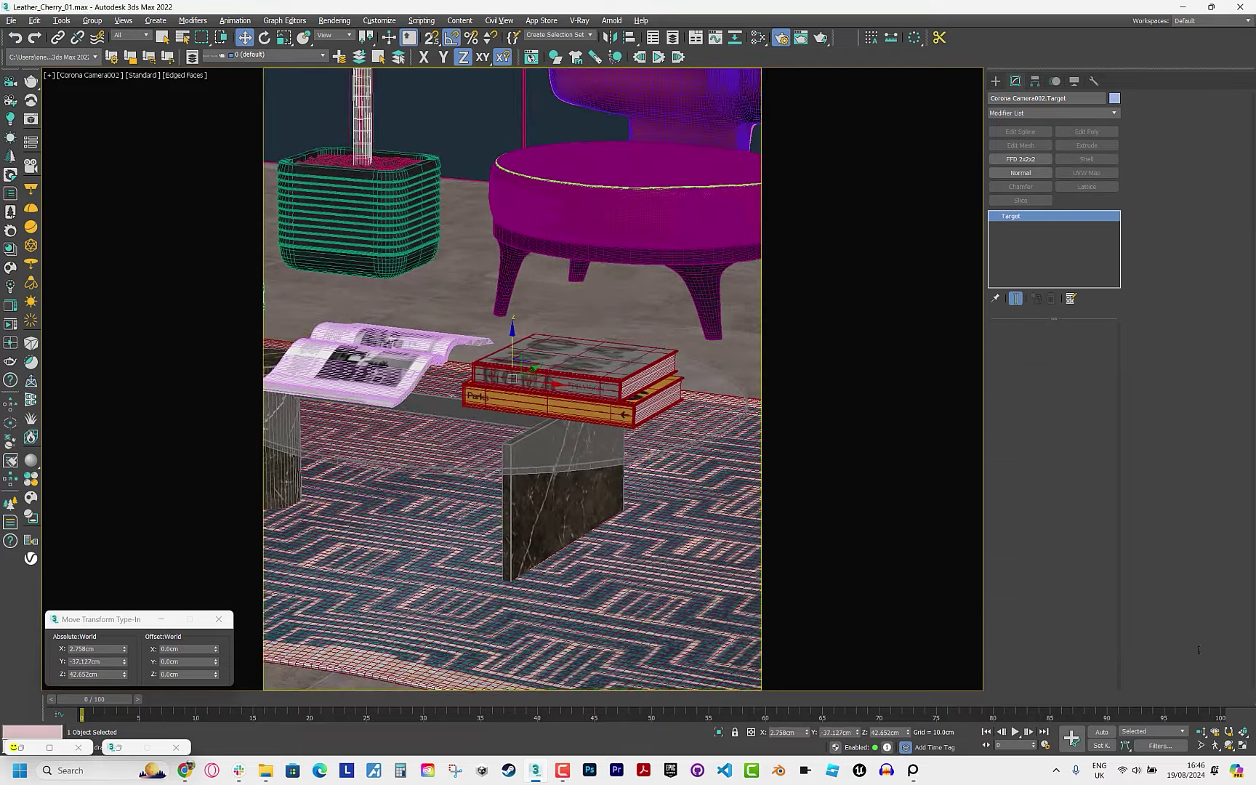
click(1201, 732)
mouse_move(590, 437)
mouse_down()
mouse_move(609, 501)
mouse_move(622, 502)
mouse_move(564, 499)
mouse_move(656, 504)
mouse_move(472, 520)
mouse_move(651, 507)
mouse_up()
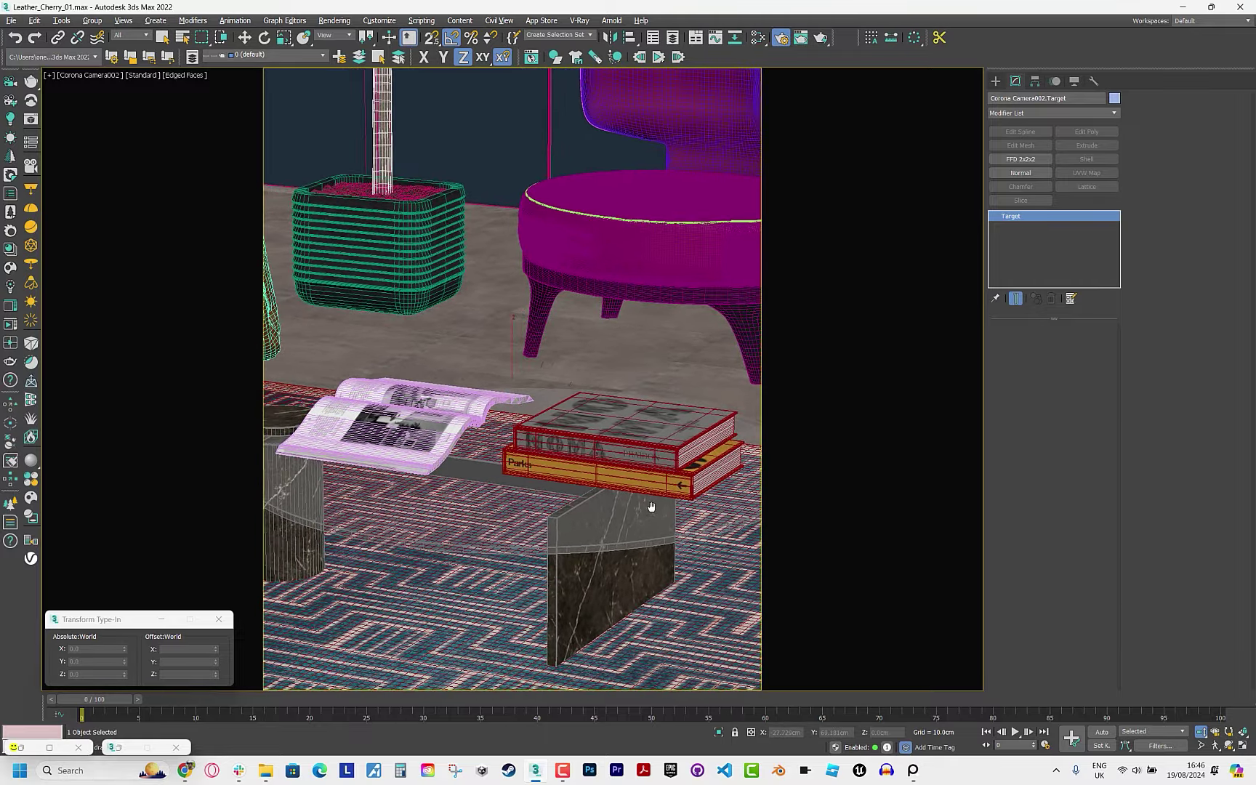
click(245, 37)
click(93, 75)
Enable depth of field with focus overridden to the object NOMA_book_006.
click(109, 300)
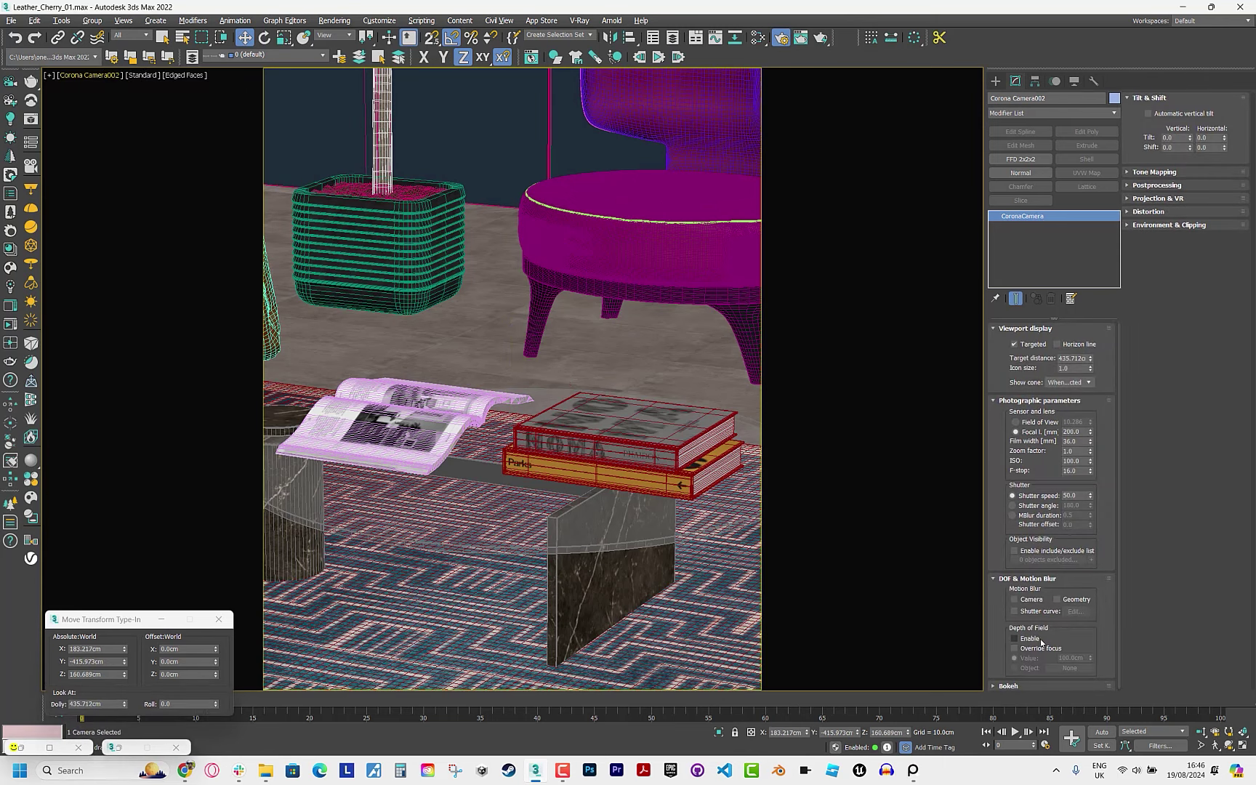
click(1015, 638)
click(1015, 647)
click(1069, 668)
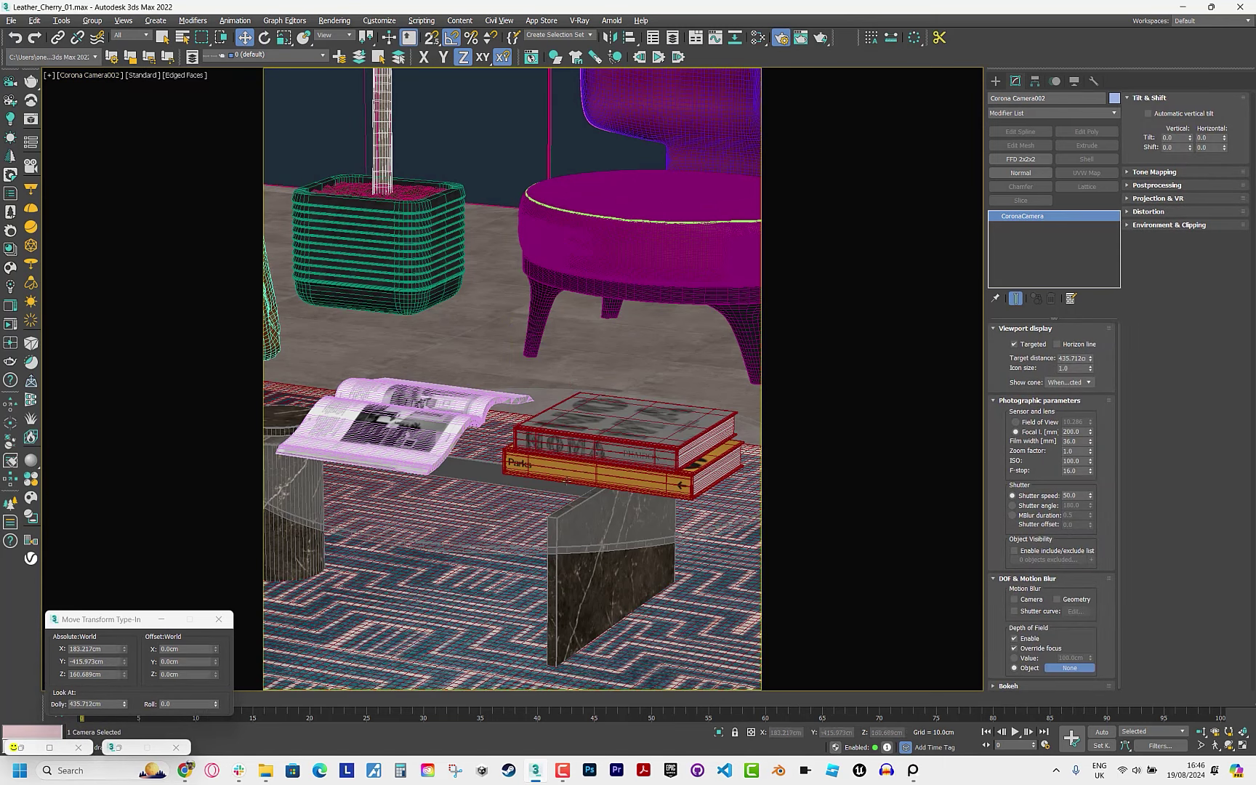
click(625, 437)
Test F-stop 2.0 in the interactive render with a region over the armchair.
click(22, 747)
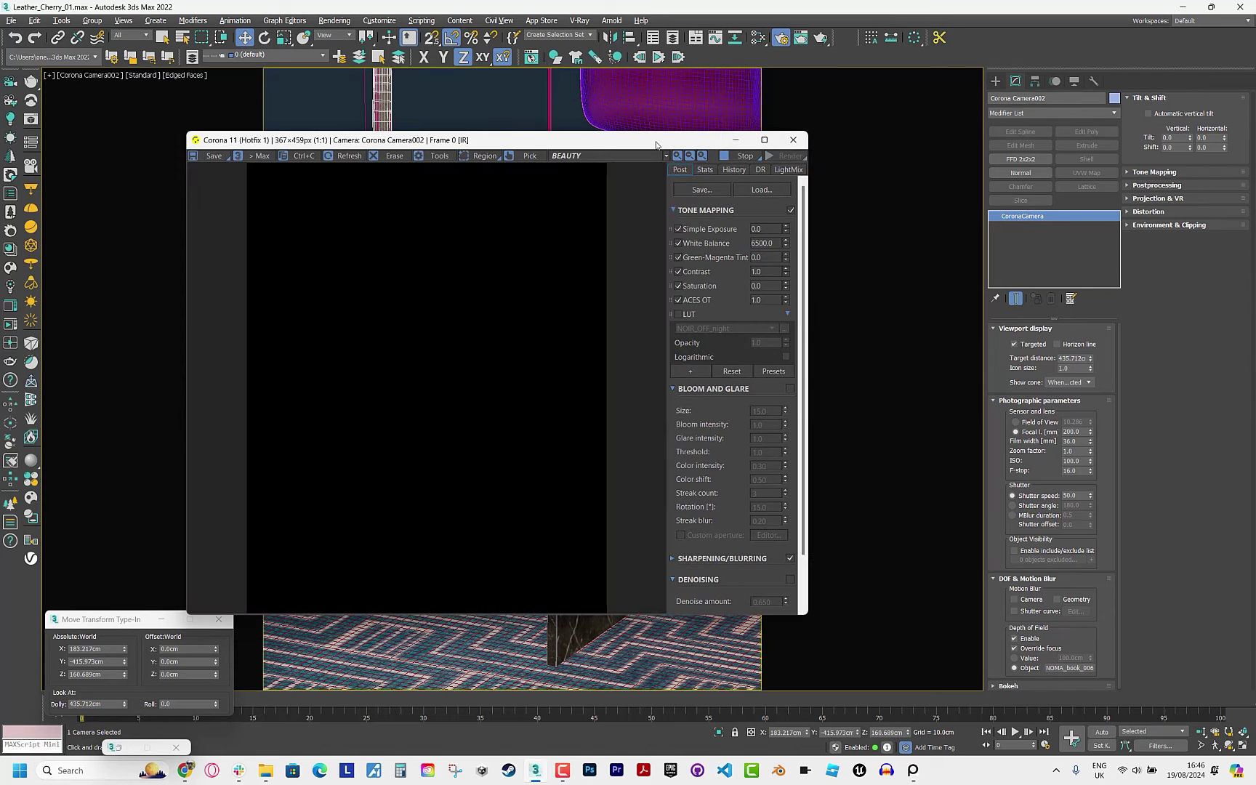
drag(658, 145, 562, 161)
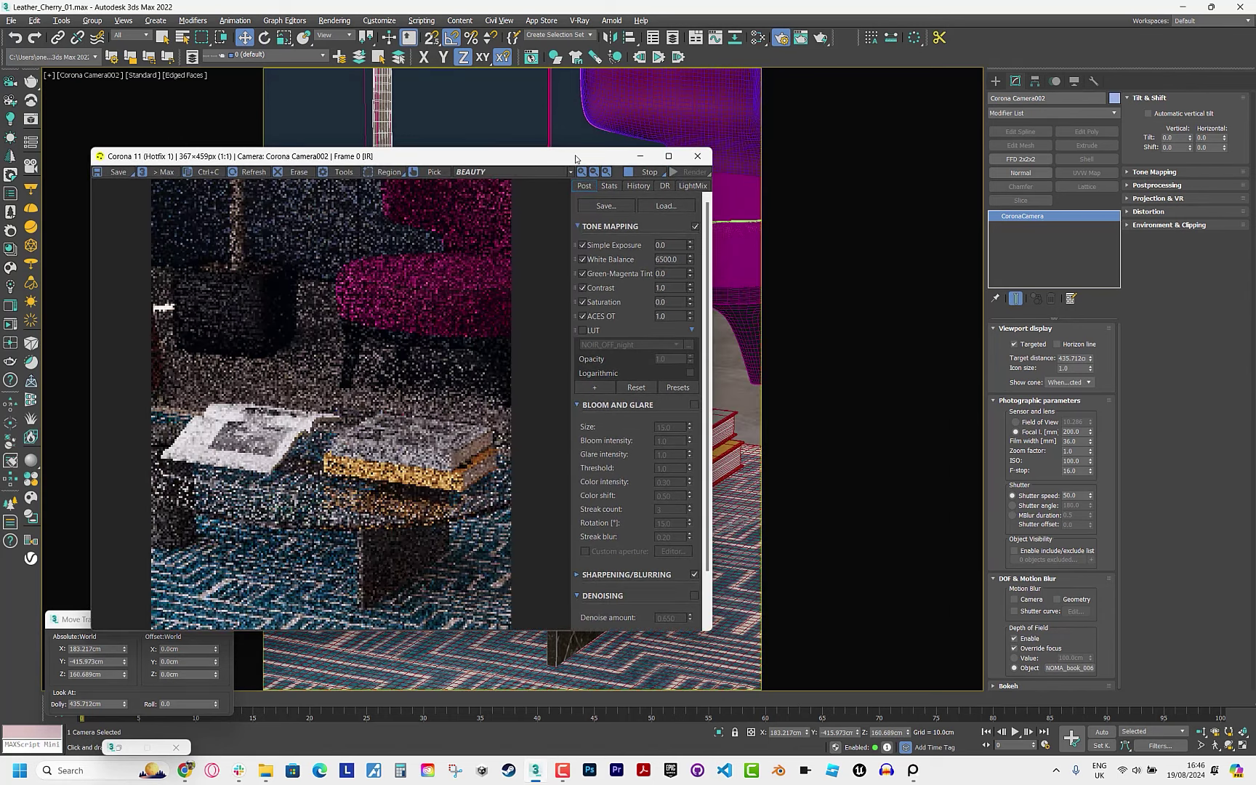
double_click(1069, 471)
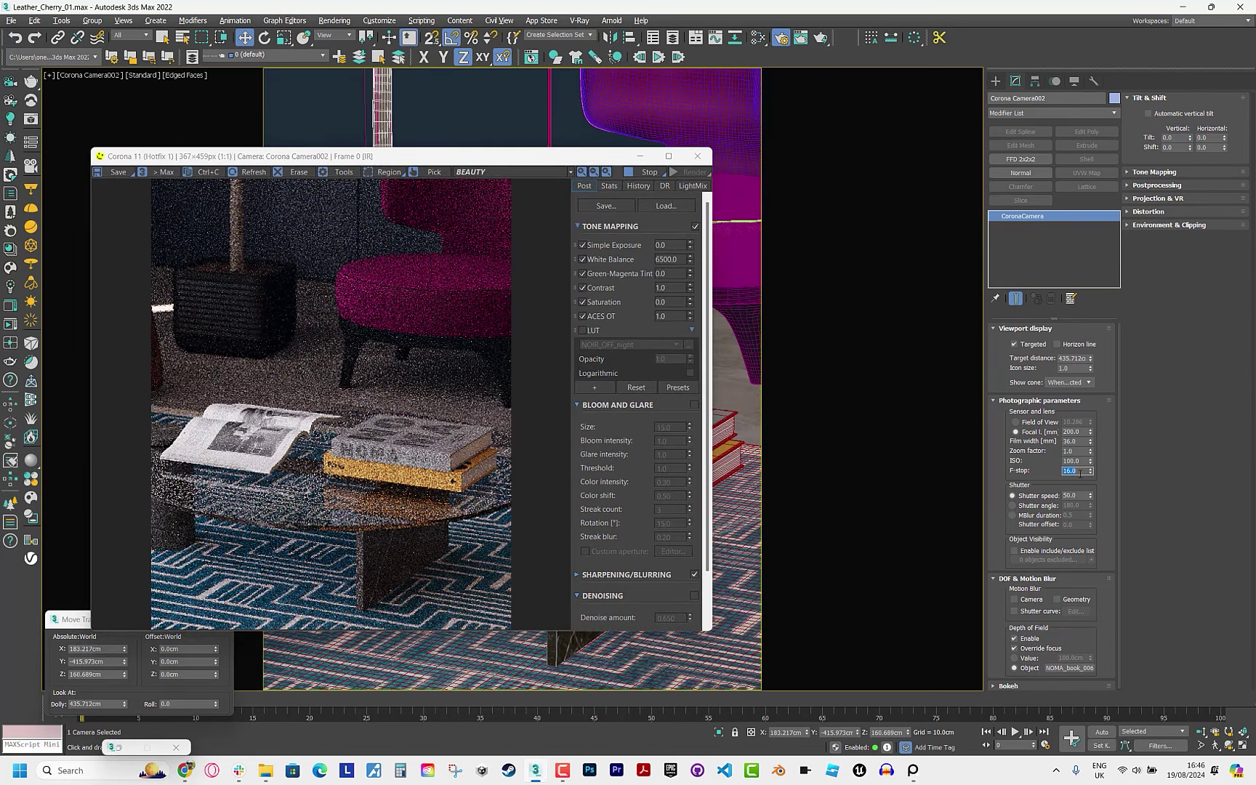
text(2)
key(Return)
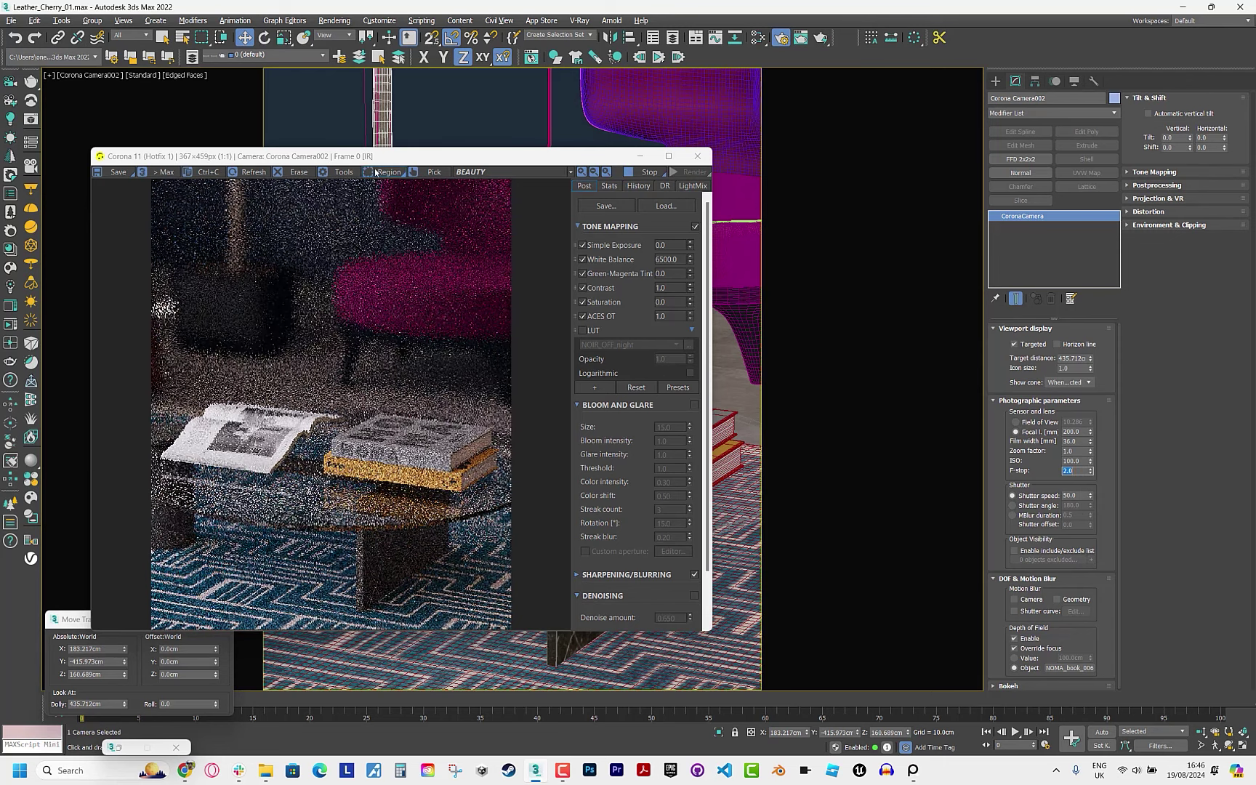
click(389, 172)
drag(318, 236, 481, 400)
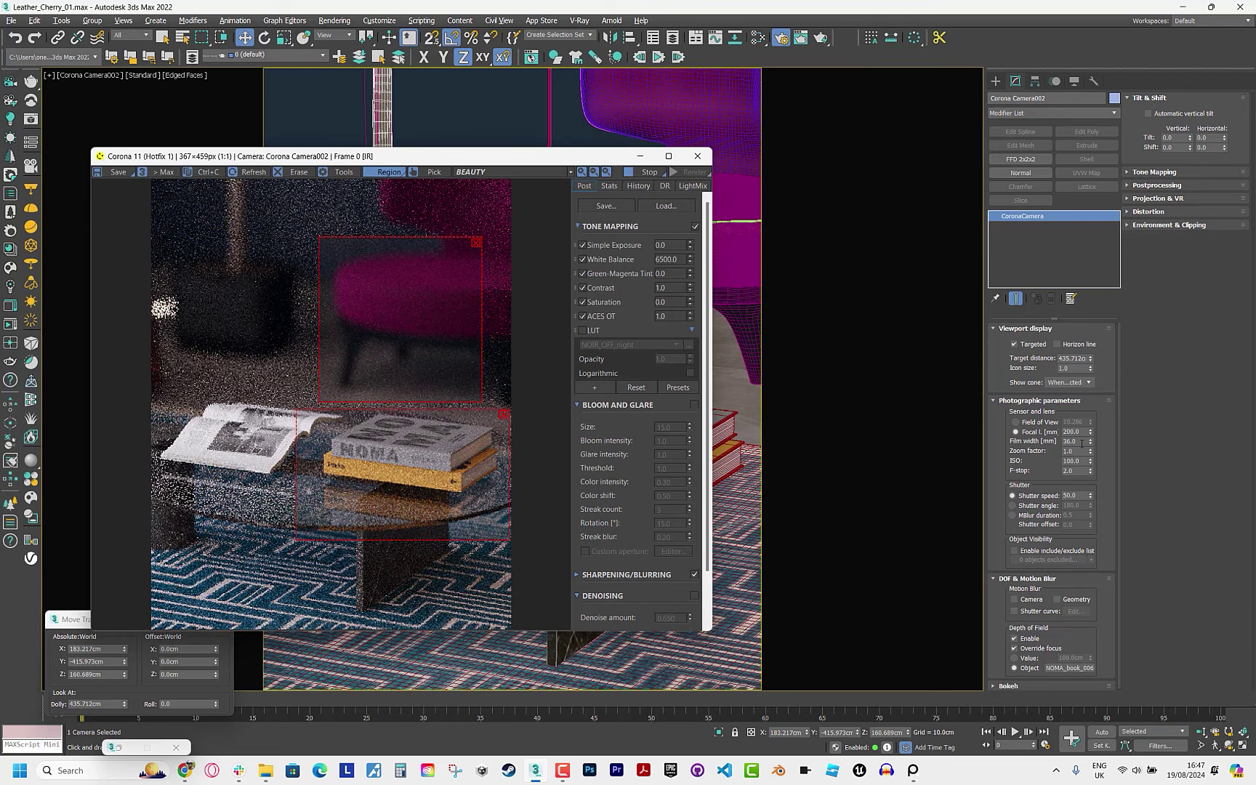
Try F-stop 10.0, settle on 8.0, re-render the full frame, then stop rendering.
double_click(1074, 471)
text(10)
key(Return)
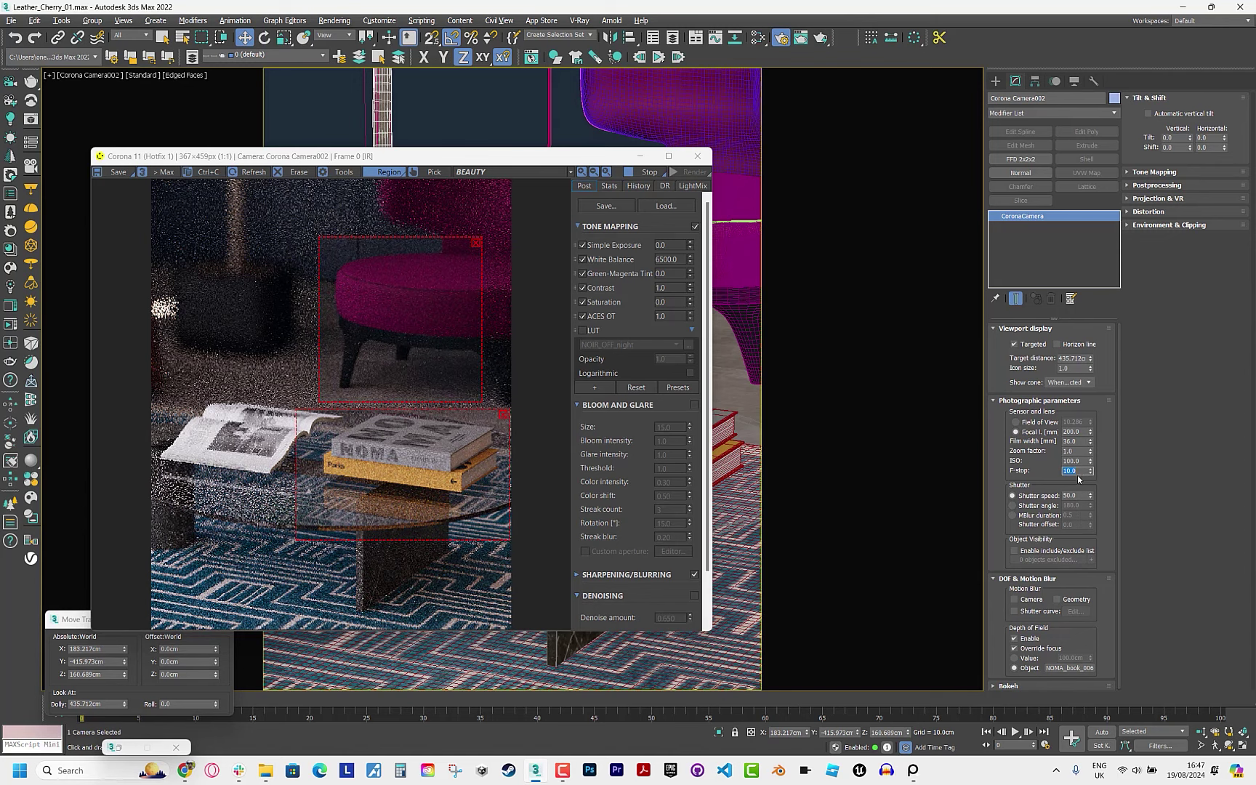
text(8)
key(Return)
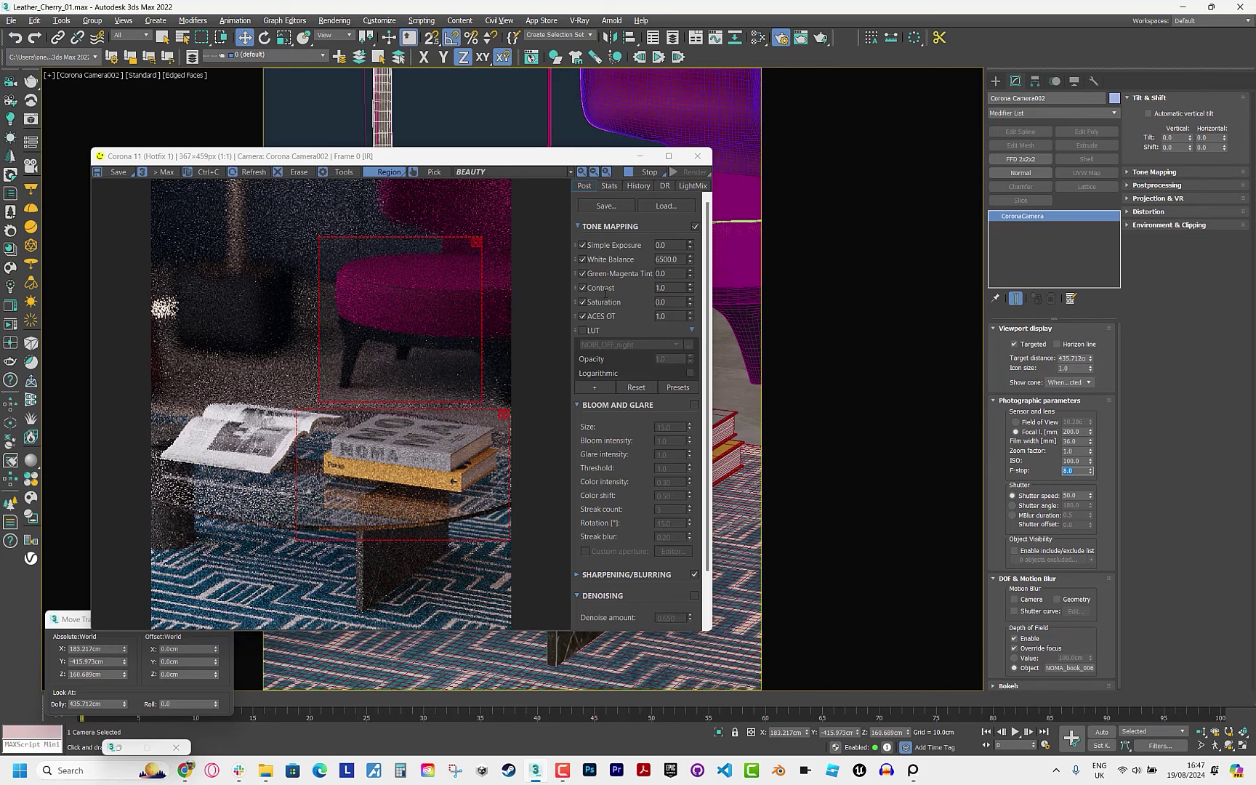
click(476, 240)
click(502, 414)
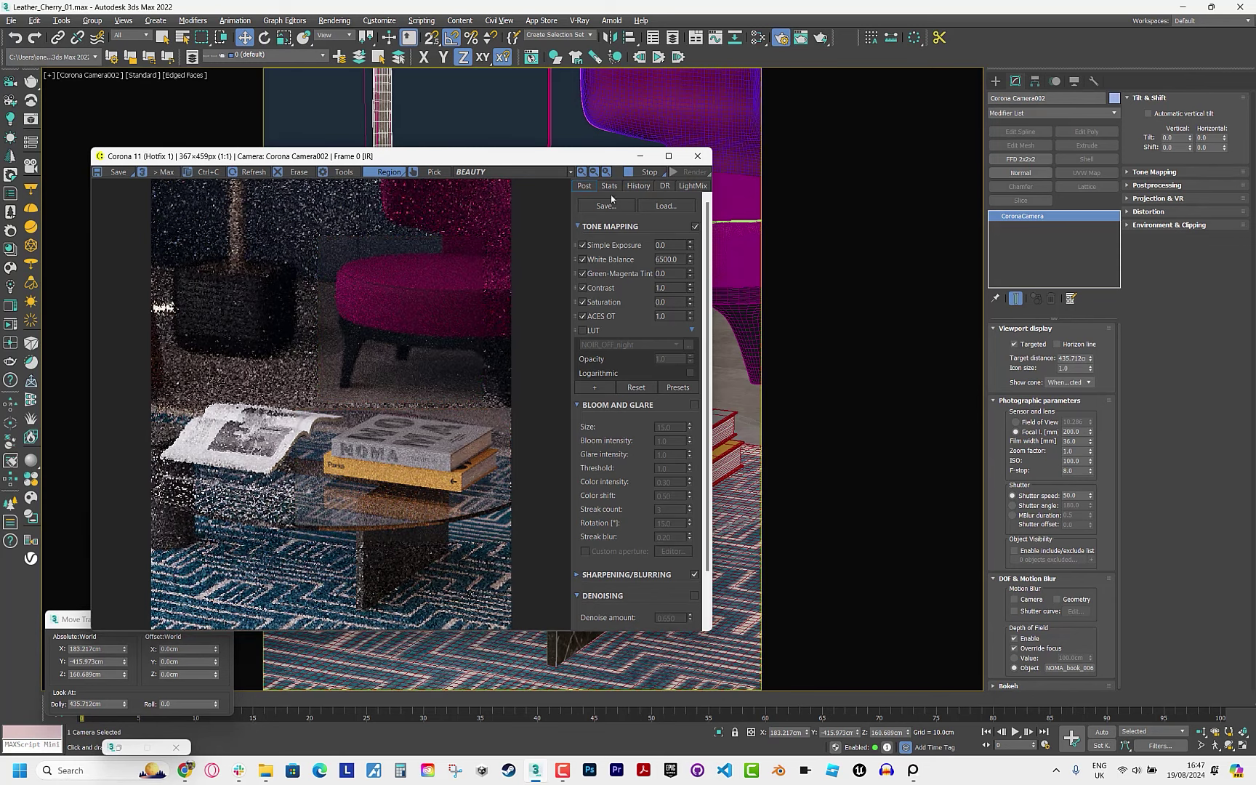
click(645, 172)
Select the book stack, magazine and table and frame them in Front view.
click(639, 159)
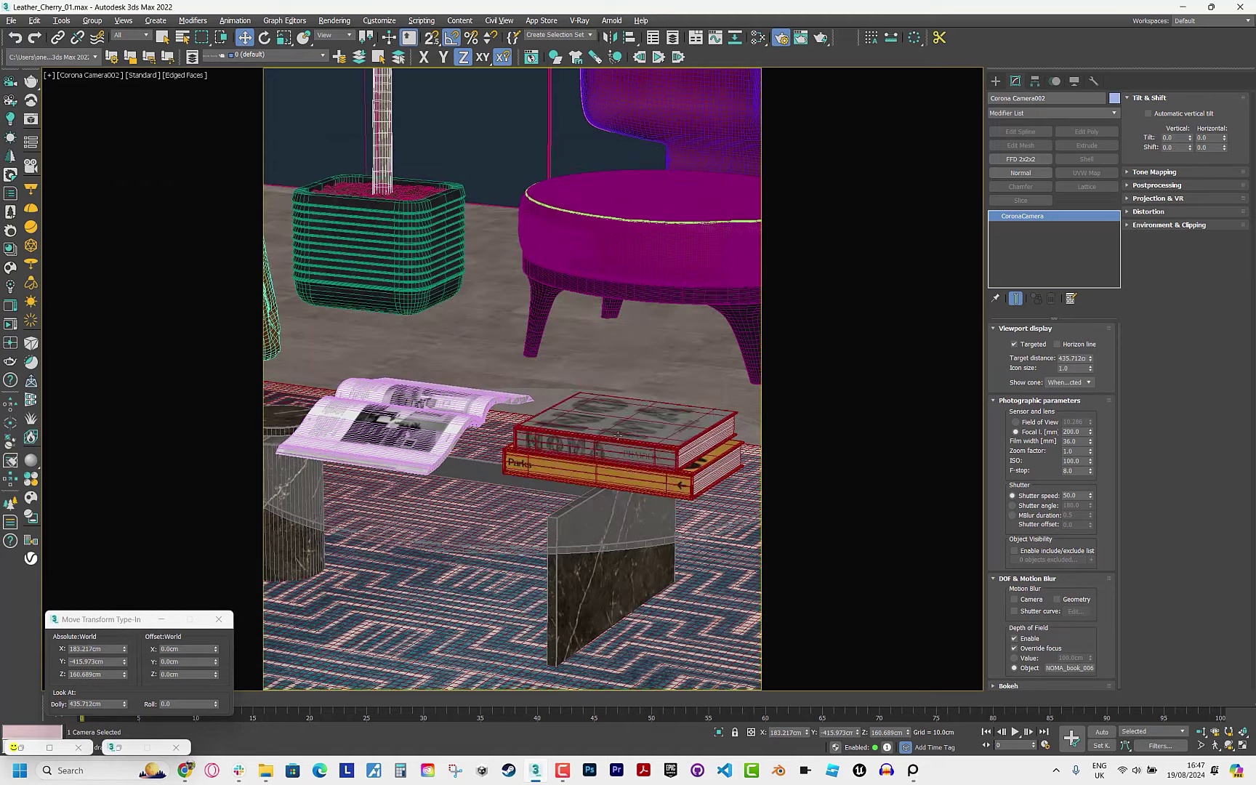
click(554, 449)
ctrl+click(408, 436)
ctrl+click(465, 484)
key(f)
key(z)
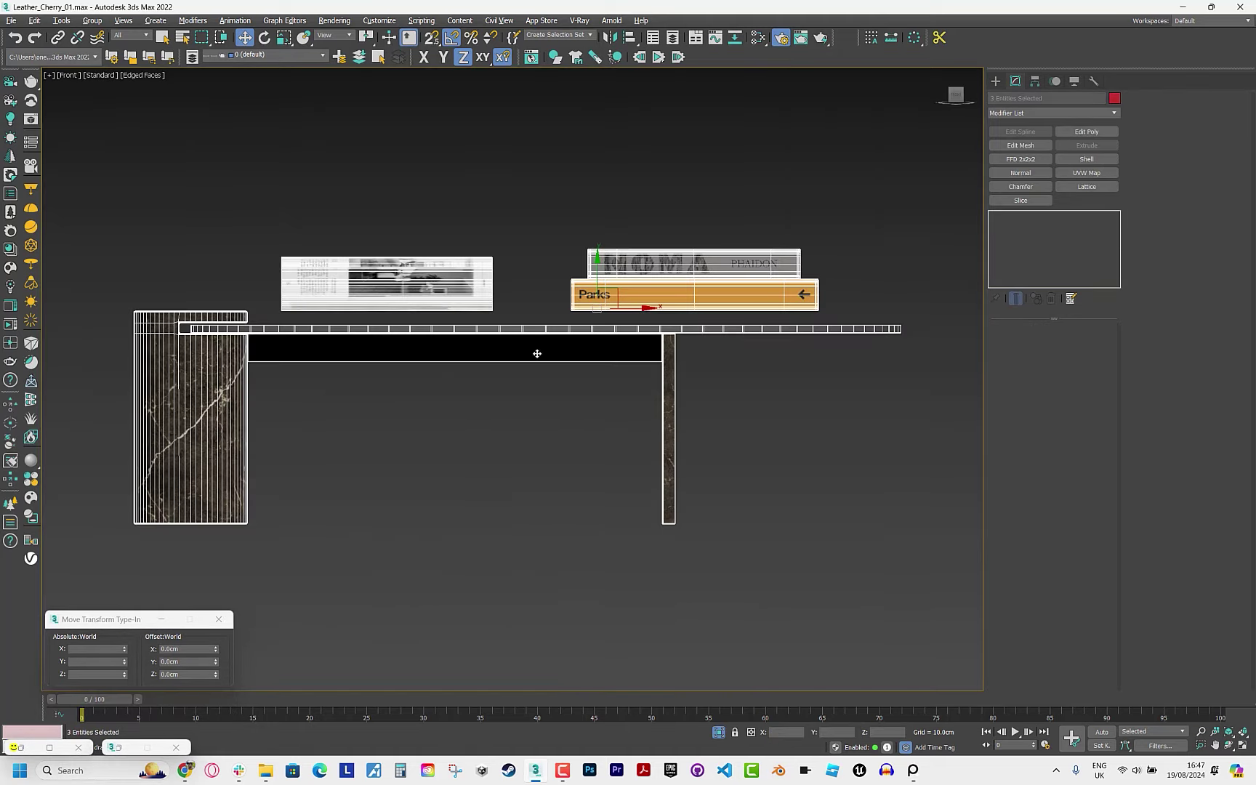
key(ctrl+z)
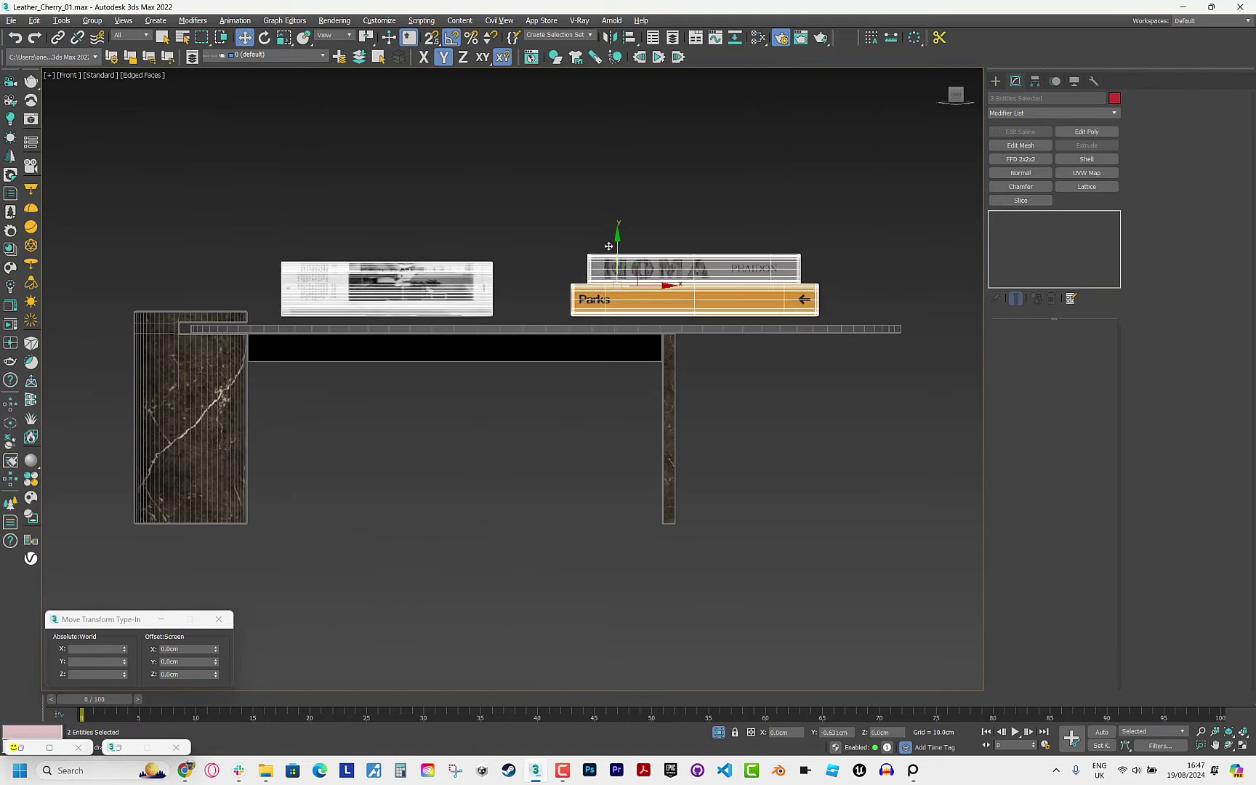
Zoom out, return to the close-up camera view and reopen the interactive render.
scroll(752, 295, up, 2)
scroll(767, 305, up, 3)
scroll(785, 318, up, 1)
key(c)
click(14, 747)
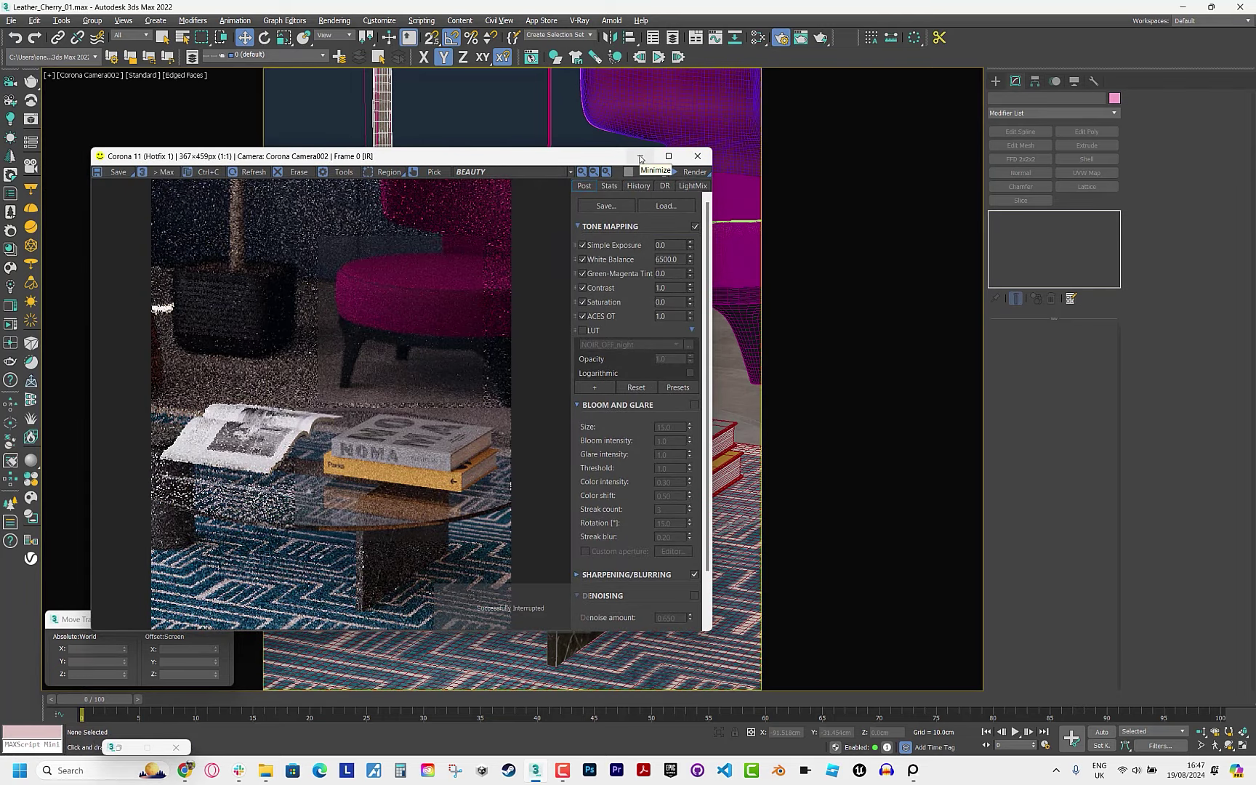
Switch the viewport to Corona Camera002 and start its interactive render.
click(640, 158)
key(t)
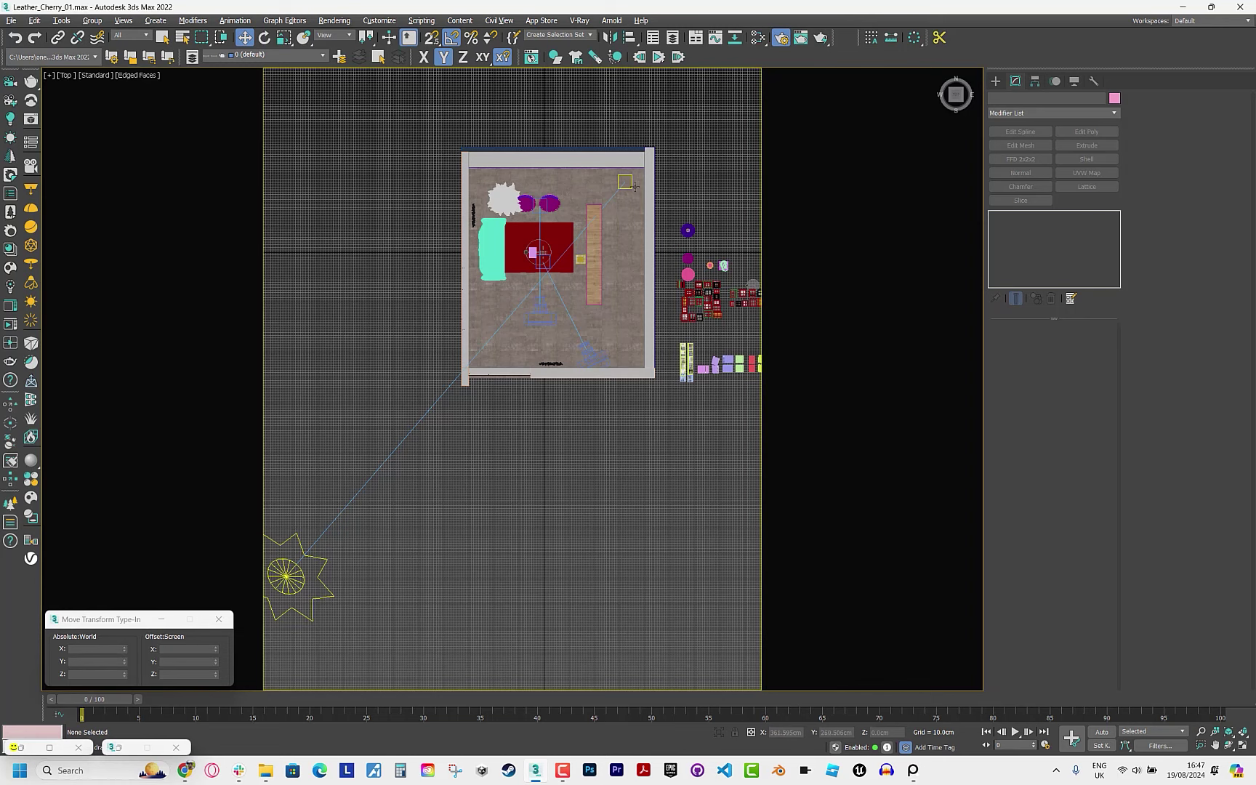
click(633, 188)
click(292, 611)
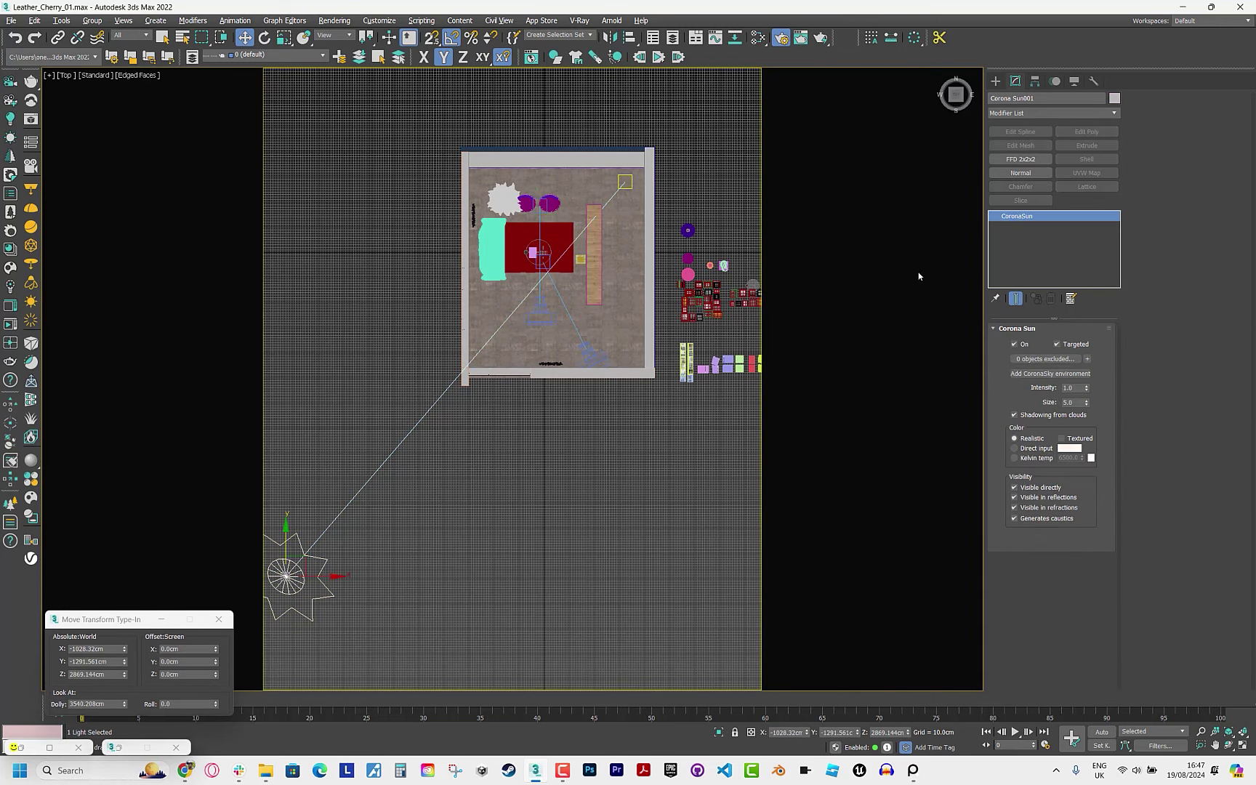
click(546, 477)
key(c)
double_click(597, 306)
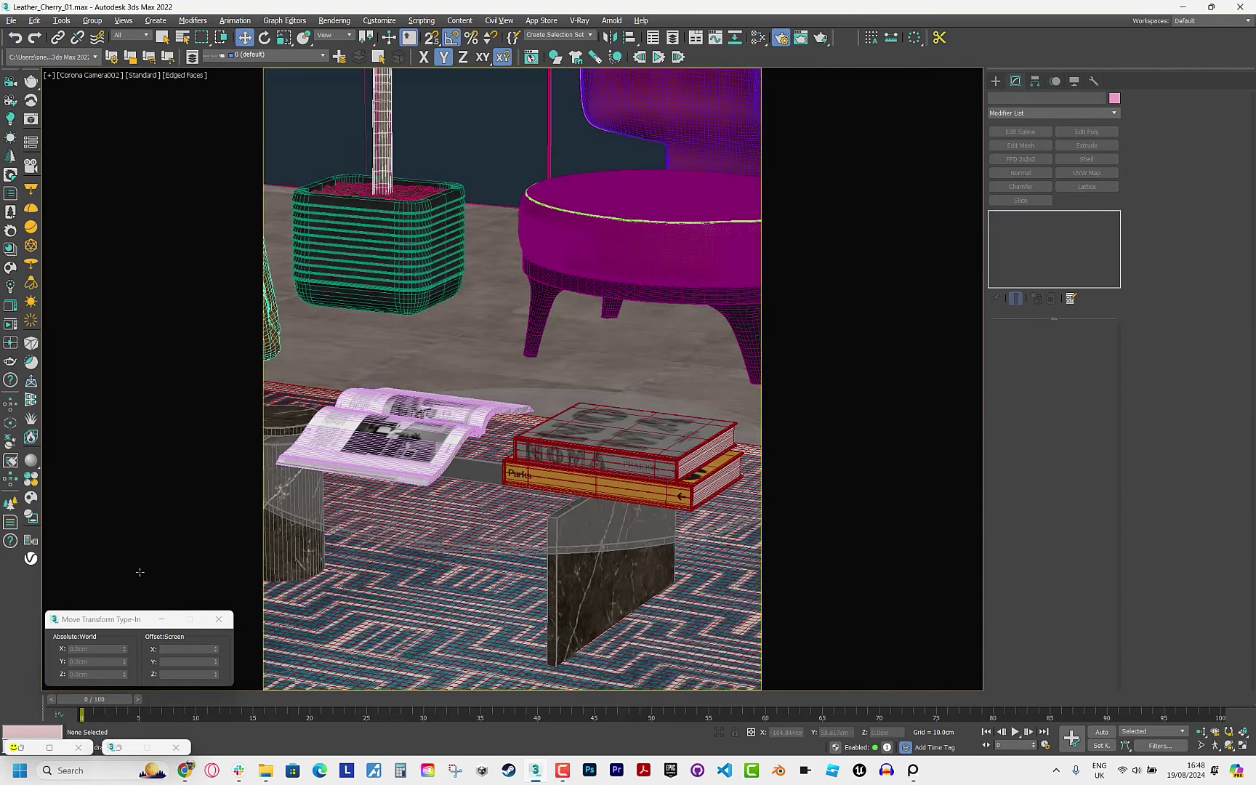
key(shift+q)
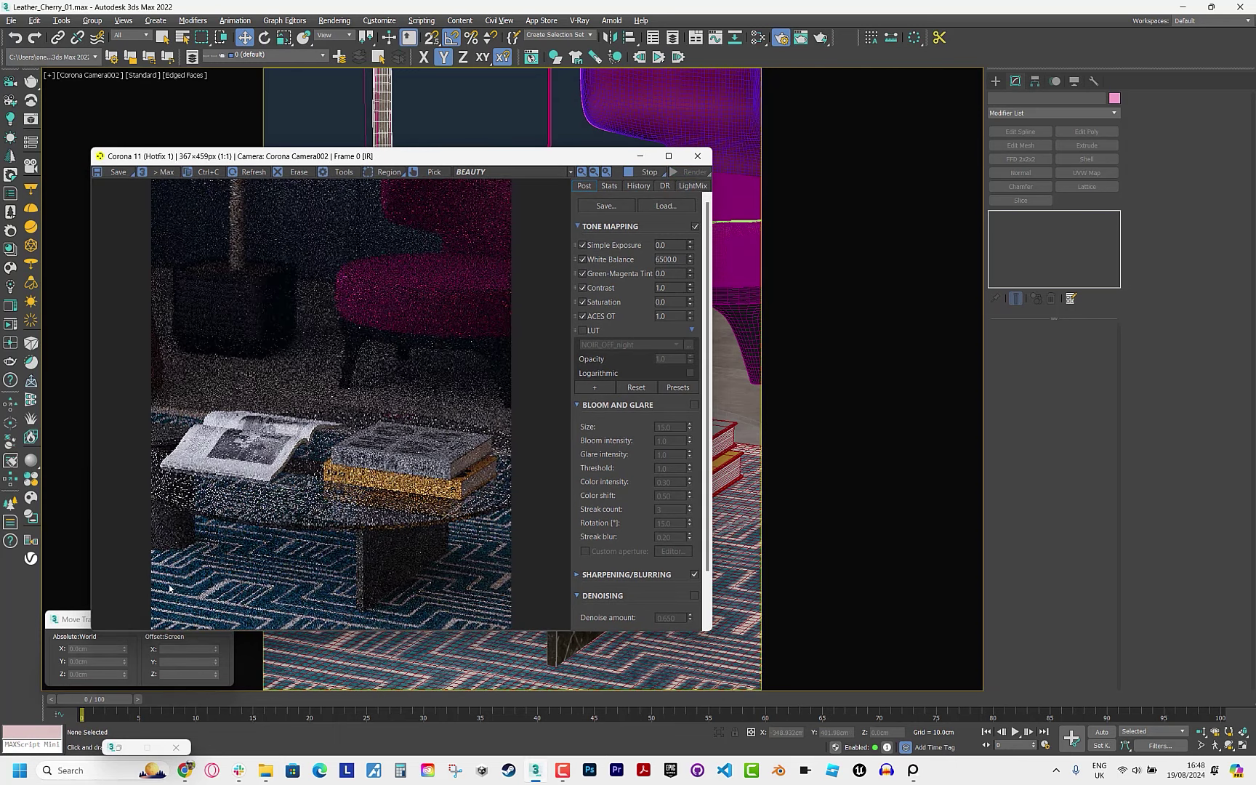
Select Corona Sun001 through Select From Scene and show its parameters in the Modify panel.
right_click(797, 349)
click(813, 298)
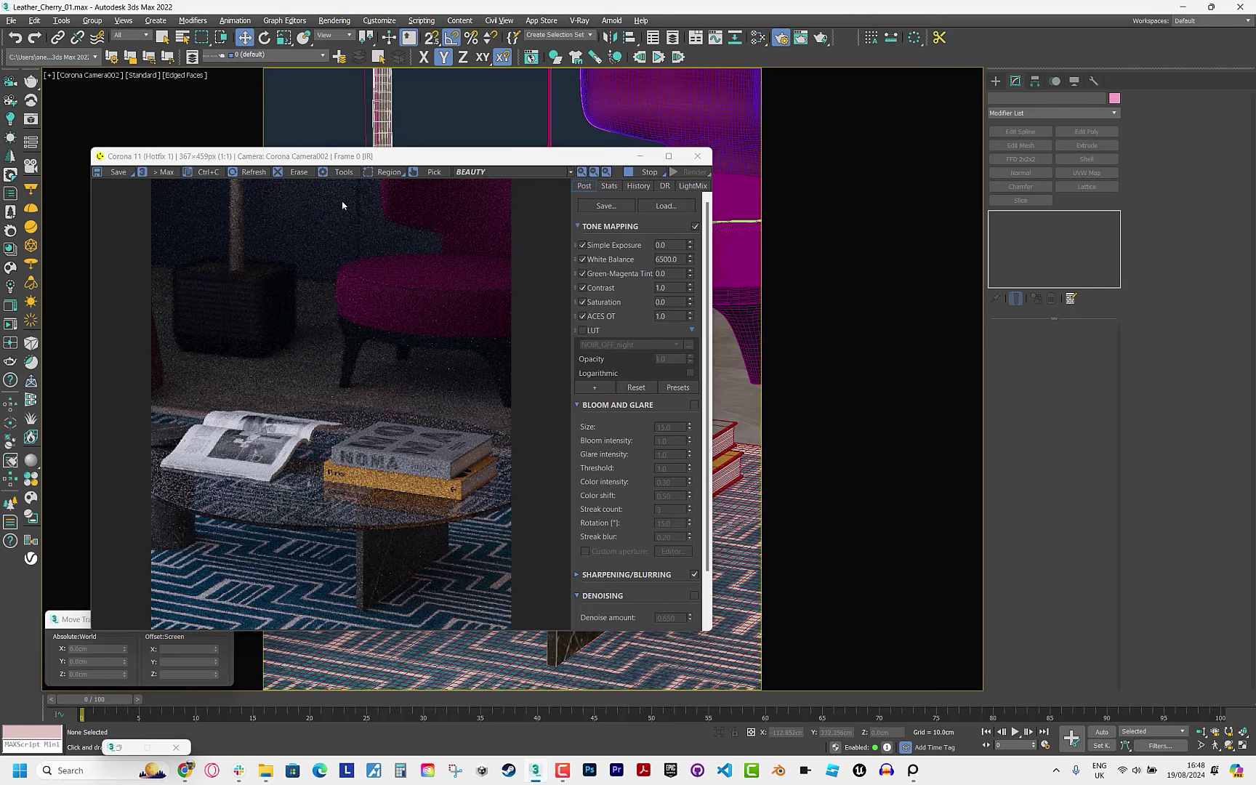
click(1074, 81)
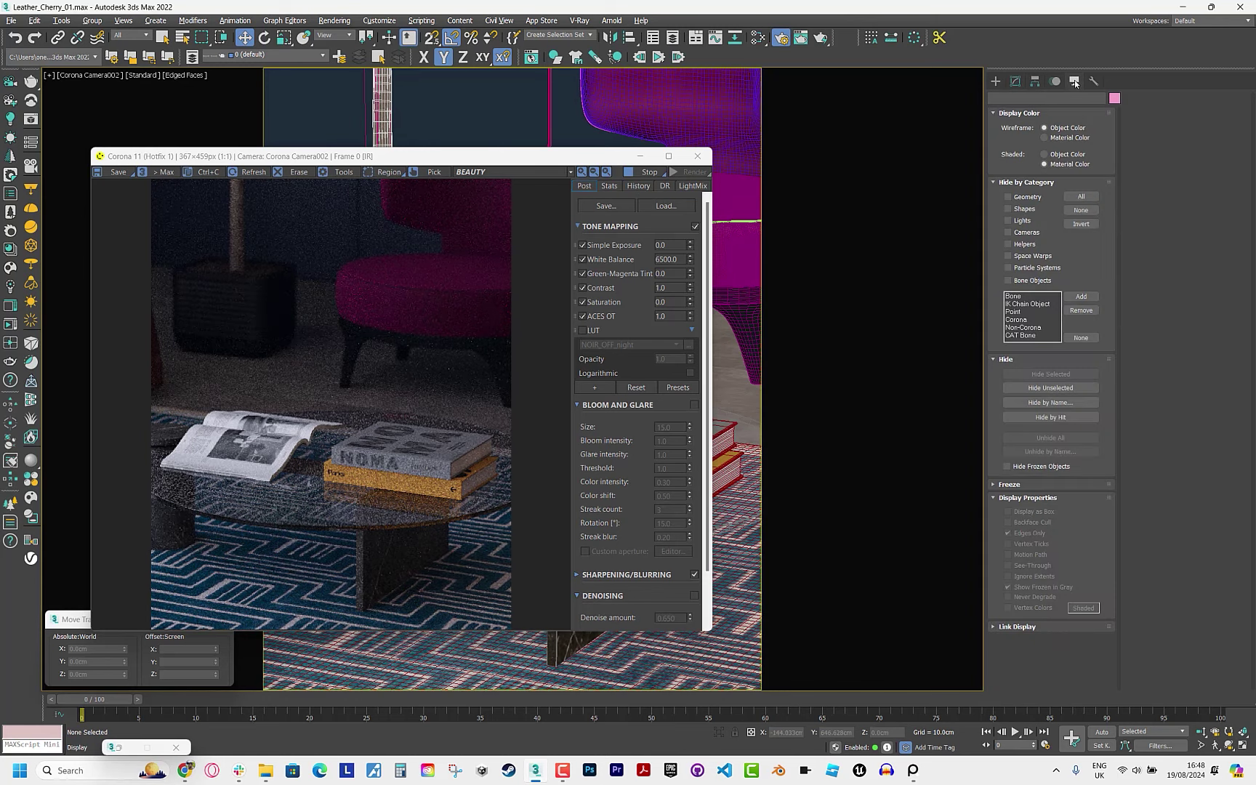
click(156, 42)
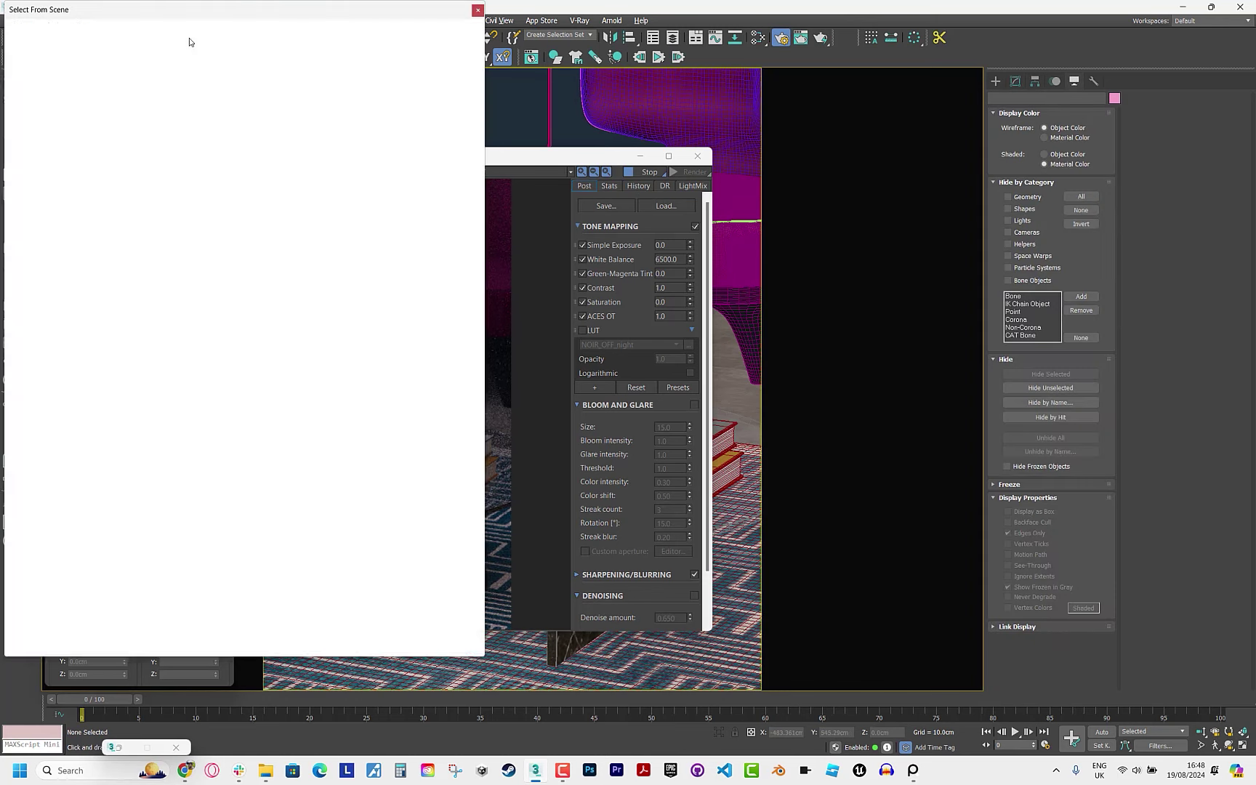
double_click(90, 118)
click(1016, 81)
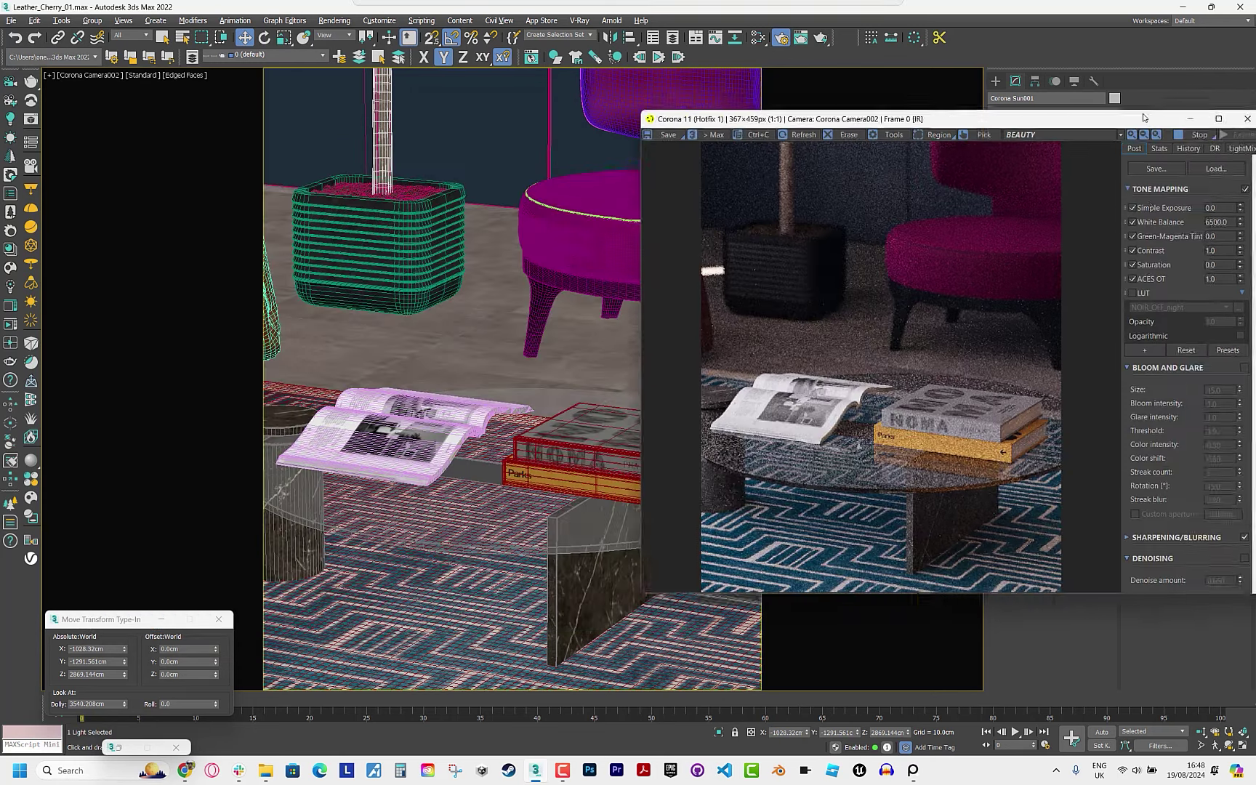
Pan and tilt Corona Camera002 so the close-up frames the books lower in view.
drag(567, 155, 1183, 109)
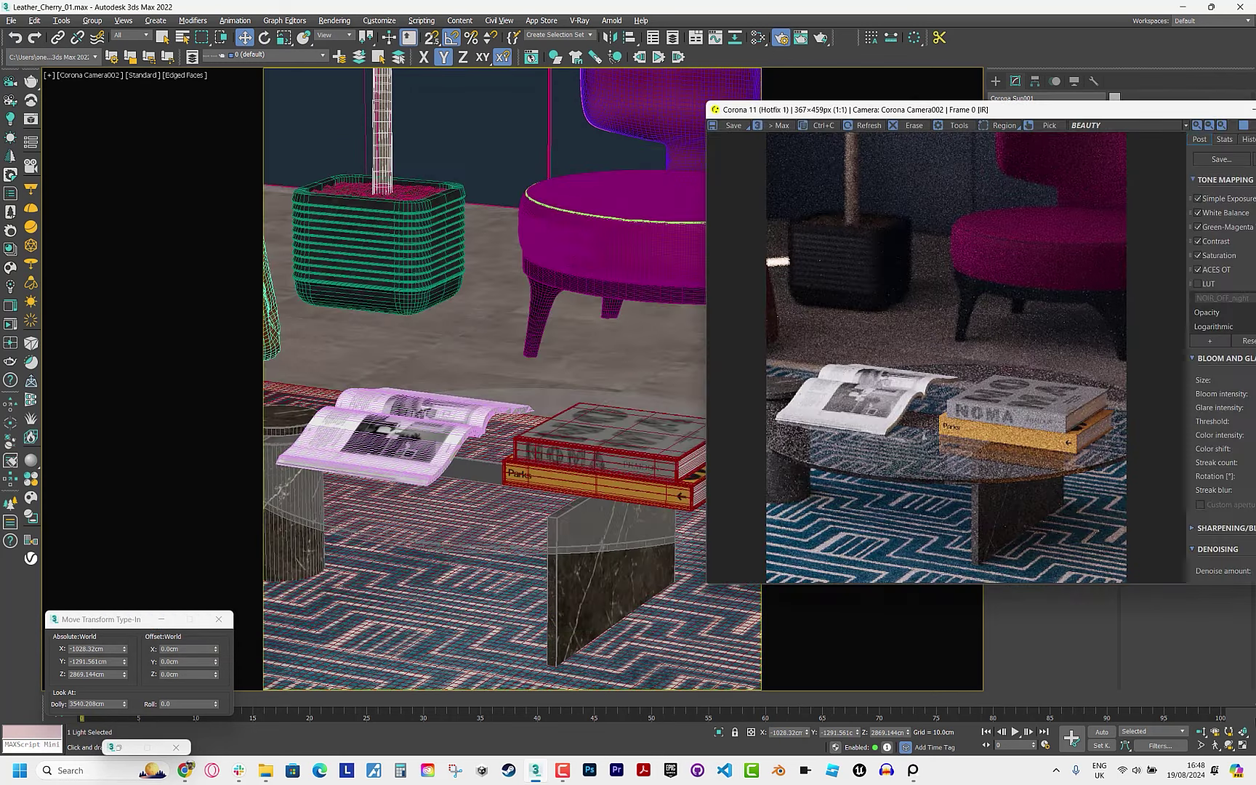
click(1201, 734)
mouse_move(418, 109)
mouse_down()
mouse_move(379, 202)
mouse_move(371, 312)
mouse_up()
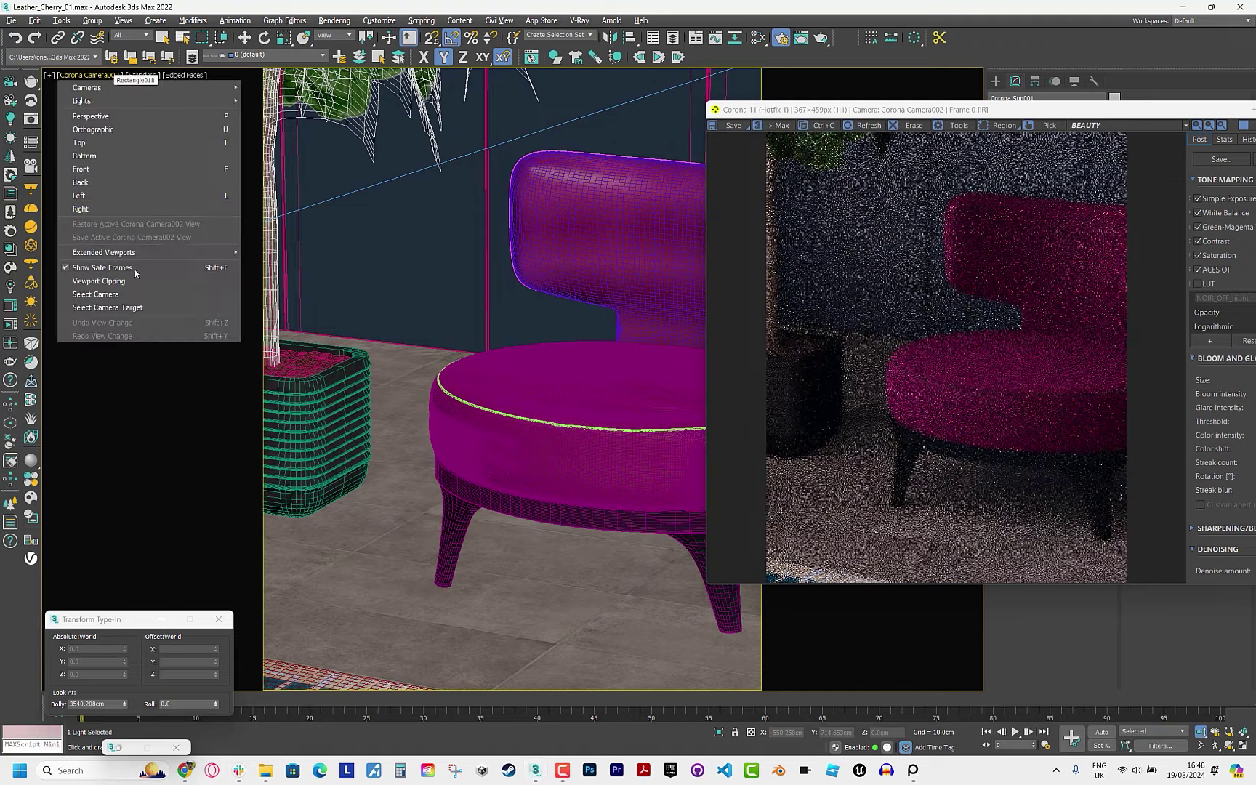
click(137, 310)
key(w)
mouse_move(512, 329)
mouse_down()
mouse_move(512, 339)
mouse_move(468, 337)
mouse_up()
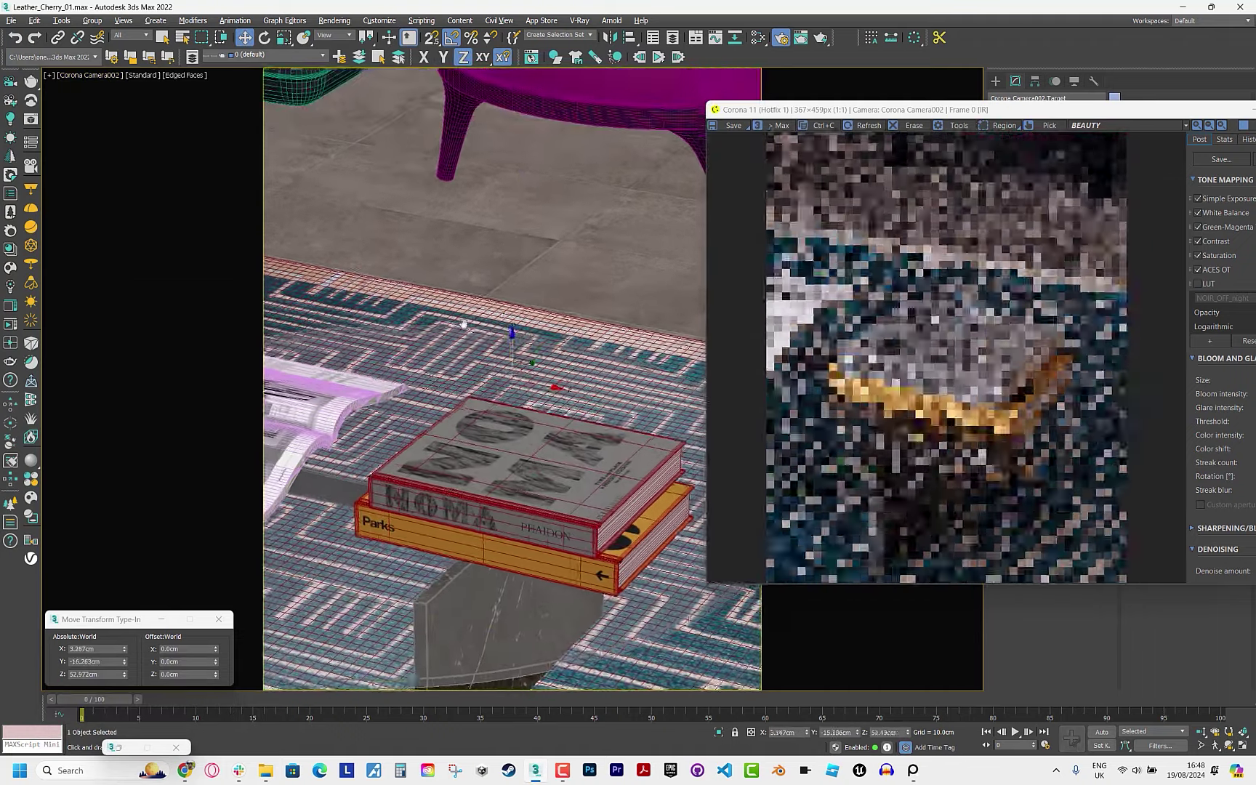
click(1200, 734)
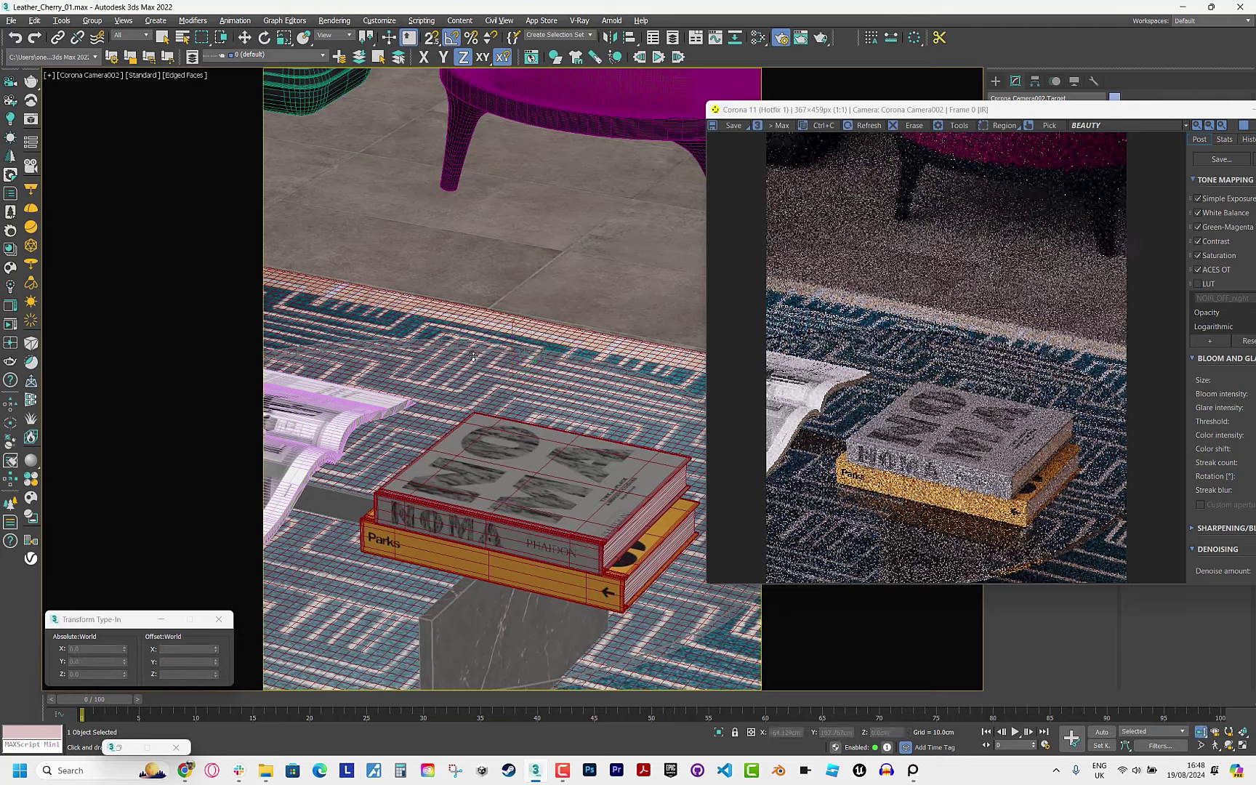
drag(472, 331, 457, 383)
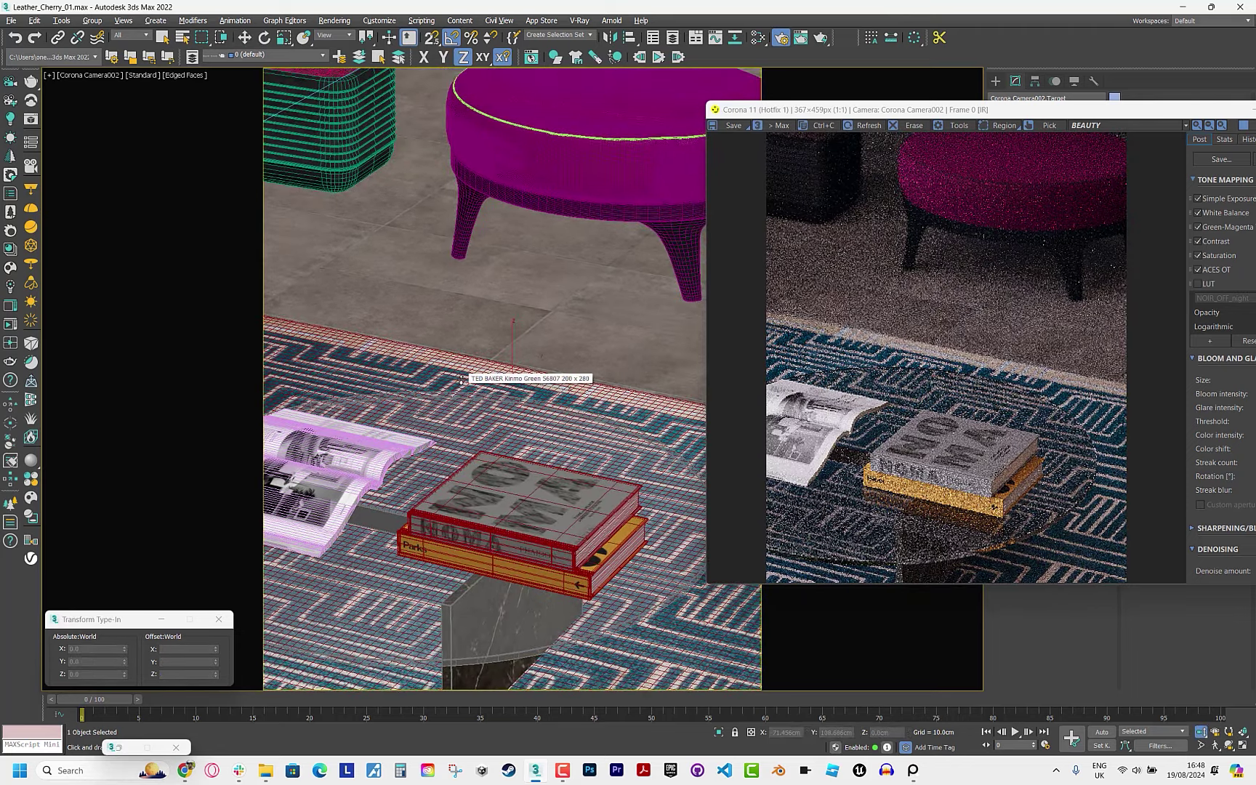
right_click(514, 350)
Move the Drop Chair ottoman to Y 169.237 cm, then stop and minimize the interactive render.
click(639, 123)
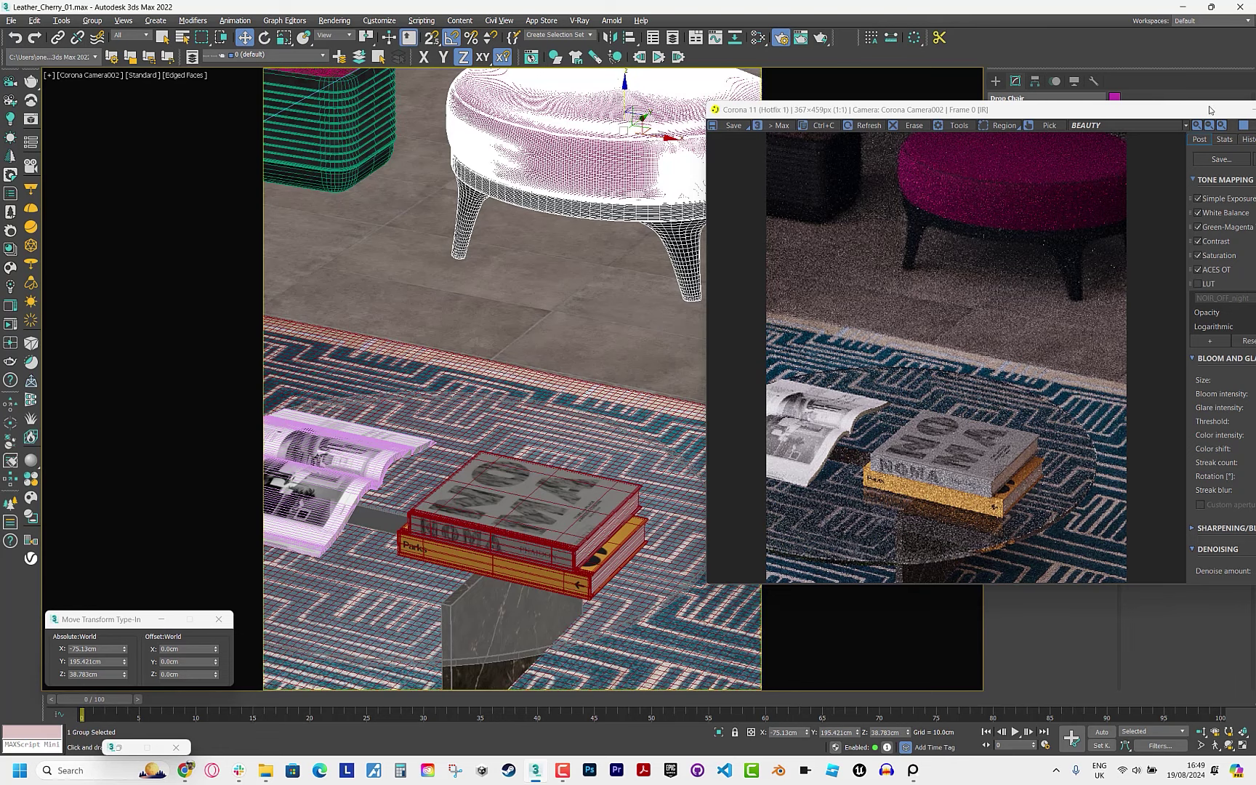
drag(643, 117, 595, 154)
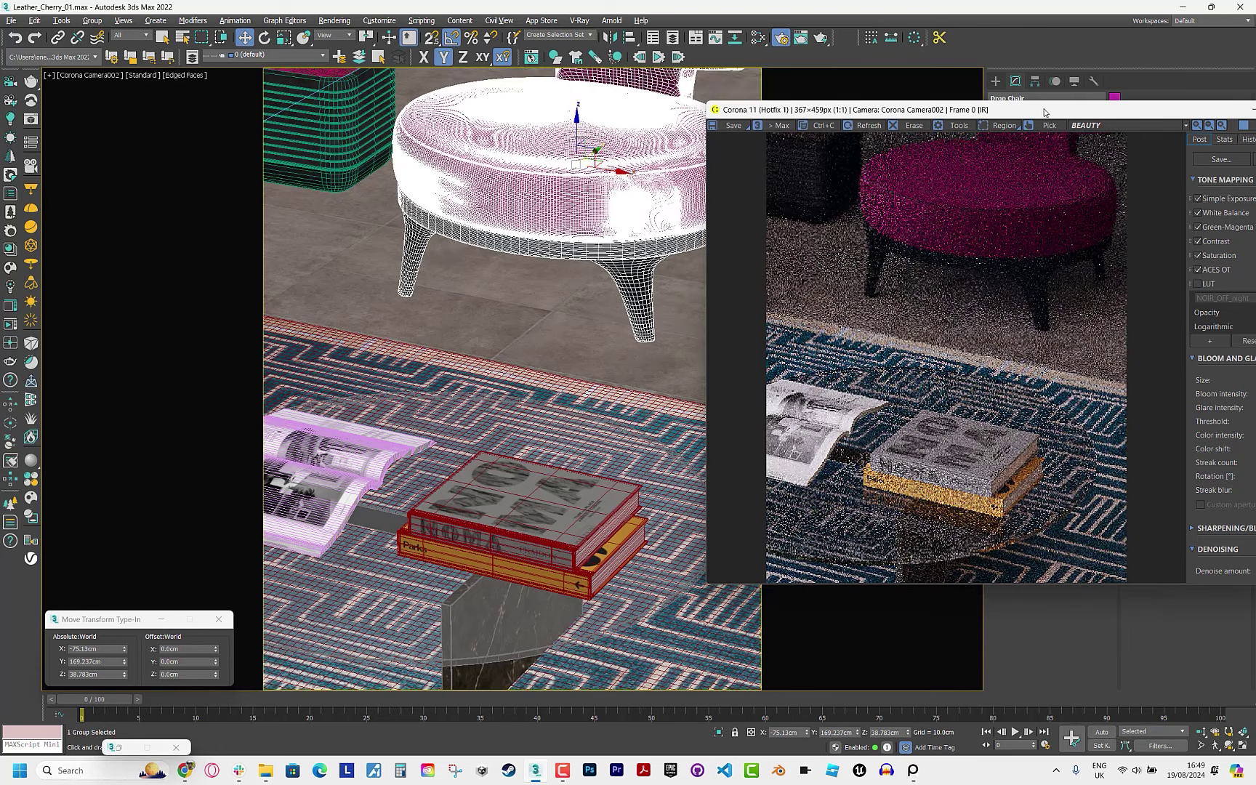
drag(821, 110, 602, 118)
click(1025, 136)
click(1035, 118)
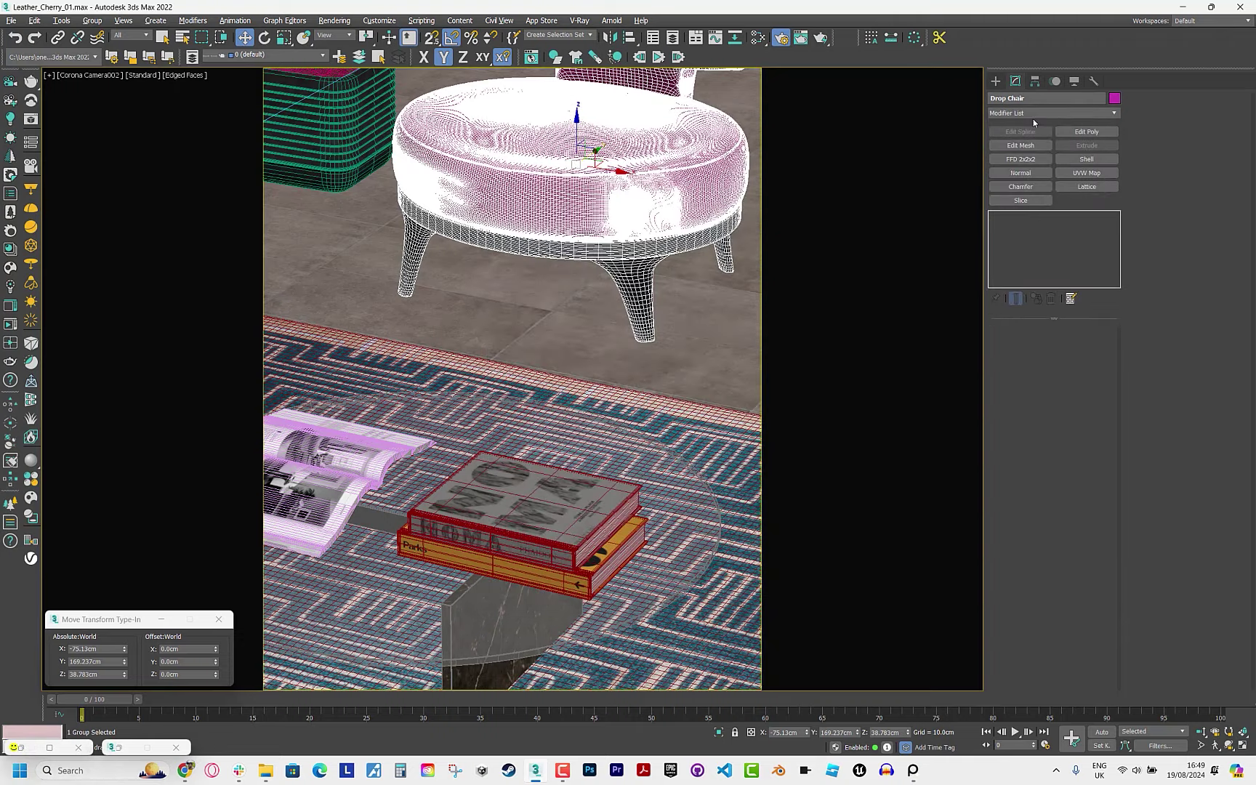
key(XF86AudioMute)
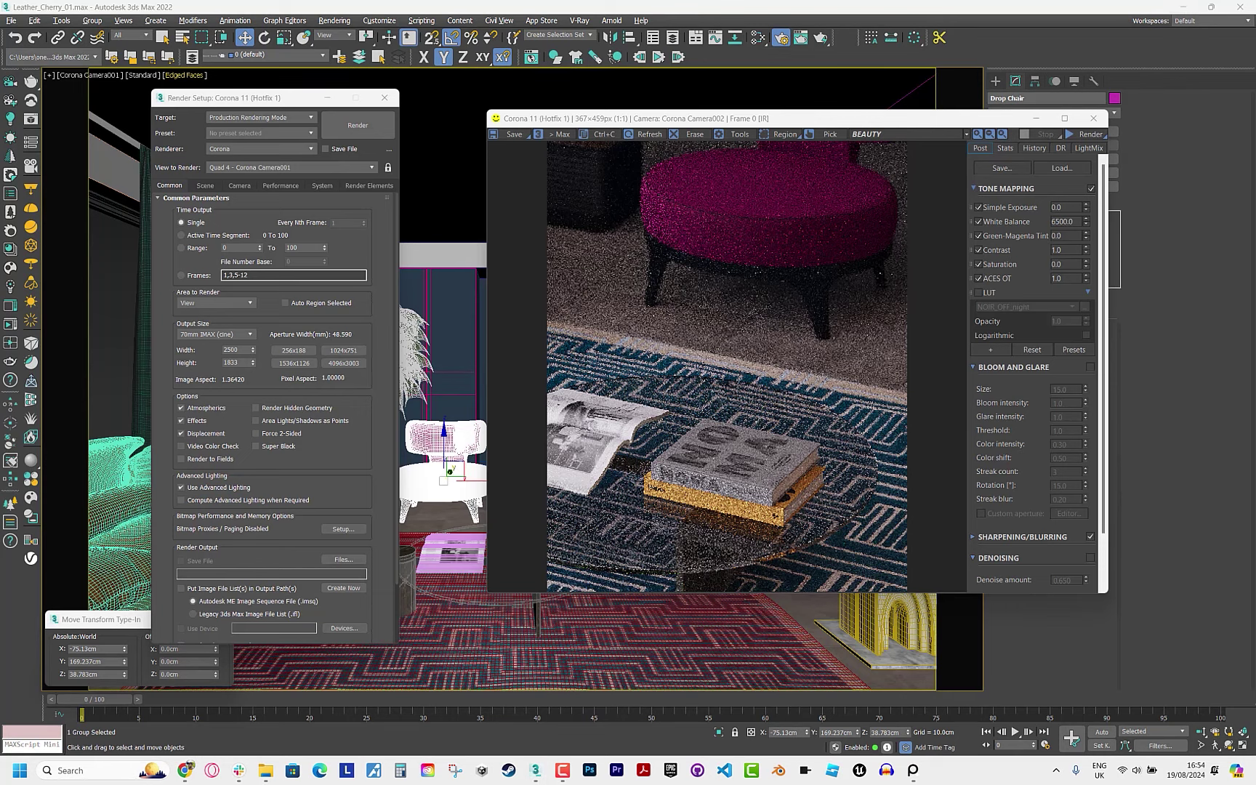
Render Corona Camera001's living room at 2500×1833, review it full-screen, then close Render Setup.
click(1089, 133)
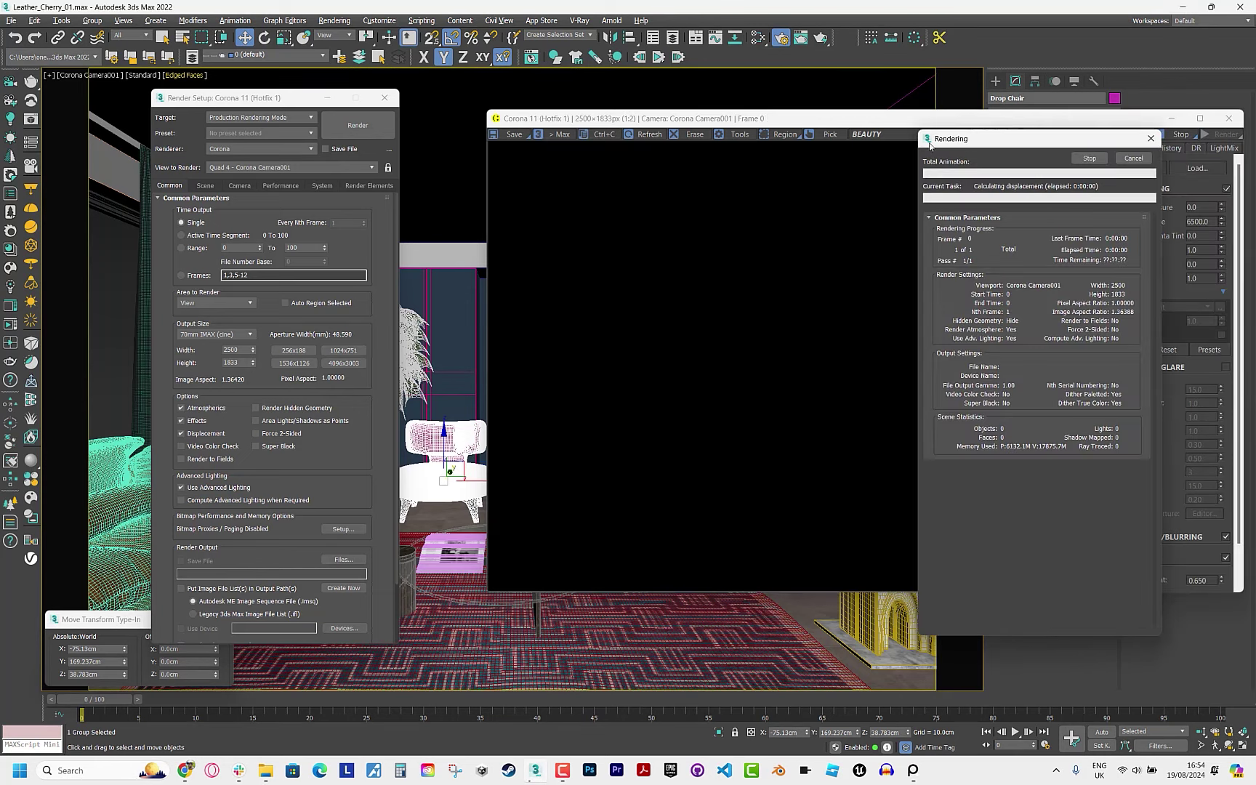
drag(698, 149, 559, 144)
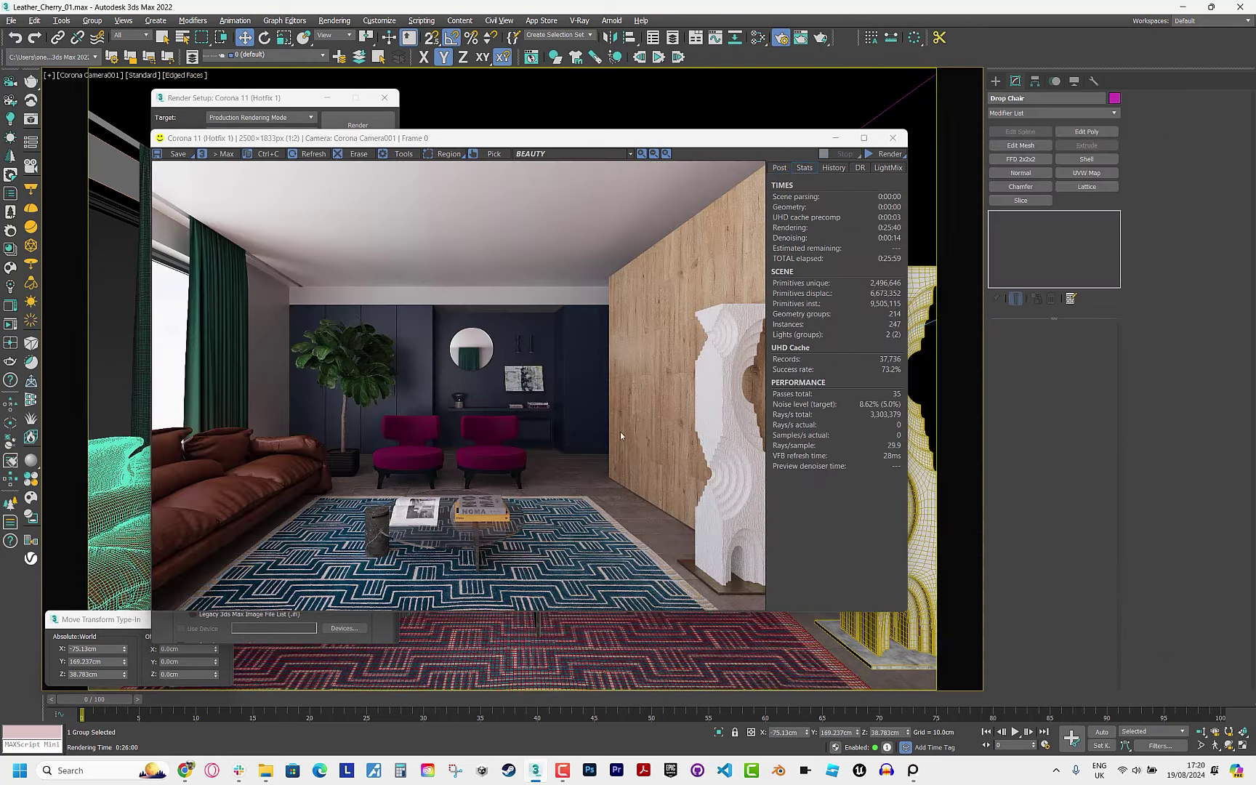
scroll(440, 443, up, 1)
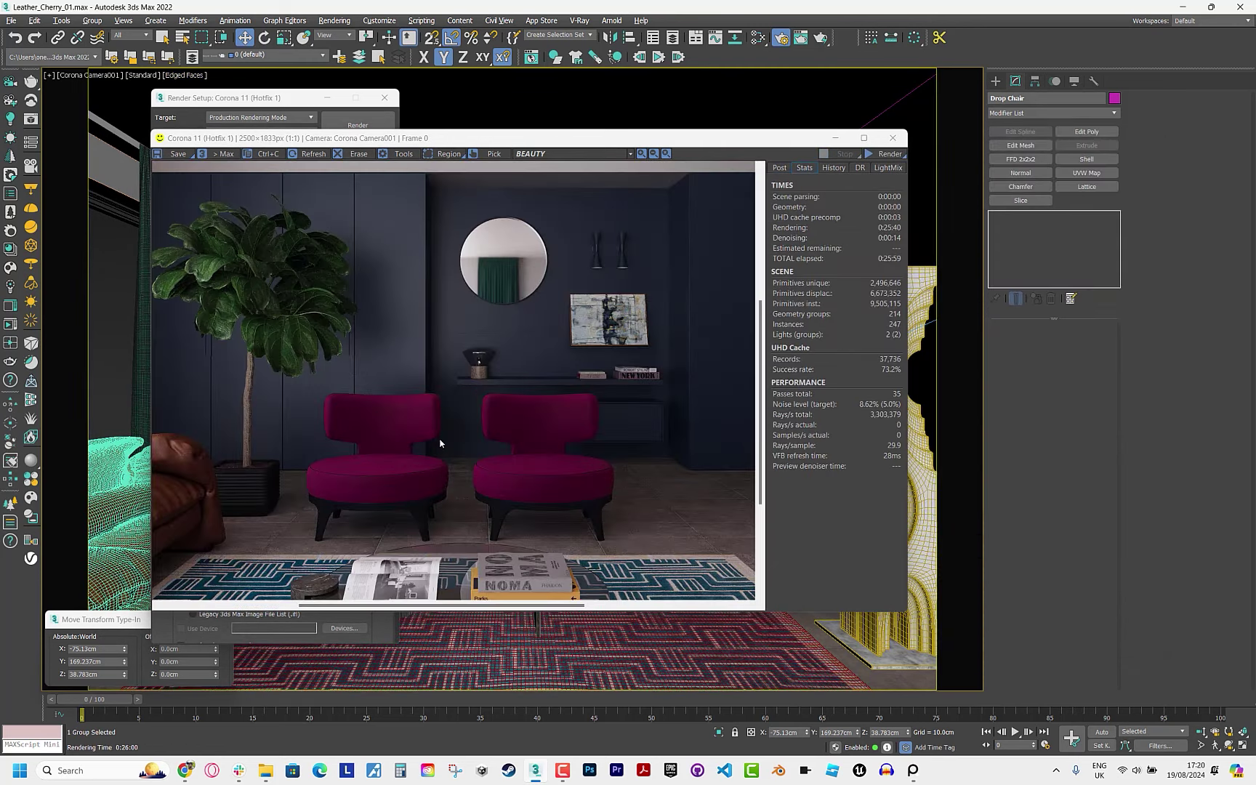
scroll(439, 443, down, 1)
click(864, 137)
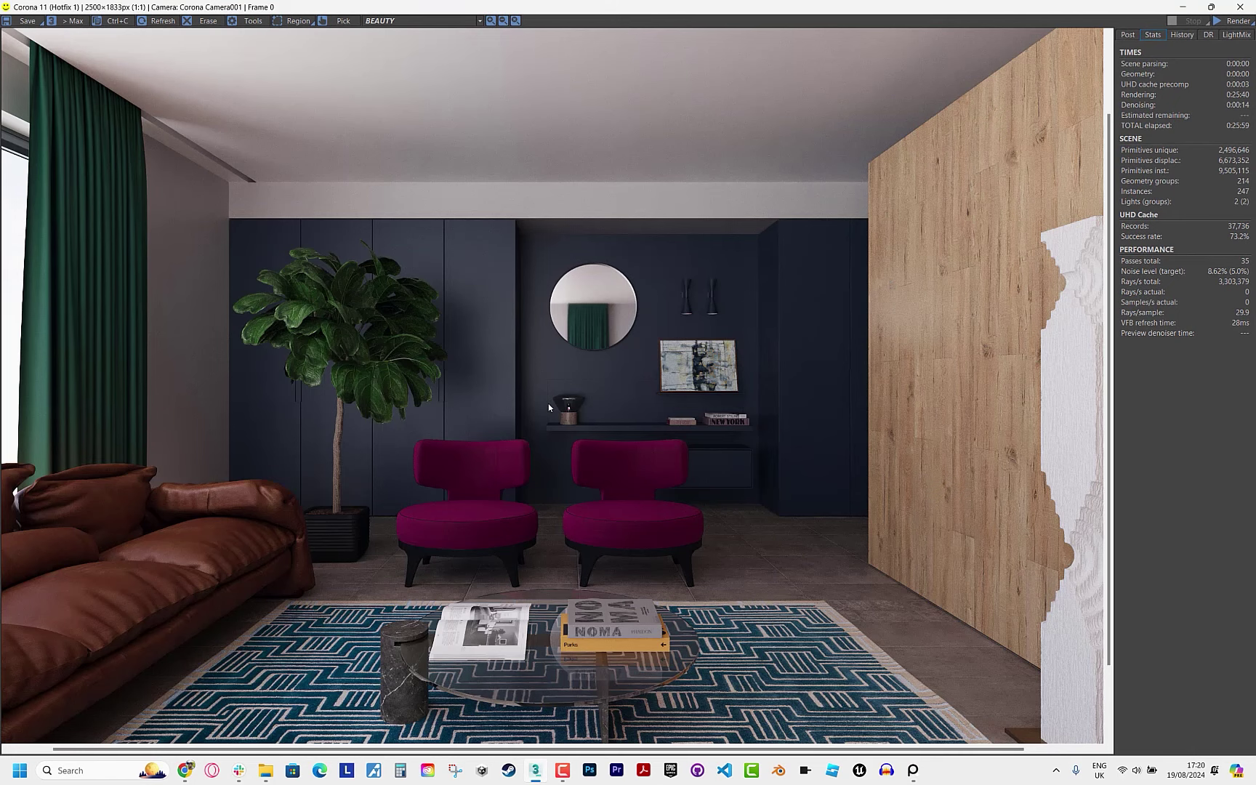
click(1211, 7)
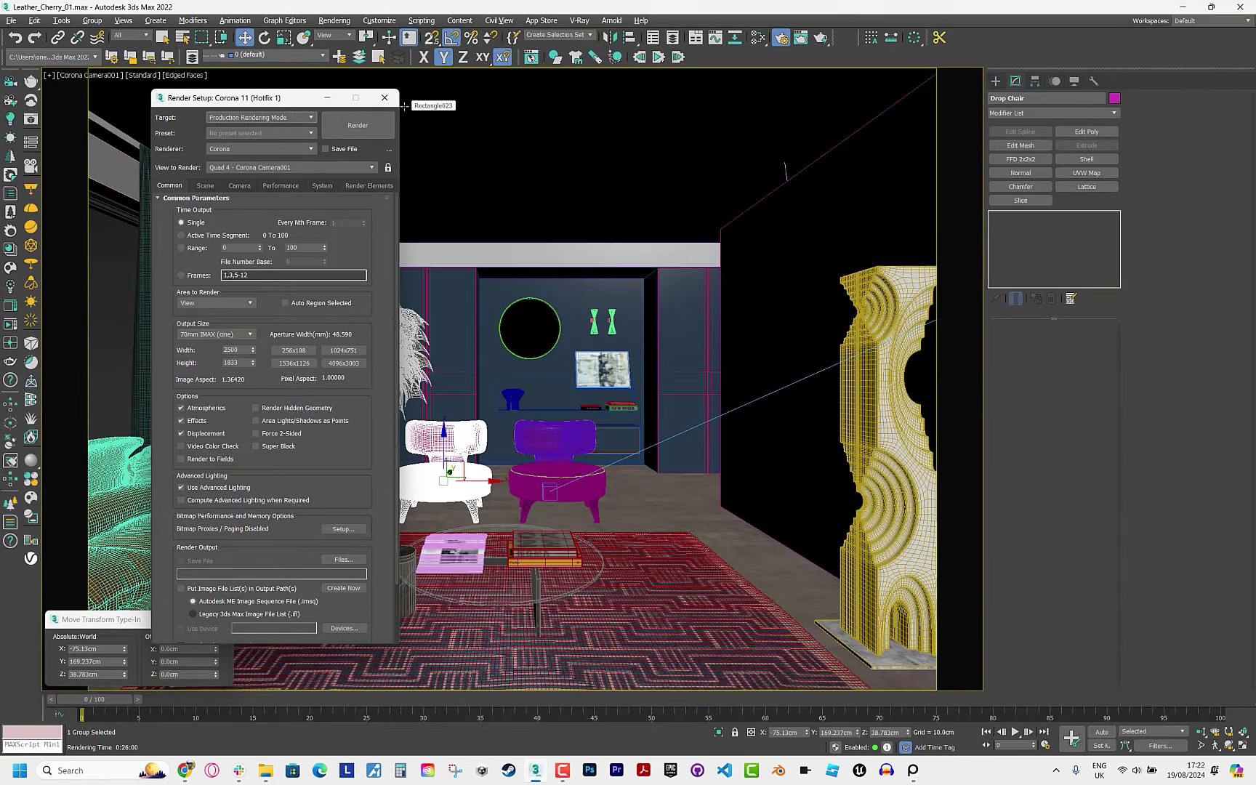
click(384, 97)
View through Corona Camera002, choose a Custom 1200×1500 output size and render with Shift+Q.
key(c)
double_click(602, 314)
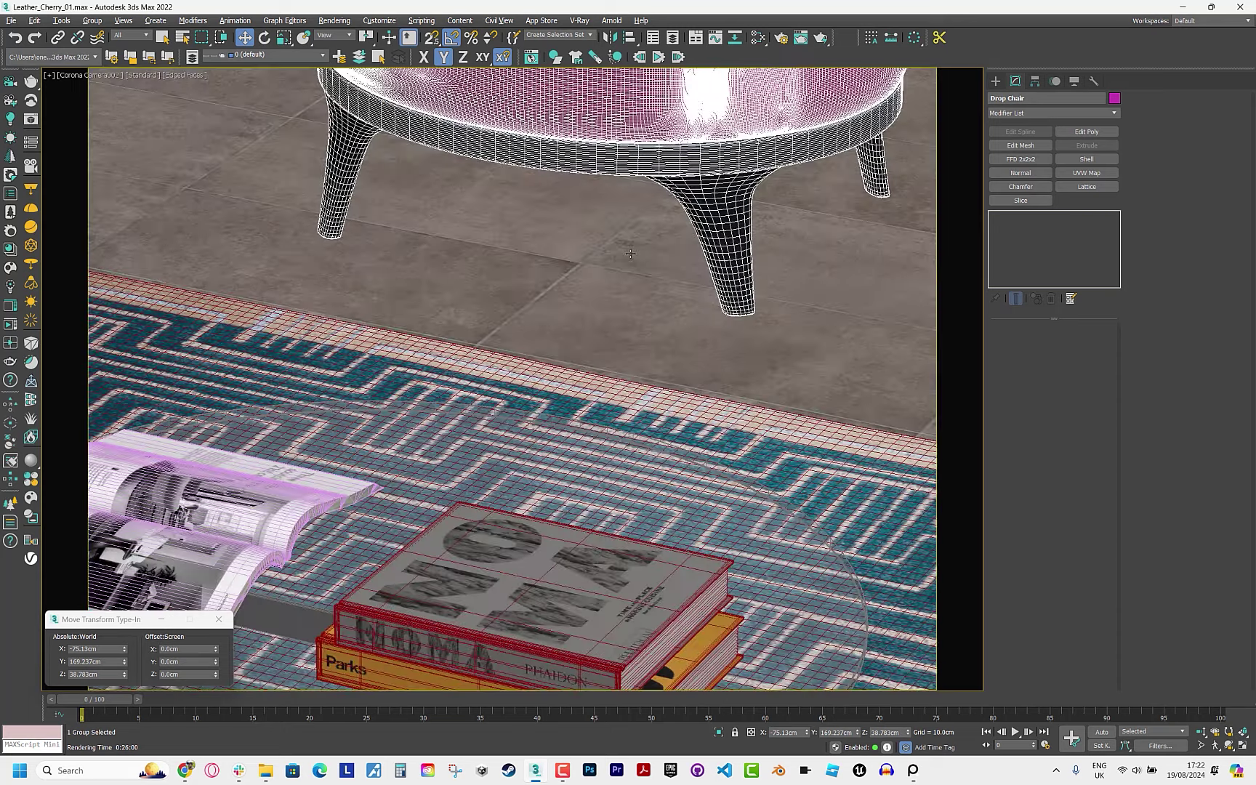
click(780, 40)
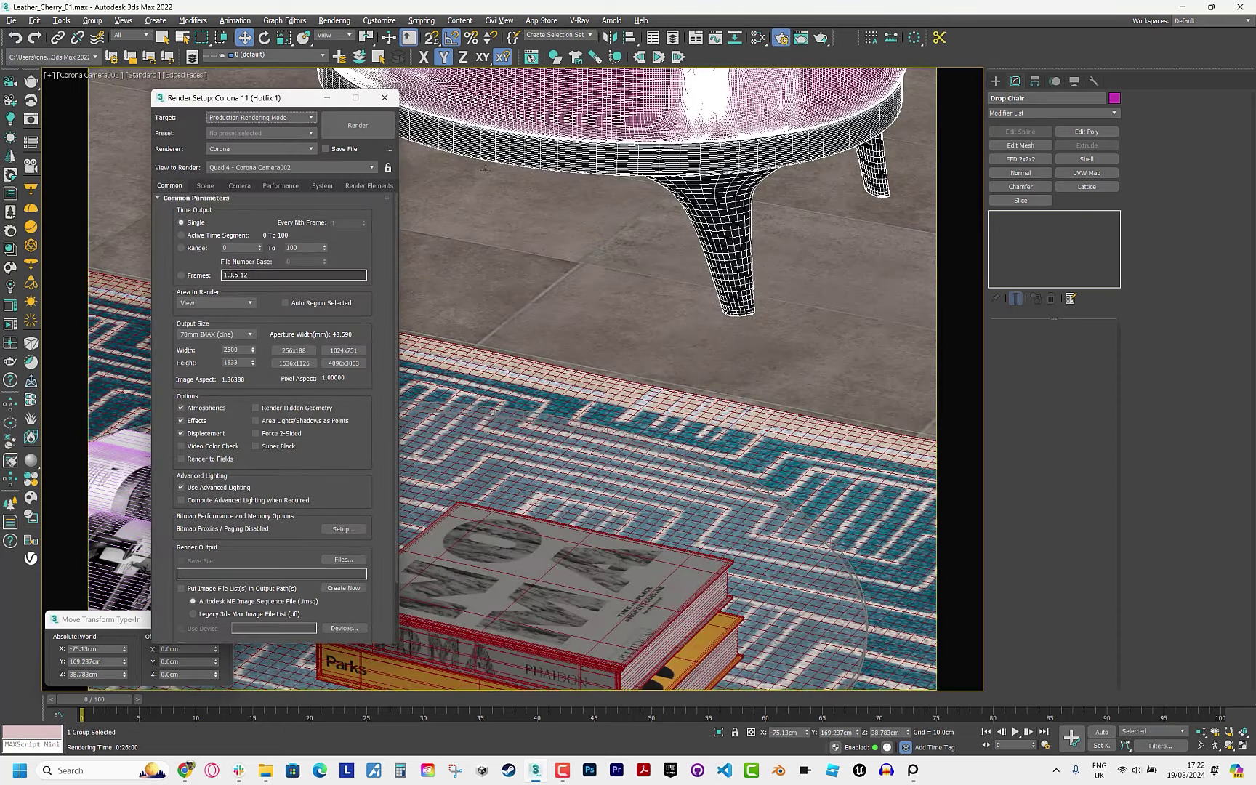
click(236, 334)
click(240, 346)
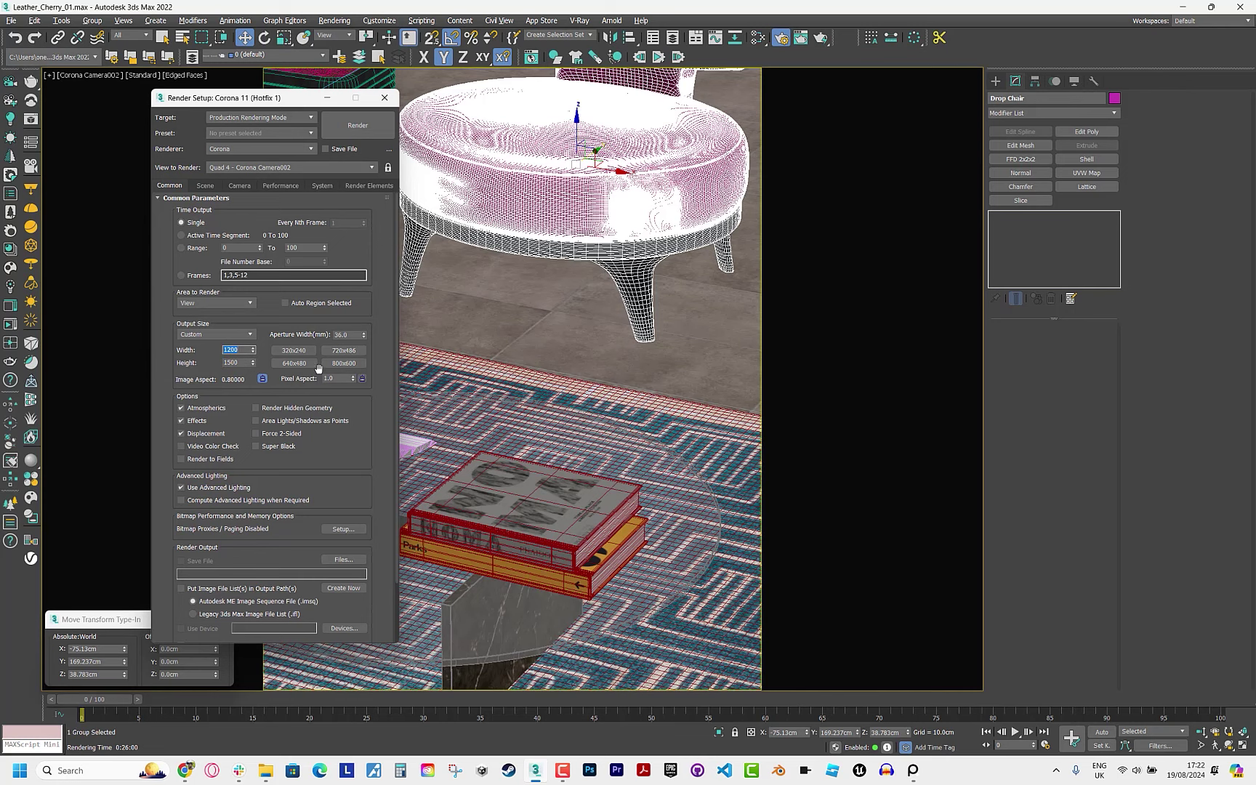
key(shift+q)
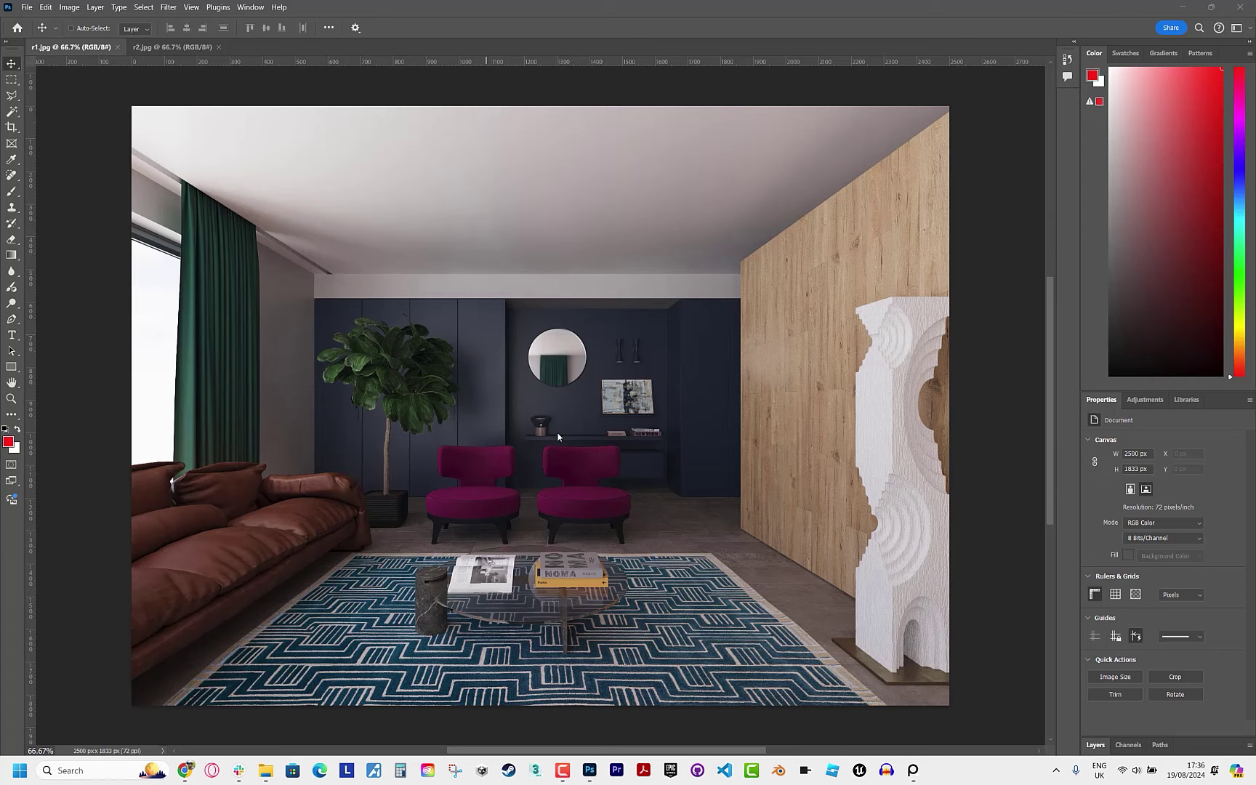
Unlock r1.jpg's Background into Layer 0 and duplicate it as Layer 0 copy.
click(1096, 746)
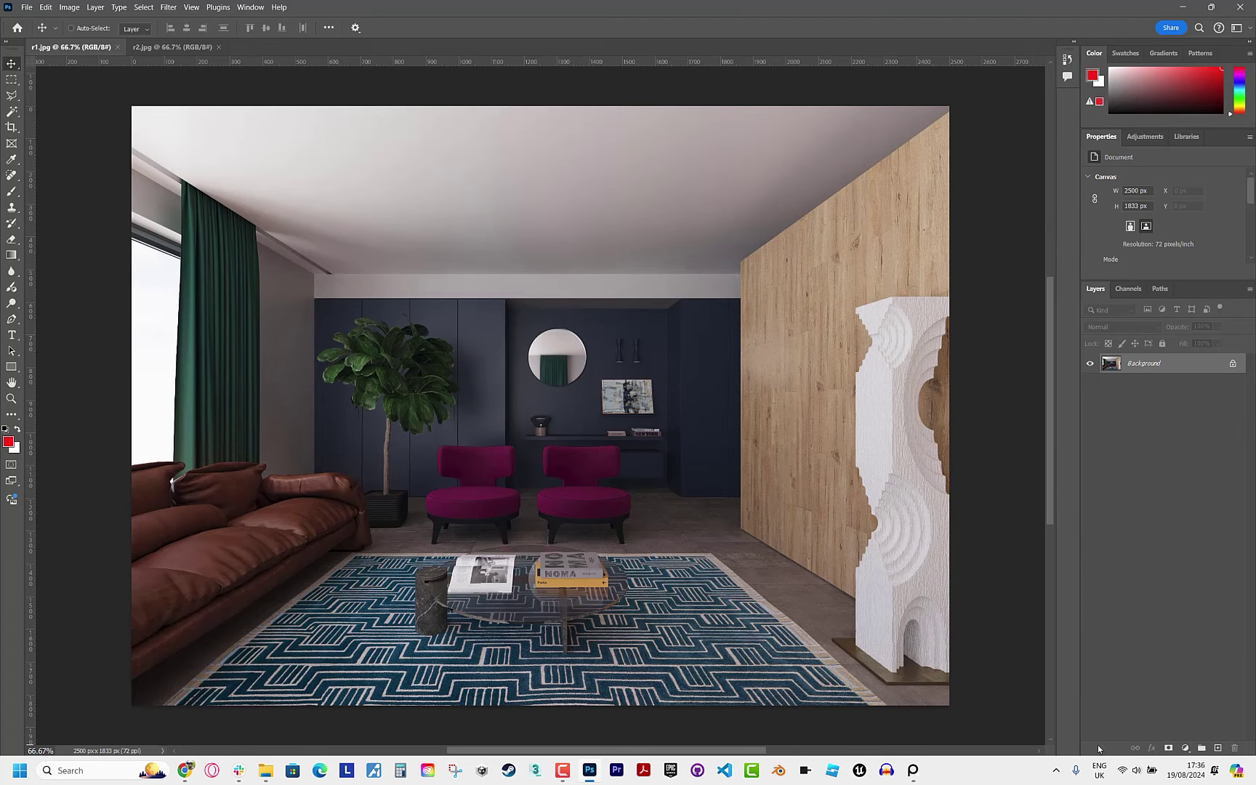
click(1233, 363)
alt+drag(1151, 412, 1159, 365)
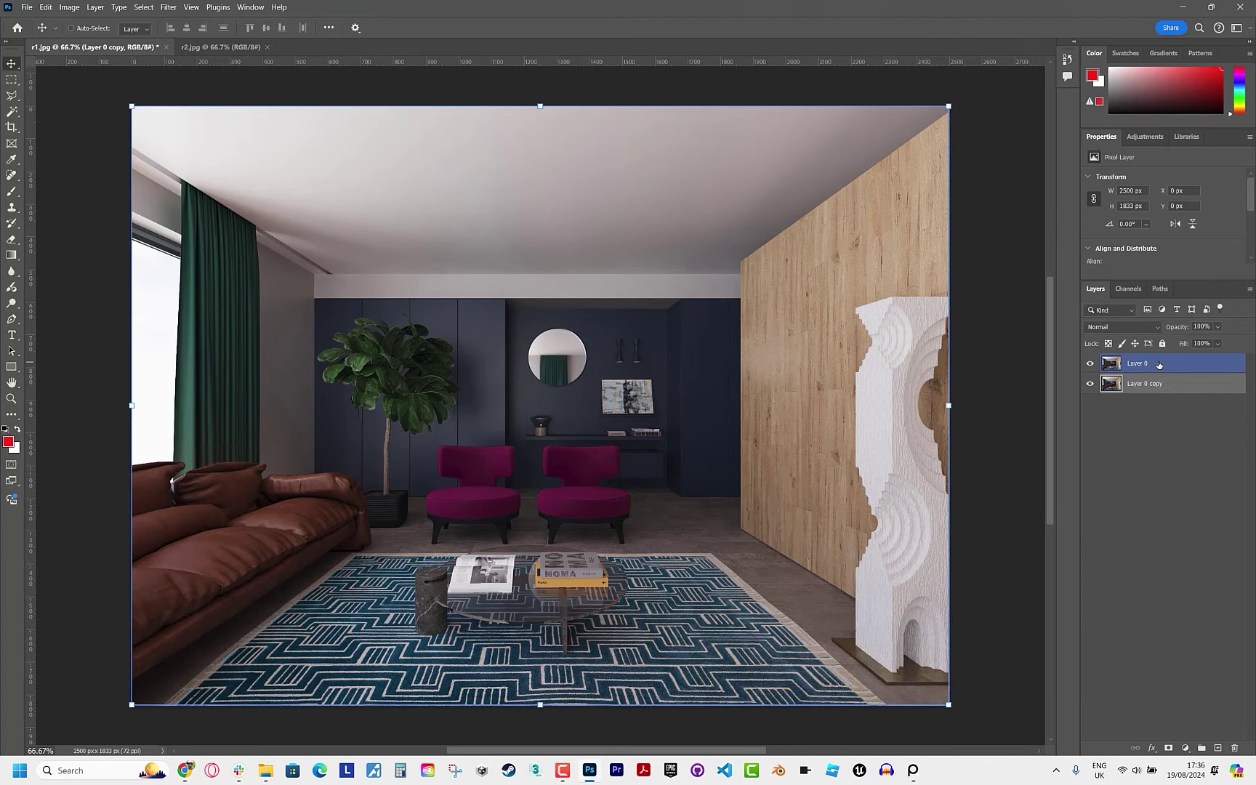
In Camera Raw, set shadows +53, highlights -64, exposure +0.85 and dehaze +24.
click(168, 7)
click(189, 94)
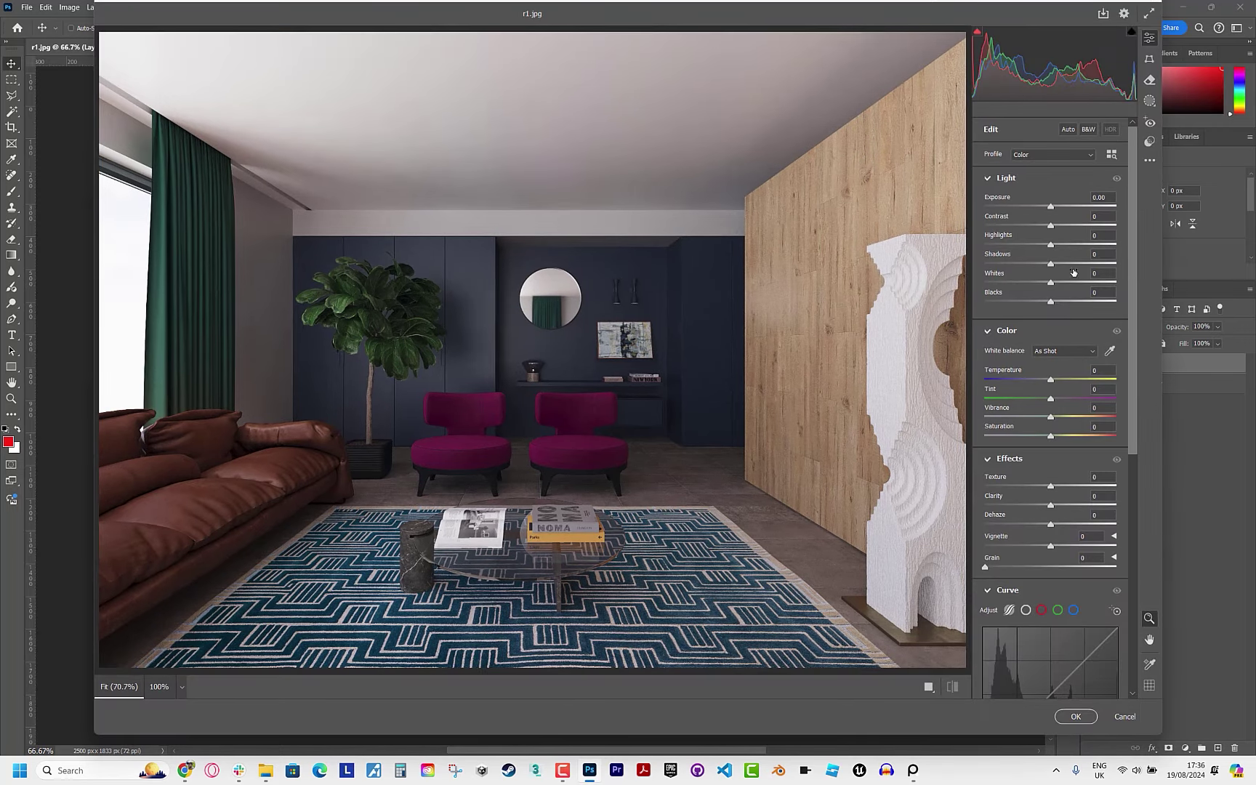
drag(1074, 263, 1085, 264)
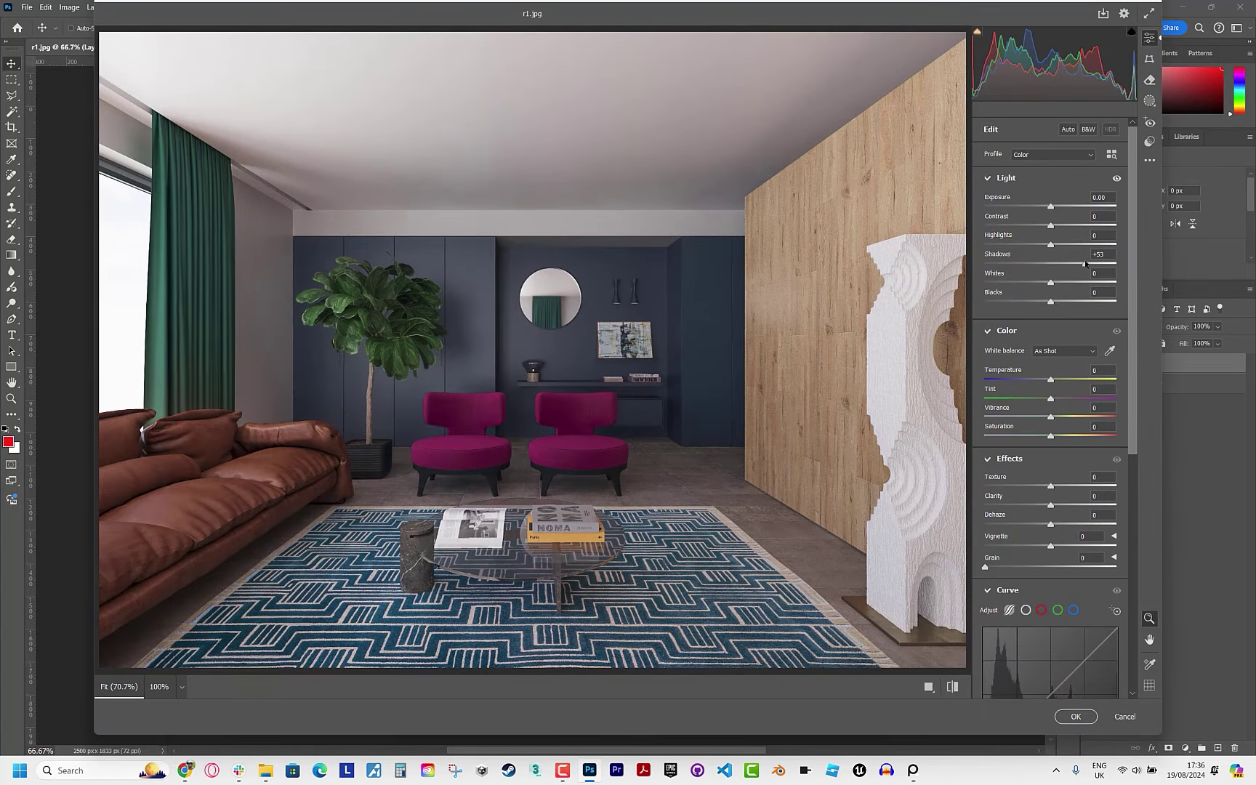
click(1008, 245)
click(1062, 206)
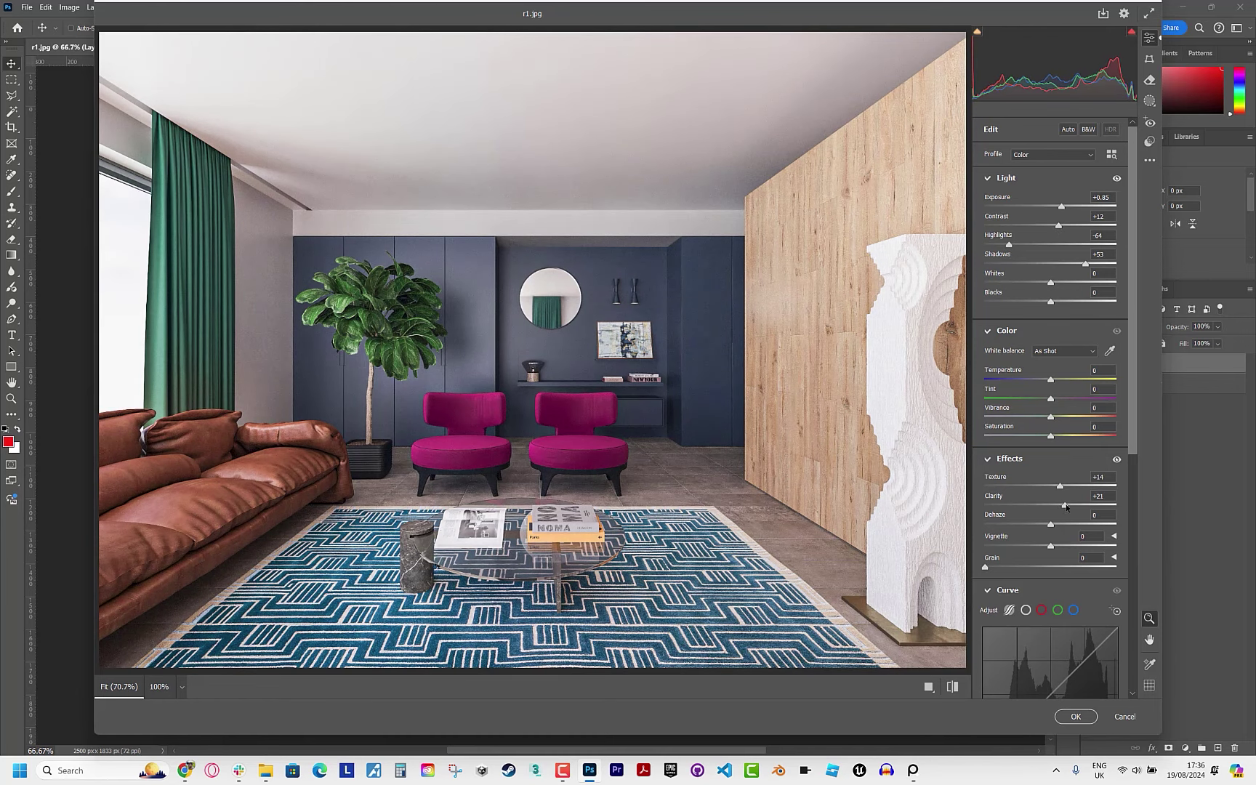
drag(1050, 524, 1066, 524)
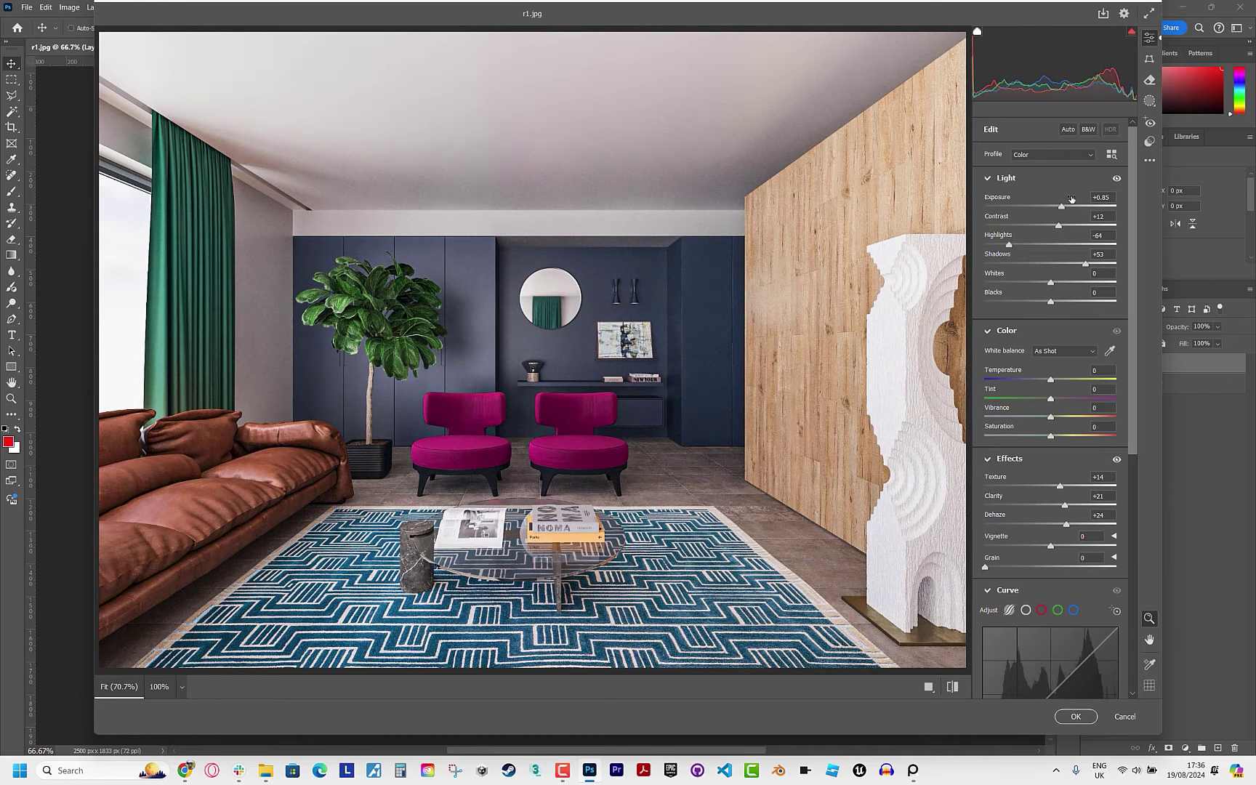
Adjust the tone curve and Detail sharpening settings, then confirm the Camera Raw edit.
drag(1137, 305, 1136, 440)
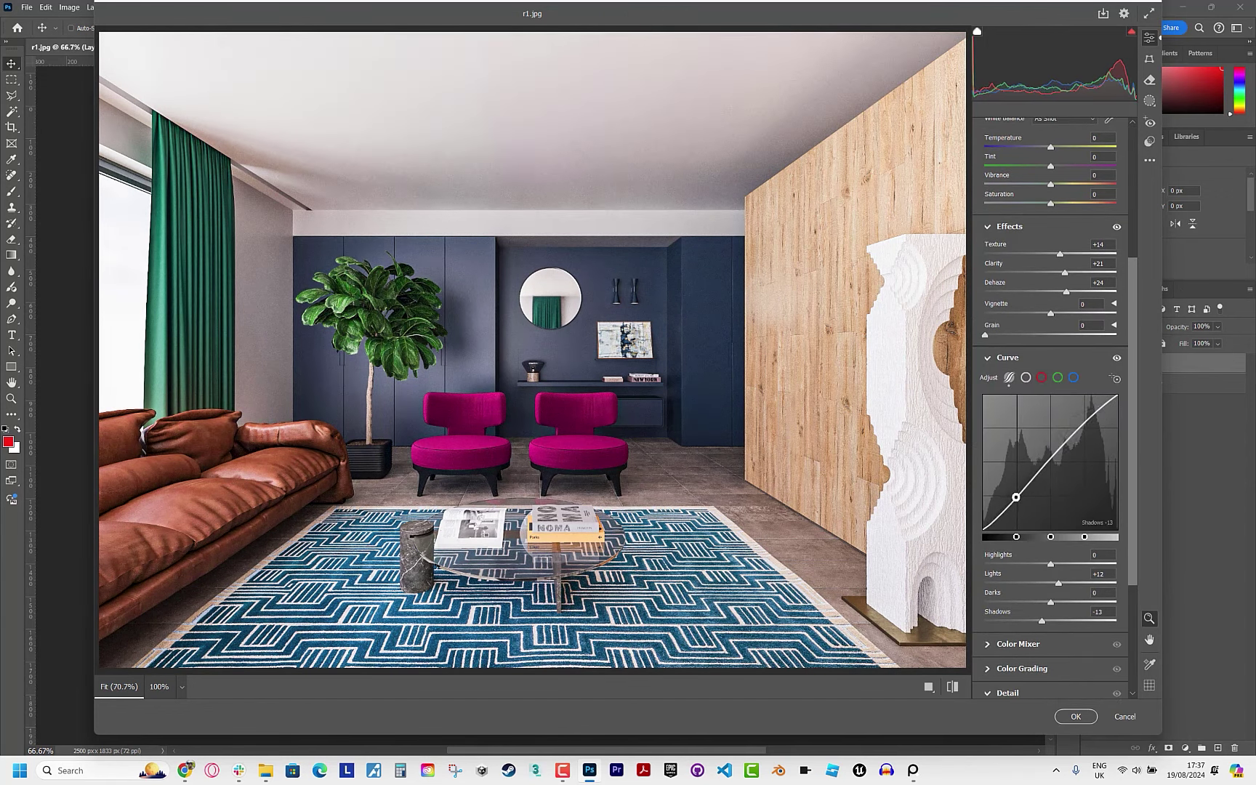
scroll(1050, 436, down, 5)
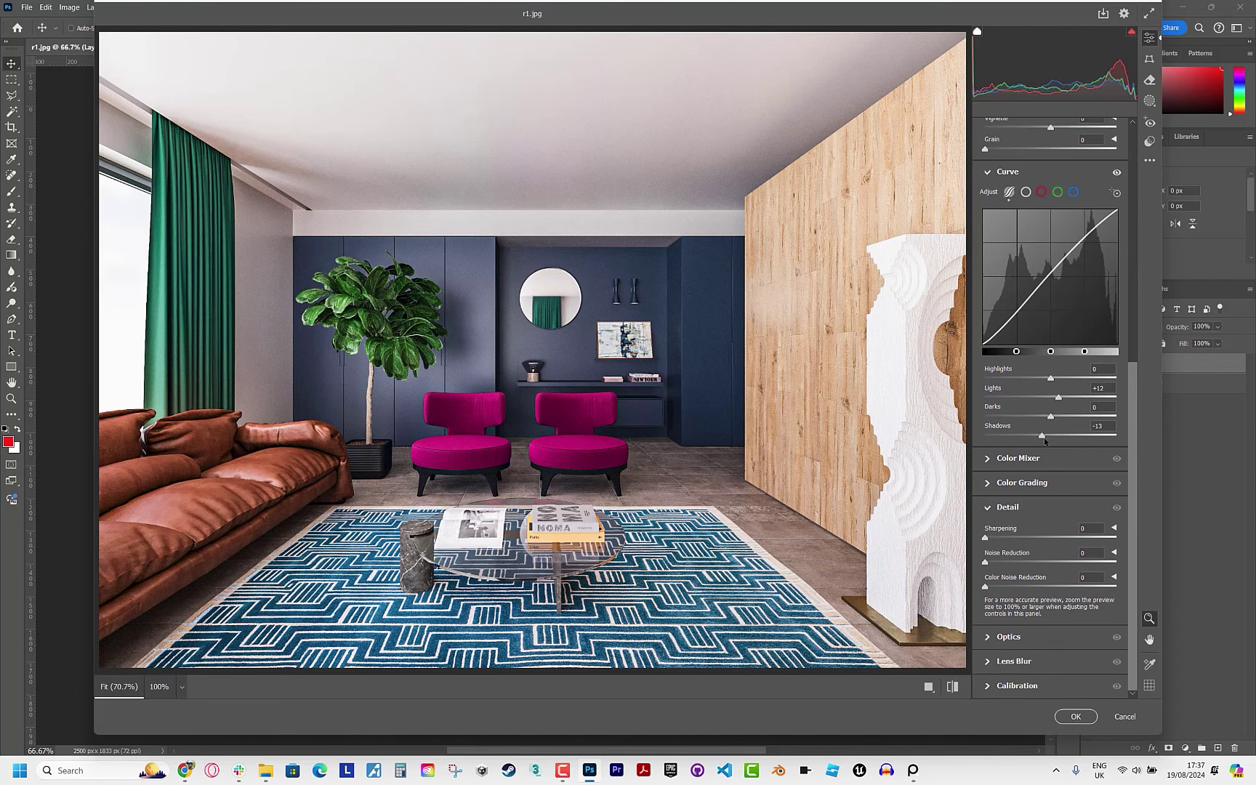
click(991, 464)
click(990, 462)
click(992, 490)
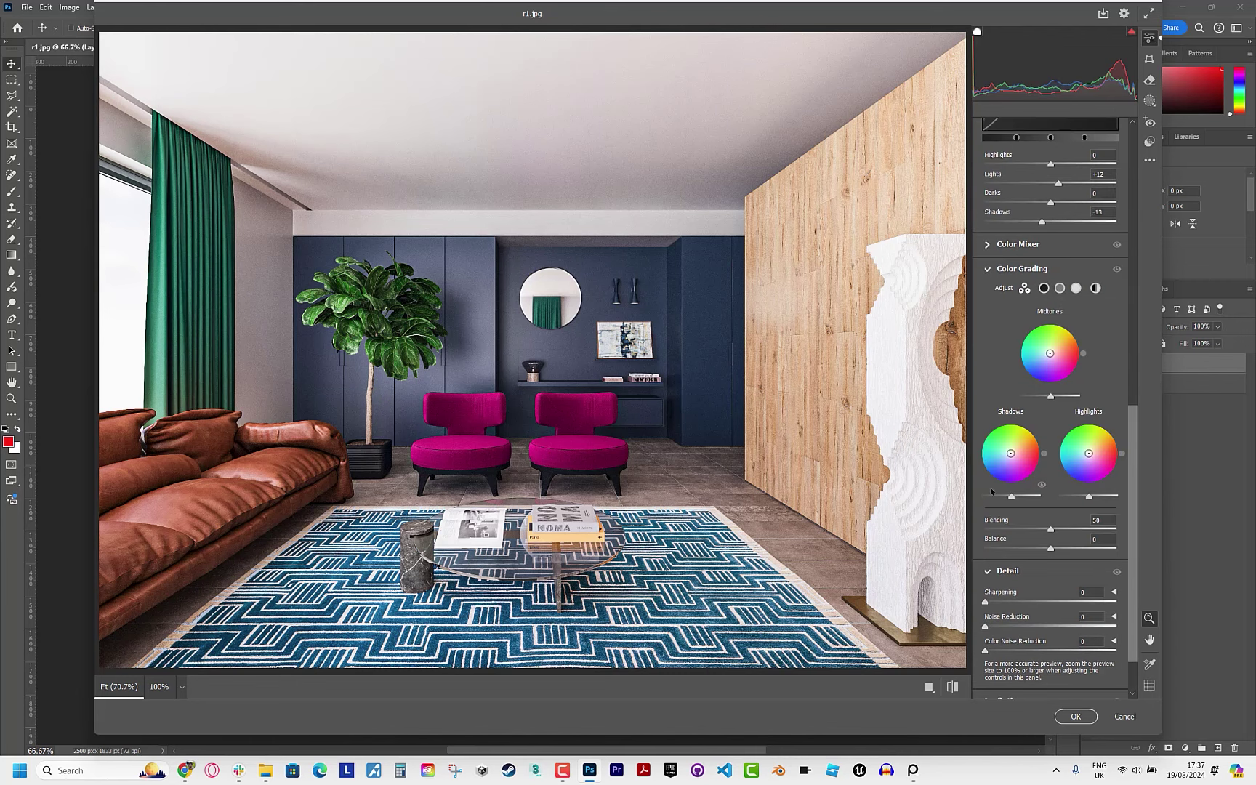
click(987, 269)
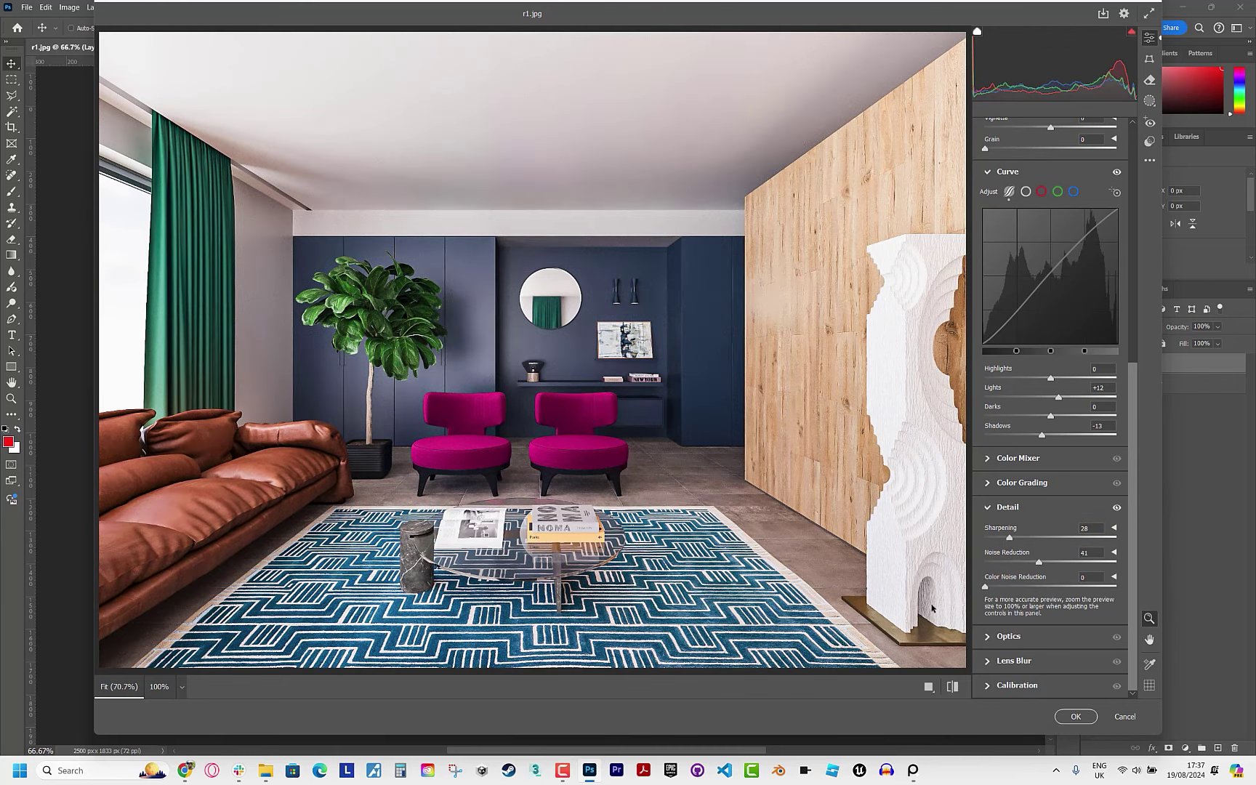
drag(1131, 579, 1132, 296)
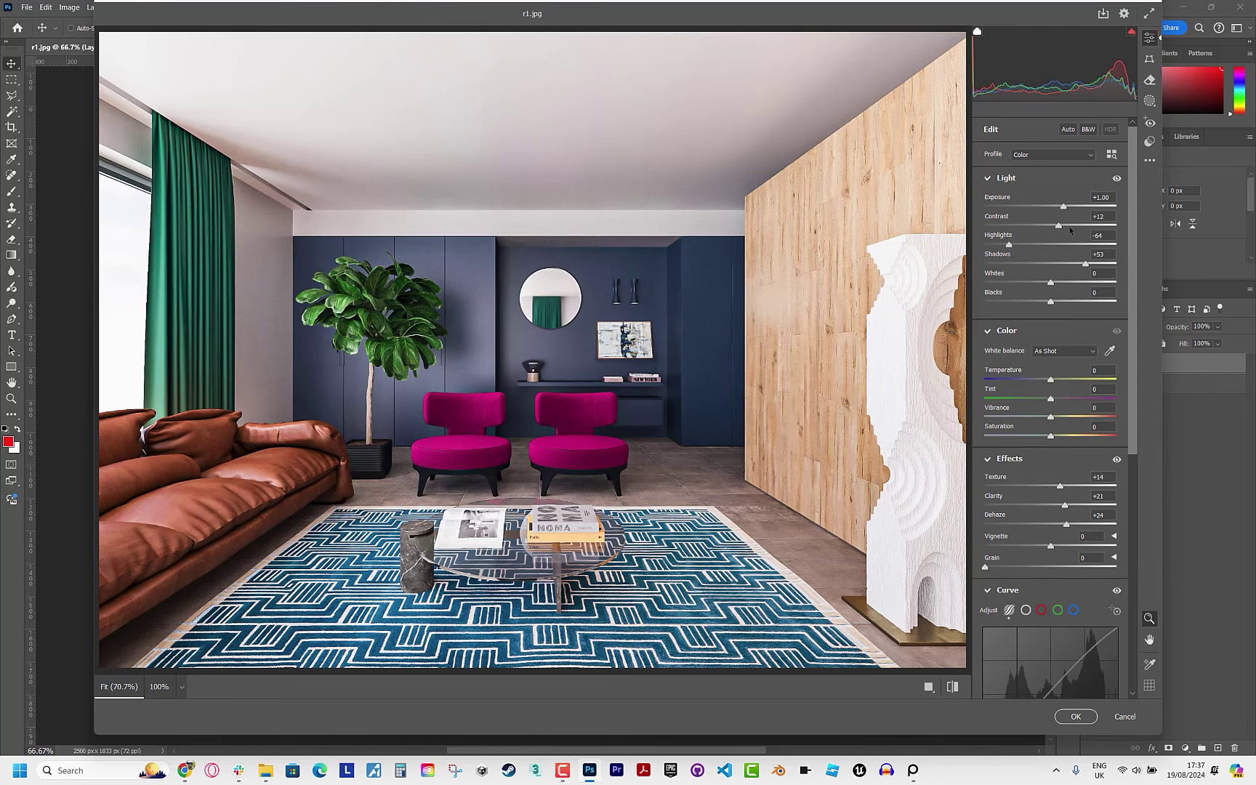
click(1065, 675)
click(1077, 717)
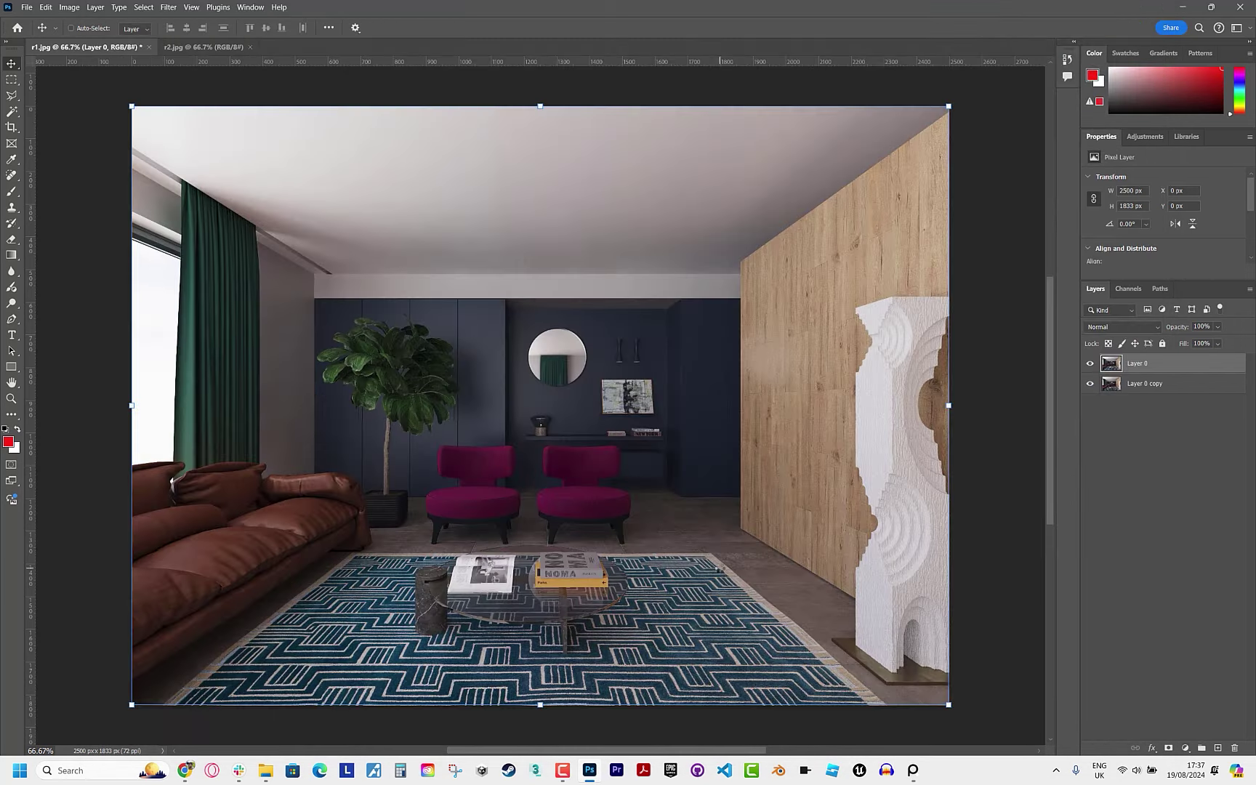
Compare against the original, then reapply the last Camera Raw filter to the r2.jpg close-up.
click(1091, 364)
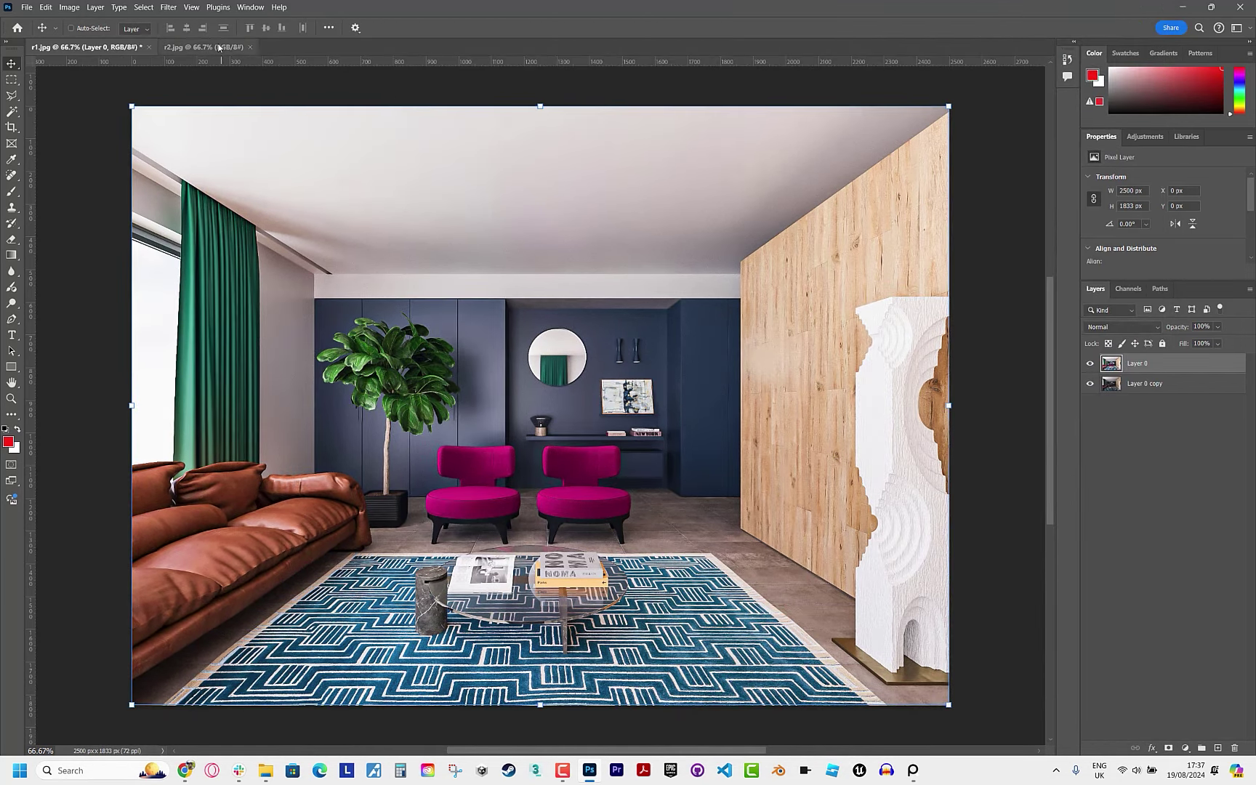
click(219, 47)
click(168, 7)
click(204, 21)
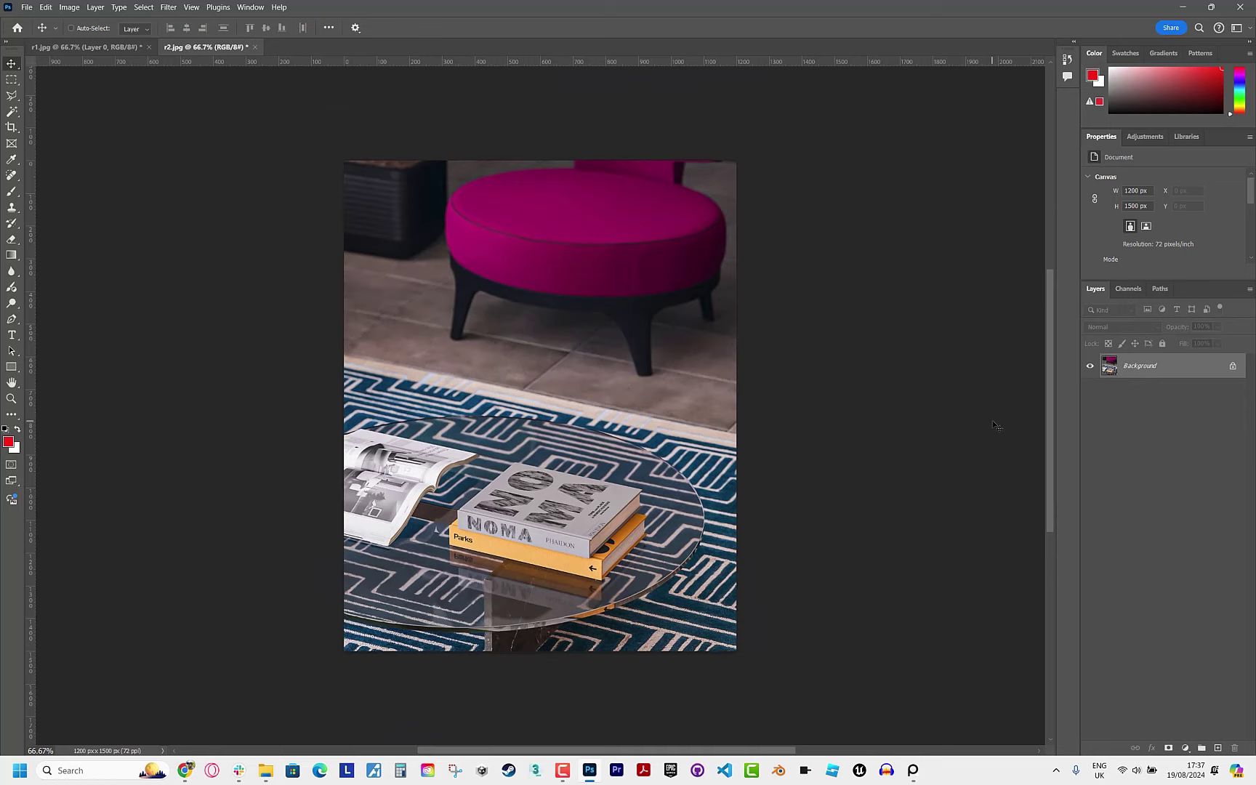
key(ctrl+plus)
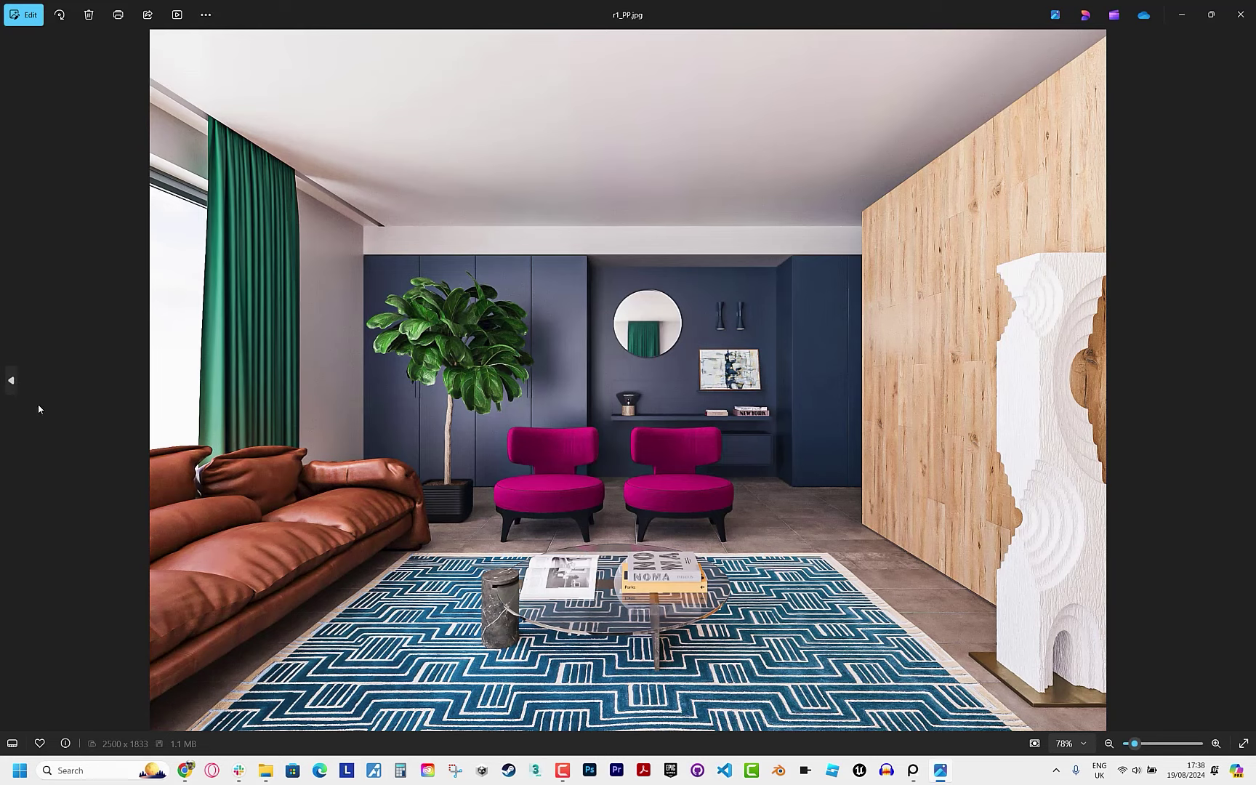
key(Left)
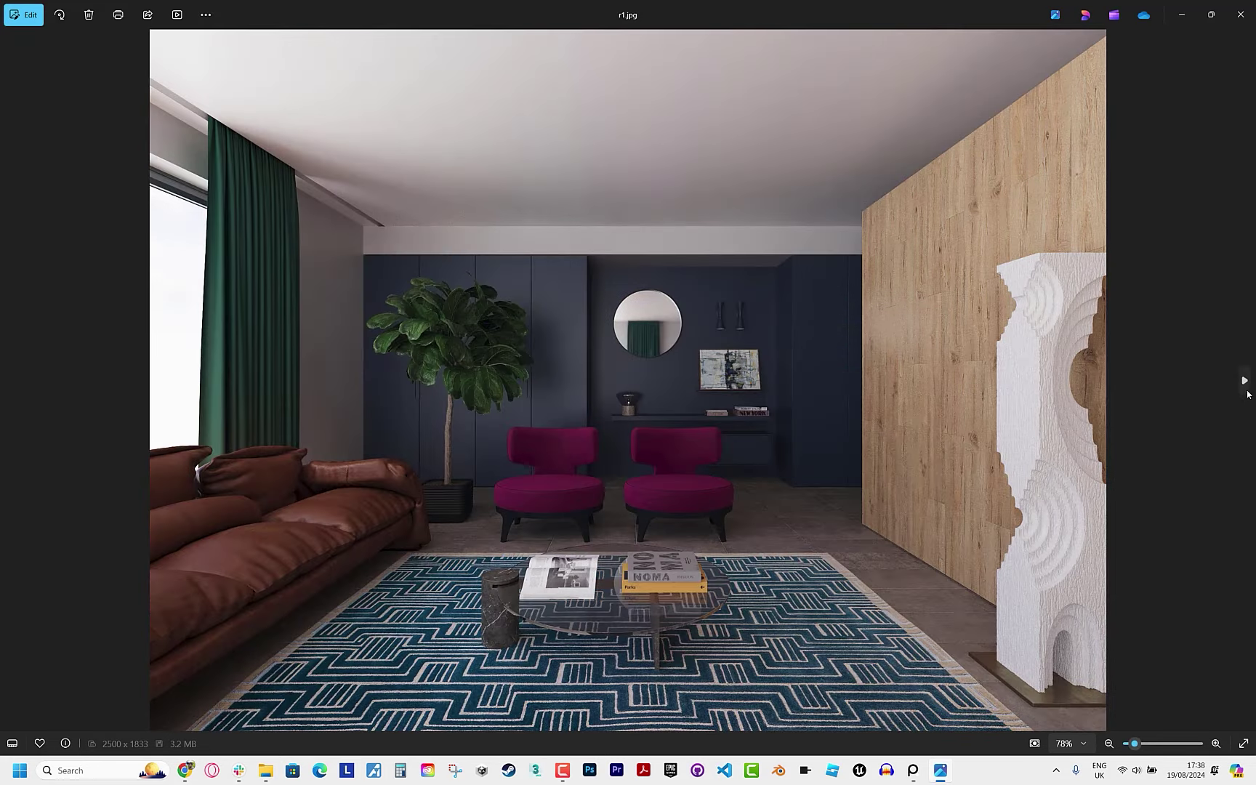
Flip between r1.jpg and r1_PP.jpg in Photos, then advance to the edited r2_PP close-up.
click(1245, 380)
click(12, 381)
click(1245, 380)
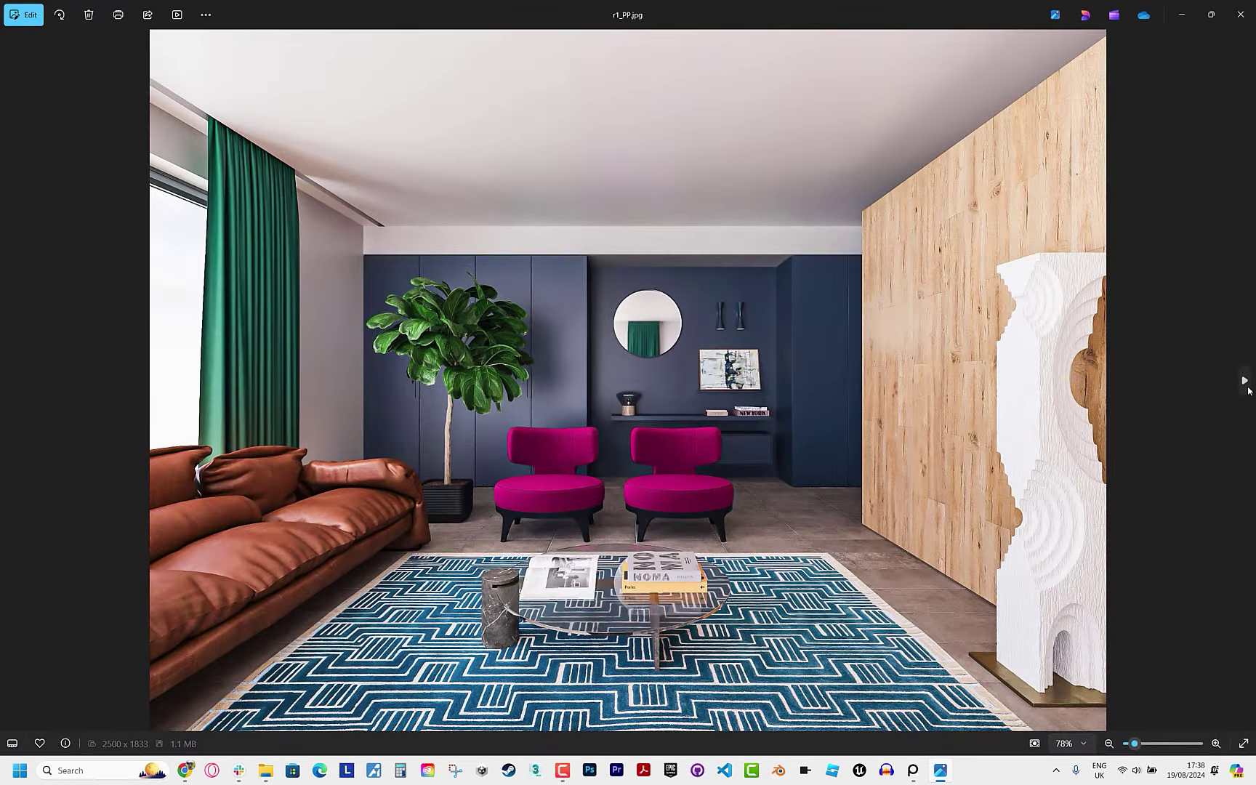
click(1248, 389)
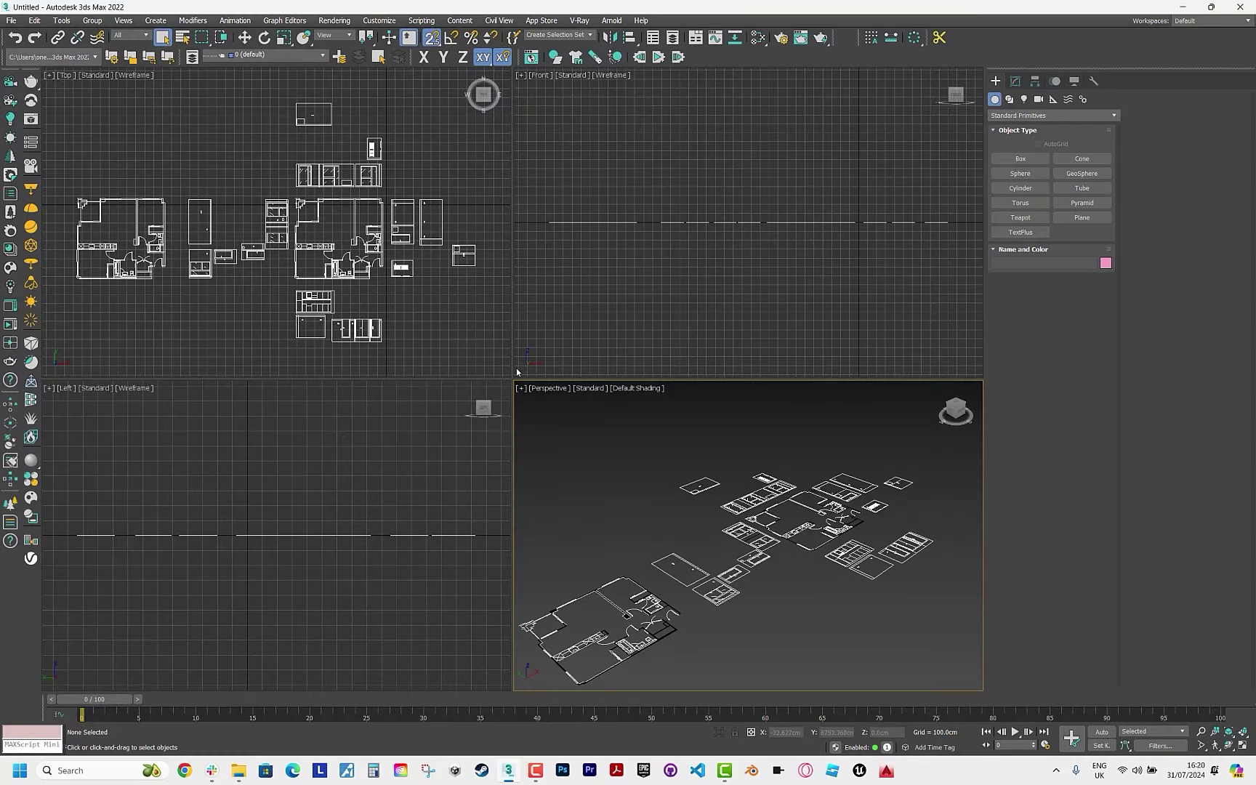
Maximize the top view, add a Corona map to the wall material and re-run the interactive render.
click(481, 333)
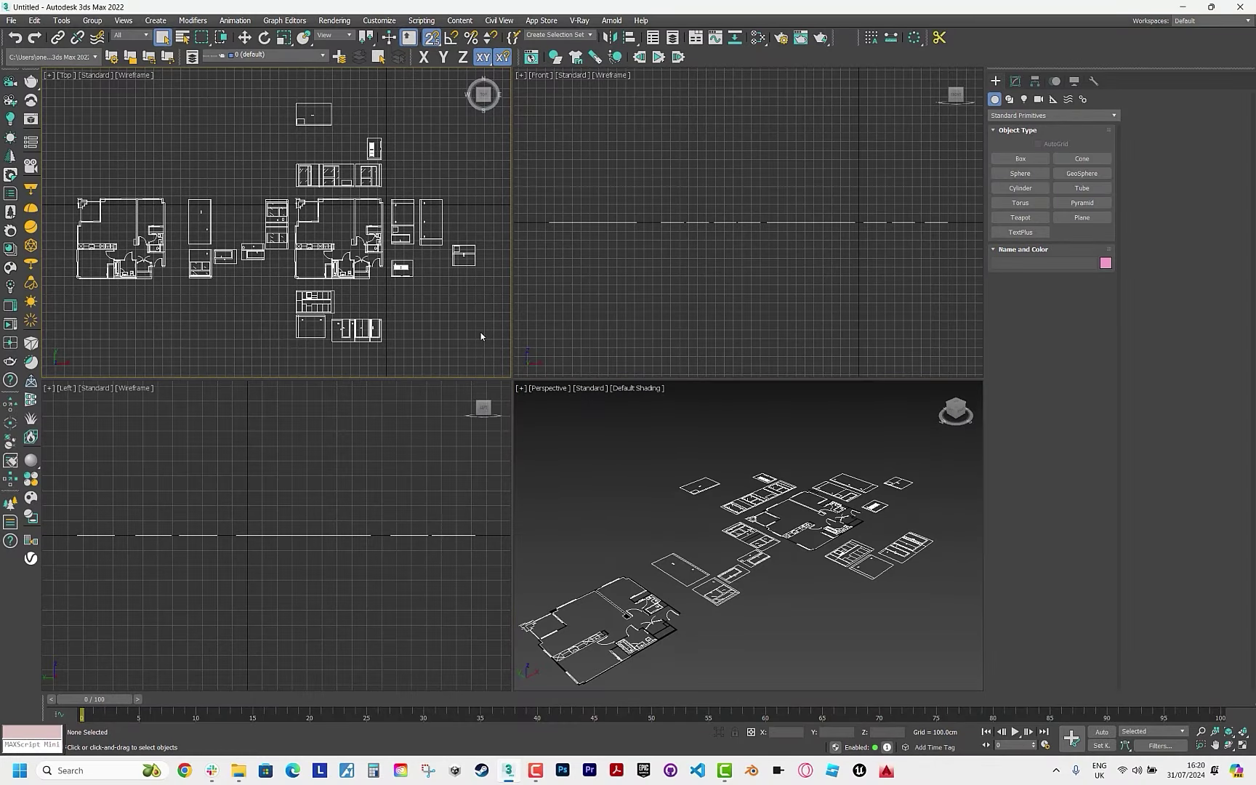
key(alt+w)
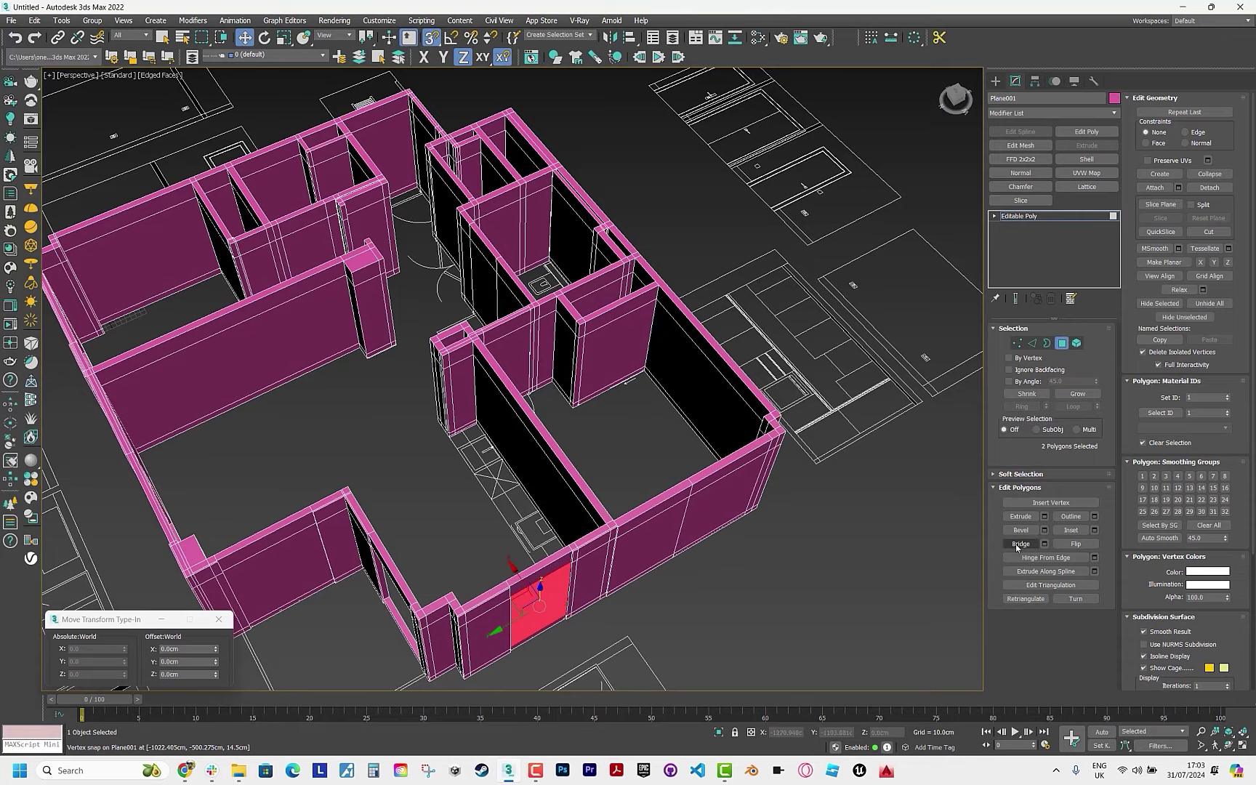
mouse_move(798, 376)
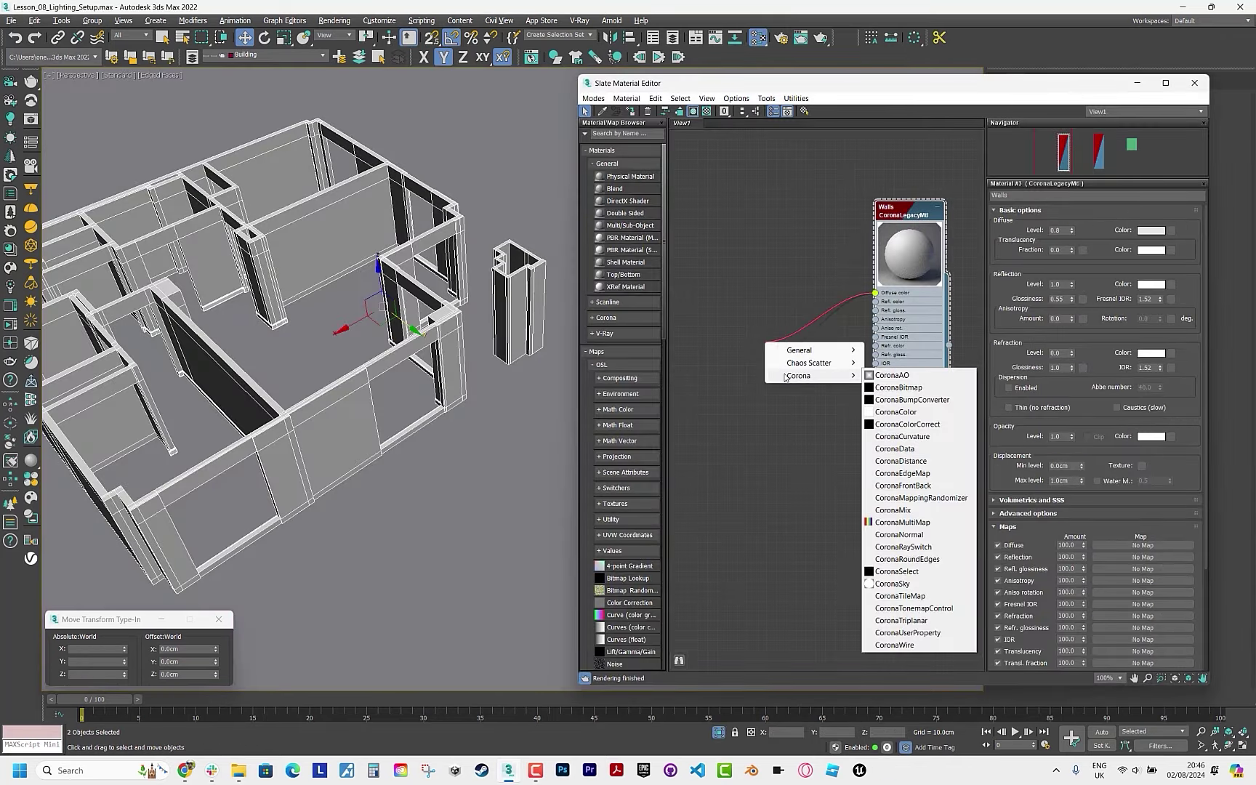
click(891, 375)
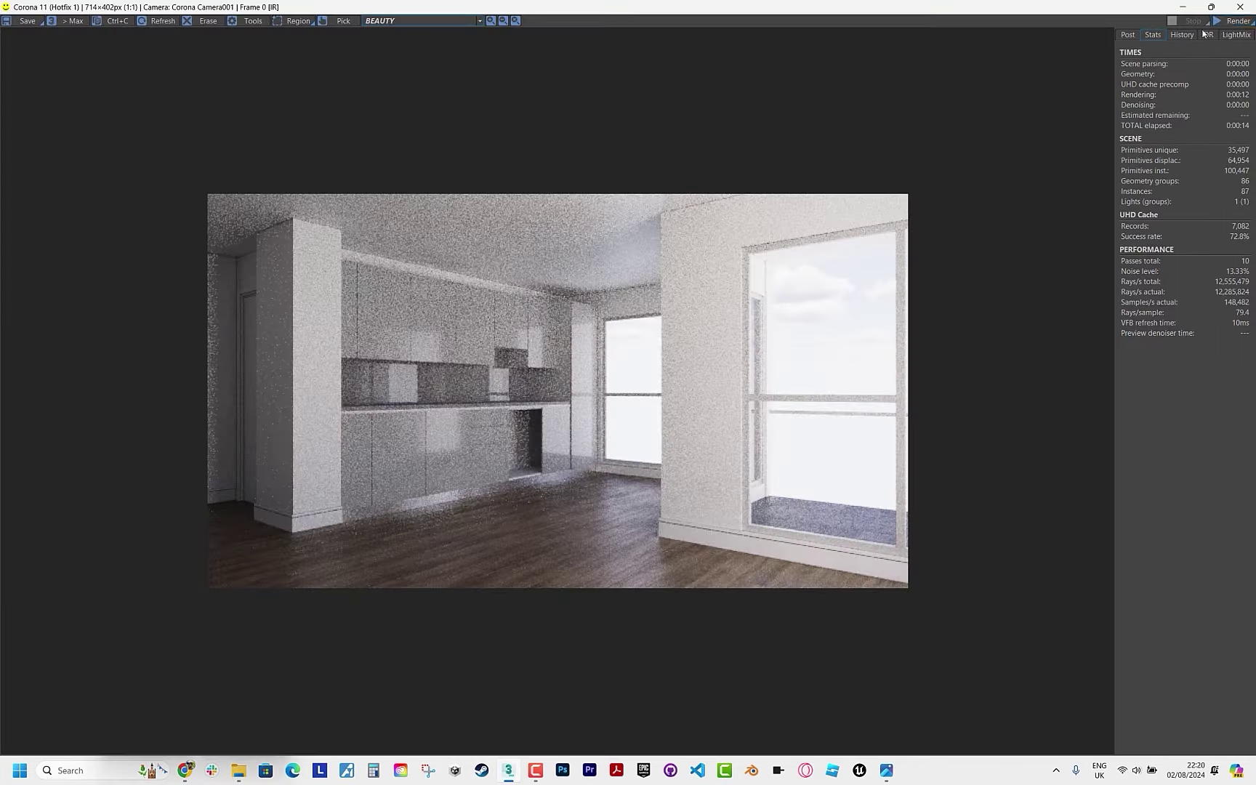
click(1227, 36)
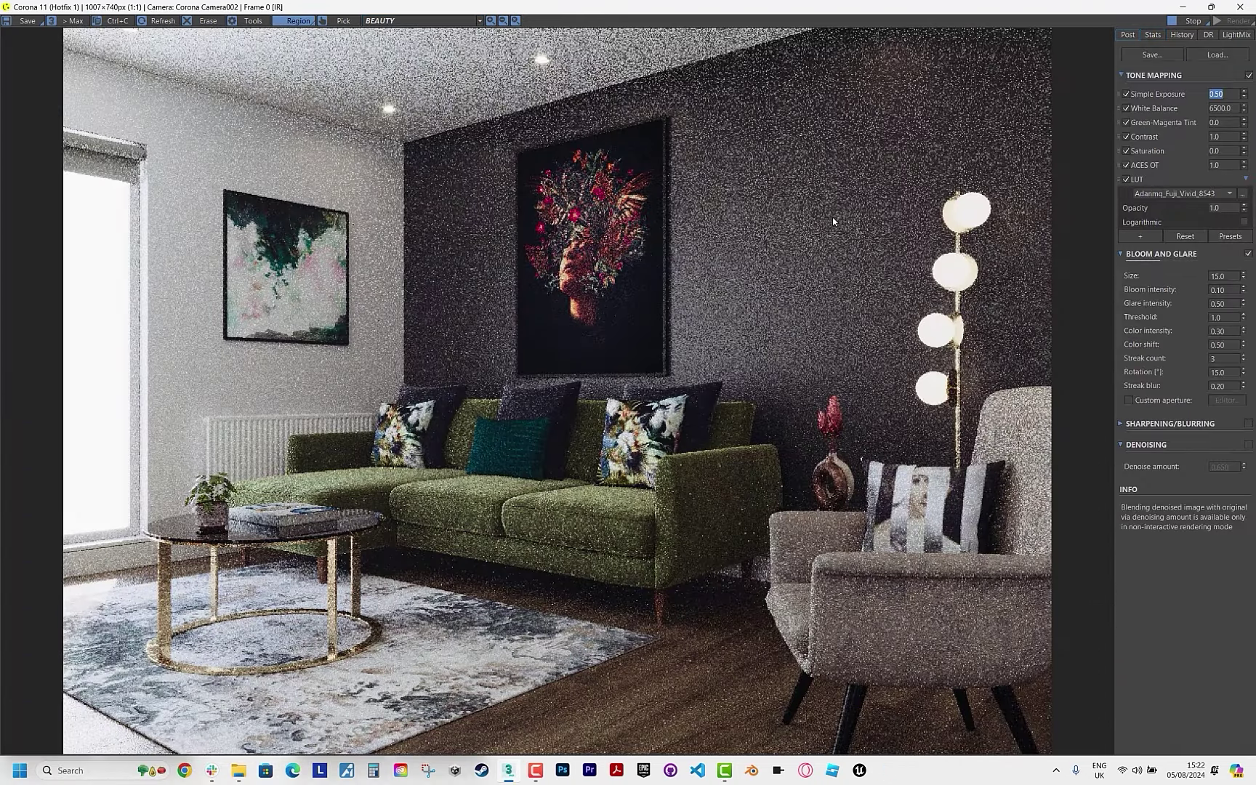
click(1185, 7)
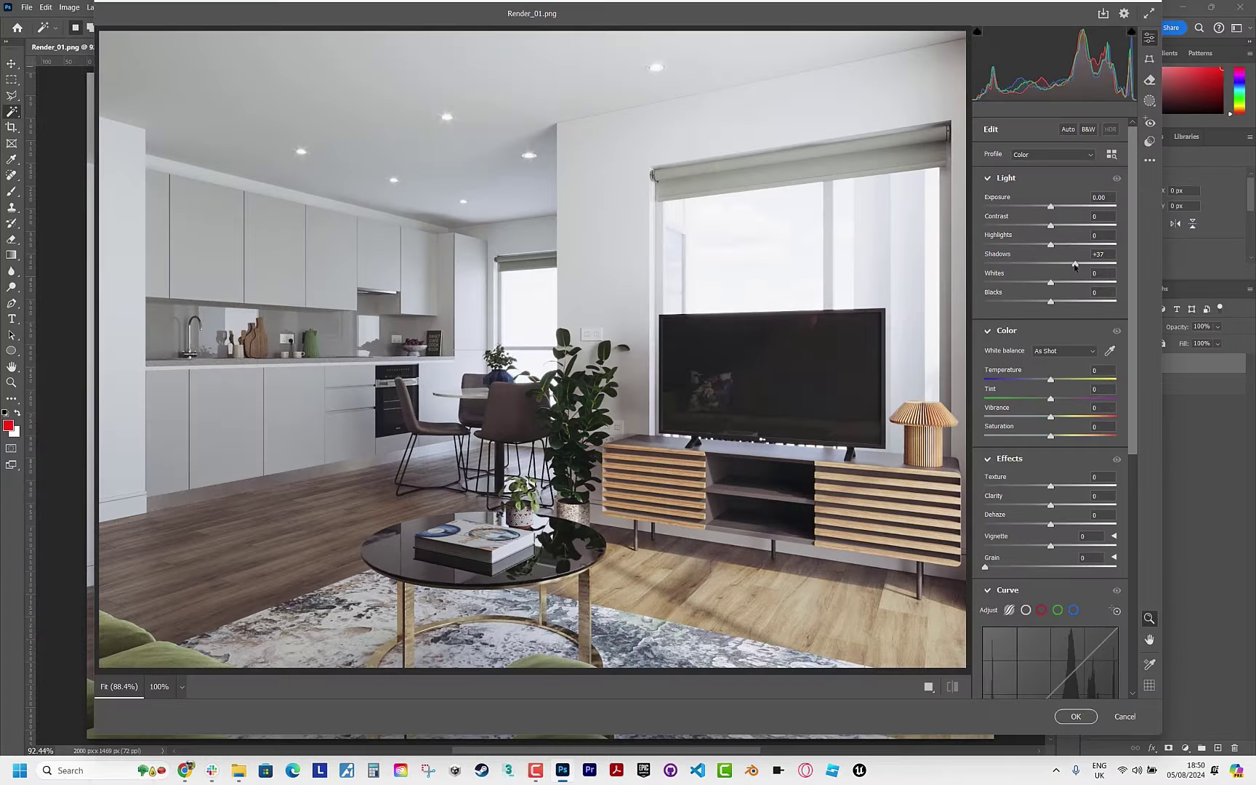
mouse_move(1053, 249)
mouse_down()
mouse_move(1023, 245)
mouse_move(1054, 207)
mouse_up()
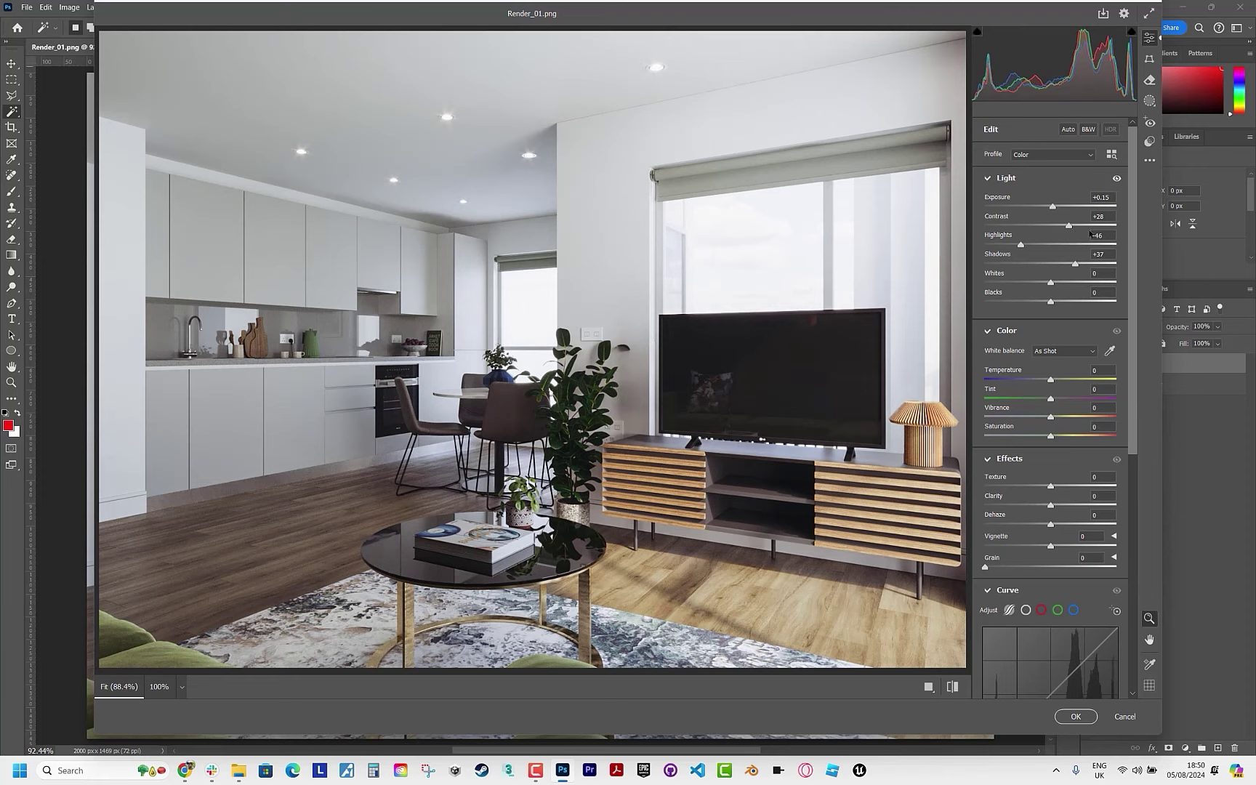
scroll(1062, 371, down, 3)
scroll(1051, 386, down, 1)
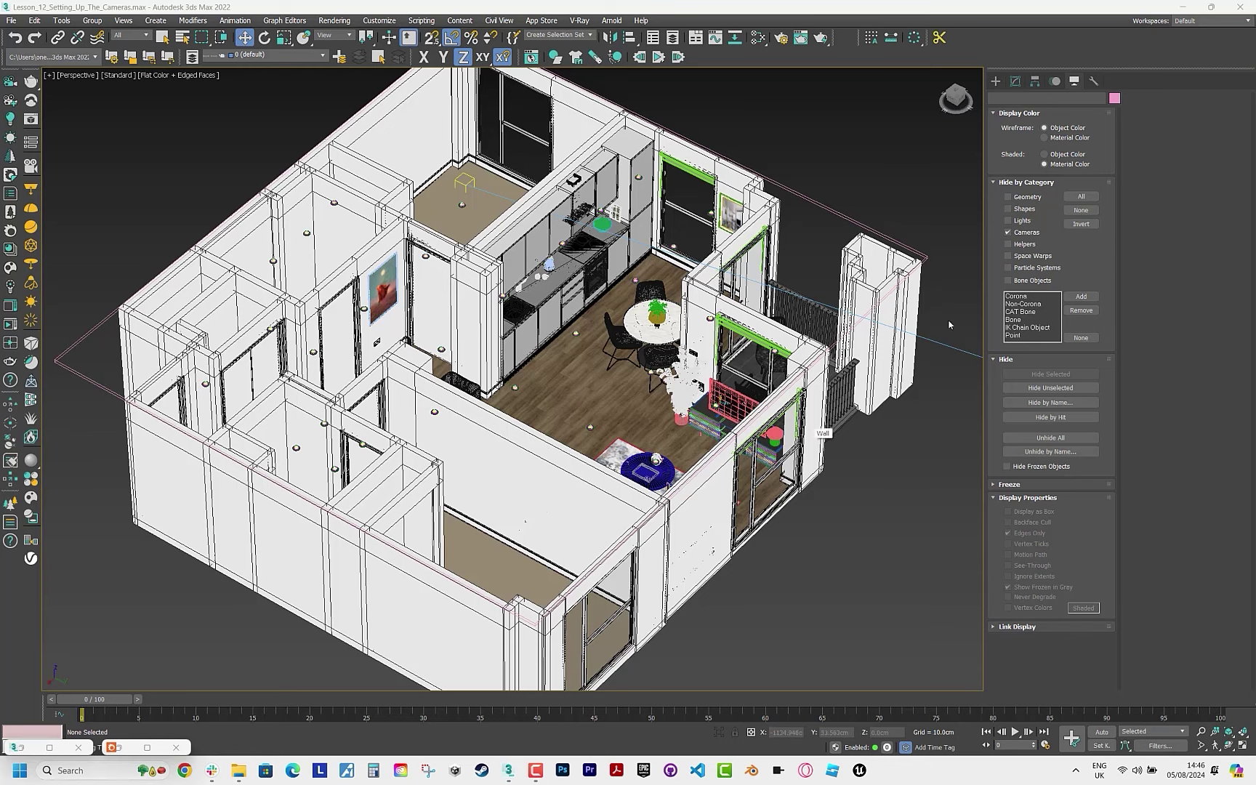
Look through Corona Camera001 and show Render Setup's Scene tab.
key(c)
key(F10)
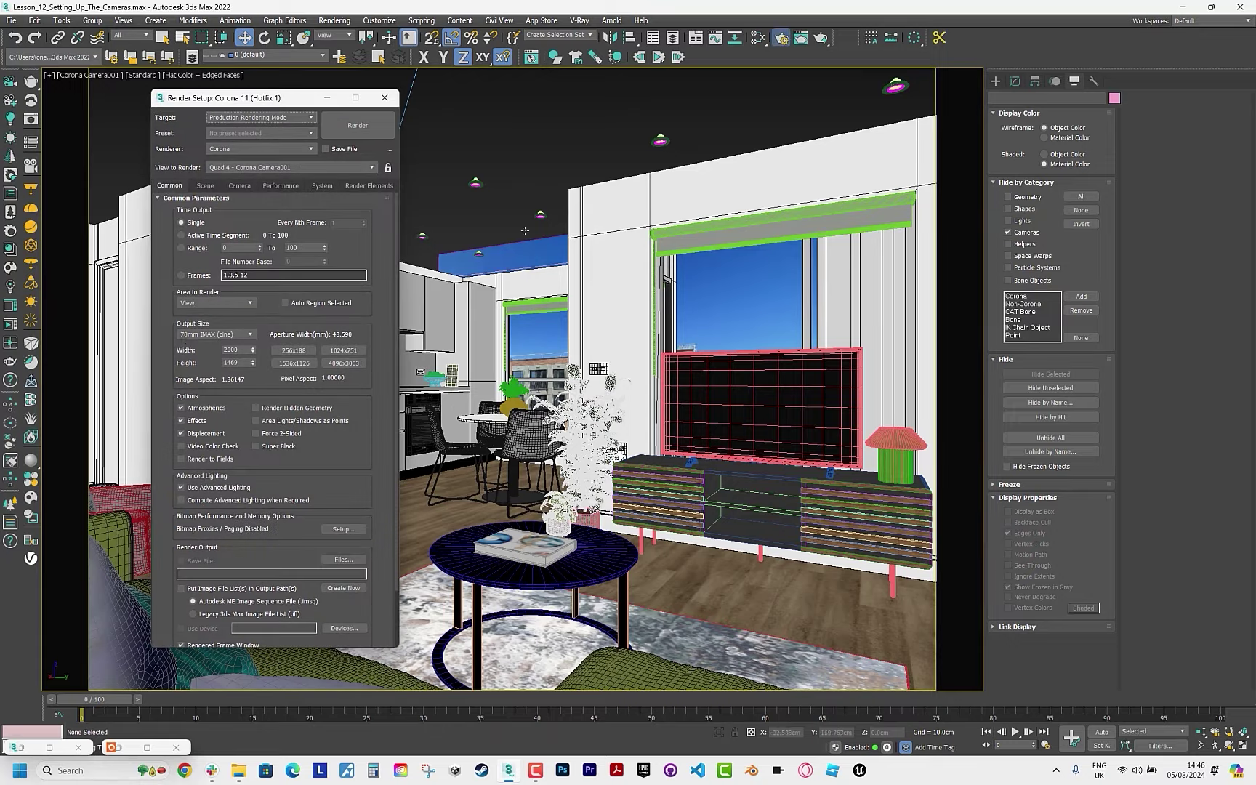
click(205, 185)
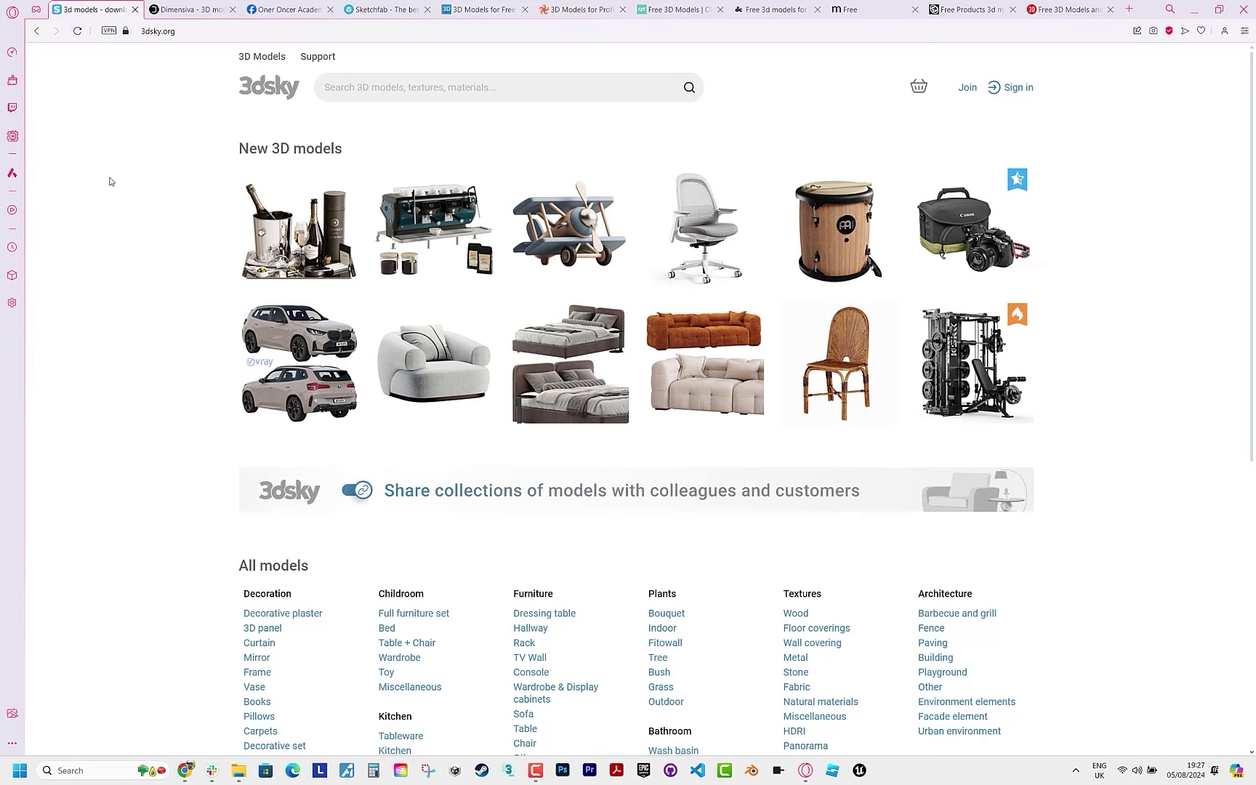
Open the Puffy sofa model page and scroll through its details.
scroll(196, 247, down, 5)
scroll(196, 248, up, 5)
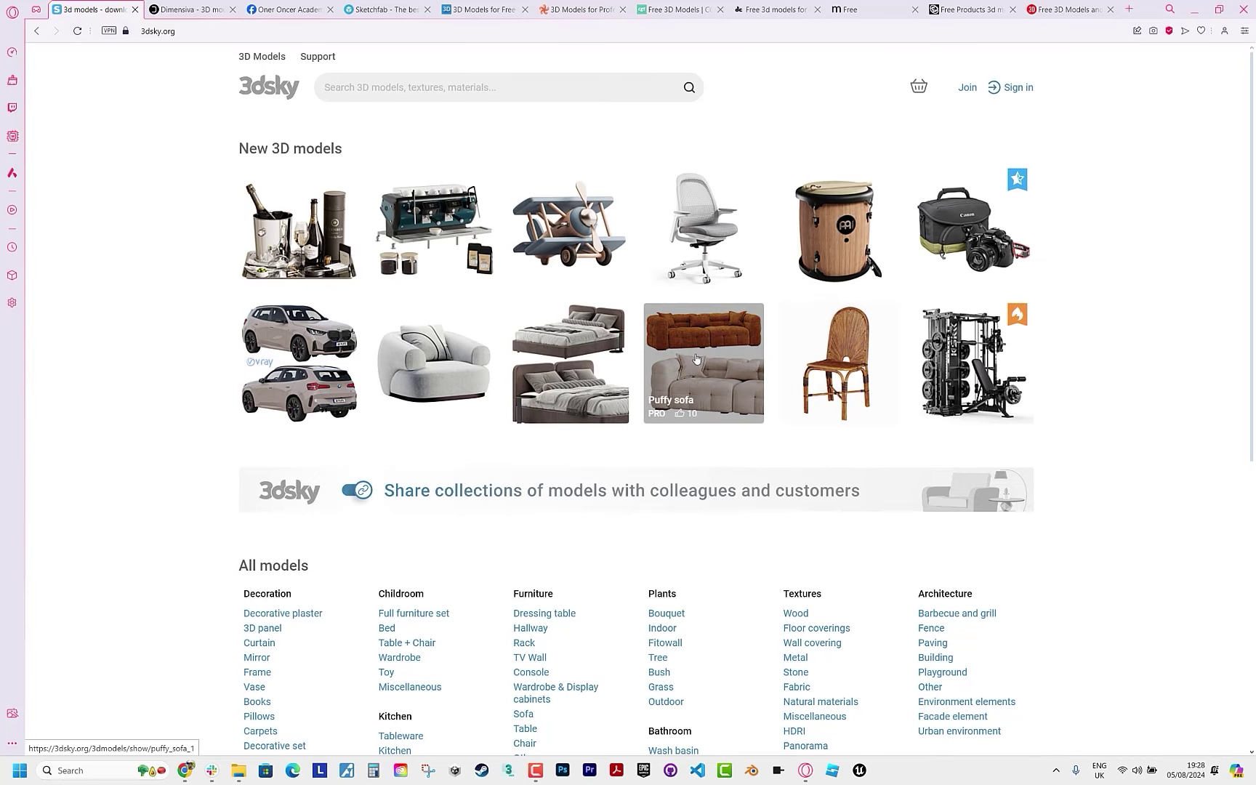
click(738, 374)
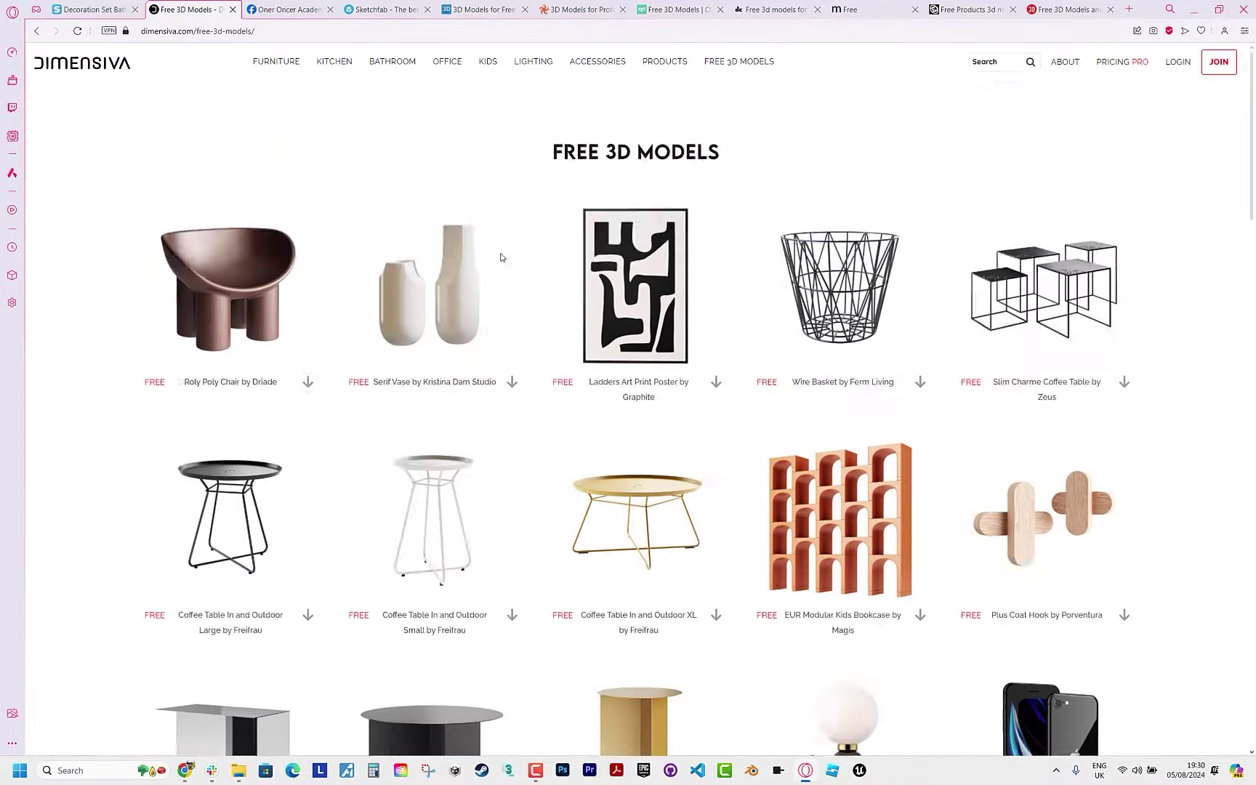
scroll(501, 256, down, 3)
scroll(500, 257, down, 3)
scroll(457, 331, down, 5)
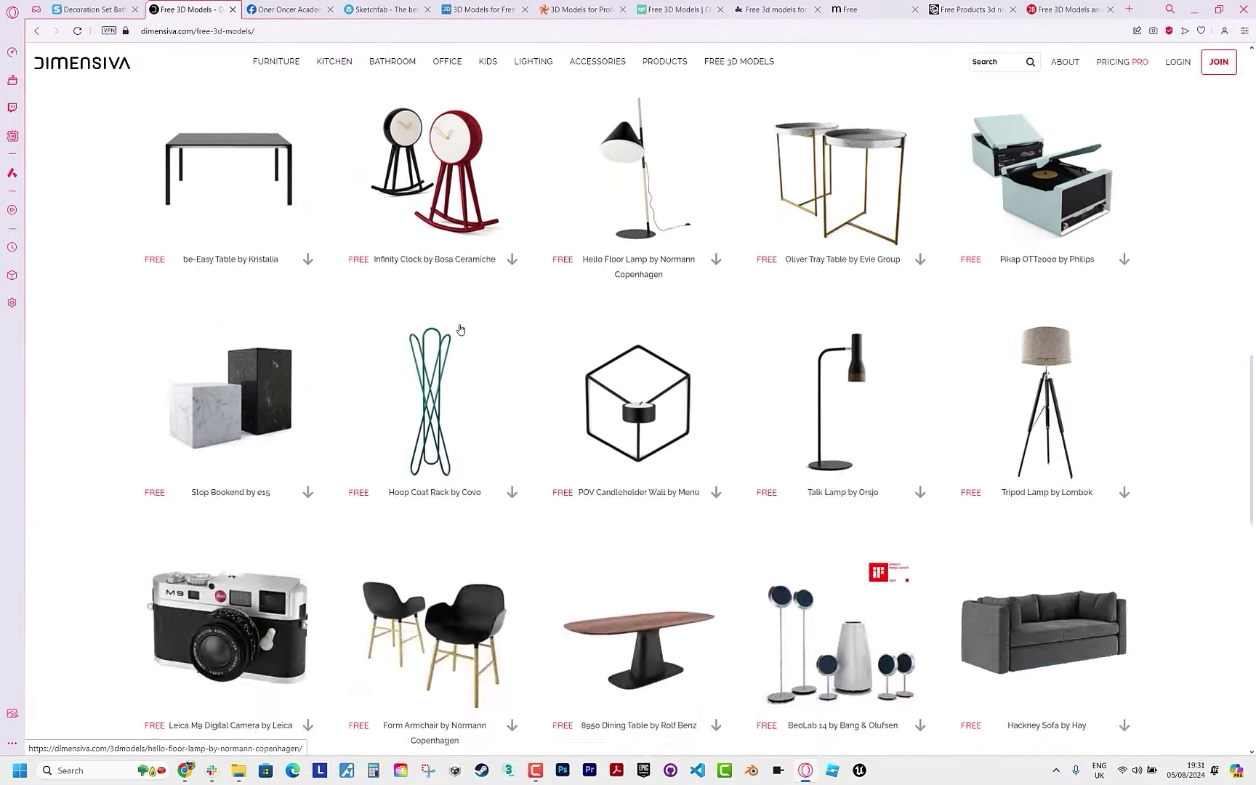
scroll(339, 462, down, 5)
scroll(339, 463, up, 15)
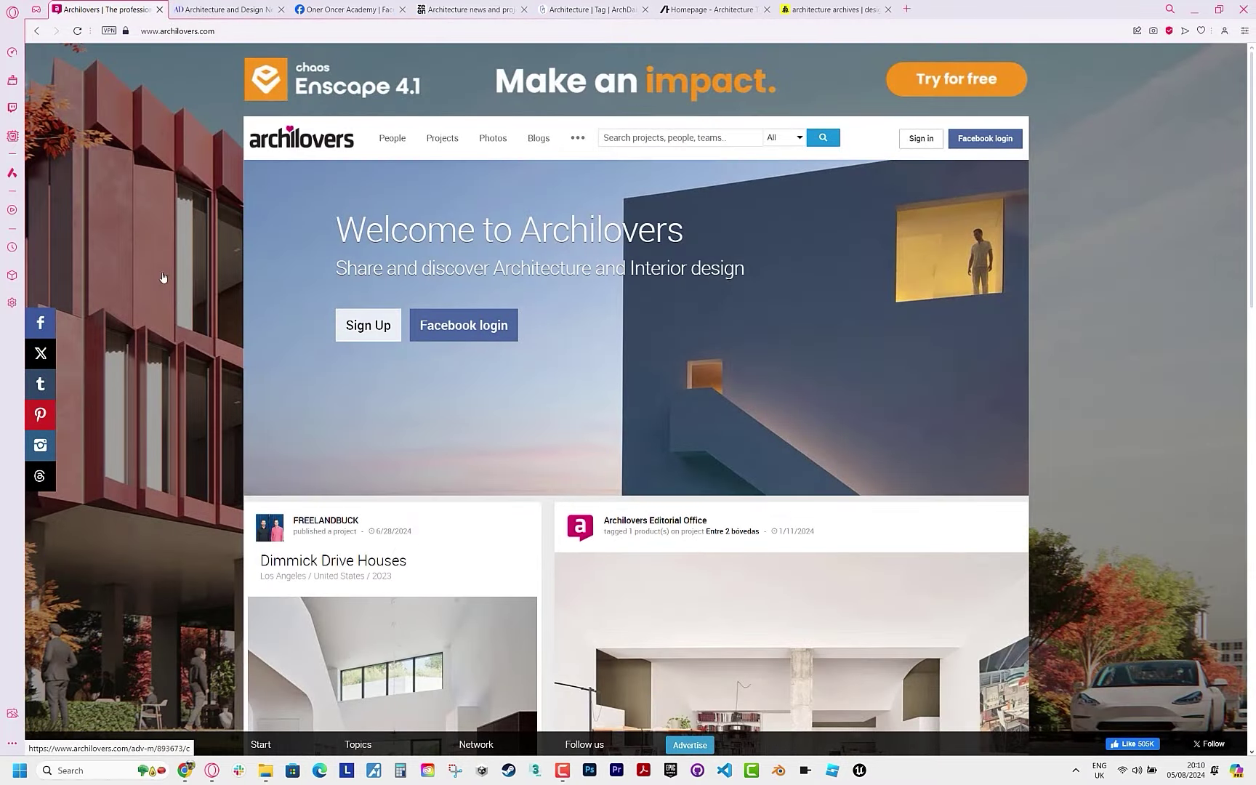
scroll(182, 259, down, 5)
scroll(482, 323, down, 5)
scroll(482, 322, down, 2)
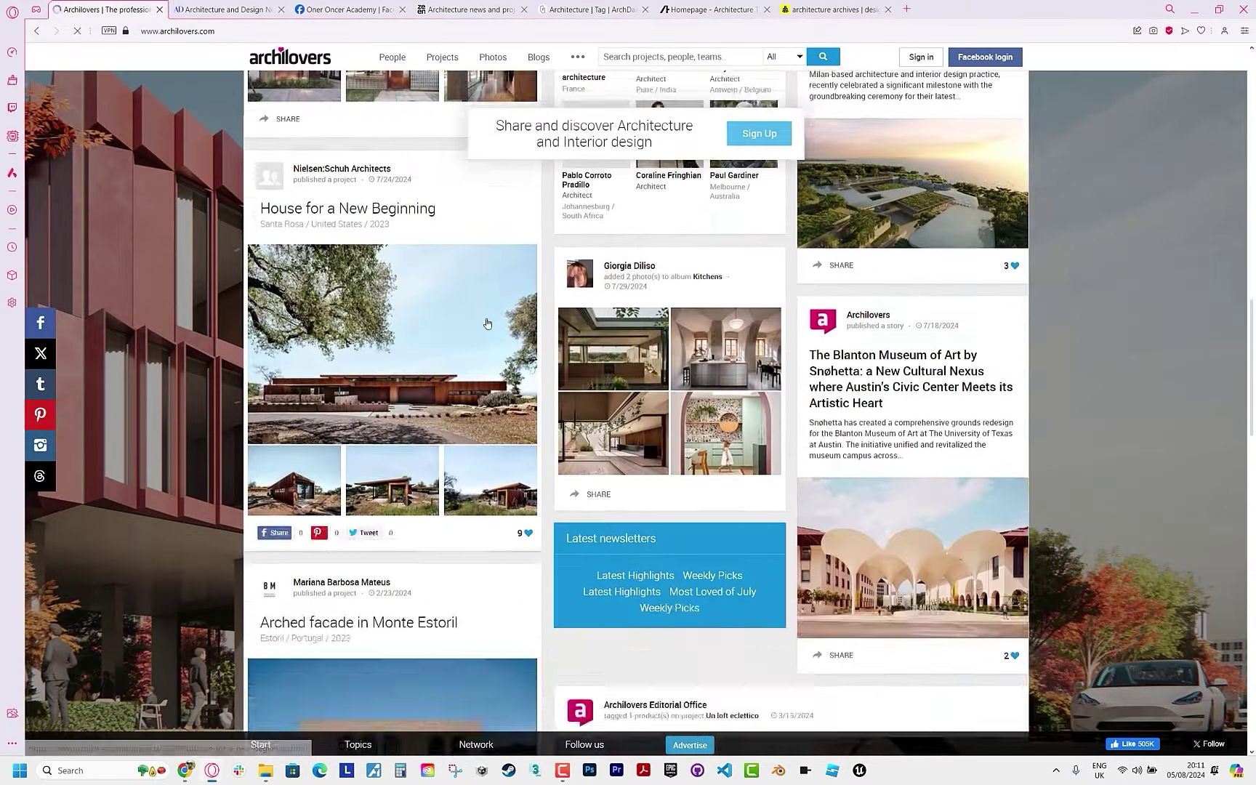
Browse the House for a New Beginning gallery's 46 photos, then move on to Architectural Digest.
click(482, 322)
click(1037, 420)
click(549, 743)
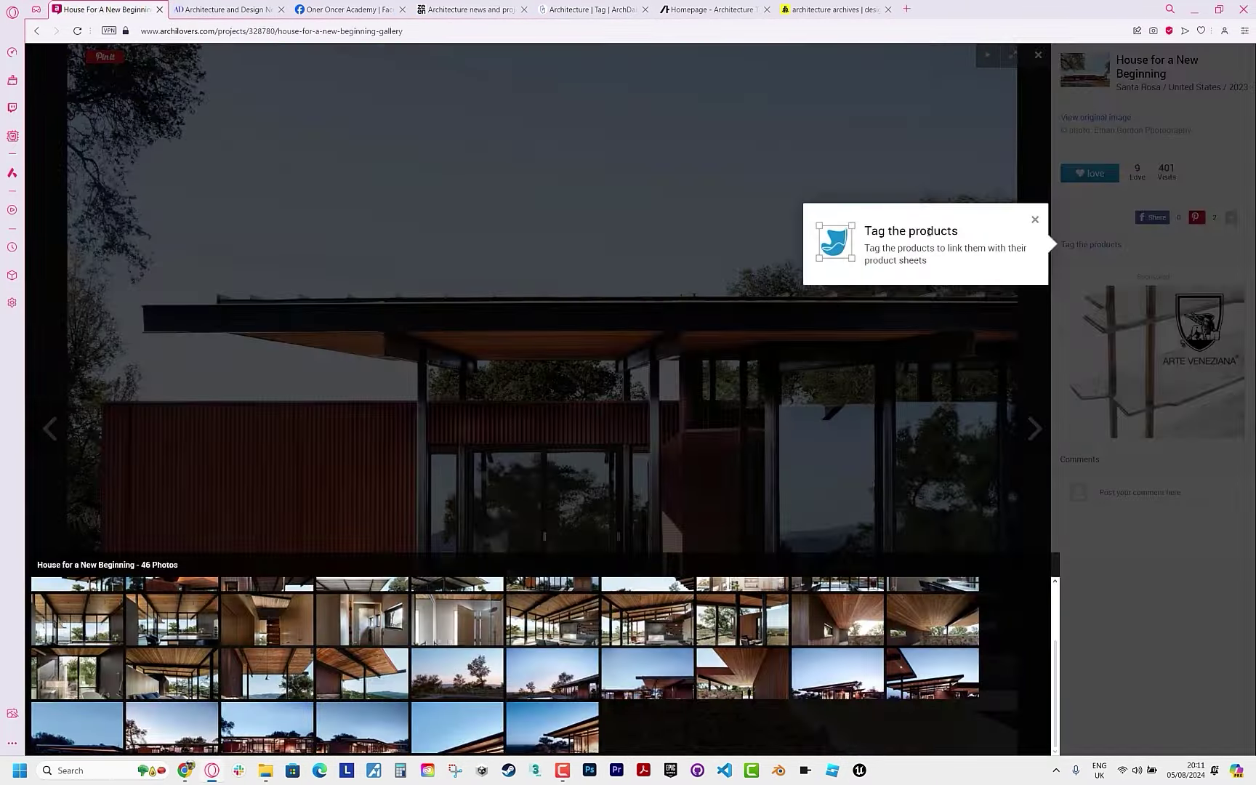
key(alt+Left)
key(alt+Left)
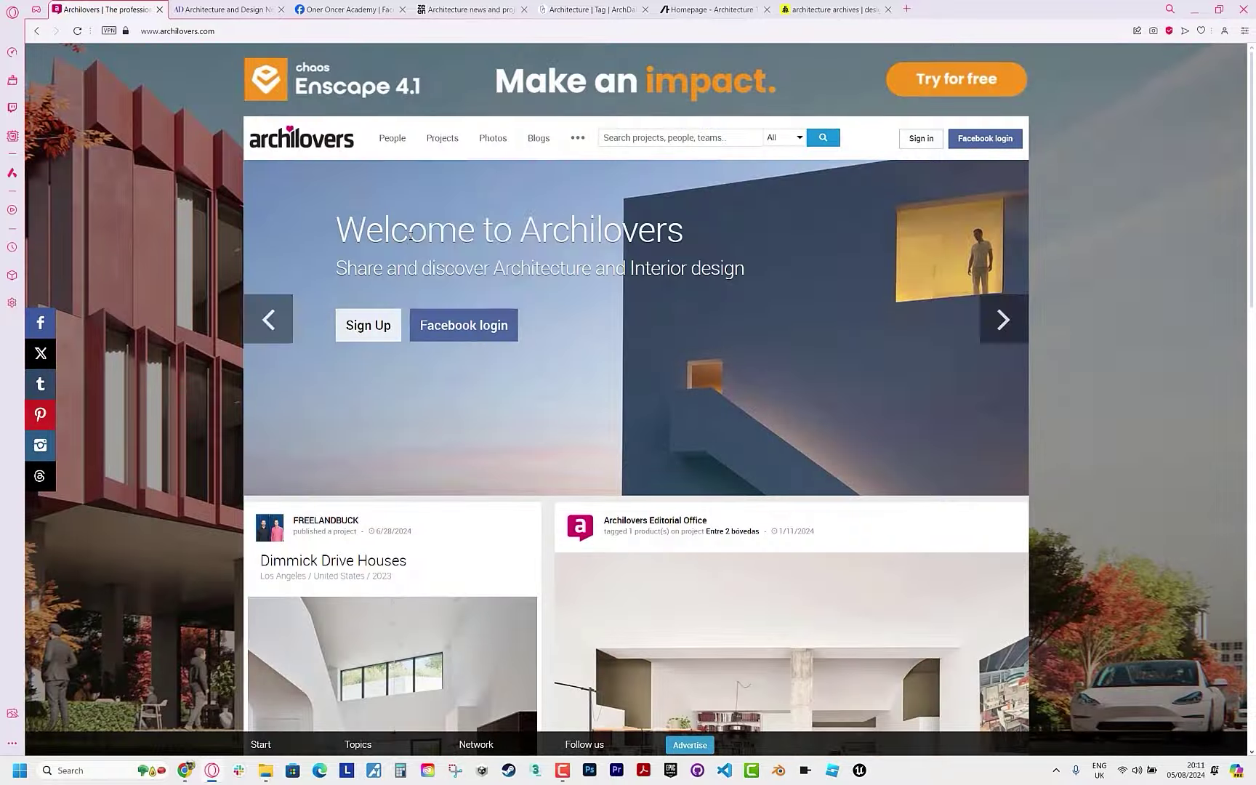
click(442, 137)
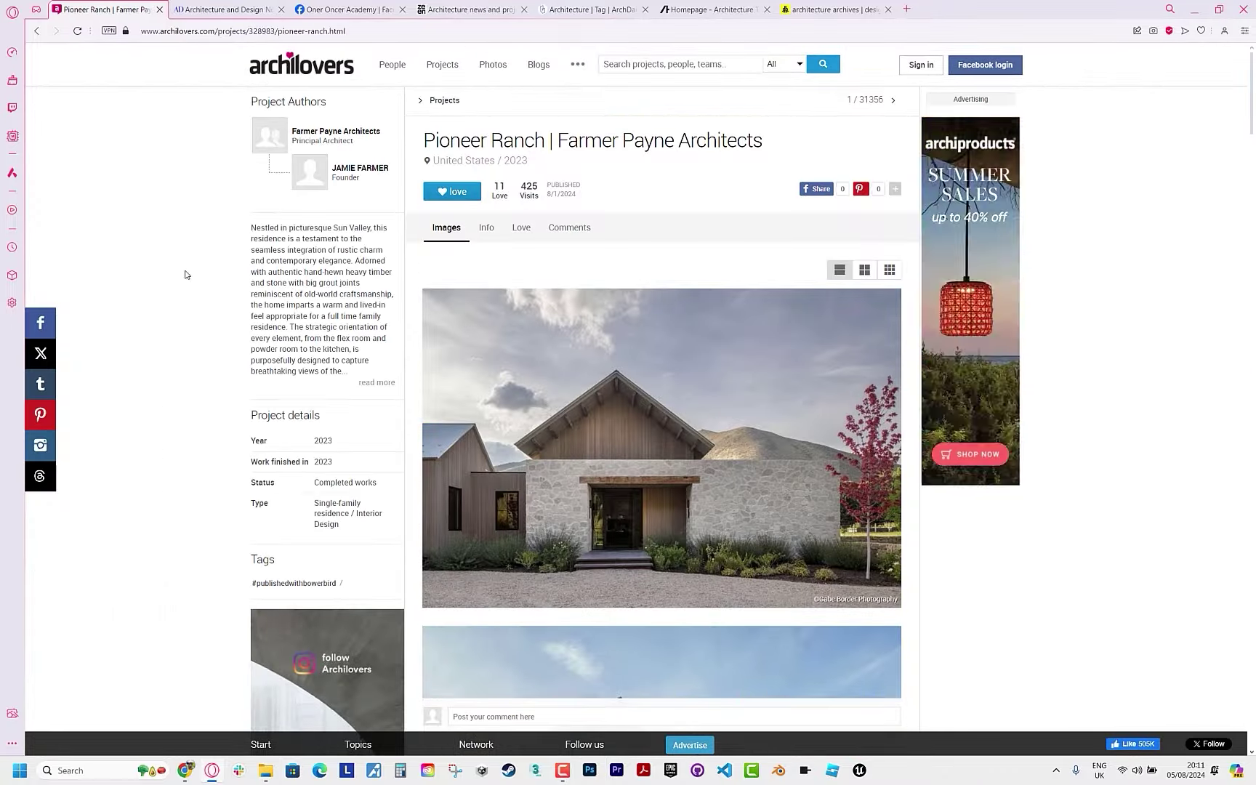
click(186, 11)
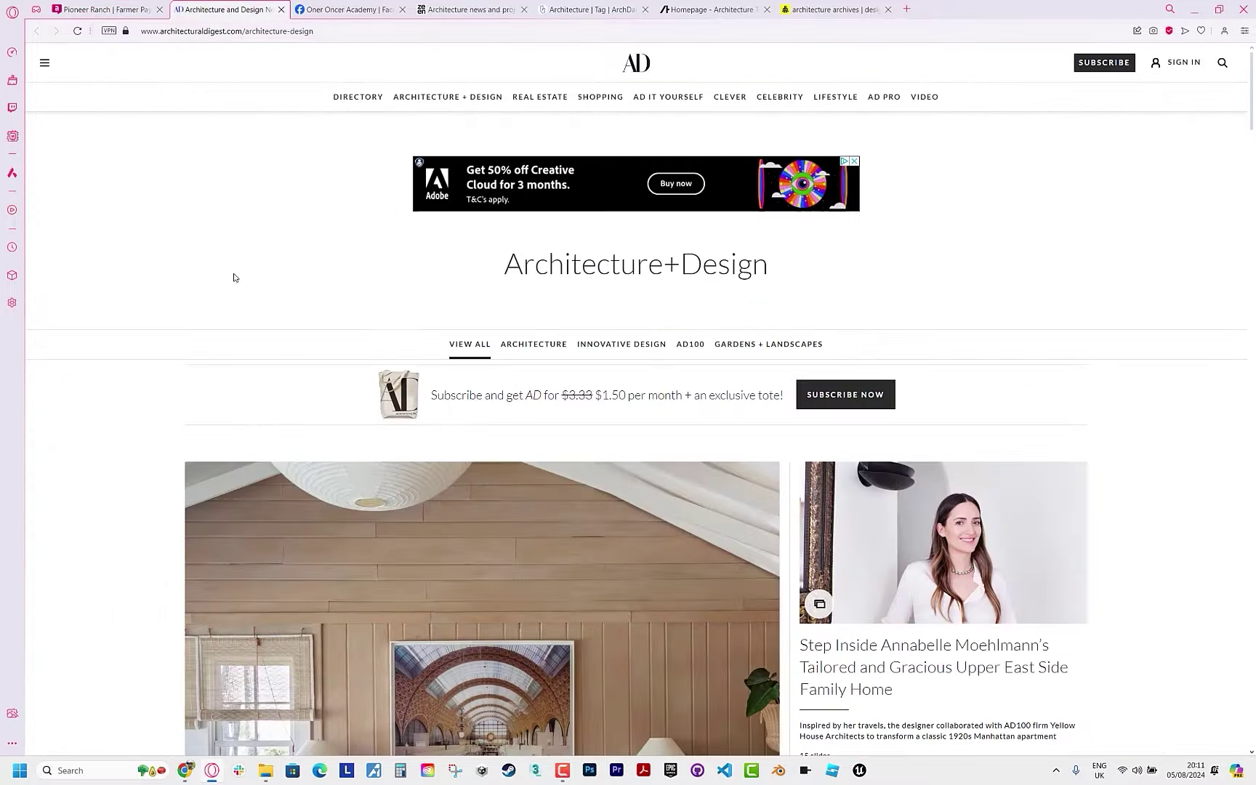
scroll(233, 278, down, 8)
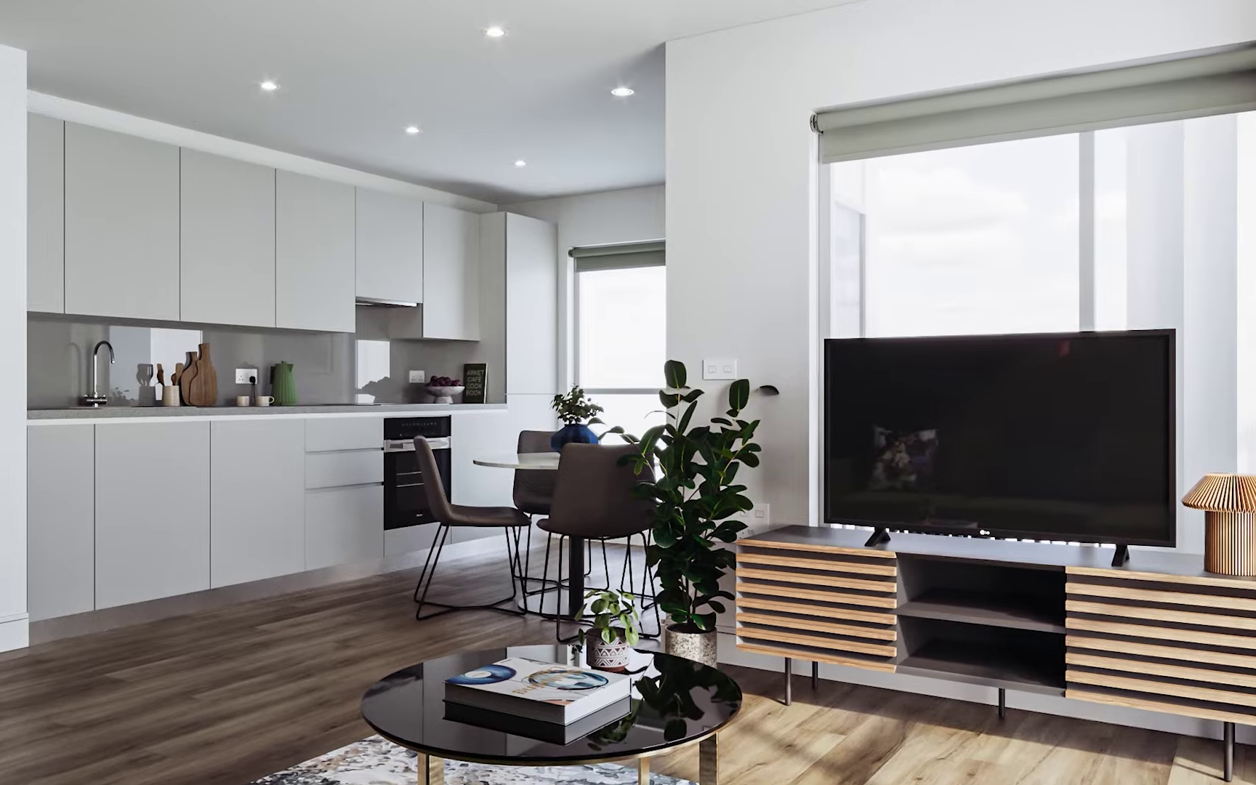